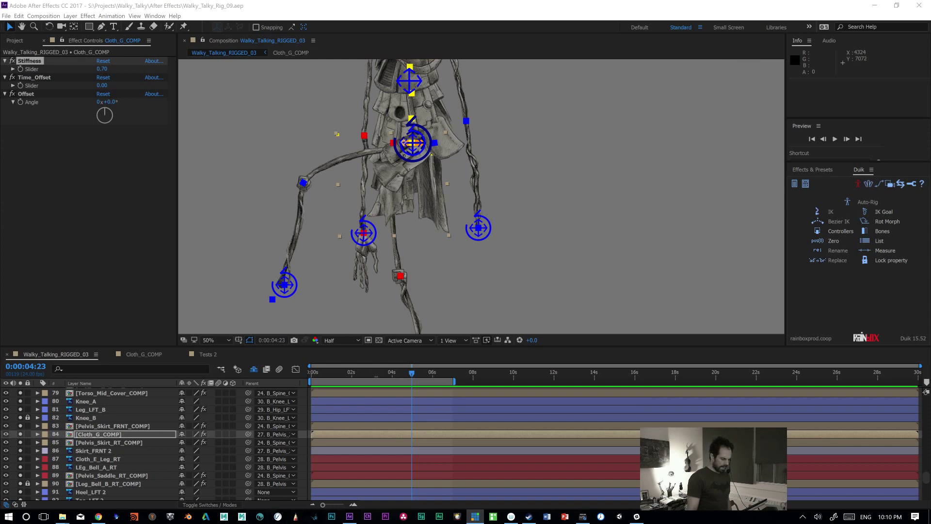
# Step: Try moving the C_Shoulders_curve controller on the torso at the first frame, and undo the move
pyautogui.click(334, 380)
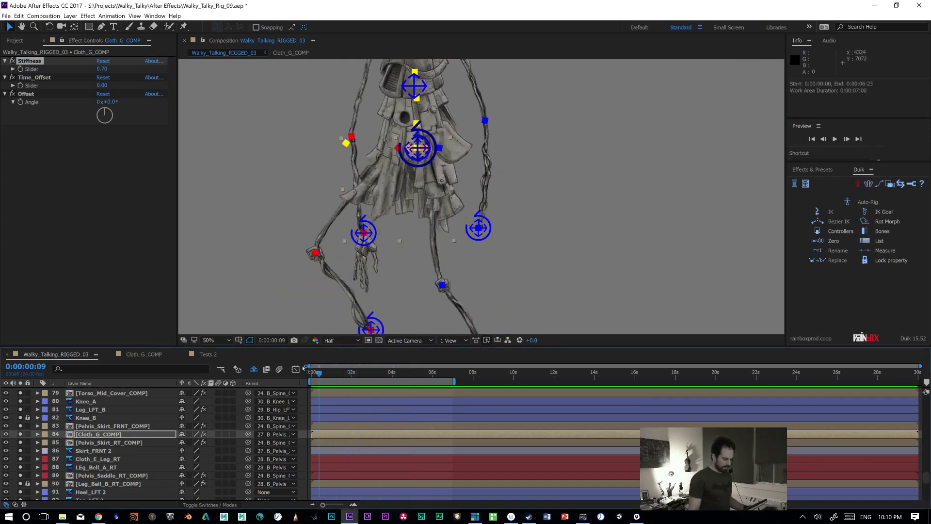
pyautogui.press('space')
pyautogui.press('h')
pyautogui.moveTo(476, 120); pyautogui.dragTo(477, 212)
pyautogui.press('v')
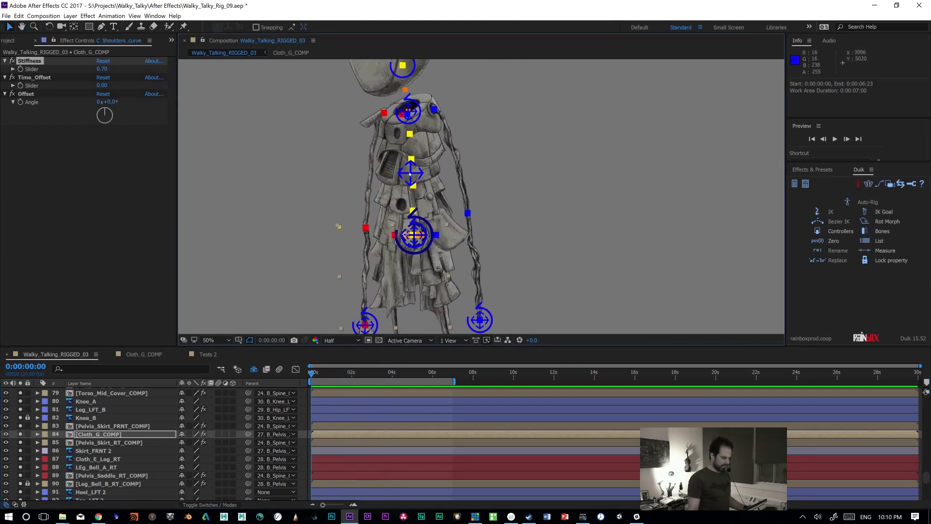
pyautogui.click(441, 170)
pyautogui.moveTo(441, 170); pyautogui.dragTo(440, 168)
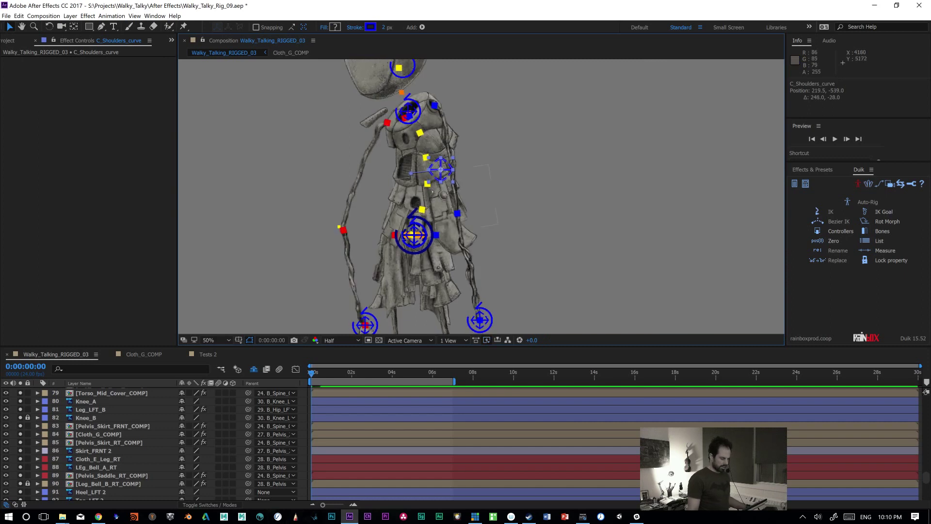
pyautogui.hotkey('ctrl', 'z')
pyautogui.moveTo(411, 173); pyautogui.dragTo(436, 166)
pyautogui.hotkey('ctrl', 'z')
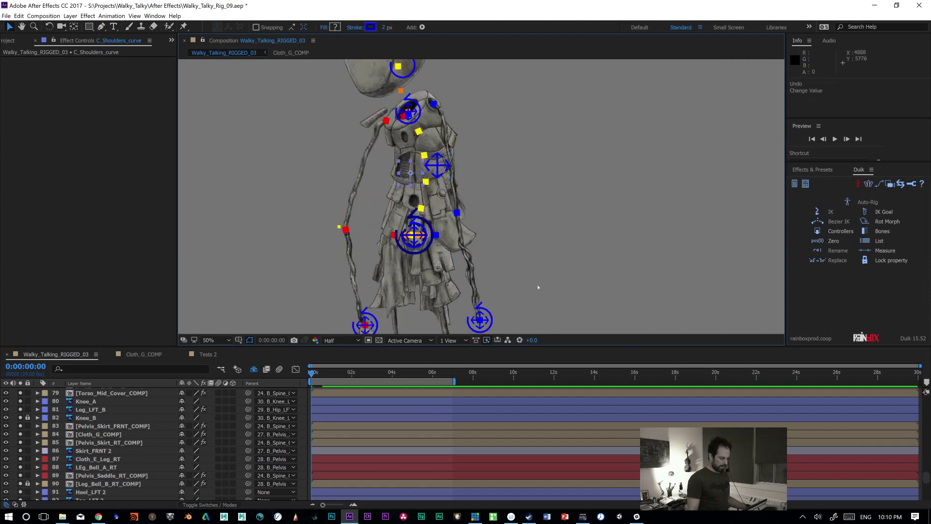
# Step: Play back the leg animation from the start and select the Cloth_G_COMP skirt layer to examine how the cloth follows the legs
pyautogui.moveTo(543, 284); pyautogui.dragTo(540, 149)
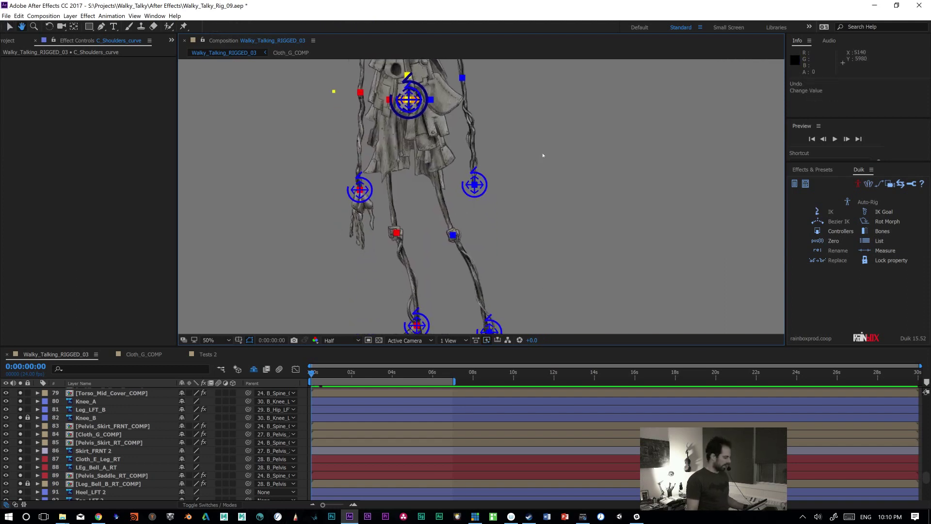
pyautogui.press('space')
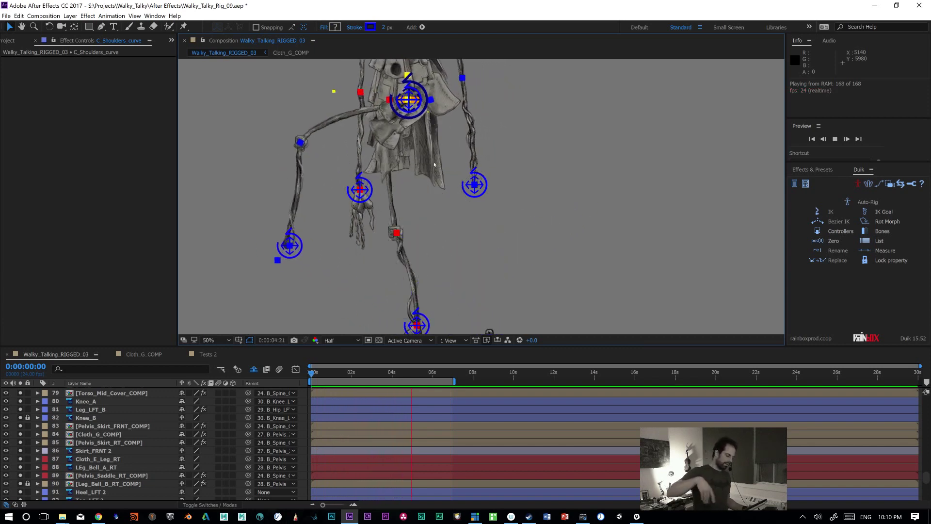
pyautogui.click(392, 150)
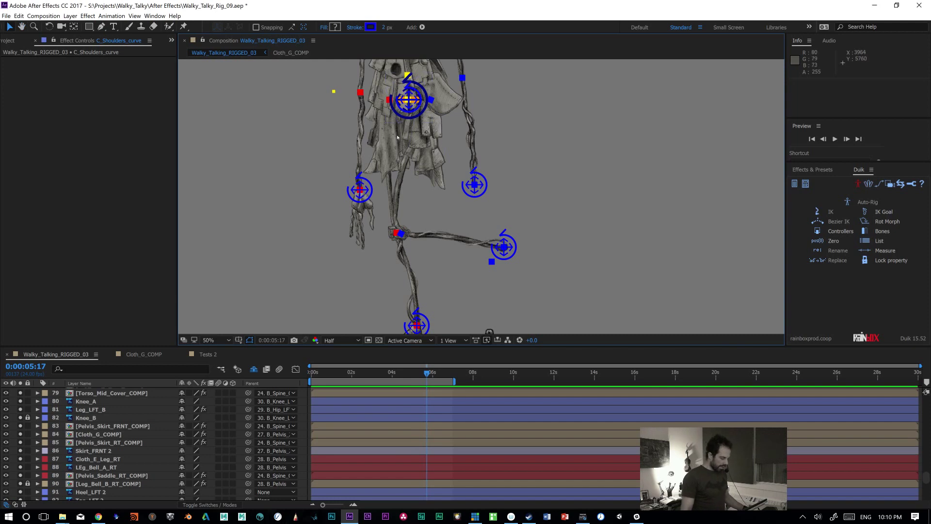
pyautogui.click(391, 150)
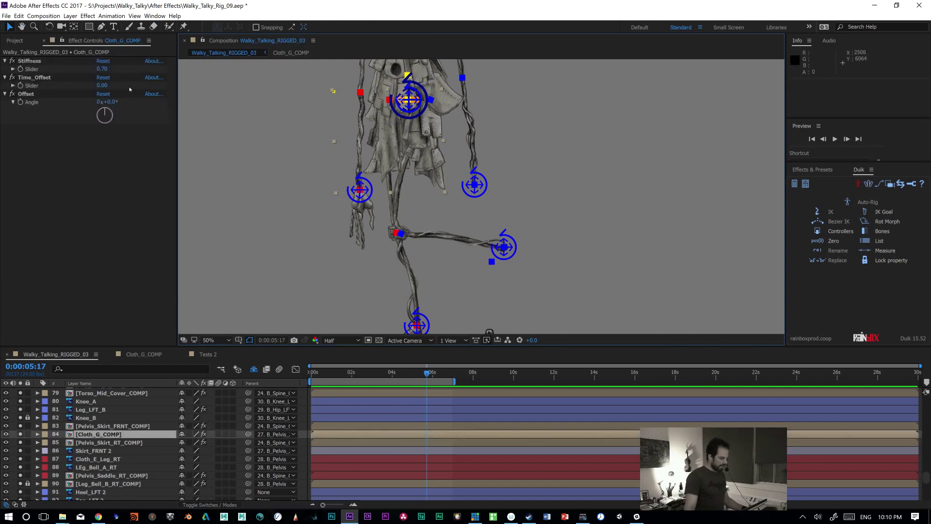
pyautogui.moveTo(329, 377); pyautogui.dragTo(301, 373)
pyautogui.press('space')
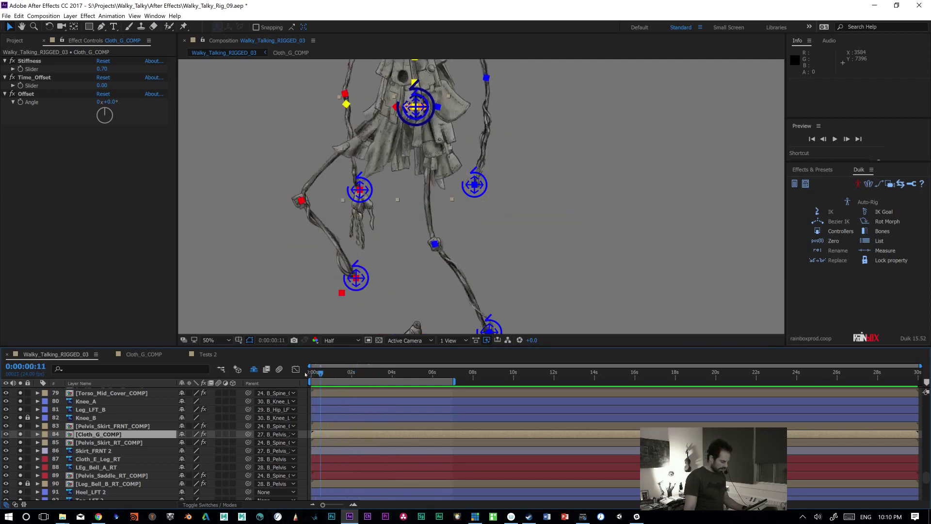
pyautogui.press('space')
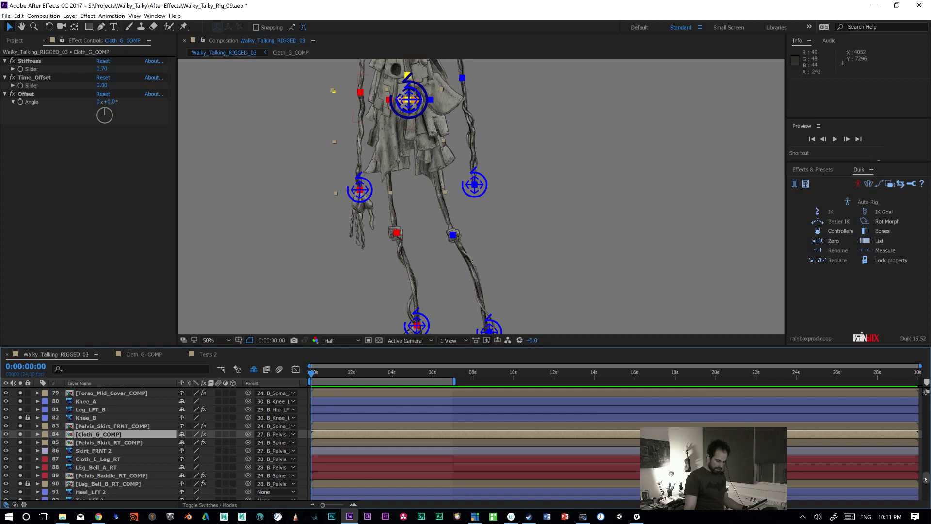
# Step: Locate the two pelvis bone layers, B_Pelvis and B_Pelvis_ZERO, in the composition and select B_Pelvis_ZERO
pyautogui.scroll(15, 911, 418)
pyautogui.scroll(-5, 912, 418)
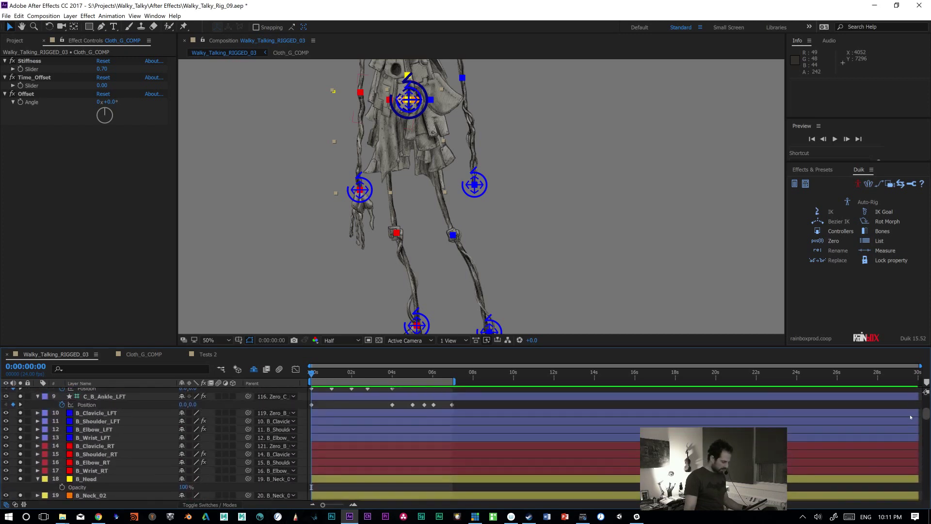
pyautogui.scroll(-1, 916, 429)
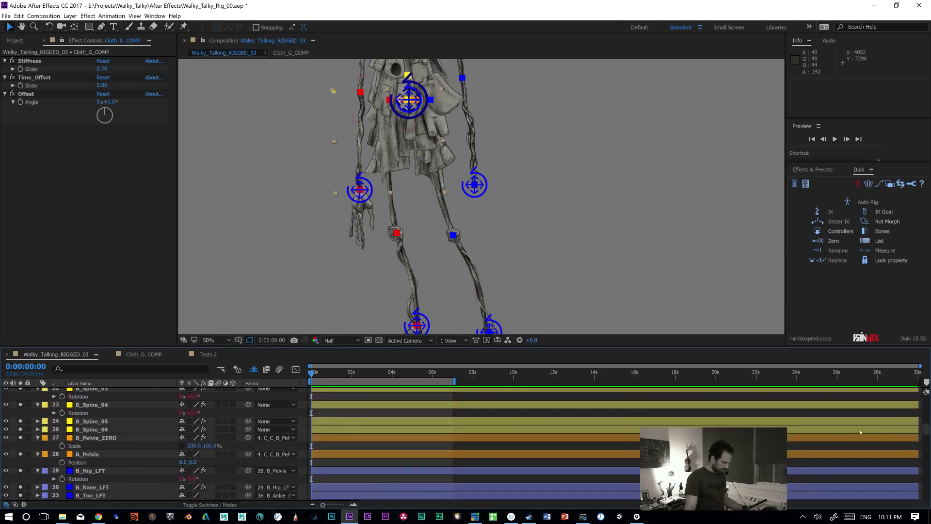
pyautogui.click(106, 438)
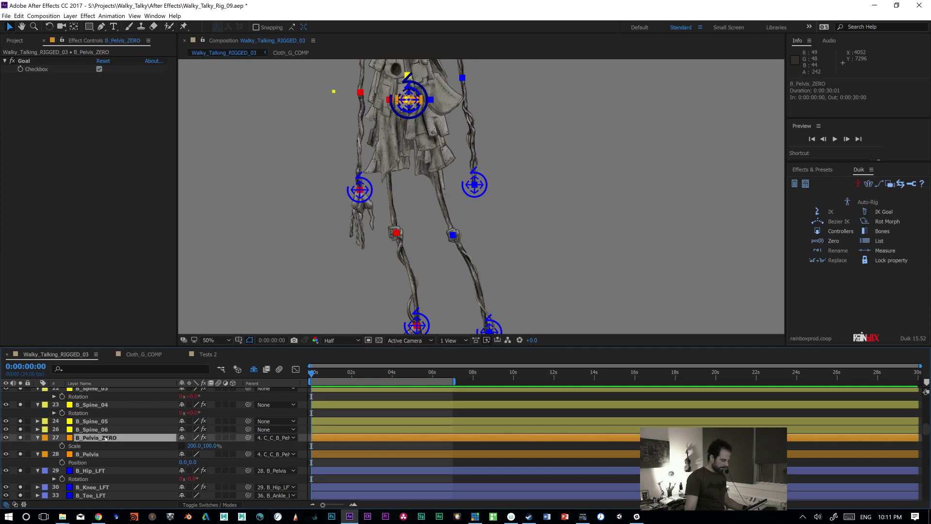
pyautogui.click(106, 456)
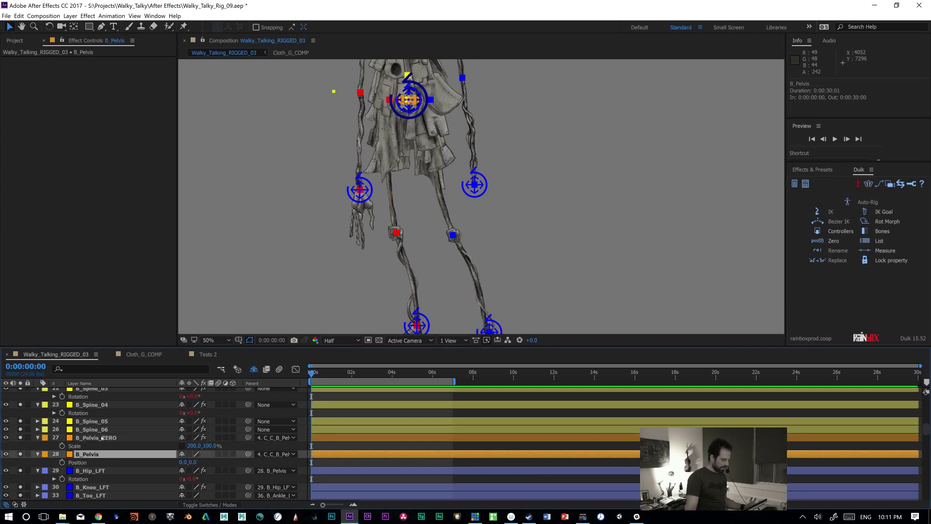
pyautogui.click(102, 438)
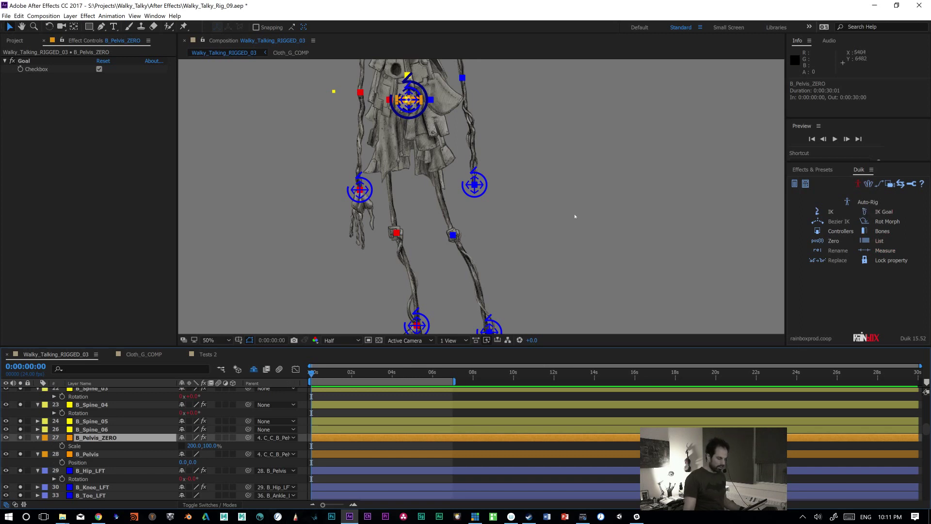
# Step: Try rotating the C_B_Pelvis controller by about -40.8° at 0:00:08:13, and undo the rotation
pyautogui.moveTo(332, 373); pyautogui.dragTo(484, 377)
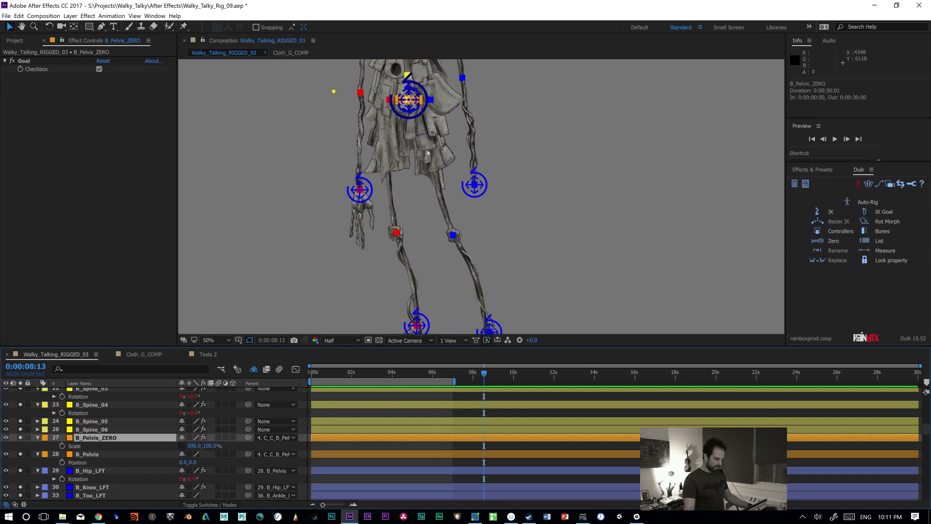
pyautogui.click(407, 122)
pyautogui.press('w')
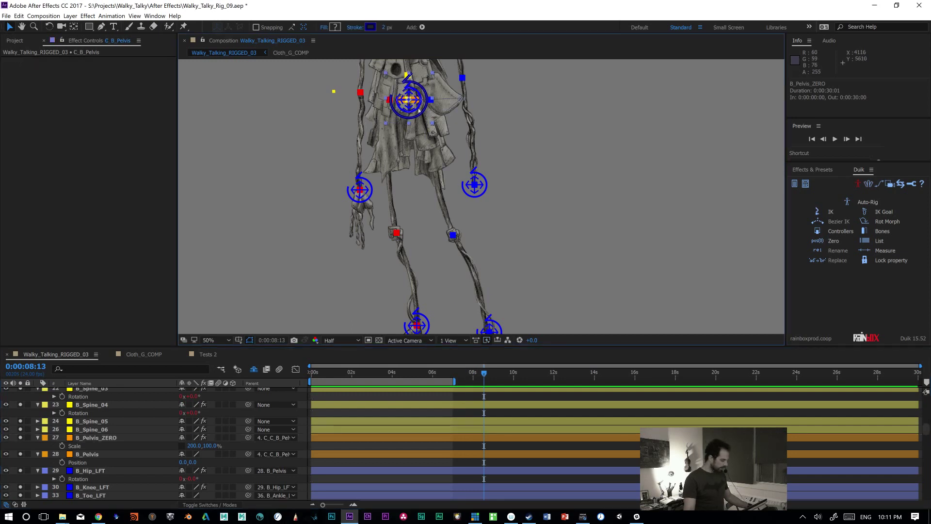
pyautogui.moveTo(406, 123); pyautogui.dragTo(426, 185)
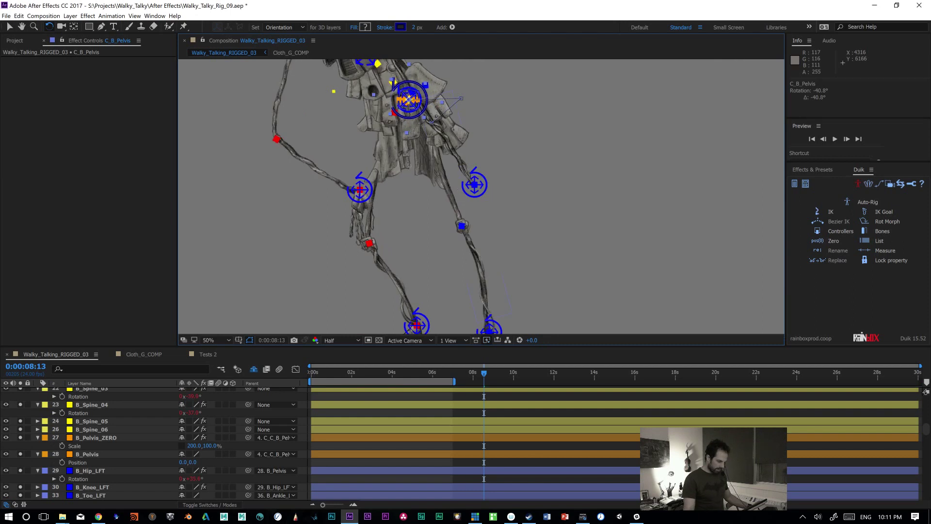
pyautogui.hotkey('ctrl', 'z')
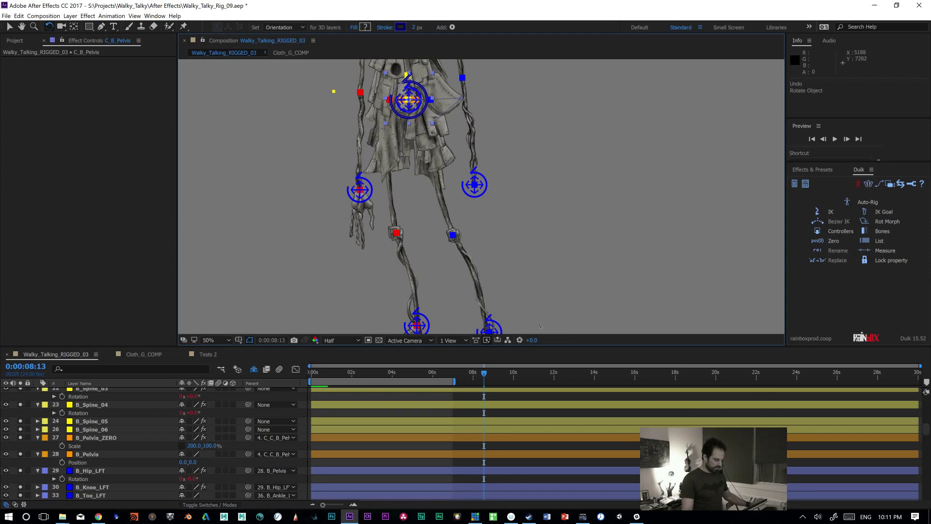
# Step: Select B_Pelvis_ZERO and preview the walk animation from the first frame to examine the pelvis and skirt
pyautogui.click(84, 440)
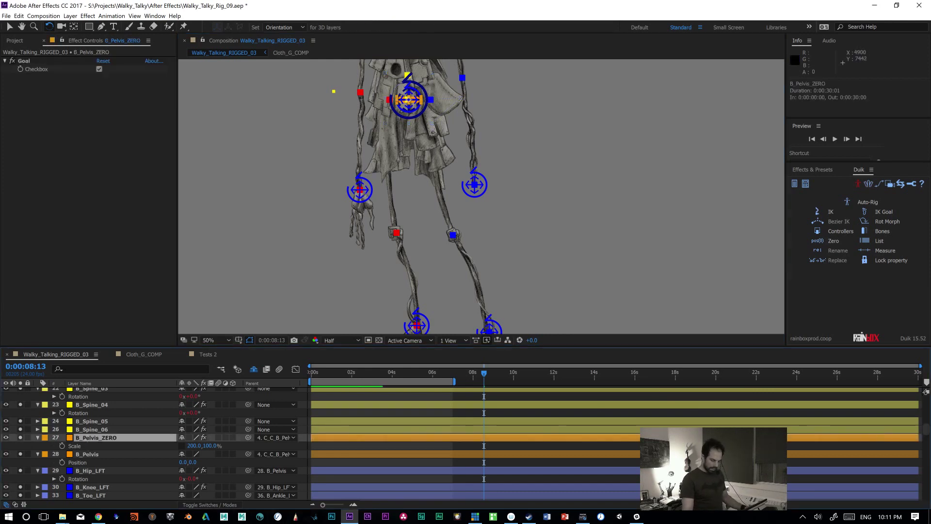
pyautogui.moveTo(398, 375); pyautogui.dragTo(287, 374)
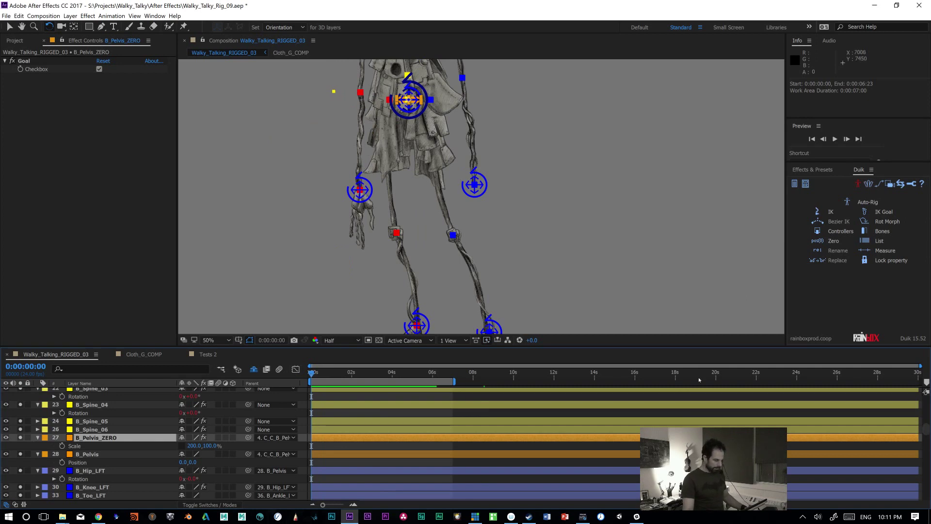
pyautogui.moveTo(574, 131); pyautogui.dragTo(626, 224)
pyautogui.press('space')
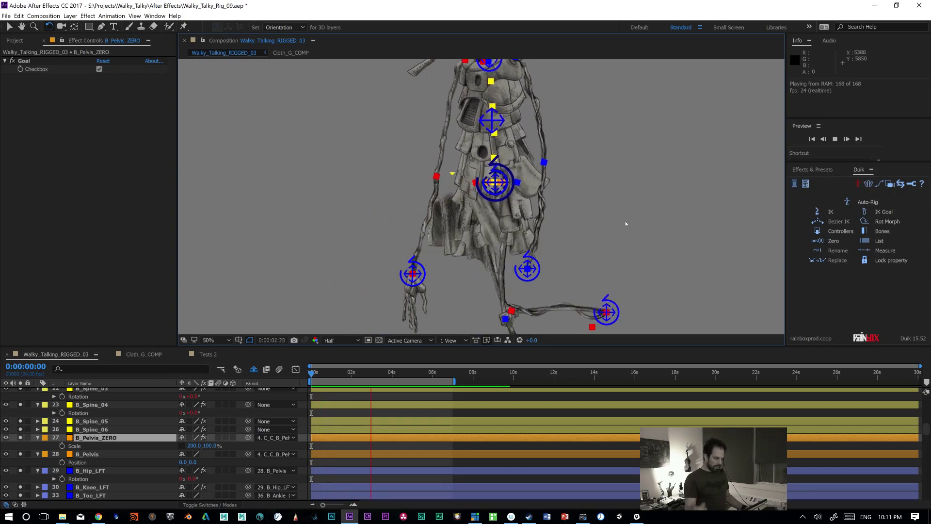
pyautogui.press('space')
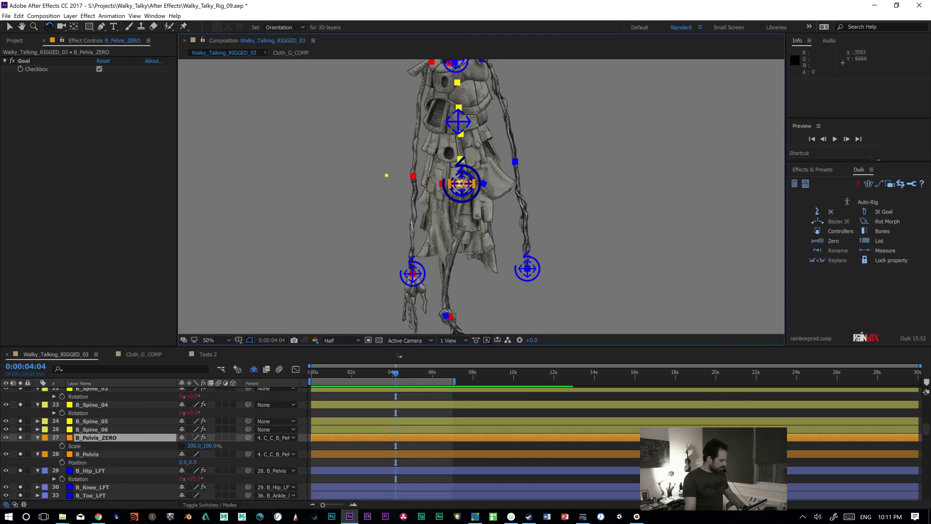
pyautogui.press('space')
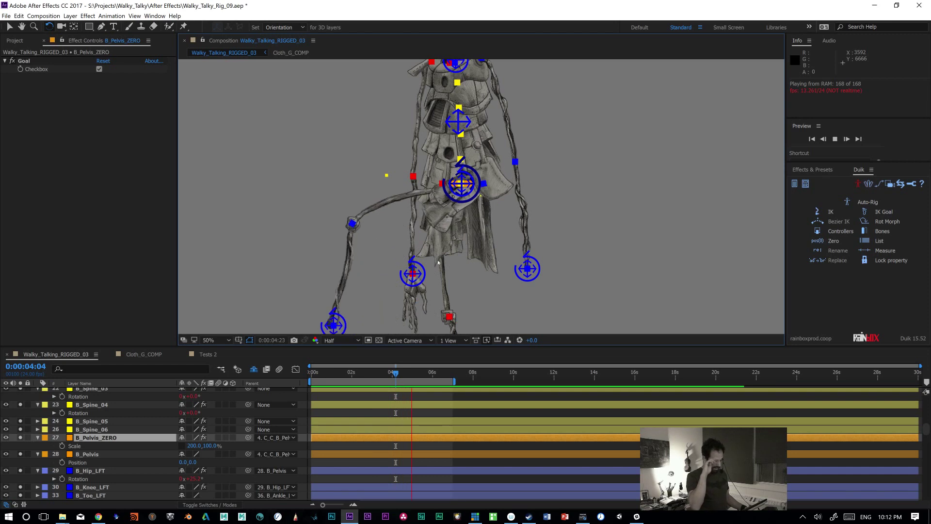
pyautogui.press('space')
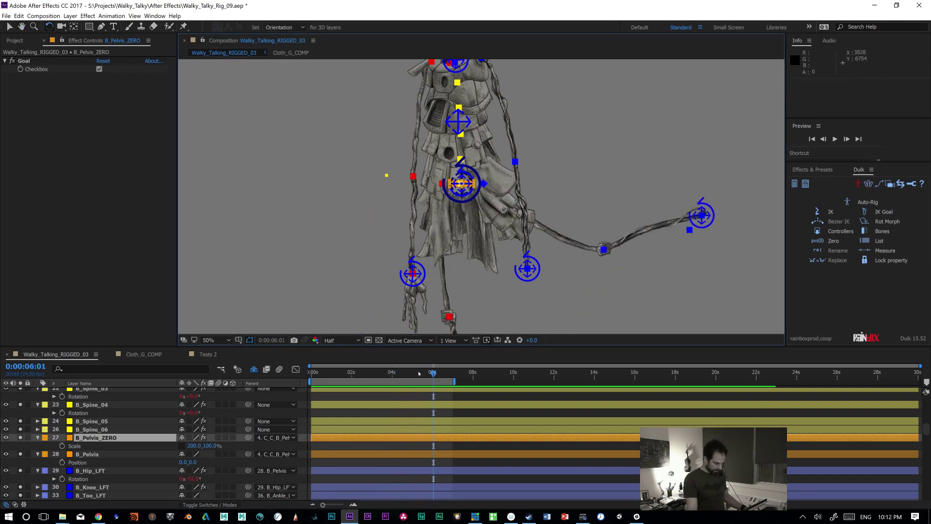
# Step: Go to 0:00:03:21 and step back and forth through the frames around 0:00:04:00 to examine the skirt cloth
pyautogui.click(411, 374)
pyautogui.moveTo(405, 377); pyautogui.dragTo(390, 377)
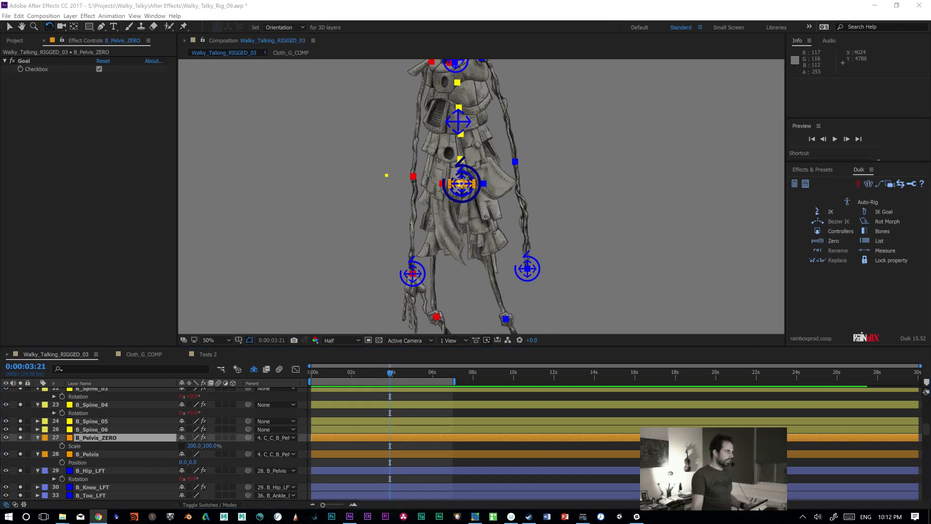
pyautogui.click(434, 20)
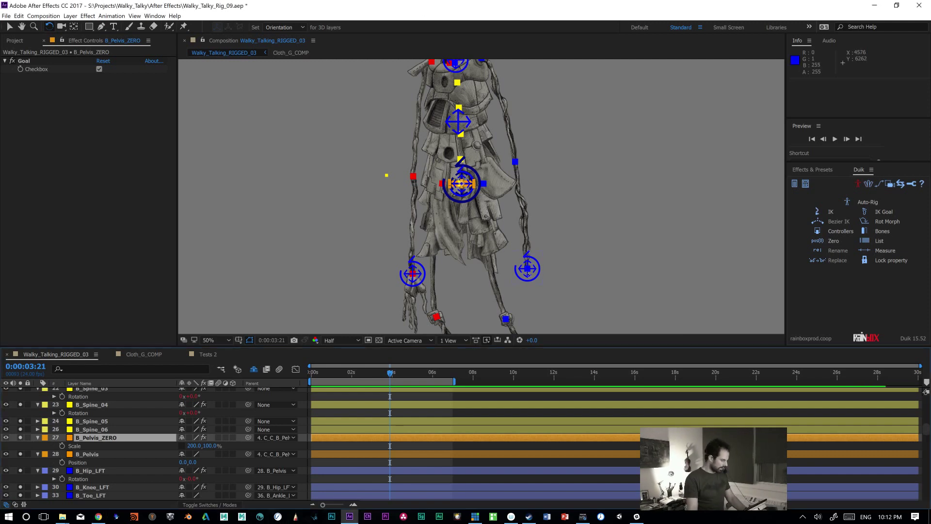
pyautogui.press('pagedown')
pyautogui.press('pagedown')
pyautogui.press('pagedown')
pyautogui.press('pagedown')
pyautogui.press('pagedown')
pyautogui.press('pagedown')
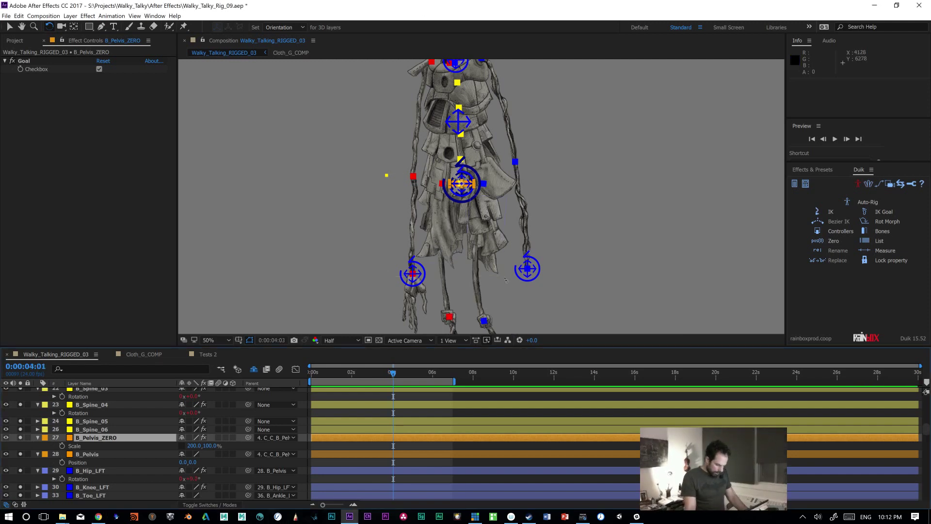
pyautogui.press('pageup')
pyautogui.press('pageup')
pyautogui.press('pageup')
pyautogui.press('pageup')
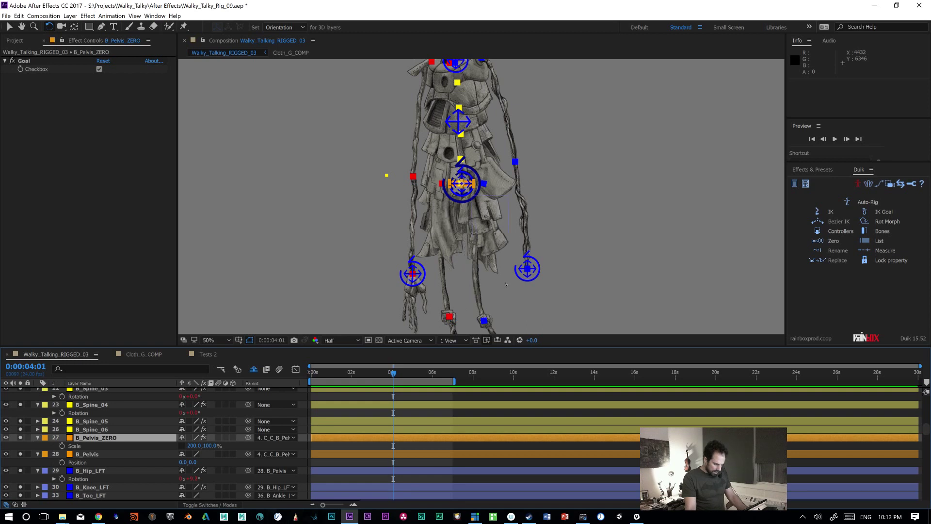
pyautogui.press('pageup')
pyautogui.press('pagedown')
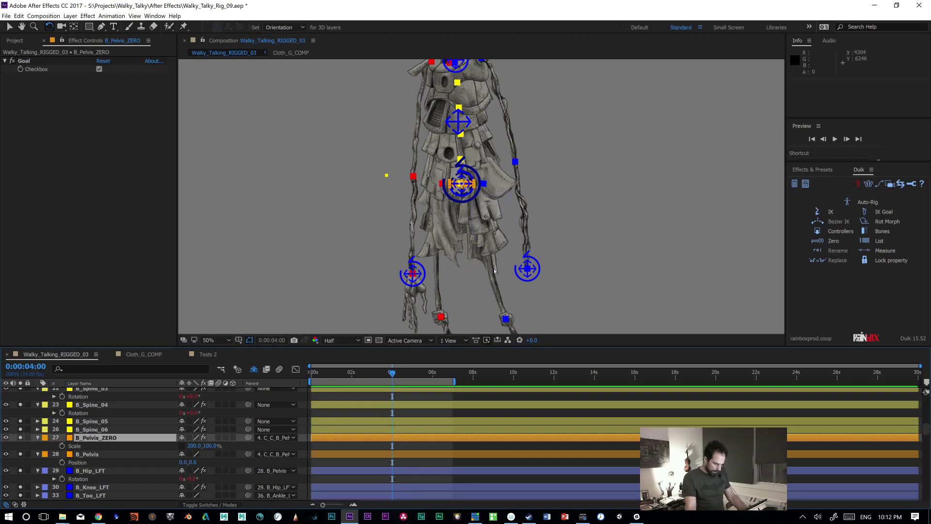
# Step: Step forward frame by frame to 0:00:04:17 to examine the skirt cloth while the left leg lifts
pyautogui.press('pagedown')
pyautogui.press('pagedown')
pyautogui.press('pagedown')
pyautogui.press('pagedown')
pyautogui.press('pagedown')
pyautogui.press('pagedown')
pyautogui.press('pagedown')
pyautogui.press('pagedown')
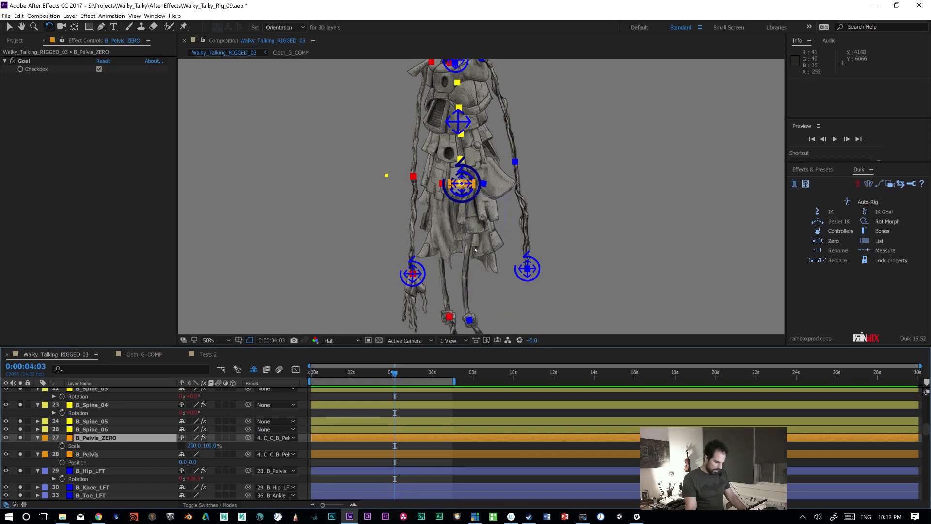
pyautogui.press('pagedown')
pyautogui.press('pagedown')
pyautogui.press('pagedown')
pyautogui.press('pagedown')
pyautogui.press('pagedown')
pyautogui.press('pagedown')
pyautogui.press('pagedown')
pyautogui.press('pagedown')
pyautogui.press('pagedown')
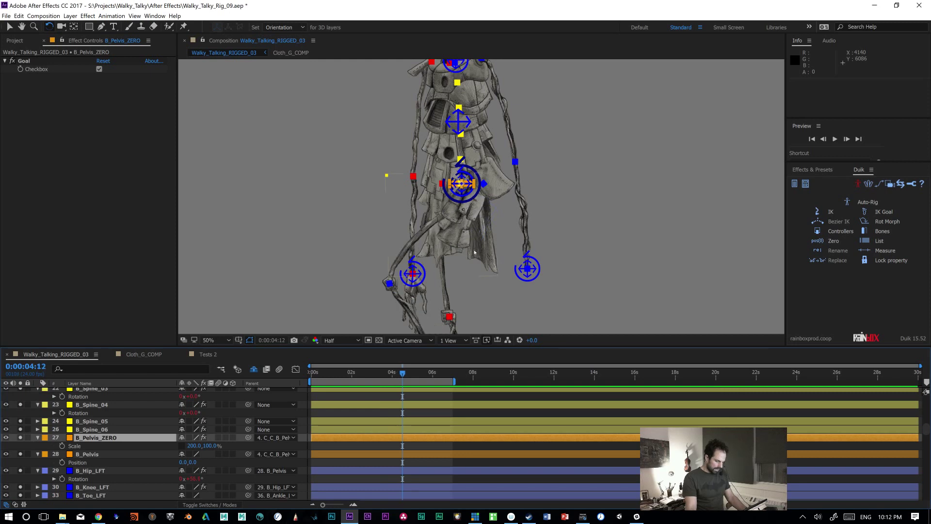
pyautogui.press('pagedown')
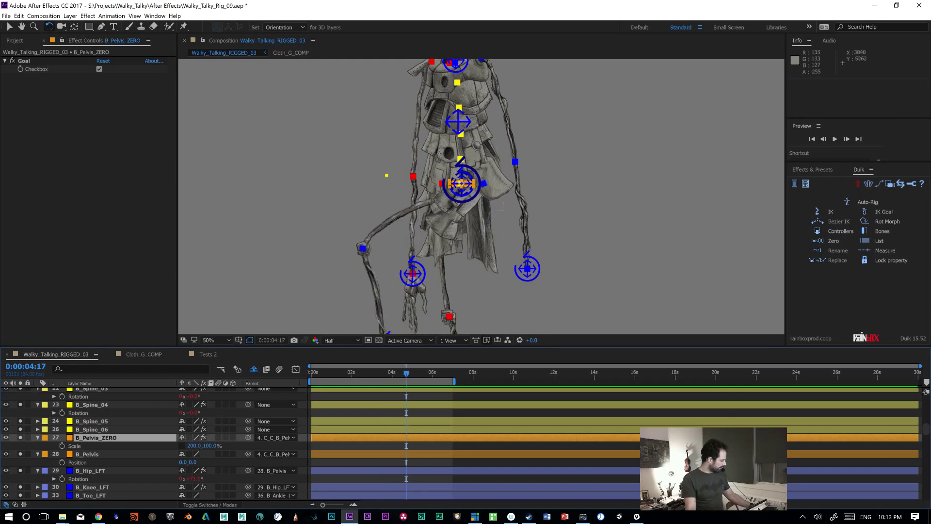
# Step: Maximize the composition viewer and step forward to 0:00:05:06 to examine the whole figure through the left leg's swing
pyautogui.press('`')
pyautogui.press('pagedown')
pyautogui.press('pagedown')
pyautogui.press('pagedown')
pyautogui.press('pagedown')
pyautogui.press('pagedown')
pyautogui.press('pagedown')
pyautogui.press('pagedown')
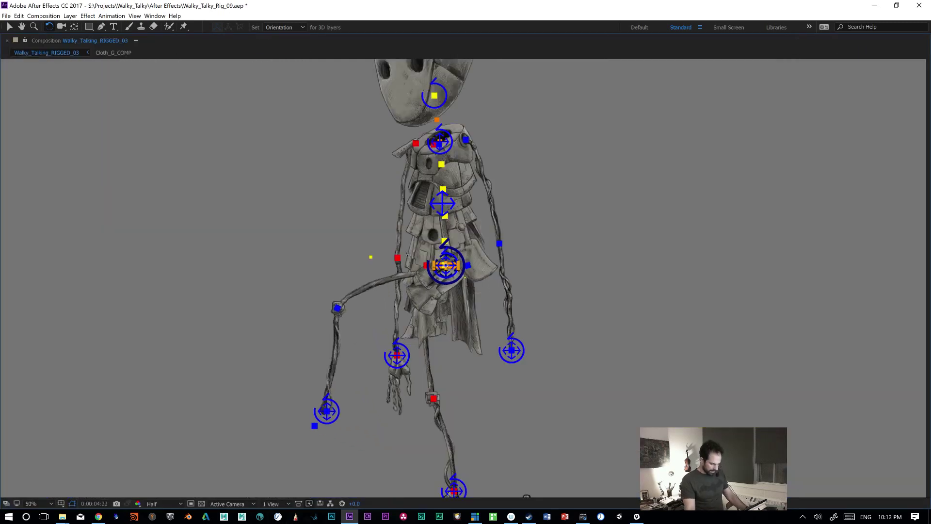
pyautogui.press('pagedown')
pyautogui.press('pagedown')
pyautogui.press('pagedown')
pyautogui.press('pagedown')
pyautogui.press('pagedown')
pyautogui.press('pagedown')
pyautogui.press('pagedown')
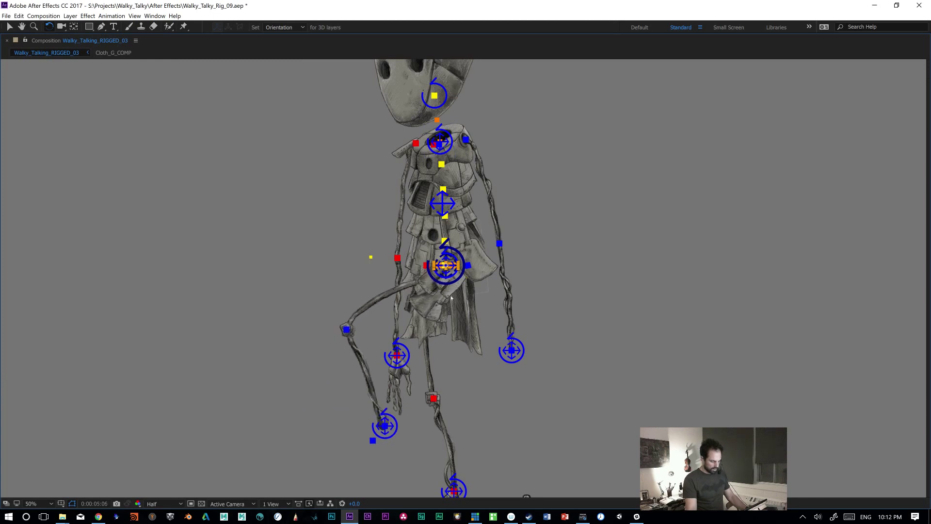
# Step: Step forward frame by frame from 0:00:05:06 to 0:00:06:00 to examine the skirt cloth as the left leg swings backward
pyautogui.press('pagedown')
pyautogui.press('pagedown')
pyautogui.press('pagedown')
pyautogui.press('pagedown')
pyautogui.press('pagedown')
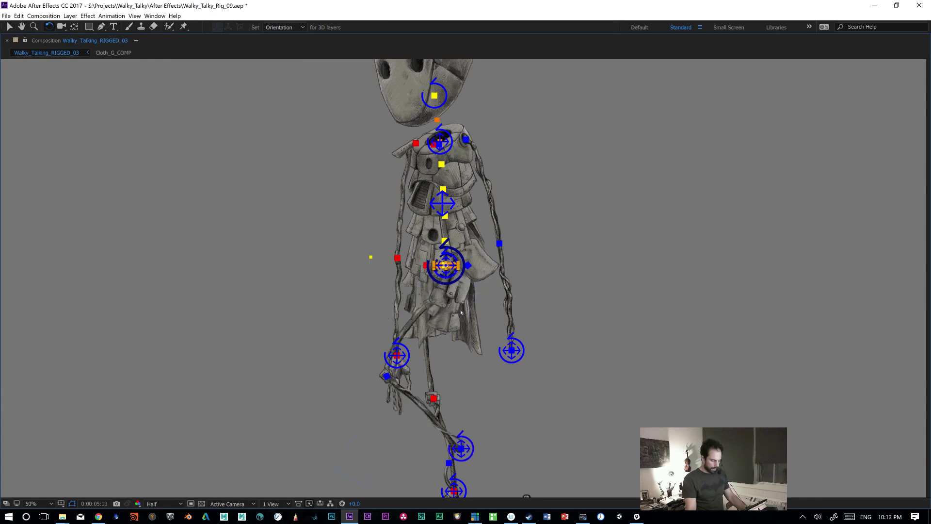
pyautogui.press('pagedown')
pyautogui.press('pagedown')
pyautogui.press('pagedown')
pyautogui.press('pagedown')
pyautogui.press('pagedown')
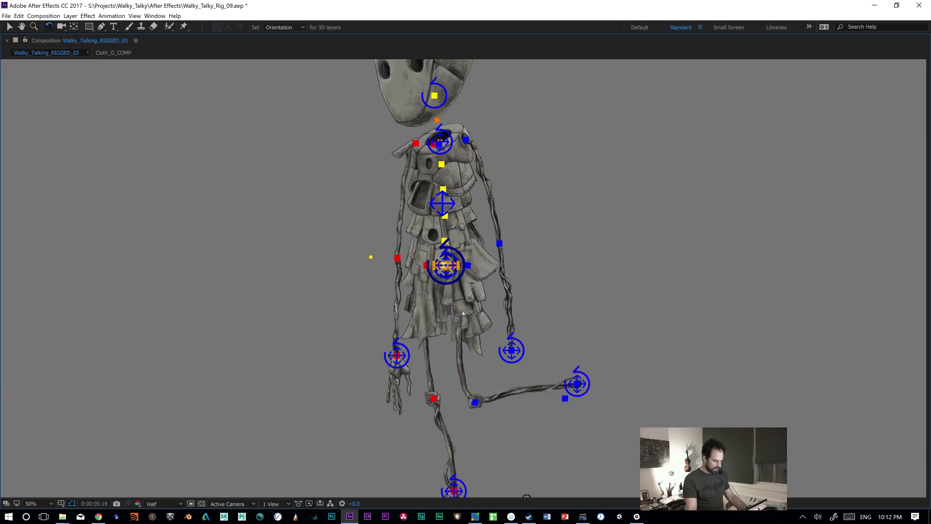
pyautogui.press('pagedown')
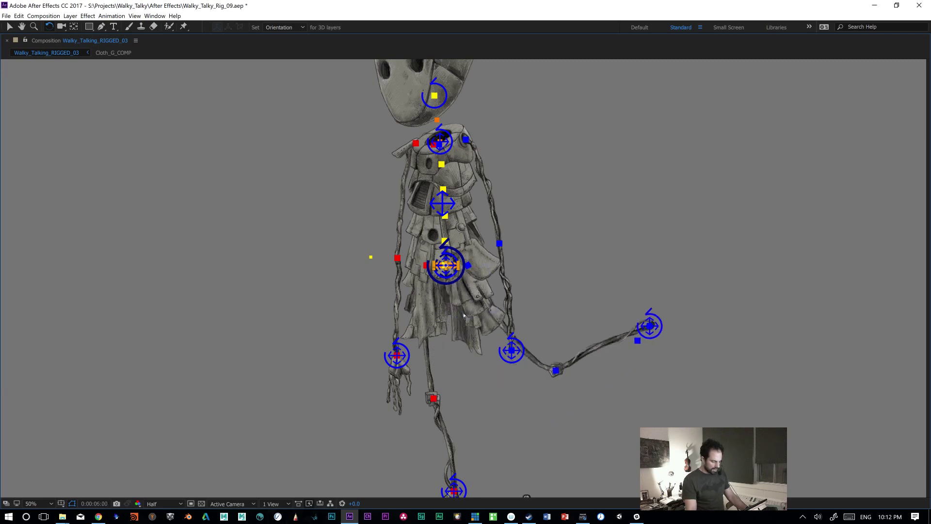
# Step: Step back to 0:00:05:21 and forward to 0:00:06:01 to examine the rear skirt layers against the raised left leg
pyautogui.press('pageup')
pyautogui.press('pageup')
pyautogui.press('pageup')
pyautogui.press('pageup')
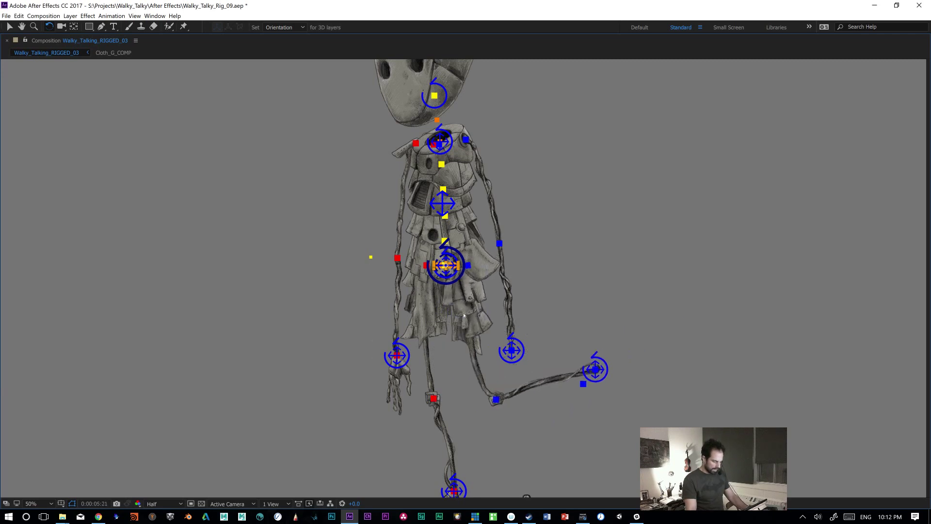
pyautogui.press('pagedown')
pyautogui.press('pagedown')
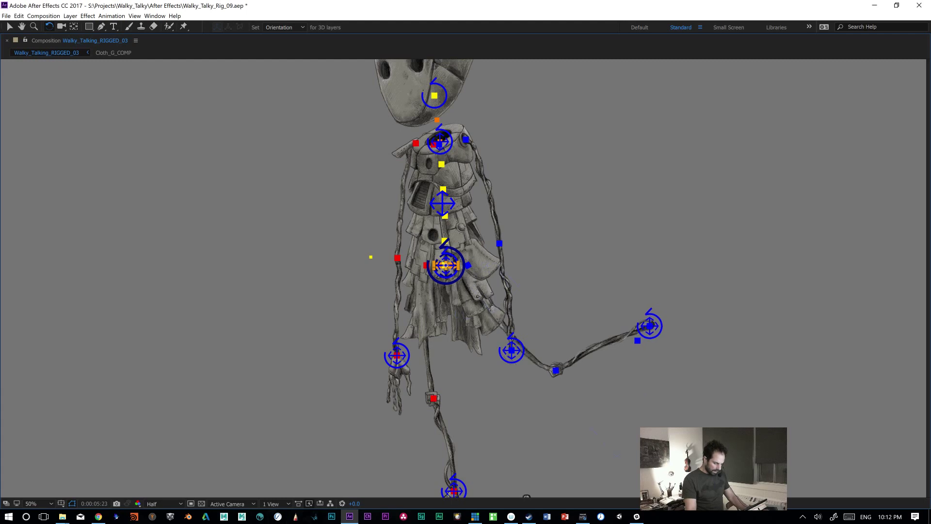
pyautogui.press('pagedown')
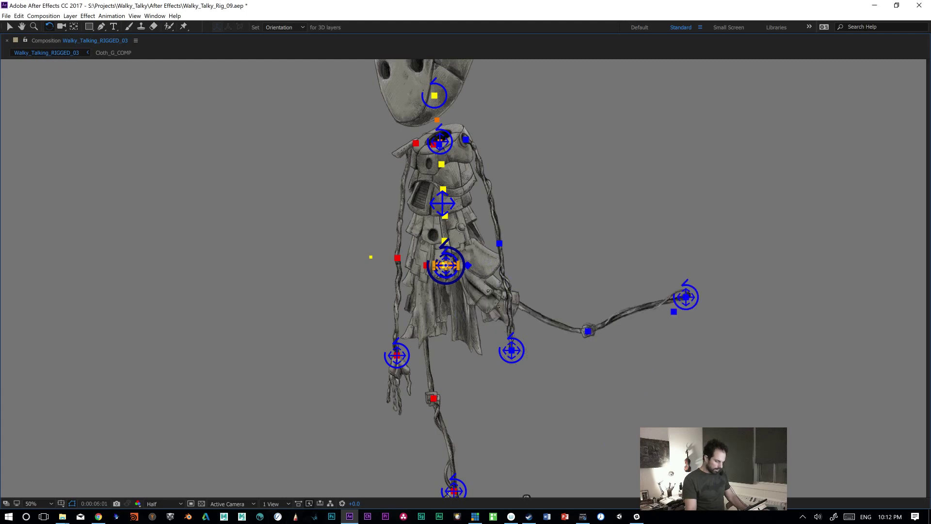
# Step: Go back through the walk frames and play the preview to examine how the skirt layers follow both legs
pyautogui.press('pageup')
pyautogui.press('pageup')
pyautogui.press('pageup')
pyautogui.press('pageup')
pyautogui.press('pageup')
pyautogui.press('pageup')
pyautogui.press('pageup')
pyautogui.press('pageup')
pyautogui.press('pageup')
pyautogui.press('pageup')
pyautogui.press('pageup')
pyautogui.press('pageup')
pyautogui.press('pageup')
pyautogui.press('pageup')
pyautogui.press('pageup')
pyautogui.press('pageup')
pyautogui.press('pageup')
pyautogui.press('pageup')
pyautogui.press('pageup')
pyautogui.press('pageup')
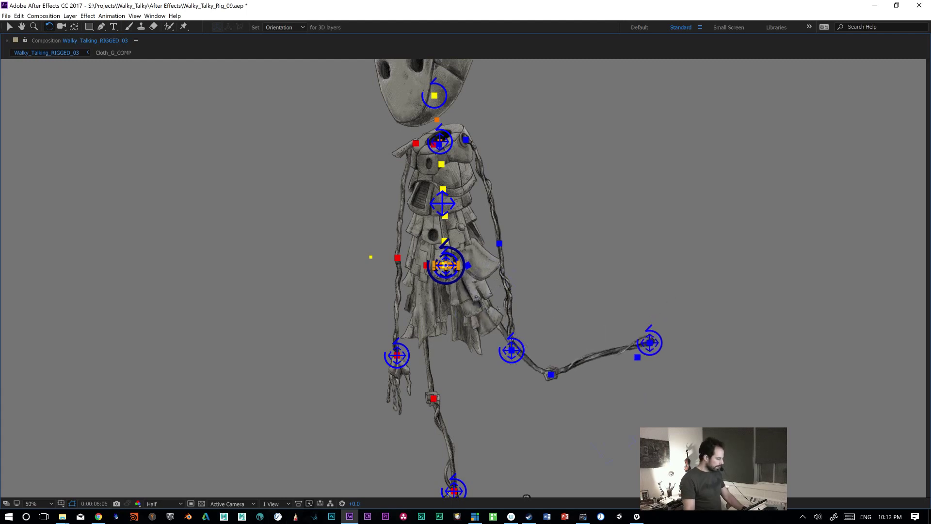
pyautogui.press('pageup')
pyautogui.press('pageup')
pyautogui.press('pageup')
pyautogui.press('pageup')
pyautogui.press('pageup')
pyautogui.press('pageup')
pyautogui.press('pageup')
pyautogui.press('pageup')
pyautogui.press('pageup')
pyautogui.press('pageup')
pyautogui.press('pageup')
pyautogui.press('pageup')
pyautogui.press('pageup')
pyautogui.press('pageup')
pyautogui.press('pageup')
pyautogui.press('pageup')
pyautogui.press('pageup')
pyautogui.press('pageup')
pyautogui.press('pageup')
pyautogui.press('pageup')
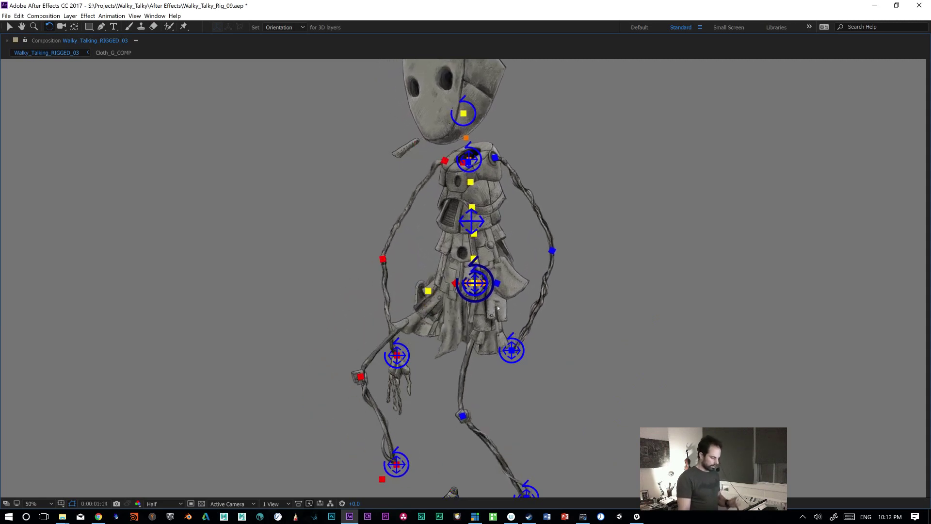
pyautogui.press('space')
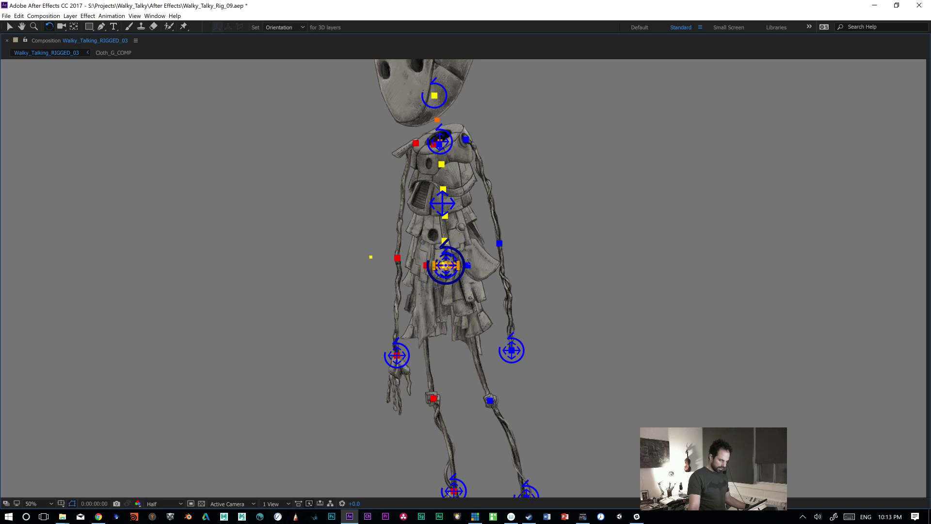
# Step: Try rotating the C_B_Pelvis controller at the first frame, and undo the rotation
pyautogui.click(467, 259)
pyautogui.moveTo(466, 246)
pyautogui.mouseDown()
pyautogui.moveTo(454, 242)
pyautogui.moveTo(460, 237)
pyautogui.mouseUp()
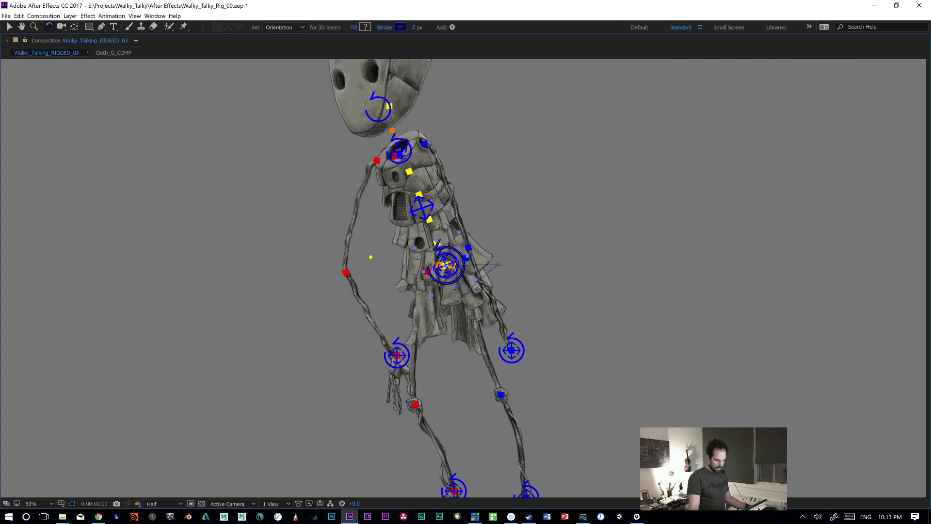
pyautogui.hotkey('ctrl', 'z')
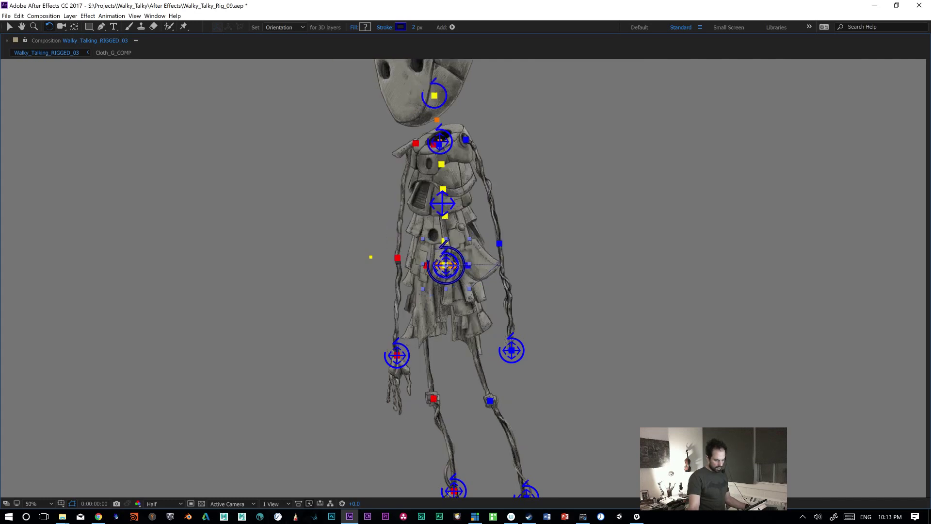
pyautogui.moveTo(471, 251); pyautogui.dragTo(512, 305)
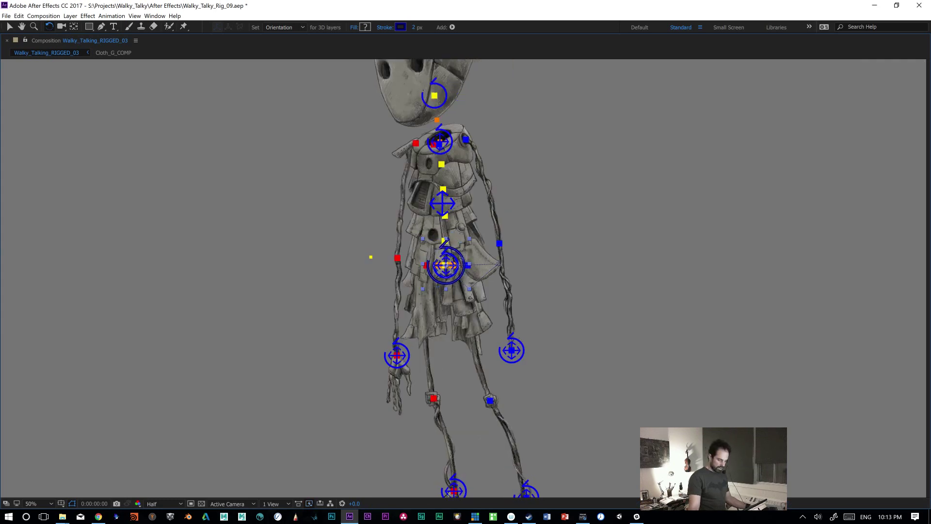
# Step: Restore the full workspace layout and set the current time to 0:00:10:00, with the pelvis and legs in view
pyautogui.press('`')
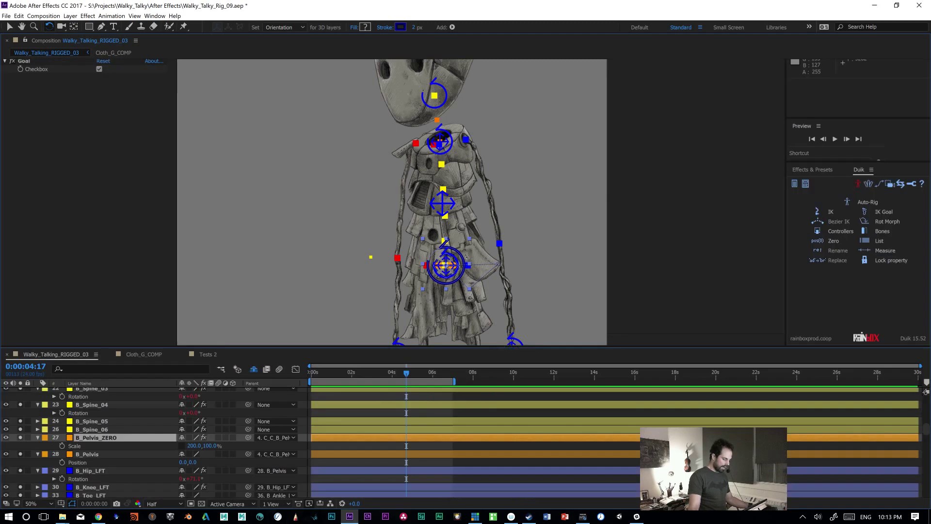
pyautogui.moveTo(427, 374); pyautogui.dragTo(513, 386)
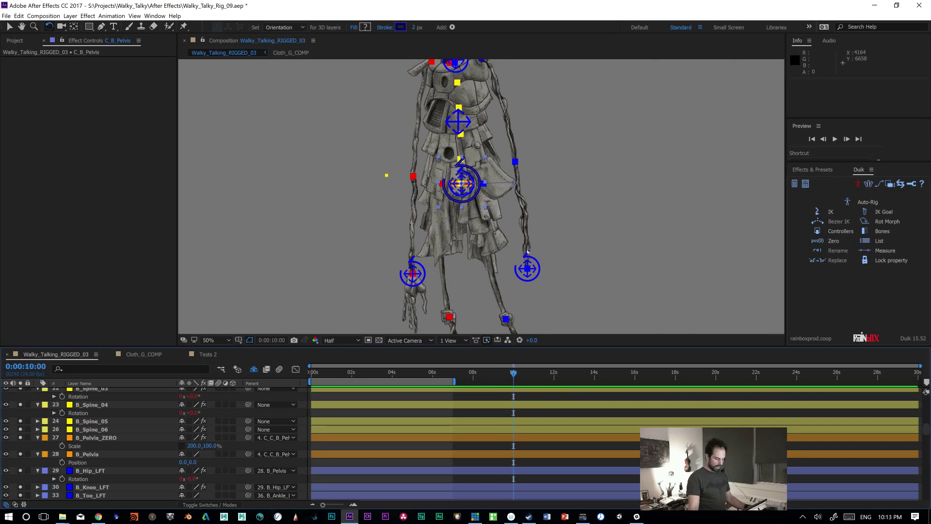
pyautogui.moveTo(529, 164); pyautogui.dragTo(487, 91)
# Step: Try lowering the C_B_Pelvis controller and rotating it about -27°, and undo both changes
pyautogui.press('w')
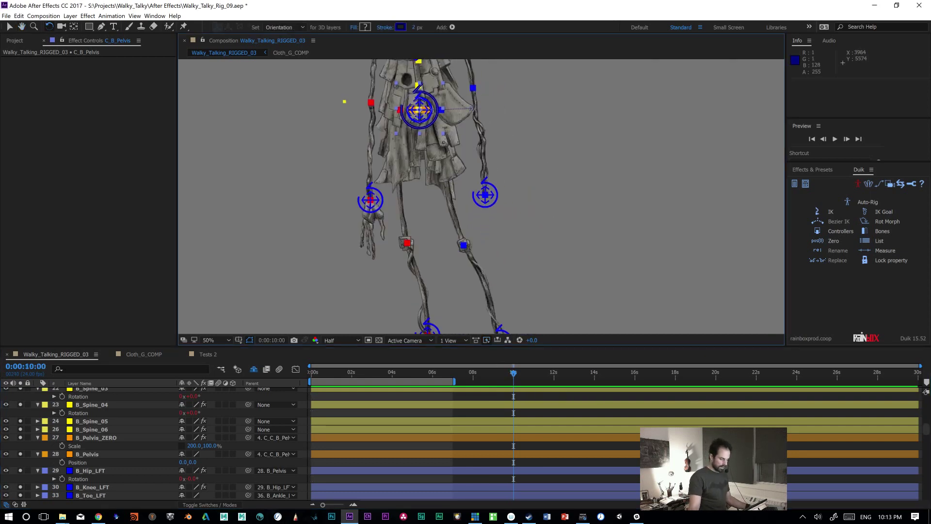
pyautogui.press('v')
pyautogui.moveTo(428, 118); pyautogui.dragTo(425, 175)
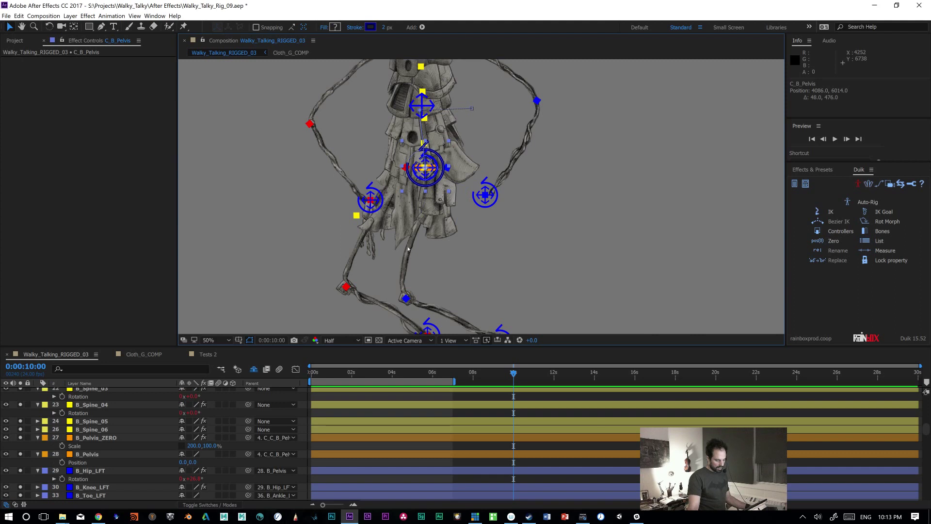
pyautogui.press('w')
pyautogui.moveTo(442, 173)
pyautogui.mouseDown()
pyautogui.moveTo(443, 159)
pyautogui.moveTo(453, 176)
pyautogui.mouseUp()
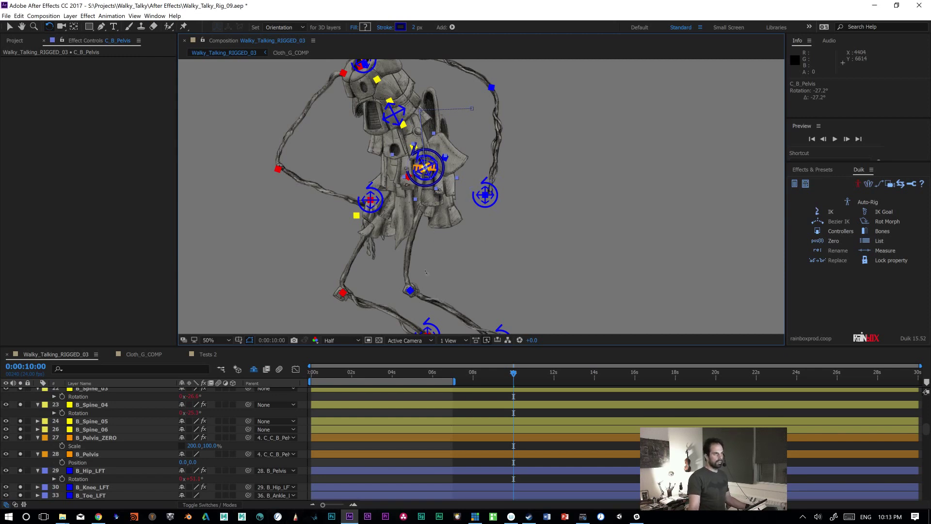
pyautogui.hotkey('ctrl', 'z')
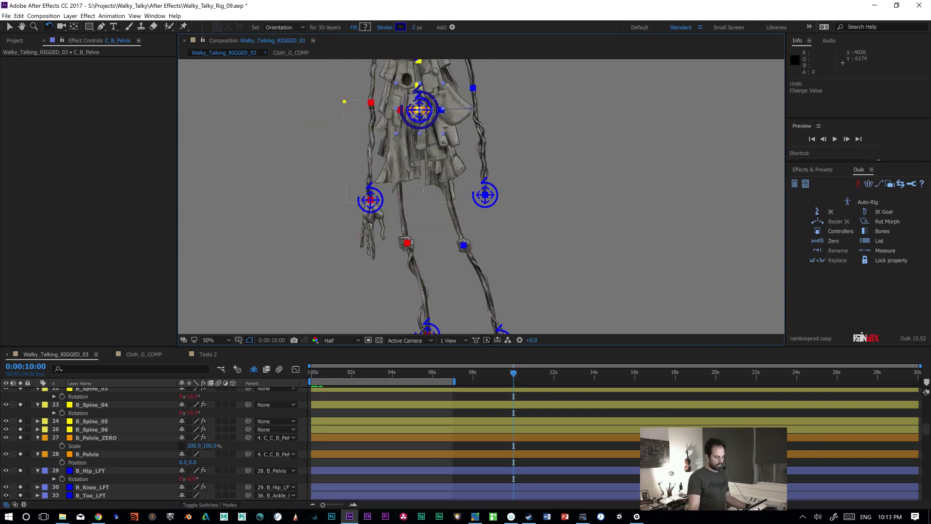
# Step: Select Cloth_G_COMP, set its anchor point X to 467.1, and check the shifted cloth in the enlarged composition view
pyautogui.press('v')
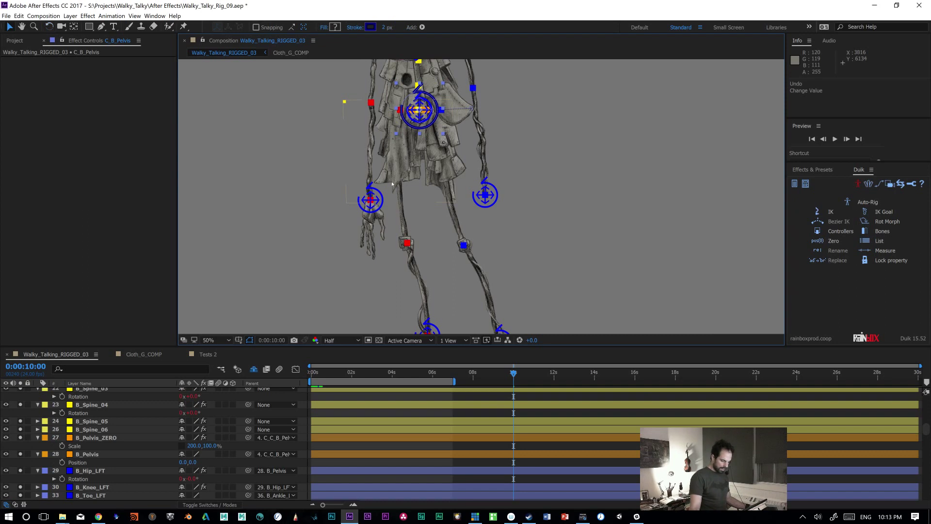
pyautogui.click(559, 199)
pyautogui.click(396, 179)
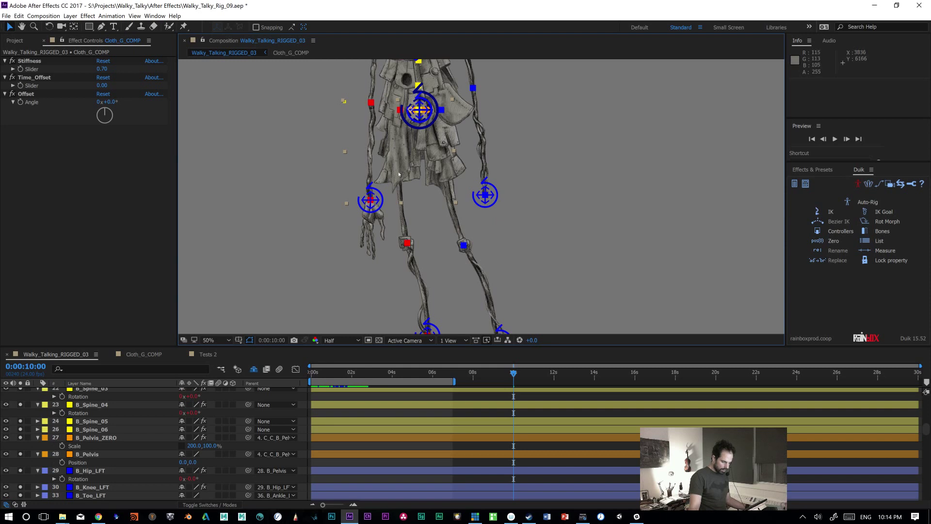
pyautogui.press('y')
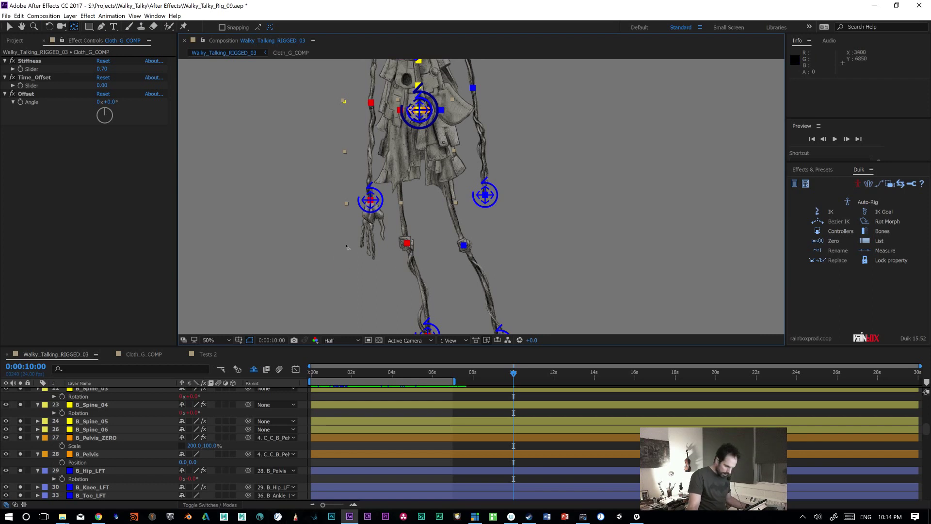
pyautogui.press('v')
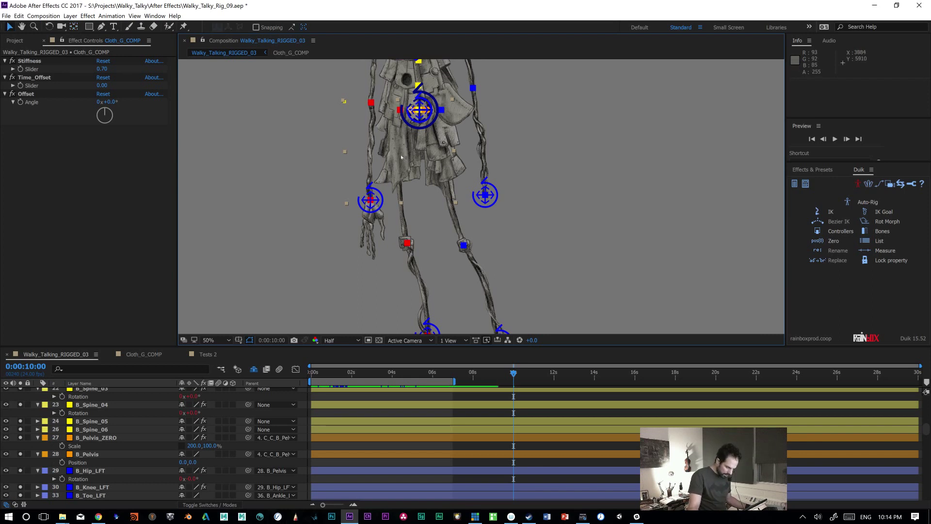
pyautogui.press('a')
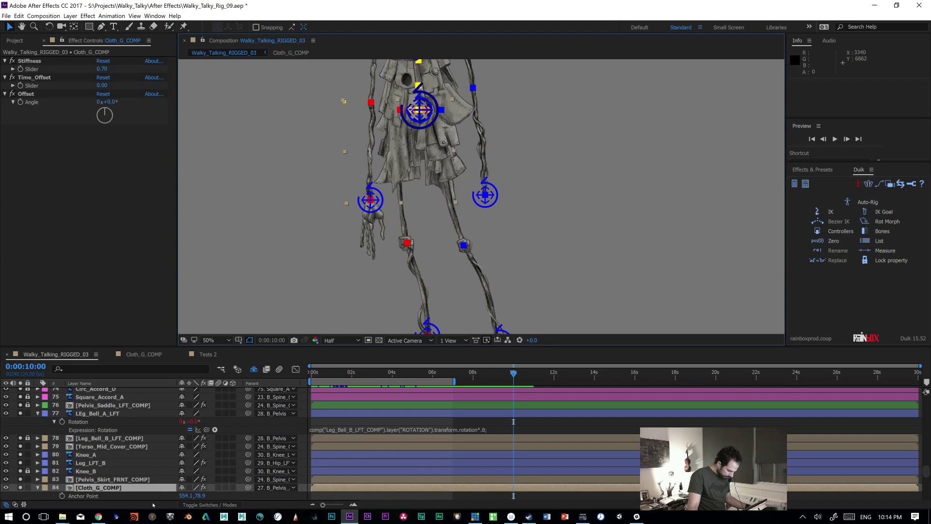
pyautogui.moveTo(184, 498); pyautogui.dragTo(143, 501)
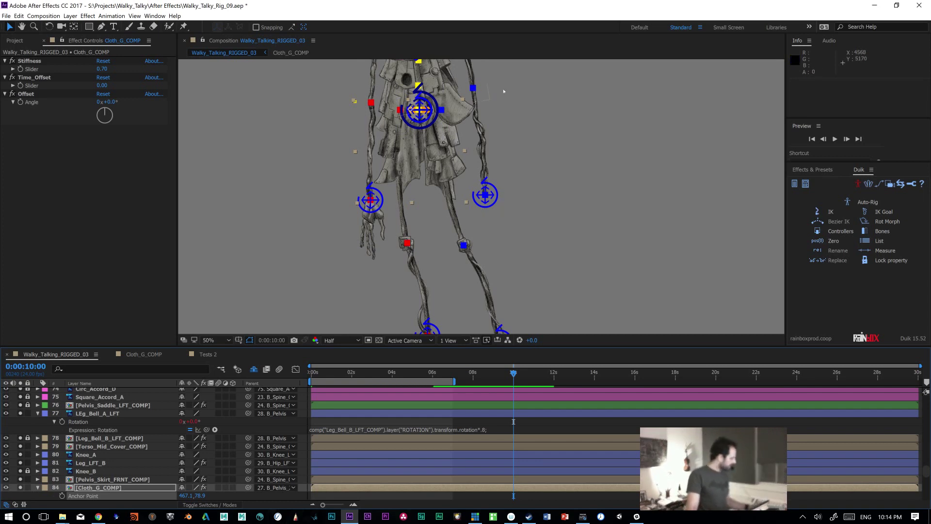
pyautogui.press('`')
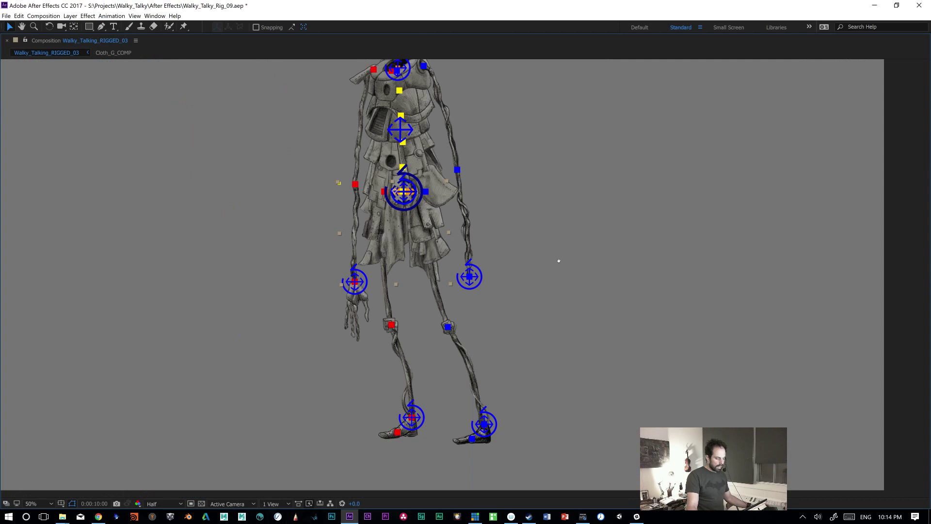
pyautogui.moveTo(559, 260); pyautogui.dragTo(547, 239)
pyautogui.press('`')
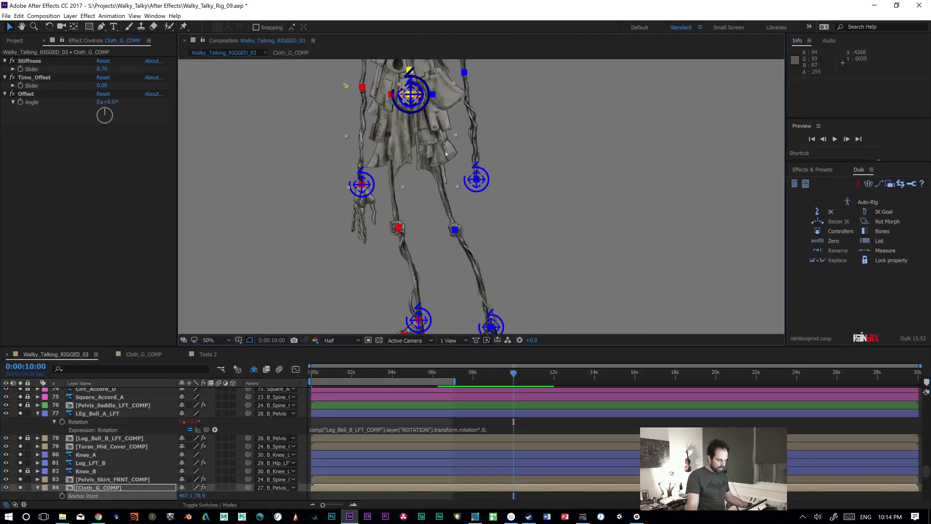
# Step: Lock the Leg_LFT_B and Cloth_G_COMP layers
pyautogui.click(487, 154)
pyautogui.click(453, 152)
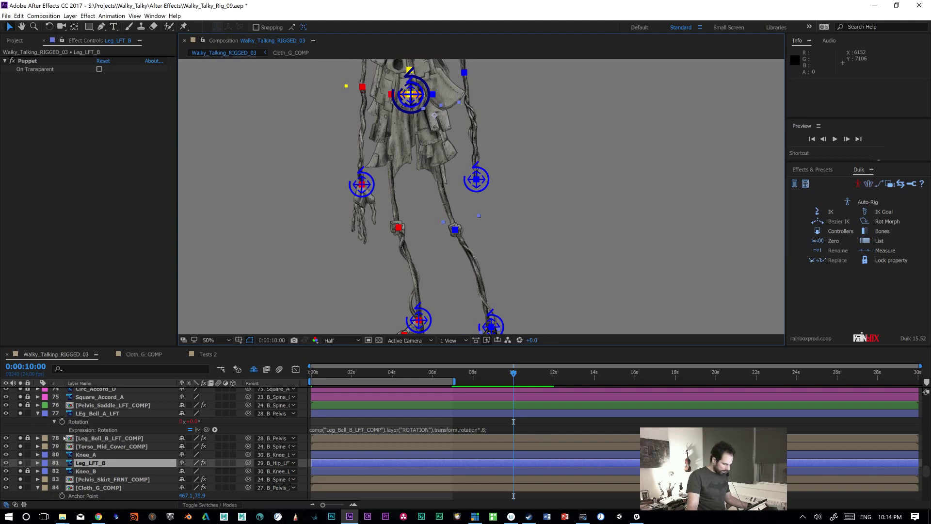
pyautogui.click(28, 462)
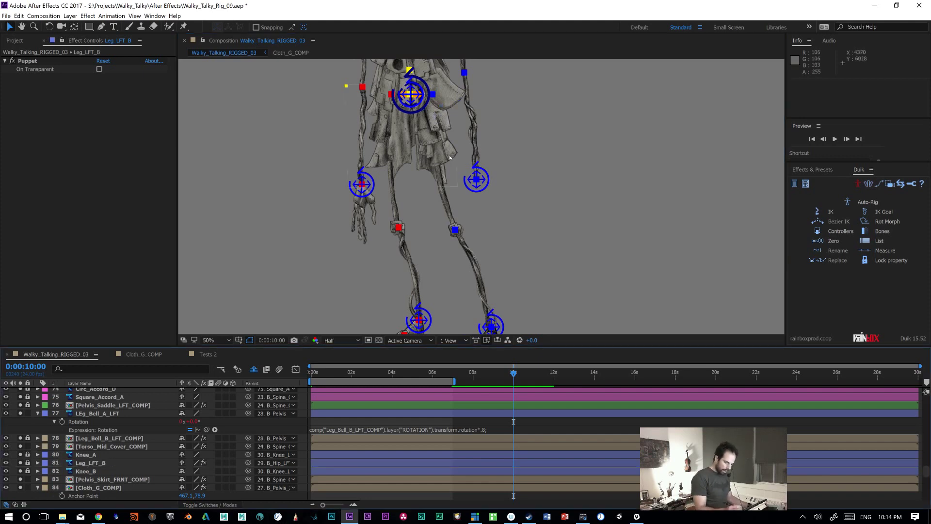
pyautogui.click(457, 165)
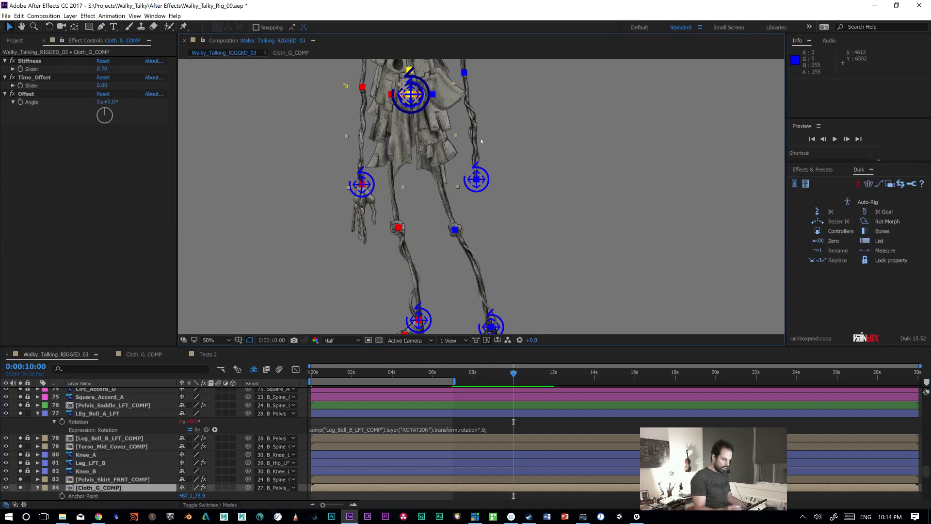
pyautogui.click(28, 488)
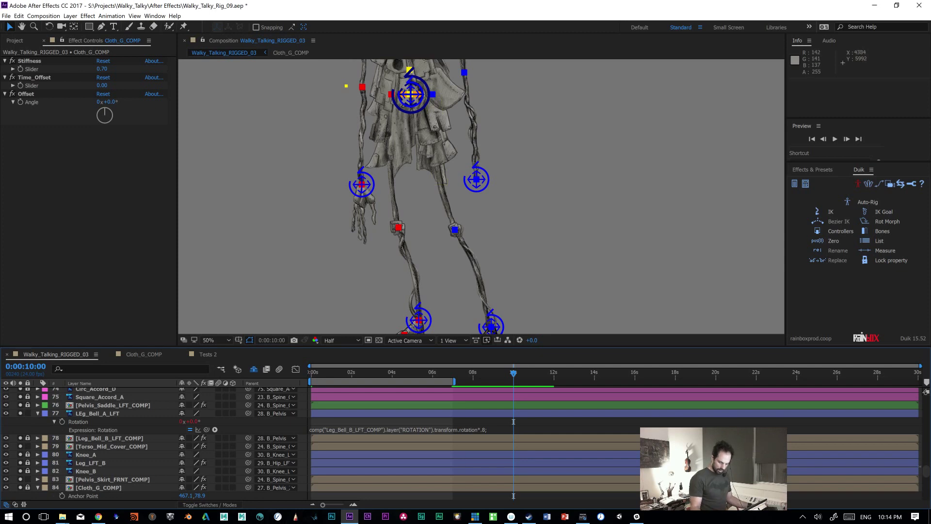
# Step: Reveal the Rotation expression of the LEg_Bell_A_LFT layer
pyautogui.moveTo(925, 476)
pyautogui.mouseDown()
pyautogui.moveTo(925, 464)
pyautogui.moveTo(926, 473)
pyautogui.mouseUp()
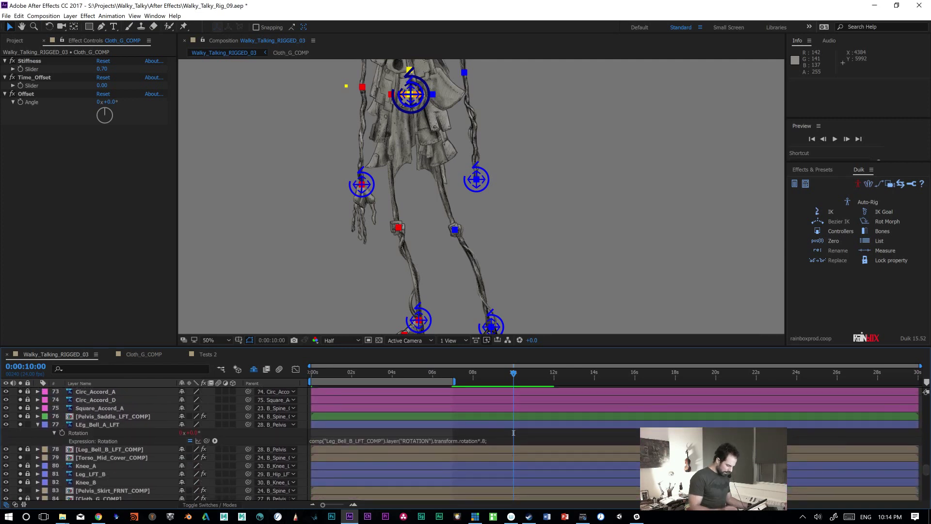
pyautogui.click(38, 425)
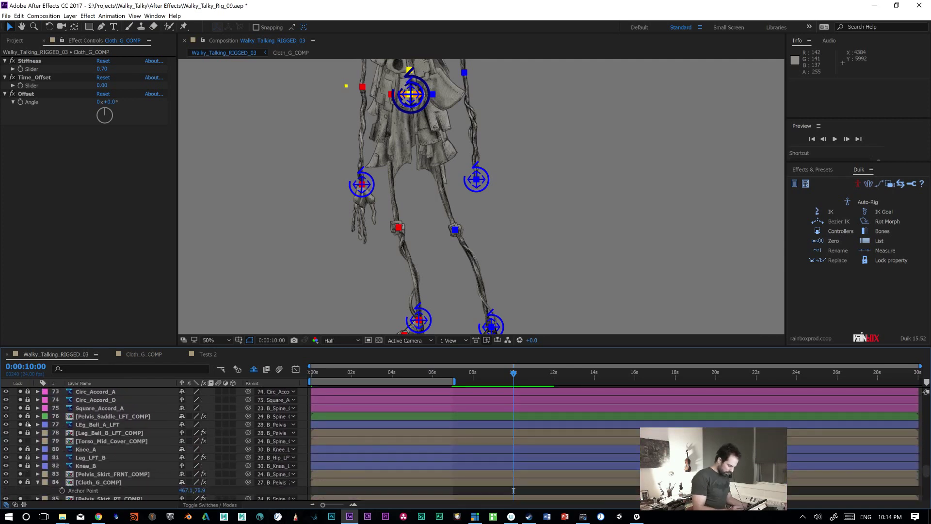
pyautogui.click(38, 424)
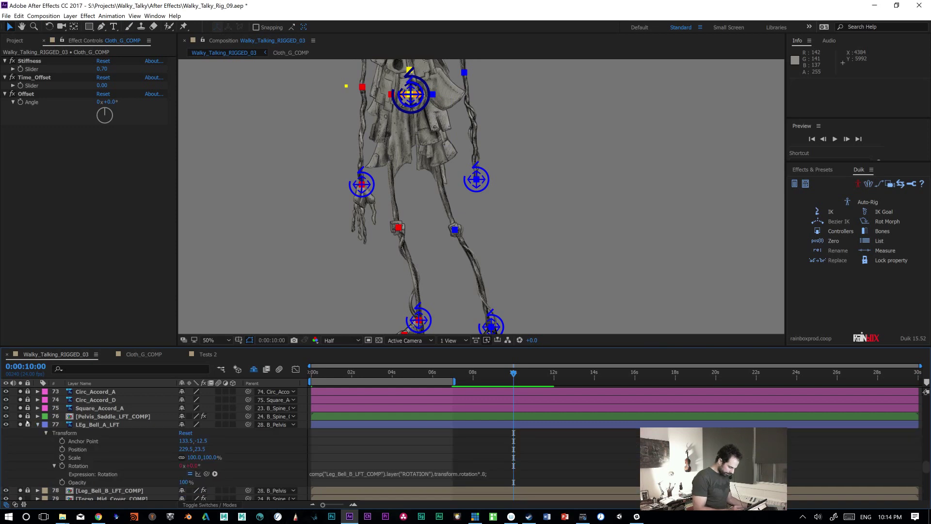
pyautogui.click(91, 425)
pyautogui.press('u')
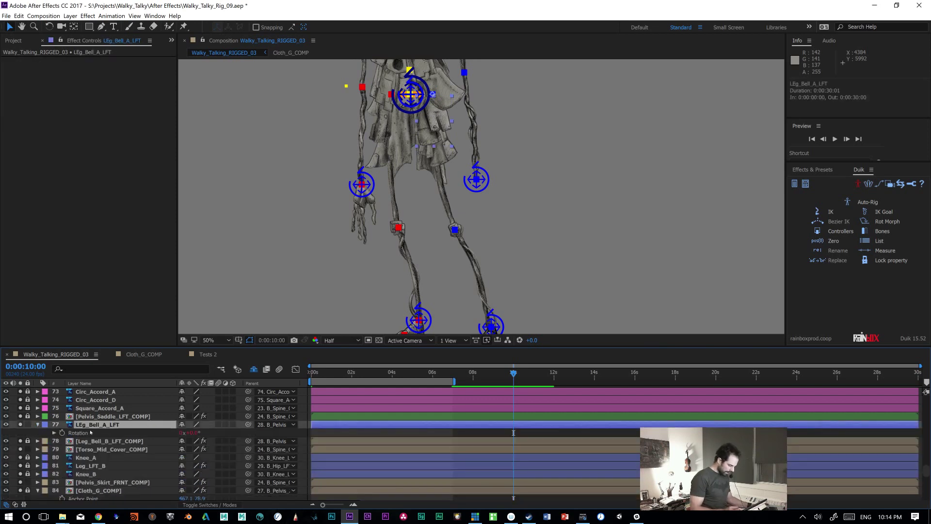
pyautogui.click(54, 432)
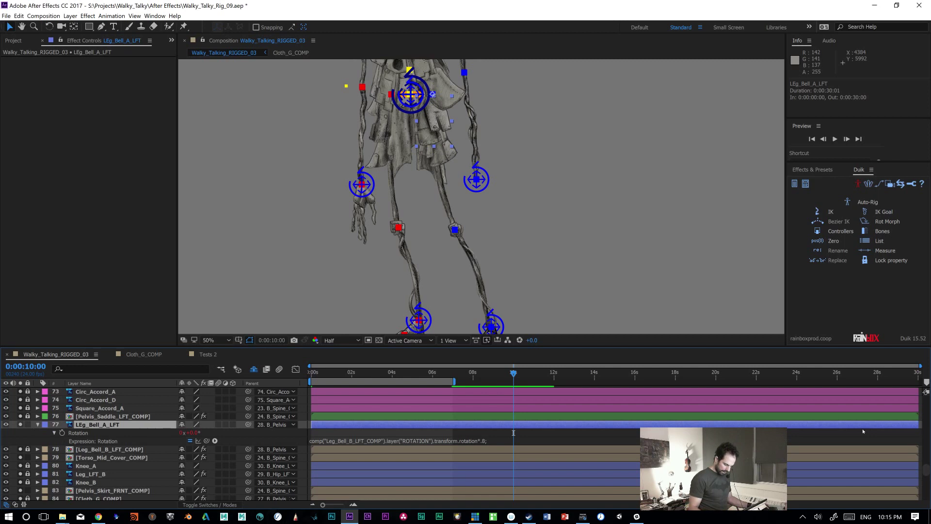
# Step: Open the Leg_Bell_B_LFT_COMP precomposition, briefly preview it from the first frame, and return to the start
pyautogui.moveTo(503, 442)
pyautogui.mouseDown()
pyautogui.moveTo(498, 474)
pyautogui.moveTo(495, 444)
pyautogui.mouseUp()
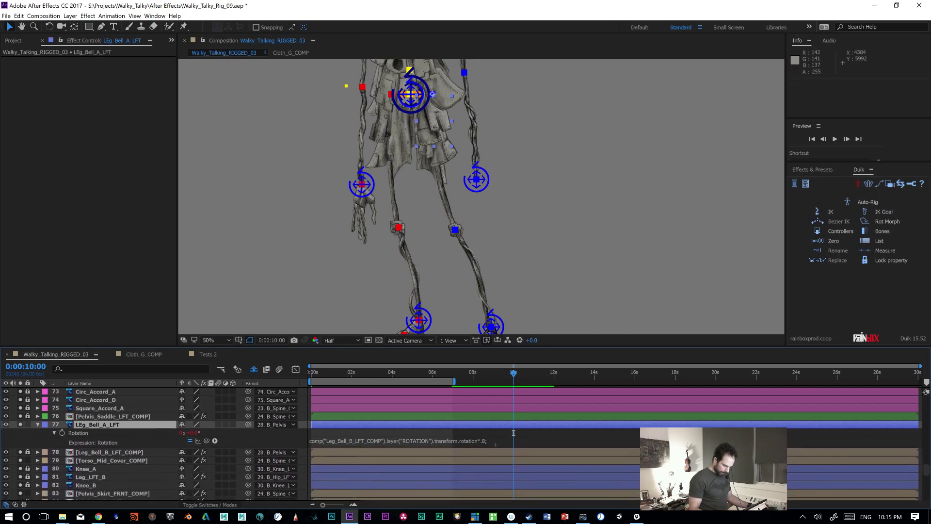
pyautogui.press('F2')
pyautogui.click(112, 453)
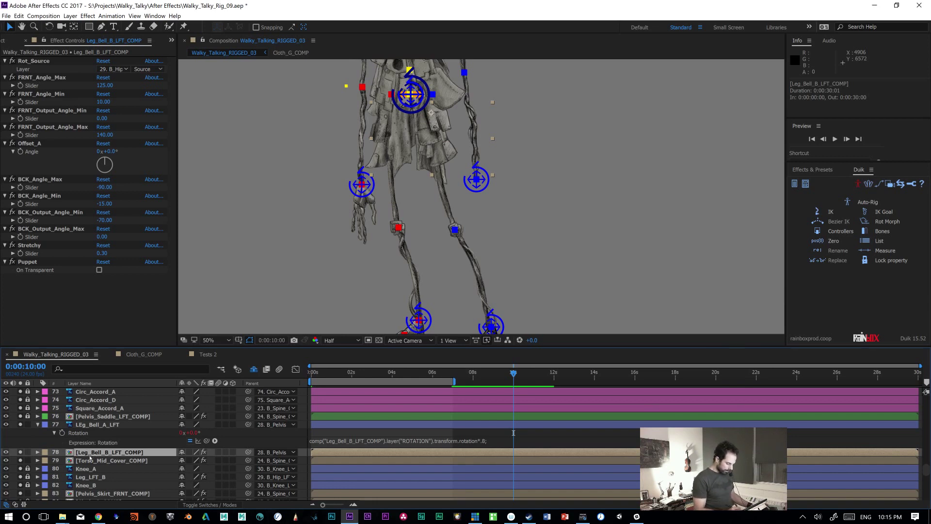
pyautogui.doubleClick(71, 452)
pyautogui.press('Home')
pyautogui.press('space')
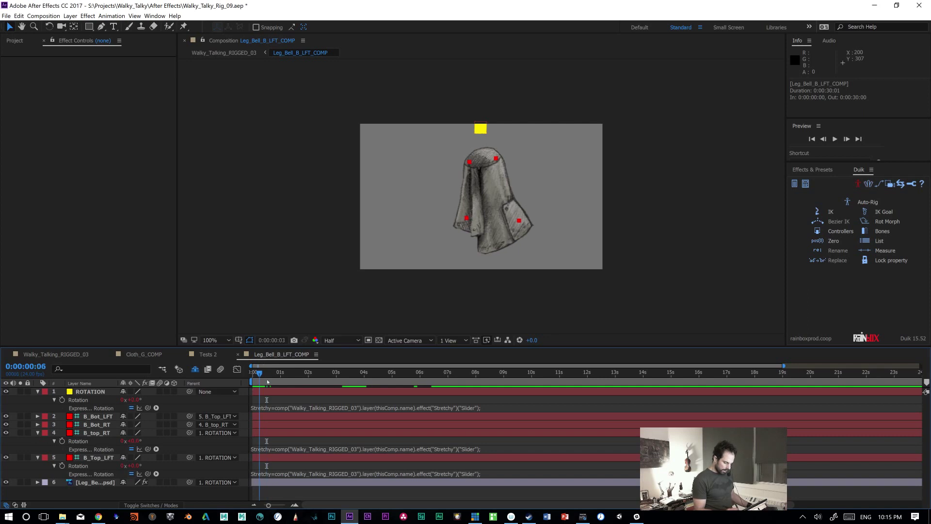
pyautogui.press('Home')
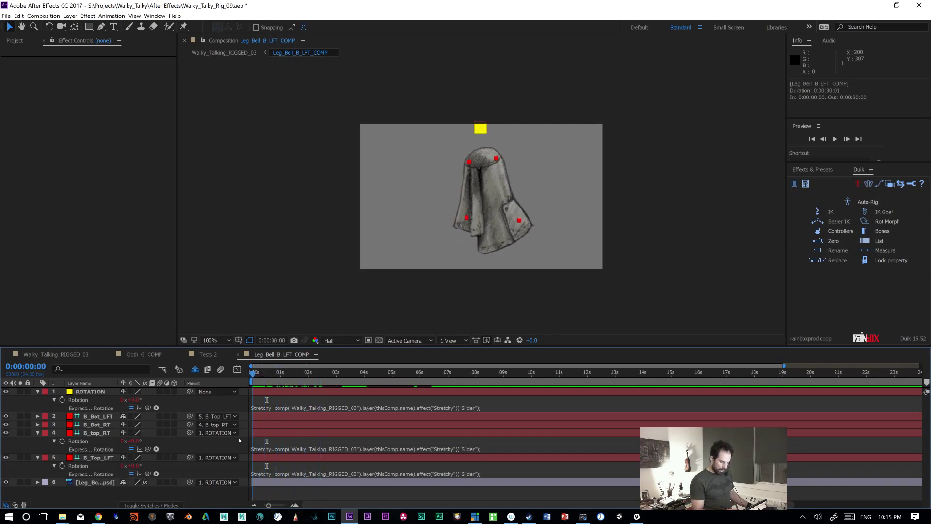
# Step: Expand the ROTATION layer's Rotation expression field down to the if/else block and open the code
pyautogui.moveTo(273, 438); pyautogui.dragTo(212, 448)
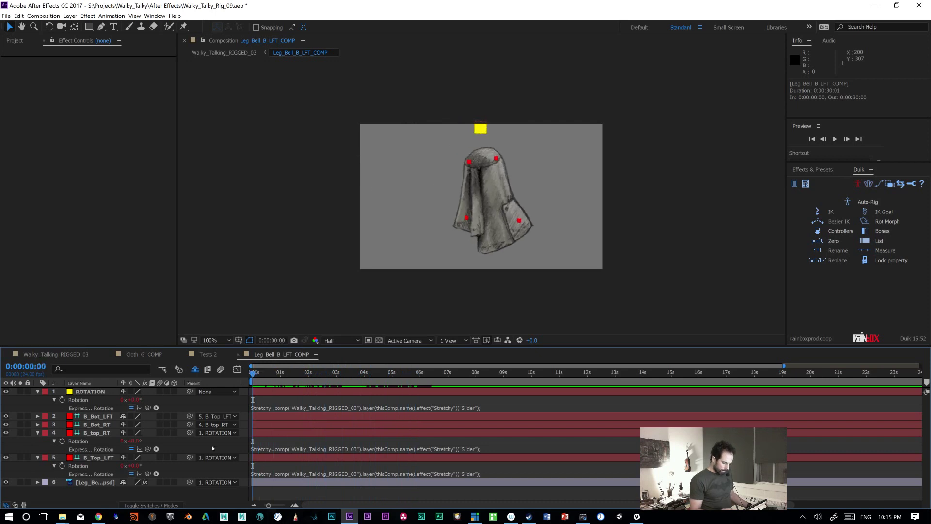
pyautogui.click(282, 409)
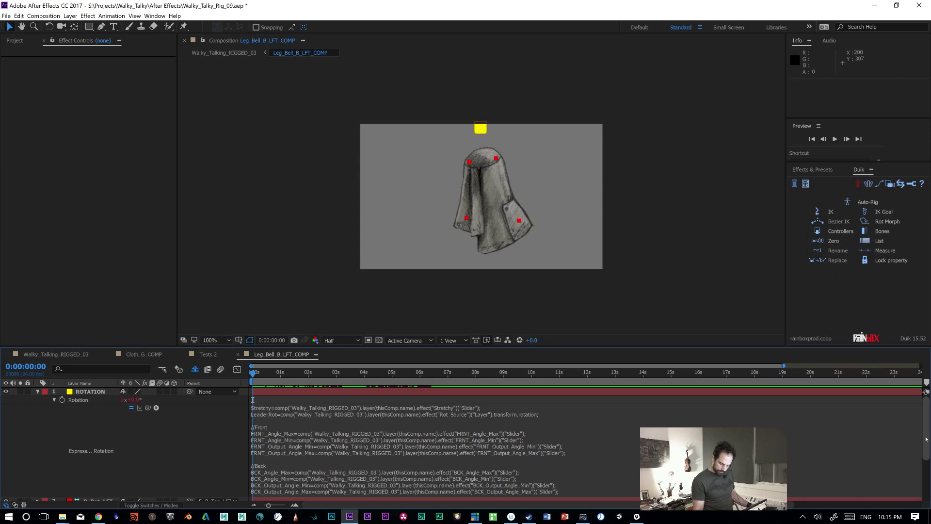
pyautogui.scroll(-3, 902, 449)
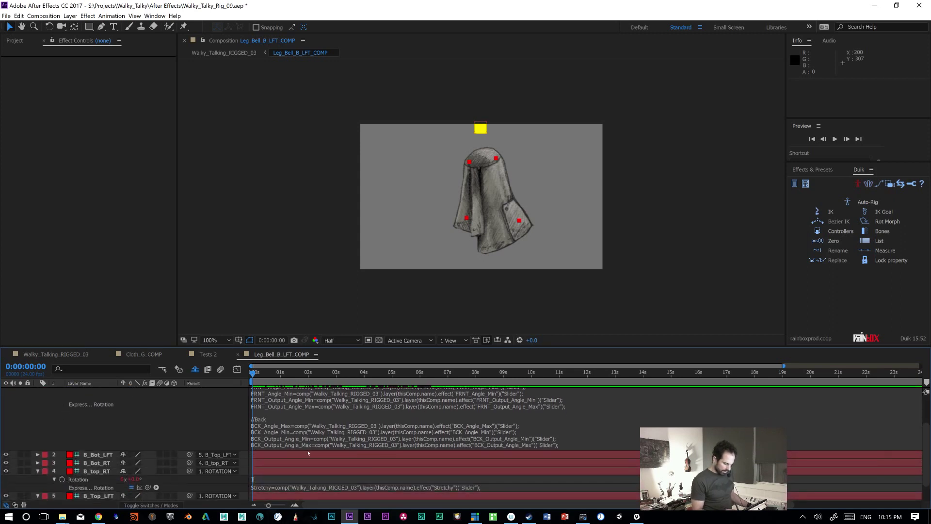
pyautogui.moveTo(308, 448); pyautogui.dragTo(300, 499)
pyautogui.scroll(-3, 308, 460)
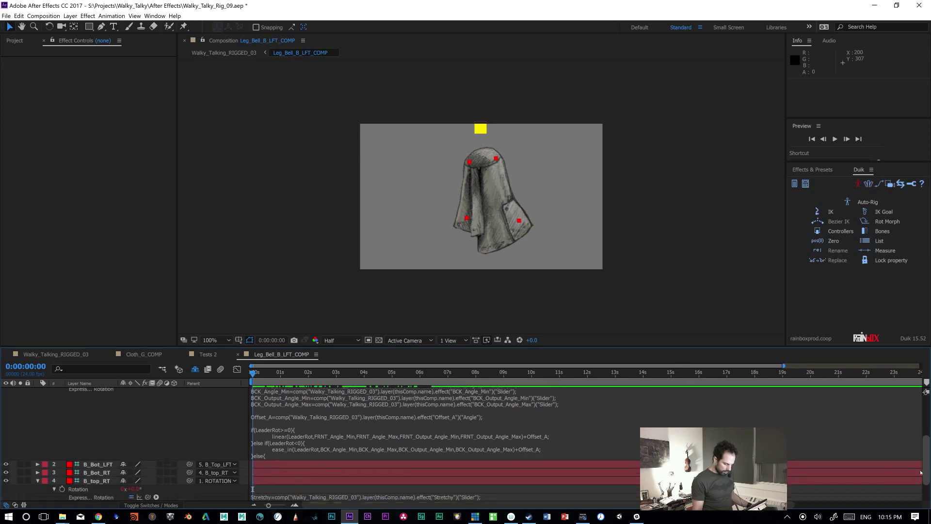
pyautogui.moveTo(310, 453); pyautogui.dragTo(310, 474)
pyautogui.click(264, 465)
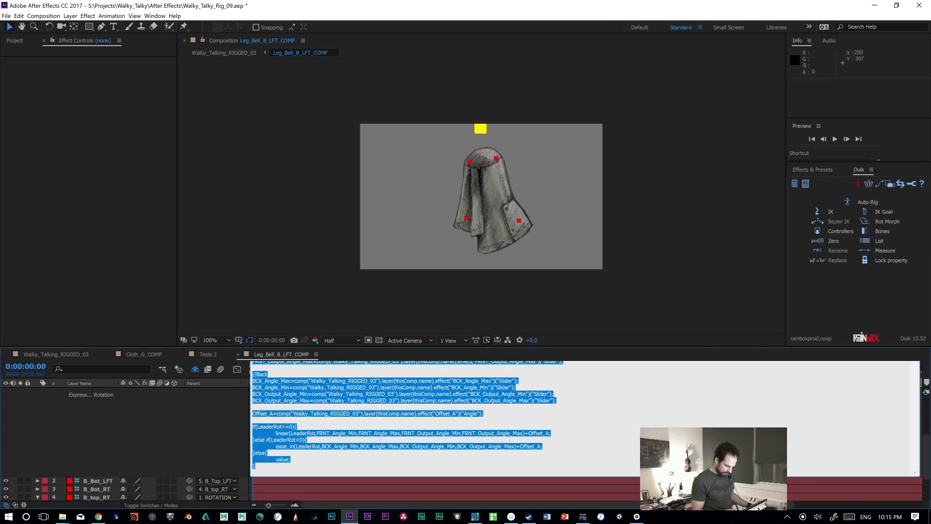
# Step: Examine the linear() call in the LeaderRot>=0 branch, its arguments, and the four BCK angle variable lines
pyautogui.click(389, 432)
pyautogui.doubleClick(279, 432)
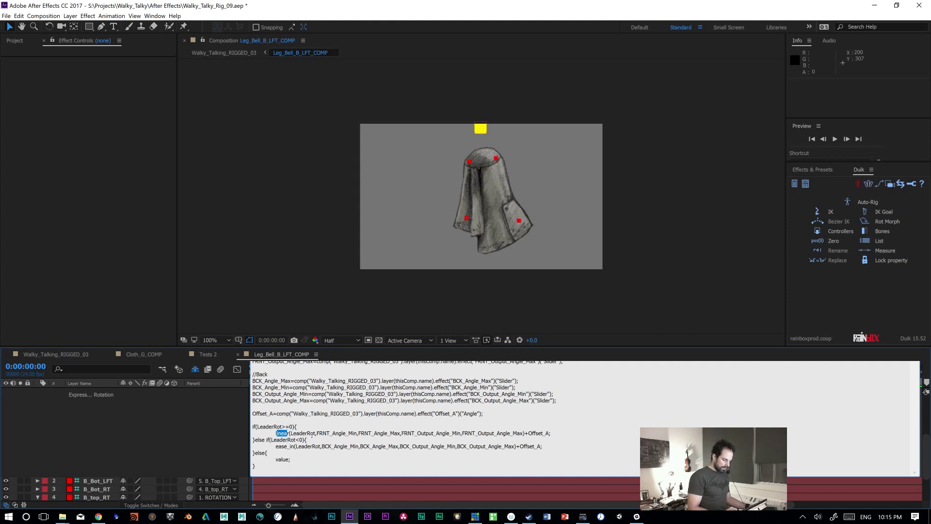
pyautogui.moveTo(293, 433); pyautogui.dragTo(401, 438)
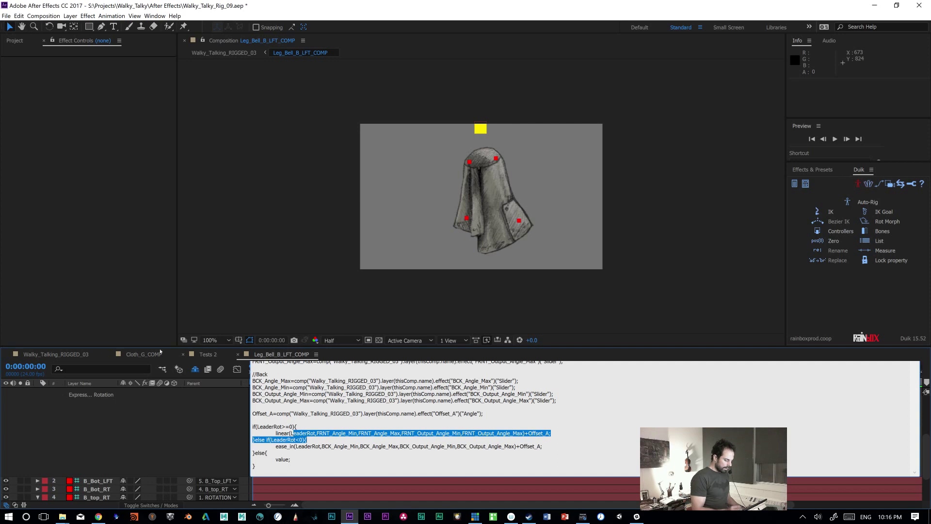
pyautogui.moveTo(554, 401); pyautogui.dragTo(253, 378)
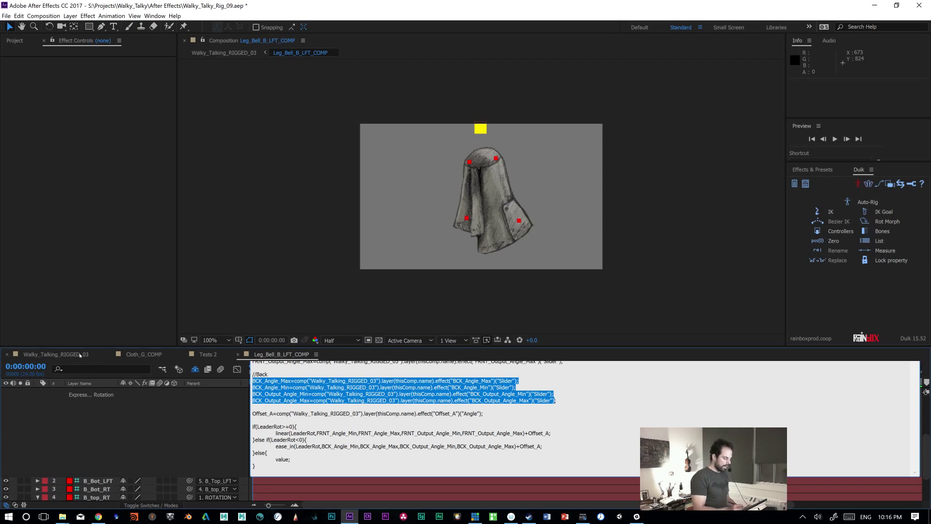
# Step: Return to the Walky_Talking_RIGGED_03 composition and preview the start of the leg animation, ending at the first frame
pyautogui.click(61, 354)
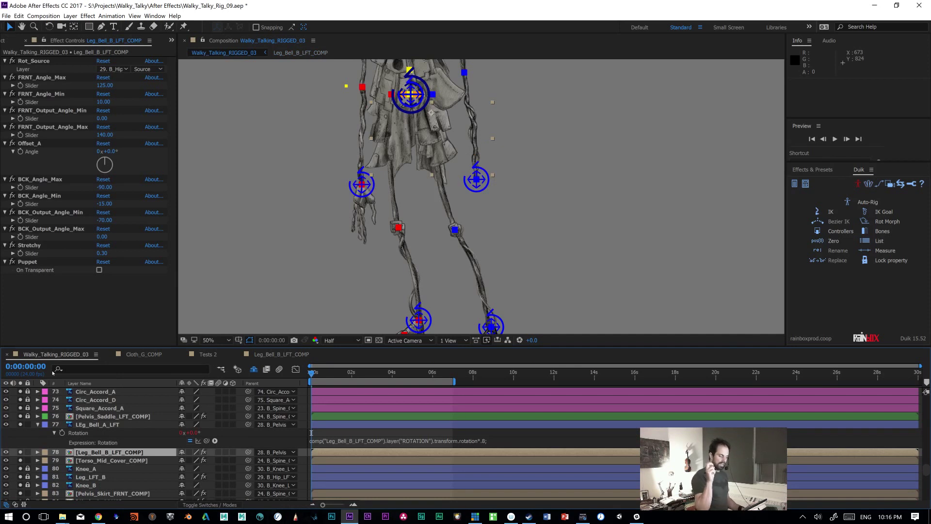
pyautogui.moveTo(318, 373)
pyautogui.mouseDown()
pyautogui.moveTo(347, 376)
pyautogui.moveTo(307, 382)
pyautogui.mouseUp()
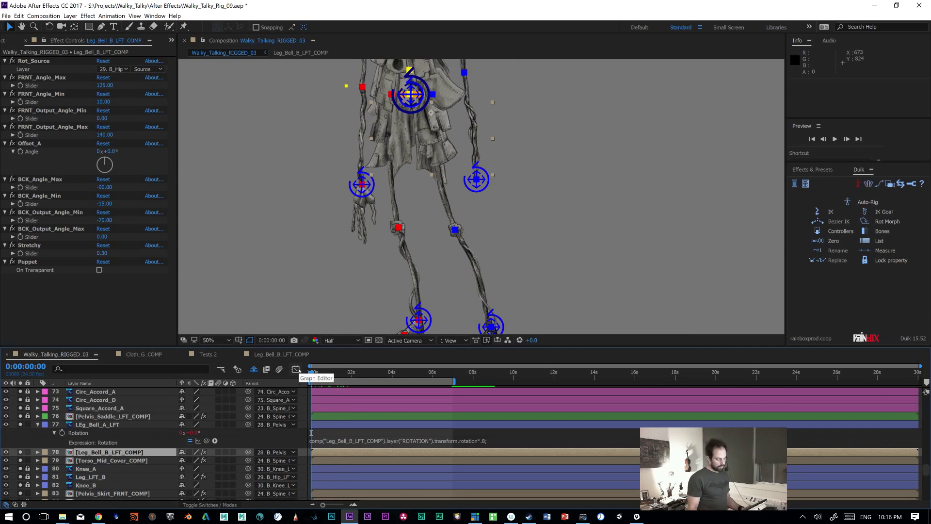
pyautogui.press('space')
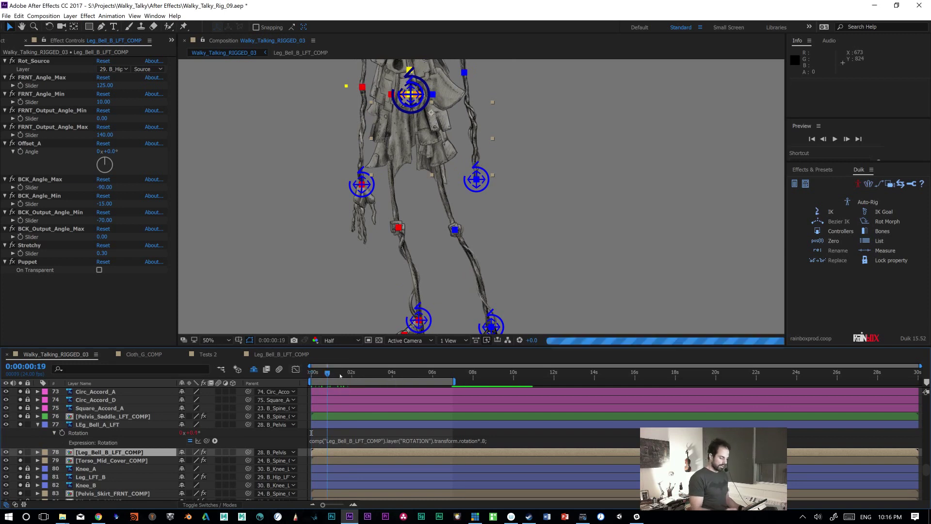
pyautogui.press('space')
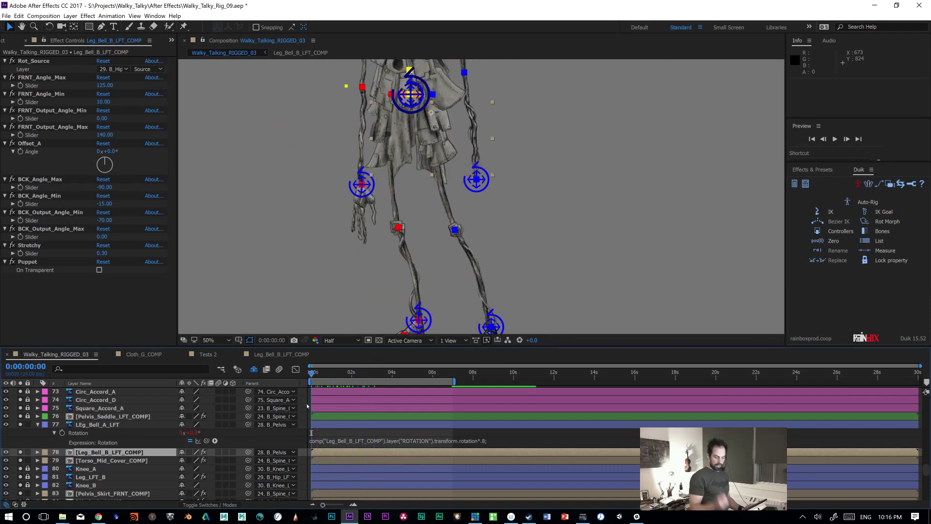
pyautogui.moveTo(324, 374); pyautogui.dragTo(306, 392)
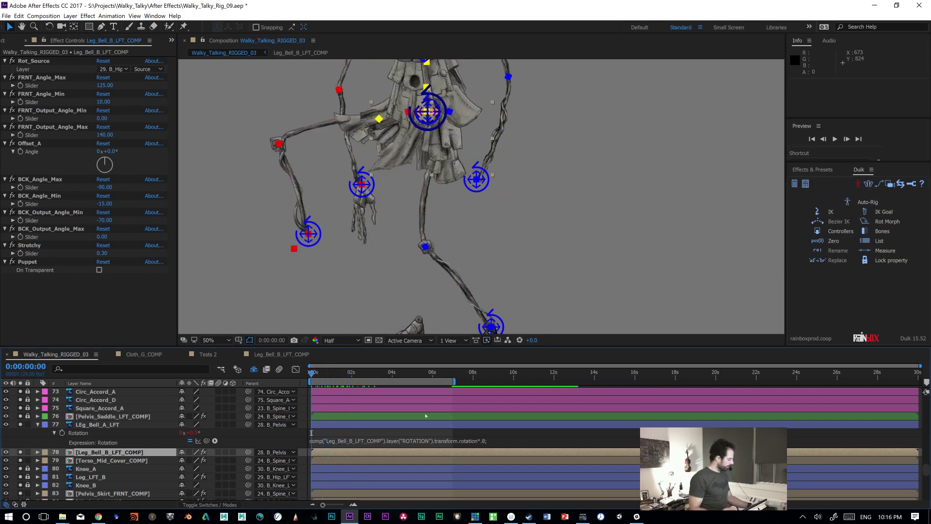
# Step: Enlarge the timeline to full size and select the bone layers from B_Clavicle_LFT through B_Ankle_LFT
pyautogui.press('`')
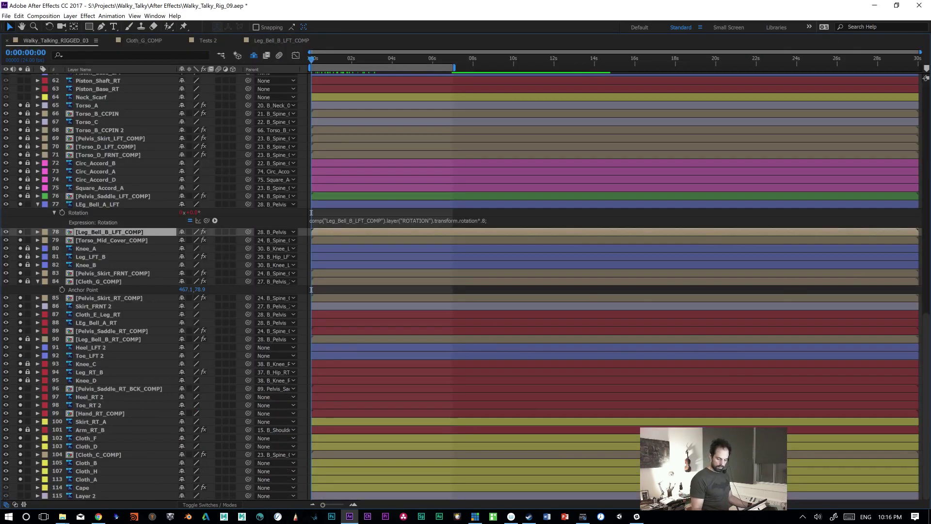
pyautogui.scroll(15, 920, 388)
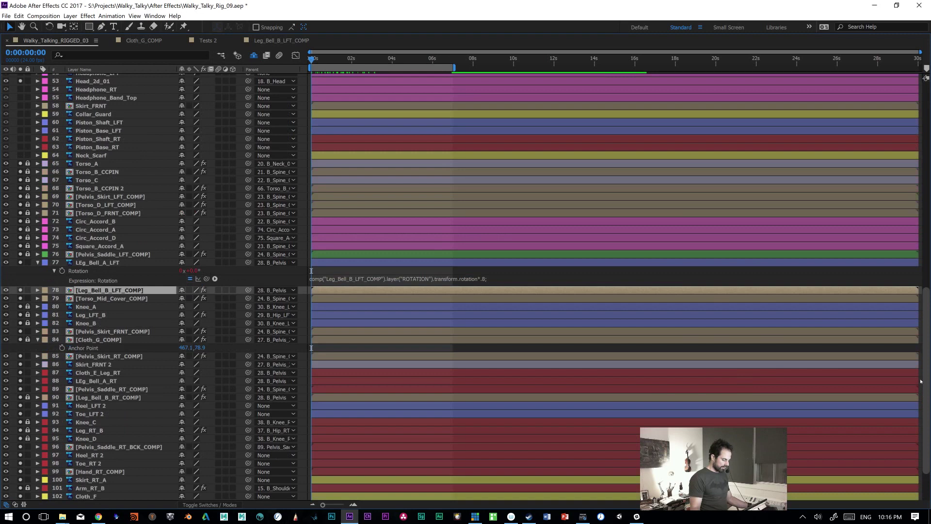
pyautogui.scroll(5, 920, 388)
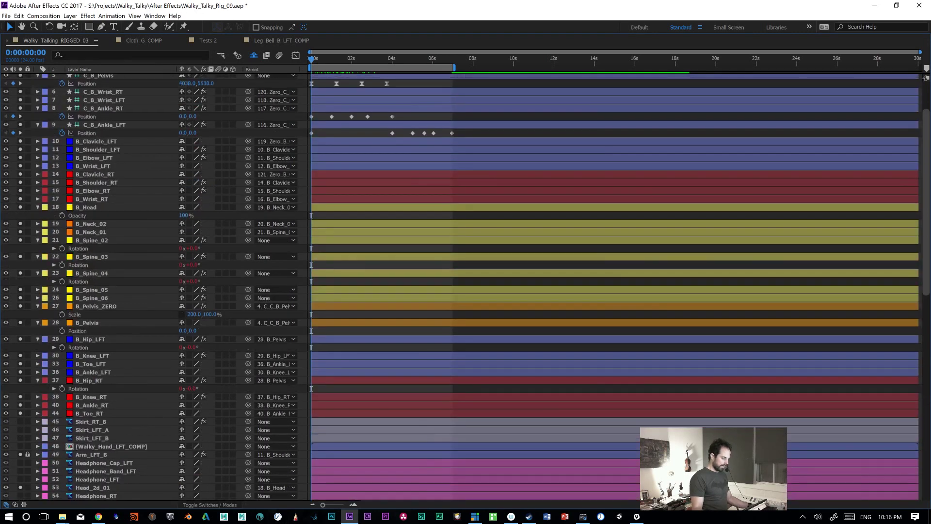
pyautogui.scroll(1, 927, 221)
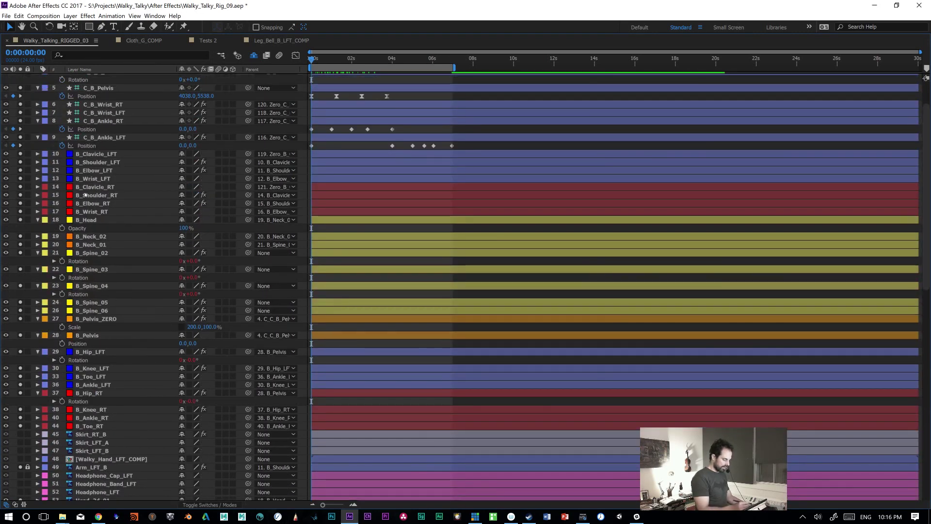
pyautogui.click(103, 385)
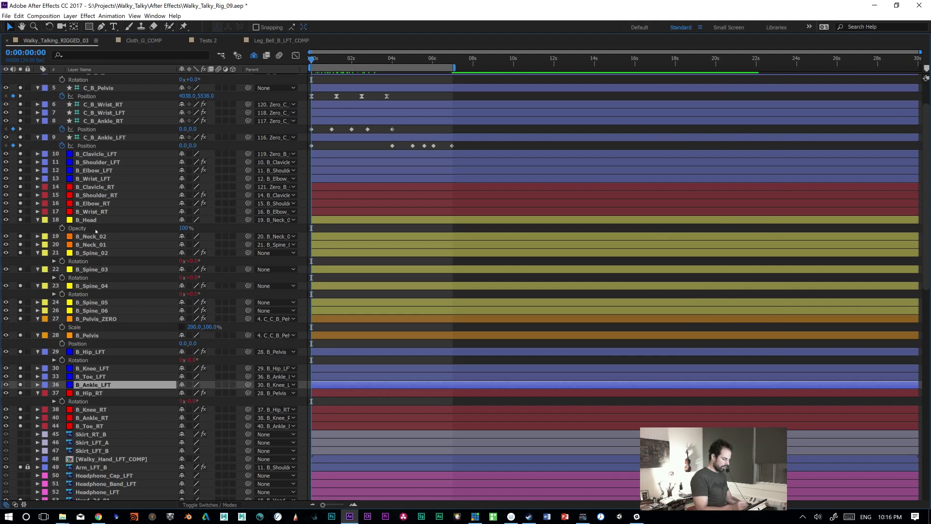
pyautogui.keyDown('shift'); pyautogui.click(101, 154); pyautogui.keyUp('shift')
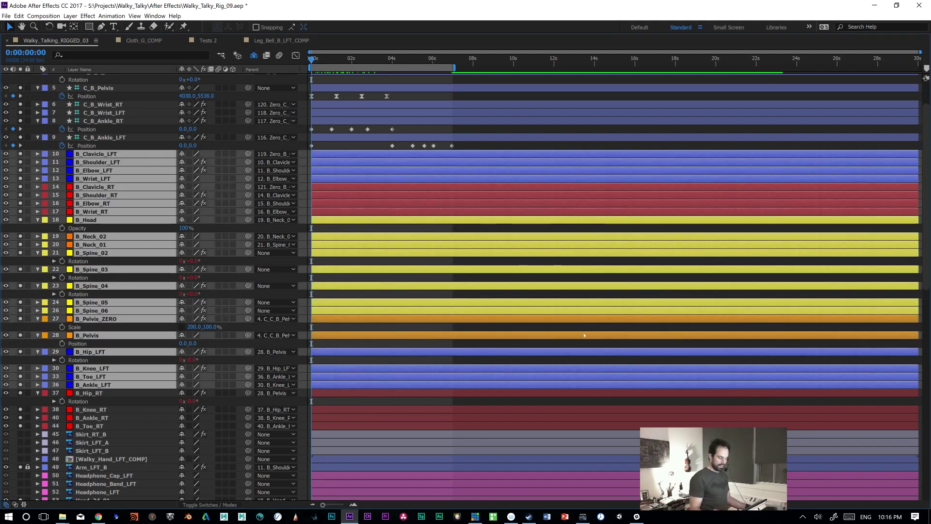
# Step: Select the bone layers from B_Clavicle_LFT through B_Toe_RT, examine them on the character in the restored composition view, and deselect them
pyautogui.click(93, 393)
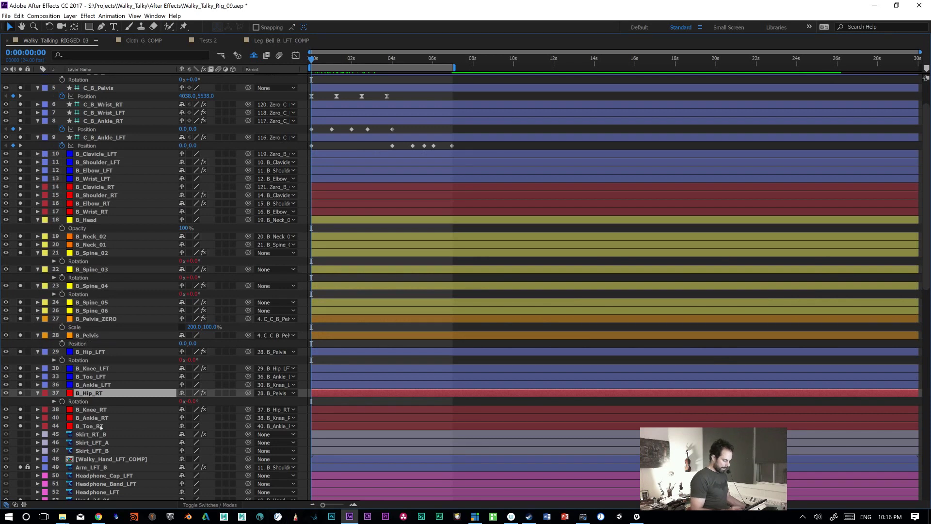
pyautogui.keyDown('shift'); pyautogui.click(101, 426); pyautogui.keyUp('shift')
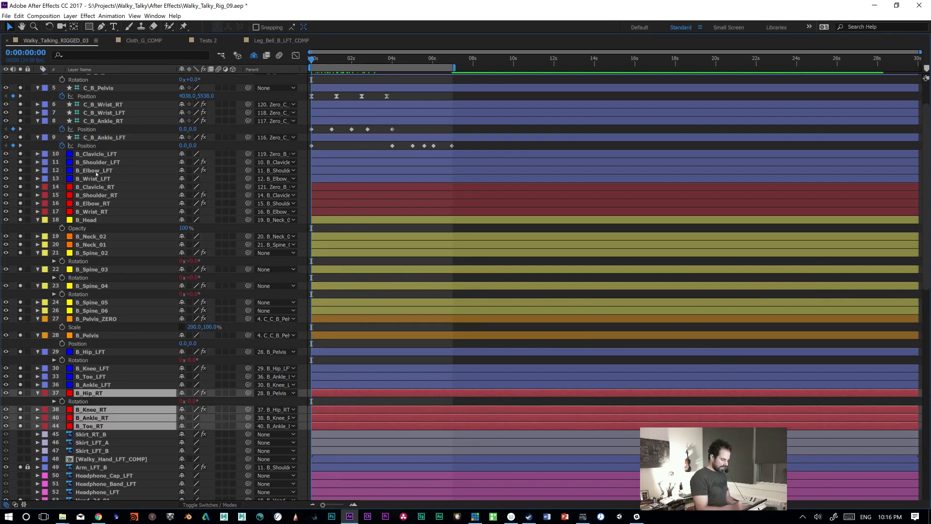
pyautogui.click(103, 154)
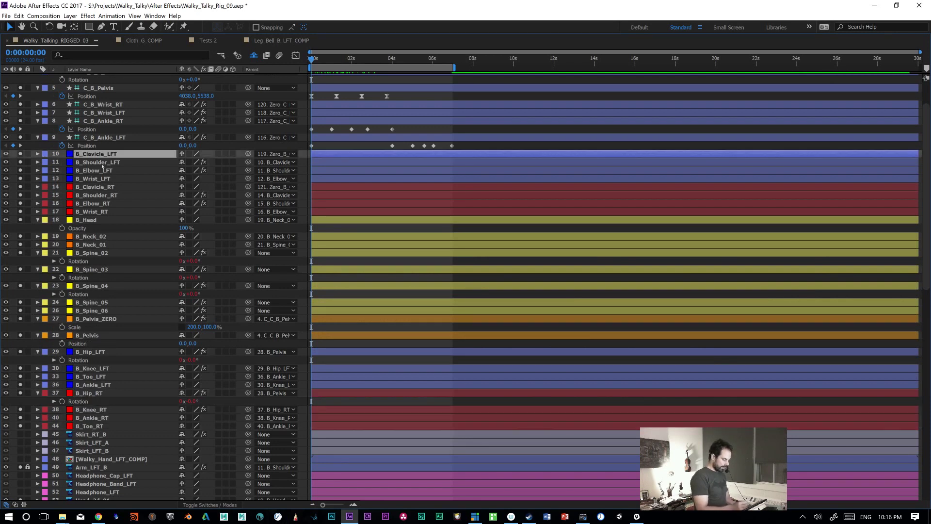
pyautogui.keyDown('shift'); pyautogui.click(98, 426); pyautogui.keyUp('shift')
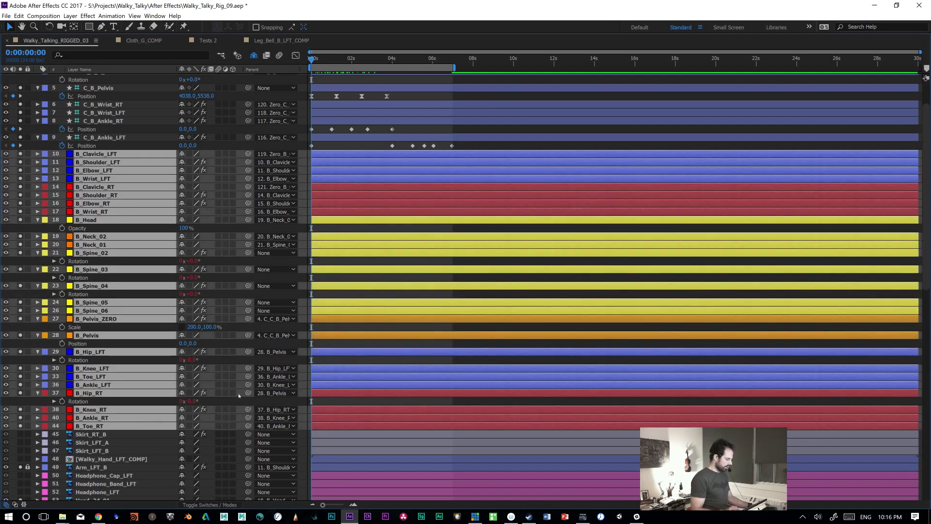
pyautogui.press('`')
pyautogui.moveTo(581, 292); pyautogui.dragTo(572, 316, button='middle')
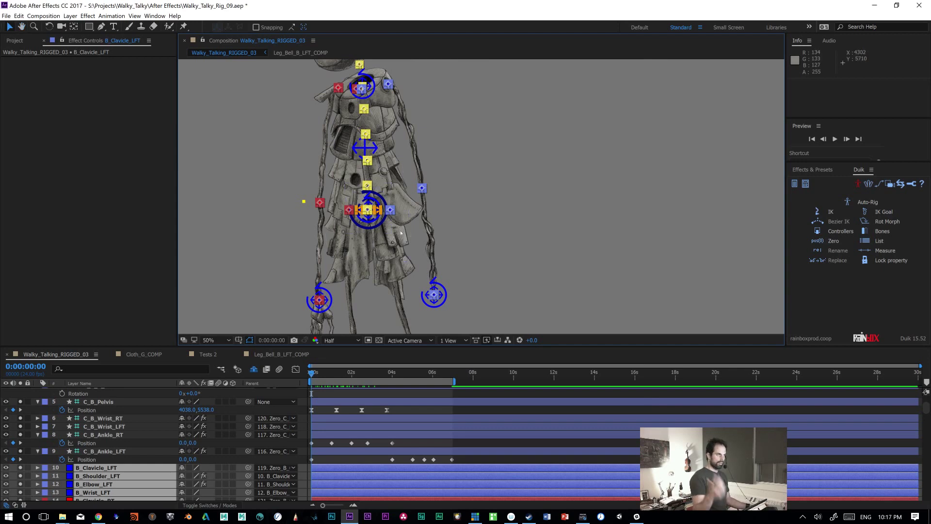
pyautogui.moveTo(578, 275); pyautogui.dragTo(589, 216, button='middle')
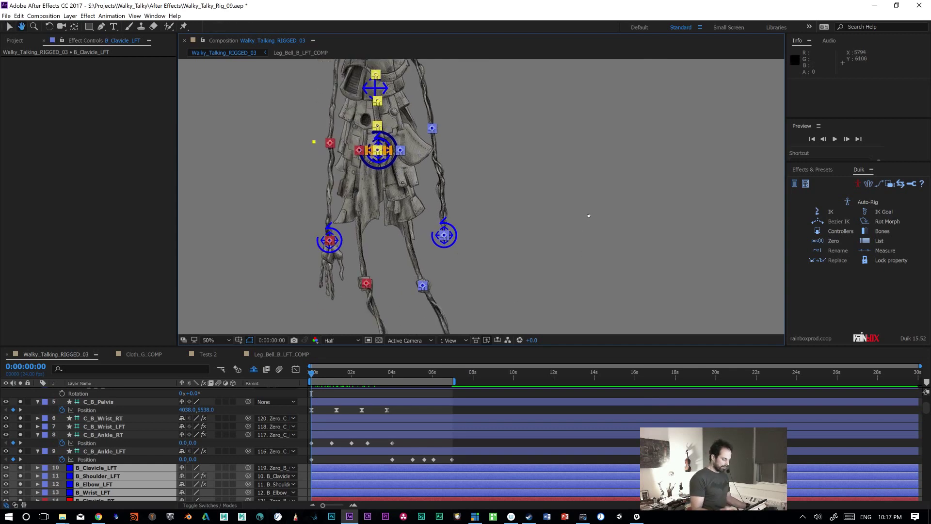
pyautogui.click(512, 446)
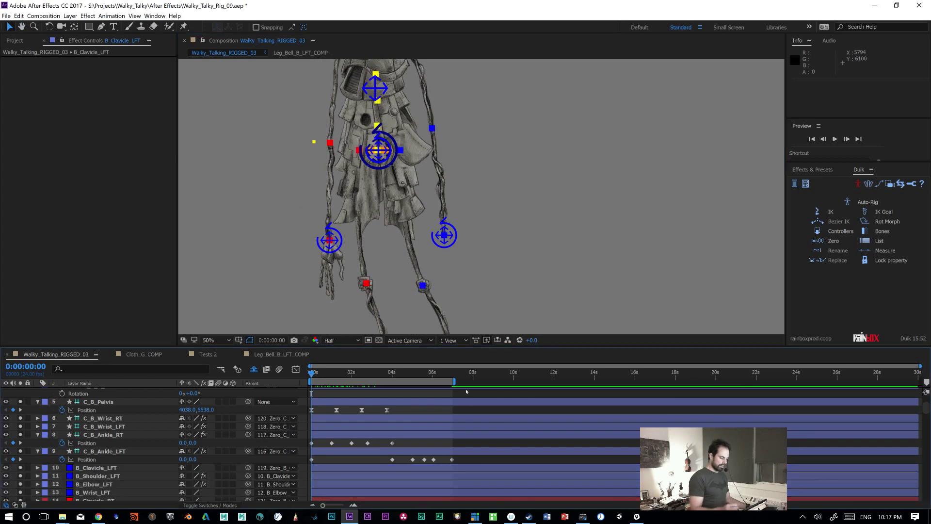
# Step: Inspect the effect controls of the Leg_Bell_B_LFT_COMP and Torso_Mid_Cover_COMP layers
pyautogui.click(375, 224)
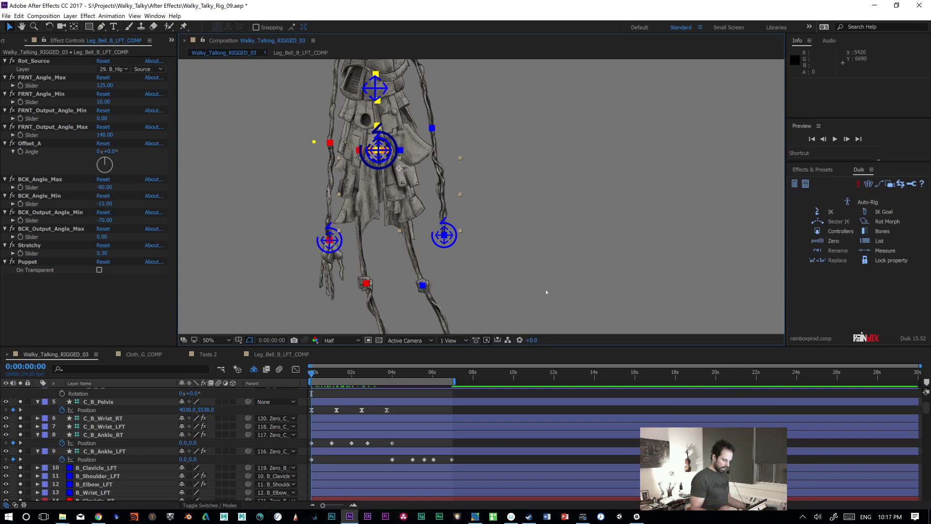
pyautogui.scroll(-10, 923, 426)
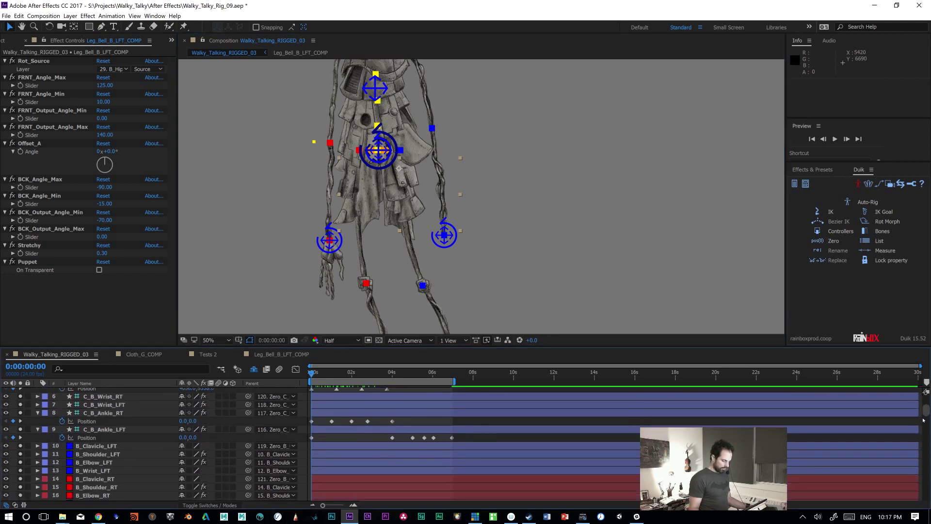
pyautogui.moveTo(922, 431); pyautogui.dragTo(917, 462)
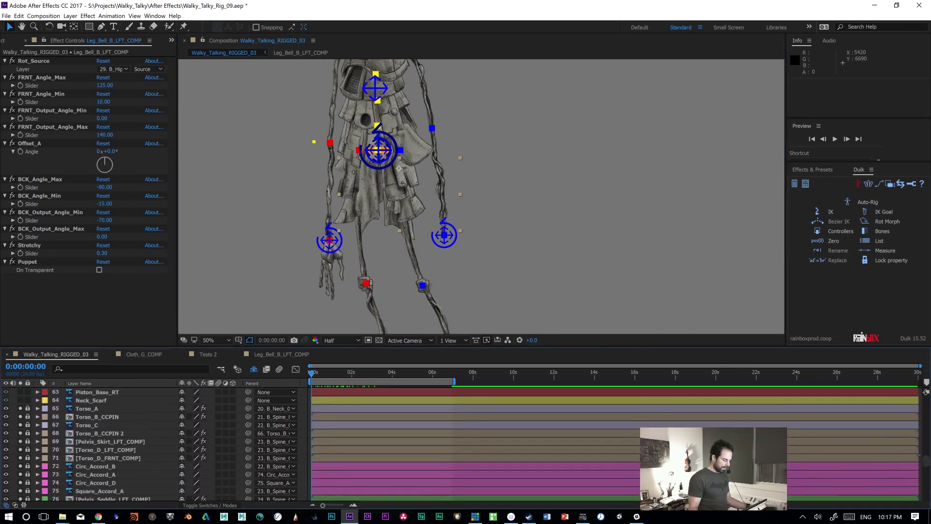
pyautogui.moveTo(925, 461); pyautogui.dragTo(926, 468)
pyautogui.click(100, 466)
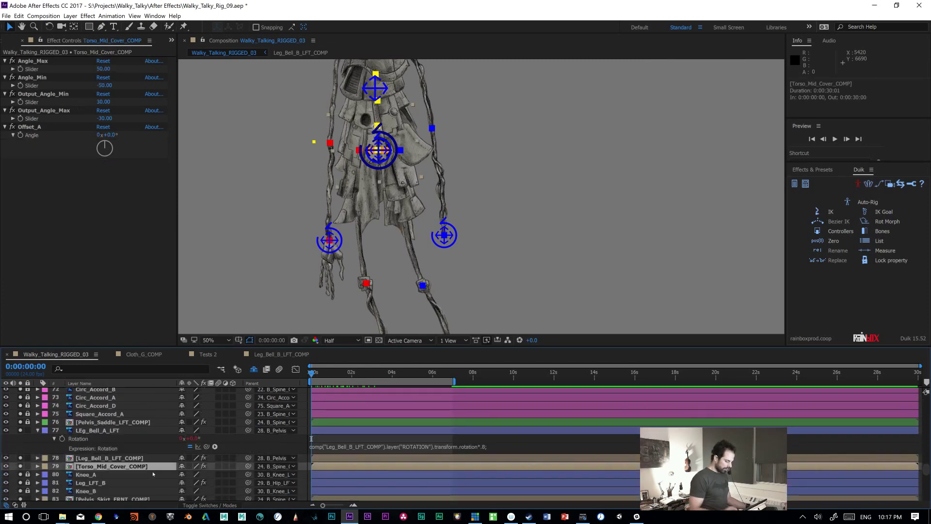
pyautogui.scroll(-3, 99, 441)
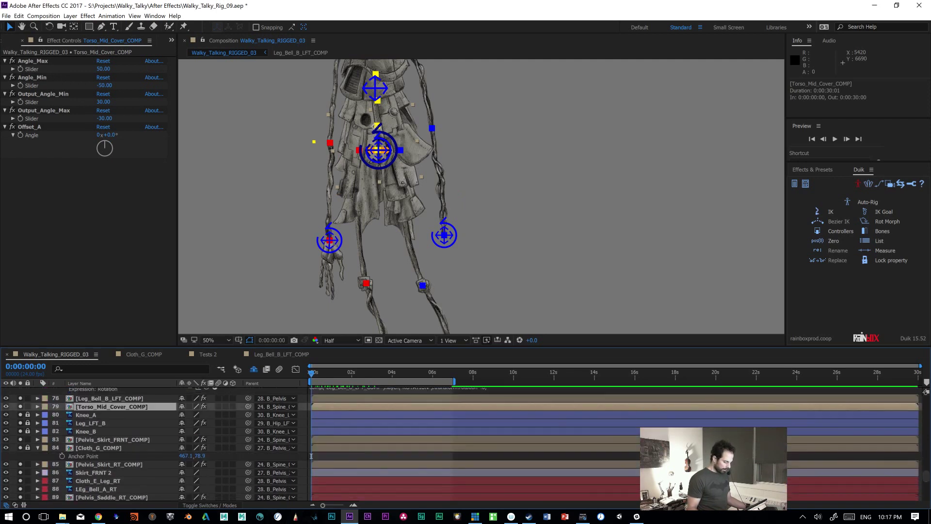
# Step: Unlock the Cloth_G_COMP layer and select it to show its effect controls
pyautogui.click(101, 448)
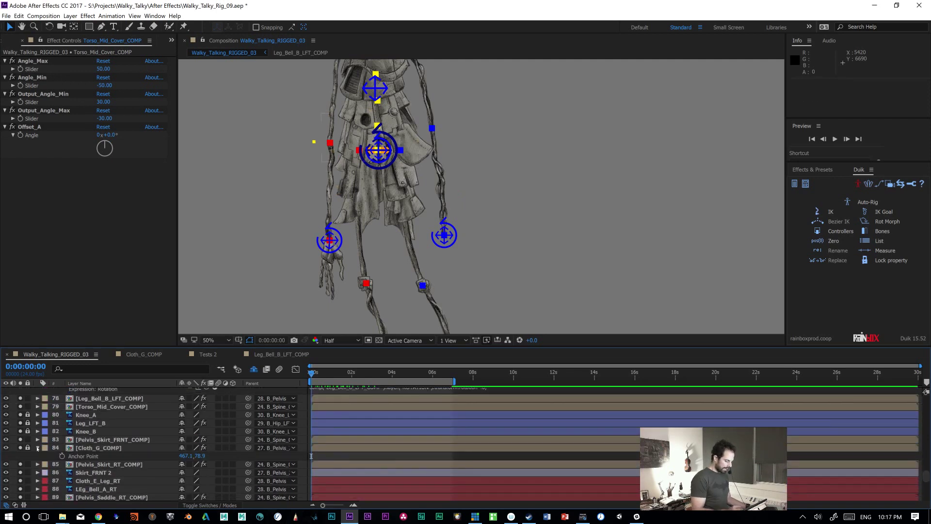
pyautogui.click(27, 447)
pyautogui.click(97, 448)
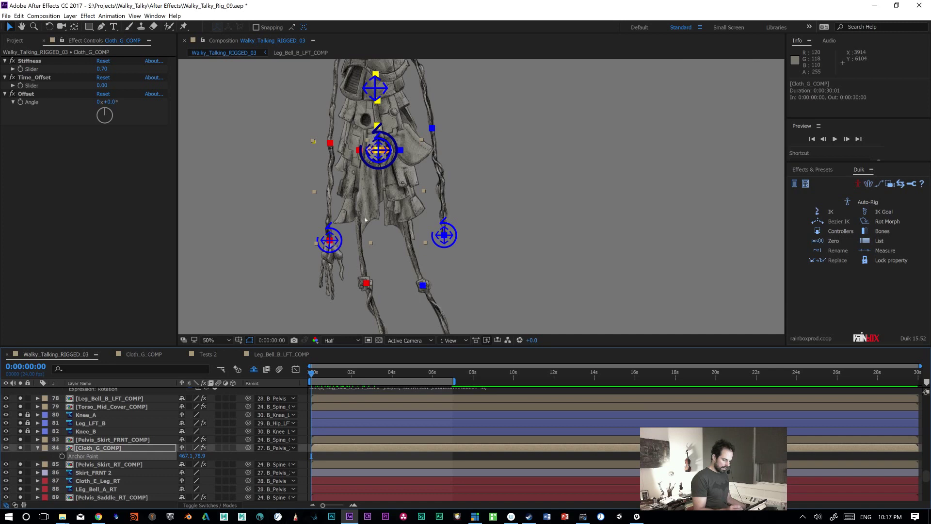
# Step: Open Cloth_G_COMP, preview the start of its cloth motion, and return to the Walky_Talking_RIGGED_03 composition
pyautogui.doubleClick(369, 215)
pyautogui.click(318, 373)
pyautogui.press('space')
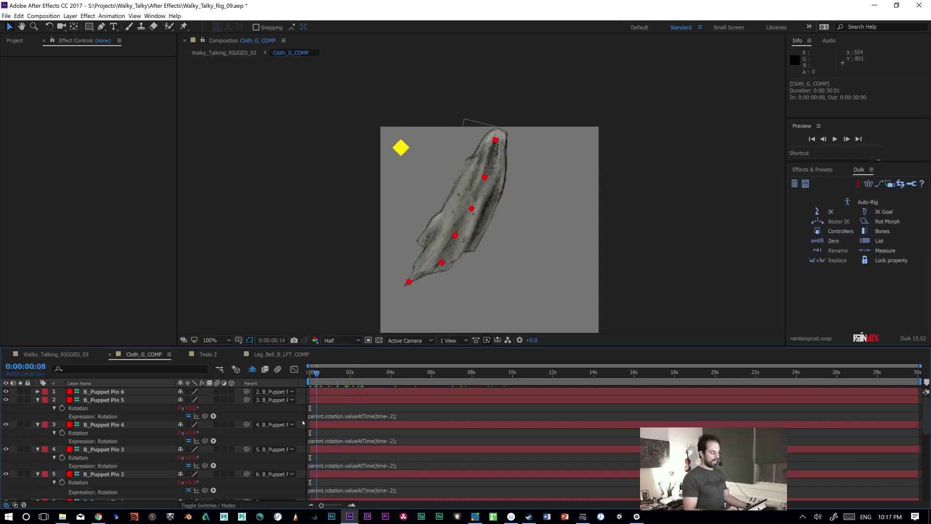
pyautogui.click(57, 354)
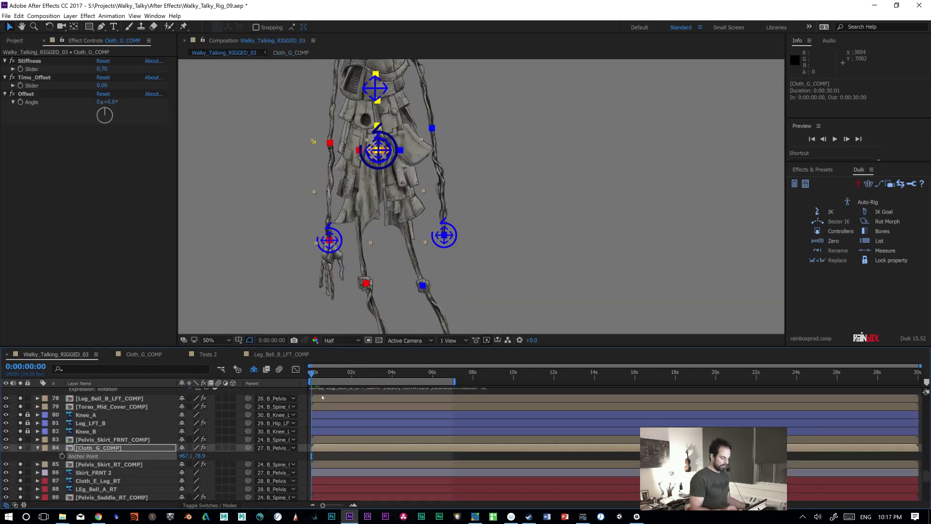
# Step: Scrub and play the leg animation to examine how the Cloth_G_COMP layer follows it, stopping at 0:00:01:15
pyautogui.moveTo(328, 374); pyautogui.dragTo(294, 383)
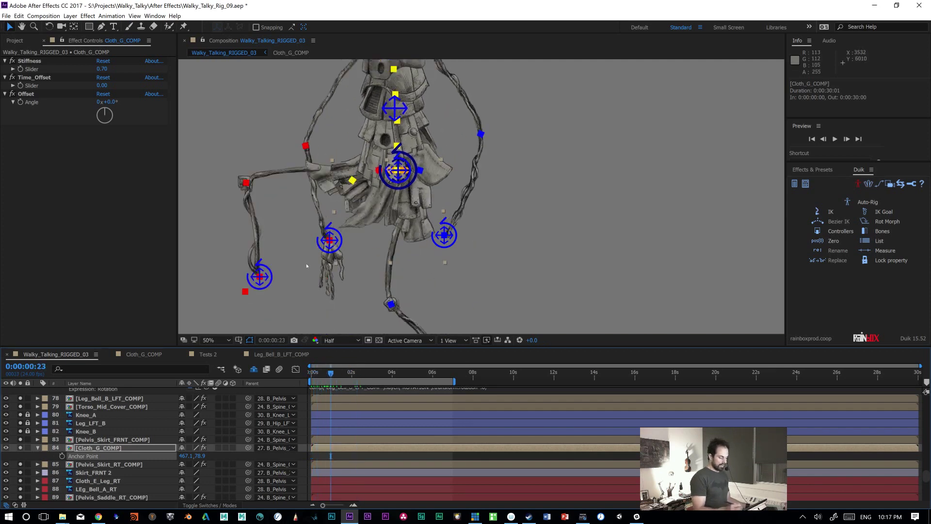
pyautogui.moveTo(326, 373); pyautogui.dragTo(303, 377)
pyautogui.press('space')
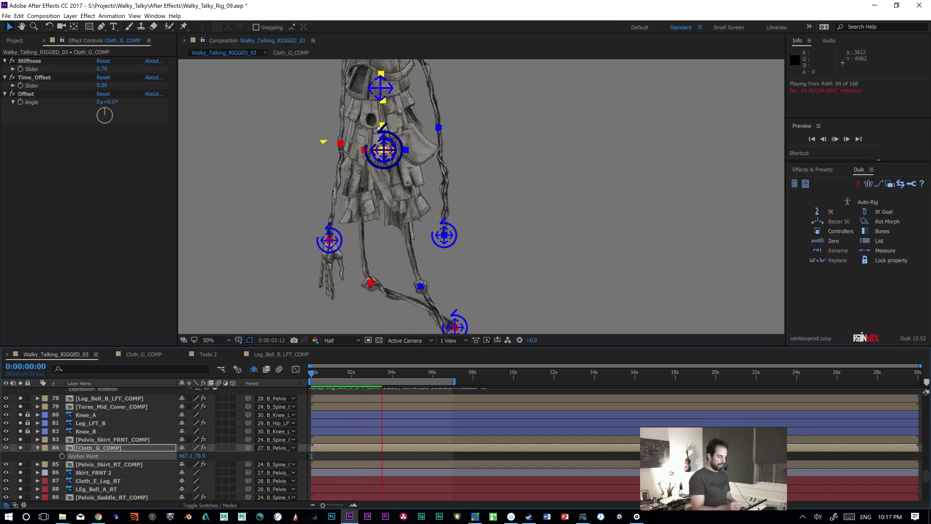
pyautogui.press('space')
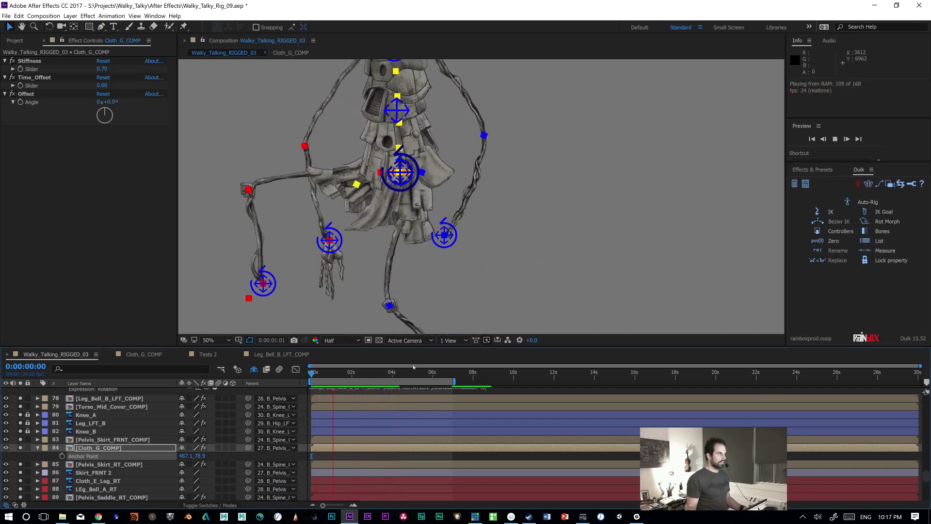
pyautogui.press('space')
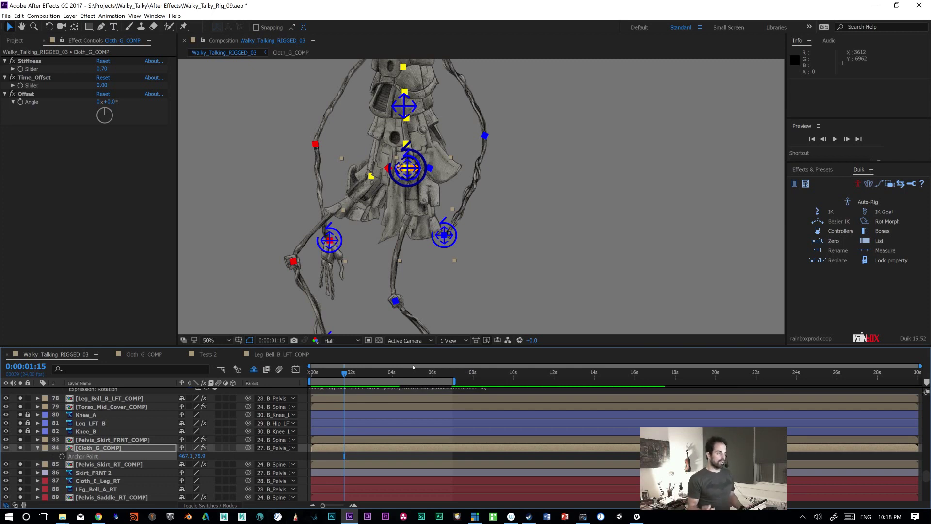
# Step: Inspect the thisComp.name reference in the B_Puppet Pin 1 rotation expression in Cloth_G_COMP, and compare it with the layer's and project composition's names
pyautogui.click(115, 448)
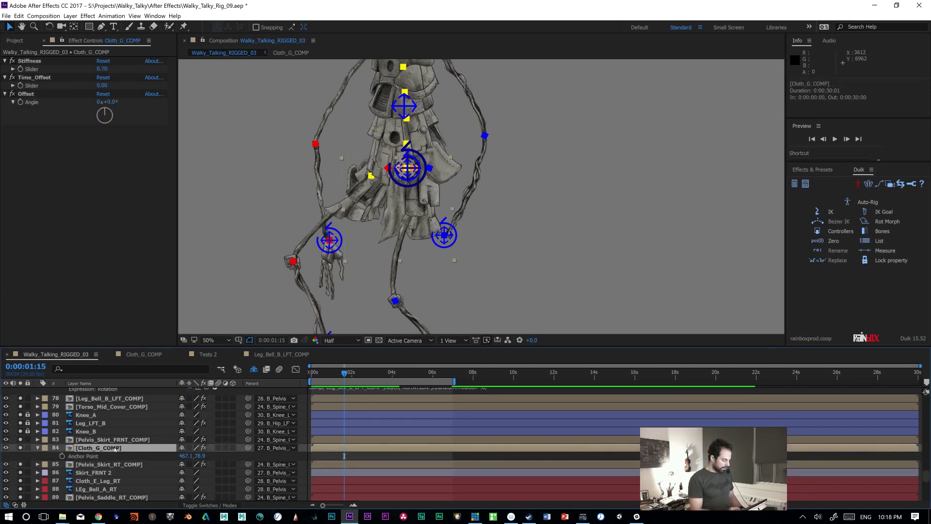
pyautogui.doubleClick(117, 447)
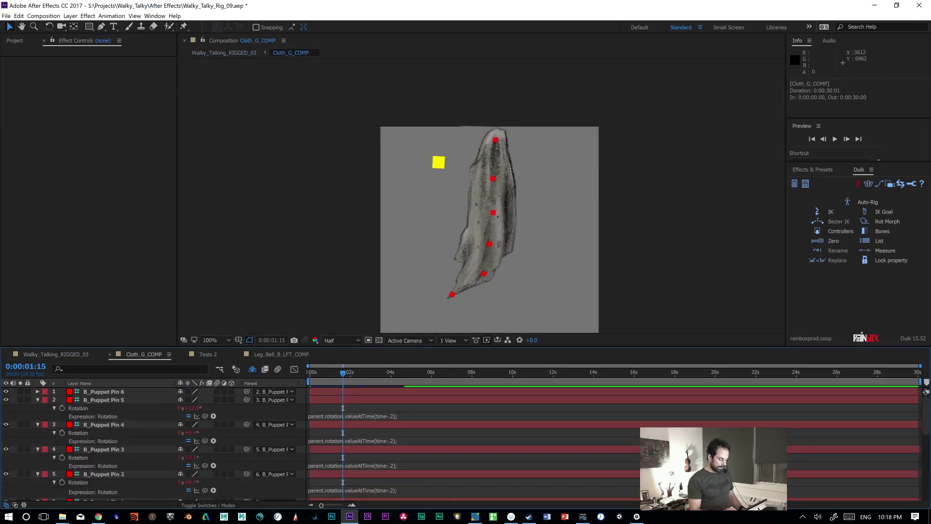
pyautogui.scroll(-5, 912, 447)
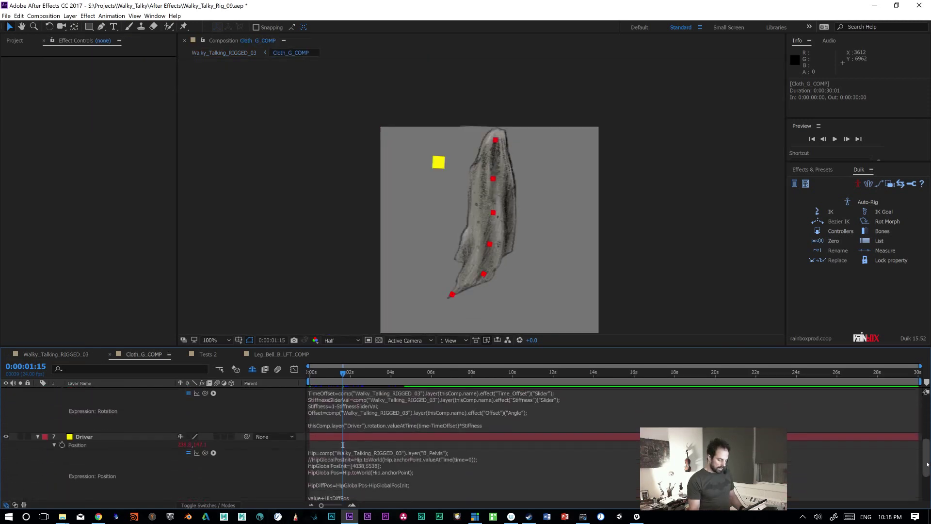
pyautogui.click(341, 411)
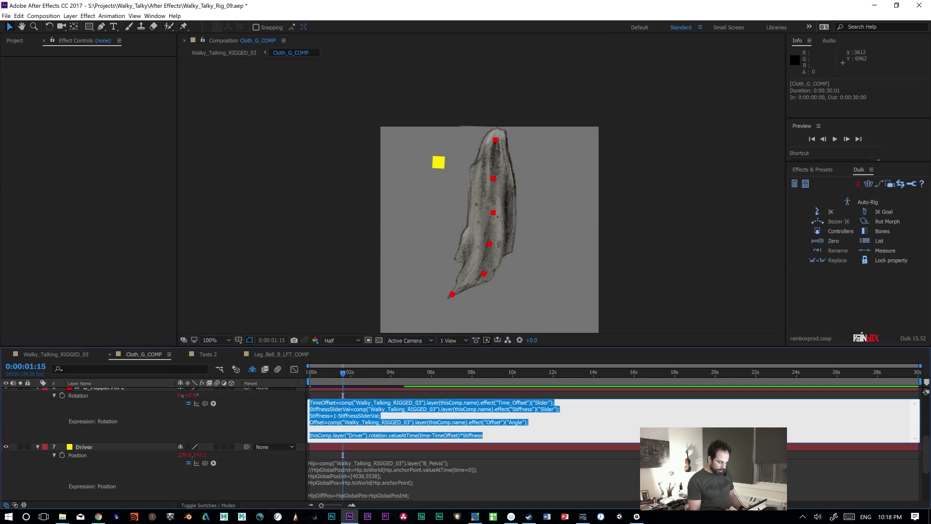
pyautogui.moveTo(443, 402); pyautogui.dragTo(477, 402)
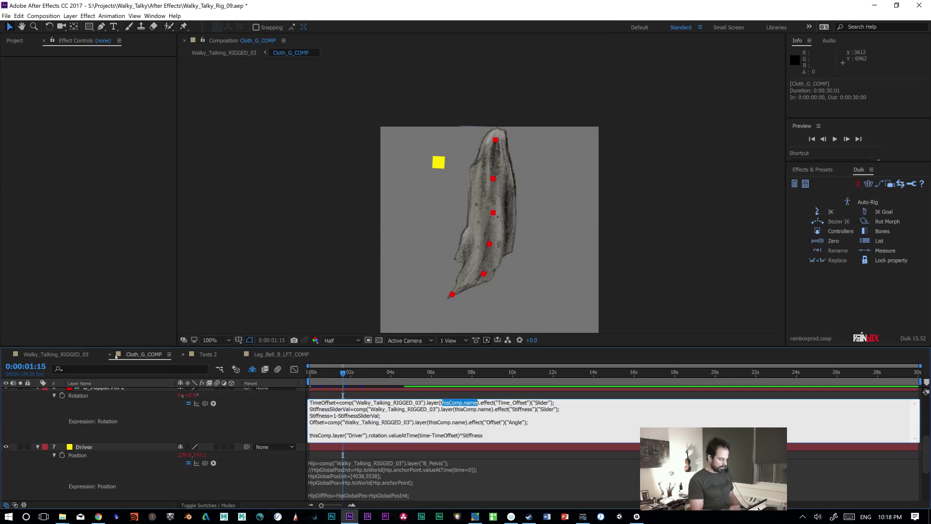
pyautogui.click(59, 356)
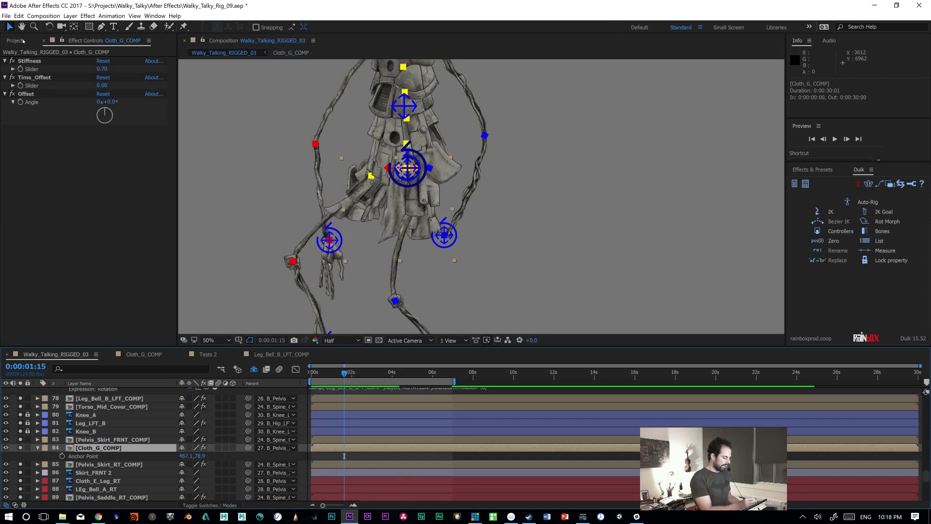
pyautogui.click(16, 41)
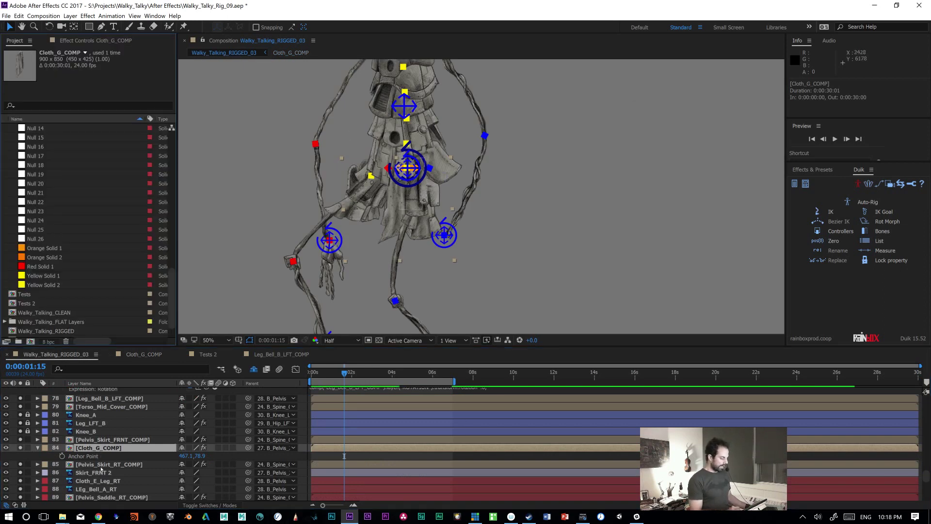
pyautogui.click(92, 40)
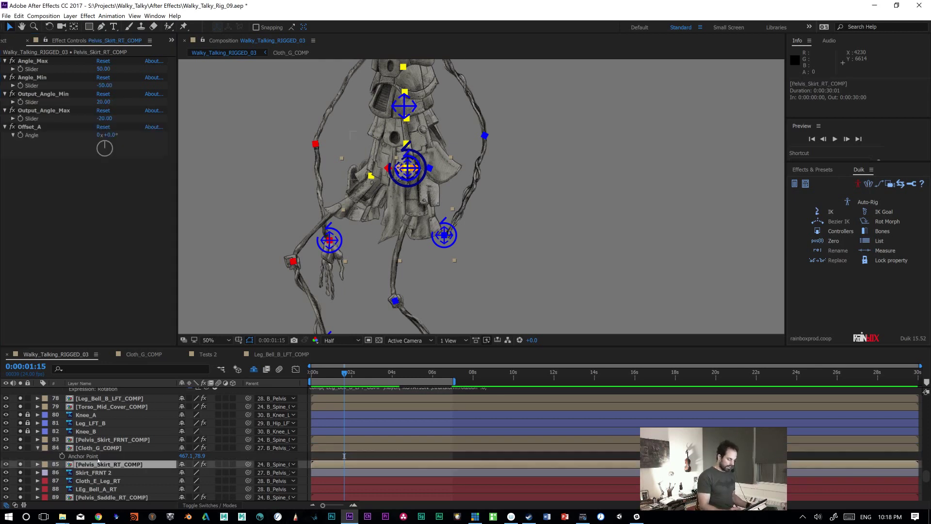
# Step: Duplicate the Cloth_G_COMP layer in Walky_Talking_RIGGED_03 and rename the copy Cloth_G_COMP_01
pyautogui.hotkey('ctrl', 'd')
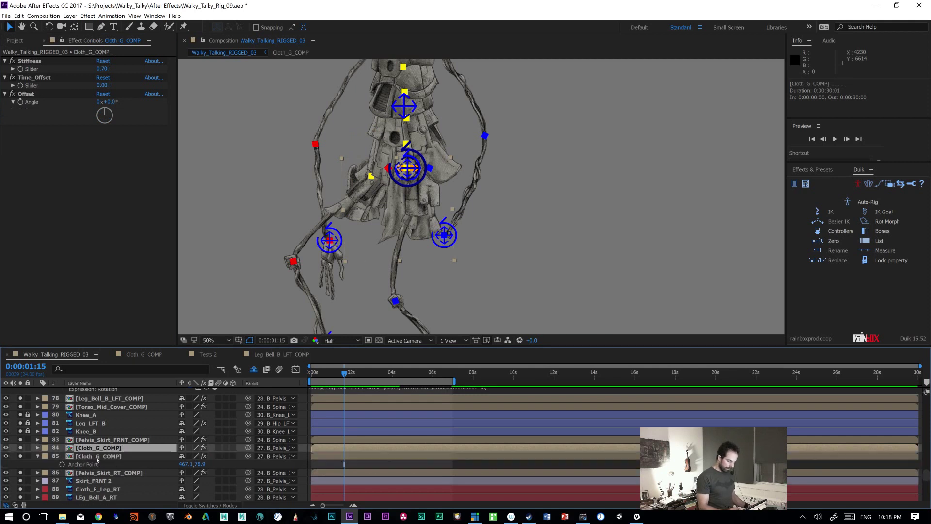
pyautogui.press('Return')
pyautogui.write('_01')
pyautogui.press('Return')
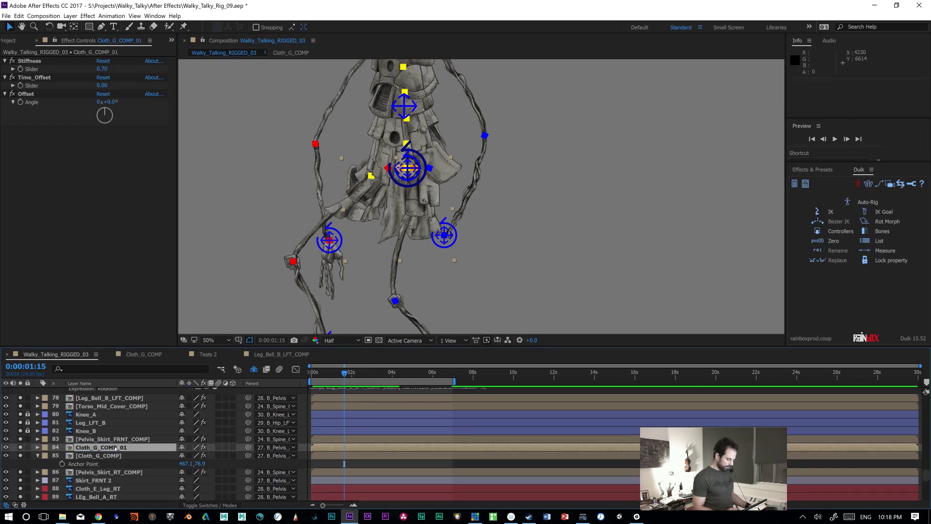
# Step: Move the Cloth_G_COMP_01 layer horizontally into the empty area beside the character
pyautogui.click(121, 449)
pyautogui.hotkey('shift', 'Right')
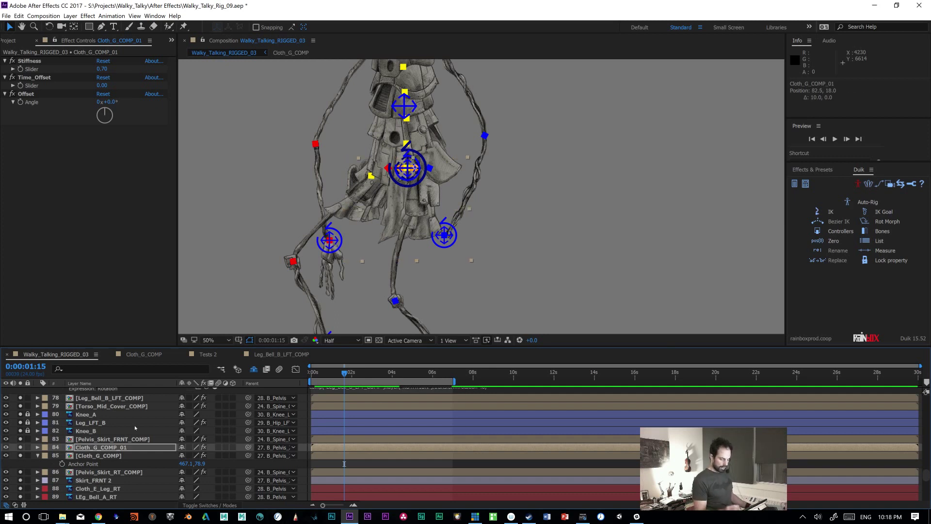
pyautogui.moveTo(451, 203); pyautogui.dragTo(574, 205)
# Step: Play the animation to compare both cloth layers' motion, and return to the first frame
pyautogui.press('space')
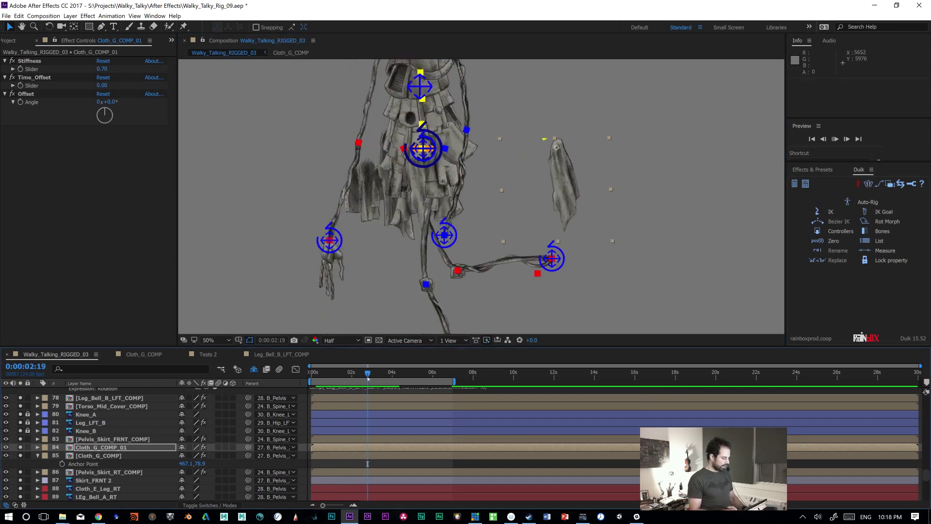
pyautogui.press('space')
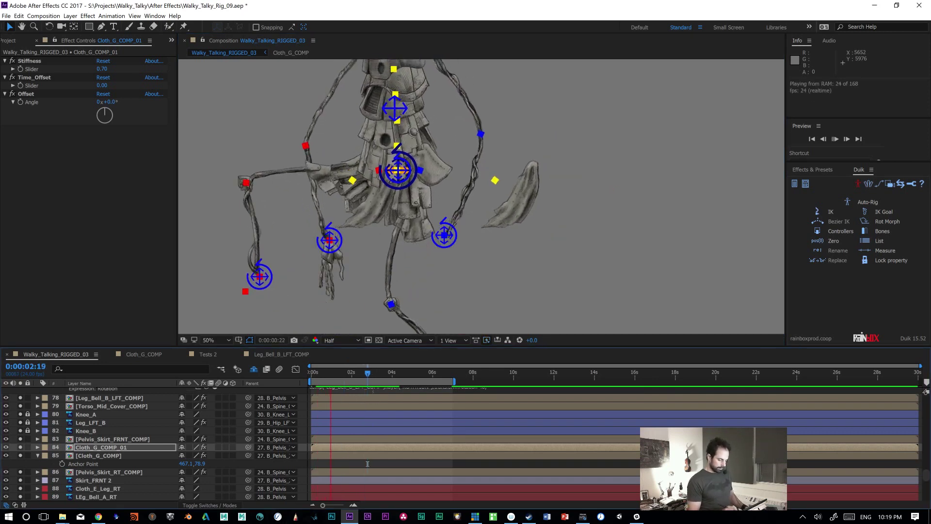
pyautogui.click(311, 372)
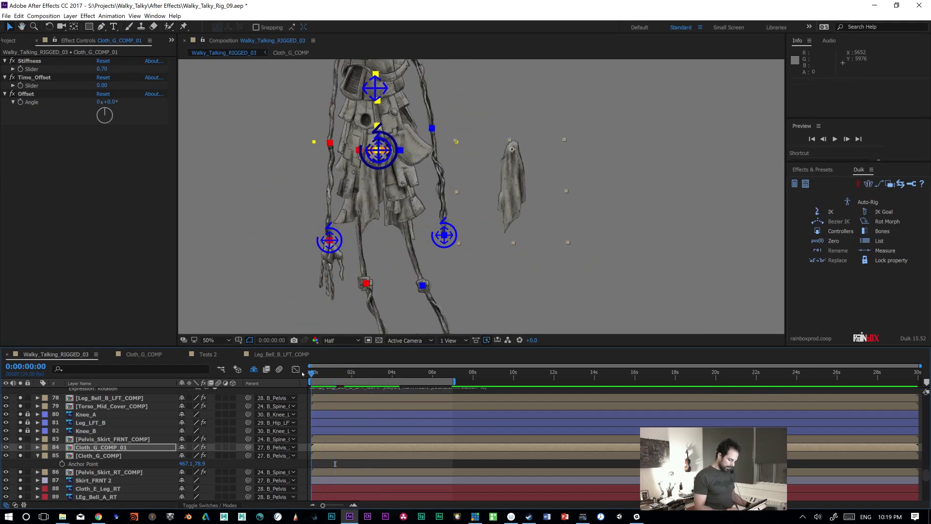
# Step: Reveal the Cloth_G_COMP_01 layer's source in the project and select the Cloth_G_COMP composition
pyautogui.click(9, 41)
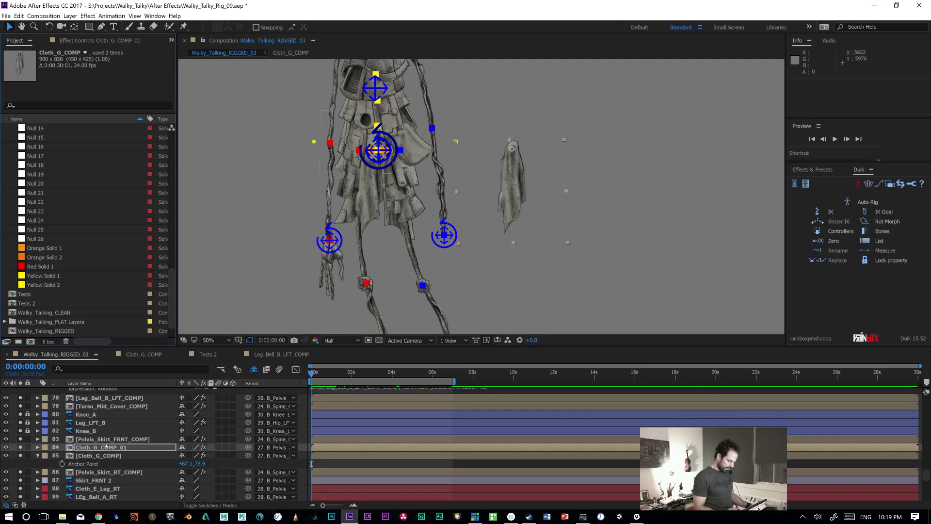
pyautogui.rightClick(114, 448)
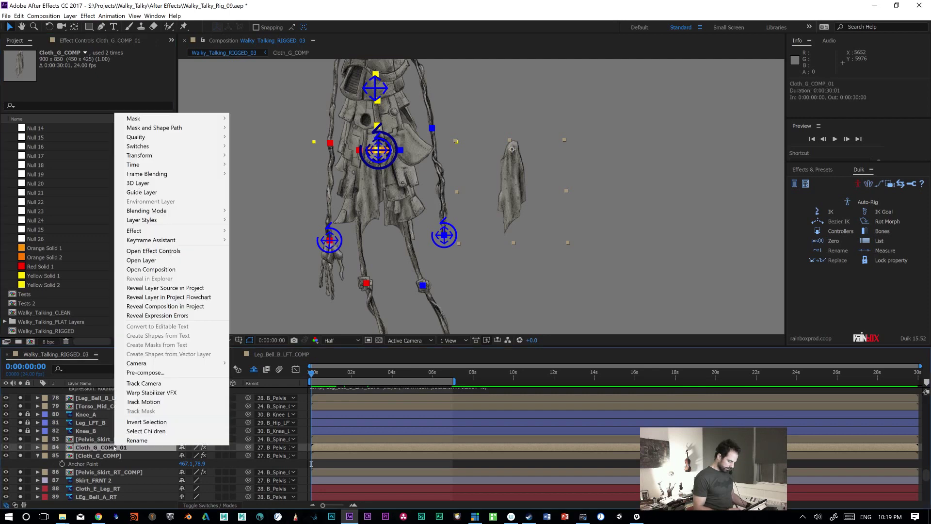
pyautogui.click(160, 288)
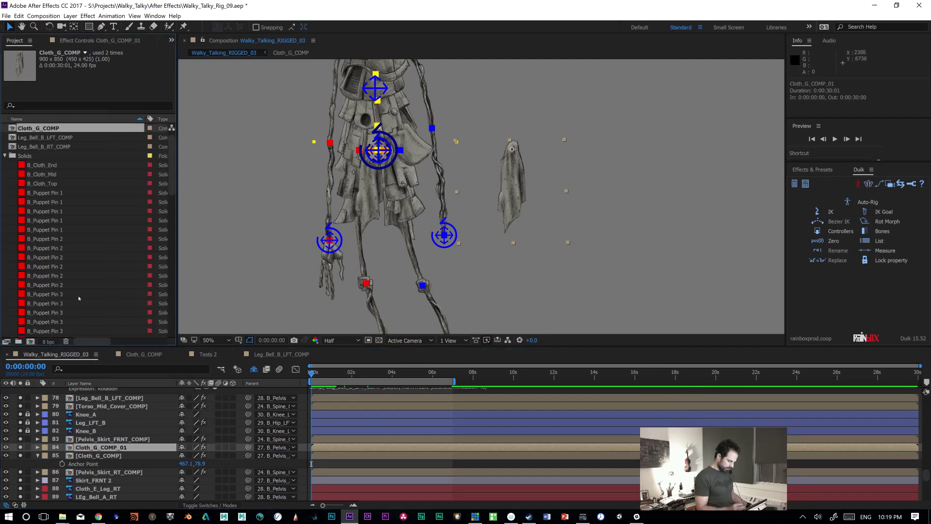
pyautogui.click(42, 136)
pyautogui.click(48, 128)
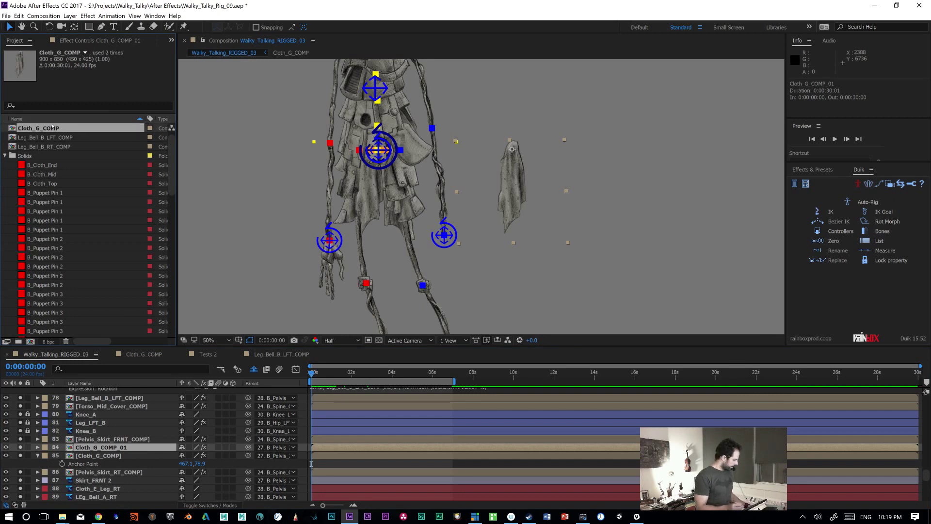
# Step: Duplicate the Cloth_G_COMP composition in the project and rename the copy Cloth_G_COMP_01
pyautogui.hotkey('ctrl', 'd')
pyautogui.press('Return')
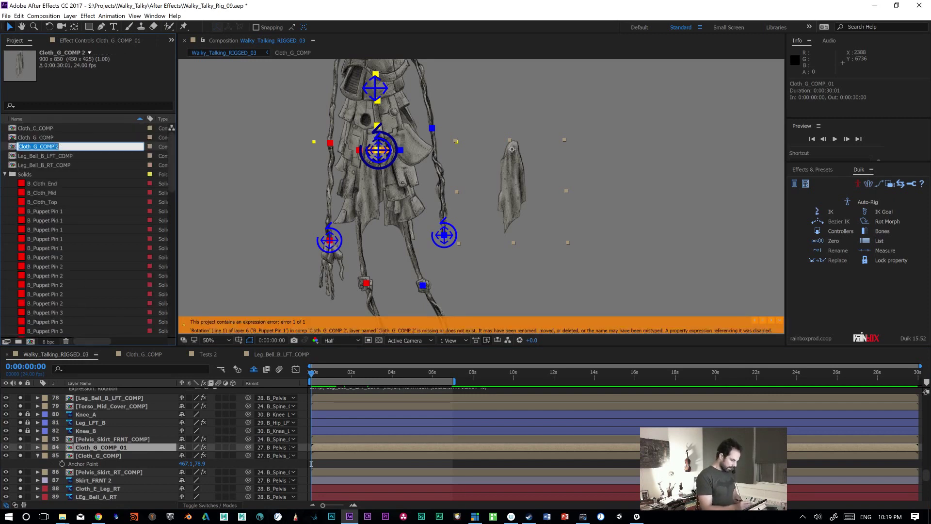
pyautogui.press('BackSpace')
pyautogui.press('BackSpace')
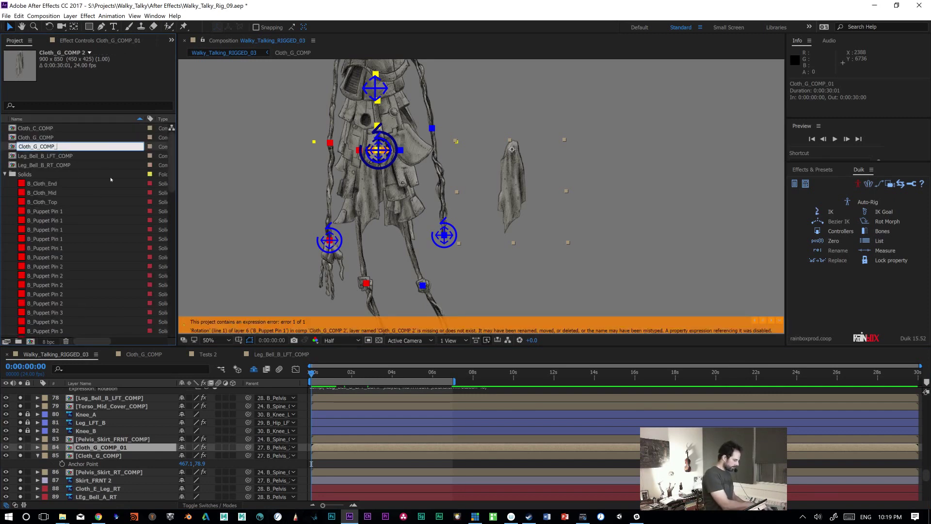
pyautogui.write('_01')
pyautogui.press('Return')
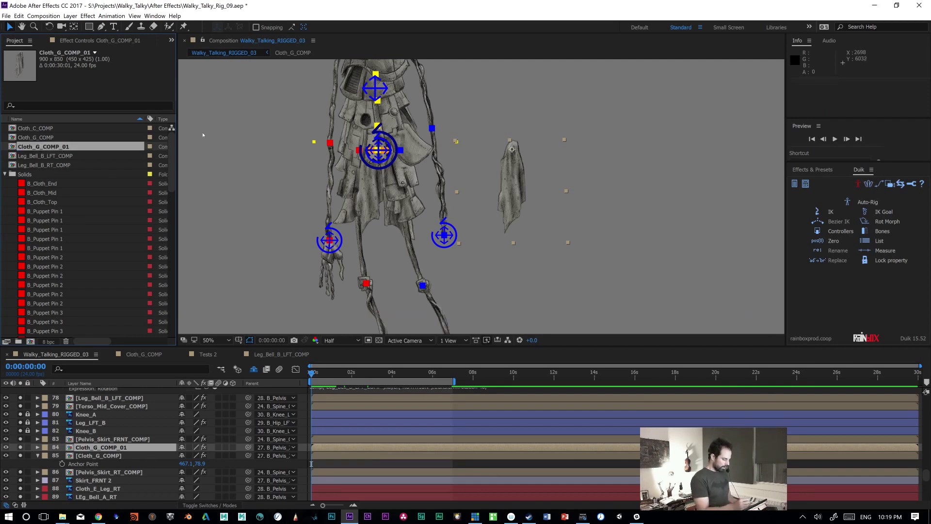
# Step: Replace the Cloth_G_COMP_01 layer's source with the Cloth_G_COMP_01 composition and scrub to 0:00:00:17
pyautogui.keyDown('alt'); pyautogui.moveTo(37, 146); pyautogui.dragTo(97, 454); pyautogui.keyUp('alt')
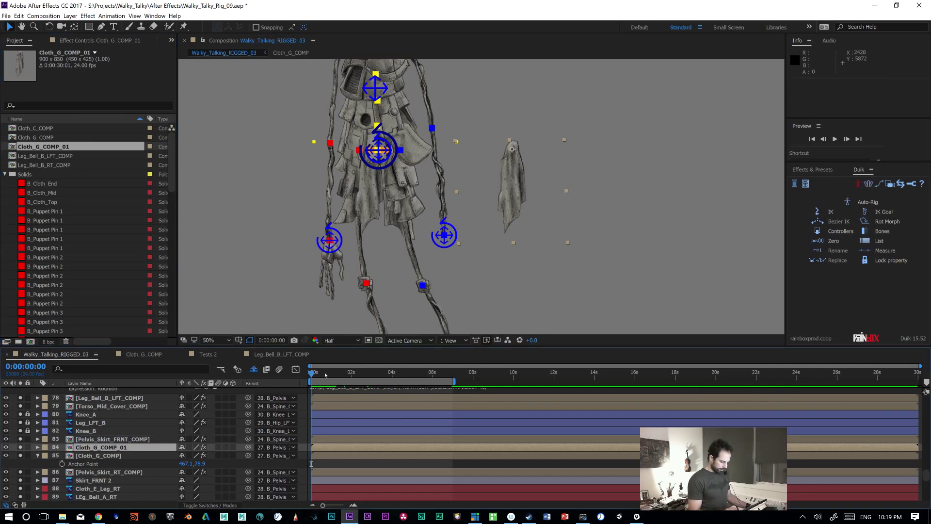
pyautogui.moveTo(330, 375)
pyautogui.mouseDown()
pyautogui.moveTo(348, 376)
pyautogui.moveTo(318, 380)
pyautogui.moveTo(332, 372)
pyautogui.mouseUp()
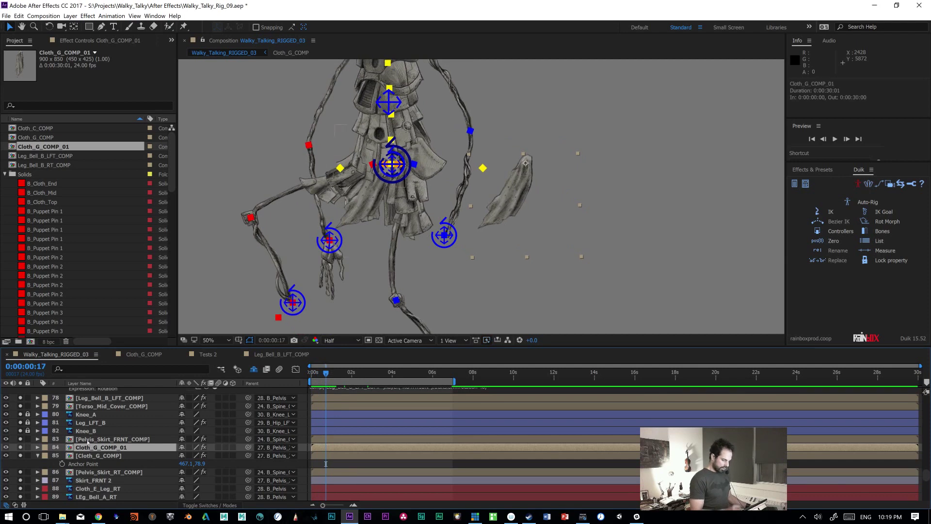
# Step: Set the Stiffness slider of the Cloth_G_COMP_01 layer to 0.2
pyautogui.click(78, 41)
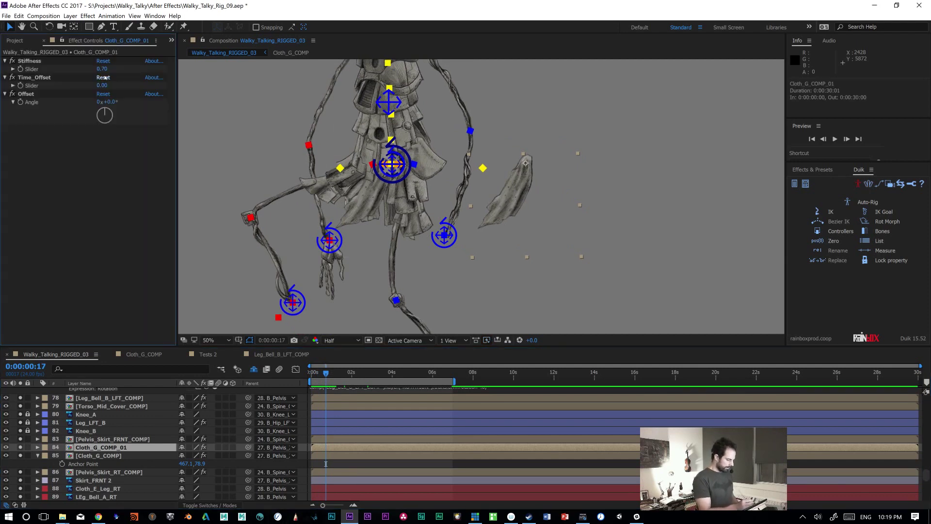
pyautogui.write('.2')
pyautogui.press('Return')
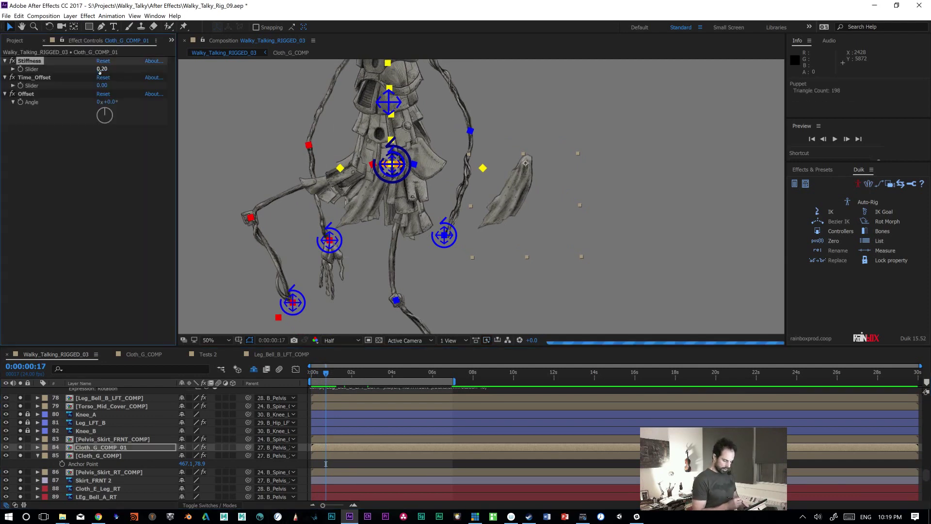
# Step: Move the Cloth_G_COMP_01 layer onto the front of the skirt beside the pelvis, playing the animation before and after
pyautogui.press('space')
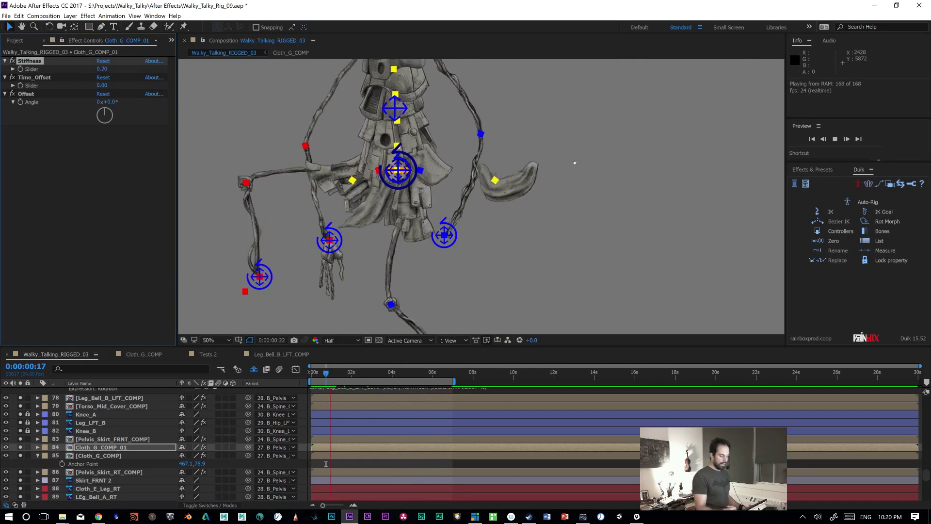
pyautogui.press('space')
pyautogui.moveTo(533, 182); pyautogui.dragTo(436, 198)
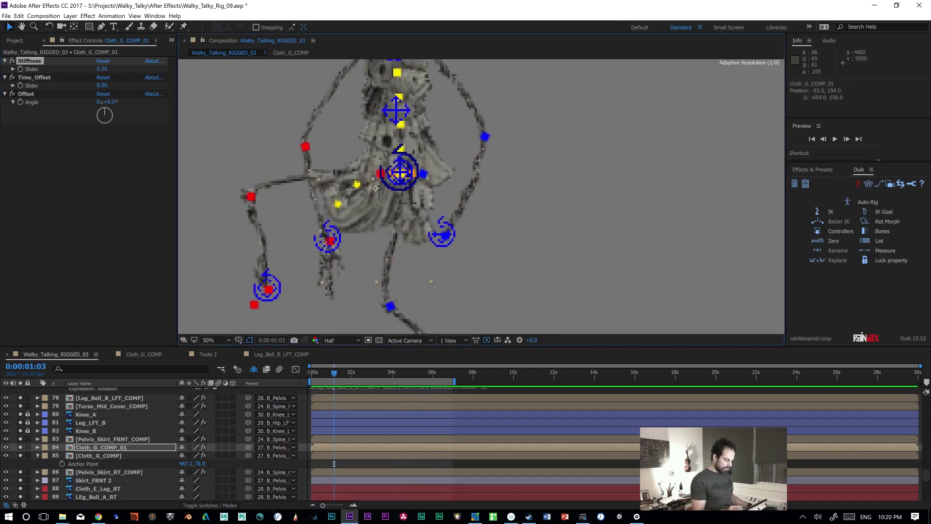
pyautogui.moveTo(377, 190); pyautogui.dragTo(378, 191)
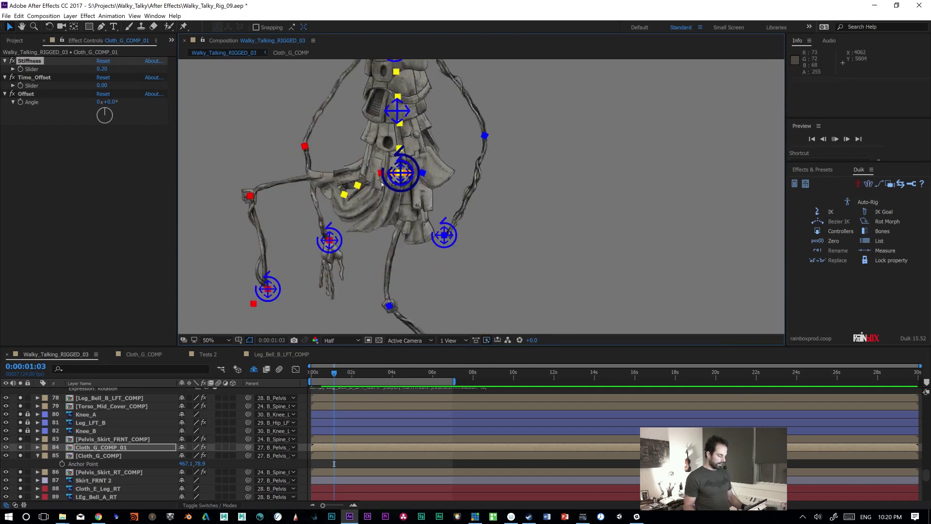
pyautogui.press('space')
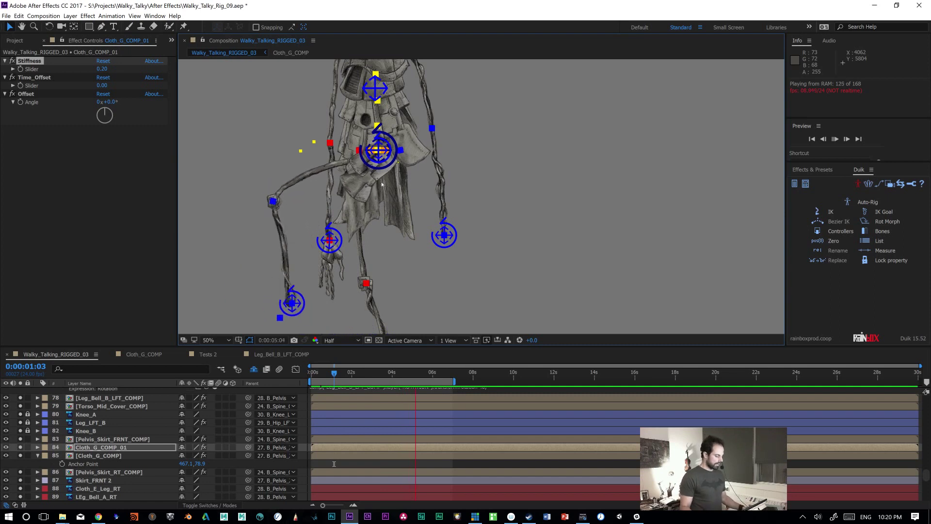
pyautogui.press('space')
# Step: Delete the Cloth_G_COMP_01 layer and play the walk animation repeatedly to review the remaining cloth layers
pyautogui.click(123, 447)
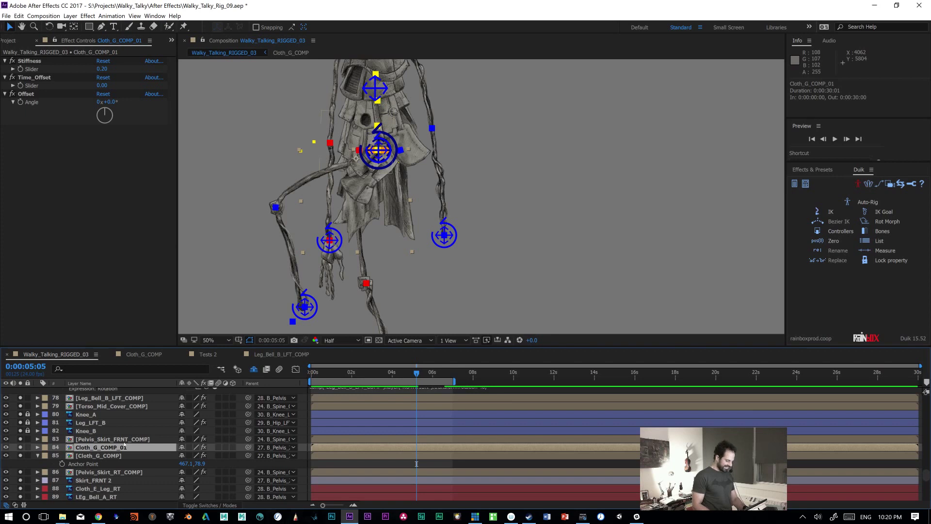
pyautogui.press('Delete')
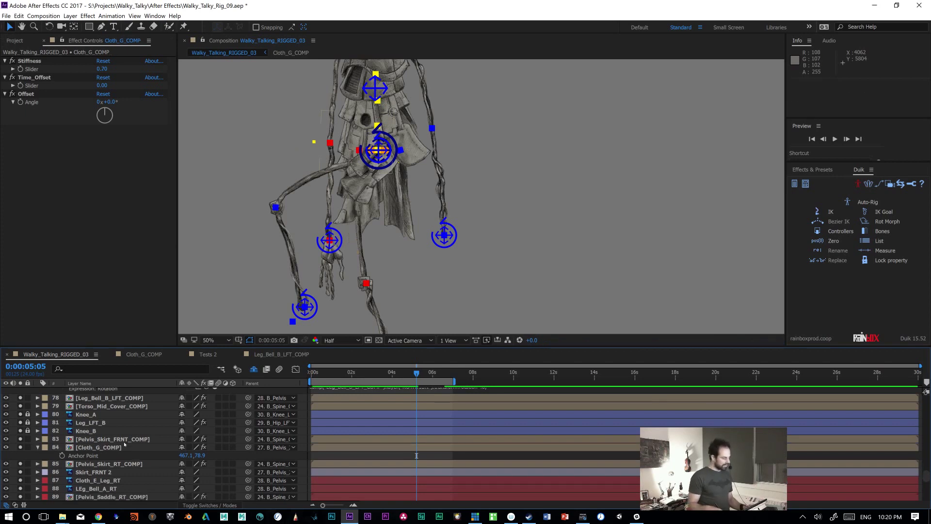
pyautogui.press('space')
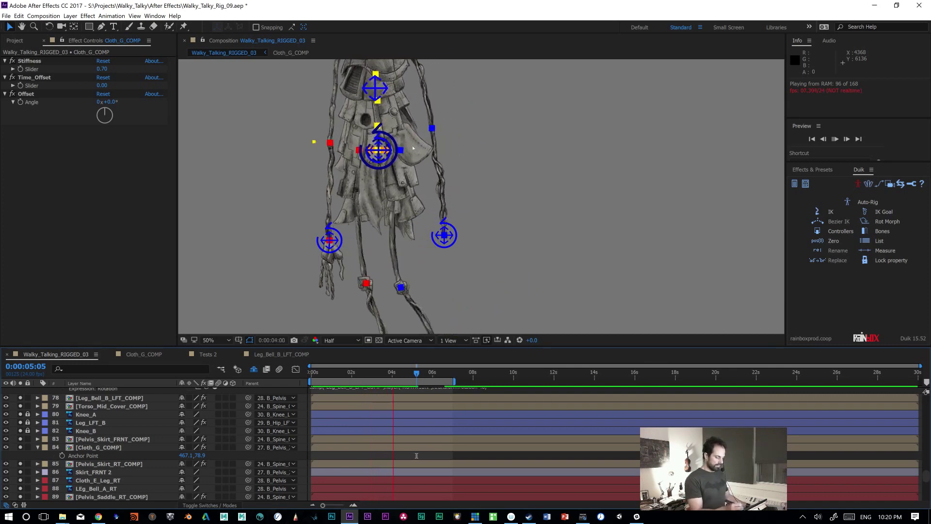
pyautogui.press('space')
pyautogui.press('space')
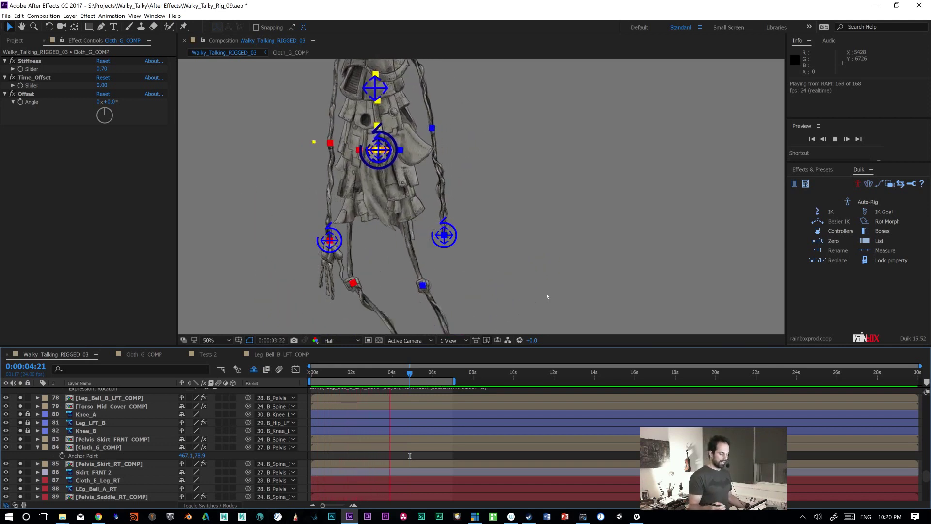
pyautogui.press('space')
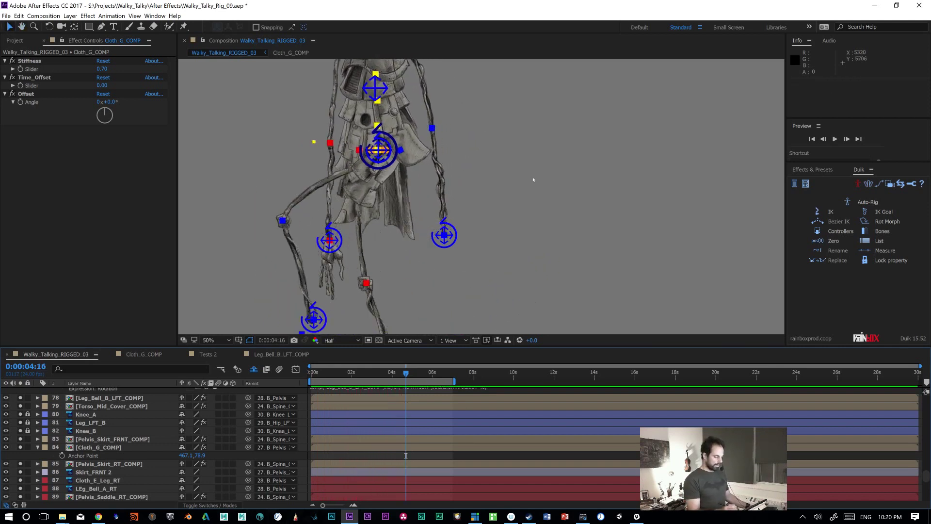
pyautogui.press('space')
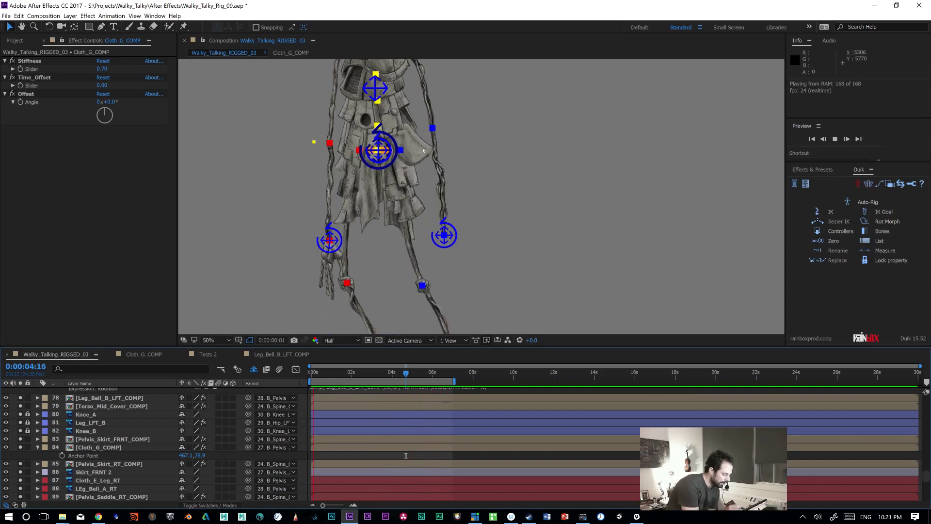
pyautogui.press('space')
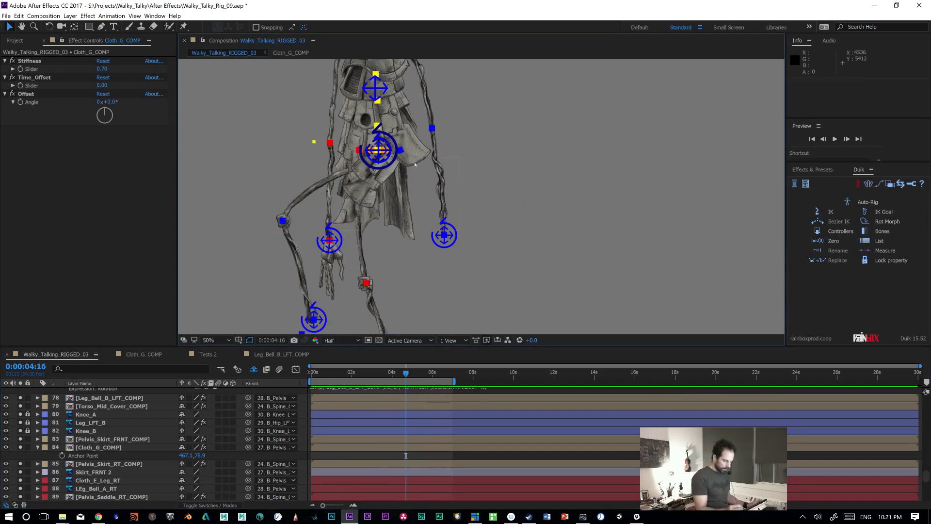
# Step: Clear the Leg_Bell_B_LFT_COMP selection, locate the Pelvis_Saddle_LFT_COMP layer in the layer stack and select it
pyautogui.click(422, 149)
pyautogui.press('F2')
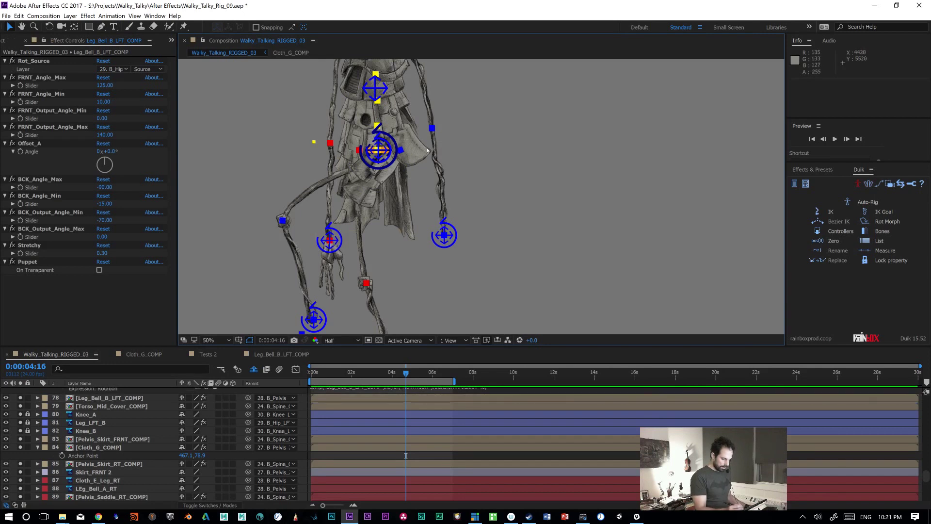
pyautogui.scroll(7, 926, 470)
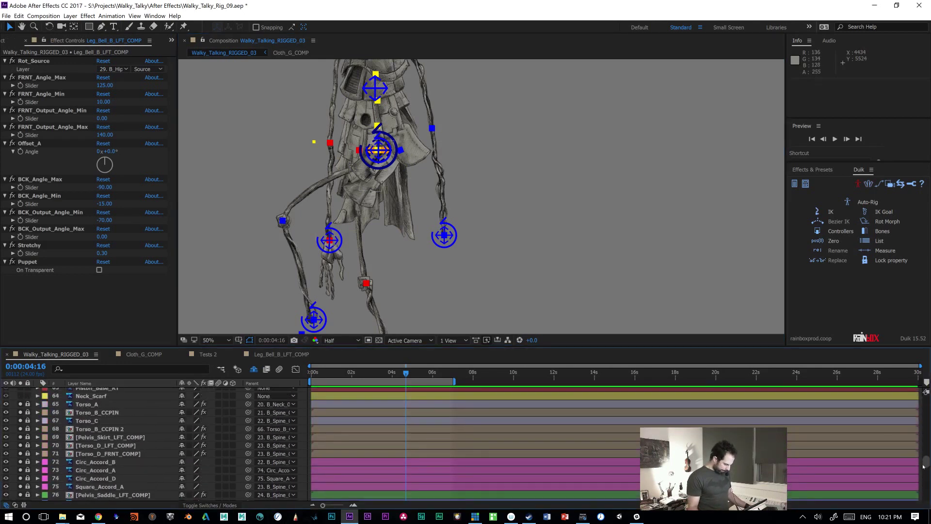
pyautogui.scroll(-1, 923, 467)
pyautogui.scroll(1, 923, 467)
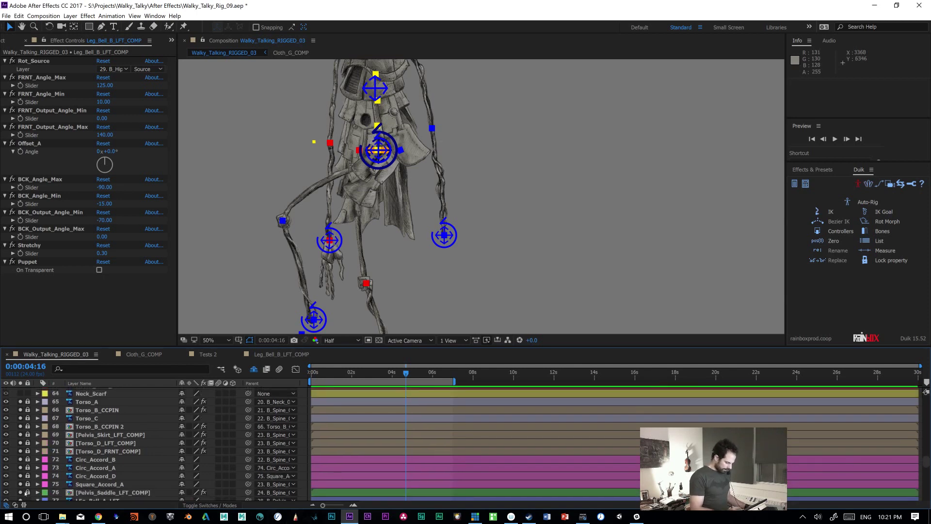
pyautogui.click(120, 493)
# Step: Play the animation from the first frame to watch the pelvis saddle's motion, and return to 0:00:00:00
pyautogui.moveTo(323, 378); pyautogui.dragTo(281, 390)
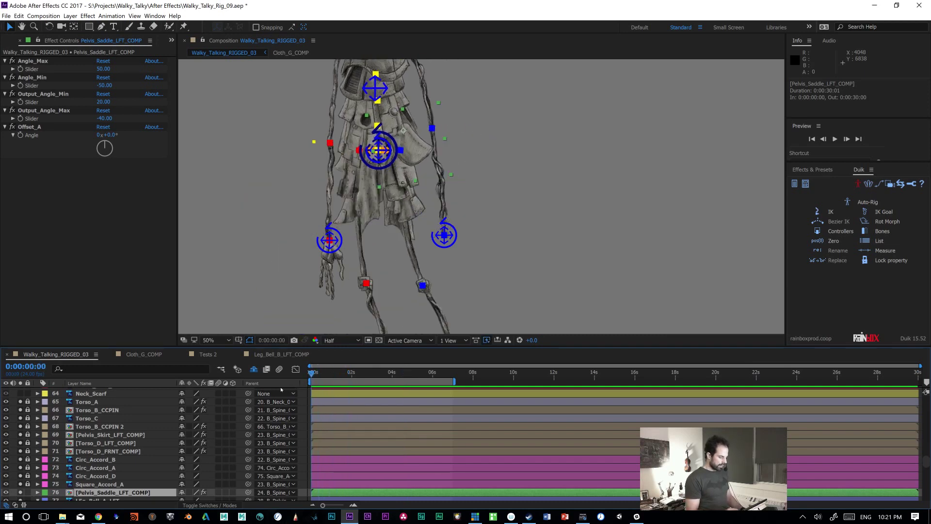
pyautogui.press('space')
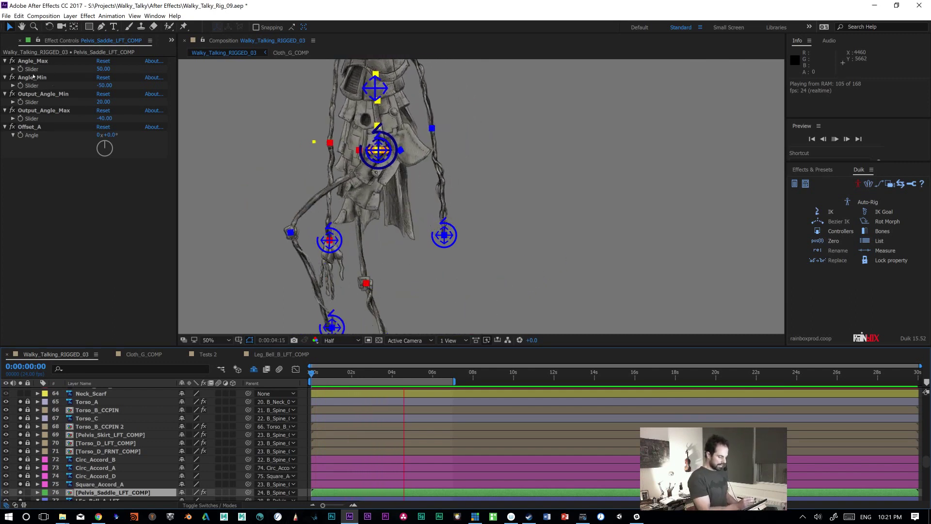
pyautogui.press('space')
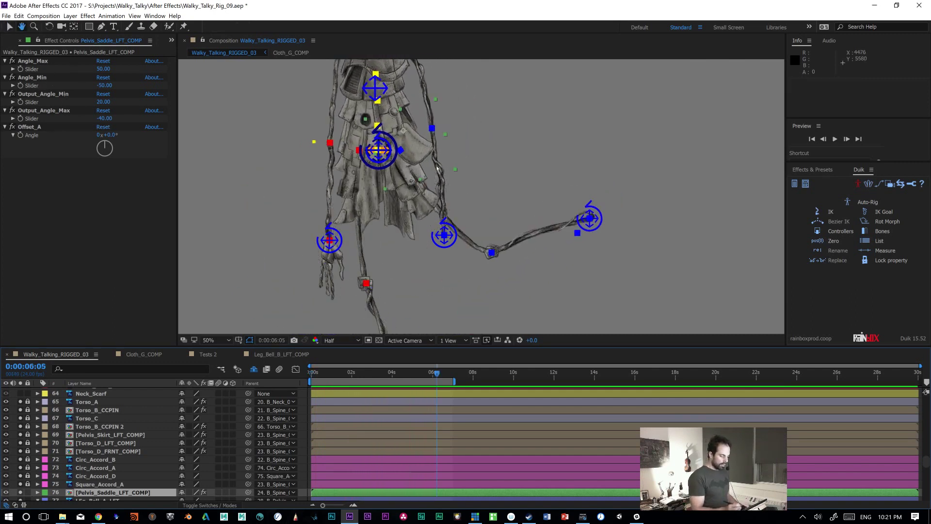
pyautogui.moveTo(387, 376); pyautogui.dragTo(296, 392)
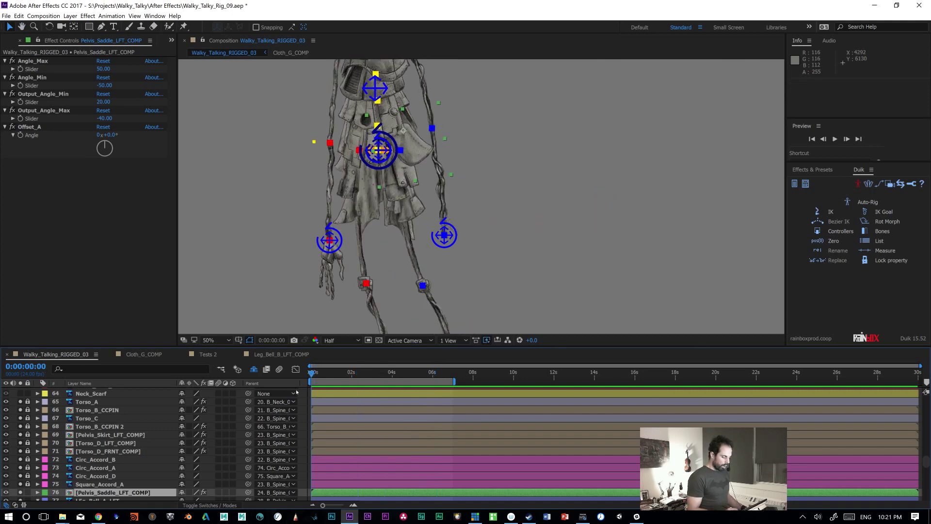
# Step: Test the torso's bend by moving the C_Shoulders_curve controller sideways in both directions, undoing each move
pyautogui.moveTo(415, 115); pyautogui.dragTo(339, 165)
pyautogui.moveTo(305, 137); pyautogui.dragTo(331, 136)
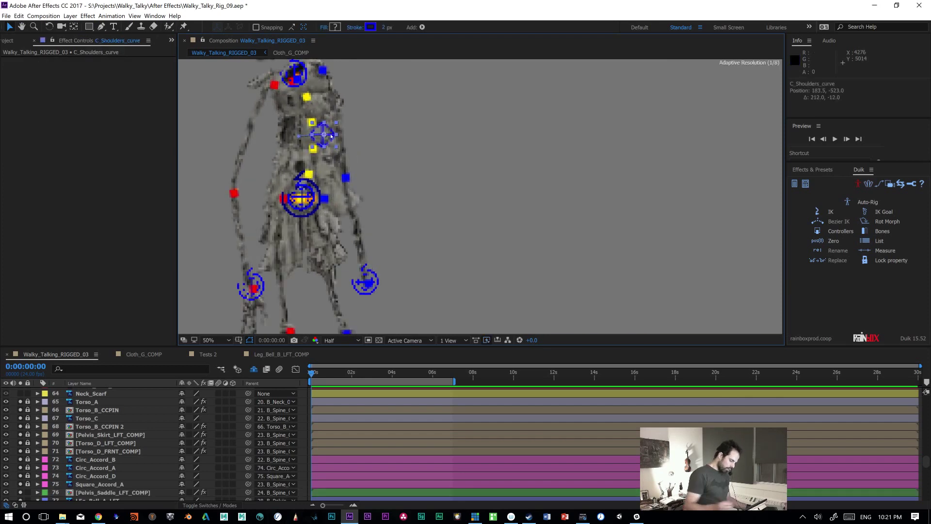
pyautogui.hotkey('ctrl', 'z')
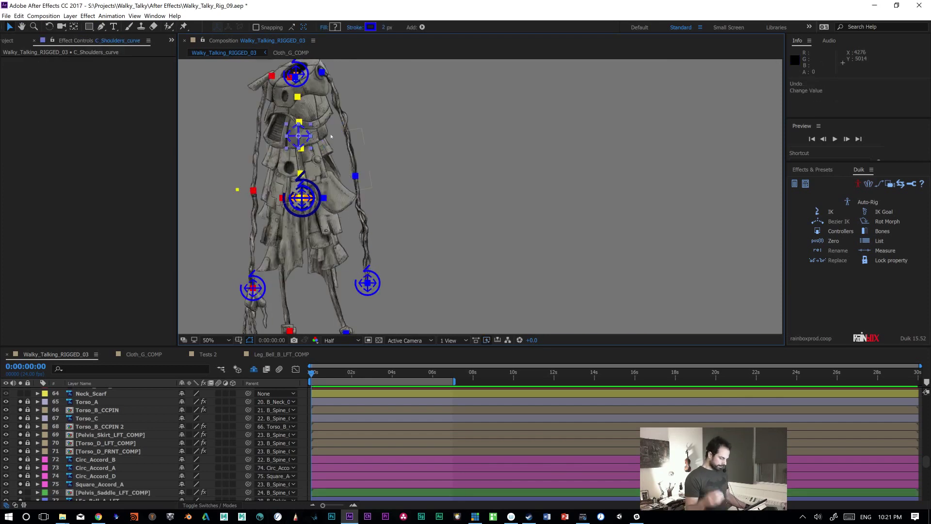
pyautogui.moveTo(299, 136); pyautogui.dragTo(254, 147)
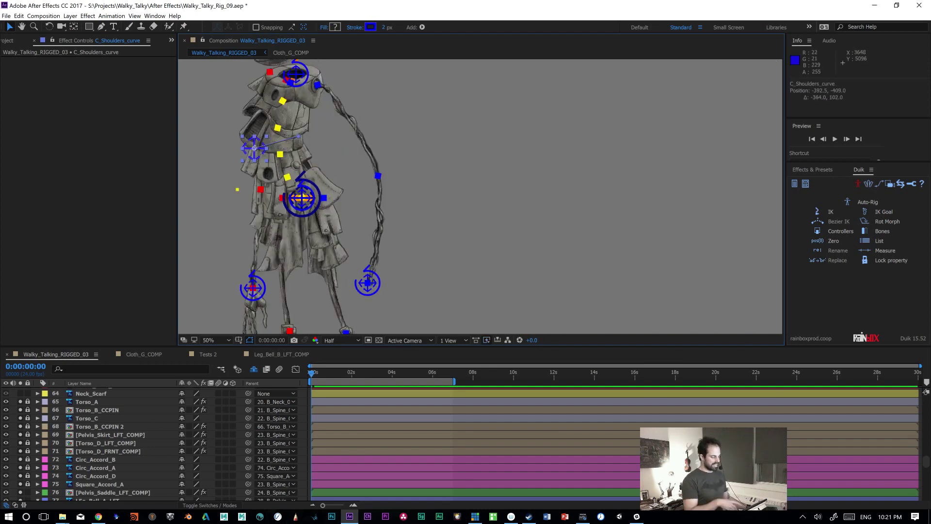
pyautogui.hotkey('ctrl', 'z')
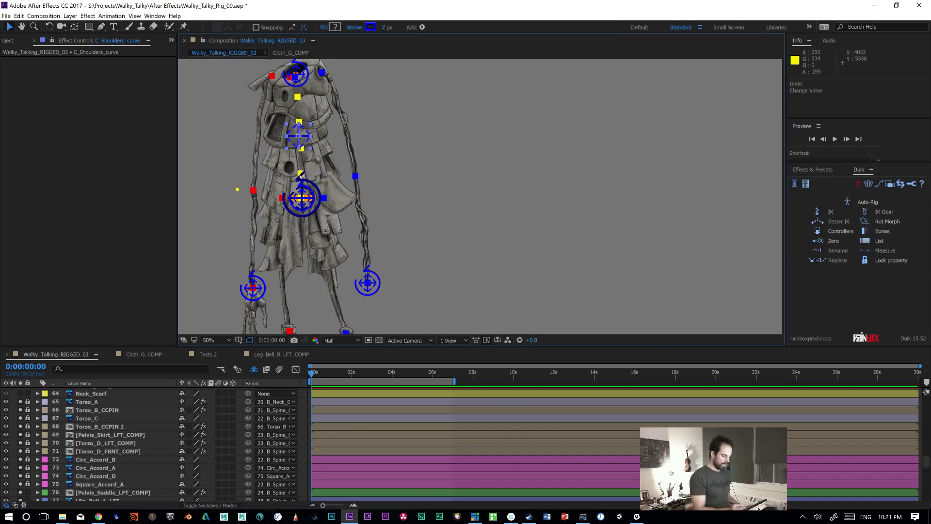
# Step: Reveal the Rotation expression of the Pelvis_Saddle_LFT_COMP layer and enlarge its field to show the full ROT if/else code
pyautogui.click(346, 199)
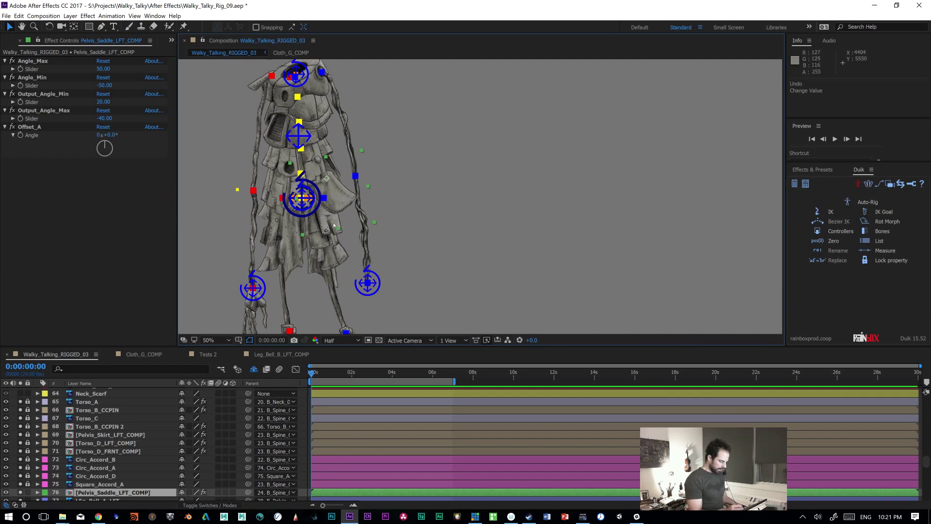
pyautogui.click(99, 492)
pyautogui.press('r')
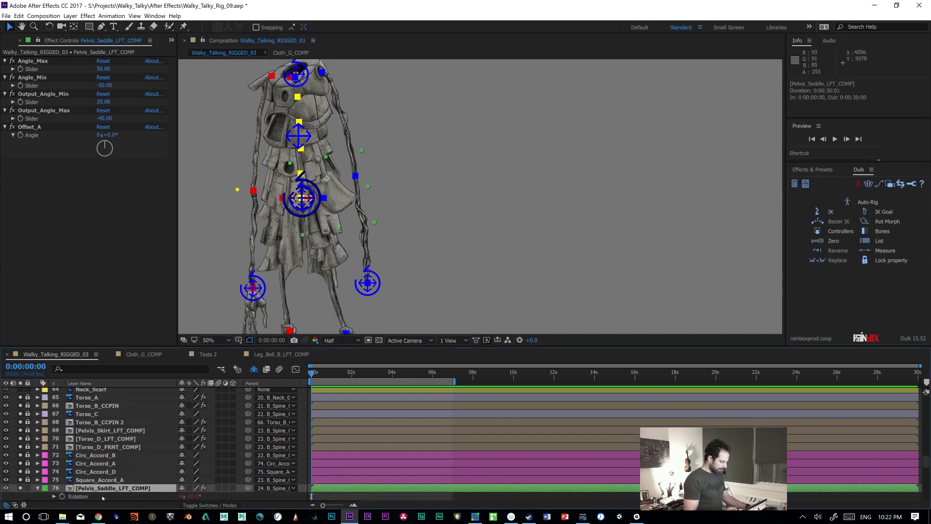
pyautogui.scroll(-3, 145, 446)
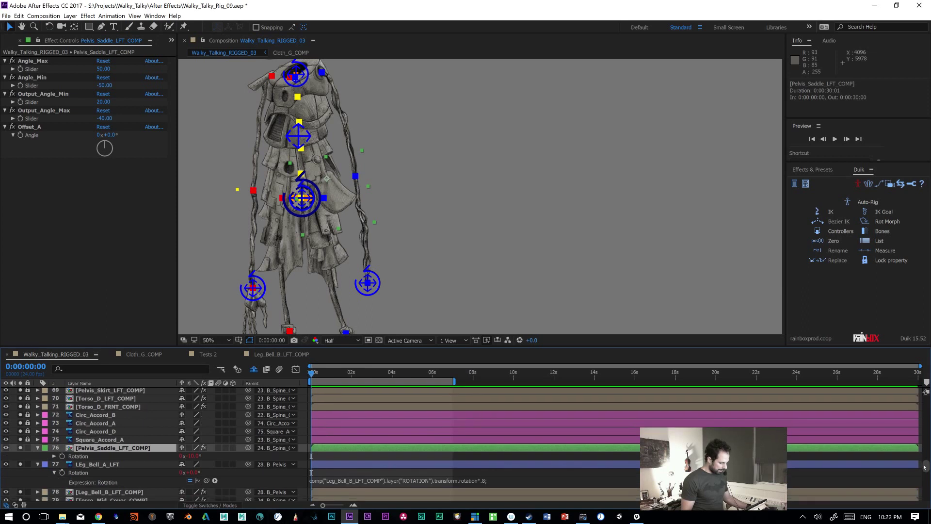
pyautogui.click(54, 439)
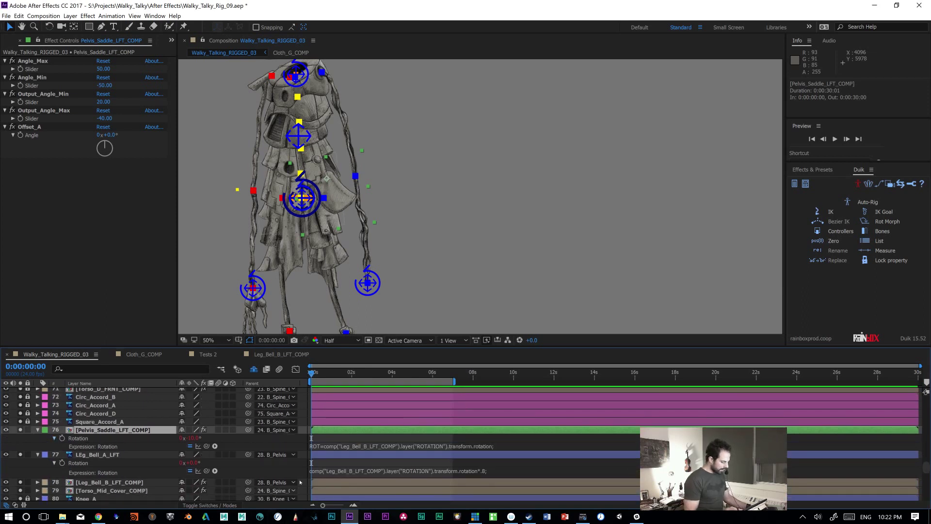
pyautogui.click(383, 455)
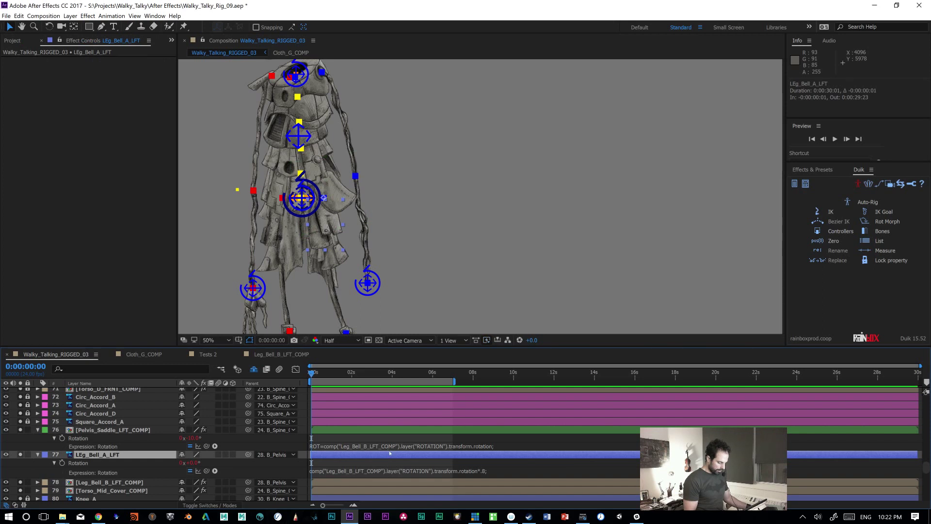
pyautogui.write('if(ROT>0){ \tvalue+ROT*.1; }else if(ROT<0){ \tvalue+ROT*.3; }else{ \tvalue; }')
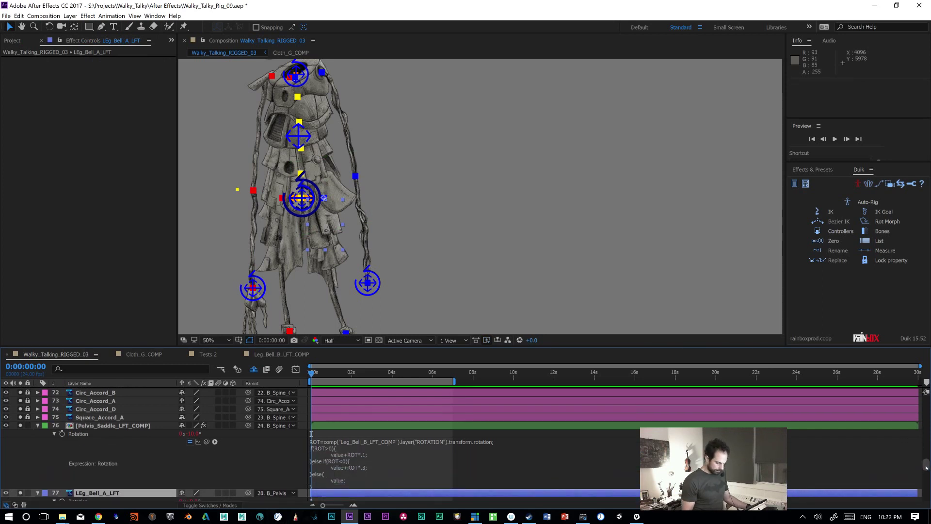
pyautogui.scroll(-3, 928, 465)
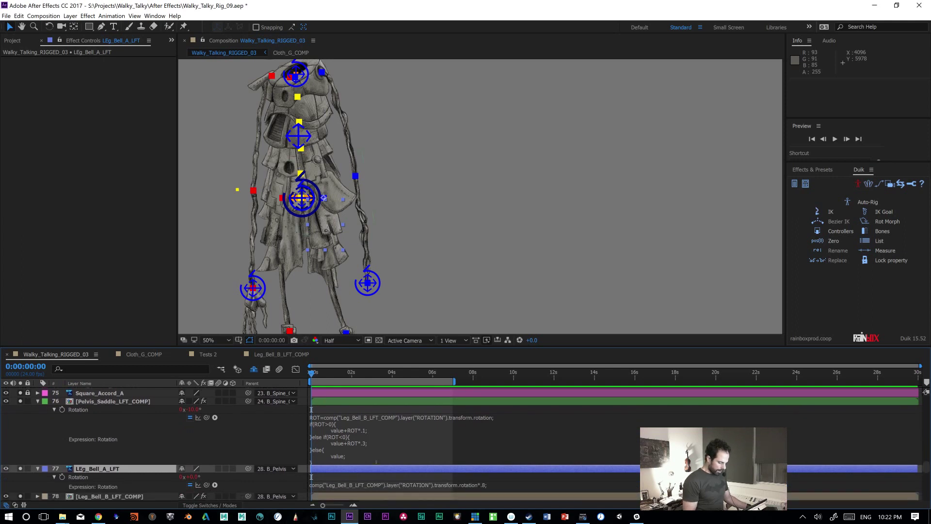
pyautogui.moveTo(376, 462); pyautogui.dragTo(375, 465)
# Step: Scrub between 0:00:00:00 and about 0:00:04:04 to examine how the saddle and leg bell rotations respond to the leg, ending at the first frame
pyautogui.moveTo(319, 374); pyautogui.dragTo(394, 381)
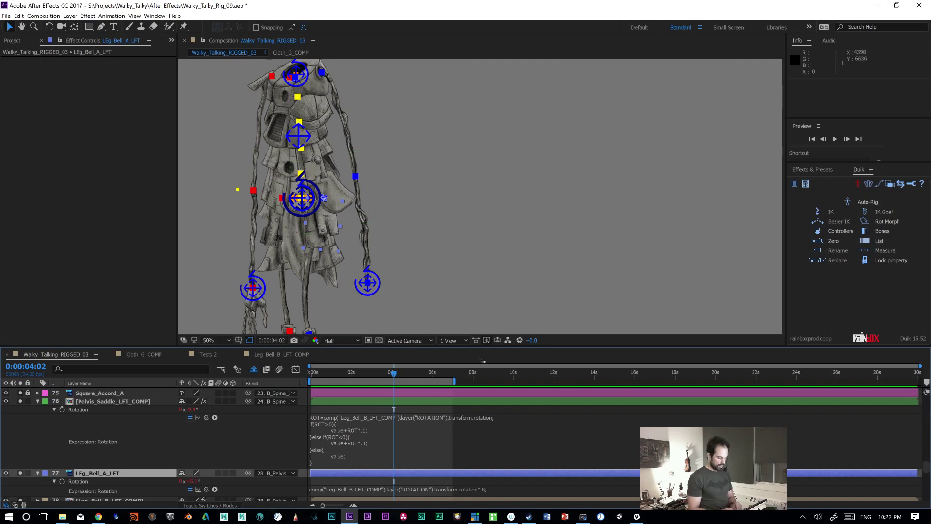
pyautogui.moveTo(393, 373); pyautogui.dragTo(394, 396)
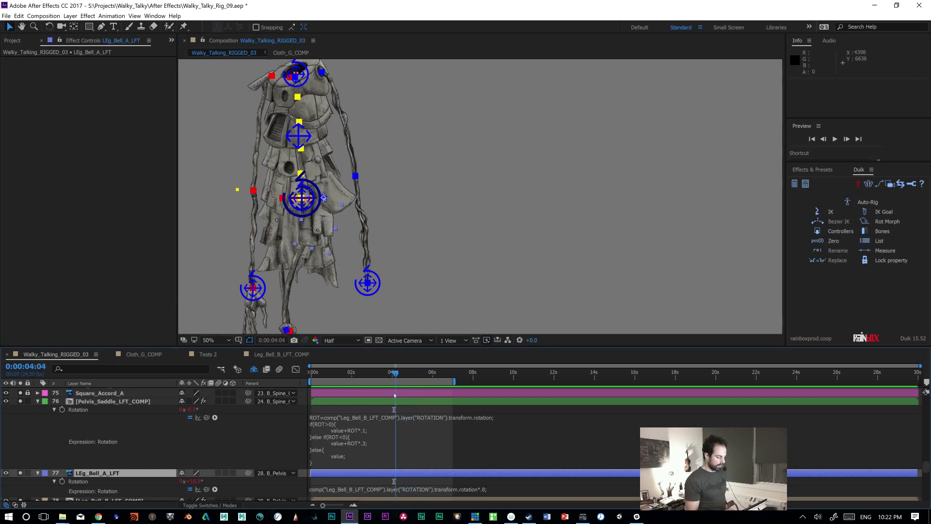
pyautogui.moveTo(393, 396)
pyautogui.mouseDown()
pyautogui.moveTo(384, 395)
pyautogui.moveTo(398, 398)
pyautogui.moveTo(392, 412)
pyautogui.mouseUp()
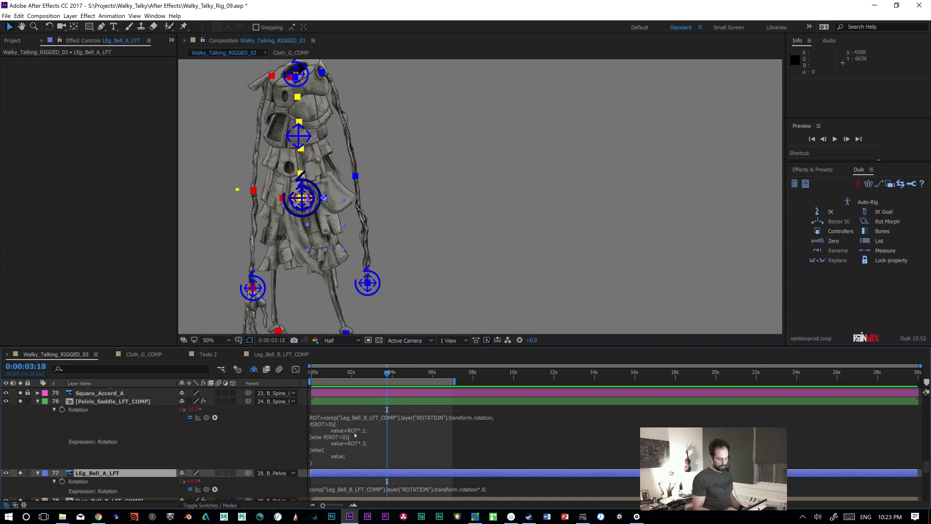
pyautogui.moveTo(377, 374); pyautogui.dragTo(289, 393)
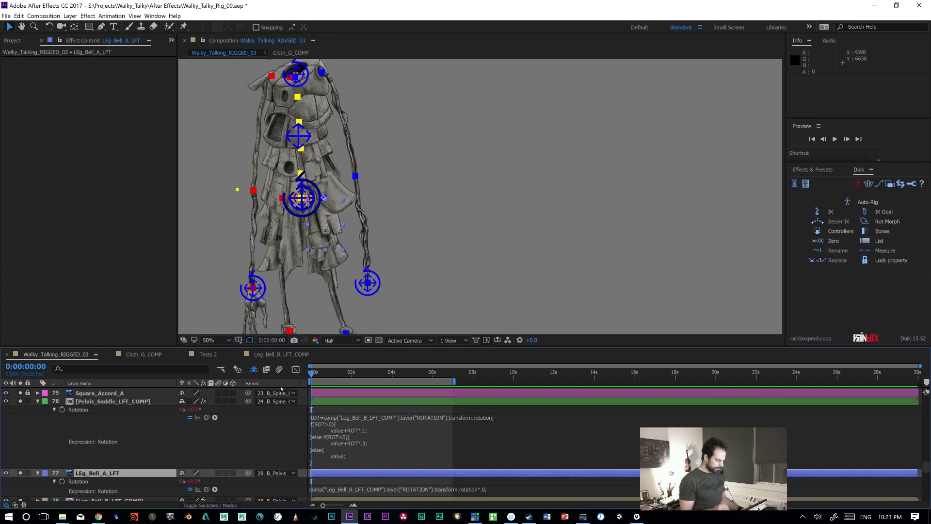
pyautogui.moveTo(313, 372)
pyautogui.mouseDown()
pyautogui.moveTo(356, 372)
pyautogui.moveTo(301, 383)
pyautogui.mouseUp()
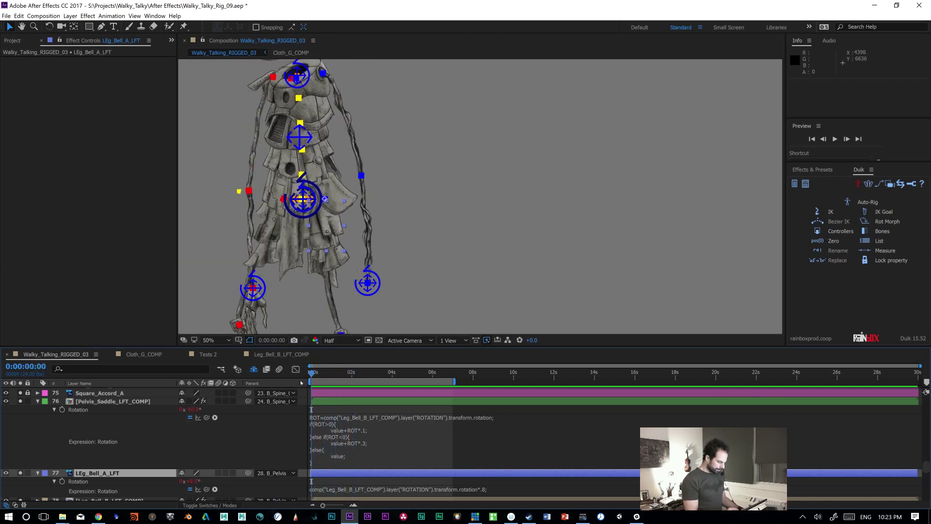
pyautogui.click(474, 210)
pyautogui.click(328, 248)
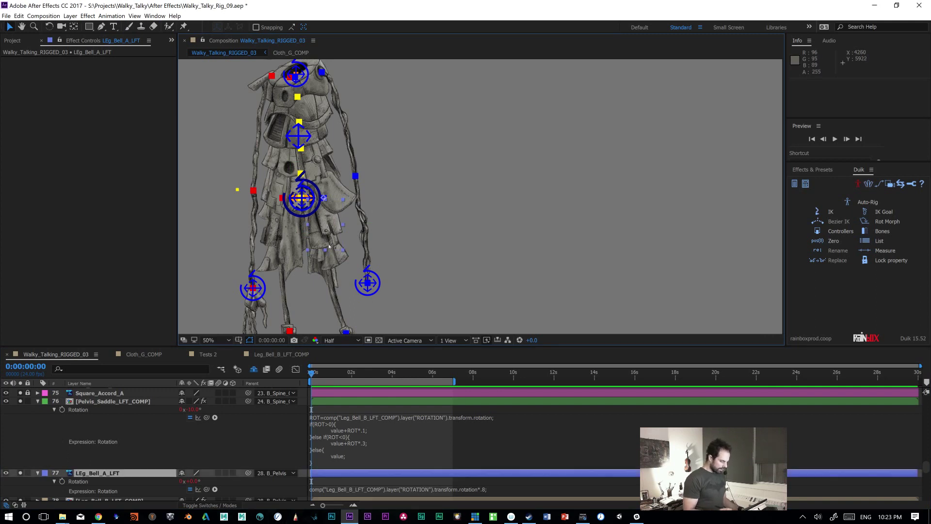
# Step: Select the Leg_Bell_B_LFT_COMP layer, highlight its Rot_Source effect, and open the layer's composition
pyautogui.click(341, 267)
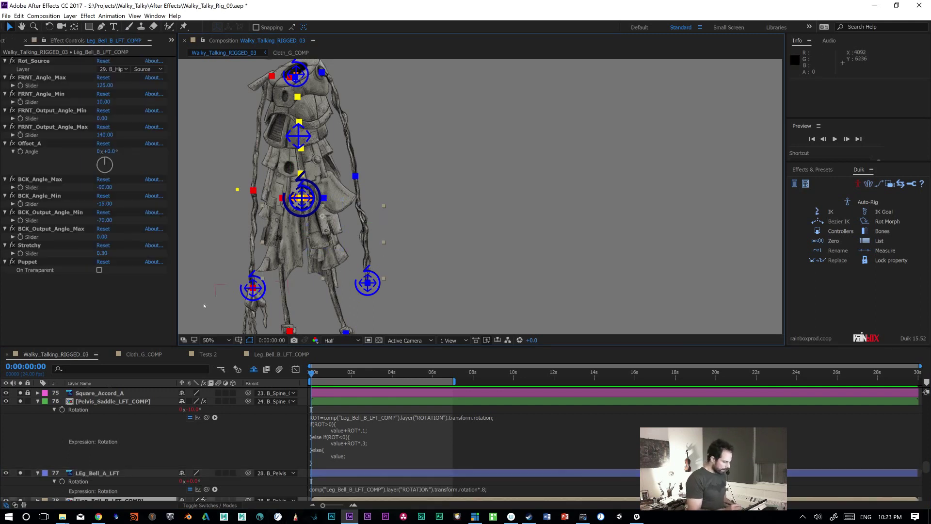
pyautogui.click(33, 61)
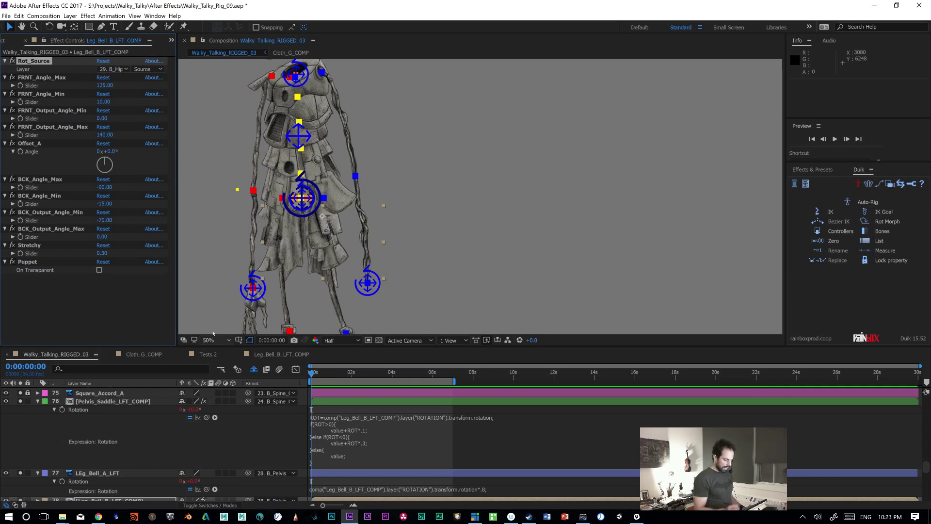
pyautogui.scroll(-2, 161, 457)
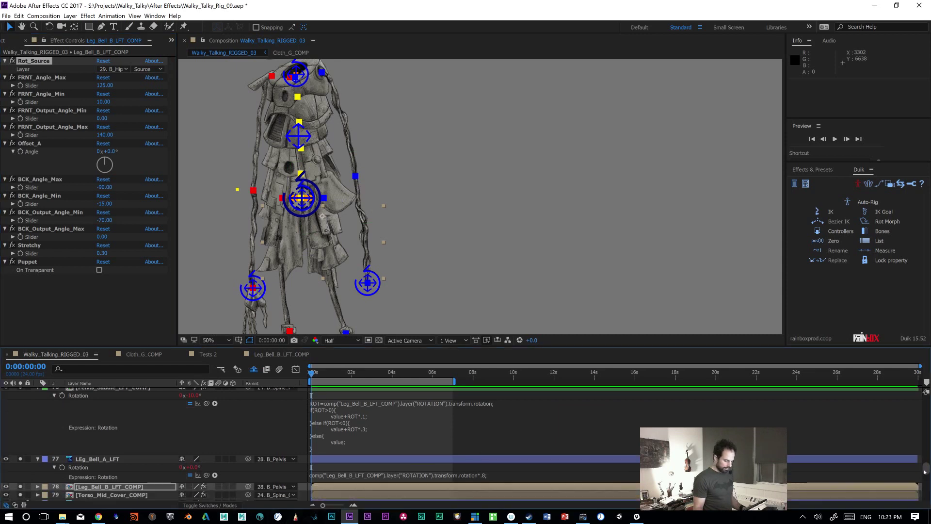
pyautogui.doubleClick(130, 478)
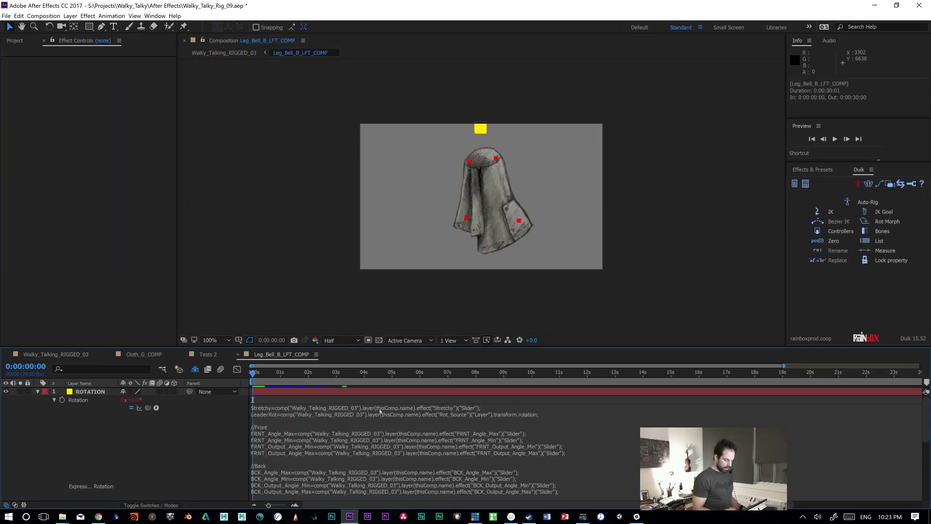
# Step: Examine the LeaderRot line in the ROTATION layer's Rotation expression, and return to the Walky_Talking_RIGGED_03 composition
pyautogui.click(277, 418)
pyautogui.moveTo(255, 414); pyautogui.dragTo(276, 413)
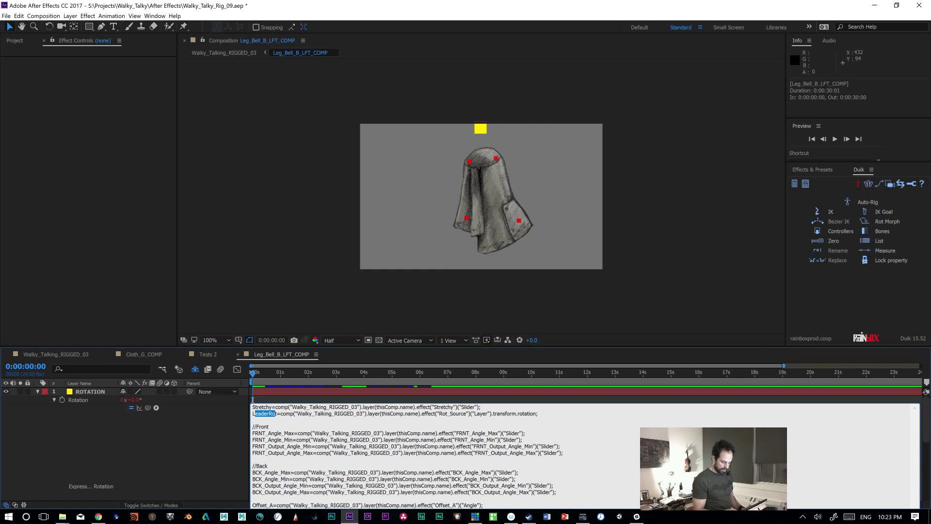
pyautogui.moveTo(538, 414); pyautogui.dragTo(425, 414)
pyautogui.click(408, 413)
pyautogui.click(209, 354)
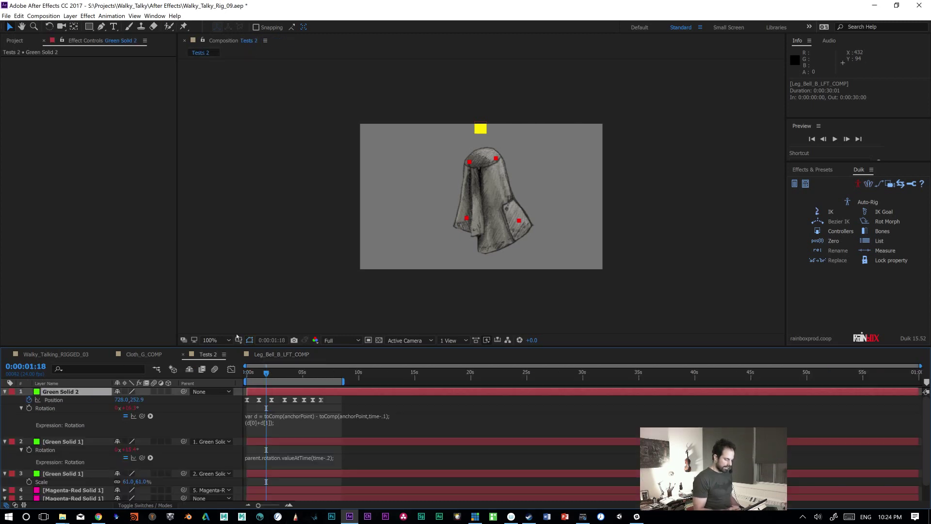
pyautogui.click(134, 355)
pyautogui.click(56, 354)
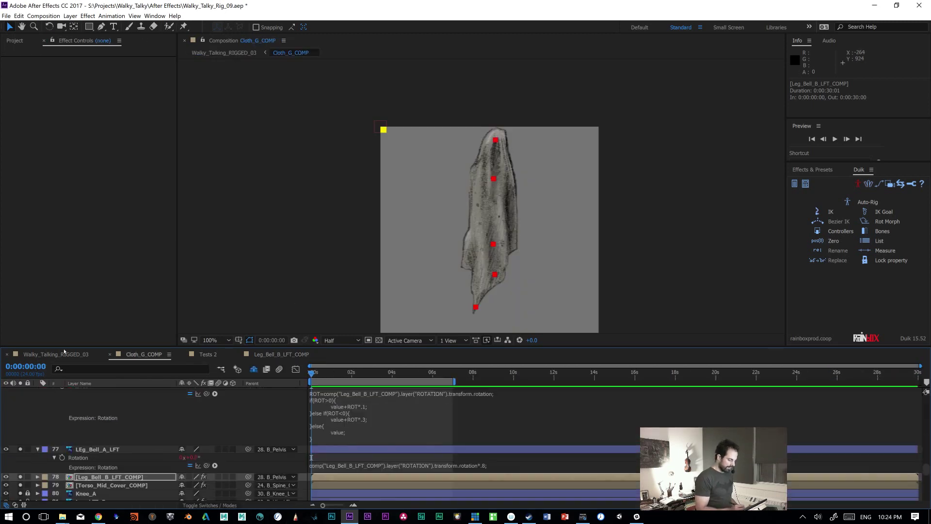
# Step: Add a Layer Control effect to Leg_Bell_B_LFT_COMP, view the layers it can point to, and delete the effect
pyautogui.rightClick(58, 310)
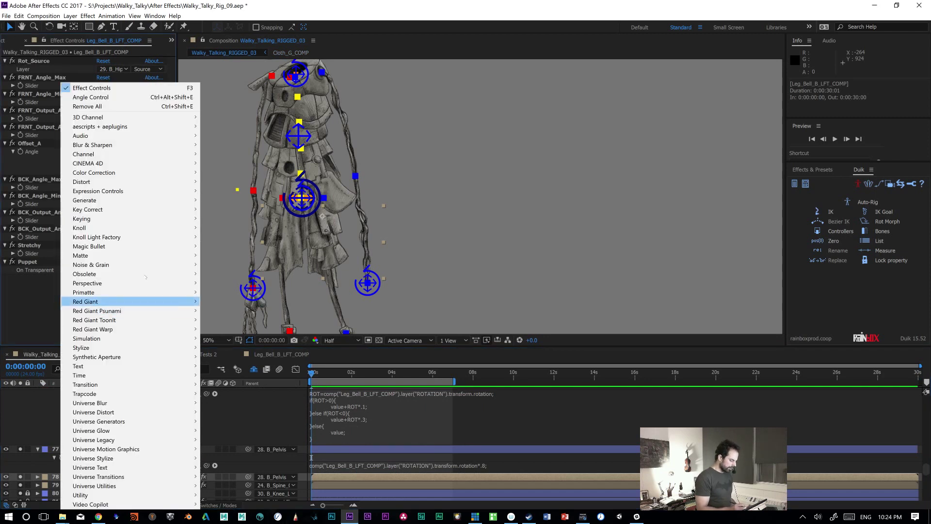
pyautogui.moveTo(150, 191)
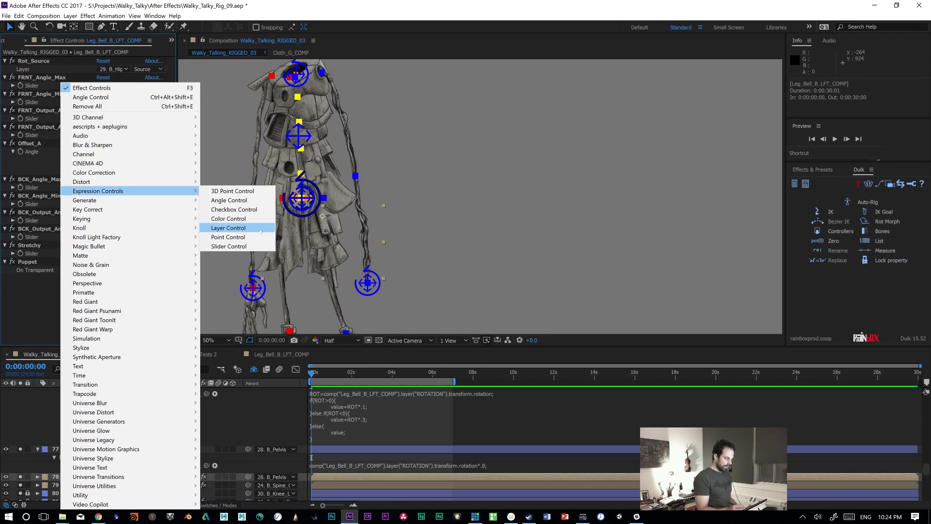
pyautogui.click(242, 228)
pyautogui.click(113, 286)
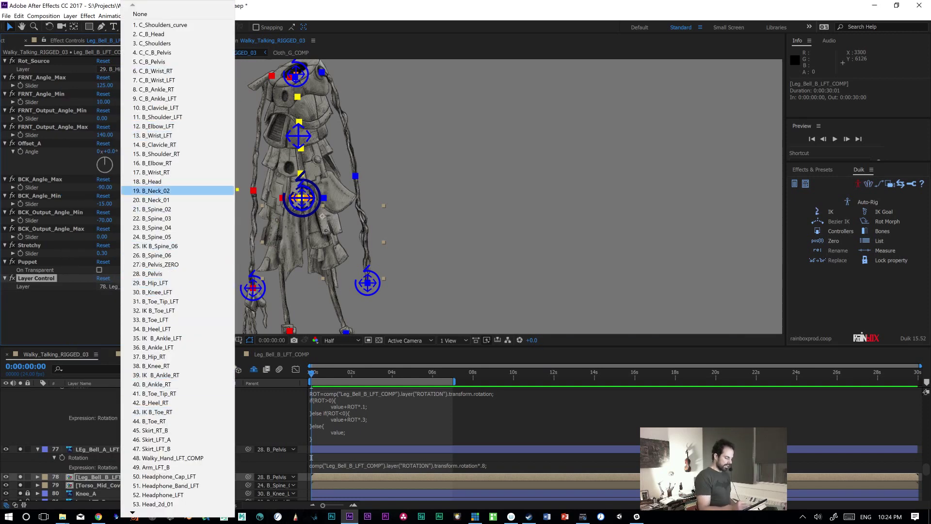
pyautogui.click(28, 308)
pyautogui.click(36, 278)
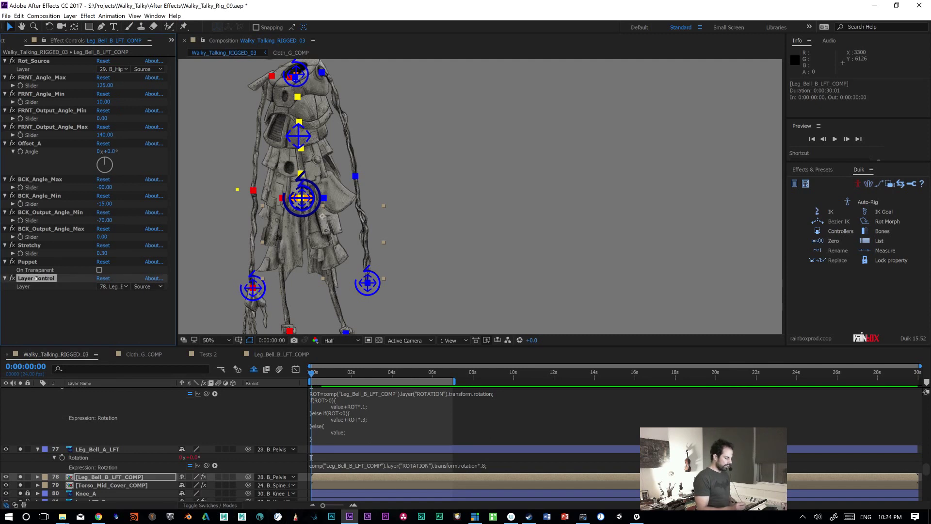
pyautogui.press('Delete')
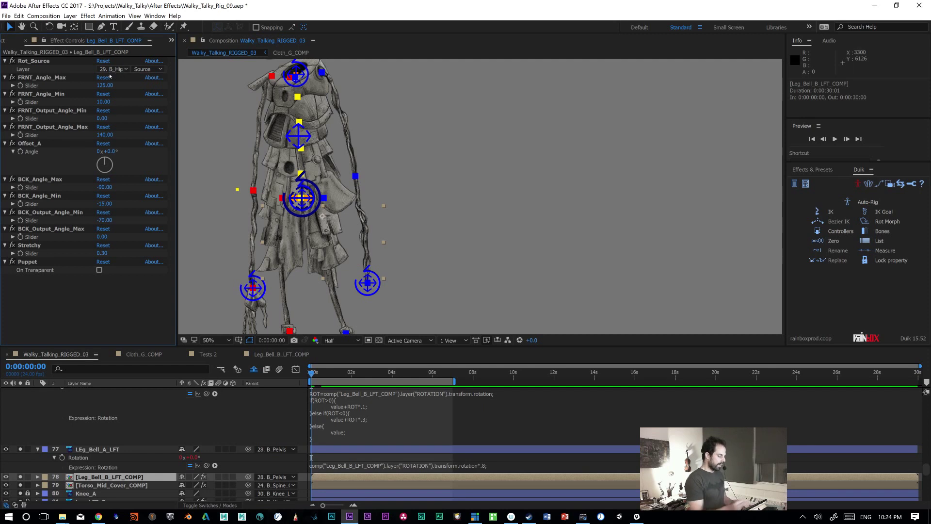
# Step: Preview the leg motion briefly and return to 0:00:00:00
pyautogui.click(289, 270)
pyautogui.press('space')
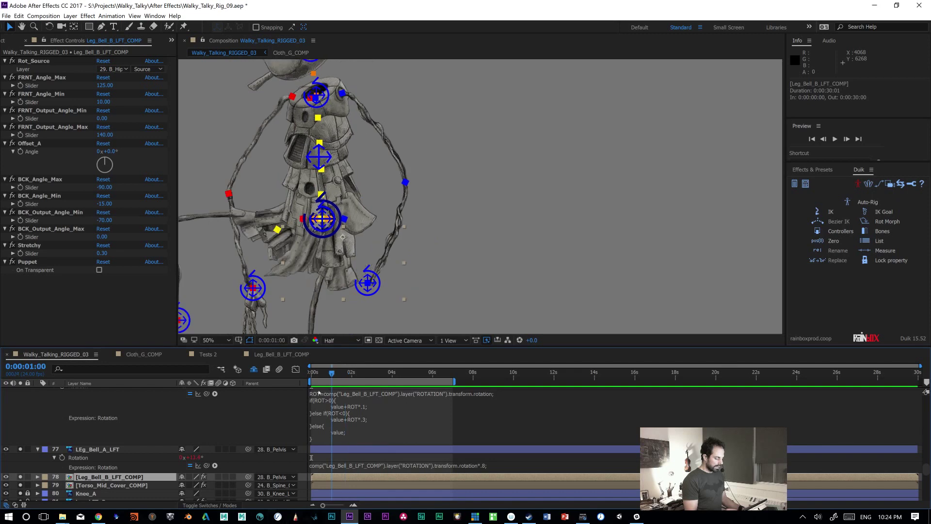
pyautogui.press('space')
pyautogui.click(528, 241)
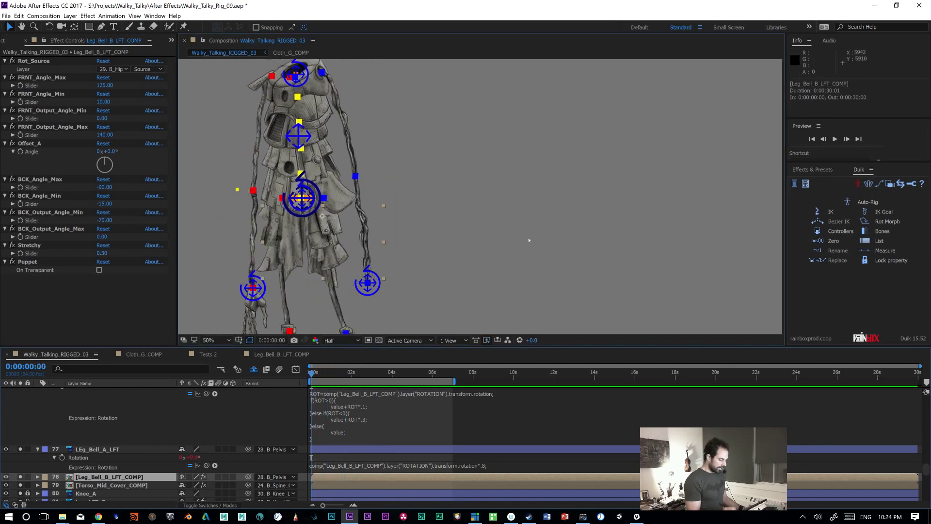
# Step: Lock the Leg_Bell_B_LFT_COMP layer and open the Cloth_G_COMP composition from the hanging cloth
pyautogui.click(289, 274)
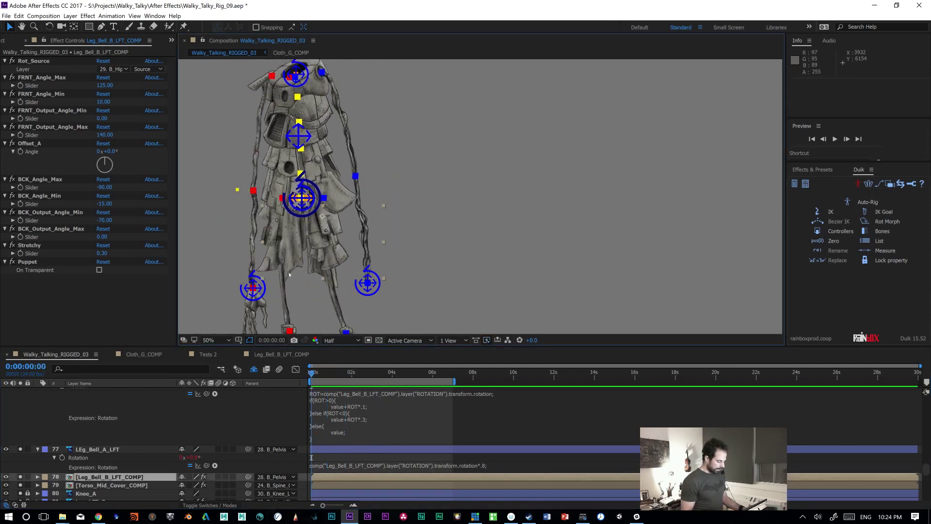
pyautogui.click(290, 265)
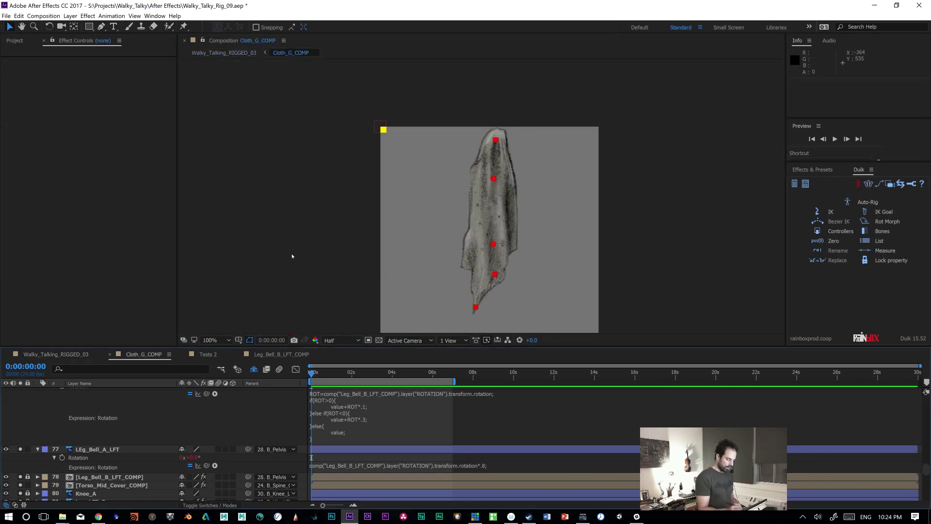
pyautogui.doubleClick(290, 261)
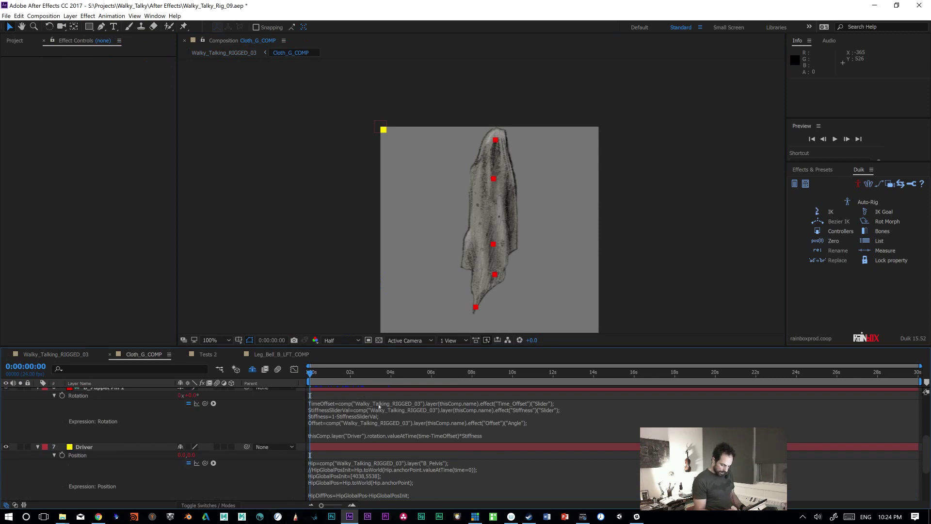
# Step: Examine the rotation.valueAtTime(time-TimeOffset) part of the puppet pin's Rotation expression above the Driver layer, and close the expression
pyautogui.click(379, 407)
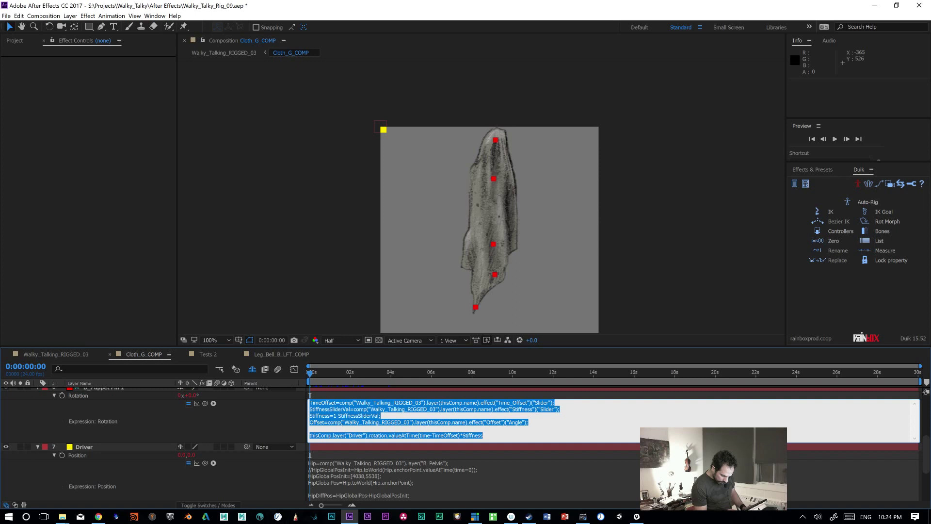
pyautogui.moveTo(368, 435); pyautogui.dragTo(442, 435)
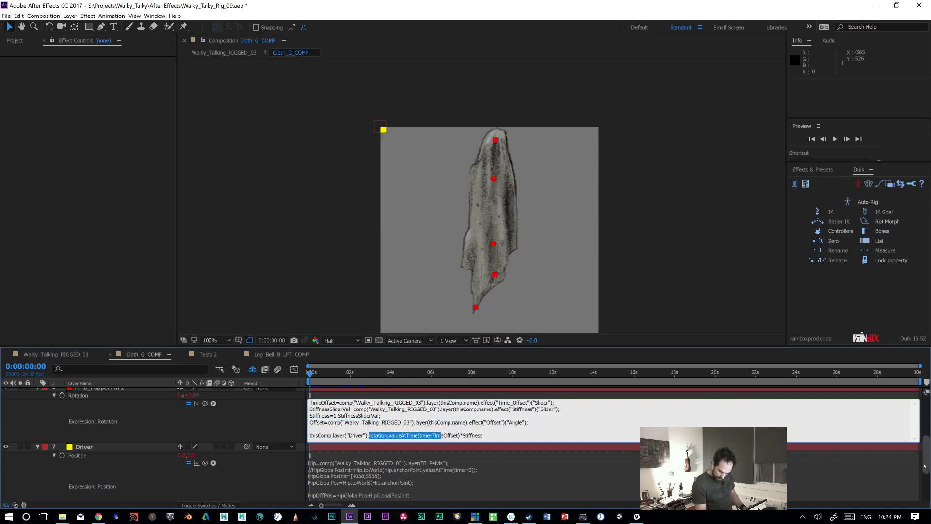
pyautogui.press('KP_Enter')
# Step: Examine the B_Pelvis reference and the commented HipGlobalPosInit line in the Driver layer's Position expression
pyautogui.scroll(-2, 466, 443)
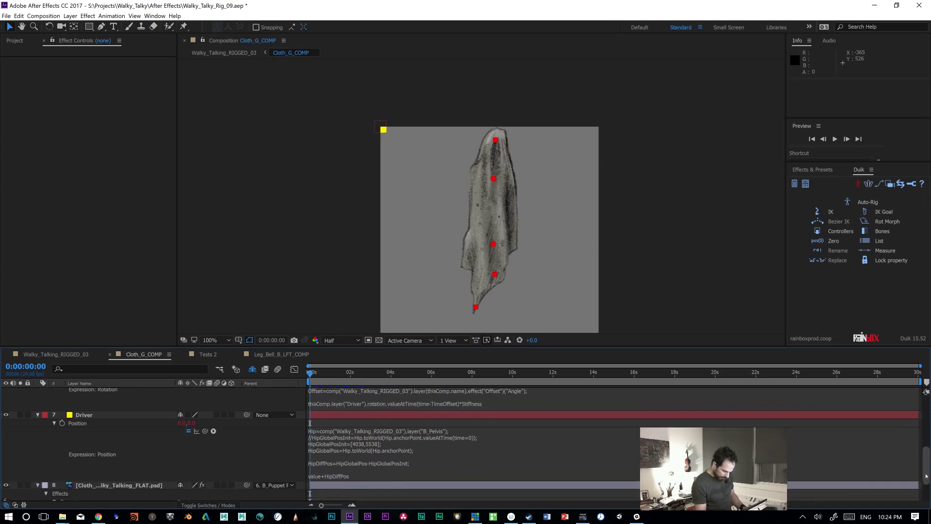
pyautogui.click(397, 431)
pyautogui.moveTo(447, 422); pyautogui.dragTo(422, 422)
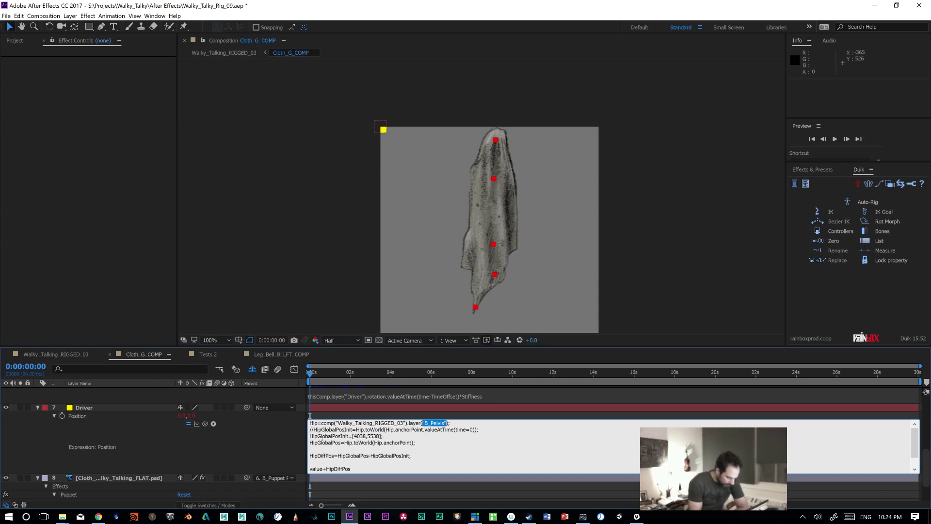
pyautogui.moveTo(314, 430); pyautogui.dragTo(352, 430)
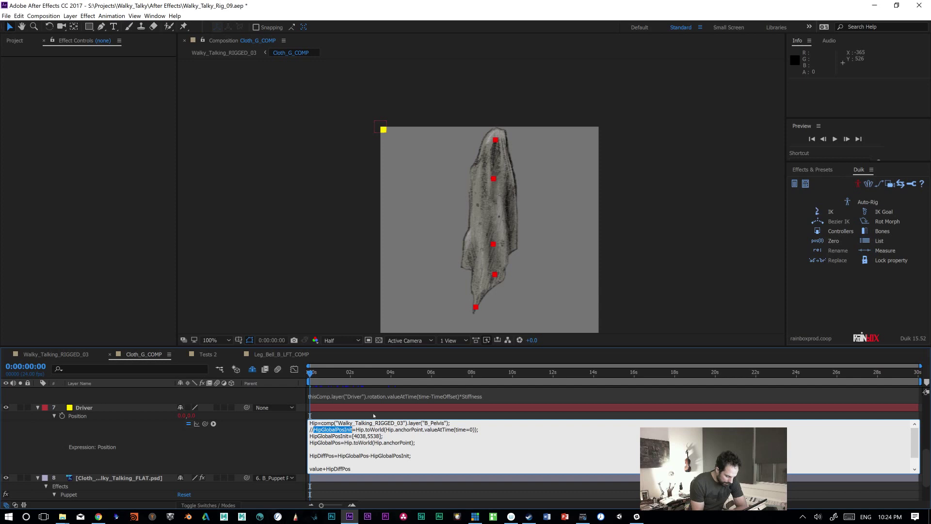
pyautogui.moveTo(352, 429); pyautogui.dragTo(470, 430)
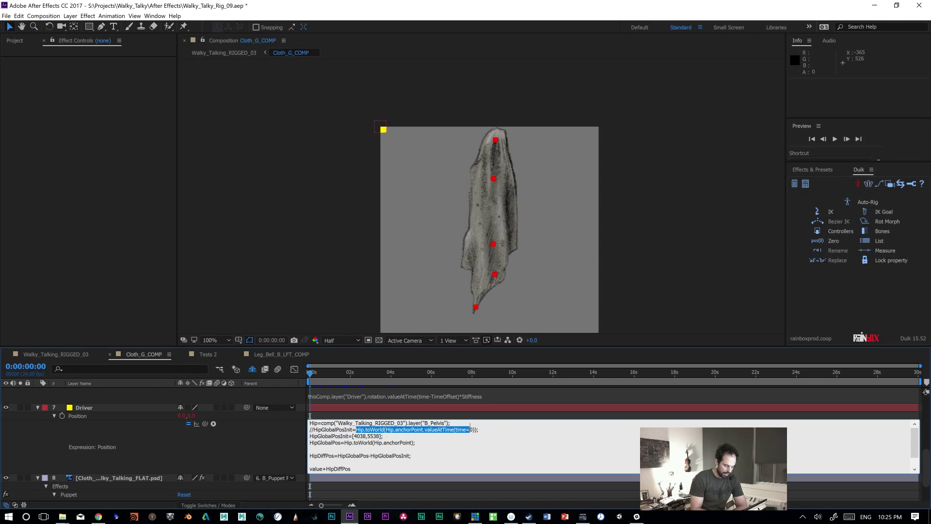
# Step: Change the commented HipGlobalPosInit line in the Driver's Position expression to use valueAtTime(0), and commit the expression
pyautogui.click(469, 430)
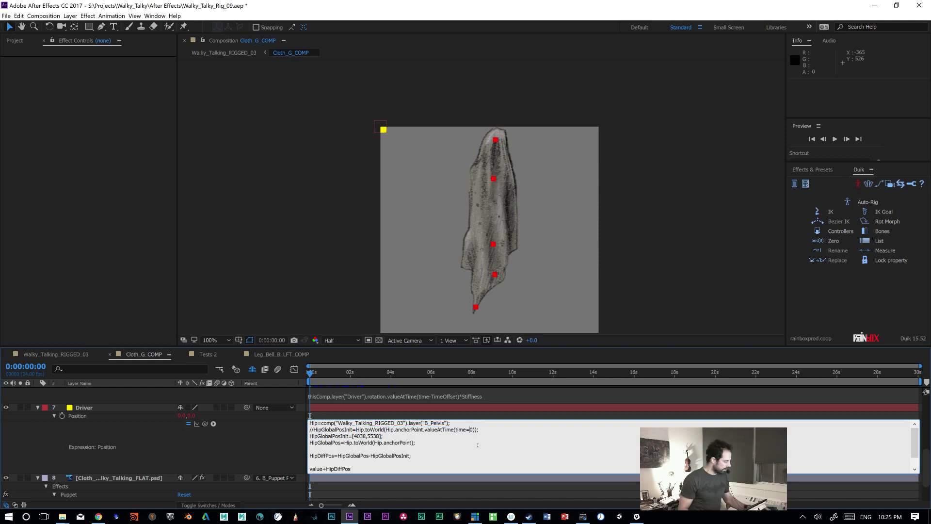
pyautogui.press('BackSpace')
pyautogui.press('BackSpace')
pyautogui.press('BackSpace')
pyautogui.press('BackSpace')
pyautogui.press('BackSpace')
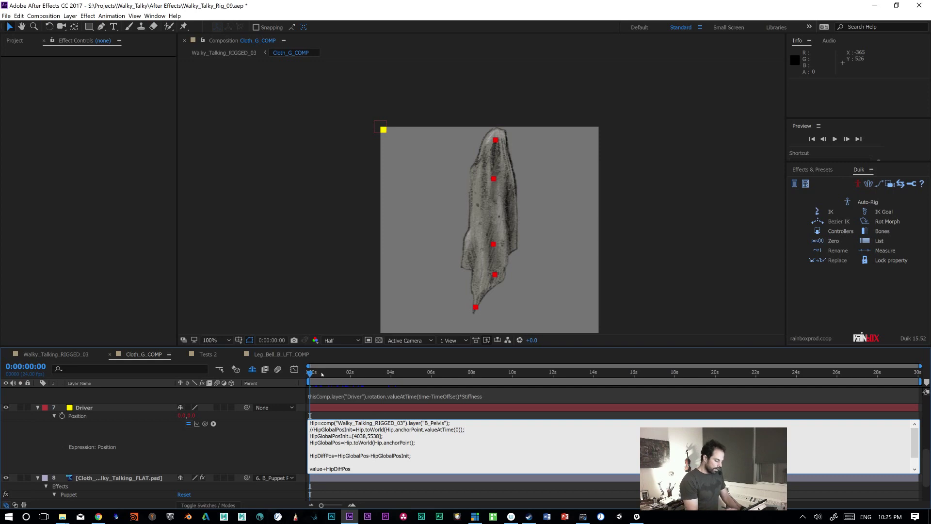
pyautogui.click(293, 388)
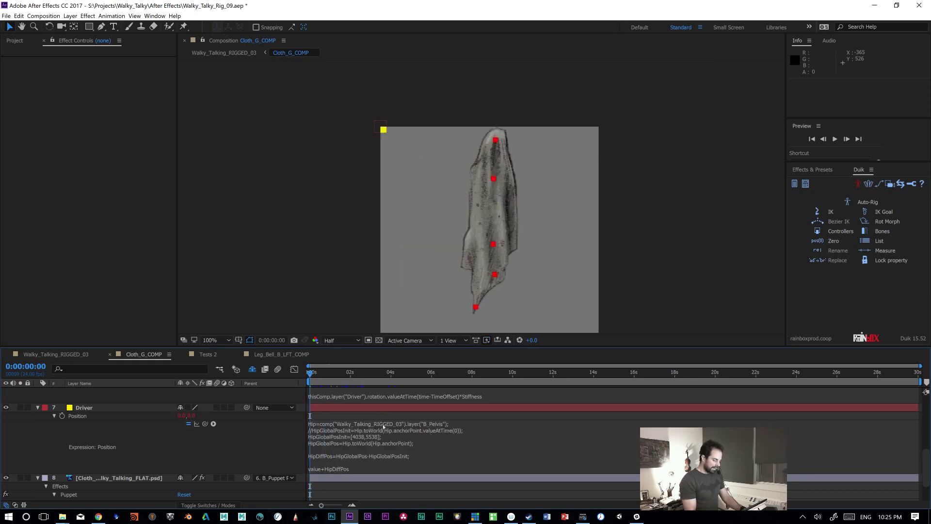
# Step: Examine the hard-coded HipGlobalPosInit coordinates in the Driver's Position expression
pyautogui.moveTo(318, 373); pyautogui.dragTo(298, 398)
pyautogui.click(359, 442)
pyautogui.moveTo(353, 436); pyautogui.dragTo(381, 436)
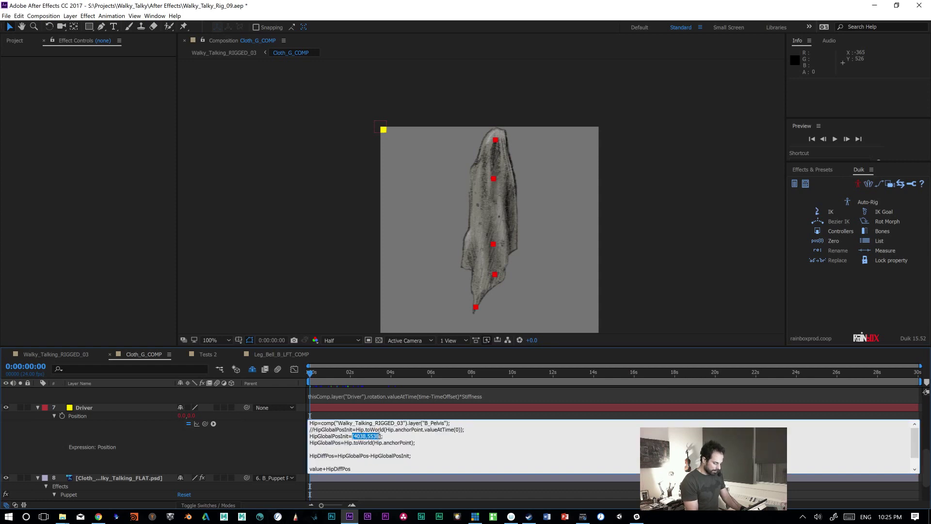
pyautogui.click(56, 354)
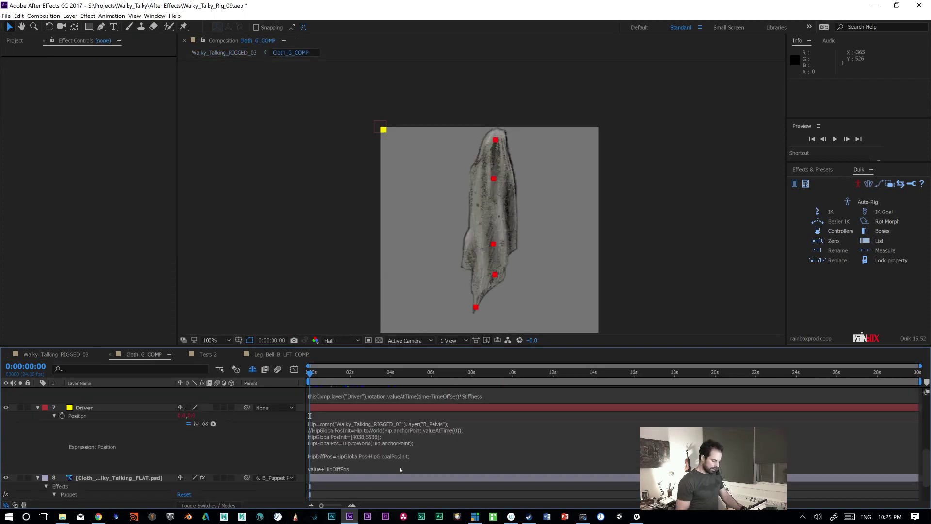
pyautogui.click(366, 443)
pyautogui.moveTo(353, 436); pyautogui.dragTo(381, 435)
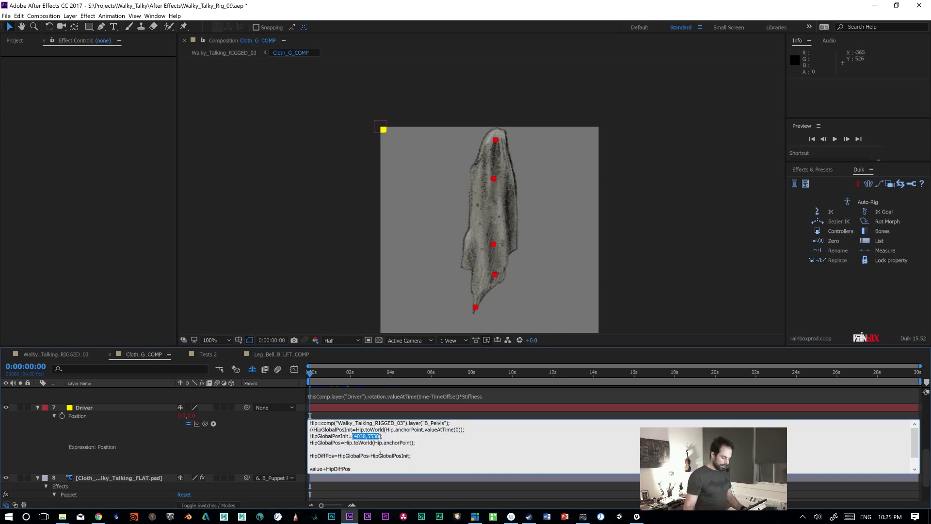
pyautogui.click(392, 433)
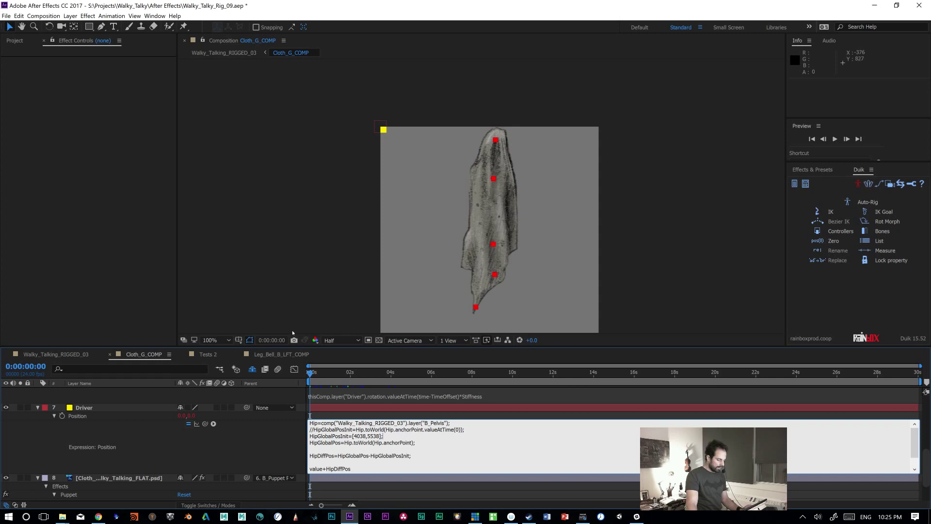
pyautogui.moveTo(383, 441); pyautogui.dragTo(352, 436)
pyautogui.click(394, 433)
# Step: Return to Walky_Talking_RIGGED_03, add a Layer Control effect to Cloth_G_COMP, and move it above Stiffness
pyautogui.click(73, 355)
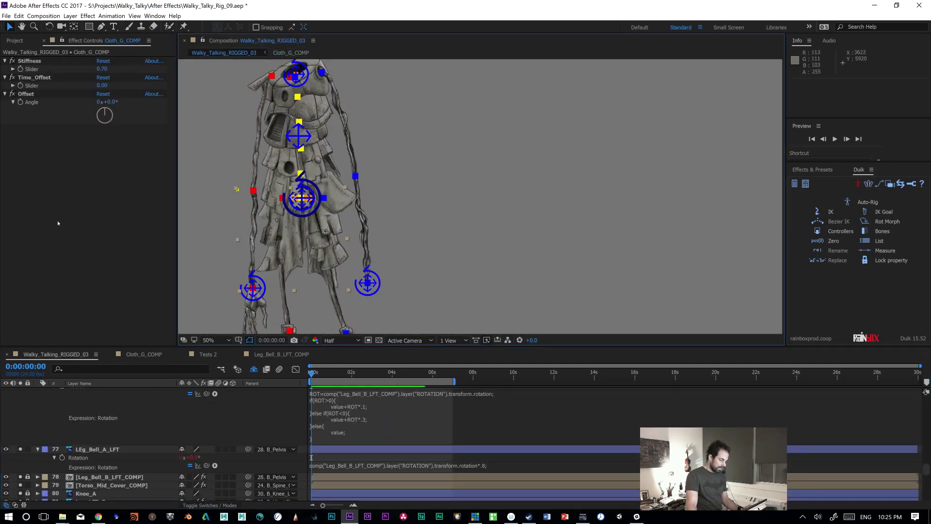
pyautogui.rightClick(41, 192)
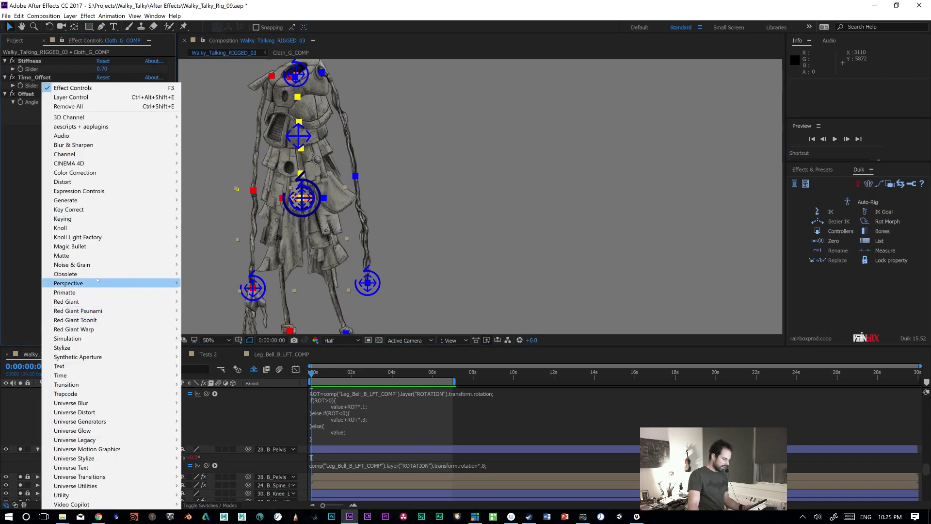
pyautogui.moveTo(160, 191)
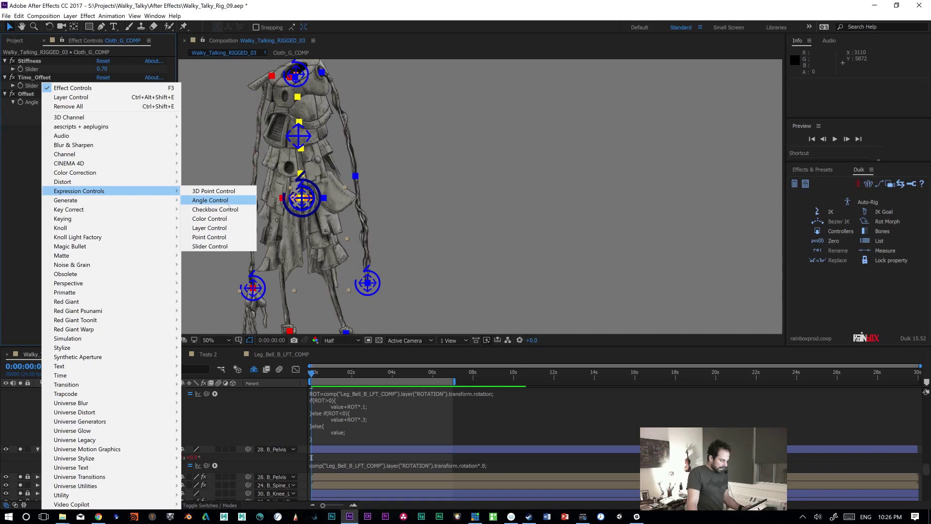
pyautogui.click(213, 227)
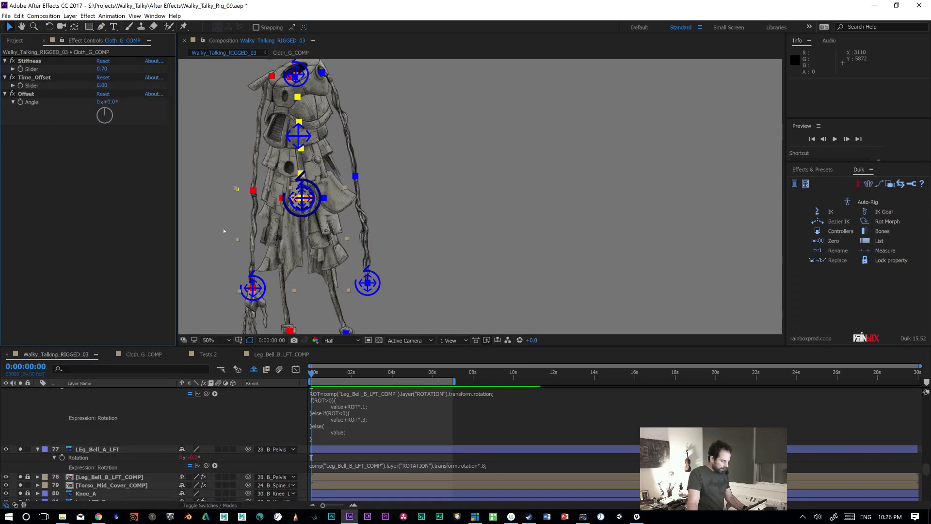
pyautogui.moveTo(20, 134); pyautogui.dragTo(116, 61)
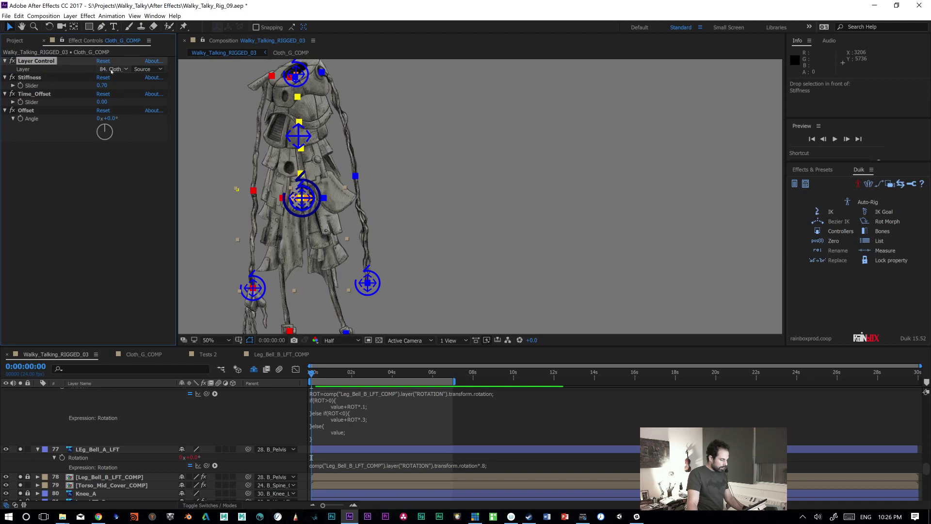
# Step: Set Cloth_G_COMP's Layer Control to B_Pelvis, and add a Point Control effect placed above Stiffness
pyautogui.click(114, 69)
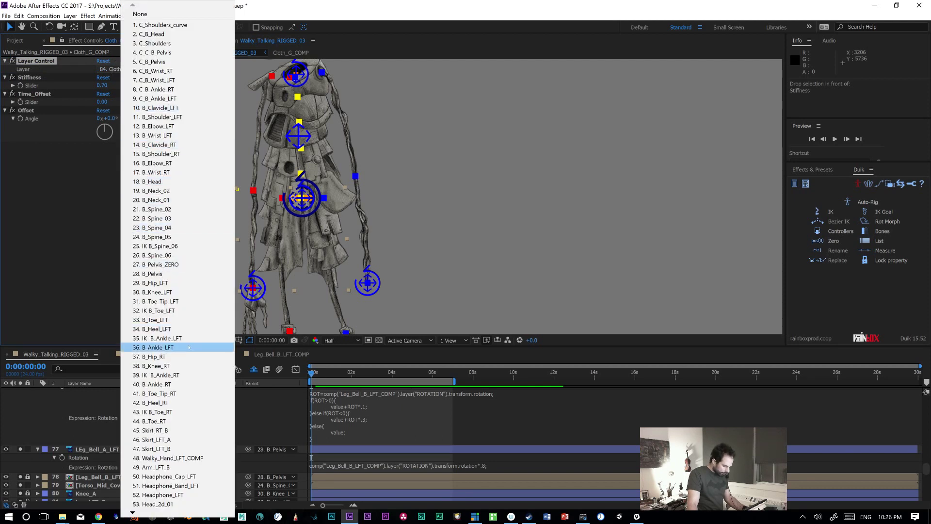
pyautogui.click(179, 276)
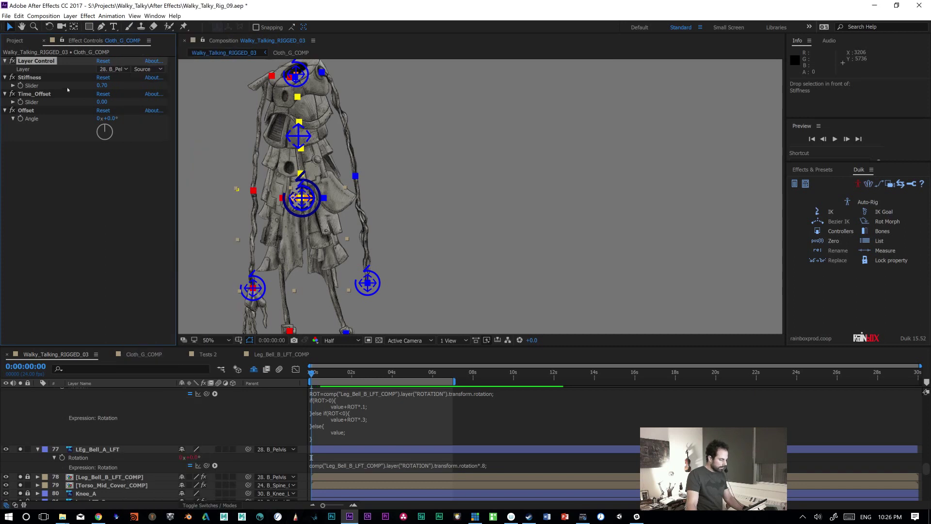
pyautogui.rightClick(52, 204)
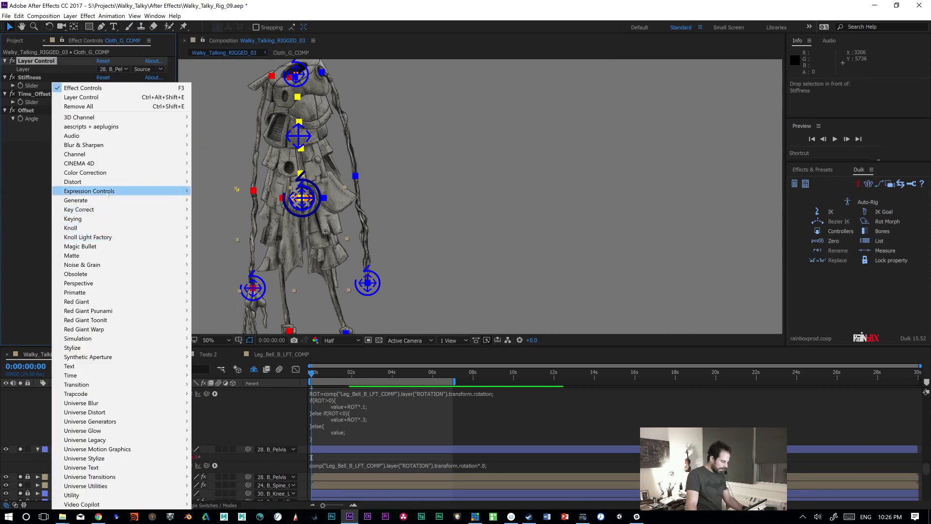
pyautogui.moveTo(108, 192)
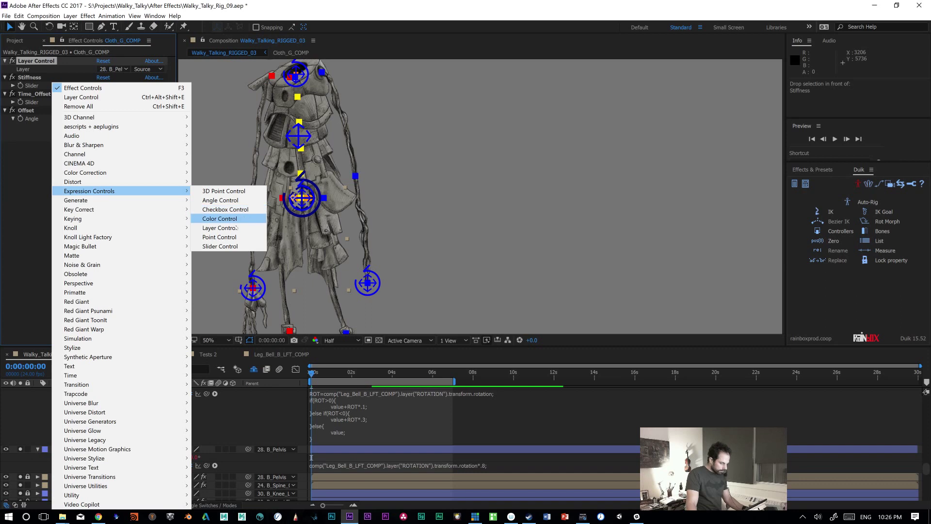
pyautogui.click(234, 240)
pyautogui.moveTo(36, 146); pyautogui.dragTo(54, 78)
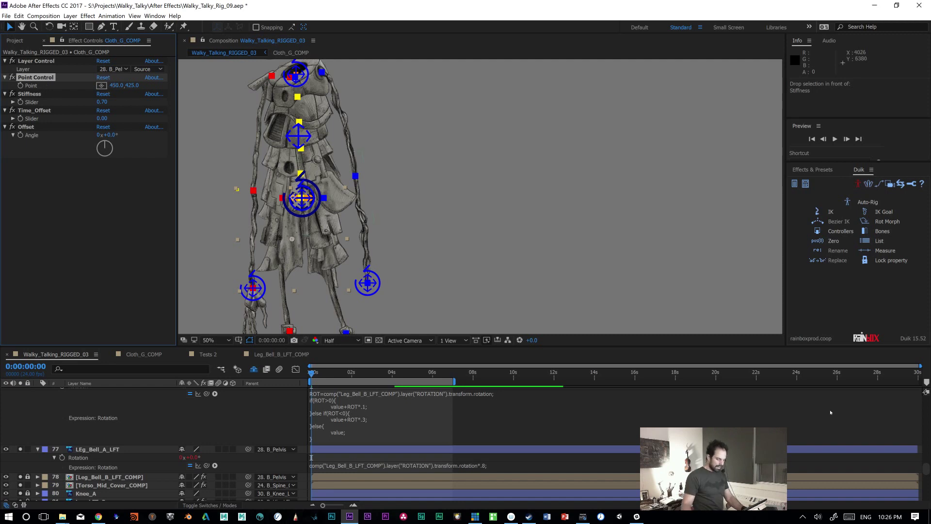
# Step: Find the B_Pelvis and C_B_Pelvis layers and read C_B_Pelvis's Position coordinates at the first frame
pyautogui.scroll(-5, 922, 480)
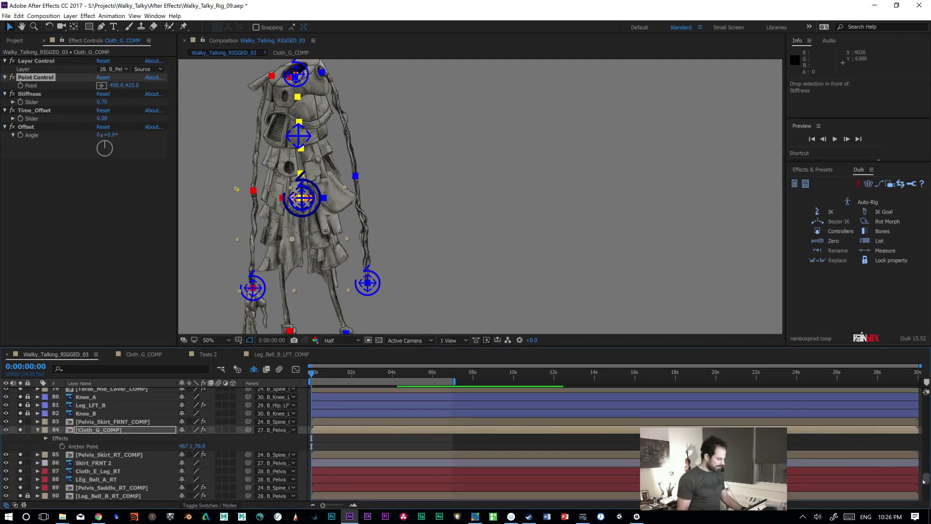
pyautogui.moveTo(923, 480); pyautogui.dragTo(927, 430)
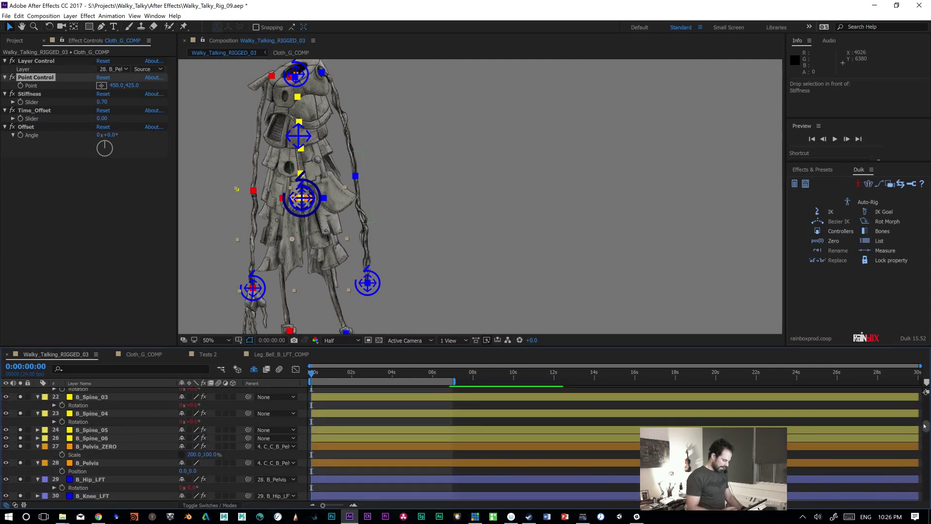
pyautogui.click(97, 464)
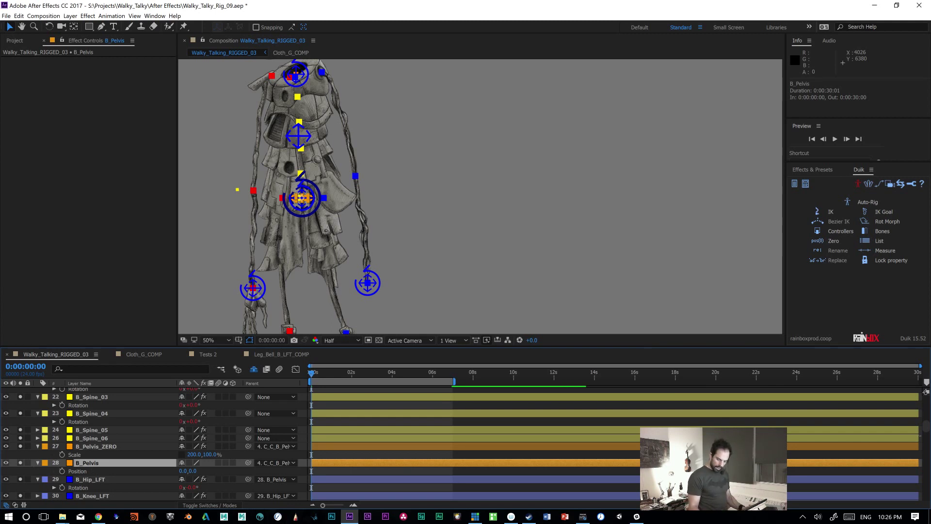
pyautogui.moveTo(925, 427); pyautogui.dragTo(926, 401)
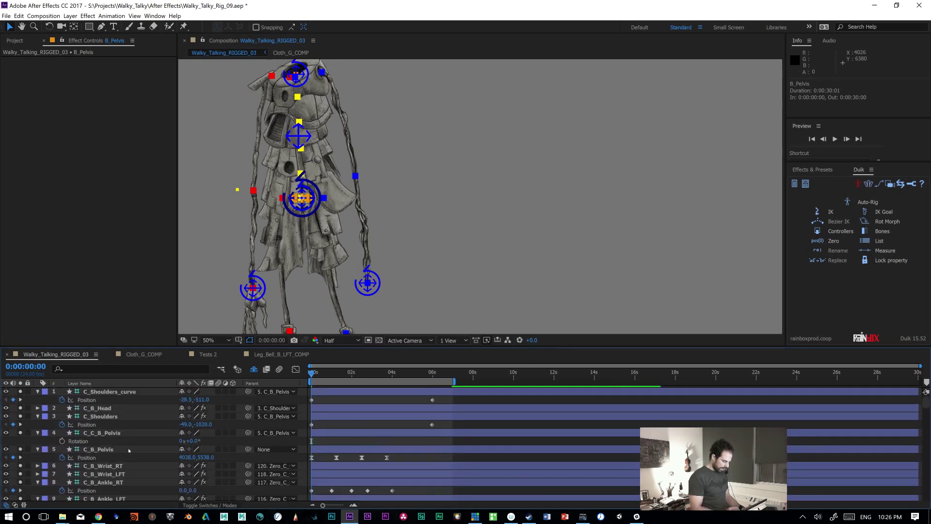
pyautogui.click(103, 449)
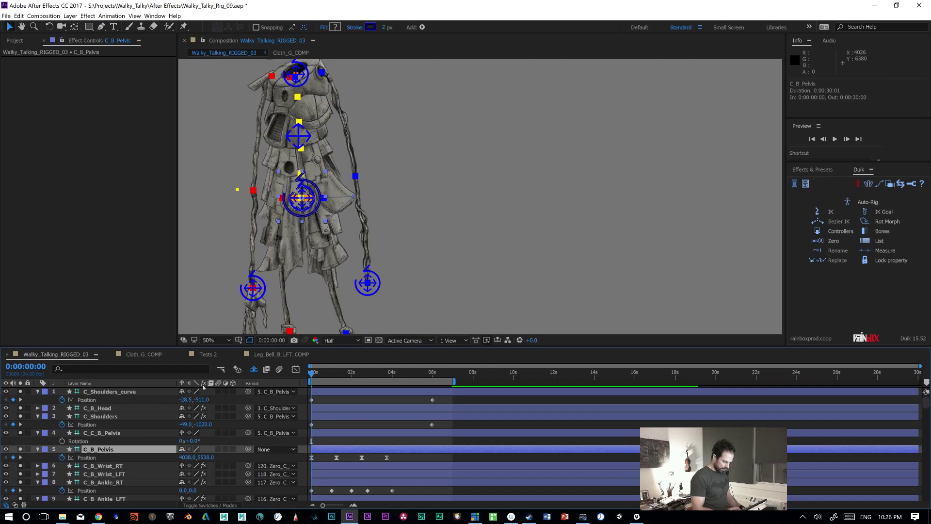
pyautogui.click(194, 457)
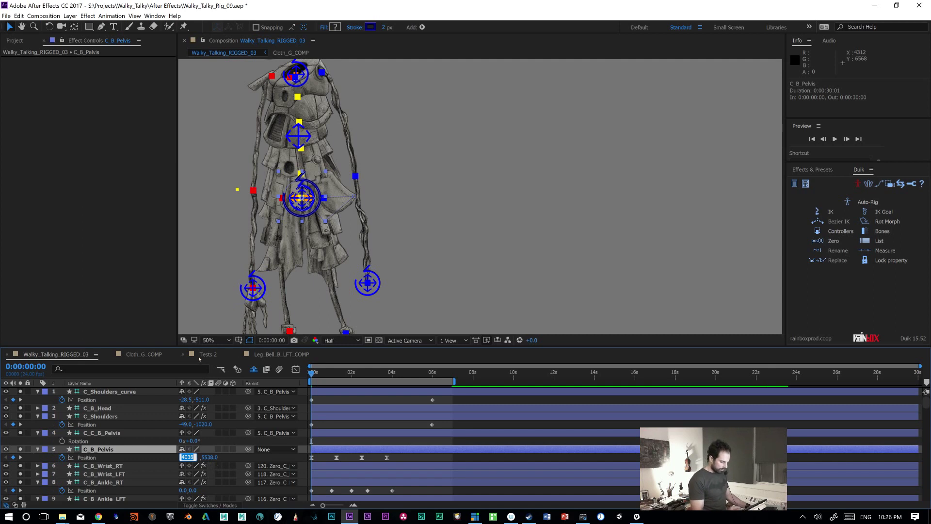
pyautogui.click(493, 223)
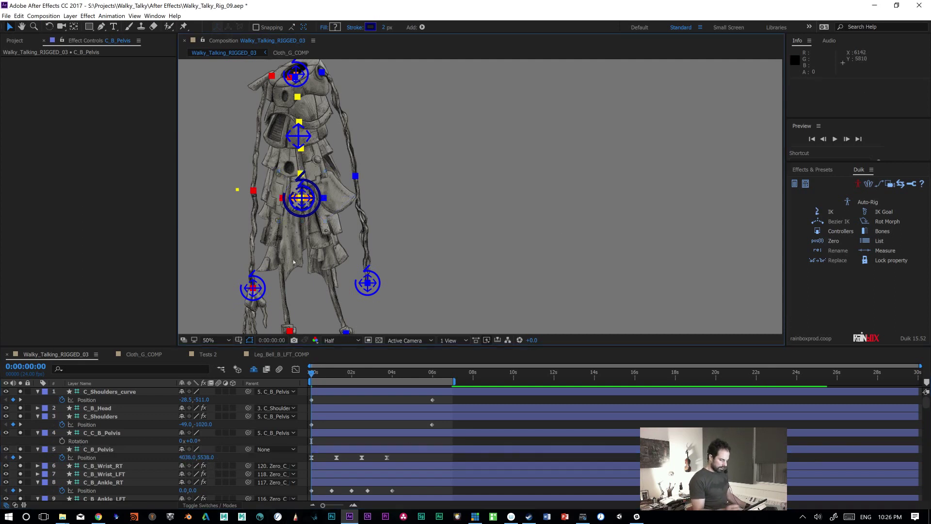
# Step: Set the Point Control on Cloth_G_COMP to 4038, 5538
pyautogui.click(285, 260)
pyautogui.click(116, 86)
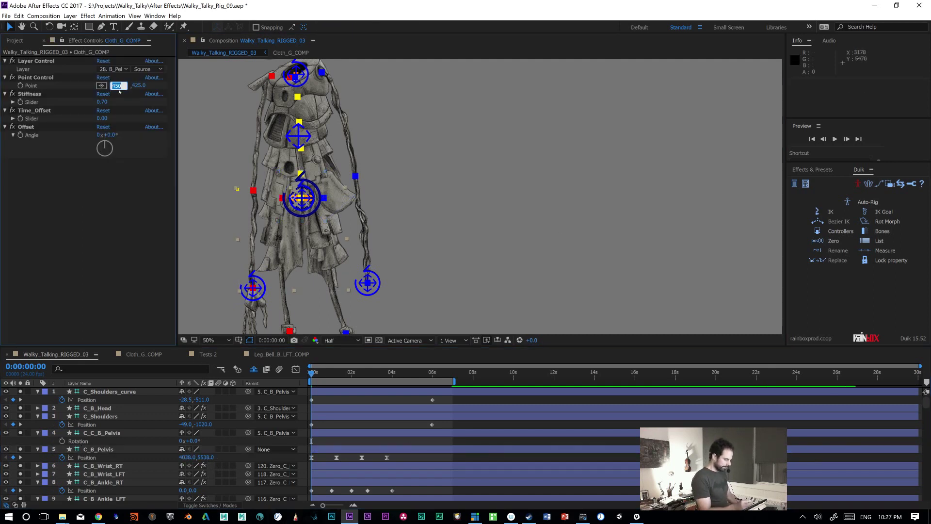
pyautogui.write('4038')
pyautogui.press('Tab')
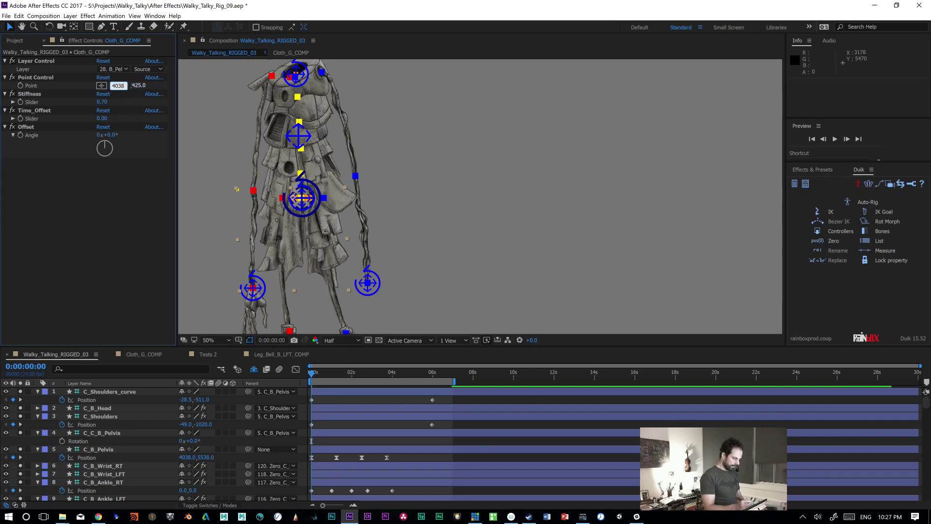
pyautogui.write('5538')
pyautogui.press('Return')
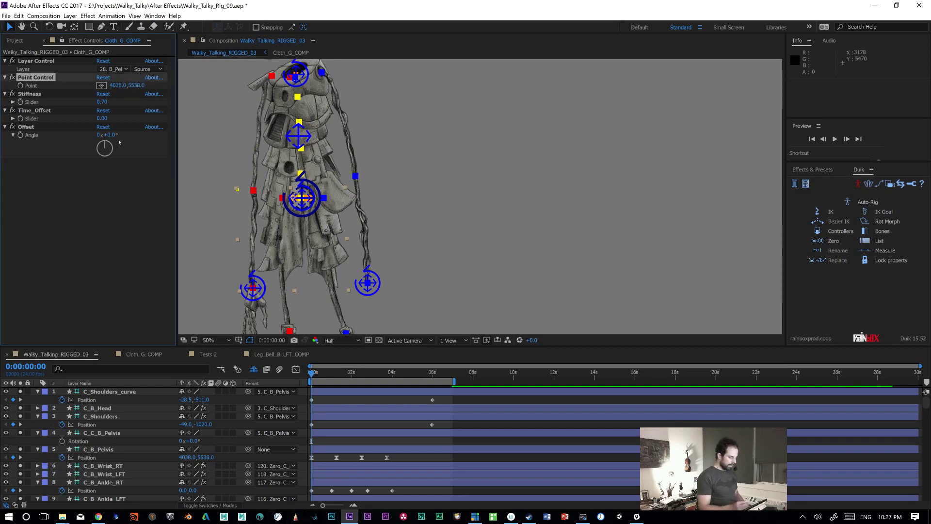
# Step: Close the Leg_Bell_B_LFT_COMP composition and switch to Cloth_G_COMP
pyautogui.click(279, 356)
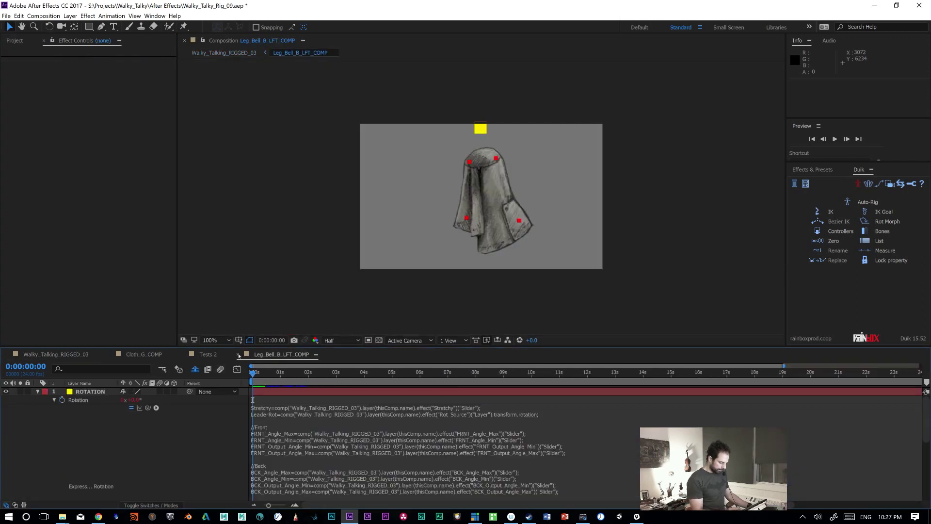
pyautogui.click(238, 355)
pyautogui.click(154, 355)
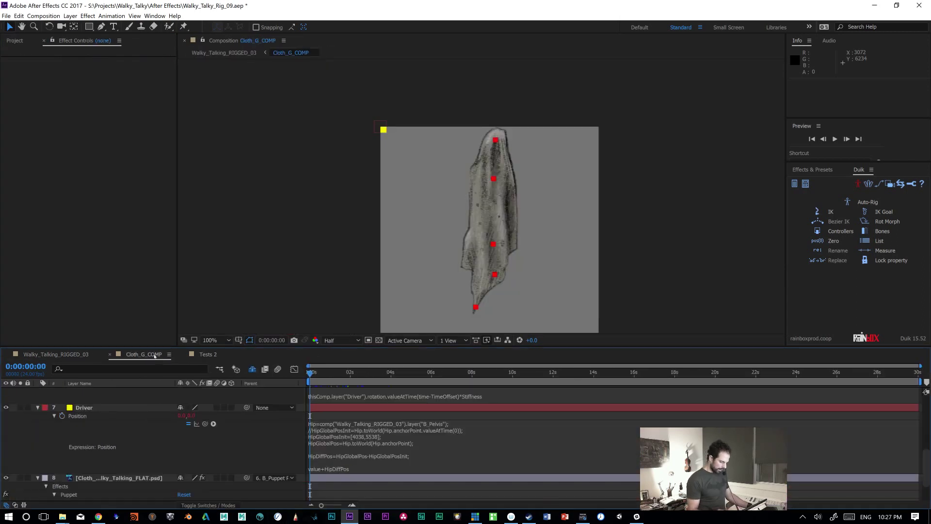
# Step: Examine the hard-coded HipGlobalPosInit coordinates in the Driver's Position expression and compare them with the Point Control on Cloth_G_COMP
pyautogui.click(359, 454)
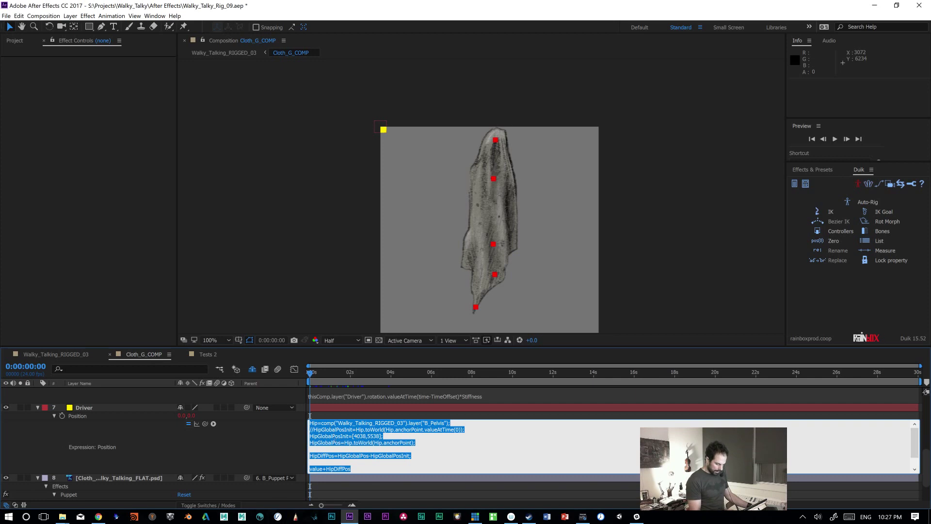
pyautogui.click(379, 436)
pyautogui.moveTo(353, 436); pyautogui.dragTo(380, 436)
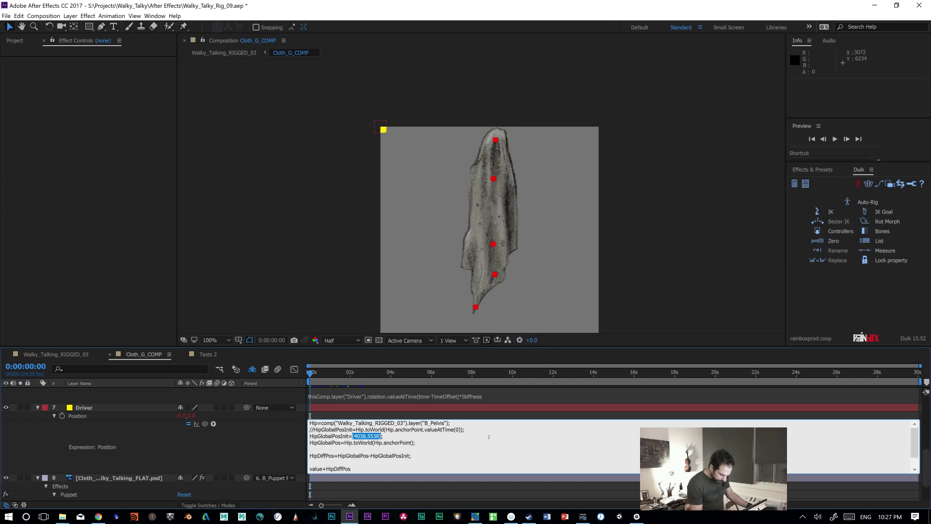
pyautogui.scroll(-1, 916, 455)
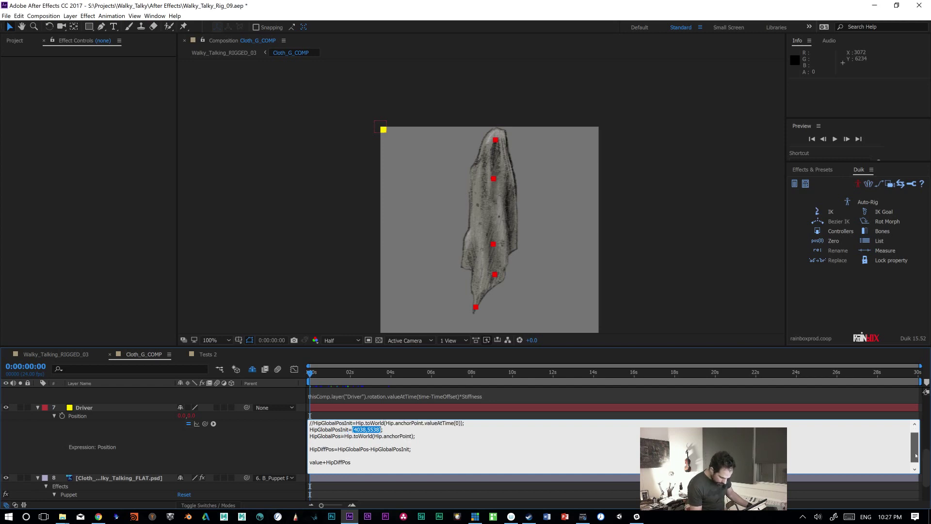
pyautogui.scroll(1, 916, 455)
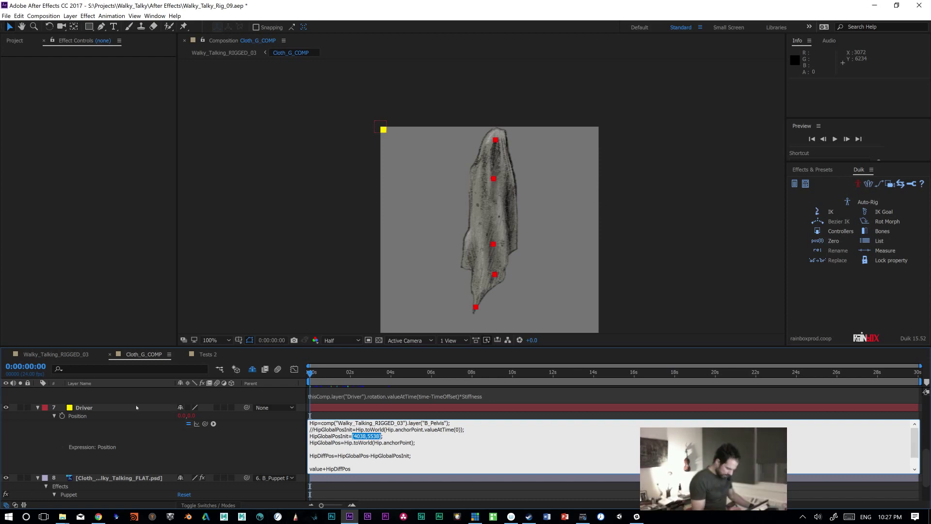
pyautogui.click(65, 355)
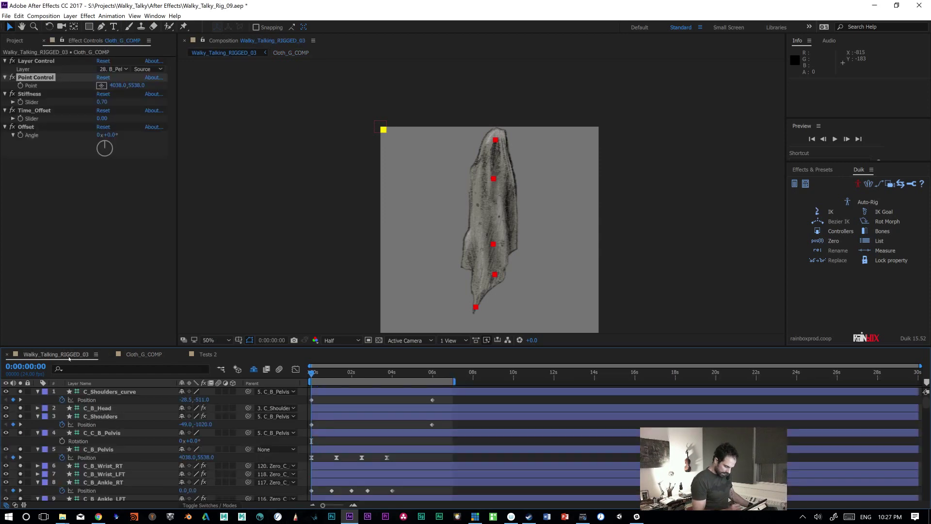
pyautogui.click(143, 355)
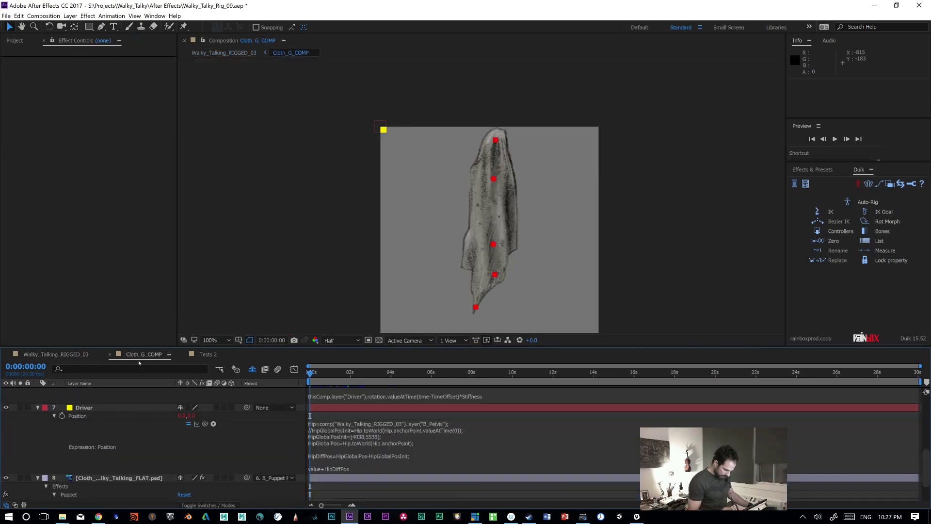
# Step: Replace the HipGlobalPosInit coordinates in the Driver's Position expression with a comp reference to Walky_Talking_RIGGED_03
pyautogui.click(364, 441)
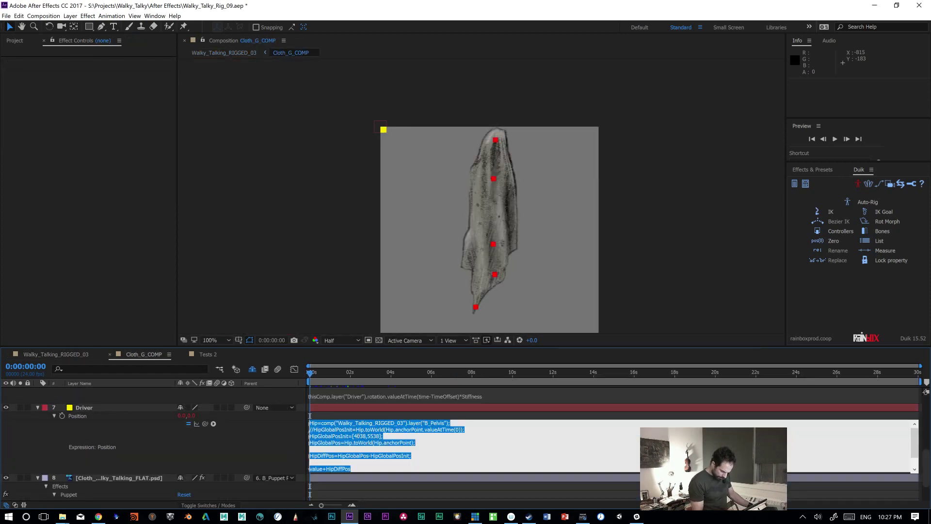
pyautogui.moveTo(381, 436); pyautogui.dragTo(351, 436)
pyautogui.write('comp')
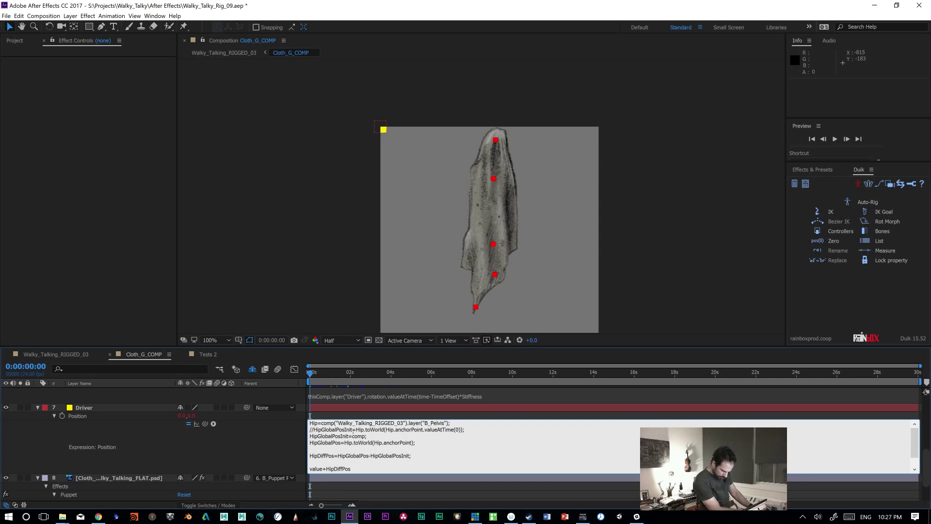
pyautogui.write('("Walky_Tal')
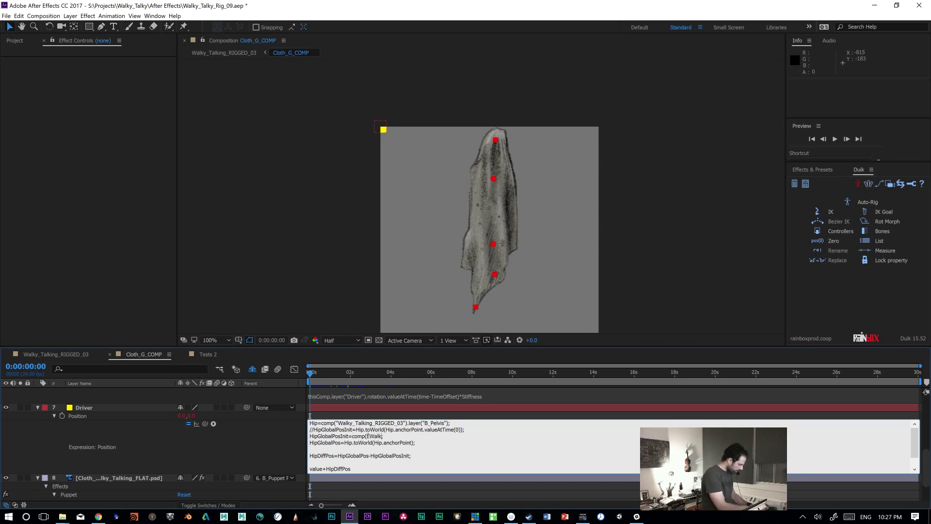
pyautogui.write('kin')
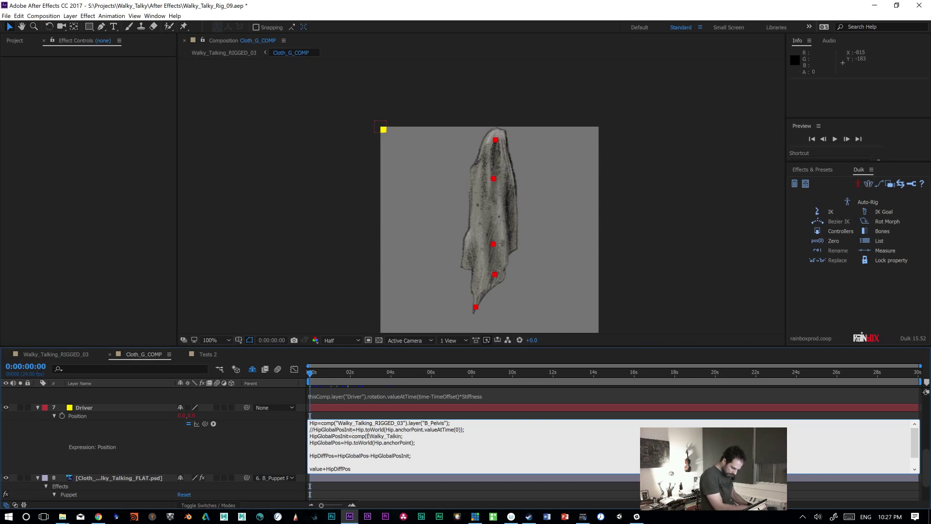
pyautogui.write('g_RIGGED')
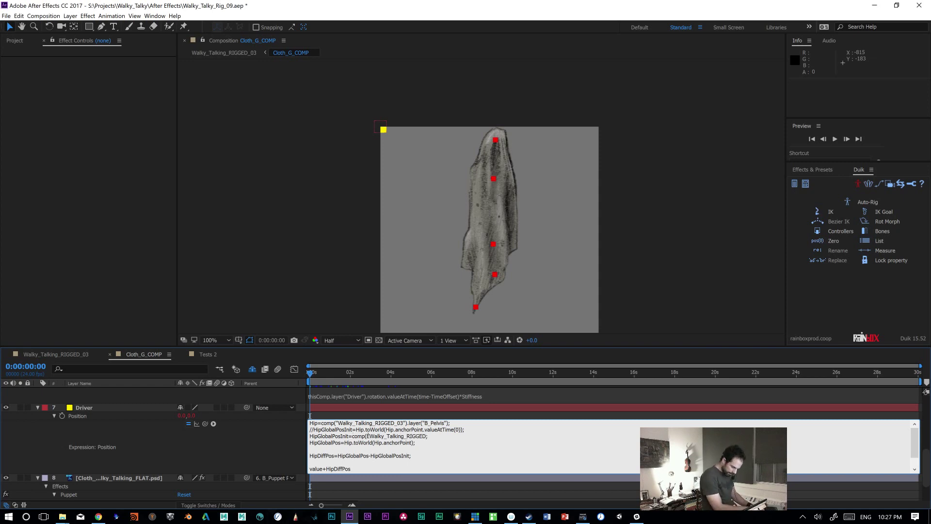
pyautogui.write('_03È')
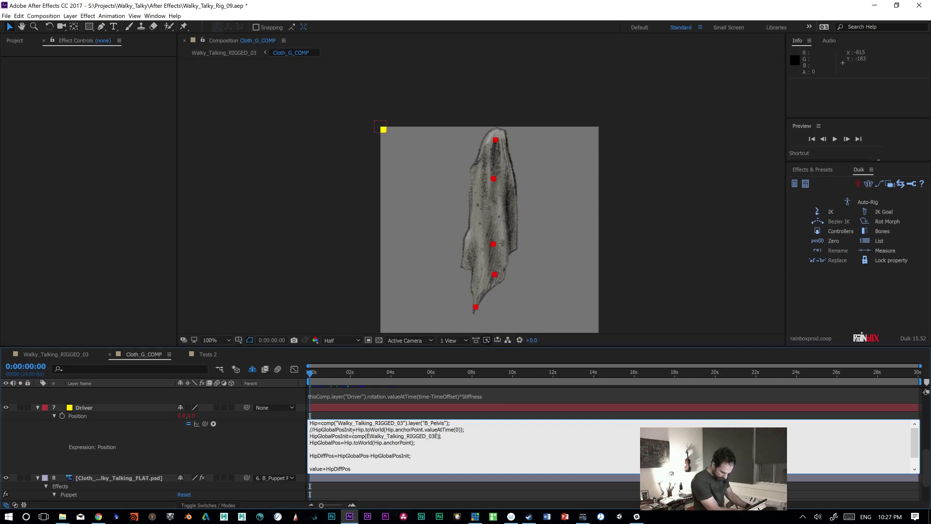
# Step: Correct the quotation marks around Walky_Talking_RIGGED_03 in the HipGlobalPosInit line and close the comp reference
pyautogui.press('super+space')
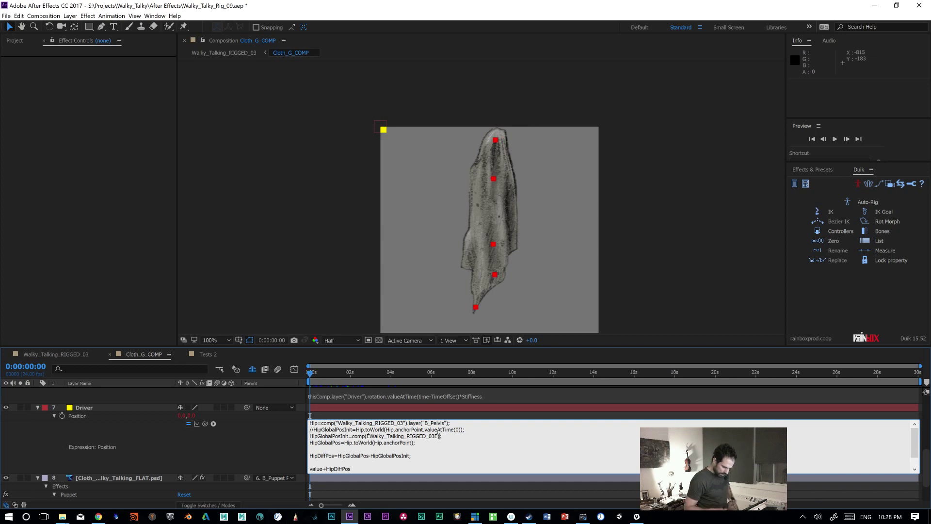
pyautogui.write('"')
pyautogui.press('BackSpace')
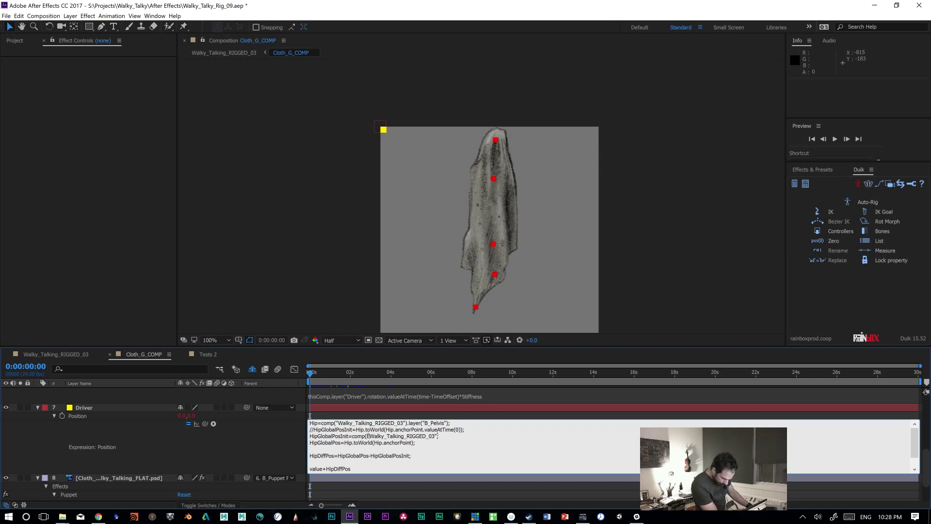
pyautogui.press('BackSpace')
pyautogui.write('"')
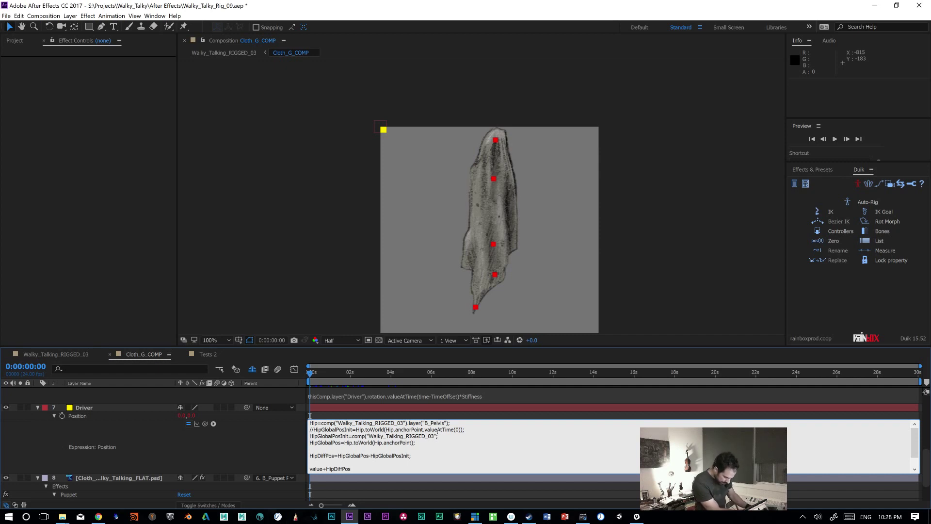
pyautogui.write(')')
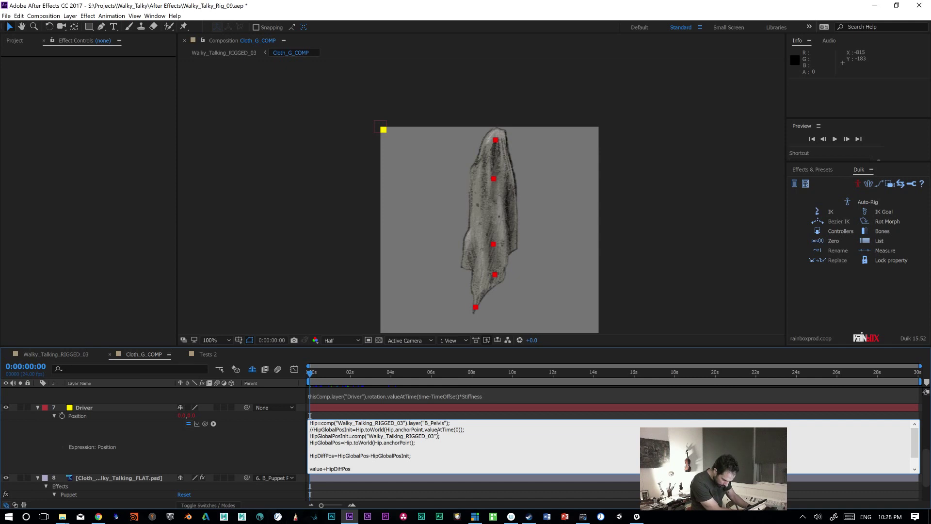
# Step: Extend the HipGlobalPosInit comp reference in the Driver's Position expression with .layer("thisComp.name")
pyautogui.write('.layer')
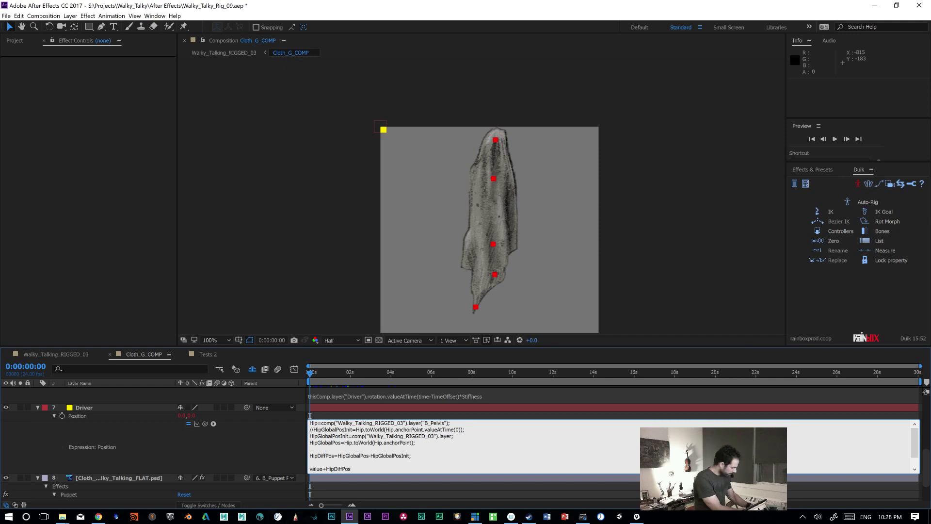
pyautogui.write('("layer.name')
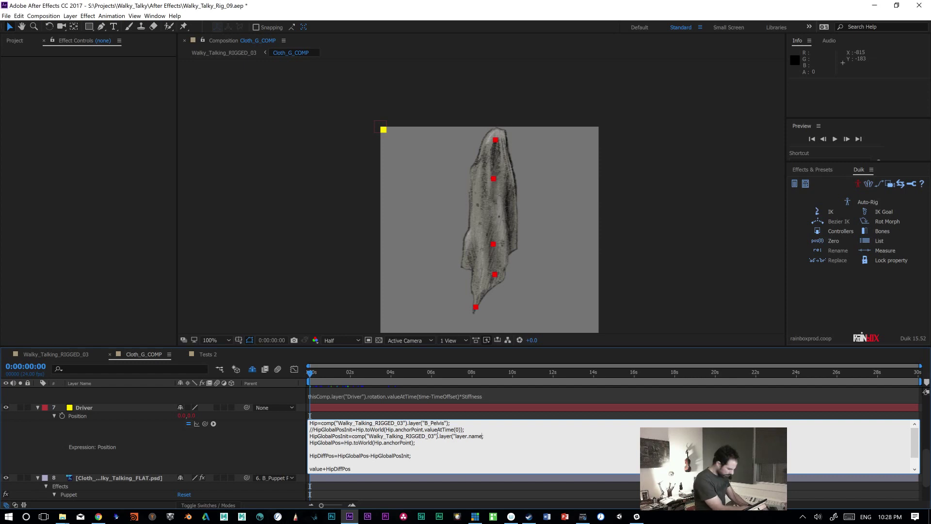
pyautogui.write('"')
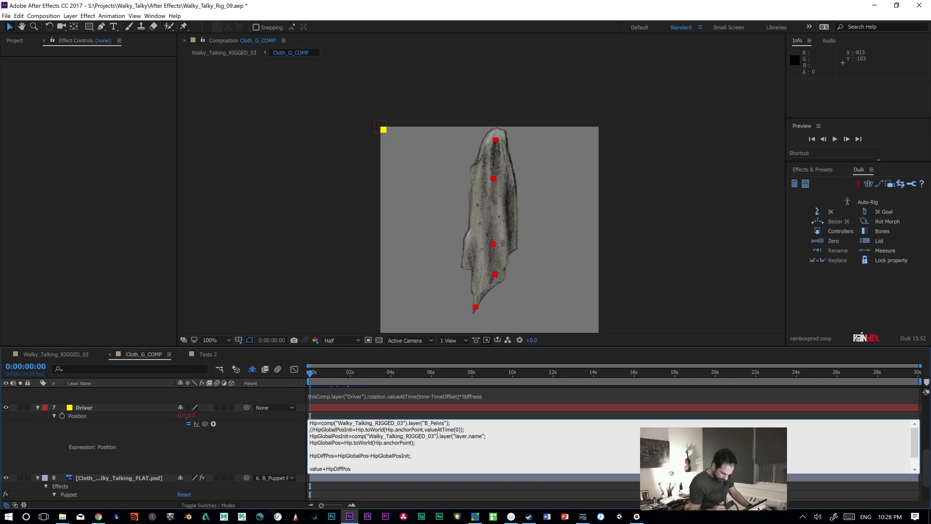
pyautogui.write(')')
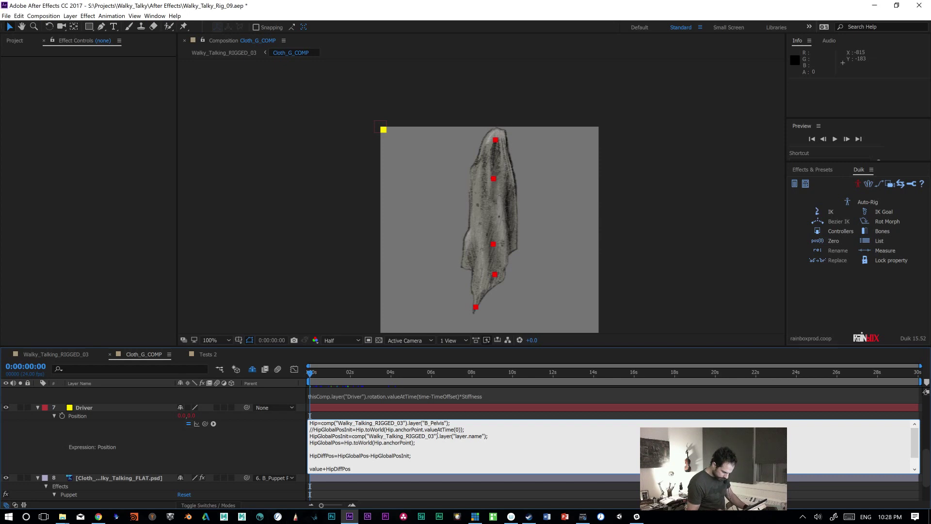
pyautogui.moveTo(466, 436); pyautogui.dragTo(416, 443)
pyautogui.doubleClick(460, 436)
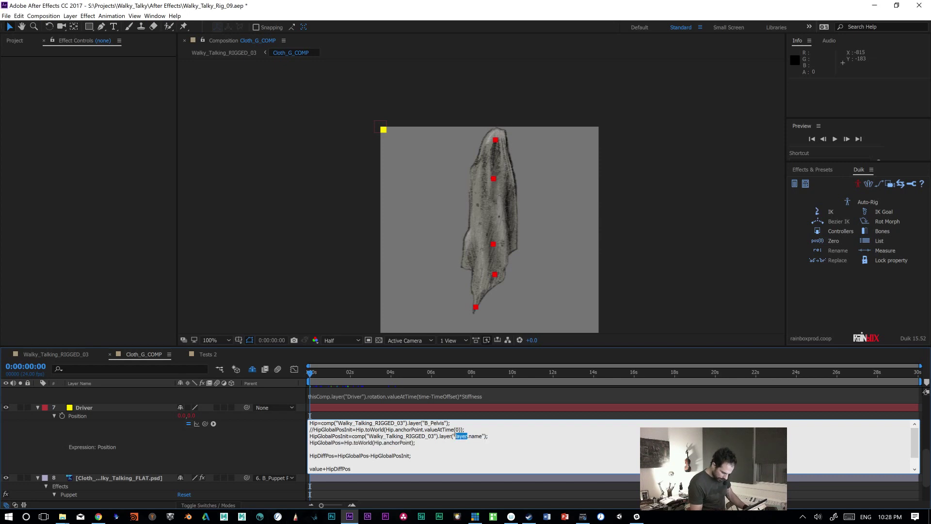
pyautogui.write('thisComp')
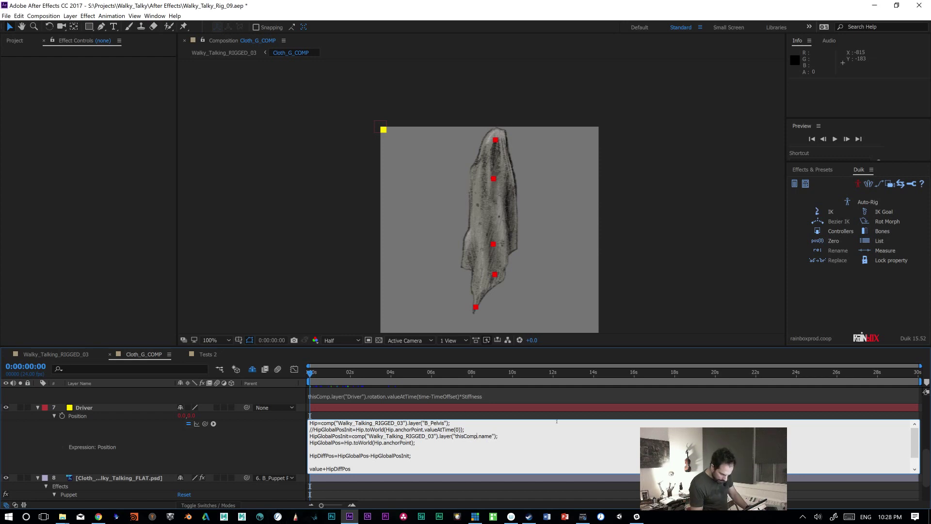
# Step: Open Pelvis_Saddle_LFT_COMP from the rig composition and examine how its layer's Z Rotation expression references the effects
pyautogui.click(56, 354)
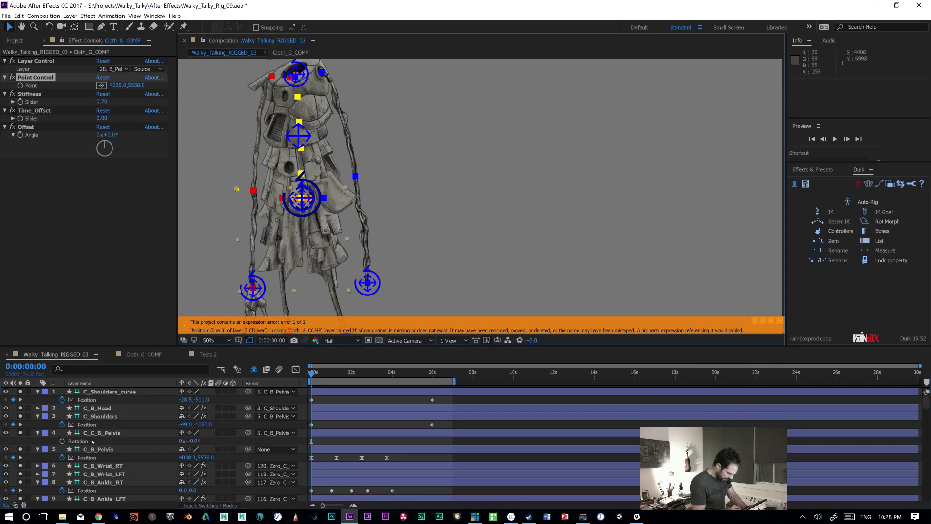
pyautogui.click(359, 282)
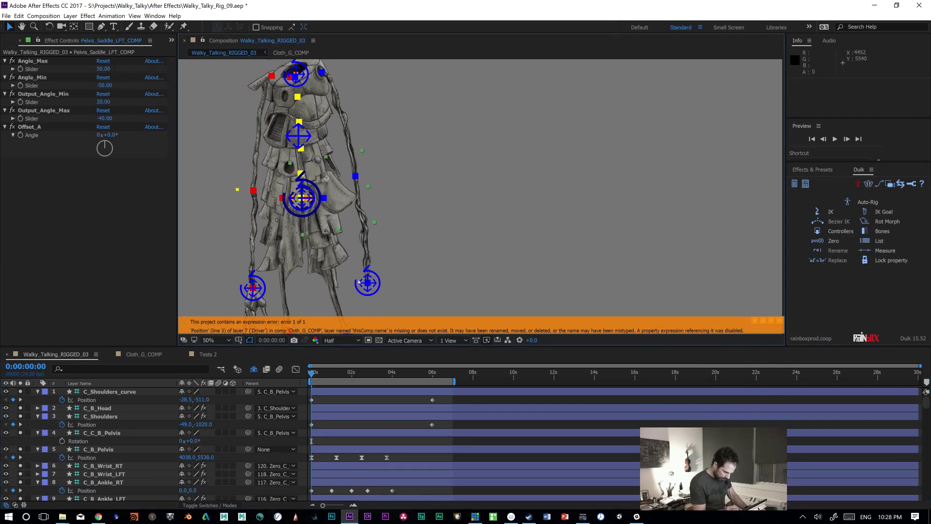
pyautogui.doubleClick(359, 191)
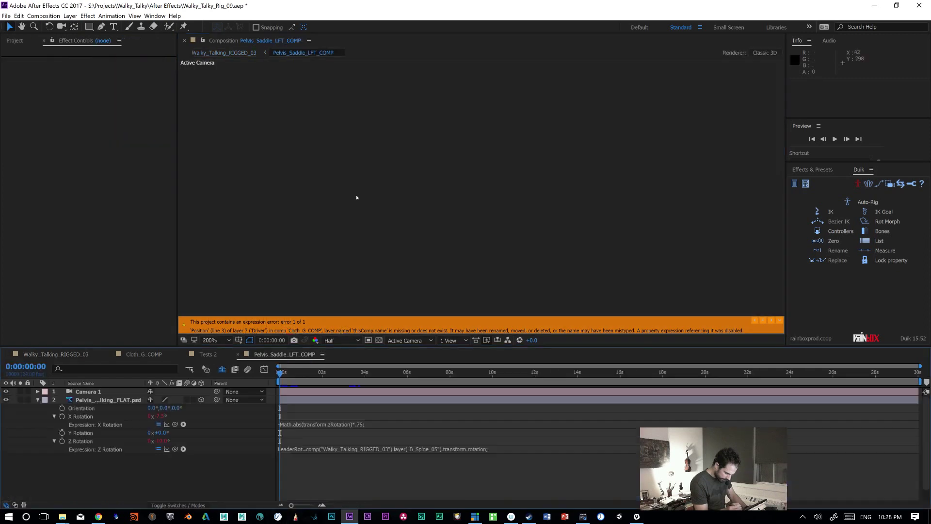
pyautogui.click(102, 400)
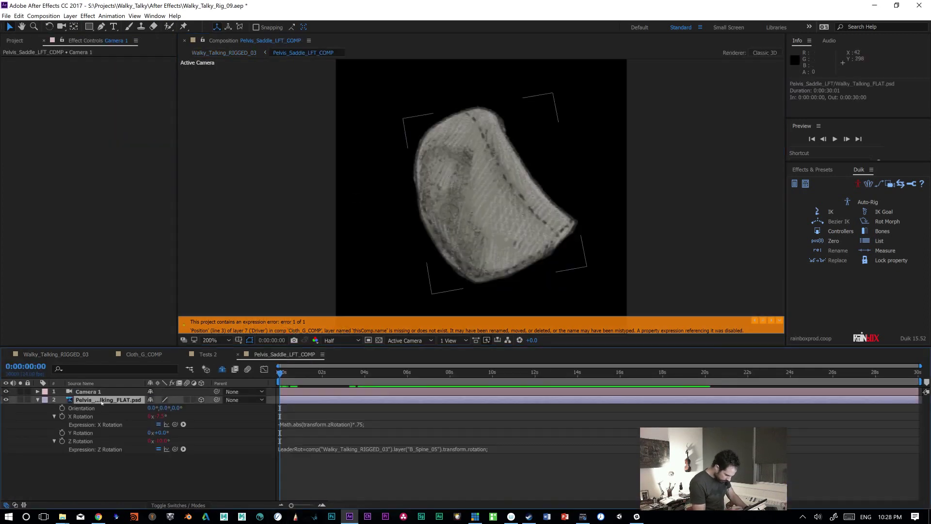
pyautogui.click(387, 453)
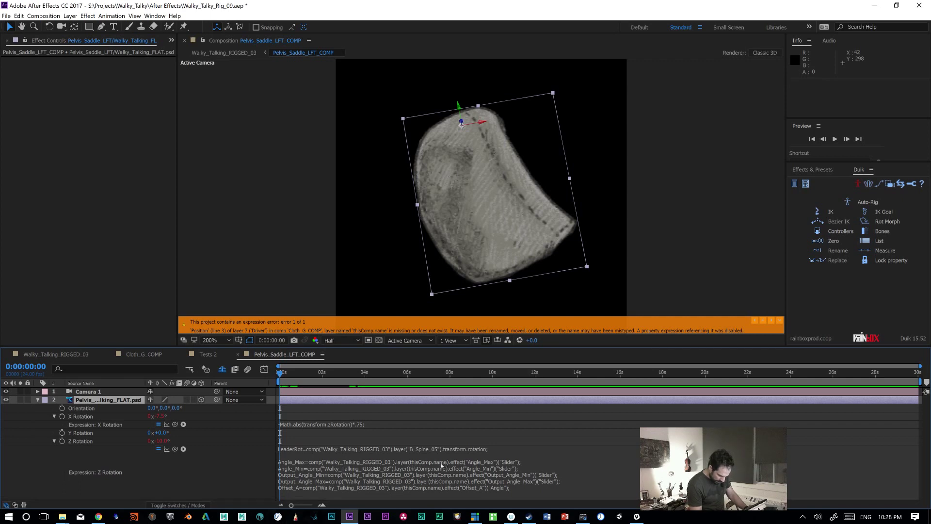
# Step: Remove the quotation marks around thisComp.name in the Driver's HipGlobalPosInit line on Cloth_G_COMP and apply the expression
pyautogui.click(142, 355)
pyautogui.click(439, 438)
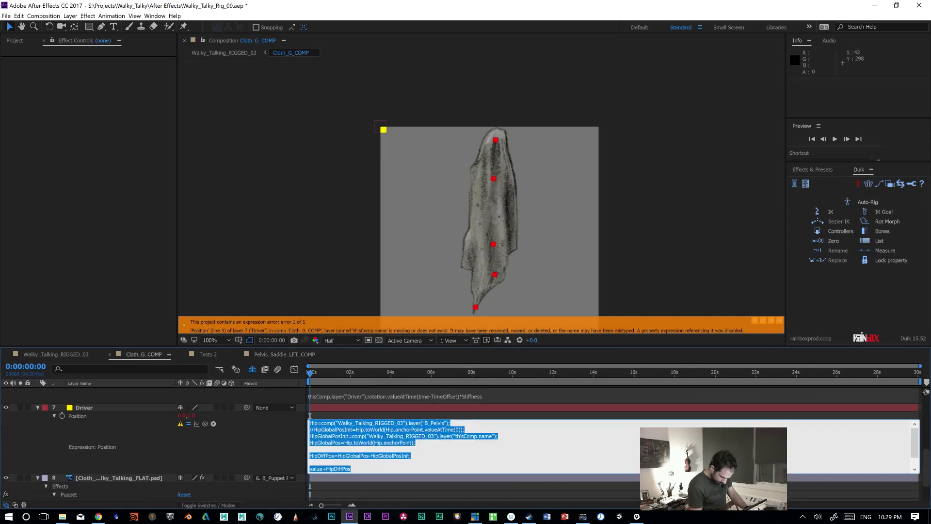
pyautogui.click(455, 436)
pyautogui.press('BackSpace')
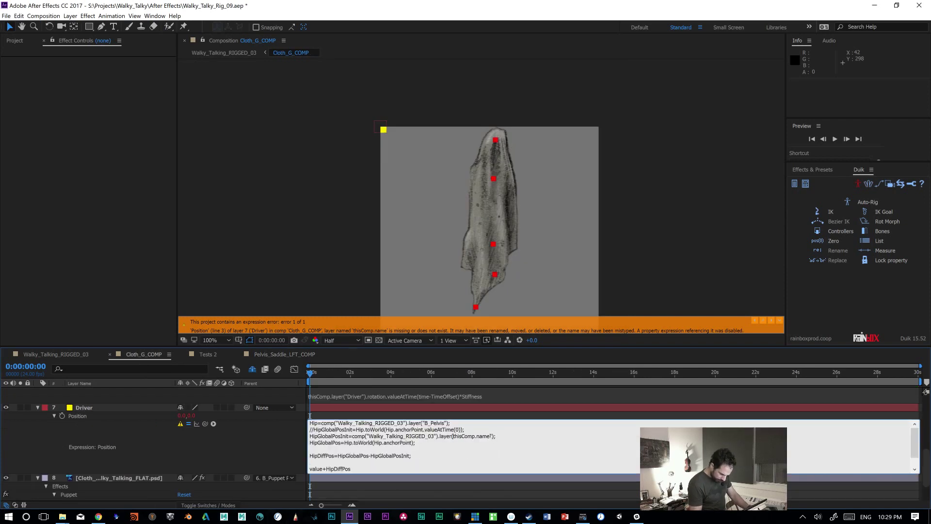
pyautogui.click(492, 436)
pyautogui.press('BackSpace')
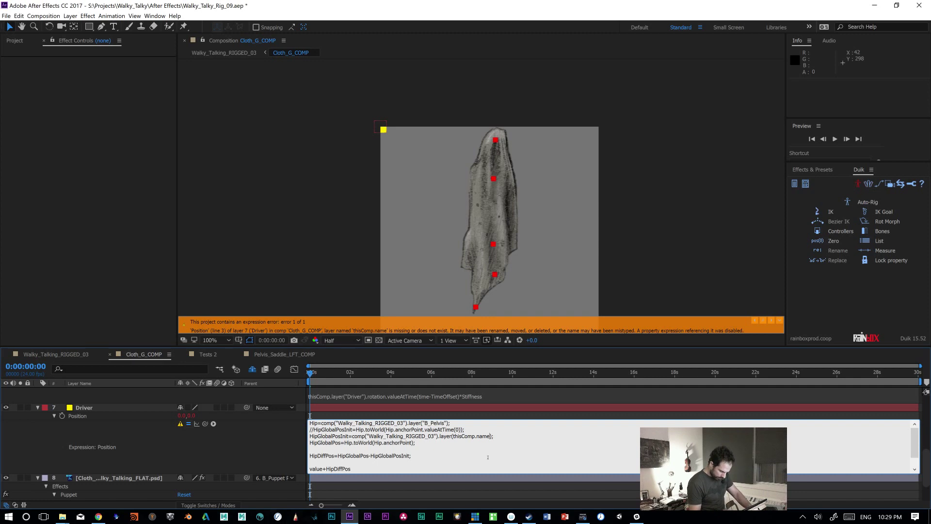
pyautogui.press('KP_Enter')
pyautogui.click(491, 436)
pyautogui.click(491, 435)
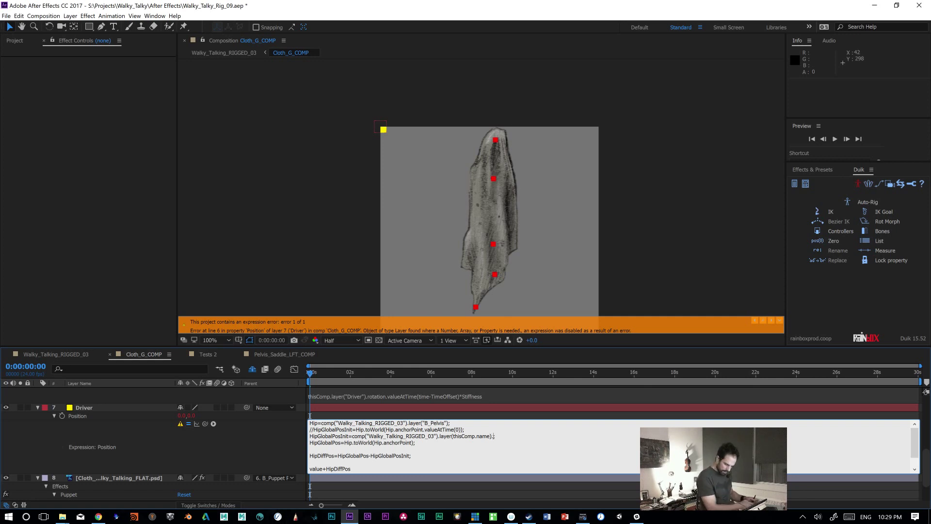
# Step: Copy the Angle_Max effect reference from Pelvis_Saddle_LFT_COMP's Z Rotation expression and paste it over the HipGlobalPosInit reference in the Driver's Position expression
pyautogui.click(251, 356)
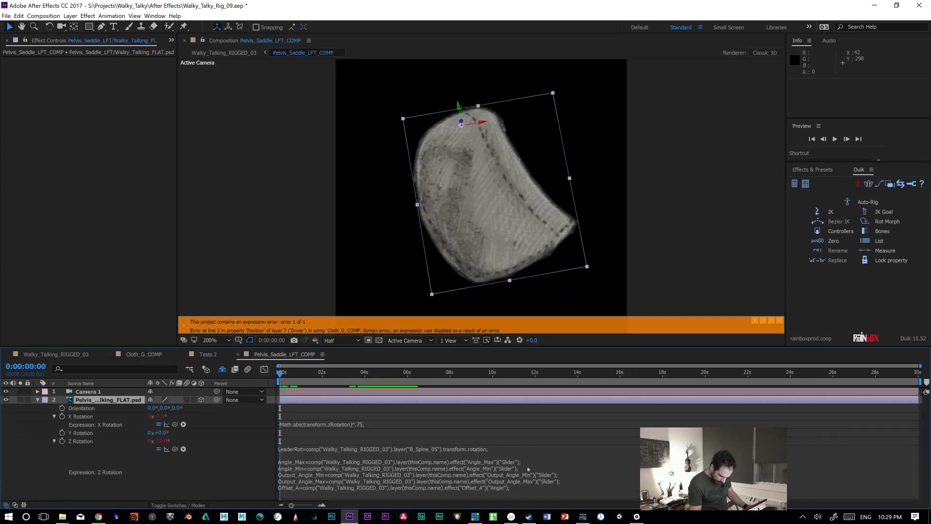
pyautogui.click(455, 465)
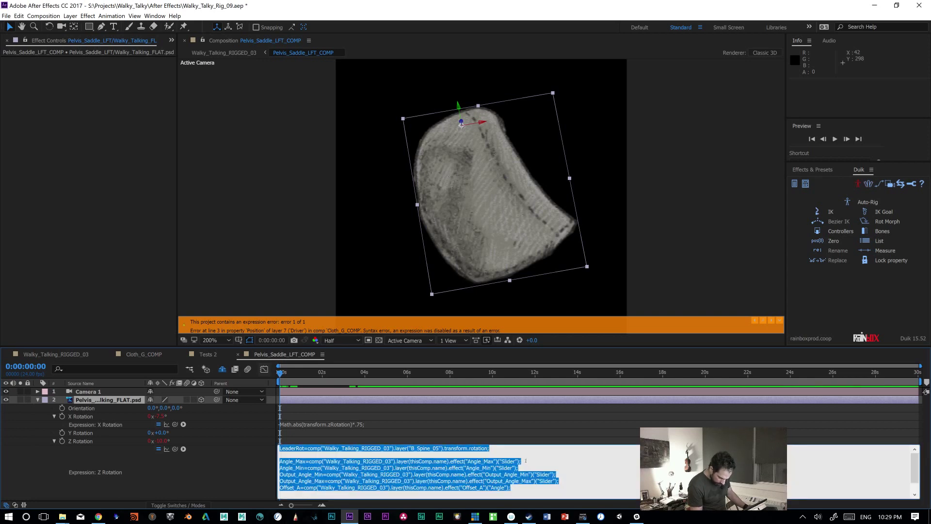
pyautogui.moveTo(522, 461); pyautogui.dragTo(308, 459)
pyautogui.hotkey('ctrl', 'c')
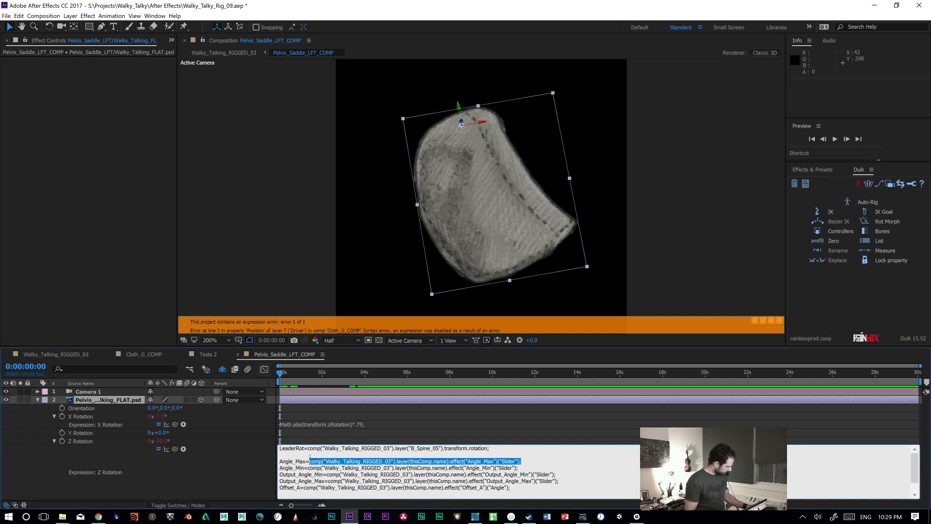
pyautogui.click(144, 354)
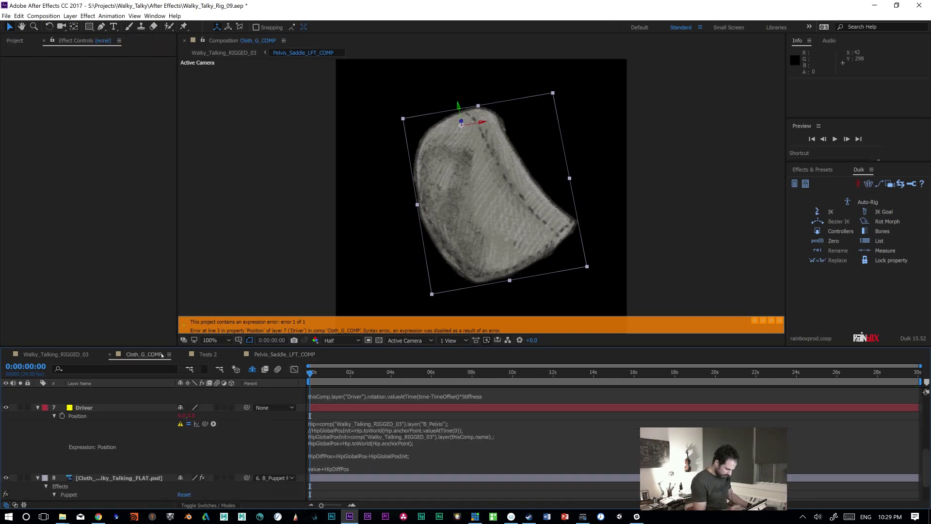
pyautogui.click(445, 445)
pyautogui.moveTo(494, 436); pyautogui.dragTo(353, 436)
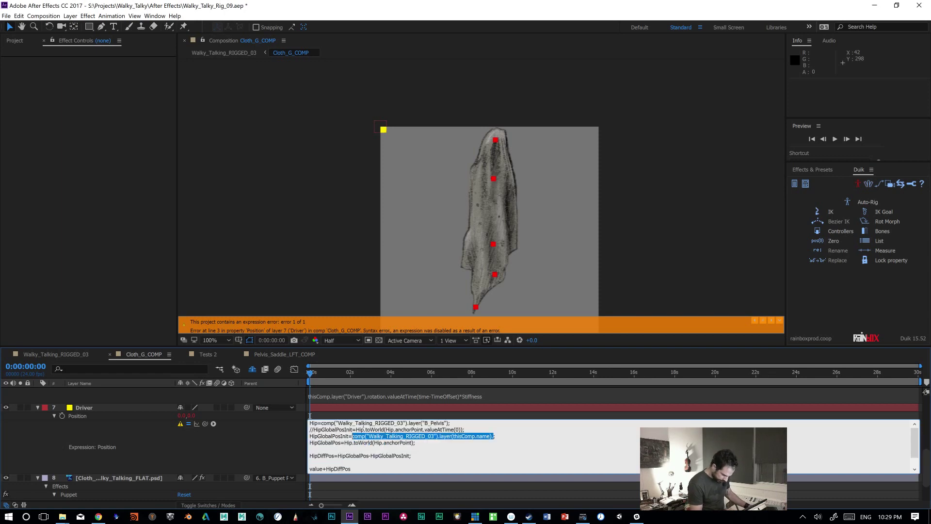
pyautogui.hotkey('ctrl', 'v')
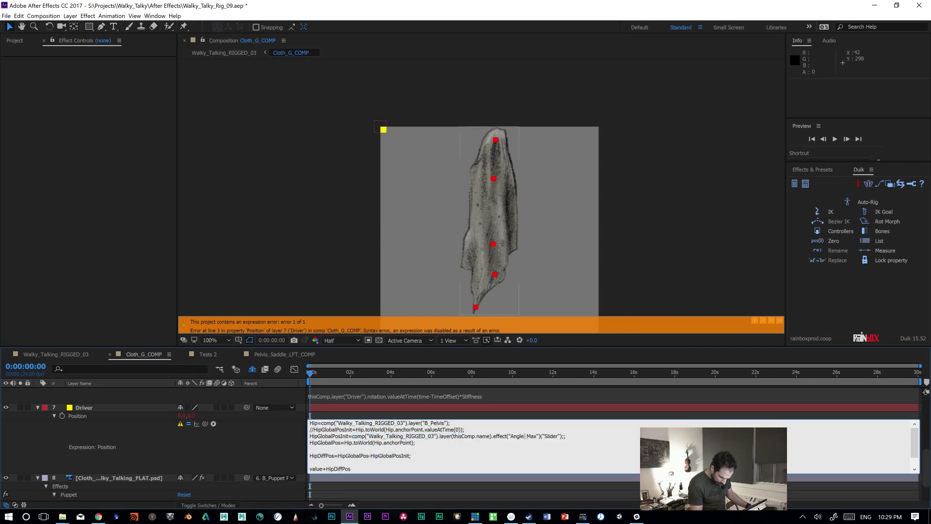
pyautogui.moveTo(536, 435); pyautogui.dragTo(510, 435)
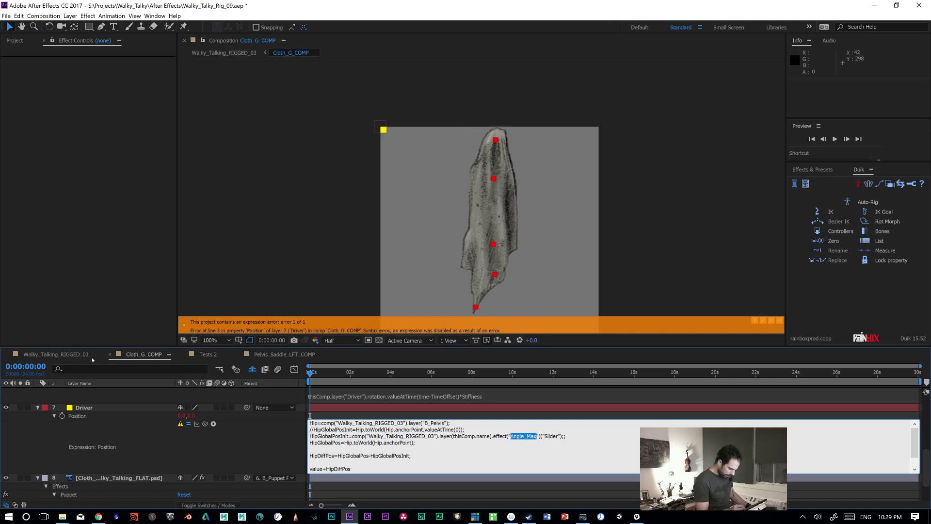
# Step: Rename the Point Control effect on the Cloth_G_COMP layer in Walky_Talking_RIGGED_03 to PosInit
pyautogui.click(56, 354)
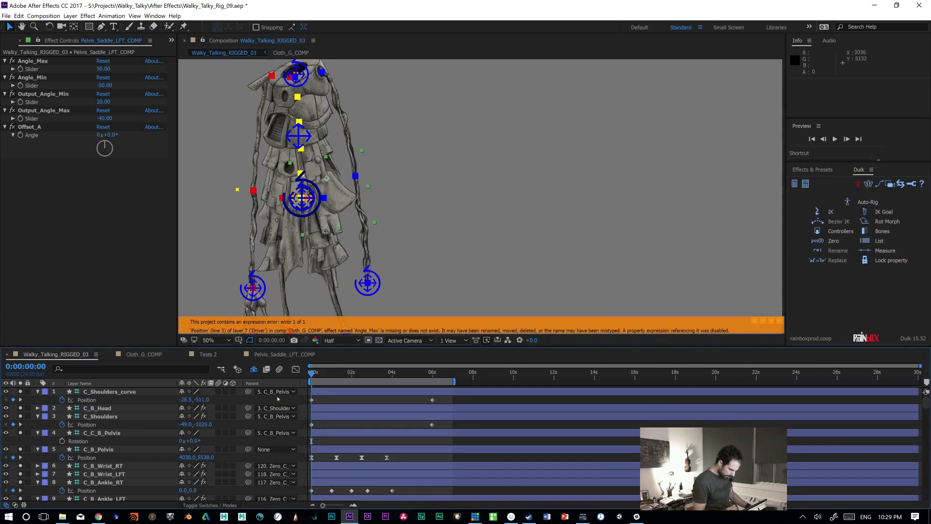
pyautogui.click(289, 270)
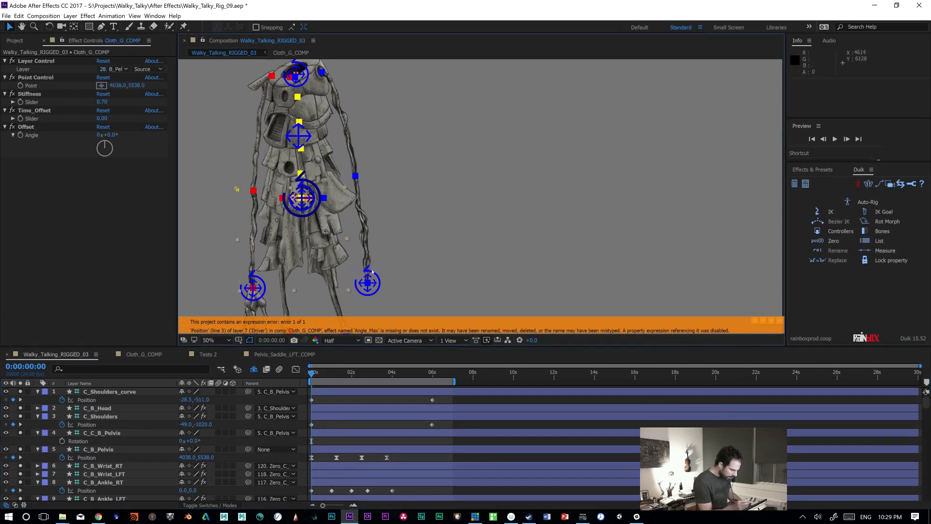
pyautogui.click(36, 77)
pyautogui.press('Return')
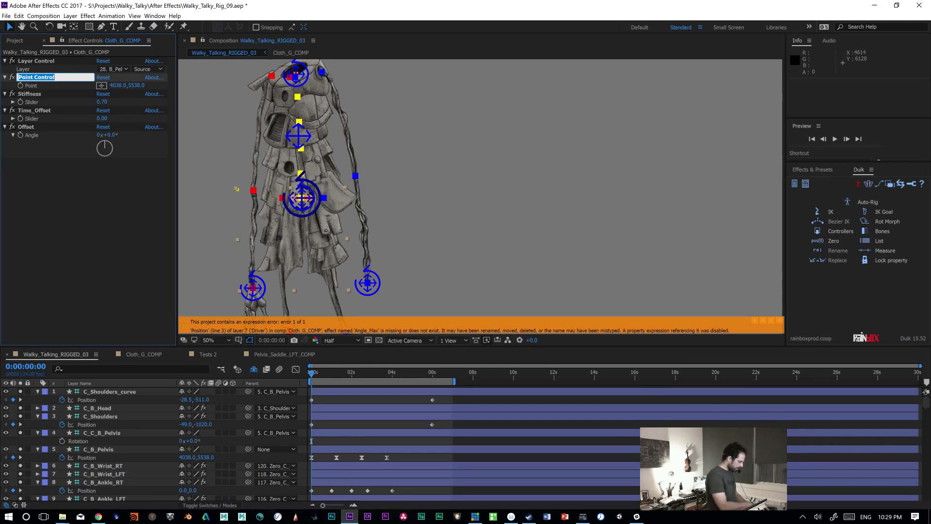
pyautogui.write('PosInit')
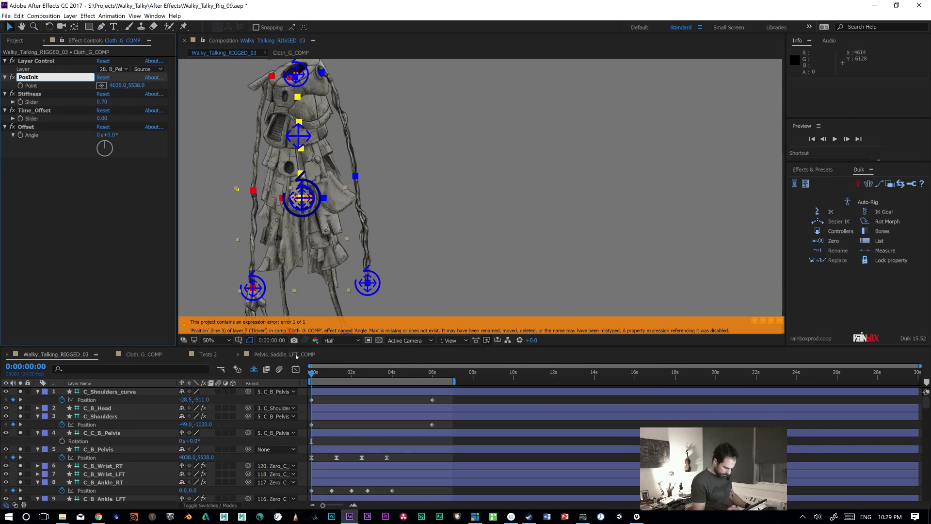
# Step: Replace the effect name Angle_Max with PosInit in the HipGlobalPosInit line of the Driver's Position expression
pyautogui.click(297, 355)
pyautogui.click(154, 355)
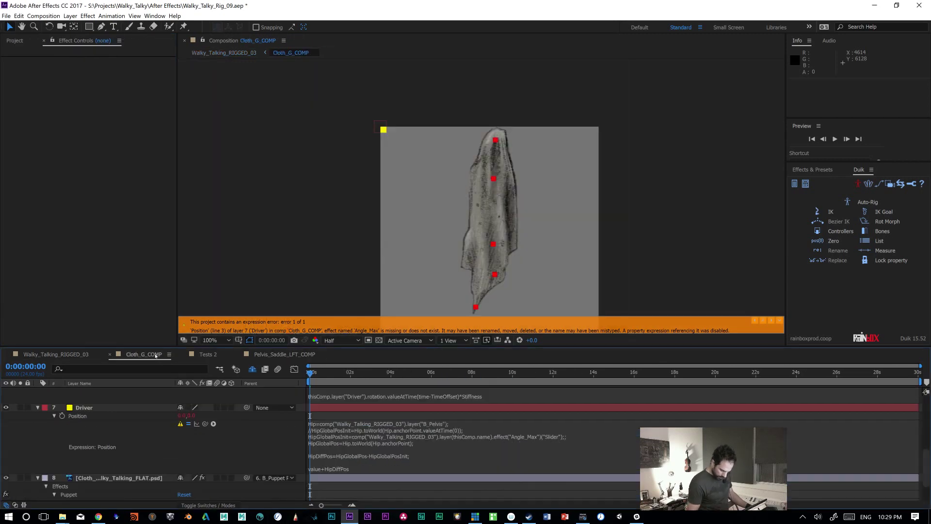
pyautogui.click(516, 439)
pyautogui.moveTo(537, 436); pyautogui.dragTo(510, 437)
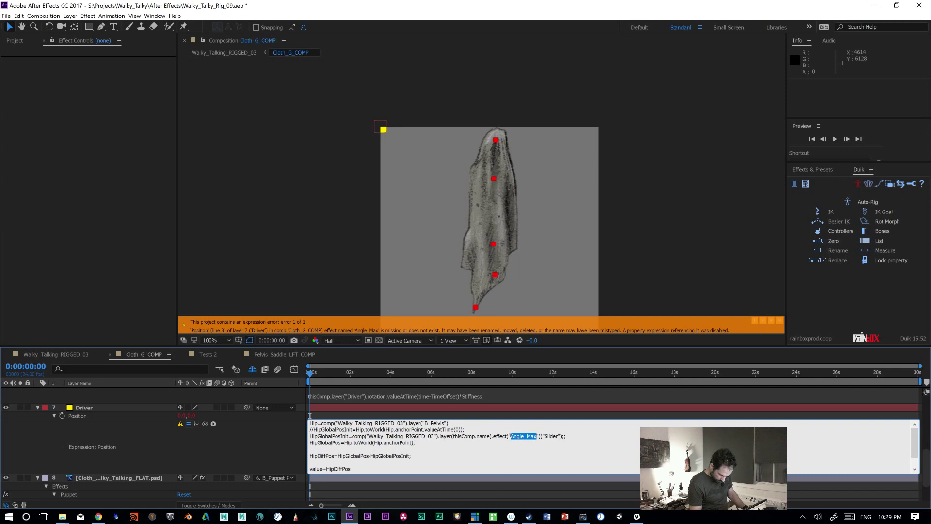
pyautogui.write('PosInit')
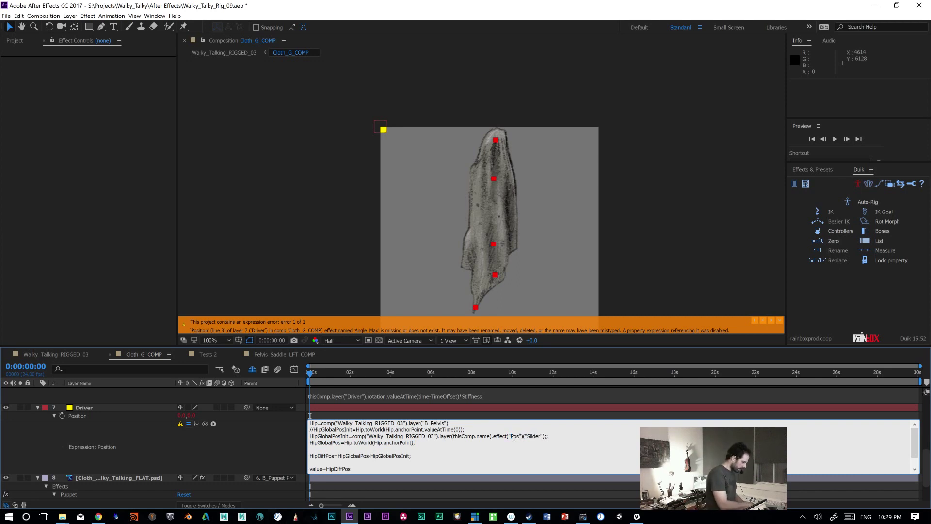
# Step: Rename the PosInit effect on the Cloth_G_COMP layer to Pos_Init
pyautogui.click(74, 357)
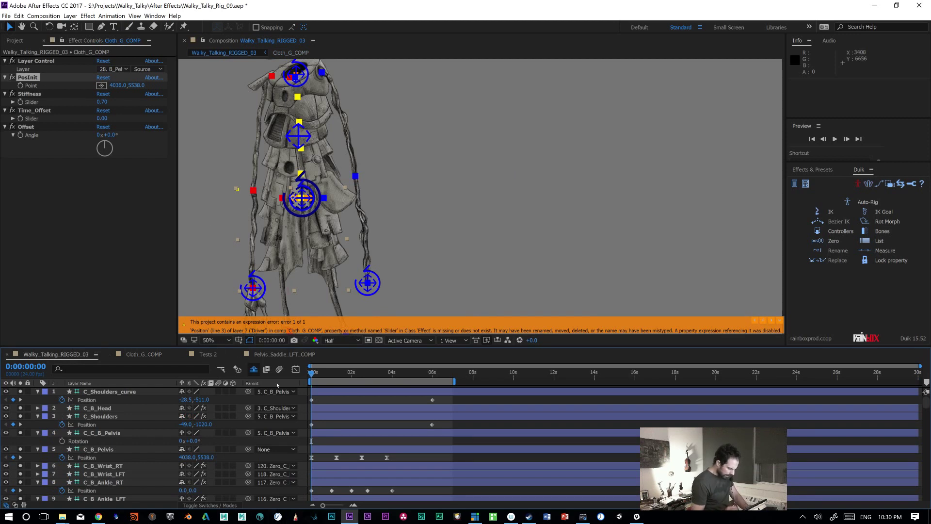
pyautogui.click(32, 77)
pyautogui.press('Return')
pyautogui.write('_')
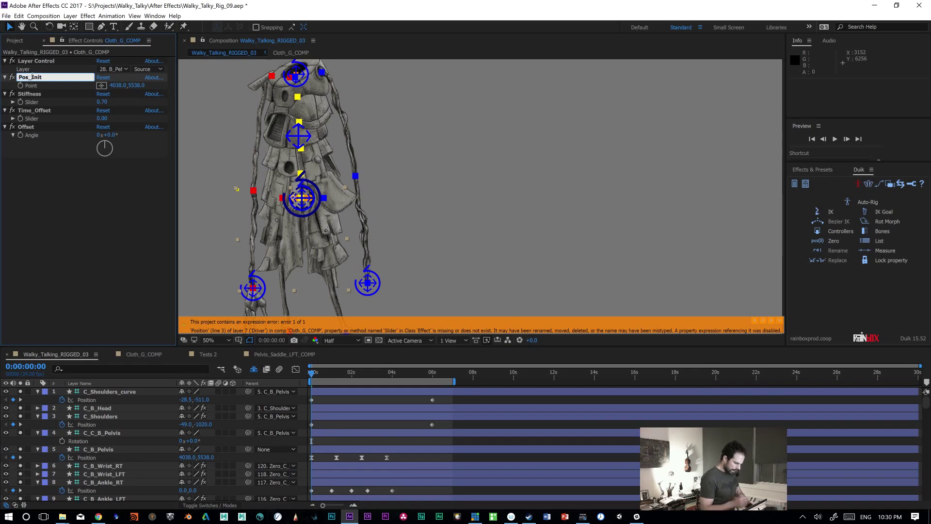
# Step: Change the effect name to Pos_Init in the HipGlobalPosInit line of the Driver's Position expression in Cloth_G_COMP
pyautogui.press('Return')
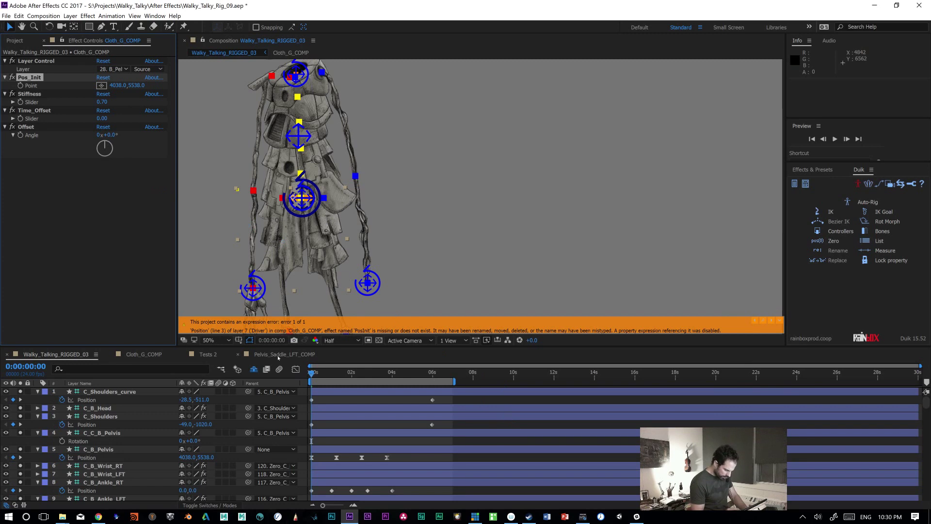
pyautogui.click(141, 356)
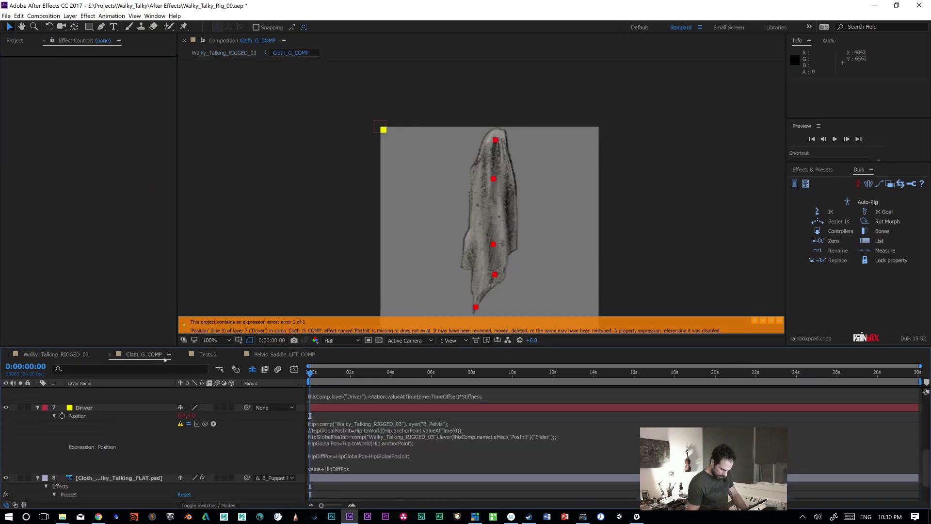
pyautogui.click(523, 438)
pyautogui.click(519, 436)
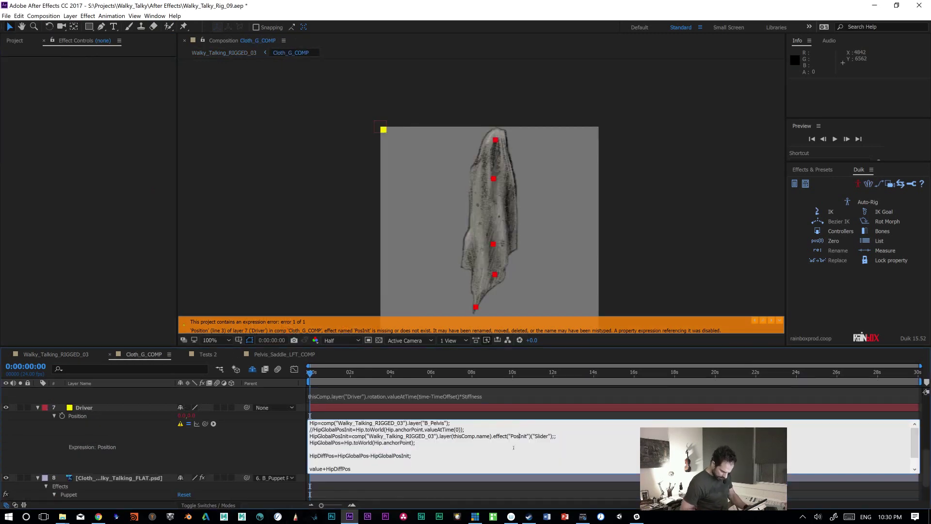
pyautogui.write('_')
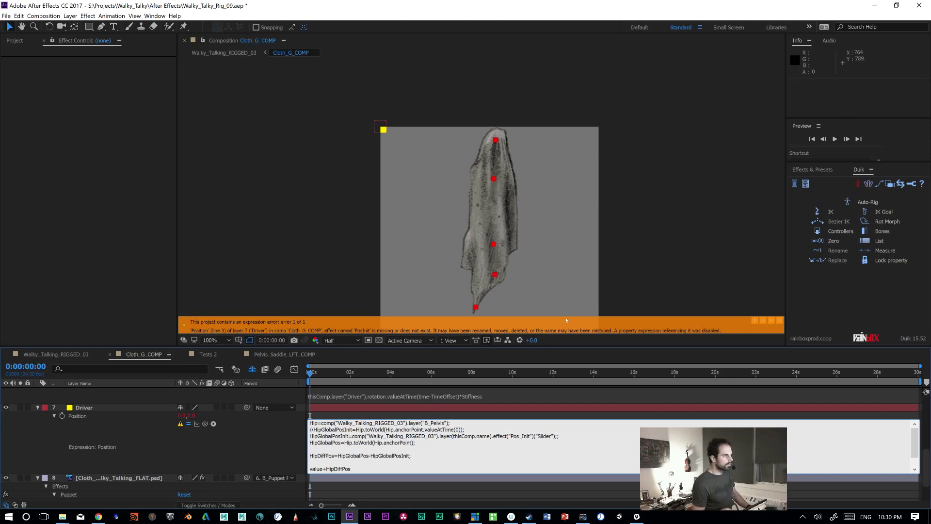
# Step: Try replacing the property name Slider with Point Control in the HipGlobalPosInit line and read the expression's error details
pyautogui.doubleClick(538, 435)
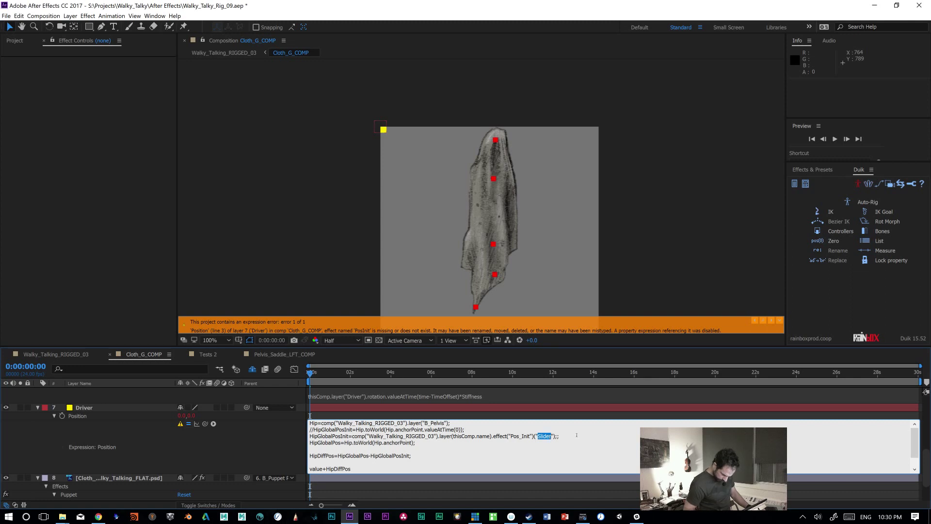
pyautogui.write('Point Cont')
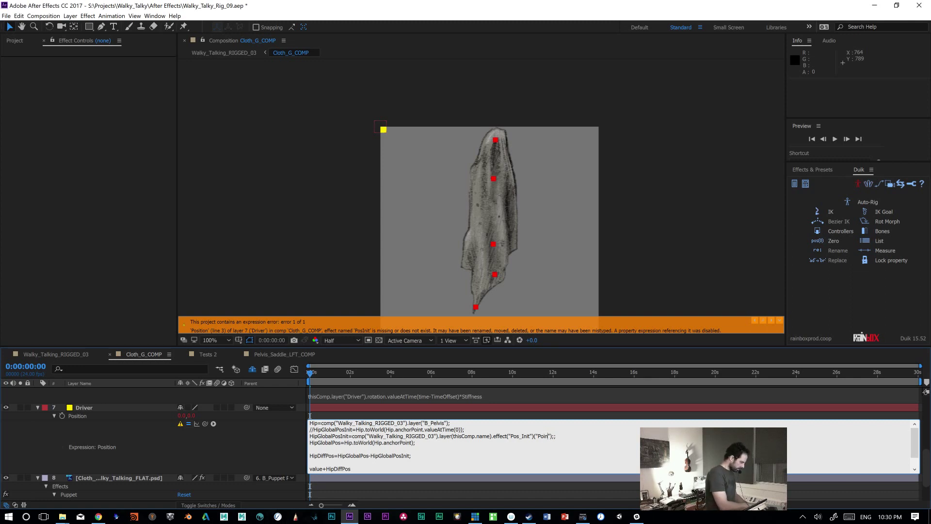
pyautogui.write('rol')
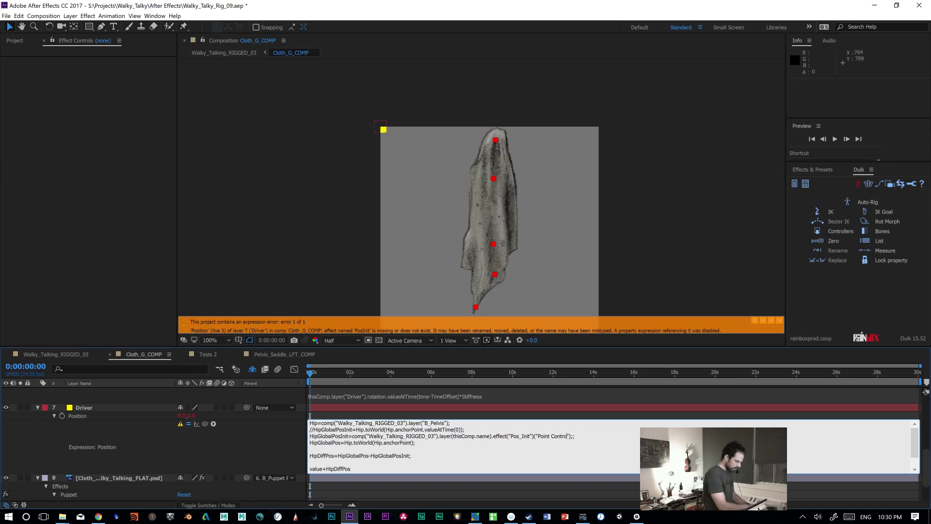
pyautogui.press('KP_Enter')
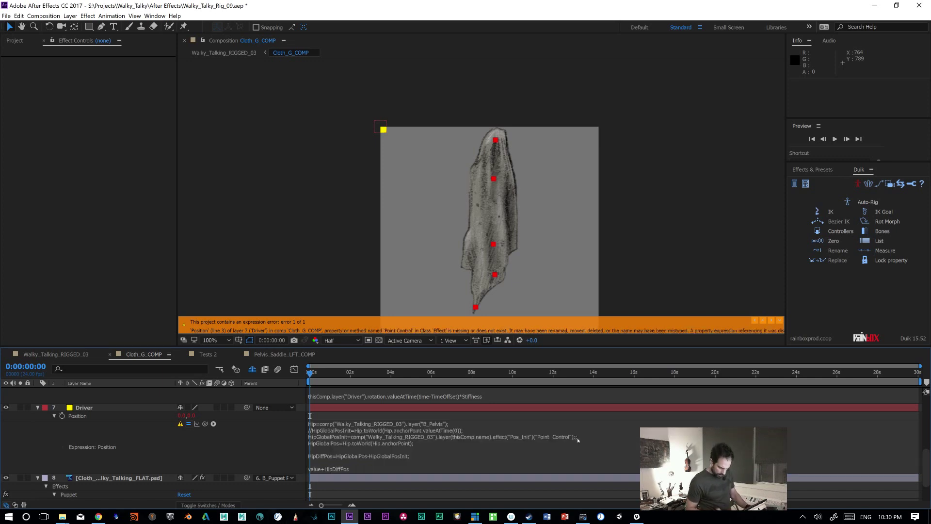
pyautogui.click(181, 424)
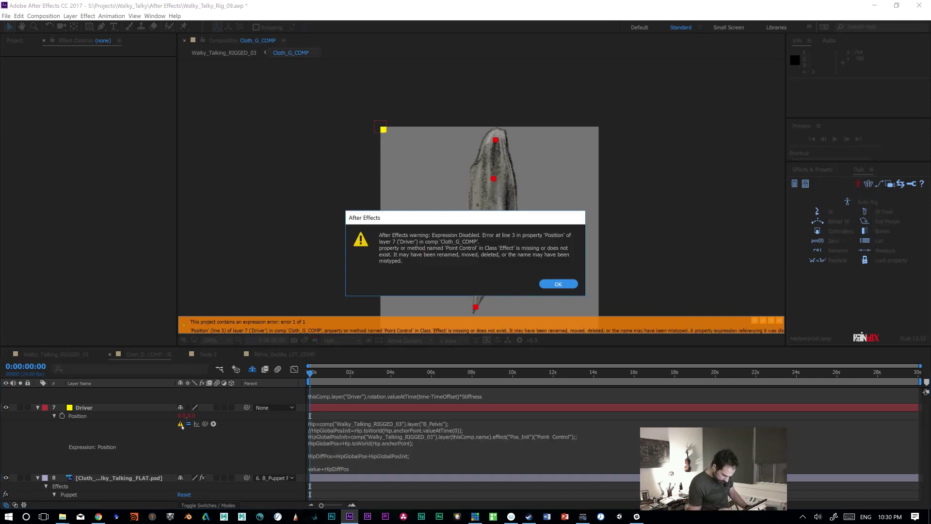
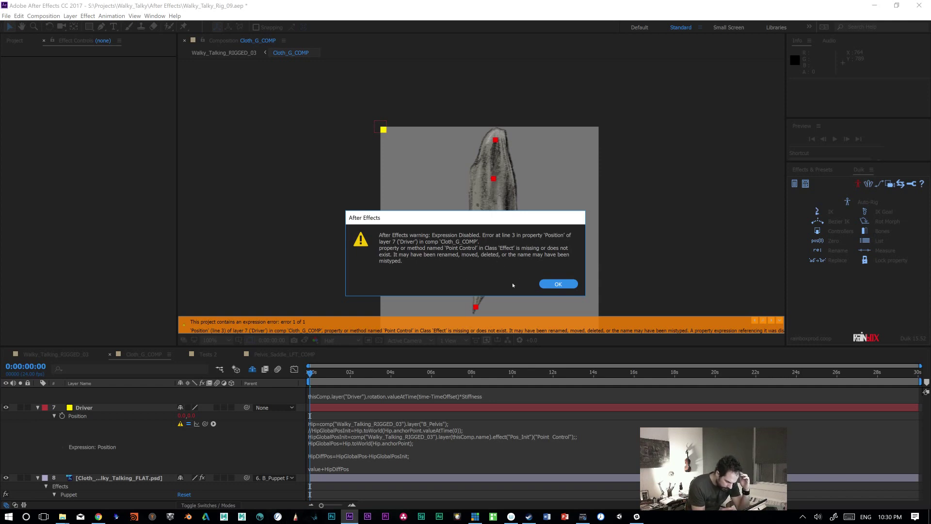
pyautogui.click(559, 284)
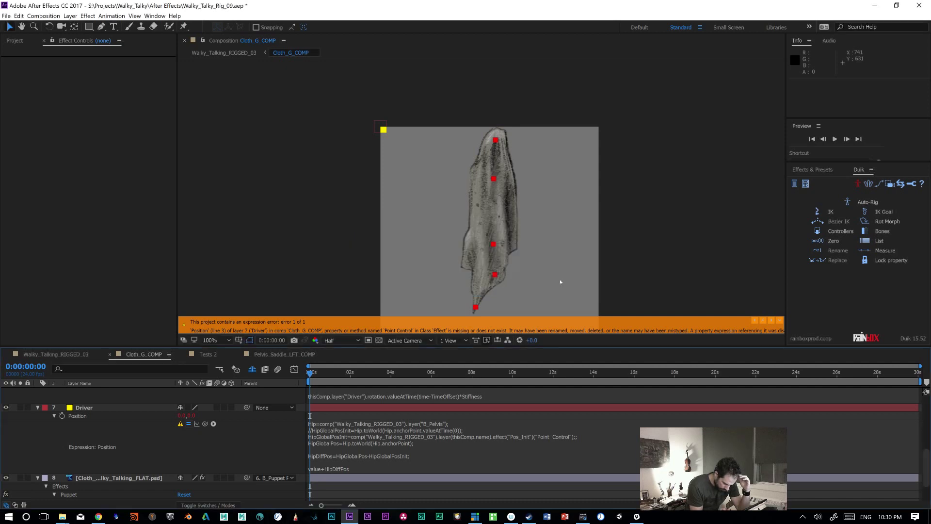
# Step: Remove the duplicate semicolon from the end of the HipGlobalPosInit line in the Driver's Position expression
pyautogui.click(558, 440)
pyautogui.click(576, 436)
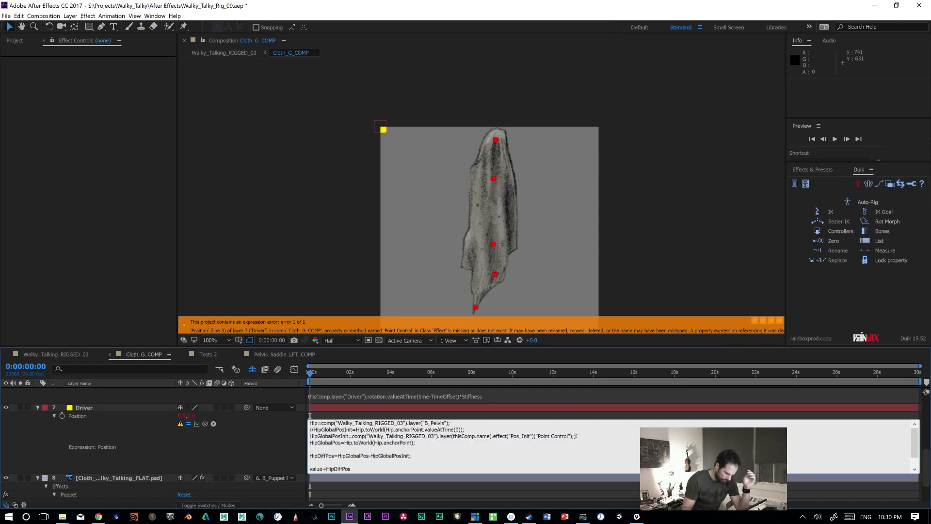
pyautogui.click(332, 408)
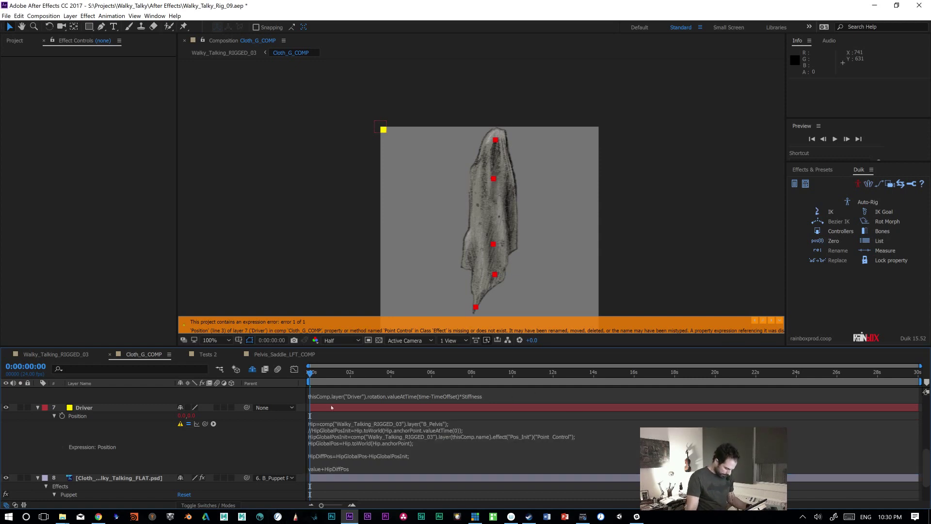
# Step: Detach the Cloth_G_COMP timeline into its own window and bring up the Walky_Talking_RIGGED_03 timeline
pyautogui.moveTo(144, 353); pyautogui.dragTo(466, 1)
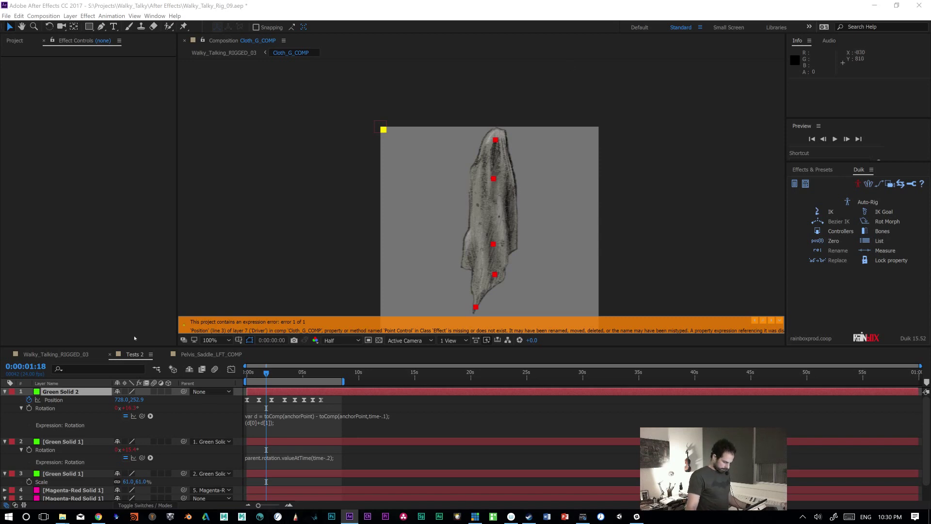
pyautogui.click(63, 354)
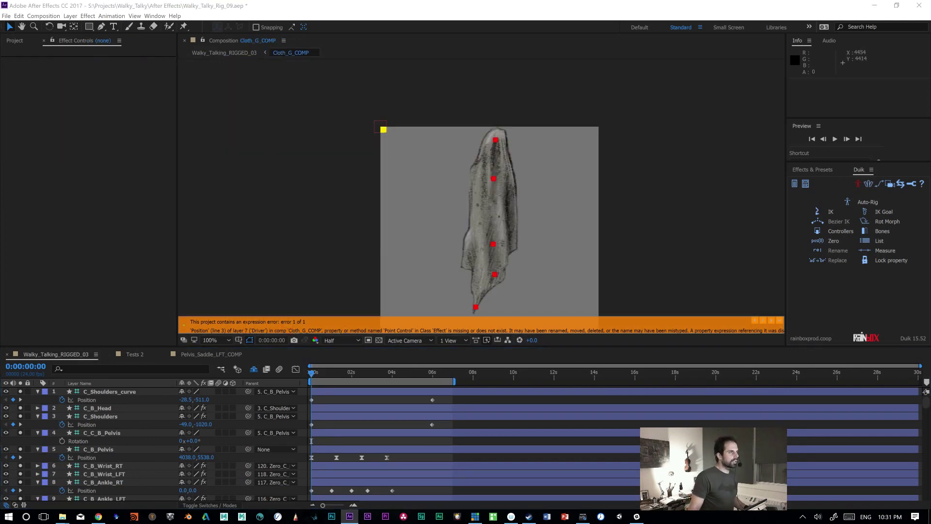
pyautogui.moveTo(165, 367); pyautogui.dragTo(204, 347)
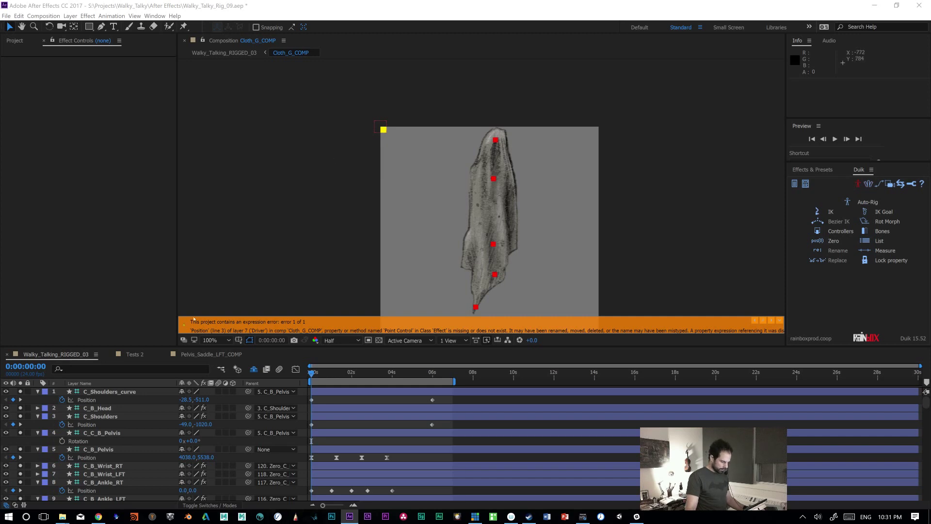
pyautogui.click(73, 355)
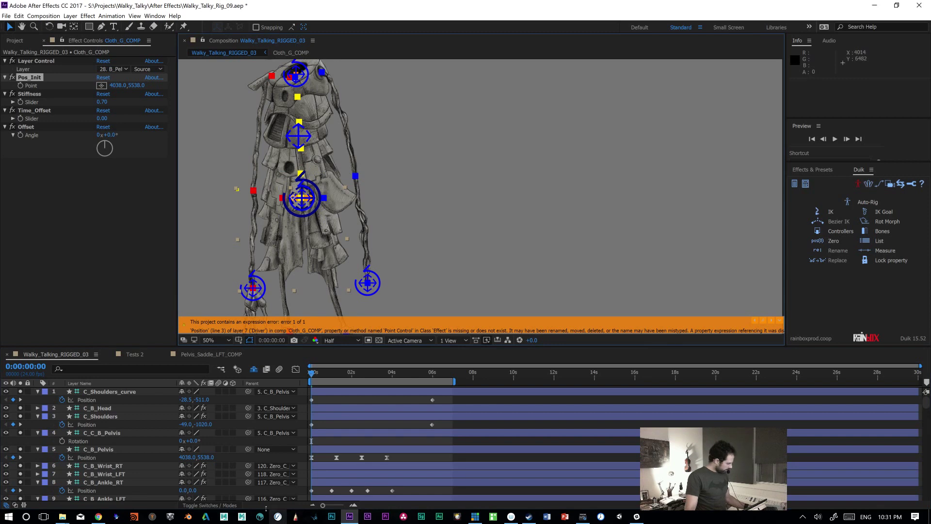
# Step: Find the Cloth_G_COMP layer in Walky_Talking_RIGGED_03 and expand its Pos_Init effect to show the Point property
pyautogui.scroll(-15, 184, 475)
pyautogui.click(54, 496)
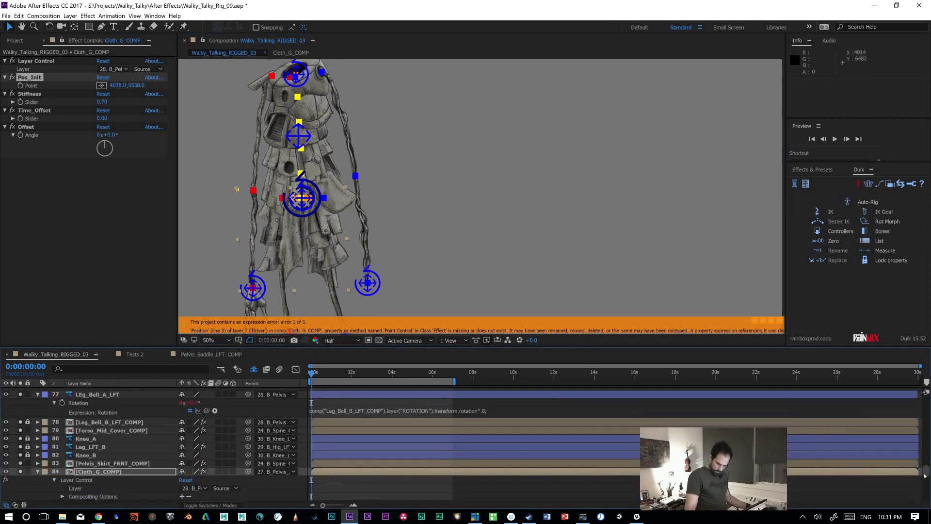
pyautogui.scroll(-3, 318, 462)
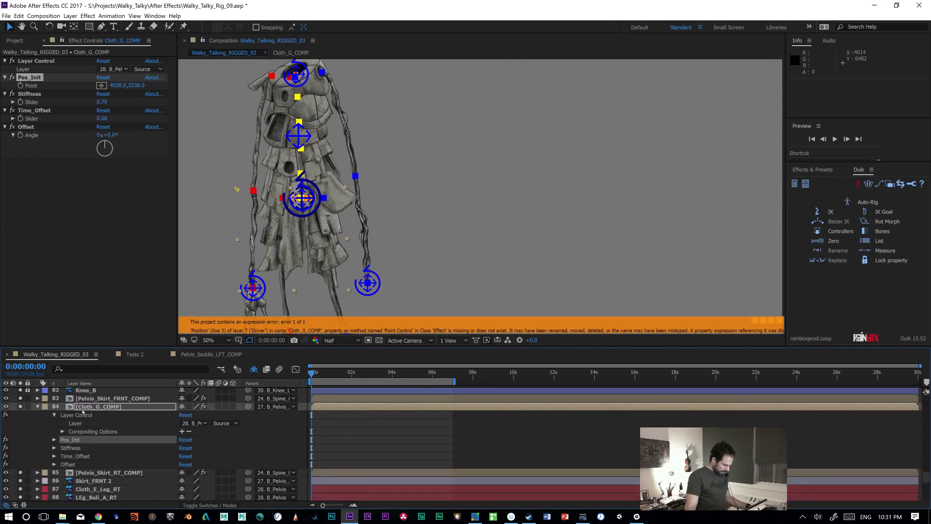
pyautogui.click(54, 440)
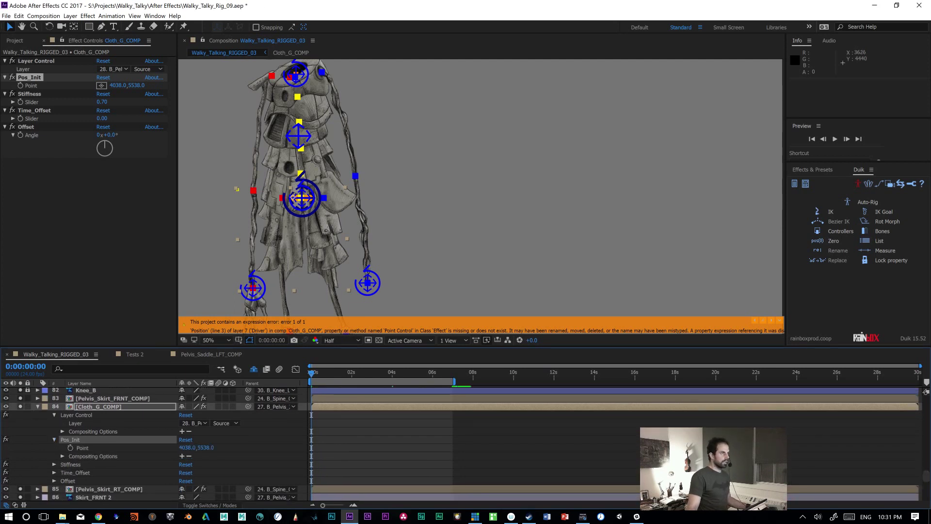
# Step: Insert a linked reference to Pos_Init's Point property at the end of the HipGlobalPosInit line and dock the Cloth_G_COMP timeline again
pyautogui.click(290, 53)
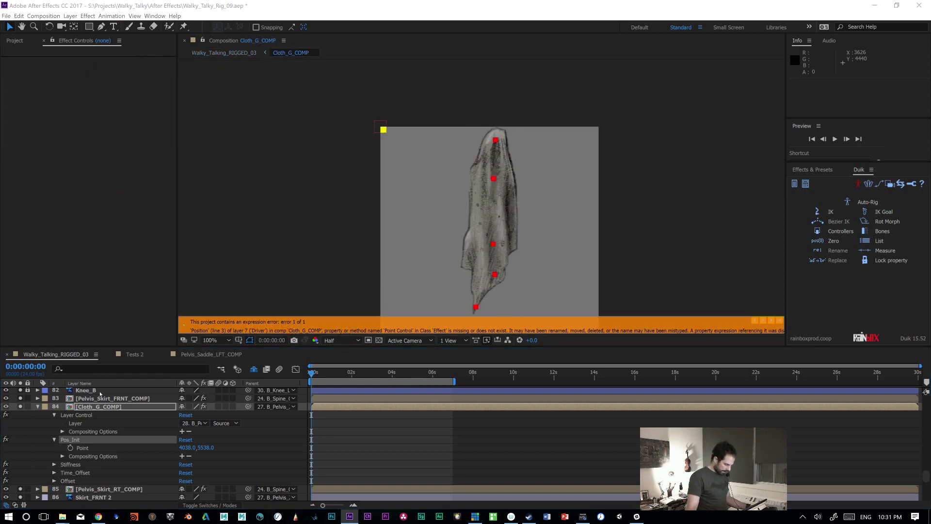
pyautogui.click(84, 448)
pyautogui.press('Return')
pyautogui.press('Escape')
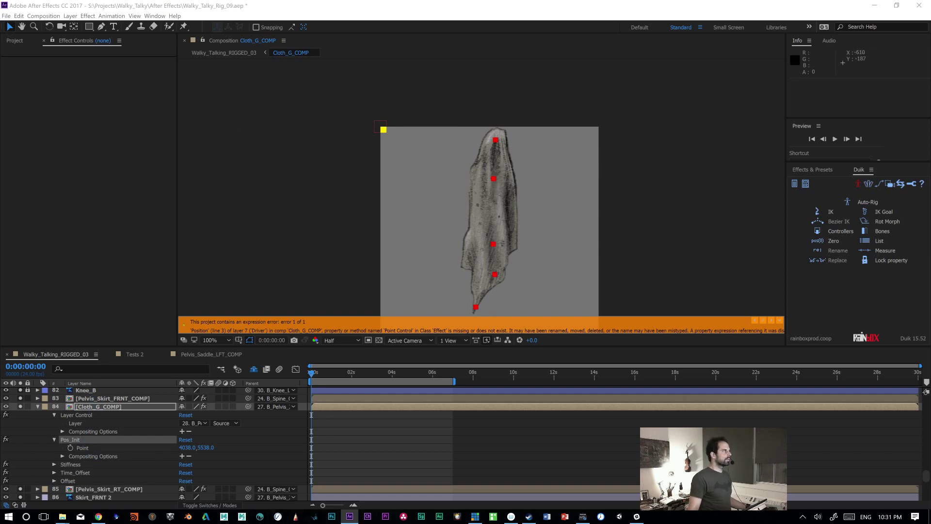
pyautogui.moveTo(228, 0); pyautogui.dragTo(279, 360)
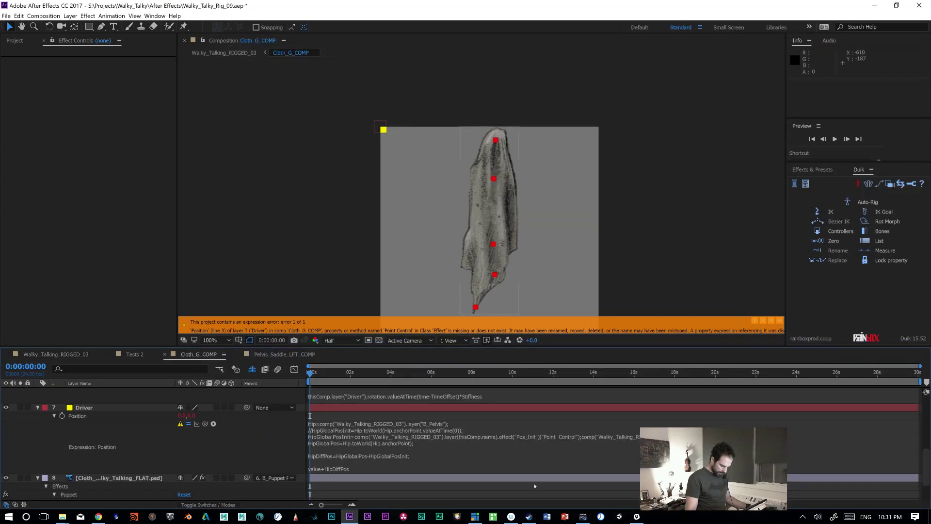
# Step: Delete the linked comp reference appended after Point Control in the Driver's HipGlobalPosInit line
pyautogui.click(674, 429)
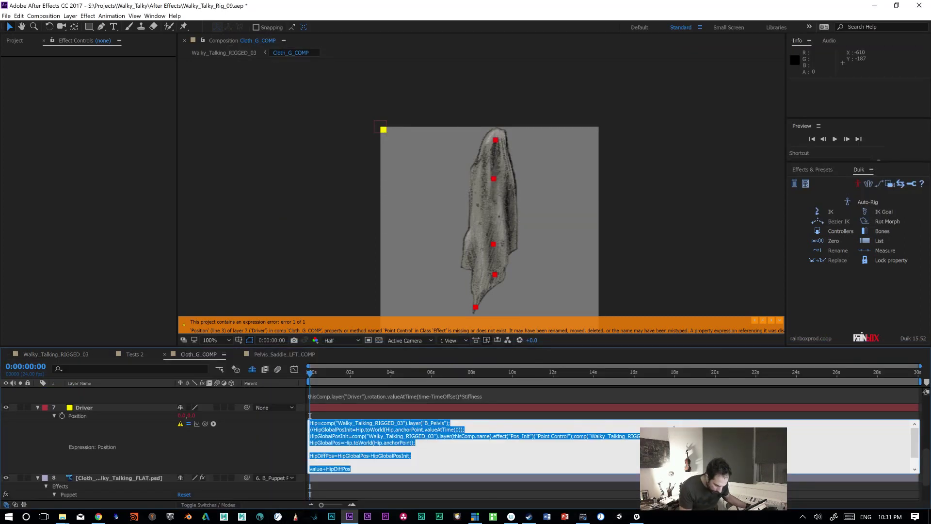
pyautogui.click(679, 436)
pyautogui.hotkey('ctrl', 'shift', 'Left')
pyautogui.hotkey('ctrl', 'shift', 'Left')
pyautogui.hotkey('ctrl', 'shift', 'Left')
pyautogui.hotkey('shift', 'Down')
pyautogui.hotkey('shift', 'Up')
pyautogui.press('BackSpace')
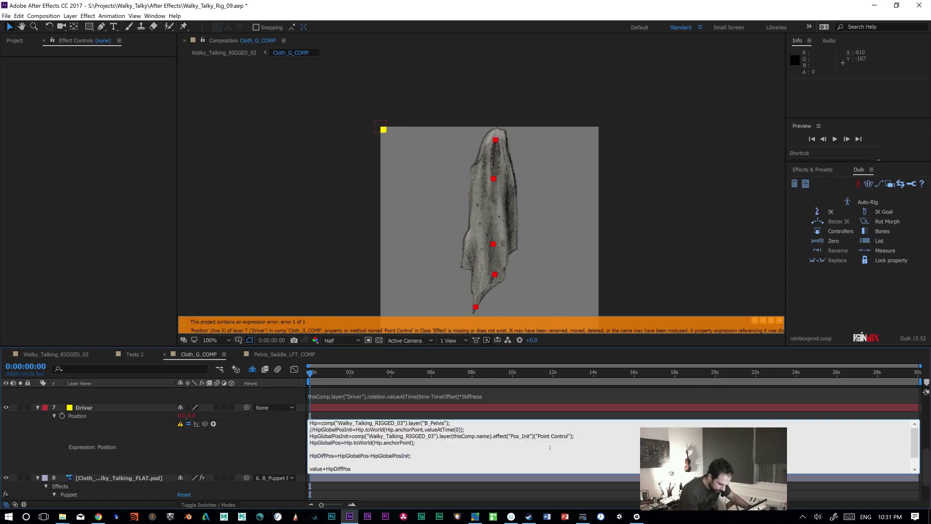
# Step: Replace the property name Point Control with Point in the HipGlobalPosInit line and apply the Driver's Position expression
pyautogui.moveTo(566, 436); pyautogui.dragTo(538, 435)
pyautogui.write('Point')
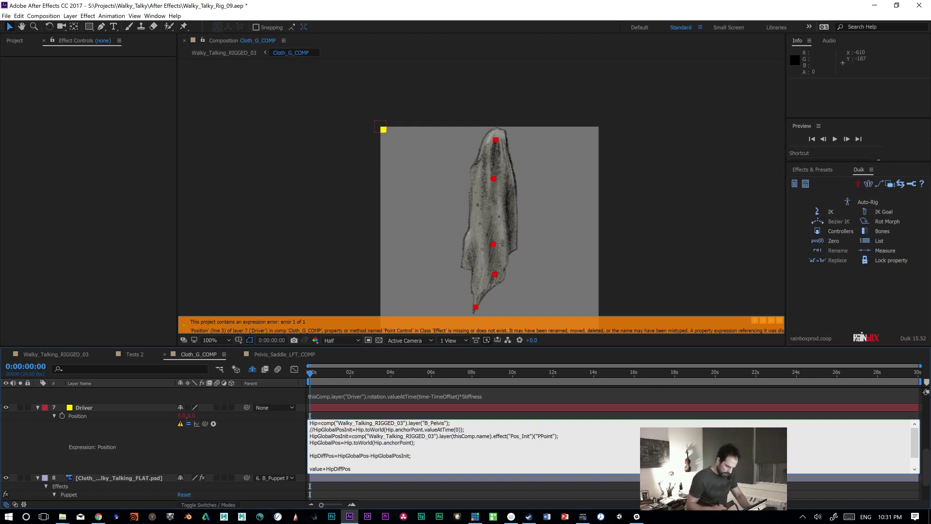
pyautogui.press('KP_Enter')
pyautogui.click(540, 436)
pyautogui.click(541, 436)
pyautogui.moveTo(540, 436); pyautogui.dragTo(544, 436)
pyautogui.press('BackSpace')
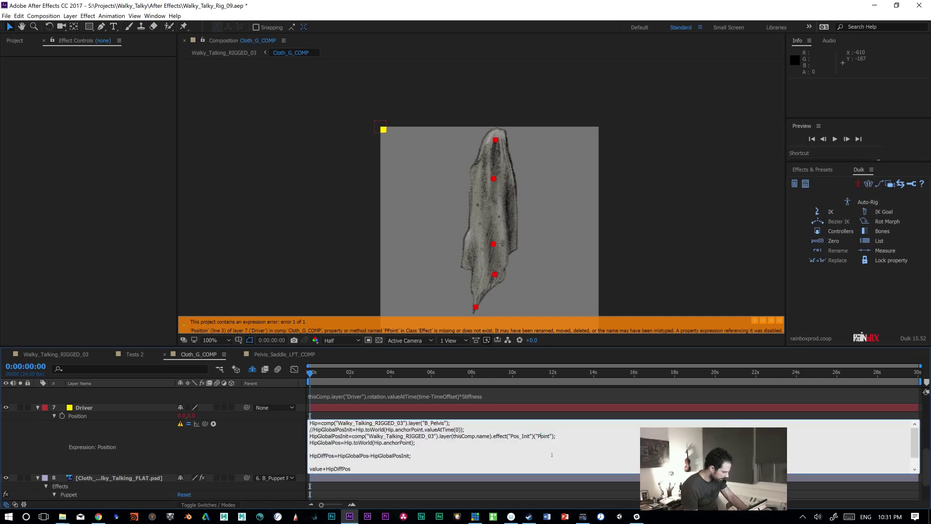
pyautogui.press('KP_Enter')
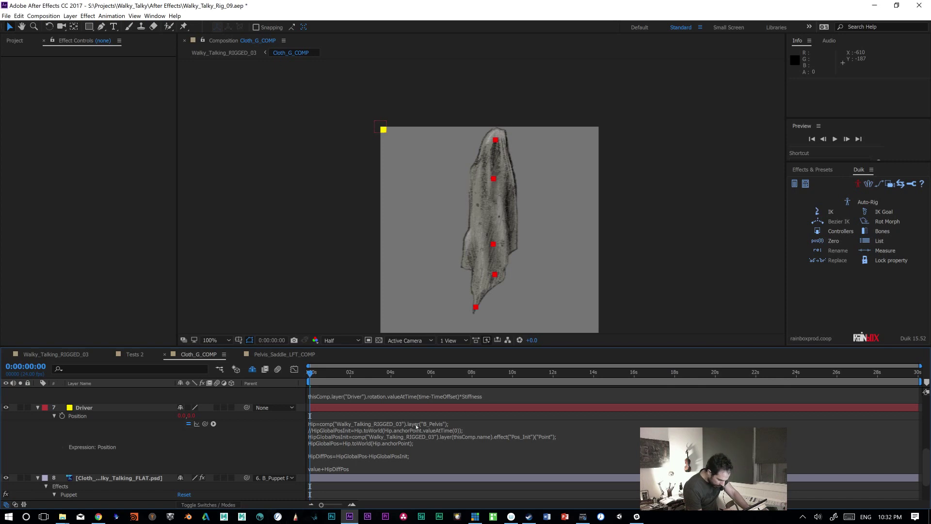
# Step: Replace the Hip line's layer reference with a copy of comp("Walky_Talking_RIGGED_03").layer(thisComp.name).effect( from the HipGlobalPosInit line, followed by Layer
pyautogui.click(440, 425)
pyautogui.moveTo(450, 423); pyautogui.dragTo(310, 423)
pyautogui.click(463, 436)
pyautogui.moveTo(509, 436); pyautogui.dragTo(351, 435)
pyautogui.hotkey('ctrl', 'c')
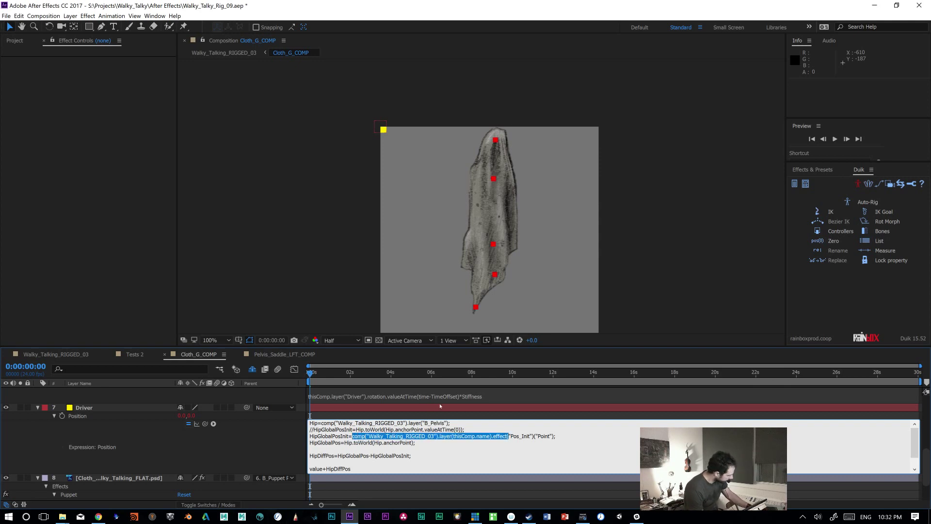
pyautogui.click(446, 422)
pyautogui.moveTo(379, 421); pyautogui.dragTo(320, 422)
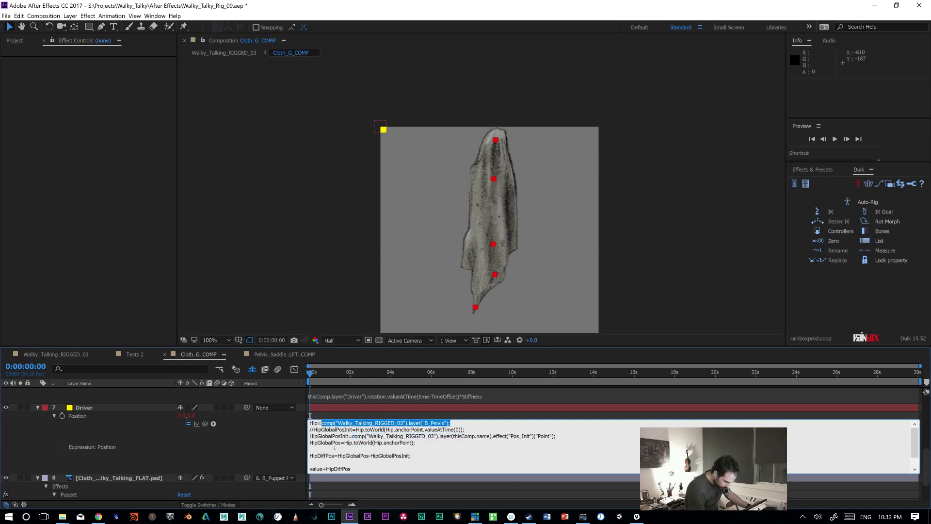
pyautogui.hotkey('ctrl', 'v')
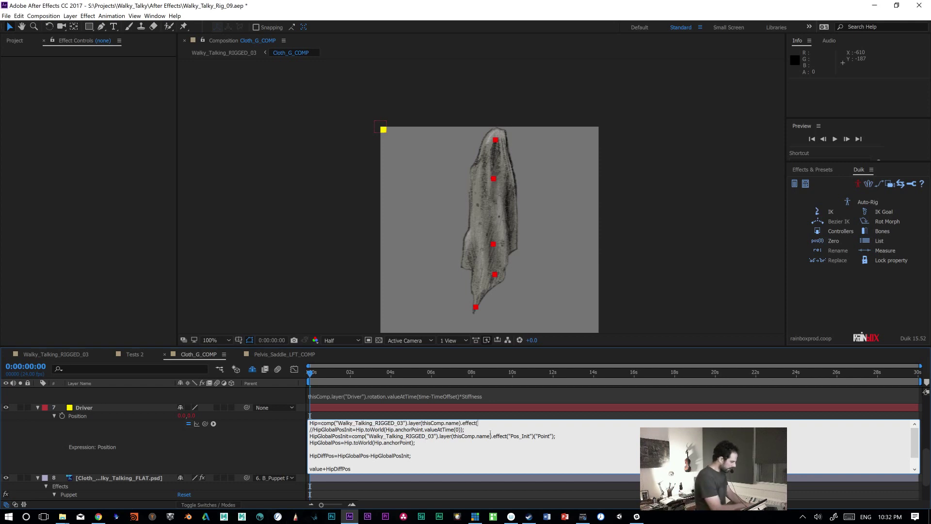
pyautogui.write('Layer')
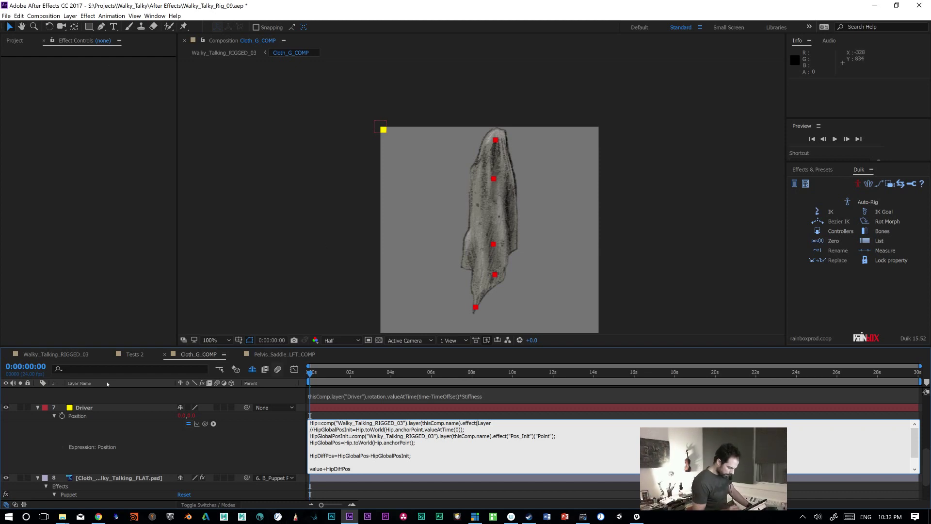
# Step: Check the exact name of the Layer Control effect on the Cloth_G_COMP layer in Walky_Talking_RIGGED_03
pyautogui.click(76, 354)
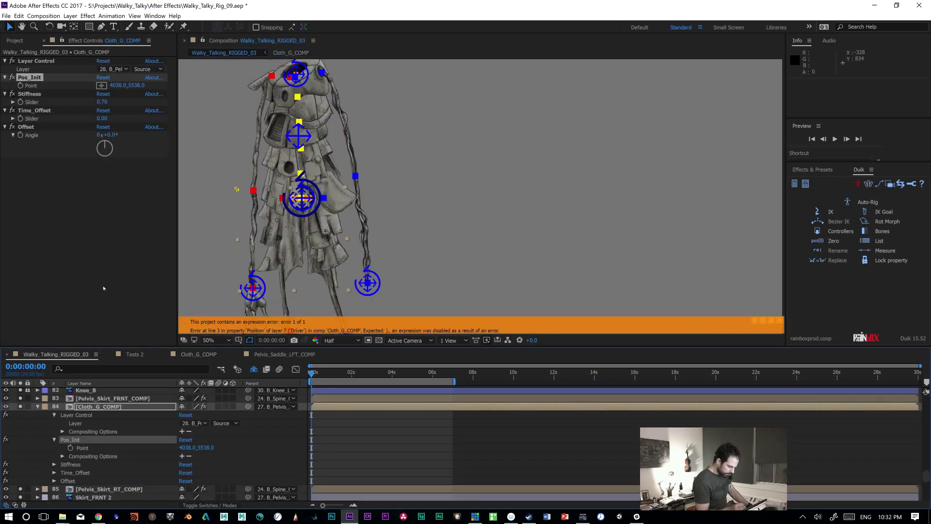
pyautogui.click(43, 61)
pyautogui.press('Return')
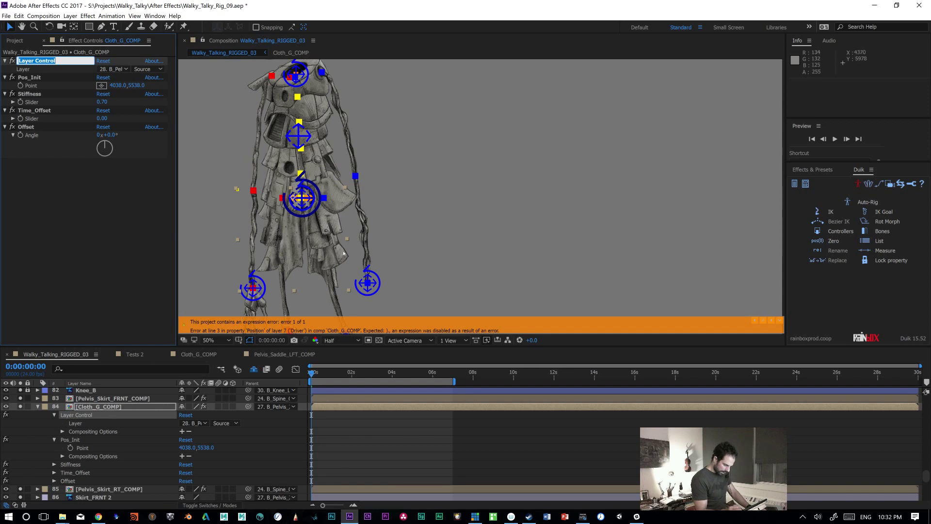
pyautogui.click(354, 200)
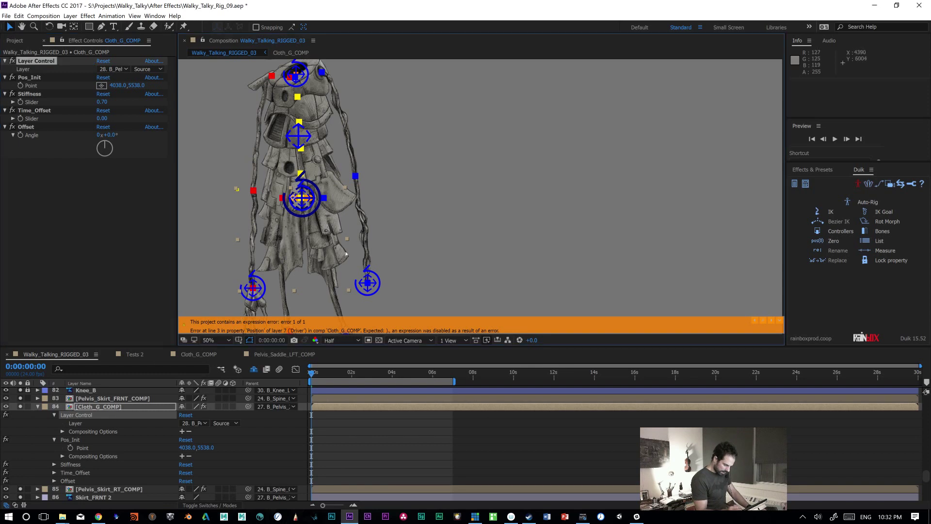
# Step: Rename the Layer Control effect on the Cloth_G_COMP layer as Driver
pyautogui.click(353, 198)
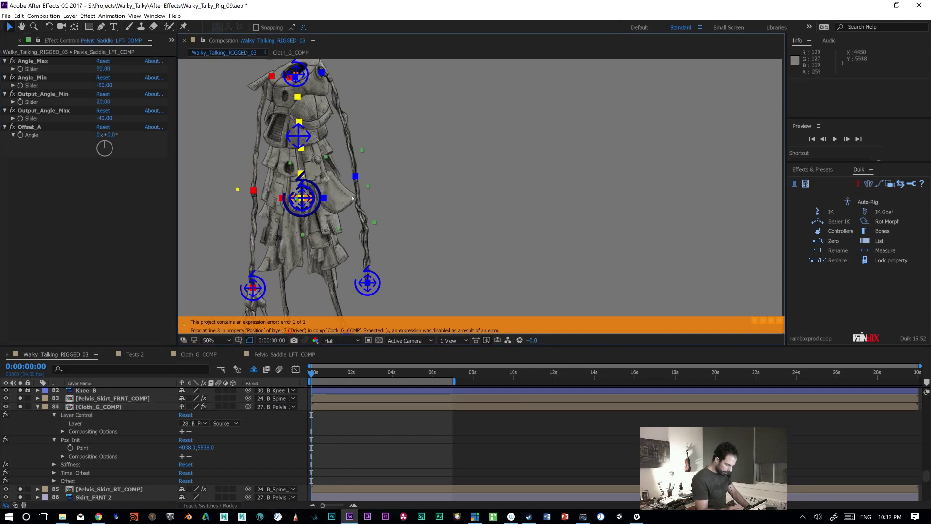
pyautogui.click(340, 256)
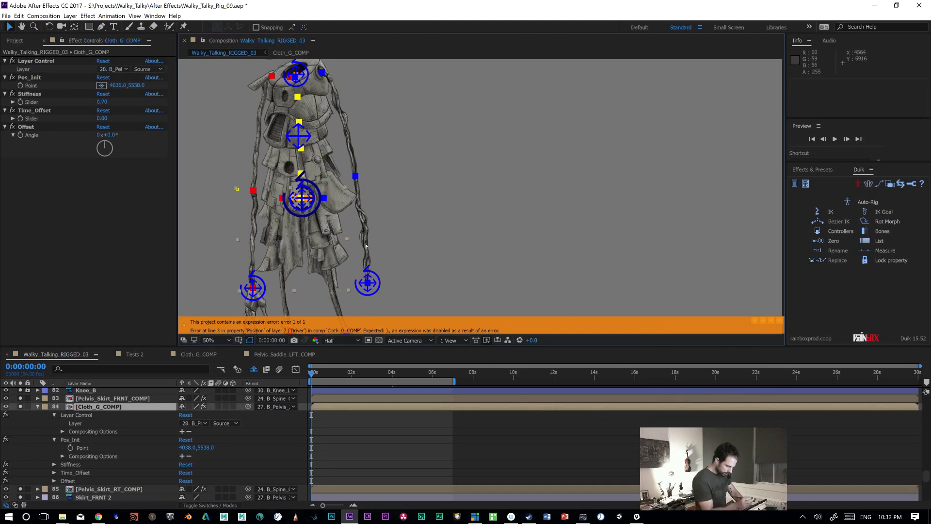
pyautogui.click(37, 62)
pyautogui.press('Return')
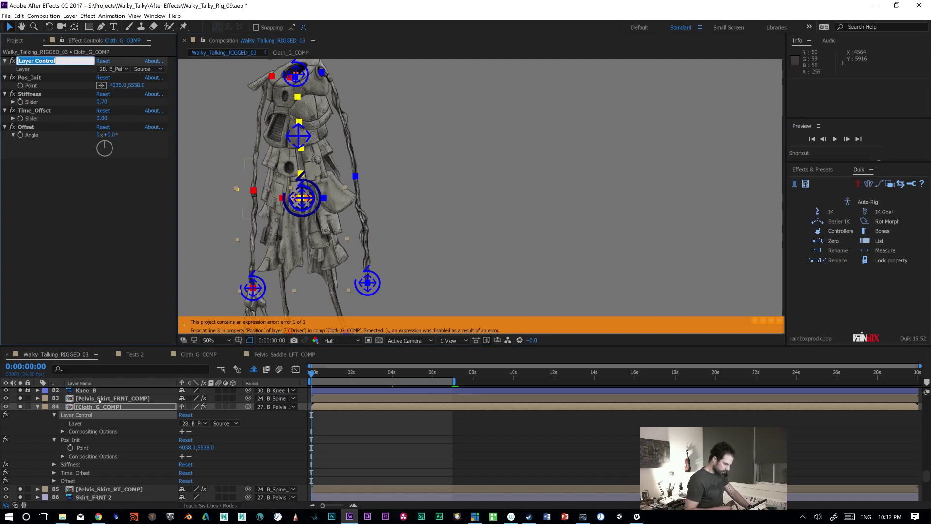
pyautogui.write('Driver')
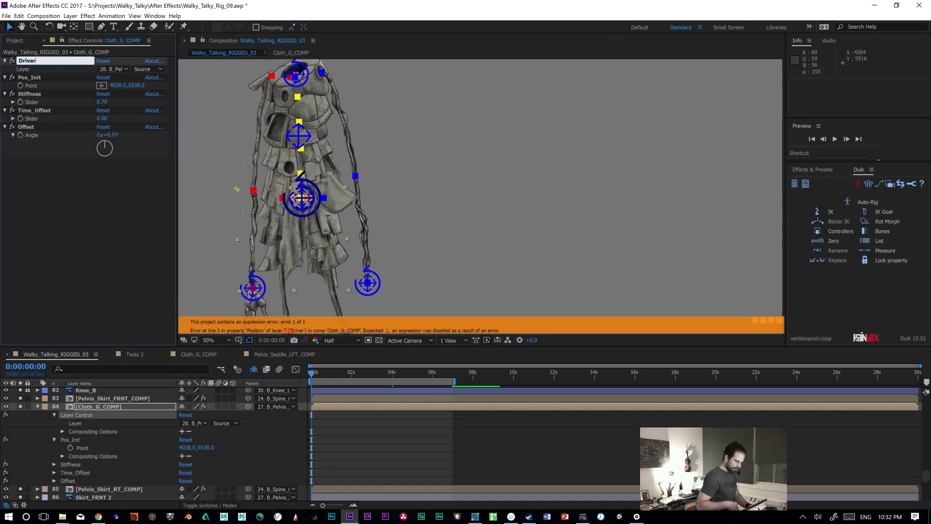
pyautogui.press('Return')
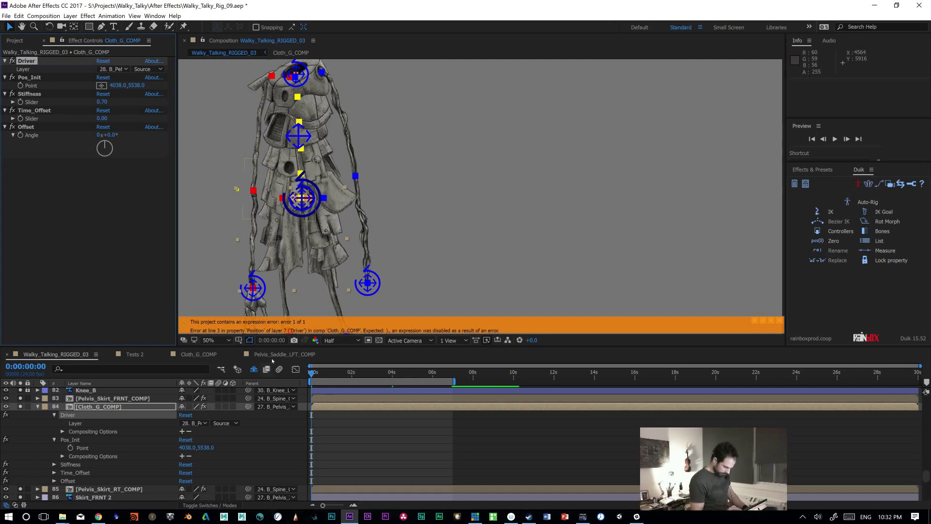
# Step: In Cloth_G_COMP, complete the Hip line of the Driver's Position expression with effect("Driver")("Layer"), apply it and save the project
pyautogui.click(198, 354)
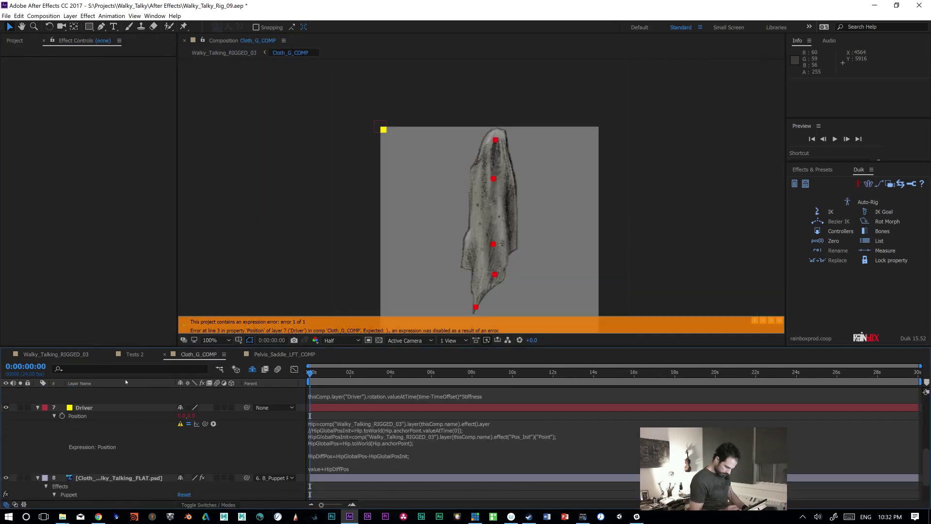
pyautogui.click(480, 436)
pyautogui.moveTo(492, 423); pyautogui.dragTo(478, 423)
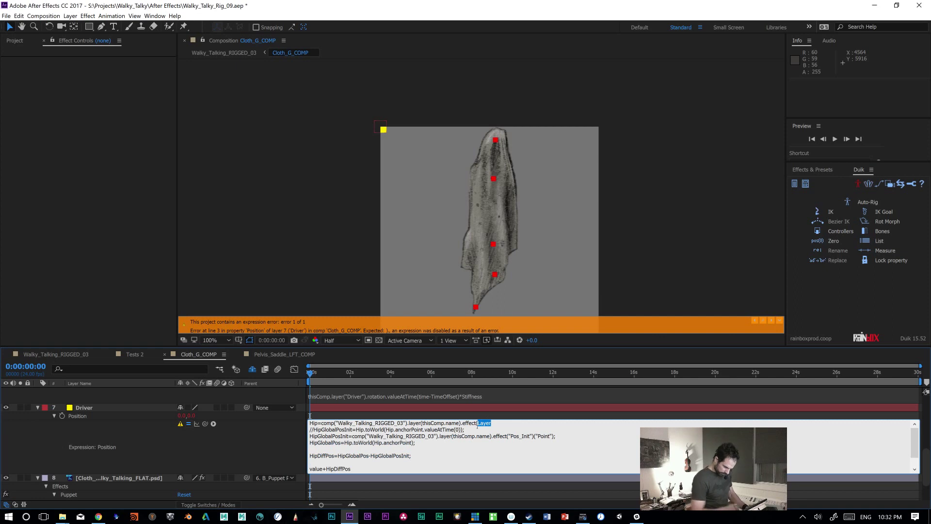
pyautogui.write('"Driver")')
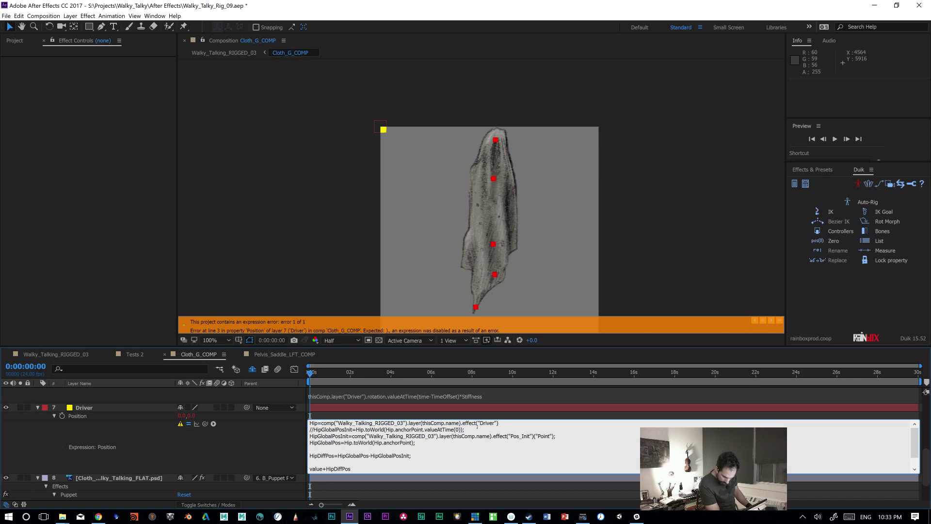
pyautogui.write('(Layer)')
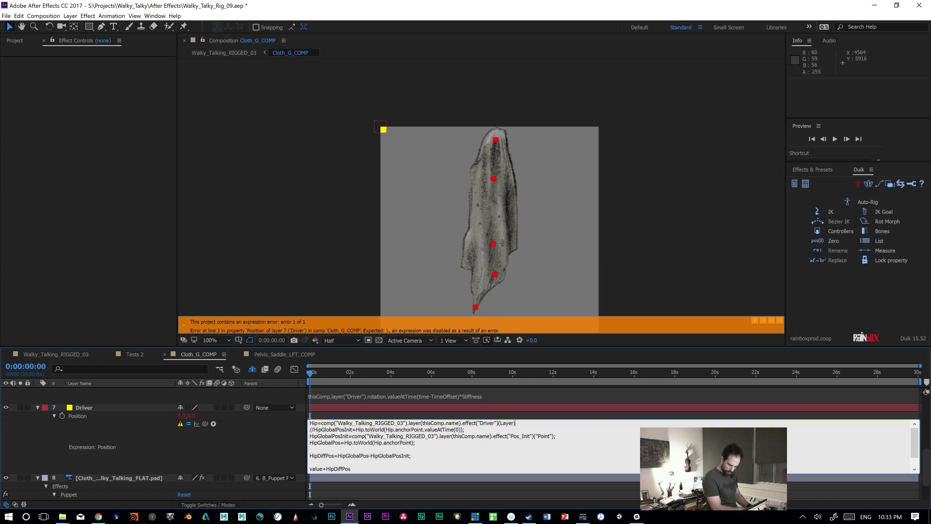
pyautogui.write('"')
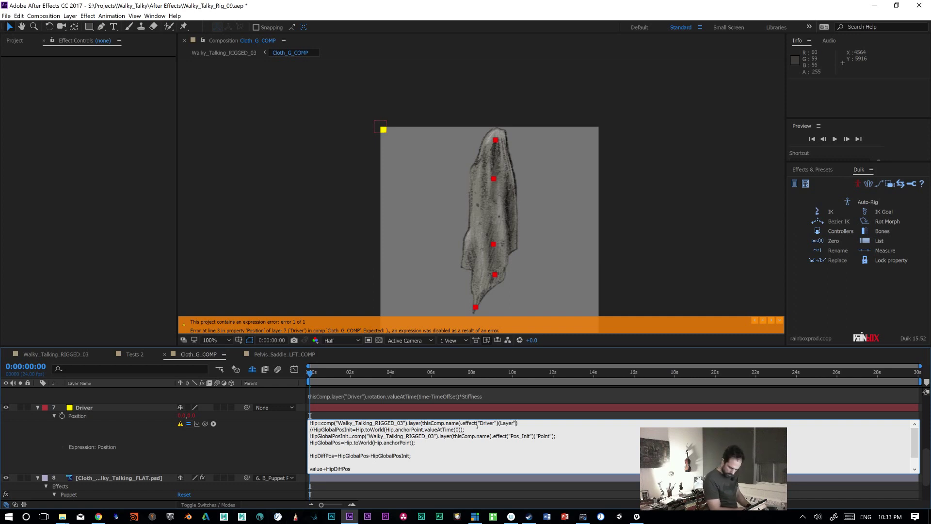
pyautogui.write('"')
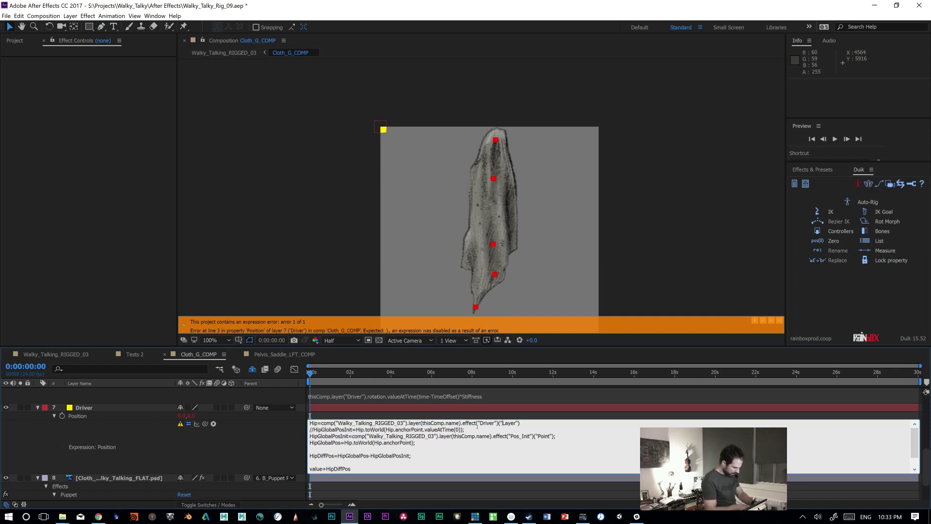
pyautogui.press('KP_Enter')
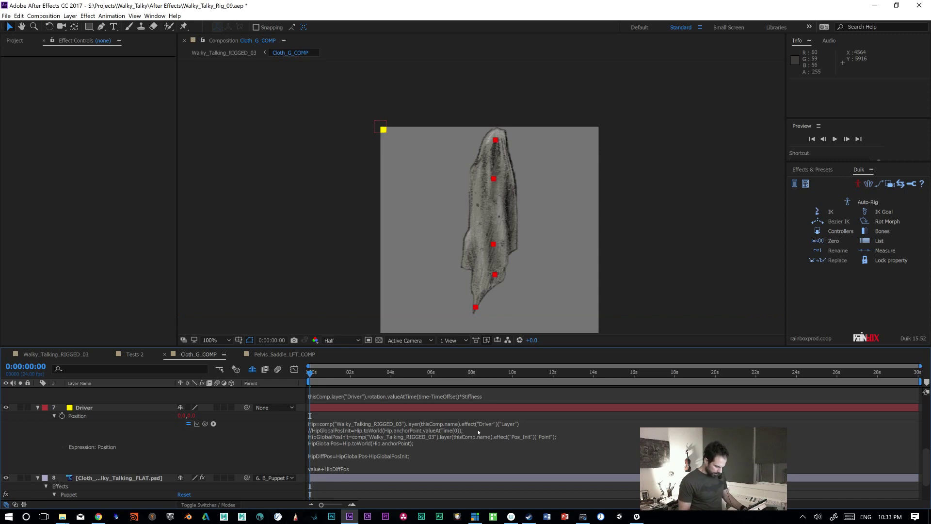
pyautogui.press('space')
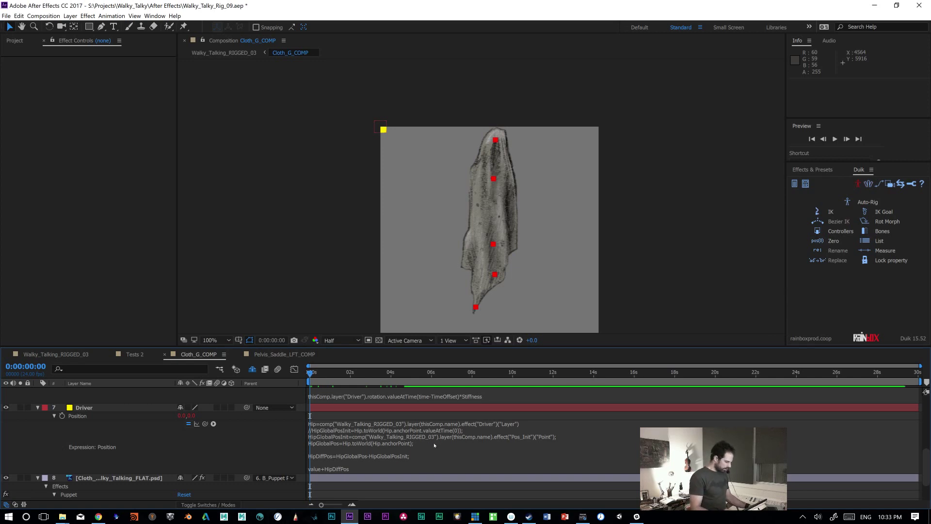
pyautogui.hotkey('ctrl', 's')
# Step: Try shifting the Pos_Init point's X value to 3955.0 on Cloth_G_COMP in Walky_Talking_RIGGED_03, undo it and save
pyautogui.click(64, 354)
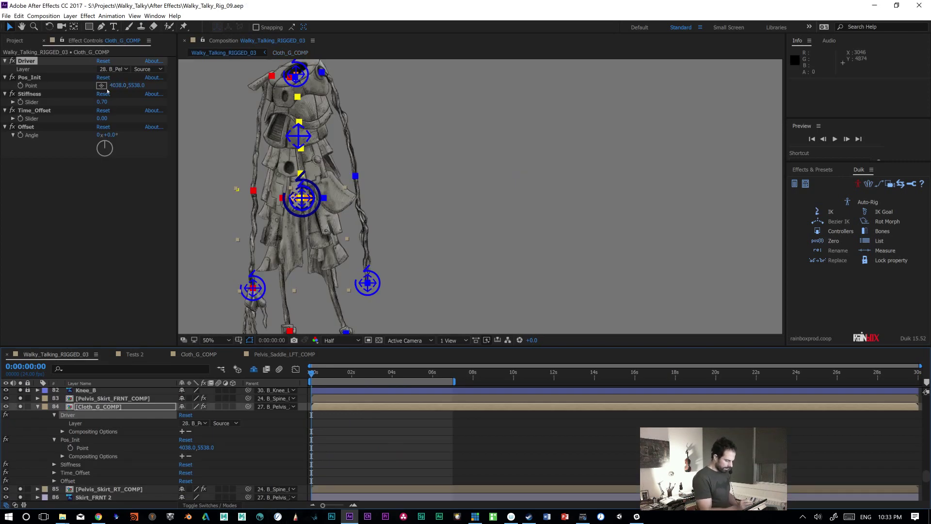
pyautogui.moveTo(113, 85); pyautogui.dragTo(88, 88)
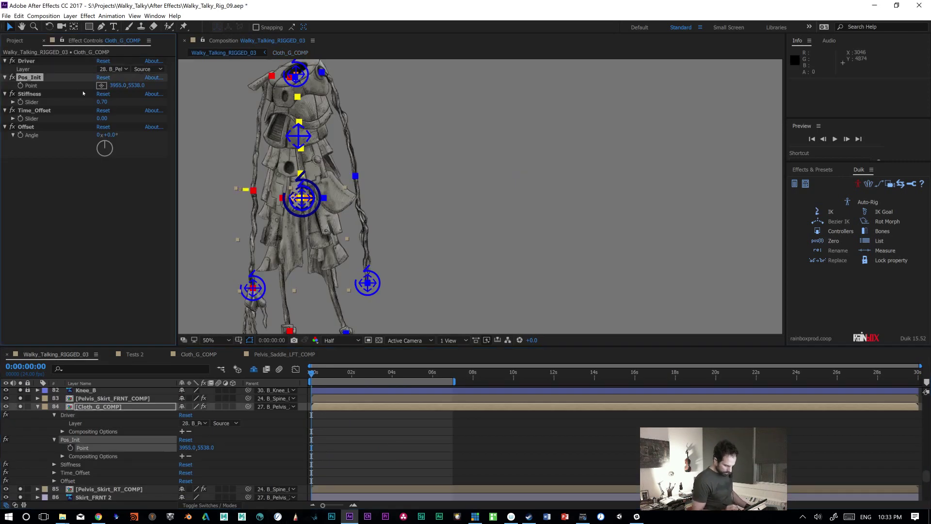
pyautogui.hotkey('ctrl', 'z')
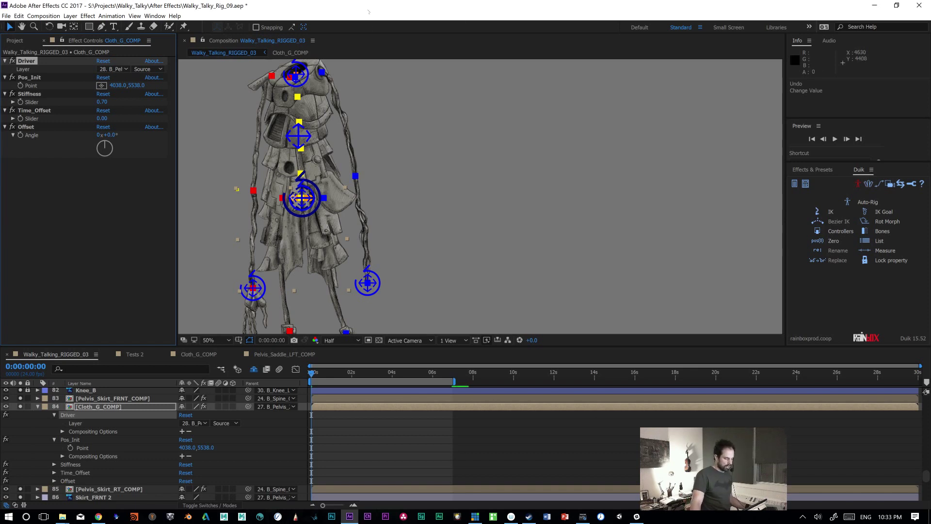
pyautogui.hotkey('ctrl', 's')
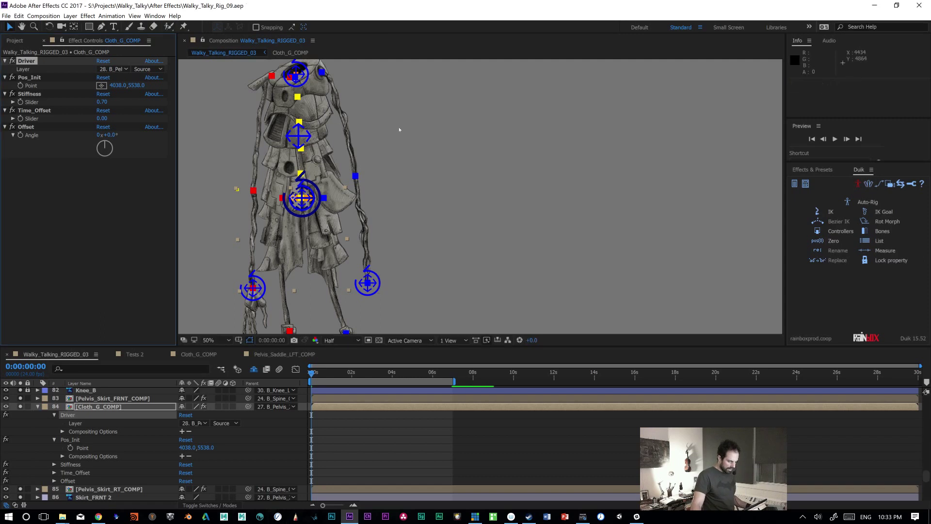
# Step: Review the effects on the Cloth_G_COMP layer and the commented HipGlobalPosInit line in the Driver's Position expression
pyautogui.moveTo(428, 160); pyautogui.dragTo(528, 181)
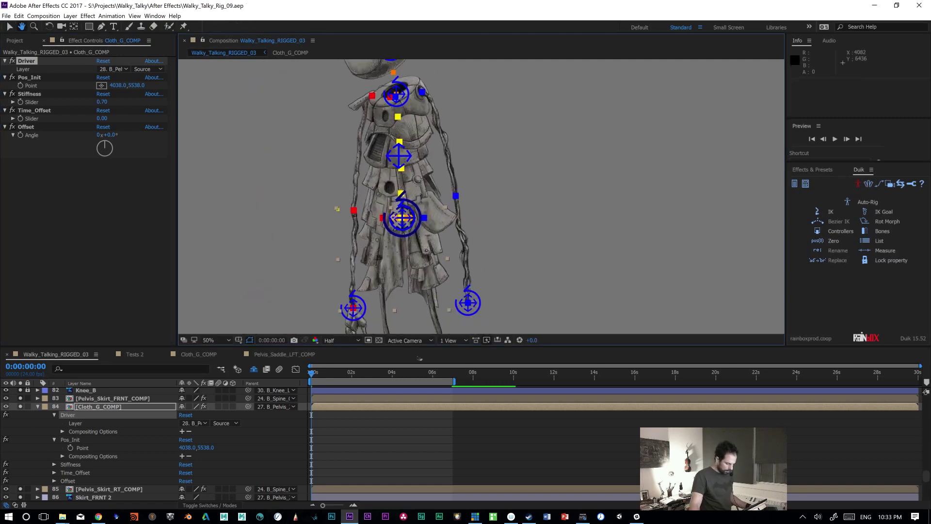
pyautogui.click(53, 409)
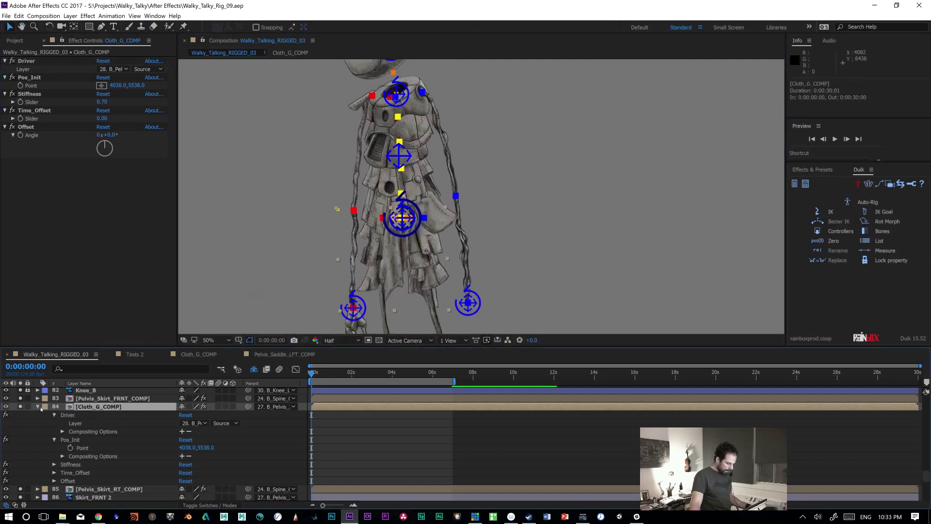
pyautogui.click(38, 407)
pyautogui.click(37, 407)
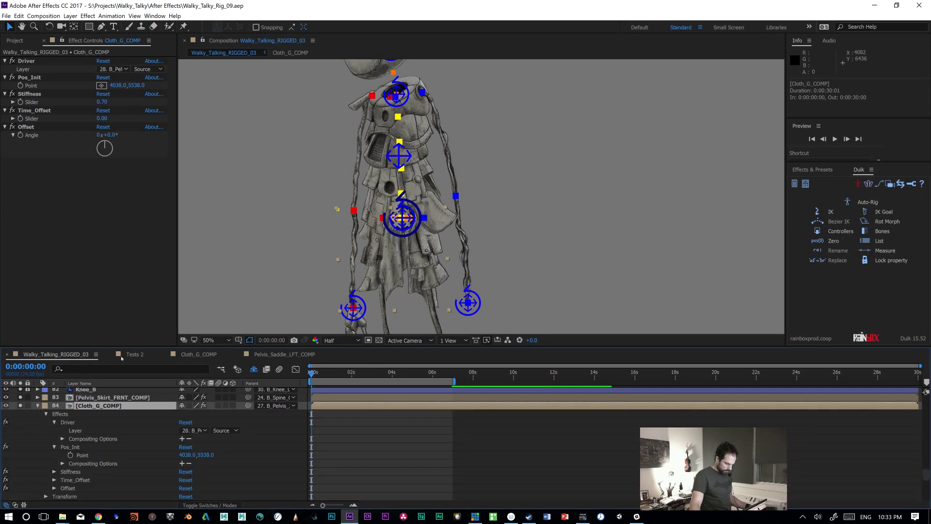
pyautogui.click(199, 354)
pyautogui.click(364, 447)
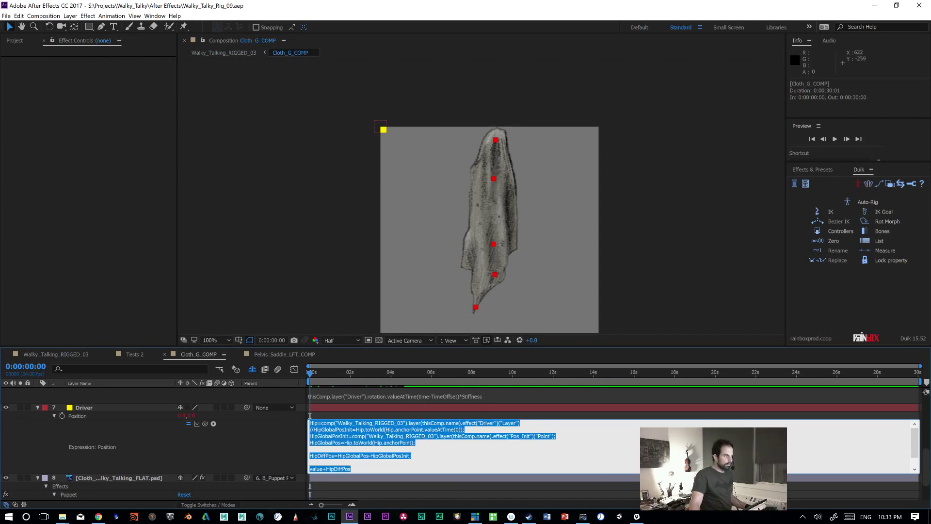
pyautogui.hotkey('alt', 'Tab')
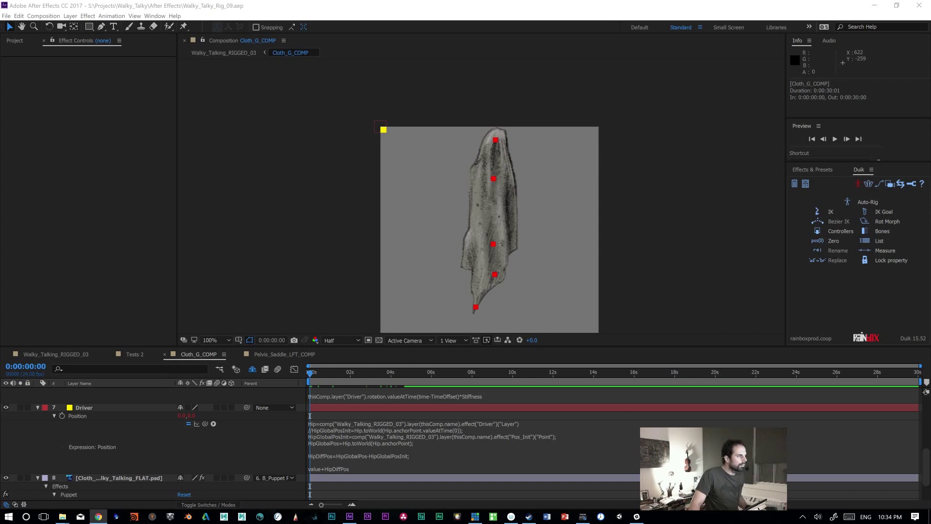
pyautogui.click(354, 434)
pyautogui.moveTo(477, 430); pyautogui.dragTo(307, 429)
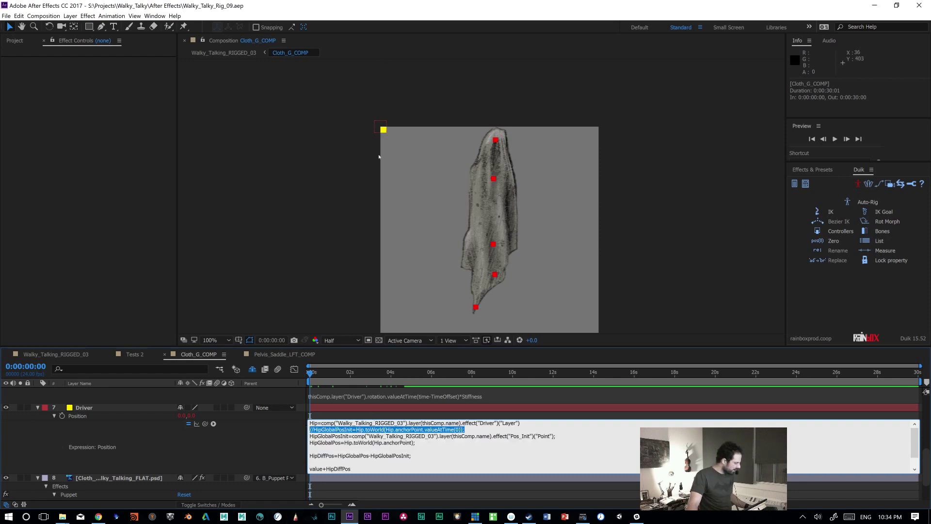
pyautogui.hotkey('alt', 'Tab')
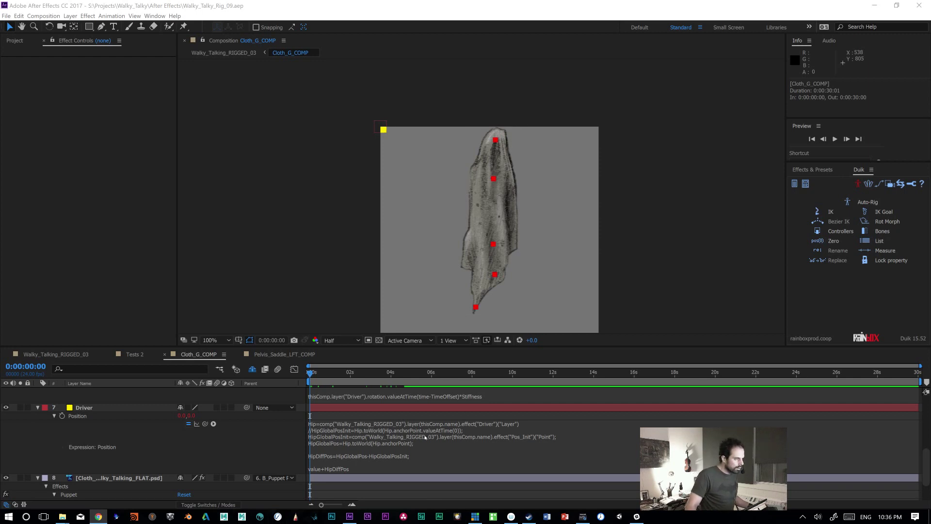
# Step: Comment out the HipGlobalPosInit line that reads Pos_Init and uncomment the HipGlobalPosInit line that uses Hip.toWorld
pyautogui.click(422, 437)
pyautogui.click(418, 436)
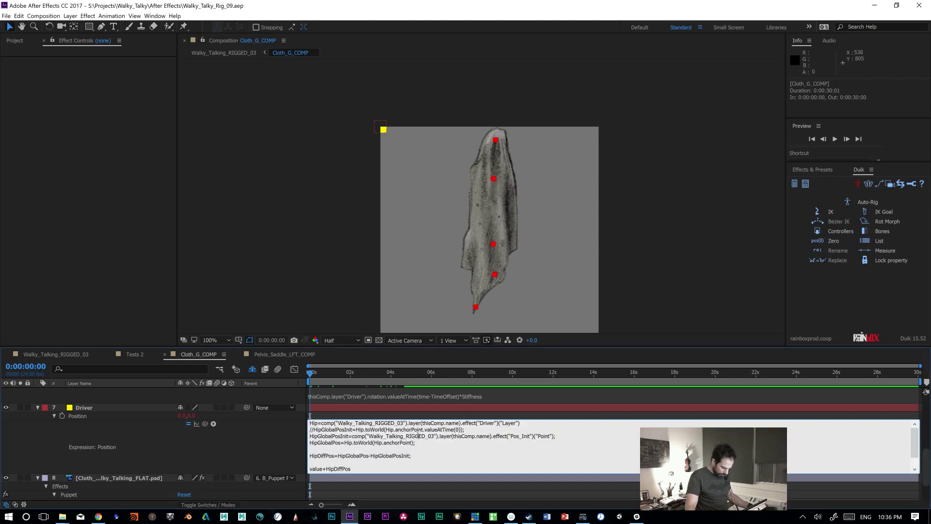
pyautogui.moveTo(465, 429); pyautogui.dragTo(303, 425)
pyautogui.click(310, 435)
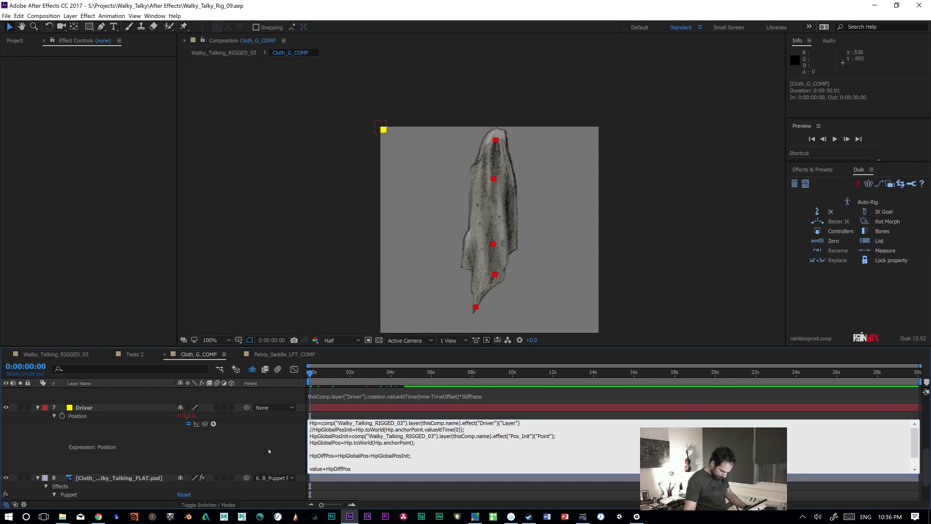
pyautogui.rightClick(321, 436)
pyautogui.press('Escape')
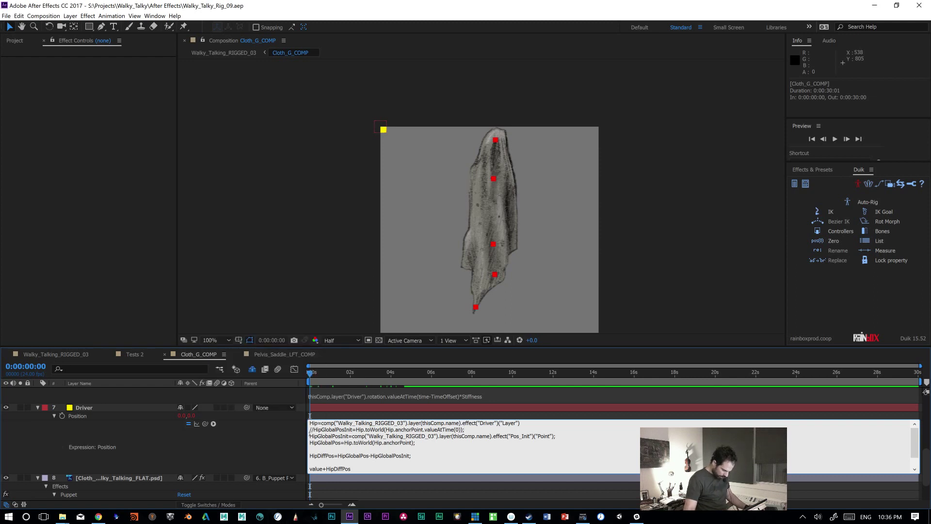
pyautogui.write('//')
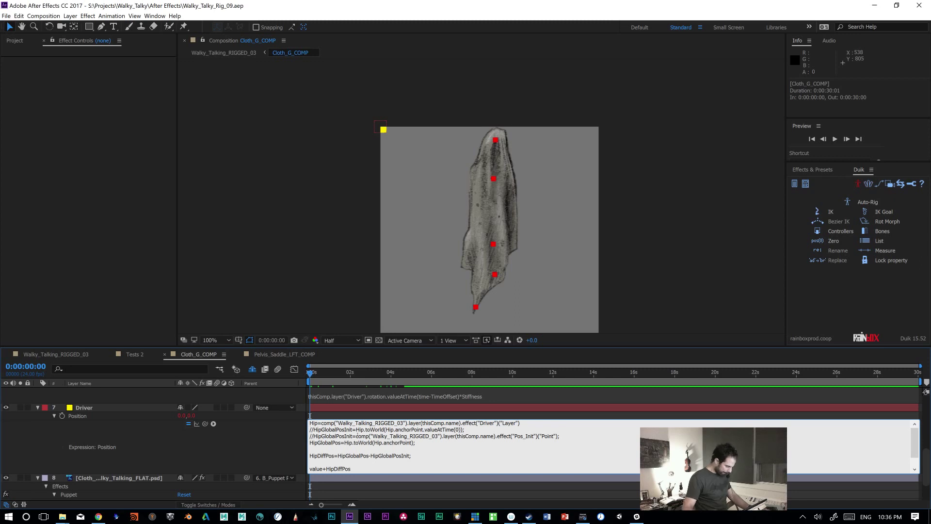
pyautogui.press('Up')
pyautogui.press('BackSpace')
pyautogui.press('BackSpace')
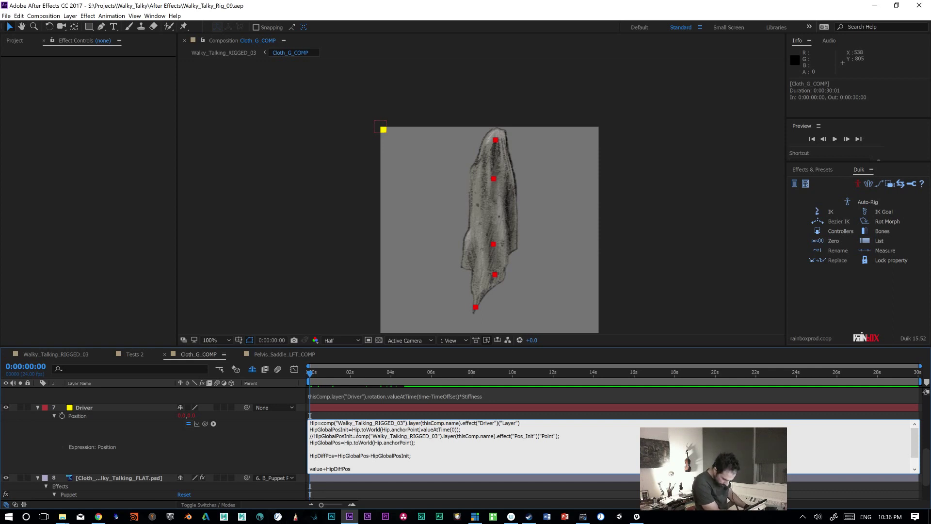
# Step: Replace .valueAtTime(0) with a time argument so HipGlobalPosInit reads Hip.toWorld(Hip.anchorPoint,0), and apply the Position expression
pyautogui.click(421, 429)
pyautogui.write(',0')
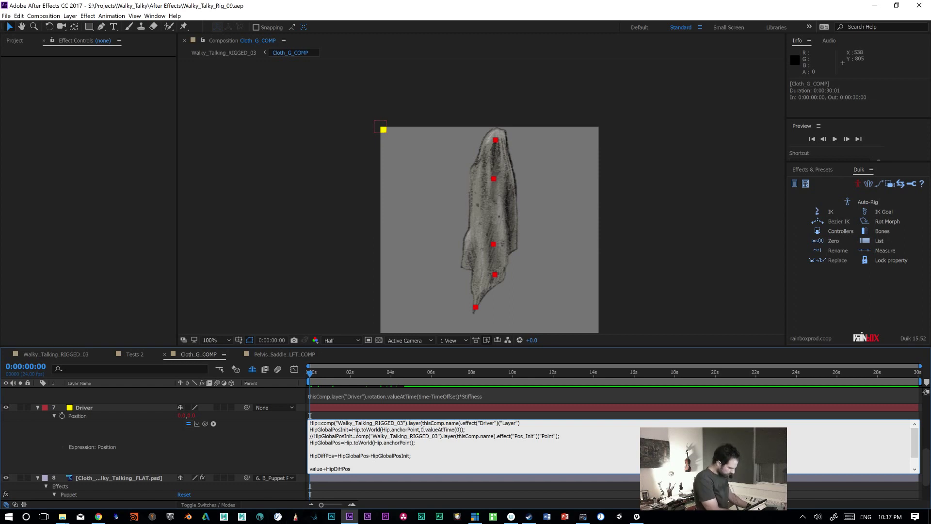
pyautogui.moveTo(424, 430); pyautogui.dragTo(459, 430)
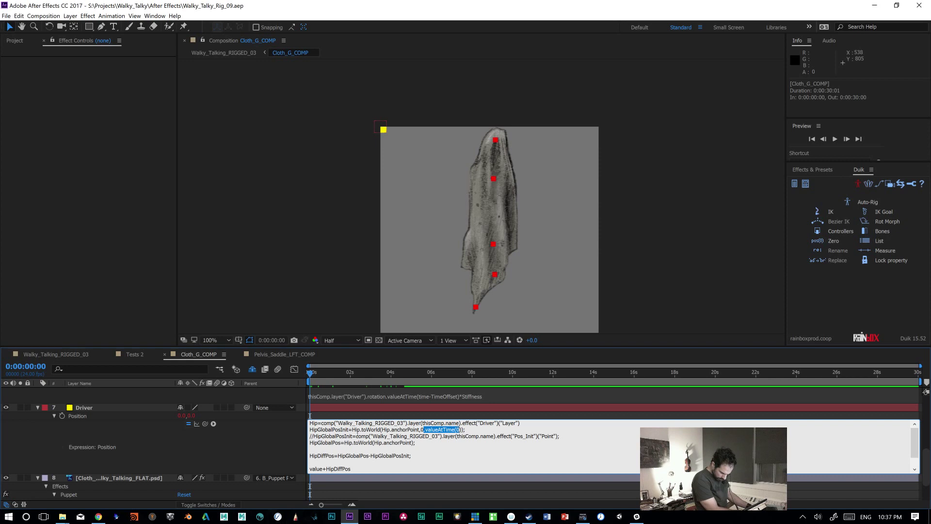
pyautogui.press('BackSpace')
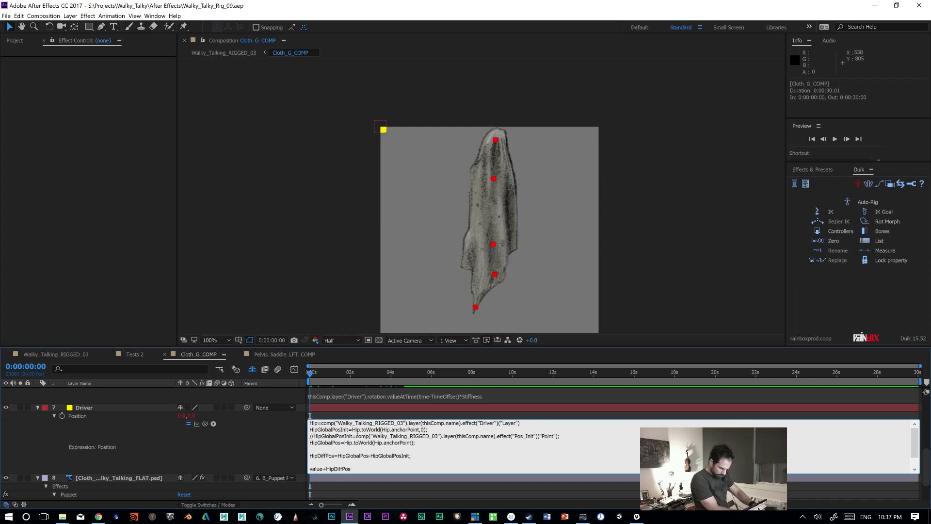
pyautogui.press('KP_Enter')
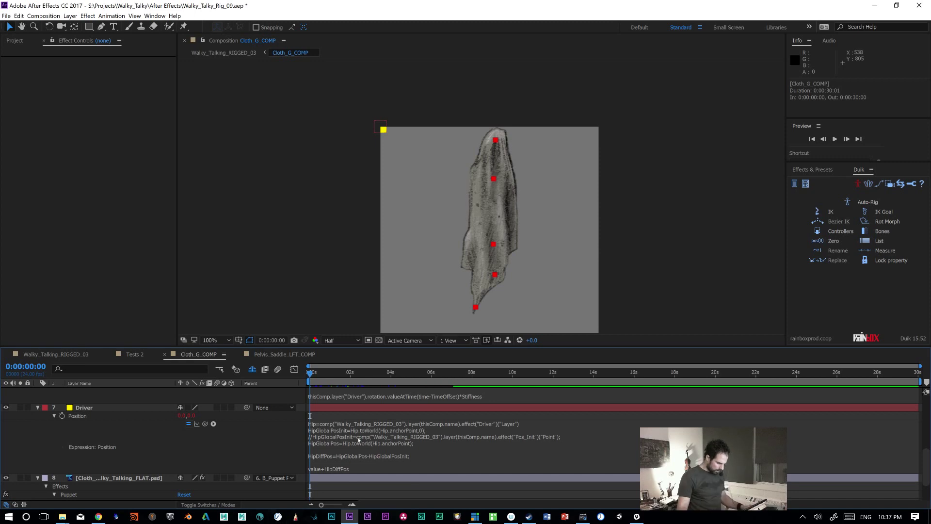
# Step: Preview the cloth animation in Cloth_G_COMP to check how the Driver moves, and stop the playback
pyautogui.press('space')
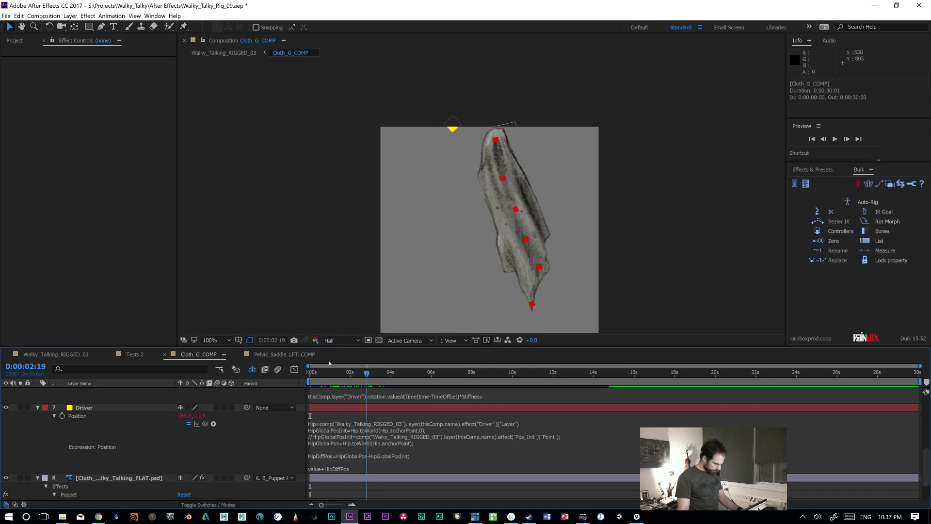
pyautogui.press('space')
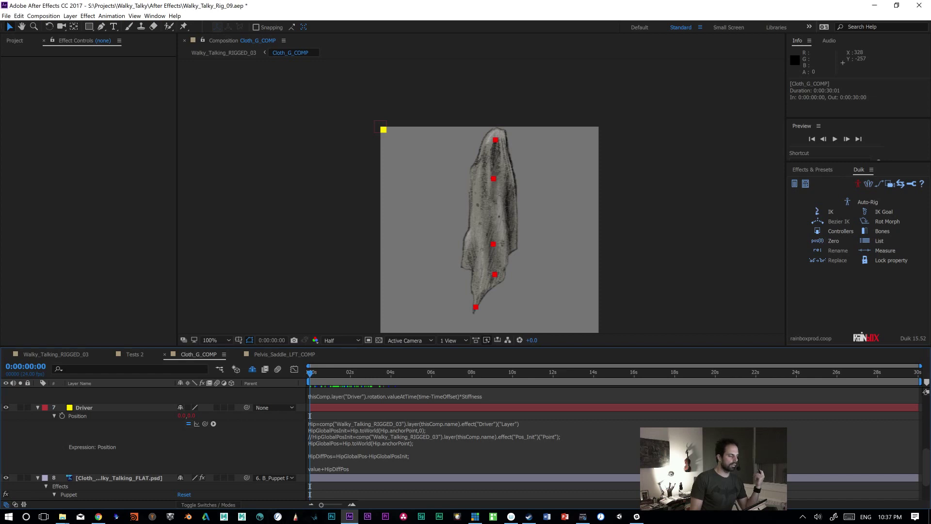
pyautogui.hotkey('alt', 'Tab')
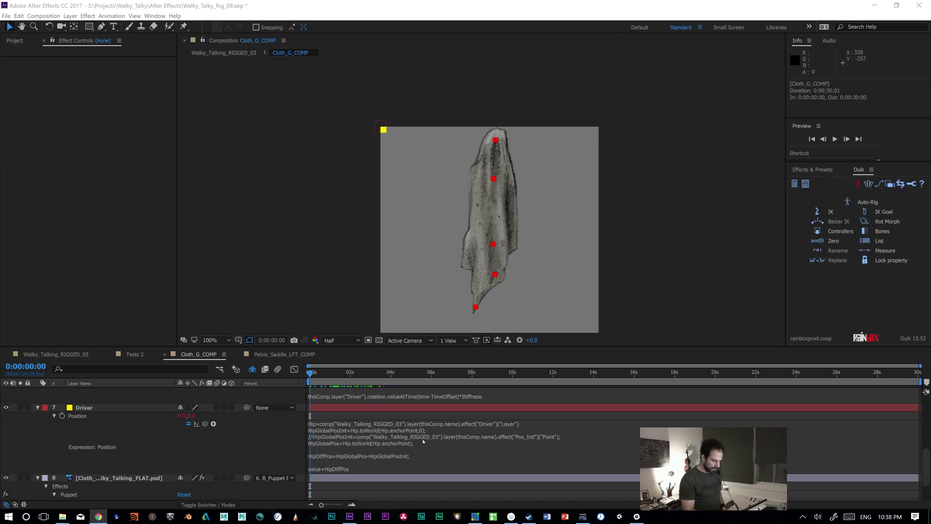
# Step: Open the Driver layer's Position expression and examine its HipGlobalPosInit line
pyautogui.click(451, 440)
pyautogui.click(428, 443)
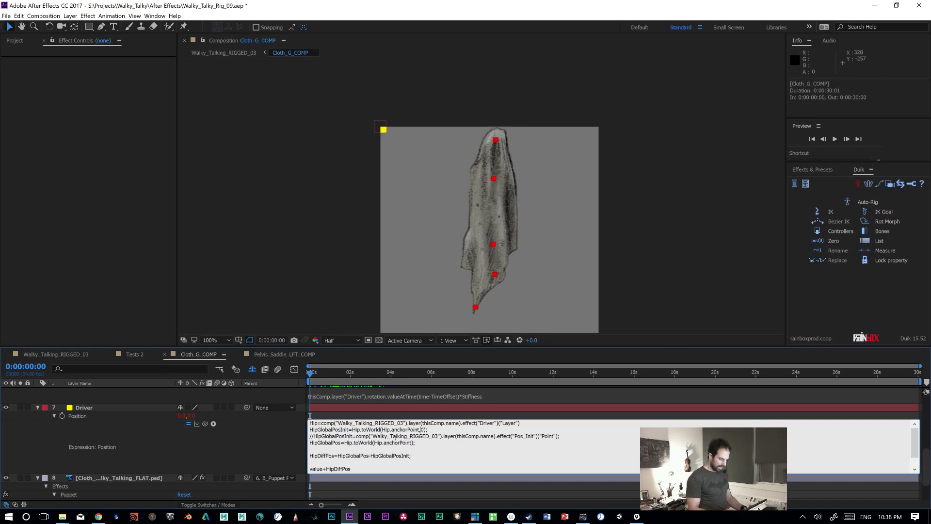
pyautogui.moveTo(427, 430); pyautogui.dragTo(309, 430)
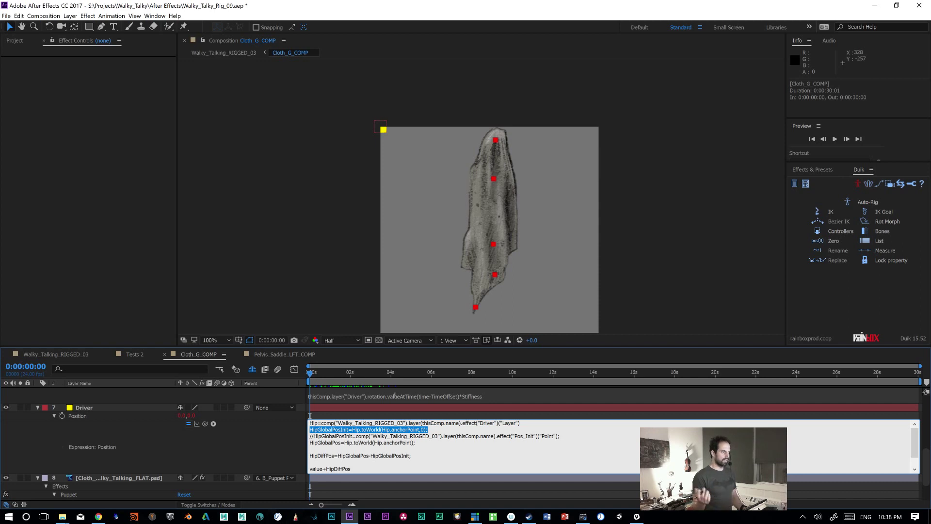
pyautogui.click(428, 430)
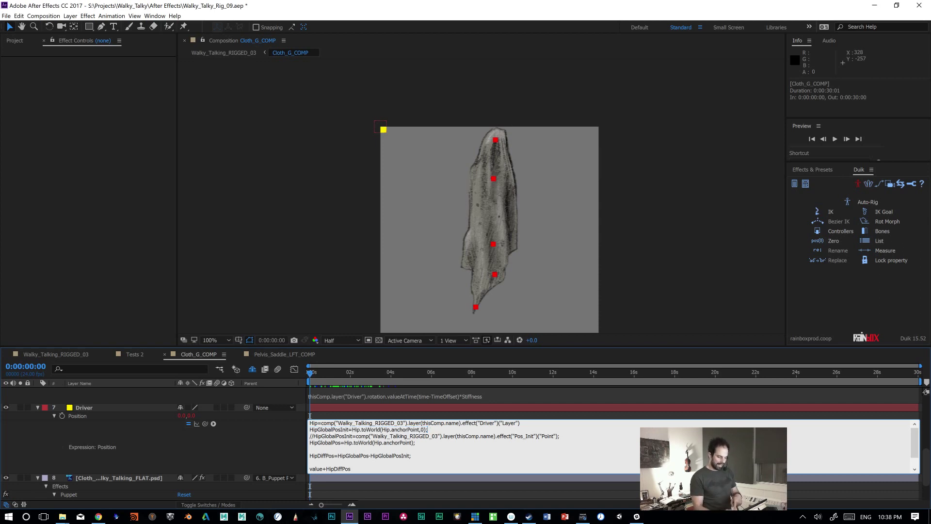
pyautogui.tripleClick(386, 429)
pyautogui.click(418, 429)
pyautogui.tripleClick(419, 429)
pyautogui.click(417, 428)
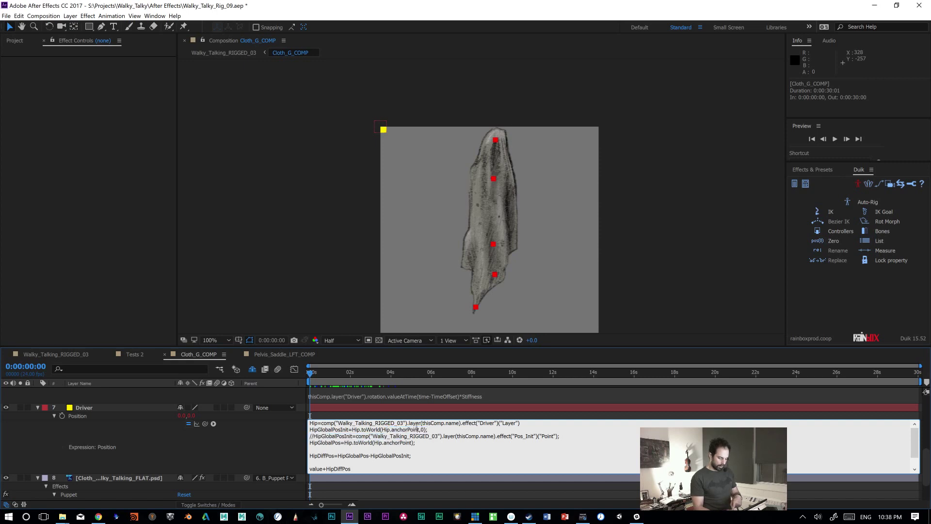
# Step: Remove the time argument from HipGlobalPosInit's toWorld call, restore it as ",0" and commit the expression
pyautogui.doubleClick(422, 429)
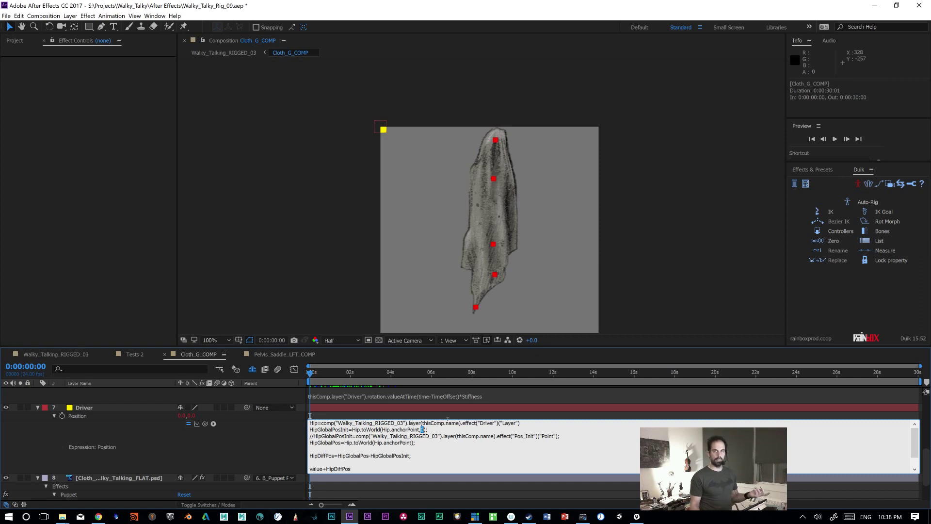
pyautogui.press('BackSpace')
pyautogui.press('BackSpace')
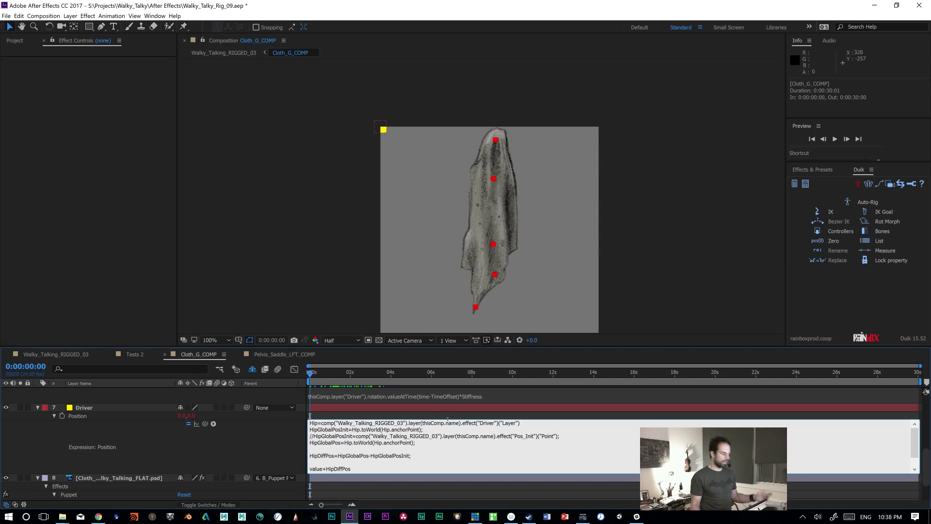
pyautogui.write(',0')
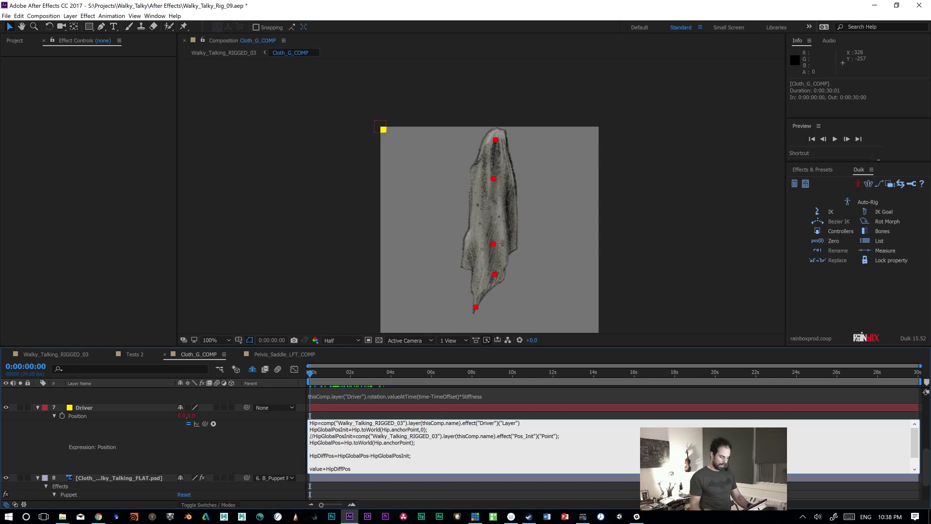
pyautogui.press('KP_Enter')
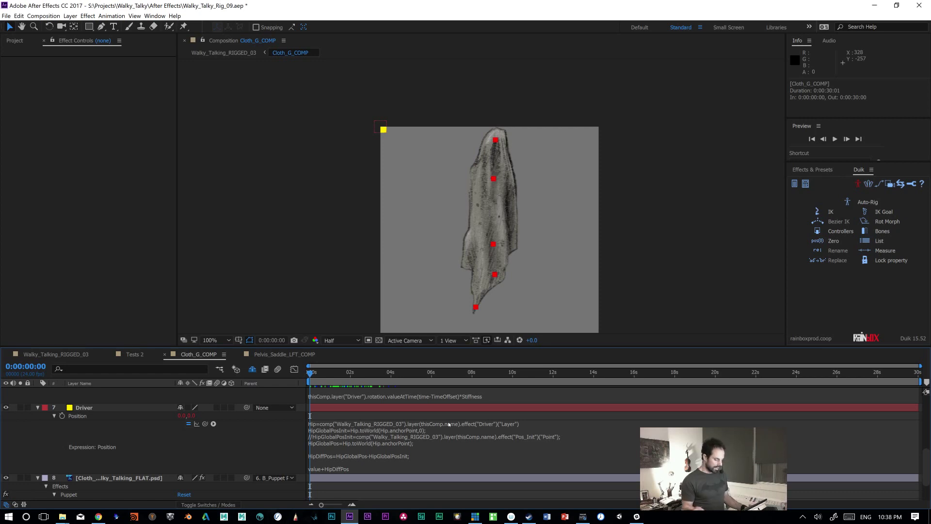
pyautogui.moveTo(325, 374); pyautogui.dragTo(302, 390)
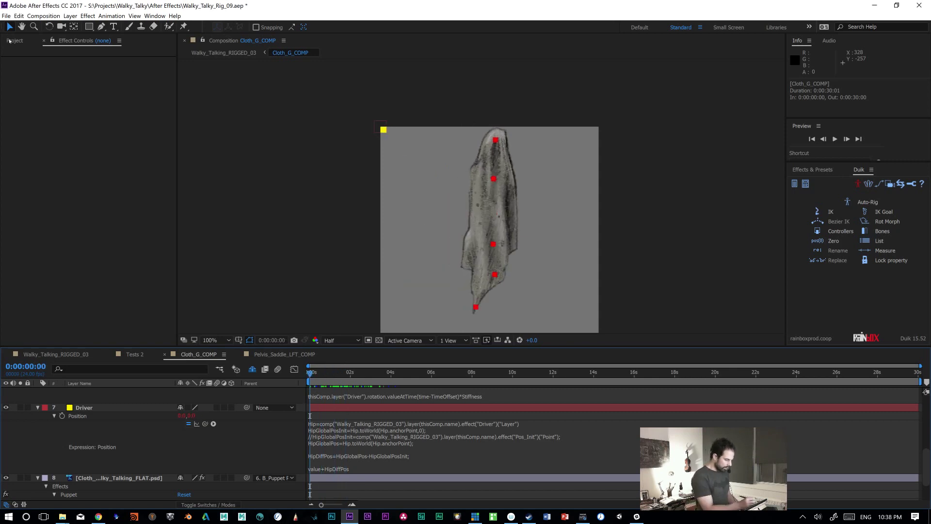
# Step: Switch to the Walky_Talking_RIGGED_03 composition and delete the Pos_Init effect from the Cloth_G_COMP layer
pyautogui.click(13, 41)
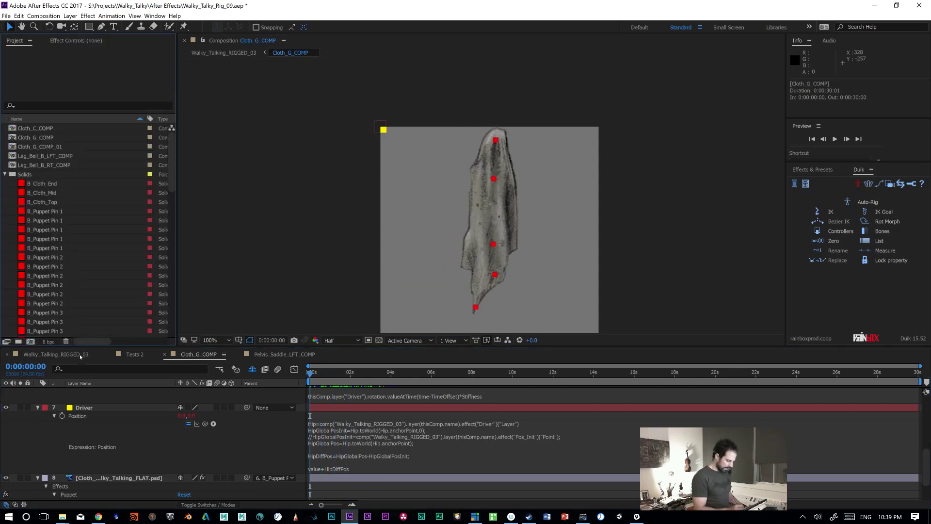
pyautogui.click(56, 355)
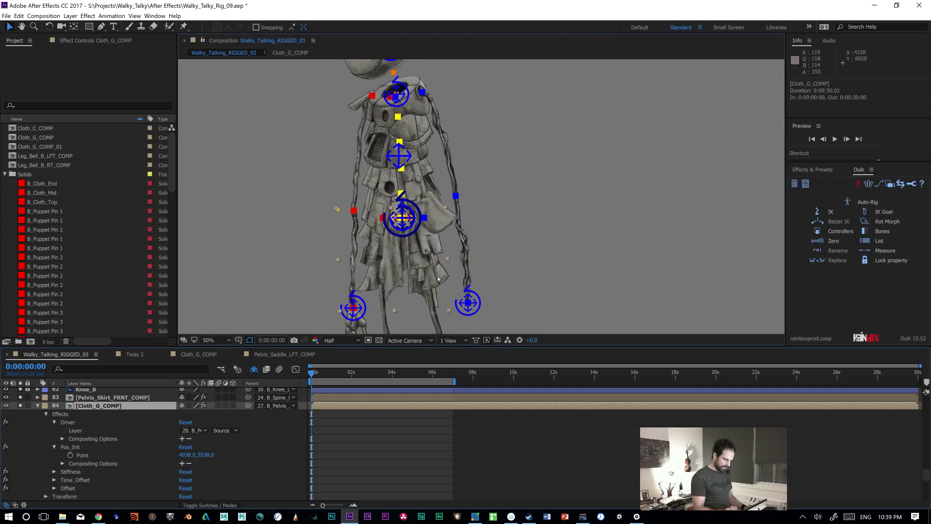
pyautogui.click(75, 40)
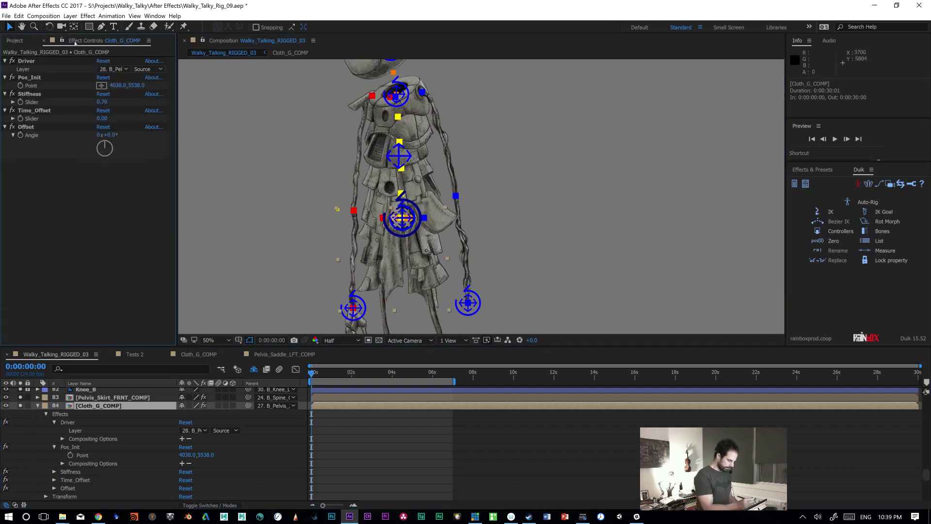
pyautogui.click(38, 77)
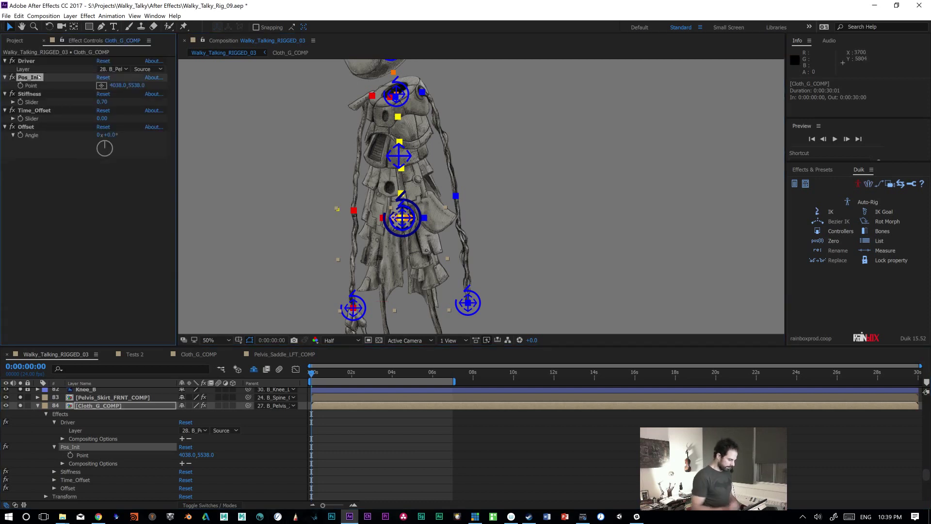
pyautogui.press('Delete')
# Step: Save the project and preview the walk animation from the first frame
pyautogui.press('space')
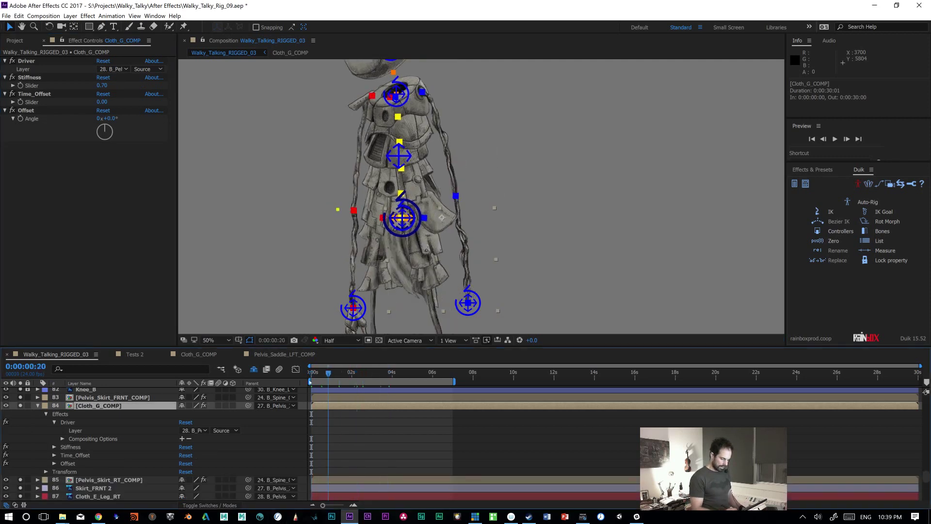
pyautogui.press('space')
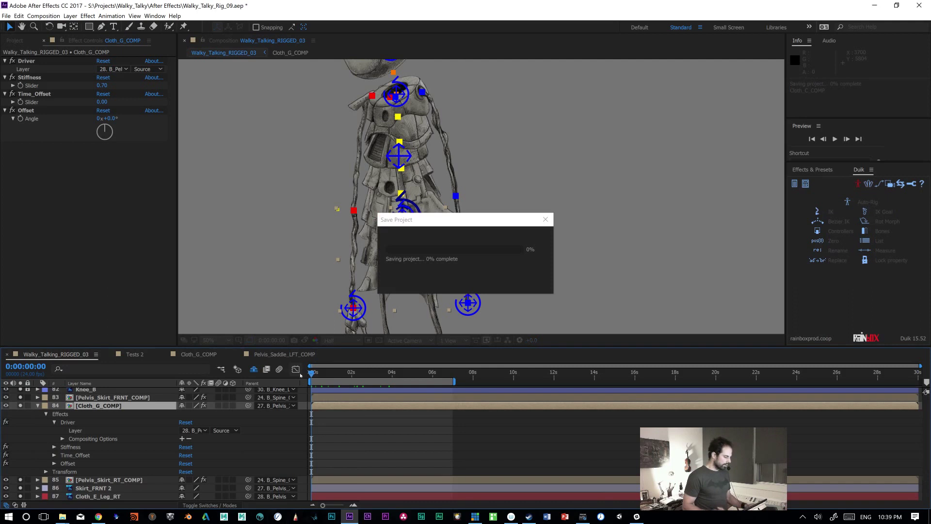
pyautogui.press('space')
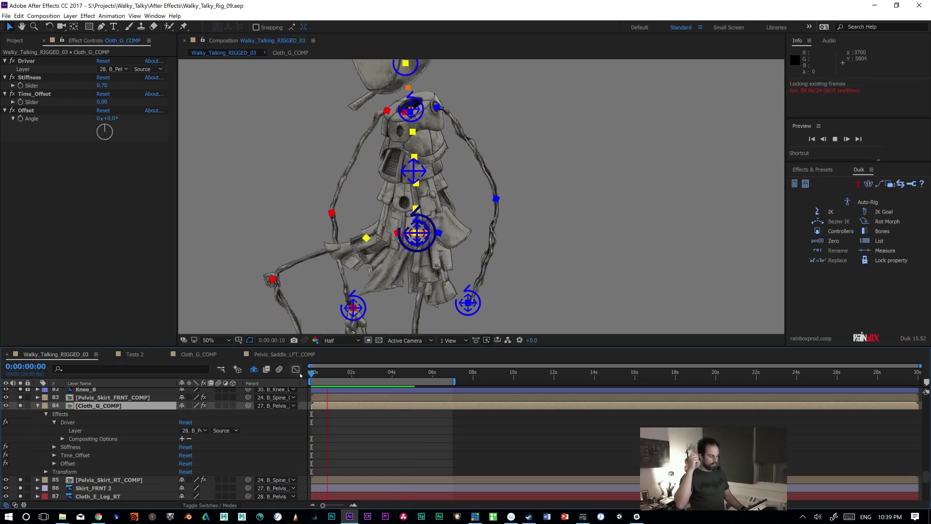
pyautogui.press('space')
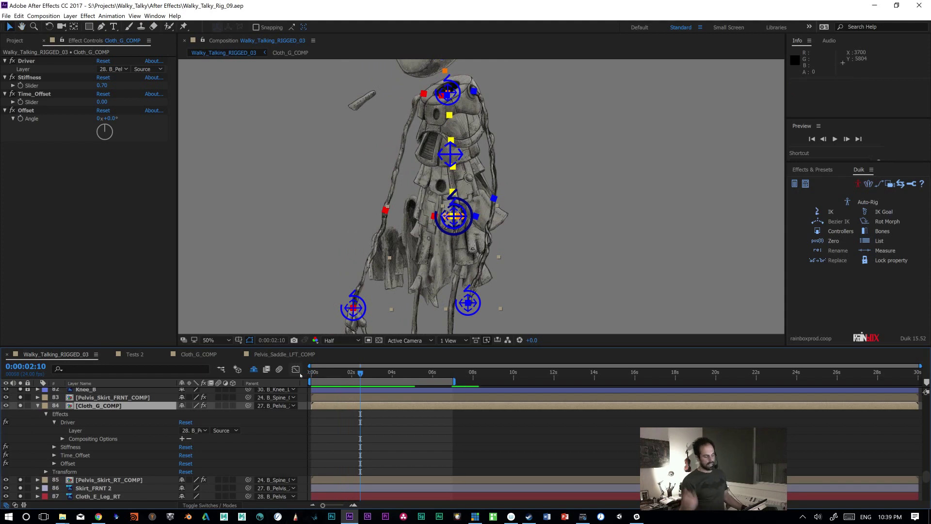
# Step: Play the walk from 0:00:02:10 and again from 0:00:03:07 to examine the cloth's motion
pyautogui.press('space')
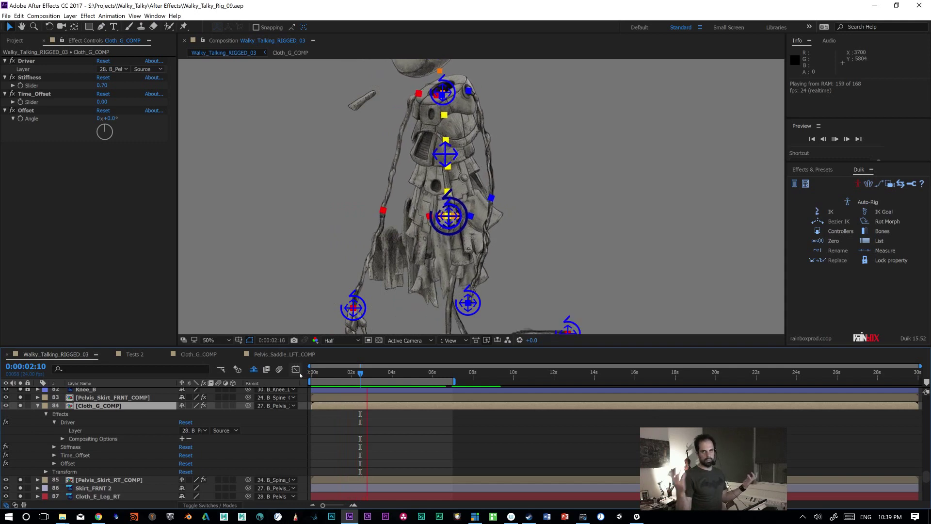
pyautogui.press('space')
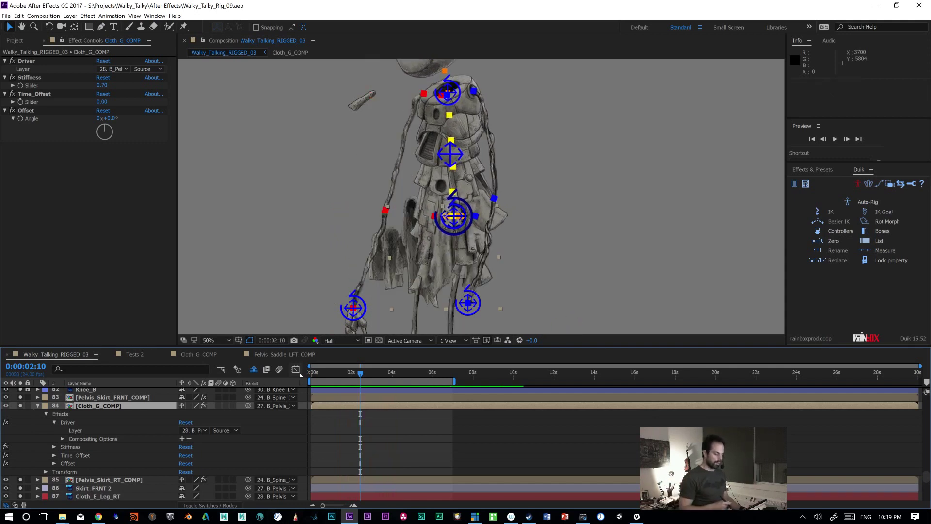
pyautogui.moveTo(348, 373); pyautogui.dragTo(378, 373)
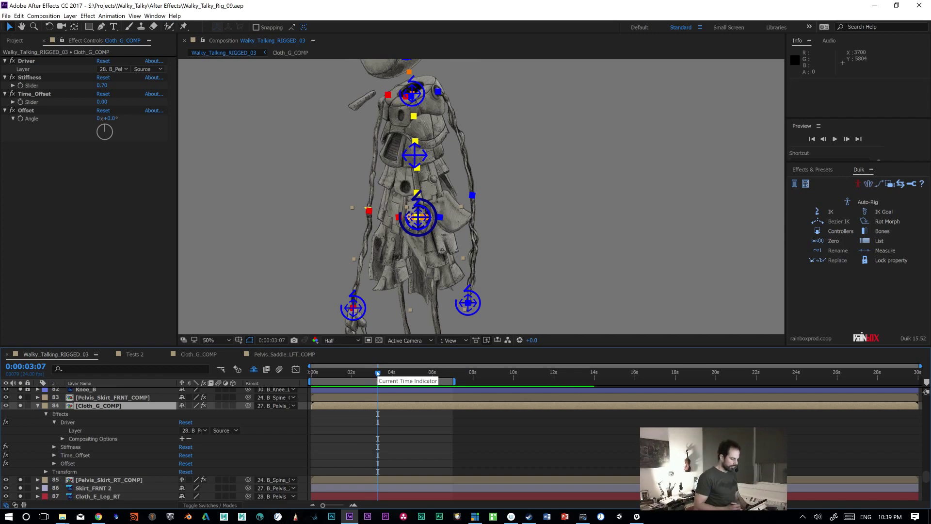
pyautogui.press('space')
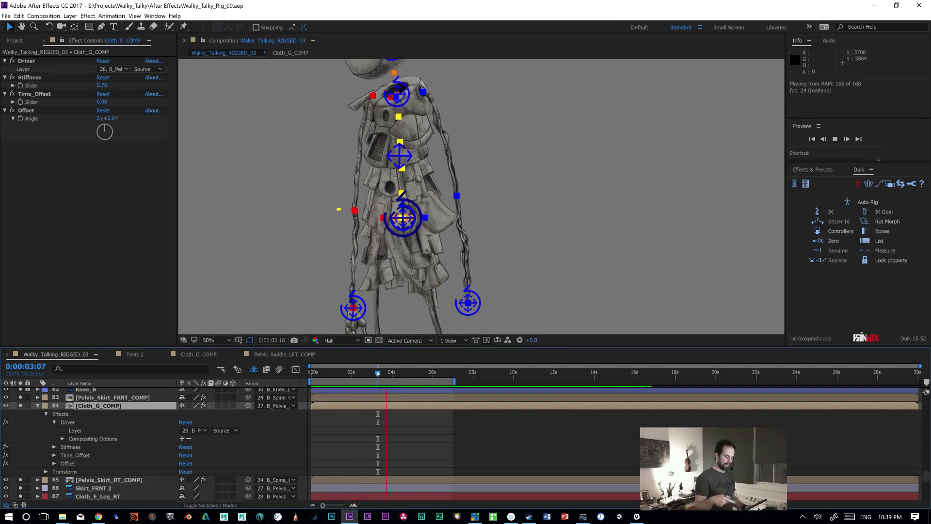
pyautogui.press('space')
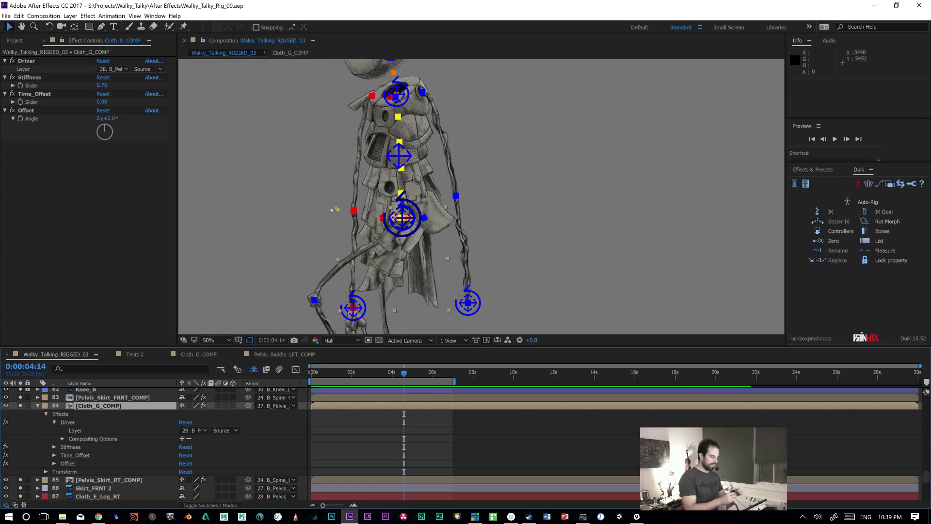
# Step: Test-move the pelvis and shoulders controllers to check how the cloth follows, undoing each move
pyautogui.click(615, 162)
pyautogui.moveTo(415, 210); pyautogui.dragTo(425, 212)
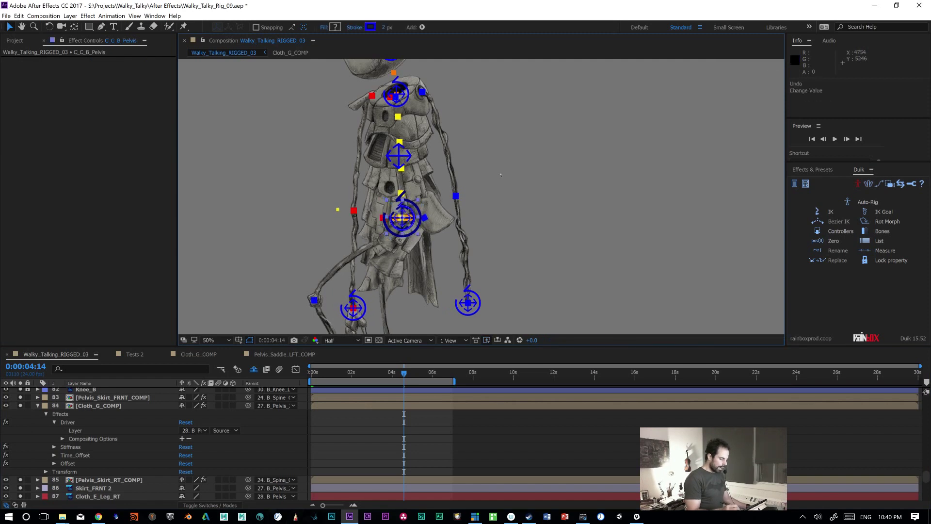
pyautogui.moveTo(424, 213); pyautogui.dragTo(389, 270)
pyautogui.hotkey('ctrl', 'z')
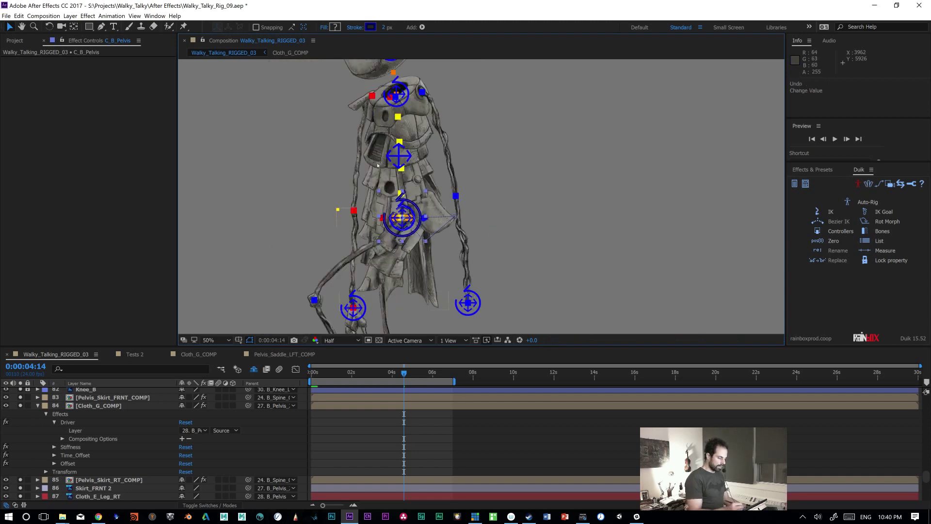
pyautogui.moveTo(404, 104); pyautogui.dragTo(252, 79)
pyautogui.hotkey('ctrl', 'z')
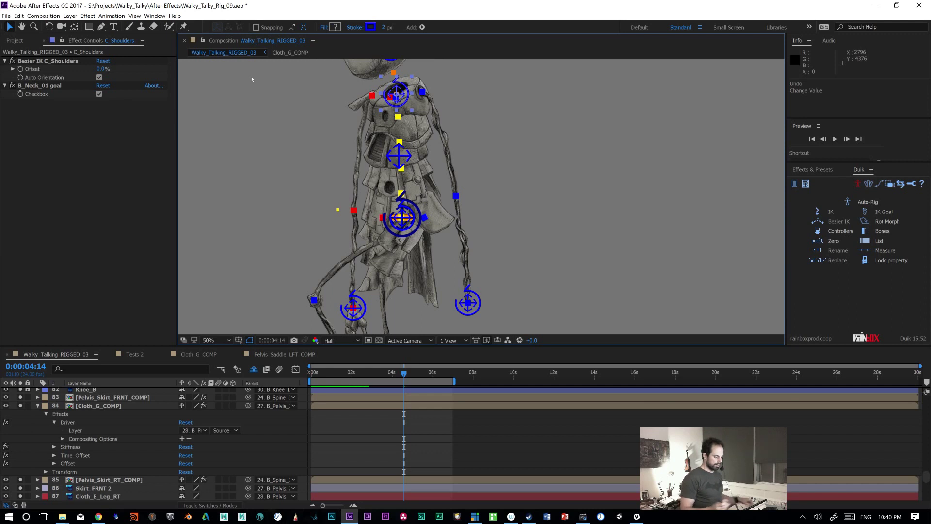
# Step: Return to the first frame of the composition and save the project
pyautogui.press(',')
pyautogui.press('h')
pyautogui.moveTo(615, 236); pyautogui.dragTo(620, 211)
pyautogui.press('Home')
pyautogui.press('v')
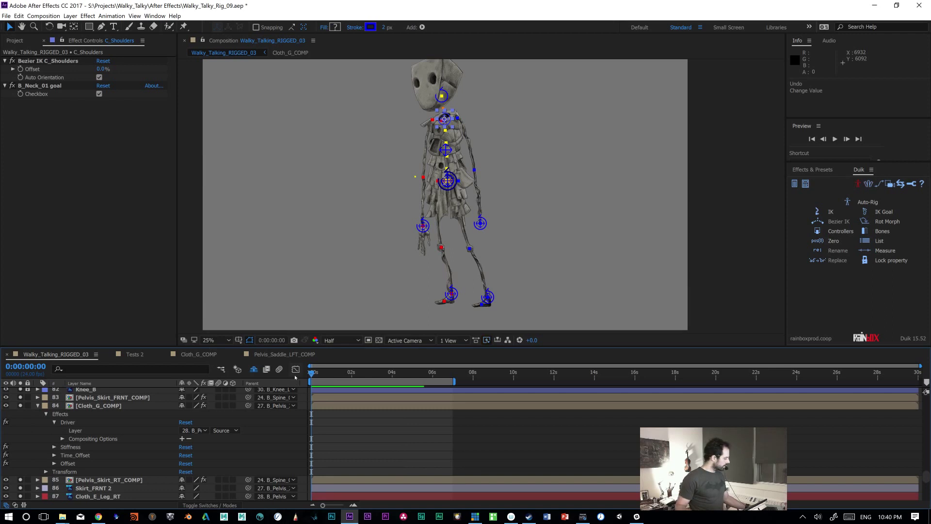
pyautogui.hotkey('ctrl', 's')
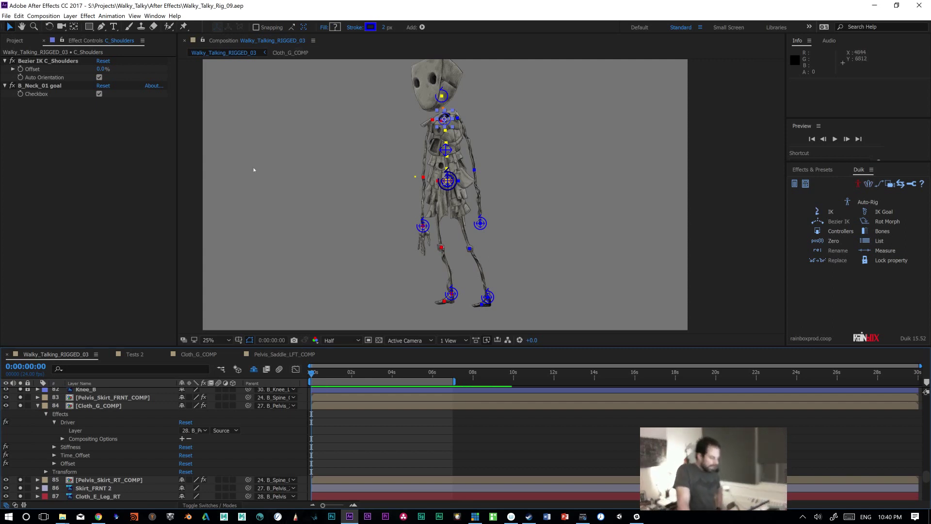
# Step: Preview the walk on the full character and inspect the effect controls of Pelvis_Saddle_LFT_COMP
pyautogui.press('space')
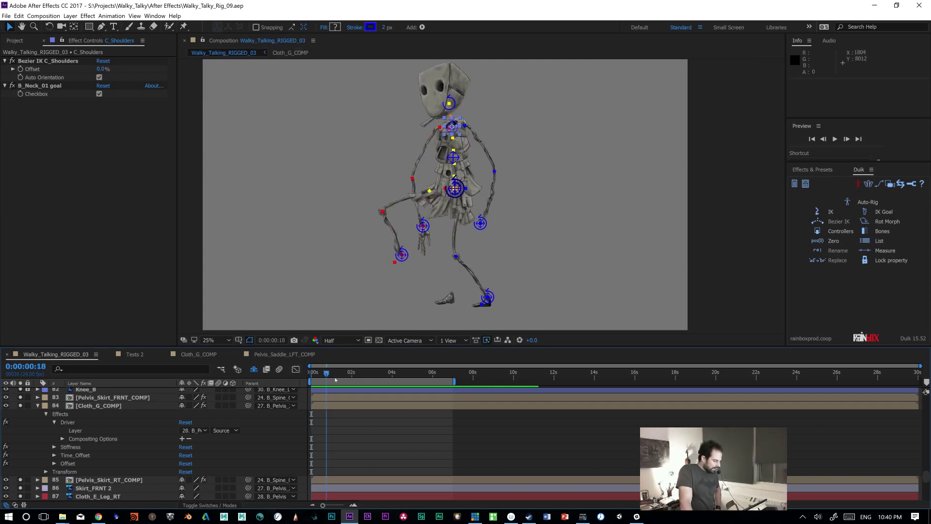
pyautogui.press('space')
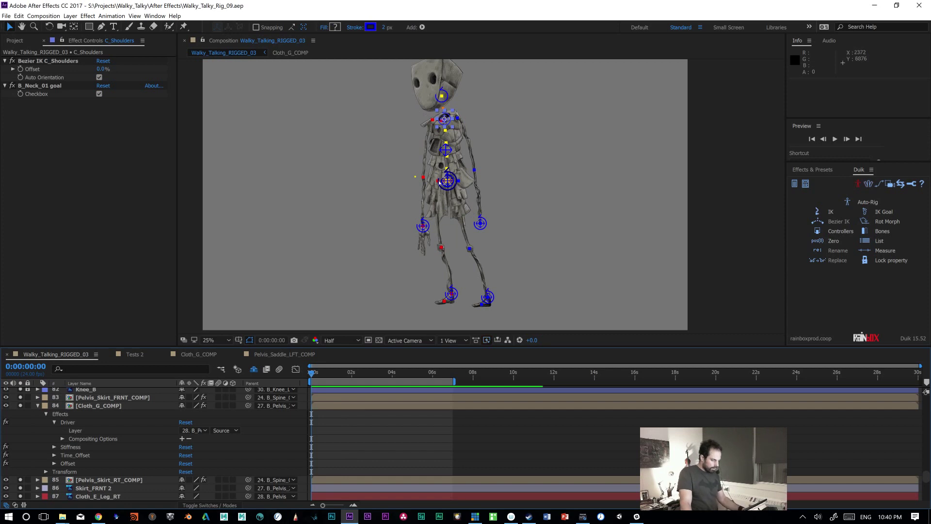
pyautogui.click(470, 183)
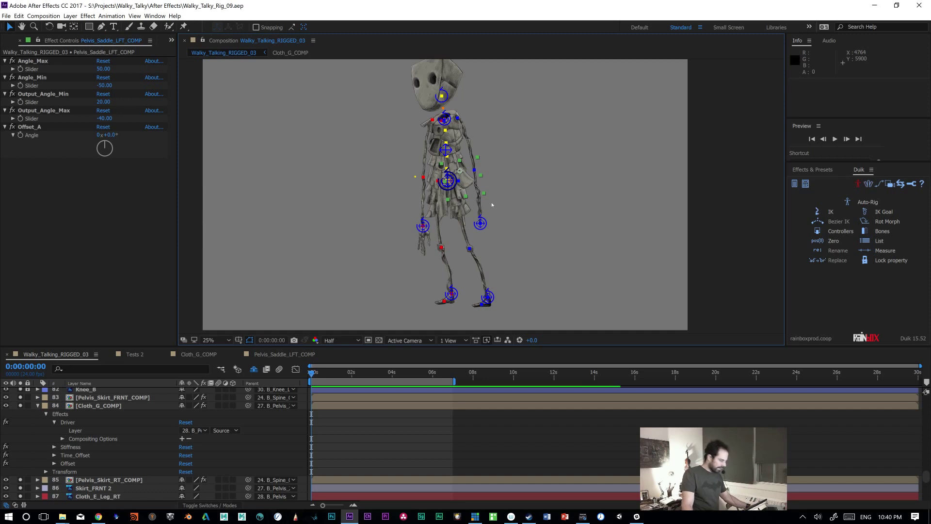
pyautogui.moveTo(342, 378); pyautogui.dragTo(288, 370)
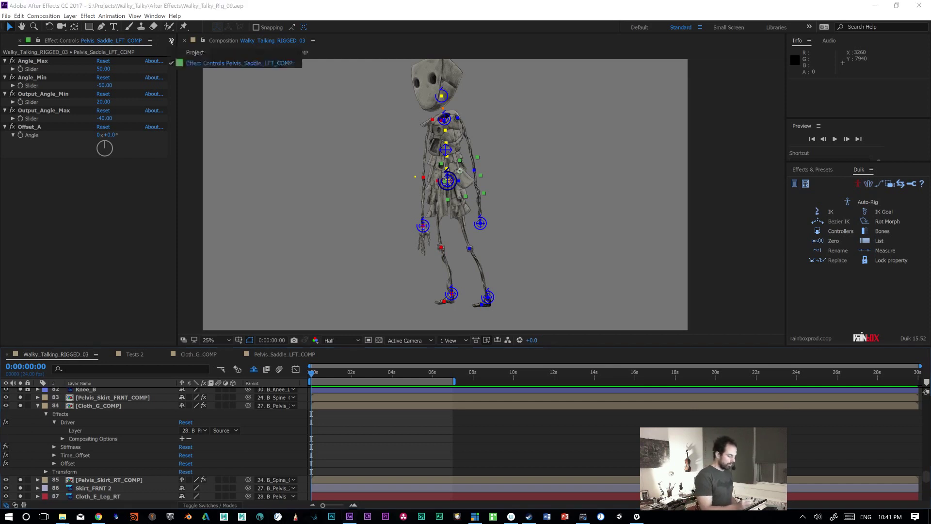
# Step: Collapse the Solids folder and create a new project folder named "3D Head"
pyautogui.hotkey('ctrl', '0')
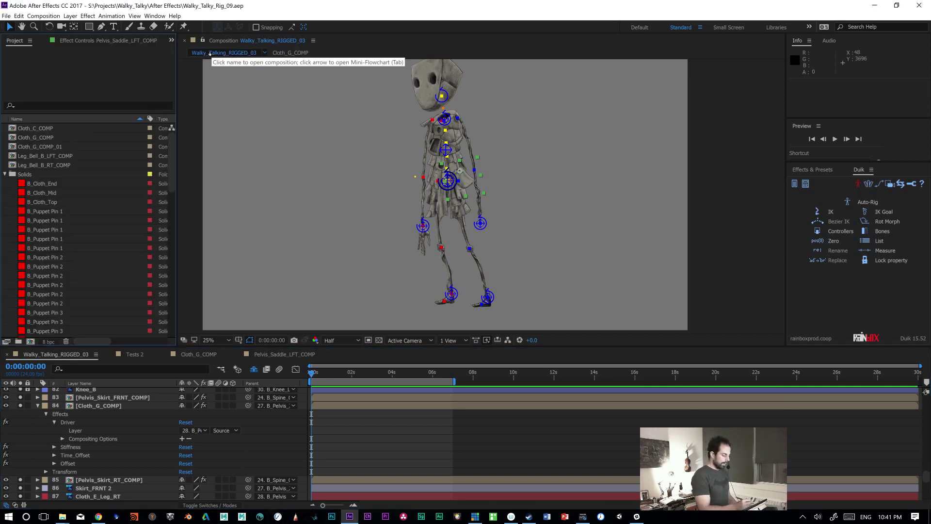
pyautogui.click(6, 174)
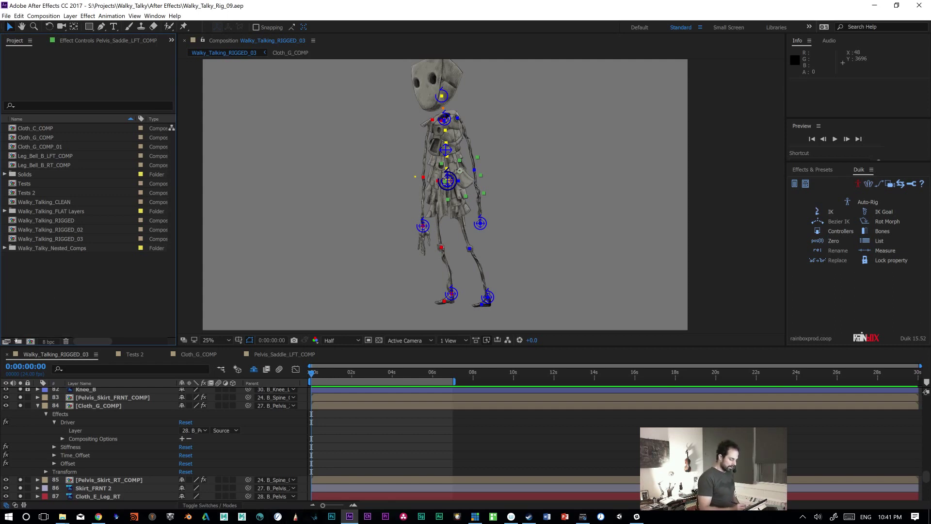
pyautogui.click(18, 341)
pyautogui.write('3D')
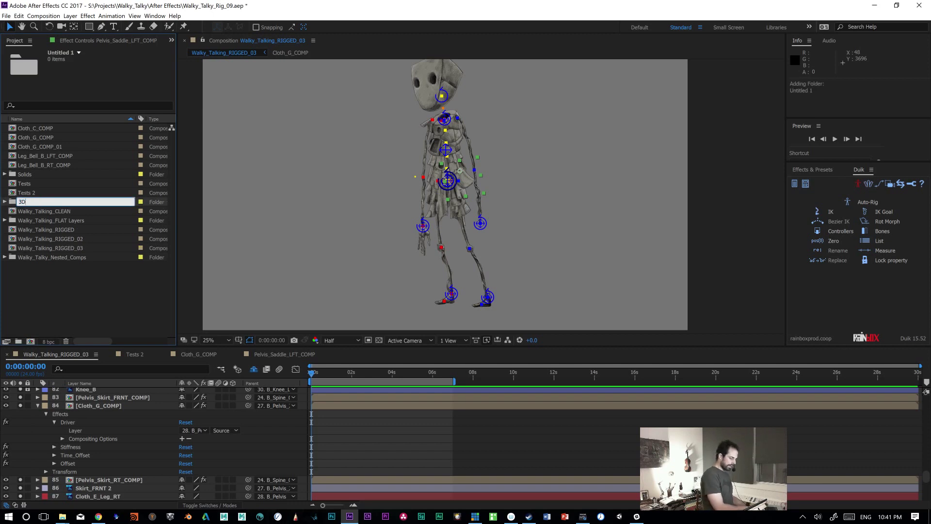
pyautogui.write(' Head')
pyautogui.press('Return')
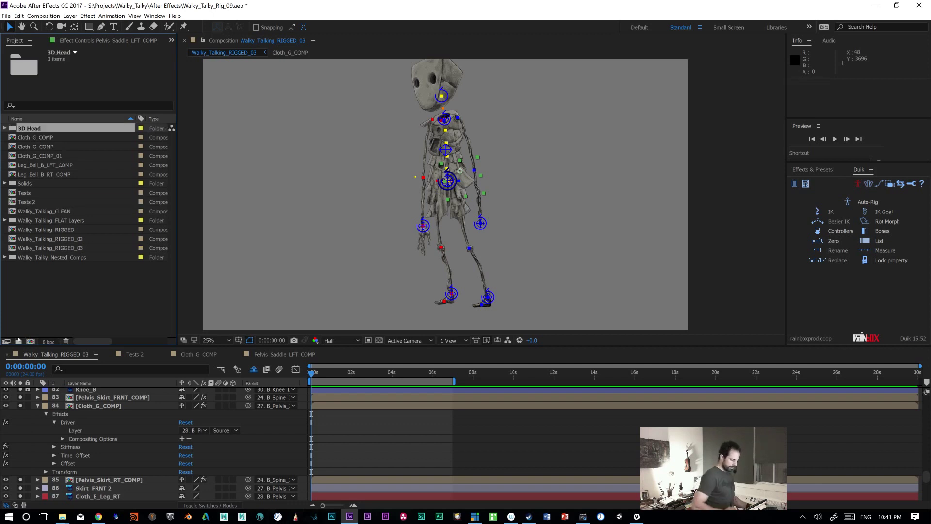
# Step: Create an 800 x 800 px composition with a duration of 0:02:00:00 in the 3D Head folder
pyautogui.click(30, 342)
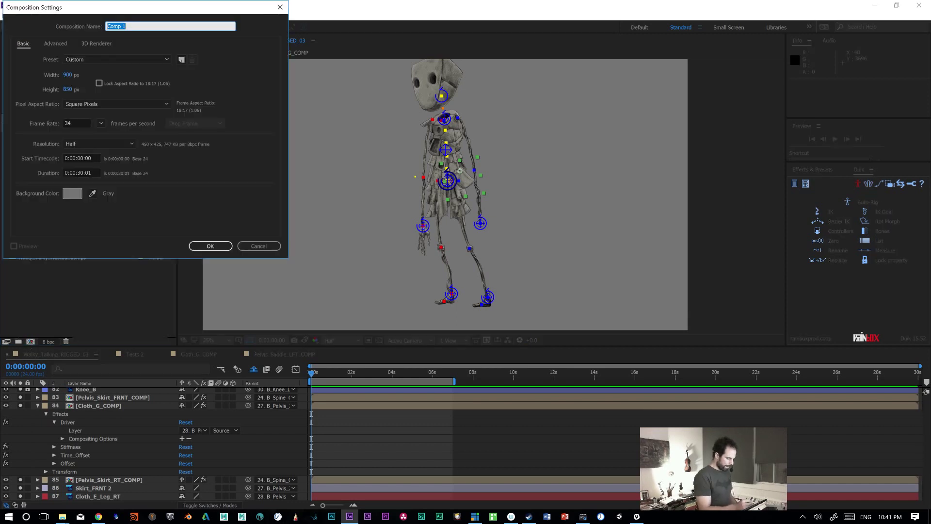
pyautogui.click(93, 171)
pyautogui.press('BackSpace')
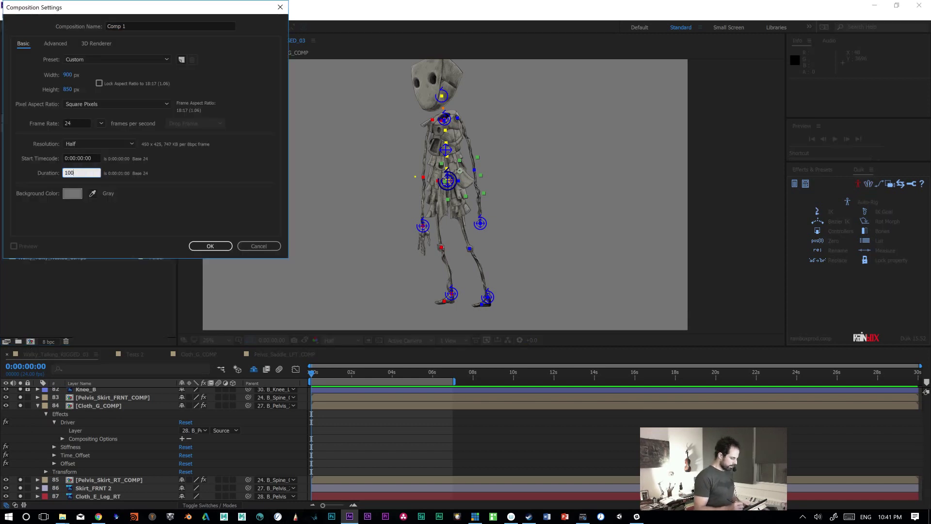
pyautogui.write('20000')
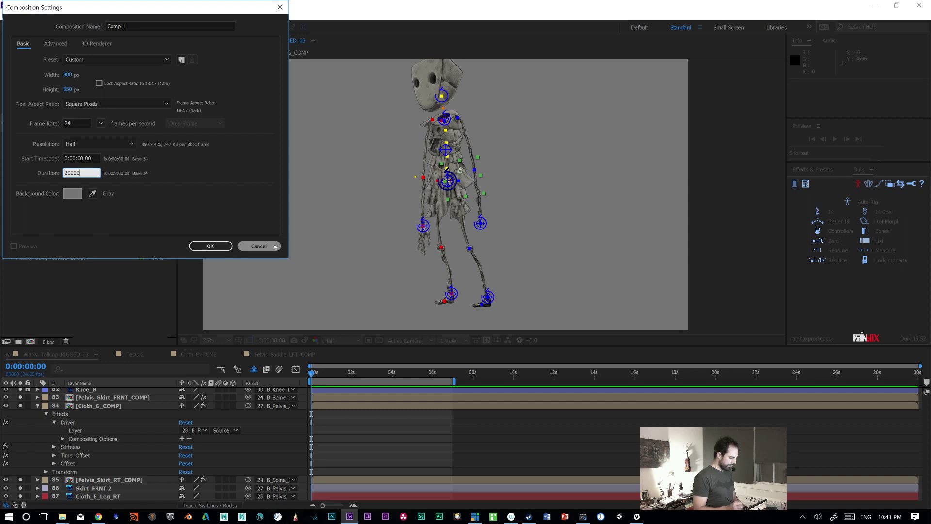
pyautogui.click(68, 75)
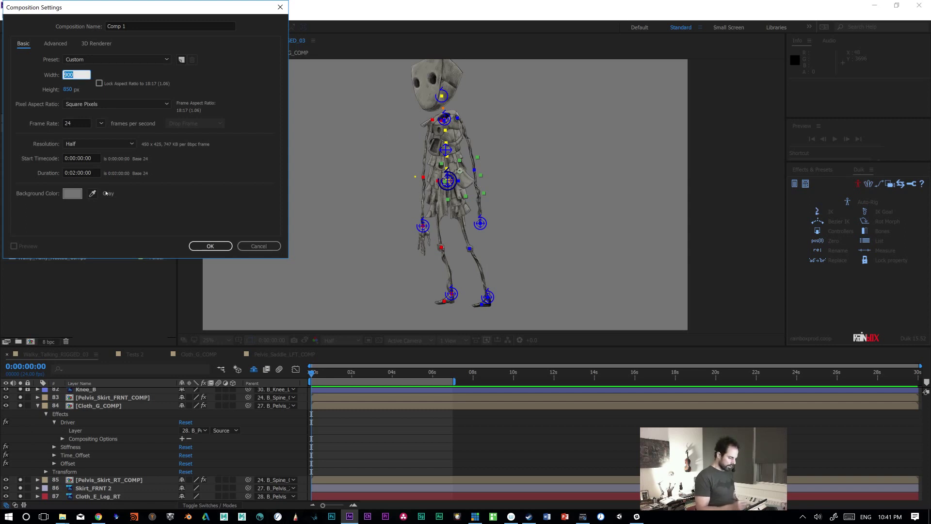
pyautogui.write('800')
pyautogui.press('Tab')
pyautogui.write('800')
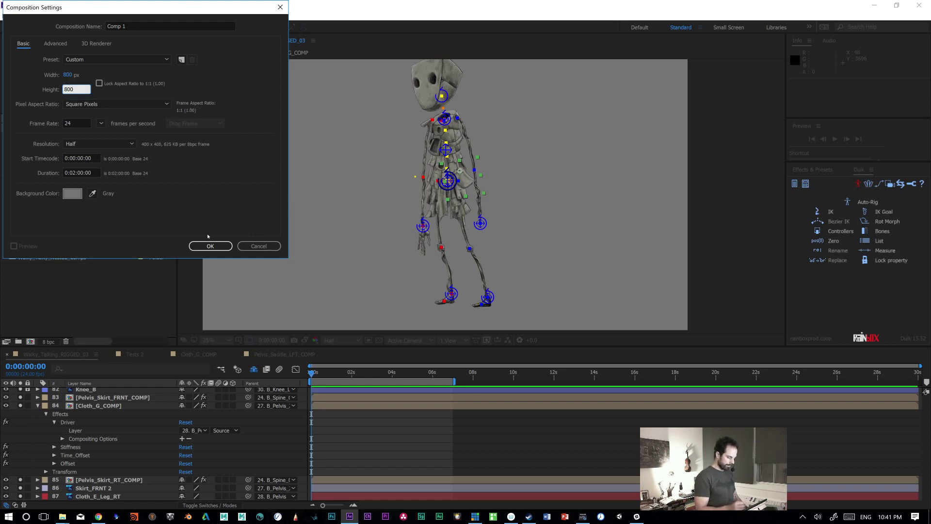
pyautogui.press('Return')
# Step: Close the Pelvis_Saddle_LFT_COMP, Cloth_G_COMP and Tests 2 compositions in the timeline
pyautogui.click(285, 354)
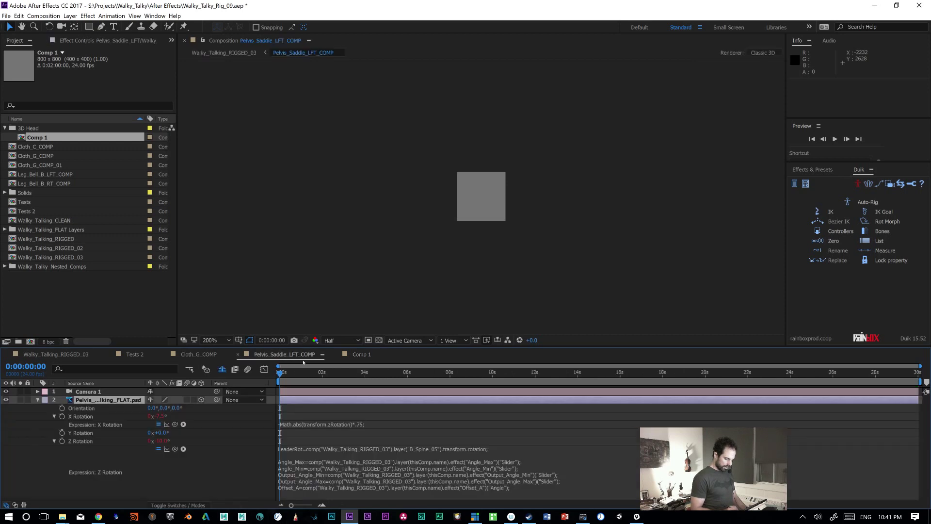
pyautogui.click(238, 354)
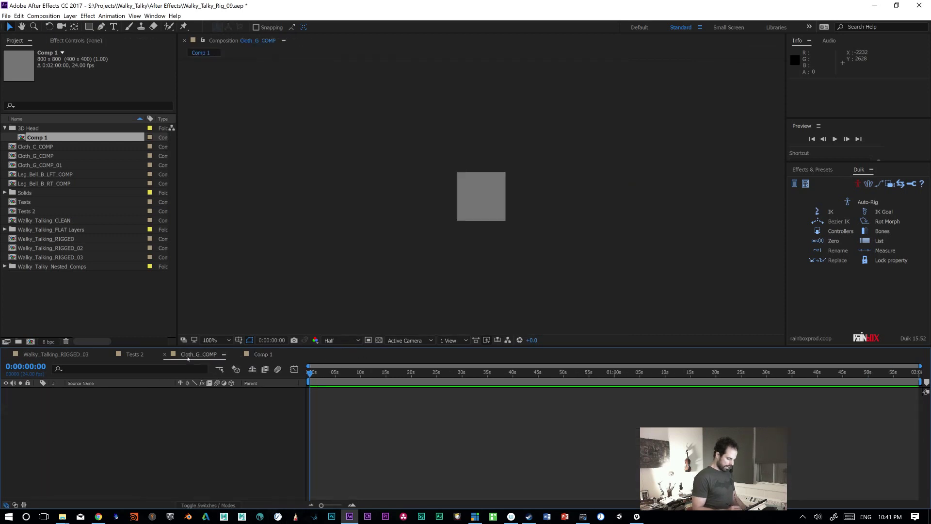
pyautogui.click(197, 354)
pyautogui.click(165, 354)
pyautogui.click(134, 354)
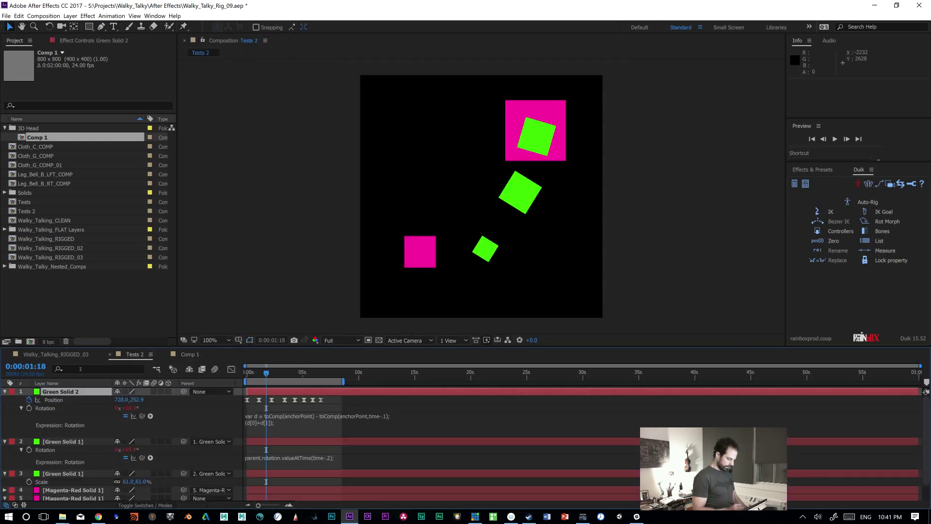
pyautogui.click(110, 355)
# Step: In Walky_Talking_RIGGED_03, select the character's 2D head layer and reveal its source in the project
pyautogui.click(55, 354)
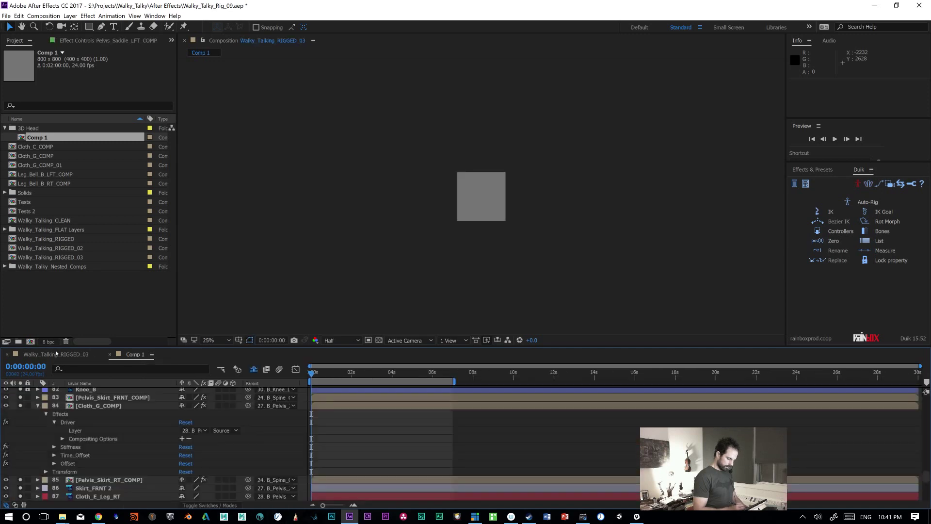
pyautogui.click(440, 74)
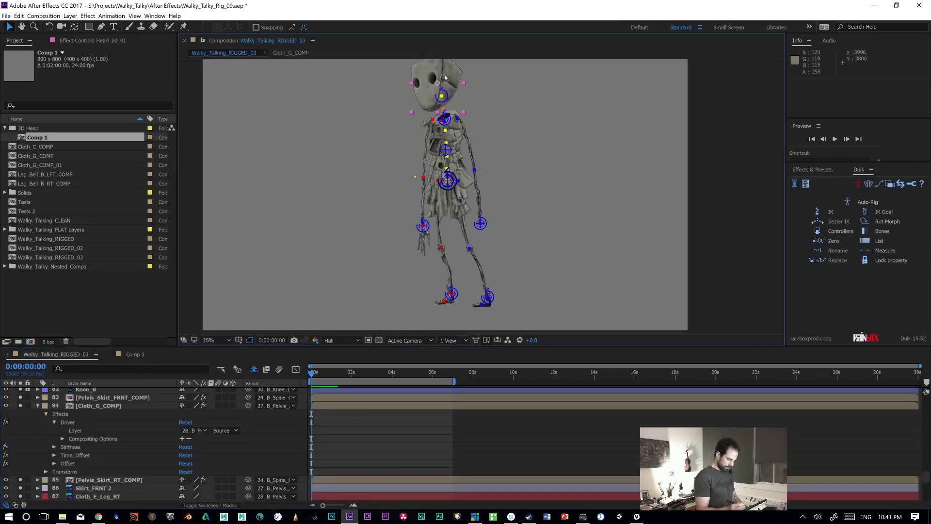
pyautogui.rightClick(447, 78)
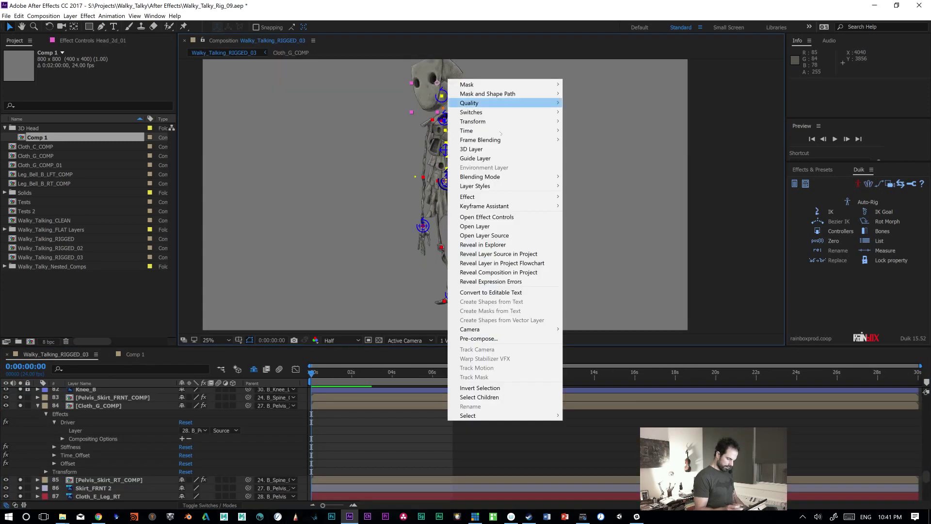
pyautogui.click(529, 254)
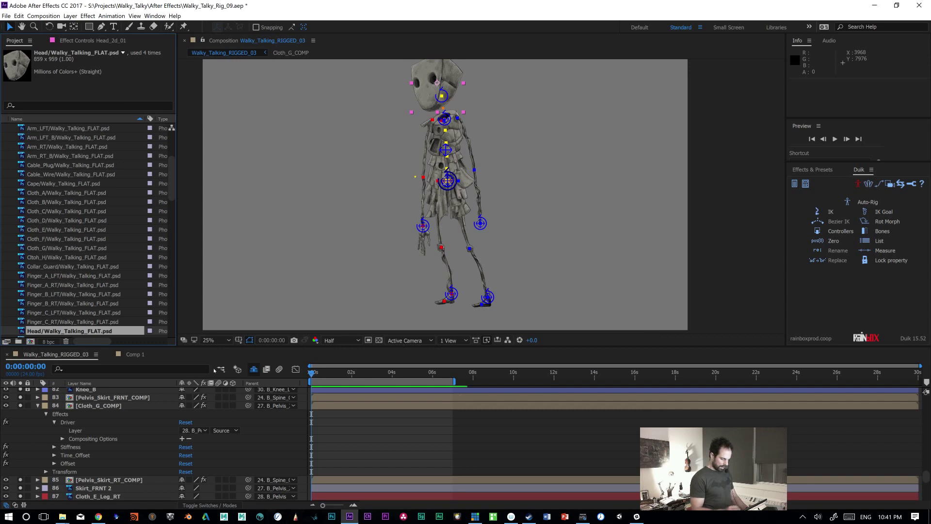
# Step: Resize the Comp 1 composition to 2000 x 2000 px
pyautogui.click(135, 359)
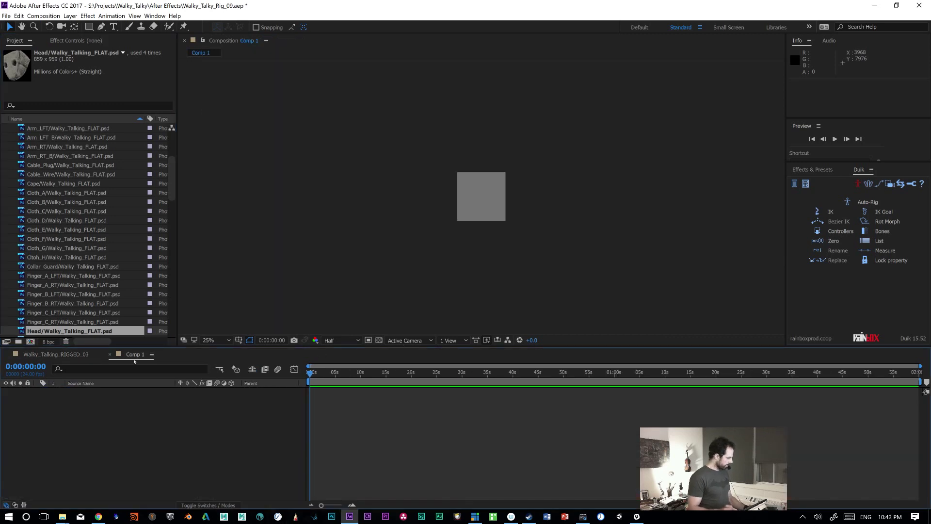
pyautogui.hotkey('ctrl', 'k')
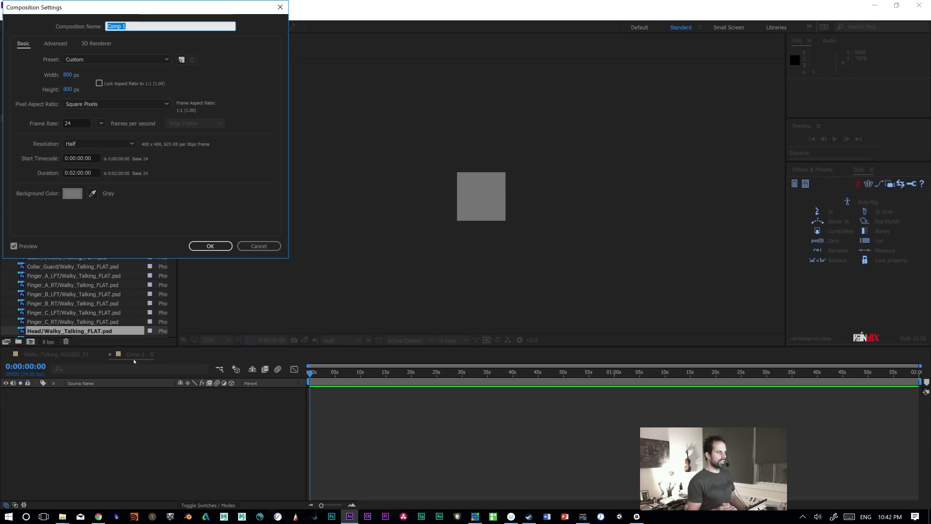
pyautogui.click(69, 74)
pyautogui.write('100')
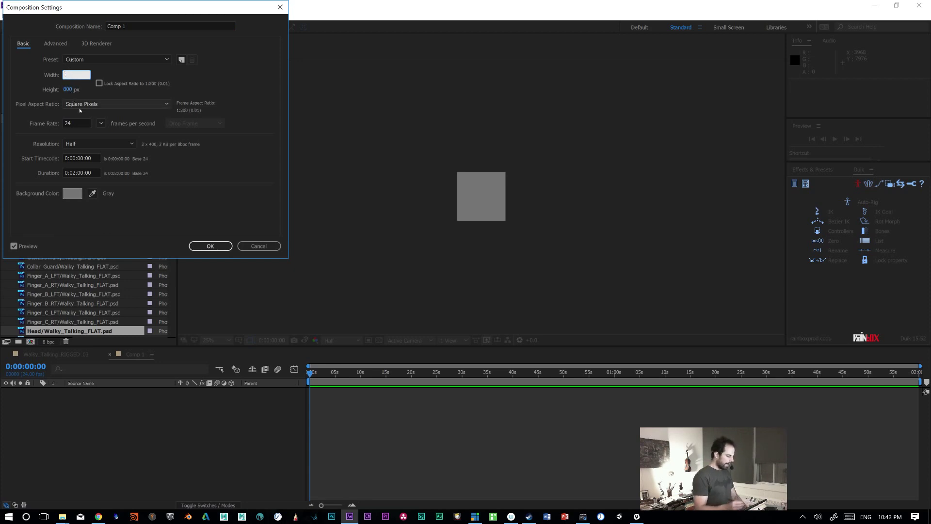
pyautogui.write('2000')
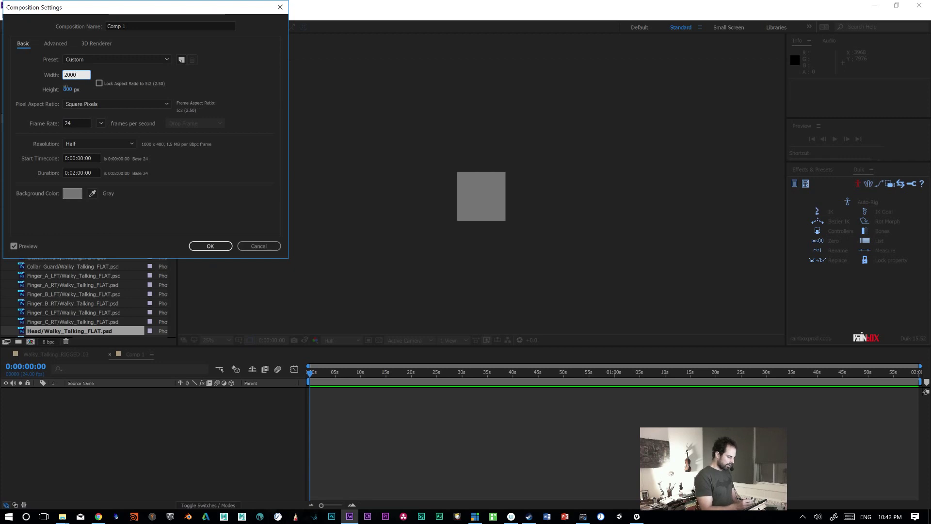
pyautogui.press('Tab')
pyautogui.write('2000')
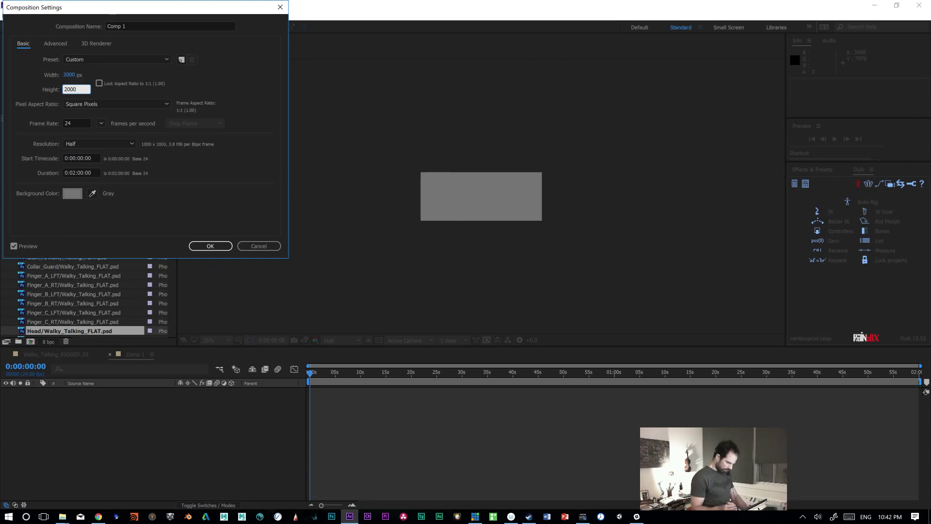
pyautogui.press('Return')
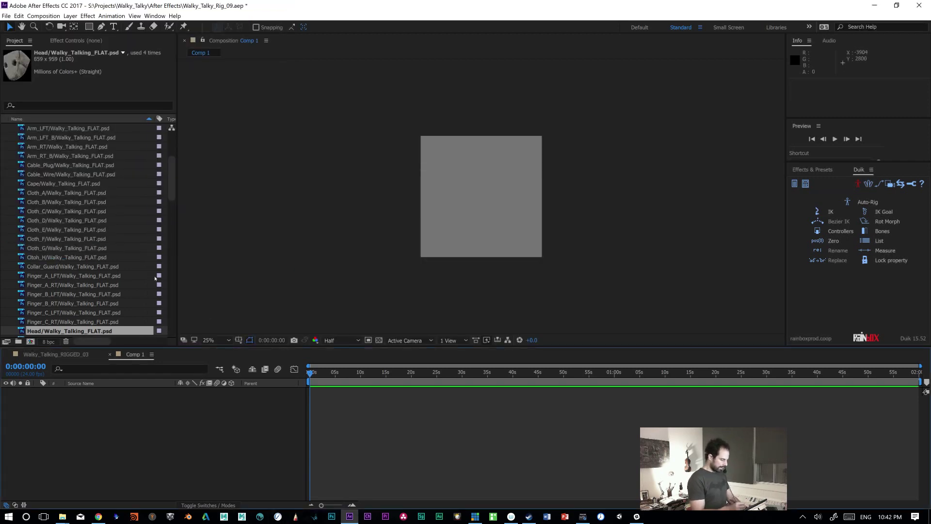
# Step: Place the Head/Walky_Talking_FLAT.psd artwork in the middle of Comp 1 and move its anchor point down to the chin
pyautogui.moveTo(72, 333); pyautogui.dragTo(480, 219)
pyautogui.press('y')
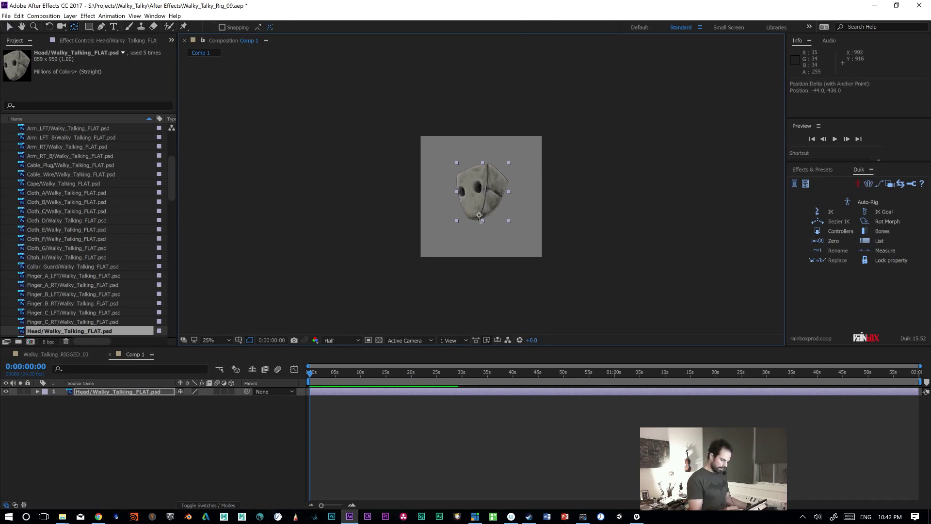
# Step: Test-rotate the head around its chin to check the room in the frame, and undo the rotation
pyautogui.press('w')
pyautogui.moveTo(517, 181); pyautogui.dragTo(434, 189)
pyautogui.hotkey('ctrl', 'z')
pyautogui.hotkey('ctrl', 'z')
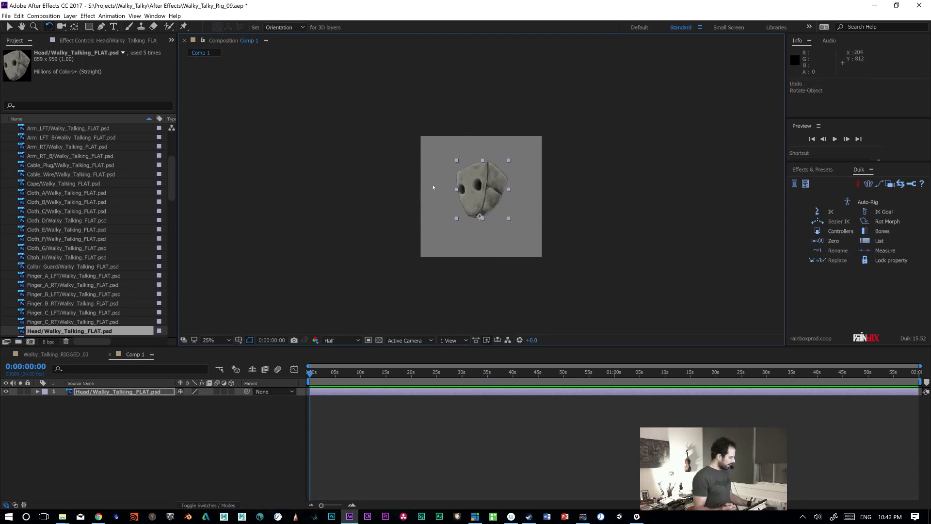
# Step: Set the Comp 1 width to 2400 px and test-rotate the head in the wider frame, undoing the rotation
pyautogui.hotkey('ctrl', 'k')
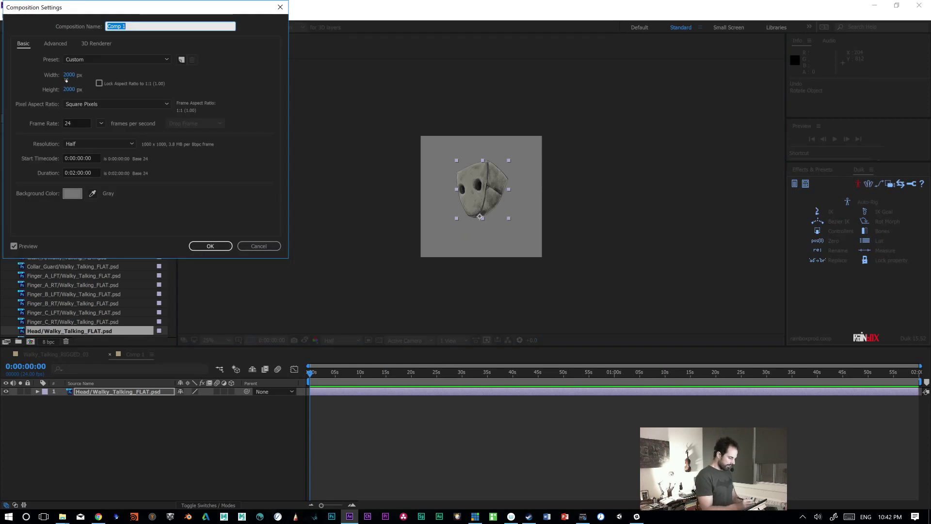
pyautogui.click(67, 76)
pyautogui.write('1')
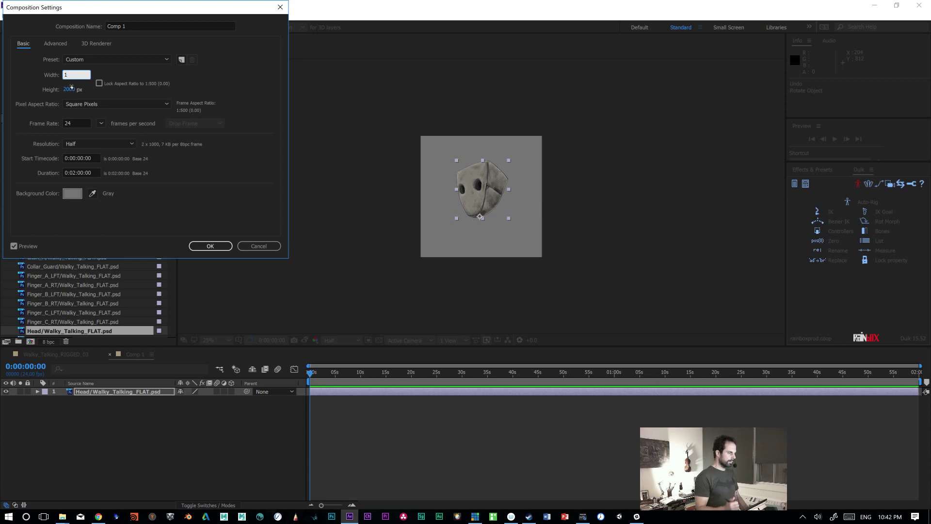
pyautogui.write('2')
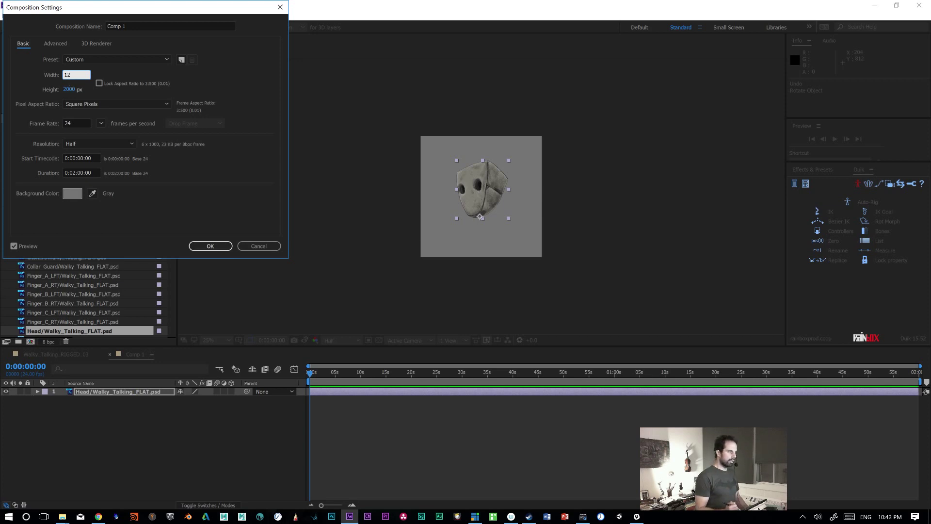
pyautogui.write('00')
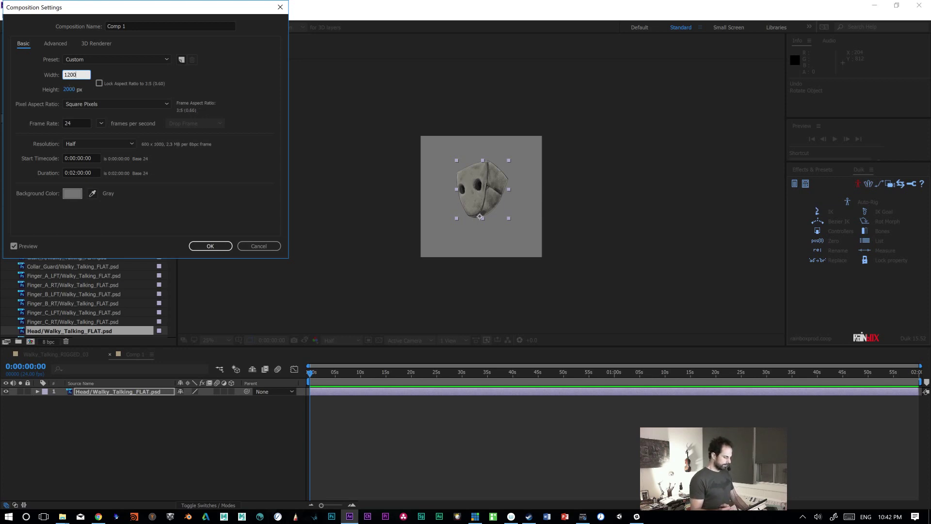
pyautogui.press('BackSpace')
pyautogui.press('BackSpace')
pyautogui.press('BackSpace')
pyautogui.press('BackSpace')
pyautogui.write('2400')
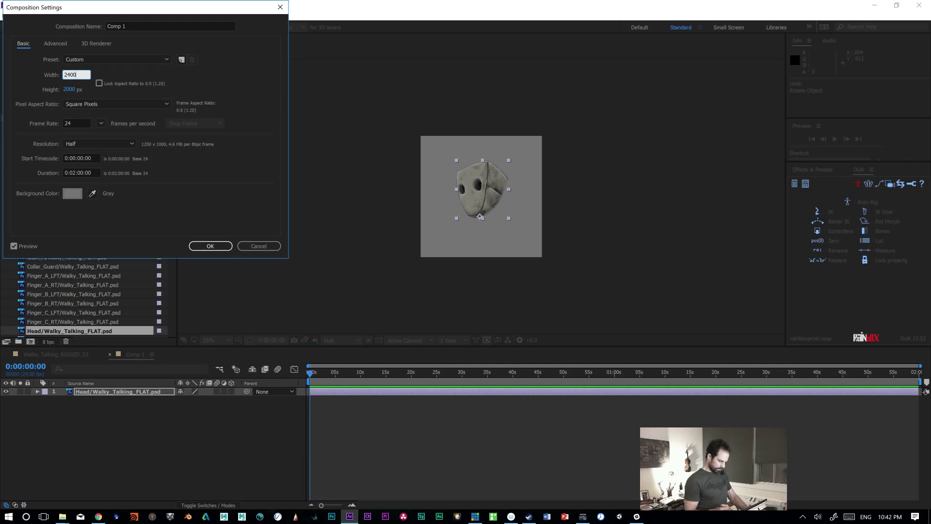
pyautogui.press('Return')
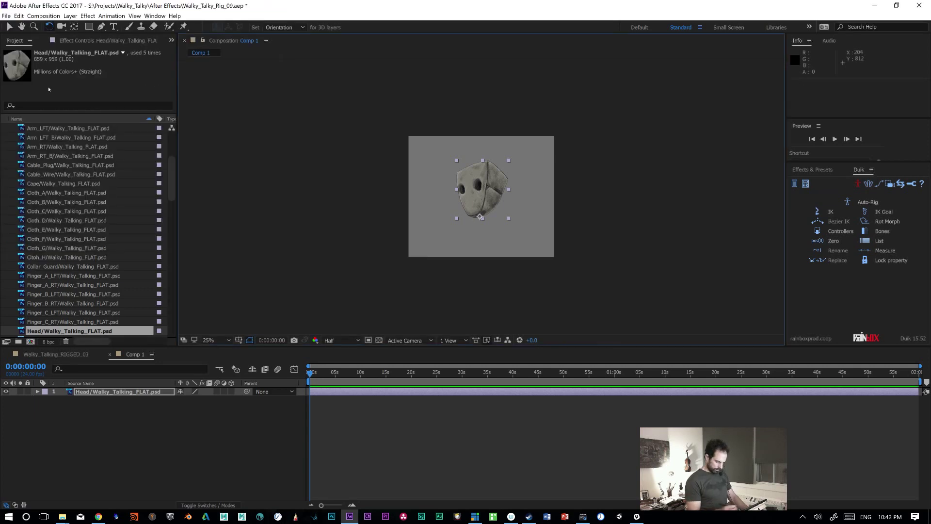
pyautogui.moveTo(517, 207); pyautogui.dragTo(431, 189)
pyautogui.hotkey('ctrl', 'z')
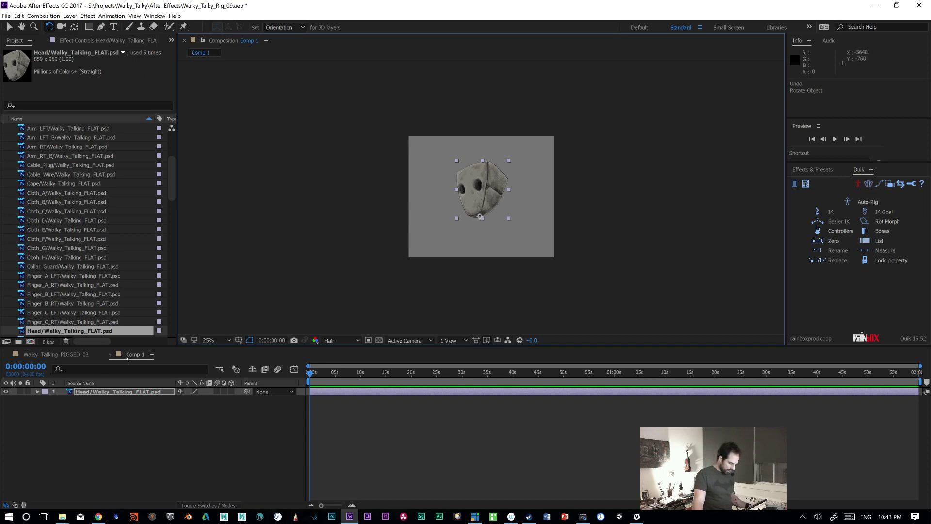
# Step: Rename the Comp 1 composition to "Head_3D"
pyautogui.click(105, 392)
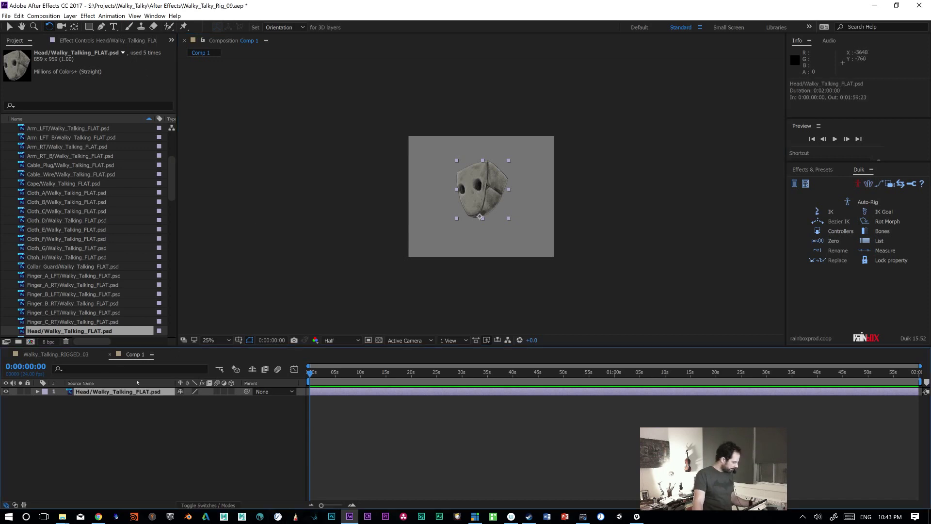
pyautogui.hotkey('ctrl', 'k')
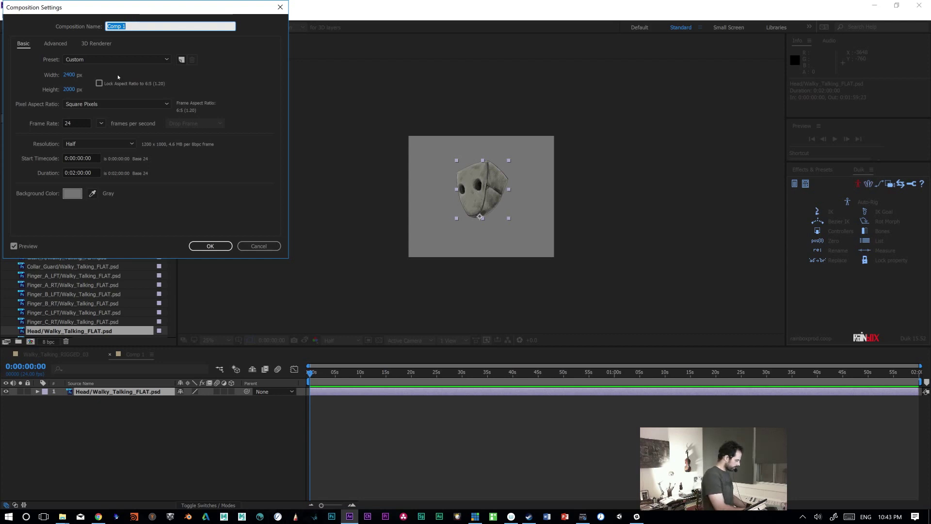
pyautogui.write('Head_3D')
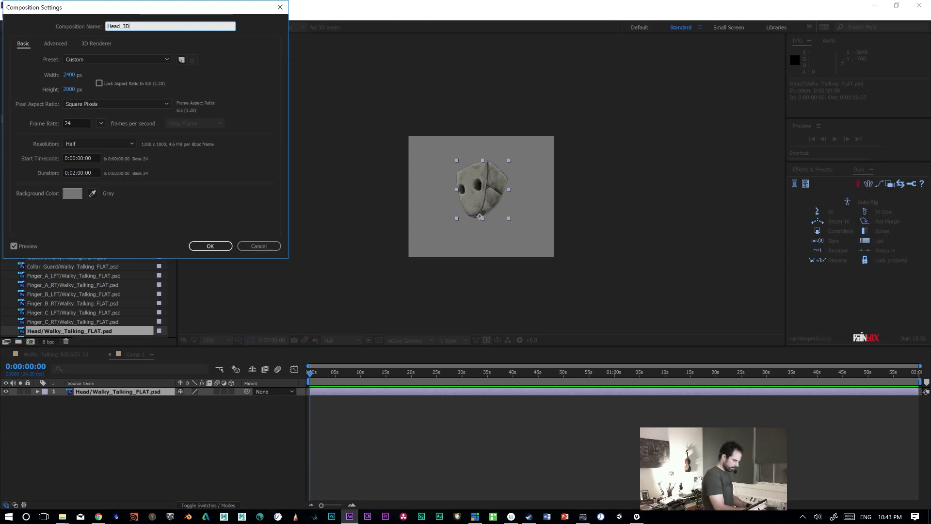
pyautogui.press('Return')
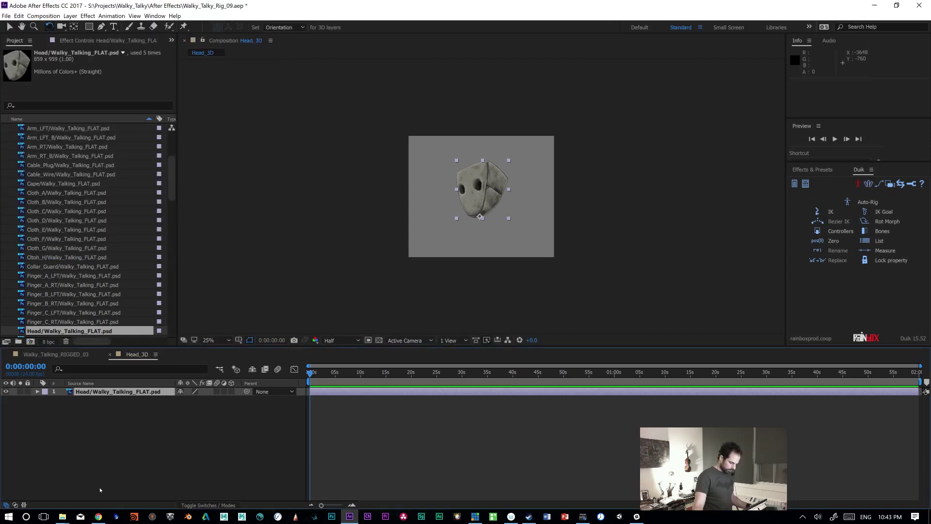
# Step: Rename the head artwork layer to "Head_Ref" and deselect it
pyautogui.click(107, 440)
pyautogui.click(102, 392)
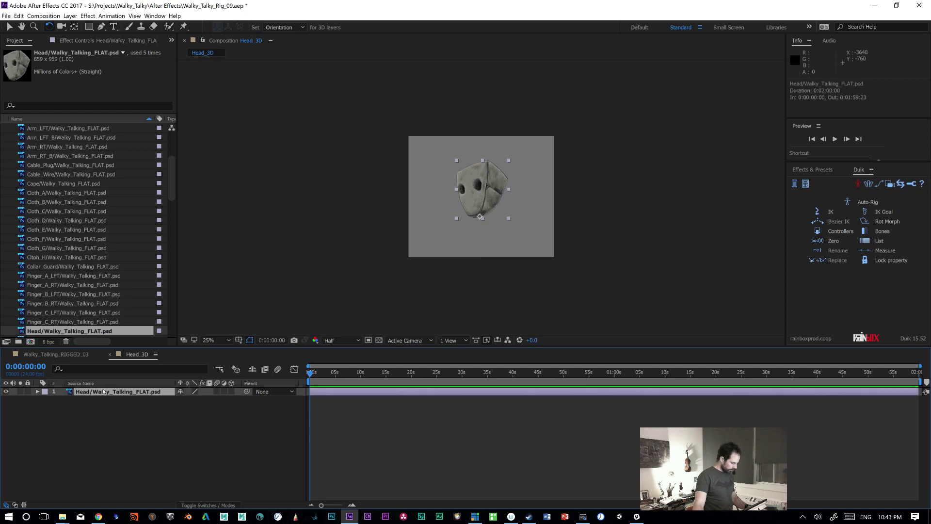
pyautogui.press('Return')
pyautogui.moveTo(93, 392); pyautogui.dragTo(262, 393)
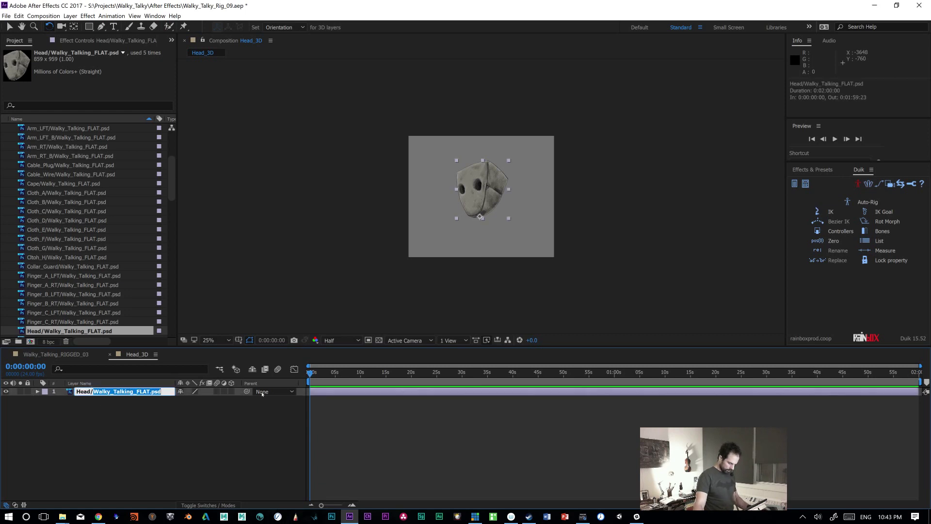
pyautogui.press('BackSpace')
pyautogui.write('_Ref')
pyautogui.press('Return')
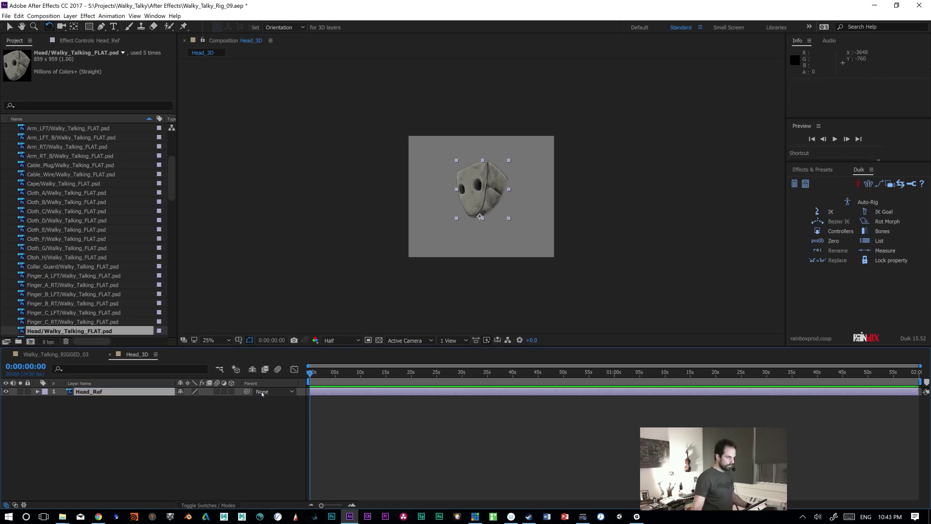
pyautogui.click(125, 425)
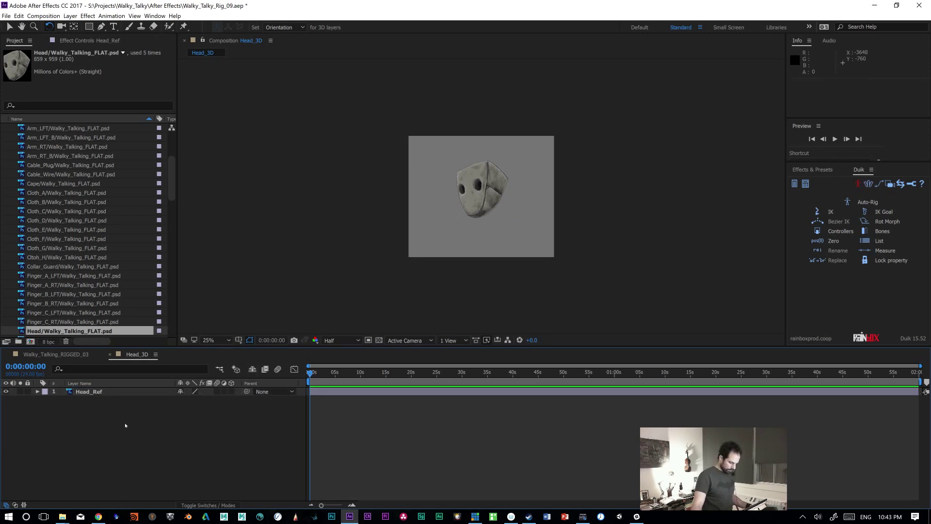
# Step: Add an adjustment layer above Head_Ref with the Element effect applied to it, and save the project
pyautogui.click(91, 394)
pyautogui.hotkey('ctrl', 'alt', 'y')
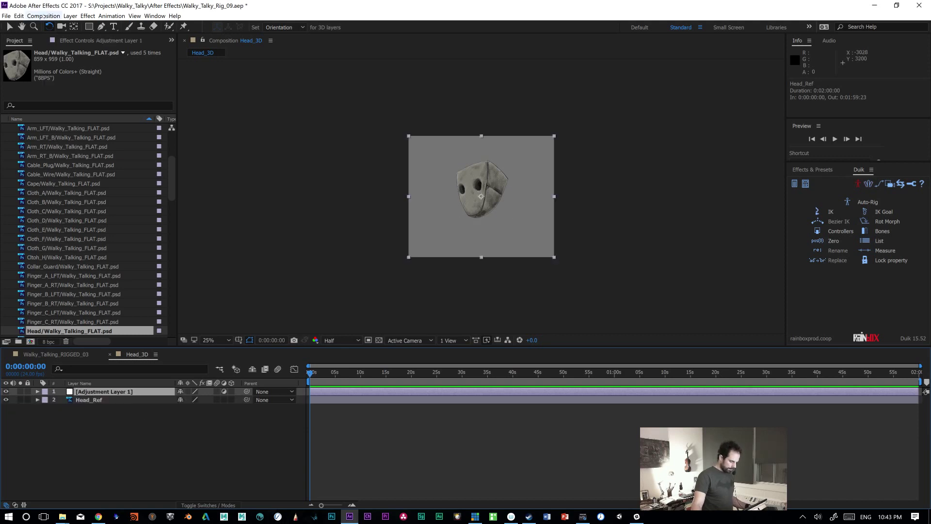
pyautogui.click(61, 41)
pyautogui.hotkey('ctrl', 'space')
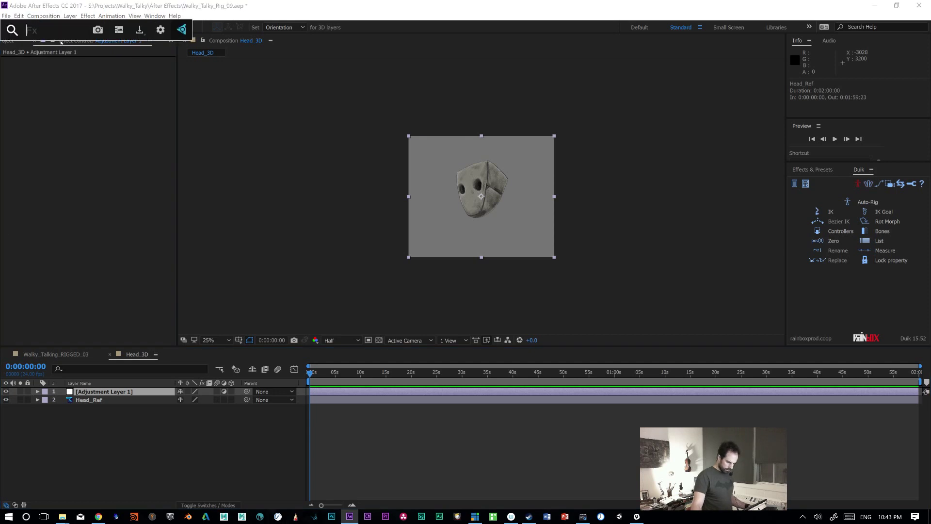
pyautogui.write('ele')
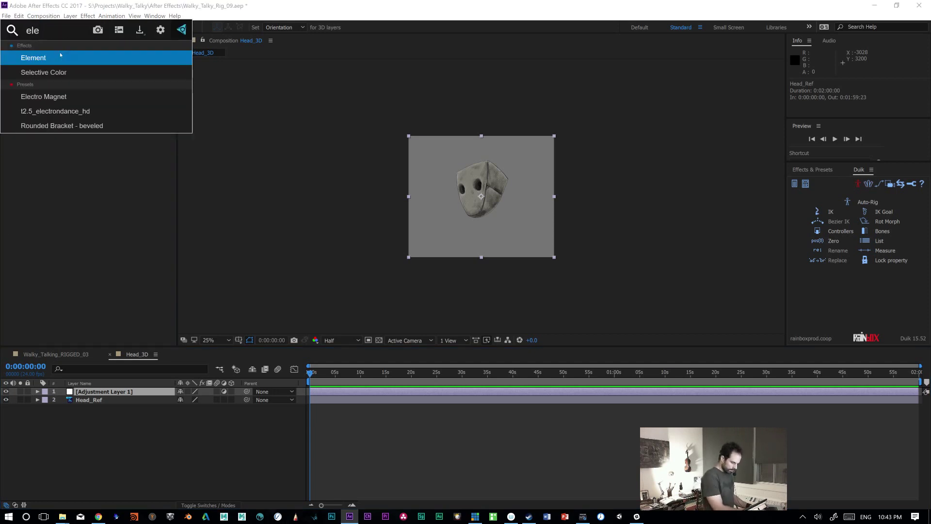
pyautogui.click(60, 58)
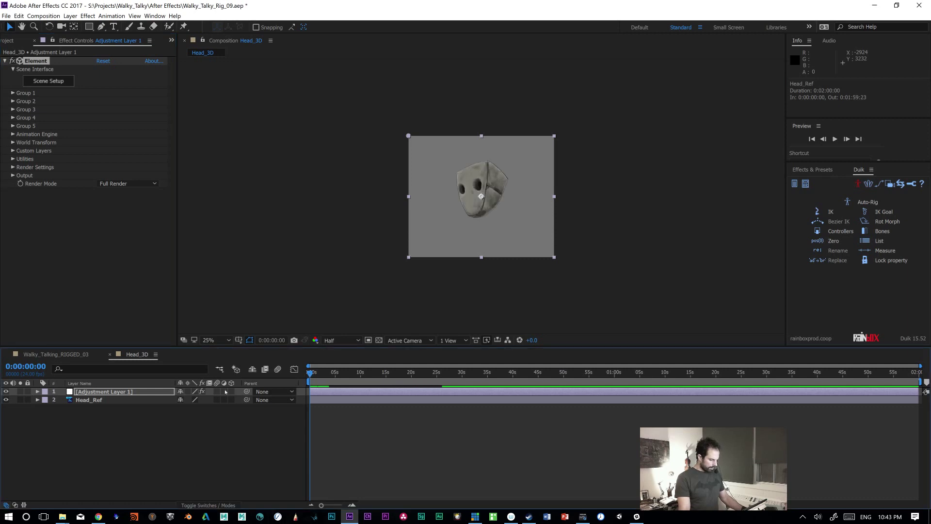
pyautogui.hotkey('ctrl', 's')
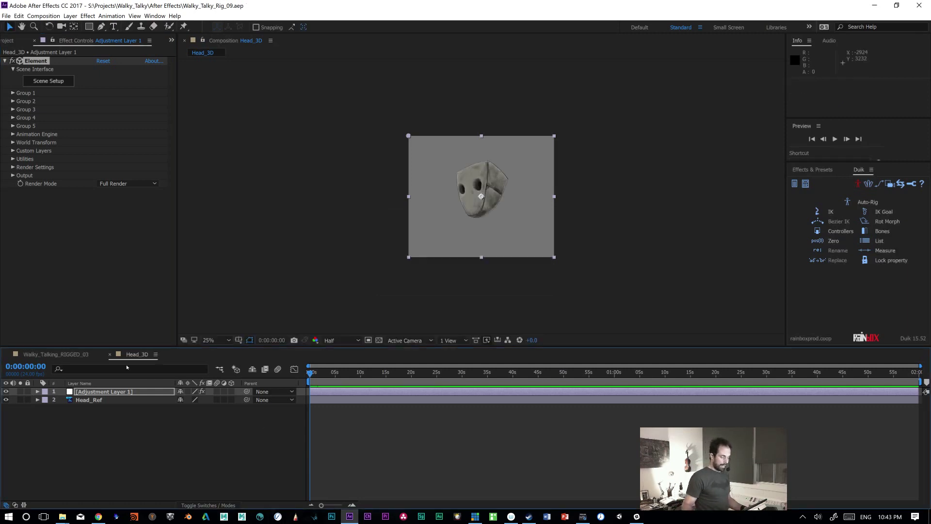
# Step: Switch to Maya and check the scenes folder of the current project
pyautogui.click(873, 6)
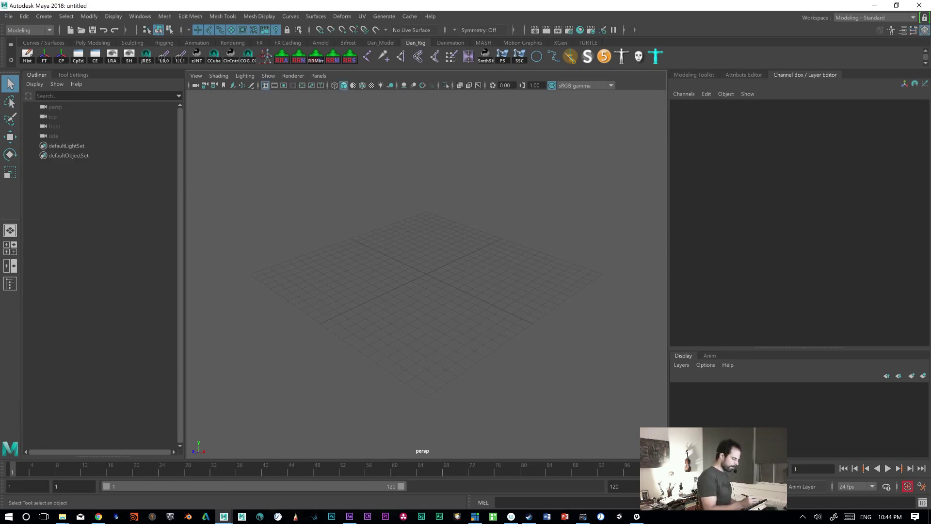
pyautogui.click(9, 18)
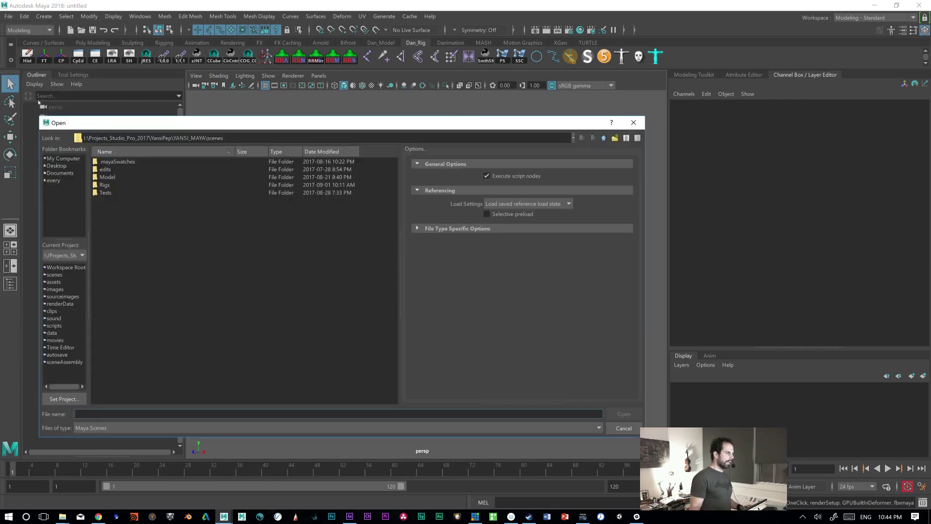
pyautogui.click(622, 427)
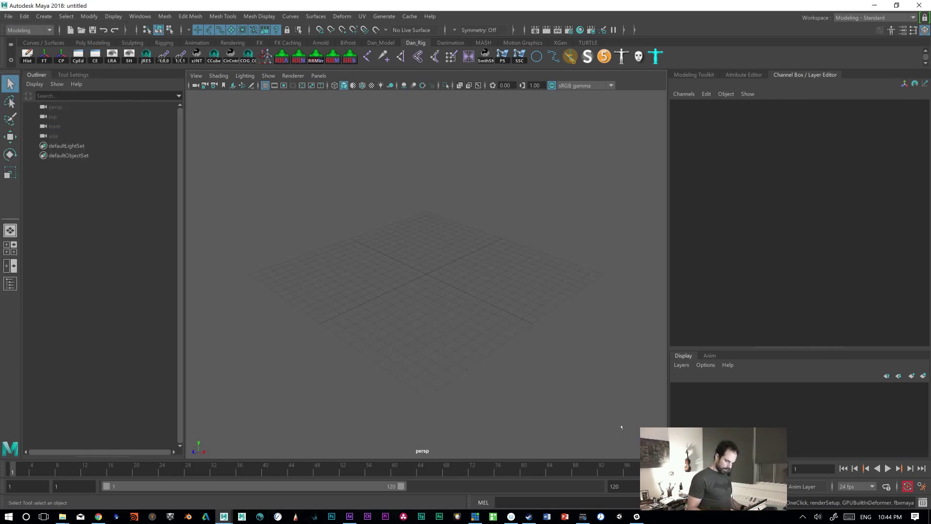
# Step: Start setting a new project and look through the folder I:\Projects_Studio_Pro_2017\Walky_Talky
pyautogui.click(8, 16)
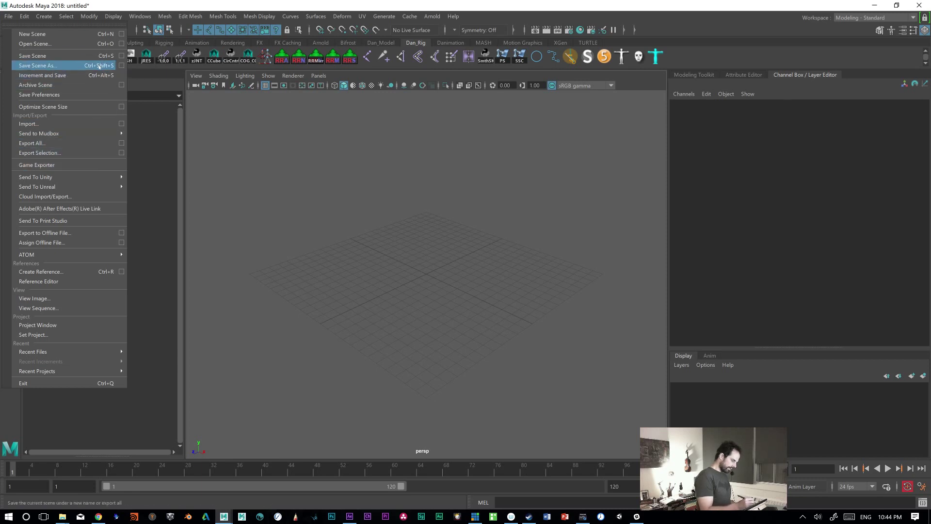
pyautogui.click(99, 336)
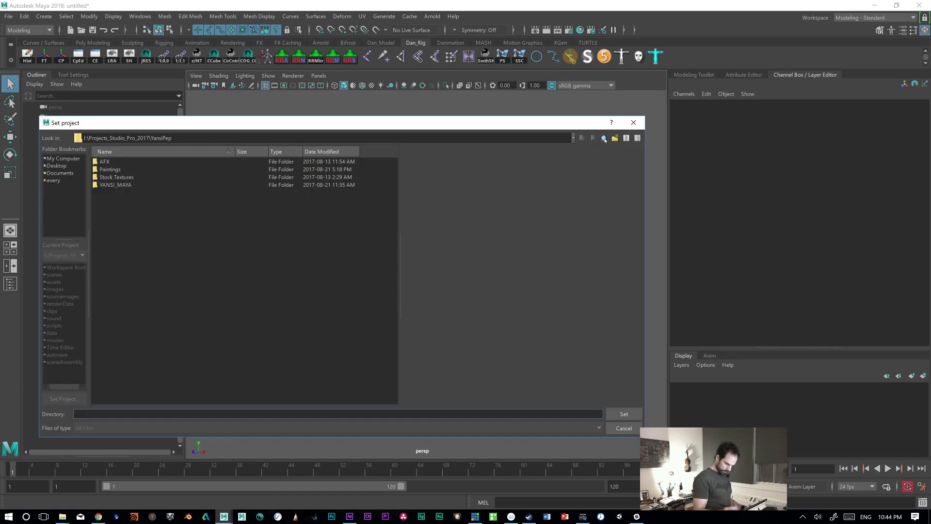
pyautogui.click(603, 139)
pyautogui.doubleClick(115, 218)
pyautogui.click(116, 217)
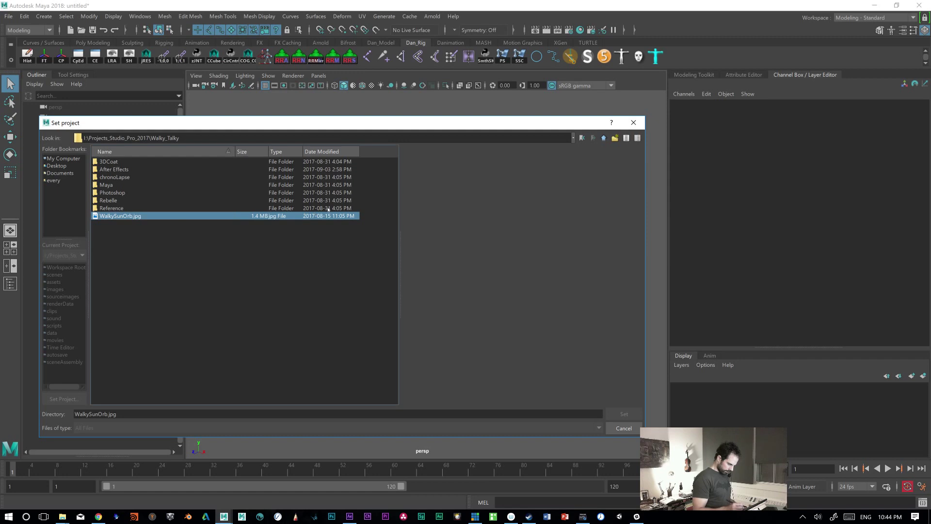
# Step: Try to set the project to the Walky_Talky folder in S:\Projects\Walky_Talky\Maya
pyautogui.click(63, 159)
pyautogui.doubleClick(105, 216)
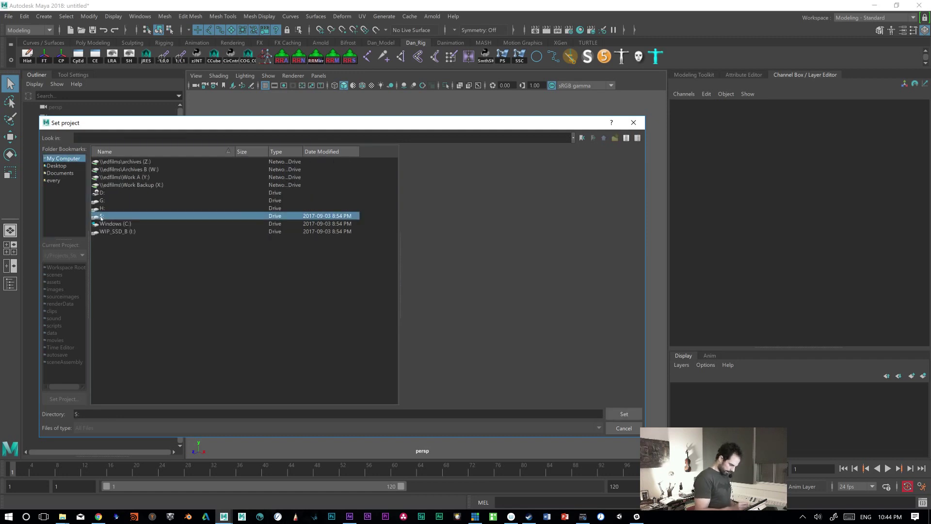
pyautogui.click(102, 217)
pyautogui.click(114, 239)
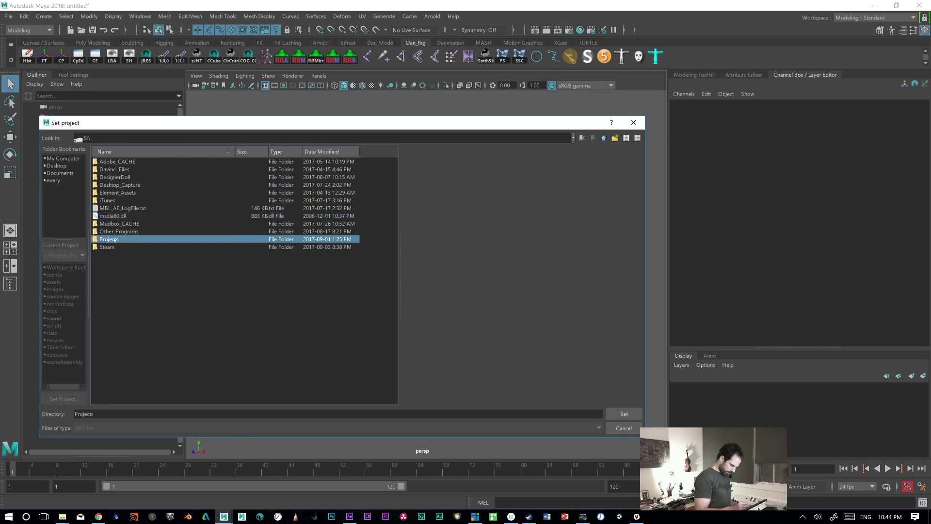
pyautogui.doubleClick(114, 240)
pyautogui.click(113, 240)
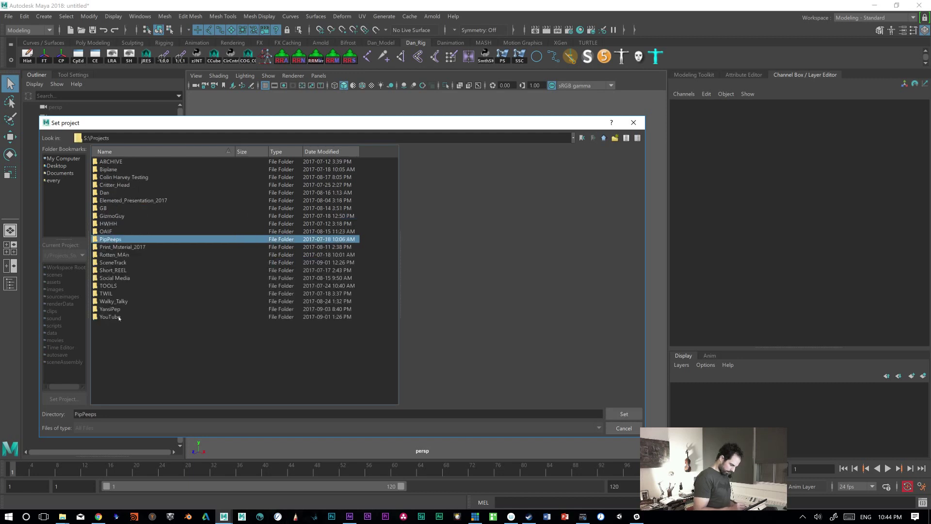
pyautogui.doubleClick(115, 301)
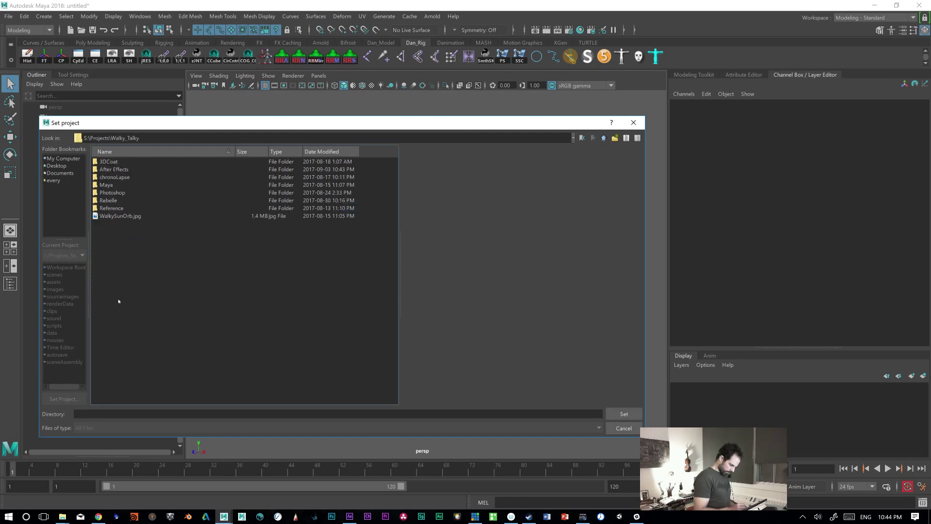
pyautogui.doubleClick(106, 184)
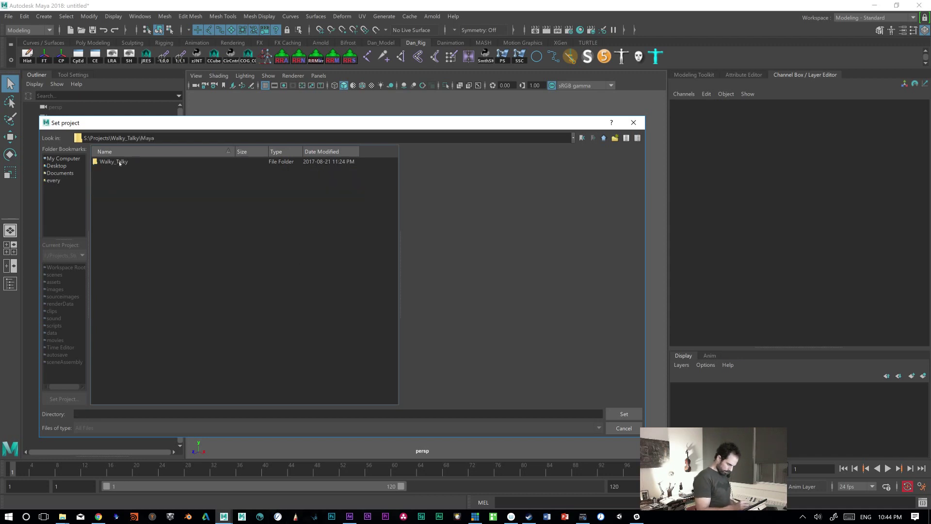
pyautogui.doubleClick(119, 164)
pyautogui.click(624, 414)
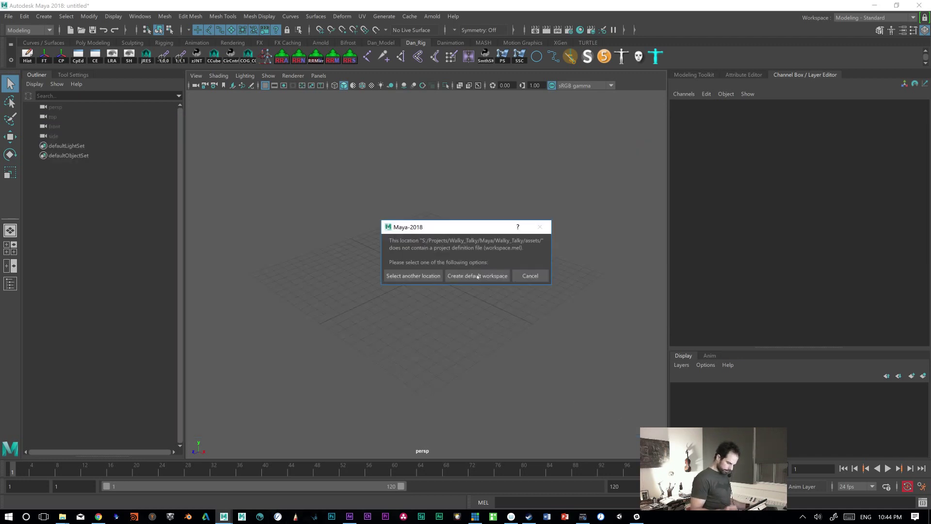
# Step: Try S:\Projects\Walky_Talky\Maya as the project location, and return to choosing another location
pyautogui.click(412, 275)
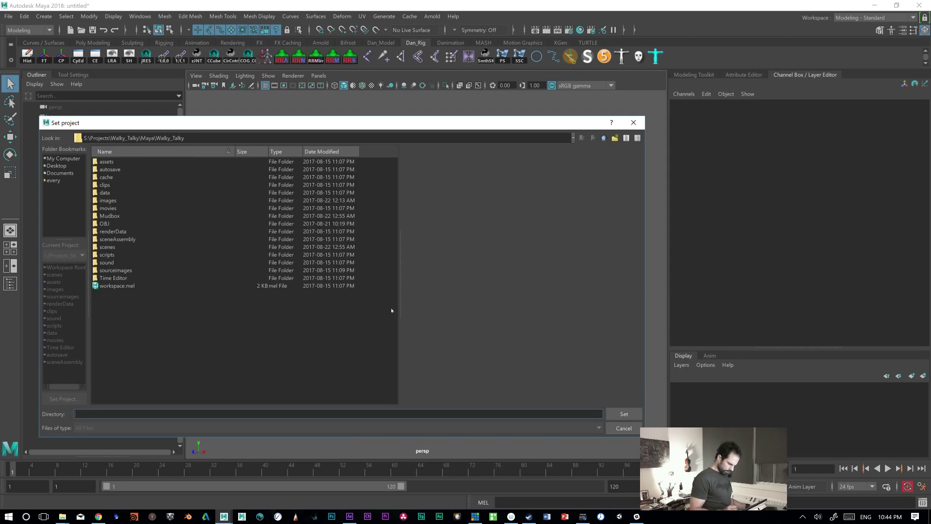
pyautogui.click(604, 137)
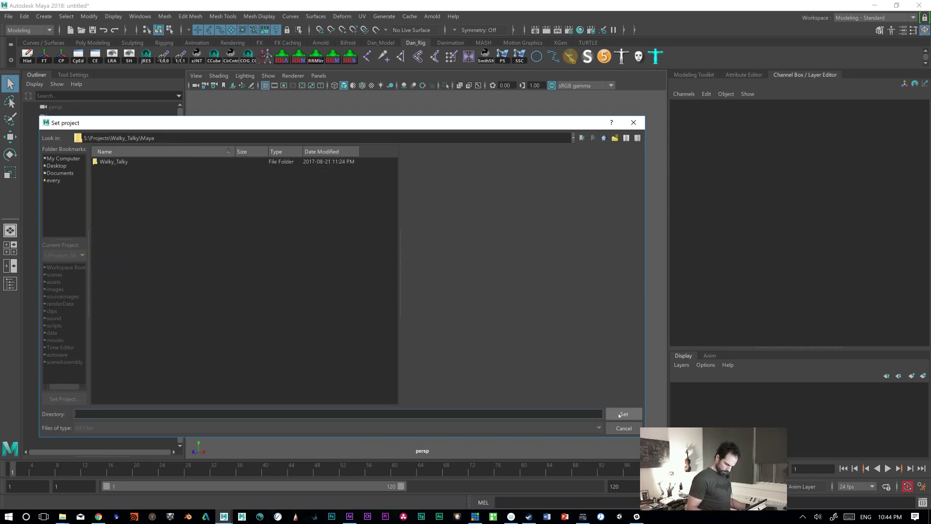
pyautogui.click(619, 414)
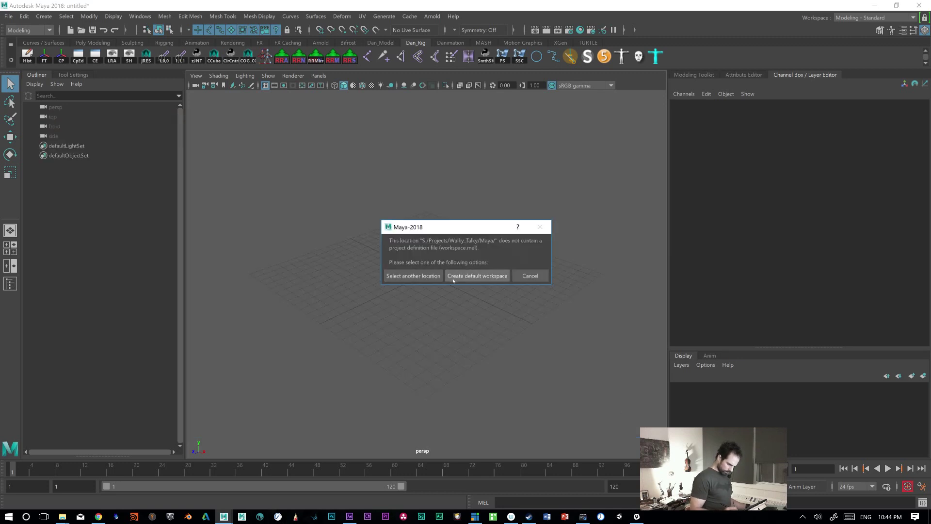
pyautogui.click(425, 276)
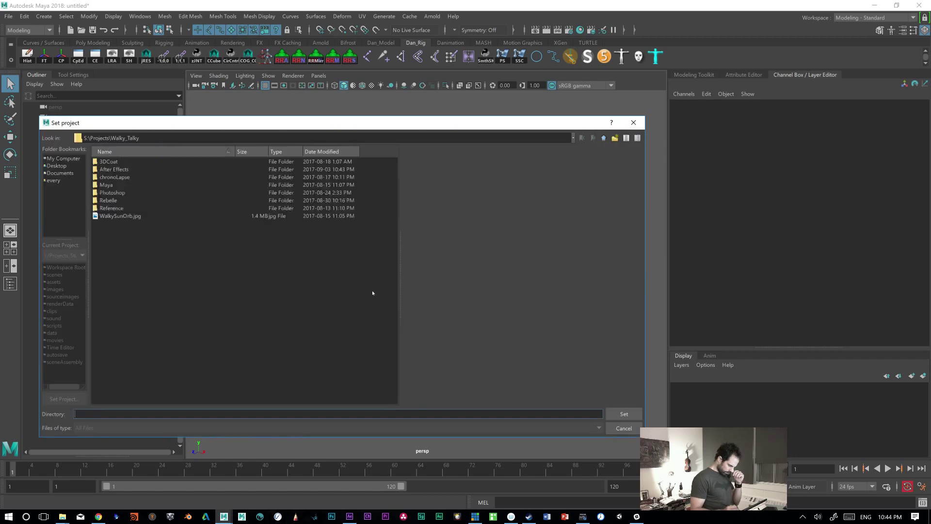
# Step: Set the project to the assets folder in S:\Projects\Walky_Talky\Maya\Walky_Talky, creating a default workspace there
pyautogui.doubleClick(105, 186)
pyautogui.doubleClick(106, 161)
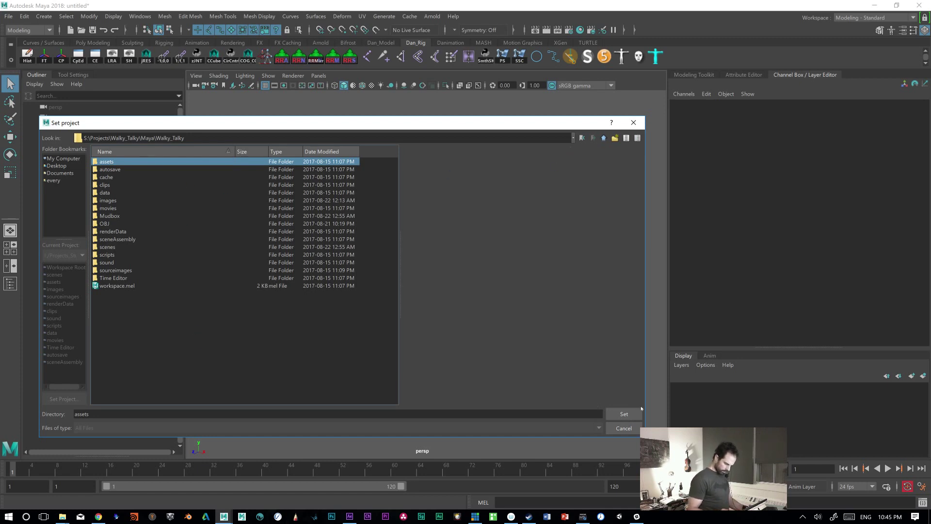
pyautogui.click(624, 414)
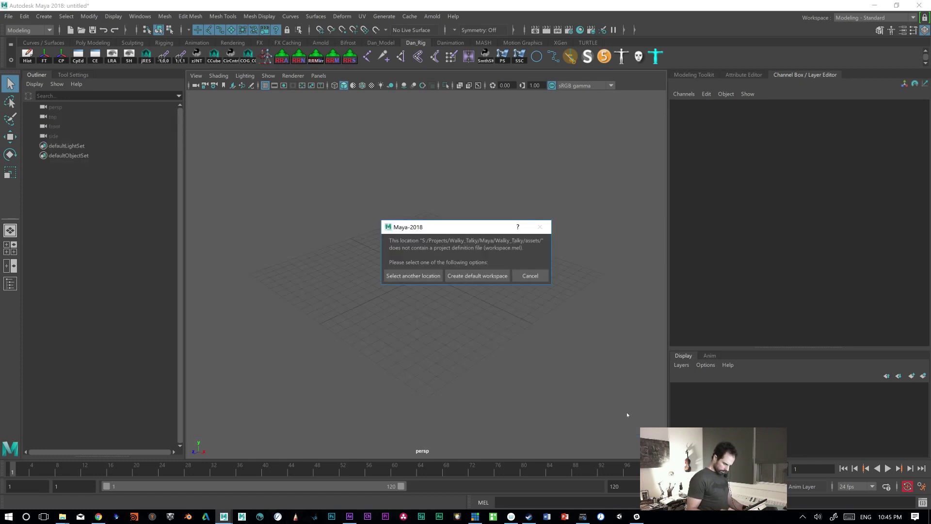
pyautogui.click(468, 277)
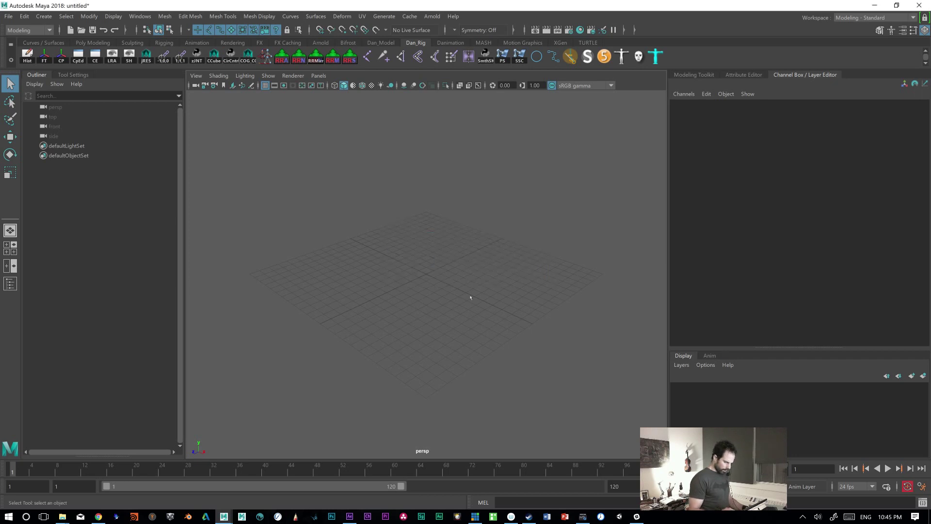
pyautogui.click(9, 16)
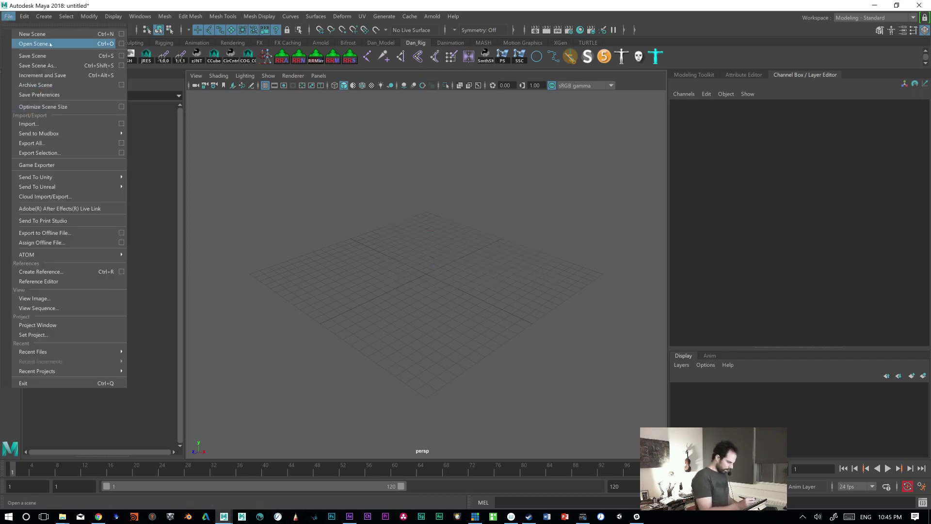
pyautogui.click(34, 44)
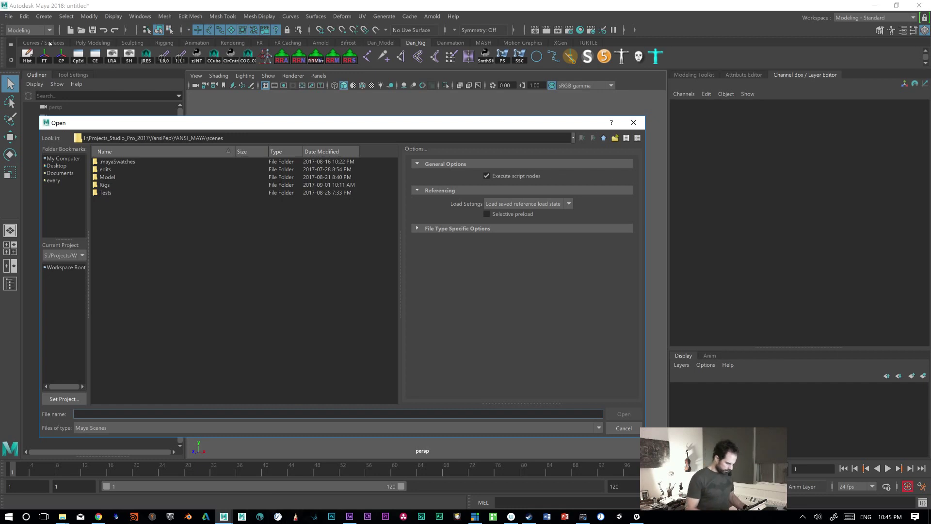
pyautogui.click(620, 427)
# Step: Set the project to S:\Projects\Walky_Talky\Maya\Walky_Talky
pyautogui.click(9, 16)
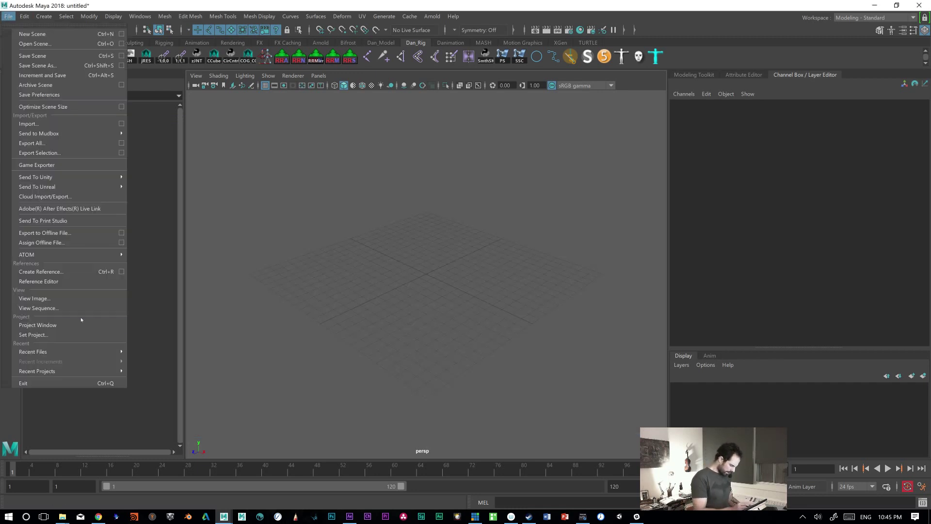
pyautogui.click(73, 335)
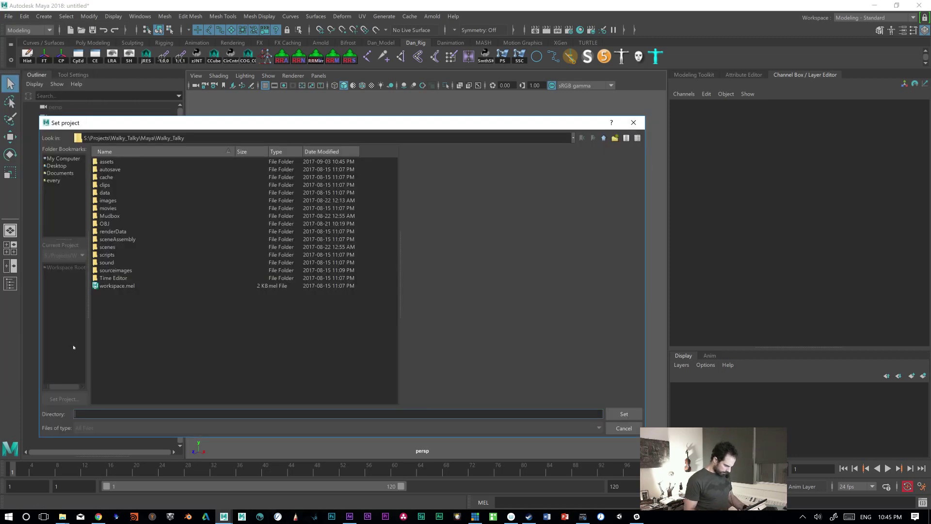
pyautogui.click(624, 414)
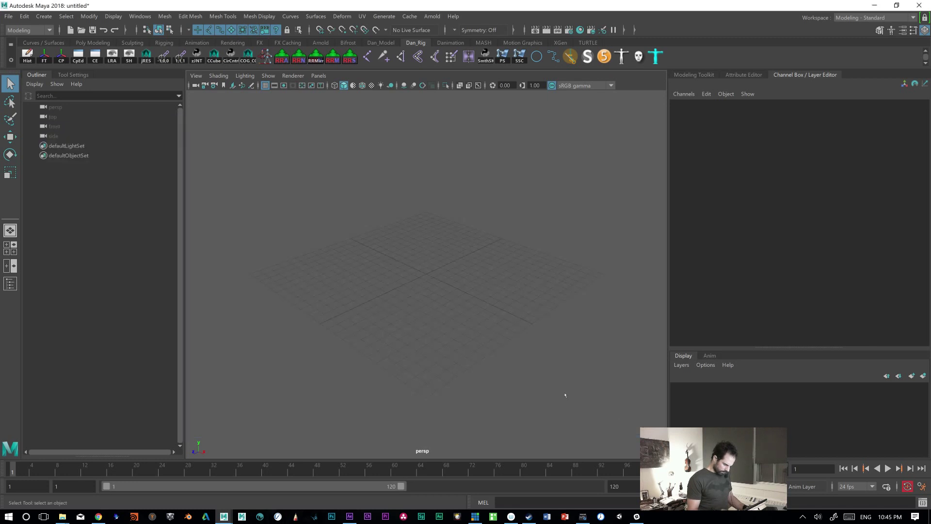
# Step: Open the scene WalkyTalky_Head_01.mb from the project's scenes folder without saving the untitled scene
pyautogui.click(9, 17)
pyautogui.click(27, 46)
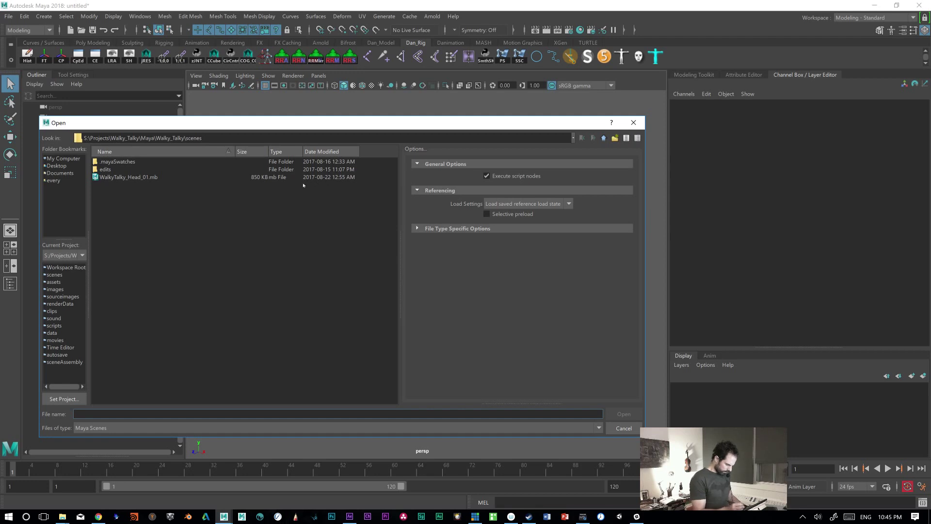
pyautogui.doubleClick(126, 179)
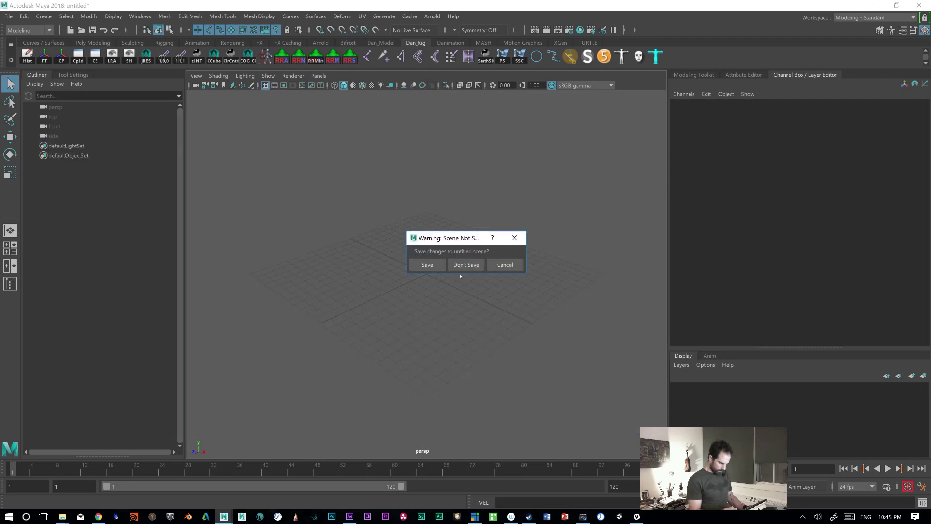
pyautogui.click(459, 267)
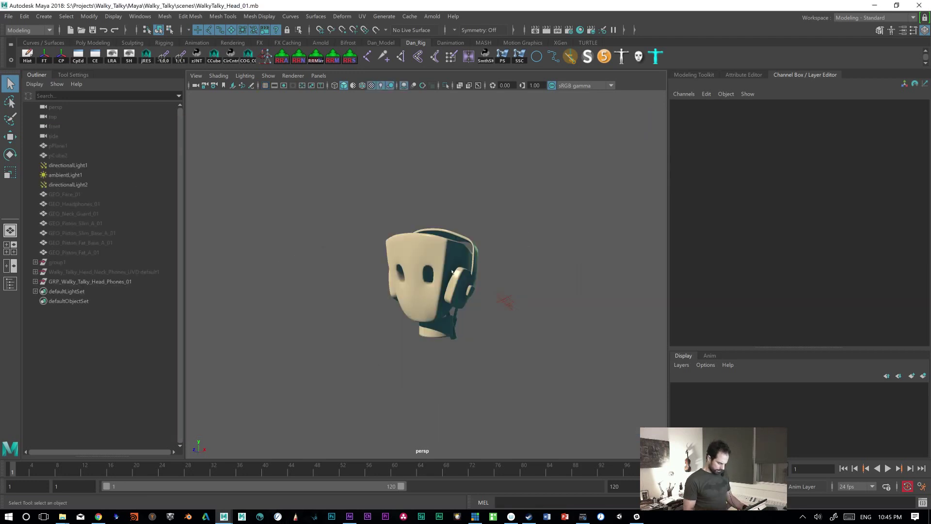
# Step: Select the character's head mesh, GEO_Head_01, and examine its shape from several sides
pyautogui.keyDown('alt'); pyautogui.moveTo(537, 371); pyautogui.dragTo(347, 360); pyautogui.keyUp('alt')
pyautogui.click(426, 262)
pyautogui.keyDown('alt'); pyautogui.moveTo(406, 359); pyautogui.dragTo(521, 351); pyautogui.keyUp('alt')
pyautogui.keyDown('alt'); pyautogui.moveTo(509, 376); pyautogui.dragTo(553, 399, button='right'); pyautogui.keyUp('alt')
pyautogui.keyDown('alt'); pyautogui.moveTo(534, 388); pyautogui.dragTo(516, 336, button='middle'); pyautogui.keyUp('alt')
pyautogui.keyDown('alt'); pyautogui.moveTo(516, 336); pyautogui.dragTo(564, 325); pyautogui.keyUp('alt')
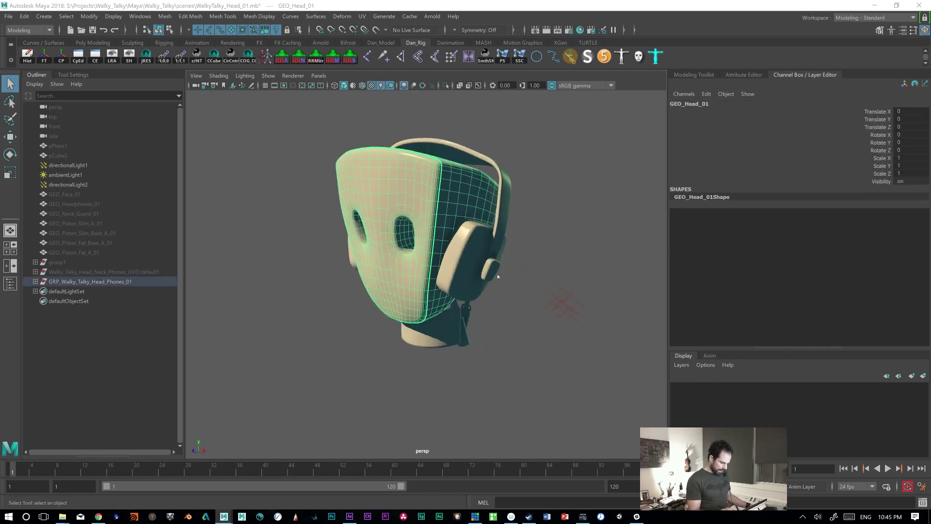
# Step: Examine the UV layout of the head mesh in the UV Editor and minimize the editor
pyautogui.press('space')
pyautogui.click(522, 280)
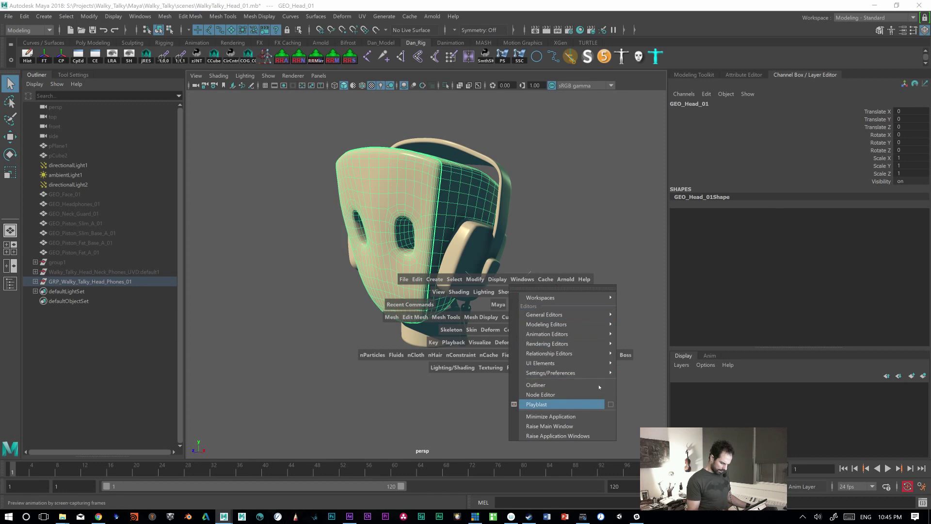
pyautogui.moveTo(601, 317)
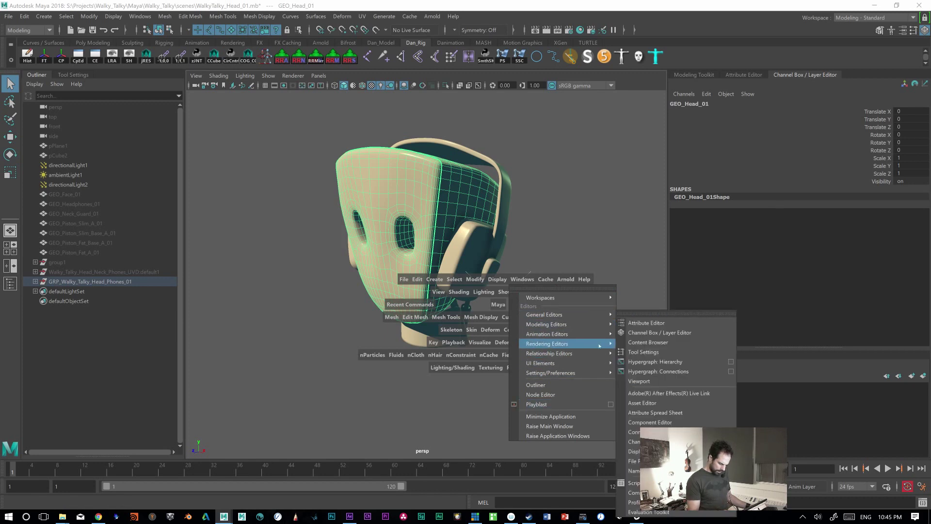
pyautogui.moveTo(600, 342)
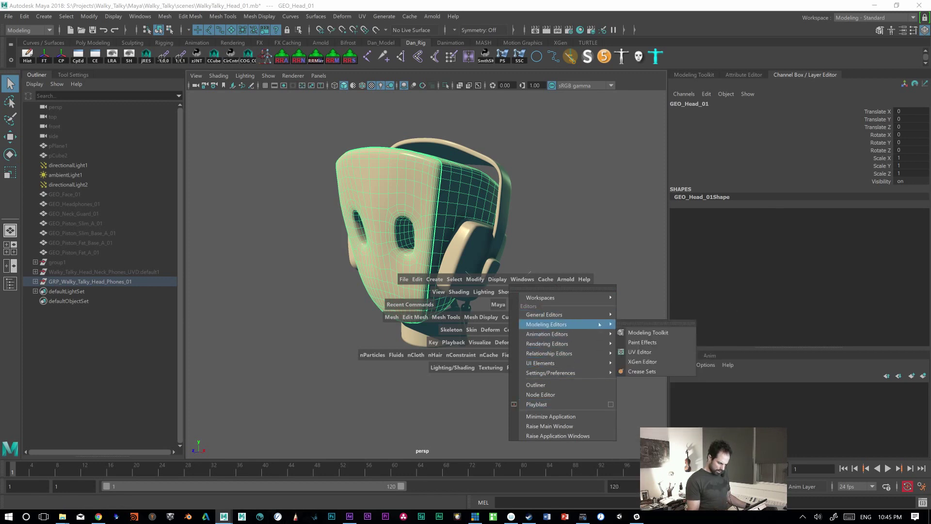
pyautogui.click(666, 355)
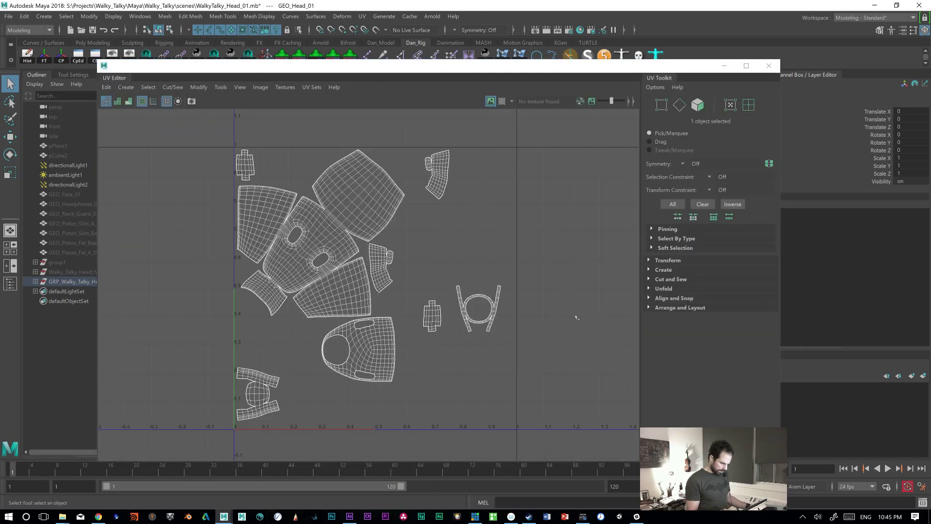
pyautogui.scroll(4, 511, 349)
pyautogui.scroll(-3, 471, 345)
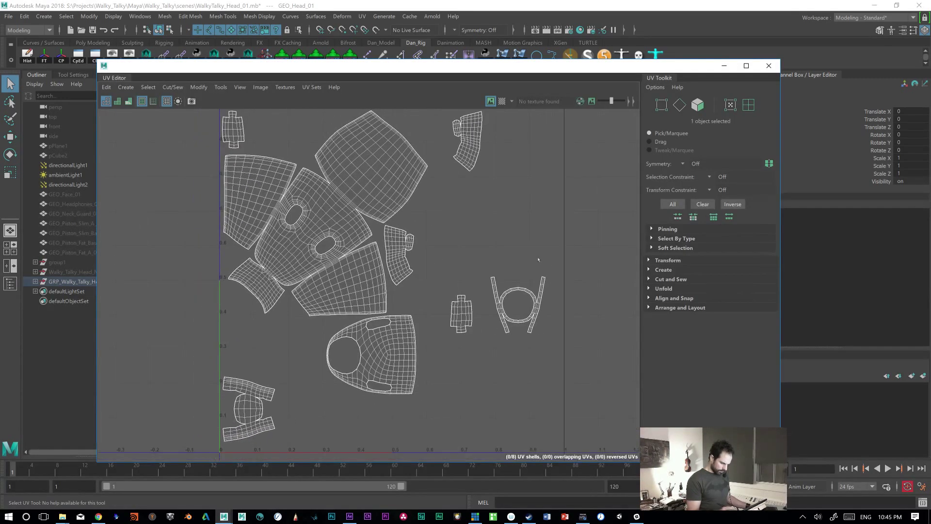
pyautogui.click(724, 66)
# Step: Examine the neck guard and the head mesh with its eye openings up close and from several sides
pyautogui.click(456, 326)
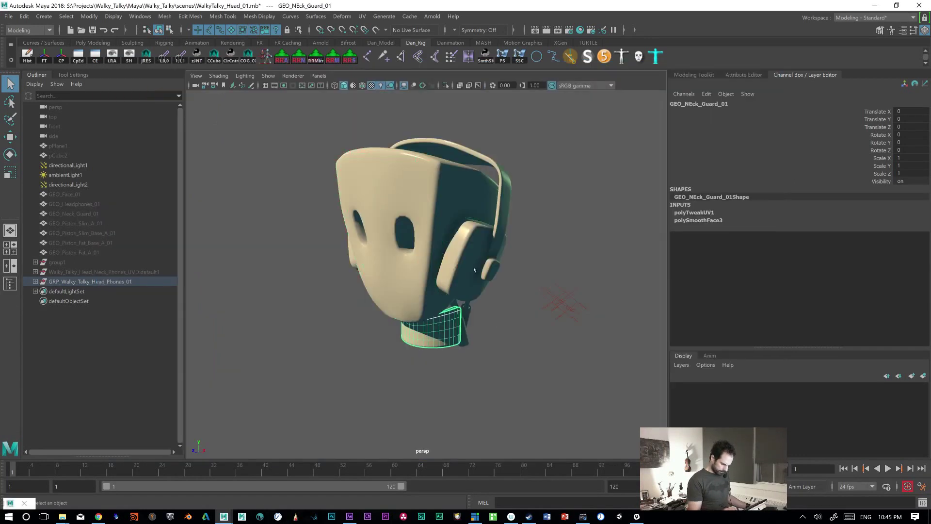
pyautogui.moveTo(519, 374)
pyautogui.keyDown('alt'); pyautogui.mouseDown()
pyautogui.moveTo(457, 353)
pyautogui.moveTo(532, 370)
pyautogui.mouseUp(); pyautogui.keyUp('alt')
pyautogui.click(505, 349)
pyautogui.click(477, 321)
pyautogui.keyDown('alt'); pyautogui.moveTo(477, 321); pyautogui.dragTo(356, 367); pyautogui.keyUp('alt')
pyautogui.keyDown('alt'); pyautogui.moveTo(467, 289); pyautogui.dragTo(495, 325); pyautogui.keyUp('alt')
pyautogui.keyDown('alt'); pyautogui.moveTo(495, 325); pyautogui.dragTo(530, 349, button='right'); pyautogui.keyUp('alt')
pyautogui.keyDown('alt'); pyautogui.moveTo(530, 350); pyautogui.dragTo(506, 355); pyautogui.keyUp('alt')
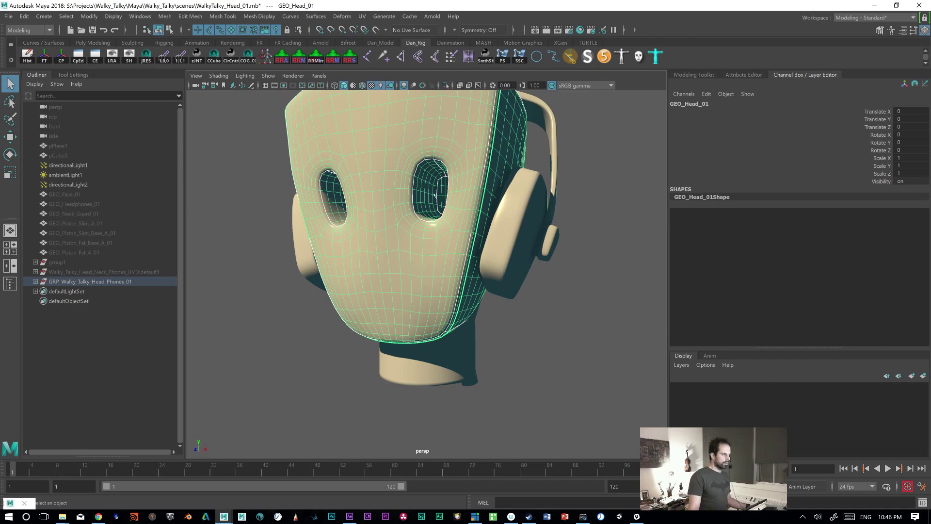
pyautogui.click(494, 324)
pyautogui.keyDown('alt'); pyautogui.moveTo(522, 344); pyautogui.dragTo(488, 320, button='right'); pyautogui.keyUp('alt')
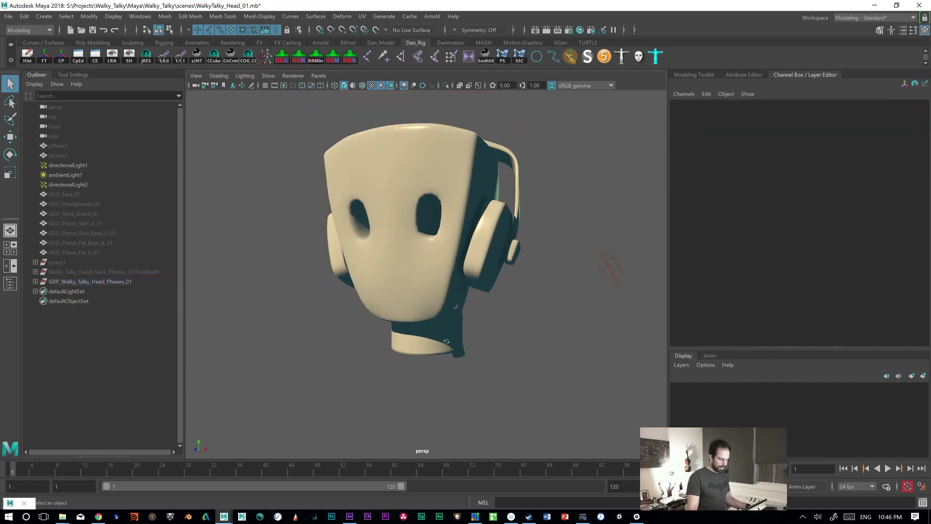
pyautogui.keyDown('alt'); pyautogui.moveTo(488, 320); pyautogui.dragTo(380, 340); pyautogui.keyUp('alt')
# Step: Examine the neck pistons and their bases behind the head, then select and view the neck guard and head mesh
pyautogui.click(425, 334)
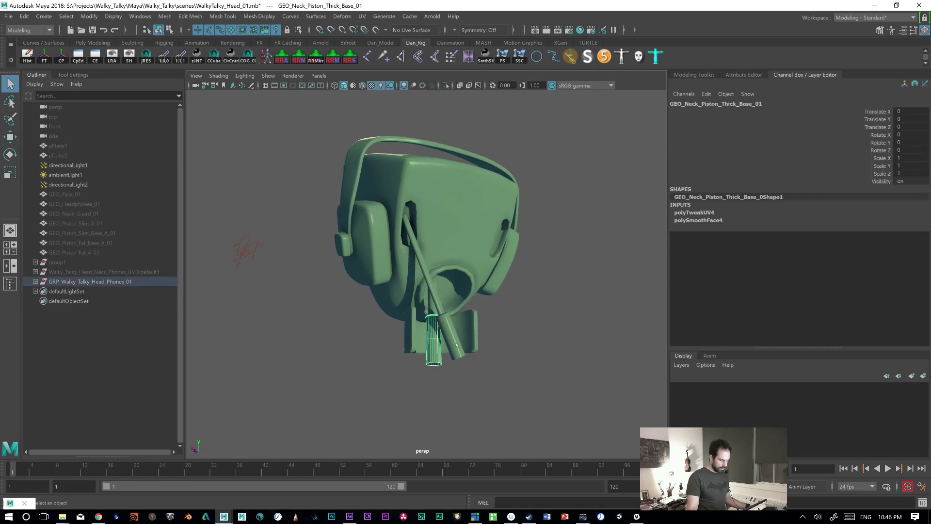
pyautogui.keyDown('alt'); pyautogui.moveTo(457, 345); pyautogui.dragTo(426, 342); pyautogui.keyUp('alt')
pyautogui.click(407, 305)
pyautogui.keyDown('alt'); pyautogui.moveTo(407, 306); pyautogui.dragTo(469, 348); pyautogui.keyUp('alt')
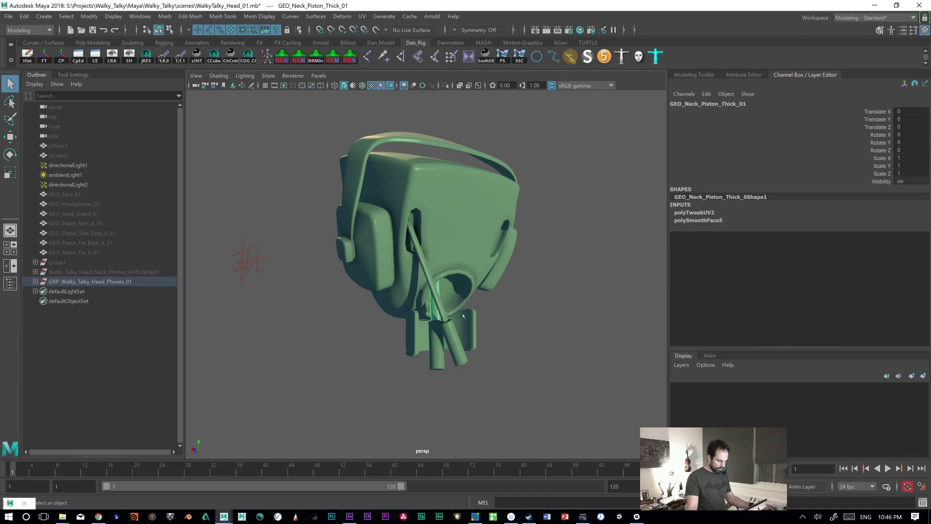
pyautogui.click(429, 257)
pyautogui.keyDown('alt'); pyautogui.moveTo(429, 257); pyautogui.dragTo(497, 324); pyautogui.keyUp('alt')
pyautogui.click(430, 268)
pyautogui.click(418, 330)
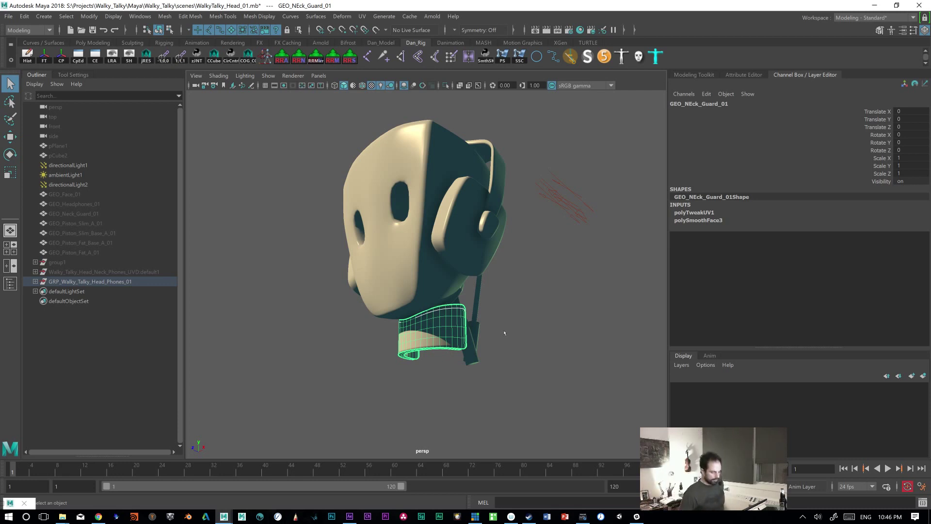
pyautogui.click(409, 285)
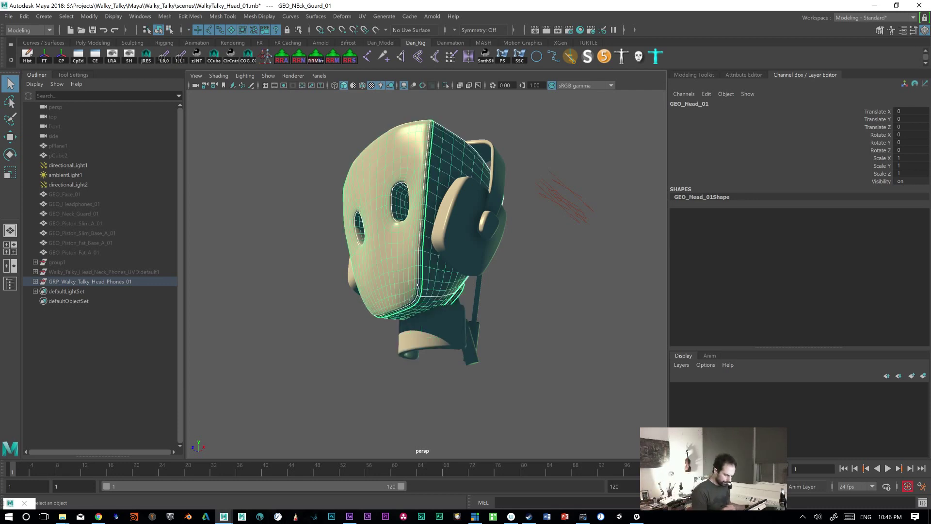
pyautogui.keyDown('alt'); pyautogui.moveTo(532, 289); pyautogui.dragTo(573, 245); pyautogui.keyUp('alt')
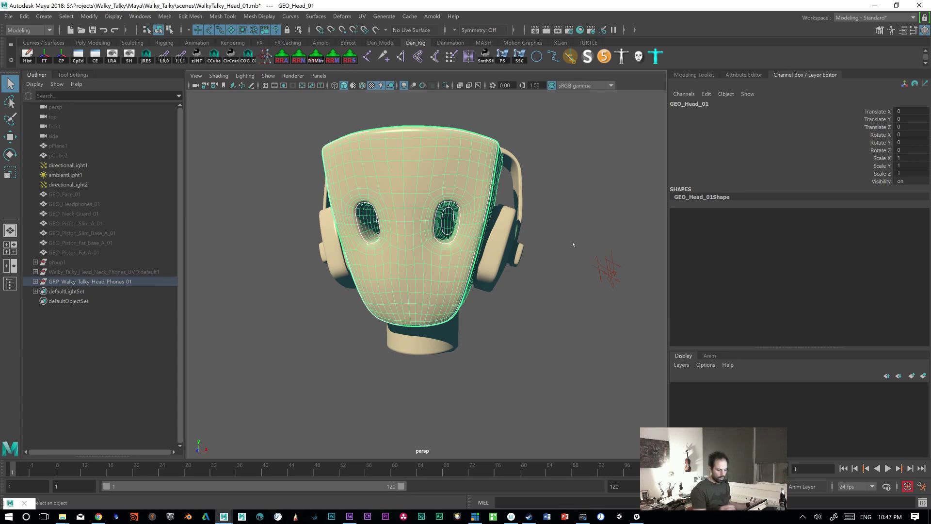
# Step: Turn on smooth mesh preview for all parts of the head model and check the headphones from several sides
pyautogui.click(520, 203)
pyautogui.moveTo(274, 101); pyautogui.dragTo(503, 388)
pyautogui.press('3')
pyautogui.click(530, 369)
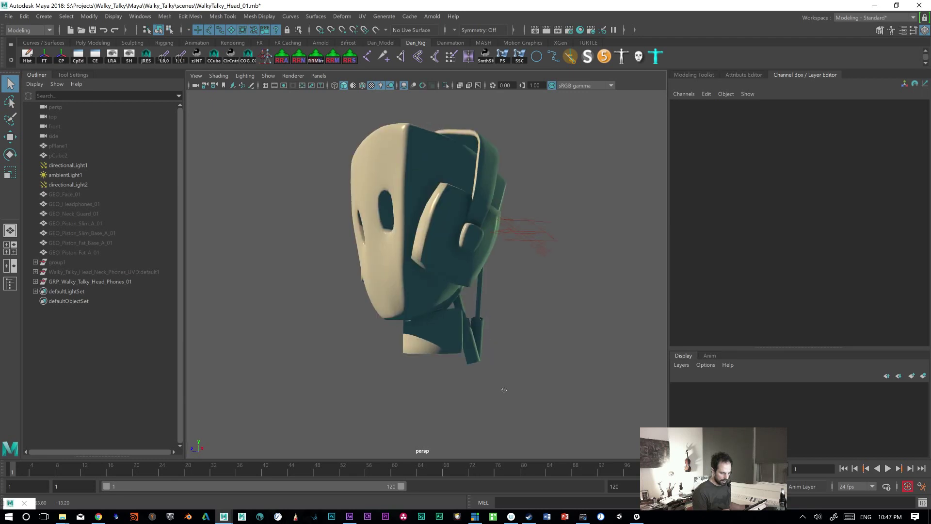
pyautogui.click(475, 273)
pyautogui.keyDown('alt'); pyautogui.moveTo(475, 274); pyautogui.dragTo(503, 334); pyautogui.keyUp('alt')
pyautogui.keyDown('alt'); pyautogui.moveTo(540, 361); pyautogui.dragTo(494, 345); pyautogui.keyUp('alt')
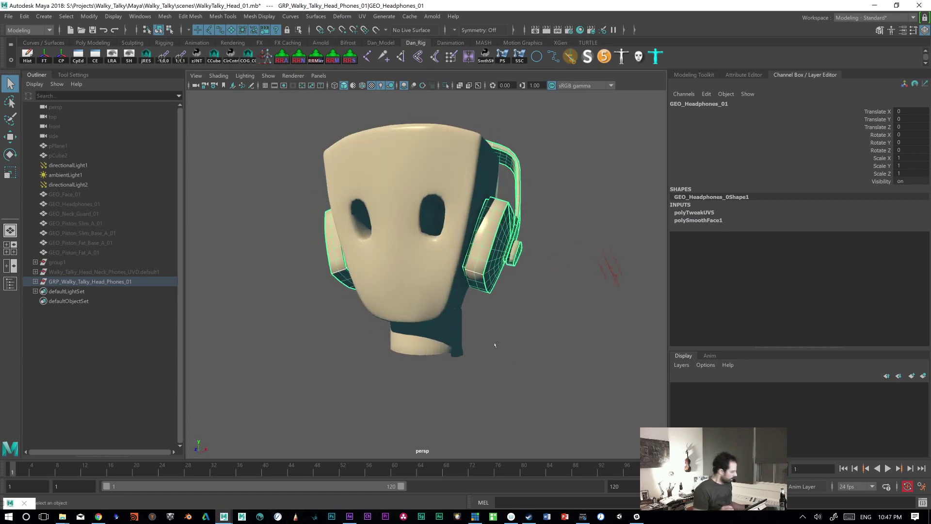
# Step: Save the scene as WalkyTalky_Head_02_Smoothed in Maya ASCII format in the project's scenes folder
pyautogui.hotkey('ctrl', 'shift', 's')
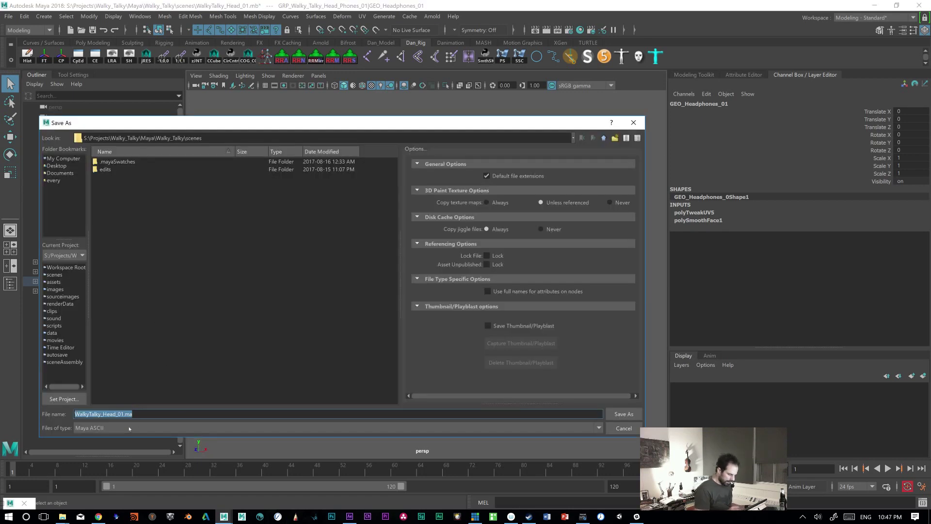
pyautogui.moveTo(120, 414); pyautogui.dragTo(168, 413)
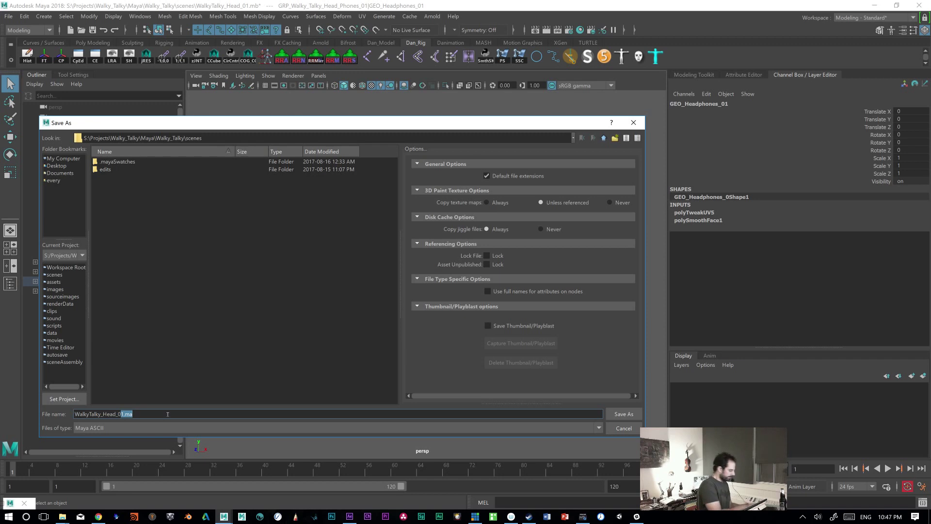
pyautogui.write('2_Smoothed')
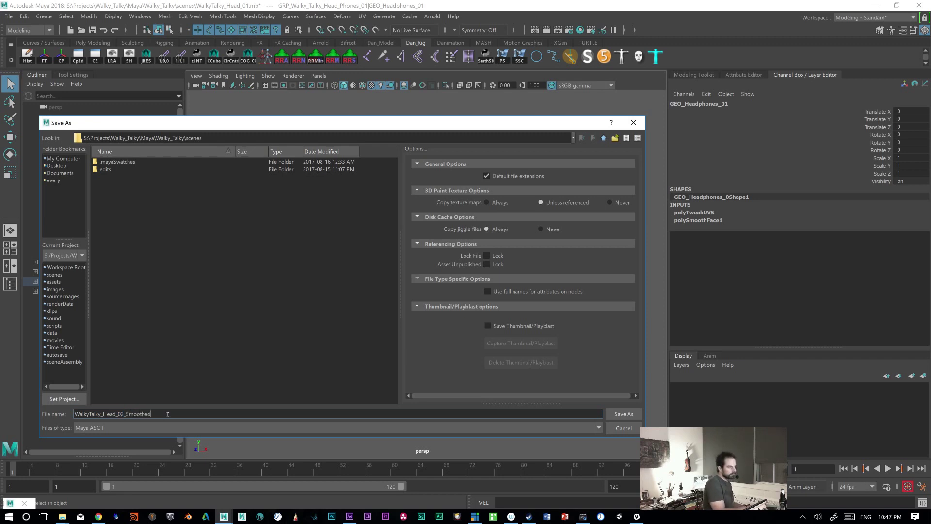
pyautogui.press('Return')
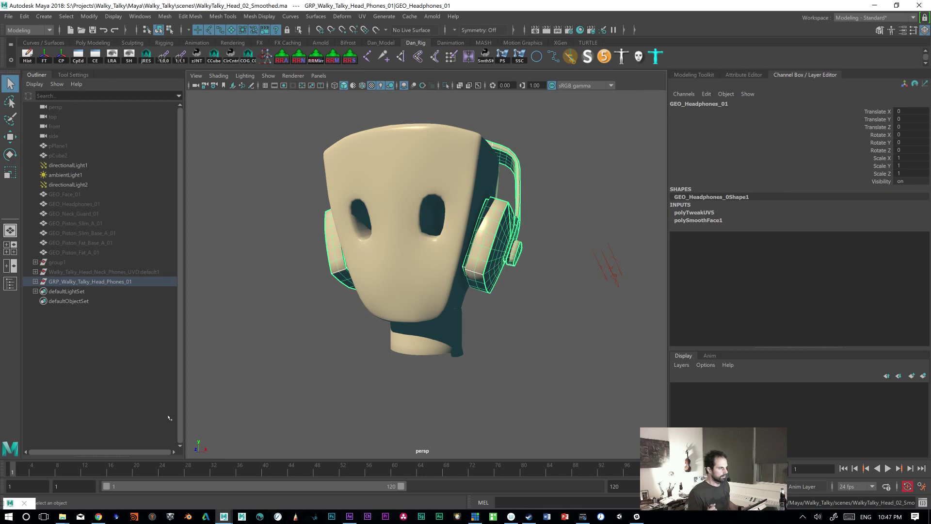
# Step: Apply Smooth to the headphones mesh
pyautogui.moveTo(466, 339)
pyautogui.keyDown('alt'); pyautogui.mouseDown()
pyautogui.moveTo(501, 339)
pyautogui.moveTo(482, 340)
pyautogui.mouseUp(); pyautogui.keyUp('alt')
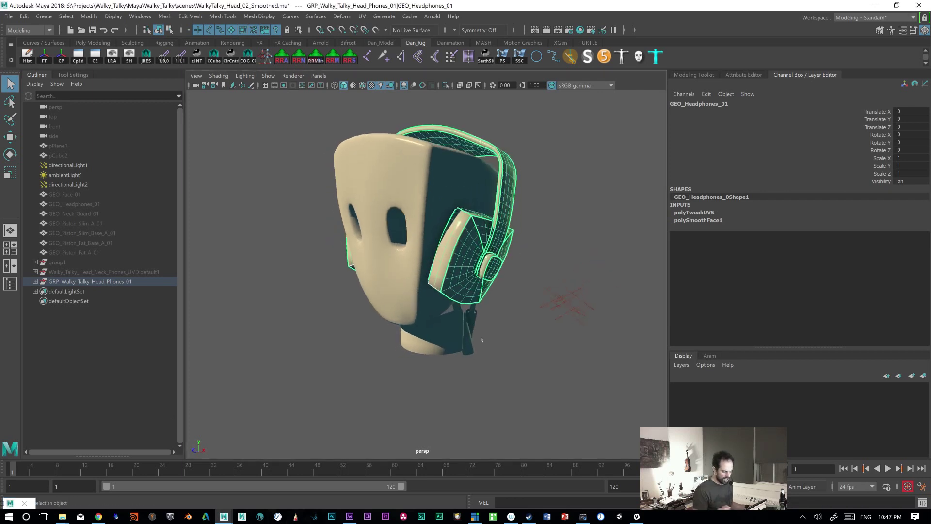
pyautogui.click(695, 74)
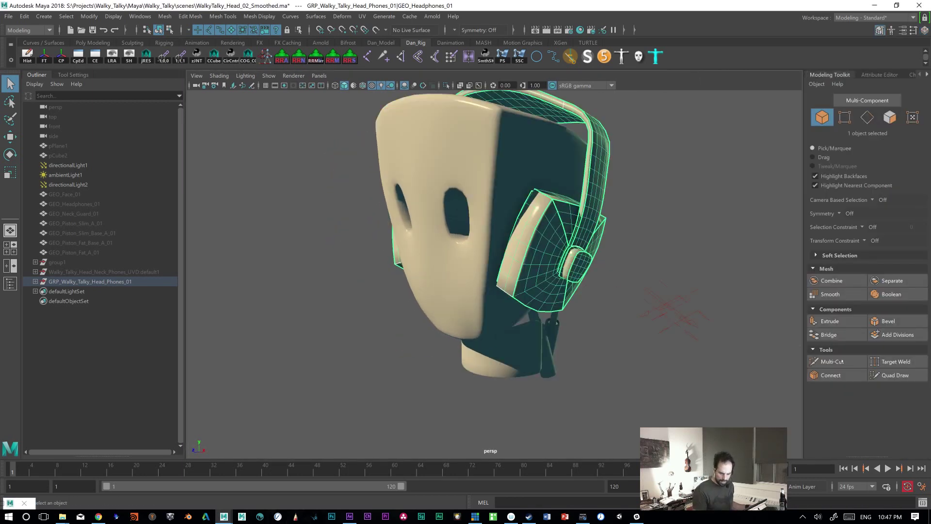
pyautogui.click(829, 294)
# Step: Select the head mesh and apply Smooth to it
pyautogui.moveTo(475, 160)
pyautogui.keyDown('alt'); pyautogui.mouseDown()
pyautogui.moveTo(514, 160)
pyautogui.moveTo(475, 158)
pyautogui.mouseUp(); pyautogui.keyUp('alt')
pyautogui.click(475, 160)
pyautogui.keyDown('alt'); pyautogui.moveTo(613, 374); pyautogui.dragTo(568, 353, button='right'); pyautogui.keyUp('alt')
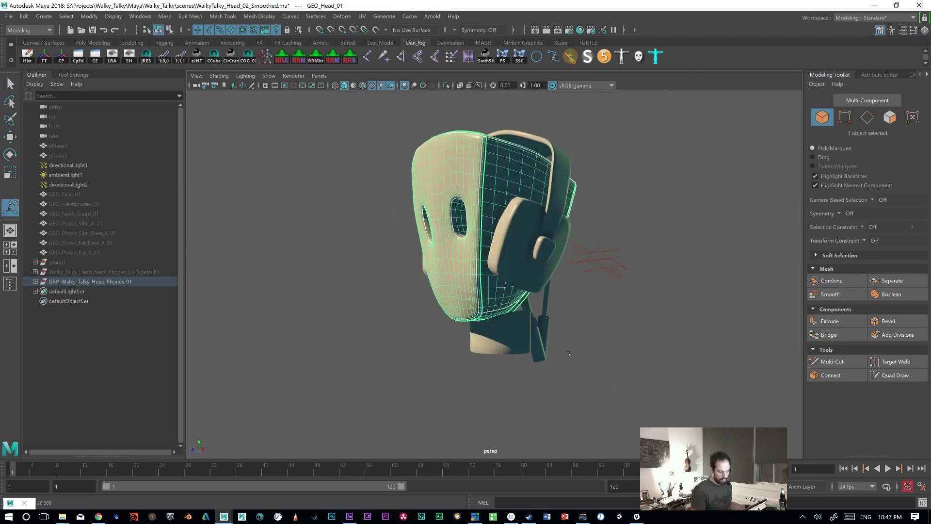
pyautogui.keyDown('alt'); pyautogui.moveTo(568, 353); pyautogui.dragTo(636, 351); pyautogui.keyUp('alt')
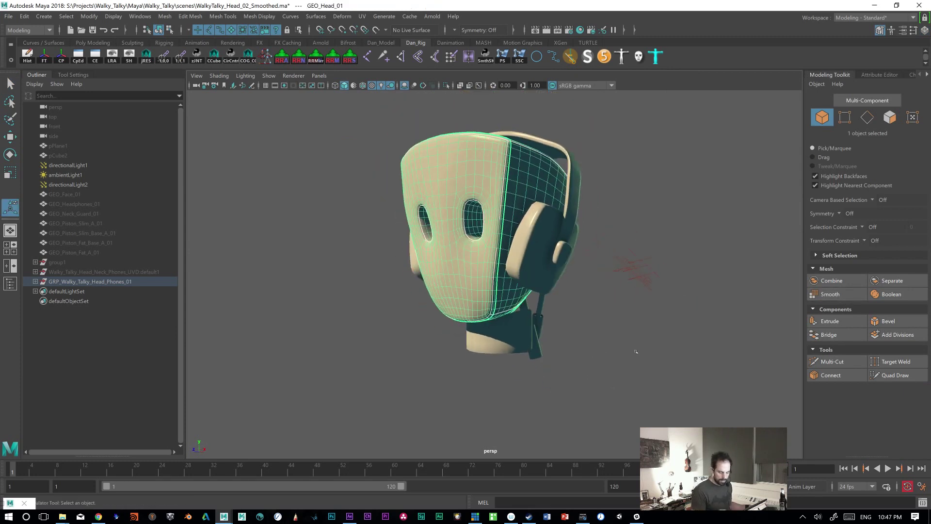
pyautogui.click(829, 294)
# Step: Examine the mesh density and surface of the neck guard, head, headphones and neck parts from all sides
pyautogui.moveTo(541, 375)
pyautogui.keyDown('alt'); pyautogui.mouseDown()
pyautogui.moveTo(584, 361)
pyautogui.moveTo(550, 381)
pyautogui.mouseUp(); pyautogui.keyUp('alt')
pyautogui.click(502, 342)
pyautogui.keyDown('alt'); pyautogui.moveTo(623, 374); pyautogui.dragTo(637, 372); pyautogui.keyUp('alt')
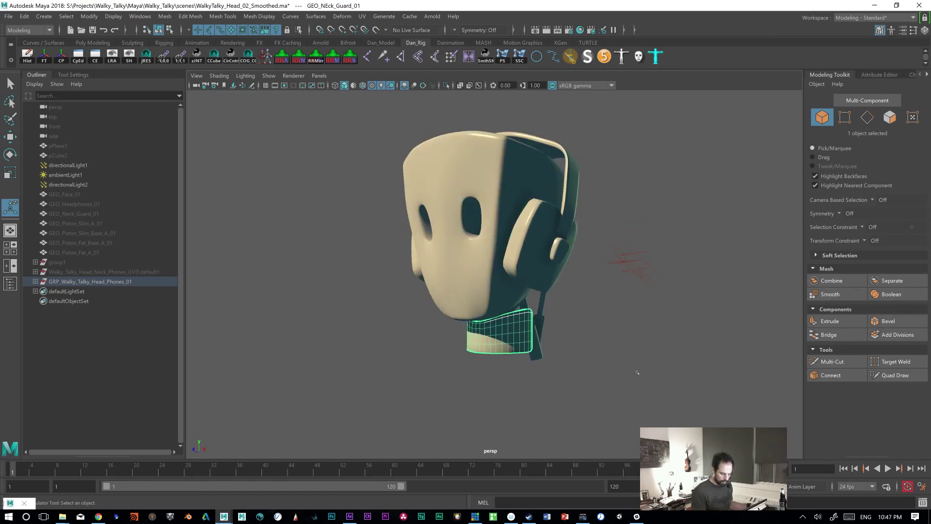
pyautogui.moveTo(360, 104); pyautogui.dragTo(670, 427)
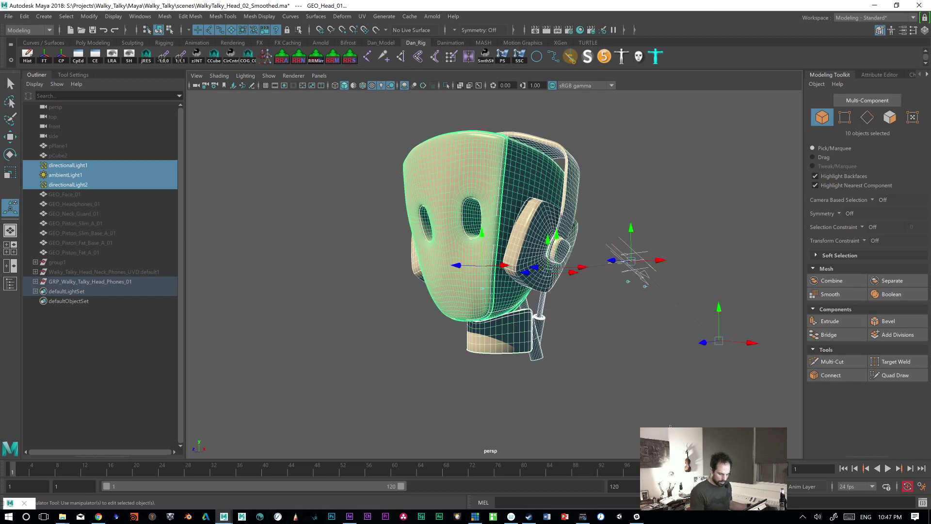
pyautogui.click(586, 389)
pyautogui.keyDown('alt'); pyautogui.moveTo(587, 389); pyautogui.dragTo(533, 237); pyautogui.keyUp('alt')
pyautogui.click(531, 245)
pyautogui.keyDown('alt'); pyautogui.moveTo(590, 363); pyautogui.dragTo(766, 373); pyautogui.keyUp('alt')
pyautogui.click(536, 344)
pyautogui.click(576, 272)
pyautogui.keyDown('alt'); pyautogui.moveTo(495, 347); pyautogui.dragTo(521, 342); pyautogui.keyUp('alt')
pyautogui.keyDown('alt'); pyautogui.moveTo(529, 347); pyautogui.dragTo(604, 369, button='right'); pyautogui.keyUp('alt')
pyautogui.click(605, 370)
pyautogui.keyDown('alt'); pyautogui.moveTo(604, 369); pyautogui.dragTo(488, 361); pyautogui.keyUp('alt')
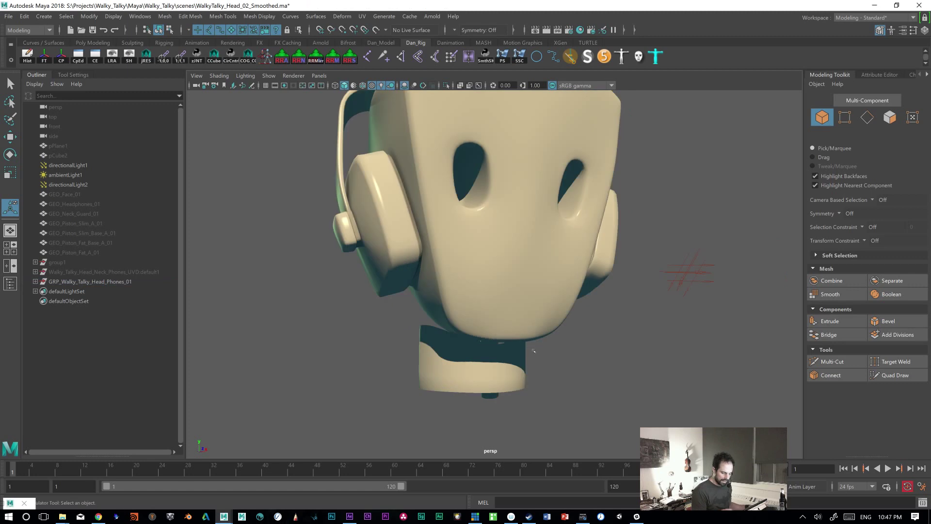
pyautogui.keyDown('alt'); pyautogui.moveTo(555, 334); pyautogui.dragTo(485, 335); pyautogui.keyUp('alt')
# Step: Select the headphones, examine their smoothed UV layout in the UV Editor and close the editor
pyautogui.click(426, 286)
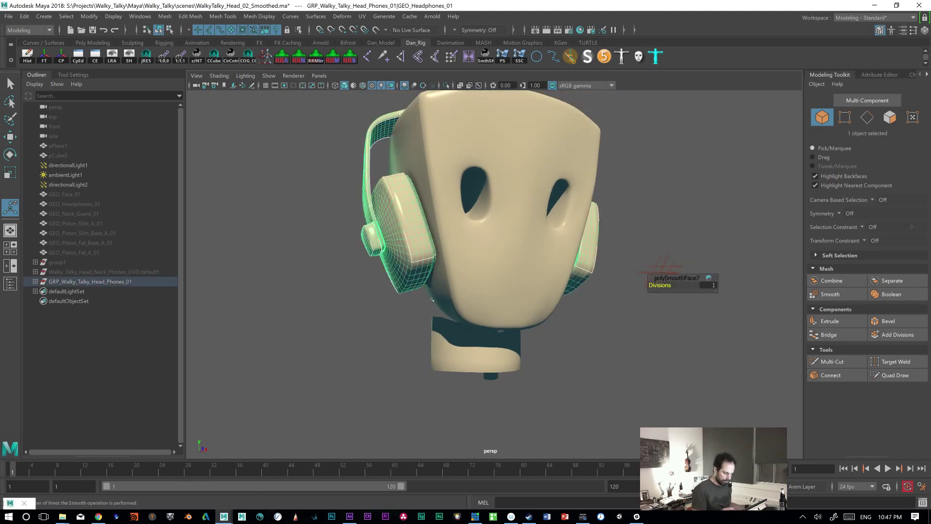
pyautogui.keyDown('alt'); pyautogui.moveTo(601, 346); pyautogui.dragTo(528, 327); pyautogui.keyUp('alt')
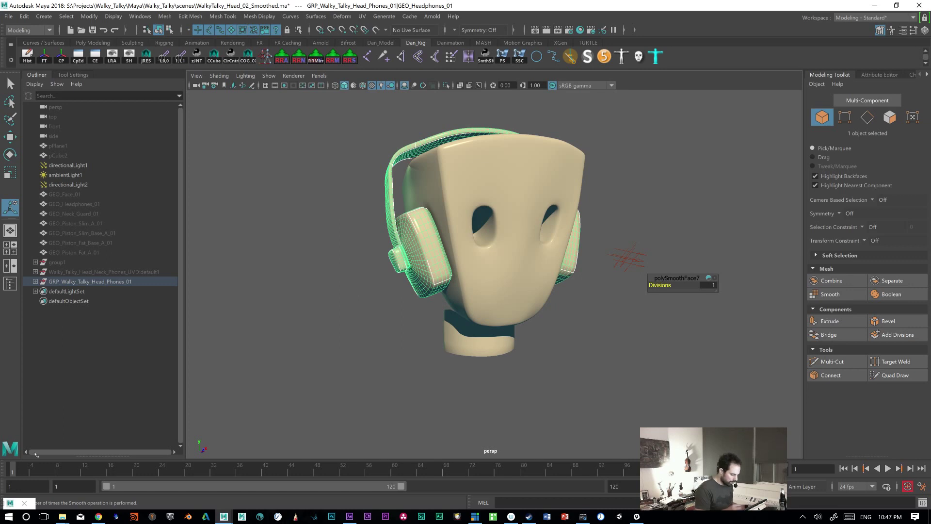
pyautogui.click(6, 501)
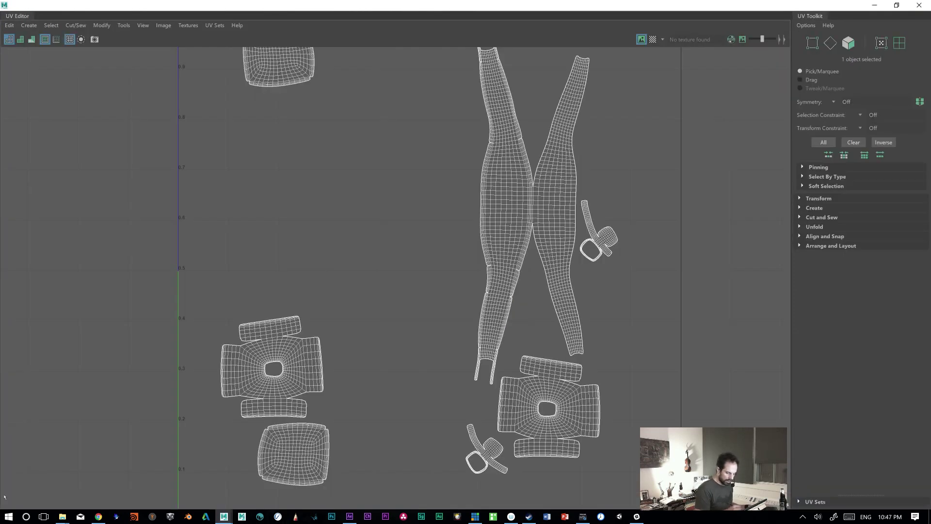
pyautogui.scroll(-2, 614, 338)
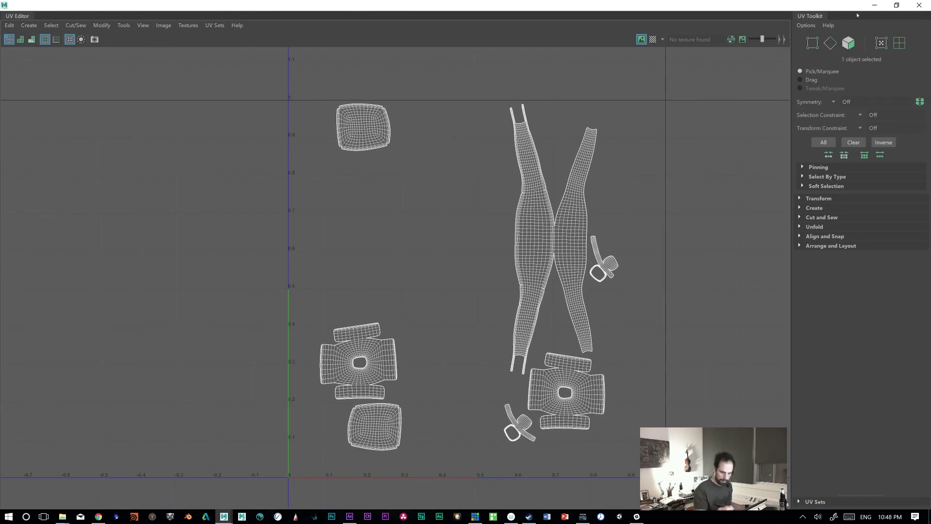
pyautogui.keyDown('alt'); pyautogui.moveTo(388, 223); pyautogui.dragTo(670, 240, button='right'); pyautogui.keyUp('alt')
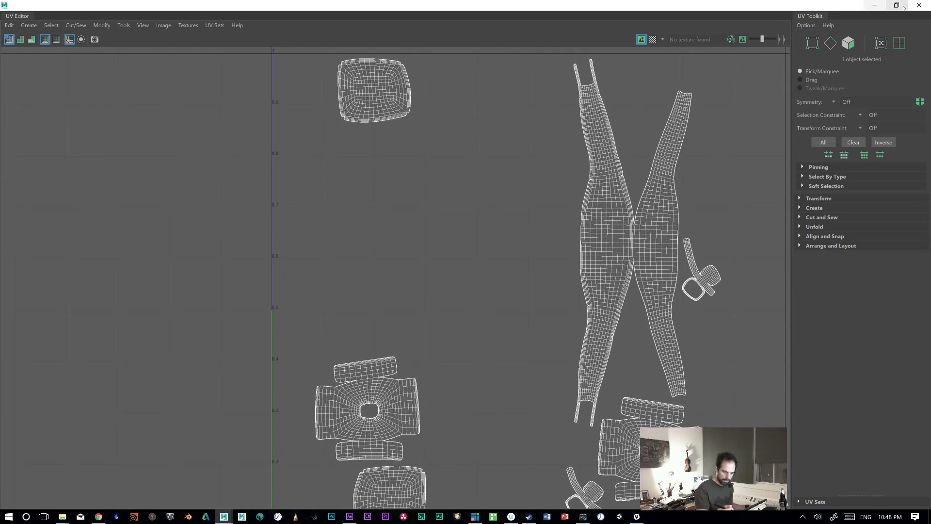
pyautogui.click(919, 5)
pyautogui.keyDown('alt'); pyautogui.moveTo(486, 365); pyautogui.dragTo(448, 352, button='right'); pyautogui.keyUp('alt')
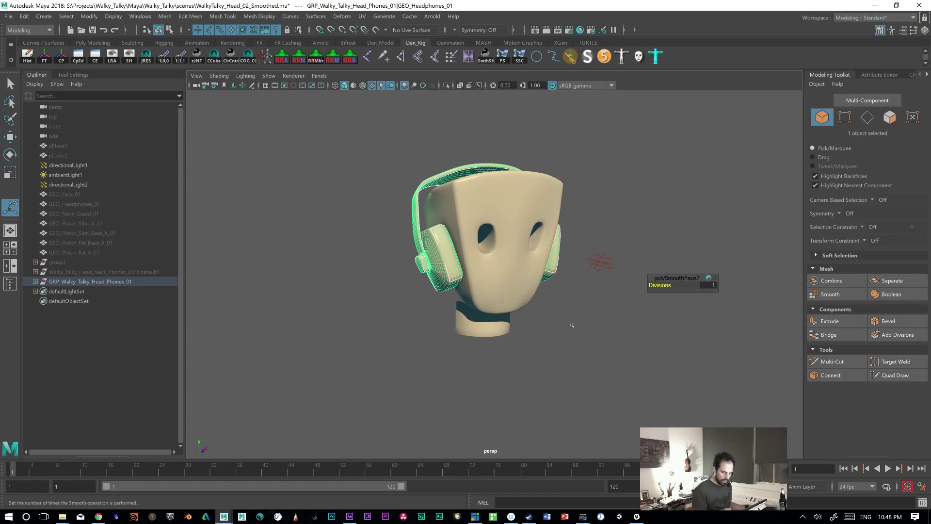
# Step: Deselect everything, return to object selection and delete the construction history of all objects in the scene
pyautogui.click(368, 343)
pyautogui.press('F8')
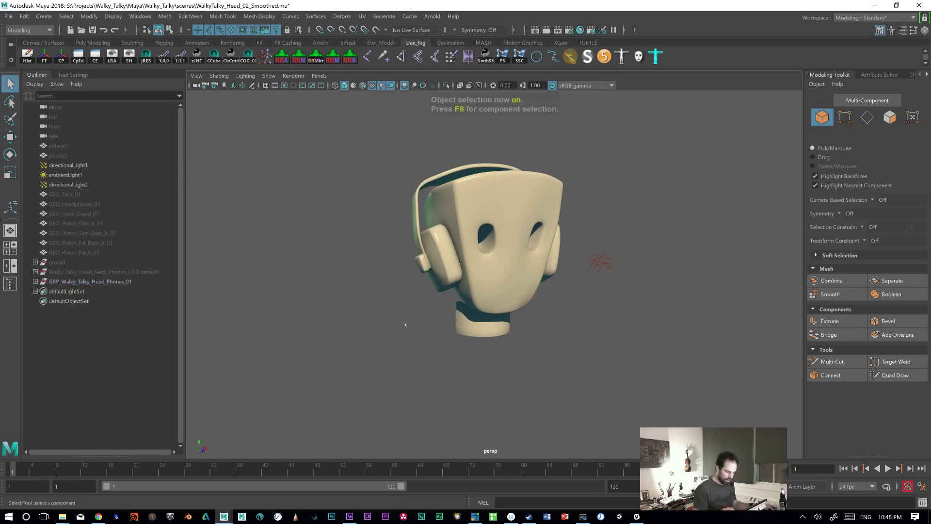
pyautogui.click(24, 16)
pyautogui.moveTo(104, 141)
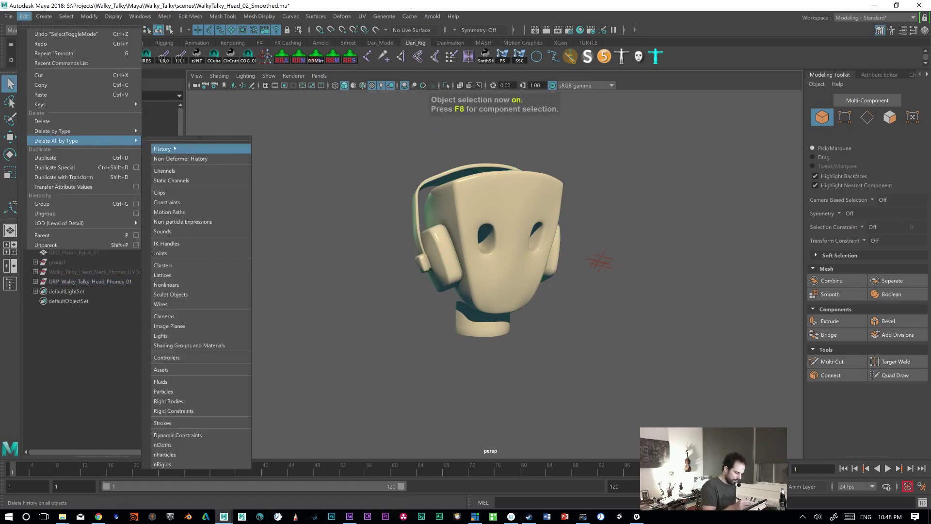
pyautogui.click(165, 144)
# Step: Select the head mesh and view its smoothed geometry from the front and side
pyautogui.keyDown('alt'); pyautogui.moveTo(475, 341); pyautogui.dragTo(374, 338); pyautogui.keyUp('alt')
pyautogui.click(507, 228)
pyautogui.keyDown('alt'); pyautogui.moveTo(549, 355); pyautogui.dragTo(378, 340); pyautogui.keyUp('alt')
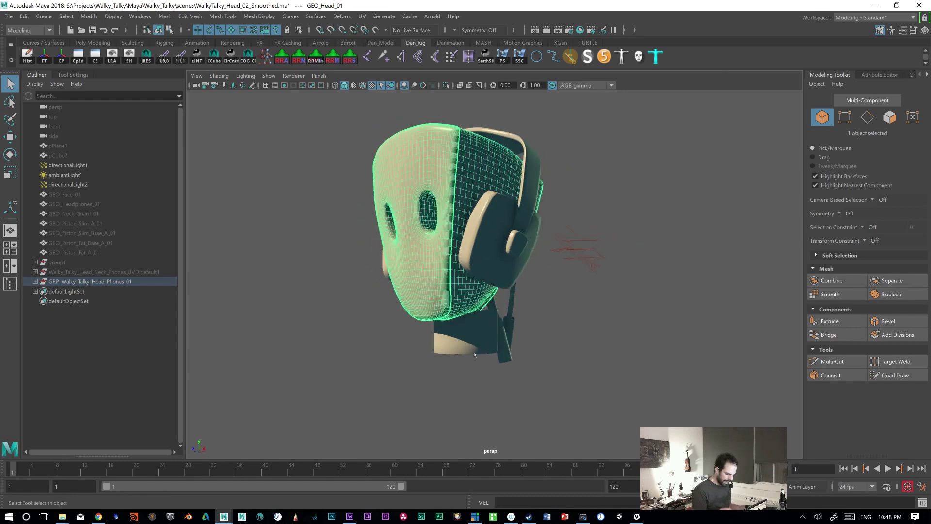
# Step: In File Explorer, browse the Walky_Talky Maya project under Projects_Studio_Pro_2017 on drive I and look through its scenes and OBJ folders
pyautogui.moveTo(65, 507)
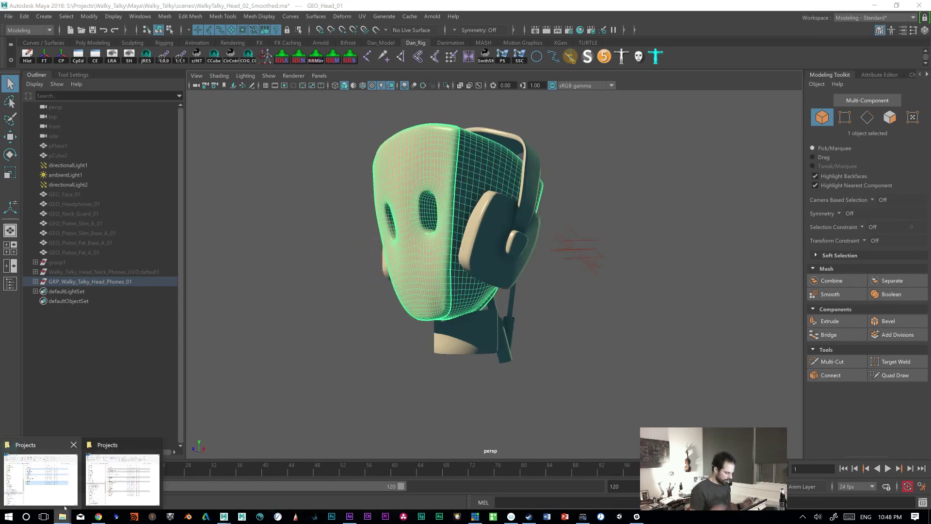
pyautogui.click(122, 478)
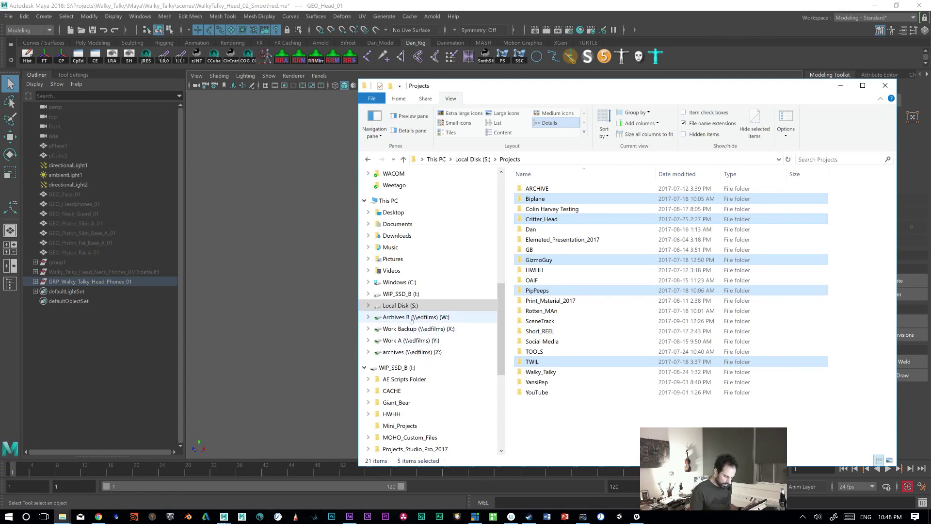
pyautogui.click(397, 294)
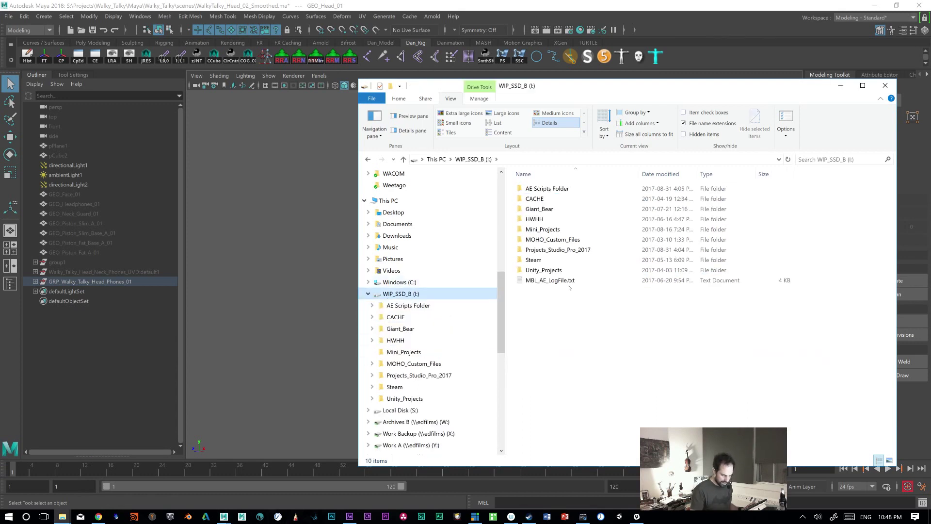
pyautogui.click(548, 249)
pyautogui.doubleClick(548, 250)
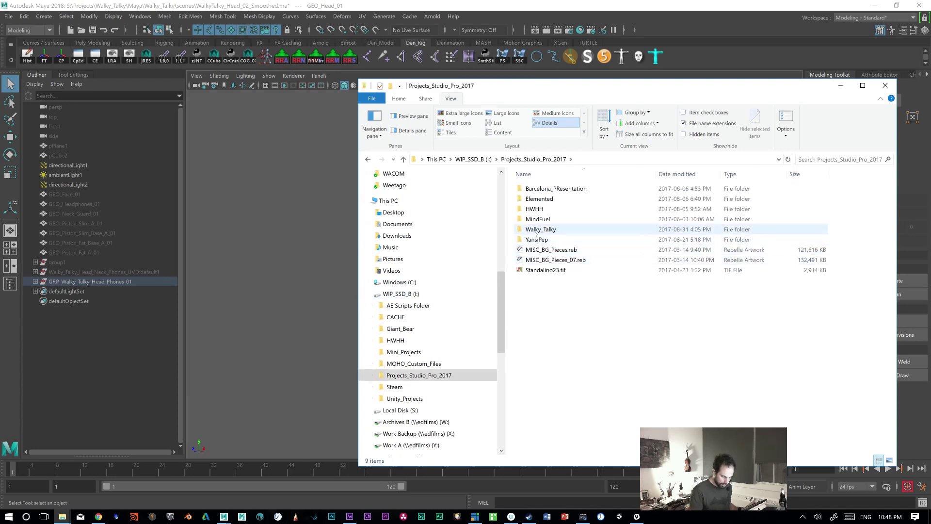
pyautogui.doubleClick(536, 232)
pyautogui.doubleClick(533, 218)
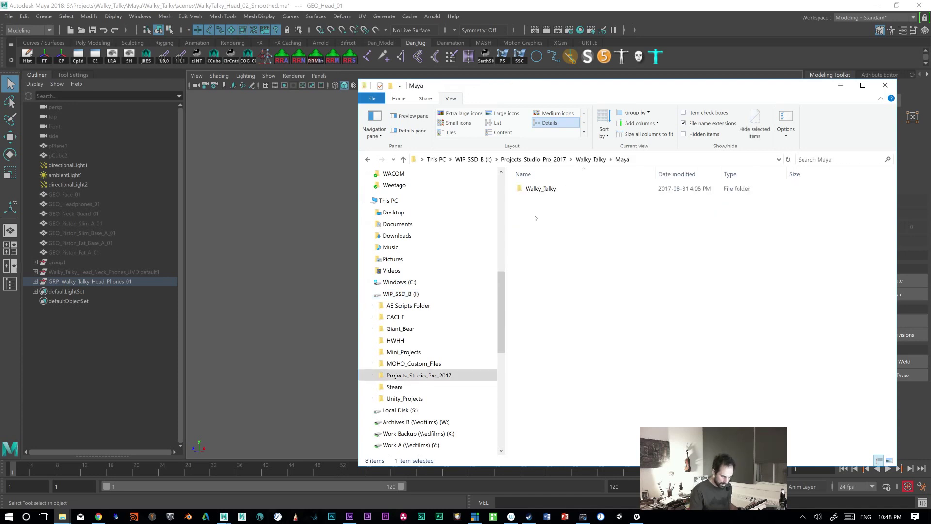
pyautogui.click(534, 193)
pyautogui.doubleClick(534, 193)
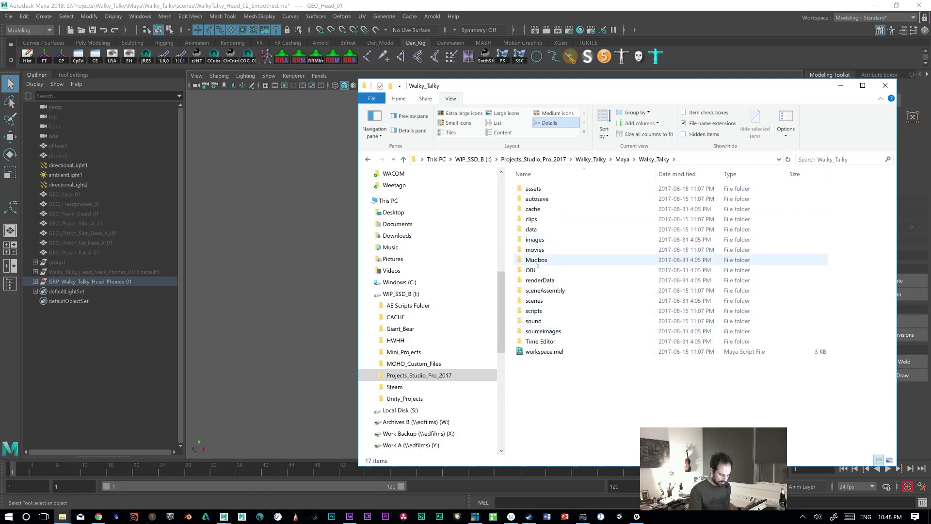
pyautogui.doubleClick(533, 301)
pyautogui.click(549, 209)
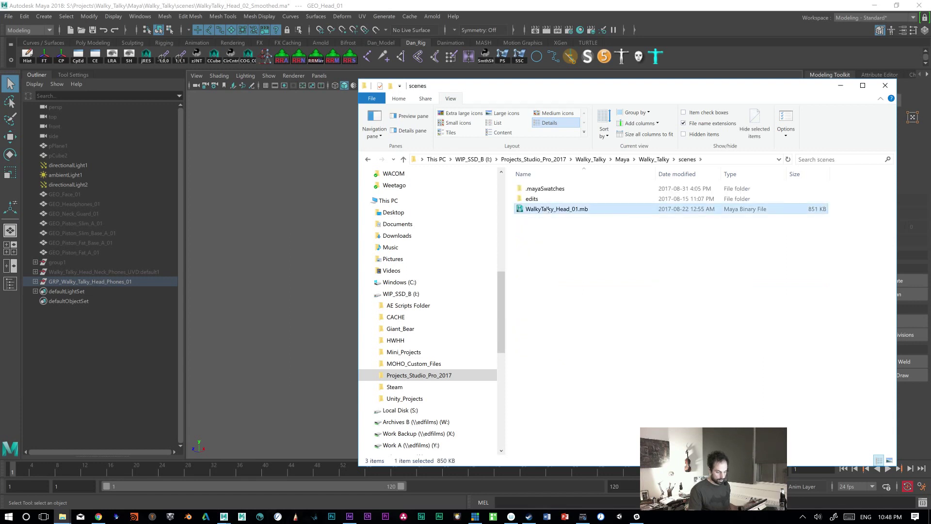
pyautogui.click(653, 160)
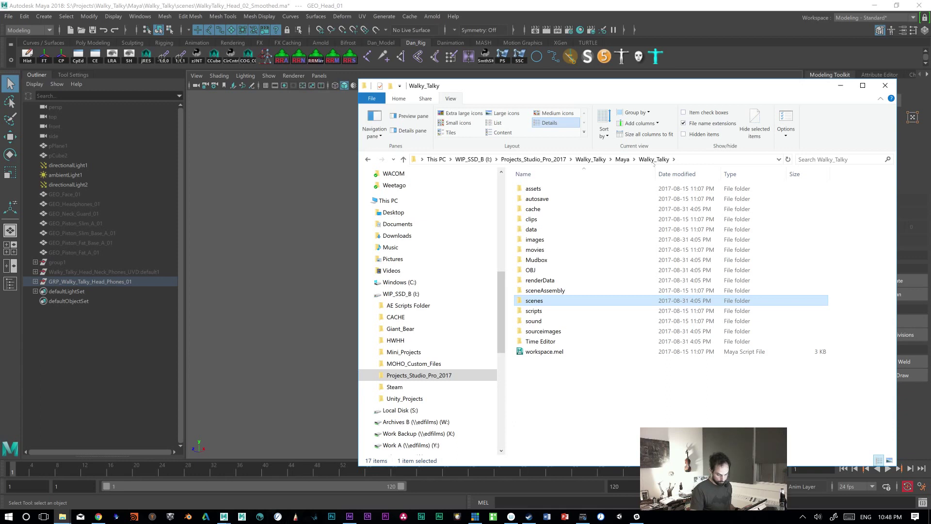
pyautogui.doubleClick(531, 270)
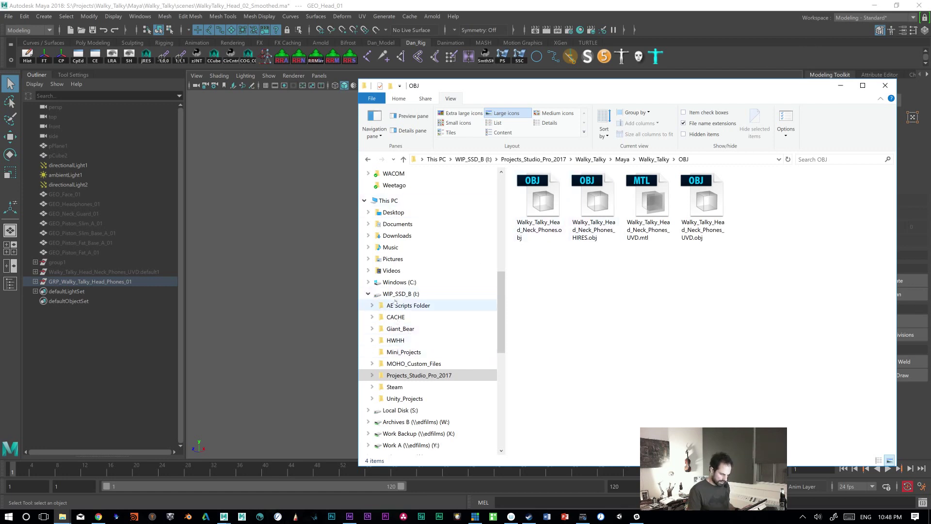
# Step: Browse to the OBJ folder of the Walky_Talky Maya project on drive S, then switch back to Maya
pyautogui.click(420, 411)
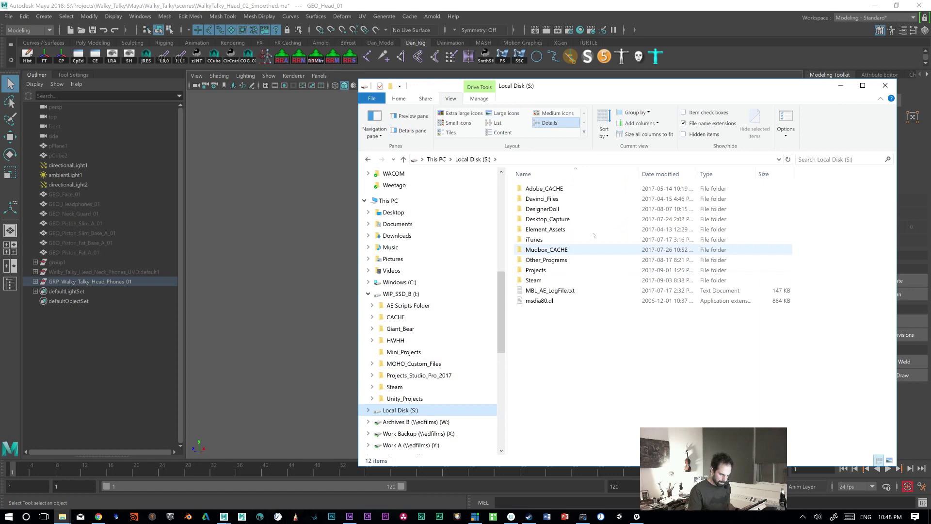
pyautogui.doubleClick(536, 270)
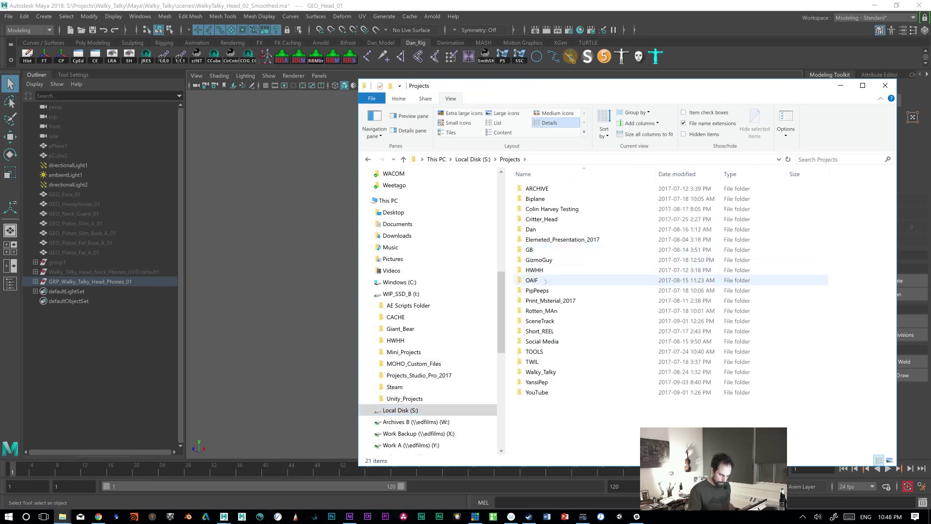
pyautogui.doubleClick(540, 372)
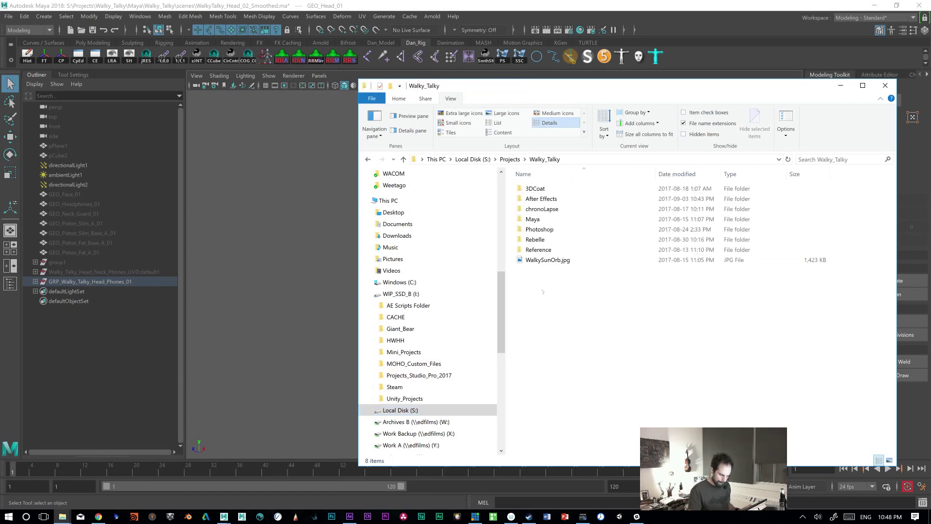
pyautogui.doubleClick(536, 217)
pyautogui.doubleClick(538, 189)
pyautogui.doubleClick(534, 270)
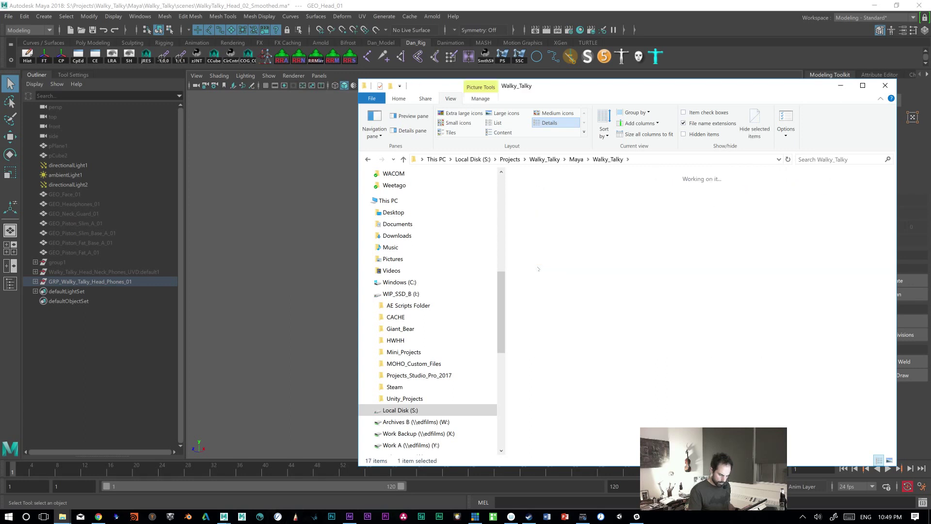
pyautogui.click(588, 10)
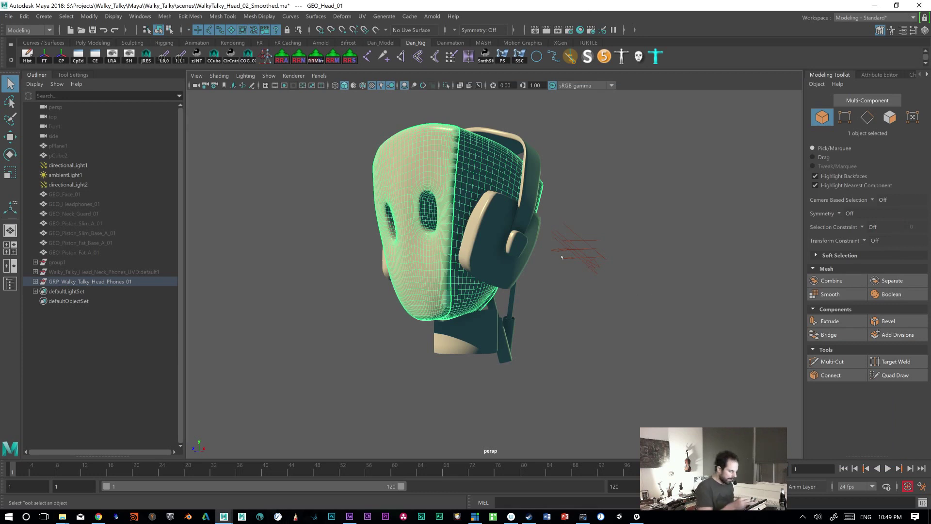
# Step: Parent the neck pistons, piston bases, neck guard and headphones under GEO_Head_01 inside GRP_Walky_Talky_Head_Phones_01, then select the group
pyautogui.click(75, 282)
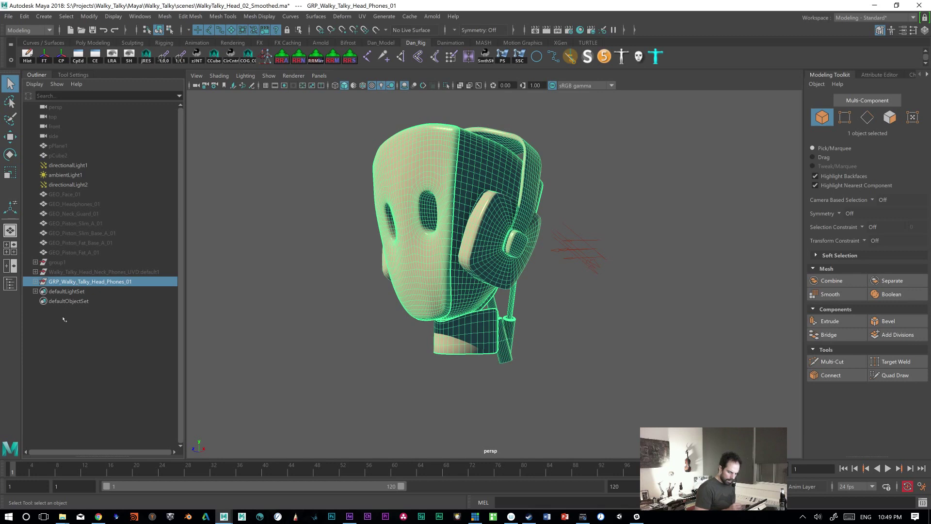
pyautogui.click(36, 282)
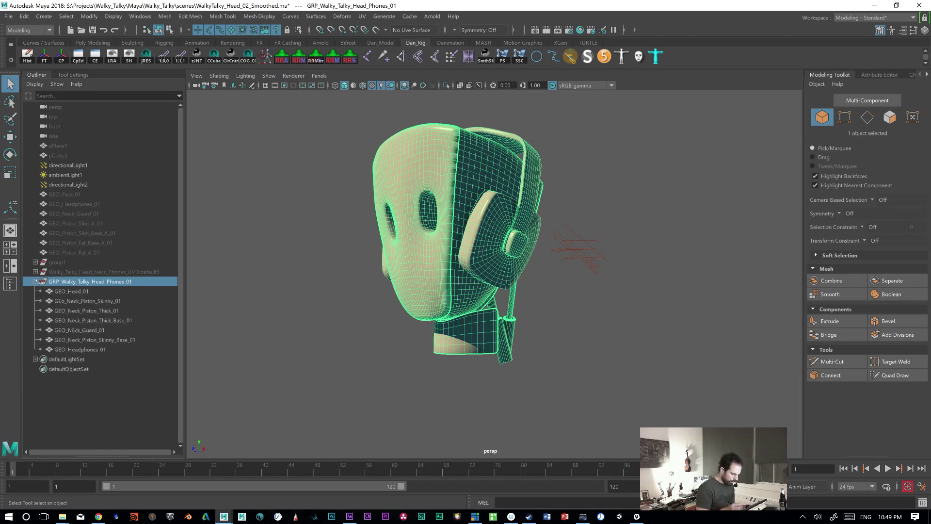
pyautogui.click(73, 292)
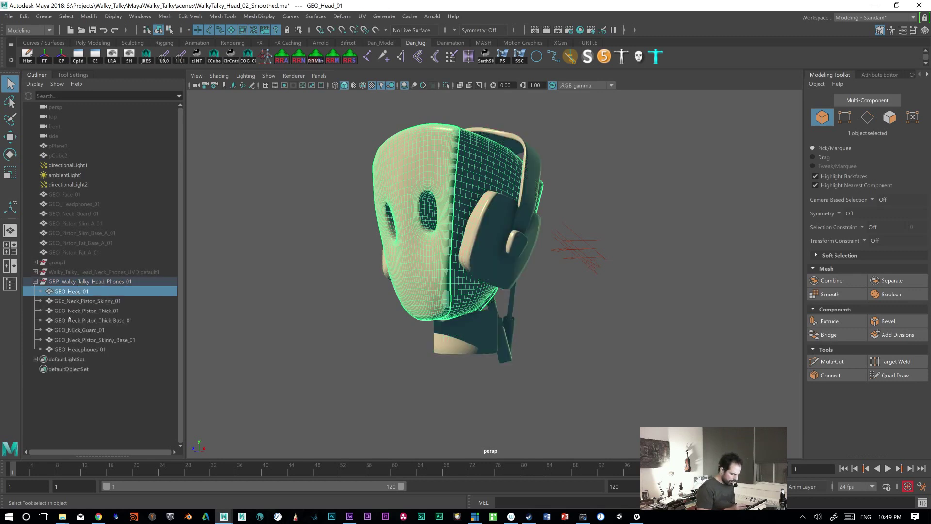
pyautogui.keyDown('shift'); pyautogui.click(82, 349); pyautogui.keyUp('shift')
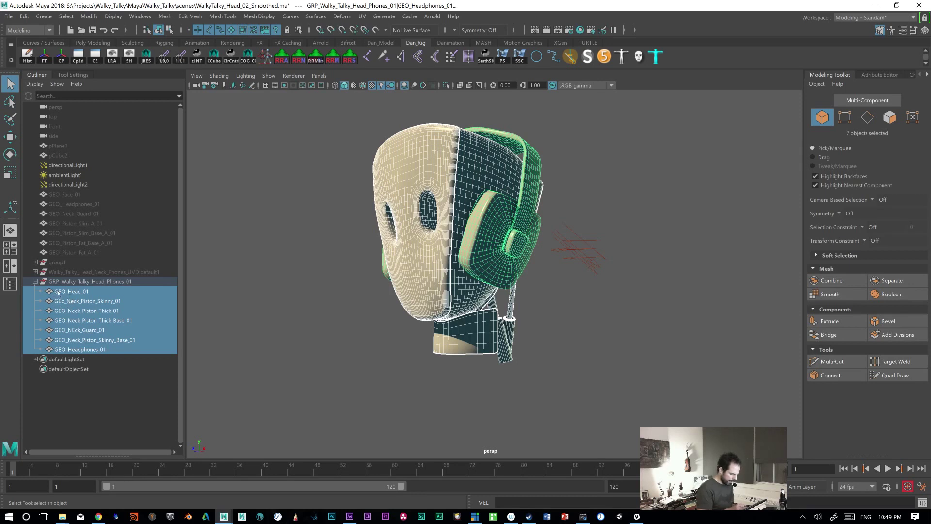
pyautogui.moveTo(57, 293); pyautogui.dragTo(58, 292, button='middle')
pyautogui.click(65, 283)
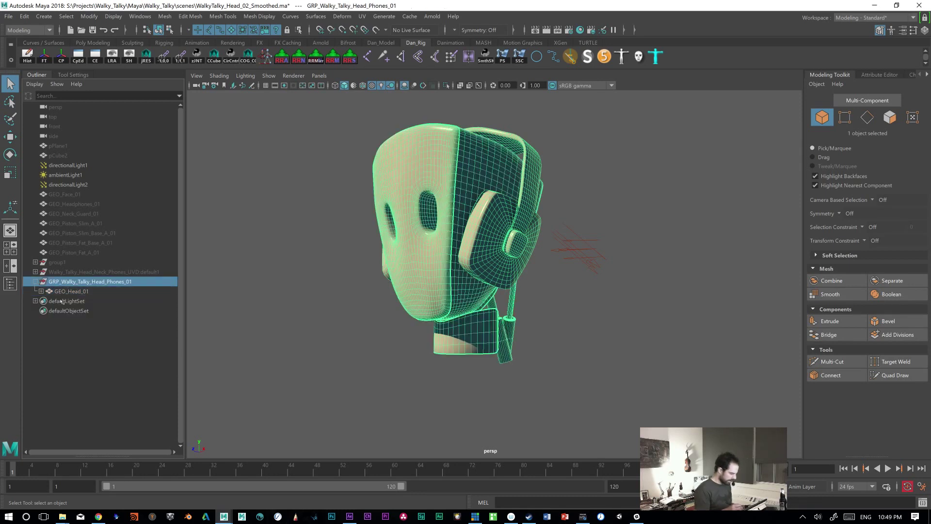
# Step: Duplicate the GRP_Walky_Talky_Head_Phones_01 group and select the head mesh inside the copy
pyautogui.hotkey('ctrl', 'd')
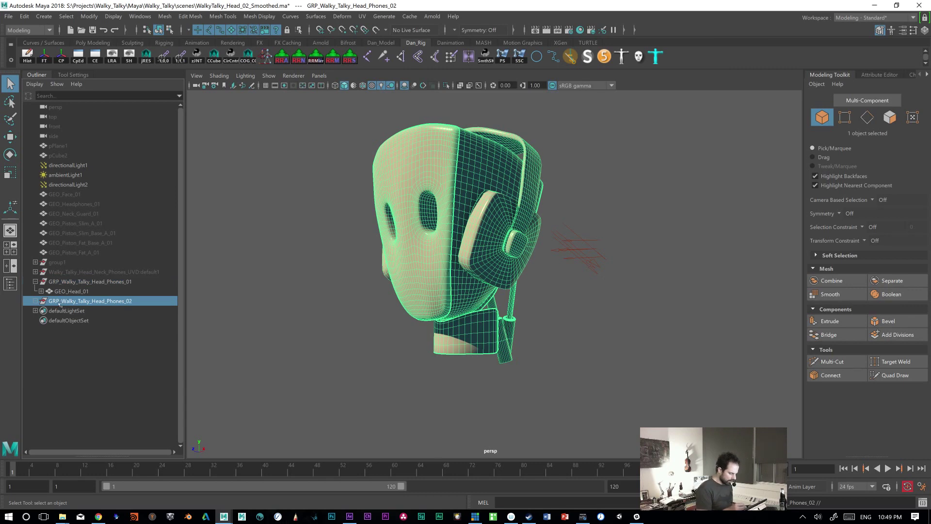
pyautogui.hotkey('ctrl', 'z')
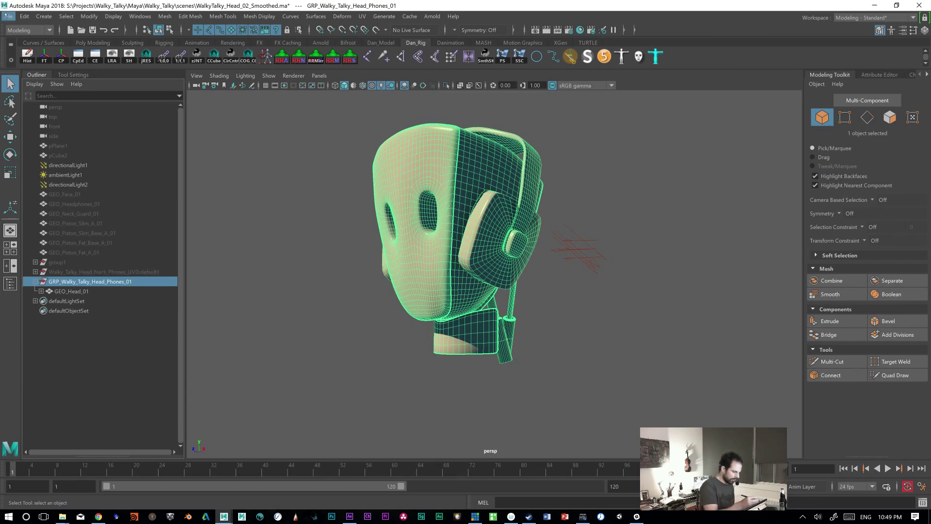
pyautogui.hotkey('ctrl', 'd')
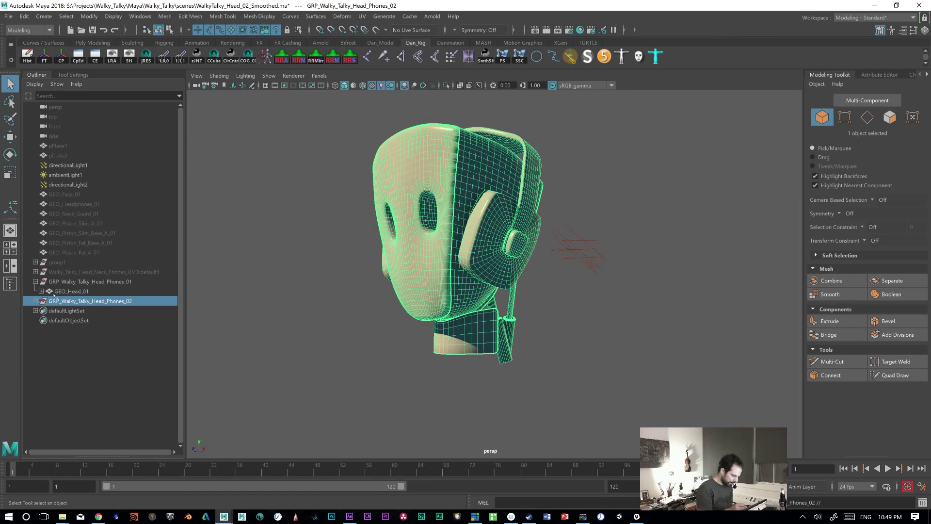
pyautogui.click(35, 301)
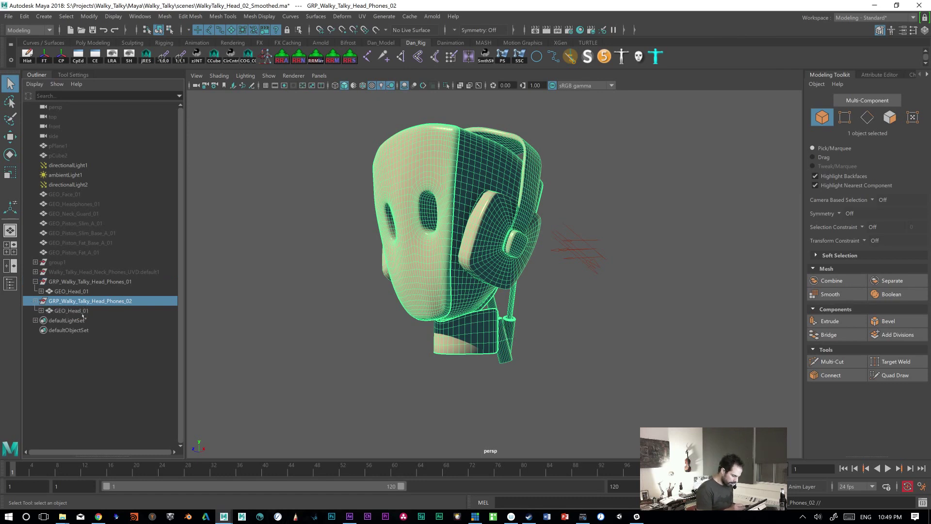
pyautogui.click(41, 311)
pyautogui.click(71, 311)
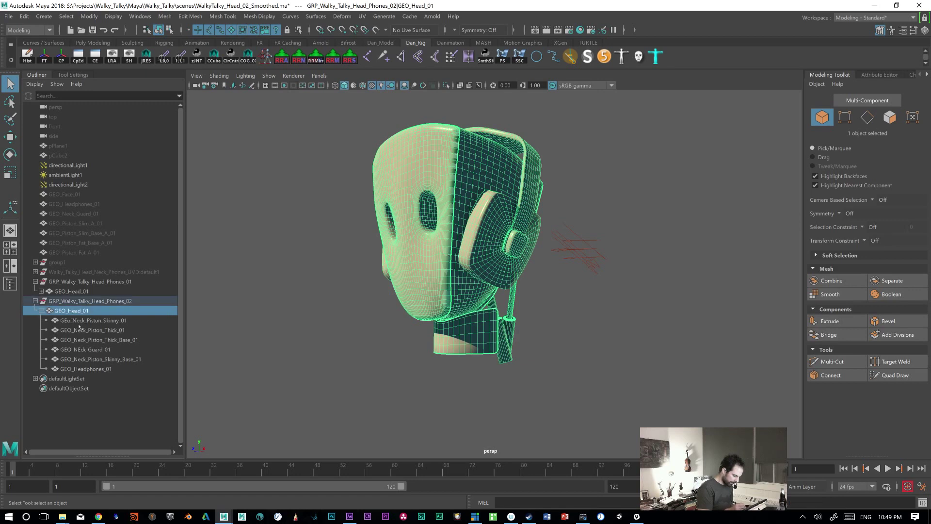
# Step: Move the duplicated head hierarchy out of GRP_Walky_Talky_Head_Phones_02 to the top level of the scene and delete the emptied group
pyautogui.moveTo(57, 312); pyautogui.dragTo(65, 296)
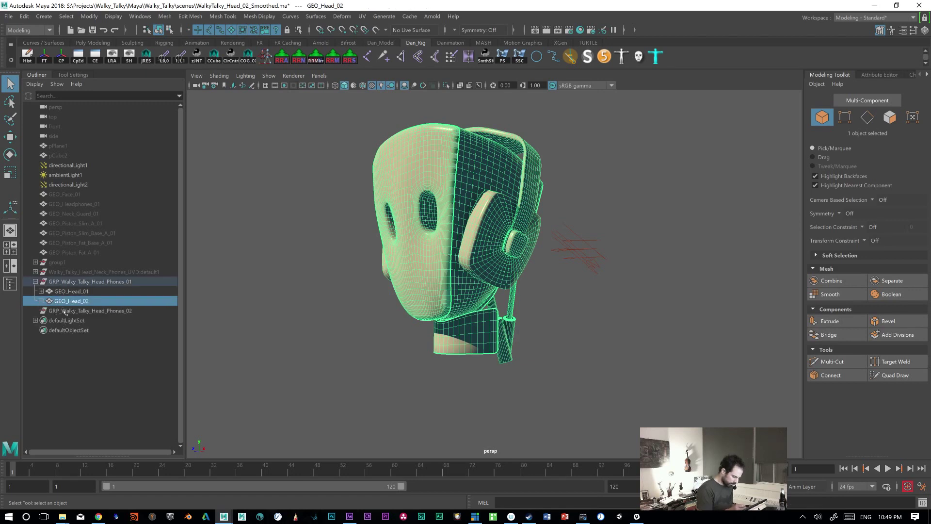
pyautogui.hotkey('ctrl', 'z')
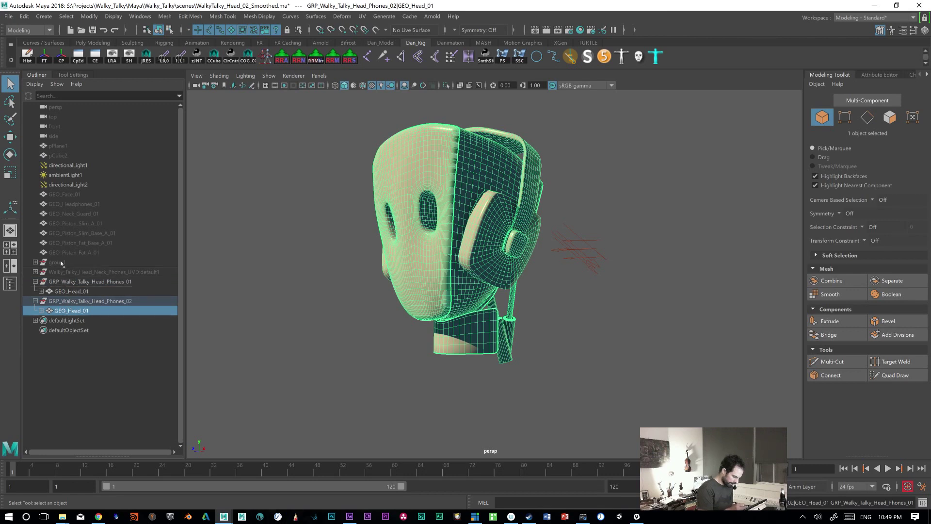
pyautogui.hotkey('shift', 'p')
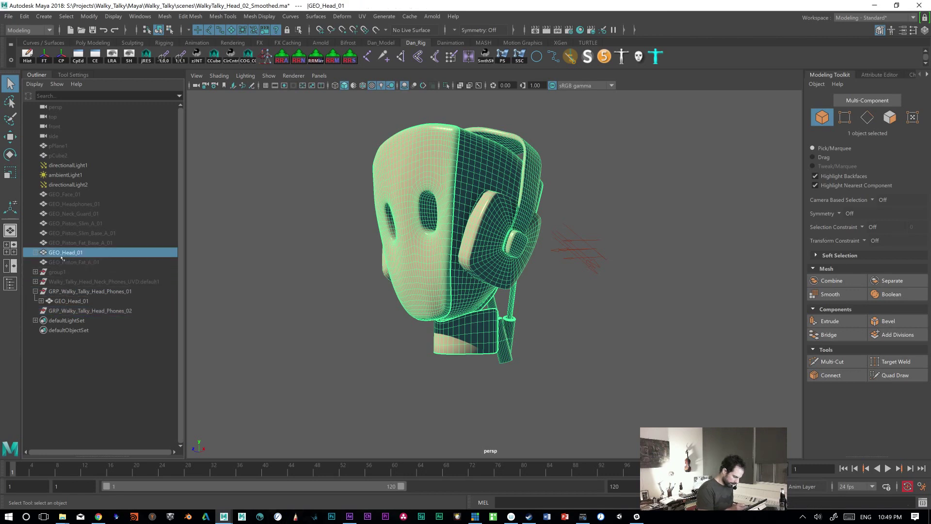
pyautogui.click(67, 310)
pyautogui.press('Delete')
# Step: Unparent the six neck and headphone parts from the duplicated GEO_Head_01 so they sit at the top level
pyautogui.click(70, 253)
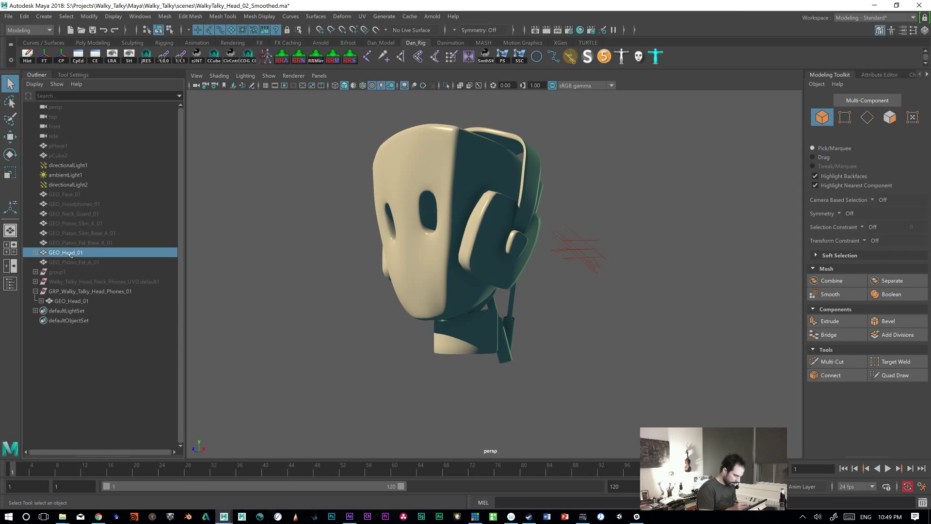
pyautogui.click(35, 252)
pyautogui.click(79, 262)
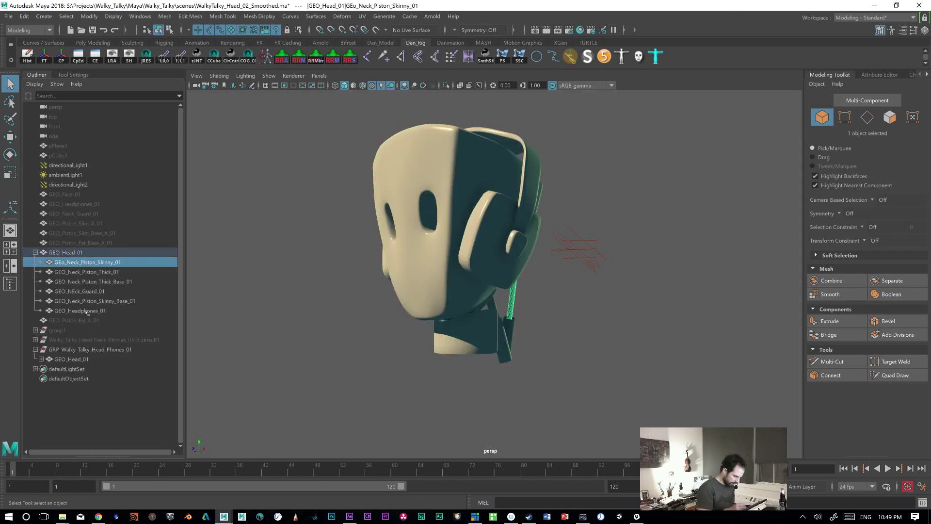
pyautogui.keyDown('shift'); pyautogui.click(80, 310); pyautogui.keyUp('shift')
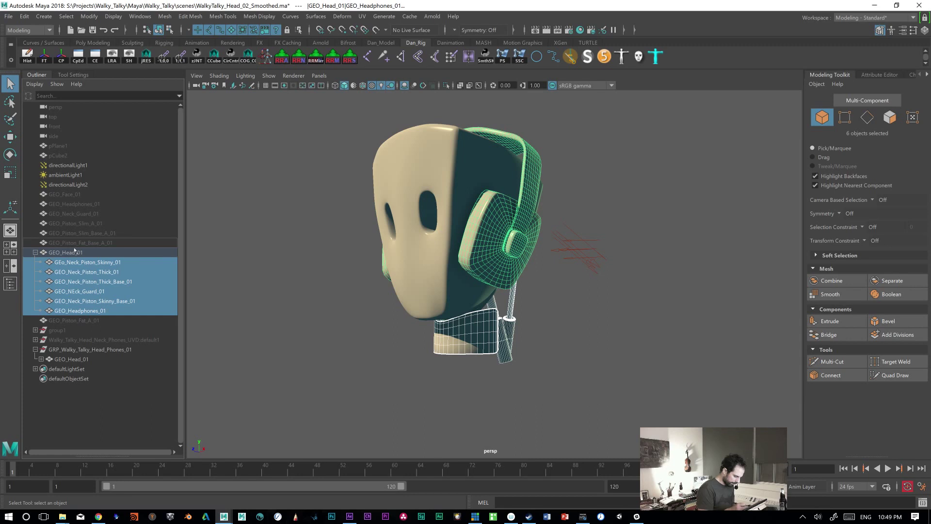
pyautogui.hotkey('shift', 'p')
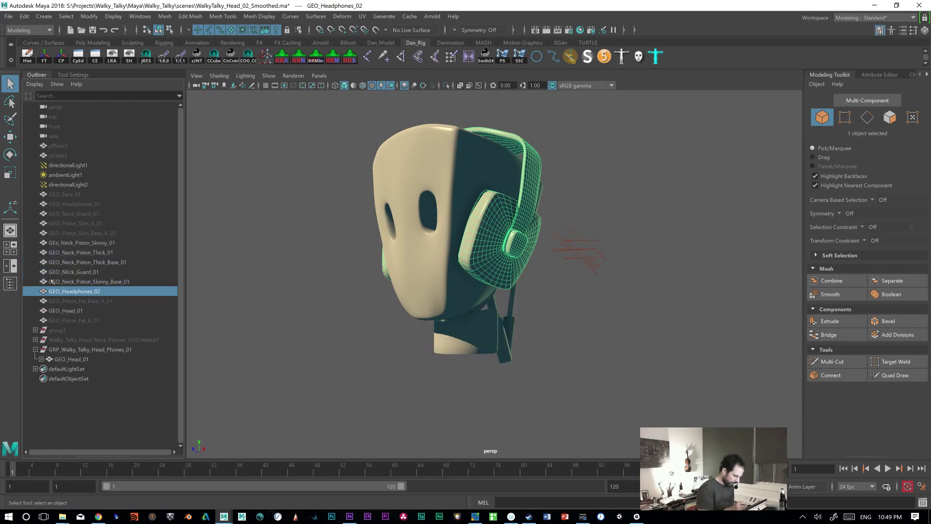
# Step: Reorder the duplicated GEO_Head_01 in the Outliner so it sits directly above the ungrouped neck and headphone parts
pyautogui.click(72, 246)
pyautogui.keyDown('shift'); pyautogui.click(79, 293); pyautogui.keyUp('shift')
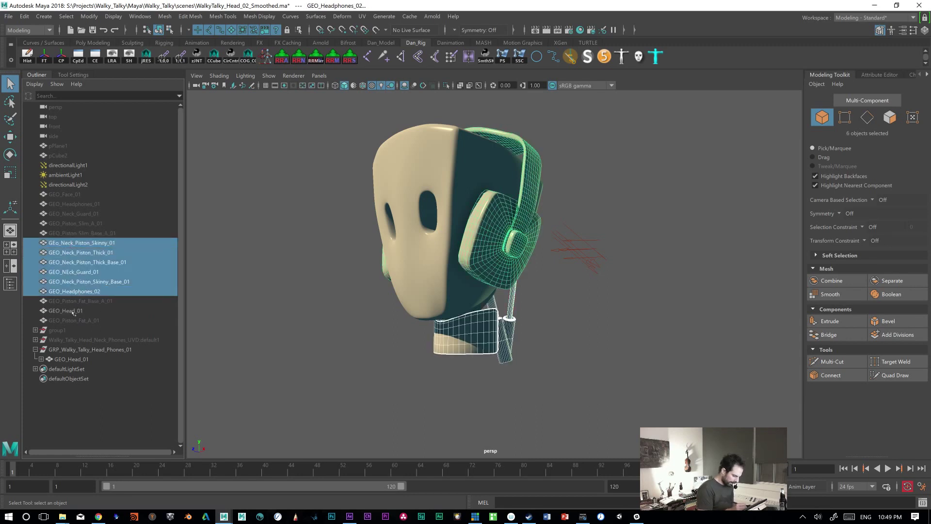
pyautogui.click(68, 312)
pyautogui.moveTo(66, 314); pyautogui.dragTo(79, 243, button='middle')
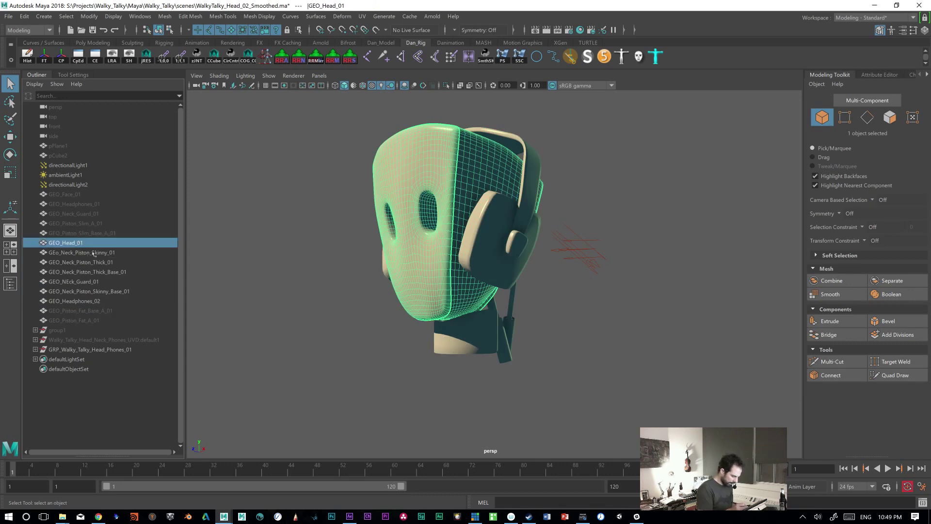
# Step: Select the neck pistons, piston bases and neck guard in turn to check from behind which part each name refers to
pyautogui.click(92, 253)
pyautogui.click(92, 262)
pyautogui.keyDown('alt'); pyautogui.moveTo(545, 360); pyautogui.dragTo(512, 343); pyautogui.keyUp('alt')
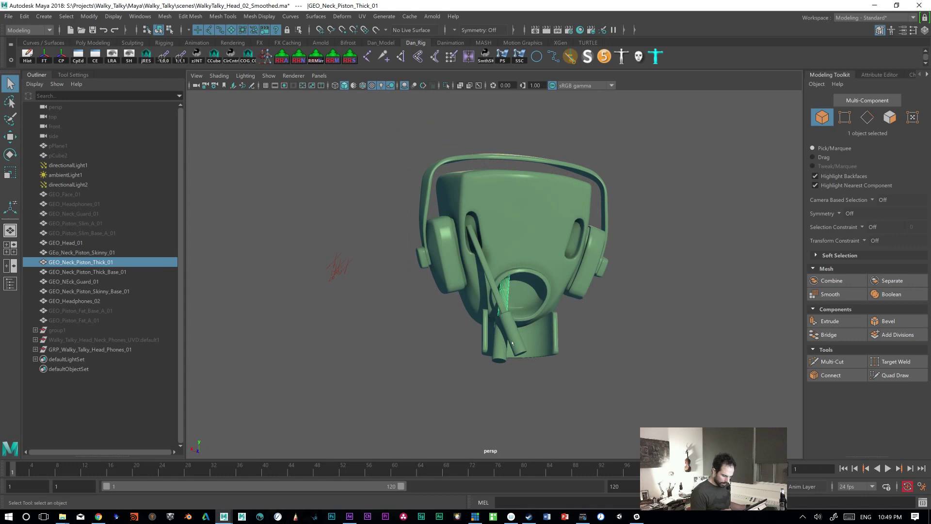
pyautogui.click(101, 274)
pyautogui.moveTo(81, 284); pyautogui.dragTo(80, 292)
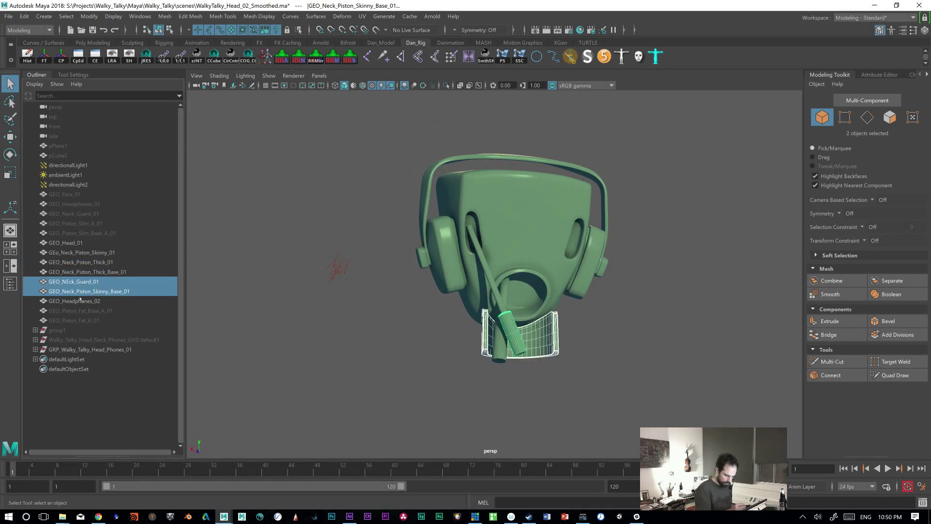
# Step: Check which mesh the headphones, neck guard, thick piston and thick piston base names each refer to
pyautogui.click(95, 299)
pyautogui.click(77, 281)
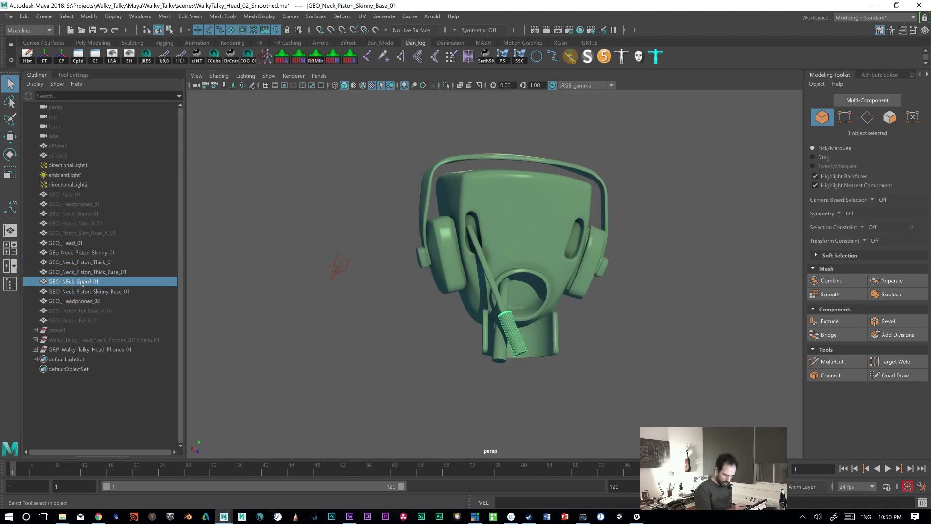
pyautogui.click(81, 271)
pyautogui.click(84, 261)
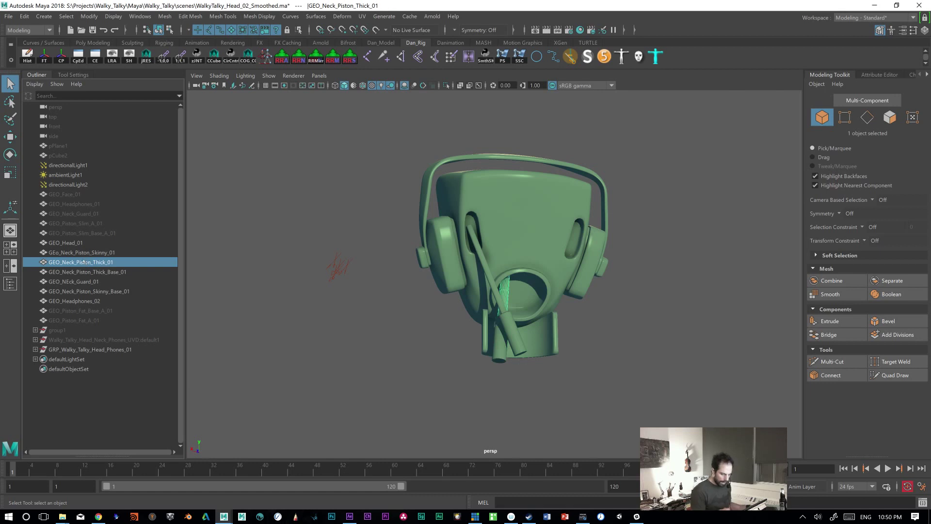
pyautogui.keyDown('alt'); pyautogui.moveTo(495, 351); pyautogui.dragTo(496, 366); pyautogui.keyUp('alt')
pyautogui.click(498, 356)
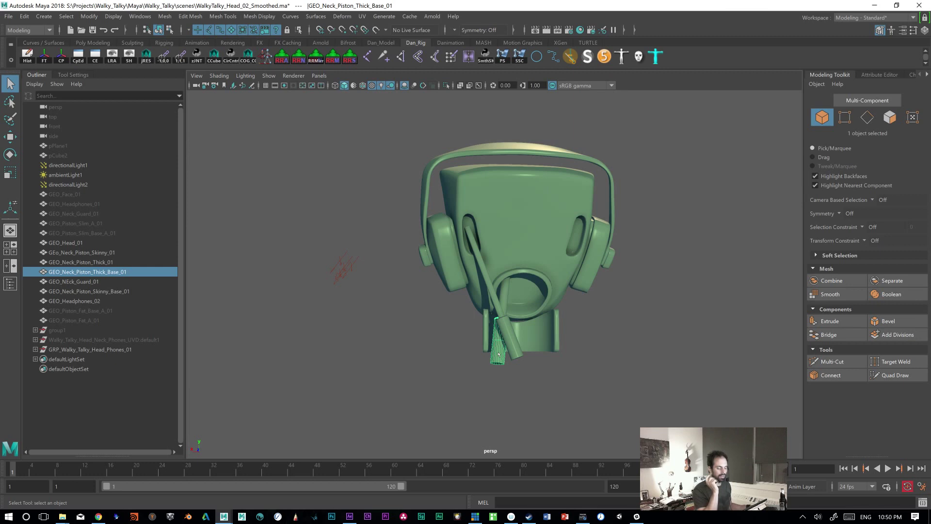
pyautogui.click(497, 374)
pyautogui.click(499, 357)
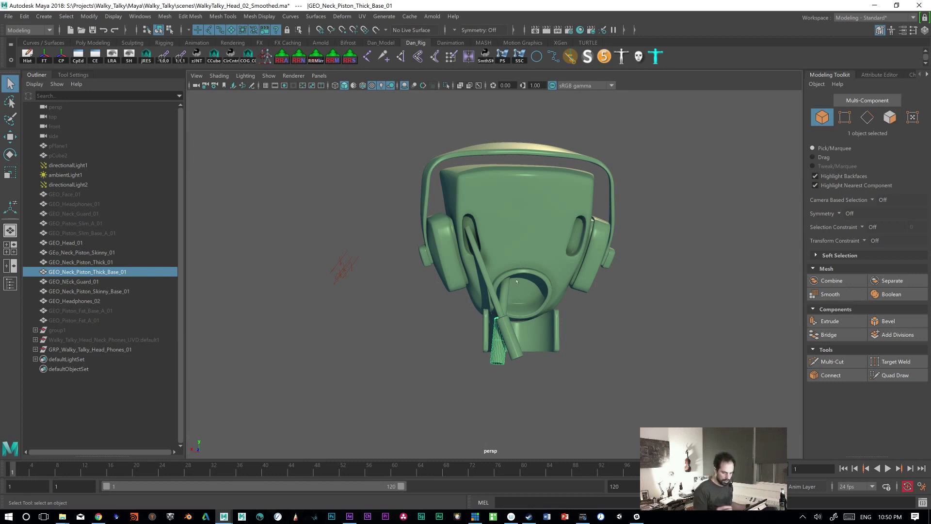
# Step: Show the Channel Box for GEO_Neck_Piston_Thick_Base_01 to check its transform values
pyautogui.click(877, 74)
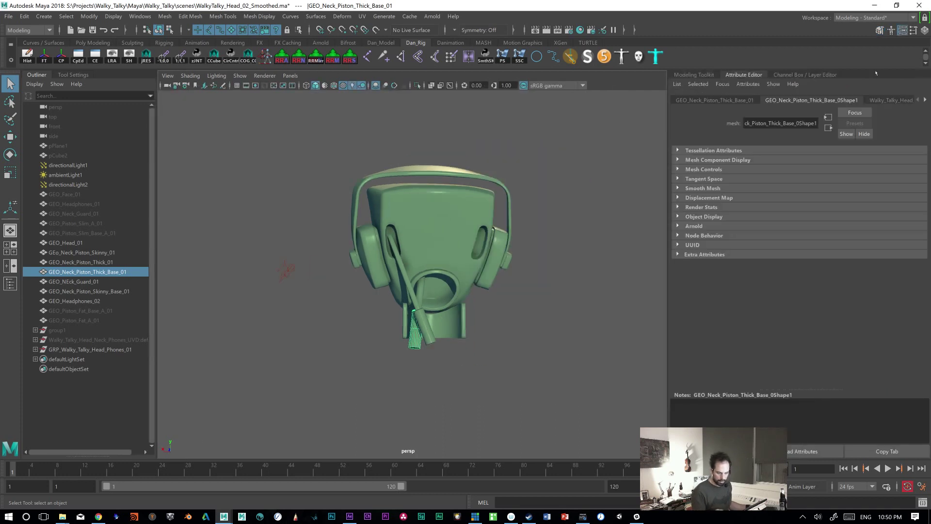
pyautogui.click(783, 75)
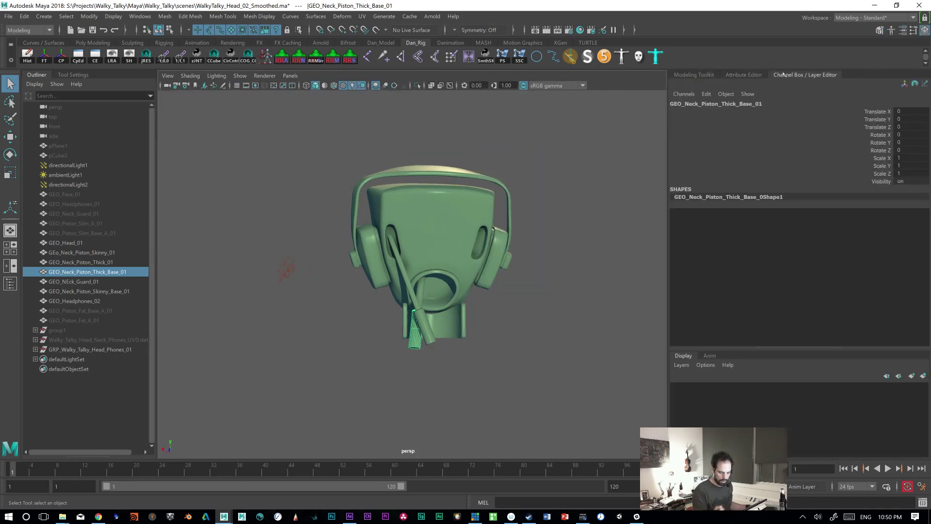
pyautogui.keyDown('alt'); pyautogui.moveTo(403, 346); pyautogui.dragTo(409, 259); pyautogui.keyUp('alt')
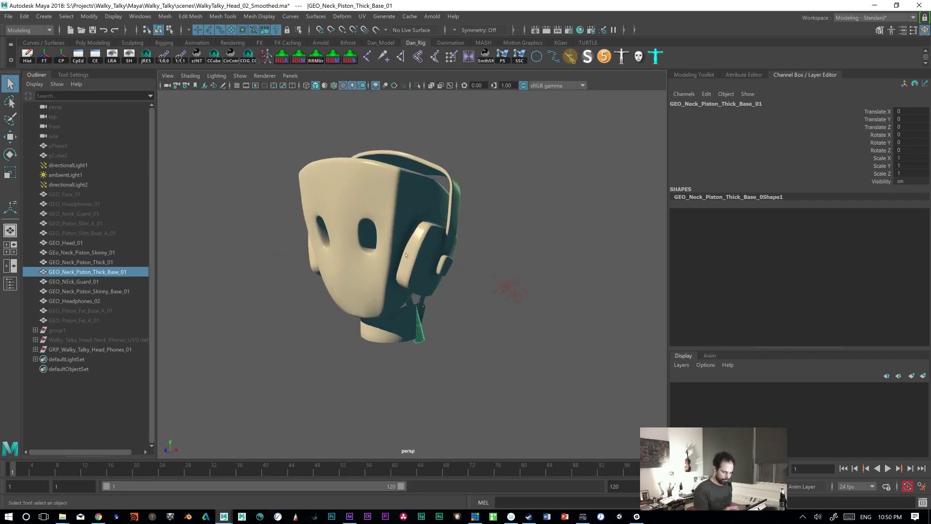
# Step: Hide the original GRP_Walky_Talky_Head_Phones_01 group so only the ungrouped duplicate parts show
pyautogui.click(408, 260)
pyautogui.keyDown('alt'); pyautogui.moveTo(430, 402); pyautogui.dragTo(358, 330); pyautogui.keyUp('alt')
pyautogui.click(422, 277)
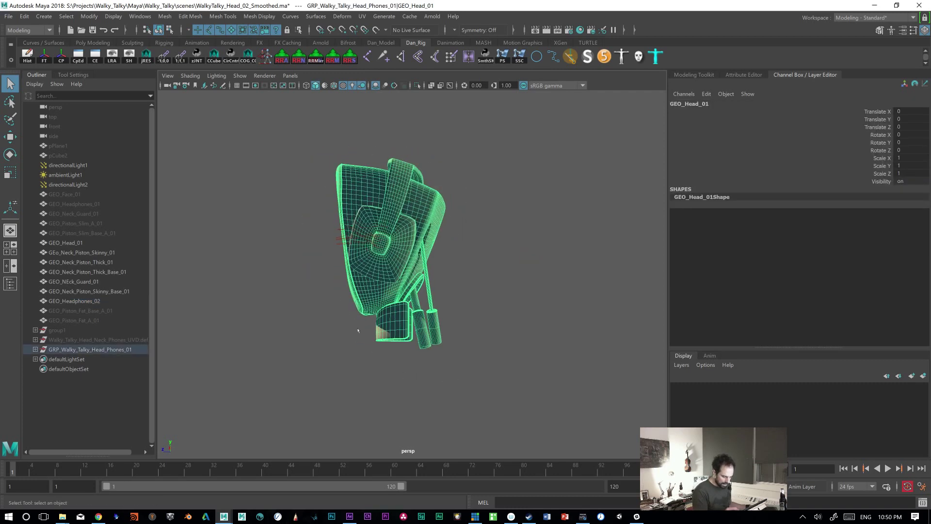
pyautogui.click(60, 350)
pyautogui.hotkey('ctrl', 'h')
# Step: Examine the separate neck guard, pistons, headphones and head meshes from several sides, selecting individual parts
pyautogui.click(386, 326)
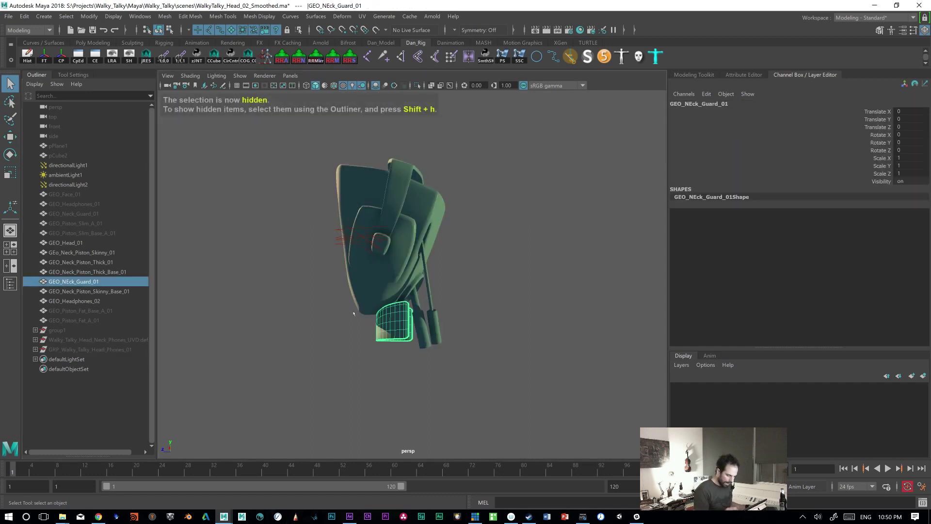
pyautogui.click(362, 294)
pyautogui.keyDown('alt'); pyautogui.moveTo(338, 355); pyautogui.dragTo(356, 385); pyautogui.keyUp('alt')
pyautogui.click(386, 324)
pyautogui.keyDown('alt'); pyautogui.moveTo(412, 379); pyautogui.dragTo(344, 386); pyautogui.keyUp('alt')
pyautogui.keyDown('alt'); pyautogui.moveTo(446, 394); pyautogui.dragTo(497, 397, button='right'); pyautogui.keyUp('alt')
pyautogui.keyDown('alt'); pyautogui.moveTo(497, 397); pyautogui.dragTo(601, 313); pyautogui.keyUp('alt')
pyautogui.keyDown('alt'); pyautogui.moveTo(463, 345); pyautogui.dragTo(397, 373); pyautogui.keyUp('alt')
pyautogui.click(440, 324)
pyautogui.keyDown('alt'); pyautogui.moveTo(436, 359); pyautogui.dragTo(388, 354, button='right'); pyautogui.keyUp('alt')
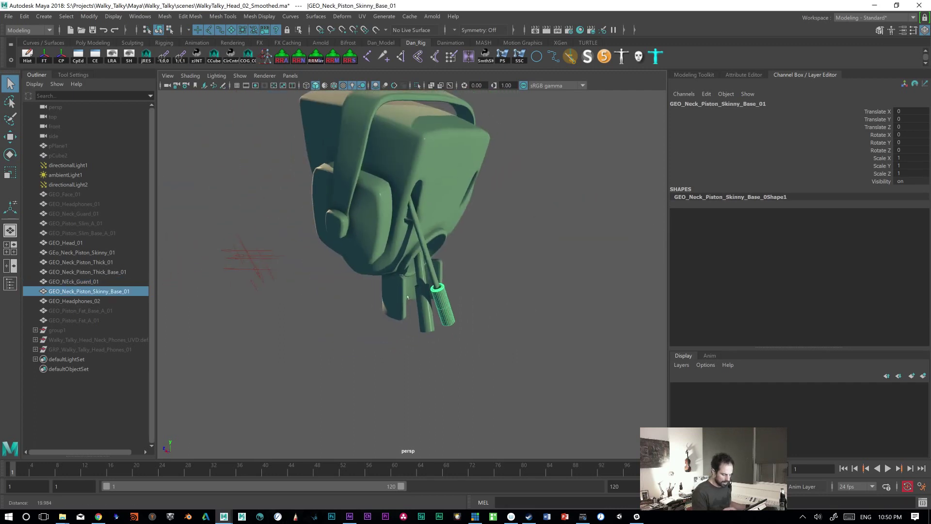
pyautogui.click(421, 270)
pyautogui.keyDown('alt'); pyautogui.moveTo(448, 267); pyautogui.dragTo(412, 241, button='right'); pyautogui.keyUp('alt')
pyautogui.click(412, 238)
pyautogui.keyDown('alt'); pyautogui.moveTo(412, 238); pyautogui.dragTo(533, 279); pyautogui.keyUp('alt')
pyautogui.click(494, 226)
pyautogui.click(465, 245)
pyautogui.click(535, 295)
pyautogui.keyDown('alt'); pyautogui.moveTo(433, 344); pyautogui.dragTo(424, 335); pyautogui.keyUp('alt')
# Step: Select all seven visible head, neck and headphone meshes and set up their export as OBJ, reviewing the reference and include options
pyautogui.moveTo(271, 148); pyautogui.dragTo(505, 373)
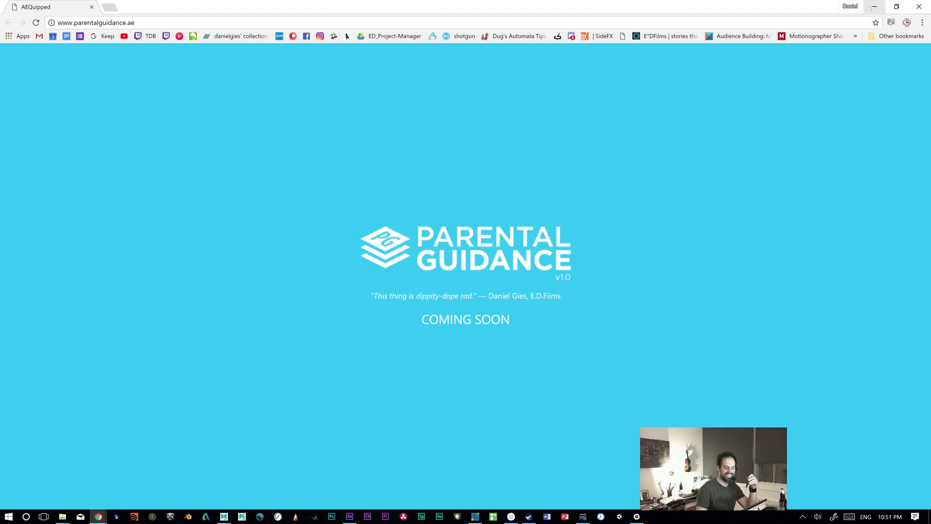
pyautogui.click(873, 7)
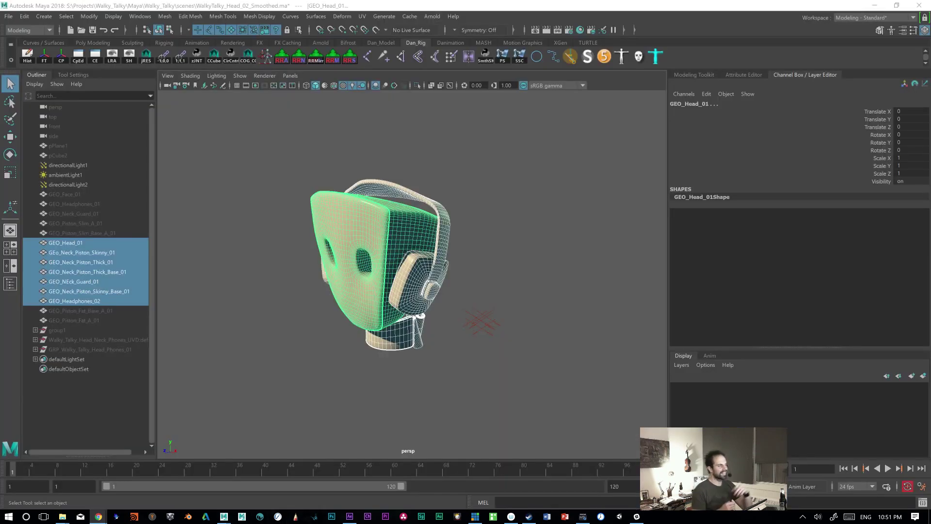
pyautogui.click(8, 16)
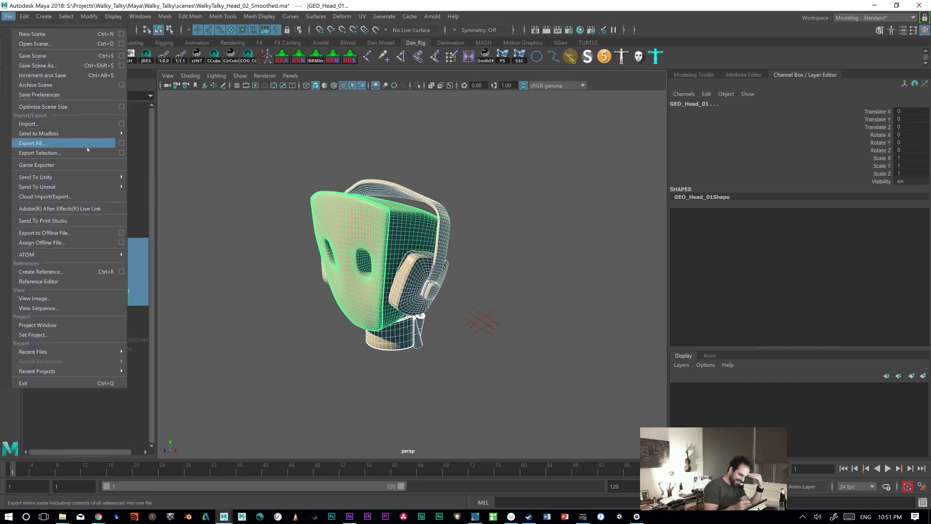
pyautogui.click(120, 152)
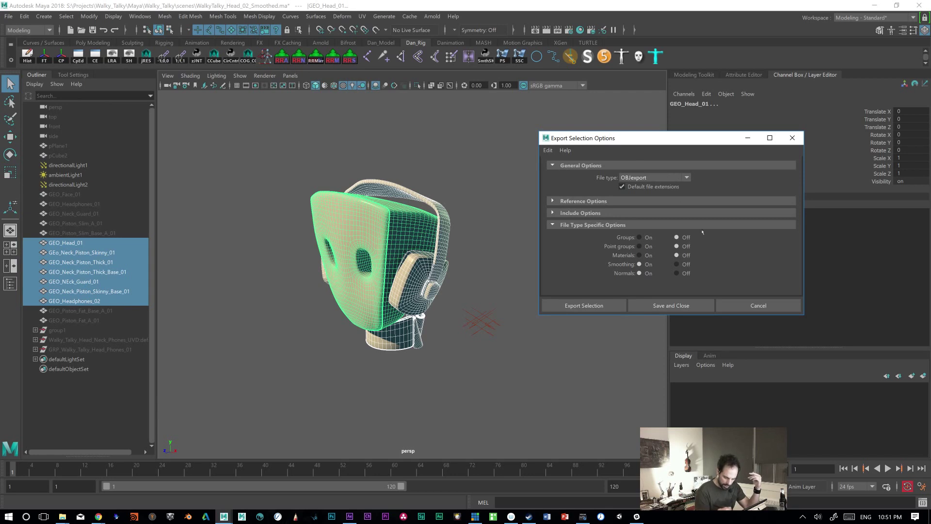
pyautogui.click(551, 201)
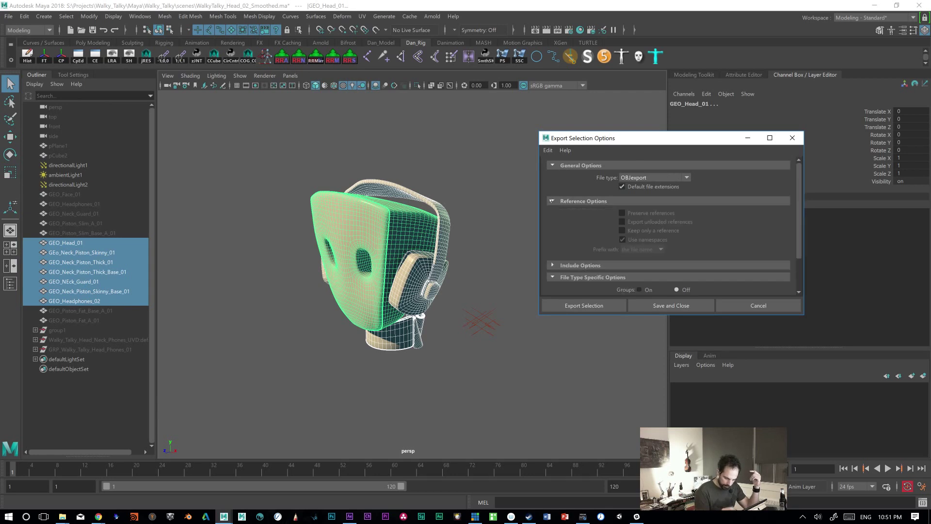
pyautogui.click(552, 200)
pyautogui.click(555, 213)
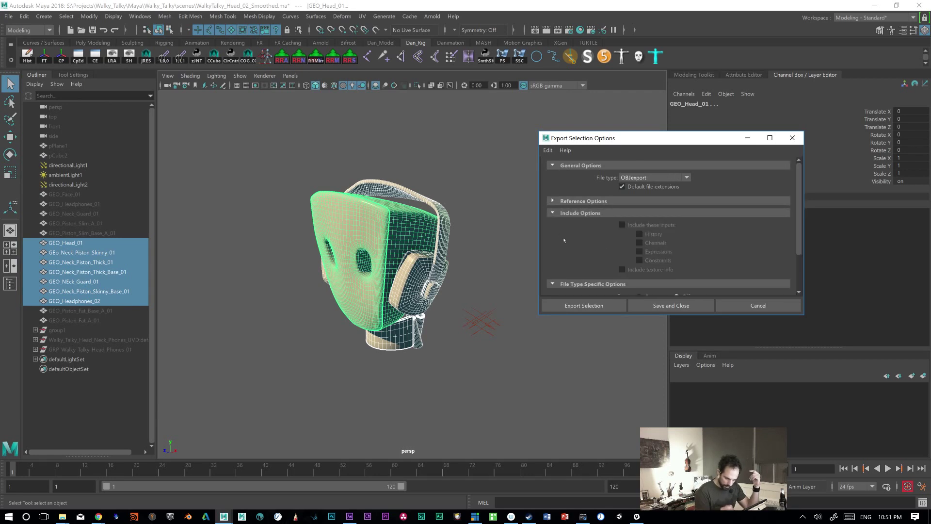
pyautogui.click(552, 213)
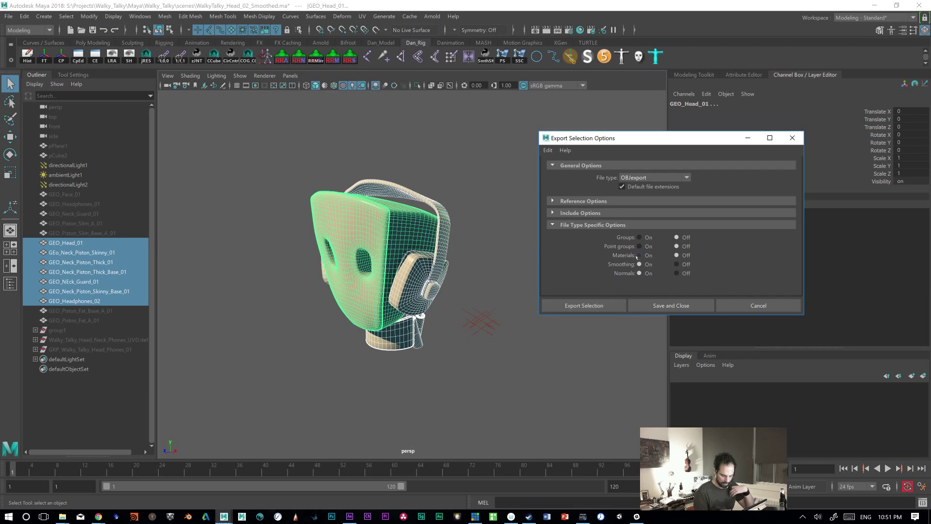
pyautogui.click(612, 306)
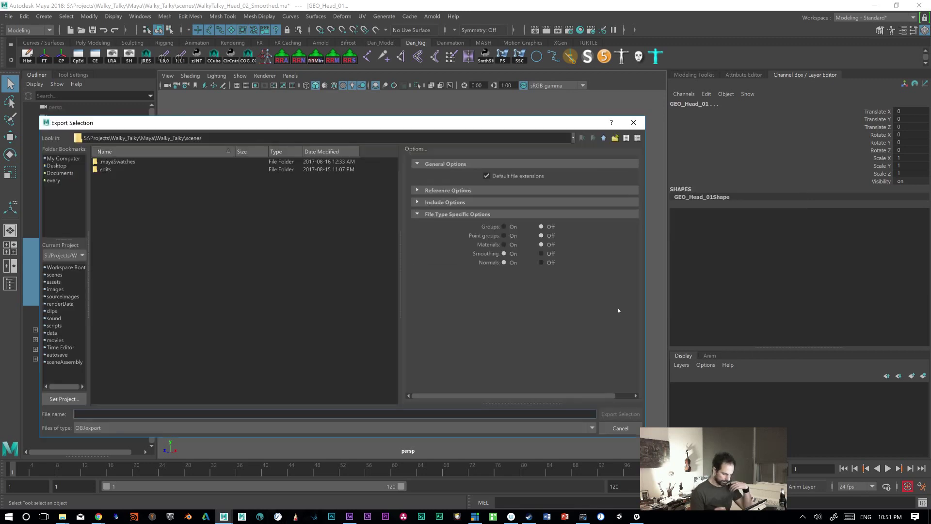
# Step: Export the selected meshes as Head_4_Element into the Maya project's OBJ folder
pyautogui.click(603, 138)
pyautogui.doubleClick(108, 223)
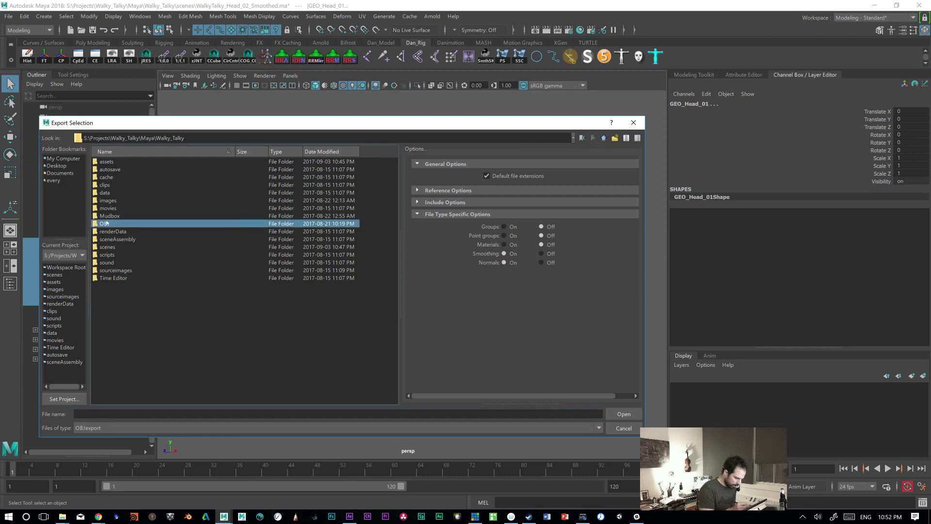
pyautogui.rightClick(165, 263)
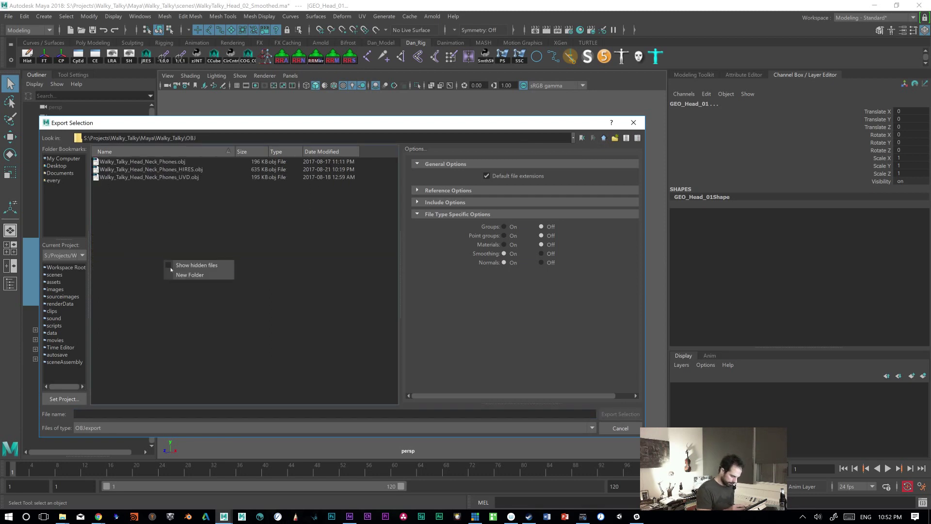
pyautogui.click(293, 218)
pyautogui.click(117, 411)
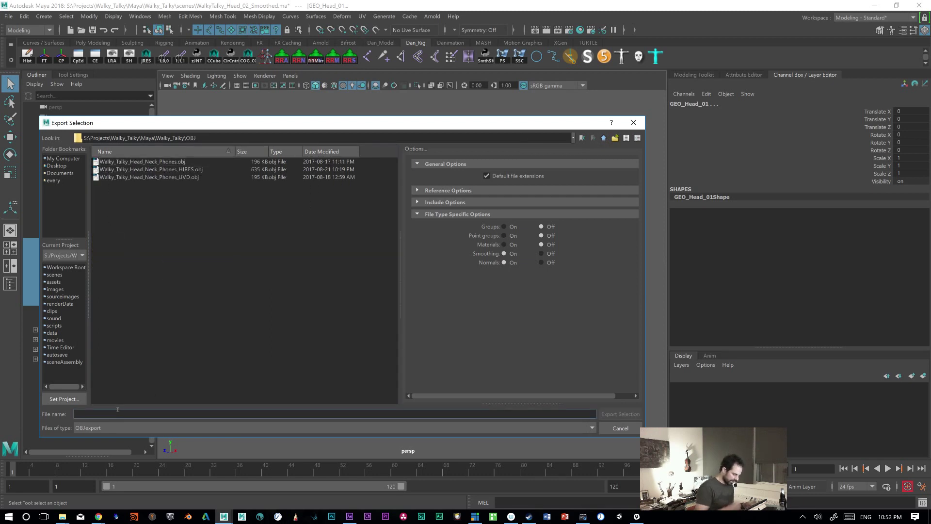
pyautogui.write('Head_4_Element')
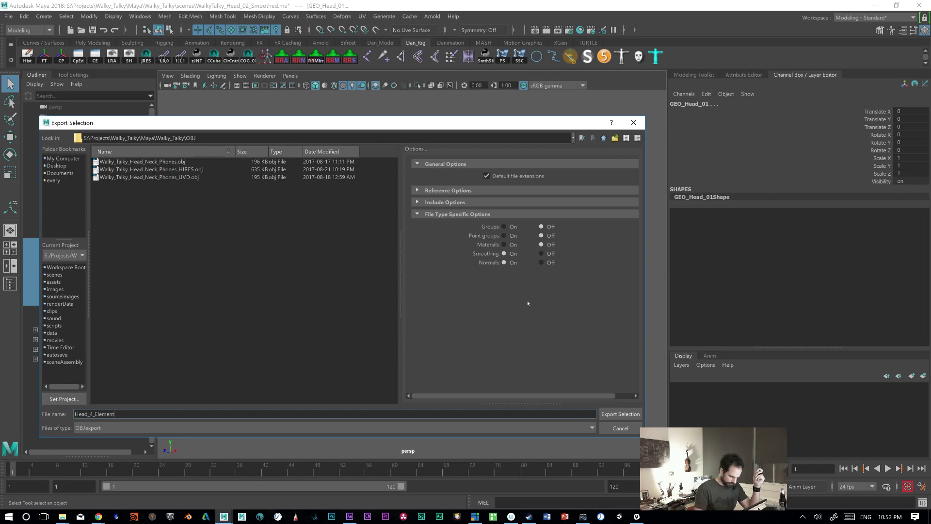
pyautogui.click(621, 413)
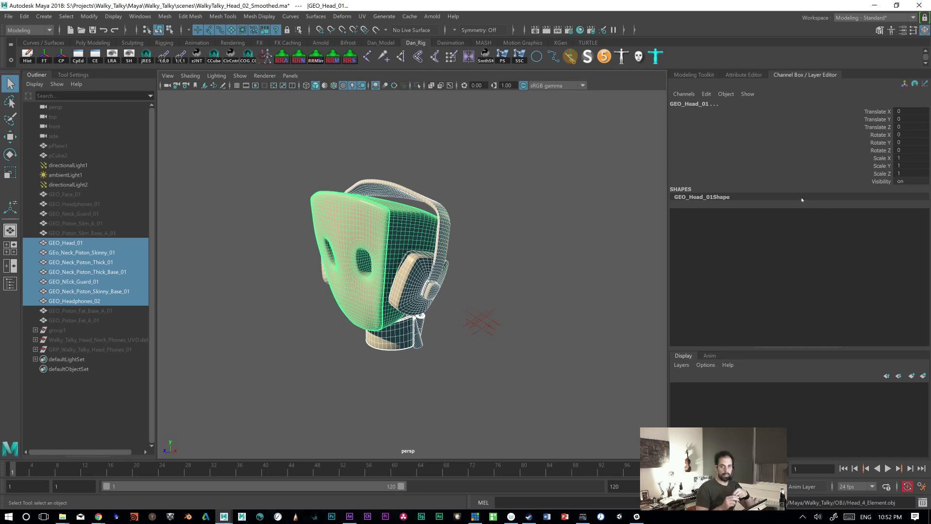
# Step: Switch to After Effects and open the Element Scene Setup for Adjustment Layer 1 in Head_3D
pyautogui.click(865, 6)
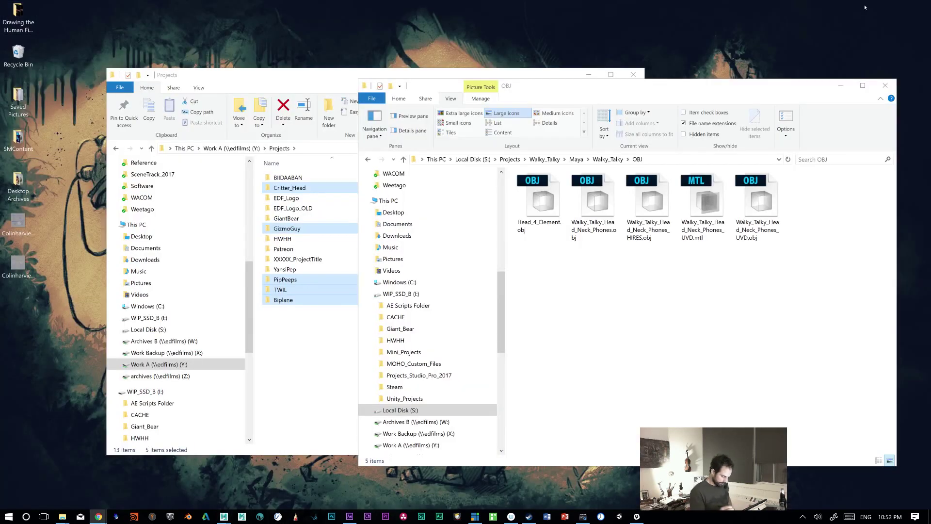
pyautogui.click(349, 516)
pyautogui.moveTo(349, 516)
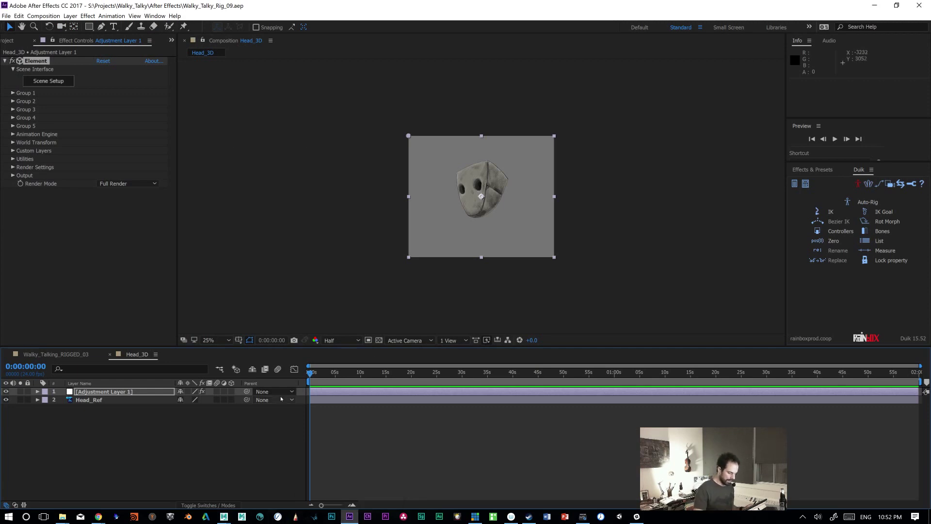
pyautogui.click(374, 454)
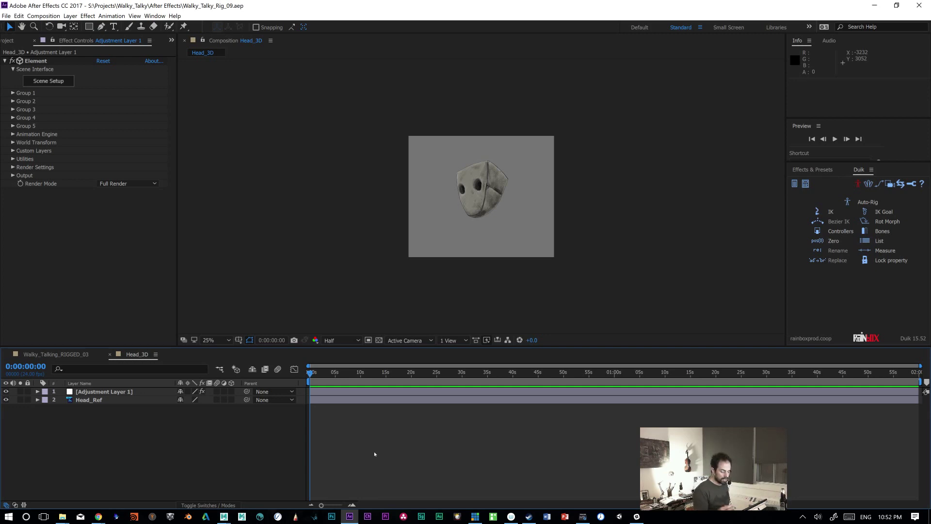
pyautogui.click(99, 400)
pyautogui.click(101, 391)
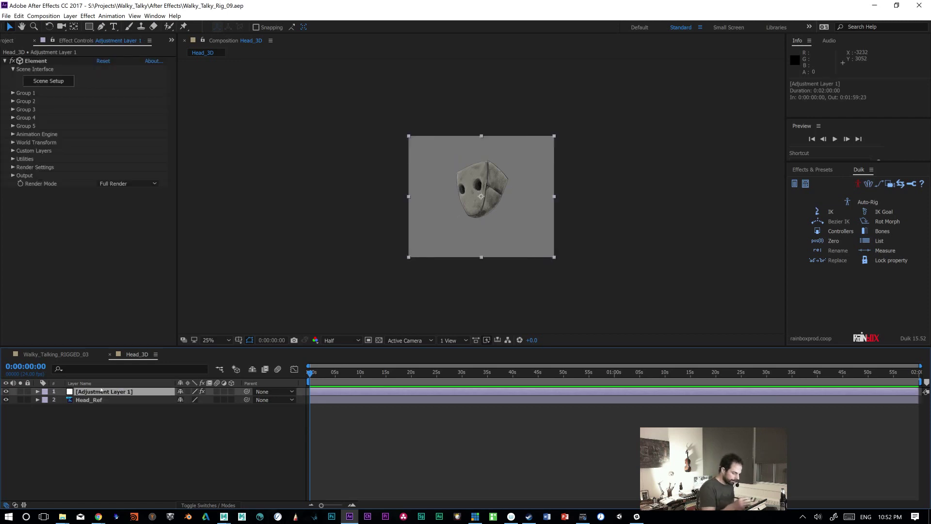
pyautogui.click(46, 81)
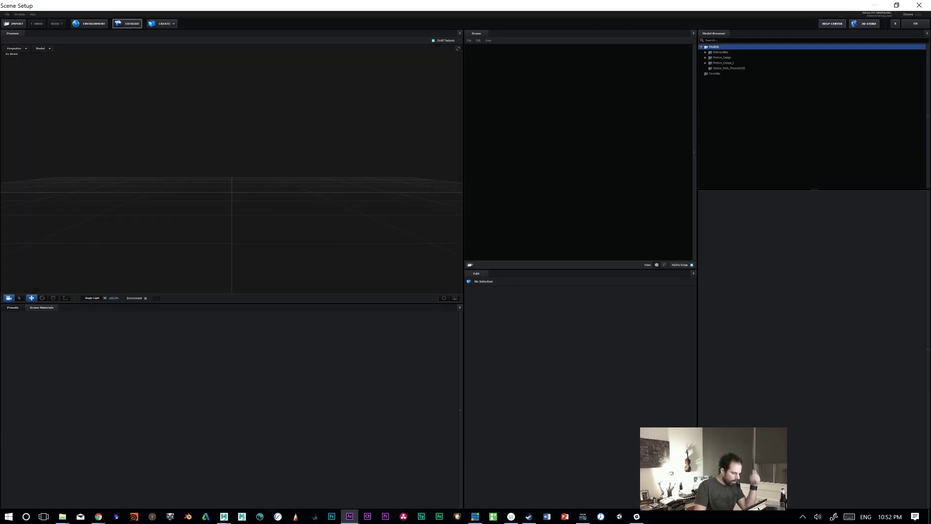
# Step: Import Head_4_Element.obj from the OBJ folder inside Walky_Talky's Maya project on drive S, with the alignment set to From Model
pyautogui.click(15, 25)
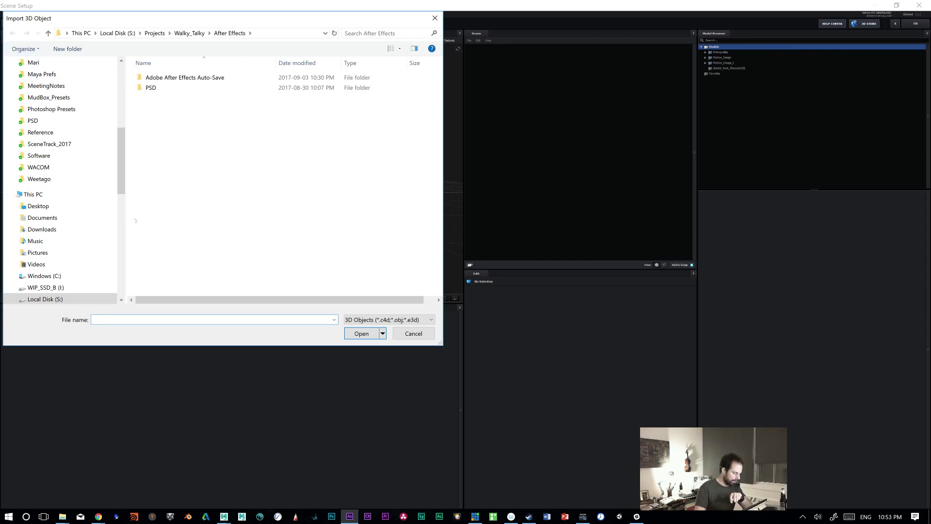
pyautogui.moveTo(121, 160); pyautogui.dragTo(122, 197)
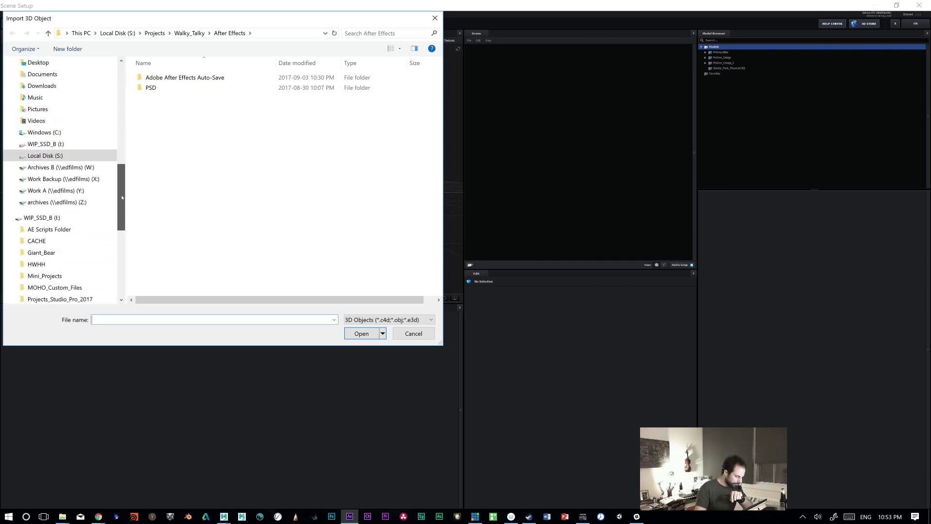
pyautogui.click(45, 155)
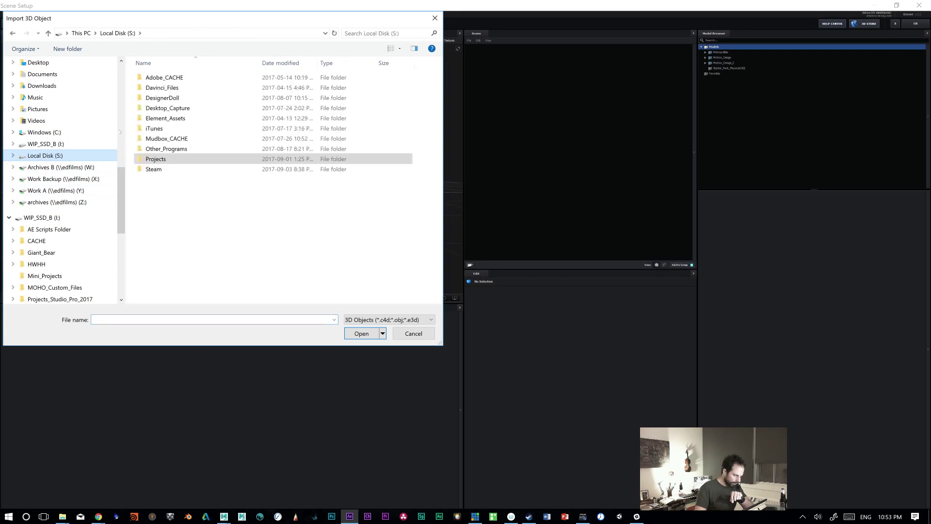
pyautogui.doubleClick(160, 159)
pyautogui.doubleClick(157, 262)
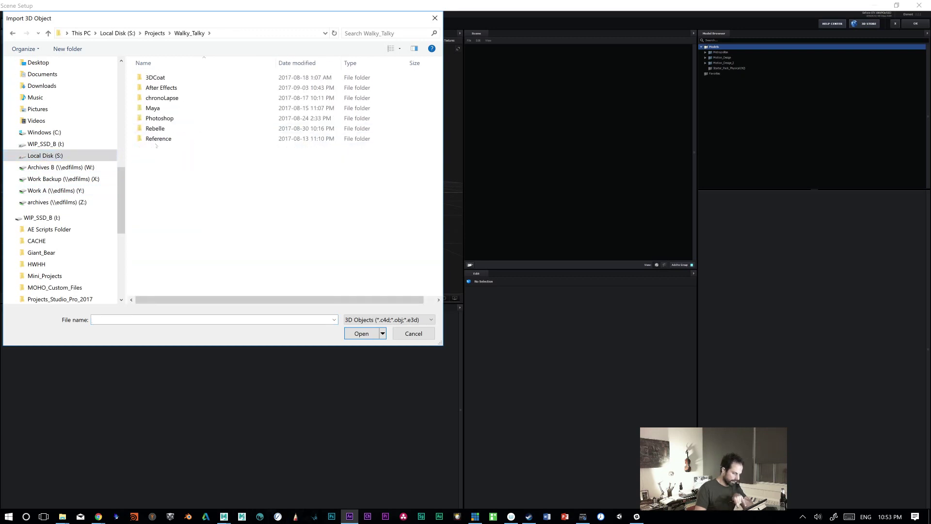
pyautogui.doubleClick(153, 109)
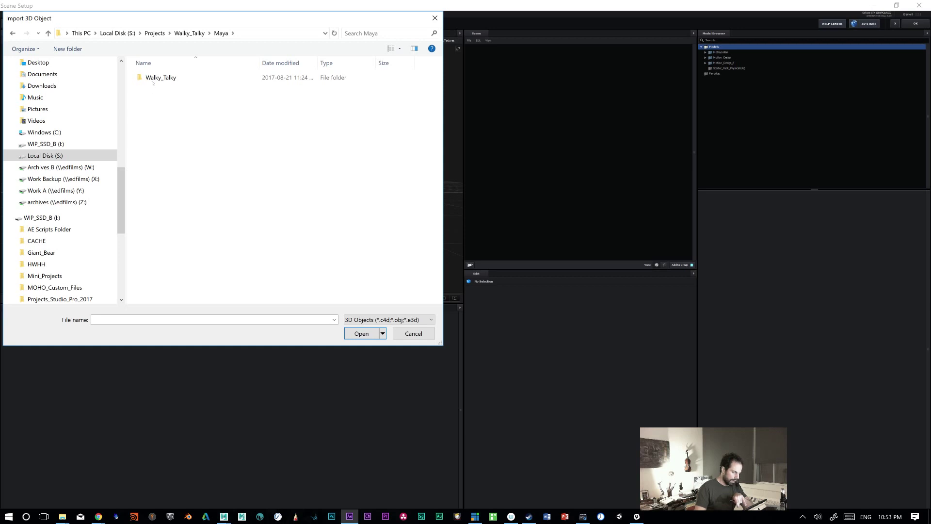
pyautogui.doubleClick(153, 79)
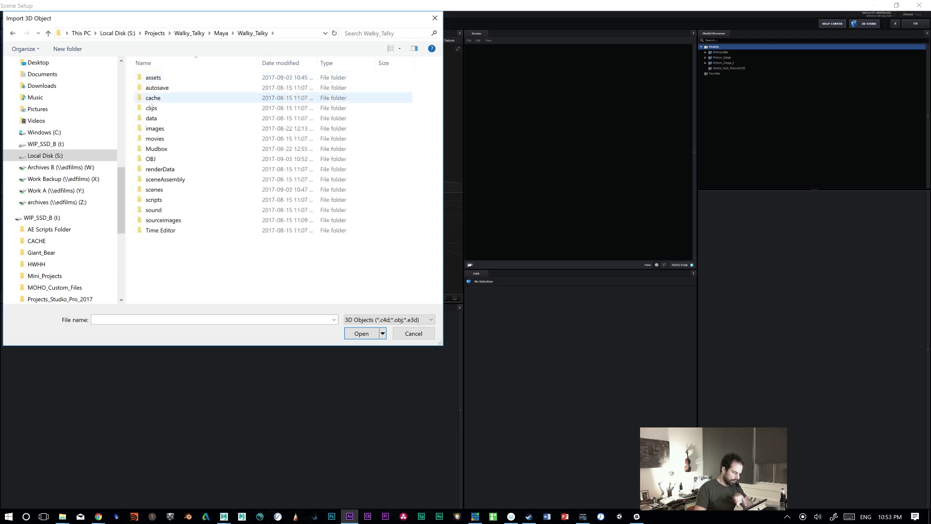
pyautogui.doubleClick(151, 159)
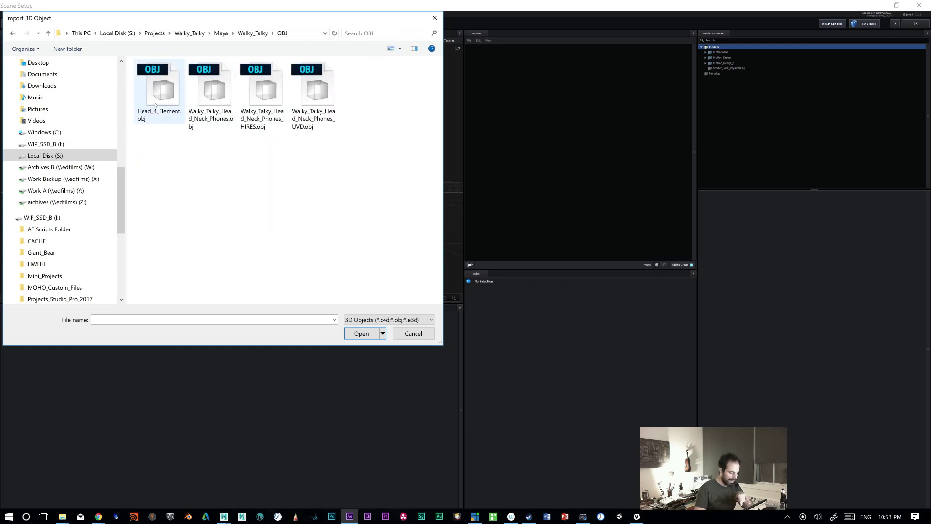
pyautogui.doubleClick(155, 104)
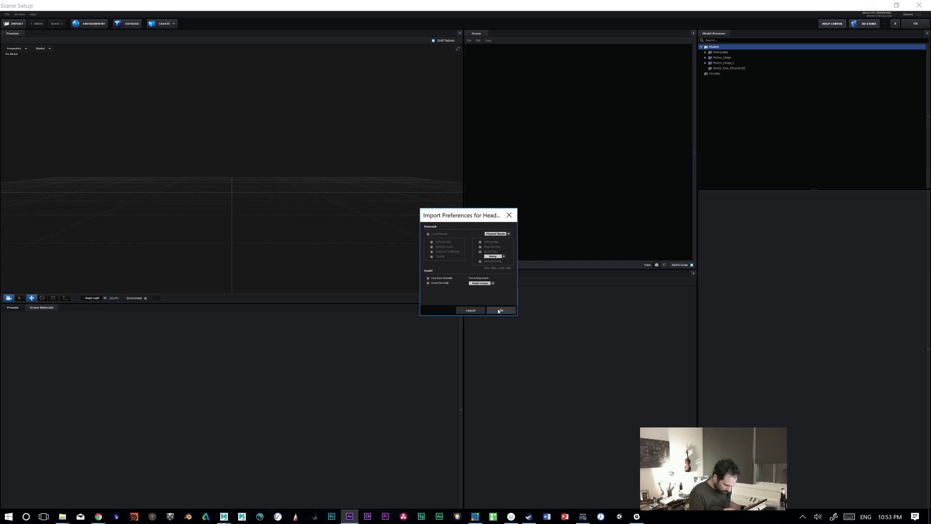
pyautogui.click(490, 283)
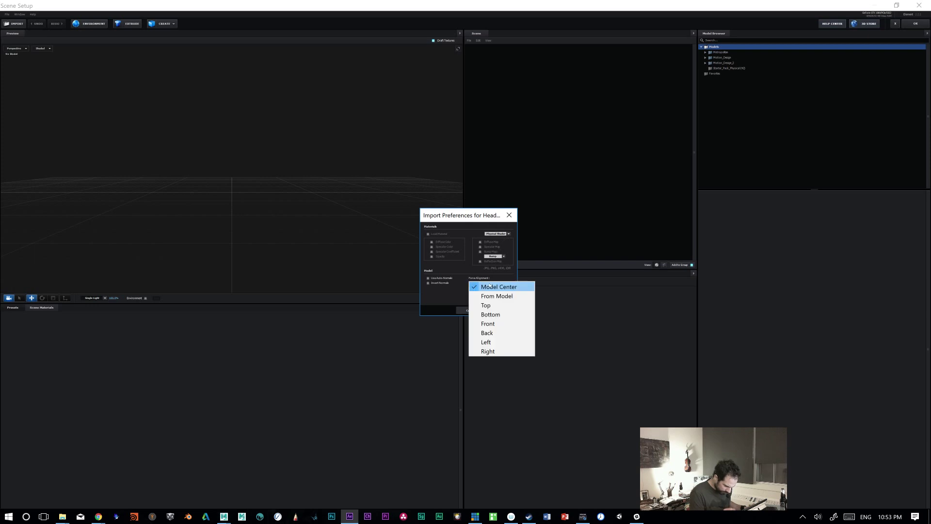
pyautogui.click(504, 295)
pyautogui.click(500, 311)
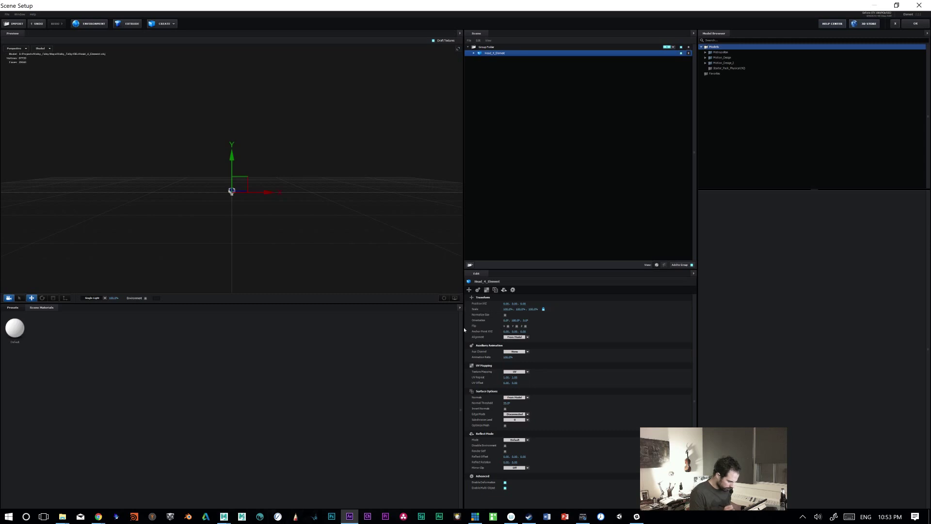
# Step: Normalize the size of the Head_4_Element model and raise it along the Y axis
pyautogui.press('w')
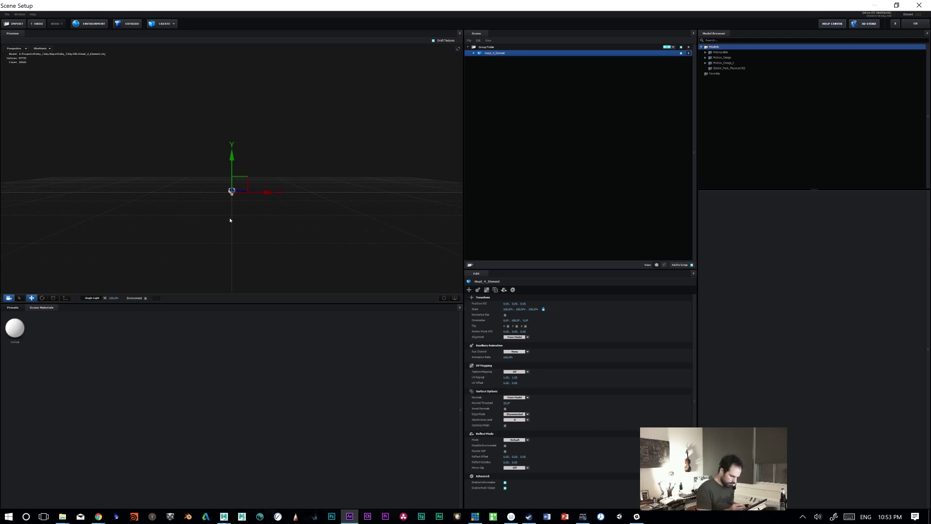
pyautogui.click(266, 214)
pyautogui.moveTo(232, 219)
pyautogui.mouseDown()
pyautogui.moveTo(307, 219)
pyautogui.moveTo(256, 225)
pyautogui.mouseUp()
pyautogui.press('w')
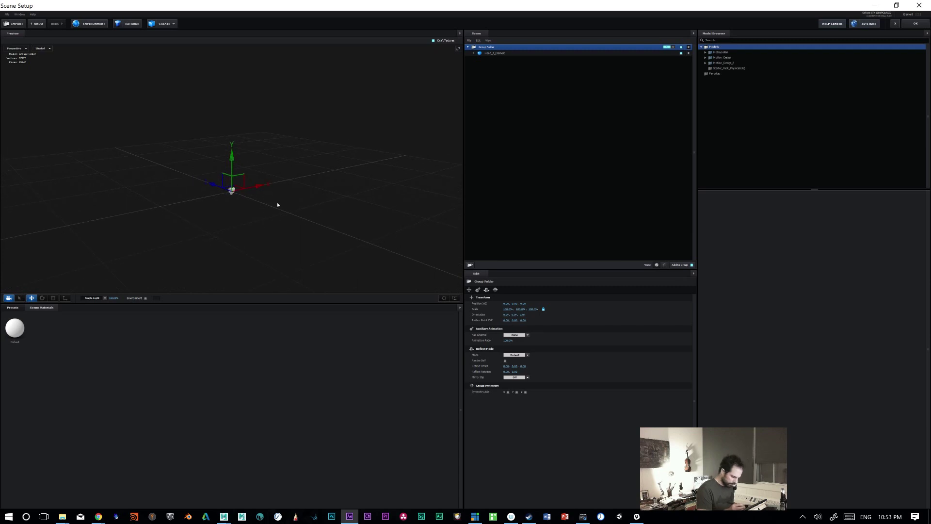
pyautogui.scroll(1, 263, 222)
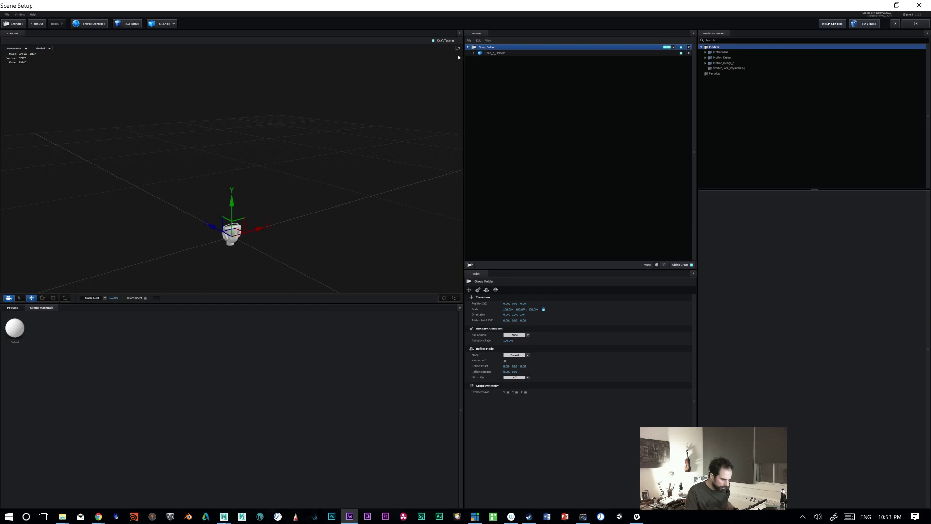
pyautogui.click(499, 54)
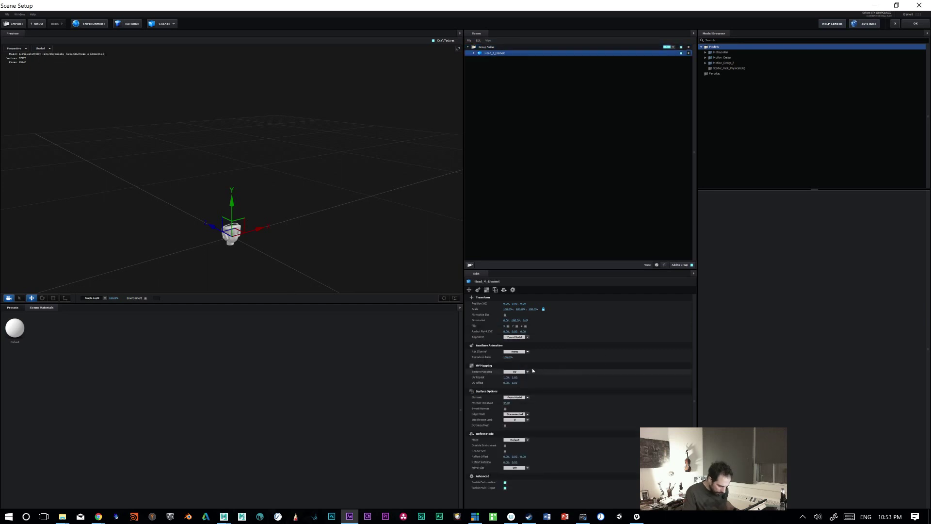
pyautogui.click(505, 316)
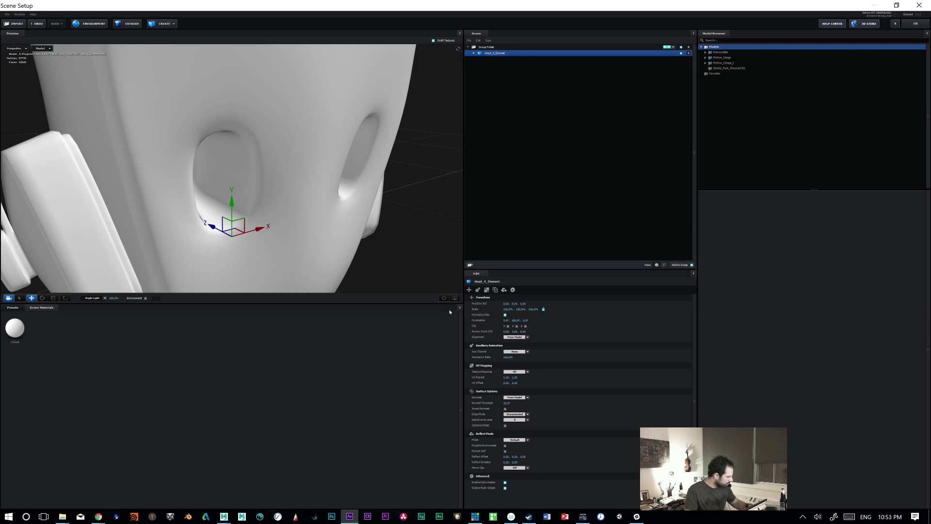
pyautogui.scroll(-10, 347, 246)
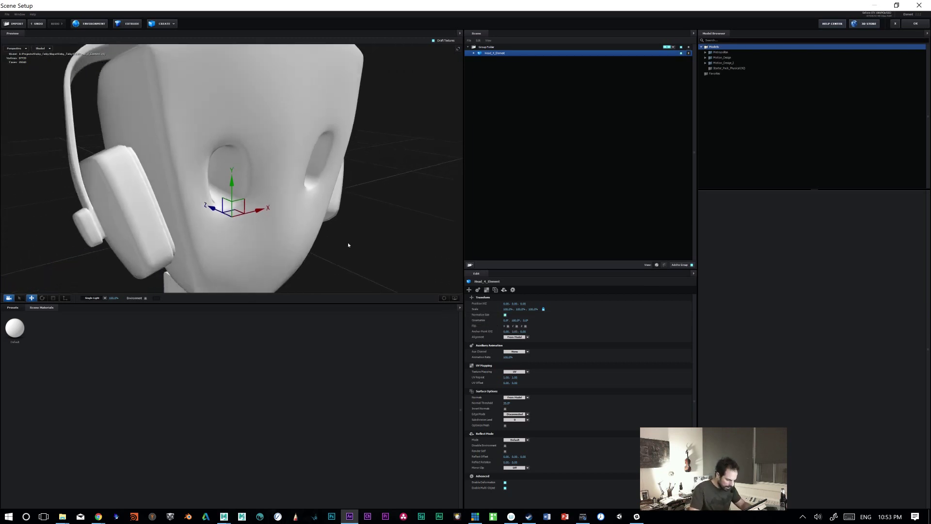
pyautogui.scroll(-1, 347, 248)
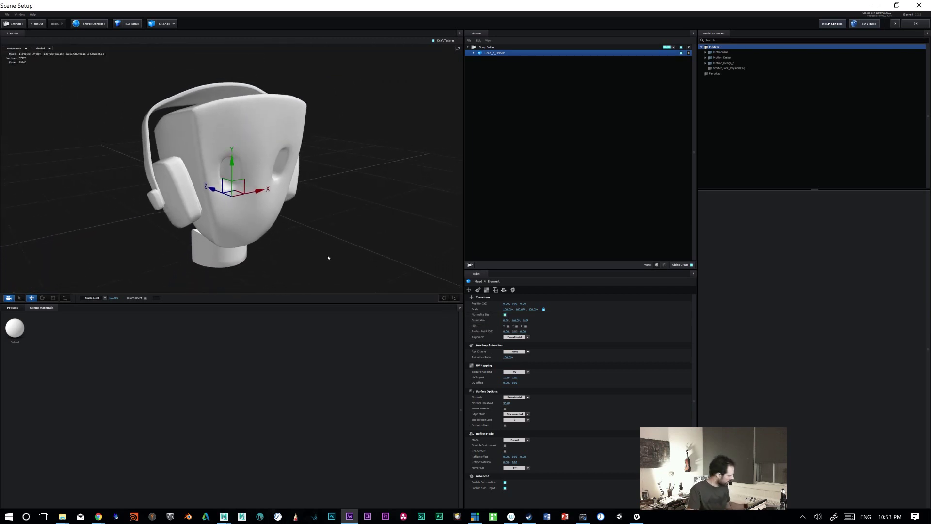
pyautogui.moveTo(232, 163); pyautogui.dragTo(232, 133)
pyautogui.moveTo(331, 239); pyautogui.dragTo(295, 228)
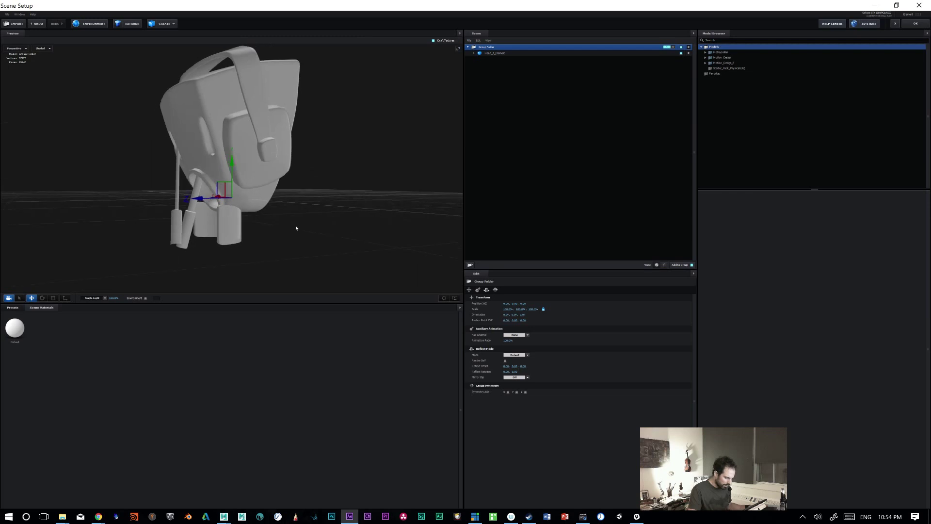
# Step: Expand Head_4_Element to inspect its materials, and delete its group folder from the scene
pyautogui.click(473, 53)
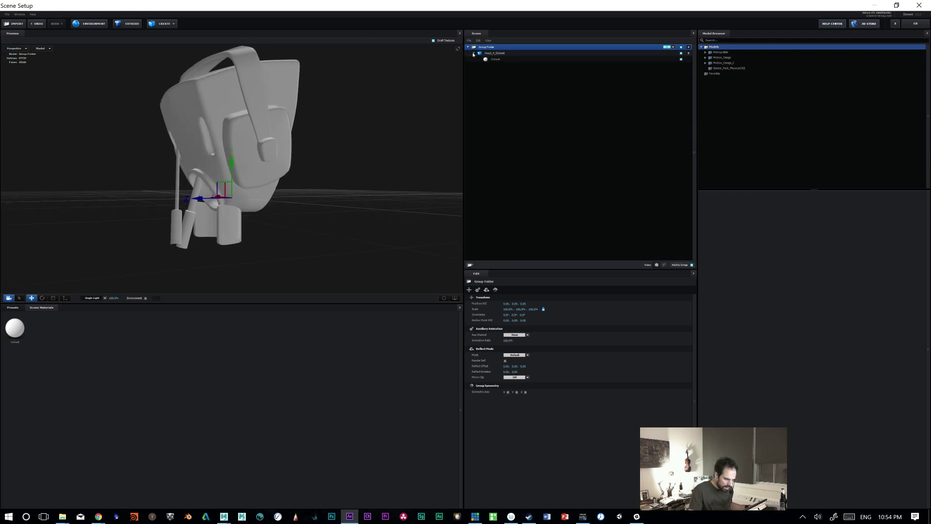
pyautogui.click(487, 53)
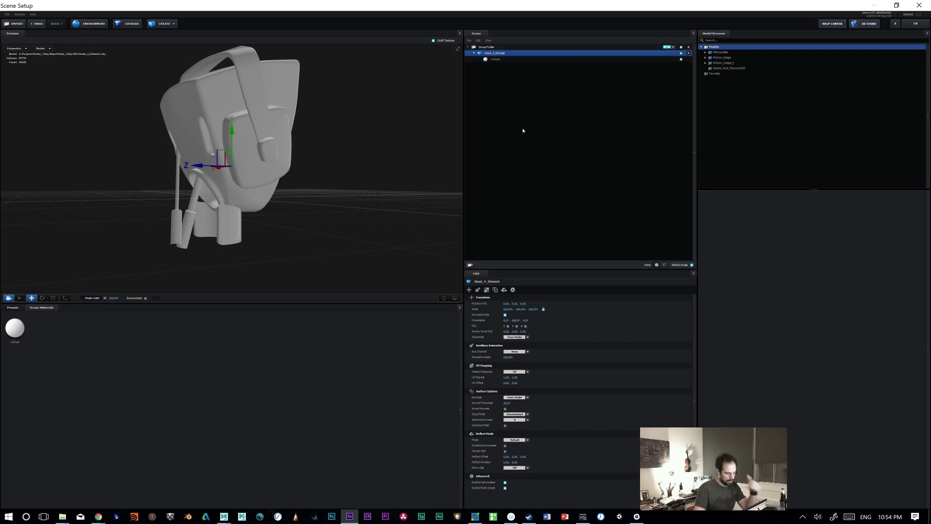
pyautogui.click(487, 60)
pyautogui.click(482, 55)
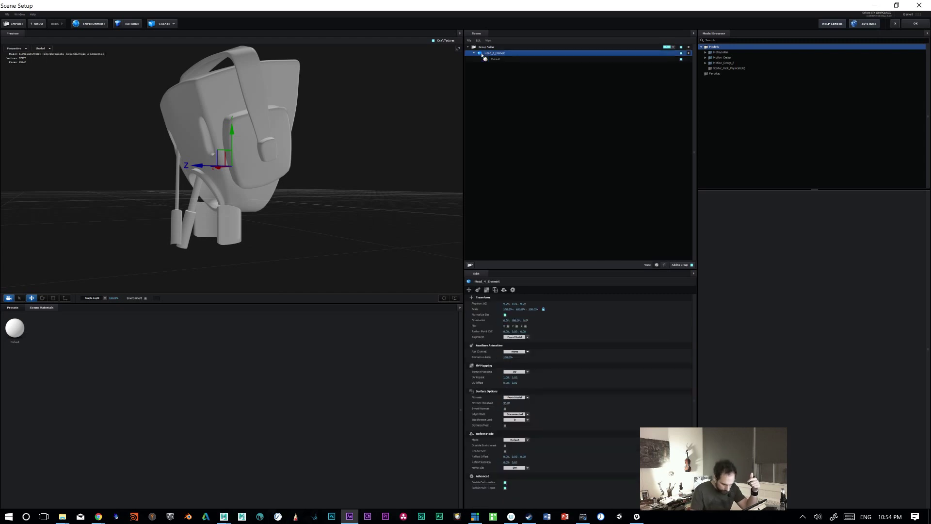
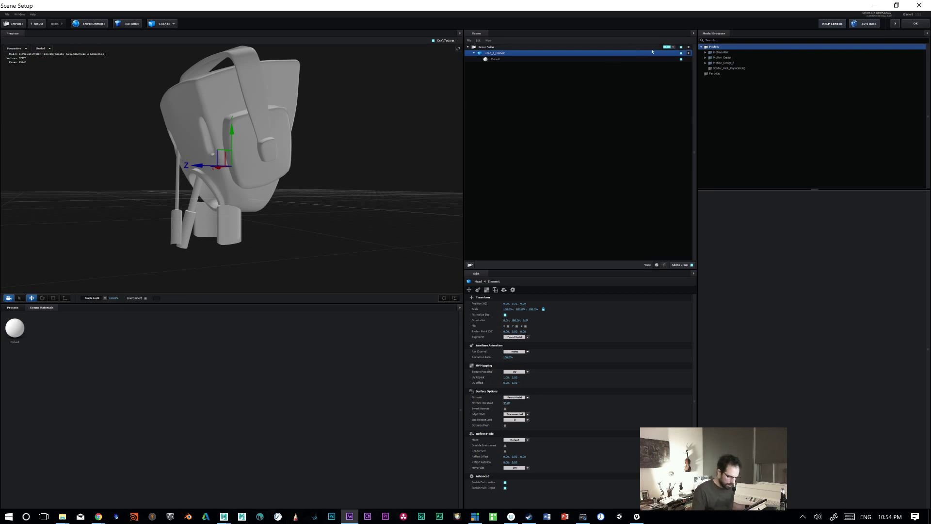
pyautogui.click(484, 47)
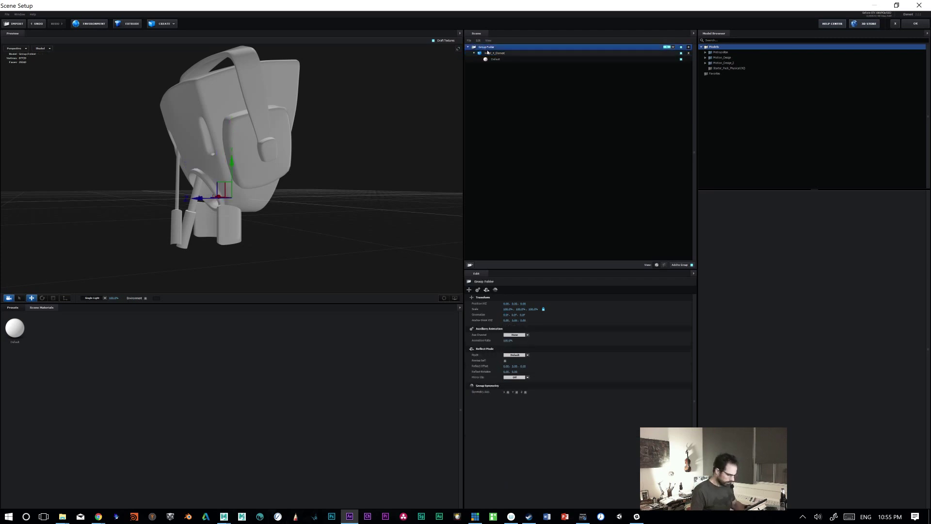
pyautogui.press('Delete')
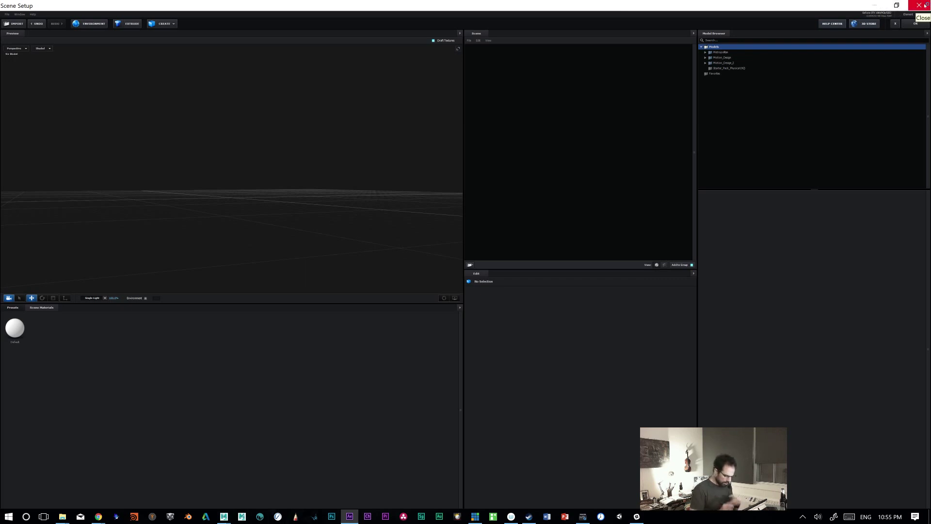
# Step: Switch to Maya and export the selected head meshes again with Groups turned on, overwriting Head_4_Element.obj
pyautogui.click(223, 512)
pyautogui.click(276, 473)
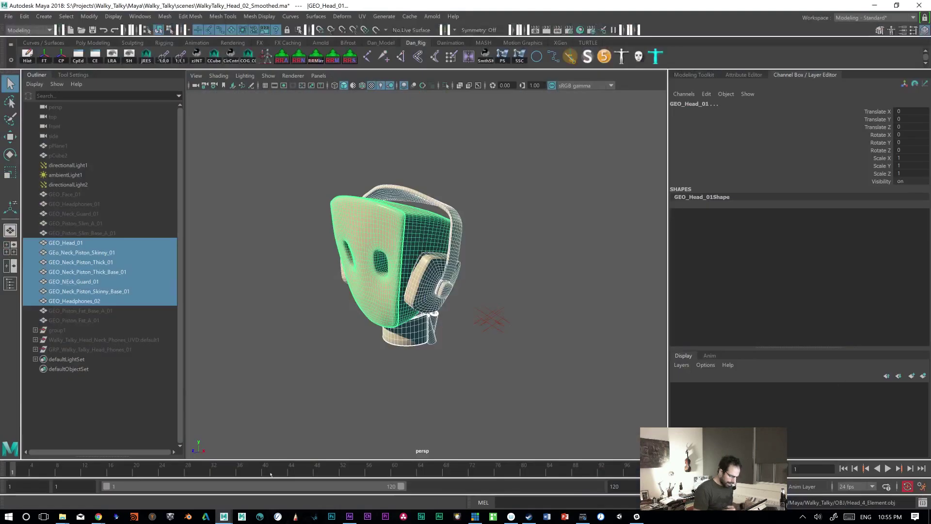
pyautogui.click(3, 17)
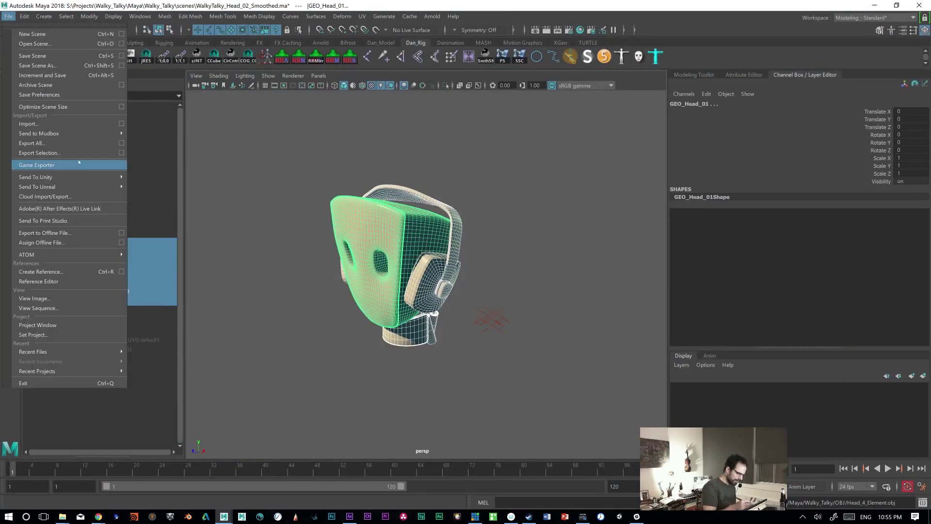
pyautogui.click(120, 153)
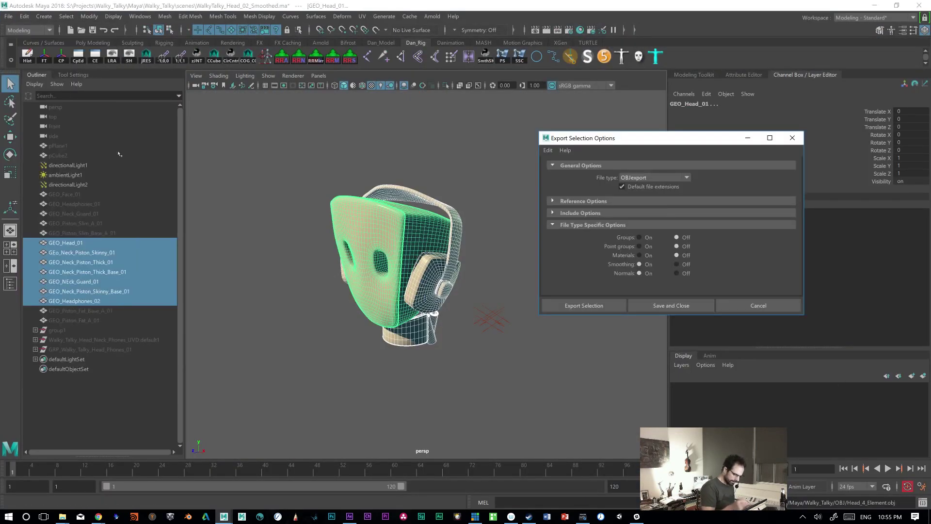
pyautogui.click(639, 237)
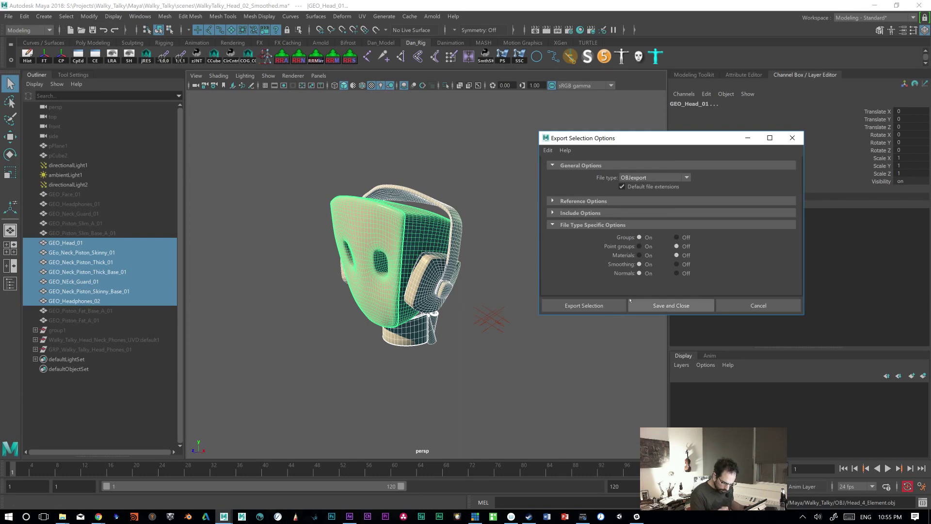
pyautogui.click(583, 306)
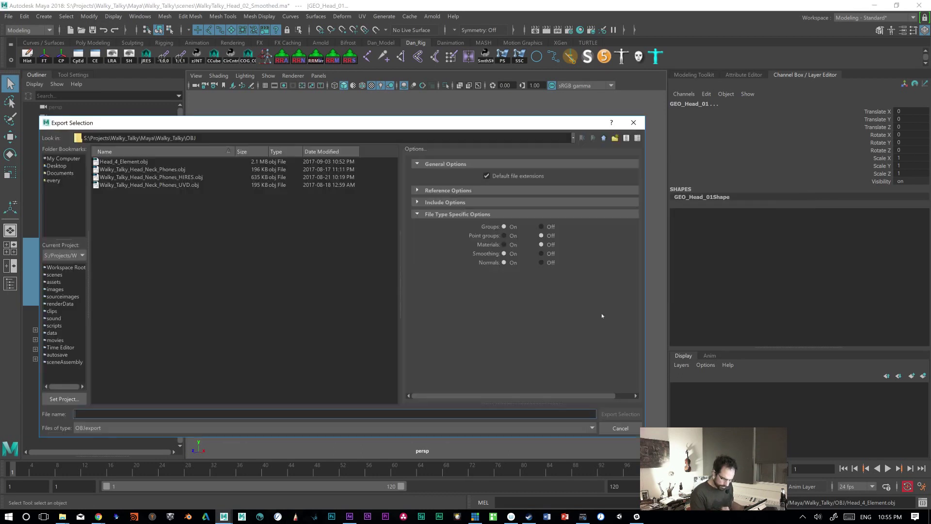
pyautogui.click(142, 164)
pyautogui.click(613, 415)
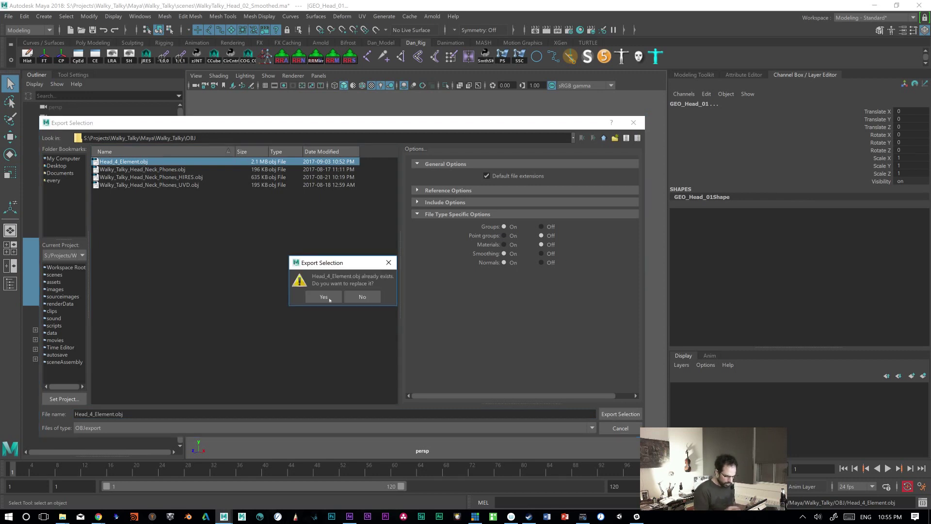
pyautogui.click(323, 297)
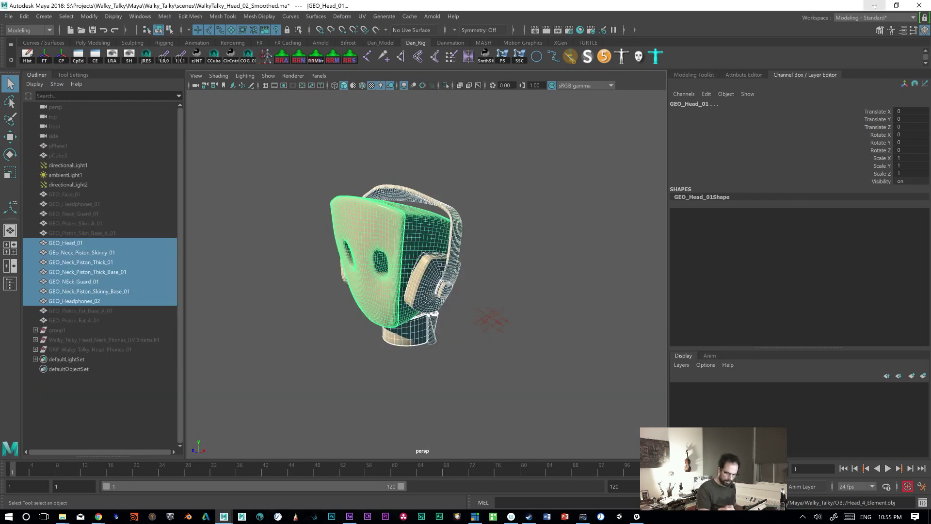
# Step: Return to Element's Scene Setup and import the re-exported Head_4_Element.obj with the alignment set to From Model
pyautogui.click(874, 6)
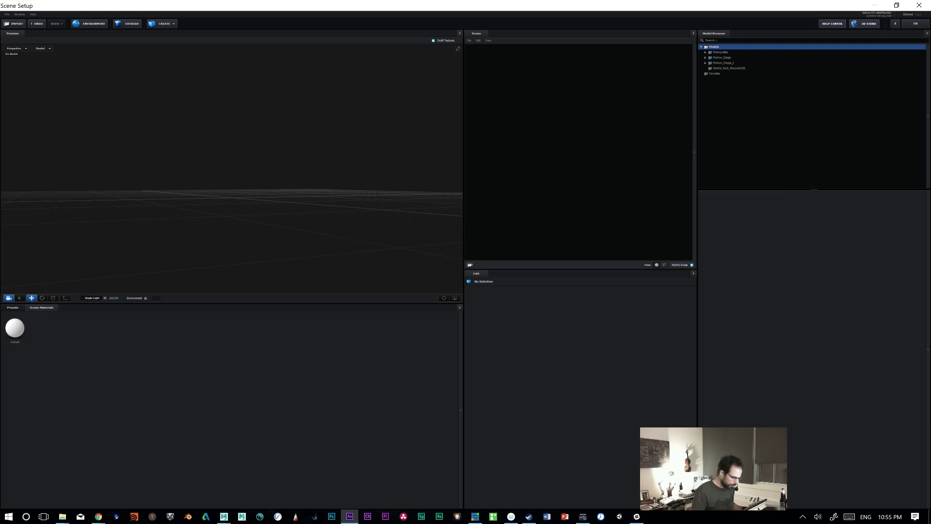
pyautogui.click(15, 23)
pyautogui.doubleClick(175, 101)
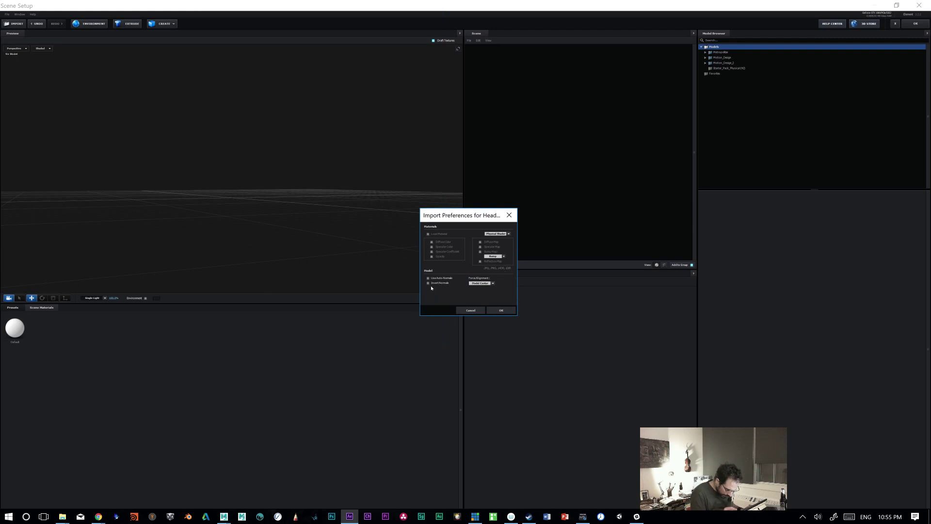
pyautogui.click(494, 284)
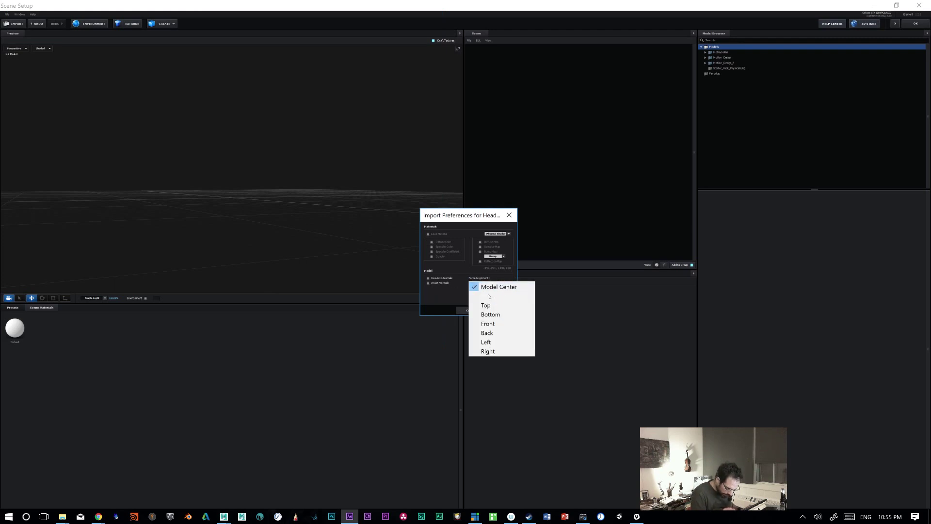
pyautogui.click(490, 296)
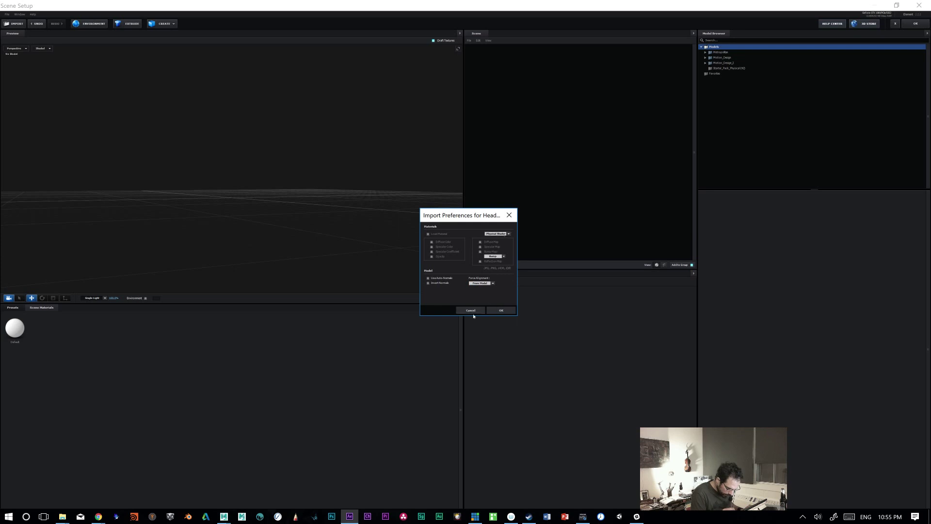
pyautogui.click(501, 310)
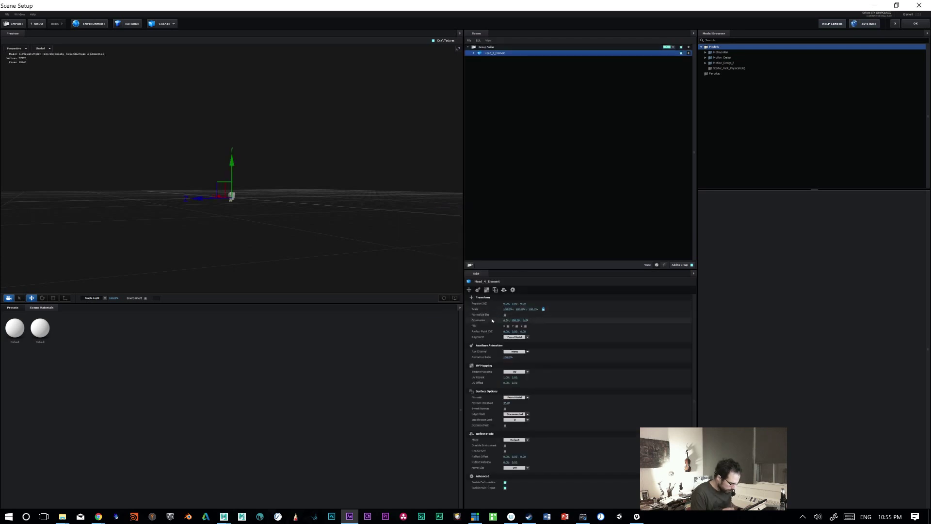
# Step: Inspect the material under the reimported Head_4_Element, and remove the model's group folder from the scene
pyautogui.click(473, 53)
pyautogui.click(495, 58)
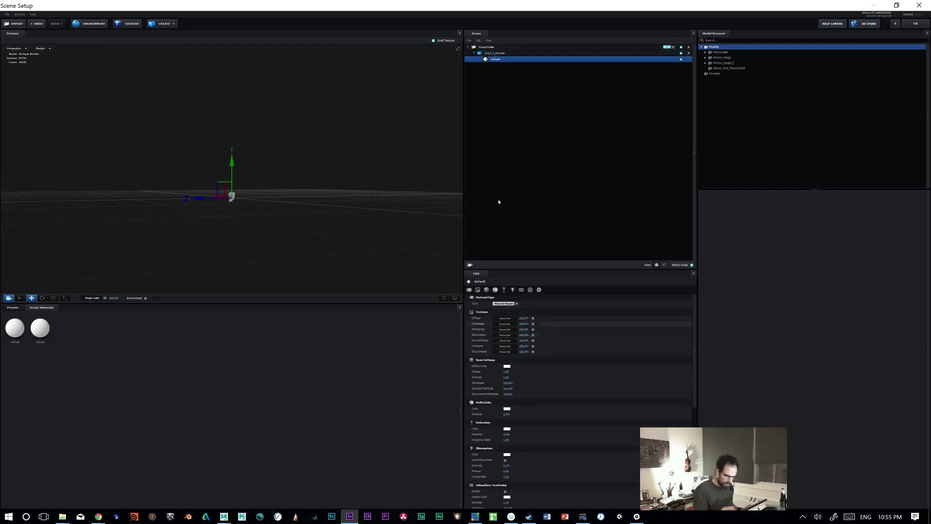
pyautogui.click(482, 47)
pyautogui.press('Delete')
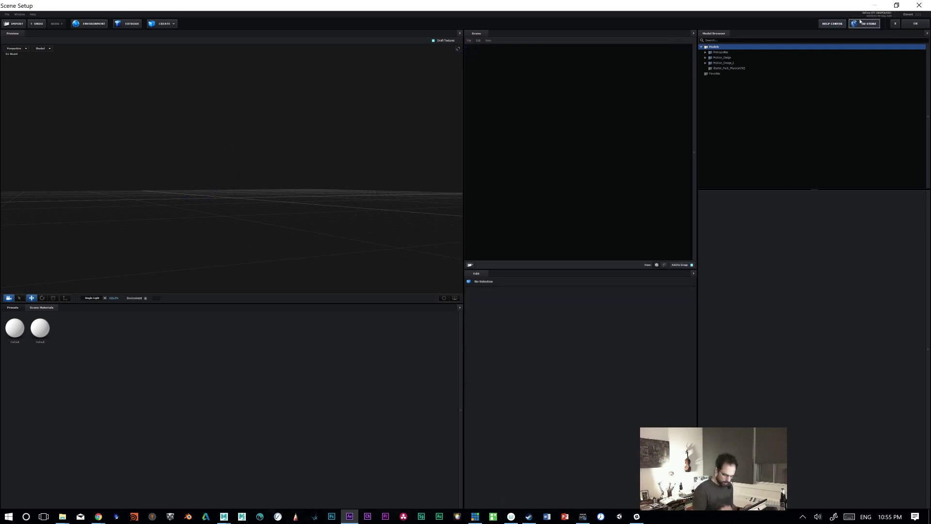
# Step: Switch to Maya and assign a new Lambert material to the GEO_Head_01 mesh only
pyautogui.moveTo(224, 509)
pyautogui.click(277, 473)
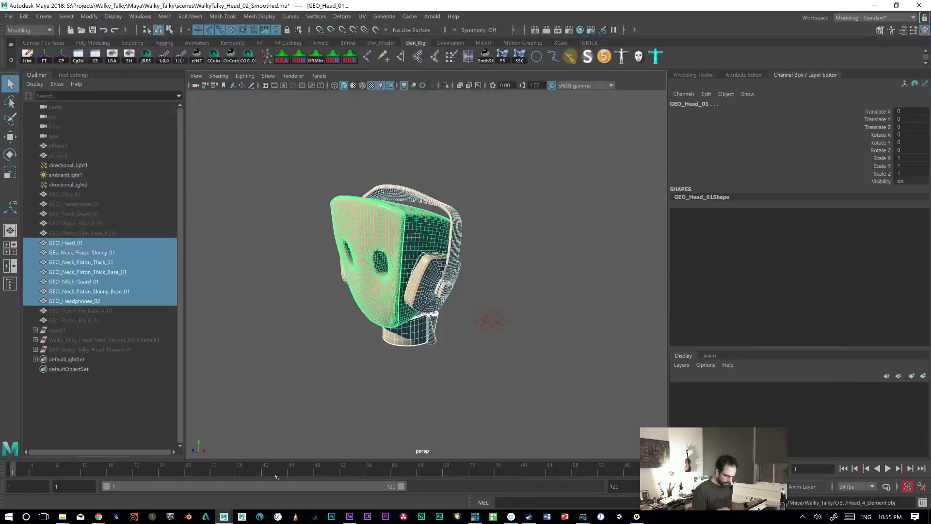
pyautogui.click(505, 266)
pyautogui.click(417, 252)
pyautogui.keyDown('alt'); pyautogui.moveTo(505, 266); pyautogui.dragTo(532, 275); pyautogui.keyUp('alt')
pyautogui.rightClick(409, 234)
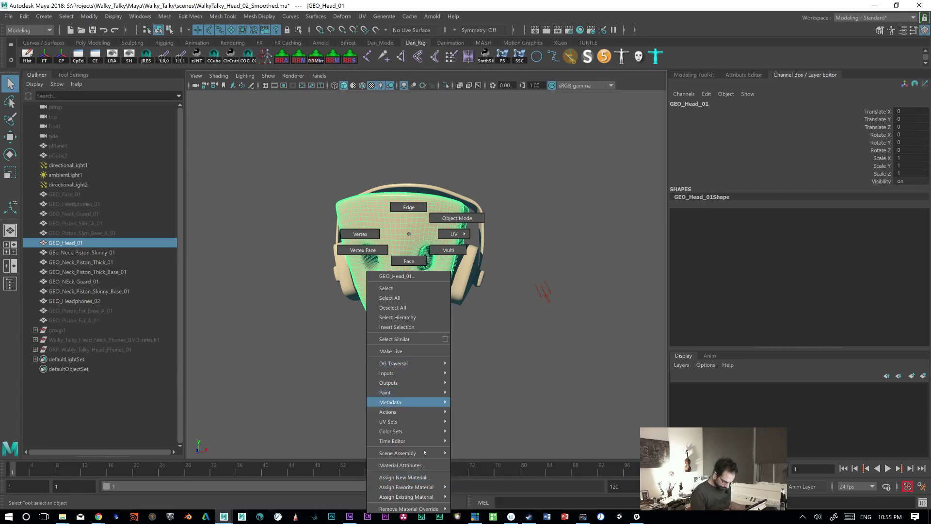
pyautogui.moveTo(433, 497)
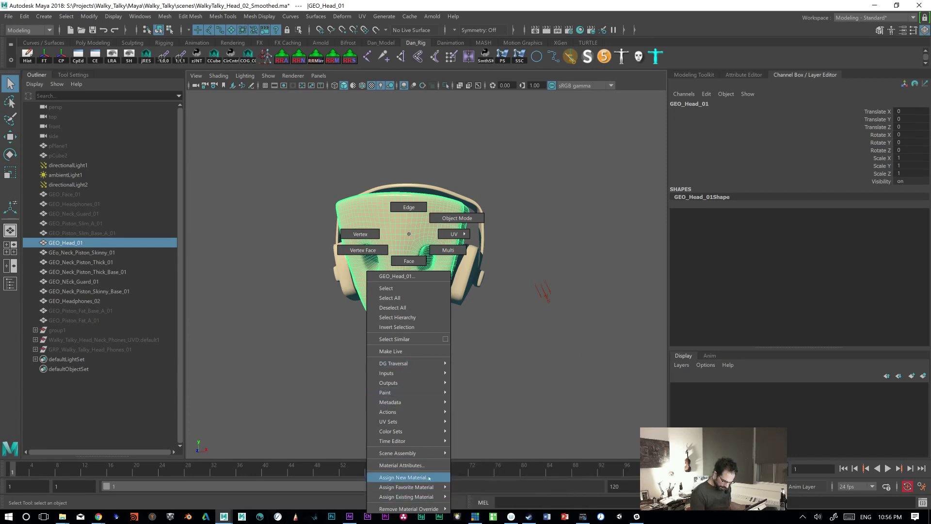
pyautogui.click(429, 478)
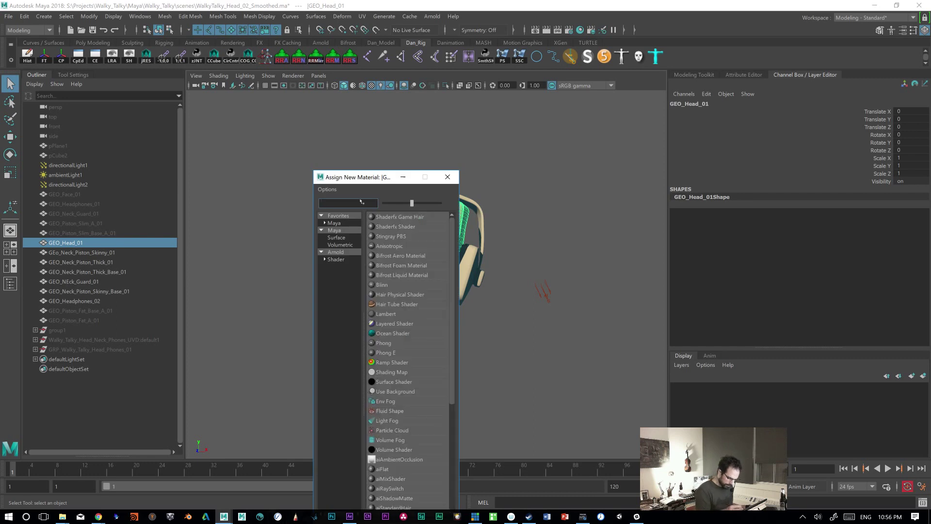
pyautogui.moveTo(374, 182); pyautogui.dragTo(139, 78)
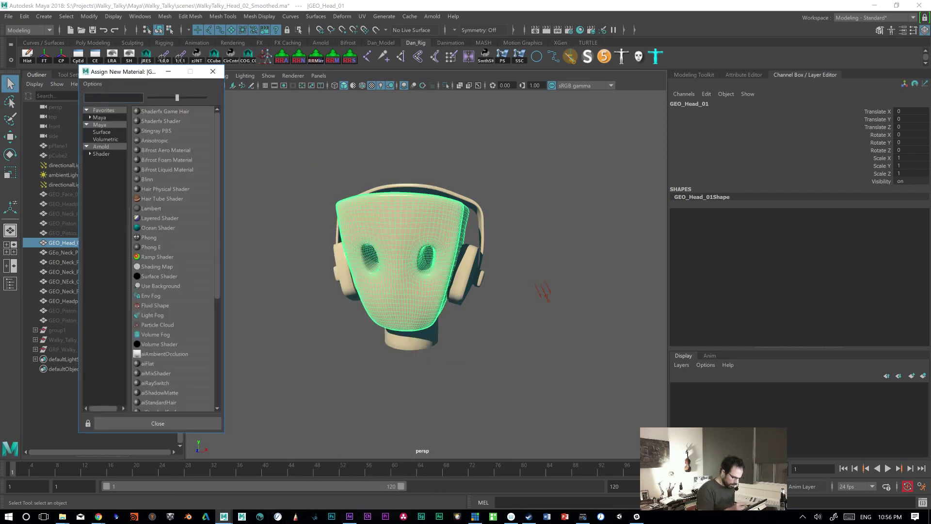
pyautogui.click(150, 207)
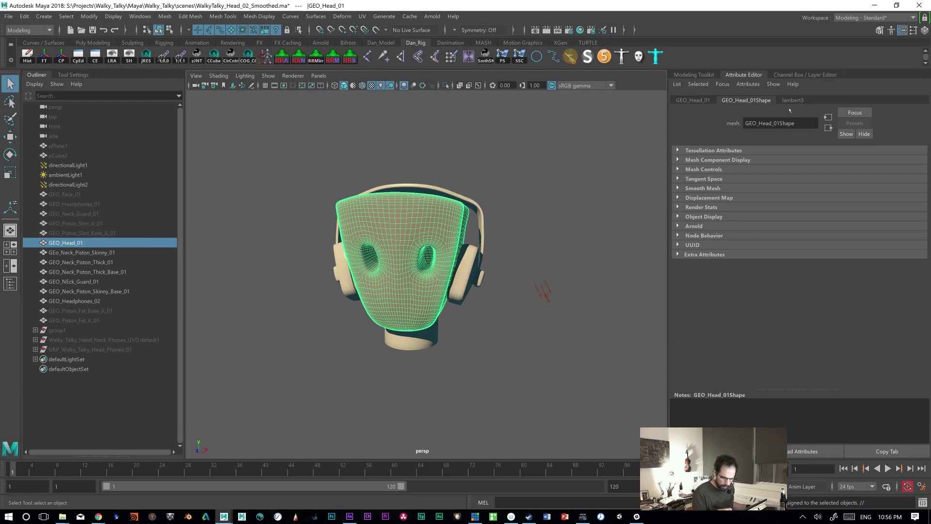
# Step: Rename the head's new Lambert material to MAT_Head
pyautogui.click(792, 99)
pyautogui.moveTo(775, 123); pyautogui.dragTo(712, 122)
pyautogui.write('MA')
pyautogui.press('Return')
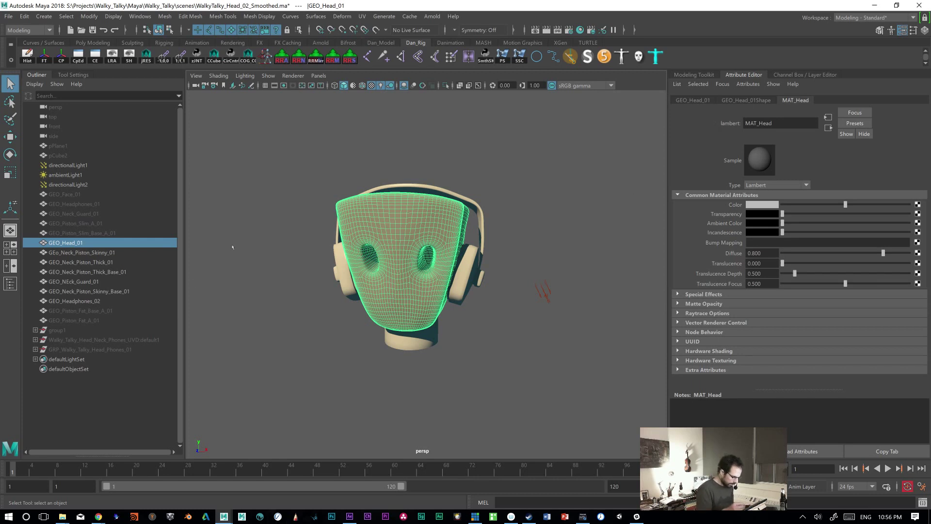
# Step: Assign a new Lambert material to the GEO_Headphones_02 mesh and name it MAT_Phones
pyautogui.click(480, 232)
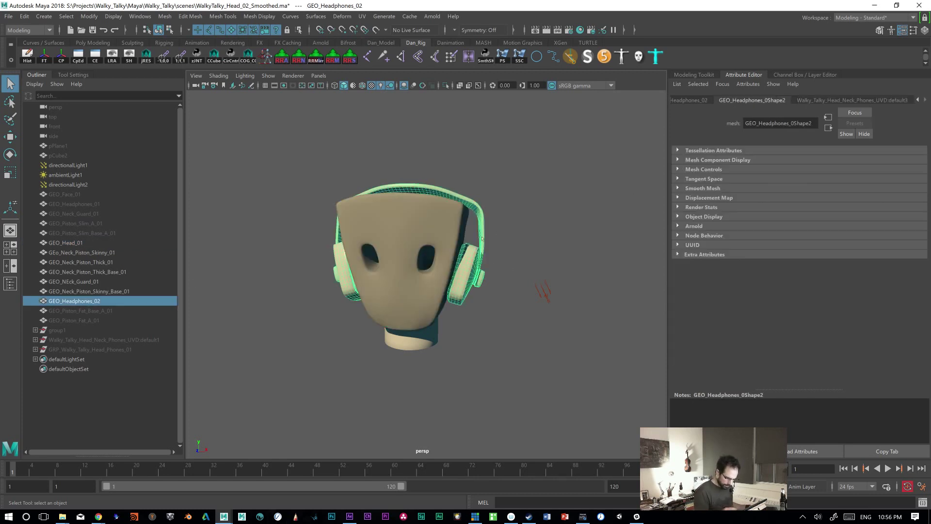
pyautogui.rightClick(482, 239)
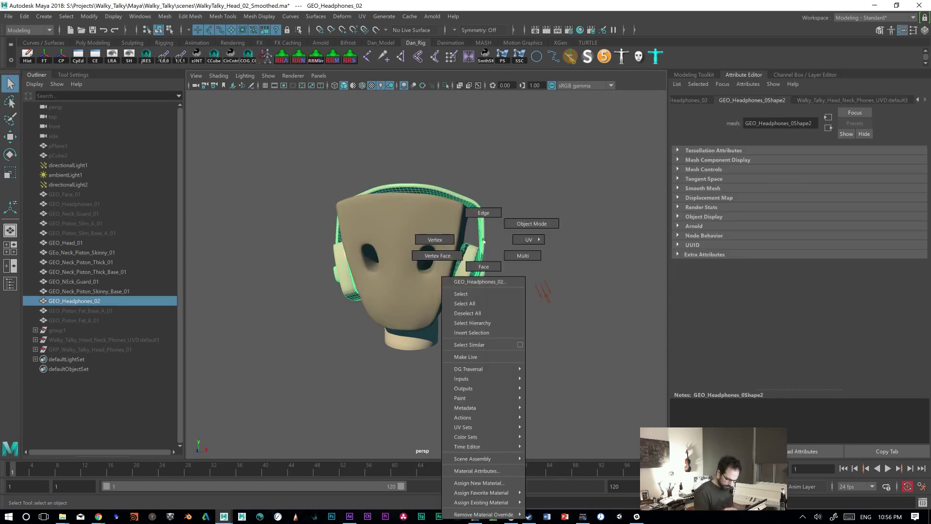
pyautogui.click(498, 483)
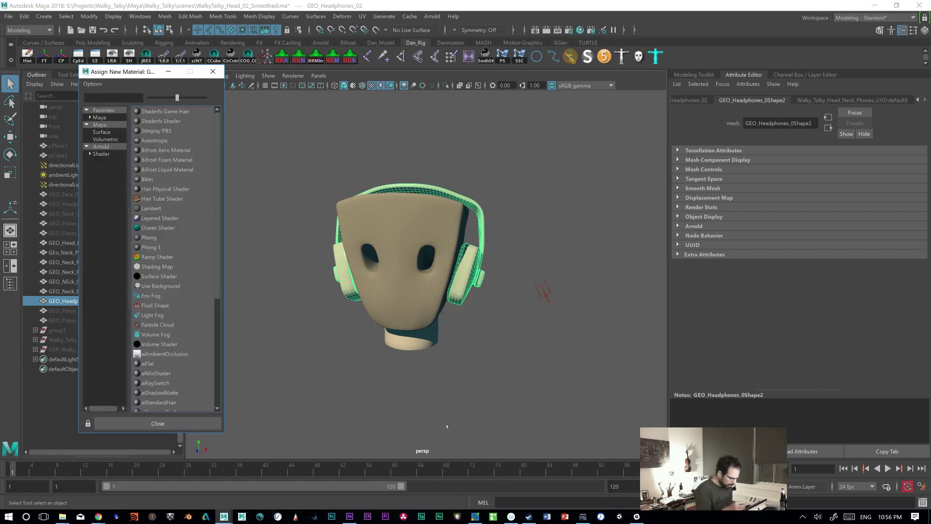
pyautogui.click(150, 208)
pyautogui.moveTo(773, 123); pyautogui.dragTo(682, 136)
pyautogui.write('MAT')
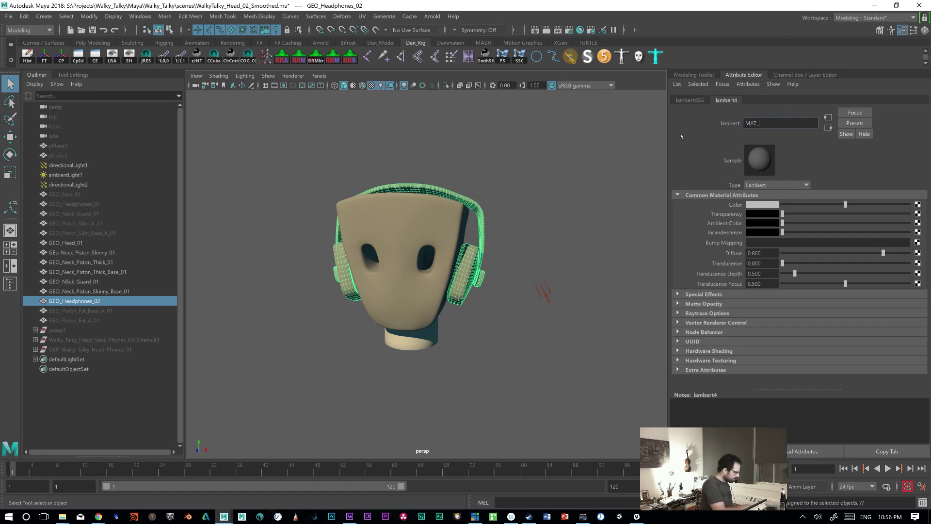
pyautogui.write('_Phones')
pyautogui.press('Return')
# Step: Check the neck parts behind the head by selecting the thick piston base and the skinny piston base in turn
pyautogui.keyDown('alt'); pyautogui.moveTo(584, 339); pyautogui.dragTo(439, 334); pyautogui.keyUp('alt')
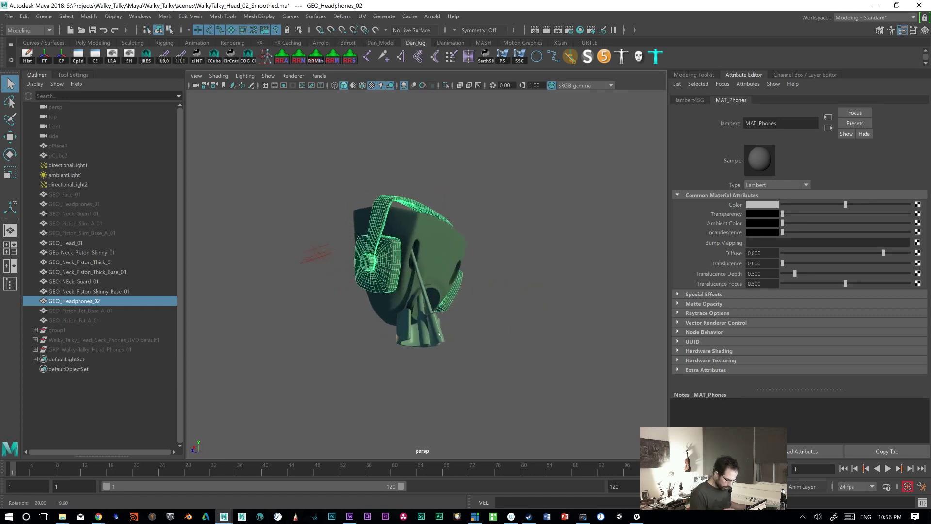
pyautogui.click(429, 329)
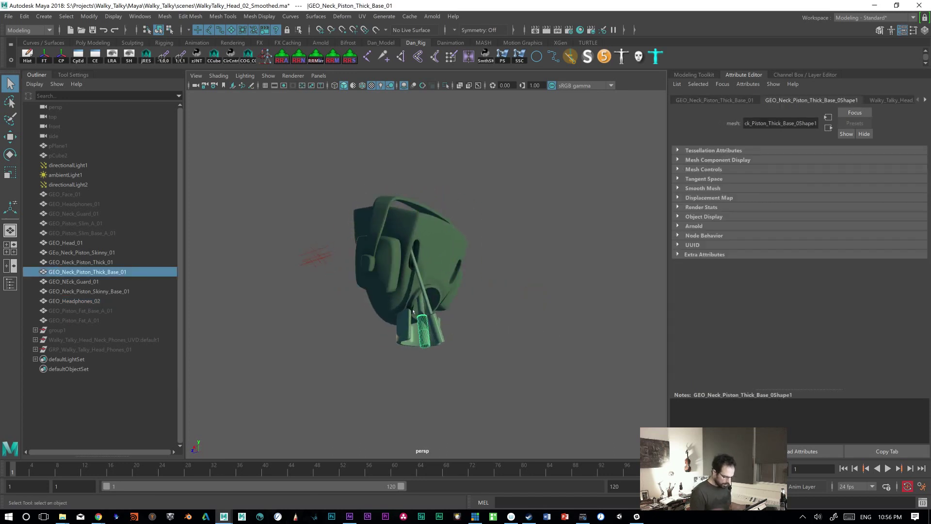
pyautogui.keyDown('alt'); pyautogui.moveTo(437, 339); pyautogui.dragTo(445, 324); pyautogui.keyUp('alt')
pyautogui.click(446, 324)
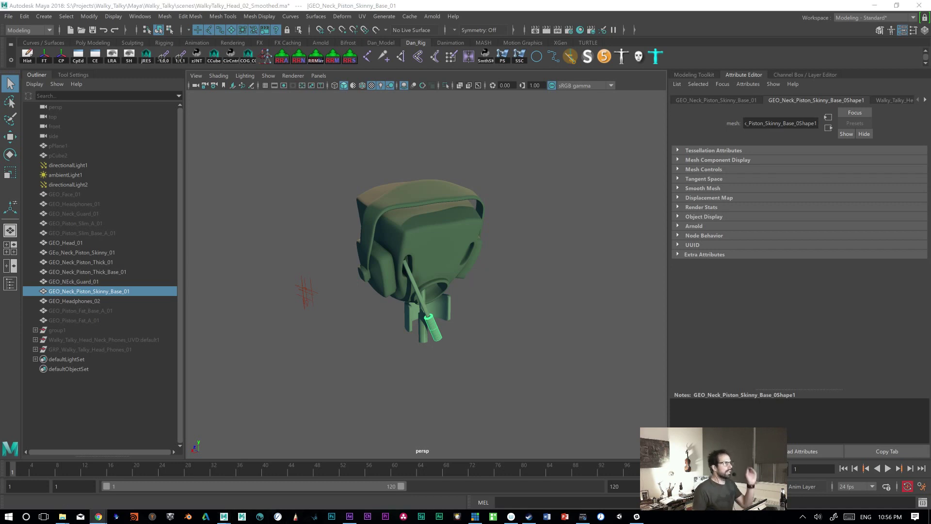
# Step: Switch to Chrome and read the Video Copilot forum thread on GUI upscaling on a UHD monitor through to its last reply
pyautogui.moveTo(930, 87); pyautogui.dragTo(458, 1)
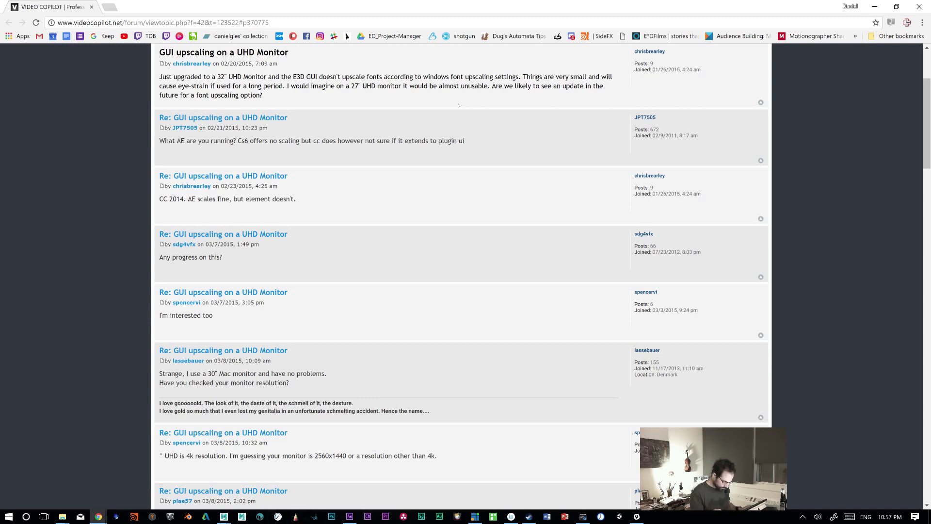
pyautogui.scroll(-5, 459, 105)
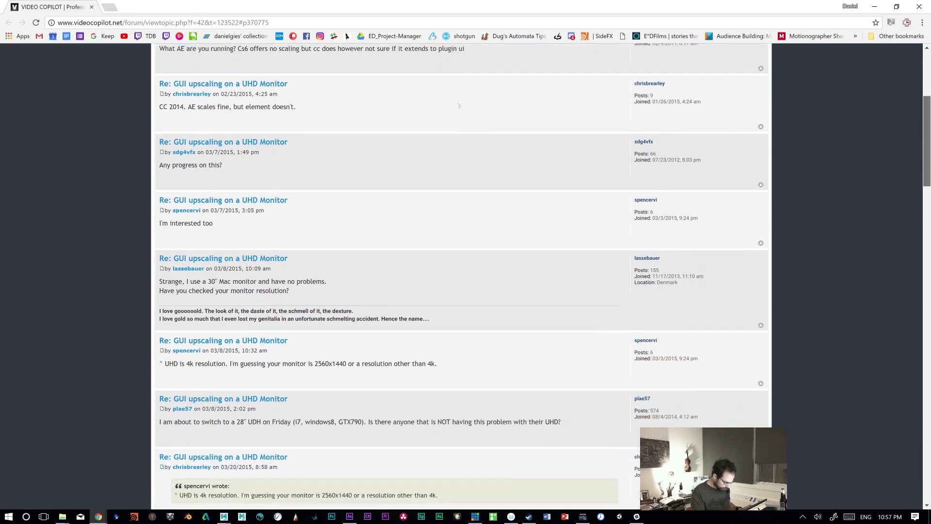
pyautogui.scroll(-2, 459, 105)
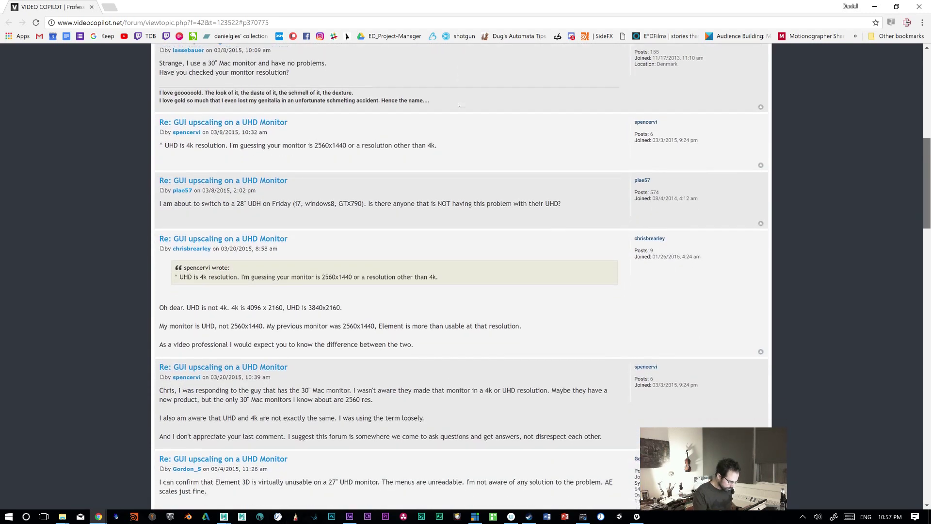
pyautogui.scroll(-1, 459, 105)
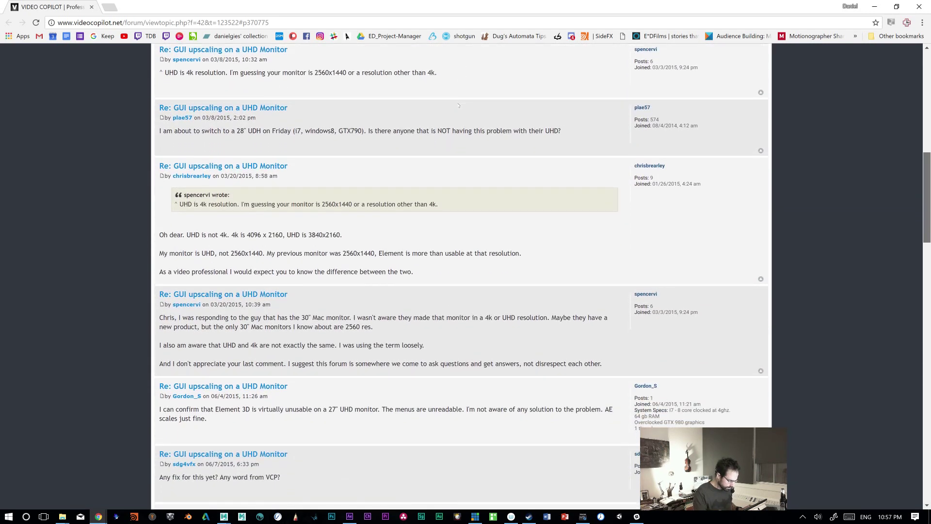
pyautogui.scroll(-1, 459, 106)
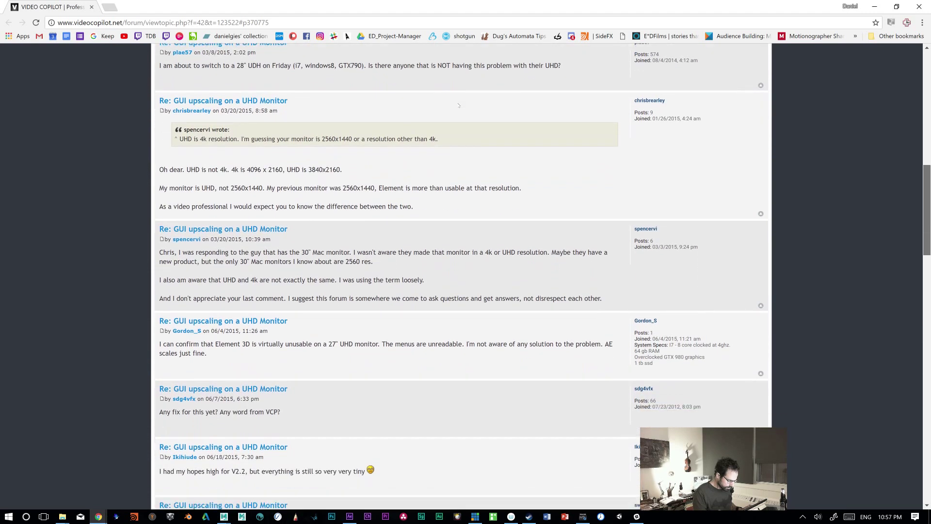
pyautogui.scroll(-1, 458, 105)
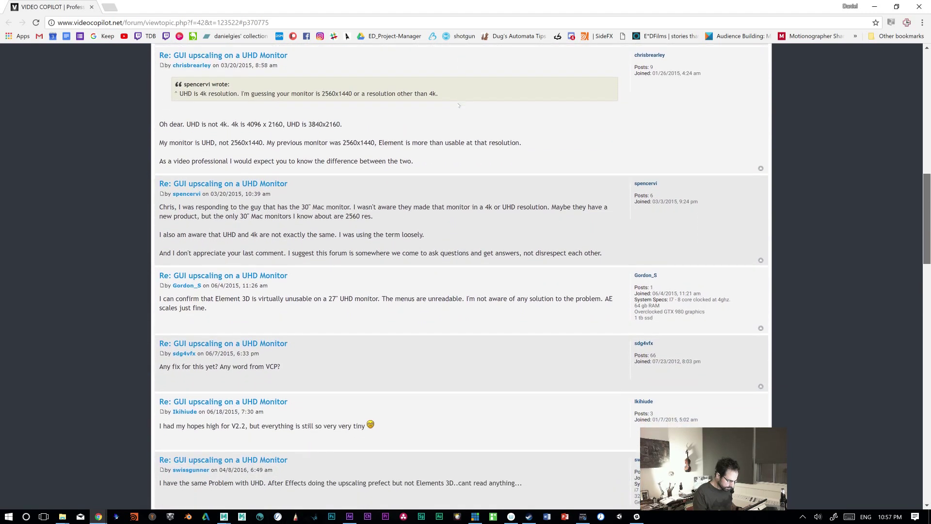
pyautogui.scroll(-1, 459, 105)
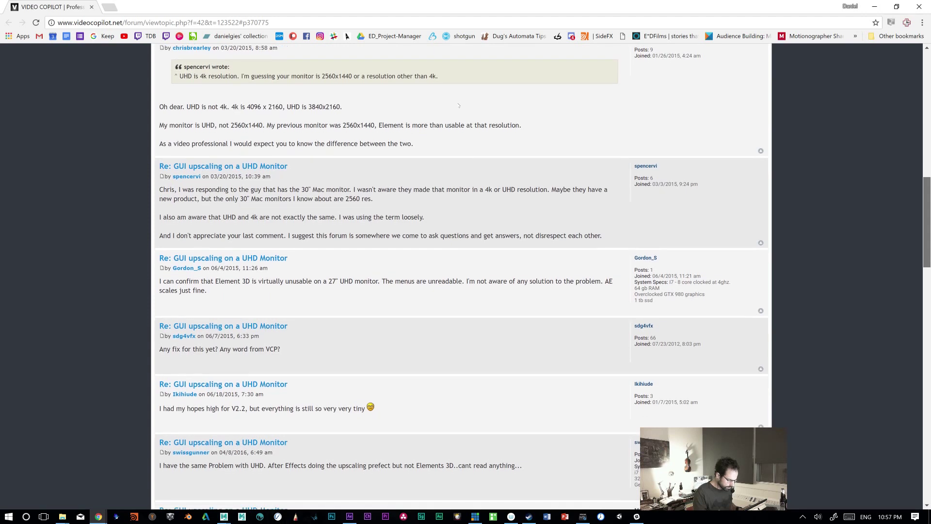
pyautogui.scroll(-2, 458, 105)
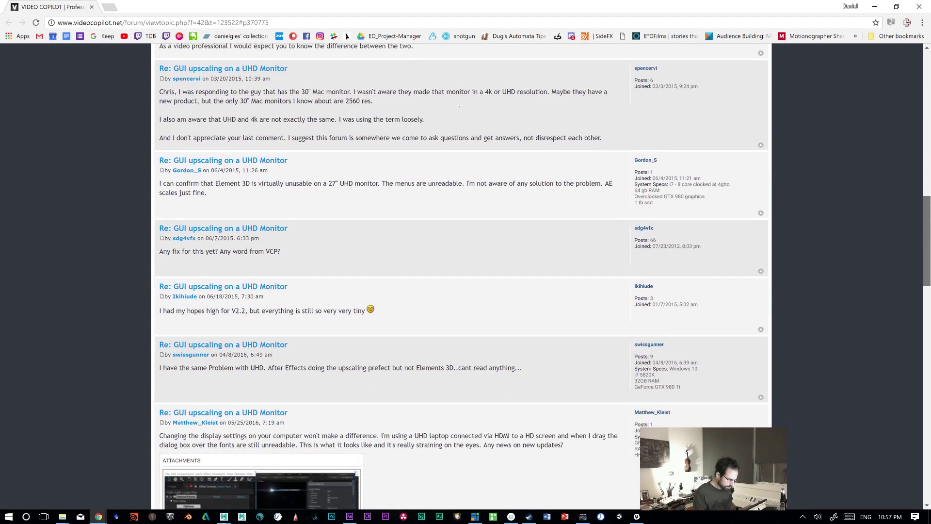
pyautogui.scroll(-1, 458, 105)
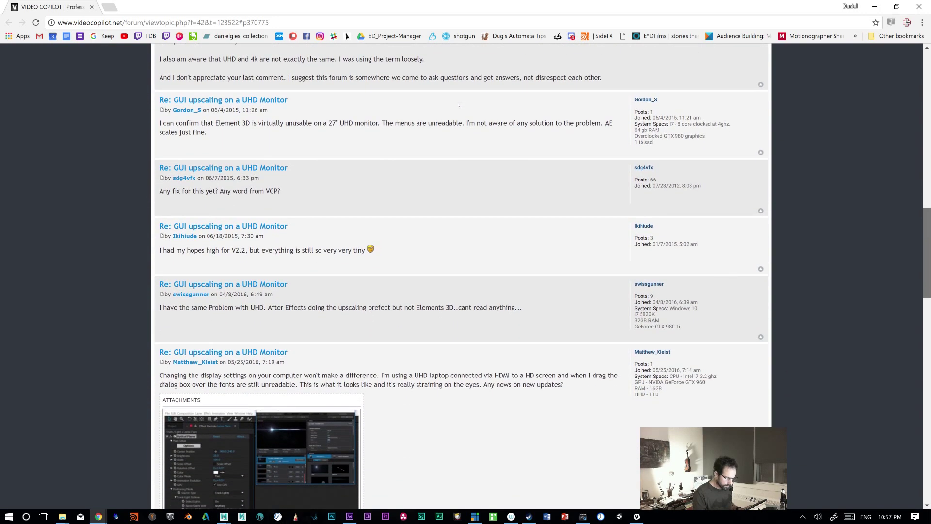
pyautogui.scroll(-1, 459, 105)
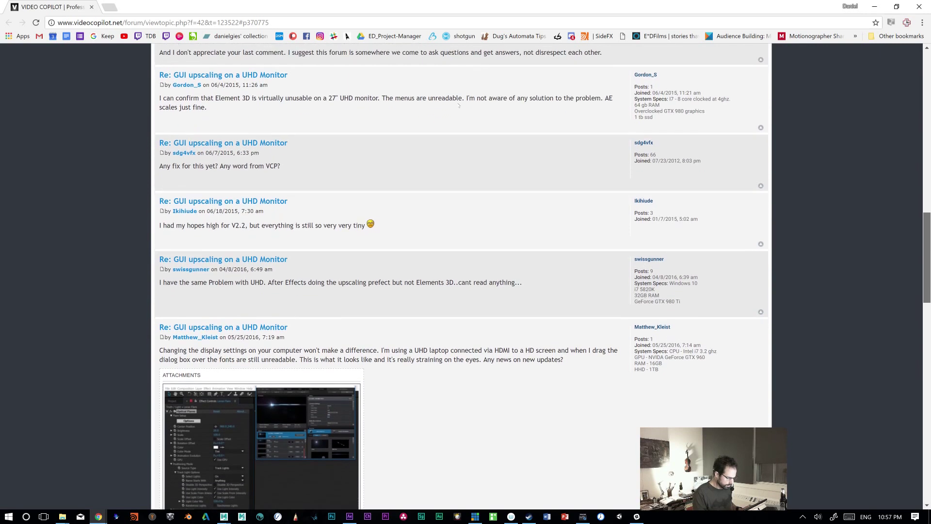
pyautogui.scroll(-2, 459, 105)
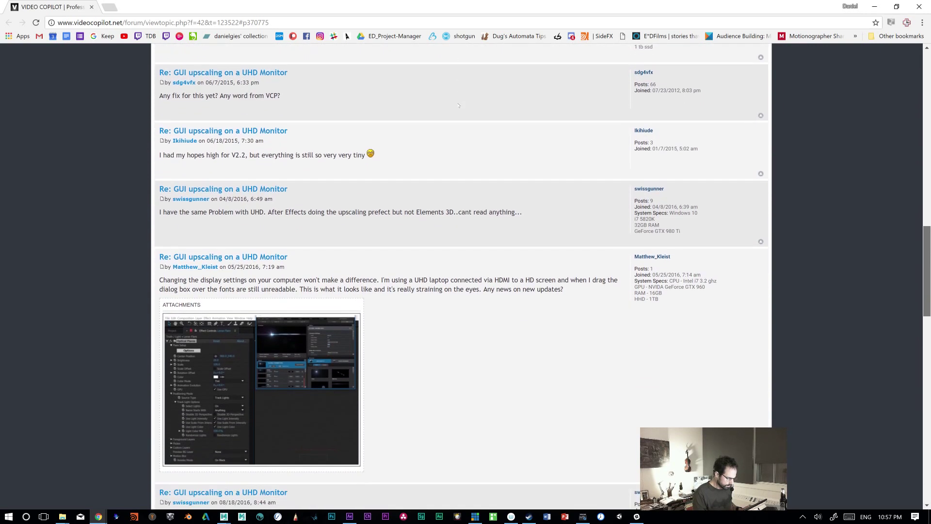
pyautogui.scroll(-2, 459, 105)
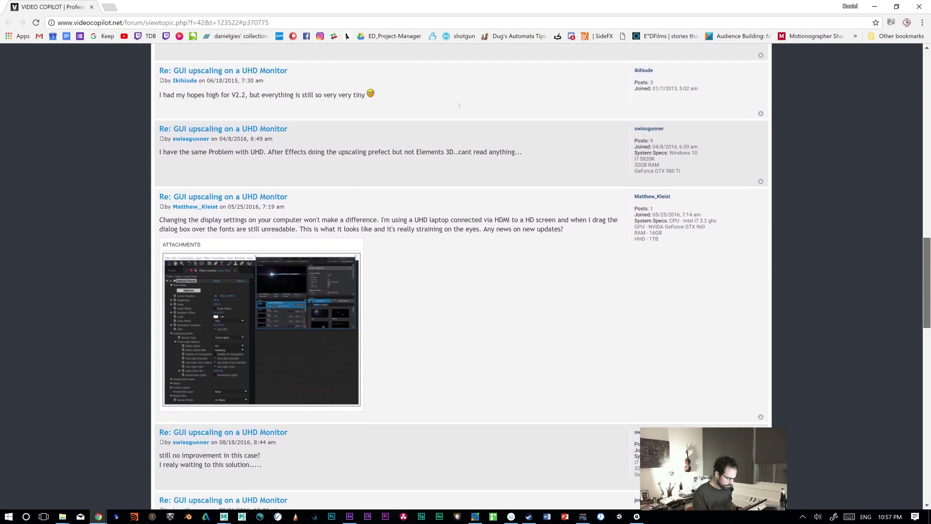
pyautogui.scroll(-1, 458, 105)
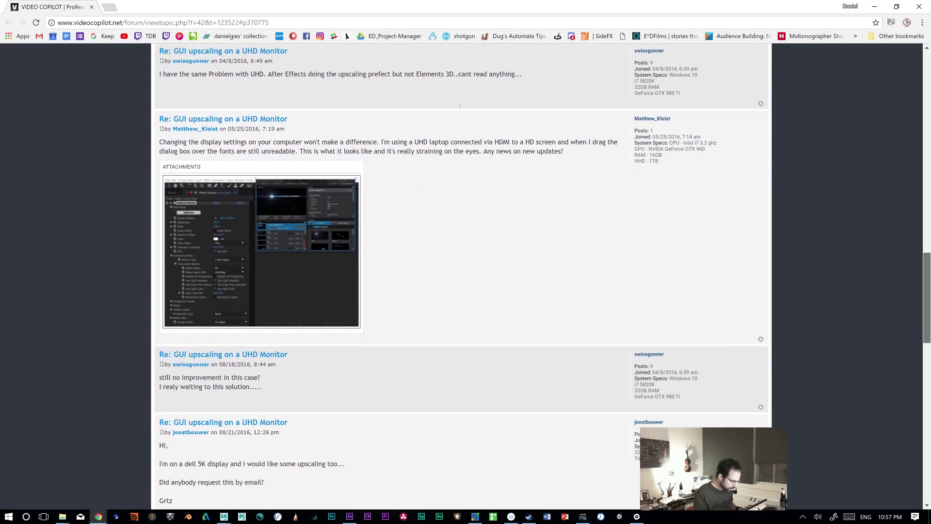
pyautogui.scroll(-1, 459, 105)
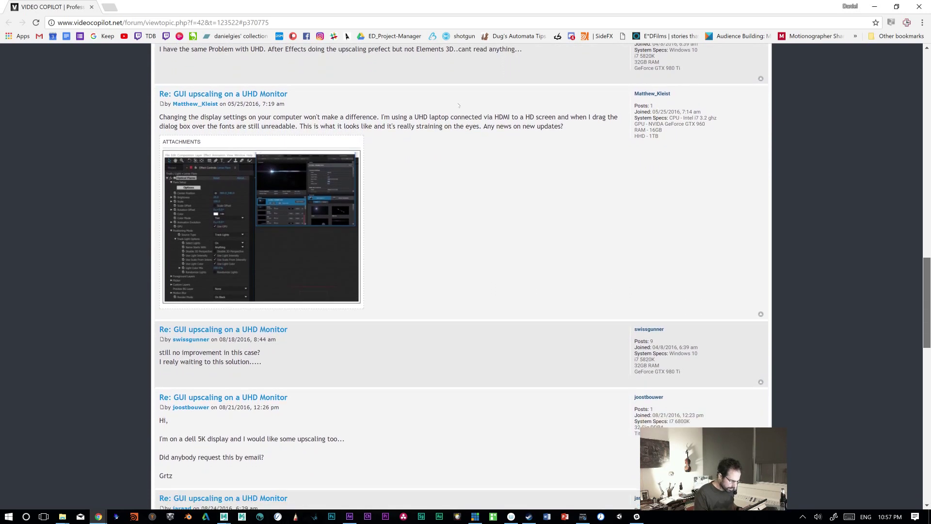
pyautogui.scroll(1, 458, 105)
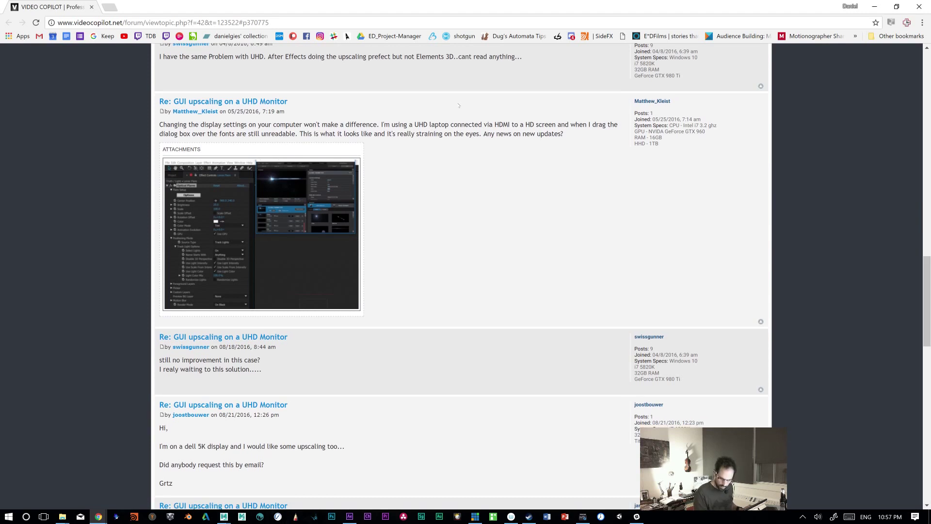
pyautogui.scroll(-4, 459, 105)
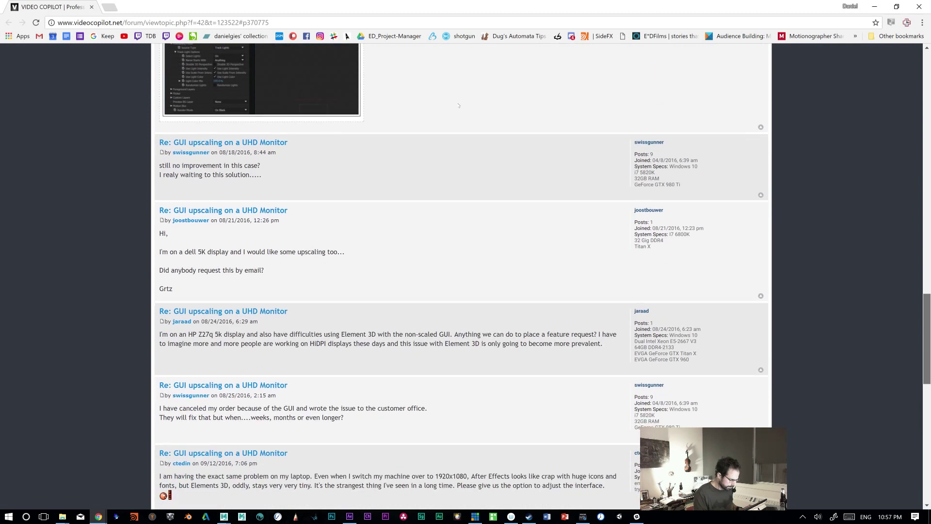
pyautogui.scroll(-2, 459, 106)
pyautogui.scroll(-2, 459, 105)
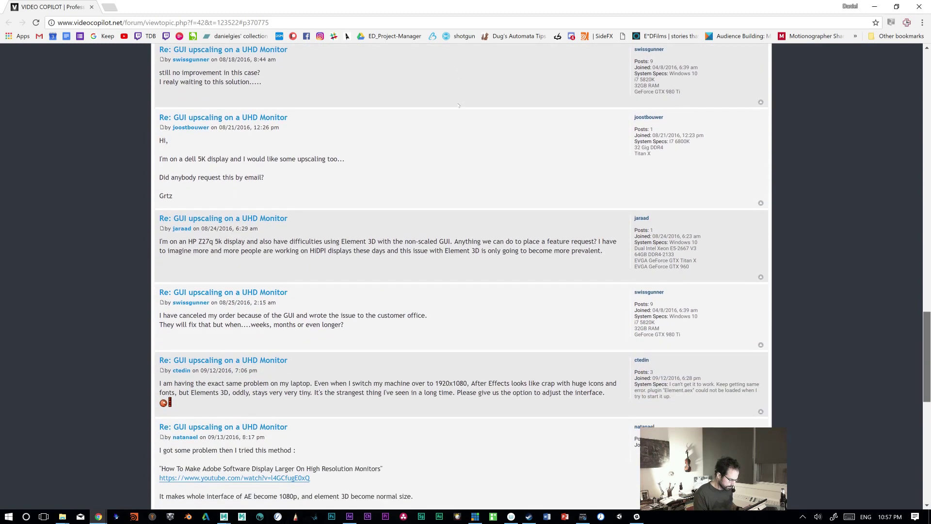
pyautogui.scroll(-1, 459, 106)
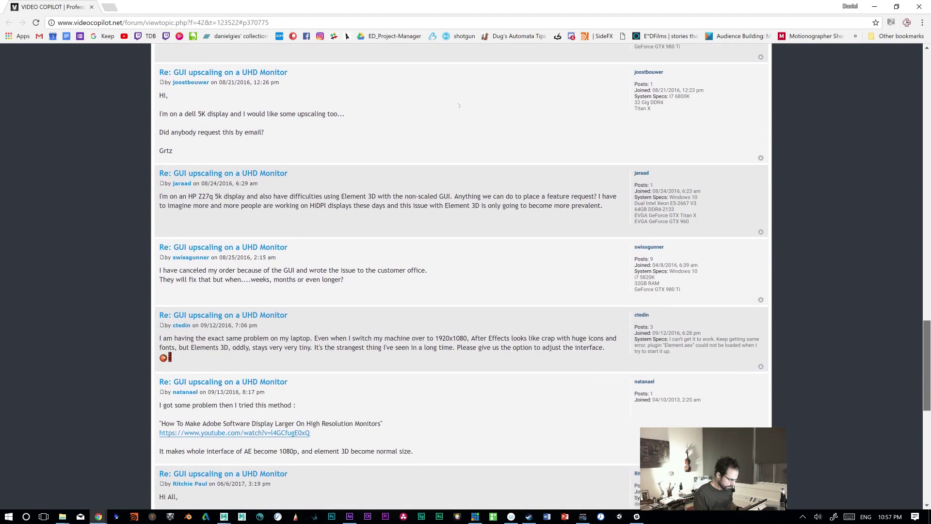
pyautogui.scroll(-1, 459, 106)
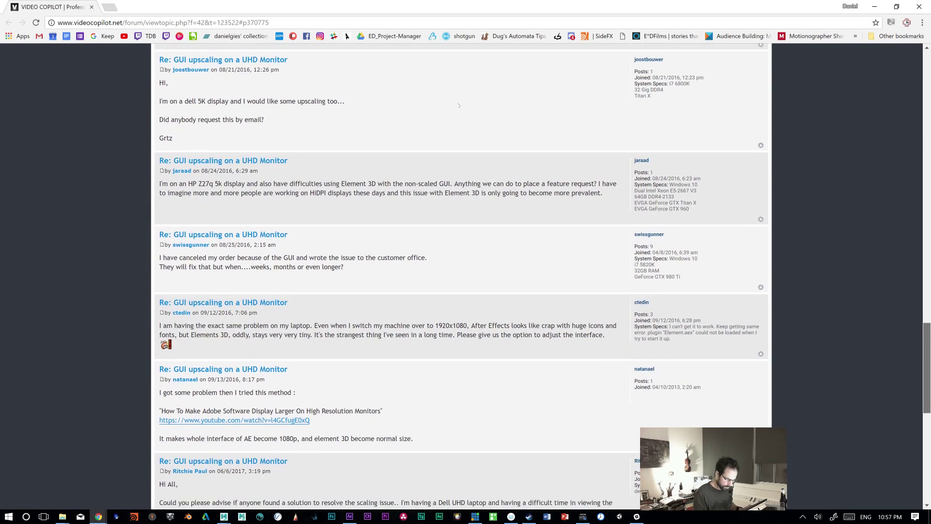
pyautogui.scroll(-3, 459, 105)
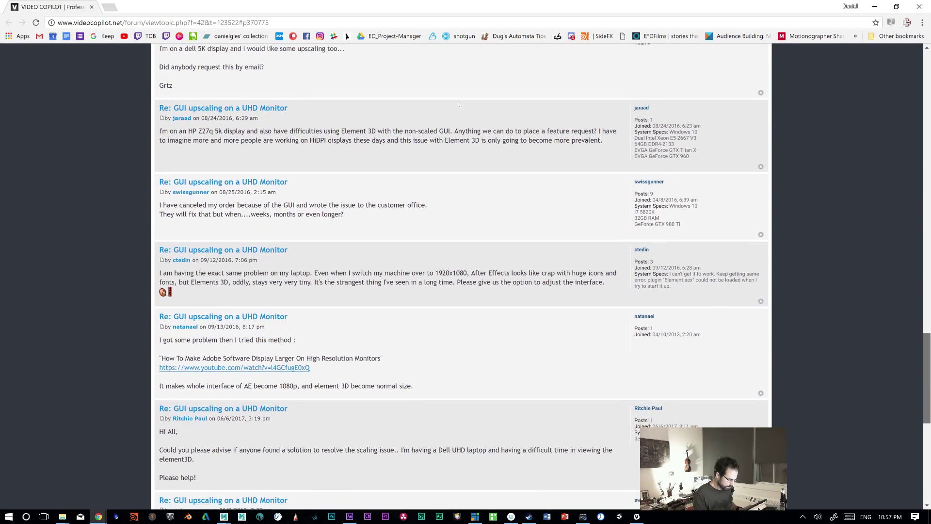
pyautogui.scroll(-3, 459, 105)
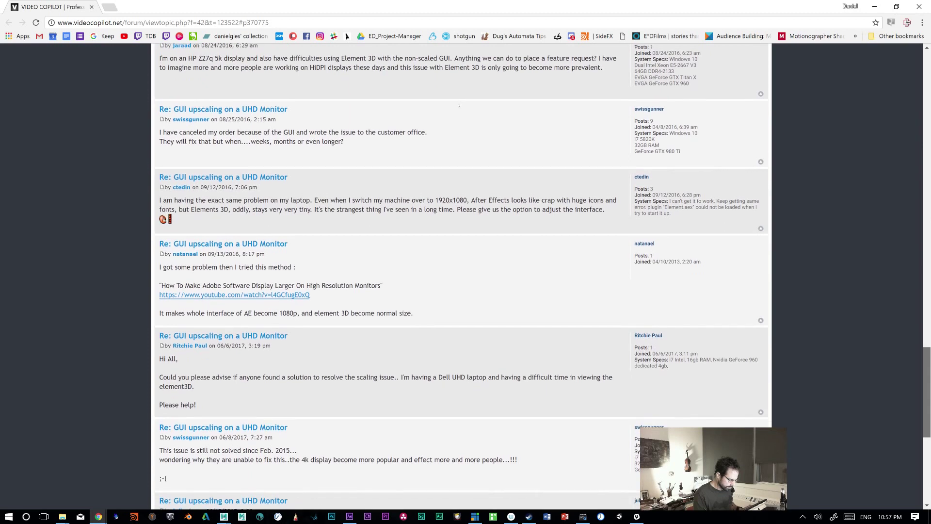
pyautogui.scroll(-3, 458, 105)
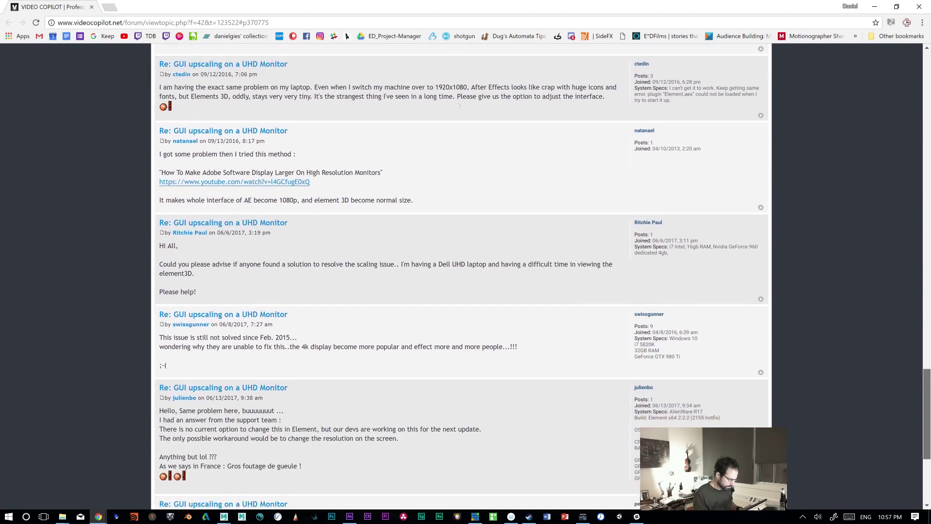
pyautogui.scroll(-1, 459, 105)
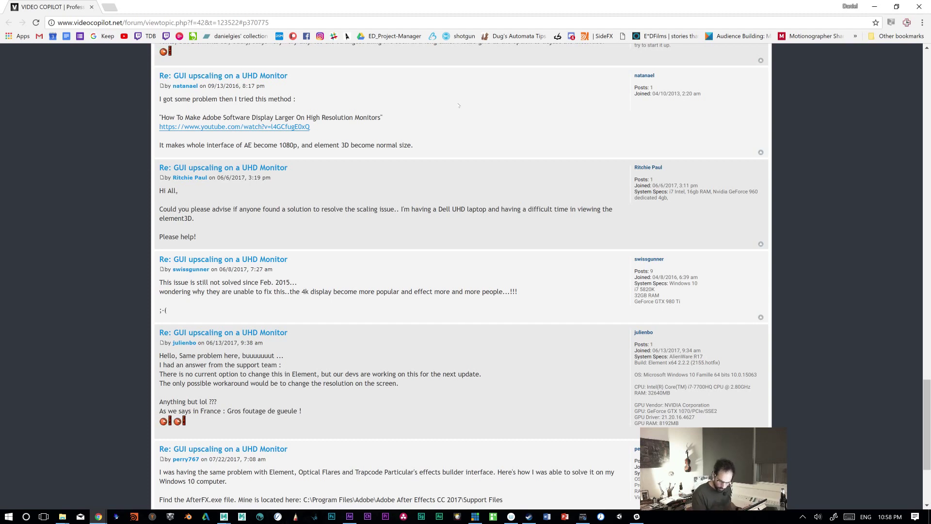
pyautogui.scroll(-3, 459, 105)
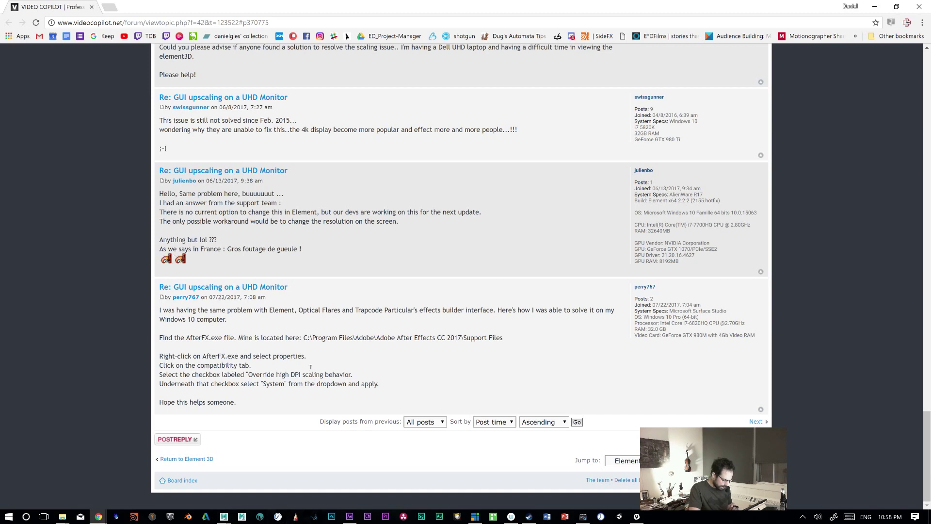
# Step: Switch to File Explorer and open the Adobe After Effects CC 2017 folder under C:\Program Files\Adobe
pyautogui.click(62, 517)
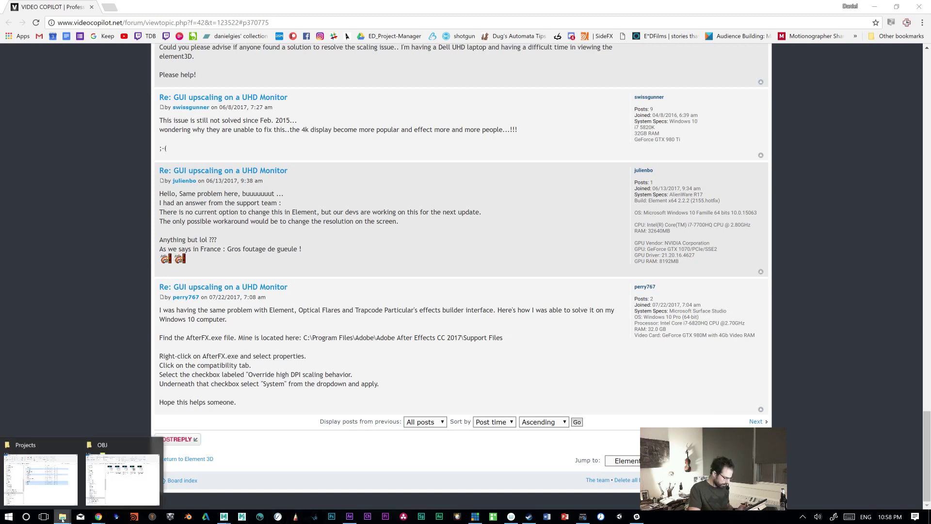
pyautogui.click(41, 475)
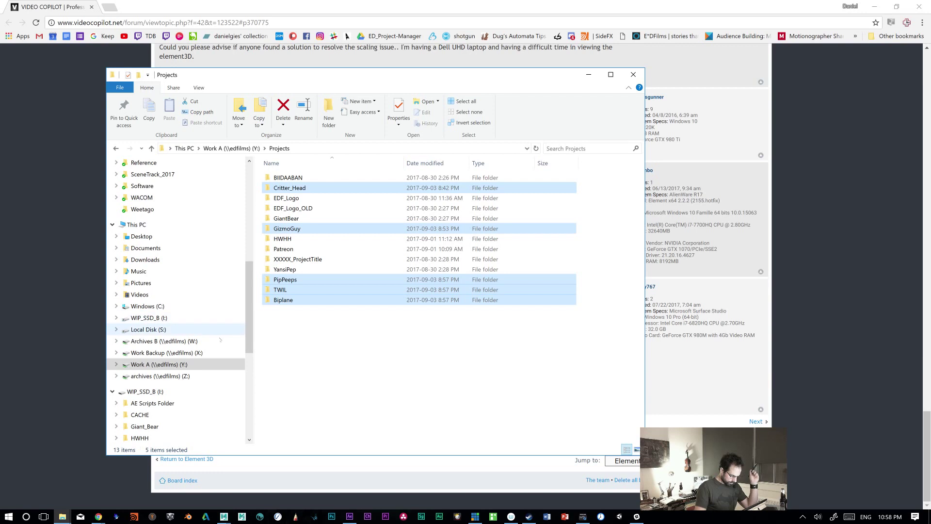
pyautogui.click(149, 306)
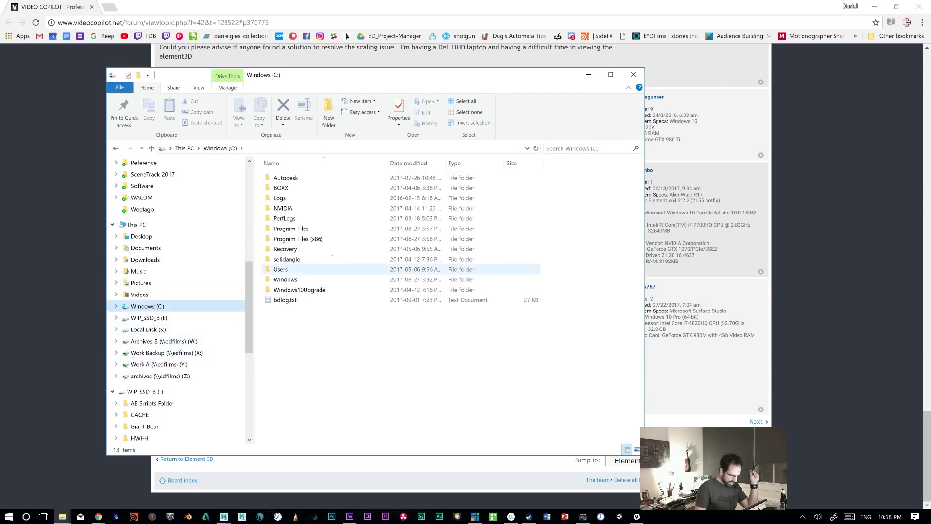
pyautogui.doubleClick(284, 279)
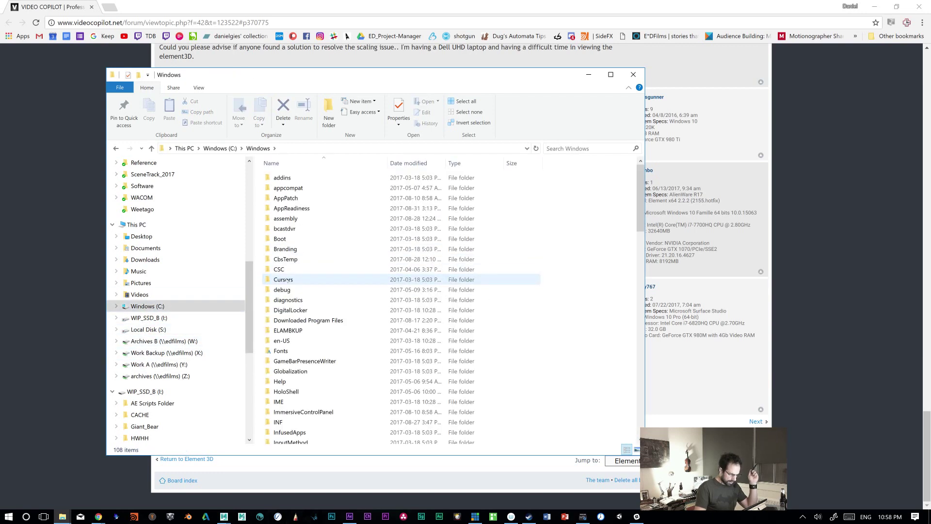
pyautogui.click(213, 149)
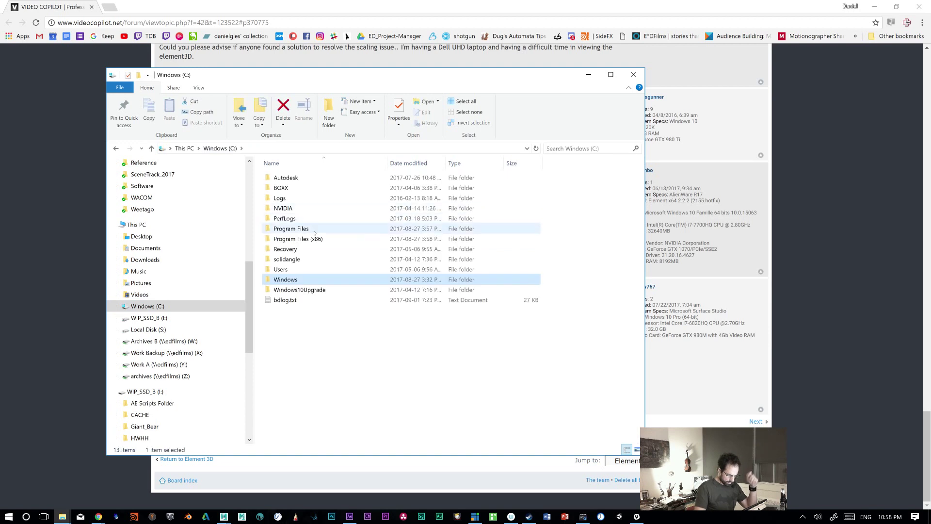
pyautogui.click(297, 239)
pyautogui.doubleClick(297, 229)
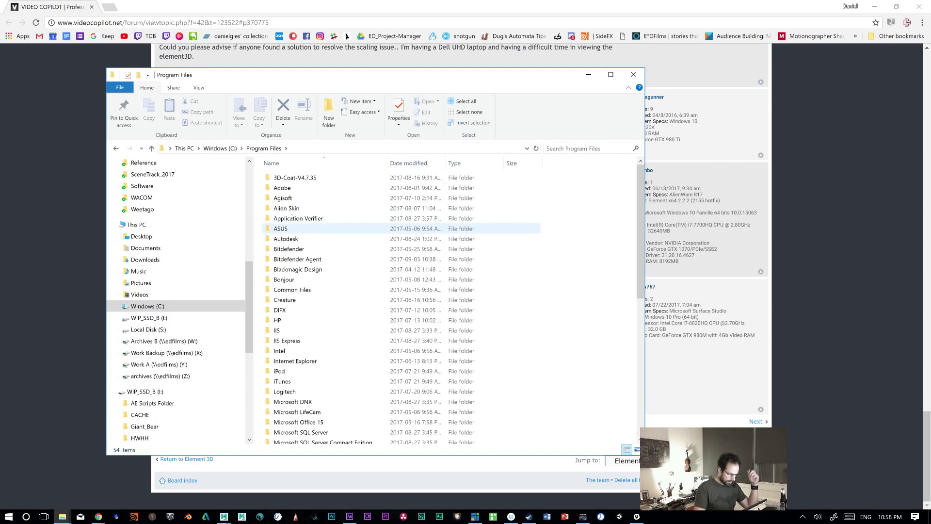
pyautogui.doubleClick(283, 188)
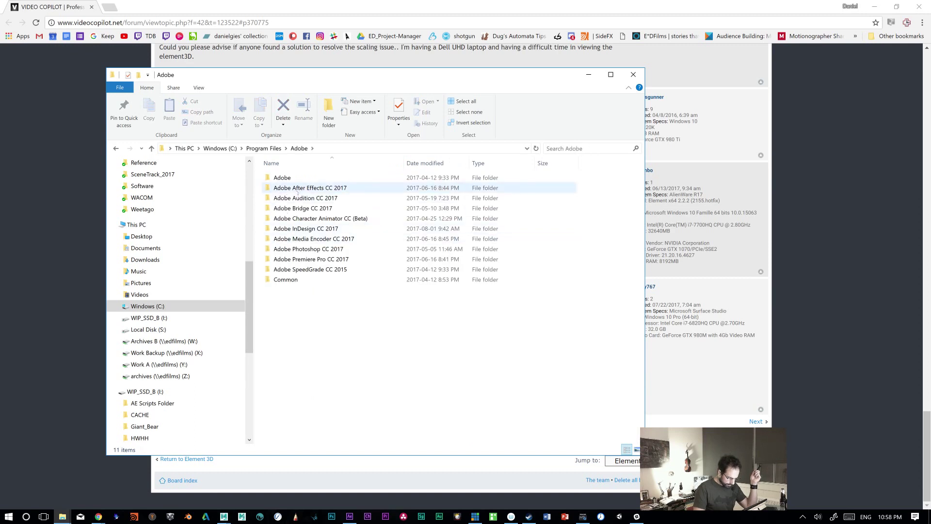
pyautogui.doubleClick(296, 188)
# Step: Open the Adobe After Effects CC 2017 folder and check its program shortcut's properties for the location of the executable
pyautogui.click(294, 188)
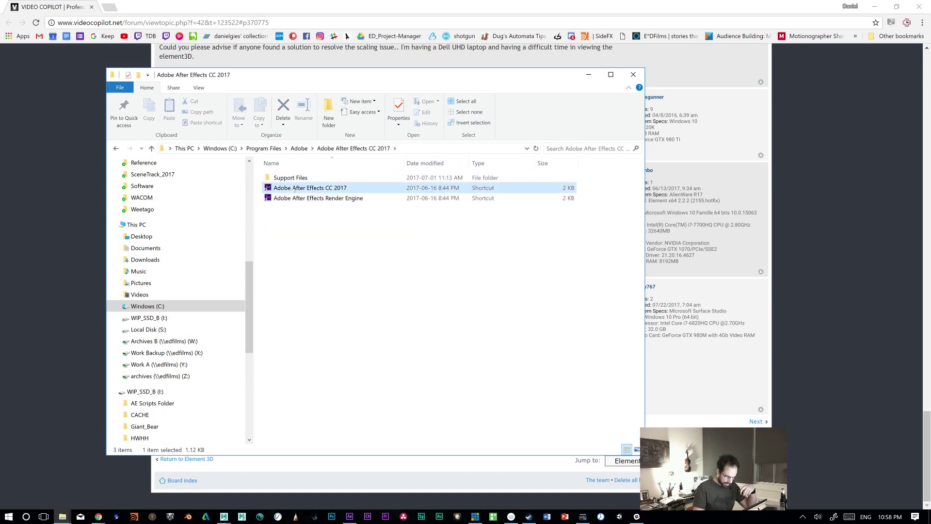
pyautogui.rightClick(294, 189)
pyautogui.click(407, 223)
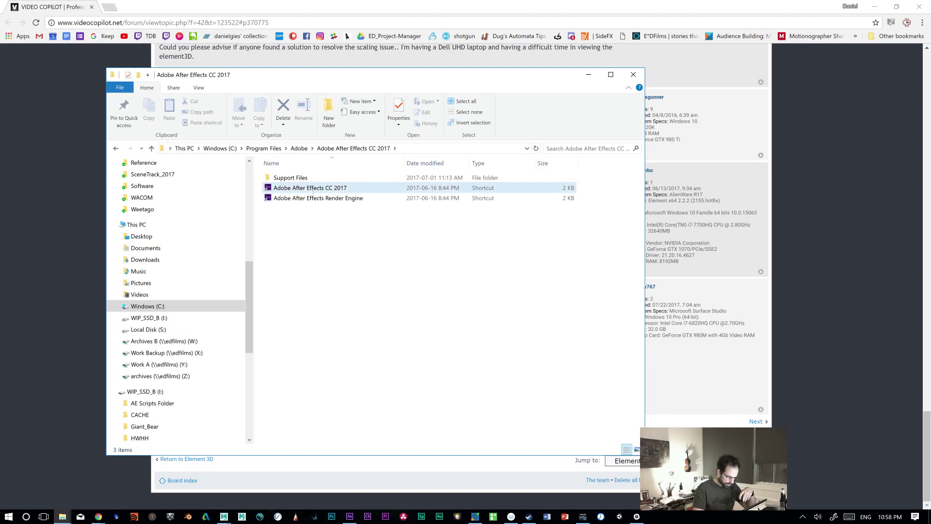
pyautogui.click(298, 191)
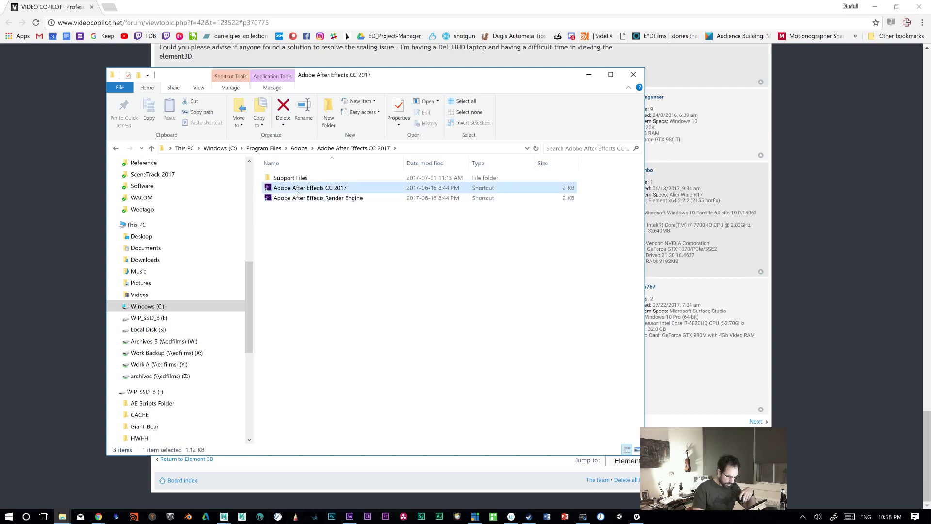
pyautogui.rightClick(298, 190)
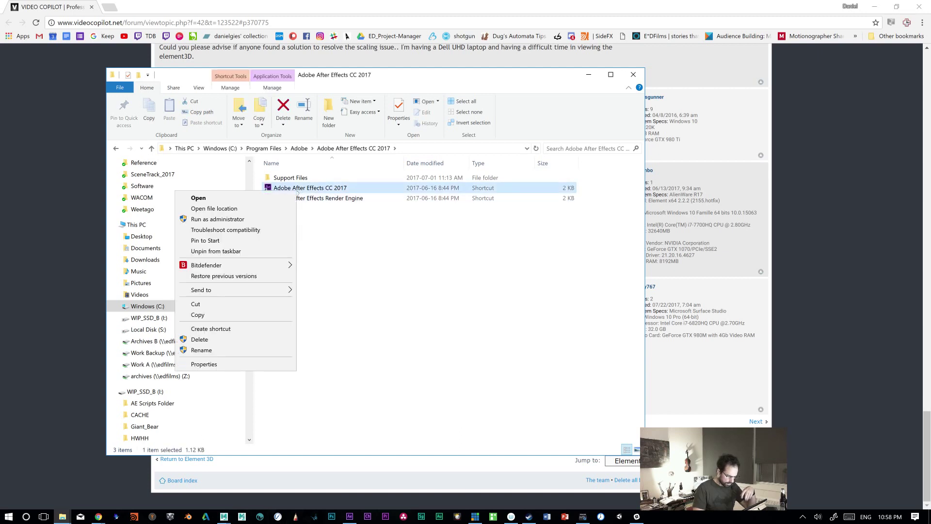
pyautogui.click(253, 365)
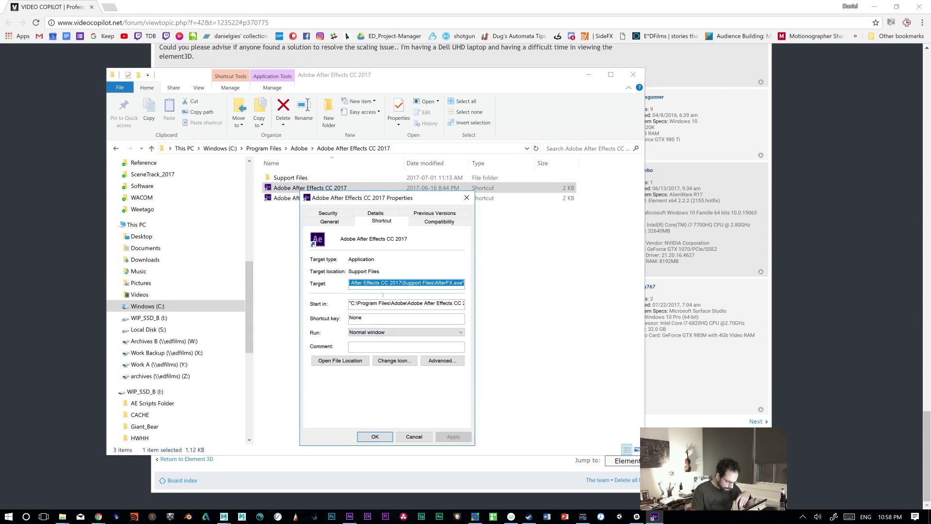
pyautogui.moveTo(431, 303)
pyautogui.mouseDown()
pyautogui.moveTo(465, 301)
pyautogui.moveTo(435, 303)
pyautogui.mouseUp()
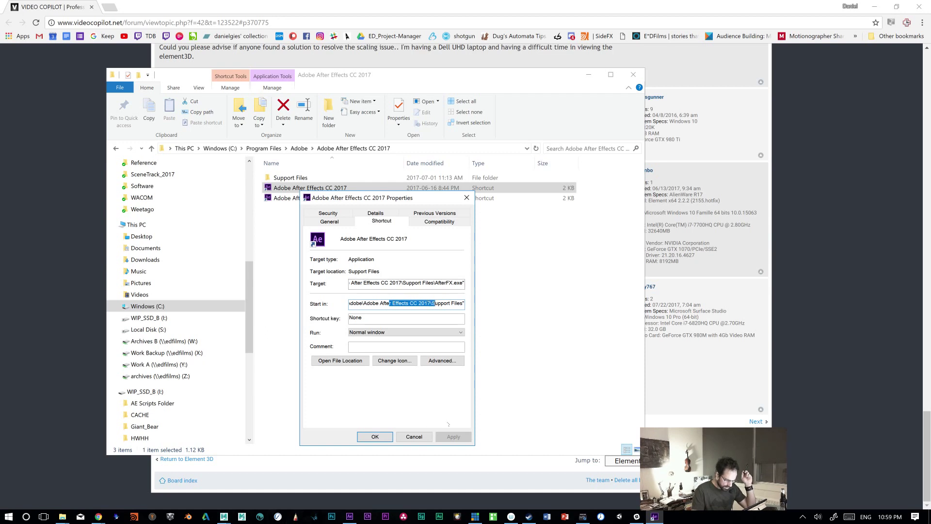
pyautogui.click(414, 437)
# Step: Open the Support Files folder and select AfterFX.exe
pyautogui.doubleClick(290, 178)
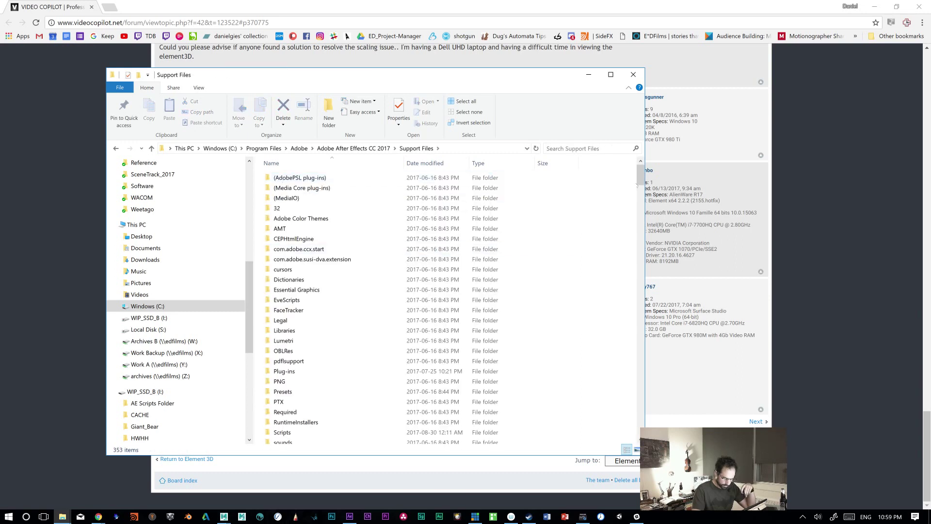
pyautogui.moveTo(640, 177); pyautogui.dragTo(642, 207)
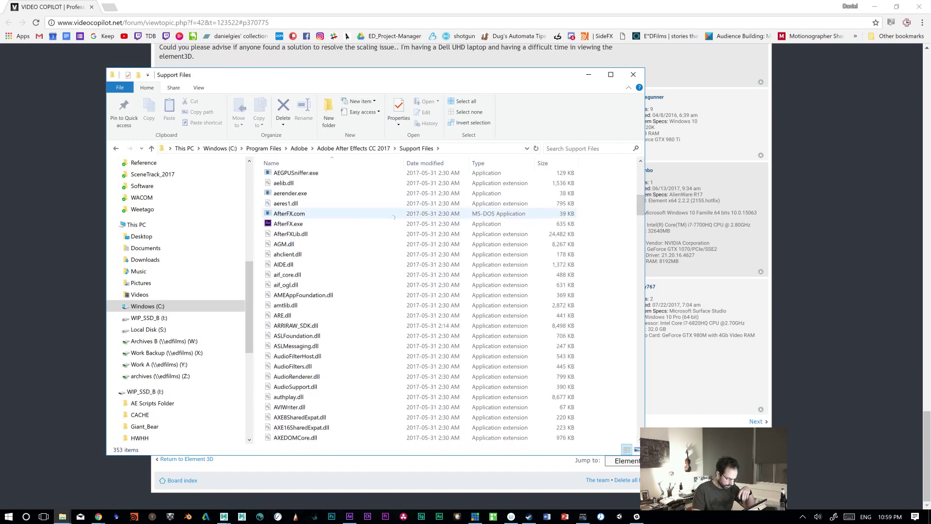
pyautogui.click(290, 225)
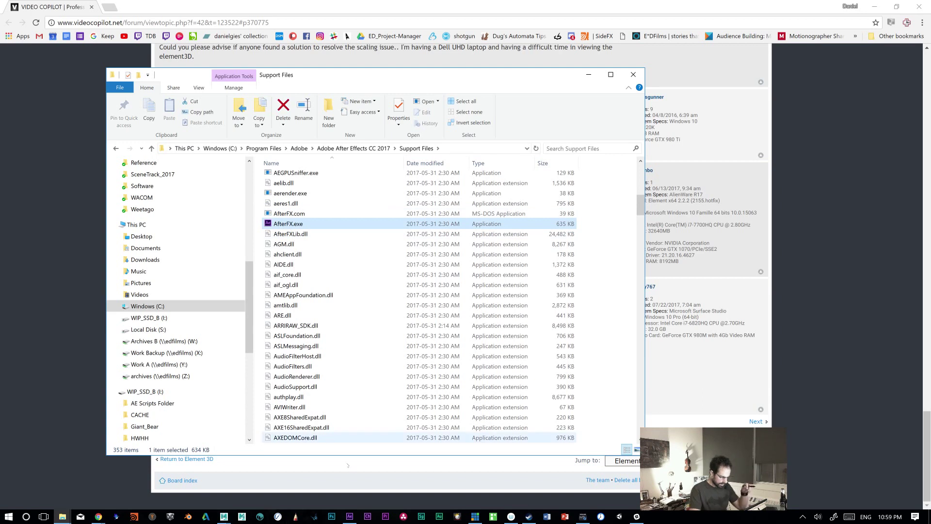
# Step: Switch to After Effects, close Element's Scene Setup and save the current project
pyautogui.click(349, 516)
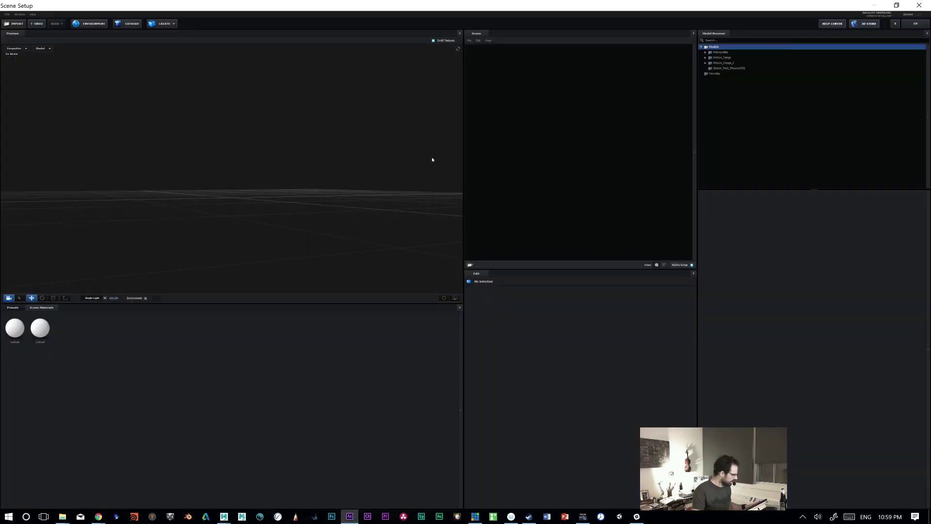
pyautogui.click(912, 23)
pyautogui.hotkey('ctrl', 's')
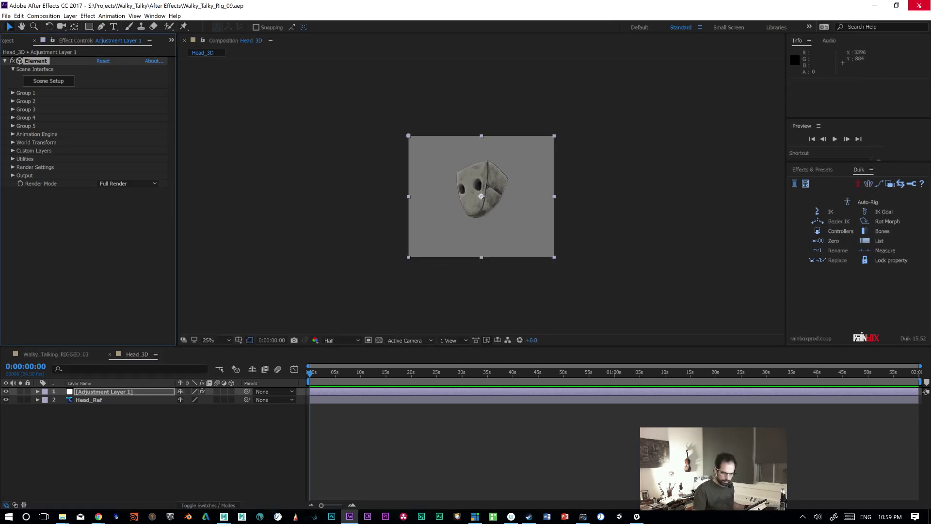
# Step: Save the project as a new version named Walky_Talky_Rig_10.aep and quit After Effects
pyautogui.hotkey('ctrl', 'shift', 's')
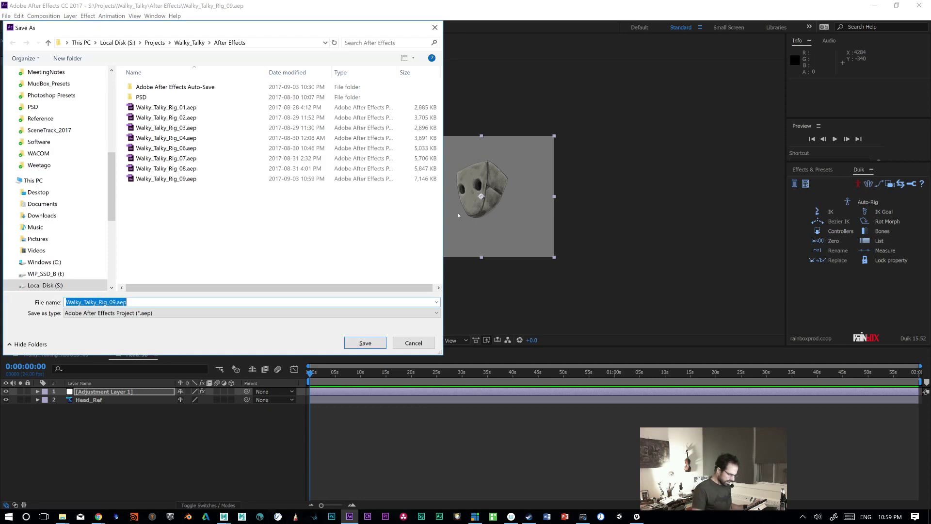
pyautogui.click(120, 301)
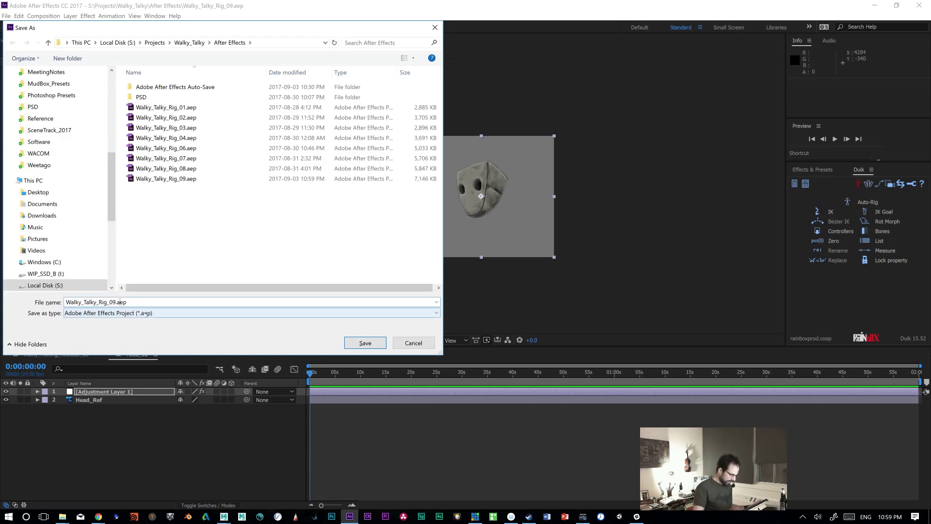
pyautogui.press('BackSpace')
pyautogui.press('BackSpace')
pyautogui.write('10')
pyautogui.press('Return')
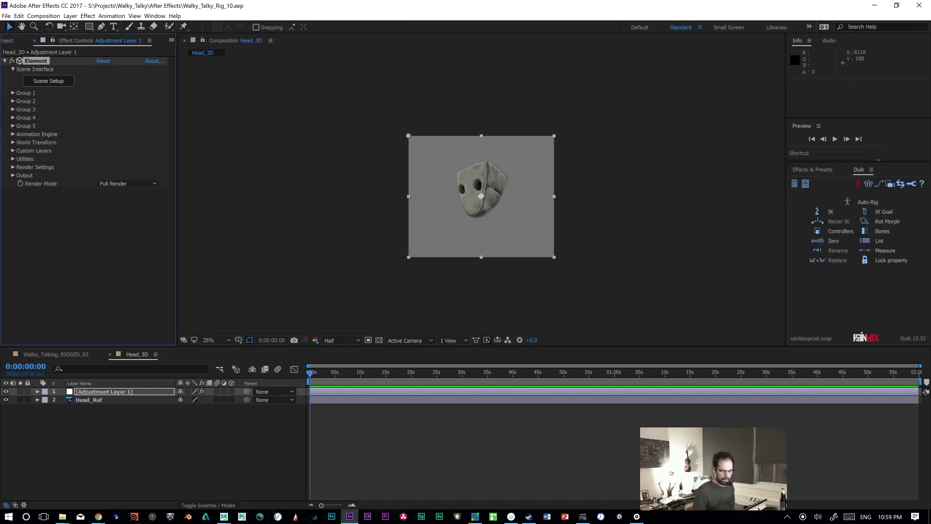
pyautogui.click(919, 6)
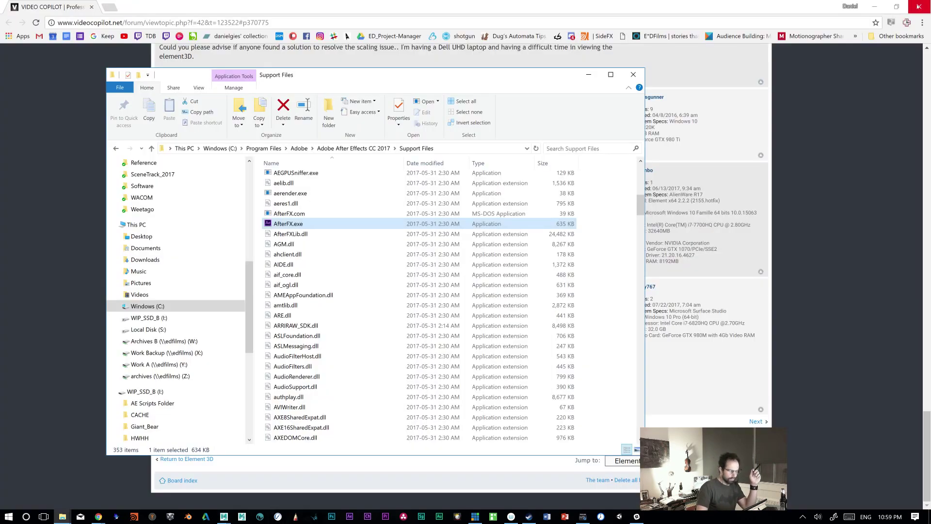
# Step: Enable the high DPI scaling override in AfterFX.exe's compatibility properties, leave scaling performed by Application, and apply it
pyautogui.rightClick(288, 224)
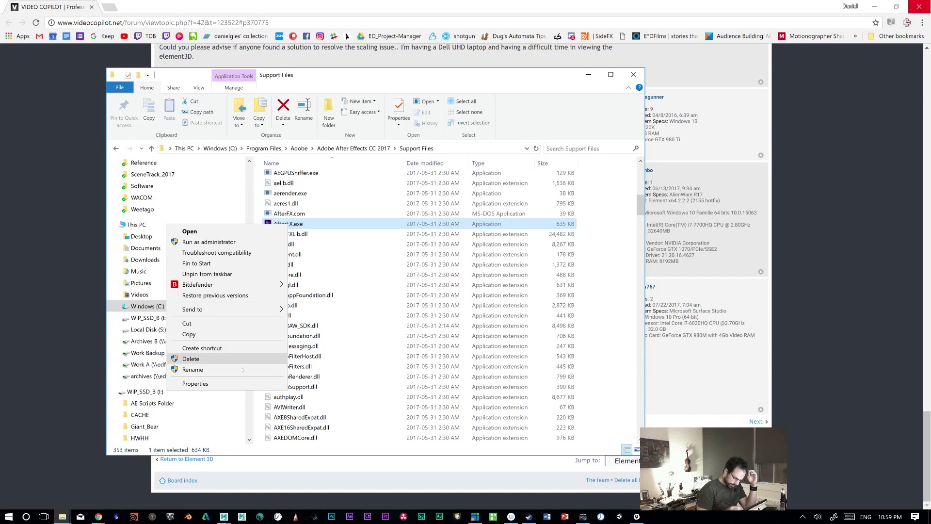
pyautogui.click(195, 383)
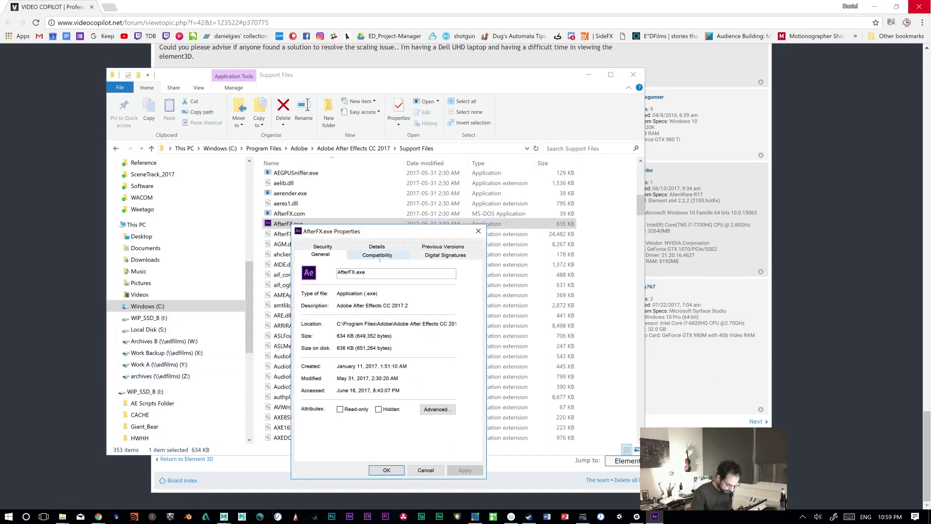
pyautogui.click(377, 256)
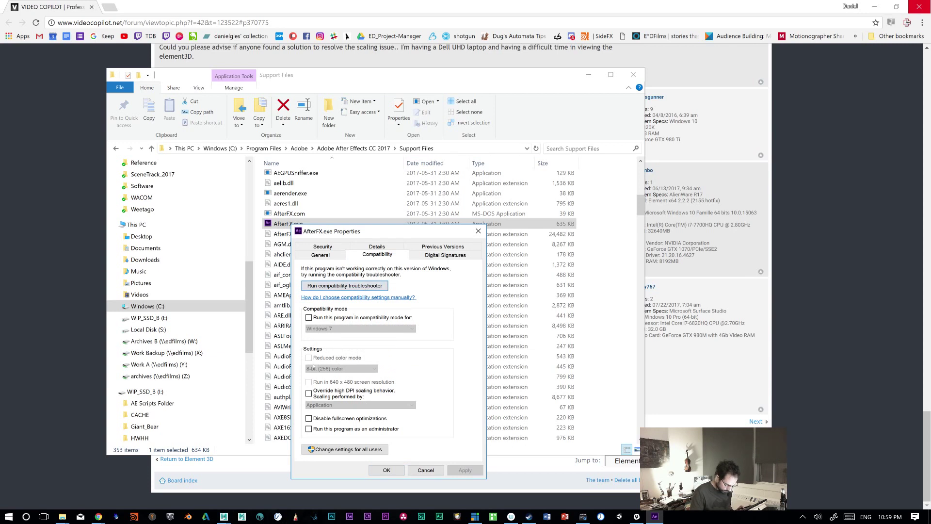
pyautogui.click(309, 394)
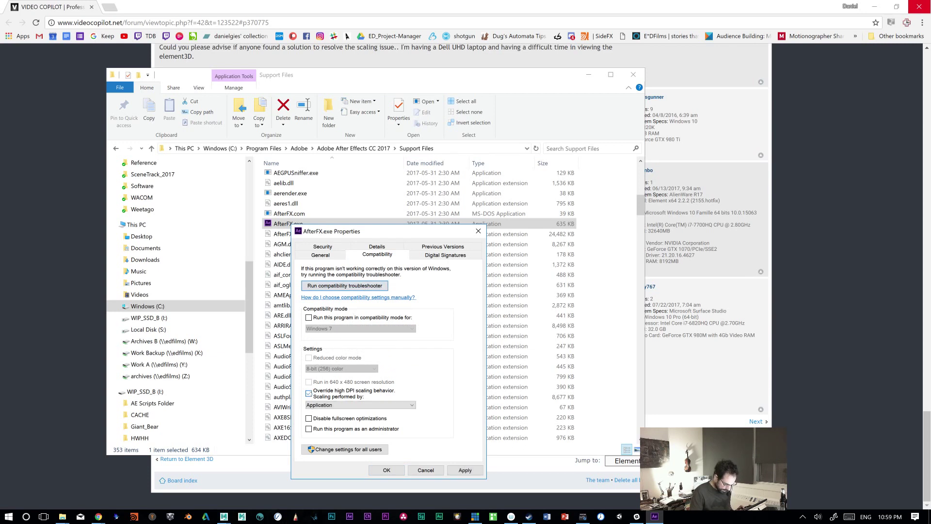
pyautogui.click(331, 405)
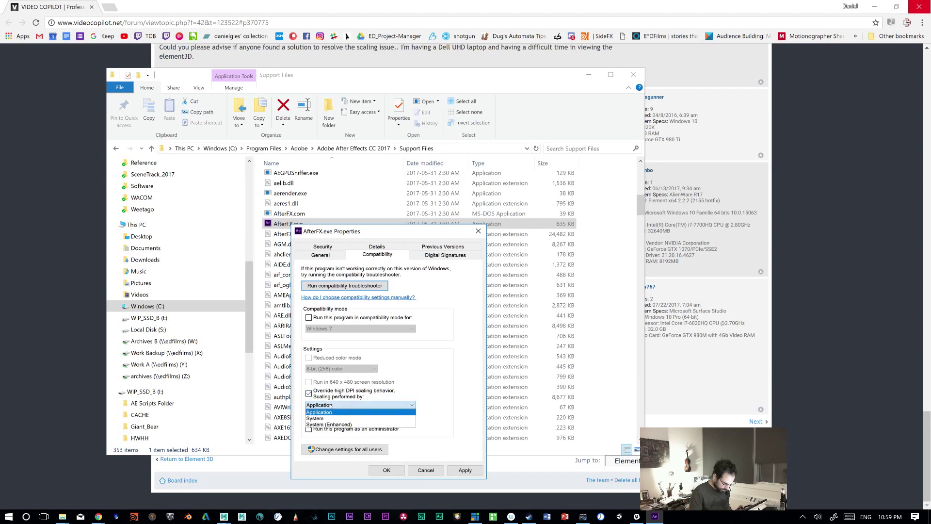
pyautogui.click(332, 405)
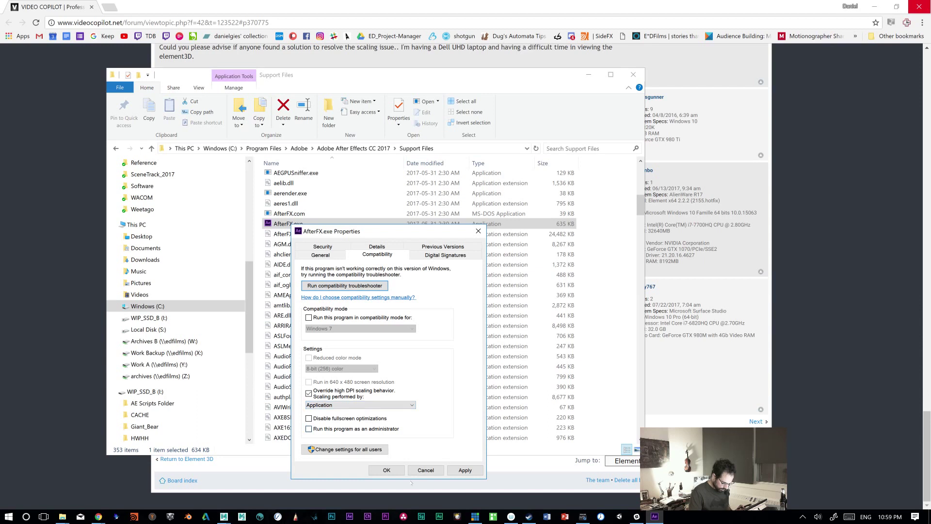
pyautogui.click(469, 470)
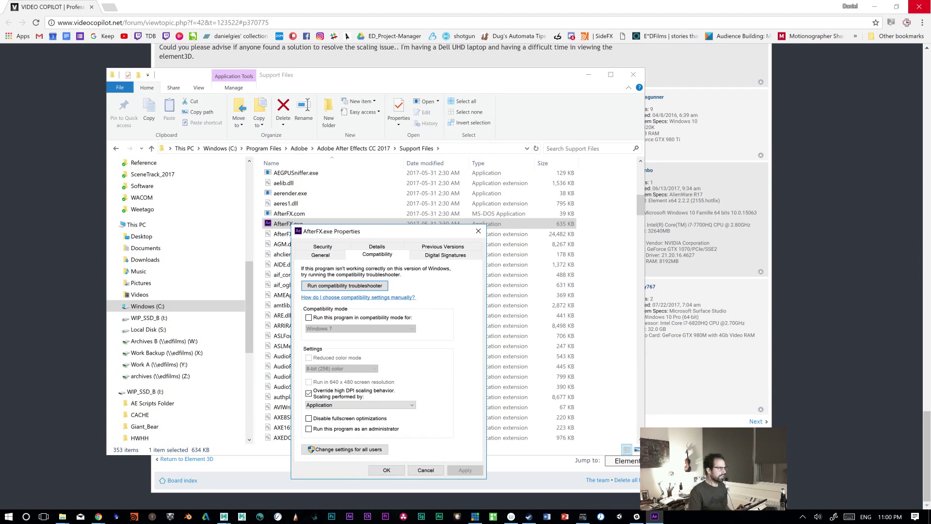
# Step: Relaunch After Effects and reopen the recent project Walky_Talky_Rig_10
pyautogui.press('Escape')
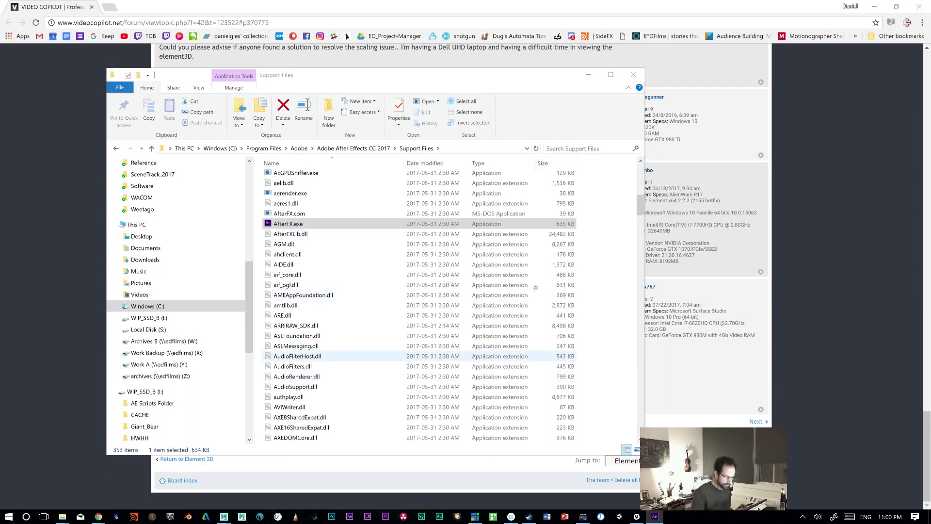
pyautogui.click(588, 74)
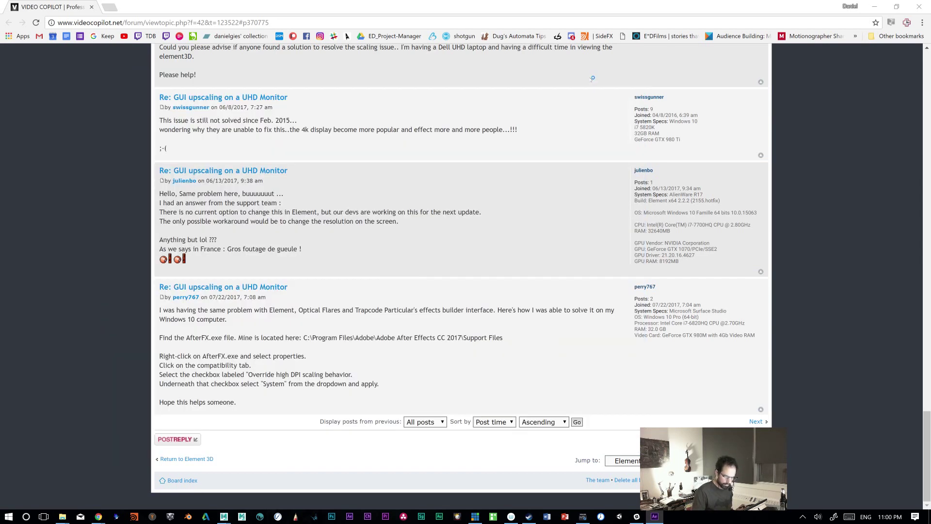
pyautogui.click(349, 517)
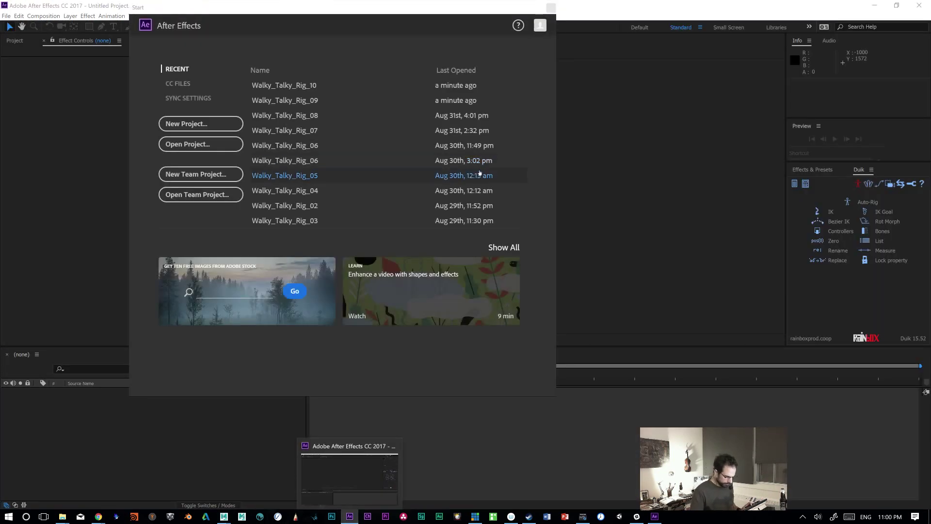
pyautogui.click(322, 84)
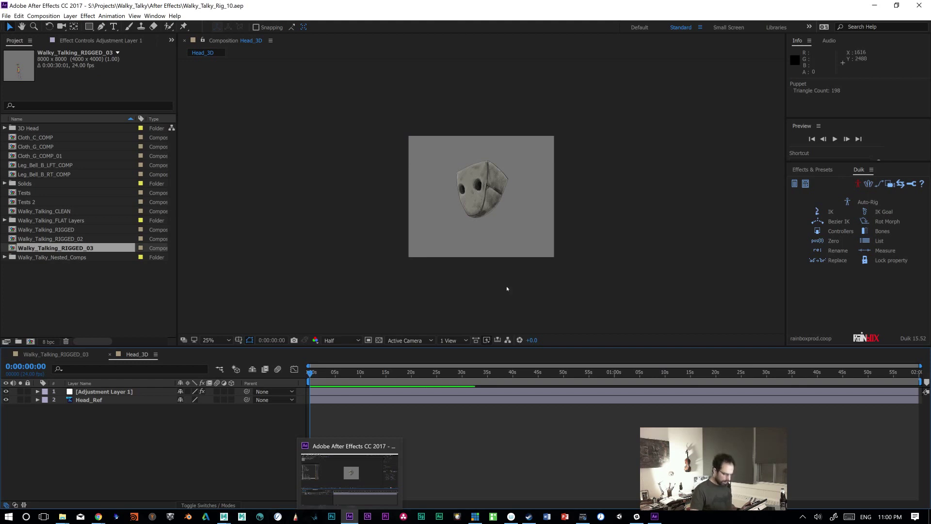
# Step: Recheck the scaling workaround in the Video Copilot forum thread in Chrome and quit After Effects
pyautogui.moveTo(95, 518)
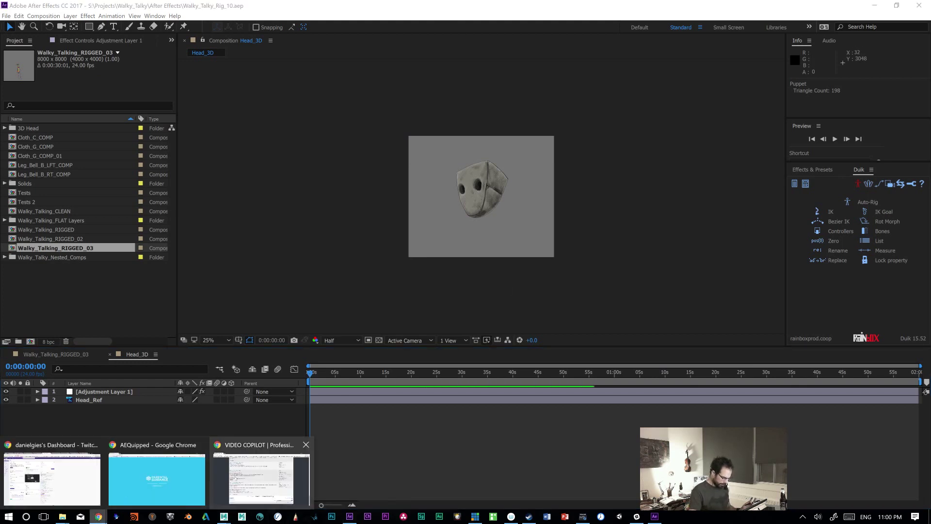
pyautogui.click(262, 478)
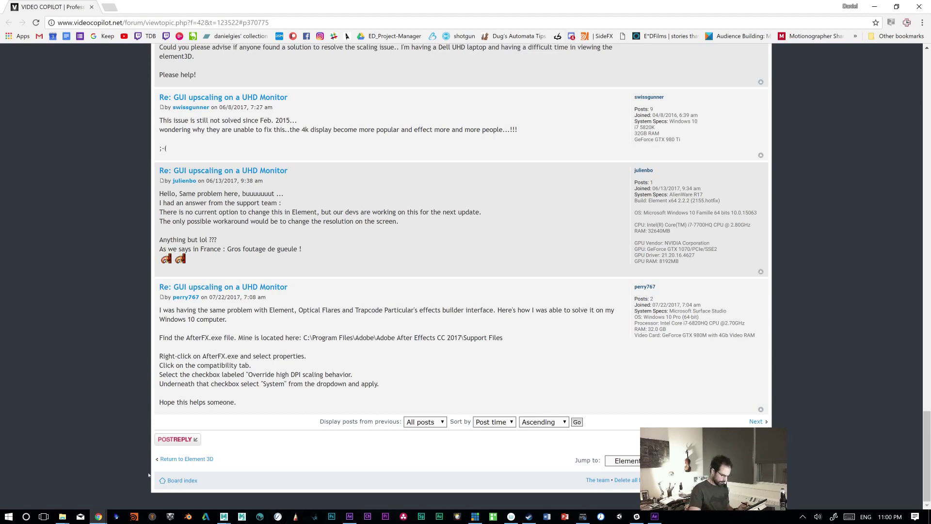
pyautogui.click(350, 516)
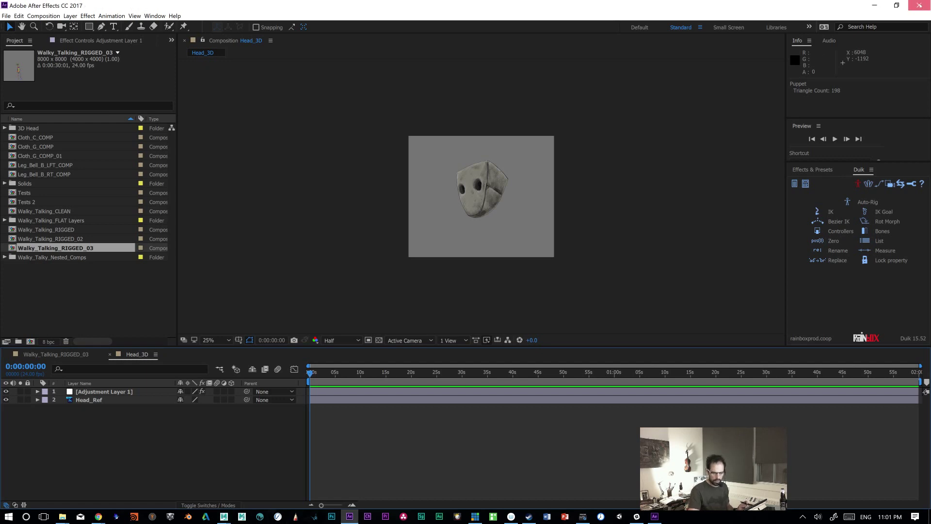
pyautogui.hotkey('alt', 'Tab')
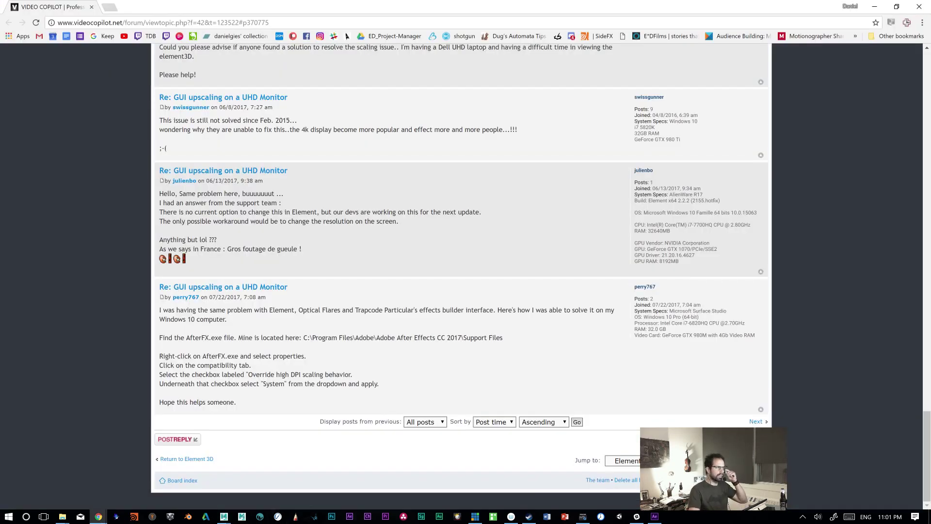
# Step: Set AfterFX.exe's high DPI scaling to be performed by System, apply it, and relaunch After Effects
pyautogui.hotkey('alt', 'Tab')
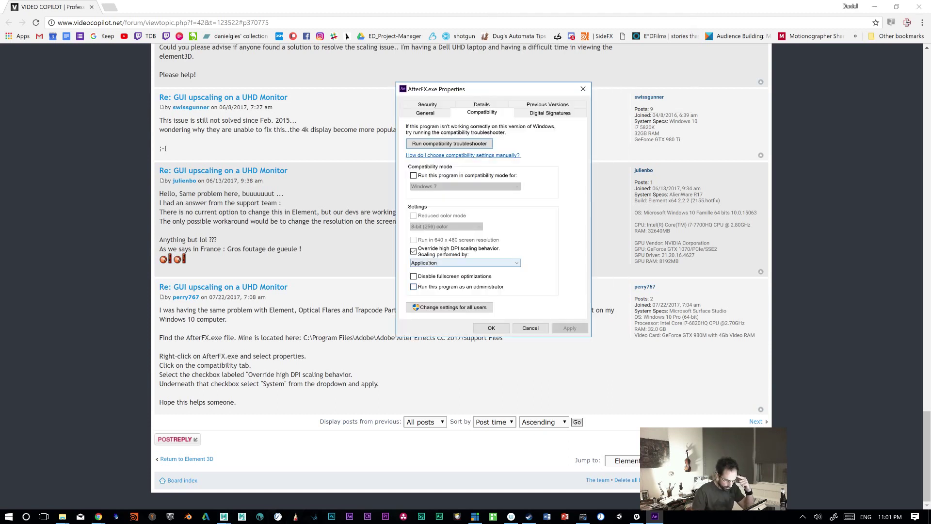
pyautogui.click(428, 263)
pyautogui.click(432, 278)
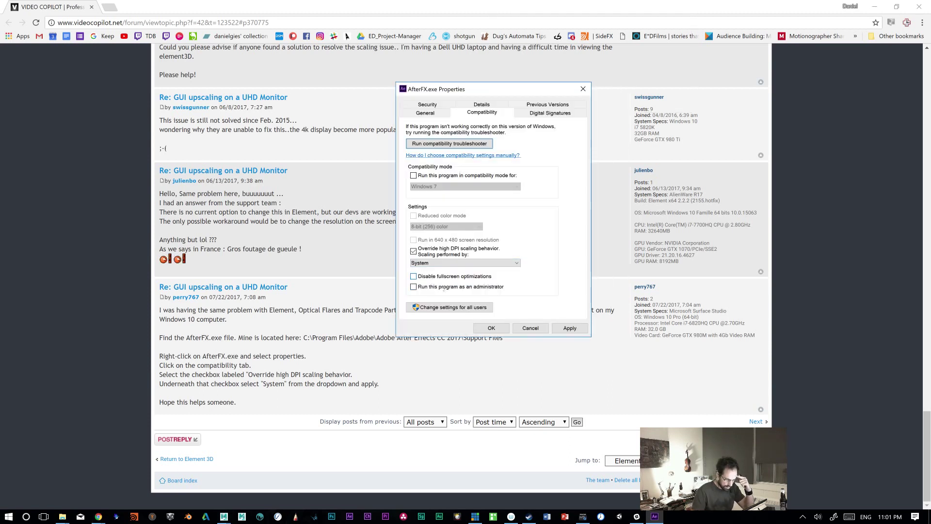
pyautogui.click(570, 327)
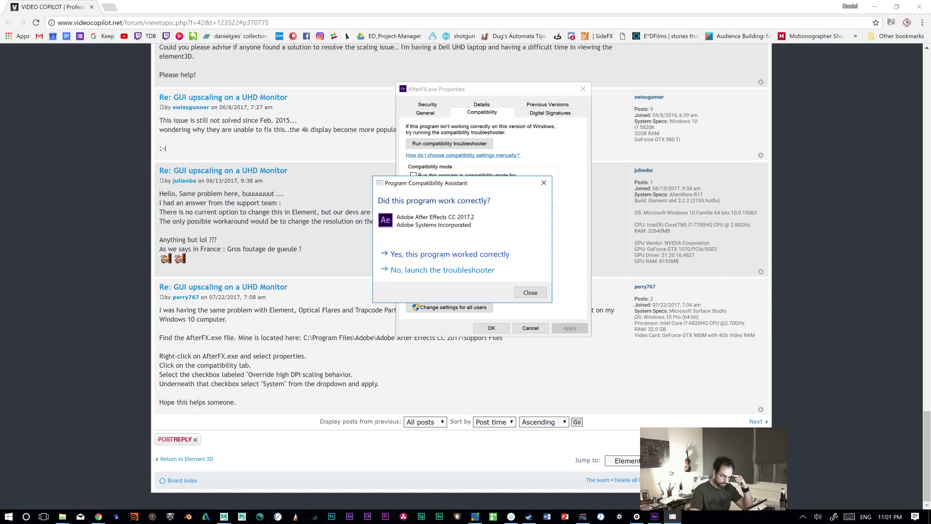
pyautogui.click(442, 255)
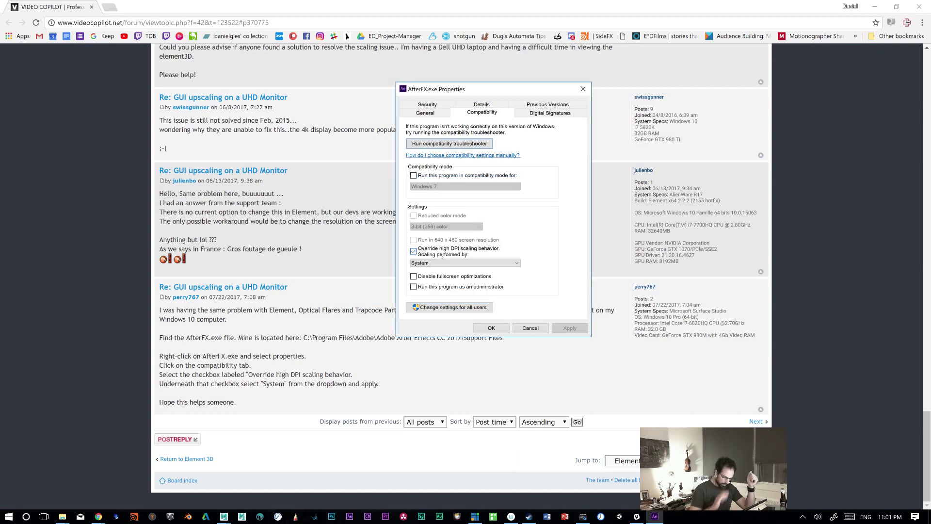
pyautogui.click(349, 516)
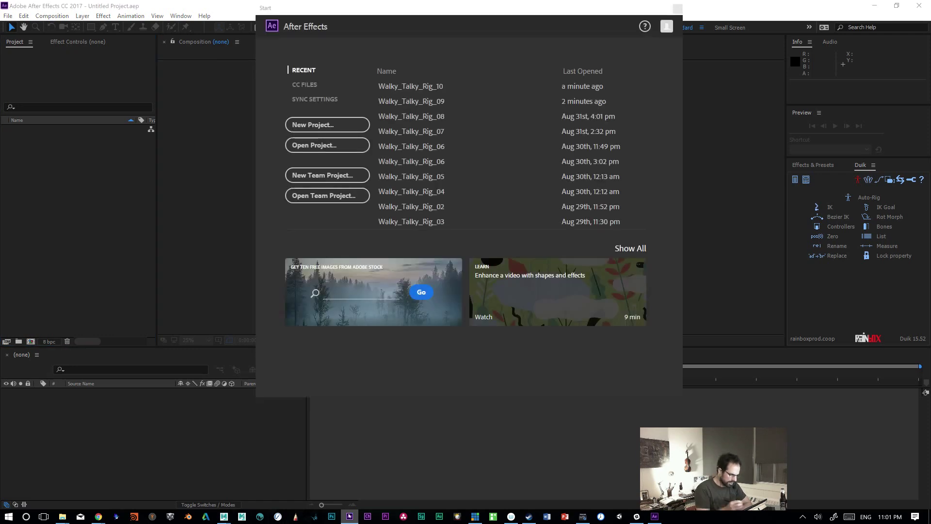
# Step: Reopen the recent project Walky_Talky_Rig_10 and open Element's Scene Setup from the effect on Adjustment Layer 1 in Head_3D
pyautogui.click(431, 86)
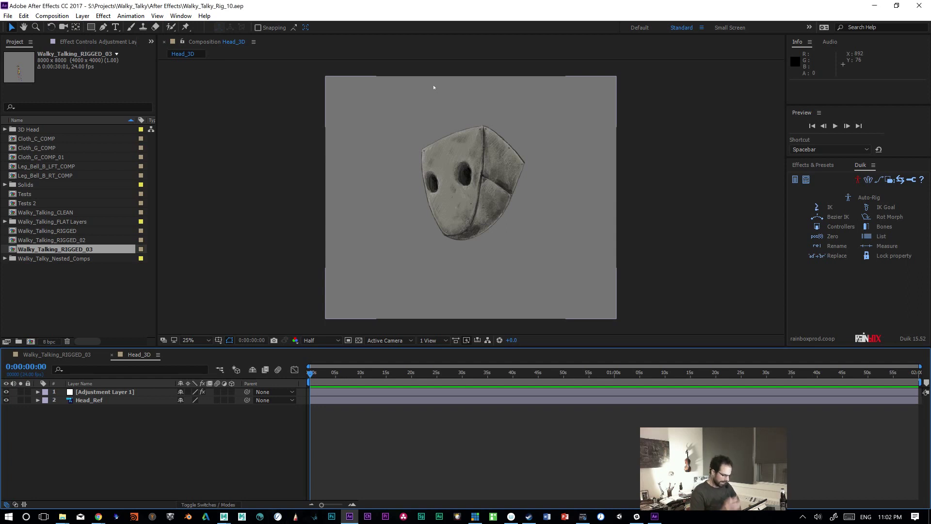
pyautogui.click(116, 392)
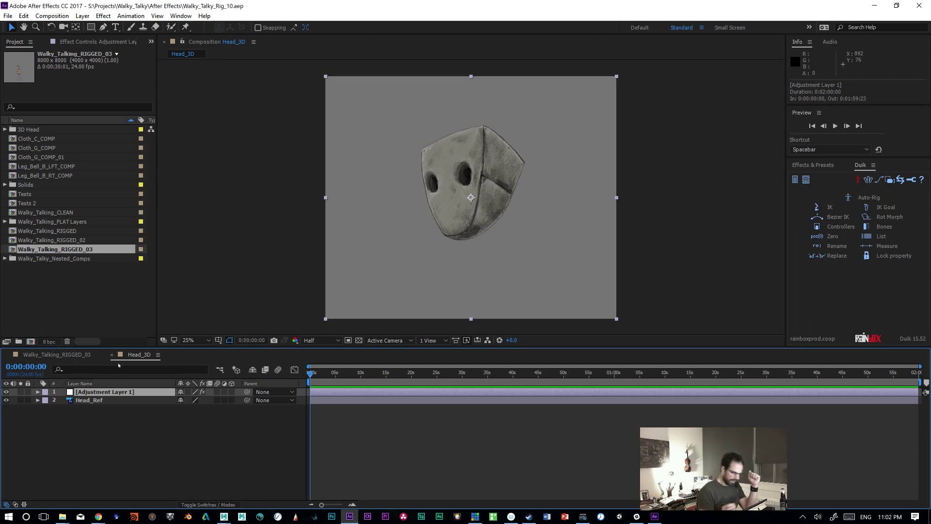
pyautogui.click(68, 42)
pyautogui.click(43, 83)
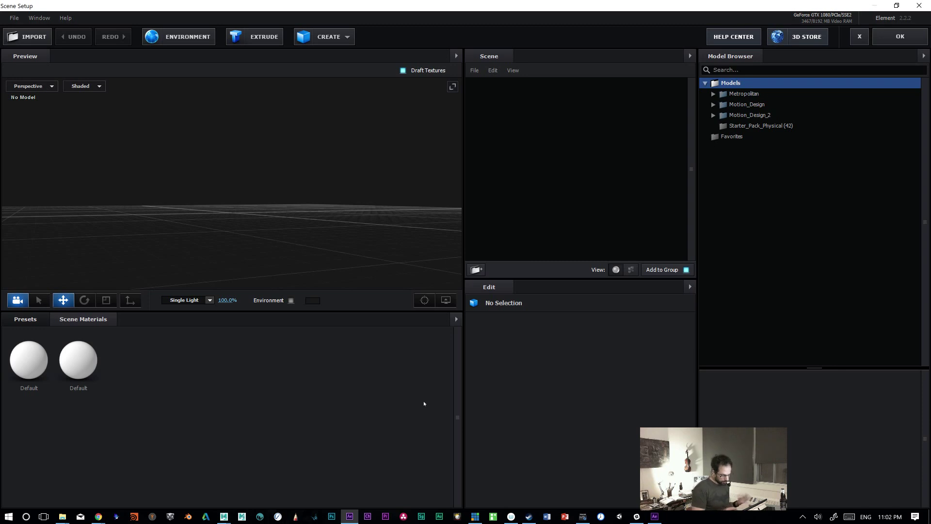
# Step: Switch to Maya and assign a new Lambert material named MAT_Neck to the neck guard mesh
pyautogui.moveTo(223, 516)
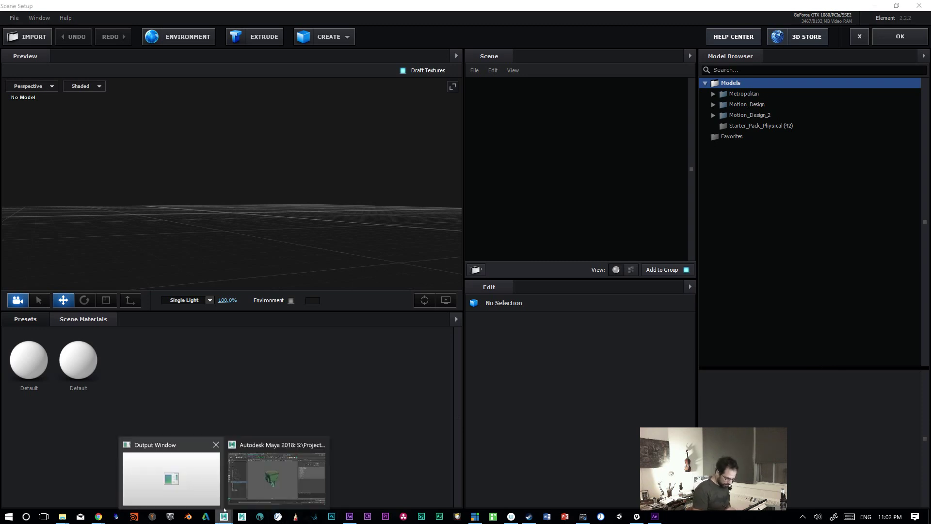
pyautogui.click(264, 480)
pyautogui.keyDown('alt'); pyautogui.moveTo(427, 307); pyautogui.dragTo(397, 242); pyautogui.keyUp('alt')
pyautogui.click(380, 298)
pyautogui.rightClick(397, 241)
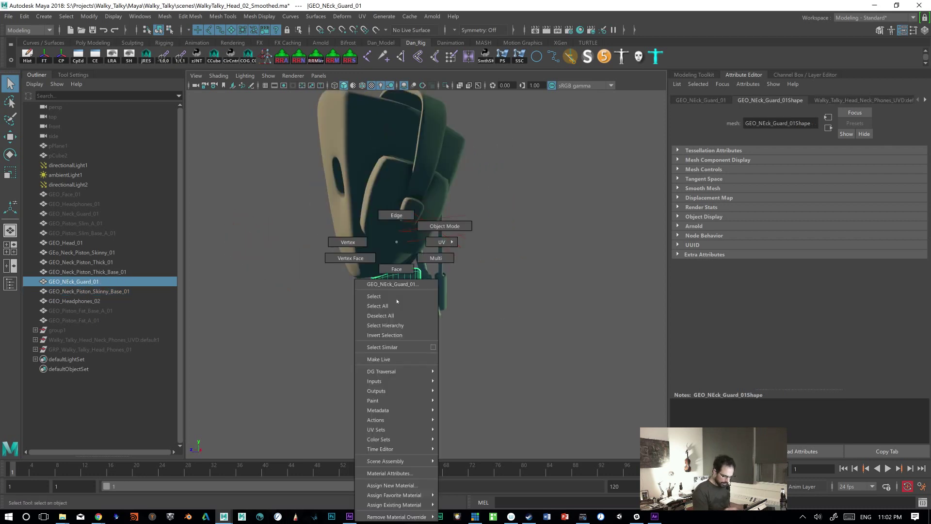
pyautogui.click(406, 485)
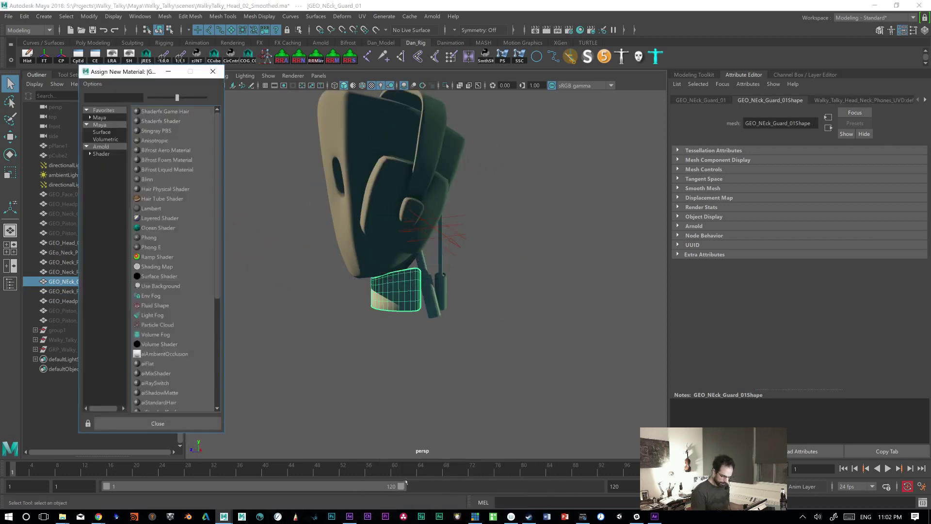
pyautogui.click(163, 208)
pyautogui.write('MAT_Neck')
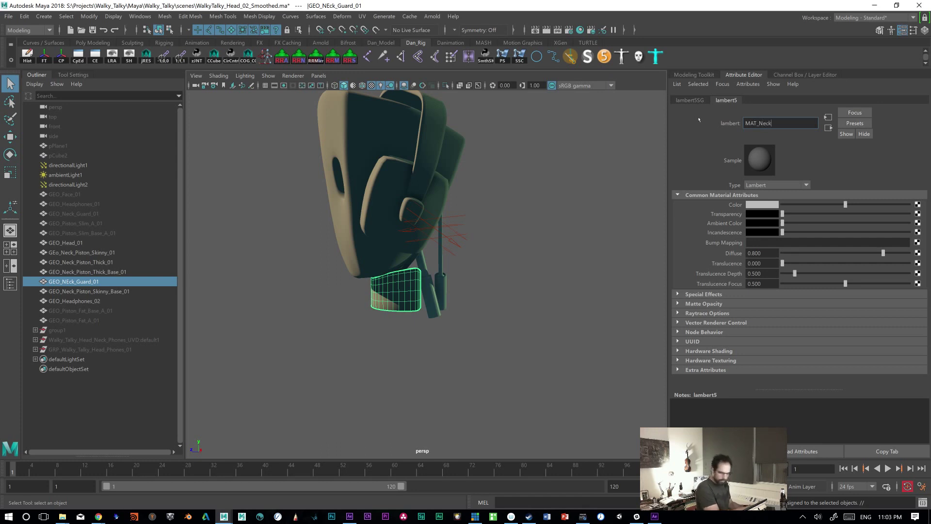
pyautogui.press('Return')
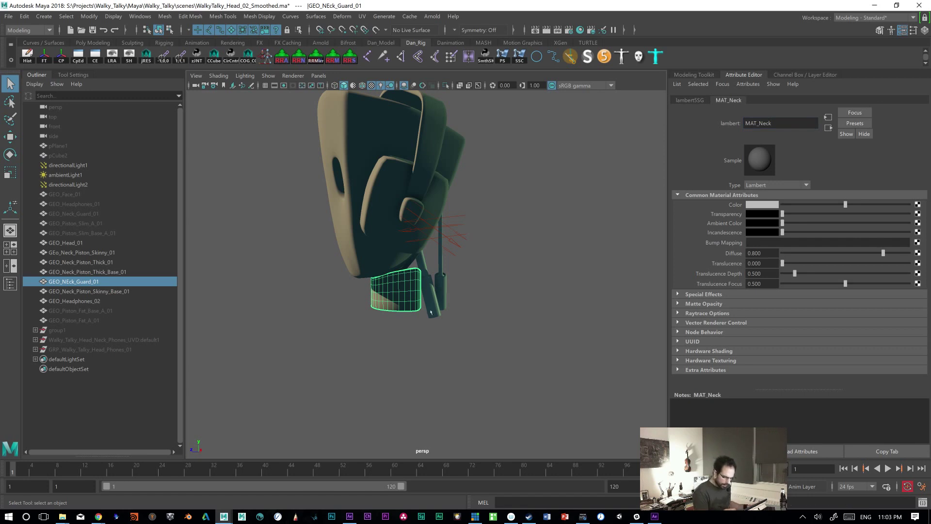
# Step: Assign a new Lambert material named MAT_SM_Piston_Base to the thick neck piston's base
pyautogui.click(430, 312)
pyautogui.keyDown('alt'); pyautogui.moveTo(479, 343); pyautogui.dragTo(427, 339); pyautogui.keyUp('alt')
pyautogui.rightClick(406, 306)
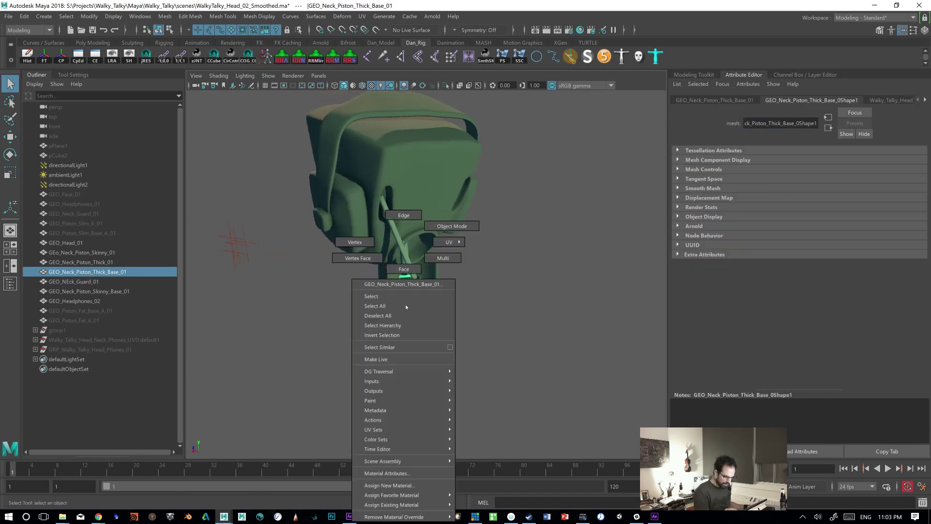
pyautogui.moveTo(450, 504)
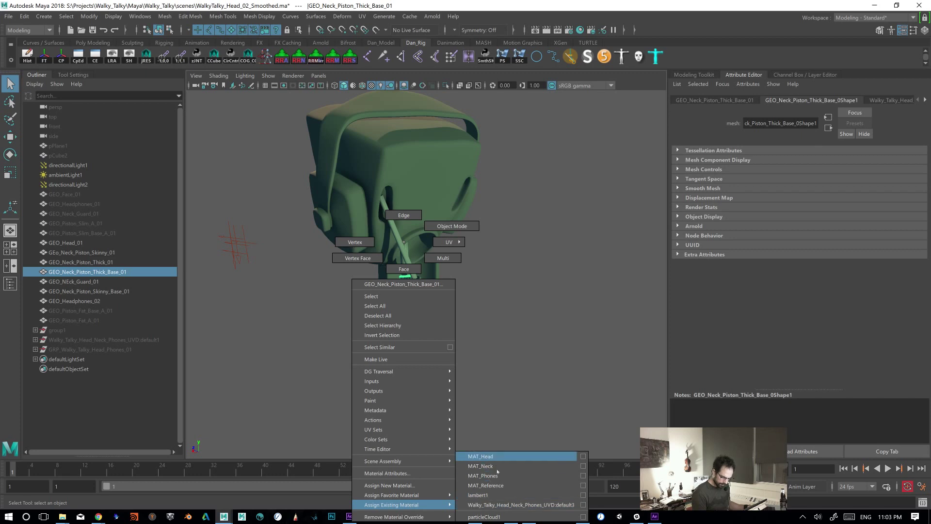
pyautogui.click(432, 486)
pyautogui.click(150, 209)
pyautogui.doubleClick(770, 123)
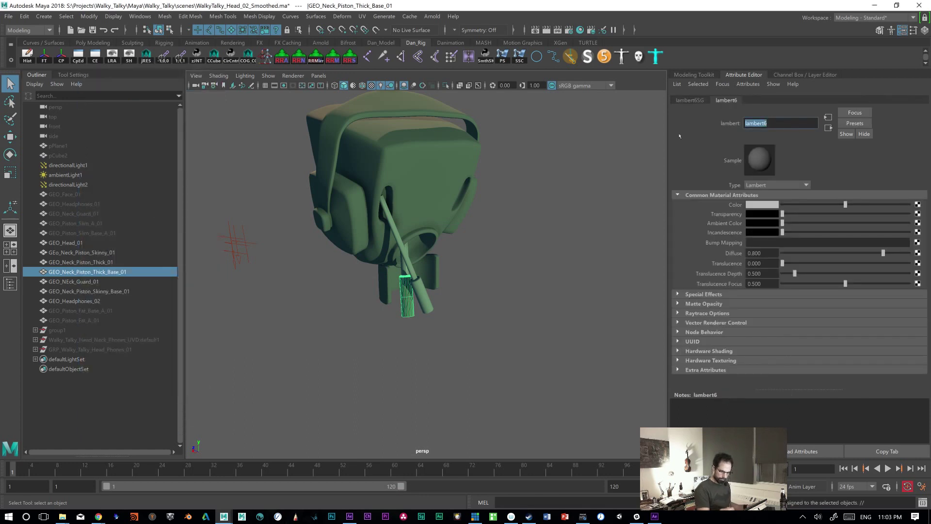
pyautogui.write('MAT')
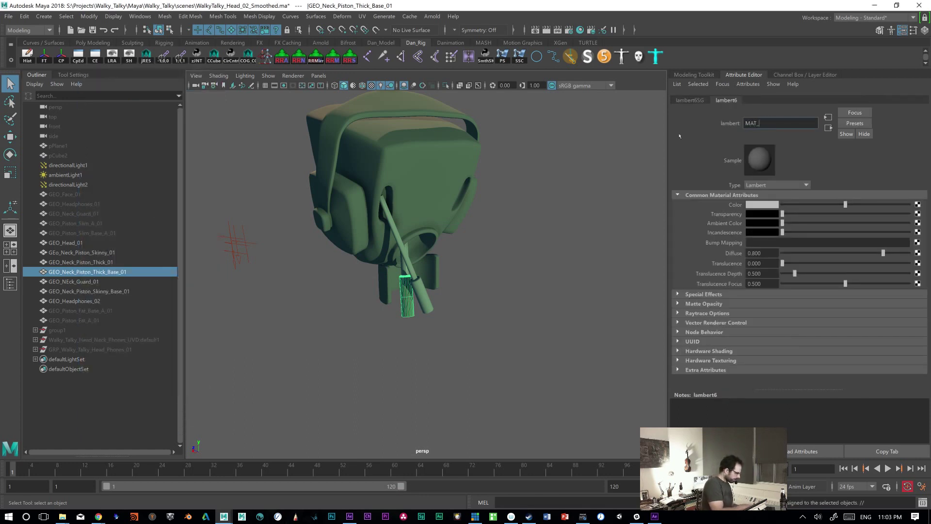
pyautogui.write('_Neck')
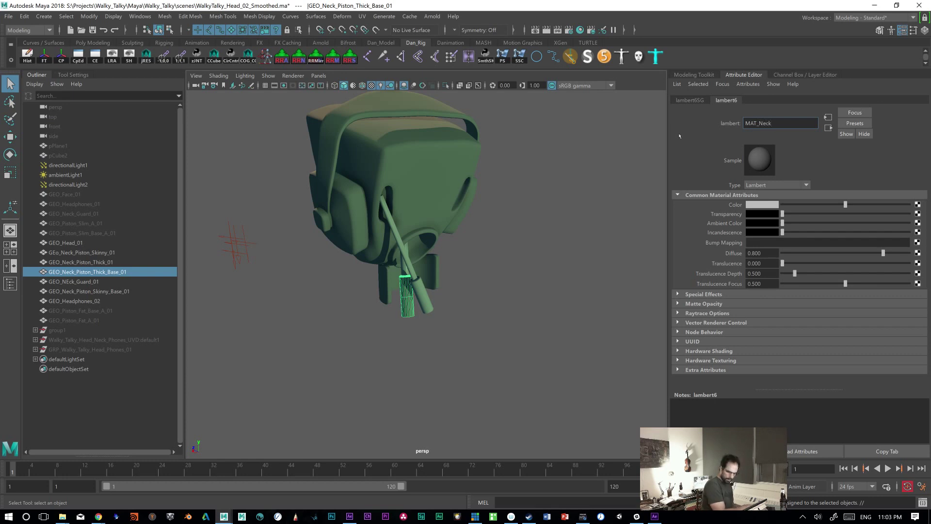
pyautogui.press('BackSpace')
pyautogui.press('BackSpace')
pyautogui.press('BackSpace')
pyautogui.press('BackSpace')
pyautogui.write('SM_Piston')
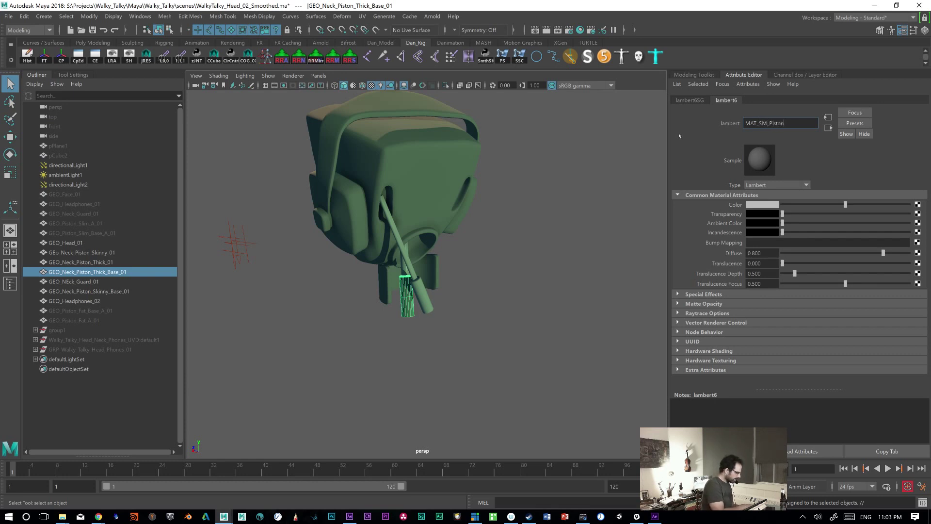
pyautogui.write('_Base')
pyautogui.press('Return')
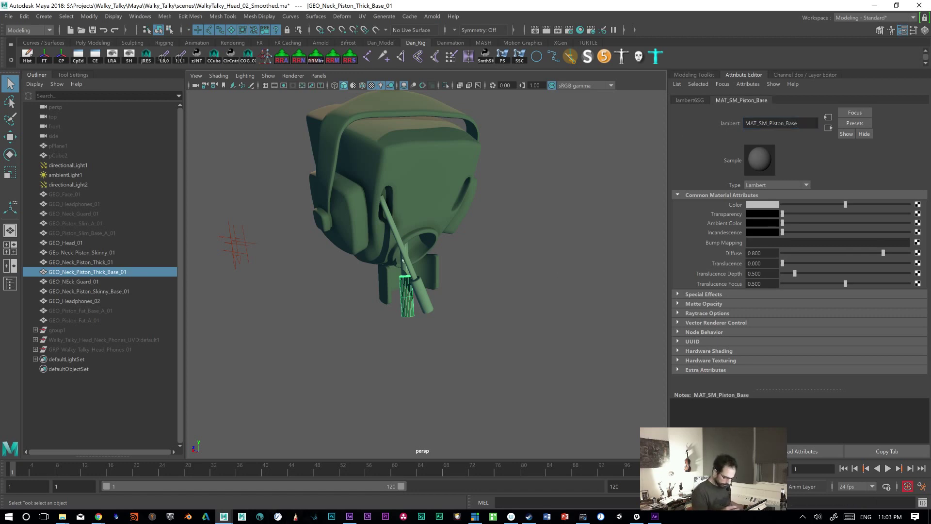
# Step: Assign a new Lambert material named MAT_PSM_Piston_Shaft to the thick neck piston's shaft
pyautogui.click(401, 267)
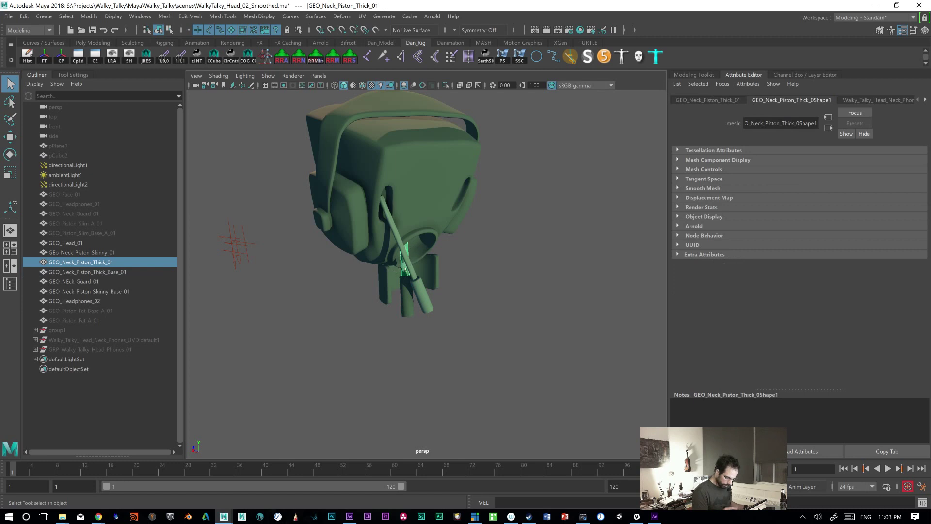
pyautogui.moveTo(403, 242); pyautogui.dragTo(421, 487, button='right')
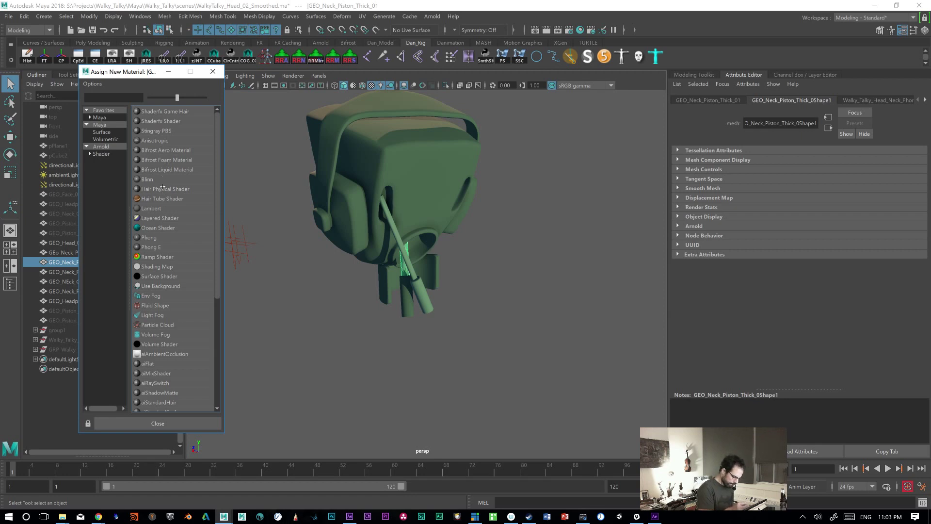
pyautogui.click(151, 208)
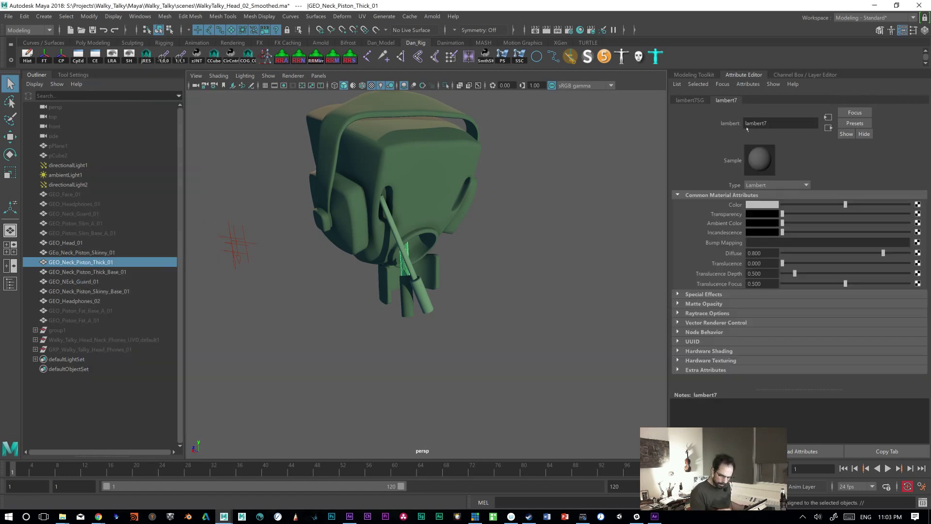
pyautogui.doubleClick(773, 122)
pyautogui.write('MAT_Piston')
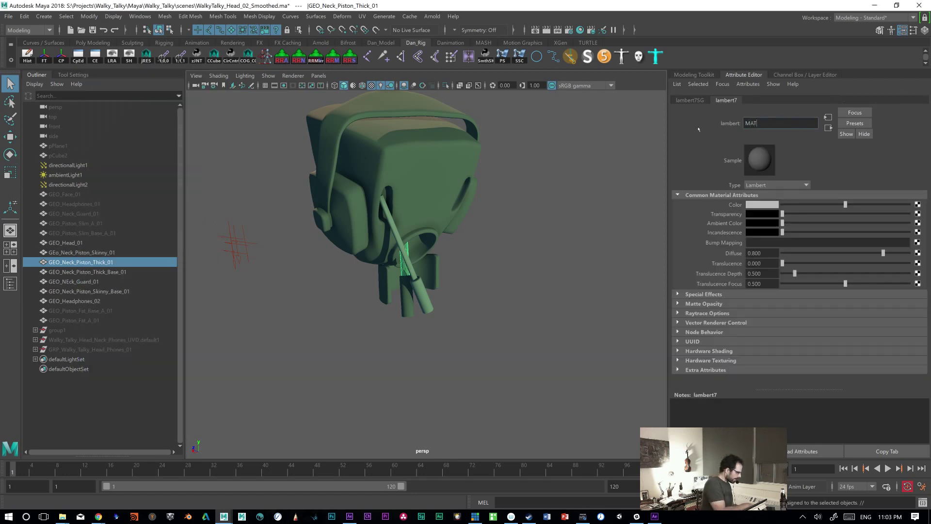
pyautogui.press('BackSpace')
pyautogui.press('BackSpace')
pyautogui.press('BackSpace')
pyautogui.write('SM_Piston')
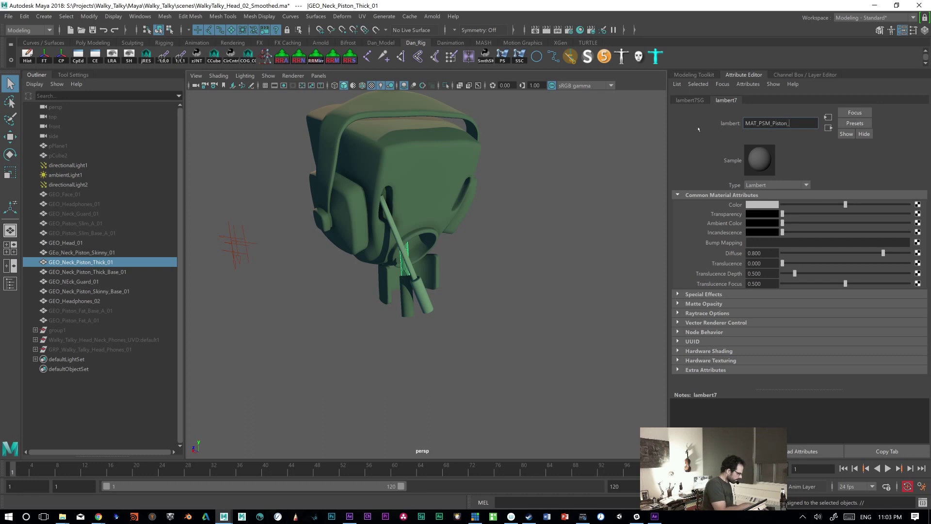
pyautogui.write('_Shaft')
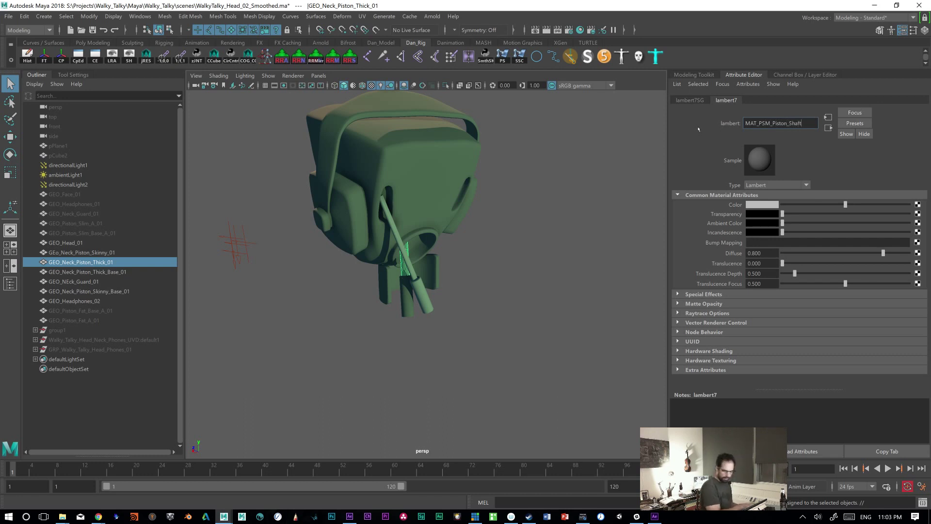
pyautogui.press('Return')
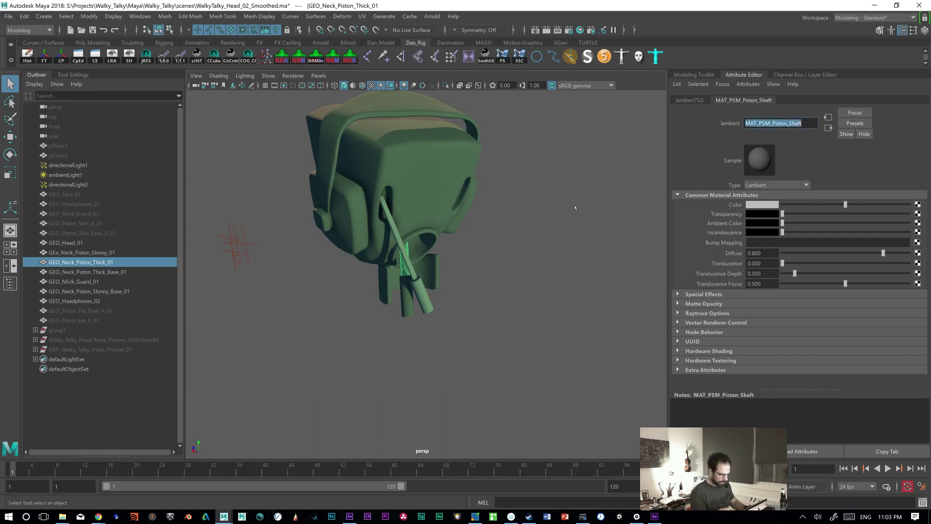
# Step: Select the thick neck piston's base mesh again
pyautogui.click(402, 292)
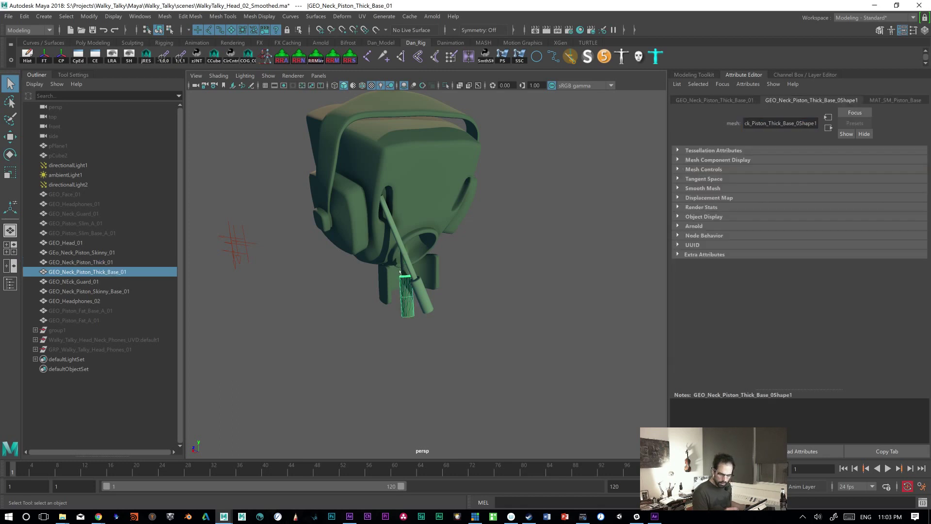
# Step: Check the thick piston base's material and assign a new Lambert material to the skinny neck piston base
pyautogui.click(709, 101)
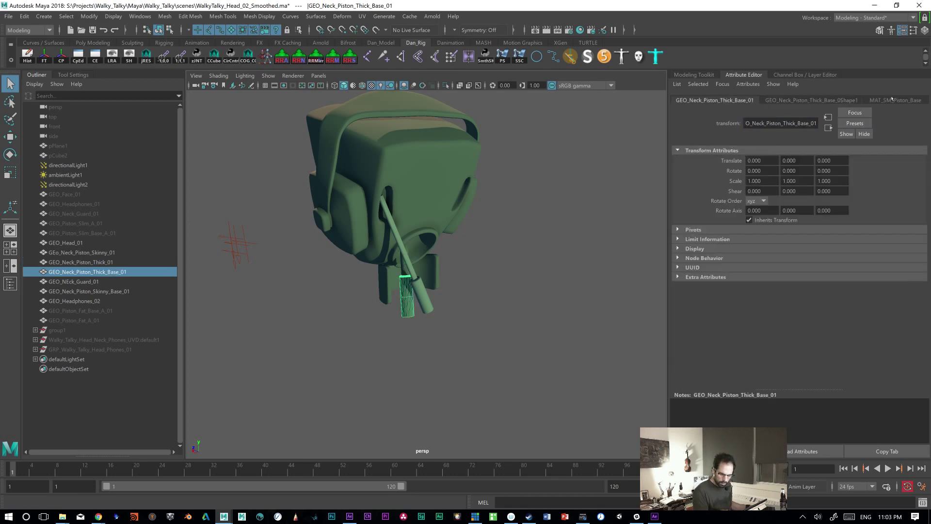
pyautogui.click(895, 101)
pyautogui.click(420, 301)
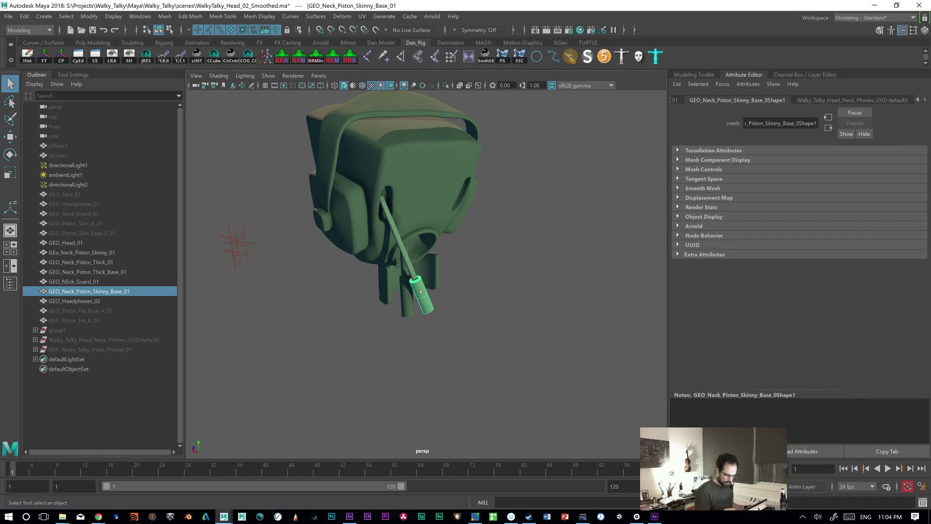
pyautogui.rightClick(422, 241)
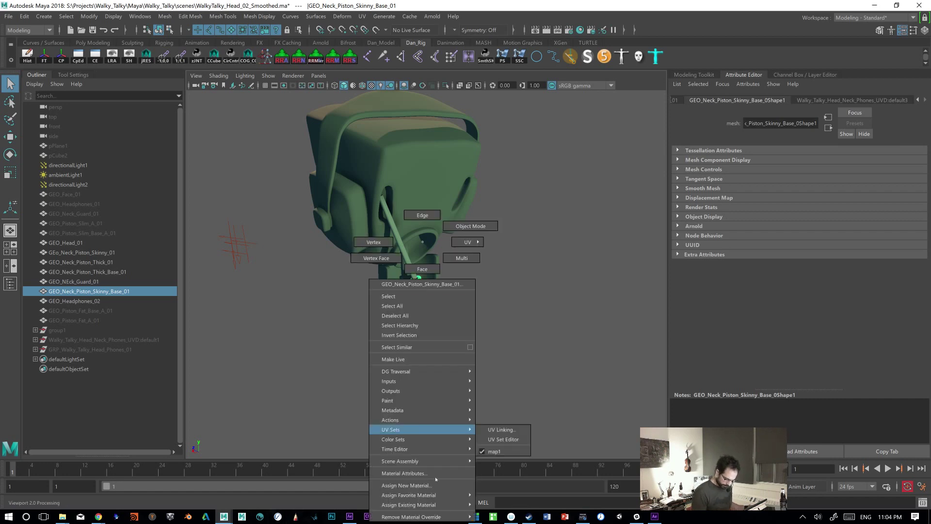
pyautogui.moveTo(433, 505)
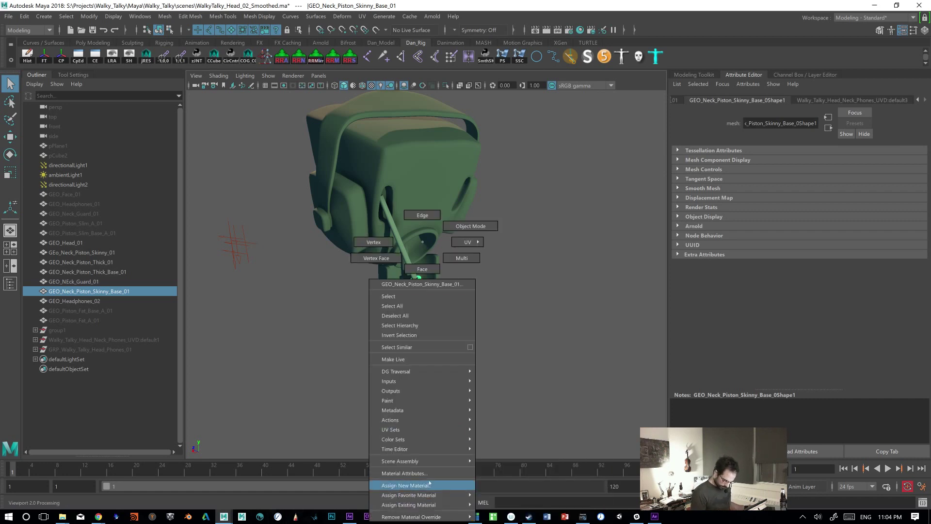
pyautogui.click(431, 486)
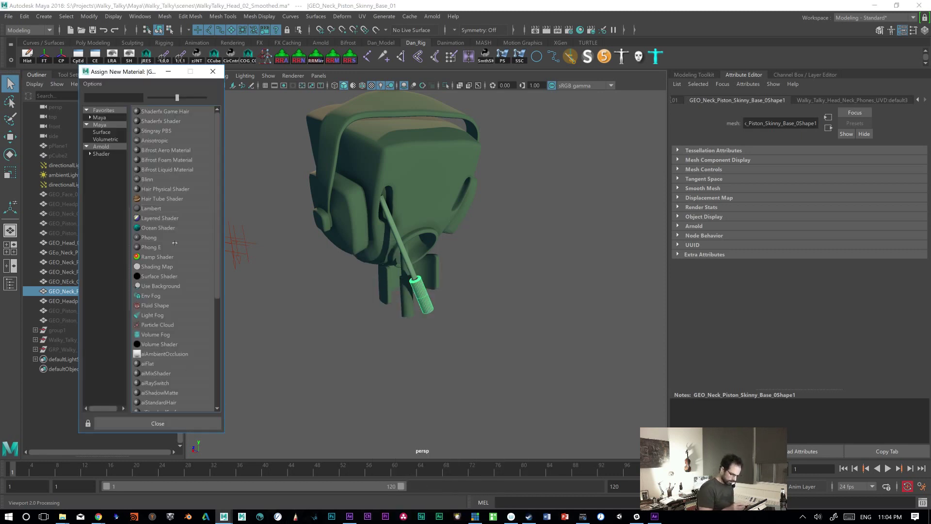
pyautogui.click(166, 207)
# Step: Name the skinny piston base's new material MAT_LG_Piston_Base
pyautogui.doubleClick(757, 124)
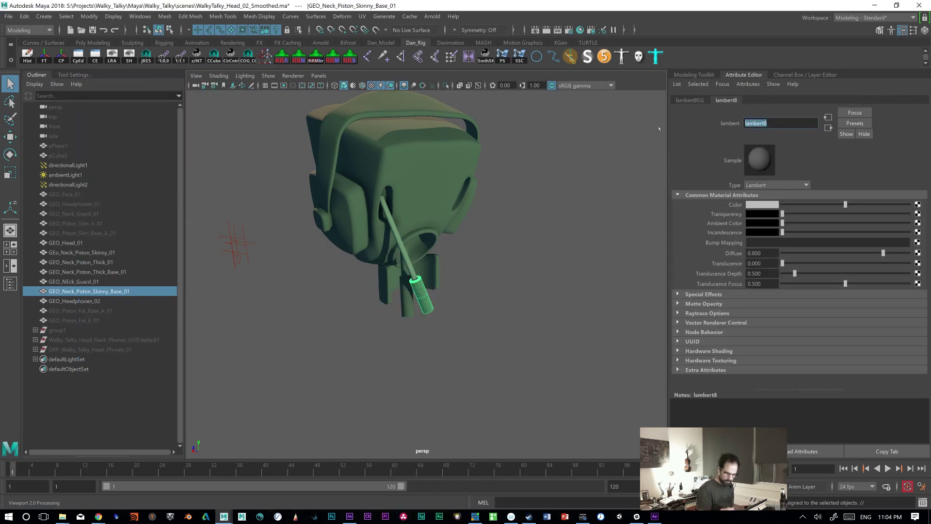
pyautogui.write('MAT_LG_Piston_Base')
pyautogui.press('Return')
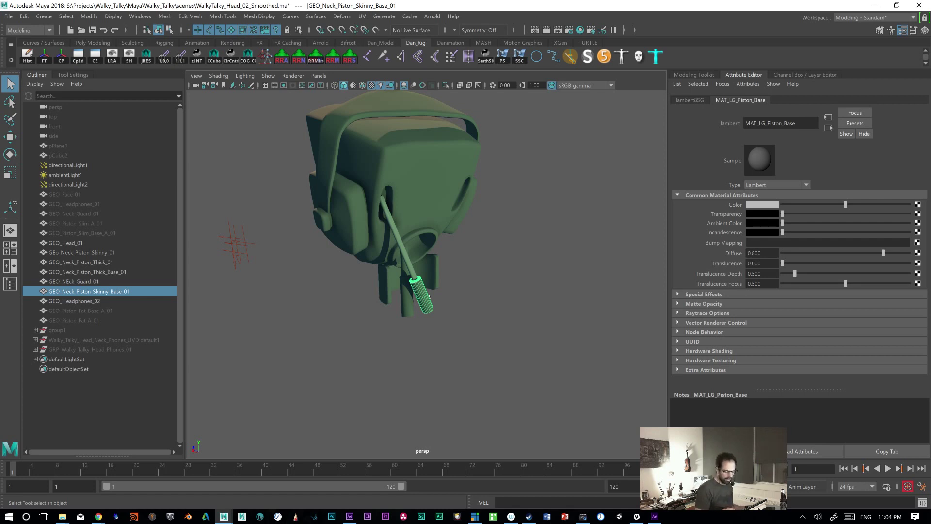
# Step: Assign a new Lambert material to the long skinny neck piston shaft
pyautogui.click(411, 260)
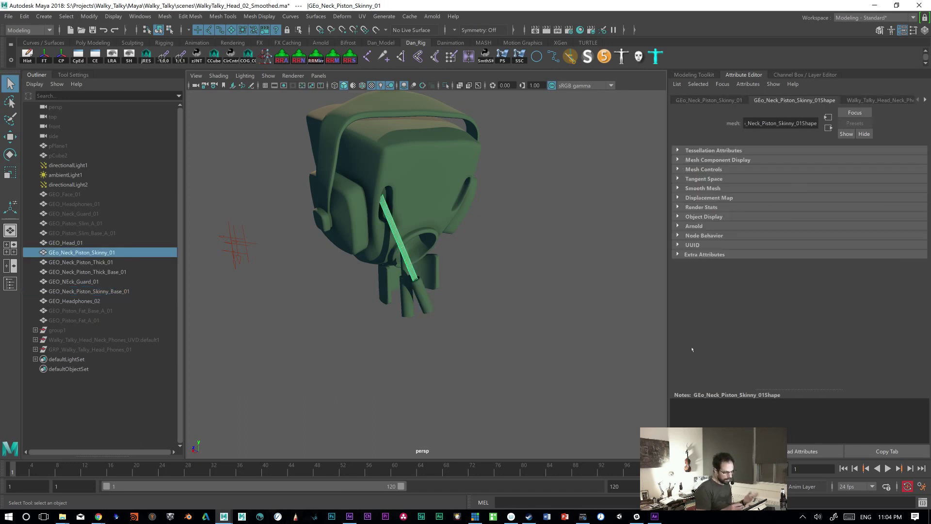
pyautogui.click(716, 100)
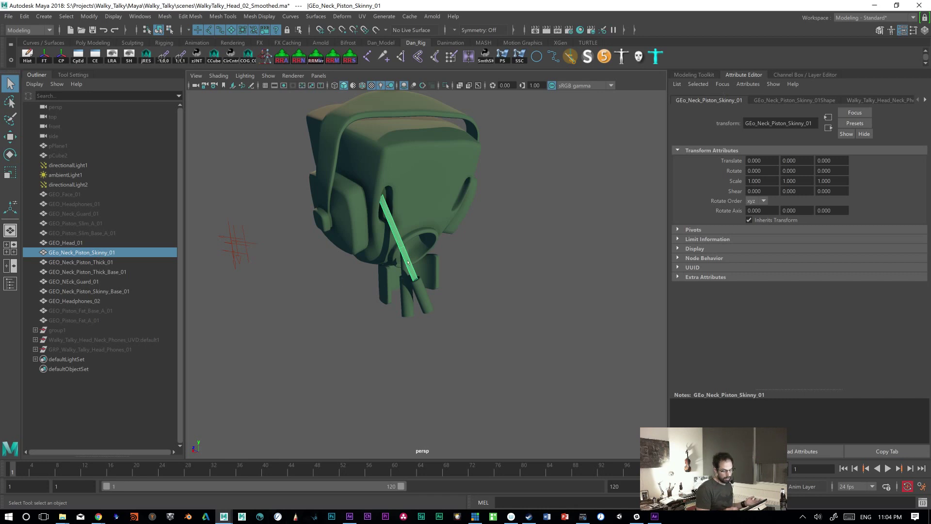
pyautogui.moveTo(407, 243); pyautogui.dragTo(424, 506, button='right')
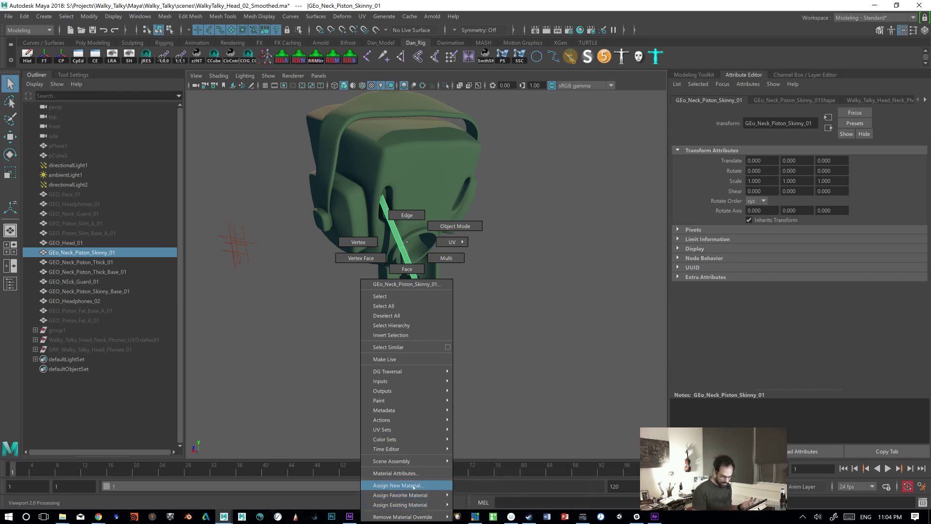
pyautogui.moveTo(409, 506)
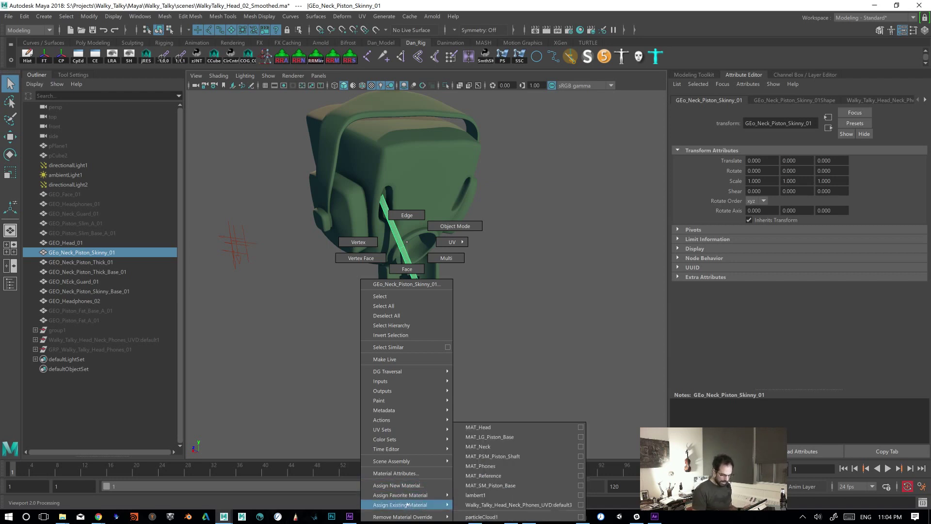
pyautogui.click(414, 486)
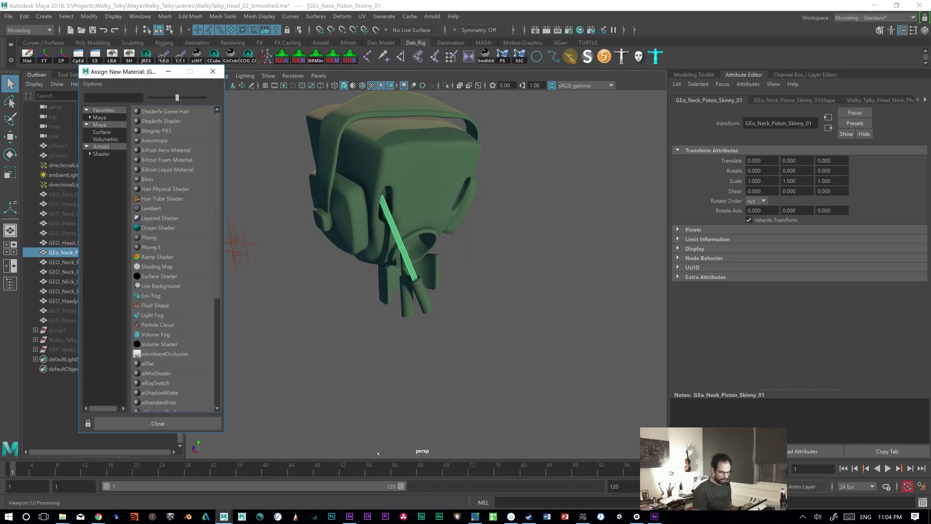
pyautogui.click(165, 205)
# Step: Name the skinny shaft's new material MAT_LG_Piston_Shaft
pyautogui.doubleClick(756, 123)
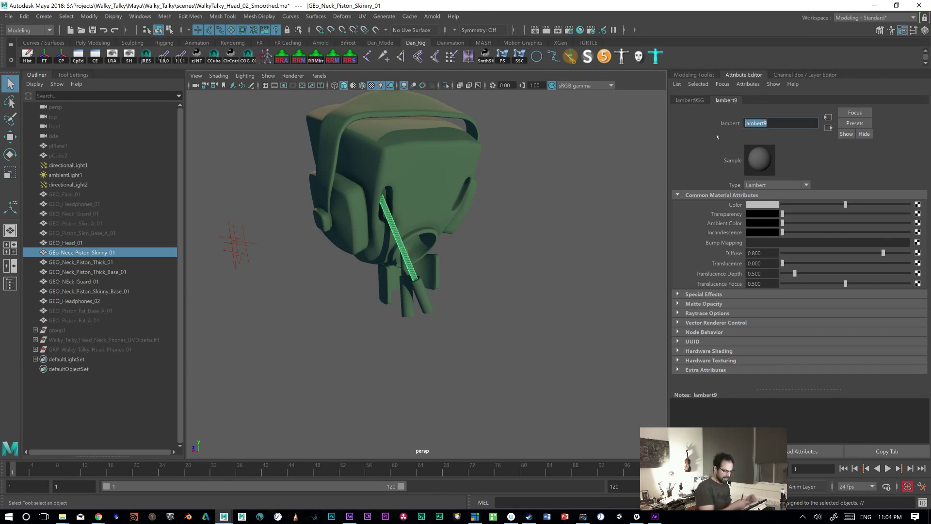
pyautogui.write('MAT_')
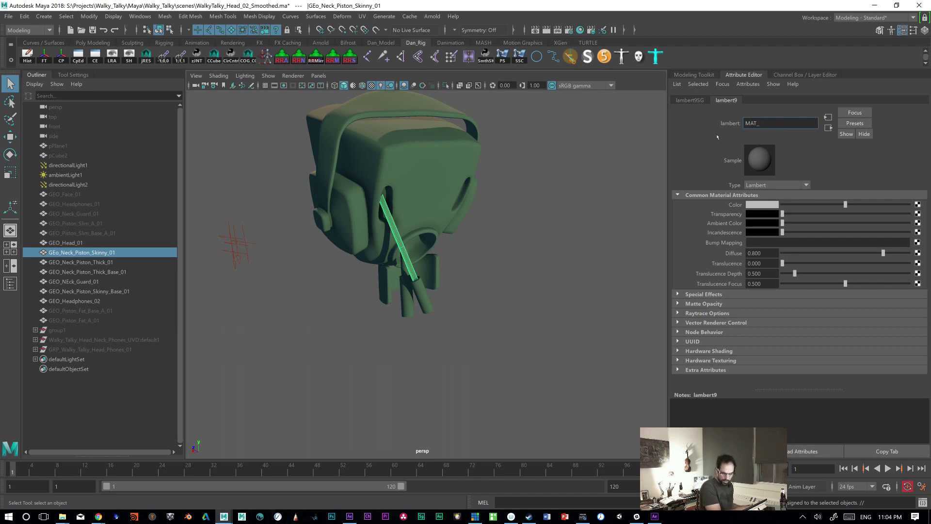
pyautogui.write('LG_')
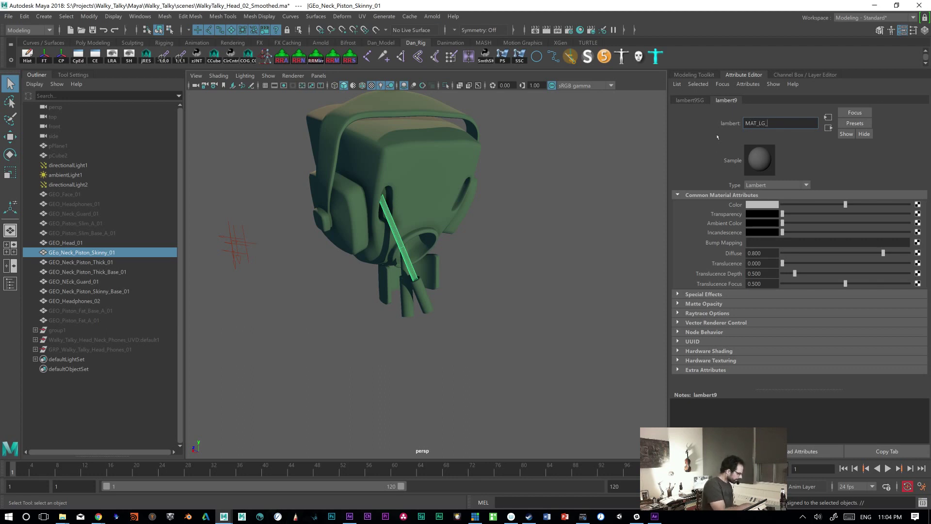
pyautogui.write('Piston_Shaft')
pyautogui.press('Return')
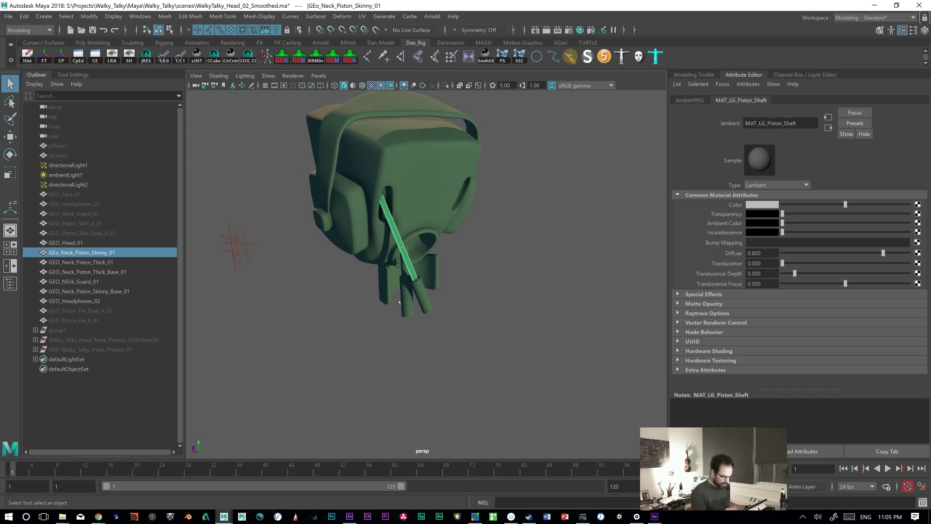
# Step: Correct the name of the thick neck piston's material to MAT_SM_Piston_Shaft
pyautogui.click(406, 275)
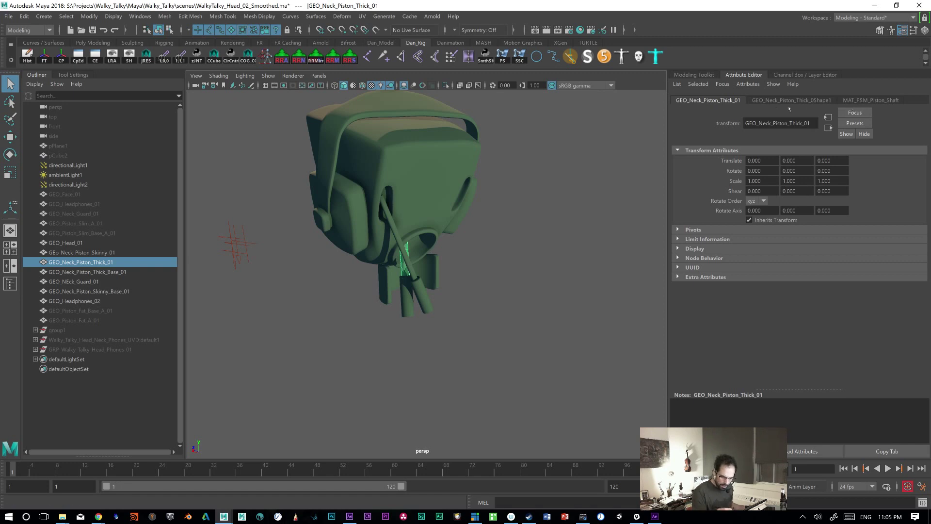
pyautogui.click(857, 98)
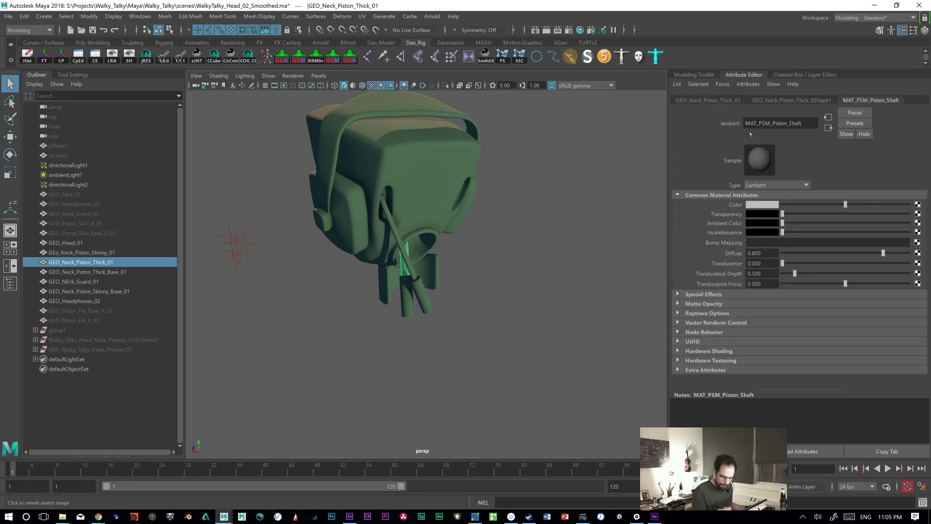
pyautogui.click(761, 122)
pyautogui.press('BackSpace')
pyautogui.press('Return')
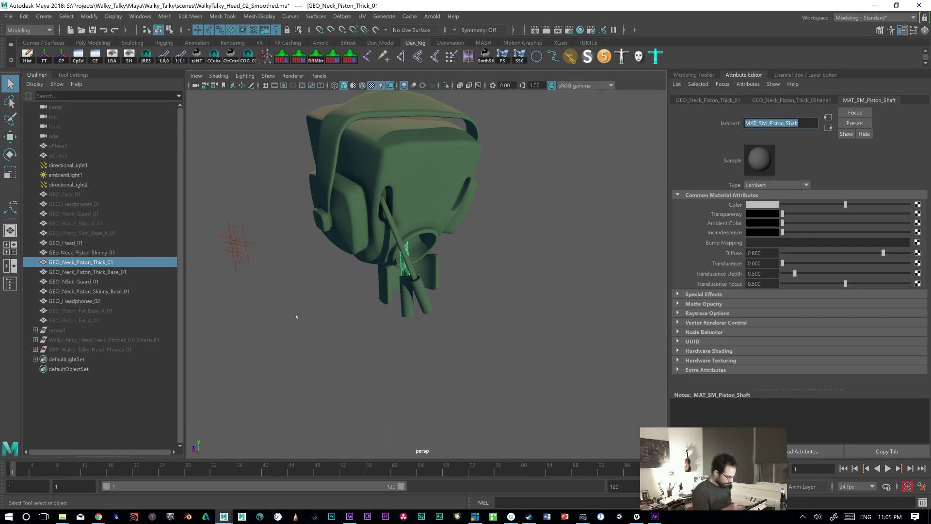
# Step: Brighten the color of the head's material to full white
pyautogui.click(454, 228)
pyautogui.keyDown('alt'); pyautogui.moveTo(467, 266); pyautogui.dragTo(560, 270); pyautogui.keyUp('alt')
pyautogui.moveTo(845, 204); pyautogui.dragTo(909, 204)
# Step: Darken the color of the headphones' MAT_Phones material to near black
pyautogui.click(477, 227)
pyautogui.click(400, 171)
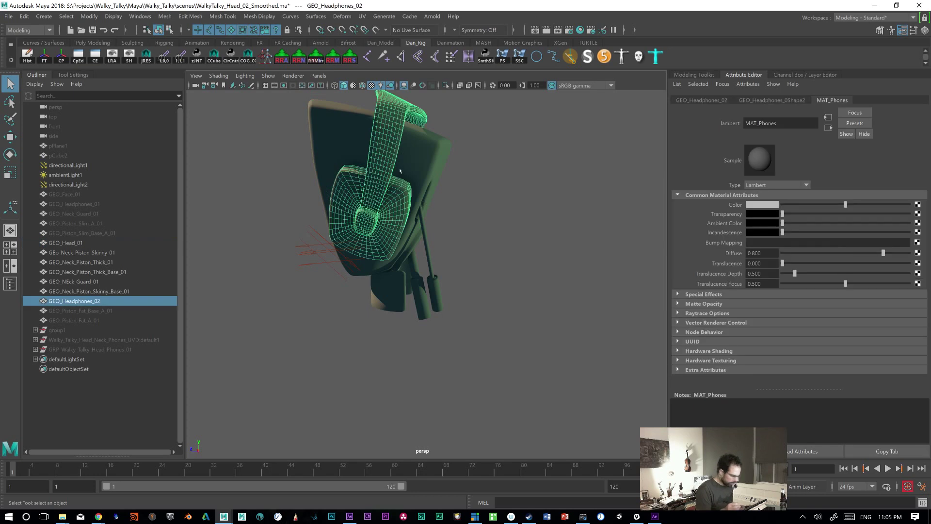
pyautogui.press('7')
pyautogui.press('7')
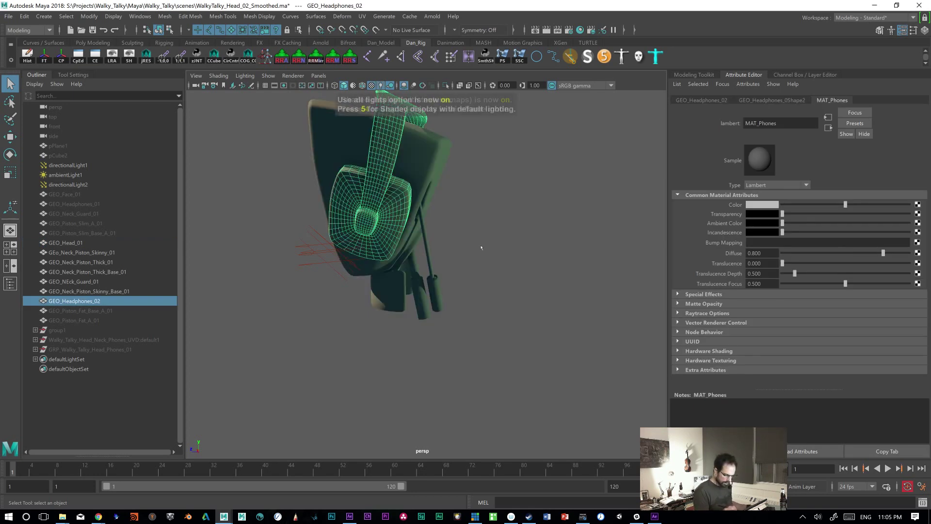
pyautogui.keyDown('alt'); pyautogui.moveTo(486, 290); pyautogui.dragTo(533, 289); pyautogui.keyUp('alt')
pyautogui.moveTo(838, 203); pyautogui.dragTo(802, 205)
pyautogui.keyDown('alt'); pyautogui.moveTo(484, 296); pyautogui.dragTo(498, 241); pyautogui.keyUp('alt')
pyautogui.click(465, 297)
pyautogui.click(498, 241)
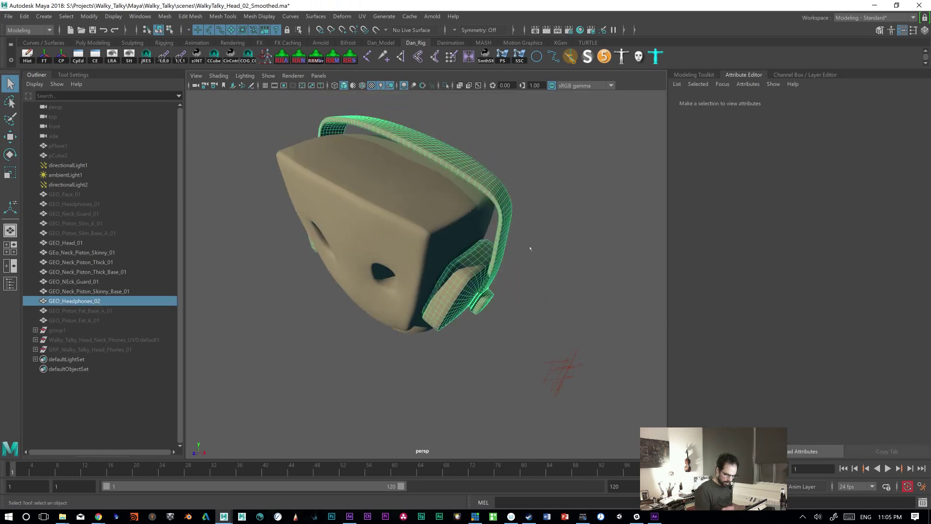
# Step: Try raising the incandescence of the headphones' MAT_Phones material, and undo the change
pyautogui.keyDown('alt'); pyautogui.moveTo(509, 291); pyautogui.dragTo(454, 237); pyautogui.keyUp('alt')
pyautogui.click(486, 315)
pyautogui.click(450, 229)
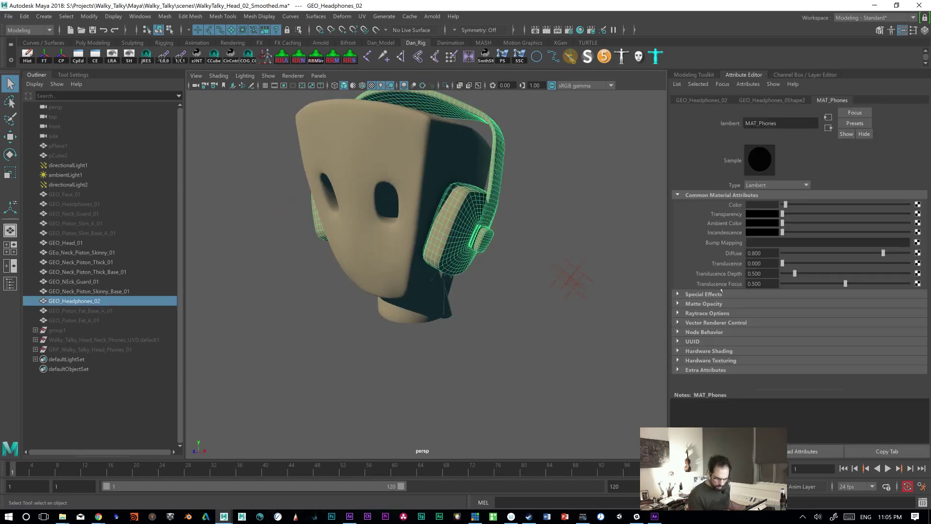
pyautogui.moveTo(782, 233); pyautogui.dragTo(858, 232)
pyautogui.hotkey('ctrl', 'z')
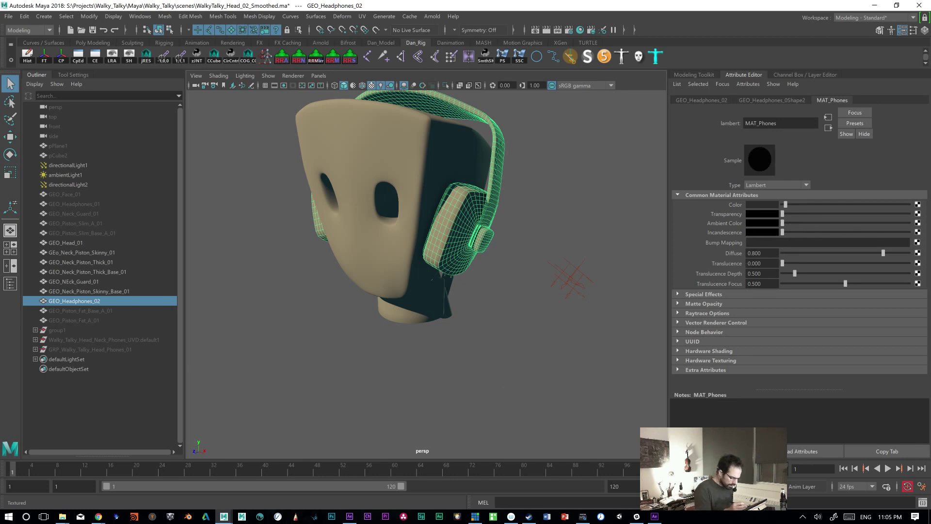
# Step: Select the head and check the color of its MAT_Head material
pyautogui.keyDown('alt'); pyautogui.moveTo(577, 292); pyautogui.dragTo(602, 299); pyautogui.keyUp('alt')
pyautogui.click(547, 303)
pyautogui.click(414, 184)
pyautogui.moveTo(908, 204)
pyautogui.mouseDown()
pyautogui.moveTo(880, 202)
pyautogui.moveTo(908, 204)
pyautogui.mouseUp()
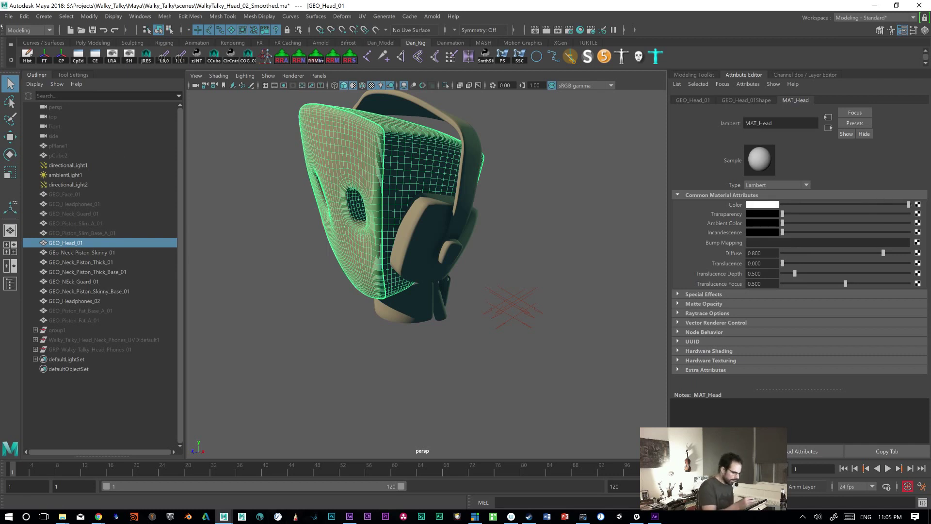
# Step: Export the meshes from GEO_Head_01 through GEO_Headphones_02 as Head_4_Element_MAT.obj in the project's OBJ folder using OBJexport
pyautogui.keyDown('alt'); pyautogui.moveTo(409, 292); pyautogui.dragTo(403, 244); pyautogui.keyUp('alt')
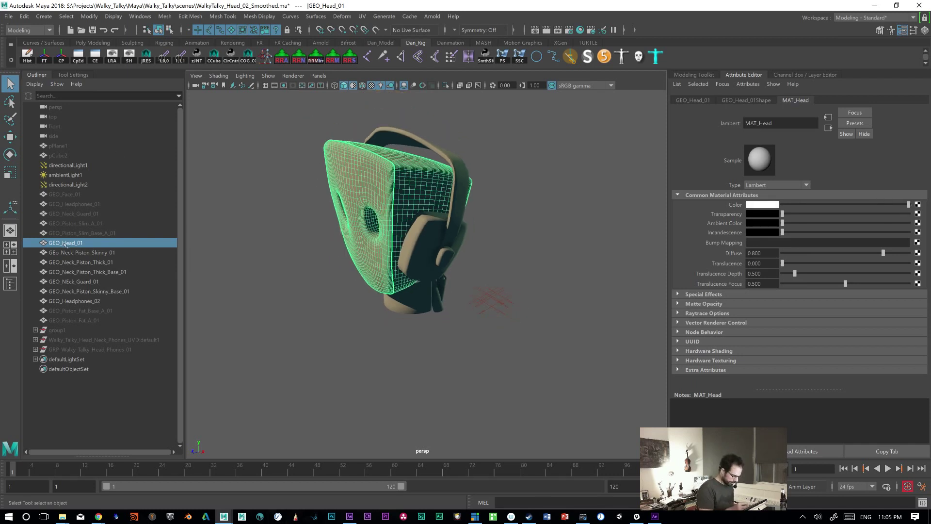
pyautogui.keyDown('shift'); pyautogui.click(75, 301); pyautogui.keyUp('shift')
pyautogui.keyDown('alt'); pyautogui.moveTo(504, 320); pyautogui.dragTo(441, 335); pyautogui.keyUp('alt')
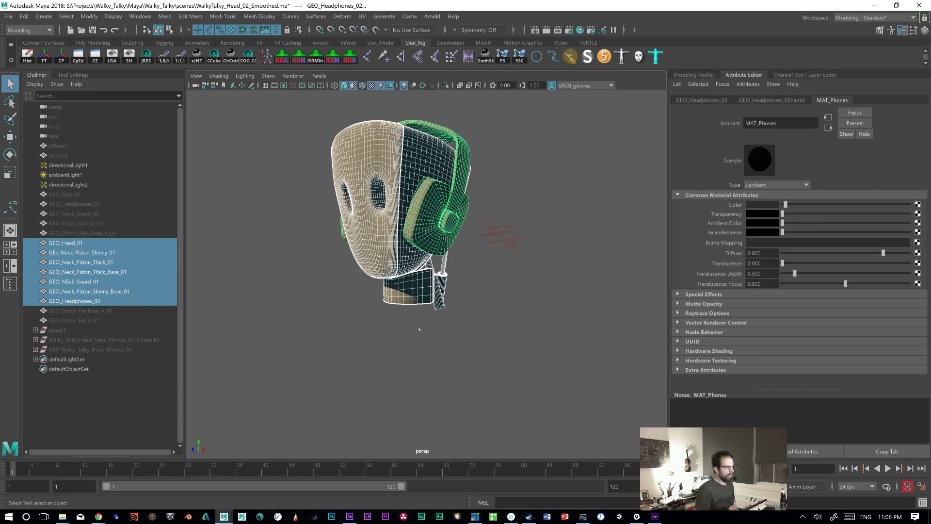
pyautogui.click(8, 16)
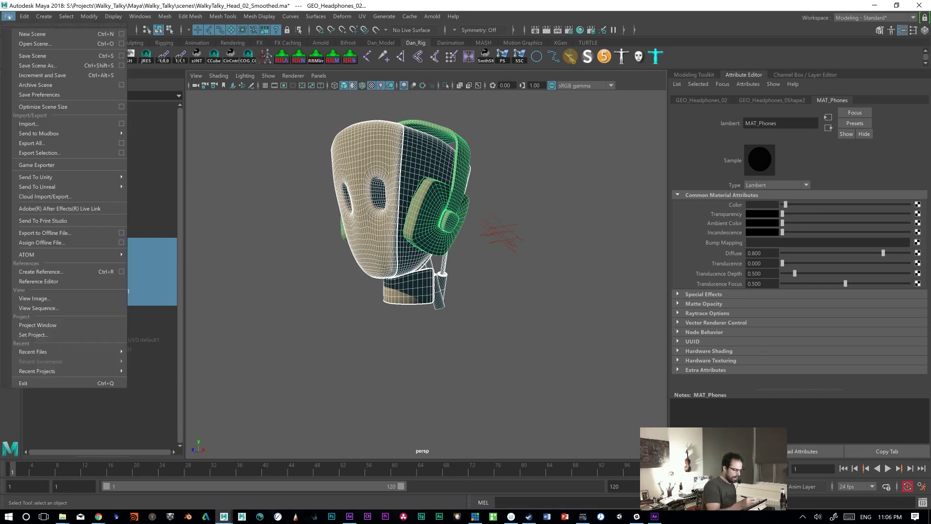
pyautogui.click(97, 153)
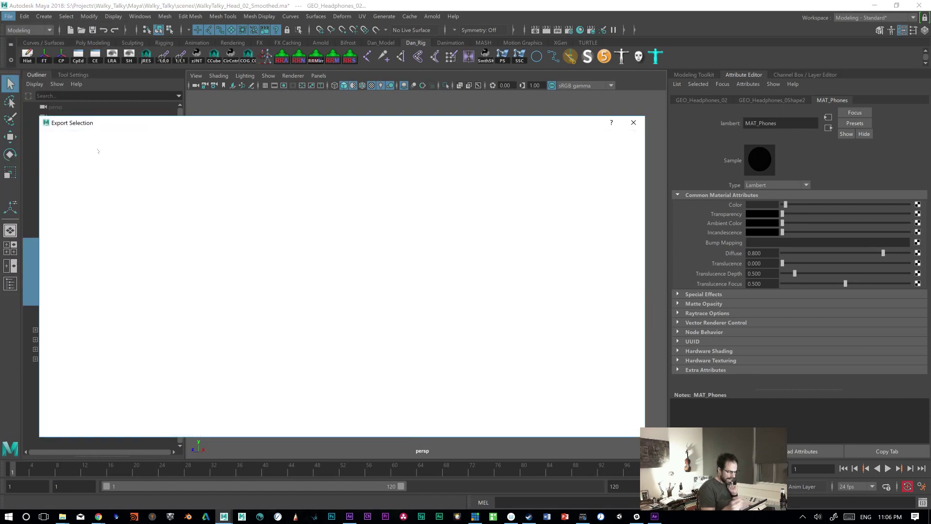
pyautogui.click(127, 161)
pyautogui.click(113, 414)
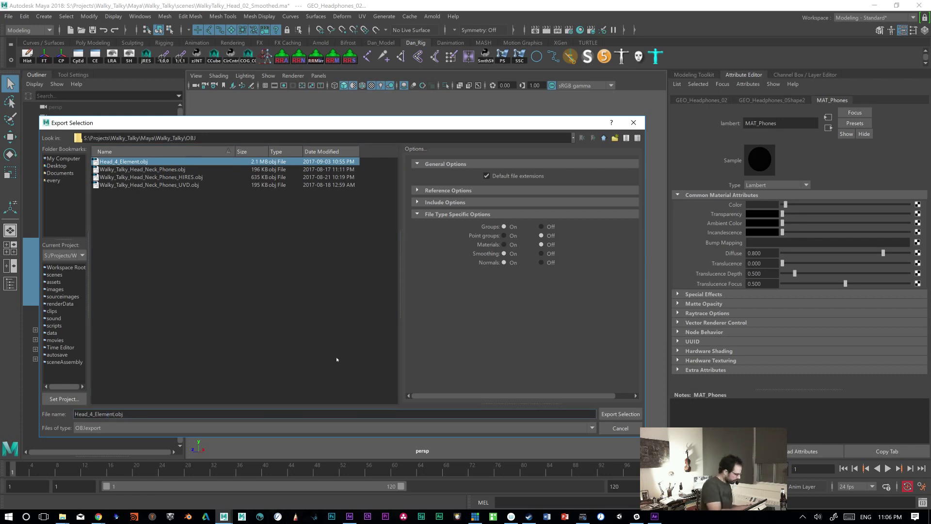
pyautogui.write('_MAT')
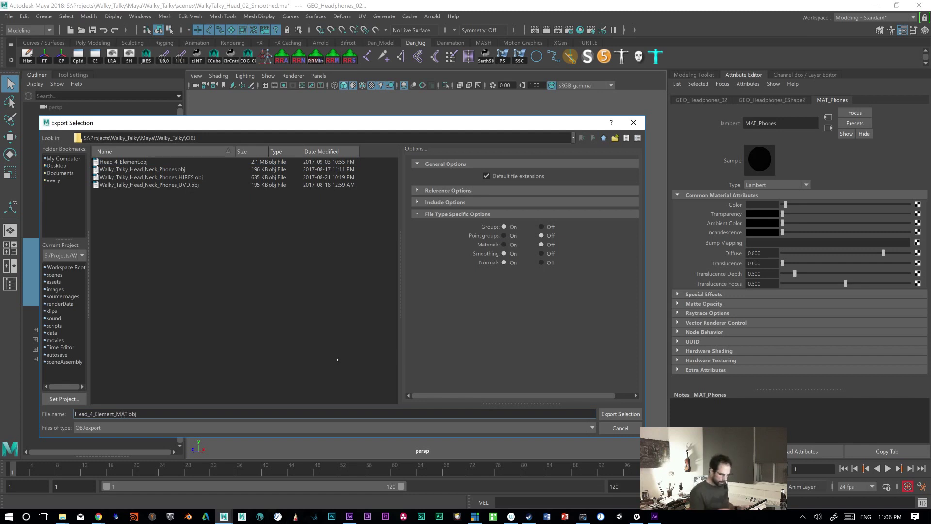
pyautogui.click(614, 414)
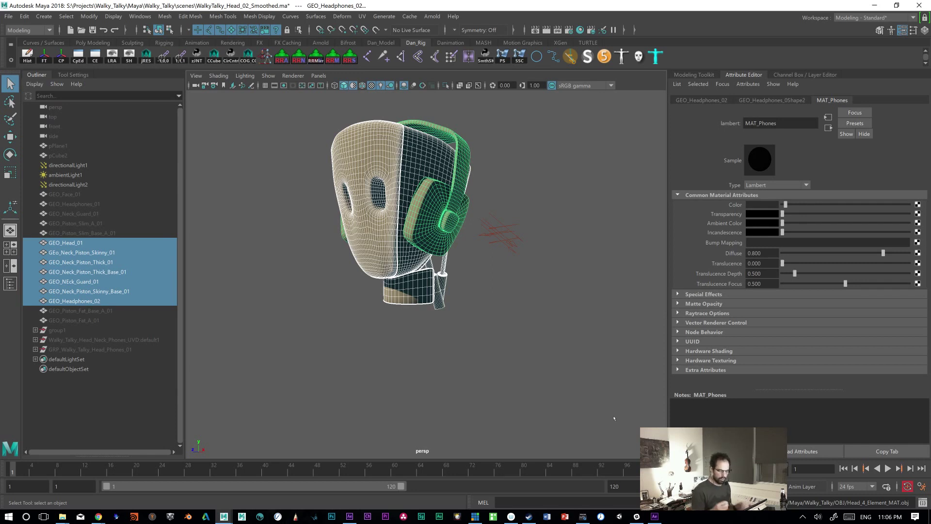
pyautogui.click(461, 338)
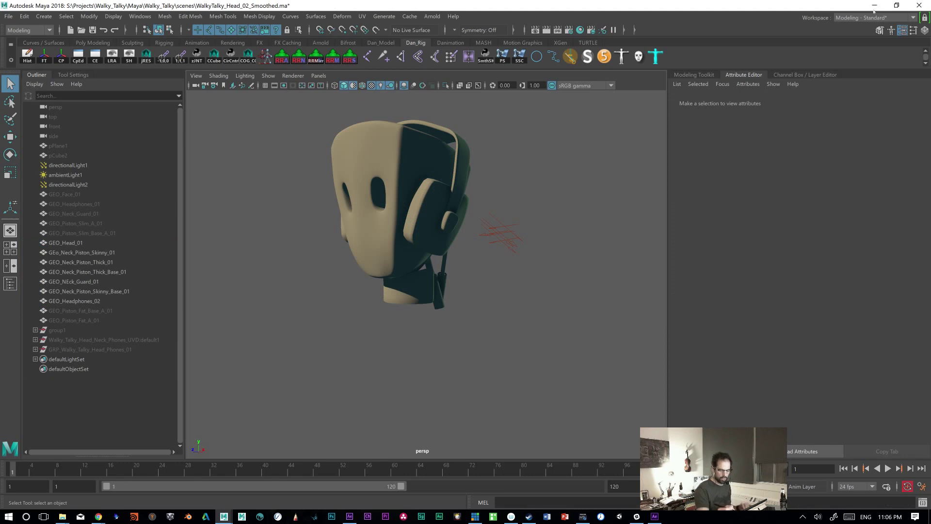
# Step: Switch to Element 3D's Scene Setup and delete both Default materials from the scene
pyautogui.click(875, 6)
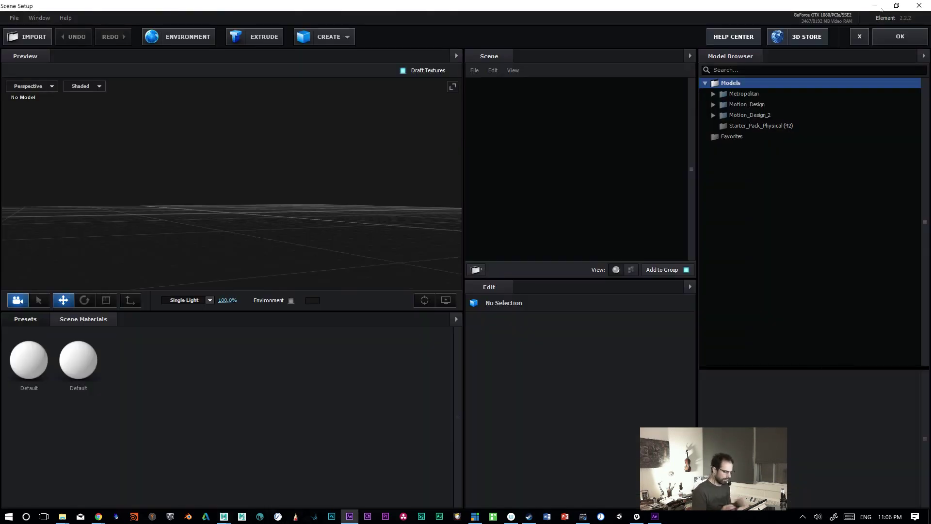
pyautogui.click(29, 360)
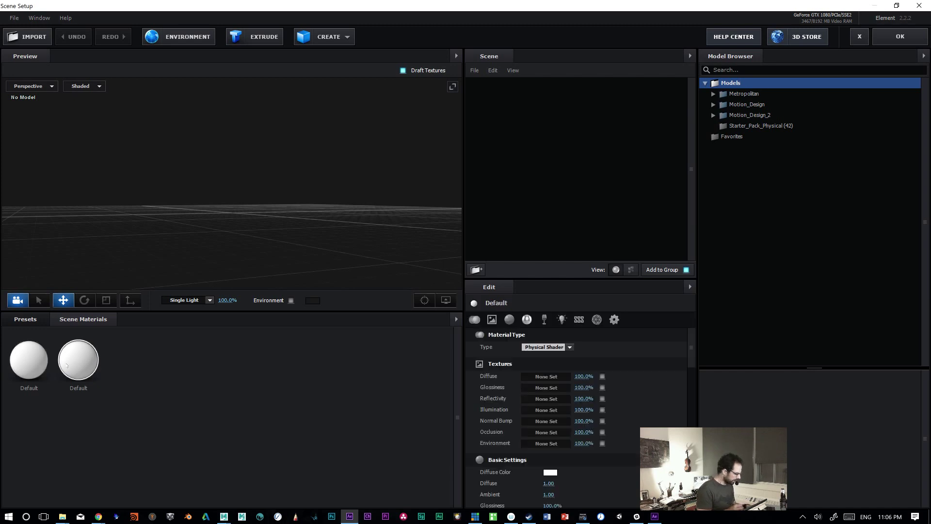
pyautogui.rightClick(73, 356)
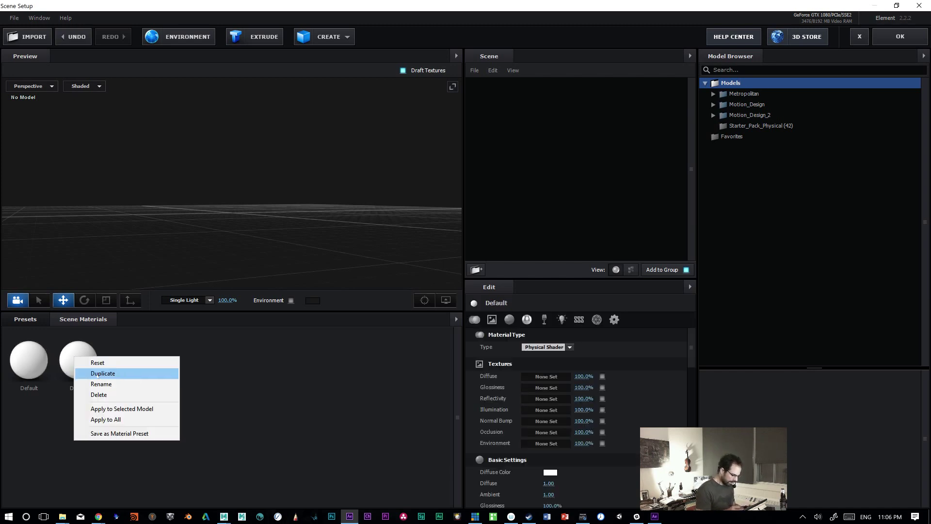
pyautogui.click(134, 393)
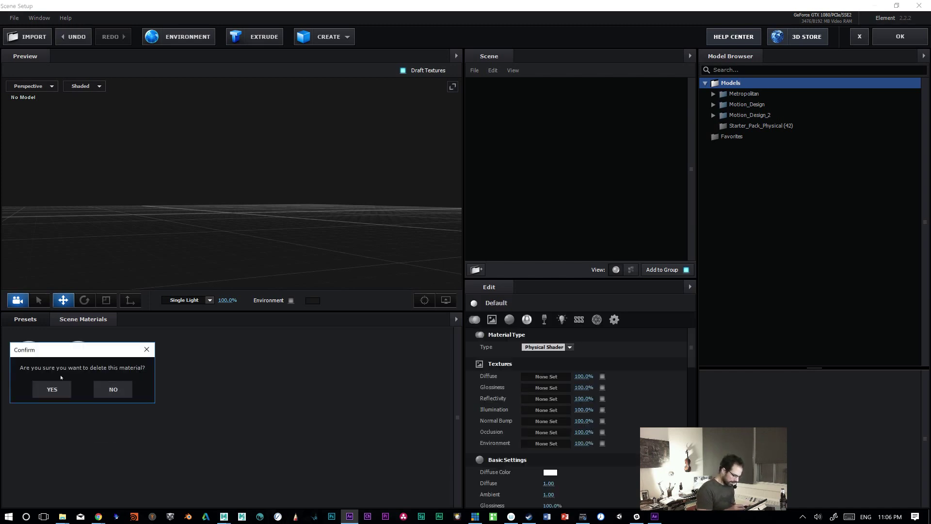
pyautogui.click(50, 387)
pyautogui.rightClick(32, 362)
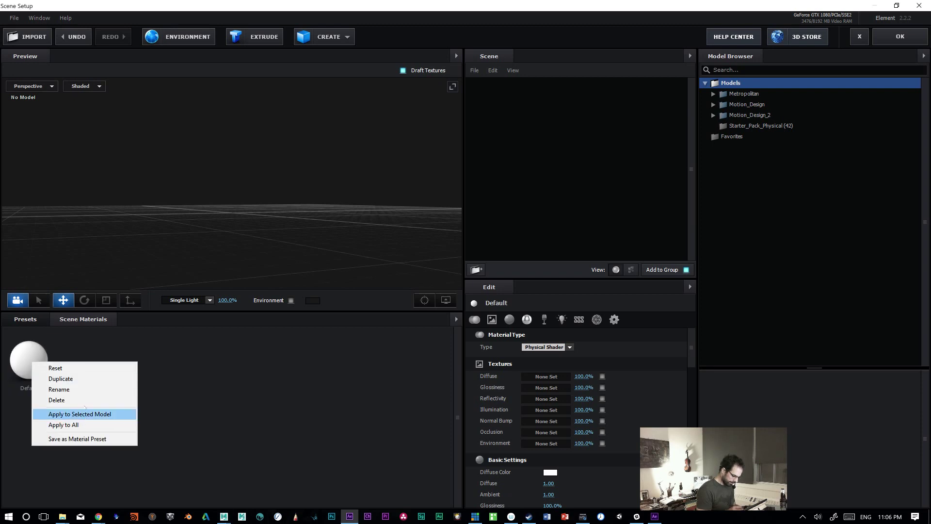
pyautogui.click(57, 400)
pyautogui.click(42, 389)
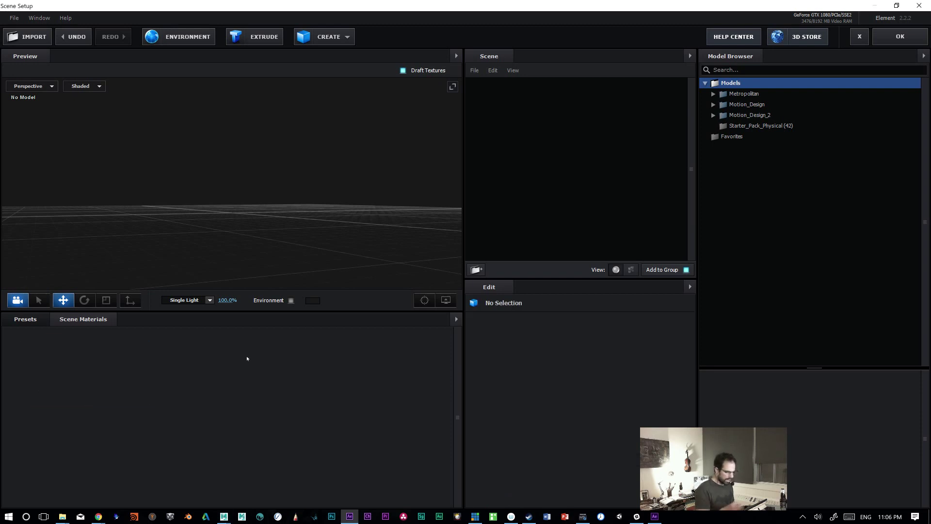
# Step: Open Head_4_Element_MAT.obj for import from the OBJ folder of the Walky_Talky Maya project
pyautogui.click(28, 37)
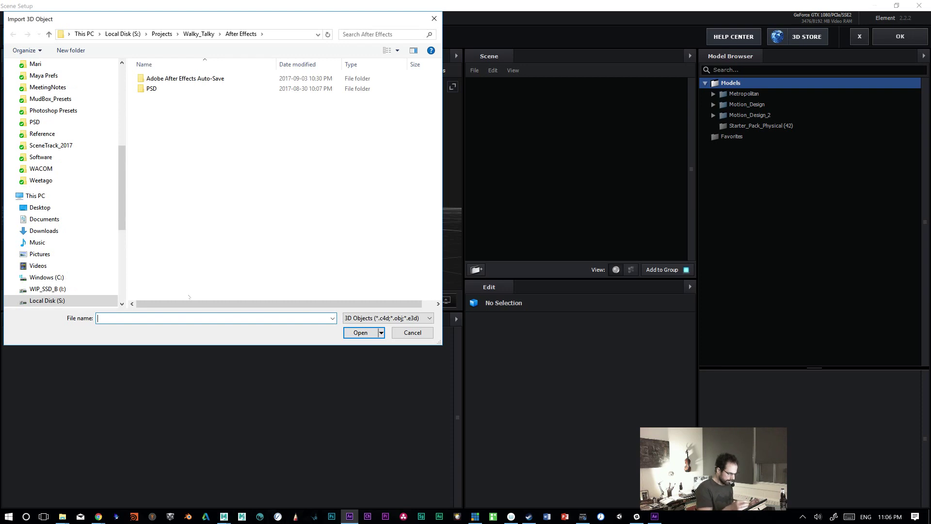
pyautogui.click(208, 36)
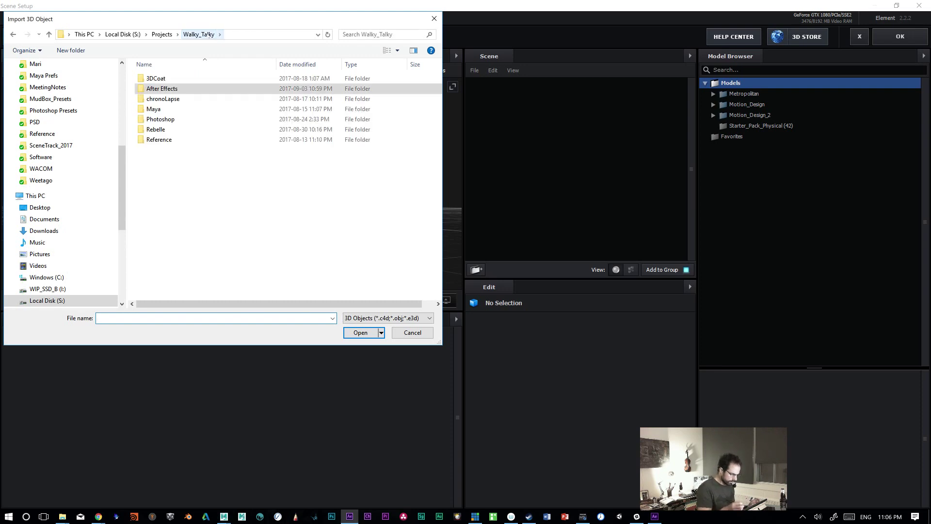
pyautogui.doubleClick(161, 110)
pyautogui.doubleClick(160, 78)
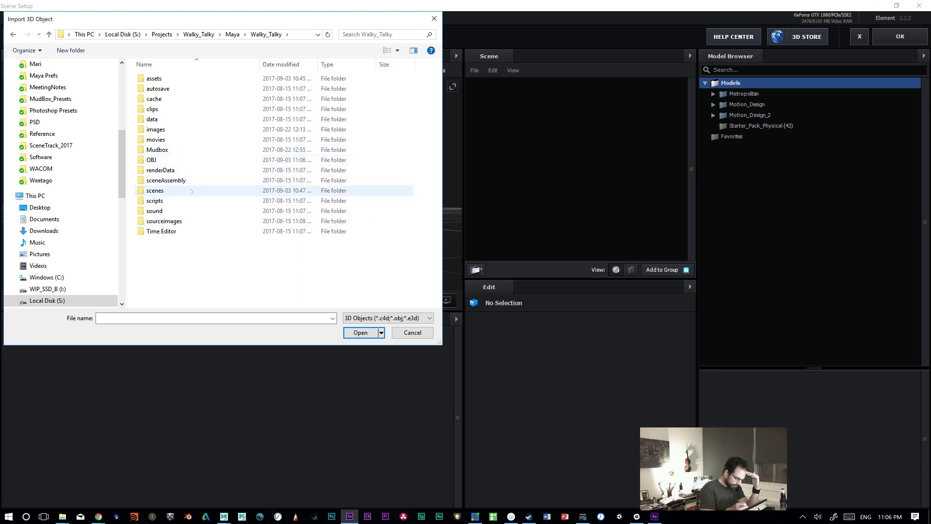
pyautogui.doubleClick(170, 162)
pyautogui.click(219, 95)
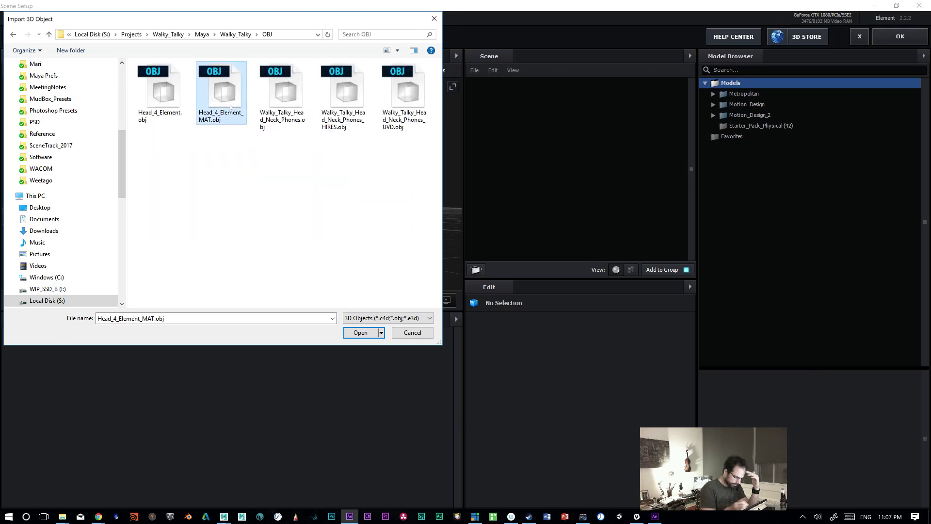
pyautogui.click(360, 332)
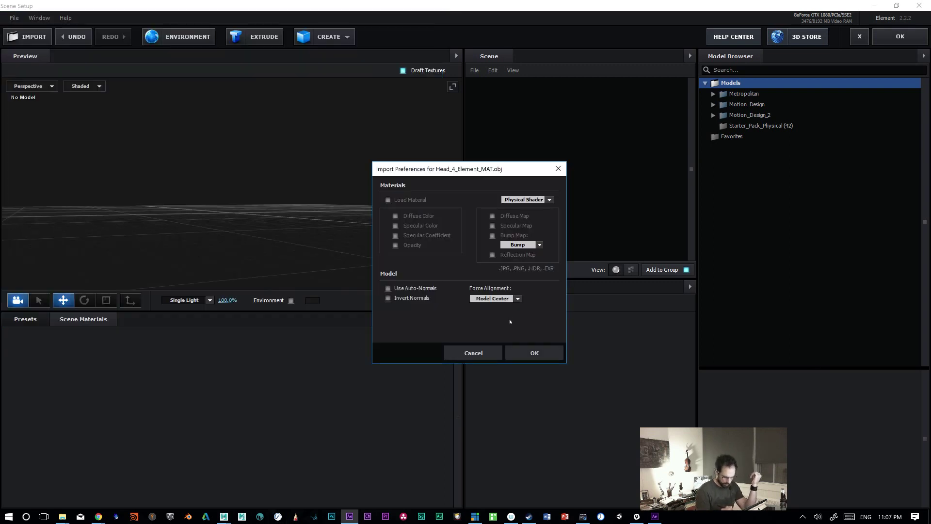
# Step: Set Force Alignment to From Model and import the head with material loading off
pyautogui.click(504, 298)
pyautogui.click(503, 321)
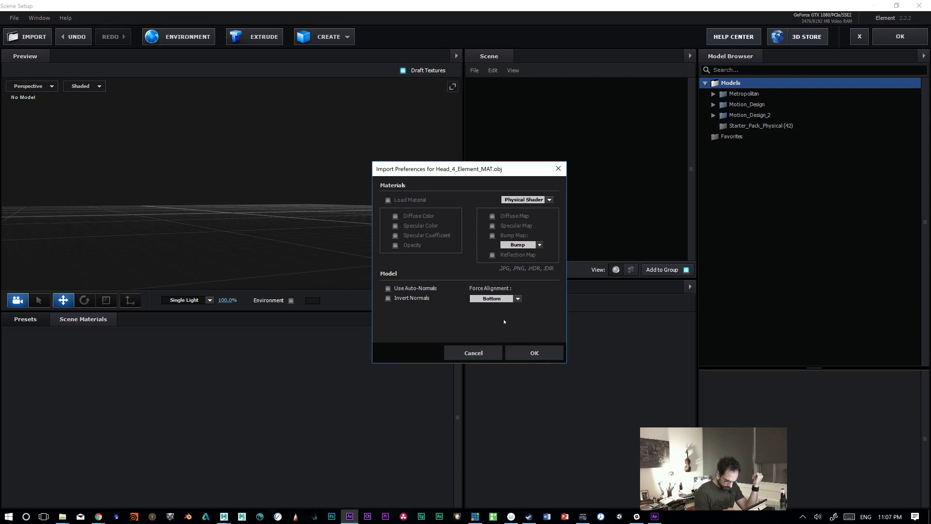
pyautogui.click(514, 299)
pyautogui.click(501, 310)
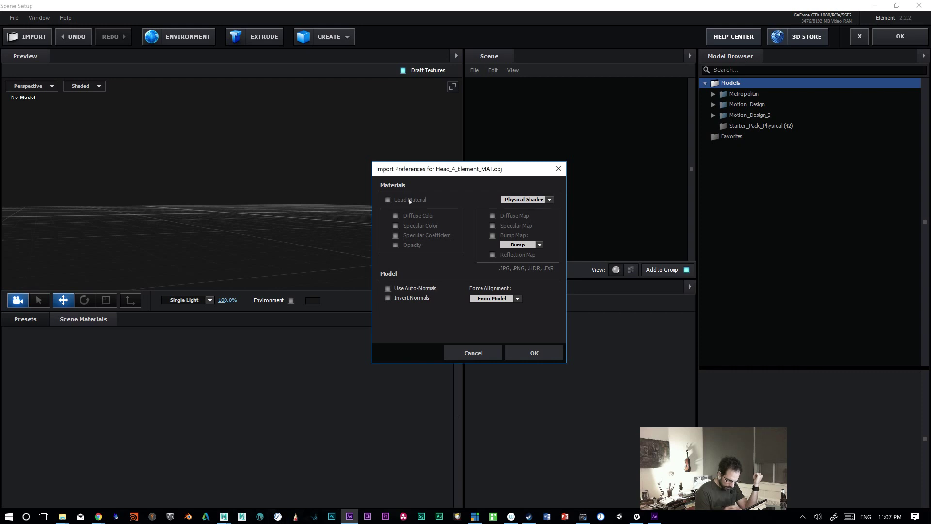
pyautogui.click(534, 353)
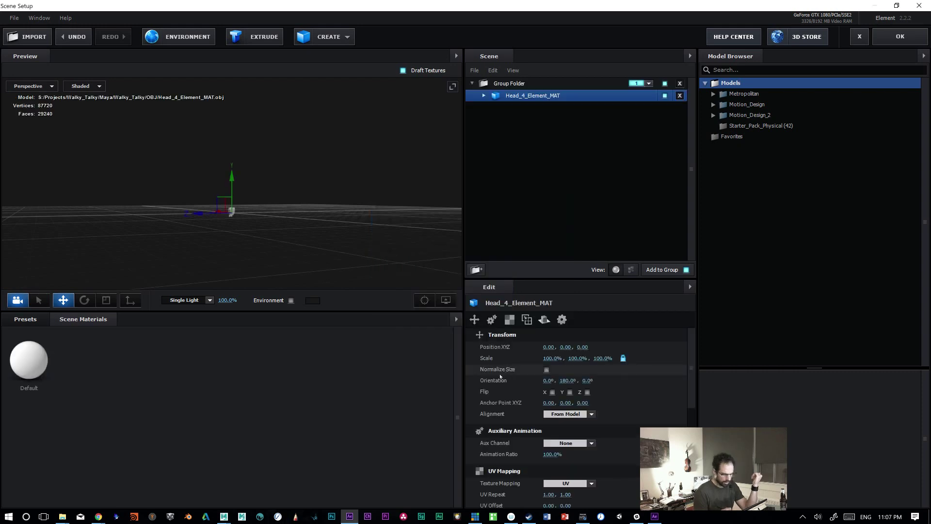
# Step: Delete the group folder containing the imported Head_4_Element_MAT model
pyautogui.click(483, 96)
pyautogui.click(484, 95)
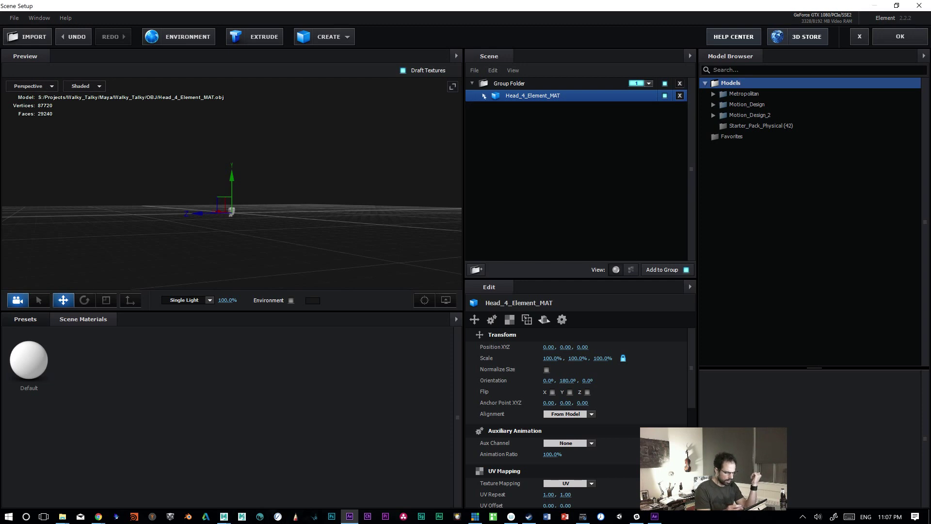
pyautogui.click(515, 84)
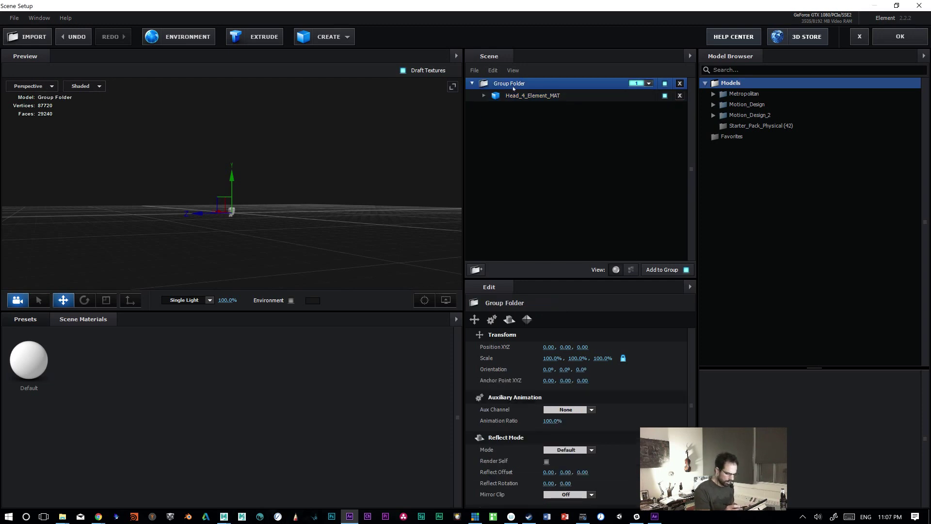
pyautogui.press('Delete')
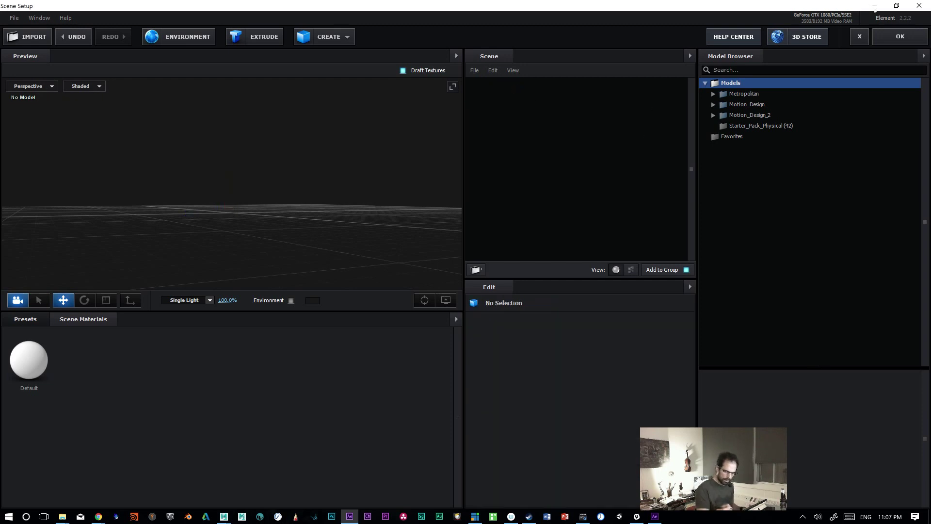
# Step: Switch to Maya, select the meshes from GEO_Head_01 through GEO_Headphones_02, and set the OBJ export options to Materials on and Groups off
pyautogui.click(224, 516)
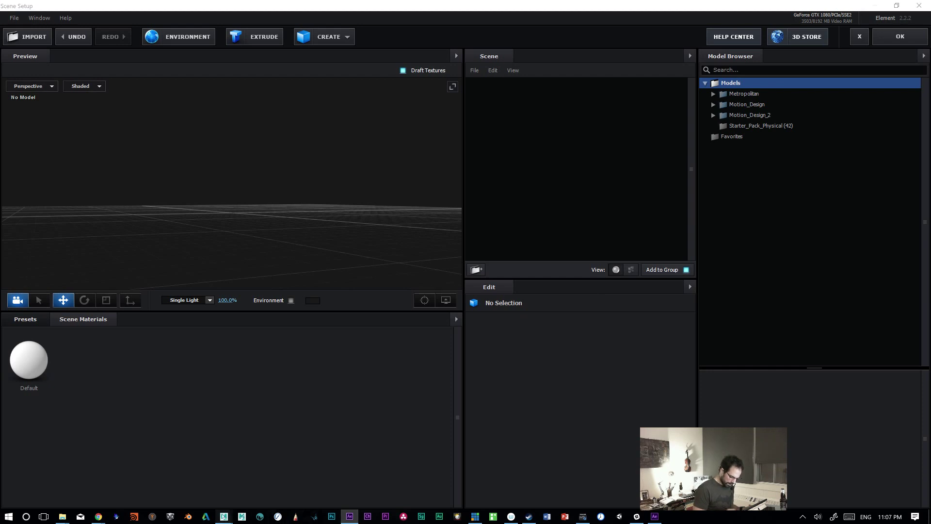
pyautogui.click(271, 480)
pyautogui.moveTo(298, 118); pyautogui.dragTo(502, 372)
pyautogui.click(68, 243)
pyautogui.keyDown('shift'); pyautogui.click(73, 301); pyautogui.keyUp('shift')
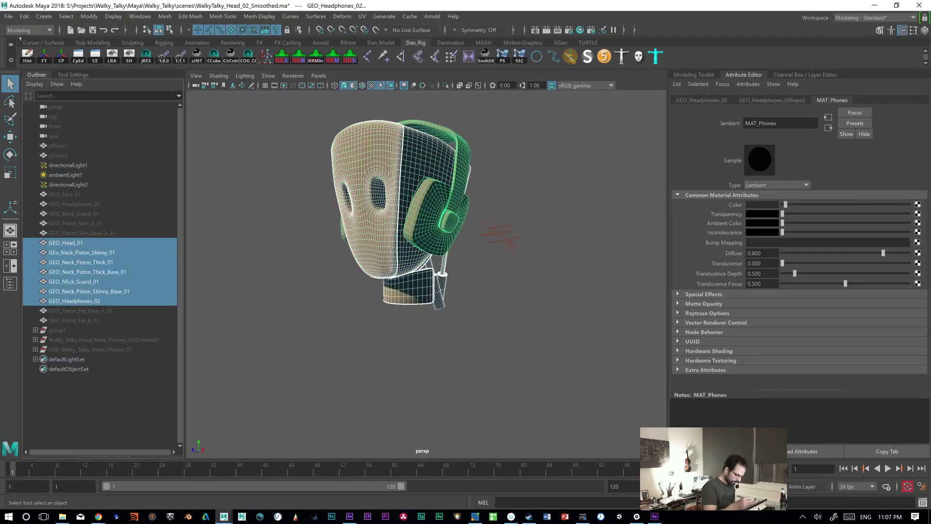
pyautogui.click(8, 16)
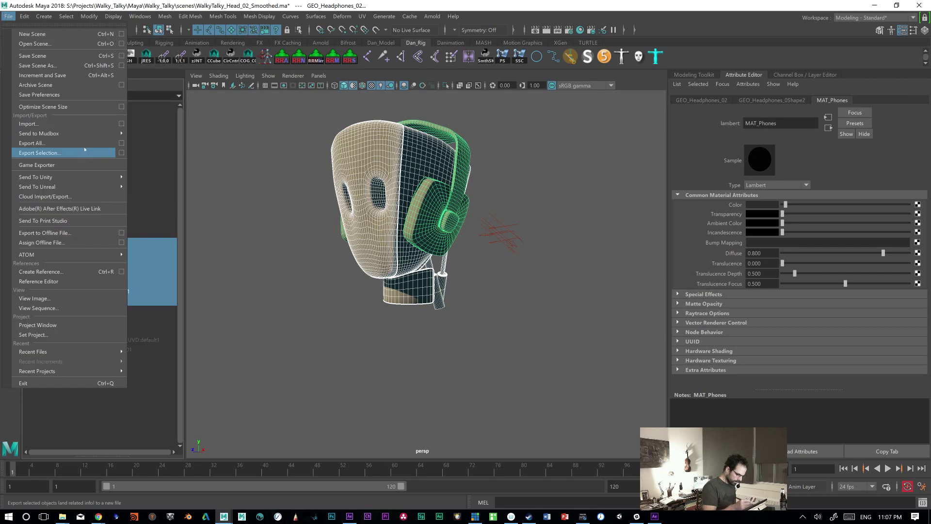
pyautogui.click(121, 153)
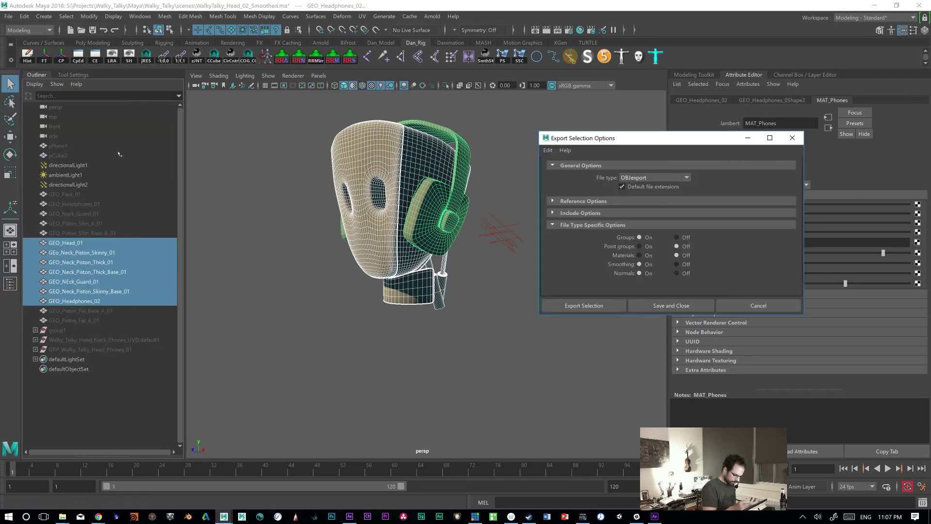
pyautogui.click(639, 255)
pyautogui.click(681, 237)
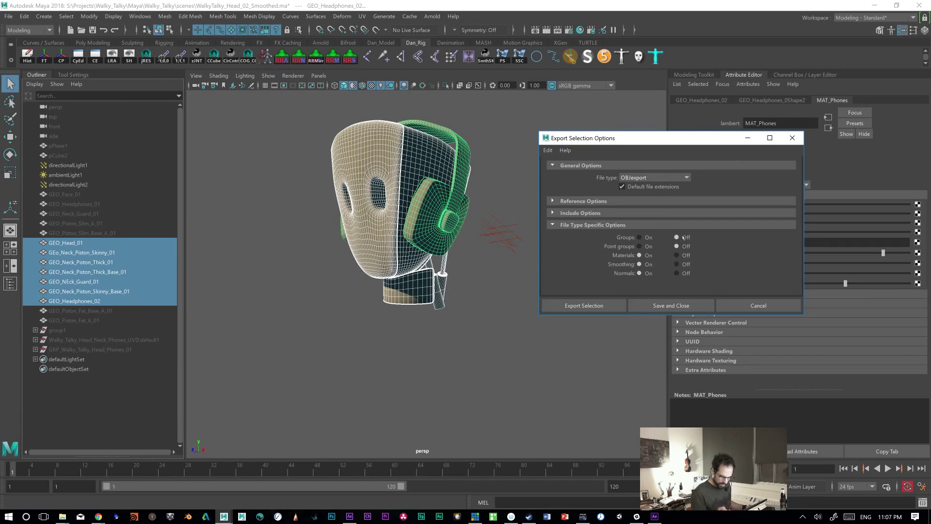
# Step: Export the selected meshes over the existing Head_4_Element_MAT.obj in the project's OBJ folder
pyautogui.click(604, 304)
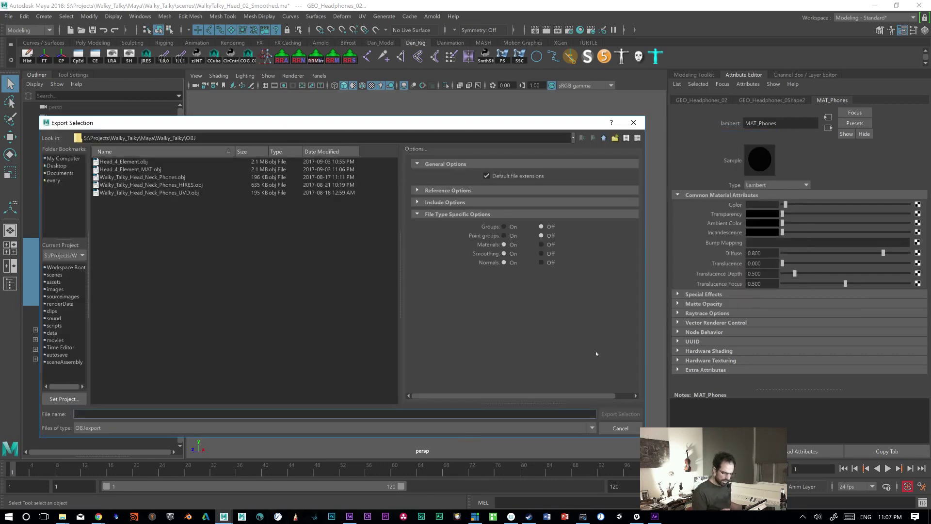
pyautogui.click(158, 170)
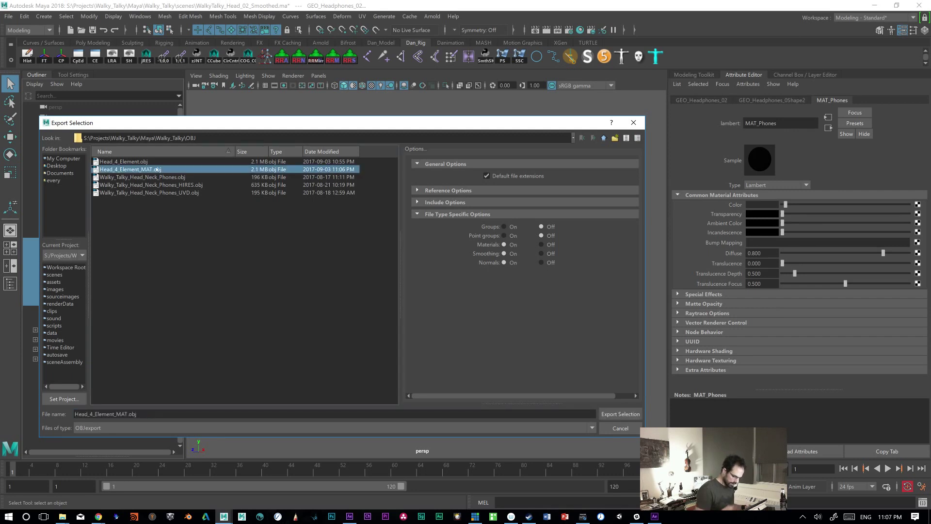
pyautogui.click(610, 415)
pyautogui.click(323, 297)
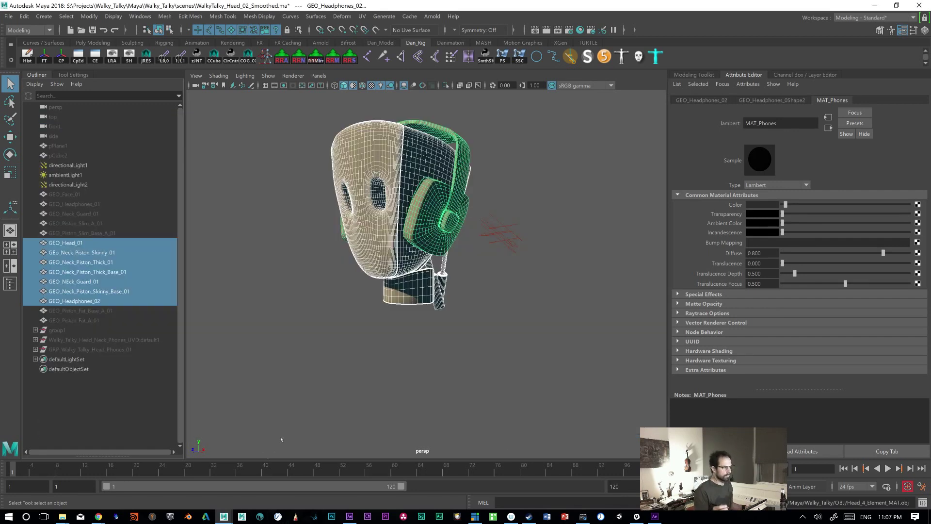
# Step: Return to Element 3D and import Head_4_Element_MAT.obj with Load Material on and Force Alignment set to Model Center
pyautogui.click(874, 5)
pyautogui.click(28, 37)
pyautogui.doubleClick(218, 104)
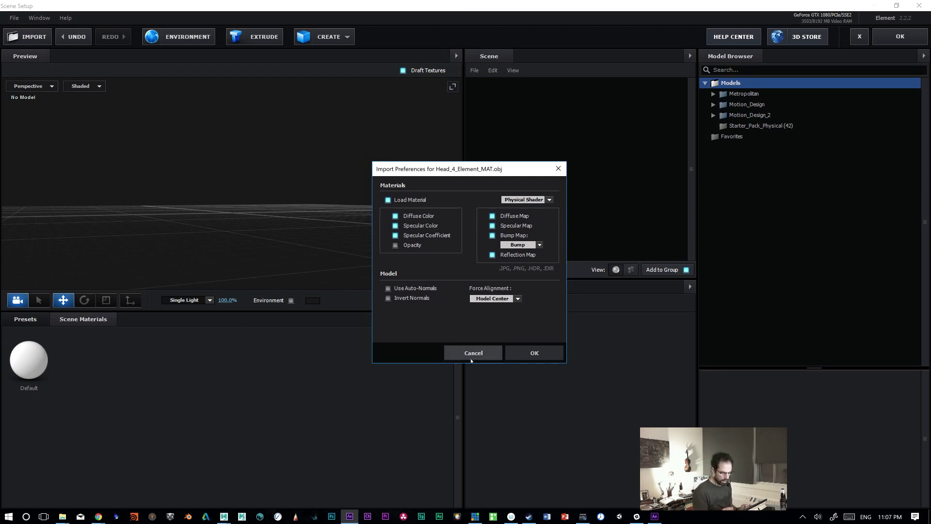
pyautogui.click(520, 352)
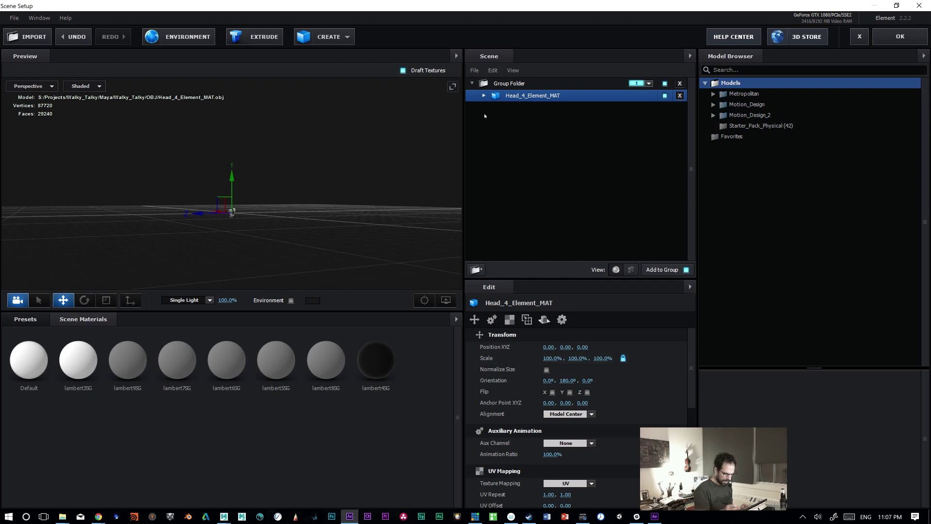
# Step: Examine the material entries of the imported Head_4_Element_MAT model, toggling the visibility of lambert3SG off and on
pyautogui.click(485, 96)
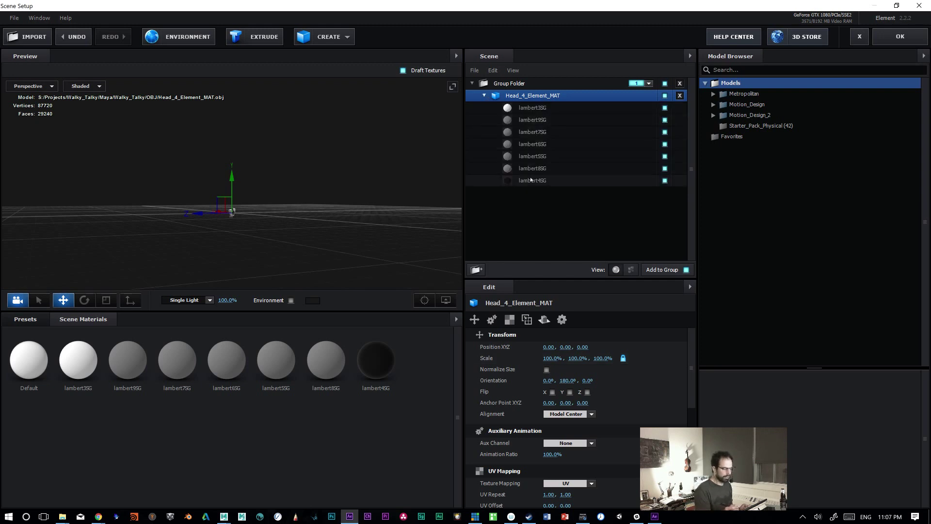
pyautogui.click(530, 107)
pyautogui.click(526, 120)
pyautogui.click(524, 132)
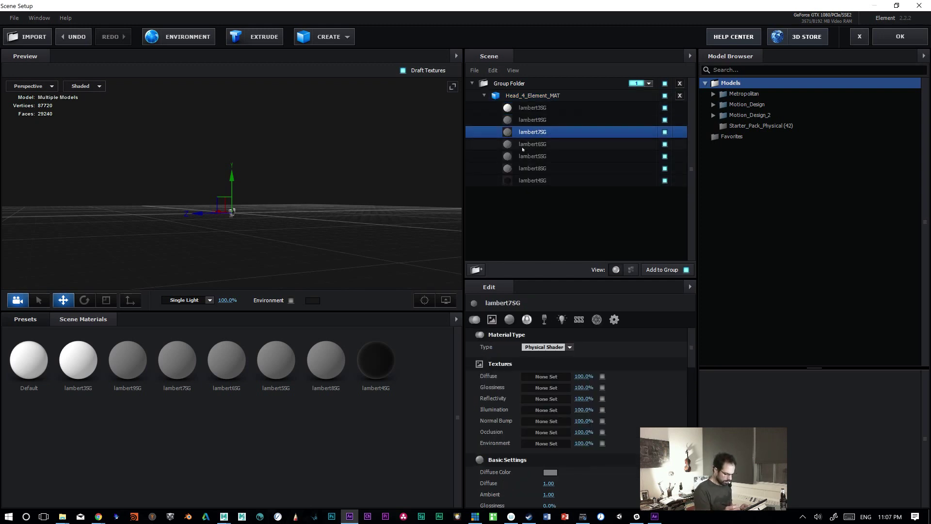
pyautogui.click(532, 169)
pyautogui.click(530, 181)
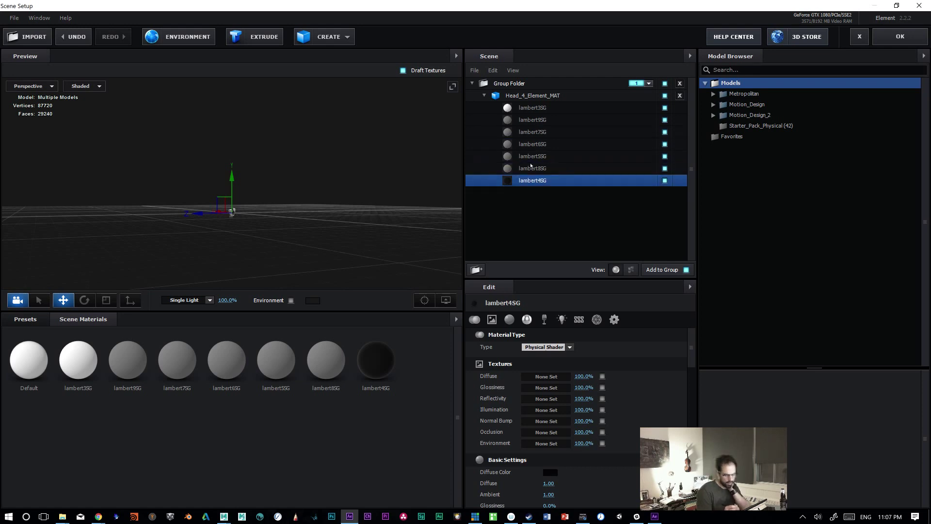
pyautogui.click(534, 97)
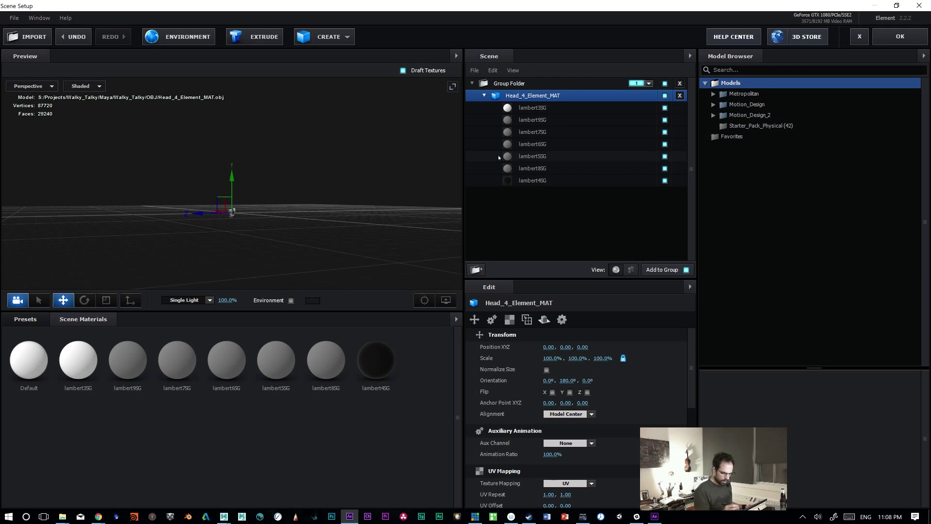
pyautogui.click(665, 107)
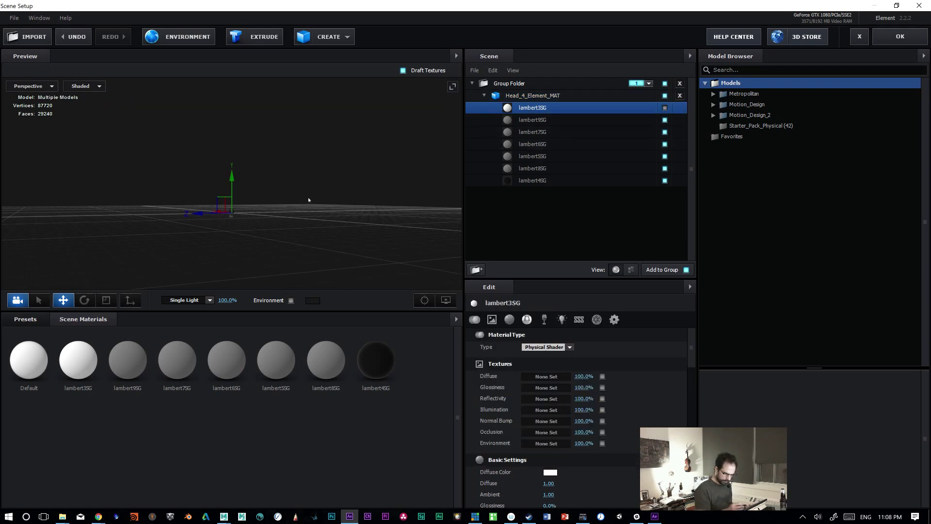
pyautogui.click(665, 108)
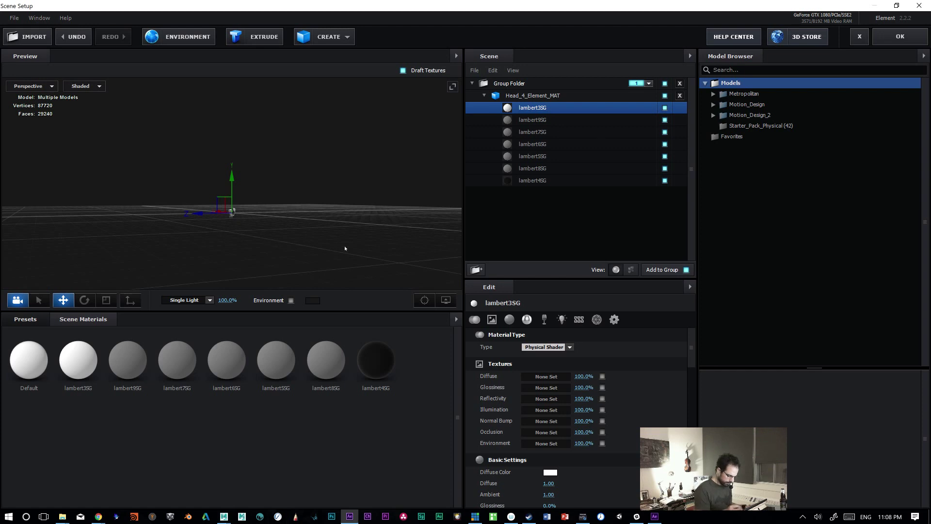
# Step: Examine the Head_4_Element_MAT model's transform, surface, reflect and advanced settings, the preview display modes and the lambert3SG material
pyautogui.click(292, 254)
pyautogui.moveTo(273, 255); pyautogui.dragTo(291, 284)
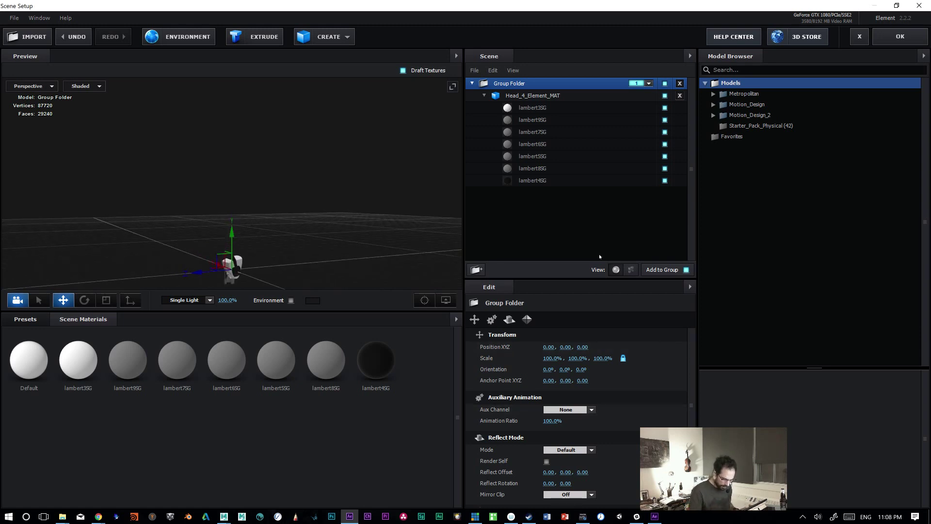
pyautogui.click(518, 99)
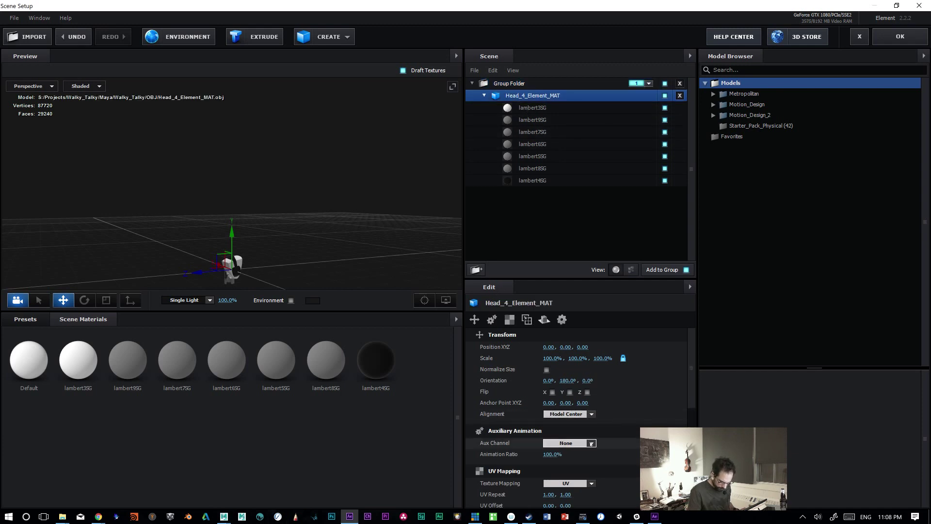
pyautogui.scroll(-3, 591, 426)
pyautogui.scroll(-5, 590, 426)
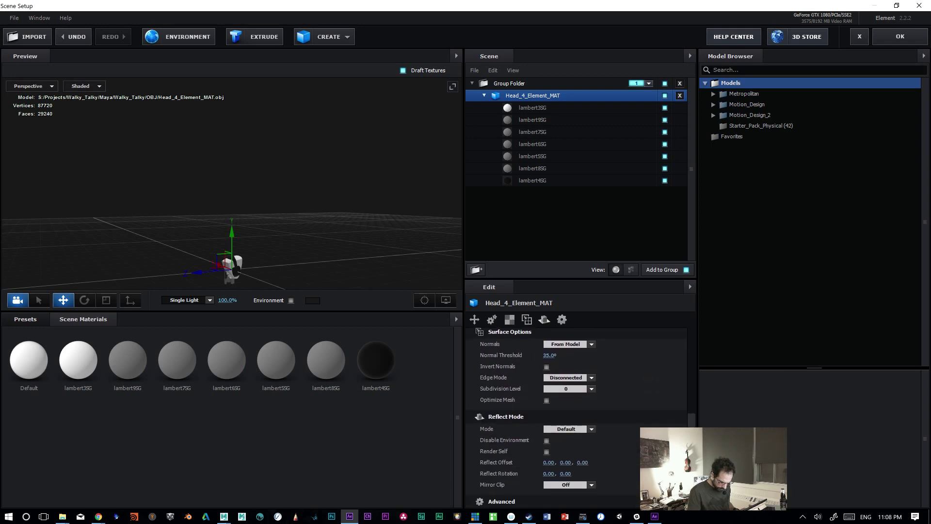
pyautogui.scroll(1, 577, 417)
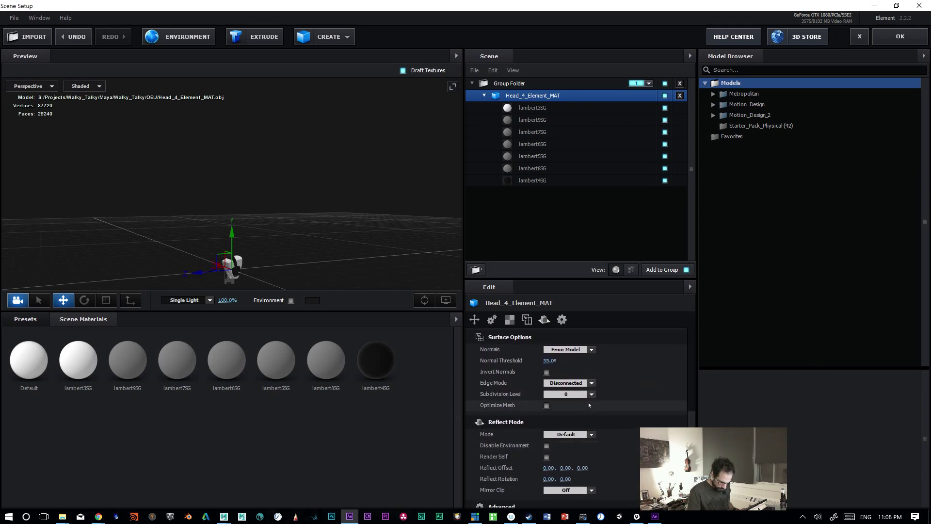
pyautogui.scroll(-2, 592, 407)
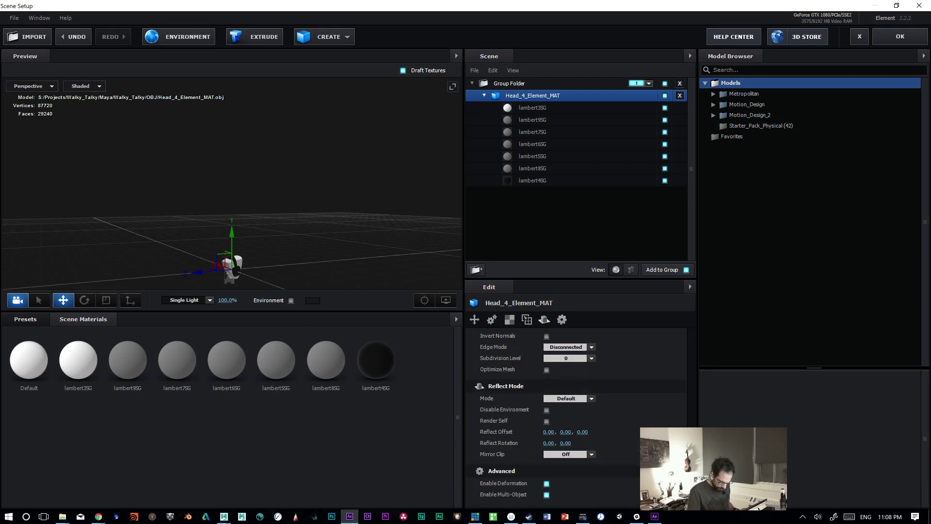
pyautogui.scroll(8, 646, 328)
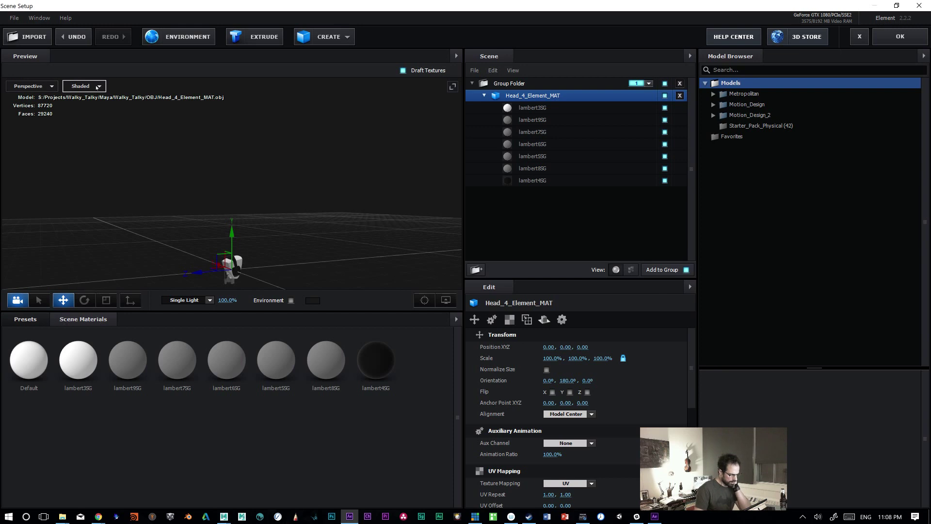
pyautogui.click(98, 87)
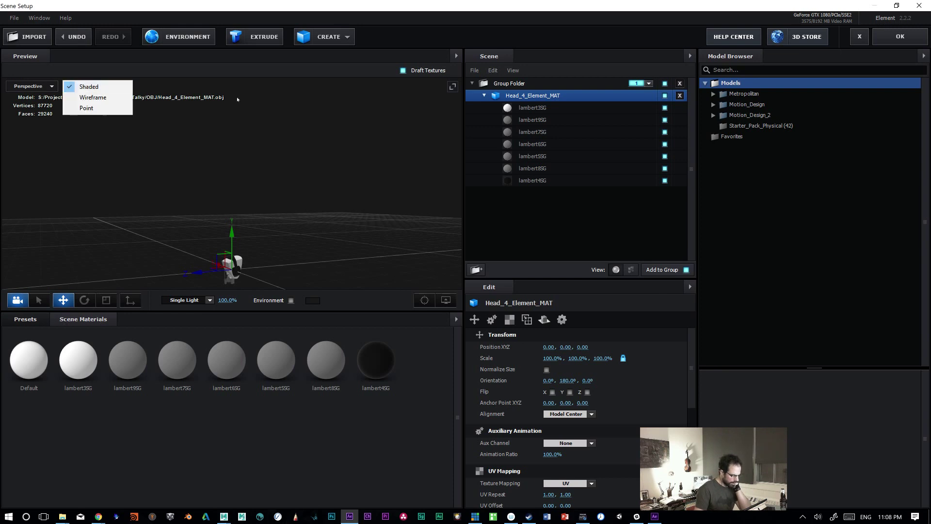
pyautogui.click(484, 97)
pyautogui.click(484, 97)
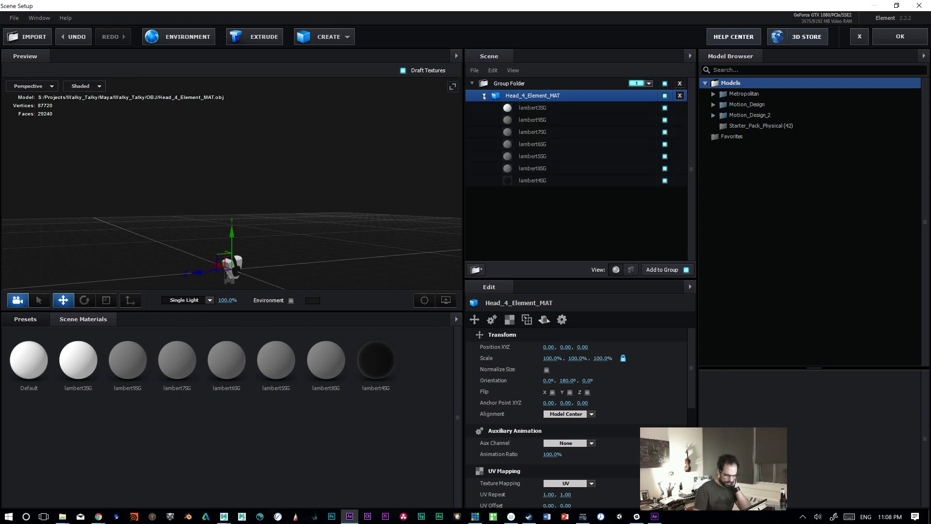
pyautogui.click(536, 112)
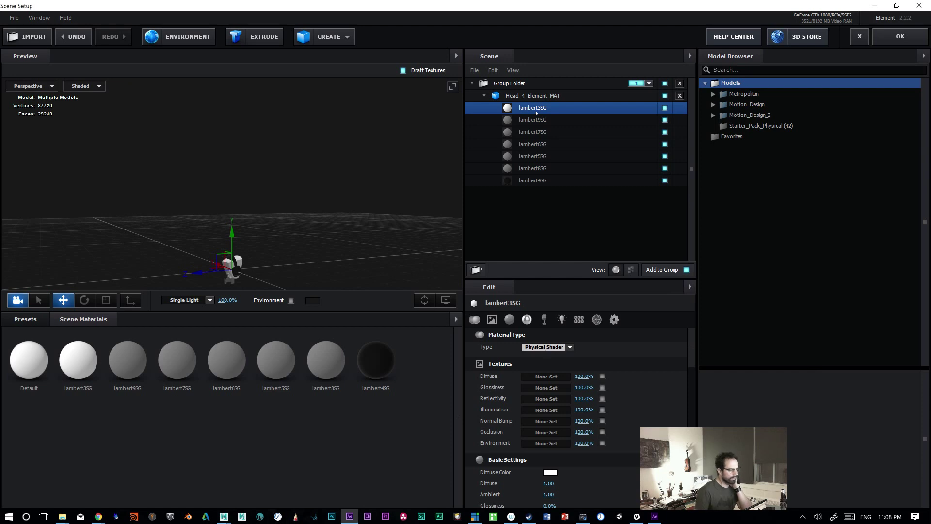
# Step: Move the Head_4_Element_MAT model out of the Group Folder to the top level of the scene
pyautogui.click(526, 97)
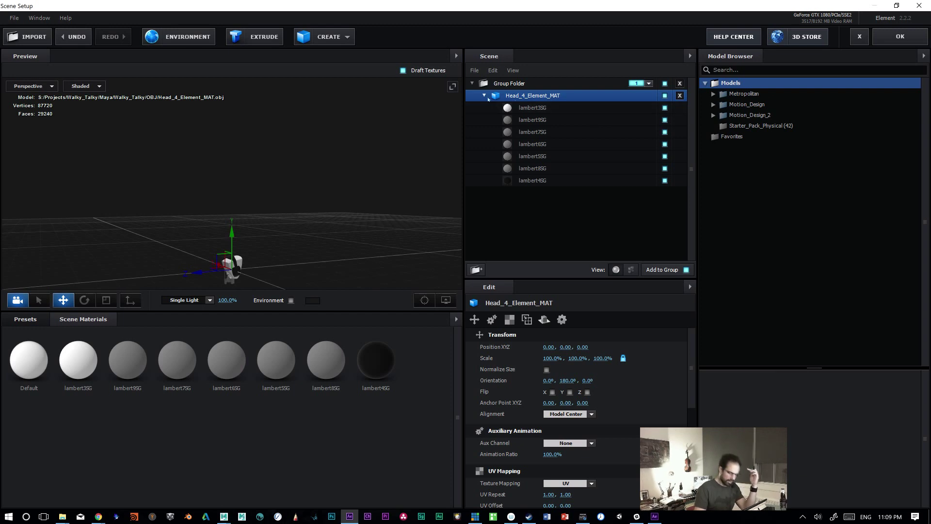
pyautogui.moveTo(502, 95); pyautogui.dragTo(492, 78)
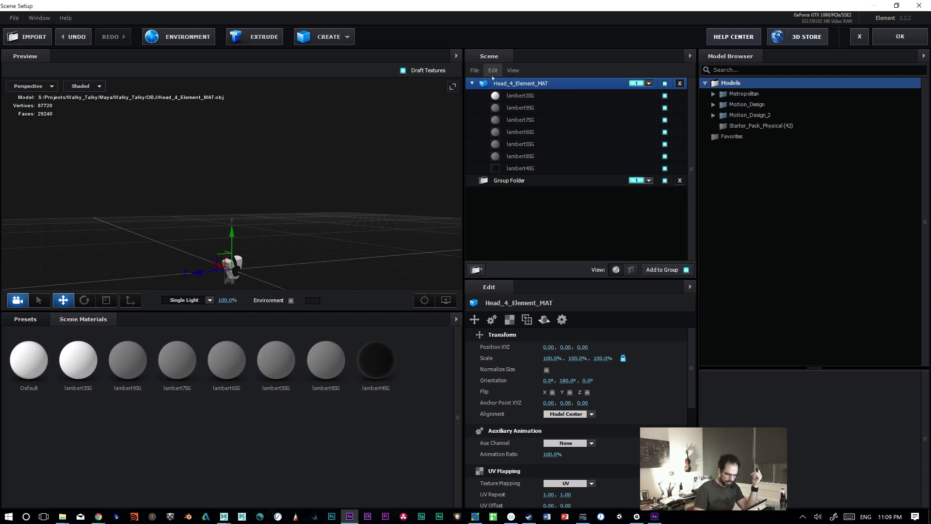
pyautogui.click(498, 95)
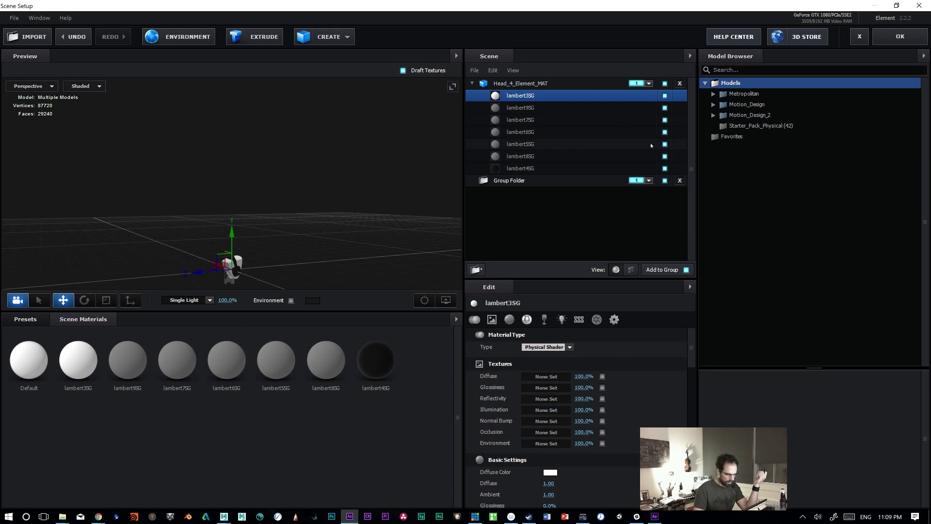
# Step: Check which head parts belong to lambert4SG, lambert8SG, lambert5SG, lambert6SG and lambert9SG by toggling each material's visibility off and on
pyautogui.moveTo(301, 195); pyautogui.dragTo(301, 168, button='middle')
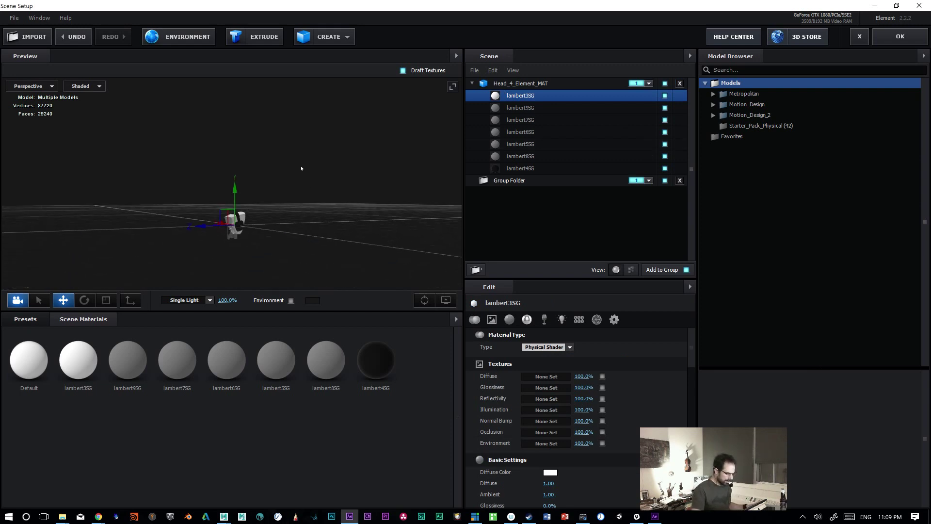
pyautogui.click(238, 220)
pyautogui.moveTo(285, 202); pyautogui.dragTo(250, 202)
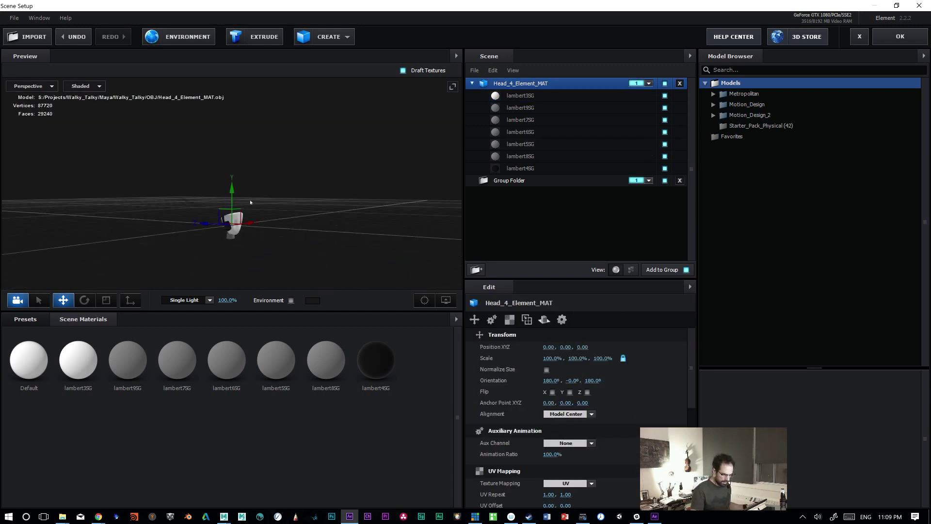
pyautogui.click(665, 168)
pyautogui.click(664, 168)
pyautogui.click(665, 156)
pyautogui.click(665, 157)
pyautogui.click(665, 144)
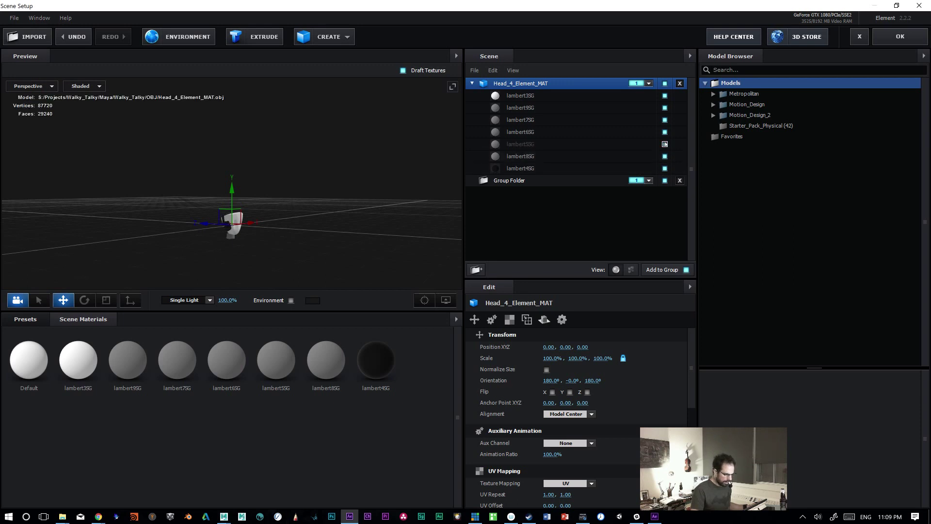
pyautogui.click(665, 144)
pyautogui.click(665, 132)
pyautogui.click(665, 132)
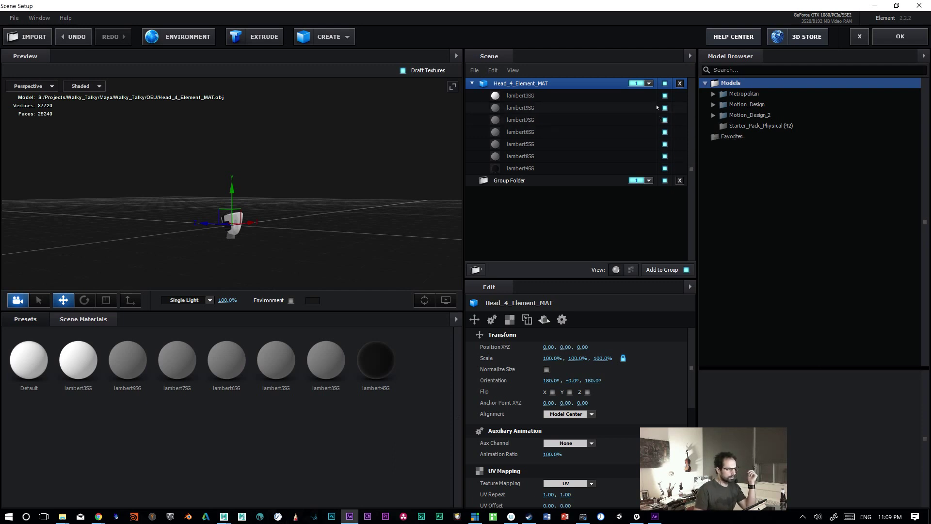
pyautogui.click(664, 108)
pyautogui.click(665, 108)
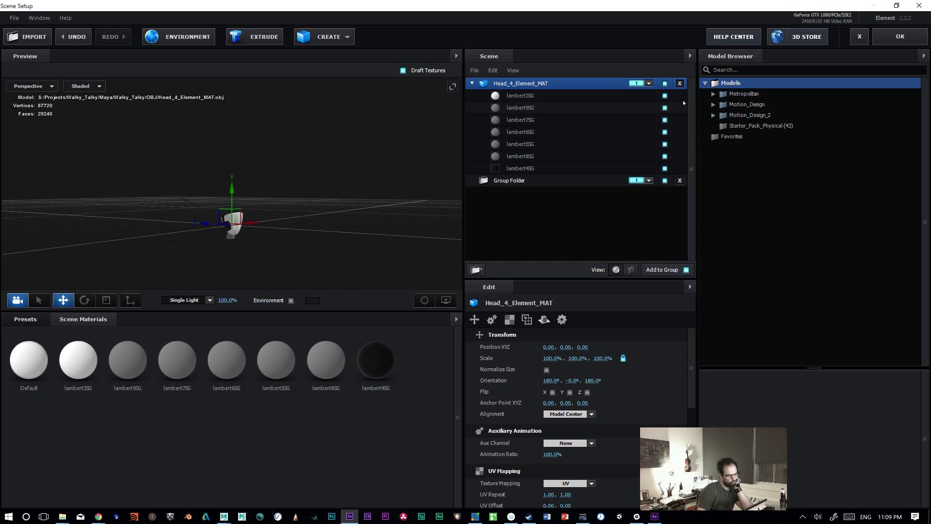
# Step: Delete the Head_4_Element_MAT model and the empty Group Folder from the scene
pyautogui.click(471, 83)
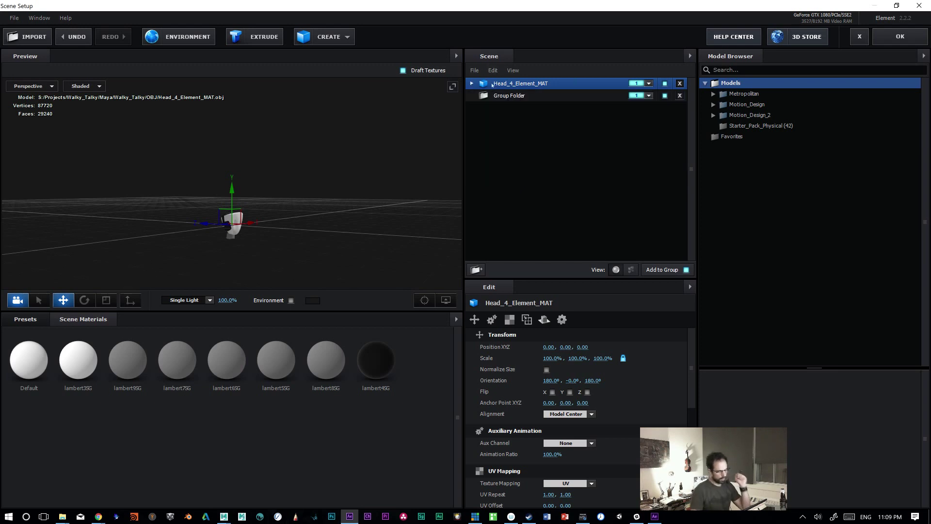
pyautogui.press('Delete')
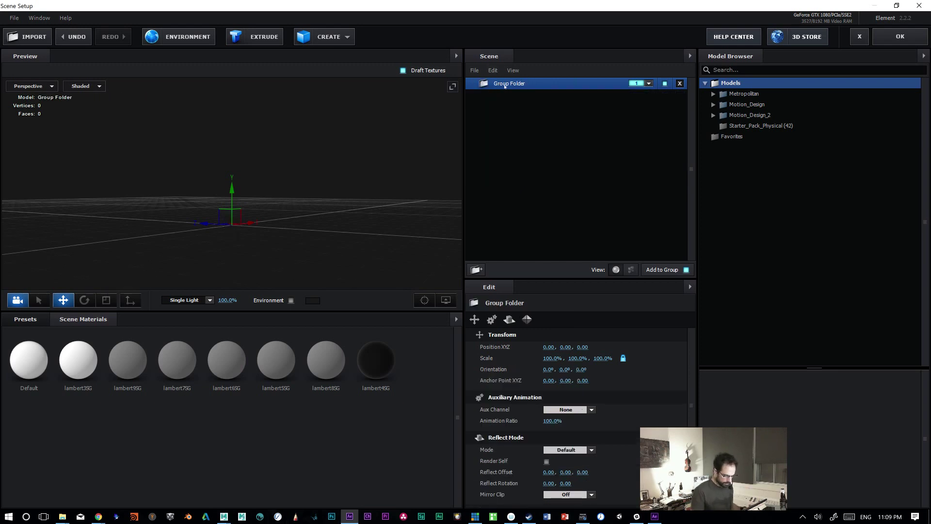
pyautogui.press('Delete')
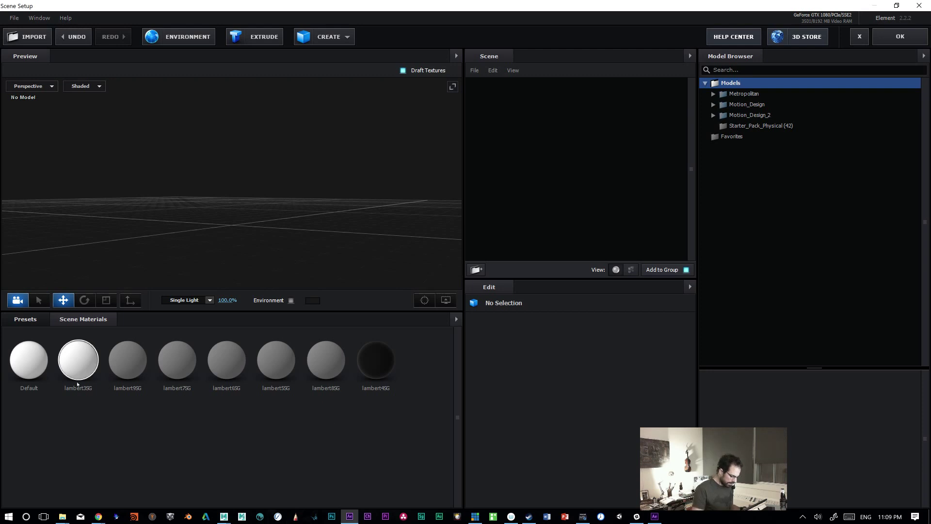
pyautogui.click(78, 374)
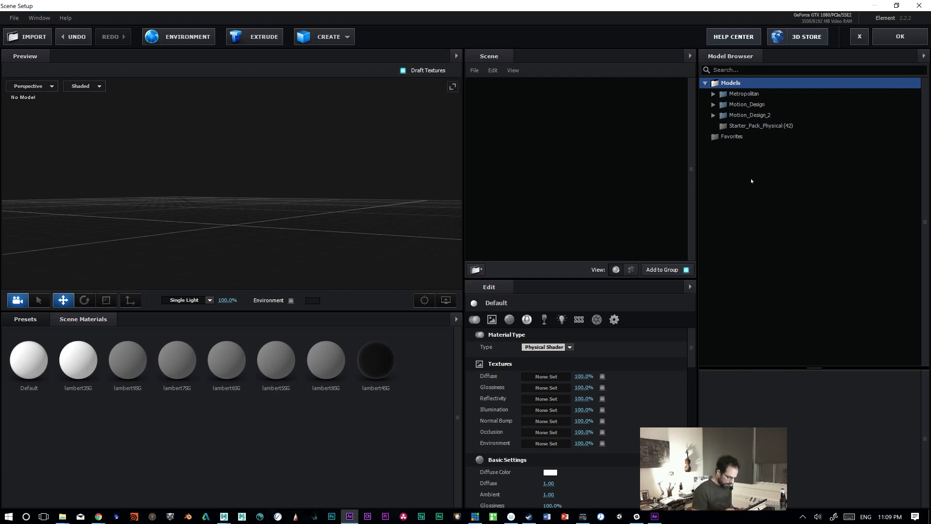
# Step: Switch to Maya and inspect the GEO_Head_01 mesh and its assigned material from behind
pyautogui.moveTo(223, 515)
pyautogui.click(288, 471)
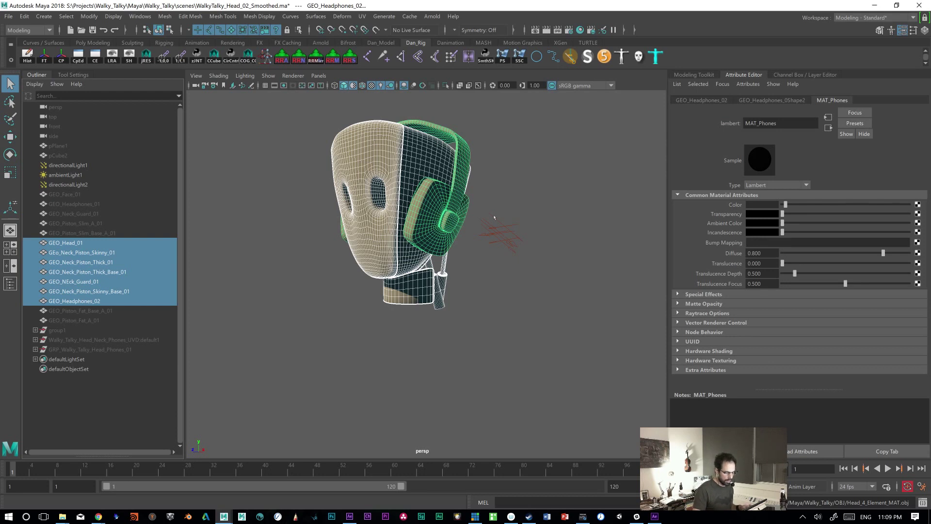
pyautogui.click(410, 158)
pyautogui.keyDown('alt'); pyautogui.moveTo(583, 216); pyautogui.dragTo(501, 222); pyautogui.keyUp('alt')
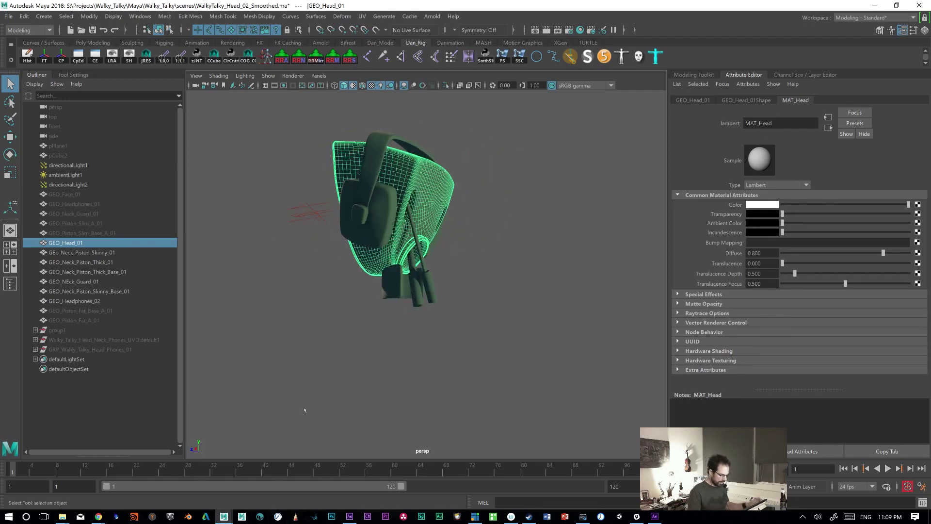
pyautogui.click(98, 516)
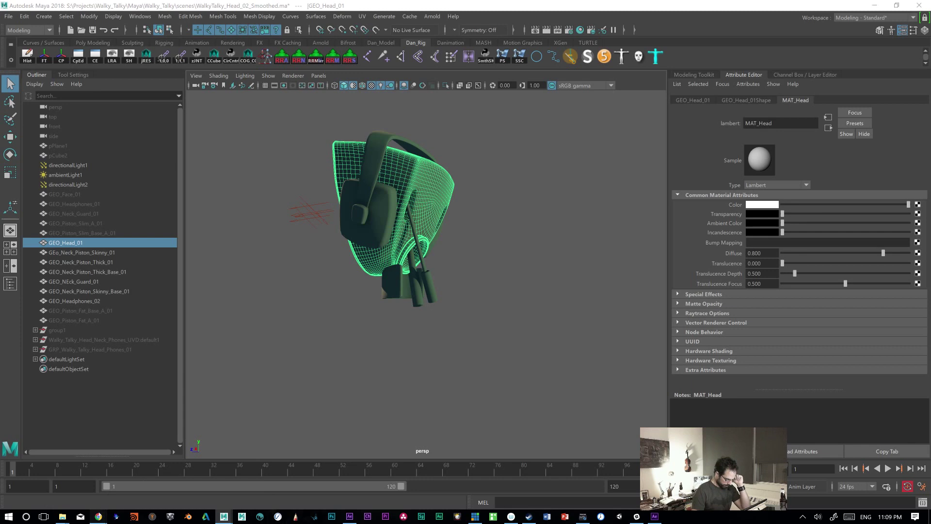
# Step: Return to Element 3D and review the import preferences, including the Force Alignment choices, leaving without saving changes
pyautogui.click(349, 516)
pyautogui.click(14, 18)
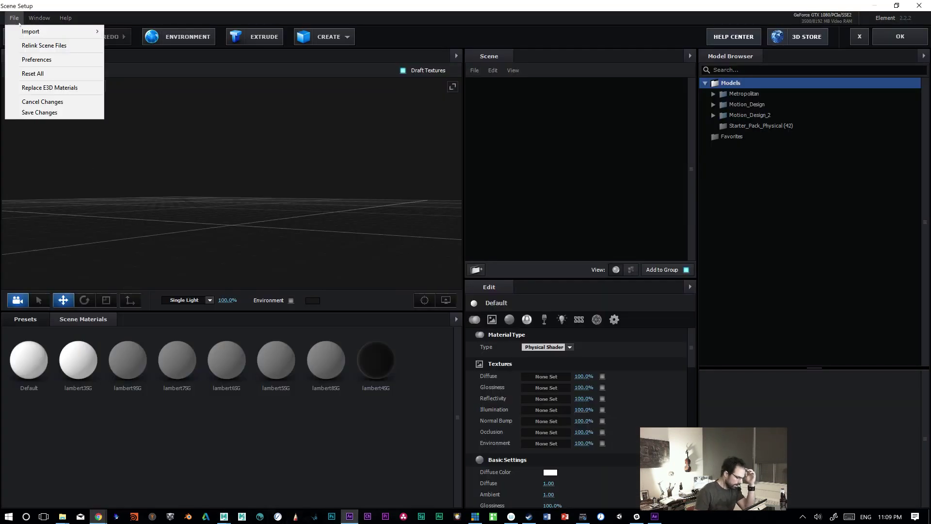
pyautogui.moveTo(97, 31)
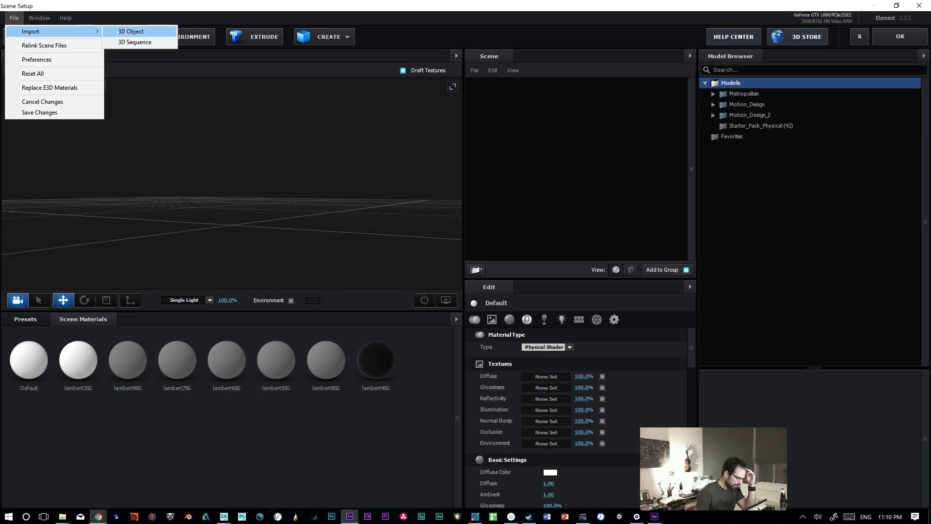
pyautogui.click(78, 62)
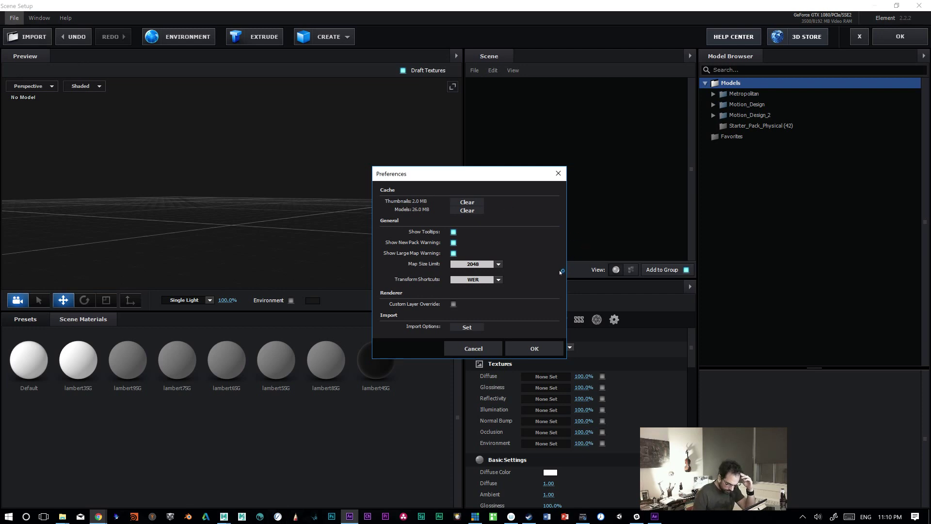
pyautogui.click(466, 327)
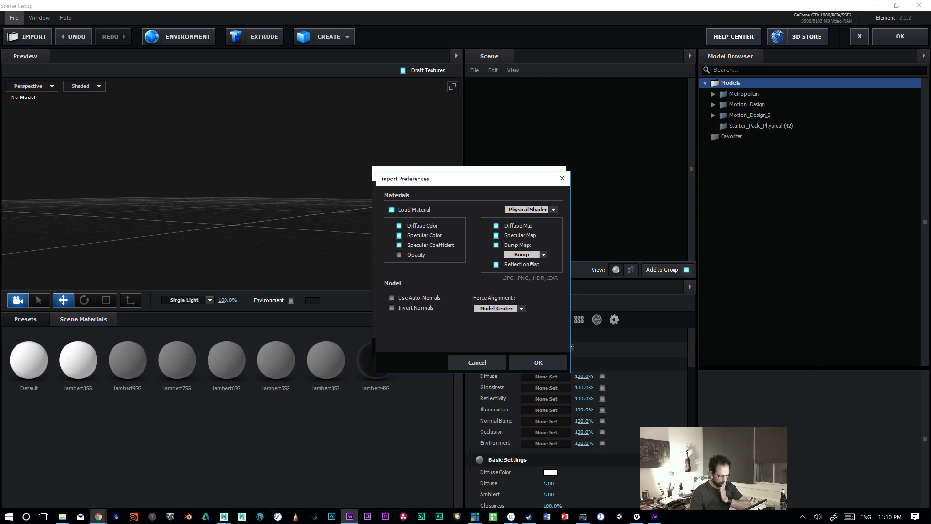
pyautogui.click(522, 311)
pyautogui.click(522, 312)
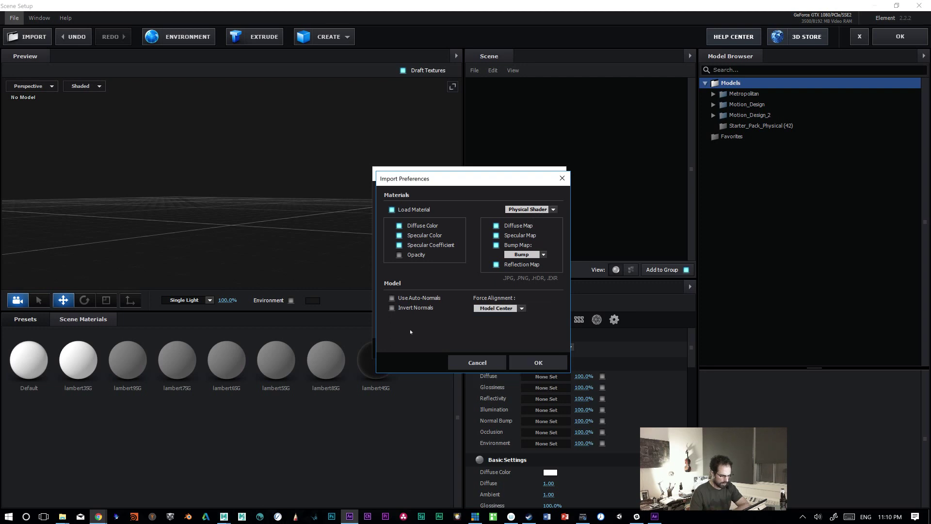
pyautogui.click(488, 367)
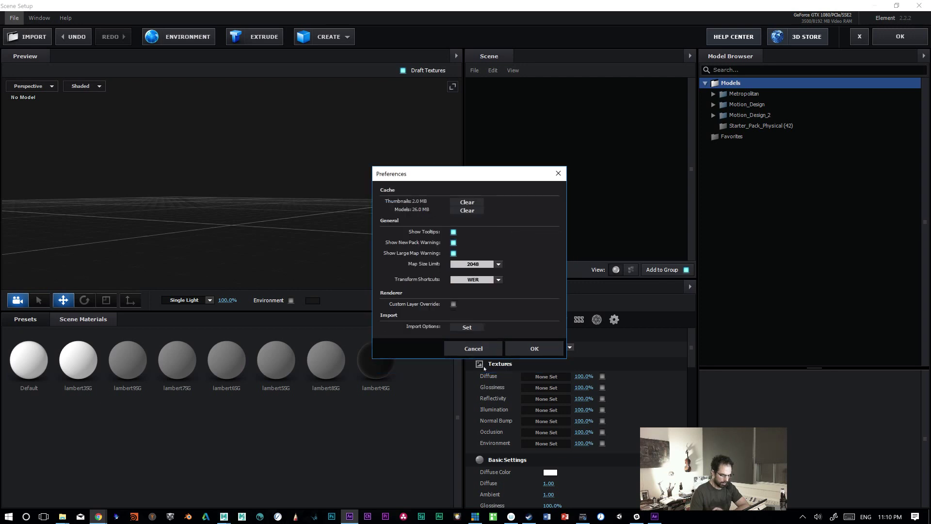
pyautogui.click(473, 349)
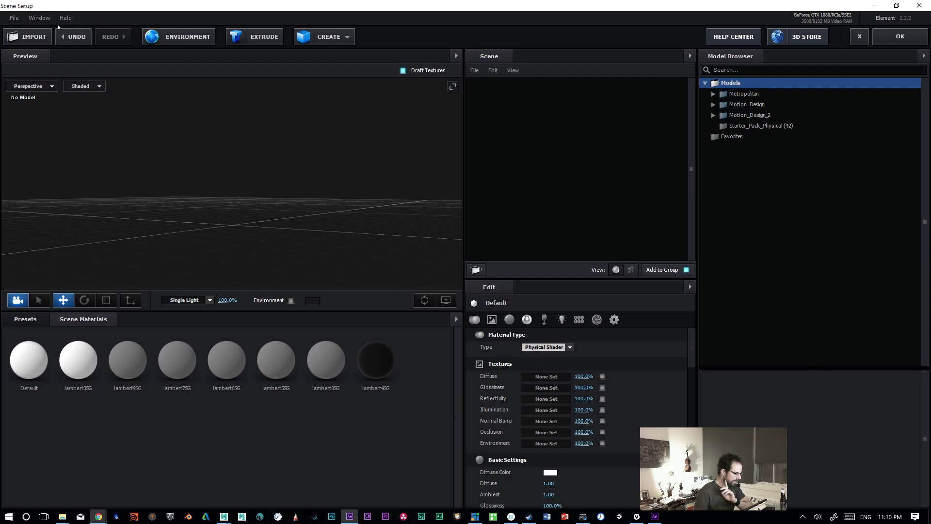
# Step: Check which 3D object file types can be imported, and close the file browser without importing anything
pyautogui.click(34, 36)
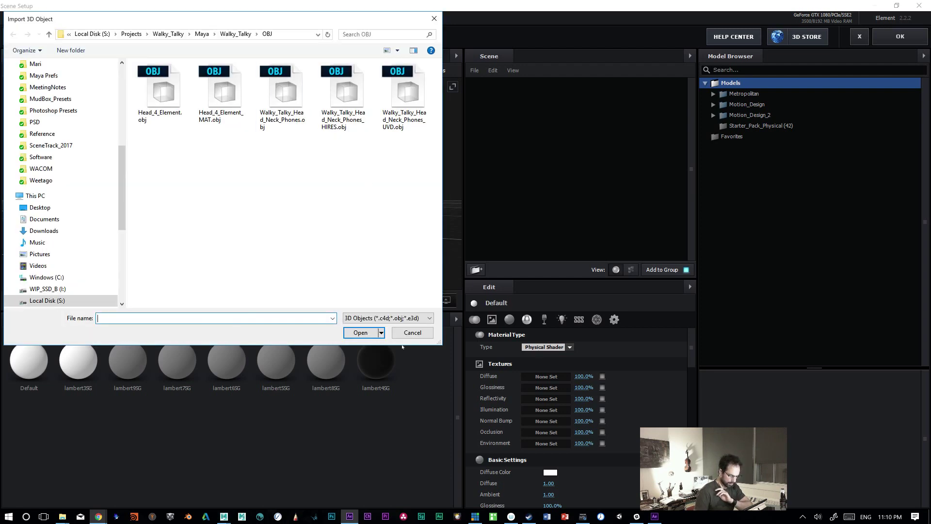
pyautogui.click(409, 319)
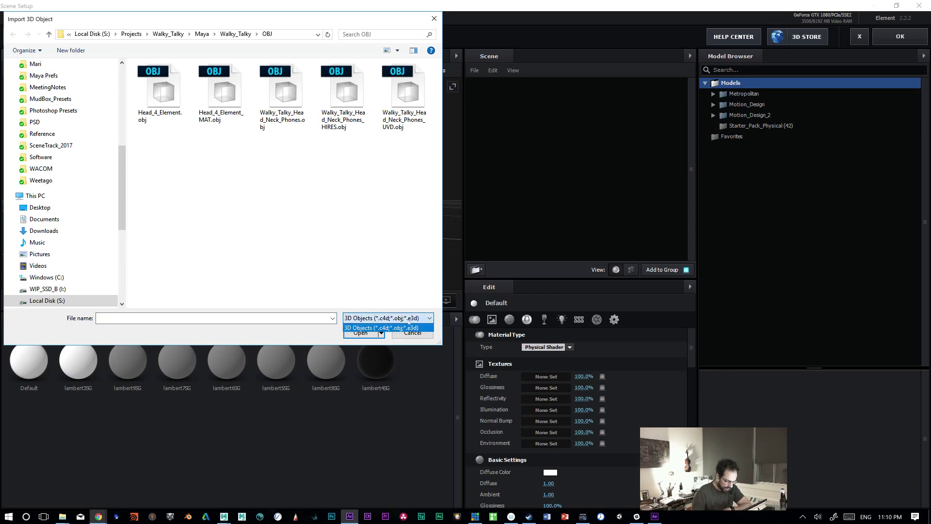
pyautogui.click(400, 282)
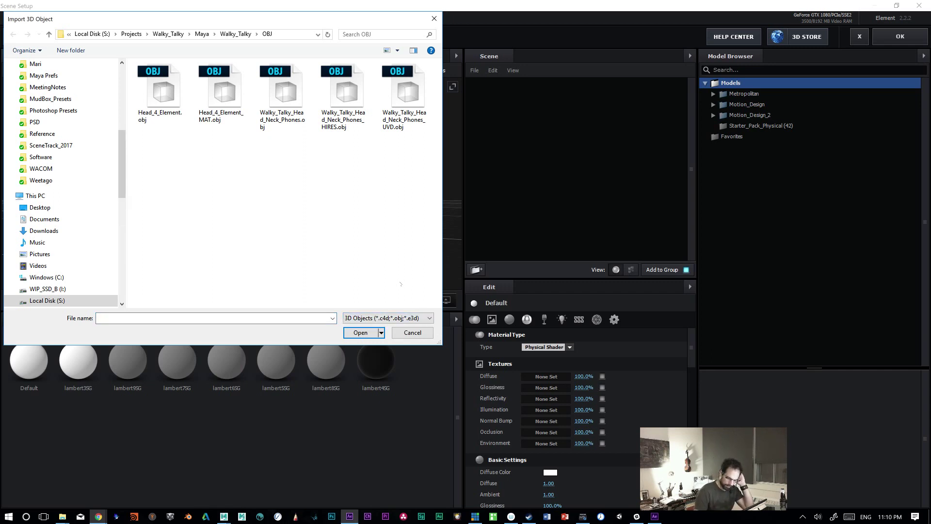
pyautogui.click(417, 333)
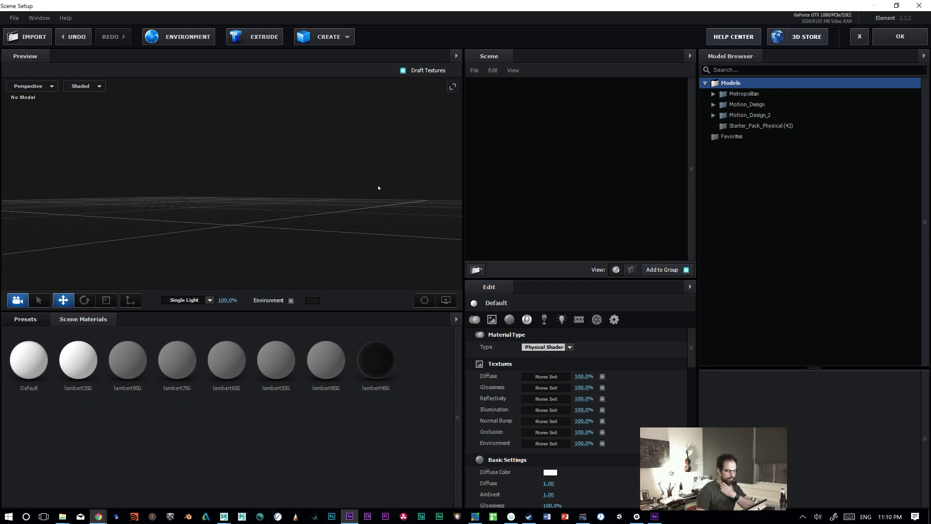
# Step: Import Head_4_Element_MAT.obj with its materials, the Physical Shader and Model Center alignment, and check the model's material list
pyautogui.click(27, 39)
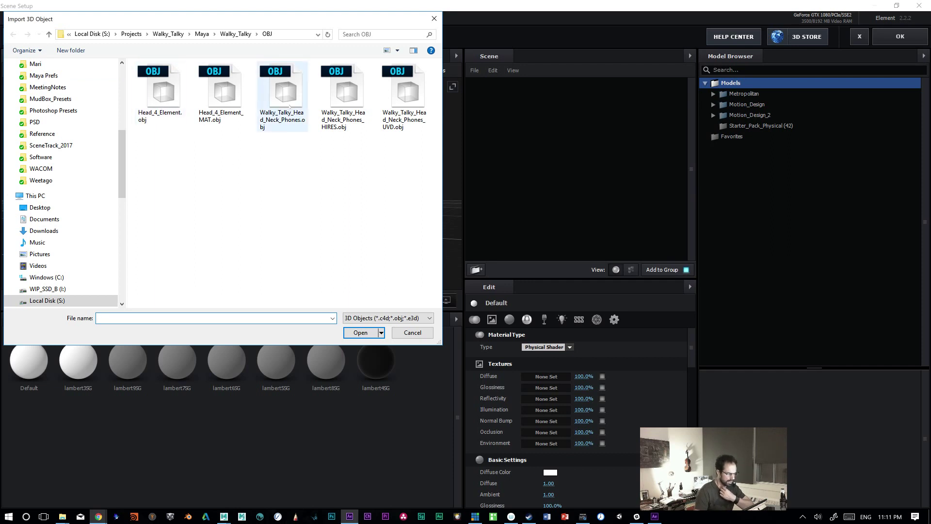
pyautogui.doubleClick(242, 99)
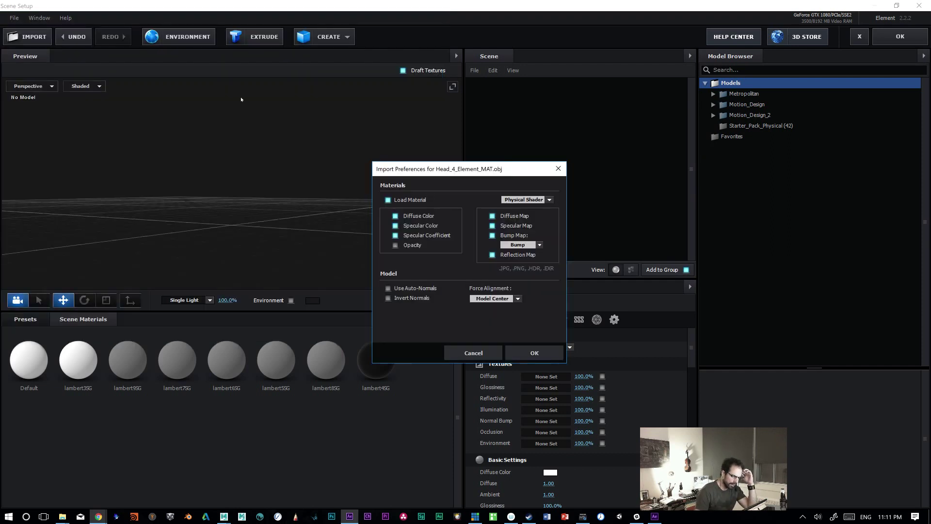
pyautogui.click(526, 353)
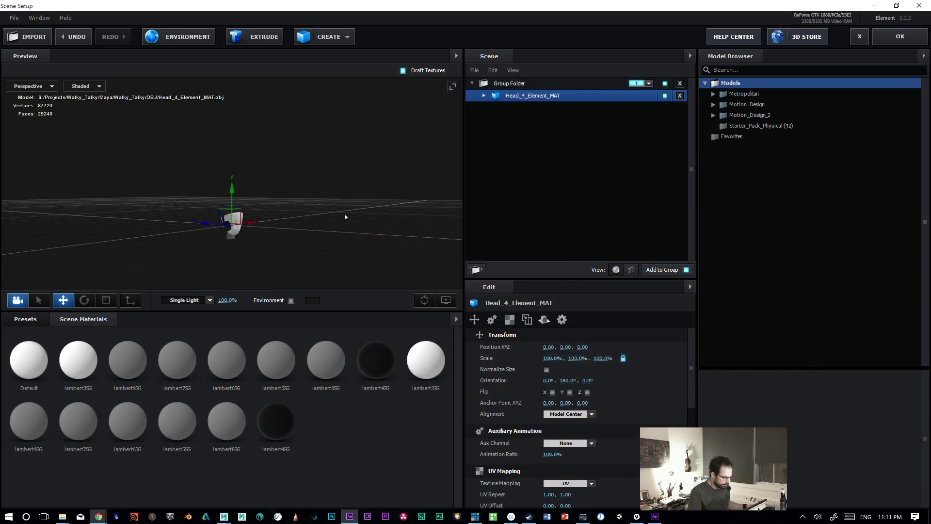
pyautogui.click(483, 96)
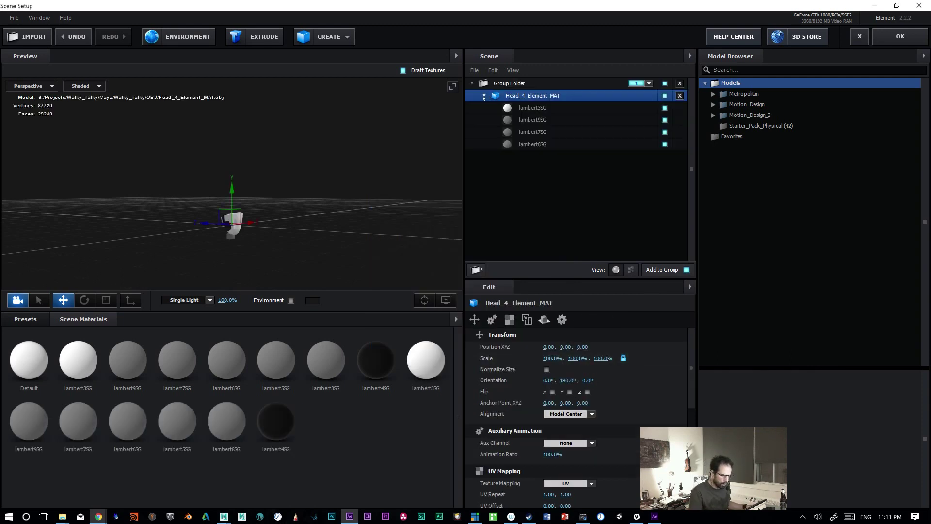
pyautogui.click(484, 96)
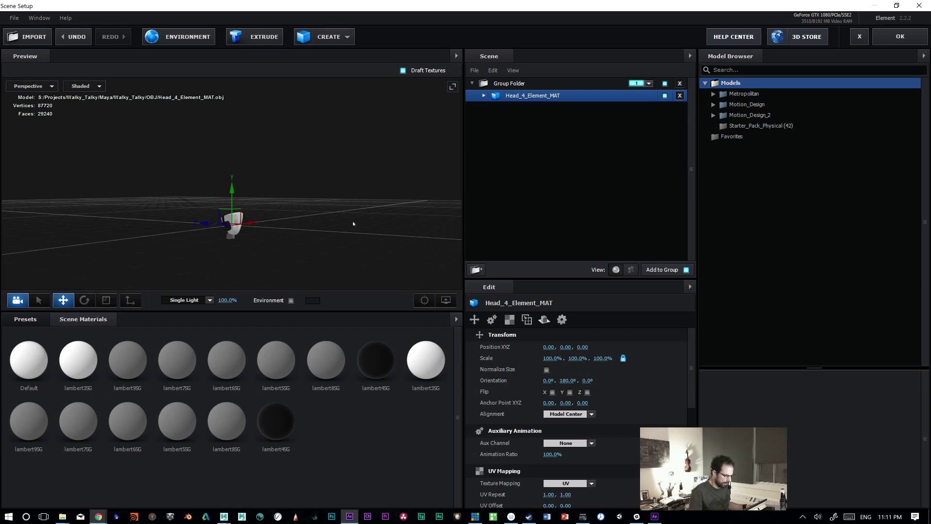
# Step: Select the Group Folder and examine the imported head up close from the side
pyautogui.click(514, 83)
pyautogui.scroll(1, 340, 235)
pyautogui.scroll(3, 340, 234)
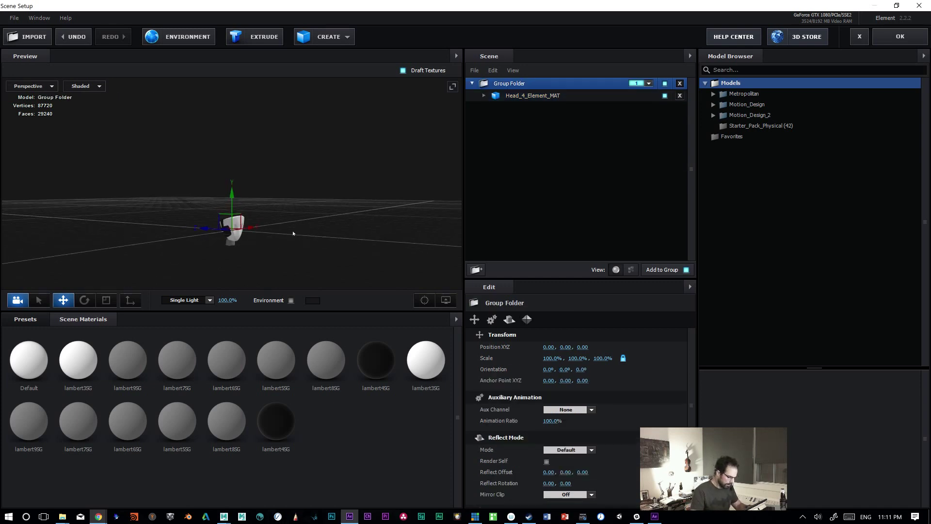
pyautogui.moveTo(310, 230); pyautogui.dragTo(196, 242)
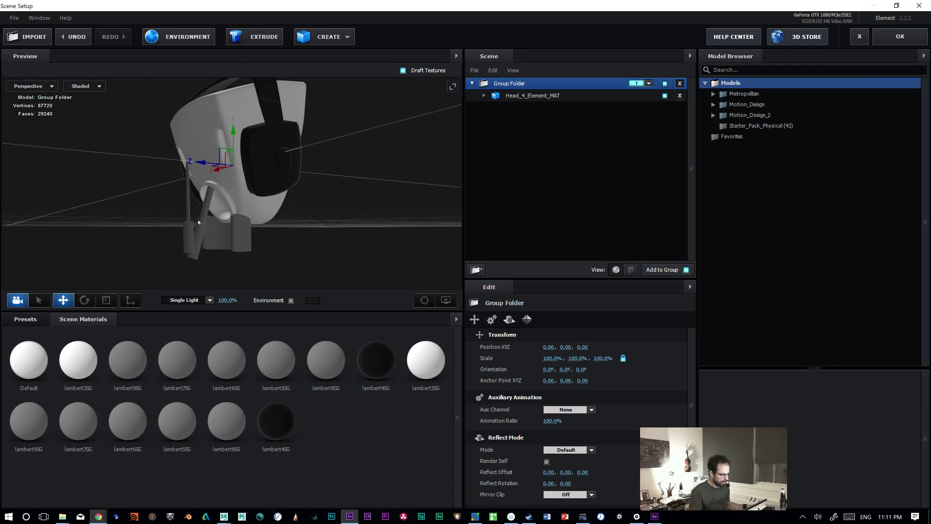
pyautogui.moveTo(342, 194); pyautogui.dragTo(304, 226)
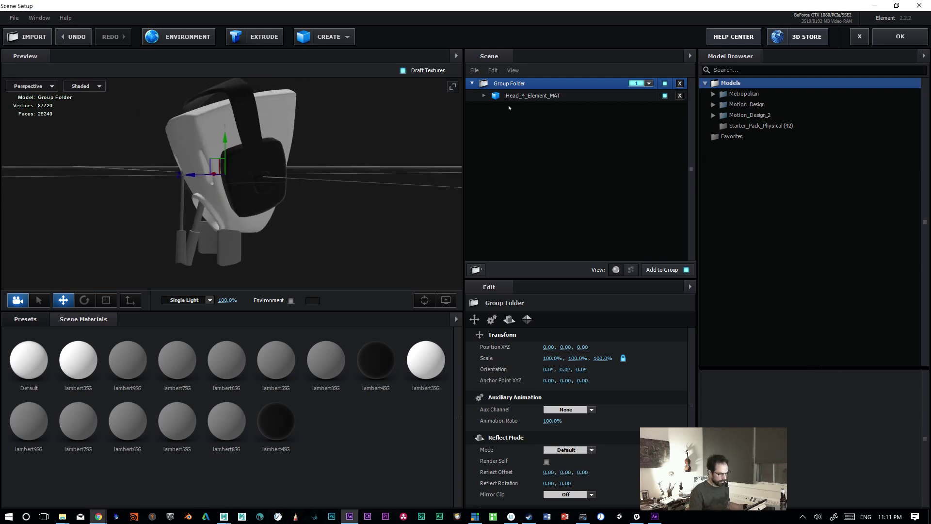
# Step: Hide every part of Head_4_Element_MAT except lambert3SG
pyautogui.click(483, 95)
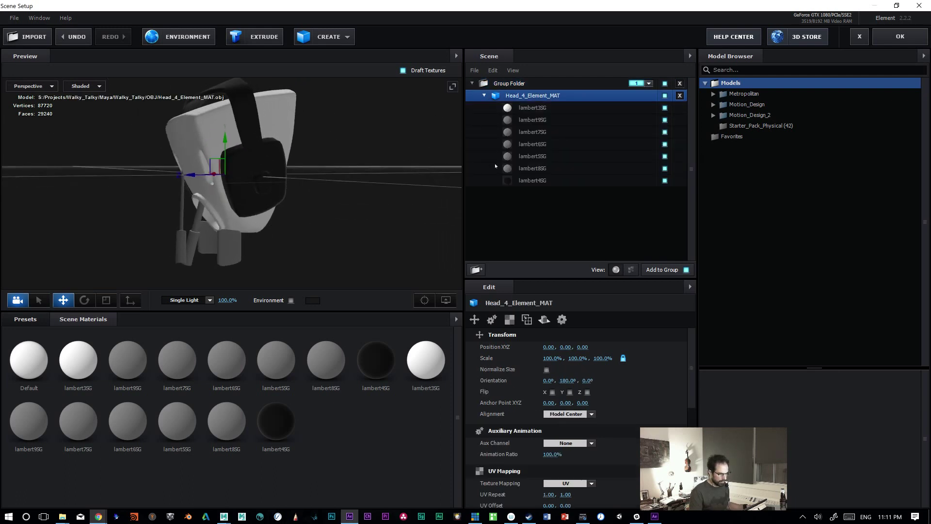
pyautogui.click(665, 180)
pyautogui.click(665, 168)
pyautogui.click(665, 168)
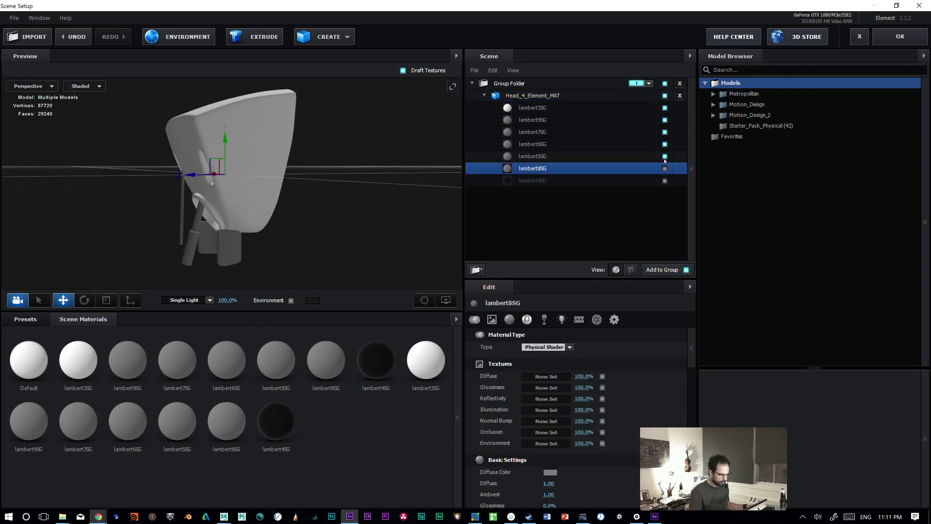
pyautogui.click(665, 157)
pyautogui.click(665, 156)
pyautogui.click(665, 144)
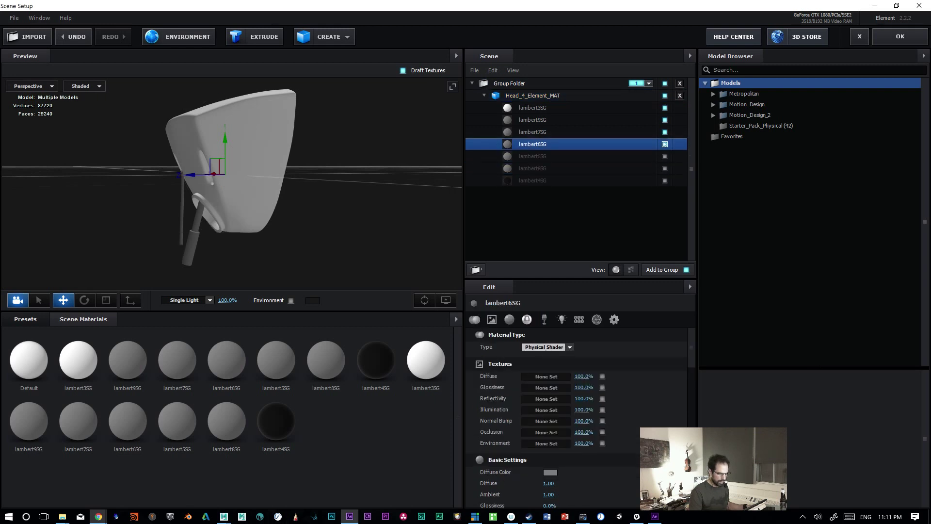
pyautogui.click(665, 144)
pyautogui.click(665, 132)
pyautogui.click(664, 119)
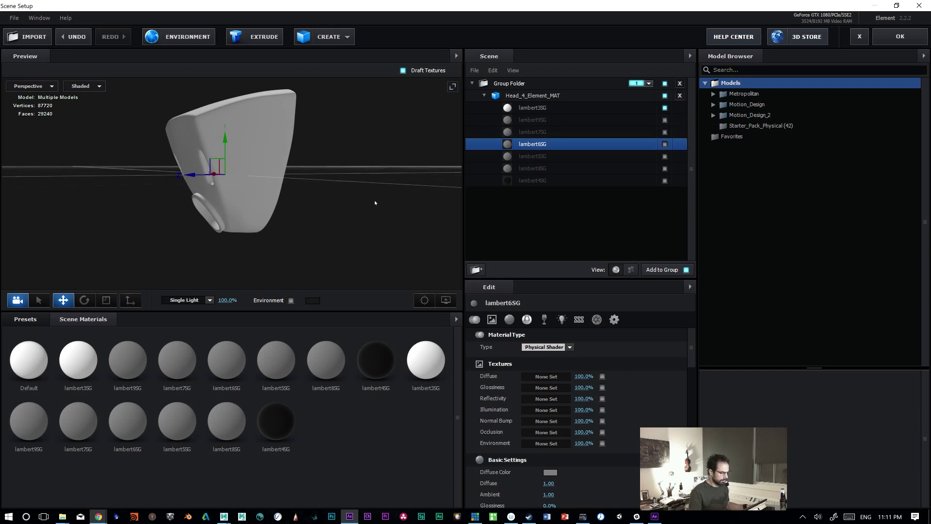
# Step: Set the Group Folder's Y anchor point to -0.02 so the pivot sits lower on the head
pyautogui.click(343, 206)
pyautogui.moveTo(353, 208); pyautogui.dragTo(315, 162)
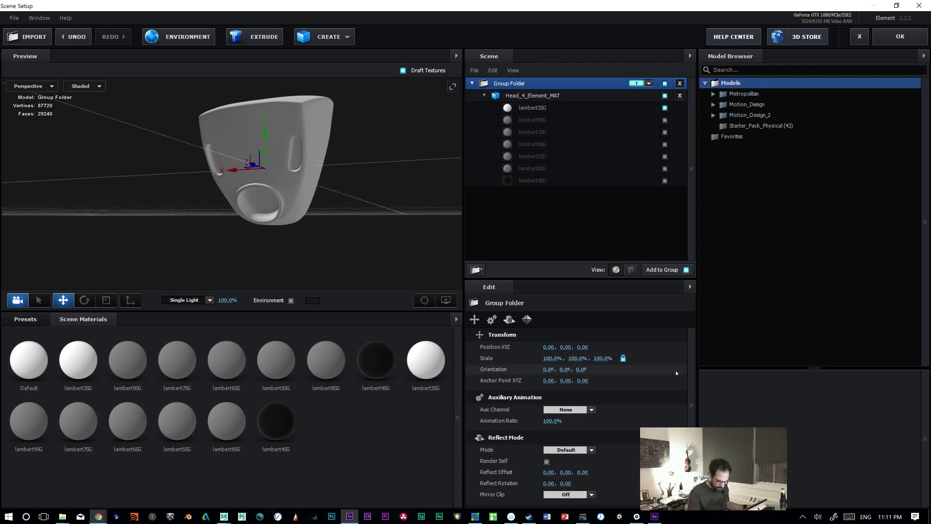
pyautogui.scroll(-2, 694, 413)
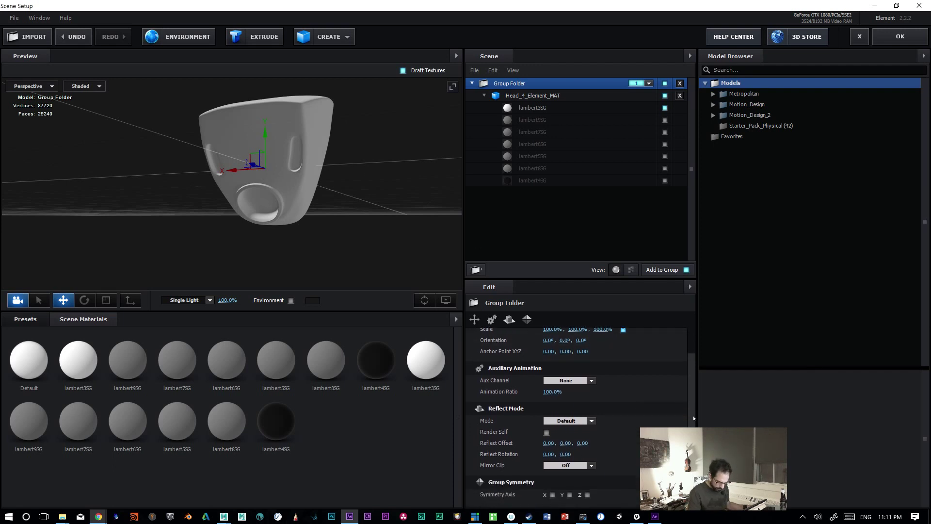
pyautogui.scroll(2, 694, 418)
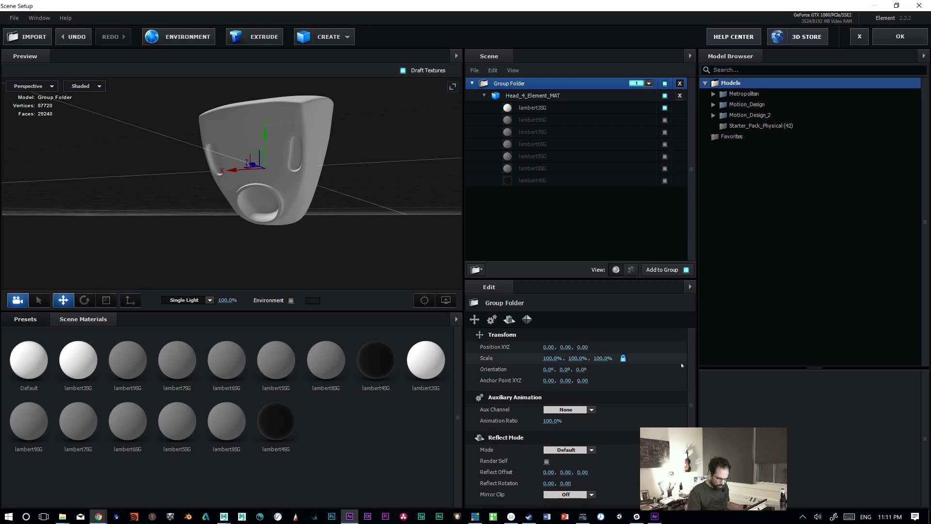
pyautogui.moveTo(566, 380)
pyautogui.mouseDown()
pyautogui.moveTo(574, 380)
pyautogui.moveTo(557, 380)
pyautogui.mouseUp()
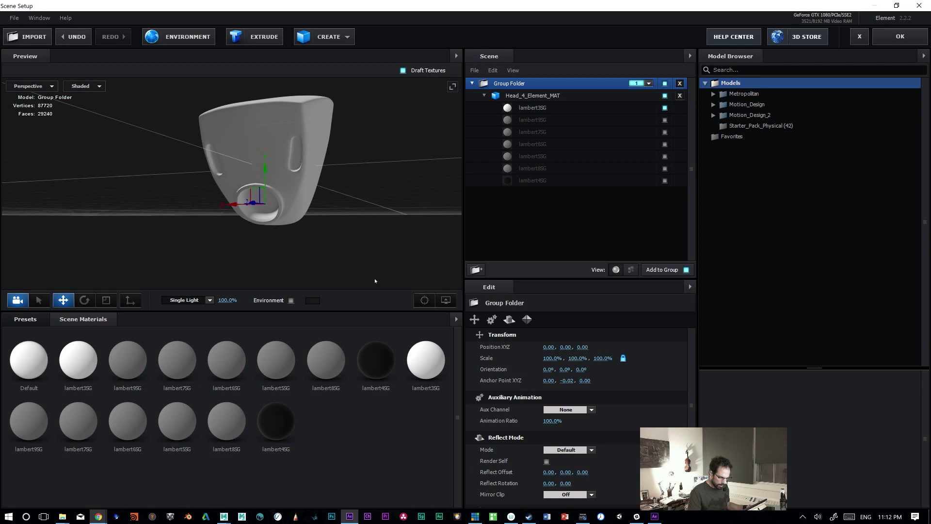
# Step: Try tilting the Group Folder about its X orientation to test the pivot, and undo the rotation
pyautogui.moveTo(391, 265); pyautogui.dragTo(349, 262)
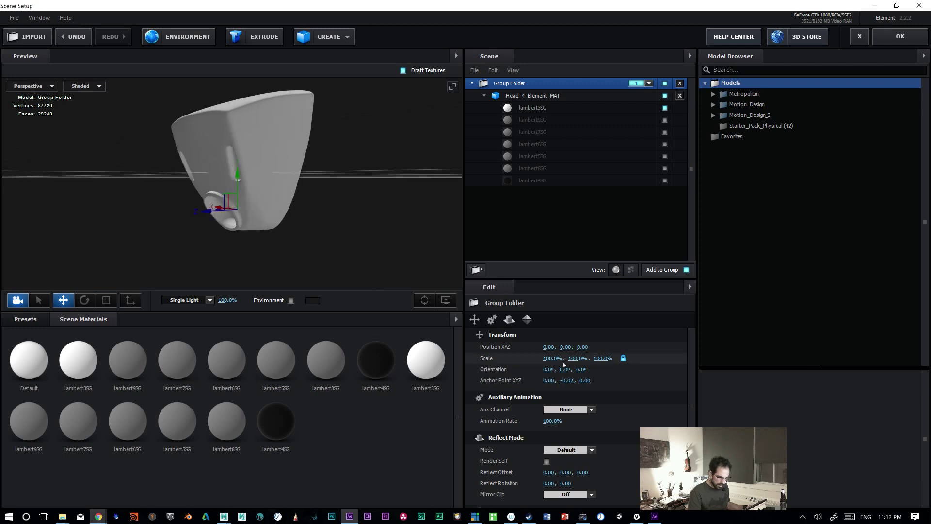
pyautogui.moveTo(548, 369); pyautogui.dragTo(446, 365)
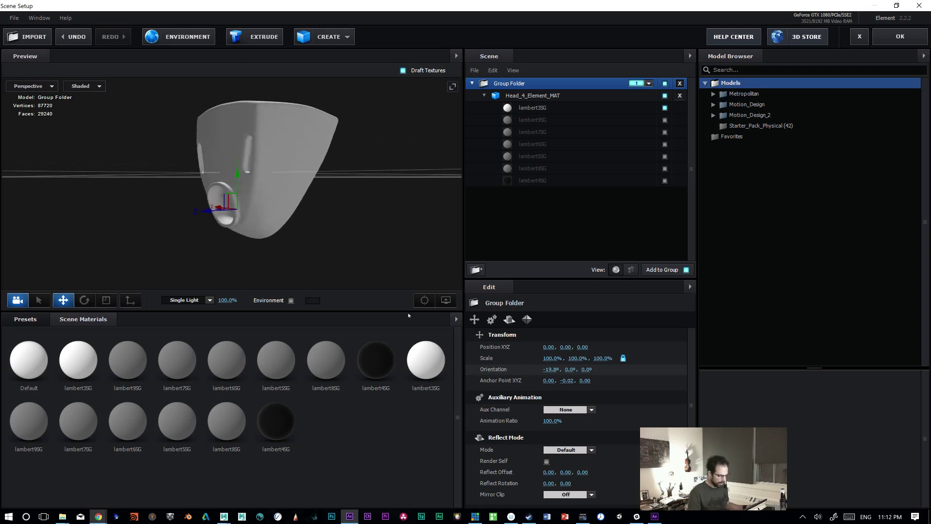
pyautogui.hotkey('ctrl', 'z')
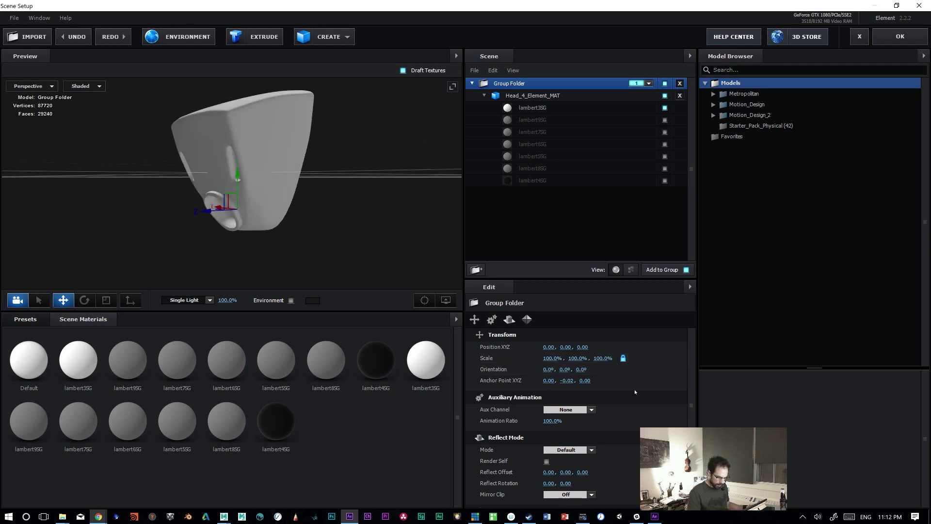
# Step: Review the Group Folder's Transform, Auxiliary Animation, Reflect Mode and Group Symmetry settings
pyautogui.scroll(-2, 688, 407)
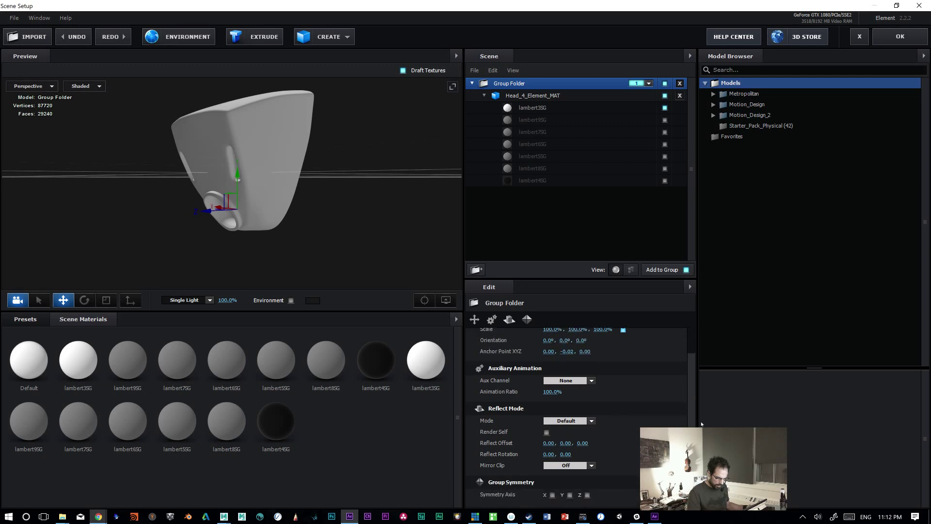
pyautogui.scroll(2, 694, 417)
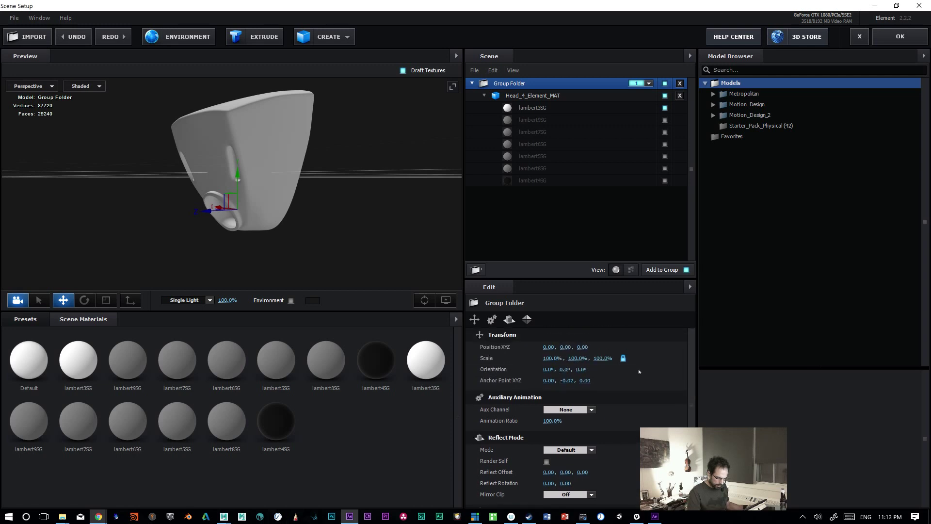
pyautogui.click(493, 319)
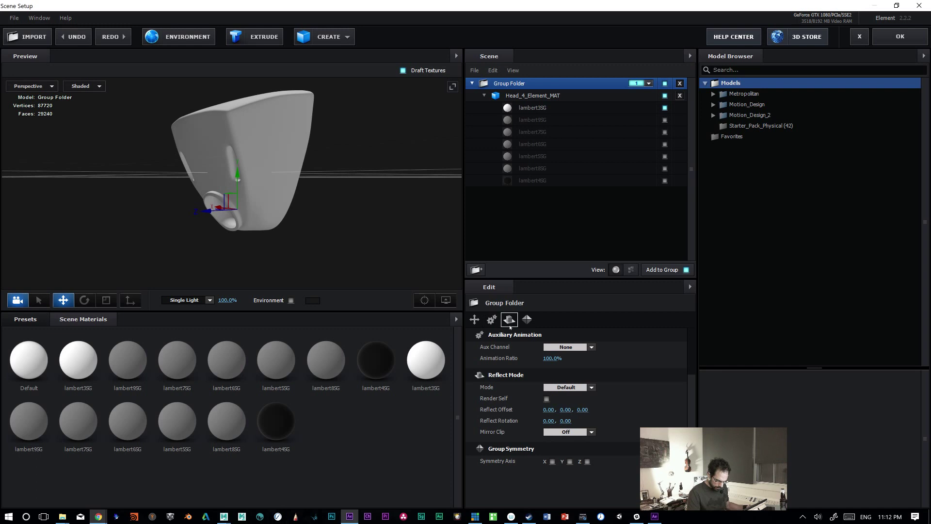
pyautogui.click(475, 320)
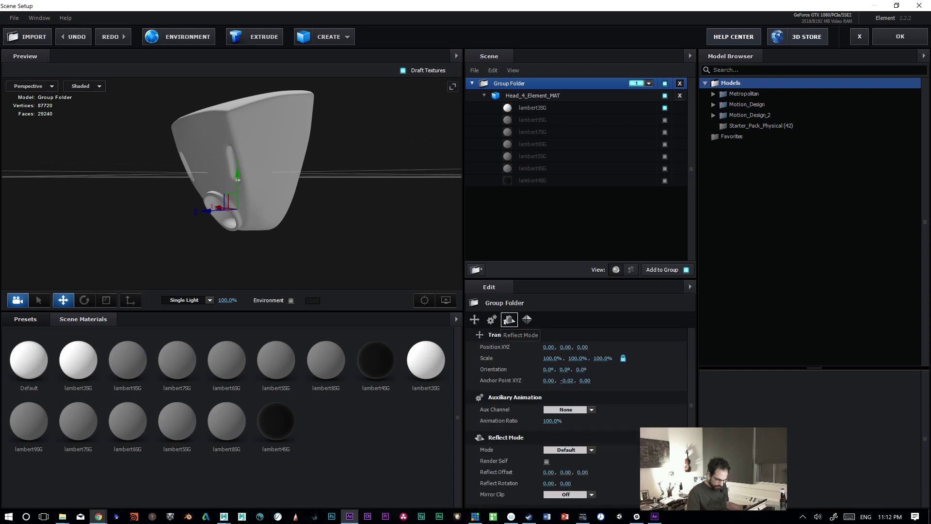
pyautogui.click(509, 320)
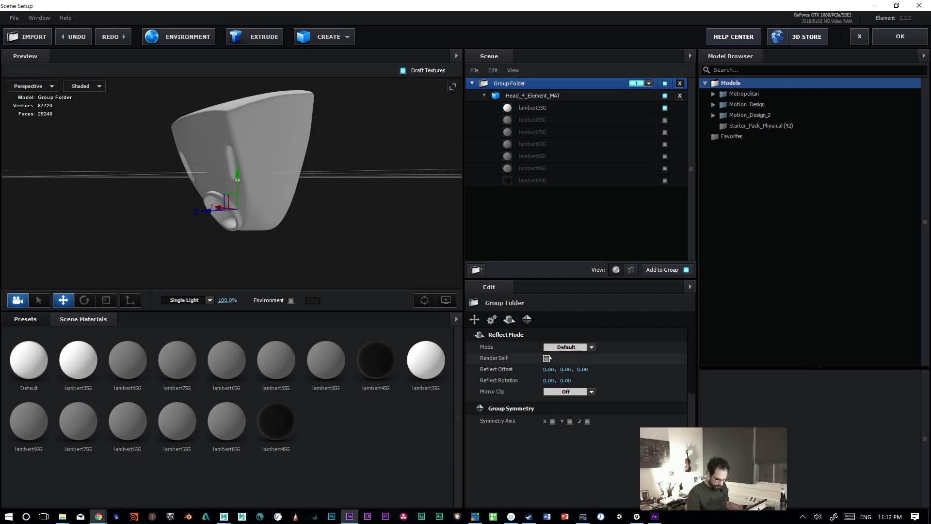
pyautogui.click(527, 320)
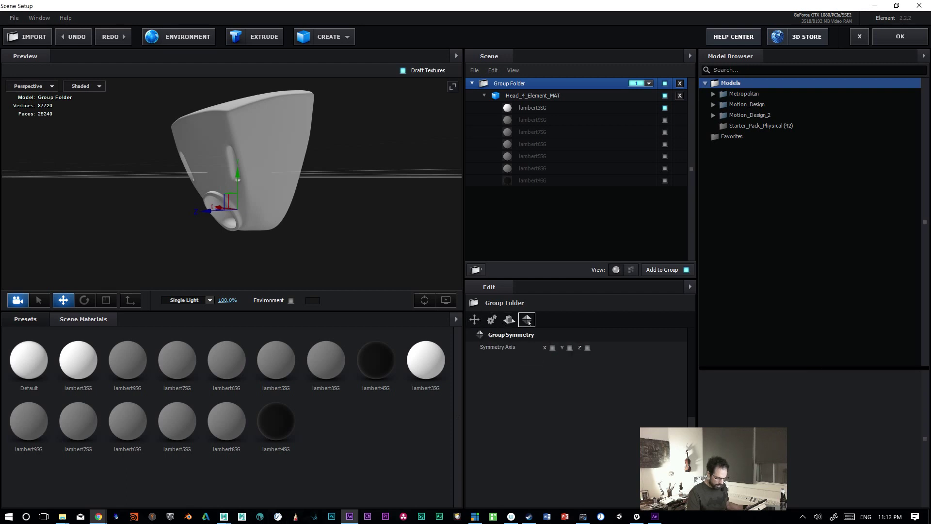
pyautogui.click(503, 322)
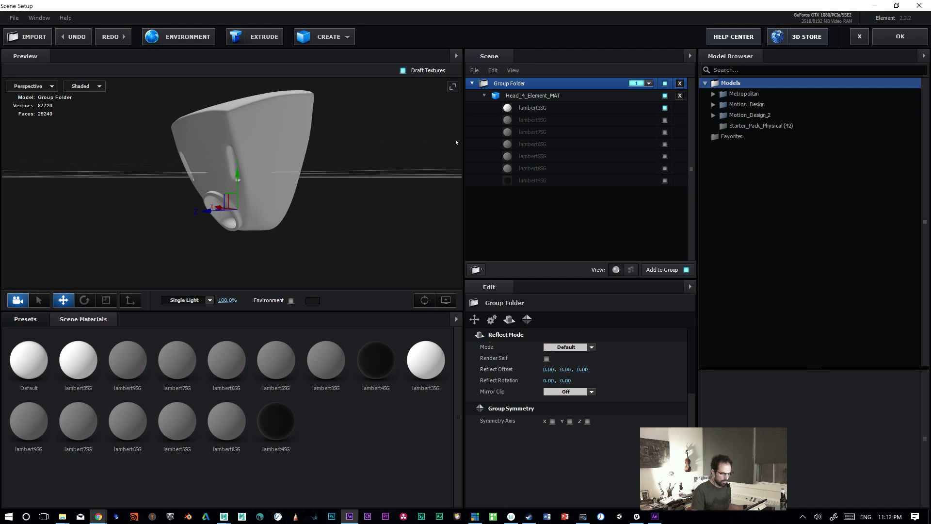
# Step: Toggle the hidden head parts to identify them, leaving only lambert8SG and lambert9SG shown alongside lambert3SG
pyautogui.click(664, 181)
pyautogui.click(665, 180)
pyautogui.click(665, 169)
pyautogui.click(665, 168)
pyautogui.click(665, 168)
pyautogui.click(665, 159)
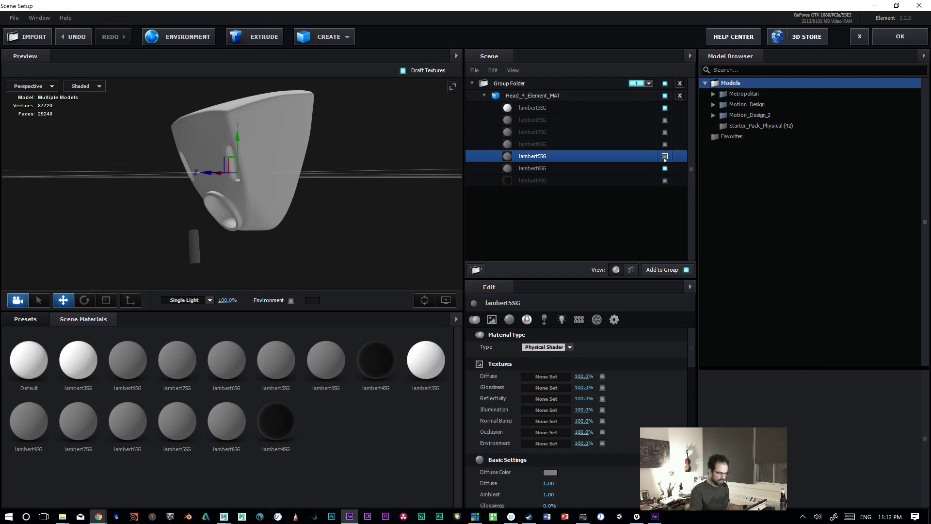
pyautogui.click(665, 156)
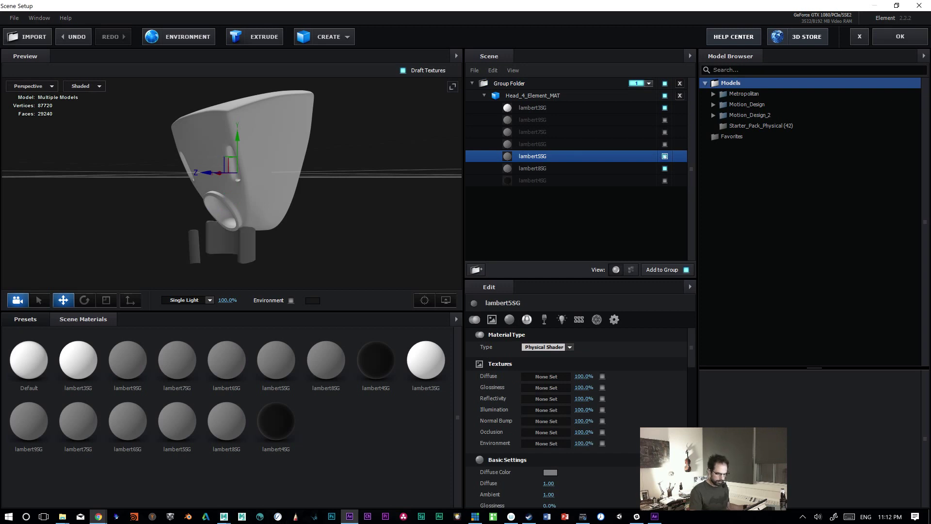
pyautogui.click(665, 156)
pyautogui.click(665, 144)
pyautogui.click(665, 144)
pyautogui.click(665, 132)
pyautogui.click(665, 132)
pyautogui.click(665, 120)
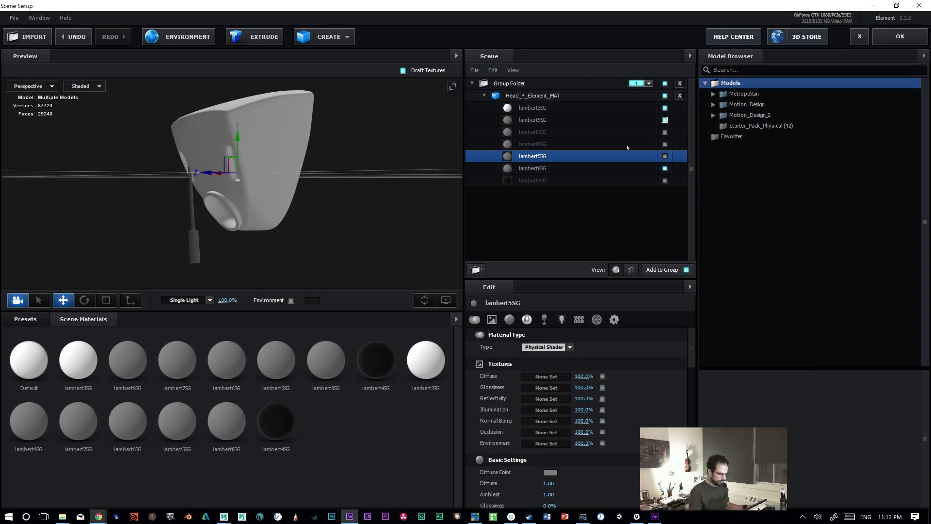
# Step: Enable Normalize Size on the Head_4_Element_MAT model and reframe the enlarged head in the preview
pyautogui.moveTo(347, 223); pyautogui.dragTo(442, 212)
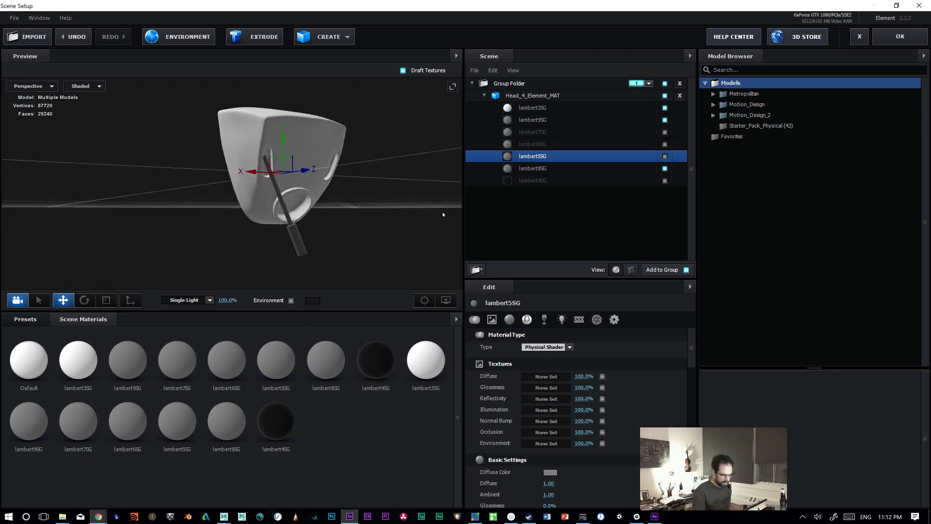
pyautogui.click(516, 97)
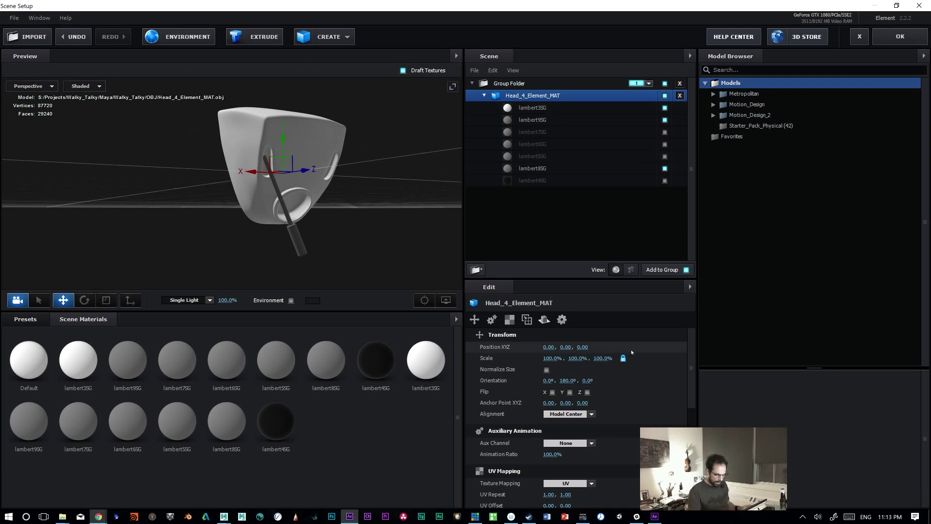
pyautogui.click(546, 370)
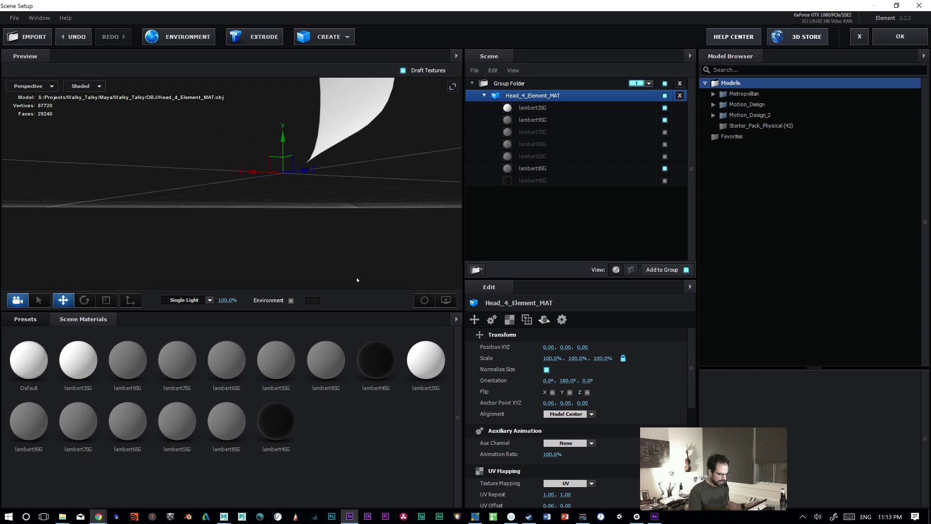
pyautogui.click(114, 228)
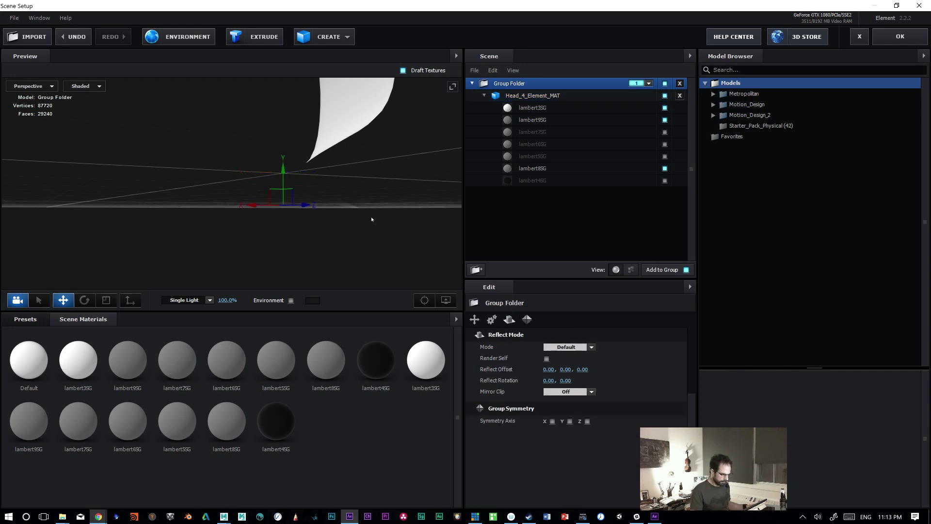
pyautogui.scroll(-8, 382, 218)
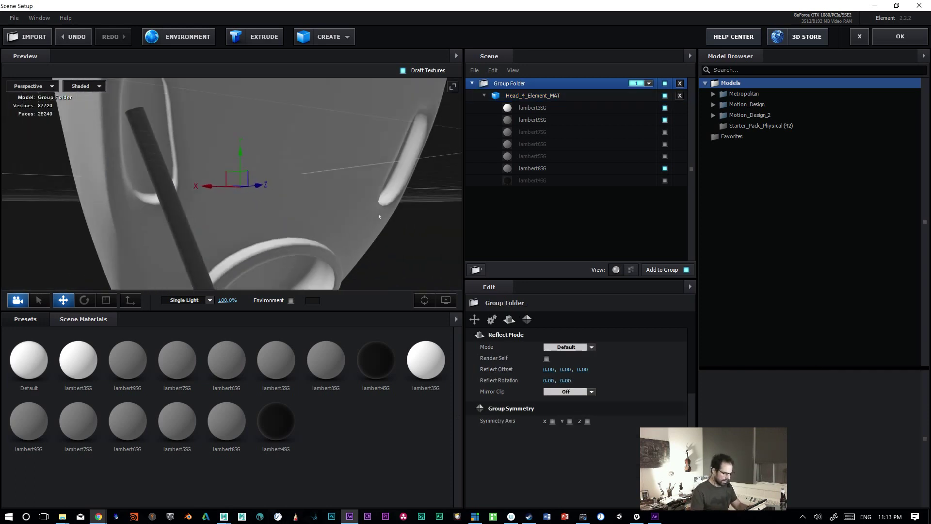
pyautogui.moveTo(380, 252); pyautogui.dragTo(117, 248, button='right')
pyautogui.moveTo(117, 247); pyautogui.dragTo(360, 151)
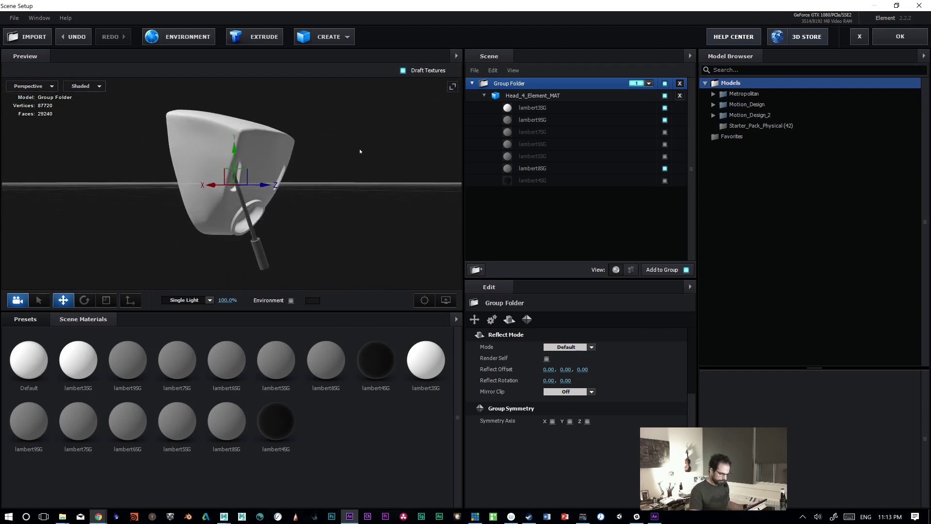
# Step: Raise the Group Folder to a Y position of about 0.78
pyautogui.click(519, 97)
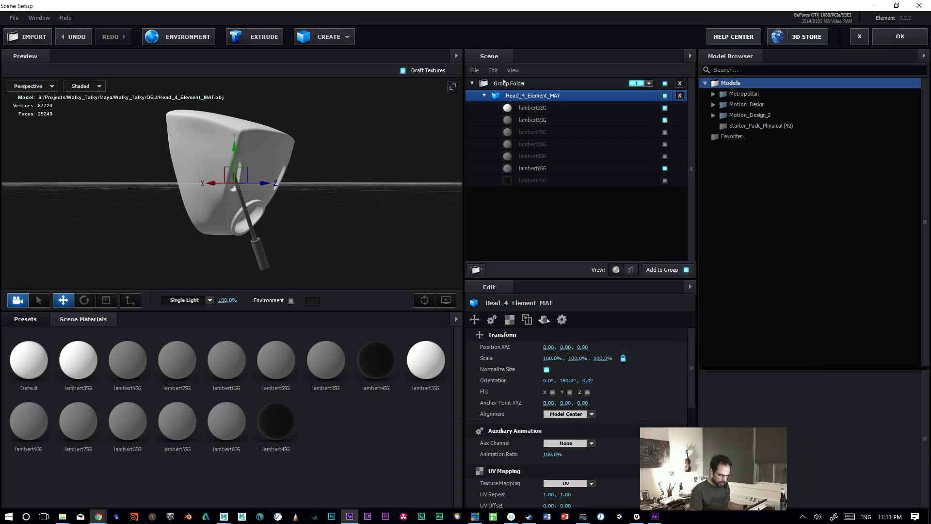
pyautogui.click(504, 83)
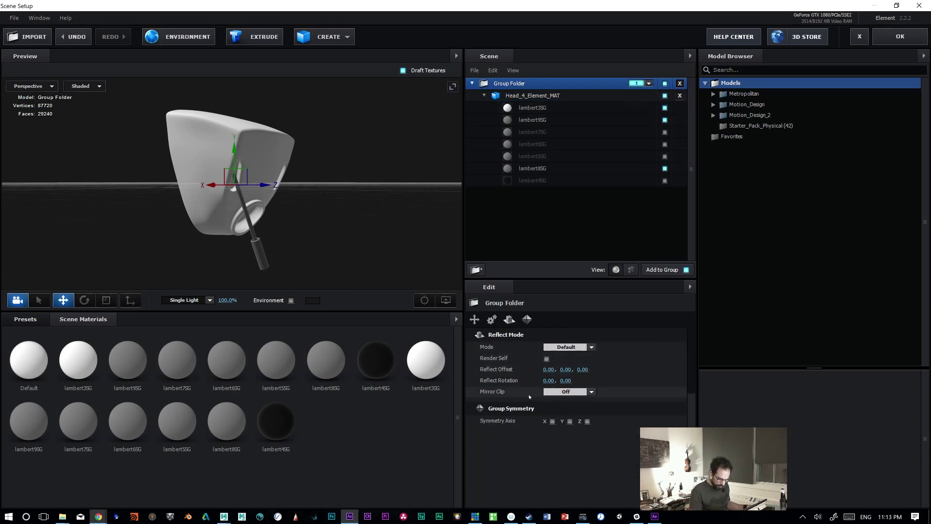
pyautogui.click(492, 319)
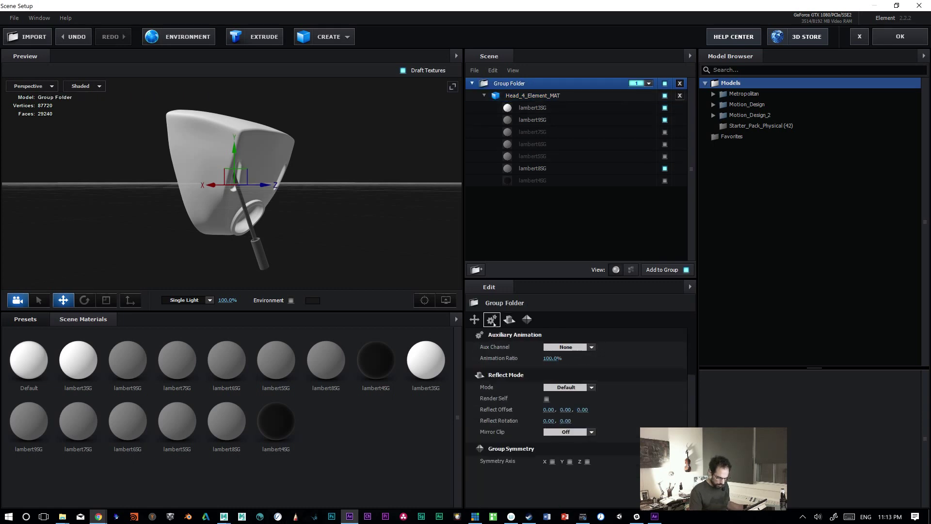
pyautogui.click(475, 319)
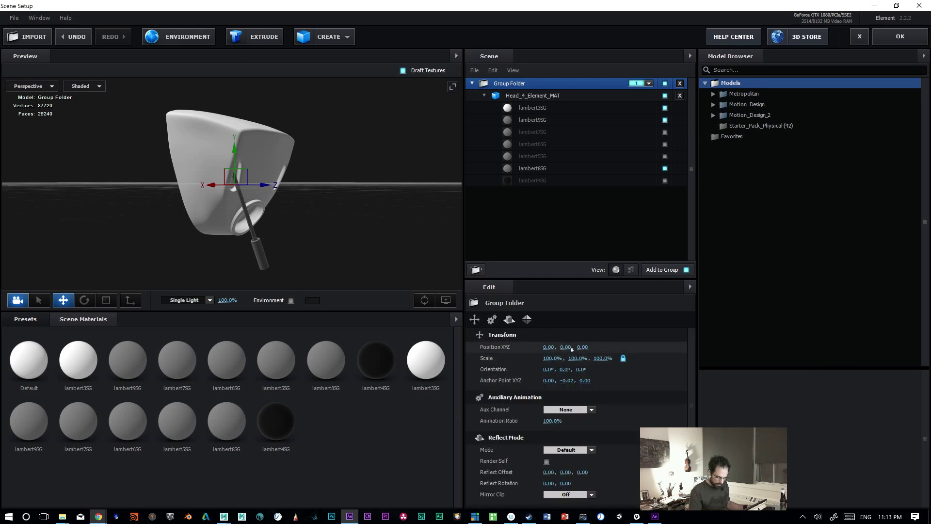
pyautogui.moveTo(566, 346); pyautogui.dragTo(589, 340)
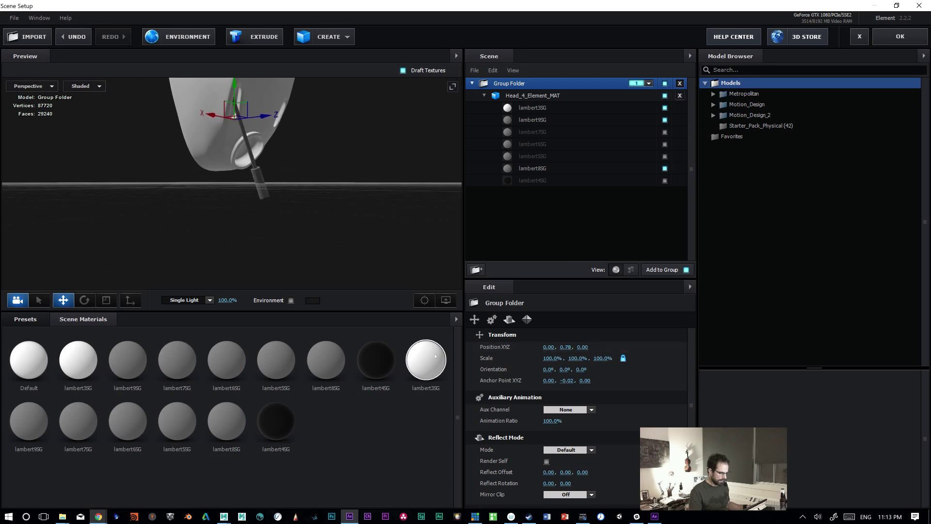
# Step: Show the hidden head parts lambert7SG, lambert6SG, lambert5SG and lambert4SG
pyautogui.click(658, 132)
pyautogui.click(664, 144)
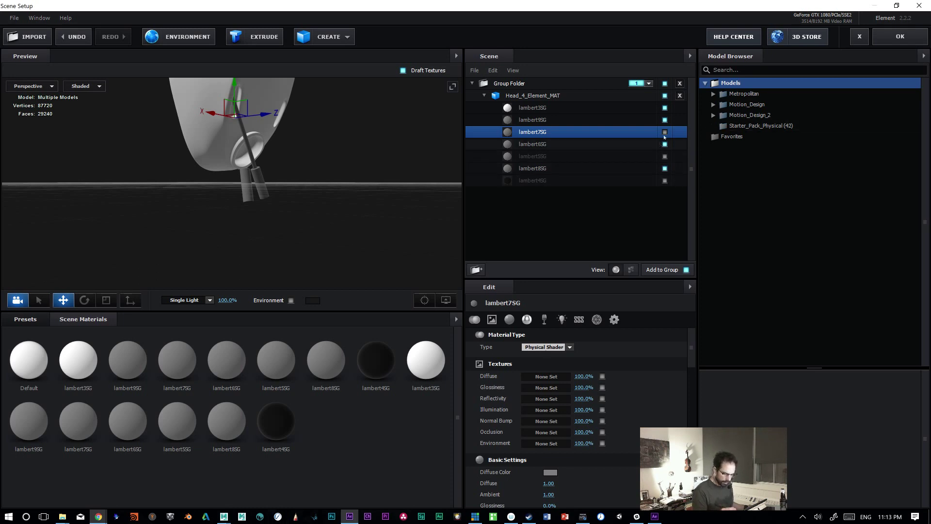
pyautogui.click(665, 156)
pyautogui.click(665, 181)
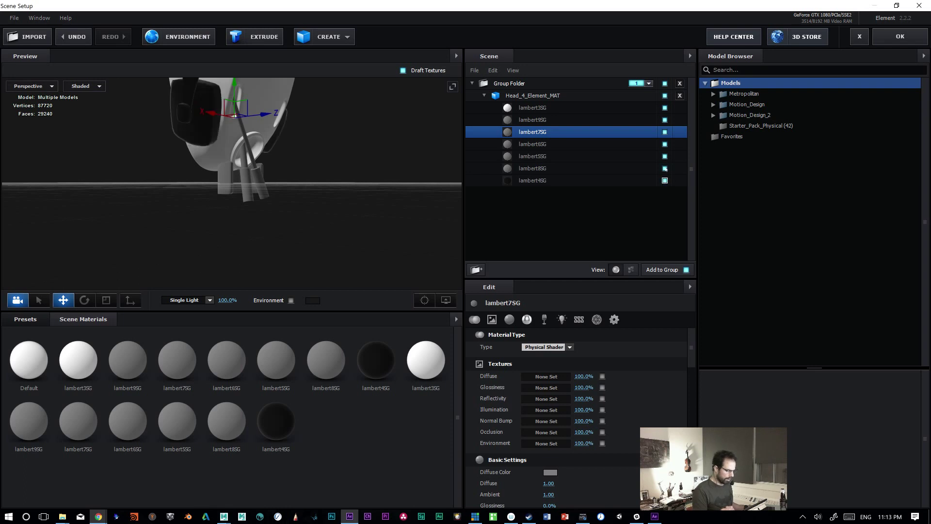
pyautogui.moveTo(333, 224); pyautogui.dragTo(315, 216)
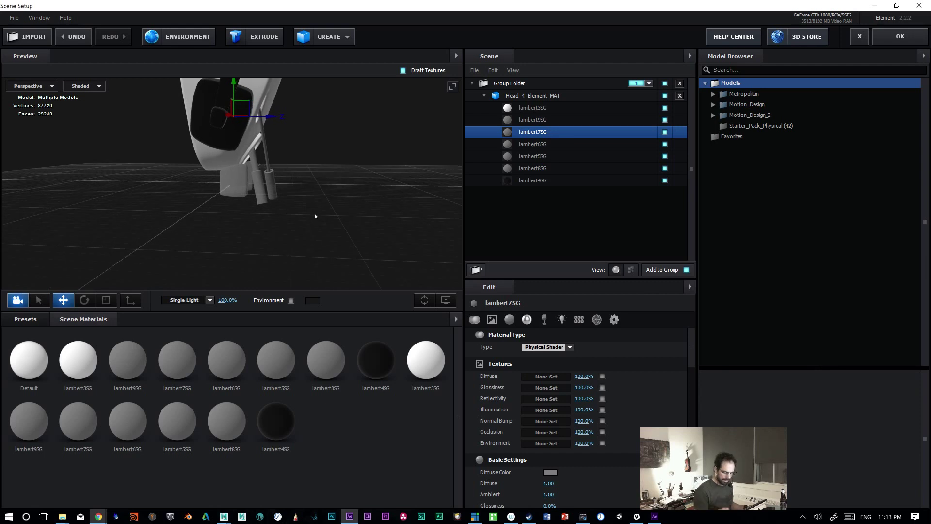
# Step: Set the Group Folder's Y position to 0
pyautogui.click(524, 95)
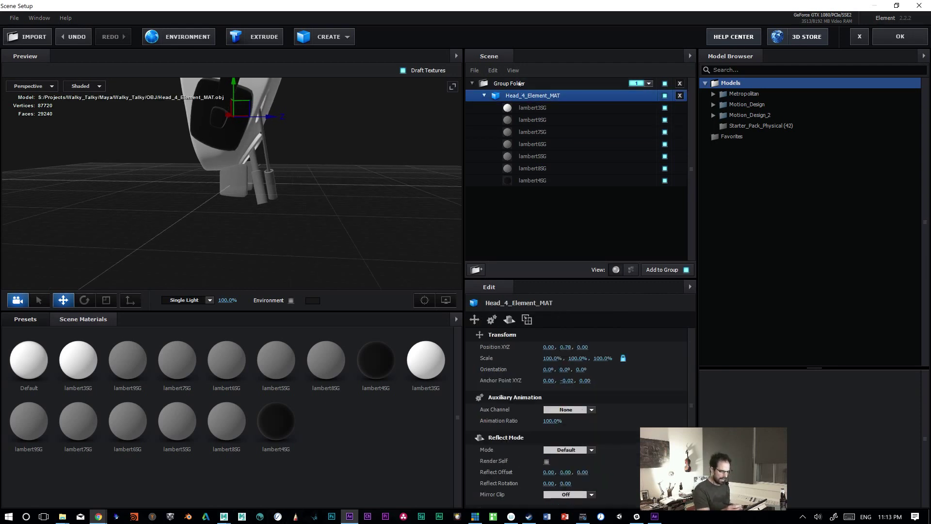
pyautogui.click(522, 83)
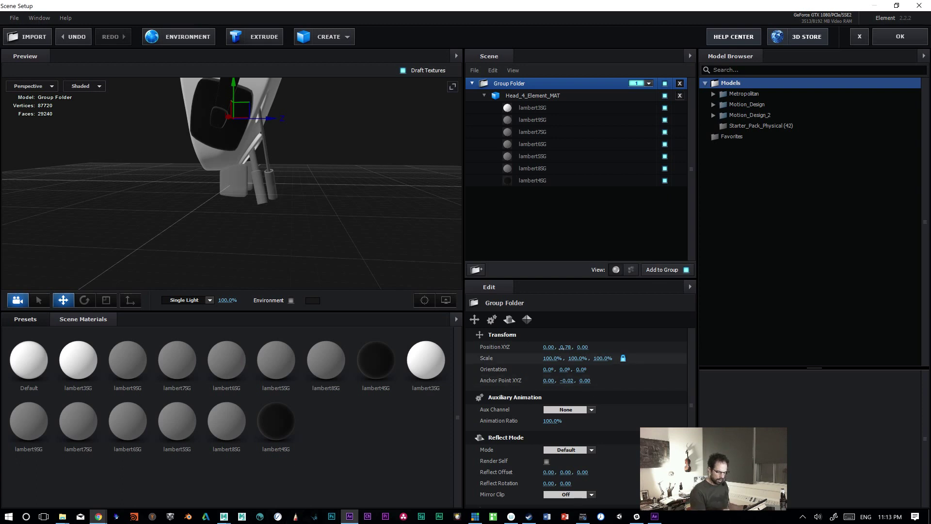
pyautogui.moveTo(566, 346); pyautogui.dragTo(519, 341)
pyautogui.moveTo(346, 246)
pyautogui.mouseDown()
pyautogui.moveTo(326, 241)
pyautogui.moveTo(340, 243)
pyautogui.mouseUp()
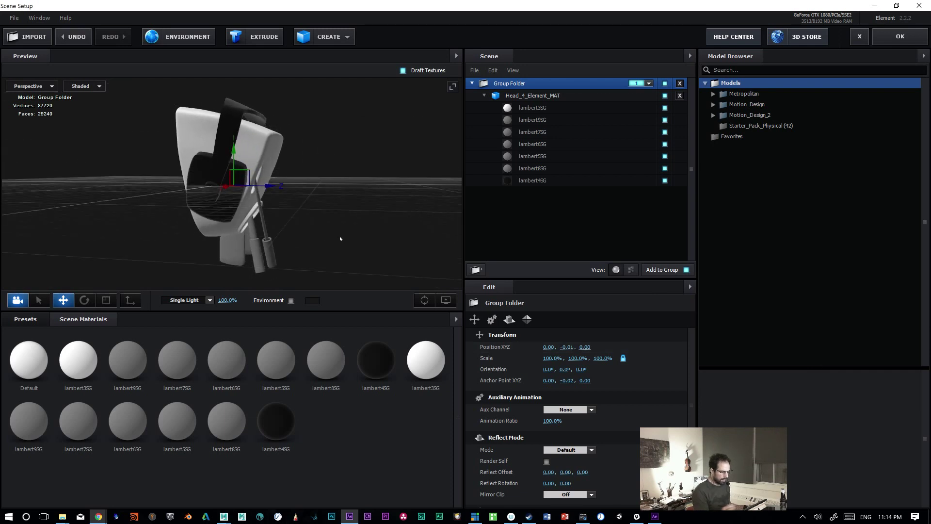
pyautogui.moveTo(567, 347); pyautogui.dragTo(564, 347)
pyautogui.click(567, 347)
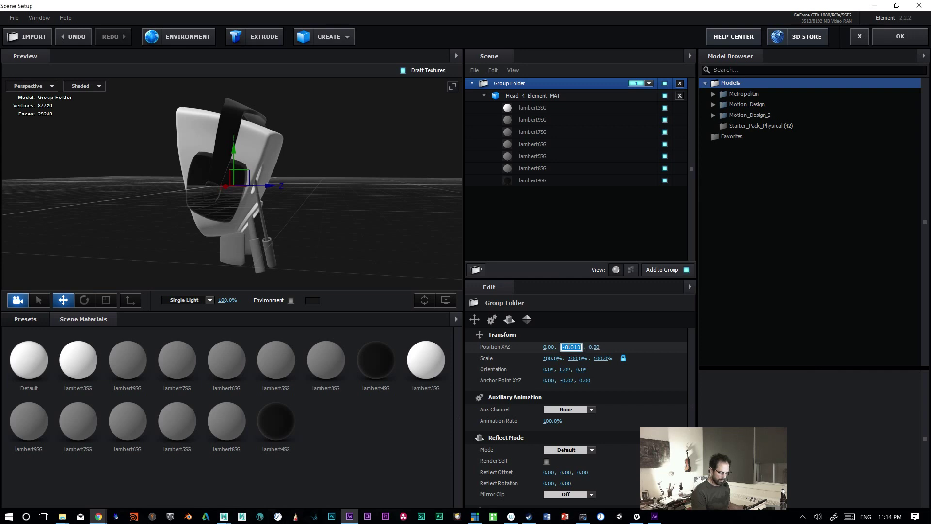
pyautogui.write('0')
pyautogui.press('Return')
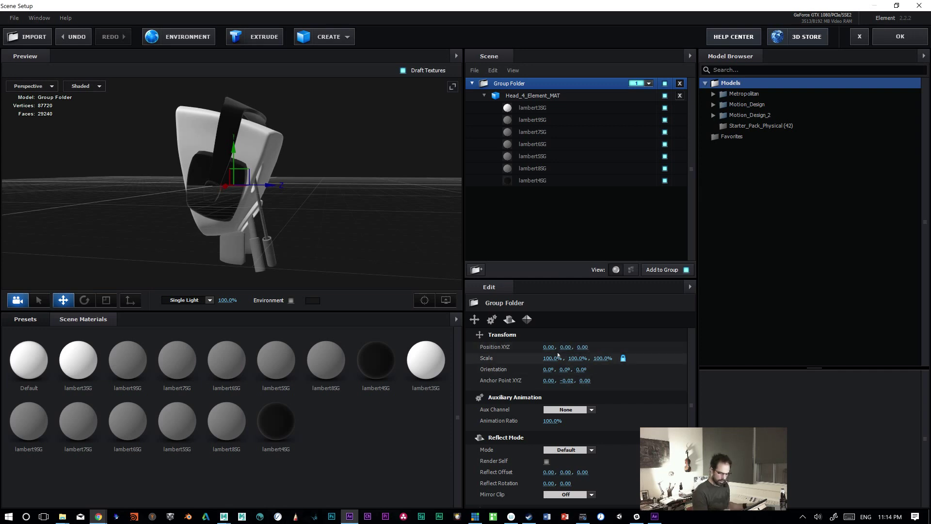
# Step: Lower the Group Folder's anchor point along Y, then try raising the group's Y position and undo that move
pyautogui.moveTo(567, 380); pyautogui.dragTo(518, 373)
pyautogui.moveTo(564, 346); pyautogui.dragTo(616, 352)
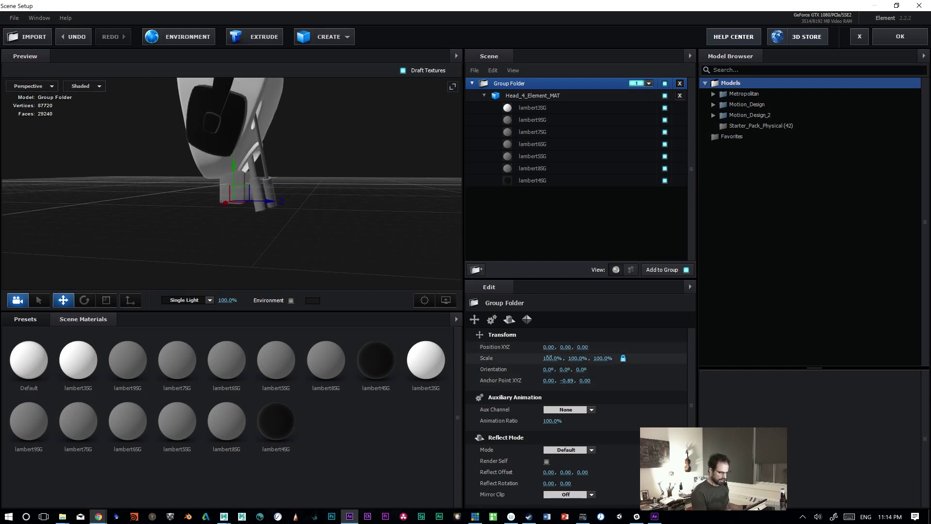
pyautogui.hotkey('ctrl', 'z')
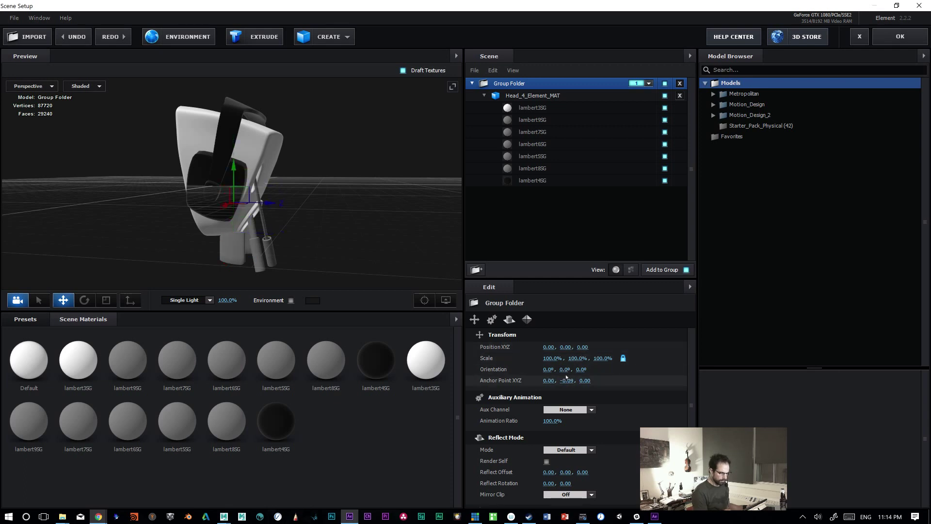
# Step: Lower the Head_4_Element_MAT model's anchor point to about Y -0.60 and raise its Y position to about 0.62
pyautogui.click(535, 96)
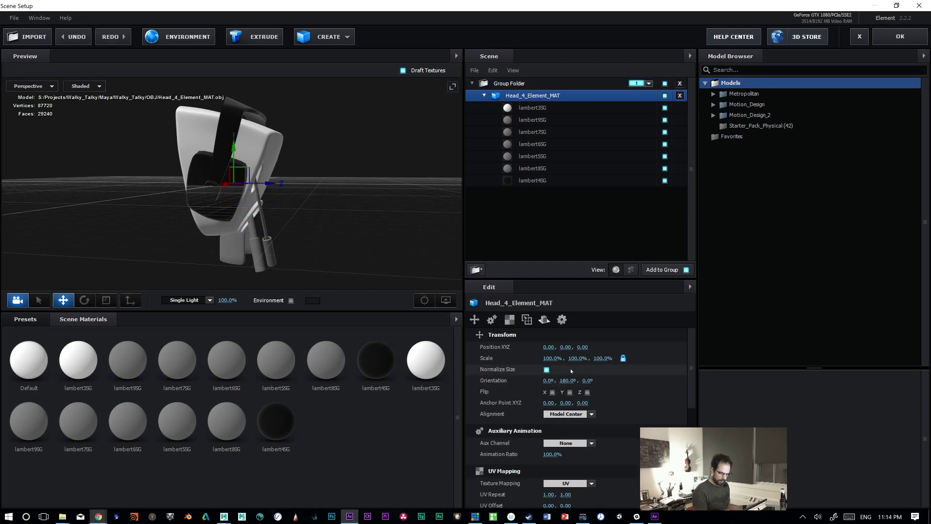
pyautogui.moveTo(565, 347); pyautogui.dragTo(550, 335)
pyautogui.hotkey('ctrl', 'z')
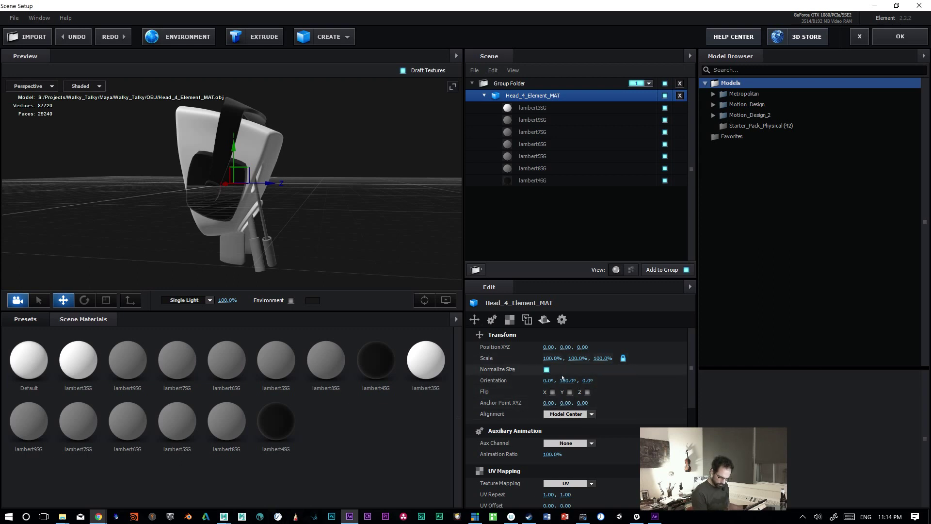
pyautogui.moveTo(565, 402)
pyautogui.mouseDown()
pyautogui.moveTo(518, 402)
pyautogui.moveTo(582, 395)
pyautogui.mouseUp()
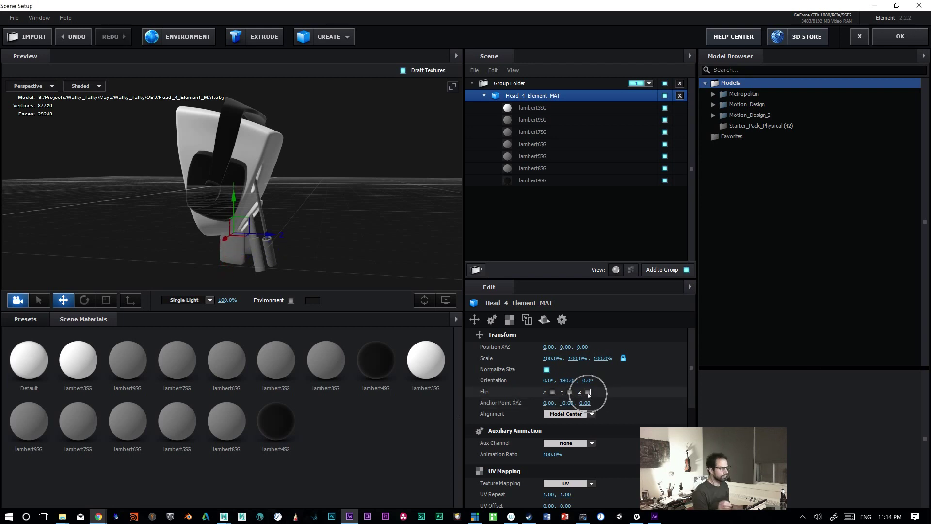
pyautogui.moveTo(566, 347); pyautogui.dragTo(589, 336)
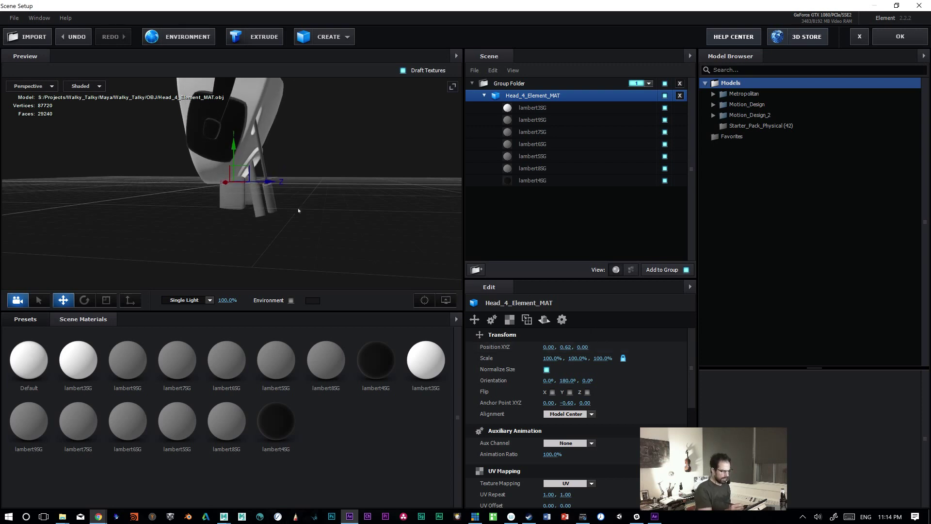
pyautogui.moveTo(318, 227); pyautogui.dragTo(360, 200)
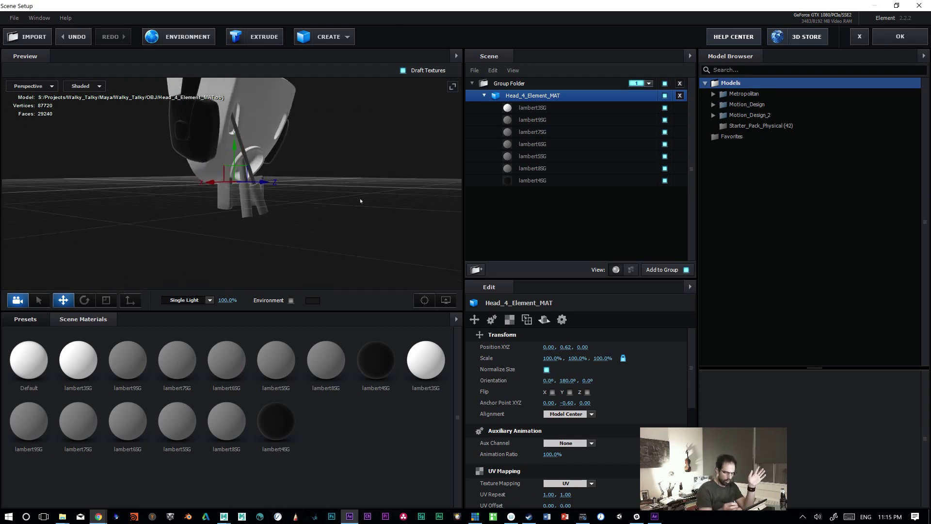
# Step: Hide lambert8SG, lambert5SG, lambert6SG, lambert7SG and lambert9SG, leaving only lambert3SG and lambert4SG shown
pyautogui.click(665, 180)
pyautogui.click(665, 169)
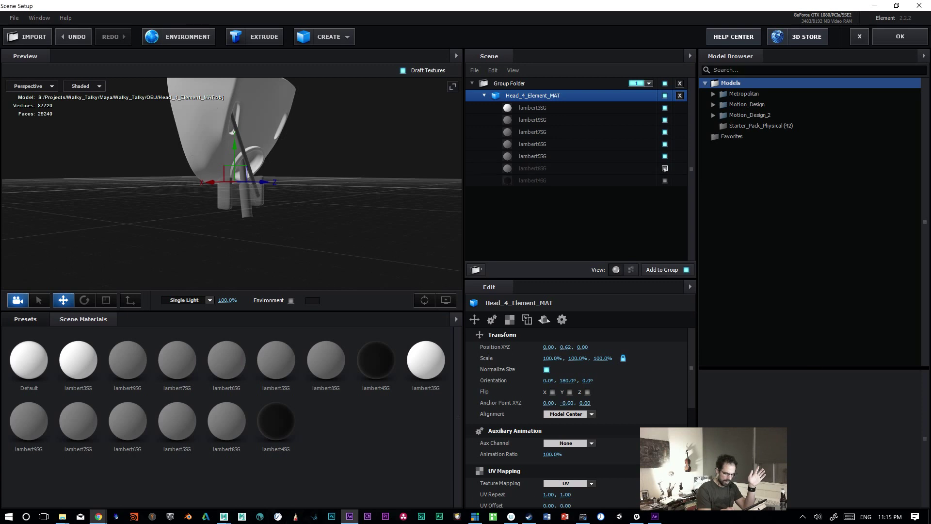
pyautogui.click(664, 169)
pyautogui.click(665, 180)
pyautogui.click(664, 169)
pyautogui.click(665, 156)
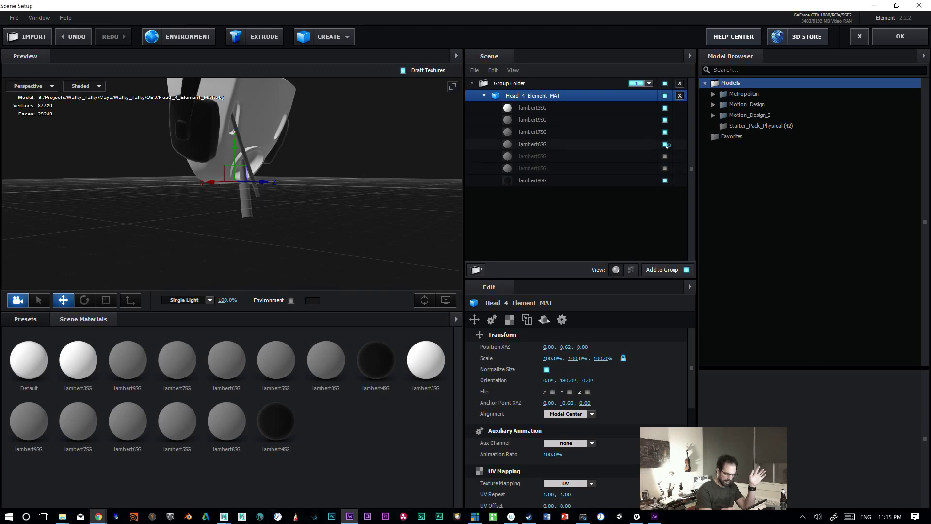
pyautogui.click(664, 144)
pyautogui.click(665, 132)
pyautogui.click(664, 120)
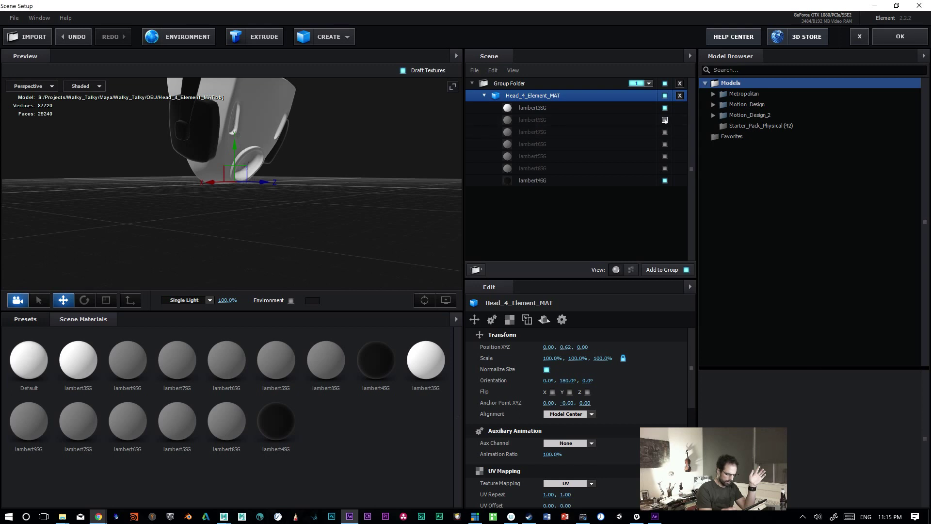
# Step: Toggle lambert3SG to identify its part and rename the material to Head
pyautogui.click(534, 108)
pyautogui.click(665, 107)
pyautogui.click(665, 108)
pyautogui.doubleClick(528, 107)
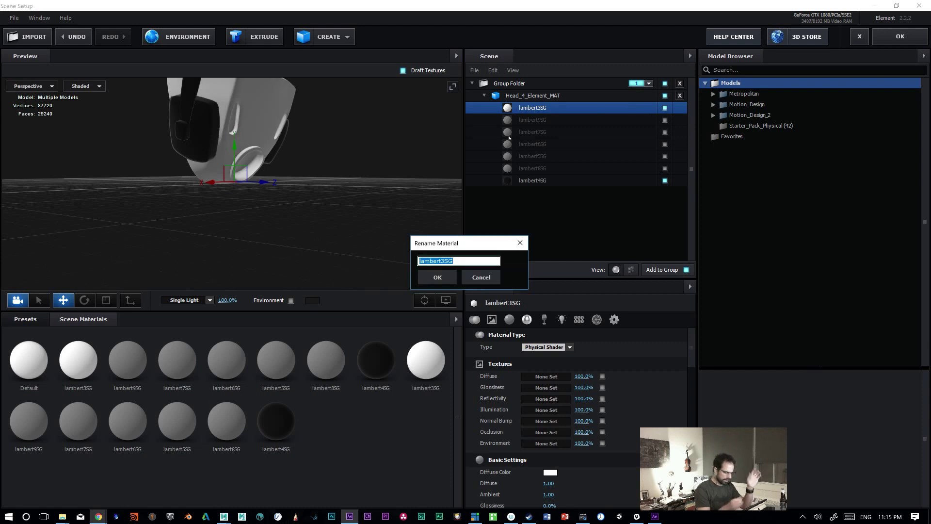
pyautogui.write('Hwead')
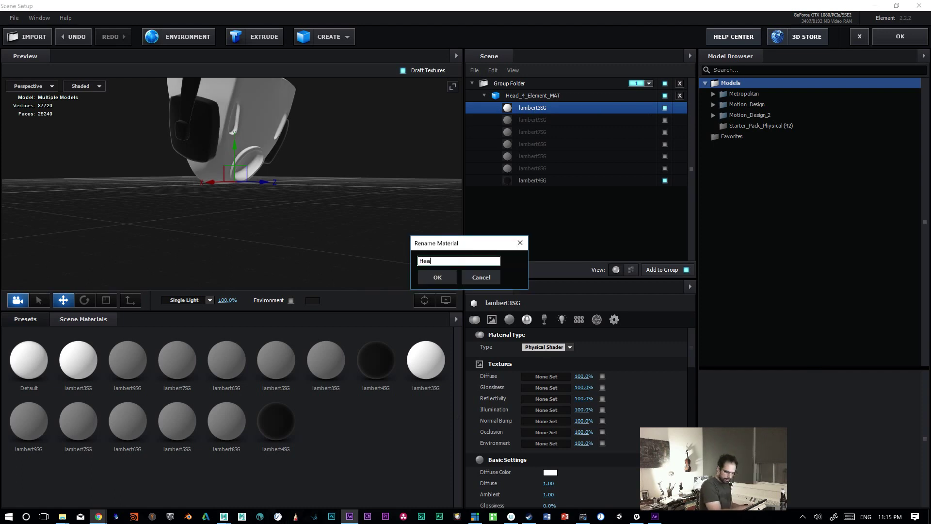
pyautogui.press('Return')
# Step: Rename the lambert4SG material to Phones
pyautogui.click(530, 183)
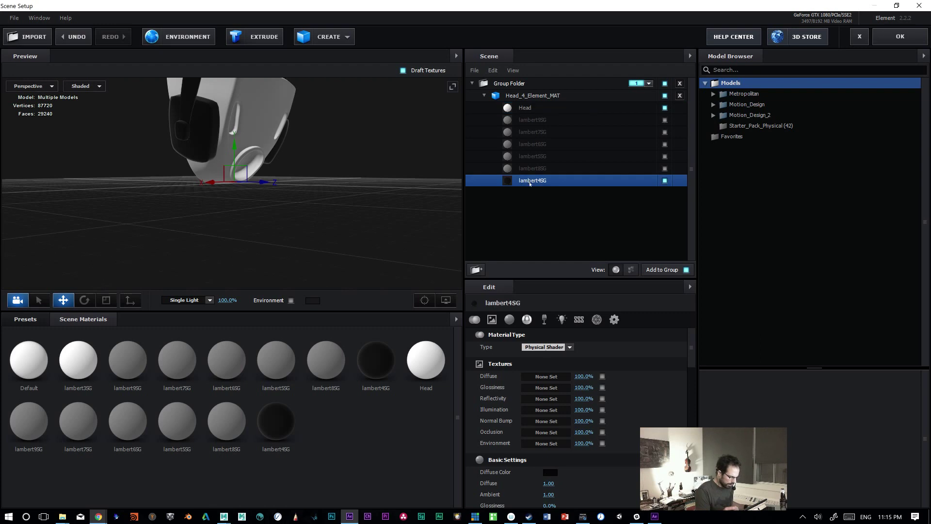
pyautogui.doubleClick(531, 183)
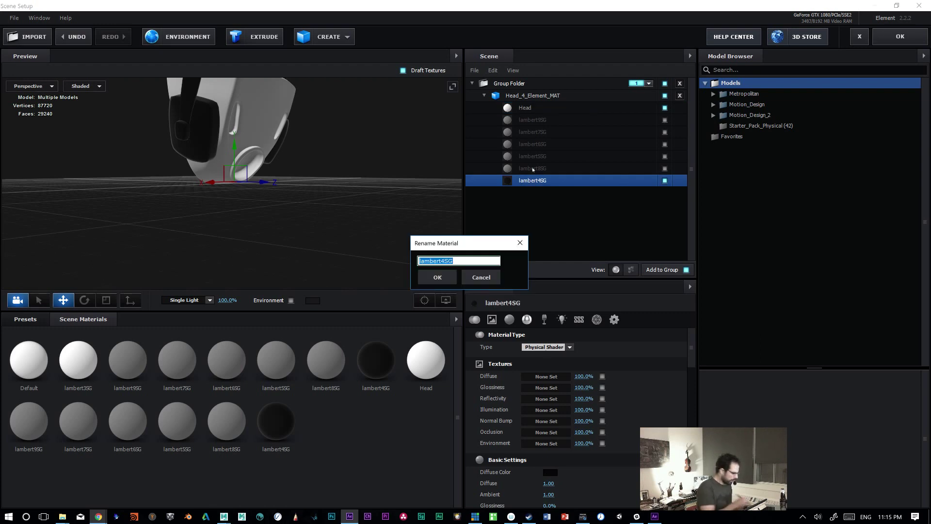
pyautogui.write('Phones')
pyautogui.press('Return')
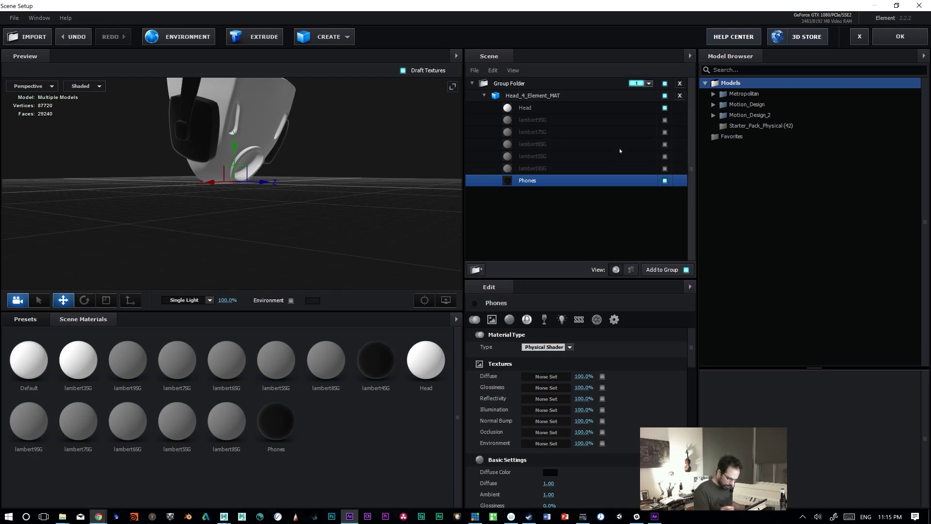
# Step: Raise the Head_4_Element_MAT model's anchor point to about Y -0.36
pyautogui.moveTo(313, 190); pyautogui.dragTo(337, 175)
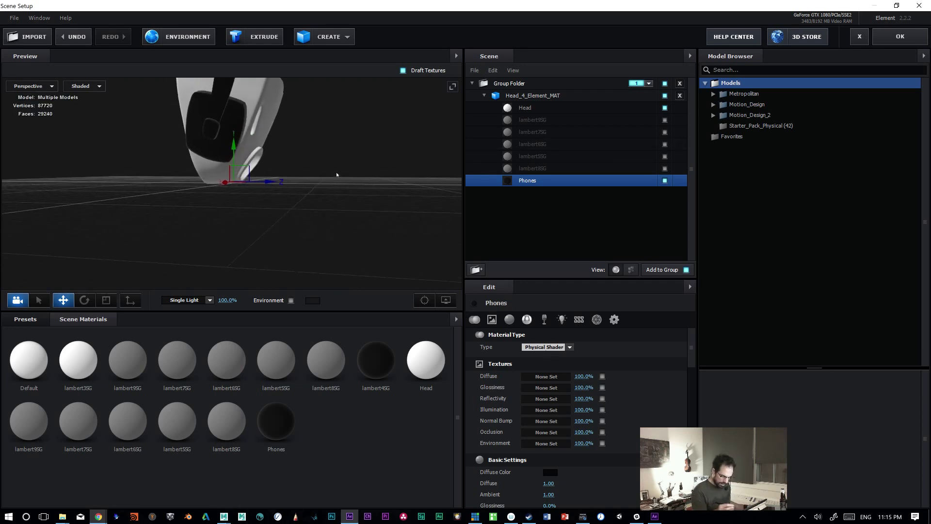
pyautogui.click(530, 107)
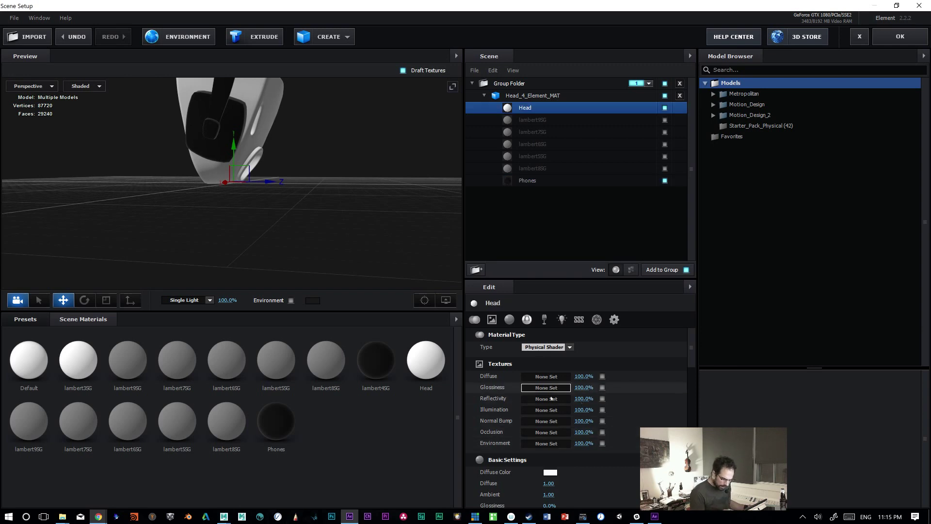
pyautogui.click(516, 97)
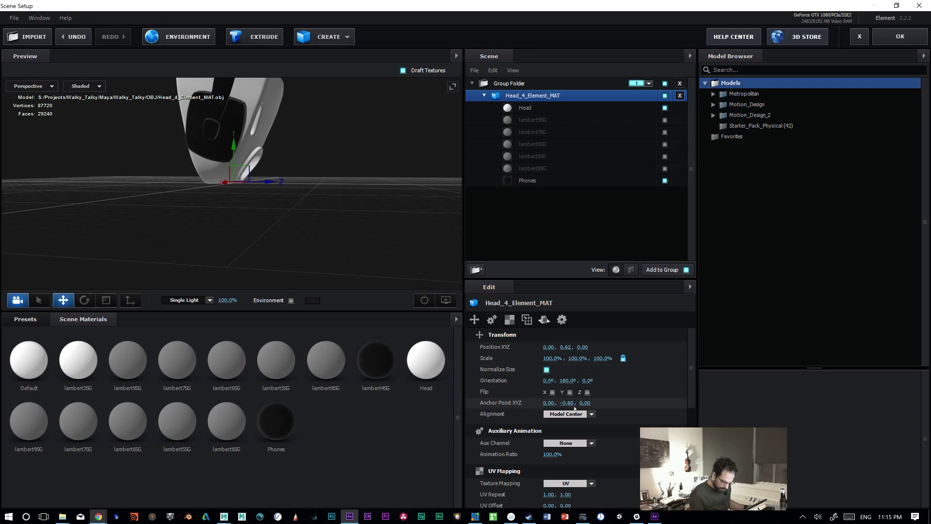
pyautogui.moveTo(567, 403); pyautogui.dragTo(573, 399)
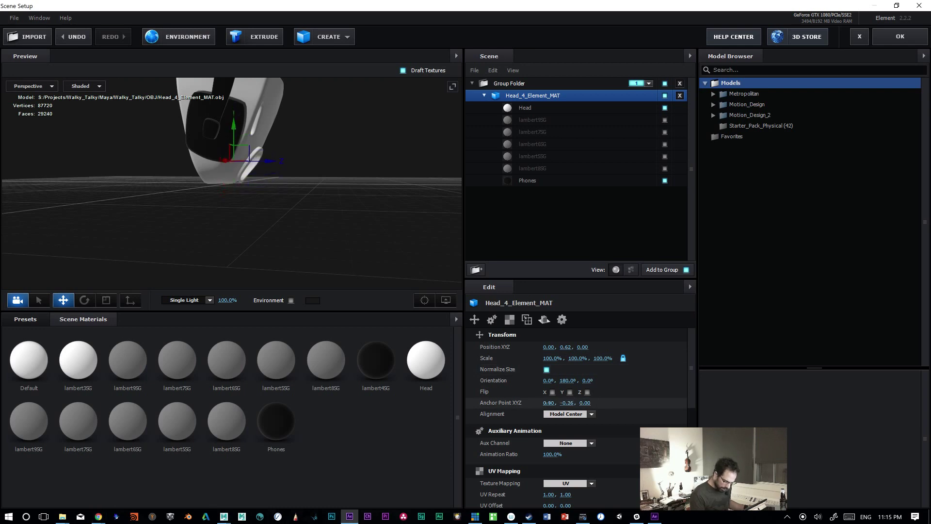
# Step: Try shifting the model's anchor point along X to about 0.47, and undo the shift
pyautogui.moveTo(543, 403); pyautogui.dragTo(547, 402)
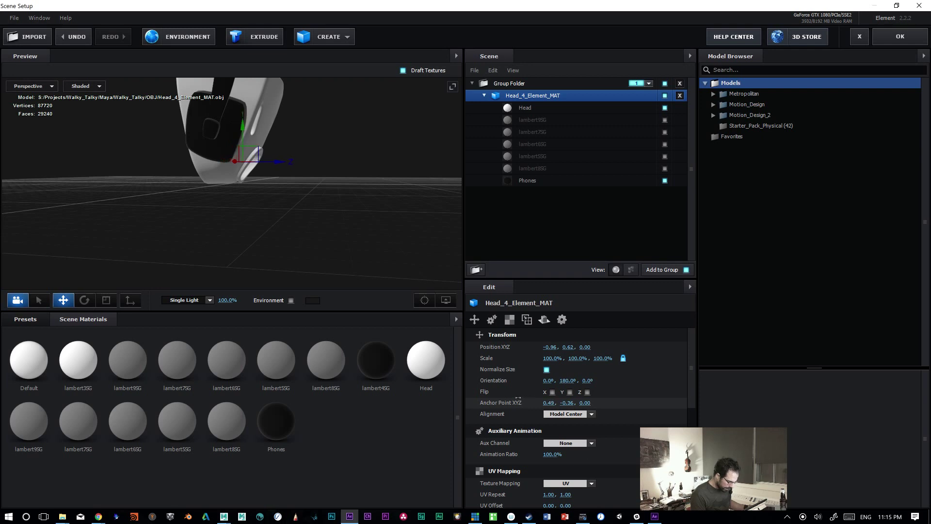
pyautogui.moveTo(301, 220); pyautogui.dragTo(340, 223)
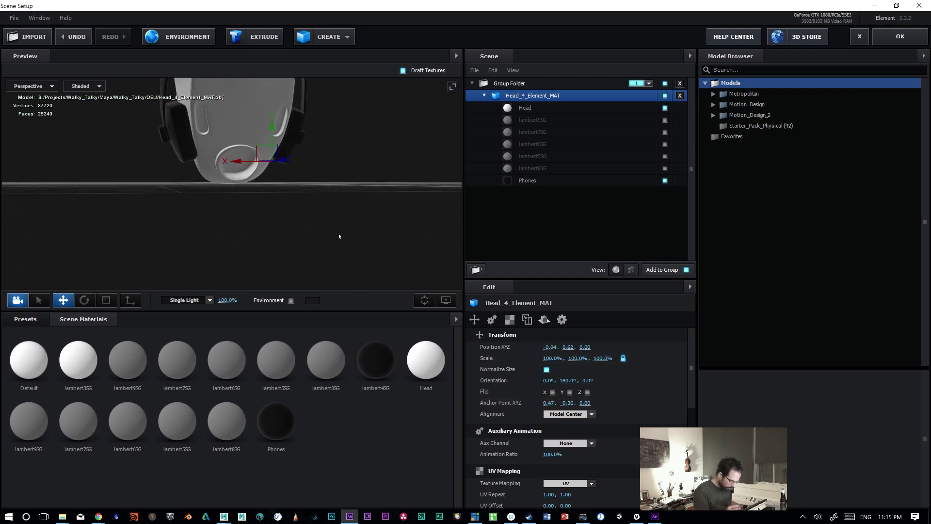
pyautogui.hotkey('ctrl', 'z')
# Step: Move the Head_4_Element_MAT model's anchor point to about Y -0.41 and Z -0.18
pyautogui.moveTo(585, 402); pyautogui.dragTo(578, 403)
pyautogui.moveTo(320, 232); pyautogui.dragTo(371, 237)
pyautogui.moveTo(587, 402); pyautogui.dragTo(550, 402)
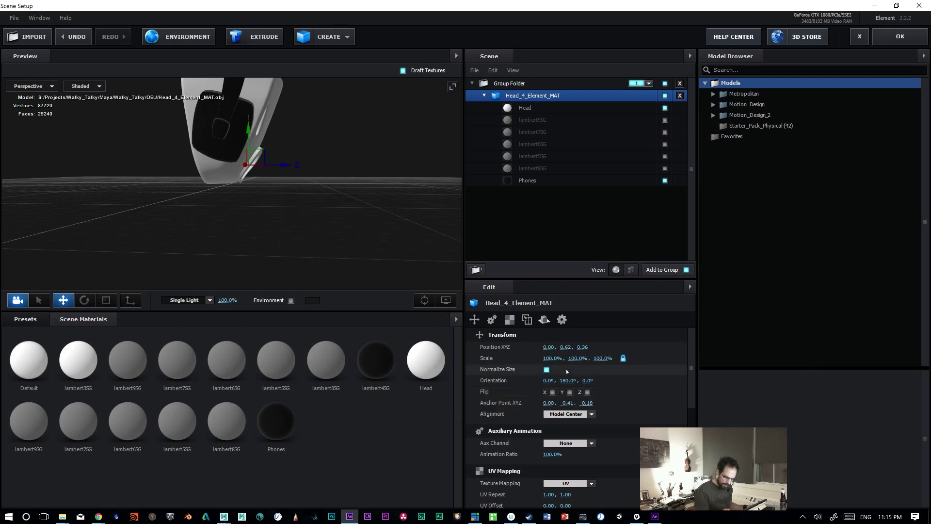
# Step: Lower the Head_4_Element_MAT model to about Y 0.42 and Z 0.14, undoing the stray X shift
pyautogui.moveTo(566, 347); pyautogui.dragTo(539, 347)
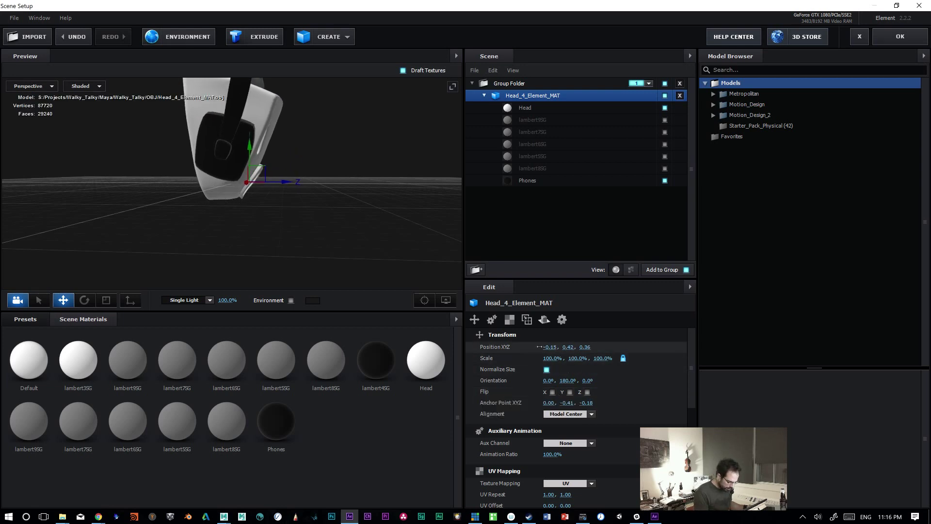
pyautogui.hotkey('ctrl', 'z')
pyautogui.hotkey('ctrl', 'z')
pyautogui.hotkey('ctrl', 'z')
pyautogui.moveTo(572, 346); pyautogui.dragTo(568, 346)
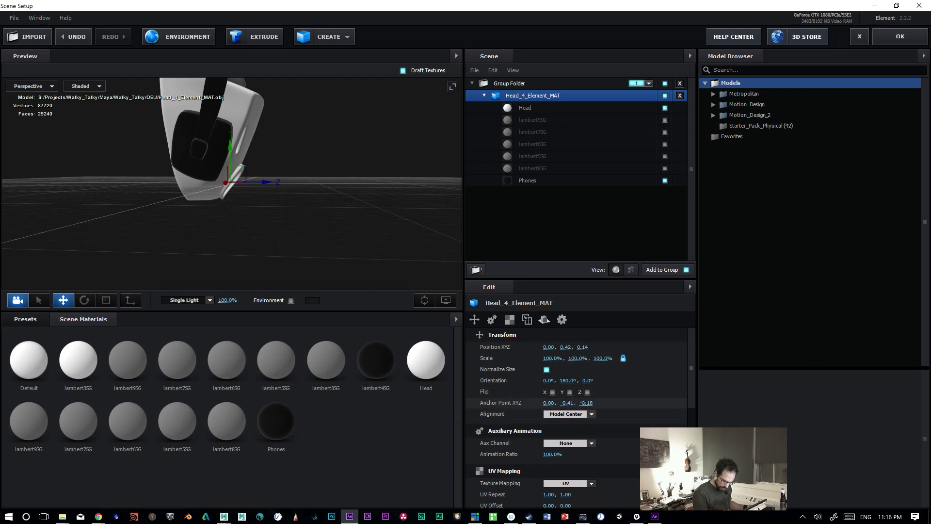
pyautogui.moveTo(578, 346); pyautogui.dragTo(595, 341)
# Step: Set the Head_4_Element_MAT model's position to Z 0.18 and Y 0.41
pyautogui.click(583, 347)
pyautogui.write('0.18')
pyautogui.press('Return')
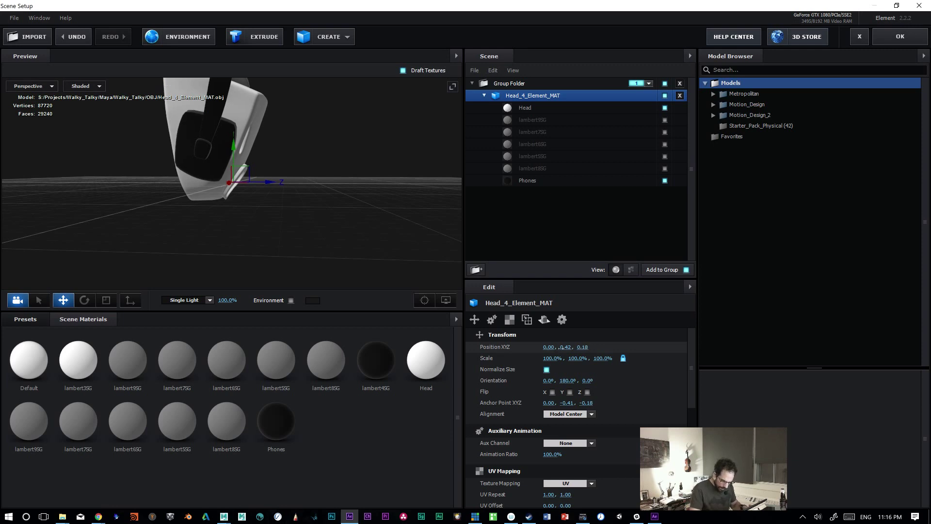
pyautogui.click(564, 348)
pyautogui.write('0.41')
pyautogui.press('Return')
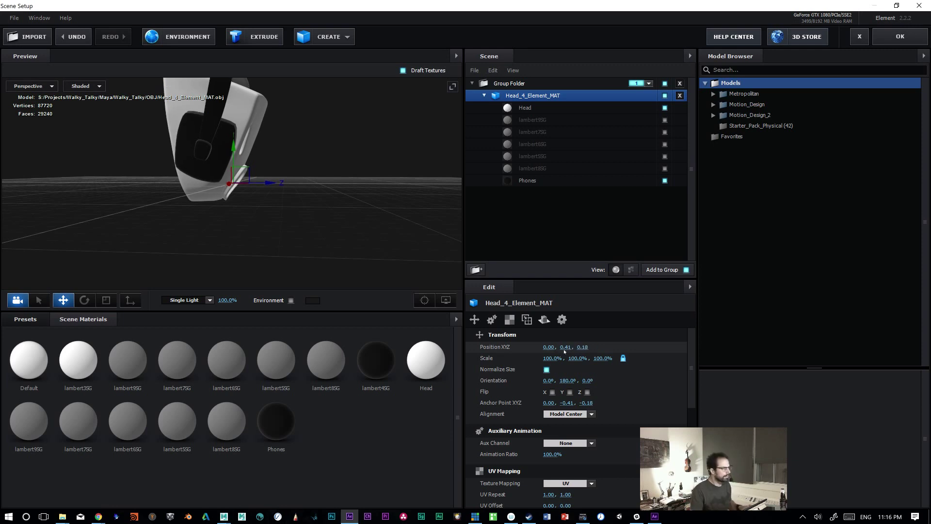
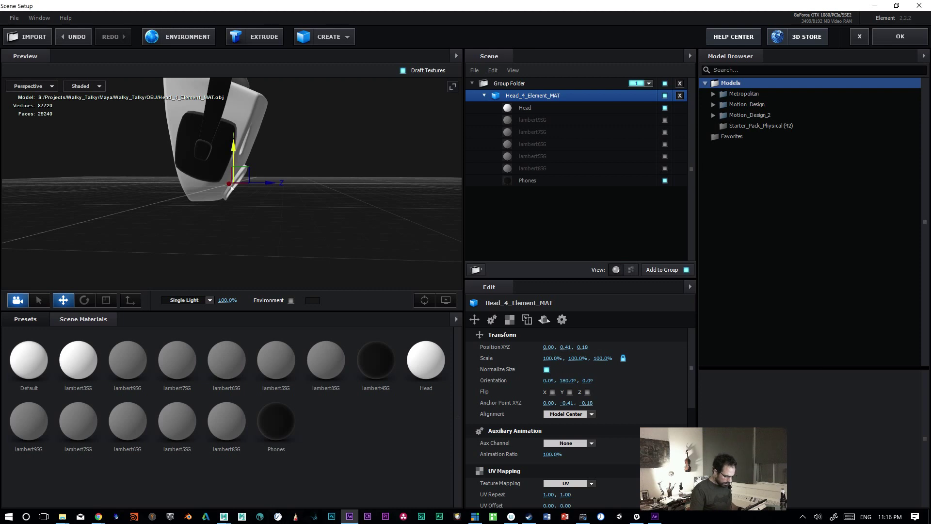
# Step: Try moving the head model with its transform gizmo in the preview, and undo the moves
pyautogui.moveTo(239, 177); pyautogui.dragTo(282, 185)
pyautogui.hotkey('ctrl', 'z')
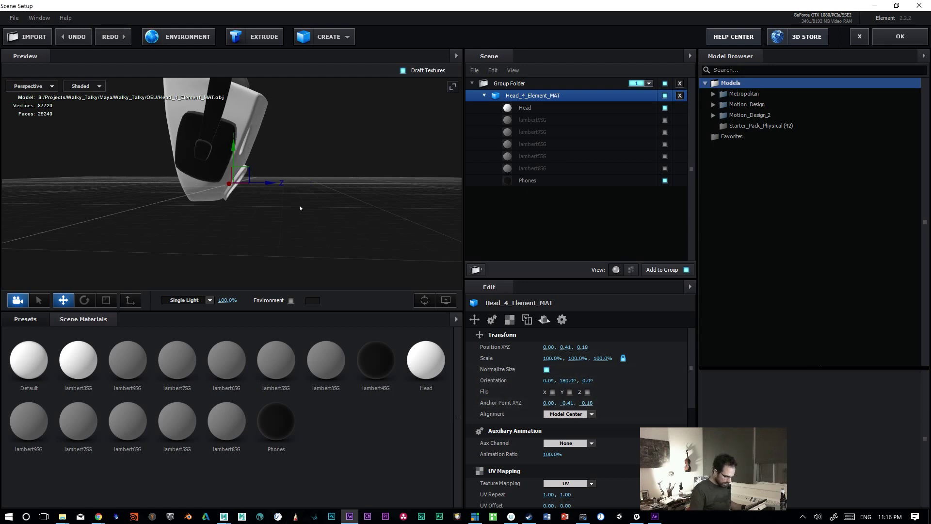
pyautogui.moveTo(278, 183); pyautogui.dragTo(326, 187)
pyautogui.hotkey('ctrl', 'z')
pyautogui.hotkey('ctrl', 'd')
pyautogui.hotkey('ctrl', 'z')
pyautogui.hotkey('ctrl', 'z')
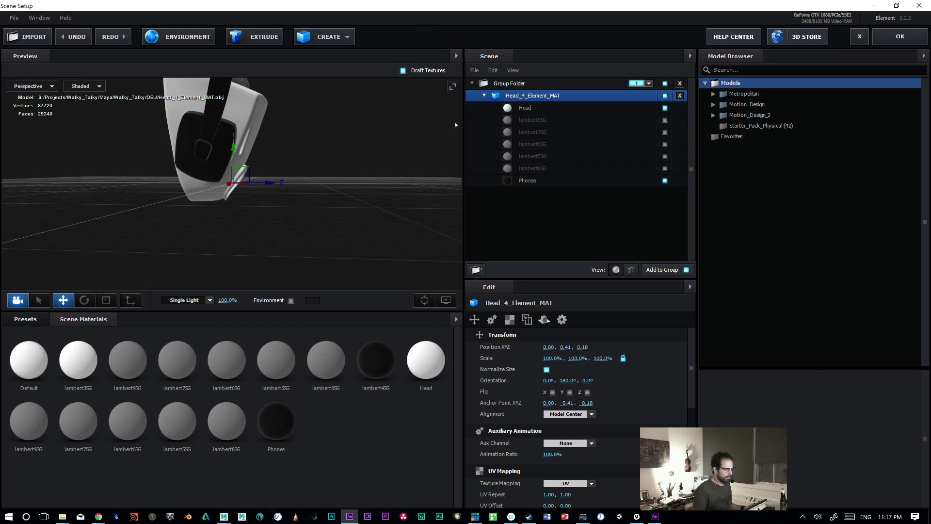
# Step: Switch to Maya and show the channel values of the selected GEO_Neck_Piston_Thick_Base_01
pyautogui.moveTo(345, 220); pyautogui.dragTo(309, 214)
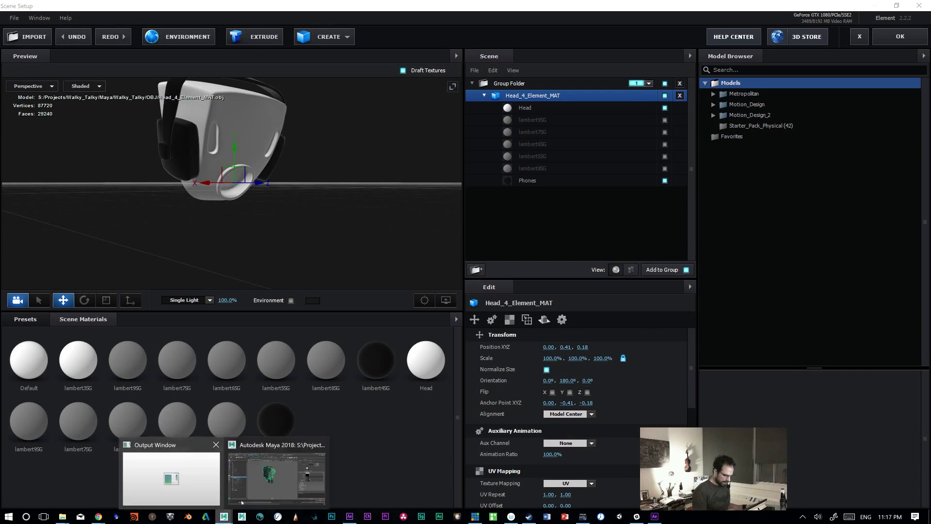
pyautogui.click(241, 502)
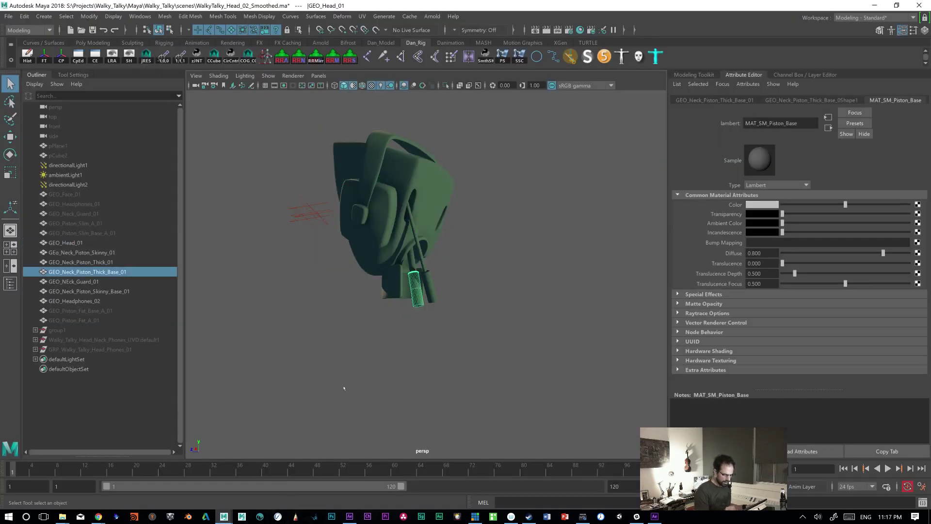
pyautogui.click(690, 75)
pyautogui.click(888, 73)
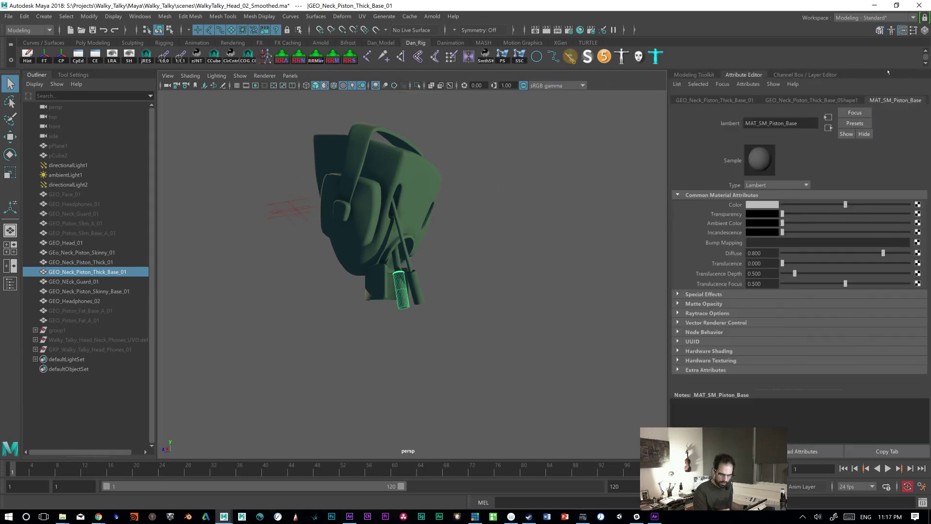
pyautogui.click(829, 75)
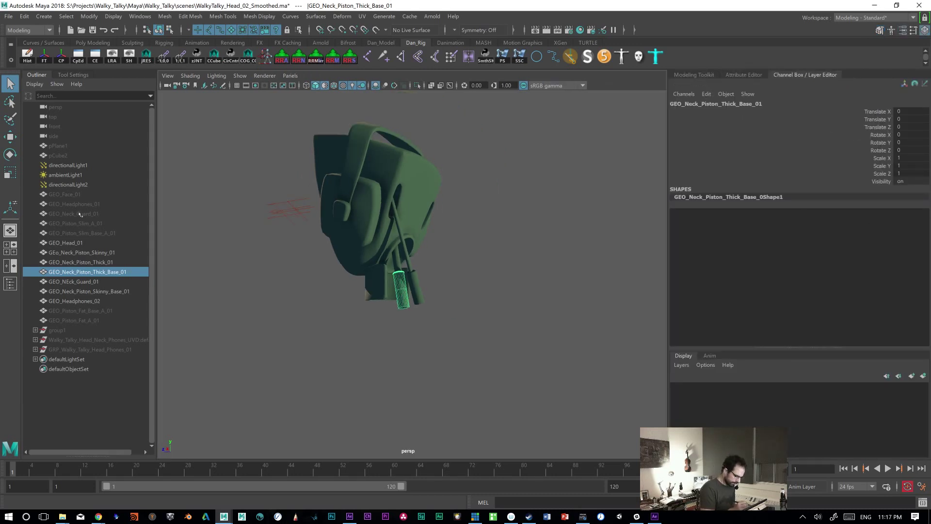
# Step: Expand group1 in the outliner and set the group's visibility to on
pyautogui.click(35, 331)
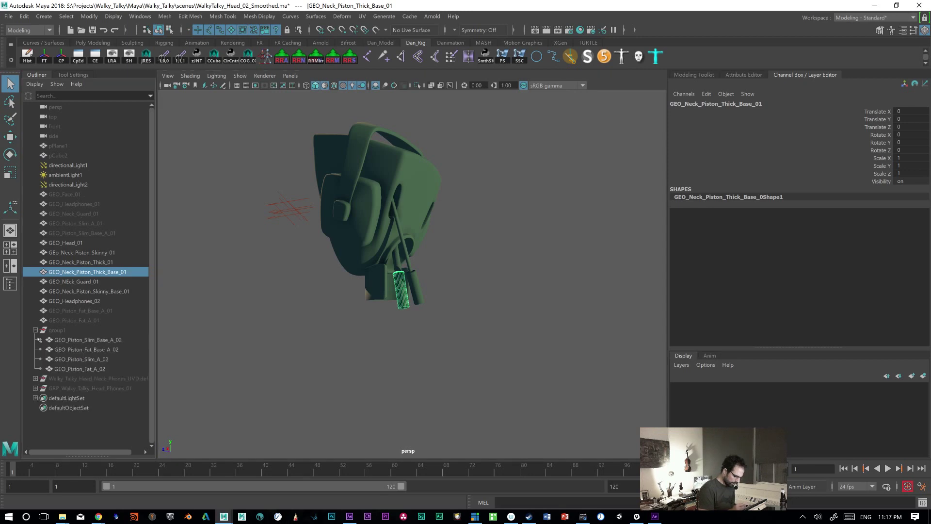
pyautogui.click(100, 340)
pyautogui.click(54, 330)
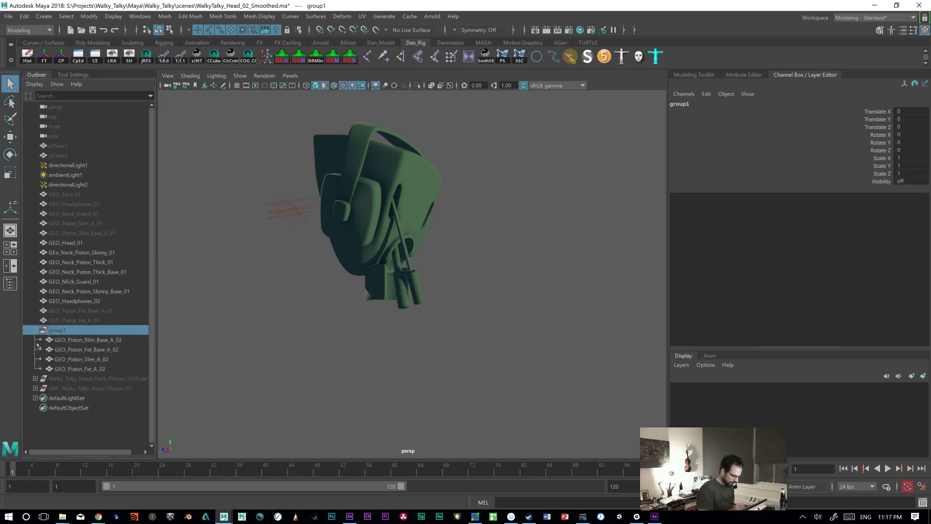
pyautogui.doubleClick(906, 180)
pyautogui.write('on')
pyautogui.press('Return')
# Step: Select the slim and fat piston parts in group1 one by one to identify them in the viewport
pyautogui.click(97, 340)
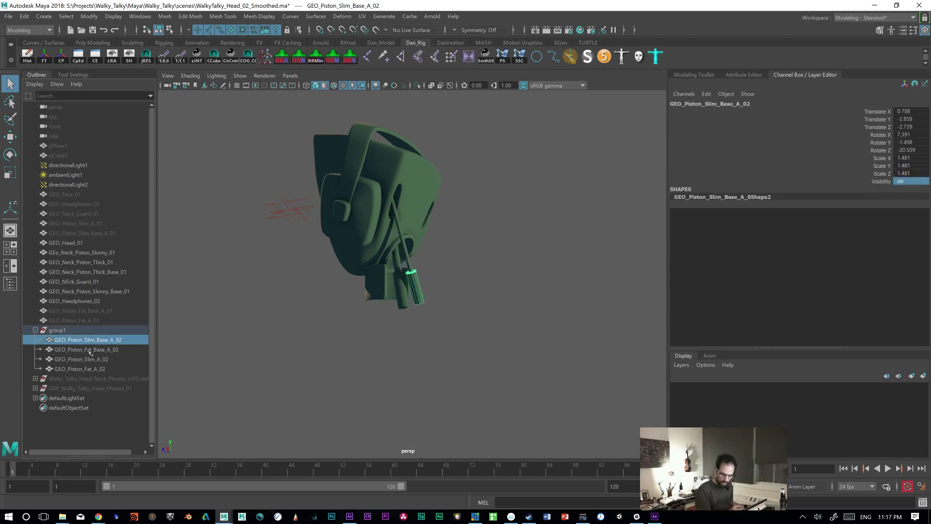
pyautogui.click(90, 350)
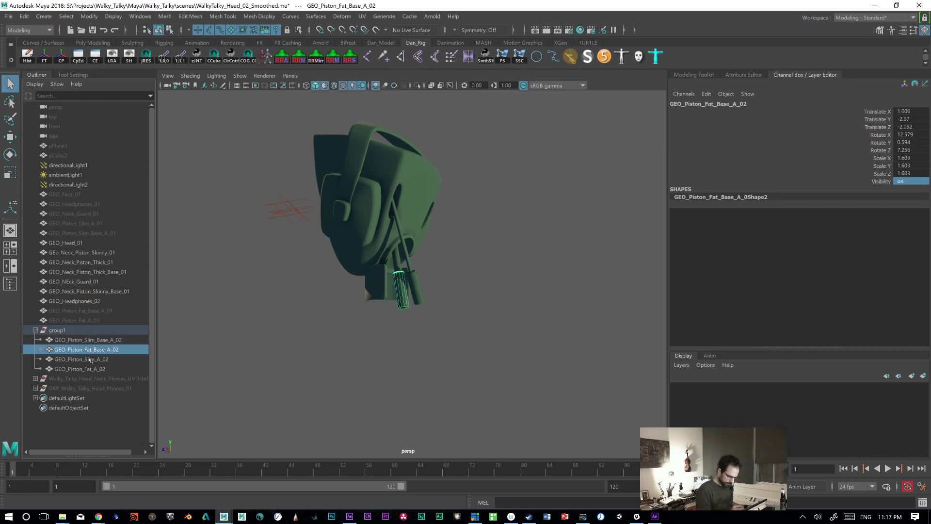
pyautogui.click(89, 359)
pyautogui.click(90, 369)
pyautogui.click(87, 340)
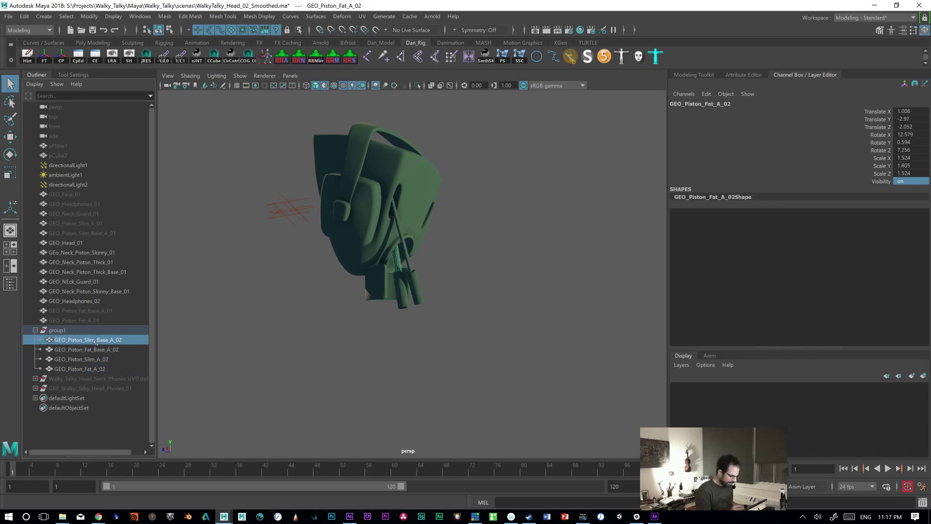
# Step: Duplicate group1 with its piston parts and hide the original group
pyautogui.click(61, 329)
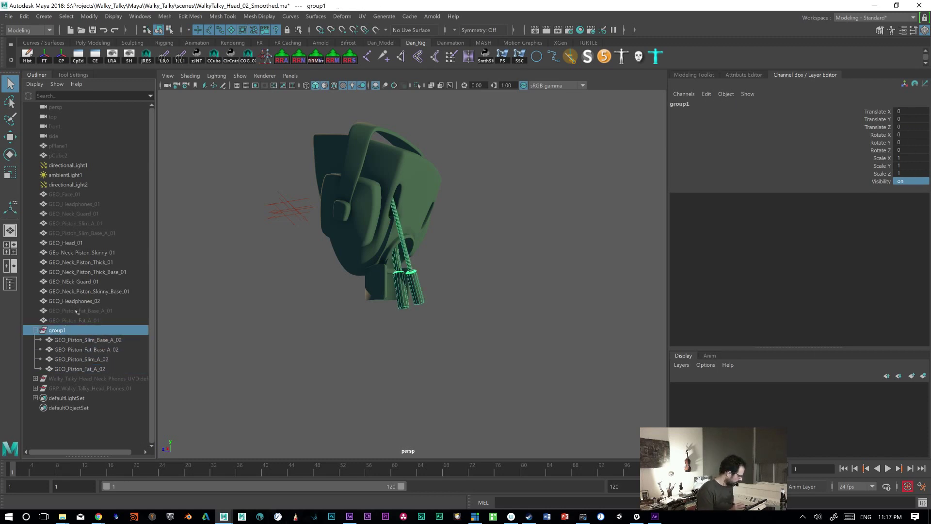
pyautogui.hotkey('ctrl', 'g')
pyautogui.click(57, 330)
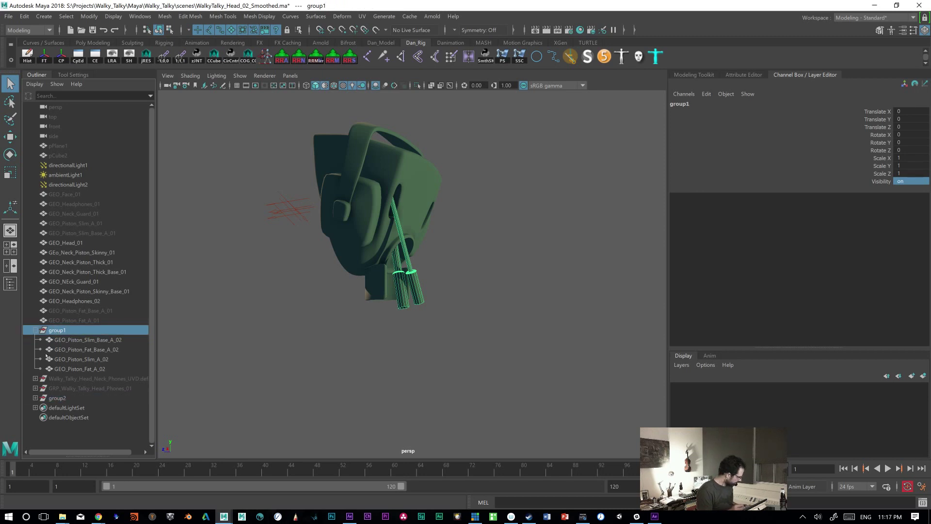
pyautogui.hotkey('ctrl', 'h')
# Step: Expand group2 and examine its slim and fat pistons and their bases from behind the head
pyautogui.click(56, 399)
pyautogui.click(35, 398)
pyautogui.keyDown('alt'); pyautogui.moveTo(389, 343); pyautogui.dragTo(368, 351); pyautogui.keyUp('alt')
pyautogui.click(76, 408)
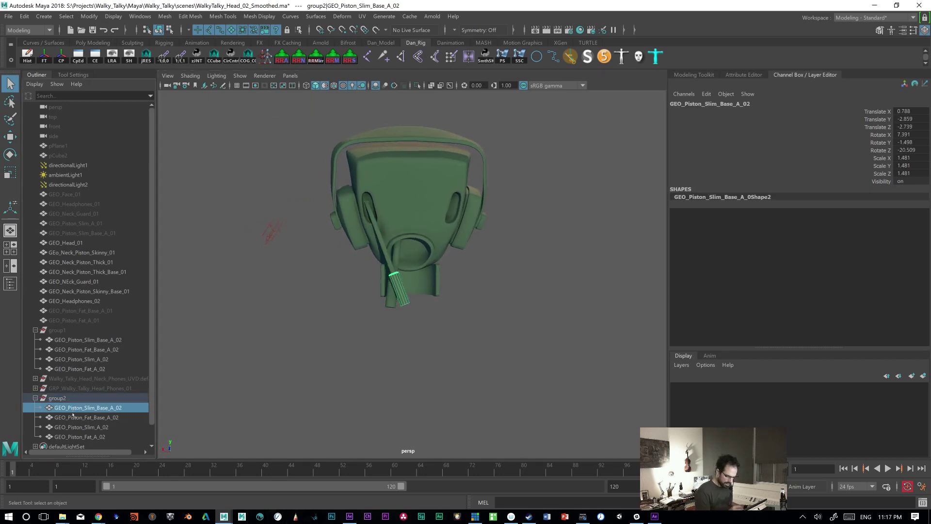
pyautogui.click(73, 397)
pyautogui.click(71, 408)
pyautogui.keyDown('shift'); pyautogui.click(73, 417); pyautogui.keyUp('shift')
pyautogui.click(78, 408)
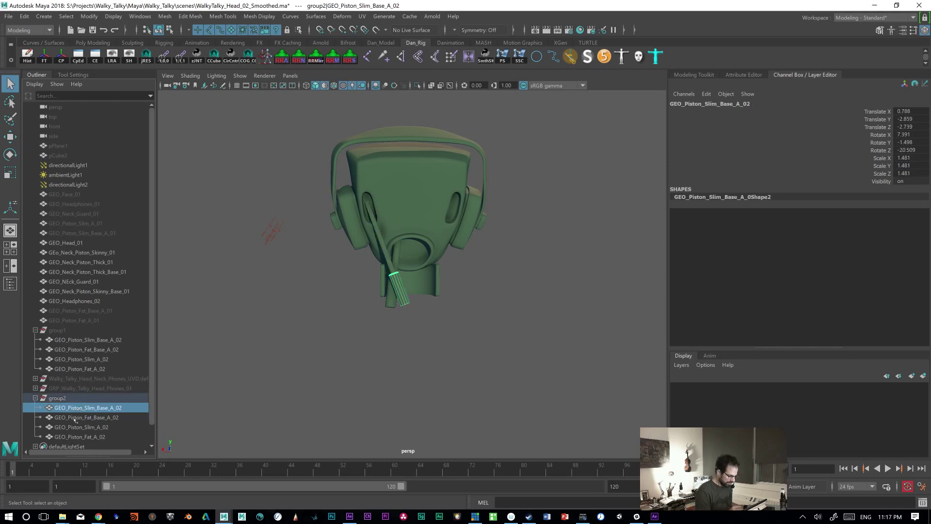
pyautogui.click(73, 428)
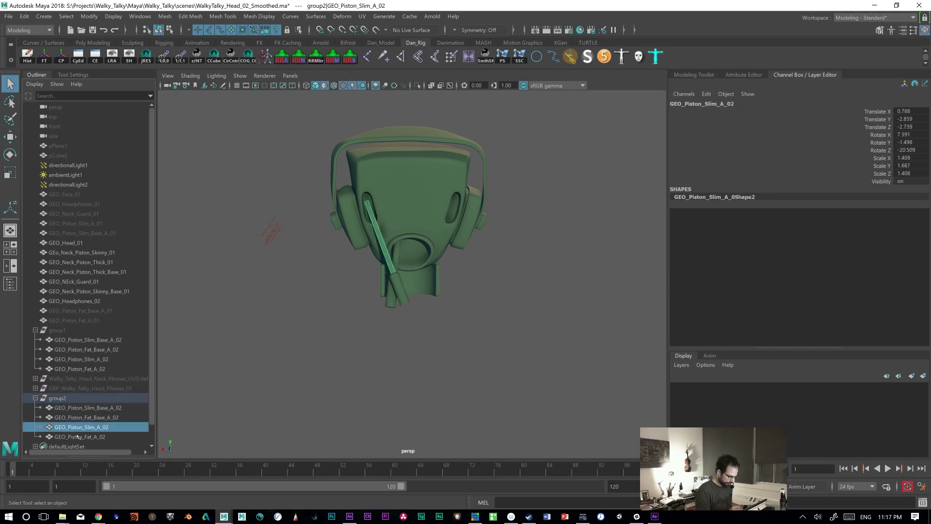
pyautogui.keyDown('shift'); pyautogui.click(76, 437); pyautogui.keyUp('shift')
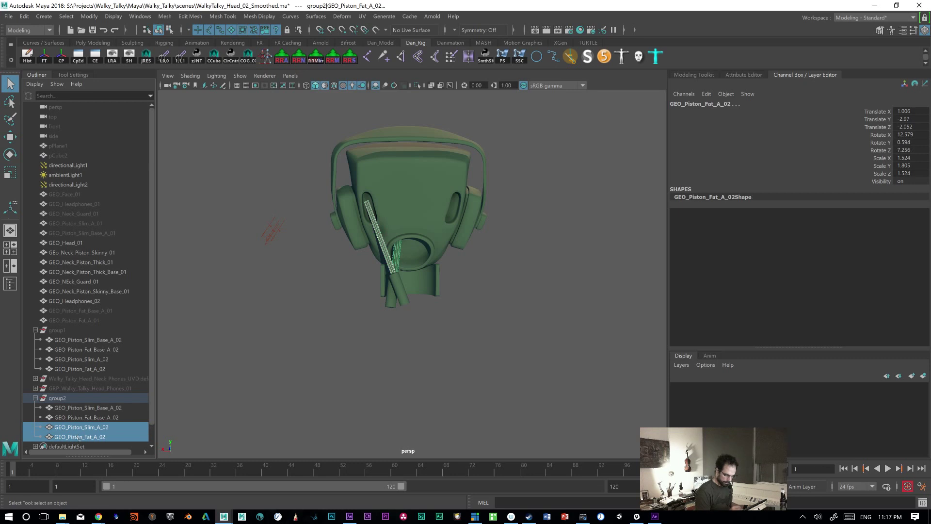
pyautogui.click(83, 412)
pyautogui.press('Up')
# Step: Parent GEo_Neck_Piston_Skinny_01 under GEO_Neck_Piston_Skinny_Base_01
pyautogui.click(350, 330)
pyautogui.moveTo(382, 246); pyautogui.dragTo(387, 253)
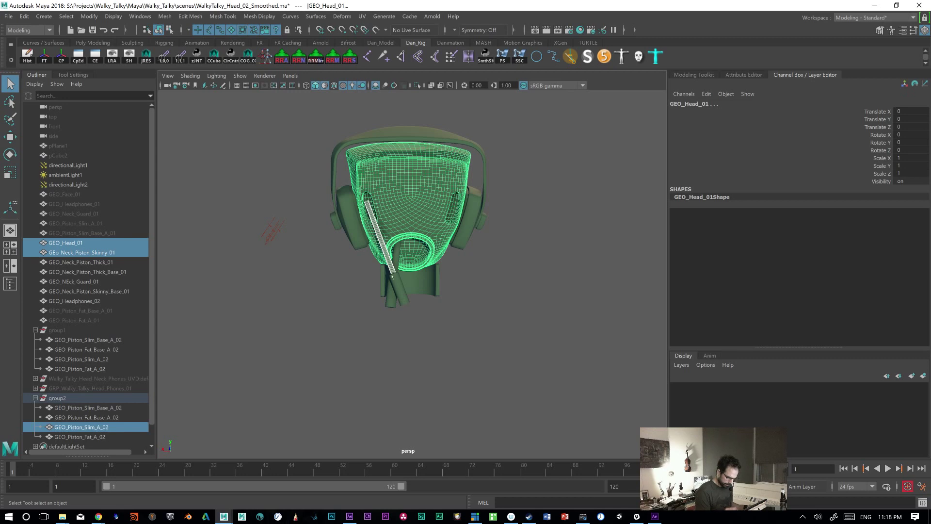
pyautogui.click(395, 287)
pyautogui.keyDown('shift'); pyautogui.click(399, 298); pyautogui.keyUp('shift')
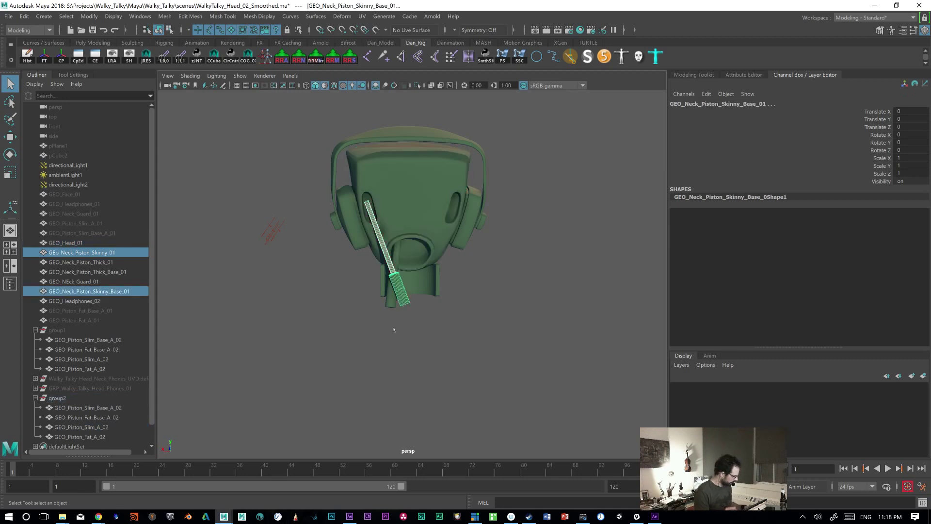
pyautogui.press('p')
# Step: Parent GEO_Neck_Piston_Thick_01 under GEO_Neck_Piston_Thick_Base_01
pyautogui.click(381, 303)
pyautogui.click(386, 296)
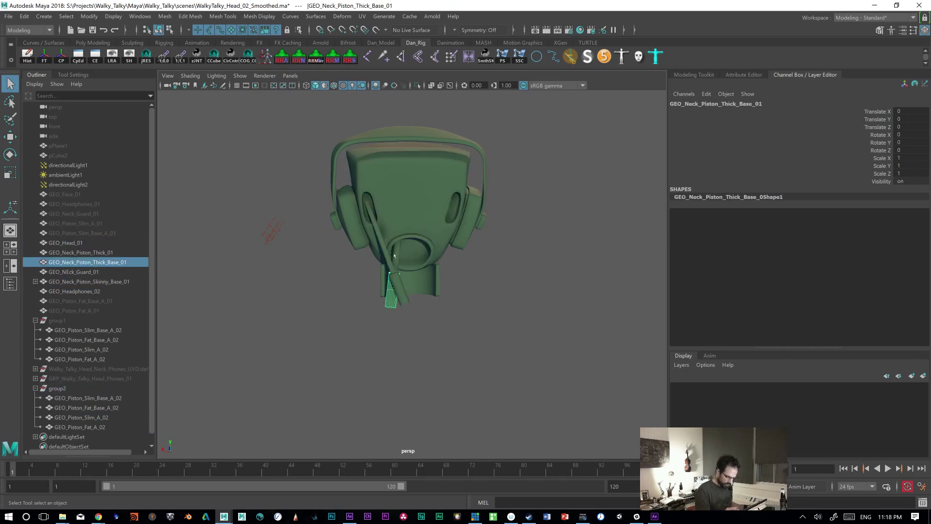
pyautogui.click(390, 286)
pyautogui.keyDown('shift'); pyautogui.click(390, 299); pyautogui.keyUp('shift')
pyautogui.press('p')
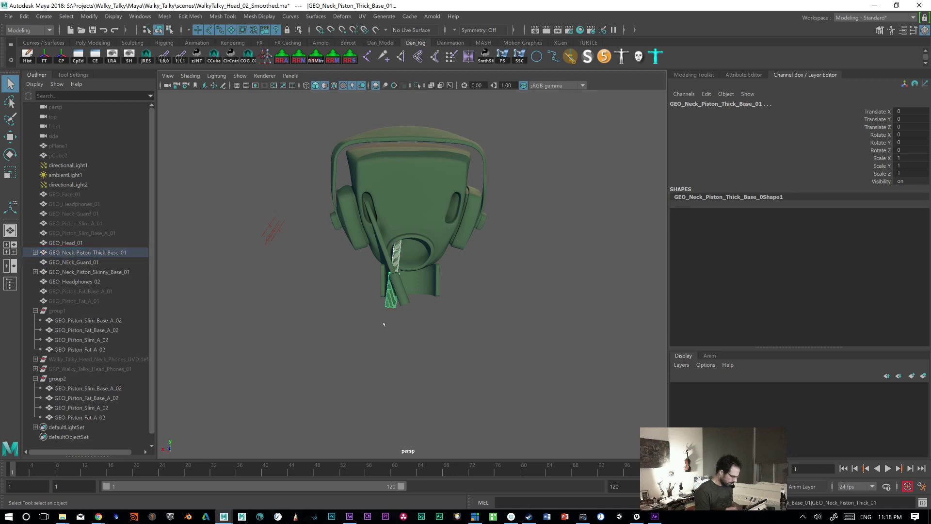
# Step: Expand GEO_Neck_Piston_Thick_Base_01 and take GEO_Neck_Piston_Thick_01 back out of it
pyautogui.click(393, 295)
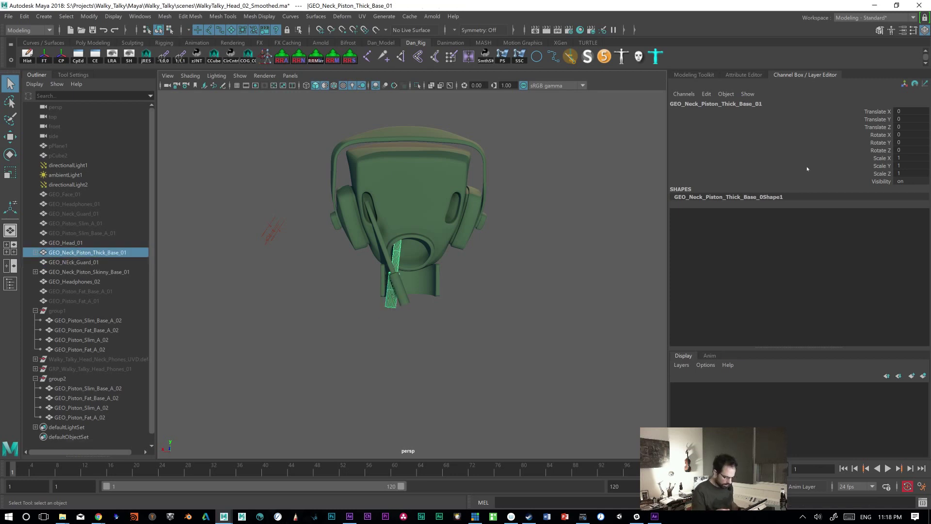
pyautogui.click(389, 341)
pyautogui.click(388, 304)
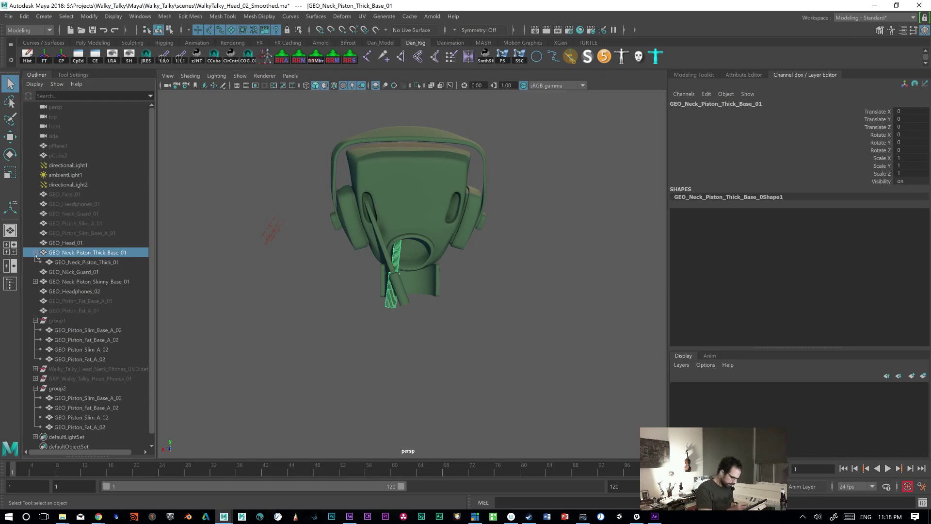
pyautogui.press('Down')
pyautogui.keyDown('ctrl'); pyautogui.click(93, 263); pyautogui.keyUp('ctrl')
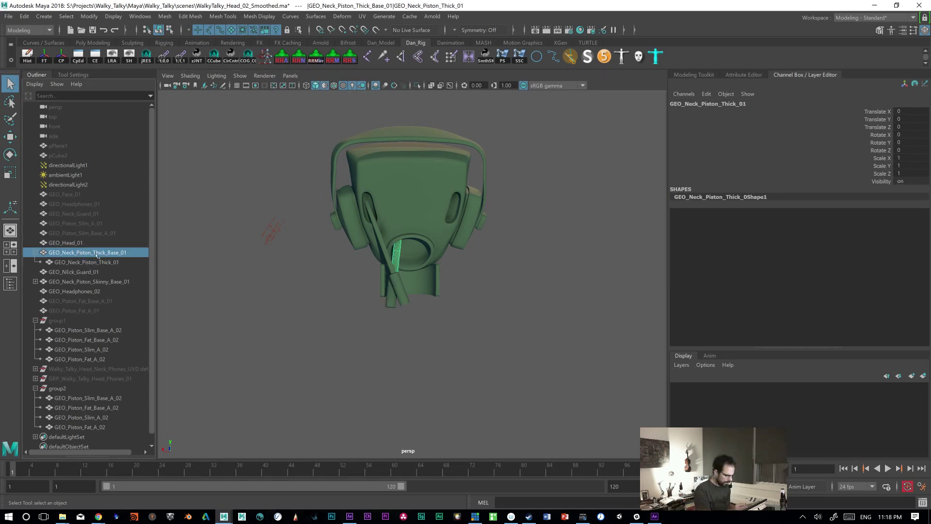
pyautogui.keyDown('ctrl'); pyautogui.click(93, 263); pyautogui.keyUp('ctrl')
pyautogui.keyDown('ctrl'); pyautogui.click(92, 263); pyautogui.keyUp('ctrl')
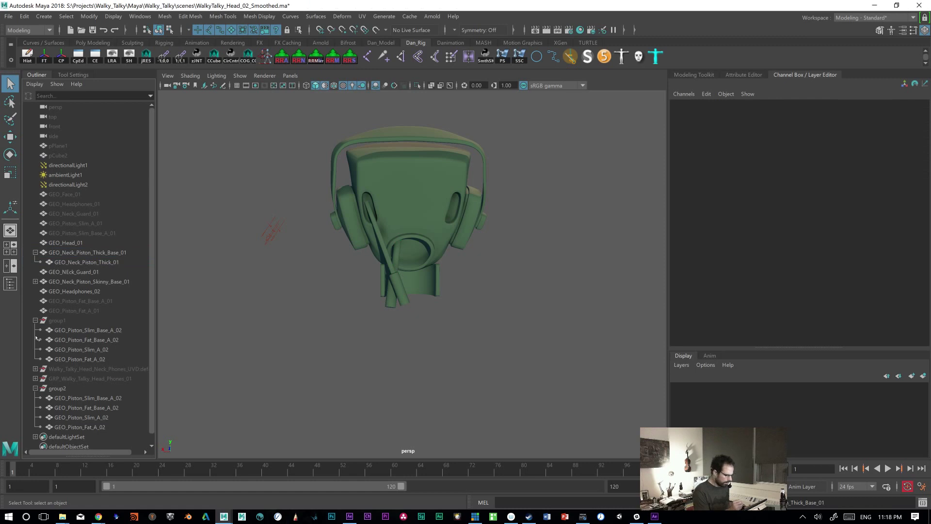
pyautogui.click(73, 253)
pyautogui.press('Down')
pyautogui.hotkey('shift', 'p')
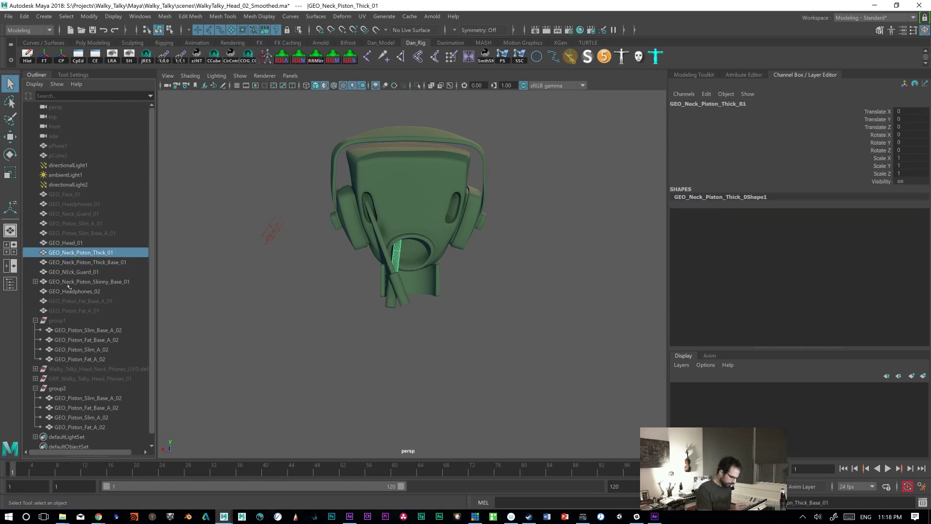
# Step: Take GEo_Neck_Piston_Skinny_01 back out of GEO_Neck_Piston_Skinny_Base_01
pyautogui.click(59, 282)
pyautogui.press('Down')
pyautogui.keyDown('ctrl'); pyautogui.click(55, 282); pyautogui.keyUp('ctrl')
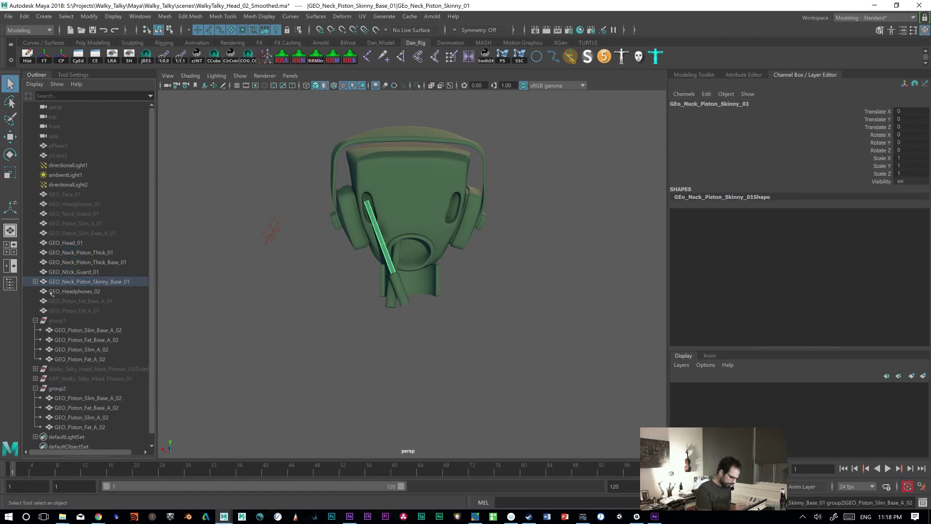
pyautogui.hotkey('shift', 'p')
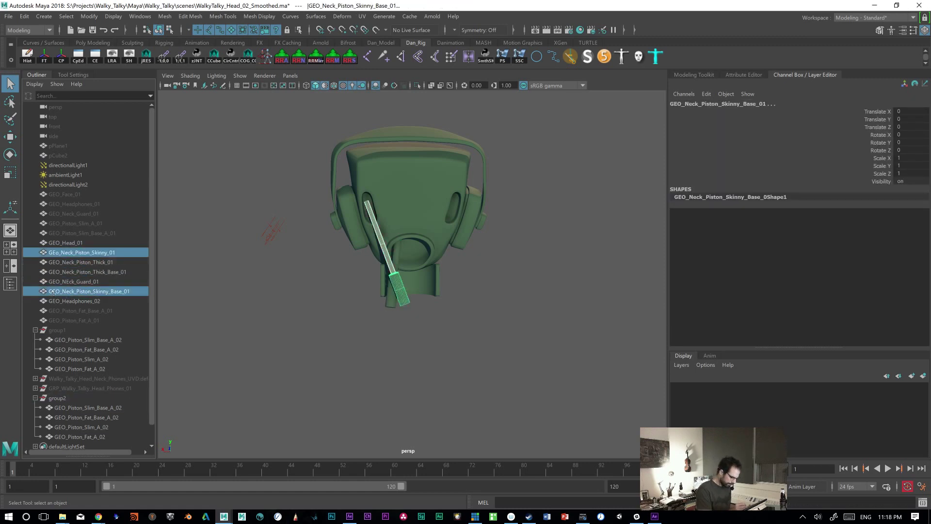
# Step: Hide the meshes from GEO_Head_01 through GEO_Headphones_02, and select GEO_Piston_Fat_Base_A_02 in group2
pyautogui.click(68, 243)
pyautogui.keyDown('shift'); pyautogui.click(75, 302); pyautogui.keyUp('shift')
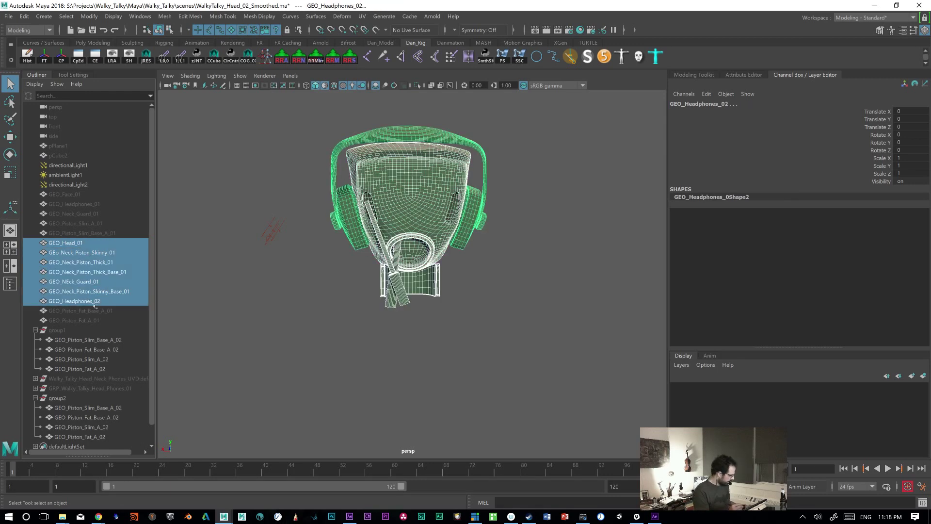
pyautogui.hotkey('ctrl', 'h')
pyautogui.click(394, 293)
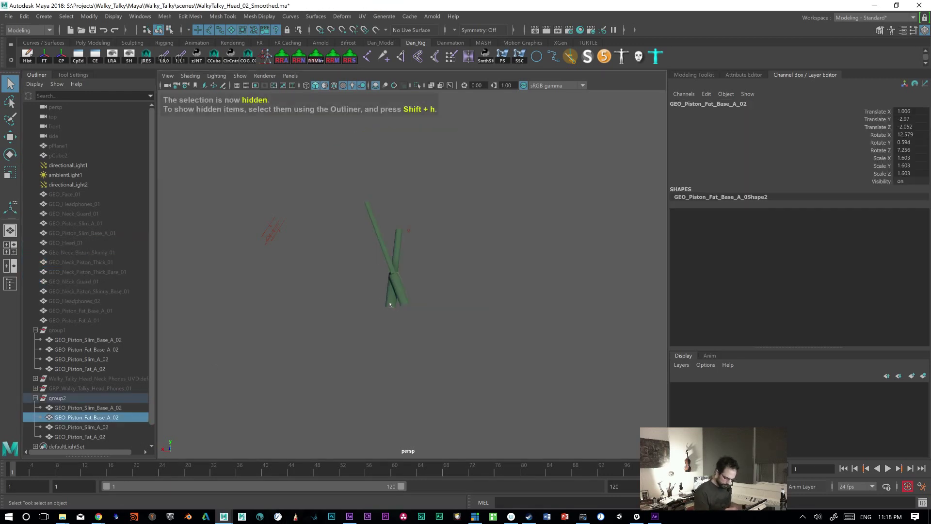
# Step: Parent GEO_Piston_Fat_A_02 under GEO_Piston_Fat_Base_A_02, and GEO_Piston_Slim_A_02 under GEO_Piston_Slim_Base_A_02
pyautogui.click(397, 262)
pyautogui.keyDown('shift'); pyautogui.click(391, 298); pyautogui.keyUp('shift')
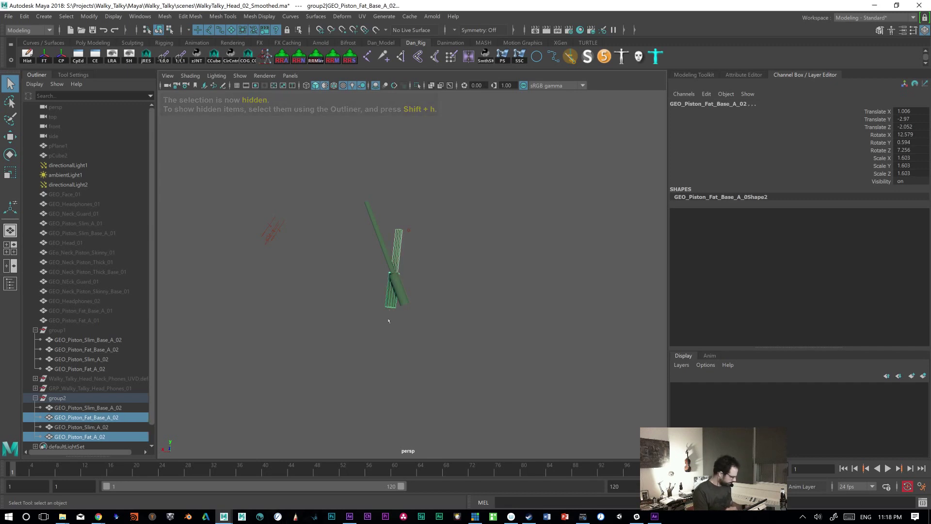
pyautogui.press('p')
pyautogui.click(387, 252)
pyautogui.keyDown('shift'); pyautogui.click(407, 301); pyautogui.keyUp('shift')
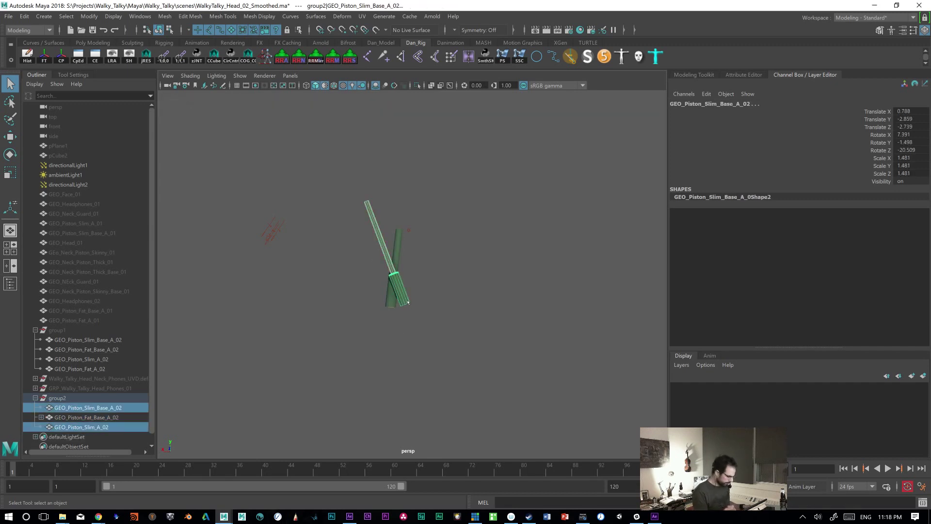
pyautogui.press('p')
pyautogui.click(407, 331)
# Step: Set all translate and rotate values of GEO_Piston_Slim_Base_A_02 to 0
pyautogui.click(409, 291)
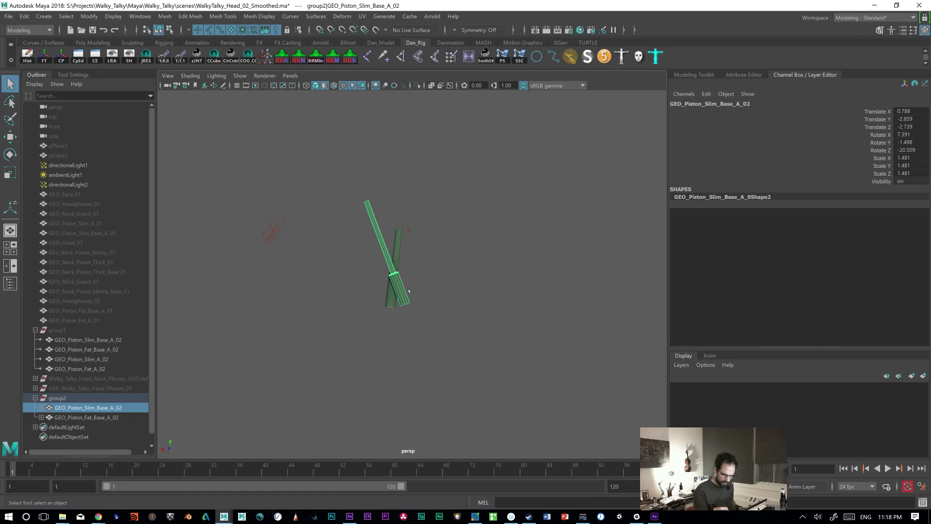
pyautogui.moveTo(907, 110); pyautogui.dragTo(911, 149)
pyautogui.write('0')
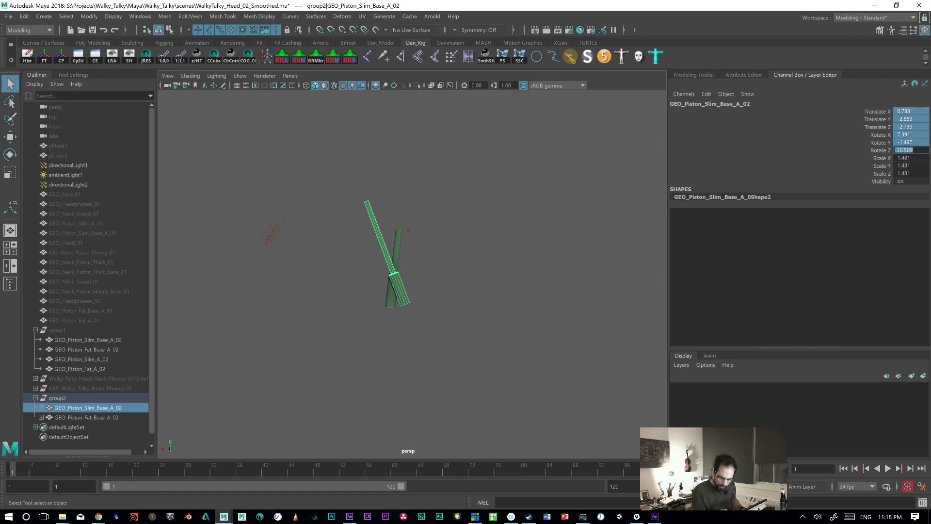
pyautogui.press('Return')
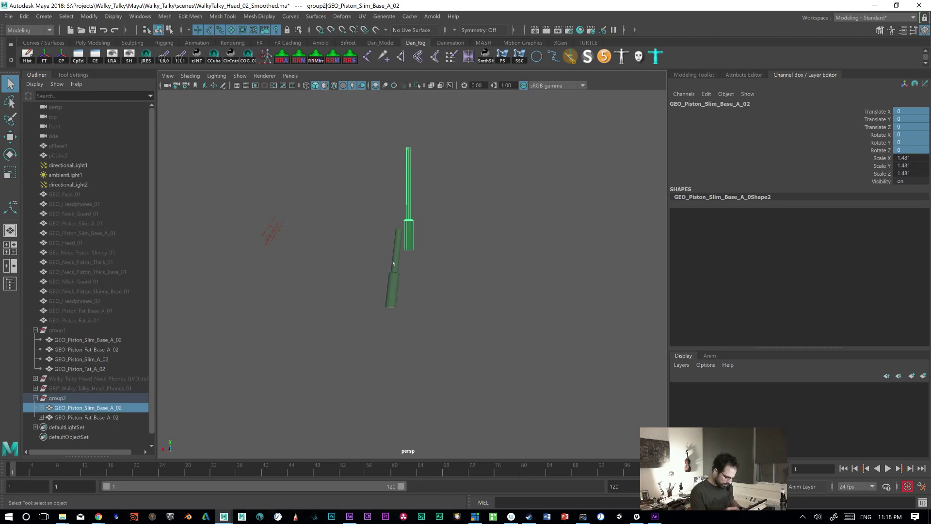
# Step: Zero the X, Y and Z translation and rotation of GEO_Piston_Fat_Base_A_02 and show the grid
pyautogui.click(398, 251)
pyautogui.click(390, 300)
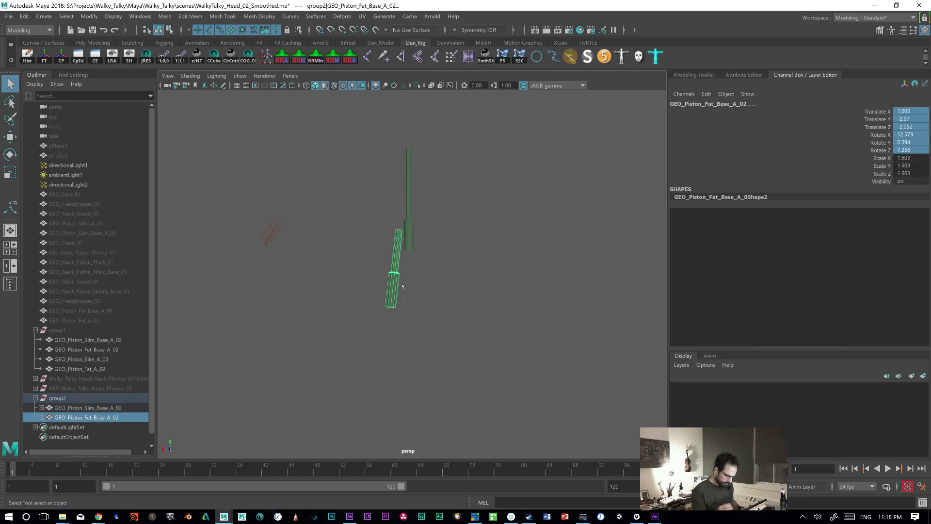
pyautogui.moveTo(906, 111); pyautogui.dragTo(910, 149)
pyautogui.write('0')
pyautogui.press('Return')
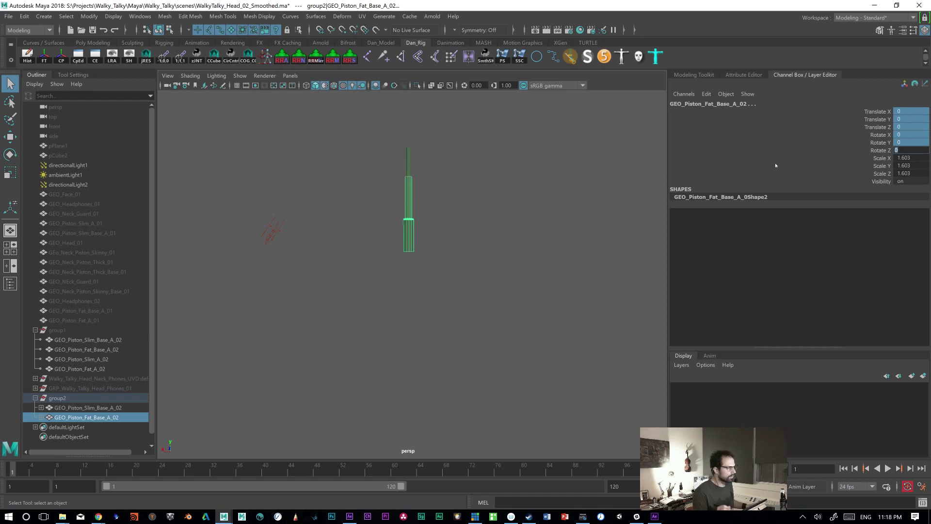
pyautogui.keyDown('alt'); pyautogui.moveTo(410, 288); pyautogui.dragTo(401, 260); pyautogui.keyUp('alt')
pyautogui.keyDown('alt'); pyautogui.moveTo(401, 260); pyautogui.dragTo(468, 299, button='right'); pyautogui.keyUp('alt')
pyautogui.keyDown('alt'); pyautogui.moveTo(468, 299); pyautogui.dragTo(449, 268); pyautogui.keyUp('alt')
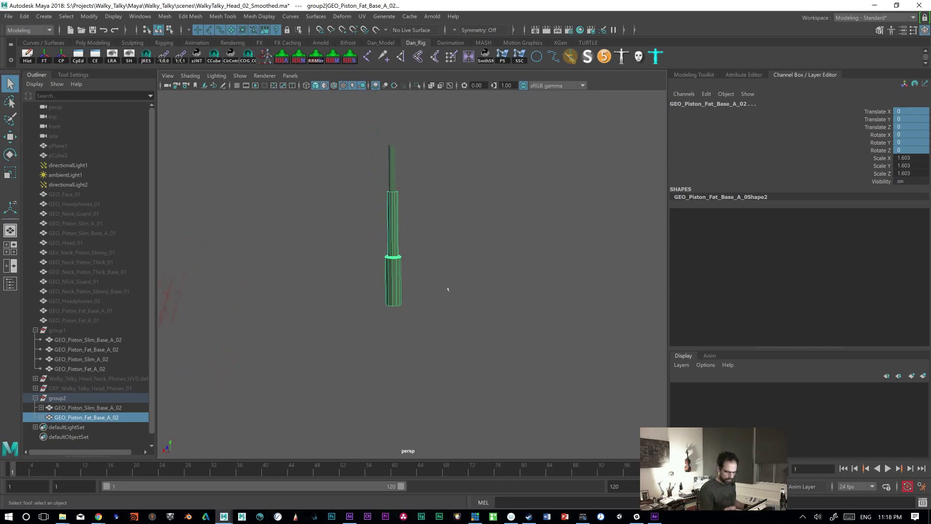
pyautogui.moveTo(530, 356)
pyautogui.keyDown('alt'); pyautogui.mouseDown()
pyautogui.moveTo(528, 347)
pyautogui.moveTo(536, 354)
pyautogui.mouseUp(); pyautogui.keyUp('alt')
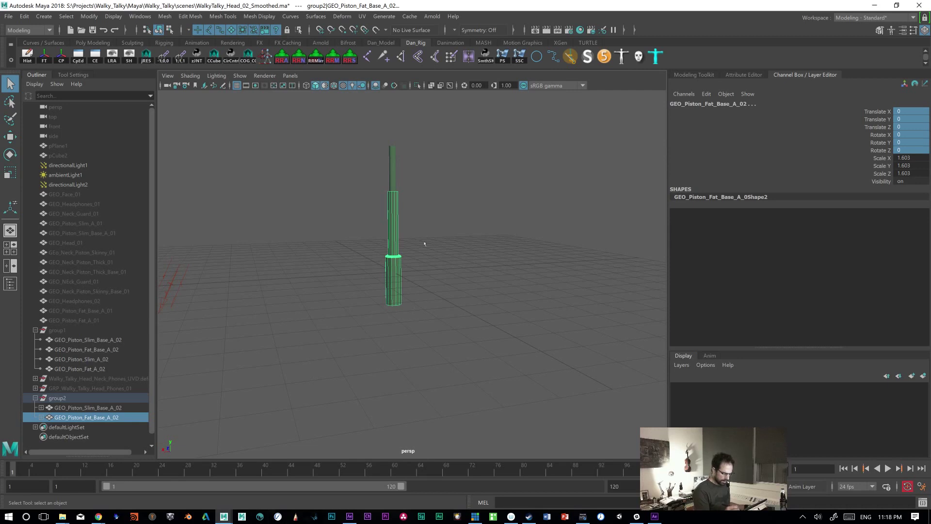
# Step: Move GEO_Piston_Fat_Base_A_02 straight up to a Translate Y of about 1.17
pyautogui.press('w')
pyautogui.moveTo(392, 222); pyautogui.dragTo(399, 311)
pyautogui.keyDown('alt'); pyautogui.moveTo(399, 310); pyautogui.dragTo(478, 308, button='right'); pyautogui.keyUp('alt')
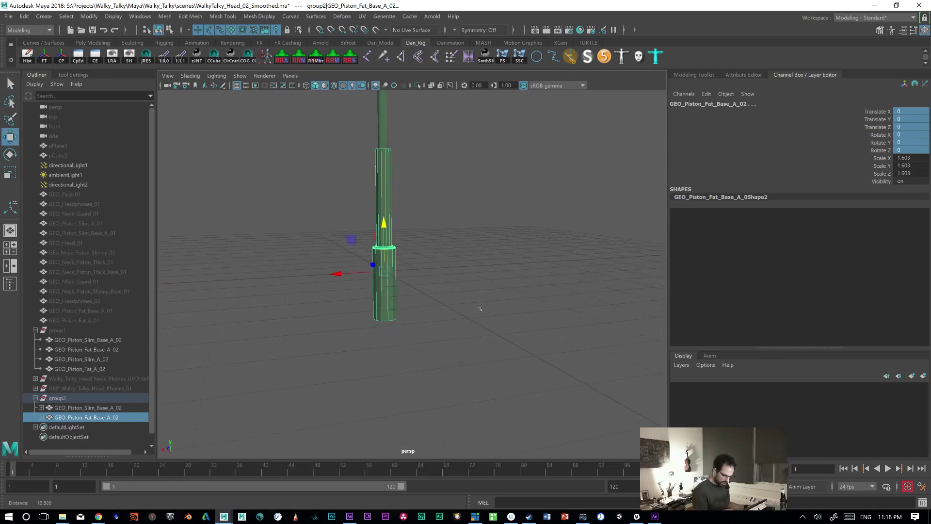
pyautogui.keyDown('alt'); pyautogui.moveTo(434, 321); pyautogui.dragTo(476, 319); pyautogui.keyUp('alt')
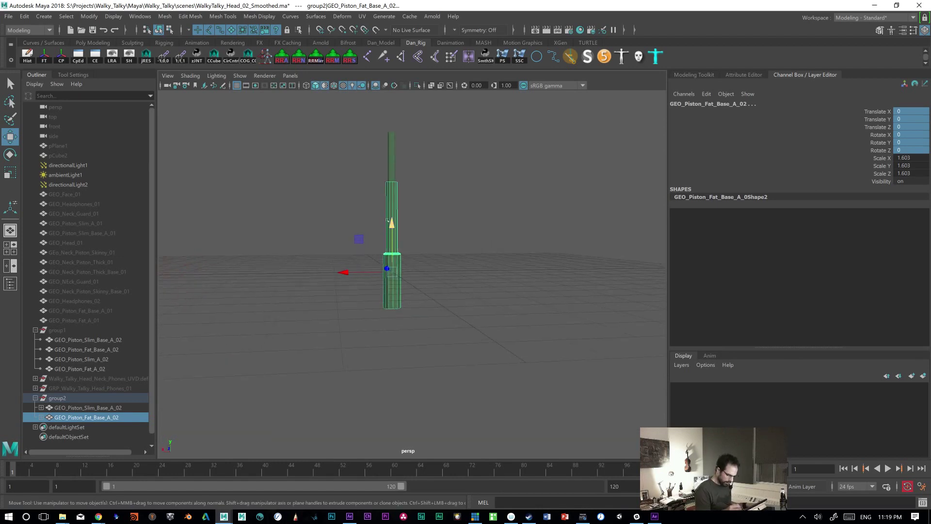
pyautogui.moveTo(391, 224); pyautogui.dragTo(392, 189)
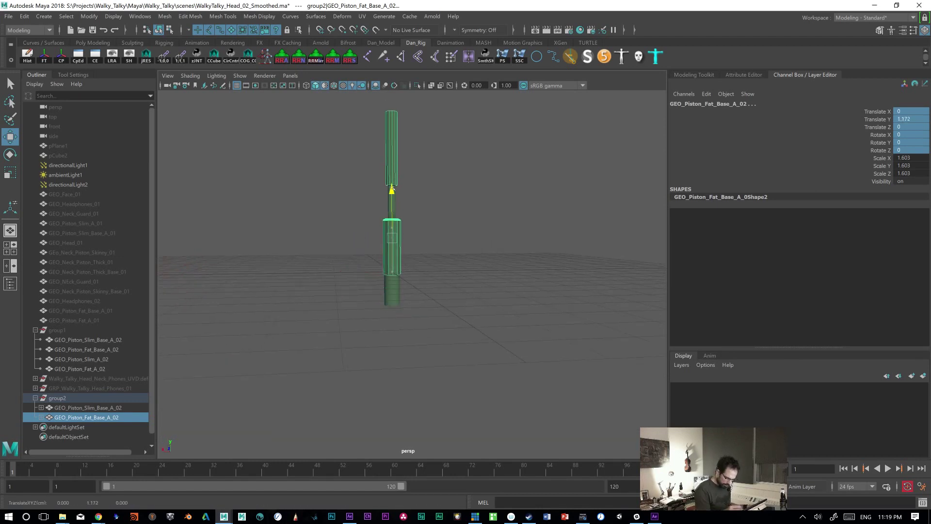
# Step: Snap the pivot of GEO_Piston_Fat_Base_A_02 to the grid at the foot of the piston
pyautogui.keyDown('alt'); pyautogui.moveTo(435, 262); pyautogui.dragTo(411, 272); pyautogui.keyUp('alt')
pyautogui.press('d')
pyautogui.press('x')
pyautogui.moveTo(405, 272); pyautogui.dragTo(403, 273, button='middle')
# Step: Raise GEO_Piston_Slim_Base_A_02 to a Translate Y of about 0.985 and display the pistons in wireframe
pyautogui.keyDown('alt'); pyautogui.moveTo(504, 302); pyautogui.dragTo(491, 252); pyautogui.keyUp('alt')
pyautogui.click(402, 321)
pyautogui.keyDown('alt'); pyautogui.moveTo(446, 309); pyautogui.dragTo(378, 191); pyautogui.keyUp('alt')
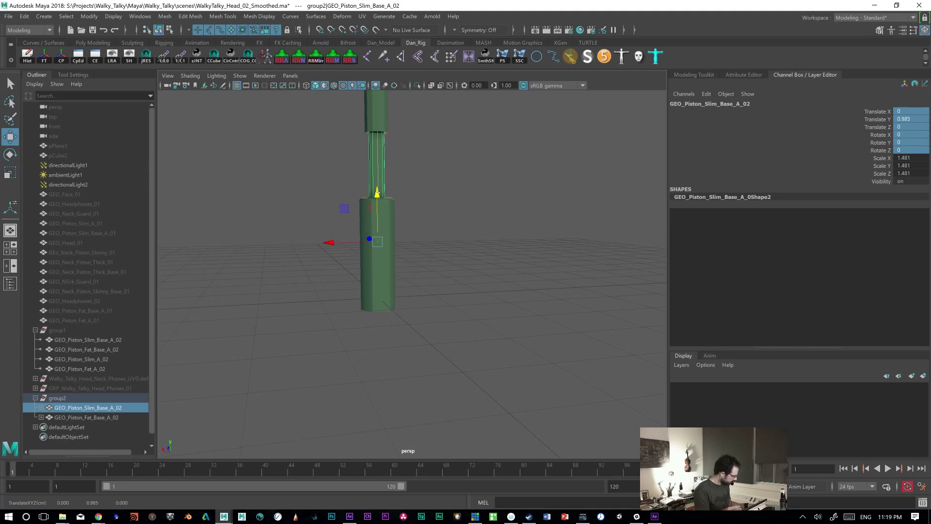
pyautogui.press('4')
pyautogui.keyDown('alt'); pyautogui.moveTo(403, 299); pyautogui.dragTo(430, 306); pyautogui.keyUp('alt')
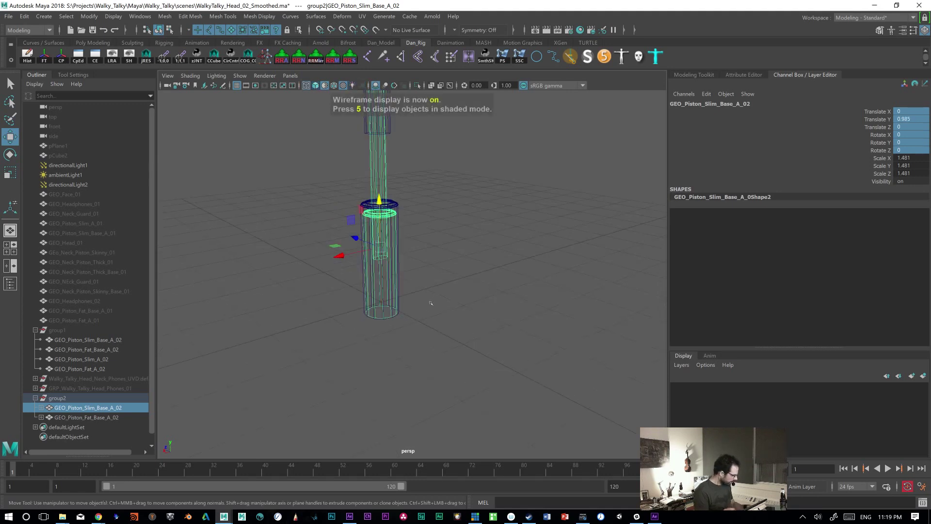
# Step: Snap the pivot of GEO_Piston_Slim_Base_A_02 down to the grid at its foot, and return to shaded display
pyautogui.press('x')
pyautogui.press('d')
pyautogui.moveTo(381, 248); pyautogui.dragTo(381, 302)
pyautogui.keyDown('alt'); pyautogui.moveTo(496, 320); pyautogui.dragTo(471, 291); pyautogui.keyUp('alt')
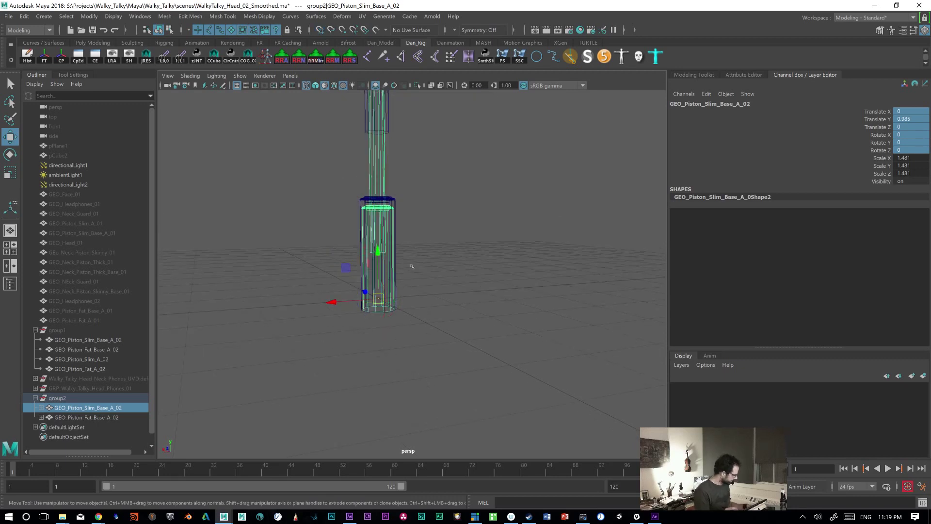
pyautogui.press('5')
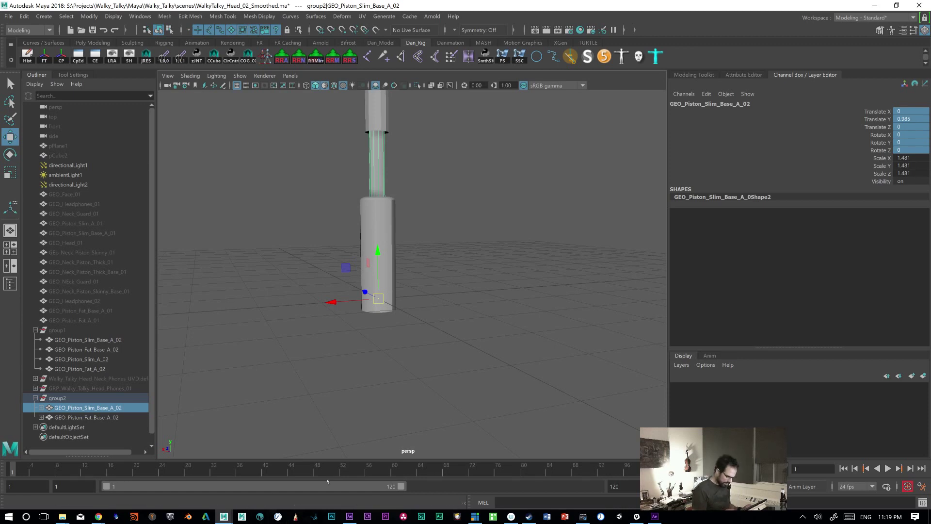
# Step: Switch to the Element 3D Scene Setup in After Effects, enable Axis Lock and select the Group Folder
pyautogui.click(350, 514)
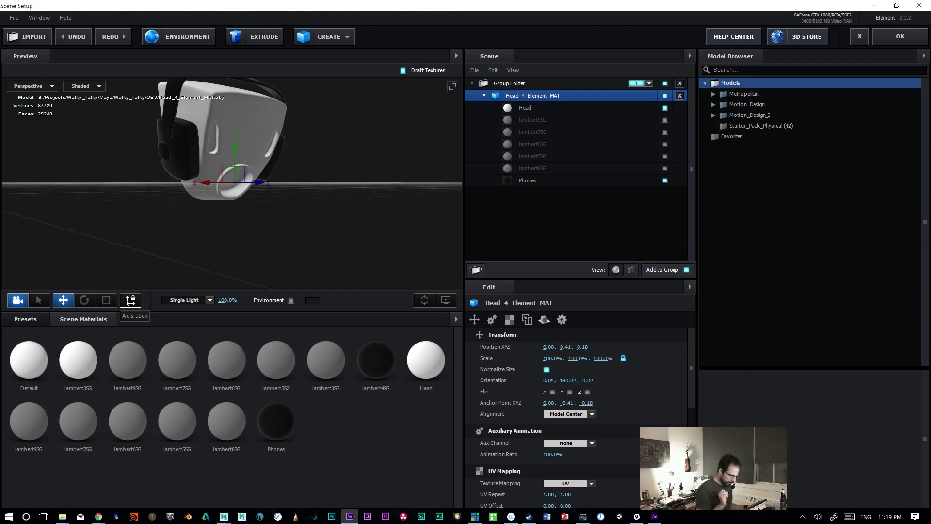
pyautogui.click(130, 300)
pyautogui.click(386, 237)
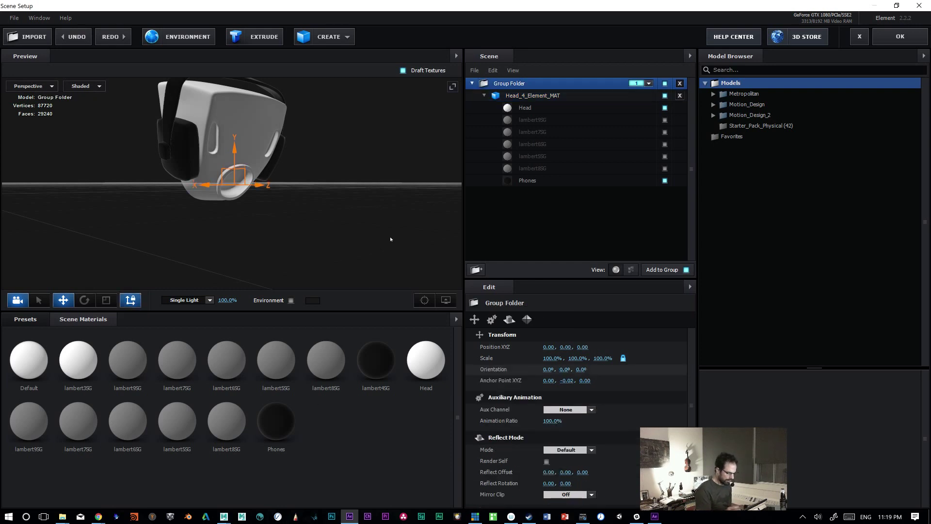
pyautogui.moveTo(330, 221); pyautogui.dragTo(343, 231)
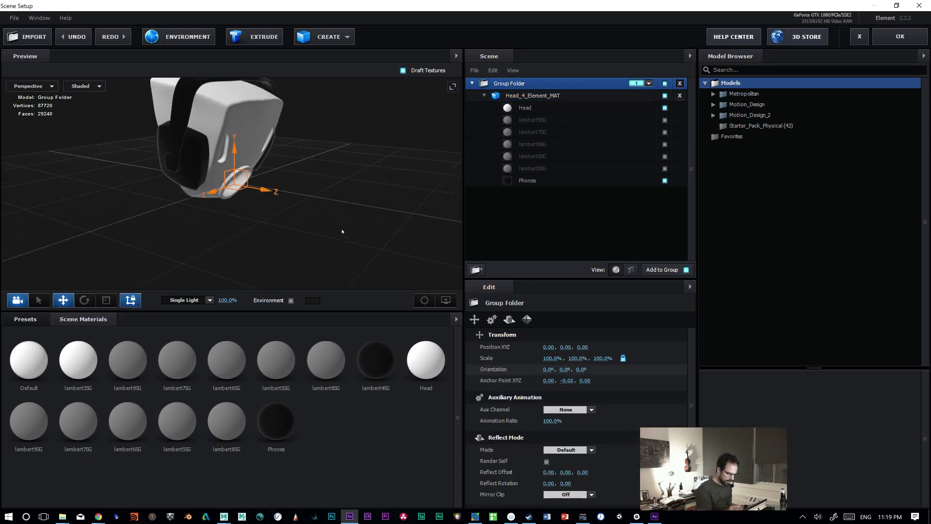
pyautogui.click(528, 95)
pyautogui.click(527, 87)
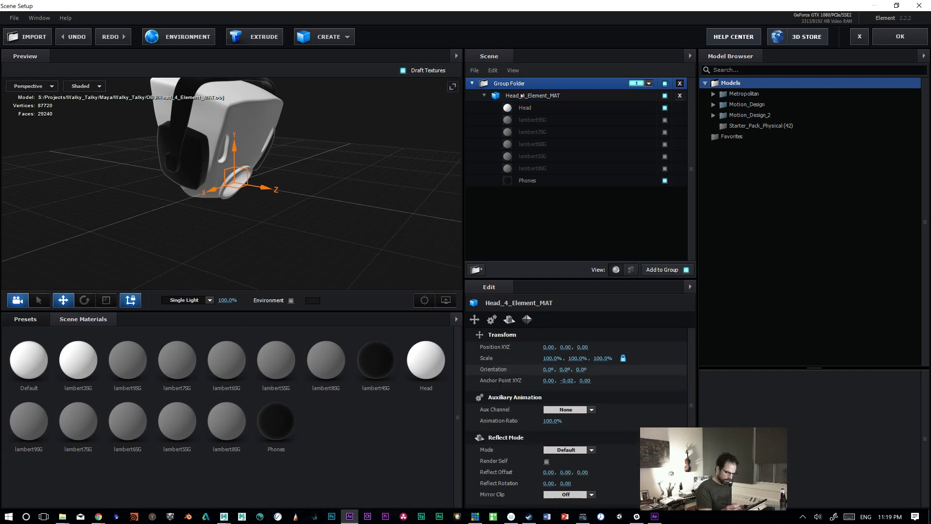
# Step: Try moving the Group Folder's anchor point along Z and up along Y, undoing each move
pyautogui.moveTo(264, 193); pyautogui.dragTo(311, 200)
pyautogui.hotkey('ctrl', 'z')
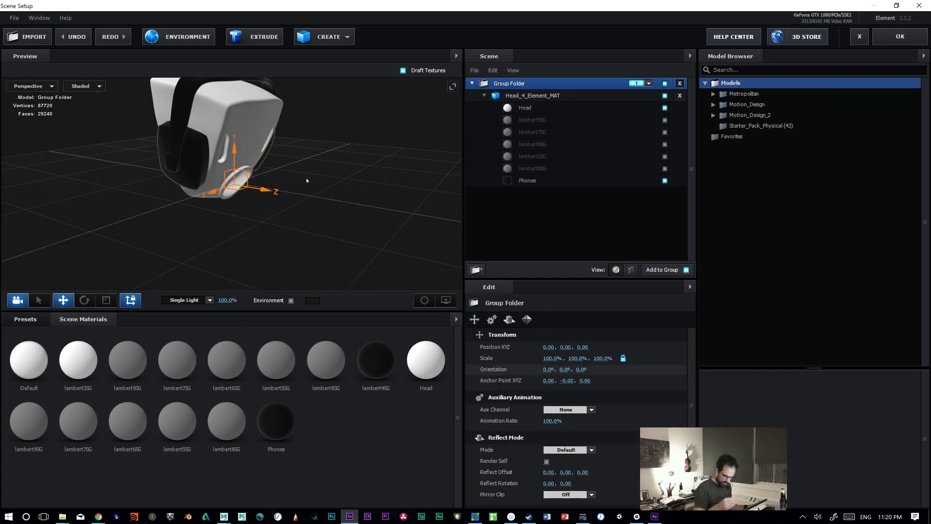
pyautogui.moveTo(269, 183); pyautogui.dragTo(334, 193)
pyautogui.hotkey('ctrl', 'z')
pyautogui.moveTo(234, 155); pyautogui.dragTo(244, 106)
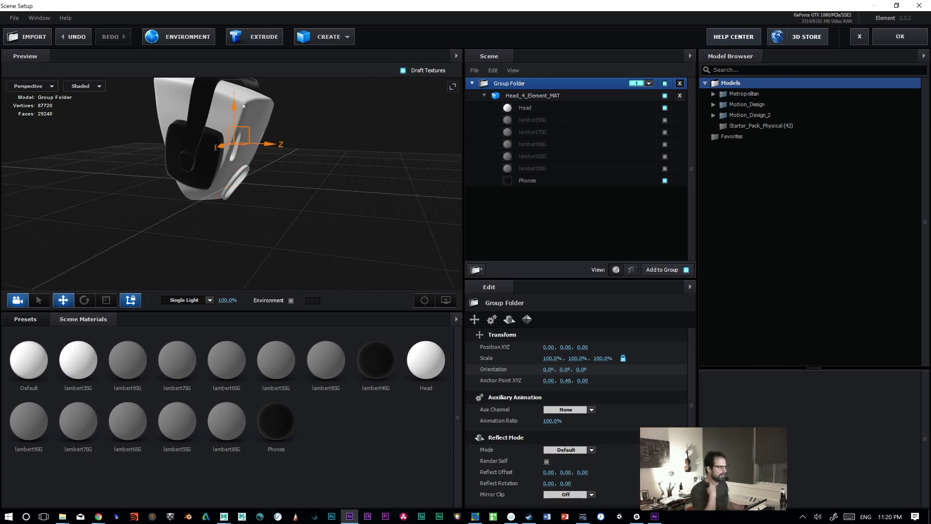
pyautogui.hotkey('ctrl', 'z')
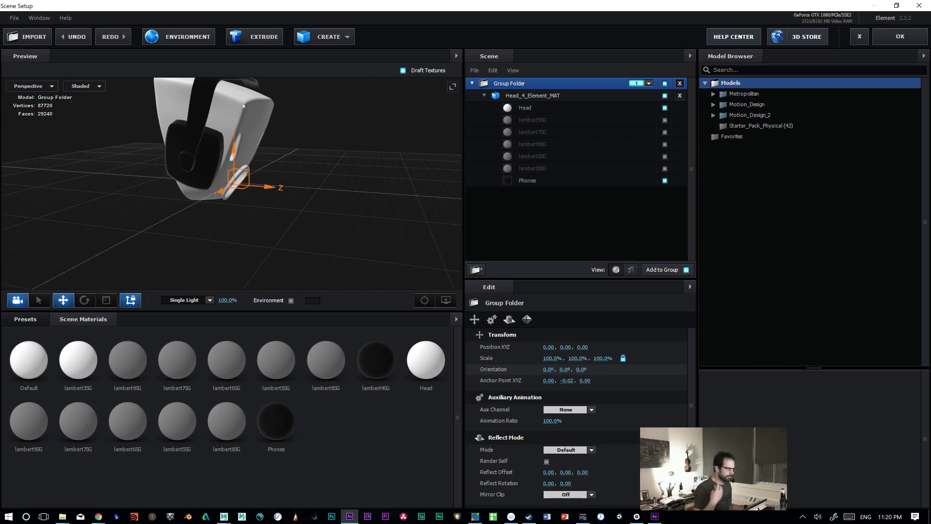
# Step: Try rotating the Group Folder around its anchor point, undo the rotation, and return to the move tool with Axis Lock off
pyautogui.click(132, 304)
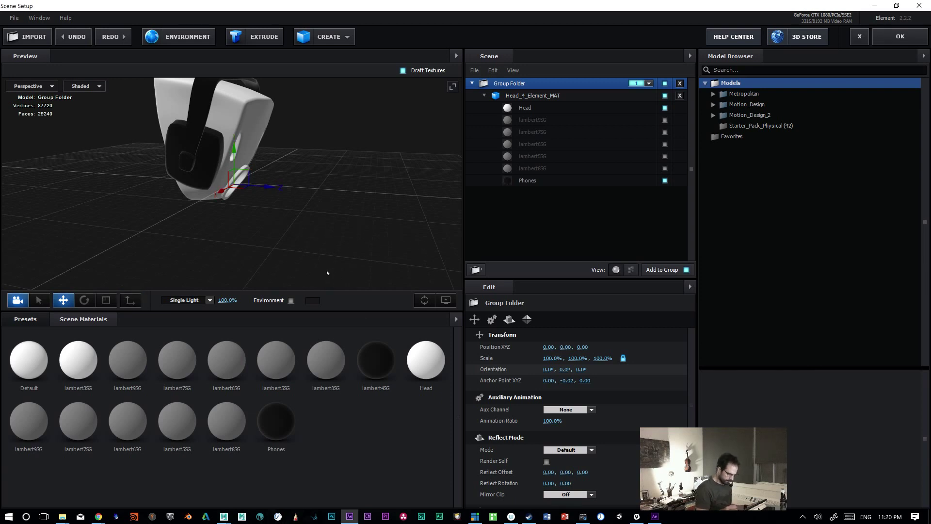
pyautogui.click(266, 186)
pyautogui.click(130, 299)
pyautogui.click(84, 300)
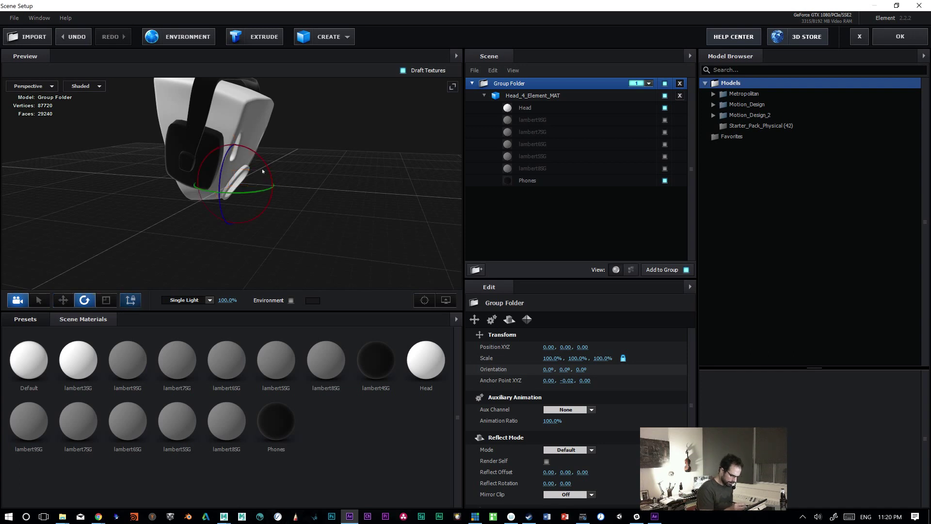
pyautogui.moveTo(267, 173); pyautogui.dragTo(277, 159)
pyautogui.hotkey('ctrl', 'z')
pyautogui.click(63, 299)
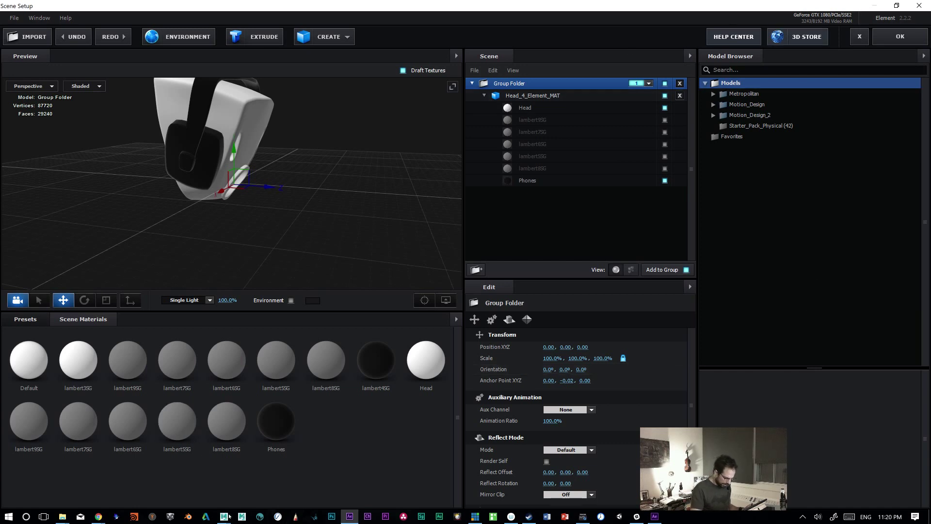
# Step: Switch back to Maya and slide the slim piston along X so it stands beside the fat piston
pyautogui.moveTo(223, 516)
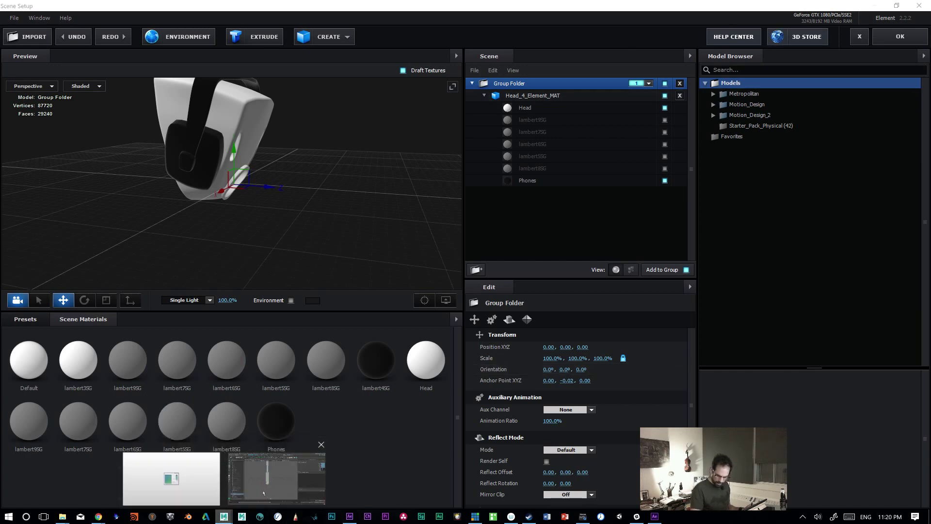
pyautogui.click(264, 493)
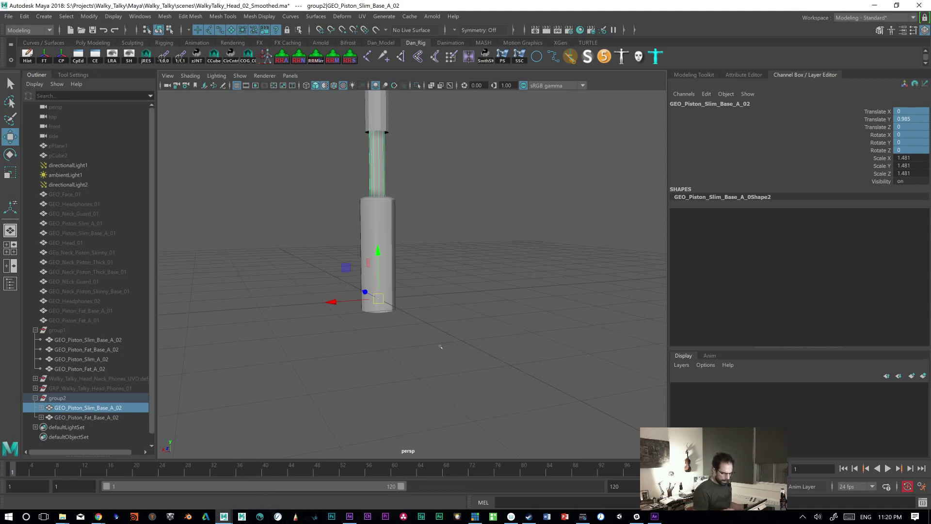
pyautogui.keyDown('alt'); pyautogui.moveTo(440, 346); pyautogui.dragTo(494, 330); pyautogui.keyUp('alt')
pyautogui.keyDown('alt'); pyautogui.moveTo(495, 330); pyautogui.dragTo(436, 320, button='right'); pyautogui.keyUp('alt')
pyautogui.keyDown('alt'); pyautogui.moveTo(362, 306); pyautogui.dragTo(343, 334, button='middle'); pyautogui.keyUp('alt')
pyautogui.keyDown('alt'); pyautogui.moveTo(343, 320); pyautogui.dragTo(368, 348); pyautogui.keyUp('alt')
pyautogui.hotkey('ctrl', 'z')
pyautogui.moveTo(318, 371); pyautogui.dragTo(361, 352)
# Step: Extend GEO_Piston_Fat_A_02 downward by moving its bottom vertices into the top of the fat base
pyautogui.click(353, 231)
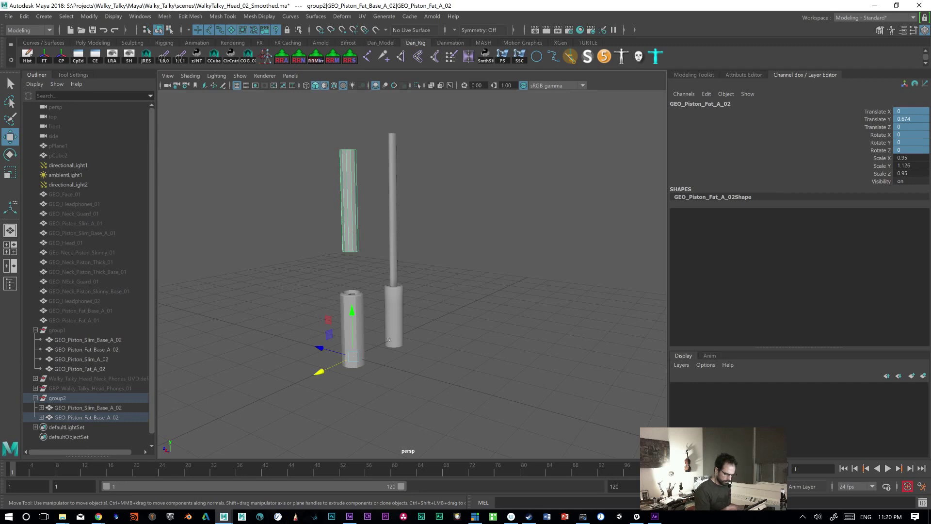
pyautogui.press('r')
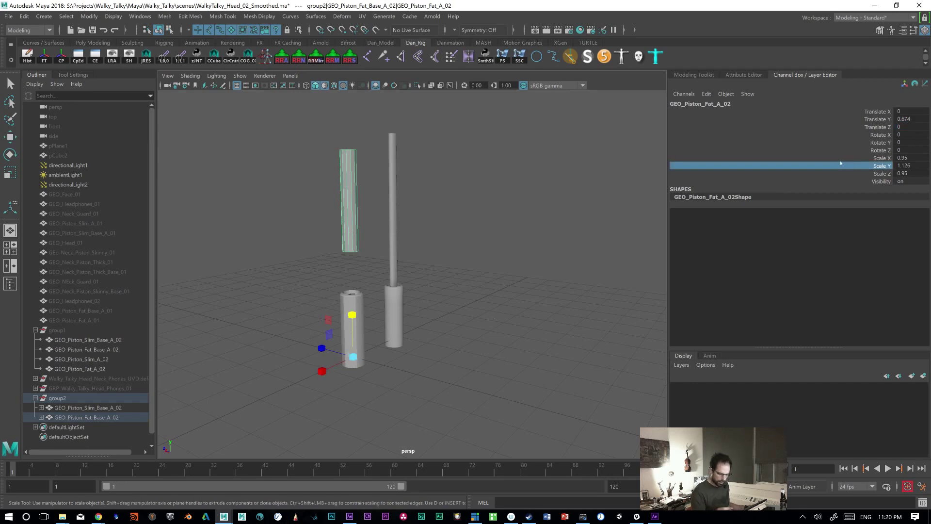
pyautogui.moveTo(457, 262); pyautogui.dragTo(479, 256, button='middle')
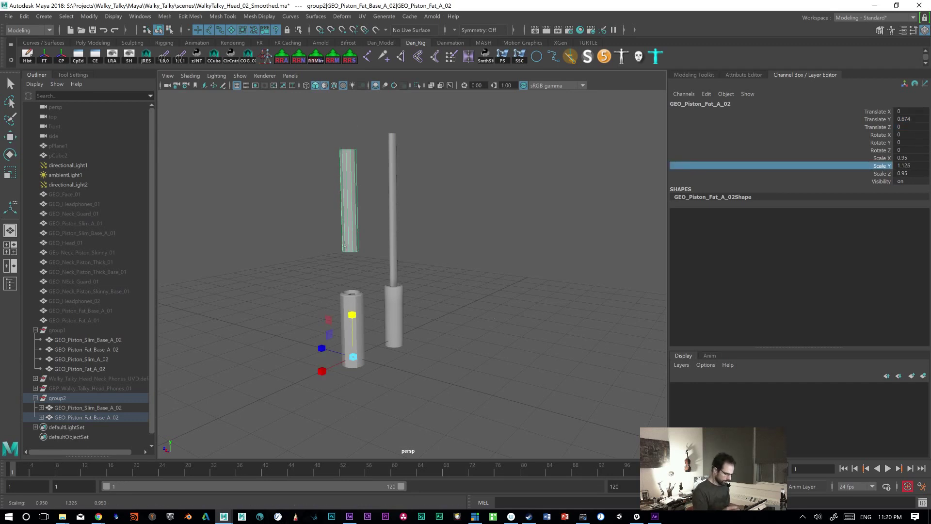
pyautogui.moveTo(349, 236); pyautogui.dragTo(297, 237, button='right')
pyautogui.moveTo(311, 240); pyautogui.dragTo(373, 269)
pyautogui.moveTo(349, 201); pyautogui.dragTo(351, 280)
pyautogui.press('F8')
# Step: Select GEO_Piston_Slim_A_02 and display both pistons in wireframe with object selection active
pyautogui.click(398, 227)
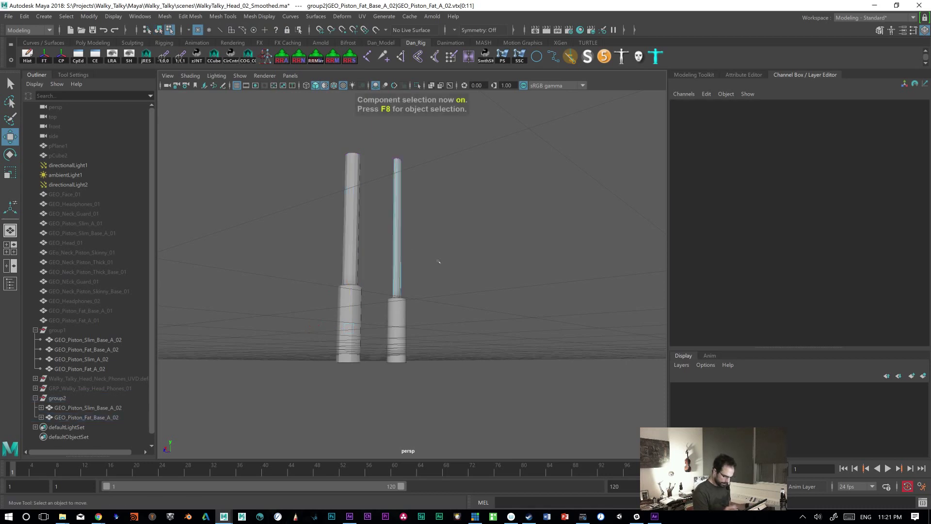
pyautogui.press('4')
pyautogui.keyDown('alt'); pyautogui.moveTo(439, 291); pyautogui.dragTo(438, 286); pyautogui.keyUp('alt')
pyautogui.press('F8')
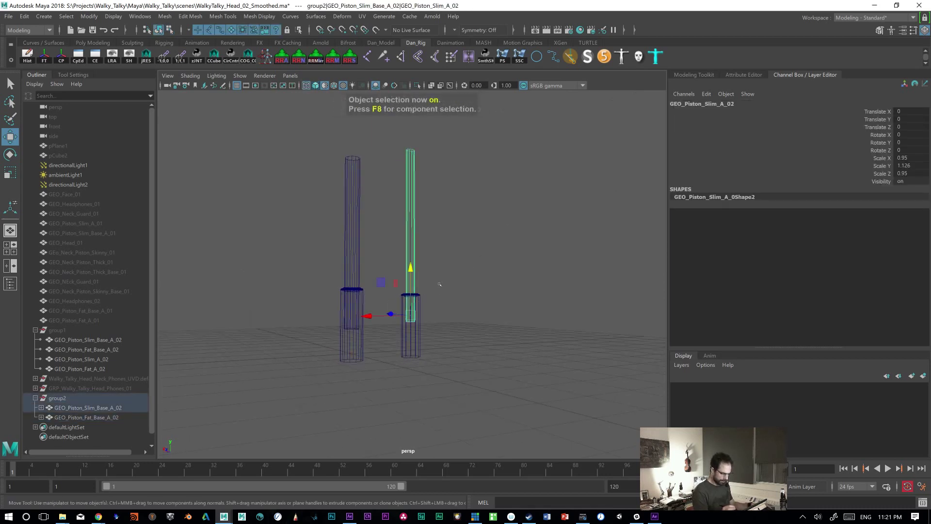
# Step: Freeze only the scale of GEO_Piston_Fat_A_02, with Translate and Rotate excluded in the Freeze Transformations options
pyautogui.click(439, 285)
pyautogui.click(352, 227)
pyautogui.press('space')
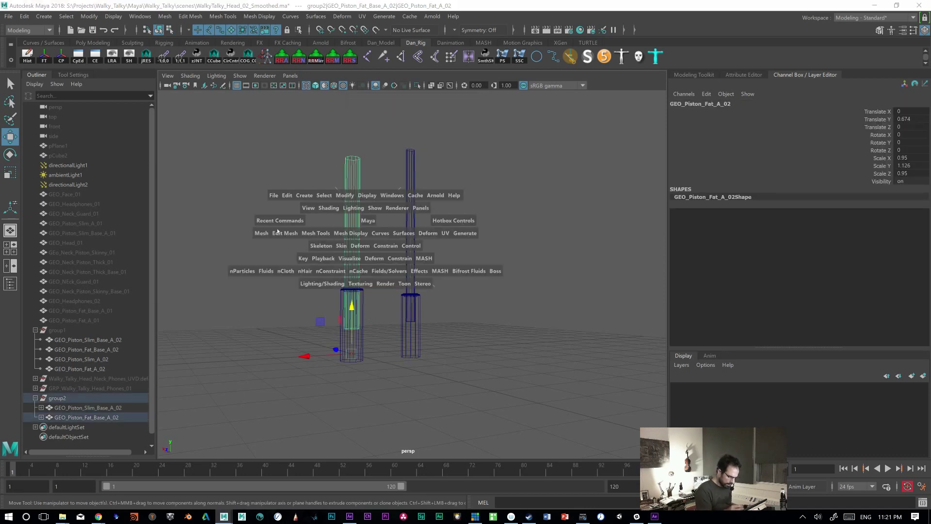
pyautogui.click(345, 196)
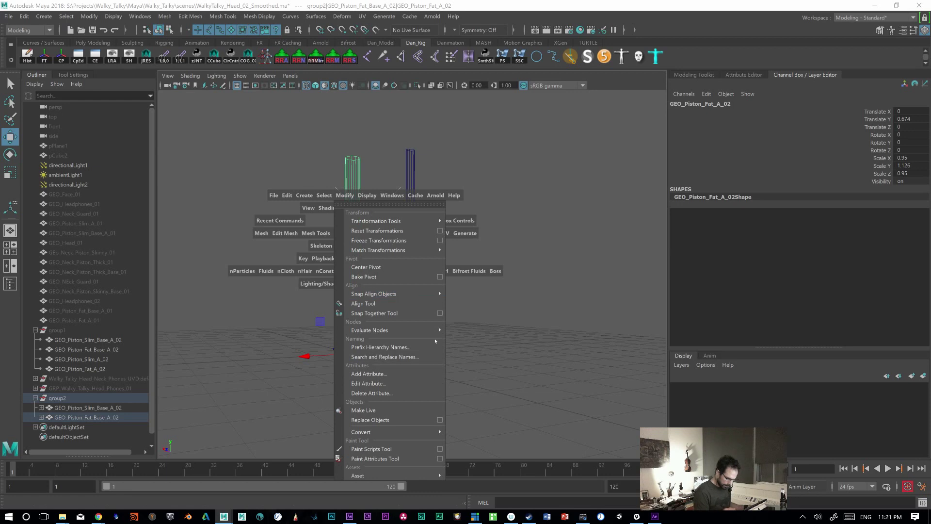
pyautogui.click(440, 241)
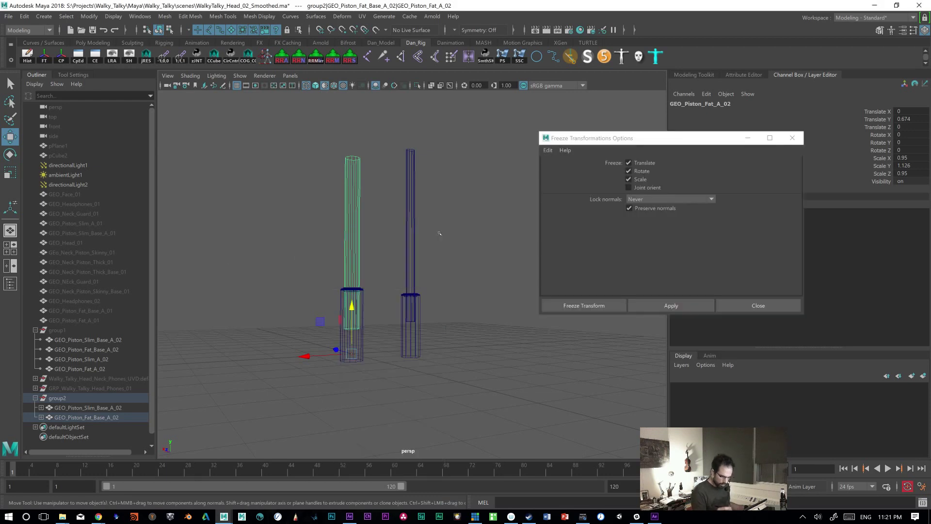
pyautogui.click(628, 171)
pyautogui.click(629, 163)
pyautogui.click(649, 307)
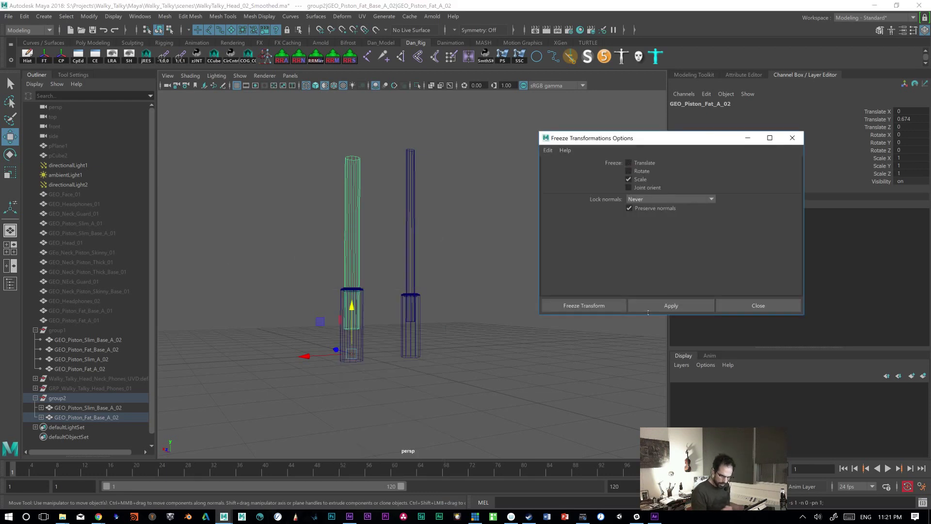
# Step: Freeze the scale of GEO_Piston_Slim_A_02, GEO_Piston_Slim_Base_A_02 and GEO_Piston_Fat_Base_A_02
pyautogui.click(401, 334)
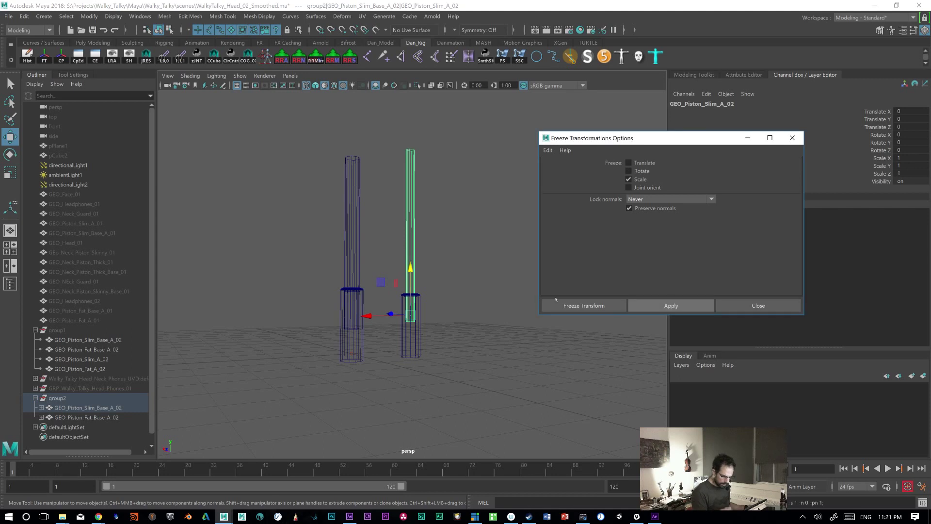
pyautogui.click(408, 333)
pyautogui.click(407, 346)
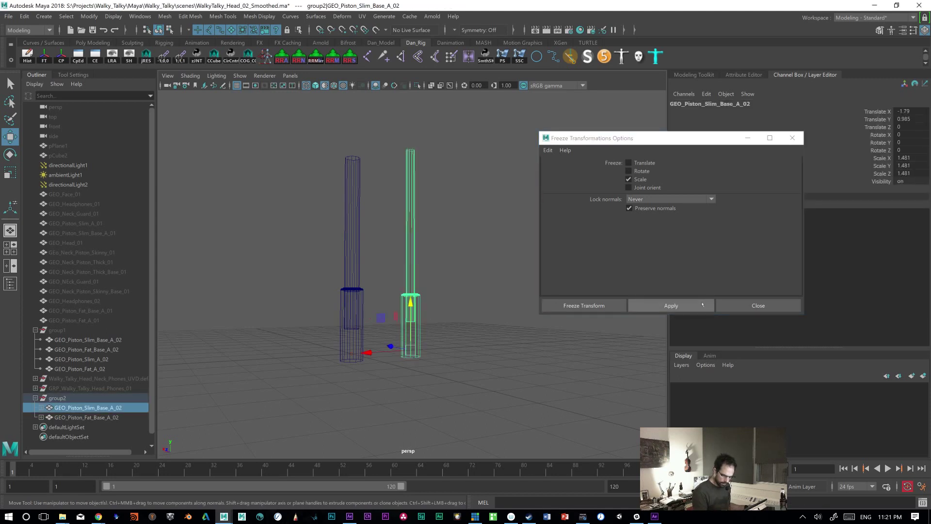
pyautogui.click(343, 351)
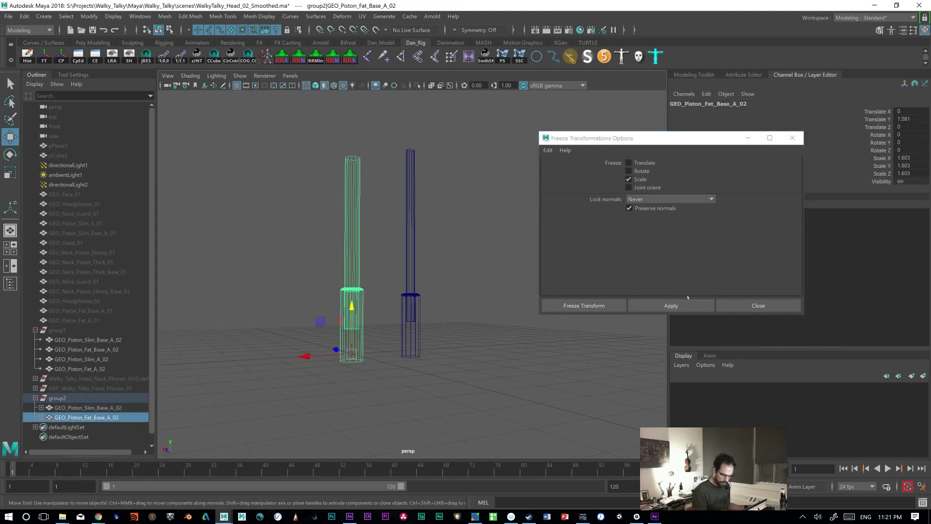
pyautogui.click(672, 305)
# Step: Switch the freeze options to Translate only and freeze the translation of GEO_Piston_Fat_A_02
pyautogui.click(449, 330)
pyautogui.click(340, 275)
pyautogui.keyDown('alt'); pyautogui.moveTo(339, 275); pyautogui.dragTo(451, 336); pyautogui.keyUp('alt')
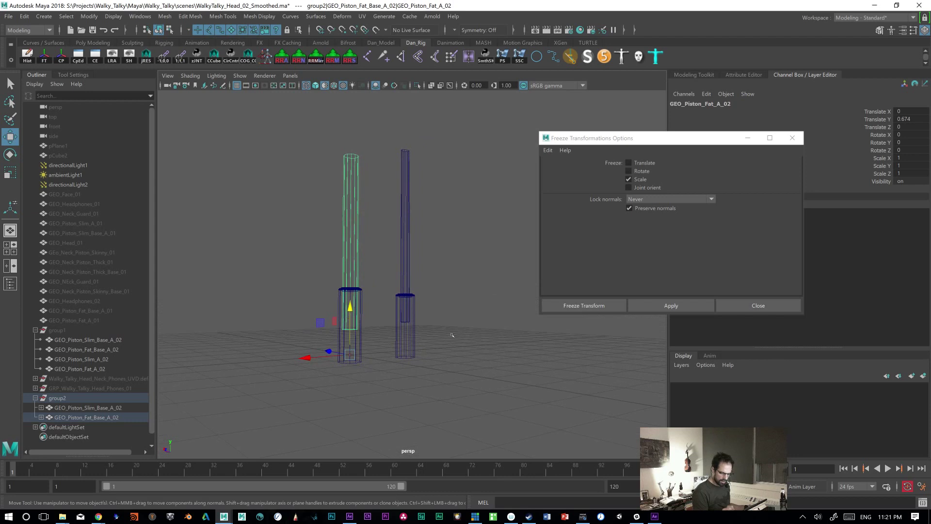
pyautogui.click(629, 163)
pyautogui.click(629, 179)
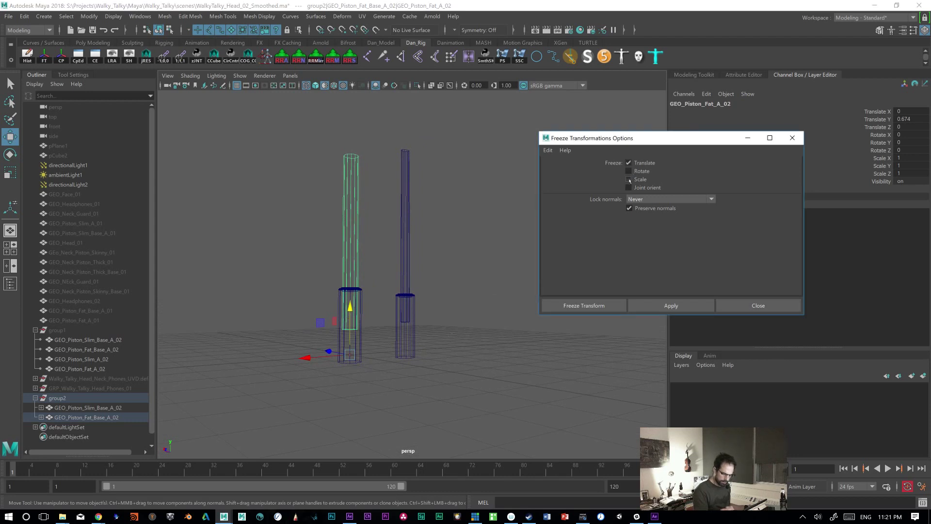
pyautogui.click(670, 304)
# Step: Check the slim piston's transforms and try sliding GEO_Piston_Slim_Base_A_02 along X towards the fat piston
pyautogui.click(403, 233)
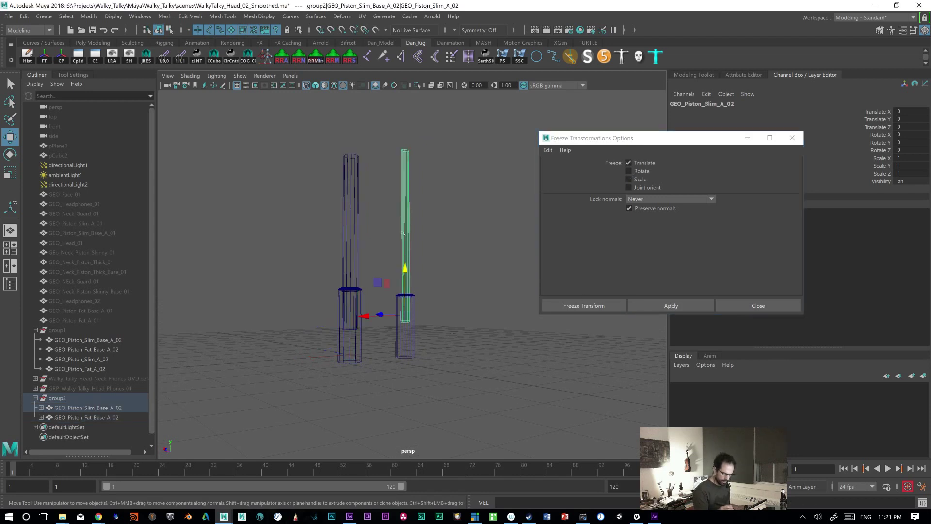
pyautogui.keyDown('alt'); pyautogui.moveTo(450, 346); pyautogui.dragTo(438, 348); pyautogui.keyUp('alt')
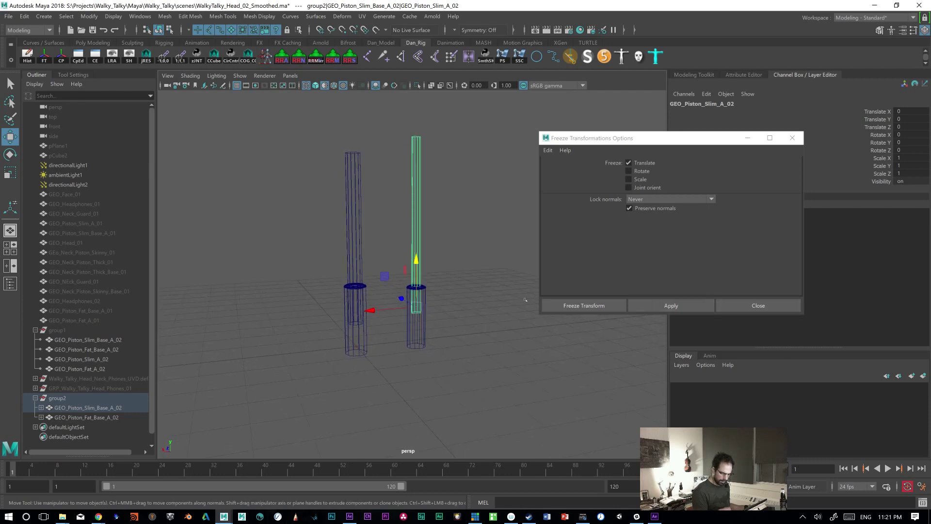
pyautogui.click(433, 320)
pyautogui.click(423, 335)
pyautogui.moveTo(365, 346)
pyautogui.mouseDown()
pyautogui.moveTo(305, 344)
pyautogui.moveTo(357, 331)
pyautogui.mouseUp()
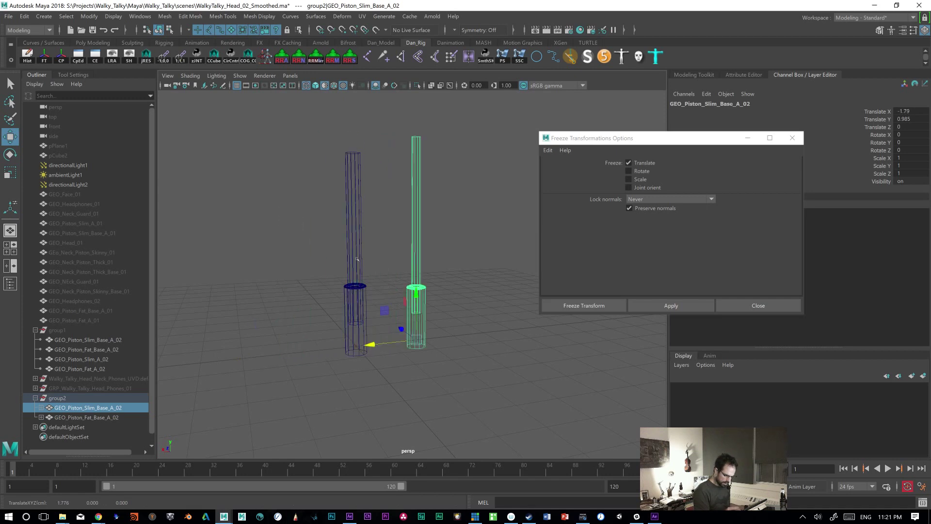
# Step: Freeze the translation of GEO_Piston_Fat_Base_A_02
pyautogui.click(347, 292)
pyautogui.click(354, 256)
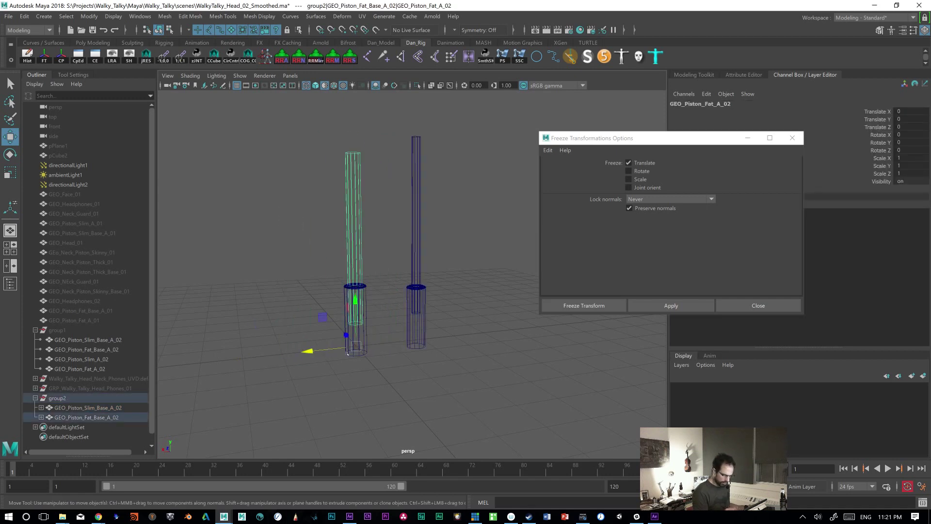
pyautogui.click(372, 351)
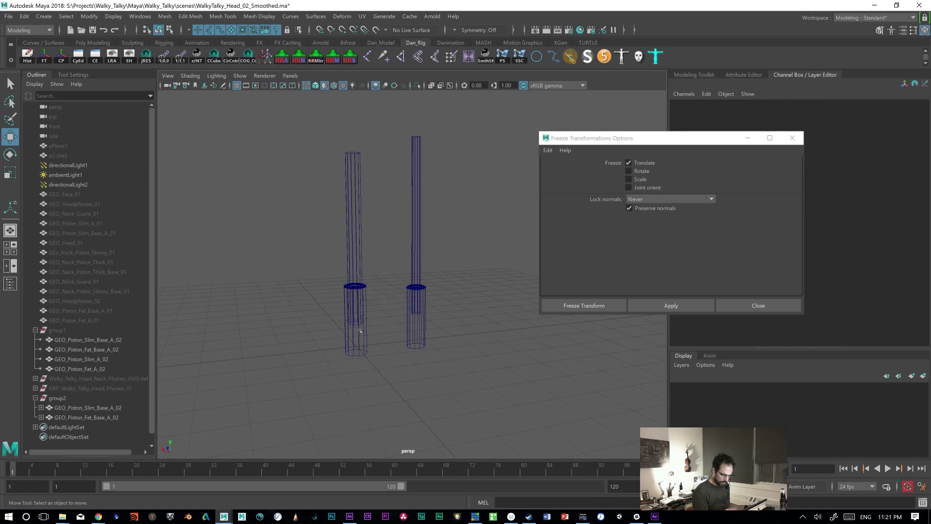
pyautogui.click(340, 328)
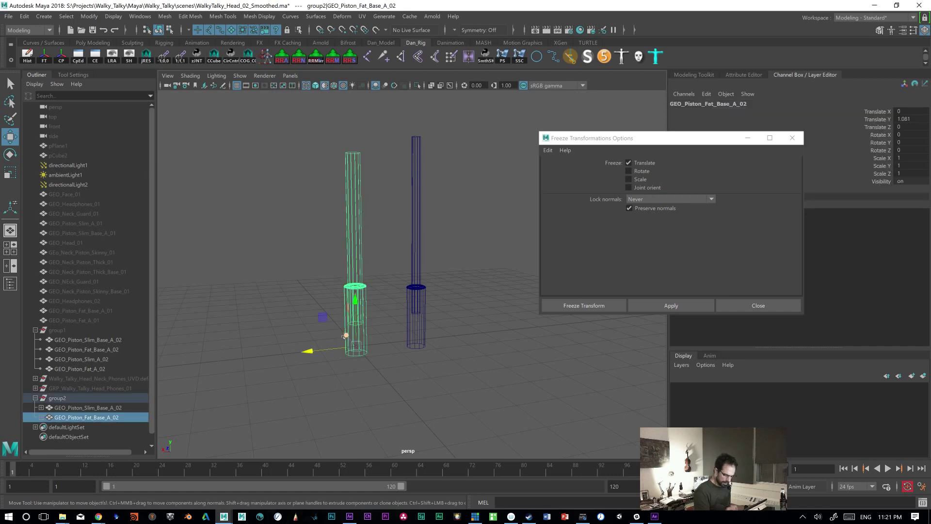
pyautogui.keyDown('alt'); pyautogui.moveTo(345, 434); pyautogui.dragTo(427, 354); pyautogui.keyUp('alt')
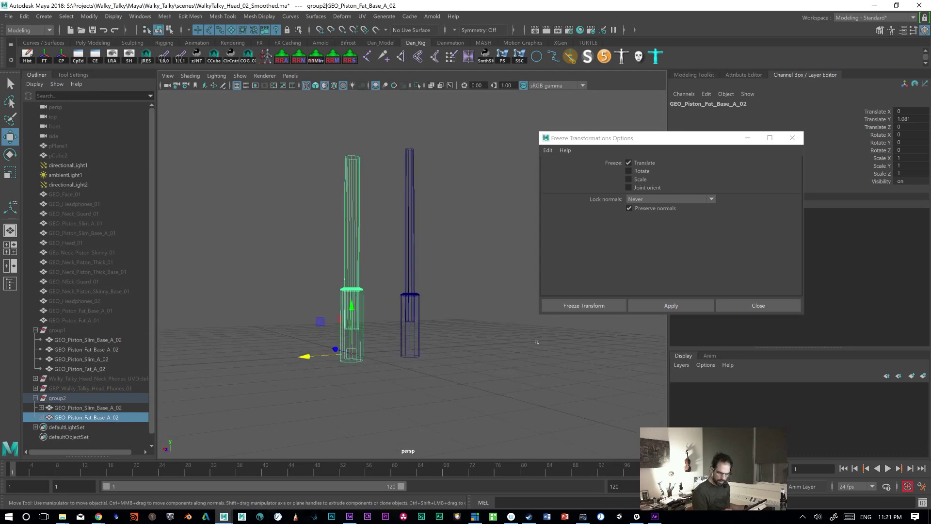
pyautogui.click(688, 307)
pyautogui.click(688, 306)
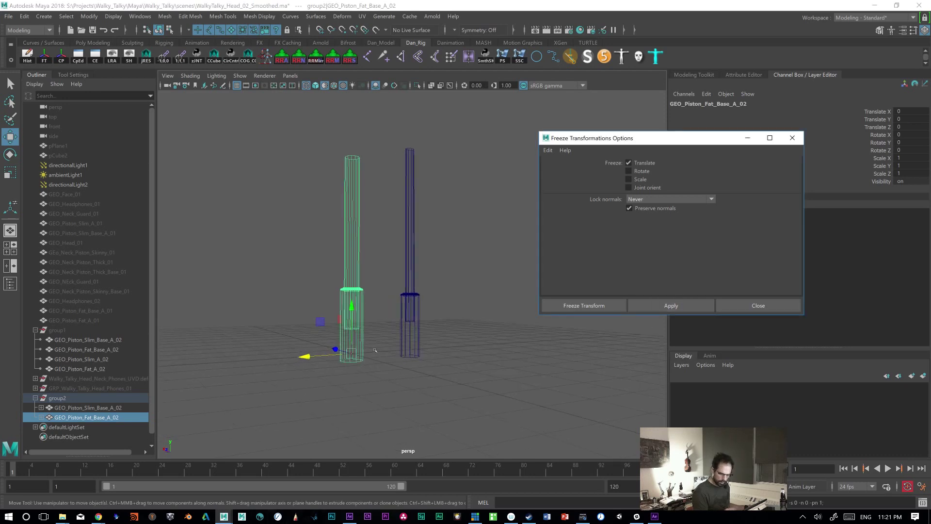
# Step: Set Translate X of GEO_Piston_Slim_Base_A_02 to 0 and freeze its translation
pyautogui.click(409, 342)
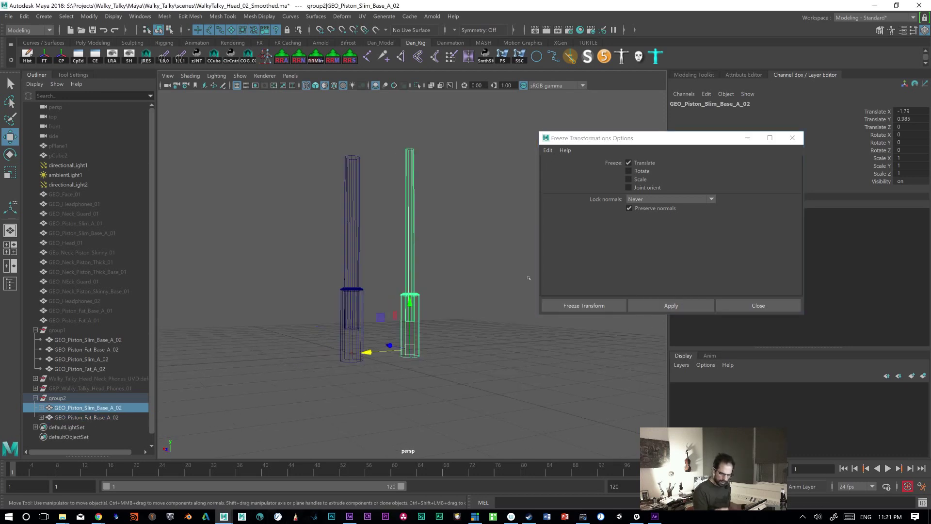
pyautogui.click(902, 111)
pyautogui.write('0')
pyautogui.press('Return')
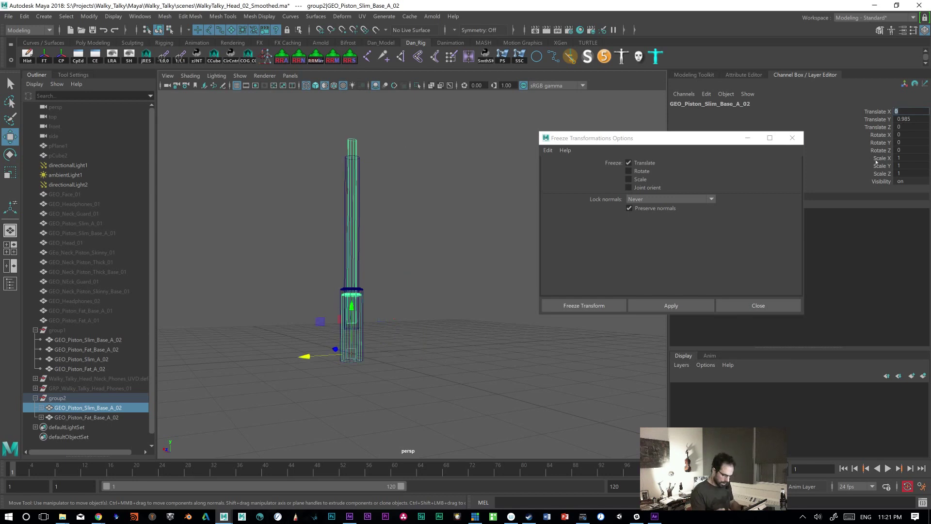
pyautogui.click(667, 305)
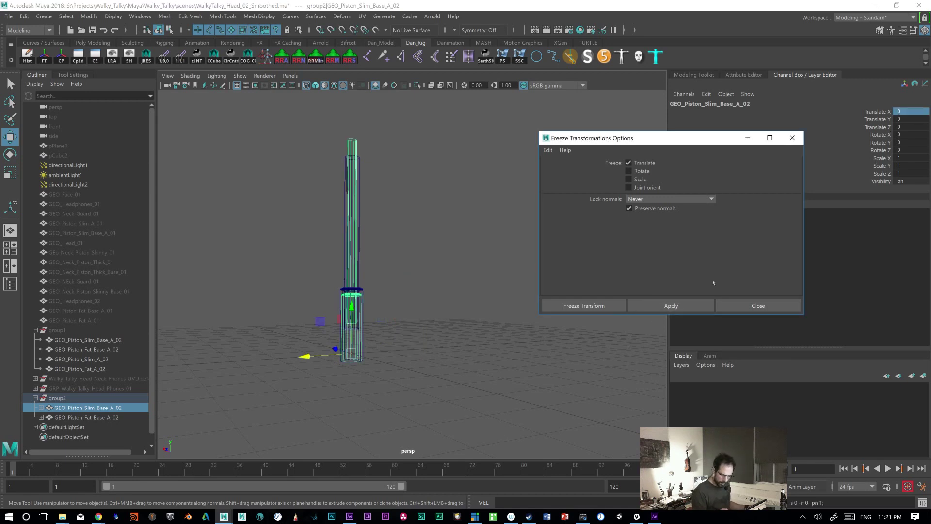
# Step: Slide GEO_Piston_Slim_Base_A_02 along X to about -1.578 and check the transform values of the piston parts
pyautogui.moveTo(305, 356); pyautogui.dragTo(379, 322)
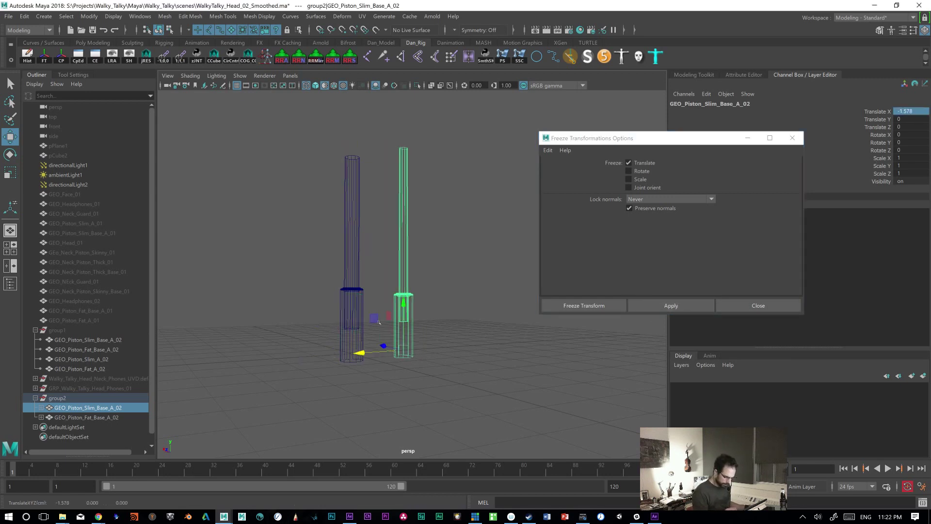
pyautogui.click(400, 247)
pyautogui.click(346, 232)
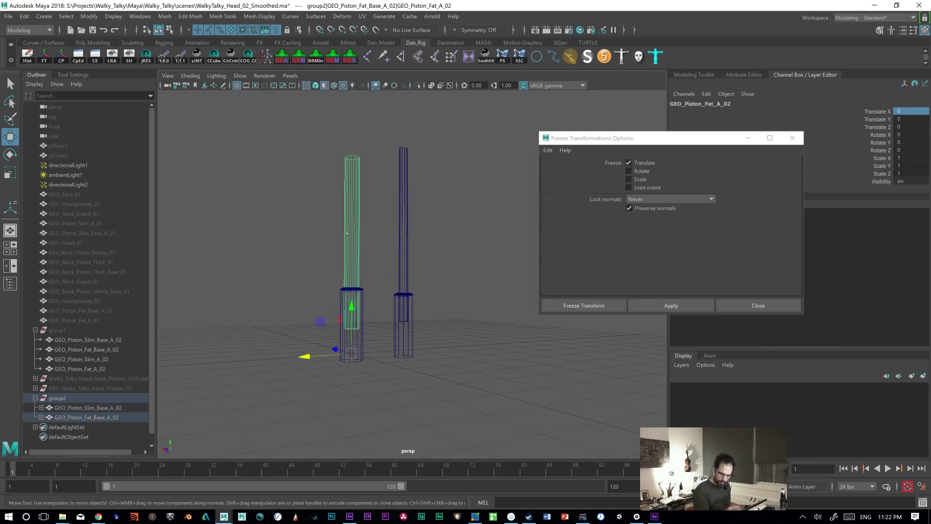
pyautogui.click(491, 342)
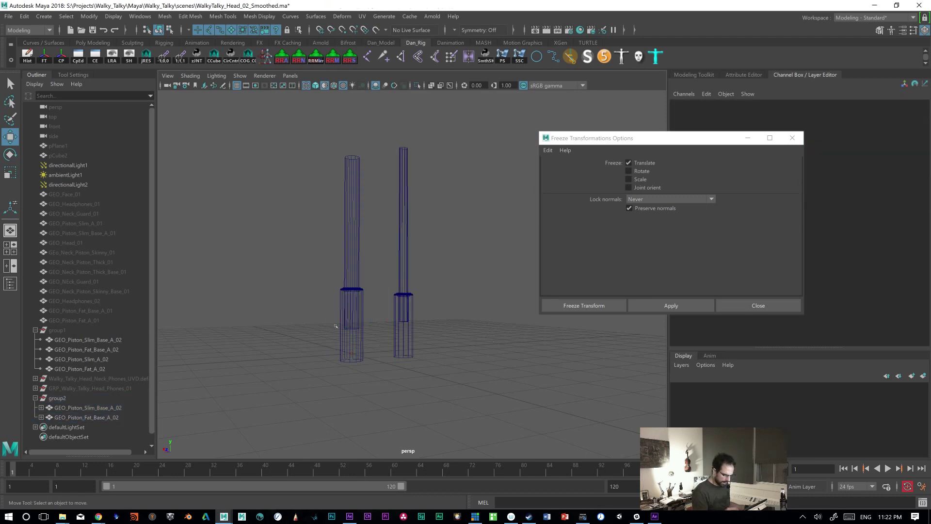
pyautogui.click(349, 362)
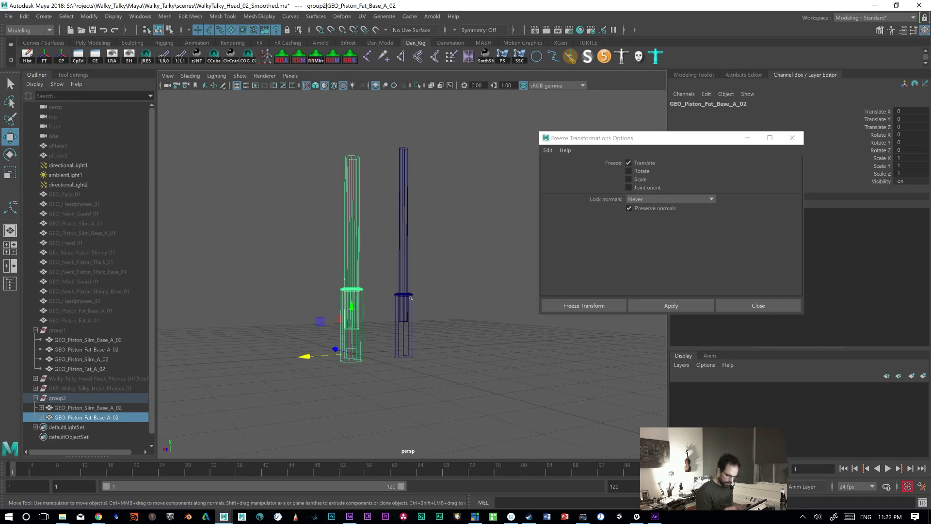
pyautogui.click(404, 336)
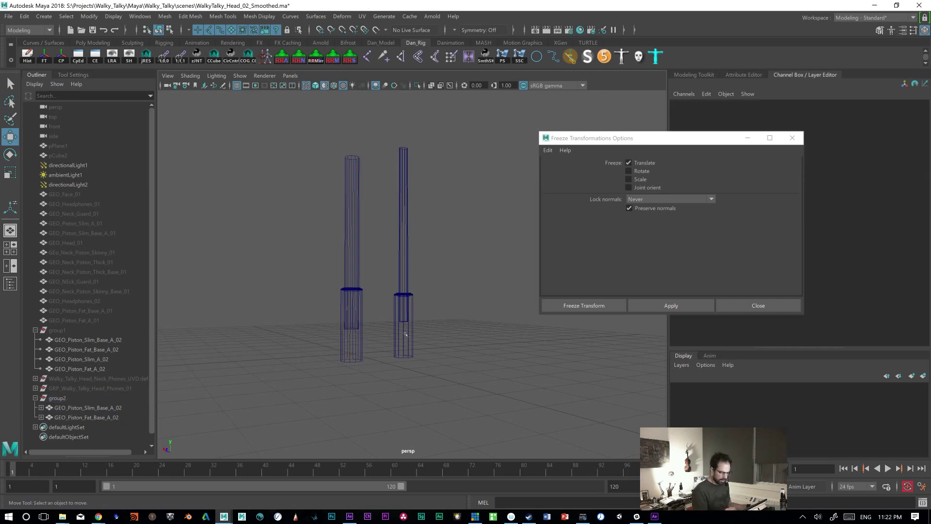
pyautogui.click(409, 330)
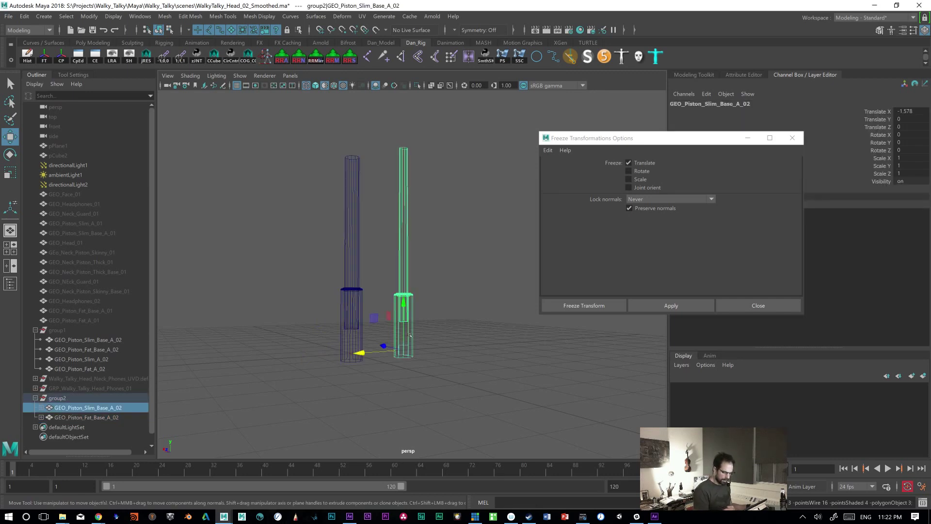
# Step: Display the pistons shaded, close the Freeze Transformations options and bring up the Modeling Toolkit
pyautogui.press('5')
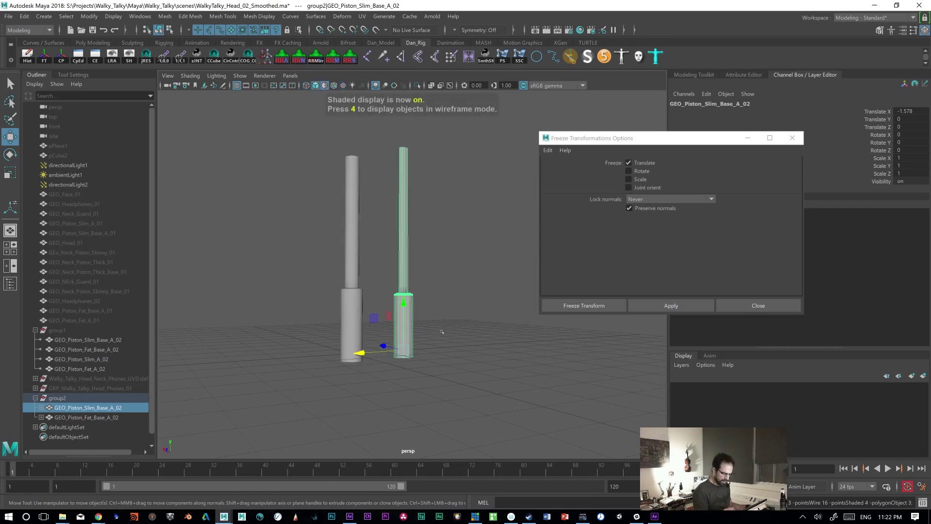
pyautogui.moveTo(448, 314)
pyautogui.keyDown('alt'); pyautogui.mouseDown()
pyautogui.moveTo(503, 360)
pyautogui.moveTo(504, 350)
pyautogui.mouseUp(); pyautogui.keyUp('alt')
pyautogui.scroll(5, 500, 371)
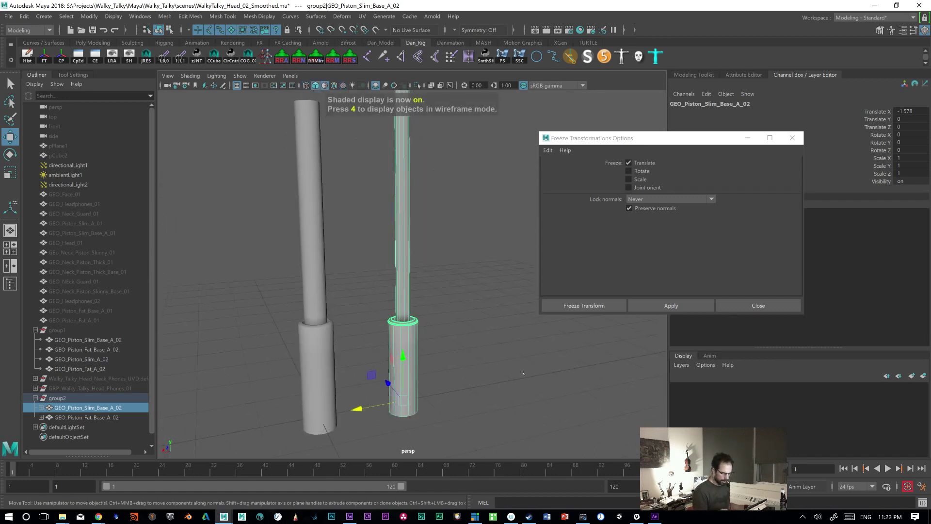
pyautogui.click(758, 305)
pyautogui.click(693, 74)
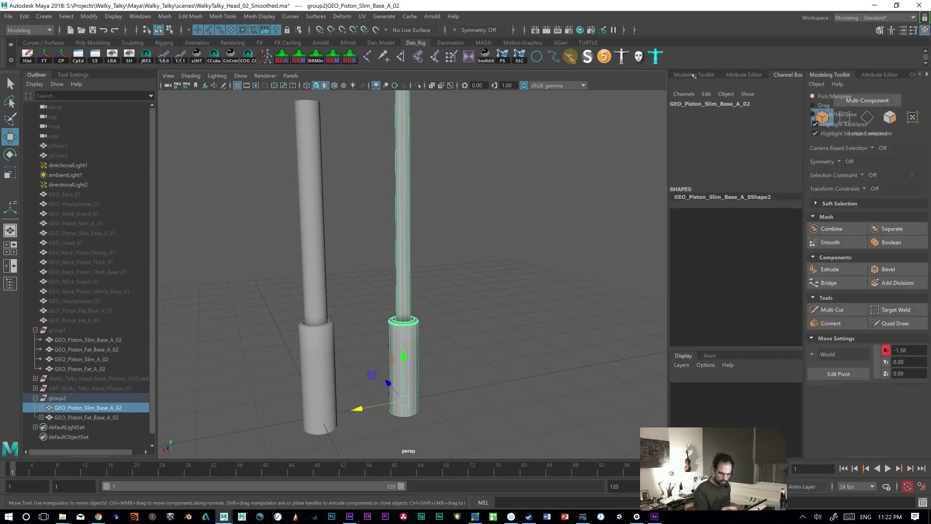
pyautogui.keyDown('alt'); pyautogui.moveTo(568, 373); pyautogui.dragTo(459, 393, button='right'); pyautogui.keyUp('alt')
pyautogui.keyDown('alt'); pyautogui.moveTo(517, 387); pyautogui.dragTo(441, 401, button='right'); pyautogui.keyUp('alt')
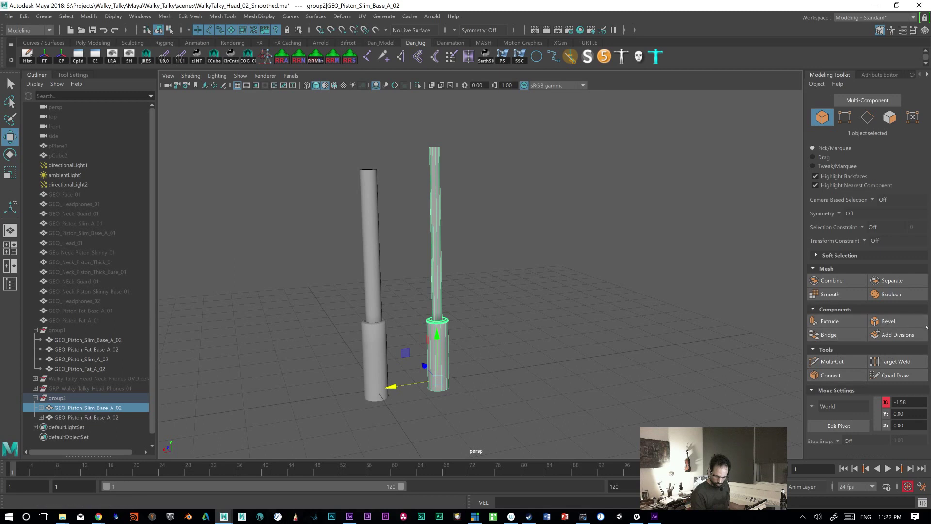
# Step: Smooth GEO_Piston_Slim_Base_A_02 with one division and apply Smooth twice to GEO_Piston_Slim_A_02
pyautogui.click(834, 294)
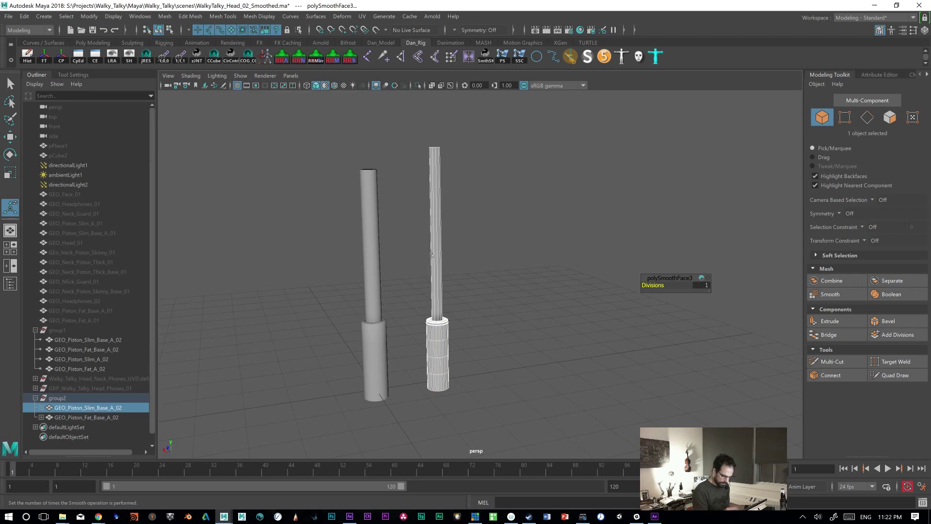
pyautogui.click(439, 260)
pyautogui.press('g')
pyautogui.press('g')
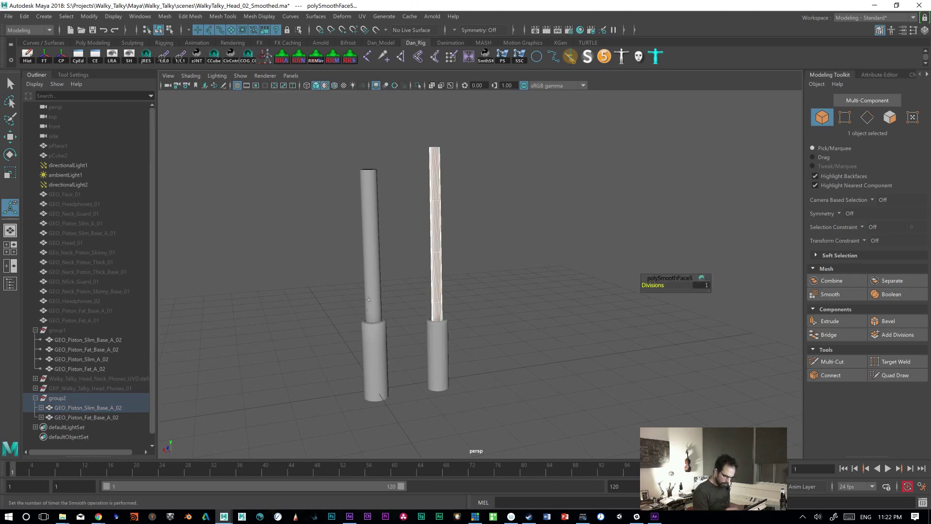
# Step: Apply Smooth twice each to GEO_Piston_Fat_A_02 and GEO_Piston_Fat_Base_A_02
pyautogui.click(374, 301)
pyautogui.press('g')
pyautogui.press('g')
pyautogui.click(375, 366)
pyautogui.press('g')
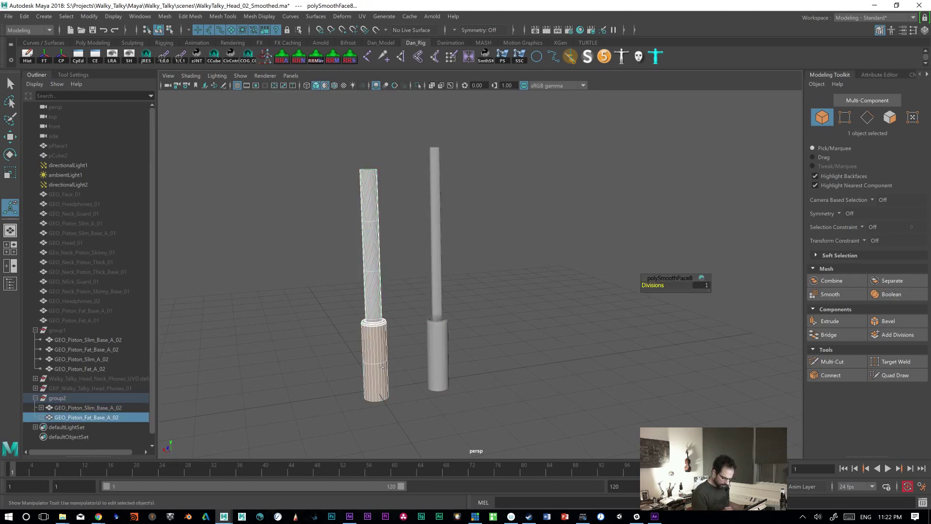
pyautogui.press('g')
# Step: Apply one more Smooth to GEO_Piston_Fat_Base_A_02 and inspect both pistons from several angles
pyautogui.click(468, 373)
pyautogui.keyDown('alt'); pyautogui.moveTo(465, 373); pyautogui.dragTo(486, 371, button='right'); pyautogui.keyUp('alt')
pyautogui.keyDown('alt'); pyautogui.moveTo(486, 371); pyautogui.dragTo(530, 335, button='middle'); pyautogui.keyUp('alt')
pyautogui.keyDown('alt'); pyautogui.moveTo(530, 334); pyautogui.dragTo(574, 368, button='right'); pyautogui.keyUp('alt')
pyautogui.keyDown('alt'); pyautogui.moveTo(573, 368); pyautogui.dragTo(489, 349); pyautogui.keyUp('alt')
pyautogui.keyDown('alt'); pyautogui.moveTo(488, 349); pyautogui.dragTo(400, 335, button='right'); pyautogui.keyUp('alt')
pyautogui.click(400, 335)
pyautogui.press('g')
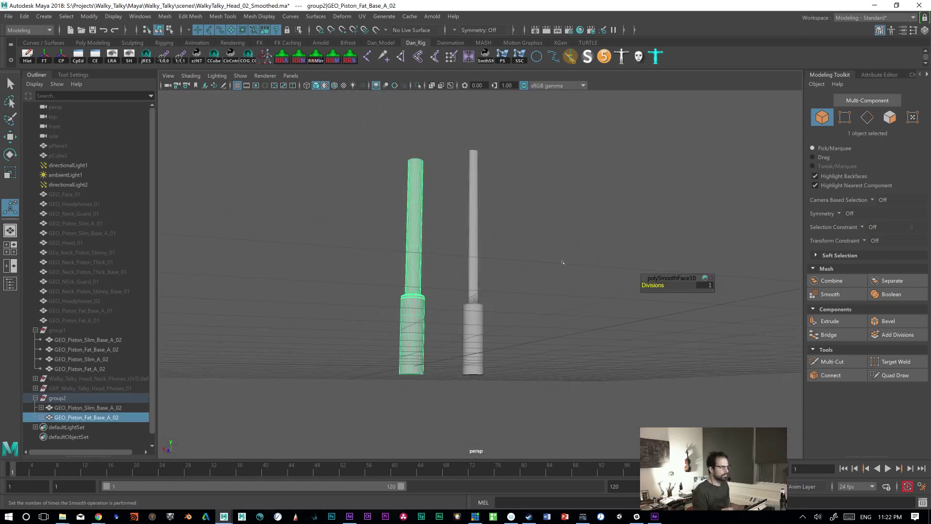
pyautogui.keyDown('alt'); pyautogui.moveTo(560, 258); pyautogui.dragTo(558, 272); pyautogui.keyUp('alt')
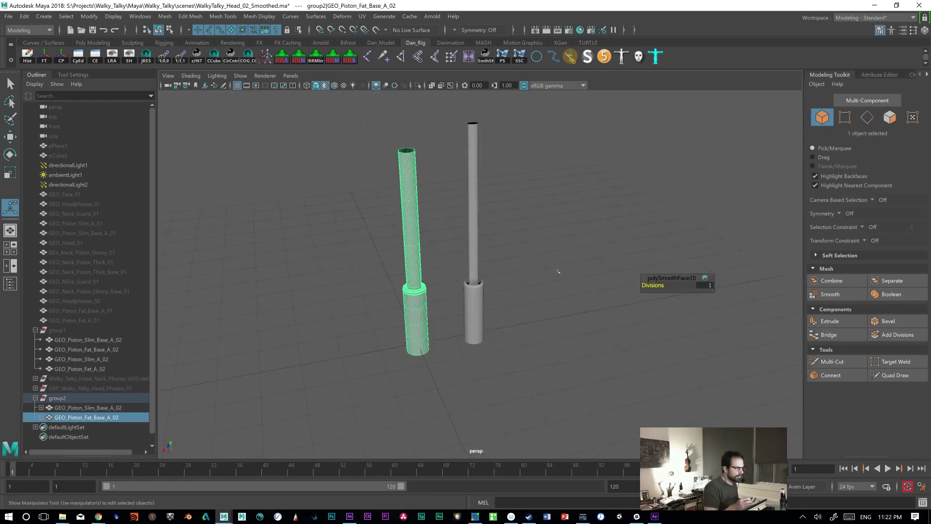
# Step: Delete the construction history of all objects in the scene
pyautogui.click(24, 16)
pyautogui.moveTo(92, 142)
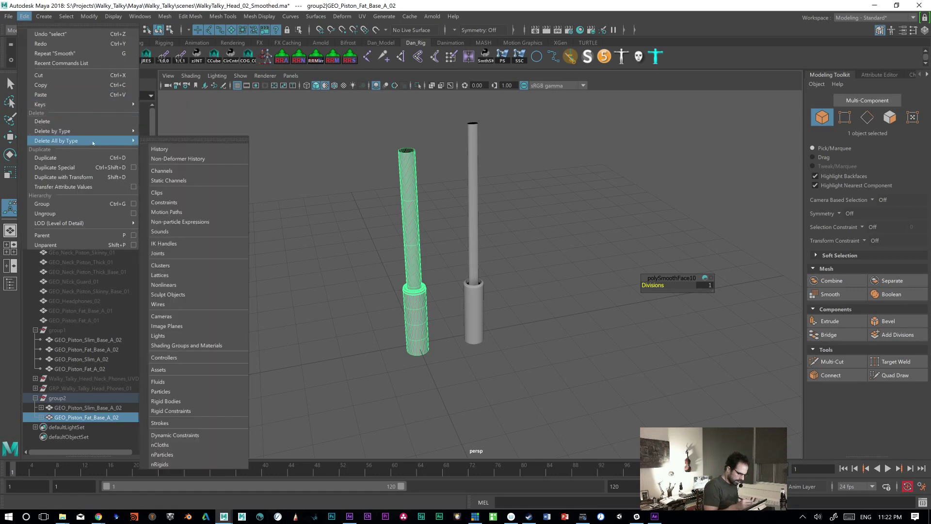
pyautogui.click(194, 149)
# Step: Set Translate X of GEO_Piston_Slim_Base_A_02 to 0
pyautogui.click(478, 331)
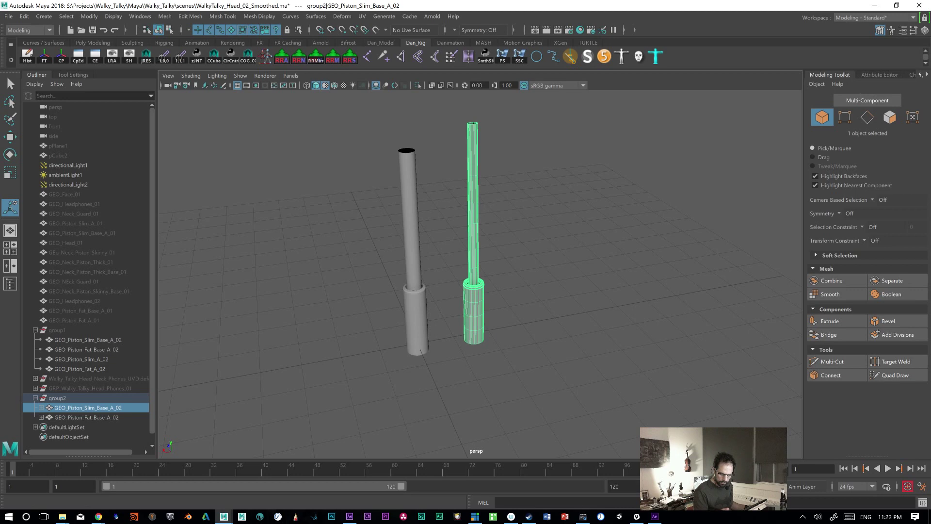
pyautogui.click(911, 75)
pyautogui.doubleClick(903, 111)
pyautogui.write('0')
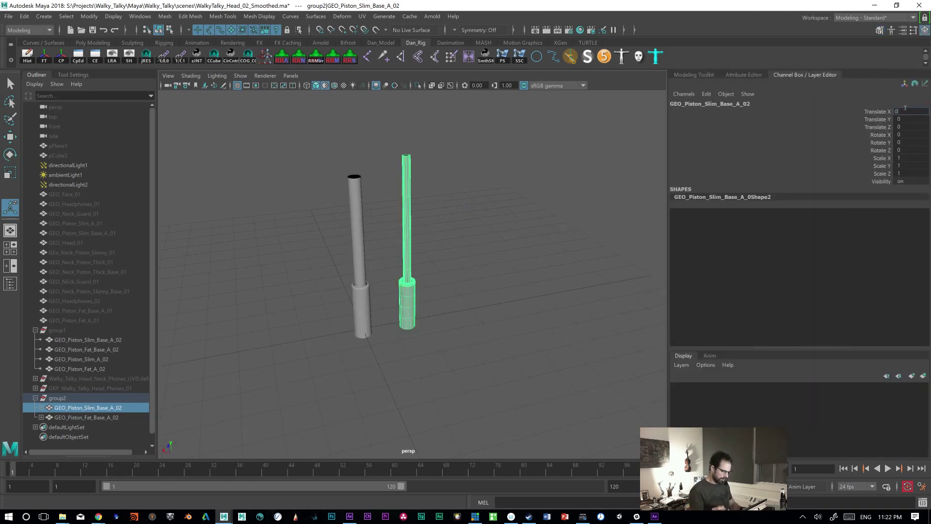
pyautogui.press('Return')
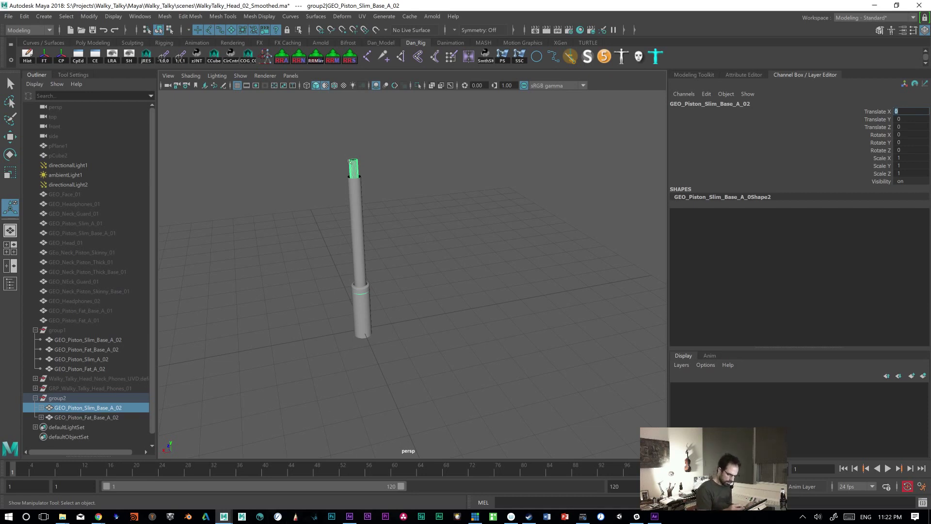
# Step: Assign the existing material MAT_SM_Piston_Shaft to the slim piston's shaft and MAT_SM_Piston_Base to its base
pyautogui.rightClick(352, 167)
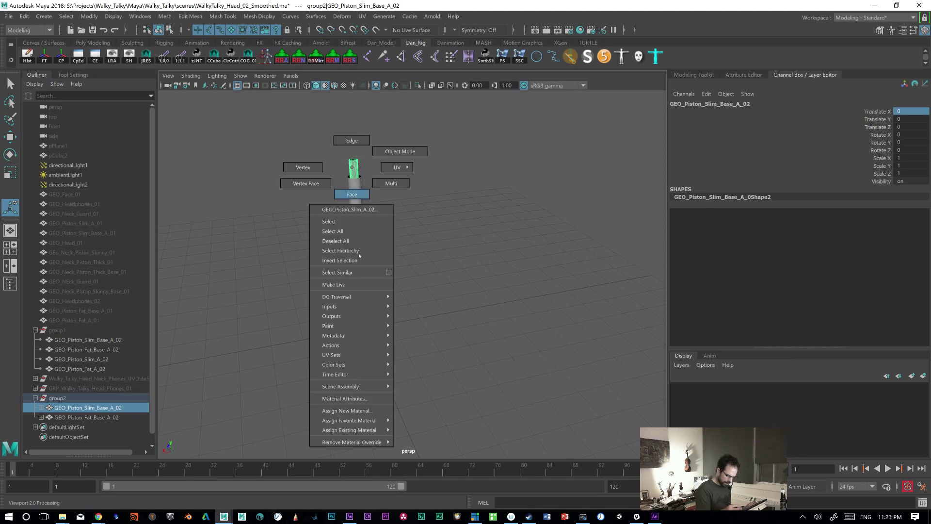
pyautogui.moveTo(375, 430)
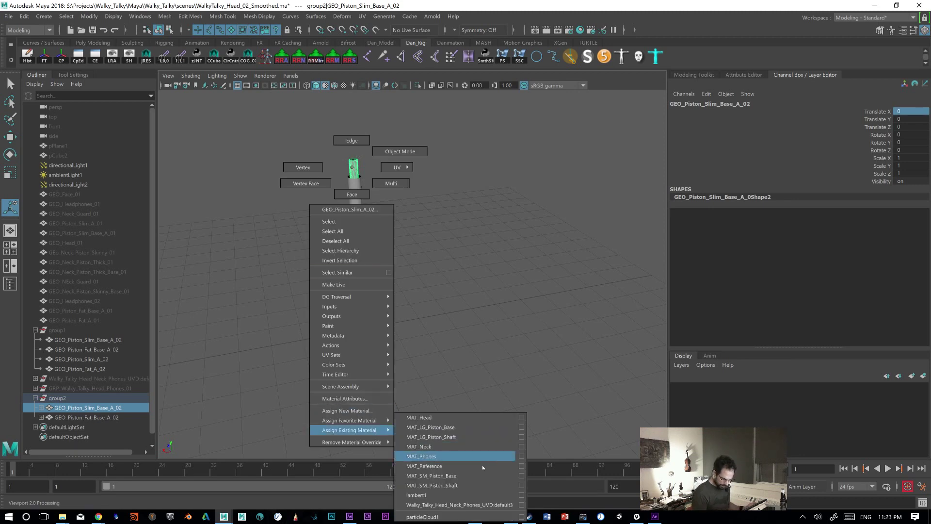
pyautogui.click(473, 487)
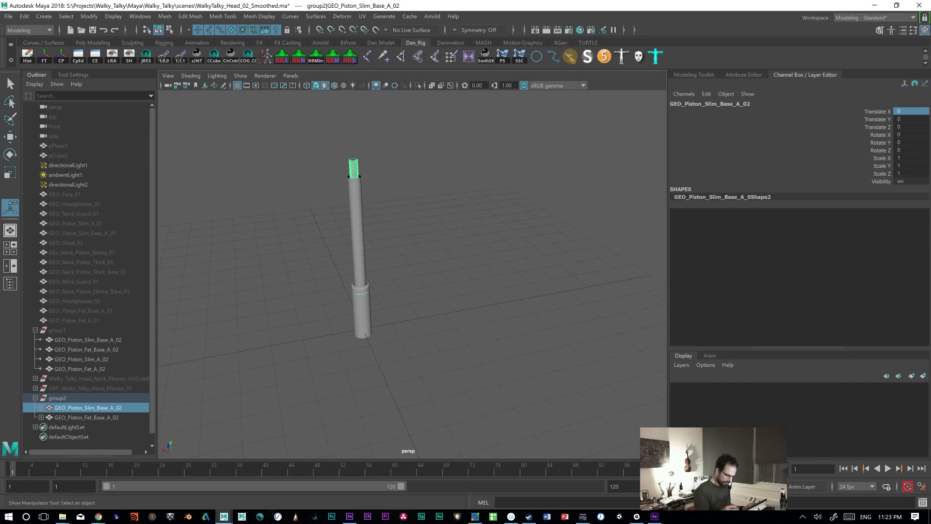
pyautogui.click(304, 368)
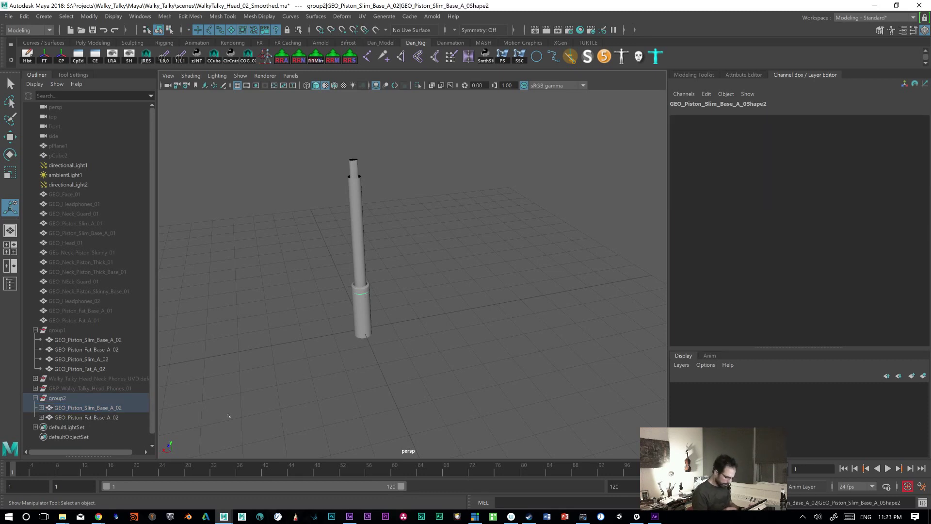
pyautogui.rightClick(361, 241)
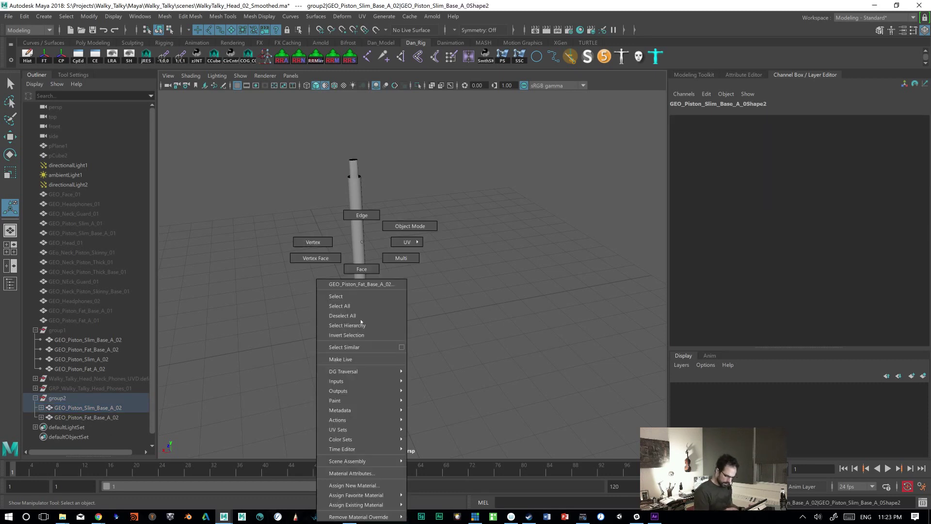
pyautogui.moveTo(382, 505)
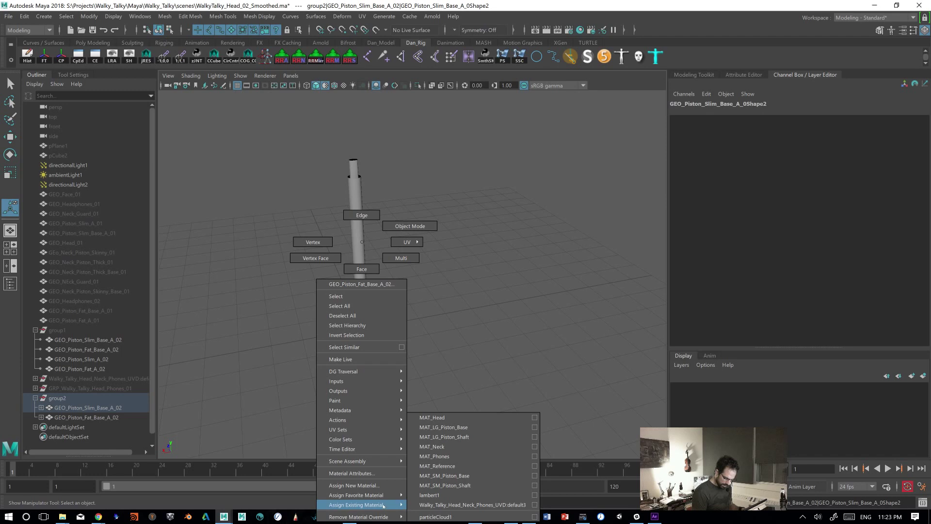
pyautogui.click(500, 476)
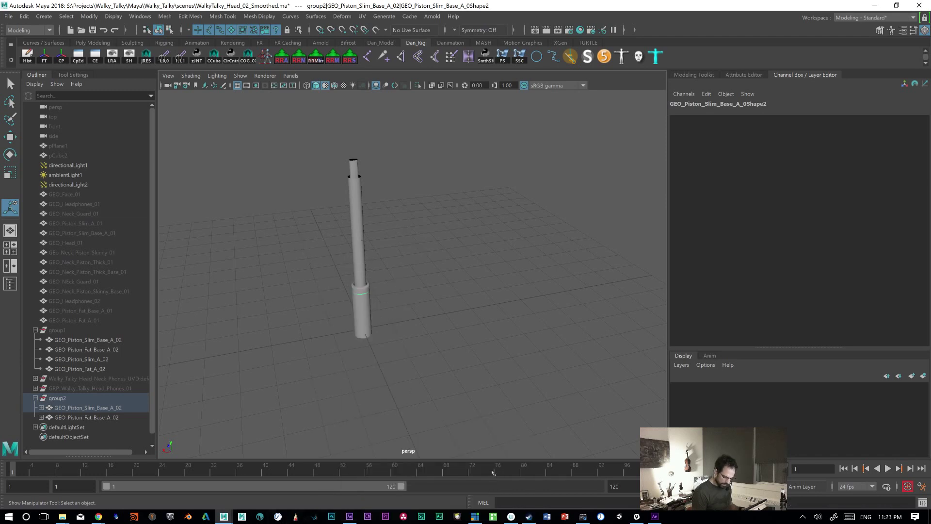
# Step: Assign the existing material MAT_LG_Piston_Base to the fat piston's base and MAT_LG_Piston_Shaft to its shaft
pyautogui.click(354, 167)
pyautogui.click(347, 185)
pyautogui.click(347, 188)
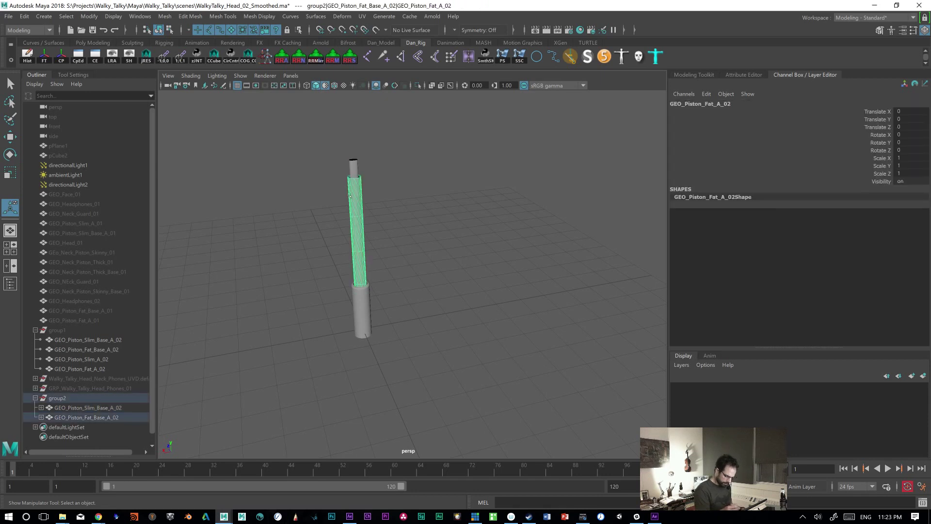
pyautogui.click(372, 333)
pyautogui.press('Down')
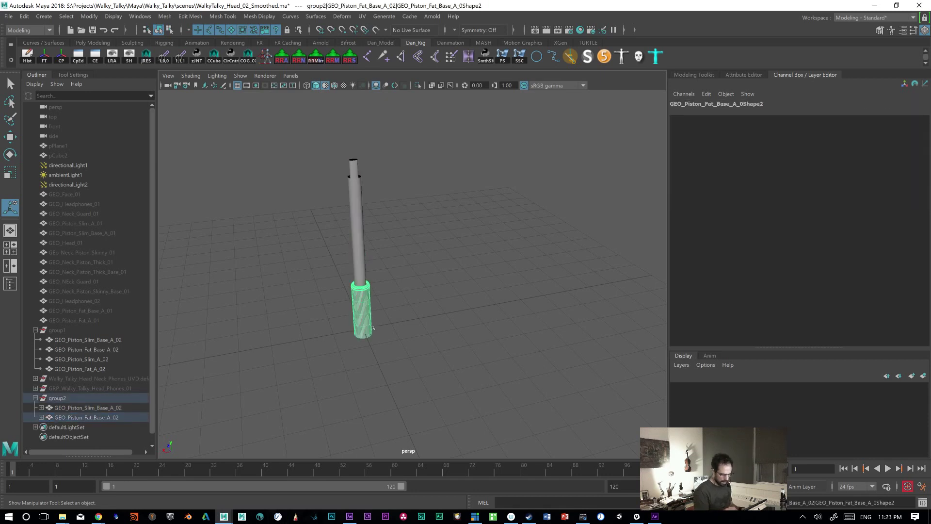
pyautogui.moveTo(369, 334); pyautogui.dragTo(504, 428, button='right')
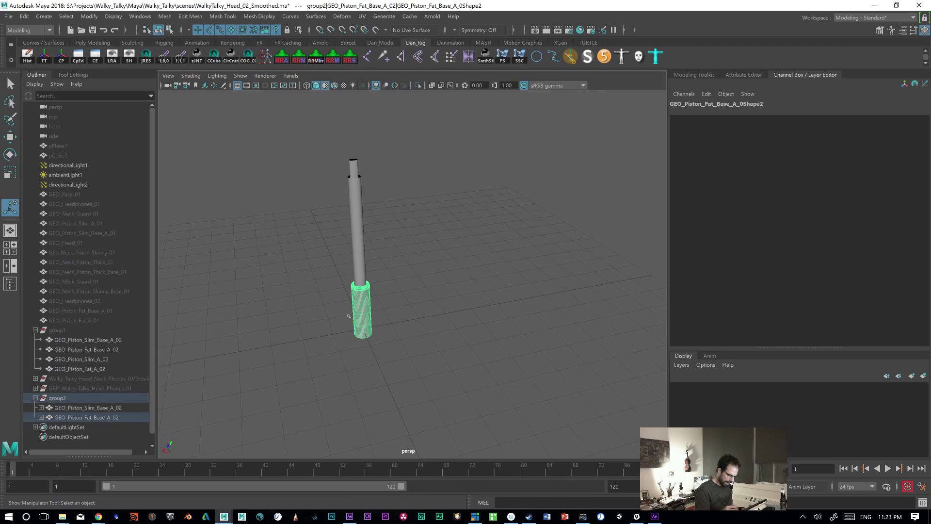
pyautogui.click(363, 270)
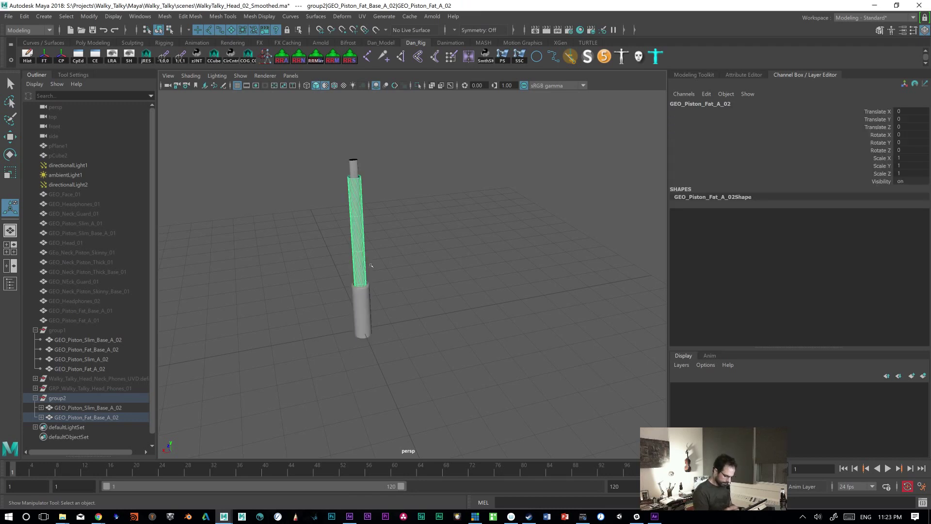
pyautogui.moveTo(358, 272); pyautogui.dragTo(483, 437, button='right')
# Step: Export only the fat piston, GEO_Piston_Fat_Base_A_02 with its shaft, as an OBJ named Neck_Piston_LG in the project's OBJ folder
pyautogui.click(357, 333)
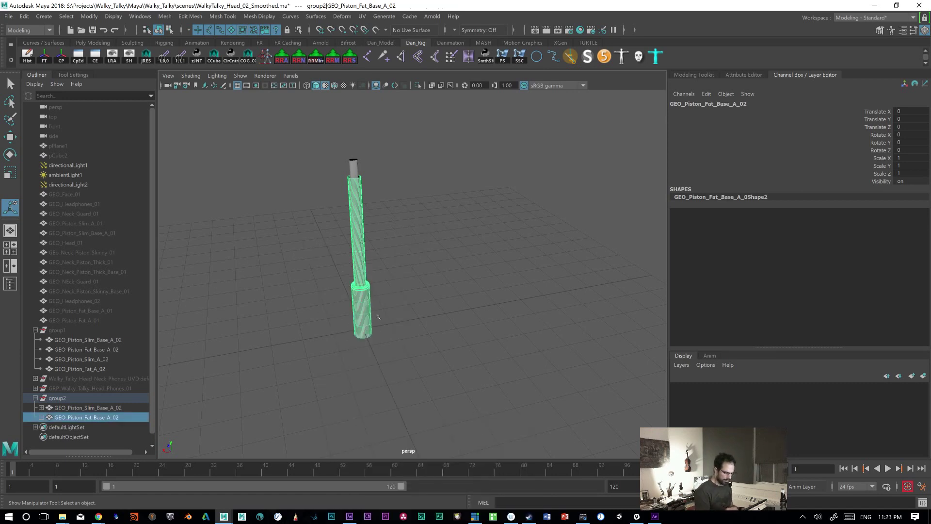
pyautogui.click(403, 300)
pyautogui.moveTo(368, 329); pyautogui.dragTo(360, 210)
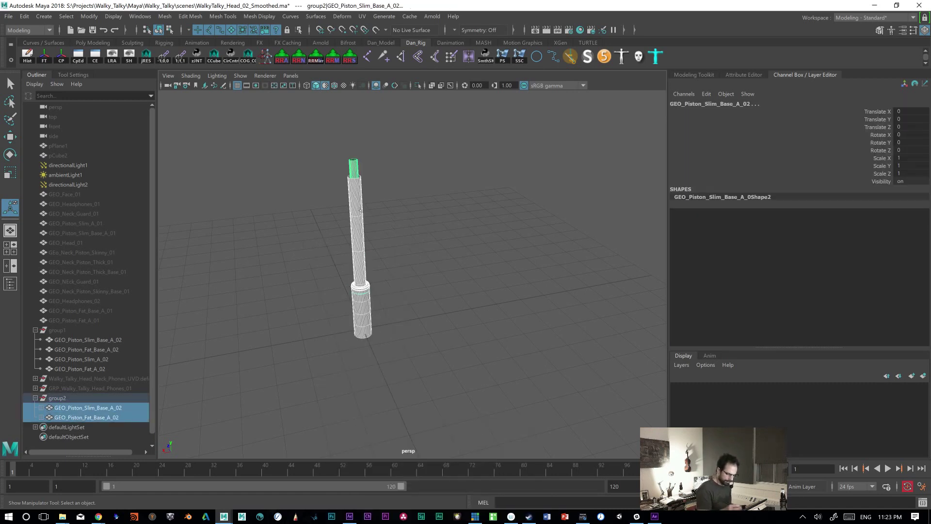
pyautogui.click(384, 216)
pyautogui.click(356, 336)
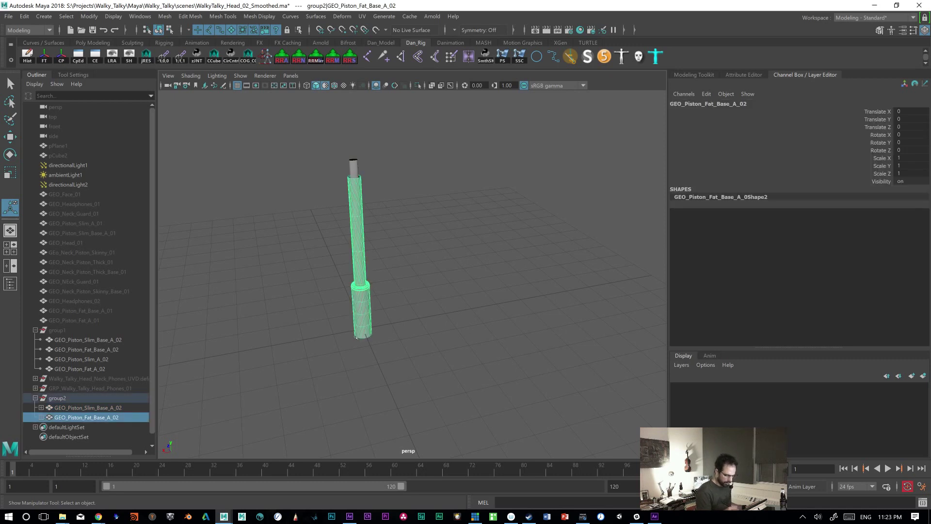
pyautogui.click(9, 16)
pyautogui.click(93, 151)
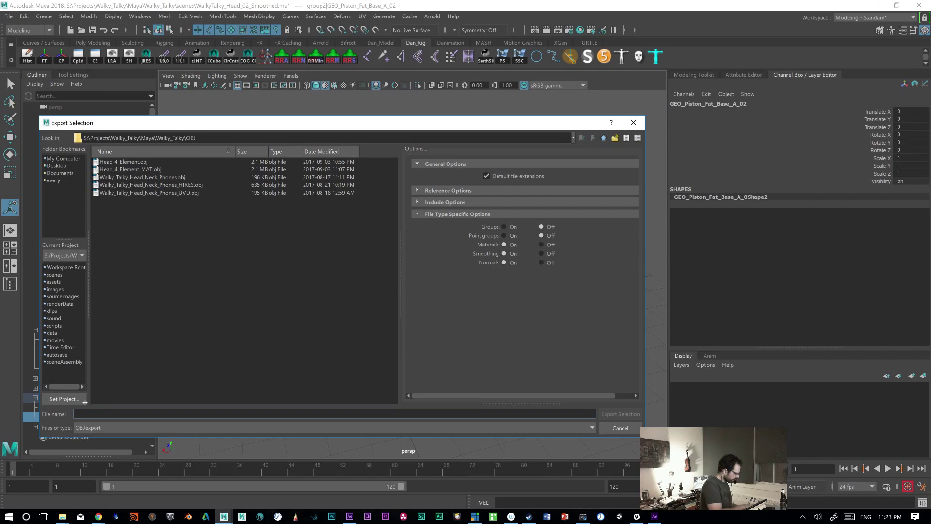
pyautogui.write('Neck_Piston')
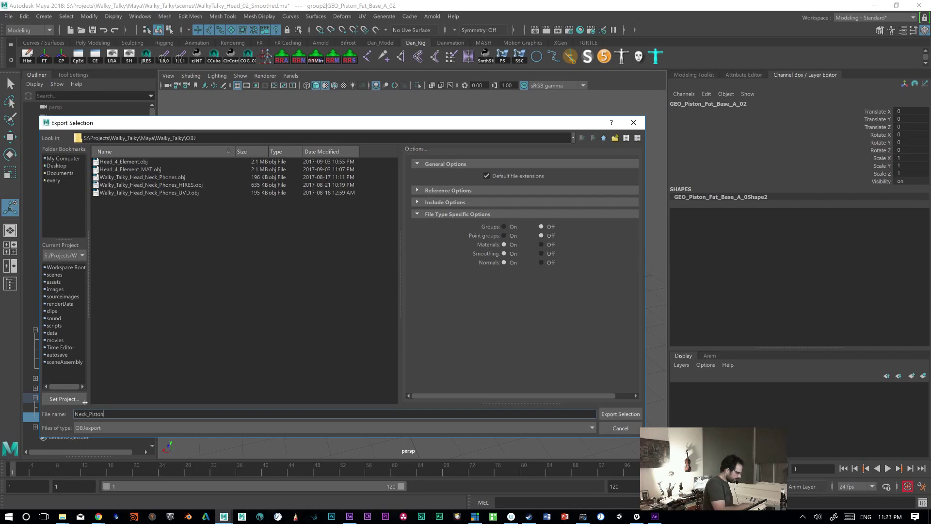
pyautogui.write('_LG')
pyautogui.press('Return')
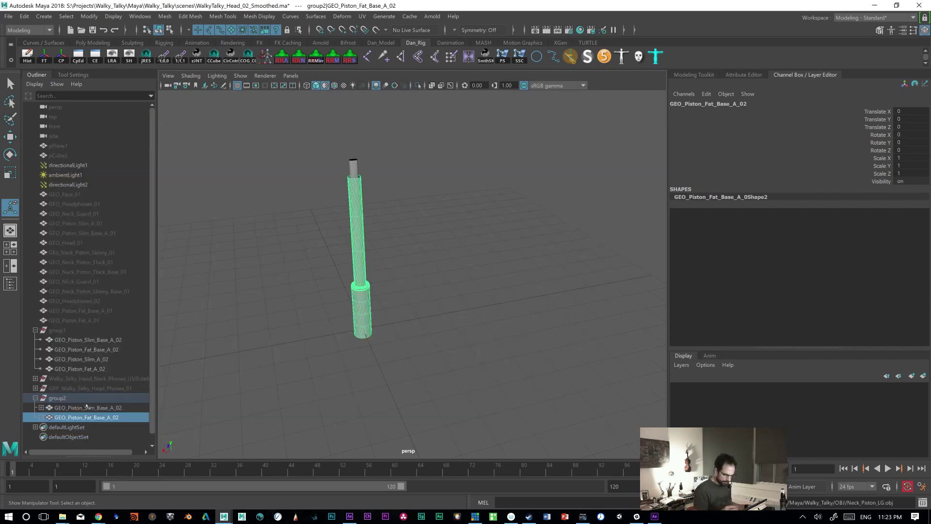
# Step: Export only the slim piston, GEO_Piston_Slim_Base_A_02 with its shaft, as an OBJ named Neck_Piston_SM in the same folder
pyautogui.click(353, 162)
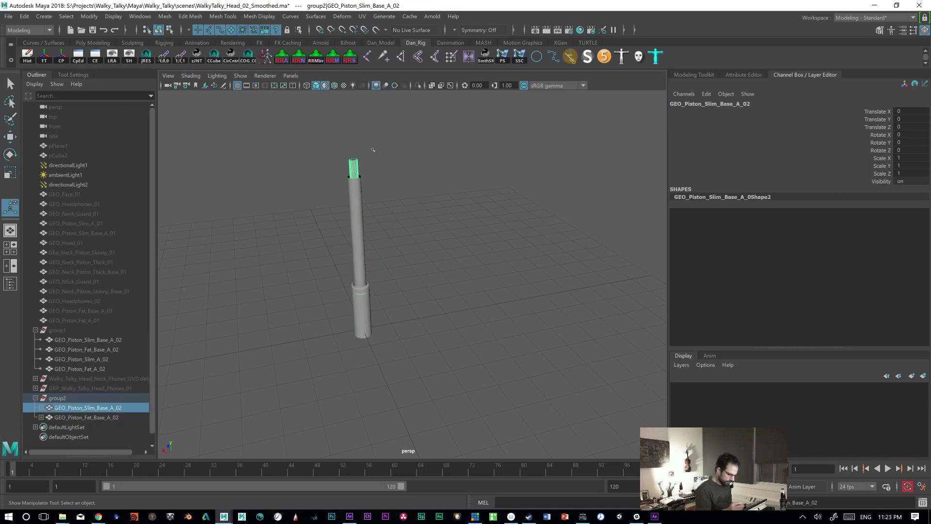
pyautogui.click(8, 16)
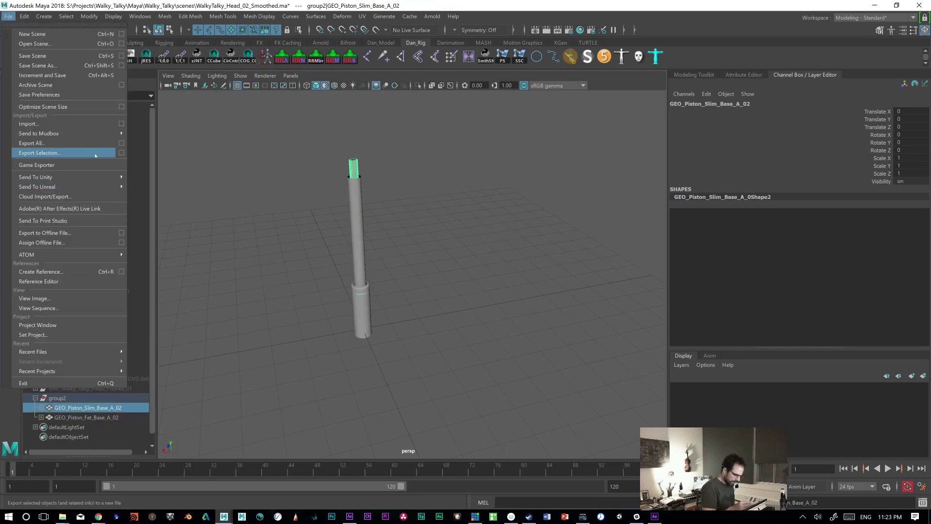
pyautogui.click(120, 153)
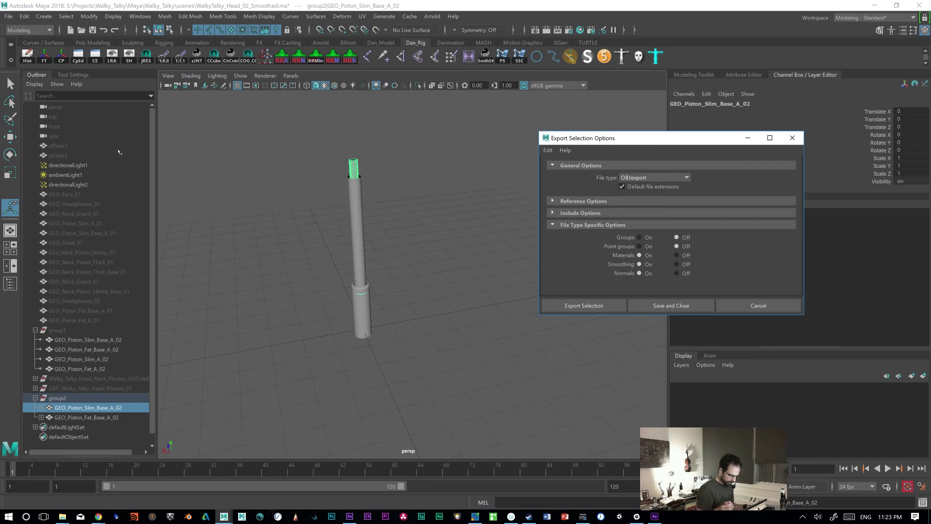
pyautogui.click(592, 307)
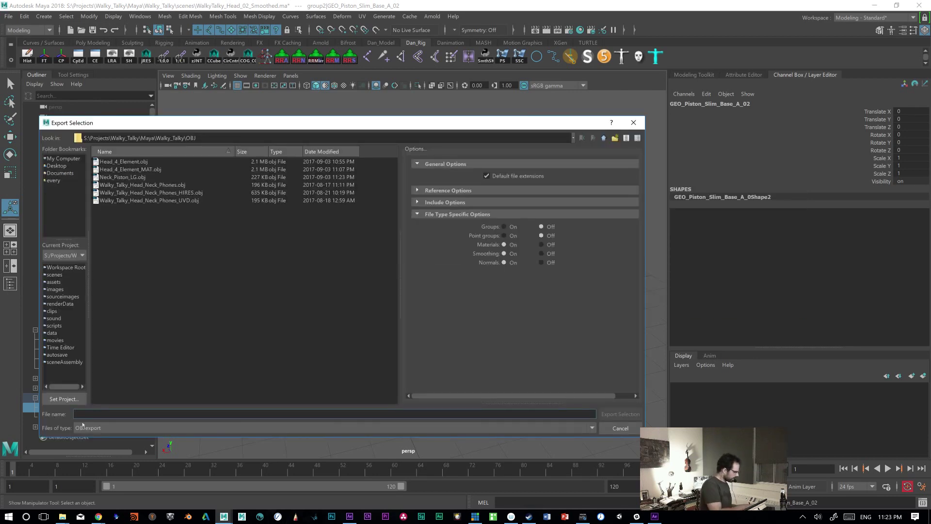
pyautogui.write('Neck_Piston_SM')
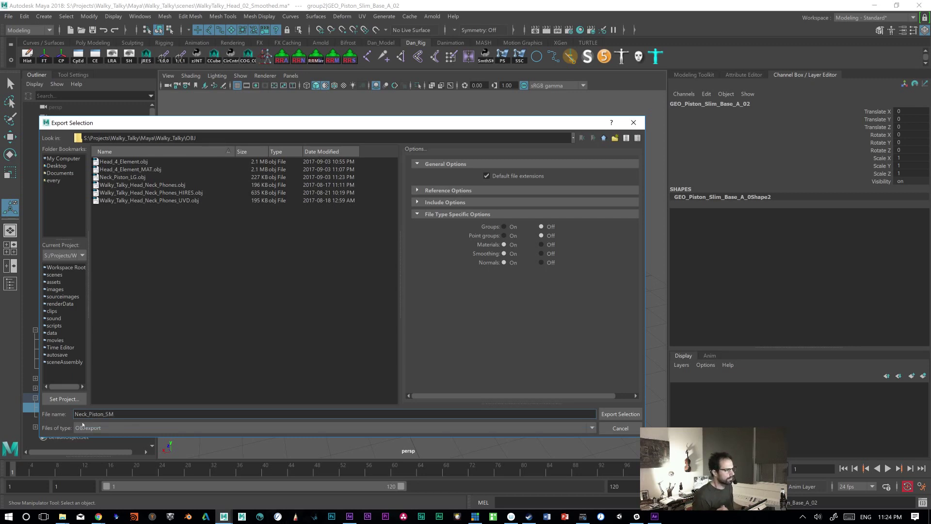
pyautogui.click(616, 414)
# Step: Switch to the Element 3D Scene Setup, collapse Head_4_Element_MAT and add a second group folder to the scene
pyautogui.click(875, 5)
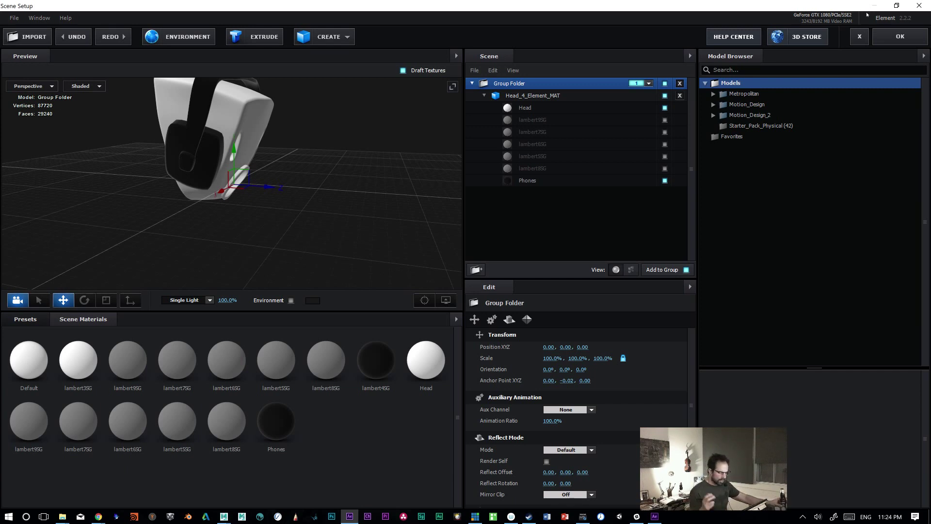
pyautogui.click(483, 96)
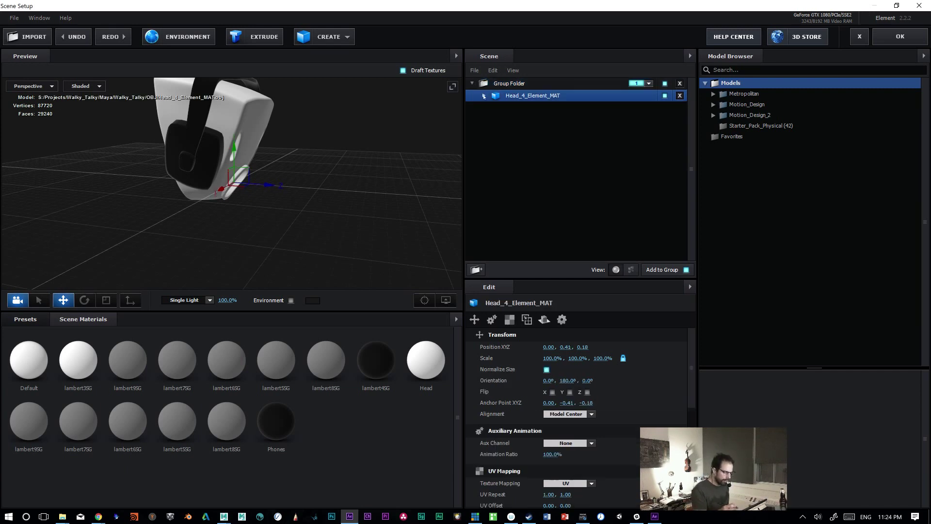
pyautogui.click(514, 85)
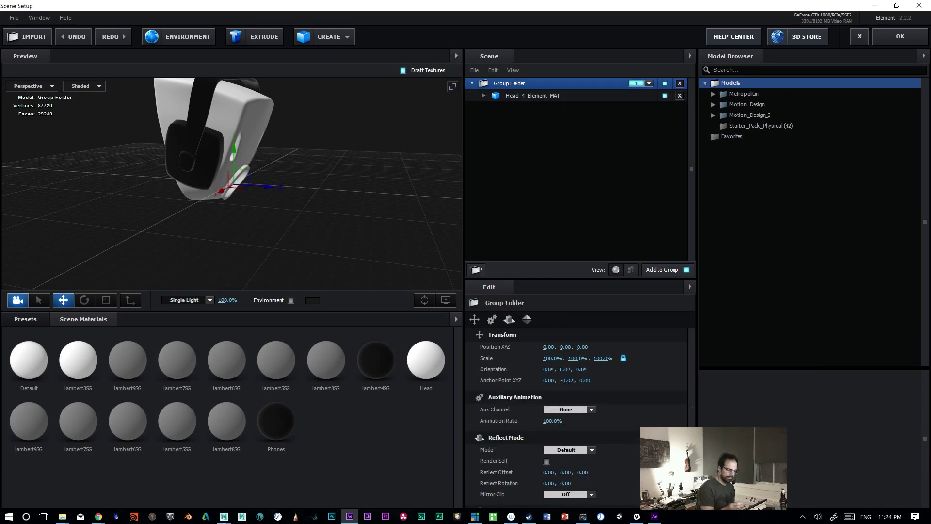
pyautogui.click(475, 269)
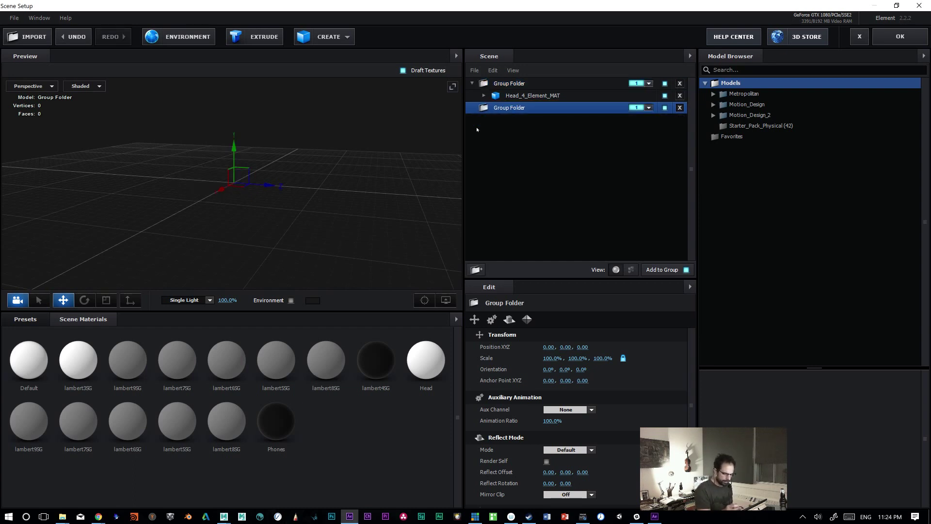
# Step: Import Neck_Piston_SM.obj into the new group folder with Normalize Size enabled, and select its group folder
pyautogui.click(28, 37)
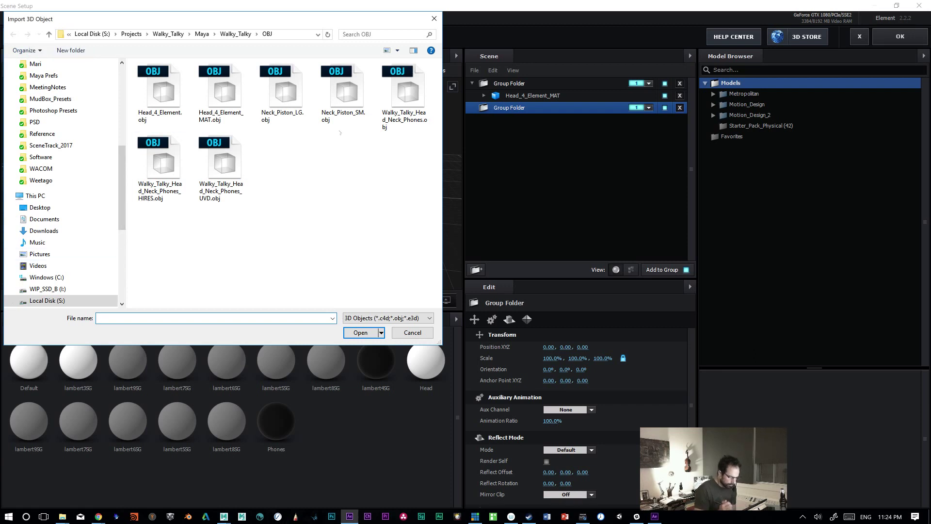
pyautogui.doubleClick(343, 106)
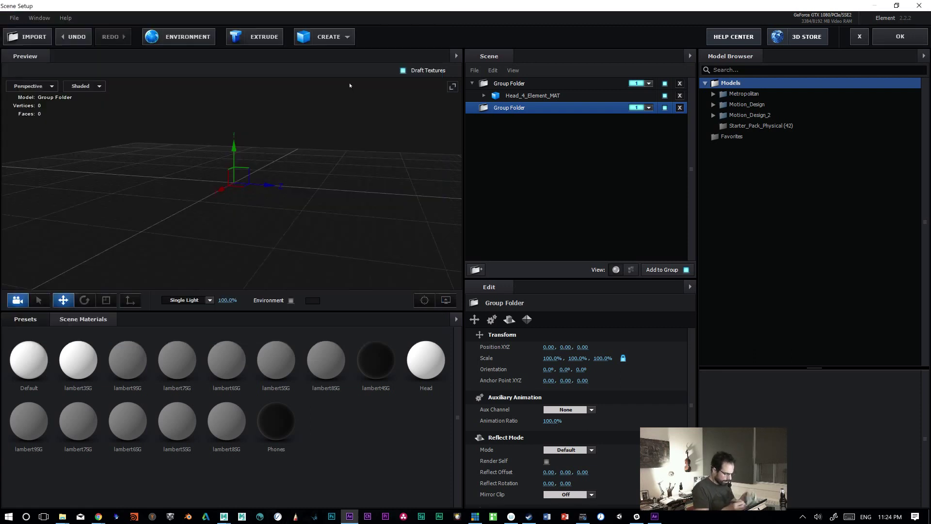
pyautogui.click(532, 349)
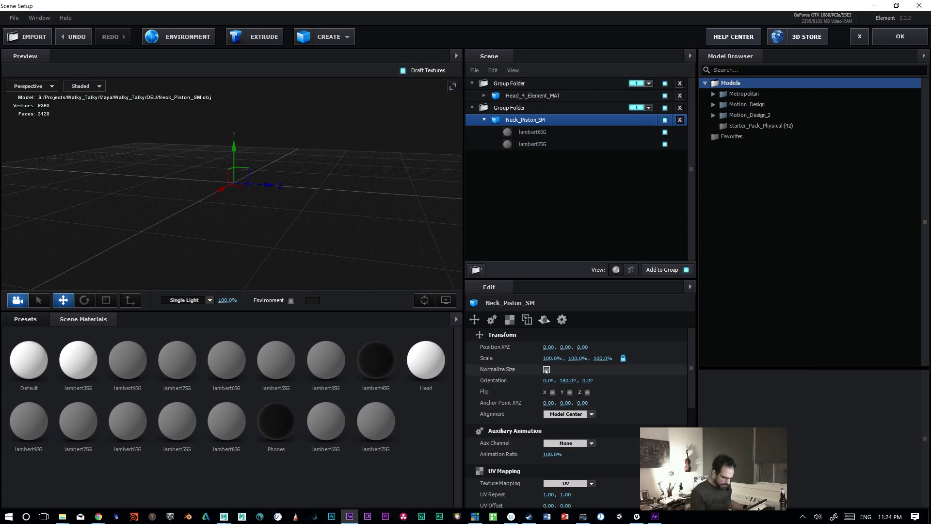
pyautogui.click(546, 370)
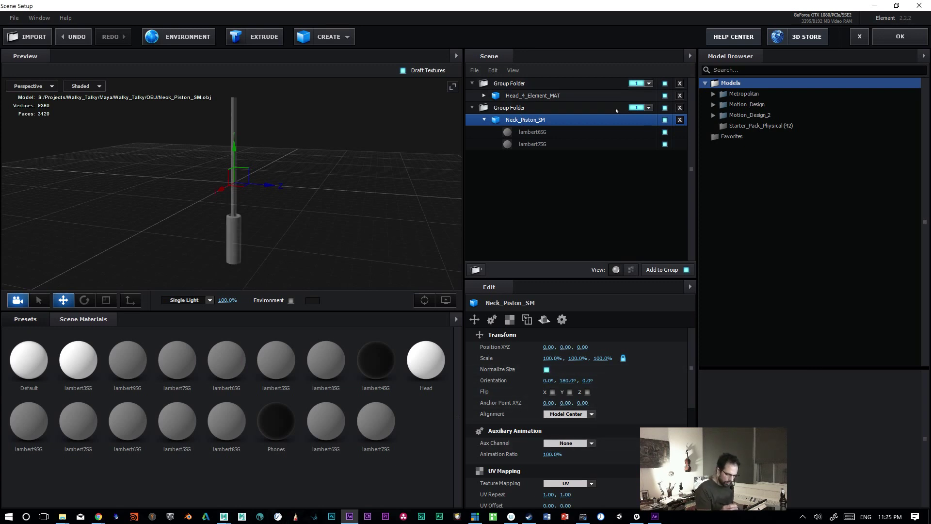
pyautogui.press('Up')
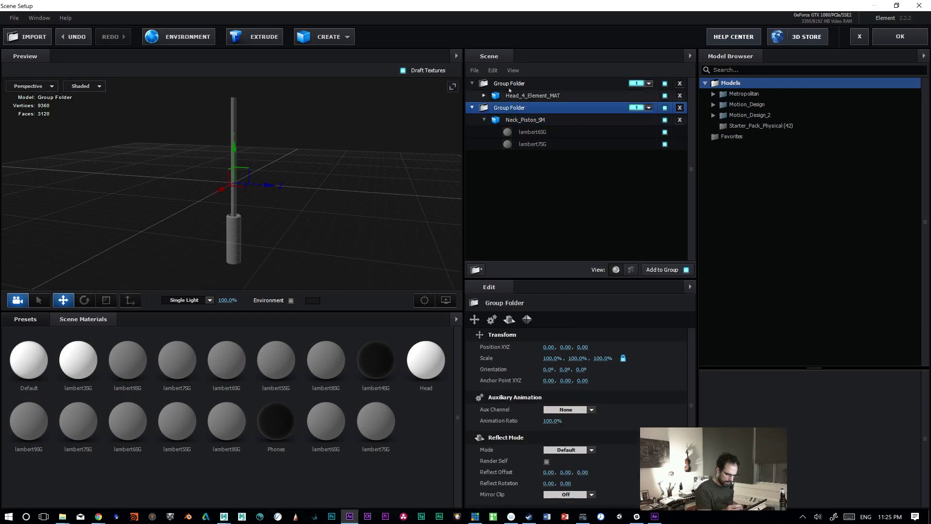
# Step: Move Neck_Piston_SM into the first group folder, together with Head_4_Element_MAT
pyautogui.moveTo(515, 122); pyautogui.dragTo(522, 90)
pyautogui.press('Up')
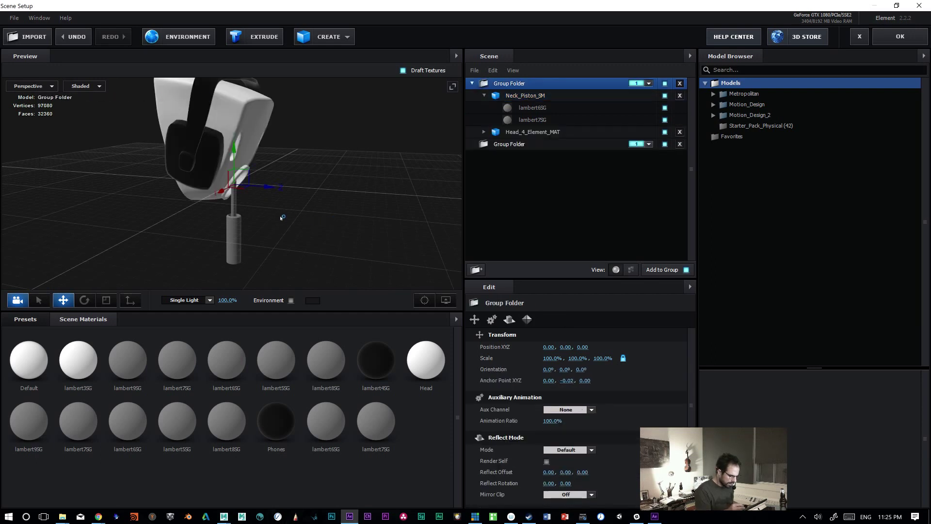
pyautogui.moveTo(345, 194); pyautogui.dragTo(359, 175)
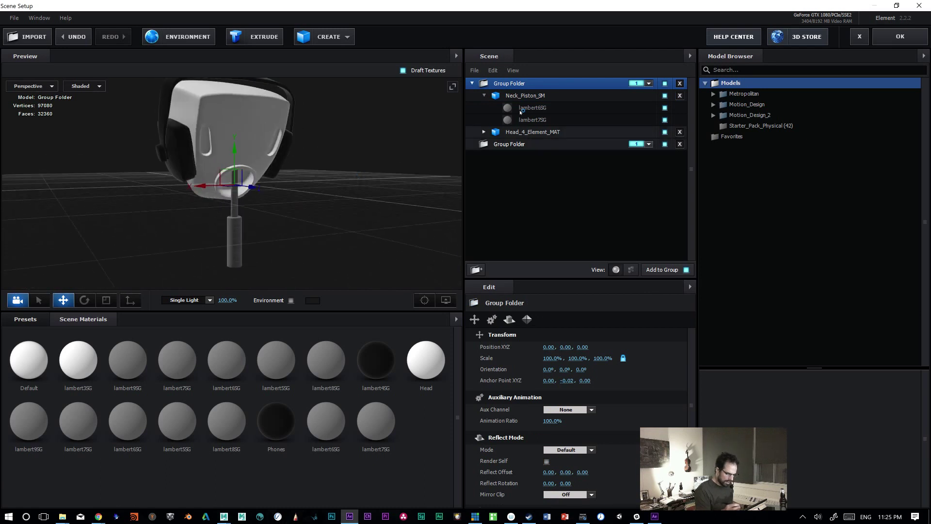
# Step: Expand Head_4_Element_MAT and check its original piston parts by briefly enabling lambert9SG, lambert7SG and lambert6SG before hiding them again
pyautogui.click(484, 132)
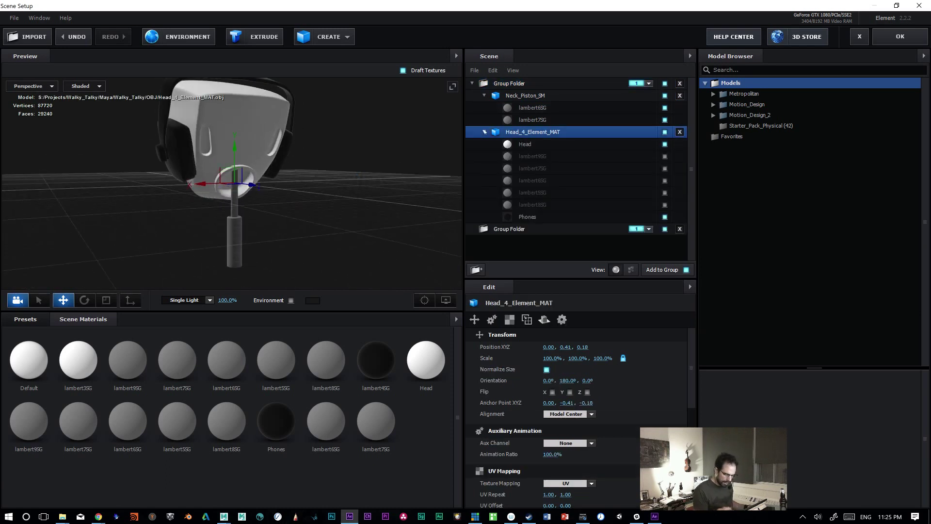
pyautogui.click(665, 157)
pyautogui.click(665, 156)
pyautogui.click(665, 156)
pyautogui.click(665, 168)
pyautogui.click(664, 180)
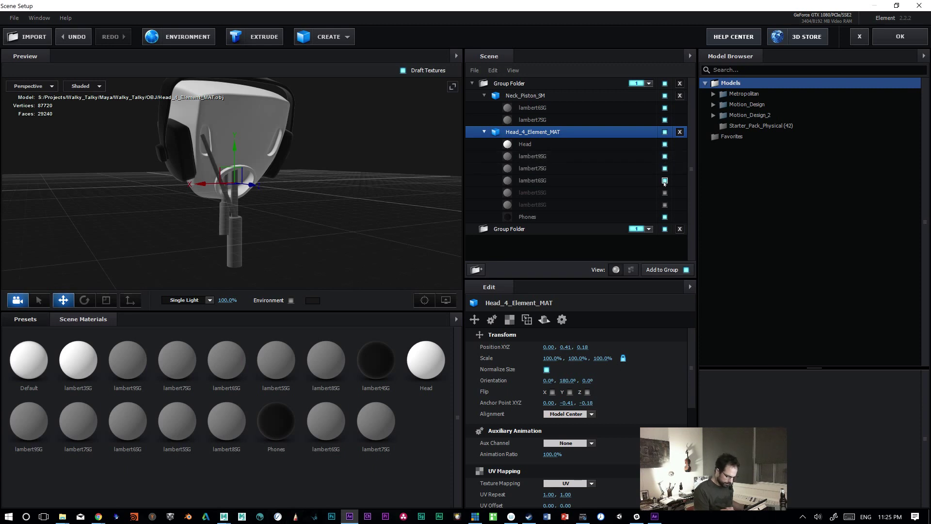
pyautogui.click(665, 168)
pyautogui.click(665, 157)
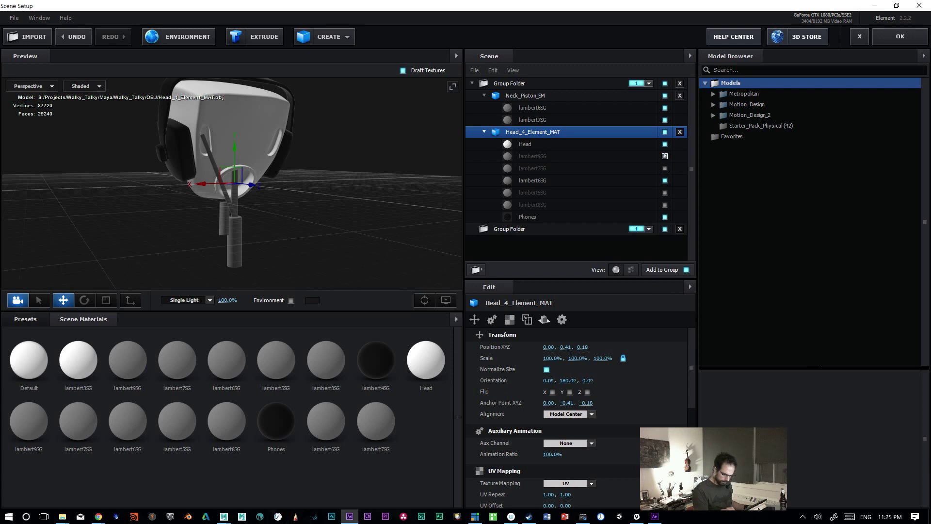
pyautogui.click(665, 181)
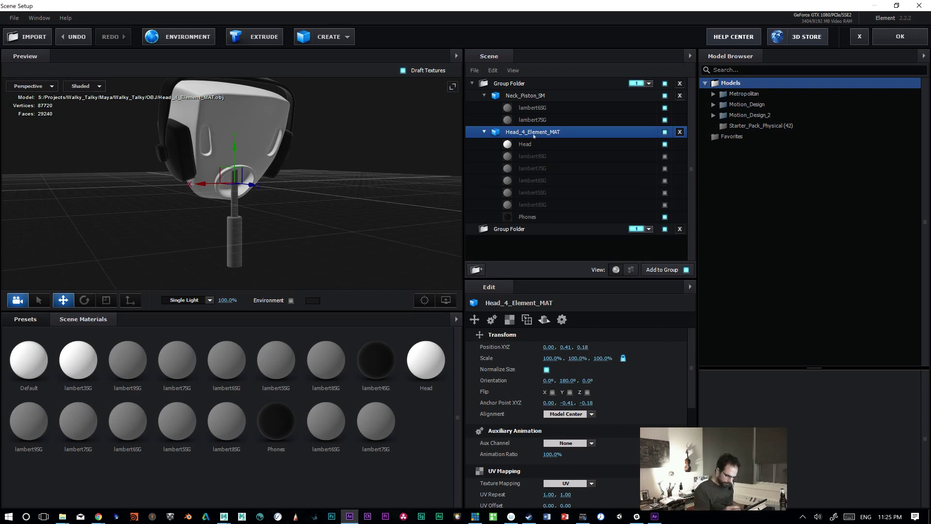
# Step: Compare the size of Head_4_Element_MAT with Normalize Size off and on, leaving it enabled
pyautogui.click(547, 370)
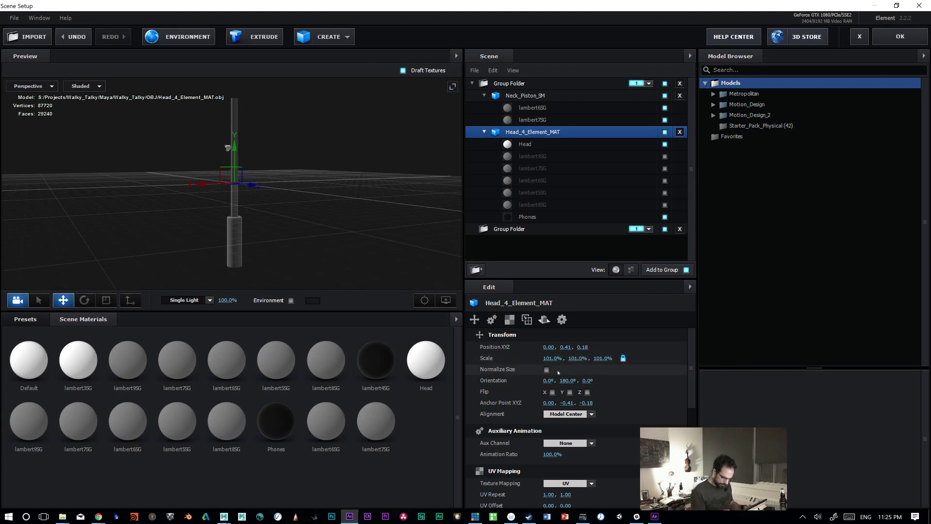
pyautogui.click(547, 370)
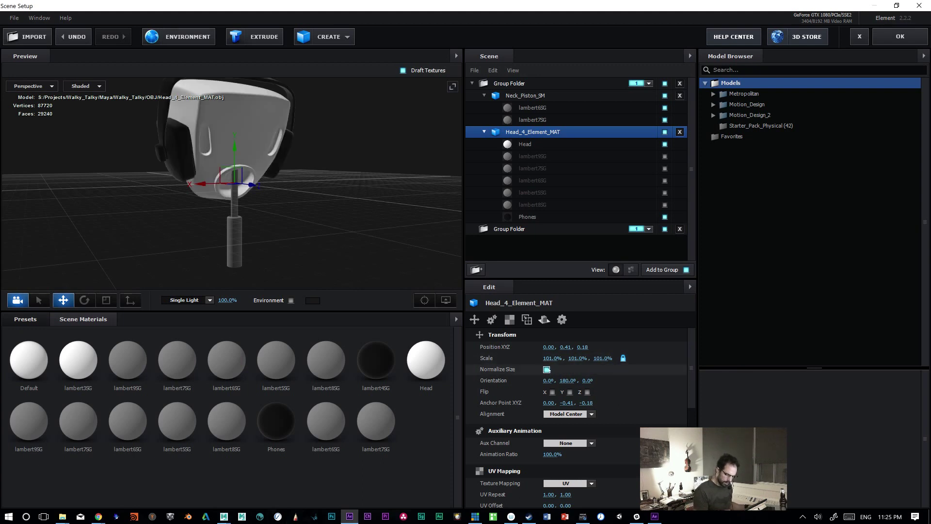
pyautogui.click(547, 370)
pyautogui.click(547, 370)
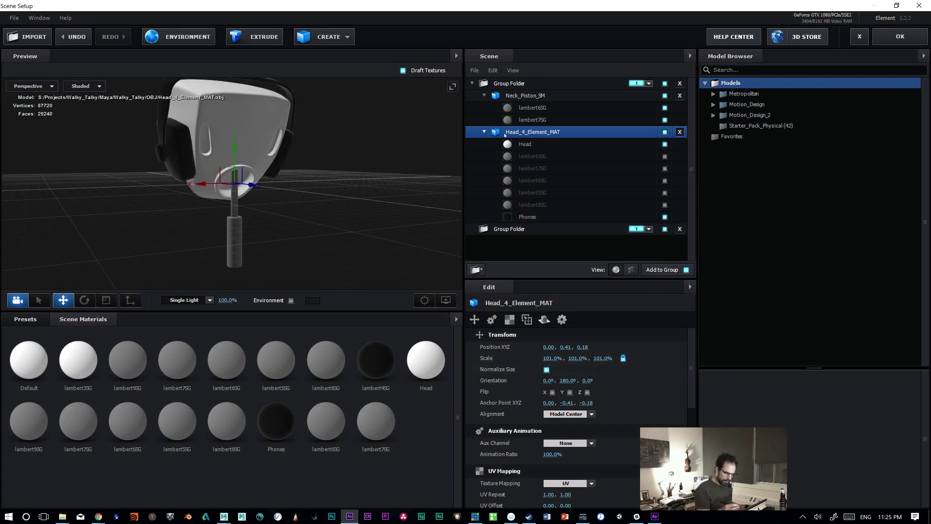
# Step: Try lowering Neck_Piston_SM's anchor point to the piston base and aligning it From Model, undo both changes and leave anchor editing
pyautogui.click(514, 96)
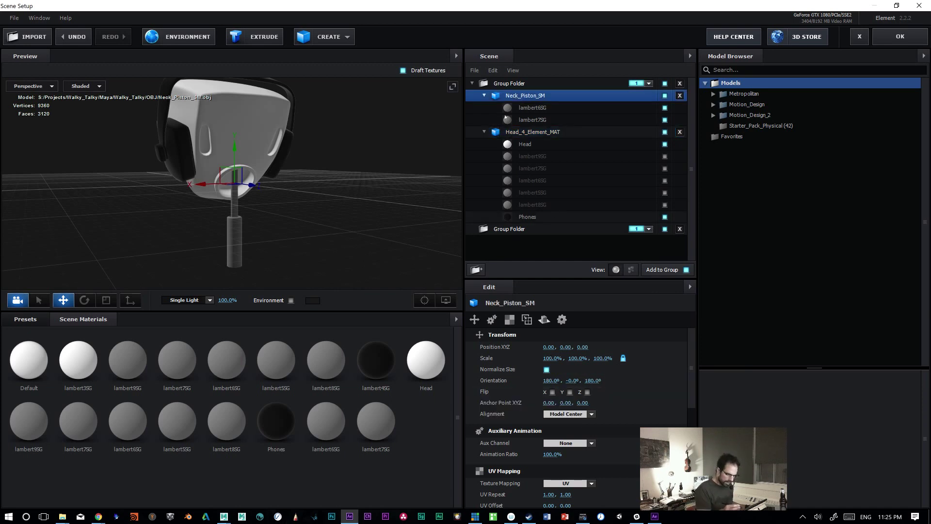
pyautogui.click(130, 299)
pyautogui.moveTo(231, 148); pyautogui.dragTo(241, 221)
pyautogui.moveTo(330, 238); pyautogui.dragTo(315, 217)
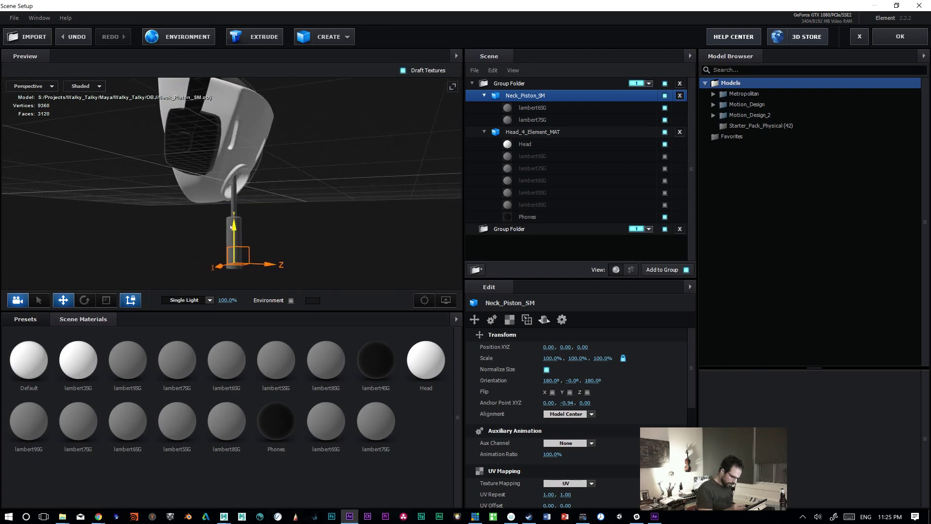
pyautogui.click(588, 414)
pyautogui.click(576, 427)
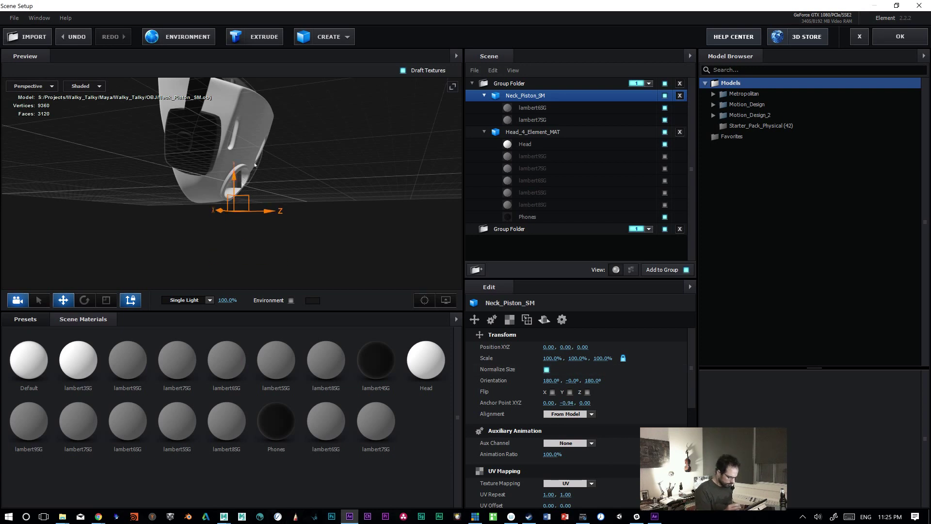
pyautogui.hotkey('ctrl', 'z')
pyautogui.hotkey('ctrl', 'z')
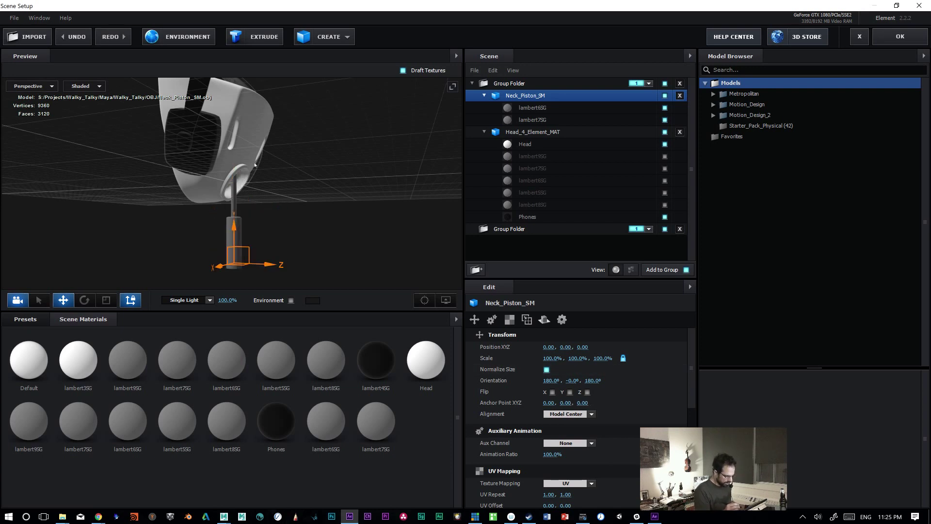
pyautogui.click(131, 300)
# Step: Set the alignment of Neck_Piston_SM to From Model
pyautogui.click(590, 413)
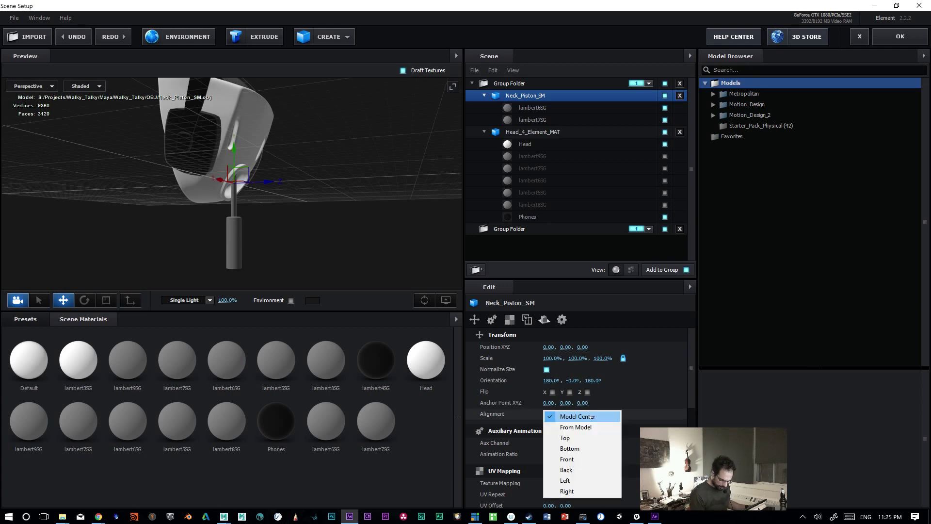
pyautogui.click(587, 428)
pyautogui.click(264, 255)
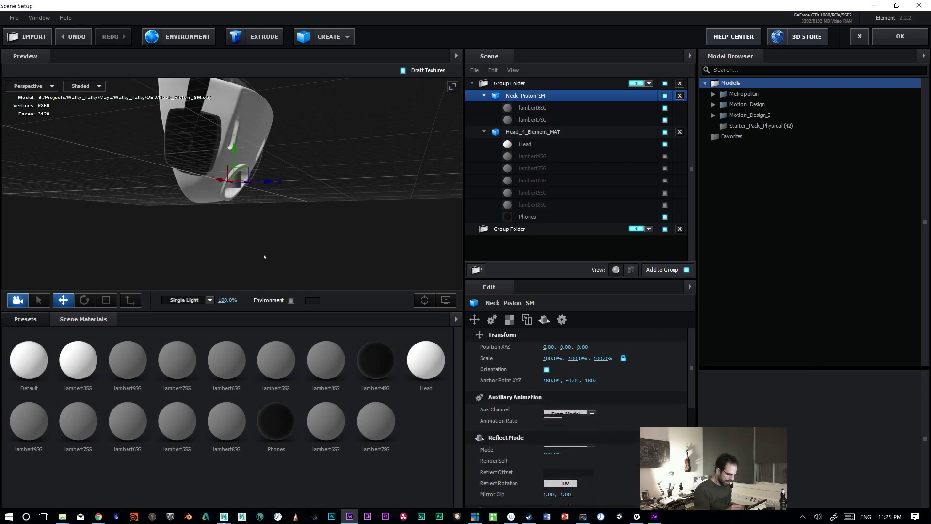
pyautogui.moveTo(286, 241)
pyautogui.mouseDown()
pyautogui.moveTo(289, 232)
pyautogui.moveTo(275, 238)
pyautogui.mouseUp()
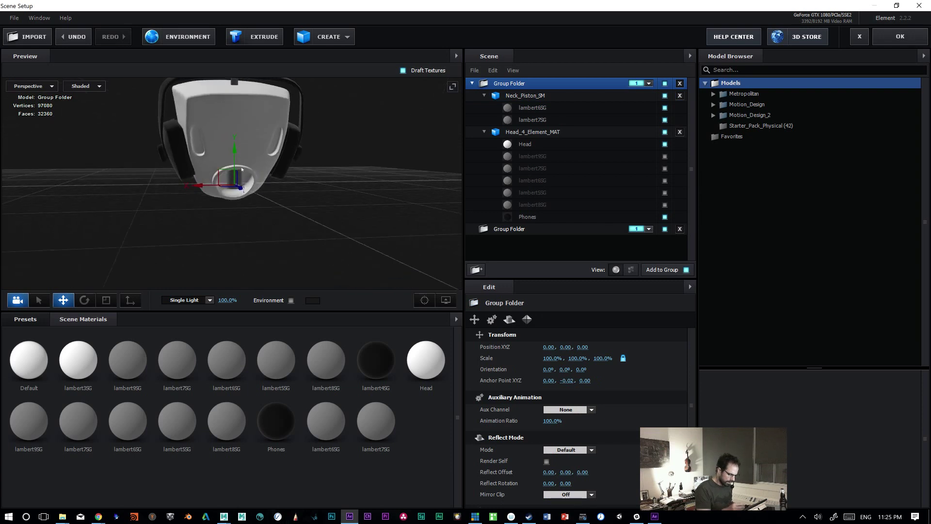
pyautogui.moveTo(235, 150); pyautogui.dragTo(234, 216)
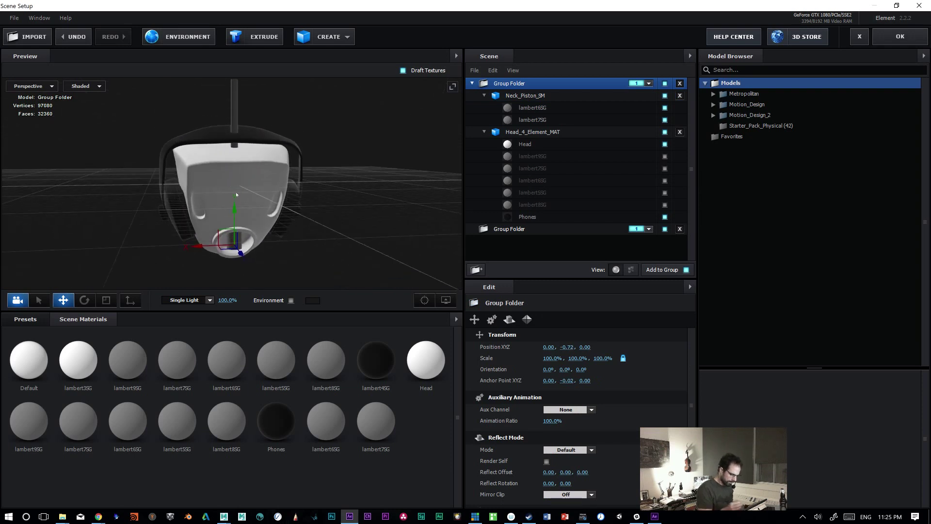
pyautogui.hotkey('ctrl', 'z')
# Step: Lower Neck_Piston_SM beneath the head to a Y position of about -0.99 and scale it uniformly to 63.9%
pyautogui.click(530, 95)
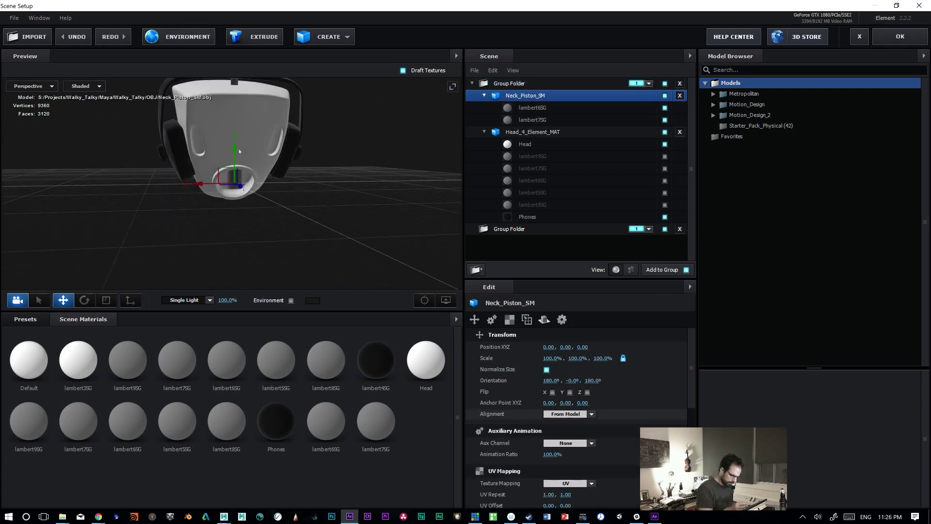
pyautogui.moveTo(239, 151); pyautogui.dragTo(236, 224)
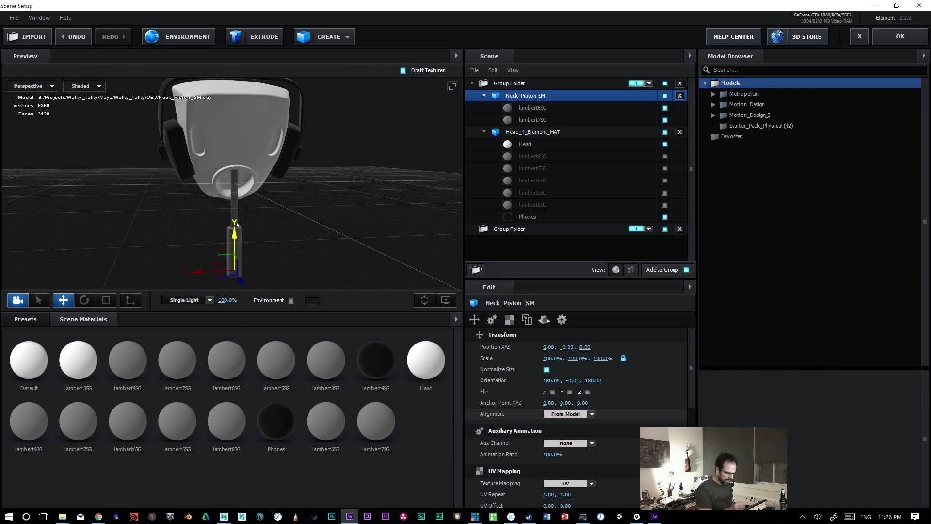
pyautogui.moveTo(310, 258); pyautogui.dragTo(322, 238)
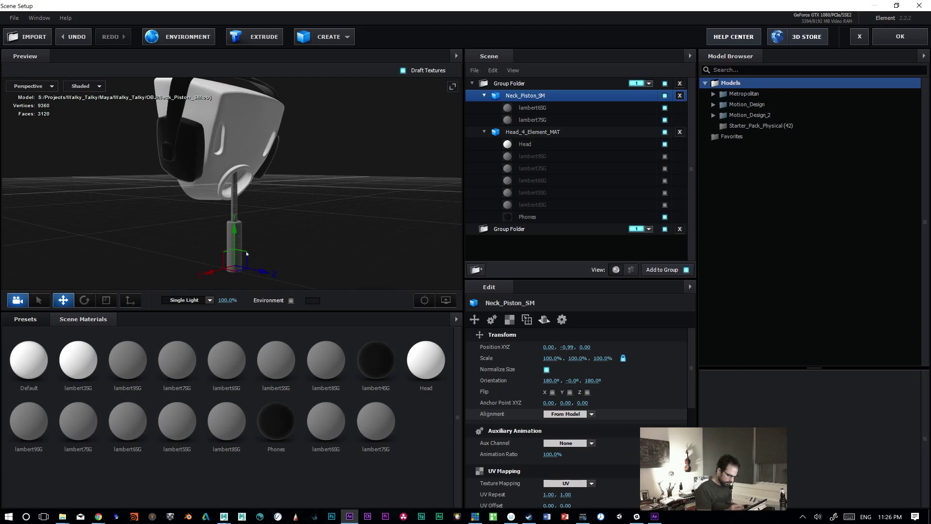
pyautogui.press('r')
pyautogui.moveTo(235, 262); pyautogui.dragTo(235, 263)
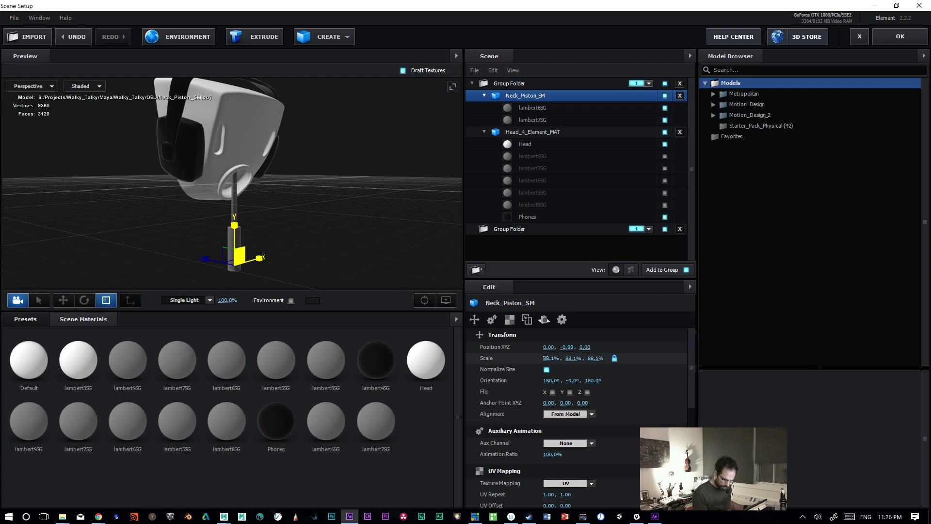
pyautogui.moveTo(513, 358); pyautogui.dragTo(439, 360)
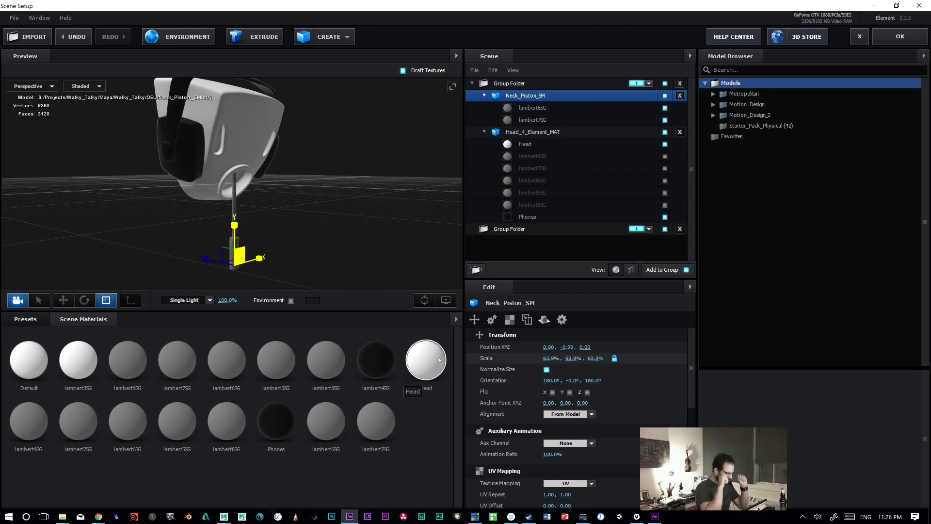
# Step: Turn off Normalize Size for Head_4_Element_MAT, toggling it to compare the head's size with the piston
pyautogui.click(509, 84)
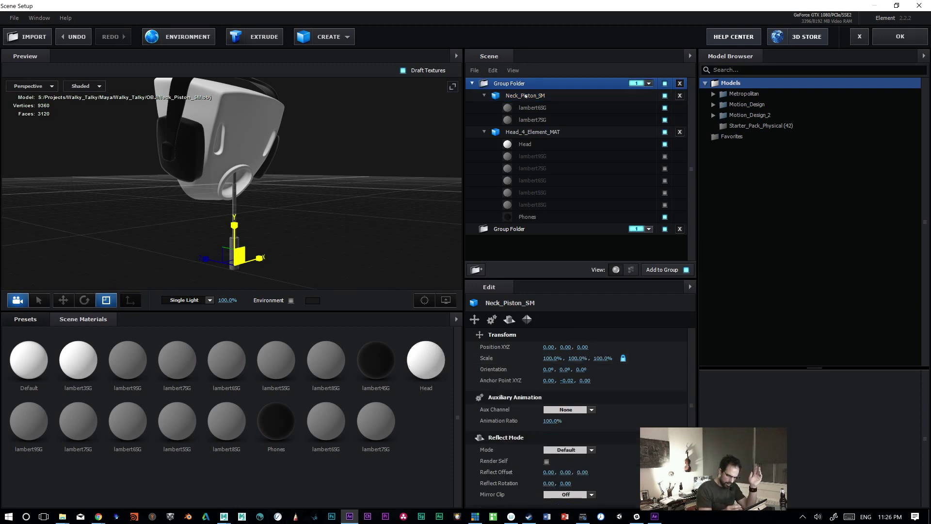
pyautogui.click(523, 132)
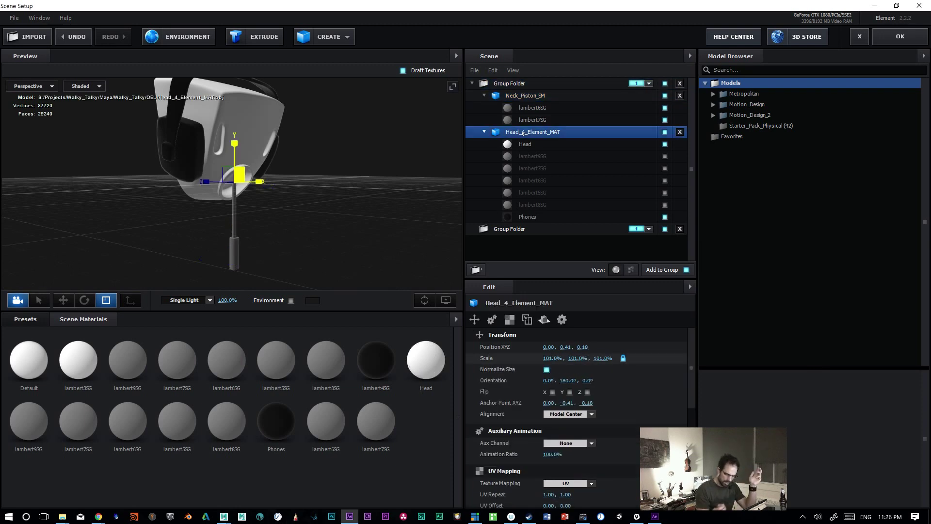
pyautogui.click(547, 369)
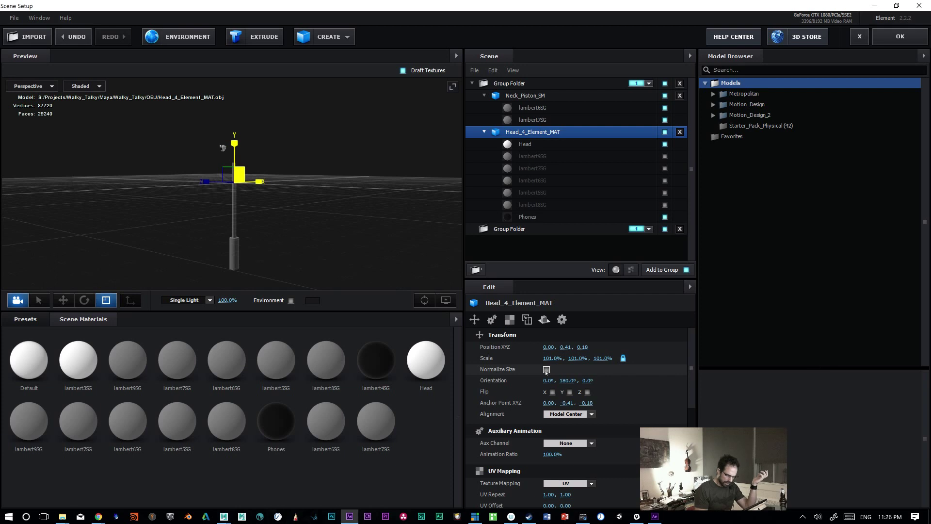
pyautogui.click(547, 369)
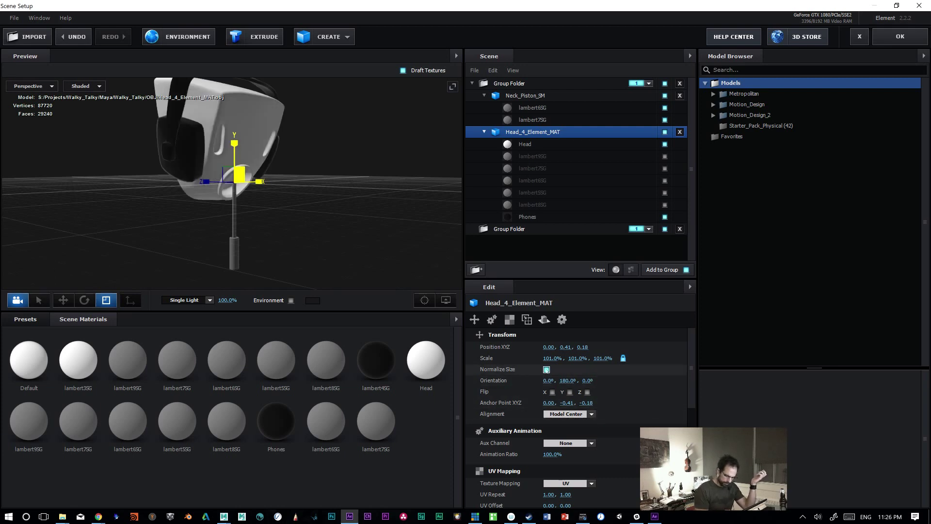
pyautogui.click(547, 369)
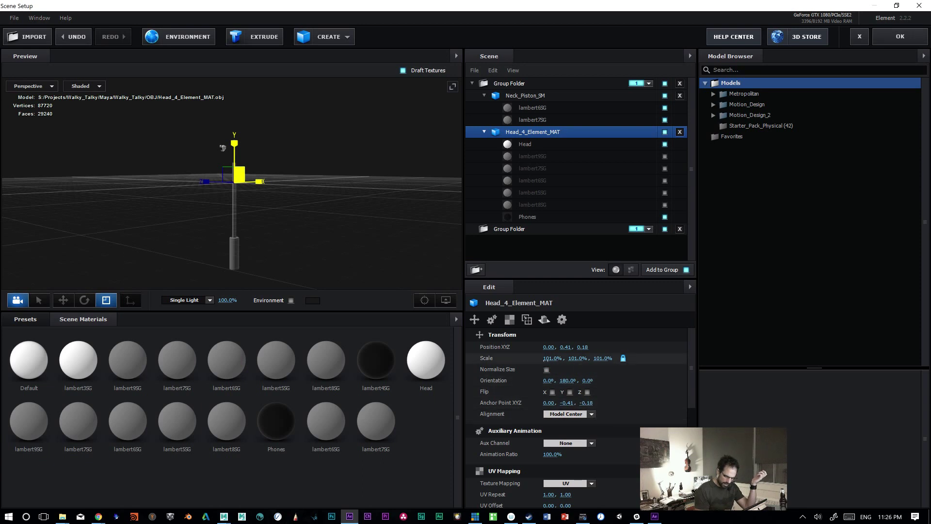
pyautogui.click(547, 369)
pyautogui.click(546, 369)
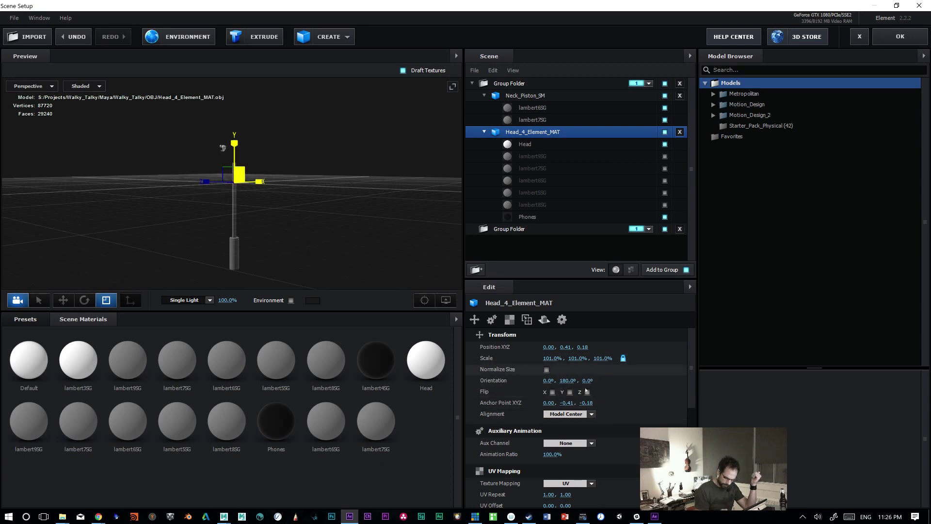
# Step: Enter 0 for the Y and Z anchor point values of Head_4_Element_MAT
pyautogui.moveTo(565, 402); pyautogui.dragTo(564, 402)
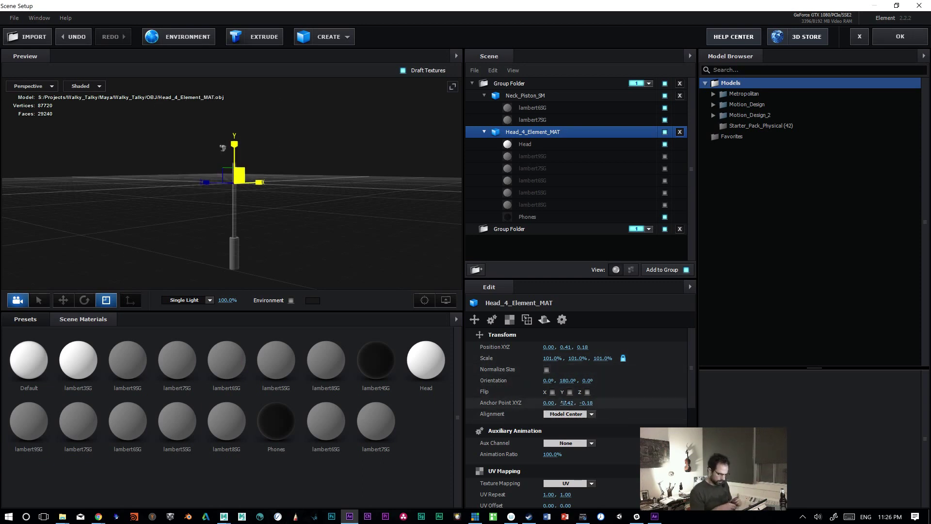
pyautogui.click(570, 403)
pyautogui.write('0')
pyautogui.press('Return')
pyautogui.click(582, 405)
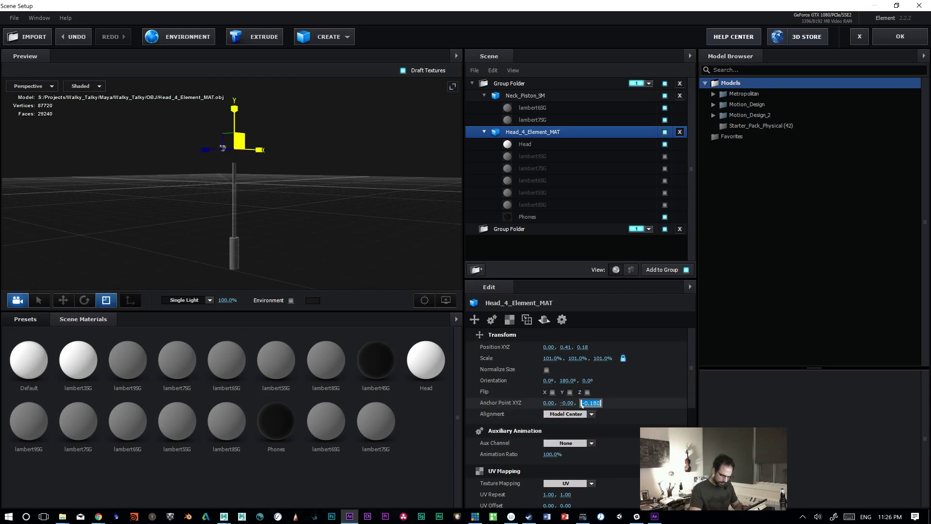
pyautogui.write('0')
pyautogui.press('Return')
pyautogui.click(548, 402)
pyautogui.press('Return')
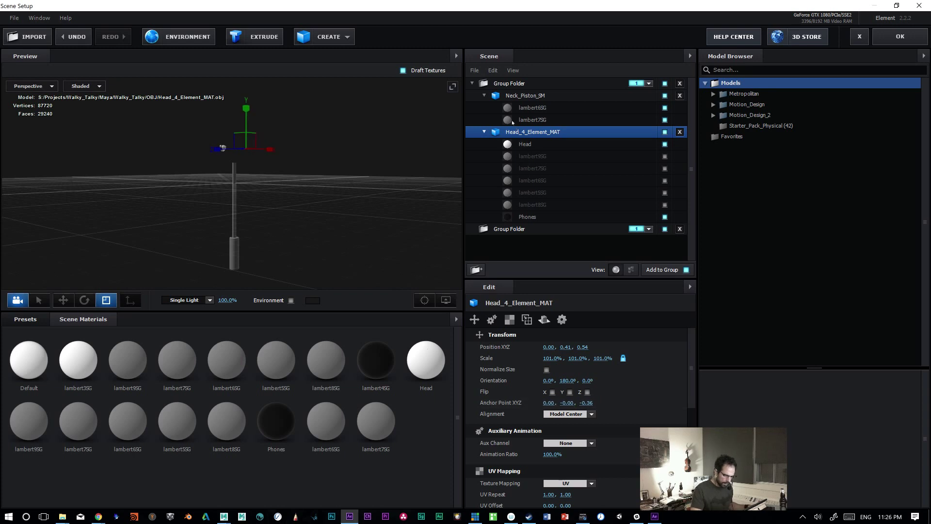
# Step: Set the Y anchor point of the group folder containing the head and piston to 0
pyautogui.click(506, 85)
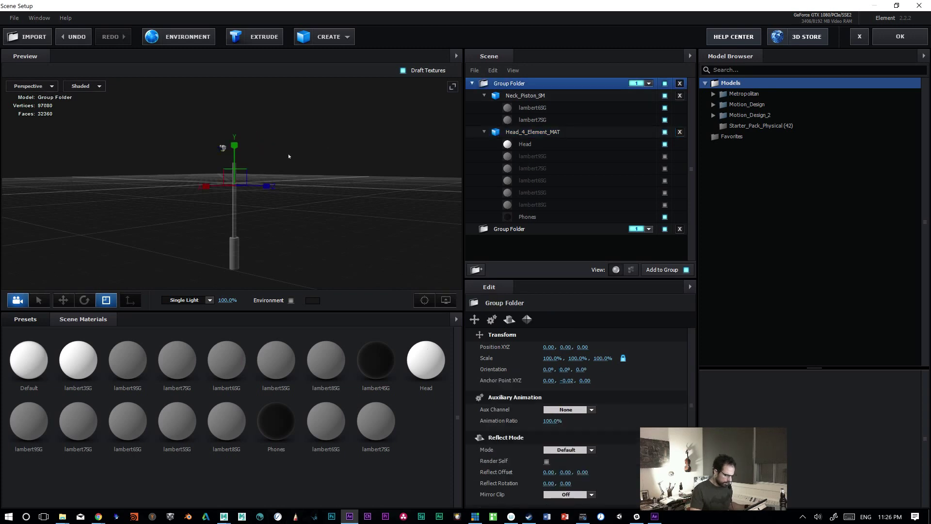
pyautogui.moveTo(308, 154); pyautogui.dragTo(342, 152)
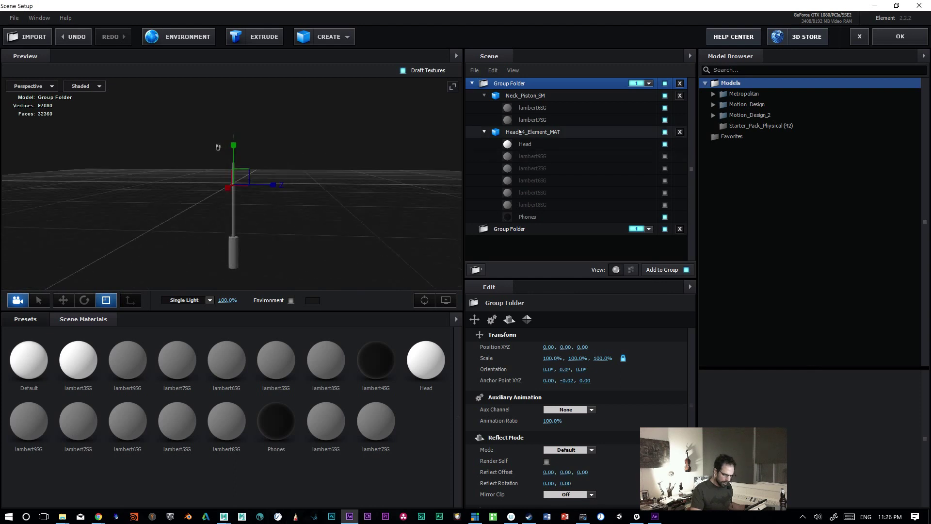
pyautogui.click(523, 134)
pyautogui.click(561, 380)
pyautogui.write('0')
pyautogui.press('Return')
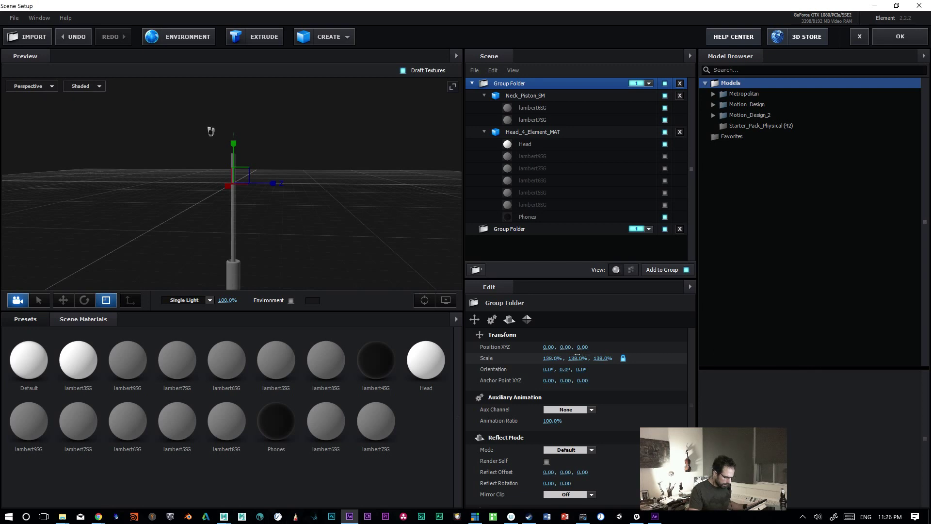
# Step: Set the anchor point of the Head_4_Element_MAT model to 0 on all three axes
pyautogui.click(524, 95)
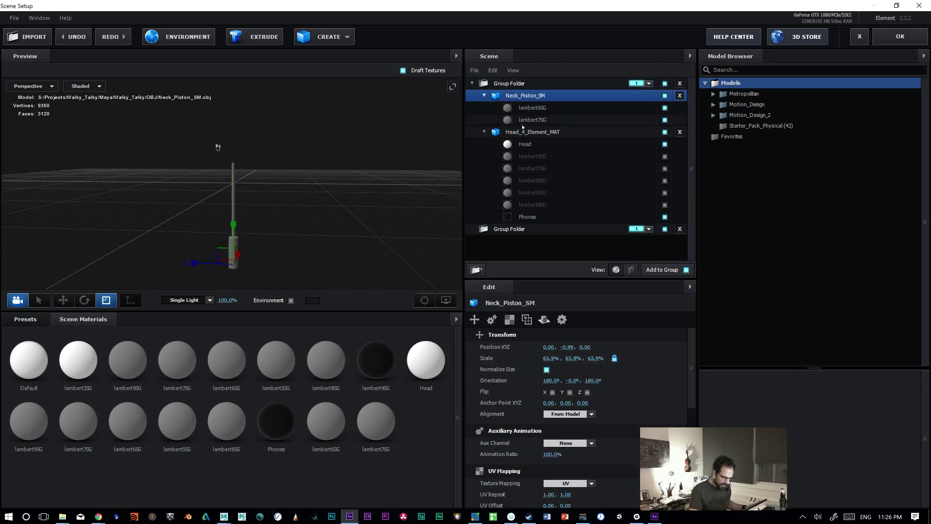
pyautogui.click(524, 136)
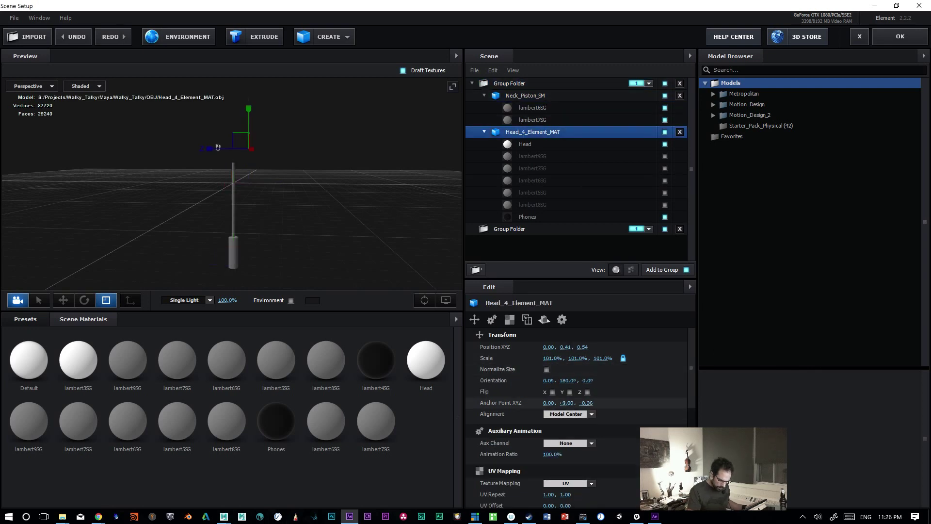
pyautogui.click(586, 404)
pyautogui.write('0')
pyautogui.press('Return')
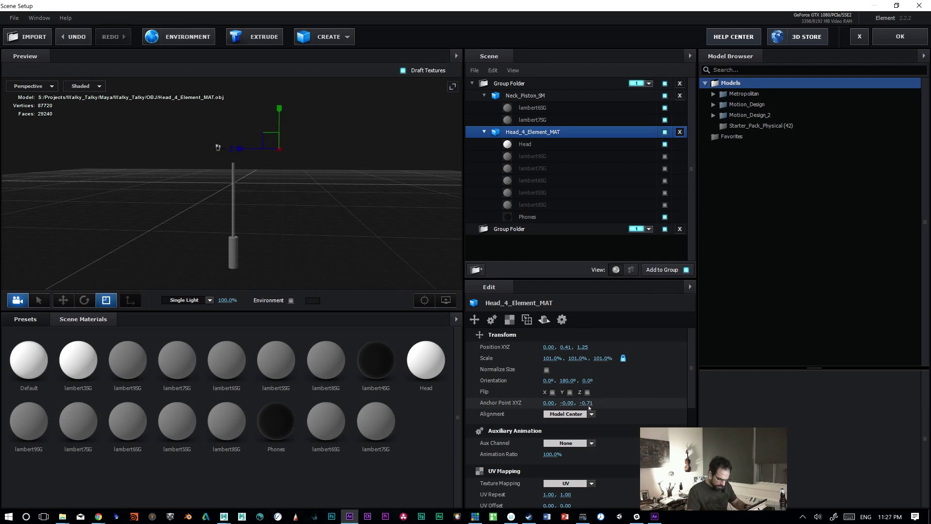
pyautogui.click(569, 405)
pyautogui.write('0')
pyautogui.press('Return')
pyautogui.click(545, 402)
pyautogui.write('0')
pyautogui.press('Return')
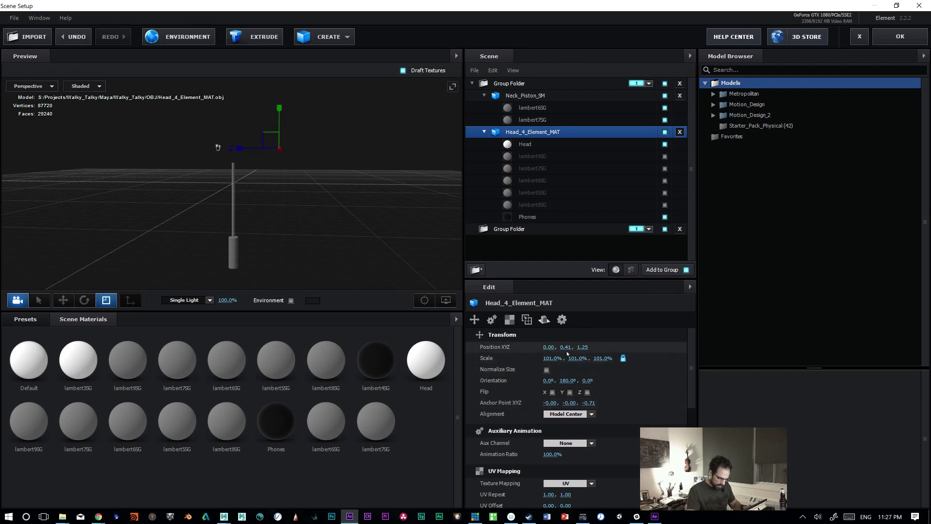
# Step: Set the Y and Z position of the Head_4_Element_MAT model to 0
pyautogui.click(566, 347)
pyautogui.write('0')
pyautogui.press('Return')
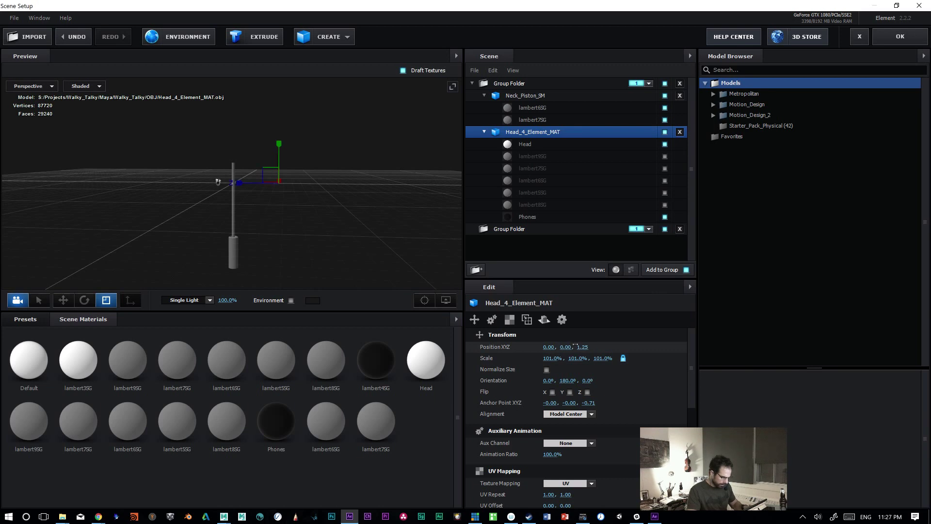
pyautogui.click(582, 347)
pyautogui.write('0')
pyautogui.press('Return')
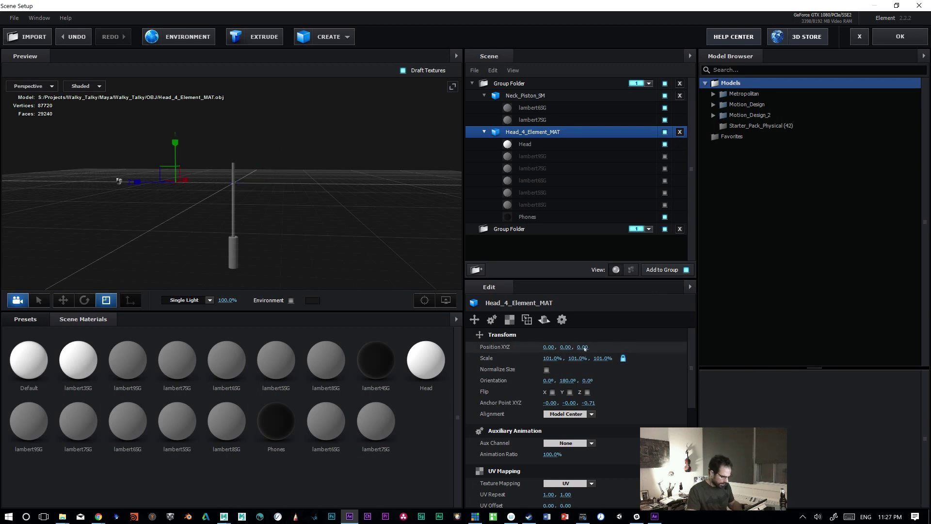
pyautogui.moveTo(328, 238); pyautogui.dragTo(375, 245)
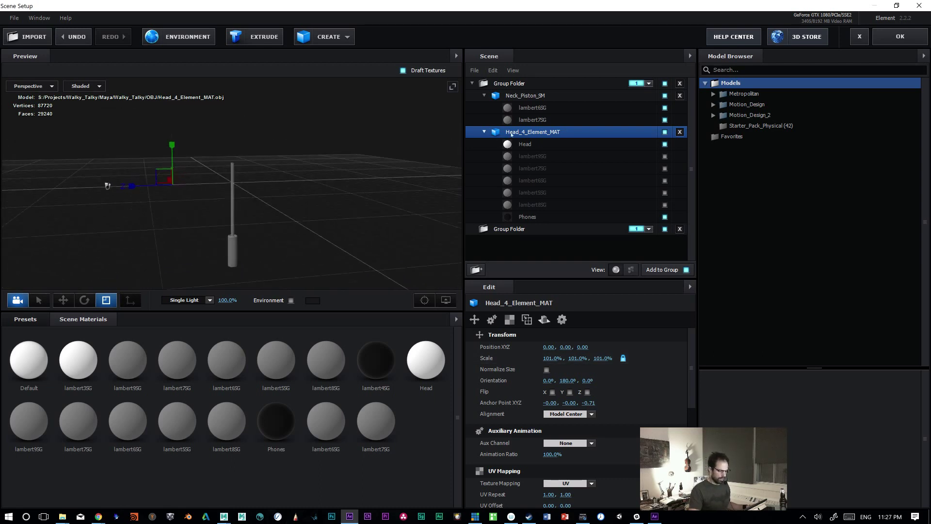
# Step: Delete all models and both group folders from the scene and clear the leftover scene materials
pyautogui.click(515, 98)
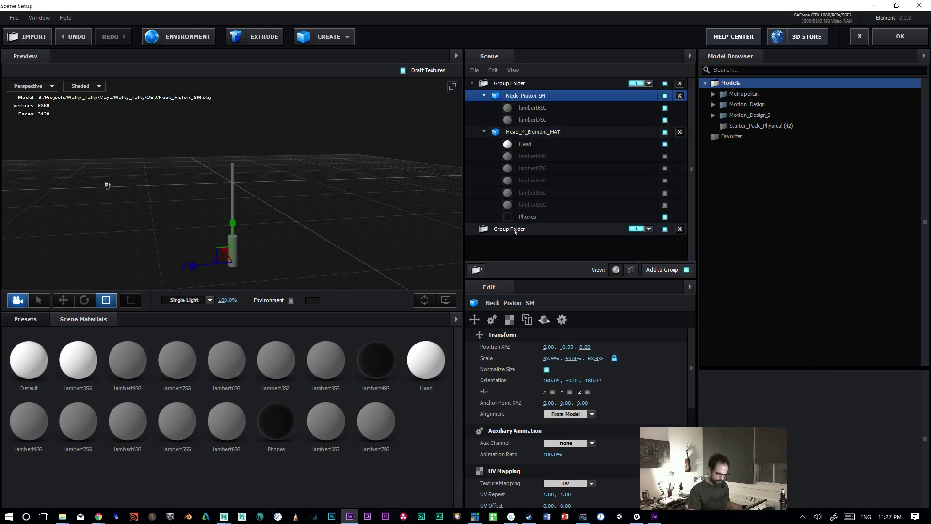
pyautogui.click(679, 229)
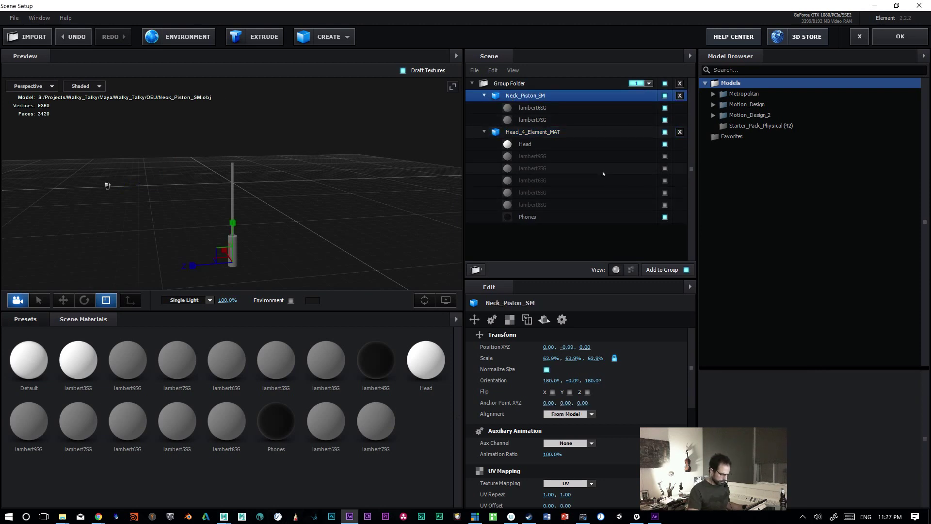
pyautogui.click(679, 95)
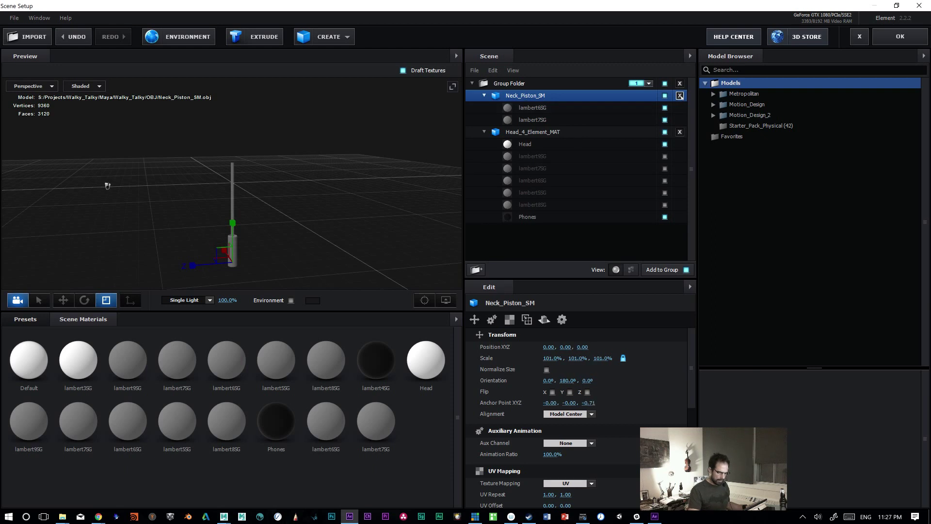
pyautogui.click(679, 95)
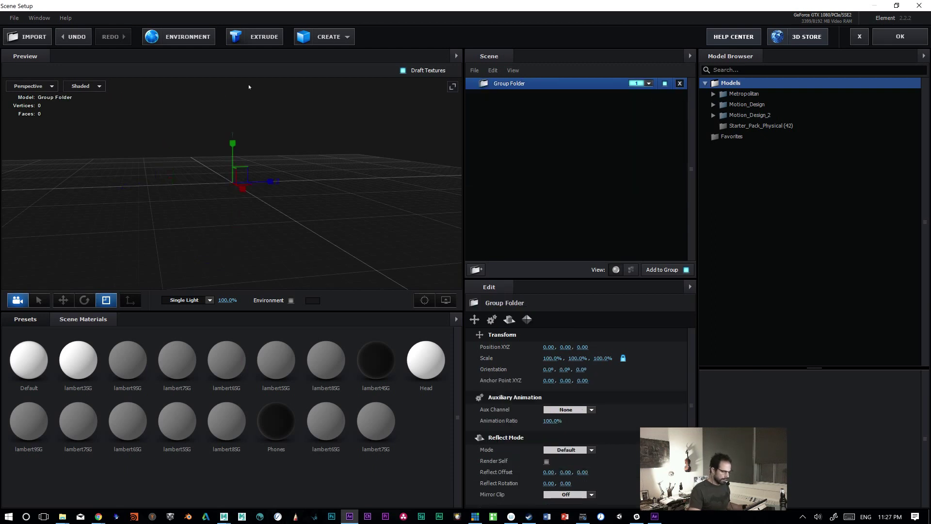
pyautogui.click(680, 84)
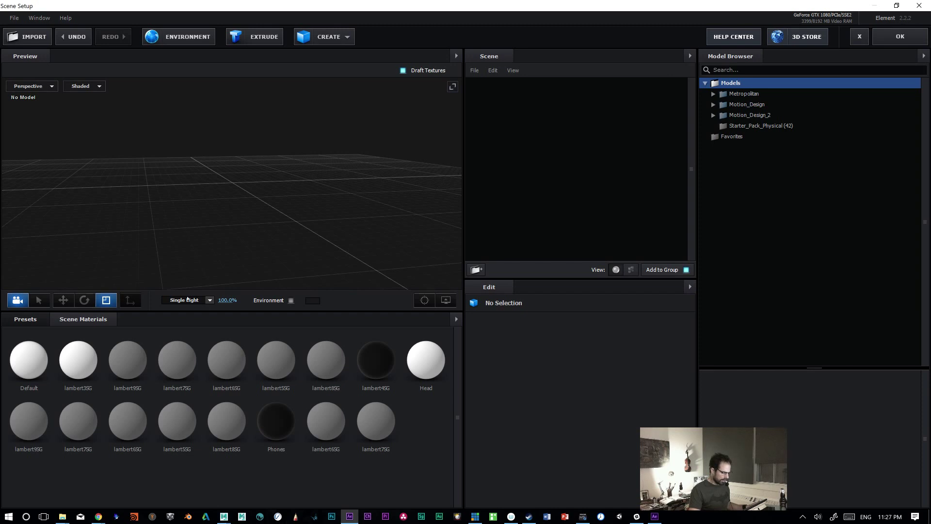
pyautogui.rightClick(117, 458)
pyautogui.click(147, 475)
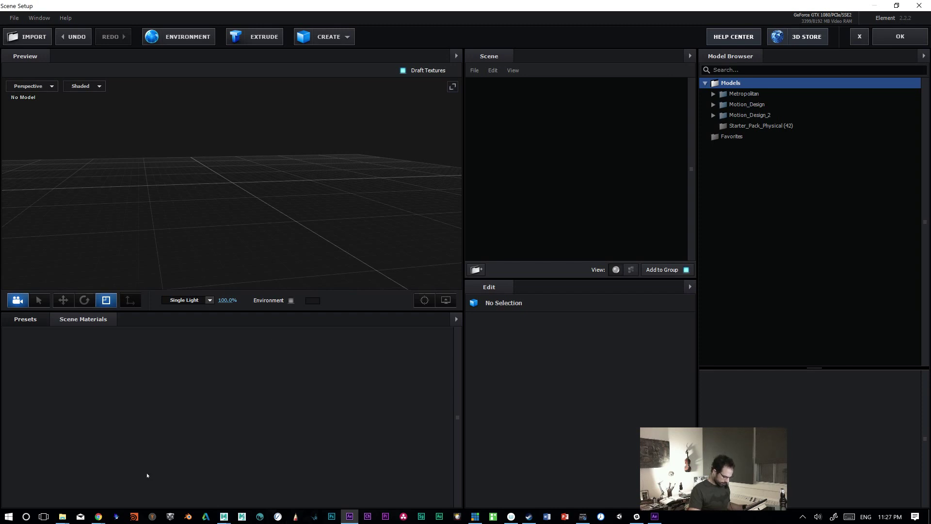
# Step: Import Head_4_Element_MAT.obj from the OBJ folder and set its alignment to From Model
pyautogui.click(25, 42)
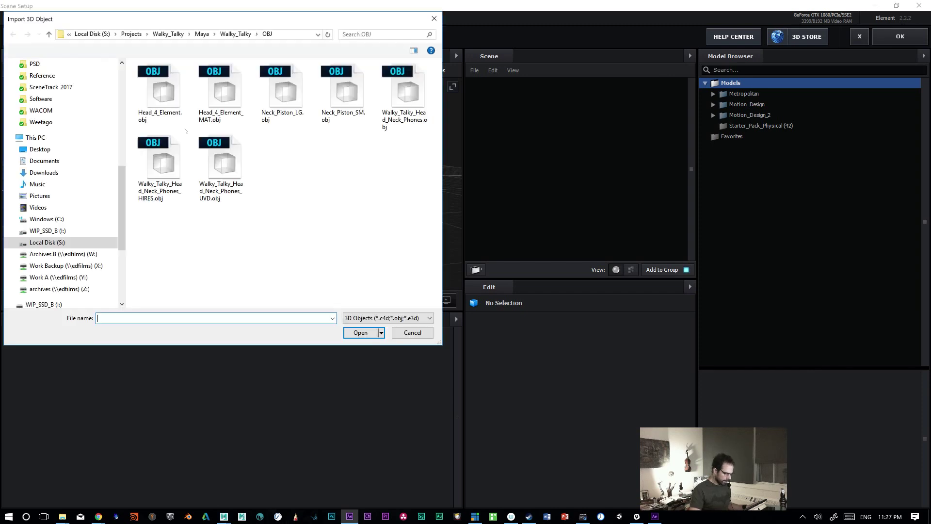
pyautogui.click(211, 100)
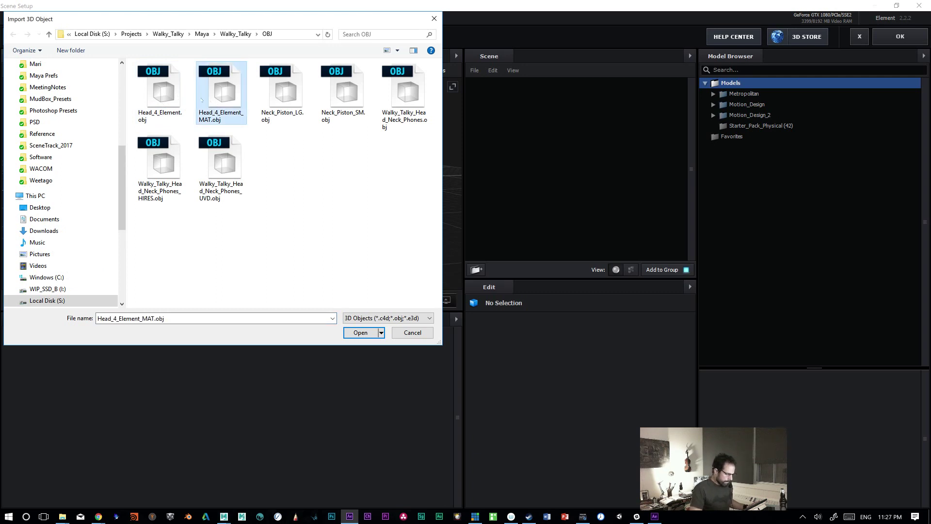
pyautogui.doubleClick(232, 104)
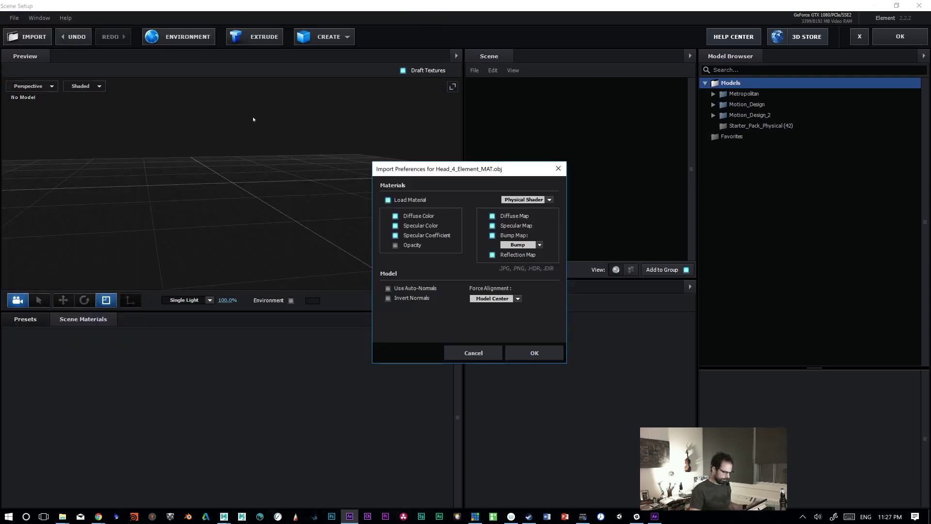
pyautogui.click(535, 352)
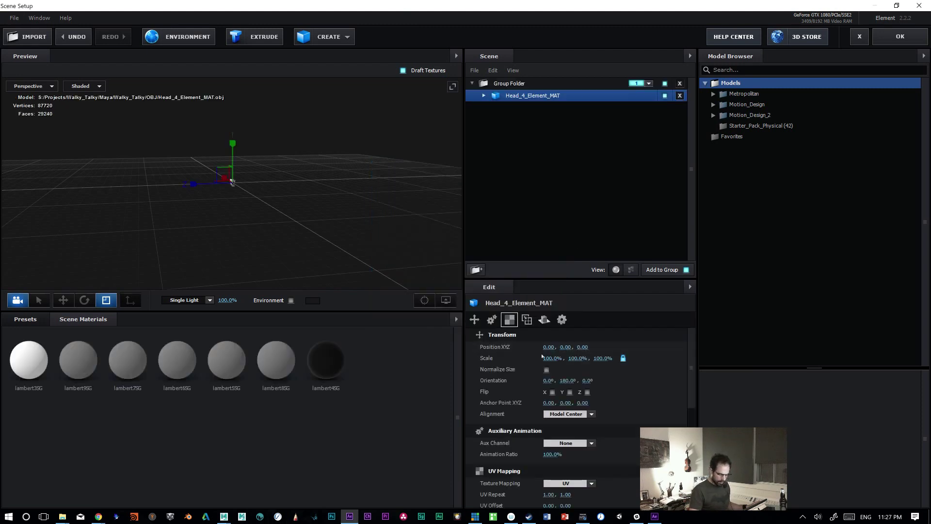
pyautogui.click(583, 414)
pyautogui.click(582, 430)
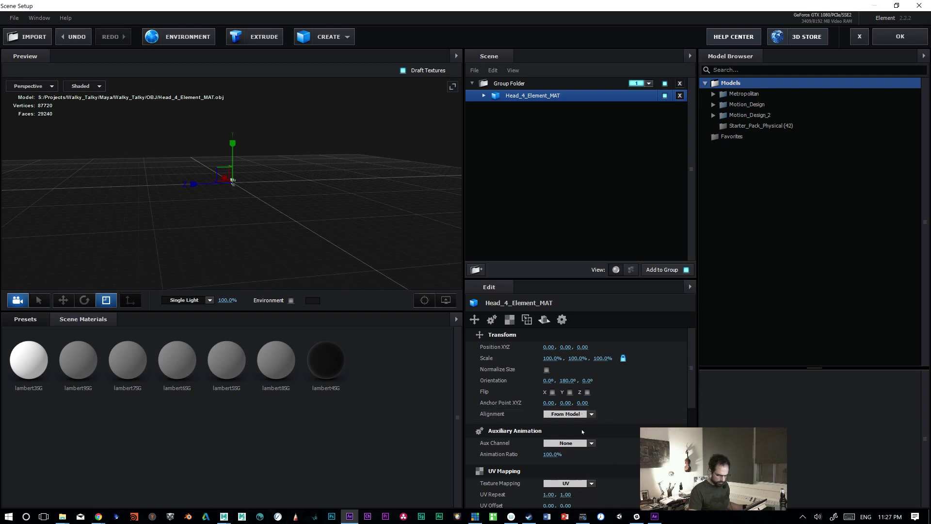
# Step: Import Neck_Piston_LG.obj with the forced alignment set to From Model
pyautogui.click(28, 37)
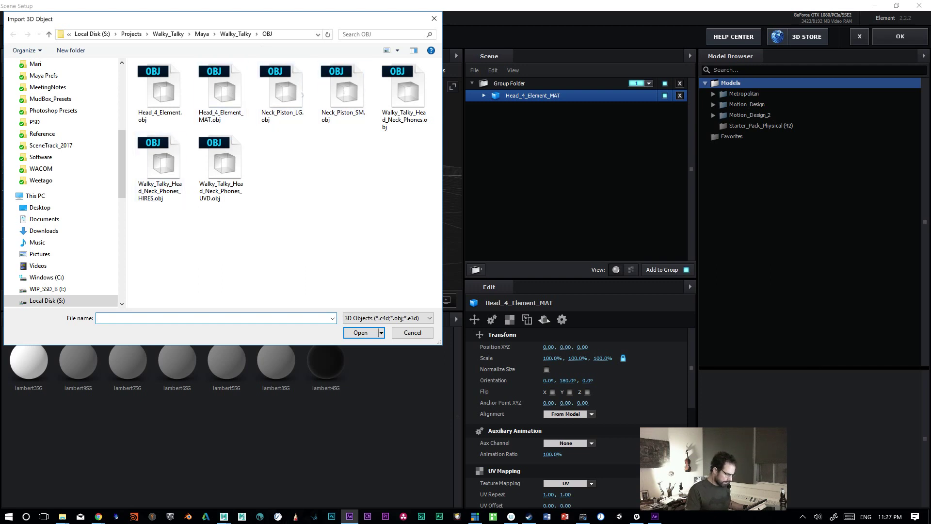
pyautogui.doubleClick(301, 93)
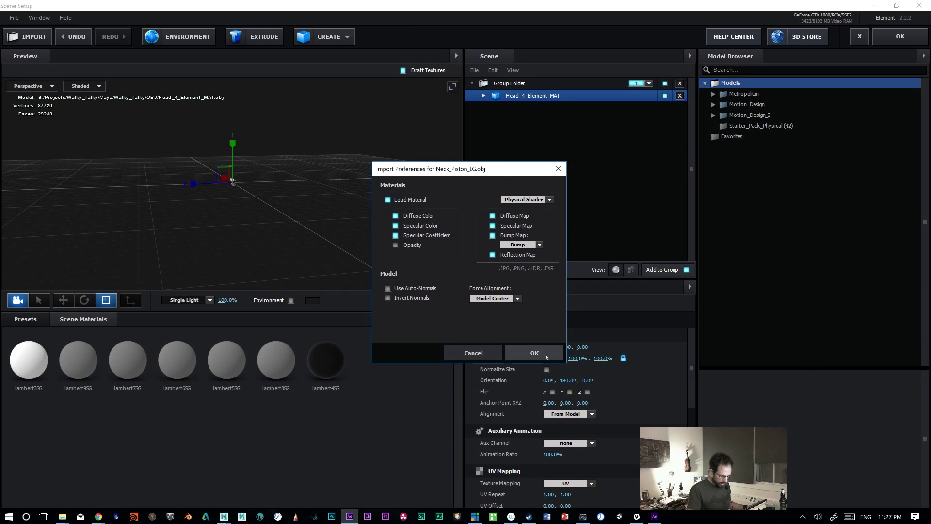
pyautogui.click(492, 298)
pyautogui.click(502, 311)
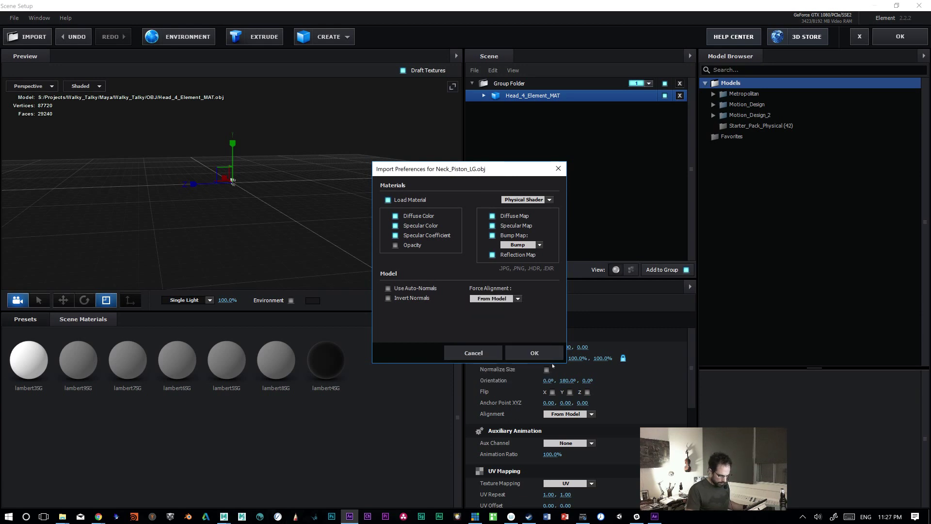
pyautogui.click(535, 353)
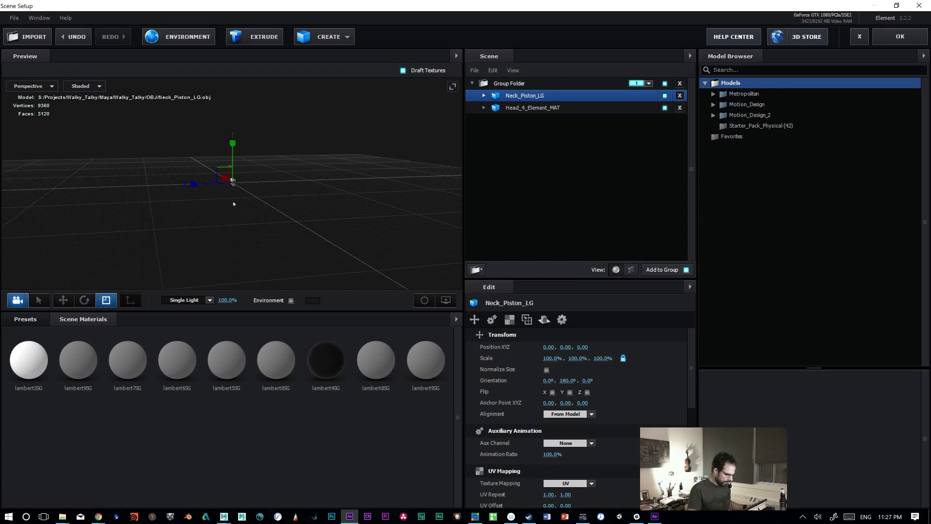
# Step: Import Neck_Piston_SM.obj using the default import preferences
pyautogui.click(278, 208)
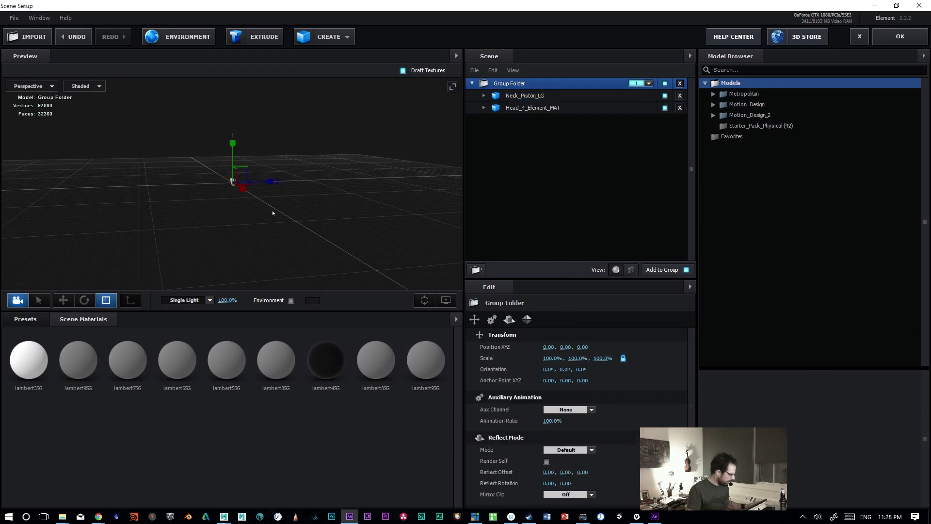
pyautogui.moveTo(272, 213); pyautogui.dragTo(325, 204)
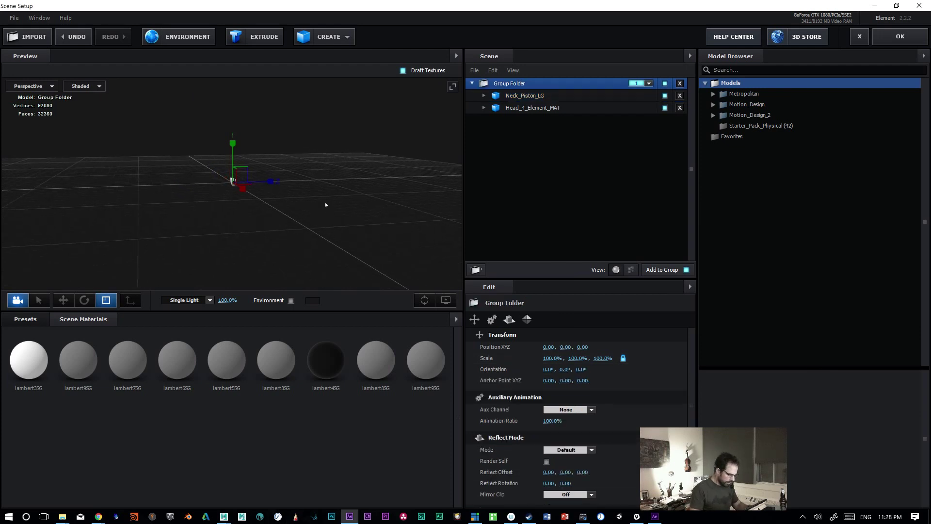
pyautogui.click(524, 111)
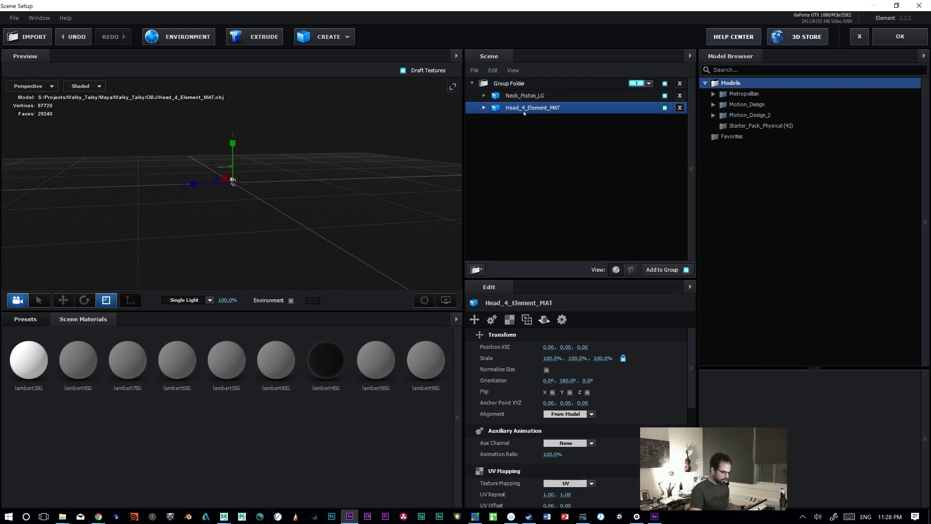
pyautogui.click(25, 38)
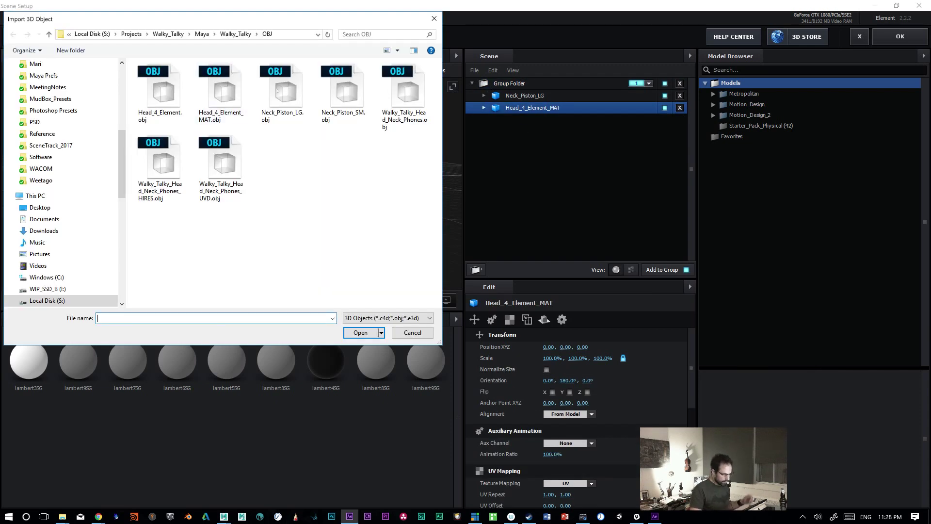
pyautogui.doubleClick(343, 90)
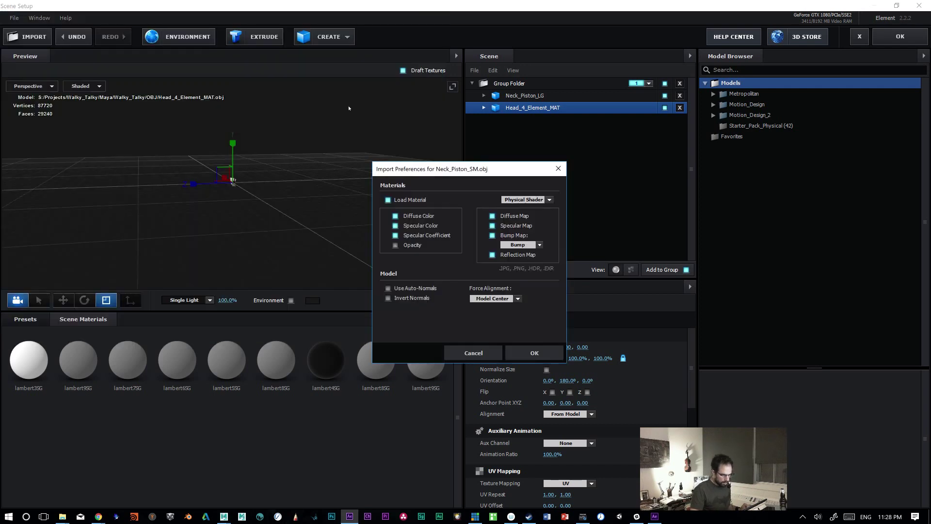
pyautogui.click(534, 353)
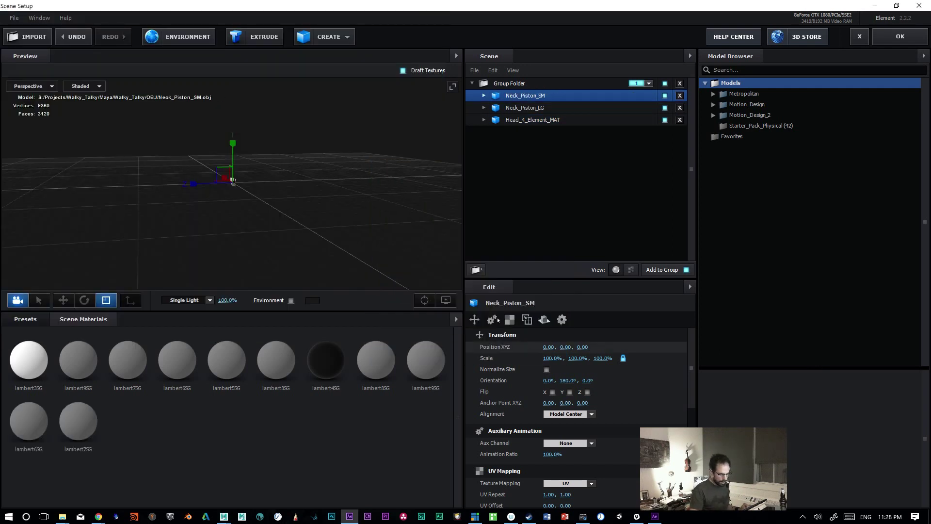
# Step: Compare the transform settings of the imported models and set the Neck_Piston_SM alignment to From Model
pyautogui.click(533, 108)
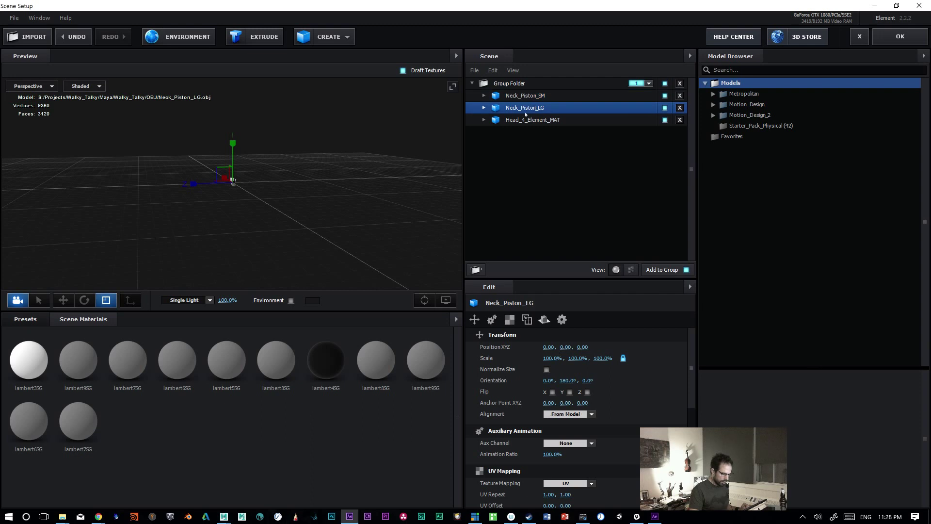
pyautogui.click(528, 120)
pyautogui.click(514, 83)
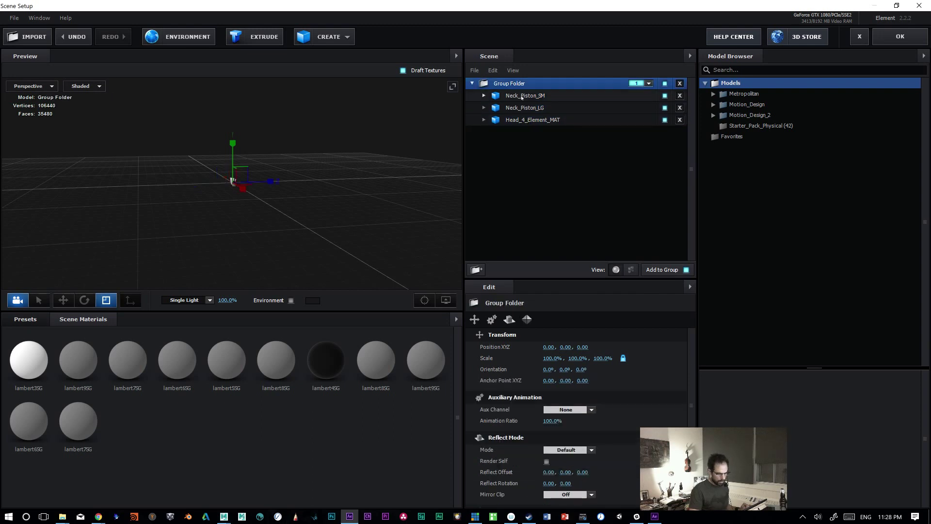
pyautogui.click(522, 97)
pyautogui.click(526, 120)
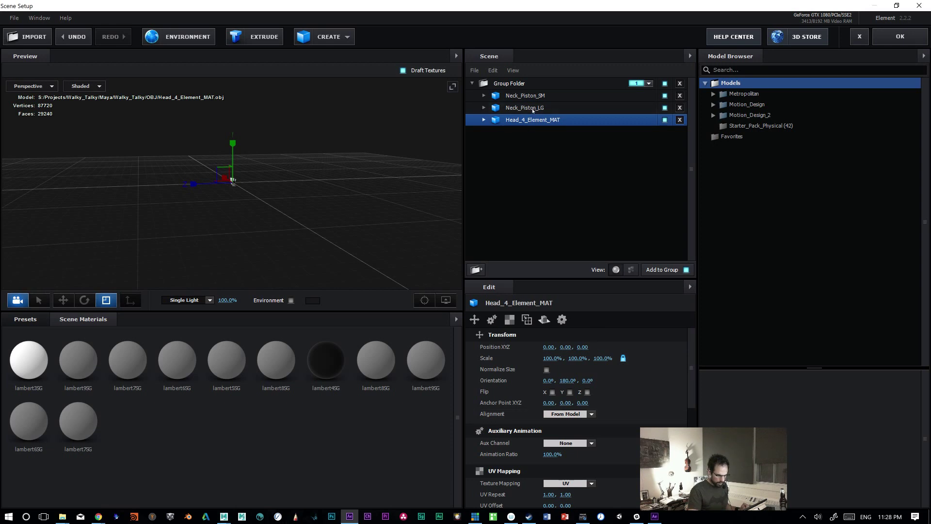
pyautogui.click(533, 108)
pyautogui.click(532, 97)
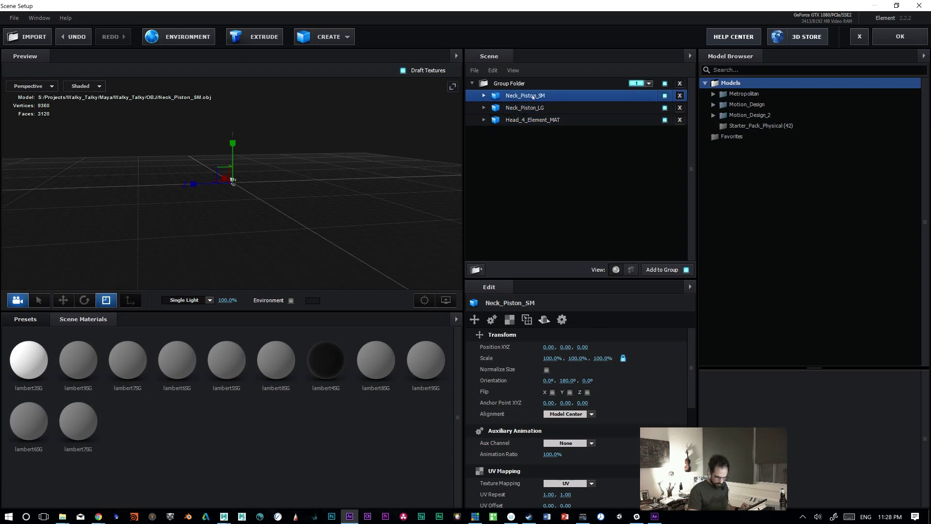
pyautogui.click(567, 414)
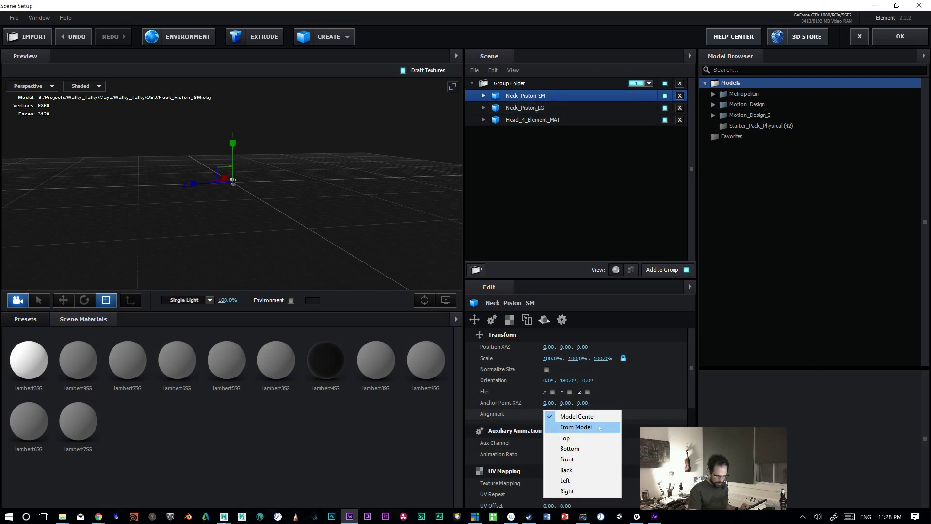
pyautogui.click(599, 427)
# Step: Scale both Neck_Piston_SM and Neck_Piston_LG uniformly to 1000%
pyautogui.click(550, 358)
pyautogui.write('1000')
pyautogui.press('Return')
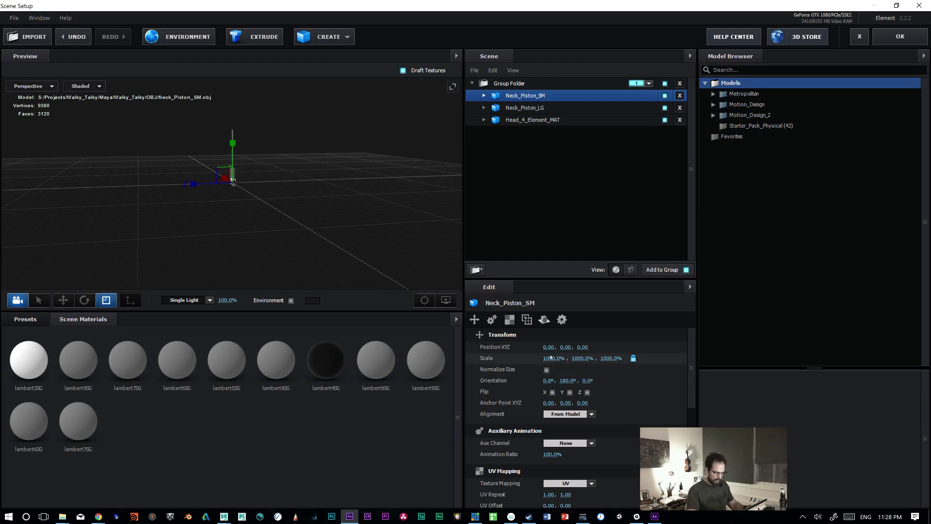
pyautogui.click(528, 108)
pyautogui.click(550, 357)
pyautogui.write('1000')
pyautogui.press('Return')
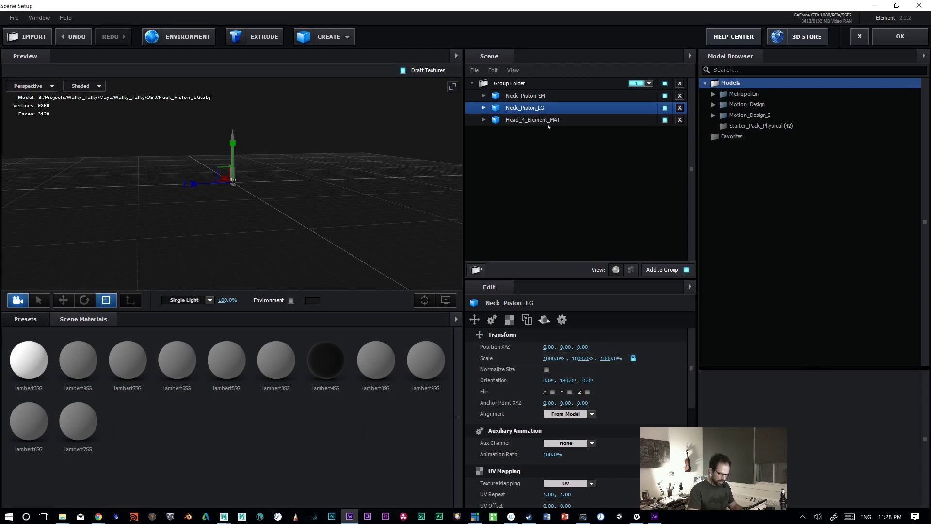
# Step: Scale the Head_4_Element_MAT model uniformly to 1000%
pyautogui.click(548, 122)
pyautogui.click(544, 358)
pyautogui.write('10')
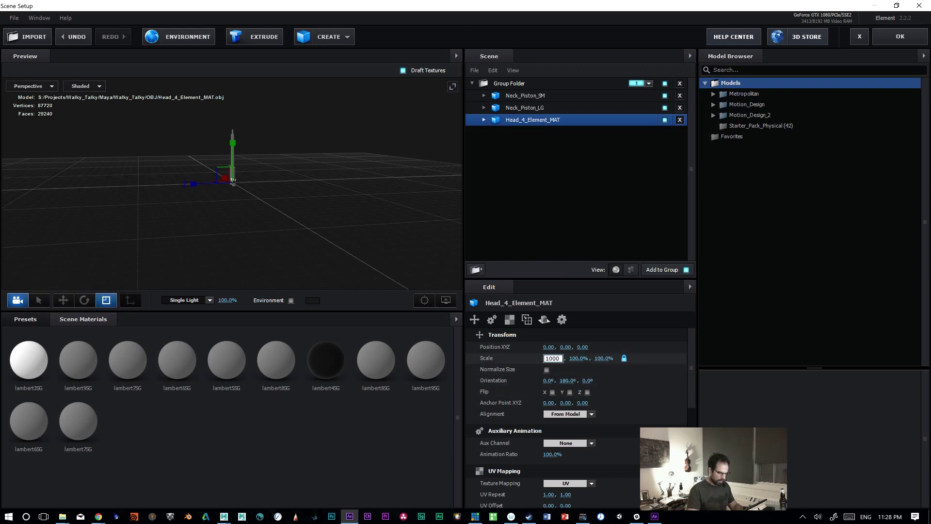
pyautogui.press('Return')
pyautogui.moveTo(366, 232); pyautogui.dragTo(311, 233)
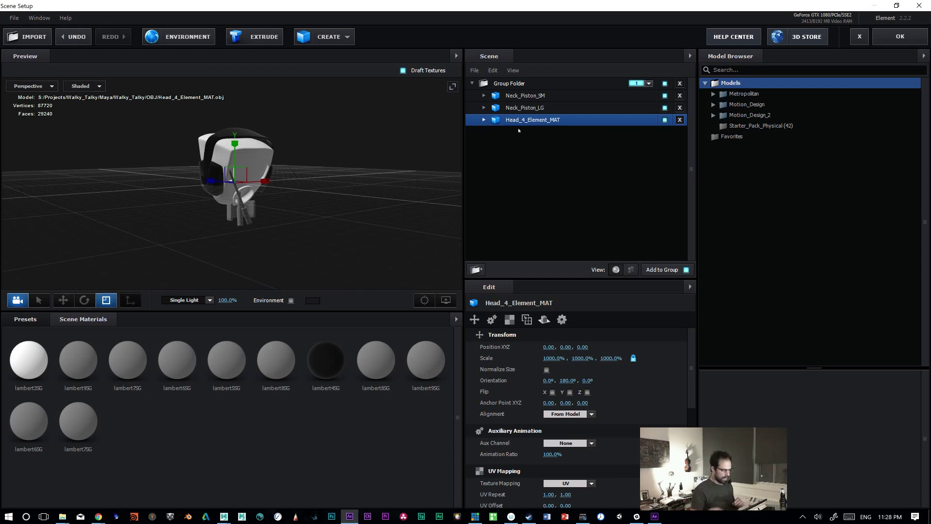
# Step: Hide the lambert9SG, lambert7SG, lambert6SG, lambert5SG and lambert8SG parts of the head model
pyautogui.click(483, 119)
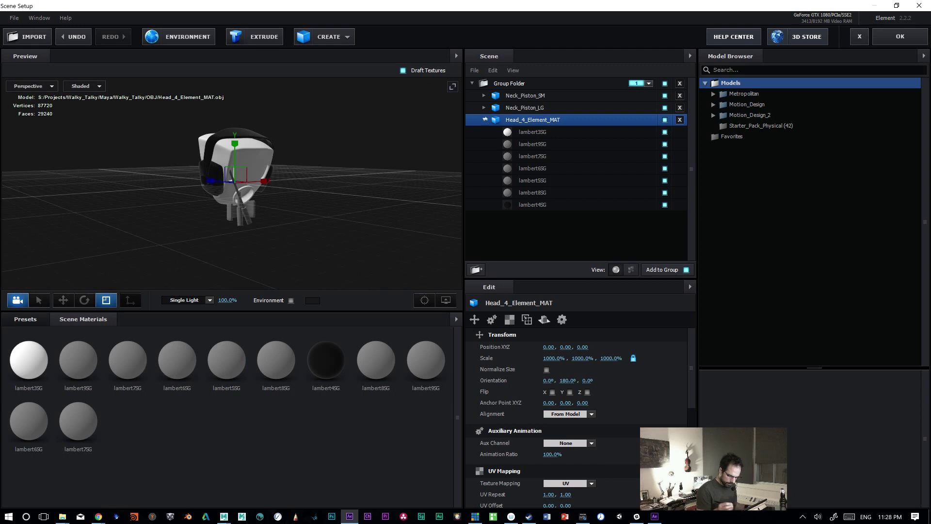
pyautogui.click(665, 144)
pyautogui.click(664, 156)
pyautogui.click(664, 168)
pyautogui.click(659, 180)
pyautogui.click(665, 193)
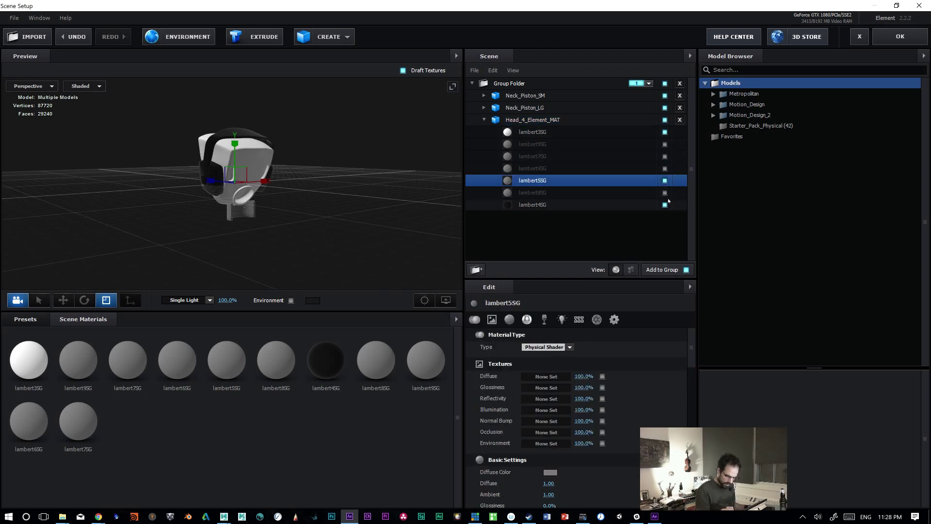
# Step: Rename the lambert4SG material to Phones and the lambert3SG material to Head
pyautogui.doubleClick(542, 205)
pyautogui.write('Phones')
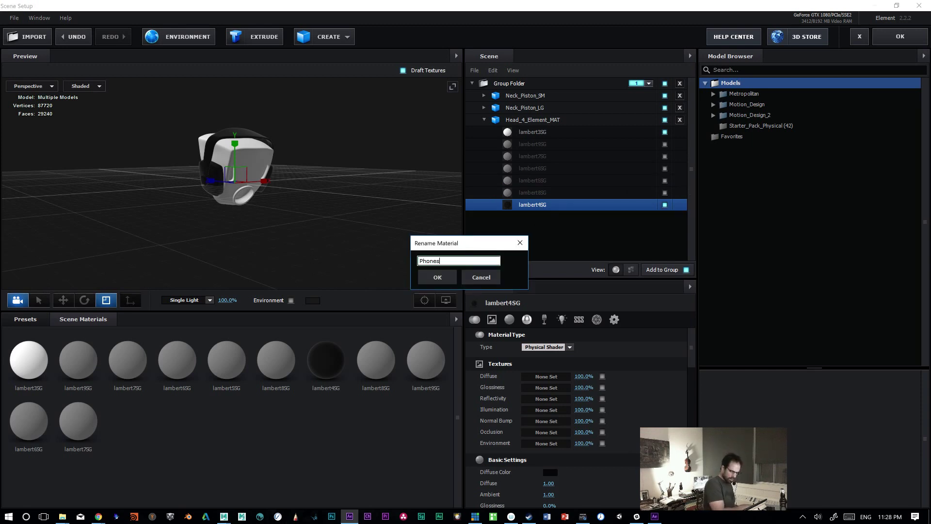
pyautogui.press('Return')
pyautogui.doubleClick(539, 132)
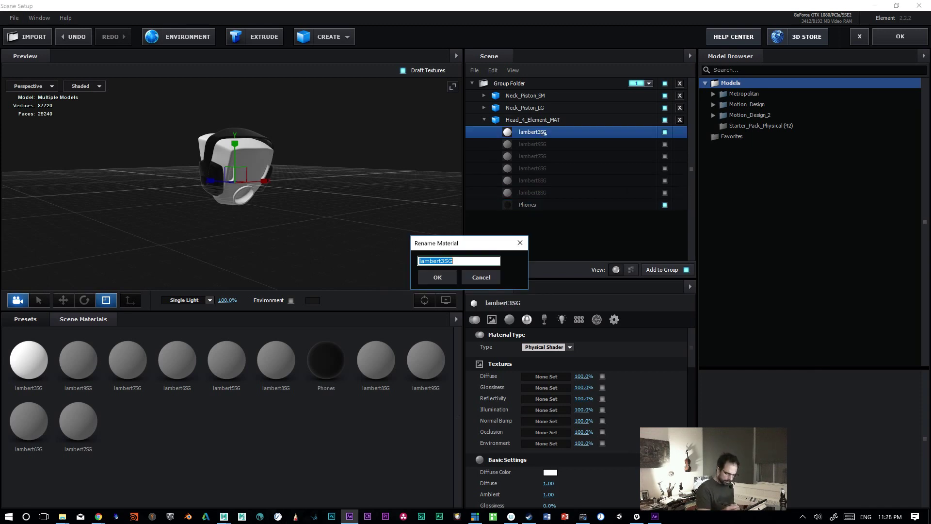
pyautogui.write('Head')
pyautogui.press('Return')
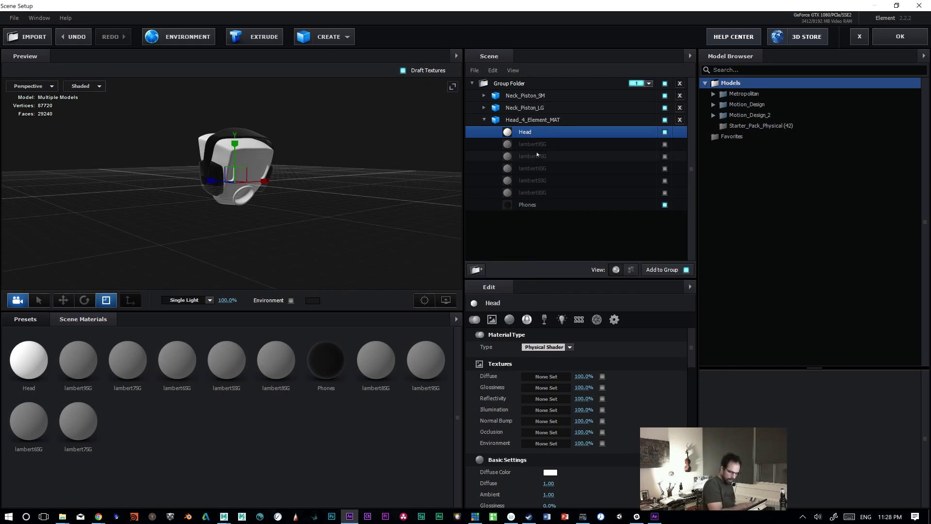
# Step: Rename the Head_4_Element_MAT model to Head_PHones
pyautogui.click(533, 121)
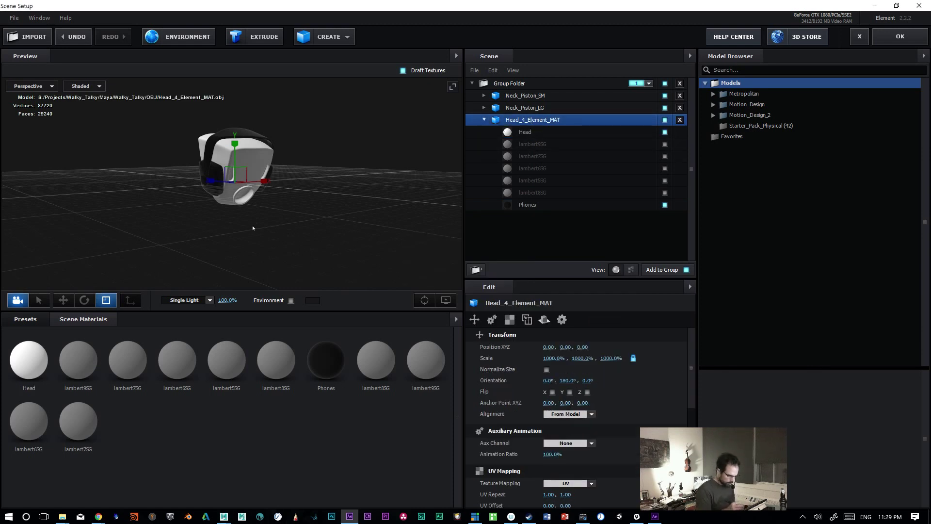
pyautogui.doubleClick(545, 122)
pyautogui.write('Head_PHones')
pyautogui.press('Return')
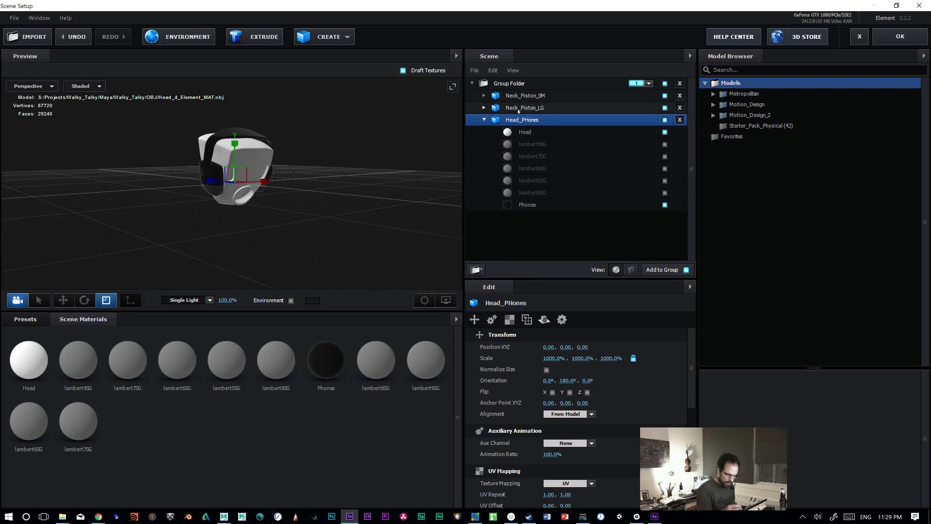
# Step: Lower the anchor point of Head_PHones along Y to the neck opening, without moving the geometry
pyautogui.click(518, 110)
pyautogui.click(514, 97)
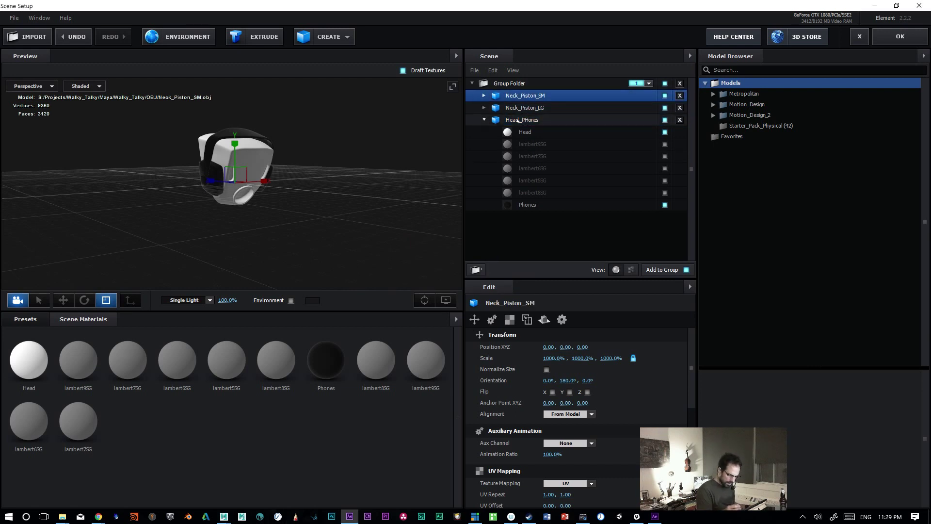
pyautogui.click(519, 120)
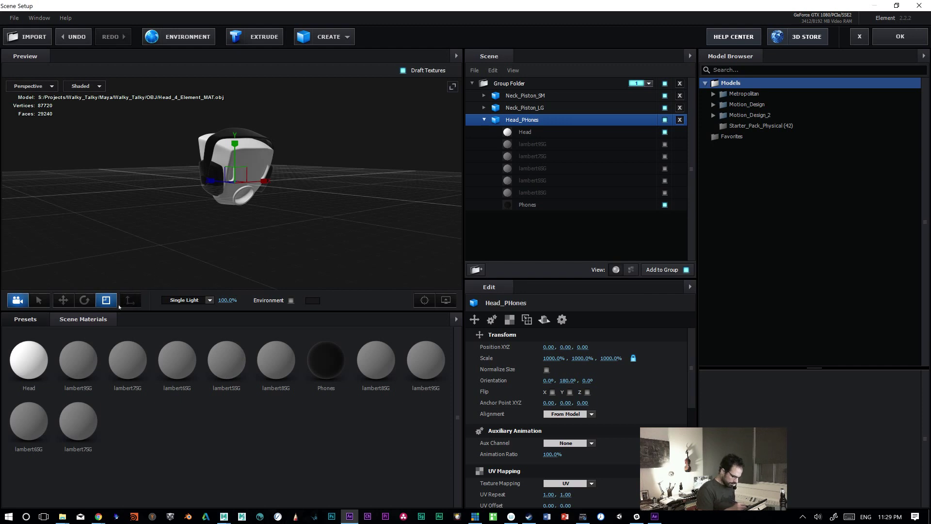
pyautogui.click(63, 299)
pyautogui.click(130, 300)
pyautogui.moveTo(234, 148); pyautogui.dragTo(252, 218)
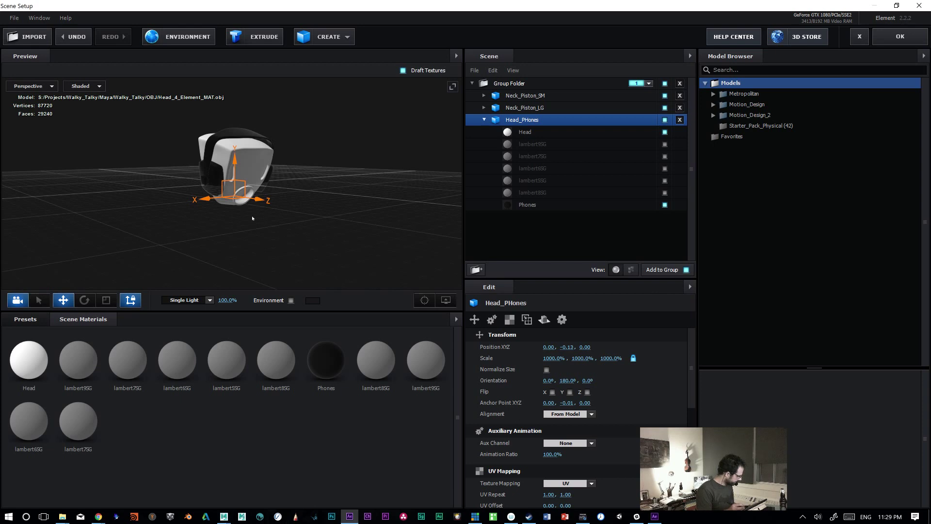
# Step: Shift the Head_PHones anchor point along Z and slightly up into the neck opening, to about 0.00, -0.01, -0.01
pyautogui.scroll(5, 316, 208)
pyautogui.moveTo(289, 248); pyautogui.dragTo(272, 257, button='right')
pyautogui.moveTo(283, 264); pyautogui.dragTo(322, 266)
pyautogui.moveTo(267, 212); pyautogui.dragTo(297, 212)
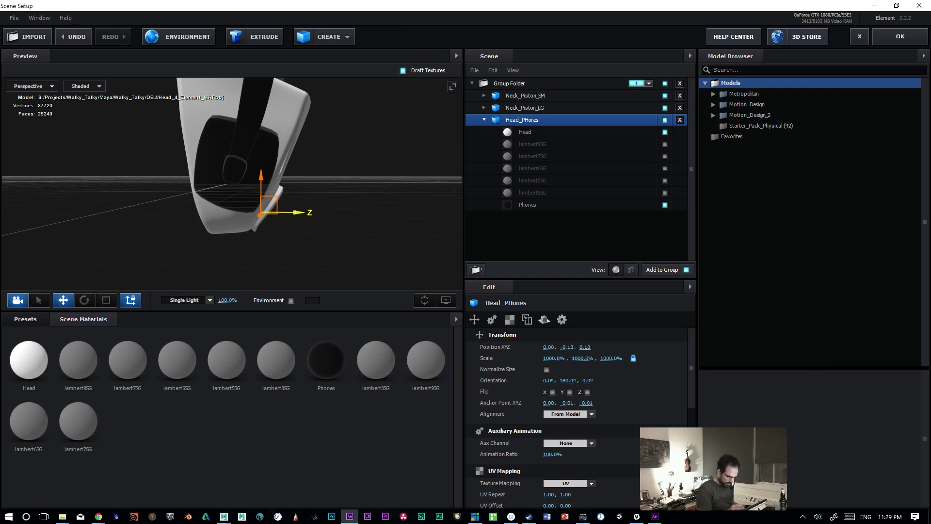
pyautogui.moveTo(262, 175); pyautogui.dragTo(262, 169)
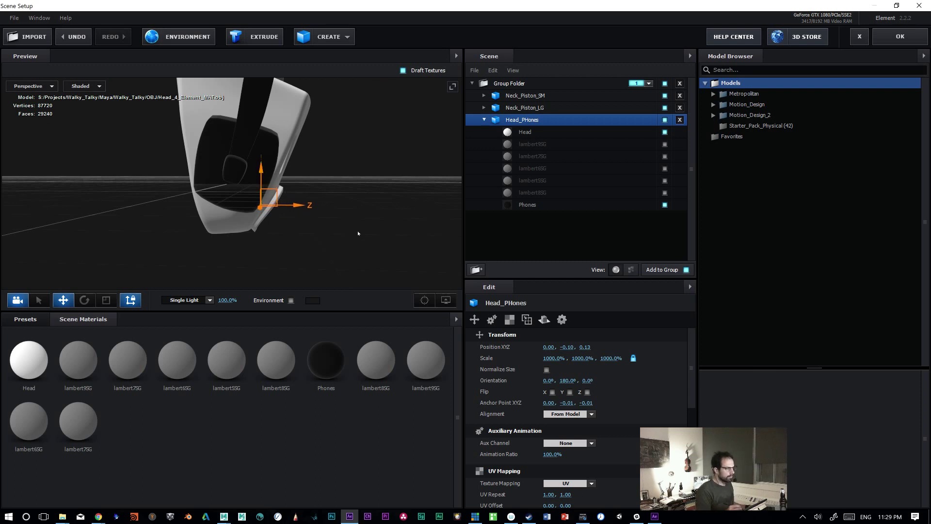
pyautogui.moveTo(395, 228); pyautogui.dragTo(361, 229)
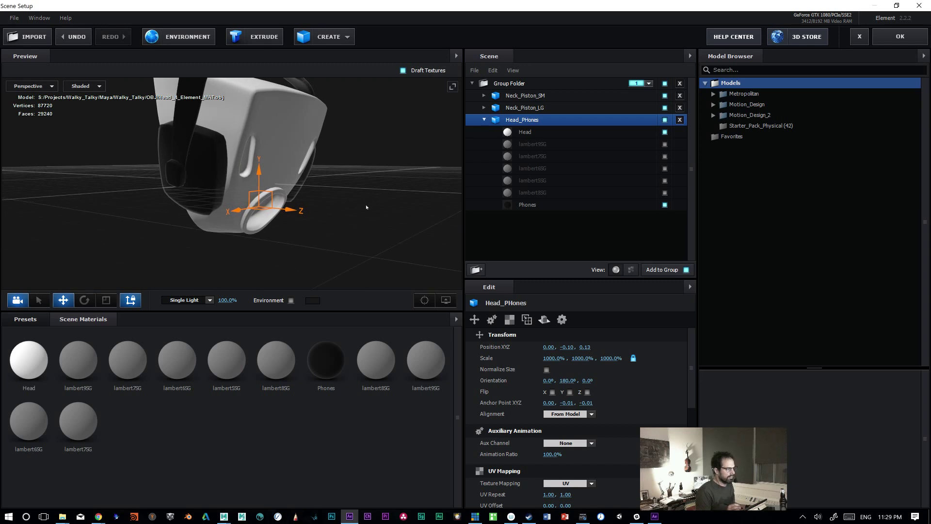
pyautogui.moveTo(391, 226)
pyautogui.mouseDown()
pyautogui.moveTo(352, 226)
pyautogui.moveTo(407, 221)
pyautogui.moveTo(371, 226)
pyautogui.moveTo(398, 226)
pyautogui.mouseUp()
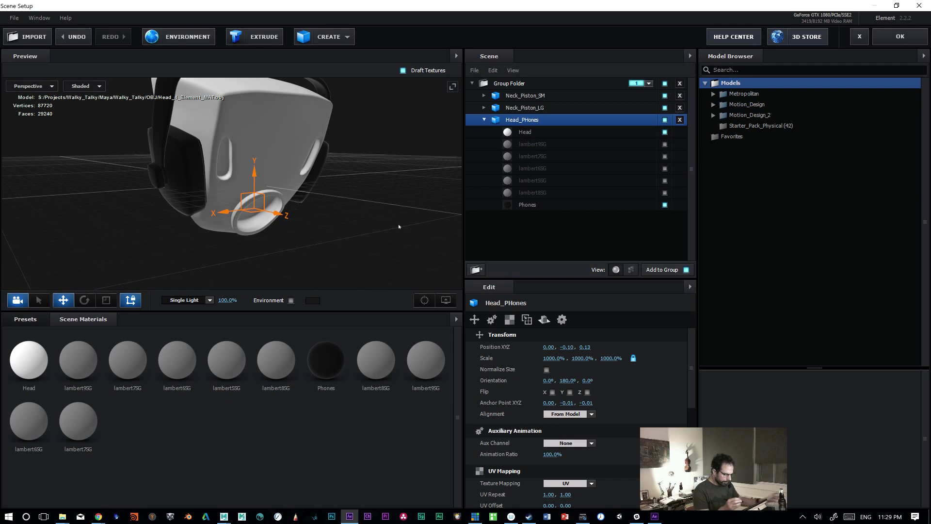
pyautogui.moveTo(398, 227); pyautogui.dragTo(423, 188)
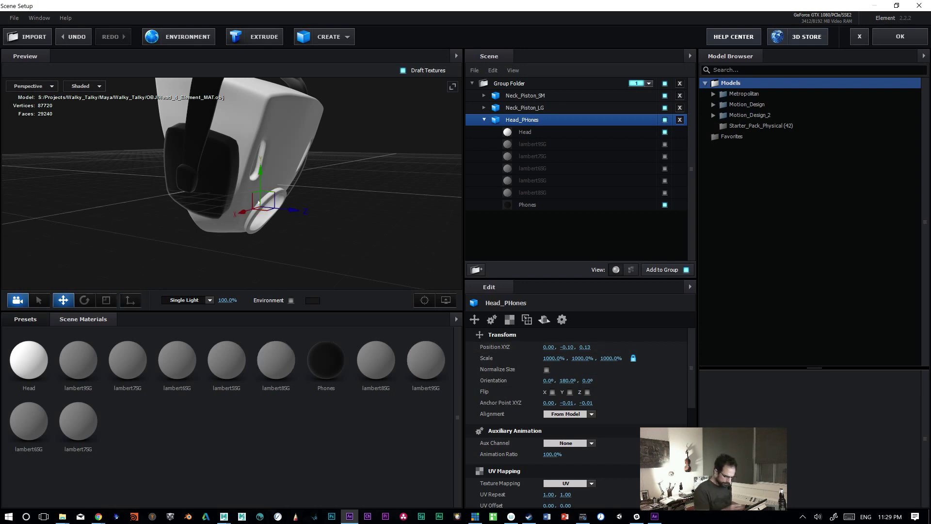
# Step: Move Head_PHones by eye along Y and Z toward the scene origin, to about 0.02 on both axes
pyautogui.moveTo(265, 167); pyautogui.dragTo(266, 134)
pyautogui.moveTo(323, 235); pyautogui.dragTo(358, 224)
pyautogui.moveTo(305, 173); pyautogui.dragTo(279, 177)
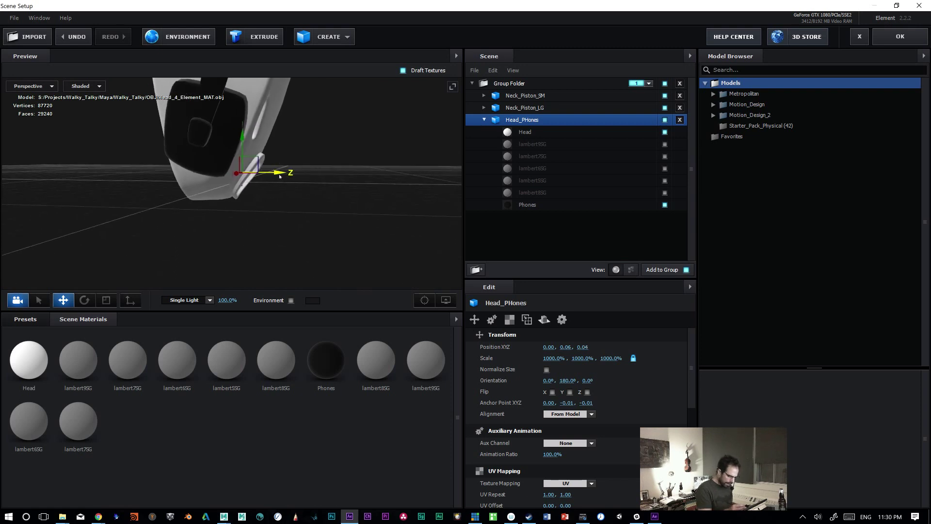
pyautogui.moveTo(244, 136); pyautogui.dragTo(243, 143)
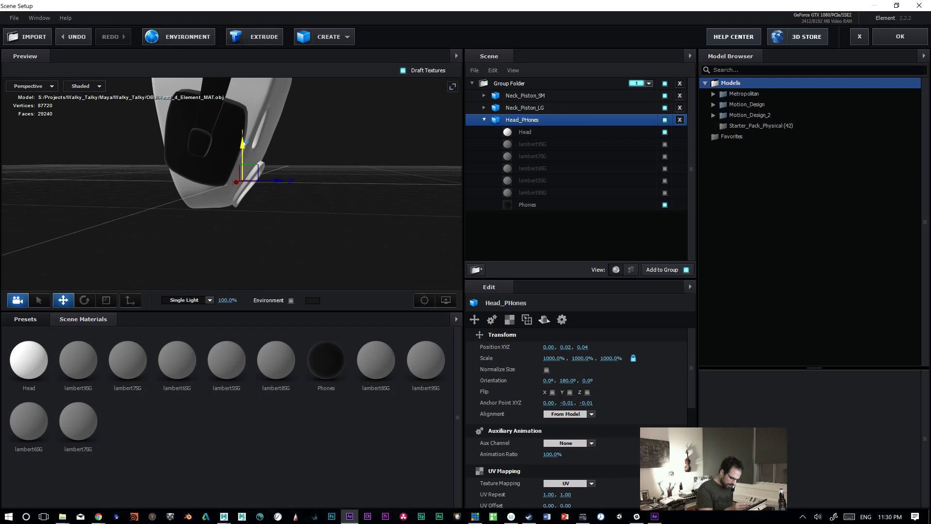
pyautogui.moveTo(289, 181); pyautogui.dragTo(278, 180)
pyautogui.moveTo(330, 219); pyautogui.dragTo(279, 222)
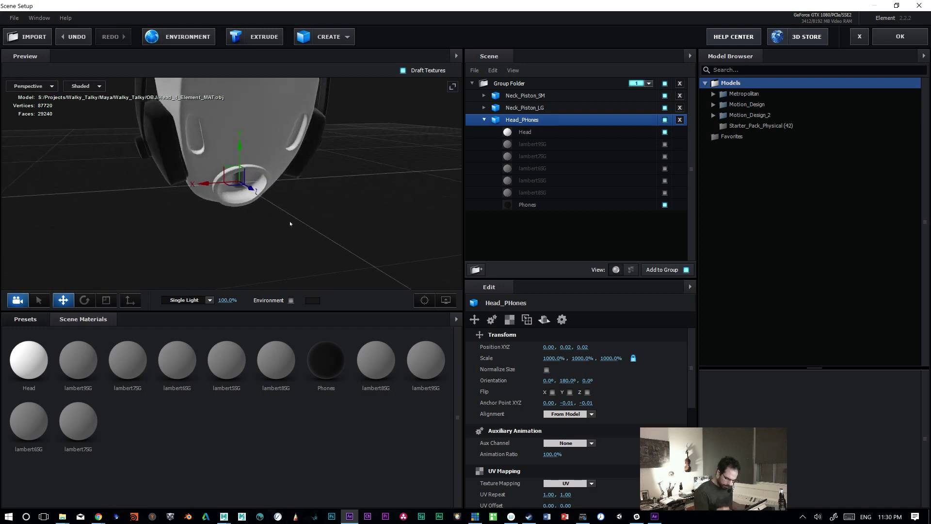
# Step: Set the Y and Z position of Head_PHones to 0
pyautogui.click(565, 347)
pyautogui.write('0')
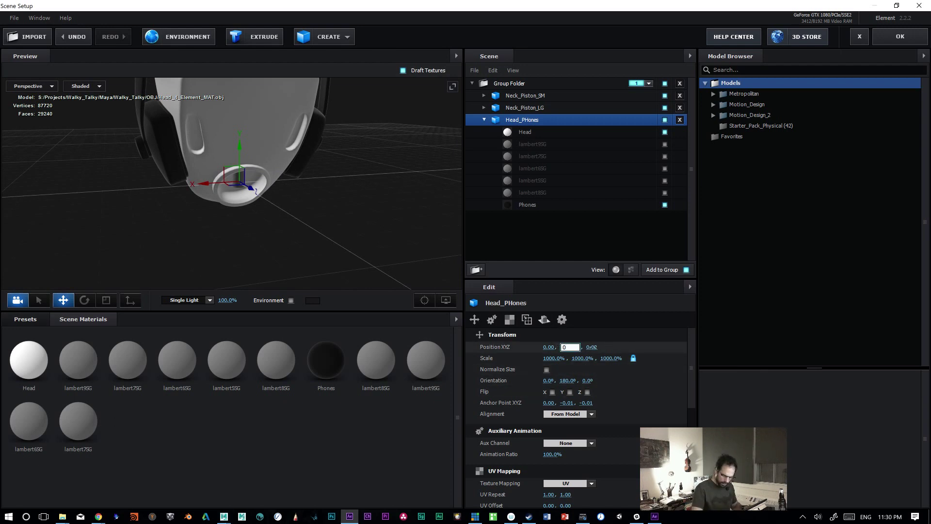
pyautogui.press('Return')
pyautogui.click(583, 348)
pyautogui.write('0')
pyautogui.press('Return')
pyautogui.moveTo(350, 257); pyautogui.dragTo(399, 245)
# Step: Lower Neck_Piston_LG to about -0.32 on Y and check the original piston model in Maya
pyautogui.click(516, 109)
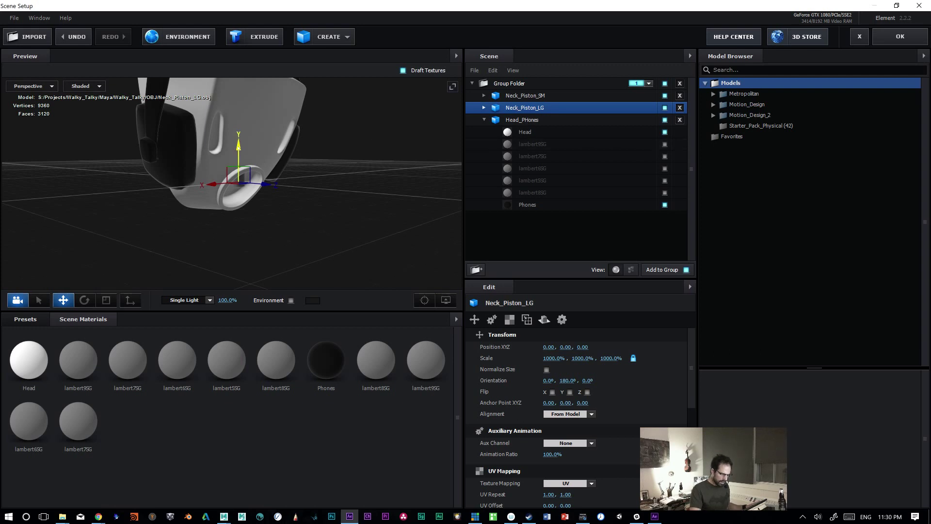
pyautogui.moveTo(238, 145); pyautogui.dragTo(257, 215)
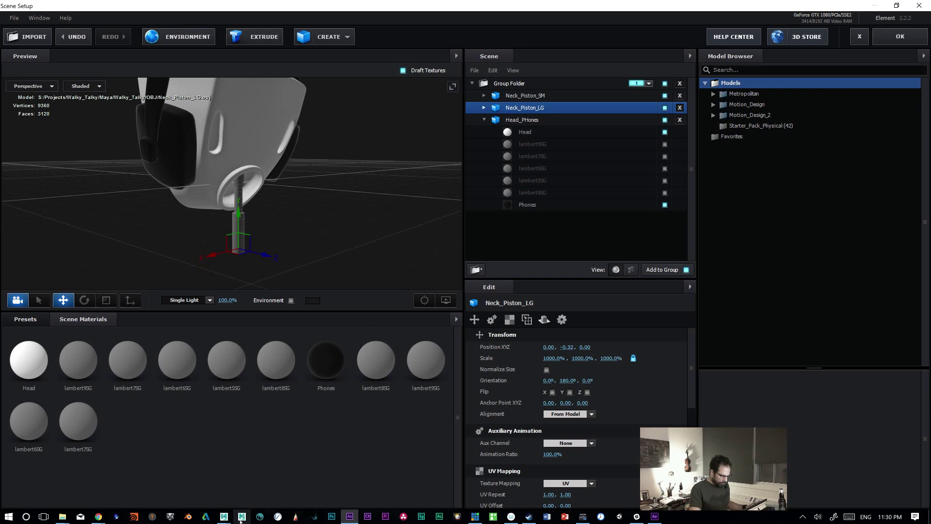
pyautogui.moveTo(223, 517)
pyautogui.click(271, 473)
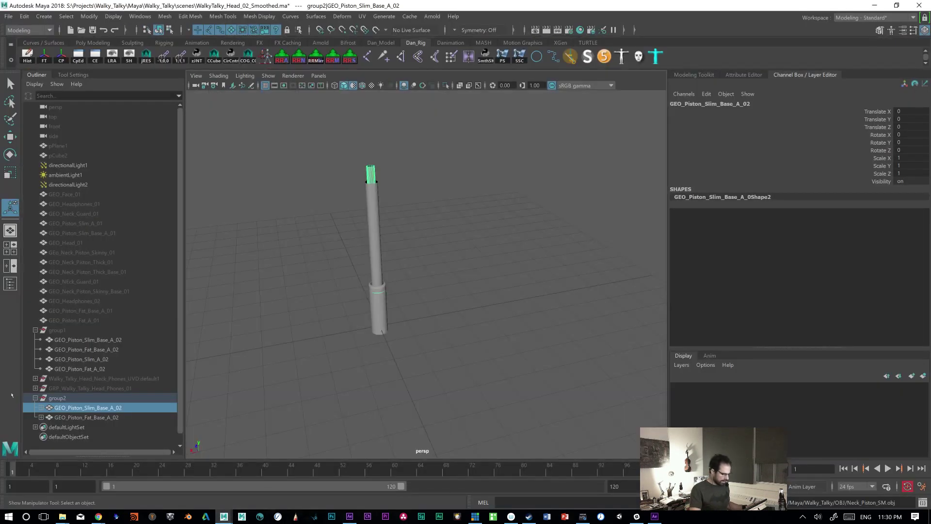
pyautogui.click(875, 6)
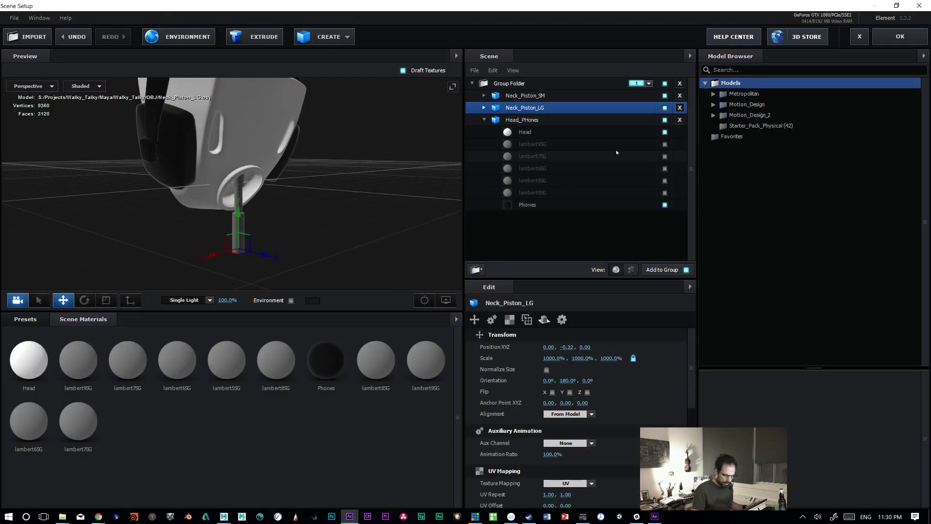
# Step: Show the lambert7SG and lambert6SG parts of Head_PHones to compare them with the separate neck piston
pyautogui.click(664, 156)
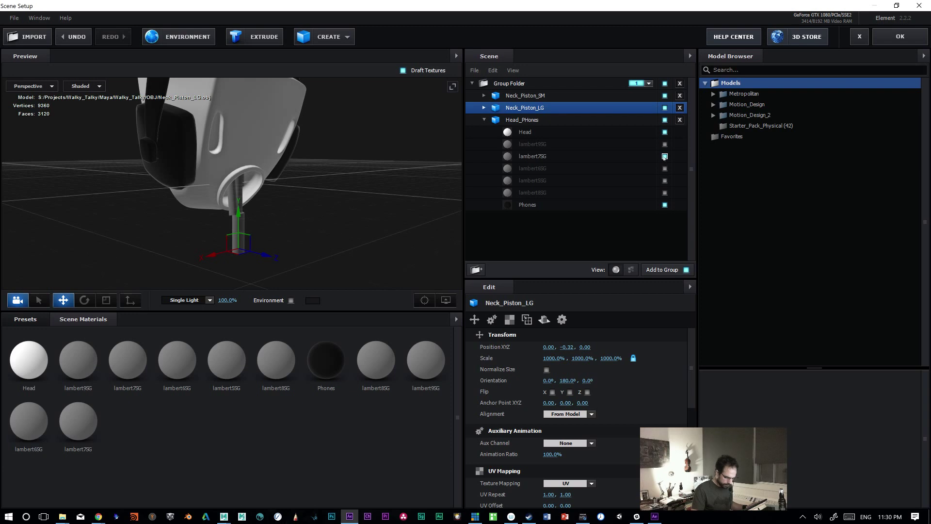
pyautogui.click(664, 168)
pyautogui.moveTo(367, 228); pyautogui.dragTo(332, 230)
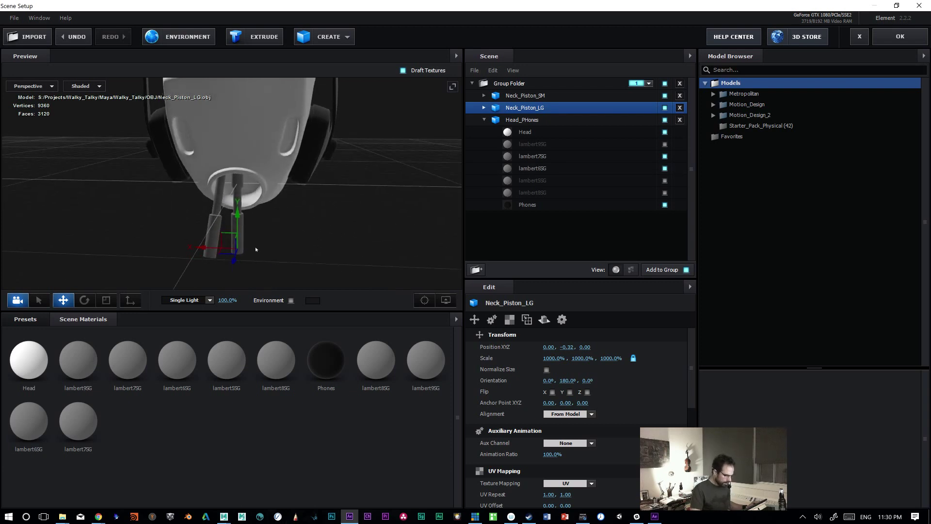
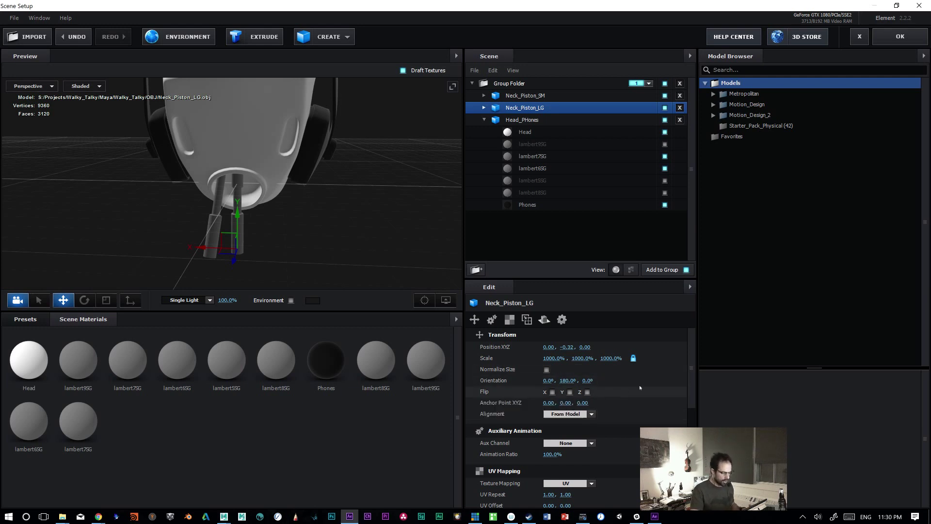
# Step: Reset the Y position of Neck_Piston_LG to 0 and hide the lambert7SG and lambert6SG parts again
pyautogui.click(567, 348)
pyautogui.write('0')
pyautogui.press('Return')
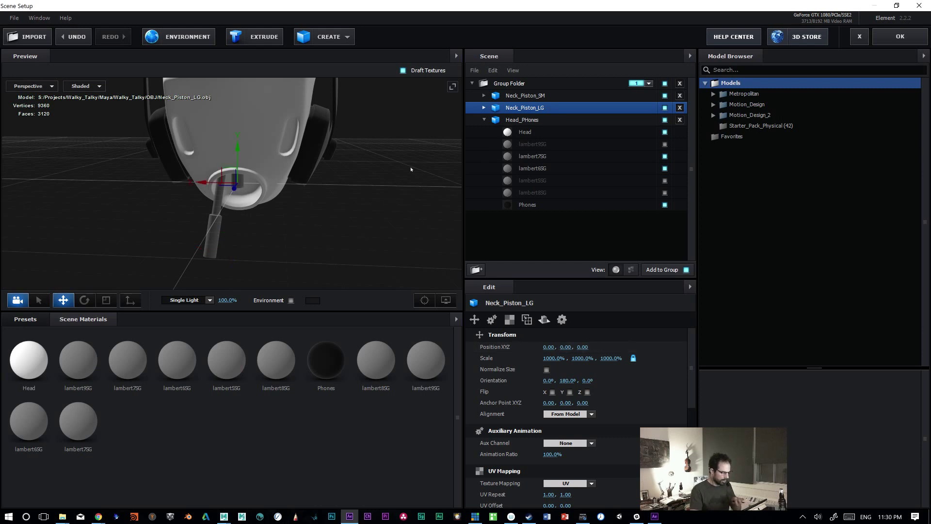
pyautogui.click(665, 156)
pyautogui.click(665, 156)
pyautogui.click(665, 168)
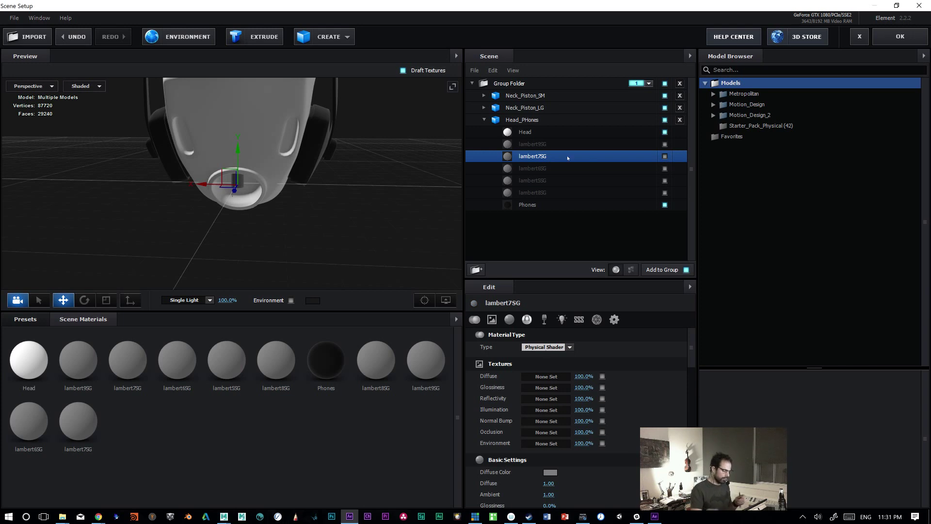
# Step: Check the transforms of the models and their group, and apply the scene setup to return to the composition
pyautogui.moveTo(383, 247)
pyautogui.mouseDown()
pyautogui.moveTo(373, 243)
pyautogui.moveTo(388, 249)
pyautogui.moveTo(378, 254)
pyautogui.moveTo(380, 244)
pyautogui.mouseUp()
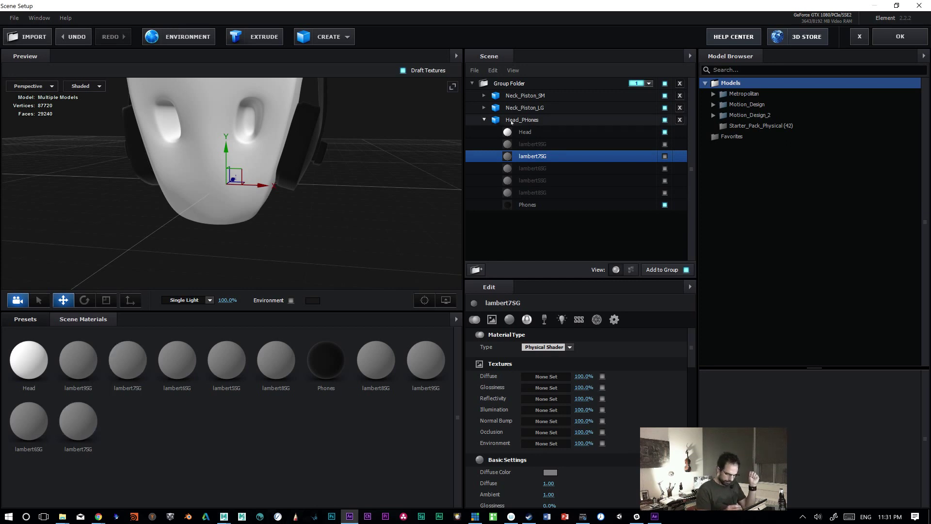
pyautogui.click(522, 120)
pyautogui.click(484, 119)
pyautogui.click(521, 105)
pyautogui.click(520, 96)
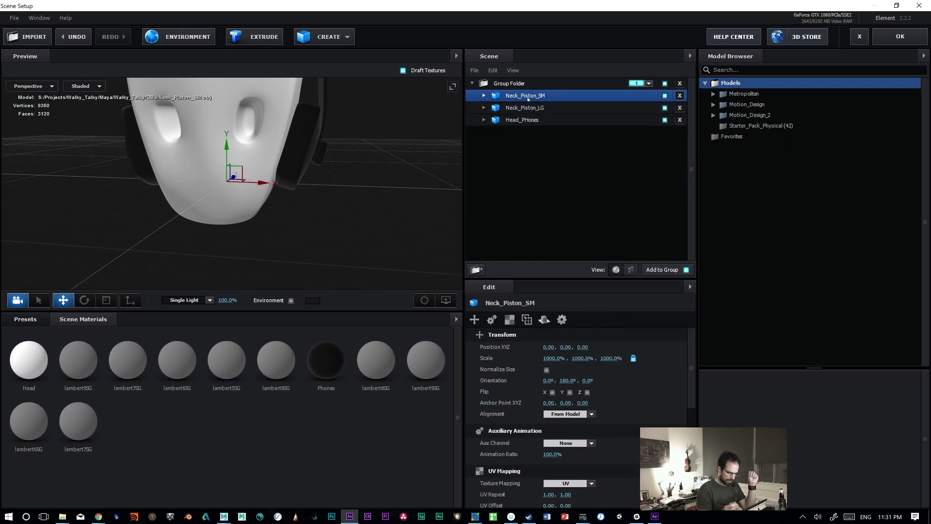
pyautogui.click(509, 84)
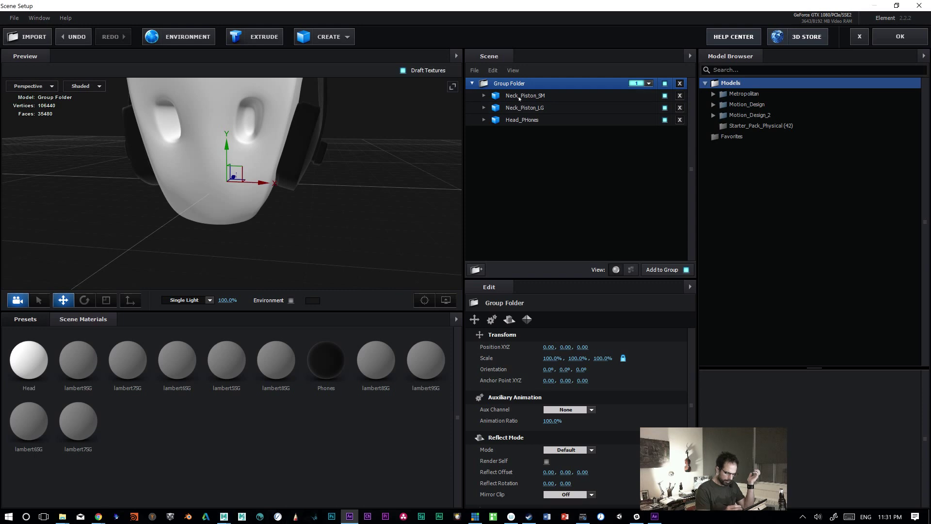
pyautogui.click(519, 97)
pyautogui.moveTo(341, 243); pyautogui.dragTo(254, 212)
pyautogui.click(892, 37)
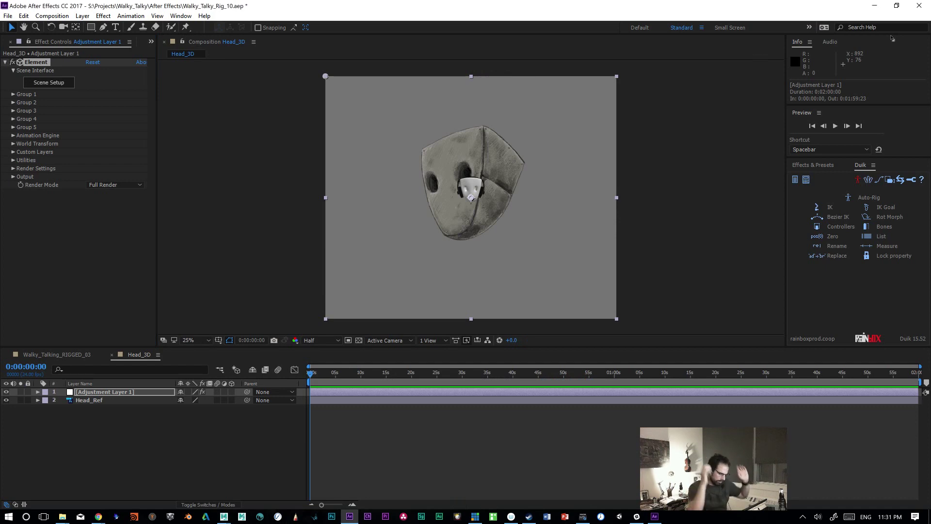
# Step: Add a two-node camera named Camera 1 with the 80mm preset to the Head_3D composition
pyautogui.click(83, 16)
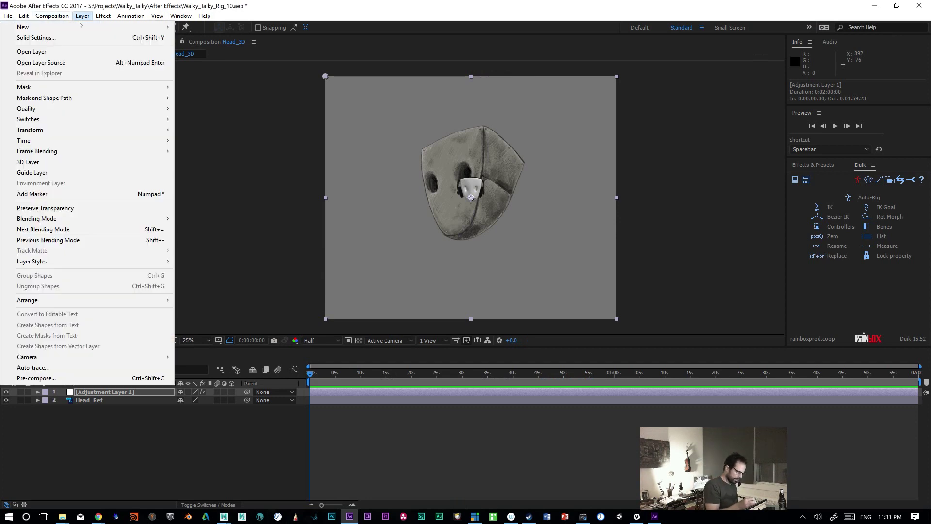
pyautogui.moveTo(126, 29)
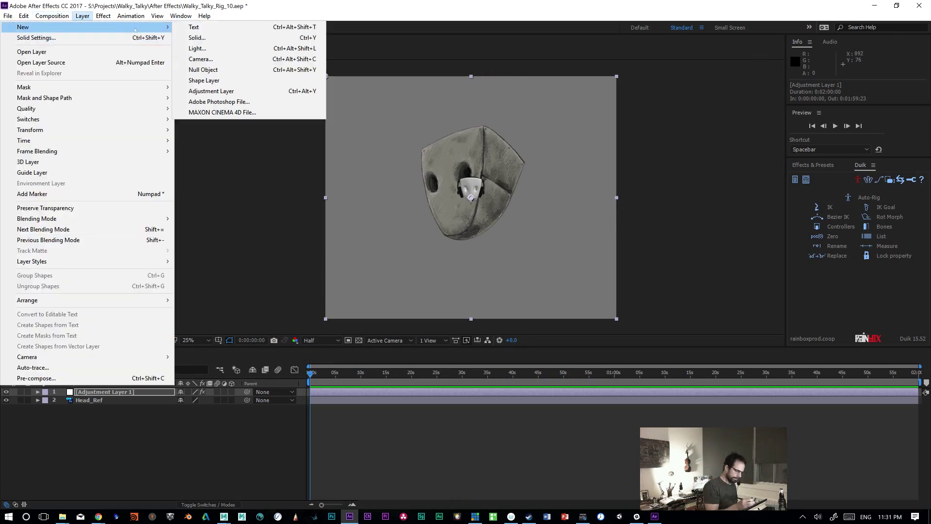
pyautogui.click(234, 59)
pyautogui.click(233, 56)
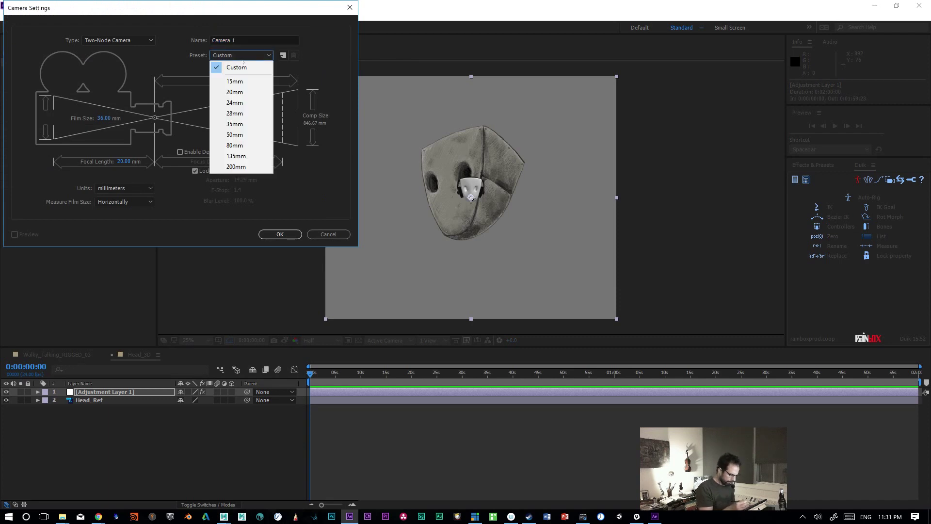
pyautogui.click(255, 124)
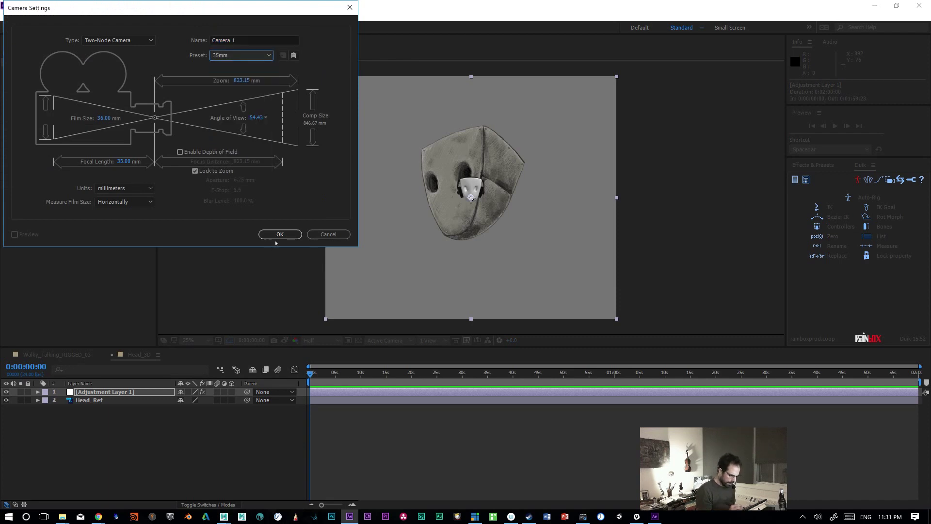
pyautogui.click(245, 57)
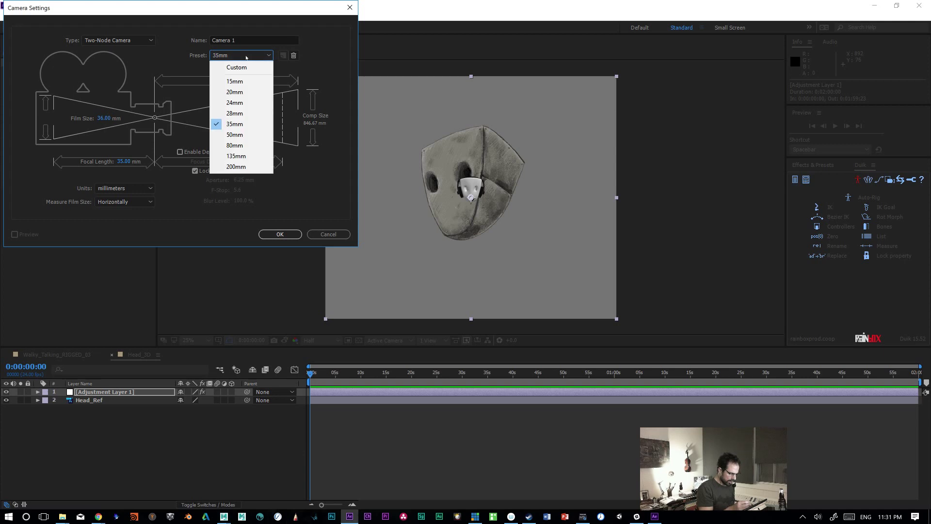
pyautogui.click(237, 135)
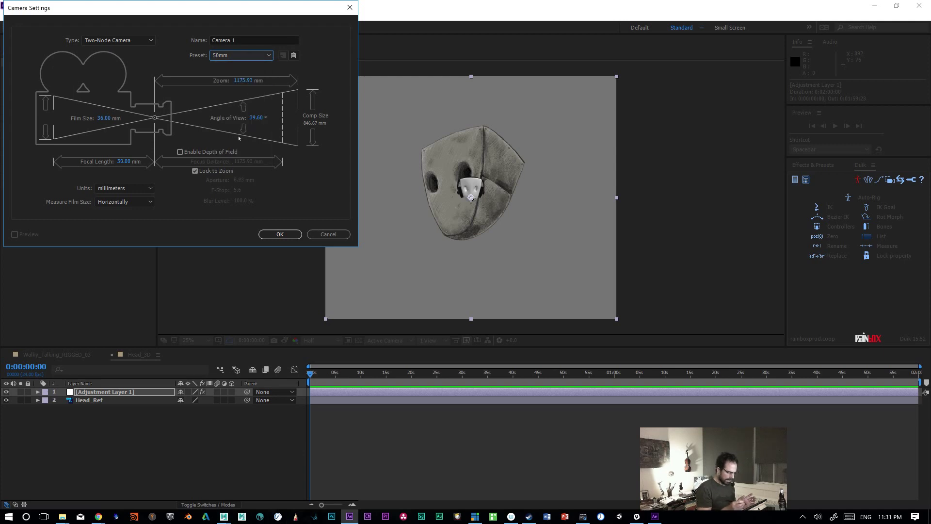
pyautogui.click(245, 58)
pyautogui.click(247, 145)
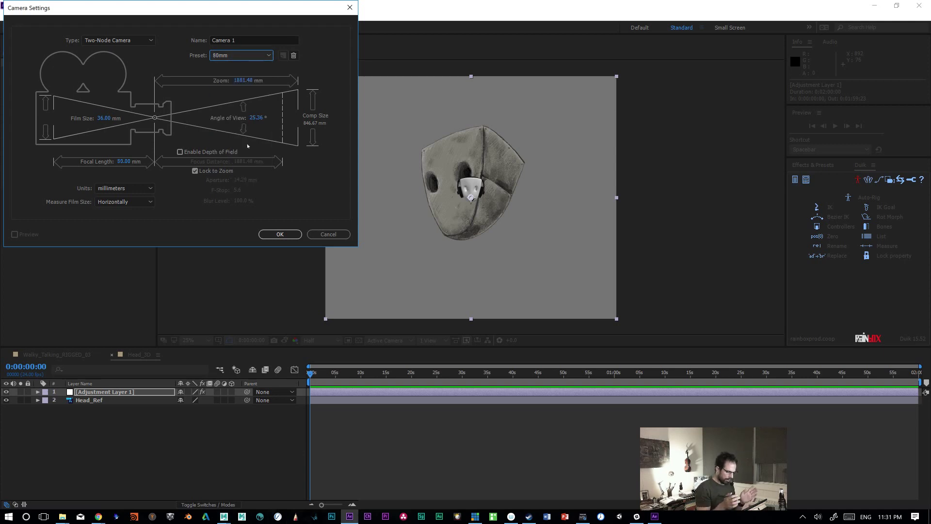
pyautogui.click(280, 234)
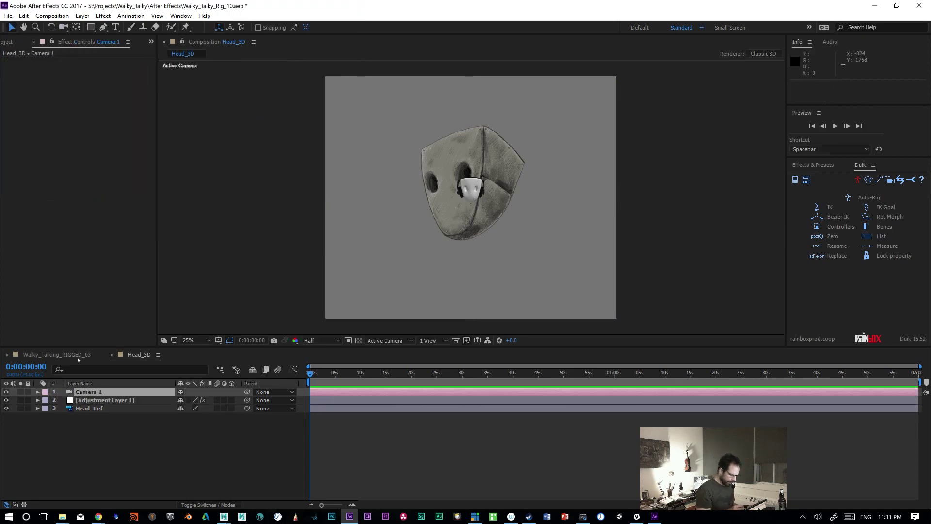
# Step: Set the scale of Neck_Piston_SM and Neck_Piston_LG to 2000% in the Element scene setup of Adjustment Layer 1
pyautogui.click(105, 400)
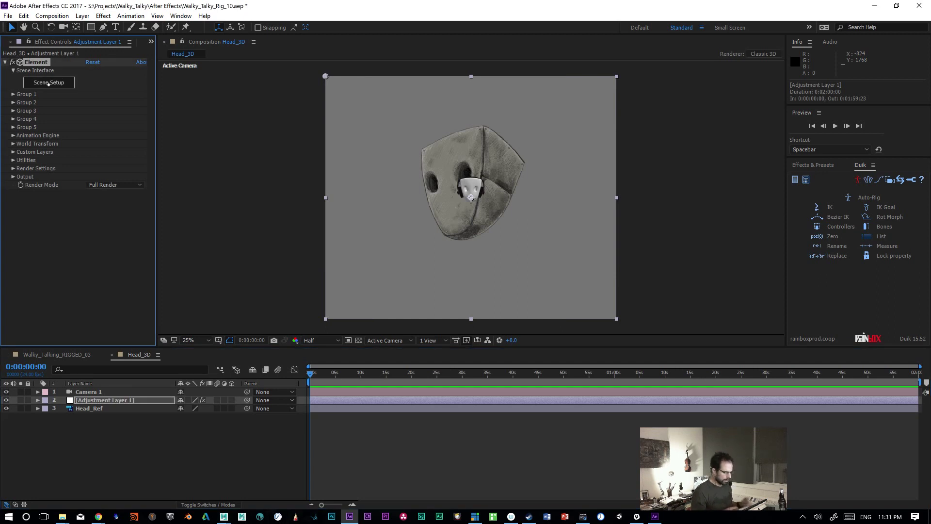
pyautogui.click(48, 82)
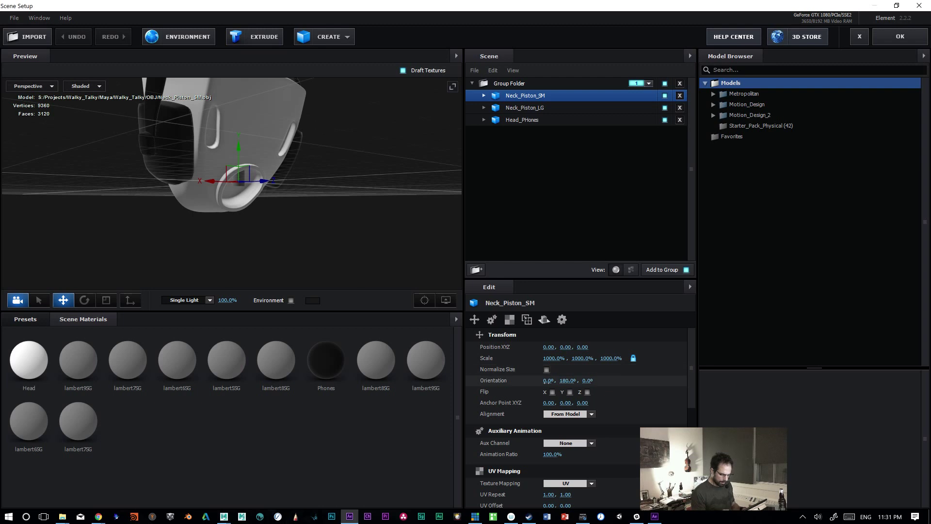
pyautogui.click(551, 357)
pyautogui.write('2000')
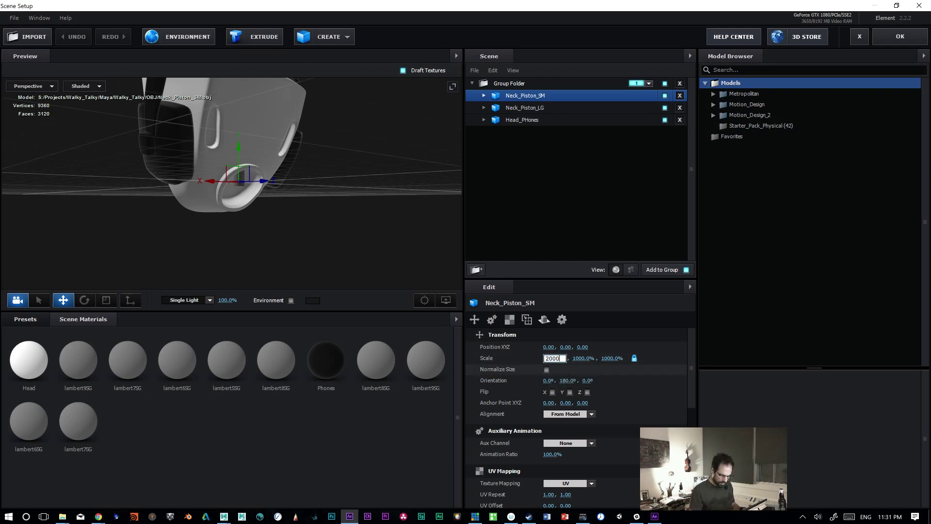
pyautogui.press('Return')
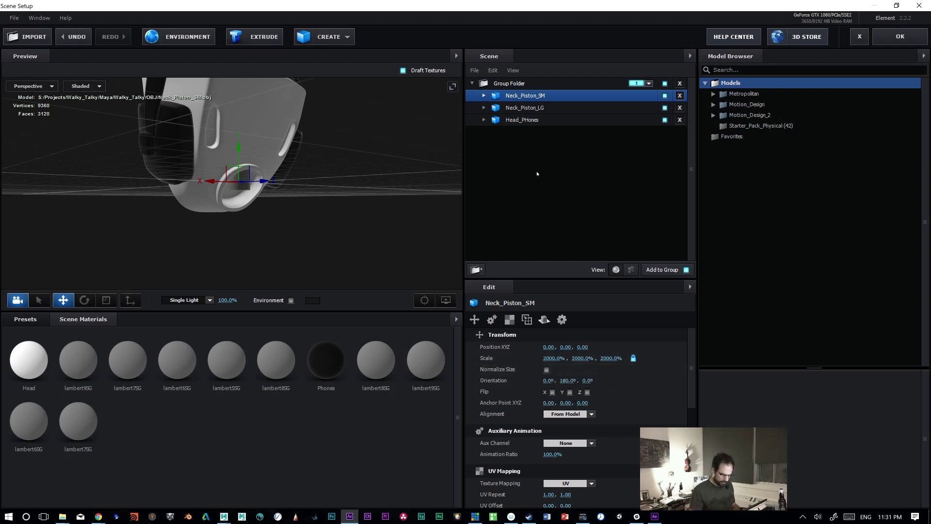
pyautogui.click(524, 107)
pyautogui.click(548, 358)
pyautogui.write('2000')
pyautogui.press('Return')
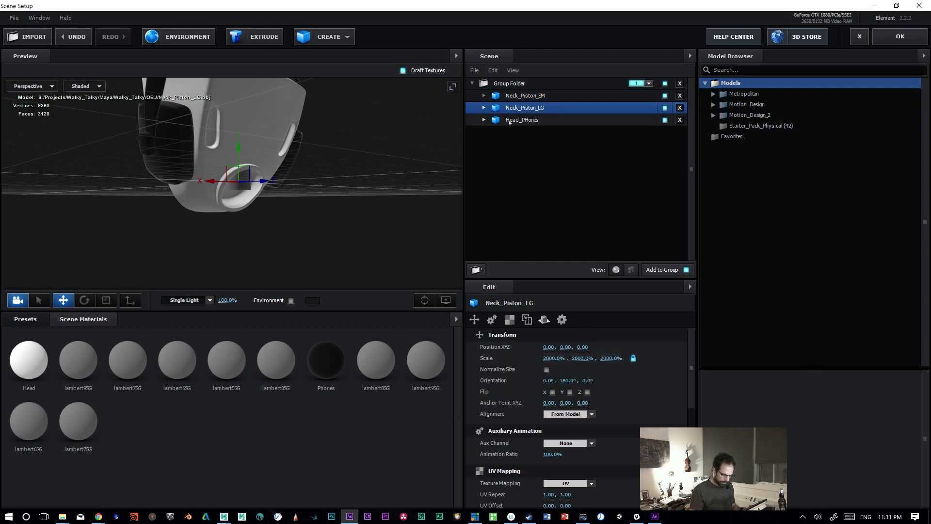
# Step: Set the scale of Head_PHones to 2000% and apply the scene setup to return to the composition
pyautogui.click(513, 121)
pyautogui.click(553, 358)
pyautogui.write('2000')
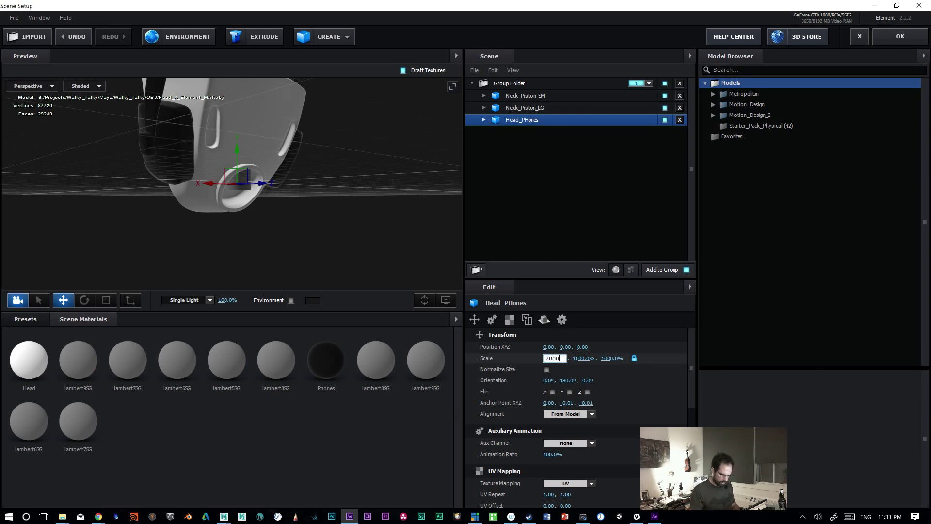
pyautogui.press('Return')
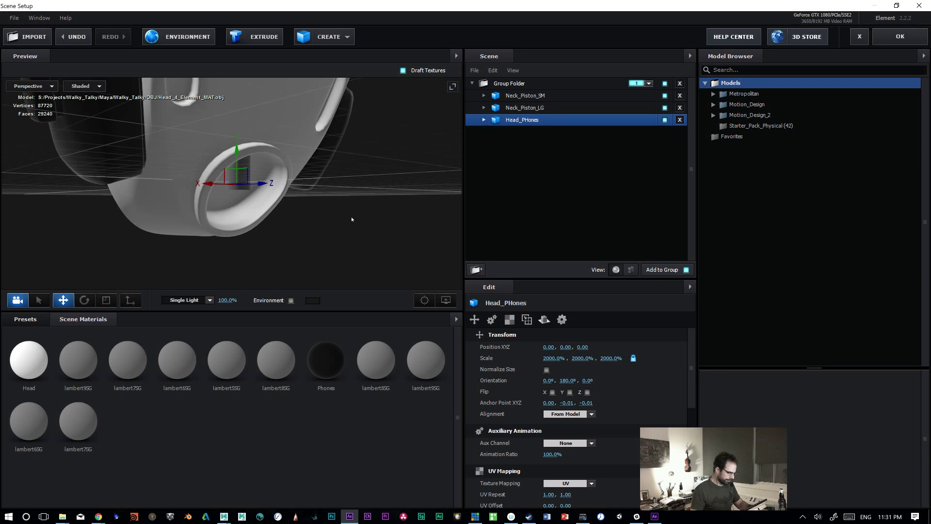
pyautogui.scroll(-6, 350, 218)
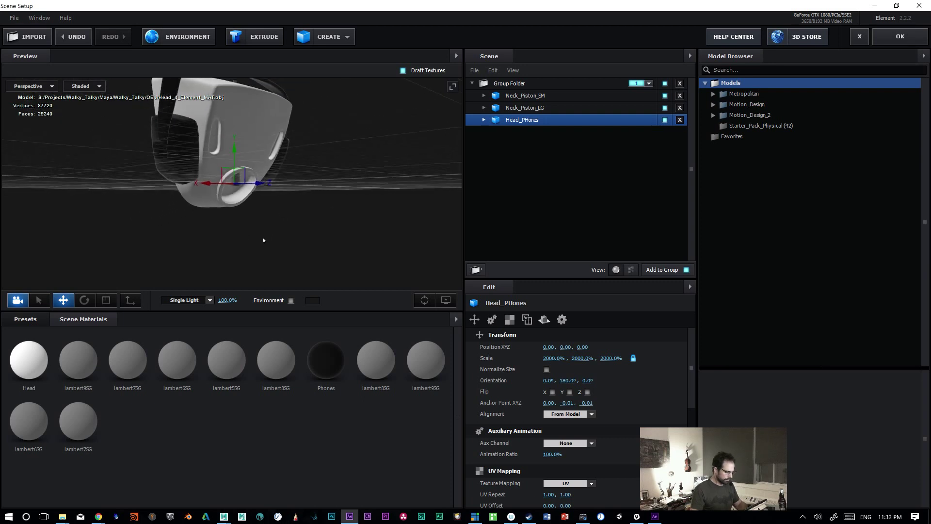
pyautogui.moveTo(263, 240); pyautogui.dragTo(327, 245)
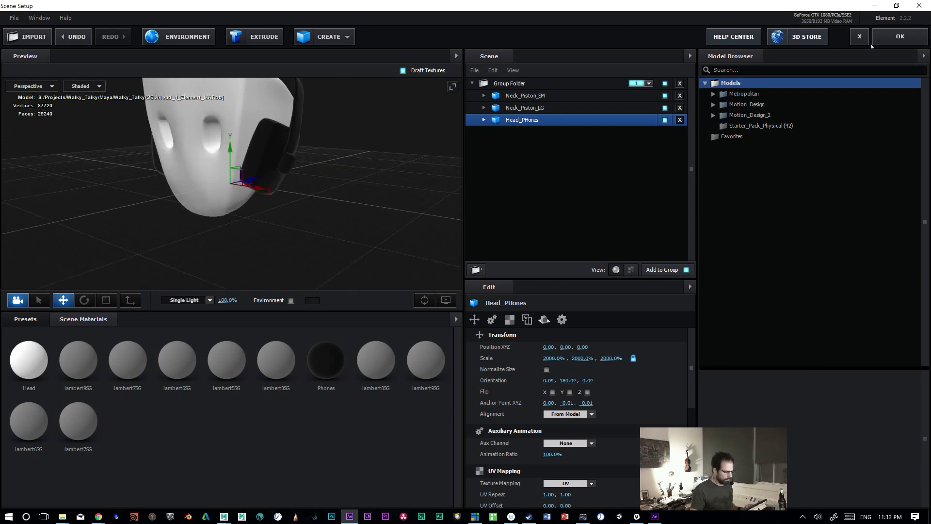
pyautogui.click(899, 37)
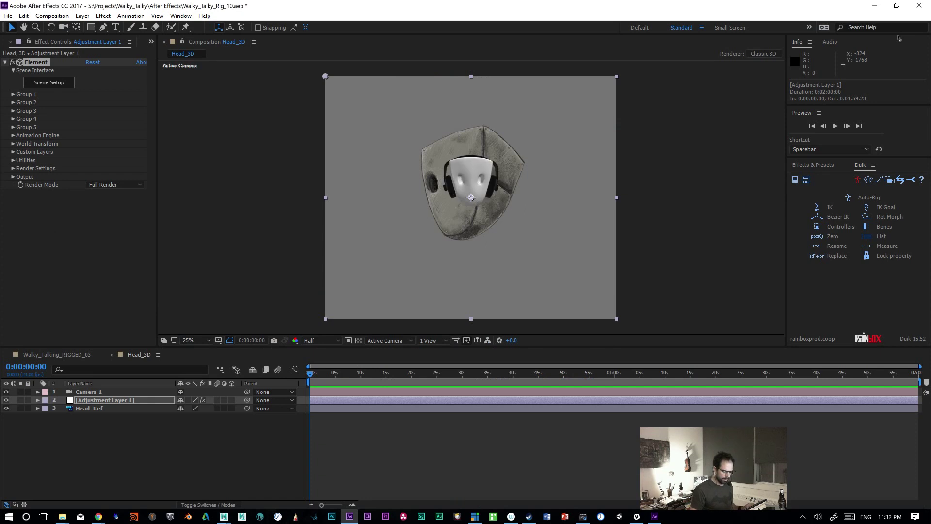
# Step: Move Camera 1 closer to the head by setting its Z position to about -2211
pyautogui.click(92, 392)
pyautogui.press('p')
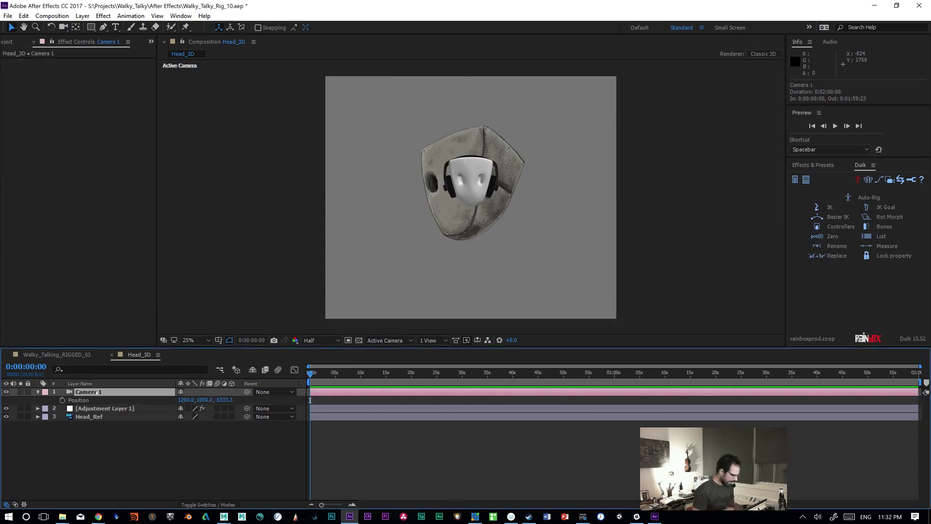
pyautogui.click(224, 400)
pyautogui.write('-3000')
pyautogui.press('Return')
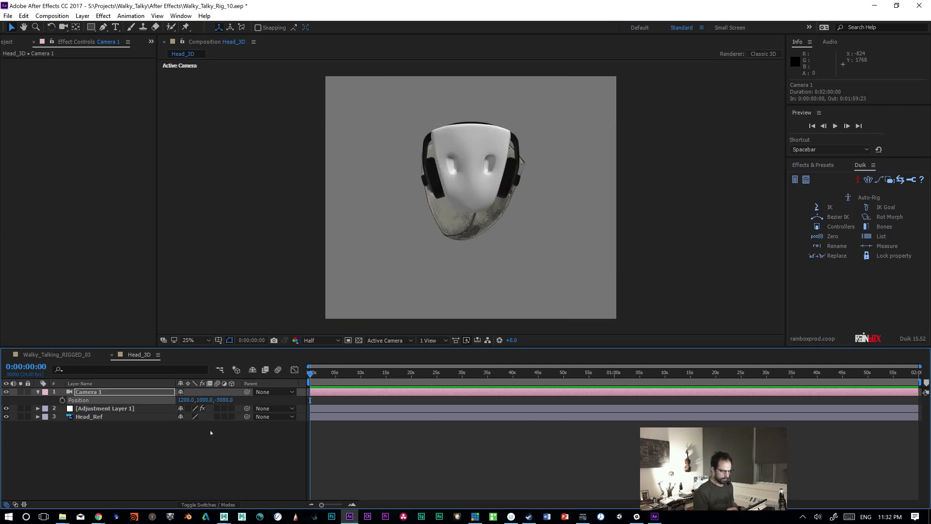
pyautogui.write('2000')
pyautogui.press('Return')
pyautogui.moveTo(223, 399); pyautogui.dragTo(126, 394)
# Step: Rename Adjustment Layer 1 to Element_3D
pyautogui.click(20, 43)
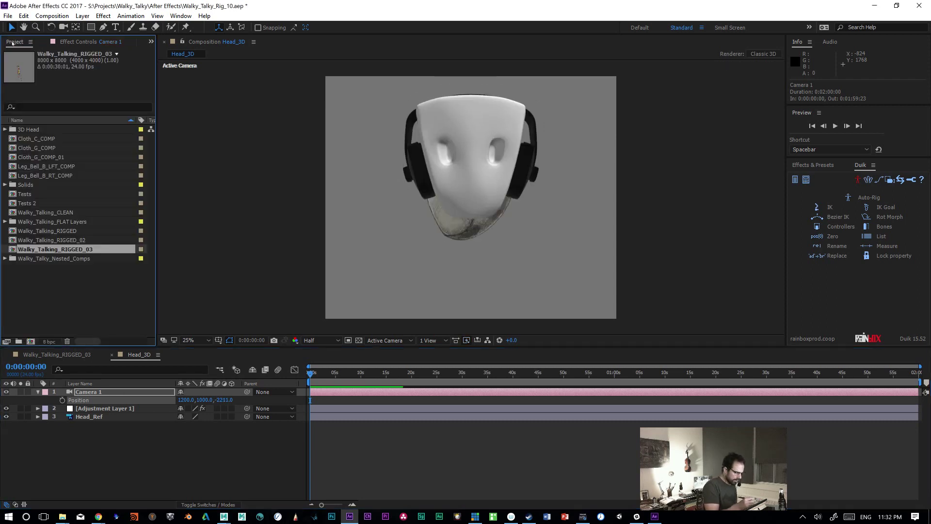
pyautogui.click(78, 42)
pyautogui.click(94, 408)
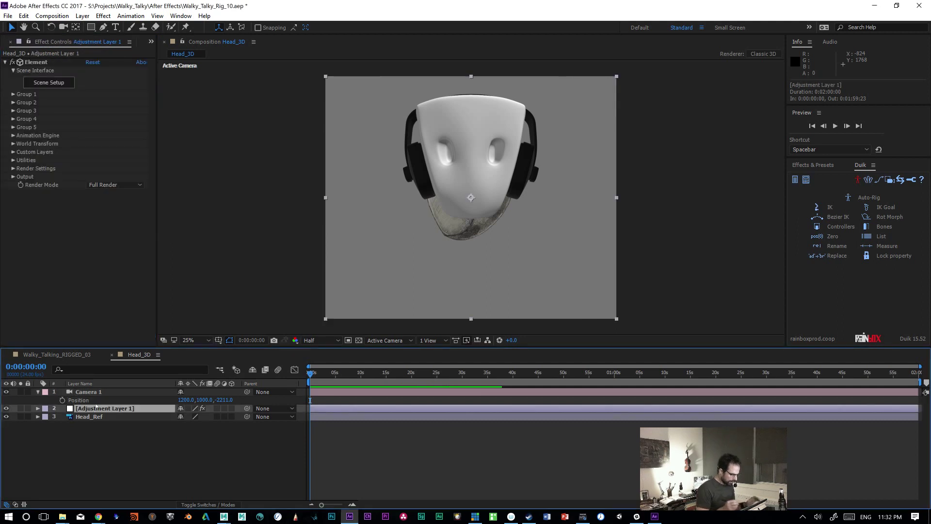
pyautogui.press('Return')
pyautogui.write('Element')
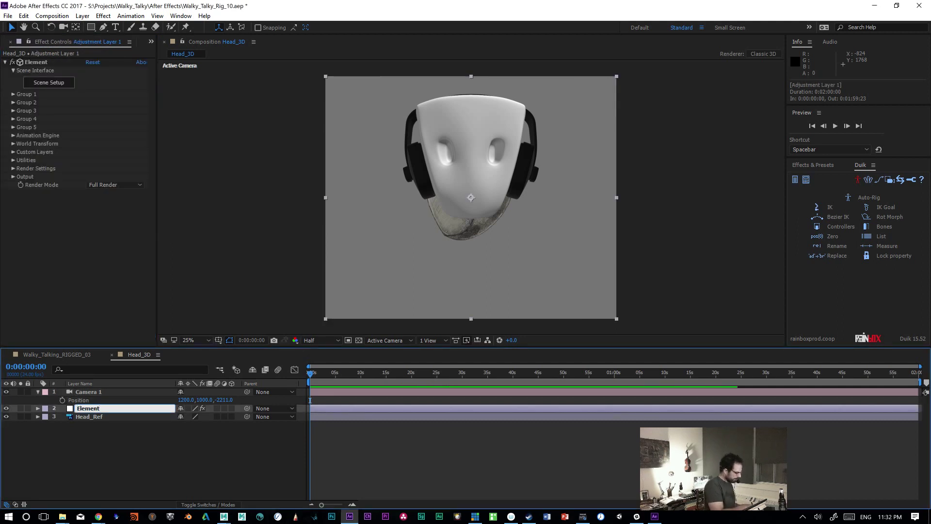
pyautogui.write('_3D')
pyautogui.press('Return')
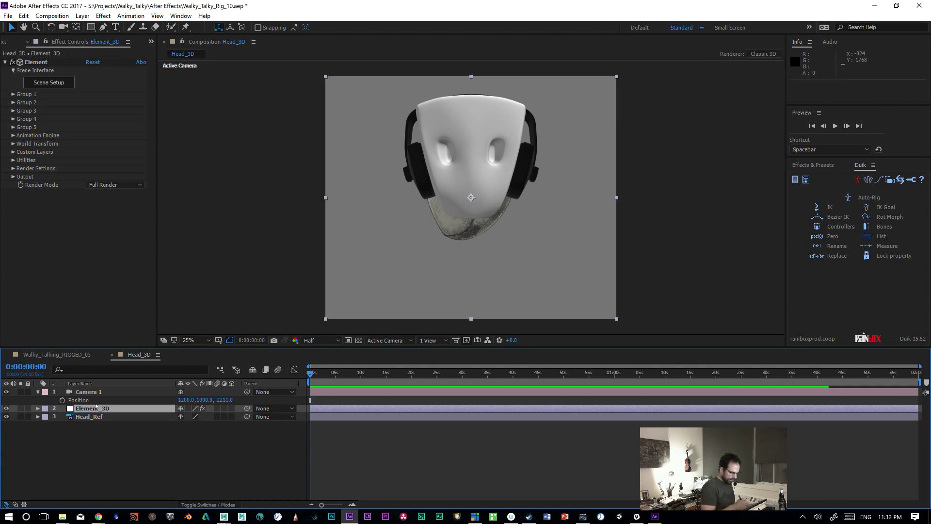
# Step: Reveal the null creation options of Group 1 and reopen the scene setup to review how its models are grouped
pyautogui.click(13, 94)
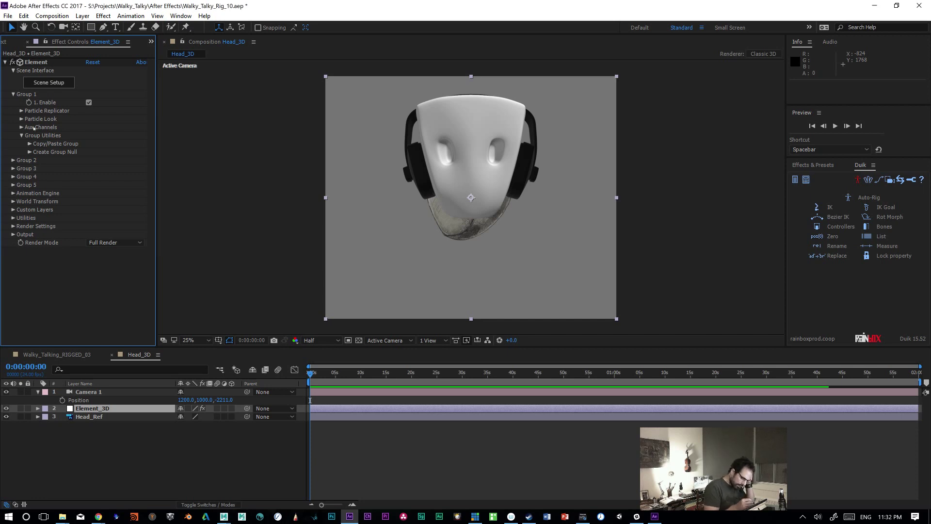
pyautogui.click(30, 152)
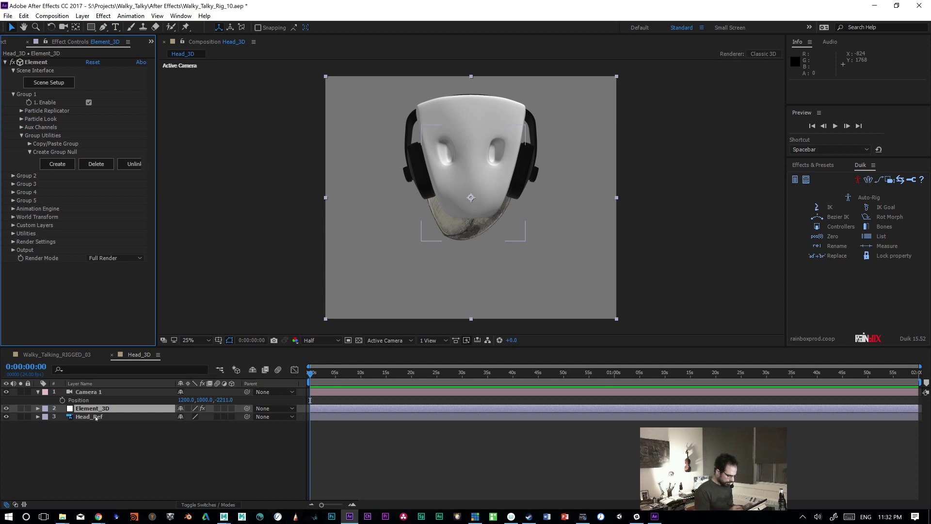
pyautogui.click(53, 83)
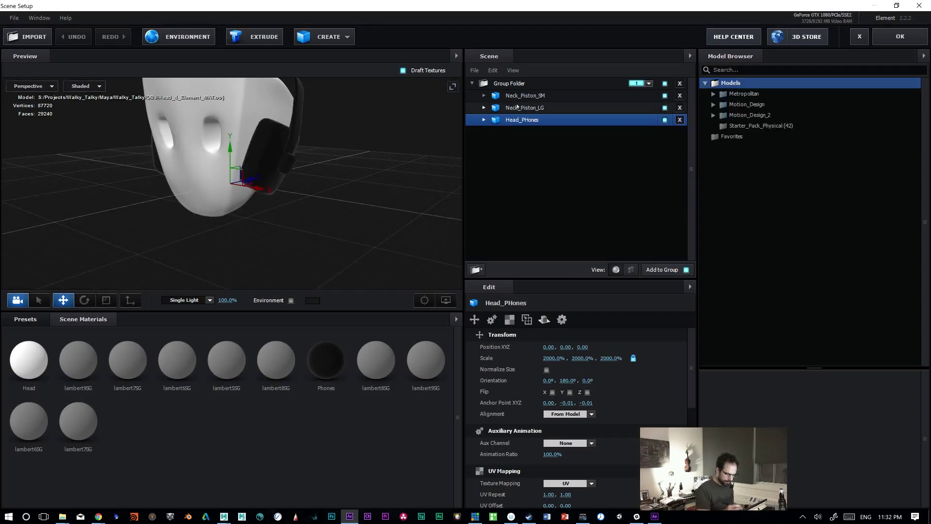
pyautogui.click(516, 95)
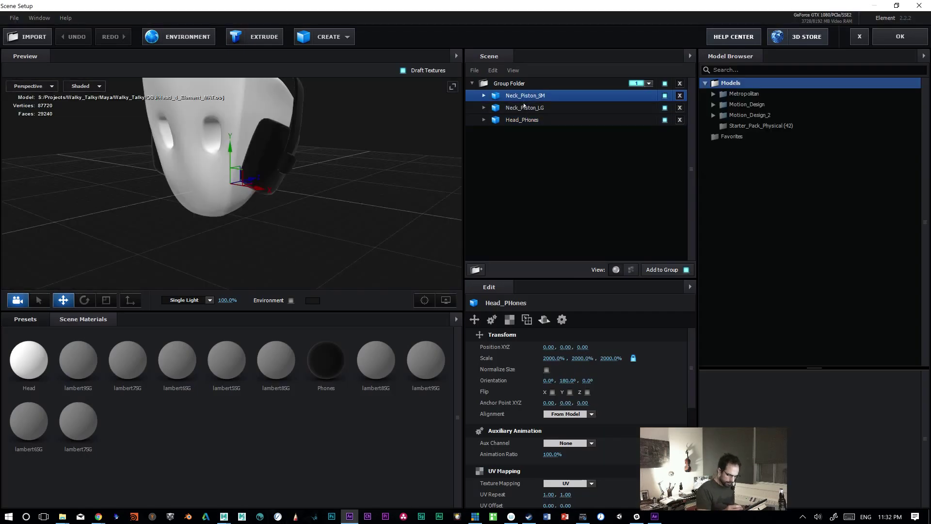
pyautogui.click(539, 108)
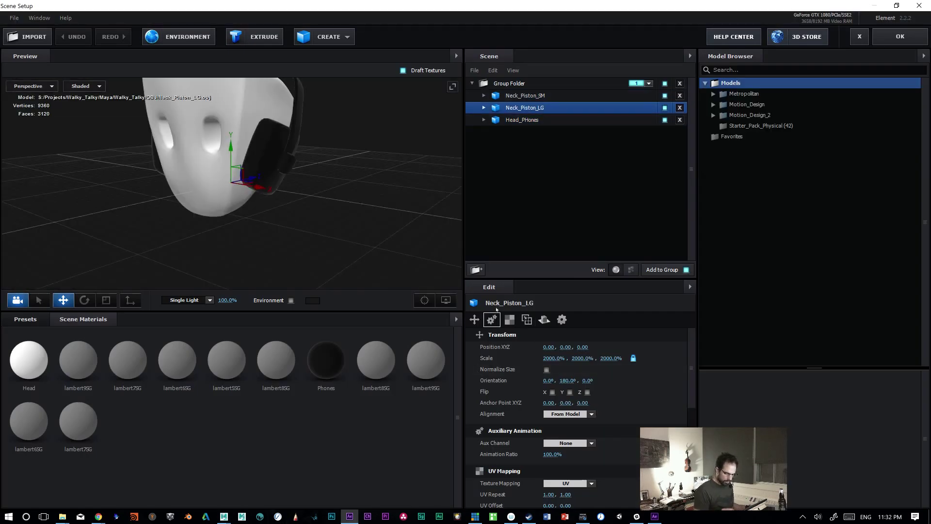
pyautogui.click(507, 83)
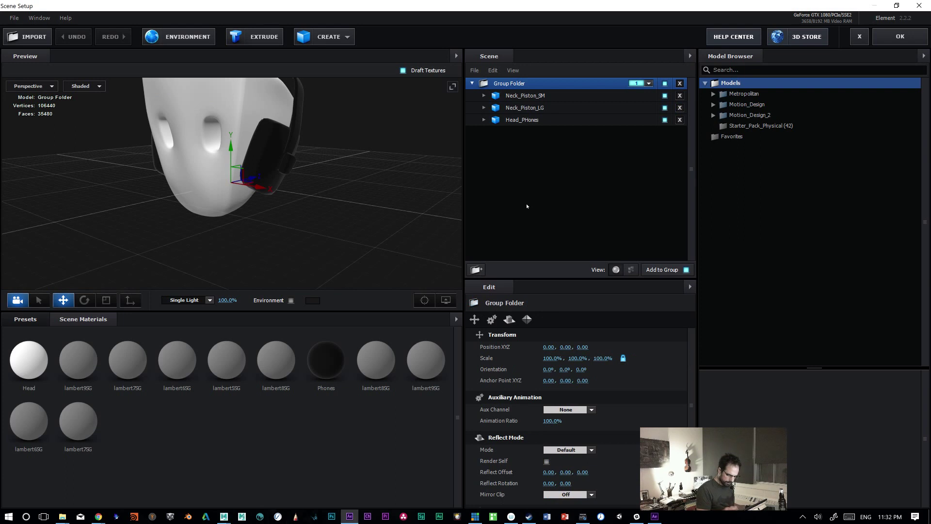
# Step: Create a new group folder in the scene and name it Neck_Piston_SM
pyautogui.click(476, 270)
pyautogui.moveTo(518, 95); pyautogui.dragTo(515, 140)
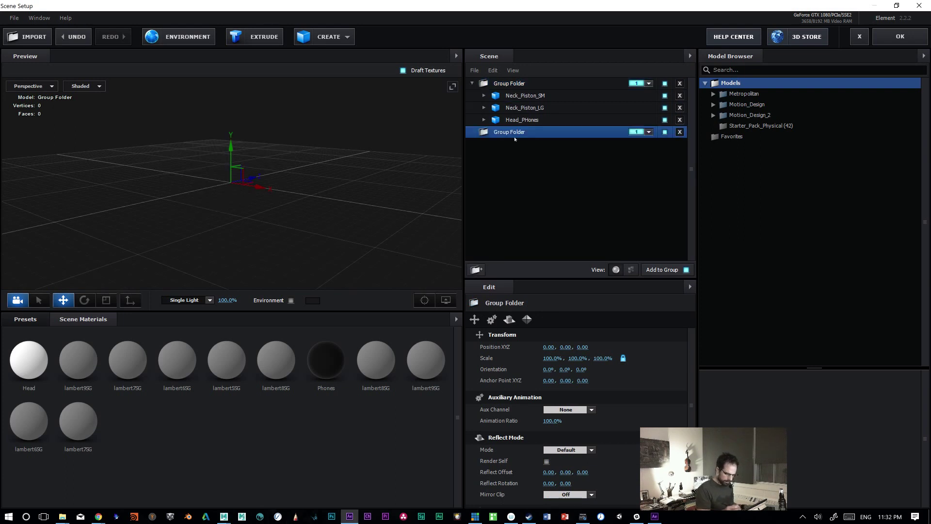
pyautogui.doubleClick(514, 132)
pyautogui.write('Neck_Piston_')
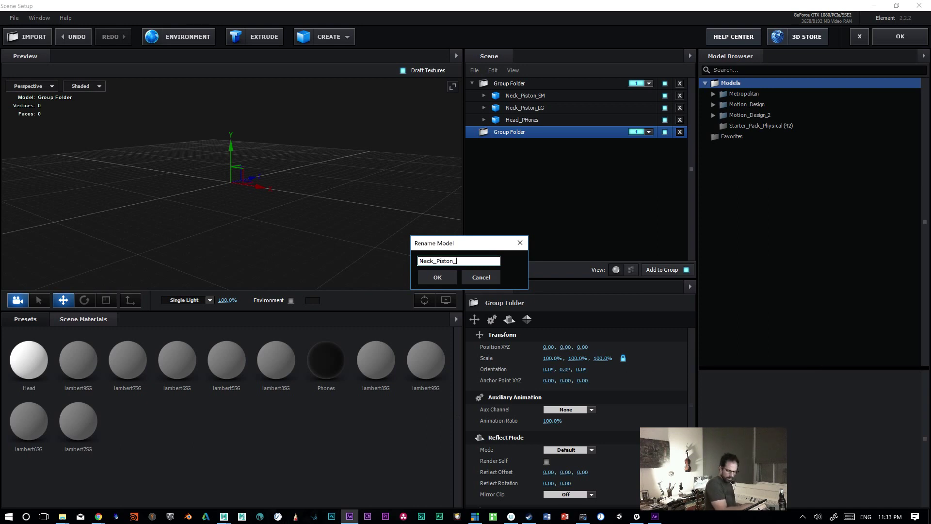
pyautogui.write('SM')
pyautogui.press('Return')
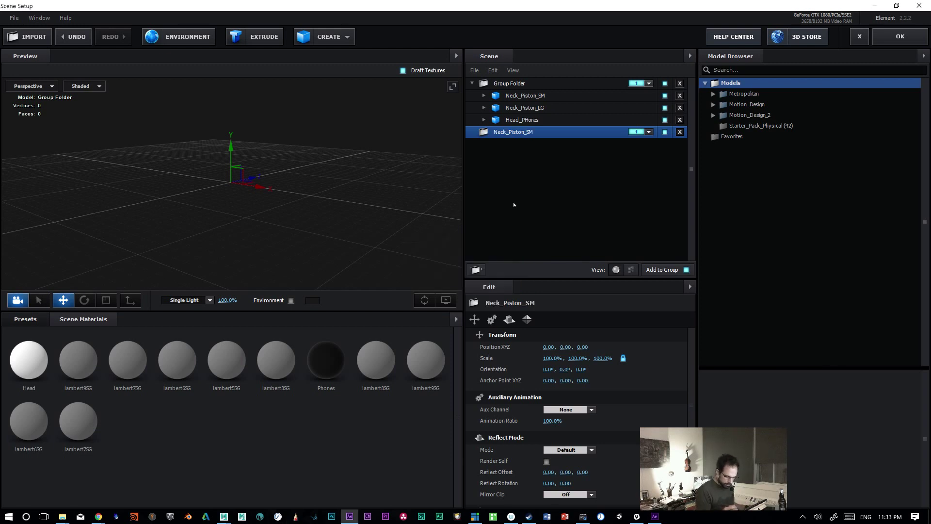
# Step: Add another top-level group folder to the scene and name it Neck_Piston_LG
pyautogui.click(511, 84)
pyautogui.click(476, 269)
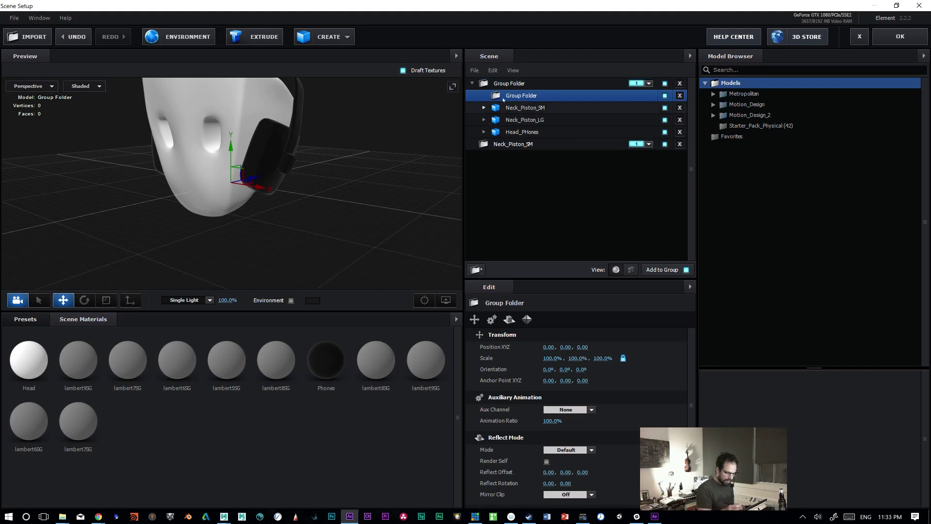
pyautogui.click(511, 144)
pyautogui.doubleClick(509, 144)
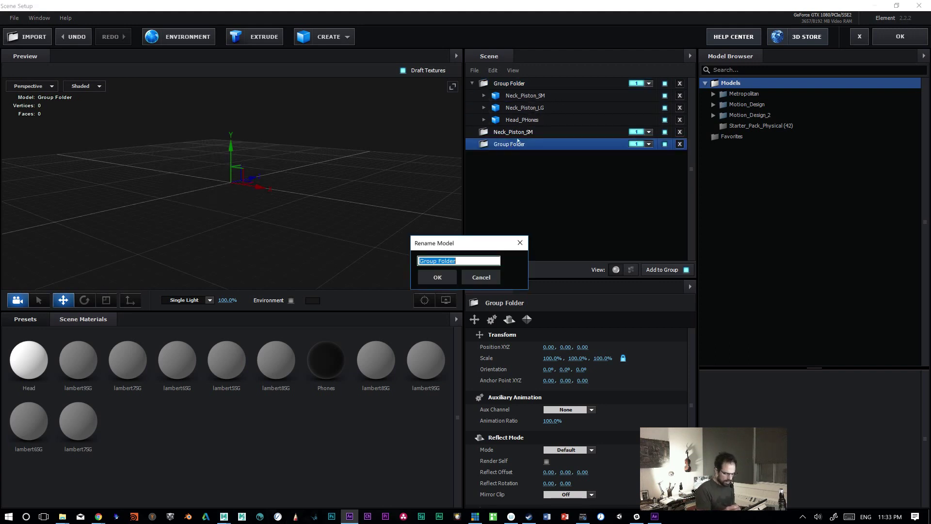
pyautogui.write('Neck_Piston_')
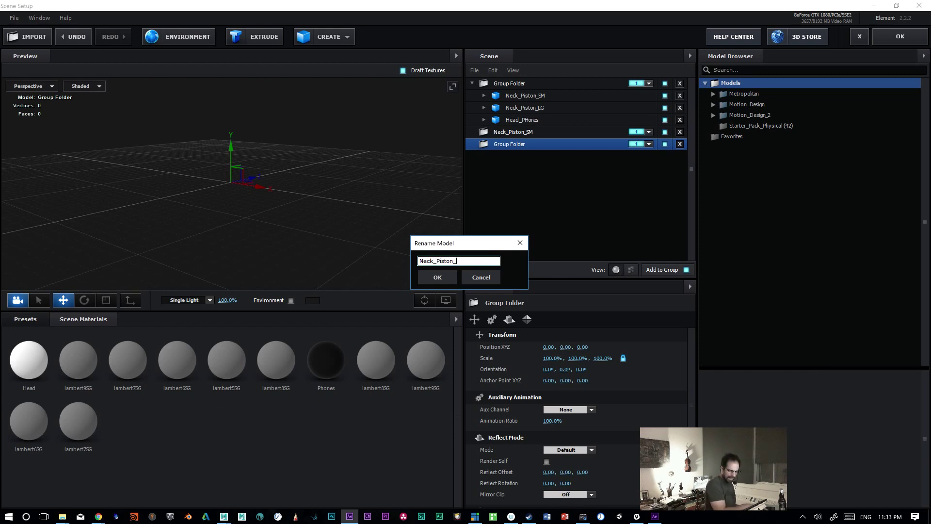
pyautogui.write('LG')
pyautogui.press('Return')
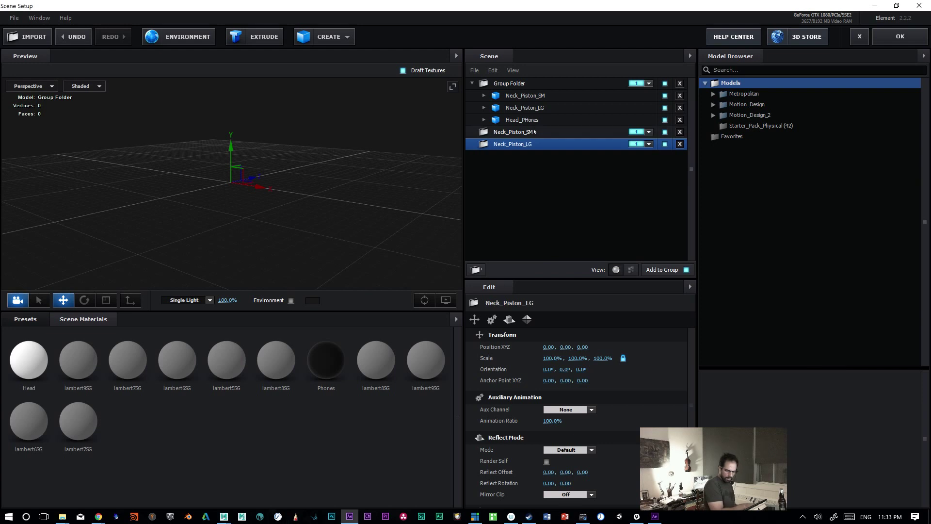
# Step: Move the Neck_Piston_LG and Neck_Piston_SM models into the folders of the same name and apply the scene
pyautogui.click(529, 107)
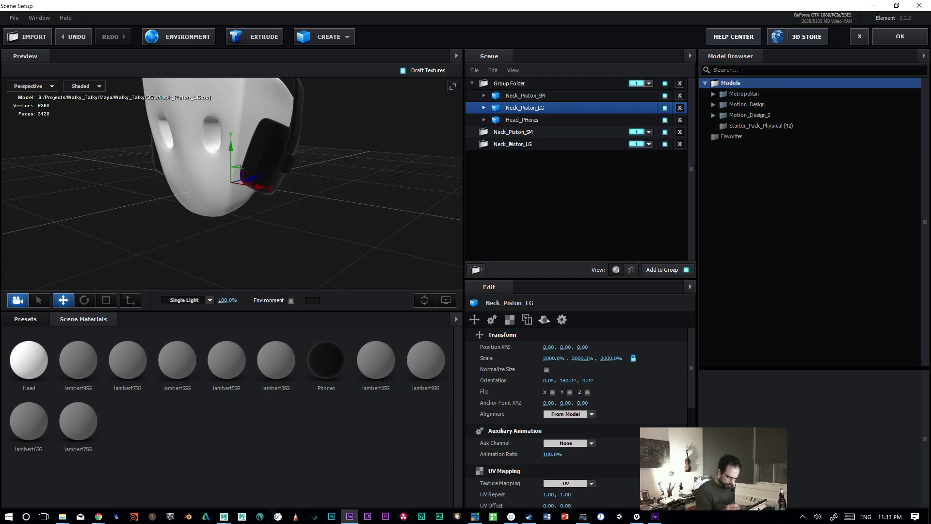
pyautogui.moveTo(522, 125); pyautogui.dragTo(523, 144)
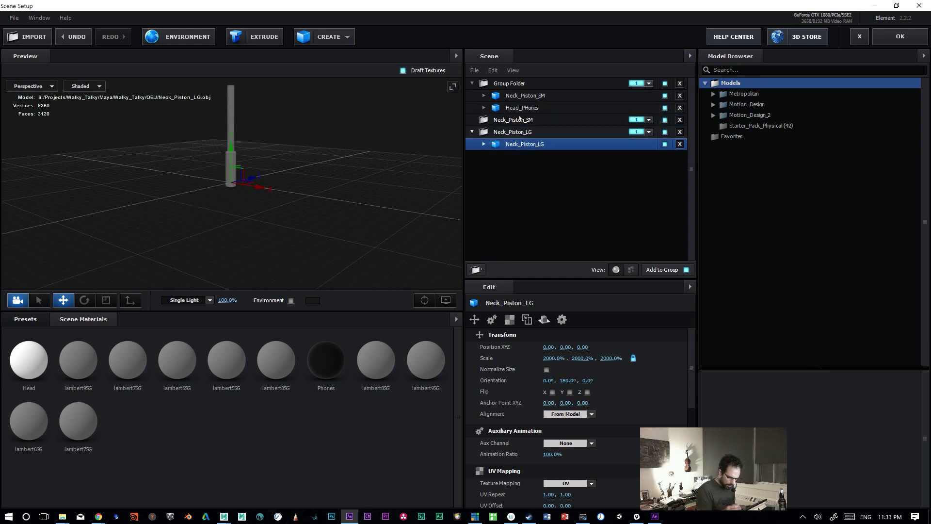
pyautogui.moveTo(537, 97); pyautogui.dragTo(526, 126)
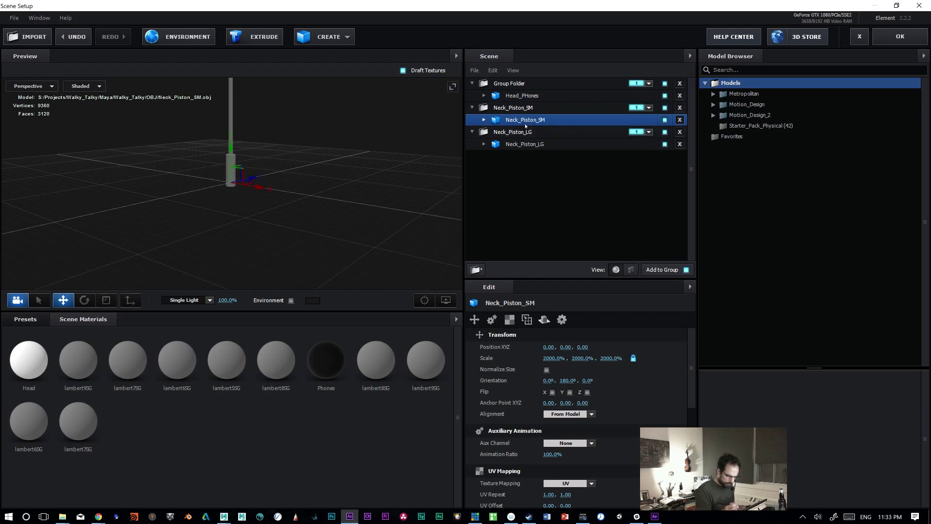
pyautogui.click(900, 37)
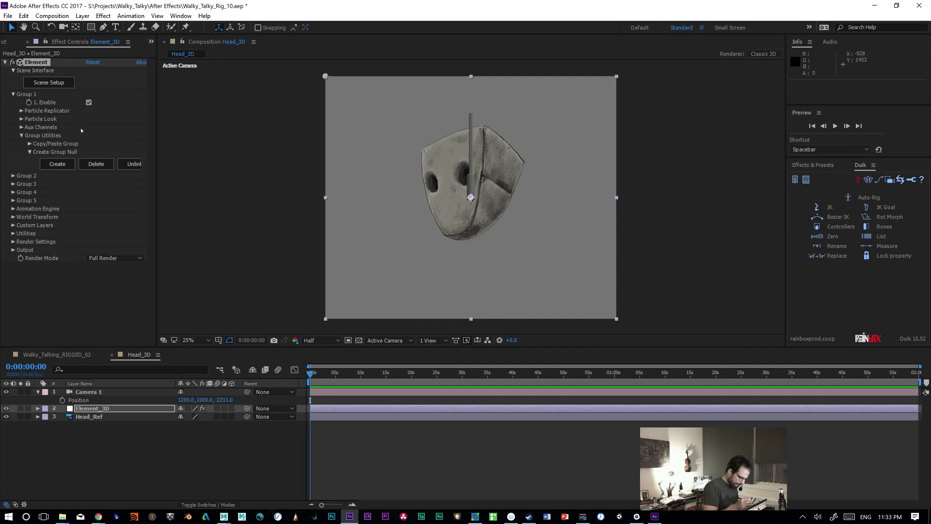
# Step: Expand the Group 2 and Group 3 settings of the Element effect and reopen the scene setup
pyautogui.click(16, 177)
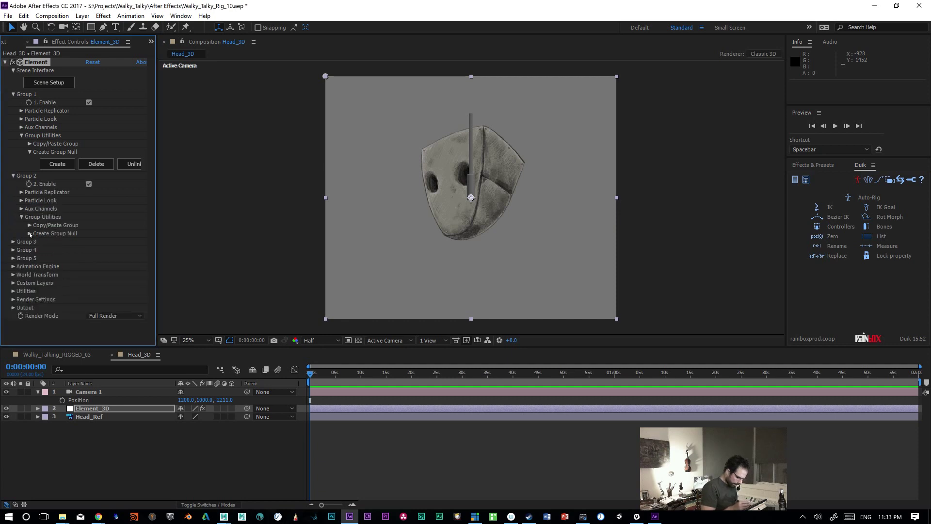
pyautogui.click(17, 241)
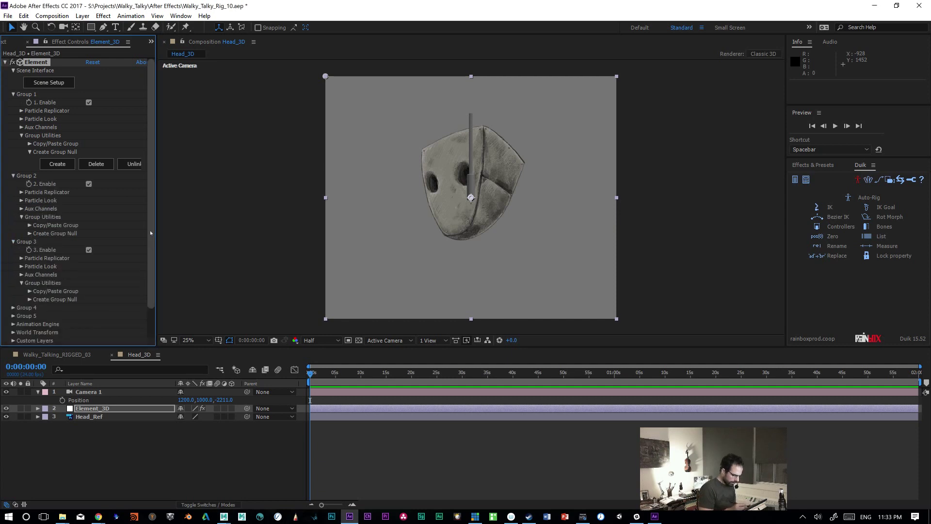
pyautogui.click(55, 81)
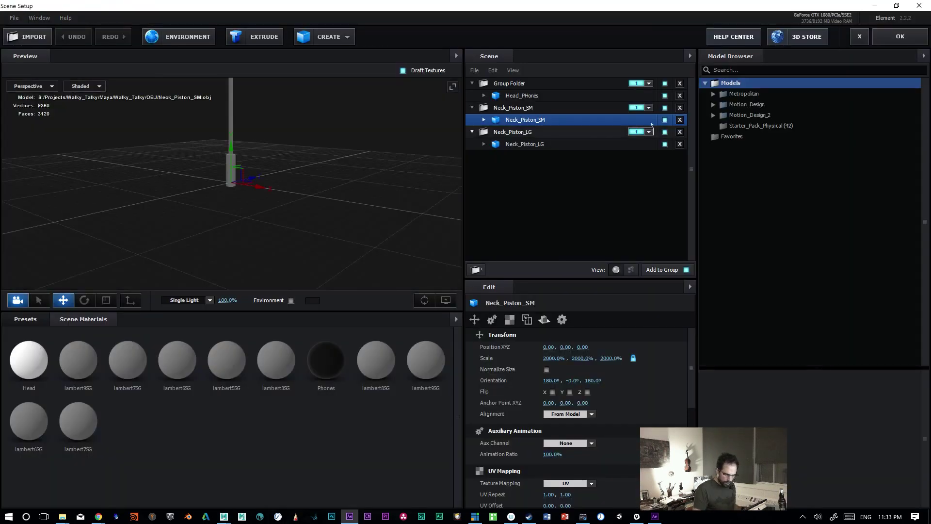
# Step: Assign the Neck_Piston_SM folder to group 2 and the Neck_Piston_LG folder to group 3, and apply the scene
pyautogui.click(559, 108)
pyautogui.click(648, 108)
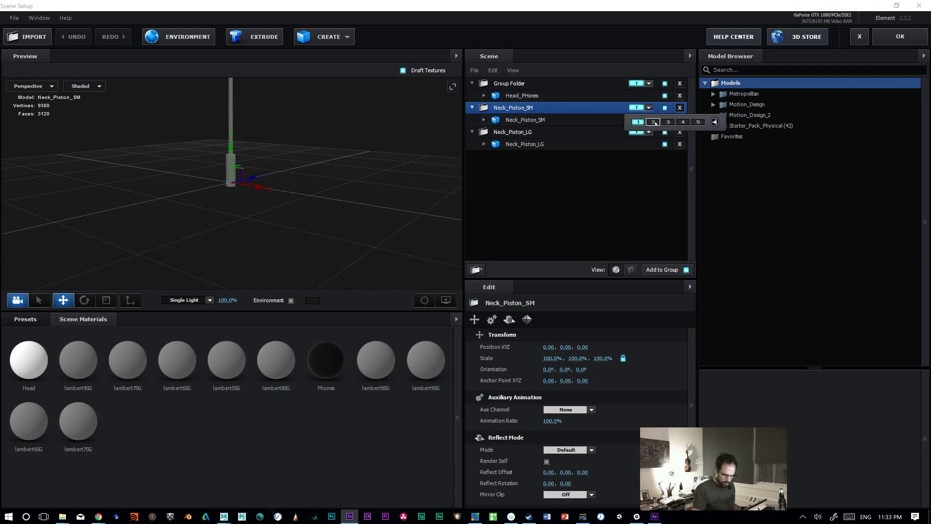
pyautogui.click(652, 122)
pyautogui.click(648, 131)
pyautogui.click(668, 146)
pyautogui.click(542, 85)
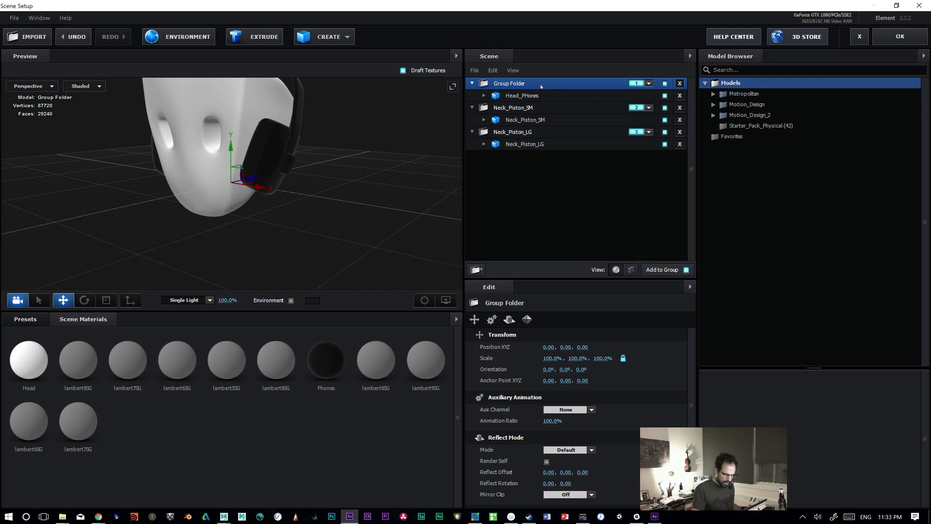
pyautogui.click(884, 37)
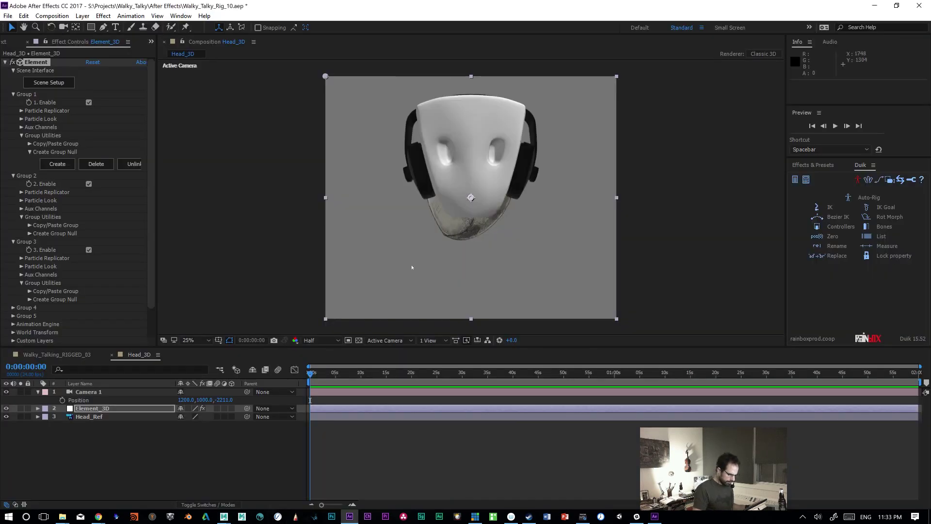
# Step: Lock the Camera 1 layer and switch the composition to Custom View 1
pyautogui.click(394, 341)
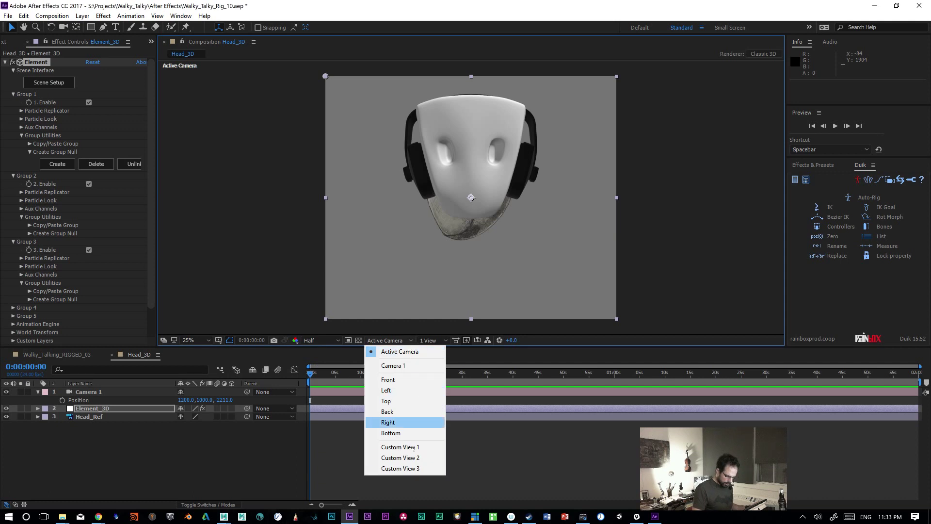
pyautogui.click(28, 393)
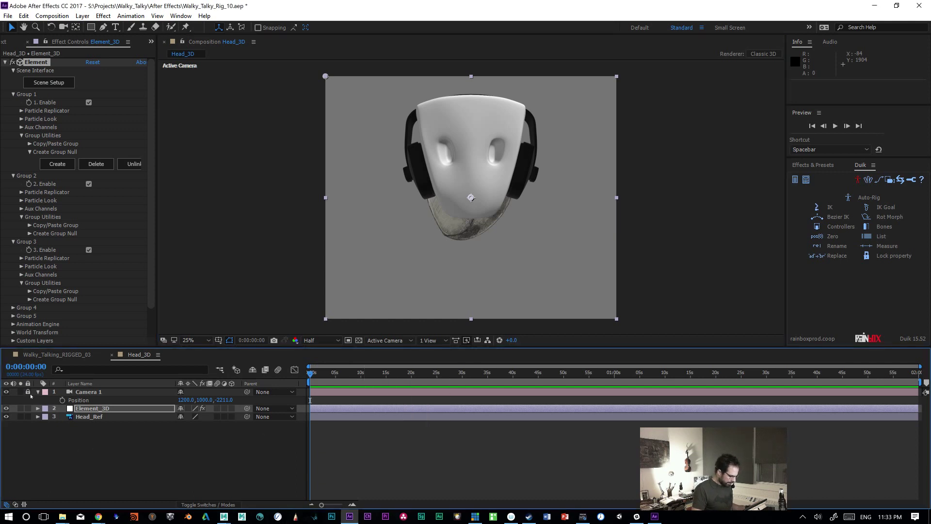
pyautogui.click(374, 341)
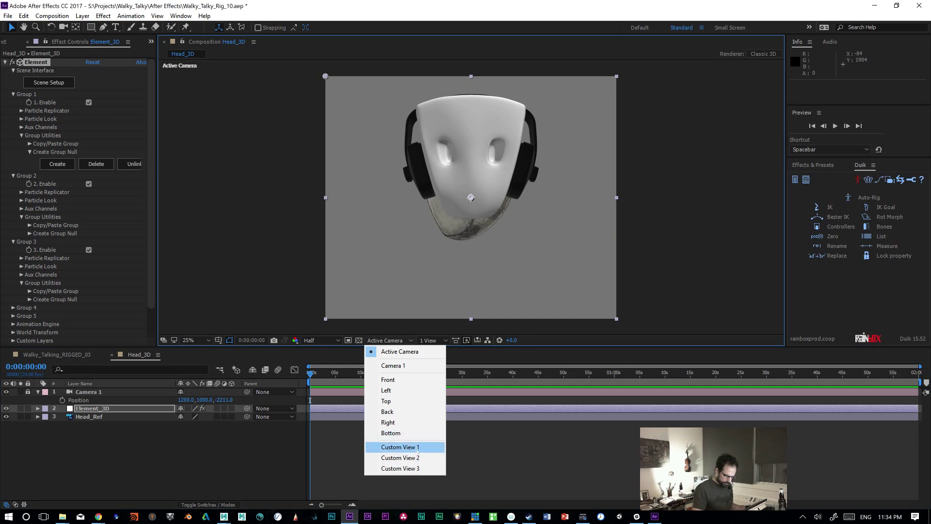
pyautogui.click(400, 447)
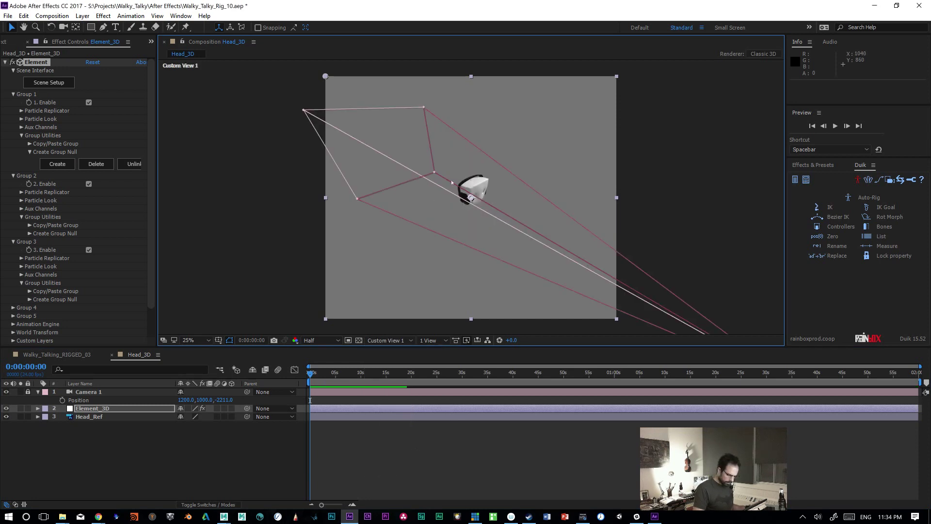
# Step: Zoom and orbit the custom view around the head to examine the model's size relative to the camera
pyautogui.press('c')
pyautogui.press('c')
pyautogui.press('c')
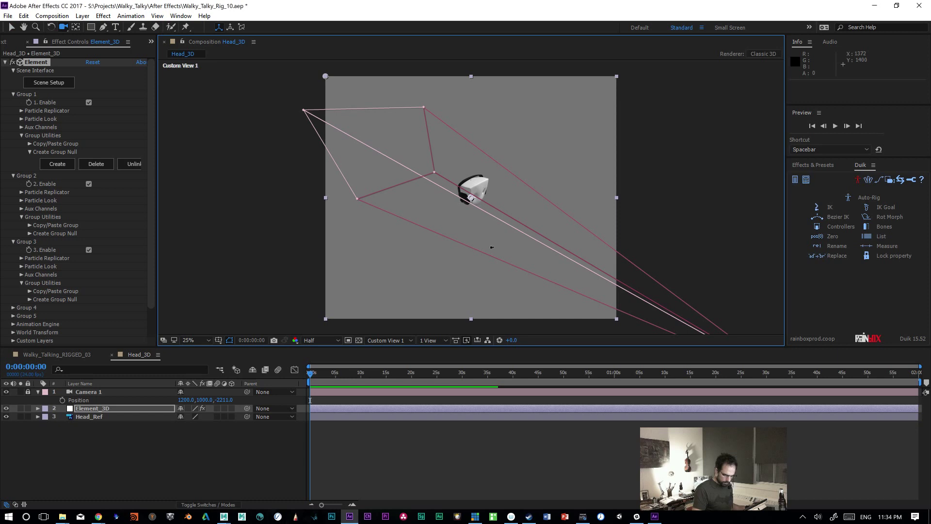
pyautogui.moveTo(486, 274); pyautogui.dragTo(518, 221)
pyautogui.press('c')
pyautogui.press('c')
pyautogui.moveTo(540, 252); pyautogui.dragTo(582, 257)
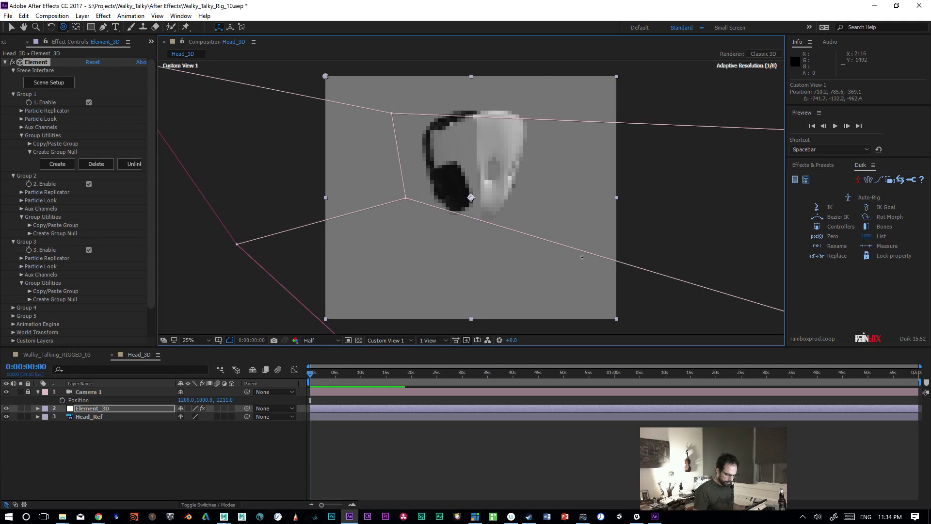
pyautogui.moveTo(556, 252); pyautogui.dragTo(475, 307)
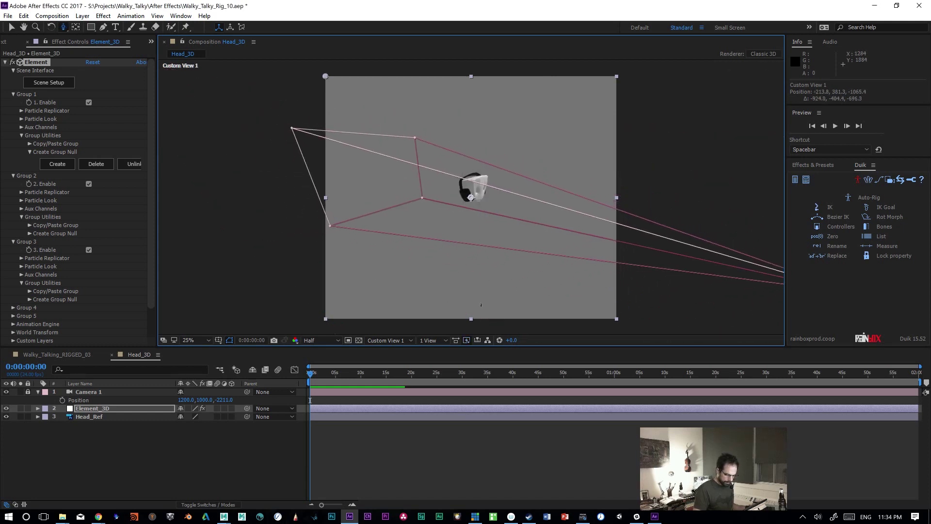
# Step: Reopen the Element_3D scene setup and set the Head_PHones model's scale to 8000%
pyautogui.click(111, 409)
pyautogui.click(60, 85)
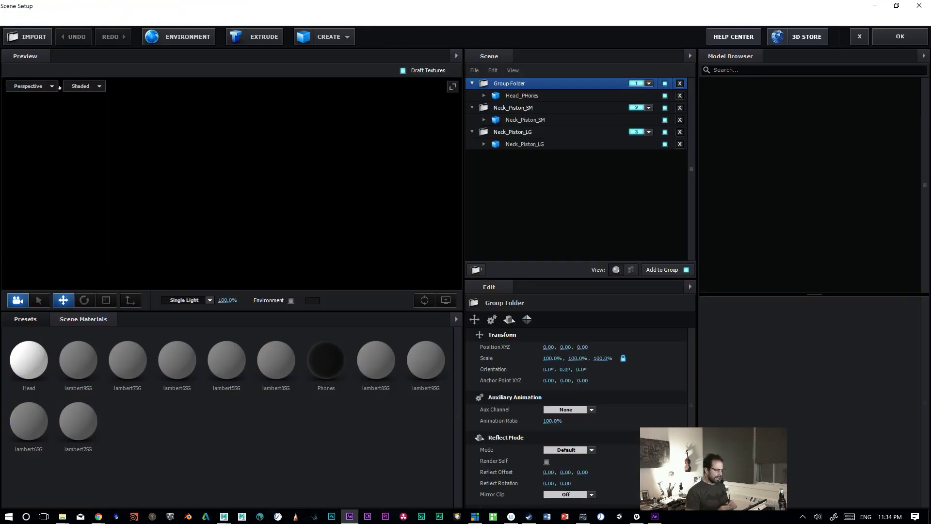
pyautogui.click(517, 99)
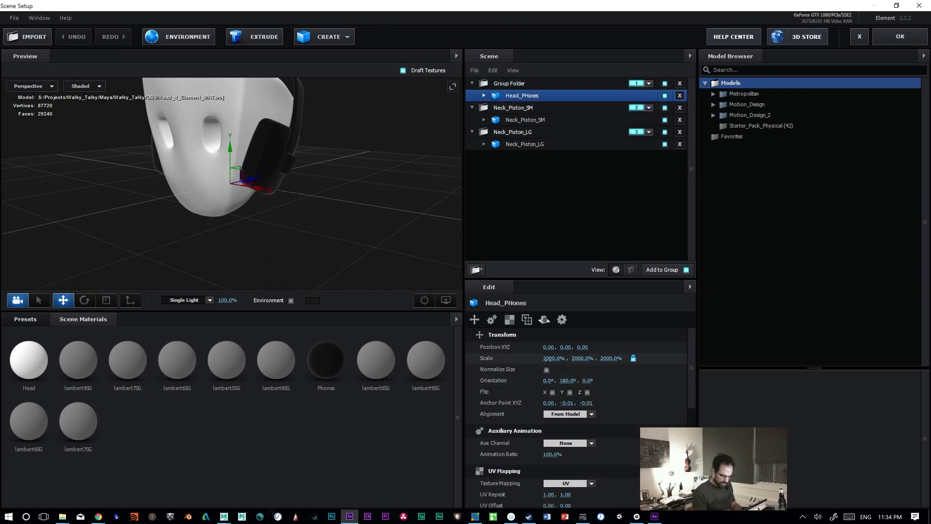
pyautogui.click(553, 358)
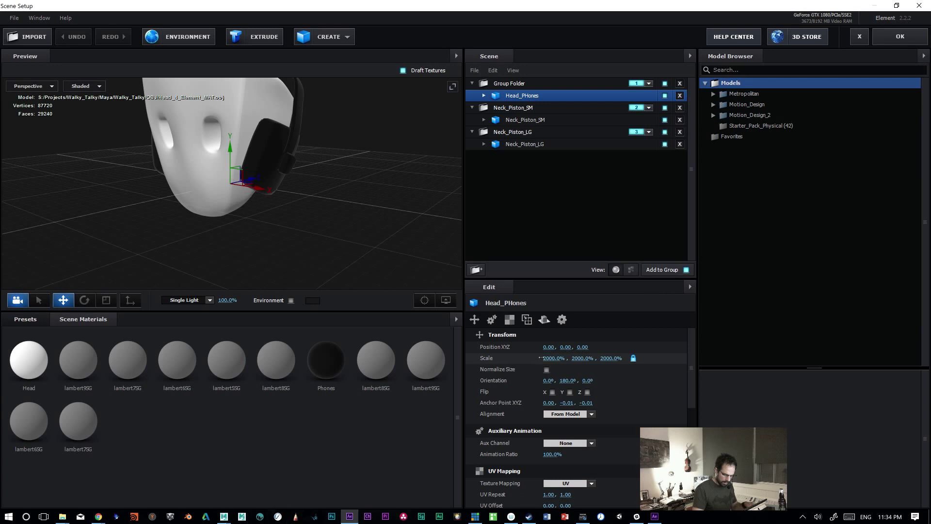
pyautogui.write('8000')
pyautogui.press('Return')
# Step: Set the scale of the Neck_Piston_SM and Neck_Piston_LG models to 8000% and apply the scene
pyautogui.click(519, 120)
pyautogui.click(556, 359)
pyautogui.write('8000')
pyautogui.press('Return')
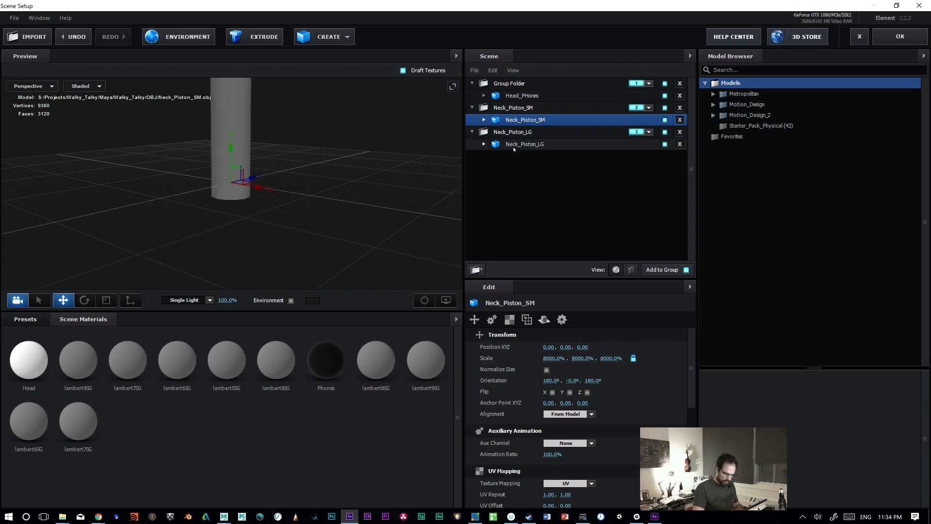
pyautogui.click(519, 144)
pyautogui.click(555, 358)
pyautogui.write('8000')
pyautogui.press('Return')
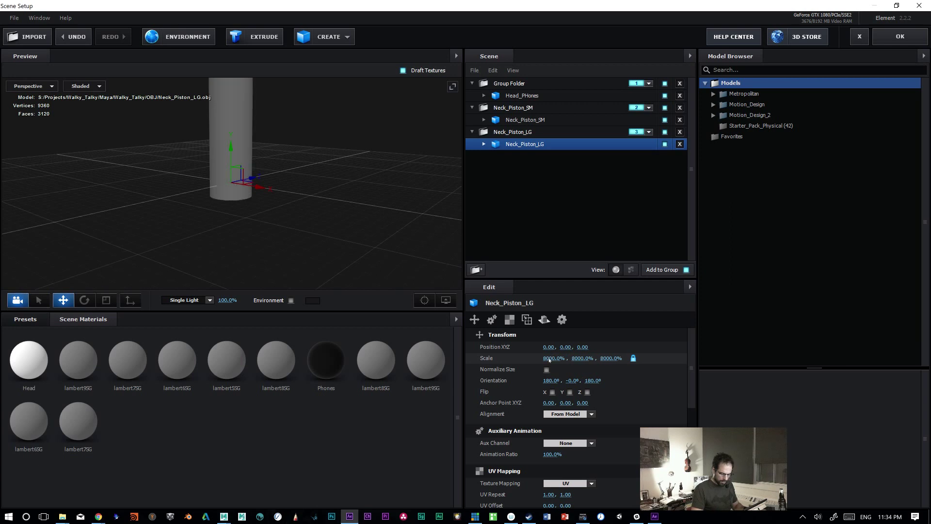
pyautogui.click(891, 32)
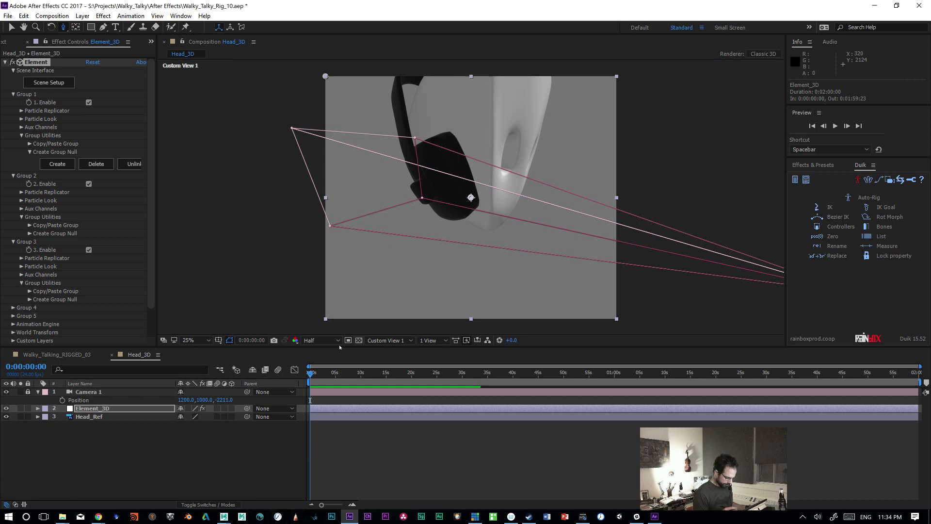
# Step: Orbit the custom view around to the other side of the head and switch the composition to the Camera 1 view
pyautogui.click(528, 171)
pyautogui.moveTo(528, 170); pyautogui.dragTo(446, 281)
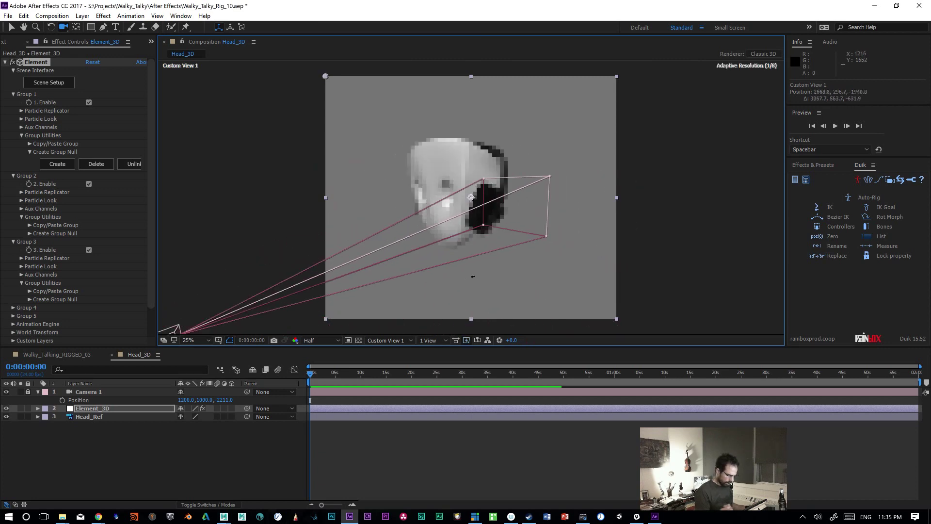
pyautogui.click(388, 340)
pyautogui.click(425, 364)
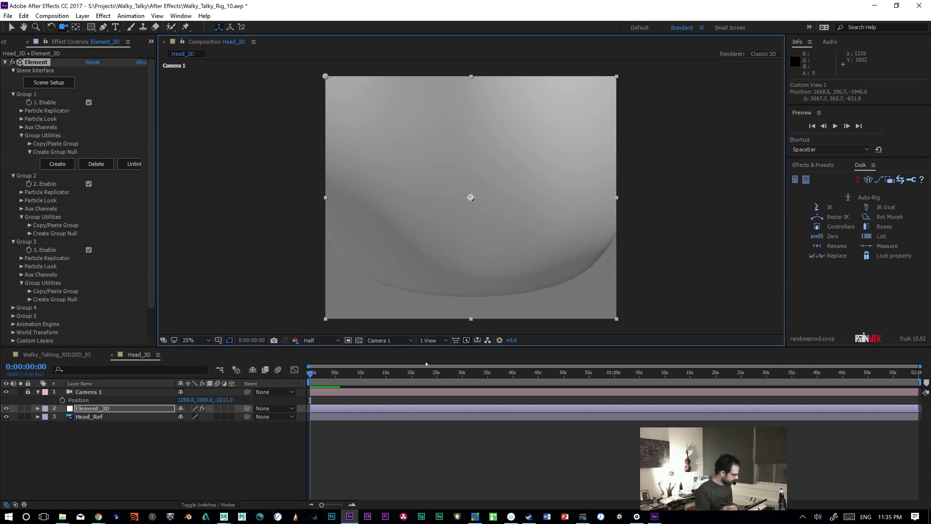
# Step: Move Camera 1 back by setting its Z position to -5000
pyautogui.click(100, 399)
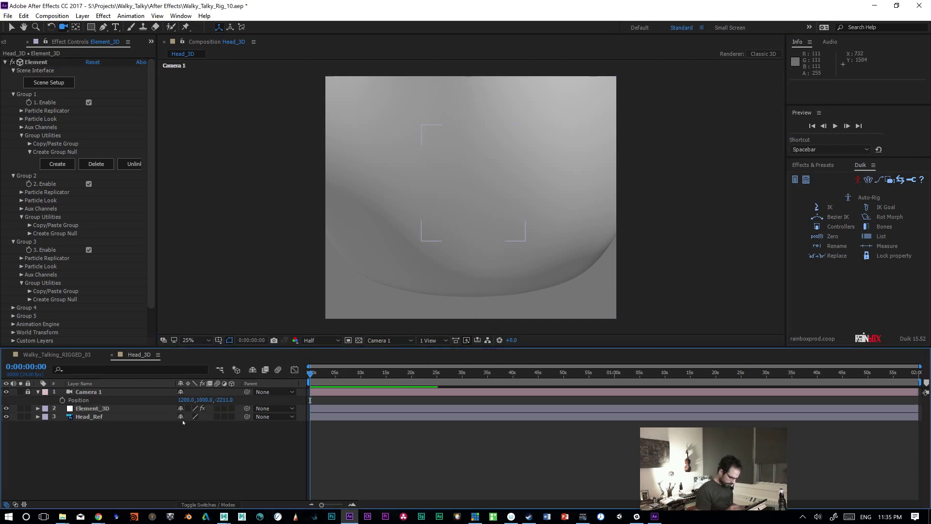
pyautogui.click(223, 400)
pyautogui.write('-5000')
pyautogui.press('Return')
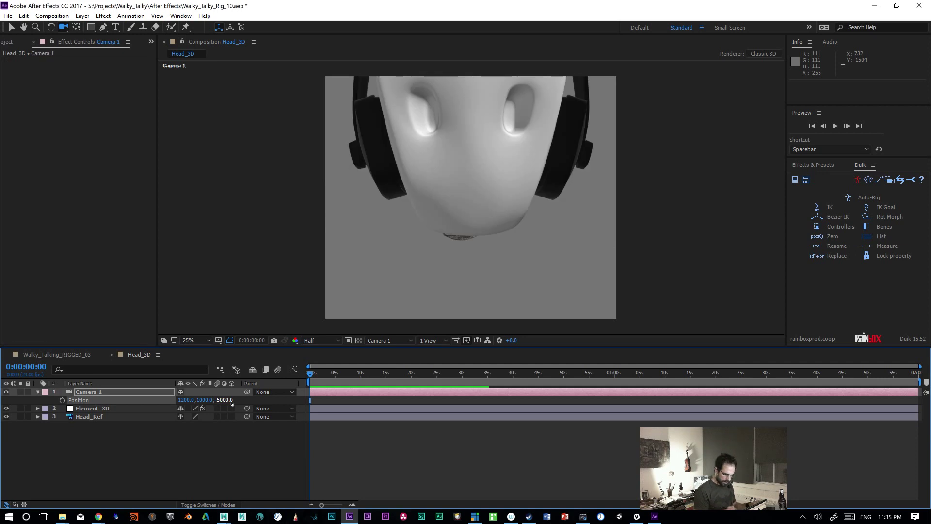
pyautogui.press('c')
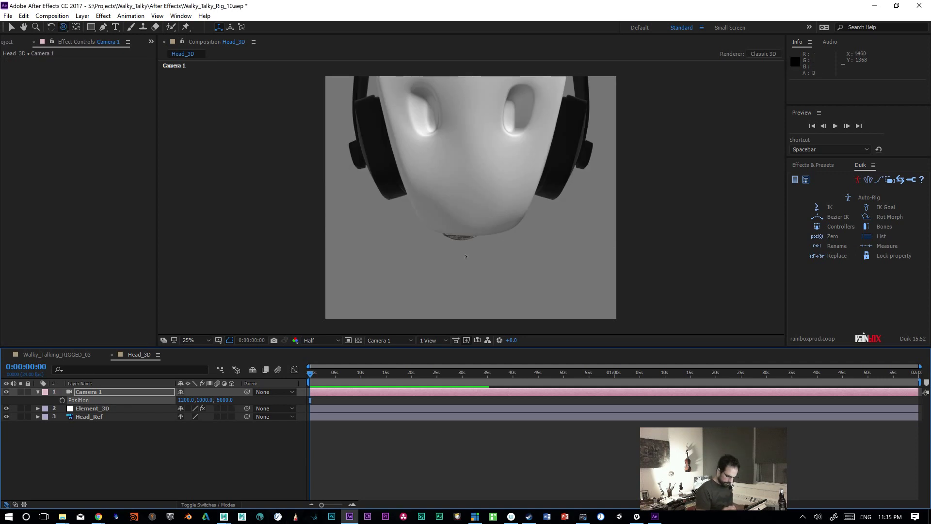
# Step: Expand Camera 1's camera options and reduce its zoom to about 2583 pixels
pyautogui.click(38, 391)
pyautogui.click(37, 392)
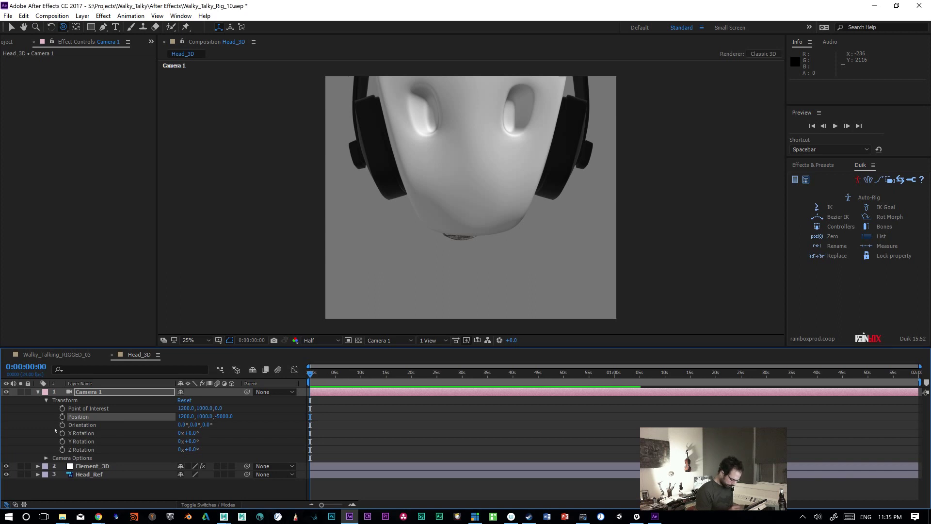
pyautogui.click(46, 458)
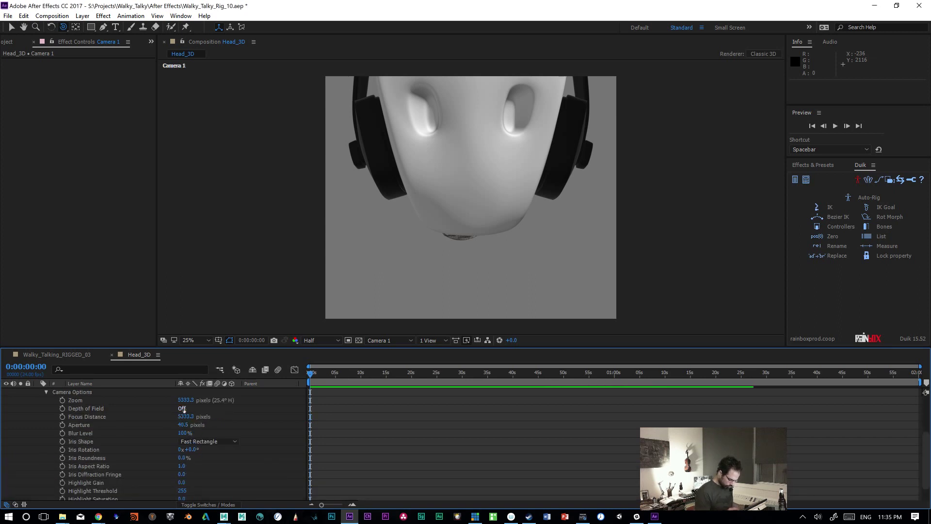
pyautogui.moveTo(186, 400); pyautogui.dragTo(119, 399)
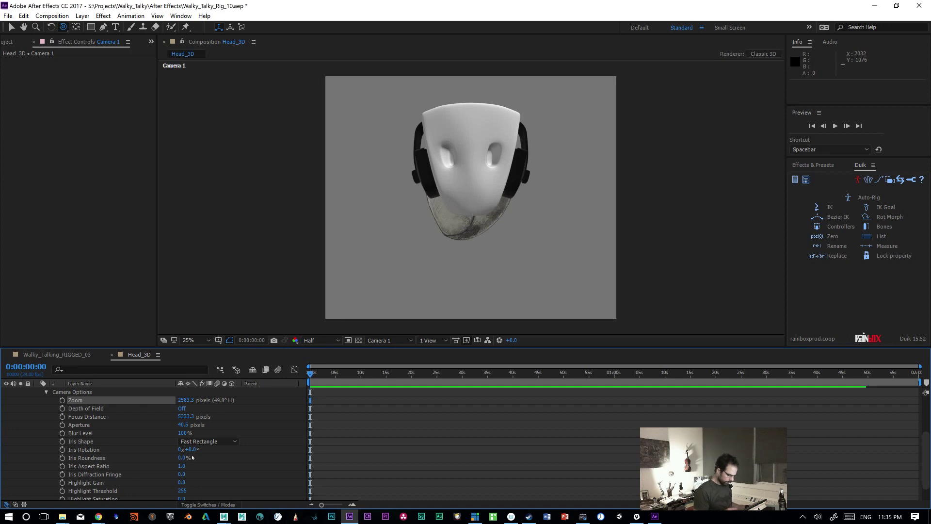
# Step: Collapse Camera 1's properties and track the camera vertically to a Y position of about 652 so the head sits lower in frame
pyautogui.moveTo(925, 440); pyautogui.dragTo(923, 412)
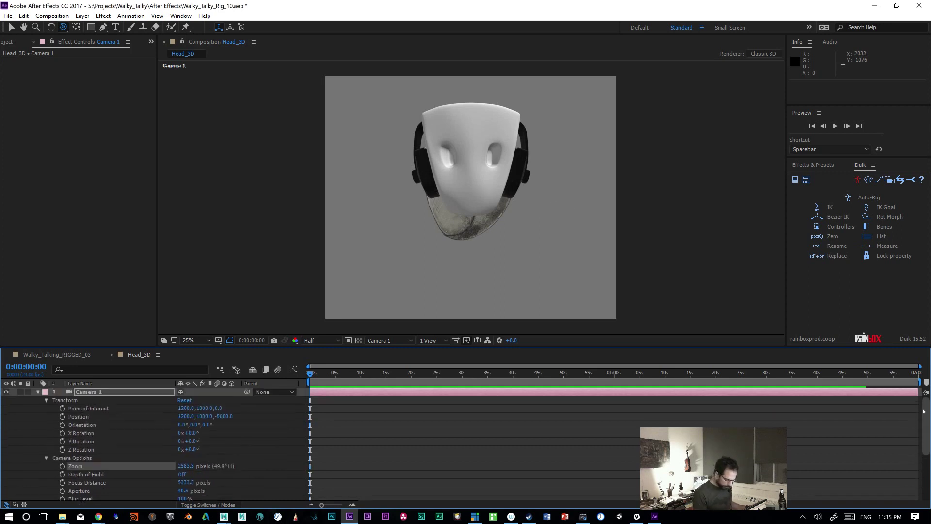
pyautogui.click(39, 391)
pyautogui.click(99, 392)
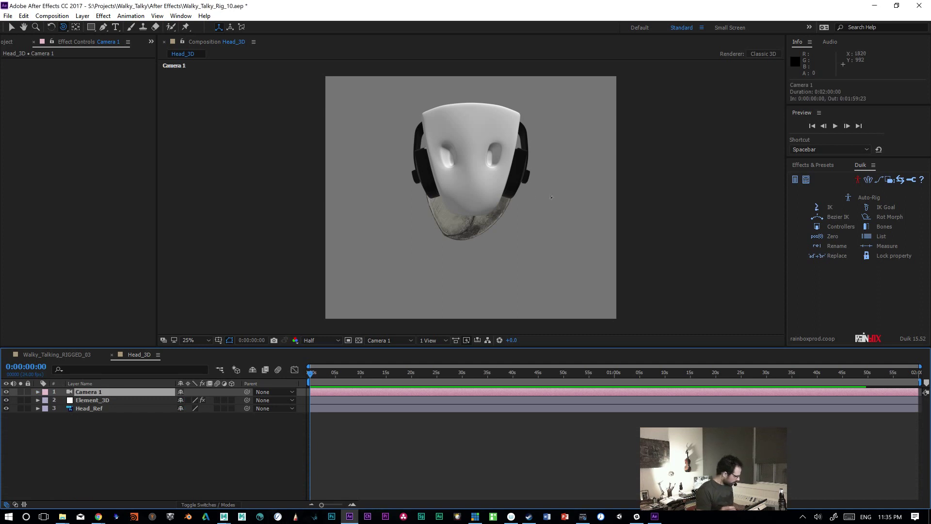
pyautogui.moveTo(563, 227); pyautogui.dragTo(561, 250)
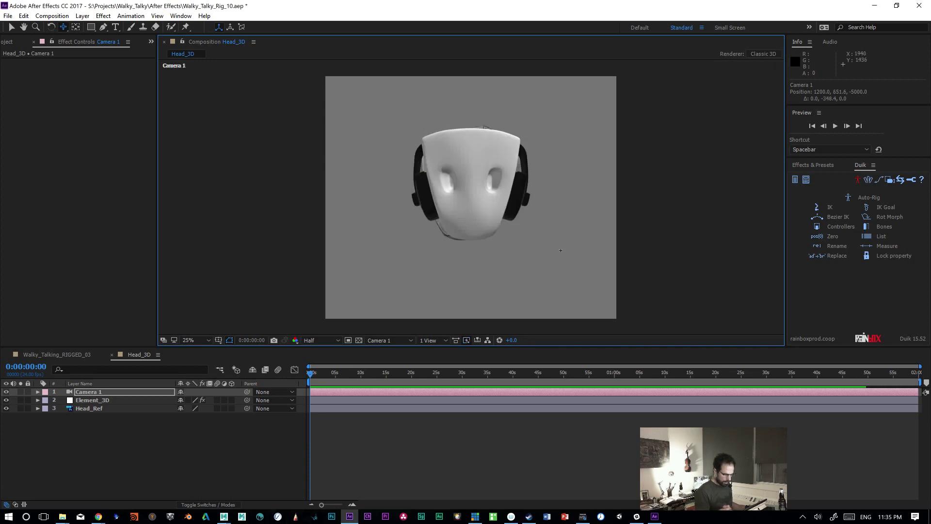
# Step: Create a group null for Group 1 of the Element_3D layer and rename it Head_Anchor
pyautogui.click(87, 400)
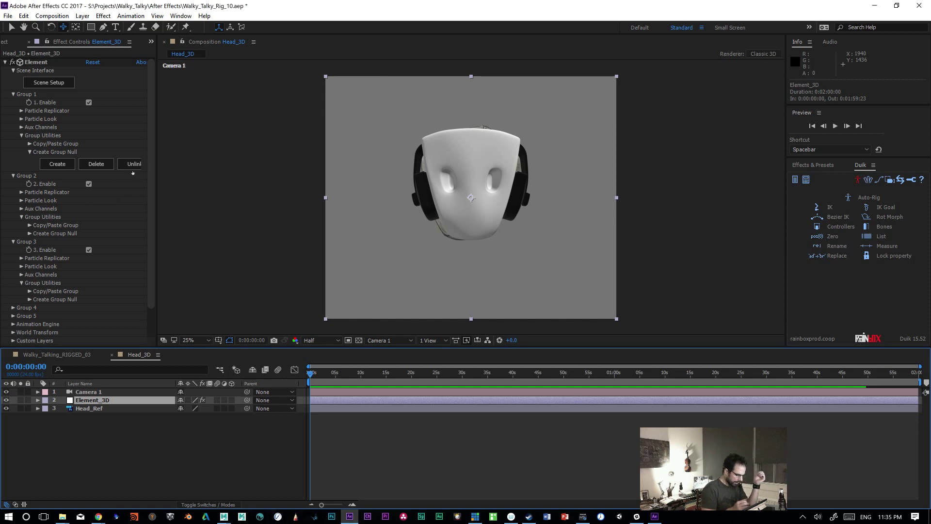
pyautogui.click(52, 137)
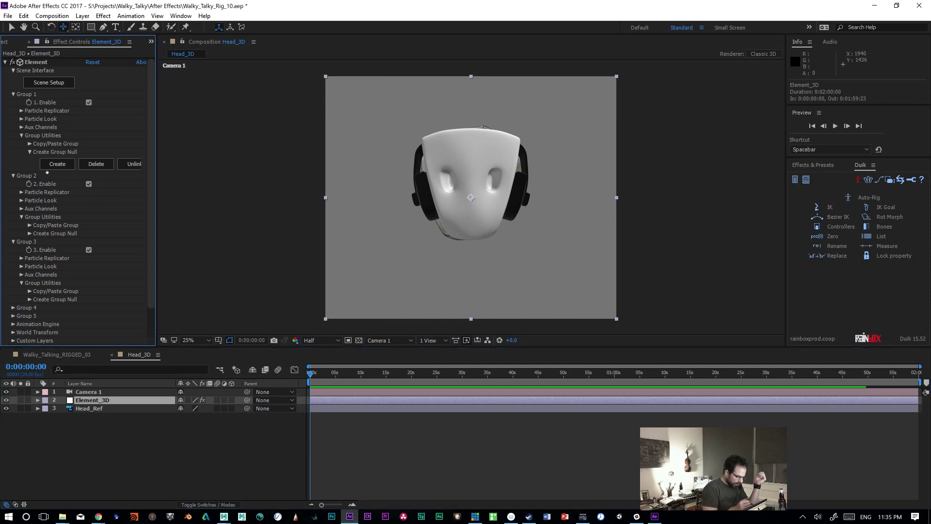
pyautogui.click(57, 164)
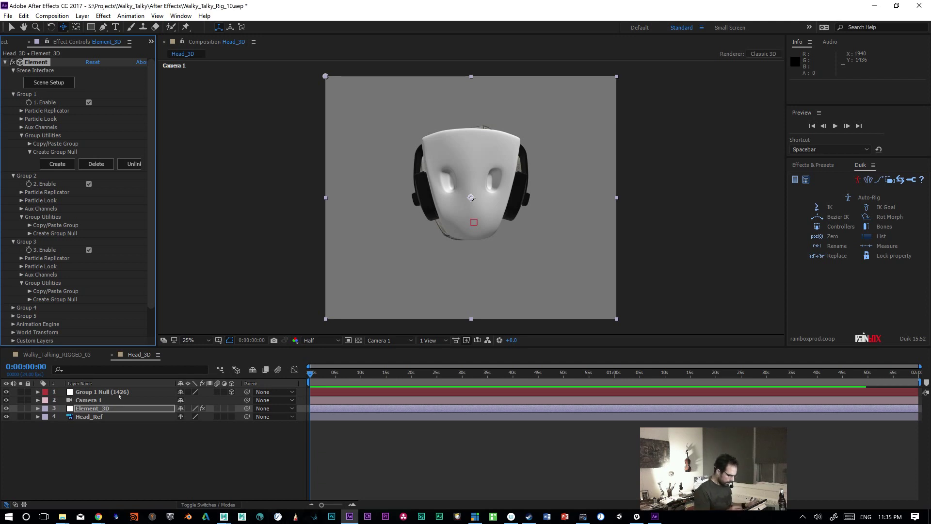
pyautogui.click(126, 392)
pyautogui.press('Return')
pyautogui.write('Head_Anchor')
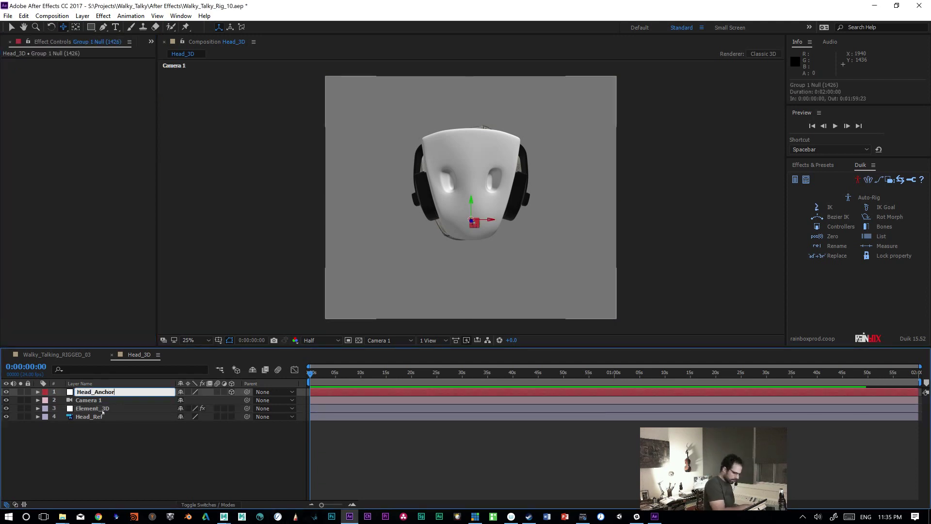
pyautogui.press('Return')
# Step: Test the Head_Anchor null by turning its Y orientation to about 96°, and undo the rotation
pyautogui.press('r')
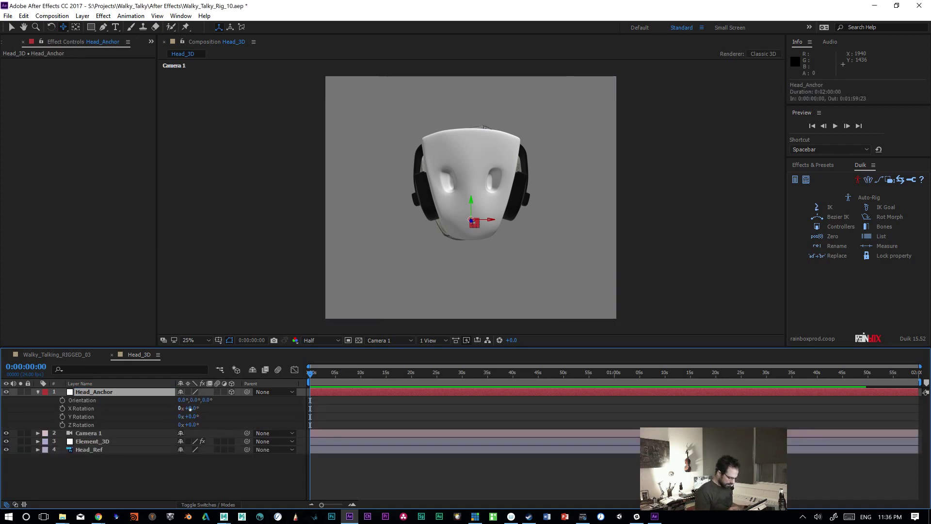
pyautogui.moveTo(197, 400); pyautogui.dragTo(232, 397)
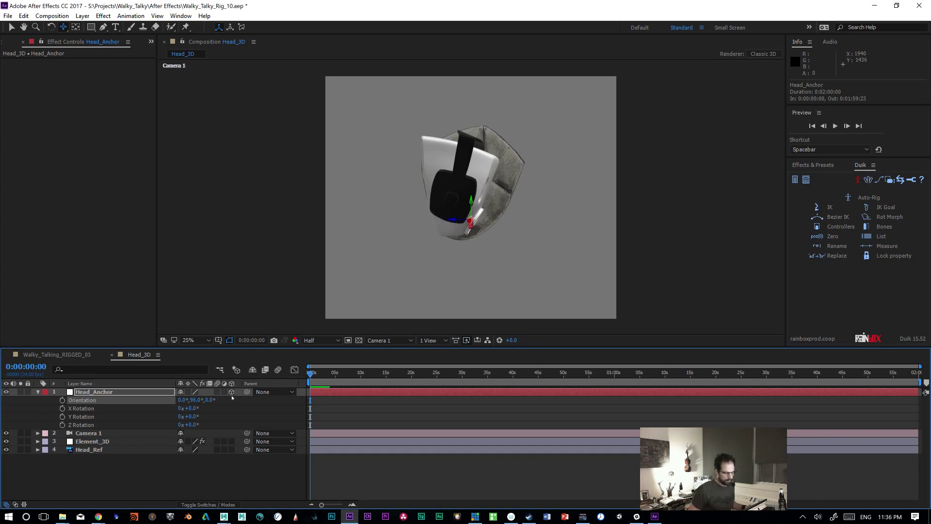
pyautogui.hotkey('ctrl', 'z')
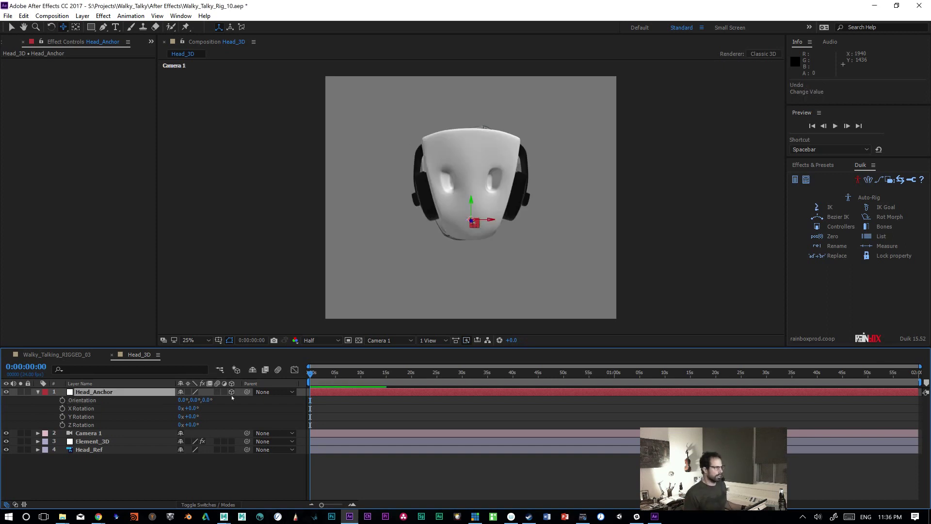
# Step: Switch the composition to Custom View 1 and orbit behind and below the head to examine the piston inside the neck opening
pyautogui.click(391, 341)
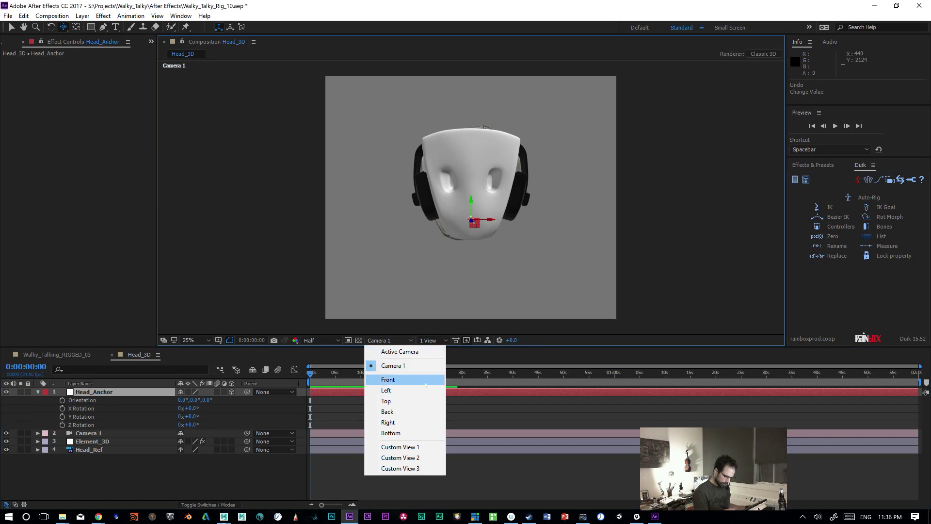
pyautogui.click(416, 446)
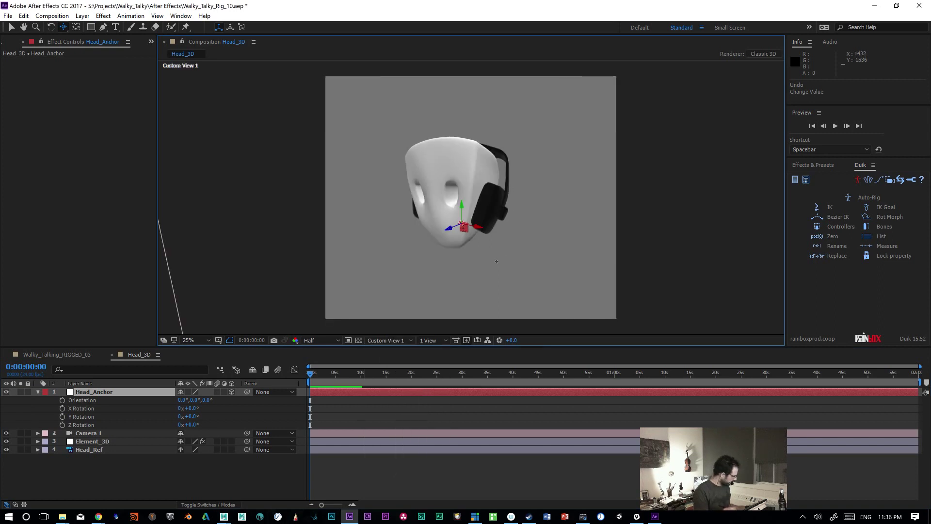
pyautogui.moveTo(508, 258)
pyautogui.mouseDown()
pyautogui.moveTo(489, 257)
pyautogui.moveTo(487, 271)
pyautogui.moveTo(543, 265)
pyautogui.moveTo(512, 265)
pyautogui.mouseUp()
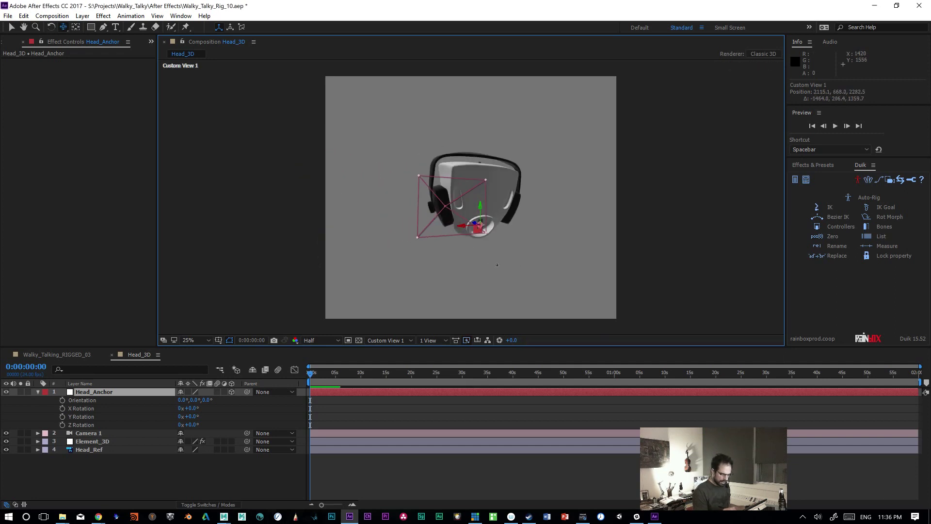
pyautogui.moveTo(506, 264); pyautogui.dragTo(513, 257, button='right')
pyautogui.moveTo(537, 262); pyautogui.dragTo(541, 236)
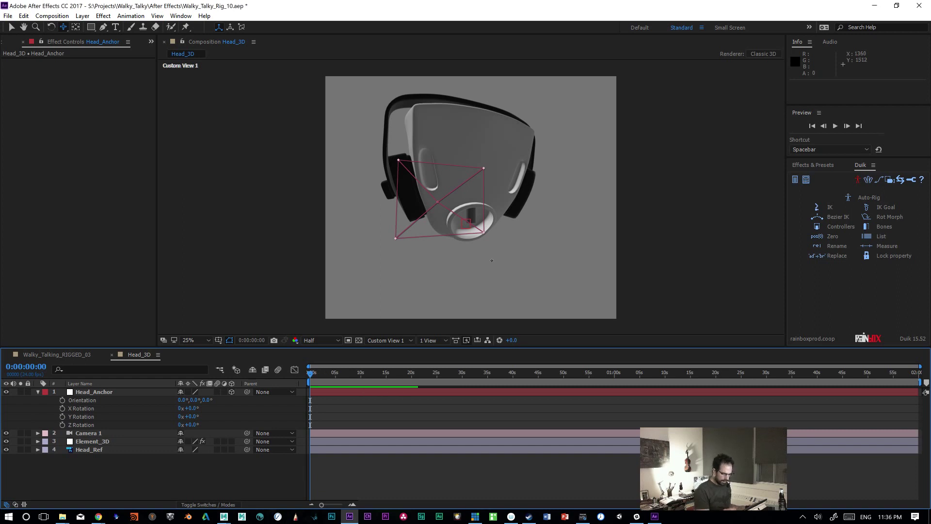
pyautogui.moveTo(491, 261)
pyautogui.mouseDown()
pyautogui.moveTo(503, 262)
pyautogui.moveTo(491, 277)
pyautogui.mouseUp()
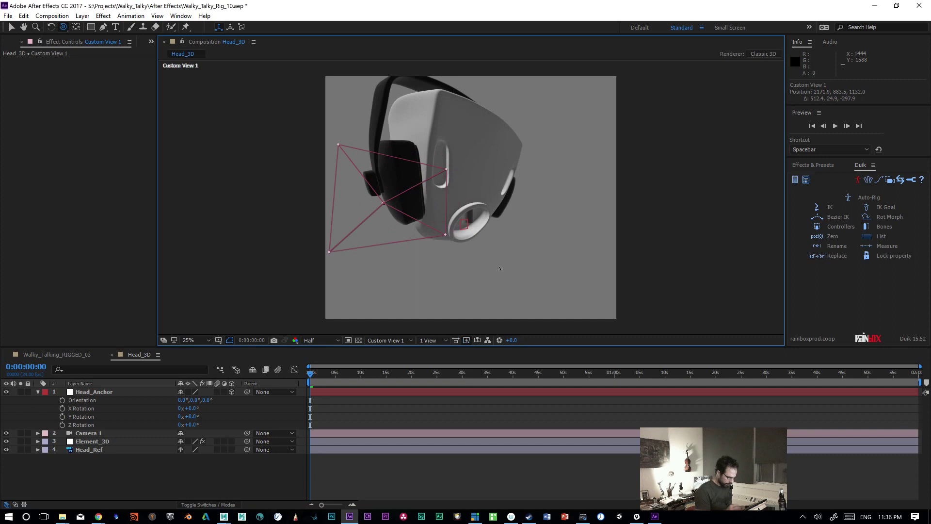
# Step: Create a group null for Group 2 of the Element_3D layer and rename it Piston_LG_Anchor
pyautogui.click(89, 442)
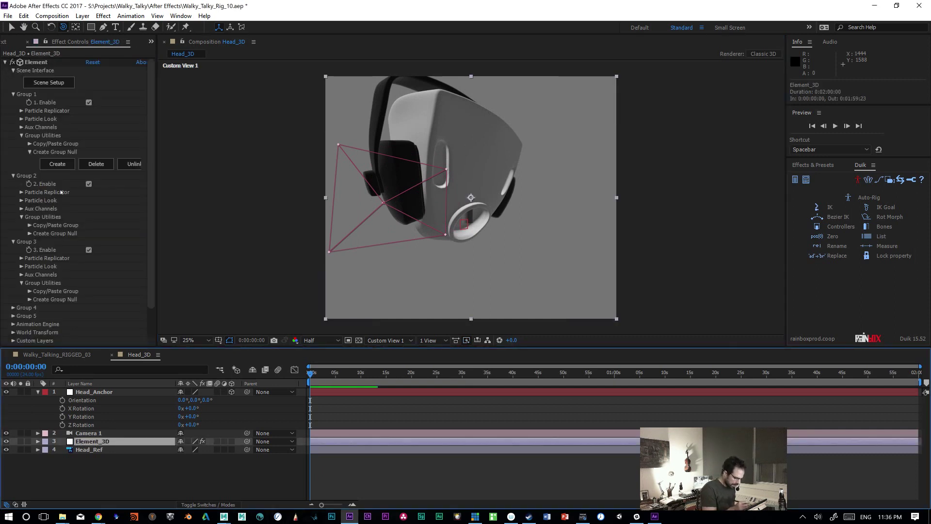
pyautogui.click(27, 180)
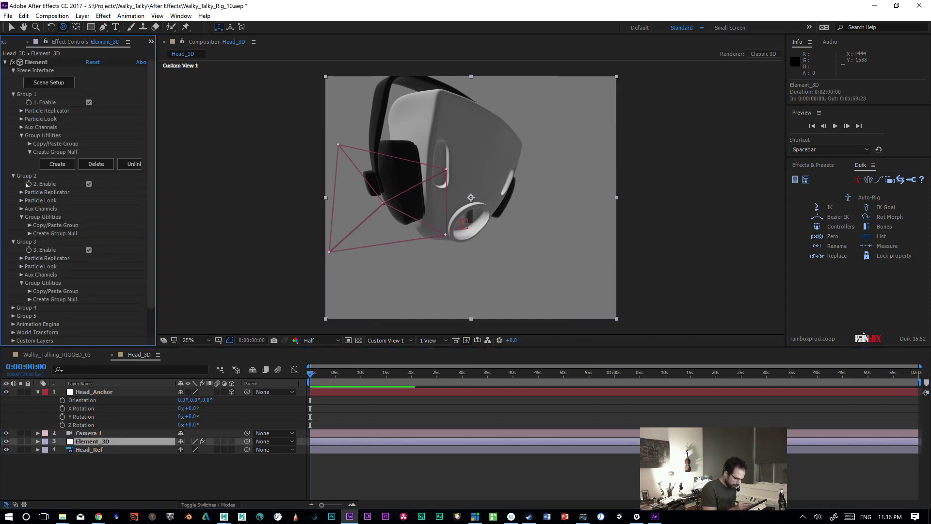
pyautogui.click(46, 234)
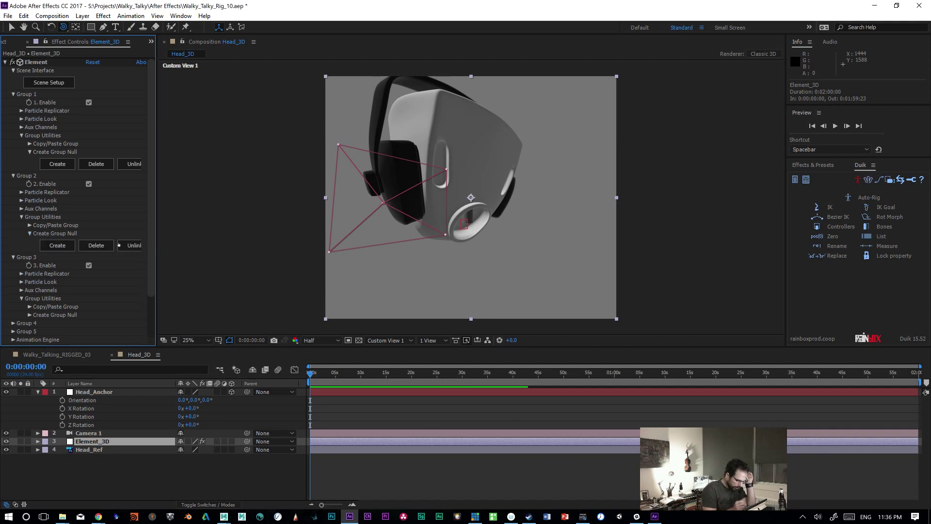
pyautogui.click(57, 245)
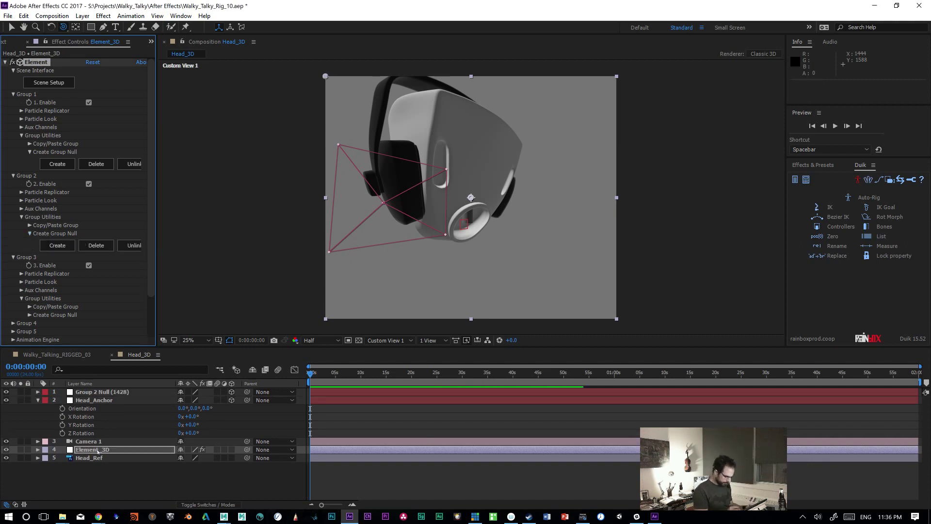
pyautogui.click(103, 391)
pyautogui.press('Return')
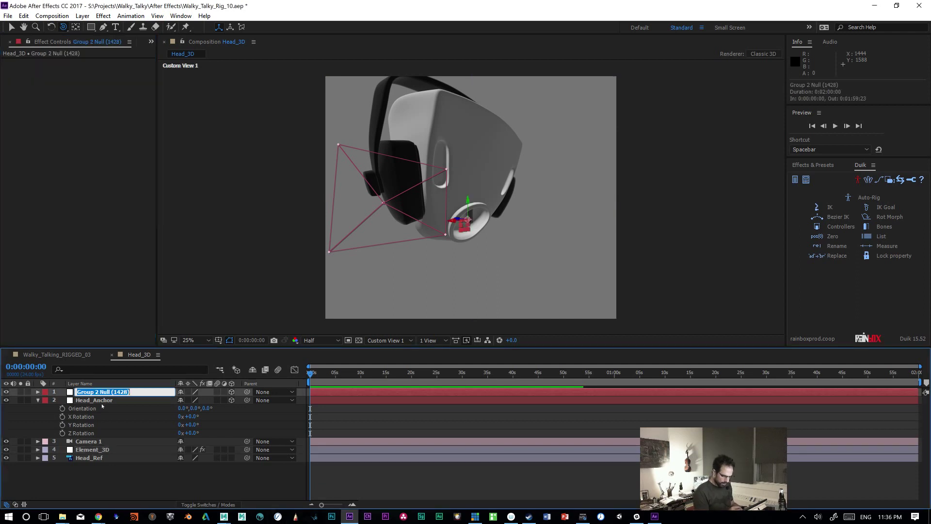
pyautogui.write('Piston_LG')
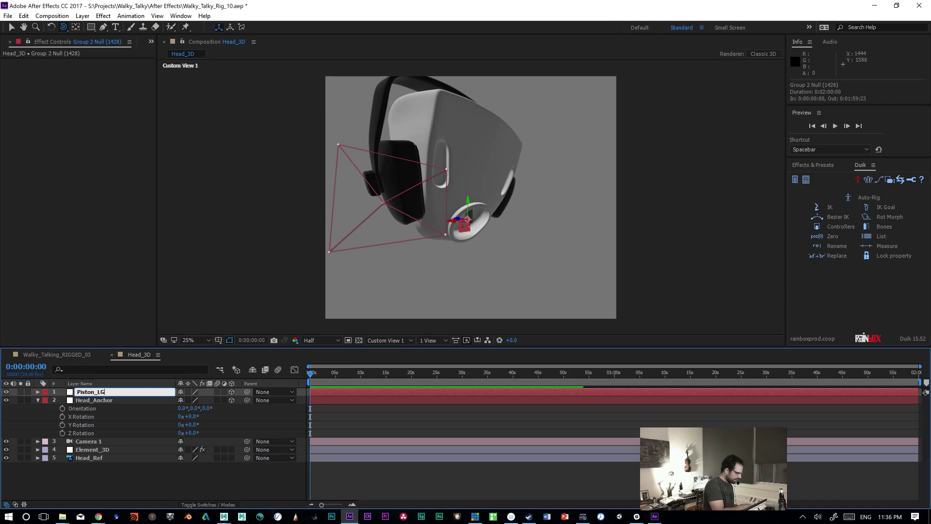
pyautogui.press('Return')
pyautogui.press('Return')
pyautogui.press('End')
pyautogui.write('_Anchor')
pyautogui.press('Return')
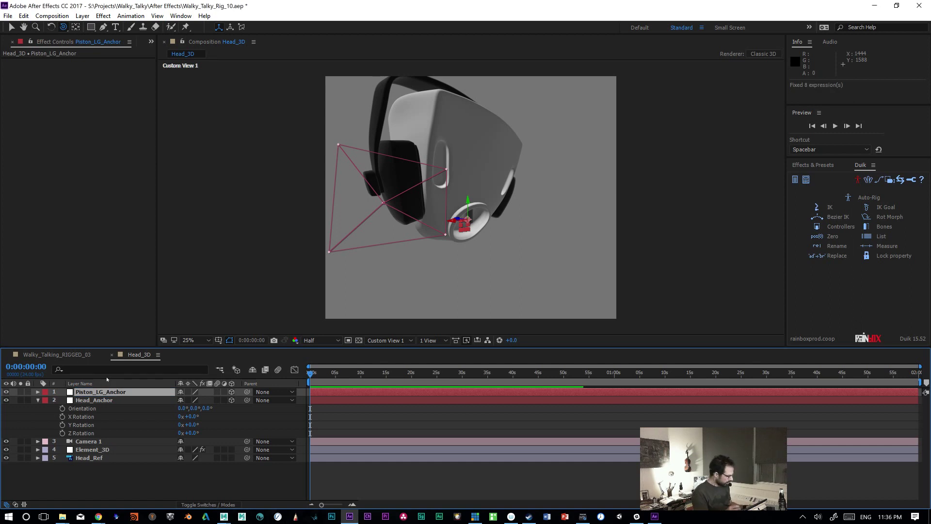
# Step: Move the Piston_LG_Anchor null to X 2135 and Y 1596, placing its piston beside and below the head
pyautogui.press('p')
pyautogui.moveTo(201, 401); pyautogui.dragTo(488, 408)
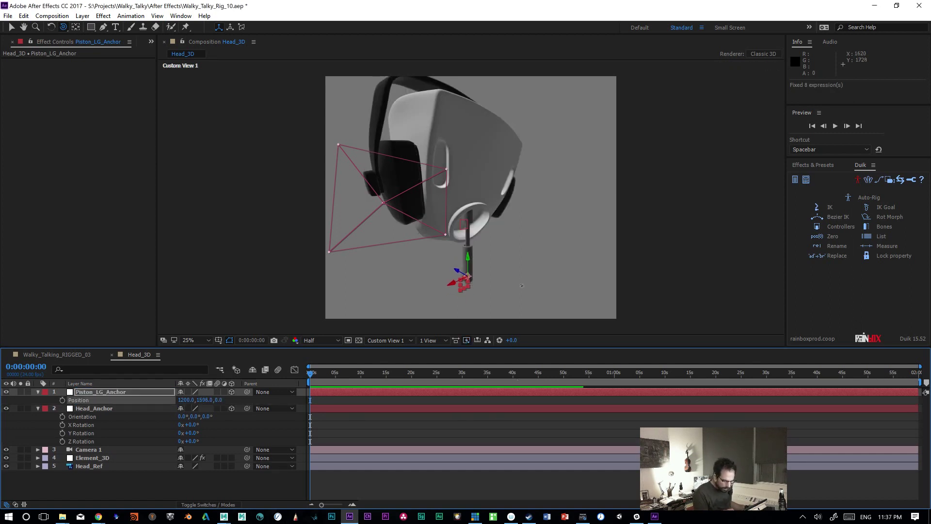
pyautogui.moveTo(522, 290); pyautogui.dragTo(503, 329)
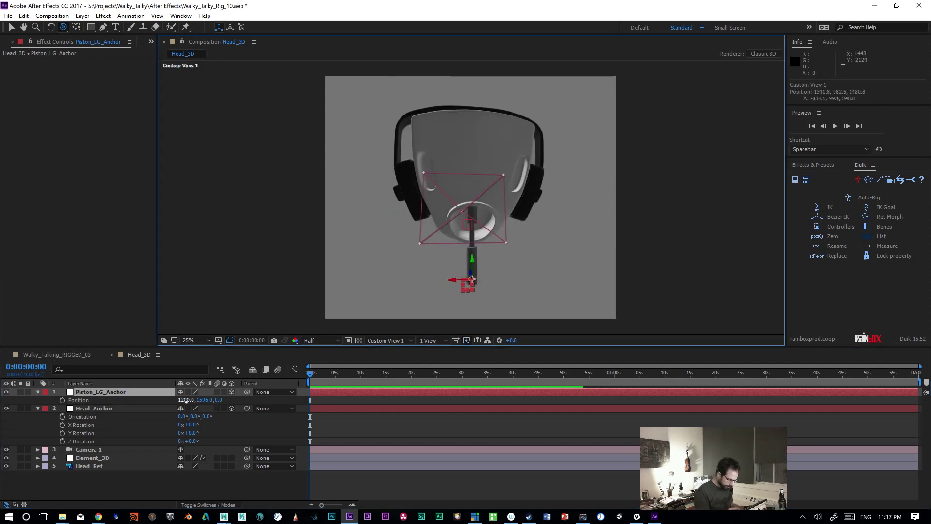
pyautogui.moveTo(187, 399); pyautogui.dragTo(121, 410)
pyautogui.moveTo(480, 279); pyautogui.dragTo(374, 283)
# Step: Rename the Piston_LG_Anchor null as Piston_SM_Anchor
pyautogui.click(110, 391)
pyautogui.press('Return')
pyautogui.moveTo(97, 392); pyautogui.dragTo(104, 391)
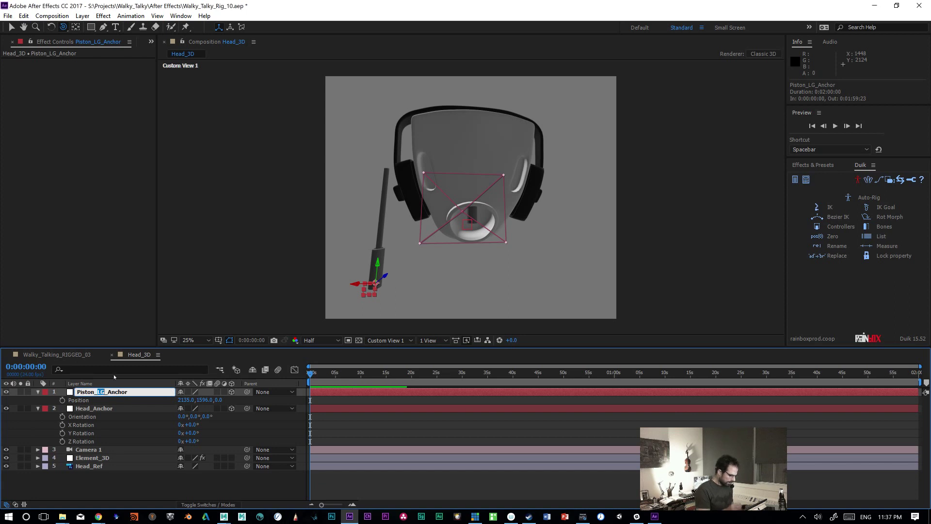
pyautogui.write('SM')
pyautogui.press('Return')
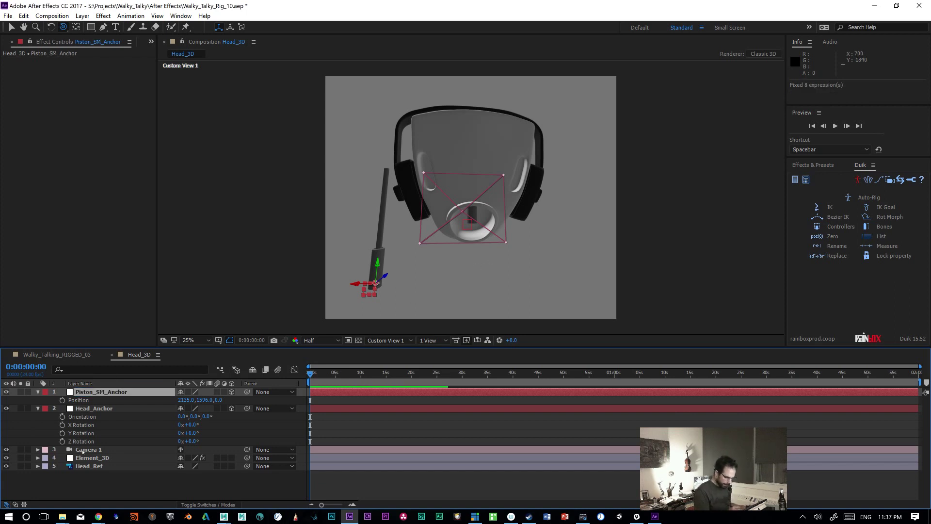
# Step: Examine the head and the offset small piston from behind in the custom view at 100% magnification
pyautogui.moveTo(469, 289); pyautogui.dragTo(504, 318)
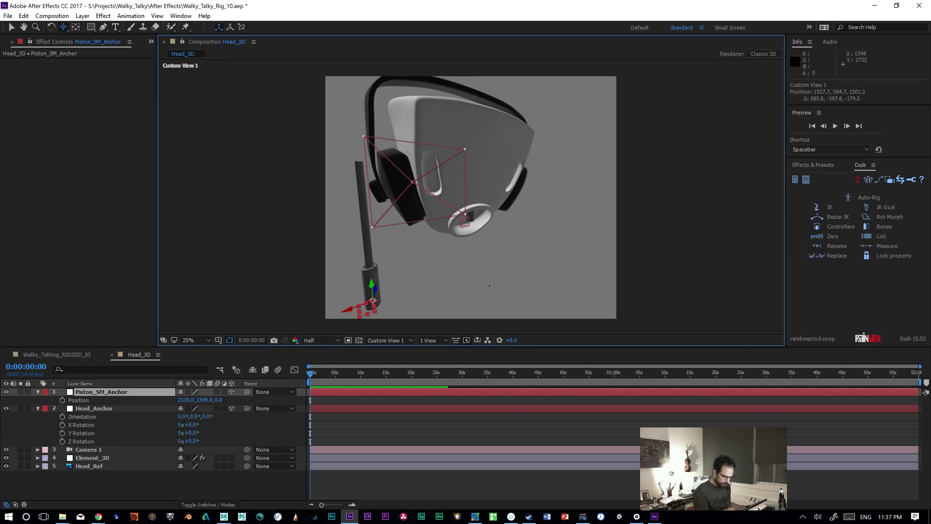
pyautogui.moveTo(498, 278); pyautogui.dragTo(462, 305, button='right')
pyautogui.press('=')
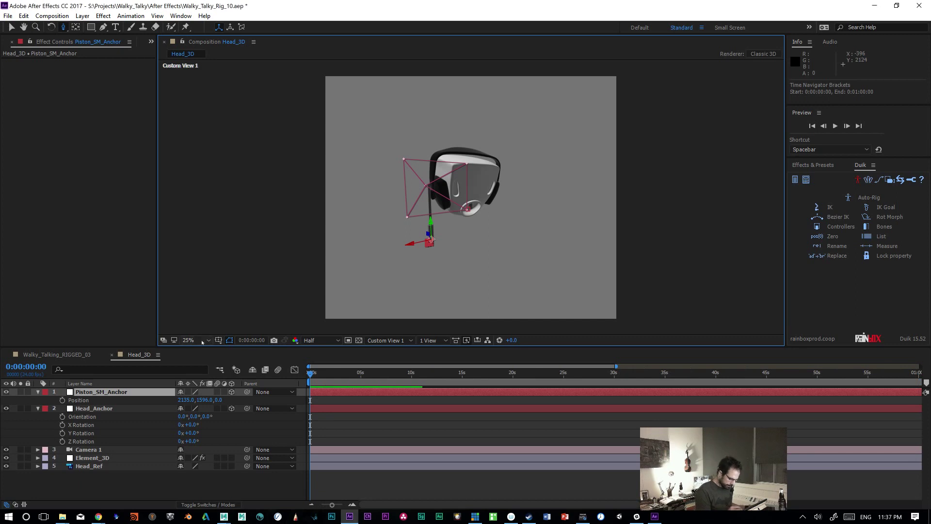
pyautogui.click(202, 342)
pyautogui.click(202, 253)
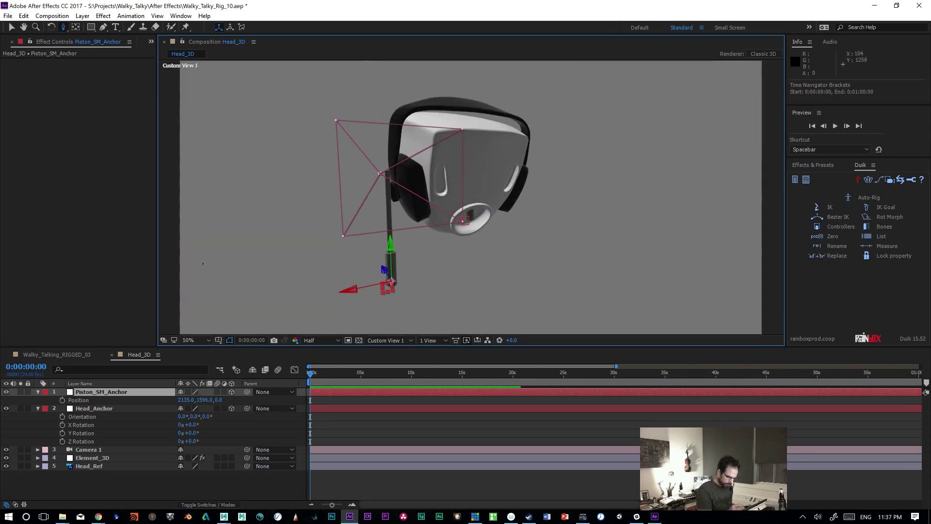
pyautogui.click(199, 340)
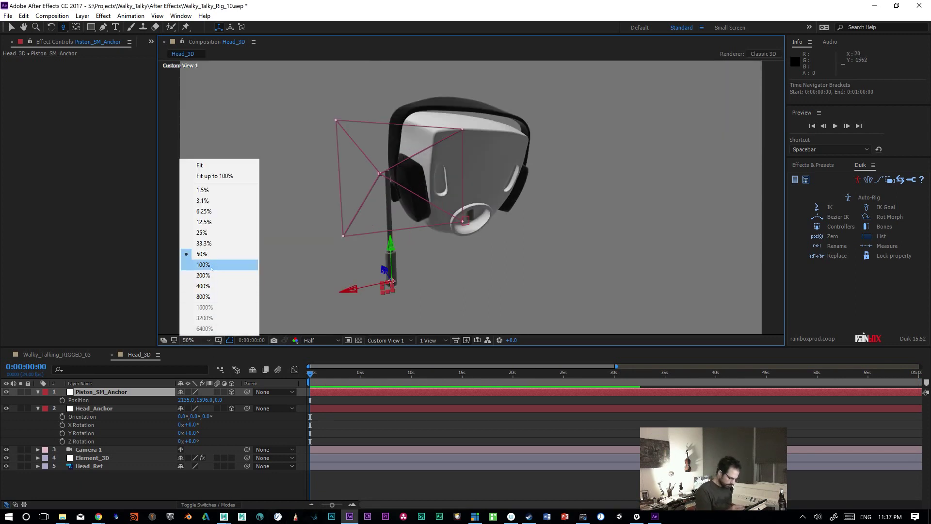
pyautogui.click(211, 264)
pyautogui.press('-')
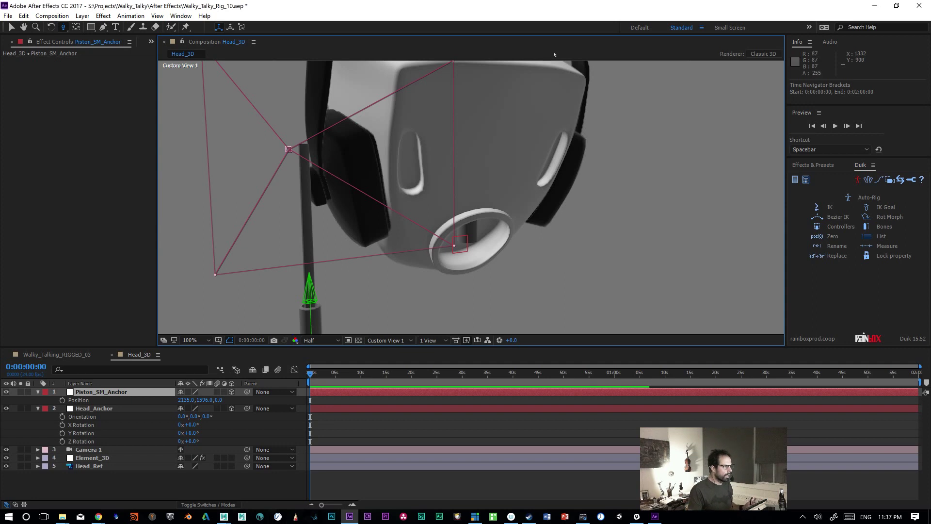
pyautogui.moveTo(573, 253); pyautogui.dragTo(569, 222)
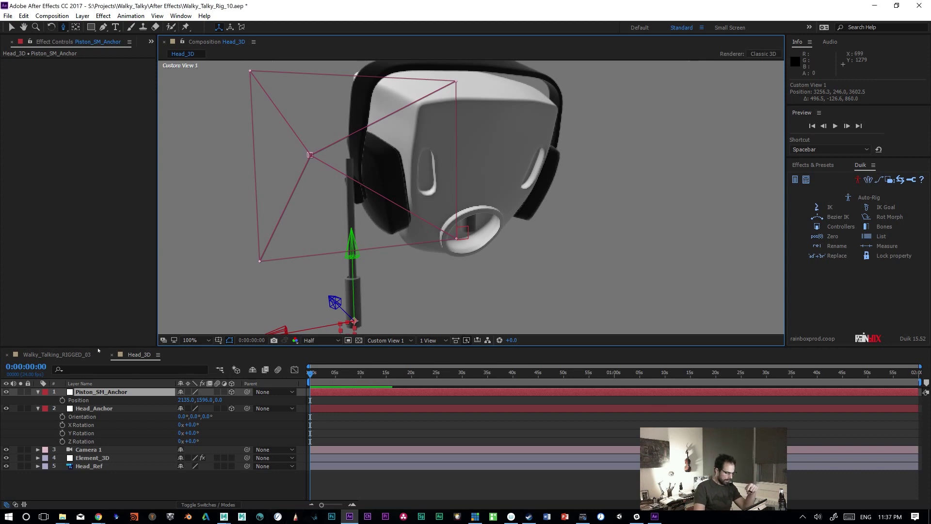
# Step: Open the scene setup of the Element_3D layer and examine the Head_PHones model's neck opening from behind
pyautogui.click(90, 457)
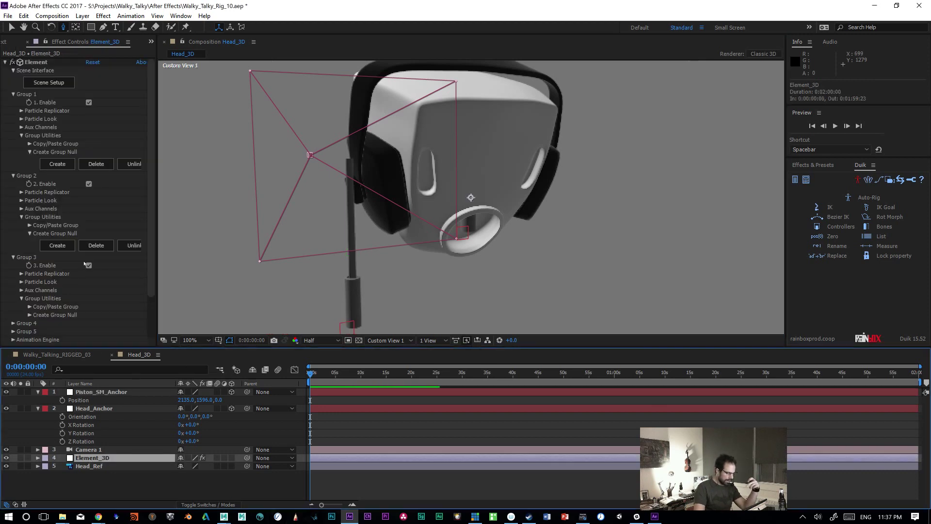
pyautogui.click(46, 83)
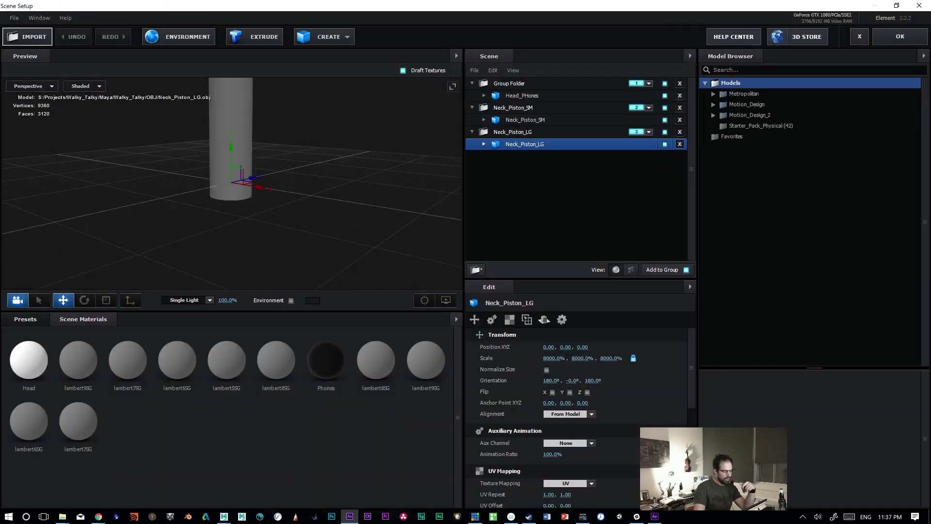
pyautogui.click(514, 96)
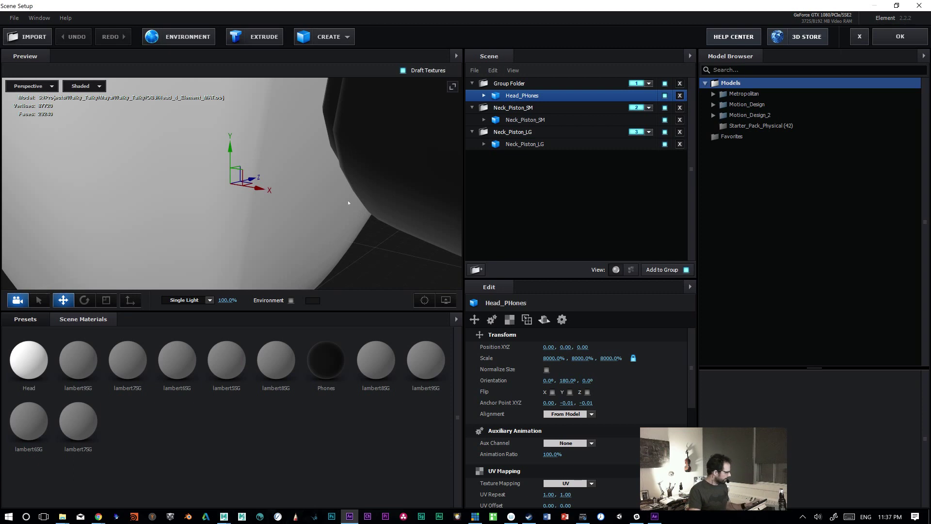
pyautogui.scroll(-5, 345, 176)
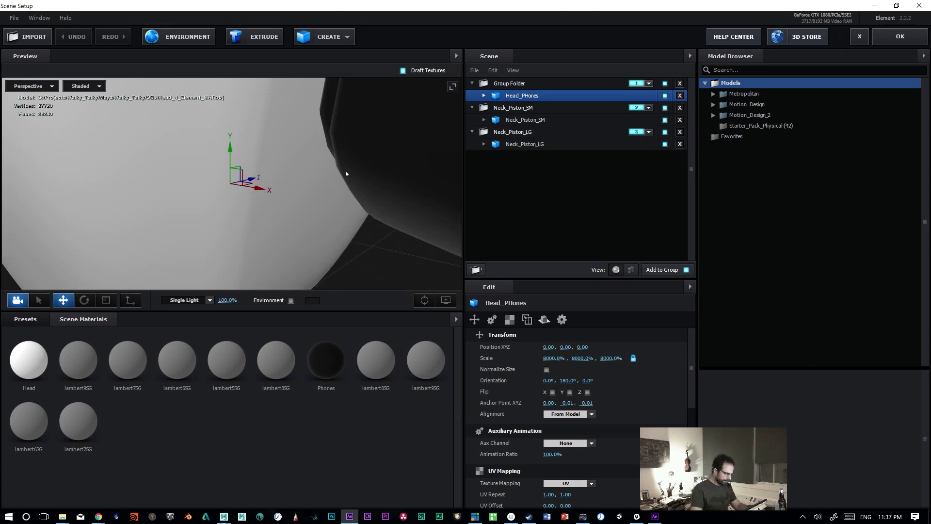
pyautogui.moveTo(404, 246); pyautogui.dragTo(242, 168)
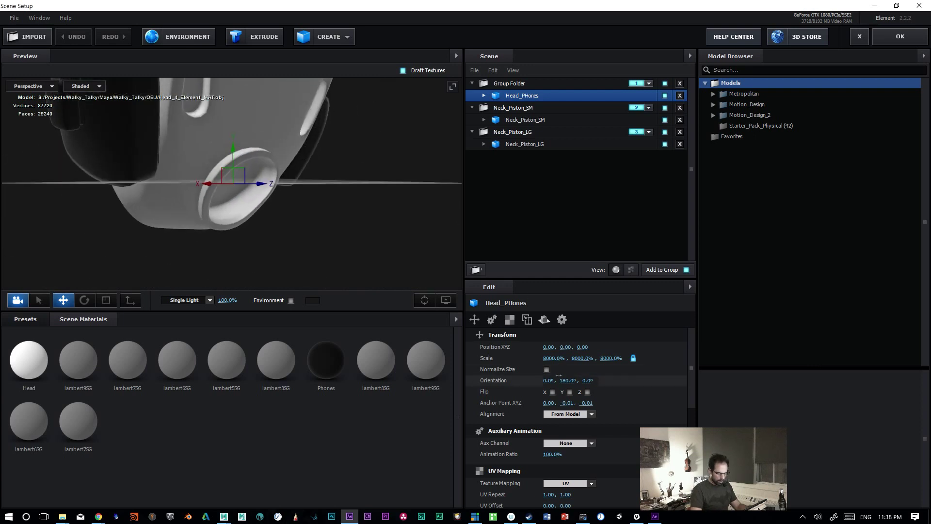
# Step: Try shifting the Head_PHones anchor point and moving the model with the axis lock on, undo both changes, and leave the scene setup
pyautogui.moveTo(567, 402); pyautogui.dragTo(591, 394)
pyautogui.hotkey('ctrl', 'z')
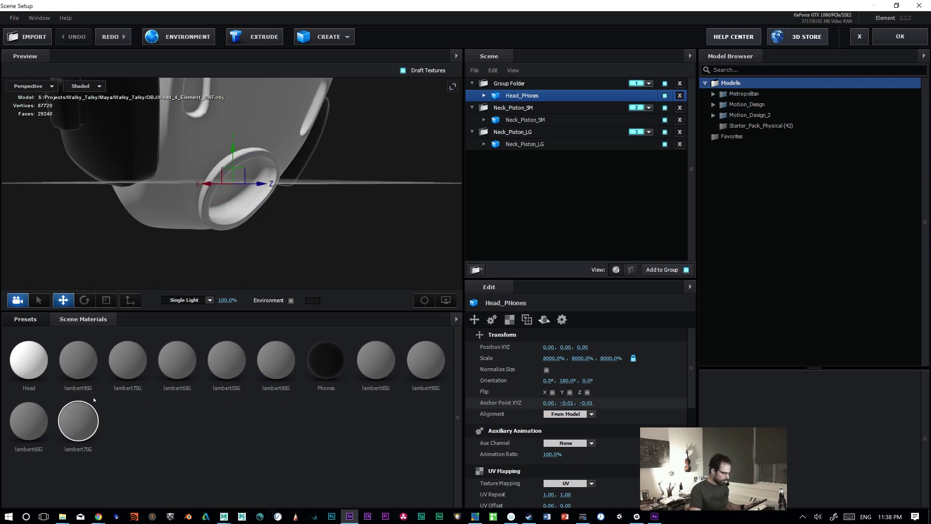
pyautogui.click(130, 300)
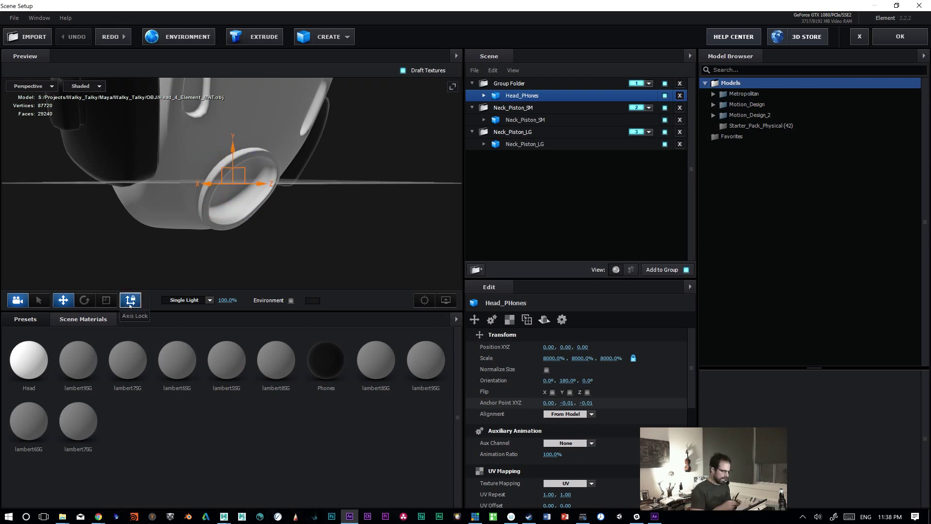
pyautogui.moveTo(236, 147); pyautogui.dragTo(236, 104)
pyautogui.hotkey('ctrl', 'z')
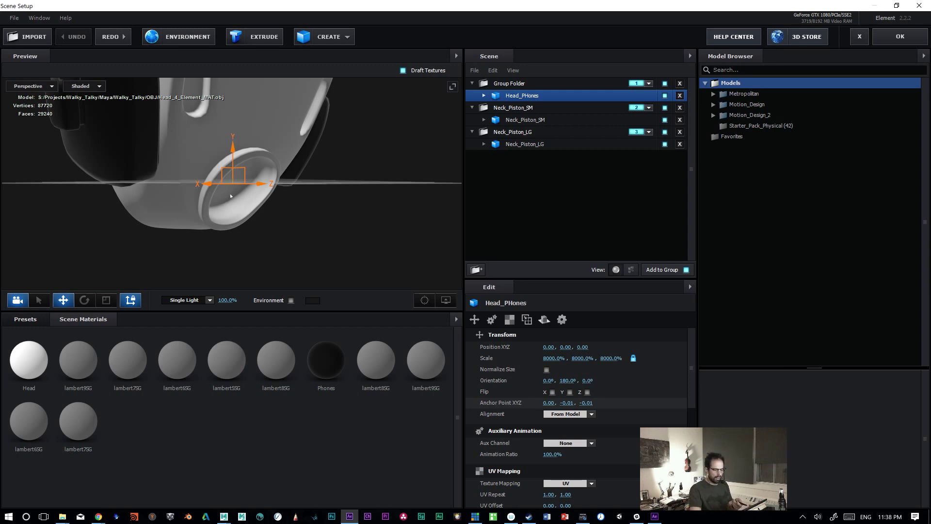
pyautogui.click(139, 302)
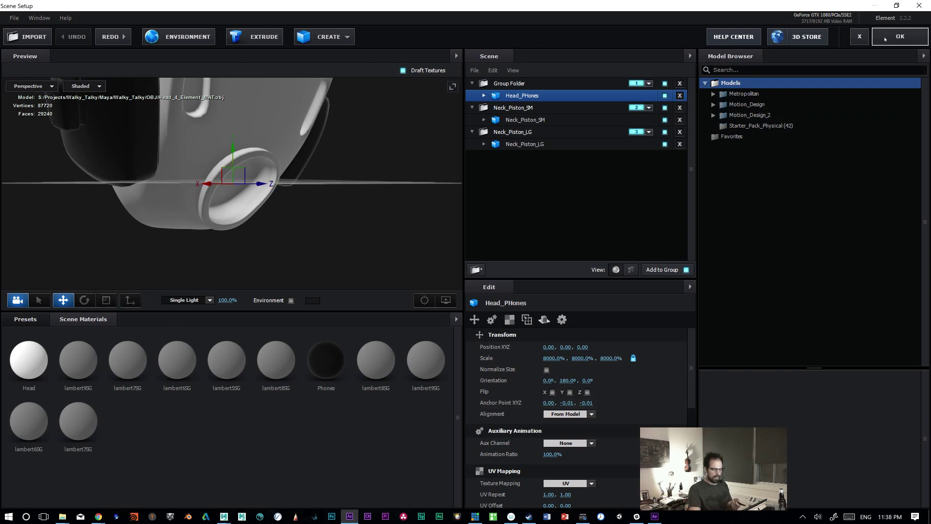
pyautogui.click(900, 36)
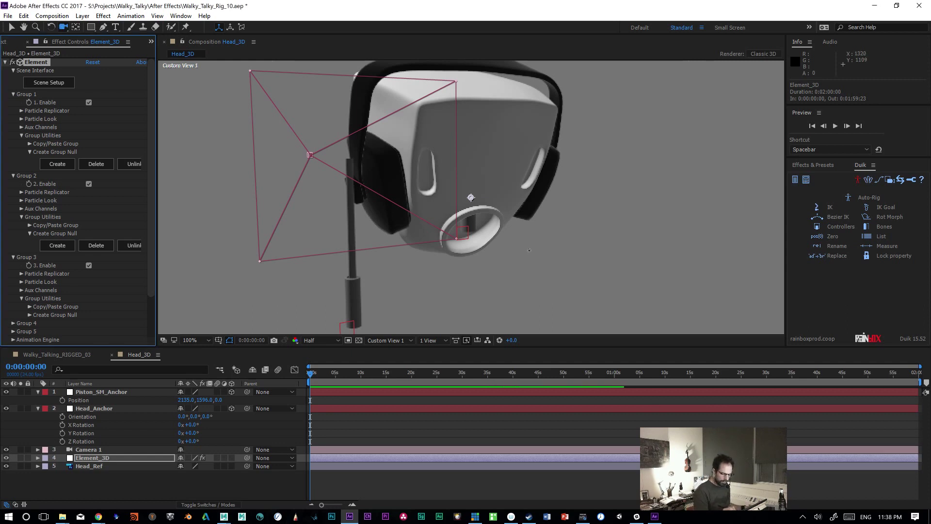
# Step: Move the Piston_SM_Anchor null to X 1591 and Z 178, bringing the small piston closer to the head's neck opening
pyautogui.moveTo(527, 250); pyautogui.dragTo(542, 239)
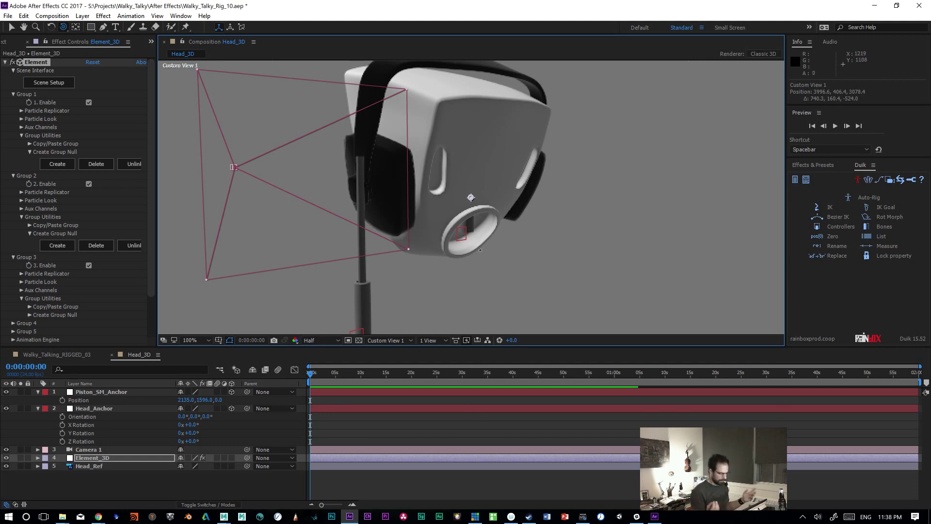
pyautogui.moveTo(569, 272)
pyautogui.mouseDown()
pyautogui.moveTo(602, 304)
pyautogui.moveTo(573, 285)
pyautogui.mouseUp()
pyautogui.moveTo(565, 284); pyautogui.dragTo(555, 283)
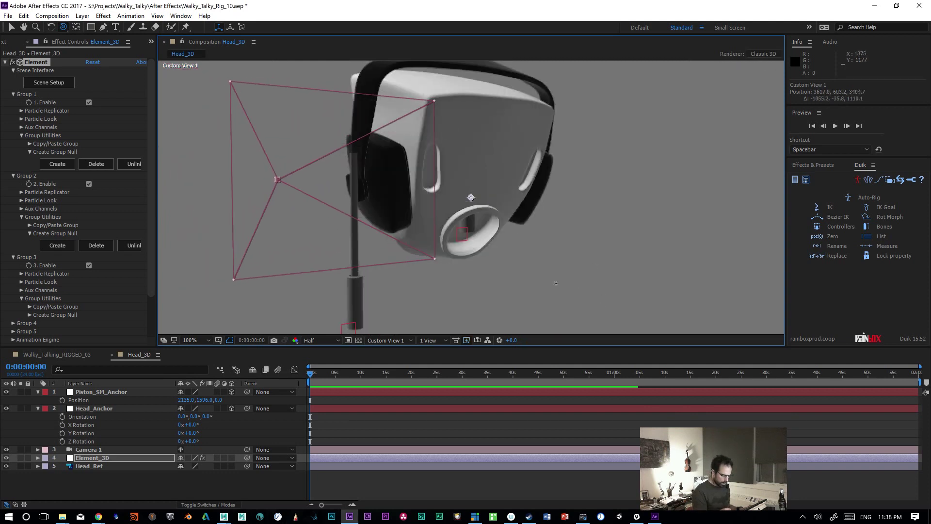
pyautogui.click(122, 409)
pyautogui.moveTo(595, 274); pyautogui.dragTo(567, 301)
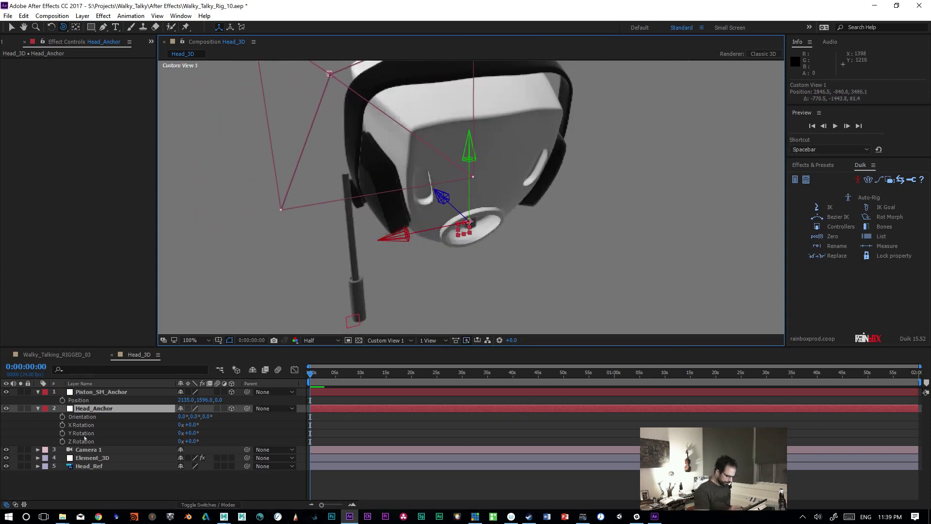
pyautogui.click(97, 393)
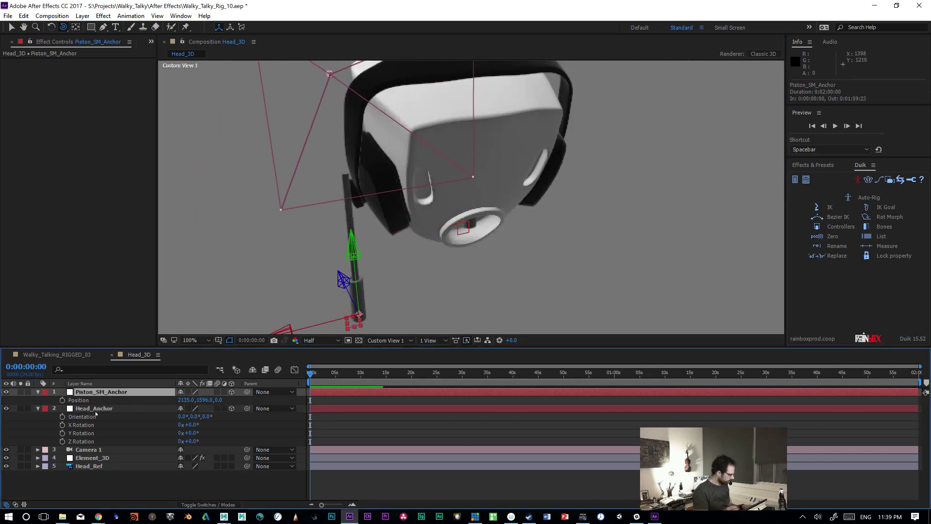
pyautogui.moveTo(186, 399); pyautogui.dragTo(1, 433)
pyautogui.moveTo(185, 400); pyautogui.dragTo(134, 400)
pyautogui.moveTo(219, 399); pyautogui.dragTo(305, 400)
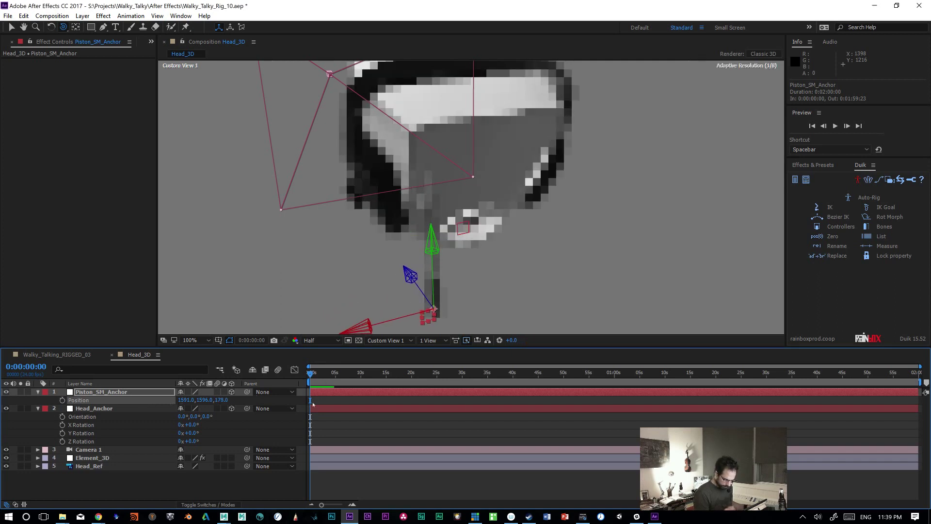
pyautogui.moveTo(548, 283); pyautogui.dragTo(476, 265)
pyautogui.moveTo(530, 295); pyautogui.dragTo(533, 290)
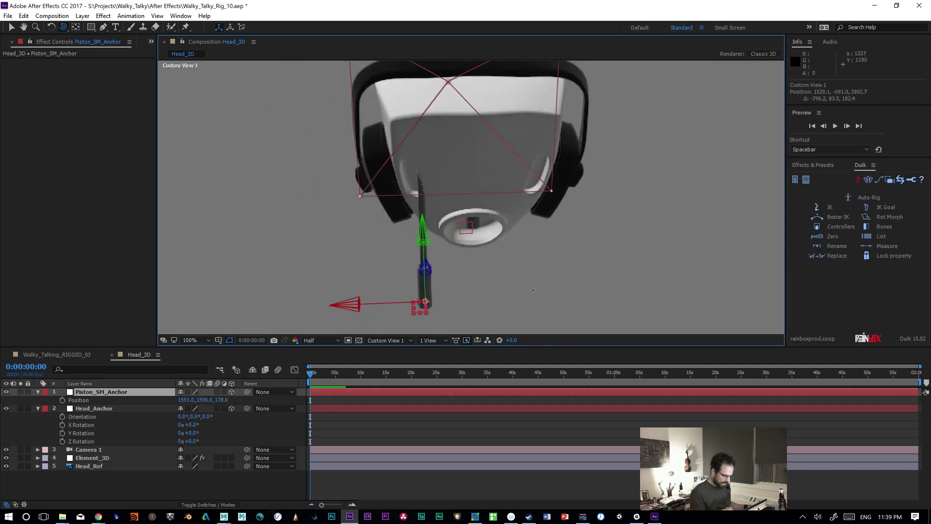
# Step: Reopen the scene setup of the Element_3D layer and rename the folder containing Head_PHones as Head
pyautogui.click(111, 458)
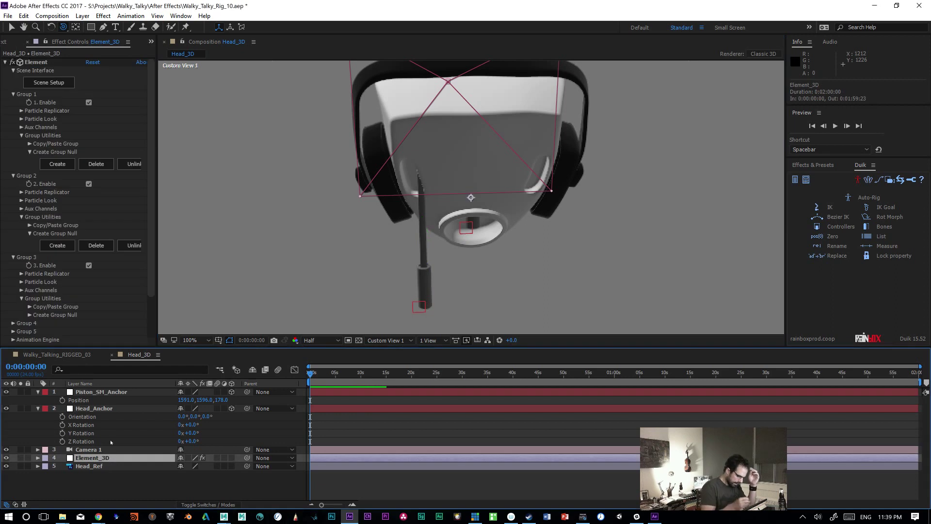
pyautogui.click(50, 83)
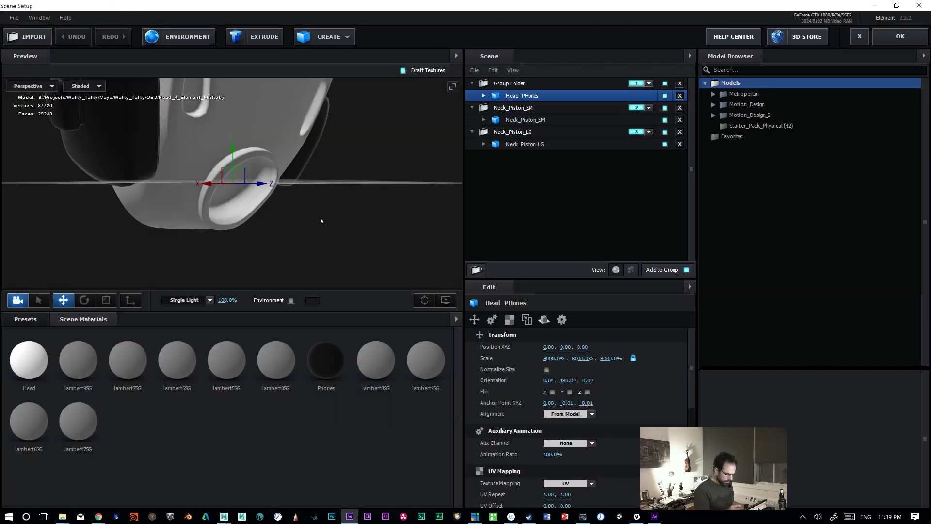
pyautogui.moveTo(323, 237); pyautogui.dragTo(342, 227)
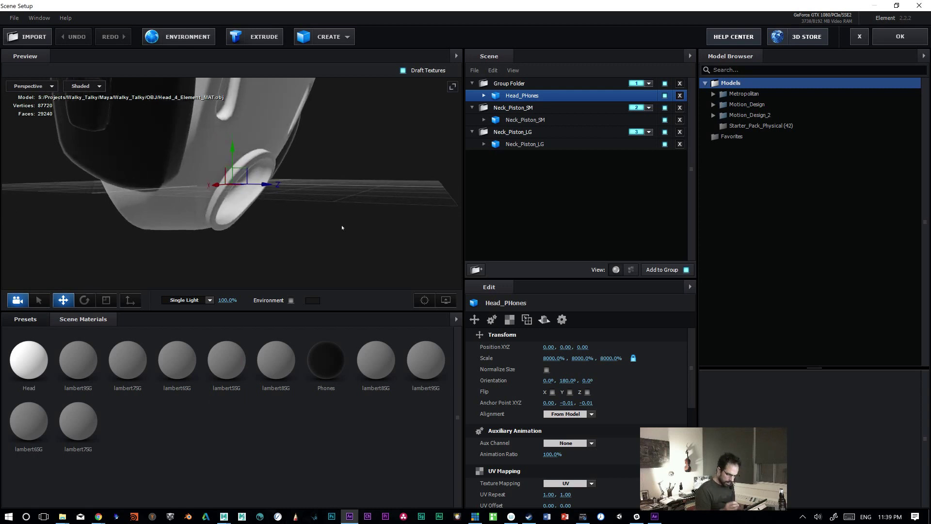
pyautogui.click(512, 85)
pyautogui.doubleClick(515, 88)
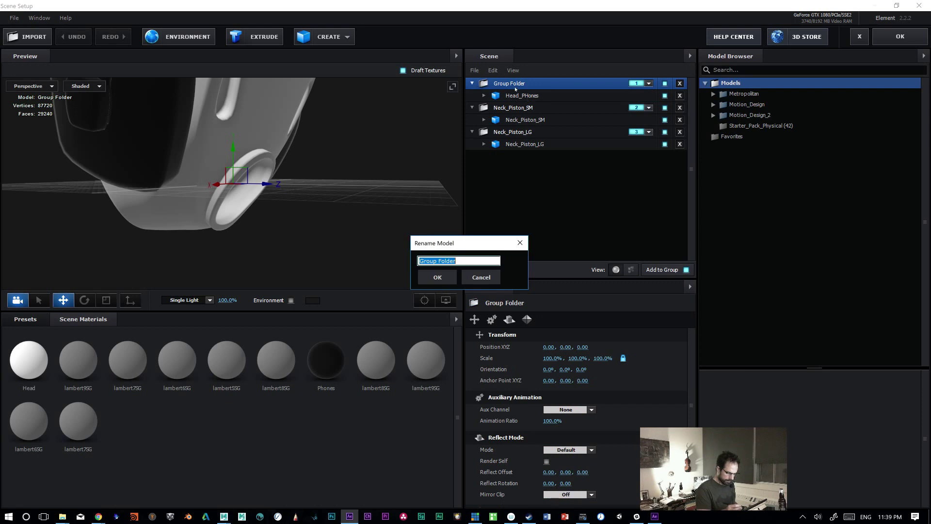
pyautogui.write('Head')
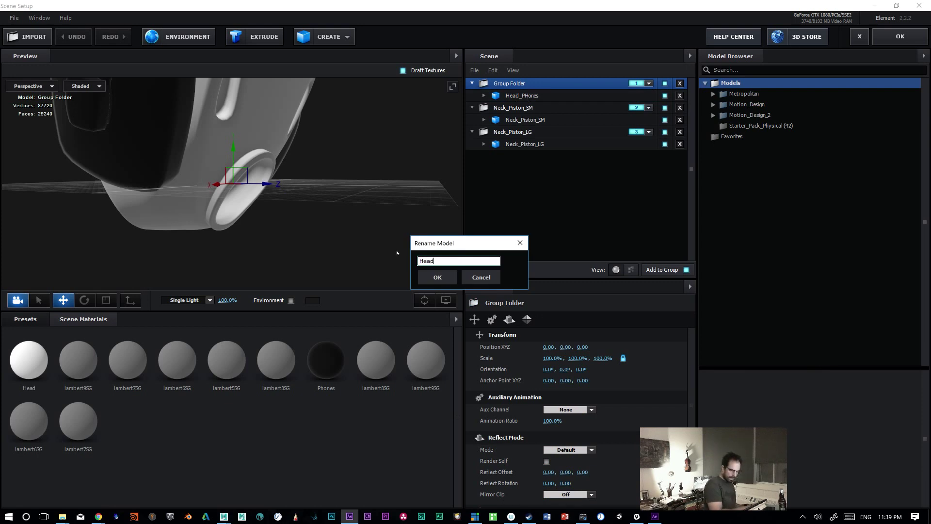
pyautogui.press('Return')
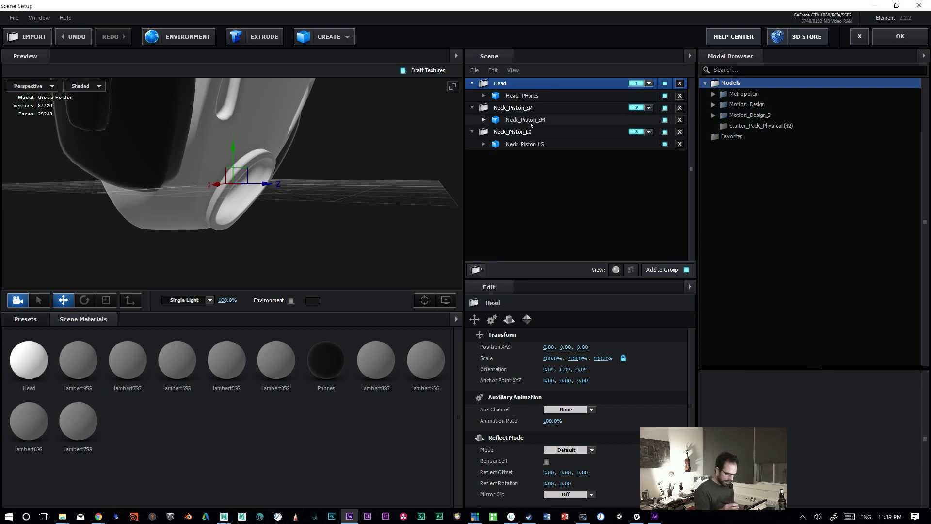
# Step: Check which part of the Head_PHones model the lambert5SG material covers by briefly enabling it
pyautogui.click(484, 96)
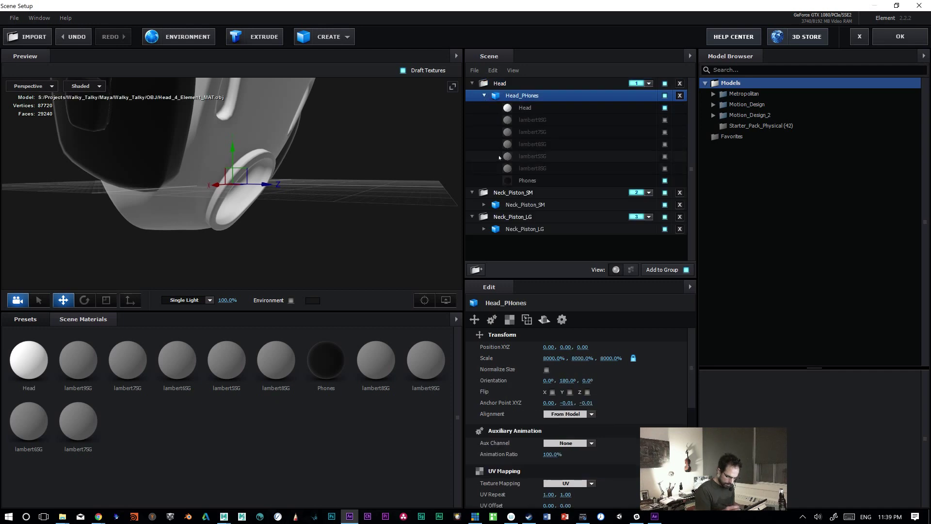
pyautogui.click(665, 156)
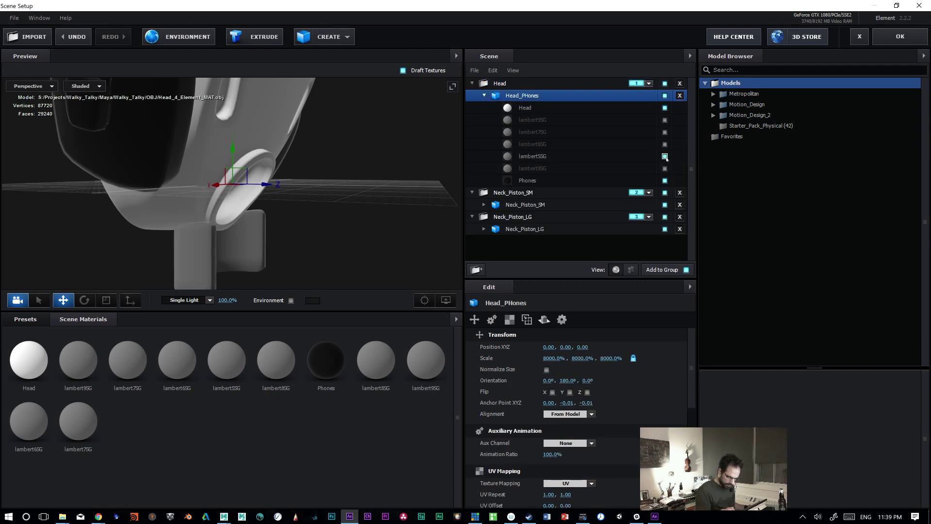
pyautogui.click(665, 156)
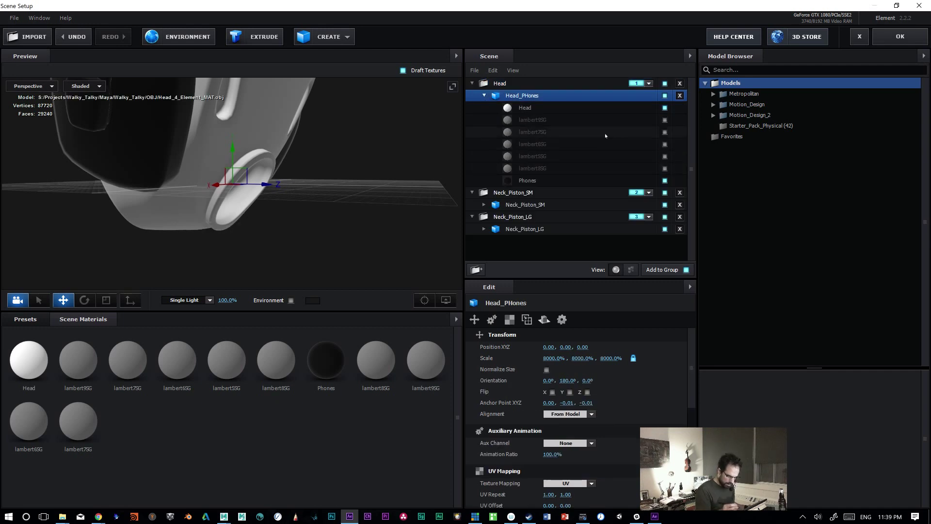
# Step: Create a group folder named Neck and place it at the top level of the scene above the Head folder
pyautogui.click(498, 84)
pyautogui.click(476, 270)
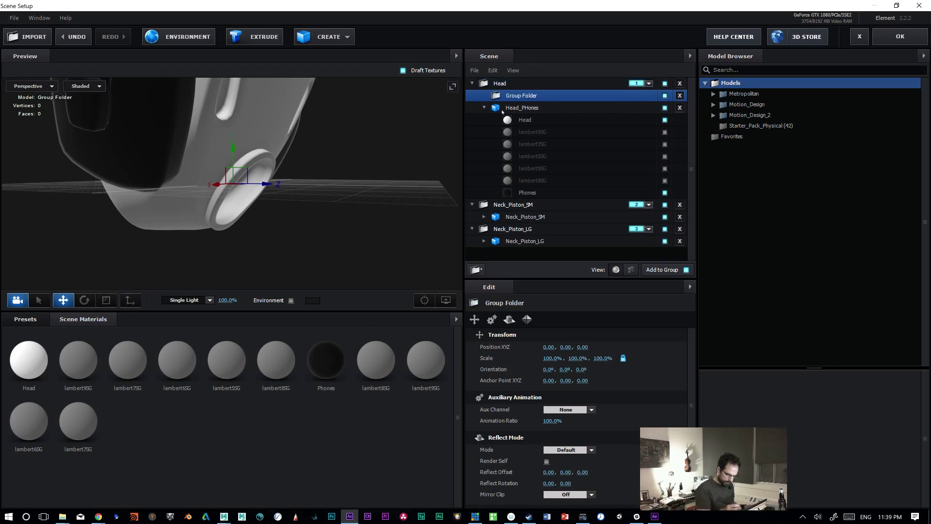
pyautogui.doubleClick(519, 96)
pyautogui.write('Neck')
pyautogui.press('Return')
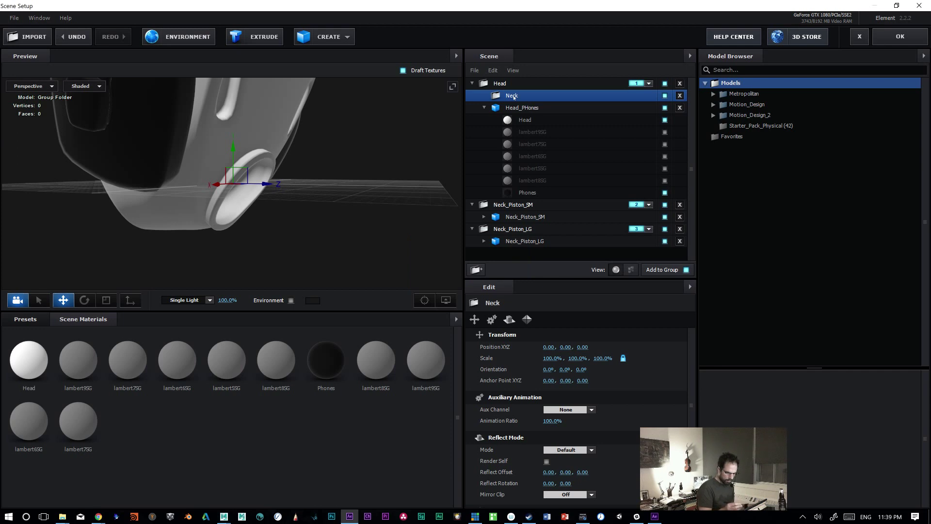
pyautogui.moveTo(515, 96); pyautogui.dragTo(509, 248)
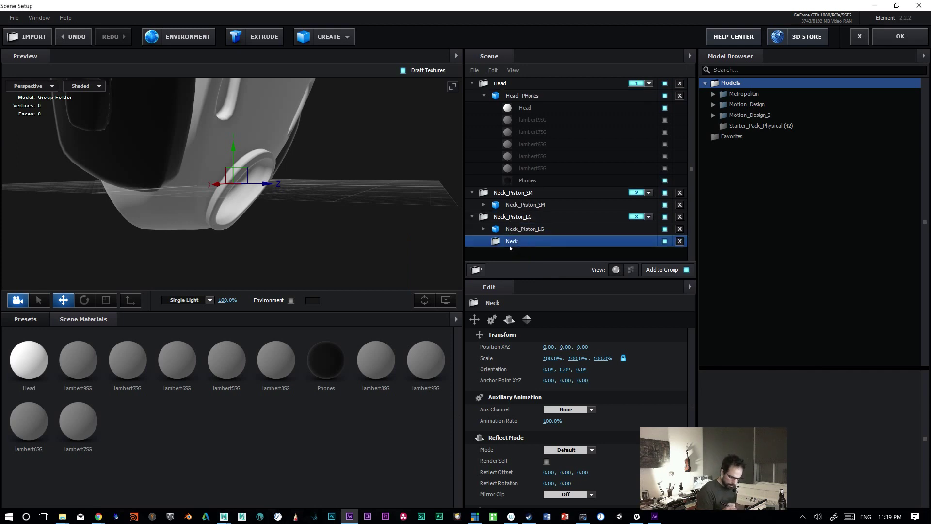
pyautogui.moveTo(487, 245); pyautogui.dragTo(479, 80)
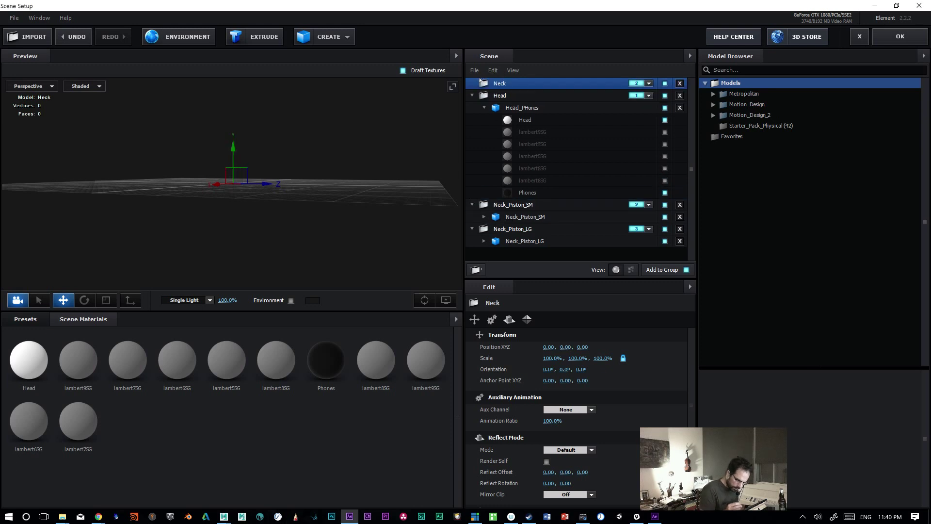
# Step: Duplicate the Head_PHones model and place one copy inside the Neck folder
pyautogui.click(533, 108)
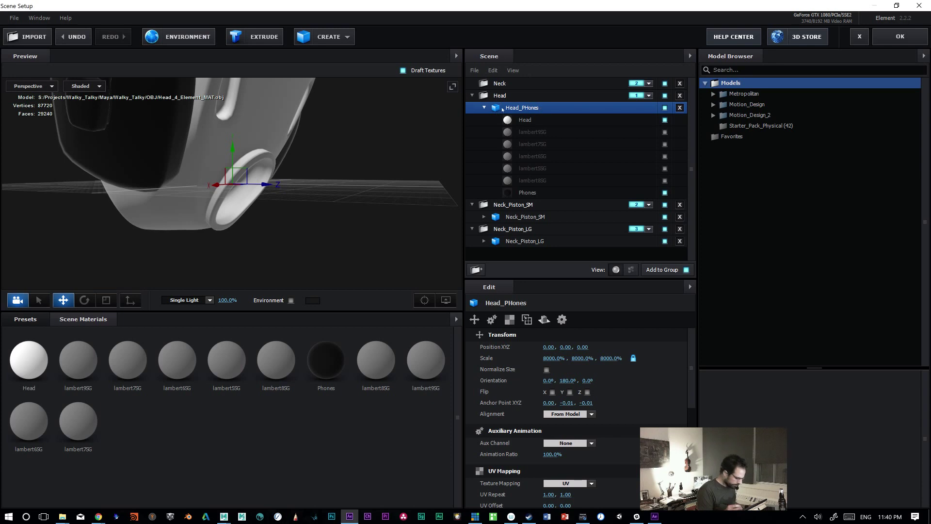
pyautogui.hotkey('ctrl', 'd')
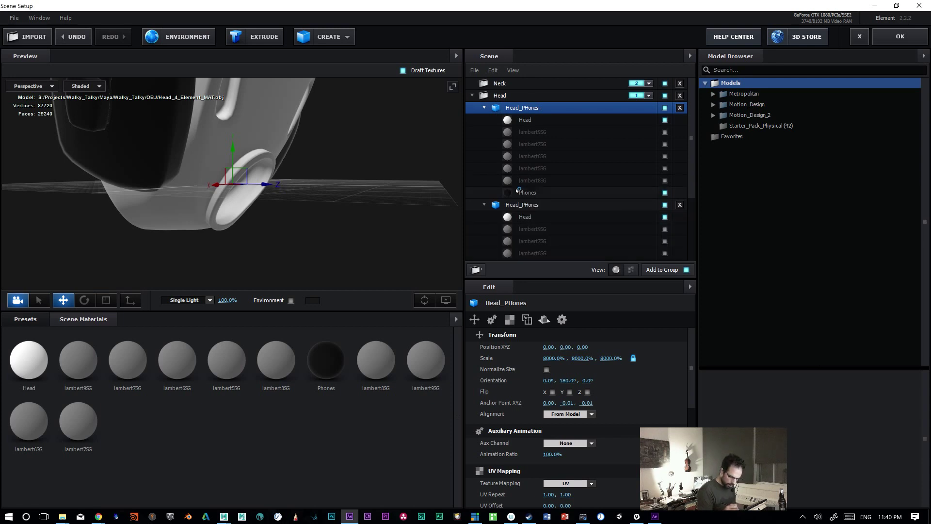
pyautogui.moveTo(504, 106); pyautogui.dragTo(514, 85)
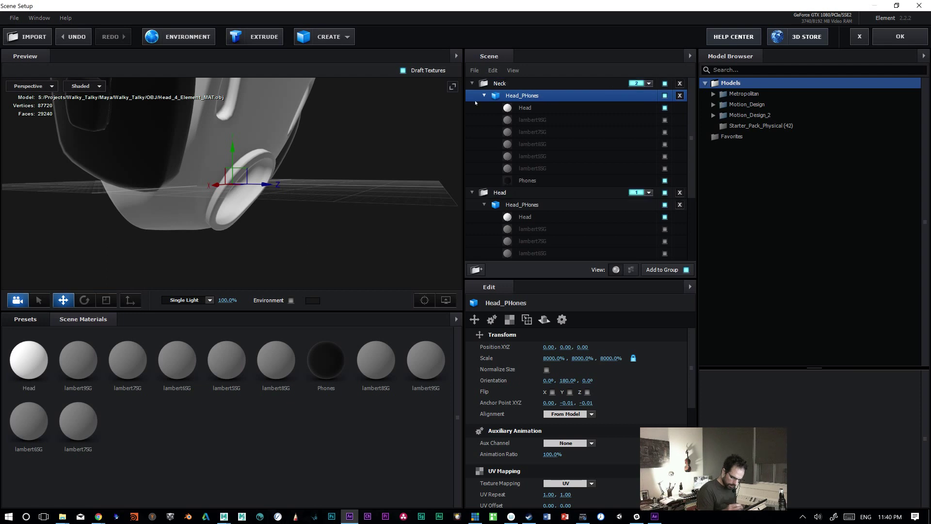
# Step: Try to isolate the neck piece in the Neck folder's Head_PHones model by toggling its materials one after another
pyautogui.click(665, 108)
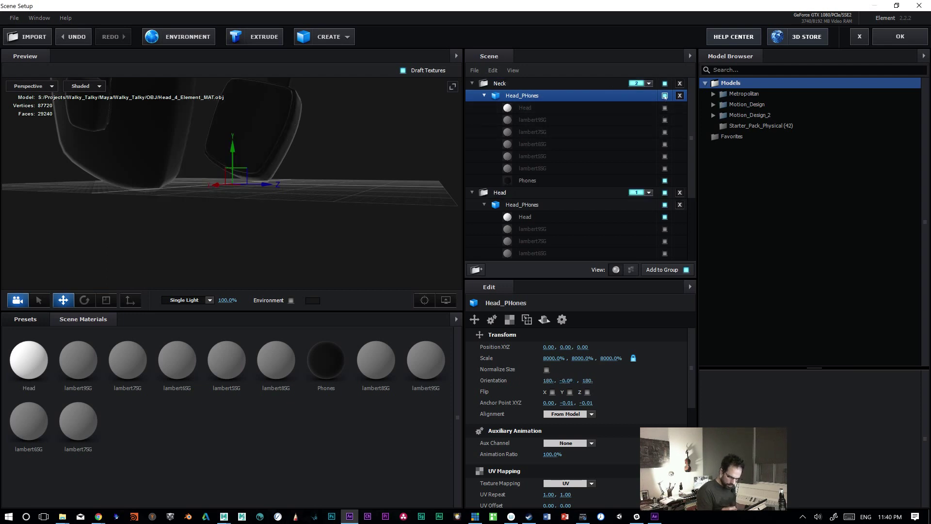
pyautogui.click(665, 95)
pyautogui.click(665, 144)
pyautogui.click(665, 144)
pyautogui.click(665, 132)
pyautogui.click(664, 132)
pyautogui.click(664, 120)
pyautogui.click(665, 120)
pyautogui.click(665, 156)
pyautogui.click(665, 144)
pyautogui.click(665, 157)
pyautogui.click(665, 144)
pyautogui.click(665, 156)
pyautogui.click(665, 156)
pyautogui.click(665, 168)
pyautogui.click(665, 168)
pyautogui.click(664, 144)
pyautogui.click(665, 144)
pyautogui.click(665, 168)
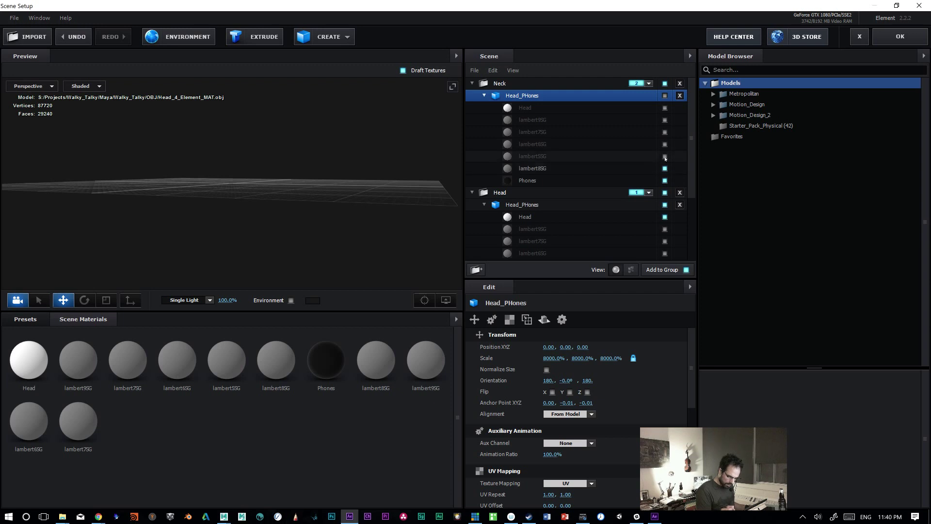
pyautogui.click(665, 180)
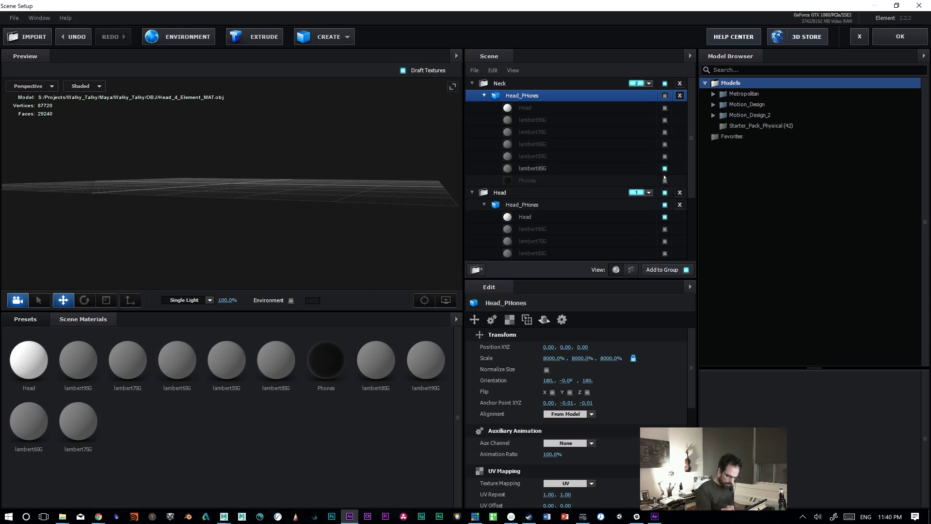
pyautogui.click(531, 85)
pyautogui.click(528, 96)
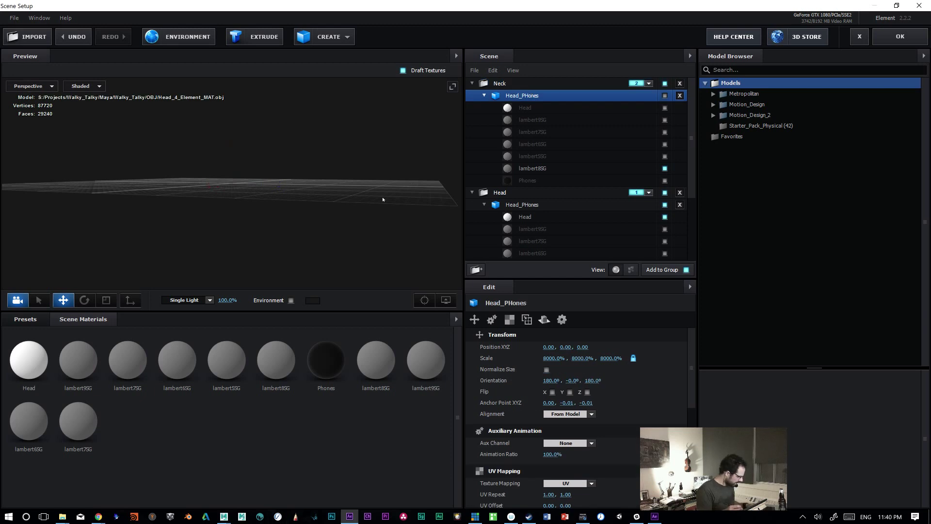
pyautogui.moveTo(380, 201); pyautogui.dragTo(411, 197)
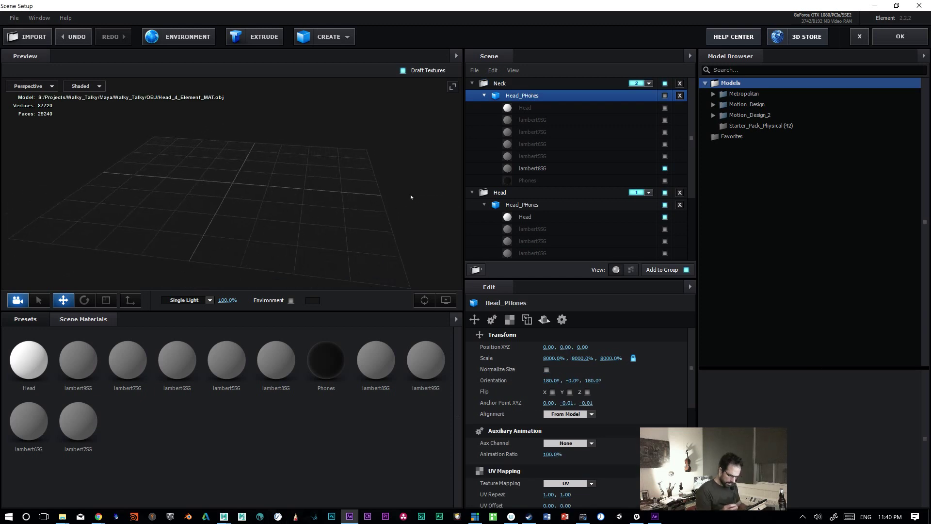
# Step: Turn the Neck folder's Head_PHones model and all of its materials back on
pyautogui.click(664, 180)
pyautogui.click(665, 156)
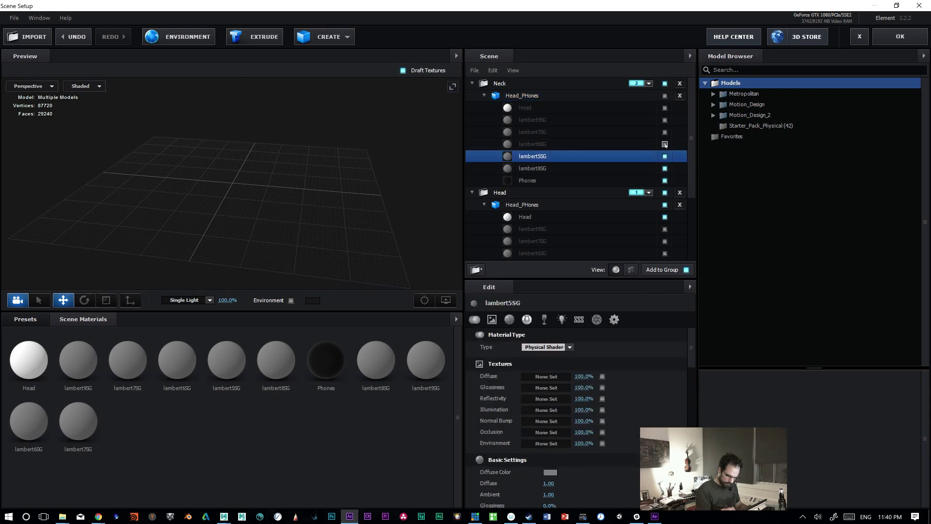
pyautogui.click(665, 144)
pyautogui.click(665, 132)
pyautogui.click(665, 120)
pyautogui.click(665, 108)
pyautogui.click(664, 95)
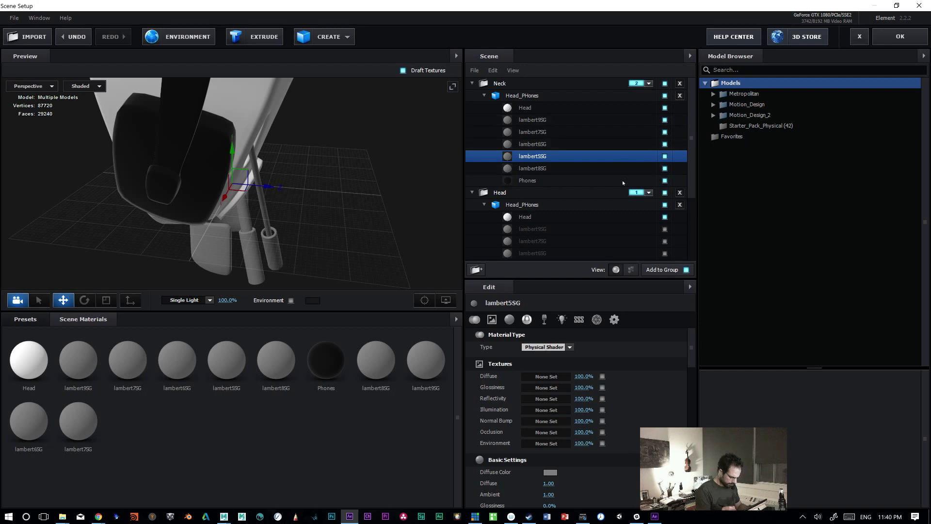
# Step: Disable every material of the Neck folder's Head_PHones model except lambert5SG
pyautogui.click(665, 96)
pyautogui.click(664, 97)
pyautogui.click(665, 108)
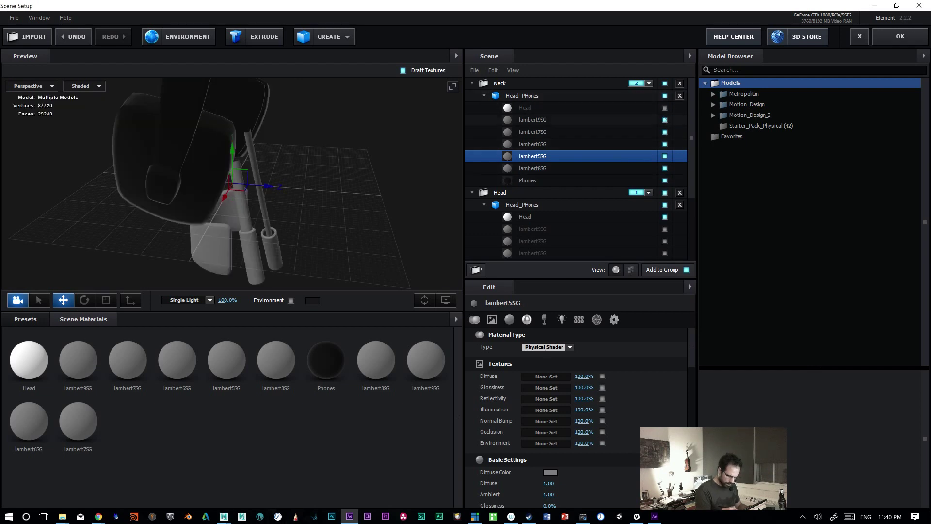
pyautogui.click(665, 120)
pyautogui.click(664, 132)
pyautogui.click(664, 157)
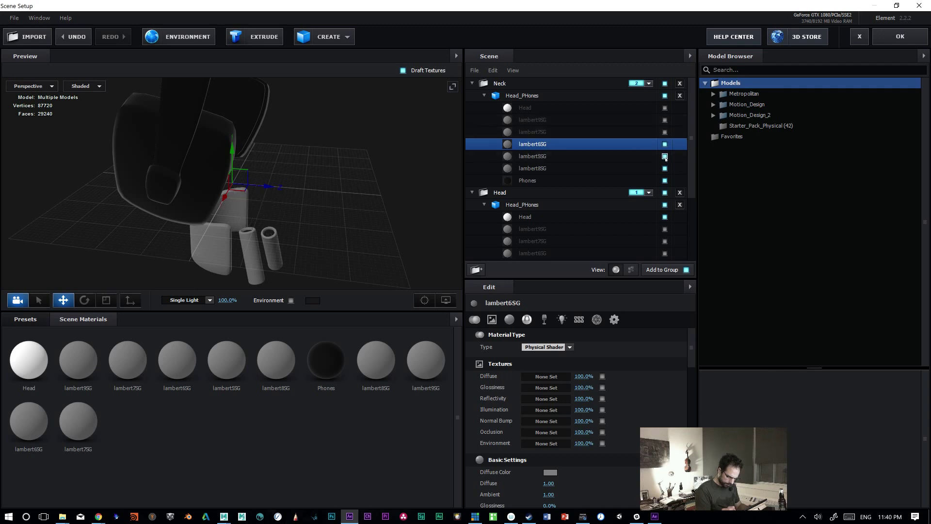
pyautogui.click(665, 144)
pyautogui.click(664, 180)
pyautogui.click(665, 168)
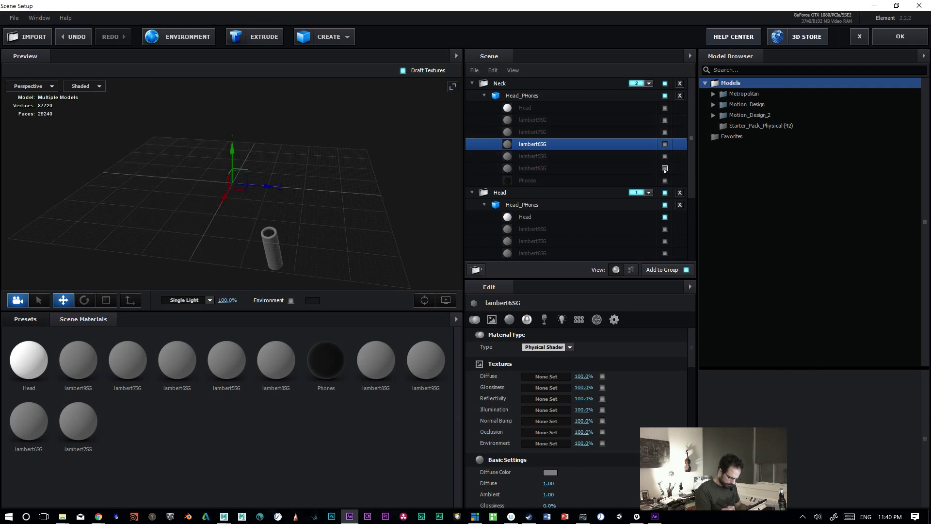
pyautogui.click(665, 156)
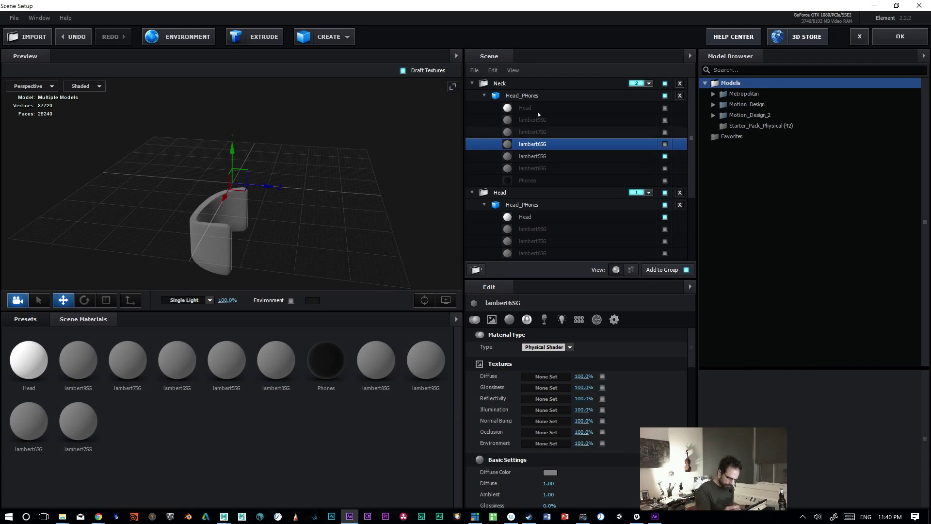
# Step: Move only the anchor point of the Neck folder's model to the base of the neck piece, at about Y -2.03, Z 0.15
pyautogui.click(534, 96)
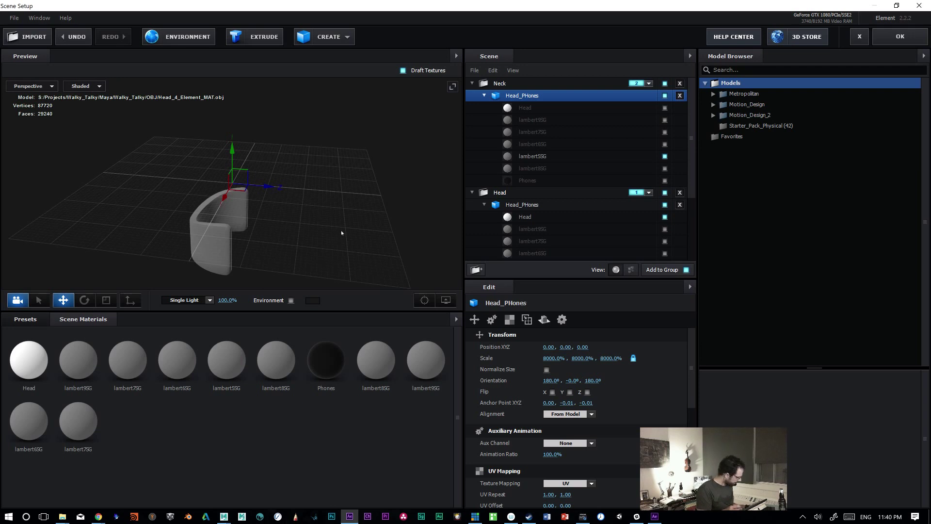
pyautogui.moveTo(336, 228); pyautogui.dragTo(336, 219)
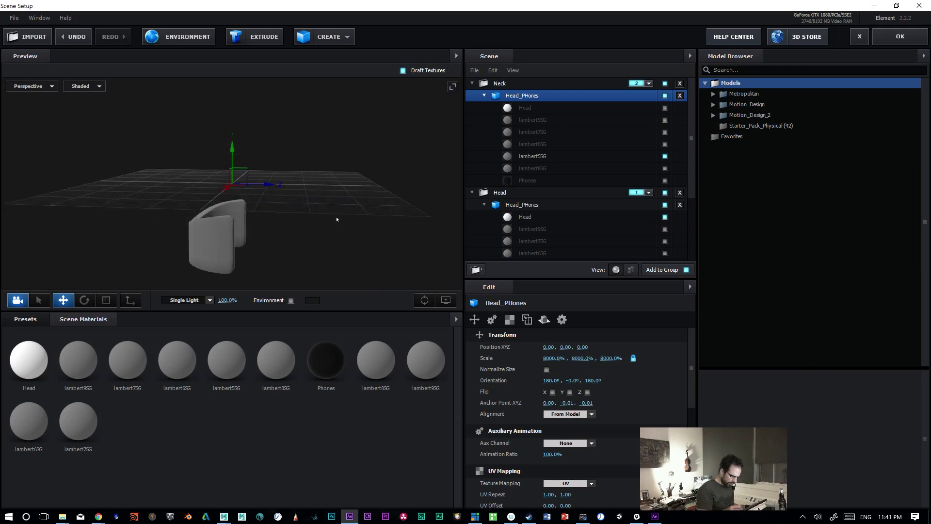
pyautogui.click(130, 300)
pyautogui.moveTo(233, 151); pyautogui.dragTo(232, 212)
pyautogui.moveTo(358, 256)
pyautogui.mouseDown()
pyautogui.moveTo(329, 253)
pyautogui.moveTo(356, 238)
pyautogui.mouseUp()
pyautogui.moveTo(233, 209); pyautogui.dragTo(270, 255)
pyautogui.moveTo(237, 220); pyautogui.dragTo(237, 222)
pyautogui.moveTo(354, 215)
pyautogui.mouseDown()
pyautogui.moveTo(370, 218)
pyautogui.moveTo(358, 230)
pyautogui.mouseUp()
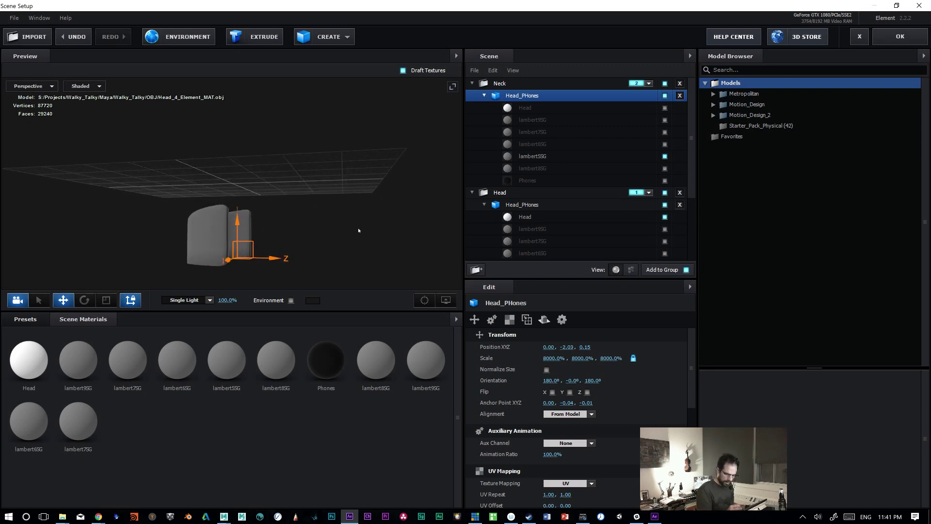
# Step: Collapse the scene folders and place the Neck folder below Neck_Piston_LG
pyautogui.click(472, 84)
pyautogui.click(472, 96)
pyautogui.click(472, 107)
pyautogui.click(473, 120)
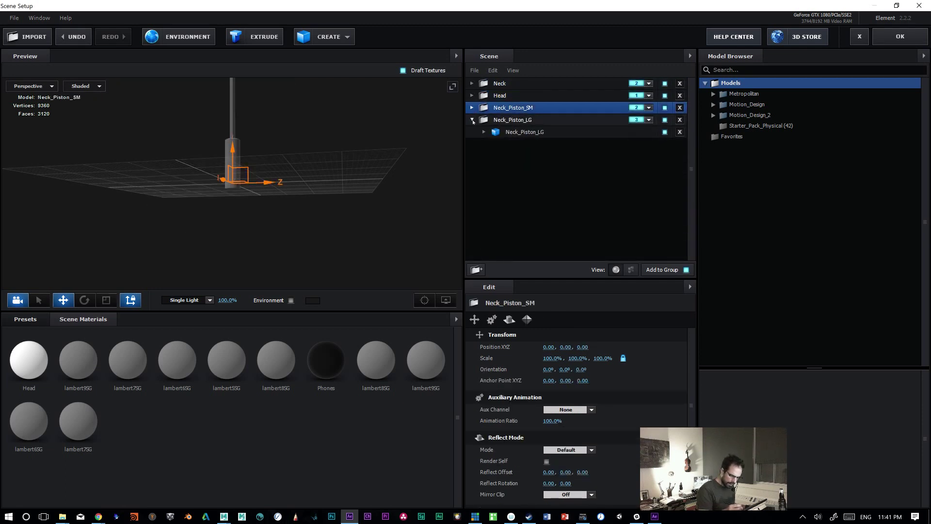
pyautogui.click(472, 119)
pyautogui.moveTo(500, 84); pyautogui.dragTo(505, 140)
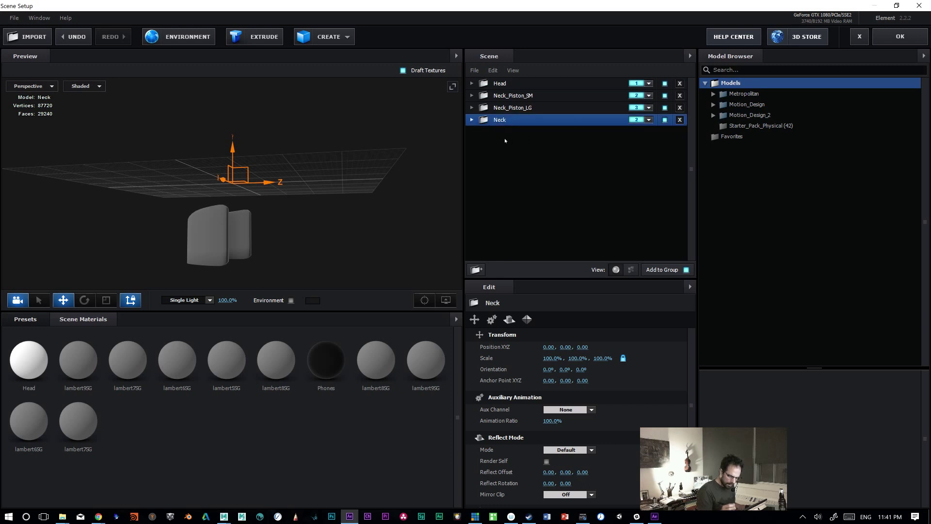
# Step: Assign the Neck folder to group 4 and apply the scene setup
pyautogui.click(651, 119)
pyautogui.click(683, 134)
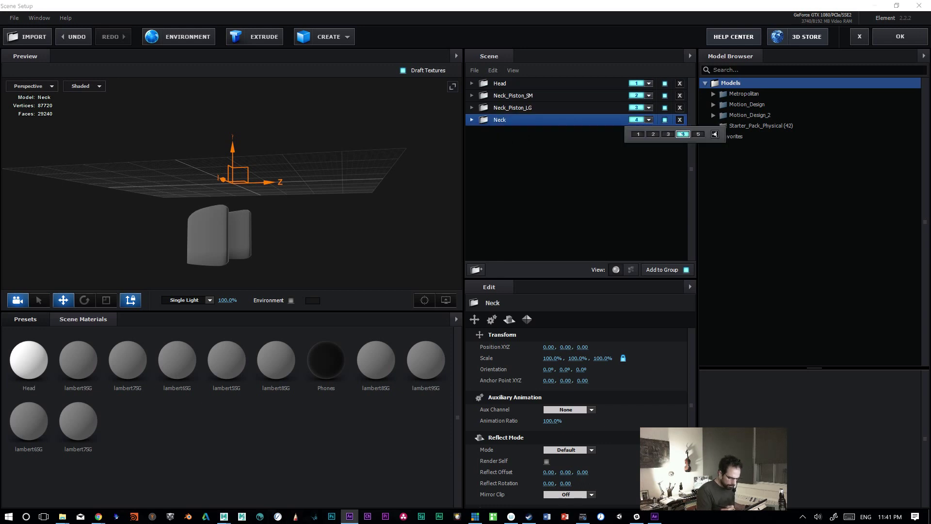
pyautogui.click(682, 135)
pyautogui.click(683, 135)
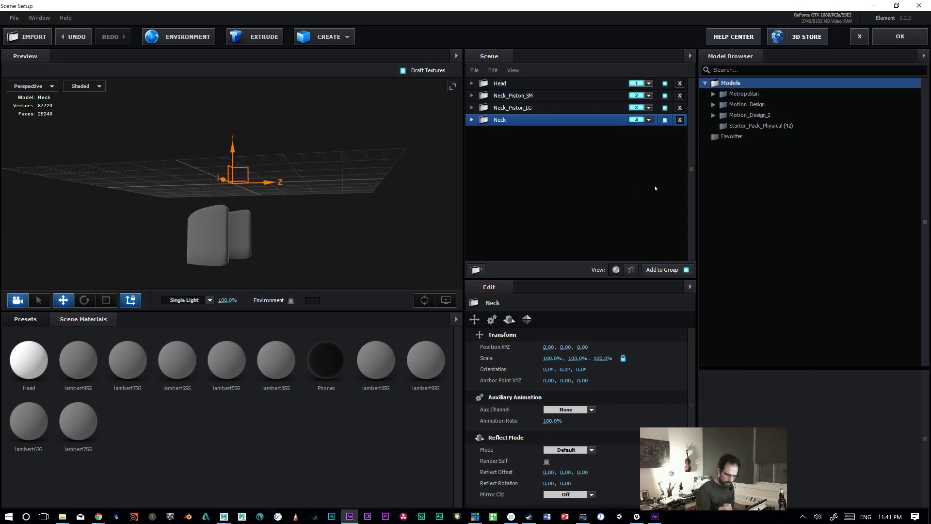
pyautogui.click(898, 37)
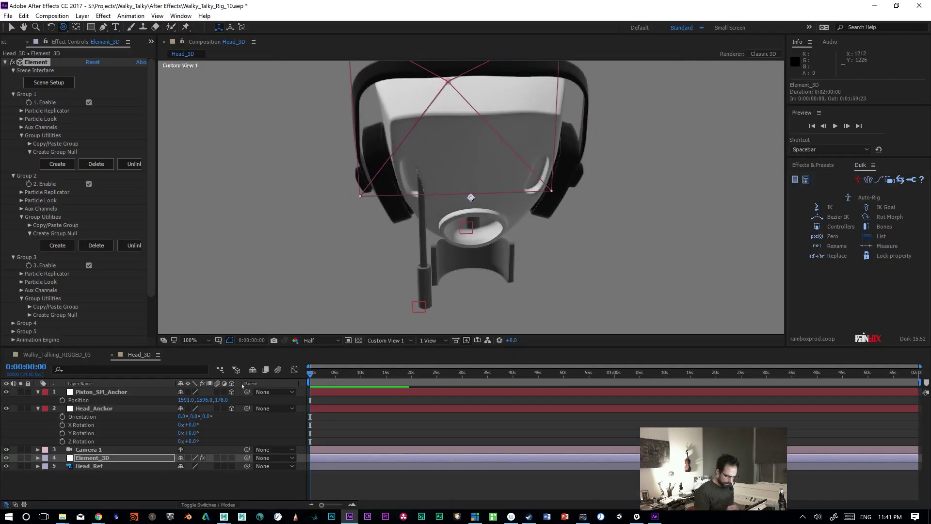
# Step: Set the X position of the Piston_SM_Anchor null to 1350 and switch fast previews to Fast Draft
pyautogui.moveTo(563, 278); pyautogui.dragTo(569, 302)
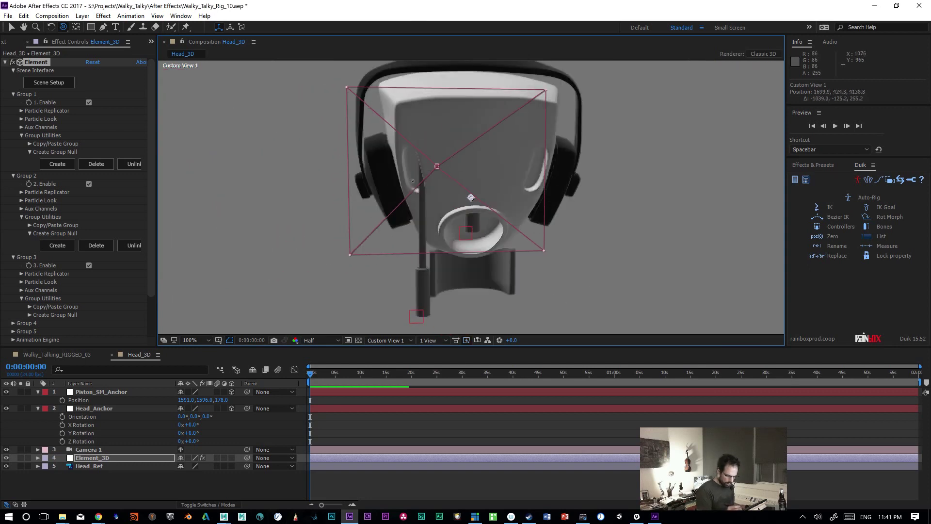
pyautogui.click(93, 392)
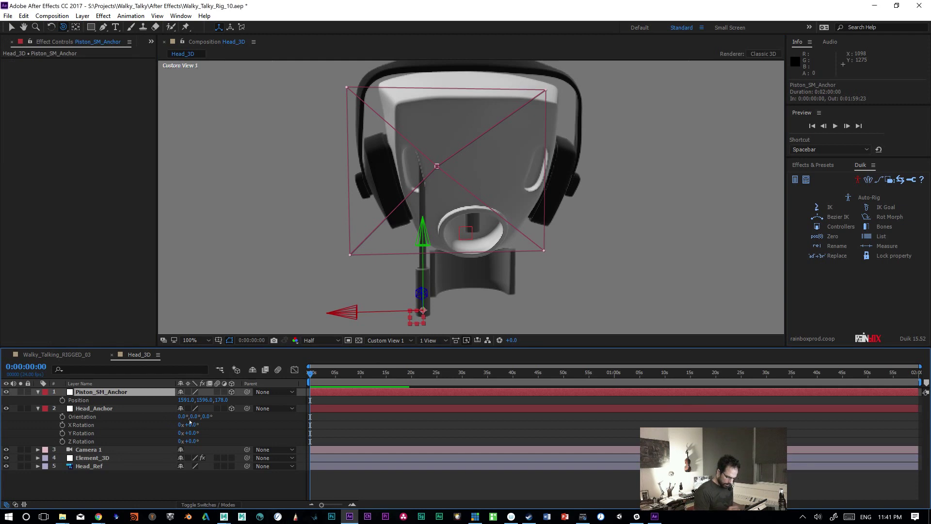
pyautogui.moveTo(181, 403); pyautogui.dragTo(83, 413)
pyautogui.click(468, 341)
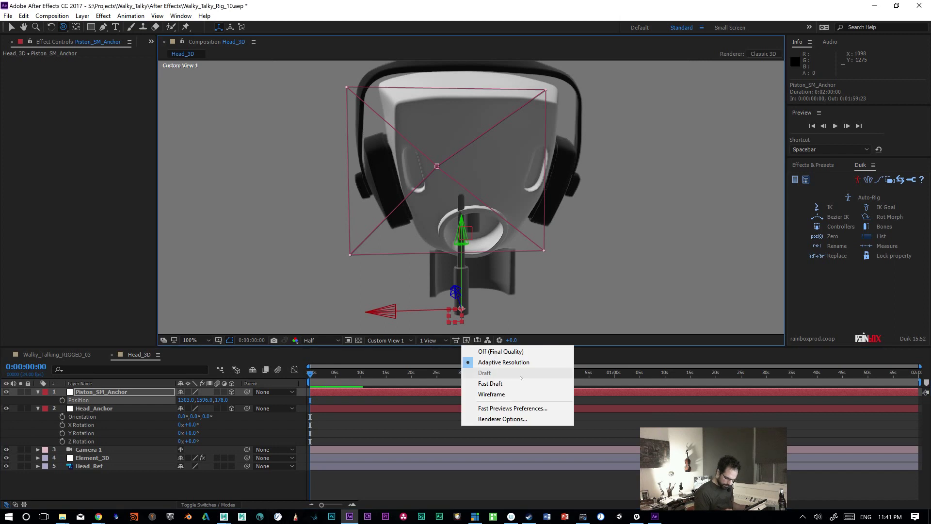
pyautogui.click(527, 388)
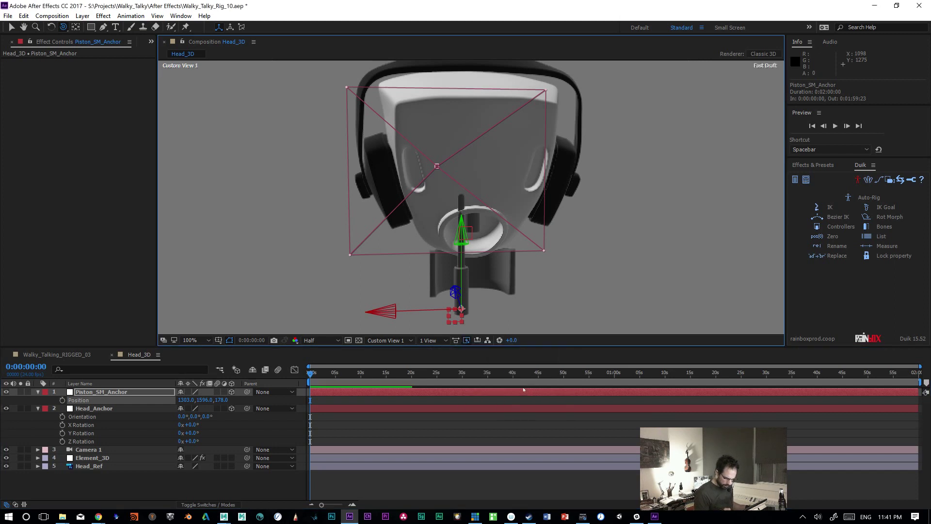
pyautogui.moveTo(179, 400); pyautogui.dragTo(205, 398)
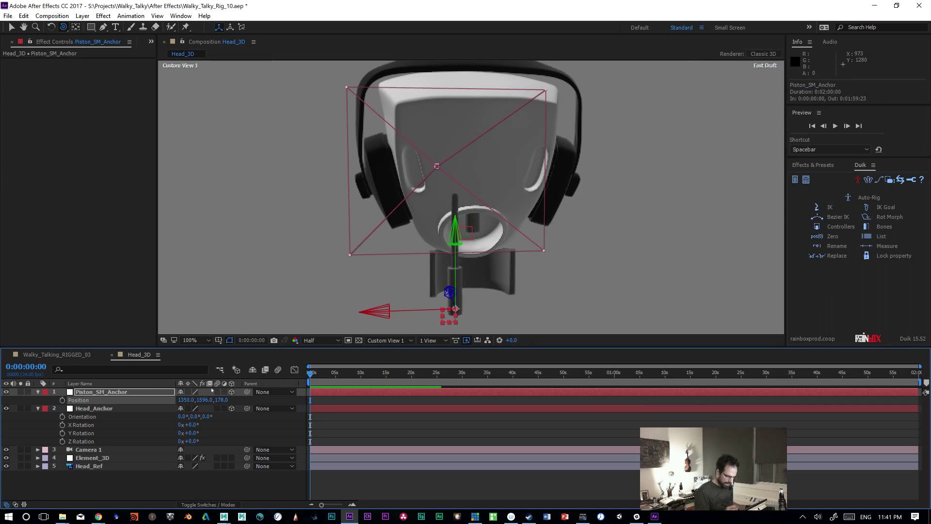
# Step: Move the Piston_SM_Anchor null to Y position 1520 and Z position 118
pyautogui.moveTo(538, 313); pyautogui.dragTo(495, 288)
pyautogui.press('v')
pyautogui.moveTo(407, 315); pyautogui.dragTo(385, 309)
pyautogui.press('c')
pyautogui.moveTo(621, 302); pyautogui.dragTo(587, 302)
pyautogui.moveTo(543, 297); pyautogui.dragTo(616, 288)
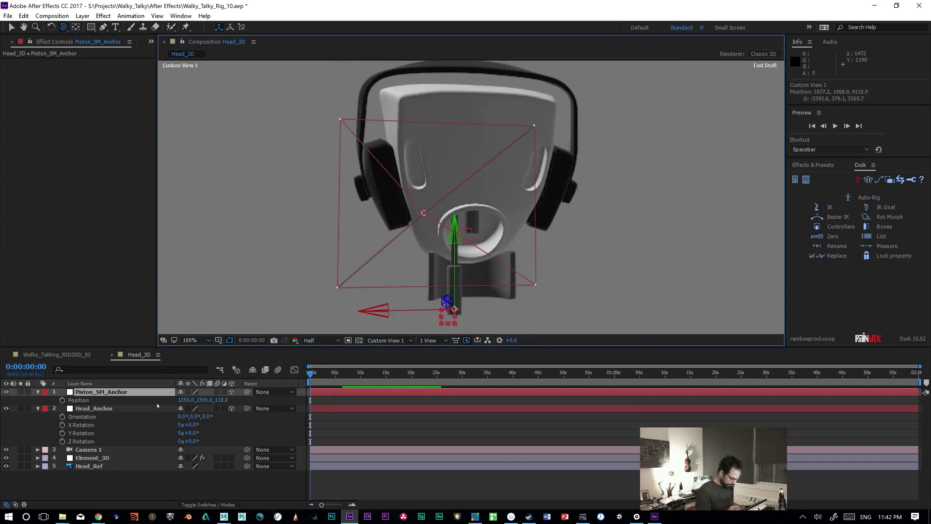
pyautogui.moveTo(203, 400)
pyautogui.mouseDown()
pyautogui.moveTo(167, 399)
pyautogui.moveTo(199, 401)
pyautogui.mouseUp()
# Step: Tilt the Piston_SM_Anchor null sideways by setting its Z orientation to 17°
pyautogui.press('r')
pyautogui.hotkey('ctrl', 'z')
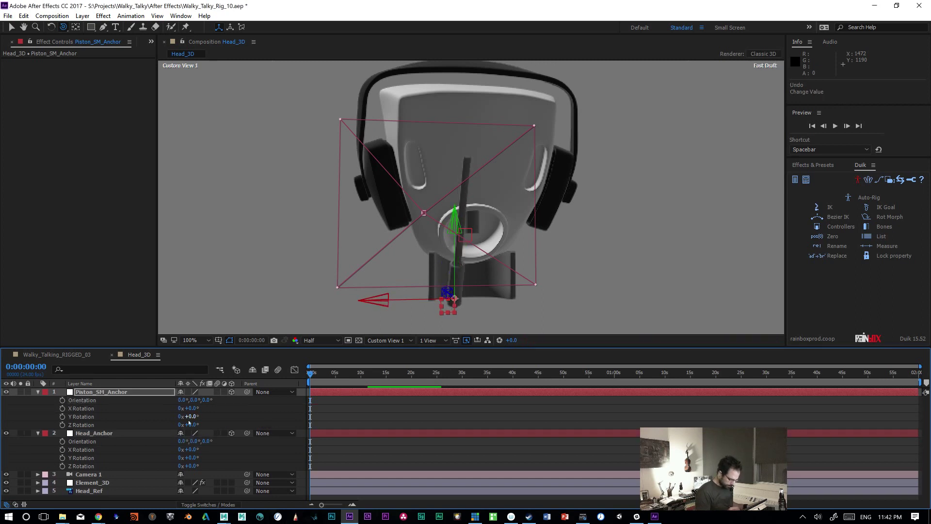
pyautogui.moveTo(206, 400); pyautogui.dragTo(217, 399)
pyautogui.moveTo(600, 290); pyautogui.dragTo(643, 286)
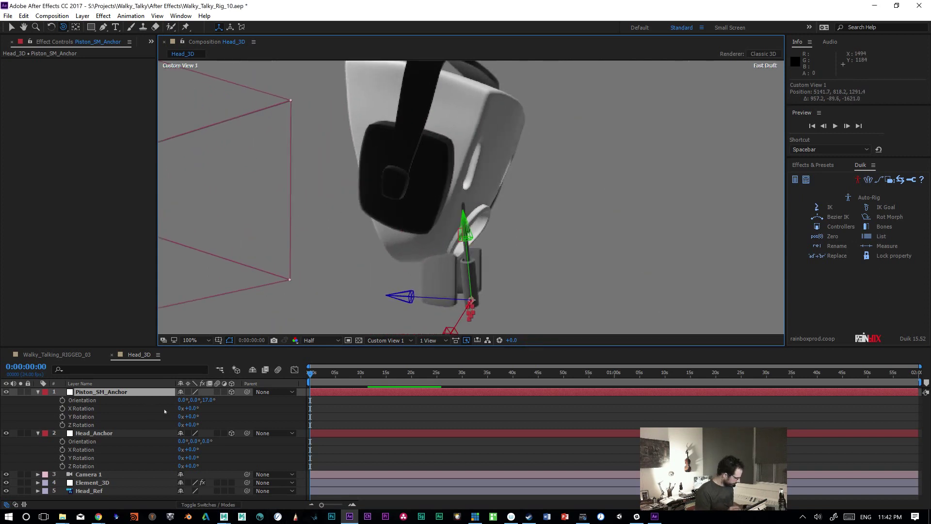
# Step: Set the Z position of the Piston_SM_Anchor null to 194 and check the piston from the side
pyautogui.press('p')
pyautogui.moveTo(185, 401); pyautogui.dragTo(251, 395)
pyautogui.hotkey('ctrl', 'z')
pyautogui.press('Return')
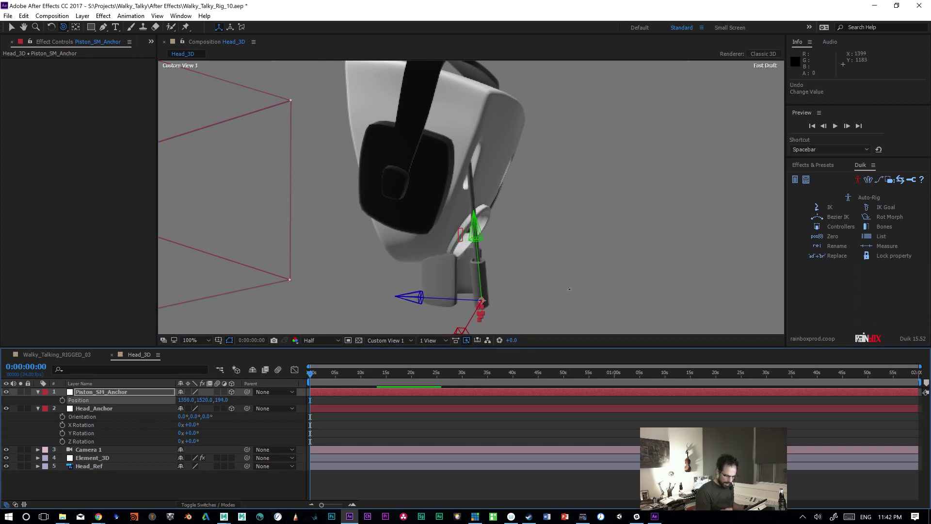
pyautogui.moveTo(578, 291); pyautogui.dragTo(565, 249)
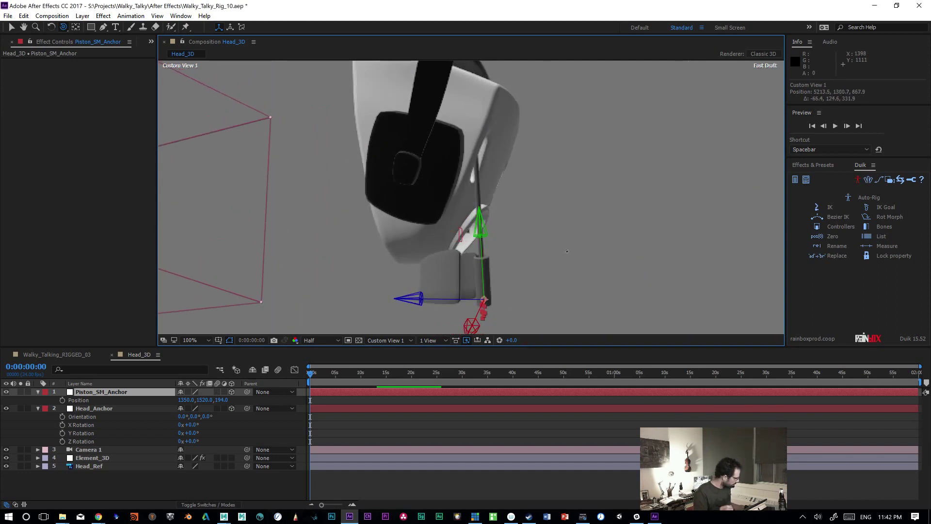
# Step: Set the X orientation of the Piston_SM_Anchor null to 352.2°, keeping its Z orientation at 17°
pyautogui.press('r')
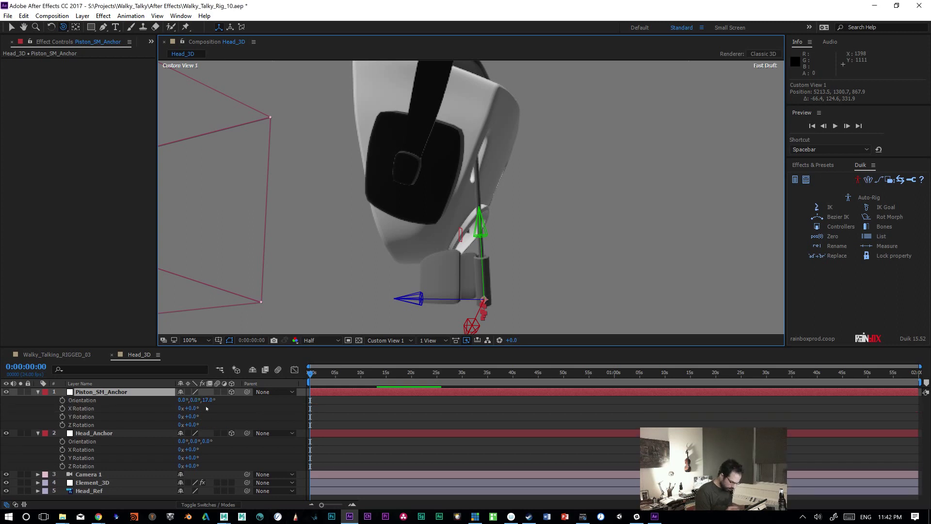
pyautogui.moveTo(209, 400); pyautogui.dragTo(195, 399)
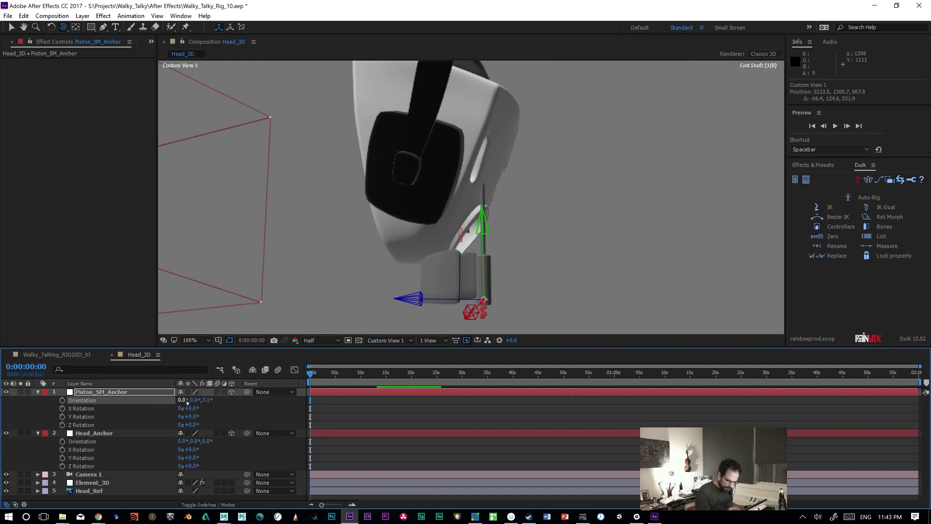
pyautogui.hotkey('ctrl', 'z')
pyautogui.moveTo(183, 399)
pyautogui.mouseDown()
pyautogui.moveTo(144, 400)
pyautogui.moveTo(170, 403)
pyautogui.mouseUp()
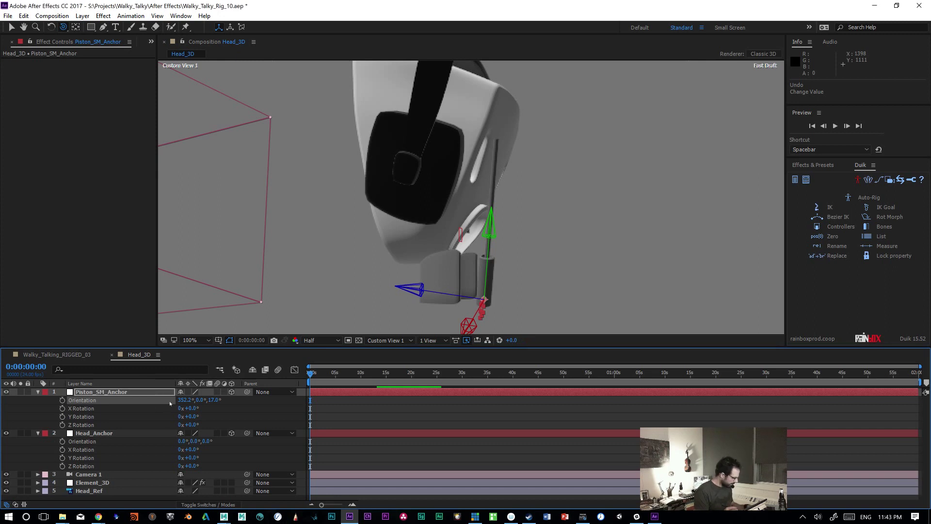
# Step: Set the Z position of the Piston_SM_Anchor null to 84 so the piston sits against the neck piece
pyautogui.press('p')
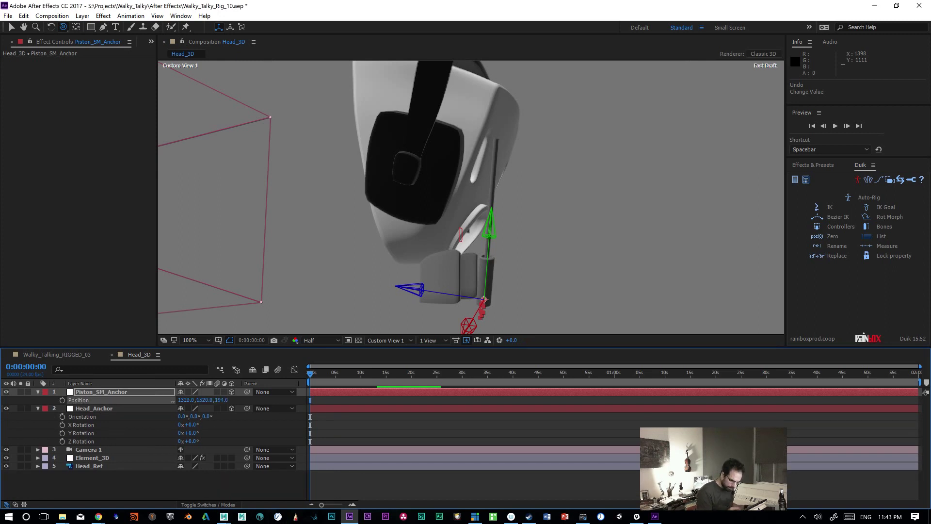
pyautogui.moveTo(221, 400); pyautogui.dragTo(180, 402)
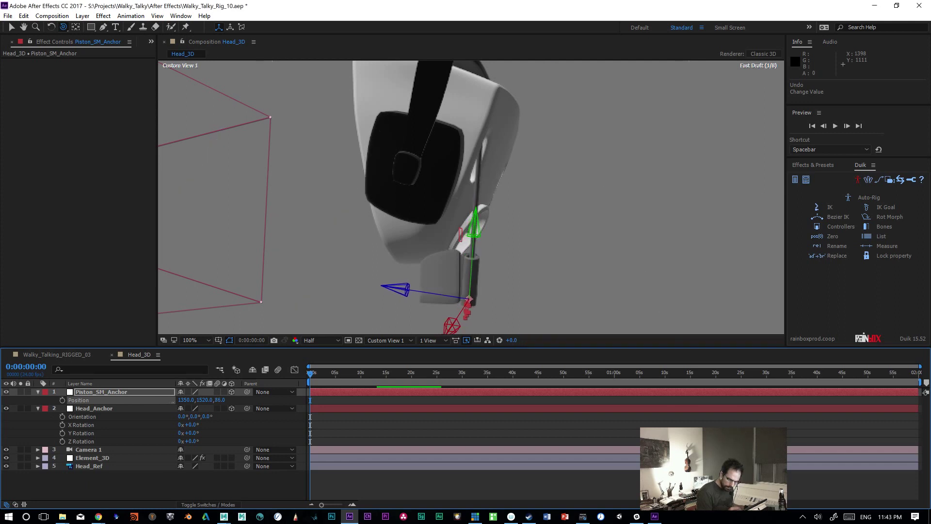
pyautogui.moveTo(589, 267); pyautogui.dragTo(621, 278)
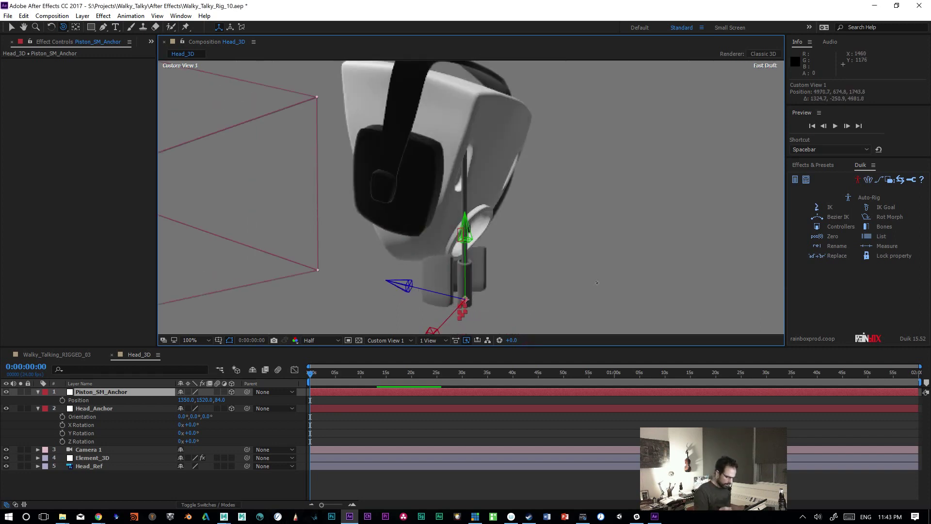
# Step: Set the Z position of the Piston_SM_Anchor null to 244 and its X orientation to 3.2°
pyautogui.moveTo(220, 400); pyautogui.dragTo(297, 400)
pyautogui.press('r')
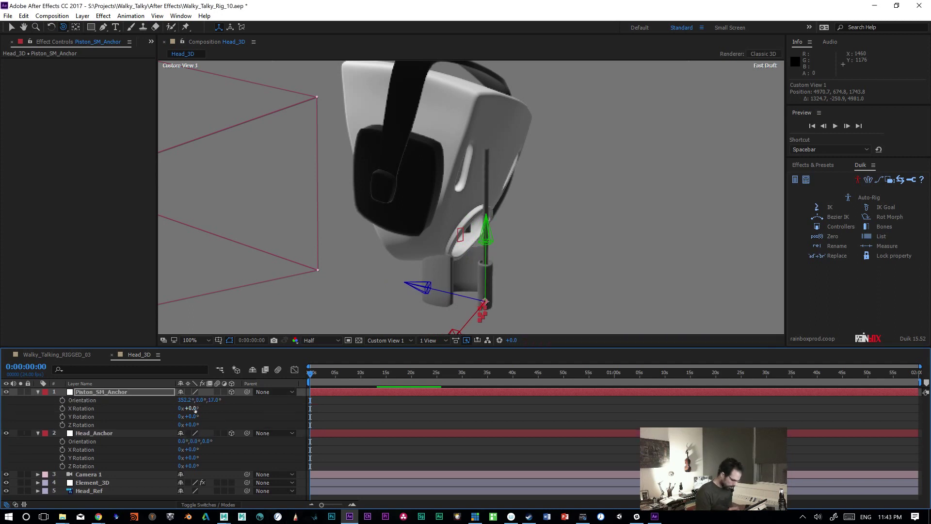
pyautogui.moveTo(184, 400)
pyautogui.mouseDown()
pyautogui.moveTo(174, 400)
pyautogui.moveTo(188, 400)
pyautogui.mouseUp()
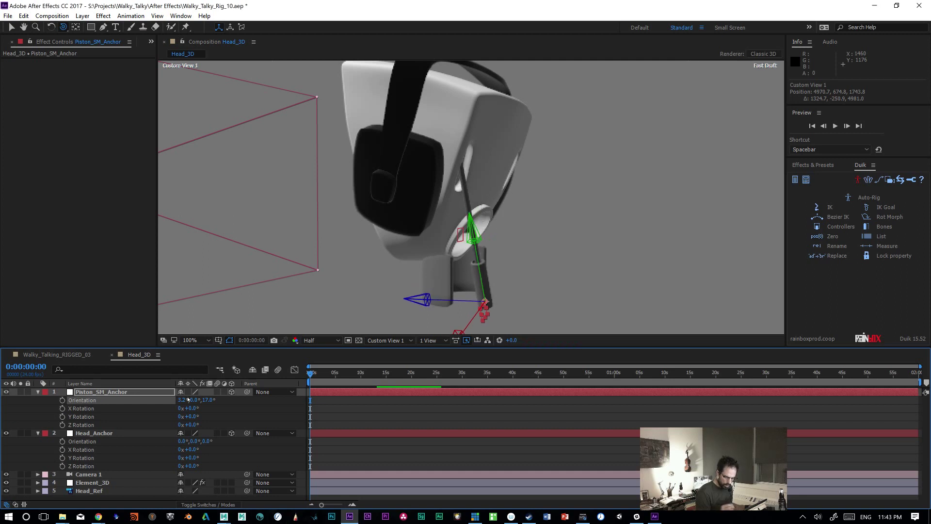
pyautogui.moveTo(607, 295); pyautogui.dragTo(653, 301)
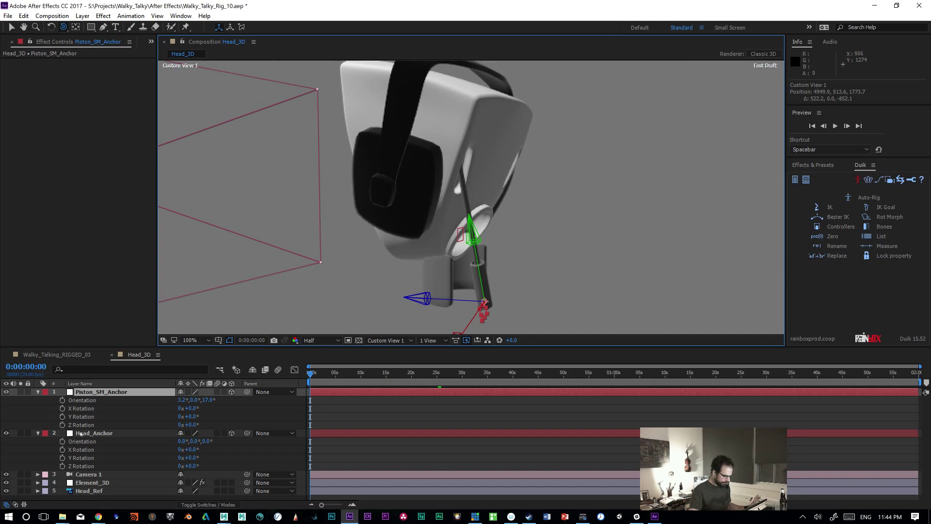
# Step: Try tilting the head by changing the X orientation of the Head_Anchor null, and undo the change
pyautogui.click(80, 433)
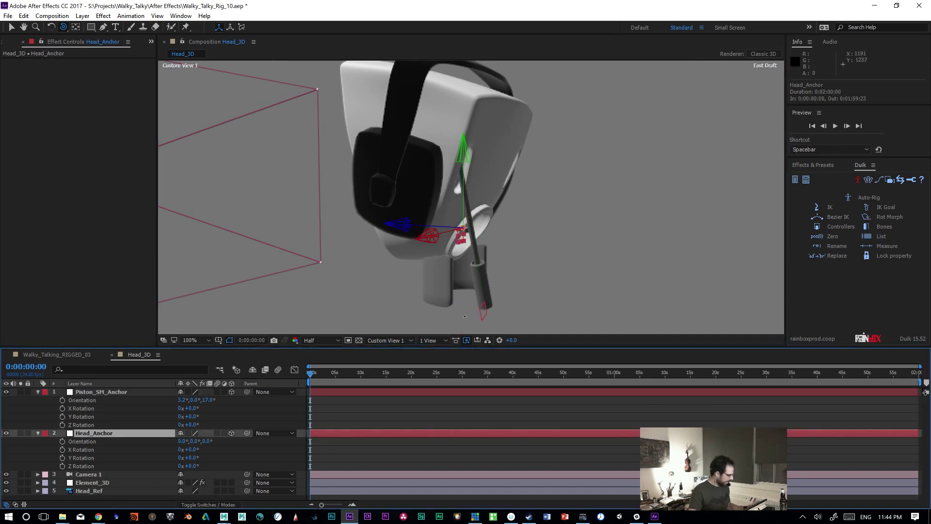
pyautogui.press('r')
pyautogui.press('r')
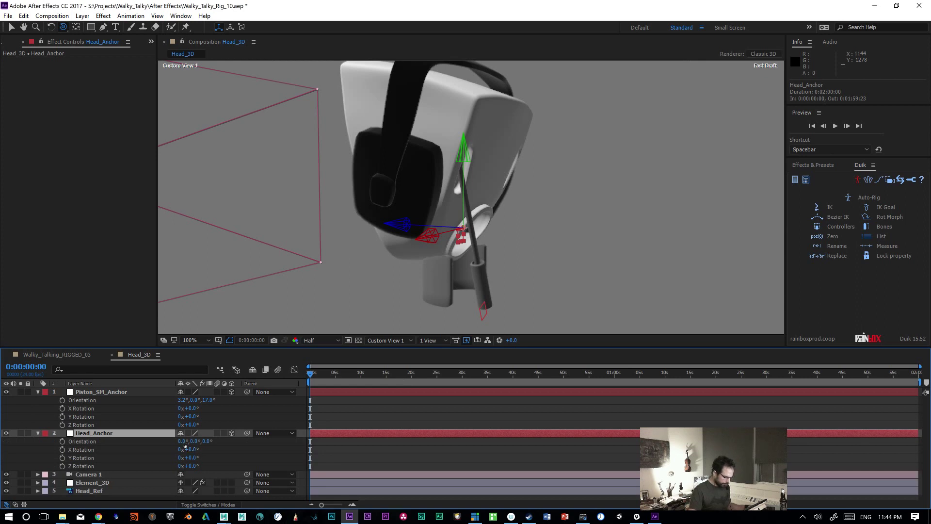
pyautogui.moveTo(182, 441); pyautogui.dragTo(174, 442)
pyautogui.hotkey('ctrl', 'z')
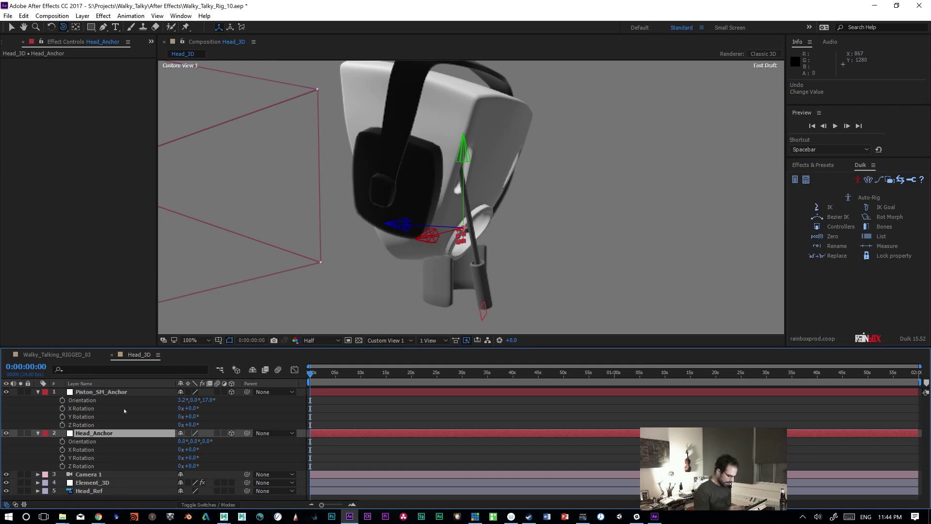
# Step: Keyframe the Piston_SM_Anchor orientation, shift that keyframe to 0:00:03:17, and set the orientation at time zero to 0°, 0°, 0°
pyautogui.click(102, 392)
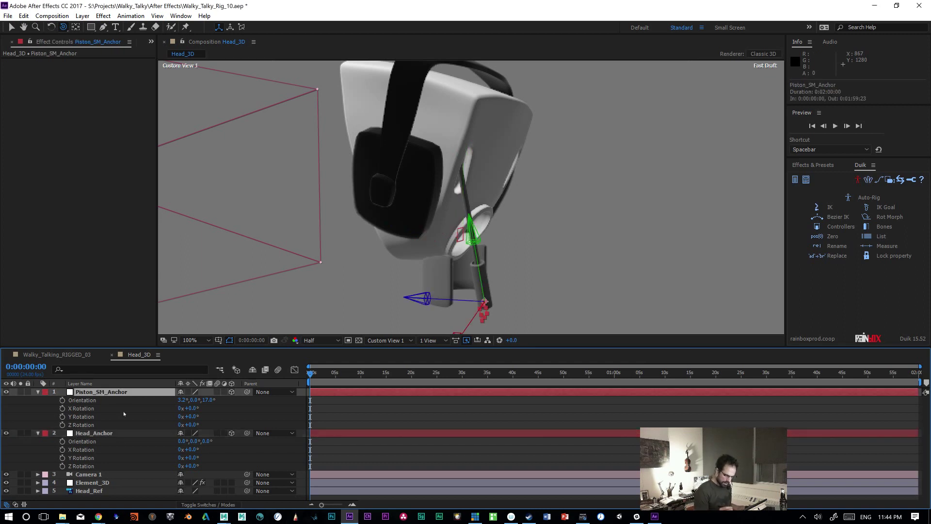
pyautogui.click(62, 400)
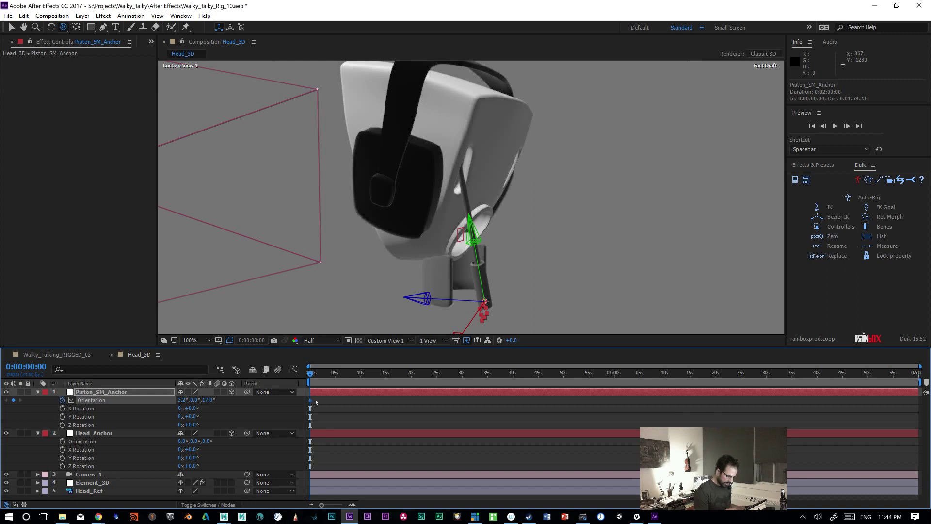
pyautogui.moveTo(326, 401); pyautogui.dragTo(332, 401)
pyautogui.write('0')
pyautogui.press('Return')
pyautogui.click(182, 400)
pyautogui.write('0')
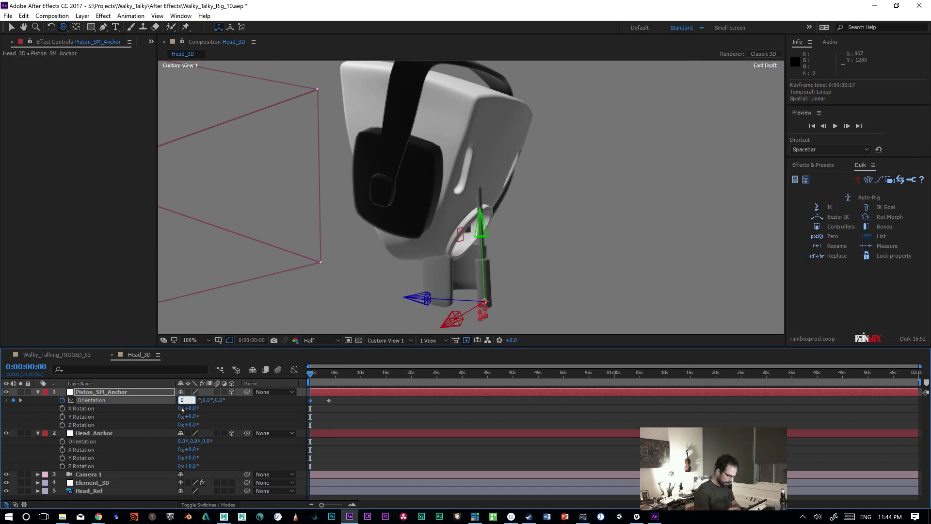
pyautogui.press('Return')
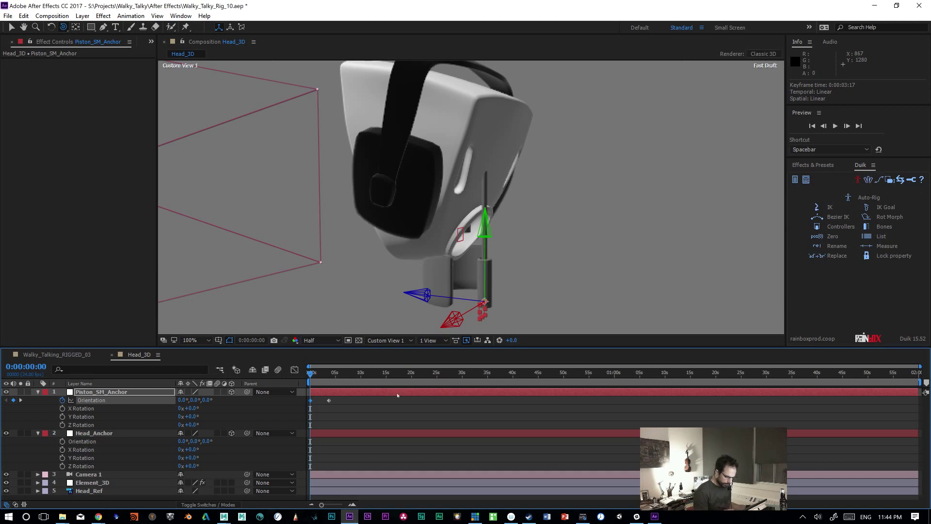
# Step: Duplicate the Piston_SM_Anchor null and remove the orientation keyframes from the copy
pyautogui.click(386, 393)
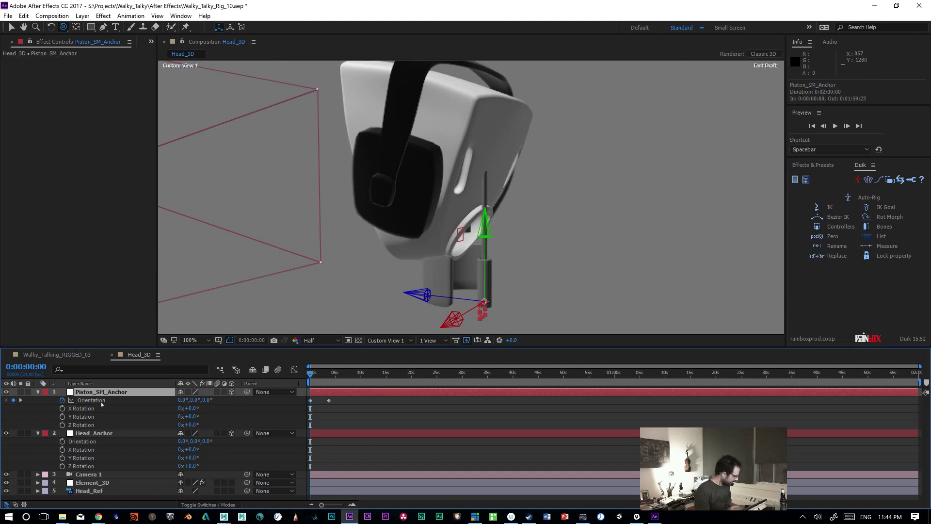
pyautogui.hotkey('ctrl', 'd')
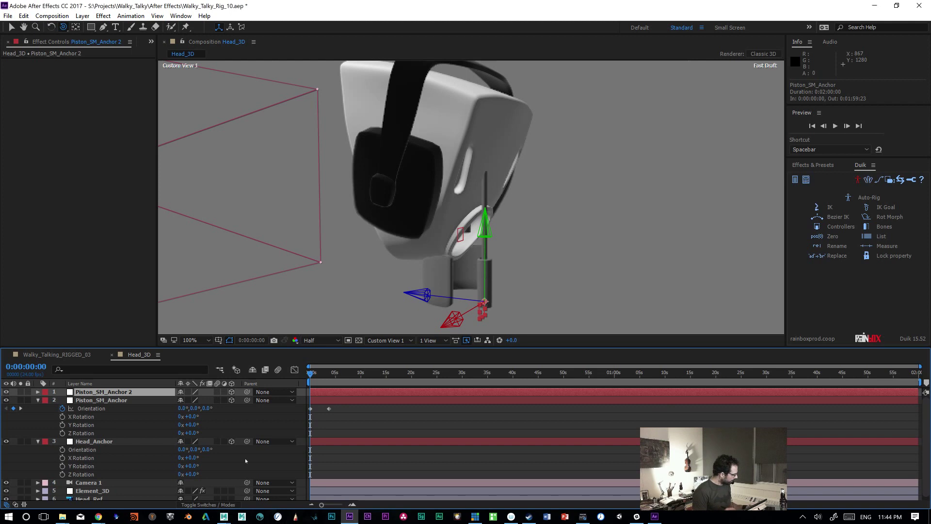
pyautogui.press('u')
pyautogui.click(328, 400)
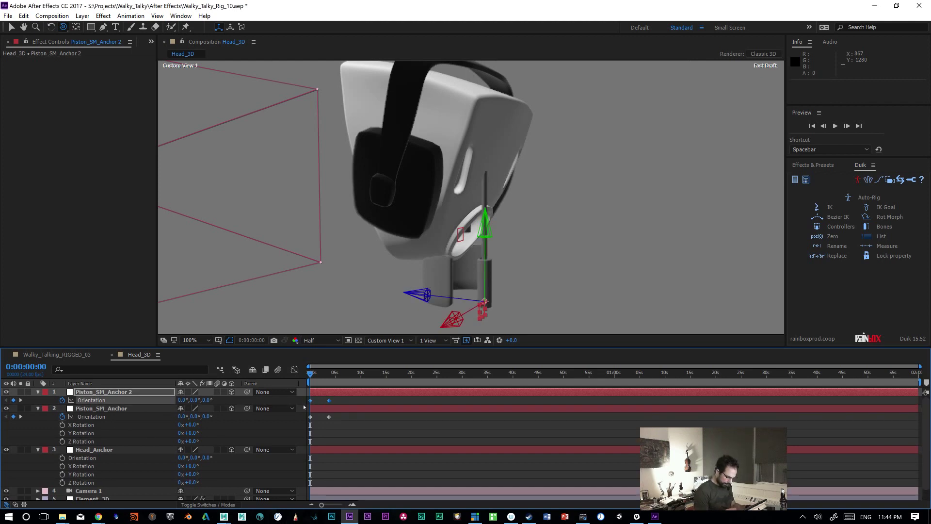
# Step: Rename the duplicated null to Piston_SM_LookAt
pyautogui.click(111, 392)
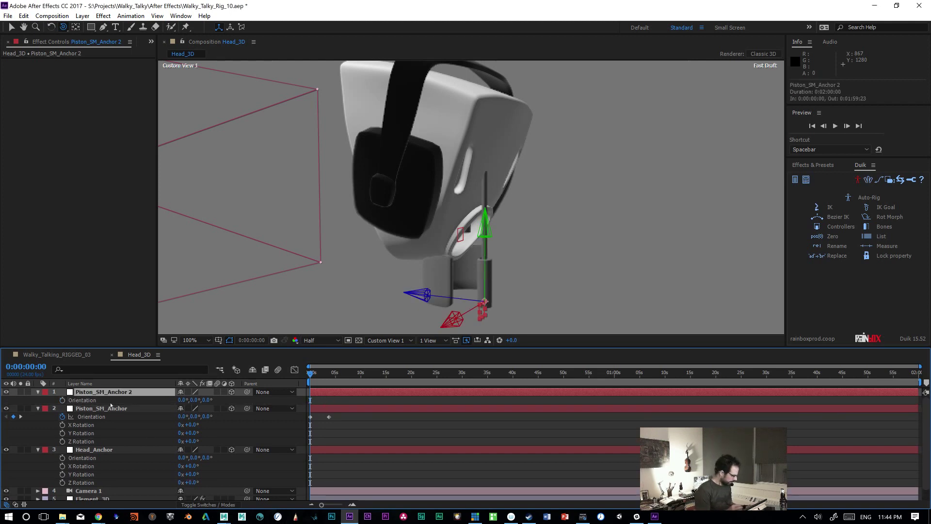
pyautogui.press('Return')
pyautogui.moveTo(113, 392); pyautogui.dragTo(184, 391)
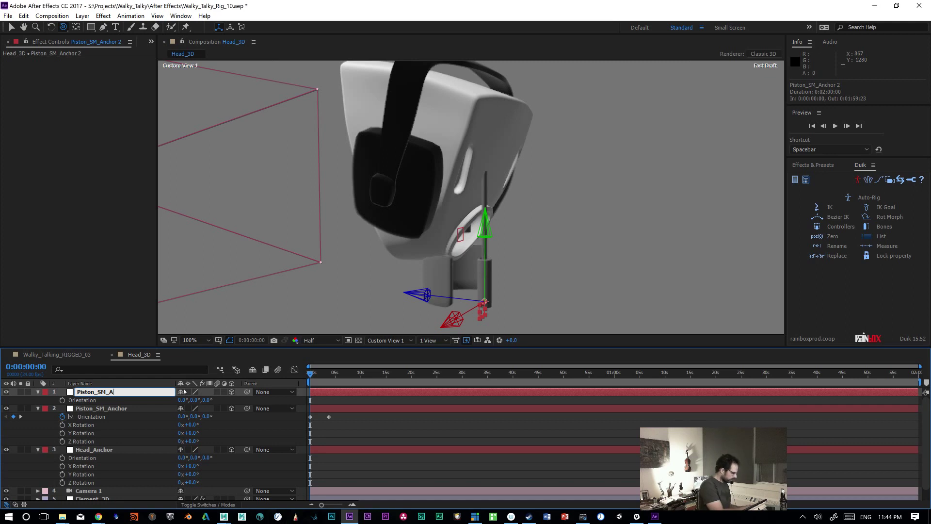
pyautogui.write('LookAt')
pyautogui.press('Return')
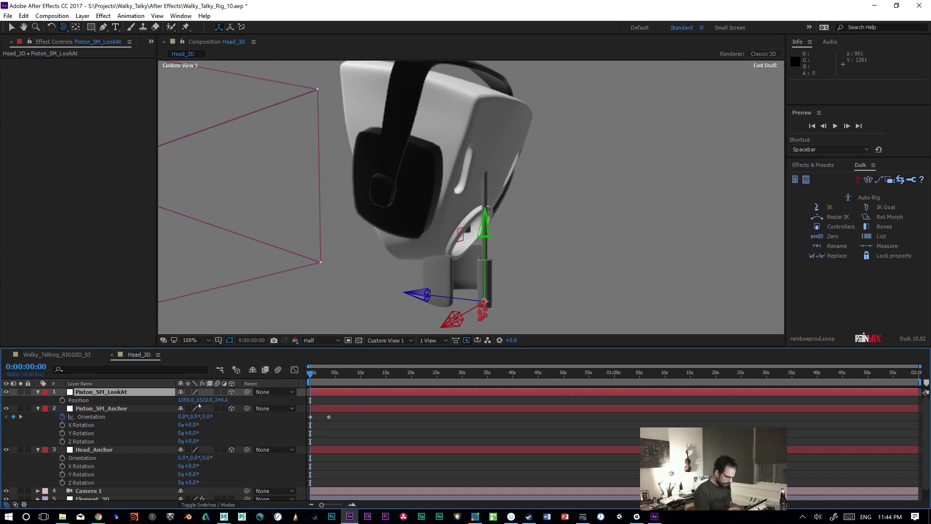
# Step: Raise the Piston_SM_LookAt null to the tip of the piston by setting its Y position to 558
pyautogui.press('p')
pyautogui.moveTo(204, 400); pyautogui.dragTo(1, 397)
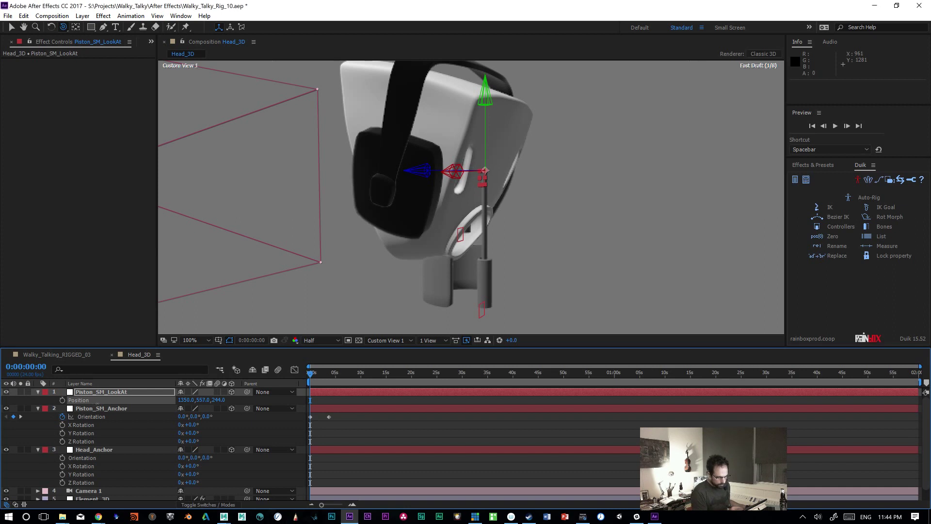
pyautogui.moveTo(574, 277); pyautogui.dragTo(587, 296)
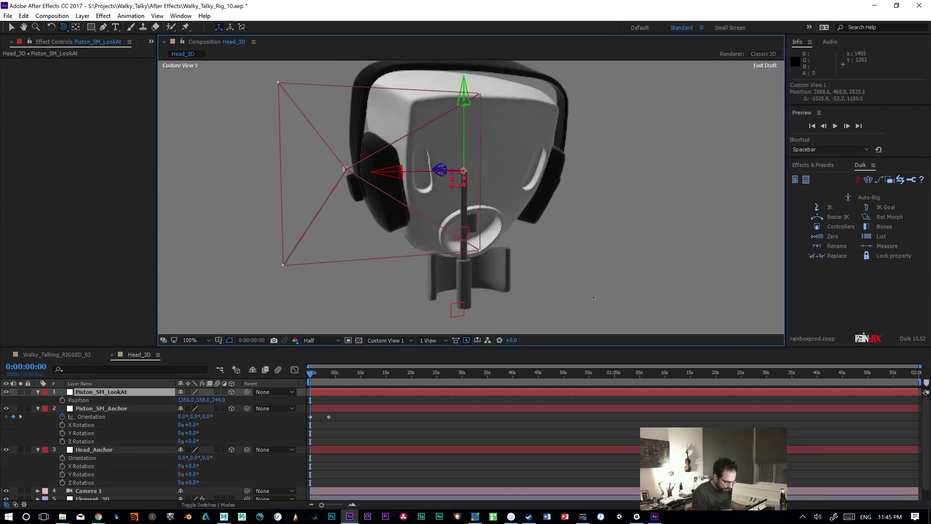
# Step: Parent the Piston_SM_LookAt null to the Piston_SM_Anchor null
pyautogui.moveTo(247, 392); pyautogui.dragTo(102, 408)
pyautogui.moveTo(606, 286); pyautogui.dragTo(652, 285)
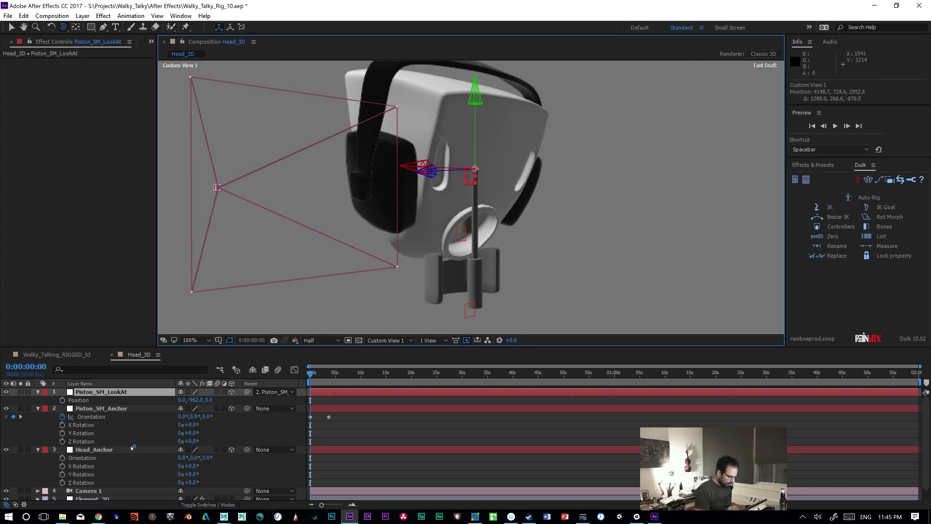
# Step: Try deleting the time-zero orientation keyframe of Piston_SM_Anchor to check the piston's tilt, and undo it
pyautogui.click(310, 417)
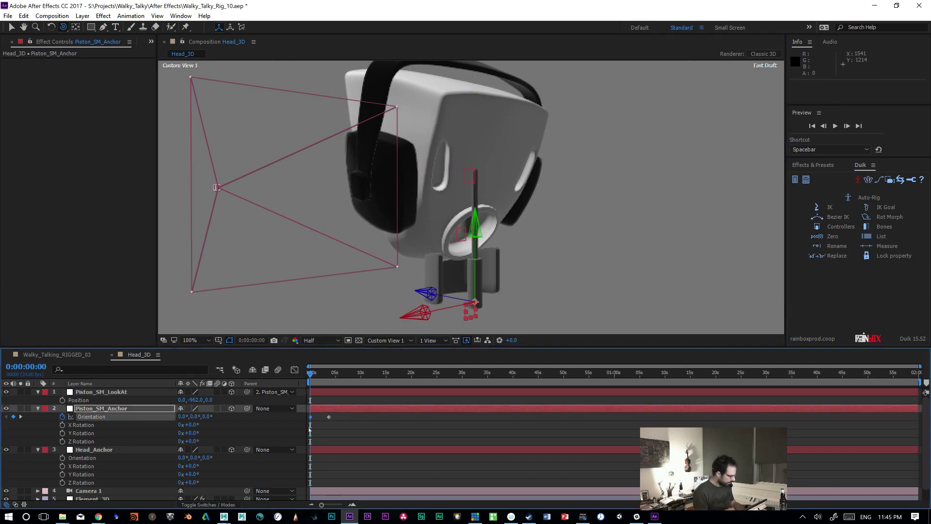
pyautogui.press('Delete')
pyautogui.moveTo(613, 286); pyautogui.dragTo(663, 303)
pyautogui.hotkey('ctrl', 'z')
pyautogui.hotkey('ctrl', 'z')
pyautogui.hotkey('ctrl', 'z')
pyautogui.hotkey('ctrl', 'z')
pyautogui.hotkey('ctrl', 'z')
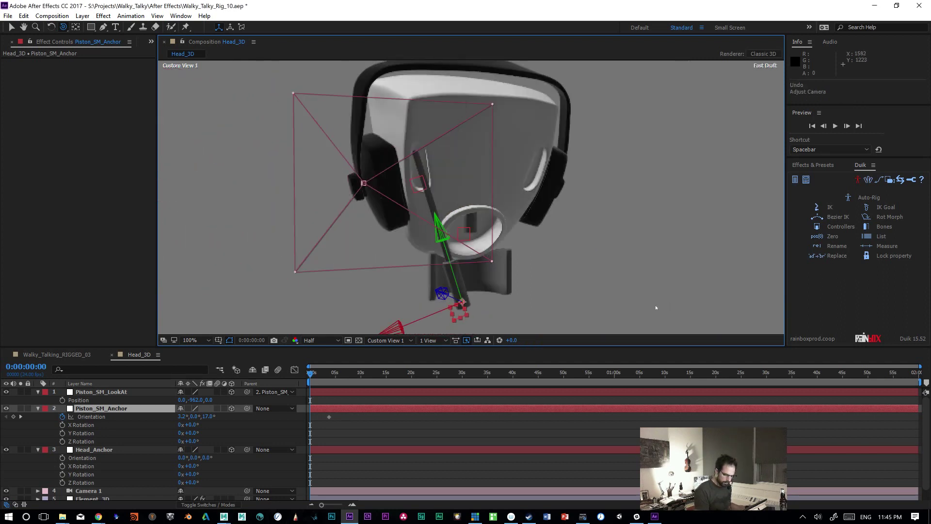
pyautogui.moveTo(655, 306); pyautogui.dragTo(635, 212)
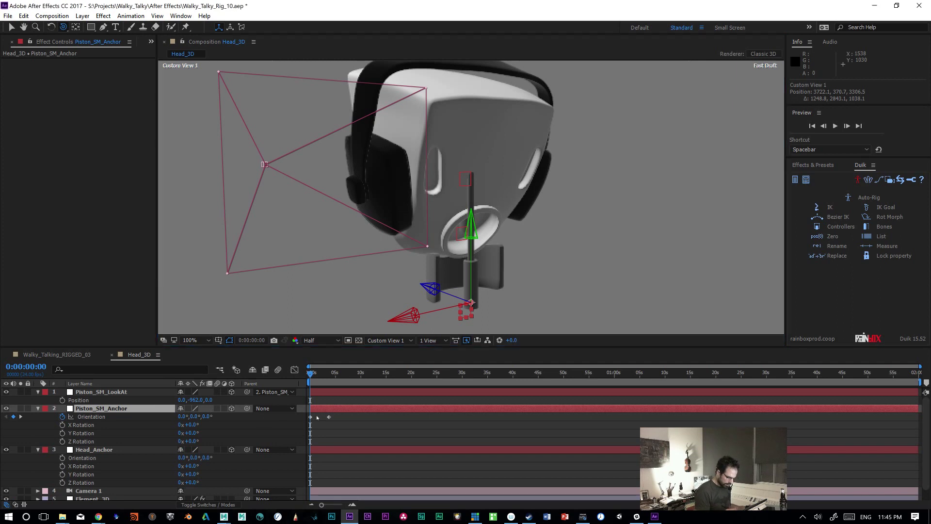
# Step: Delete the time-zero orientation keyframe of Piston_SM_Anchor and set the Y position of the Piston_SM_LookAt null to -1160
pyautogui.moveTo(320, 416); pyautogui.dragTo(306, 421)
pyautogui.click(196, 399)
pyautogui.write('-1040')
pyautogui.press('Return')
pyautogui.moveTo(158, 398); pyautogui.dragTo(105, 398)
pyautogui.moveTo(616, 283); pyautogui.dragTo(672, 281)
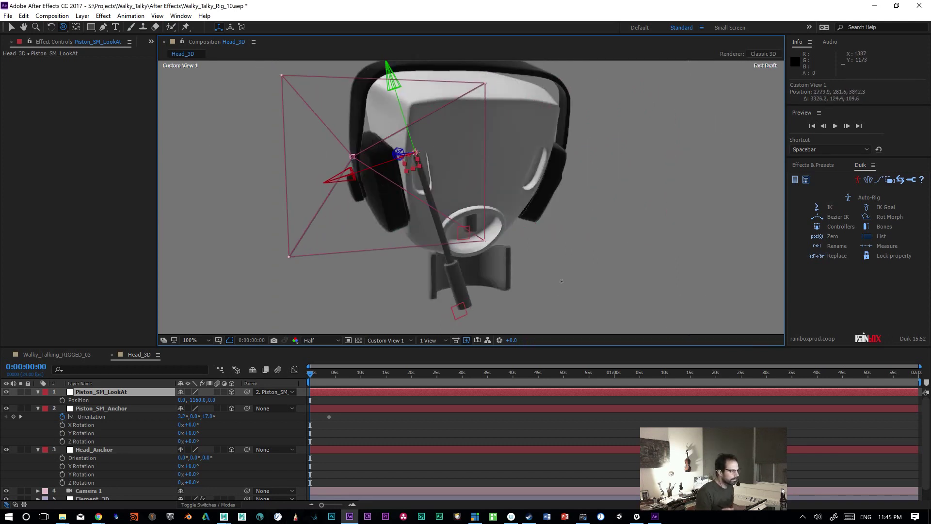
pyautogui.moveTo(569, 278); pyautogui.dragTo(594, 284)
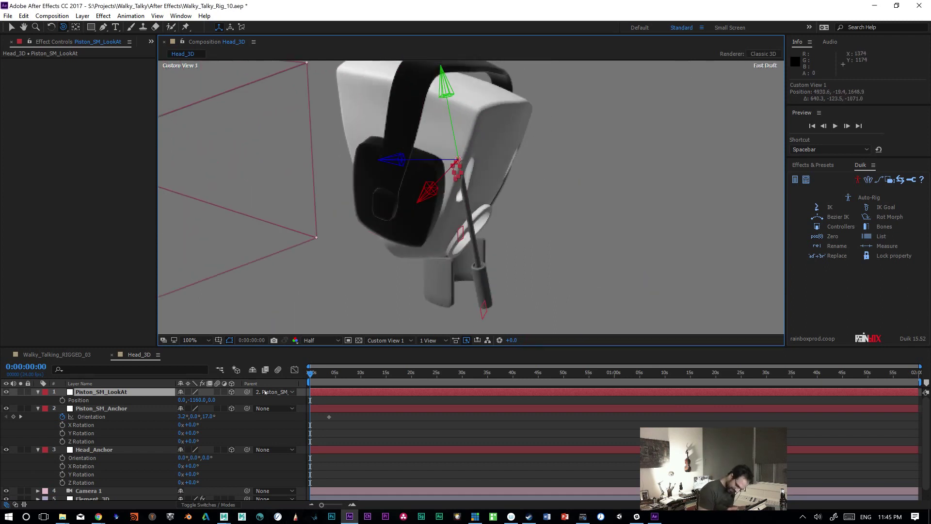
# Step: Unparent the Piston_SM_LookAt null by setting its parent to None
pyautogui.click(274, 392)
pyautogui.click(279, 398)
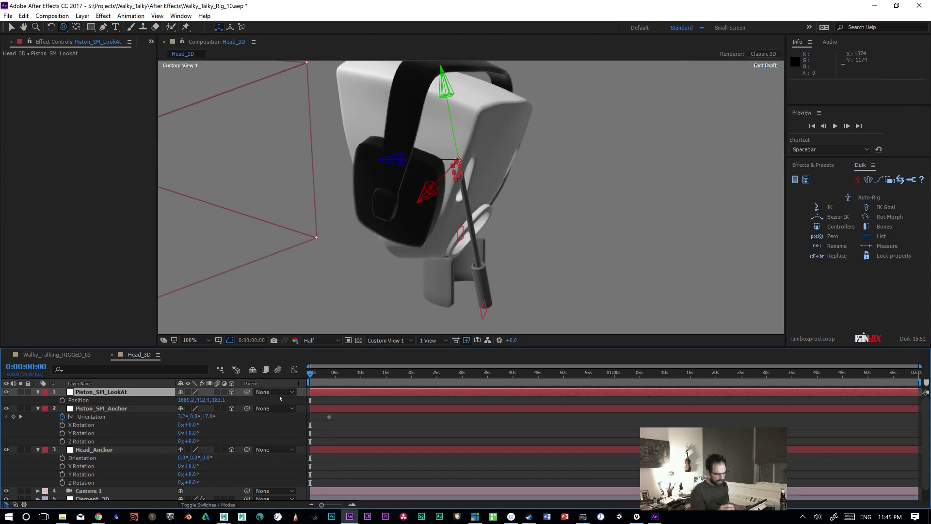
pyautogui.moveTo(582, 219); pyautogui.dragTo(508, 268)
# Step: Add an expression reading LookAt to the Orientation property of the Piston_SM_Anchor null
pyautogui.press('v')
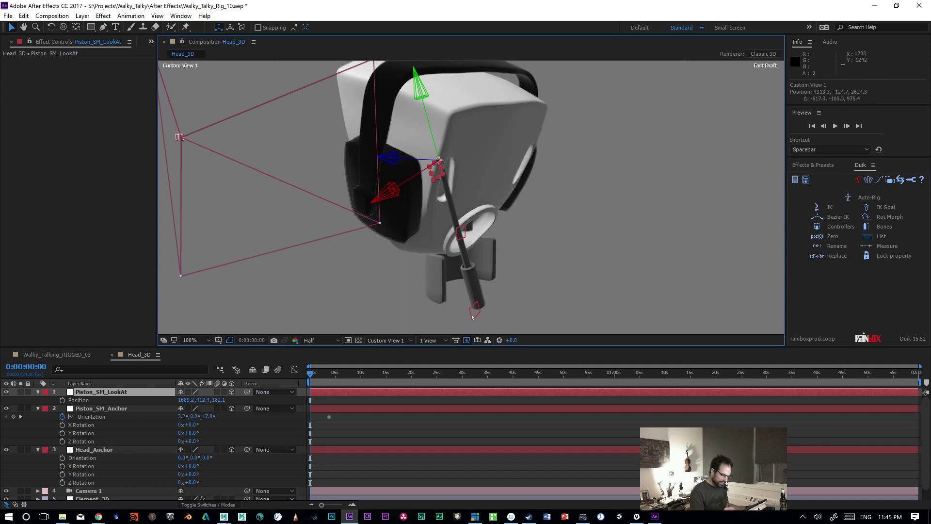
pyautogui.click(473, 315)
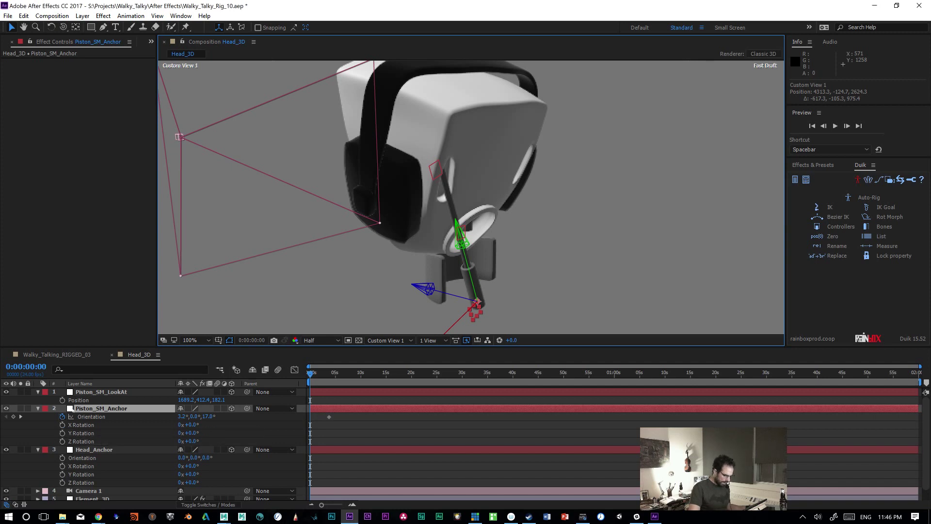
pyautogui.keyDown('alt'); pyautogui.click(63, 417); pyautogui.keyUp('alt')
pyautogui.write('LookAt')
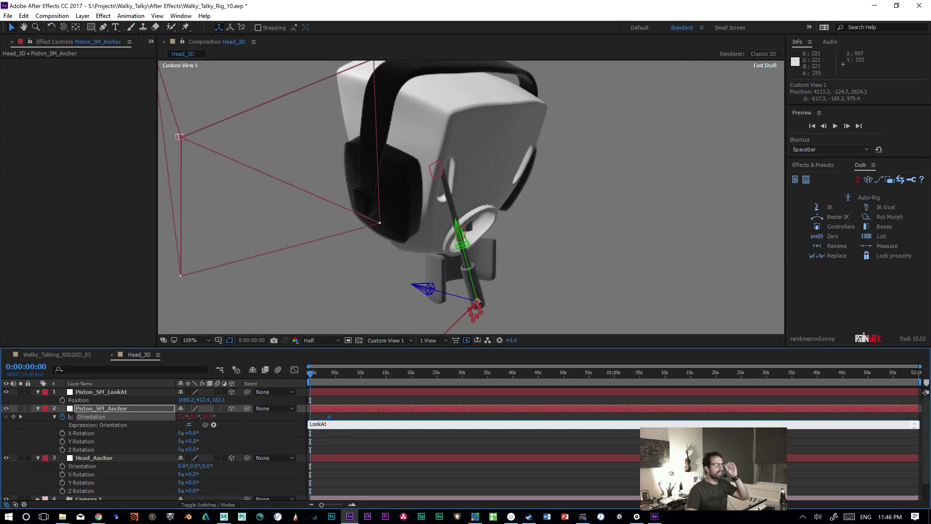
pyautogui.press('KP_Enter')
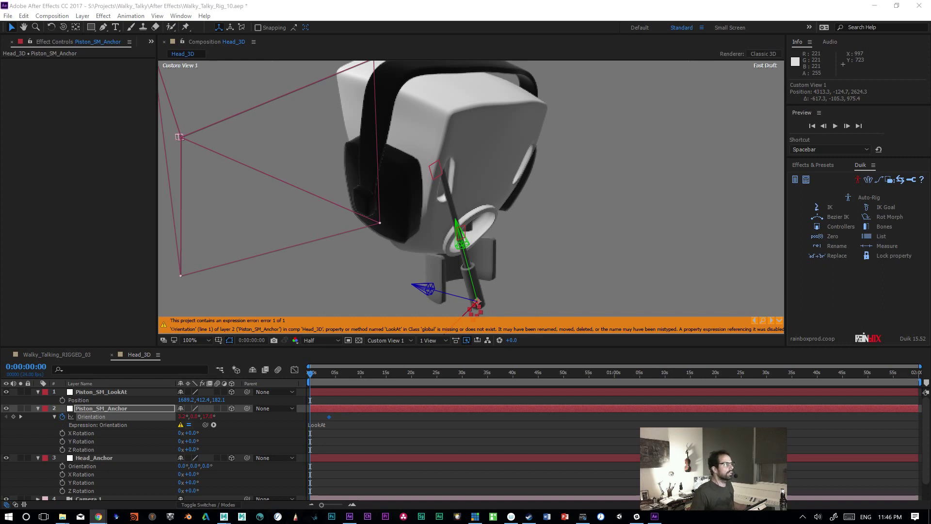
# Step: Switch to Chrome, search Google for "Look At After Effects 3D LAyer Expression" and open the Creative COW thread "Look At" Expression???
pyautogui.moveTo(930, 5); pyautogui.dragTo(371, 144)
pyautogui.doubleClick(371, 144)
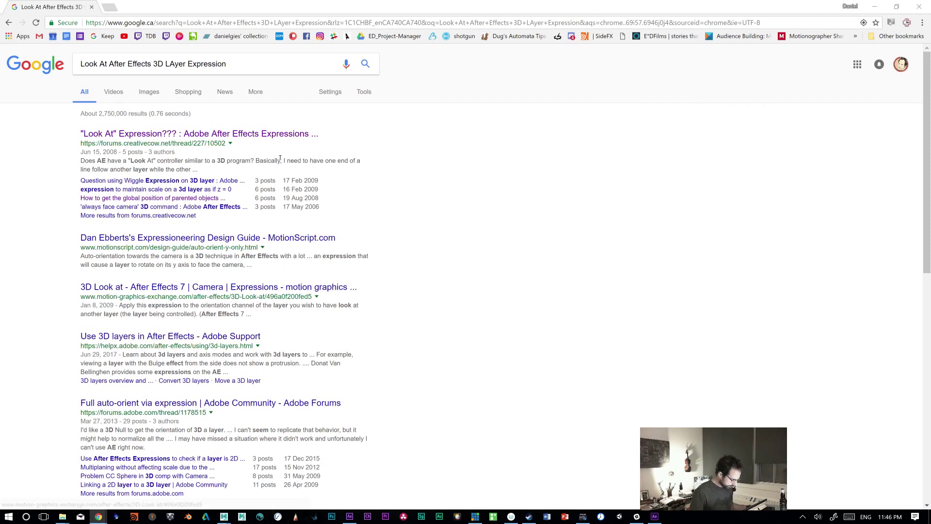
pyautogui.click(158, 134)
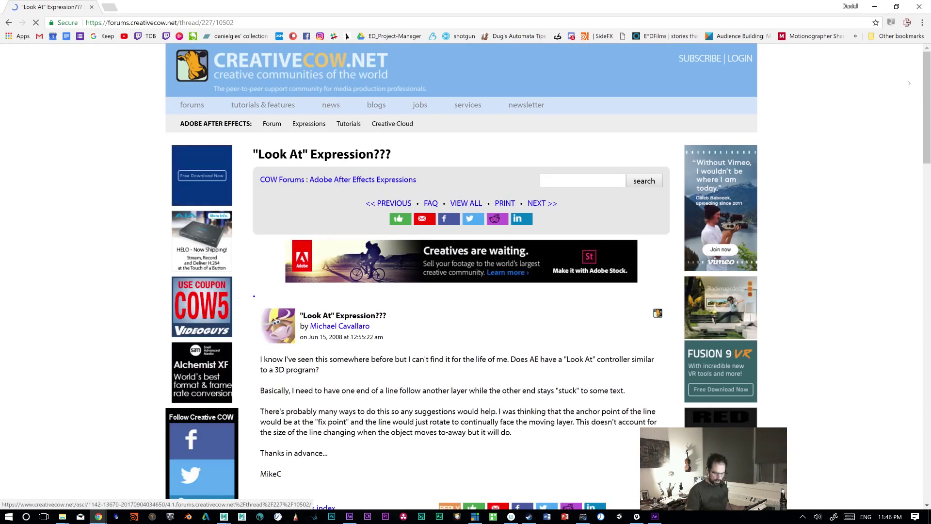
# Step: Copy the expression lookAt(thisComp.layer("my text").position, position) from the first reply in the thread
pyautogui.scroll(-5, 929, 90)
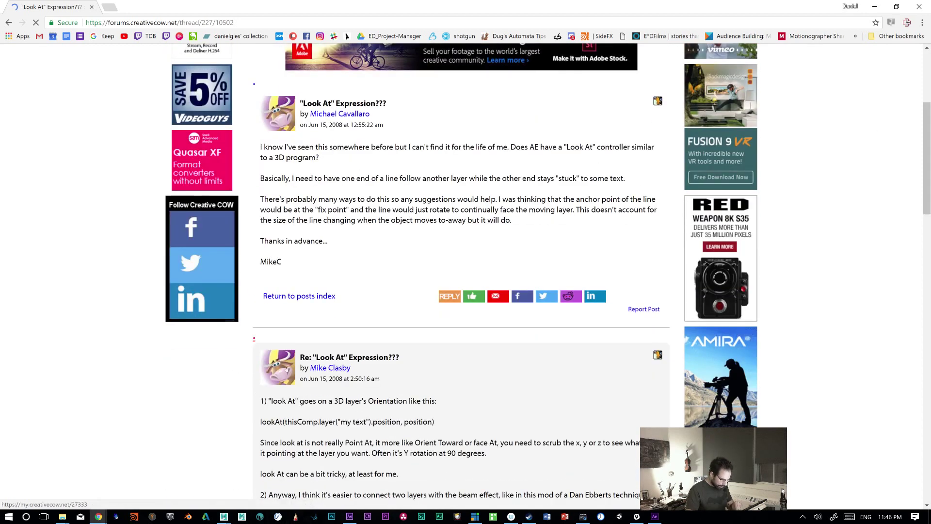
pyautogui.moveTo(434, 421); pyautogui.dragTo(259, 422)
pyautogui.hotkey('ctrl', 'c')
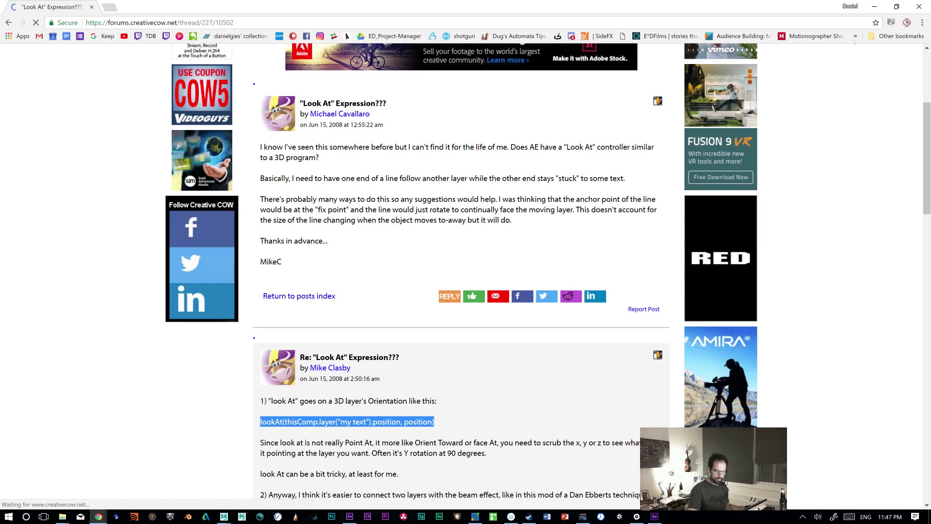
# Step: Back in After Effects, replace Piston_SM_Anchor's Orientation expression with lookAt(thisComp.layer("Piston_SM_LookAt").transform.position), linked to that null's Position
pyautogui.hotkey('alt', 'Tab')
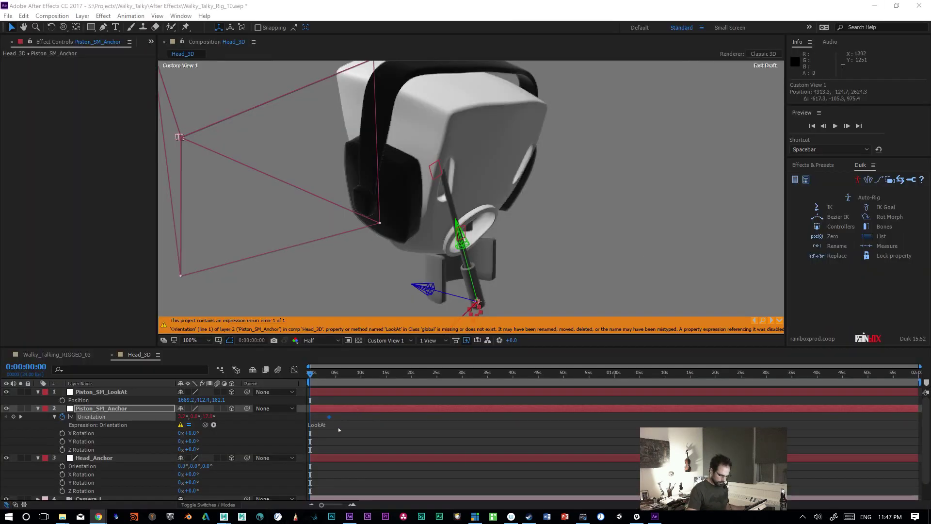
pyautogui.click(332, 424)
pyautogui.hotkey('ctrl', 'v')
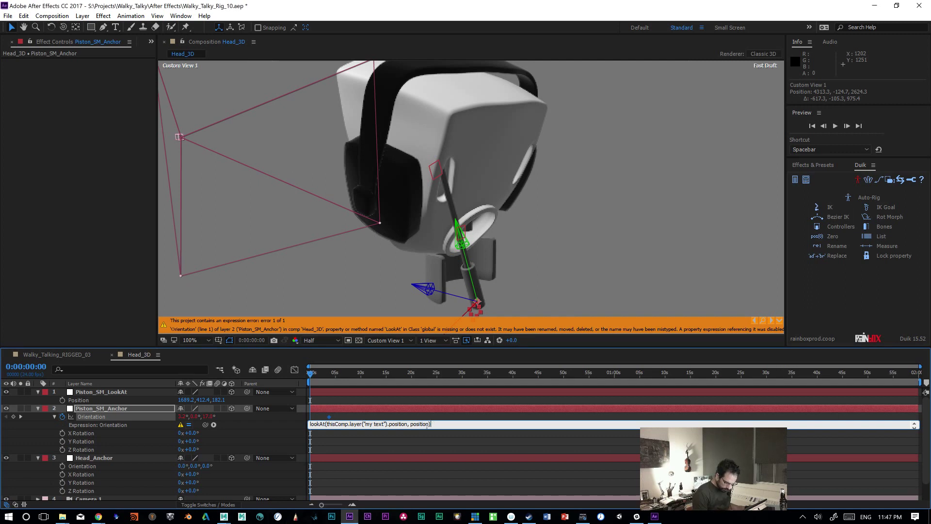
pyautogui.moveTo(431, 425); pyautogui.dragTo(328, 426)
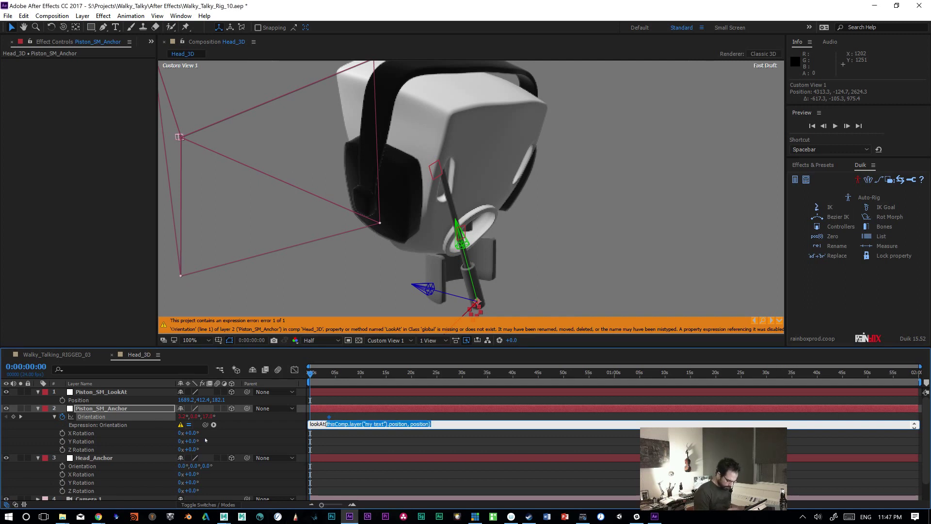
pyautogui.moveTo(206, 425); pyautogui.dragTo(84, 404)
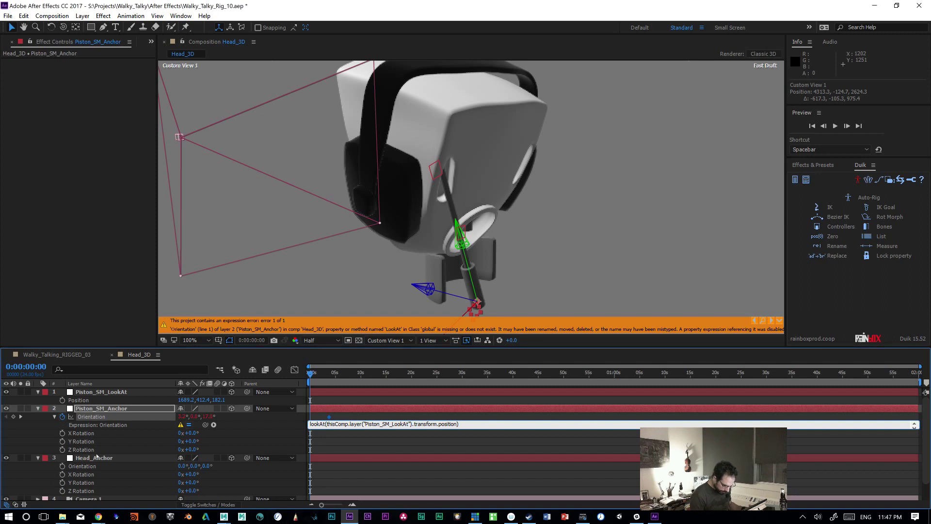
pyautogui.press('KP_Enter')
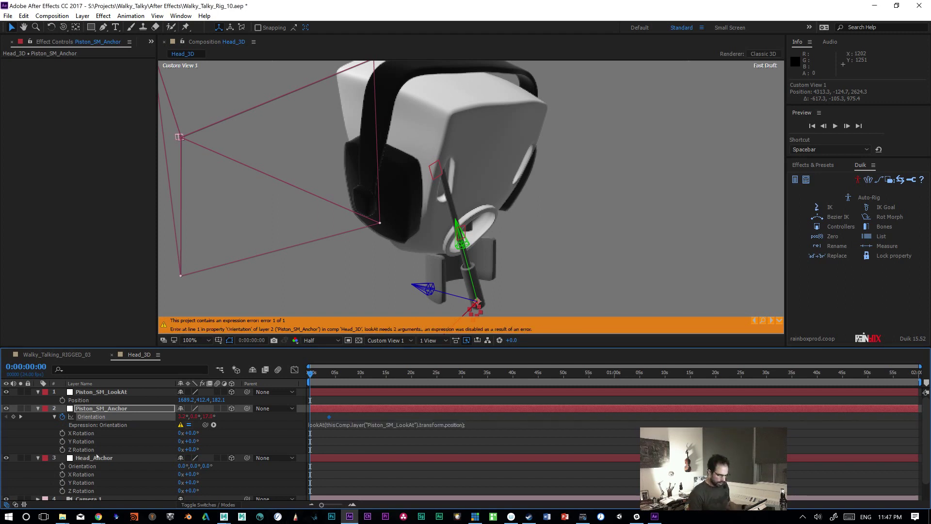
# Step: Add position as the second argument of the lookAt expression on Piston_SM_Anchor's Orientation
pyautogui.click(462, 425)
pyautogui.press('End')
pyautogui.press('Left')
pyautogui.press('Left')
pyautogui.write(',position')
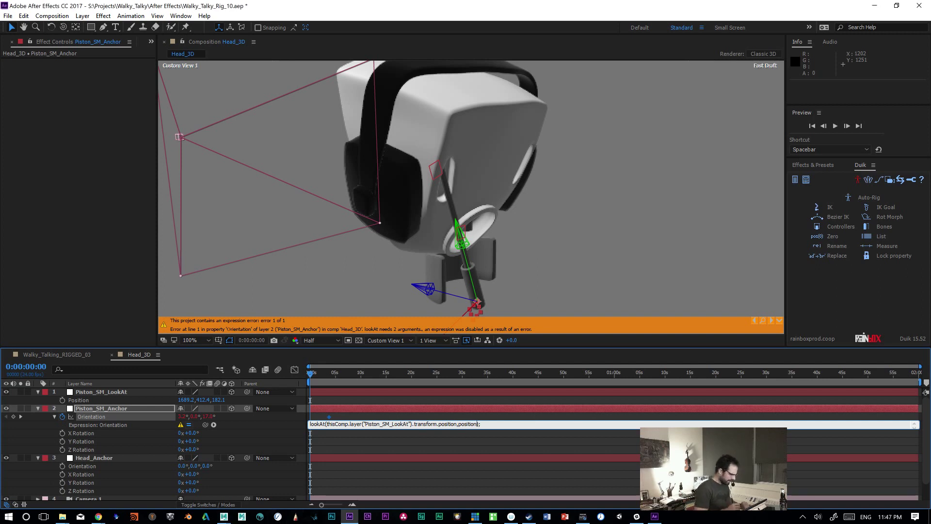
pyautogui.click(516, 410)
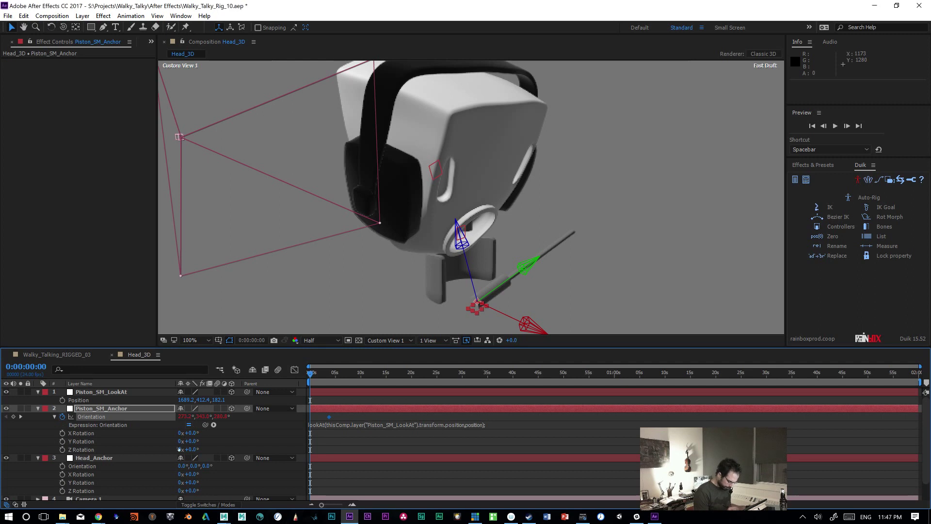
# Step: Set Piston_SM_Anchor's X Rotation to about 88° and check the piston's aim from the side
pyautogui.moveTo(192, 432); pyautogui.dragTo(230, 433)
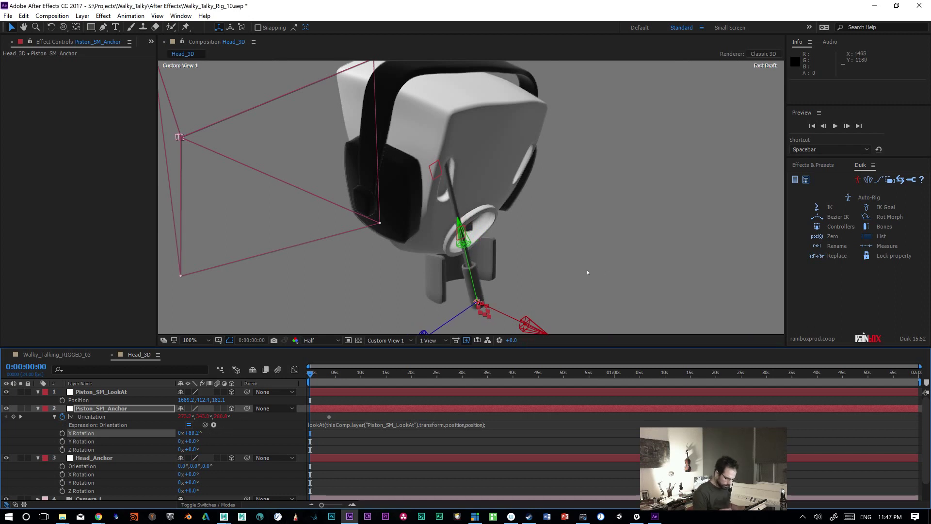
pyautogui.press('c')
pyautogui.moveTo(608, 252); pyautogui.dragTo(442, 316)
pyautogui.moveTo(495, 298); pyautogui.dragTo(639, 266)
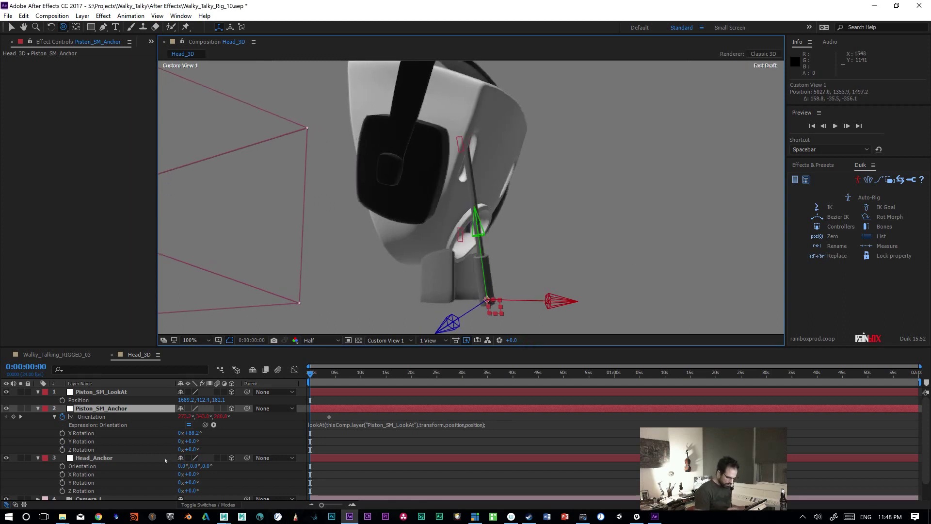
# Step: Parent the Piston_SM_LookAt null to Head_Anchor and test it by changing Head_Anchor's Orientation, undoing each change
pyautogui.click(101, 391)
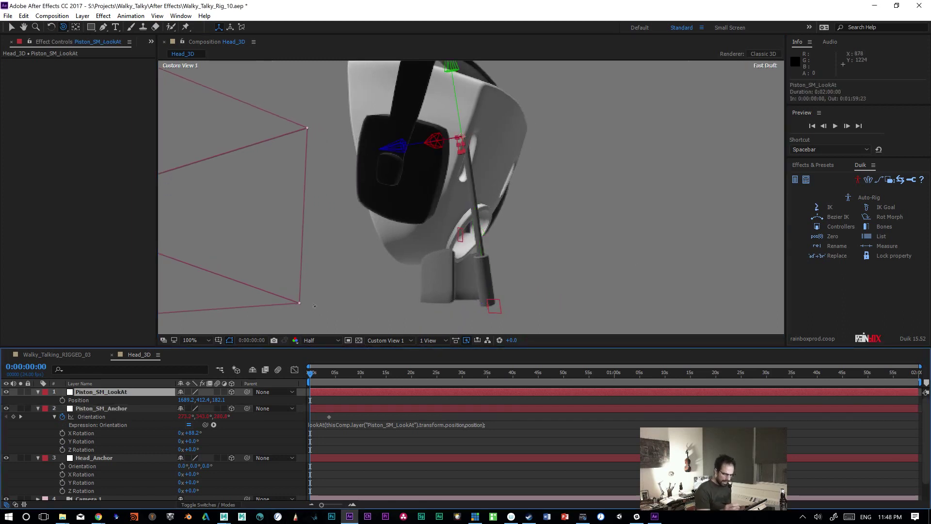
pyautogui.moveTo(246, 392); pyautogui.dragTo(92, 458)
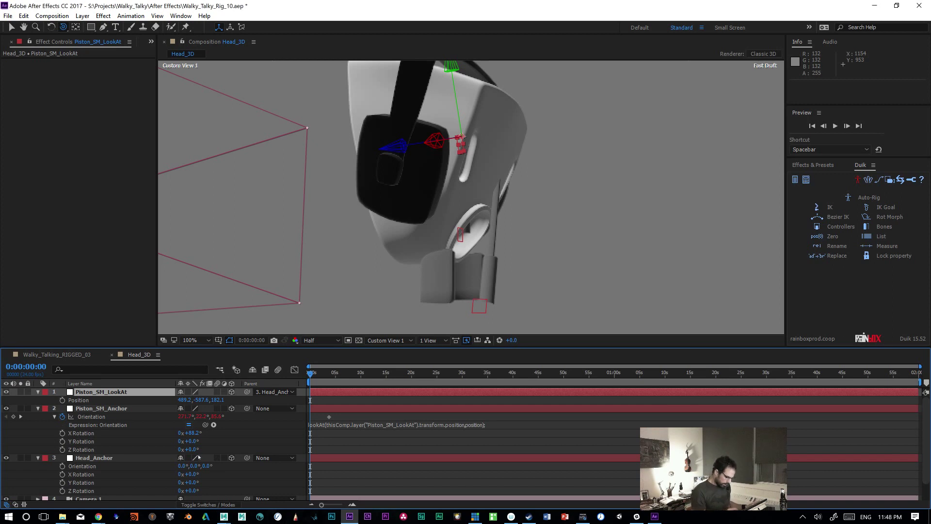
pyautogui.moveTo(180, 466); pyautogui.dragTo(199, 484)
pyautogui.hotkey('ctrl', 'z')
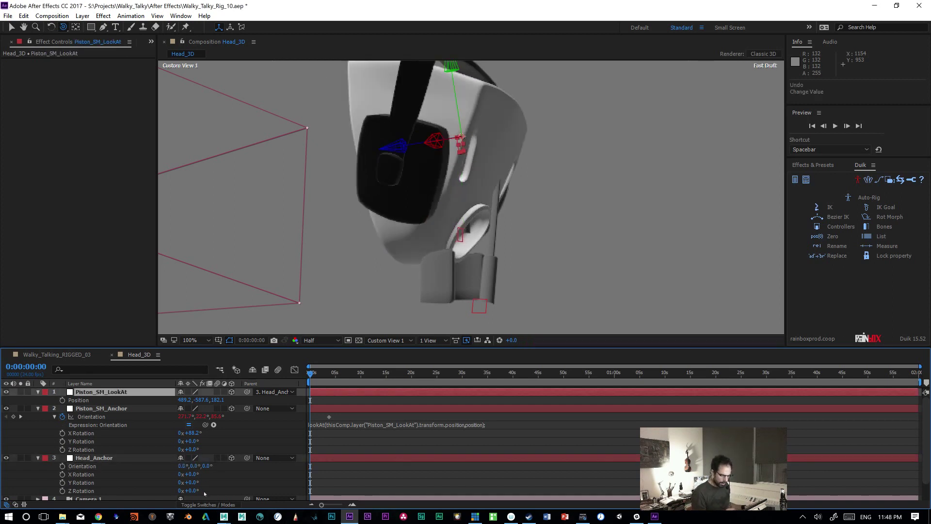
pyautogui.moveTo(182, 464); pyautogui.dragTo(182, 477)
pyautogui.hotkey('ctrl', 'z')
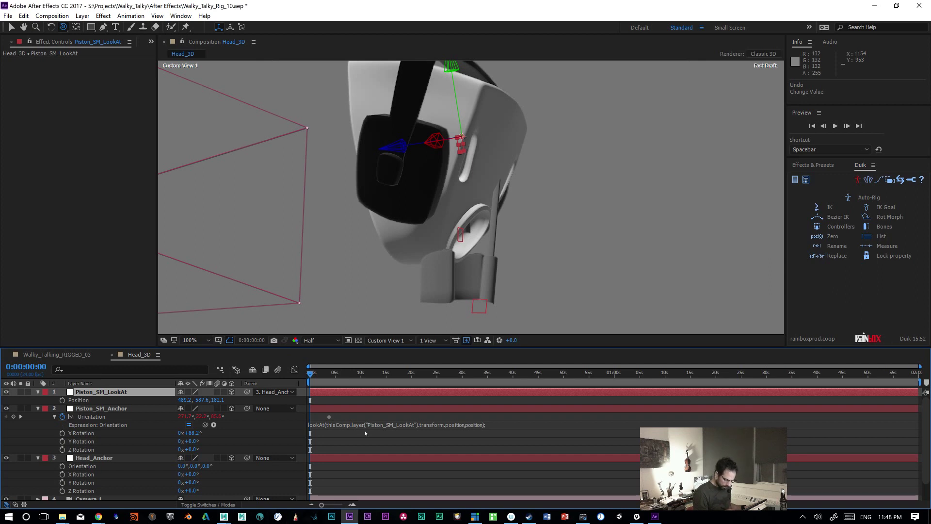
# Step: Insert a space before the second argument in Piston_SM_Anchor's lookAt expression and reset its X Rotation to 0°
pyautogui.click(465, 426)
pyautogui.click(460, 424)
pyautogui.write(',')
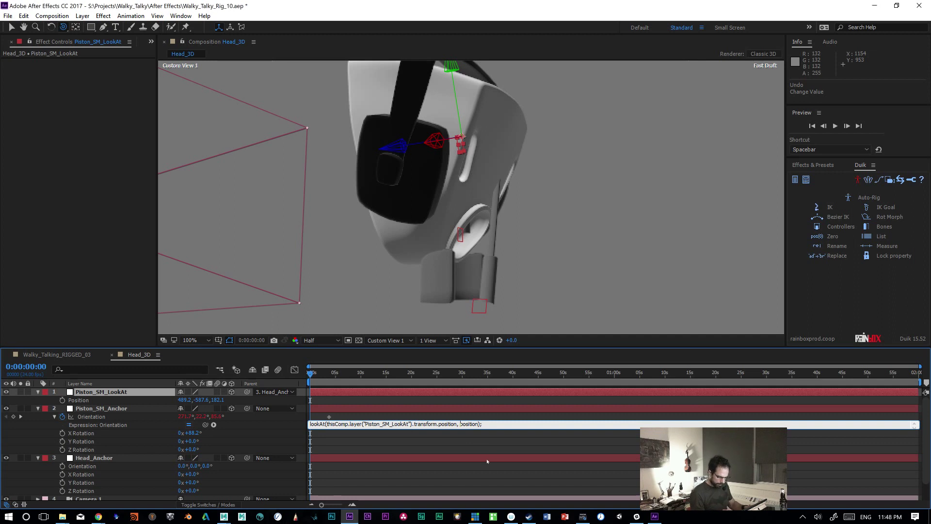
pyautogui.press('KP_Enter')
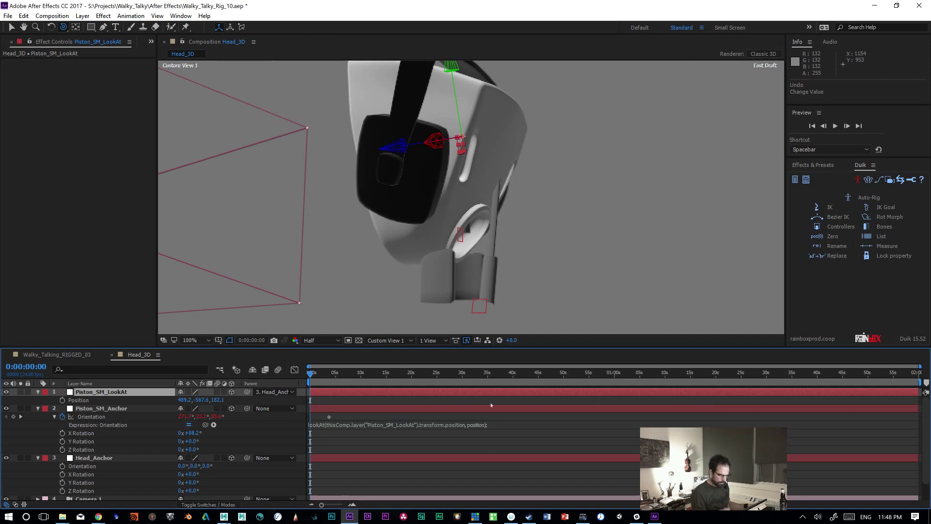
pyautogui.click(194, 432)
pyautogui.write('0')
pyautogui.press('Return')
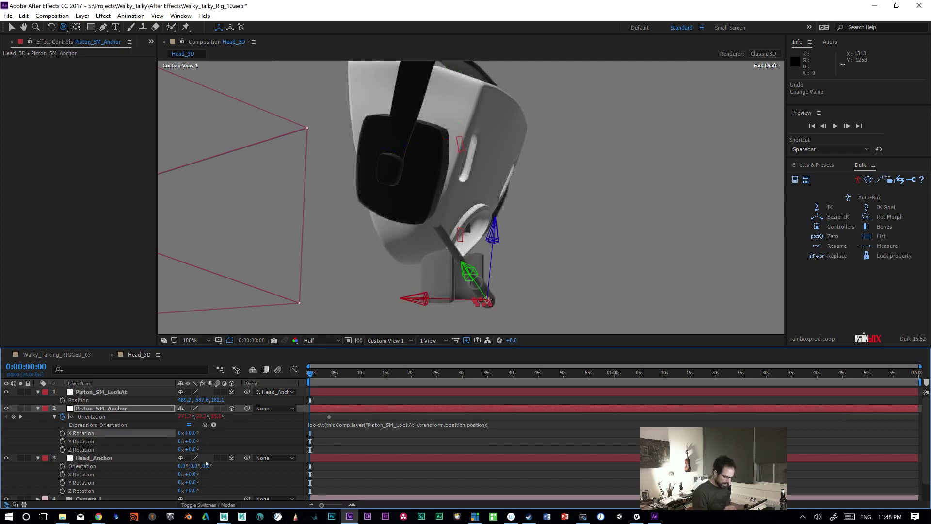
# Step: Test the piston's aim by tilting Head_Anchor through its Orientation X value, and undo the changes
pyautogui.moveTo(181, 465); pyautogui.dragTo(199, 477)
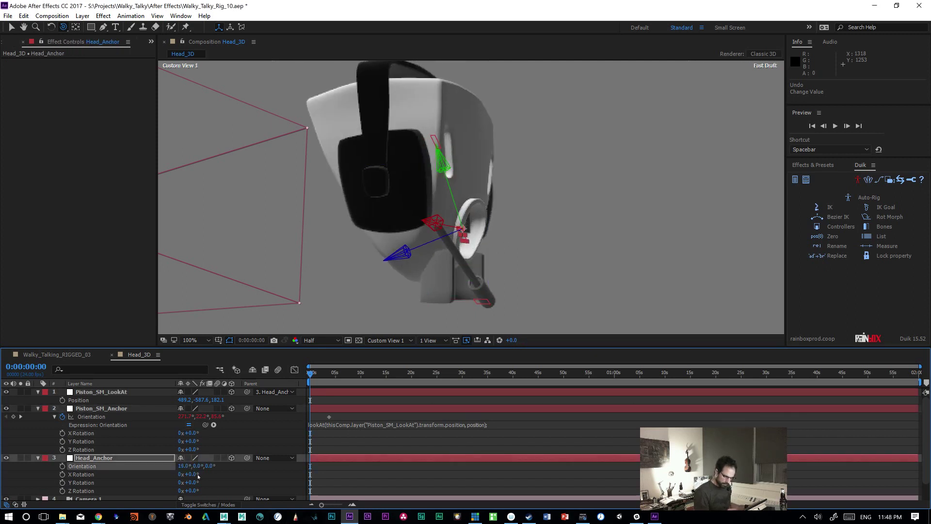
pyautogui.hotkey('ctrl', 'z')
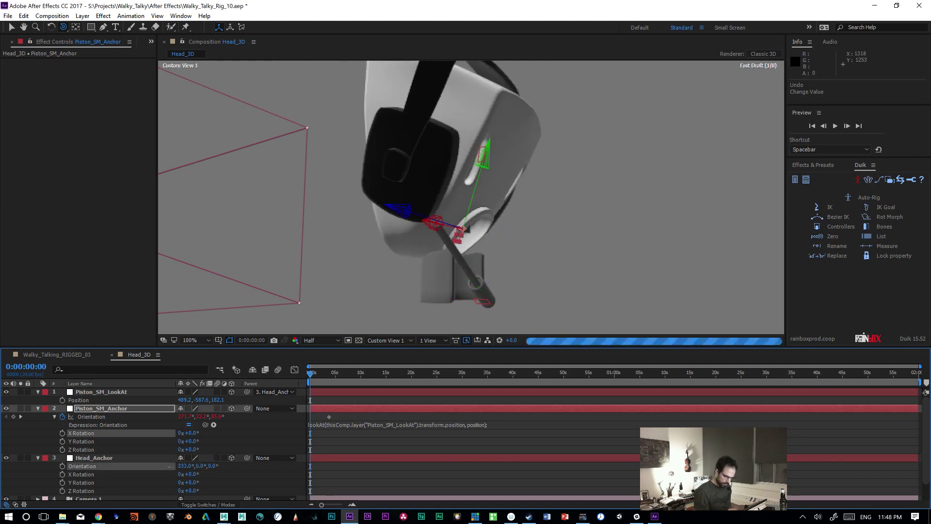
pyautogui.hotkey('ctrl', 'z')
pyautogui.hotkey('ctrl', 'z')
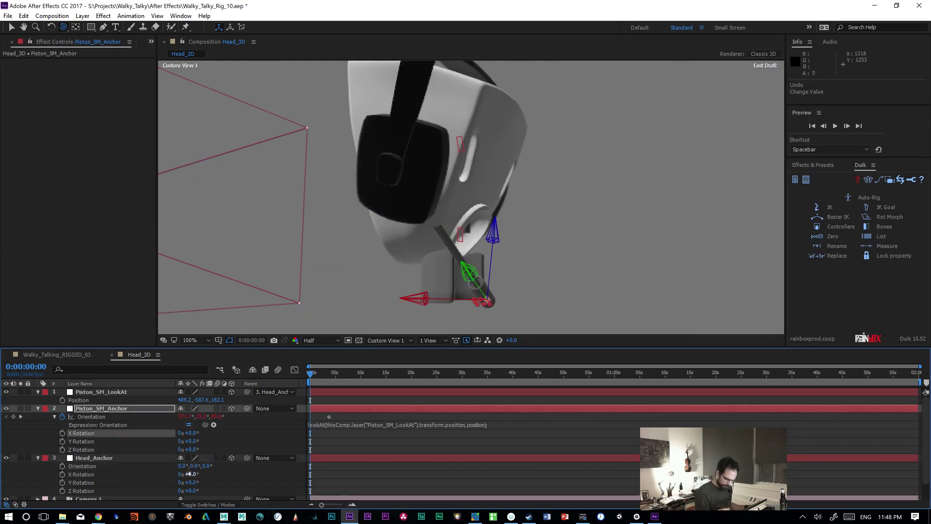
# Step: Replace the second argument of Piston_SM_Anchor's lookAt expression with anchorPoint
pyautogui.click(339, 425)
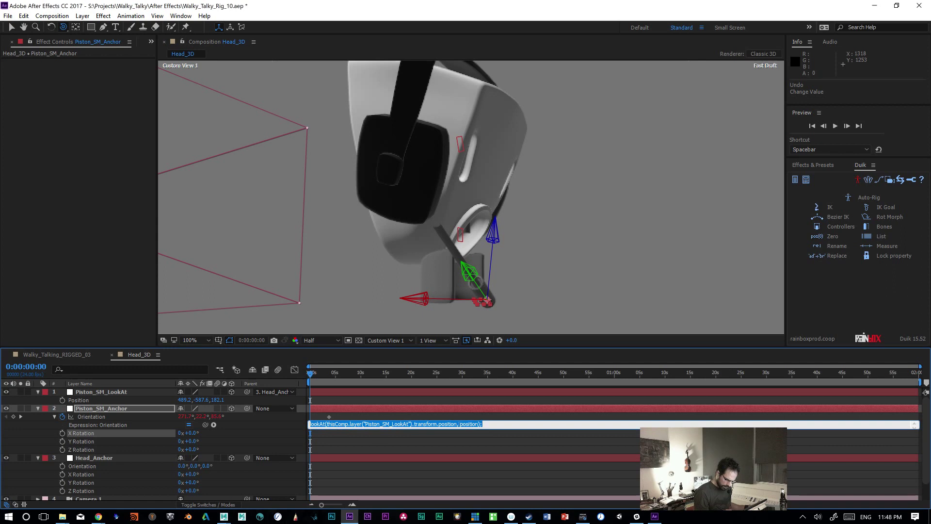
pyautogui.moveTo(460, 424); pyautogui.dragTo(476, 424)
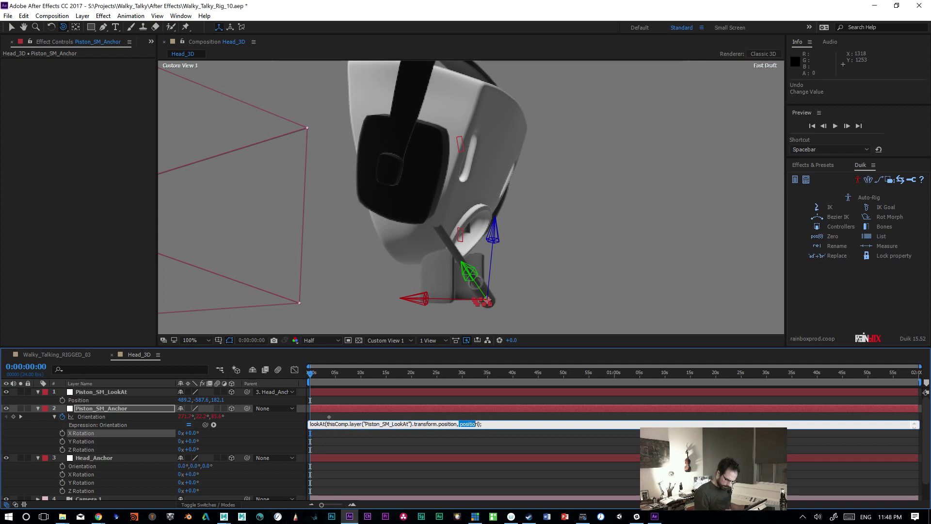
pyautogui.write('ancho')
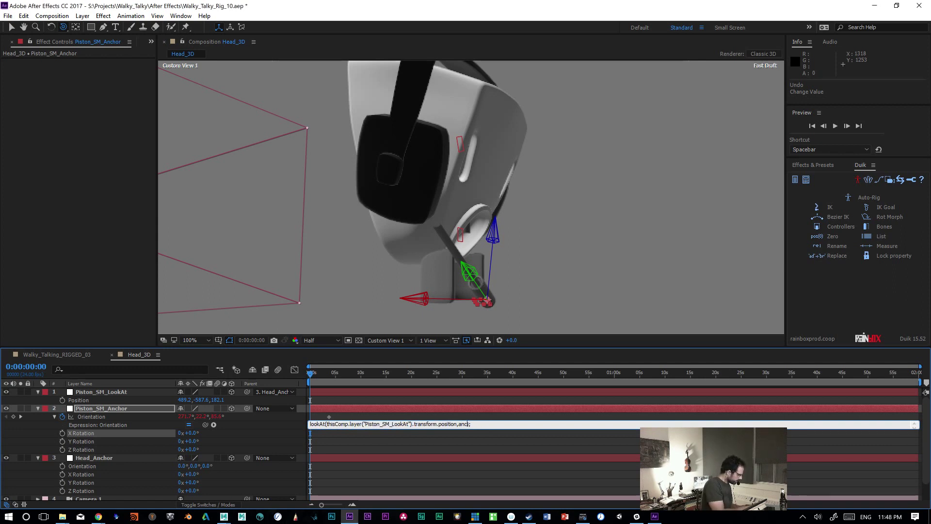
pyautogui.write('rPoint')
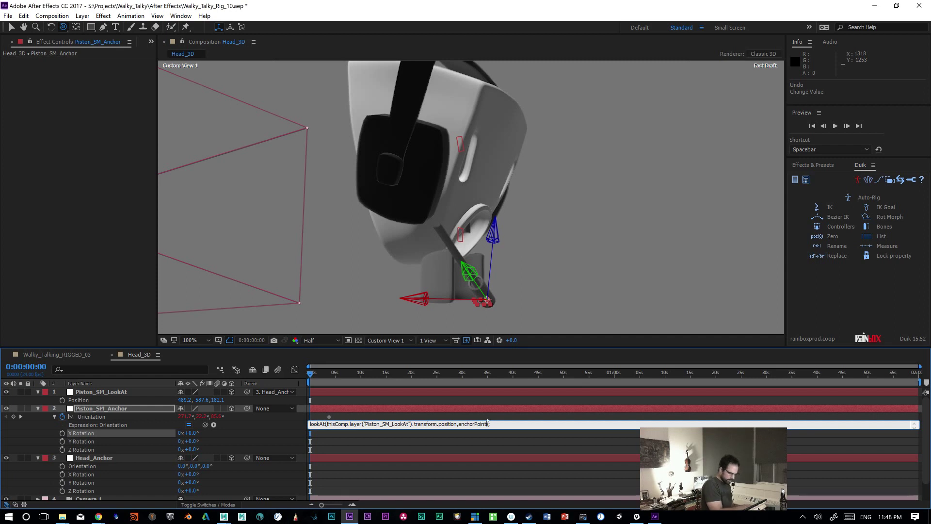
pyautogui.click(487, 420)
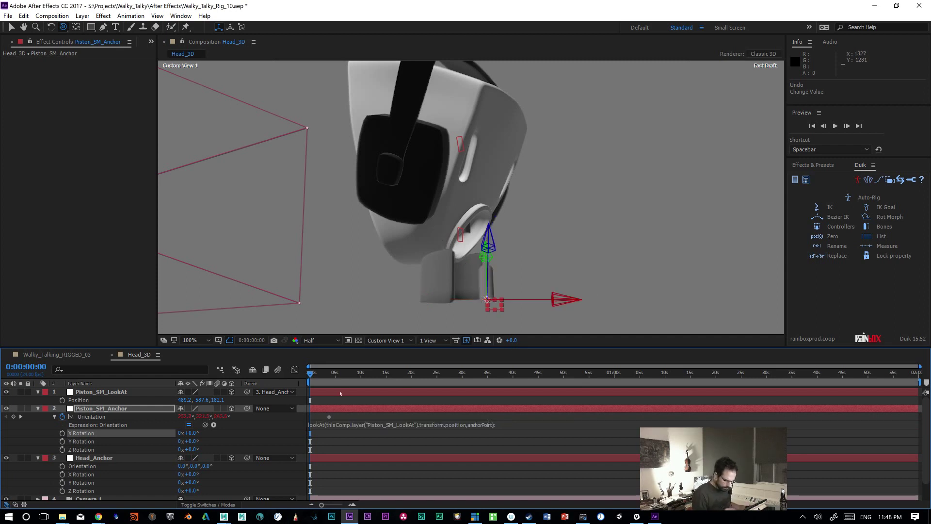
# Step: Try another Head_Anchor Orientation change with the anchorPoint expression in place, and undo it
pyautogui.moveTo(181, 465)
pyautogui.mouseDown()
pyautogui.moveTo(193, 474)
pyautogui.moveTo(164, 466)
pyautogui.mouseUp()
pyautogui.hotkey('ctrl', 'z')
pyautogui.hotkey('ctrl', 'z')
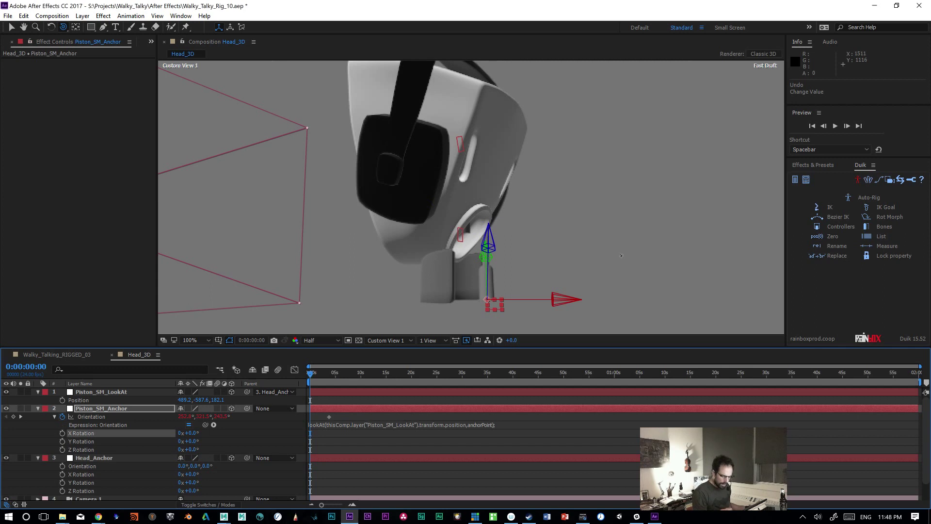
# Step: Switch to Chrome and reread the Creative COW reply on using lookAt for a 3D layer's Orientation
pyautogui.click(98, 516)
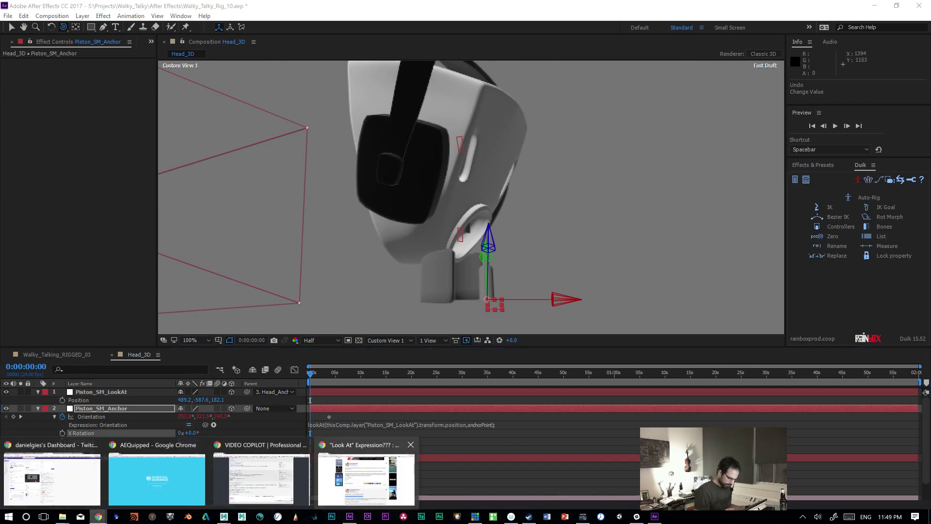
pyautogui.click(355, 478)
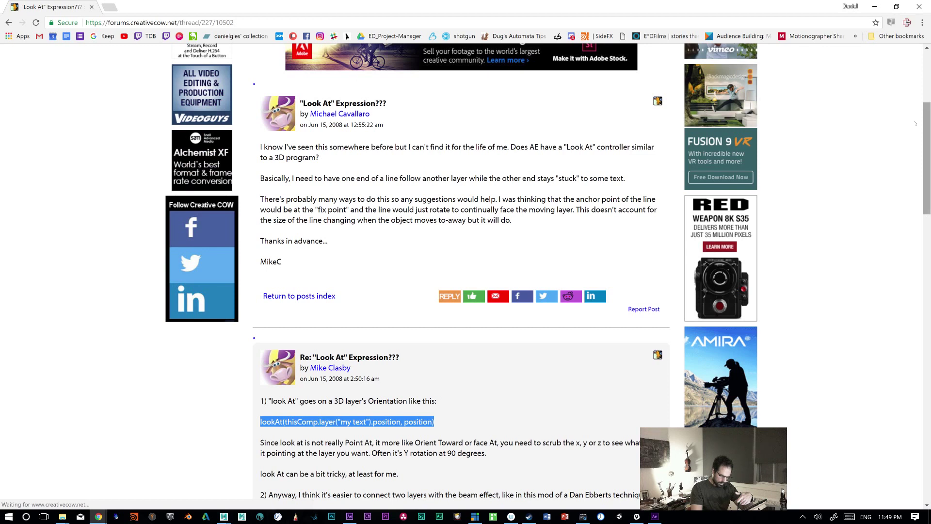
pyautogui.scroll(-1, 460, 276)
pyautogui.scroll(-1, 461, 276)
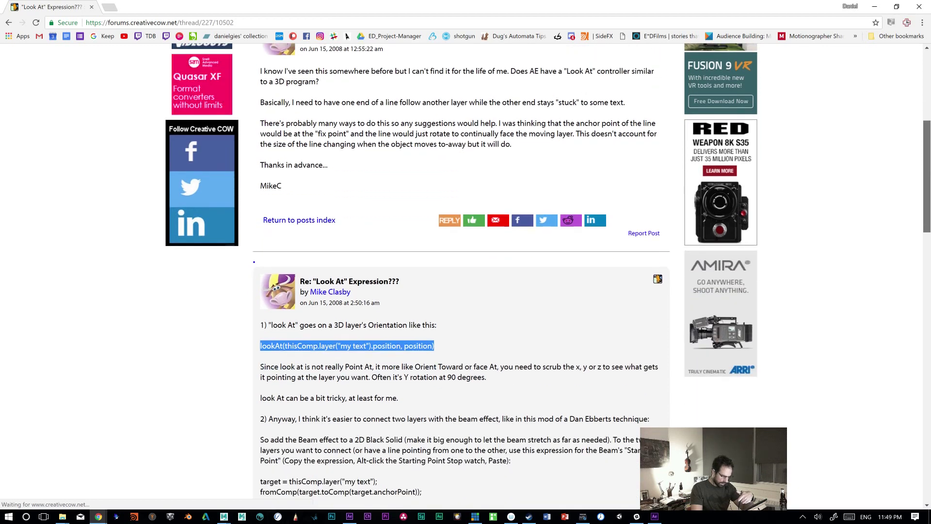
pyautogui.moveTo(926, 145); pyautogui.dragTo(926, 147)
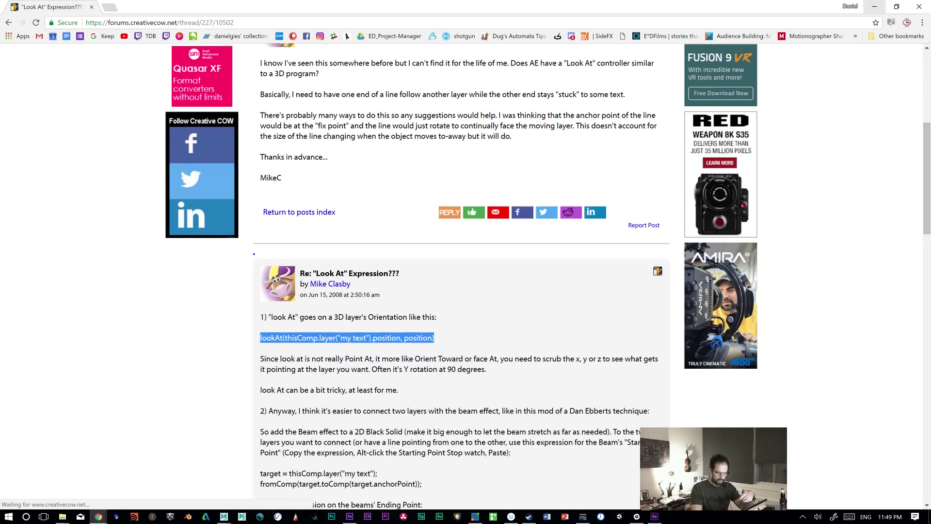
pyautogui.click(874, 7)
# Step: In After Effects, add an Orientation keyframe to Piston_SM_Anchor at 0:00:00:00
pyautogui.moveTo(606, 283)
pyautogui.mouseDown()
pyautogui.moveTo(589, 284)
pyautogui.moveTo(599, 286)
pyautogui.mouseUp()
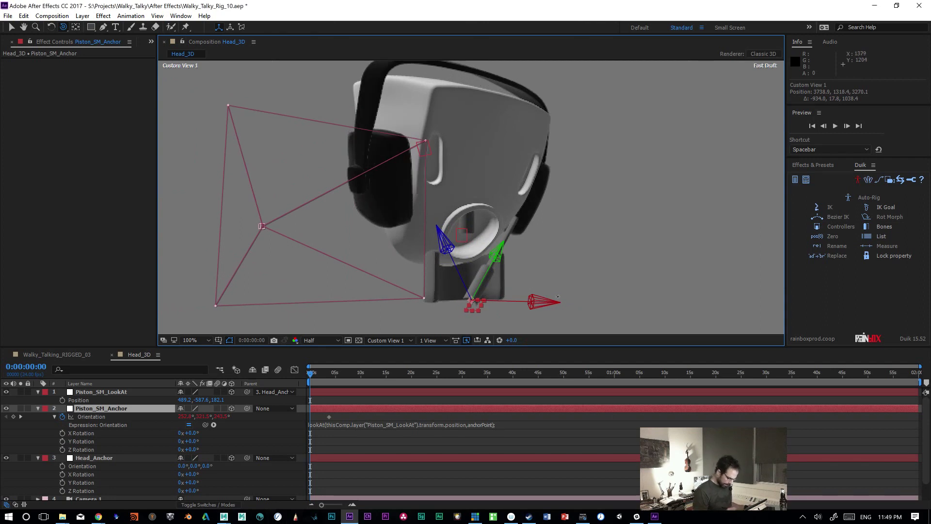
pyautogui.moveTo(311, 381)
pyautogui.mouseDown()
pyautogui.moveTo(334, 381)
pyautogui.moveTo(310, 380)
pyautogui.mouseUp()
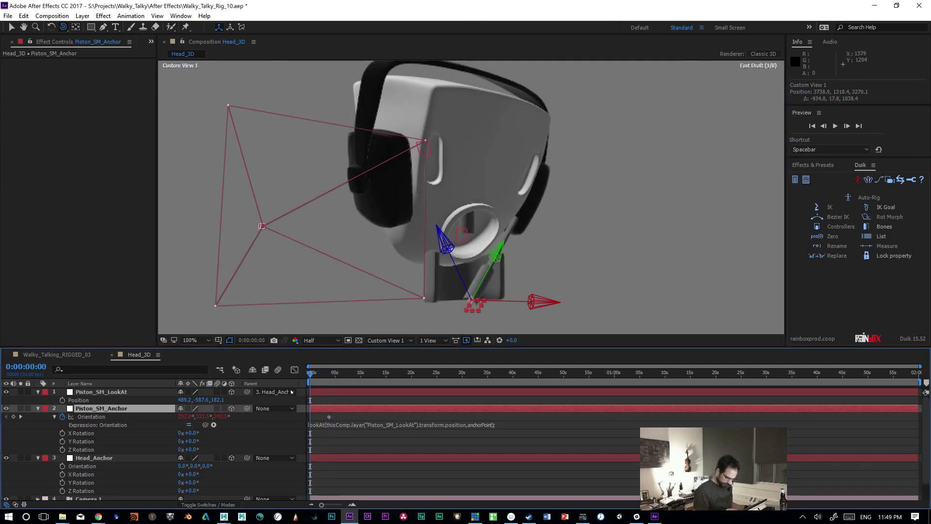
pyautogui.click(26, 421)
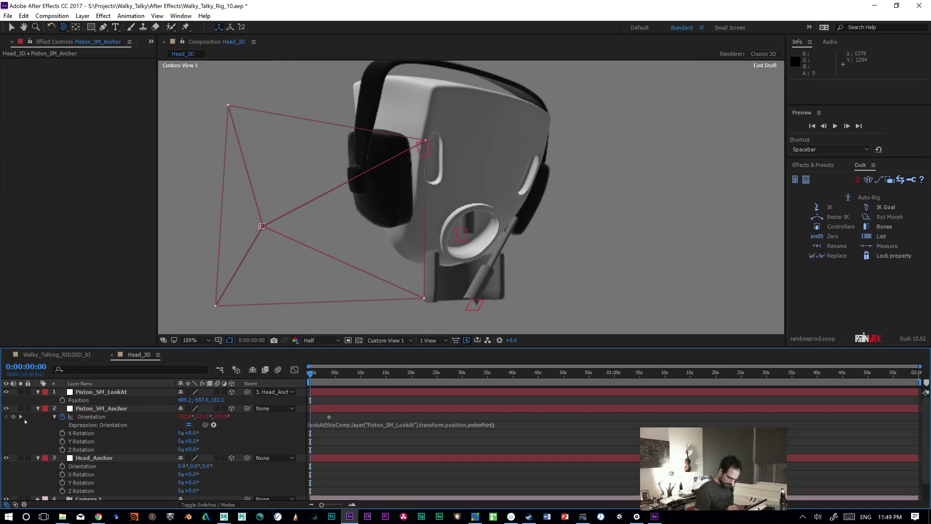
pyautogui.click(13, 416)
# Step: Keyframe Head_Anchor's Orientation at 0:00:03:17 and at 0:00:00:00
pyautogui.click(21, 417)
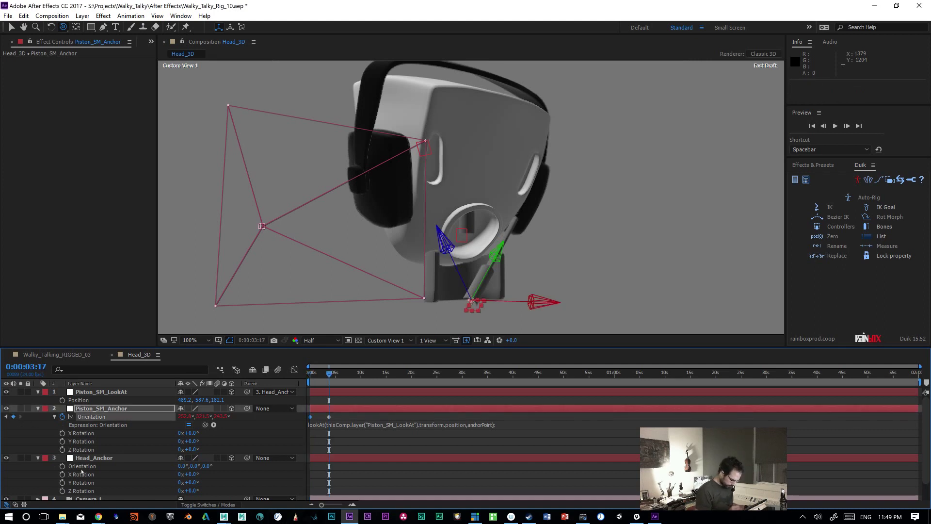
pyautogui.click(62, 466)
pyautogui.click(310, 373)
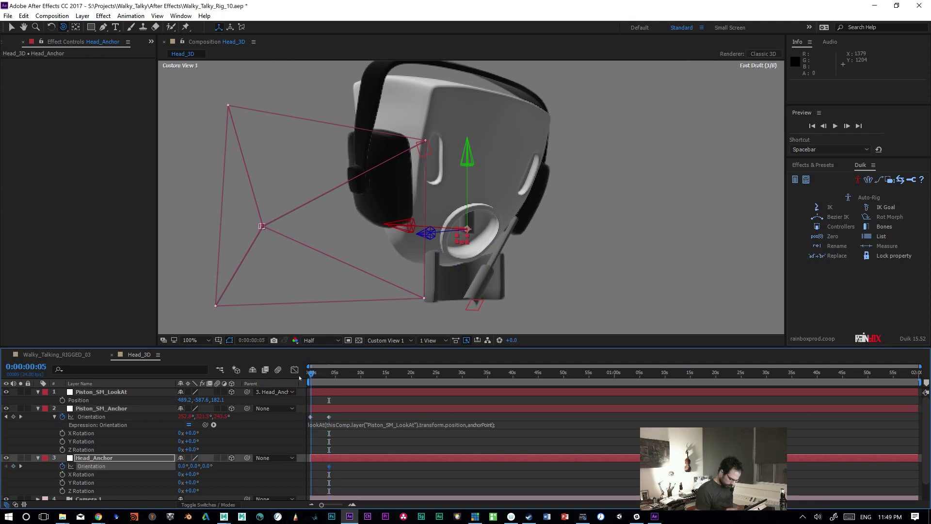
pyautogui.click(14, 466)
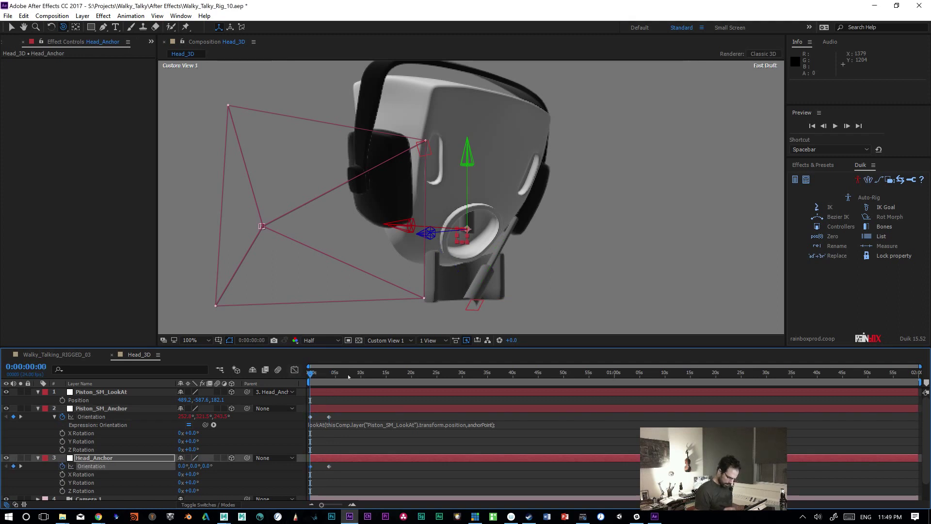
# Step: Delete Head_Anchor's Orientation keyframe at 0:00:03:17
pyautogui.moveTo(316, 372); pyautogui.dragTo(329, 372)
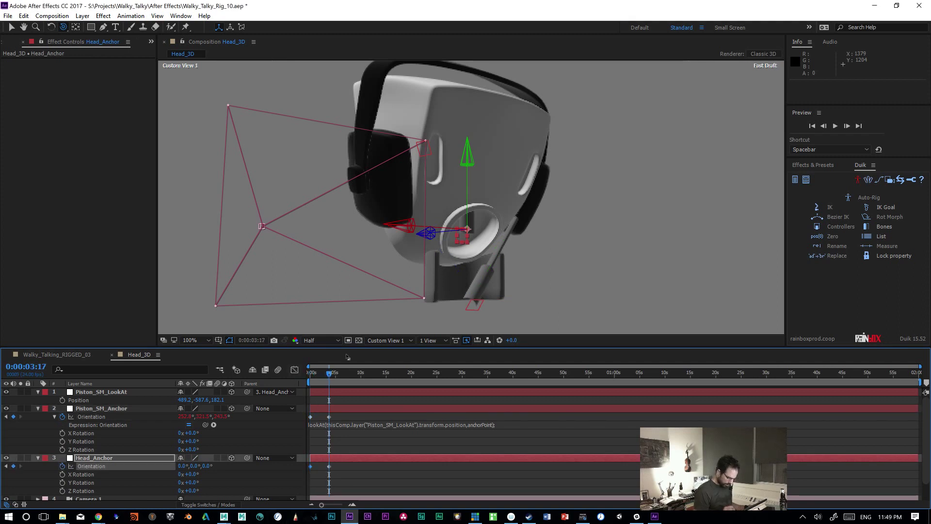
pyautogui.moveTo(181, 466)
pyautogui.mouseDown()
pyautogui.moveTo(194, 466)
pyautogui.moveTo(182, 467)
pyautogui.mouseUp()
pyautogui.moveTo(329, 372); pyautogui.dragTo(324, 377)
pyautogui.moveTo(336, 463); pyautogui.dragTo(326, 472)
pyautogui.press('Delete')
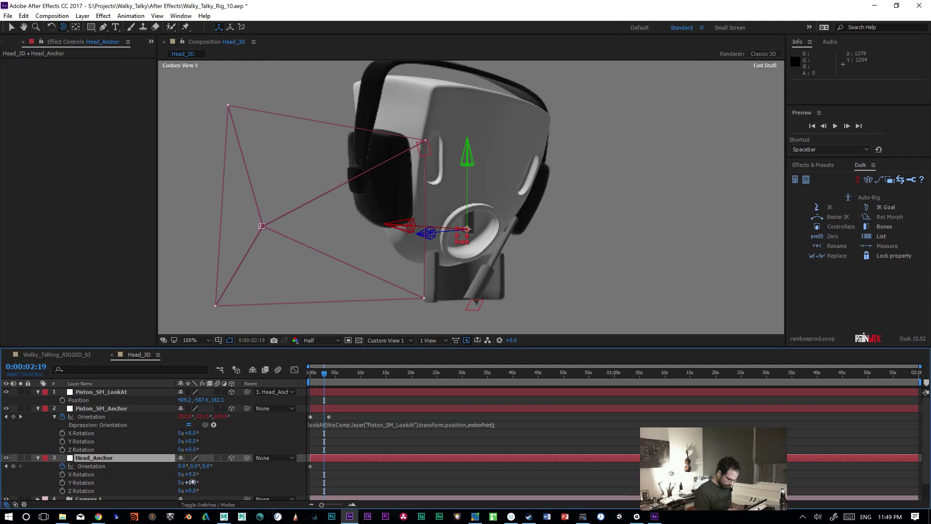
# Step: Try a Y Rotation change on Head_Anchor and undo it, and delete the layer's Orientation keyframe at 0:00:00:00
pyautogui.moveTo(192, 482); pyautogui.dragTo(204, 483)
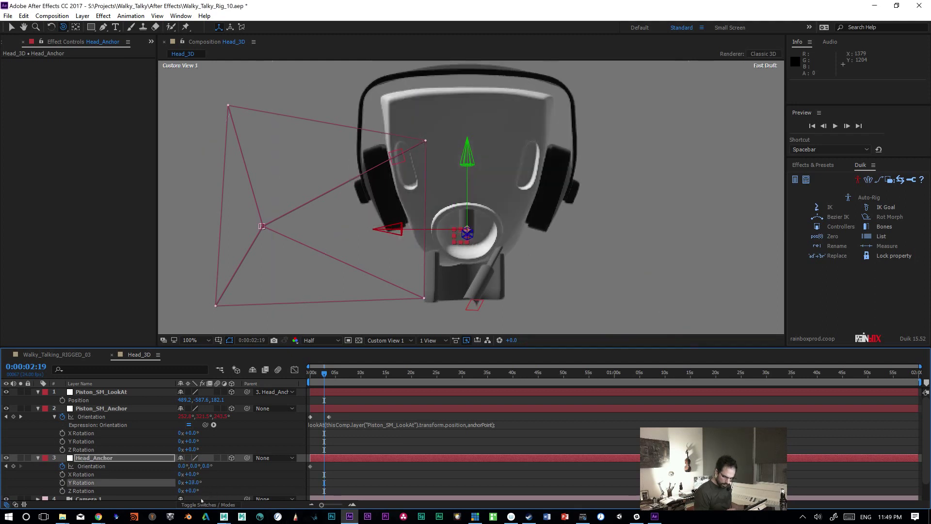
pyautogui.hotkey('ctrl', 'z')
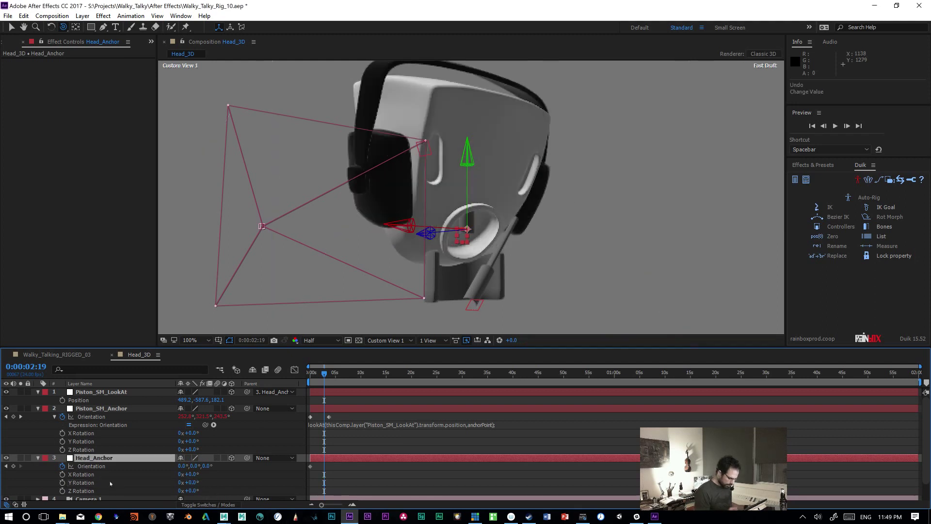
pyautogui.moveTo(317, 464); pyautogui.dragTo(307, 469)
pyautogui.press('Delete')
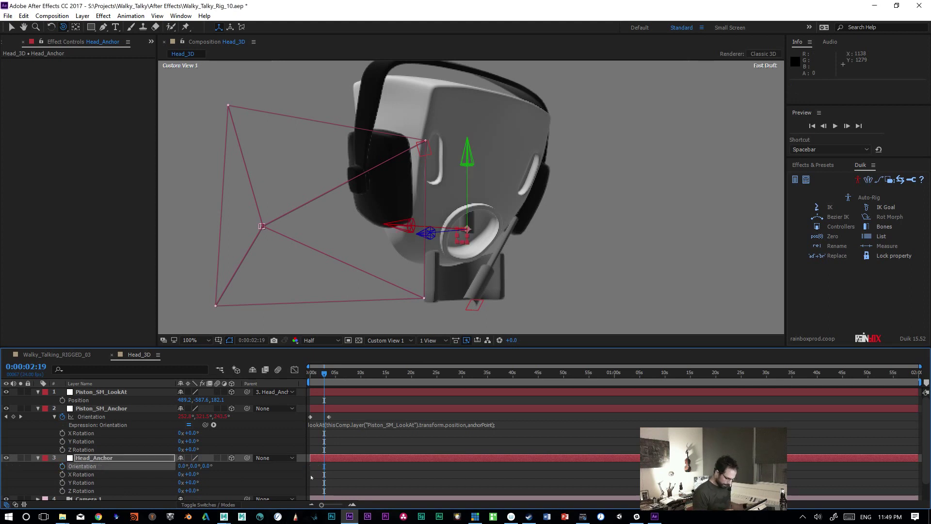
# Step: Try changing Piston_SM_LookAt's Y position, and undo the change
pyautogui.click(115, 392)
pyautogui.moveTo(203, 400); pyautogui.dragTo(127, 441)
pyautogui.hotkey('ctrl', 'z')
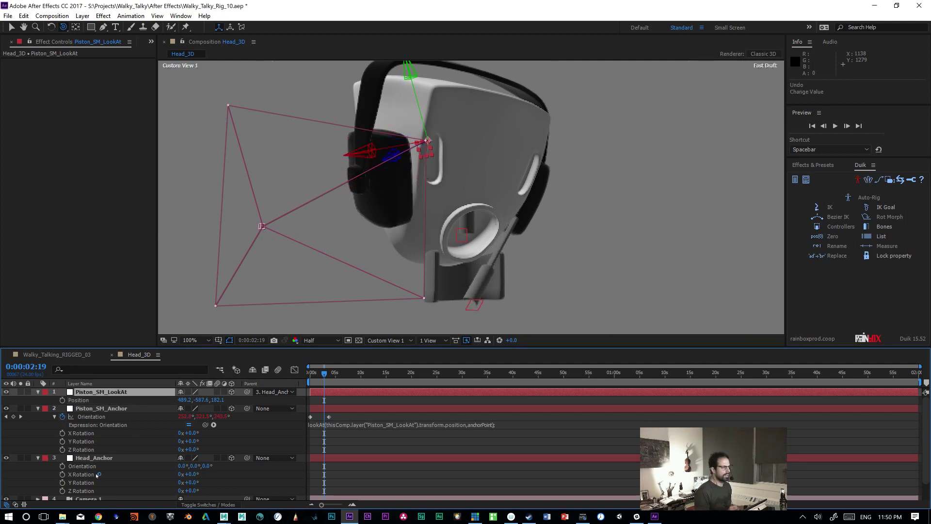
pyautogui.click(407, 425)
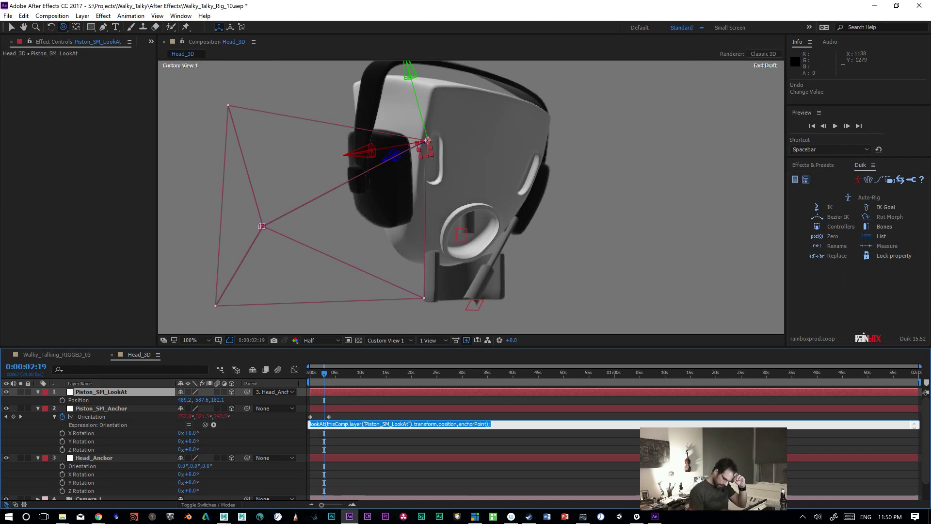
pyautogui.click(415, 424)
pyautogui.press('BackSpace')
pyautogui.write('.')
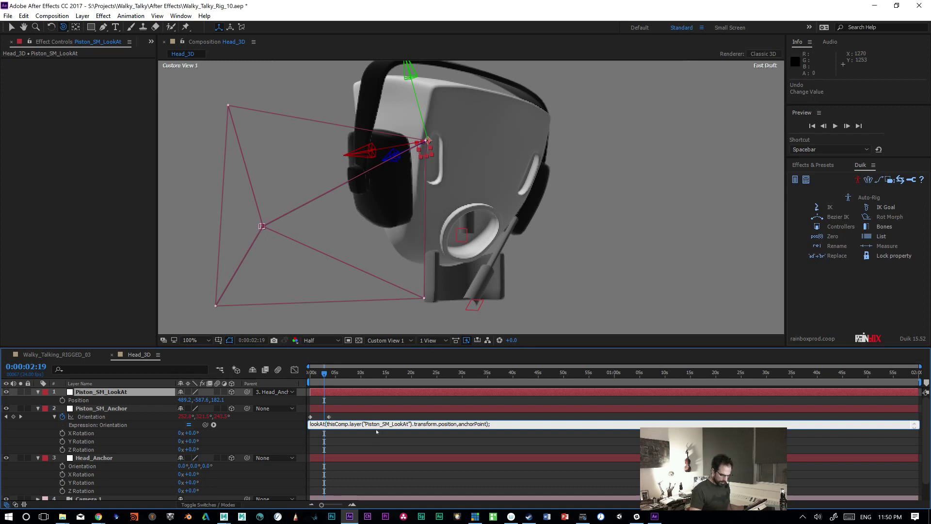
pyautogui.click(362, 416)
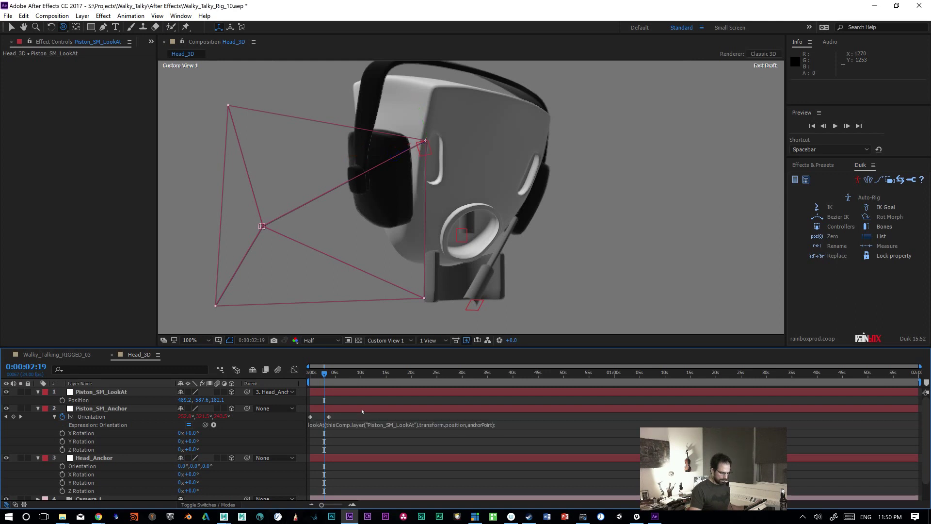
# Step: Try setting Piston_SM_LookAt's Y position to -355.6 to test the piston's aim, and undo it
pyautogui.click(362, 410)
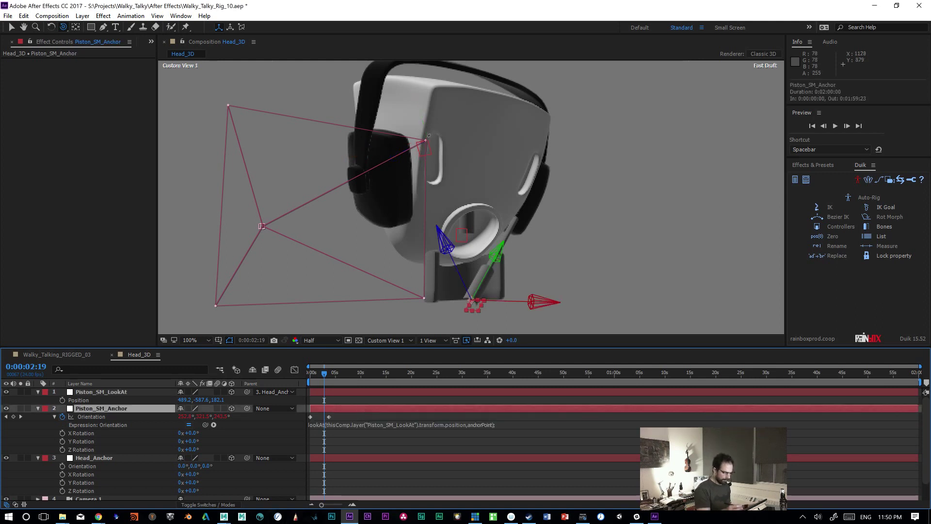
pyautogui.click(98, 392)
pyautogui.moveTo(201, 400); pyautogui.dragTo(333, 383)
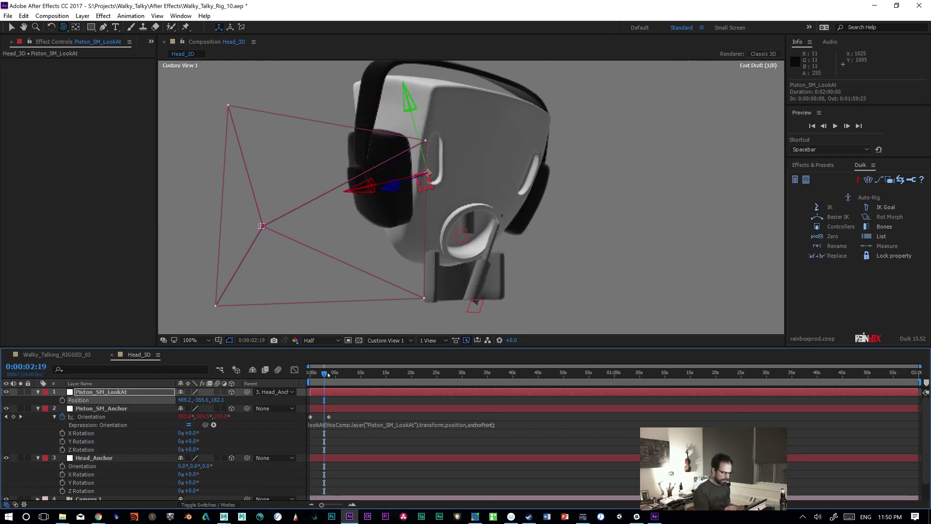
pyautogui.hotkey('ctrl', 'z')
# Step: Try rotating Head_Anchor with Y Rotation to test the piston's aim, and undo it
pyautogui.click(130, 457)
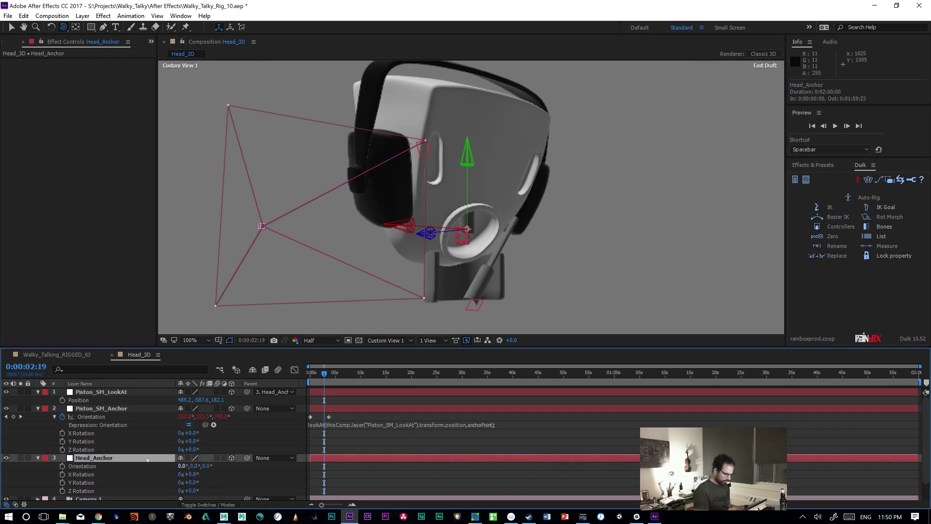
pyautogui.moveTo(192, 483); pyautogui.dragTo(217, 482)
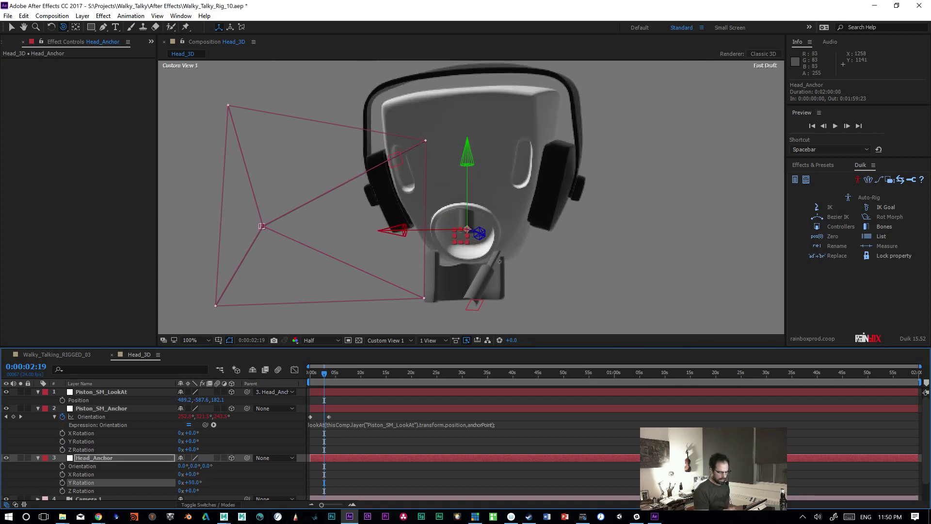
pyautogui.hotkey('ctrl', 'z')
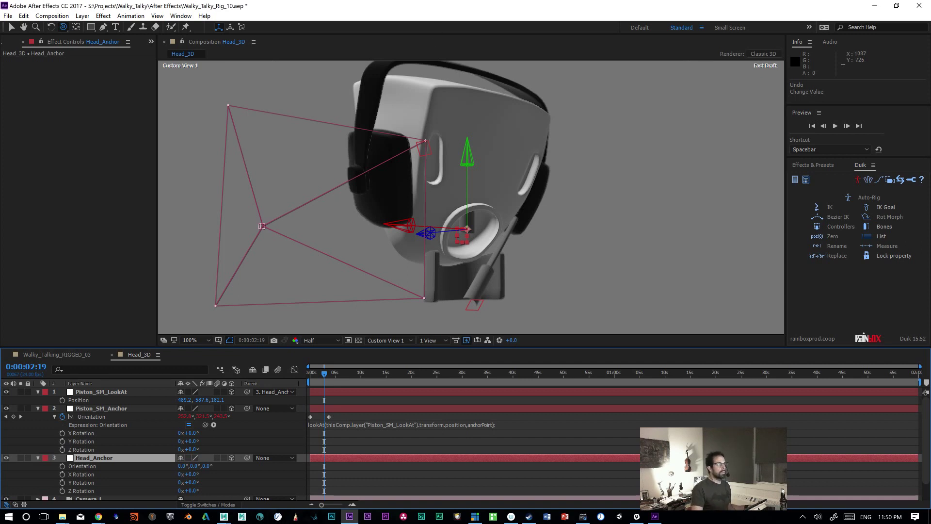
# Step: Bring the expression L = thisComp.layer("Null 1"); L.toWorld(L.anchorPoint) from Chrome into After Effects, above the lookAt line in Piston_SM_Anchor's Orientation expression
pyautogui.hotkey('alt', 'Tab')
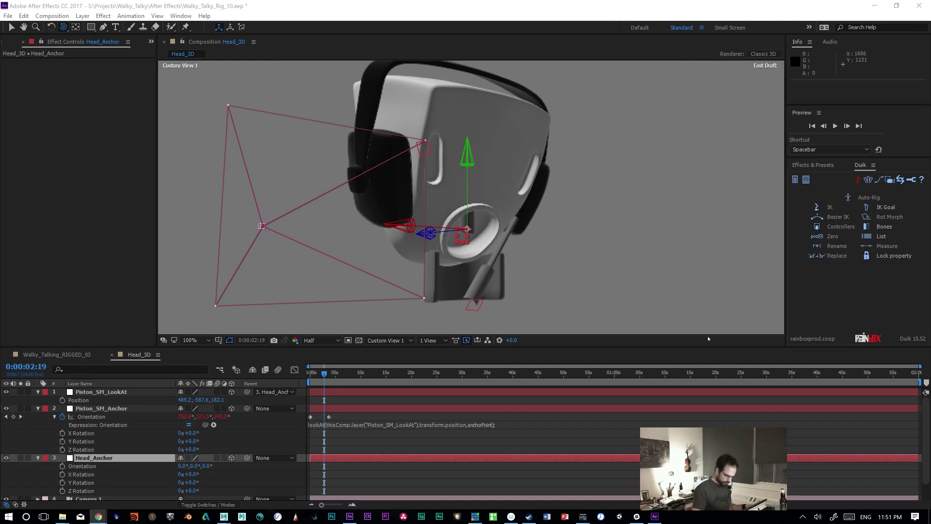
pyautogui.click(509, 433)
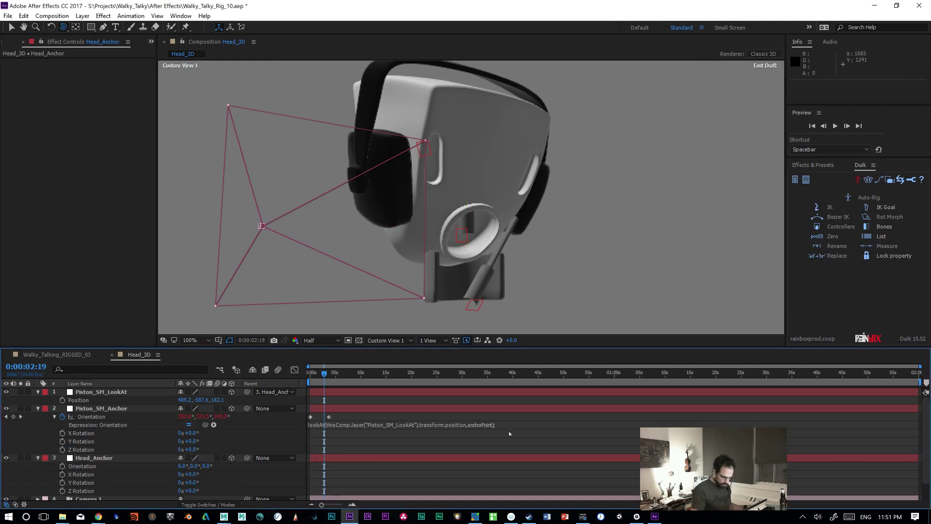
pyautogui.click(509, 427)
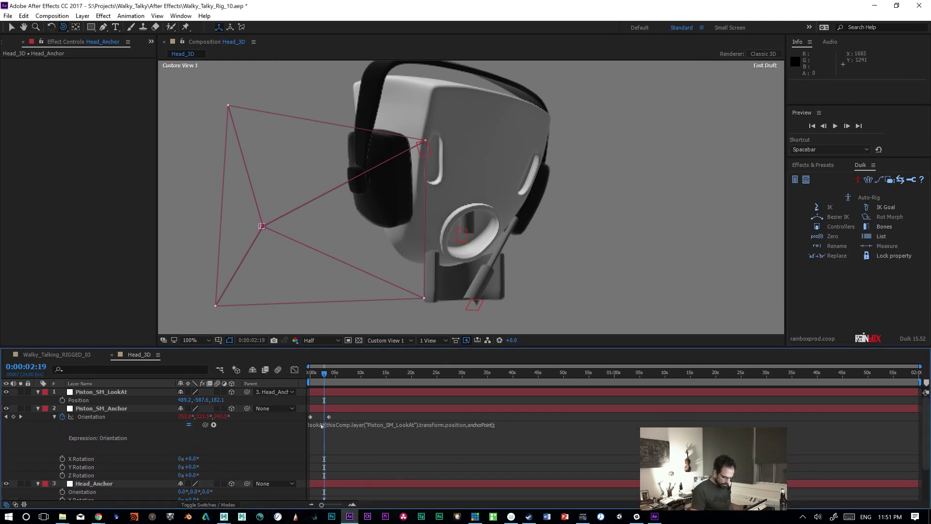
pyautogui.press('Home')
pyautogui.press('Return')
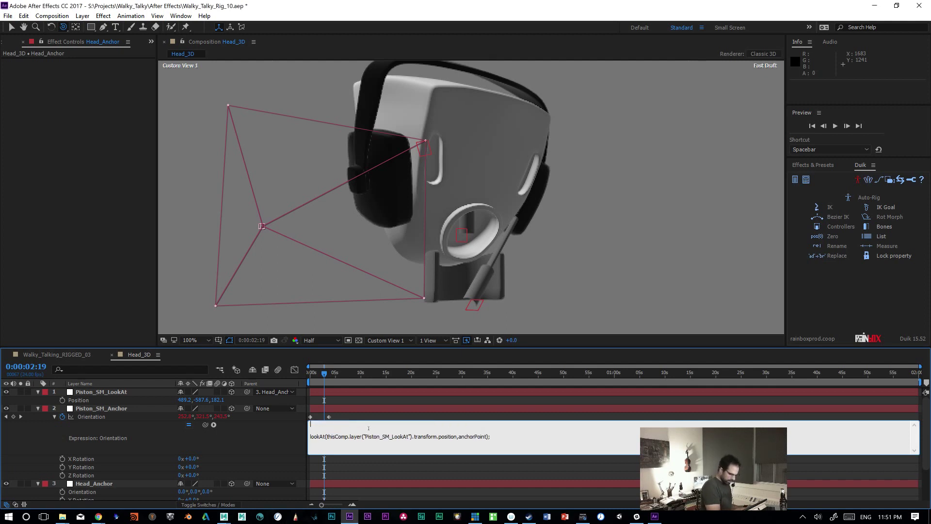
pyautogui.write('L = thisComp.layer("Null 1"); L.toWorld(L.anchorPoint)')
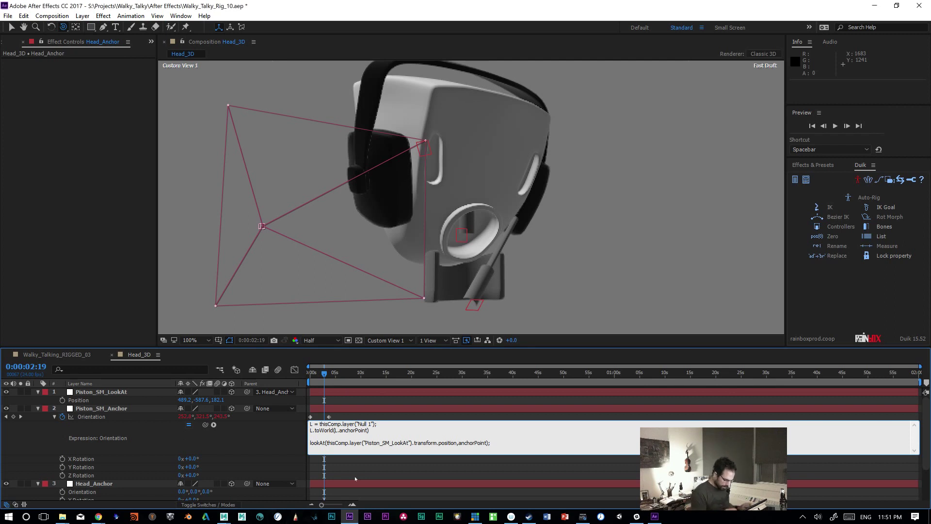
# Step: Rename the expression's variable in its first line to LookAt and point it at the Piston_SM_LookAt layer
pyautogui.write('ookAt')
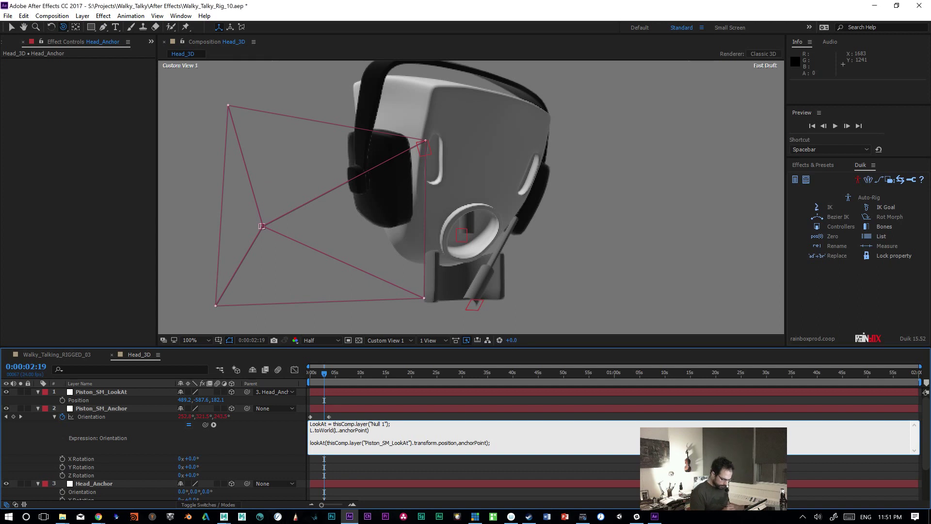
pyautogui.moveTo(333, 424); pyautogui.dragTo(389, 425)
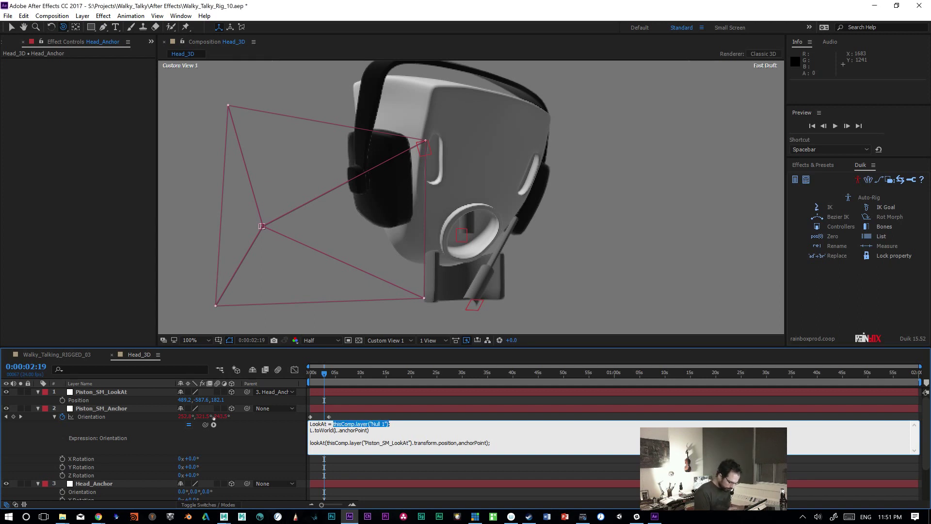
pyautogui.moveTo(205, 425); pyautogui.dragTo(94, 392)
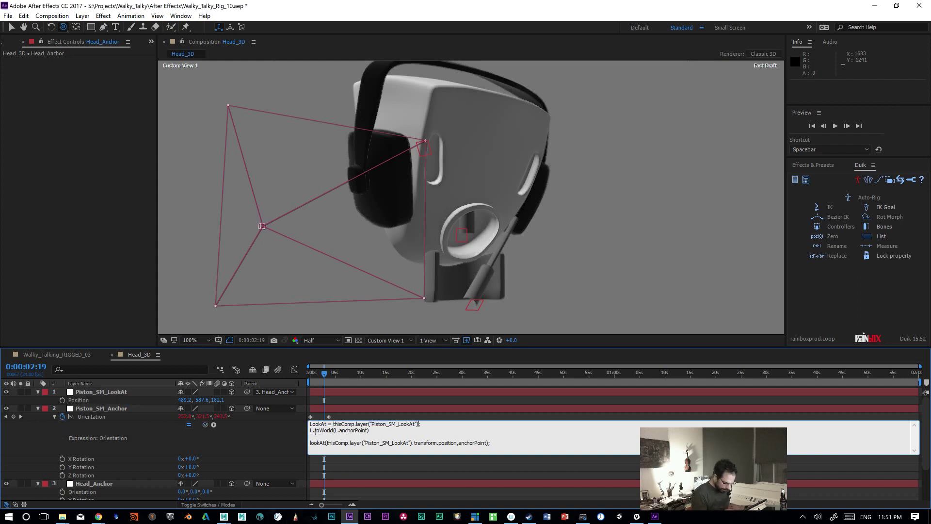
# Step: Replace the L references in the expression's toWorld line with LookAt, and apply the expression
pyautogui.moveTo(313, 430); pyautogui.dragTo(278, 432)
pyautogui.press('Left')
pyautogui.press('Home')
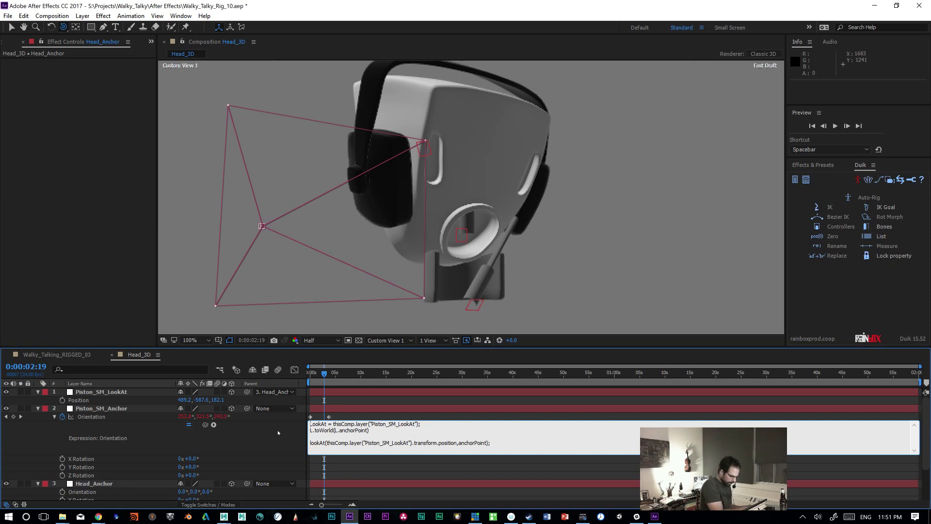
pyautogui.hotkey('shift', 'Right')
pyautogui.write('LookAt')
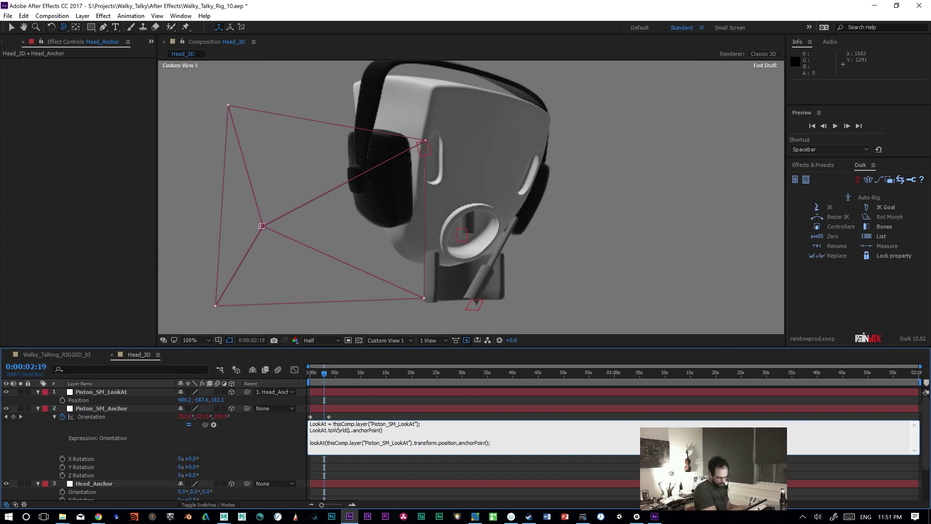
pyautogui.write('ookAt')
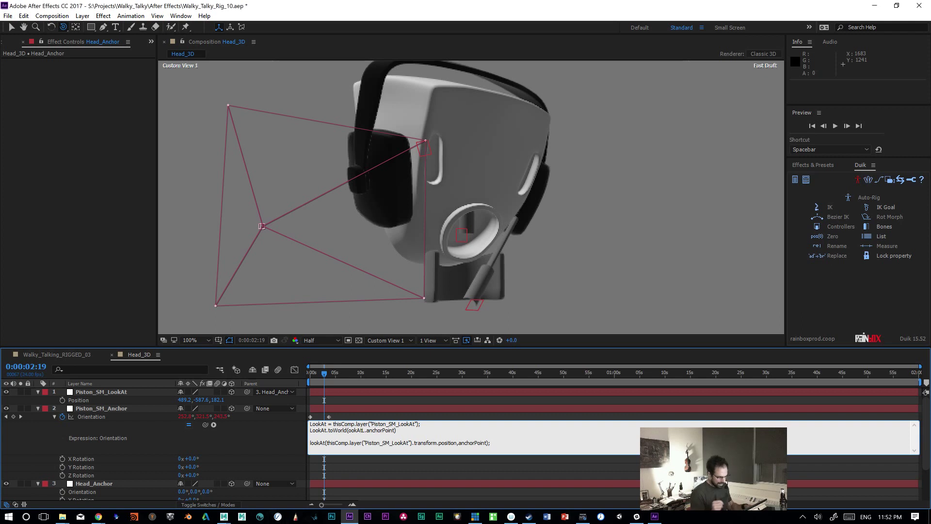
pyautogui.click(277, 432)
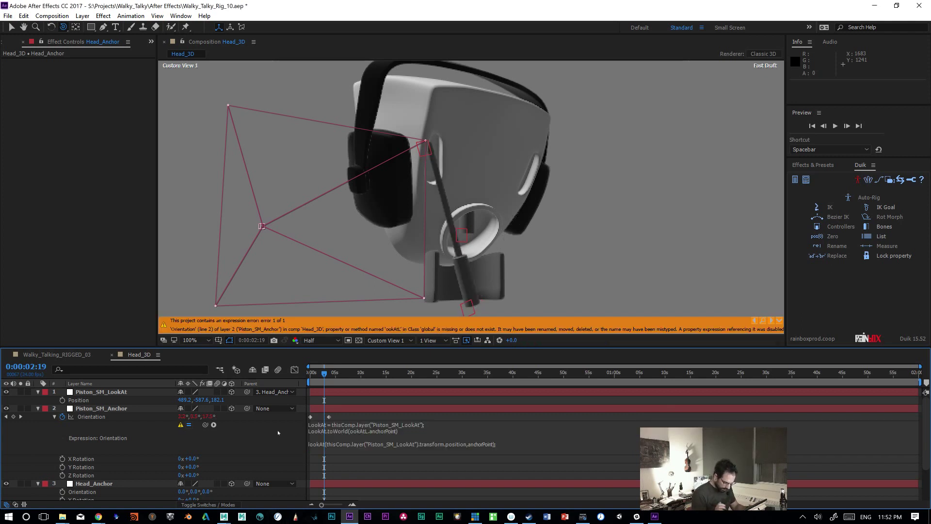
# Step: Correct the second expression line to LookAt.toWorld(LookAt.anchorPoint), and apply it
pyautogui.click(355, 433)
pyautogui.click(348, 430)
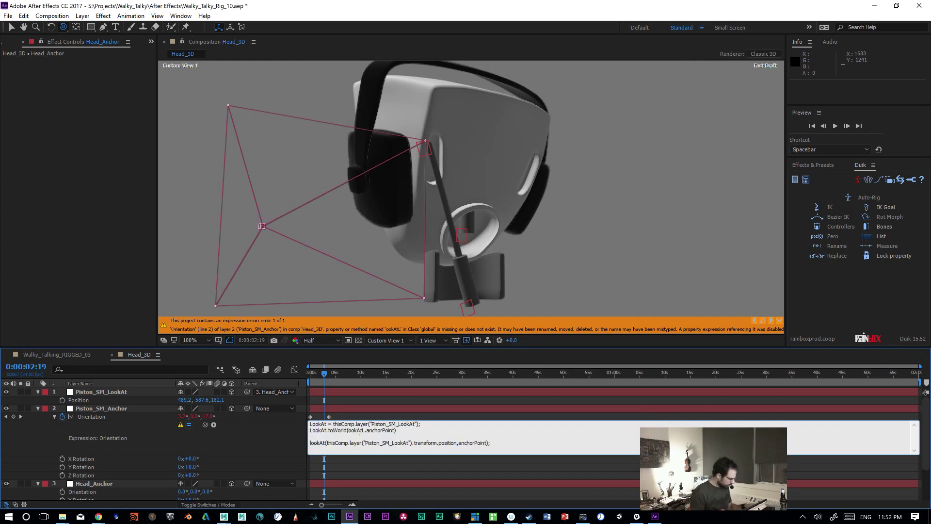
pyautogui.write('L')
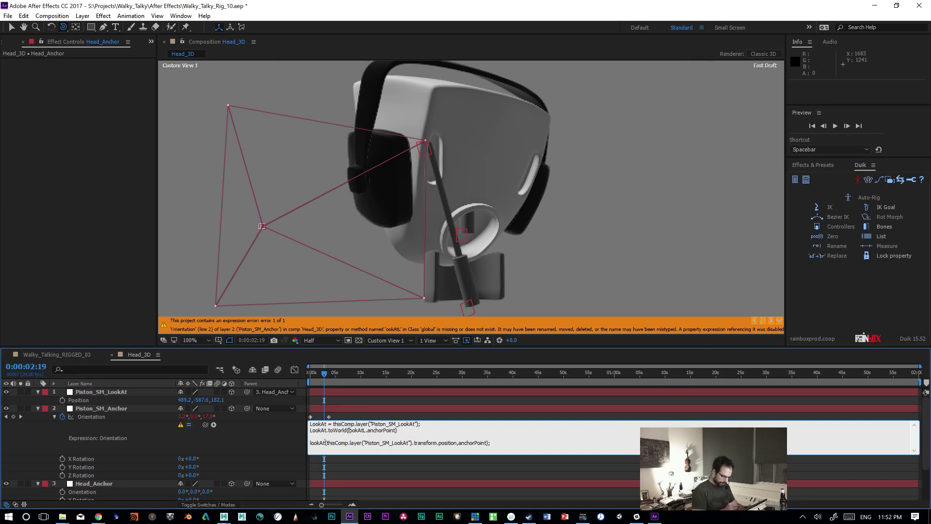
pyautogui.write('L')
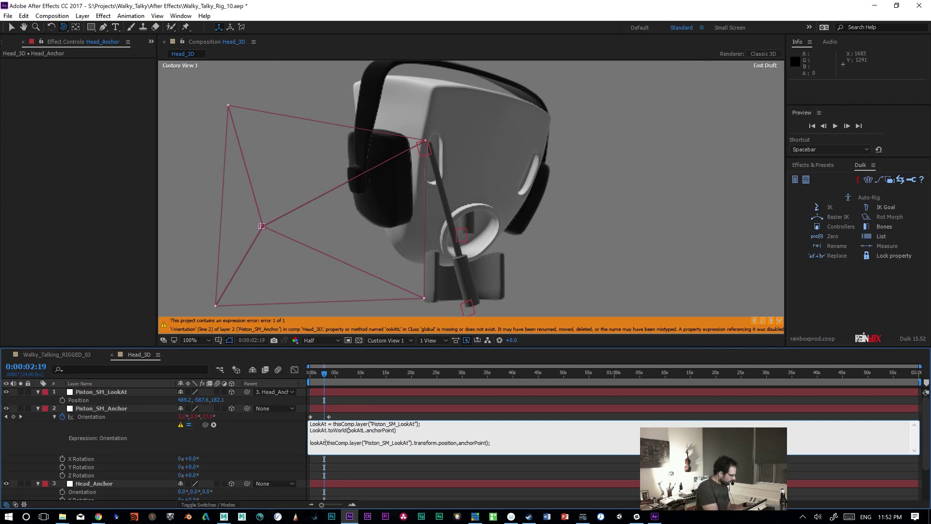
pyautogui.press('BackSpace')
pyautogui.press('BackSpace')
pyautogui.write('t')
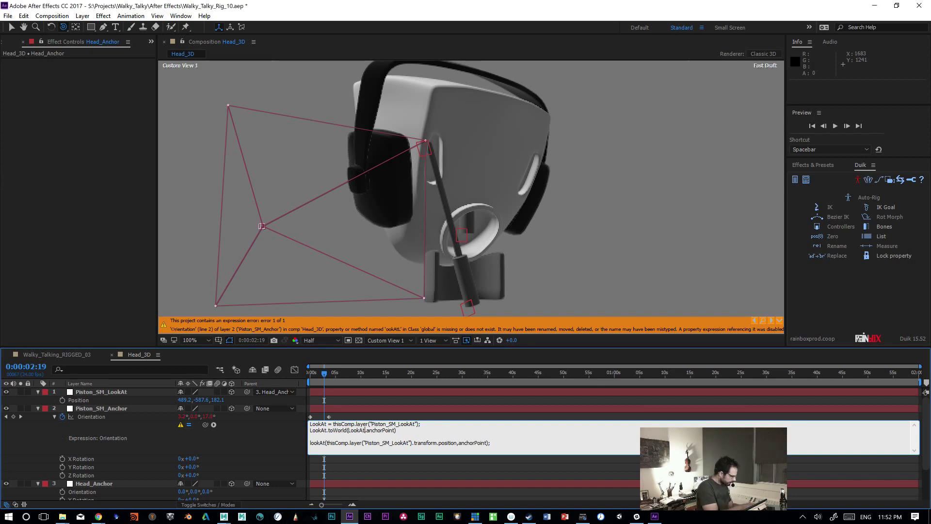
pyautogui.press('KP_Enter')
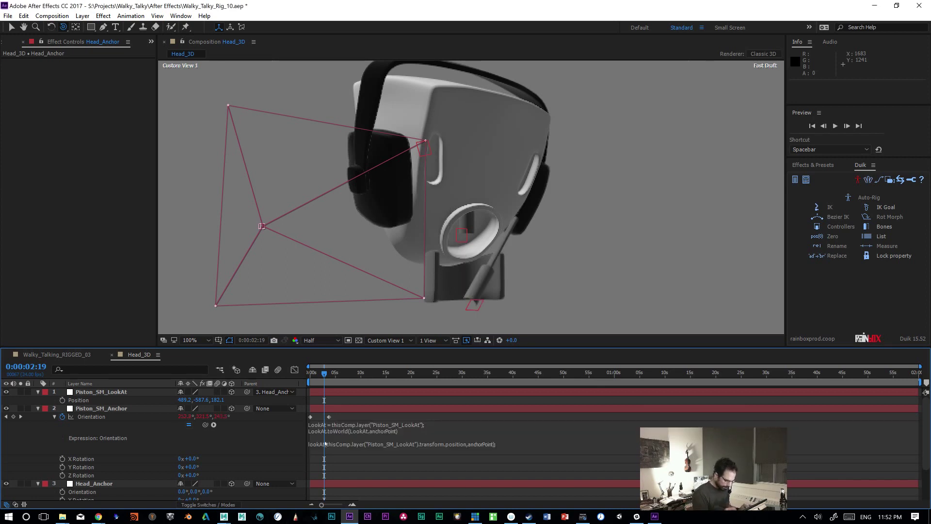
# Step: Try a Head_Anchor Orientation change at 0:00:00:00 with the toWorld line in place, and undo it
pyautogui.moveTo(336, 375); pyautogui.dragTo(296, 378)
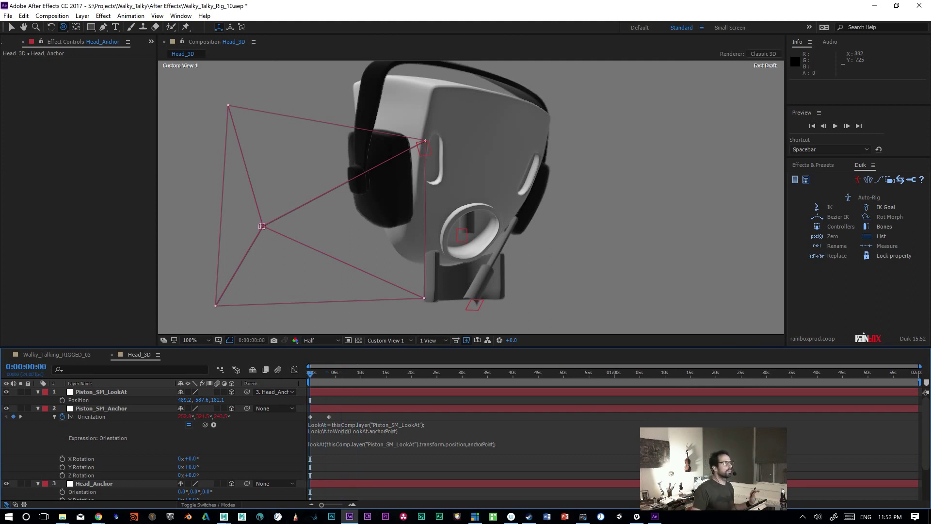
pyautogui.hotkey('alt', 'Tab')
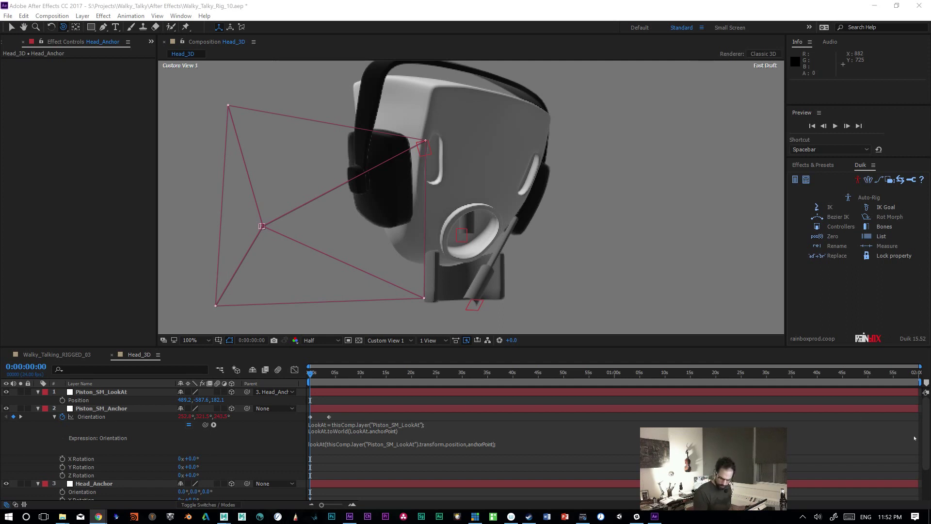
pyautogui.moveTo(926, 432); pyautogui.dragTo(926, 455)
pyautogui.moveTo(178, 456); pyautogui.dragTo(175, 461)
pyautogui.hotkey('ctrl', 'z')
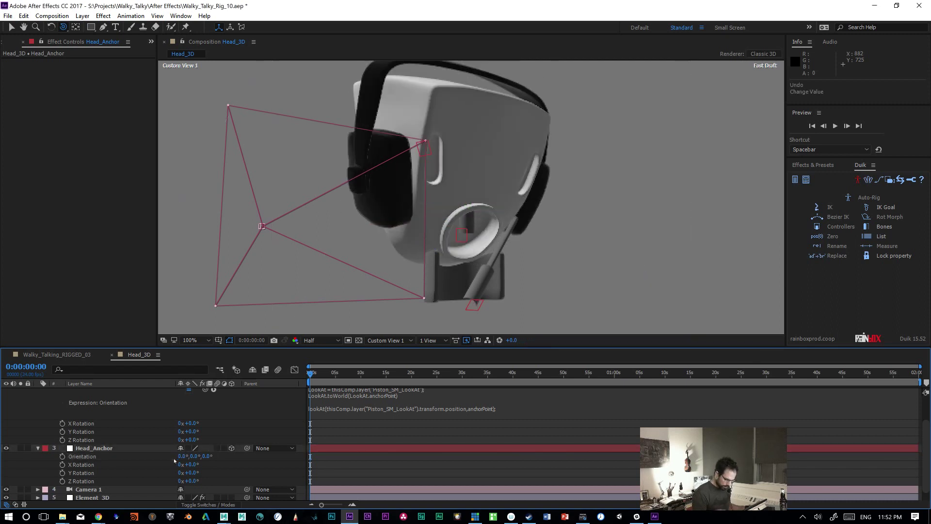
# Step: In Piston_SM_Anchor's Orientation expression, remove everything after the opening parenthesis of the lookAt call
pyautogui.scroll(4, 333, 445)
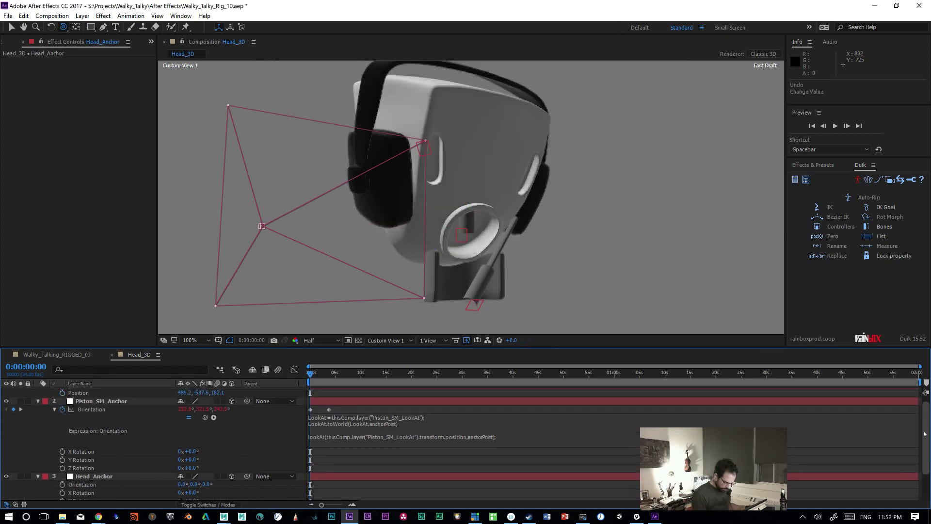
pyautogui.click(333, 445)
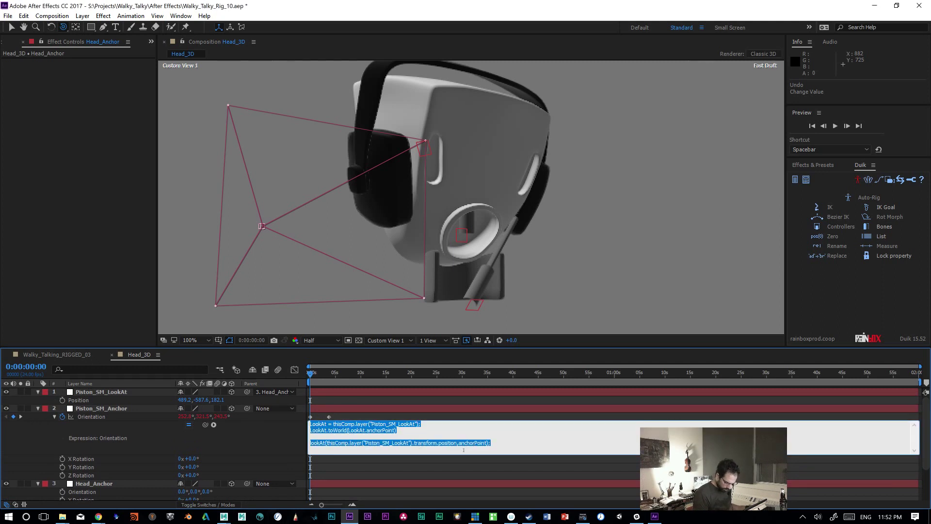
pyautogui.moveTo(311, 443); pyautogui.dragTo(325, 442)
pyautogui.moveTo(380, 442); pyautogui.dragTo(326, 444)
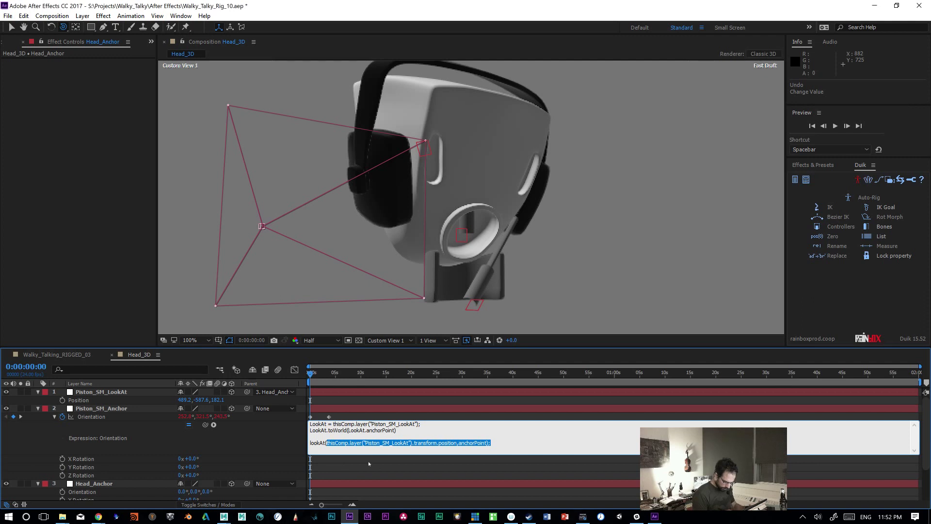
pyautogui.press('BackSpace')
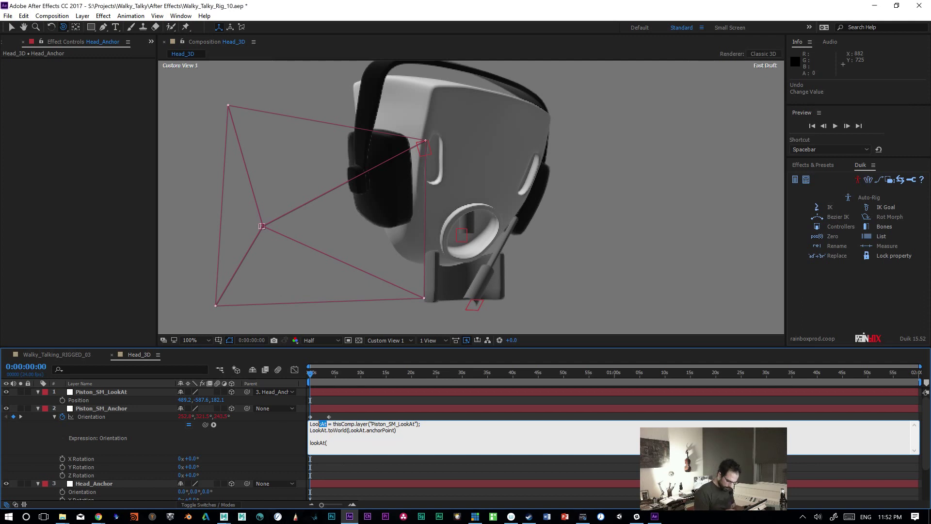
# Step: Rename the variable to LookAtLayer in its declaration and before the toWorld call of Piston_SM_Anchor's Orientation expression
pyautogui.write('Layer')
pyautogui.press('Down')
pyautogui.press('Left')
pyautogui.press('Left')
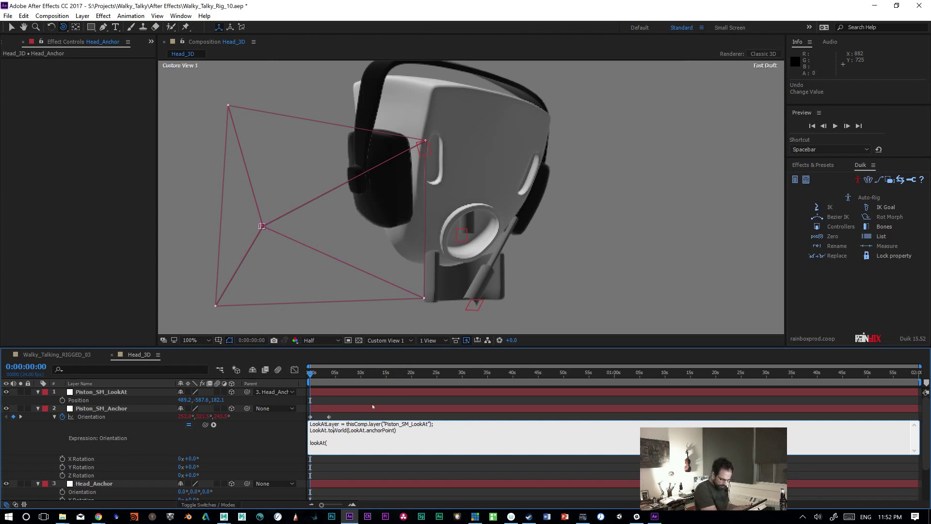
pyautogui.write('Layer')
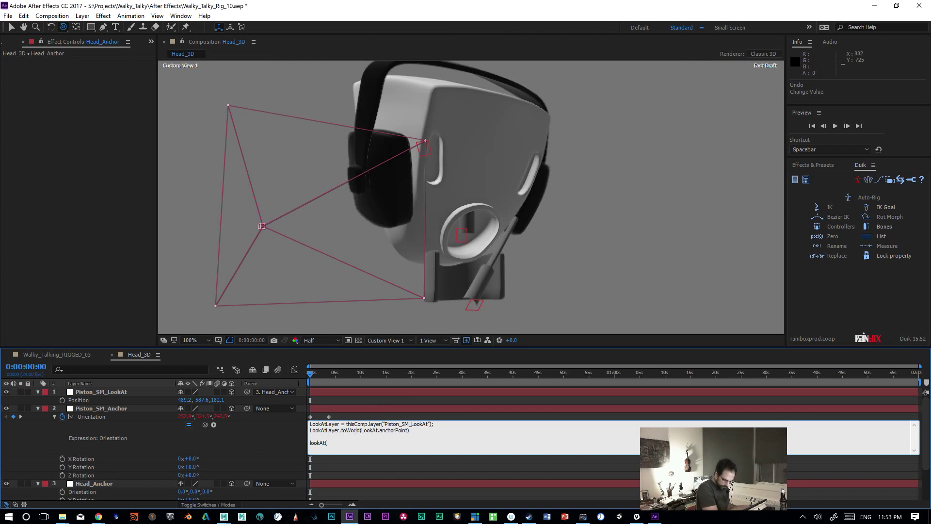
# Step: Change the layer name inside the toWorld parentheses so the argument reads Target.anchorPoint
pyautogui.write('La')
pyautogui.hotkey('shift', 'Left')
pyautogui.hotkey('shift', 'Left')
pyautogui.hotkey('shift', 'Left')
pyautogui.hotkey('shift', 'Left')
pyautogui.hotkey('shift', 'Left')
pyautogui.hotkey('shift', 'Left')
pyautogui.hotkey('shift', 'Left')
pyautogui.hotkey('shift', 'Left')
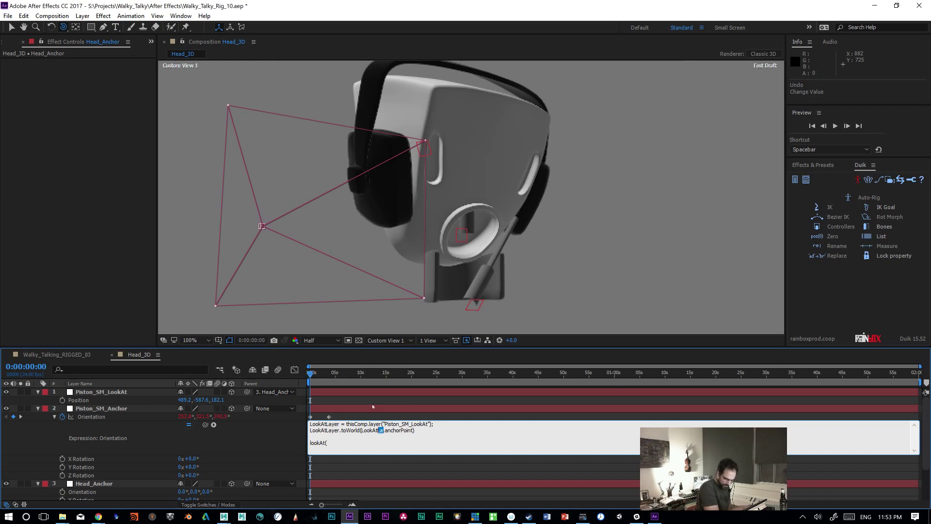
pyautogui.write('Target')
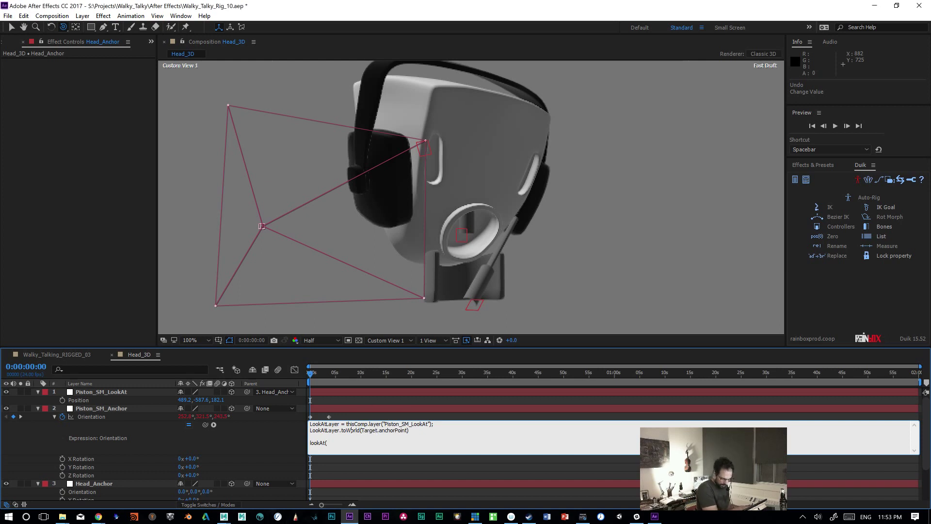
# Step: Replace the LookAtLayer reference before the toWorld call with Target, keeping Target.toWorld(Target.anchorPoint) on its own line
pyautogui.hotkey('shift', 'Left')
pyautogui.hotkey('shift', 'Left')
pyautogui.hotkey('shift', 'Left')
pyautogui.hotkey('shift', 'Left')
pyautogui.hotkey('shift', 'Left')
pyautogui.hotkey('shift', 'Left')
pyautogui.hotkey('shift', 'Left')
pyautogui.hotkey('shift', 'Left')
pyautogui.hotkey('shift', 'Left')
pyautogui.hotkey('shift', 'Left')
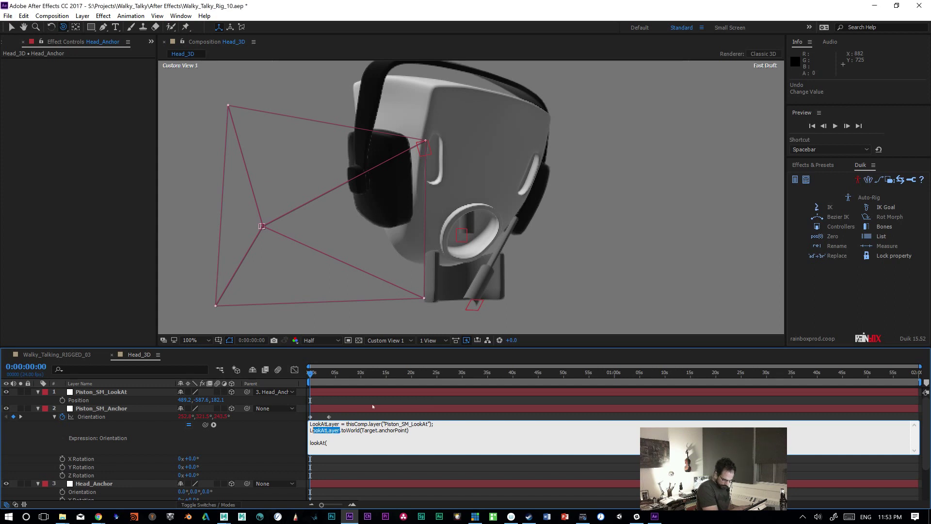
pyautogui.press('BackSpace')
pyautogui.press('BackSpace')
pyautogui.write('Target.toWorld(Target.anchorPoint')
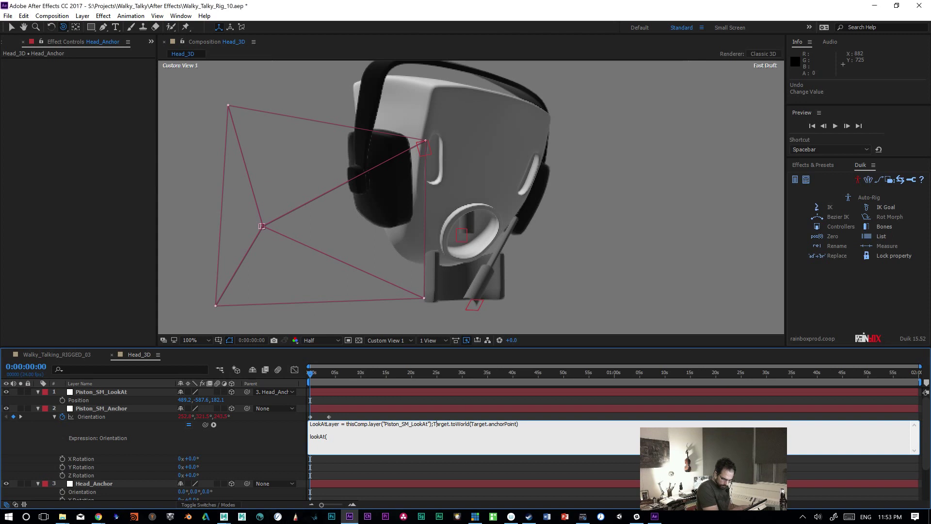
pyautogui.press('Return')
# Step: Rename the declared variable in the expression's first line to Target
pyautogui.hotkey('shift', 'Right')
pyautogui.hotkey('shift', 'Right')
pyautogui.hotkey('shift', 'Right')
pyautogui.hotkey('shift', 'Right')
pyautogui.hotkey('shift', 'Right')
pyautogui.hotkey('shift', 'Right')
pyautogui.hotkey('shift', 'Right')
pyautogui.hotkey('shift', 'Right')
pyautogui.hotkey('shift', 'Right')
pyautogui.hotkey('shift', 'Right')
pyautogui.hotkey('shift', 'Right')
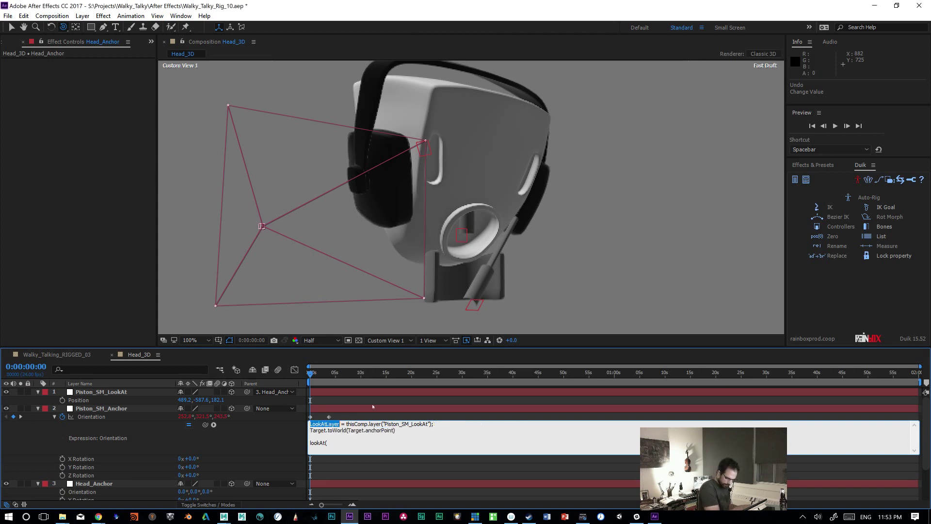
pyautogui.write('Target.toWorld(')
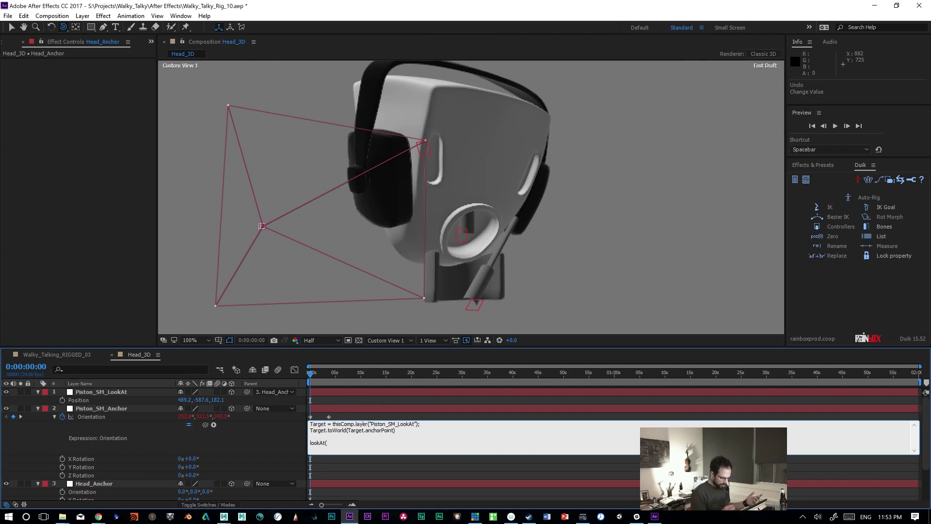
# Step: Remove the unfinished lookAt line, rewrite the second line as lookAt(Target.toWorld(Target.anchorPoint)); and apply the expression
pyautogui.write('Target.')
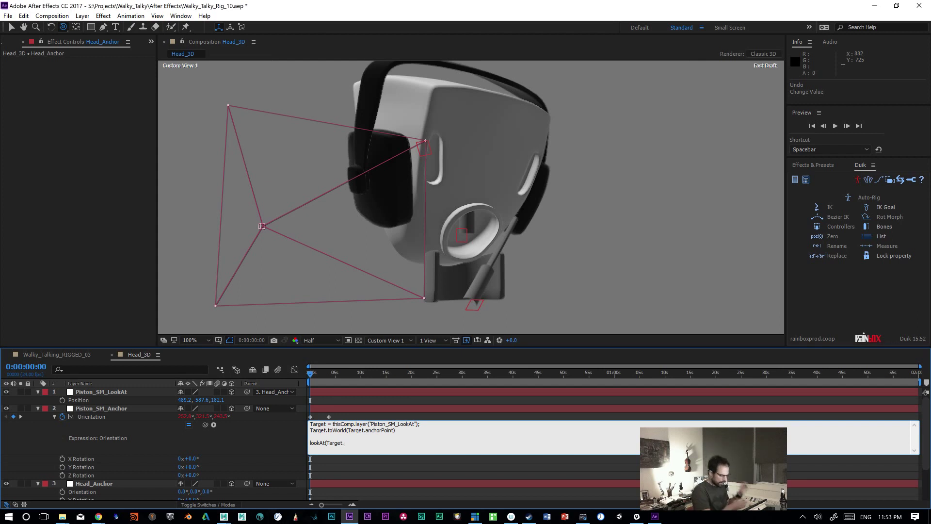
pyautogui.hotkey('shift', 'Home')
pyautogui.press('BackSpace')
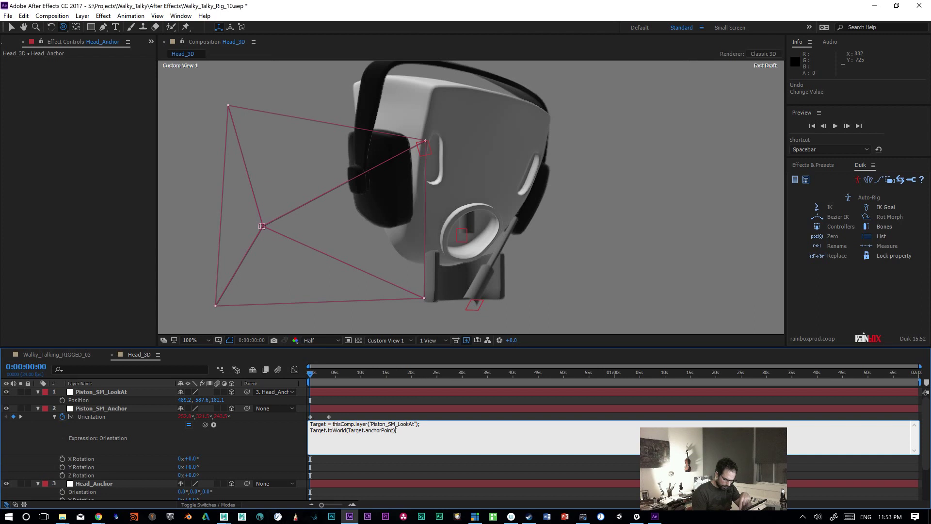
pyautogui.press('Home')
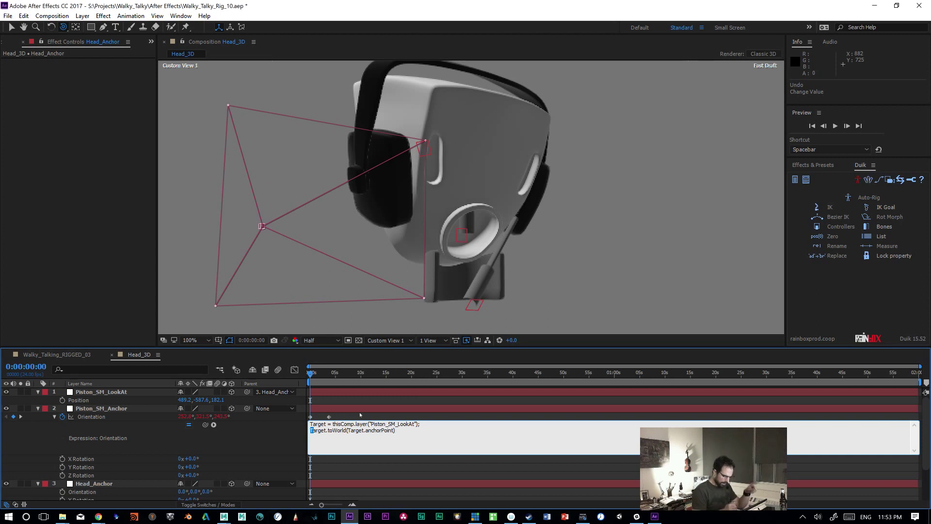
pyautogui.press('Left')
pyautogui.write('LookAt')
pyautogui.press('BackSpace')
pyautogui.write('ld(')
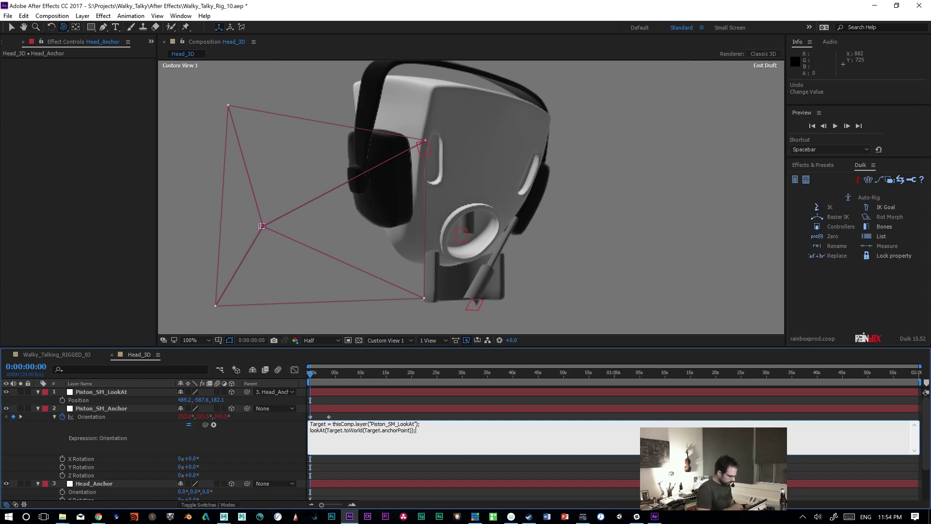
pyautogui.click(360, 415)
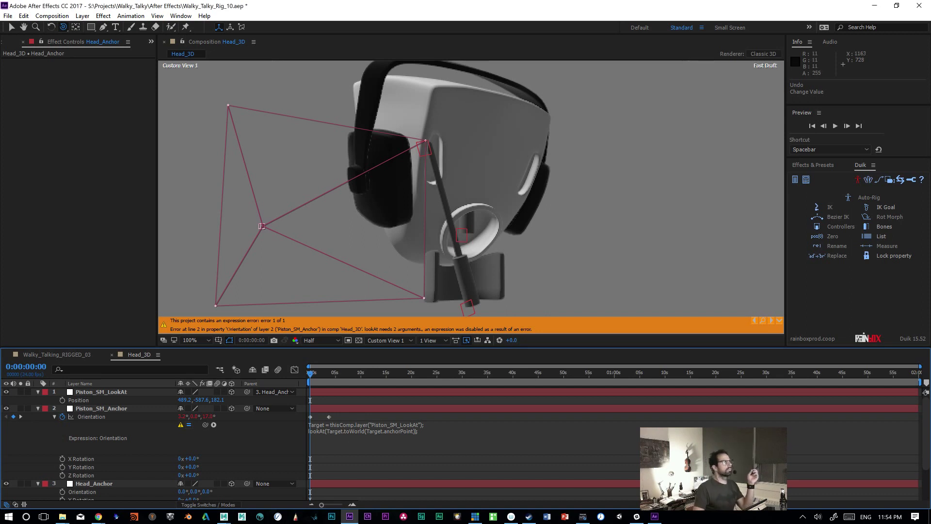
# Step: Review Piston_SM_Anchor's Orientation expression and read its error details
pyautogui.hotkey('alt', 'Tab')
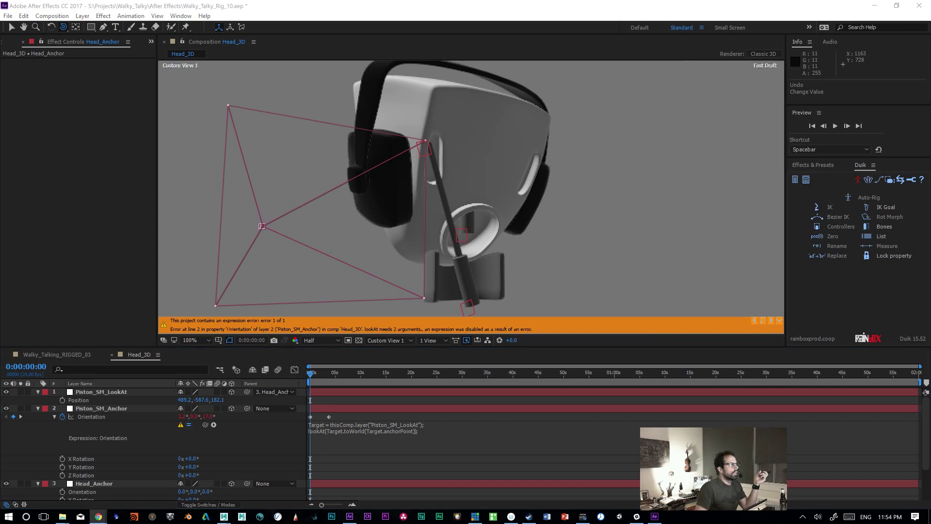
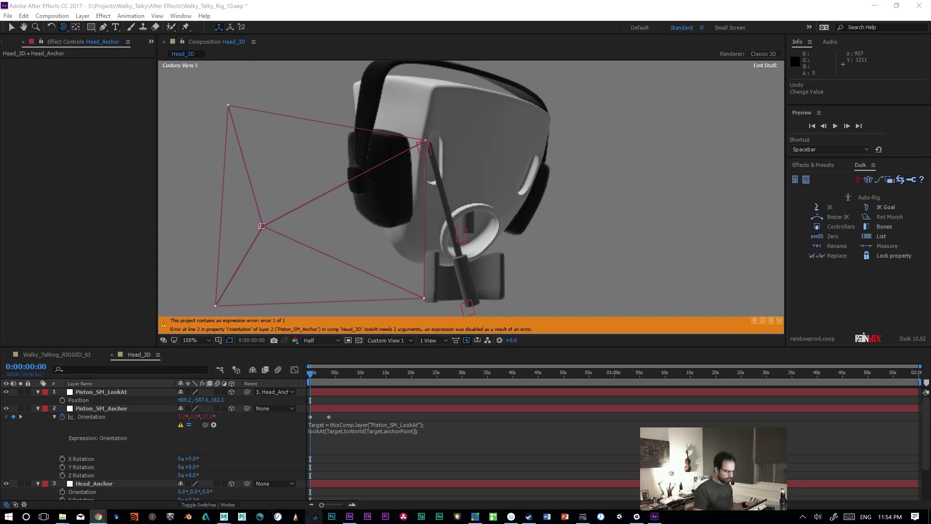
pyautogui.click(310, 442)
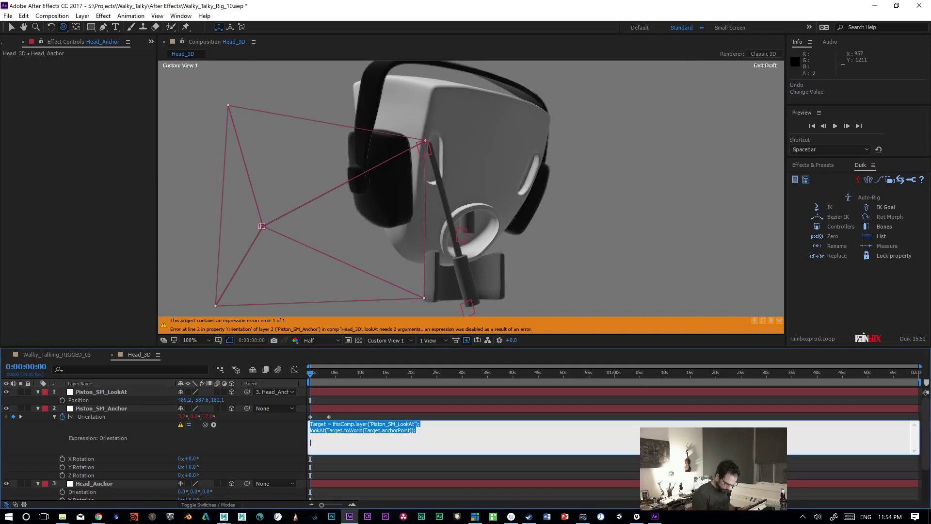
pyautogui.click(410, 430)
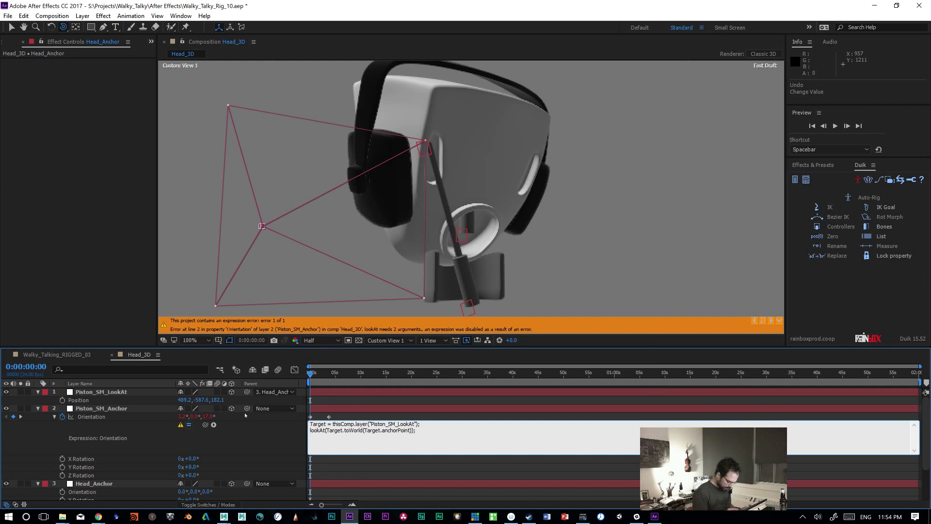
pyautogui.click(149, 458)
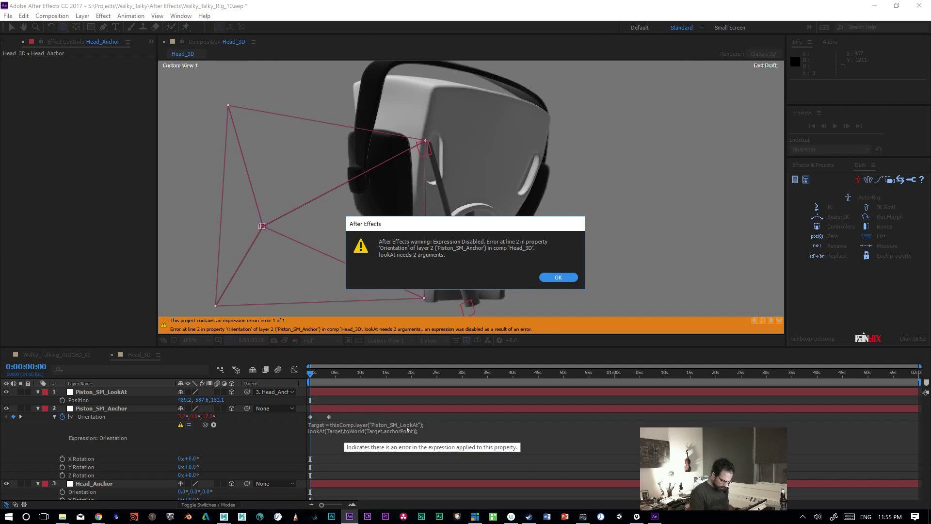
pyautogui.click(558, 277)
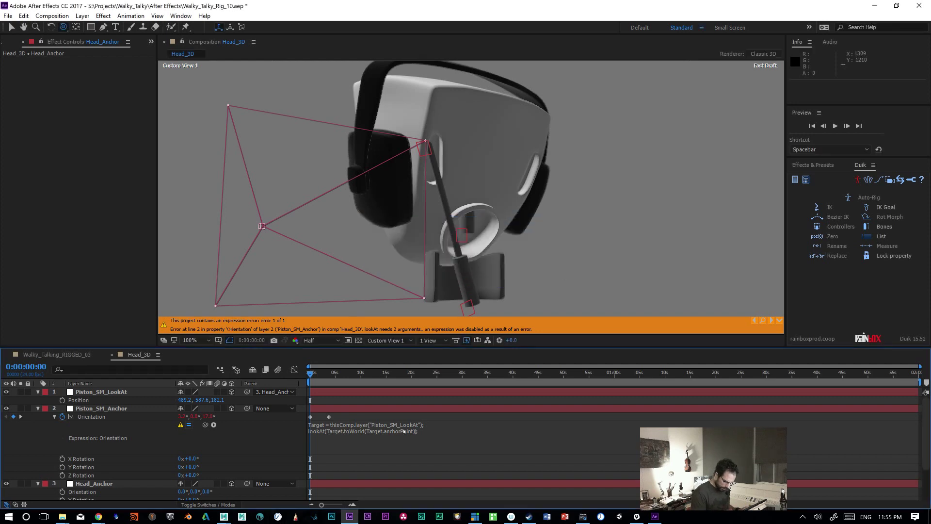
# Step: Add position as the second argument of lookAt in the Orientation expression and apply it
pyautogui.click(445, 445)
pyautogui.click(445, 446)
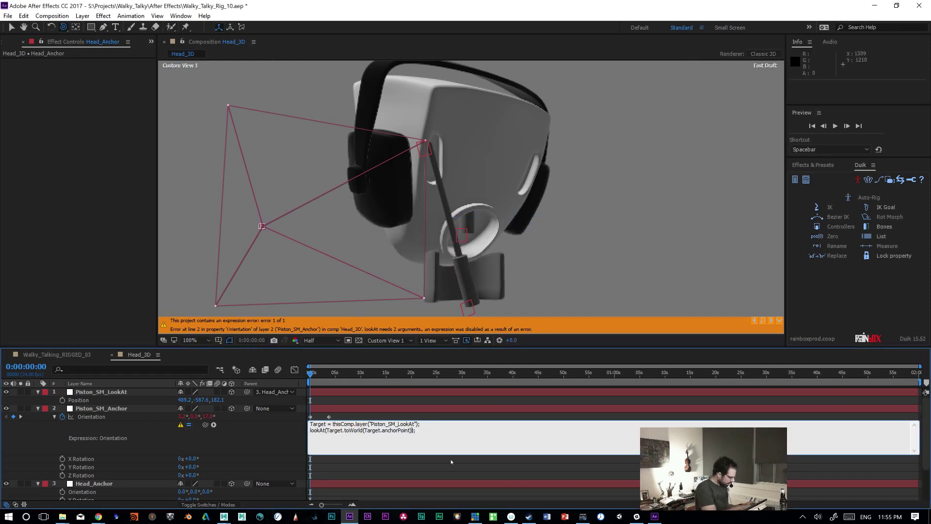
pyautogui.press('Right')
pyautogui.write(',')
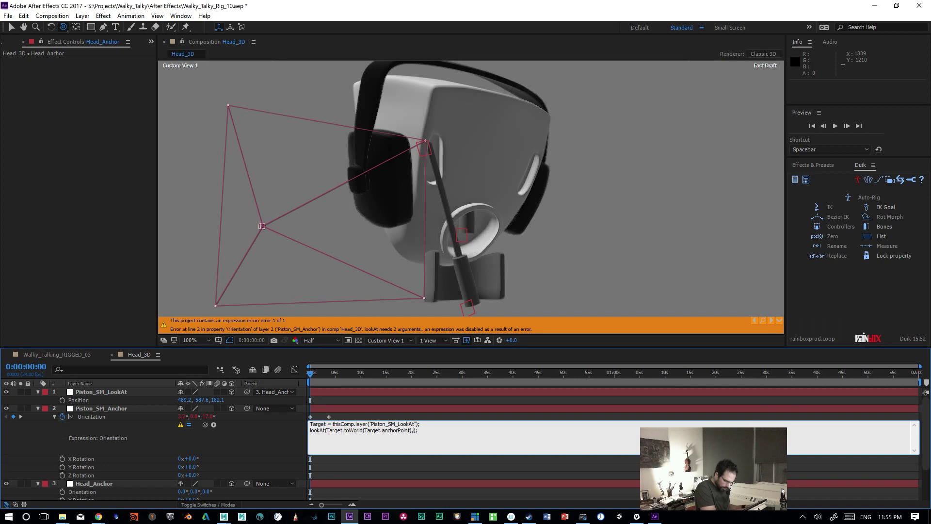
pyautogui.write('position')
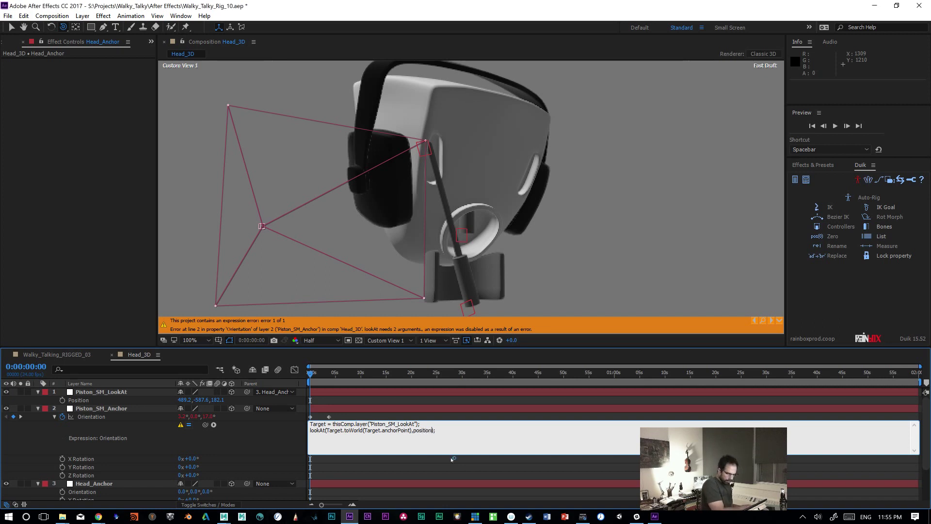
pyautogui.click(451, 461)
pyautogui.moveTo(327, 373)
pyautogui.mouseDown()
pyautogui.moveTo(366, 373)
pyautogui.moveTo(310, 373)
pyautogui.mouseUp()
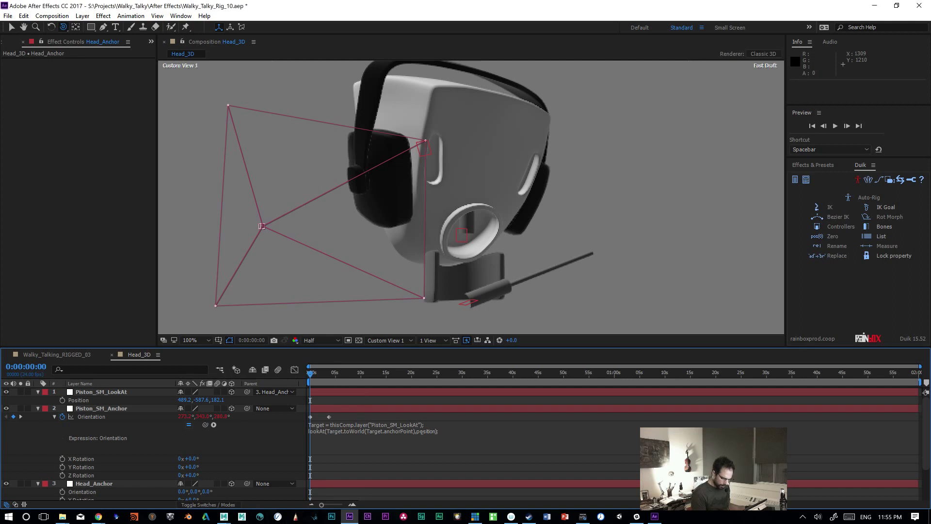
# Step: Replace position with anchorPoint as the second lookAt argument and apply the expression
pyautogui.click(437, 427)
pyautogui.moveTo(413, 430); pyautogui.dragTo(429, 430)
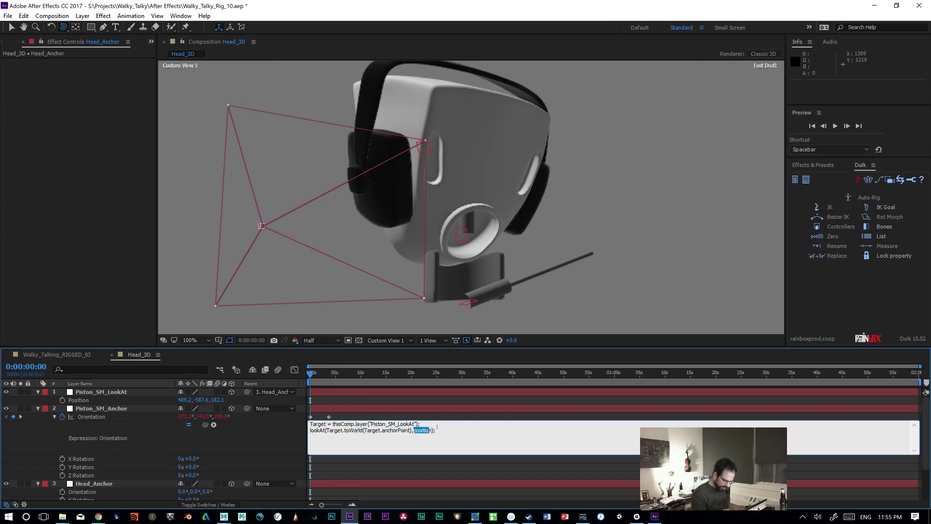
pyautogui.write('anchorPoint')
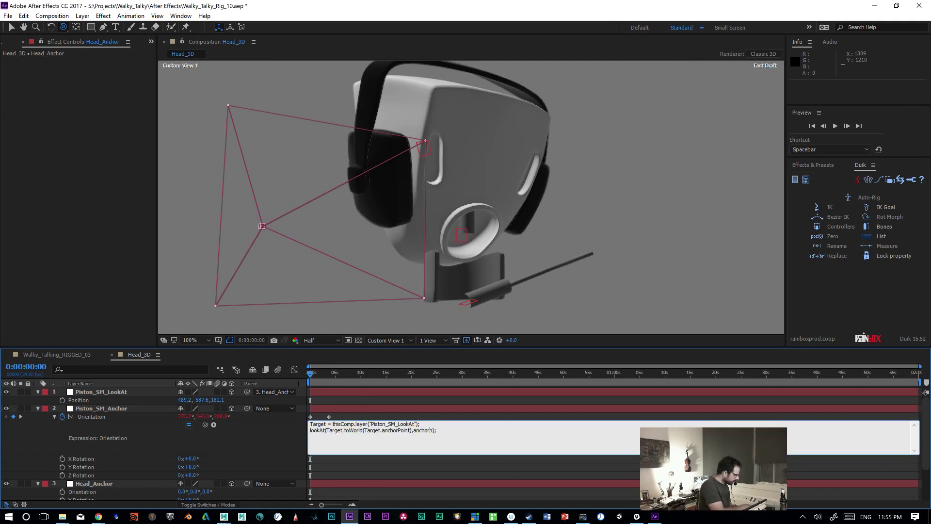
pyautogui.press('KP_Enter')
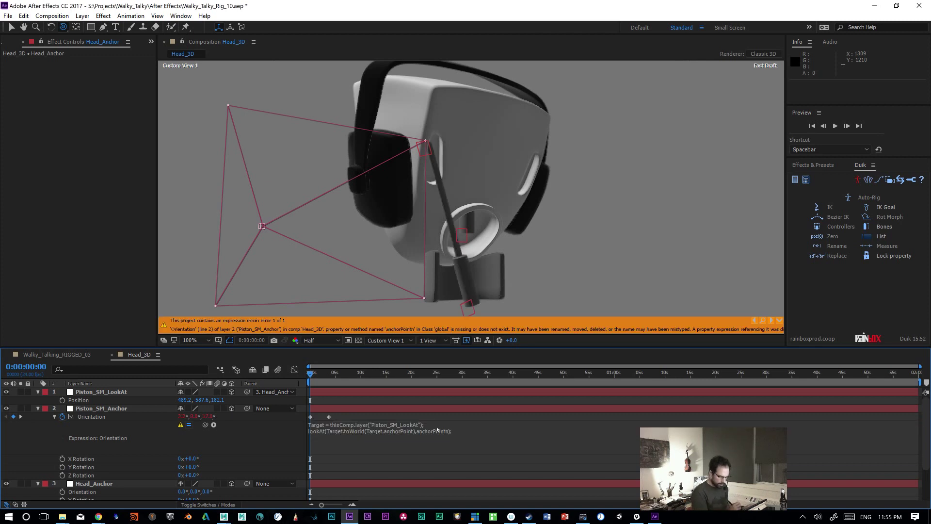
# Step: Delete the stray n at the end of the second lookAt argument so it reads anchorPoint, and reapply the expression
pyautogui.click(430, 442)
pyautogui.click(440, 430)
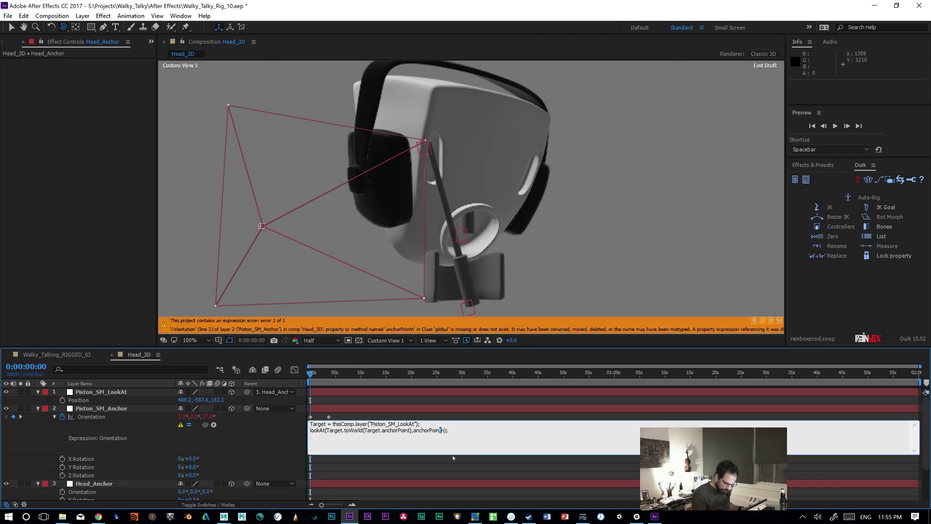
pyautogui.moveTo(442, 430); pyautogui.dragTo(445, 431)
pyautogui.press('BackSpace')
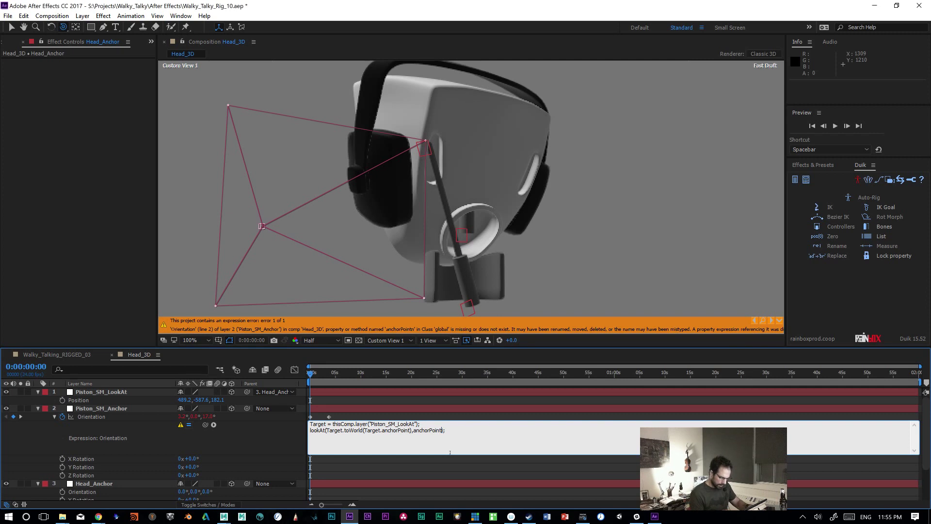
pyautogui.press('KP_Enter')
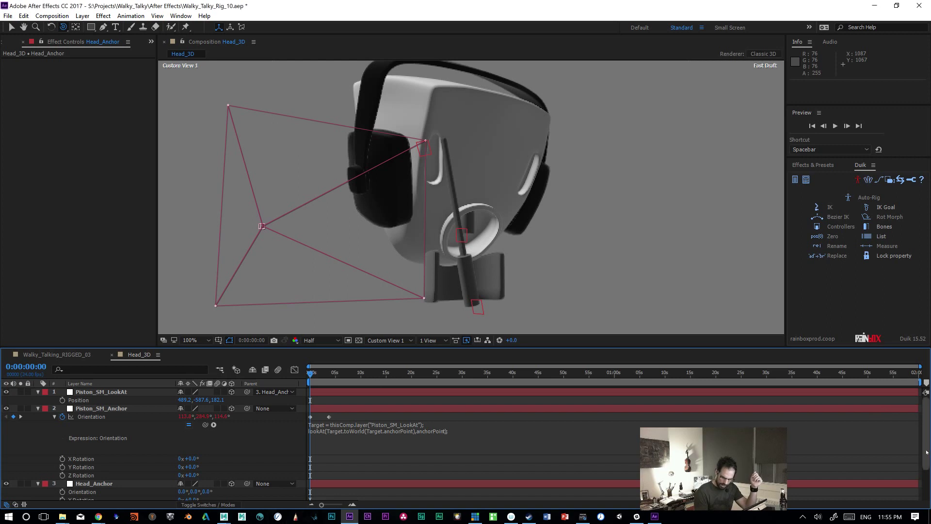
# Step: Try changing Head_Anchor's orientation and rotation to test how the piston follows, and undo the changes
pyautogui.scroll(-2, 920, 430)
pyautogui.moveTo(179, 460); pyautogui.dragTo(191, 459)
pyautogui.moveTo(182, 459); pyautogui.dragTo(178, 459)
pyautogui.hotkey('ctrl', 'z')
pyautogui.moveTo(576, 278); pyautogui.dragTo(606, 260)
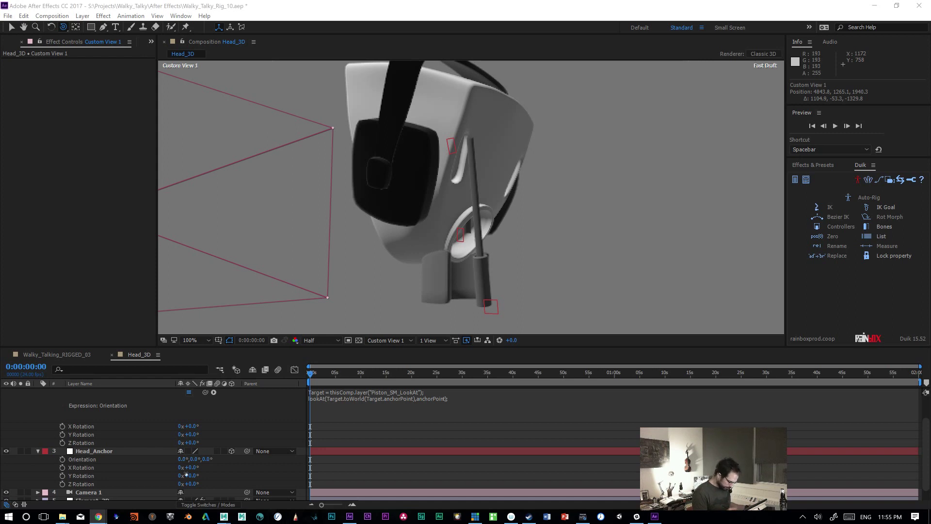
pyautogui.moveTo(191, 483); pyautogui.dragTo(184, 478)
pyautogui.hotkey('ctrl', 'z')
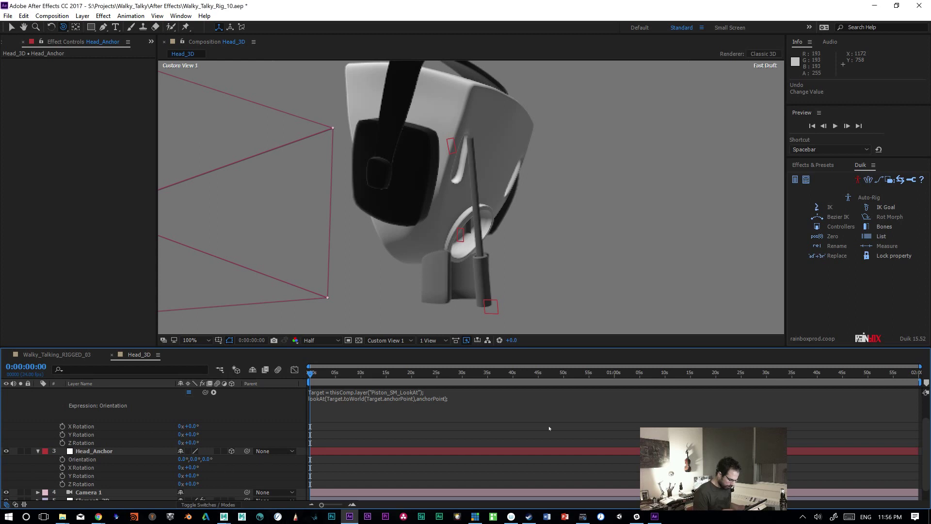
# Step: Adjust Piston_SM_Anchor's X Rotation to about 2.2°
pyautogui.scroll(2, 926, 435)
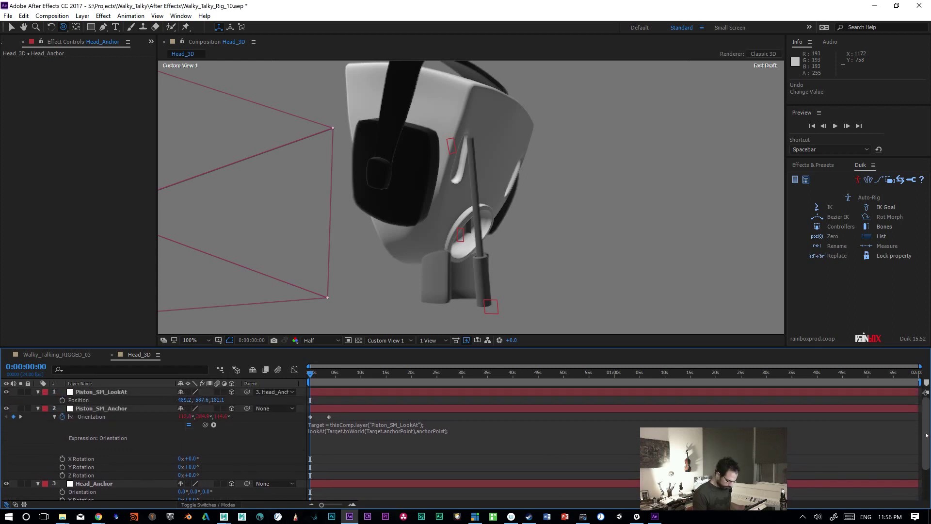
pyautogui.click(180, 458)
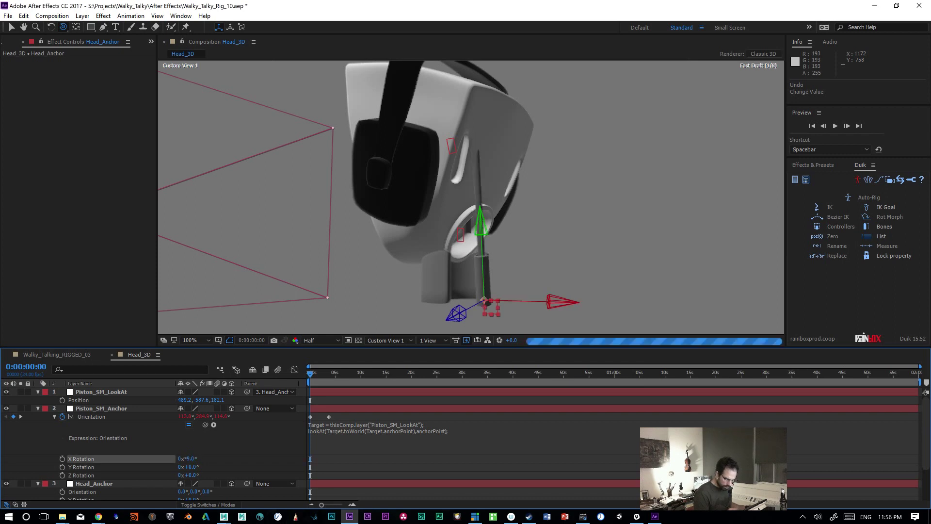
pyautogui.moveTo(190, 458); pyautogui.dragTo(193, 458)
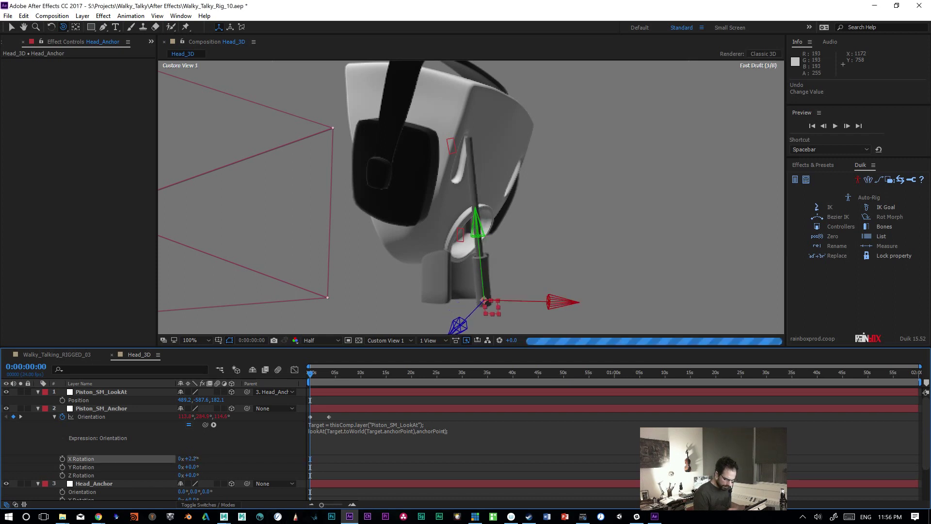
# Step: Disable Piston_SM_Anchor's Orientation expression and reset its orientation to 0°, 0°, 0°
pyautogui.click(184, 416)
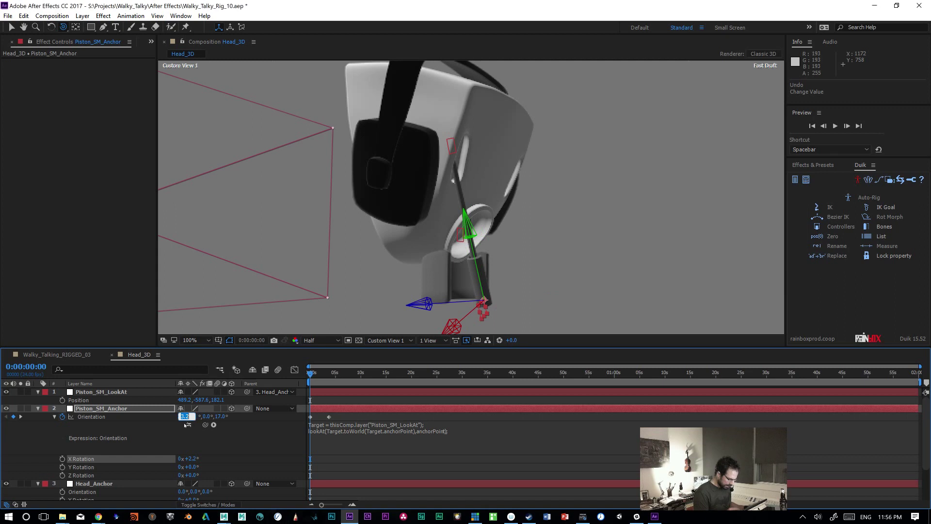
pyautogui.click(220, 418)
pyautogui.press('Return')
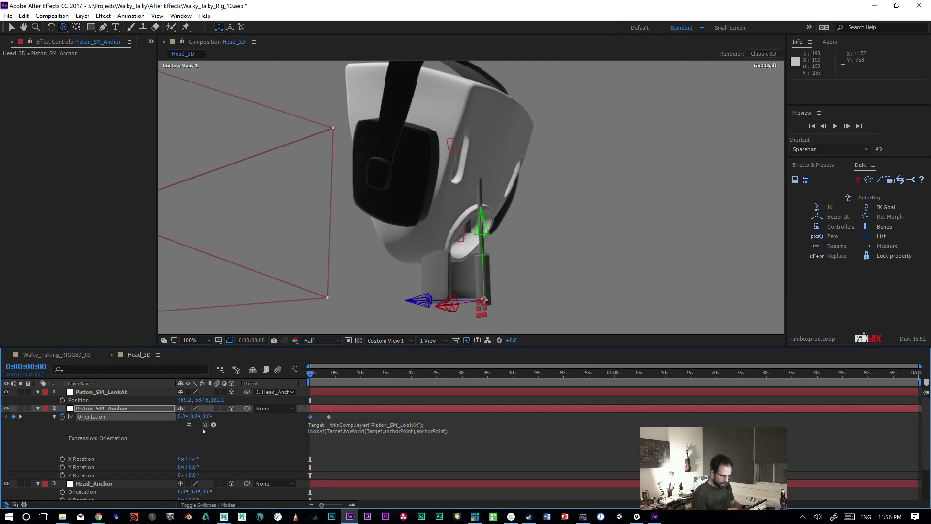
# Step: Tilt the piston toward the Piston_SM_LookAt null by setting Piston_SM_Anchor's X Rotation to about 3.5° and Z Rotation to about 16.1°
pyautogui.moveTo(513, 319); pyautogui.dragTo(491, 303)
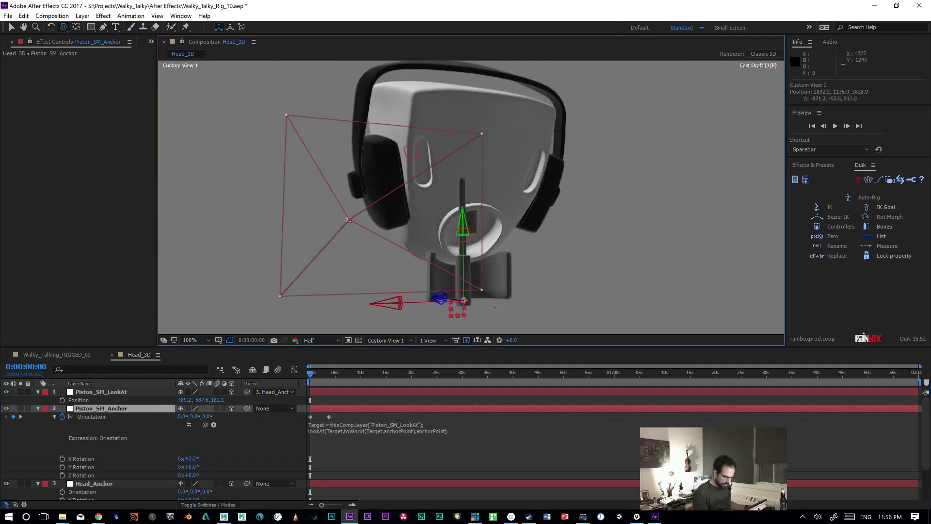
pyautogui.moveTo(192, 459); pyautogui.dragTo(156, 457)
pyautogui.hotkey('ctrl', 'z')
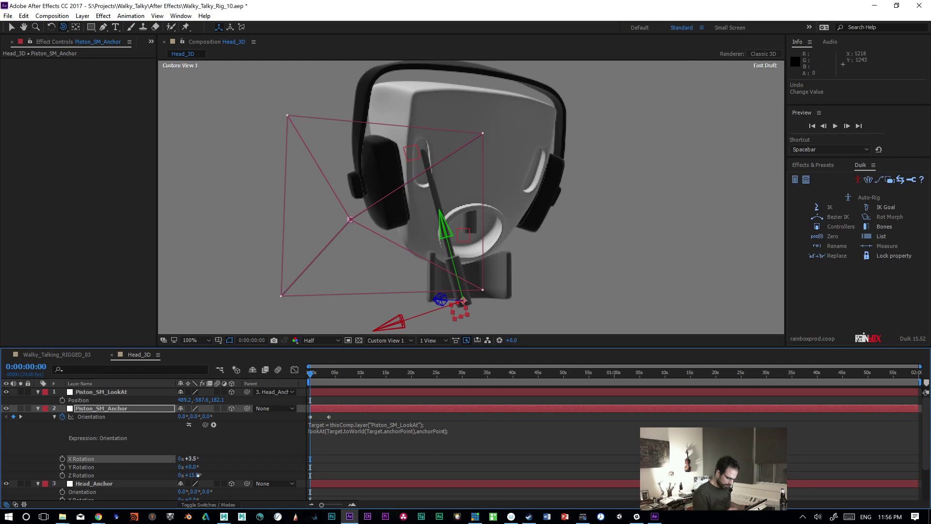
pyautogui.moveTo(192, 475); pyautogui.dragTo(195, 475)
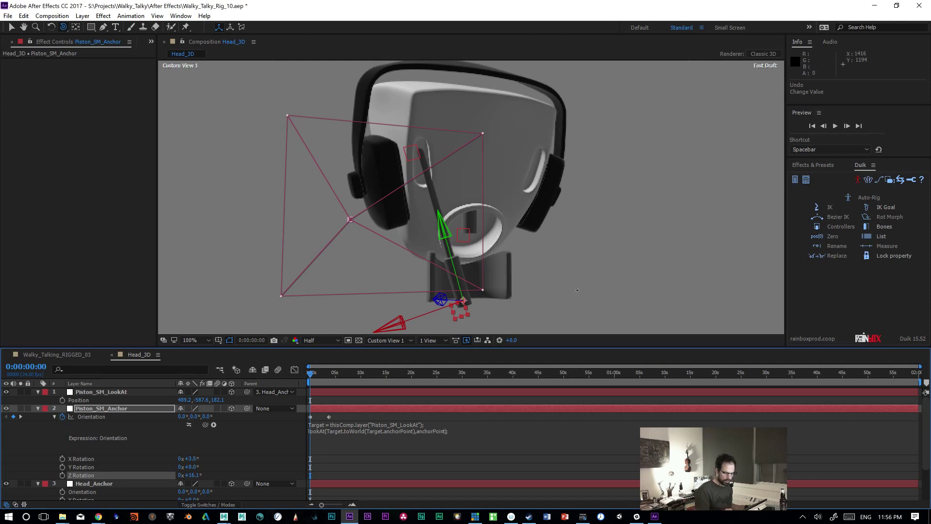
# Step: Try changing Head_Anchor's X Rotation and orientation with the piston's expression disabled, and undo the changes
pyautogui.moveTo(597, 286); pyautogui.dragTo(607, 287)
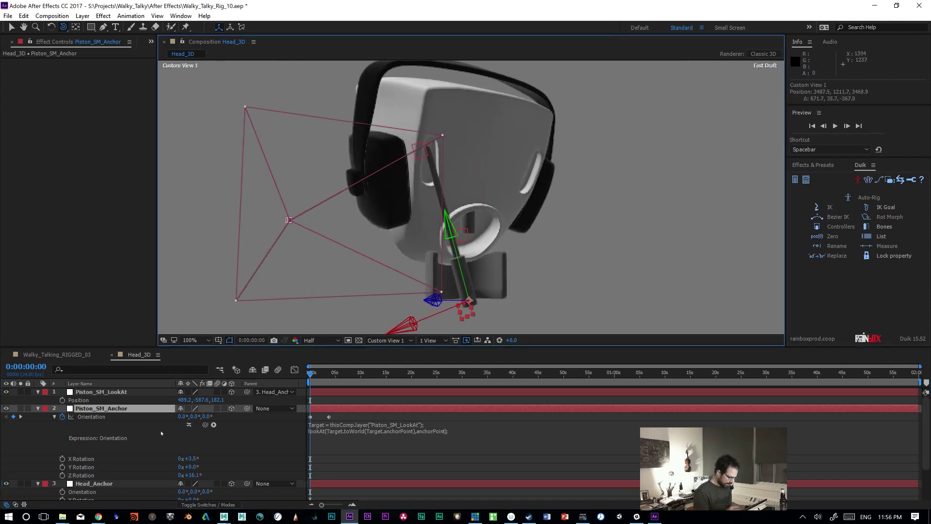
pyautogui.click(120, 408)
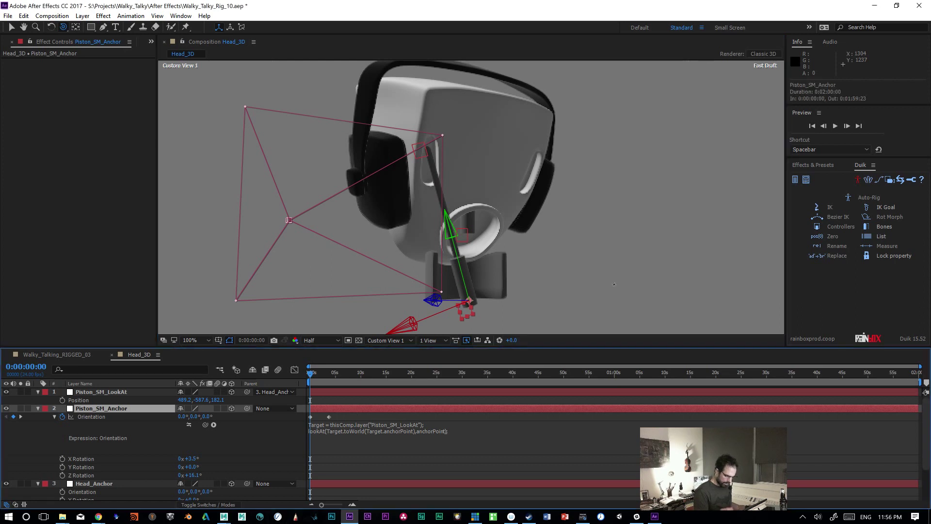
pyautogui.click(105, 486)
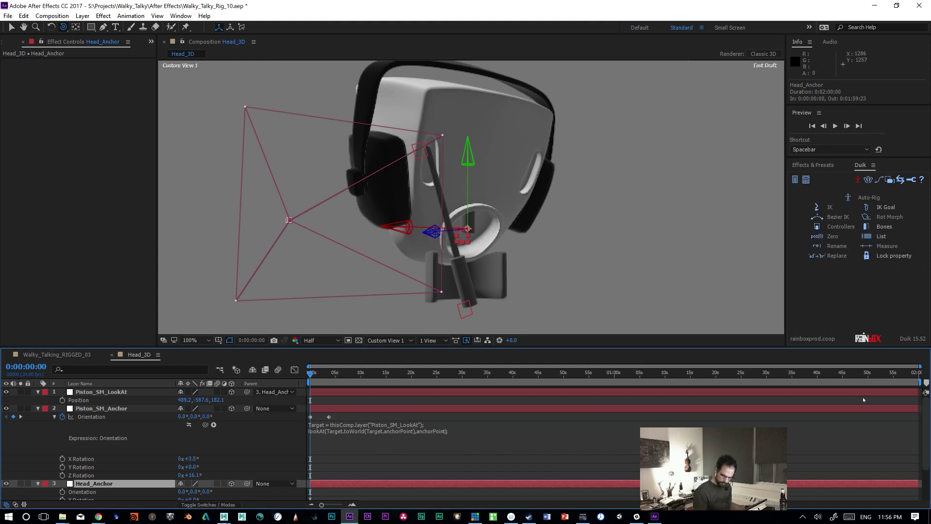
pyautogui.scroll(-3, 805, 433)
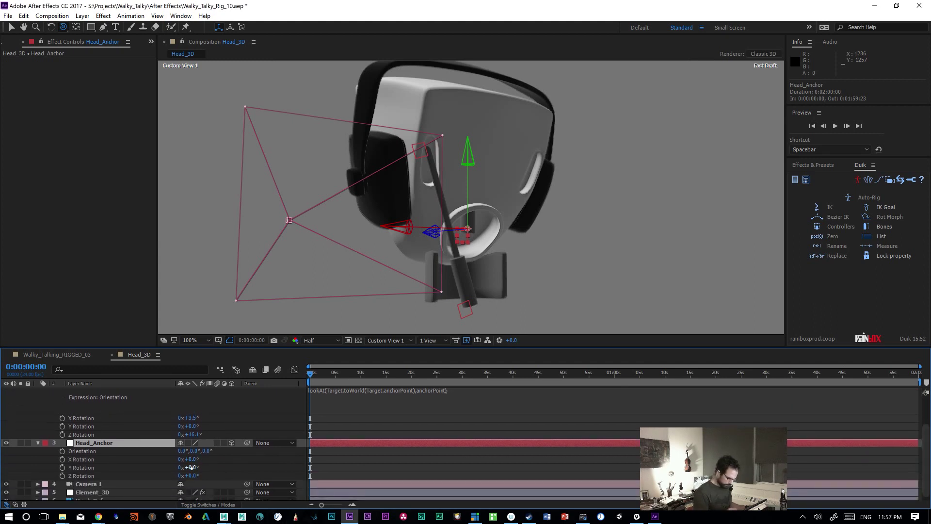
pyautogui.moveTo(193, 460); pyautogui.dragTo(204, 458)
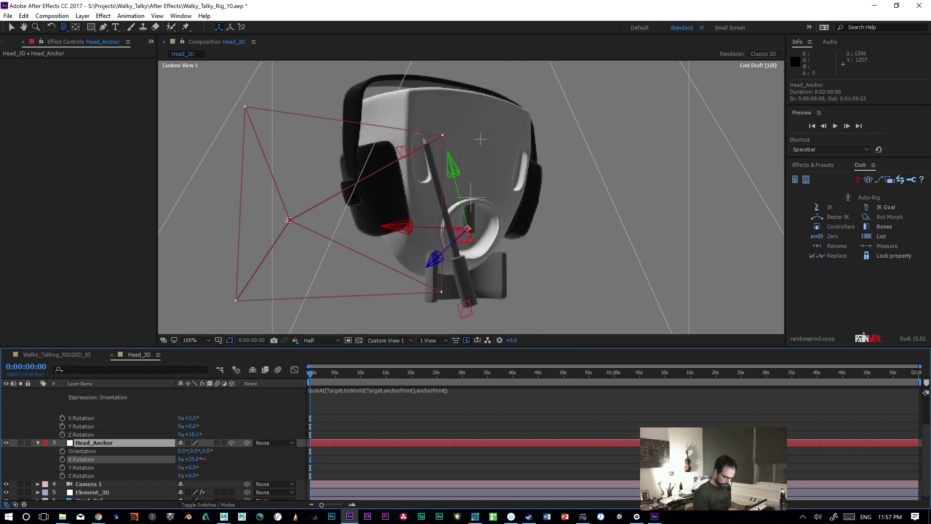
pyautogui.hotkey('ctrl', 'z')
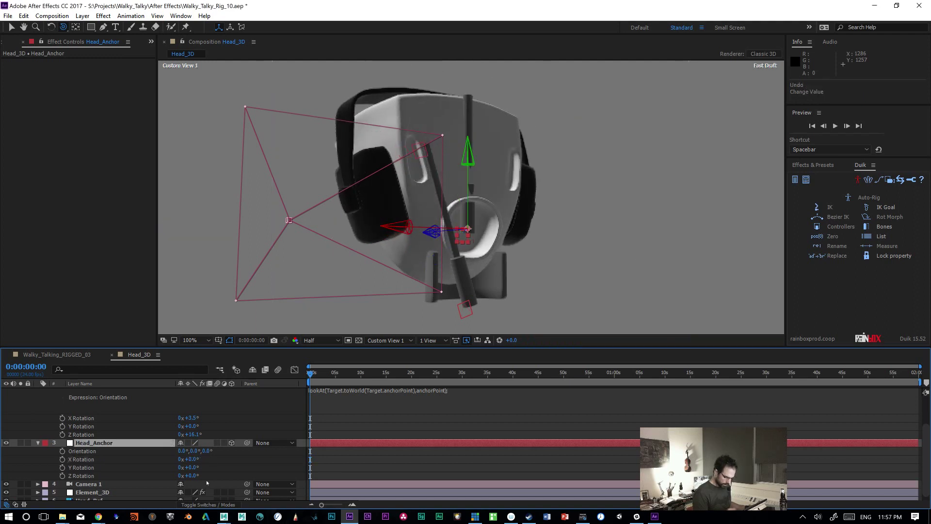
pyautogui.moveTo(182, 451); pyautogui.dragTo(208, 453)
pyautogui.hotkey('ctrl', 'z')
pyautogui.hotkey('ctrl', 'z')
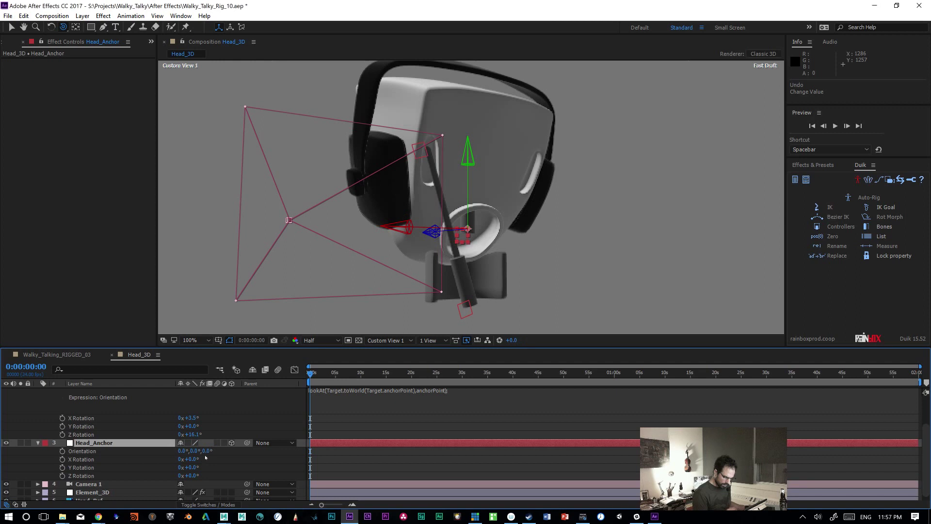
# Step: Re-enable Piston_SM_Anchor's Orientation expression and set its X Rotation to about 1.3° and Z Rotation to about -5.4°
pyautogui.scroll(3, 923, 459)
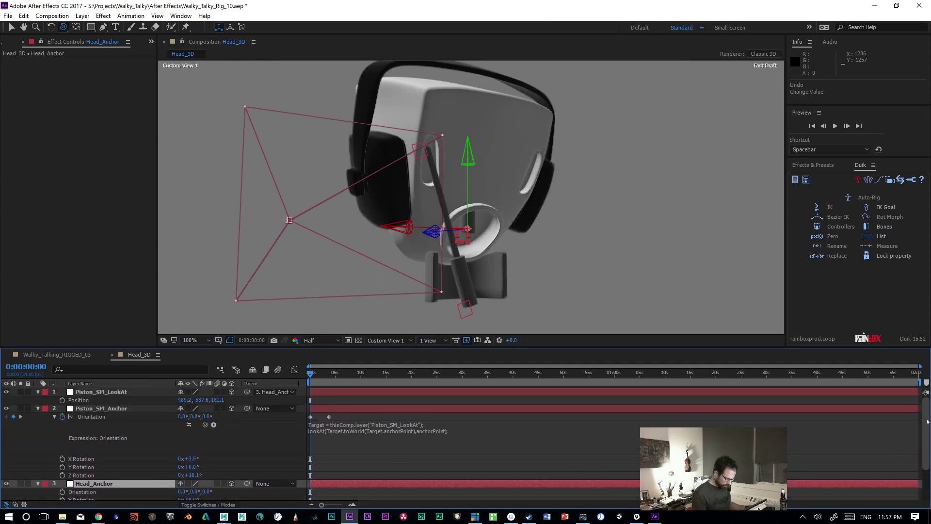
pyautogui.click(189, 424)
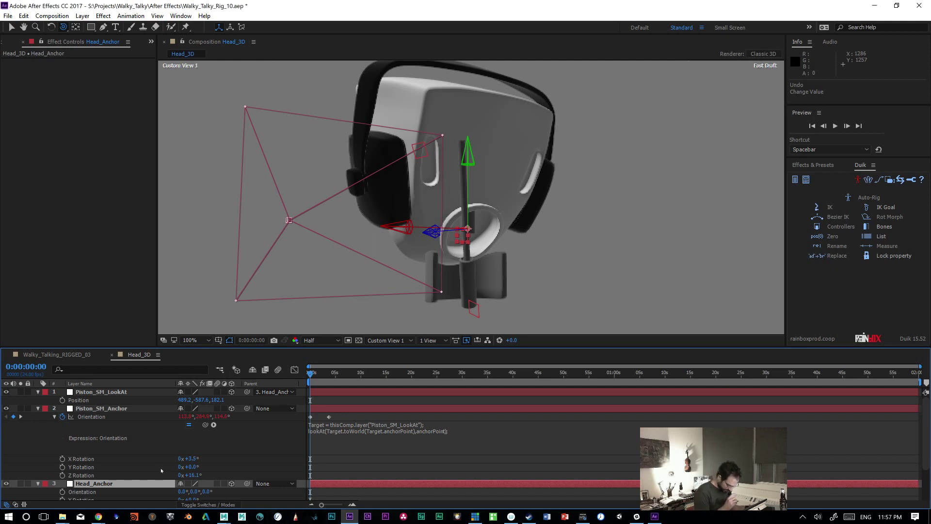
pyautogui.moveTo(188, 459); pyautogui.dragTo(78, 474)
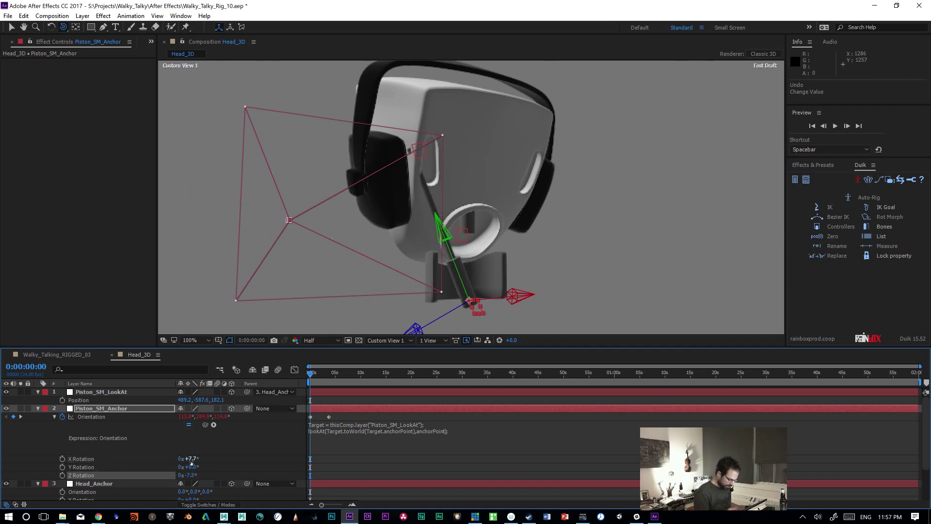
pyautogui.moveTo(192, 458)
pyautogui.mouseDown()
pyautogui.moveTo(162, 462)
pyautogui.moveTo(199, 475)
pyautogui.mouseUp()
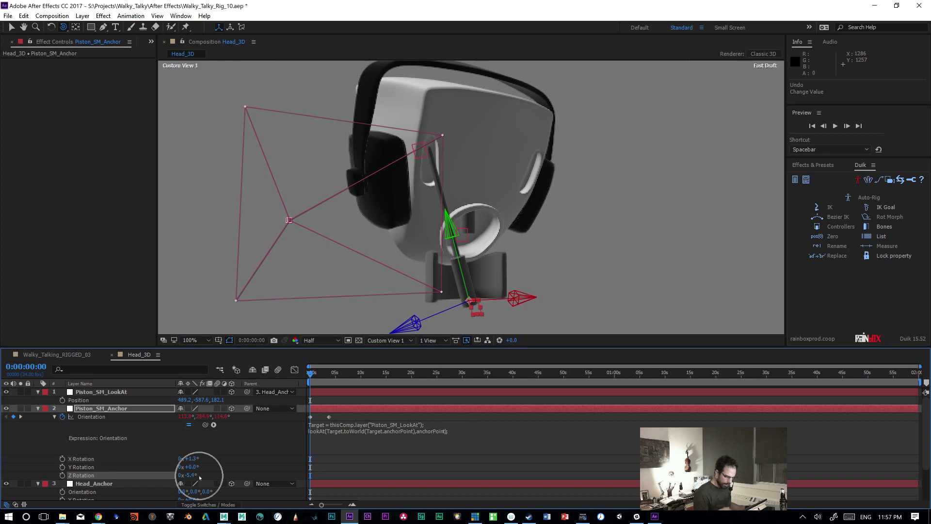
# Step: Try rotating Head_Anchor through its Y Rotation, X Rotation and X orientation to test the piston's aim, restoring each to 0°
pyautogui.click(123, 485)
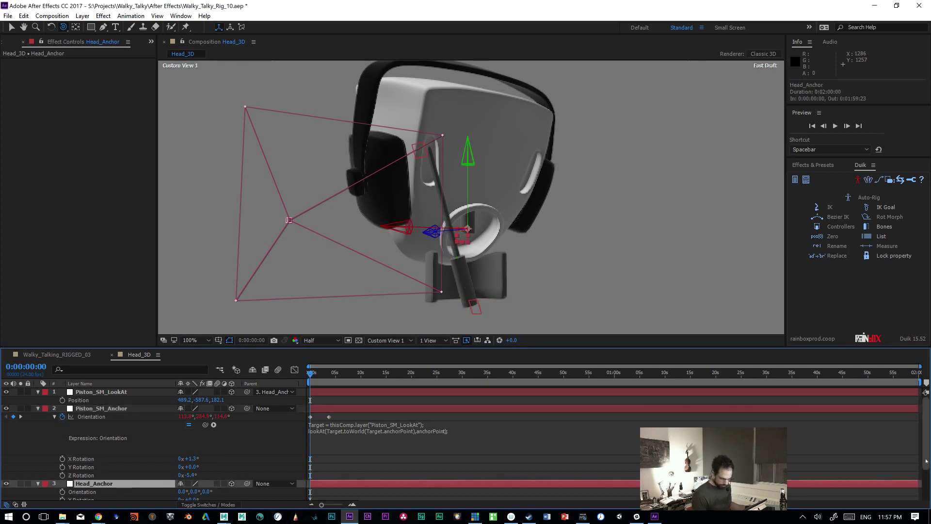
pyautogui.scroll(-2, 920, 464)
pyautogui.moveTo(191, 482); pyautogui.dragTo(209, 490)
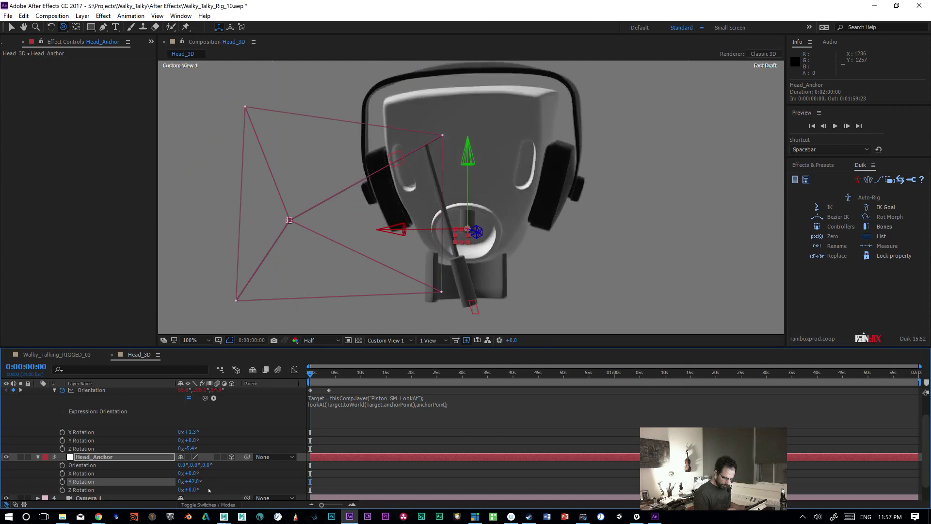
pyautogui.hotkey('ctrl', 'z')
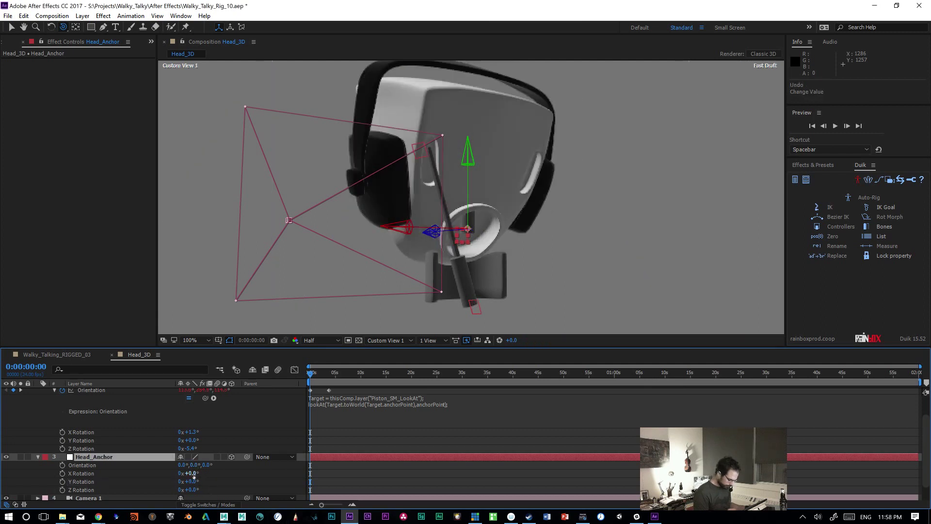
pyautogui.moveTo(193, 473)
pyautogui.mouseDown()
pyautogui.moveTo(203, 473)
pyautogui.moveTo(193, 466)
pyautogui.mouseUp()
pyautogui.hotkey('ctrl', 'z')
pyautogui.click(180, 465)
pyautogui.write('36')
pyautogui.press('Return')
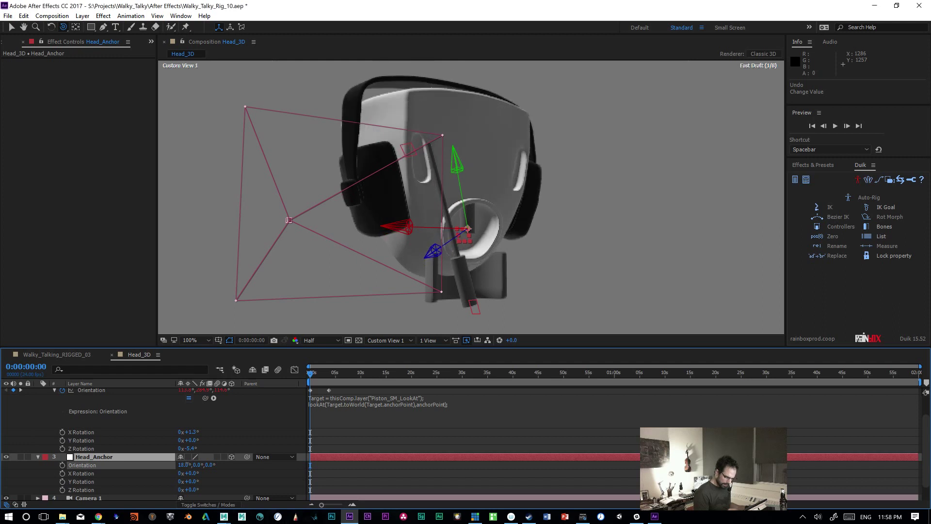
pyautogui.moveTo(180, 464); pyautogui.dragTo(180, 464)
# Step: Try shifting Piston_SM_LookAt's Y position to test the piston's aim, and undo the move
pyautogui.click(576, 281)
pyautogui.moveTo(575, 281); pyautogui.dragTo(618, 276)
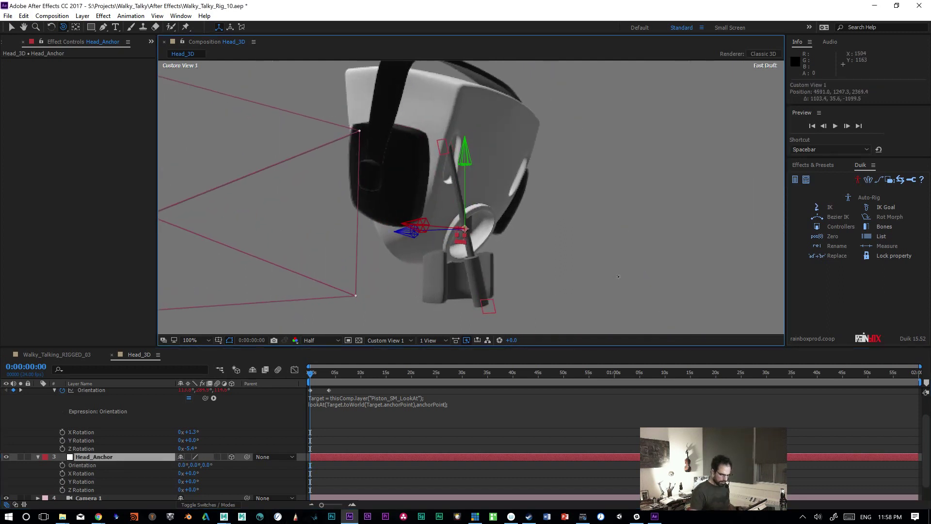
pyautogui.moveTo(574, 200); pyautogui.dragTo(592, 202)
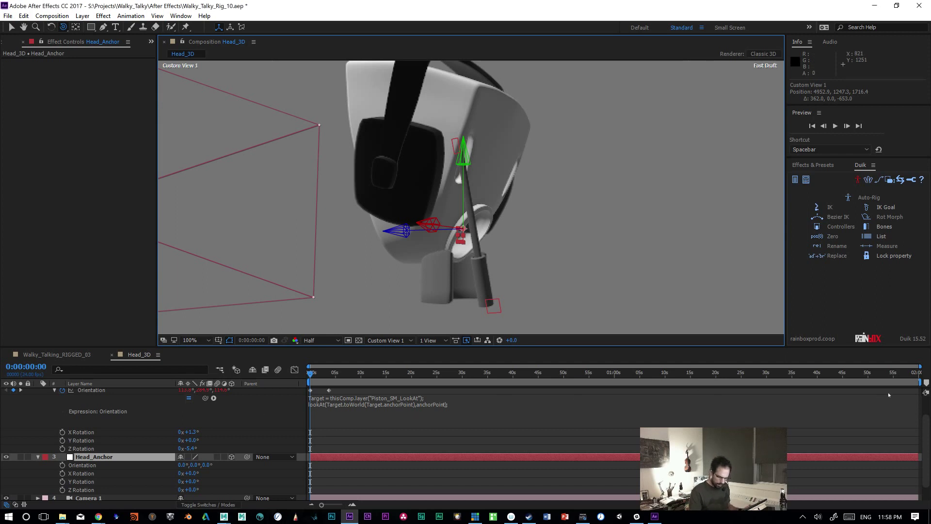
pyautogui.scroll(2, 919, 441)
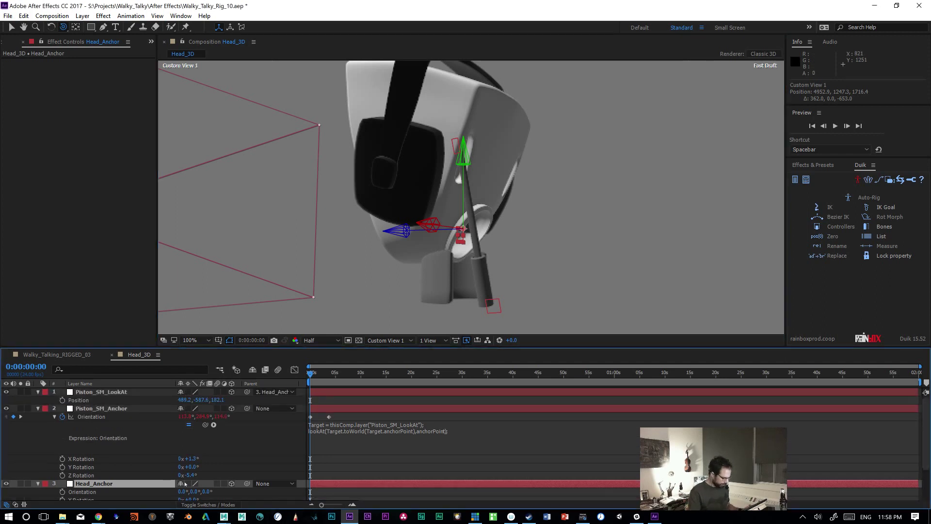
pyautogui.click(113, 393)
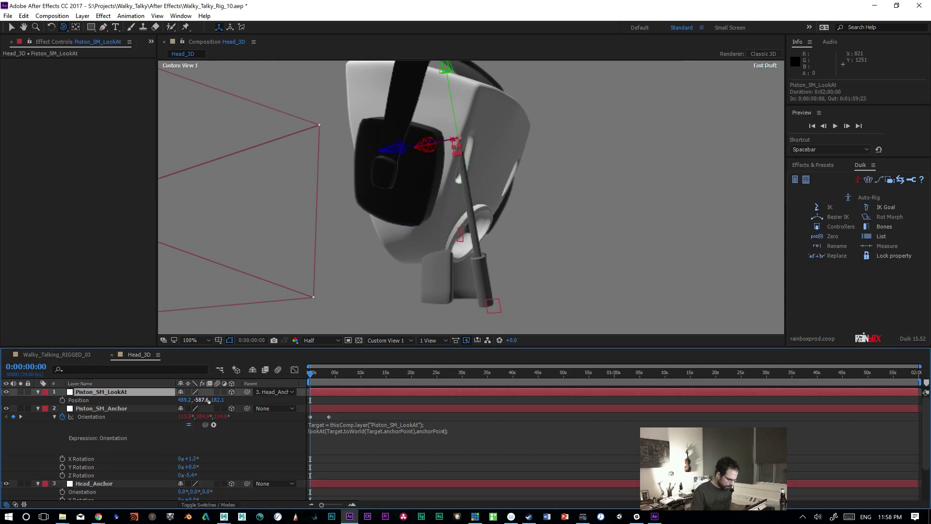
pyautogui.moveTo(206, 404); pyautogui.dragTo(235, 402)
pyautogui.hotkey('ctrl', 'z')
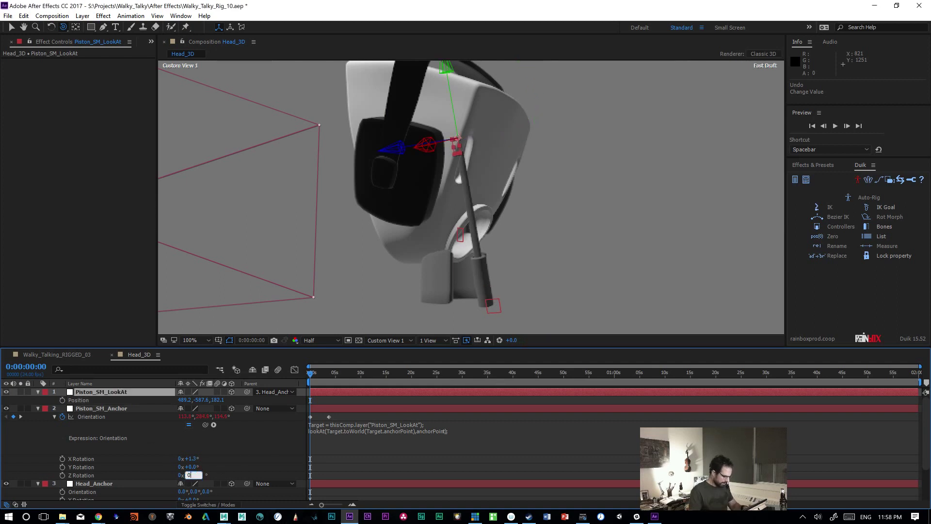
# Step: Try zeroing Piston_SM_Anchor's X and Z Rotation and shifting Piston_SM_LookAt's Z position, and undo all these changes
pyautogui.write('0')
pyautogui.press('Return')
pyautogui.press('Return')
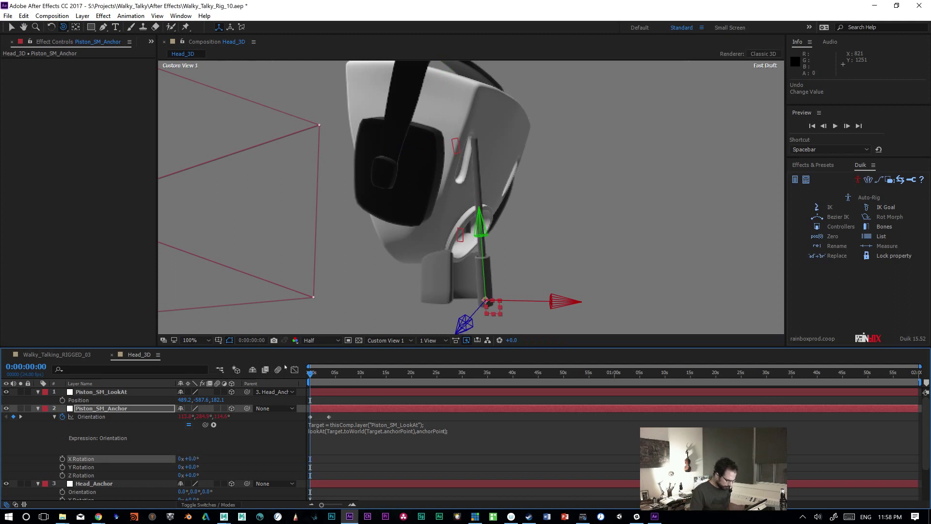
pyautogui.moveTo(216, 401); pyautogui.dragTo(369, 401)
pyautogui.hotkey('ctrl', 'z')
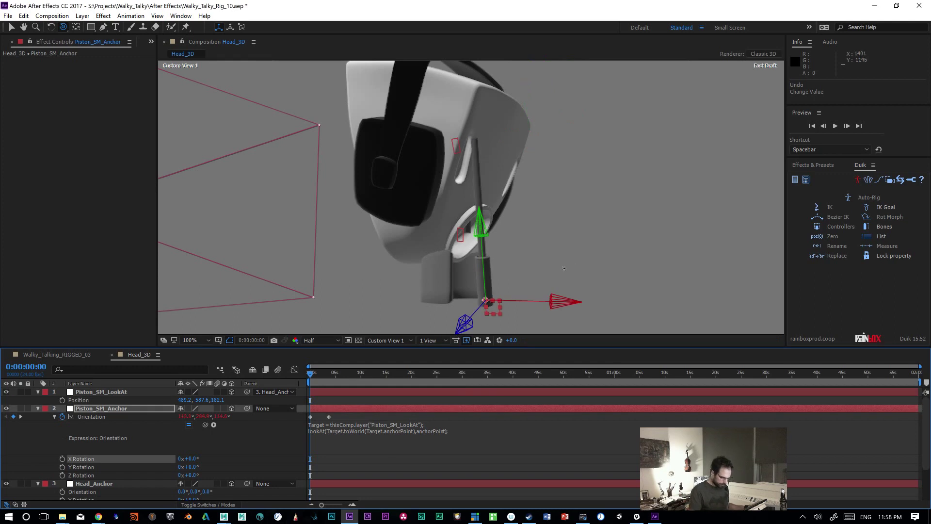
pyautogui.hotkey('ctrl', 'z')
pyautogui.hotkey('ctrl', 'z')
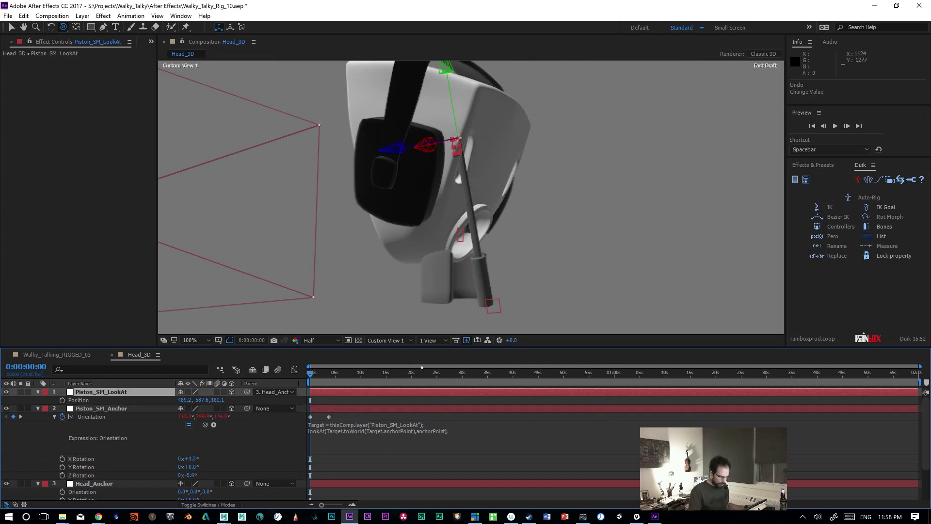
# Step: Replace the second lookAt argument anchorPoint with position in Piston_SM_Anchor's Orientation expression and apply it
pyautogui.click(405, 428)
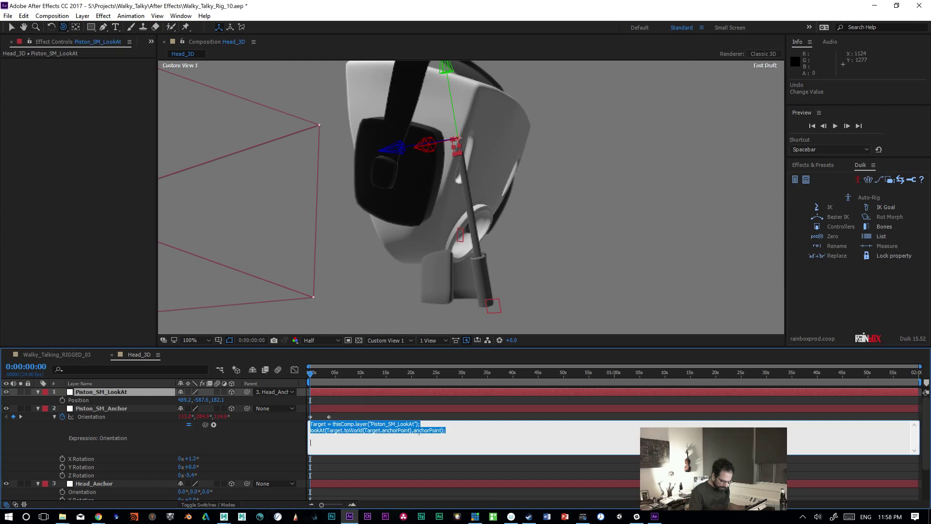
pyautogui.click(425, 438)
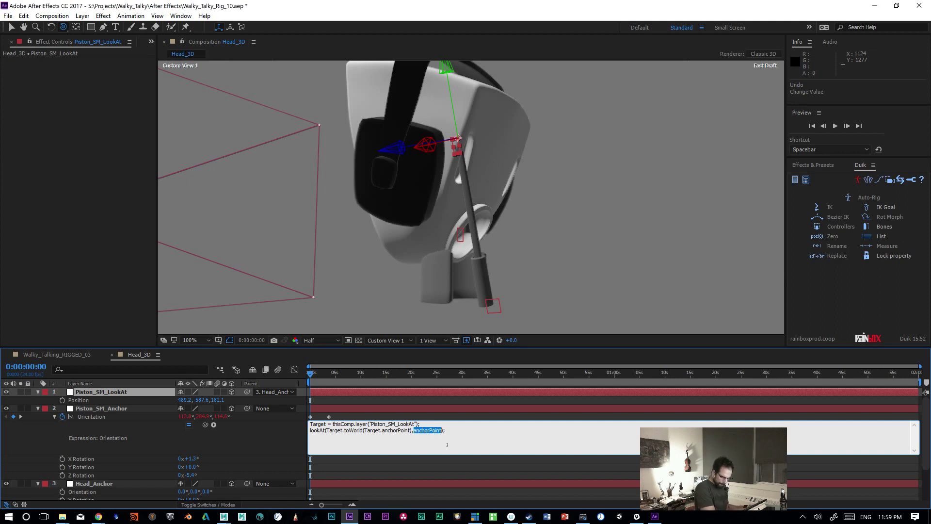
pyautogui.write('position')
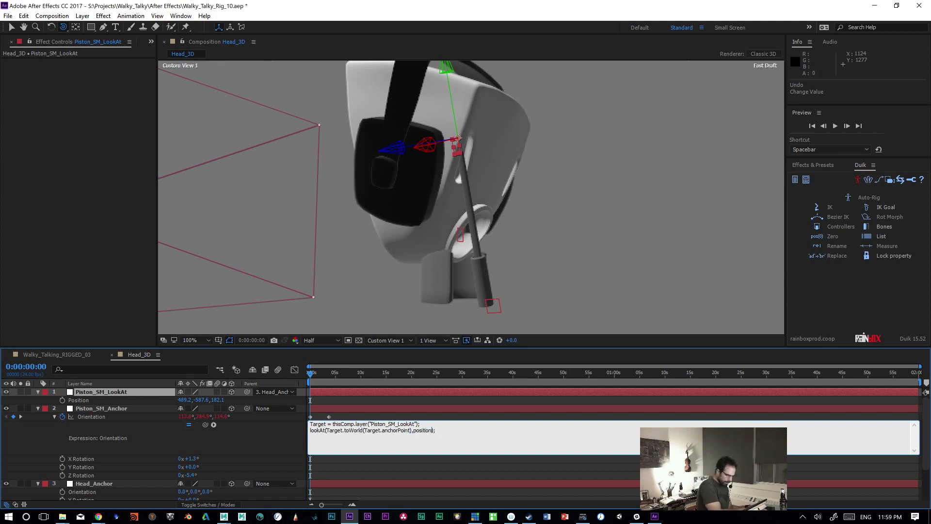
pyautogui.press('KP_Enter')
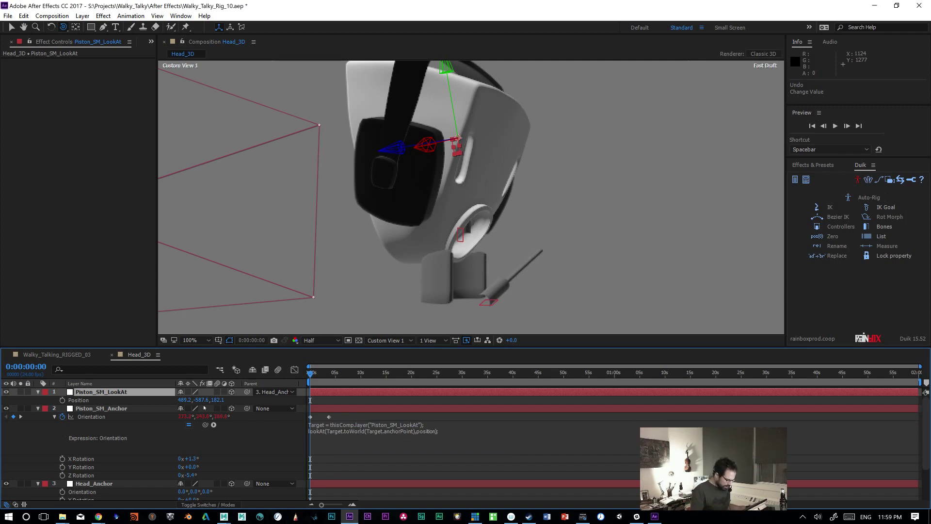
# Step: Zero Piston_SM_Anchor's Z Rotation and set its X Rotation to 88° to offset the piston's aim
pyautogui.moveTo(216, 401)
pyautogui.mouseDown()
pyautogui.moveTo(308, 399)
pyautogui.moveTo(215, 402)
pyautogui.mouseUp()
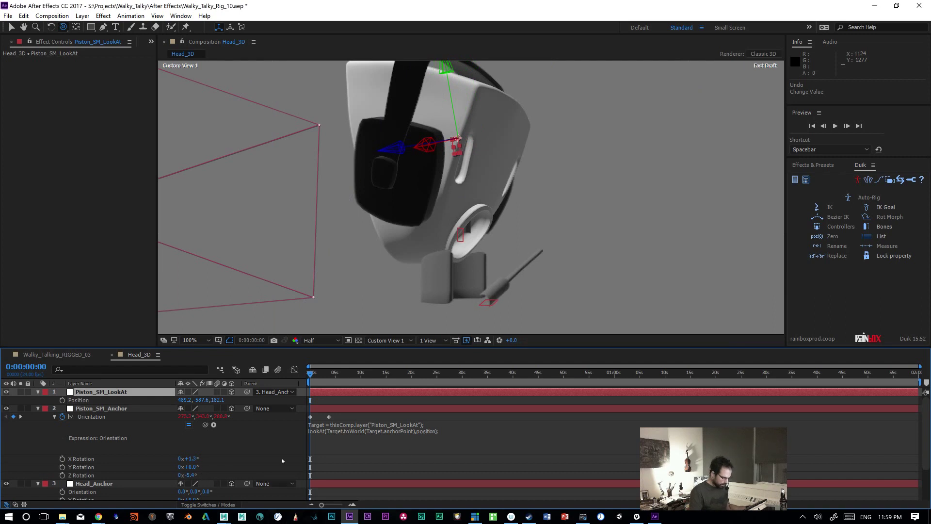
pyautogui.click(189, 475)
pyautogui.write('0')
pyautogui.press('Return')
pyautogui.click(189, 458)
pyautogui.write('0')
pyautogui.press('Return')
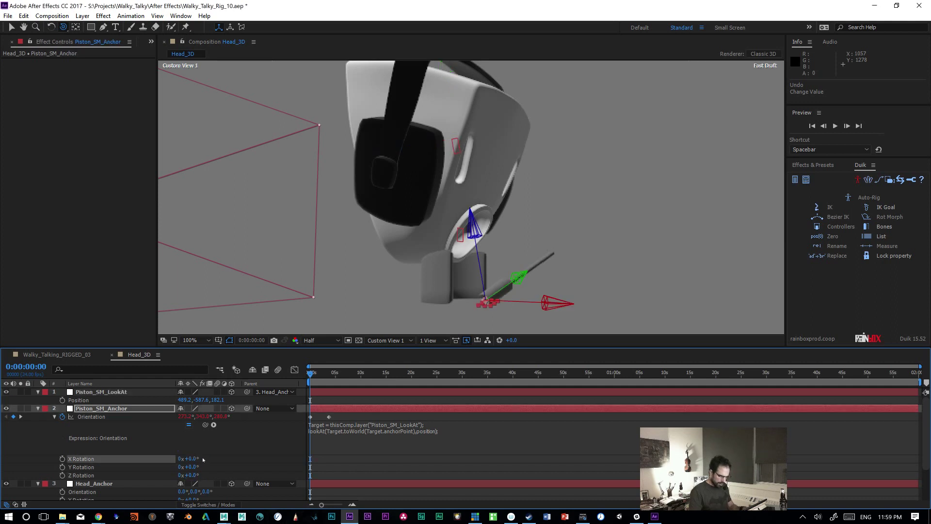
pyautogui.moveTo(193, 458); pyautogui.dragTo(284, 443)
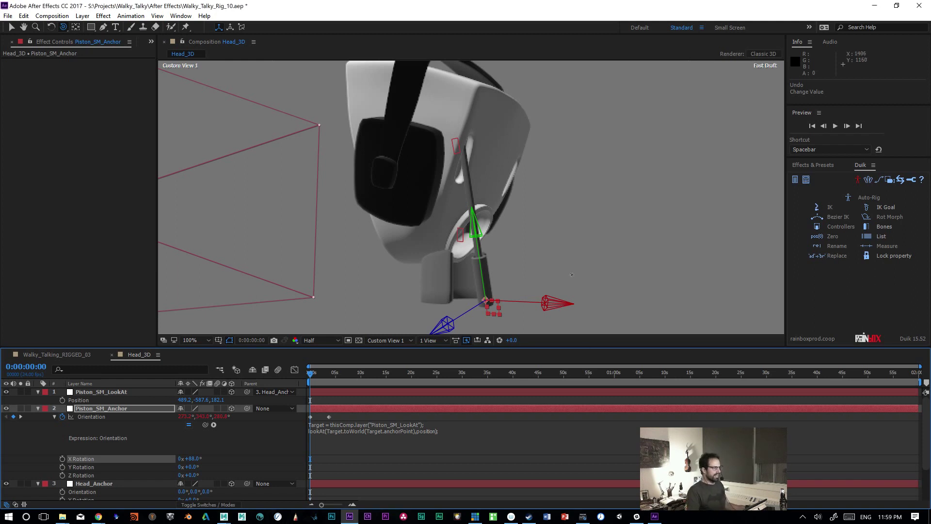
# Step: Try turning Head_Anchor to a Y orientation of 26° and check the piston's aim from several sides
pyautogui.moveTo(590, 229); pyautogui.dragTo(636, 223)
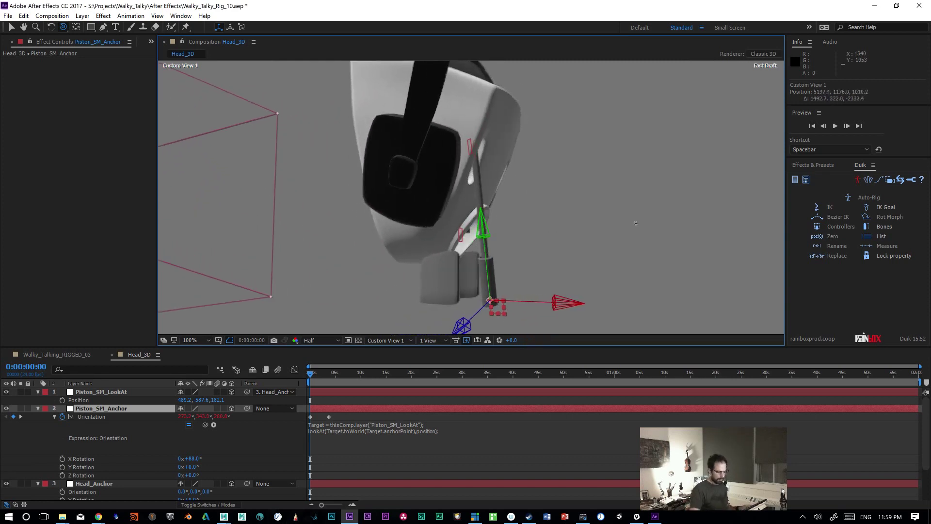
pyautogui.click(112, 483)
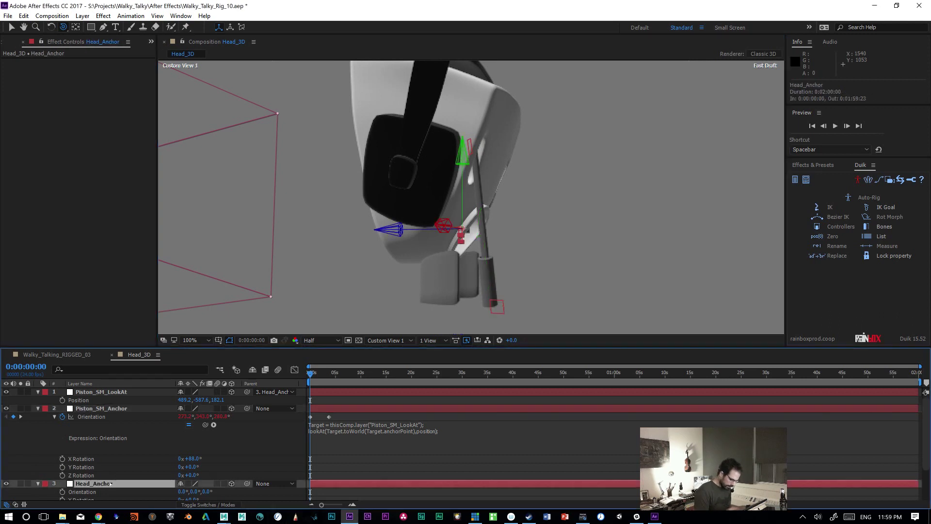
pyautogui.click(195, 492)
pyautogui.write('5')
pyautogui.press('Return')
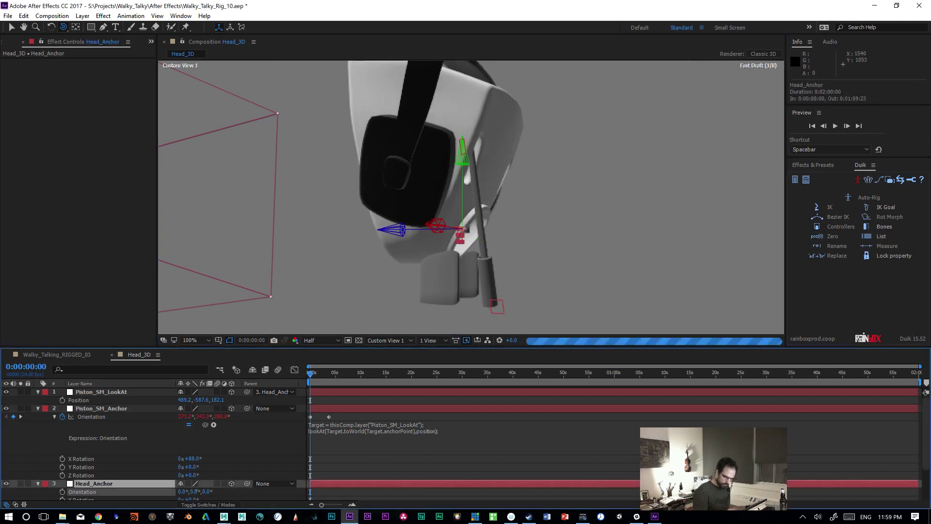
pyautogui.moveTo(195, 491); pyautogui.dragTo(208, 490)
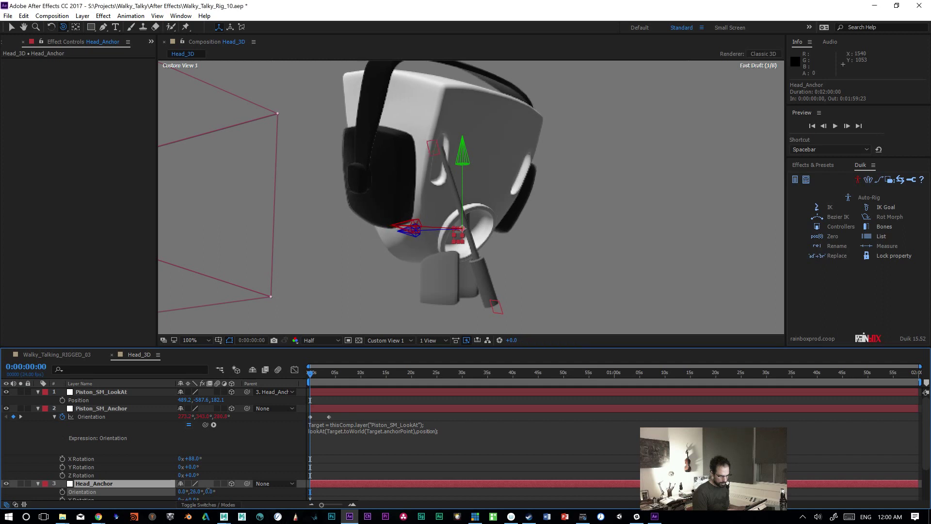
pyautogui.moveTo(582, 296); pyautogui.dragTo(669, 284)
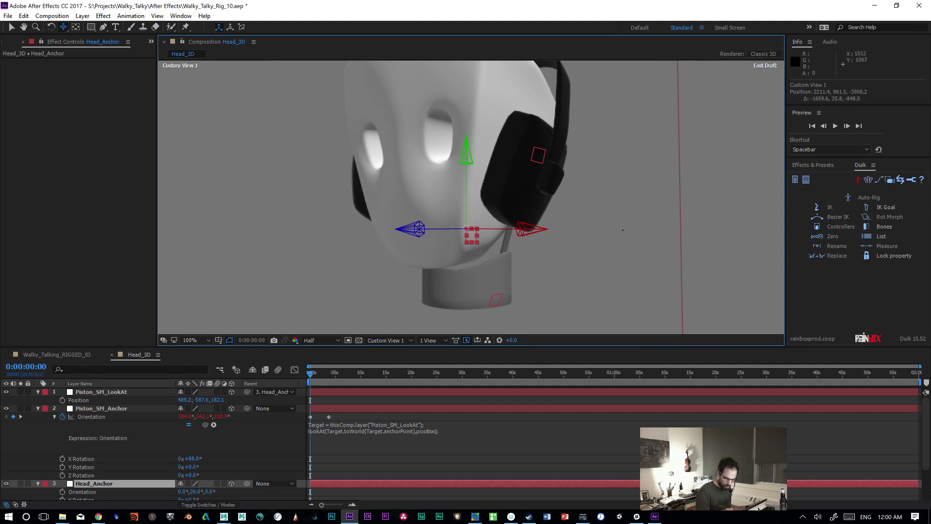
pyautogui.moveTo(615, 236); pyautogui.dragTo(617, 261)
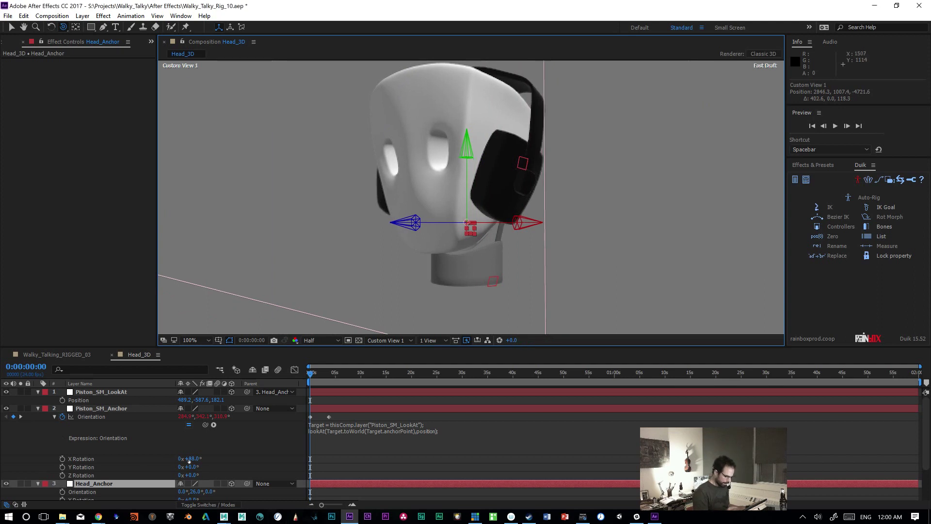
# Step: Try turning Head_Anchor further to a Y orientation of 87° to test the piston's aim
pyautogui.scroll(-2, 920, 477)
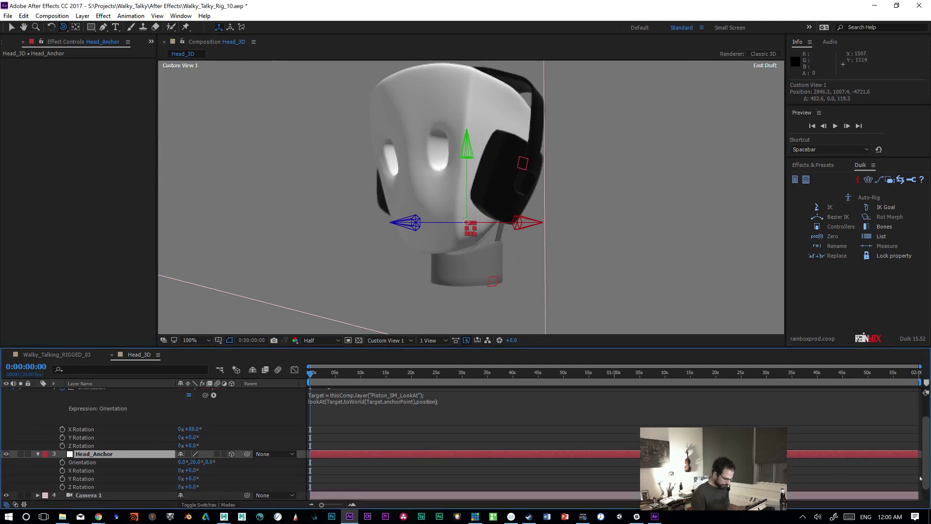
pyautogui.write('45')
pyautogui.press('Return')
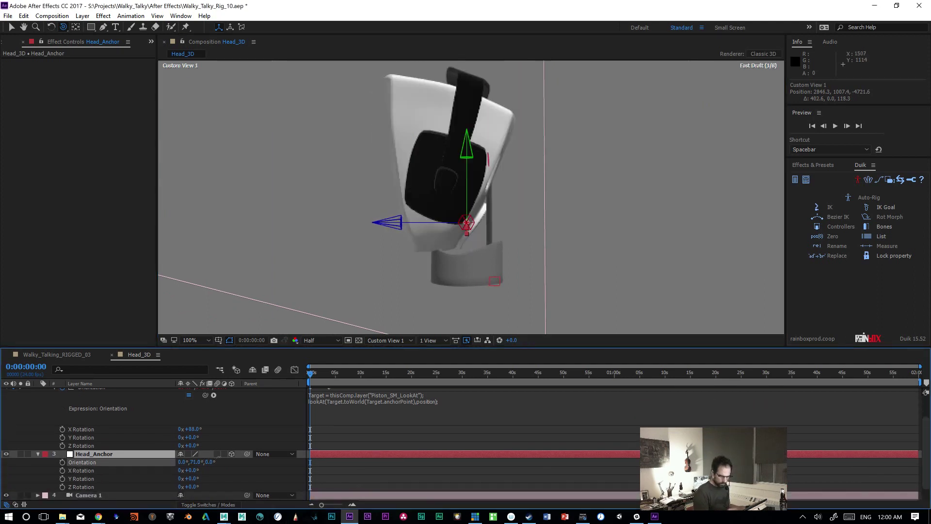
pyautogui.moveTo(203, 461); pyautogui.dragTo(212, 442)
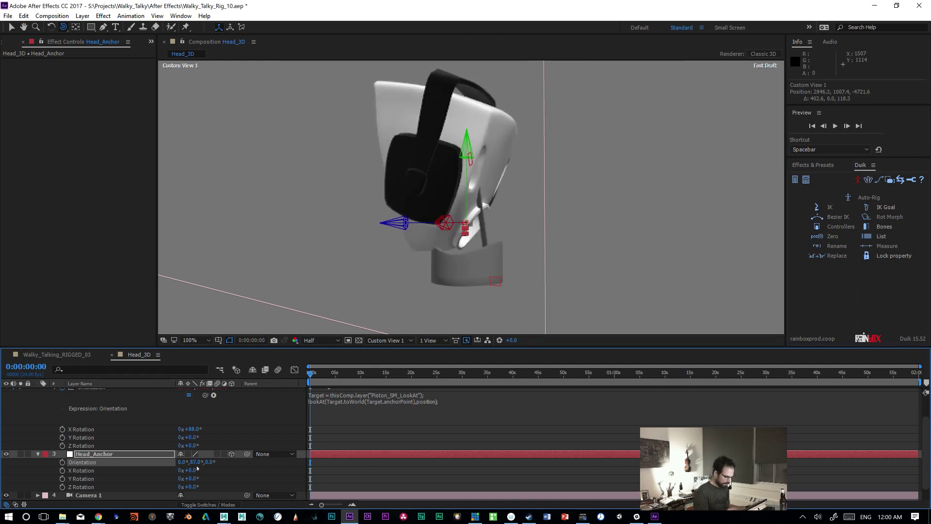
# Step: Try changing Head_Anchor's Y Rotation and undo it, and set its X Rotation to 20° to check the piston from behind
pyautogui.moveTo(191, 479); pyautogui.dragTo(174, 462)
pyautogui.hotkey('ctrl', 'z')
pyautogui.hotkey('ctrl', 'z')
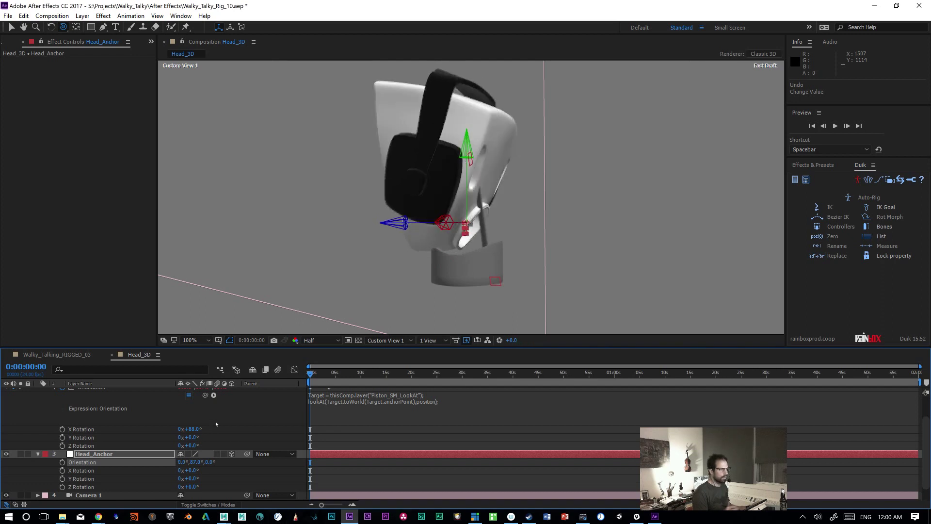
pyautogui.moveTo(209, 461)
pyautogui.mouseDown()
pyautogui.moveTo(194, 454)
pyautogui.moveTo(191, 468)
pyautogui.moveTo(202, 477)
pyautogui.moveTo(185, 478)
pyautogui.moveTo(197, 486)
pyautogui.moveTo(197, 470)
pyautogui.moveTo(182, 470)
pyautogui.moveTo(196, 470)
pyautogui.mouseUp()
pyautogui.hotkey('ctrl', 'z')
pyautogui.hotkey('ctrl', 'z')
pyautogui.hotkey('ctrl', 'z')
pyautogui.hotkey('ctrl', 'z')
pyautogui.hotkey('ctrl', 'z')
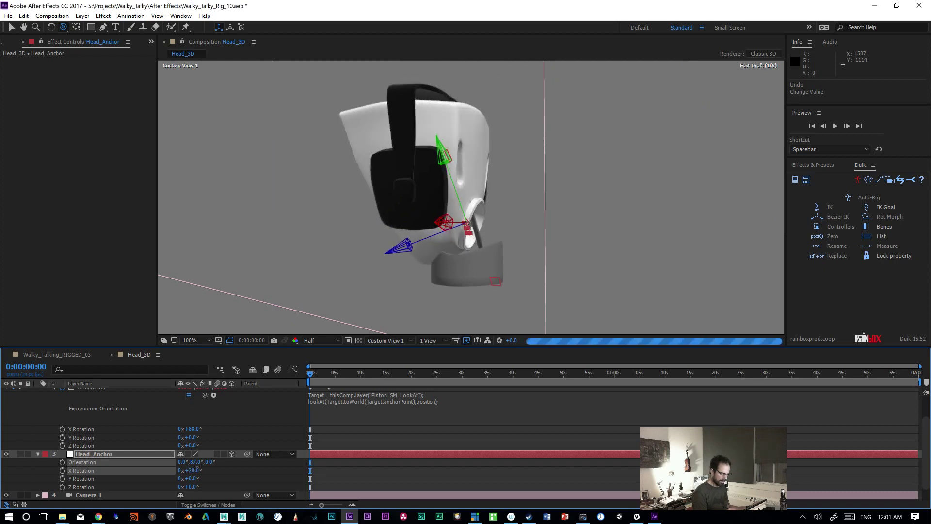
pyautogui.moveTo(485, 281); pyautogui.dragTo(564, 283)
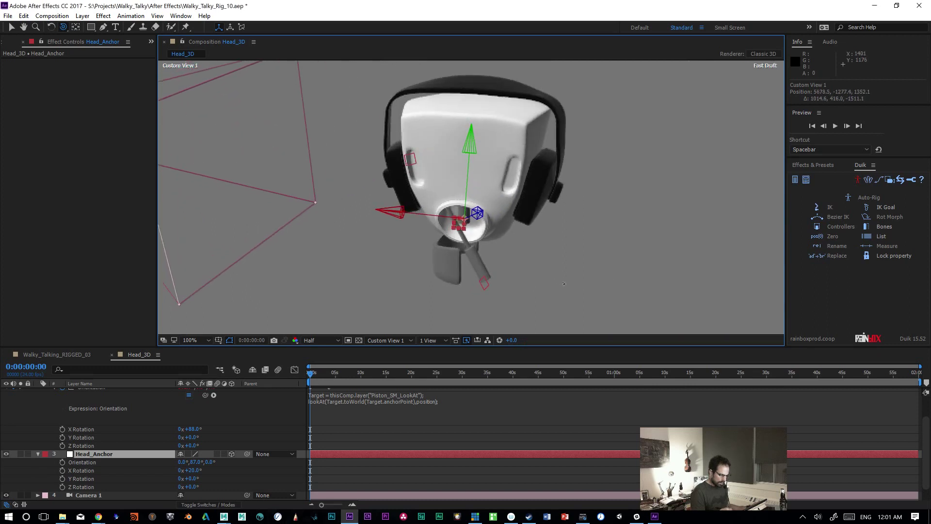
# Step: Restore Head_Anchor's Y orientation and X Rotation to 0°
pyautogui.scroll(3, 920, 418)
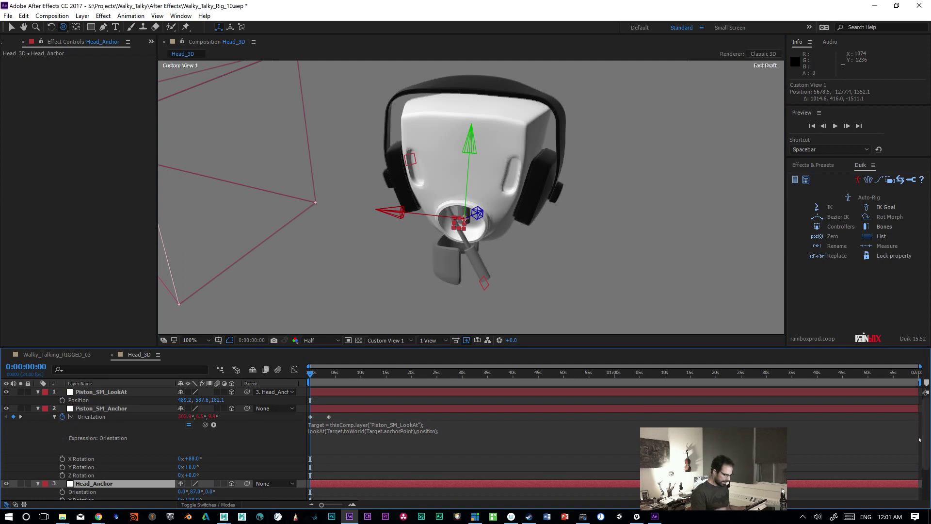
pyautogui.click(99, 409)
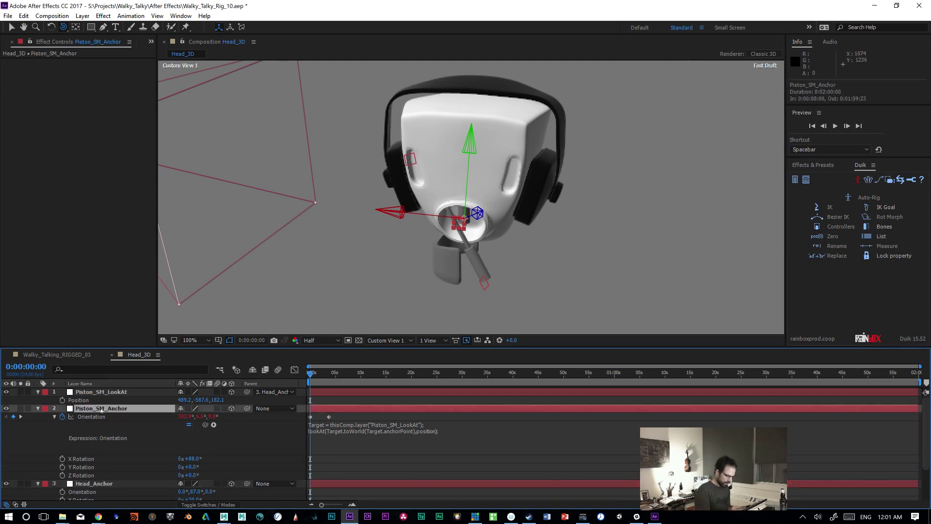
pyautogui.click(97, 483)
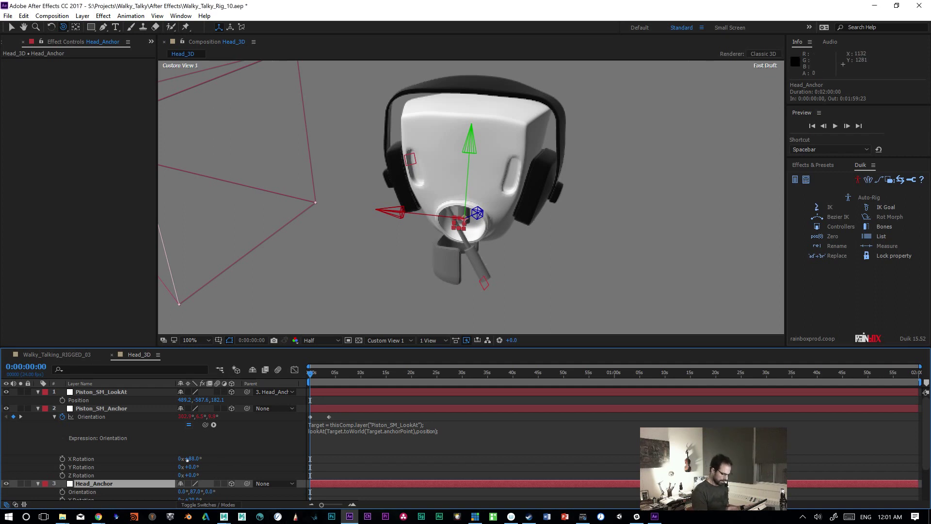
pyautogui.click(195, 491)
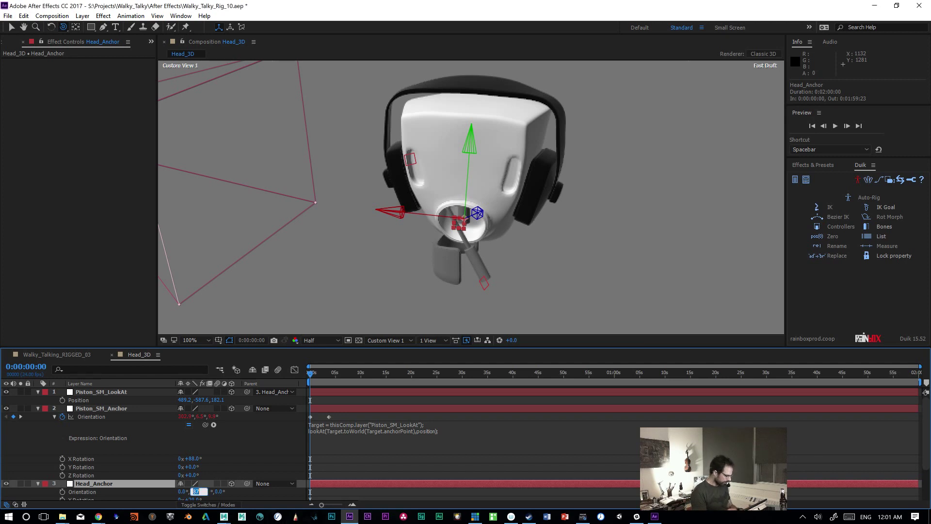
pyautogui.press('Return')
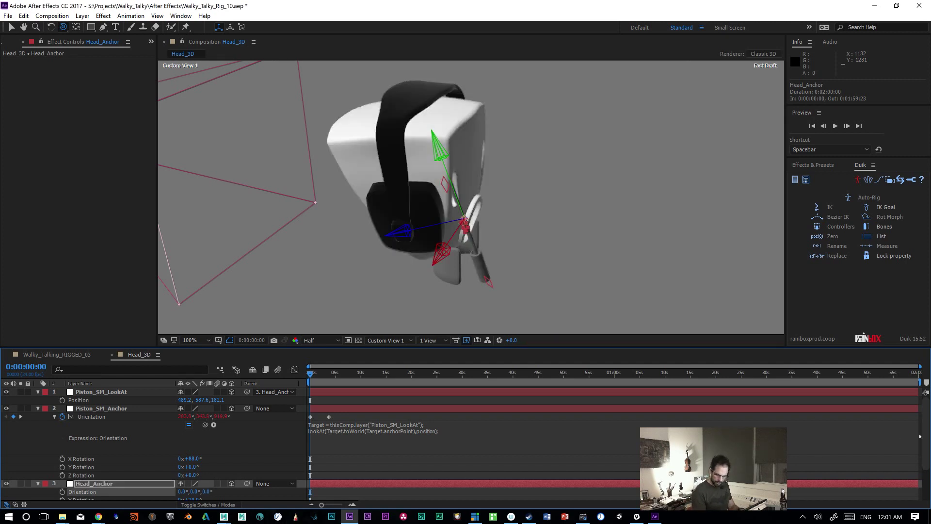
pyautogui.scroll(-3, 920, 436)
pyautogui.click(196, 452)
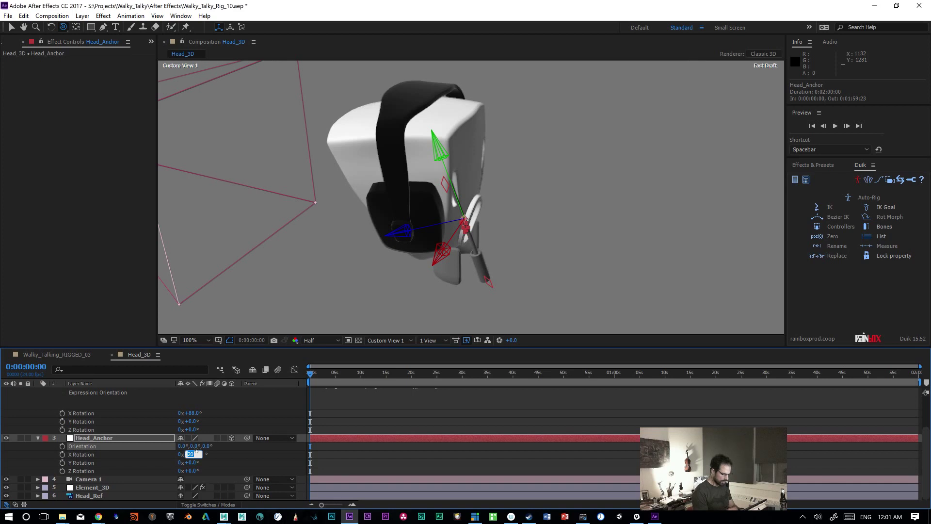
pyautogui.write('0')
pyautogui.press('Return')
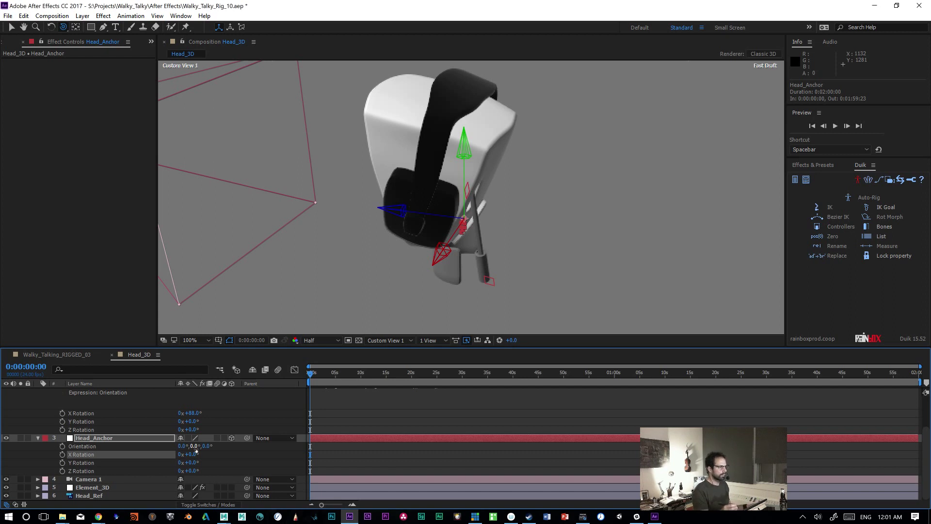
# Step: Shift the head model in depth by setting Group 1's Position Z on Element_3D to about -130
pyautogui.moveTo(564, 236); pyautogui.dragTo(649, 207)
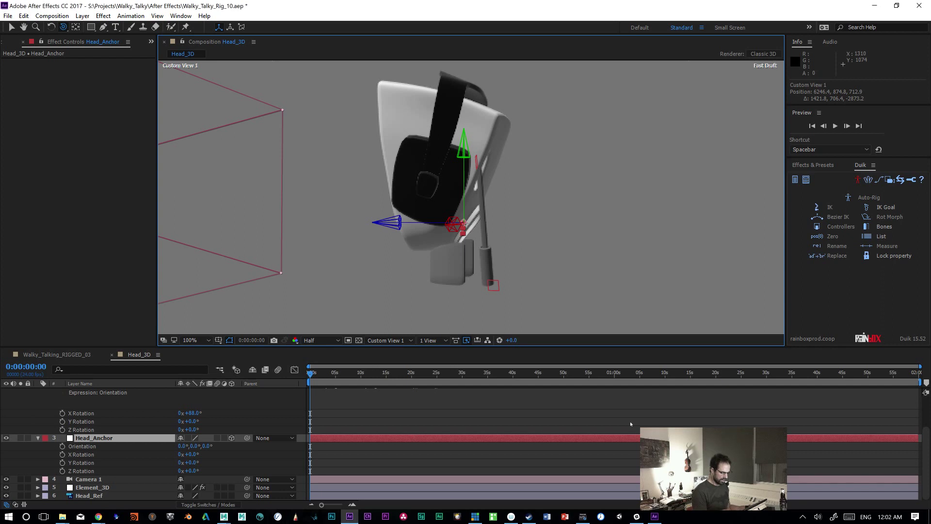
pyautogui.click(87, 488)
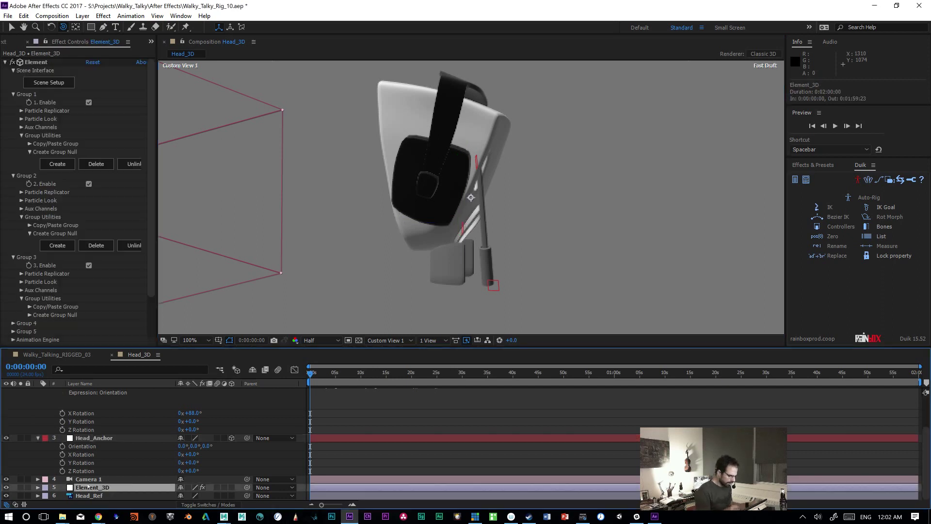
pyautogui.click(21, 128)
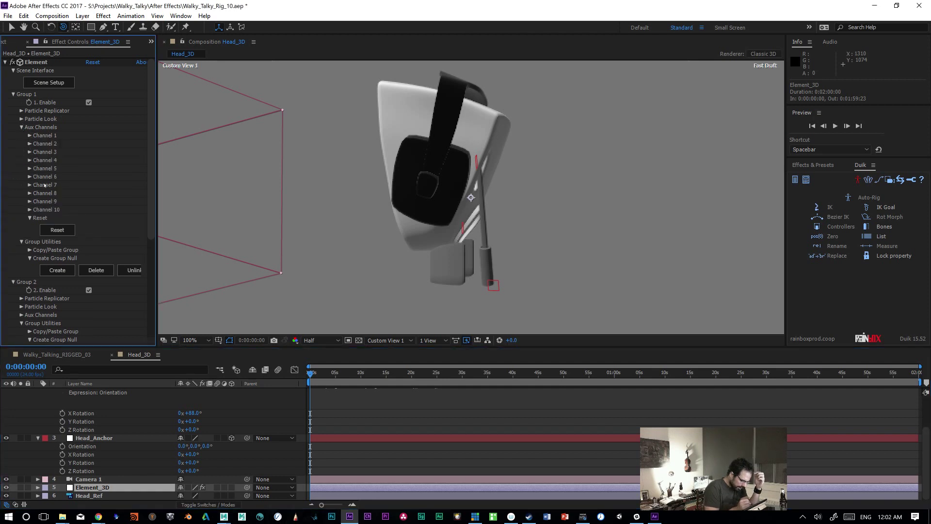
pyautogui.click(21, 128)
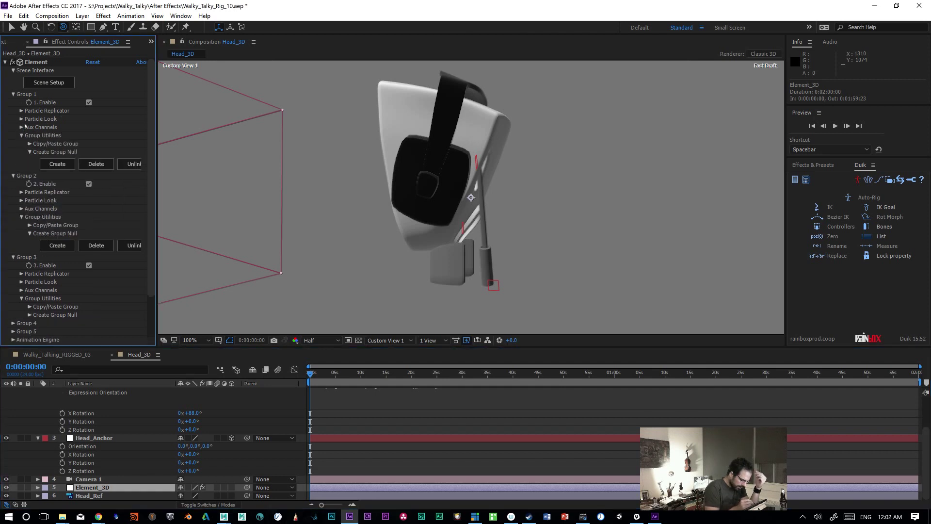
pyautogui.click(22, 110)
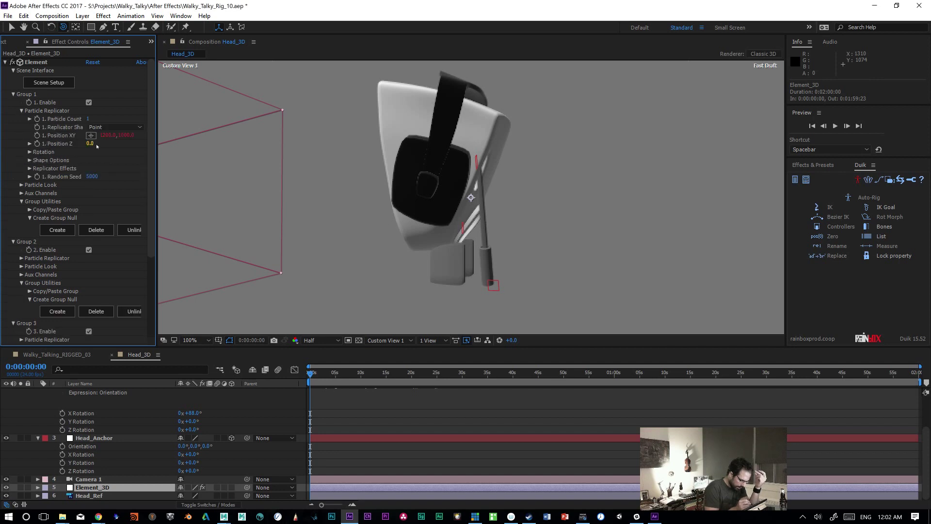
pyautogui.click(29, 144)
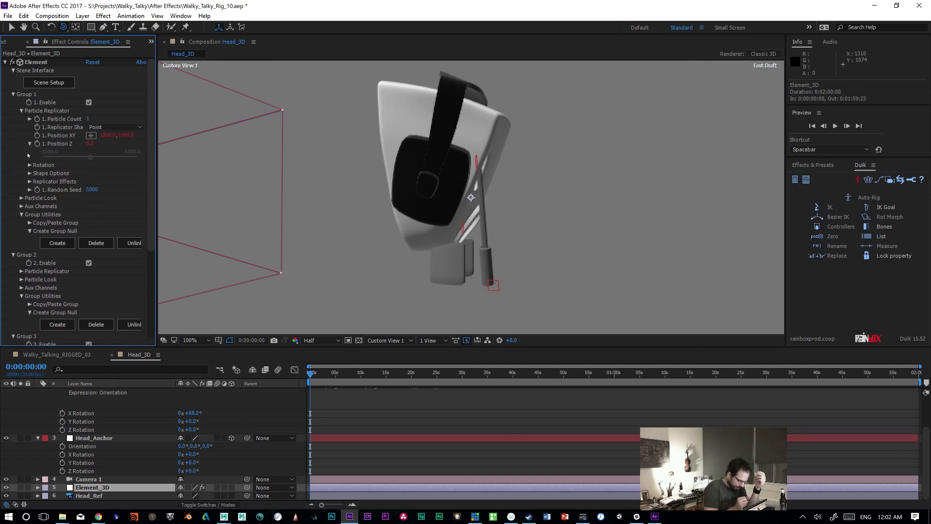
pyautogui.click(30, 143)
pyautogui.moveTo(90, 143)
pyautogui.mouseDown()
pyautogui.moveTo(114, 144)
pyautogui.moveTo(76, 143)
pyautogui.moveTo(84, 143)
pyautogui.mouseUp()
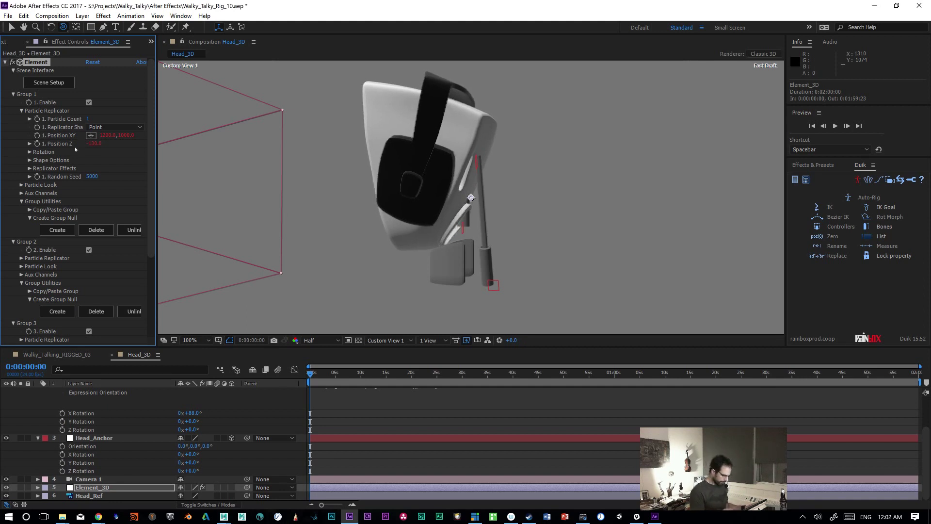
# Step: Set Piston_SM_LookAt's Z position to -19.9
pyautogui.moveTo(926, 455); pyautogui.dragTo(927, 426)
pyautogui.click(216, 391)
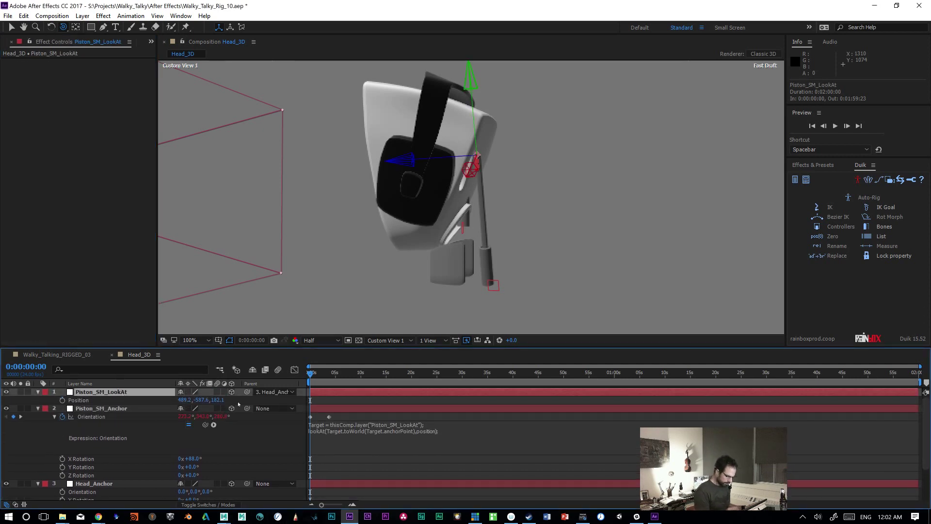
pyautogui.moveTo(218, 400); pyautogui.dragTo(134, 416)
# Step: Start a new solid above Head_Anchor and give it a bright green color
pyautogui.click(111, 484)
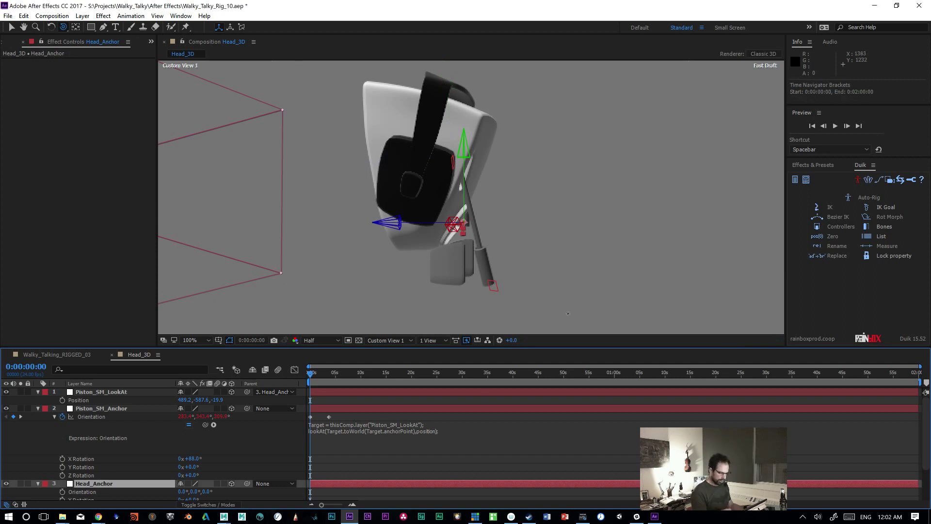
pyautogui.click(82, 16)
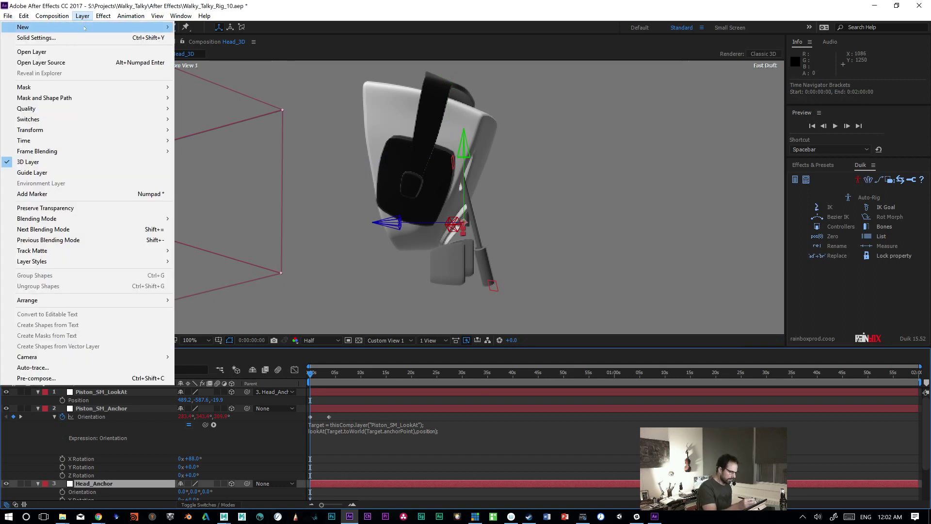
pyautogui.moveTo(145, 27)
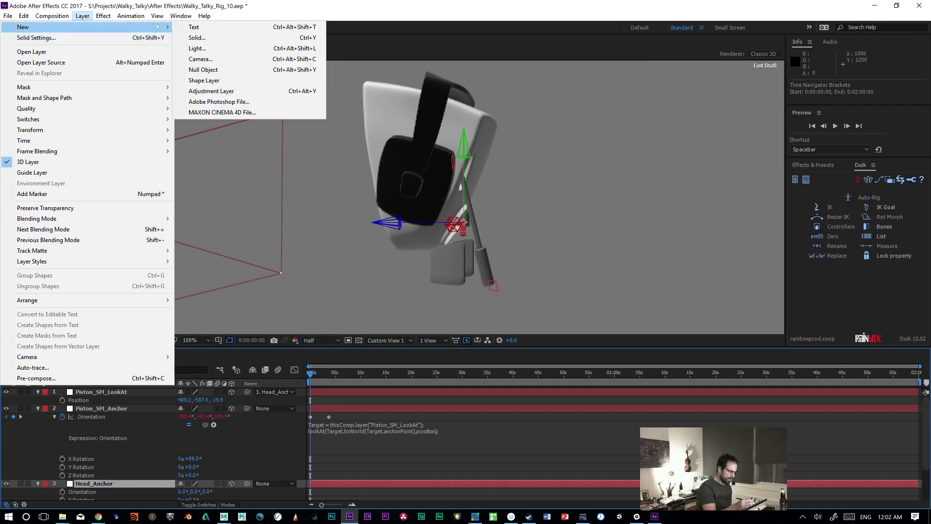
pyautogui.click(247, 38)
pyautogui.click(107, 170)
pyautogui.write('33FF00')
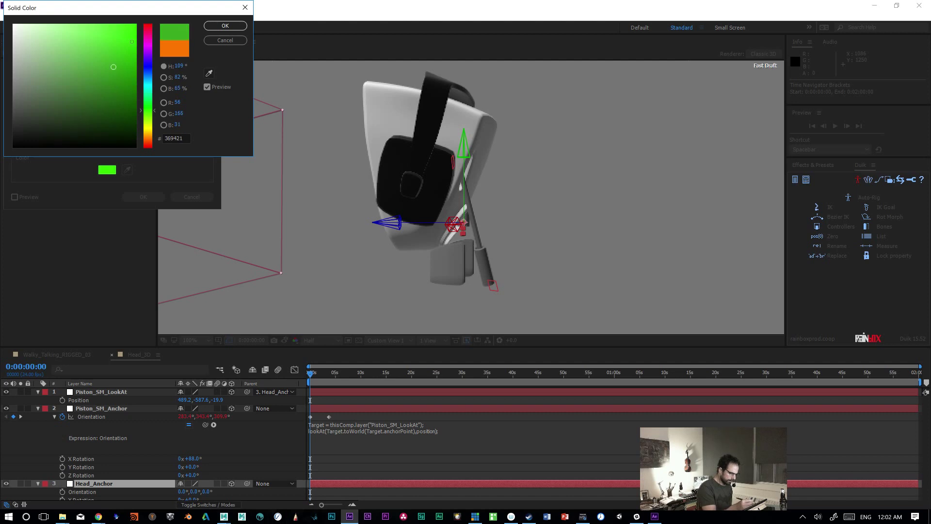
pyautogui.click(225, 26)
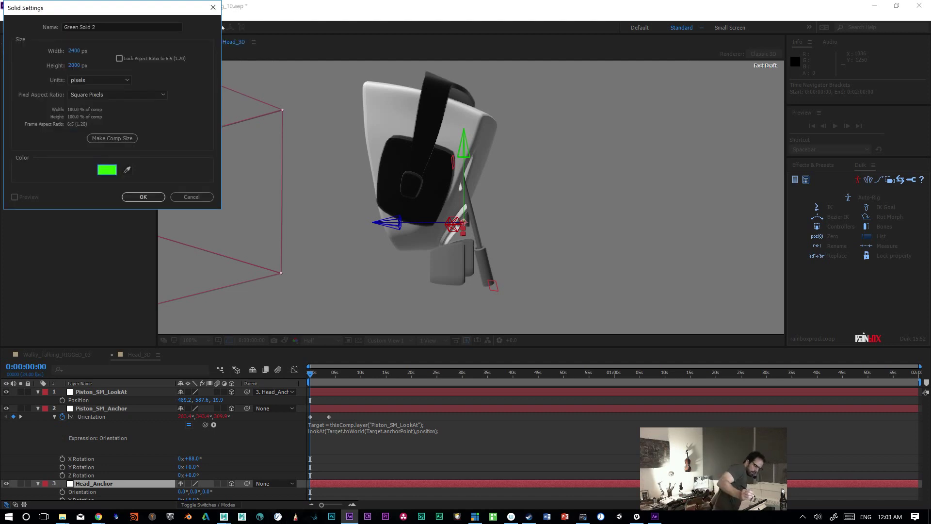
# Step: Set the green solid's width and height to 200 px each and create it
pyautogui.click(74, 50)
pyautogui.write('500')
pyautogui.click(75, 65)
pyautogui.write('500')
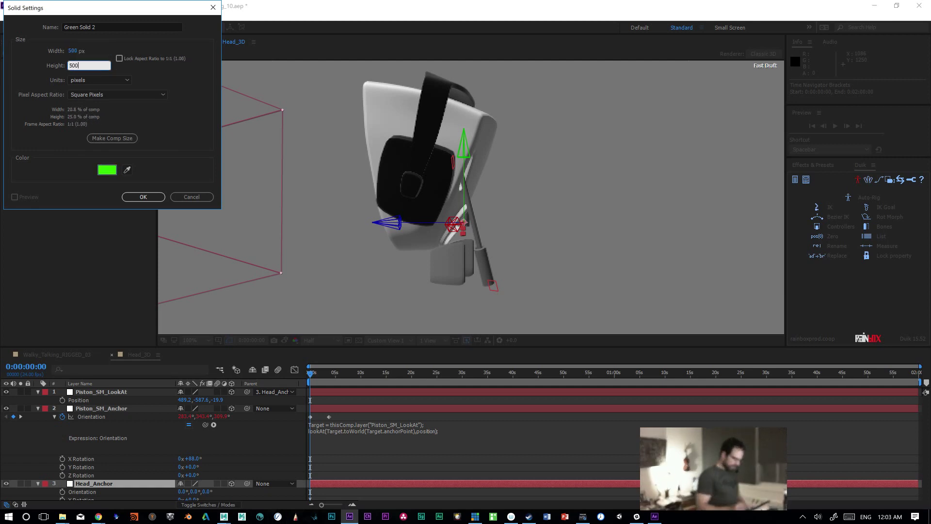
pyautogui.click(72, 51)
pyautogui.write('200')
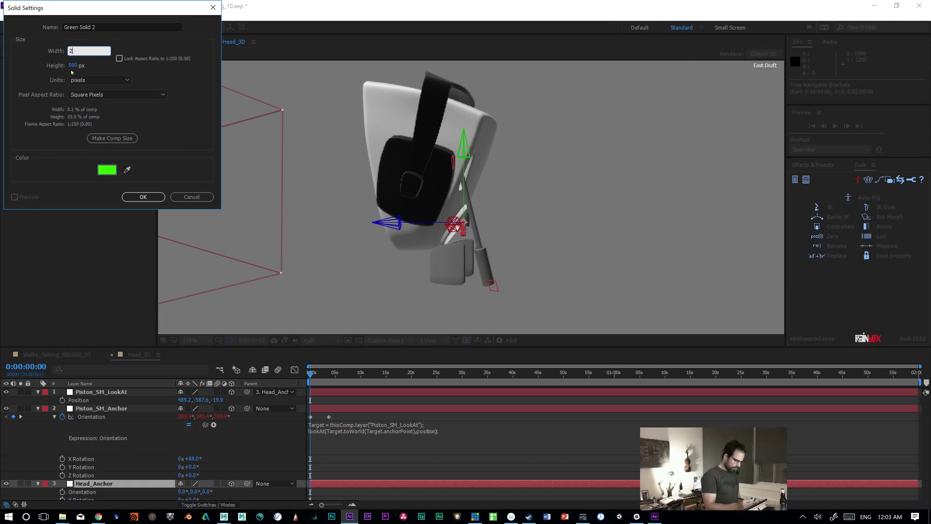
pyautogui.press('Tab')
pyautogui.write('200')
pyautogui.click(143, 196)
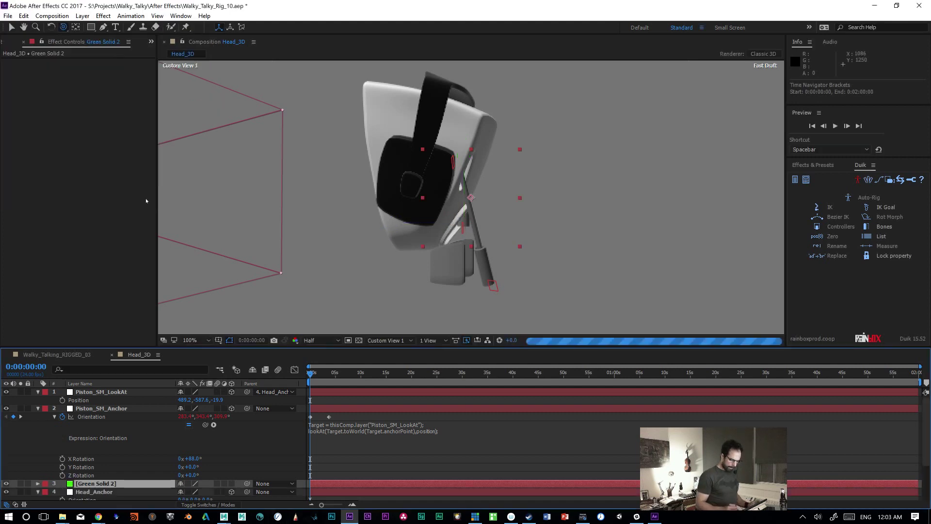
# Step: Make the green solid a 3D layer and move it forward in depth to a Z position of about -1445
pyautogui.click(232, 483)
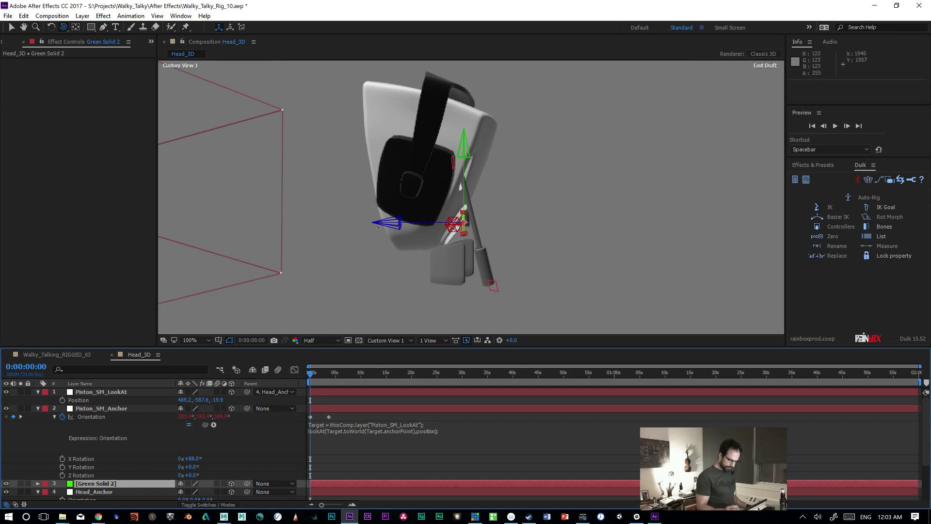
pyautogui.press('v')
pyautogui.moveTo(388, 225); pyautogui.dragTo(406, 237)
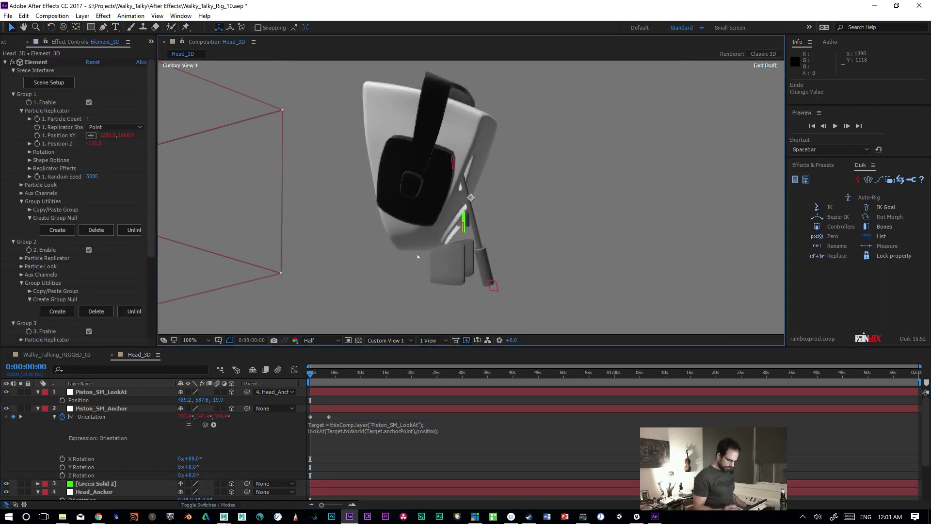
pyautogui.click(96, 483)
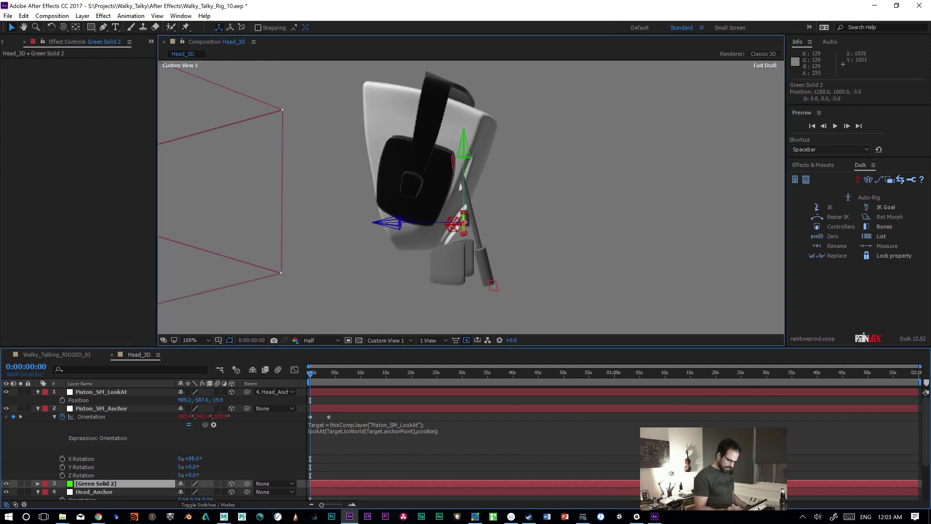
pyautogui.moveTo(386, 223); pyautogui.dragTo(0, 274)
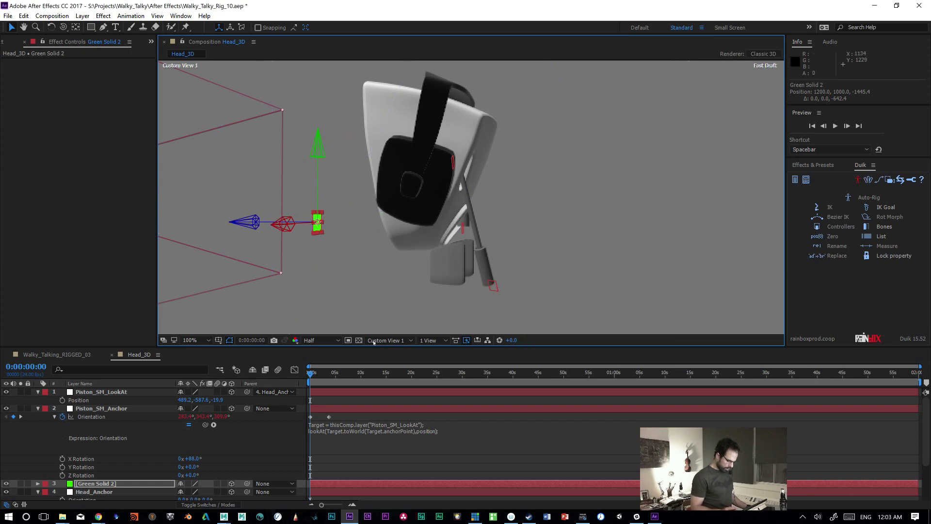
# Step: Try a Z position of -4000 for the green solid, and set it to -3000 instead
pyautogui.press('p')
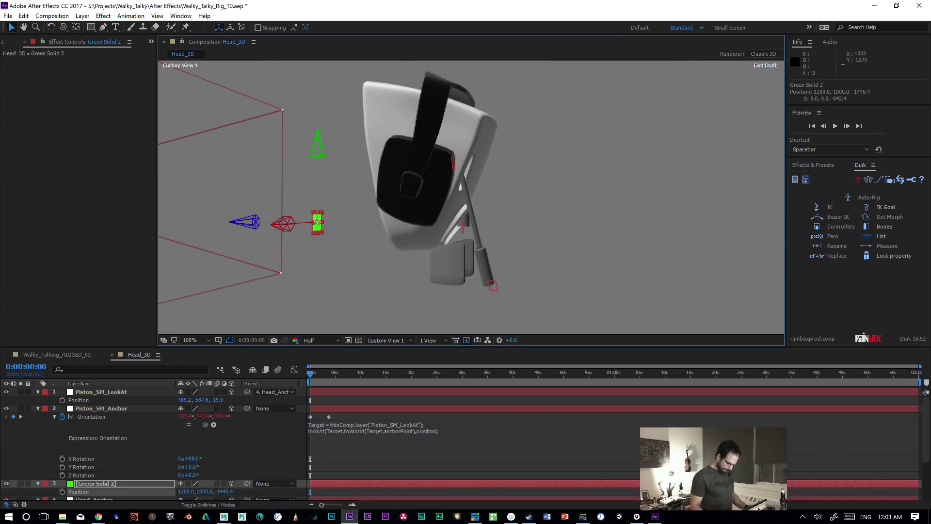
pyautogui.click(223, 491)
pyautogui.write('-')
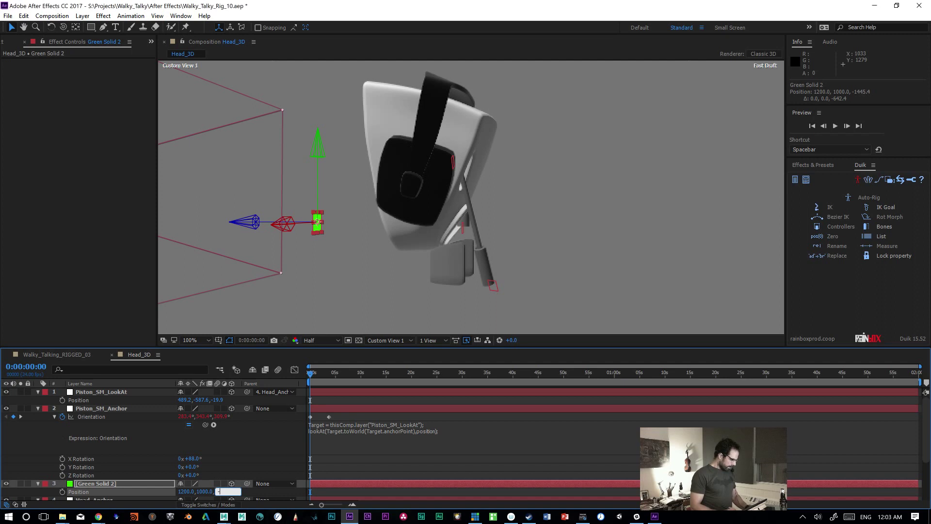
pyautogui.write('4000')
pyautogui.press('Return')
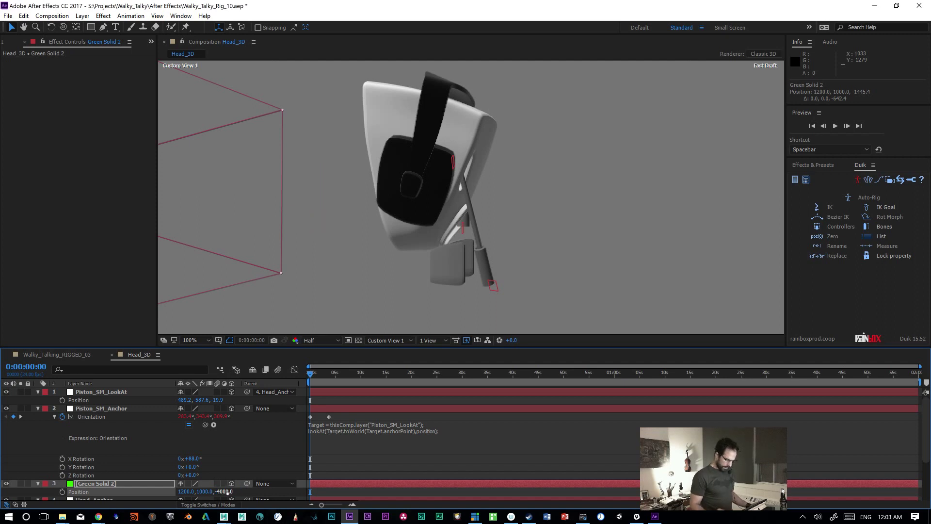
pyautogui.click(225, 491)
pyautogui.write('-3000')
pyautogui.press('Return')
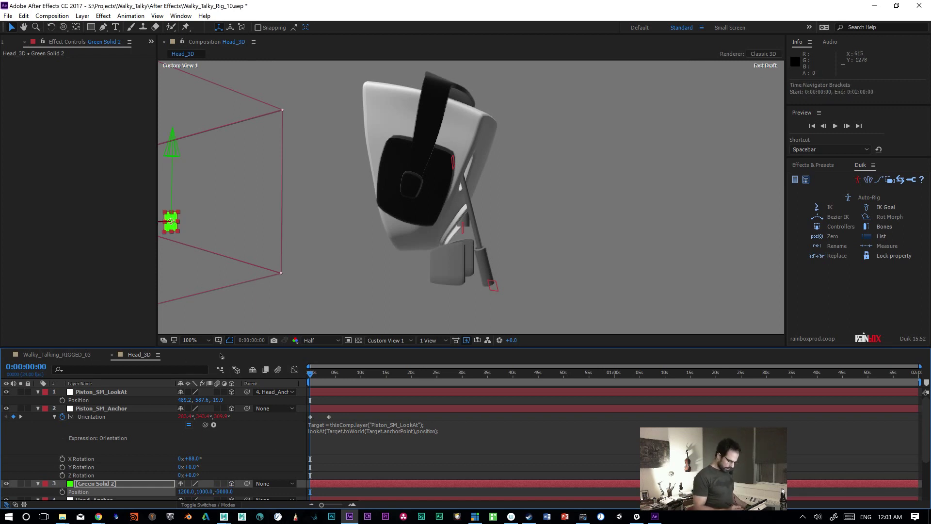
# Step: Raise the green solid in front of the head to a Y position of about 802
pyautogui.click(865, 516)
pyautogui.click(848, 432)
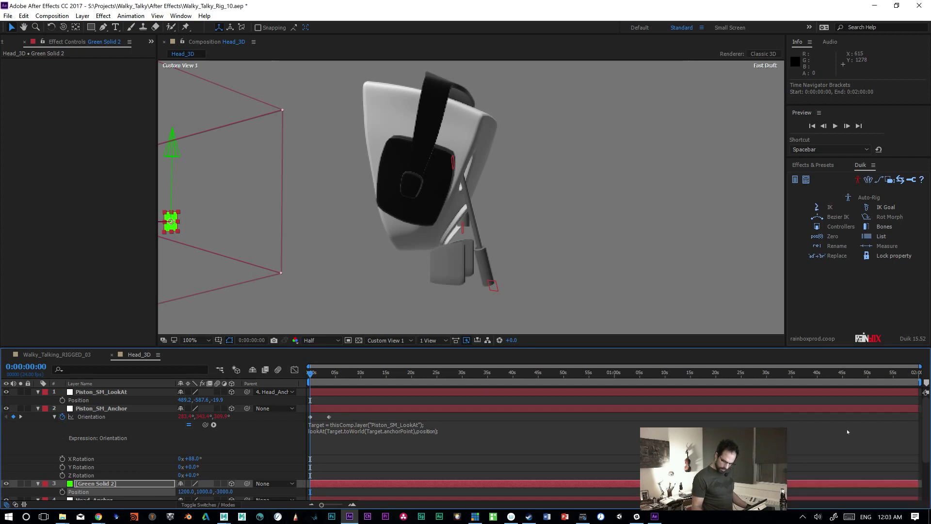
pyautogui.press(',')
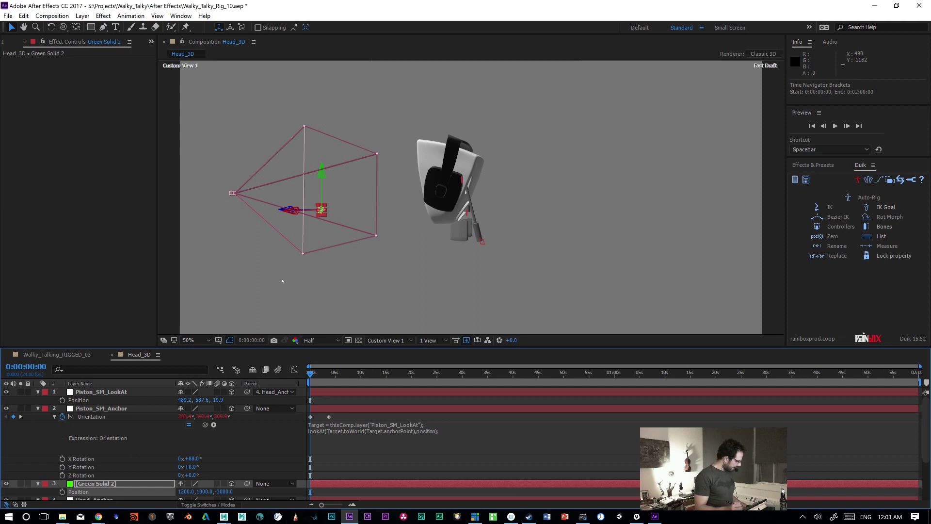
pyautogui.moveTo(323, 176); pyautogui.dragTo(407, 130)
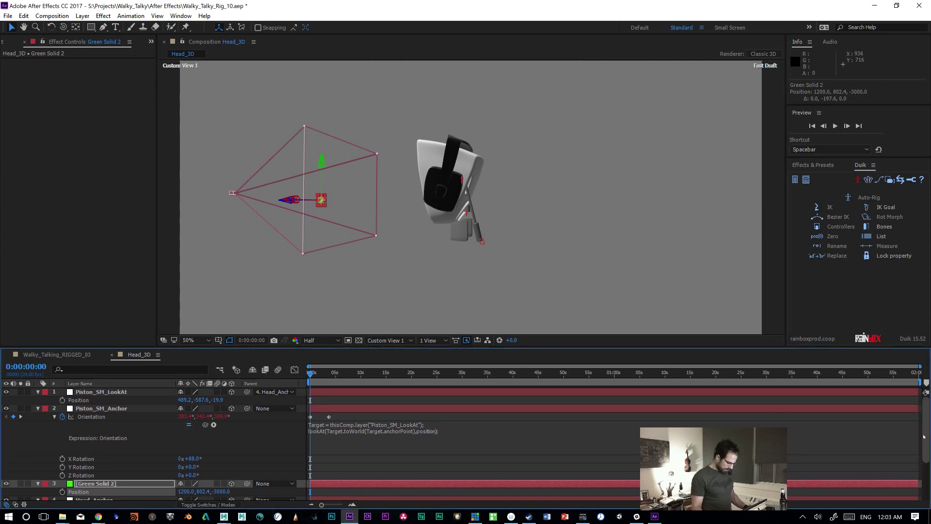
# Step: Show Head_Anchor's Position and set the green solid's Y position to 1000 to match it
pyautogui.click(124, 417)
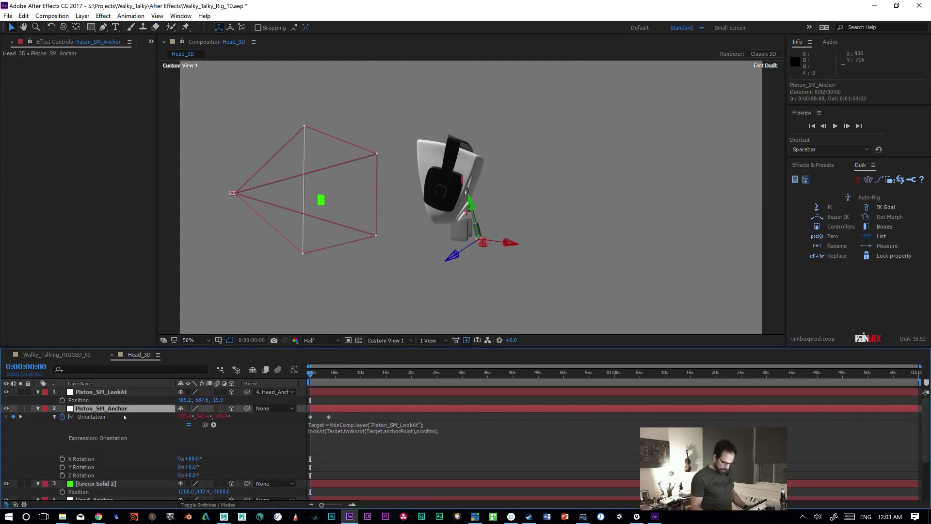
pyautogui.click(120, 392)
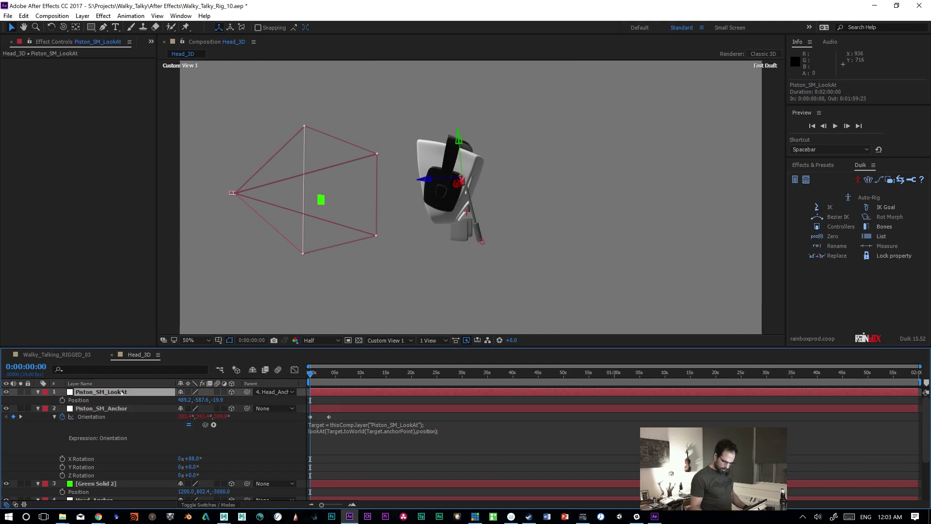
pyautogui.scroll(-3, 920, 480)
pyautogui.scroll(-1, 920, 480)
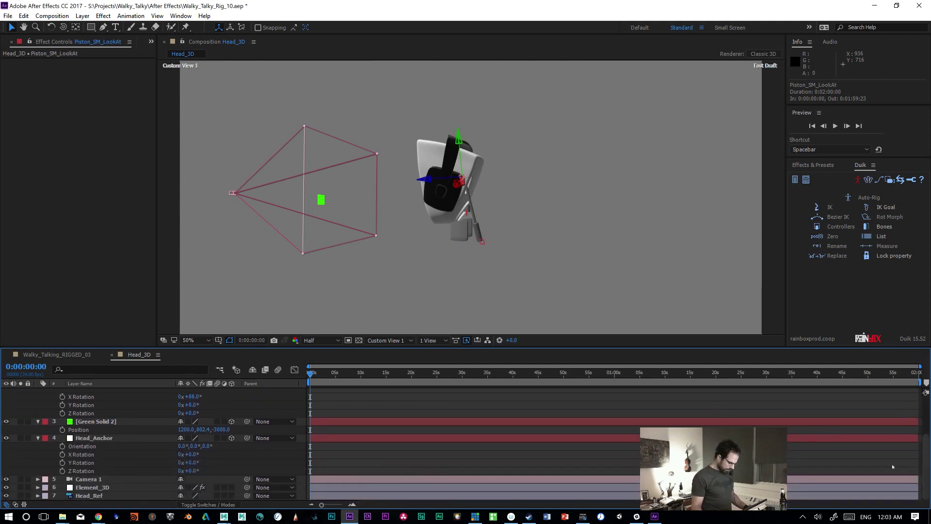
pyautogui.click(104, 438)
pyautogui.press('p')
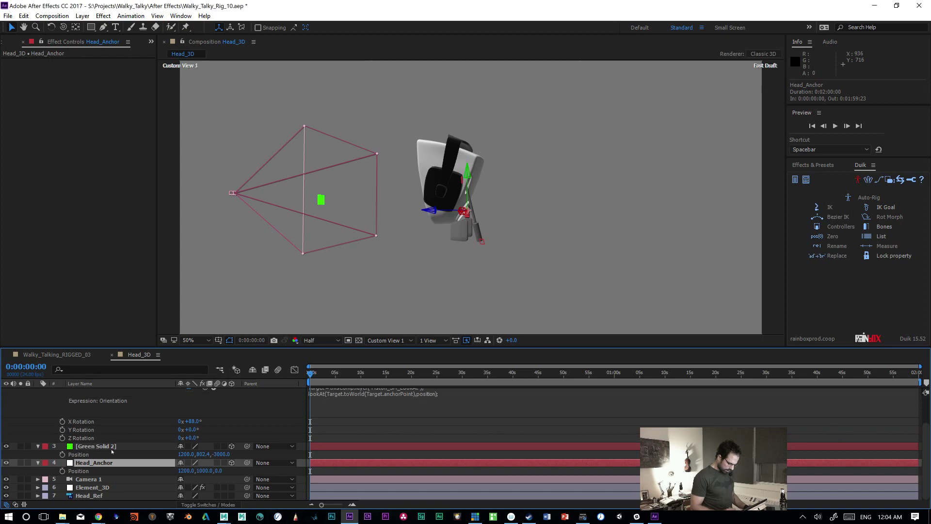
pyautogui.click(203, 454)
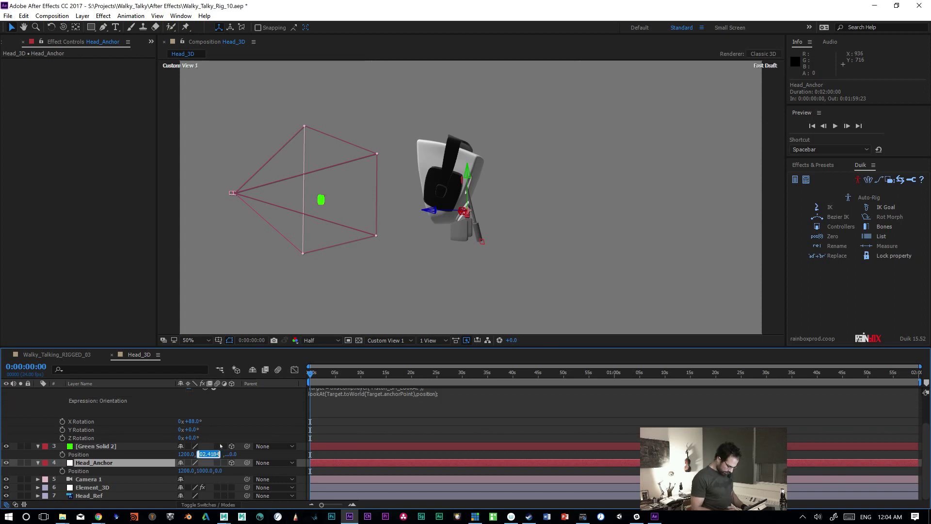
pyautogui.write('1000')
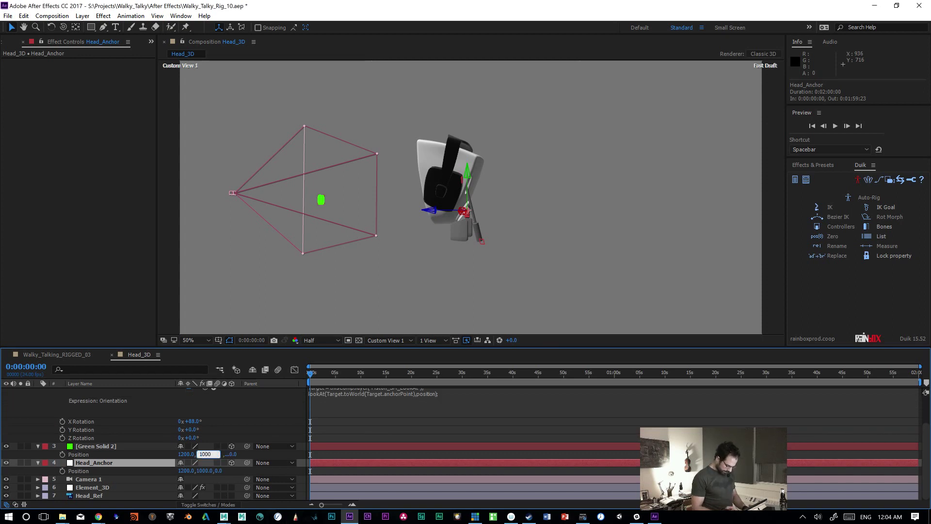
pyautogui.press('Return')
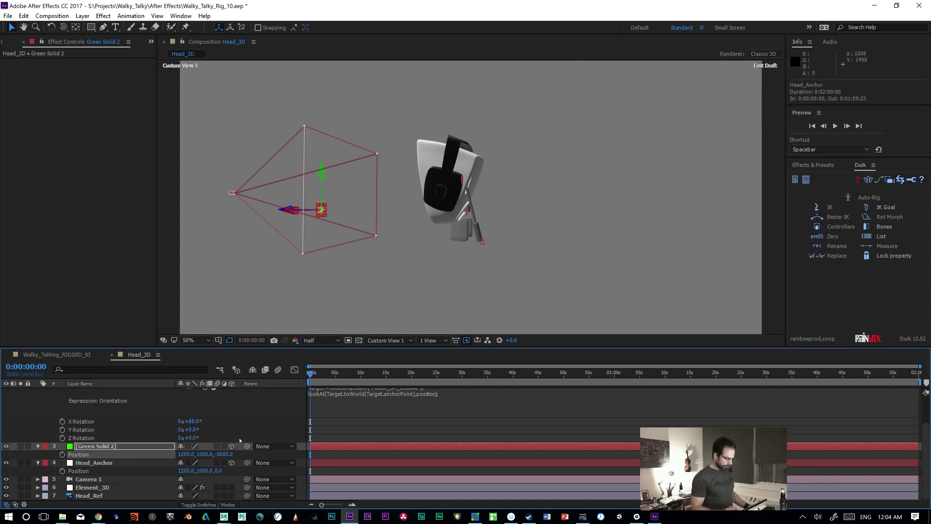
# Step: Add the expression LookAt(thisComp.layer("Green Solid 2").transform.position,position); to Head_Anchor's Orientation
pyautogui.click(104, 463)
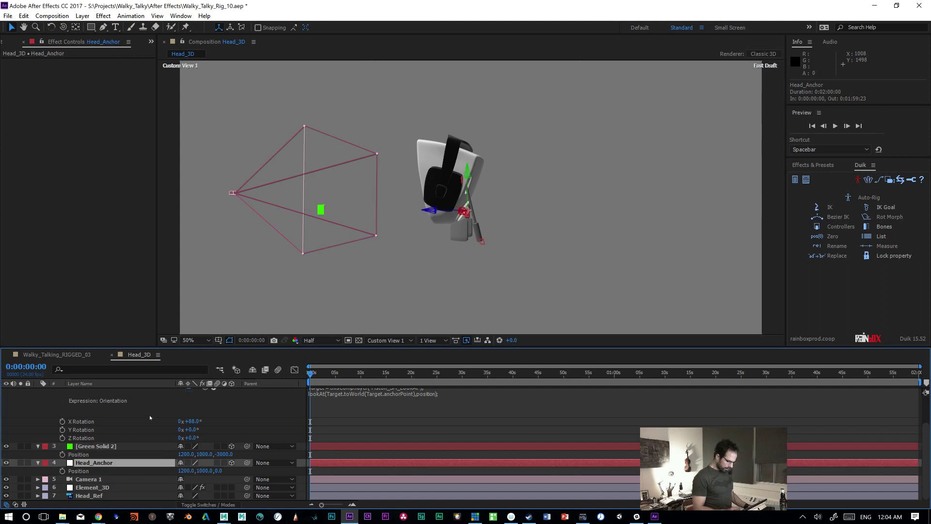
pyautogui.click(321, 210)
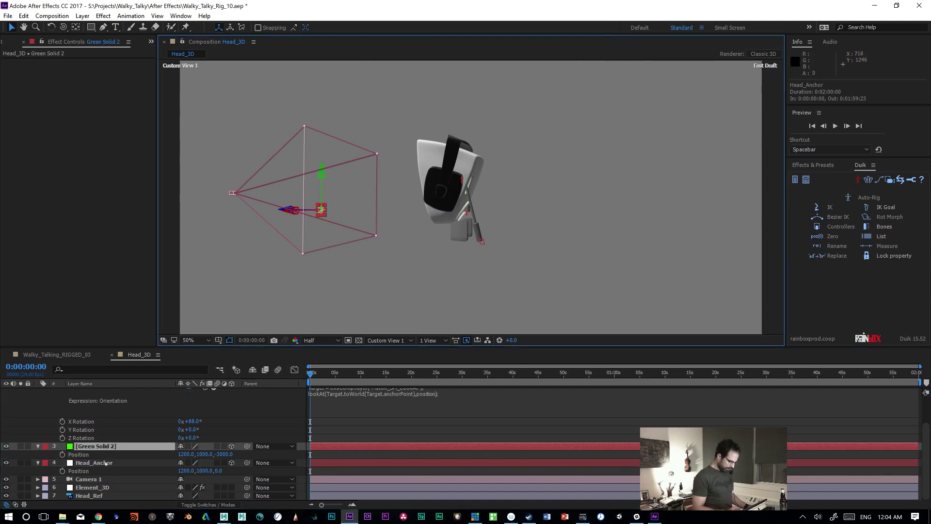
pyautogui.click(87, 463)
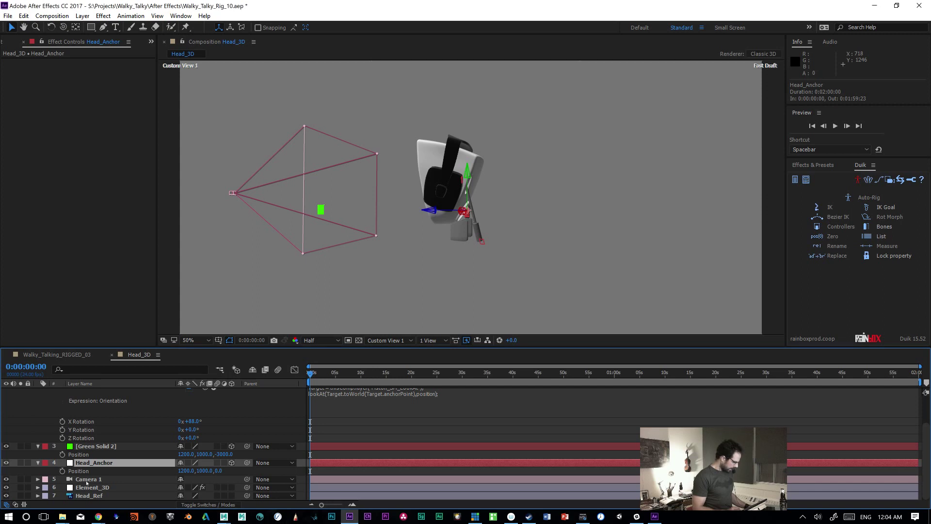
pyautogui.press('r')
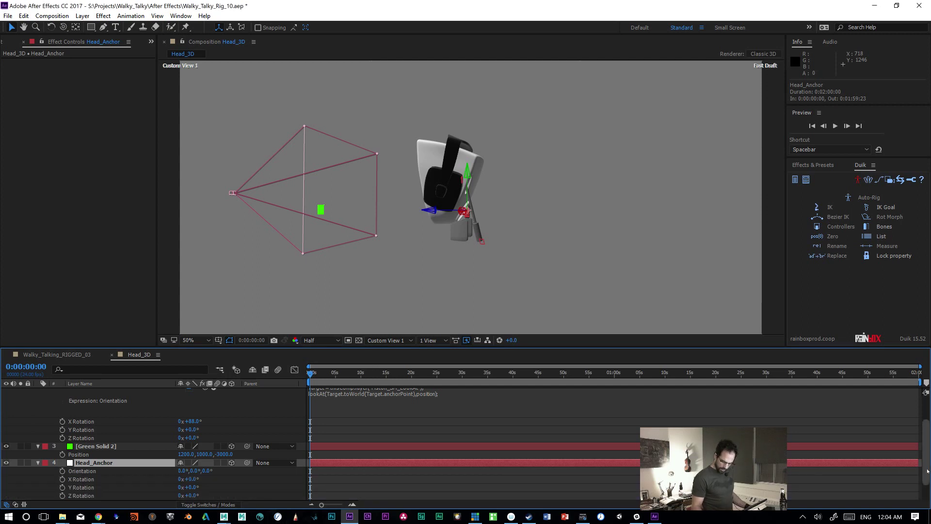
pyautogui.scroll(-2, 915, 483)
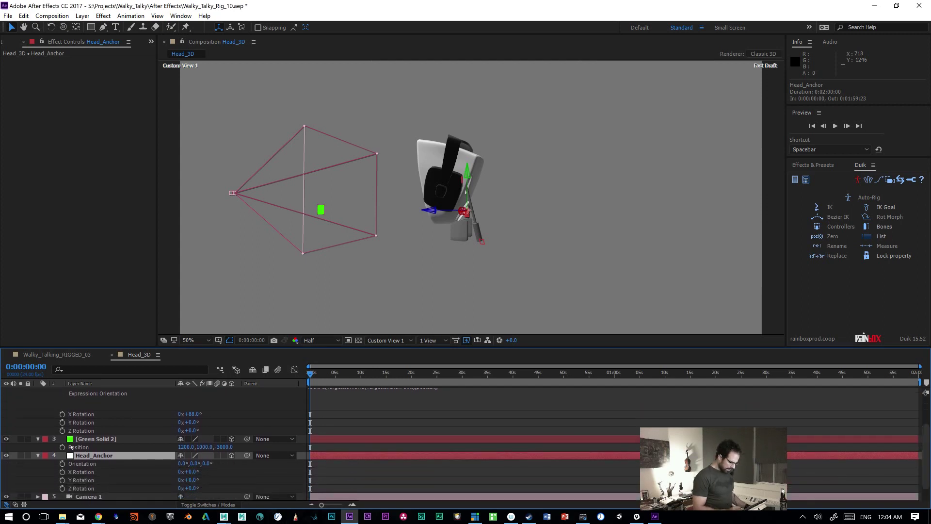
pyautogui.keyDown('alt'); pyautogui.click(62, 463); pyautogui.keyUp('alt')
pyautogui.write('LookAt(')
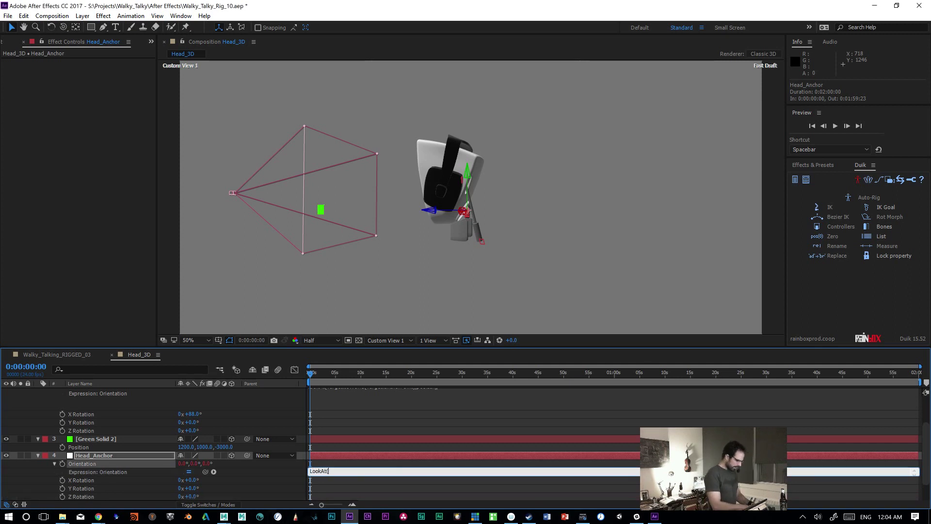
pyautogui.moveTo(205, 471); pyautogui.dragTo(85, 447)
pyautogui.write(',position);')
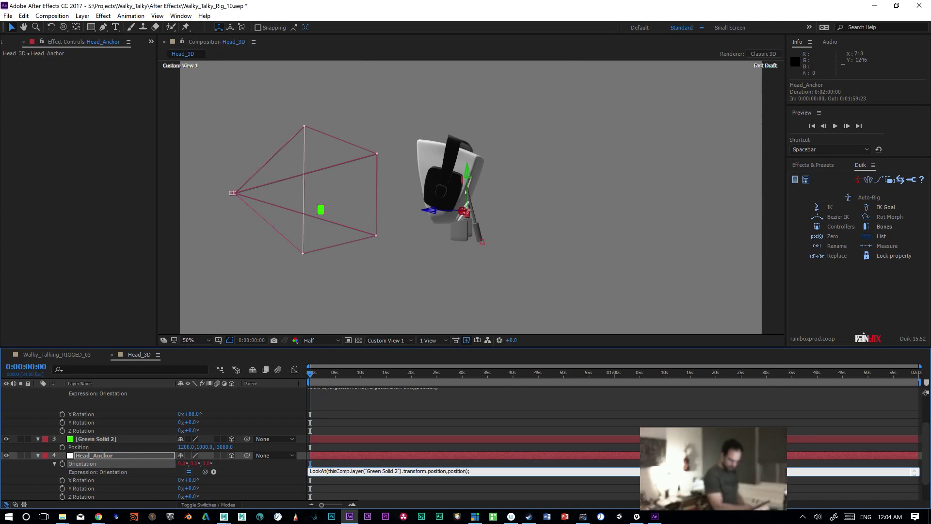
pyautogui.press('KP_Enter')
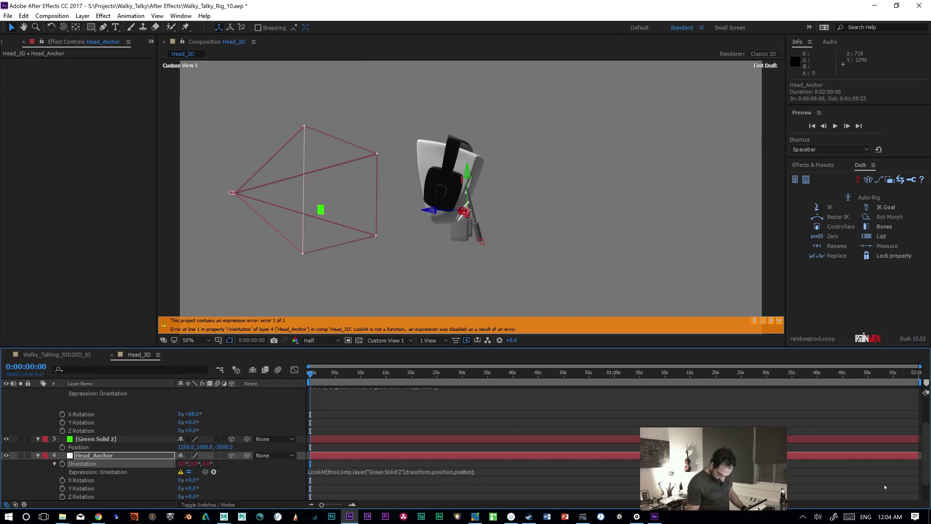
pyautogui.moveTo(922, 469)
pyautogui.mouseDown()
pyautogui.moveTo(925, 451)
pyautogui.moveTo(923, 464)
pyautogui.mouseUp()
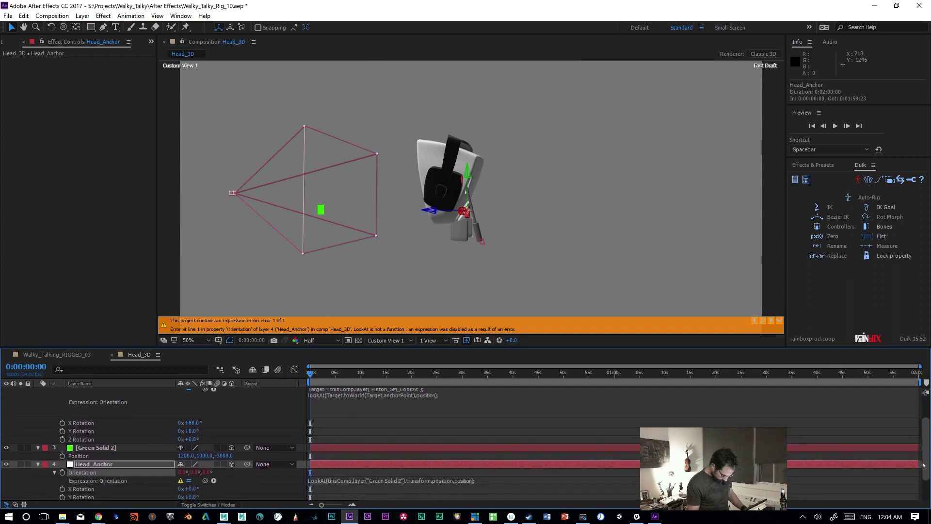
# Step: Try closing the parenthesis right after transform.position in Head_Anchor's Orientation expression, ending it with ,position);
pyautogui.click(450, 477)
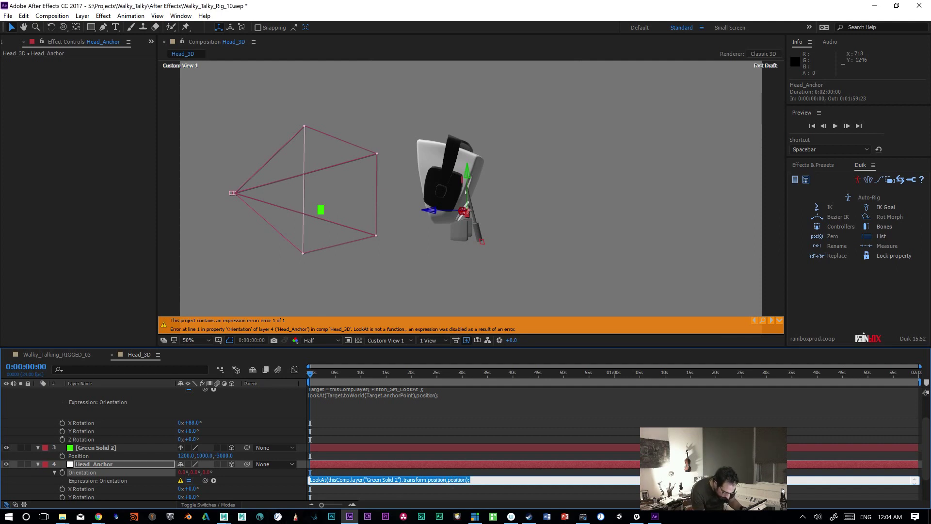
pyautogui.click(447, 479)
pyautogui.write(')')
pyautogui.press('End')
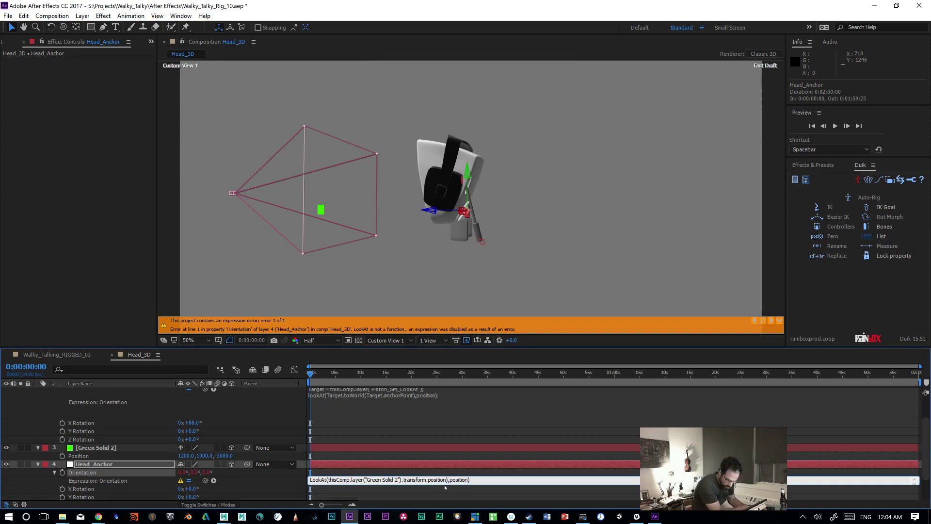
pyautogui.write(';')
pyautogui.press('KP_Enter')
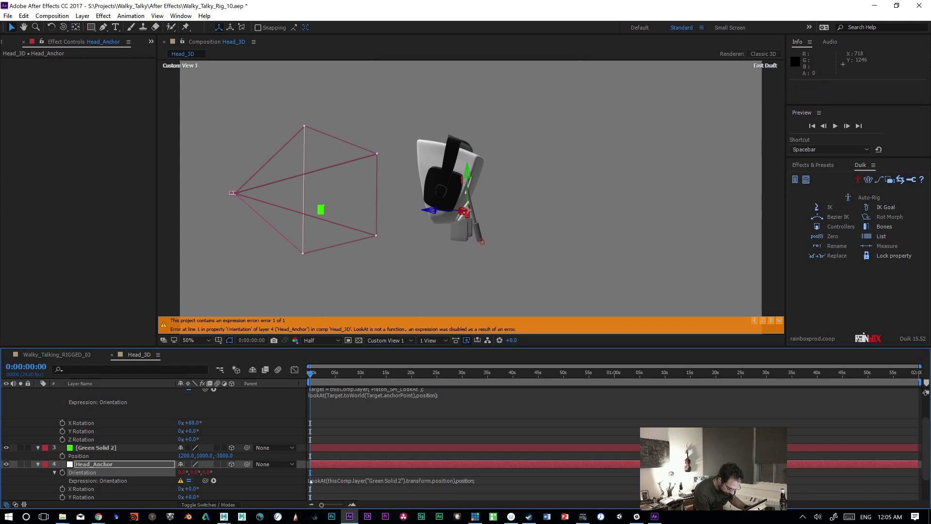
# Step: Correct Head_Anchor's Orientation expression to lookAt(thisComp.layer("Green Solid 2").transform.position,position);
pyautogui.click(326, 481)
pyautogui.press('Delete')
pyautogui.write('l')
pyautogui.press('BackSpace')
pyautogui.press('BackSpace')
pyautogui.press('BackSpace')
pyautogui.press('BackSpace')
pyautogui.press('BackSpace')
pyautogui.press('BackSpace')
pyautogui.press('BackSpace')
pyautogui.press('BackSpace')
pyautogui.press('BackSpace')
pyautogui.press('BackSpace')
pyautogui.press('BackSpace')
pyautogui.write(',position);')
pyautogui.press('KP_Enter')
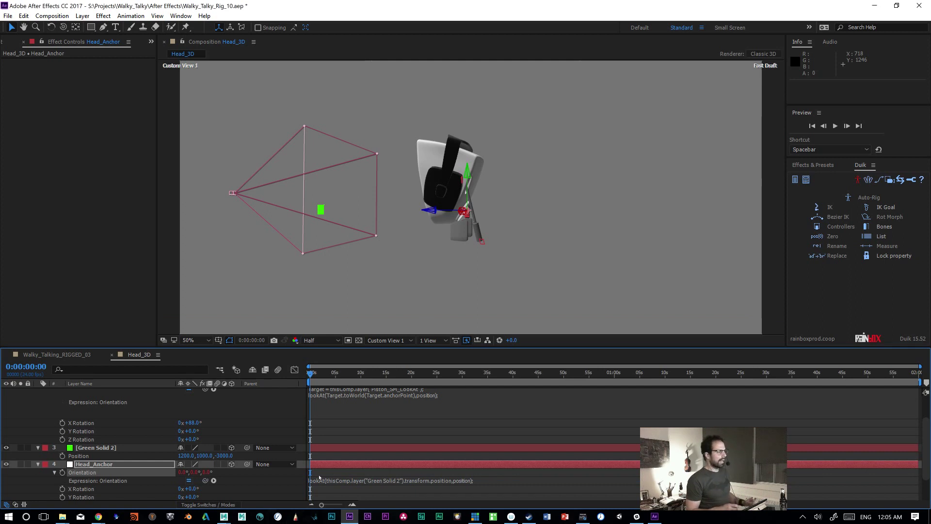
# Step: Test the head's aim by moving the green solid from a side and a raised rear viewpoint, undoing each move
pyautogui.click(320, 209)
pyautogui.moveTo(322, 210)
pyautogui.mouseDown()
pyautogui.moveTo(296, 171)
pyautogui.moveTo(288, 226)
pyautogui.moveTo(337, 183)
pyautogui.moveTo(324, 163)
pyautogui.moveTo(340, 158)
pyautogui.moveTo(363, 183)
pyautogui.moveTo(286, 213)
pyautogui.moveTo(274, 233)
pyautogui.moveTo(278, 252)
pyautogui.moveTo(260, 249)
pyautogui.moveTo(291, 233)
pyautogui.moveTo(308, 167)
pyautogui.moveTo(366, 160)
pyautogui.moveTo(370, 177)
pyautogui.moveTo(327, 194)
pyautogui.mouseUp()
pyautogui.hotkey('ctrl', 'z')
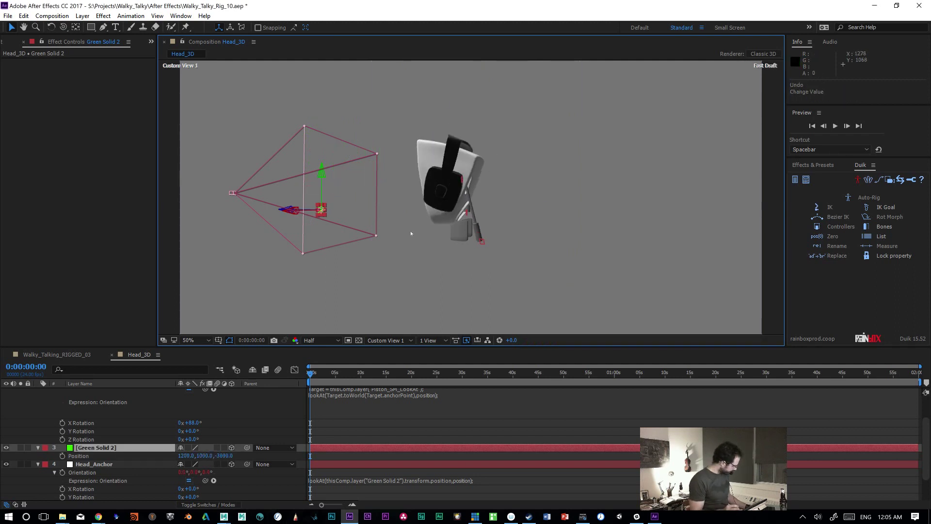
pyautogui.press('c')
pyautogui.moveTo(453, 276); pyautogui.dragTo(461, 300)
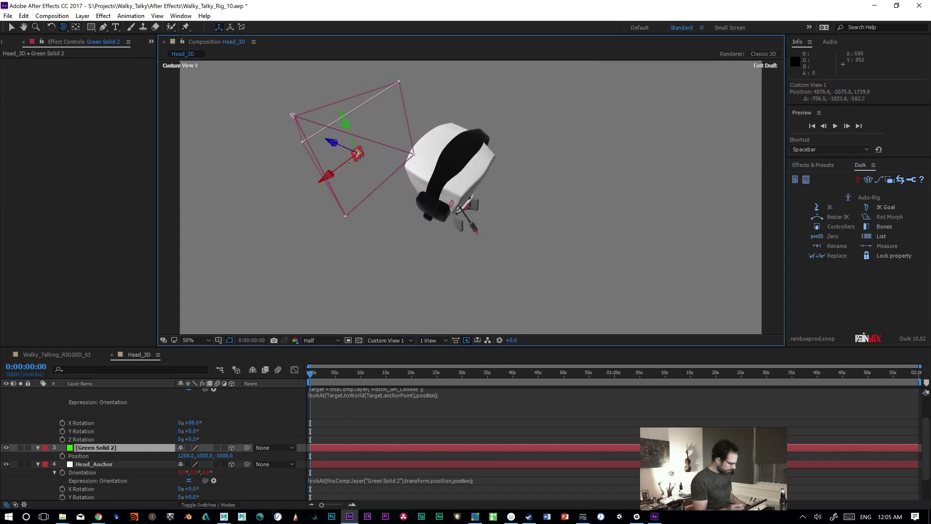
pyautogui.press('v')
pyautogui.moveTo(357, 154); pyautogui.dragTo(386, 212)
pyautogui.hotkey('ctrl', 'z')
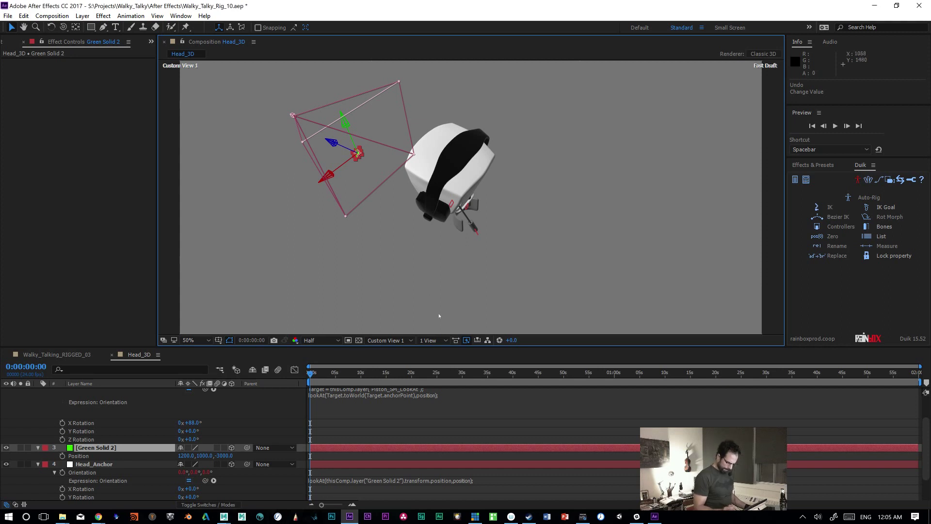
# Step: Save the project, and try Duik's Zero on Green Solid 2 before undoing it
pyautogui.click(91, 449)
pyautogui.hotkey('ctrl', 's')
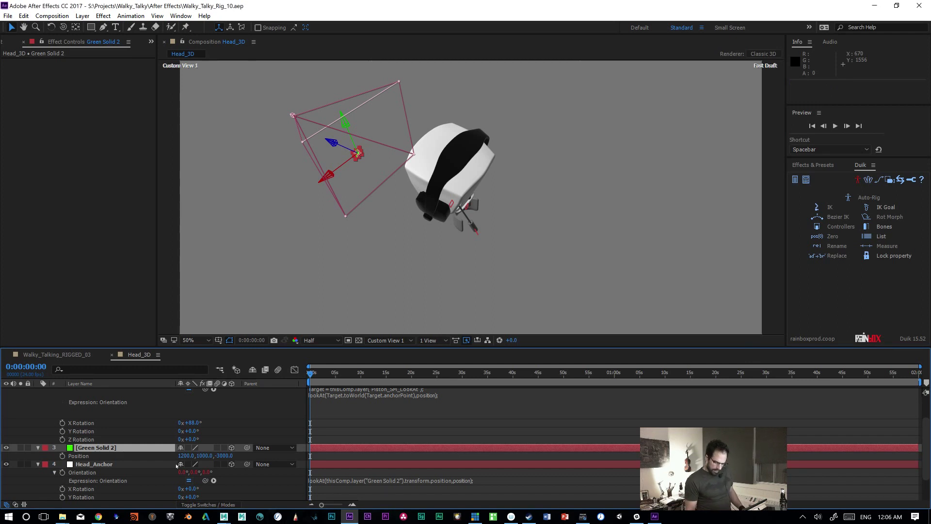
pyautogui.click(826, 236)
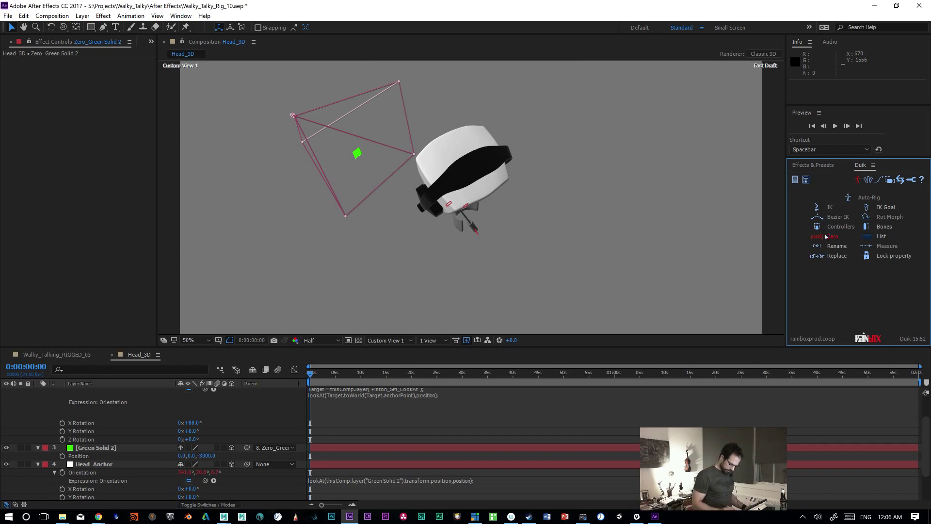
pyautogui.hotkey('ctrl', 'z')
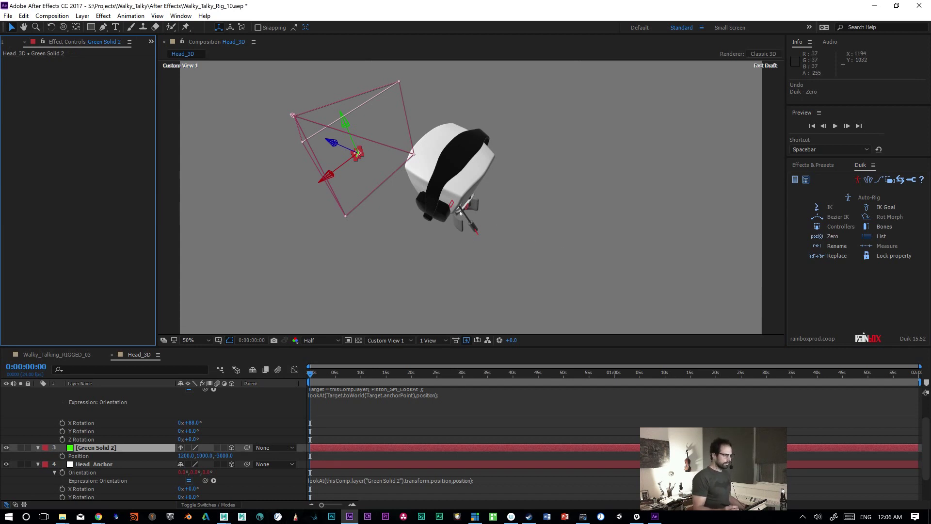
# Step: Test the head's aim from the front by moving the green solid around, and undo the move
pyautogui.press('c')
pyautogui.moveTo(445, 263); pyautogui.dragTo(546, 264)
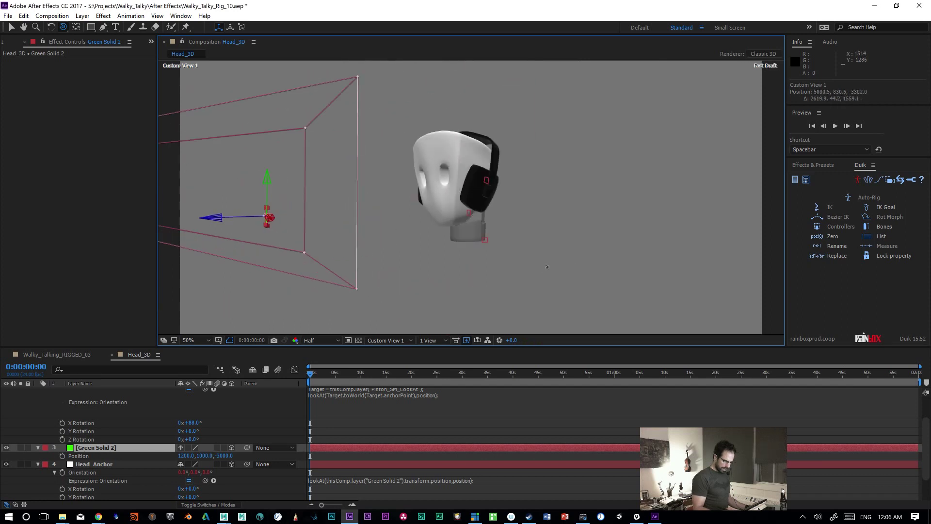
pyautogui.moveTo(511, 264); pyautogui.dragTo(590, 267)
pyautogui.press('v')
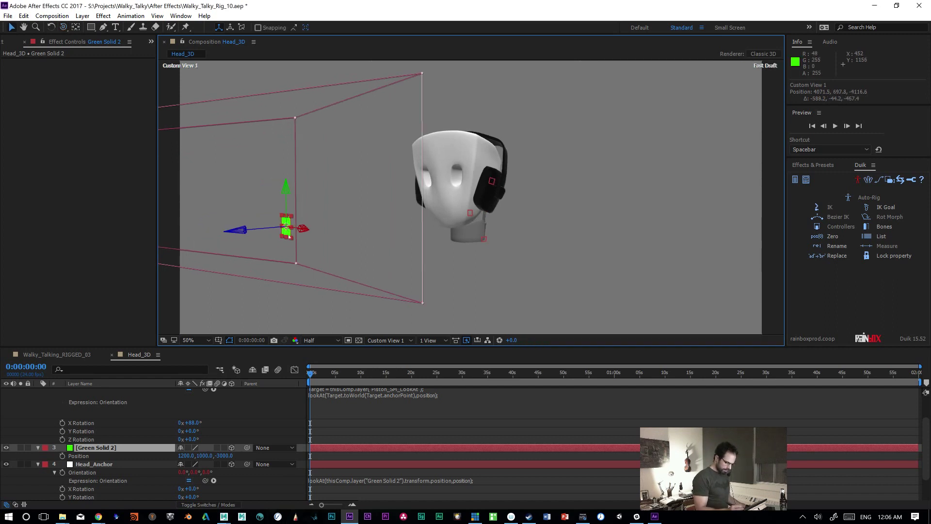
pyautogui.moveTo(286, 230); pyautogui.dragTo(245, 104)
pyautogui.hotkey('ctrl', 'z')
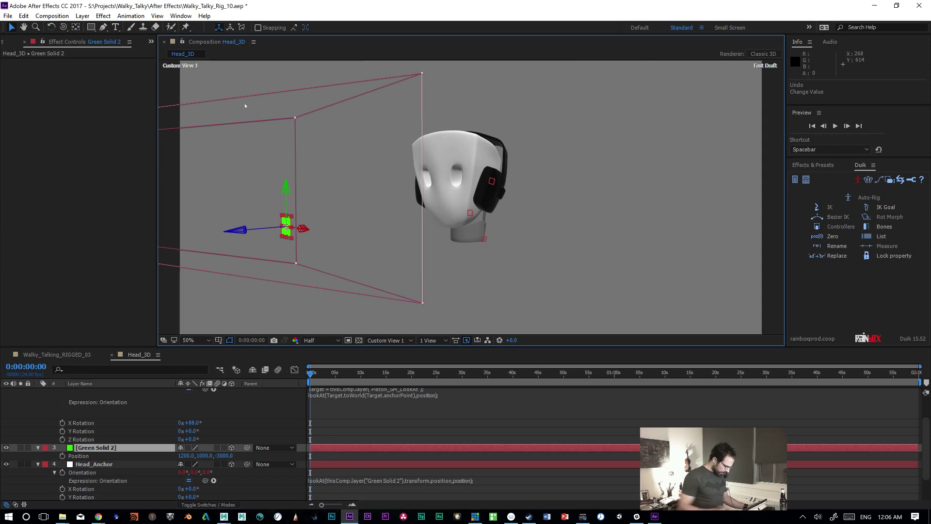
# Step: Add a Position keyframe to Green Solid 2 and move it to about 30 seconds
pyautogui.click(61, 456)
pyautogui.moveTo(311, 456); pyautogui.dragTo(466, 453)
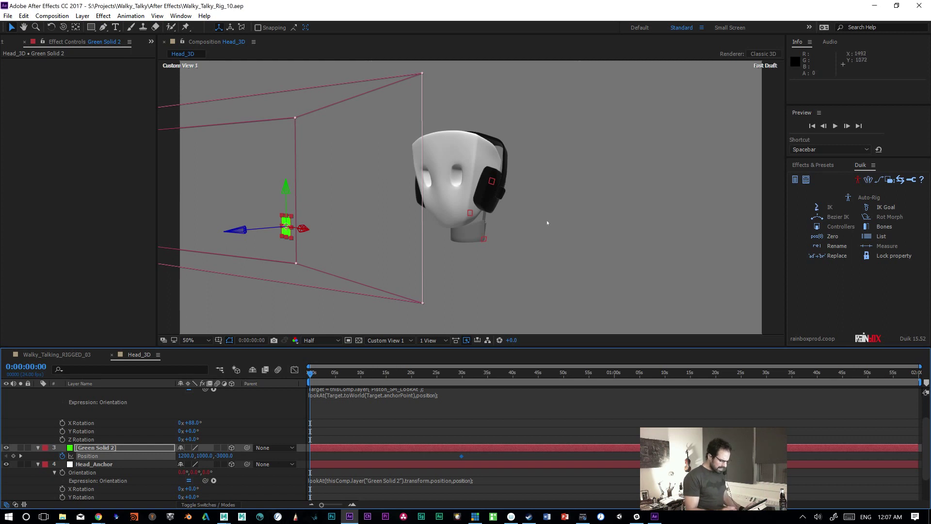
# Step: Create a group null for Group 3 from the Element_3D layer's Group Utilities, with the head seen from behind
pyautogui.click(388, 339)
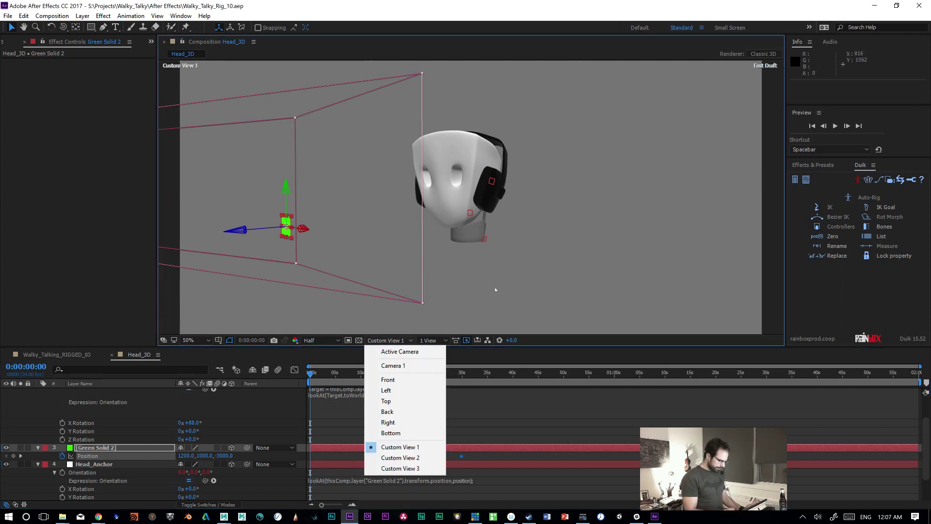
pyautogui.click(493, 33)
pyautogui.press('c')
pyautogui.moveTo(506, 253); pyautogui.dragTo(550, 235)
pyautogui.press('c')
pyautogui.press('c')
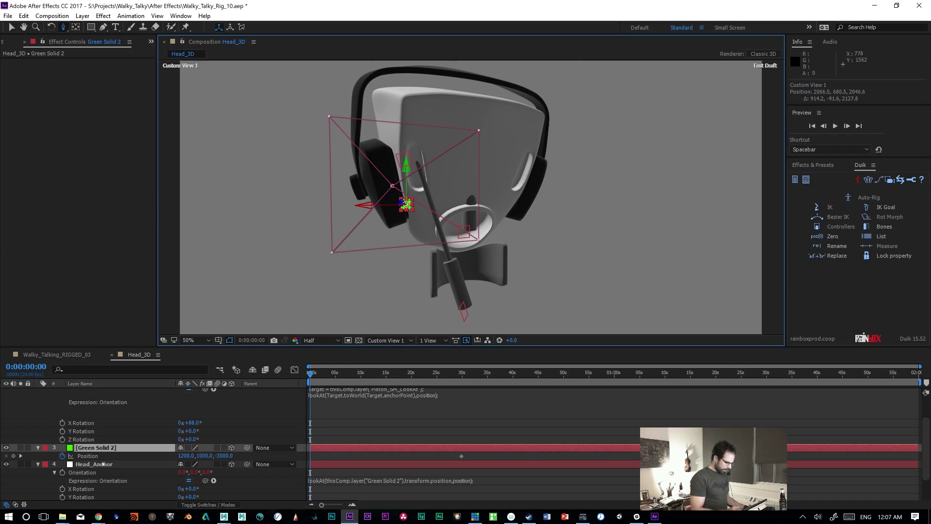
pyautogui.click(103, 461)
pyautogui.moveTo(926, 445); pyautogui.dragTo(926, 466)
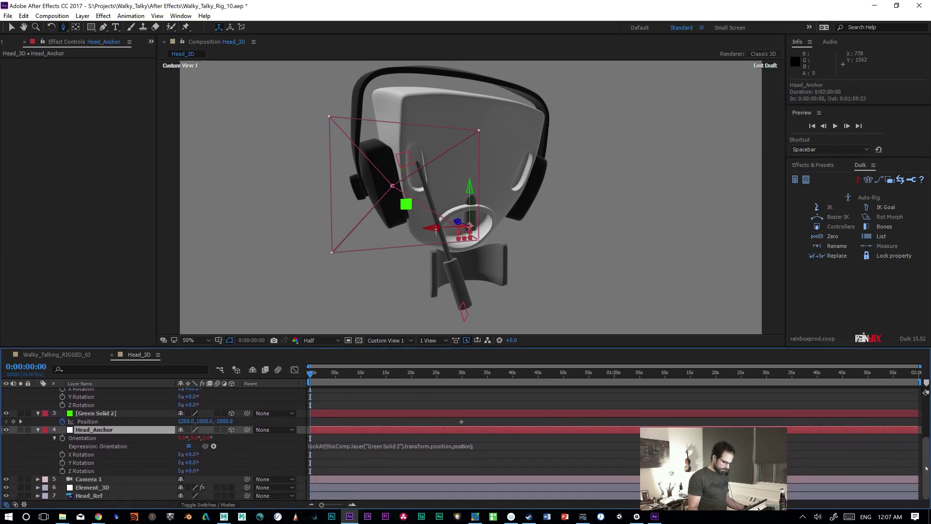
pyautogui.click(104, 488)
pyautogui.moveTo(151, 205); pyautogui.dragTo(151, 285)
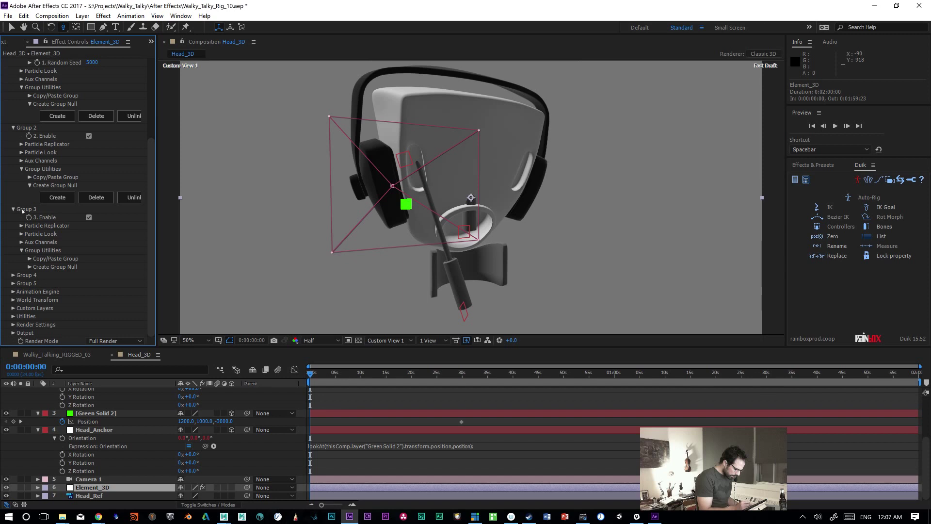
pyautogui.click(29, 267)
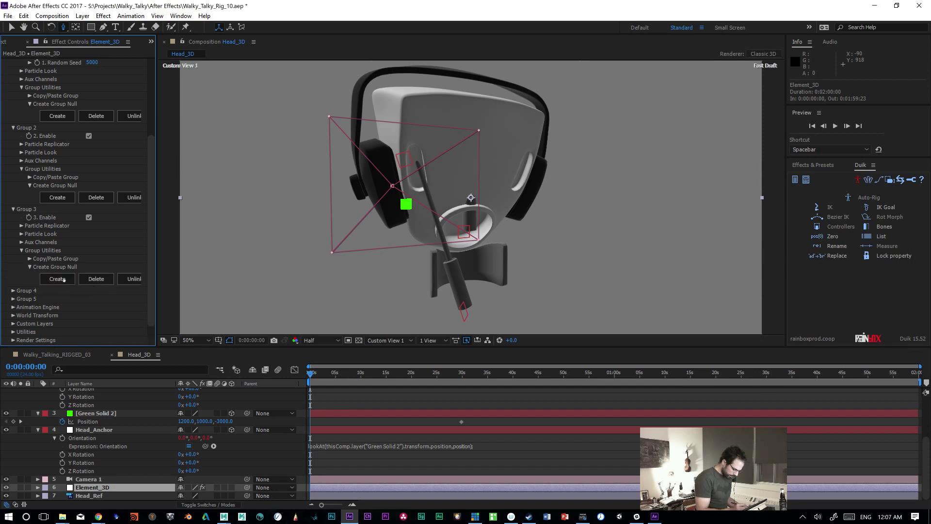
pyautogui.click(61, 280)
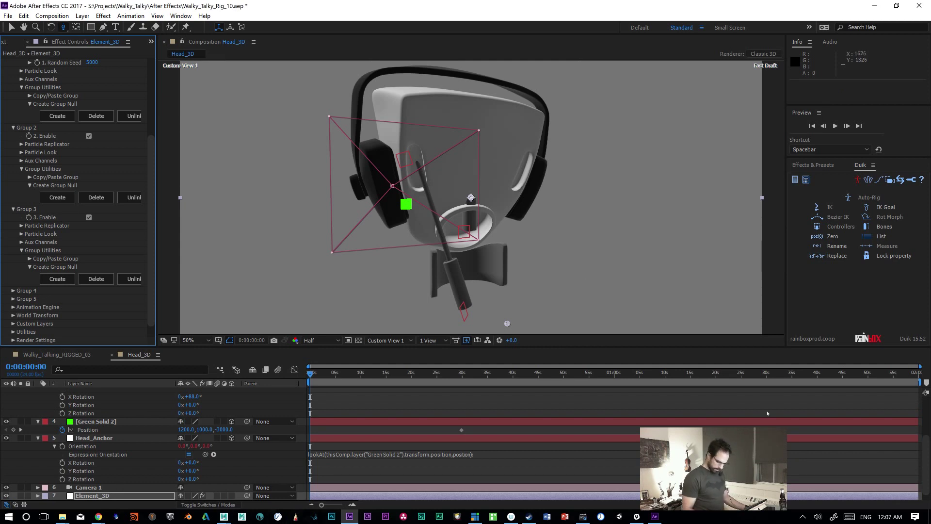
# Step: Rename the new Group 3 null layer as Piston_LG_Anhcor
pyautogui.moveTo(926, 465); pyautogui.dragTo(921, 386)
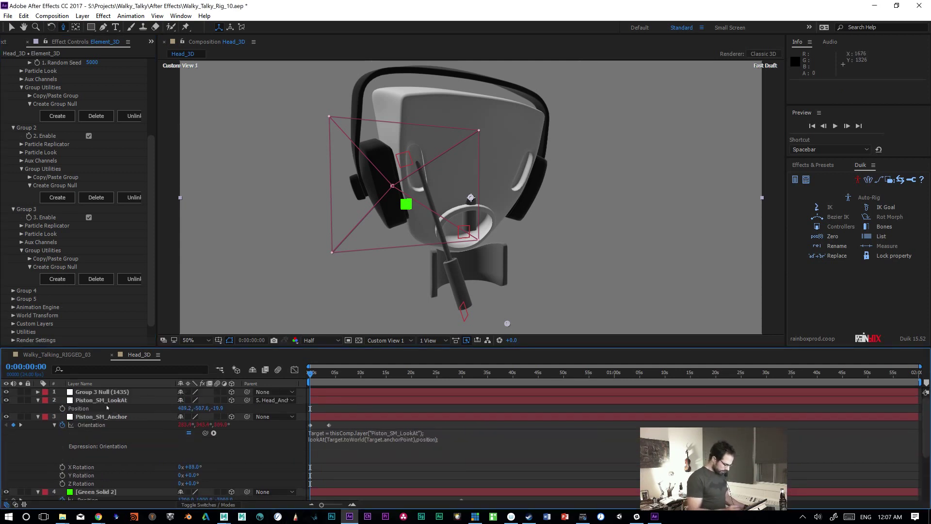
pyautogui.click(115, 392)
pyautogui.press('Return')
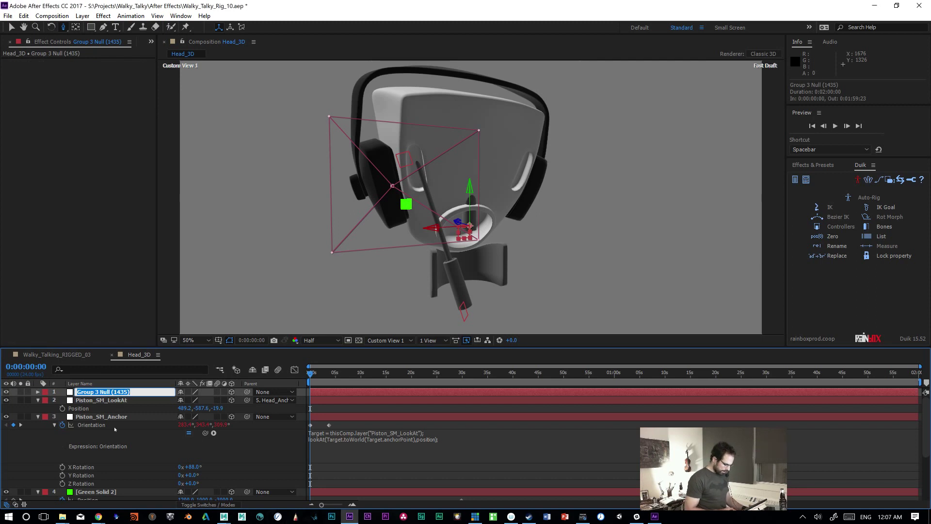
pyautogui.write('Piston_LG')
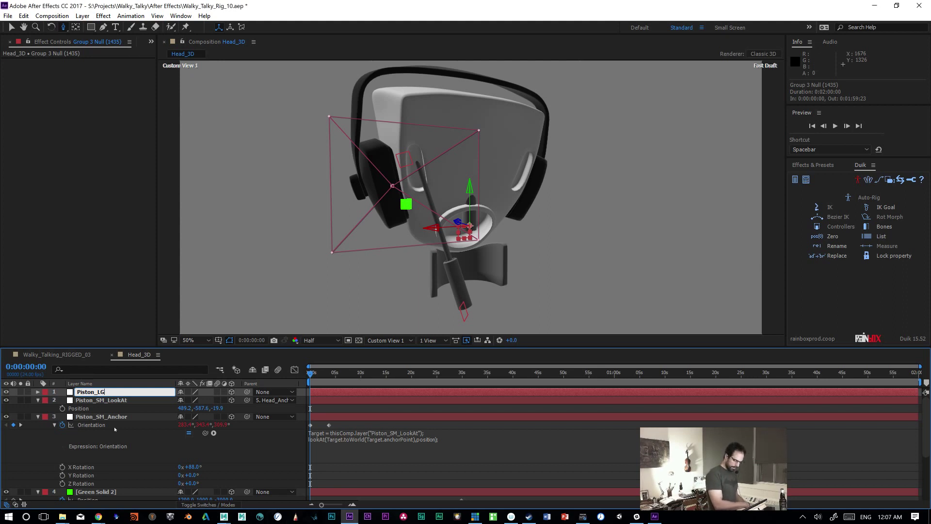
pyautogui.press('Return')
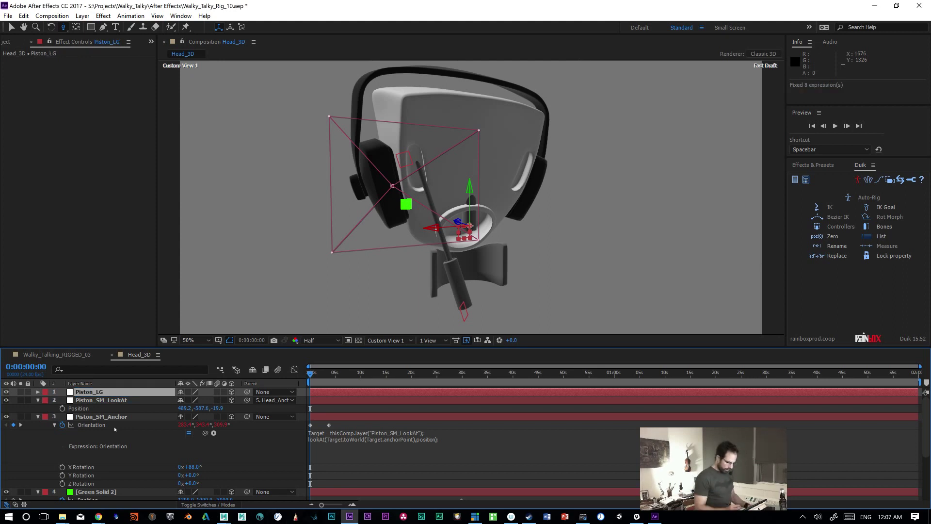
pyautogui.click(100, 393)
pyautogui.press('Return')
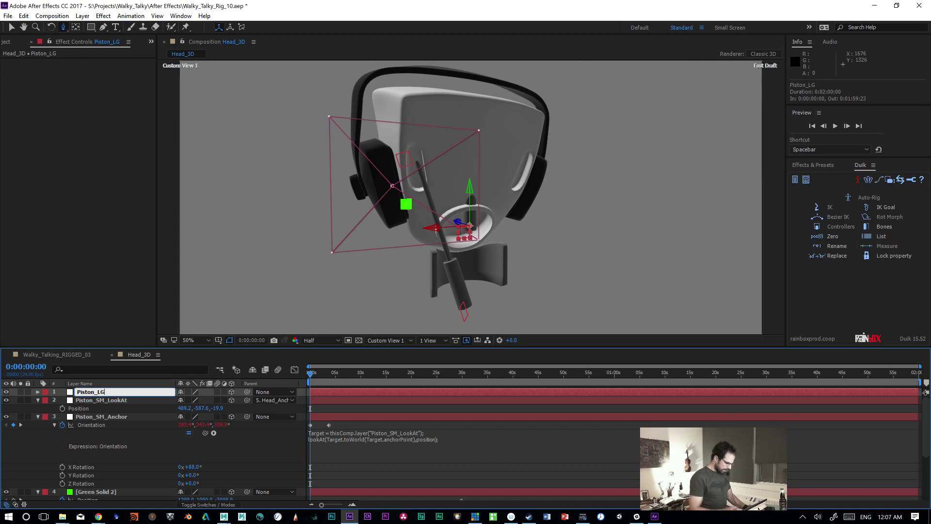
pyautogui.write('_Anc')
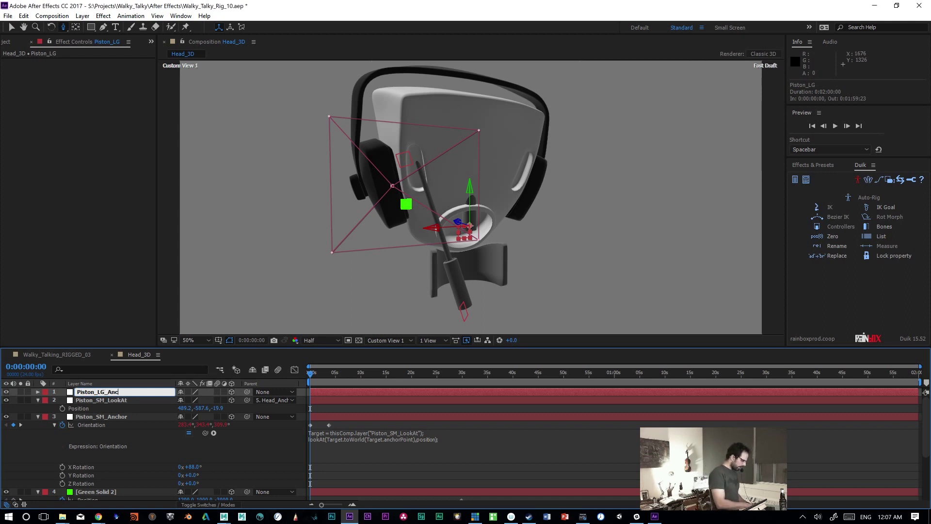
pyautogui.write('or')
pyautogui.press('Return')
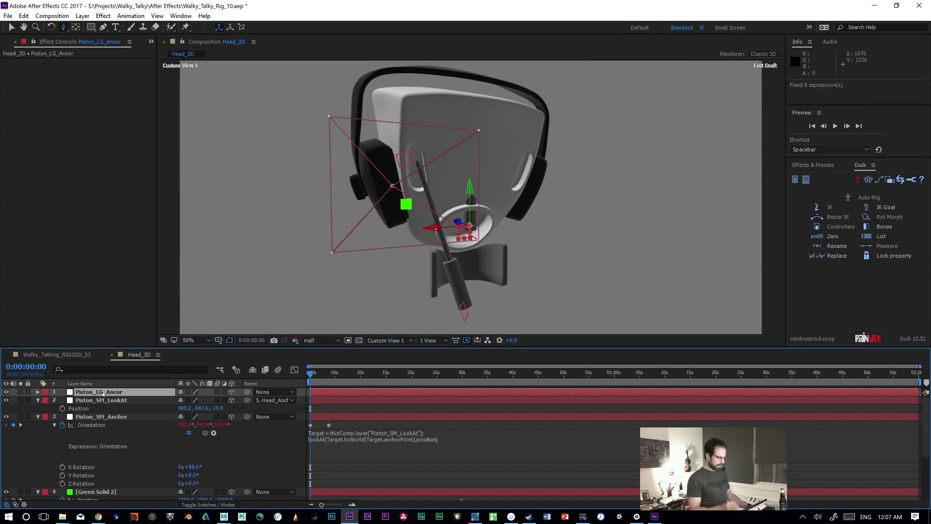
pyautogui.click(115, 392)
pyautogui.press('Return')
pyautogui.click(116, 392)
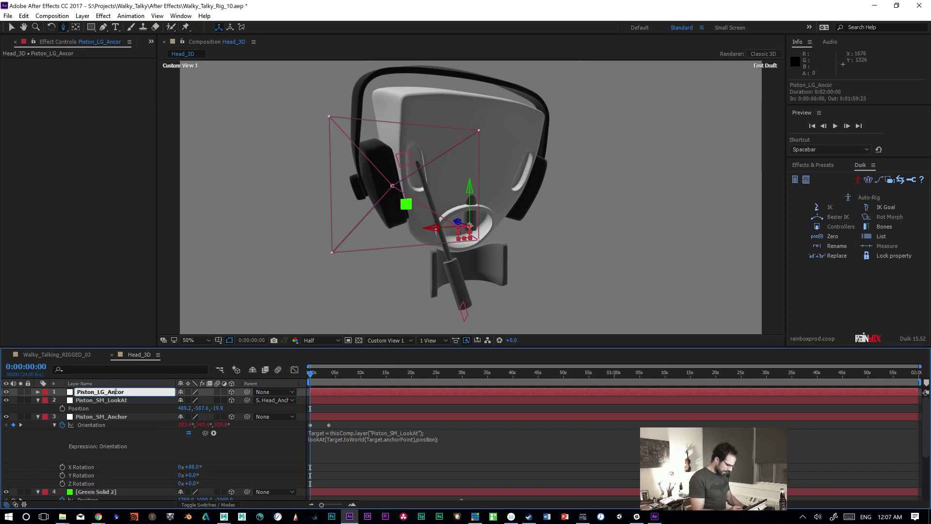
pyautogui.write('h')
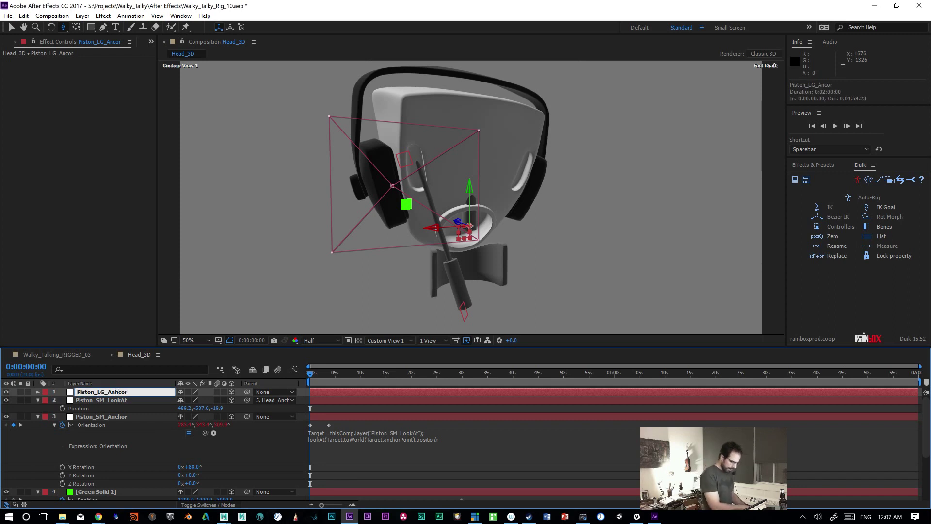
pyautogui.press('Return')
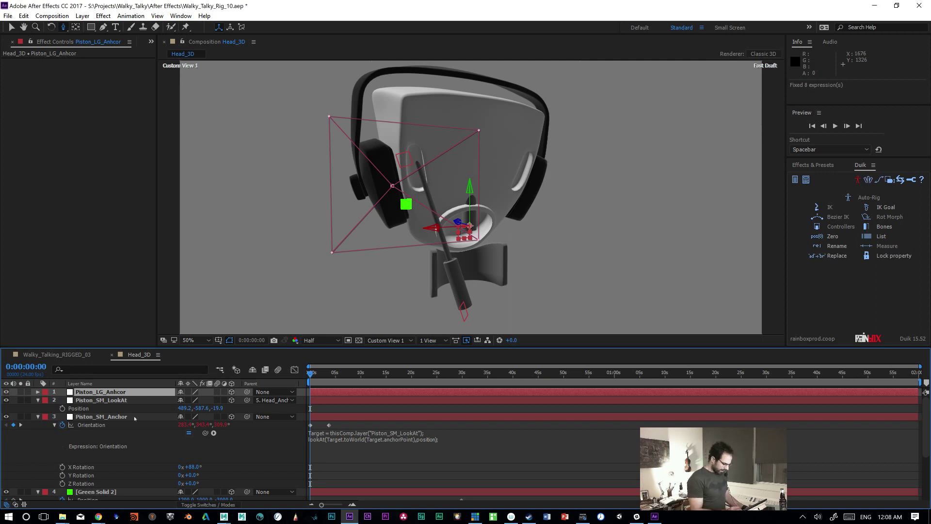
# Step: Show Piston_LG_Anhcor's Position and lower it to a Y position of 1528
pyautogui.press('p')
pyautogui.moveTo(204, 399)
pyautogui.mouseDown()
pyautogui.moveTo(212, 399)
pyautogui.moveTo(196, 400)
pyautogui.mouseUp()
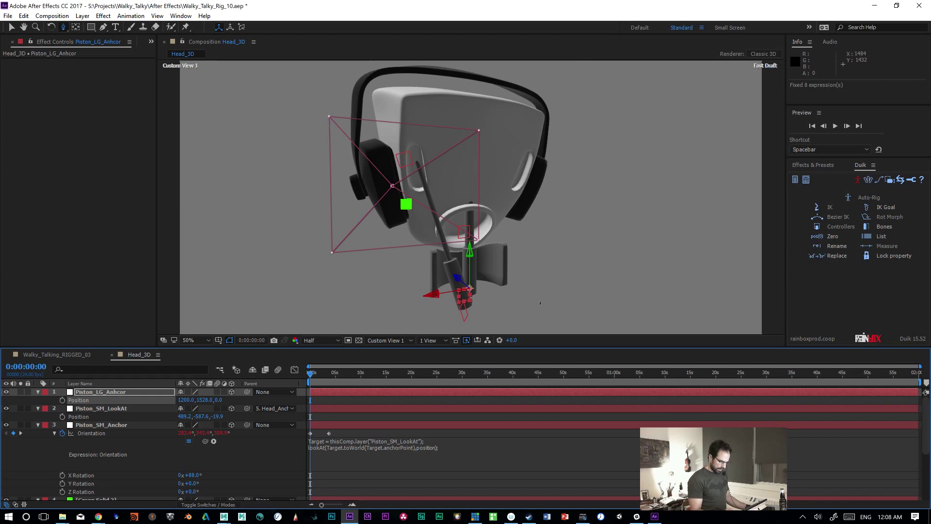
# Step: In the Left view, set Piston_LG_Anhcor's Position to Y 1547 and Z 120, keeping X at 1200
pyautogui.press('c')
pyautogui.moveTo(533, 314); pyautogui.dragTo(519, 331)
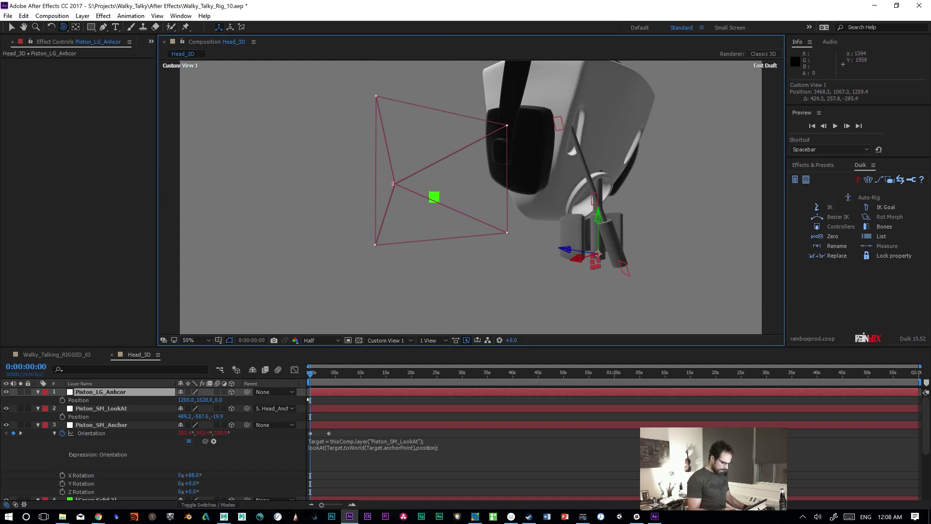
pyautogui.click(391, 340)
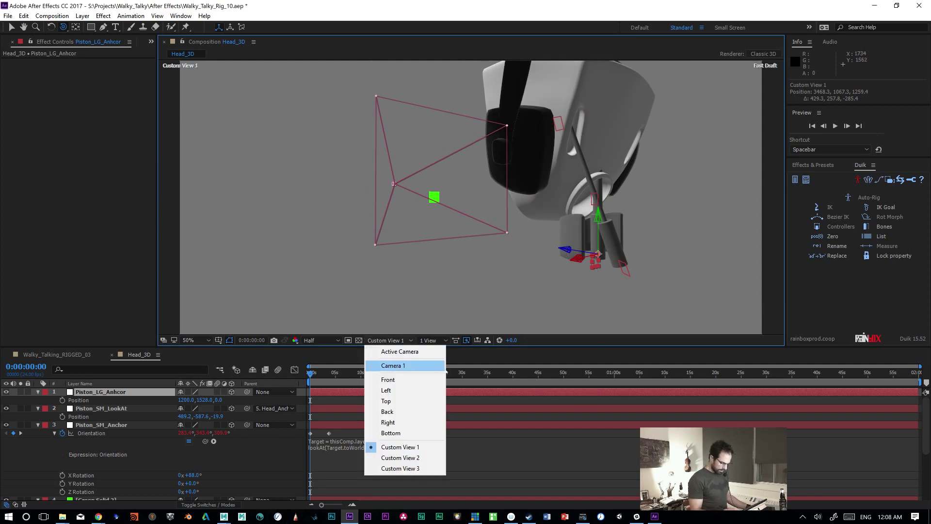
pyautogui.click(431, 390)
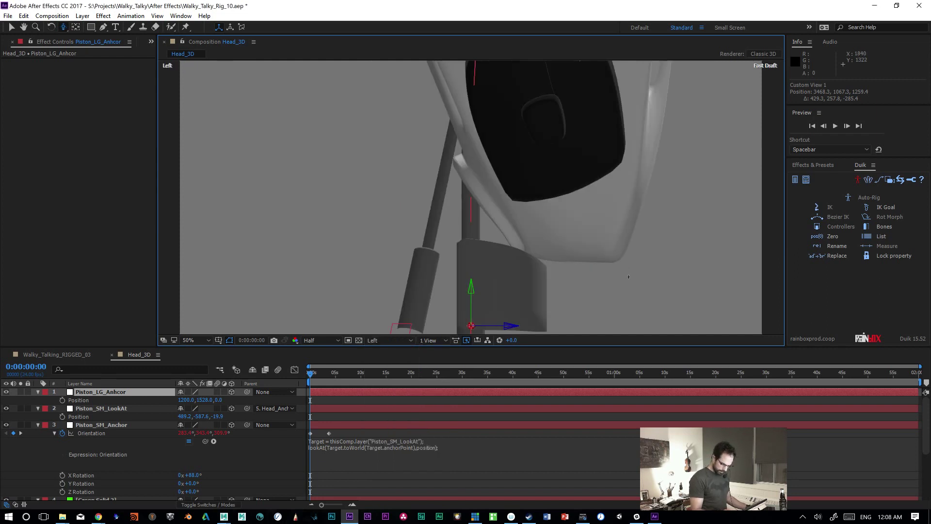
pyautogui.moveTo(629, 276); pyautogui.dragTo(617, 301, button='right')
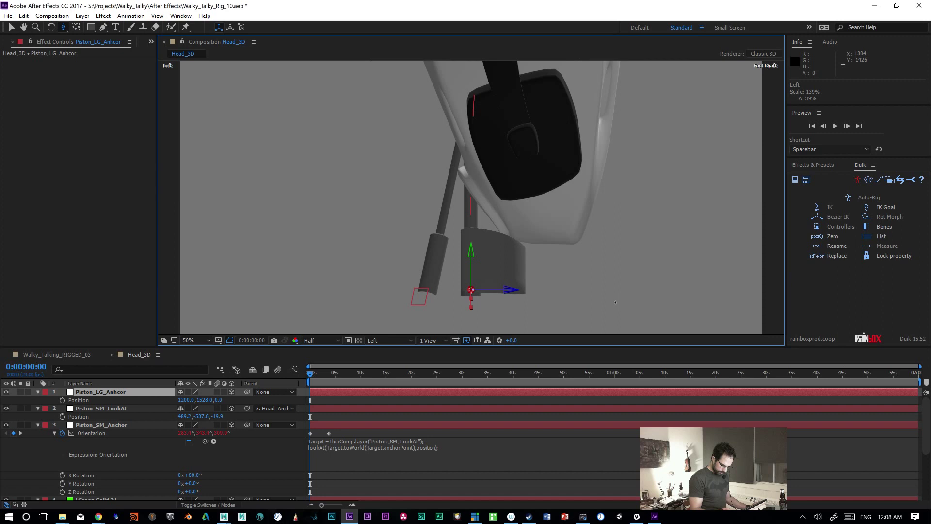
pyautogui.moveTo(204, 400)
pyautogui.mouseDown()
pyautogui.moveTo(220, 399)
pyautogui.moveTo(211, 400)
pyautogui.mouseUp()
pyautogui.click(186, 400)
pyautogui.write('1132')
pyautogui.press('Return')
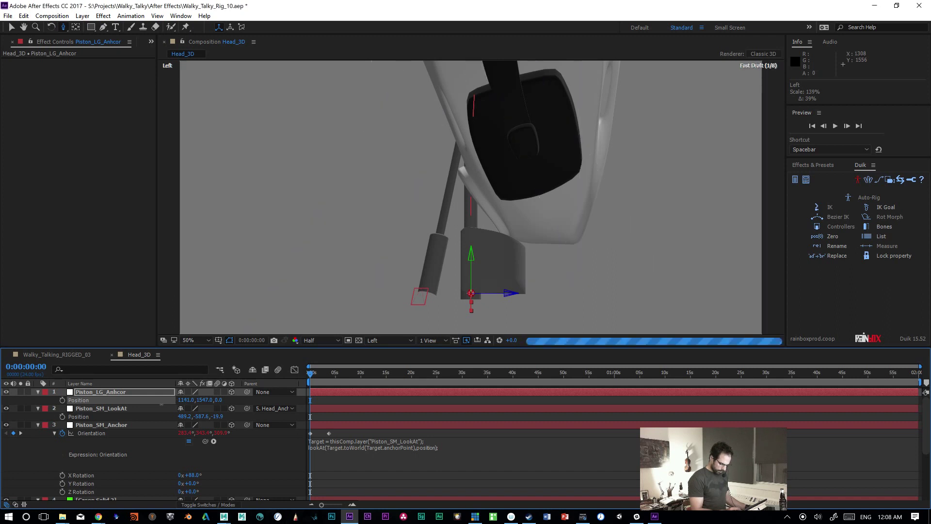
pyautogui.hotkey('ctrl', 'z')
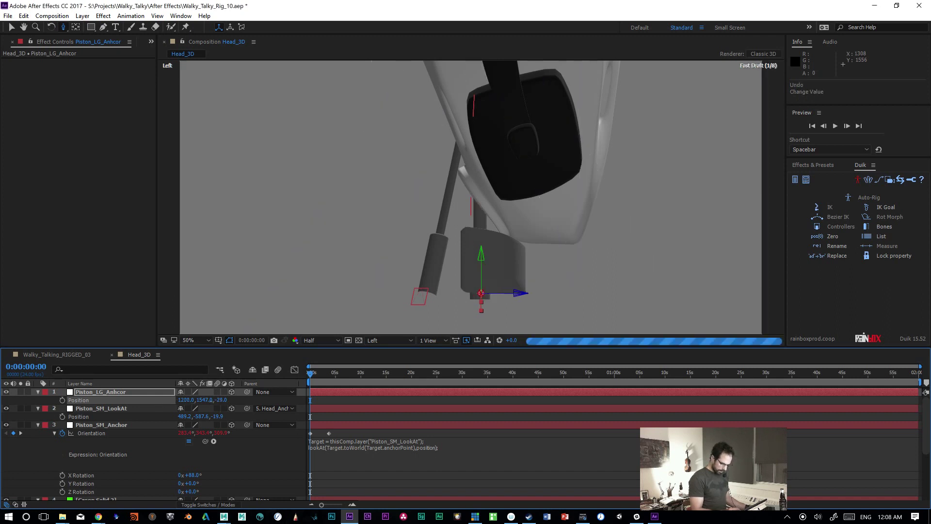
pyautogui.moveTo(220, 399); pyautogui.dragTo(275, 400)
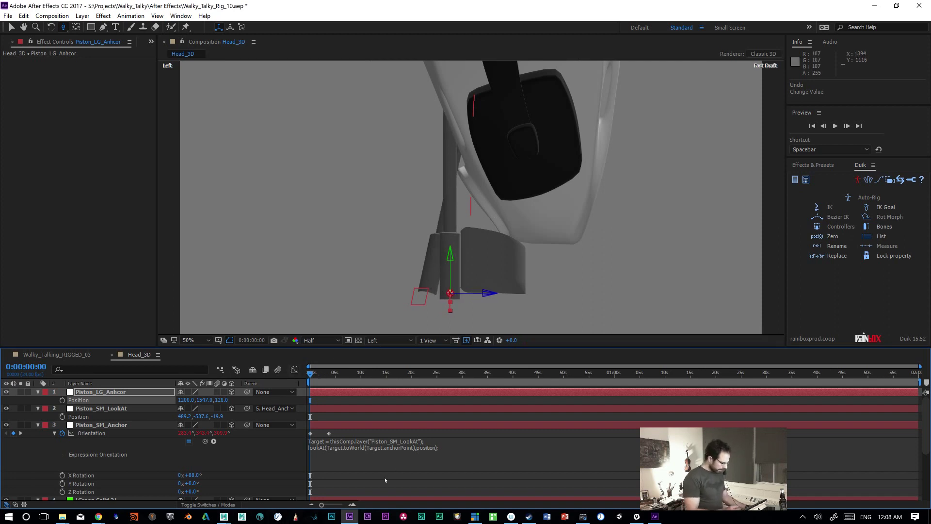
# Step: Try changing Piston_LG_Anhcor's X orientation and undo the change
pyautogui.press('a')
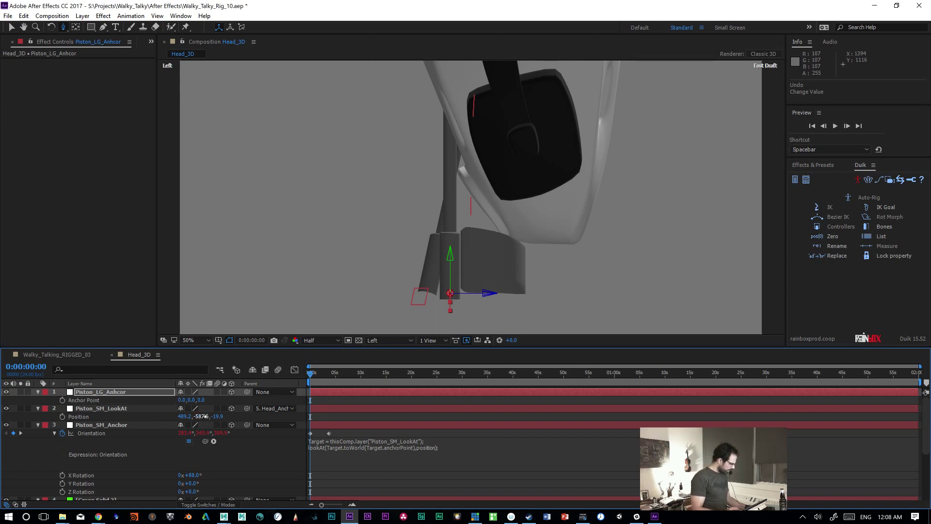
pyautogui.press('r')
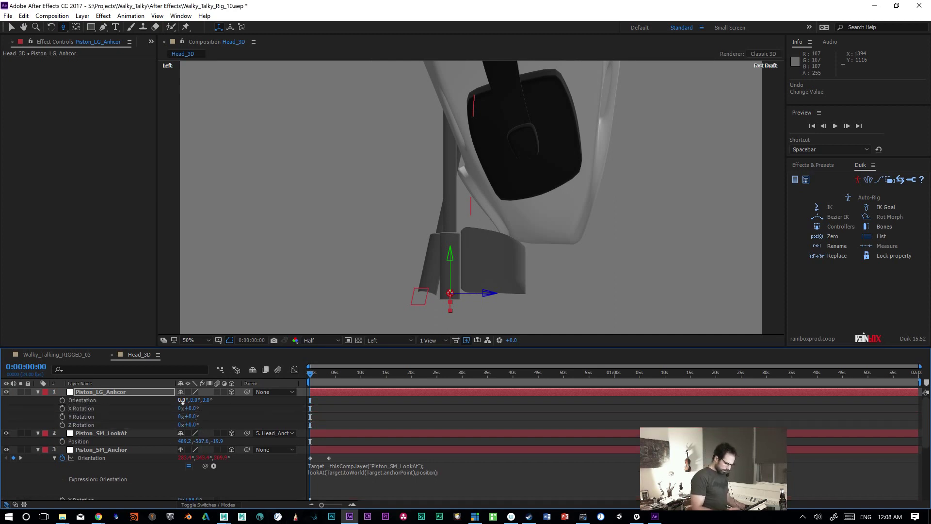
pyautogui.moveTo(182, 399); pyautogui.dragTo(193, 401)
pyautogui.hotkey('ctrl', 'z')
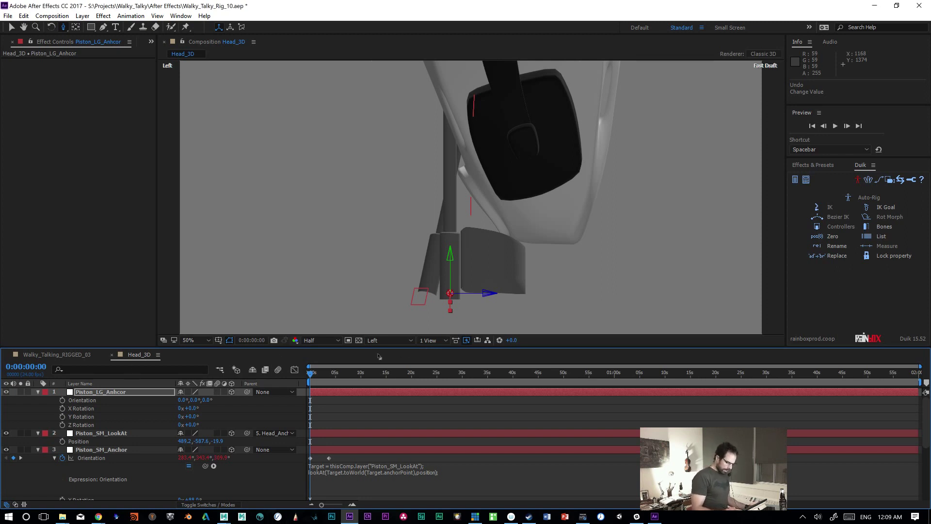
# Step: Duplicate the Piston_LG_Anhcor null and raise the copy to a Y position of 498
pyautogui.click(106, 393)
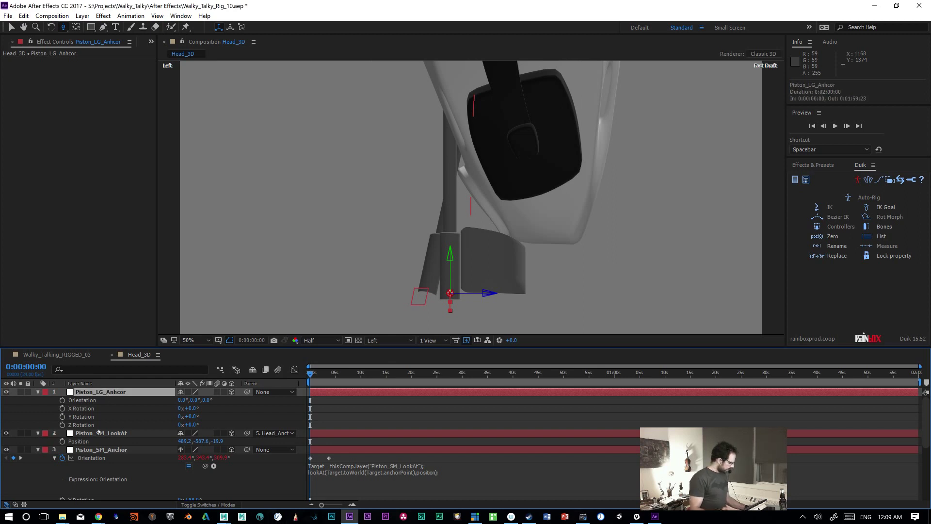
pyautogui.hotkey('ctrl', 'd')
pyautogui.press('p')
pyautogui.moveTo(202, 401); pyautogui.dragTo(127, 401)
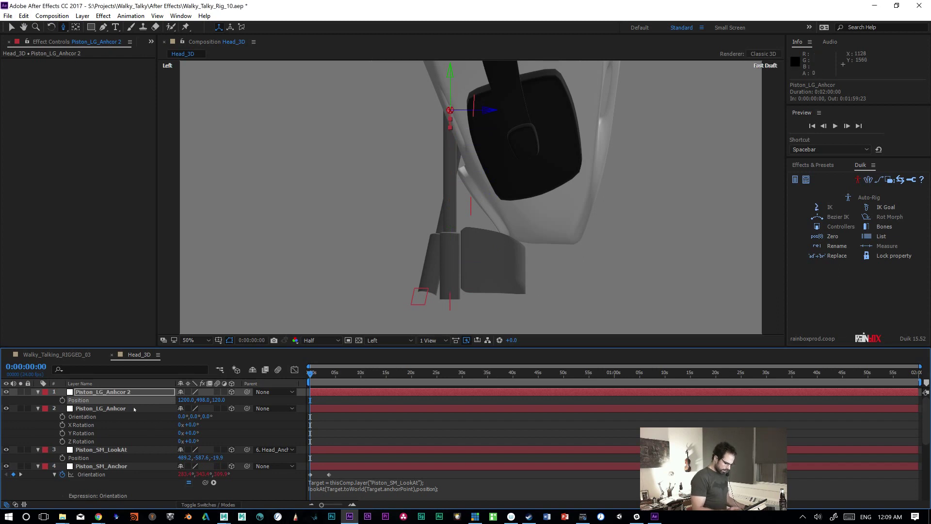
# Step: Parent Piston_LG_Anhcor 2 to Piston_LG_Anhcor, and test the link with a Z shift of the parent that is undone
pyautogui.click(136, 410)
pyautogui.moveTo(247, 392); pyautogui.dragTo(157, 412)
pyautogui.press('p')
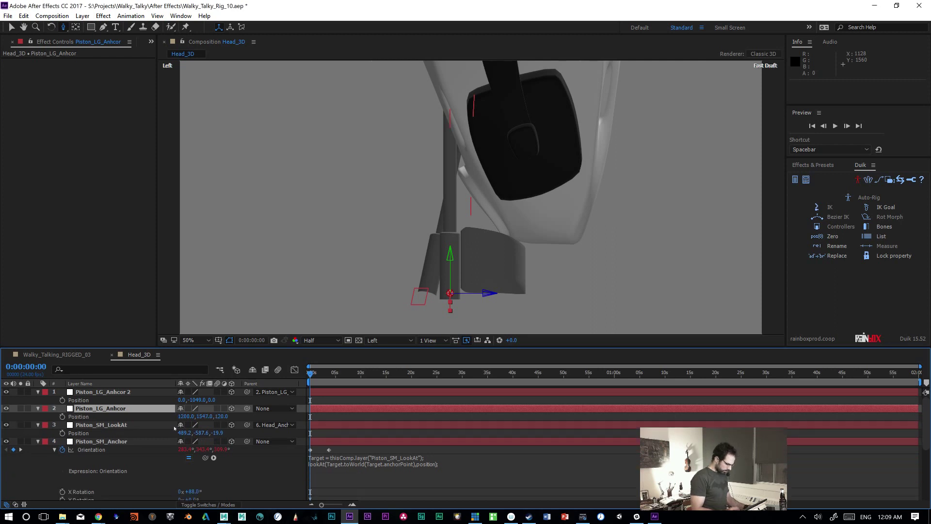
pyautogui.moveTo(222, 416); pyautogui.dragTo(305, 416)
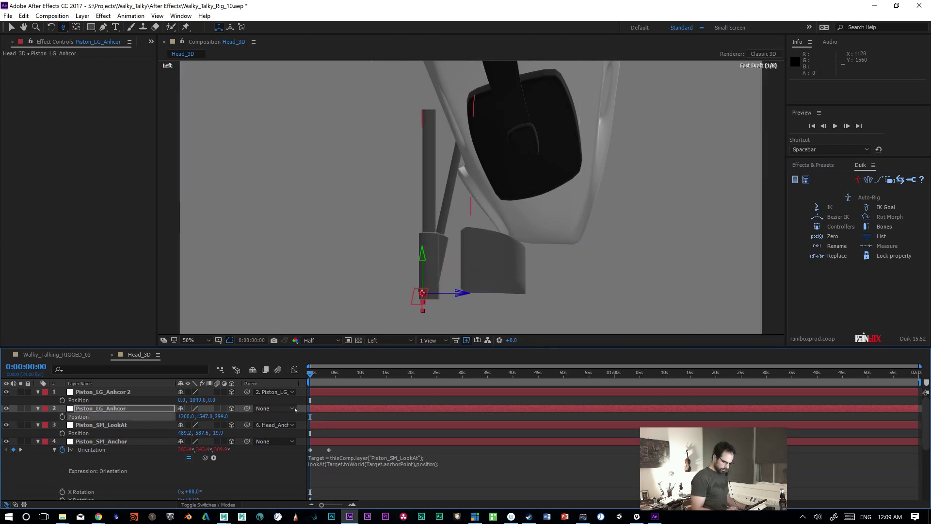
pyautogui.hotkey('ctrl', 'z')
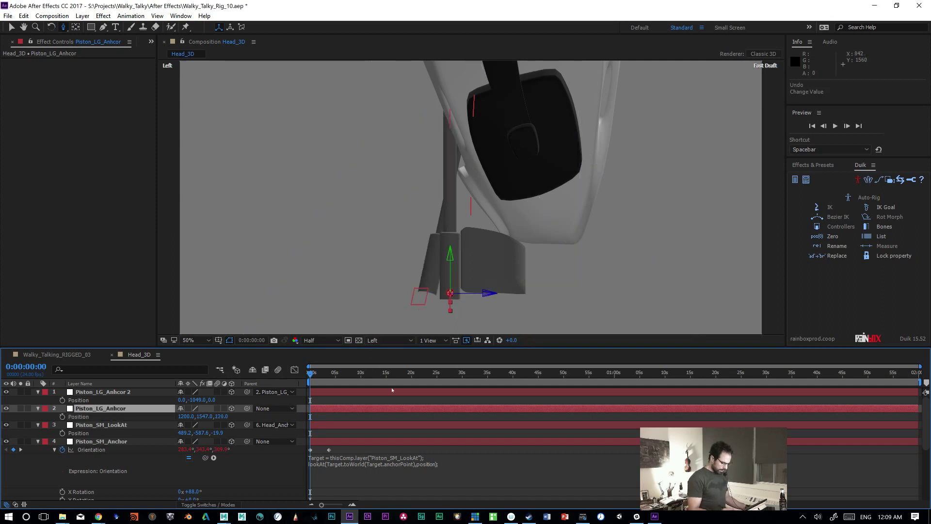
# Step: Rename the Piston_LG_Anhcor 2 layer as Piston_LG_Target
pyautogui.hotkey('ctrl', 'Up')
pyautogui.press('Return')
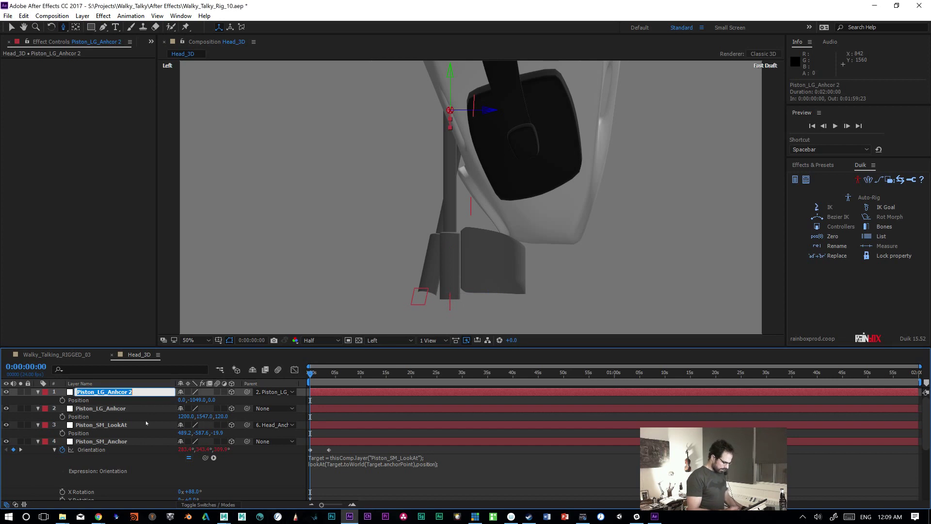
pyautogui.press('End')
pyautogui.hotkey('ctrl', 'shift', 'Left')
pyautogui.hotkey('ctrl', 'shift', 'Left')
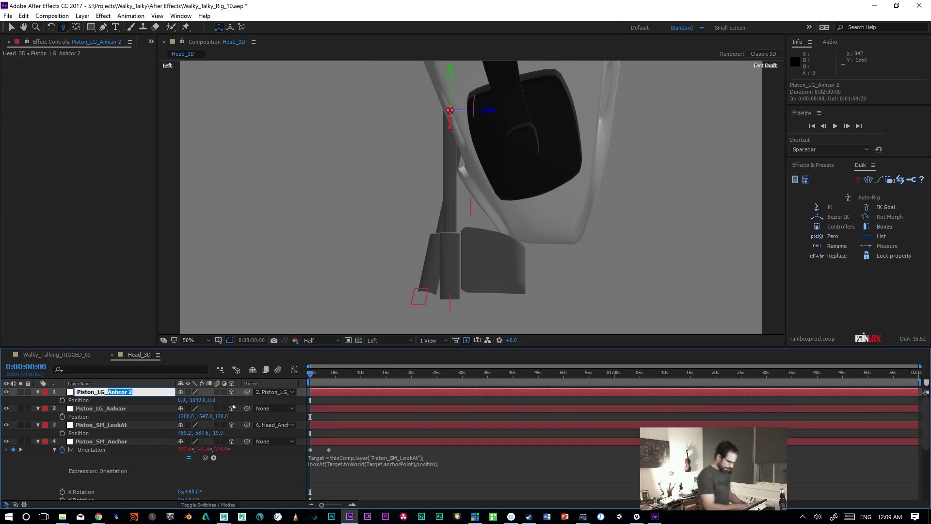
pyautogui.write('Target')
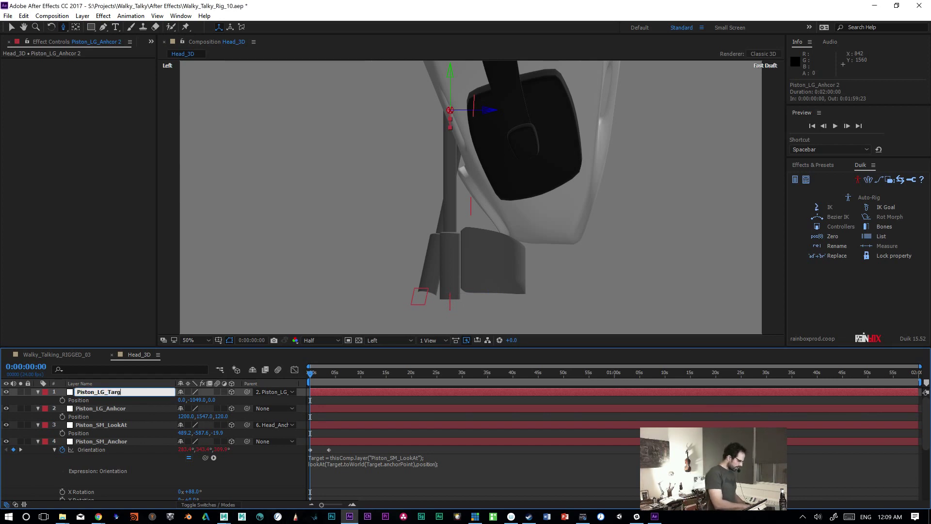
pyautogui.press('Return')
# Step: Rename the Piston_SM_LookAt layer as Piston_SM_Target
pyautogui.hotkey('ctrl', 'Down')
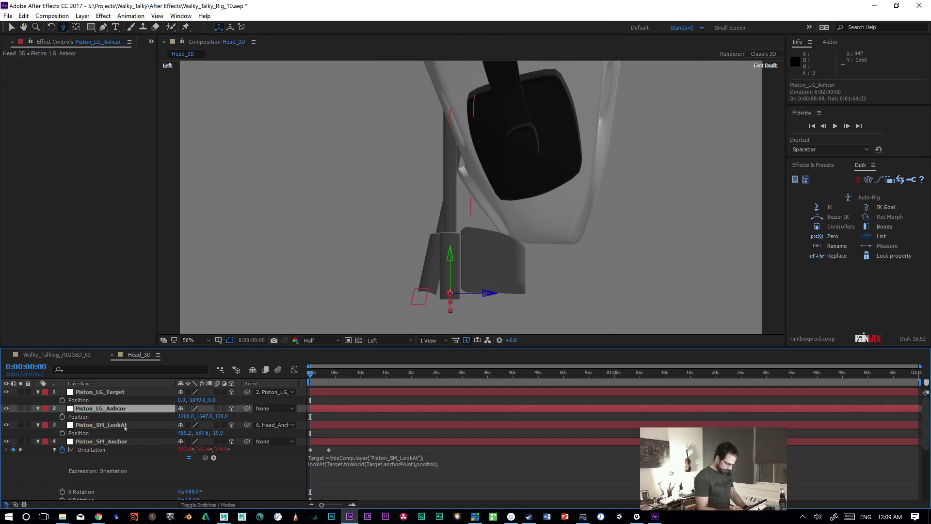
pyautogui.hotkey('ctrl', 'Down')
pyautogui.press('Return')
pyautogui.press('End')
pyautogui.hotkey('ctrl', 'shift', 'Left')
pyautogui.write('Target')
pyautogui.press('Return')
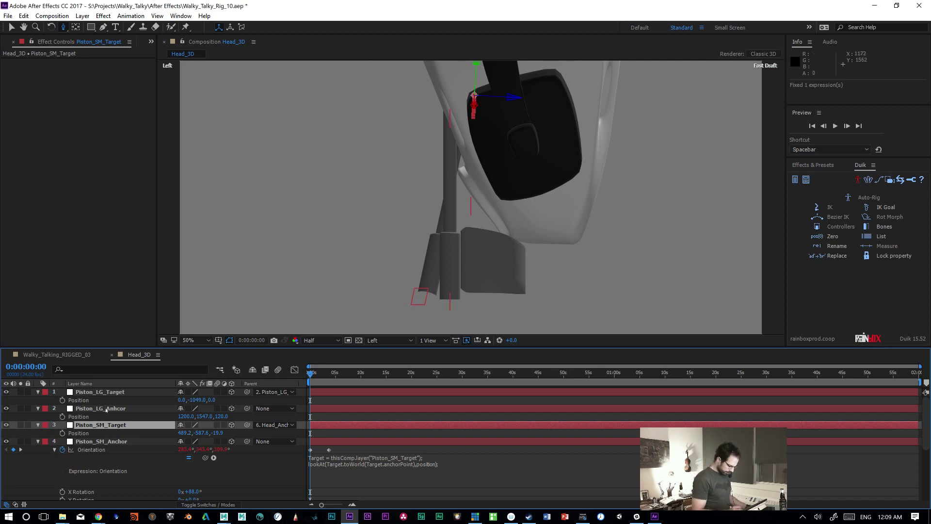
# Step: Copy the full lookAt expression from Piston_SM_Anchor's Orientation
pyautogui.click(119, 393)
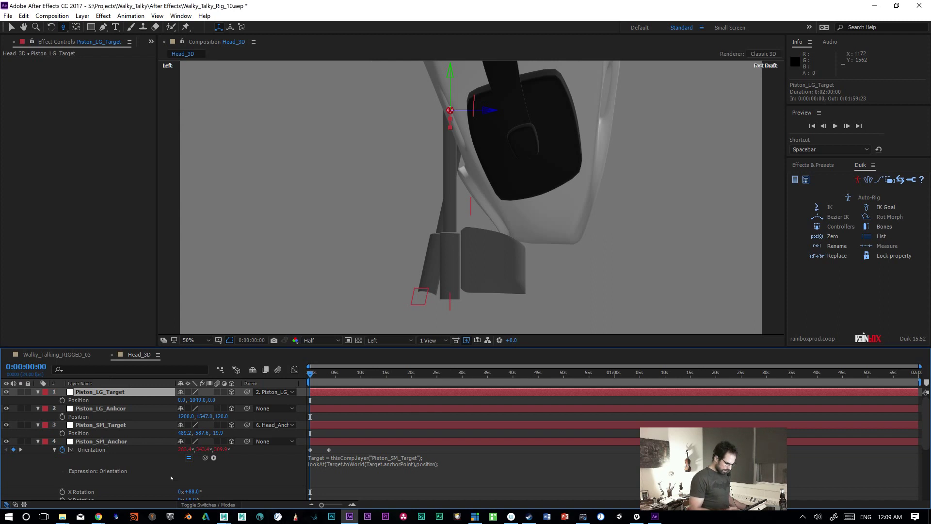
pyautogui.click(107, 441)
pyautogui.click(311, 474)
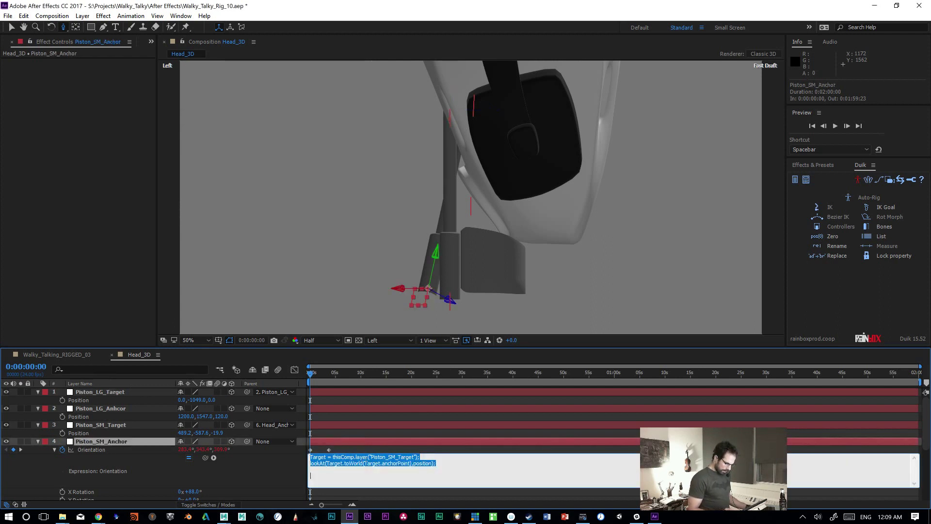
pyautogui.click(331, 472)
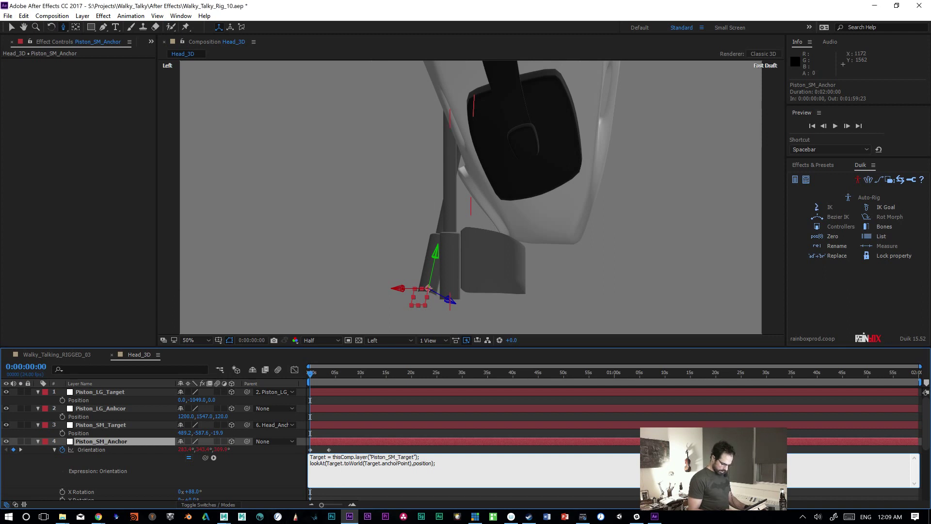
pyautogui.moveTo(445, 464); pyautogui.dragTo(302, 457)
pyautogui.hotkey('ctrl', 'c')
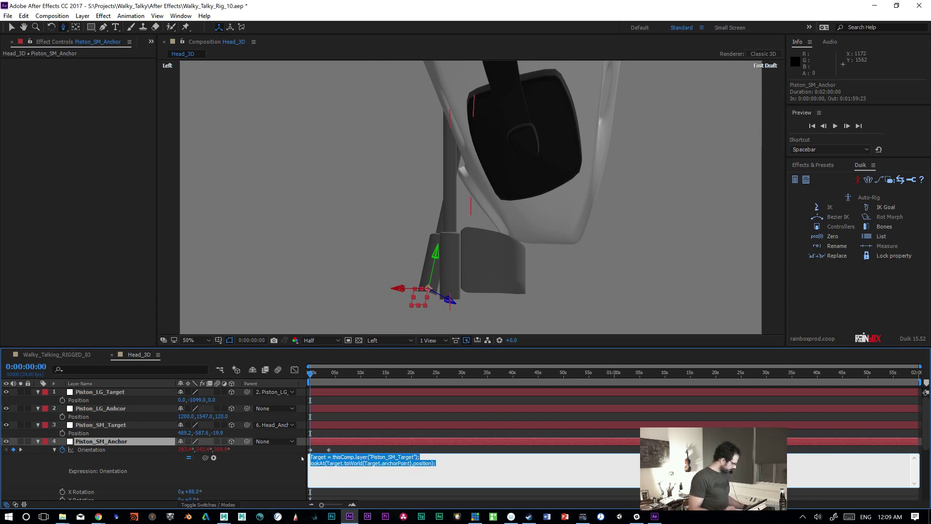
# Step: Add the copied lookAt expression to Piston_LG_Anhcor's Orientation and change its target layer name to Piston_LG_Target
pyautogui.click(108, 425)
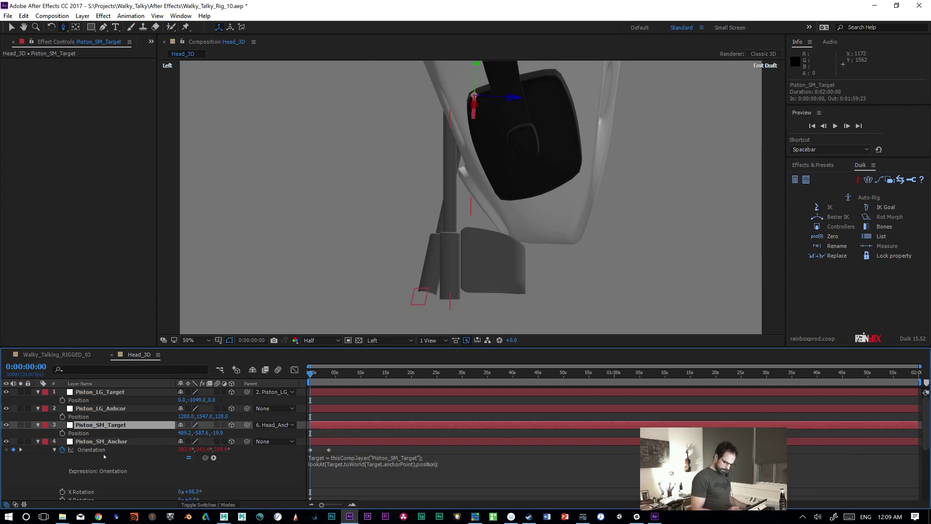
pyautogui.click(115, 409)
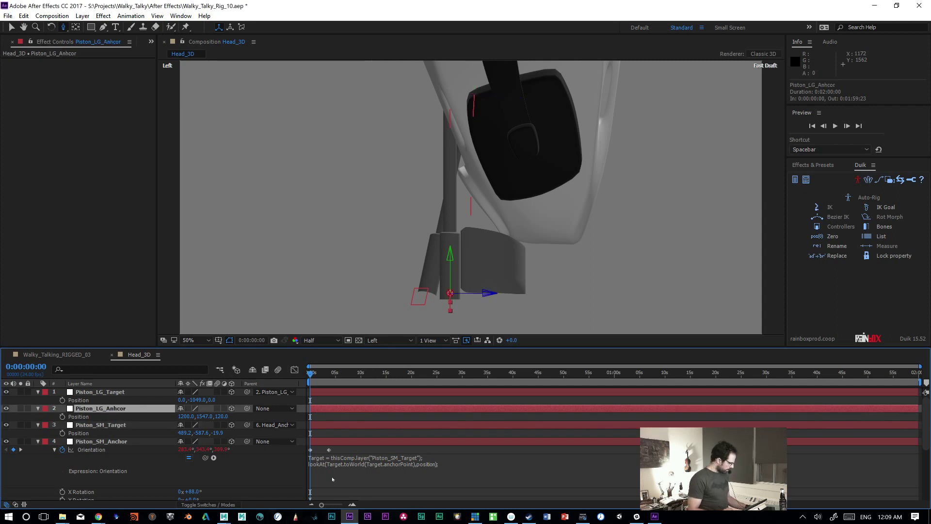
pyautogui.press('r')
pyautogui.keyDown('alt'); pyautogui.click(62, 416); pyautogui.keyUp('alt')
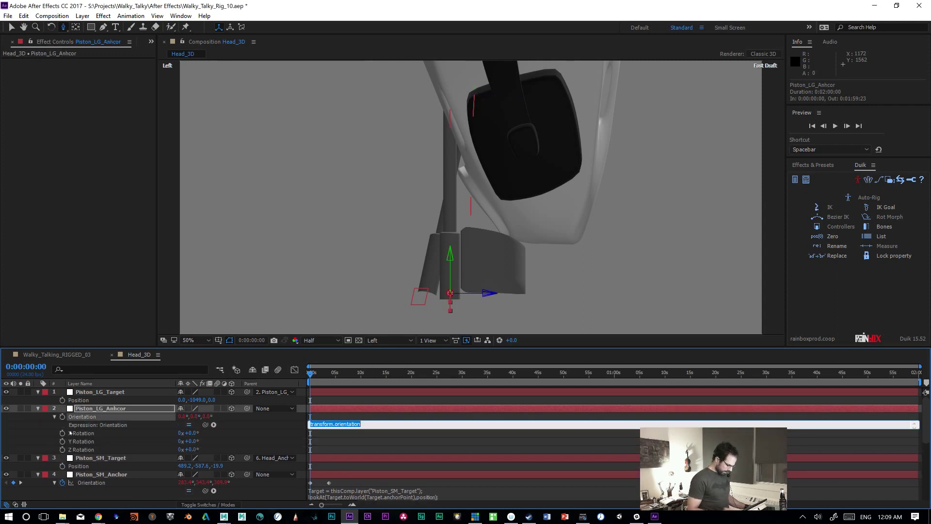
pyautogui.write('lookAt(Target.toWorld(Target.anchorPoint),position);')
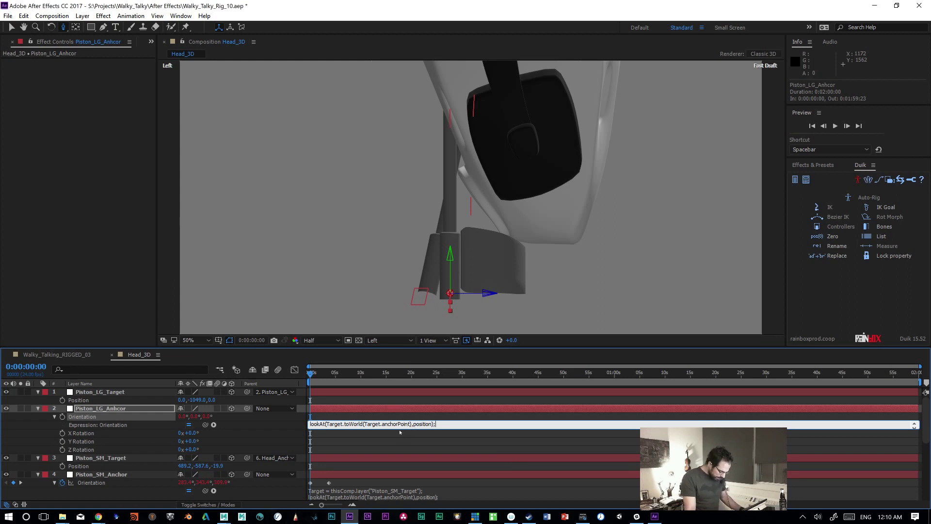
pyautogui.moveTo(398, 428); pyautogui.dragTo(396, 454)
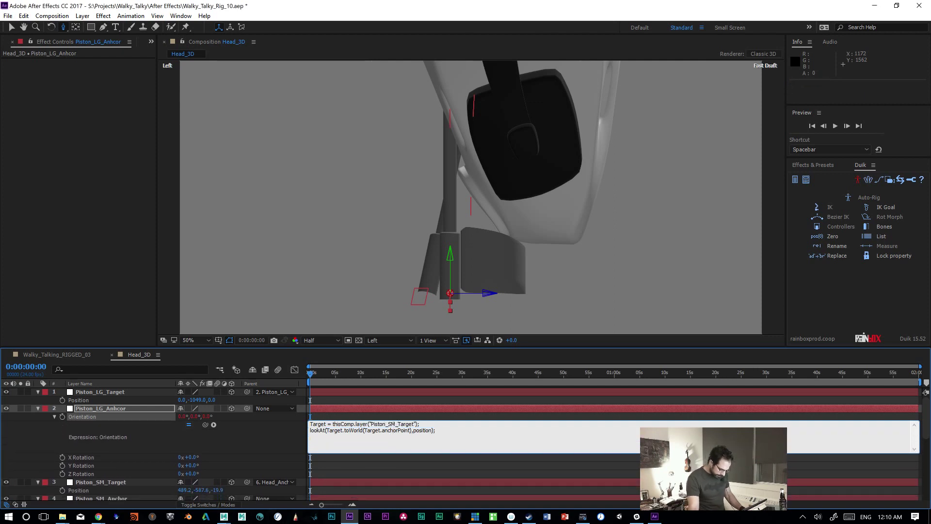
pyautogui.press('BackSpace')
pyautogui.press('BackSpace')
pyautogui.write('LG')
pyautogui.press('KP_Enter')
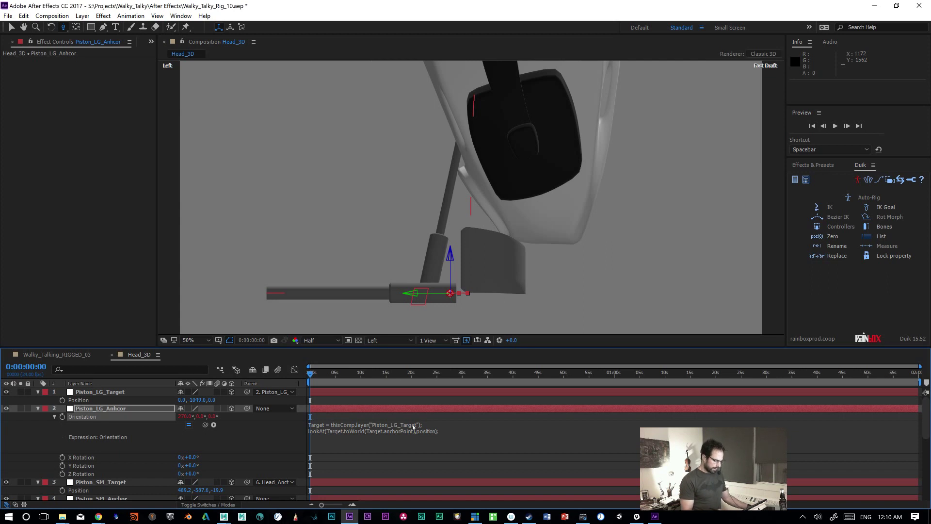
# Step: Show only Piston_LG_Anhcor's rotation properties, try changing its X Rotation and undo the change
pyautogui.click(129, 410)
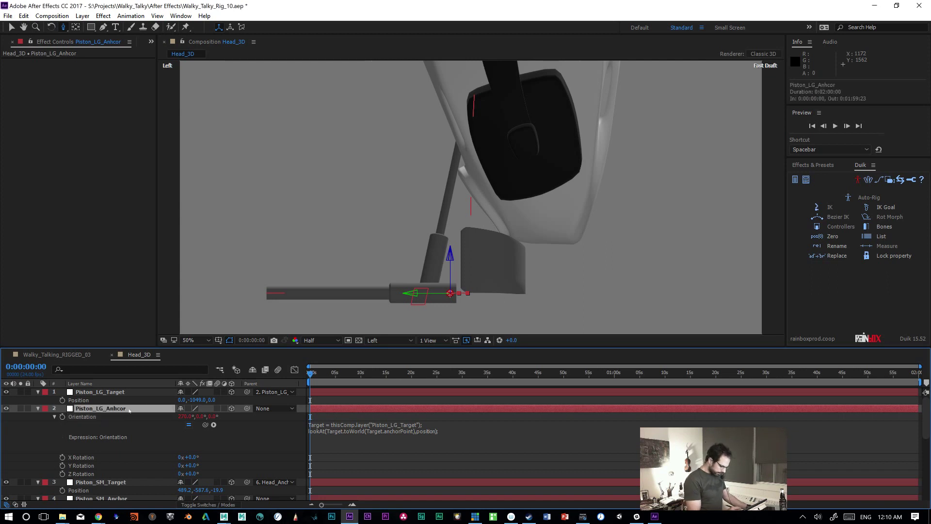
pyautogui.press('r')
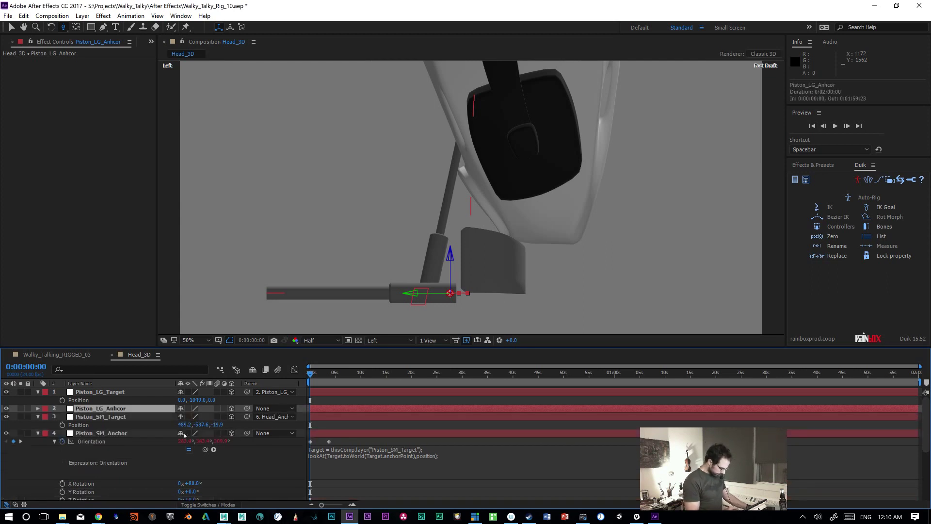
pyautogui.press('r')
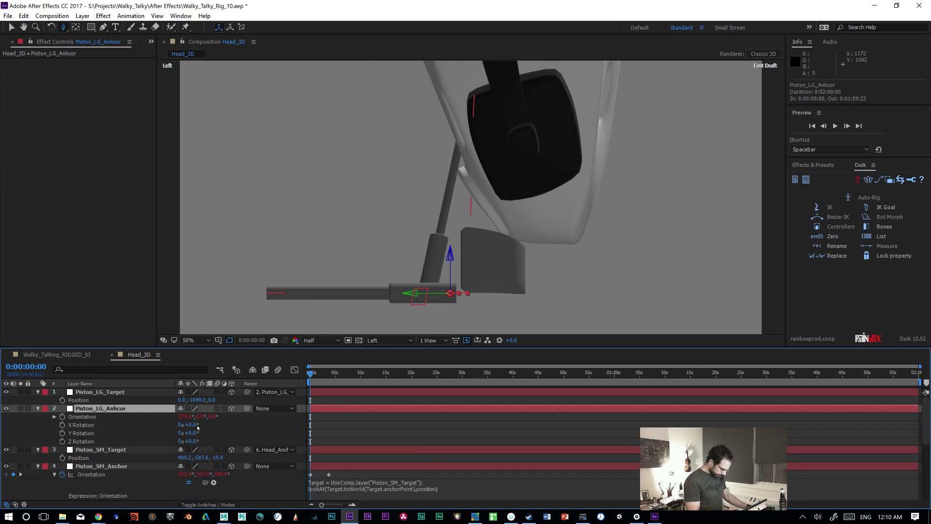
pyautogui.moveTo(192, 442); pyautogui.dragTo(190, 416)
pyautogui.hotkey('ctrl', 'z')
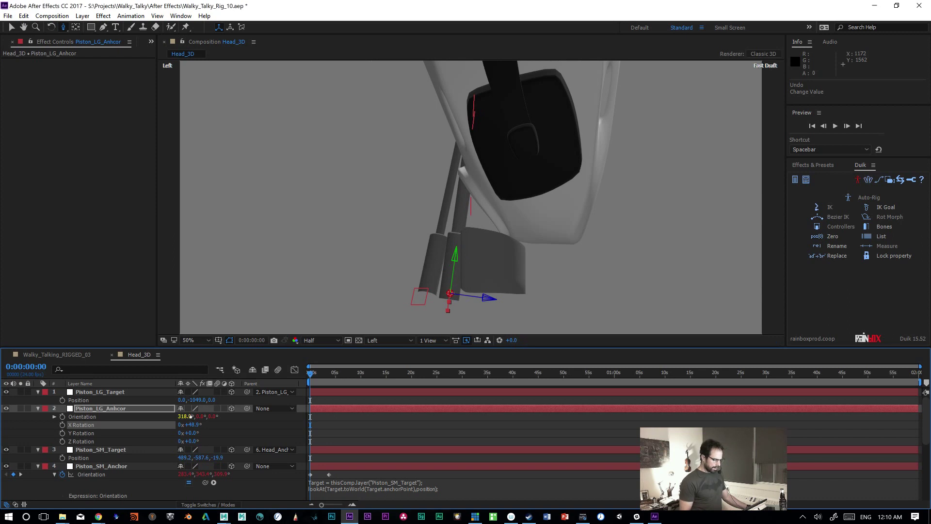
pyautogui.hotkey('ctrl', 'z')
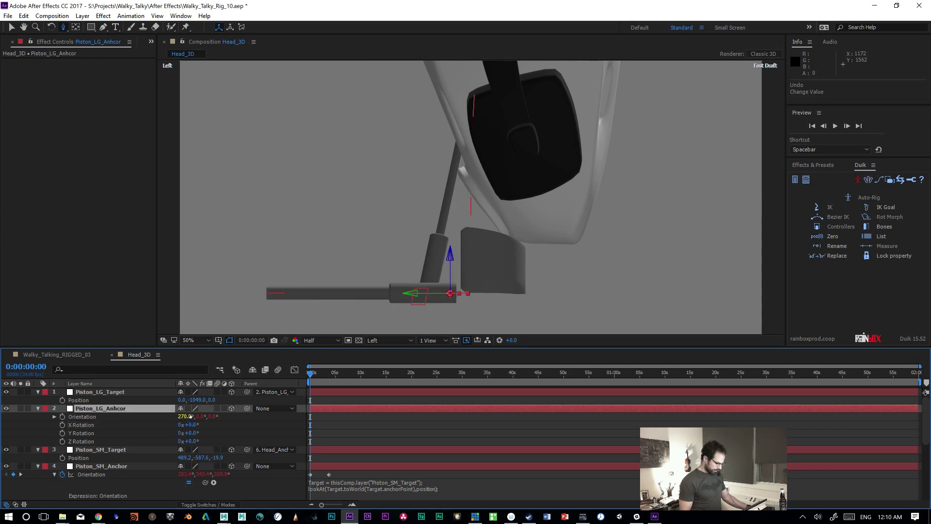
# Step: Undo the Orientation expression on Piston_LG_Anhcor and set Piston_LG_Target's parent to None
pyautogui.hotkey('ctrl', 'z')
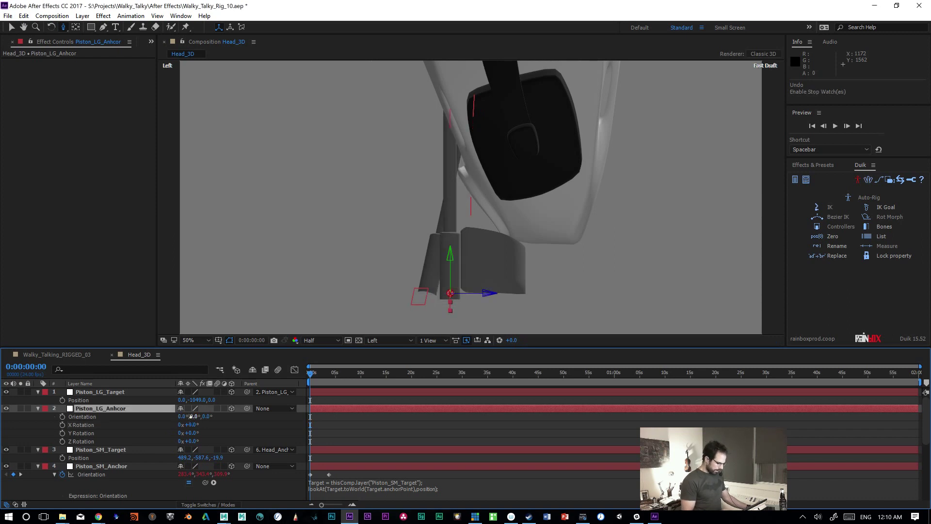
pyautogui.click(286, 392)
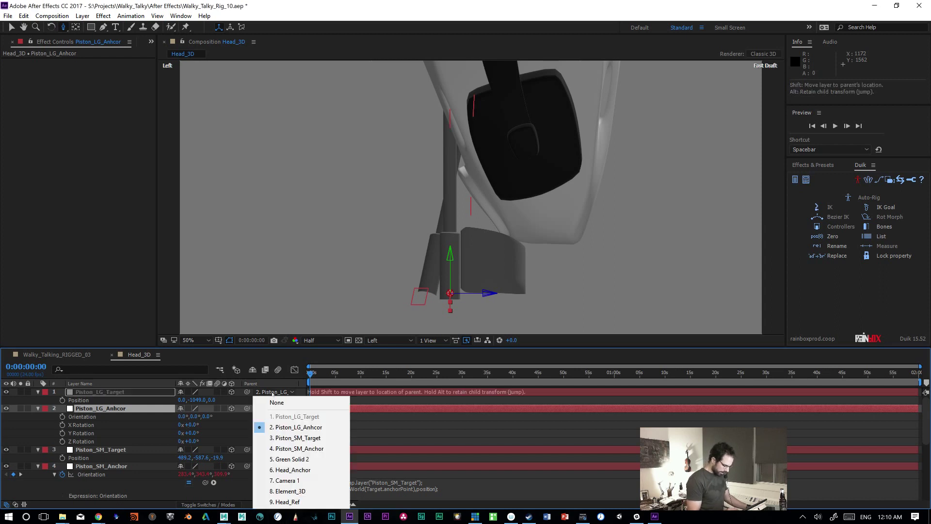
pyautogui.click(276, 403)
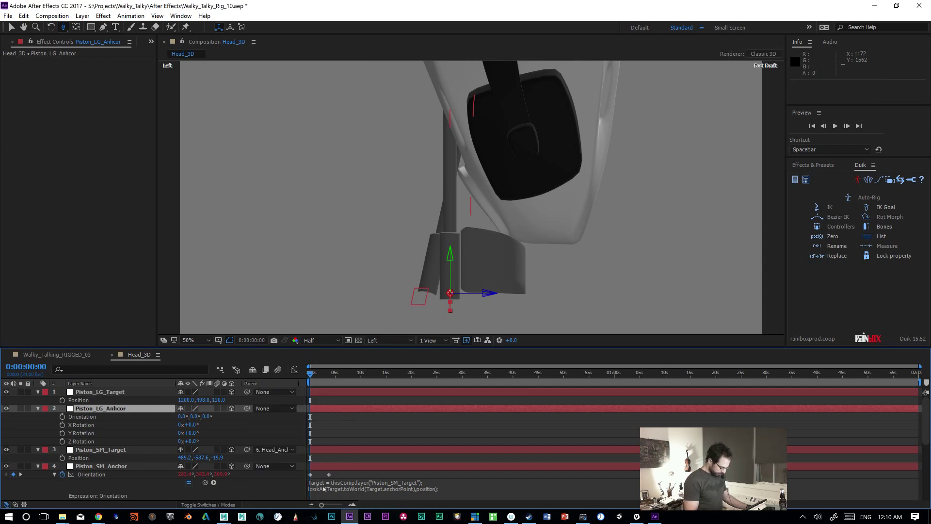
# Step: Add the copied lookAt expression to Piston_LG_Anhcor's Orientation with Piston_LG_Target as the target layer, and set its X Rotation to about 96.2°
pyautogui.keyDown('alt'); pyautogui.click(62, 417); pyautogui.keyUp('alt')
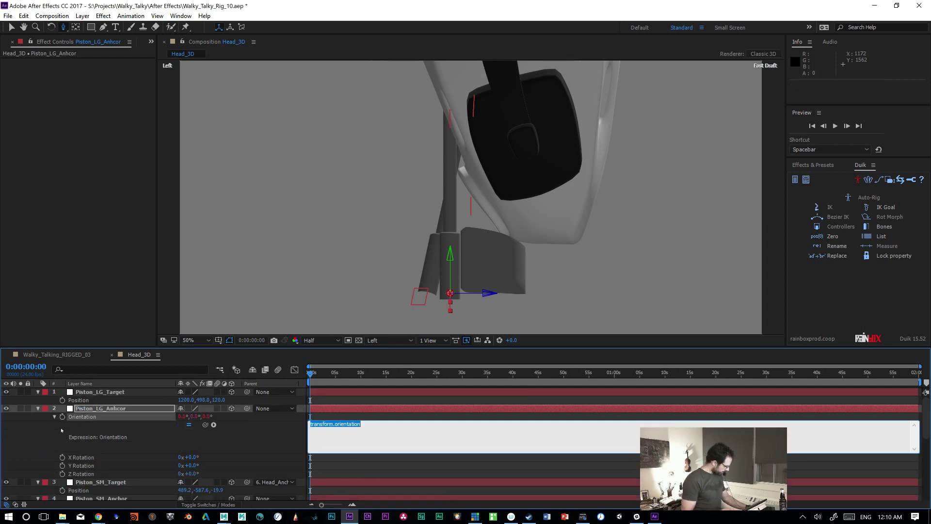
pyautogui.hotkey('ctrl', 'v')
pyautogui.moveTo(396, 424); pyautogui.dragTo(389, 424)
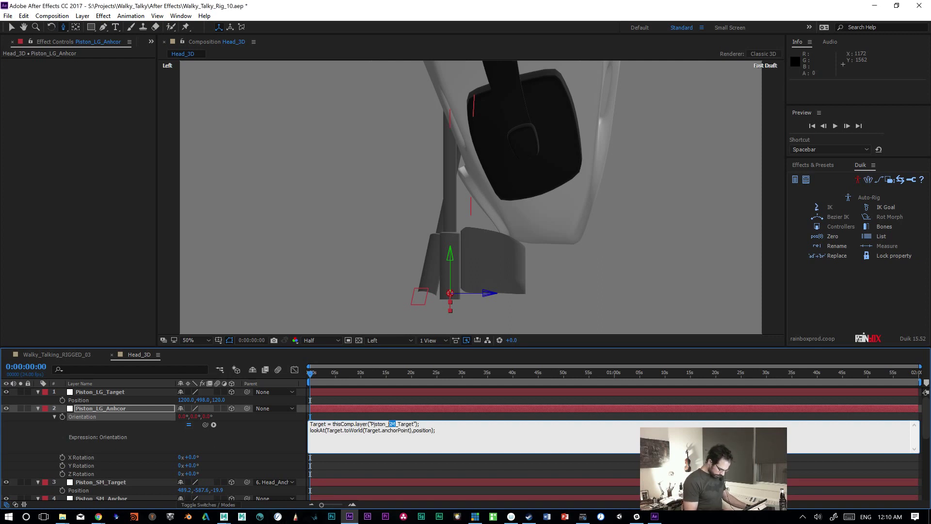
pyautogui.write('LG')
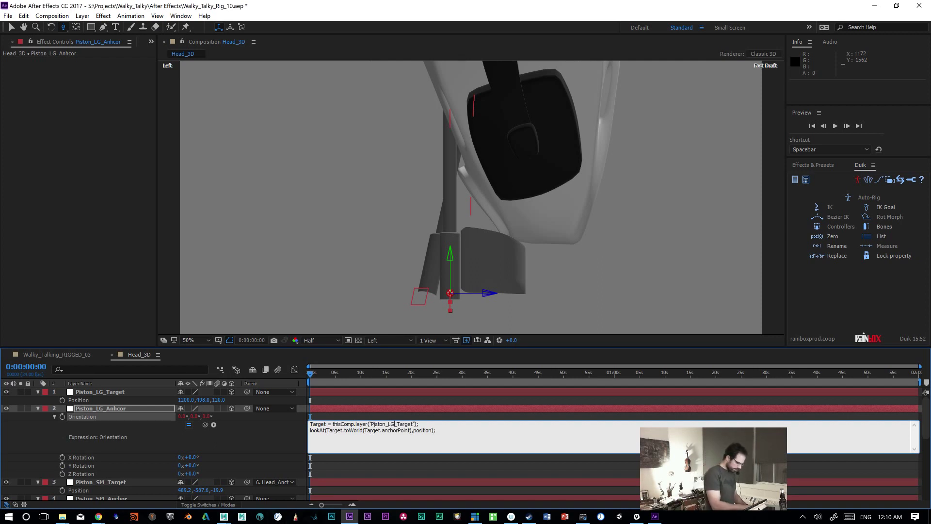
pyautogui.press('KP_Enter')
pyautogui.moveTo(180, 457); pyautogui.dragTo(227, 444)
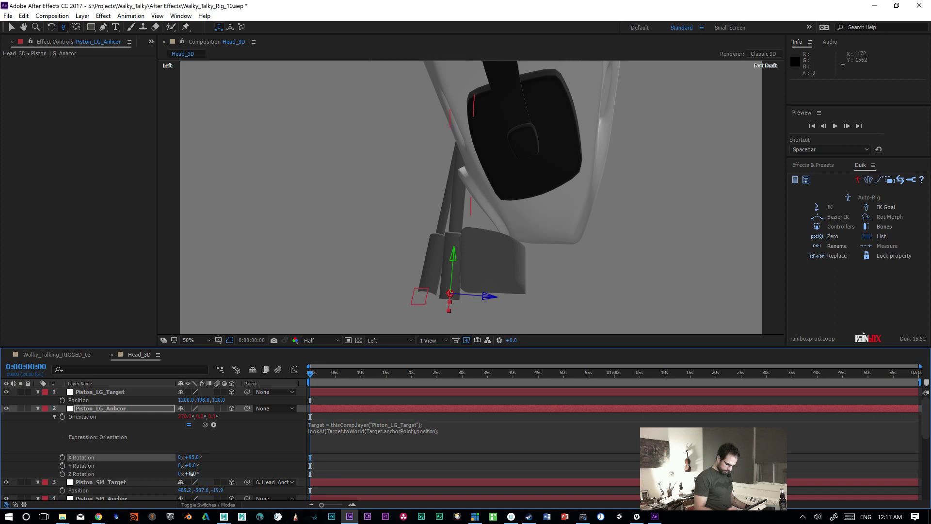
pyautogui.moveTo(196, 456); pyautogui.dragTo(197, 456)
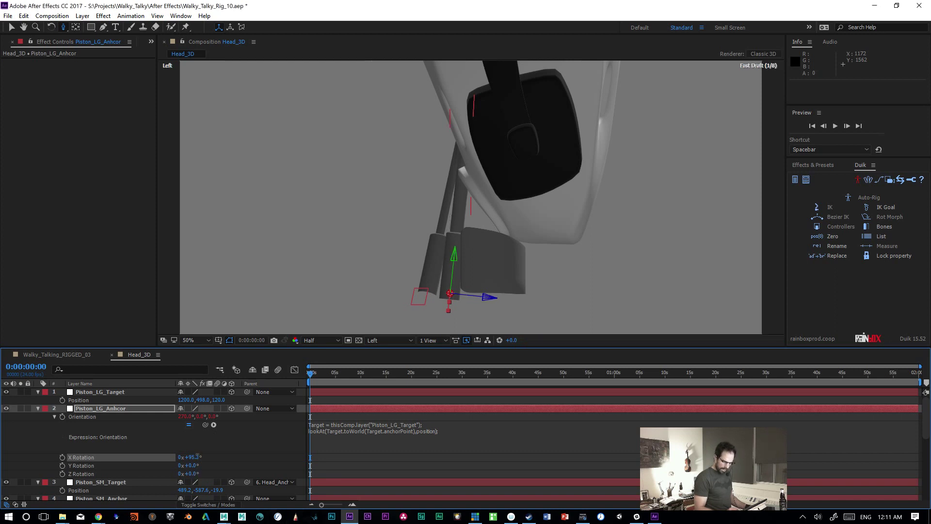
# Step: Try Z positions of 450, -105 and 356 on Piston_LG_Target to test the large piston's aim, undoing the changes
pyautogui.click(100, 392)
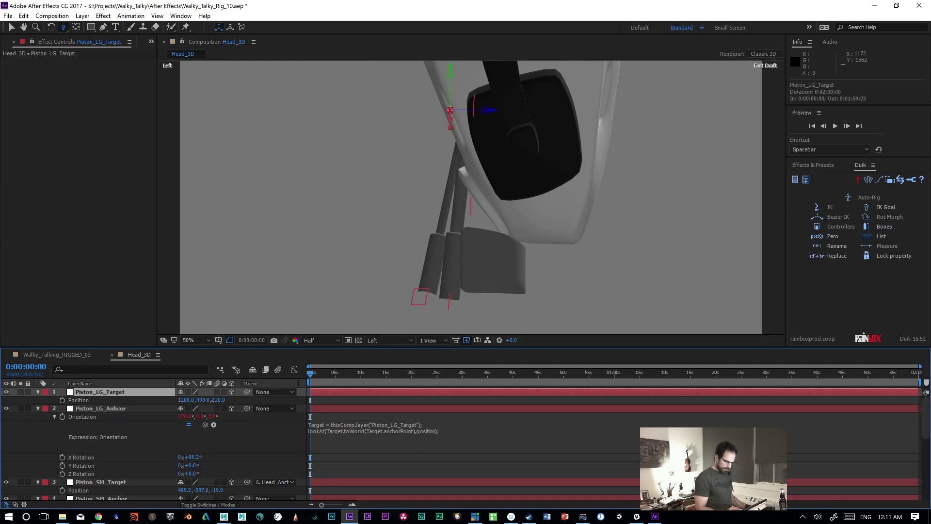
pyautogui.moveTo(203, 400); pyautogui.dragTo(216, 399)
pyautogui.hotkey('ctrl', 'z')
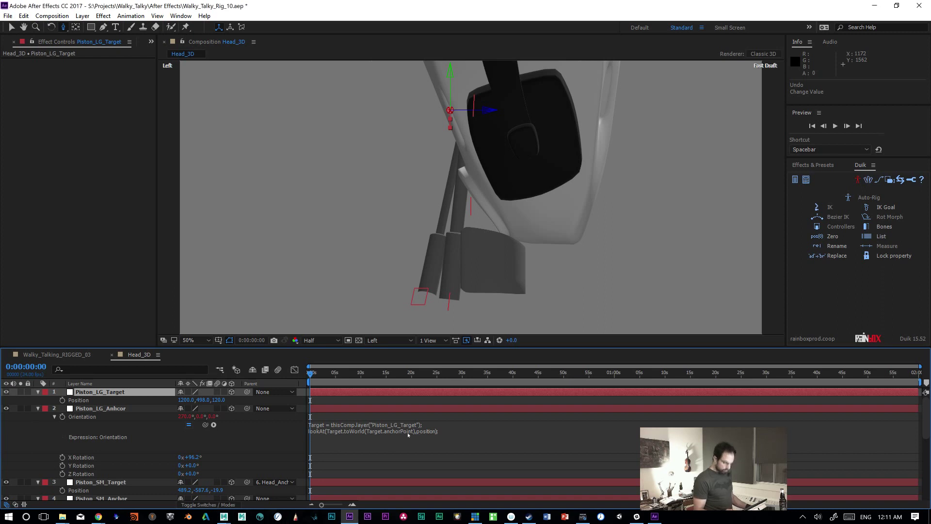
pyautogui.click(218, 400)
pyautogui.write('450')
pyautogui.press('Return')
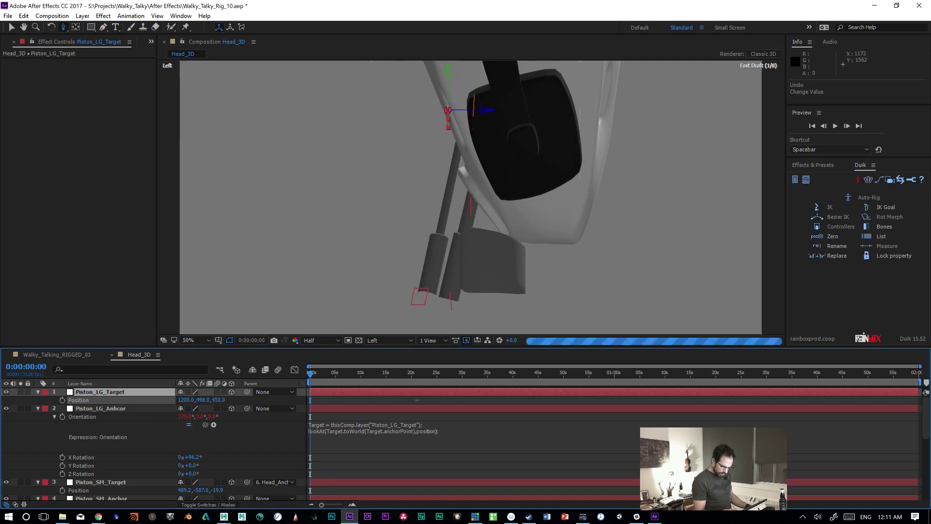
pyautogui.hotkey('ctrl', 'z')
pyautogui.click(219, 399)
pyautogui.write('-105')
pyautogui.press('Return')
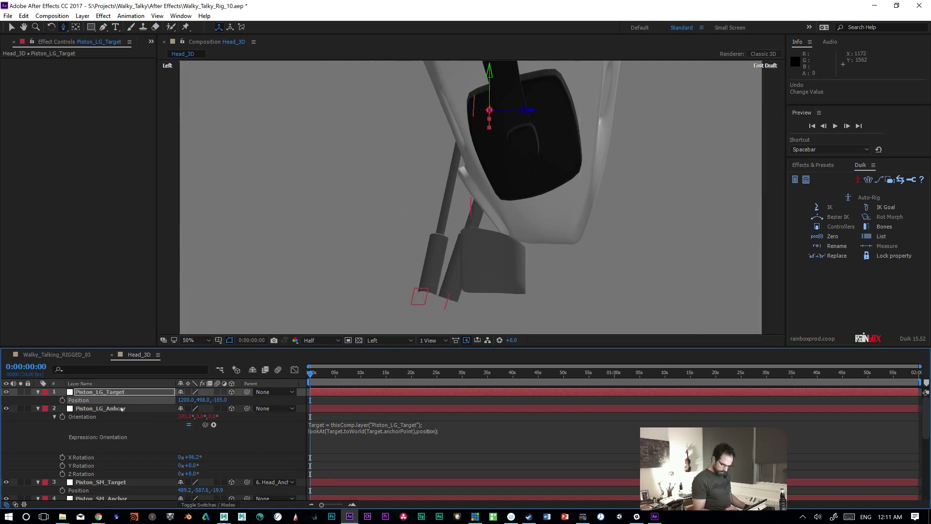
pyautogui.click(219, 399)
pyautogui.write('356')
pyautogui.press('Return')
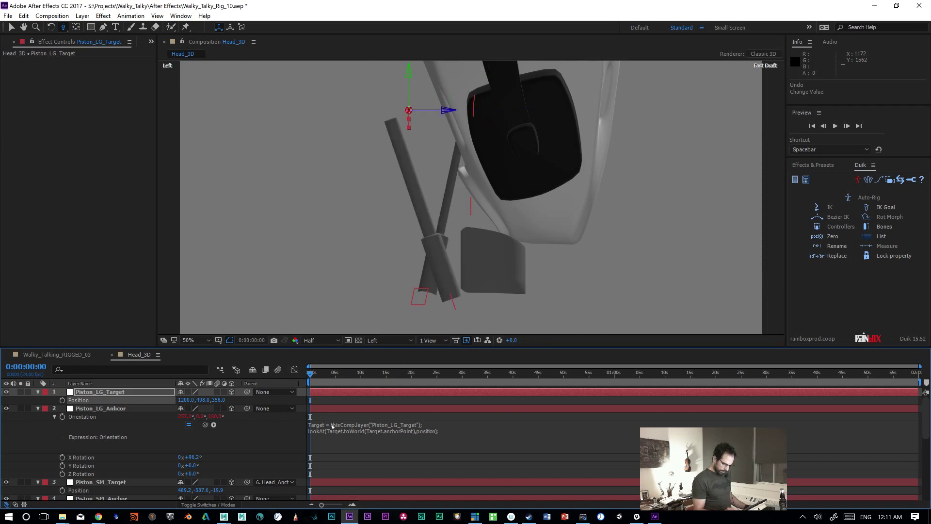
pyautogui.hotkey('ctrl', 'z')
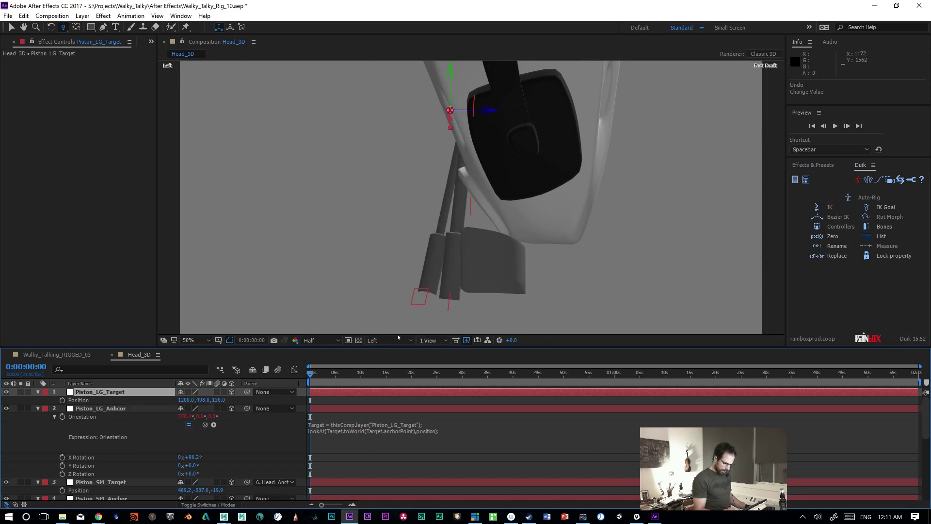
# Step: Switch the composition to Custom View 1 and move Piston_LG_Anhcor to an X position of 1348
pyautogui.click(390, 340)
pyautogui.click(420, 447)
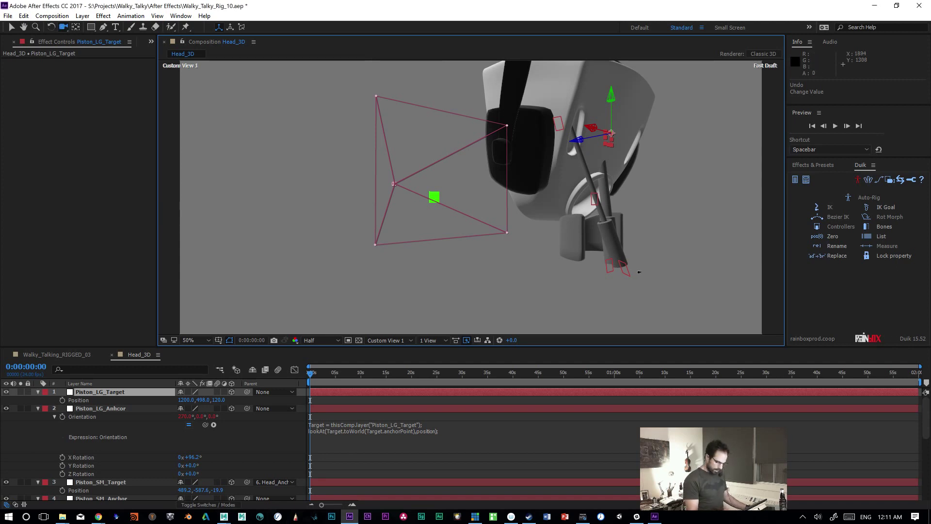
pyautogui.moveTo(640, 276); pyautogui.dragTo(443, 313)
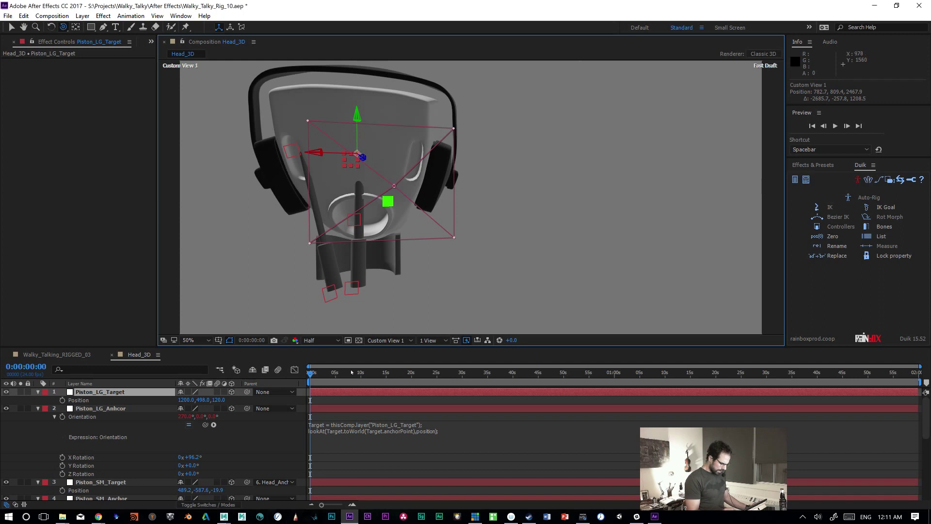
pyautogui.click(102, 410)
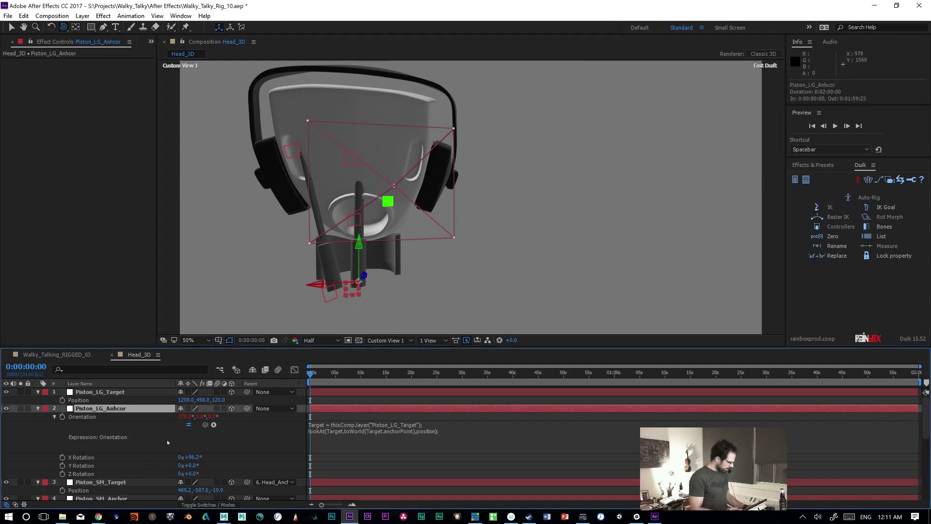
pyautogui.press('p')
pyautogui.click(146, 416)
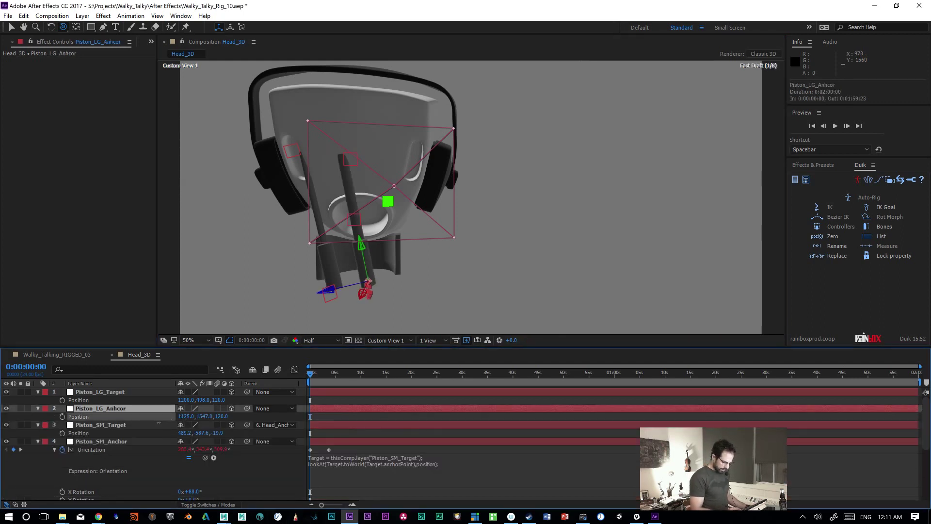
pyautogui.moveTo(368, 281); pyautogui.dragTo(338, 284)
pyautogui.click(116, 408)
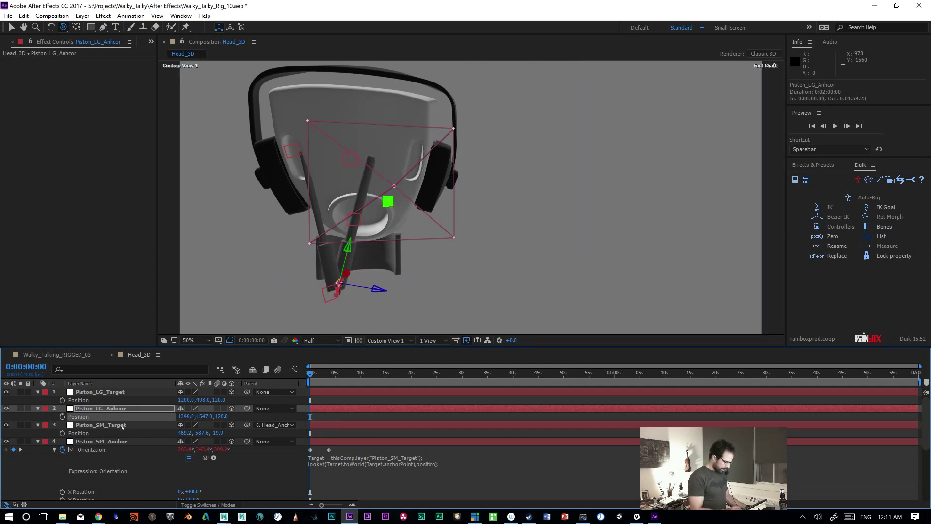
# Step: Set Piston_LG_Target's Y position to 949 and its Z position to -77
pyautogui.click(130, 392)
pyautogui.moveTo(202, 400); pyautogui.dragTo(290, 399)
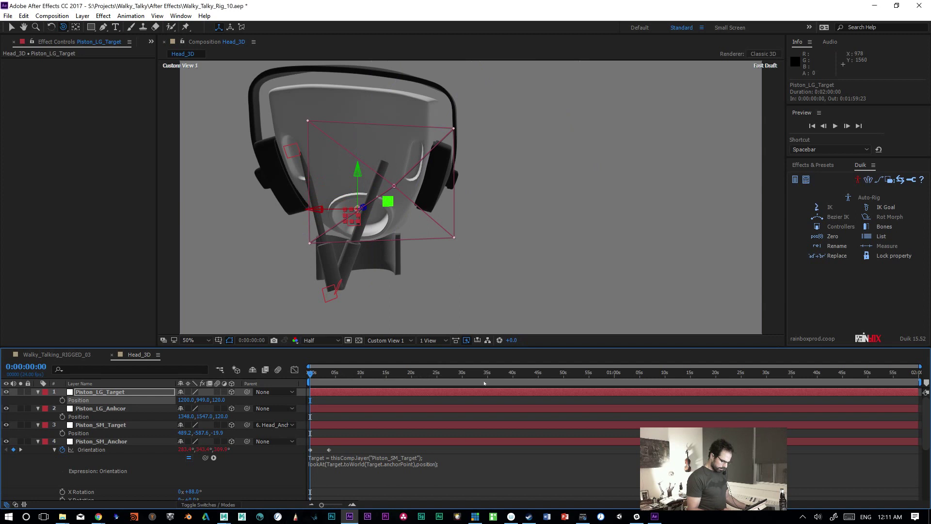
pyautogui.moveTo(473, 301); pyautogui.dragTo(428, 302)
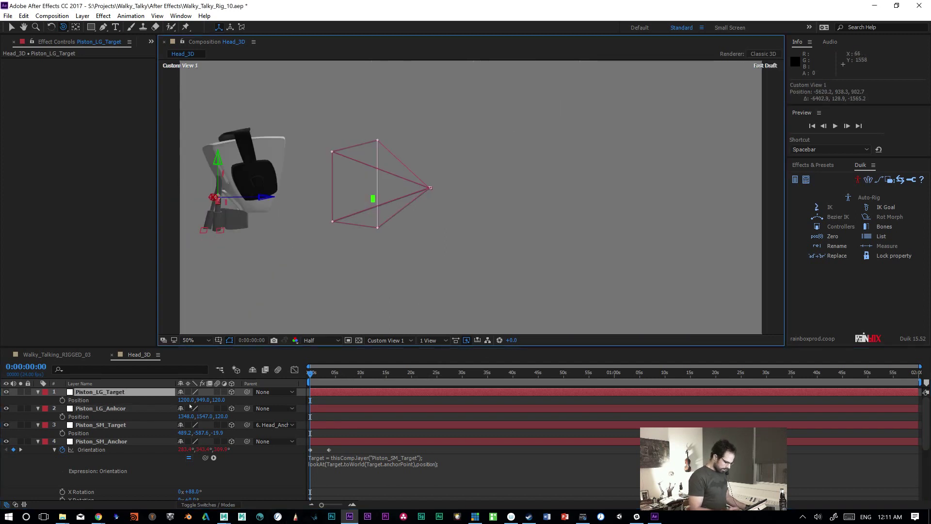
pyautogui.moveTo(219, 400)
pyautogui.mouseDown()
pyautogui.moveTo(233, 397)
pyautogui.moveTo(111, 417)
pyautogui.moveTo(131, 414)
pyautogui.mouseUp()
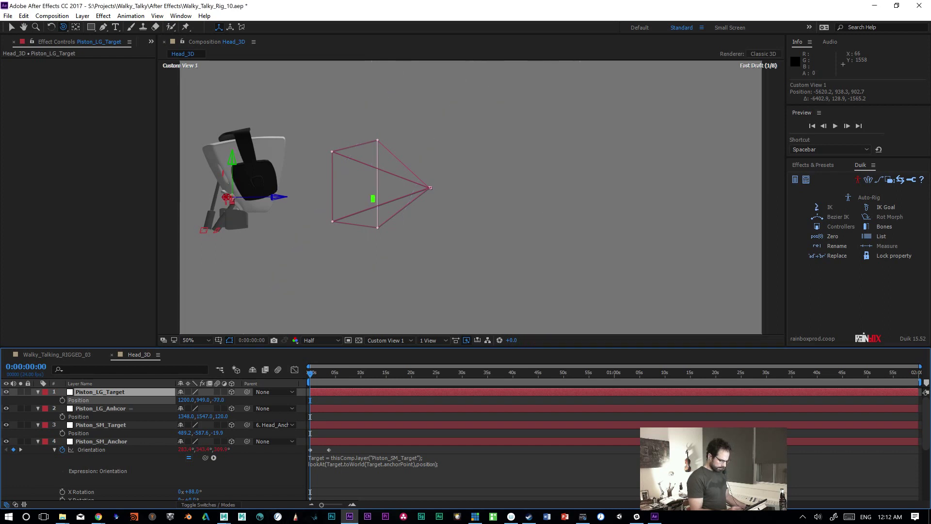
# Step: Move Piston_LG_Anhcor to an X position of 1447 and check the piston placement around the head
pyautogui.moveTo(426, 271); pyautogui.dragTo(447, 281)
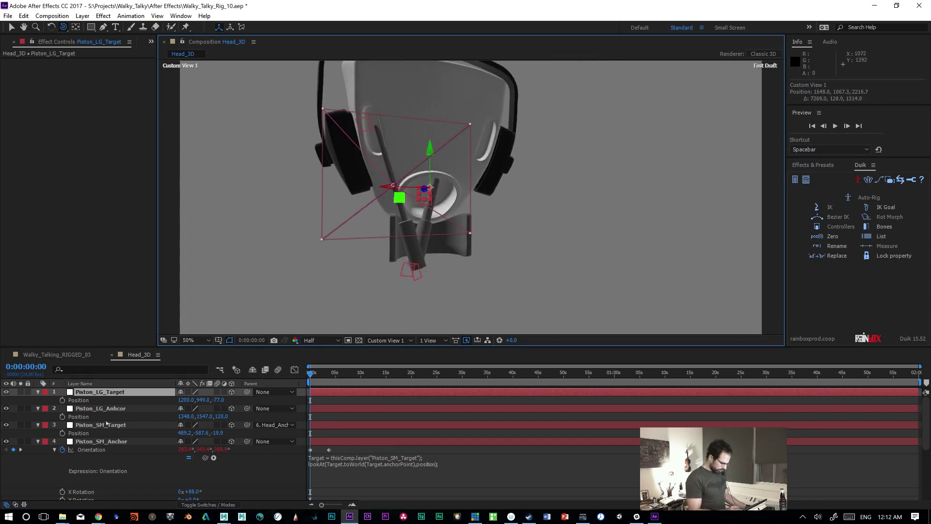
pyautogui.click(128, 409)
pyautogui.moveTo(185, 416); pyautogui.dragTo(235, 417)
pyautogui.moveTo(485, 291); pyautogui.dragTo(465, 286)
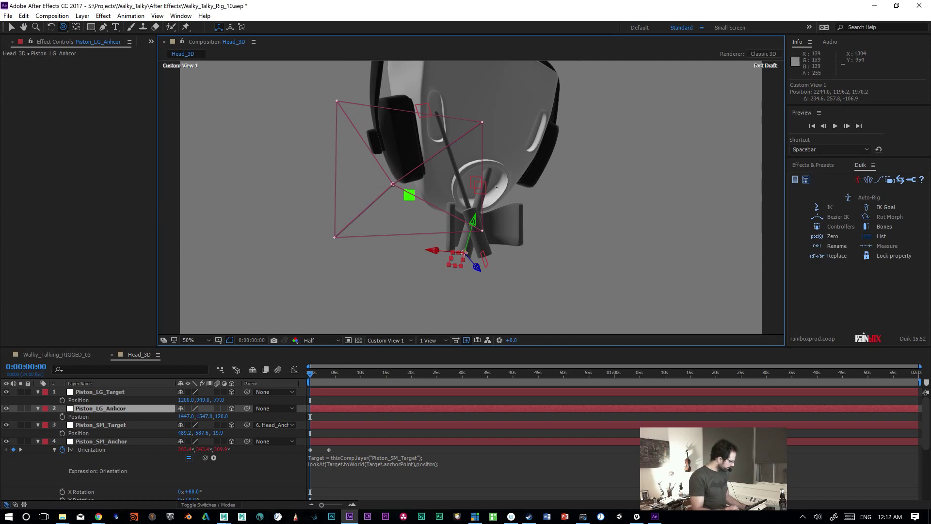
pyautogui.moveTo(514, 173); pyautogui.dragTo(650, 293)
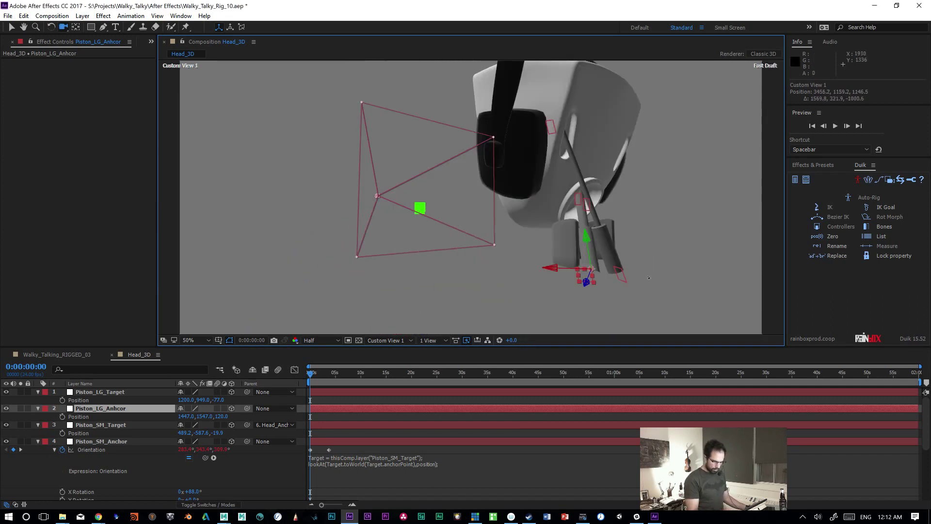
# Step: Try moving Green Solid 2 to test how the pistons follow the head, and undo the move
pyautogui.press('v')
pyautogui.click(422, 207)
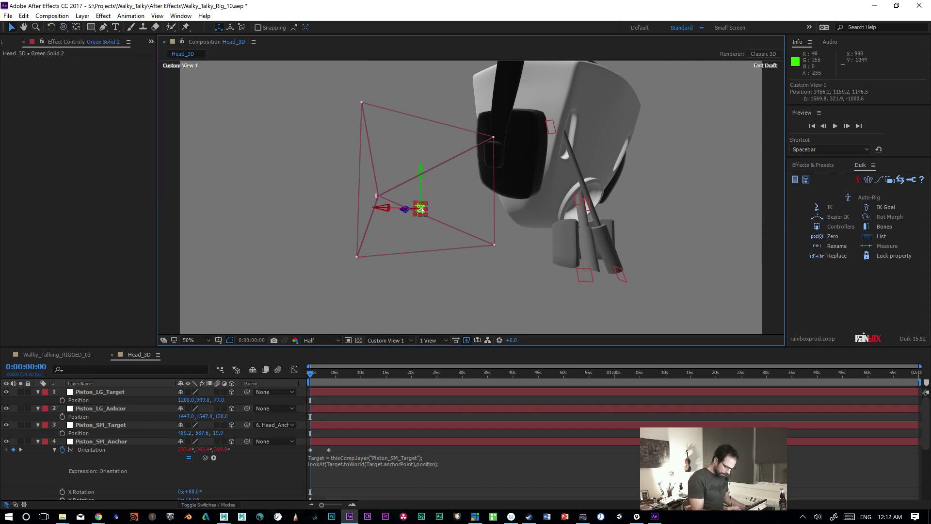
pyautogui.moveTo(421, 207); pyautogui.dragTo(373, 161)
pyautogui.hotkey('ctrl', 'z')
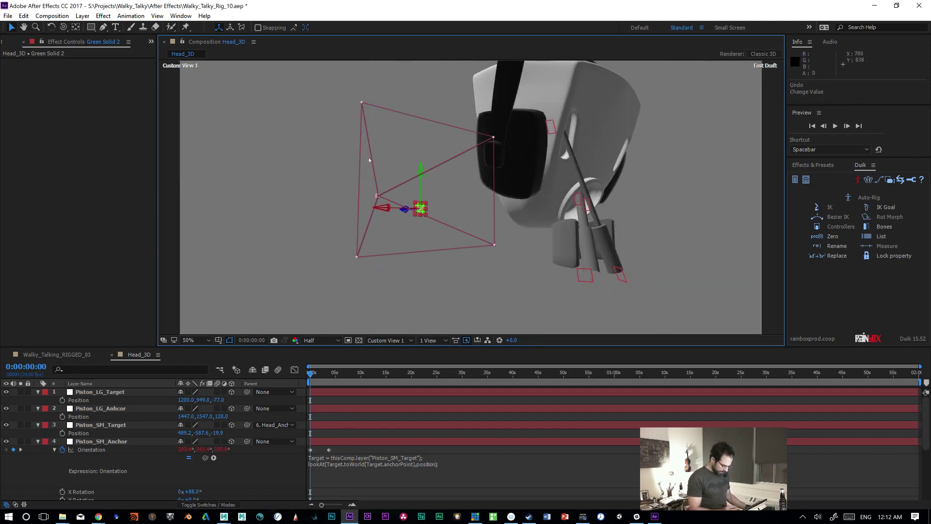
# Step: Parent Piston_LG_Target to Head_Anchor
pyautogui.click(107, 392)
pyautogui.click(283, 392)
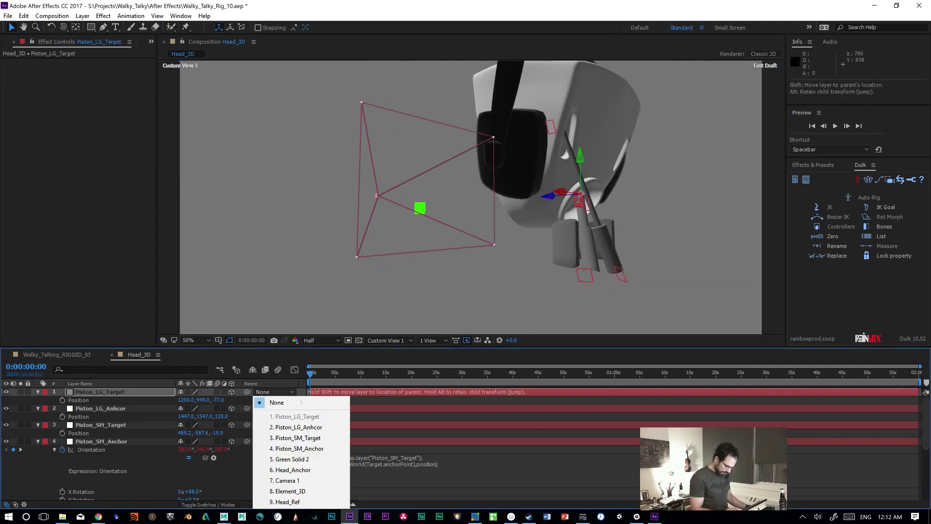
pyautogui.click(296, 469)
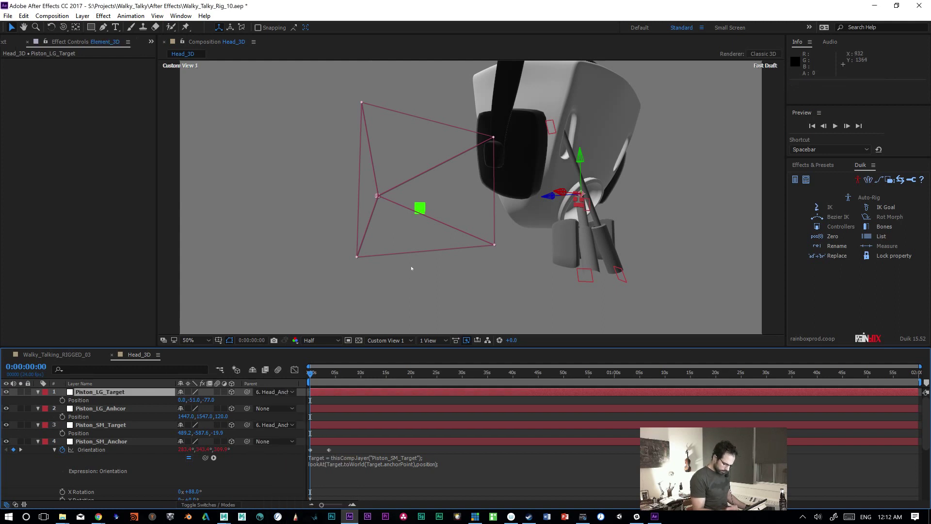
# Step: Select Green Solid 2 and scale it up in the view so the head's control is easier to grab
pyautogui.click(422, 208)
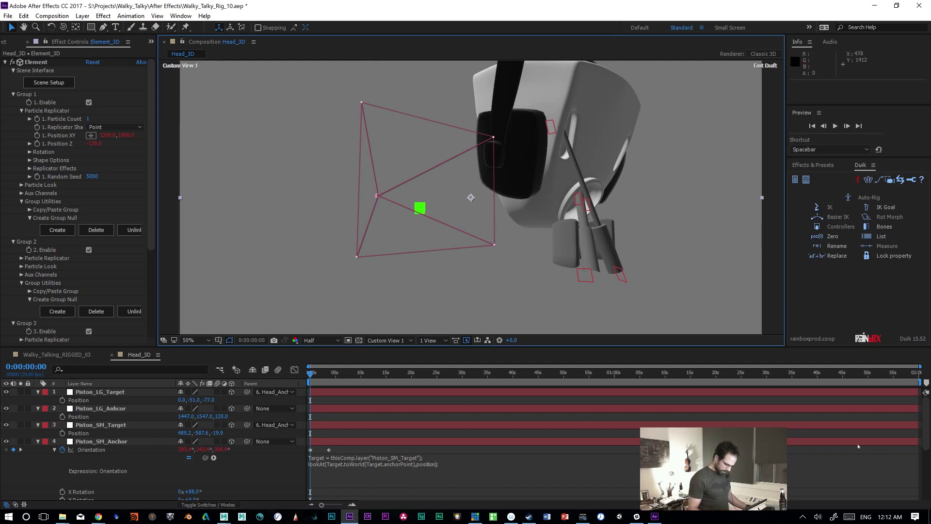
pyautogui.scroll(-4, 80, 445)
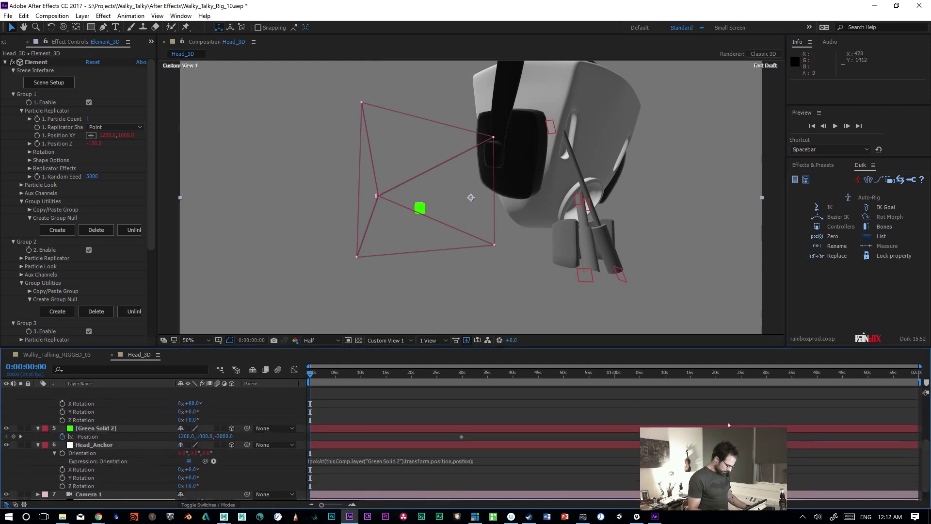
pyautogui.click(80, 445)
pyautogui.click(95, 428)
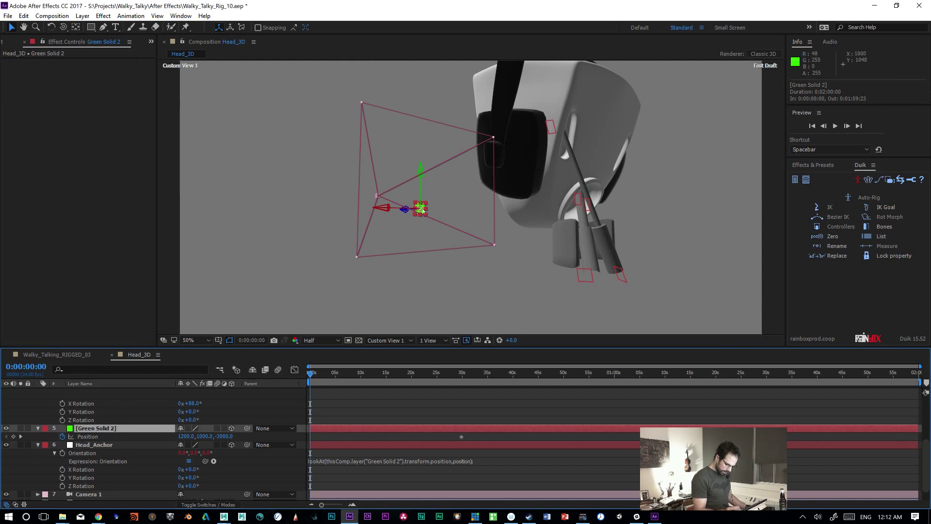
pyautogui.moveTo(423, 213)
pyautogui.mouseDown()
pyautogui.moveTo(416, 184)
pyautogui.moveTo(443, 194)
pyautogui.moveTo(457, 220)
pyautogui.moveTo(410, 215)
pyautogui.mouseUp()
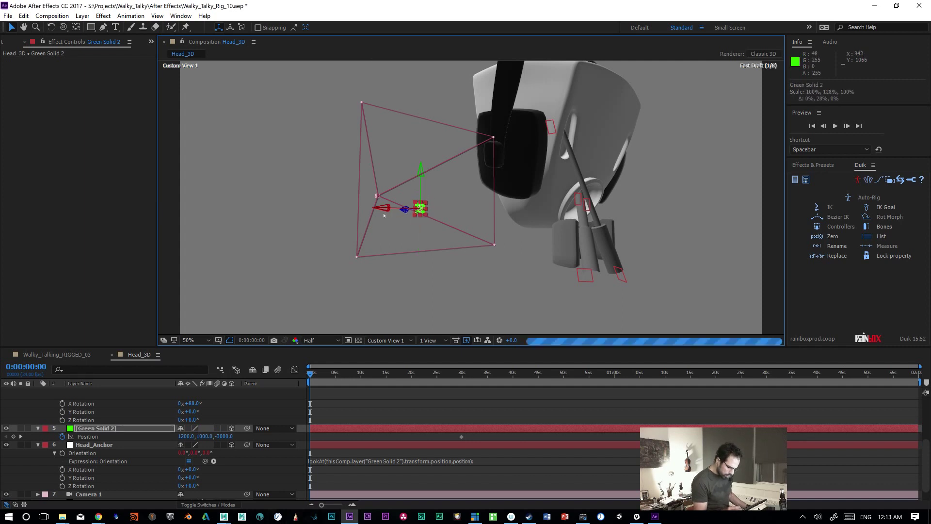
pyautogui.moveTo(424, 205); pyautogui.dragTo(495, 156)
# Step: Try moving the enlarged Green Solid 2 to test the rig with the large piston target parented, and undo the move
pyautogui.moveTo(469, 196); pyautogui.dragTo(466, 161)
pyautogui.hotkey('ctrl', 'z')
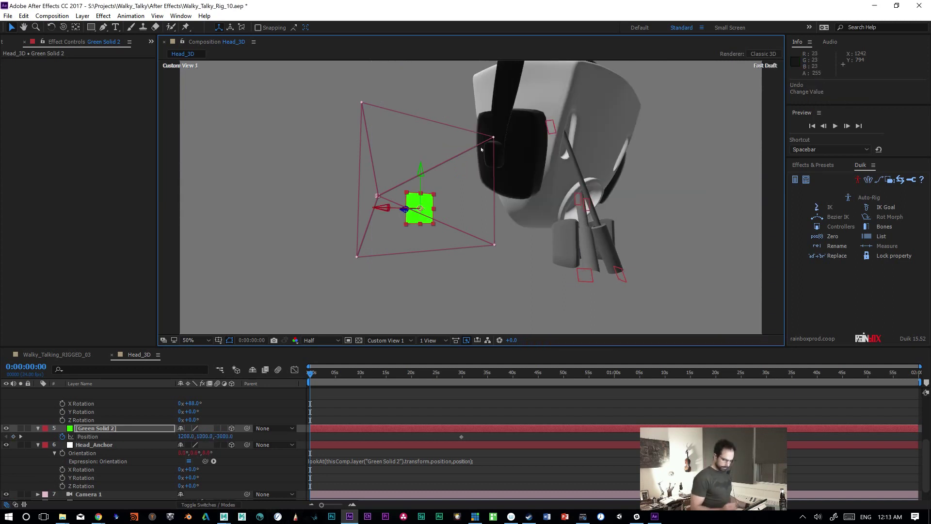
pyautogui.press('c')
pyautogui.moveTo(608, 297); pyautogui.dragTo(591, 297)
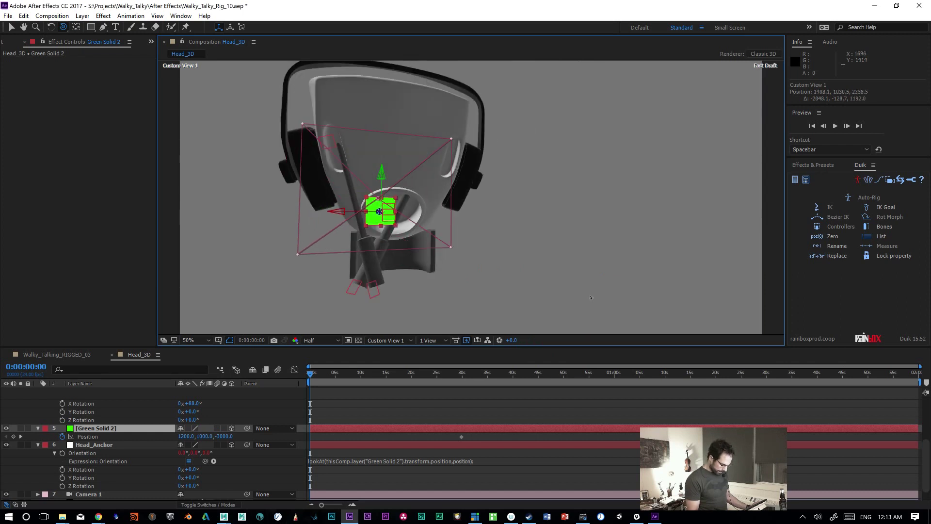
# Step: Move Piston_LG_Target along its X axis so its position is 155, -51, -77
pyautogui.click(96, 445)
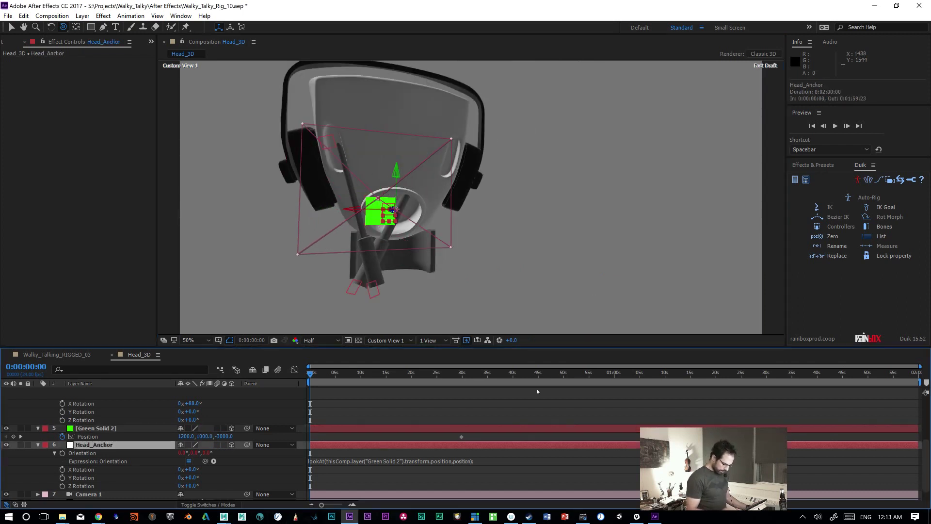
pyautogui.scroll(5, 914, 426)
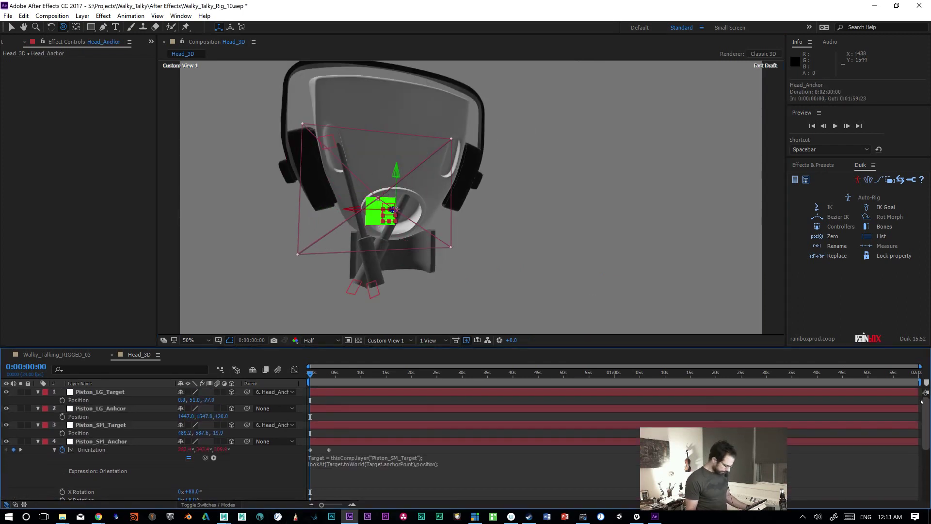
pyautogui.click(129, 393)
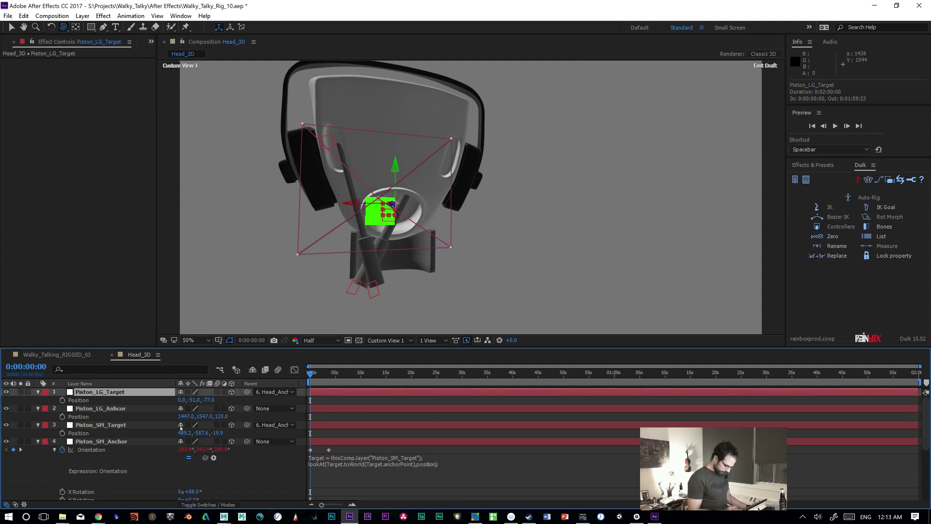
pyautogui.moveTo(181, 399); pyautogui.dragTo(260, 400)
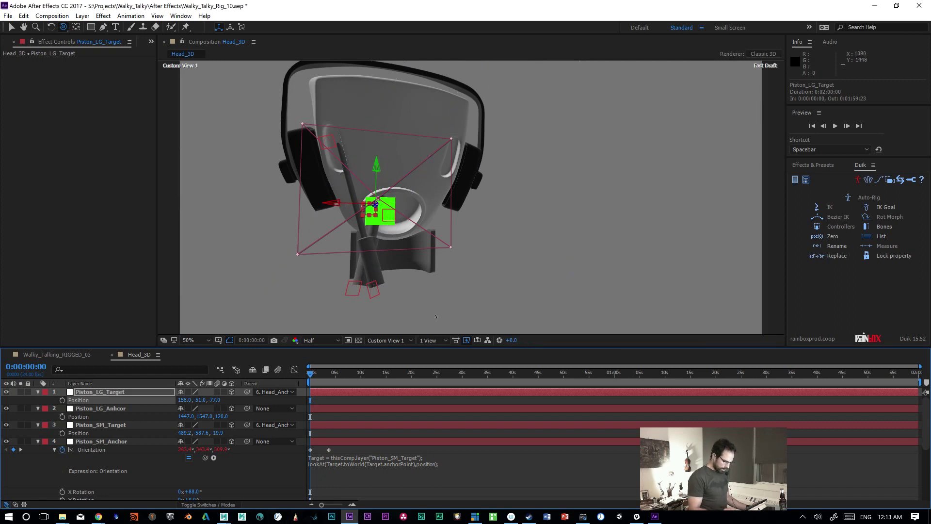
# Step: Switch the composition view to Active Camera and set Green Solid 2's scale to 100%
pyautogui.click(391, 341)
pyautogui.click(418, 355)
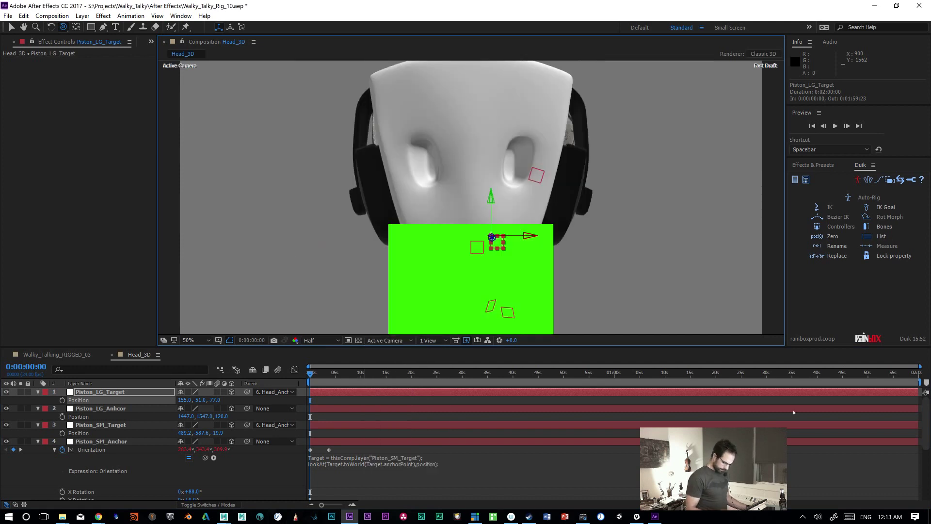
pyautogui.scroll(-3, 920, 455)
pyautogui.scroll(-3, 920, 454)
pyautogui.click(98, 423)
pyautogui.press('s')
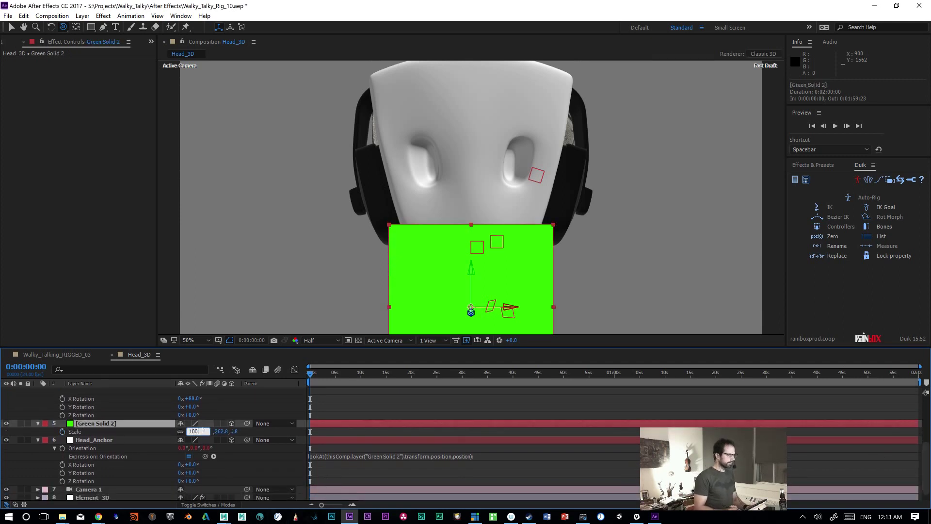
pyautogui.click(202, 430)
pyautogui.write('100')
pyautogui.press('Return')
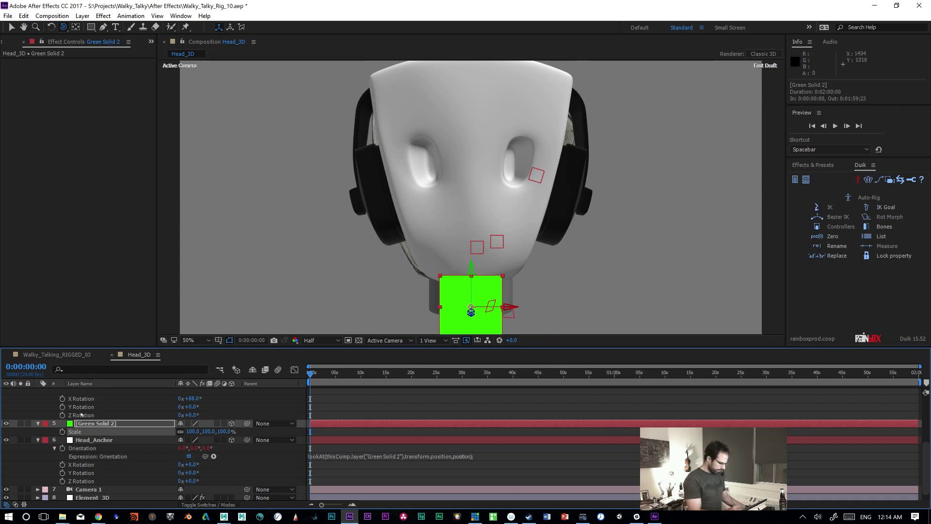
# Step: Move the Camera 1 layer to the top of the layer stack and expand its Transform properties
pyautogui.scroll(5, 889, 429)
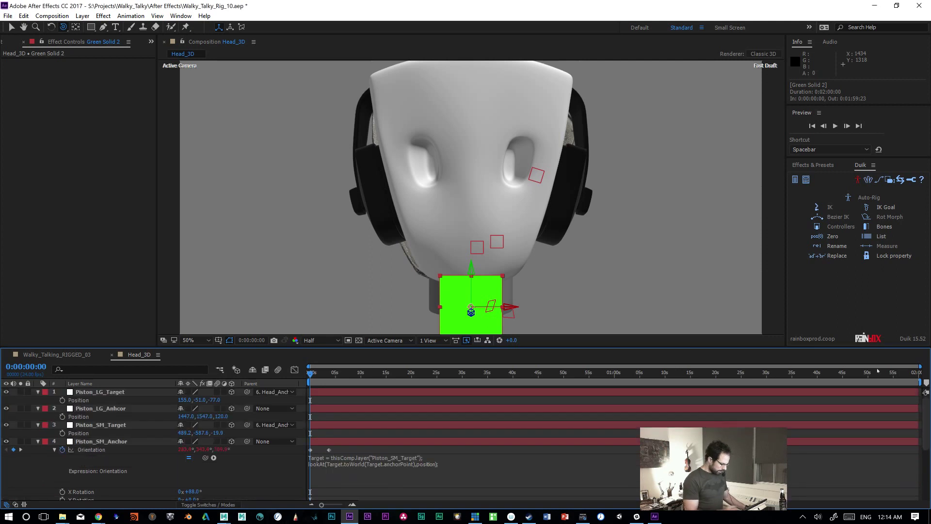
pyautogui.scroll(-5, 901, 407)
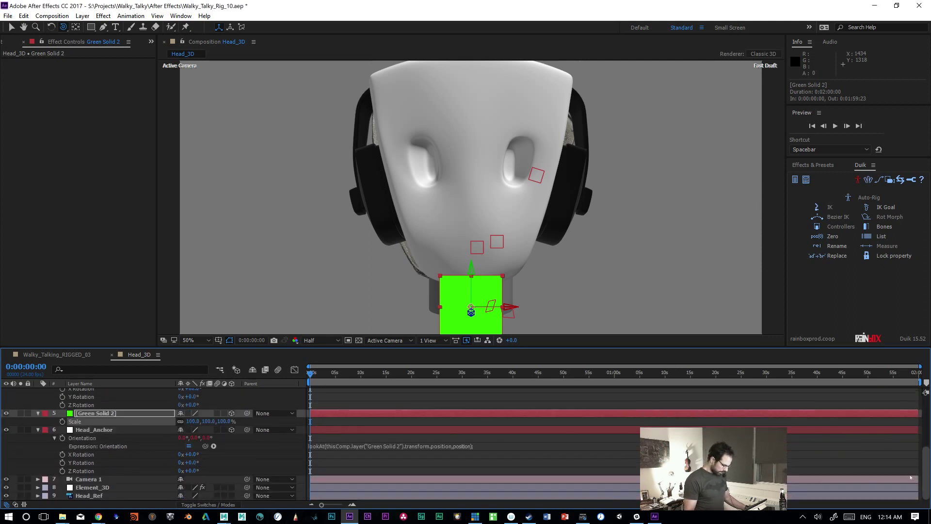
pyautogui.moveTo(95, 479); pyautogui.dragTo(115, 384)
pyautogui.press('p')
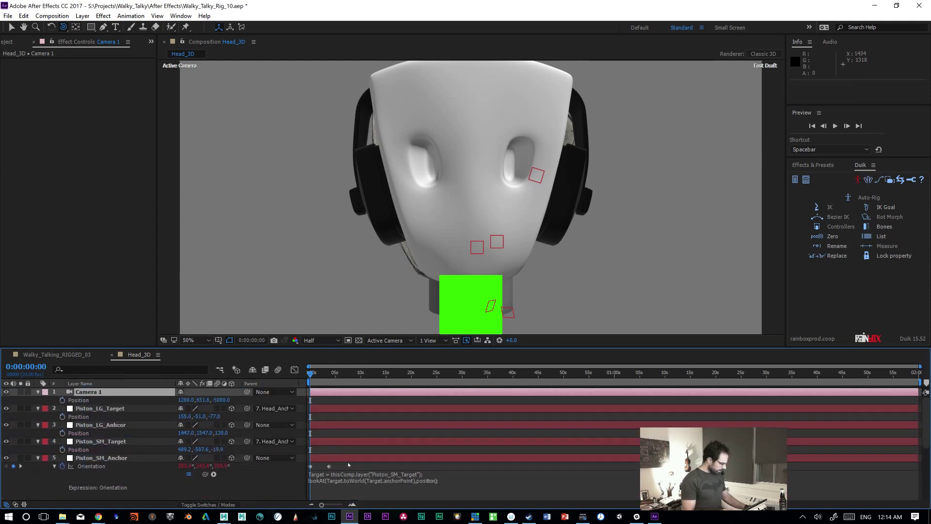
pyautogui.click(38, 392)
pyautogui.click(38, 392)
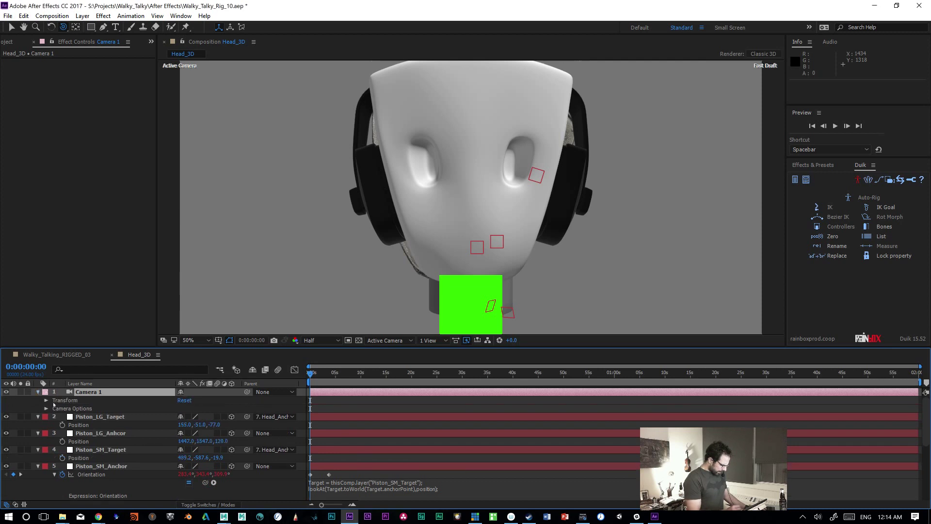
pyautogui.click(46, 408)
pyautogui.click(47, 401)
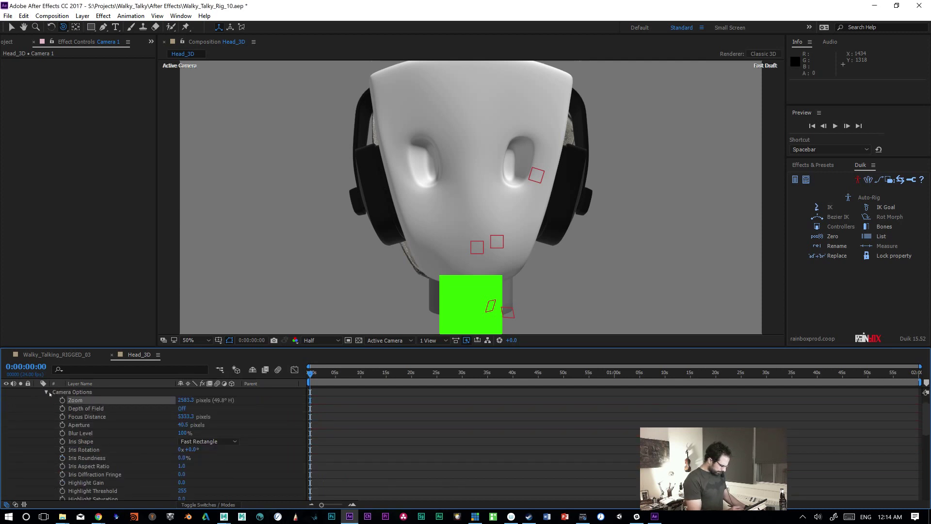
pyautogui.click(45, 392)
pyautogui.scroll(1, 924, 442)
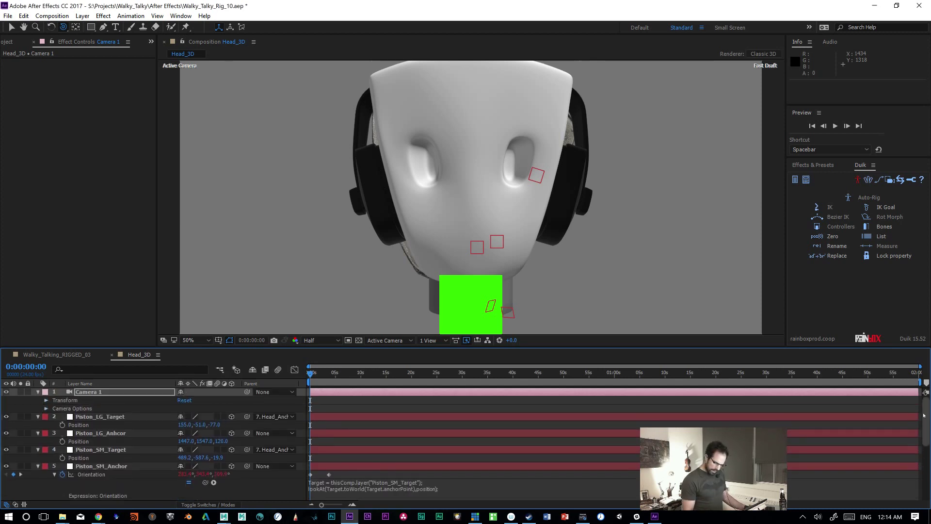
pyautogui.click(46, 401)
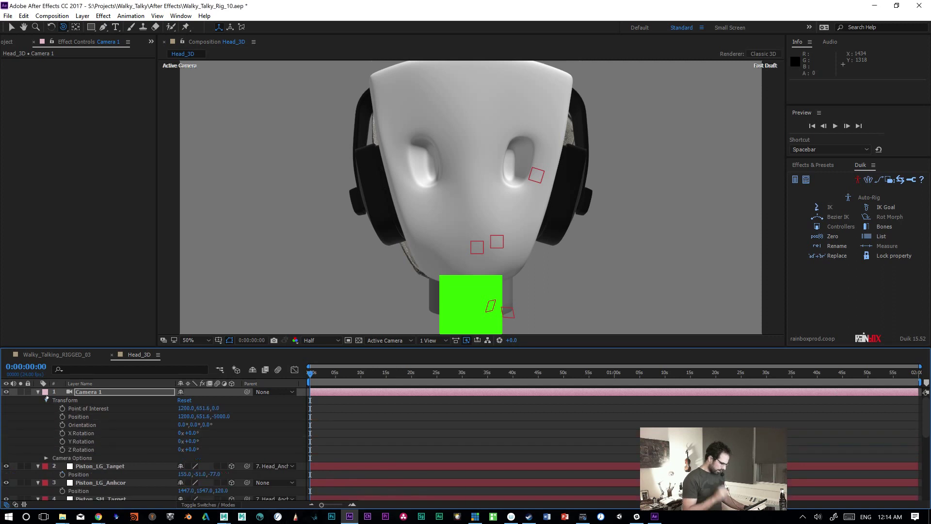
# Step: Place Camera 1 at about 4421.7, 1837.1, -3153.7 with its point of interest at about 1101.7, 527.1, -163.7 for an angled side view
pyautogui.moveTo(185, 417); pyautogui.dragTo(851, 417)
pyautogui.moveTo(183, 415); pyautogui.dragTo(365, 432)
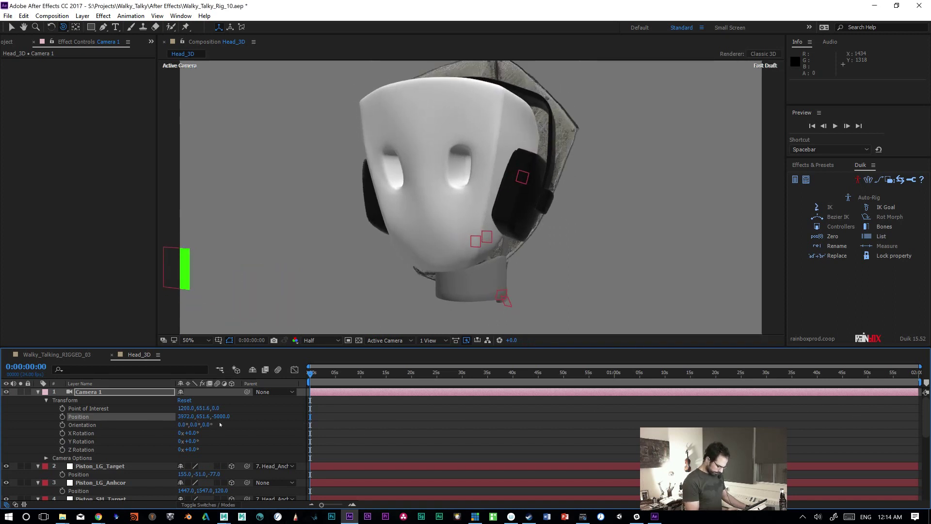
pyautogui.moveTo(189, 416); pyautogui.dragTo(813, 415)
pyautogui.moveTo(219, 417); pyautogui.dragTo(124, 424)
pyautogui.moveTo(203, 416); pyautogui.dragTo(747, 371)
pyautogui.moveTo(186, 416); pyautogui.dragTo(153, 420)
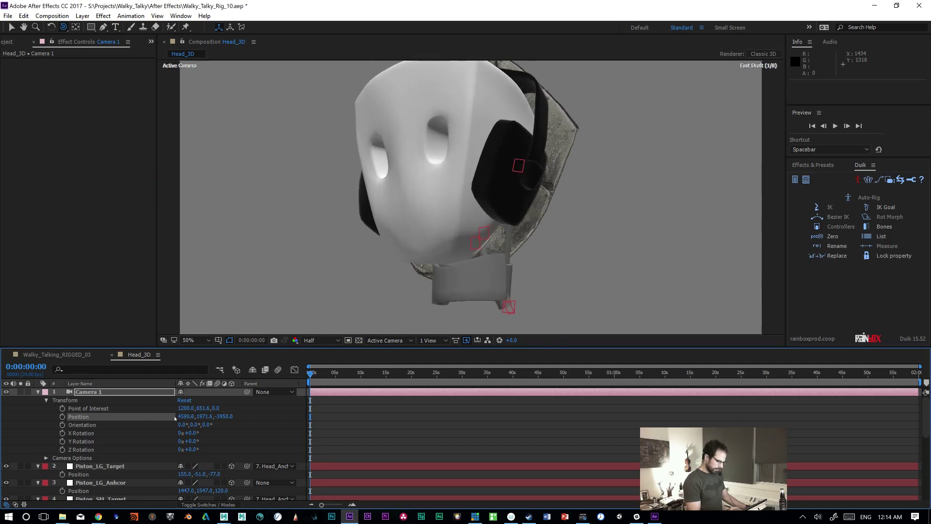
pyautogui.moveTo(222, 416); pyautogui.dragTo(145, 416)
pyautogui.moveTo(227, 416); pyautogui.dragTo(198, 417)
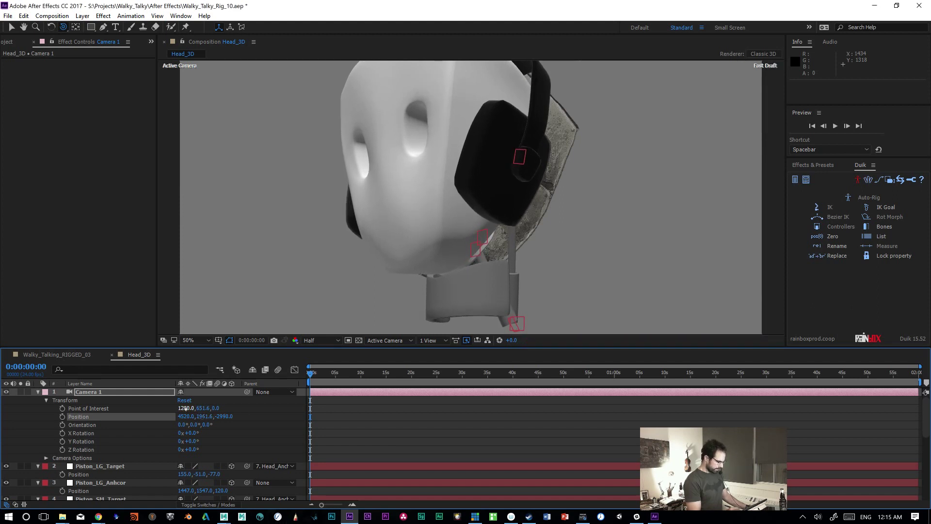
pyautogui.press(',')
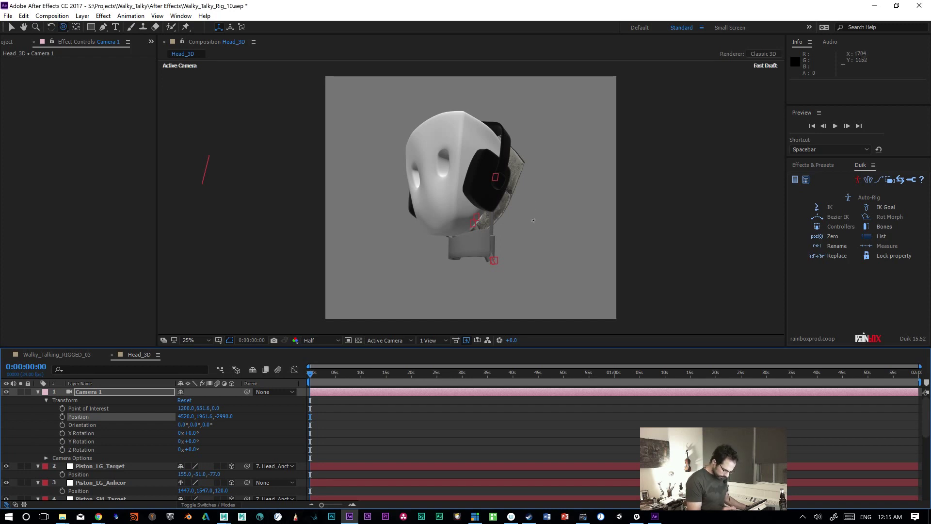
pyautogui.moveTo(540, 231); pyautogui.dragTo(549, 244, button='middle')
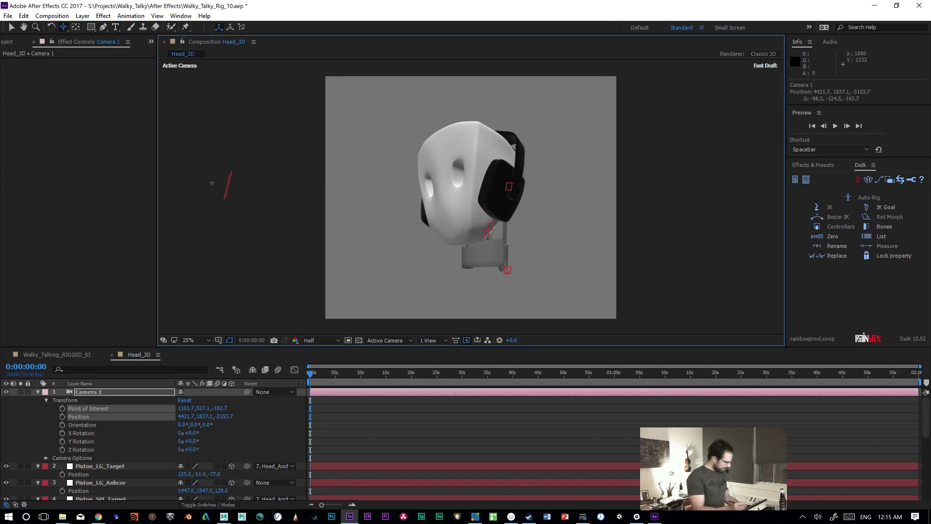
# Step: Try moving Green Solid 2 in the angled camera view to test the head rig, and undo the move
pyautogui.press('v')
pyautogui.click(226, 188)
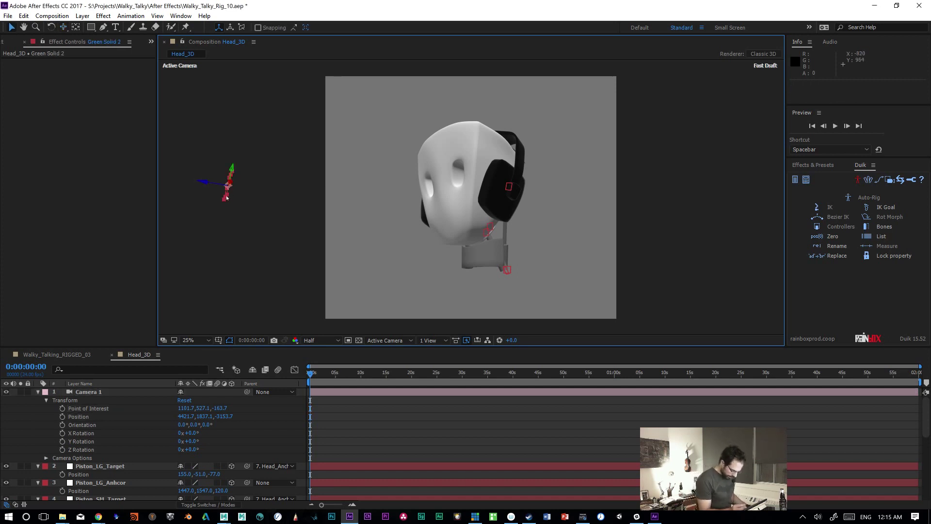
pyautogui.moveTo(227, 192); pyautogui.dragTo(249, 190)
pyautogui.hotkey('ctrl', 'z')
pyautogui.moveTo(228, 185); pyautogui.dragTo(226, 189)
pyautogui.moveTo(186, 266); pyautogui.dragTo(333, 171)
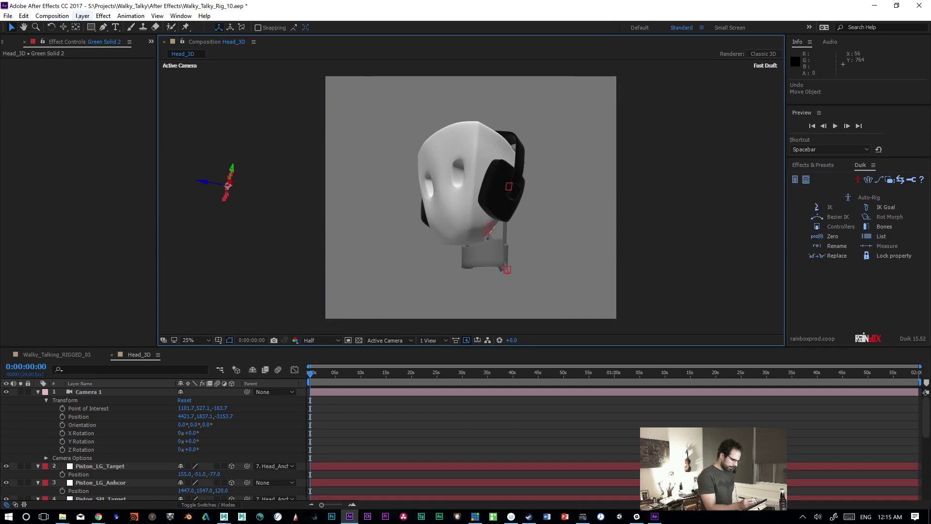
pyautogui.click(83, 15)
pyautogui.moveTo(121, 27)
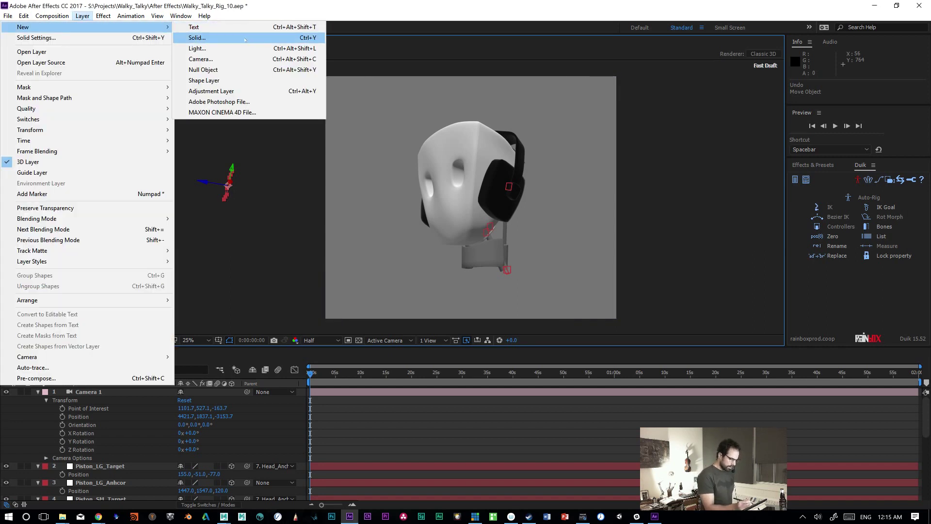
pyautogui.press('Escape')
pyautogui.press('Escape')
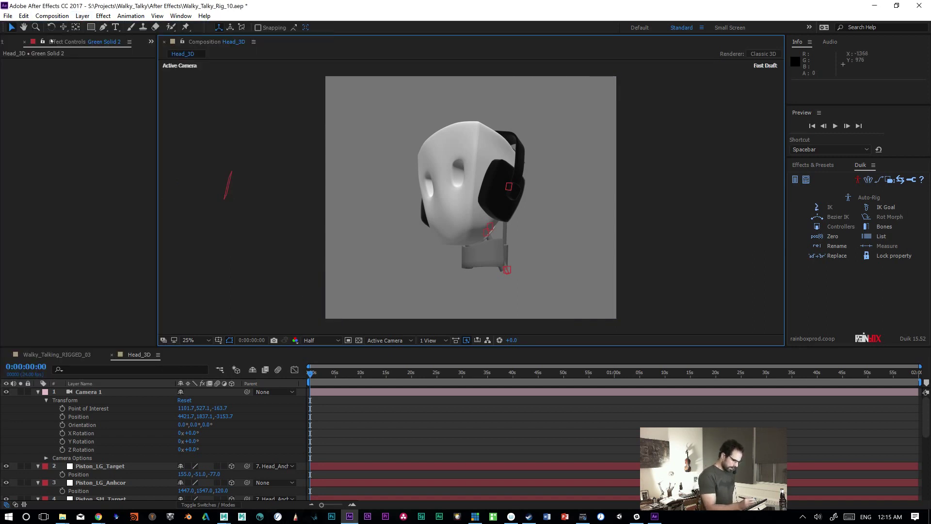
# Step: Open the project's Solids folder and locate the existing green solids in it
pyautogui.click(5, 43)
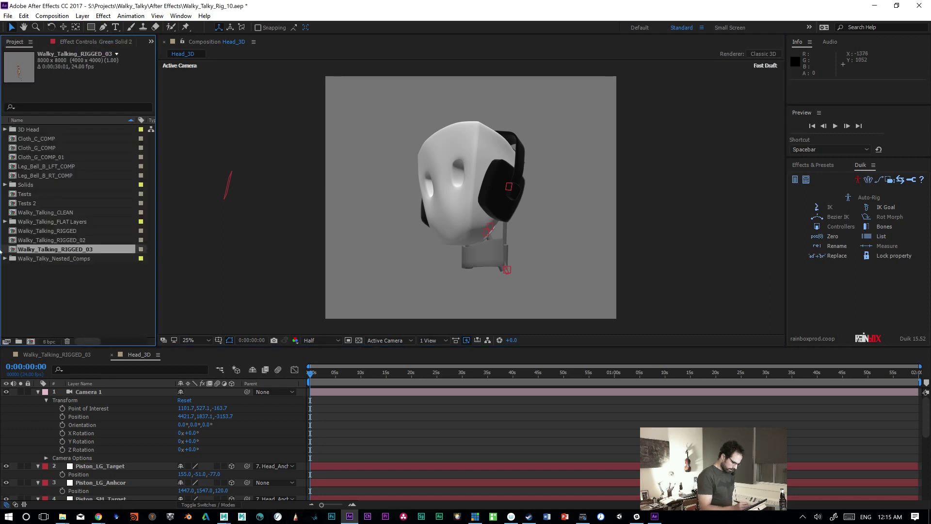
pyautogui.click(5, 185)
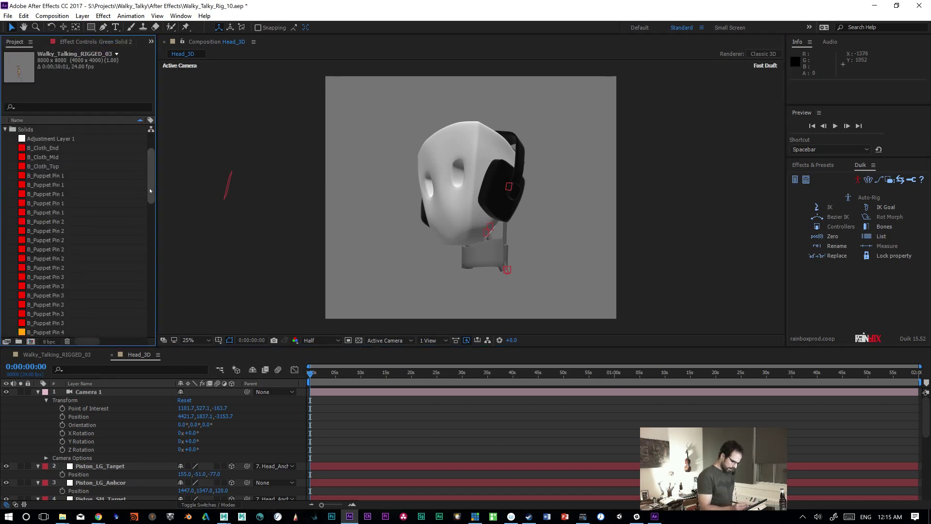
pyautogui.scroll(-5, 145, 323)
pyautogui.moveTo(152, 291); pyautogui.dragTo(153, 218)
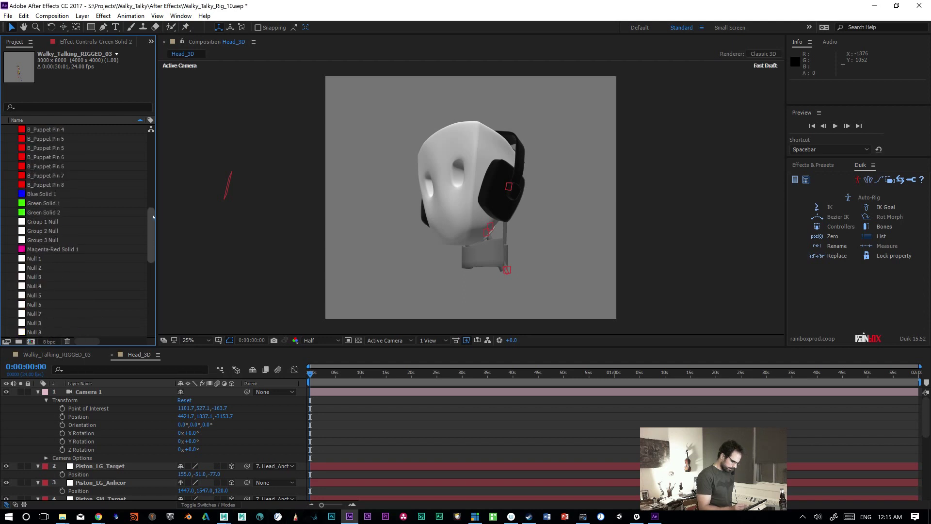
# Step: Try adding another Green Solid 2 to the Head_3D composition, and undo the addition
pyautogui.click(47, 213)
pyautogui.moveTo(42, 213); pyautogui.dragTo(359, 105)
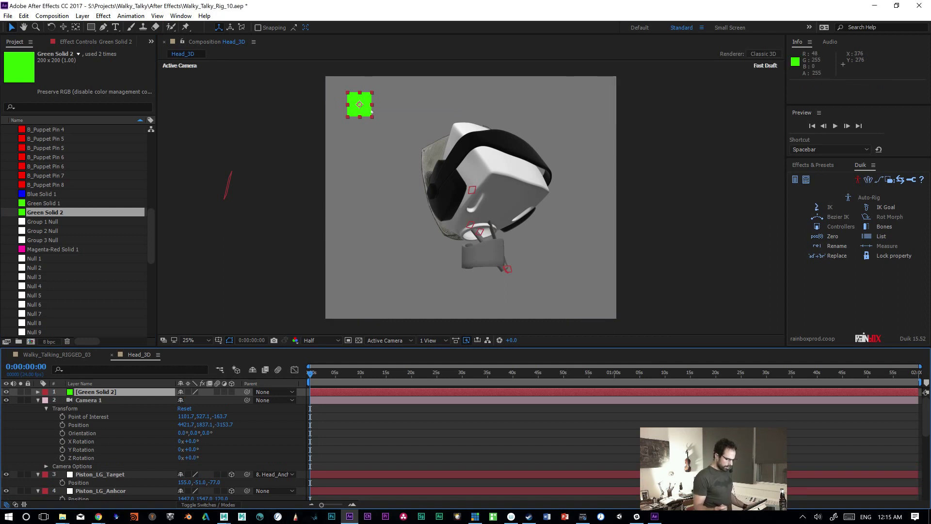
pyautogui.hotkey('ctrl', 'z')
# Step: Add Green Solid 1 near the upper-left corner of the Head_3D composition and rename the layer 2DLookAt
pyautogui.click(45, 203)
pyautogui.moveTo(45, 203); pyautogui.dragTo(352, 95)
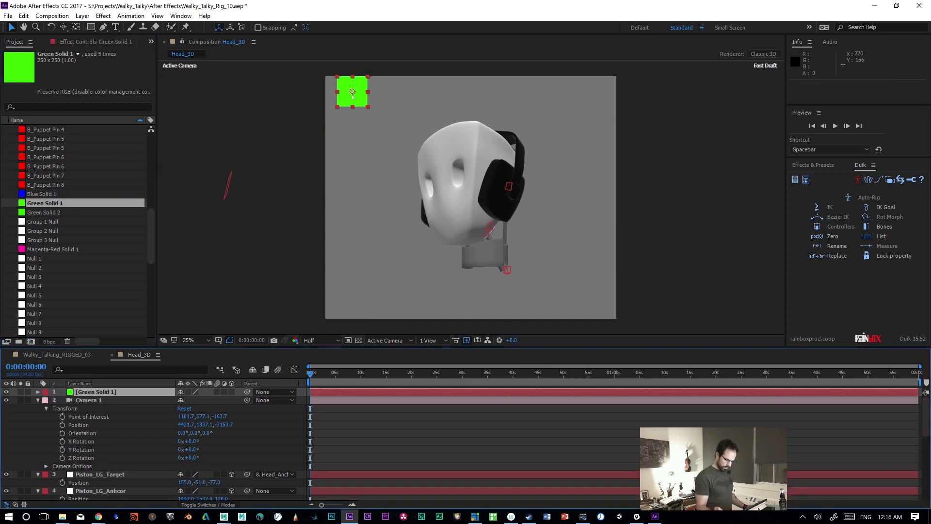
pyautogui.click(104, 392)
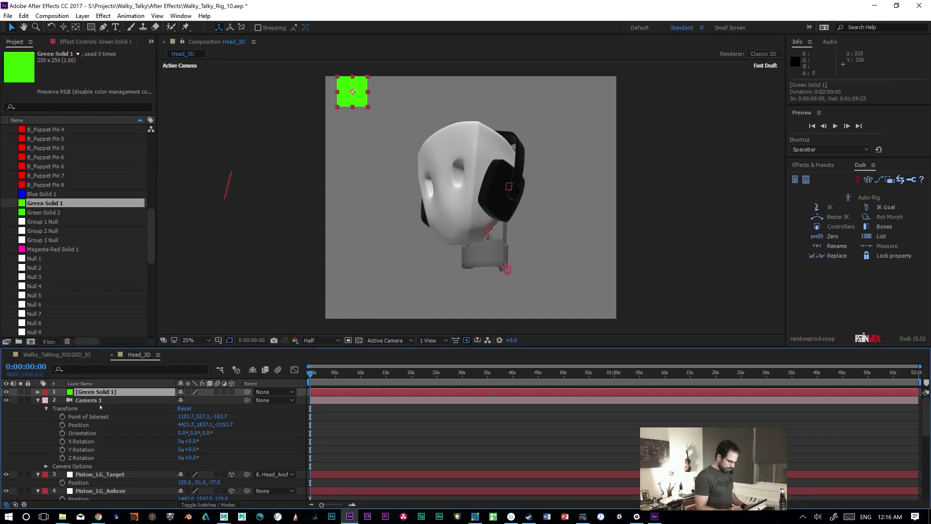
pyautogui.press('Return')
pyautogui.write('2D')
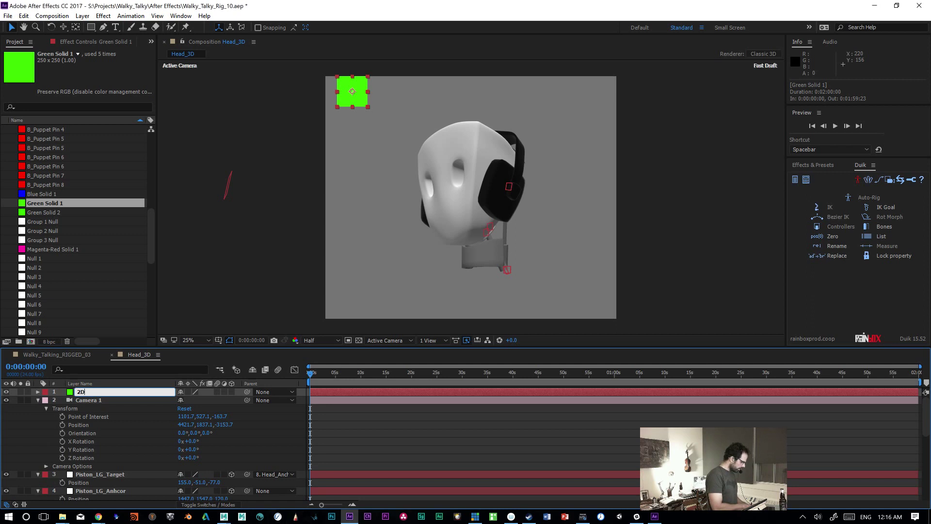
pyautogui.write('_LookAt')
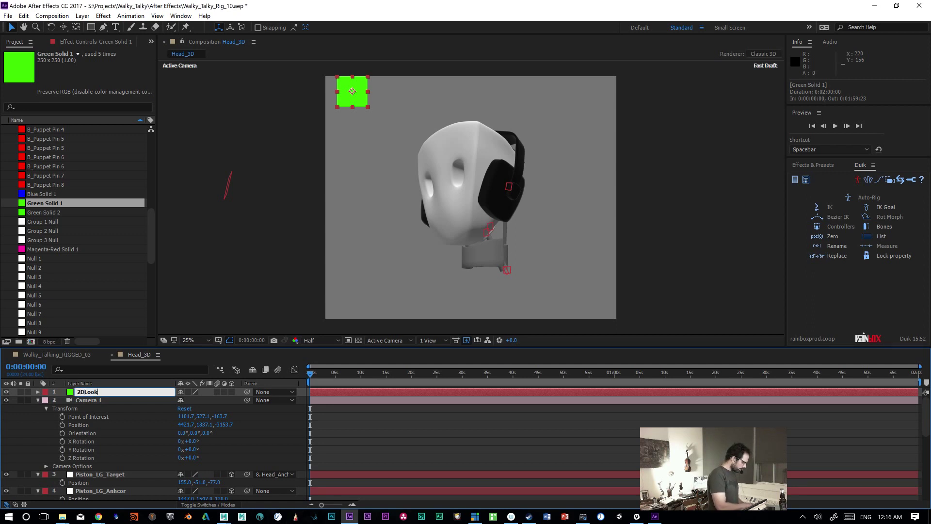
pyautogui.press('Return')
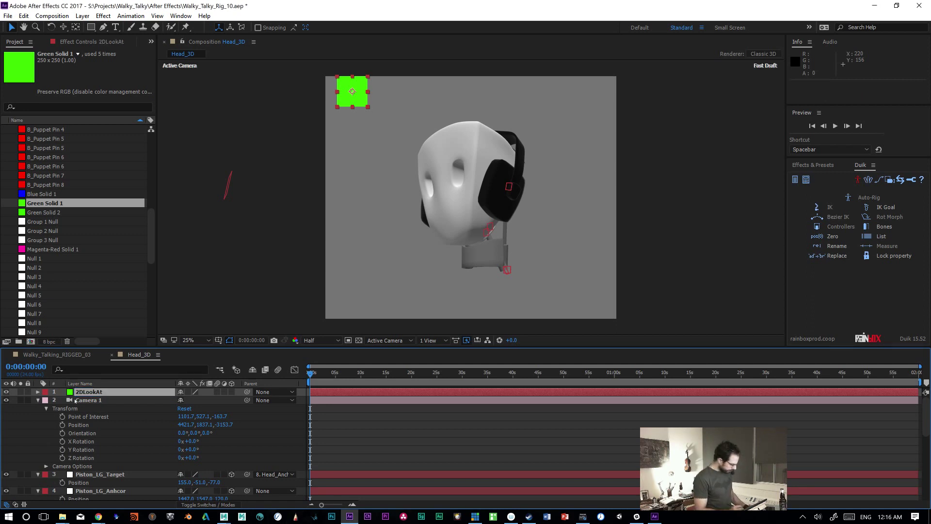
# Step: Set the 2DLookAt layer's position to 1500, 1500
pyautogui.press('p')
pyautogui.click(185, 400)
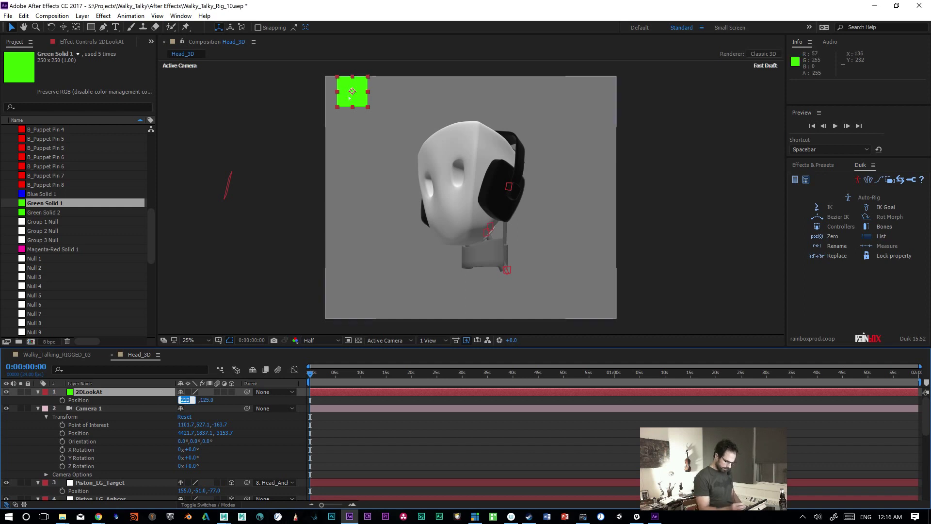
pyautogui.moveTo(349, 97); pyautogui.dragTo(488, 258)
pyautogui.click(186, 399)
pyautogui.write('1500')
pyautogui.press('Tab')
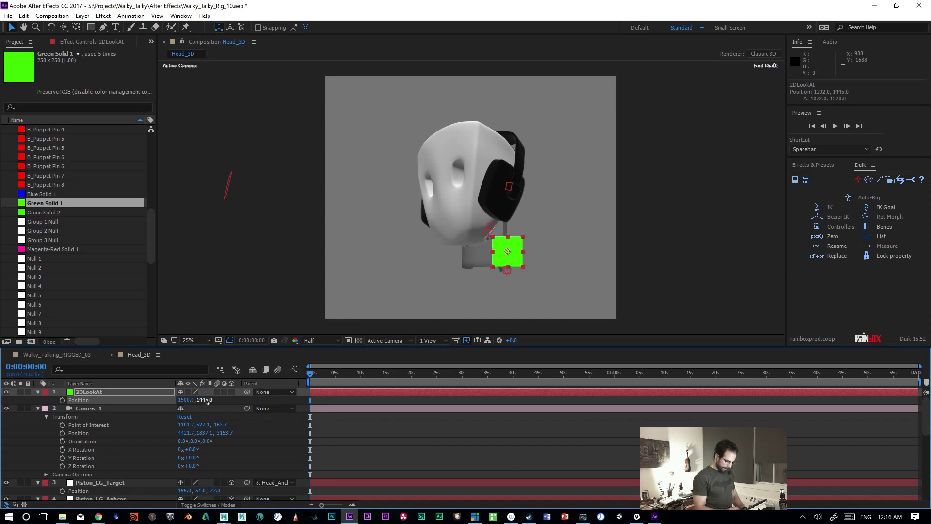
pyautogui.write('1500')
pyautogui.press('Return')
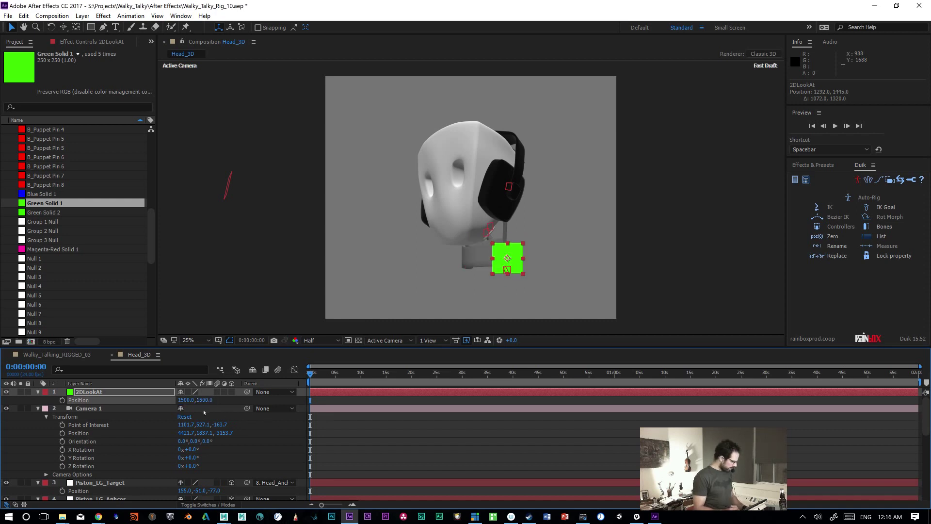
# Step: Check the composition's width and height, and set the 2DLookAt layer's position to 1200, 1000
pyautogui.hotkey('ctrl', 'k')
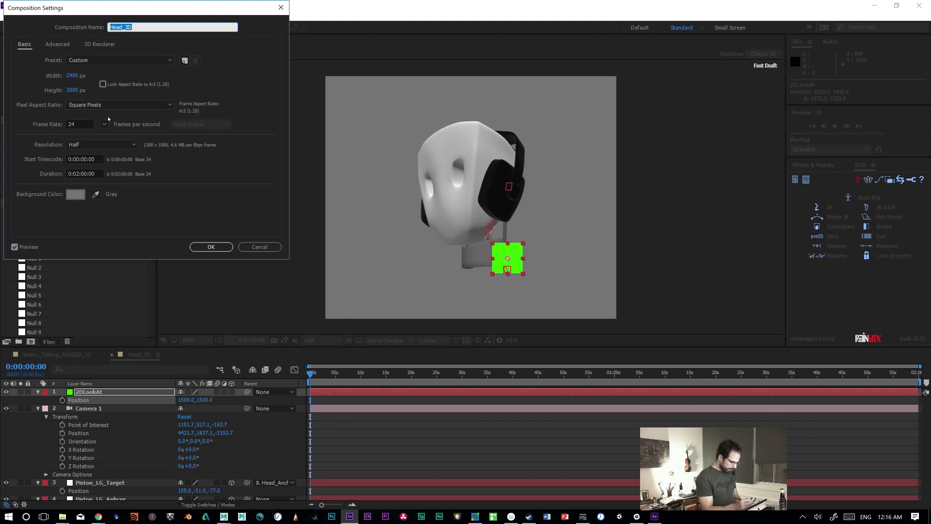
pyautogui.click(257, 248)
pyautogui.click(185, 399)
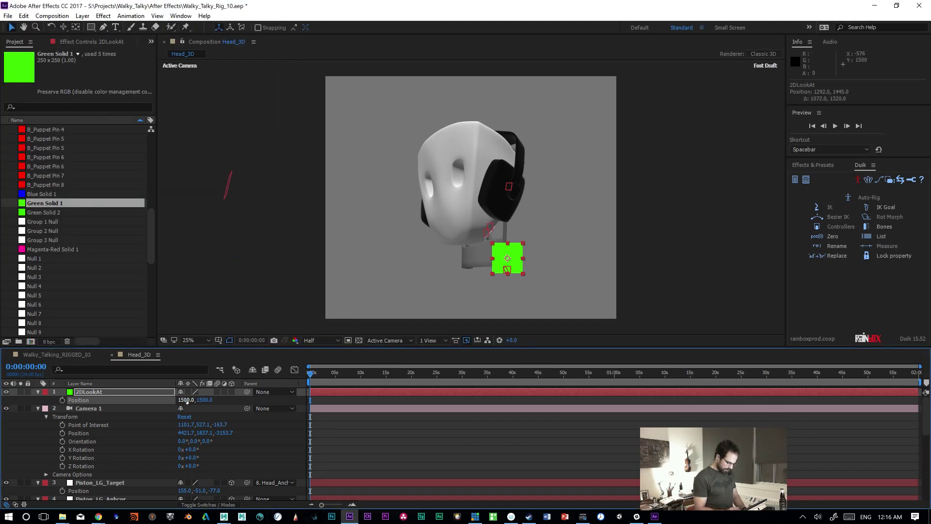
pyautogui.write('1200')
pyautogui.press('Tab')
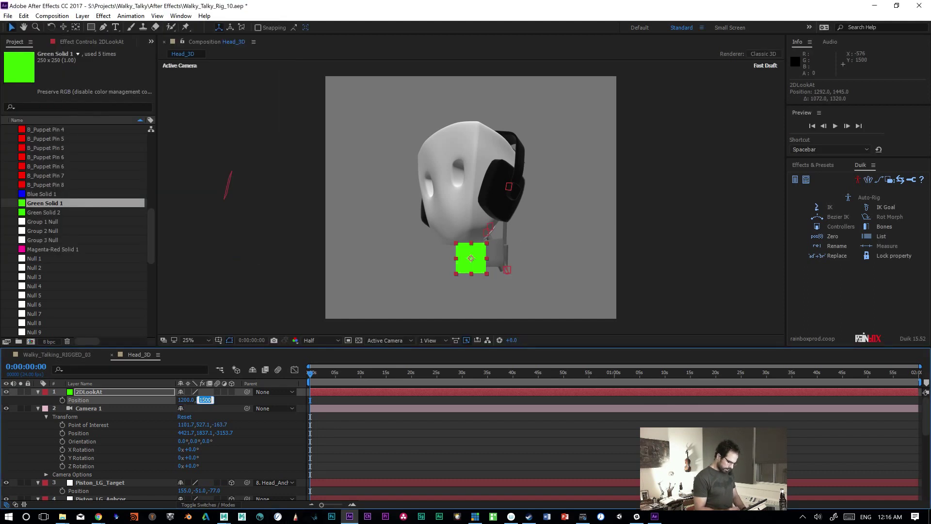
pyautogui.press('Return')
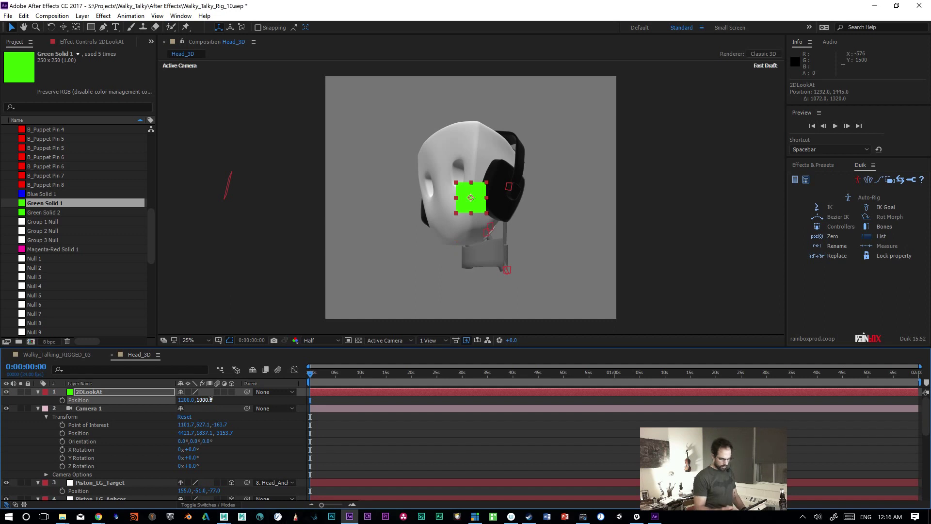
# Step: Try moving the 2DLookAt square freely below the head, and undo the moves
pyautogui.moveTo(477, 204); pyautogui.dragTo(479, 270)
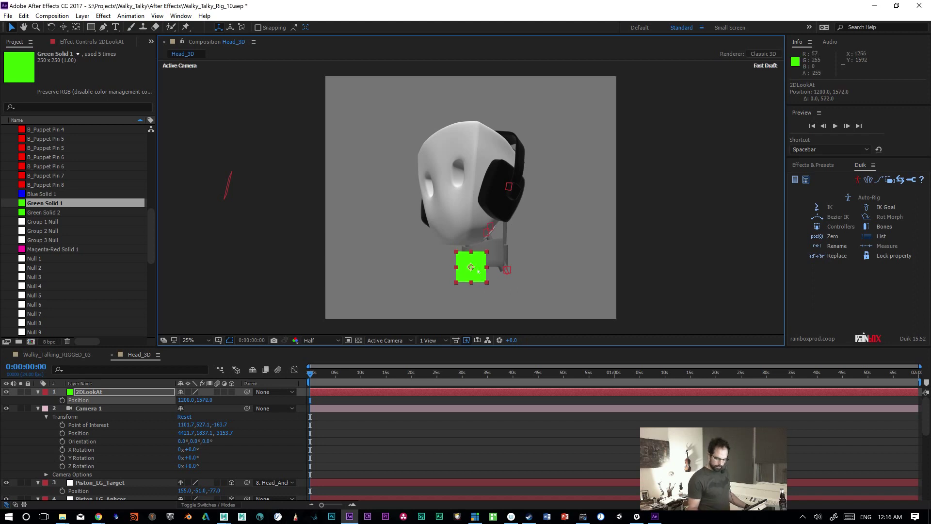
pyautogui.moveTo(476, 271); pyautogui.dragTo(416, 252)
pyautogui.hotkey('ctrl', 'z')
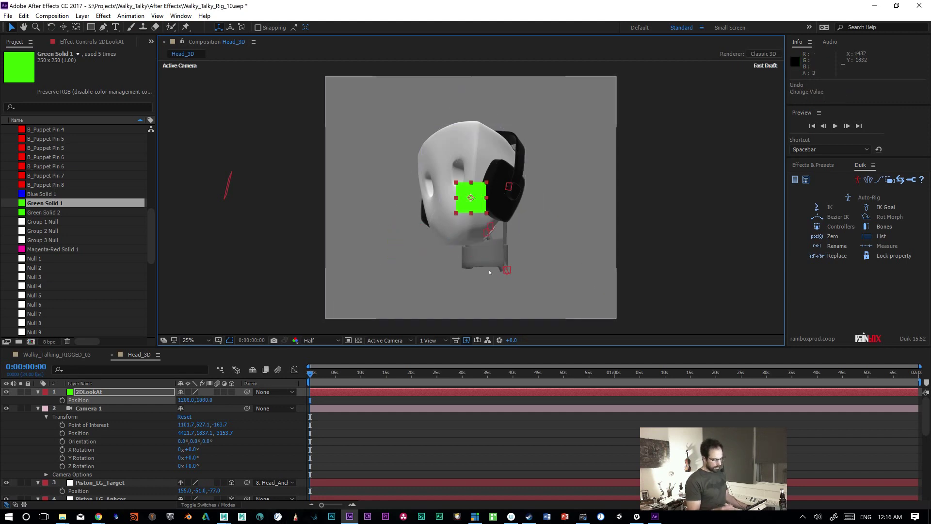
# Step: Move the 2DLookAt square straight down to about 1200, 1296 and zero its position with Duik's Zero
pyautogui.moveTo(480, 207); pyautogui.dragTo(481, 244)
pyautogui.click(834, 237)
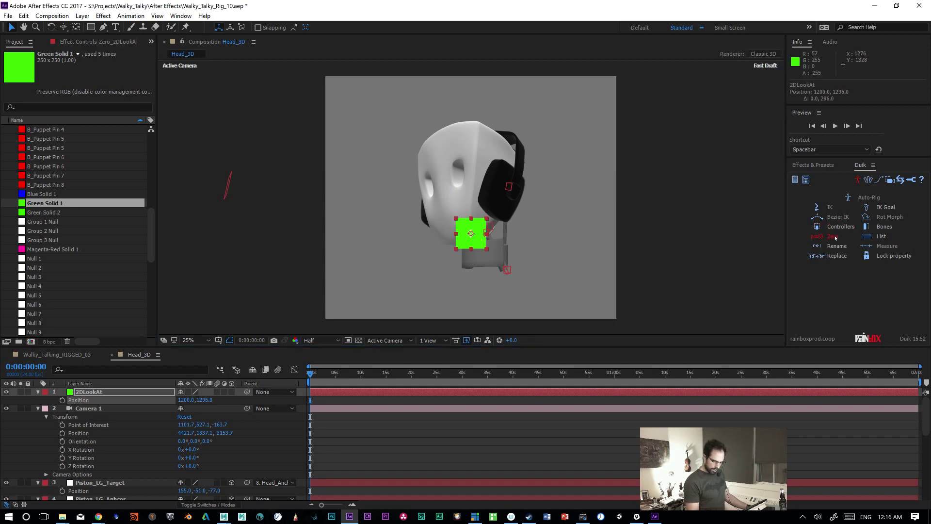
pyautogui.click(89, 392)
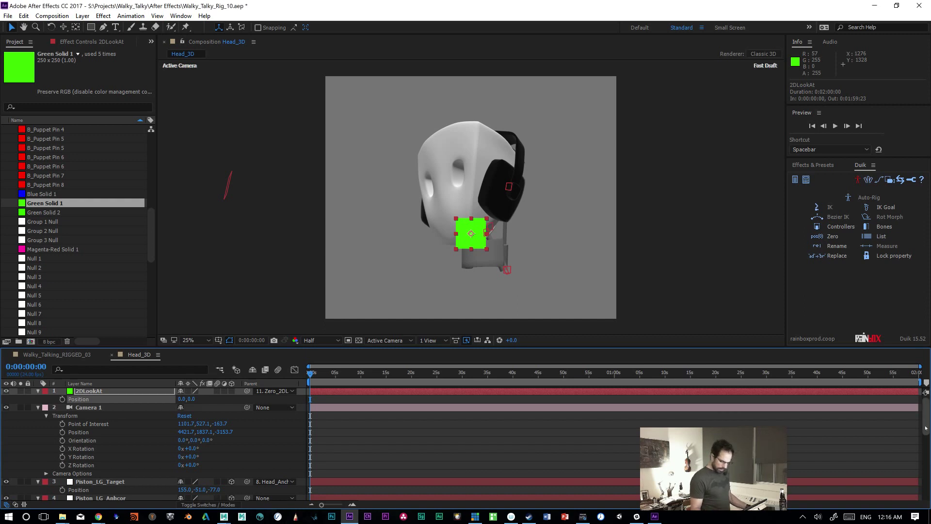
# Step: Collapse the properties of the Camera 1 layer and the four Piston target and anchor layers
pyautogui.scroll(-1, 800, 410)
pyautogui.click(38, 392)
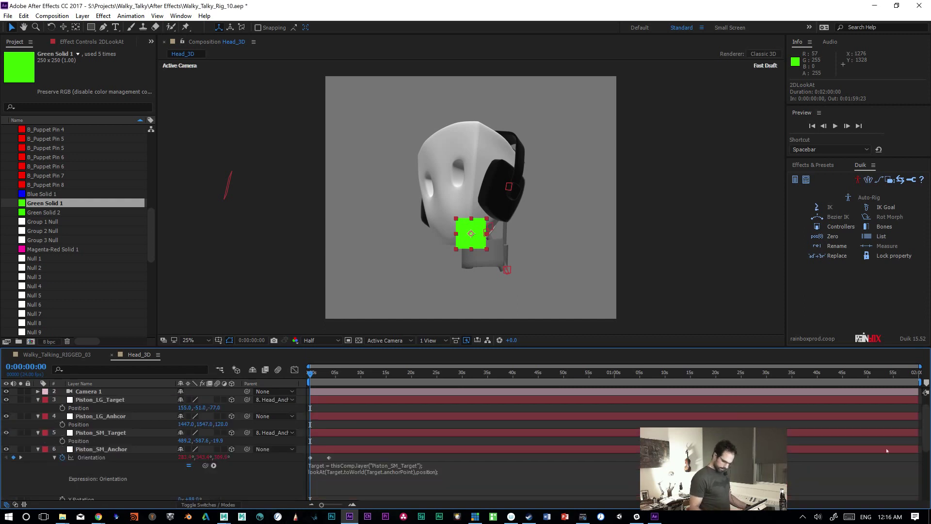
pyautogui.scroll(1, 850, 390)
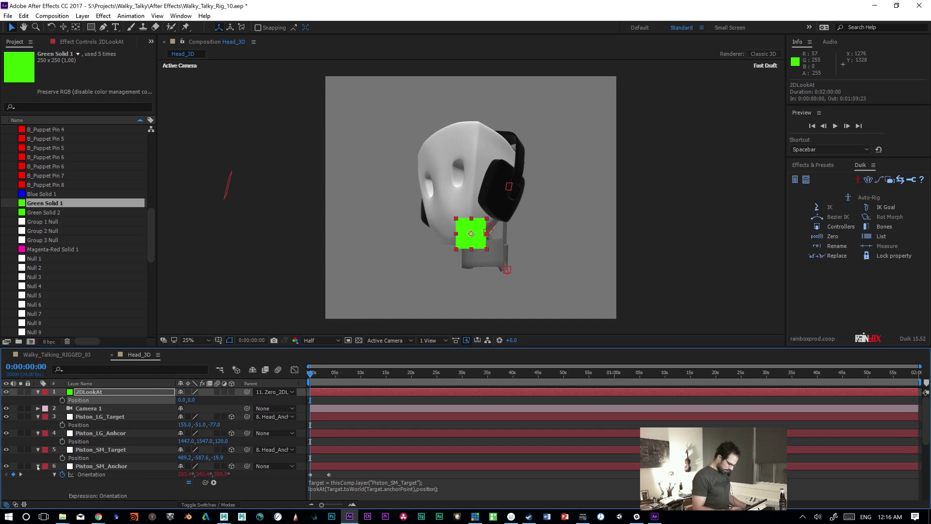
pyautogui.click(38, 466)
pyautogui.click(38, 433)
pyautogui.click(37, 442)
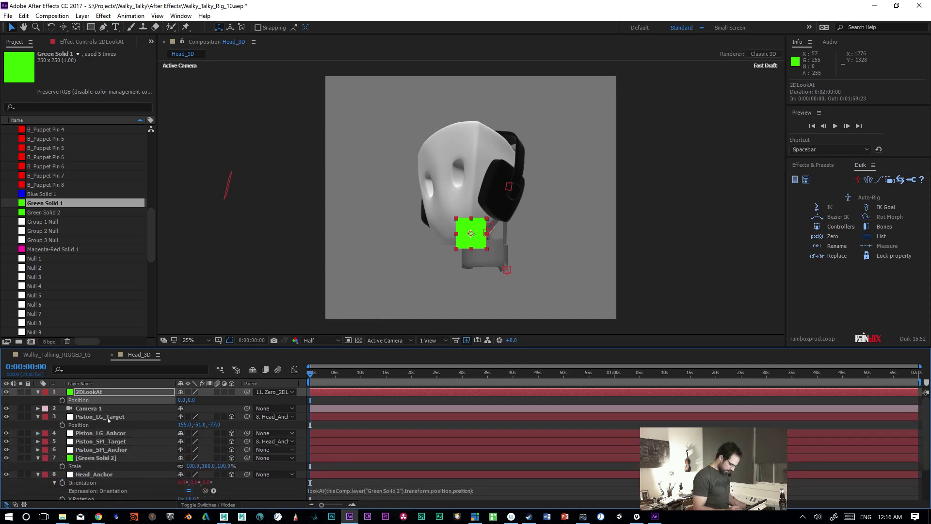
pyautogui.click(38, 417)
# Step: Give the two Piston_LG layers an Orange label and the two Piston_SM layers a Lavender label
pyautogui.click(100, 416)
pyautogui.keyDown('shift'); pyautogui.click(100, 425); pyautogui.keyUp('shift')
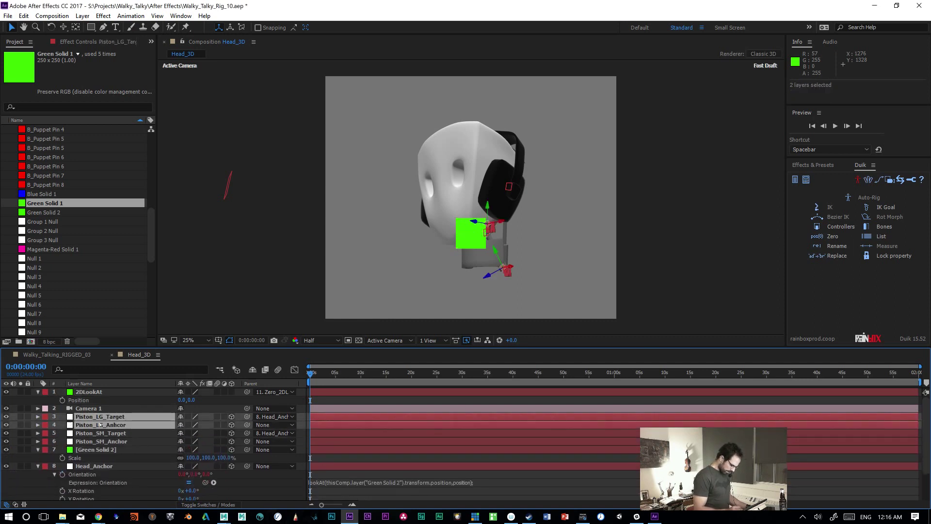
pyautogui.click(46, 417)
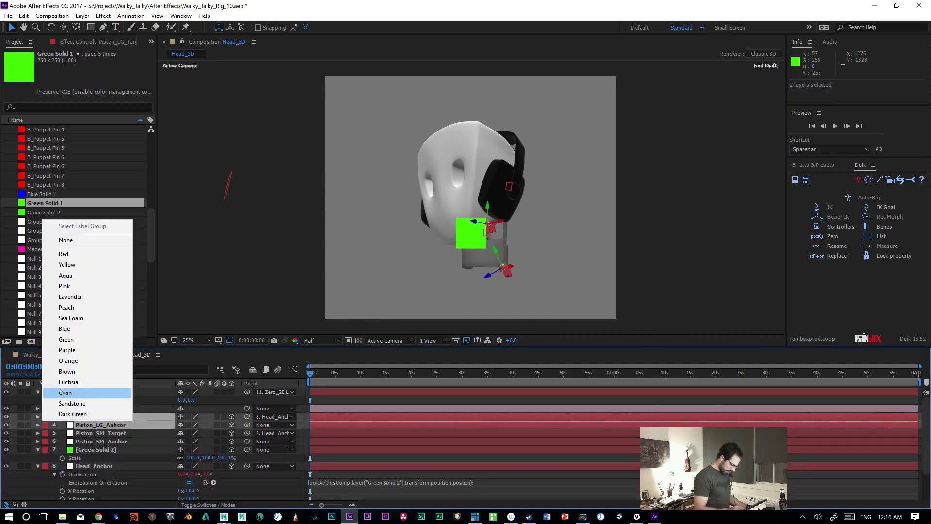
pyautogui.click(72, 361)
pyautogui.click(97, 433)
pyautogui.keyDown('shift'); pyautogui.click(100, 442); pyautogui.keyUp('shift')
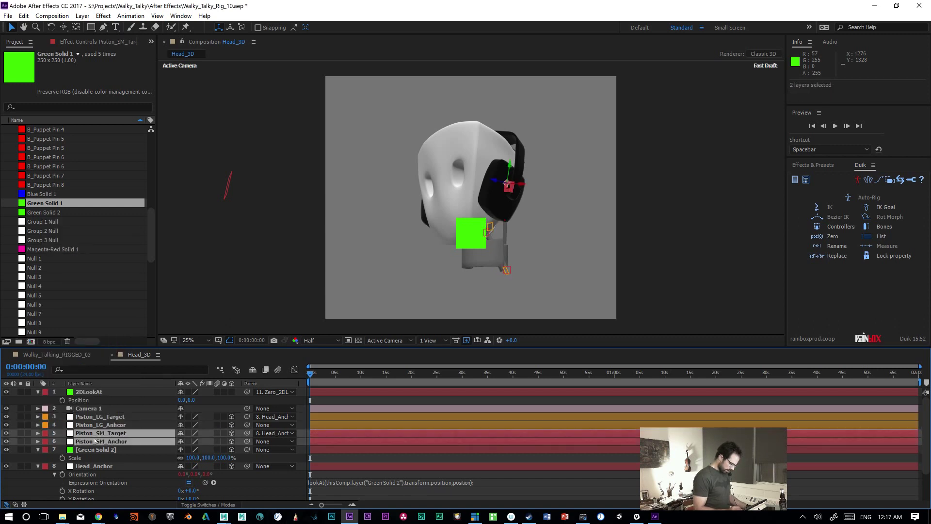
pyautogui.click(45, 433)
pyautogui.click(70, 313)
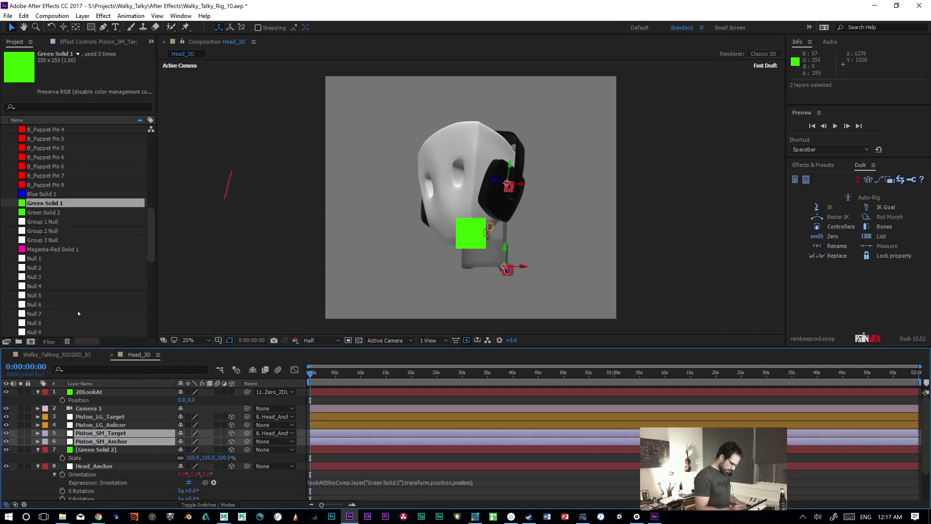
# Step: Rename the Green Solid 2 layer 3DLookAt, and collapse its properties and those of Head_Anchor
pyautogui.click(61, 451)
pyautogui.click(39, 449)
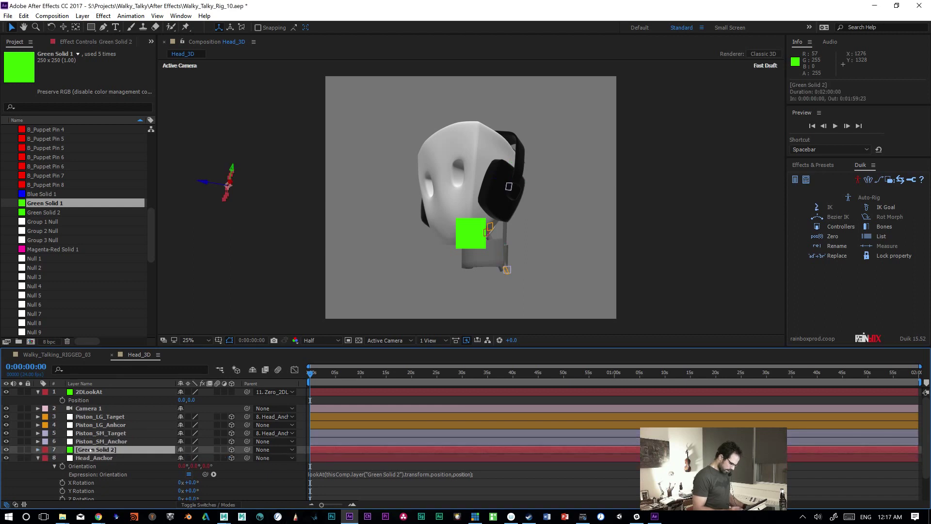
pyautogui.press('Return')
pyautogui.write('3')
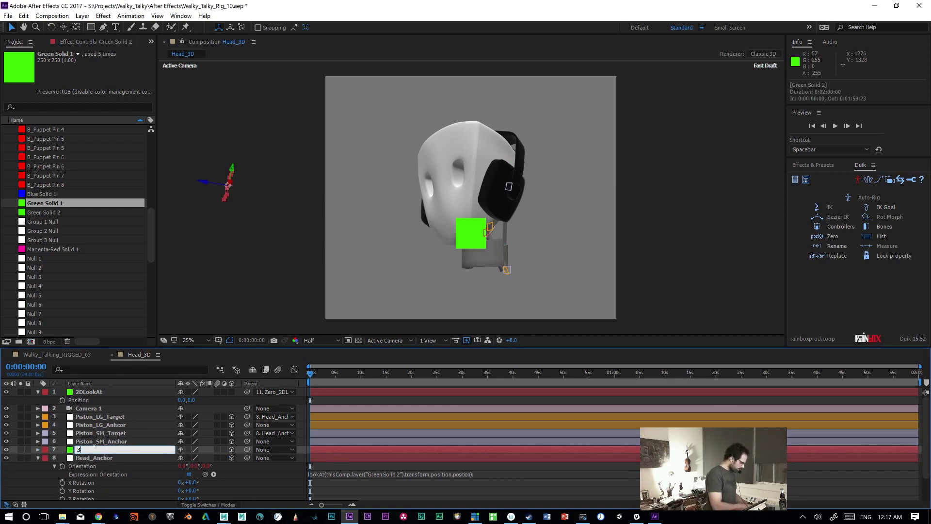
pyautogui.write('DLookAt')
pyautogui.press('Return')
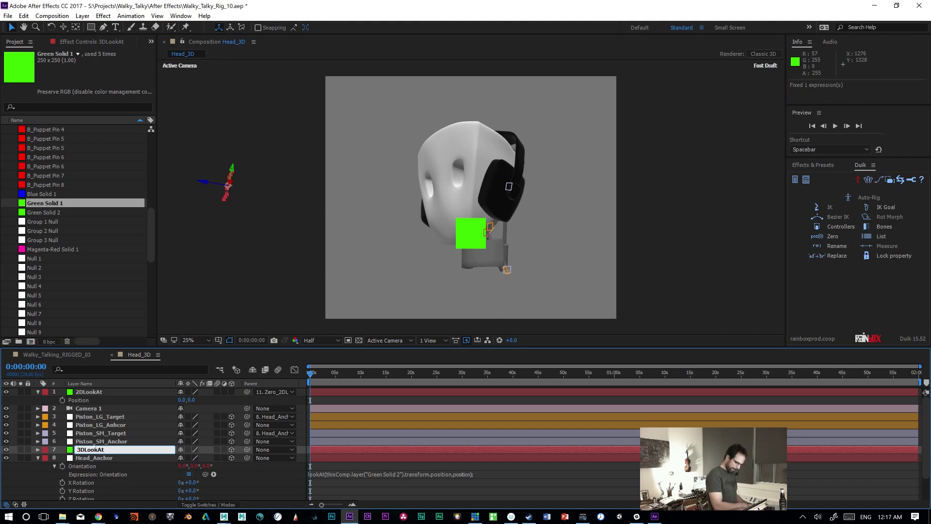
pyautogui.click(38, 457)
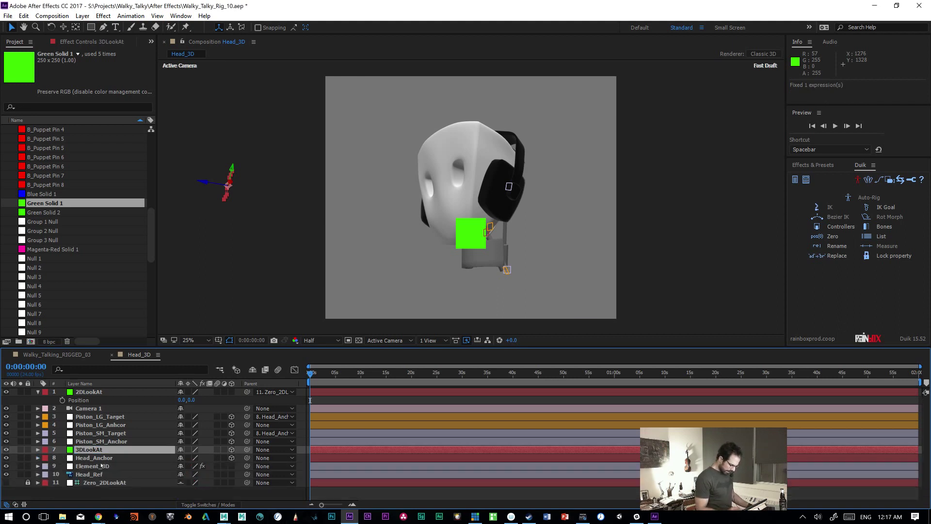
# Step: Reveal the 3DLookAt layer's Position, add an expression to it and enlarge the expression's editing area
pyautogui.click(92, 466)
pyautogui.click(101, 482)
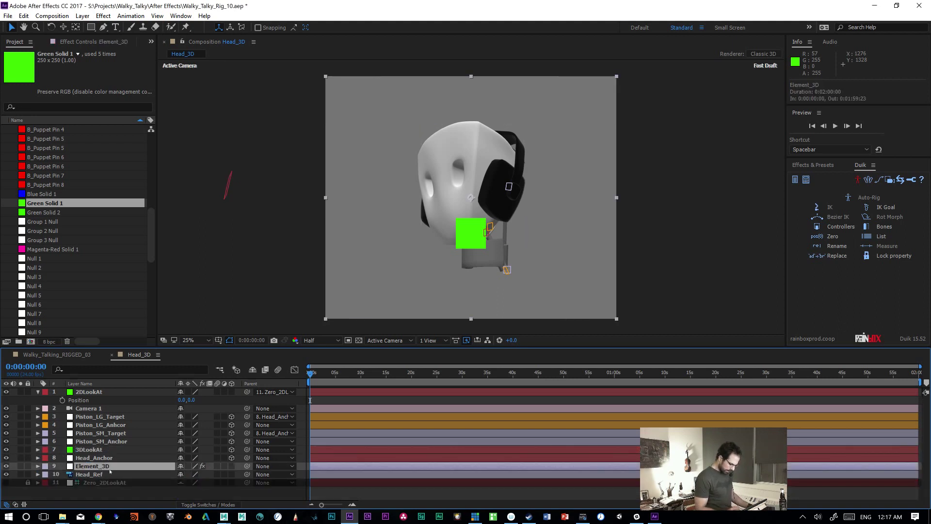
pyautogui.click(96, 452)
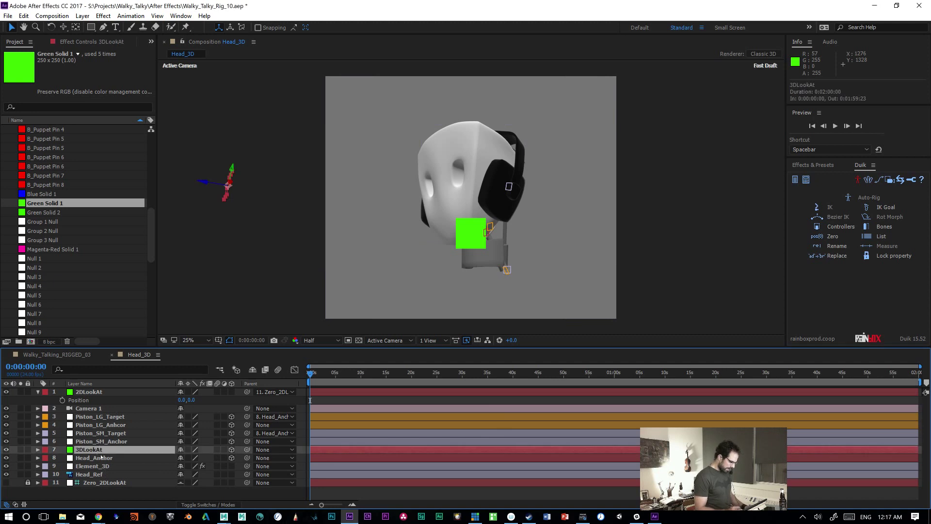
pyautogui.press('p')
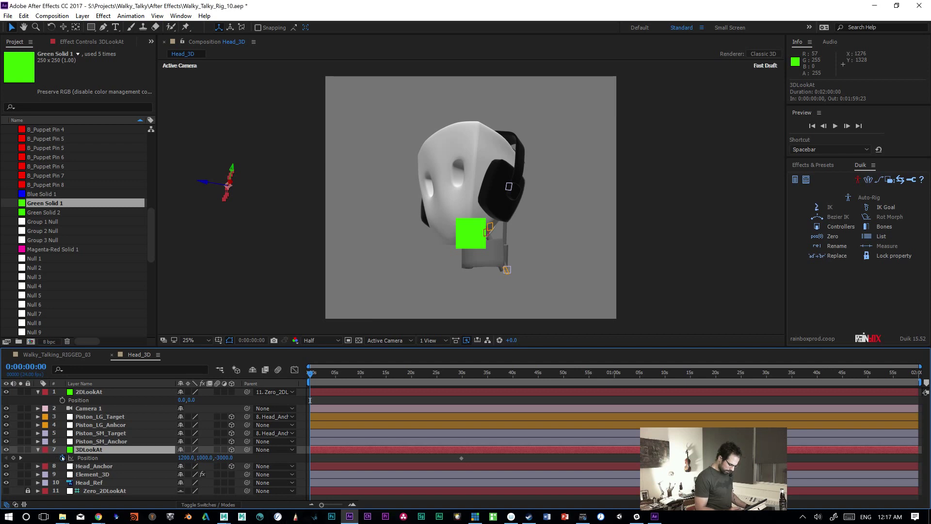
pyautogui.keyDown('alt'); pyautogui.click(62, 458); pyautogui.keyUp('alt')
pyautogui.click(356, 467)
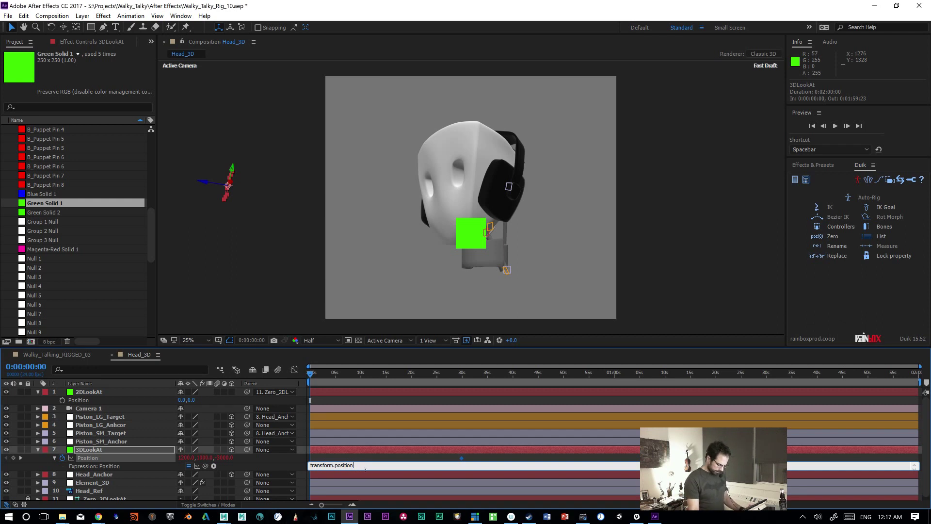
pyautogui.moveTo(365, 469); pyautogui.dragTo(364, 492)
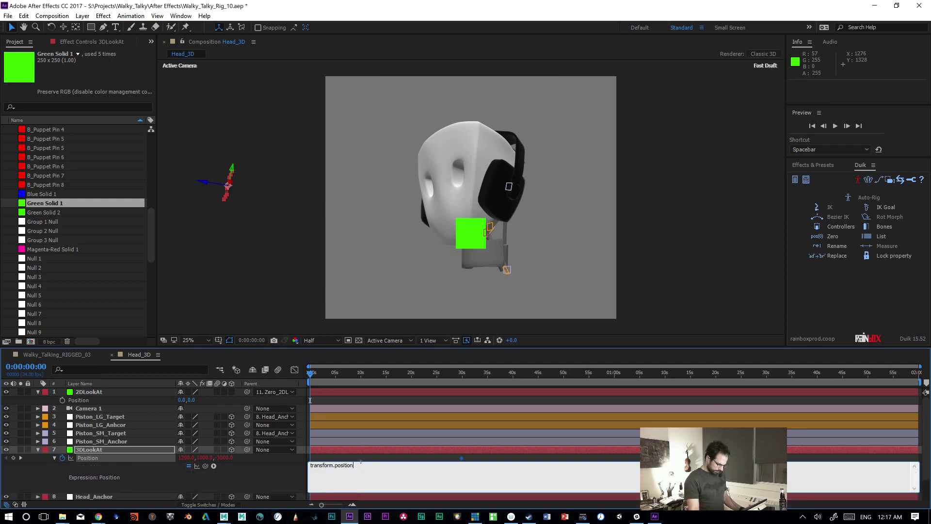
pyautogui.tripleClick(362, 468)
pyautogui.click(369, 465)
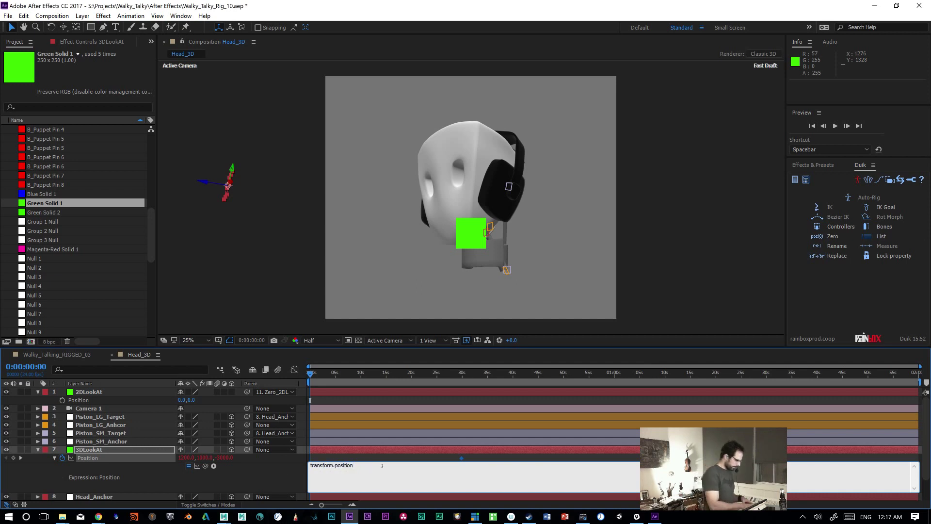
# Step: Complete the 3DLookAt Position expression as transform.position+thisComp.layer("2DLookAt").transform.position[0,1,0]; linking it to the 2DLookAt position
pyautogui.write('+')
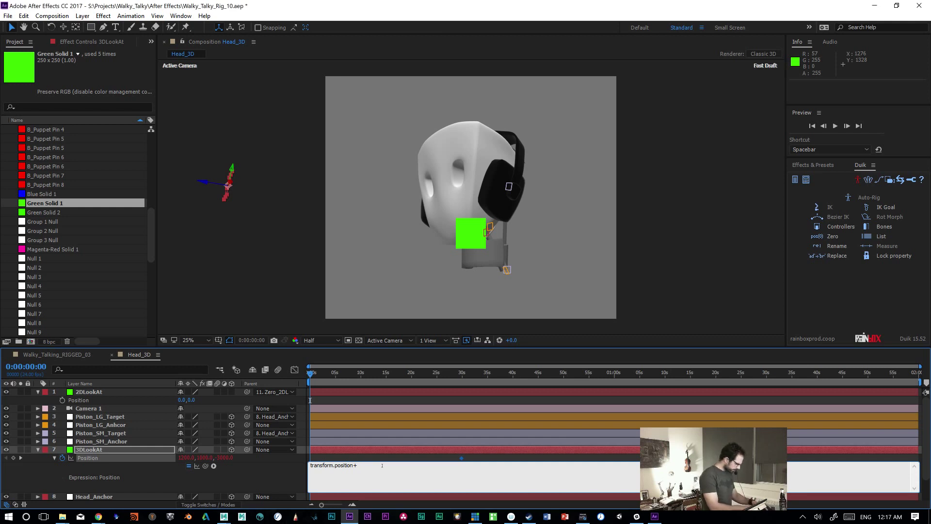
pyautogui.moveTo(205, 466); pyautogui.dragTo(79, 400)
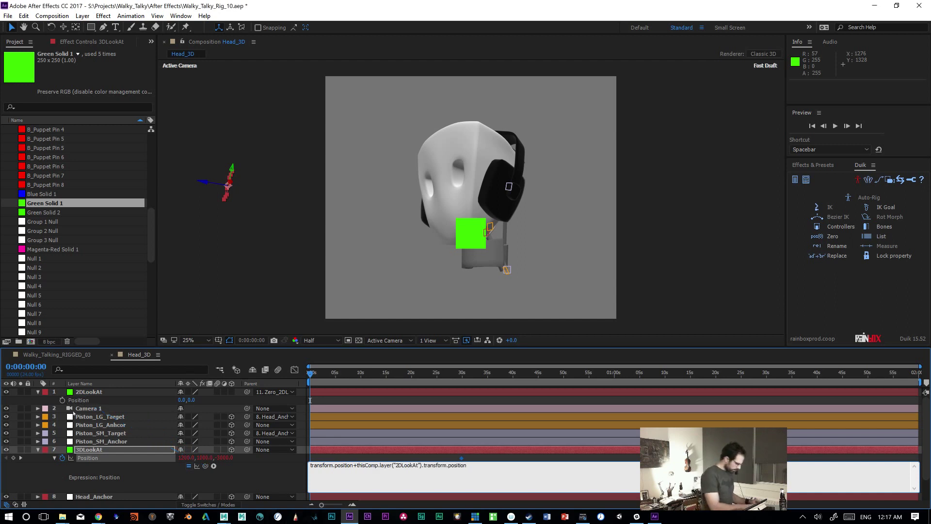
pyautogui.write('[')
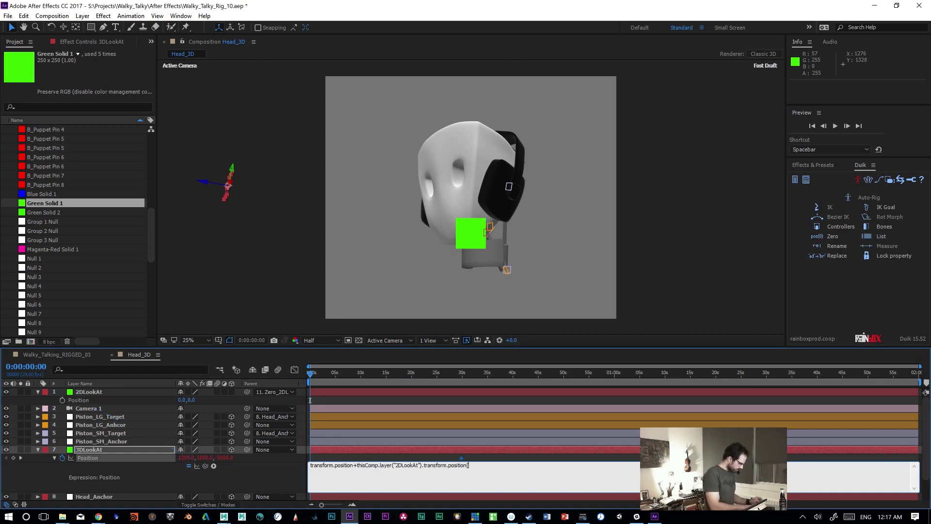
pyautogui.write('0, 1,0];')
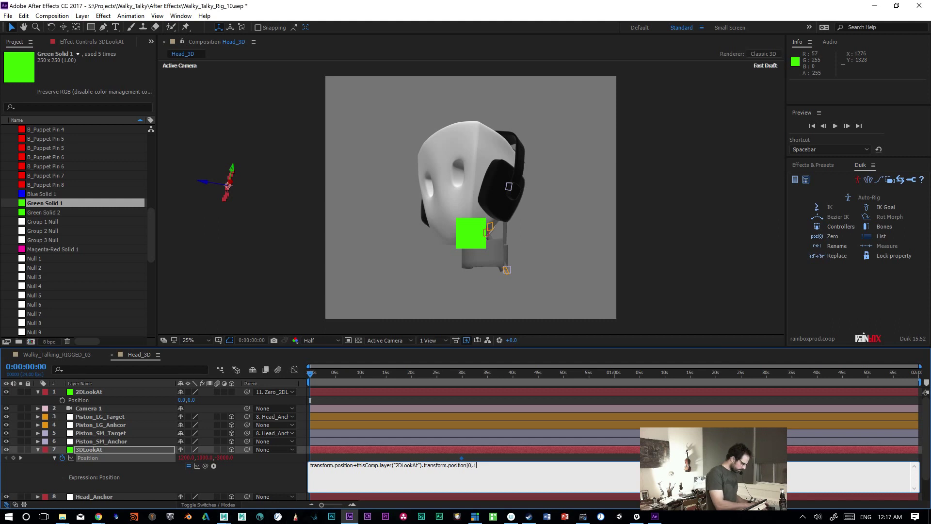
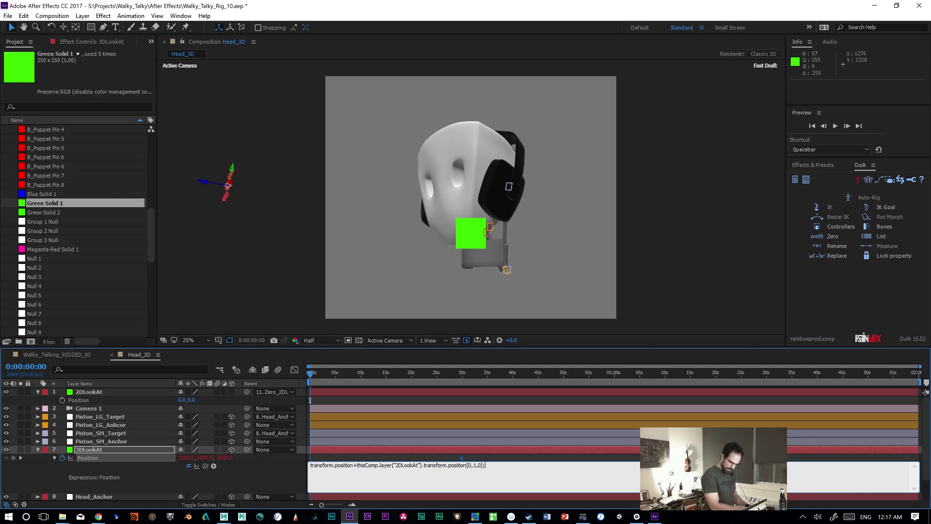
pyautogui.press('KP_Enter')
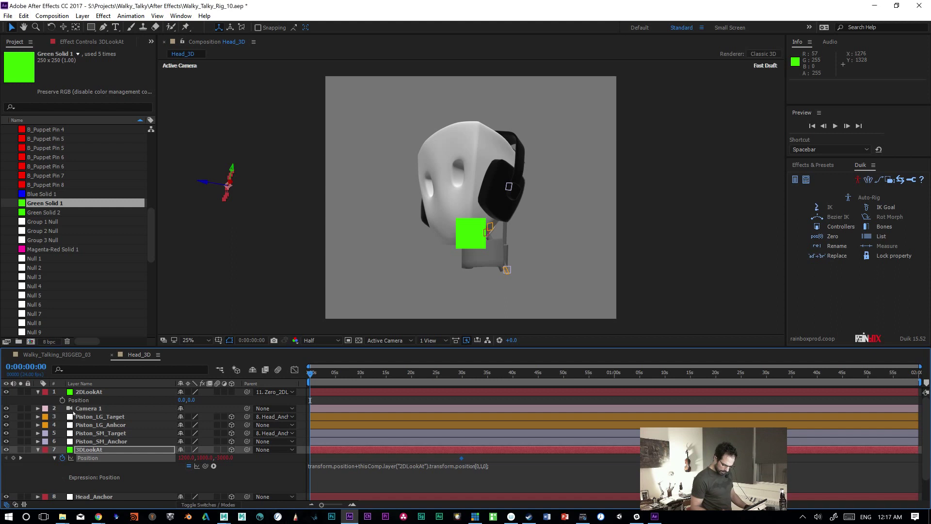
# Step: Test the head's look-at by moving the 2DLookAt control in several directions, undoing each move
pyautogui.moveTo(182, 399); pyautogui.dragTo(106, 399)
pyautogui.hotkey('ctrl', 'z')
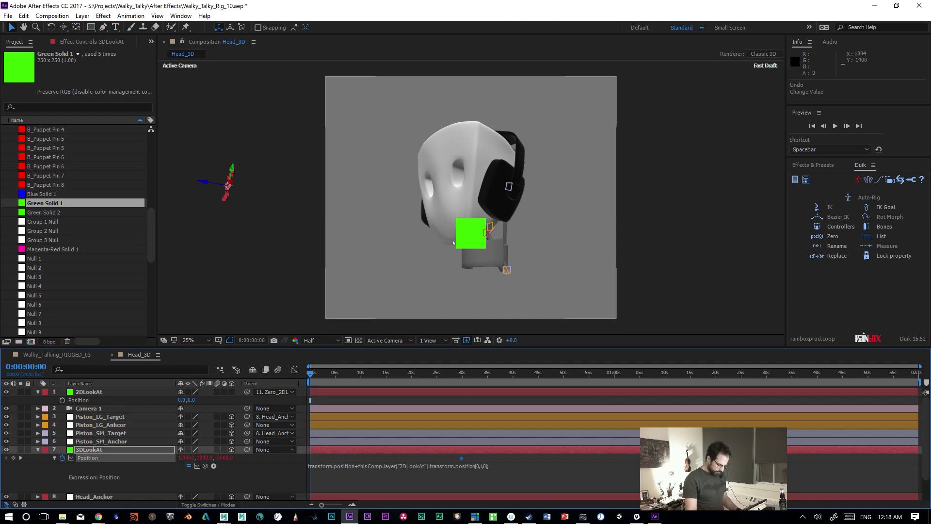
pyautogui.moveTo(471, 234); pyautogui.dragTo(546, 226)
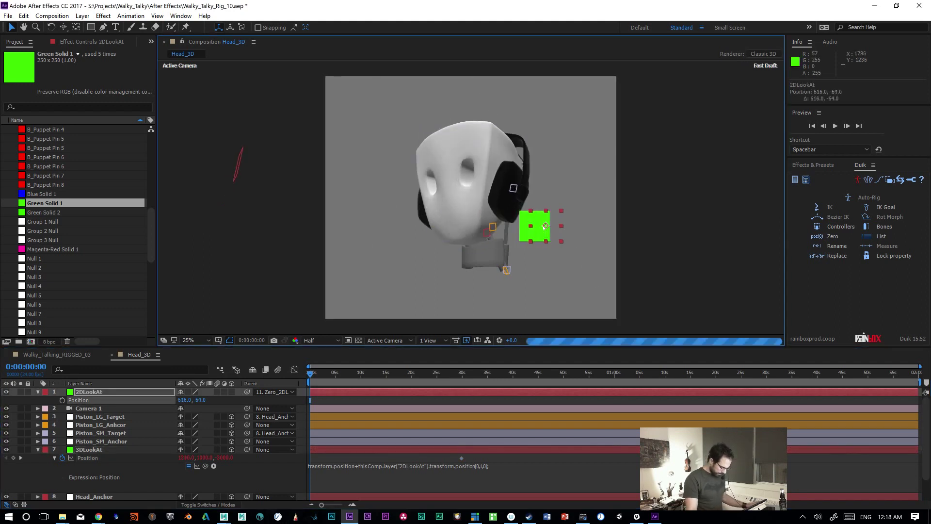
pyautogui.hotkey('ctrl', 'z')
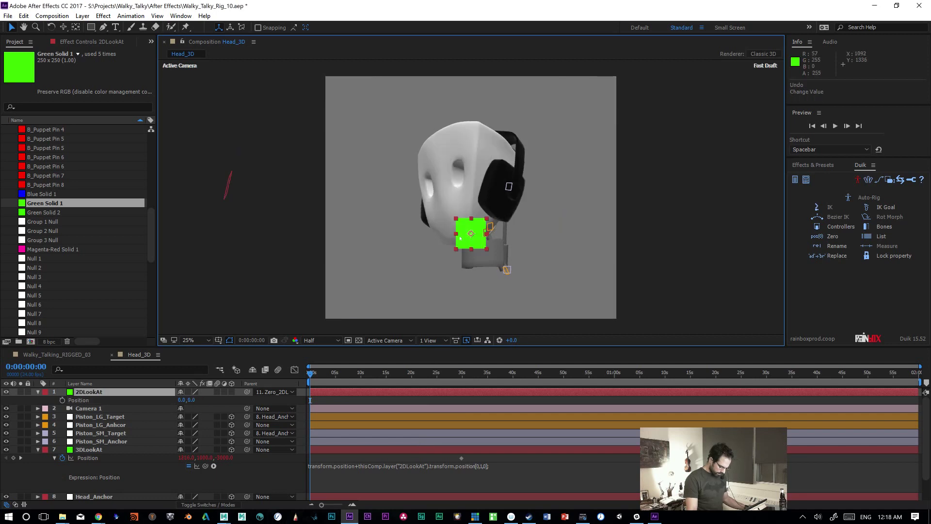
pyautogui.moveTo(466, 242); pyautogui.dragTo(368, 133)
pyautogui.hotkey('ctrl', 'z')
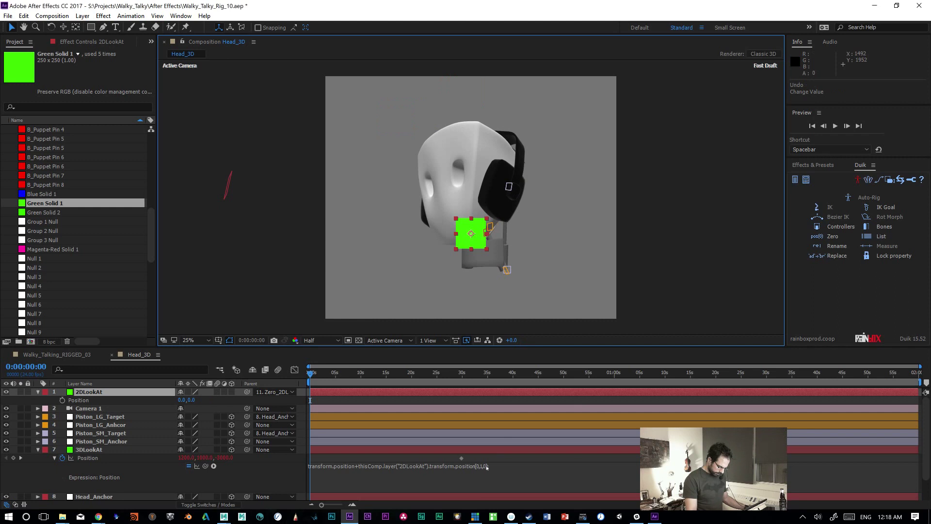
# Step: Try replacing the last index in the 3DLookAt Position expression with value, giving transform.position[0,1,value]
pyautogui.click(483, 466)
pyautogui.click(482, 465)
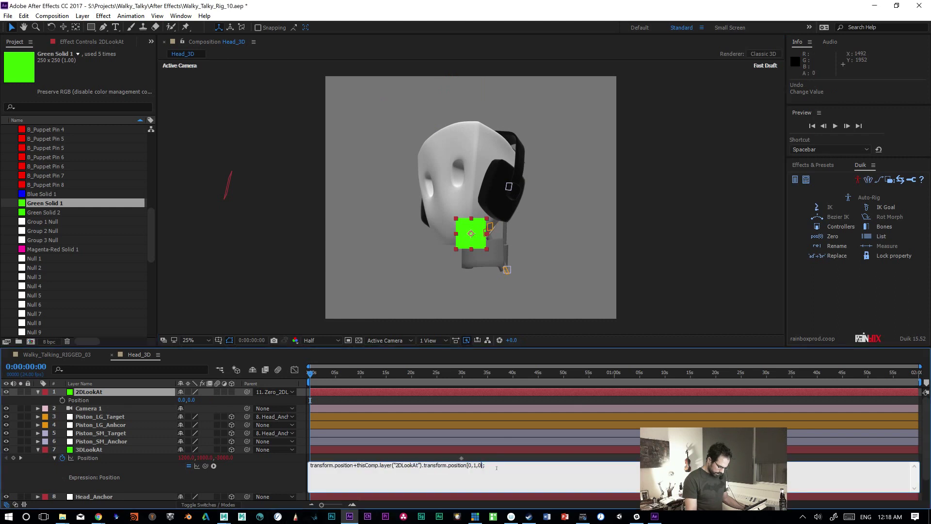
pyautogui.press('BackSpace')
pyautogui.write('value')
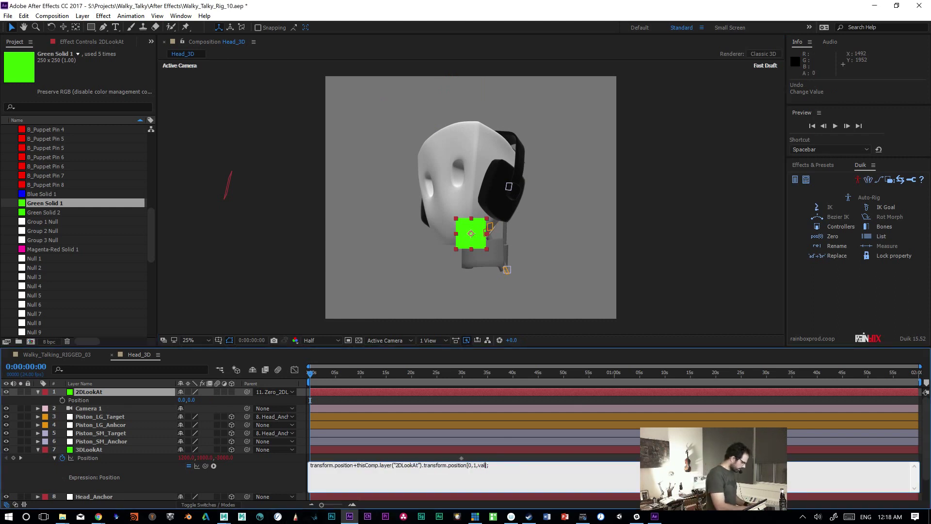
pyautogui.press('KP_Enter')
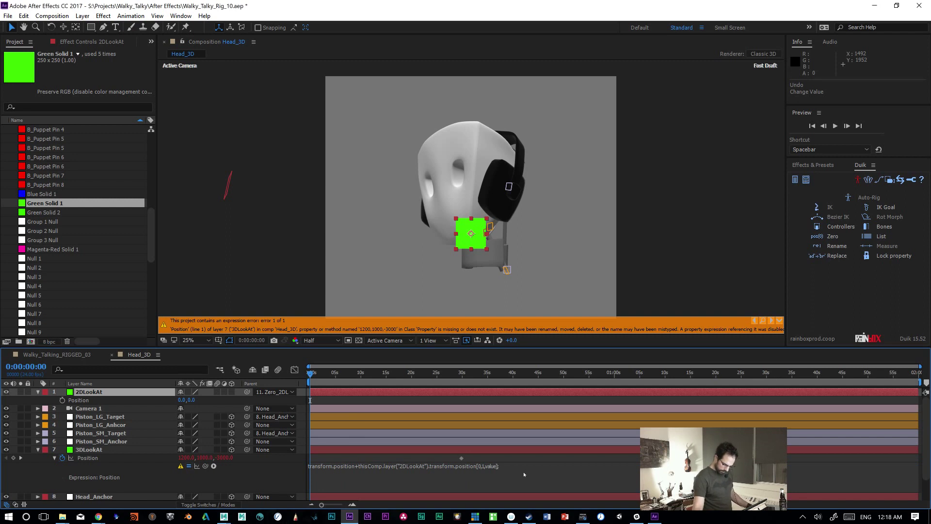
# Step: Try 2 as the last index in the 3DLookAt Position expression, giving transform.position[0,1,2]
pyautogui.click(491, 468)
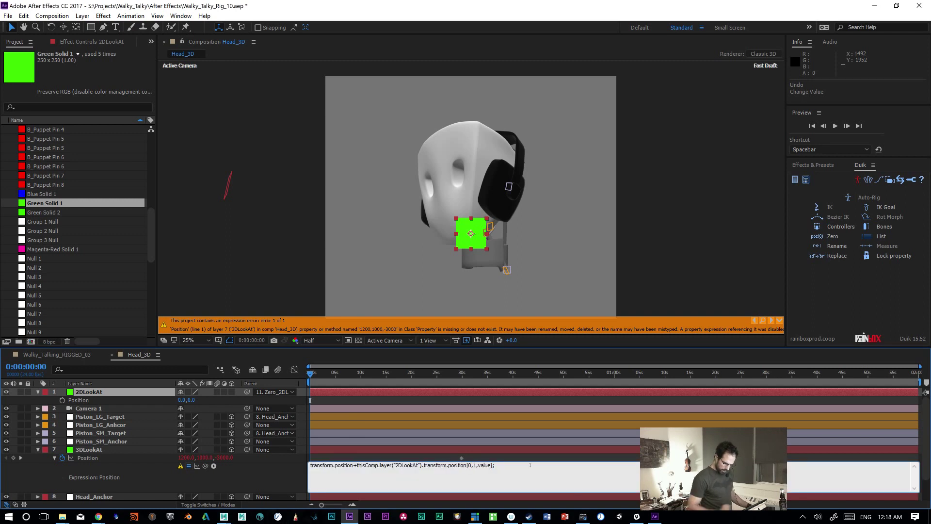
pyautogui.press('BackSpace')
pyautogui.press('BackSpace')
pyautogui.press('BackSpace')
pyautogui.press('BackSpace')
pyautogui.press('BackSpace')
pyautogui.press('BackSpace')
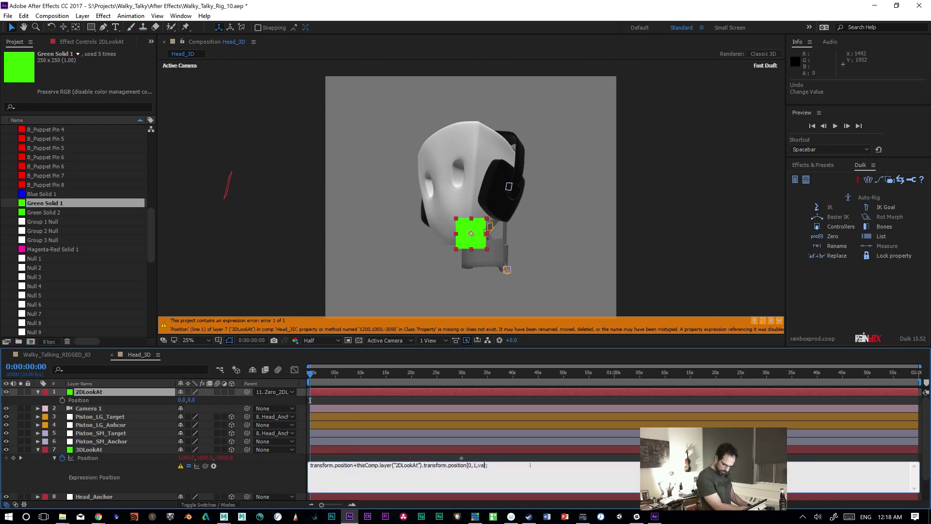
pyautogui.write('2')
pyautogui.press('KP_Enter')
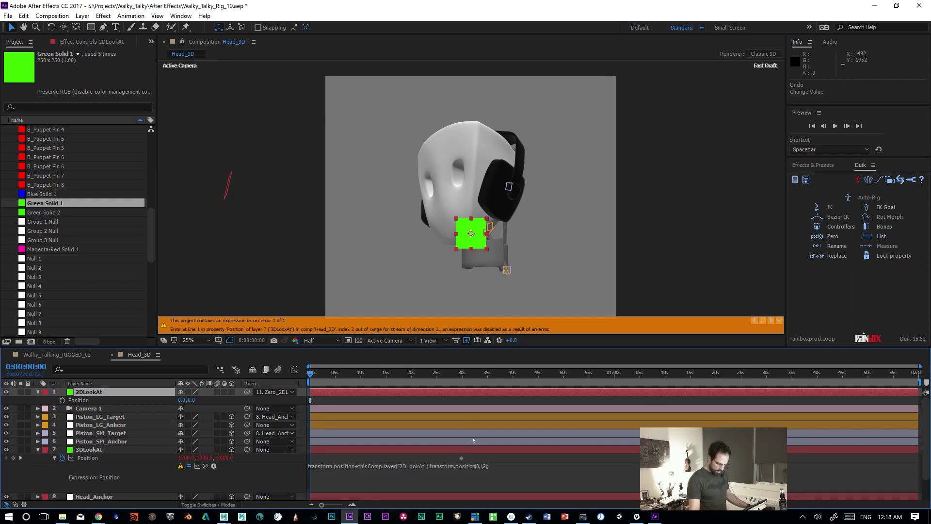
# Step: Try removing the third index from the 3DLookAt Position expression, leaving transform.position[0,1]
pyautogui.click(481, 470)
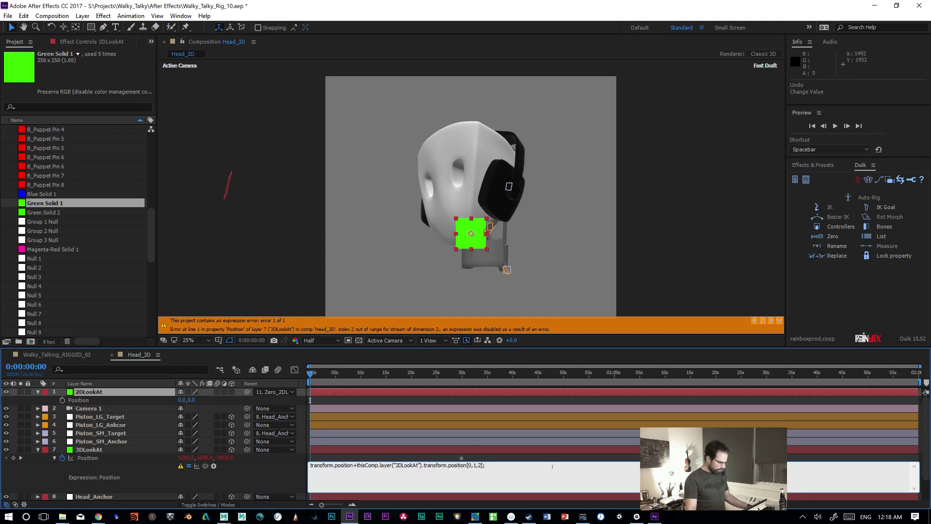
pyautogui.press('Delete')
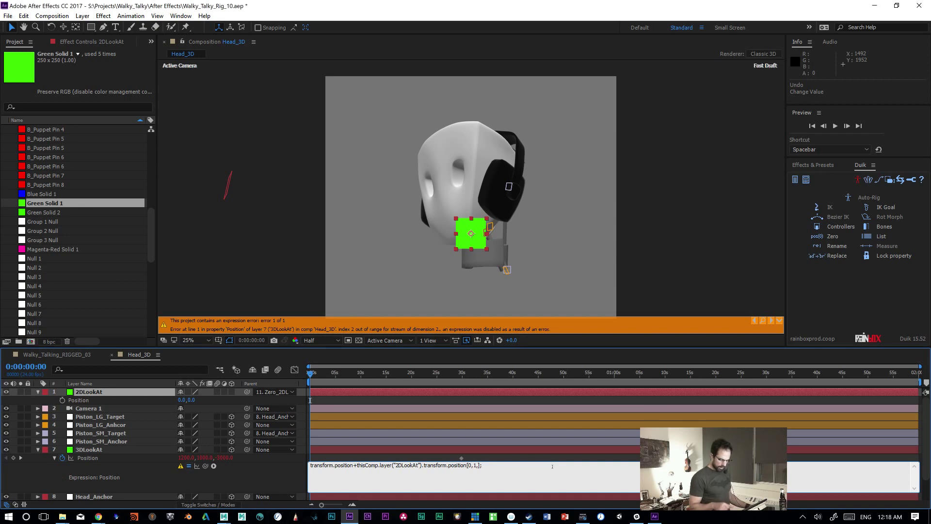
pyautogui.press('BackSpace')
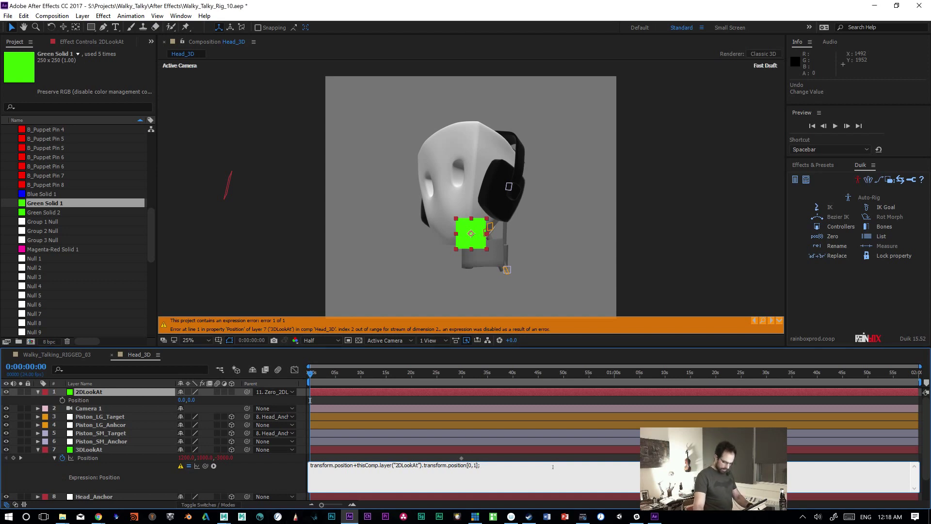
pyautogui.press('KP_Enter')
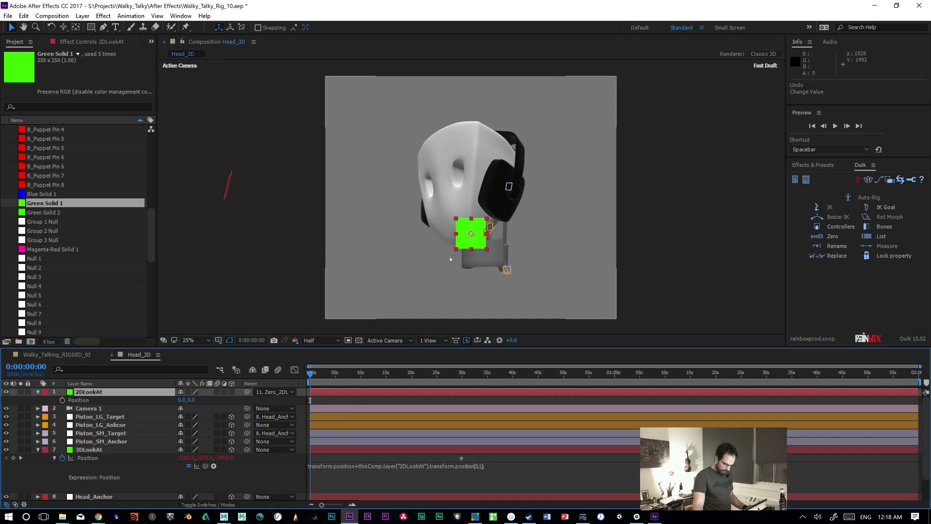
# Step: Test the look-at by moving the 2DLookAt control vertically and sideways, and undo the moves
pyautogui.moveTo(463, 242); pyautogui.dragTo(443, 67)
pyautogui.moveTo(456, 228); pyautogui.dragTo(343, 248)
pyautogui.hotkey('ctrl', 'z')
# Step: Replace the whole 3DLookAt Position expression with the line PosX=transform.position[0]; linked to the layer's own X position
pyautogui.click(477, 467)
pyautogui.moveTo(480, 465); pyautogui.dragTo(274, 475)
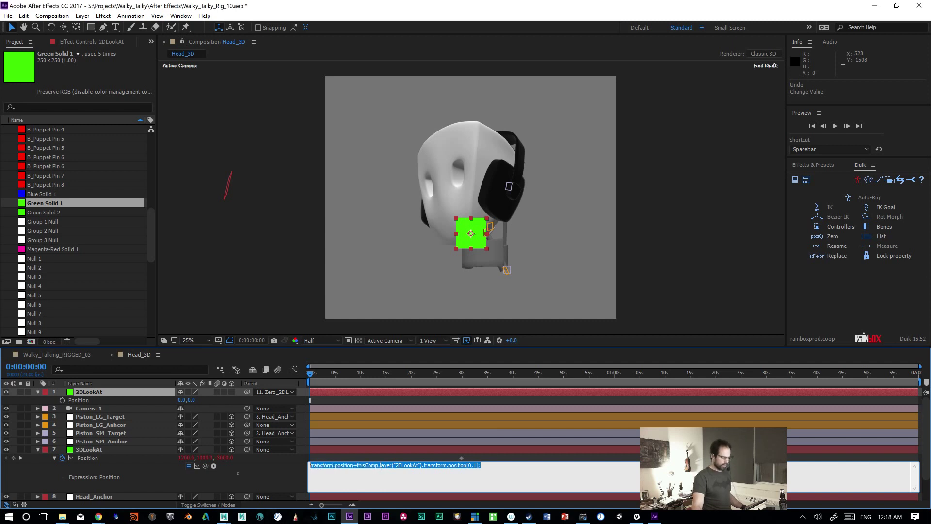
pyautogui.write('PosX')
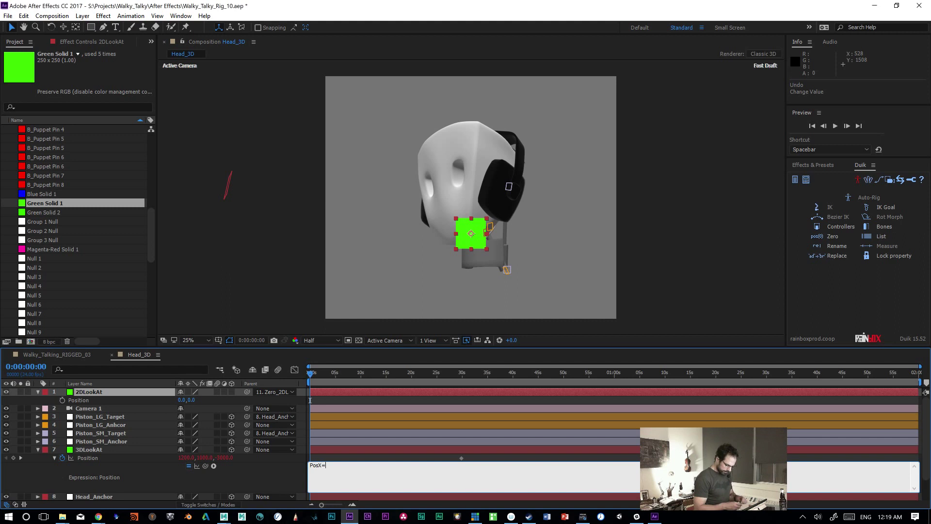
pyautogui.write('=')
pyautogui.moveTo(205, 465); pyautogui.dragTo(182, 459)
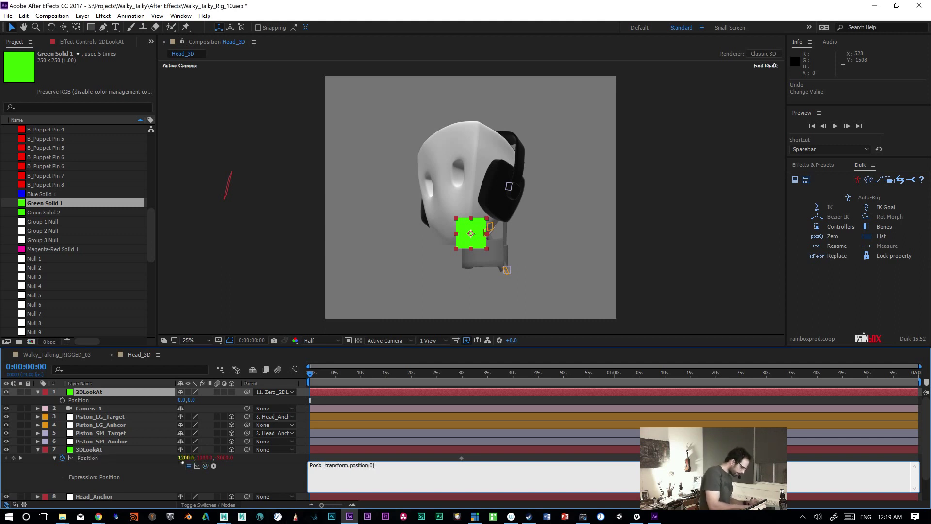
pyautogui.write(';')
pyautogui.press('Return')
# Step: Add the lines PosY=transform.position[1]; and PosZ=transform.position[2]; to the expression, linked to 3DLookAt's Y and Z position values
pyautogui.write('PosY')
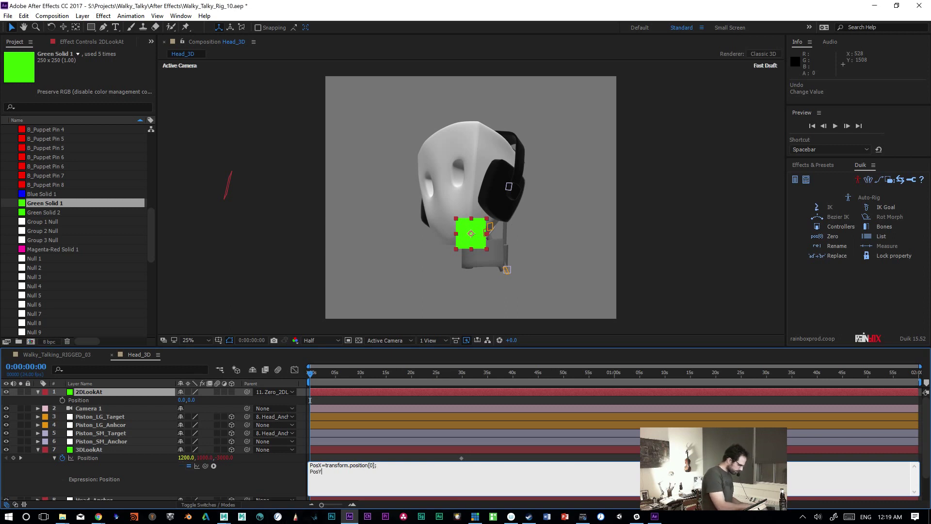
pyautogui.write('=')
pyautogui.moveTo(205, 465); pyautogui.dragTo(204, 458)
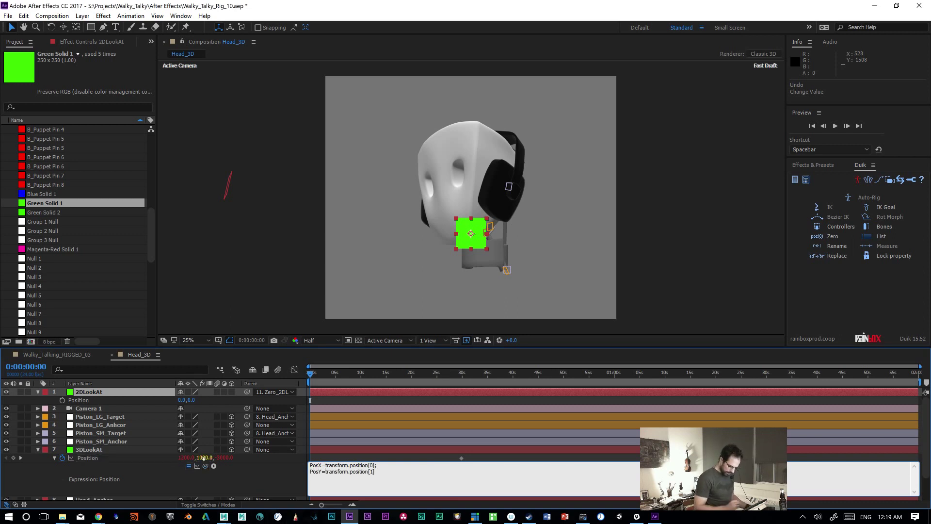
pyautogui.write(';')
pyautogui.press('Return')
pyautogui.write('Po')
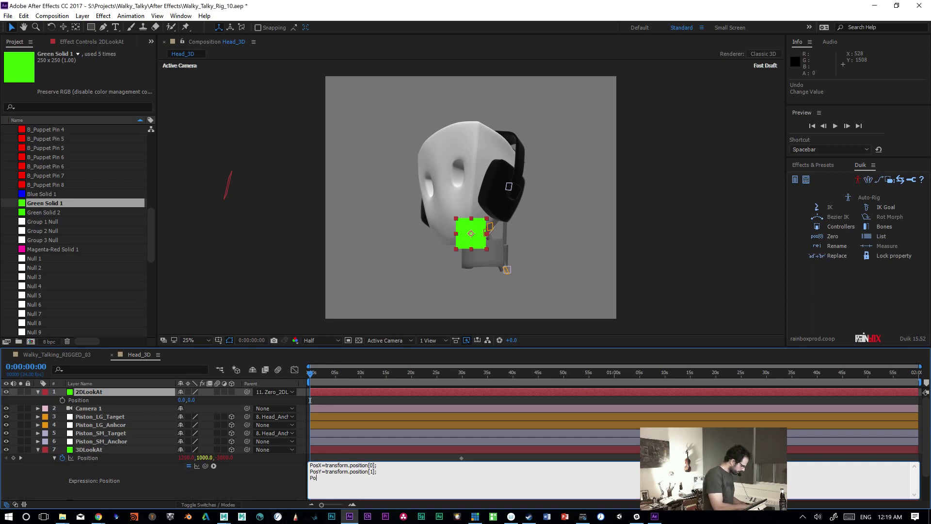
pyautogui.write('sZ=')
pyautogui.moveTo(205, 465); pyautogui.dragTo(225, 457)
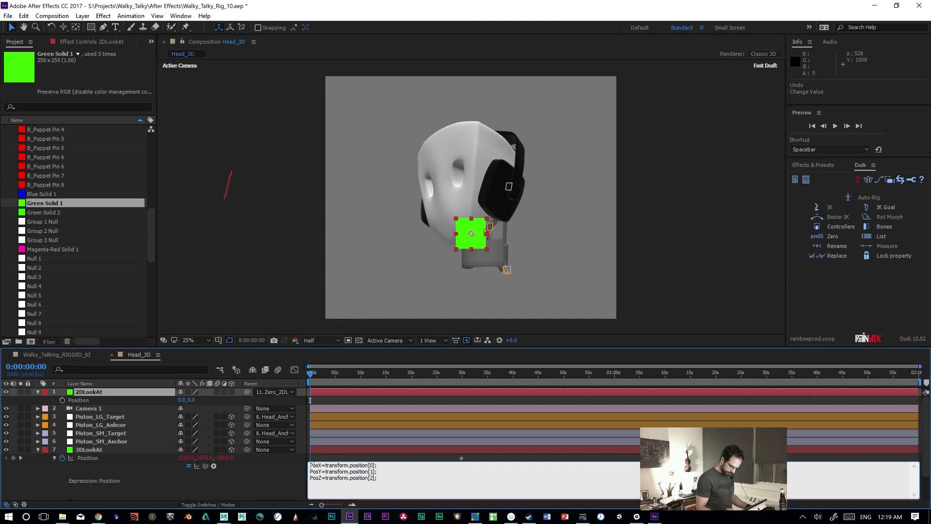
# Step: Insert the variable 2DLookAt=thisComp.layer("2DLookAt").transform.position; above the PosX line, followed by a blank line
pyautogui.click(314, 464)
pyautogui.press('Return')
pyautogui.press('Return')
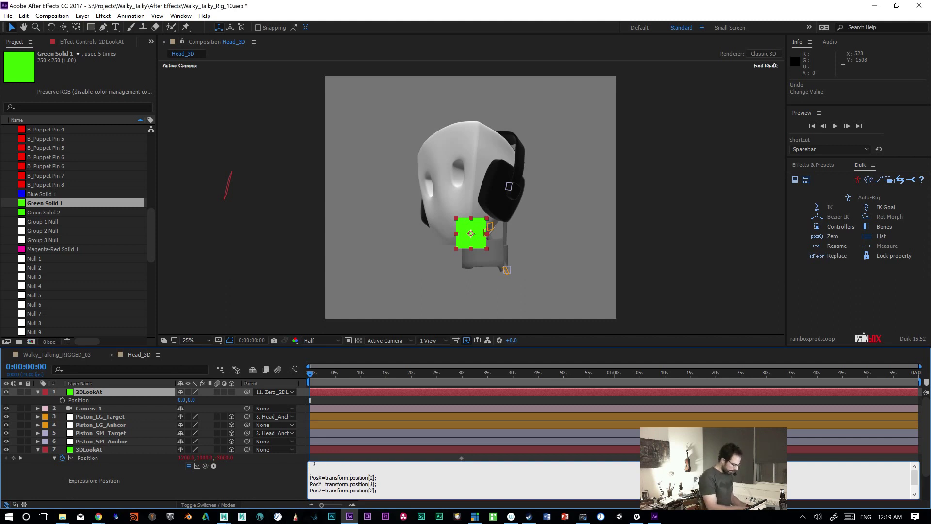
pyautogui.write('2DLookAt=')
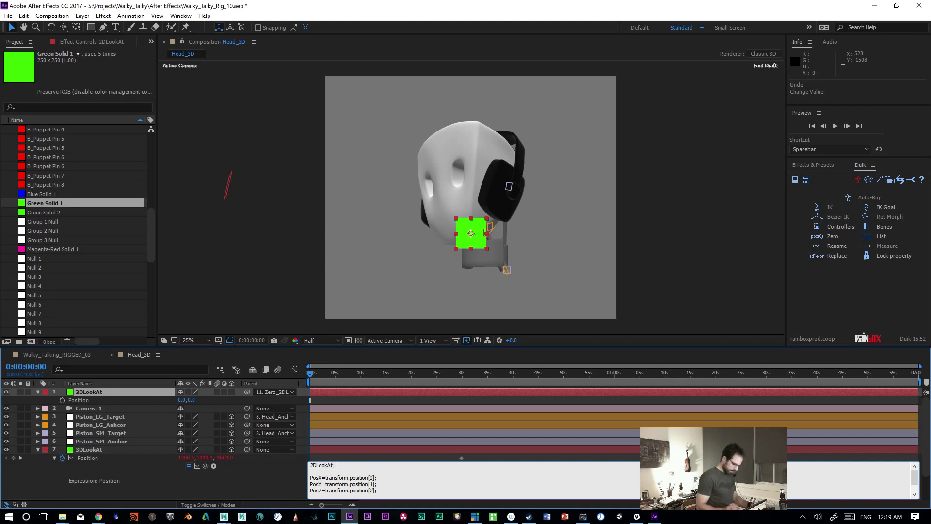
pyautogui.moveTo(205, 467); pyautogui.dragTo(82, 401)
pyautogui.write(';')
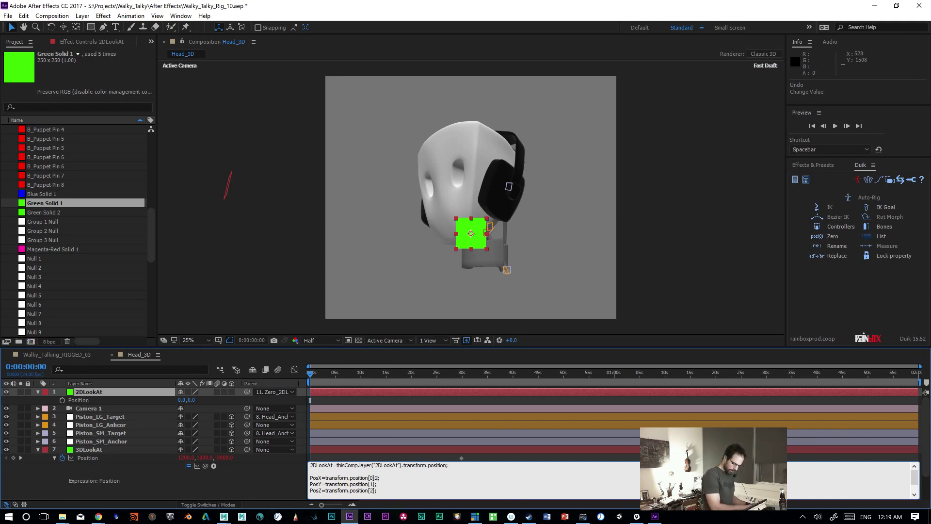
# Step: Add +2DLookAt[0] to the PosX line and +2DLookAt[1] to the PosY line of the expression
pyautogui.write('DLookAt')
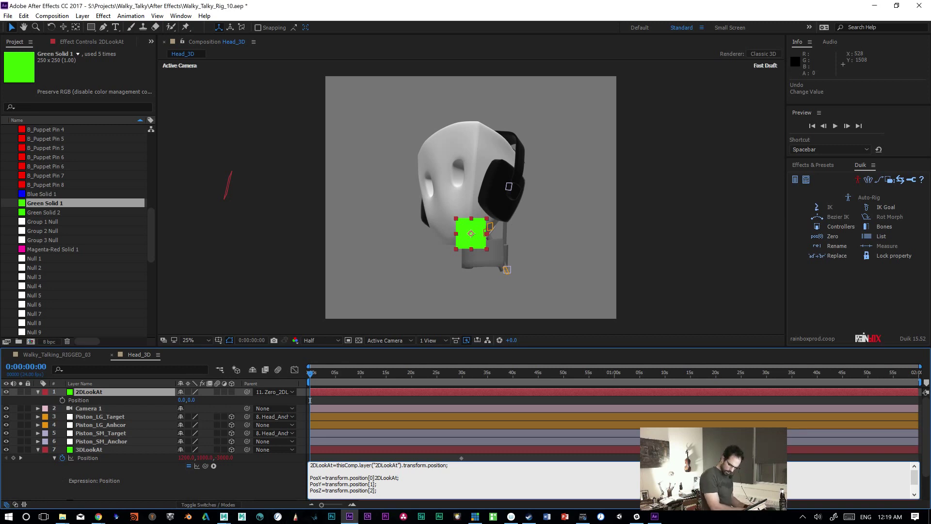
pyautogui.write('0')
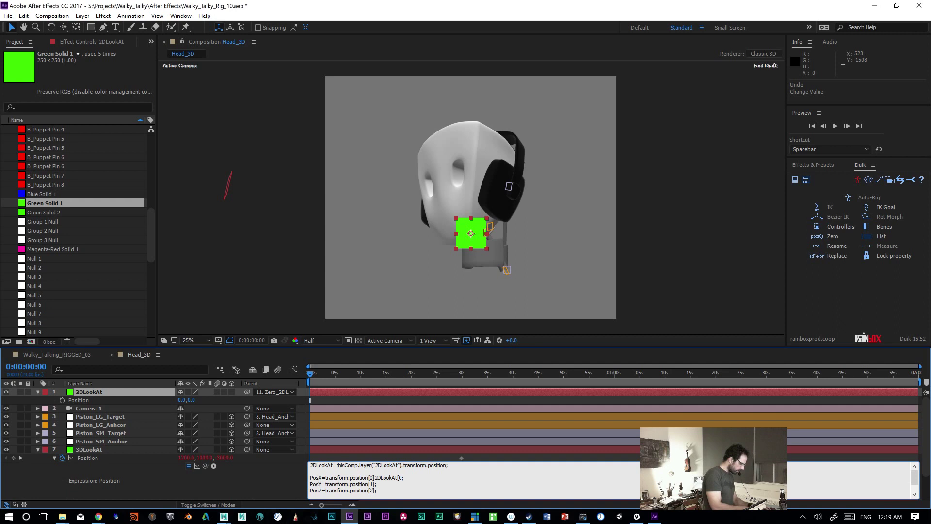
pyautogui.write(']')
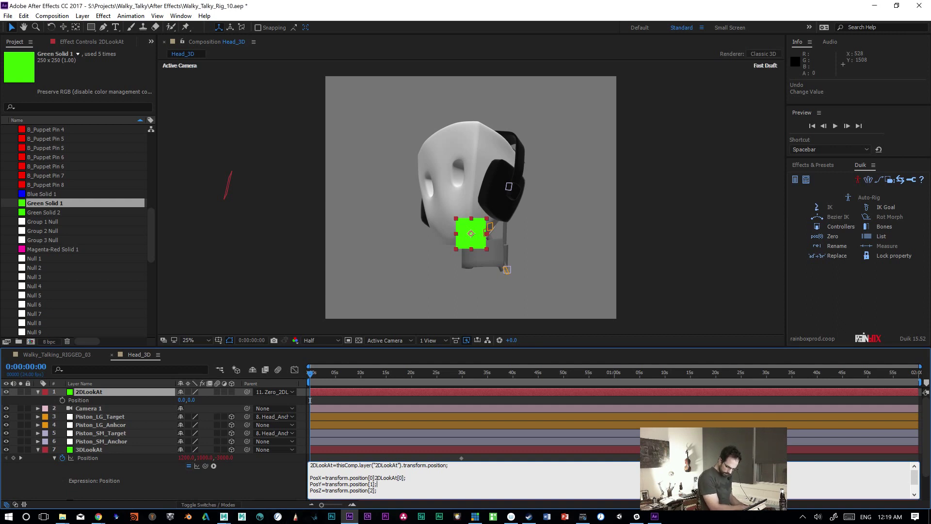
pyautogui.write(' +')
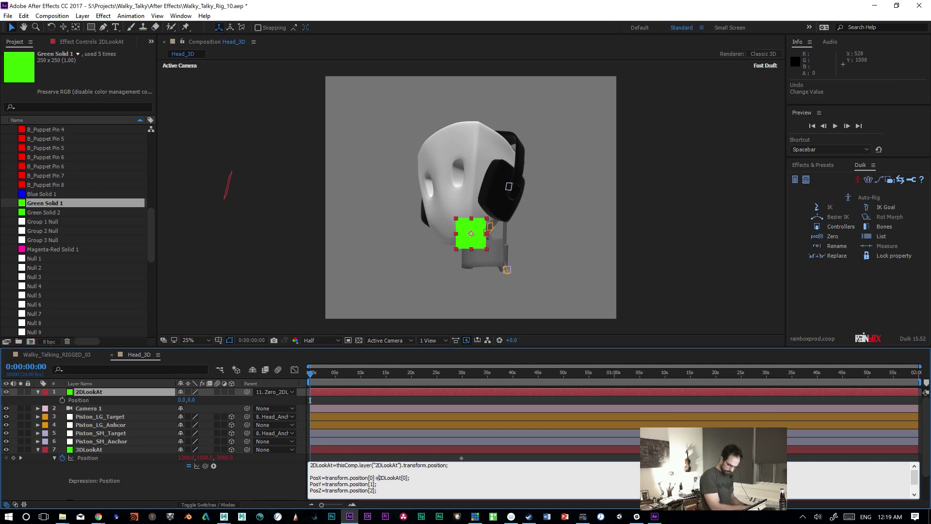
pyautogui.write(' +2DLoo')
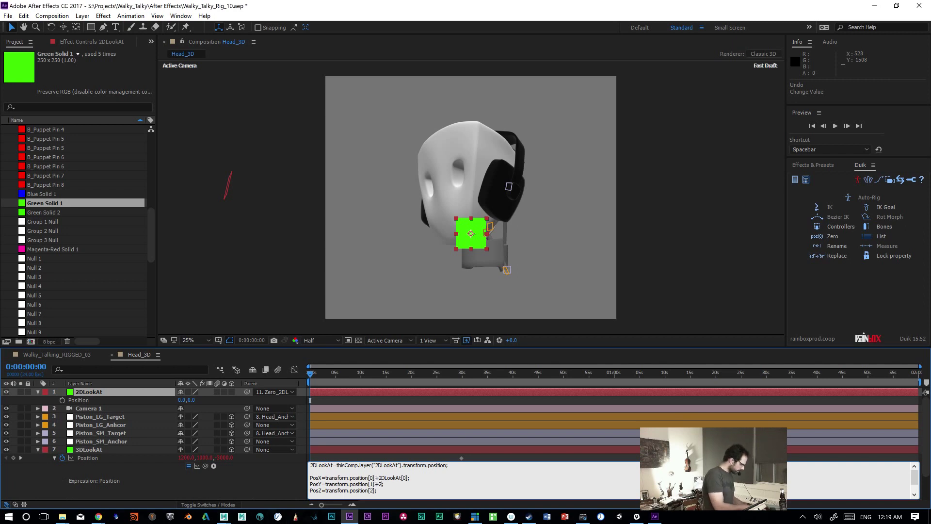
pyautogui.write('kAt[1')
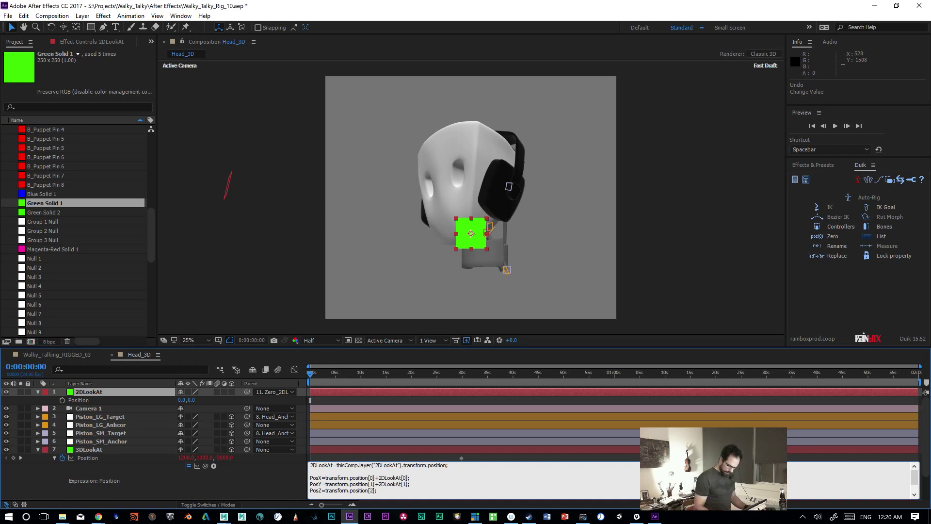
# Step: Finish the 3DLookAt Position expression with the output line [PosX,PosY,PosZ]; after a blank line and apply it
pyautogui.press('Return')
pyautogui.press('Return')
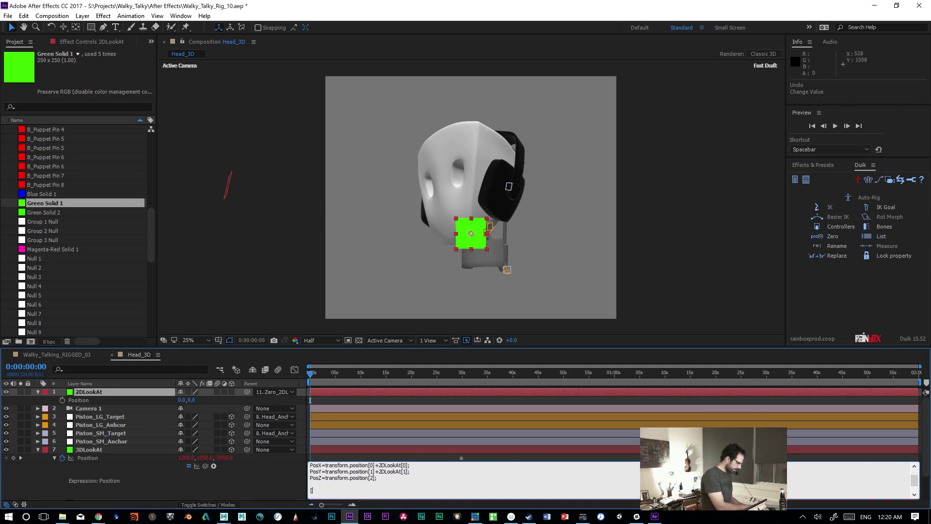
pyautogui.write('[Po')
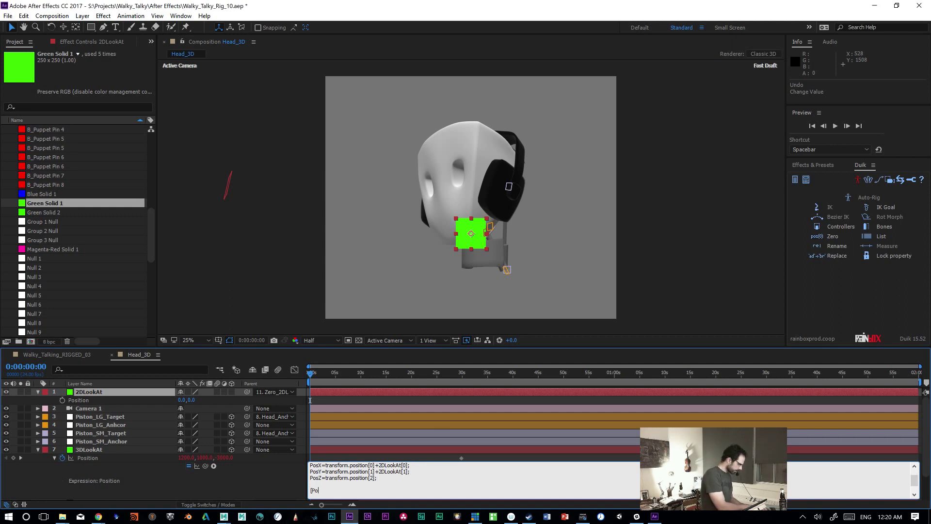
pyautogui.write('sX,PosY,PosZ];')
pyautogui.press('KP_Enter')
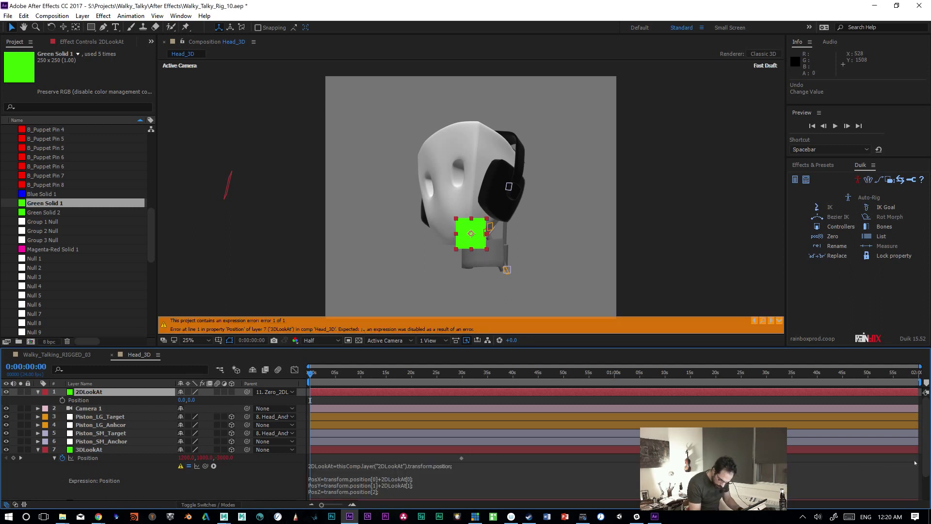
# Step: Enlarge the 3DLookAt expression area to show every line, and check the details of the expression error
pyautogui.scroll(-4, 374, 463)
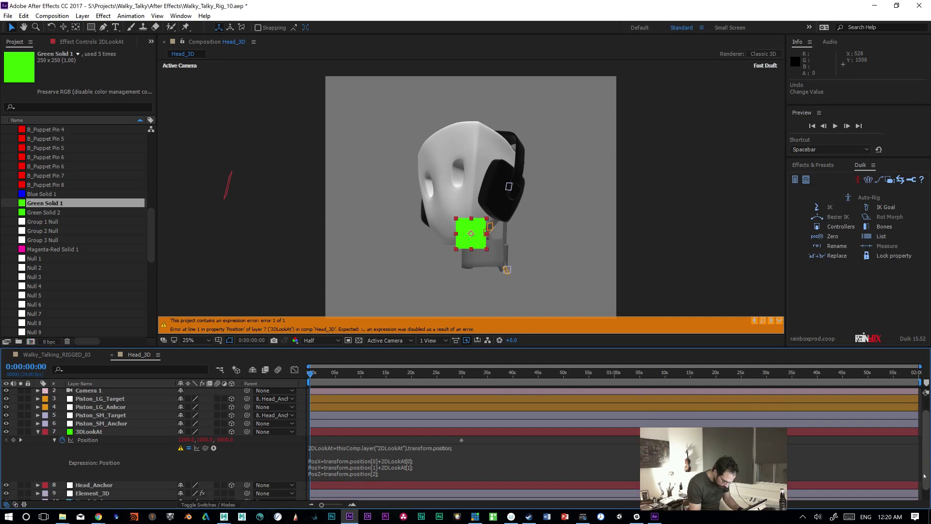
pyautogui.click(374, 470)
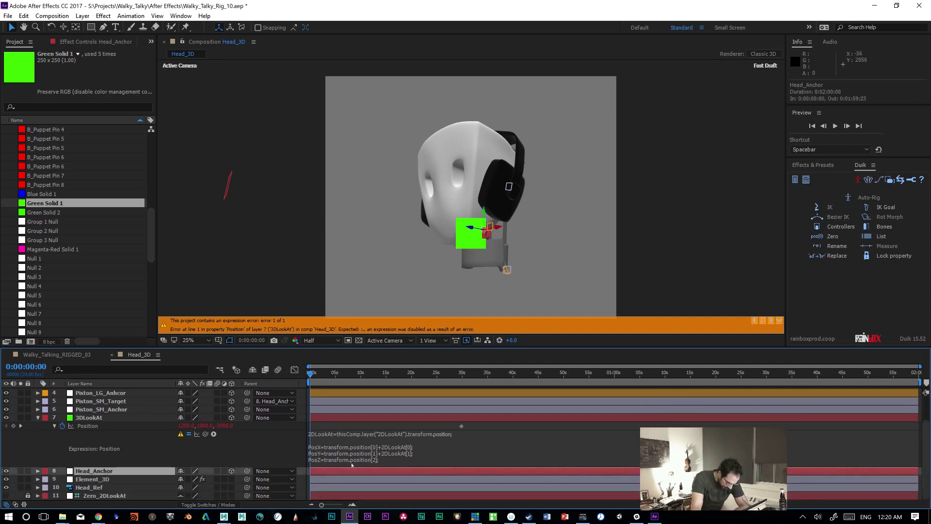
pyautogui.moveTo(343, 466); pyautogui.dragTo(339, 488)
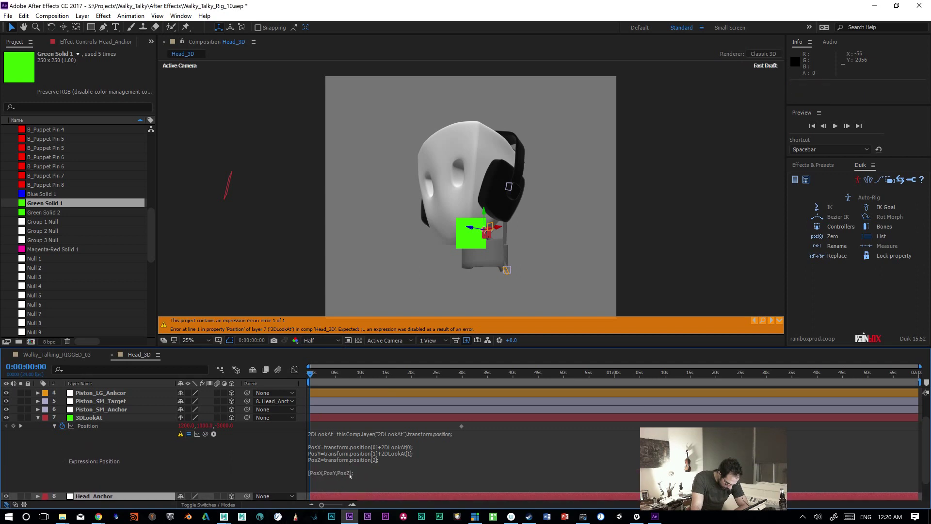
pyautogui.click(350, 473)
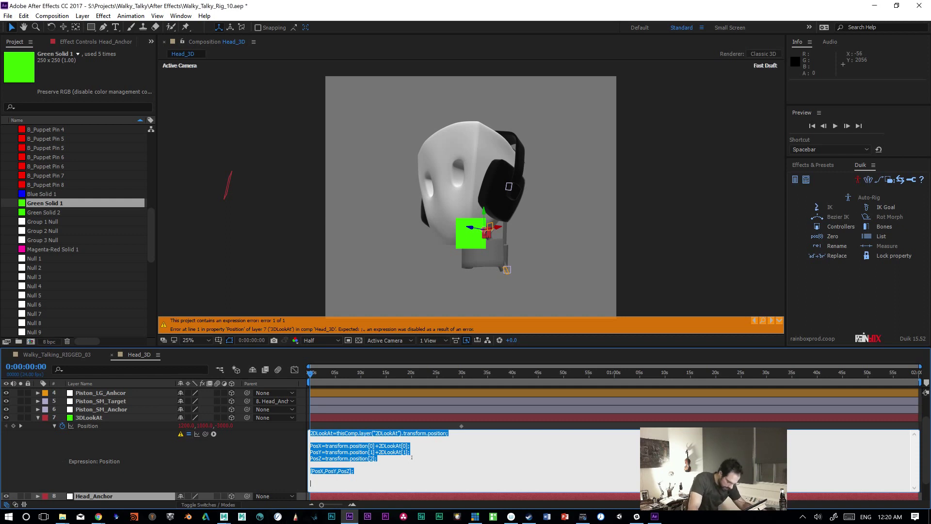
pyautogui.press('KP_Enter')
pyautogui.click(180, 434)
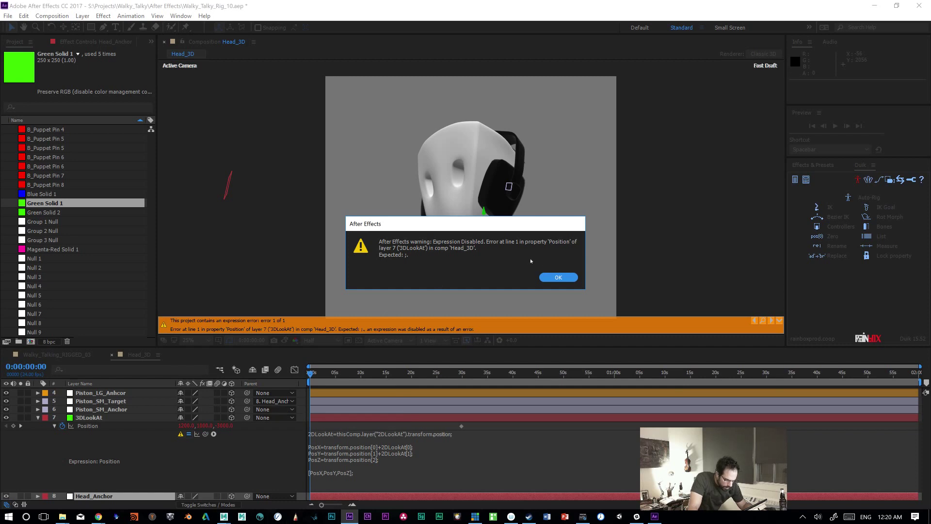
pyautogui.click(569, 281)
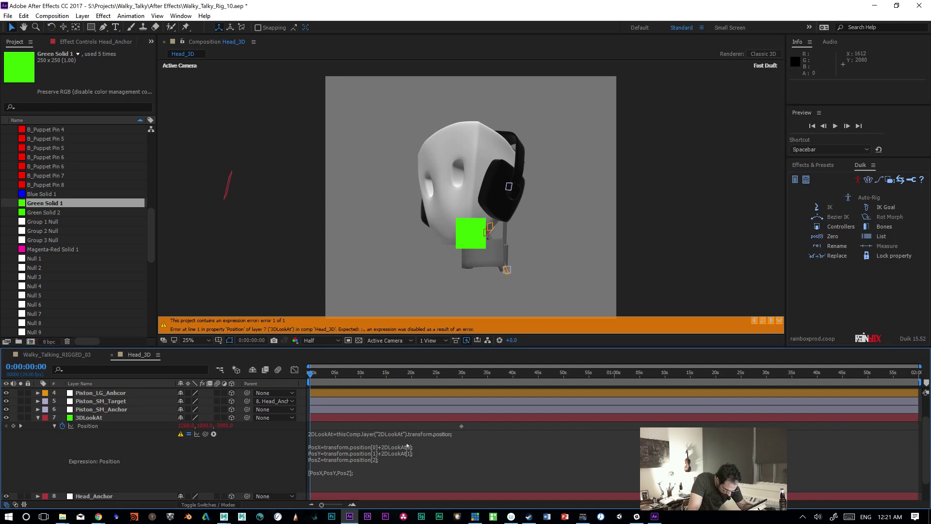
# Step: Relink the 2DLookAt variable in the 3DLookAt Position expression to thisComp.layer("2DLookAt").transform.position; by picking the control's Position again, and apply the expression
pyautogui.click(451, 439)
pyautogui.click(455, 435)
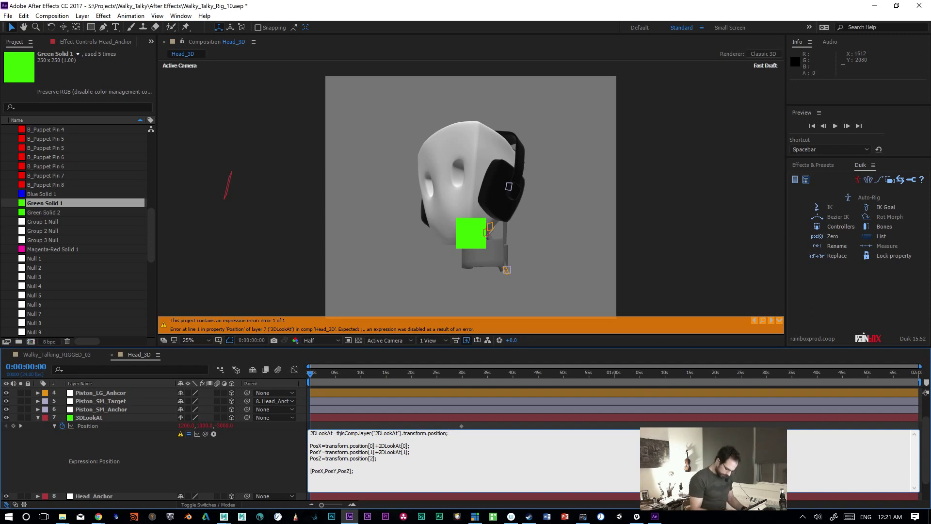
pyautogui.moveTo(336, 433); pyautogui.dragTo(448, 433)
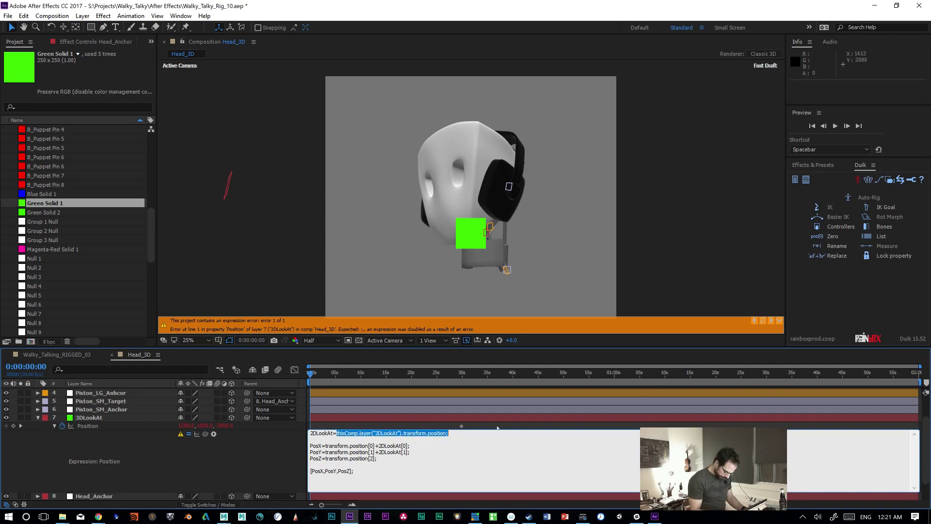
pyautogui.moveTo(204, 434); pyautogui.dragTo(92, 416)
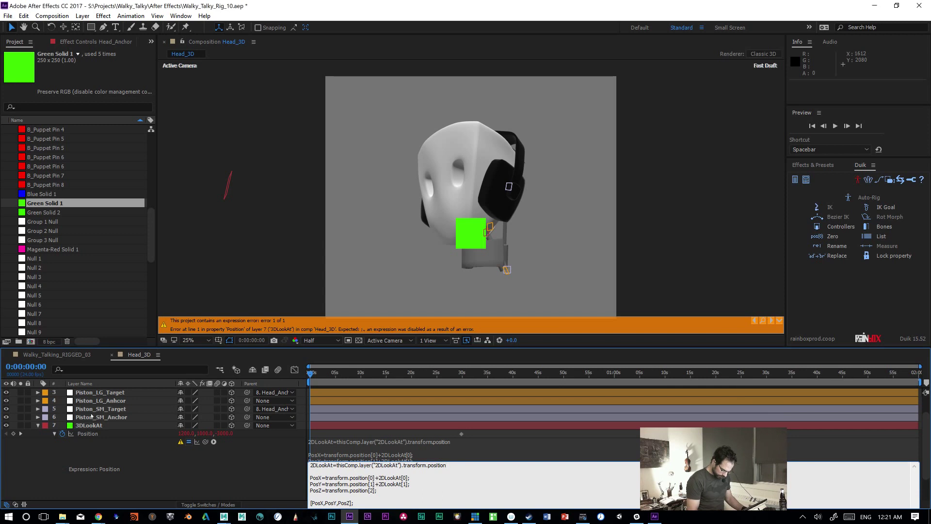
pyautogui.write(';')
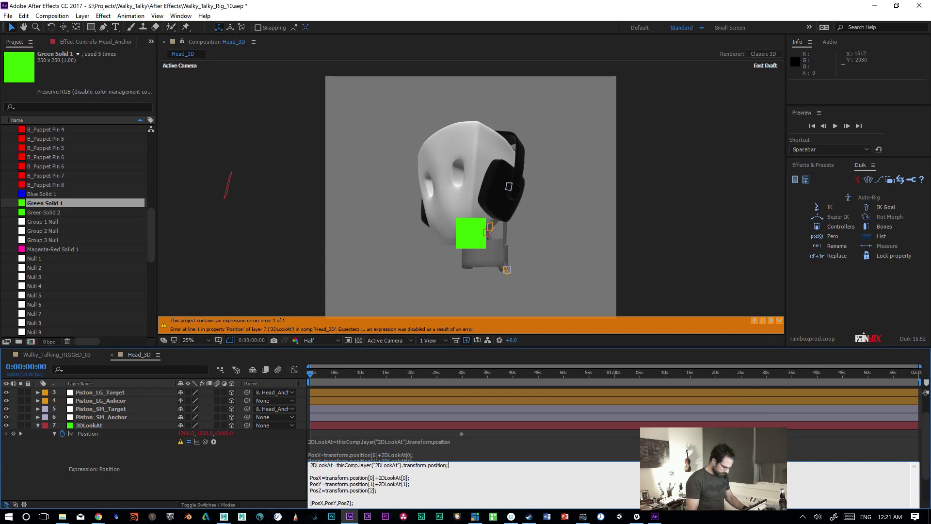
pyautogui.press('KP_Enter')
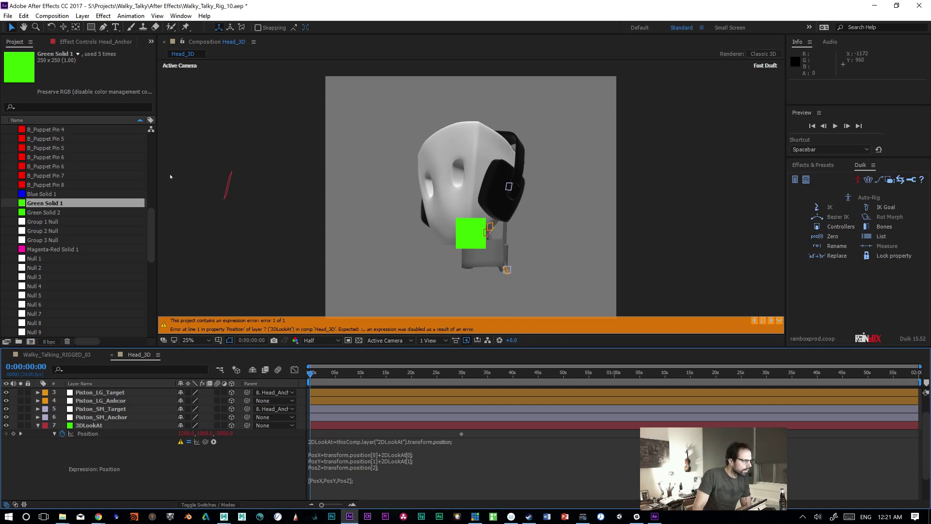
# Step: Switch to the Chrome browser window
pyautogui.hotkey('alt', 'Tab')
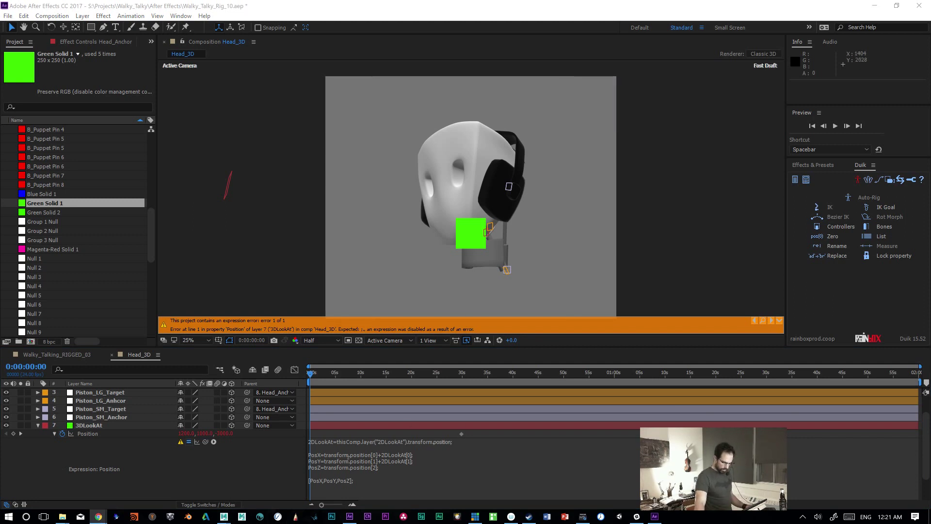
# Step: Replace the 3DLookAt layer's Position expression with value+(2DLookAt[0],2DLookAt[1],0);
pyautogui.click(348, 456)
pyautogui.write('value+(2DLookAt[0],2DLookAt[1],0)')
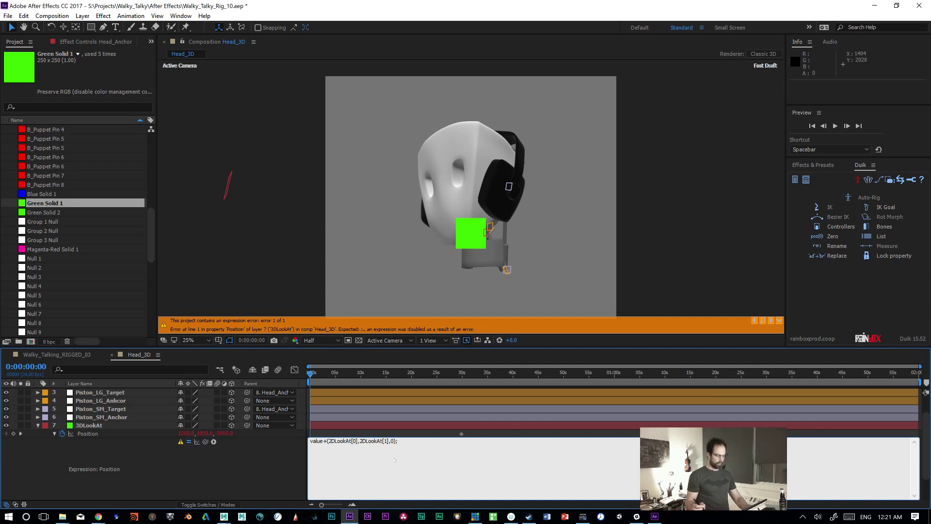
pyautogui.press('KP_Enter')
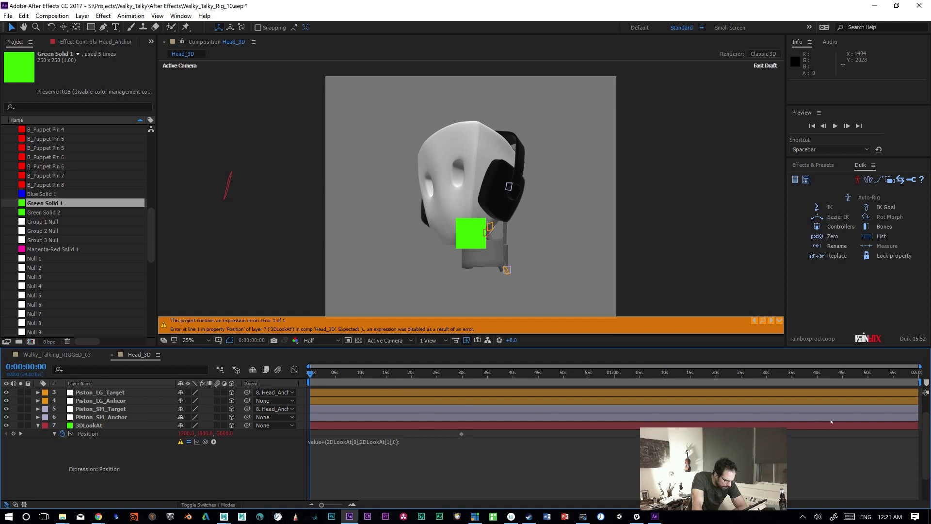
pyautogui.click(351, 443)
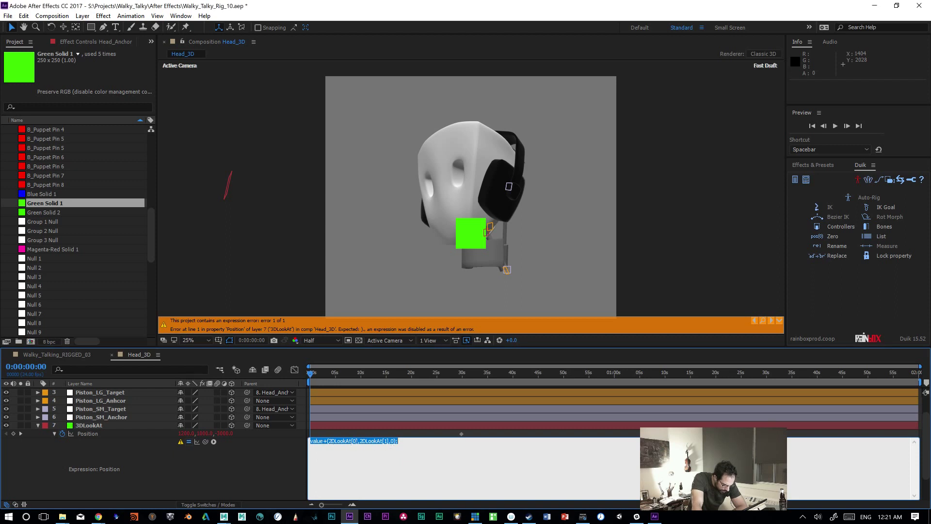
pyautogui.click(316, 441)
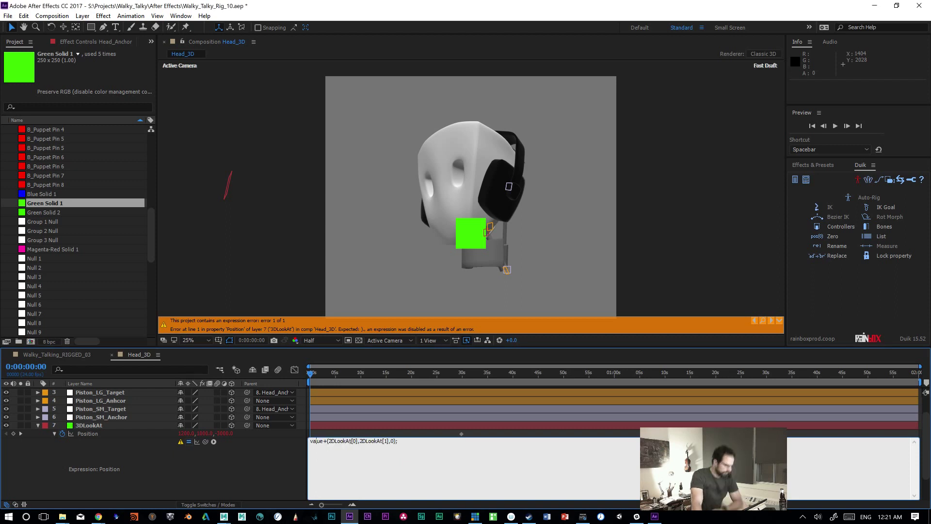
pyautogui.press('KP_Enter')
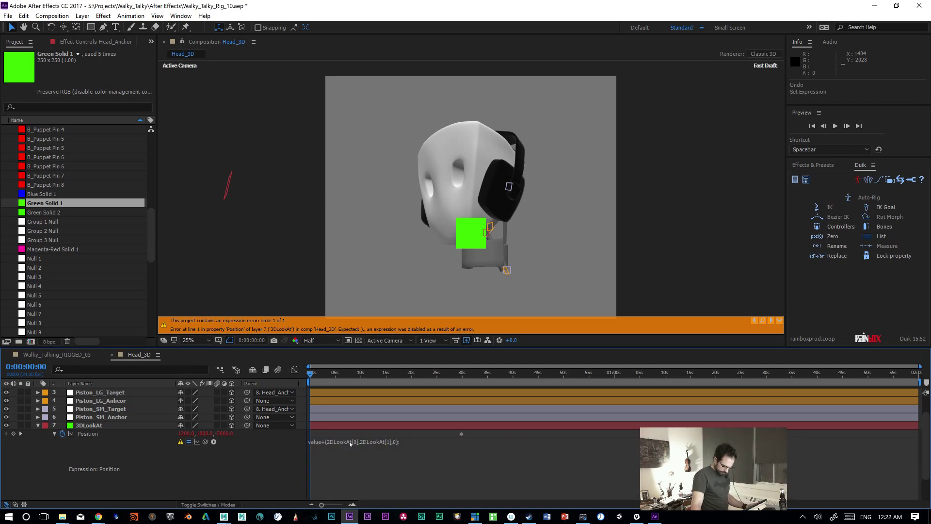
# Step: Add the line 2DLookAt=thisComp.layer("2DLookAt").position; above the value line in the 3DLookAt Position expression, linking it to the 2DLookAt layer
pyautogui.click(371, 456)
pyautogui.moveTo(371, 457); pyautogui.dragTo(298, 450)
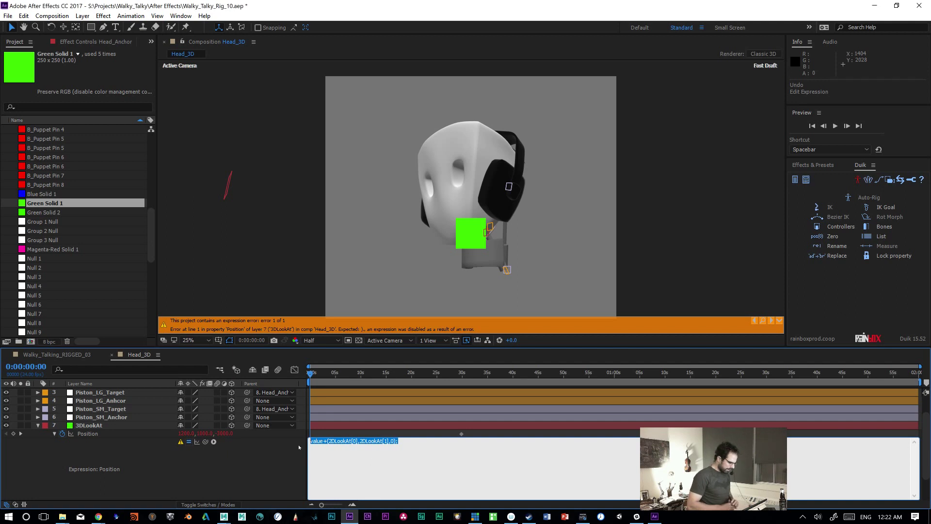
pyautogui.press('Left')
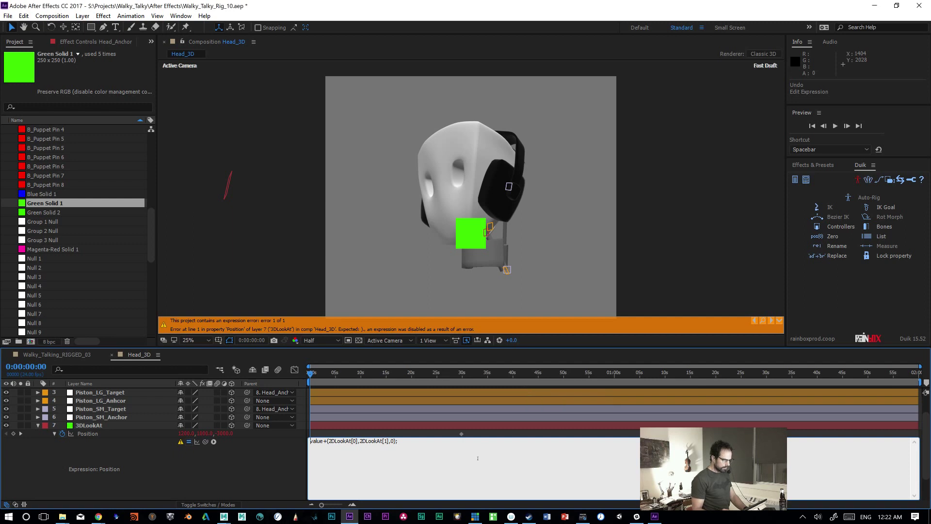
pyautogui.press('Return')
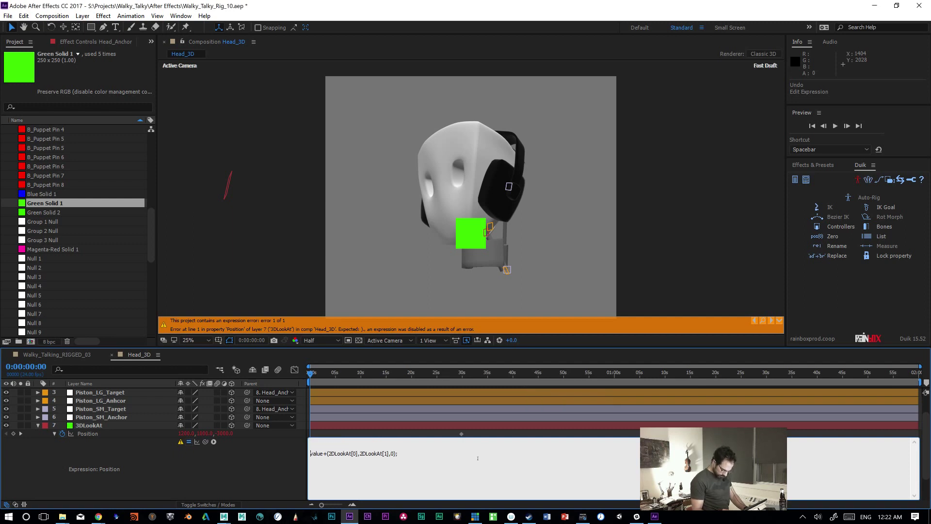
pyautogui.moveTo(204, 442); pyautogui.dragTo(121, 392)
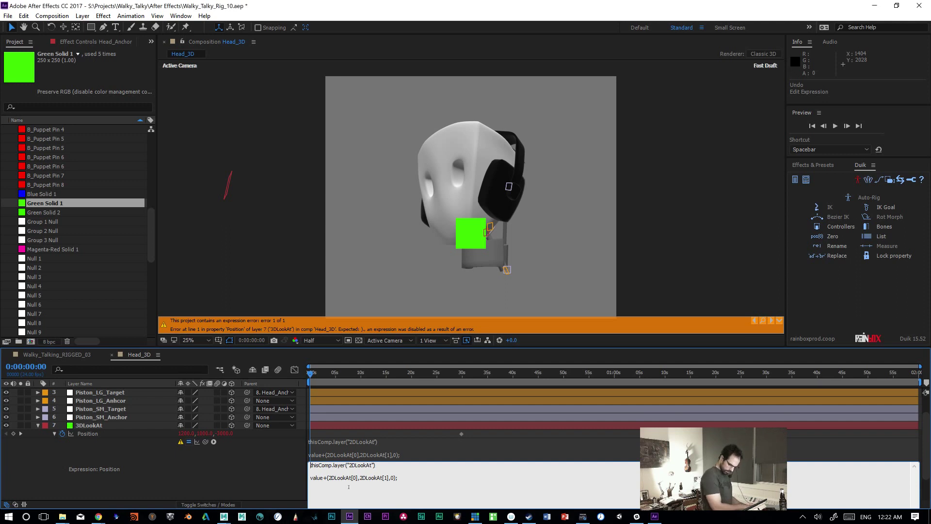
pyautogui.write('2DLookA')
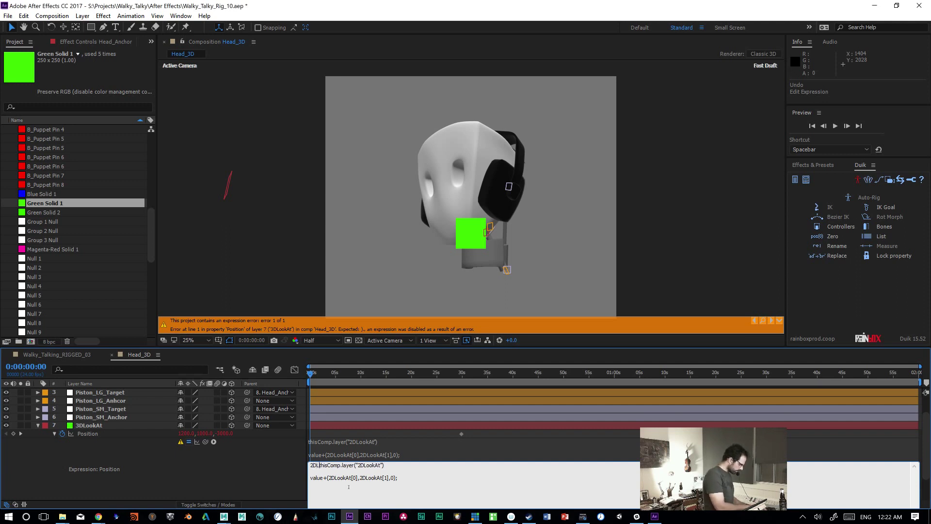
pyautogui.write('t=')
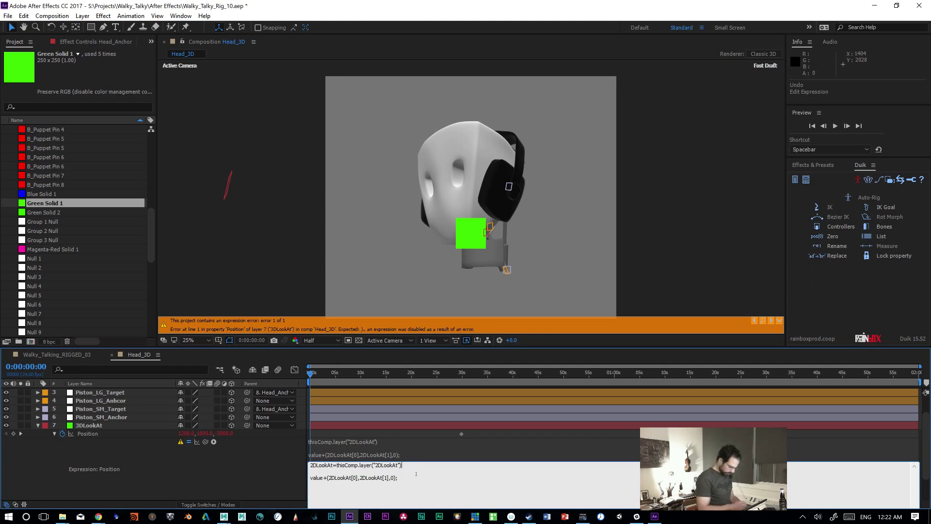
pyautogui.write('sition;')
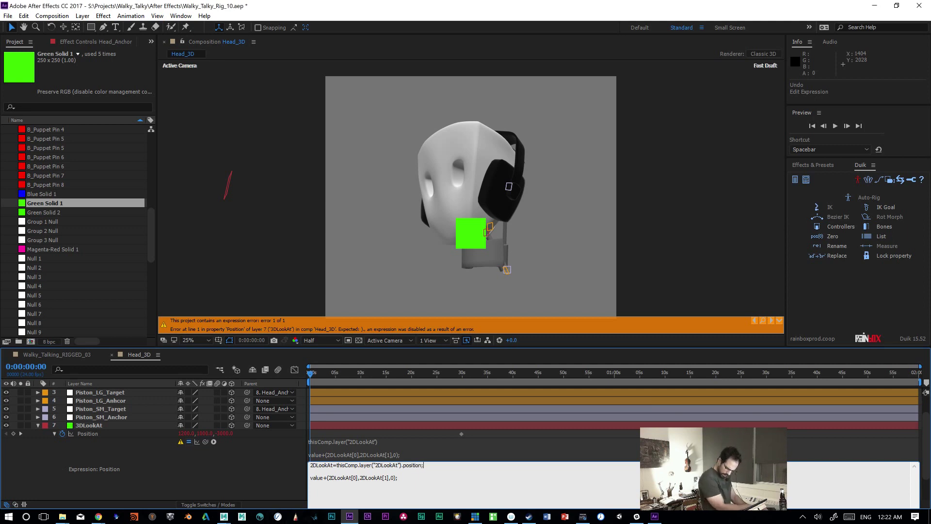
pyautogui.press('KP_Enter')
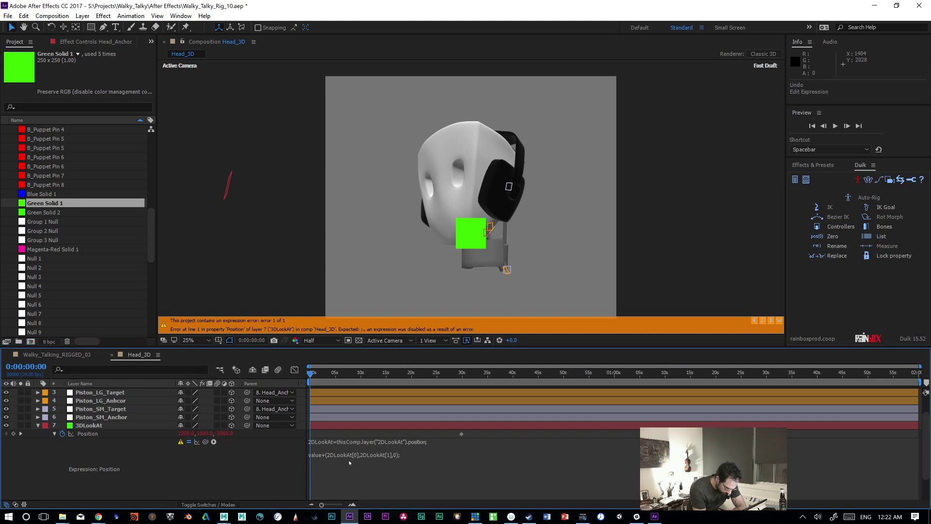
# Step: Change the parentheses in the expression's value line to square brackets: value+[2DLookAt[0],2DLookAt[1],0];
pyautogui.click(328, 456)
pyautogui.click(329, 454)
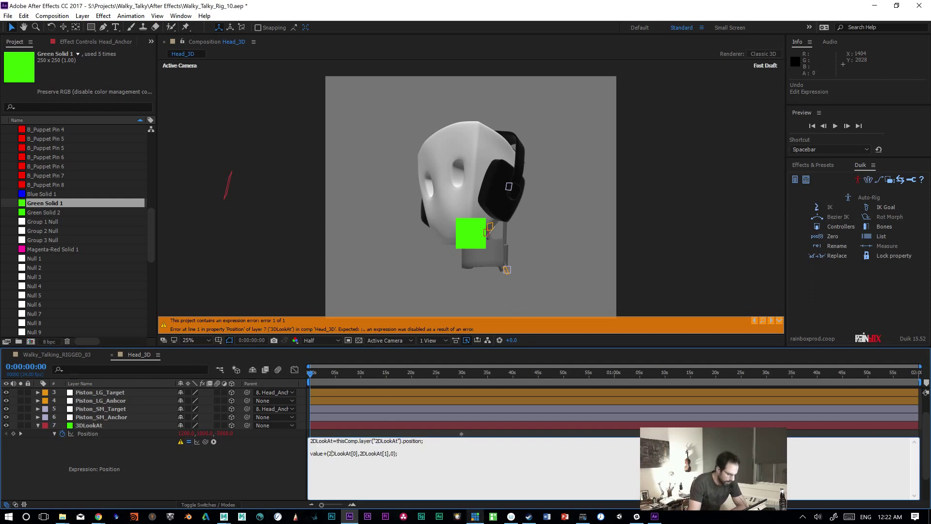
pyautogui.moveTo(475, 516)
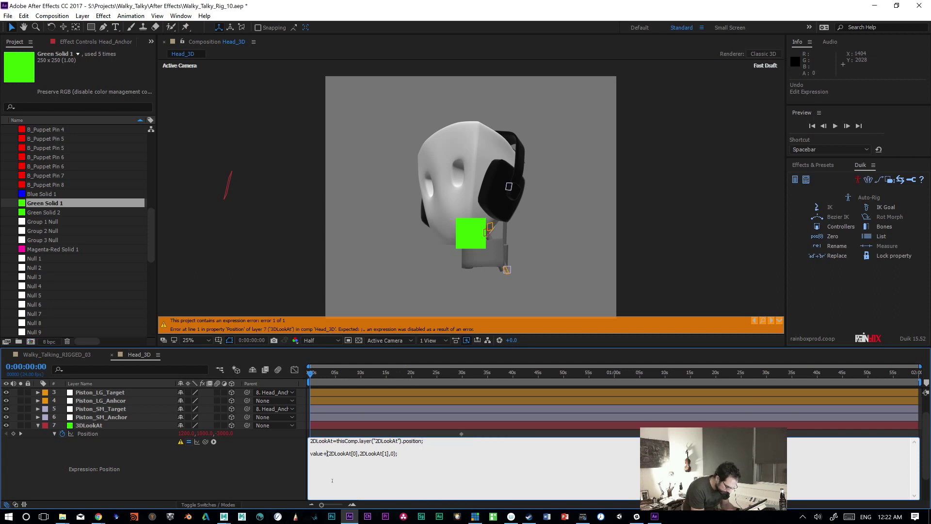
pyautogui.press('BackSpace')
pyautogui.write('[')
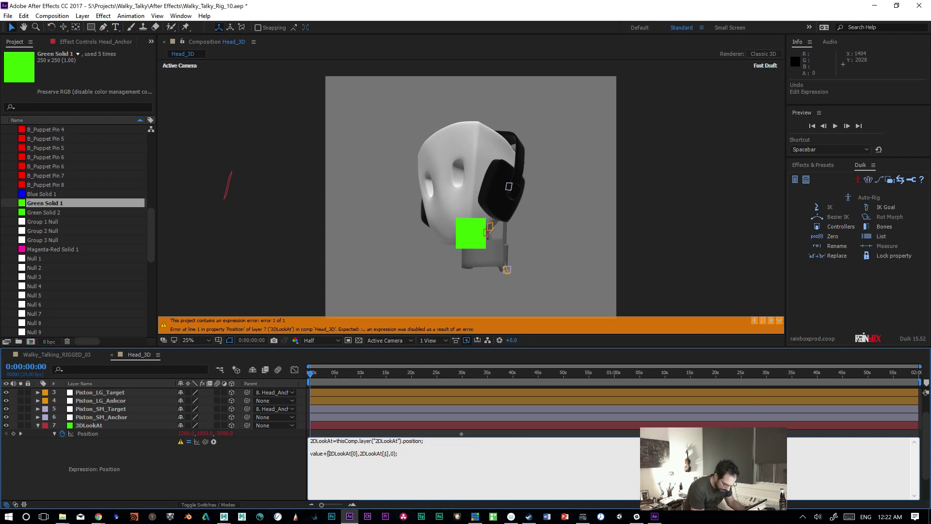
pyautogui.moveTo(394, 454); pyautogui.dragTo(396, 470)
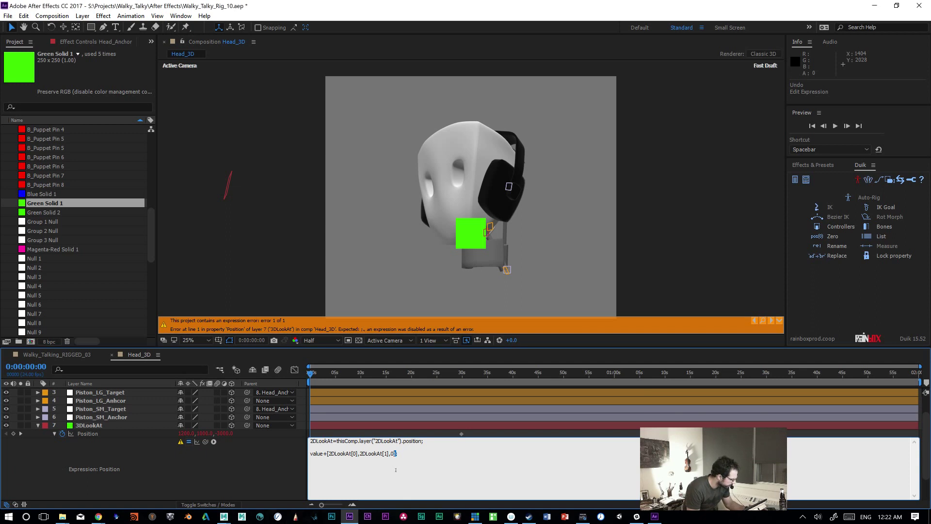
pyautogui.write(']')
pyautogui.press('KP_Enter')
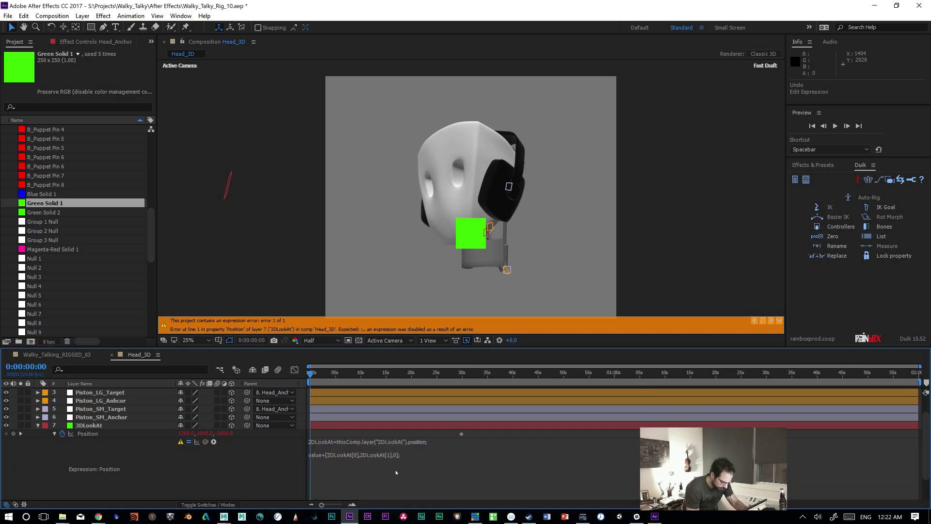
# Step: Relink the 2DLookAt variable to that layer's Position property so the first line reads 2DLookAt=thisComp.layer("2DLookAt").transform.position;
pyautogui.scroll(2, 383, 466)
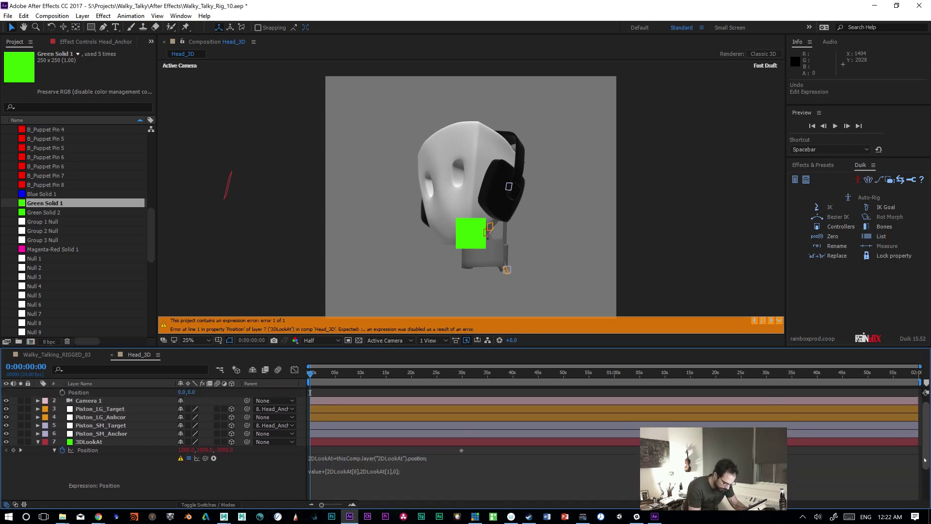
pyautogui.click(370, 456)
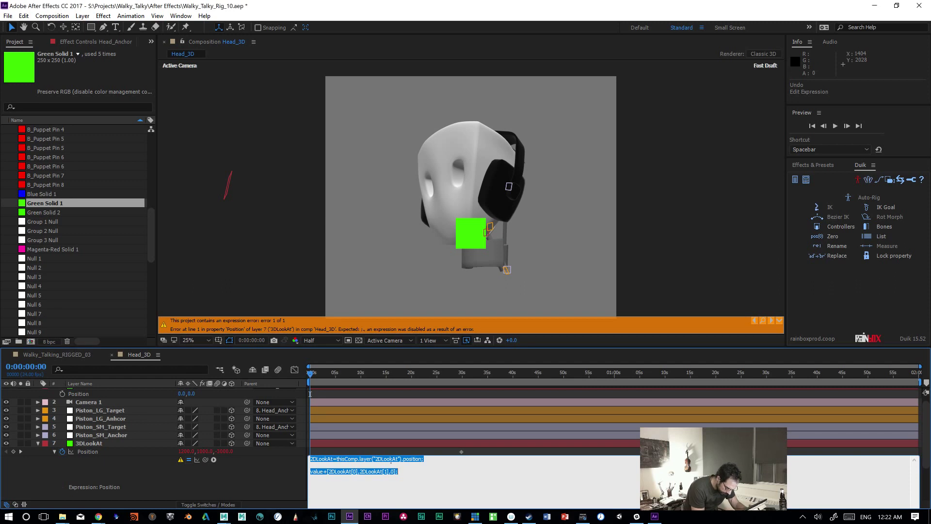
pyautogui.moveTo(336, 458); pyautogui.dragTo(429, 459)
pyautogui.moveTo(204, 460); pyautogui.dragTo(134, 400)
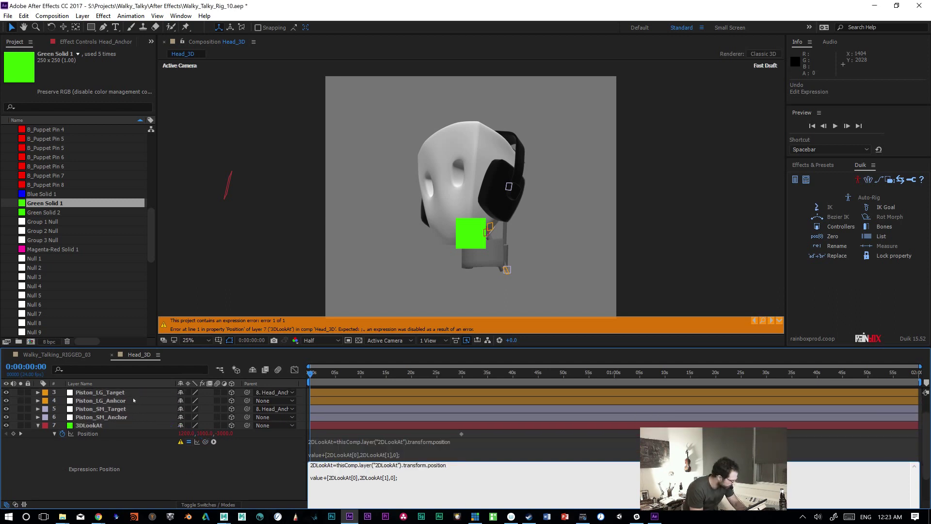
pyautogui.write(';')
pyautogui.press('KP_Enter')
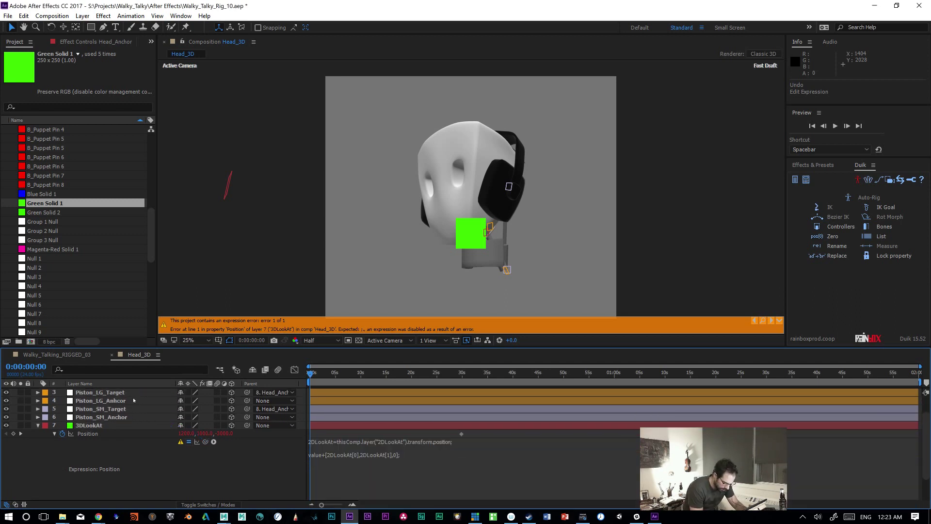
# Step: Save the project and briefly preview the Head_3D composition
pyautogui.click(7, 15)
pyautogui.click(38, 117)
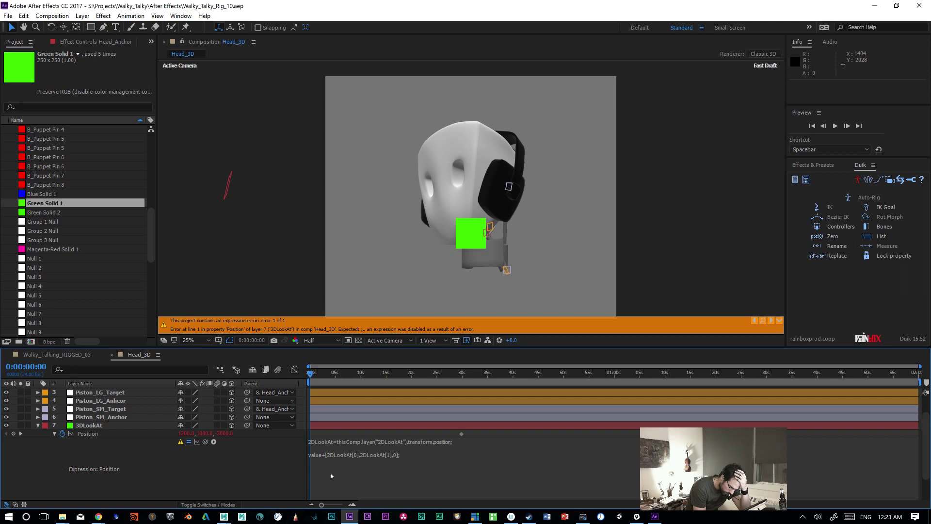
pyautogui.press('space')
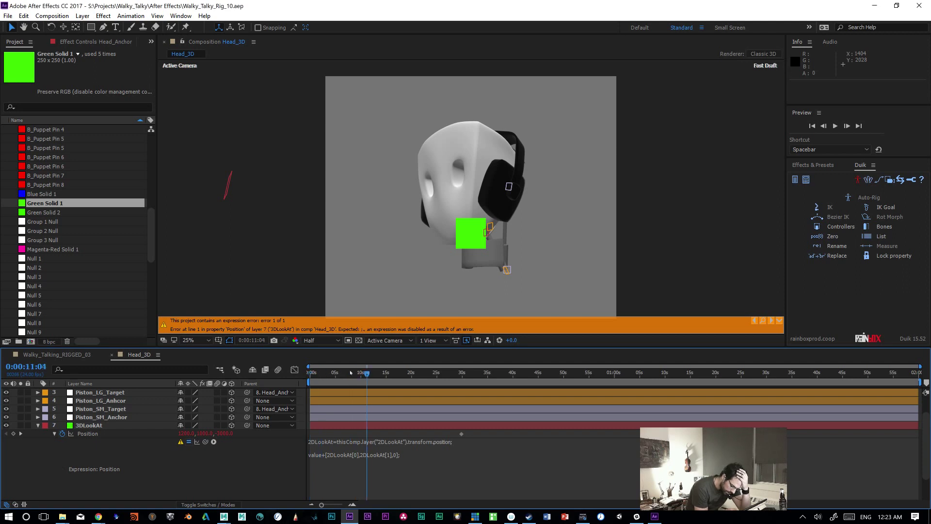
pyautogui.press('space')
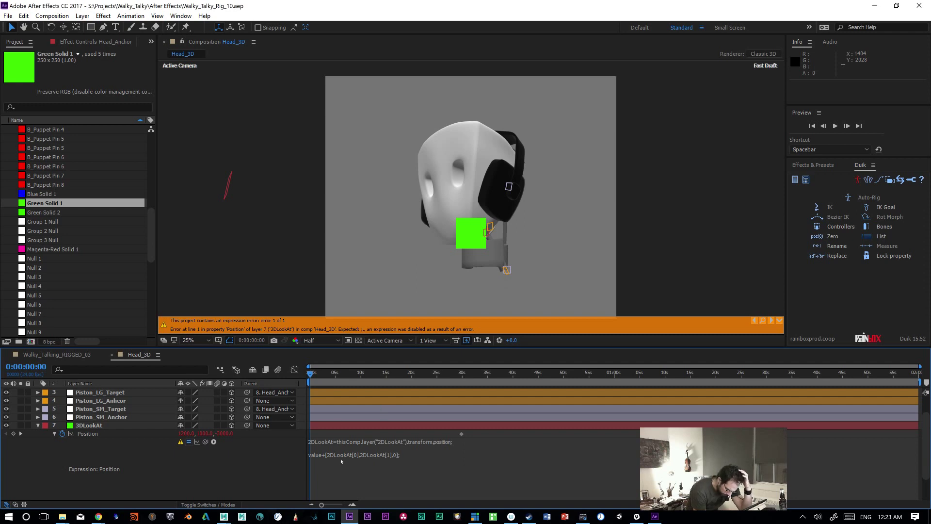
# Step: Replace 2DLookAt[0] and 2DLookAt[1] in the value line with direct links to thisComp.layer("2DLookAt").transform.position[0] and thisComp.layer("2DLookAt").transform.position[1]
pyautogui.click(357, 457)
pyautogui.moveTo(353, 453); pyautogui.dragTo(328, 454)
pyautogui.moveTo(197, 441); pyautogui.dragTo(90, 400)
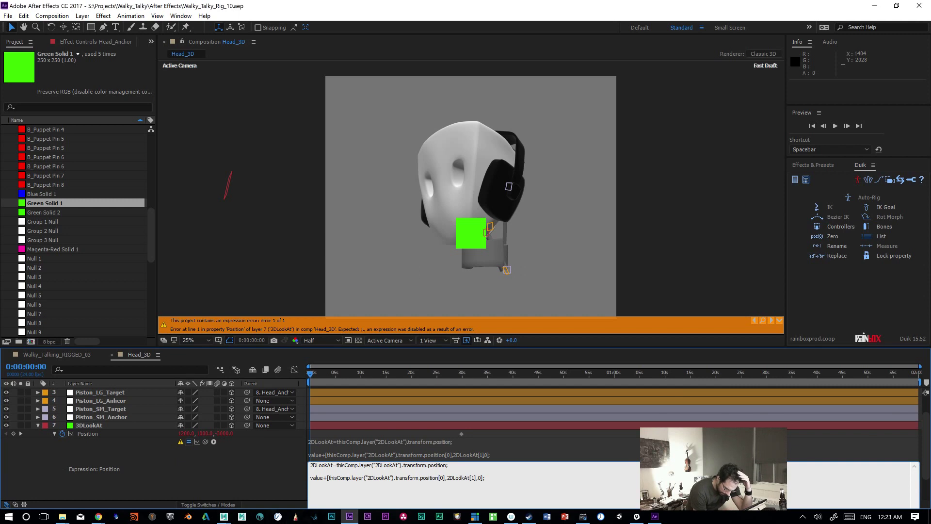
pyautogui.moveTo(470, 477); pyautogui.dragTo(447, 477)
pyautogui.moveTo(205, 441); pyautogui.dragTo(89, 400)
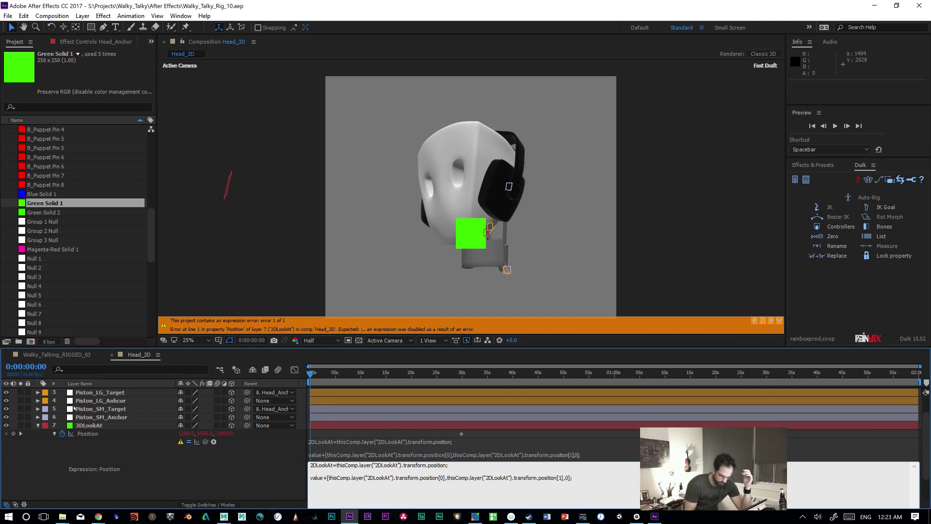
pyautogui.press('KP_Enter')
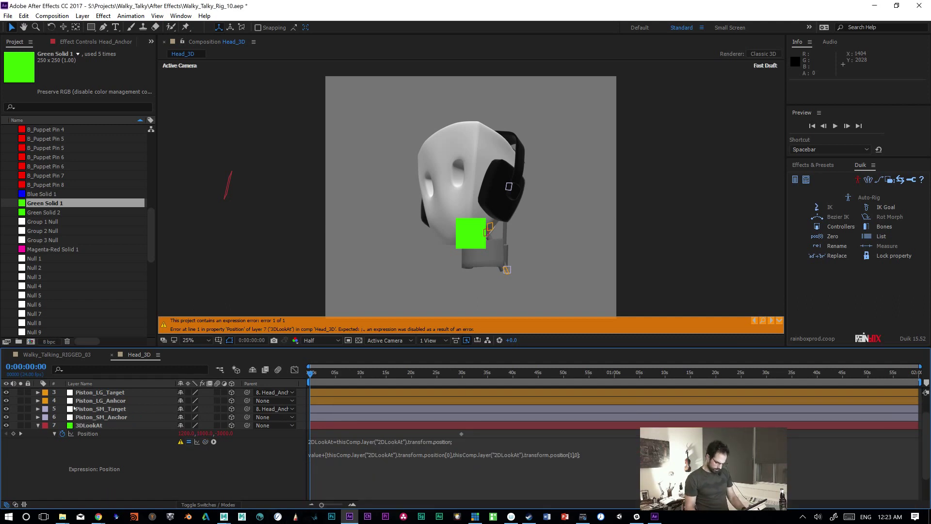
# Step: Delete the 2DLookAt variable declaration and its blank line from the expression, keeping only the value line
pyautogui.click(443, 442)
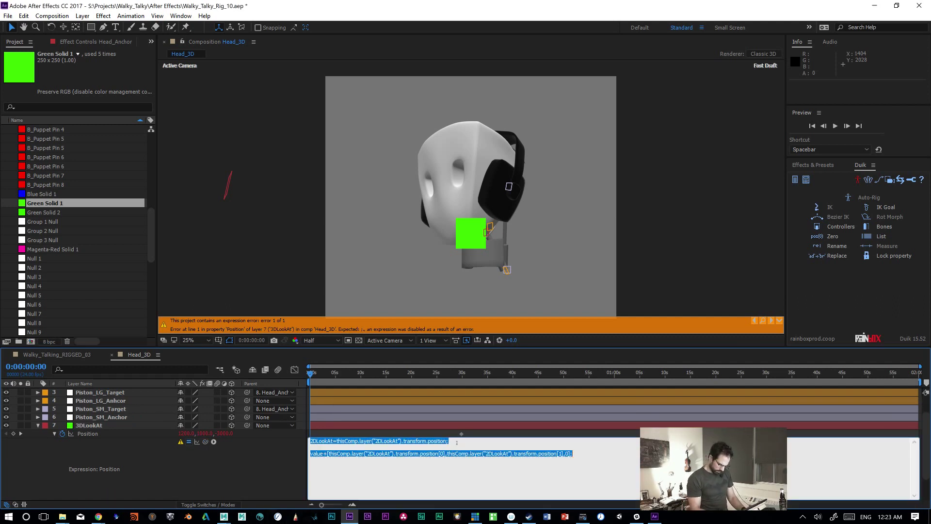
pyautogui.moveTo(449, 441); pyautogui.dragTo(301, 443)
pyautogui.press('BackSpace')
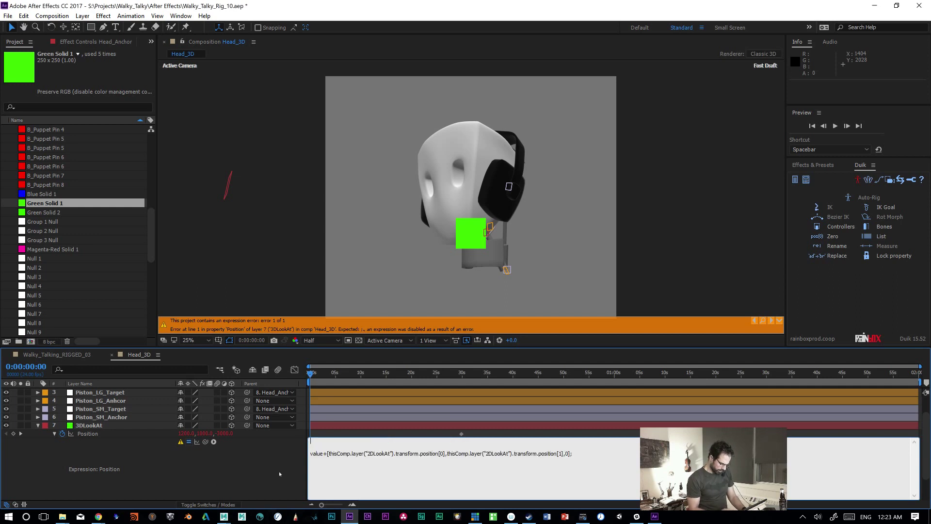
pyautogui.press('Delete')
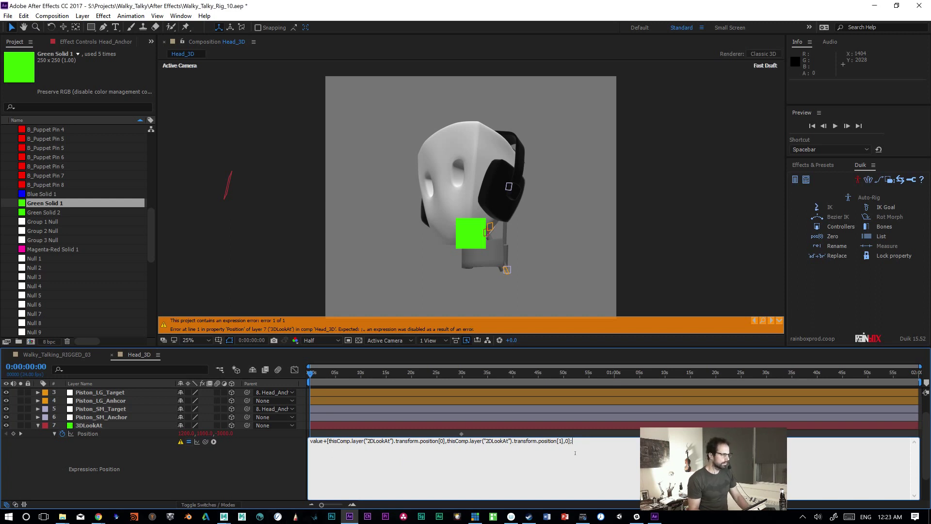
pyautogui.press('KP_Enter')
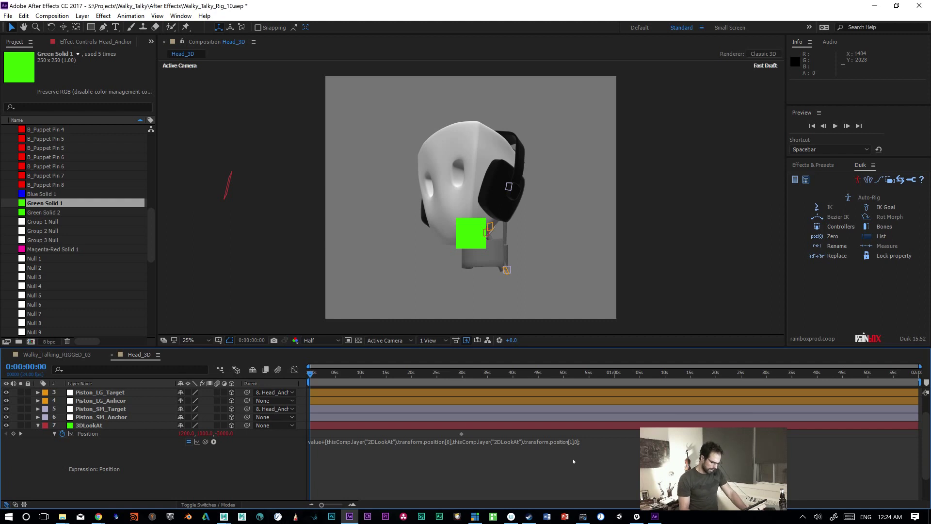
# Step: Preview the Head_3D composition and select the green 2DLookAt square in the viewer
pyautogui.press('space')
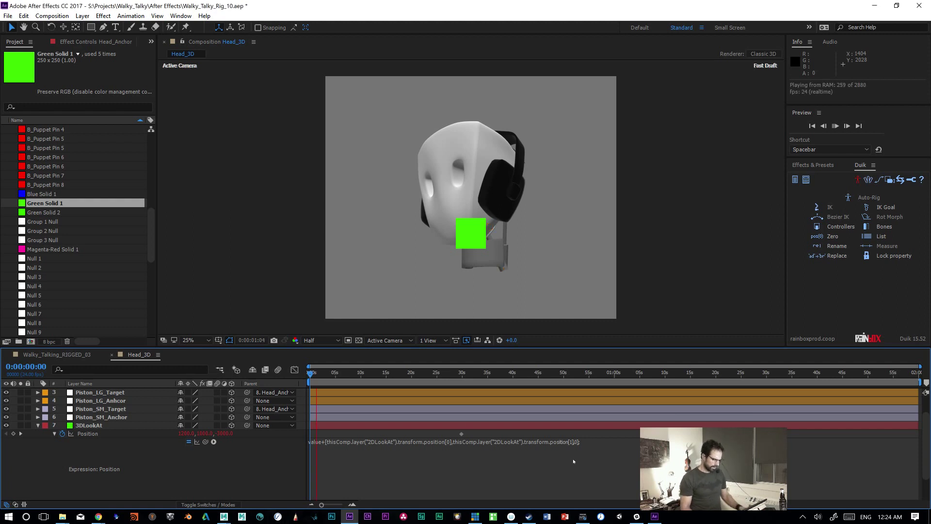
pyautogui.press('space')
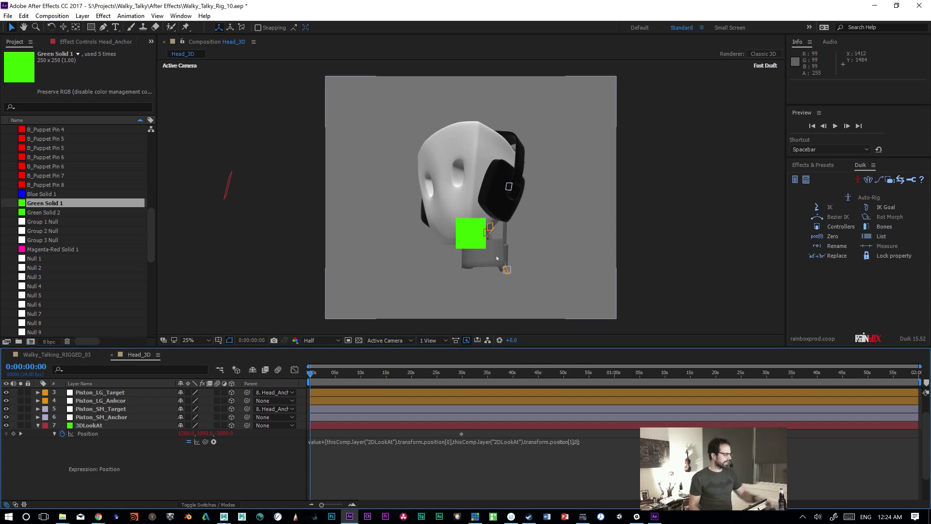
pyautogui.click(467, 231)
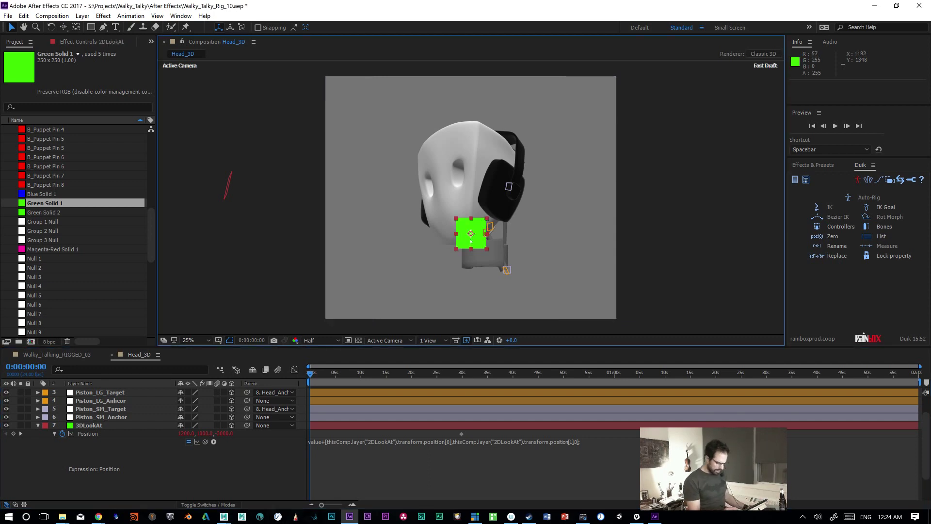
# Step: Test the head rig by moving the 2DLookAt square around the viewer, undoing each move
pyautogui.moveTo(468, 231); pyautogui.dragTo(548, 160)
pyautogui.moveTo(570, 192); pyautogui.dragTo(427, 260)
pyautogui.hotkey('ctrl', 'z')
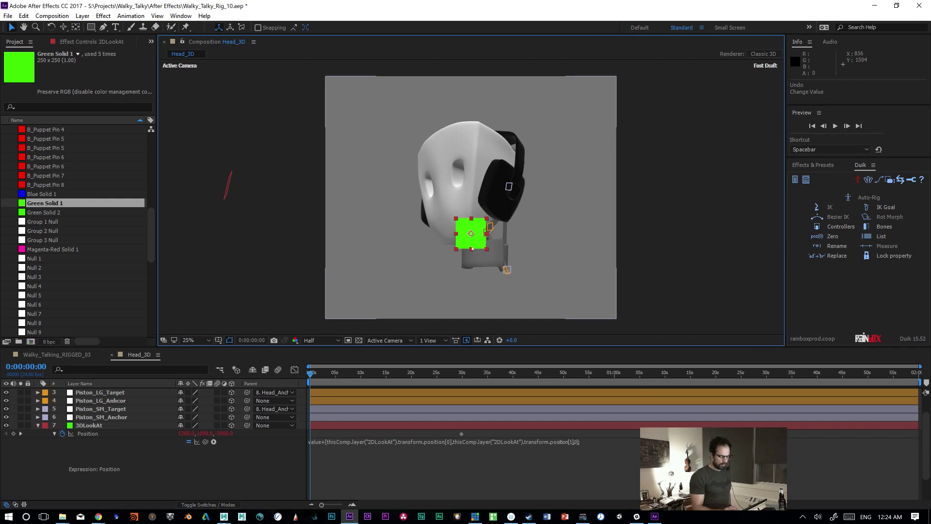
pyautogui.moveTo(478, 225); pyautogui.dragTo(503, 222)
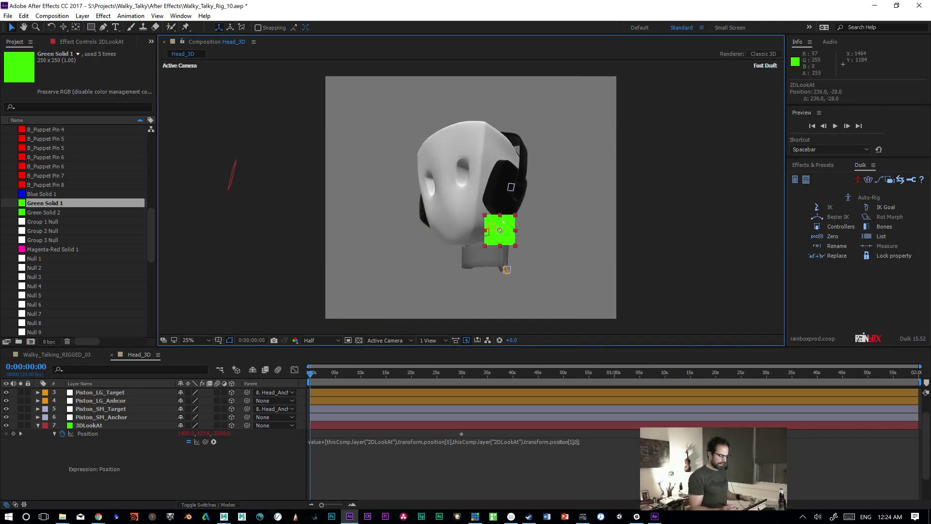
pyautogui.hotkey('ctrl', 'z')
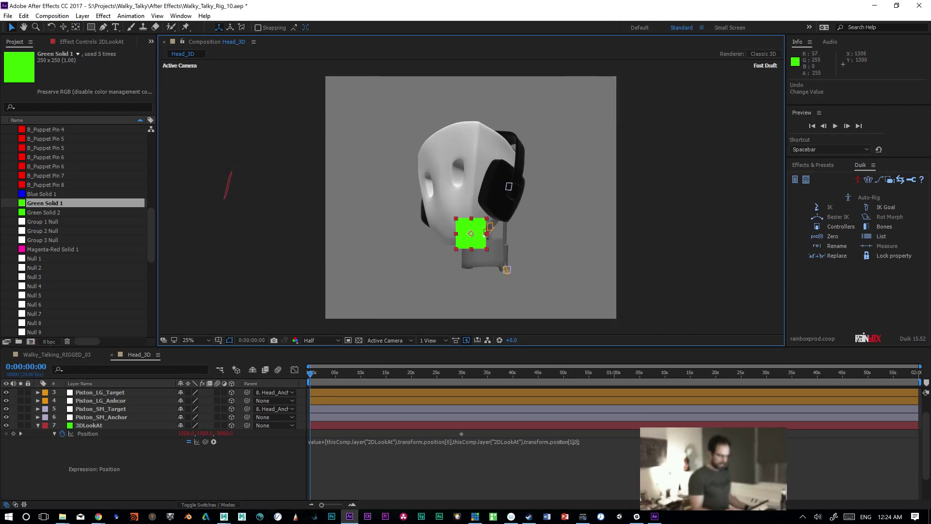
pyautogui.hotkey('ctrl', 'z')
pyautogui.hotkey('ctrl', 'z')
pyautogui.hotkey('ctrl', 'z')
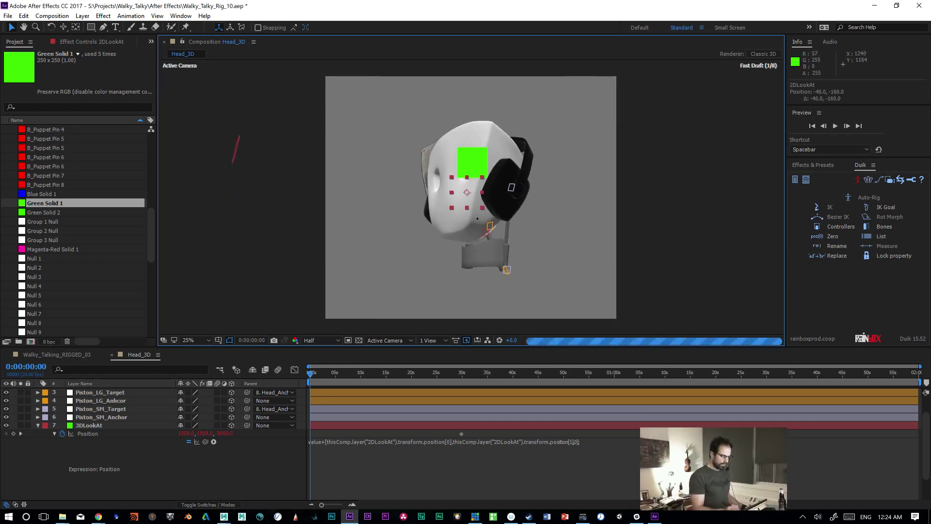
pyautogui.hotkey('ctrl', 'z')
# Step: Select the 3DLookAt layer in the viewer, then shift the 2DLookAt square sideways across the composition and undo the move
pyautogui.click(228, 188)
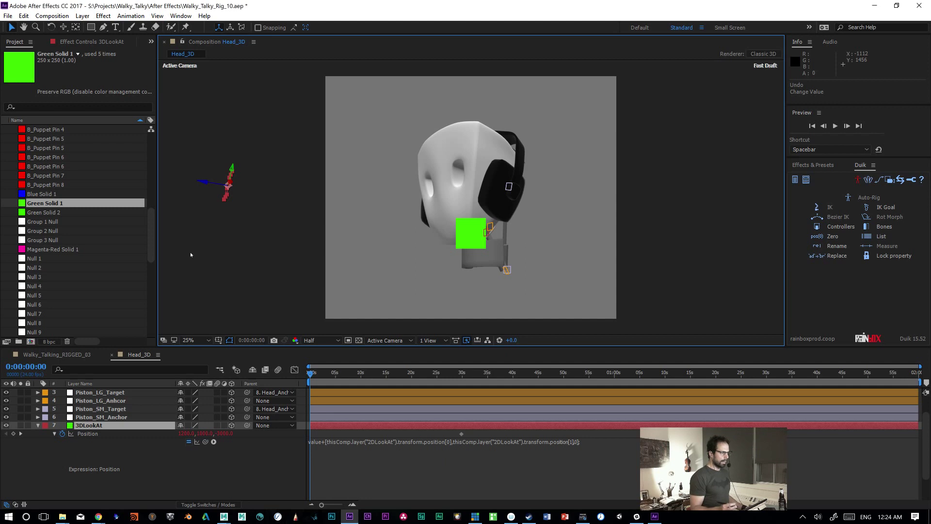
pyautogui.moveTo(470, 232); pyautogui.dragTo(365, 223)
pyautogui.hotkey('ctrl', 'z')
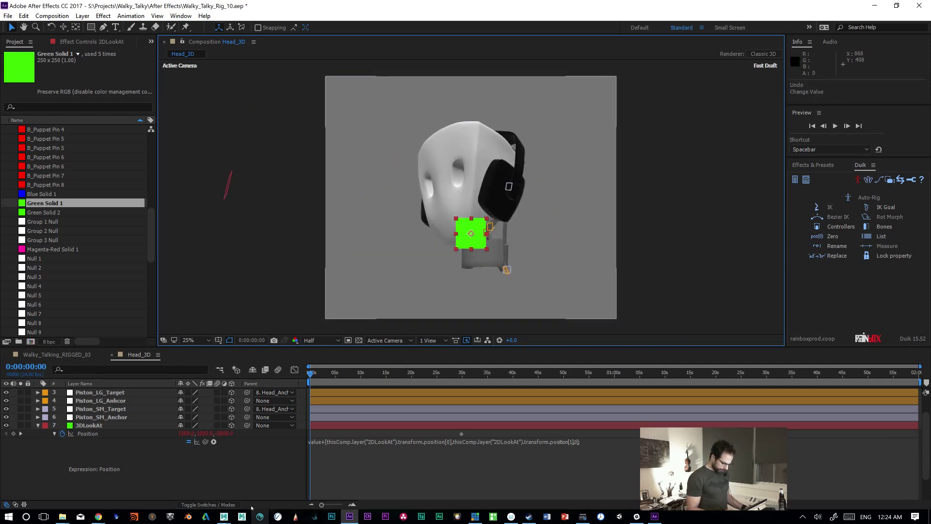
# Step: Switch to Maya with the WalkyTalky_Head_02_Smoothed scene and clear the selection around the piston geometry
pyautogui.moveTo(224, 516)
pyautogui.click(267, 473)
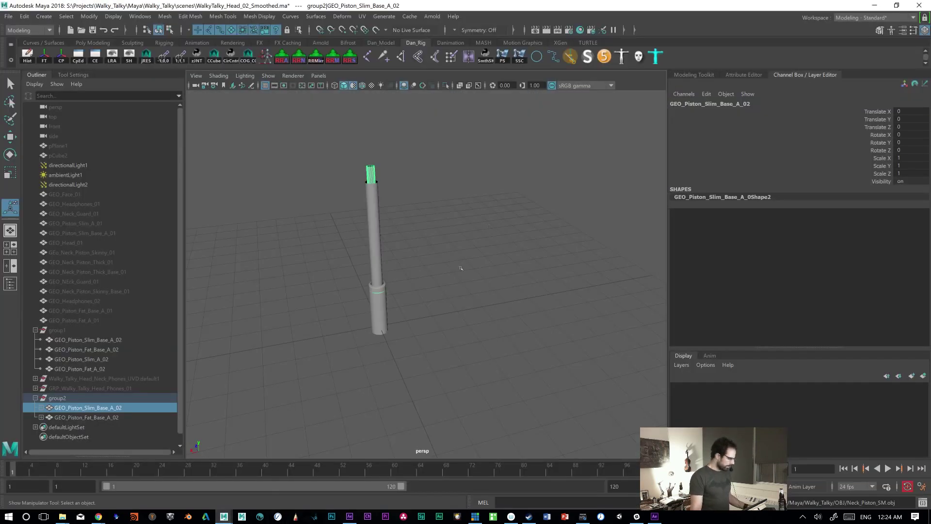
pyautogui.keyDown('alt'); pyautogui.moveTo(474, 264); pyautogui.dragTo(483, 264); pyautogui.keyUp('alt')
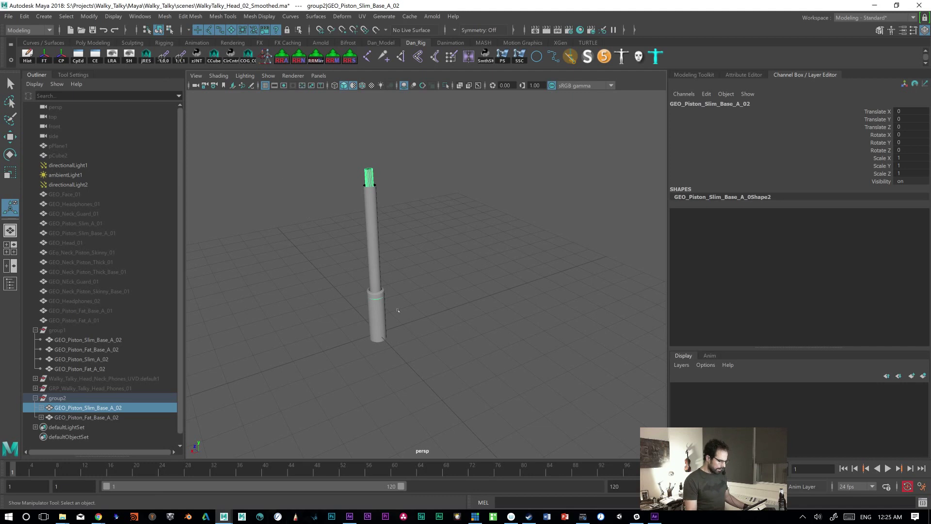
pyautogui.moveTo(293, 166); pyautogui.dragTo(459, 364)
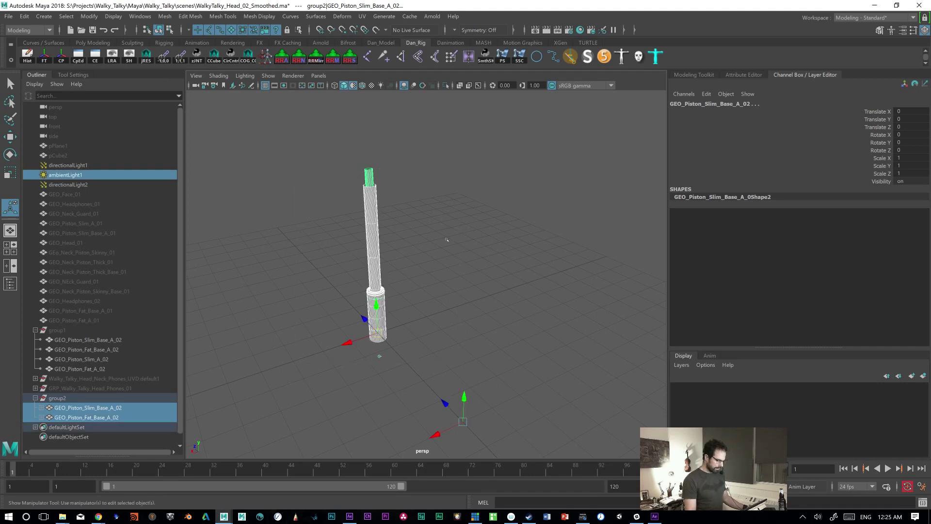
pyautogui.click(553, 290)
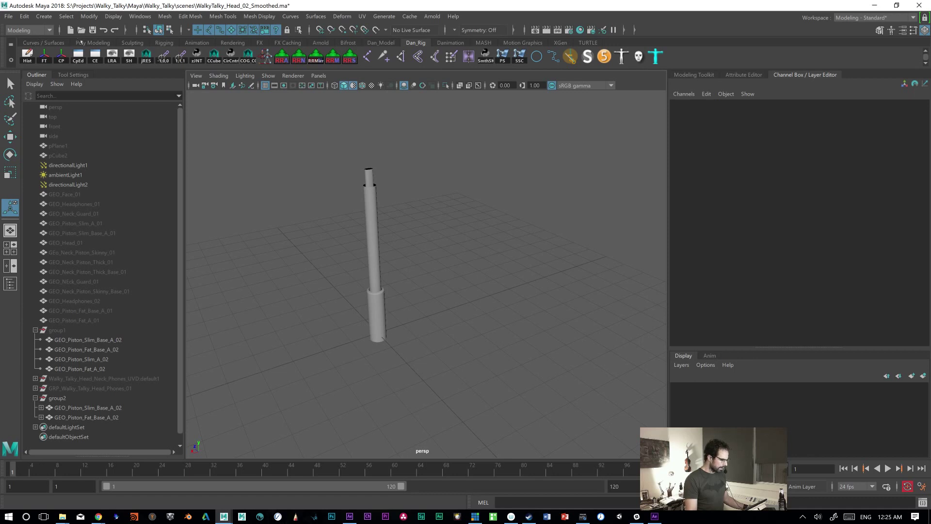
# Step: Create a polygon sphere and a polygon cube at the origin, and scale the cube uniformly to about 1.6
pyautogui.click(80, 43)
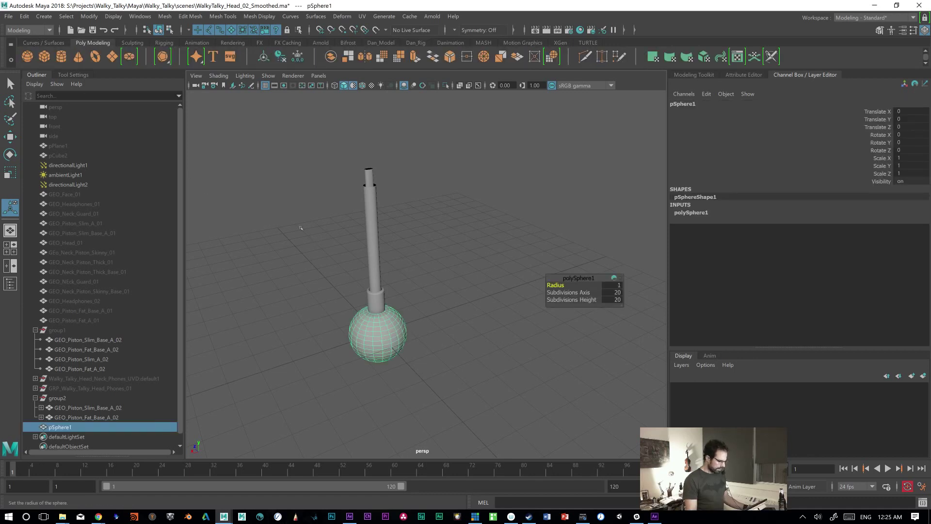
pyautogui.click(44, 56)
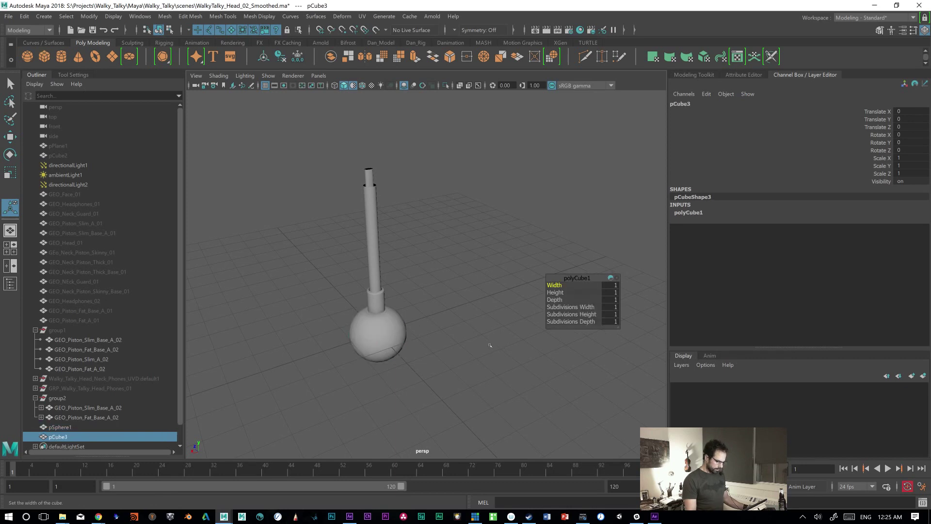
pyautogui.scroll(-3, 436, 328)
pyautogui.keyDown('alt'); pyautogui.moveTo(436, 327); pyautogui.dragTo(400, 317); pyautogui.keyUp('alt')
pyautogui.press('r')
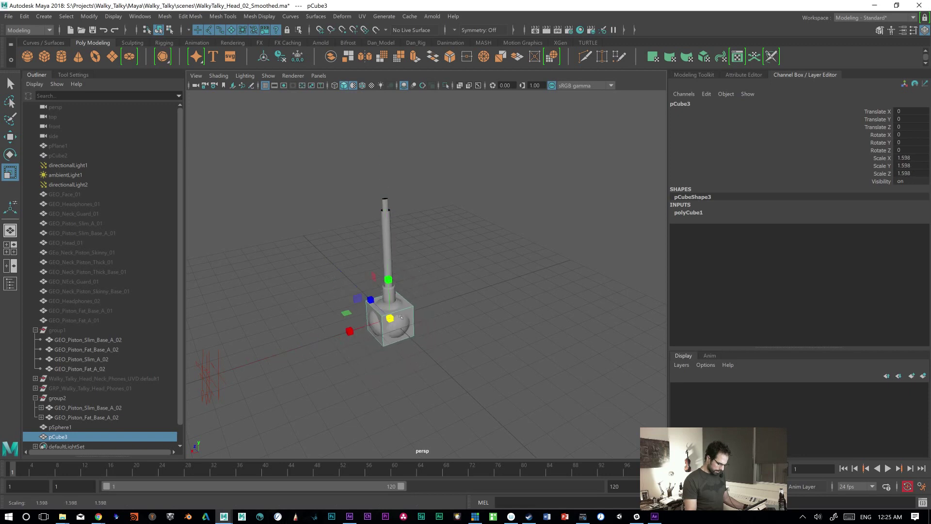
# Step: Move the sphere out of the cube along X to about -7.09
pyautogui.press('q')
pyautogui.click(376, 324)
pyautogui.press('w')
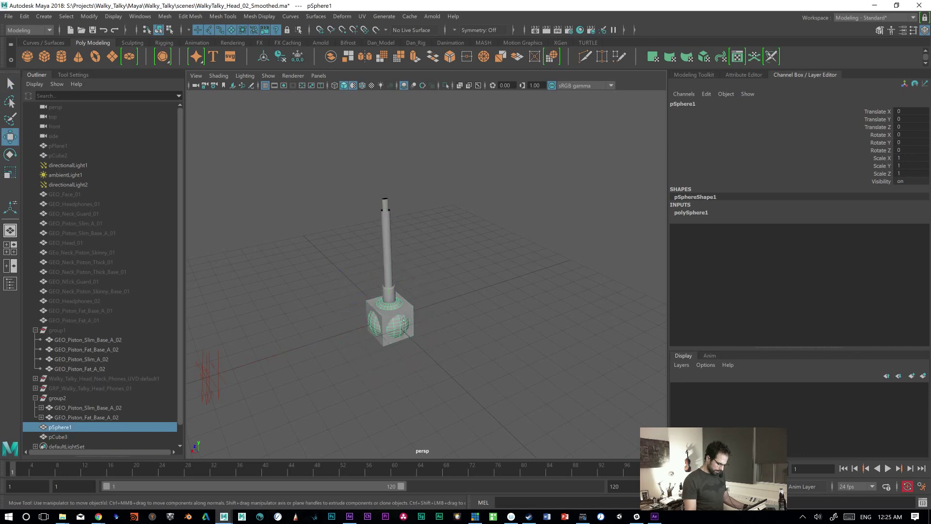
pyautogui.moveTo(345, 333); pyautogui.dragTo(465, 292)
# Step: Select the cube, open the Node Editor, and shrink and reposition its window so it is fully on screen
pyautogui.press('Right')
pyautogui.keyDown('alt'); pyautogui.moveTo(464, 326); pyautogui.dragTo(489, 297); pyautogui.keyUp('alt')
pyautogui.press('space')
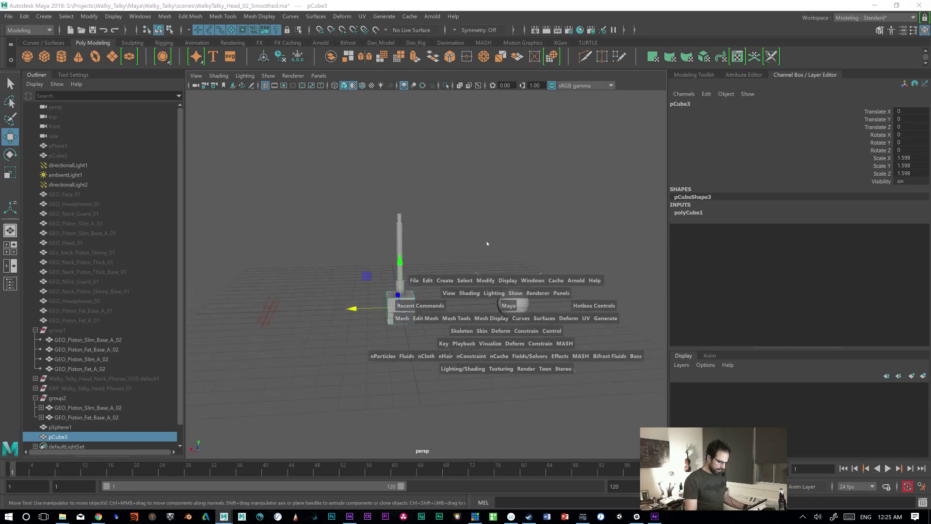
pyautogui.click(528, 280)
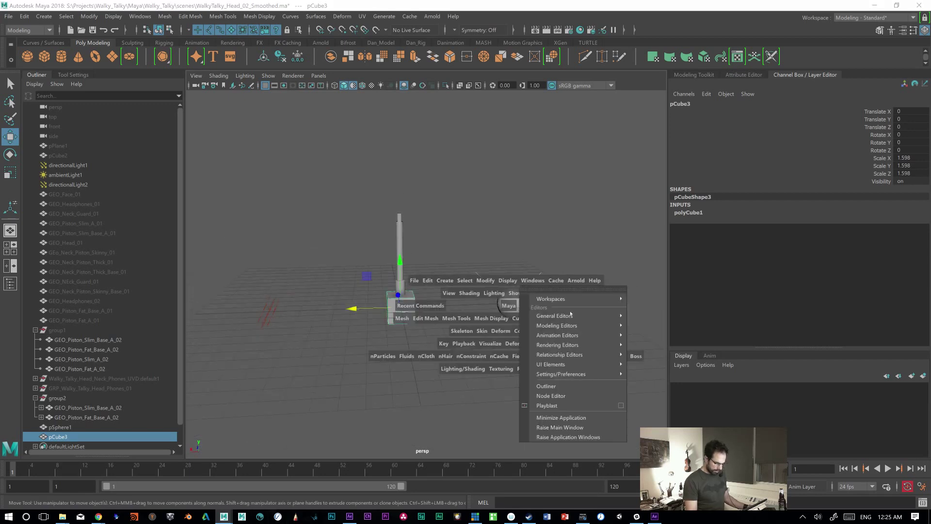
pyautogui.click(593, 397)
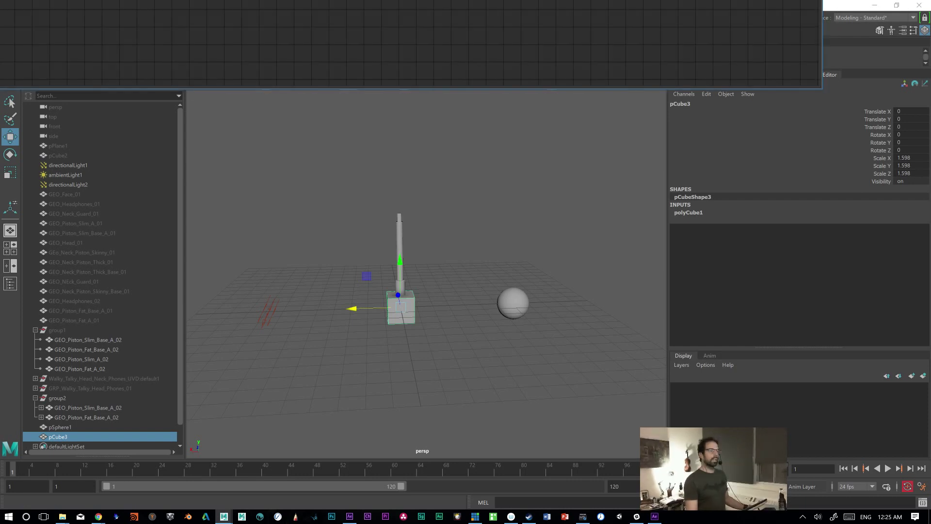
pyautogui.moveTo(823, 44); pyautogui.dragTo(268, 43)
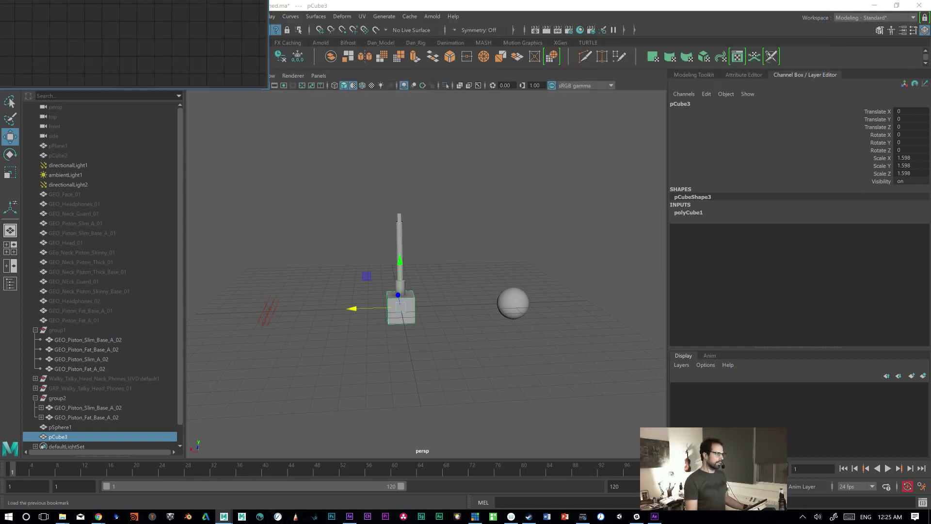
pyautogui.moveTo(133, 0); pyautogui.dragTo(318, 116)
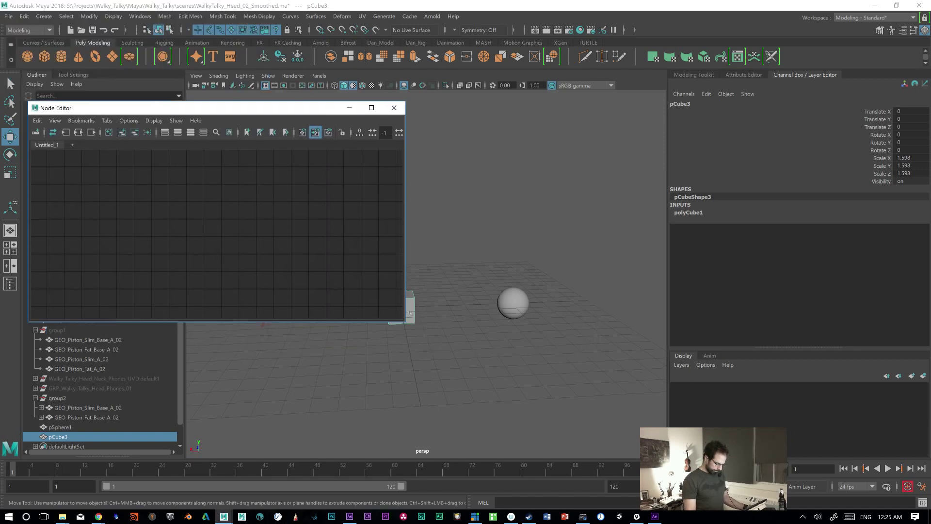
# Step: Add the cube's transform and shape nodes to the Node Editor graph and frame them
pyautogui.moveTo(410, 300); pyautogui.dragTo(257, 242)
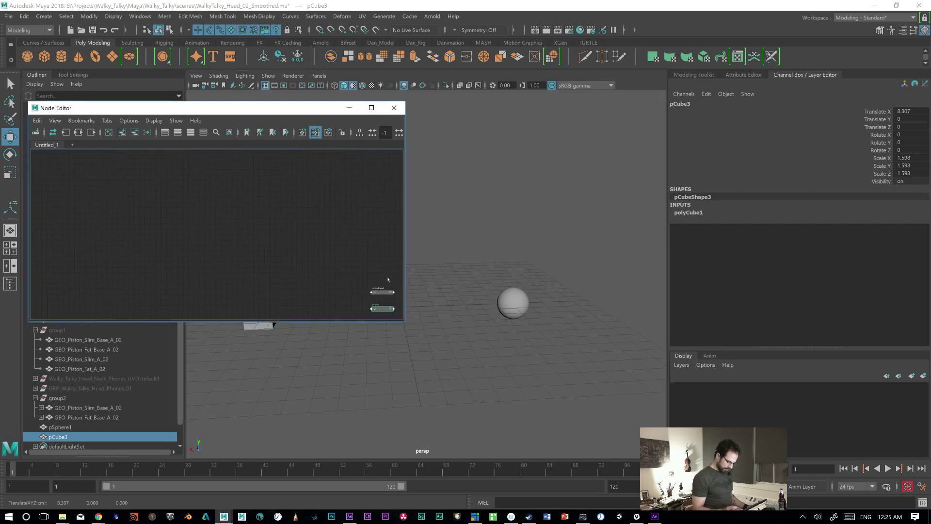
pyautogui.hotkey('ctrl', 'z')
pyautogui.moveTo(343, 287); pyautogui.dragTo(318, 239, button='middle')
pyautogui.scroll(6, 311, 248)
pyautogui.press('f')
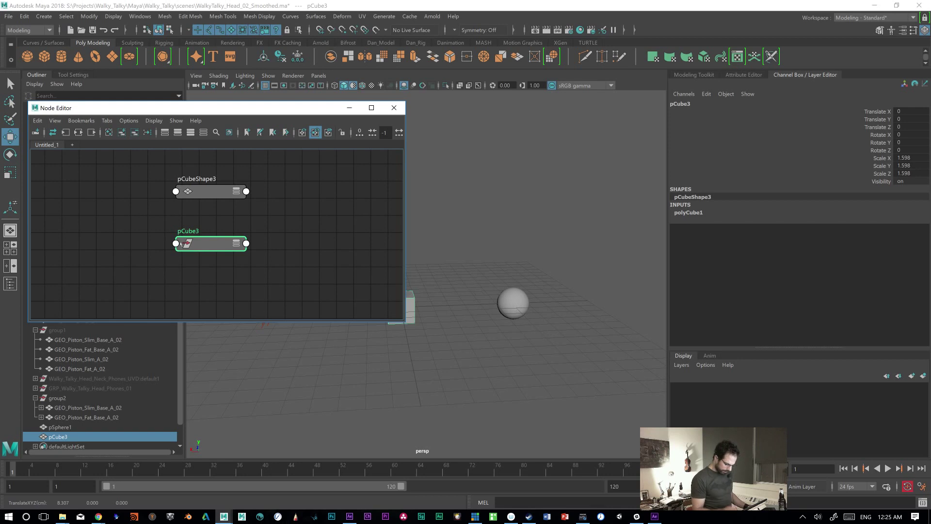
# Step: Delete the construction history of all objects in the scene
pyautogui.click(23, 16)
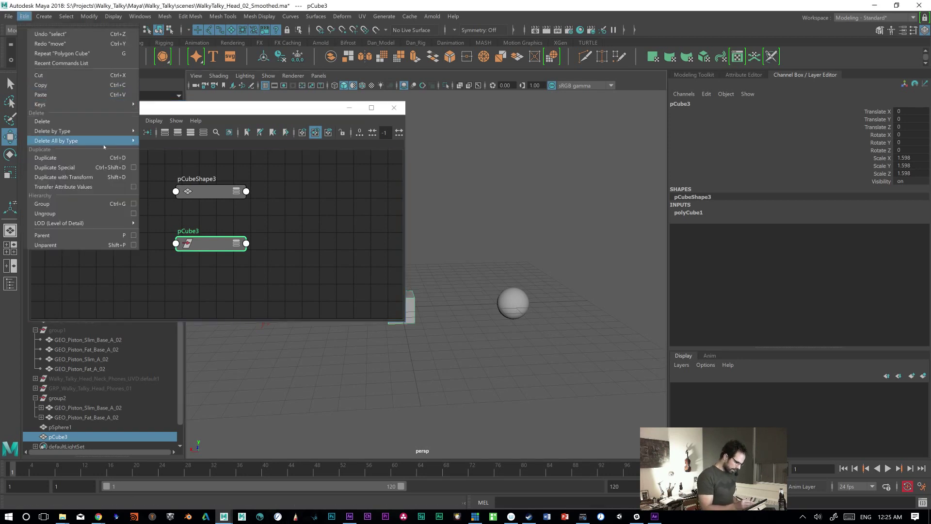
pyautogui.moveTo(104, 146)
pyautogui.click(160, 148)
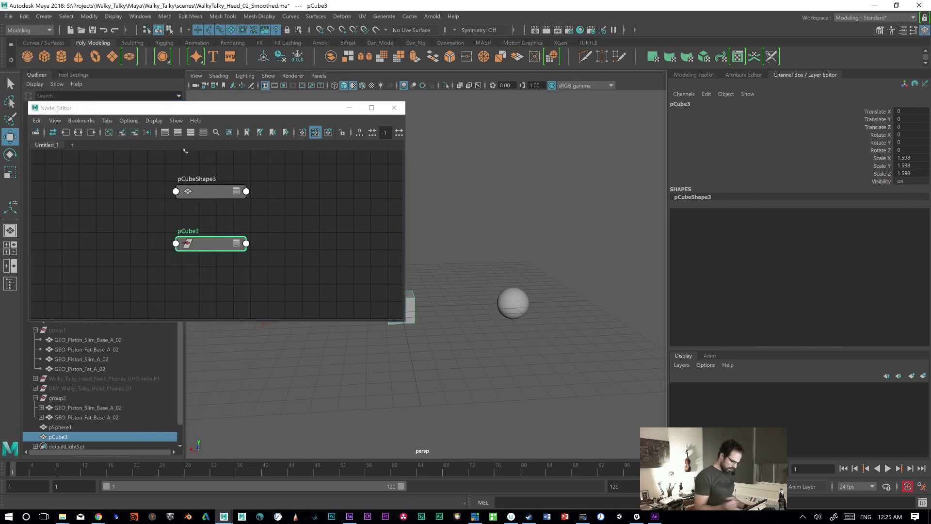
pyautogui.moveTo(512, 305); pyautogui.dragTo(514, 281, button='middle')
pyautogui.click(516, 304)
pyautogui.moveTo(513, 303); pyautogui.dragTo(487, 282)
pyautogui.hotkey('ctrl', 'z')
# Step: Move the Node Editor window clear of the Outliner and add pSphere1 to the graph beside the cube nodes
pyautogui.click(320, 114)
pyautogui.moveTo(320, 115); pyautogui.dragTo(550, 143)
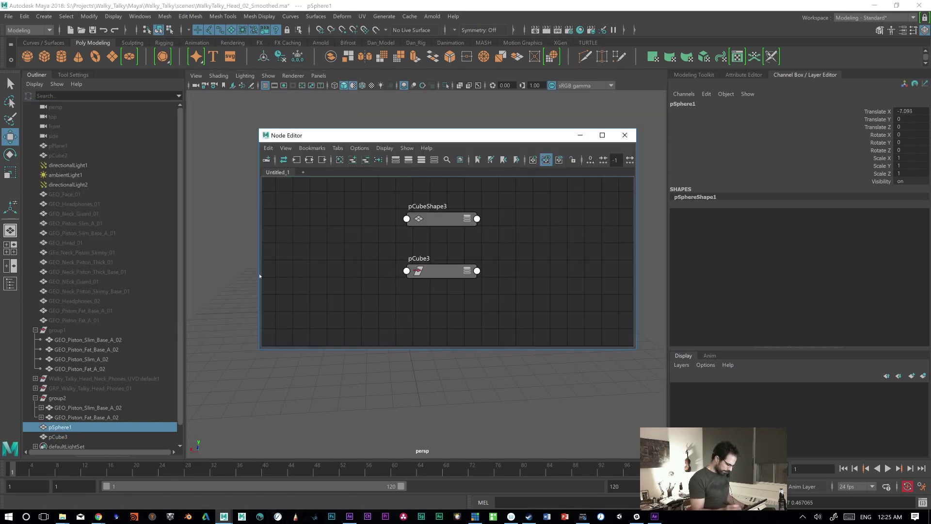
pyautogui.moveTo(70, 427); pyautogui.dragTo(558, 250, button='middle')
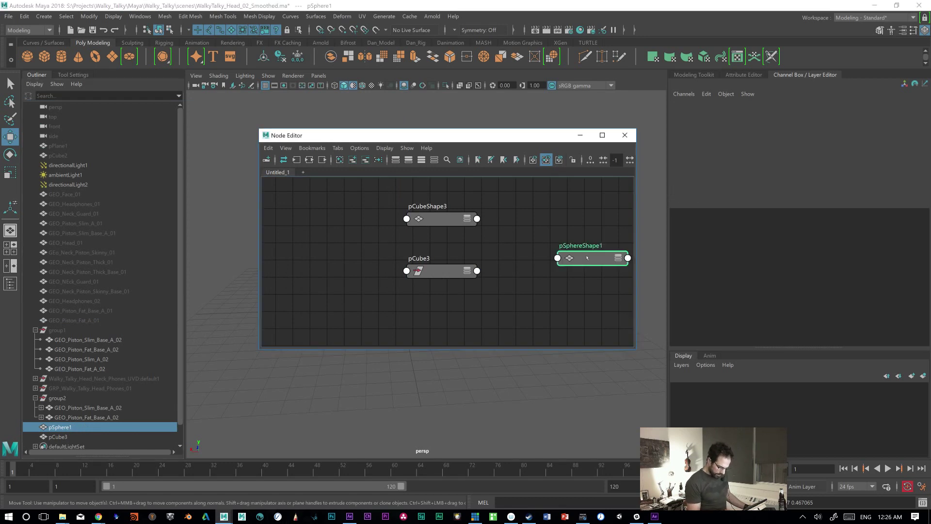
pyautogui.moveTo(551, 256); pyautogui.dragTo(525, 251)
# Step: Shift the pCube3 node slightly, select the pSphereShape1 node, and delete all construction history again
pyautogui.click(76, 435)
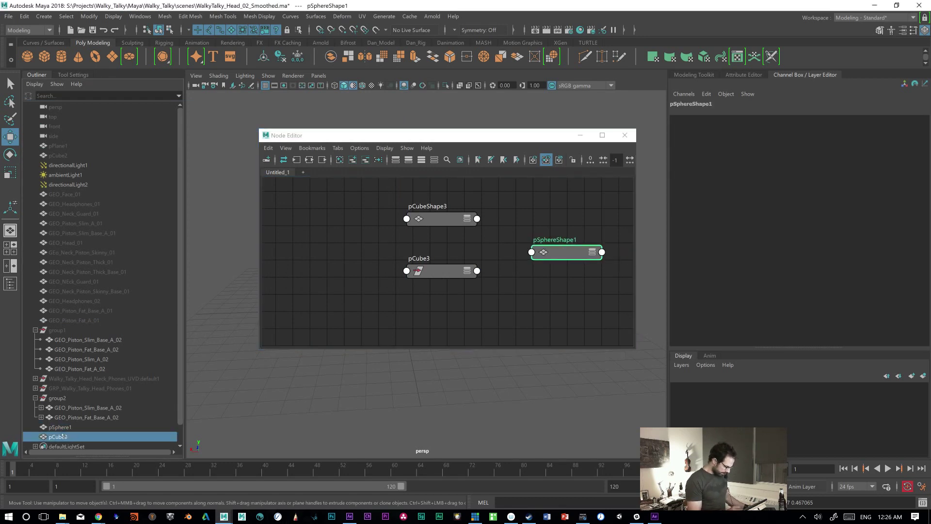
pyautogui.moveTo(441, 269); pyautogui.dragTo(417, 263)
pyautogui.click(565, 253)
pyautogui.moveTo(595, 253); pyautogui.dragTo(591, 253)
pyautogui.click(24, 17)
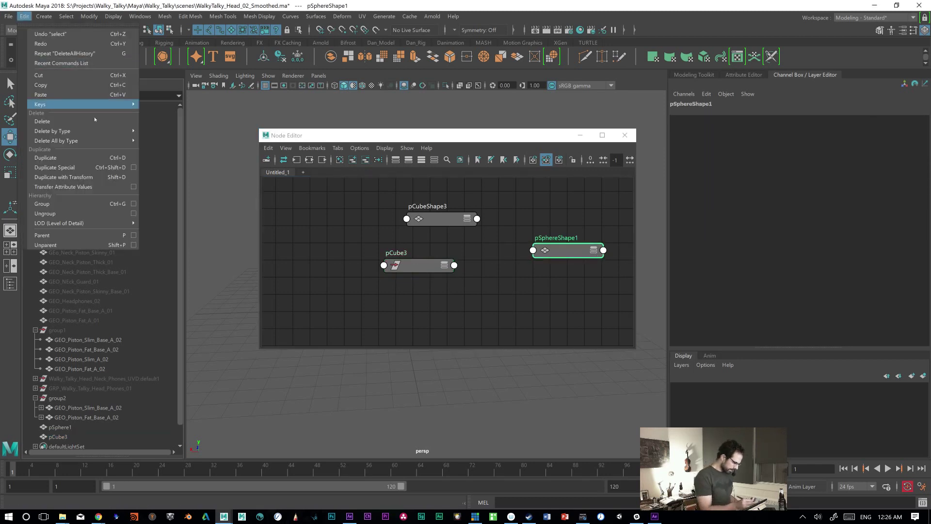
pyautogui.click(165, 148)
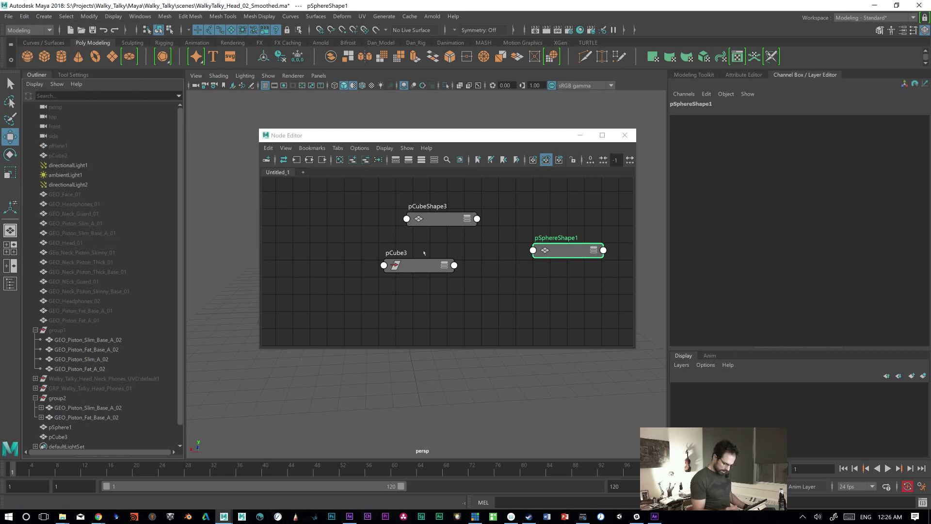
# Step: Rearrange the graph so the pCube3 node sits well apart from the pCubeShape3 and pSphereShape1 nodes
pyautogui.moveTo(426, 265); pyautogui.dragTo(437, 249)
pyautogui.moveTo(562, 253); pyautogui.dragTo(560, 251)
pyautogui.moveTo(441, 220); pyautogui.dragTo(439, 218)
pyautogui.moveTo(430, 251); pyautogui.dragTo(332, 262)
pyautogui.click(449, 220)
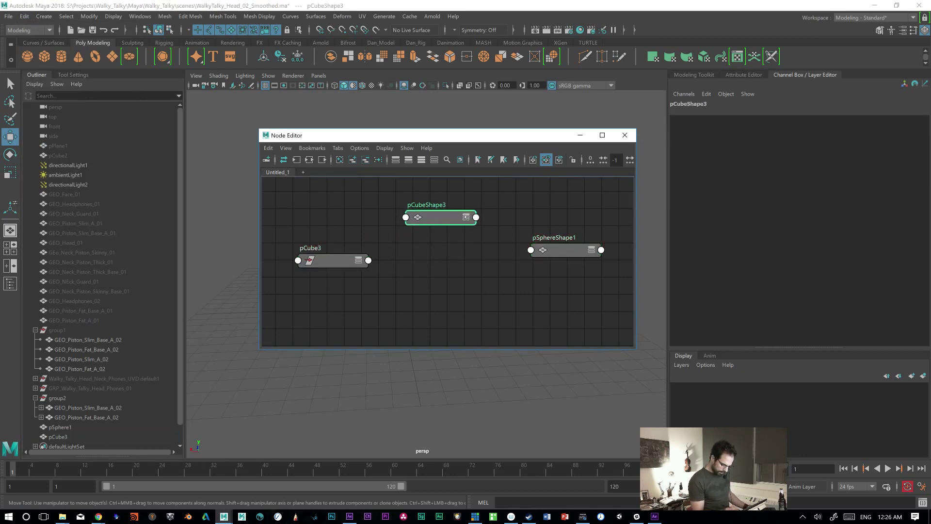
# Step: Expand the pCubeShape3 and pSphereShape1 nodes to show their full attribute lists
pyautogui.moveTo(461, 220); pyautogui.dragTo(461, 219)
pyautogui.rightClick(467, 218)
pyautogui.click(458, 219)
pyautogui.doubleClick(456, 218)
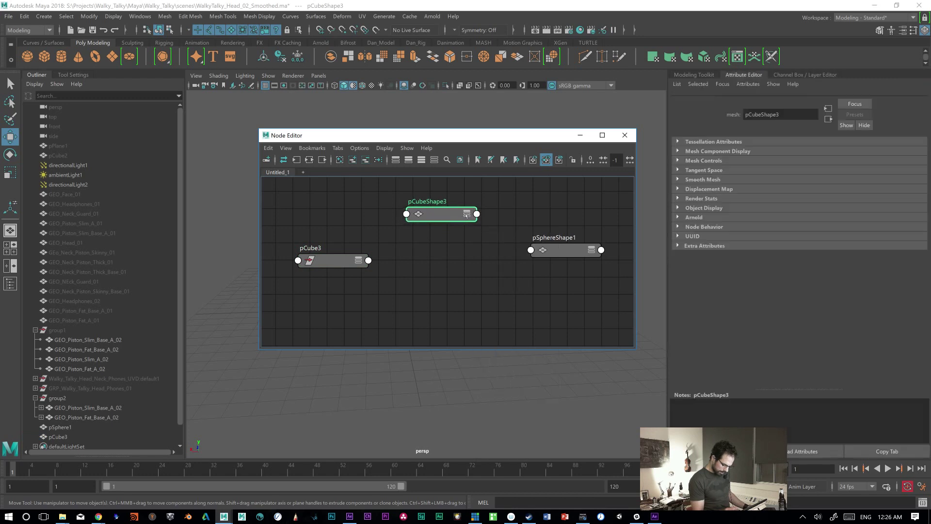
pyautogui.press('3')
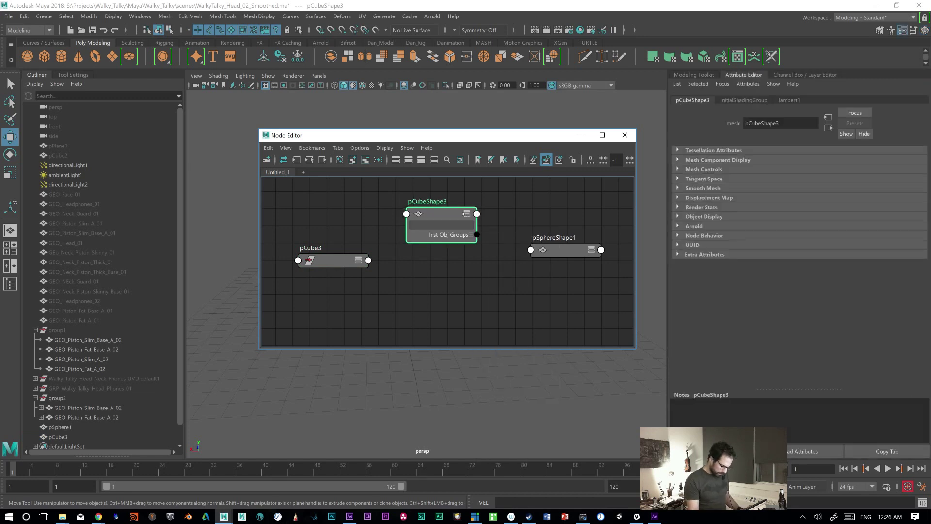
pyautogui.click(589, 250)
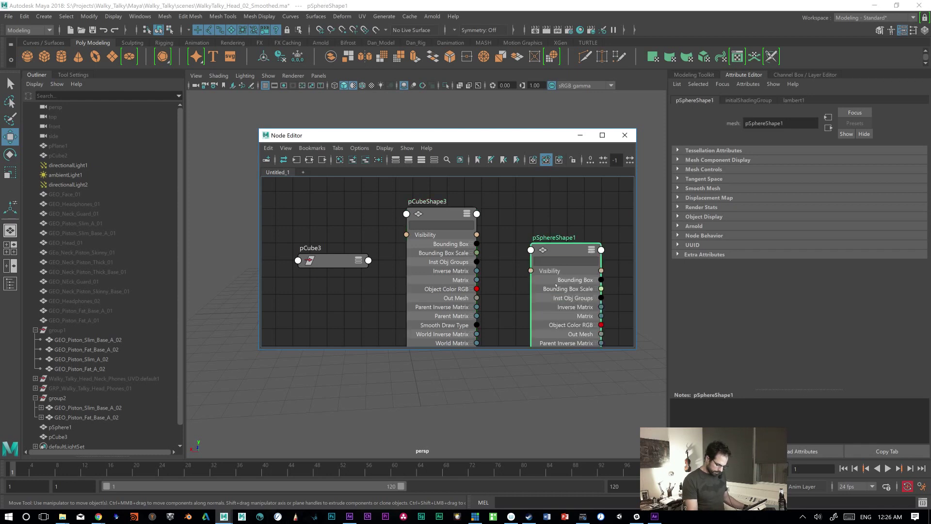
# Step: Place the pSphere1 transform node directly beneath the pCube3 node in the graph
pyautogui.click(506, 264)
pyautogui.press('super')
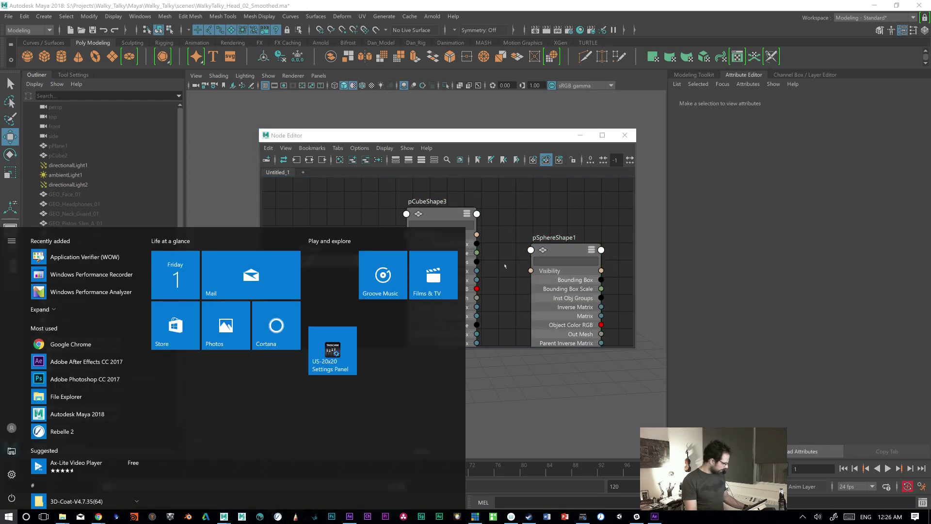
pyautogui.press('super')
pyautogui.keyDown('alt'); pyautogui.moveTo(506, 261); pyautogui.dragTo(503, 231, button='middle'); pyautogui.keyUp('alt')
pyautogui.keyDown('alt'); pyautogui.moveTo(490, 259); pyautogui.dragTo(432, 257, button='right'); pyautogui.keyUp('alt')
pyautogui.keyDown('alt'); pyautogui.moveTo(445, 252); pyautogui.dragTo(415, 205, button='middle'); pyautogui.keyUp('alt')
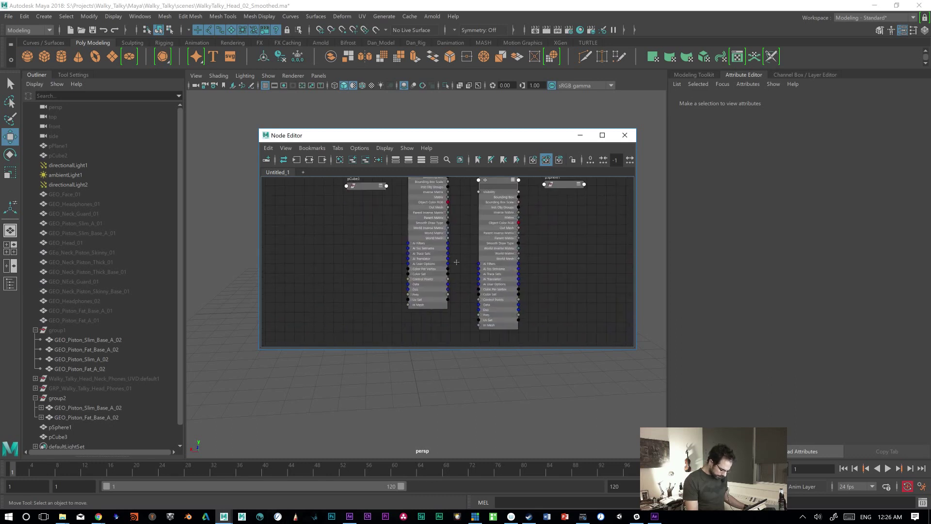
pyautogui.keyDown('alt'); pyautogui.moveTo(456, 262); pyautogui.dragTo(465, 278, button='middle'); pyautogui.keyUp('alt')
pyautogui.moveTo(573, 198); pyautogui.dragTo(375, 226)
pyautogui.keyDown('alt'); pyautogui.moveTo(440, 190); pyautogui.dragTo(438, 216, button='middle'); pyautogui.keyUp('alt')
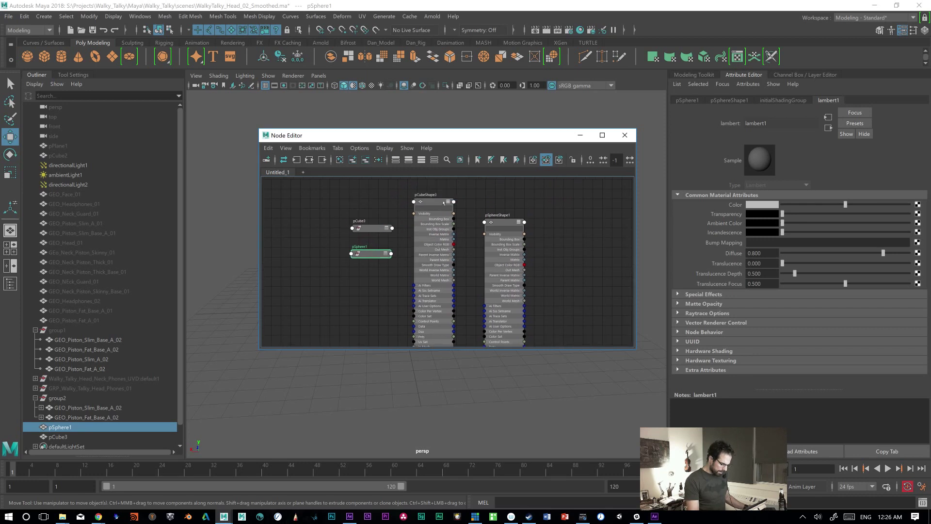
# Step: Reduce the pCubeShape3 and pSphereShape1 nodes to show only their connected attributes
pyautogui.click(444, 199)
pyautogui.press('2')
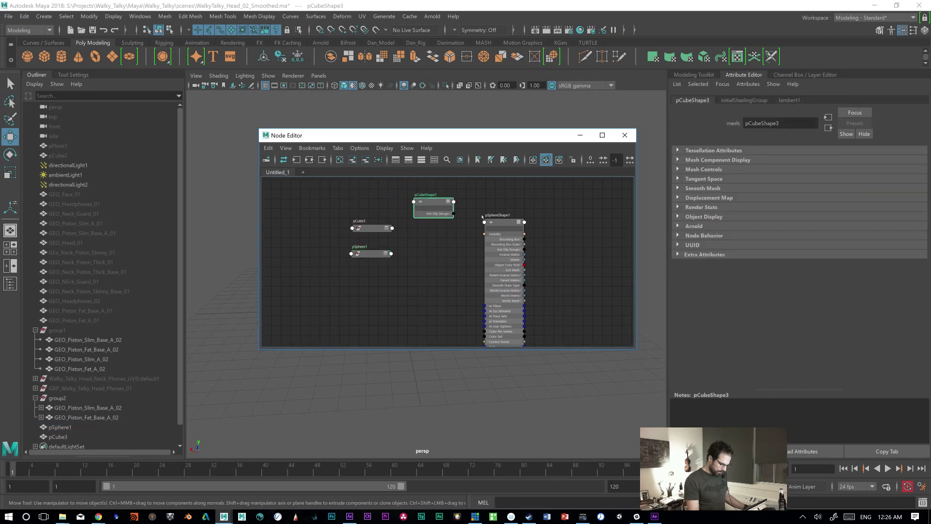
pyautogui.click(514, 221)
pyautogui.press('2')
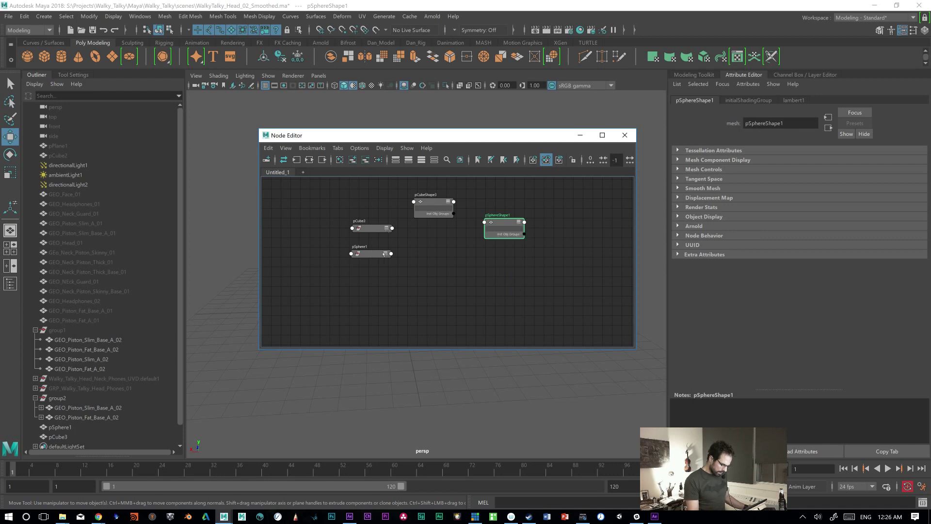
# Step: Expand the pSphere1 and pCube3 transform nodes to their full attribute lists and place them side by side
pyautogui.click(384, 254)
pyautogui.click(384, 255)
pyautogui.moveTo(373, 253); pyautogui.dragTo(451, 263)
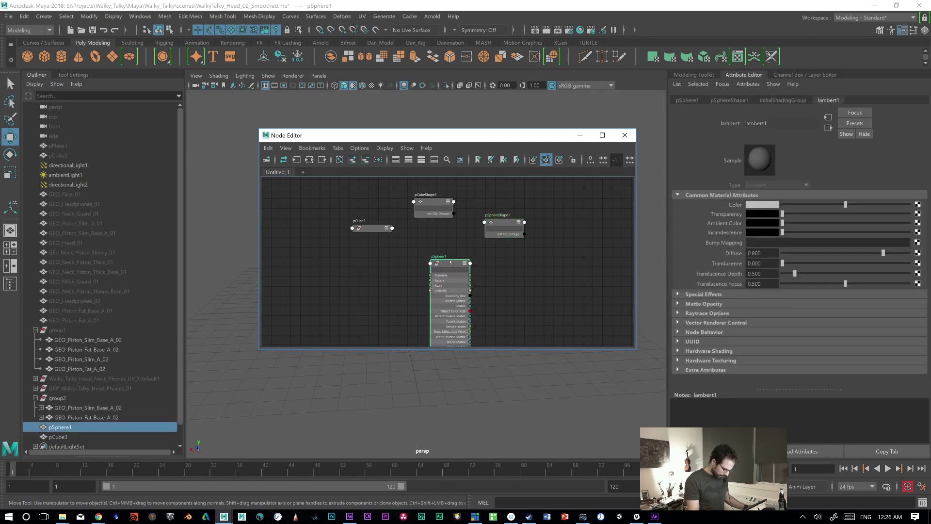
pyautogui.click(382, 230)
pyautogui.press('3')
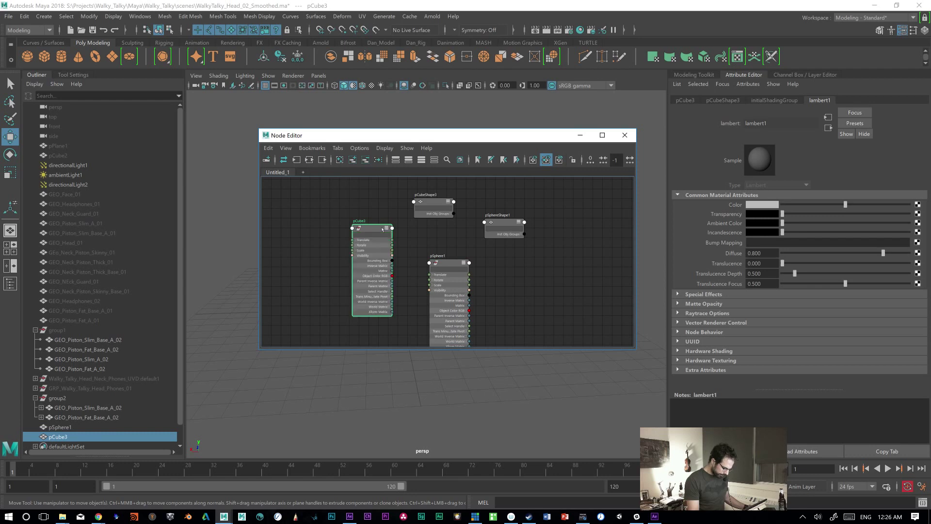
pyautogui.moveTo(444, 264); pyautogui.dragTo(427, 232)
pyautogui.moveTo(352, 241)
pyautogui.mouseDown()
pyautogui.moveTo(358, 247)
pyautogui.moveTo(351, 239)
pyautogui.mouseUp()
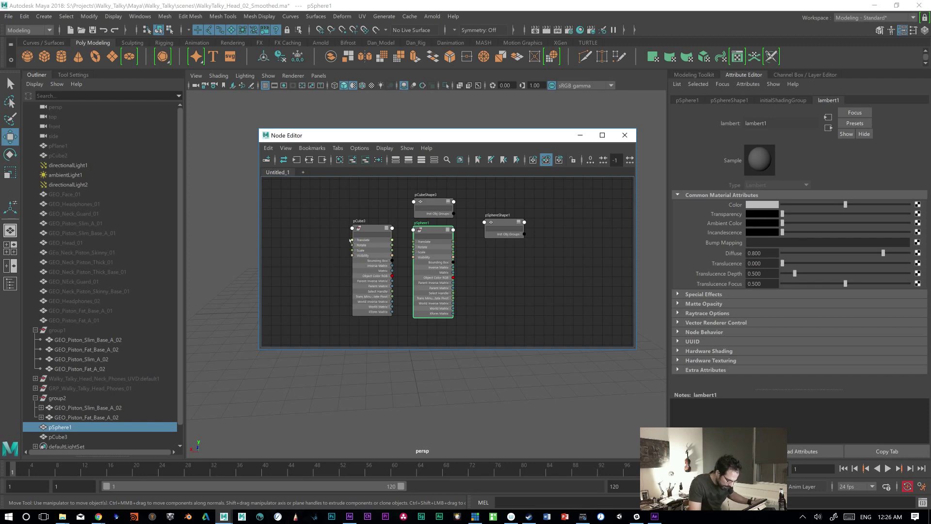
# Step: Maximize the Node Editor and unfold the Translate attribute into X, Y and Z on both pCube3 and pSphere1
pyautogui.click(353, 240)
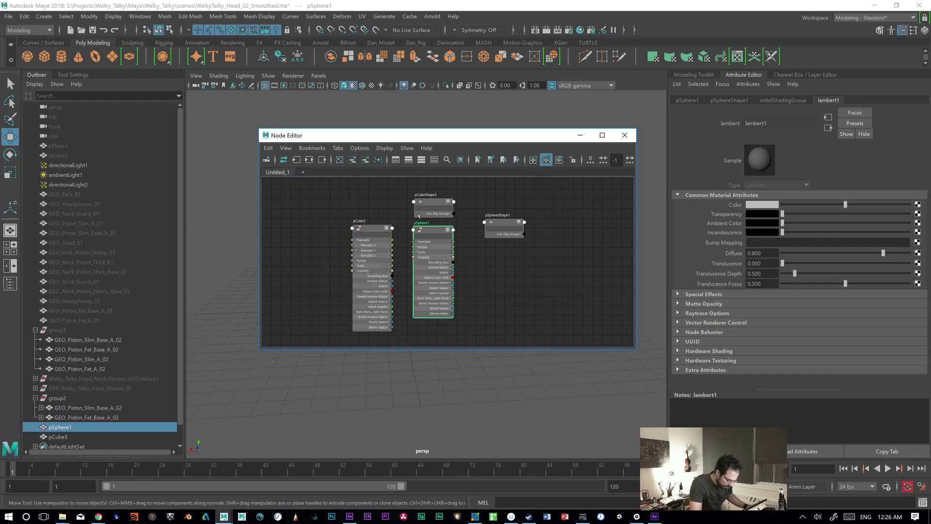
pyautogui.click(602, 135)
pyautogui.scroll(10, 410, 297)
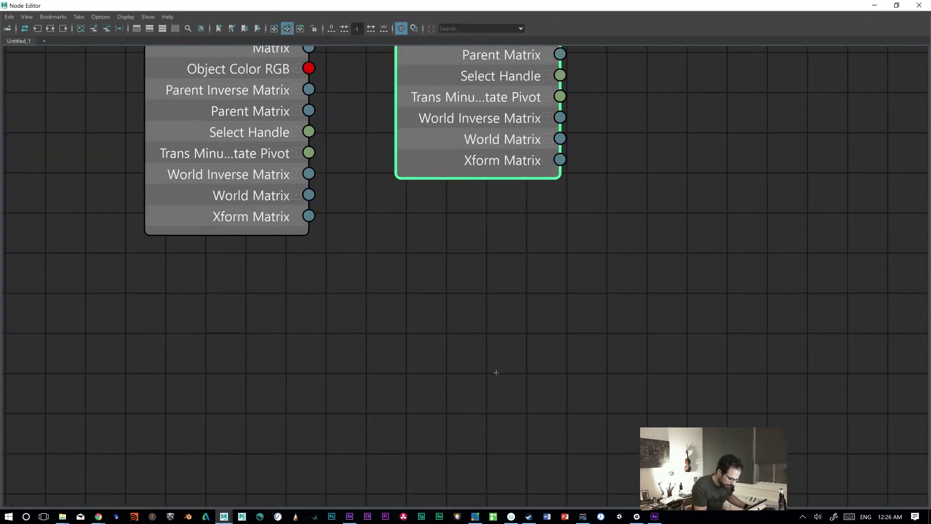
pyautogui.keyDown('alt'); pyautogui.moveTo(518, 375); pyautogui.dragTo(498, 446, button='middle'); pyautogui.keyUp('alt')
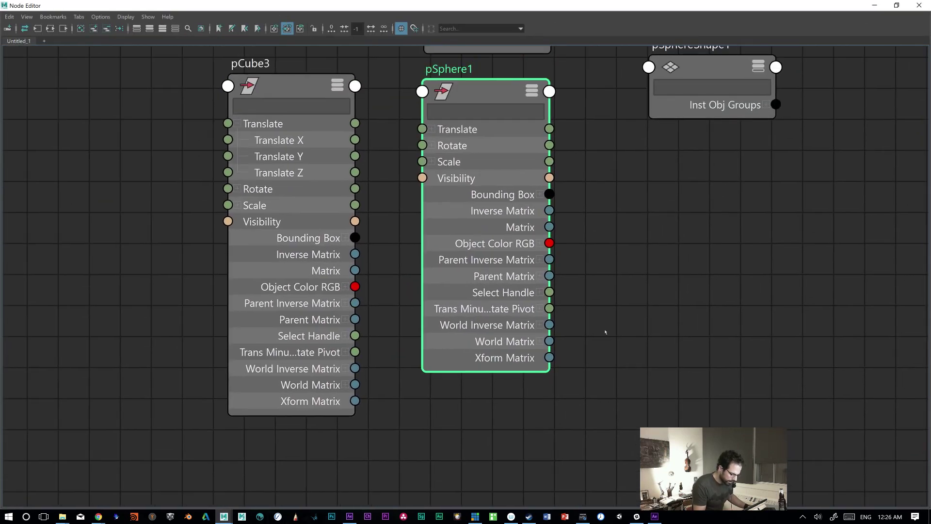
pyautogui.keyDown('alt'); pyautogui.moveTo(613, 326); pyautogui.dragTo(600, 355, button='middle'); pyautogui.keyUp('alt')
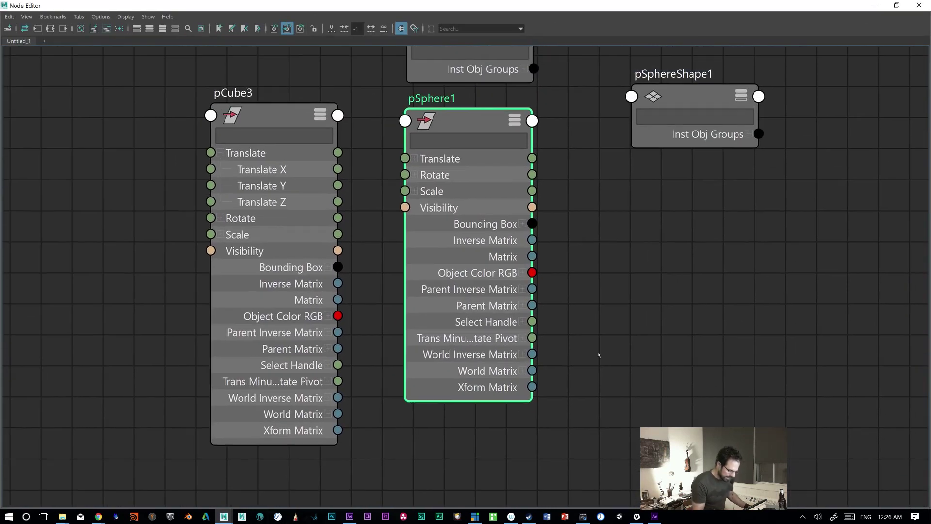
pyautogui.click(416, 159)
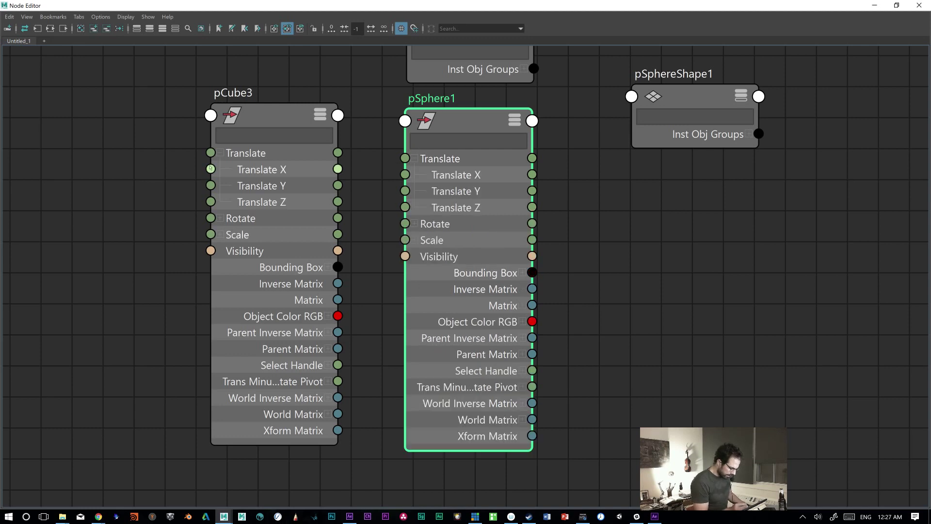
# Step: Connect pCube3's Translate X and Translate Y outputs to the matching inputs of pSphere1
pyautogui.moveTo(368, 176); pyautogui.dragTo(405, 174)
pyautogui.moveTo(338, 185); pyautogui.dragTo(405, 191)
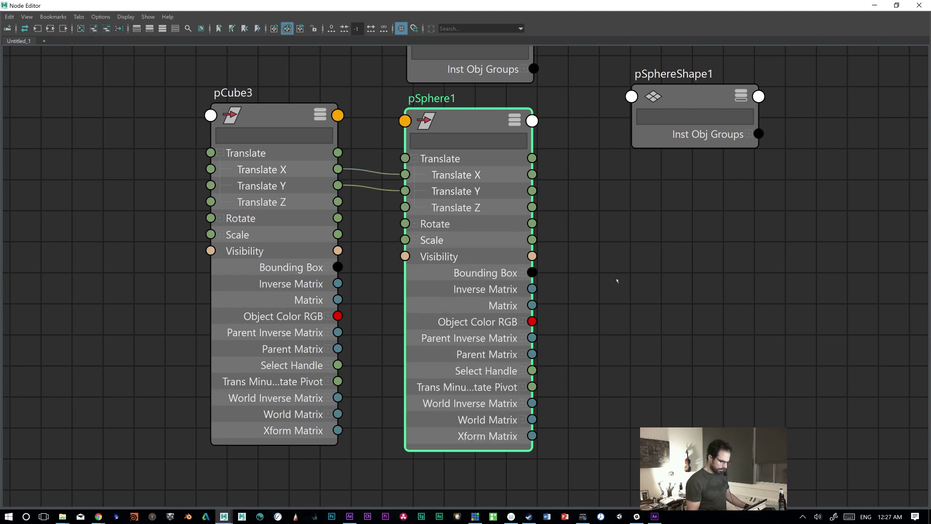
pyautogui.scroll(-2, 563, 248)
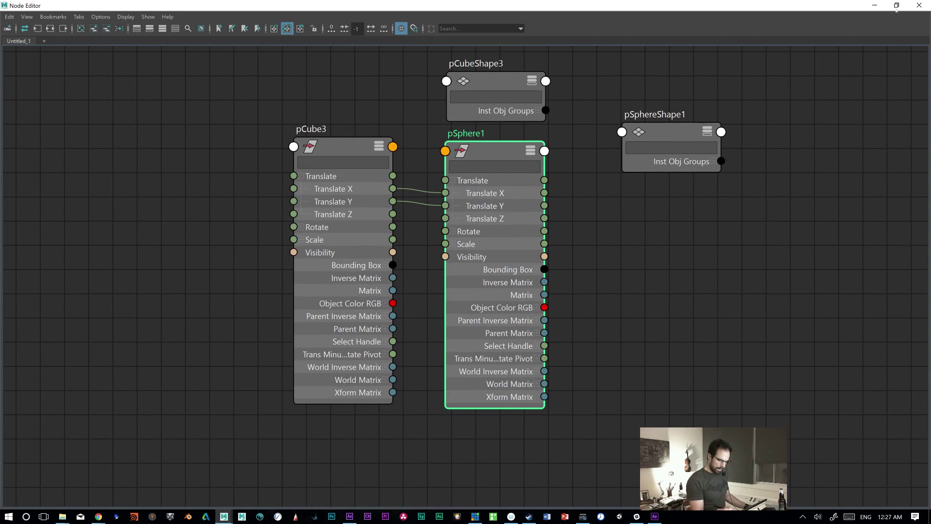
# Step: Minimize the Node Editor and move the sphere about 6 units along Z, away from the cube
pyautogui.click(897, 5)
pyautogui.click(581, 135)
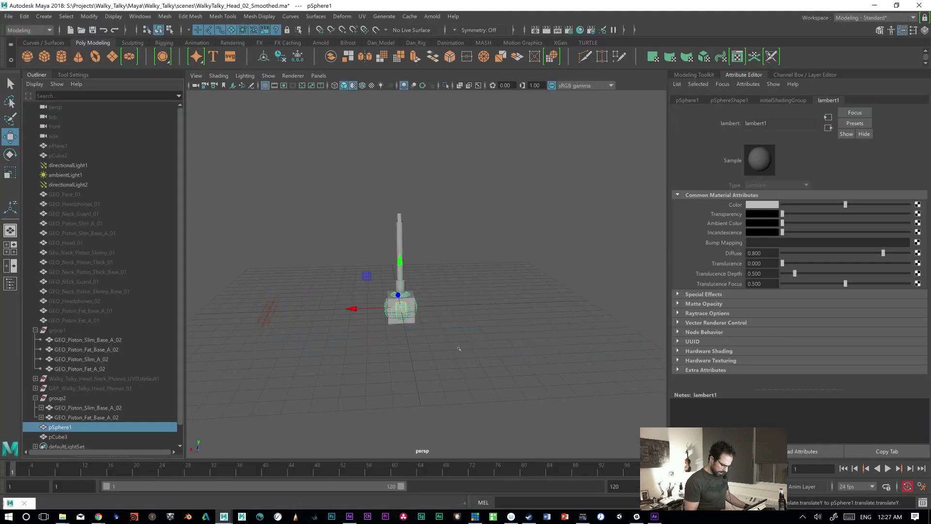
pyautogui.keyDown('alt'); pyautogui.moveTo(458, 348); pyautogui.dragTo(486, 223); pyautogui.keyUp('alt')
pyautogui.click(466, 202)
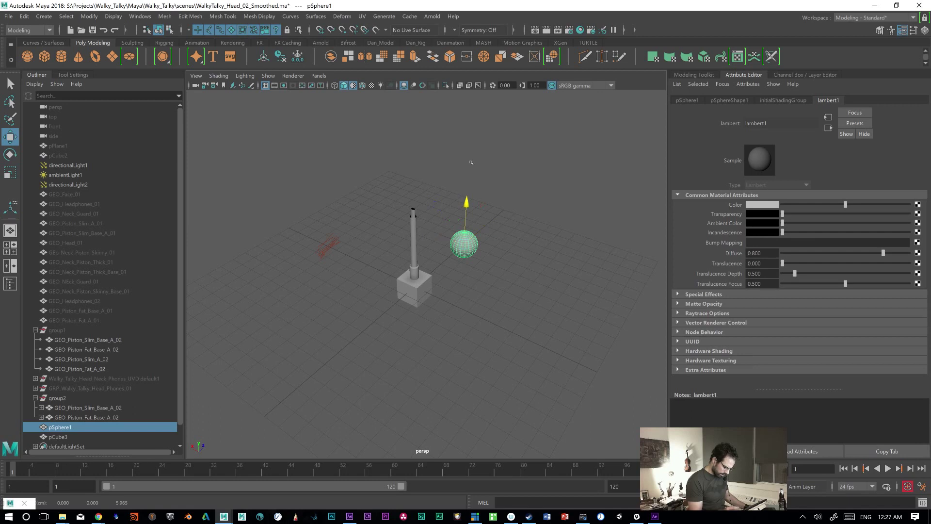
# Step: Try moving pCube3 in several directions to test how it drives the sphere, undoing each move
pyautogui.click(427, 284)
pyautogui.moveTo(482, 269); pyautogui.dragTo(533, 196, button='middle')
pyautogui.hotkey('ctrl', 'z')
pyautogui.moveTo(373, 270); pyautogui.dragTo(343, 243)
pyautogui.hotkey('ctrl', 'z')
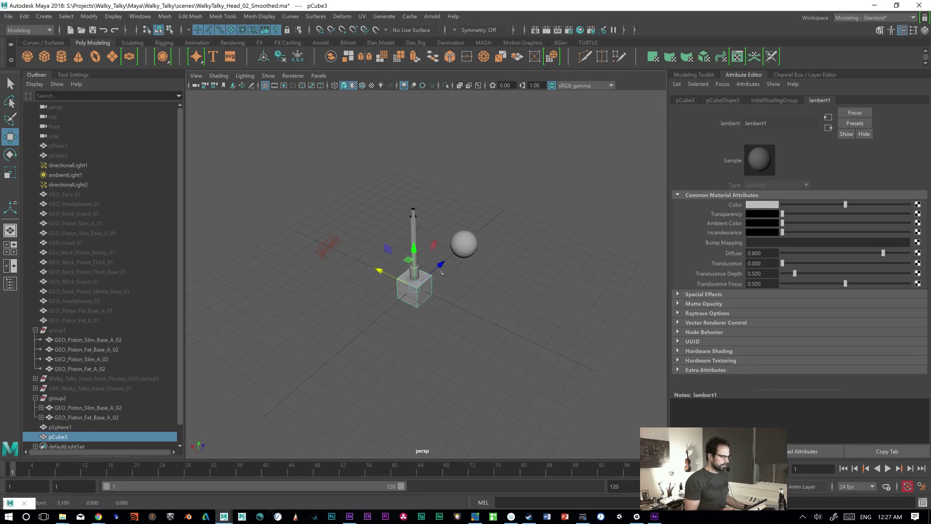
pyautogui.moveTo(414, 287); pyautogui.dragTo(377, 204)
pyautogui.moveTo(455, 227); pyautogui.dragTo(439, 316)
pyautogui.hotkey('ctrl', 'z')
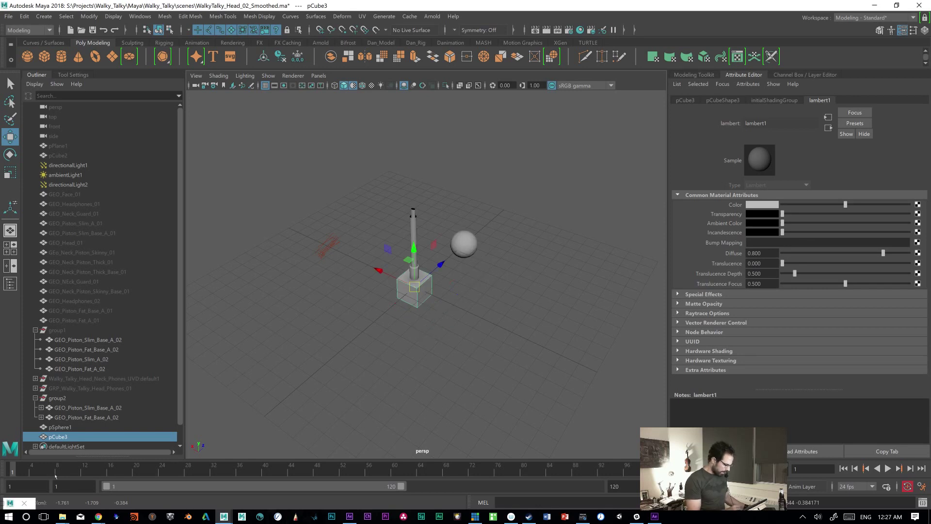
# Step: Reopen the Node Editor, add a multiplyDivide node, and place it beneath the pSphereShape1 node
pyautogui.doubleClick(4, 501)
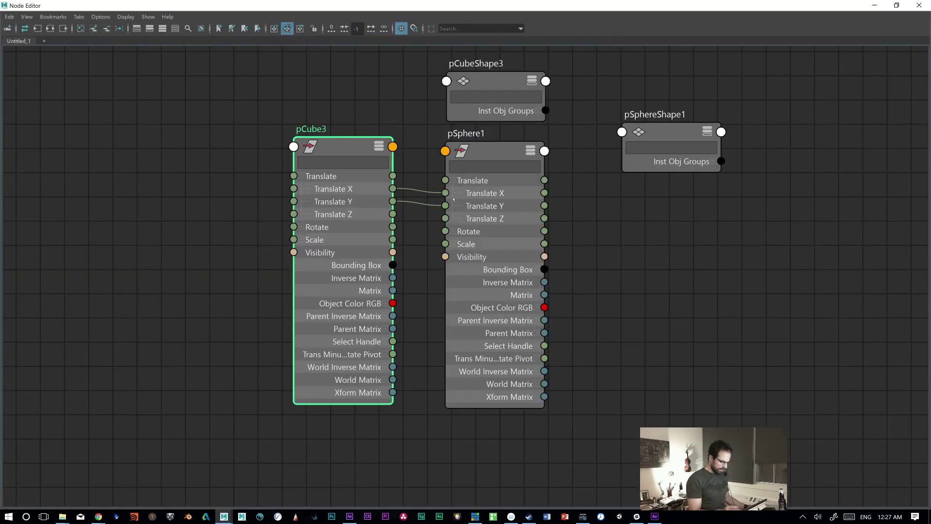
pyautogui.scroll(-5, 584, 297)
pyautogui.scroll(4, 569, 285)
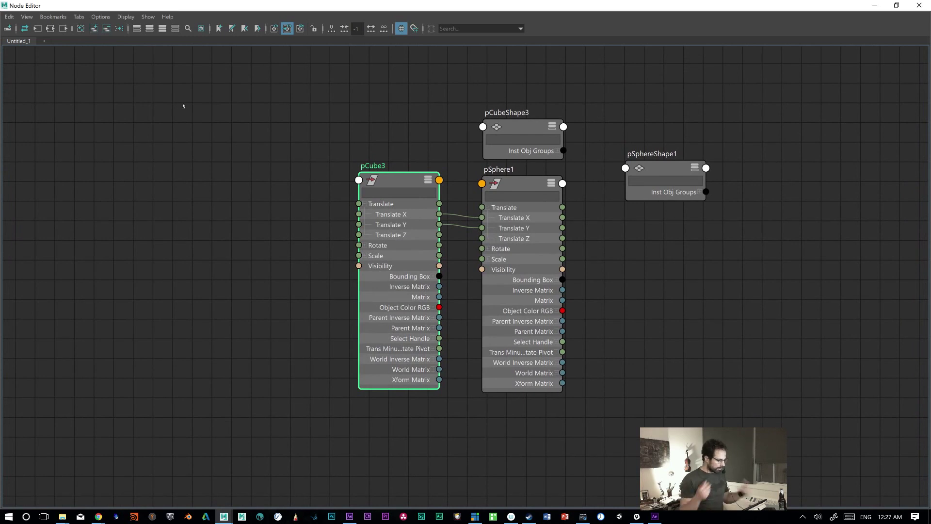
pyautogui.press('Tab')
pyautogui.write('mult')
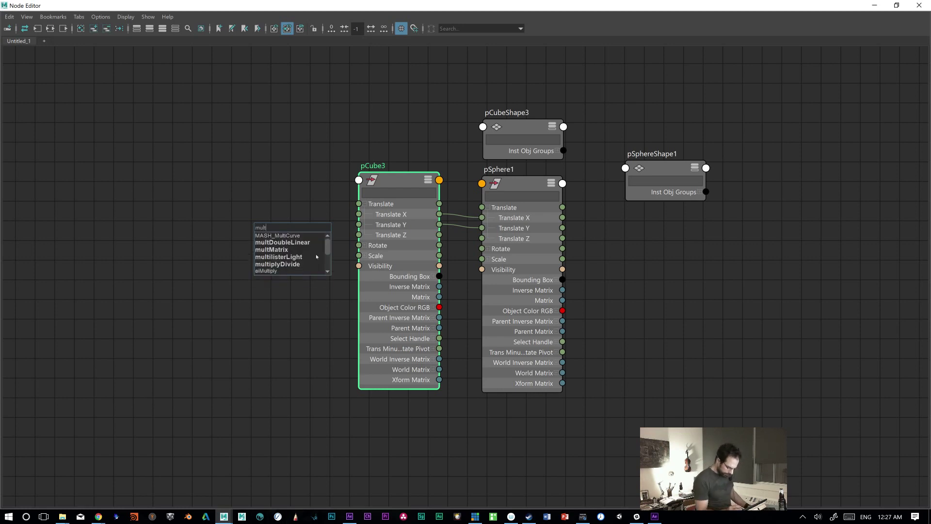
pyautogui.click(289, 265)
pyautogui.moveTo(291, 234); pyautogui.dragTo(674, 249)
pyautogui.click(639, 251)
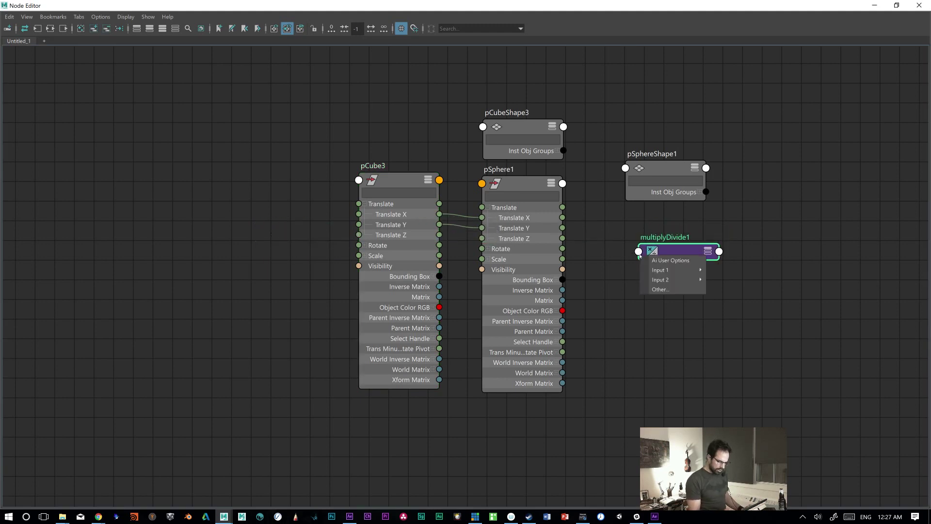
pyautogui.click(875, 68)
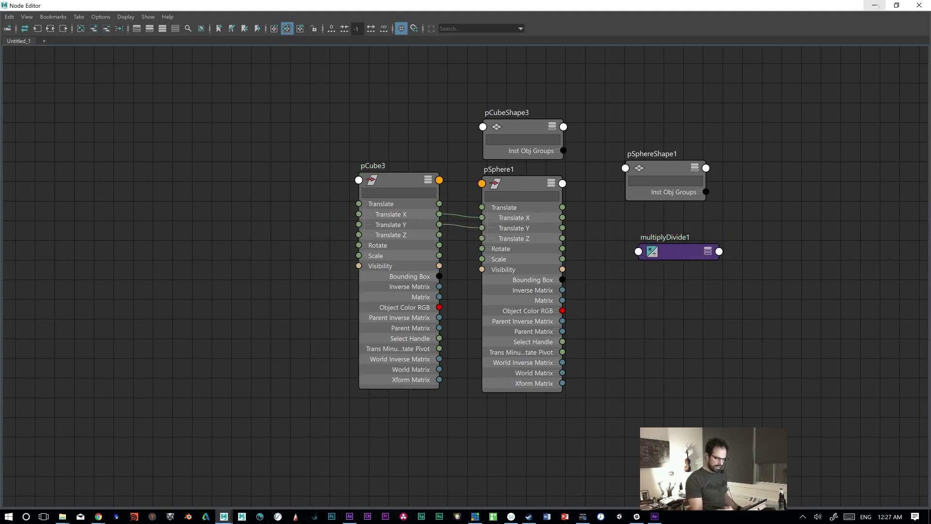
# Step: Minimize the Node Editor, delete the test sphere and cube from the scene, and save the scene
pyautogui.click(875, 6)
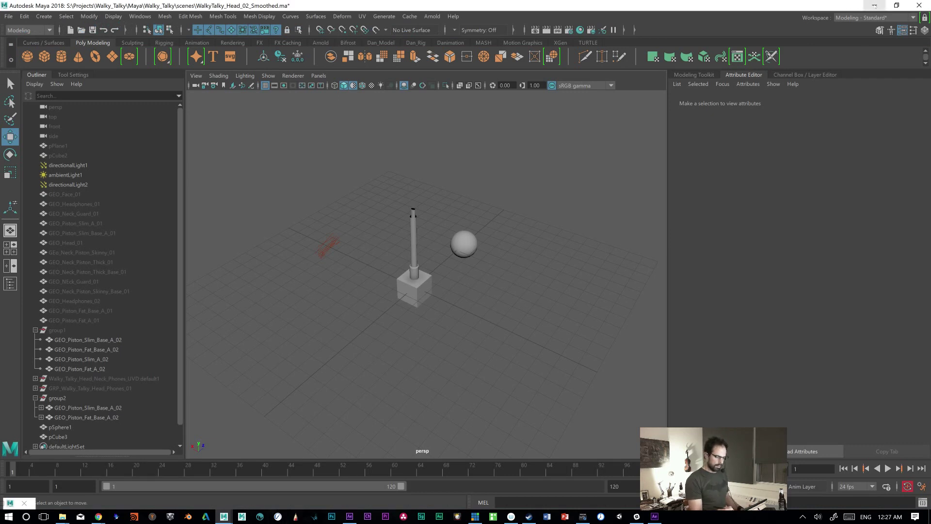
pyautogui.click(919, 5)
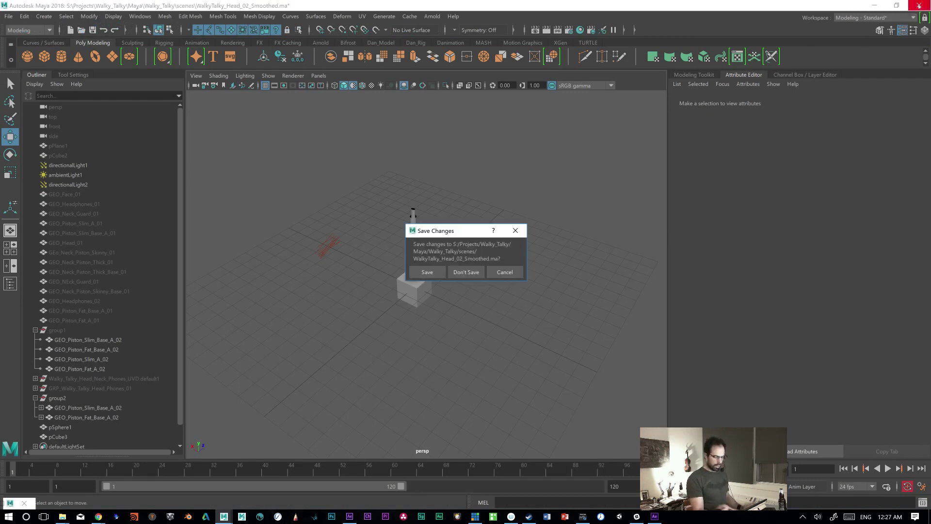
pyautogui.click(502, 272)
pyautogui.click(464, 249)
pyautogui.press('Delete')
pyautogui.click(426, 289)
pyautogui.press('Delete')
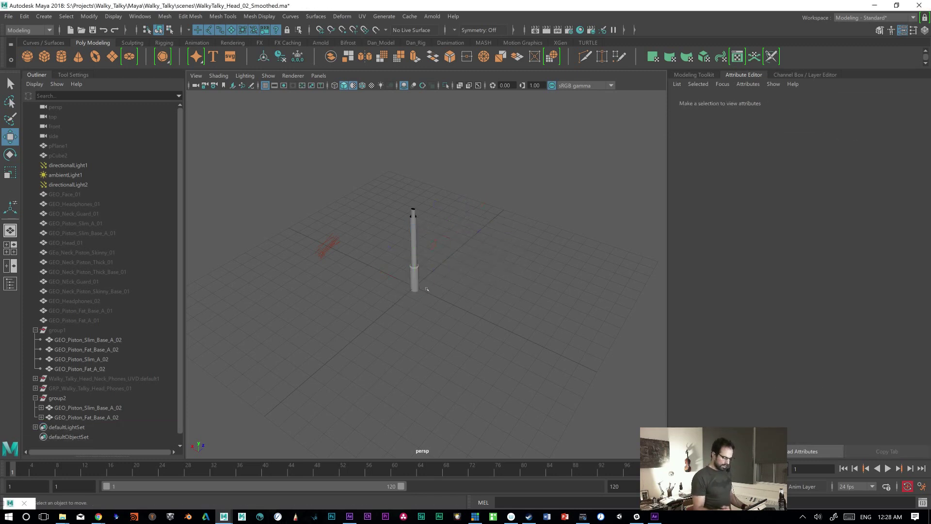
pyautogui.hotkey('ctrl', 's')
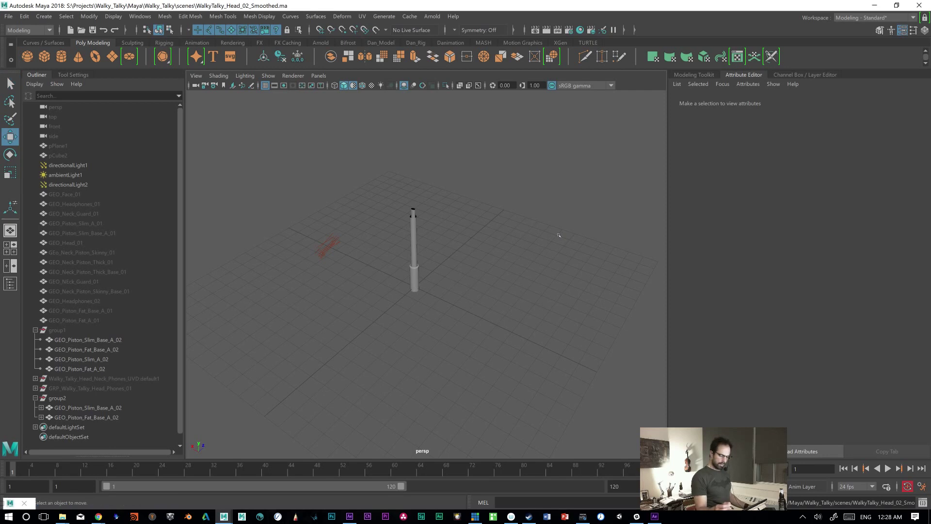
# Step: Switch to After Effects, undo a trial move of the 2DLookAt control, and reposition it at about -432, 108
pyautogui.click(874, 6)
pyautogui.moveTo(389, 253); pyautogui.dragTo(420, 157)
pyautogui.hotkey('ctrl', 'z')
pyautogui.hotkey('ctrl', 'z')
pyautogui.hotkey('ctrl', 'z')
pyautogui.hotkey('ctrl', 'z')
pyautogui.hotkey('ctrl', 'z')
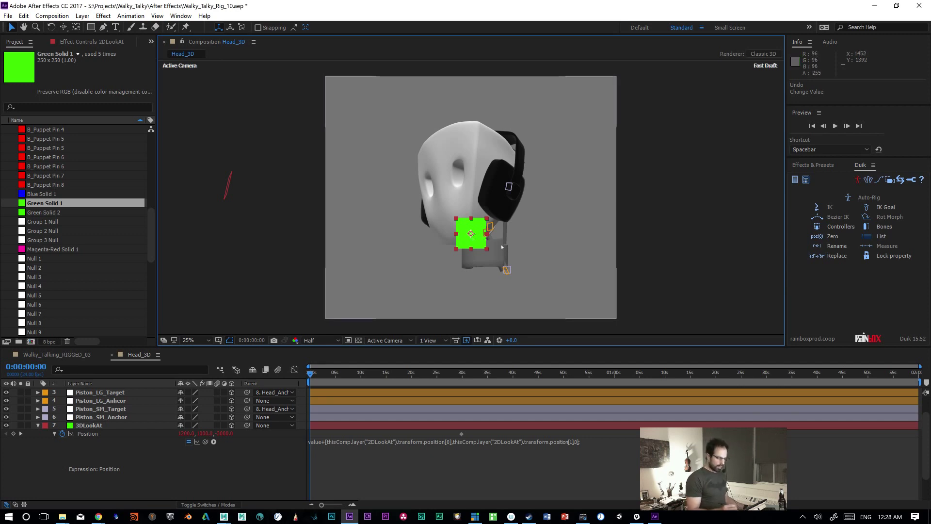
pyautogui.moveTo(474, 236); pyautogui.dragTo(422, 249)
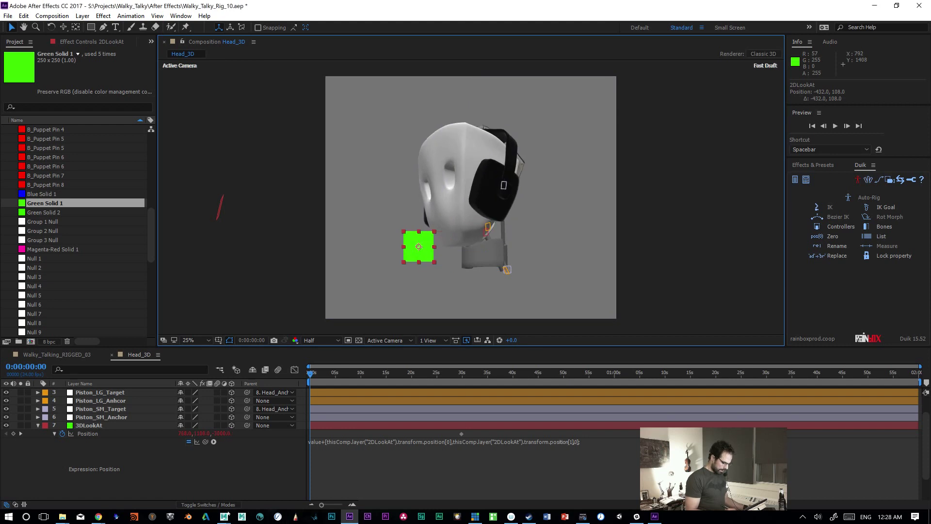
# Step: Return to Maya's Node Editor, show the connected attributes of the multiplyDivide1 node, and frame it in the graph
pyautogui.moveTo(226, 516)
pyautogui.click(285, 480)
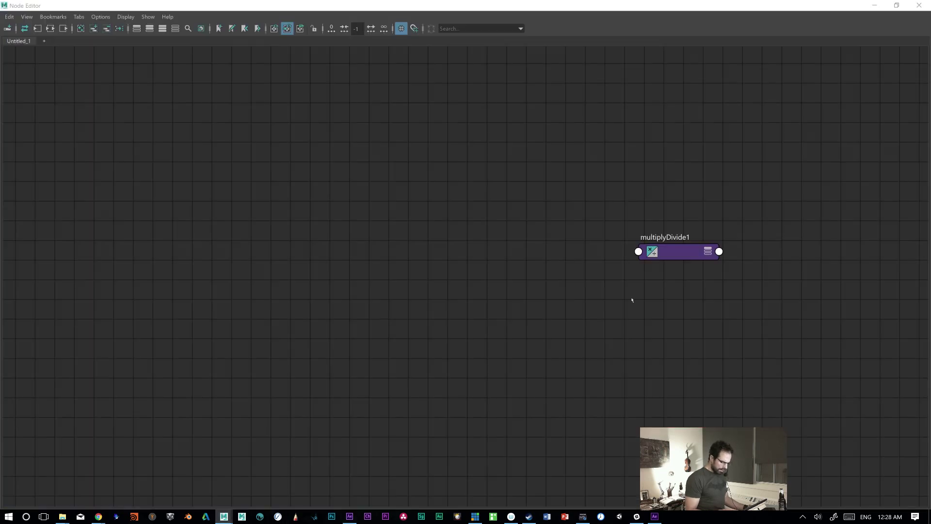
pyautogui.scroll(-5, 546, 305)
pyautogui.scroll(3, 556, 332)
pyautogui.scroll(2, 594, 322)
pyautogui.click(677, 257)
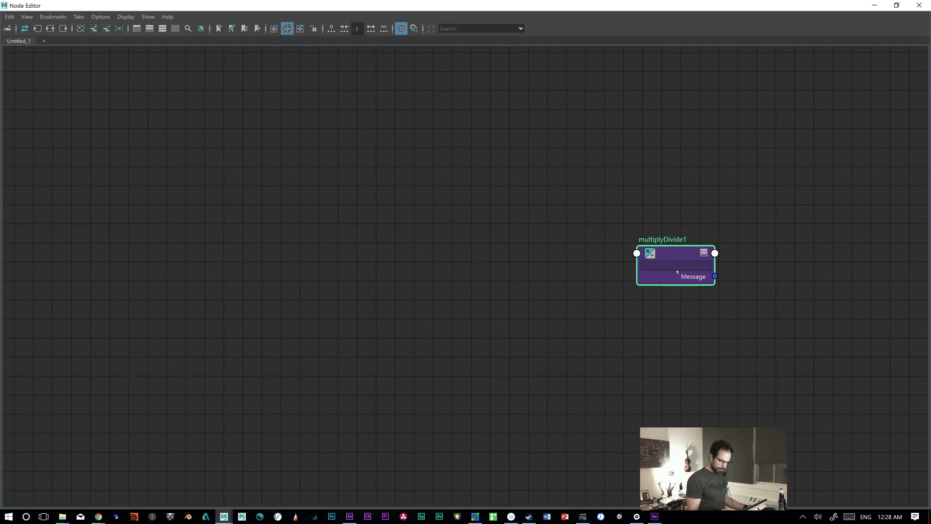
pyautogui.press('f')
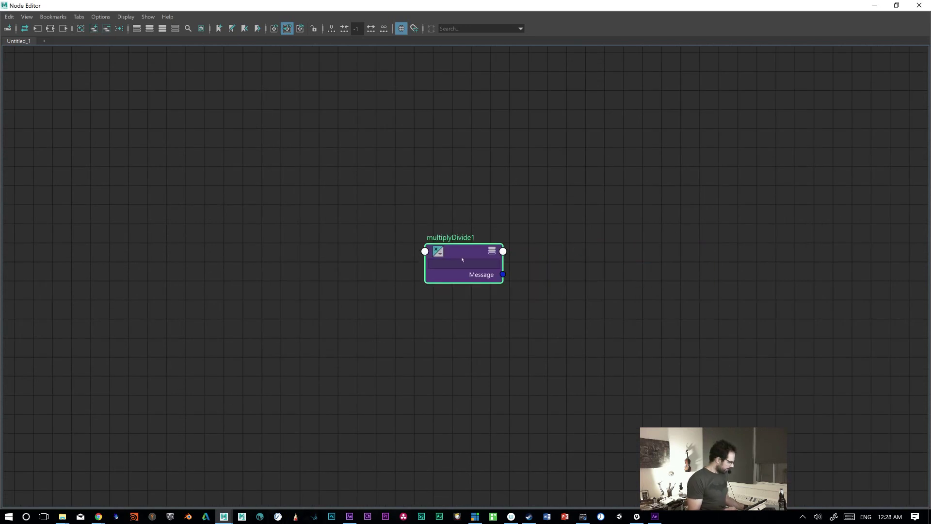
# Step: Restore and enlarge the Node Editor window, examine the Input 1 and Input 2 values of multiplyDivide1, and close the editor
pyautogui.click(896, 6)
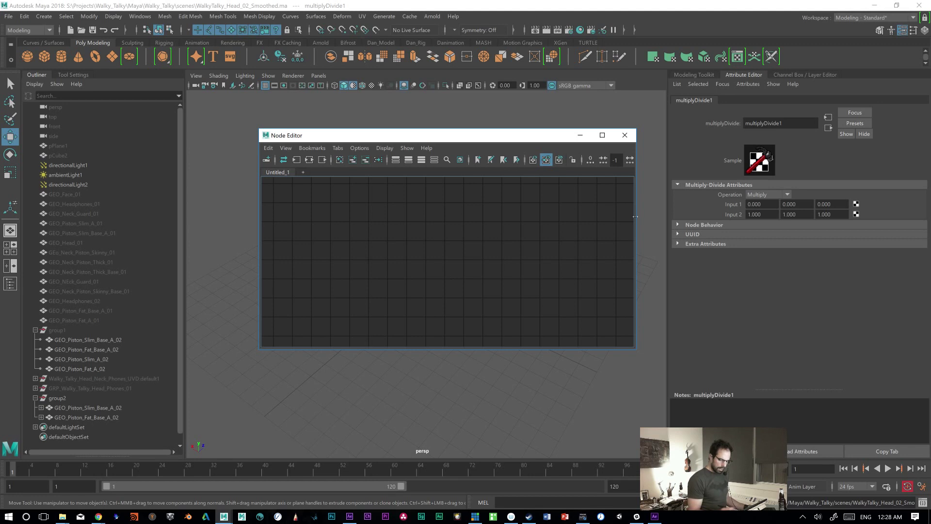
pyautogui.click(757, 204)
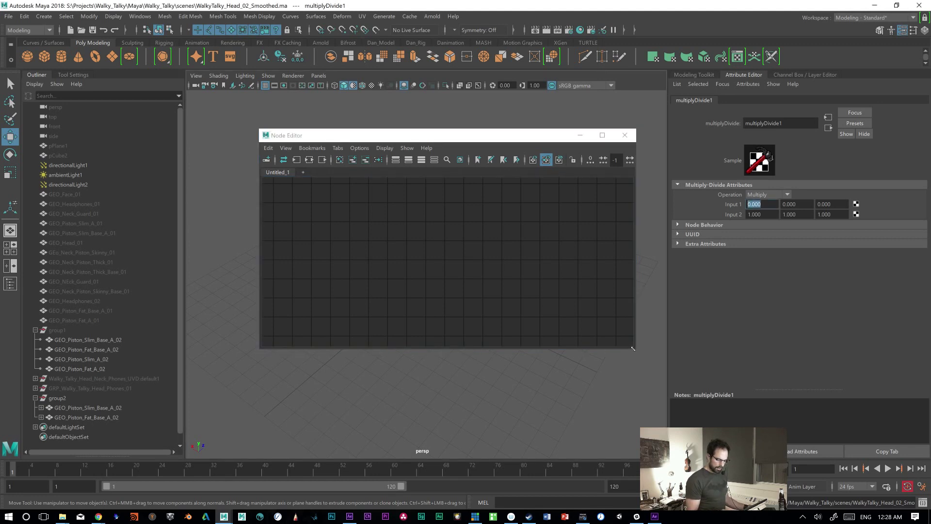
pyautogui.moveTo(633, 347); pyautogui.dragTo(635, 421)
pyautogui.click(757, 213)
pyautogui.click(768, 201)
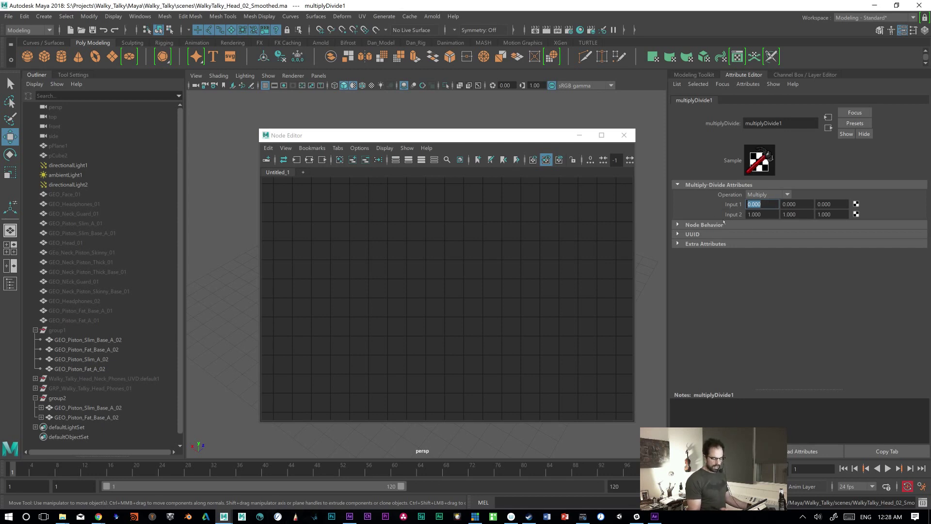
pyautogui.click(754, 214)
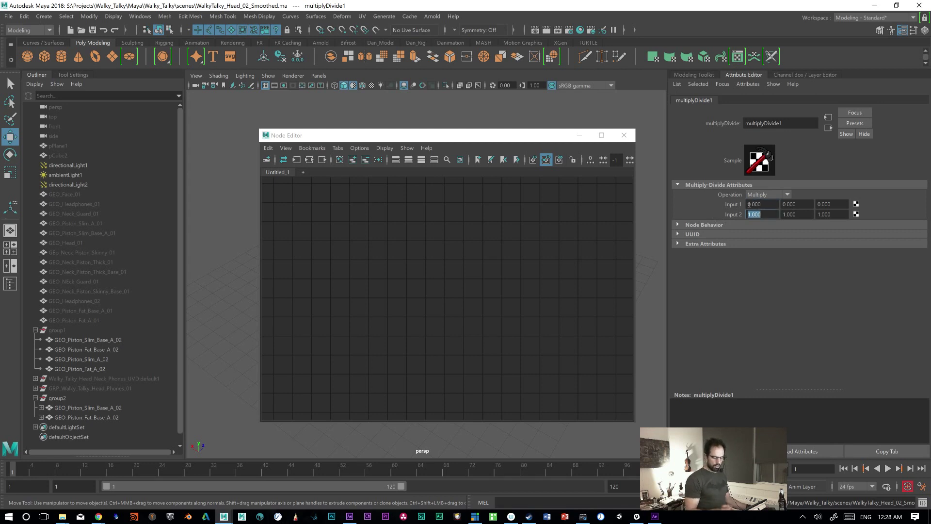
pyautogui.write('3')
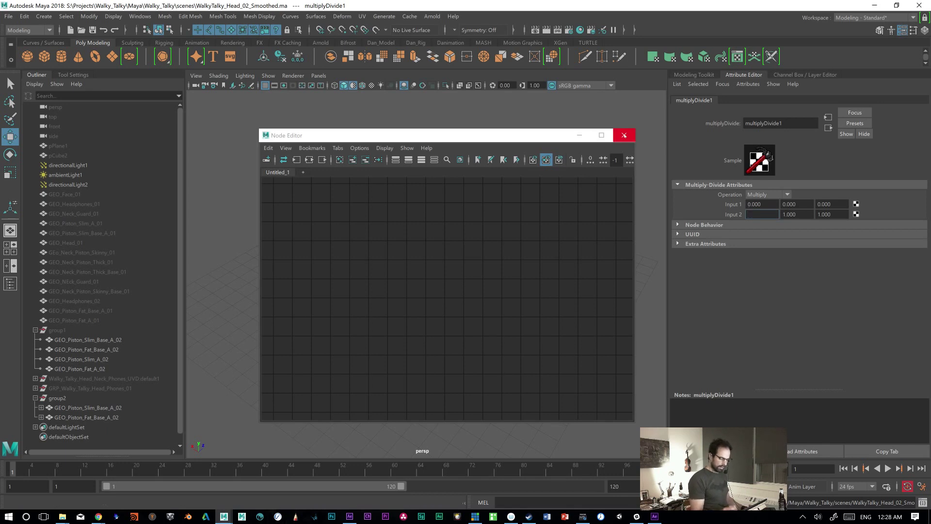
pyautogui.click(623, 135)
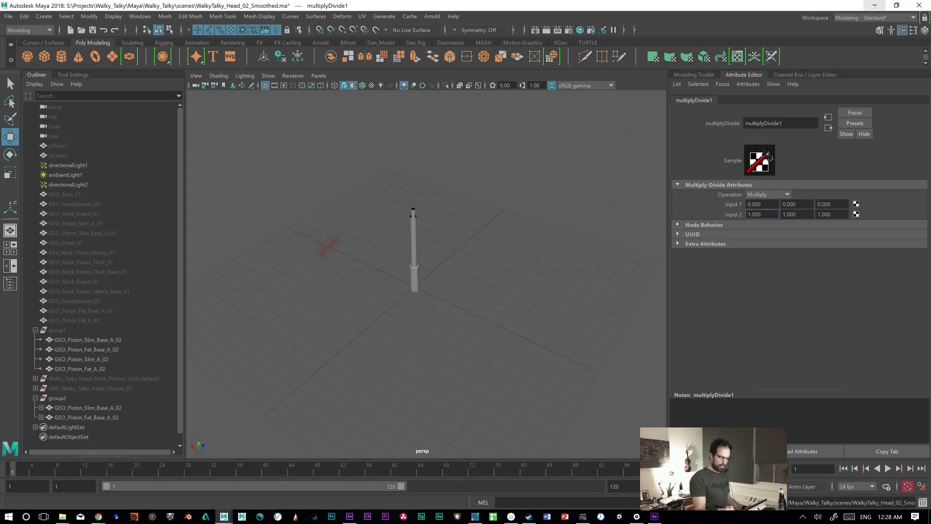
# Step: Switch to After Effects, try moving the 2DLookAt control to about 852, -176, and undo the move
pyautogui.click(874, 6)
pyautogui.moveTo(468, 236); pyautogui.dragTo(570, 250)
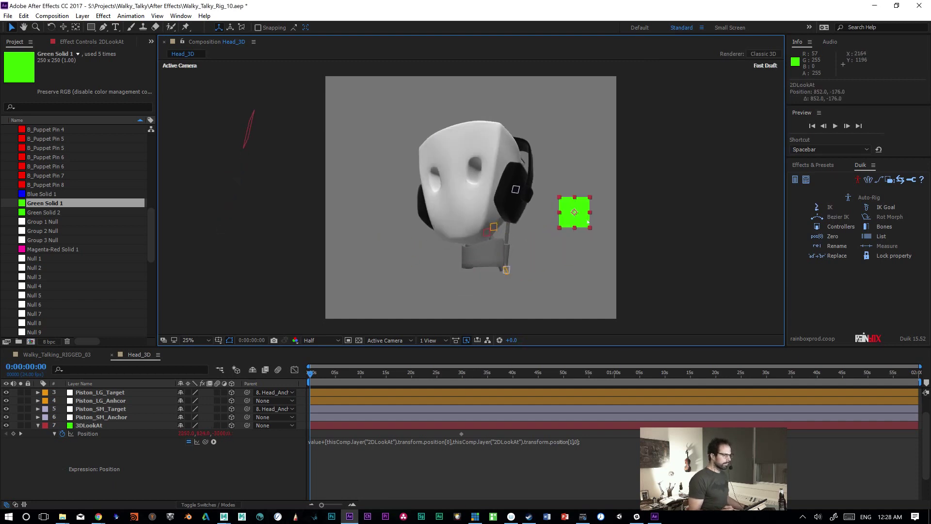
pyautogui.hotkey('ctrl', 'z')
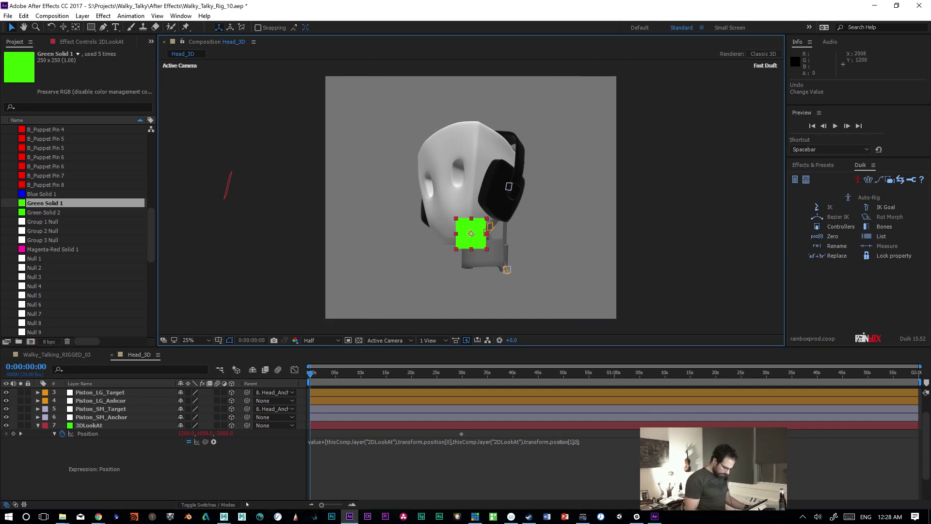
# Step: Return to Maya, reopen the Node Editor, add a condition node, and reposition it in the graph
pyautogui.moveTo(224, 516)
pyautogui.click(277, 472)
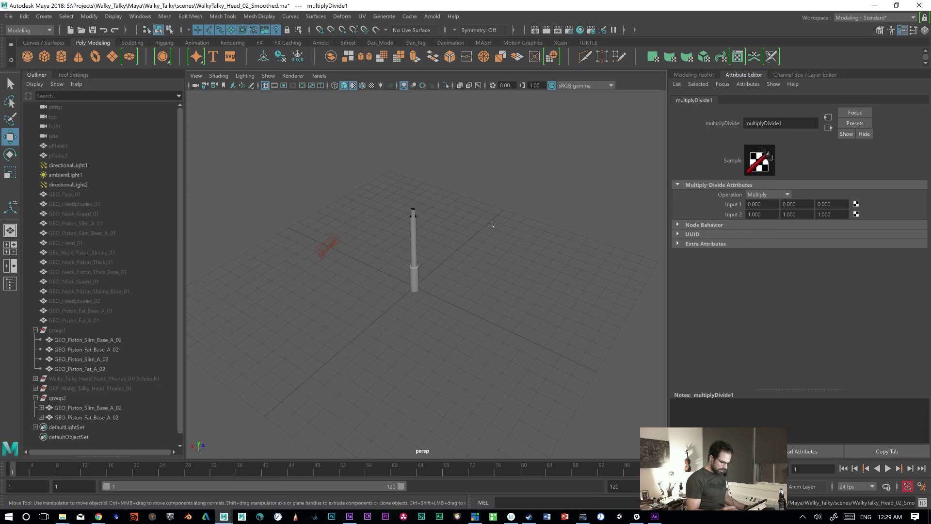
pyautogui.press('space')
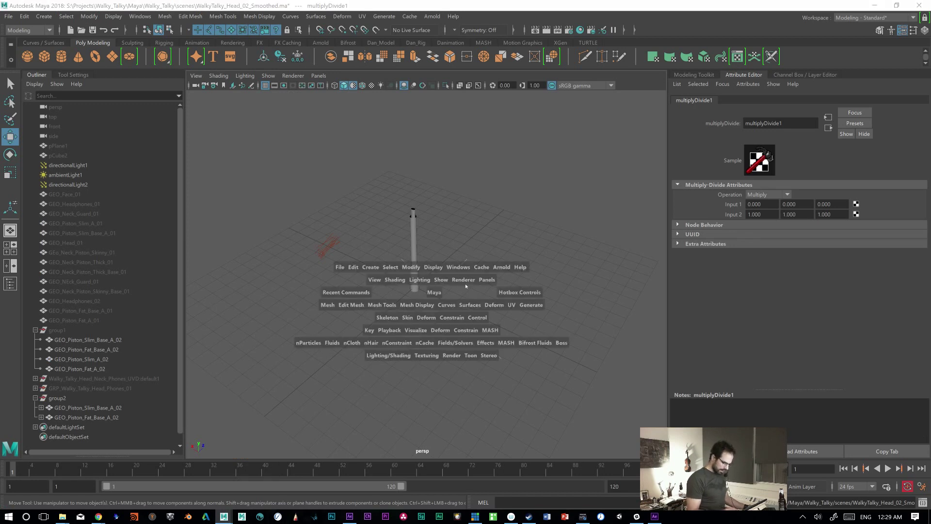
pyautogui.click(457, 267)
pyautogui.moveTo(537, 352)
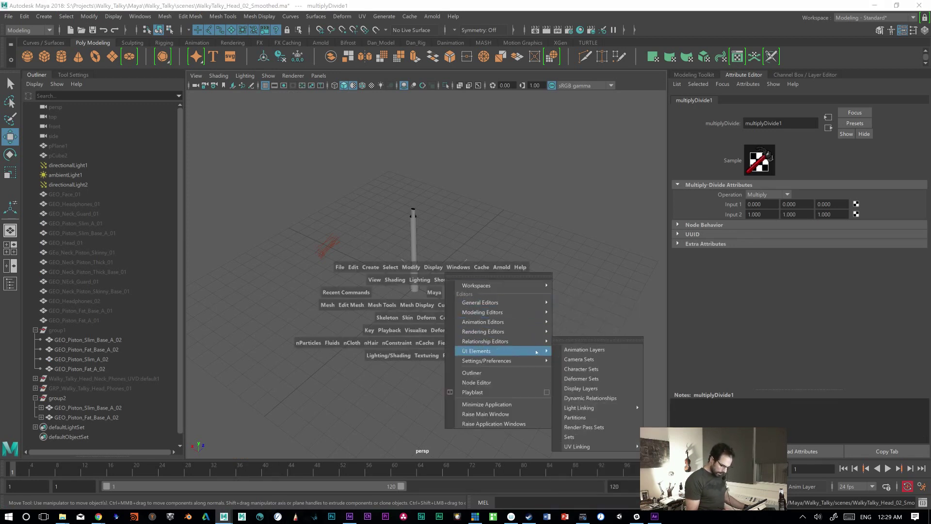
pyautogui.moveTo(540, 306)
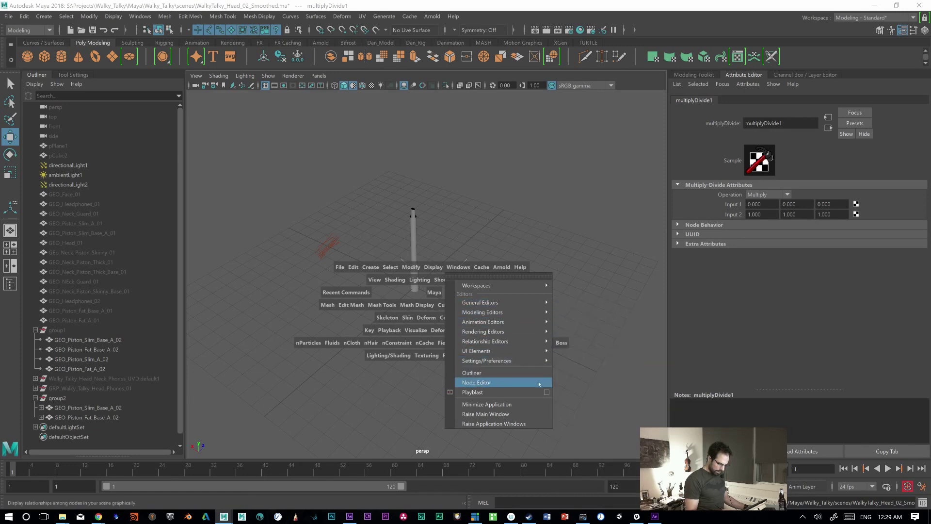
pyautogui.click(480, 383)
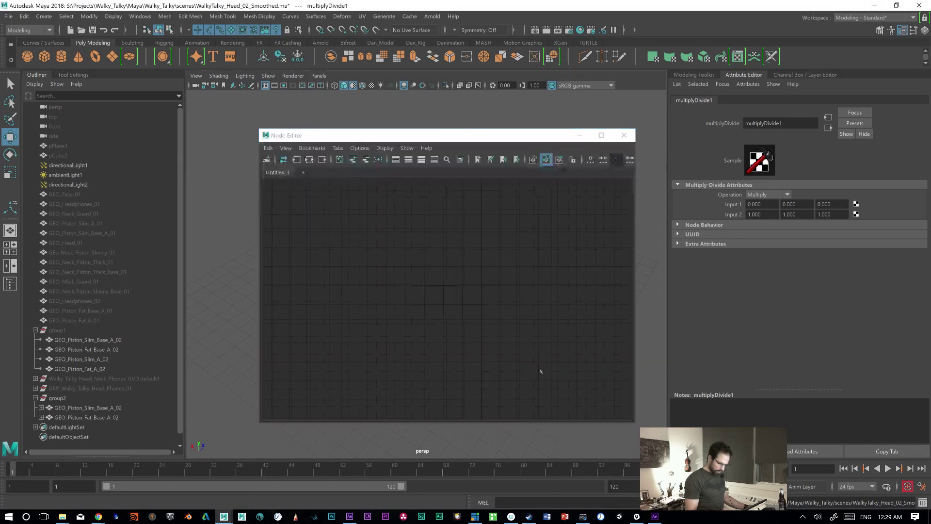
pyautogui.click(446, 275)
pyautogui.press('Tab')
pyautogui.write('cond')
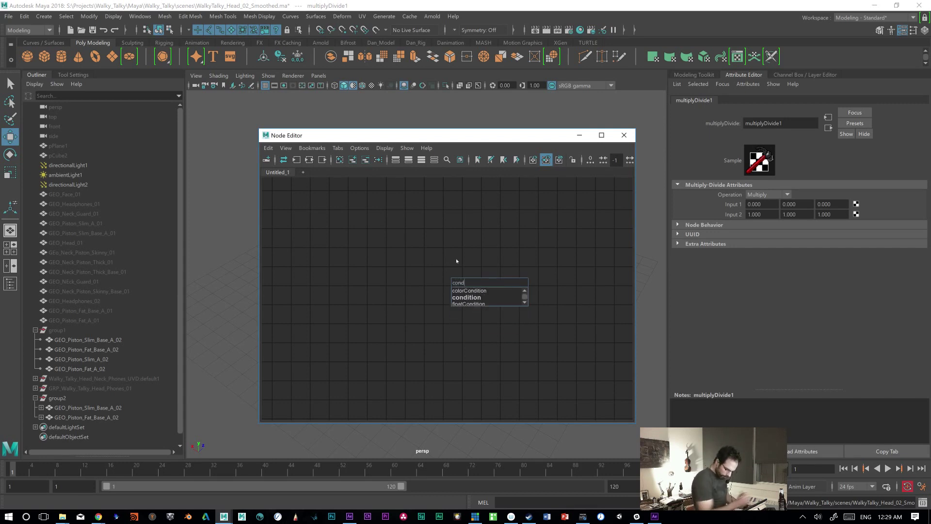
pyautogui.click(480, 297)
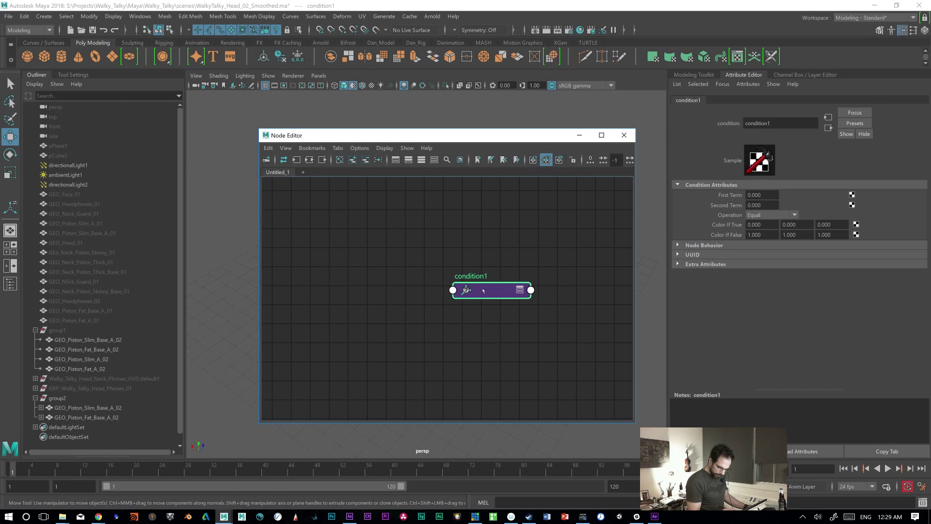
pyautogui.moveTo(482, 290); pyautogui.dragTo(425, 226)
# Step: Examine the condition1 node's Second Term, Operation options, and Color If True and Color If False values
pyautogui.click(754, 205)
pyautogui.doubleClick(754, 204)
pyautogui.click(794, 215)
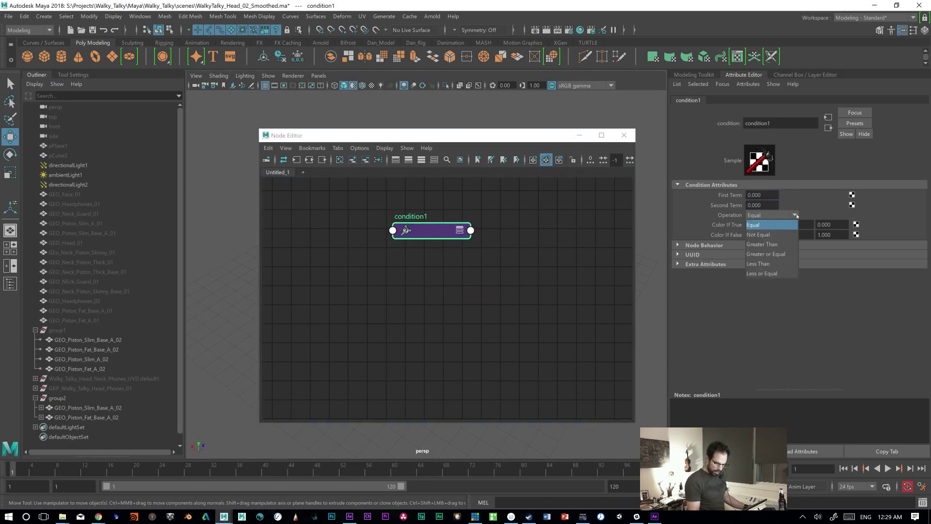
pyautogui.click(772, 292)
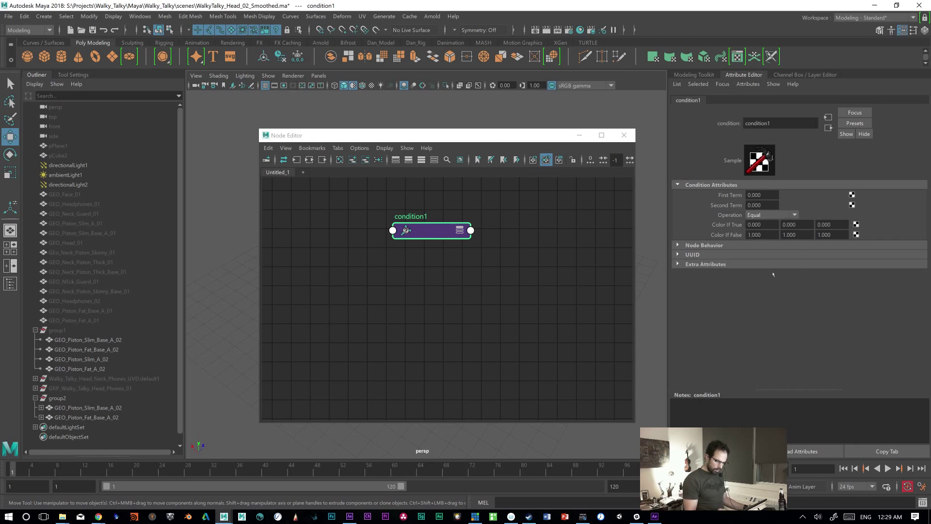
pyautogui.doubleClick(770, 224)
pyautogui.doubleClick(766, 235)
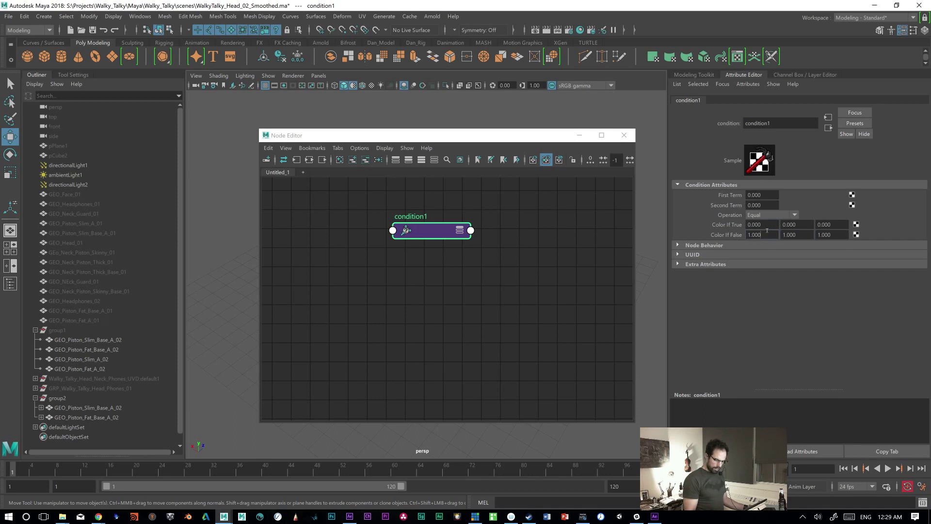
pyautogui.press('Tab')
pyautogui.press('Tab')
pyautogui.doubleClick(759, 224)
pyautogui.press('Tab')
pyautogui.press('Tab')
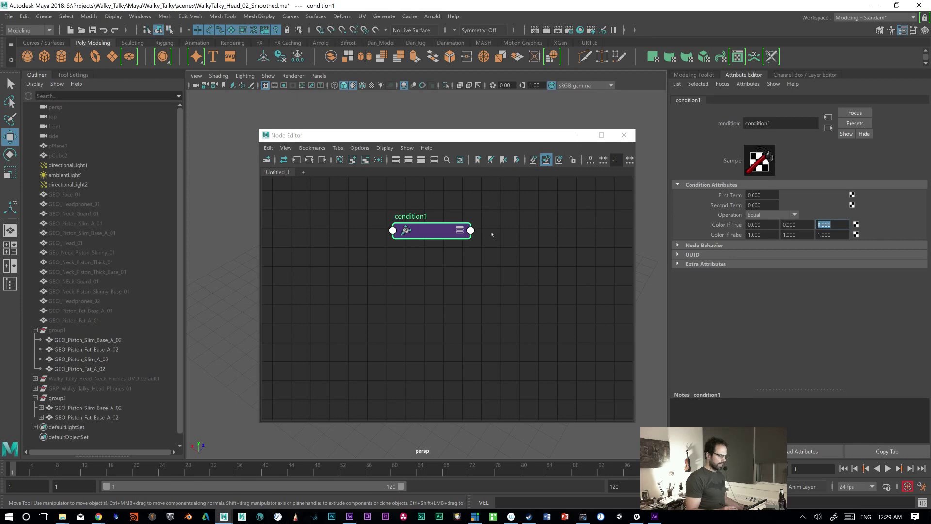
# Step: Show all attributes on the condition1 node, inspect the Out Color channels, and close the Node Editor
pyautogui.moveTo(427, 231); pyautogui.dragTo(430, 250)
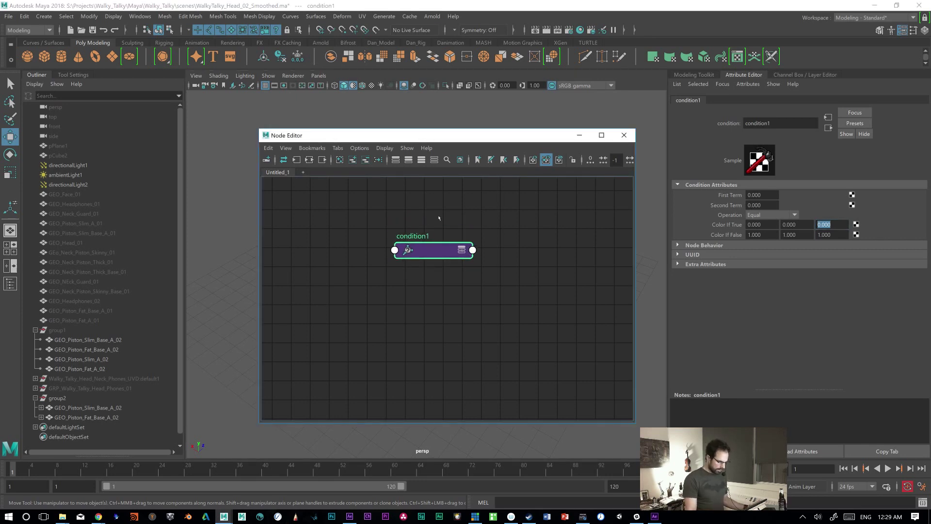
pyautogui.click(461, 250)
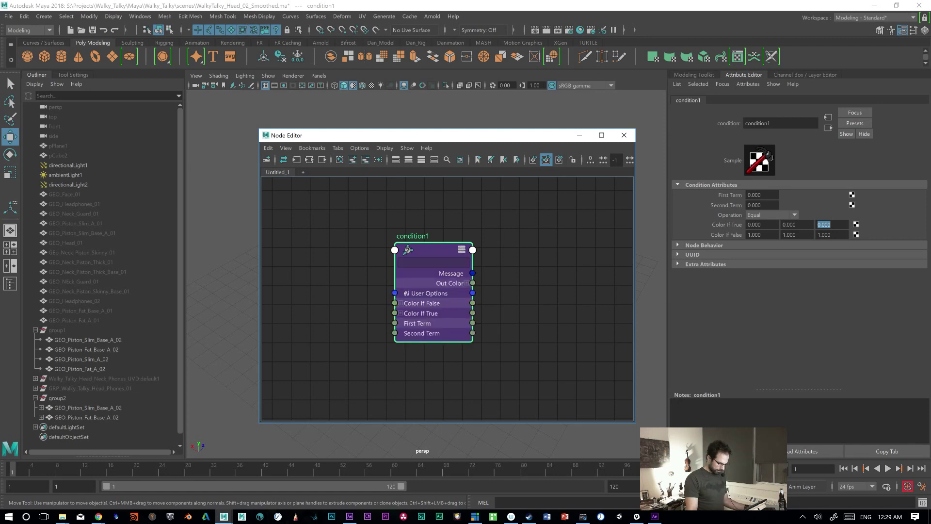
pyautogui.click(466, 283)
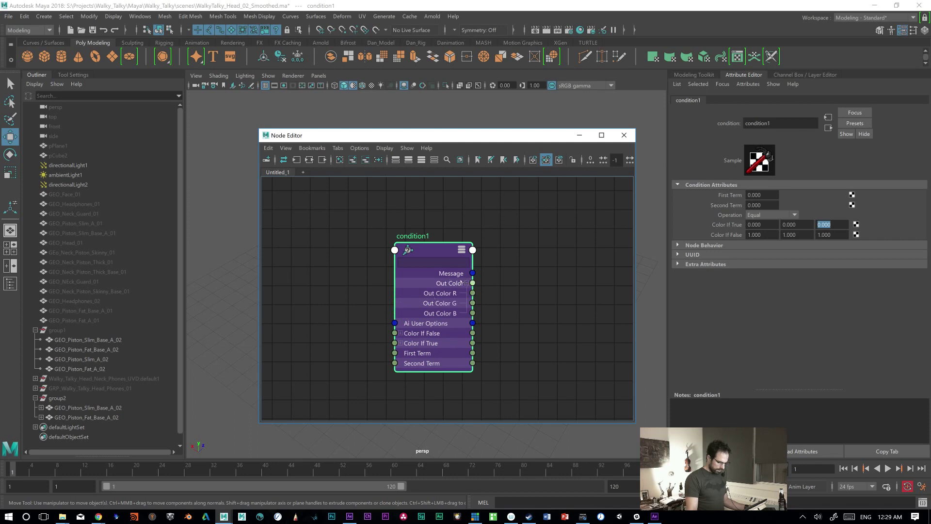
pyautogui.click(463, 282)
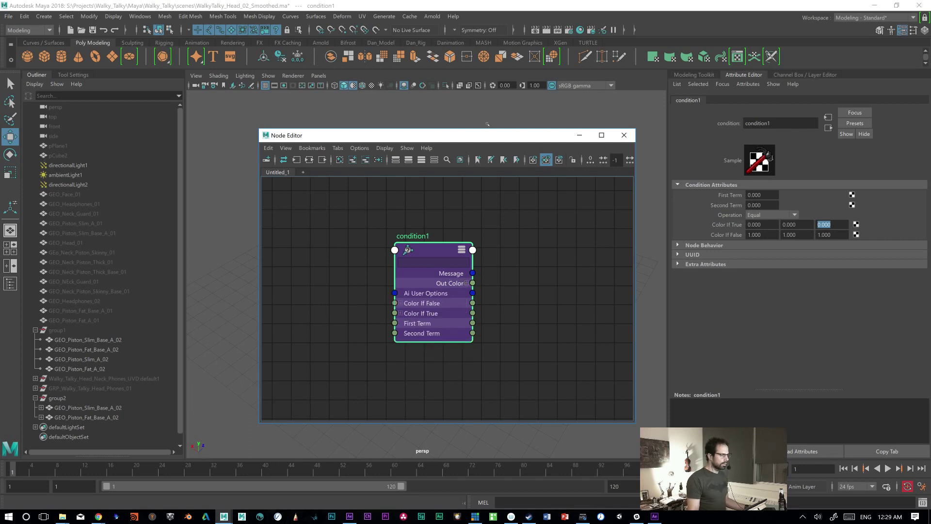
pyautogui.click(624, 135)
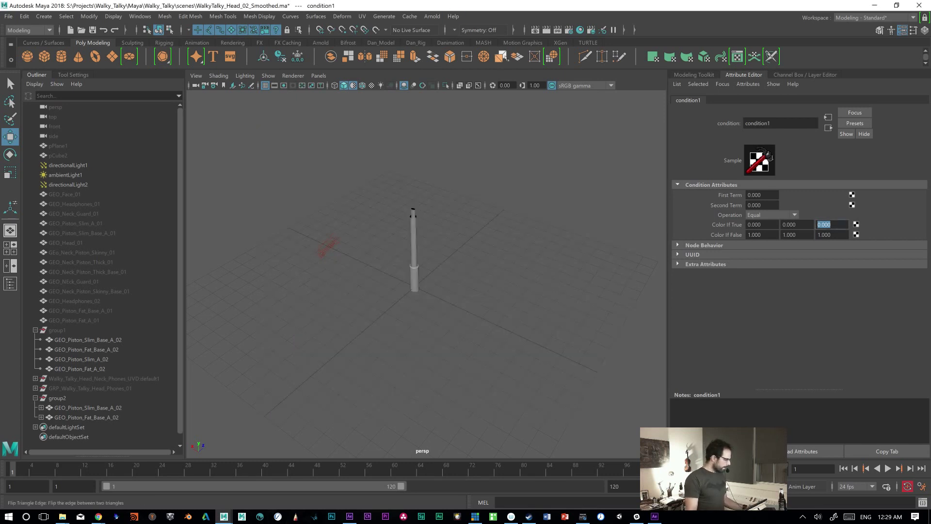
# Step: Switch to After Effects, try moving the 2DLookAt control to two spots beside the head, and undo each move
pyautogui.click(875, 5)
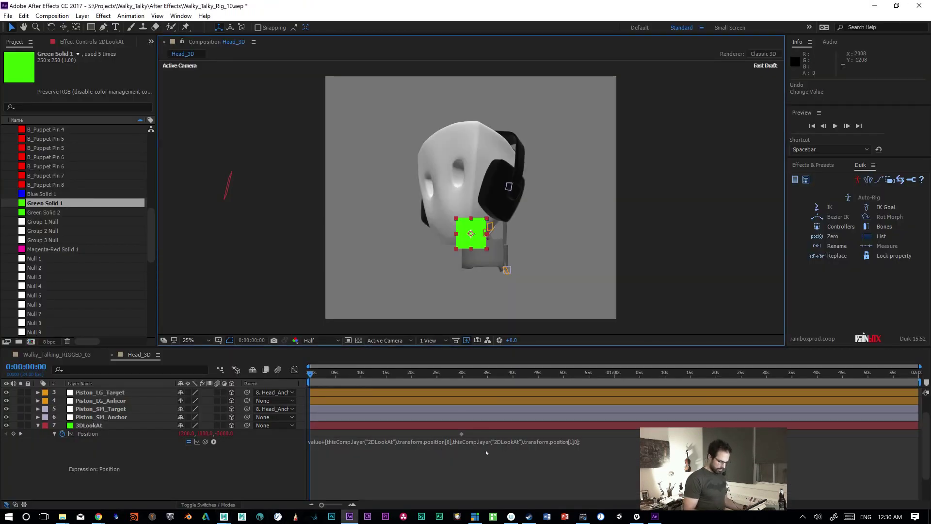
pyautogui.moveTo(478, 240); pyautogui.dragTo(584, 274)
pyautogui.hotkey('ctrl', 'z')
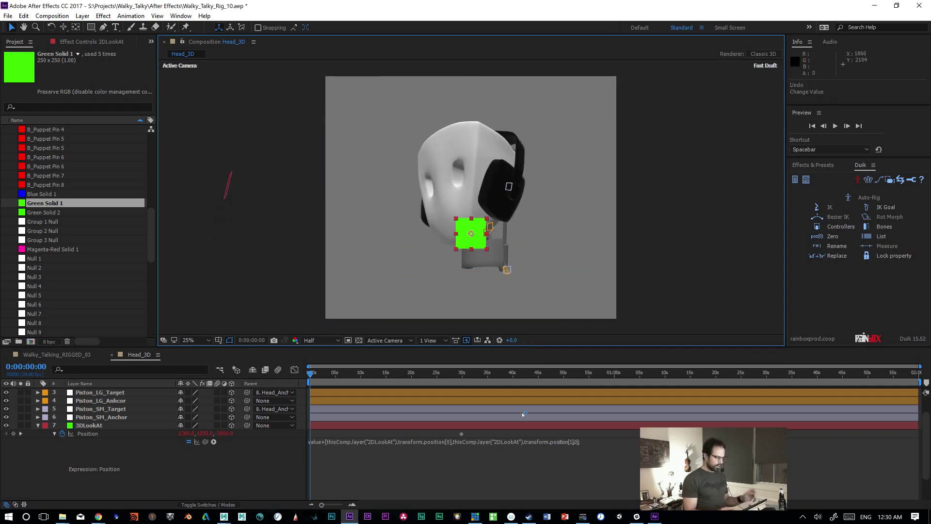
pyautogui.moveTo(471, 238); pyautogui.dragTo(542, 131)
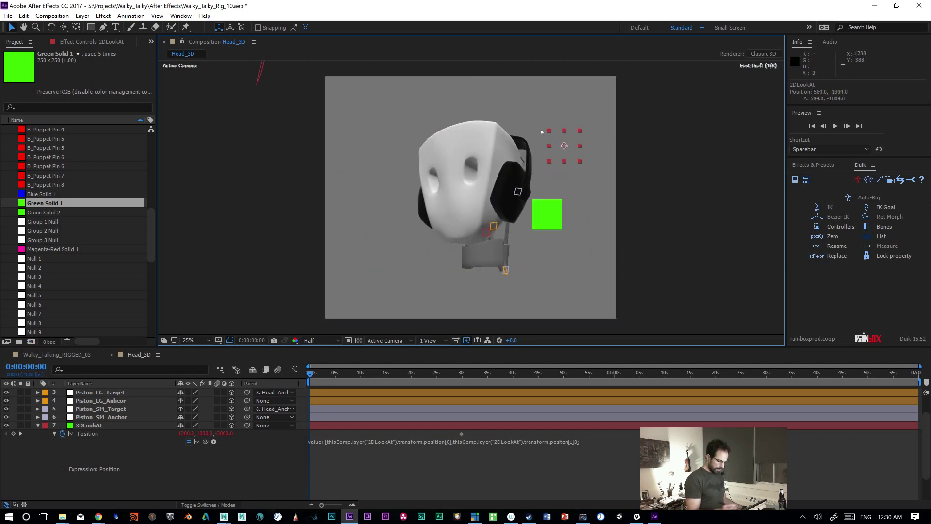
pyautogui.hotkey('ctrl', 'z')
# Step: Review the 2DLookAt position references in the 3DLookAt layer's position expression, leaving the expression as it is
pyautogui.click(346, 444)
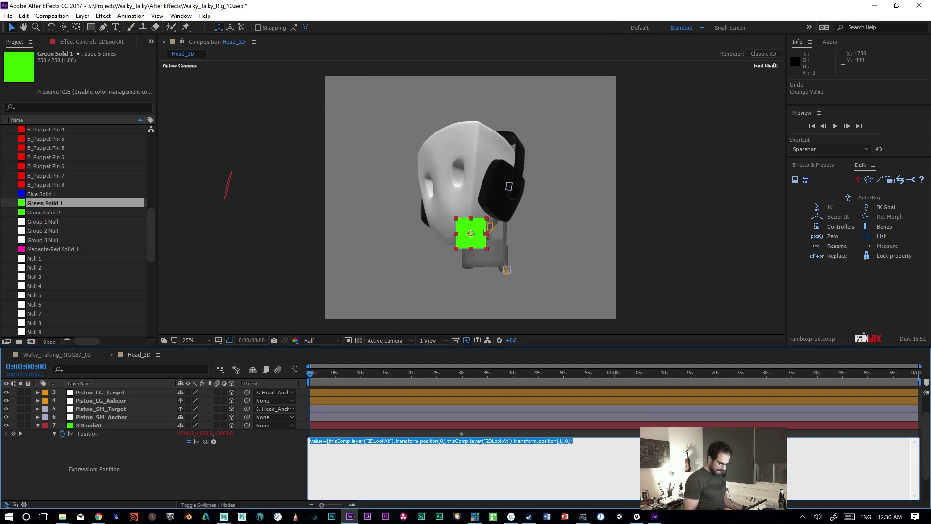
pyautogui.moveTo(400, 442); pyautogui.dragTo(370, 443)
pyautogui.moveTo(435, 441); pyautogui.dragTo(459, 442)
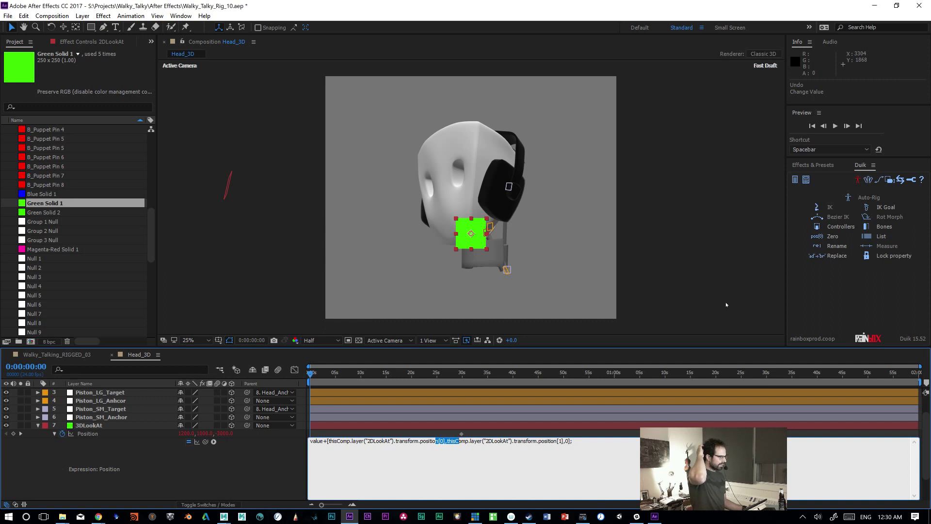
pyautogui.click(551, 421)
# Step: Move the current time to 0:00:08:17, test moving the 2DLookAt control twice, and undo both moves
pyautogui.moveTo(312, 373); pyautogui.dragTo(355, 374)
pyautogui.moveTo(470, 236); pyautogui.dragTo(574, 196)
pyautogui.hotkey('ctrl', 'z')
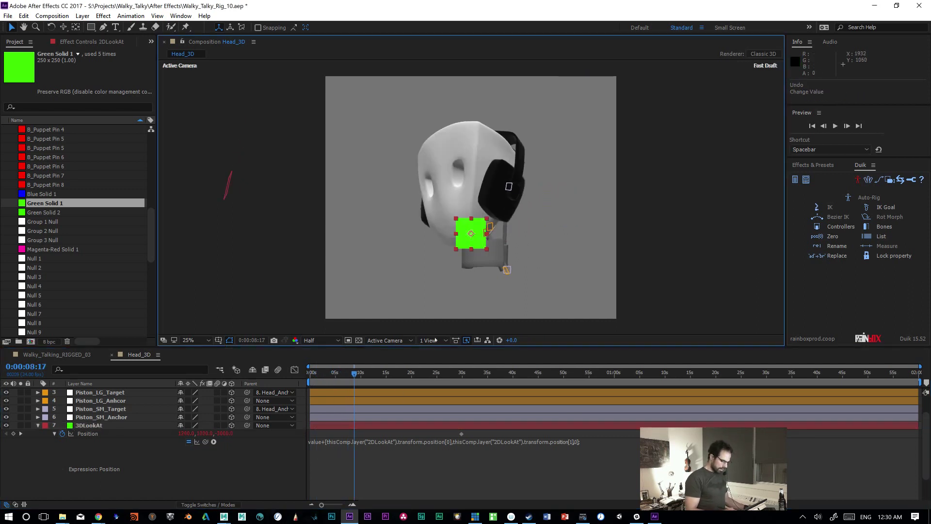
pyautogui.moveTo(463, 237); pyautogui.dragTo(519, 246)
pyautogui.hotkey('ctrl', 'z')
pyautogui.hotkey('ctrl', 'shift', 'z')
pyautogui.hotkey('ctrl', 'z')
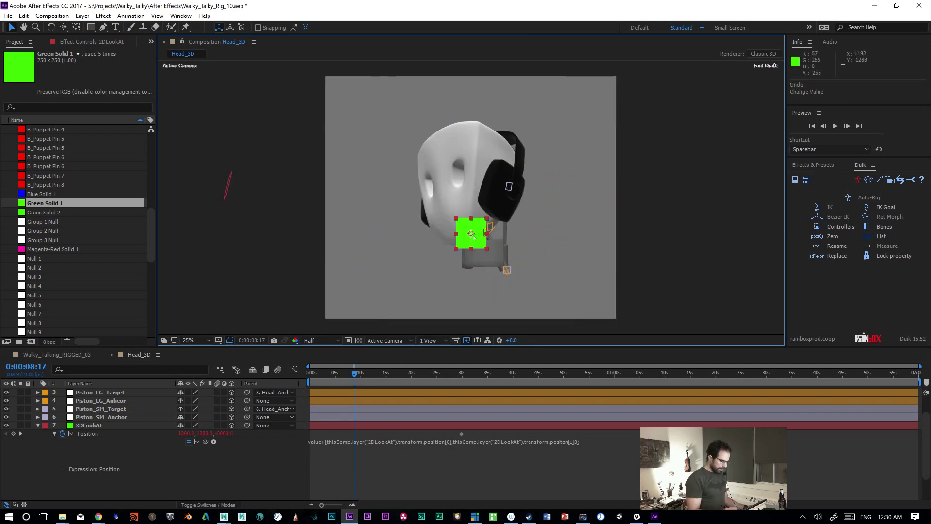
# Step: Examine the "value+" part of the 3DLookAt position expression, test it by moving 2DLookAt to about 856, -360, and undo the move
pyautogui.click(330, 442)
pyautogui.moveTo(328, 441); pyautogui.dragTo(303, 442)
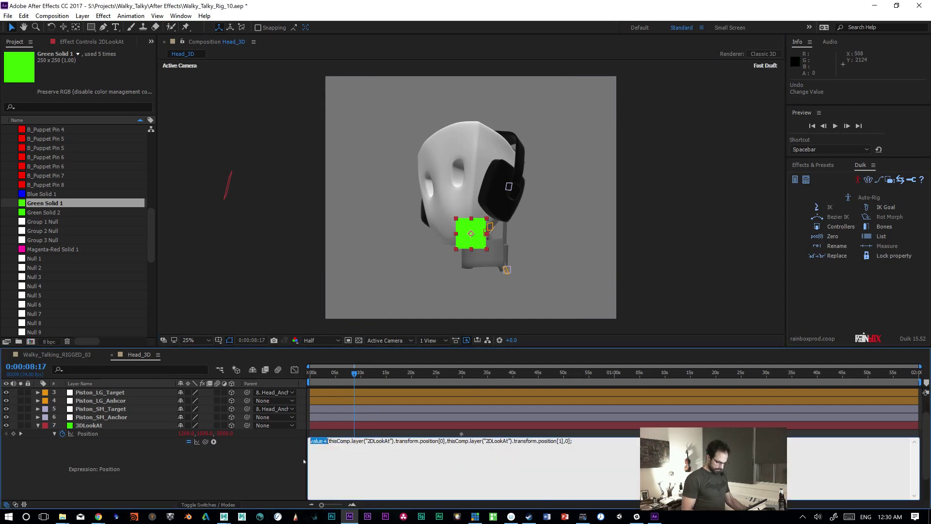
pyautogui.click(337, 427)
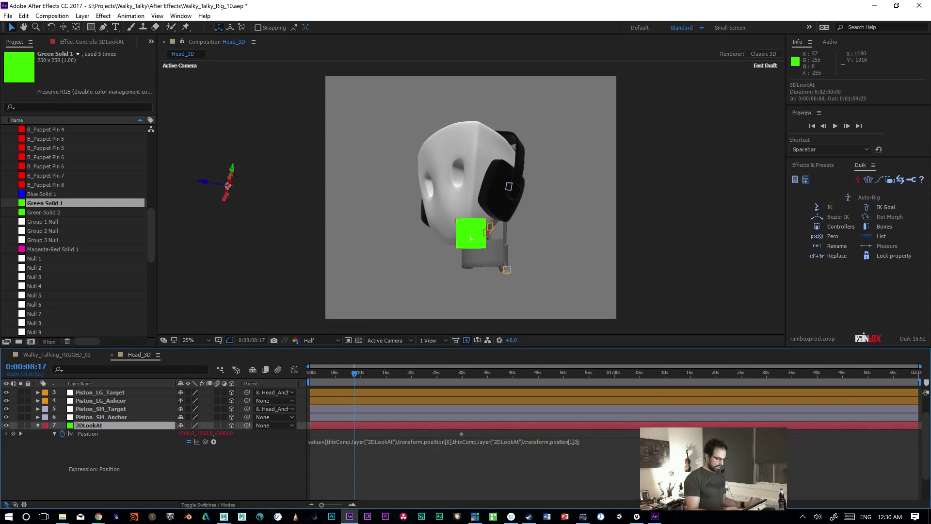
pyautogui.moveTo(486, 240); pyautogui.dragTo(532, 189)
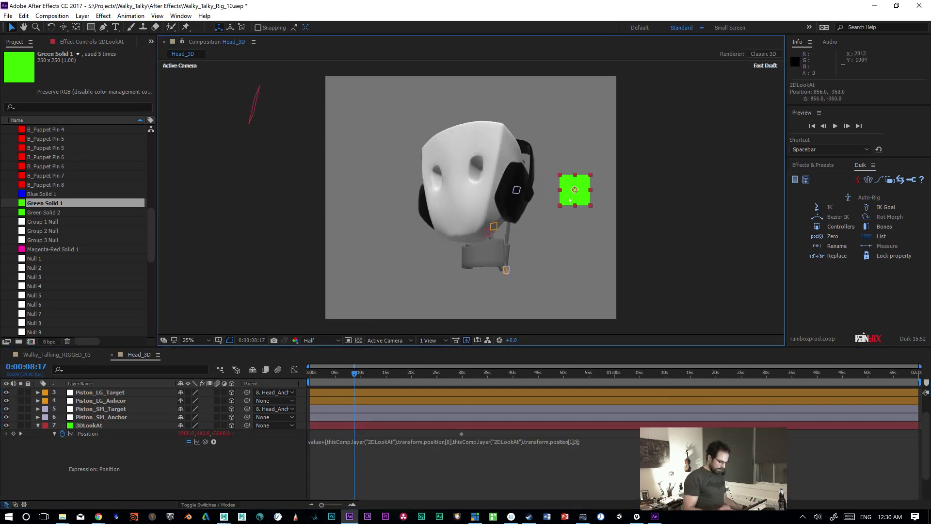
pyautogui.hotkey('ctrl', 'z')
# Step: Switch back to Maya and deselect the condition1 node
pyautogui.moveTo(224, 516)
pyautogui.click(267, 480)
pyautogui.click(370, 307)
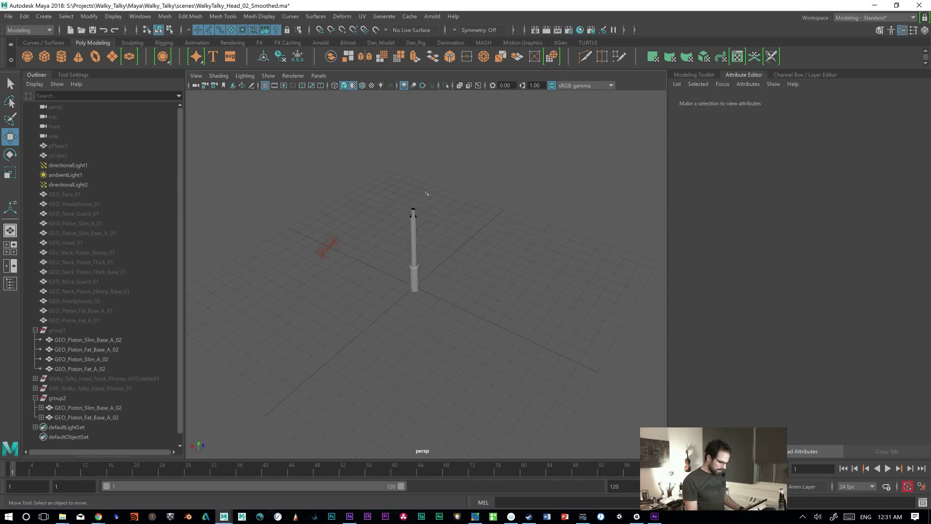
# Step: Search the Node Editor's node list for "offs" and "trans" without creating a node, and switch back to After Effects
pyautogui.press('space')
pyautogui.moveTo(445, 172); pyautogui.dragTo(482, 280)
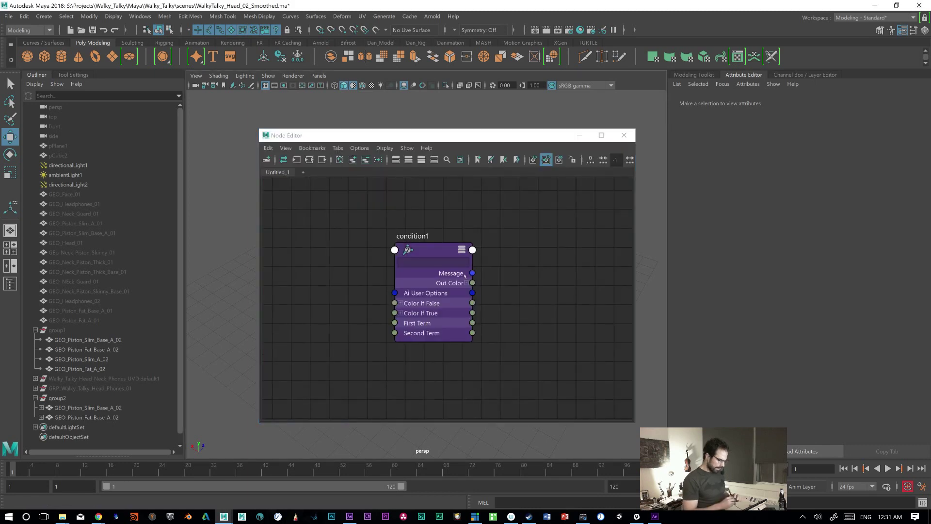
pyautogui.click(341, 273)
pyautogui.press('Tab')
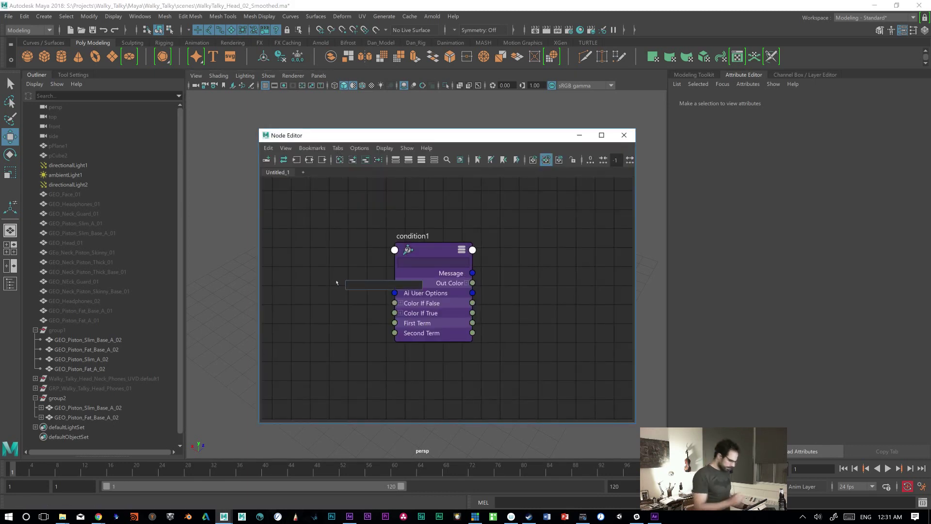
pyautogui.write('offs')
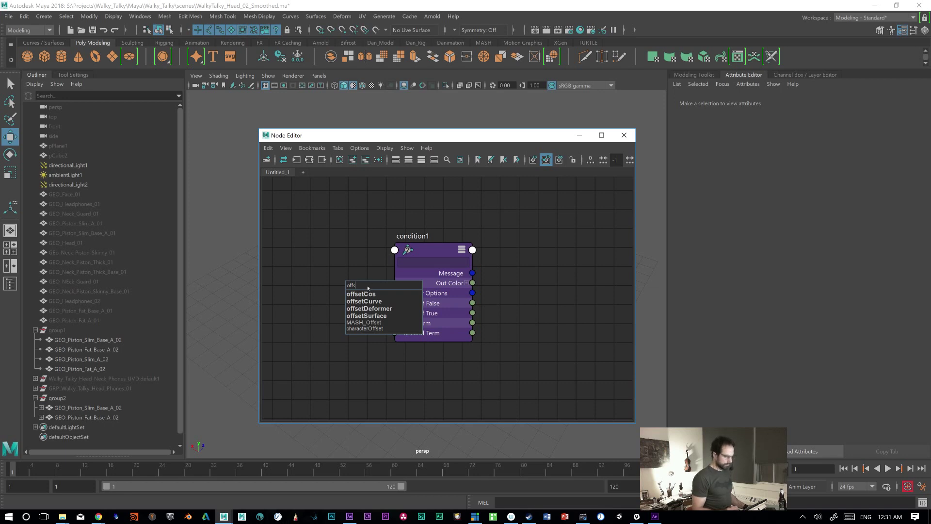
pyautogui.moveTo(364, 284); pyautogui.dragTo(341, 289)
pyautogui.write('trans')
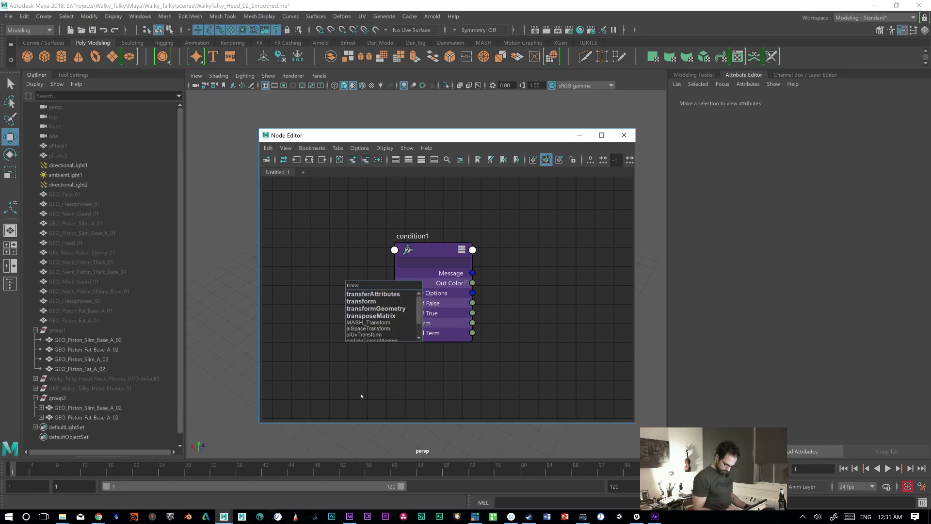
pyautogui.press('Escape')
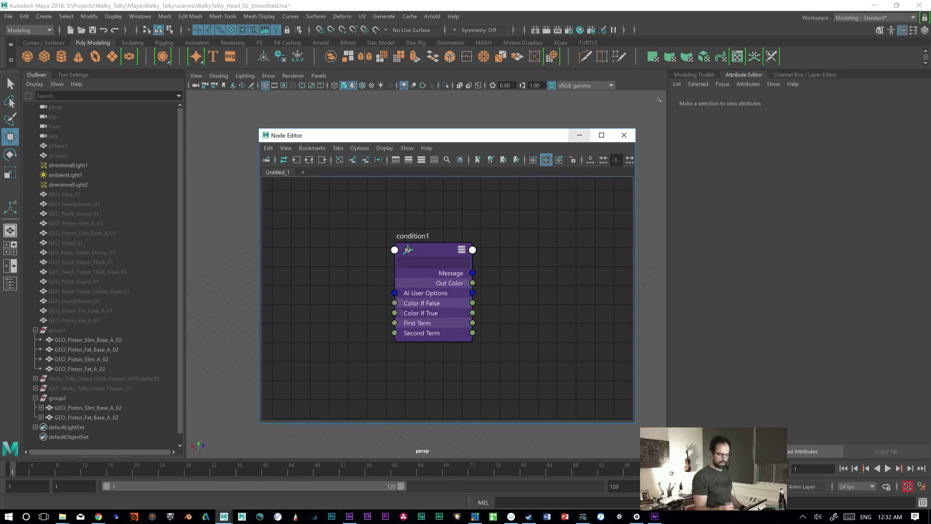
pyautogui.click(579, 136)
pyautogui.click(874, 5)
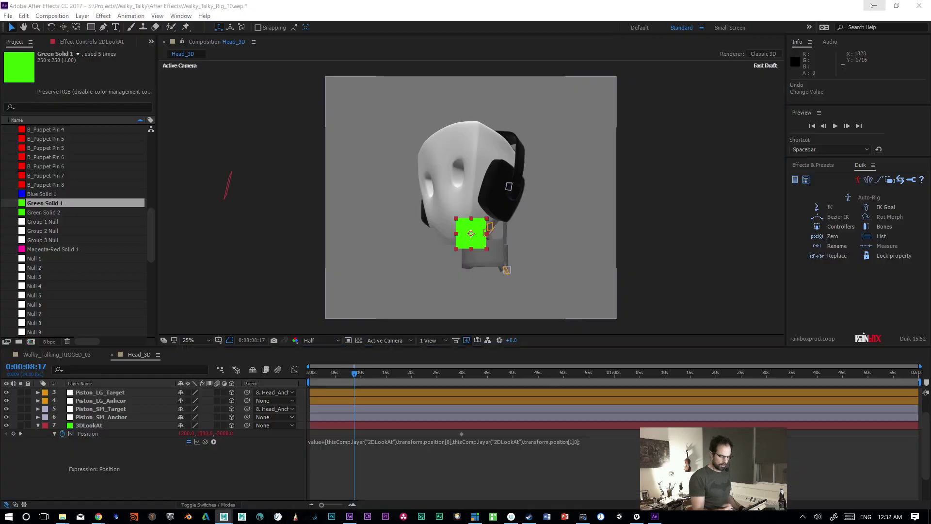
# Step: Test moving the 2DLookAt control to about -660, -8 and then towards the opposite side of the head, undoing each move
pyautogui.moveTo(452, 313); pyautogui.dragTo(426, 246)
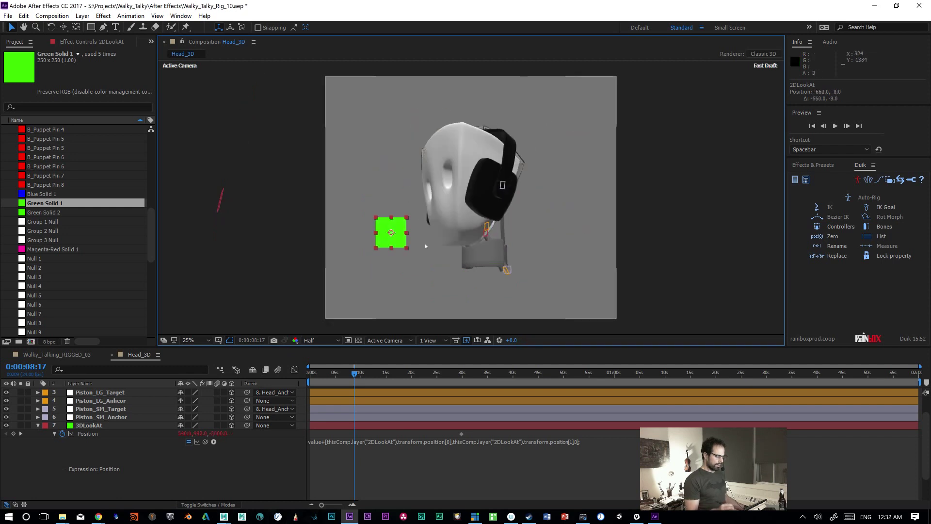
pyautogui.hotkey('ctrl', 'z')
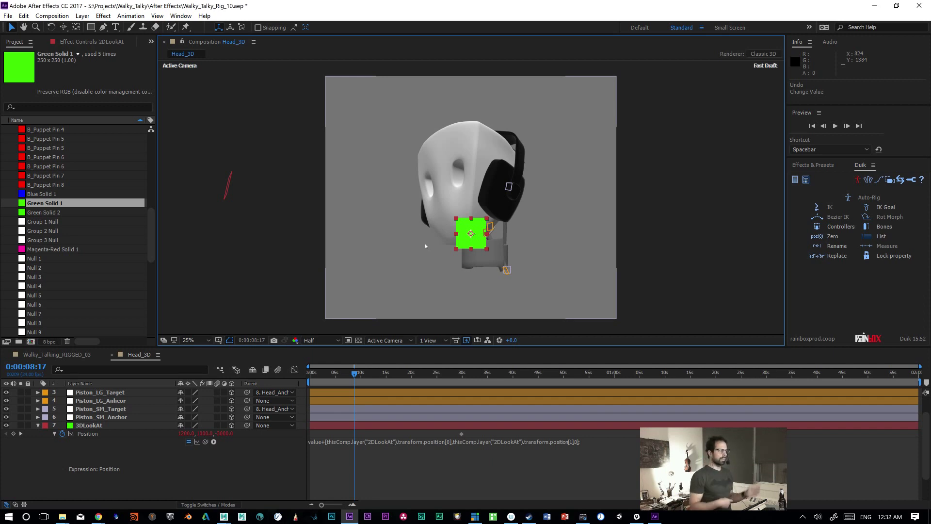
pyautogui.moveTo(476, 237); pyautogui.dragTo(578, 244)
pyautogui.hotkey('ctrl', 'z')
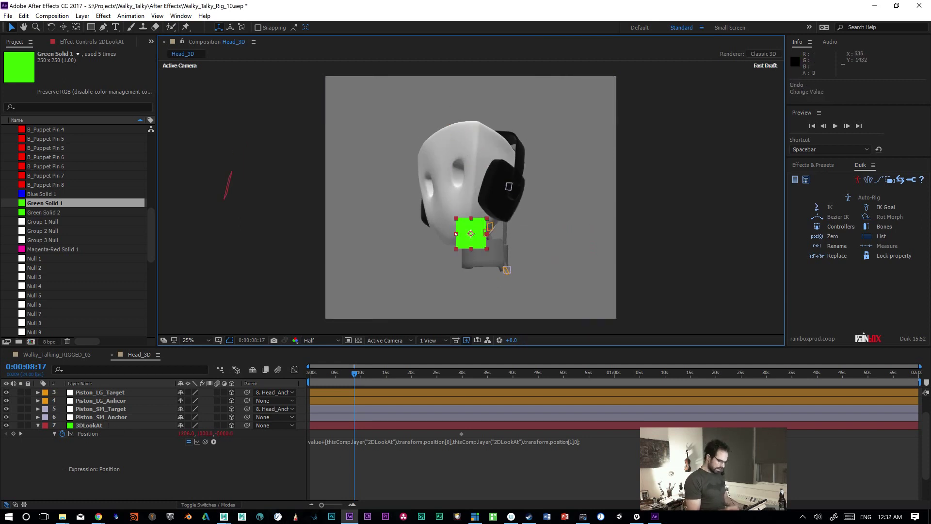
# Step: Try changing the 3DLookAt layer's position directly, test moving 2DLookAt to about 740, -108, and undo both changes
pyautogui.click(88, 425)
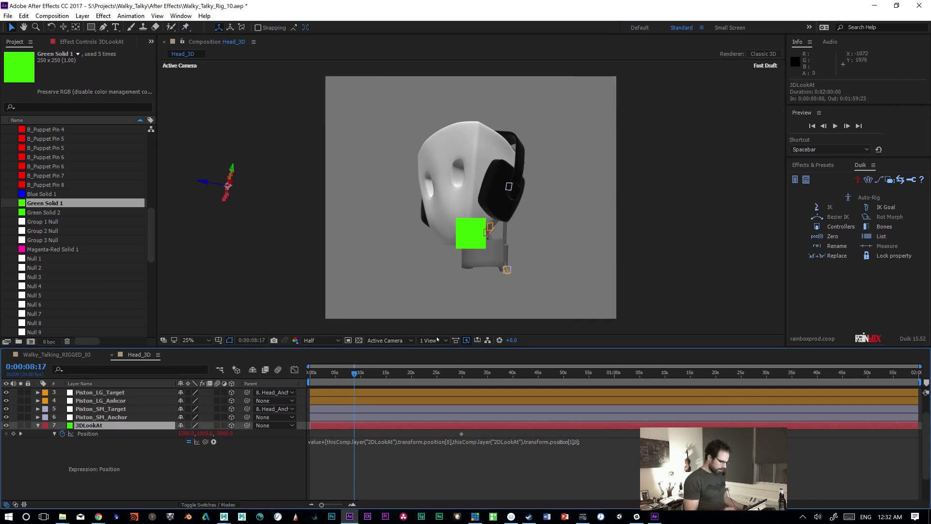
pyautogui.moveTo(209, 435); pyautogui.dragTo(366, 426)
pyautogui.hotkey('ctrl', 'z')
pyautogui.moveTo(466, 238); pyautogui.dragTo(553, 219)
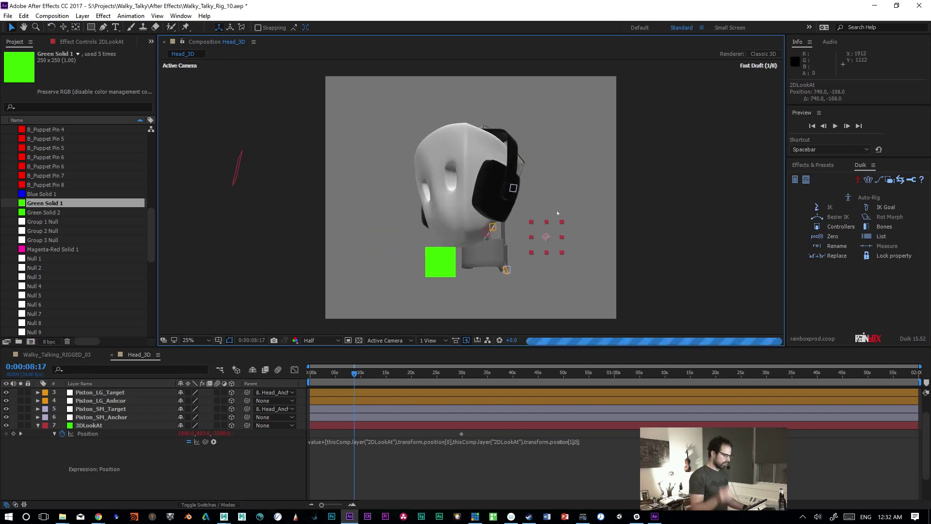
pyautogui.hotkey('ctrl', 'z')
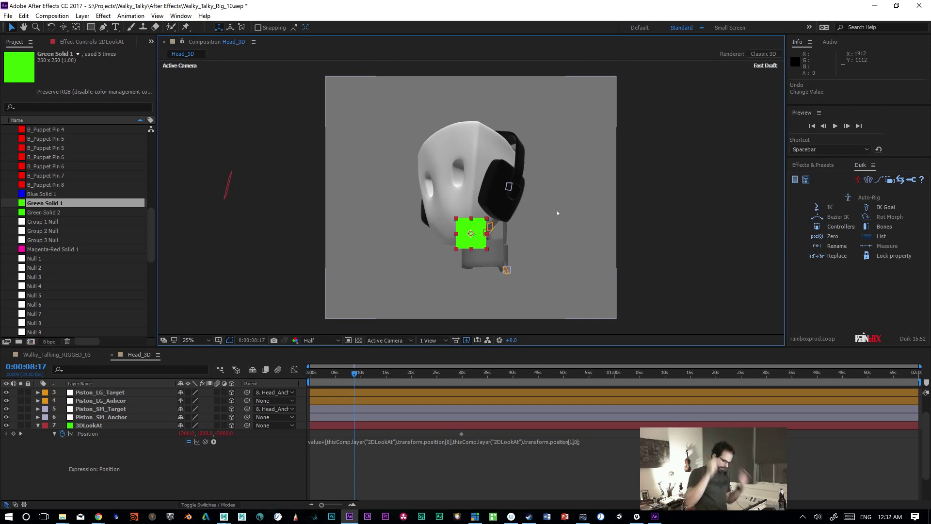
# Step: Move the current time to 0:00:00:00, test moving the 2DLookAt control there, and undo the move
pyautogui.click(411, 373)
pyautogui.moveTo(421, 380); pyautogui.dragTo(301, 405)
pyautogui.moveTo(474, 242)
pyautogui.mouseDown()
pyautogui.moveTo(577, 213)
pyautogui.moveTo(563, 247)
pyautogui.moveTo(436, 218)
pyautogui.moveTo(466, 108)
pyautogui.moveTo(513, 141)
pyautogui.moveTo(461, 267)
pyautogui.moveTo(471, 234)
pyautogui.moveTo(484, 225)
pyautogui.moveTo(486, 238)
pyautogui.mouseUp()
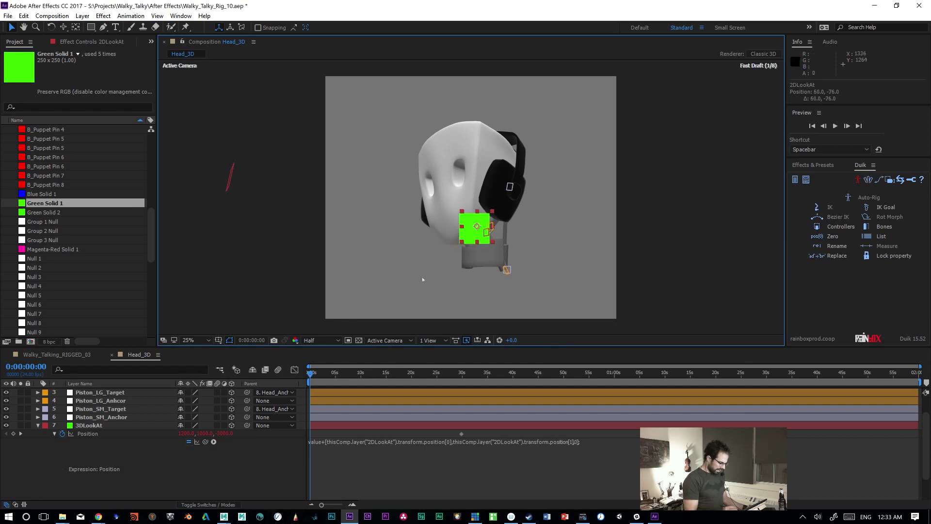
pyautogui.hotkey('ctrl', 'z')
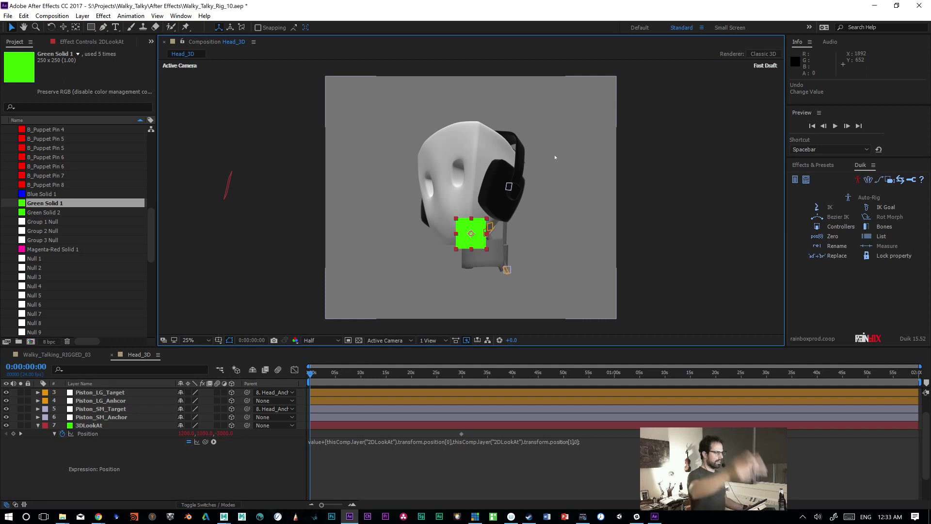
# Step: Test how the head follows 2DLookAt by moving the control in several directions at the first frame, and undo the moves
pyautogui.moveTo(477, 220); pyautogui.dragTo(521, 146)
pyautogui.hotkey('ctrl', 'z')
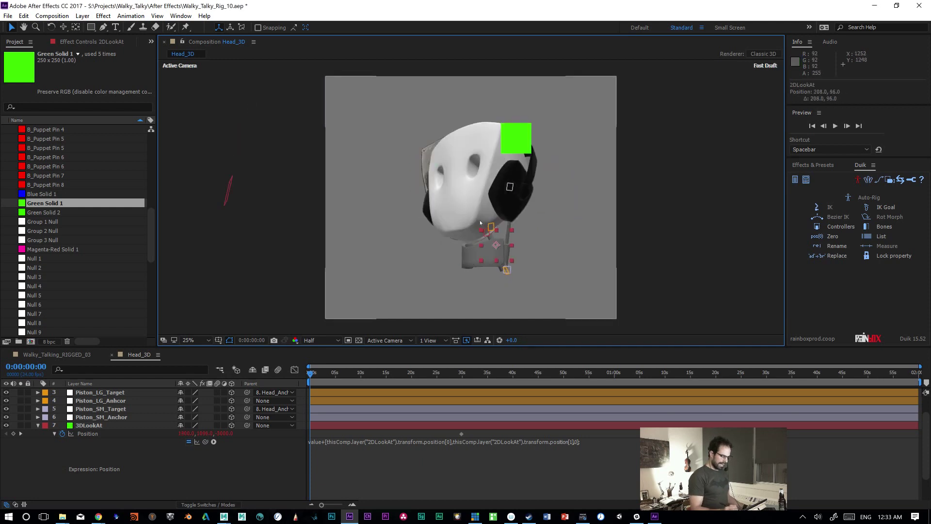
pyautogui.moveTo(477, 242); pyautogui.dragTo(508, 175)
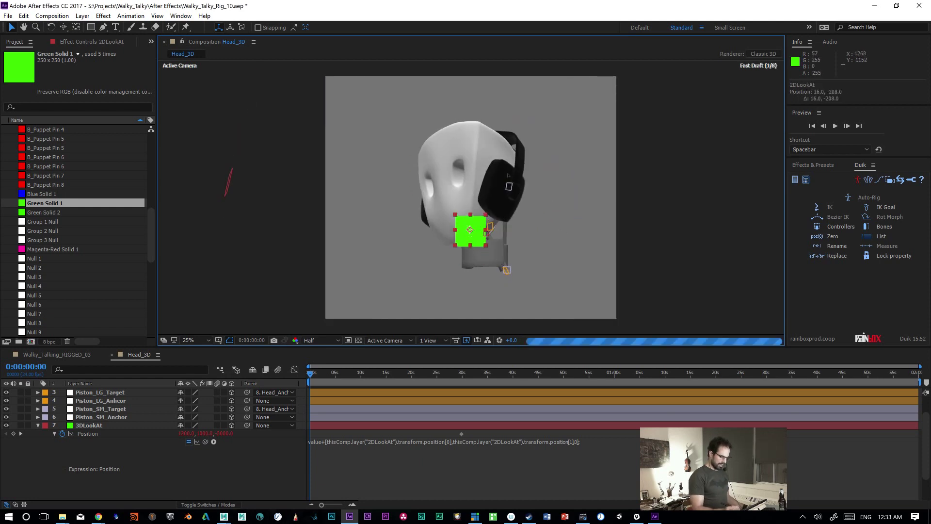
pyautogui.moveTo(584, 210); pyautogui.dragTo(282, 231)
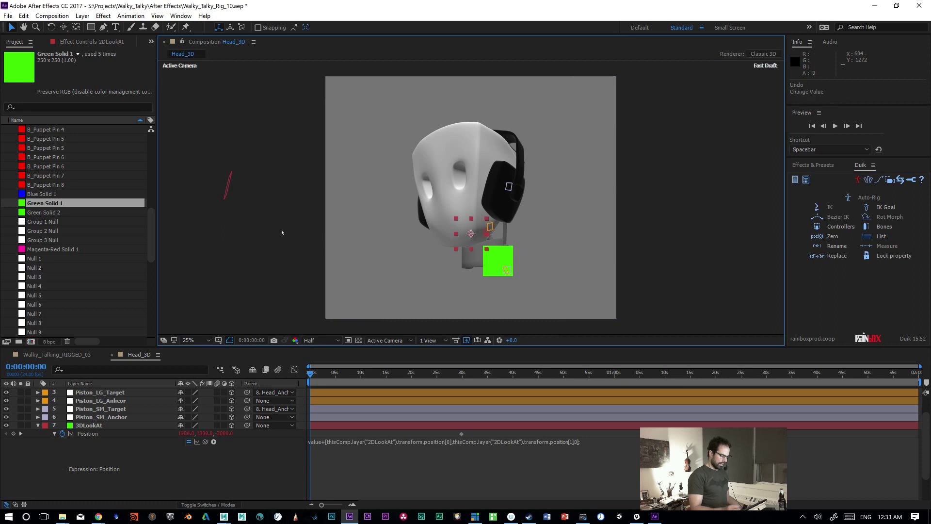
pyautogui.hotkey('ctrl', 'z')
# Step: Select the 3DLookAt layer, return the selection to 2DLookAt at its original position, and save the project
pyautogui.click(226, 183)
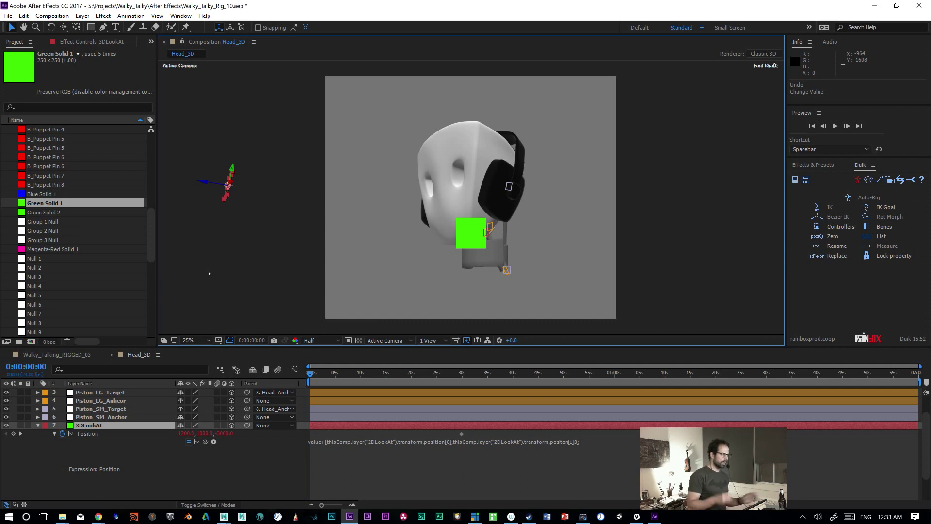
pyautogui.click(488, 228)
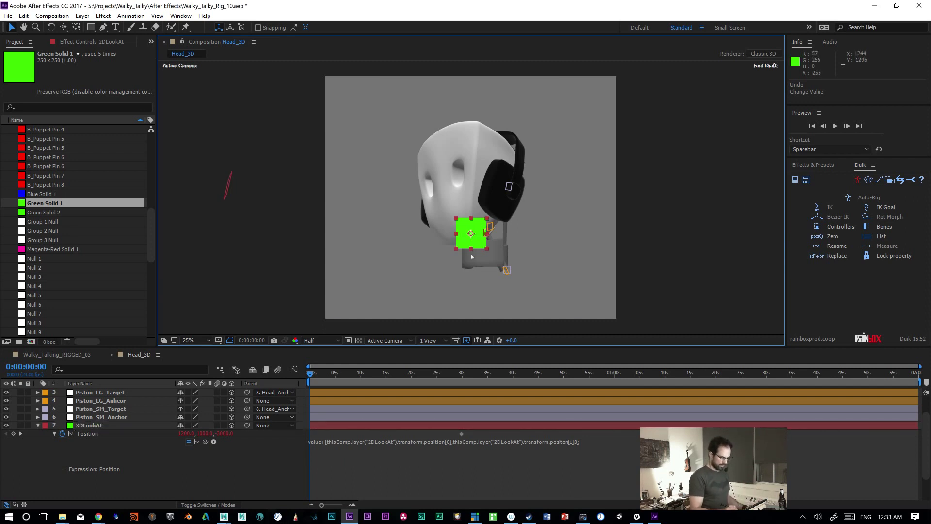
pyautogui.hotkey('ctrl', 'z')
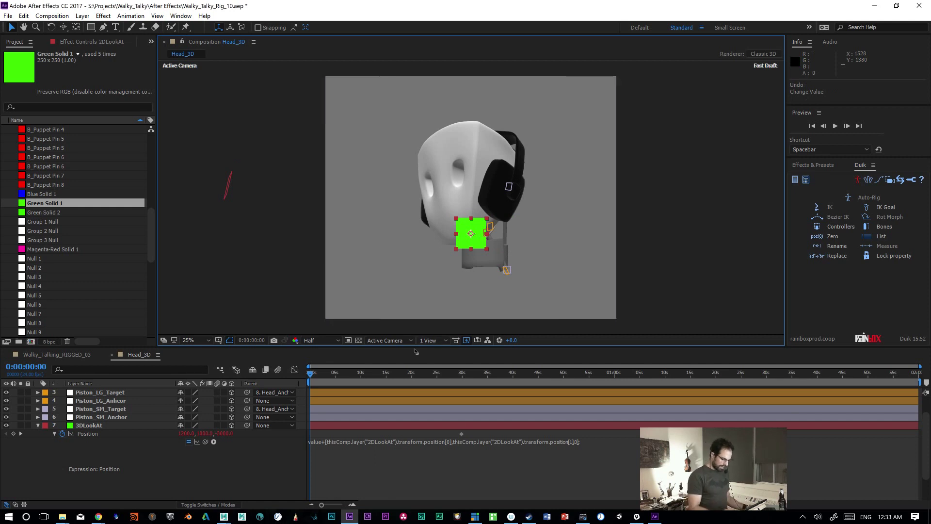
pyautogui.hotkey('ctrl', 's')
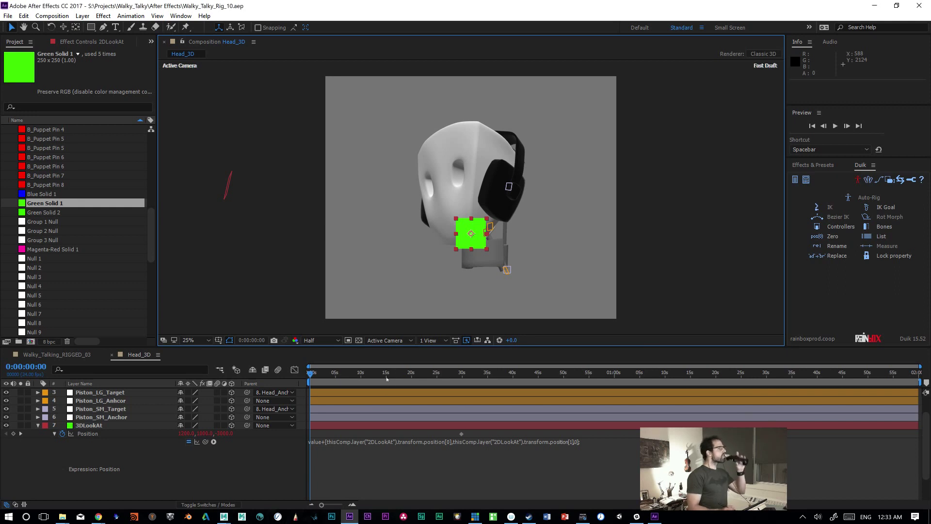
# Step: Switch the composition to Custom View 1, test moving 2DLookAt to about 568, -488, and undo the move
pyautogui.click(429, 340)
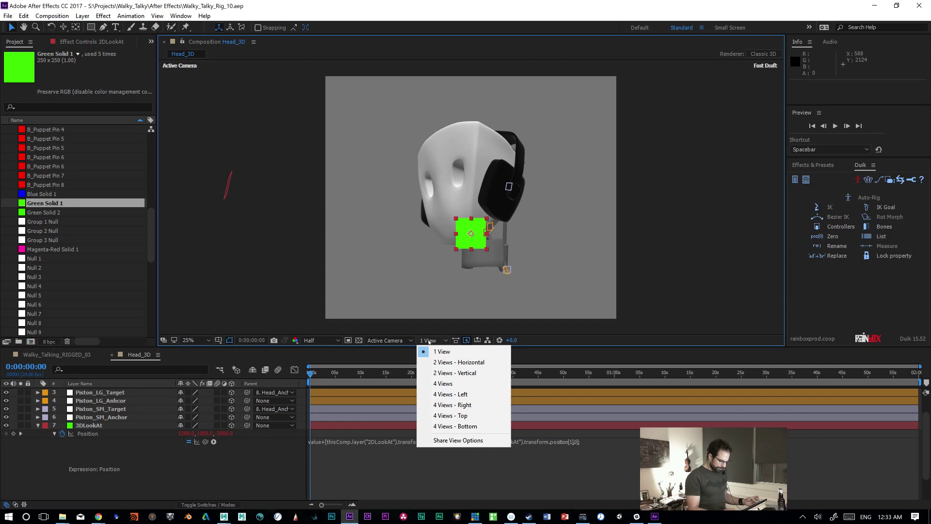
pyautogui.click(381, 340)
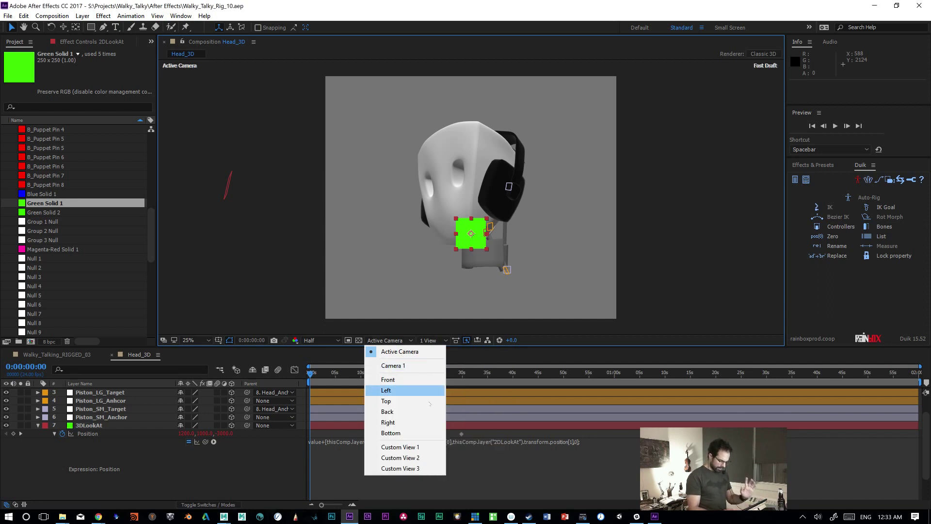
pyautogui.click(428, 447)
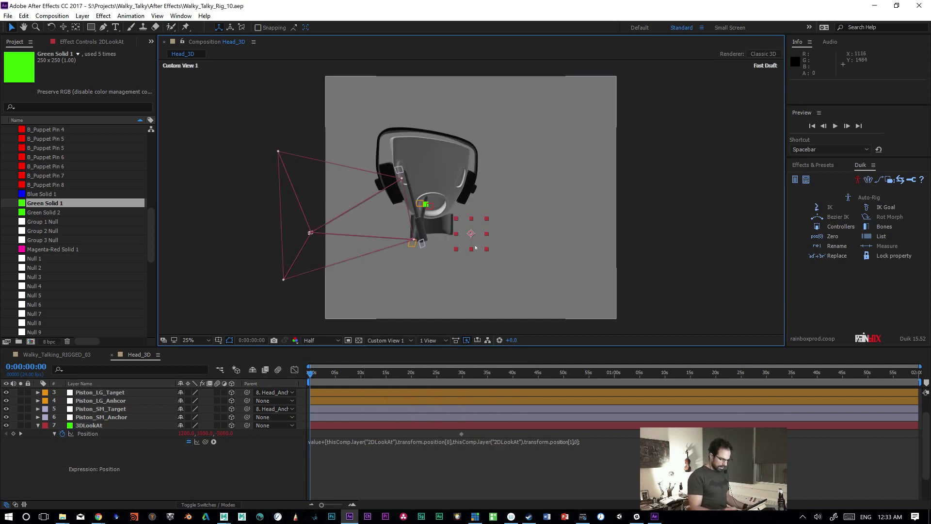
pyautogui.moveTo(473, 232); pyautogui.dragTo(541, 166)
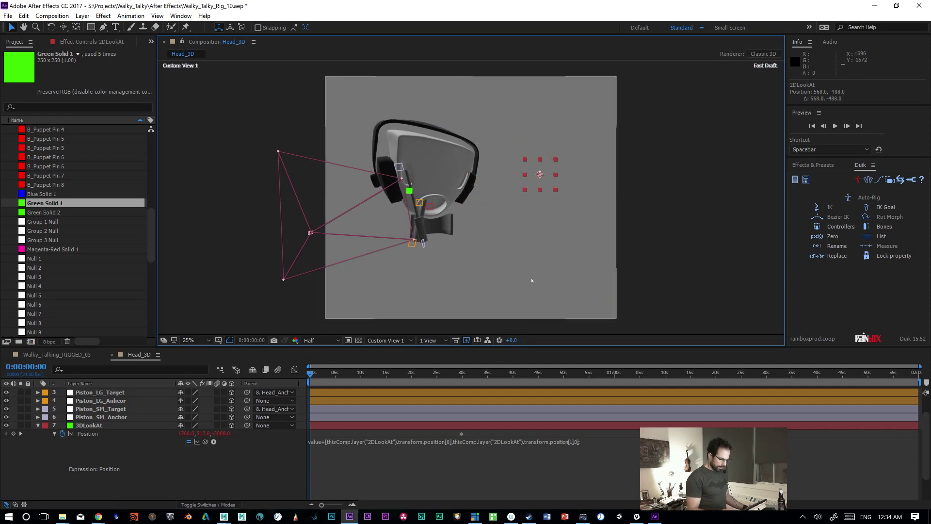
pyautogui.hotkey('ctrl', 'z')
# Step: From a side angle in Custom View 1, test moving 2DLookAt to about -172, -800 and -500, -708, and undo both moves
pyautogui.press('c')
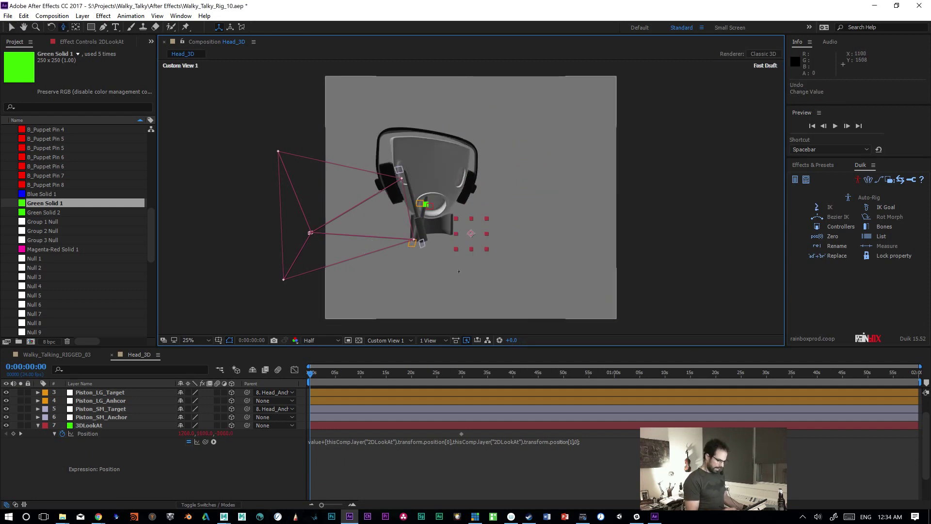
pyautogui.moveTo(461, 271); pyautogui.dragTo(485, 281)
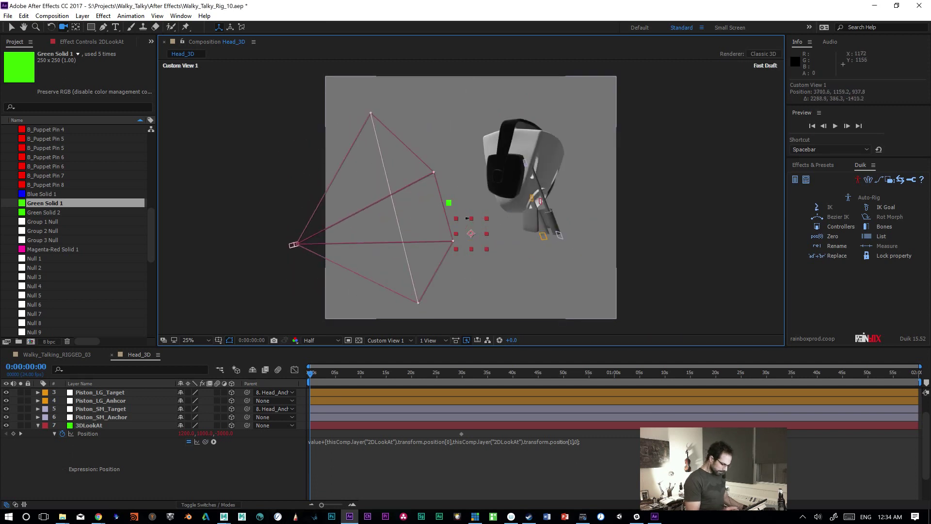
pyautogui.press('v')
pyautogui.moveTo(469, 245); pyautogui.dragTo(451, 146)
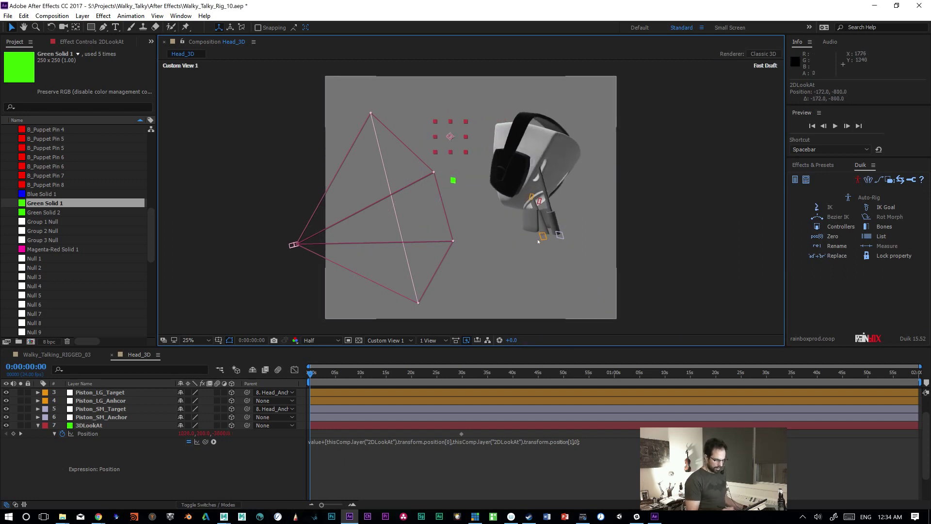
pyautogui.moveTo(451, 145); pyautogui.dragTo(415, 157)
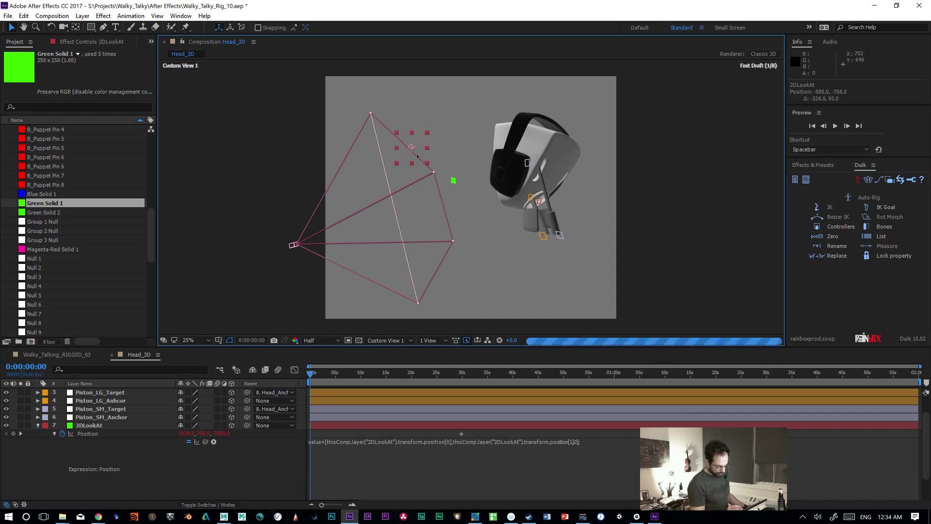
pyautogui.hotkey('ctrl', 'z')
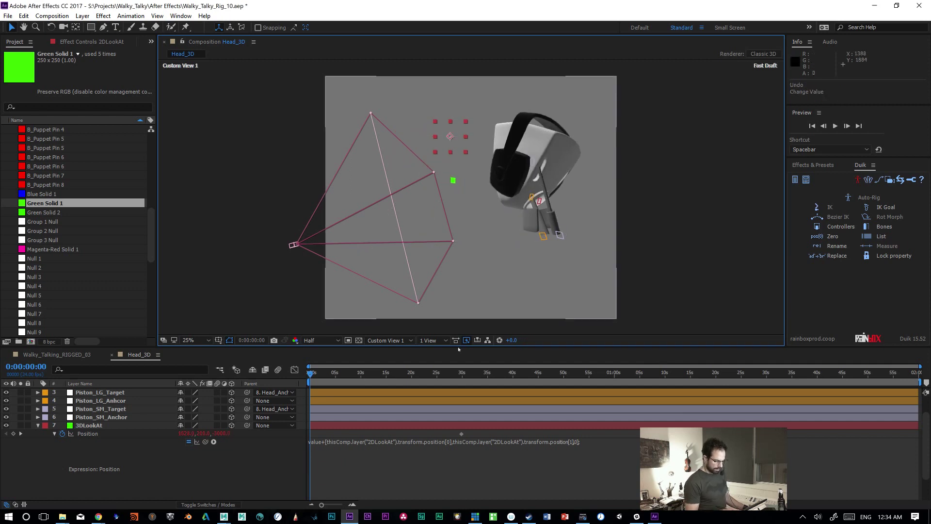
pyautogui.hotkey('ctrl', 'z')
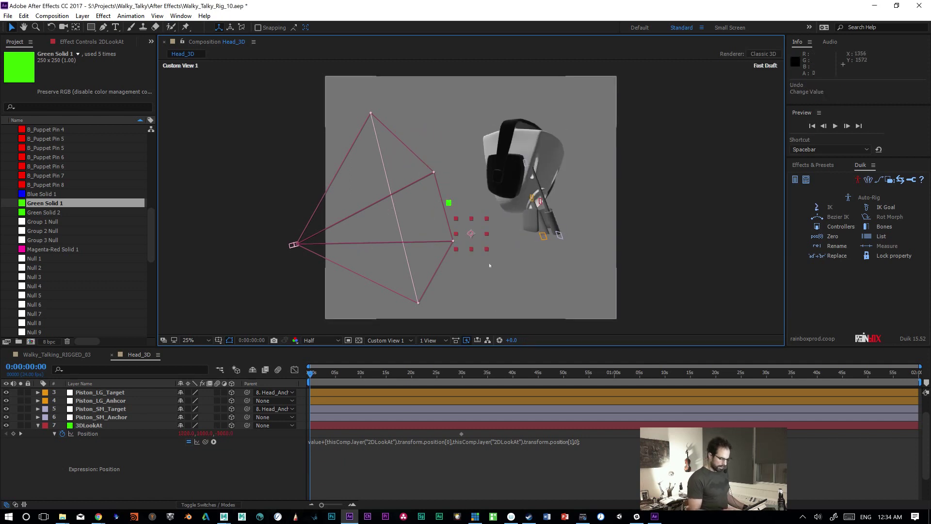
# Step: Return the composition to the Active Camera view and move the 2DLookAt control to the left of the head
pyautogui.press('c')
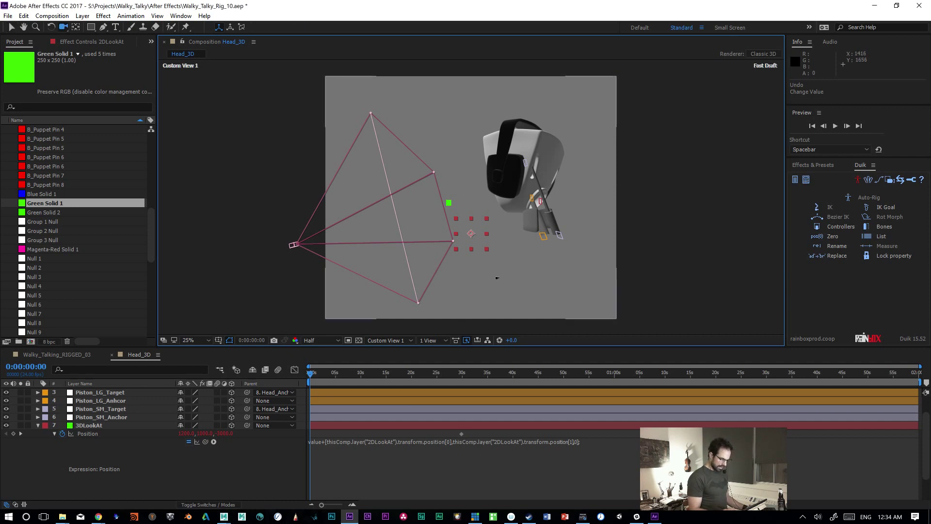
pyautogui.moveTo(497, 280)
pyautogui.mouseDown()
pyautogui.moveTo(533, 280)
pyautogui.moveTo(499, 271)
pyautogui.mouseUp()
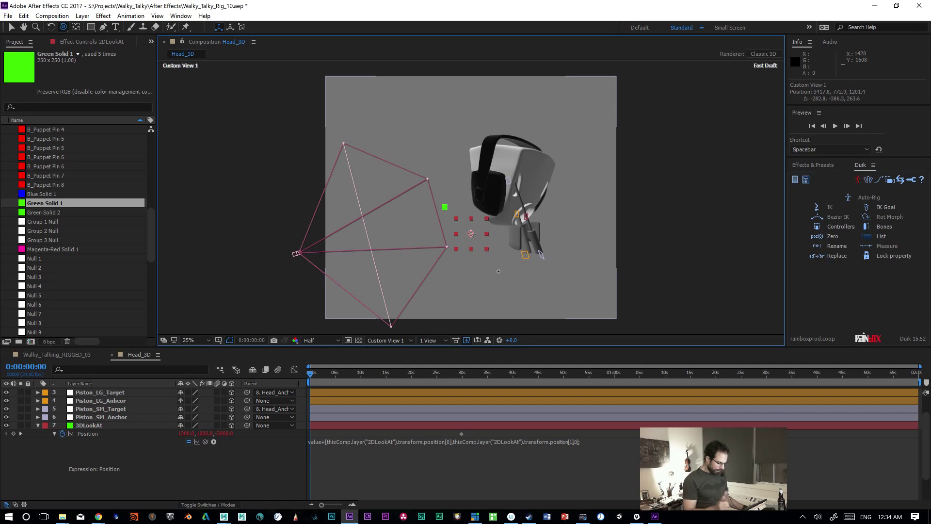
pyautogui.click(387, 340)
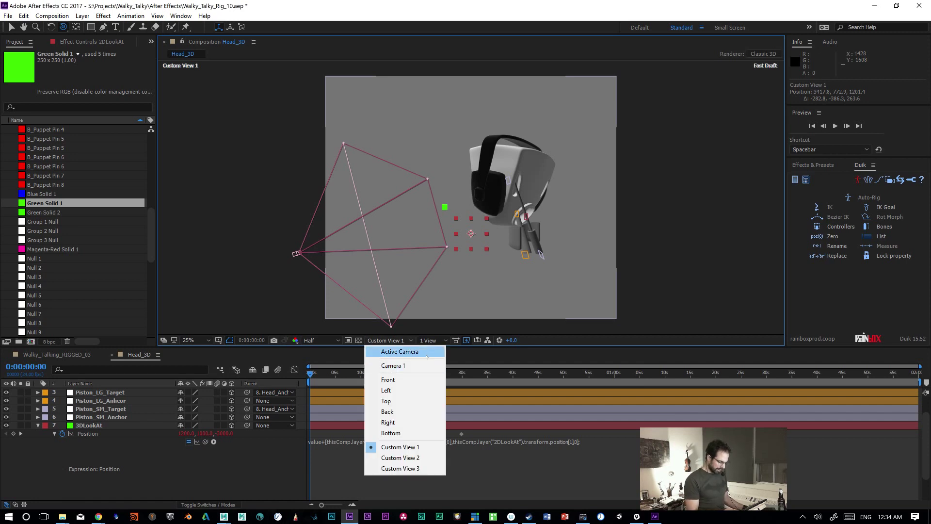
pyautogui.click(426, 352)
pyautogui.moveTo(478, 239); pyautogui.dragTo(383, 220)
pyautogui.press('v')
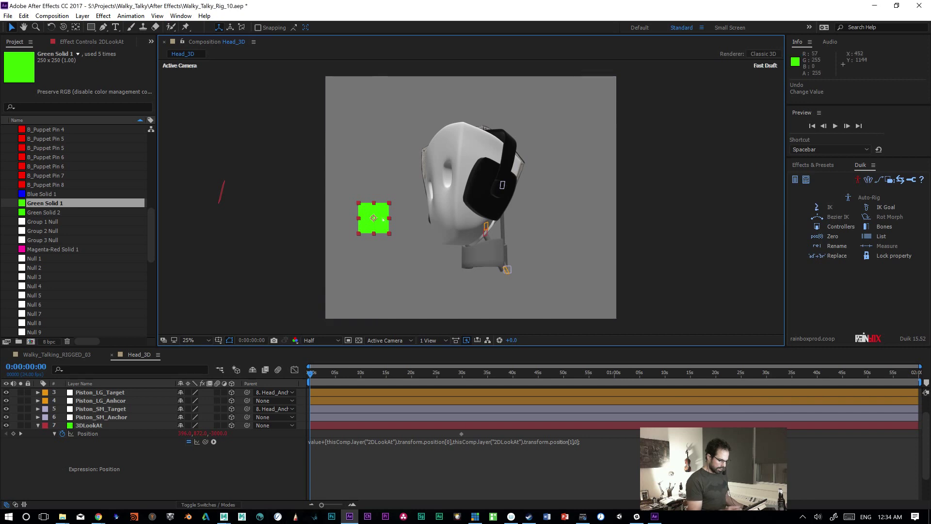
# Step: Test moving the 2DLookAt control around the area left of the head, and undo the moves back to its original position
pyautogui.moveTo(380, 225); pyautogui.dragTo(206, 121)
pyautogui.moveTo(218, 174); pyautogui.dragTo(320, 198)
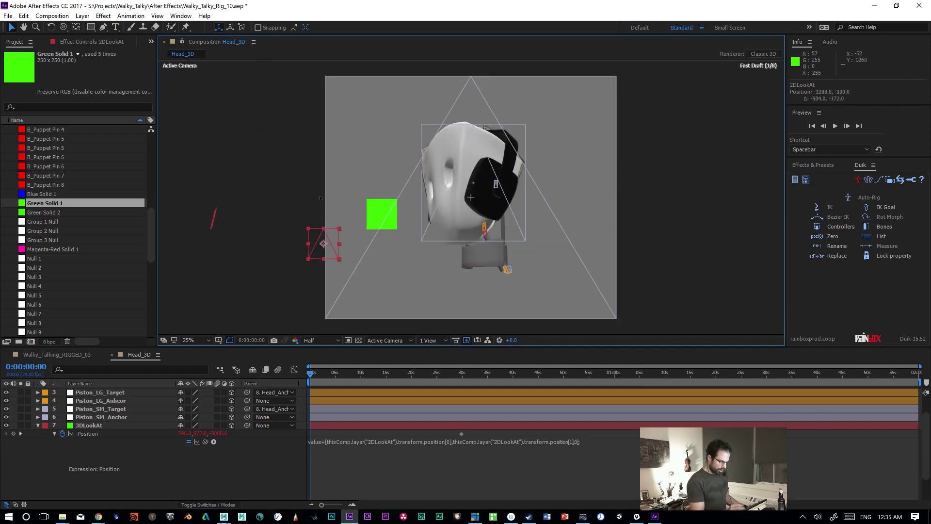
pyautogui.hotkey('ctrl', 'z')
pyautogui.hotkey('ctrl', 'z')
pyautogui.hotkey('ctrl', 'z')
pyautogui.hotkey('ctrl', 'z')
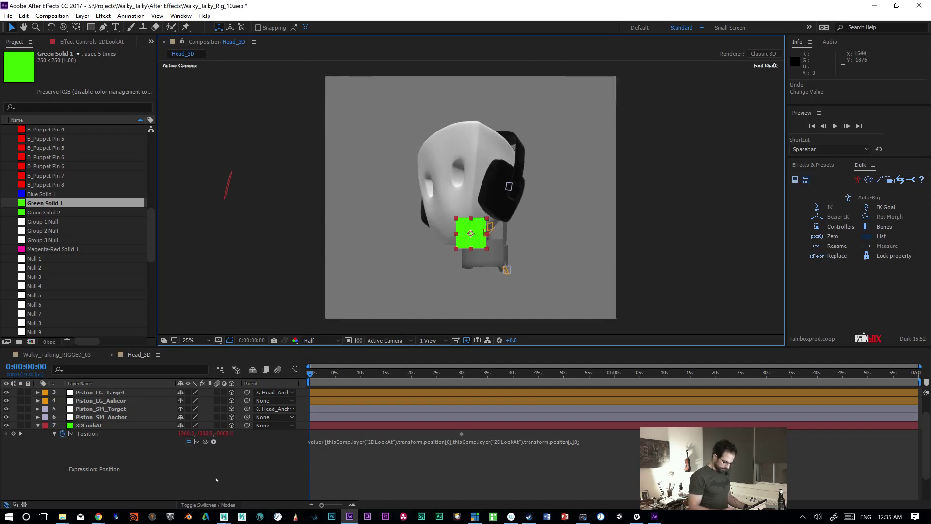
# Step: Select the 2DLookAt layer, test moving it to about -668, -1000, and undo the move
pyautogui.moveTo(926, 448); pyautogui.dragTo(926, 430)
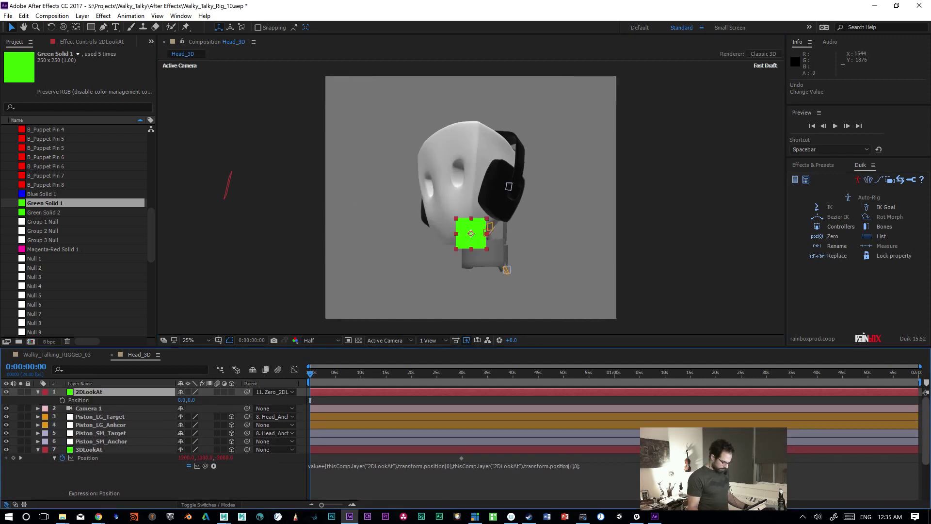
pyautogui.click(150, 394)
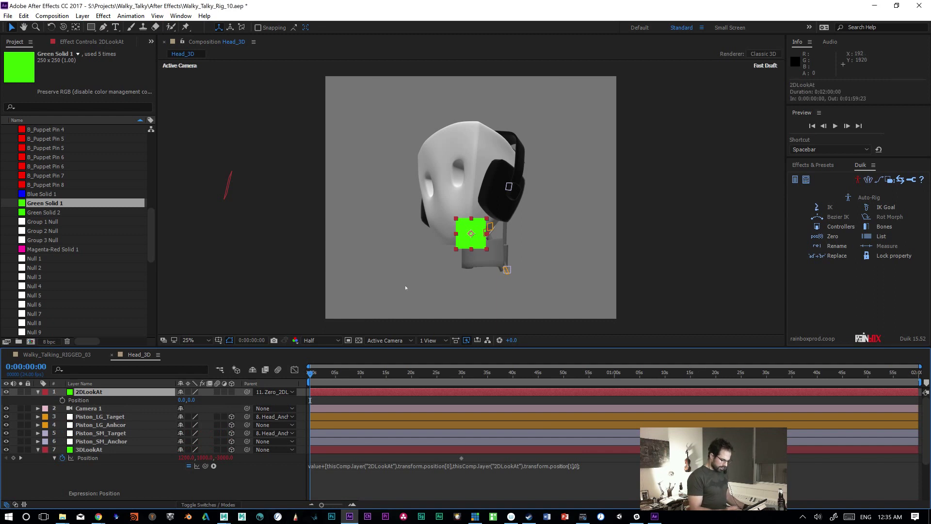
pyautogui.moveTo(480, 239); pyautogui.dragTo(461, 103)
pyautogui.hotkey('ctrl', 'z')
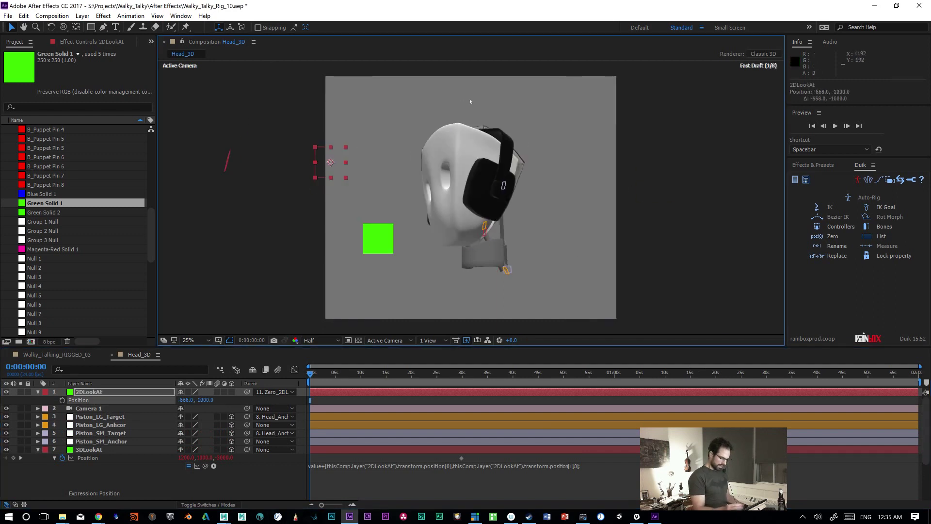
pyautogui.hotkey('ctrl', 'z')
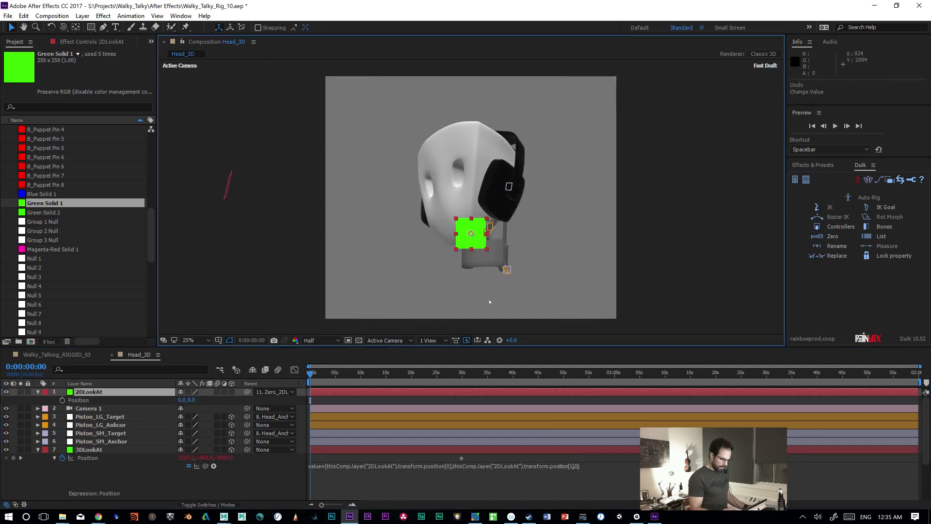
# Step: Switch the composition to Custom View 1 and orbit around to the back of the head to see the neck pistons
pyautogui.click(391, 341)
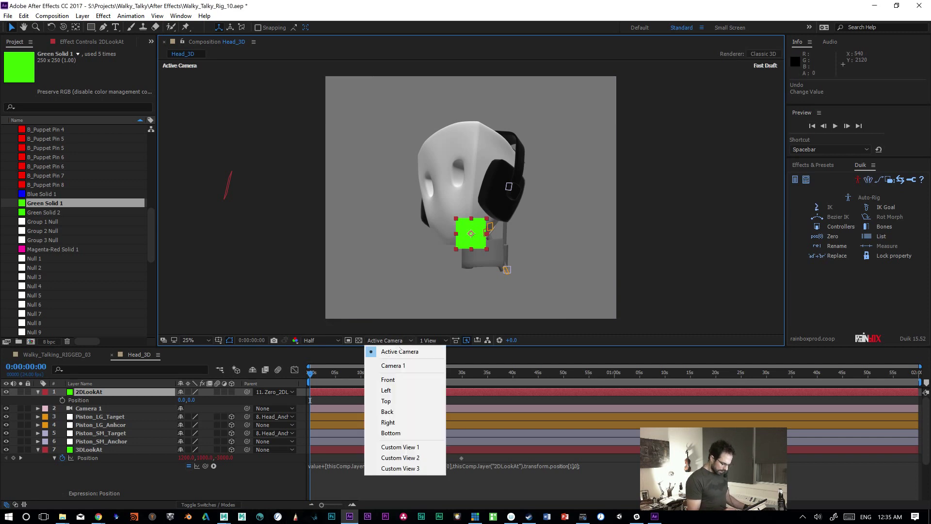
pyautogui.click(417, 446)
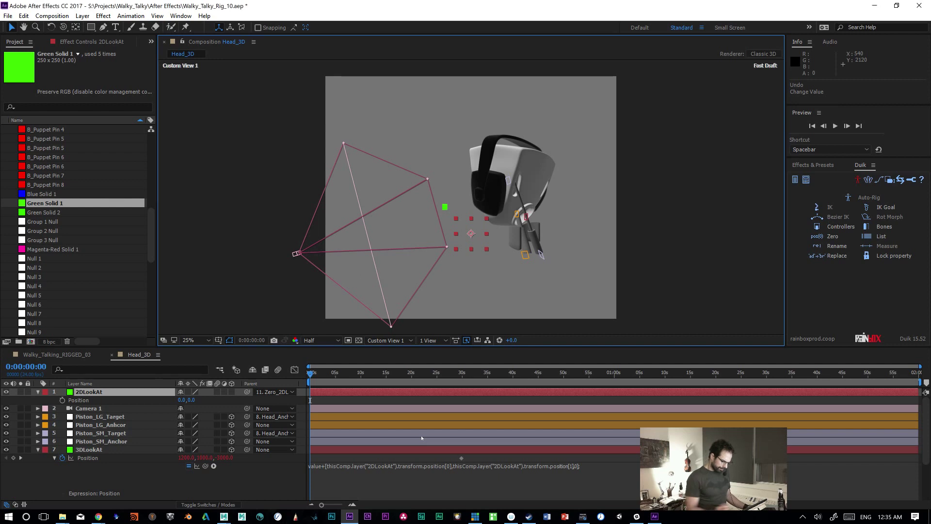
pyautogui.press('c')
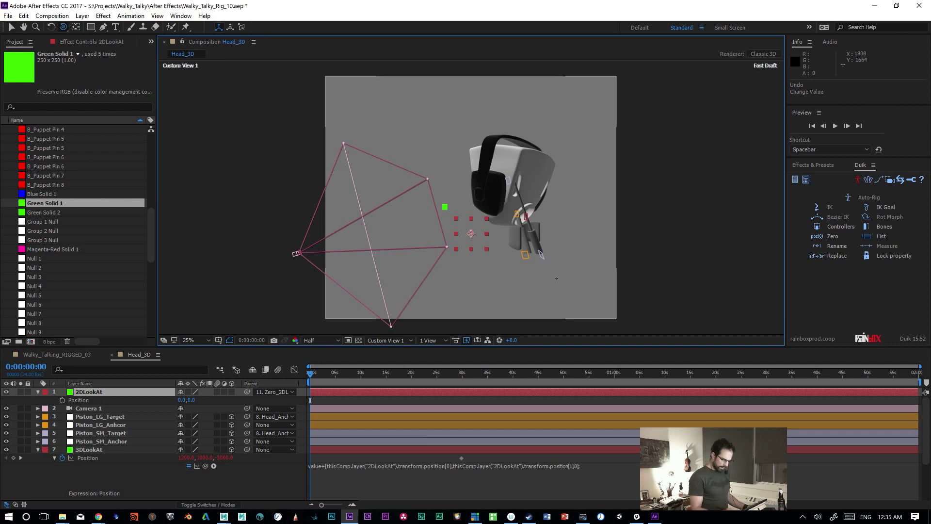
pyautogui.moveTo(558, 280)
pyautogui.mouseDown()
pyautogui.moveTo(542, 285)
pyautogui.moveTo(549, 286)
pyautogui.mouseUp()
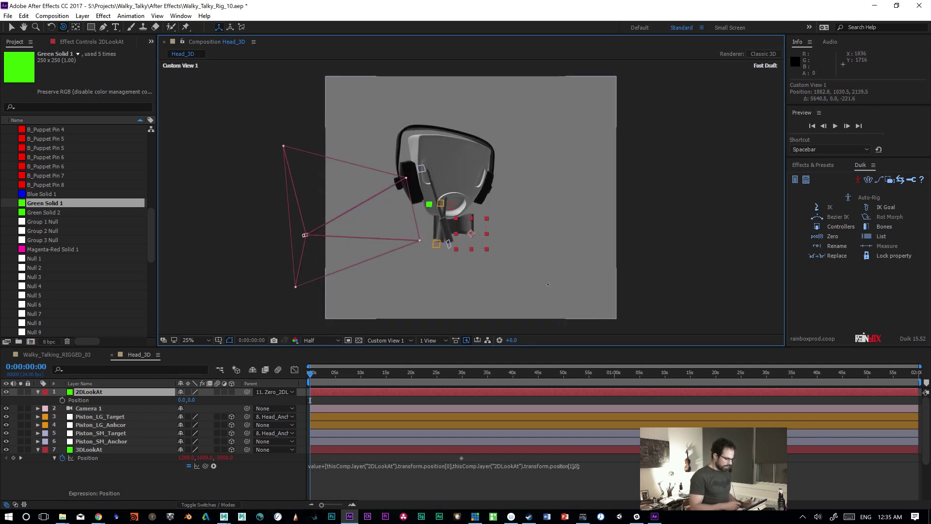
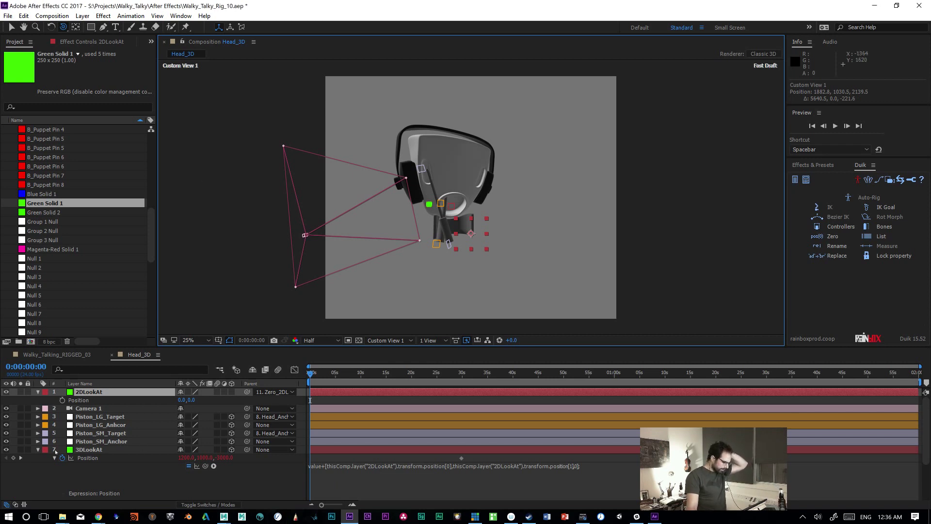
# Step: Collapse the 3DLookAt layer, select the Element_3D layer, and open the Element effect's Scene Setup
pyautogui.click(39, 449)
pyautogui.click(97, 466)
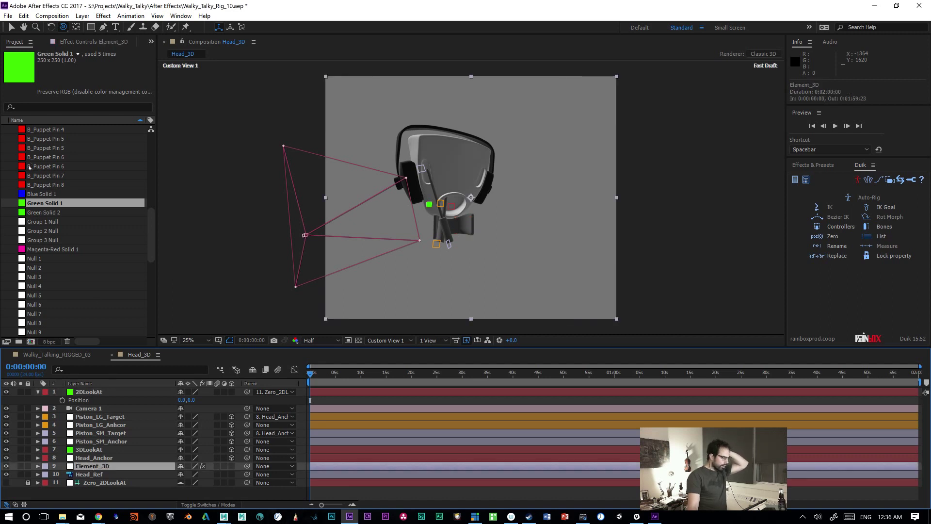
pyautogui.click(72, 42)
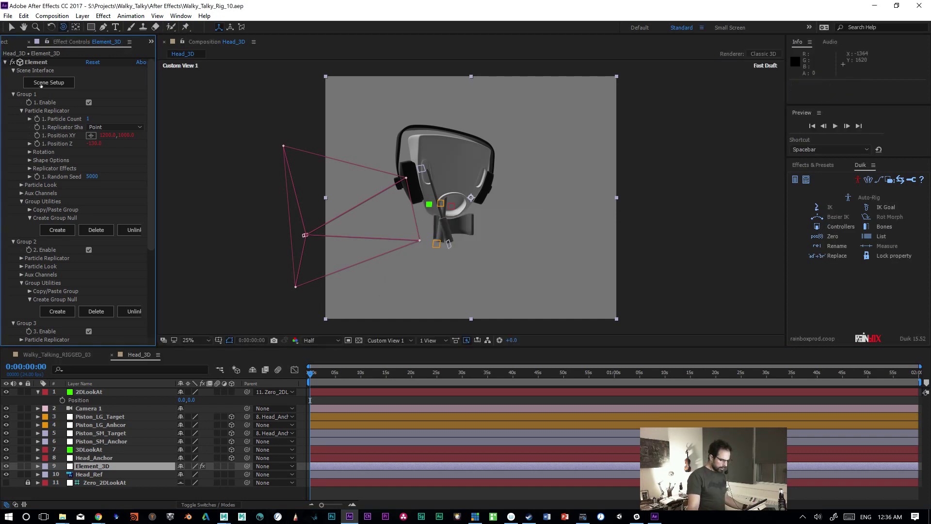
pyautogui.click(41, 83)
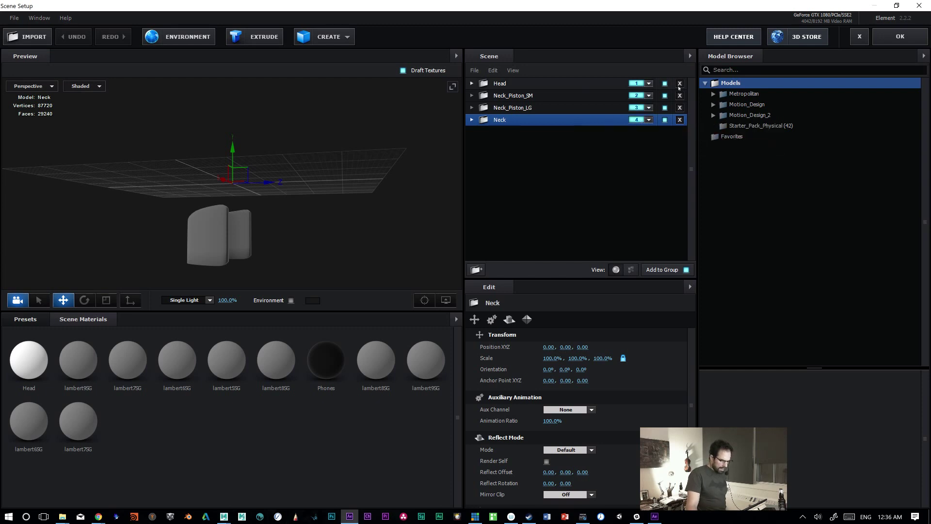
# Step: Examine the Neck group's number and auxiliary channel options without changing them, and close Scene Setup
pyautogui.click(651, 120)
pyautogui.click(651, 120)
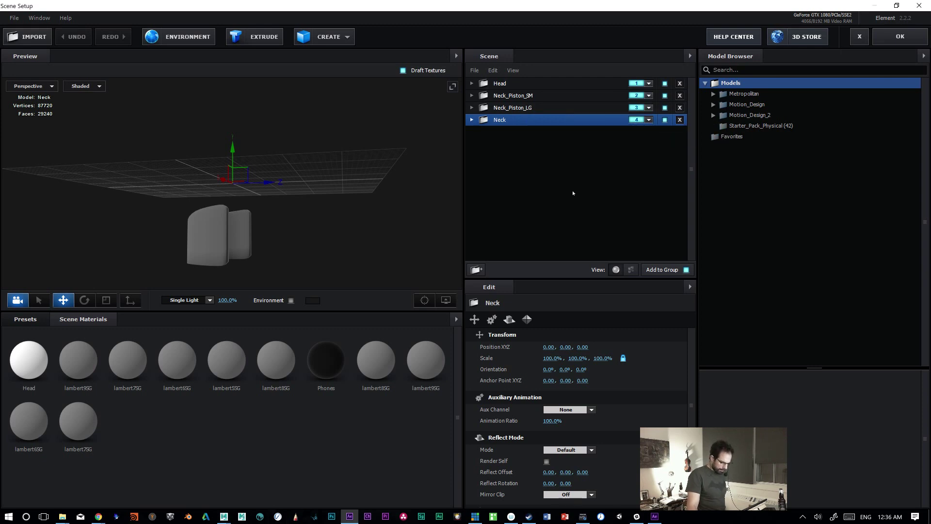
pyautogui.click(591, 410)
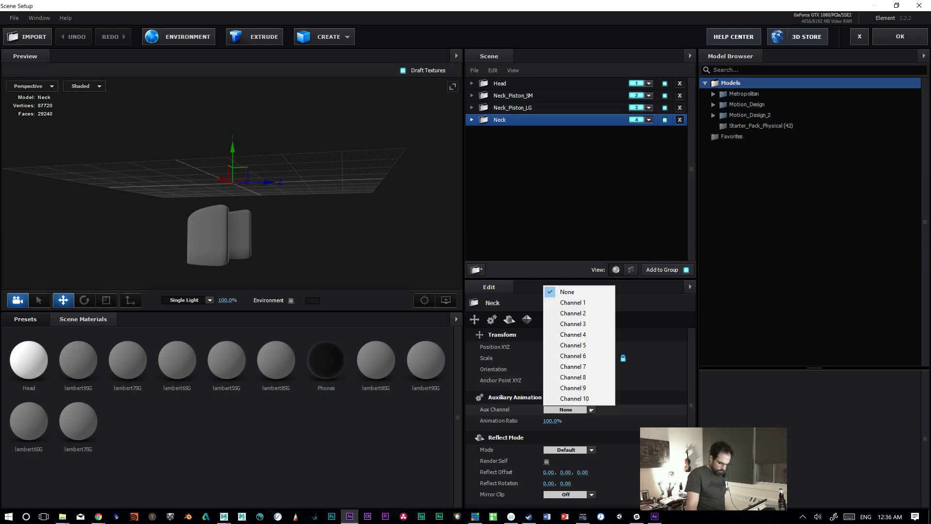
pyautogui.click(399, 8)
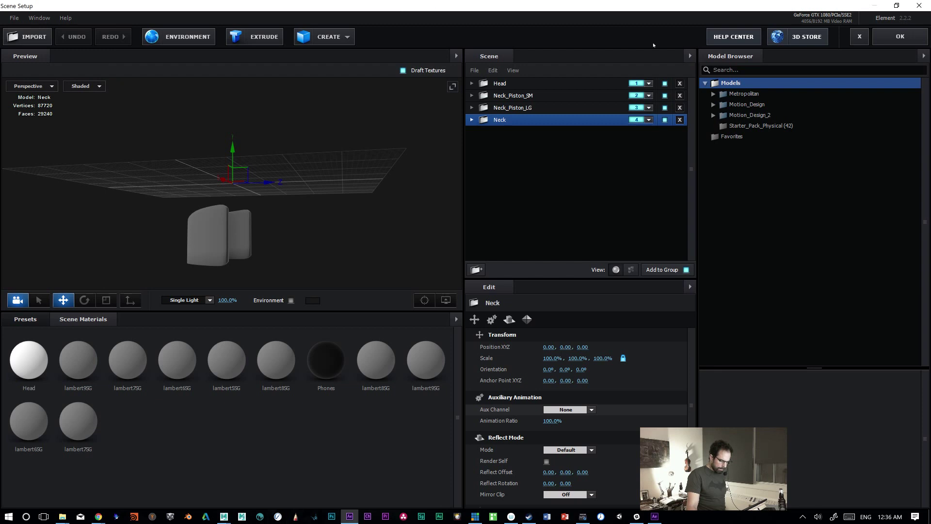
pyautogui.click(900, 36)
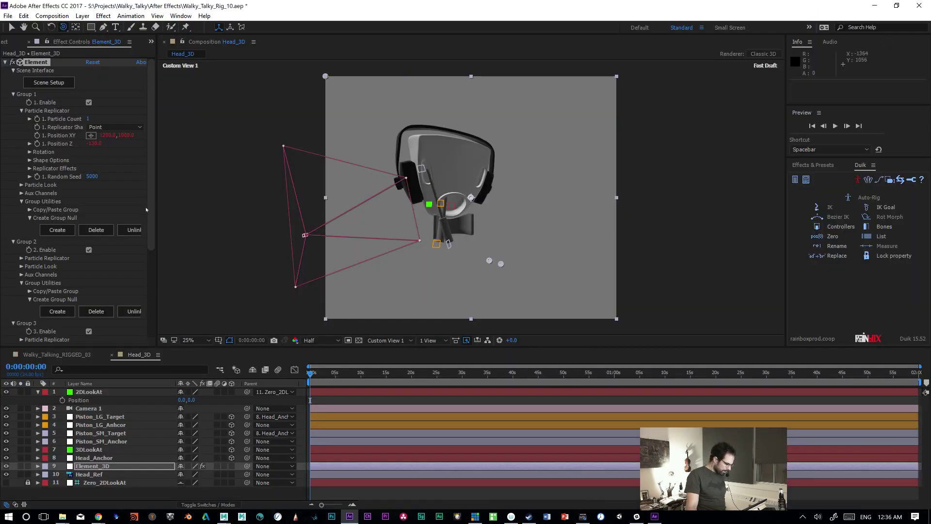
# Step: Expand Channel 1 and its rotation settings in Group 2's Aux Channels, test changing the second rotation value, and undo it
pyautogui.moveTo(150, 211); pyautogui.dragTo(155, 334)
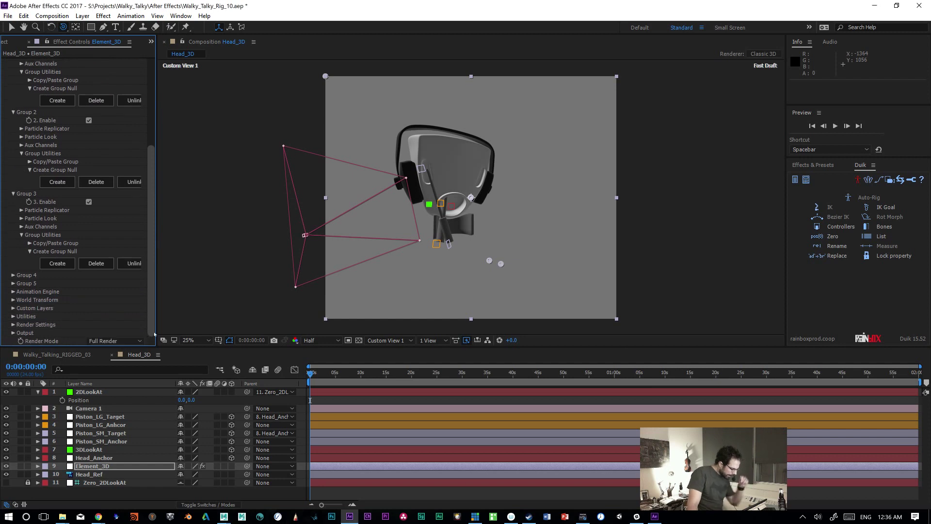
pyautogui.scroll(3, 25, 176)
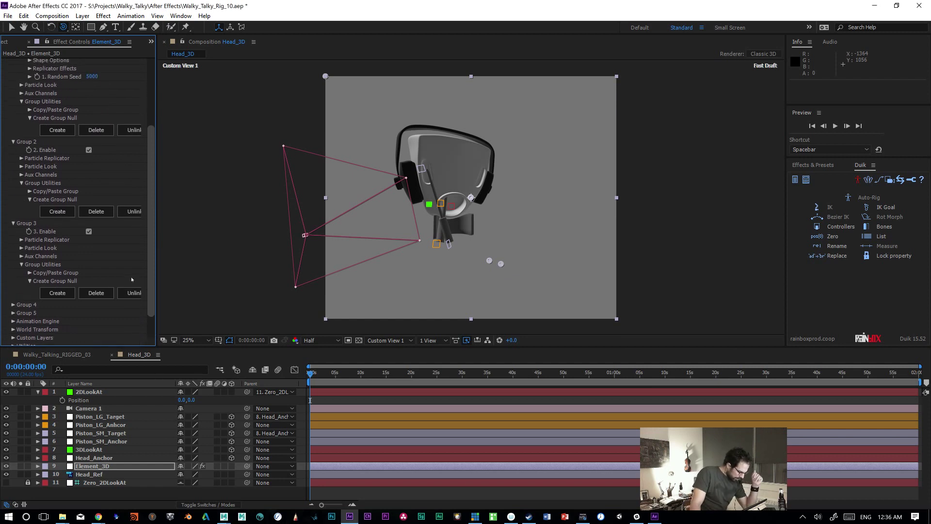
pyautogui.click(21, 177)
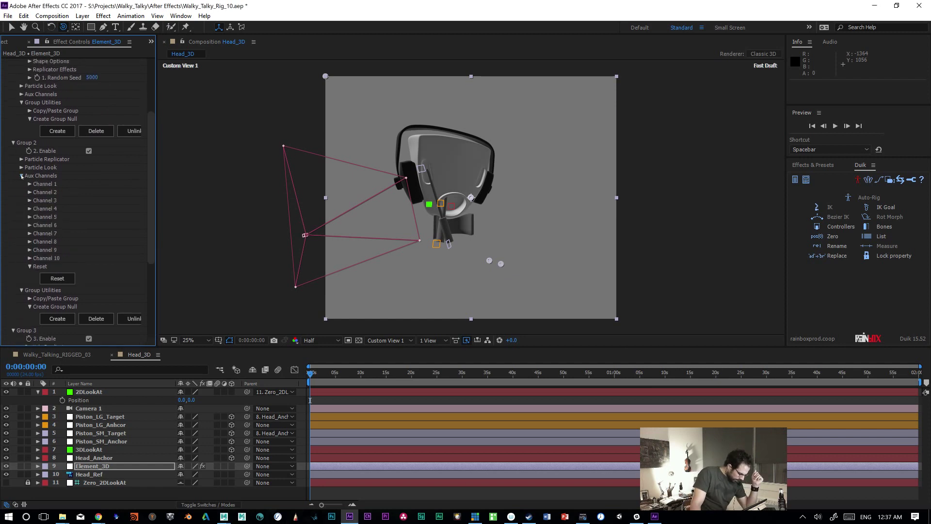
pyautogui.click(29, 184)
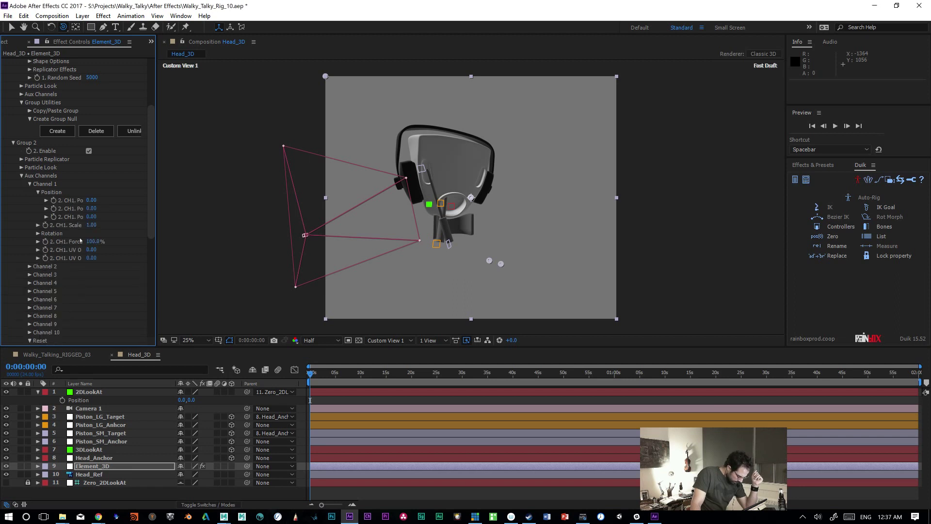
pyautogui.click(38, 234)
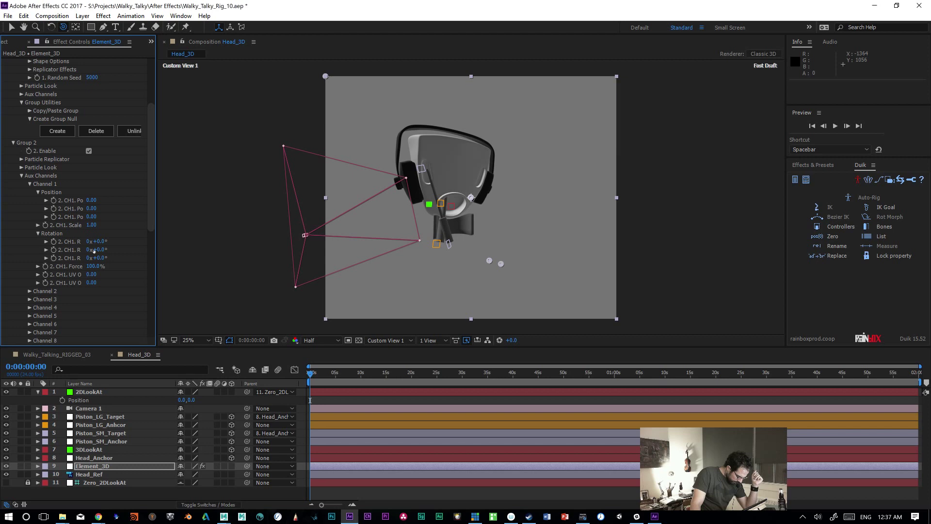
pyautogui.moveTo(94, 250); pyautogui.dragTo(155, 241)
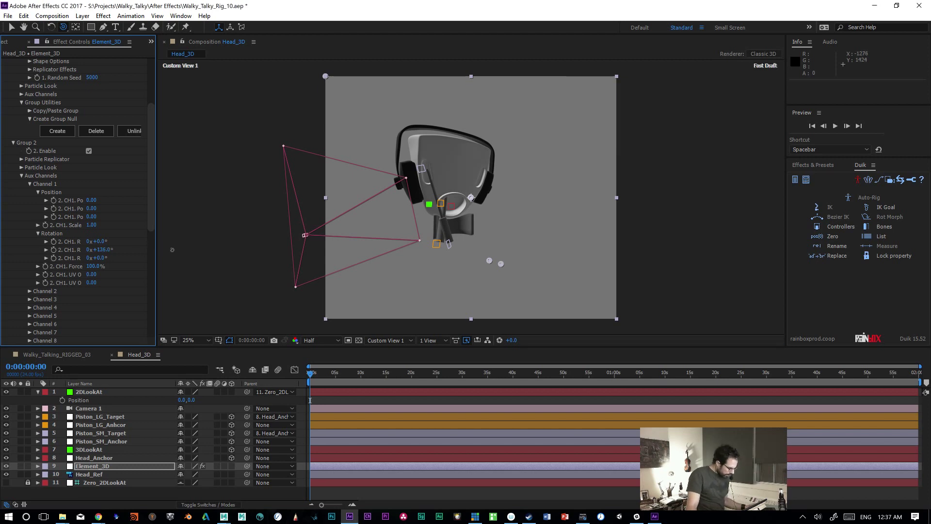
pyautogui.hotkey('ctrl', 'z')
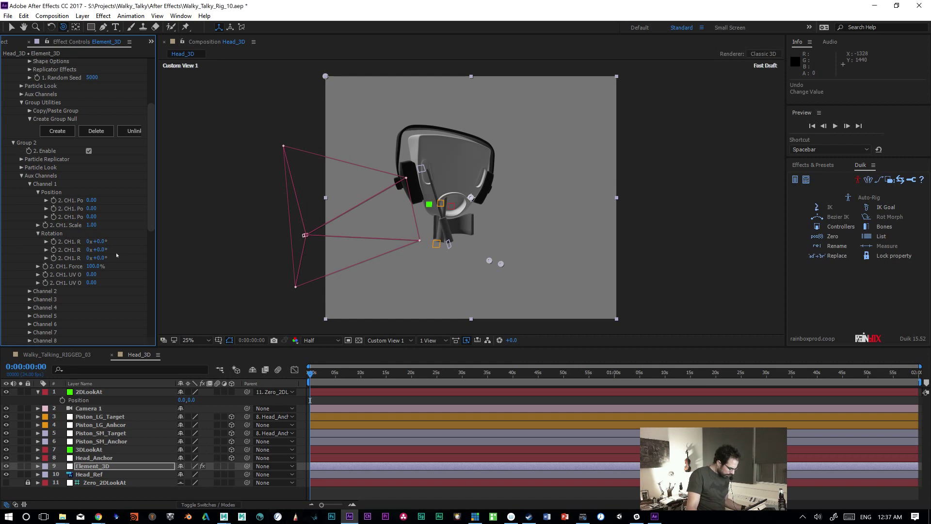
# Step: Examine Group 2's auxiliary channel parameters and collapse Channel 1
pyautogui.scroll(-3, 154, 239)
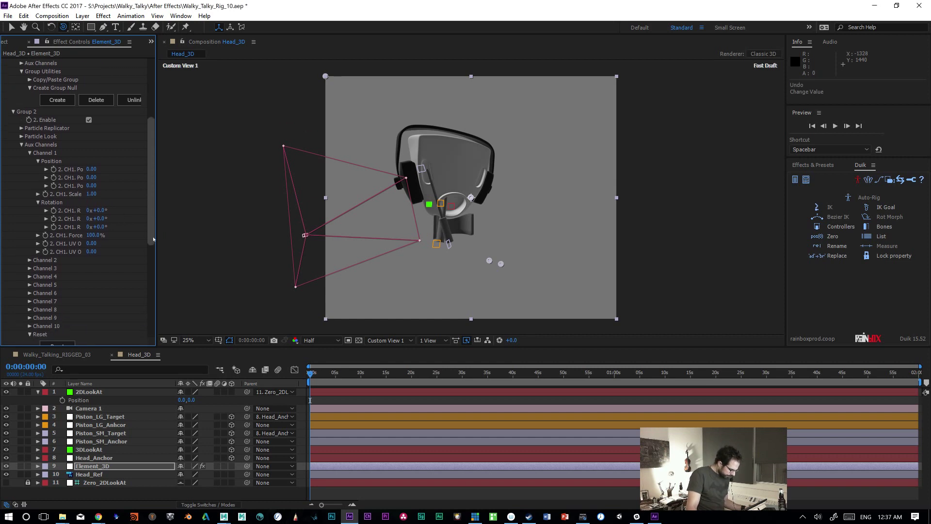
pyautogui.scroll(-4, 153, 239)
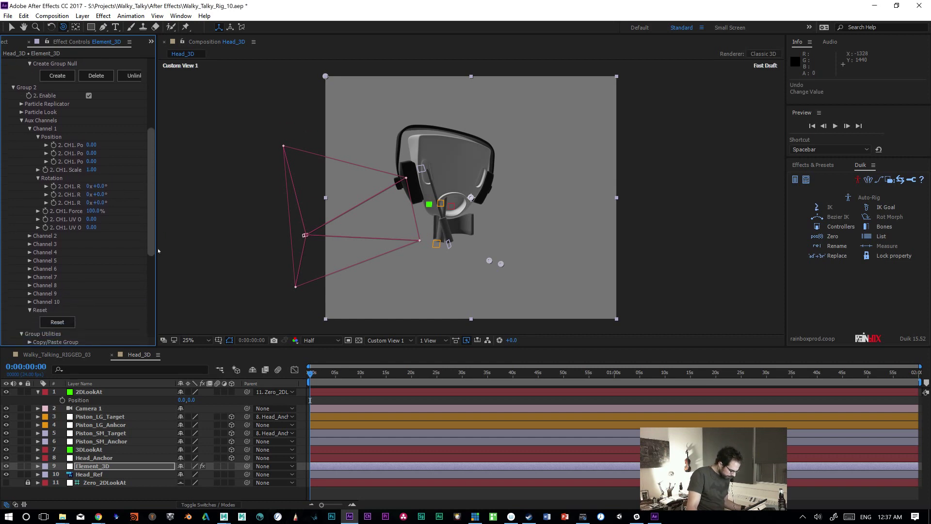
pyautogui.scroll(-1, 158, 256)
pyautogui.scroll(1, 155, 254)
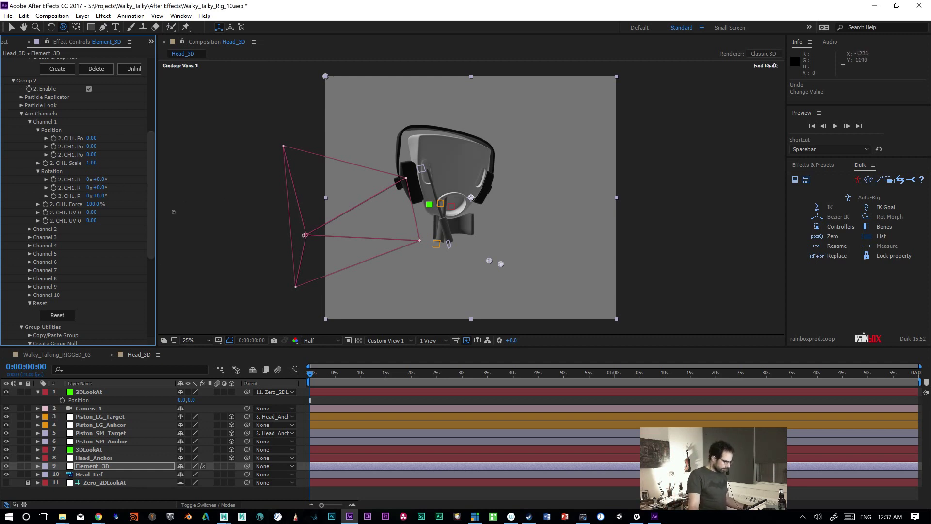
pyautogui.scroll(-1, 152, 225)
pyautogui.scroll(3, 153, 225)
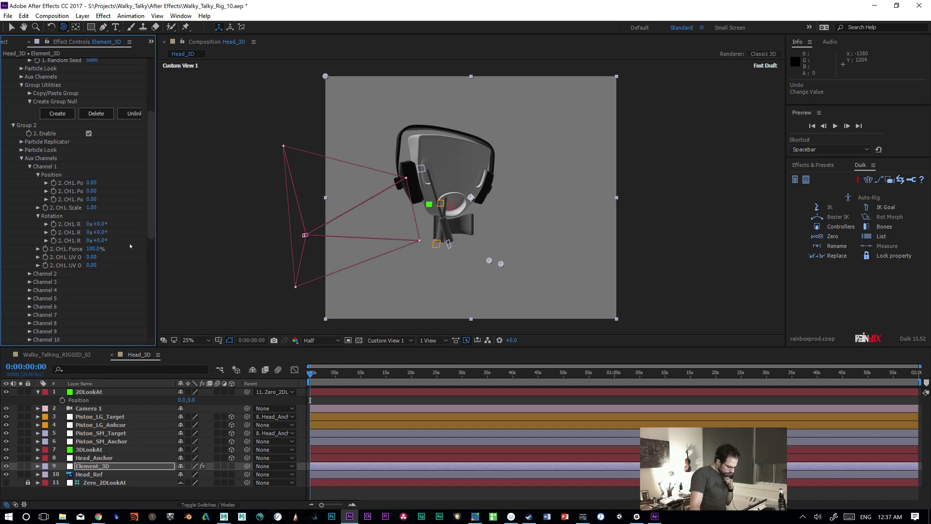
pyautogui.click(30, 274)
pyautogui.click(30, 267)
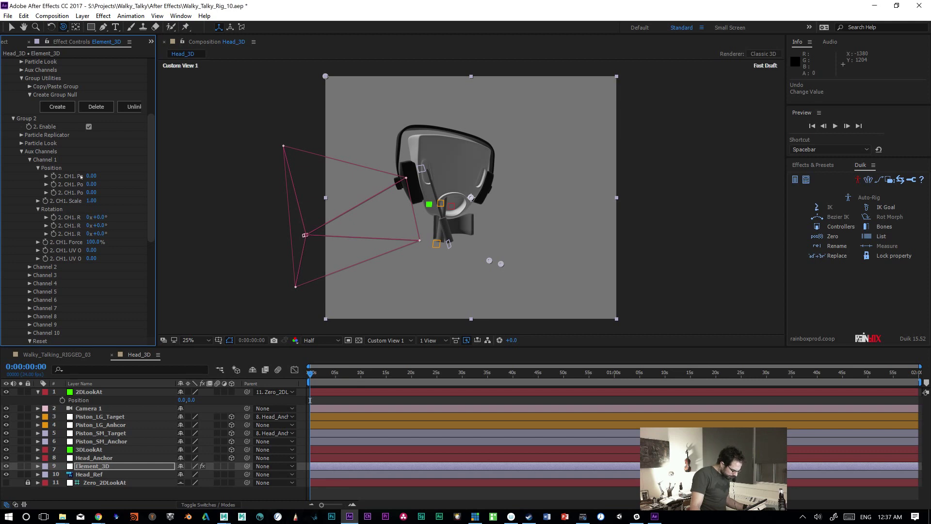
pyautogui.click(30, 160)
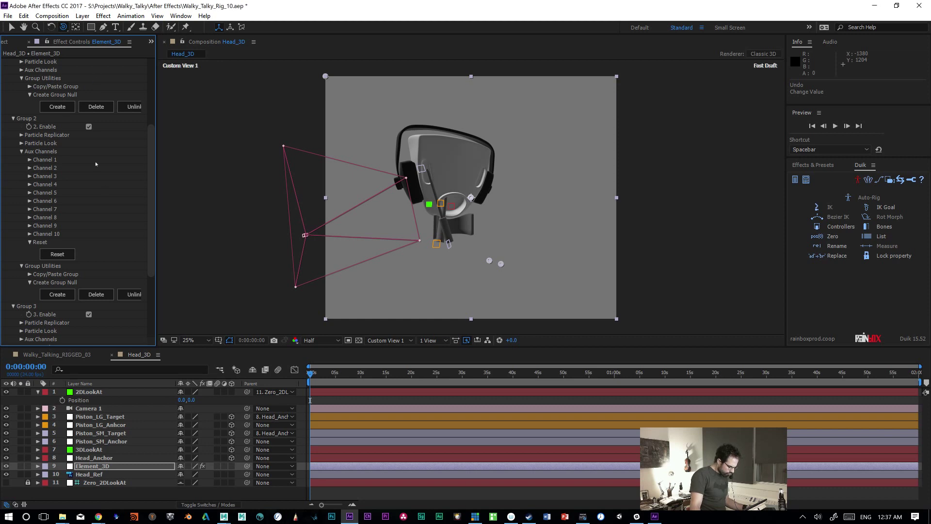
pyautogui.scroll(5, 59, 83)
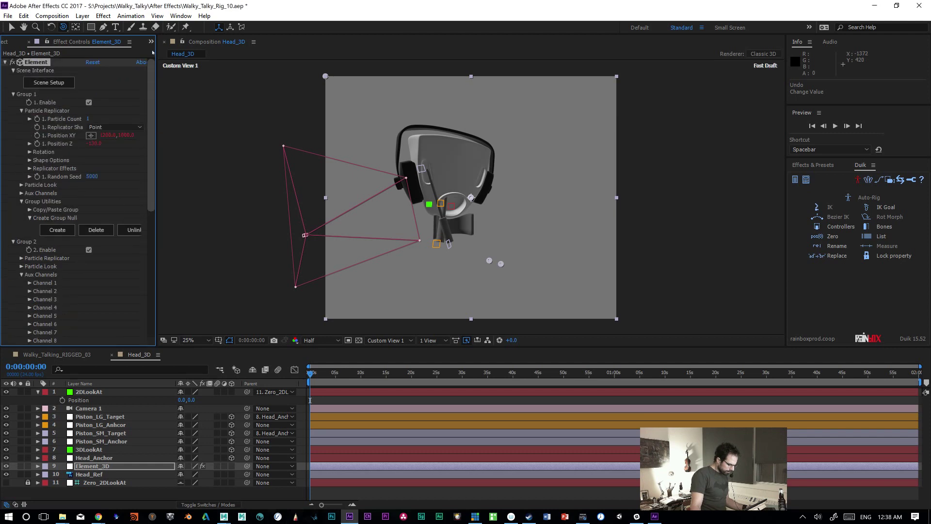
# Step: Reopen Element's Scene Setup, expand the Neck_Piston_LG group, and select the Neck_Piston_LG model inside it
pyautogui.click(60, 83)
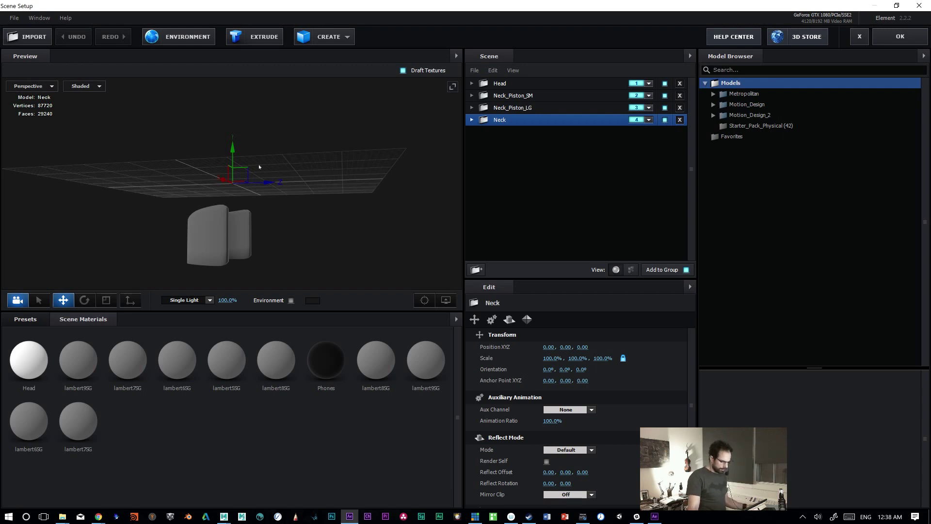
pyautogui.click(501, 109)
pyautogui.click(472, 108)
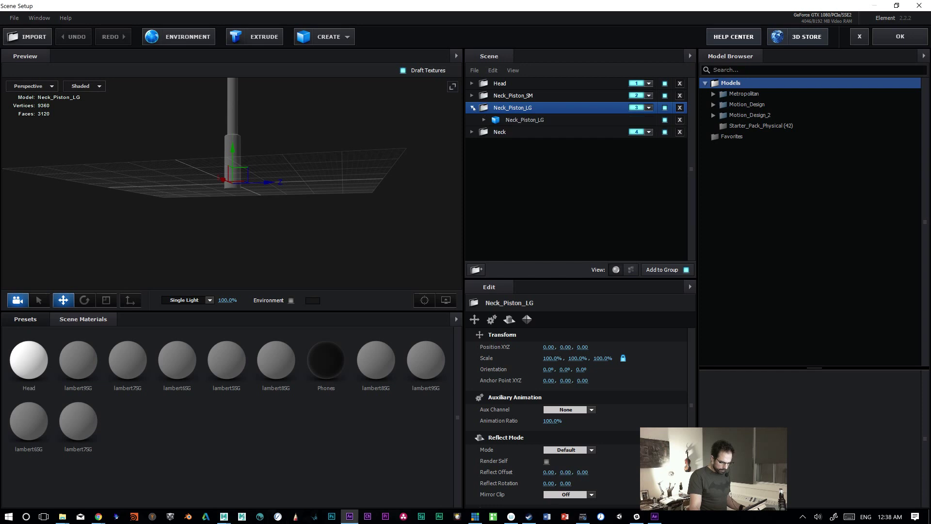
pyautogui.click(523, 123)
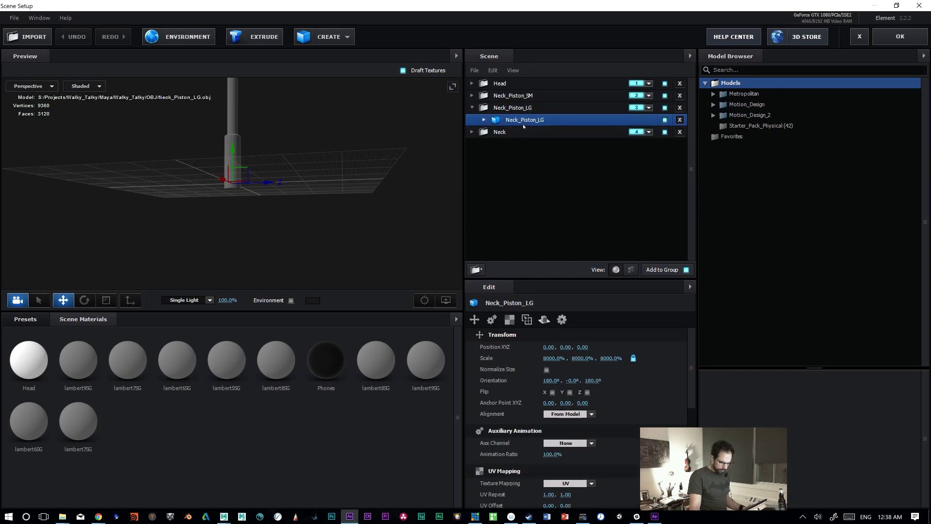
# Step: Examine the Neck_Piston_LG model's auxiliary channel options and compare its settings with those of its parent group
pyautogui.click(591, 443)
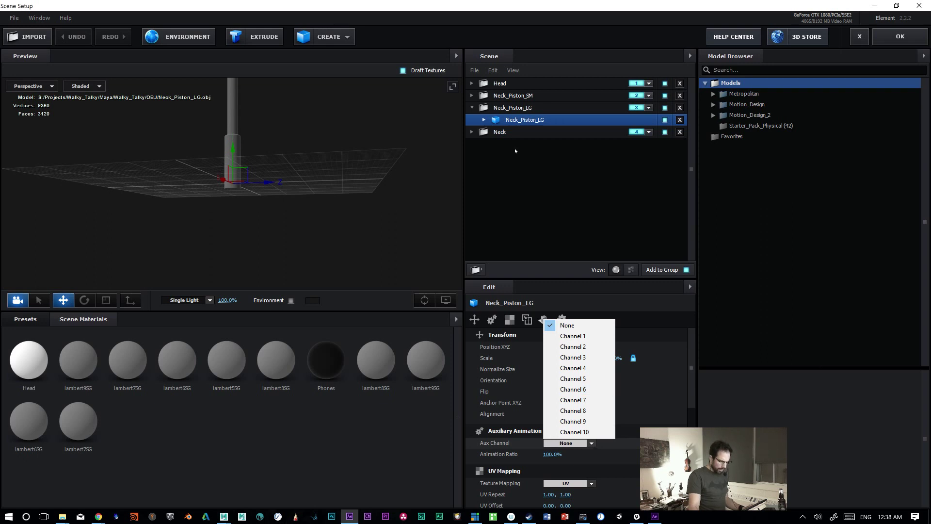
pyautogui.click(508, 112)
pyautogui.click(510, 122)
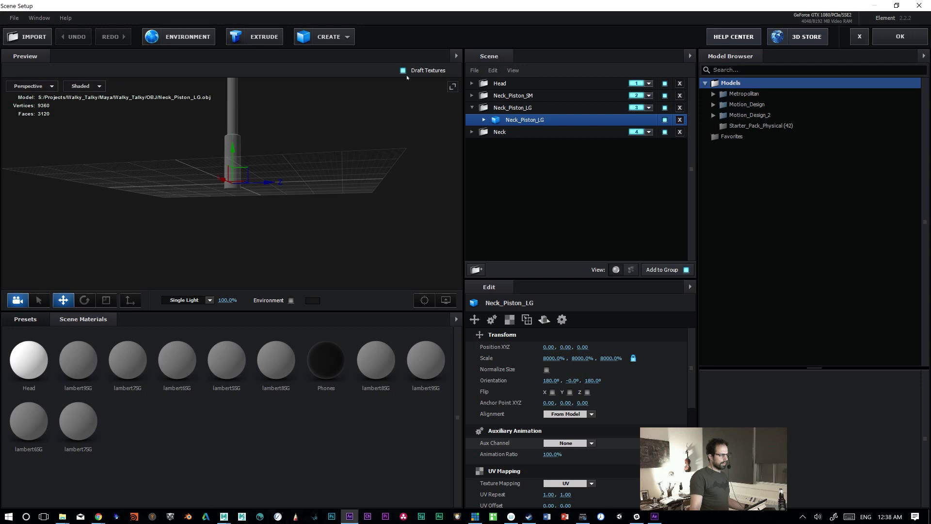
pyautogui.click(499, 108)
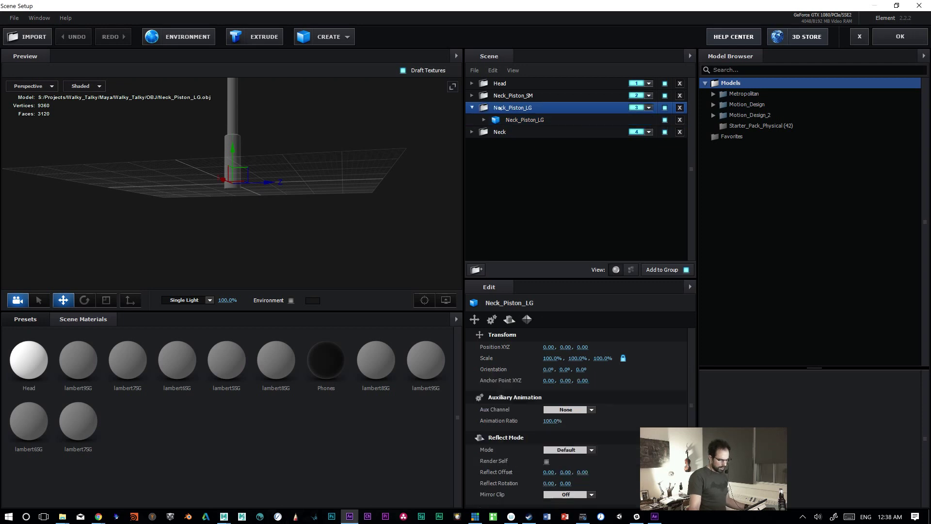
pyautogui.click(513, 119)
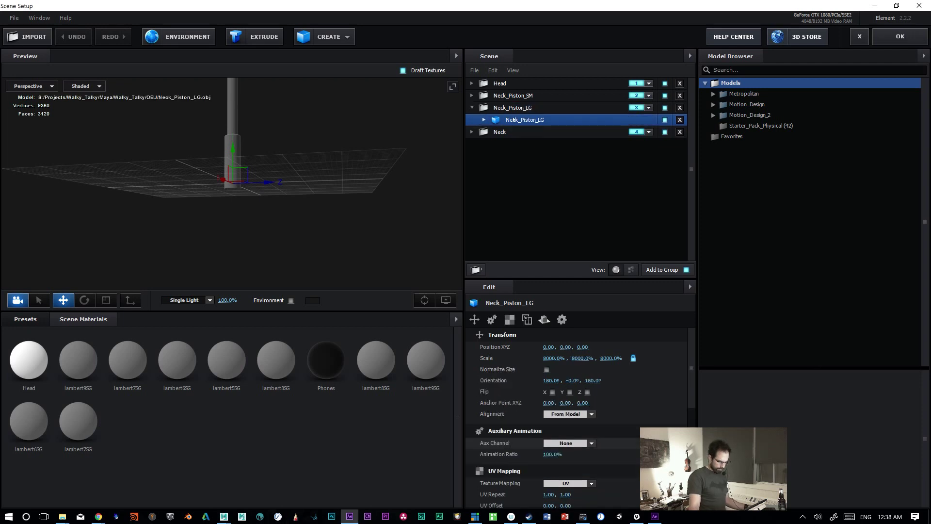
pyautogui.scroll(-1, 693, 364)
pyautogui.scroll(1, 693, 364)
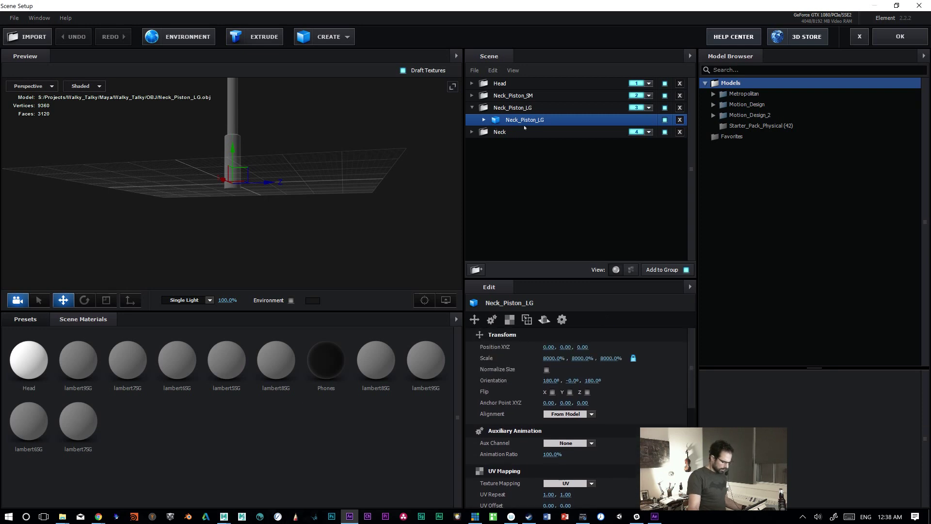
# Step: Duplicate the Neck_Piston_LG model inside its group and rename the copy Neck_Piston_LG_B
pyautogui.hotkey('ctrl', 'd')
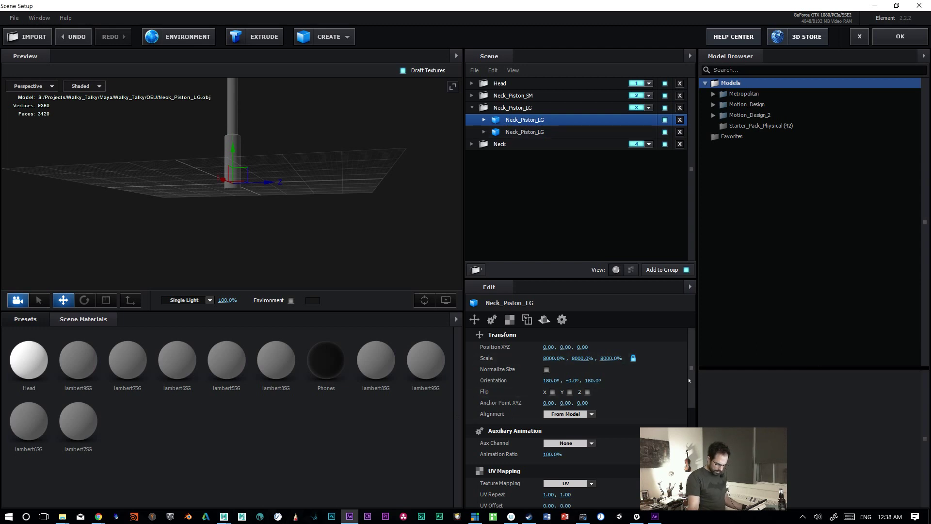
pyautogui.scroll(-3, 692, 384)
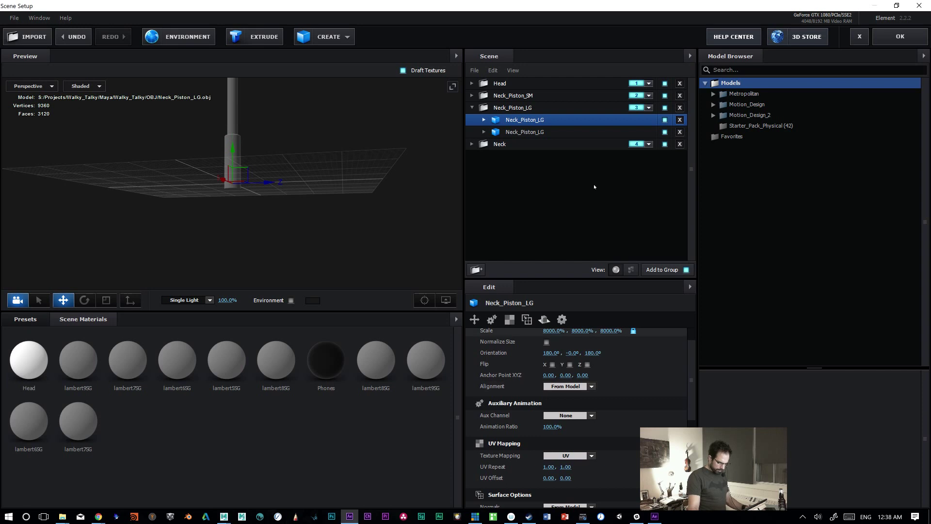
pyautogui.doubleClick(539, 120)
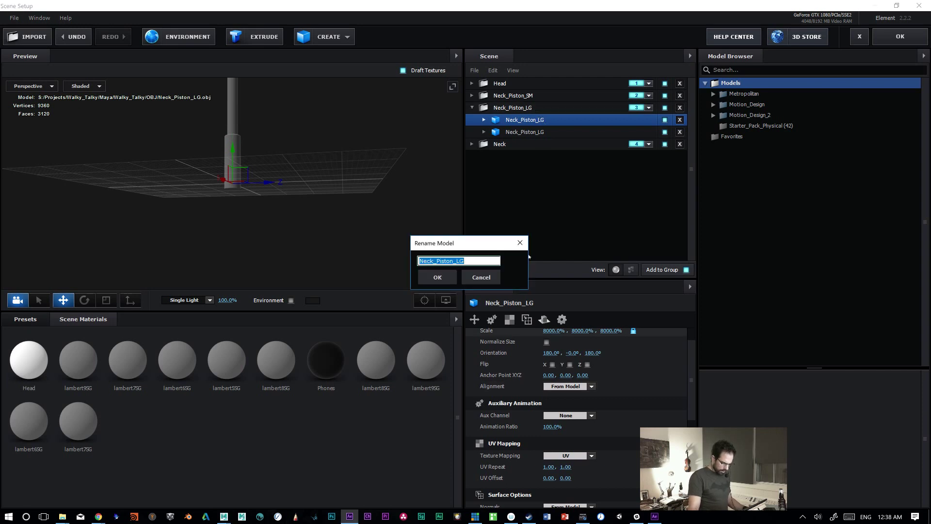
pyautogui.click(471, 259)
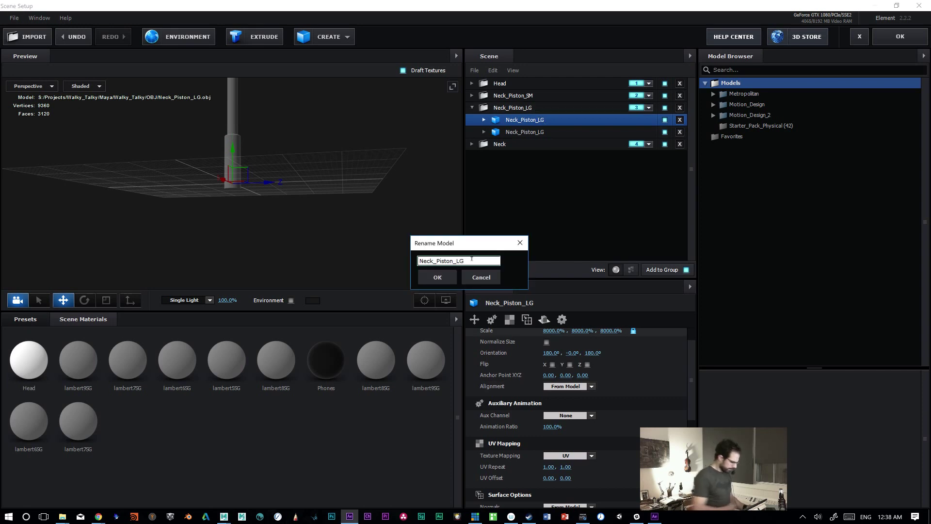
pyautogui.write('_B')
pyautogui.press('Return')
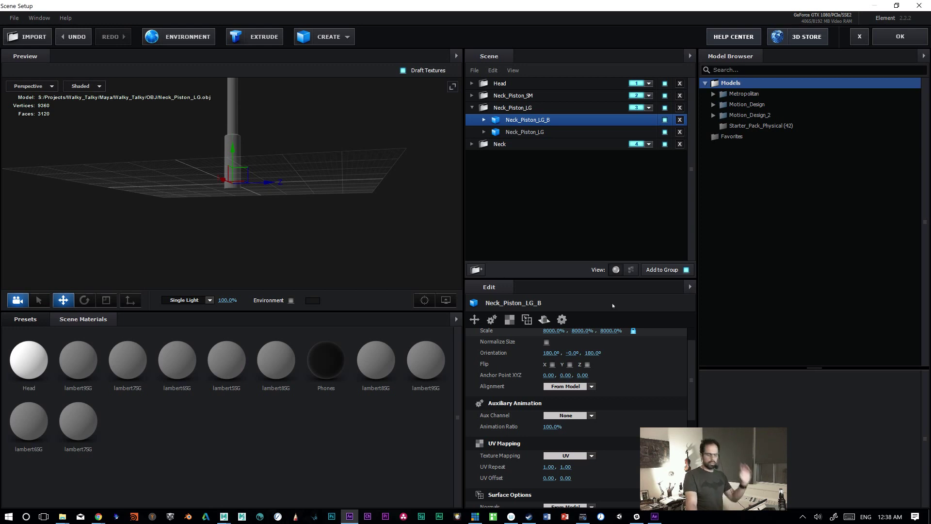
# Step: Review the Neck_Piston_LG_B model's settings and assign it to auxiliary Channel 2
pyautogui.scroll(-1, 693, 409)
pyautogui.scroll(-3, 693, 409)
pyautogui.scroll(5, 688, 376)
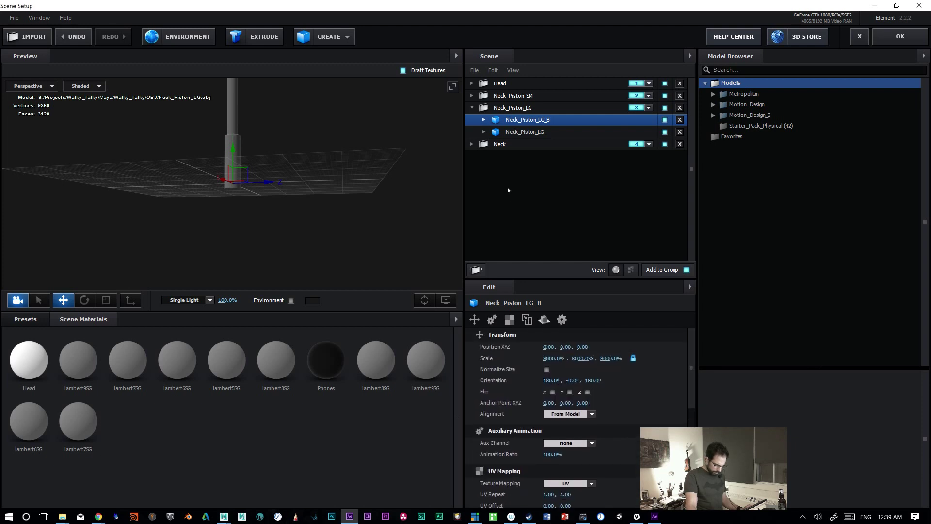
pyautogui.scroll(-4, 691, 417)
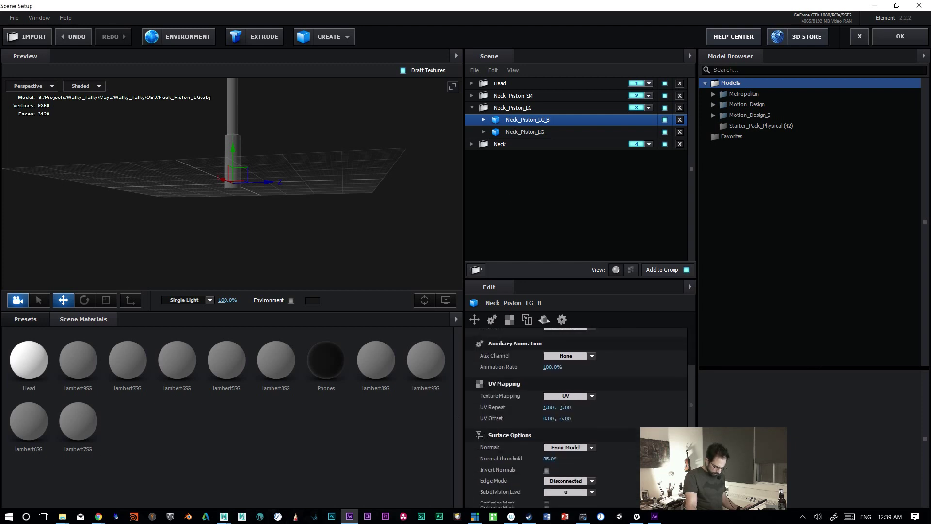
pyautogui.scroll(-2, 691, 417)
pyautogui.scroll(-5, 577, 417)
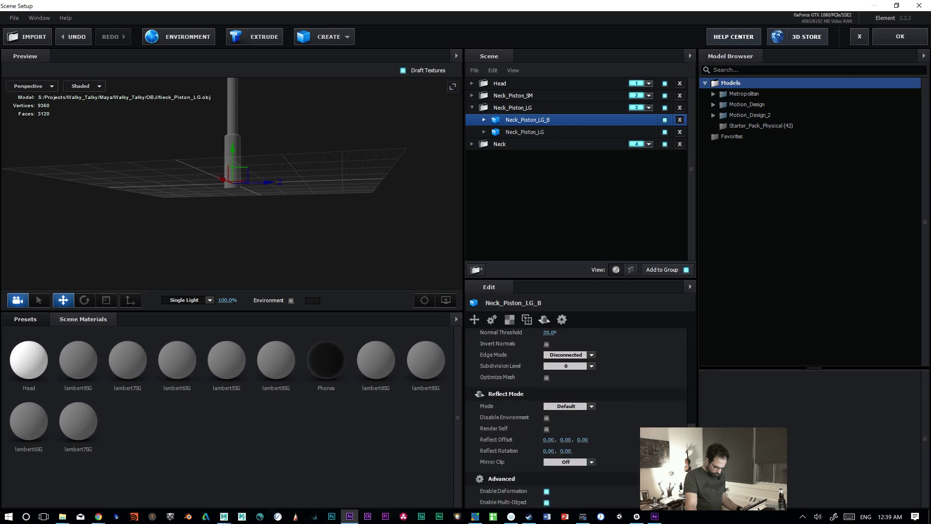
pyautogui.scroll(8, 567, 402)
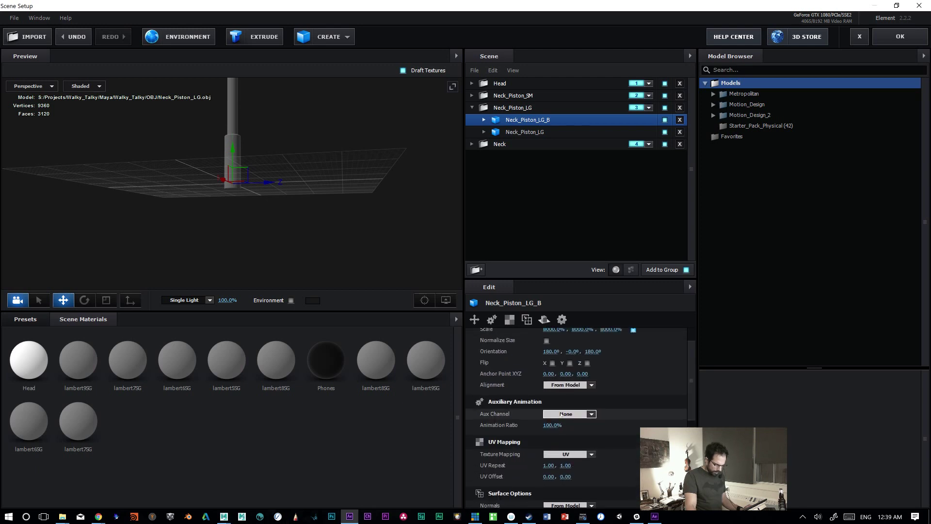
pyautogui.click(566, 414)
pyautogui.click(573, 317)
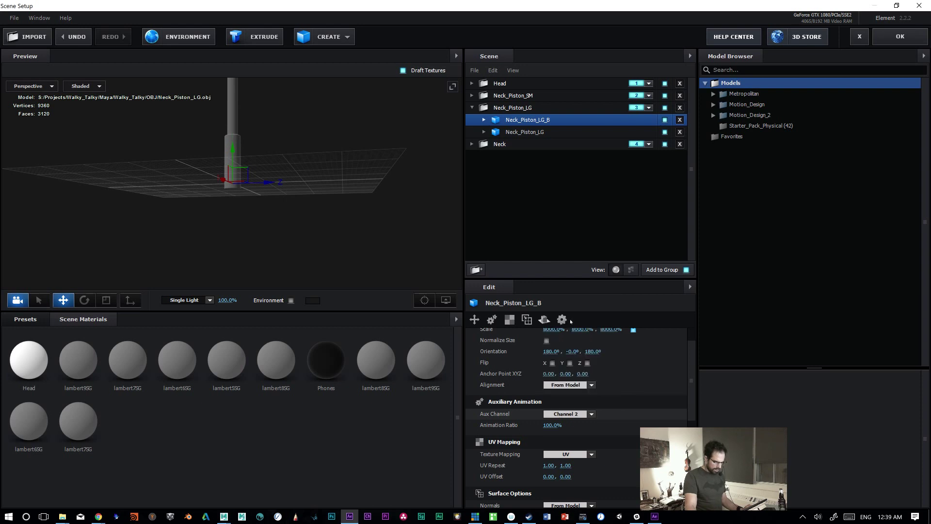
# Step: Assign the original Neck_Piston_LG model to auxiliary Channel 1 and apply the Scene Setup changes
pyautogui.click(527, 132)
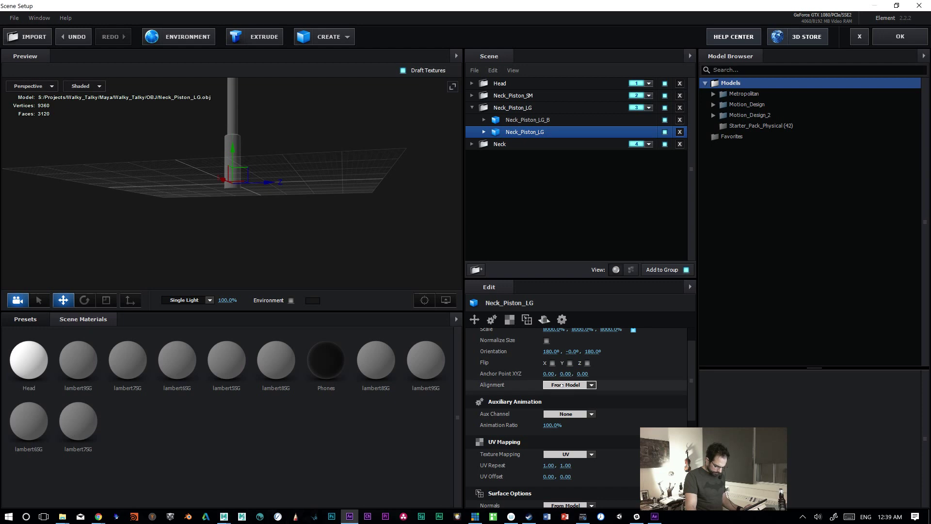
pyautogui.click(563, 413)
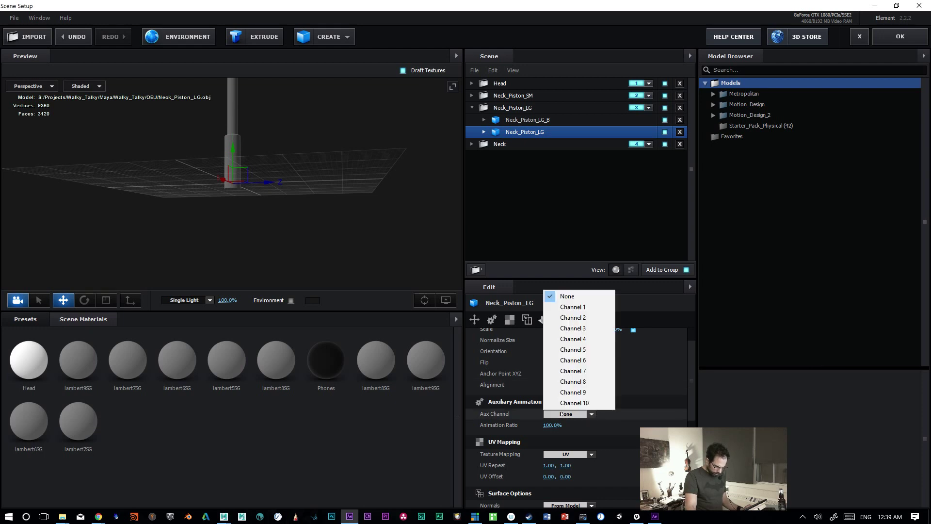
pyautogui.click(568, 307)
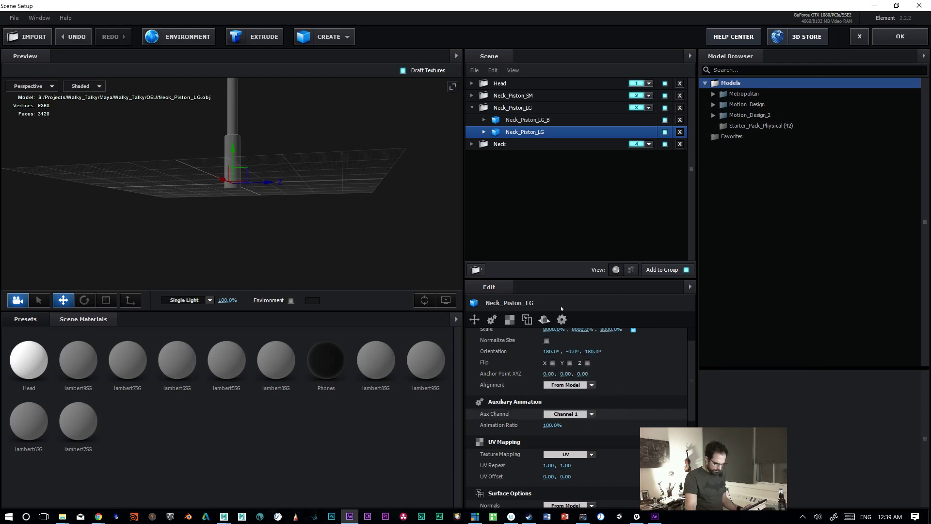
pyautogui.click(914, 35)
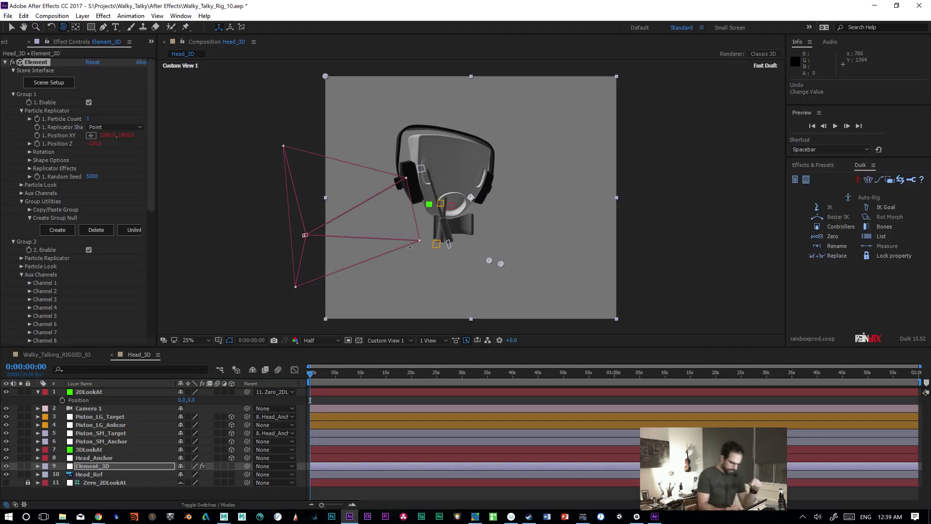
# Step: Collapse Group 2 in the Element effect and toggle Group 3 off and back on to check it
pyautogui.moveTo(150, 195); pyautogui.dragTo(150, 209)
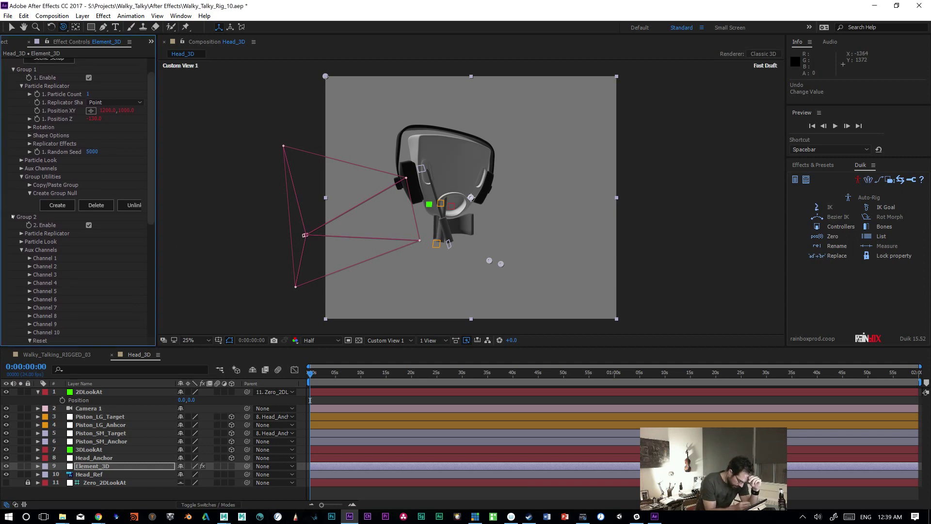
pyautogui.click(13, 217)
pyautogui.click(88, 233)
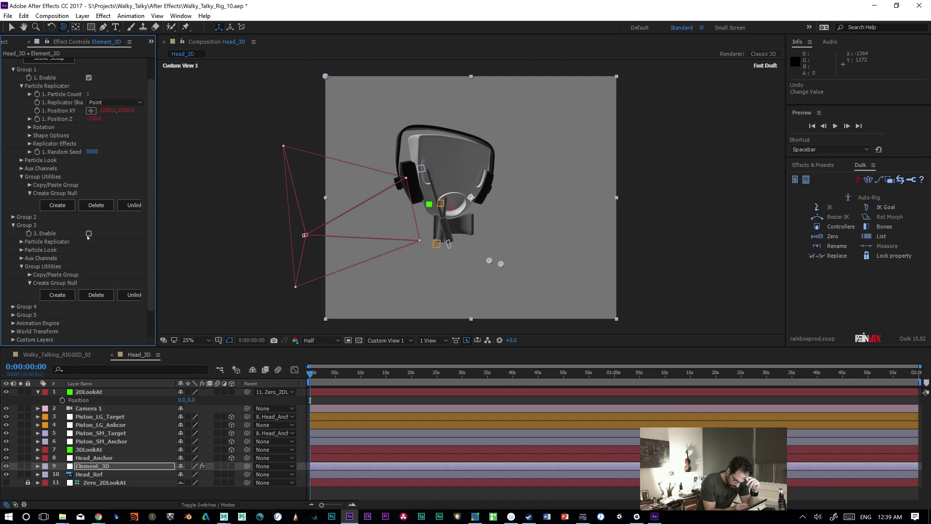
pyautogui.click(88, 234)
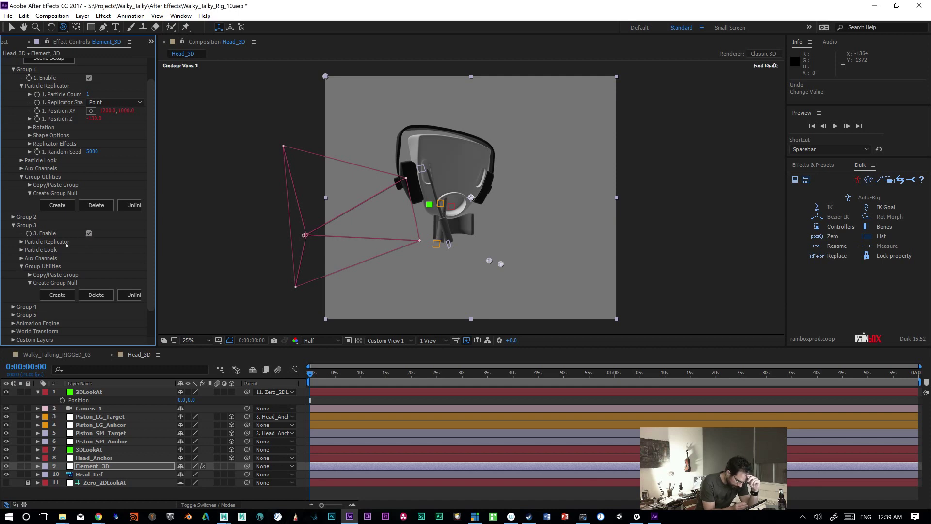
# Step: Expand Channel 1 in Group 3's Aux Channels and set its first position value to -0.97
pyautogui.click(22, 258)
pyautogui.scroll(-1, 42, 277)
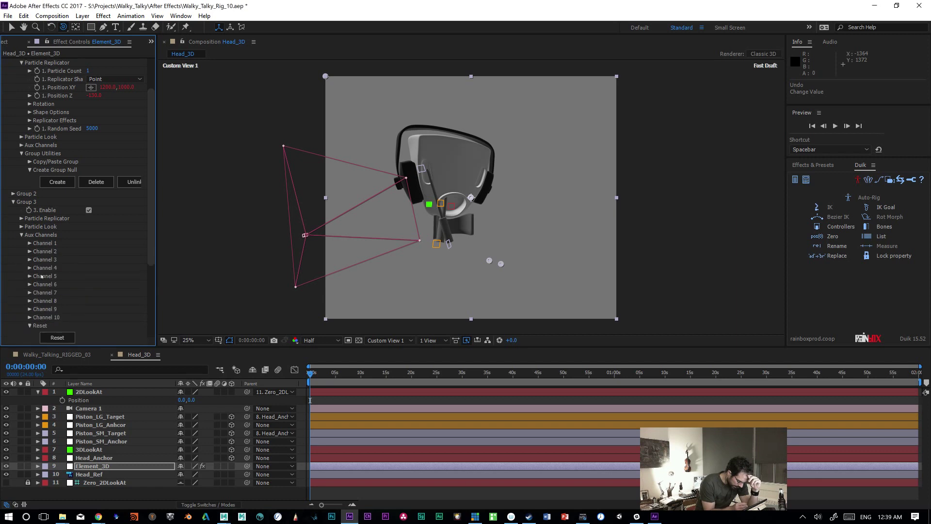
pyautogui.click(30, 244)
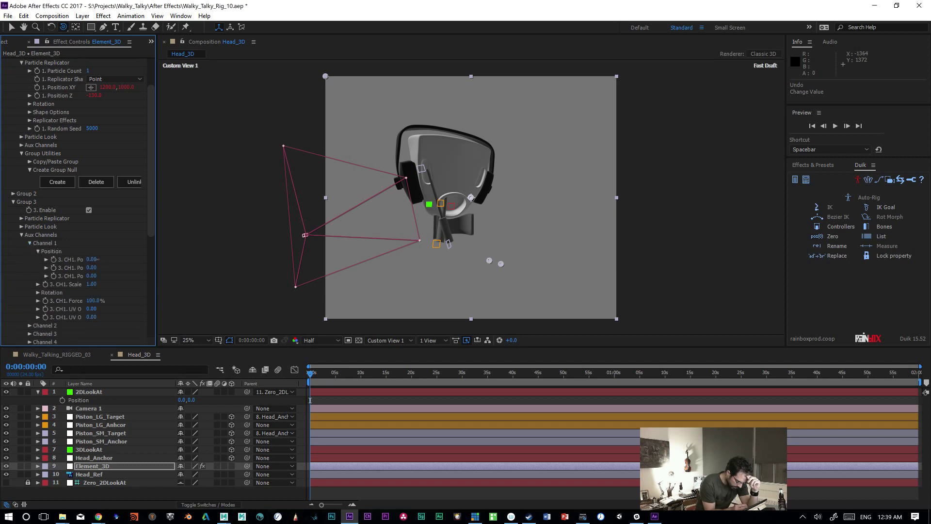
pyautogui.moveTo(122, 255); pyautogui.dragTo(138, 253)
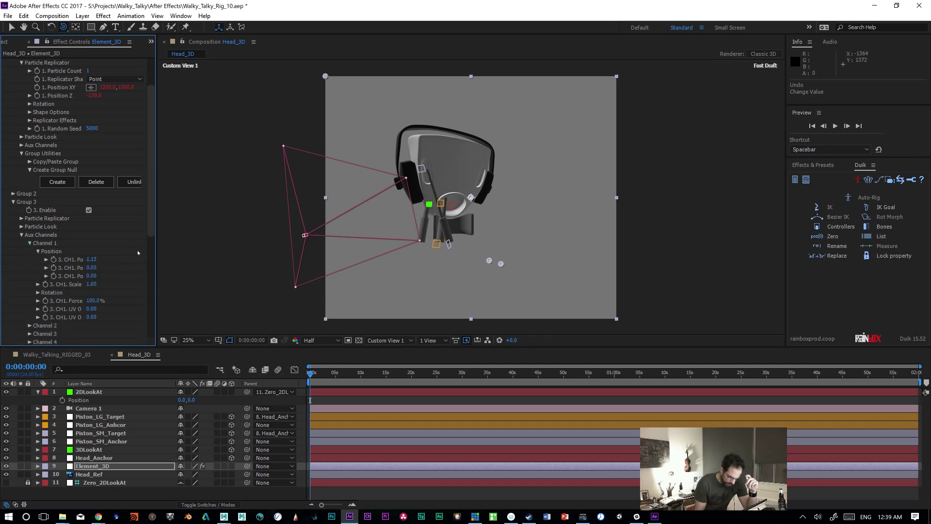
pyautogui.hotkey('ctrl', 'z')
pyautogui.moveTo(91, 260); pyautogui.dragTo(48, 268)
pyautogui.press('space')
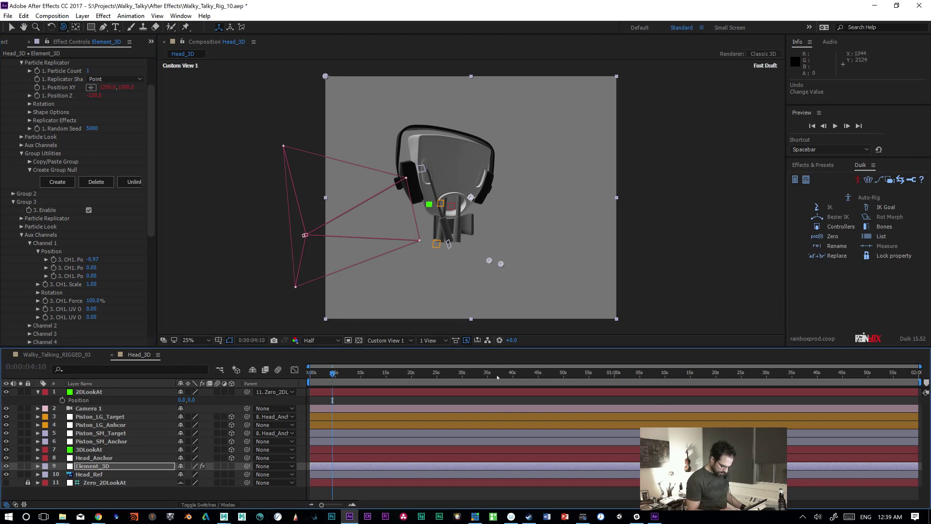
# Step: Test the rig by moving the 2DLookAt layer around the composition, and undo the moves
pyautogui.click(92, 392)
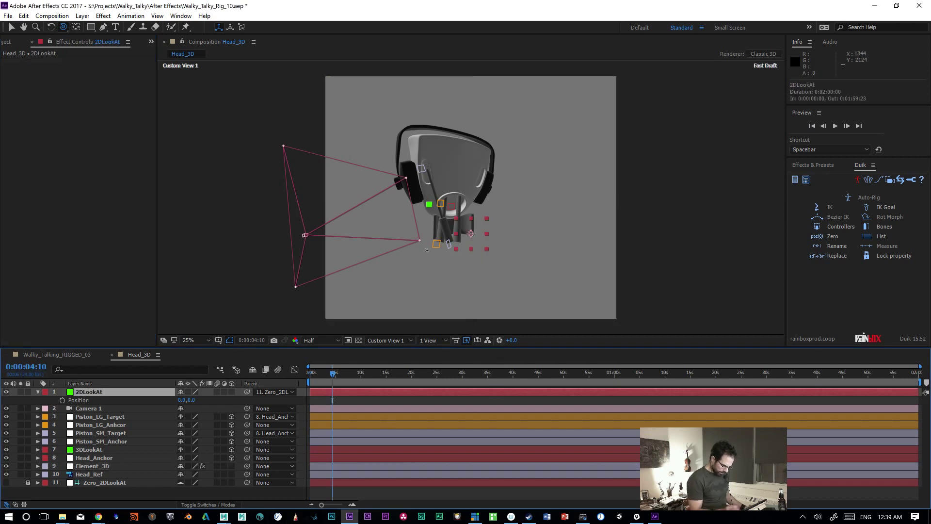
pyautogui.press('v')
pyautogui.moveTo(471, 246); pyautogui.dragTo(548, 216)
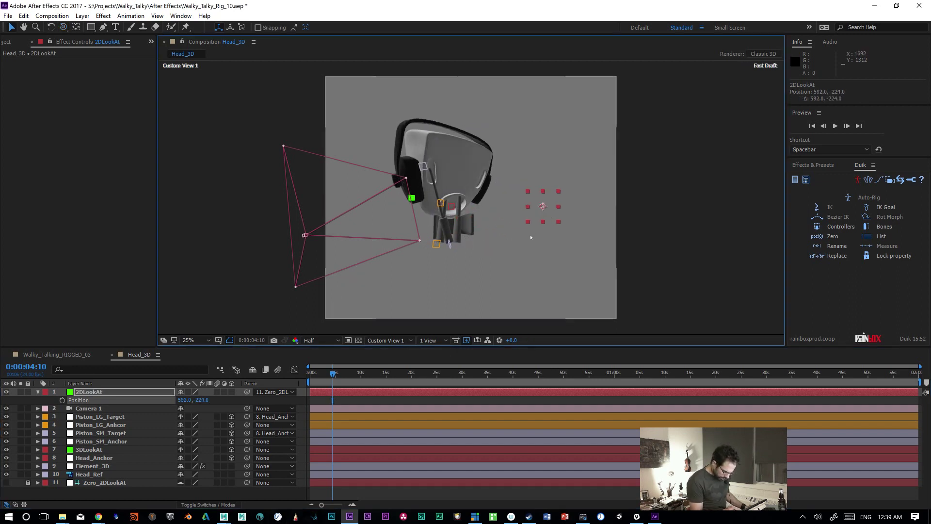
pyautogui.hotkey('ctrl', 'z')
pyautogui.moveTo(473, 243); pyautogui.dragTo(217, 217)
pyautogui.moveTo(481, 202); pyautogui.dragTo(629, 194)
pyautogui.hotkey('ctrl', 'z')
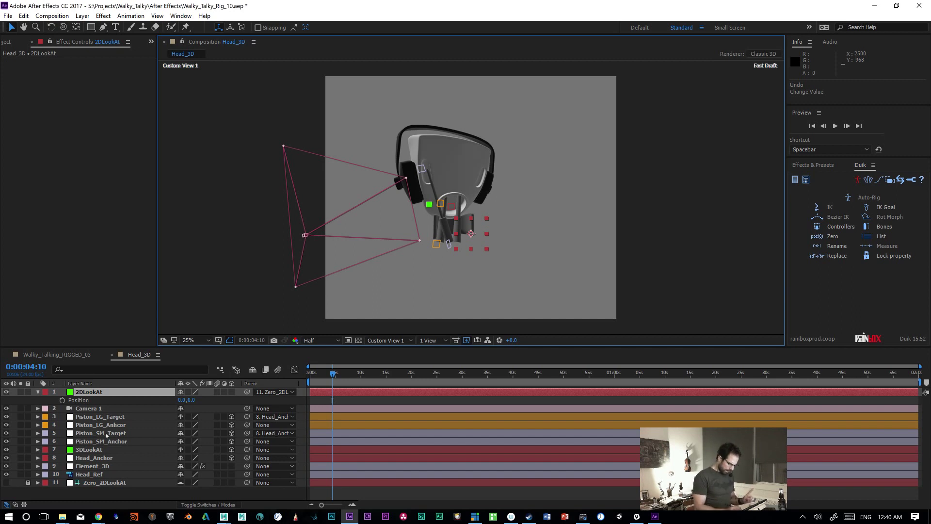
# Step: Expand Channel 1's rotation in Element_3D's Group 3, test changing the second and first rotation values, and undo each change
pyautogui.click(97, 466)
pyautogui.moveTo(151, 197); pyautogui.dragTo(147, 308)
pyautogui.scroll(3, 87, 243)
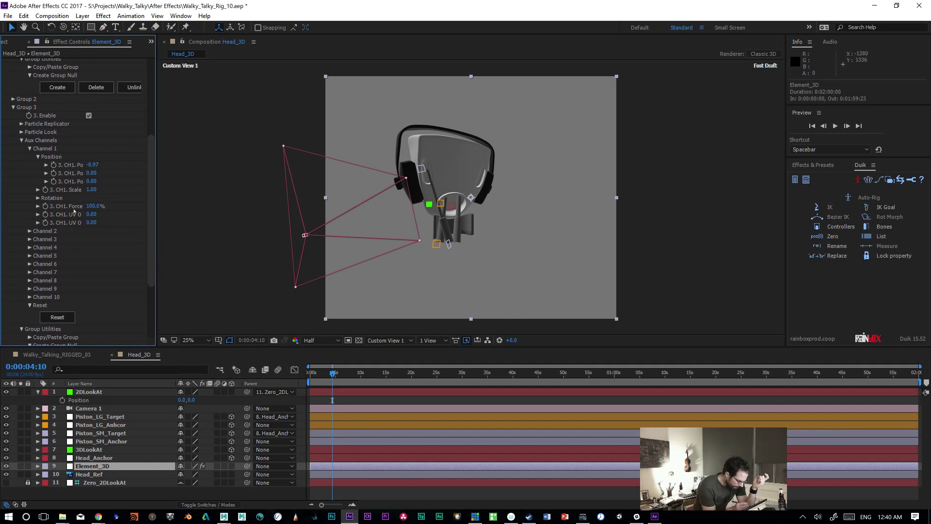
pyautogui.click(38, 198)
pyautogui.moveTo(97, 214)
pyautogui.mouseDown()
pyautogui.moveTo(116, 214)
pyautogui.moveTo(96, 216)
pyautogui.mouseUp()
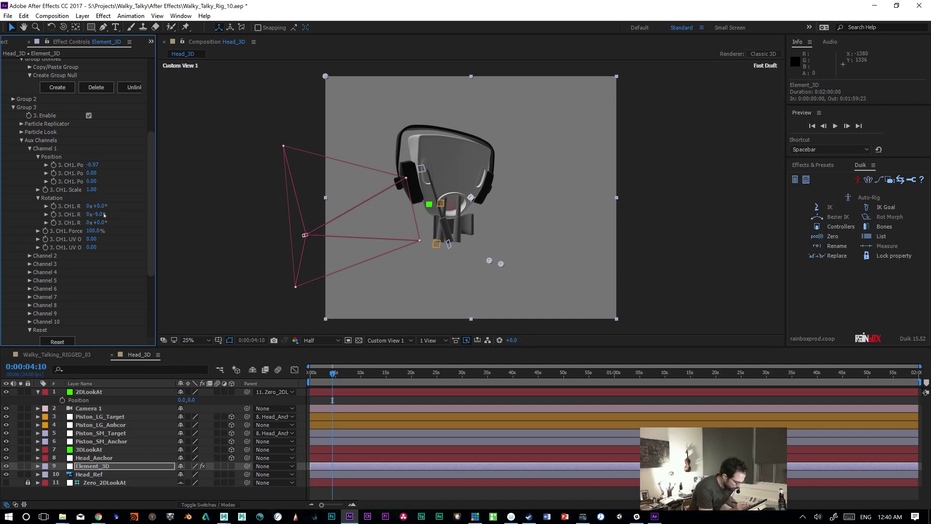
pyautogui.hotkey('ctrl', 'z')
pyautogui.moveTo(99, 206); pyautogui.dragTo(85, 215)
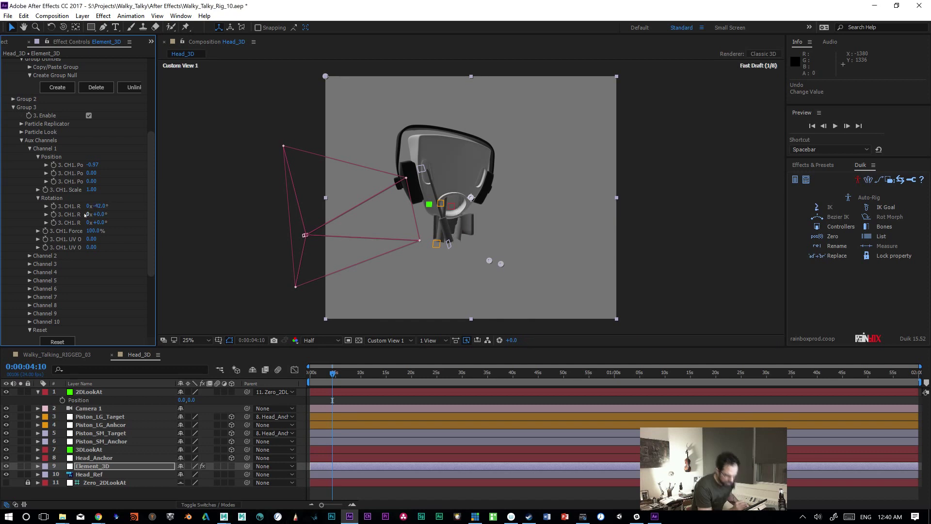
pyautogui.hotkey('ctrl', 'z')
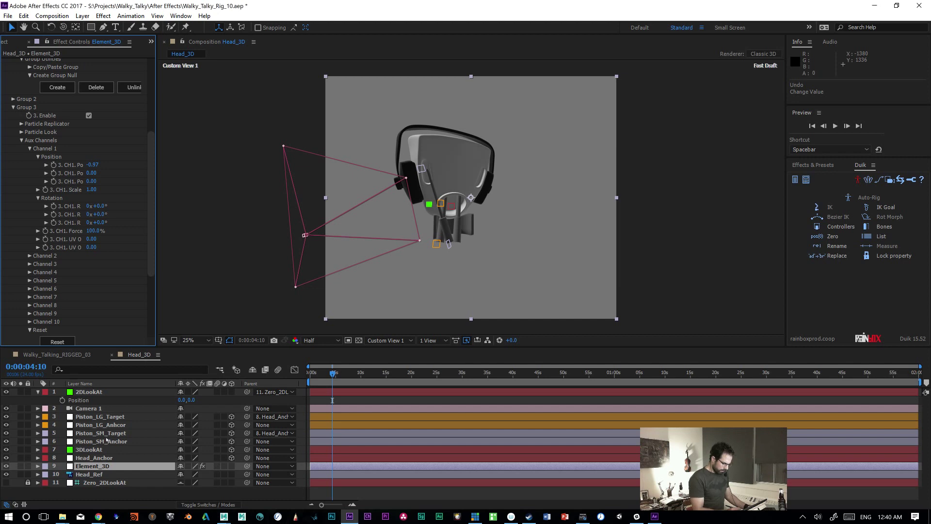
# Step: Return the current time to the start of the Head_3D composition and save the project
pyautogui.moveTo(319, 375); pyautogui.dragTo(278, 383)
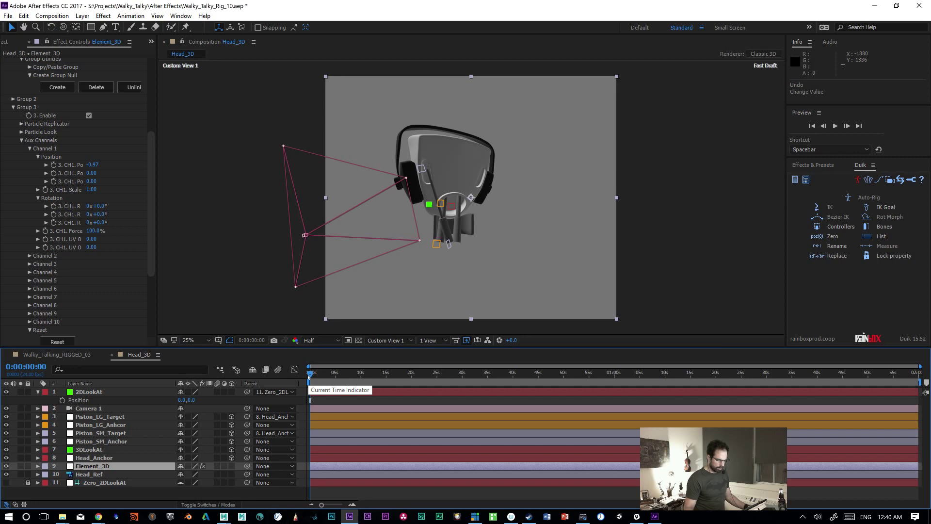
pyautogui.hotkey('ctrl', 's')
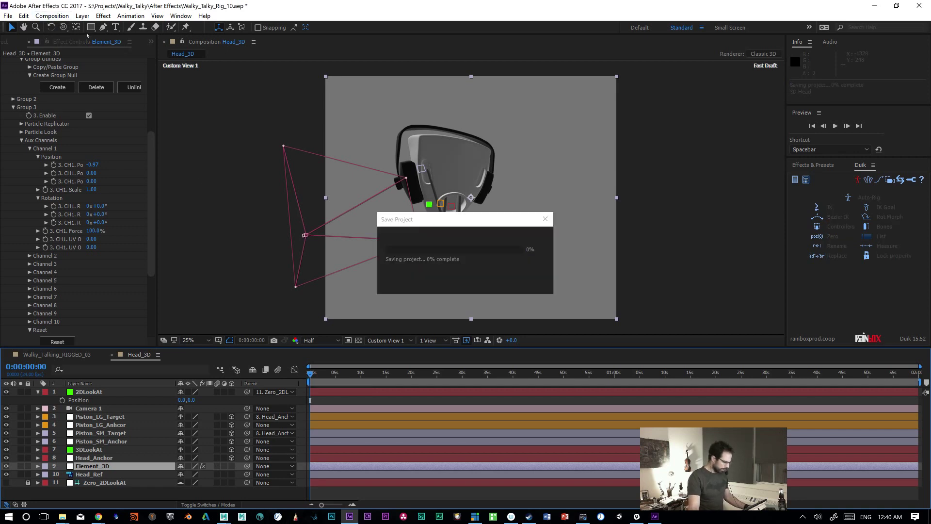
# Step: Save the project as a new version named Walky_Talky_Rig_11.aep
pyautogui.hotkey('ctrl', 'shift', 's')
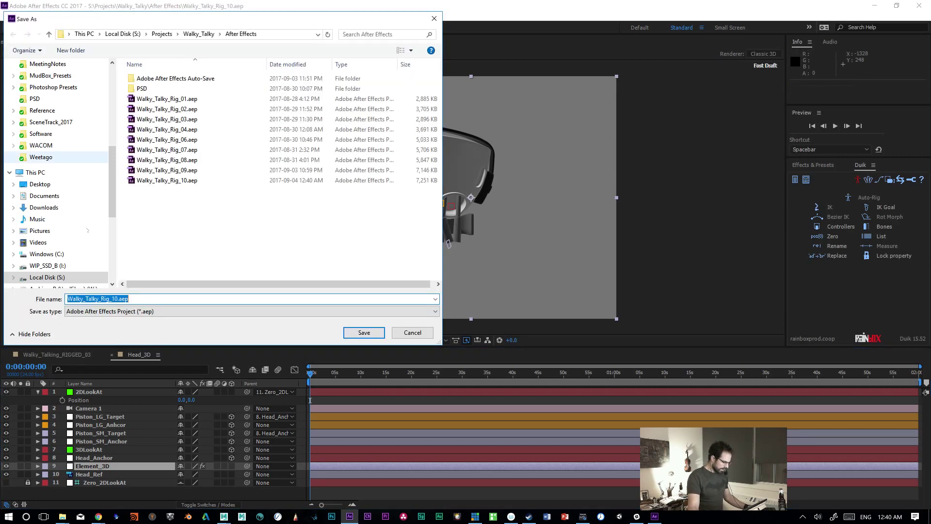
pyautogui.click(114, 299)
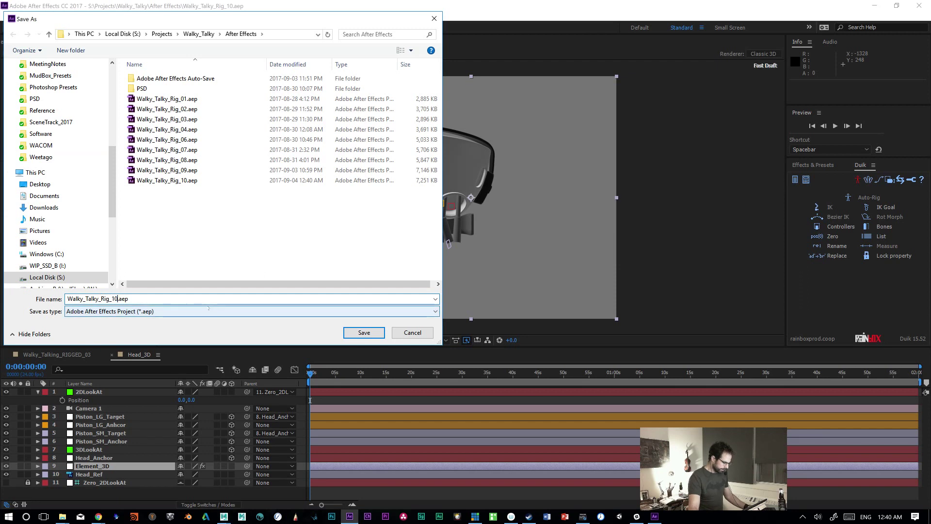
pyautogui.press('Return')
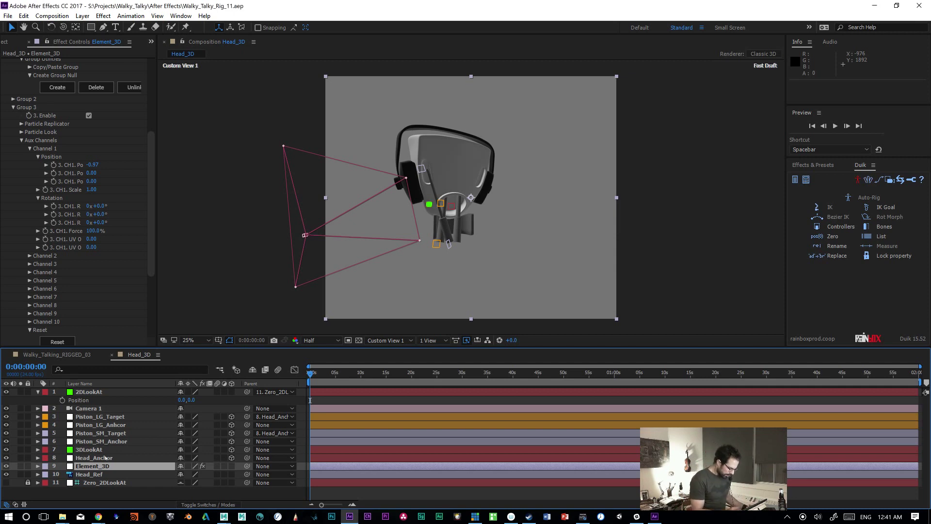
# Step: Unlink the group null from Group 3 in the Element_3D layer's Element effect
pyautogui.scroll(3, 118, 199)
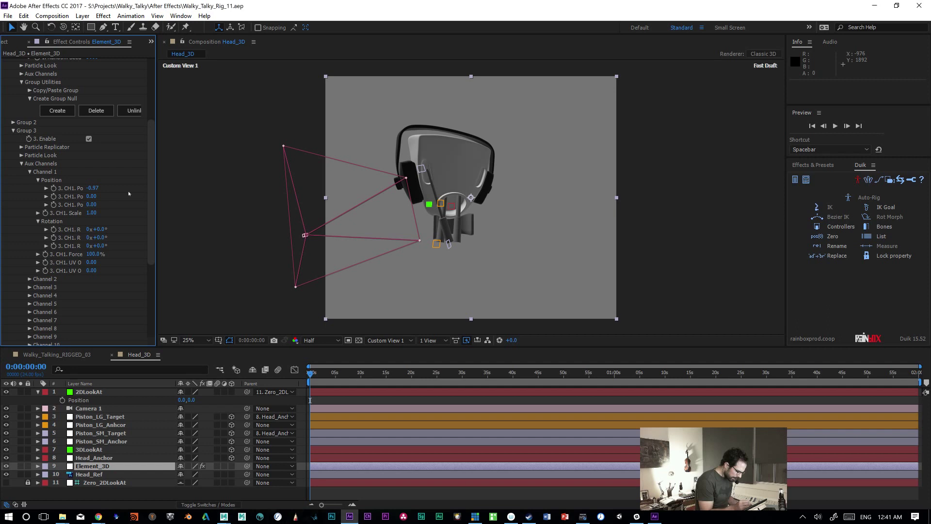
pyautogui.scroll(-6, 58, 218)
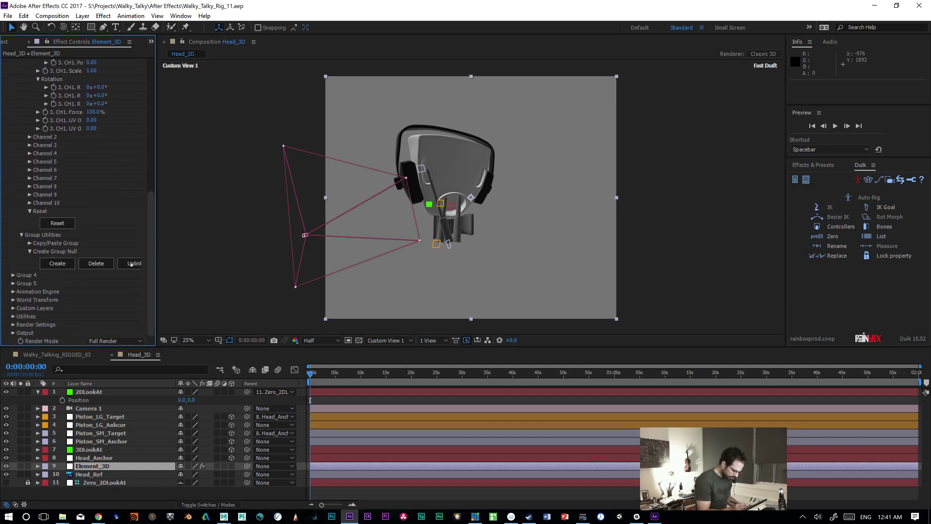
pyautogui.click(131, 264)
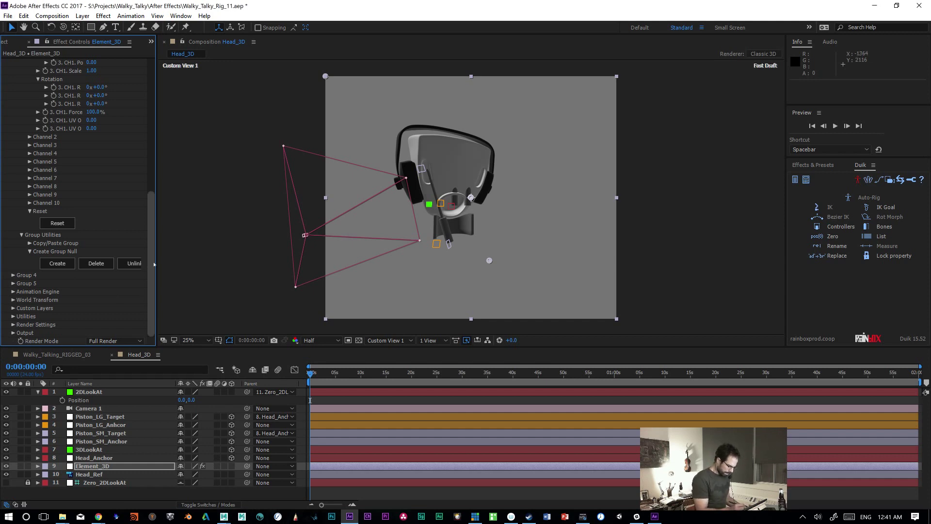
pyautogui.moveTo(151, 265); pyautogui.dragTo(150, 223)
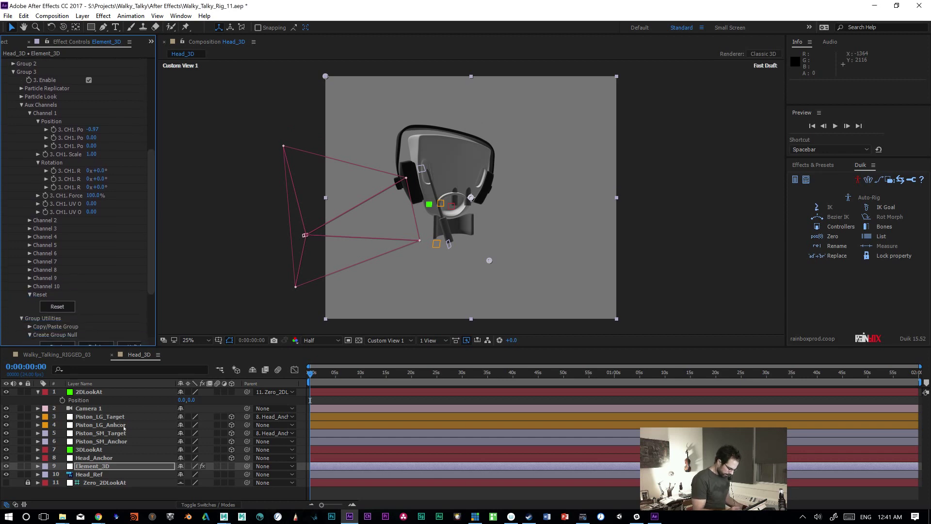
# Step: Reveal the orientation and rotation properties of the Piston_LG_Anhcor layer
pyautogui.click(124, 425)
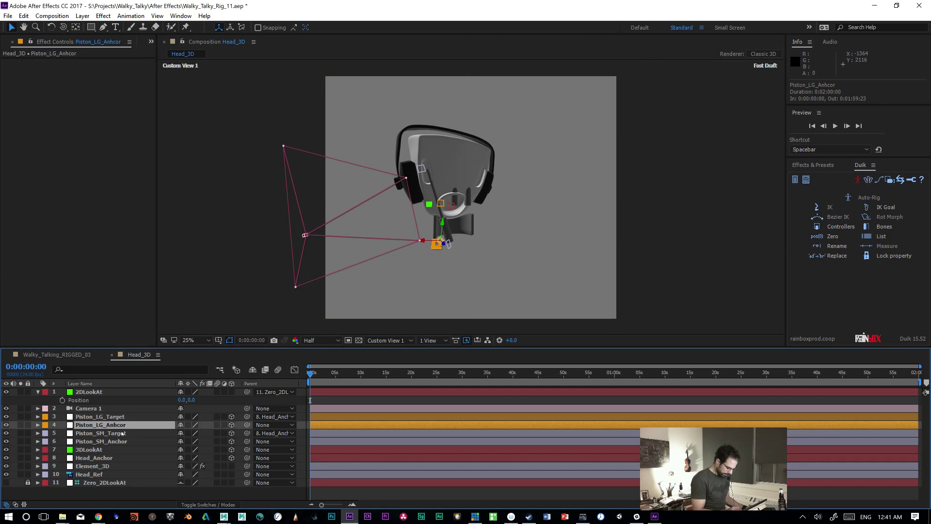
pyautogui.press('p')
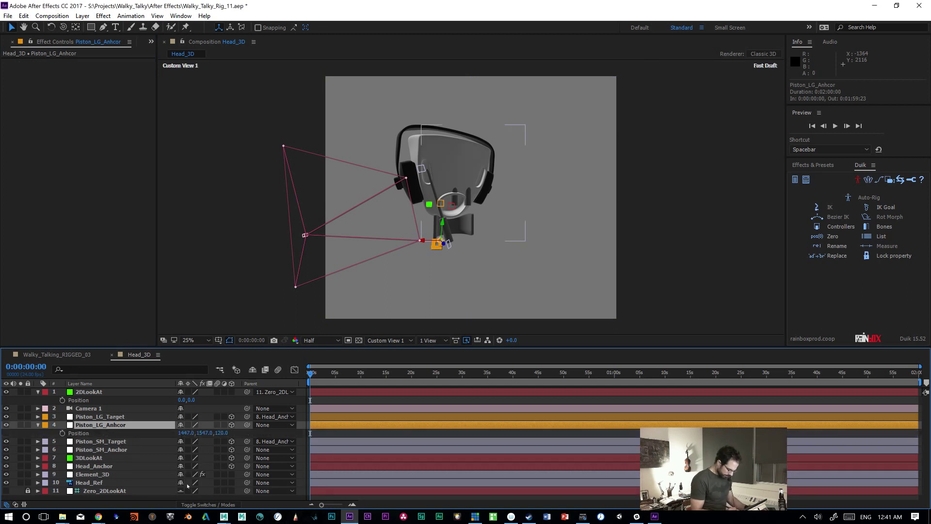
pyautogui.press('r')
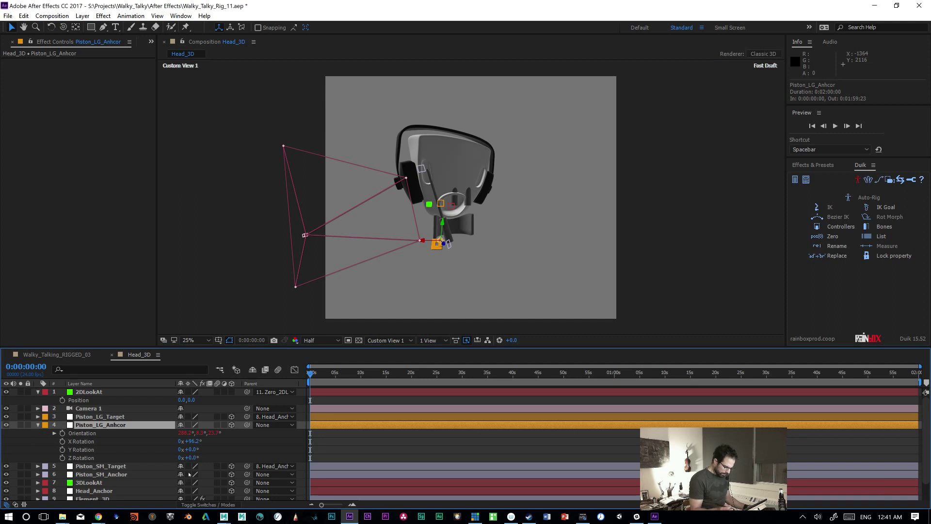
# Step: Add an expression to Element_3D's Group 3 Channel 1 Rotation X, linking it to Piston_LG_Anhcor's X orientation
pyautogui.click(458, 201)
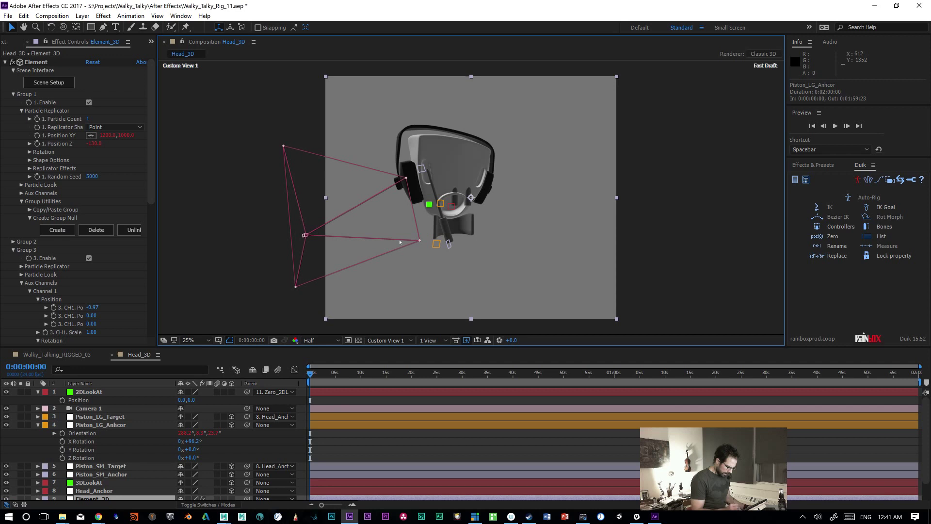
pyautogui.scroll(-2, 541, 462)
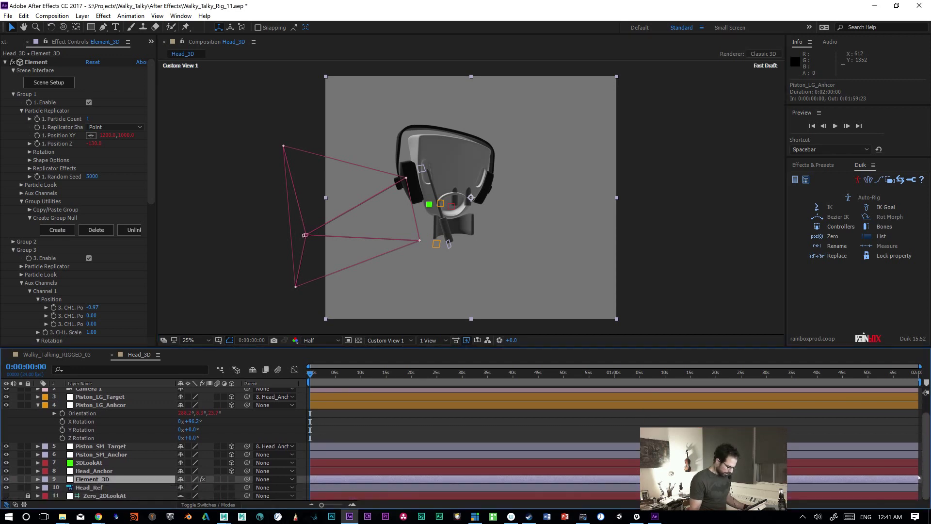
pyautogui.moveTo(151, 198); pyautogui.dragTo(150, 259)
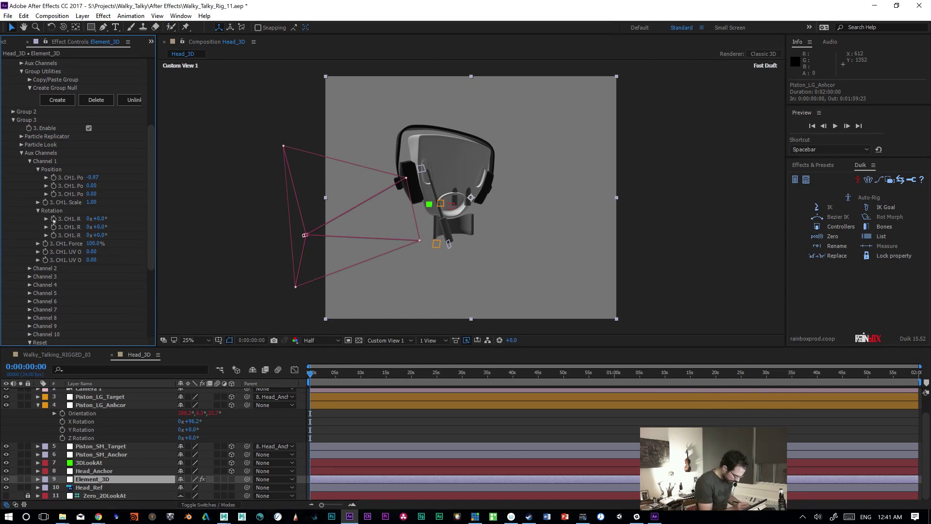
pyautogui.keyDown('alt'); pyautogui.click(54, 219); pyautogui.keyUp('alt')
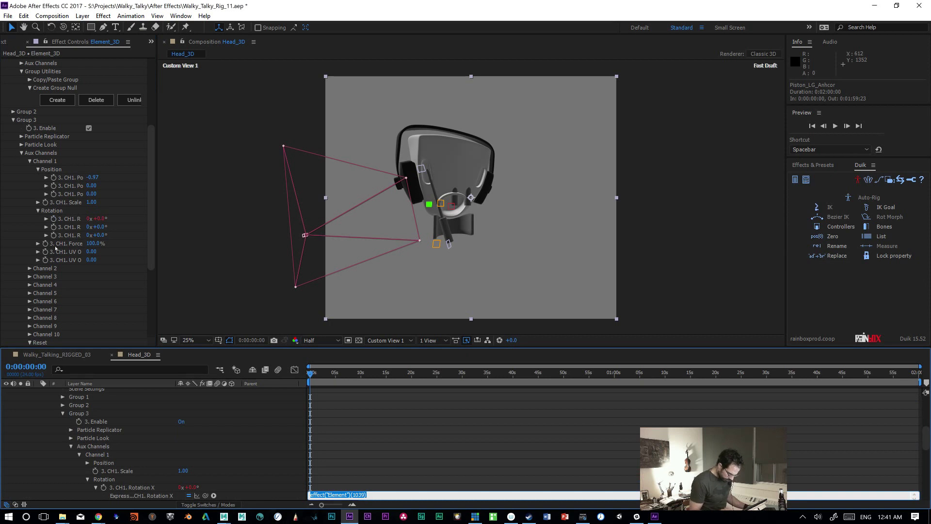
pyautogui.click(461, 462)
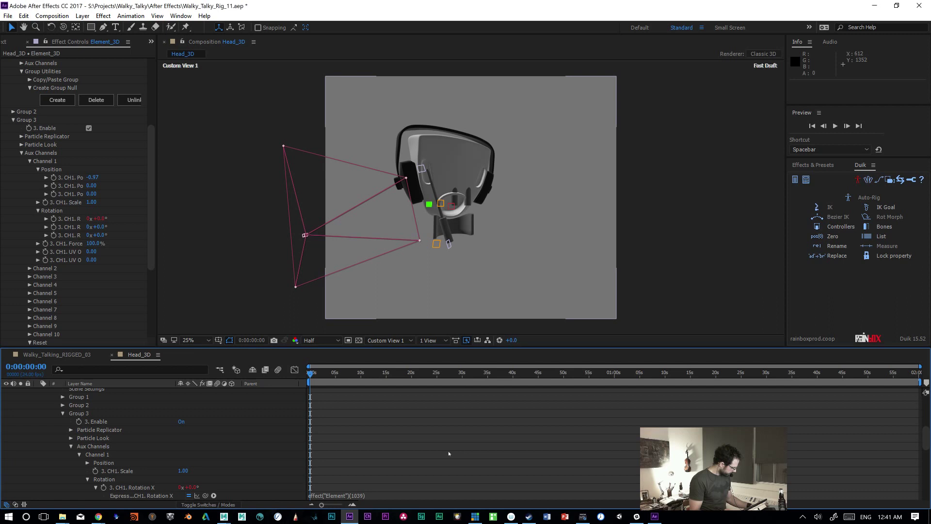
pyautogui.press('`')
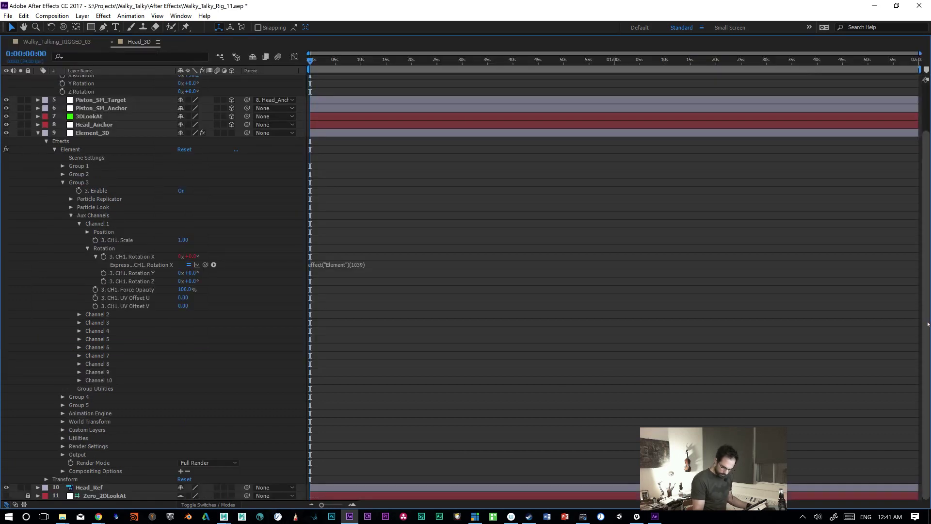
pyautogui.scroll(5, 888, 233)
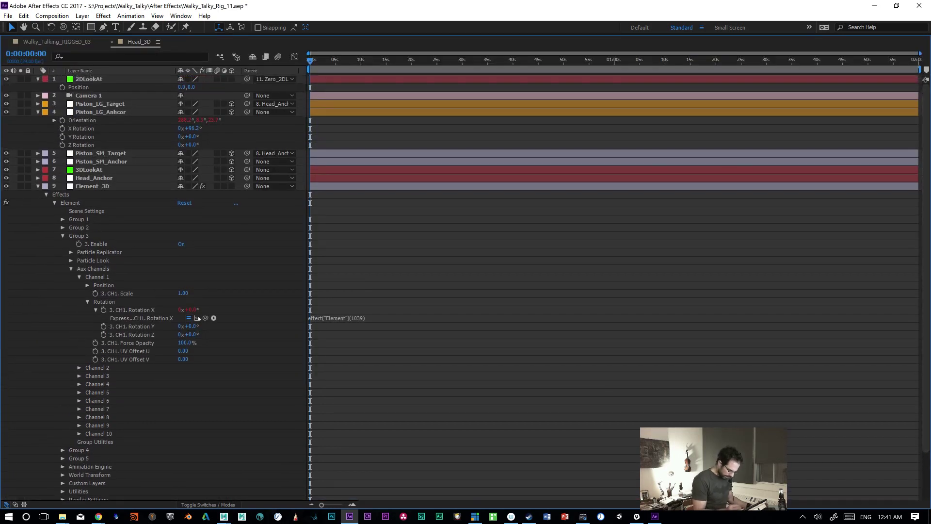
pyautogui.click(349, 317)
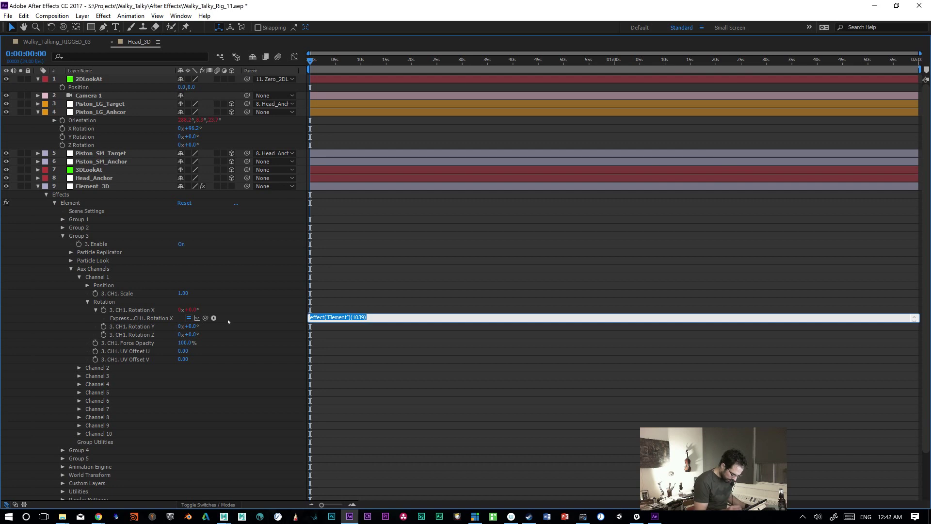
pyautogui.moveTo(205, 318); pyautogui.dragTo(184, 120)
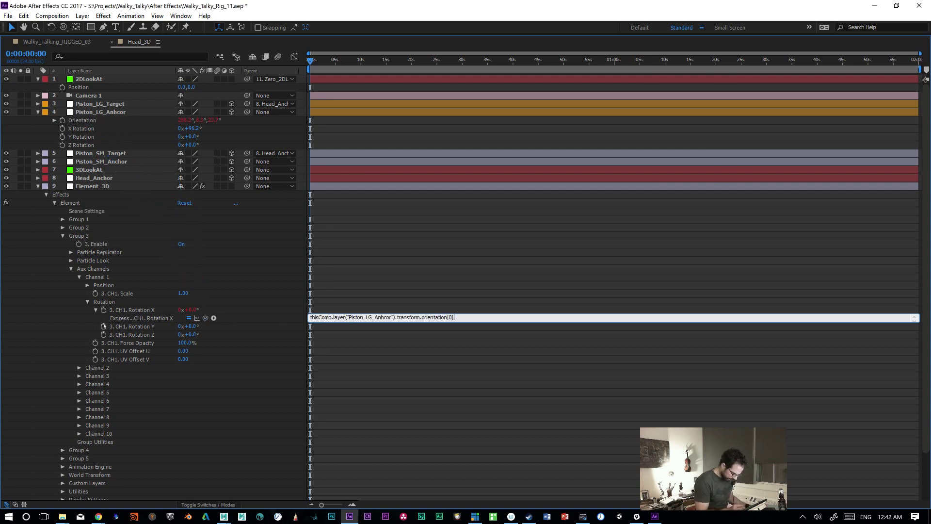
# Step: Link Channel 1's Rotation Y and Rotation Z by expression to Piston_LG_Anhcor's Y and Z orientation
pyautogui.keyDown('alt'); pyautogui.click(104, 327); pyautogui.keyUp('alt')
pyautogui.moveTo(205, 335); pyautogui.dragTo(197, 119)
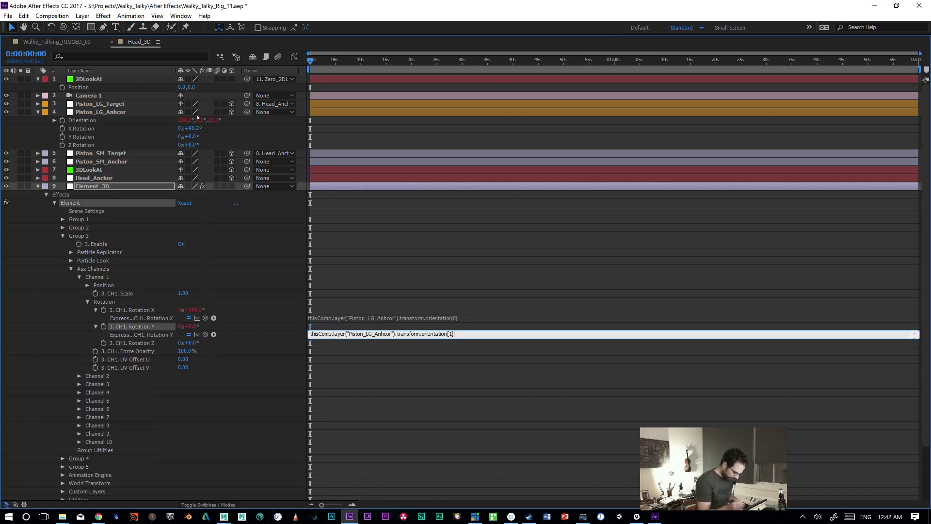
pyautogui.keyDown('alt'); pyautogui.click(103, 343); pyautogui.keyUp('alt')
pyautogui.moveTo(205, 350); pyautogui.dragTo(216, 120)
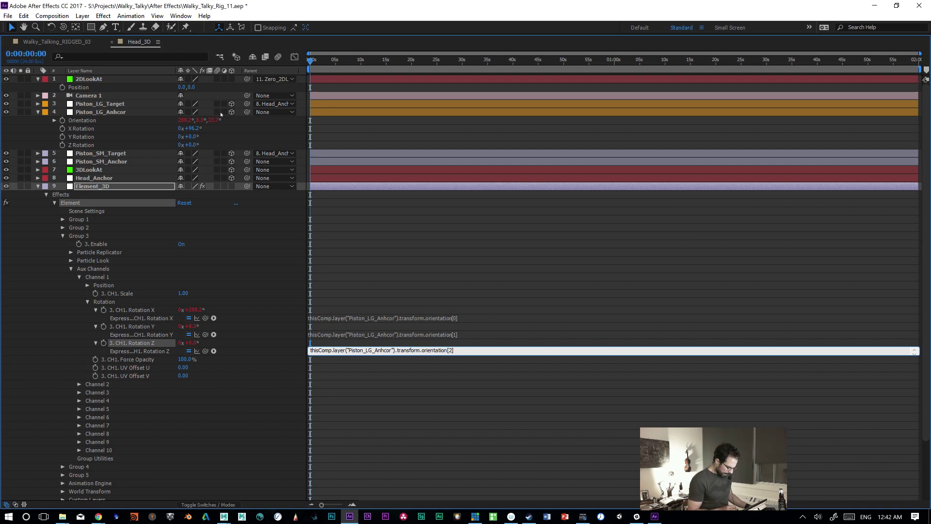
# Step: Expand Channel 1's position in Group 3 and set Position Y to 2.42 and Position X to 0.51
pyautogui.click(88, 286)
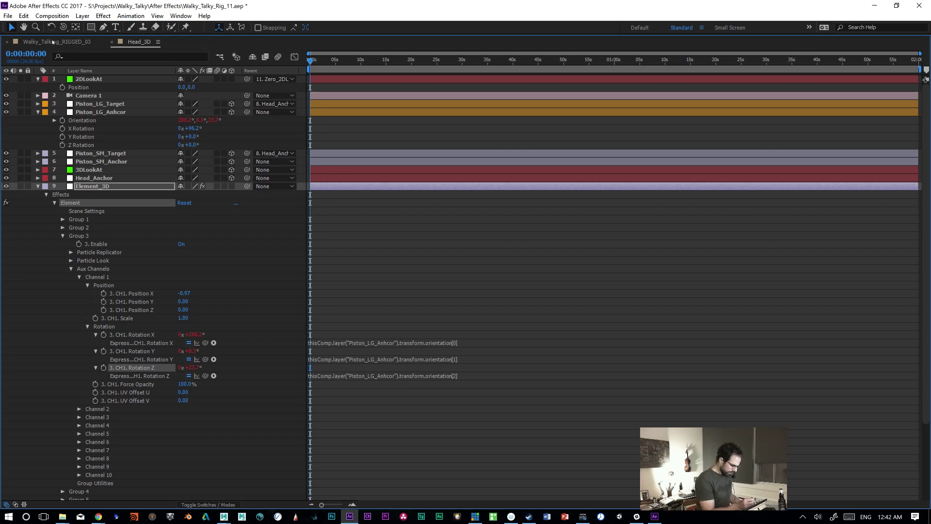
pyautogui.press('`')
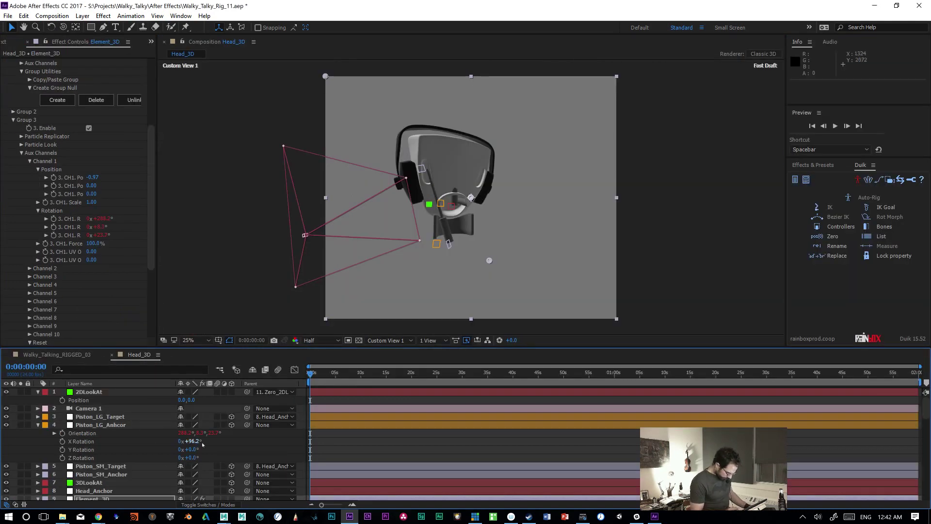
pyautogui.moveTo(925, 410); pyautogui.dragTo(924, 449)
pyautogui.moveTo(183, 416); pyautogui.dragTo(298, 416)
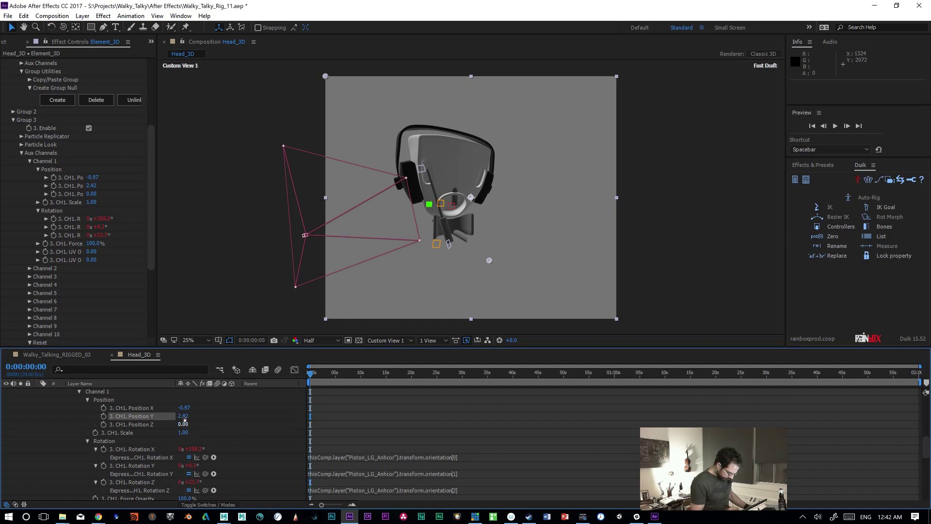
pyautogui.moveTo(184, 407); pyautogui.dragTo(203, 410)
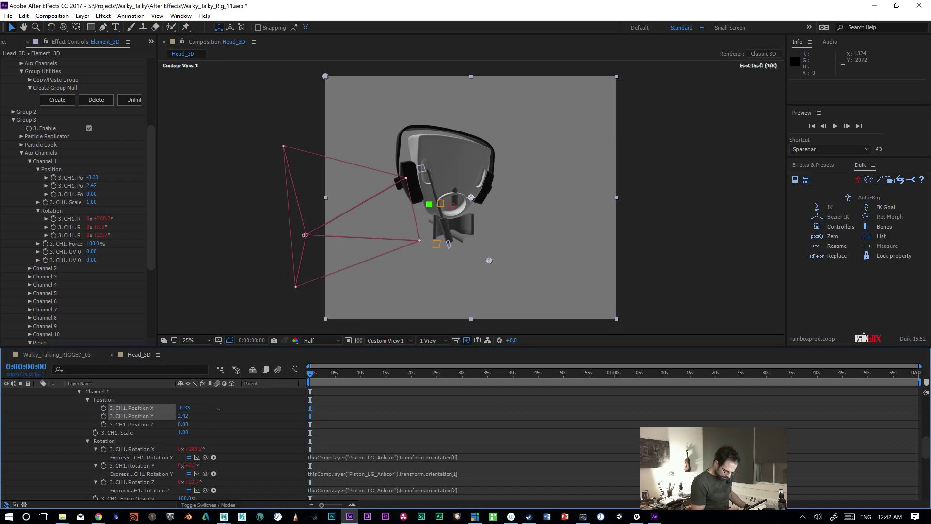
pyautogui.moveTo(203, 410); pyautogui.dragTo(262, 409)
# Step: Prefix the Channel 1 Rotation X, Y and Z expressions with "value+" so each rotation can be offset
pyautogui.click(309, 457)
pyautogui.click(310, 456)
pyautogui.write('value +')
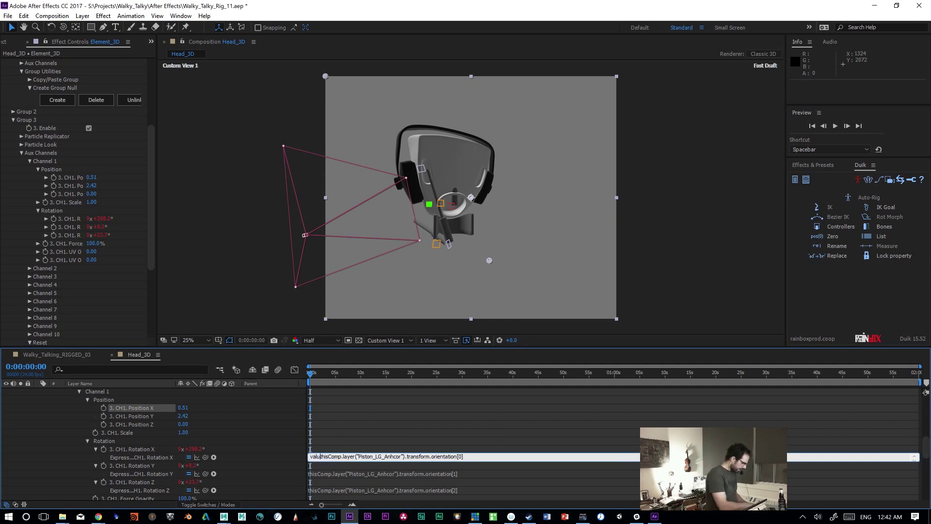
pyautogui.click(340, 473)
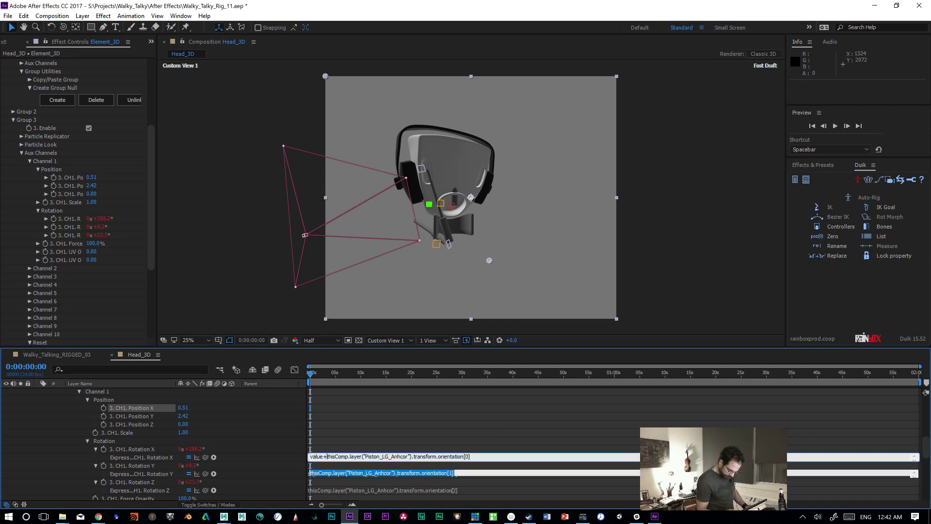
pyautogui.press('Home')
pyautogui.write('value+')
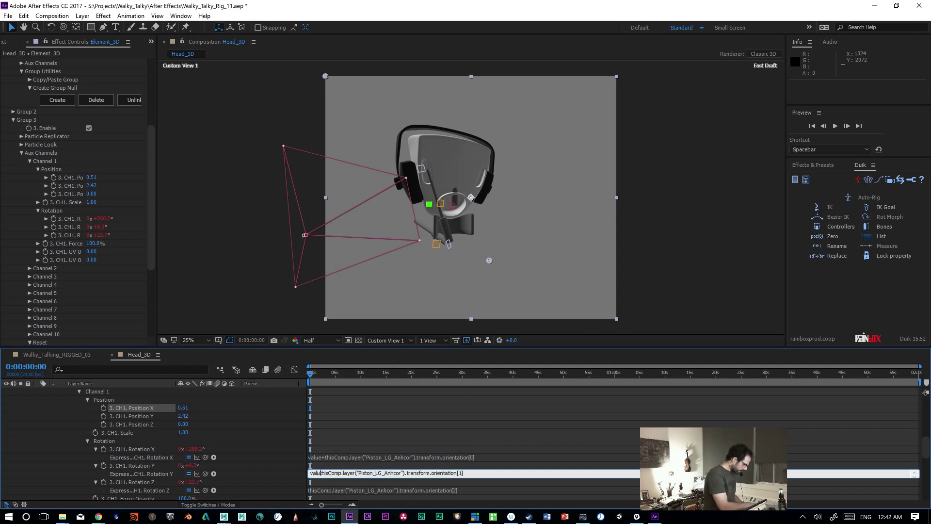
pyautogui.click(320, 489)
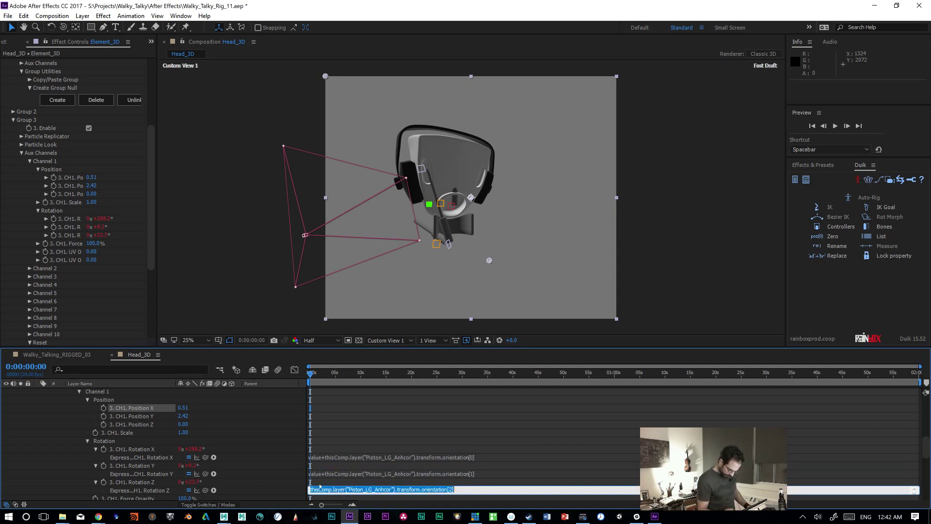
pyautogui.press('Home')
pyautogui.write('value+')
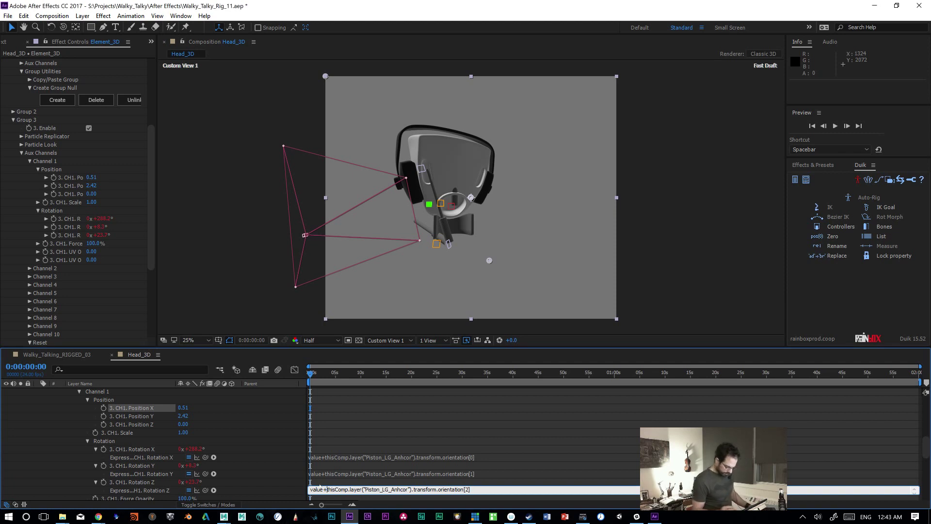
# Step: Offset Channel 1's Rotation X and Rotation Z to realign the duplicated piston, and check it from another angle in Custom View 1
pyautogui.click(47, 450)
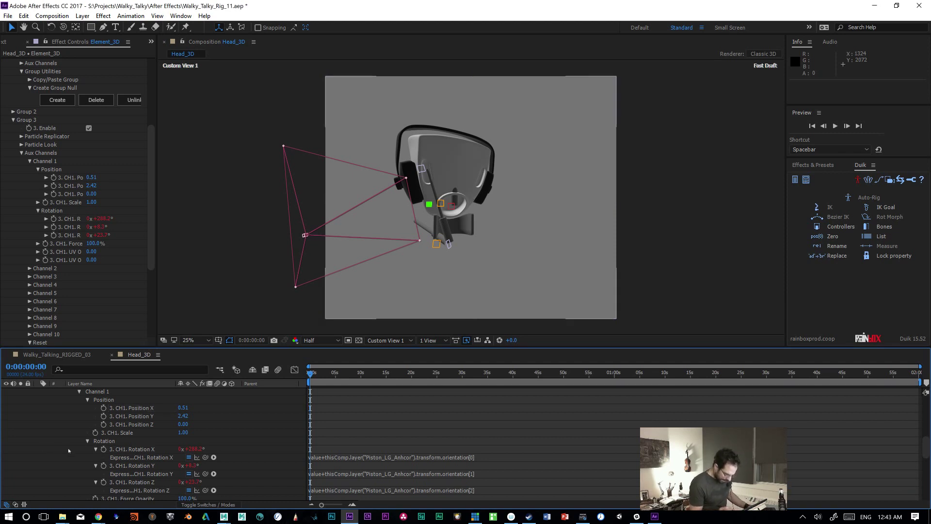
pyautogui.click(189, 457)
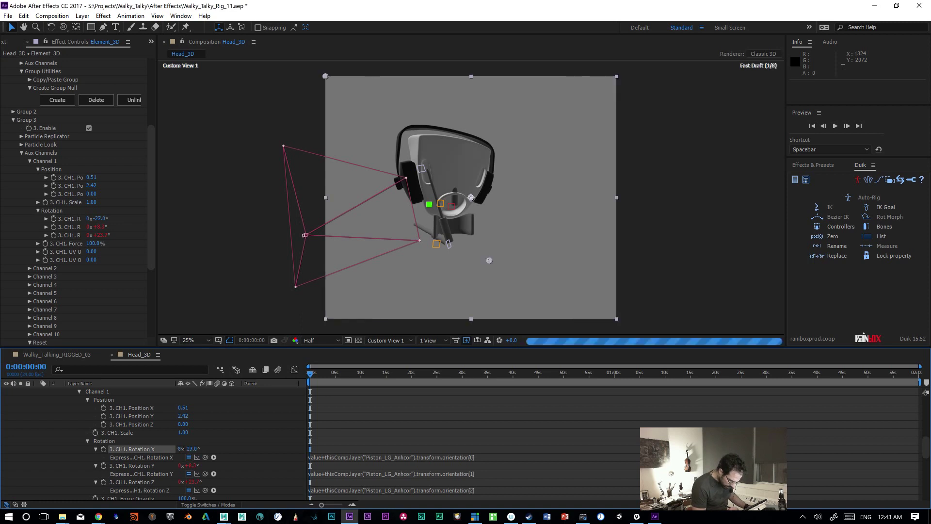
pyautogui.moveTo(212, 438); pyautogui.dragTo(222, 438)
pyautogui.click(189, 458)
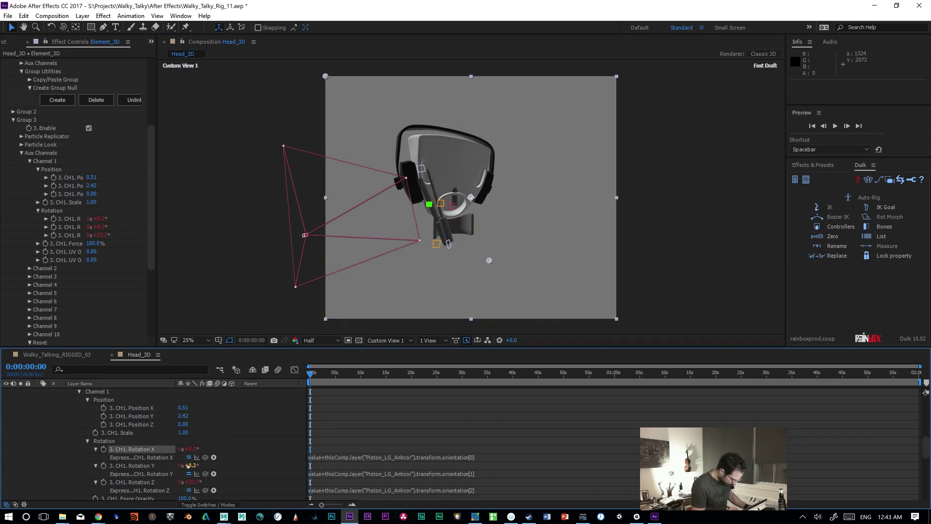
pyautogui.moveTo(188, 482); pyautogui.dragTo(146, 452)
pyautogui.press('c')
pyautogui.press('c')
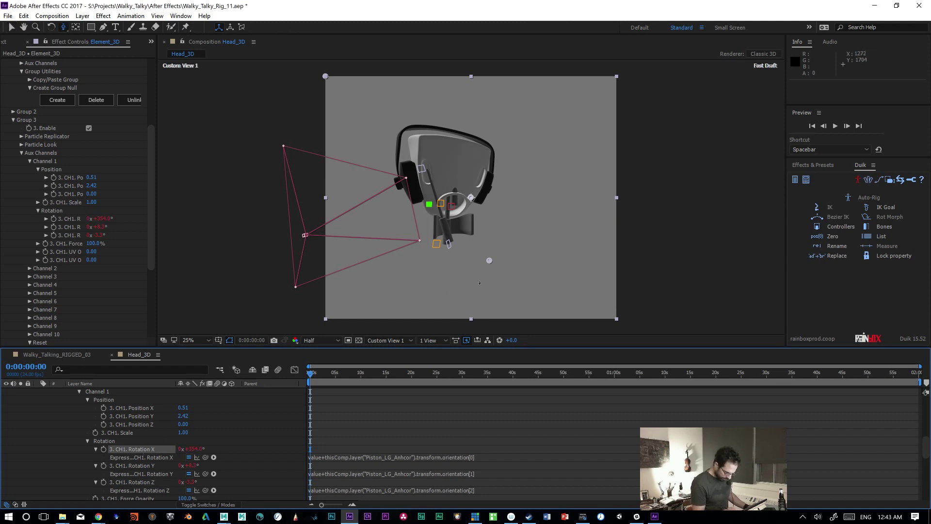
pyautogui.press('c')
pyautogui.moveTo(482, 282); pyautogui.dragTo(426, 326)
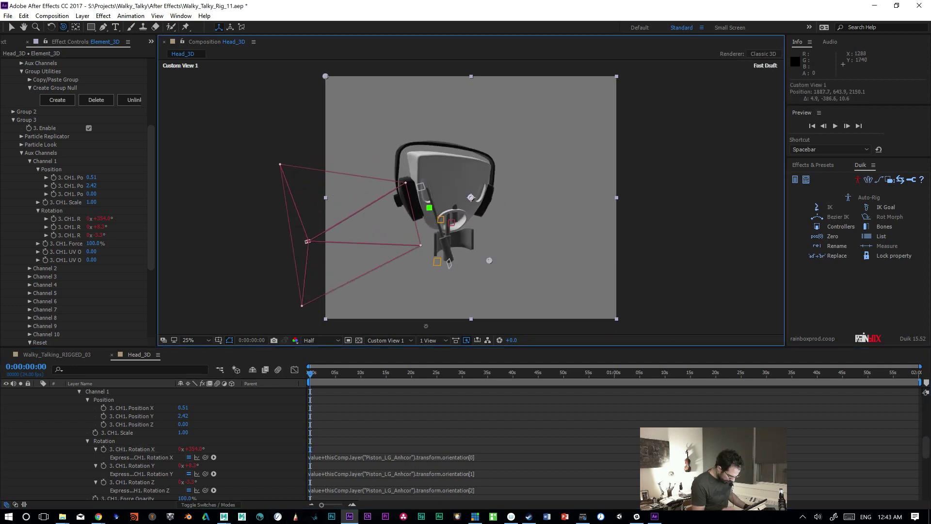
# Step: Set Channel 1's Position X to 0.89 and fine-tune its Rotation Z offset to realign the duplicated piston
pyautogui.click(181, 408)
pyautogui.moveTo(183, 408); pyautogui.dragTo(199, 406)
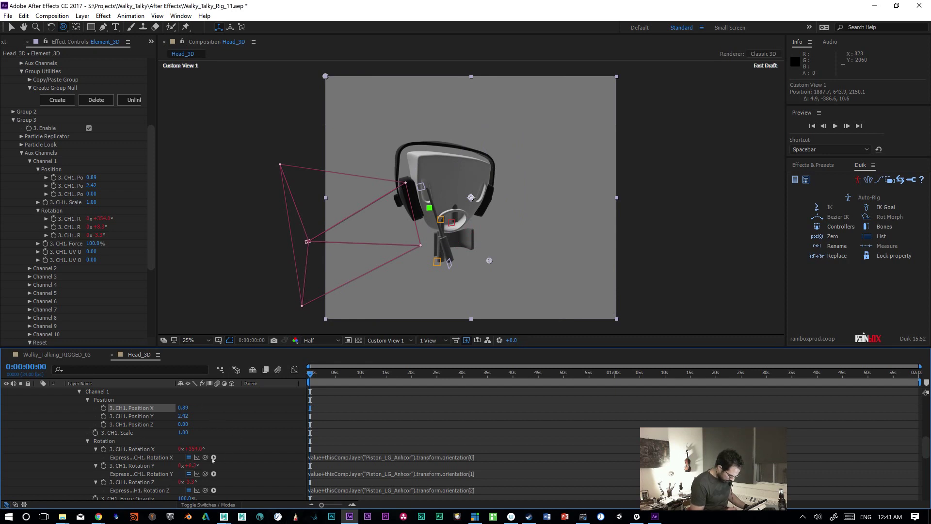
pyautogui.moveTo(192, 449); pyautogui.dragTo(197, 446)
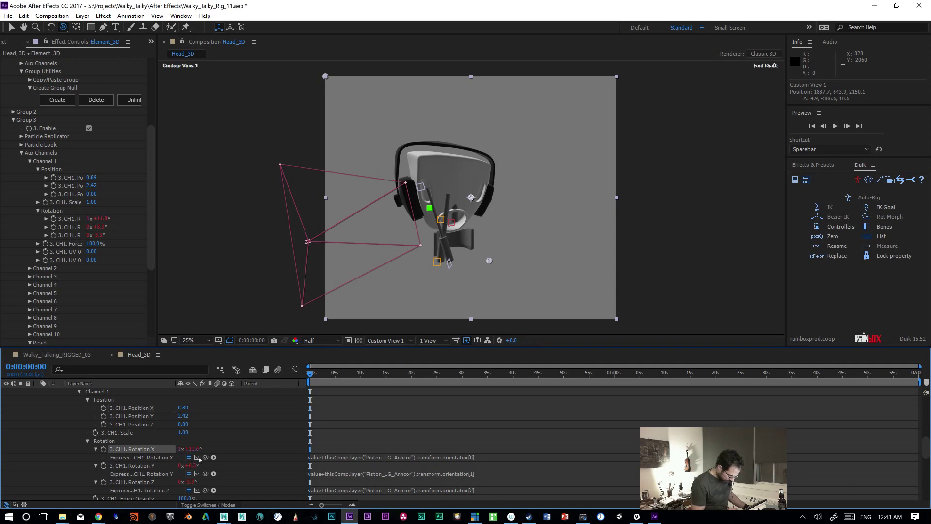
pyautogui.hotkey('ctrl', 'z')
pyautogui.moveTo(190, 482); pyautogui.dragTo(159, 482)
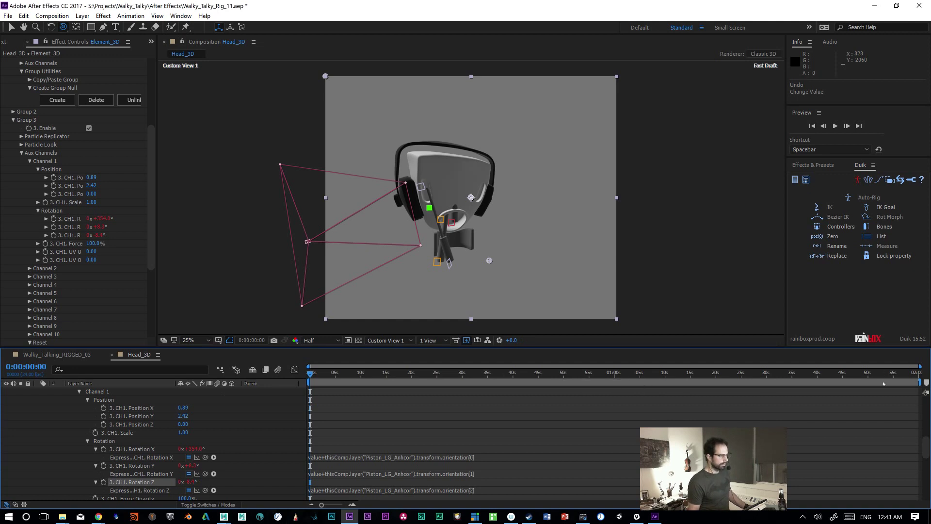
# Step: Test how the duplicated piston follows the head by moving the 2DLookAt null, and undo the move
pyautogui.scroll(1, 925, 448)
pyautogui.moveTo(924, 447); pyautogui.dragTo(925, 400)
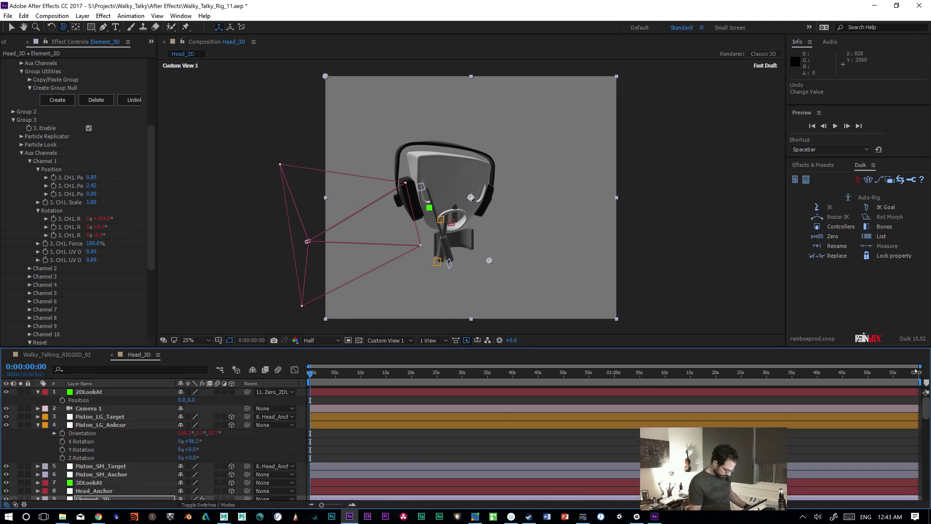
pyautogui.click(94, 392)
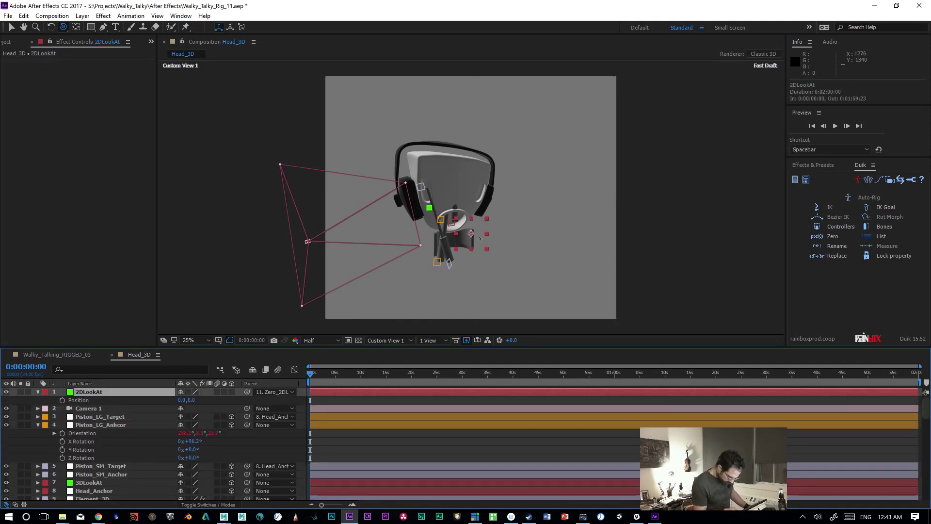
pyautogui.press('v')
pyautogui.moveTo(477, 246); pyautogui.dragTo(296, 261)
pyautogui.hotkey('ctrl', 'z')
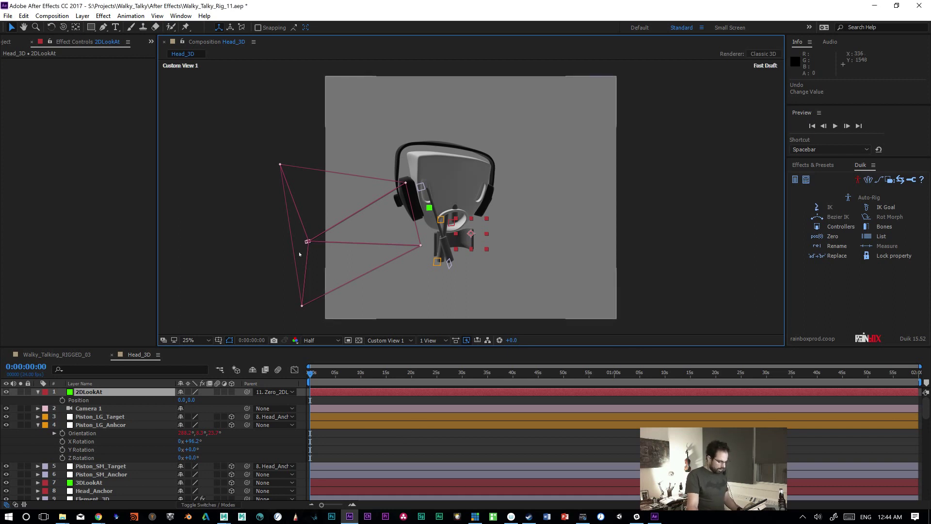
# Step: Discard the current changes and open the earlier project version Walky_Talky_Rig_10.aep
pyautogui.click(8, 16)
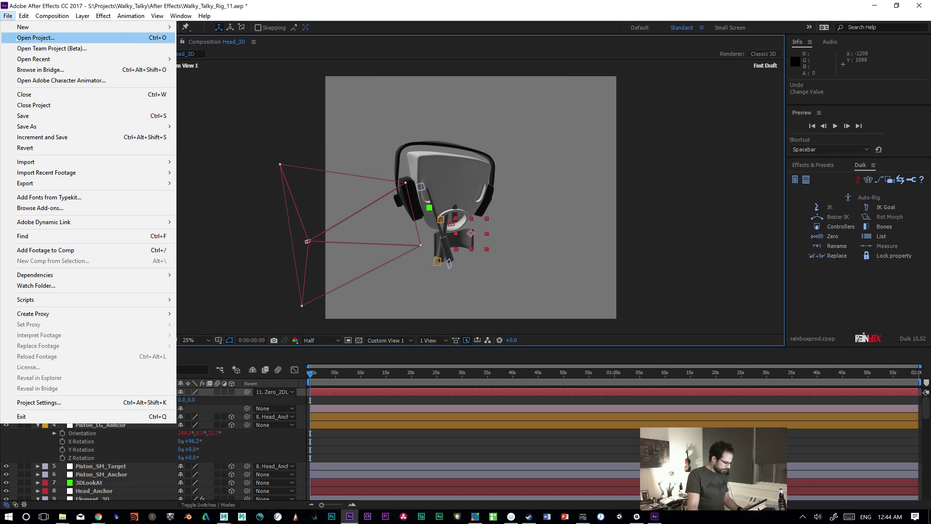
pyautogui.click(17, 39)
pyautogui.click(489, 271)
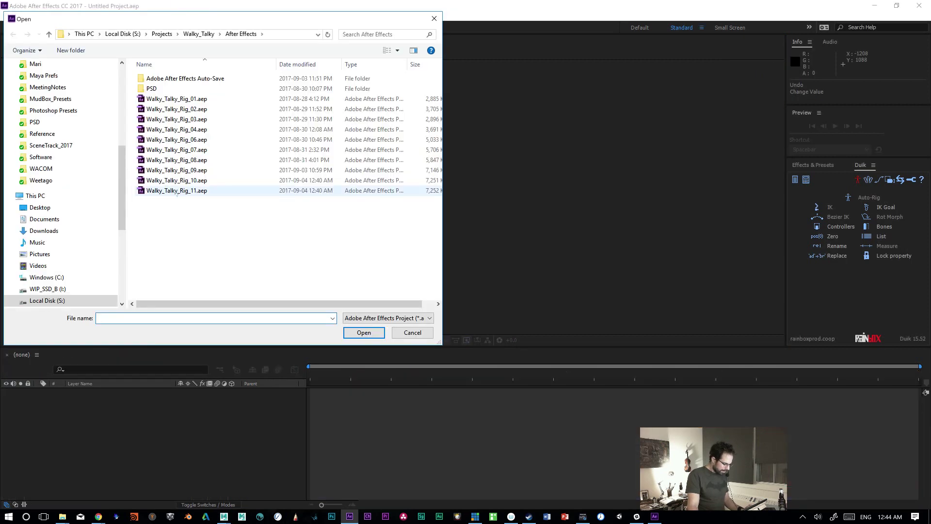
pyautogui.doubleClick(182, 179)
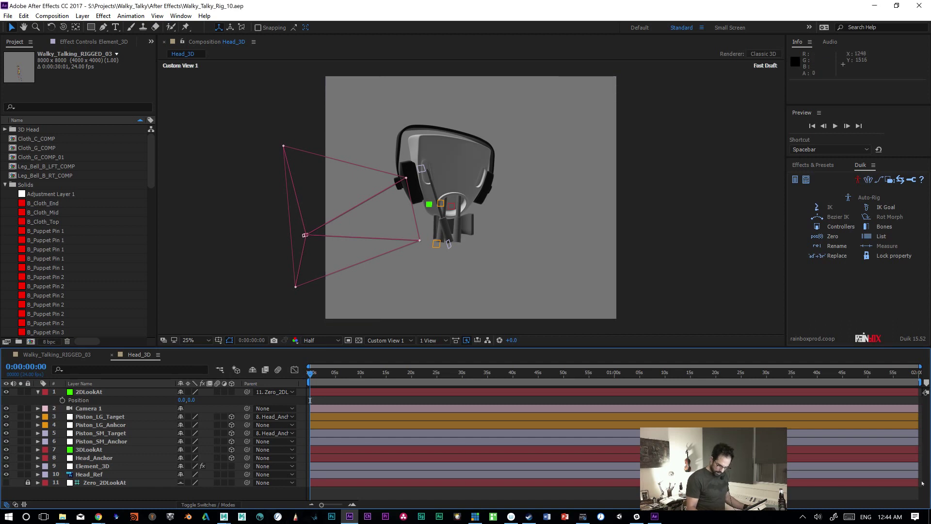
# Step: Try the reopened rig's head motion by moving the 2DLookAt null, and undo the move
pyautogui.click(95, 391)
pyautogui.moveTo(479, 243); pyautogui.dragTo(404, 267)
pyautogui.hotkey('ctrl', 'z')
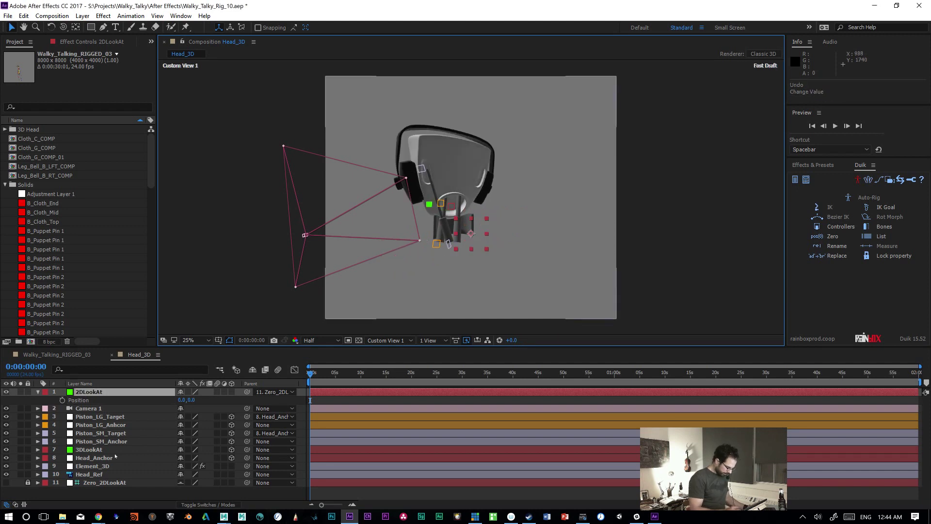
# Step: Set Channel 1's Position X in Group 3 of the Element_3D effect to 0
pyautogui.click(107, 466)
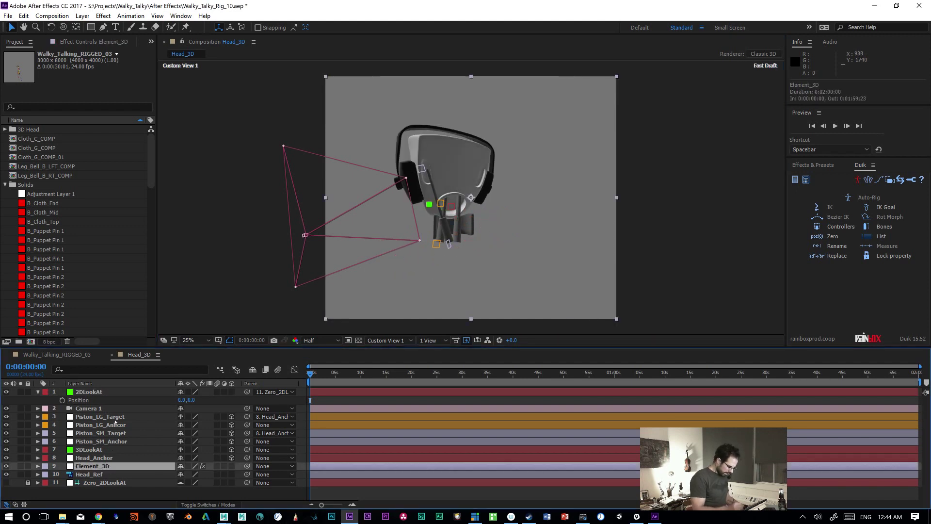
pyautogui.click(67, 43)
pyautogui.scroll(-5, 144, 315)
pyautogui.moveTo(150, 315); pyautogui.dragTo(149, 252)
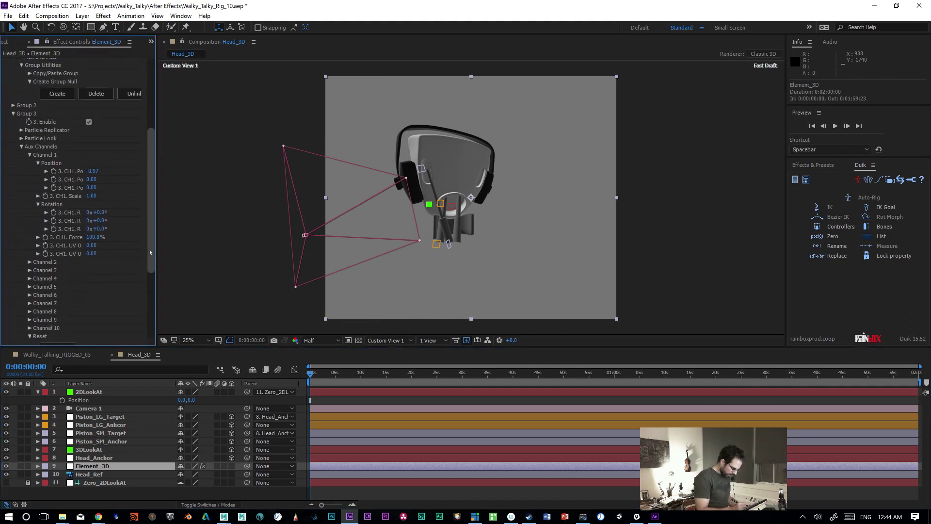
pyautogui.click(94, 172)
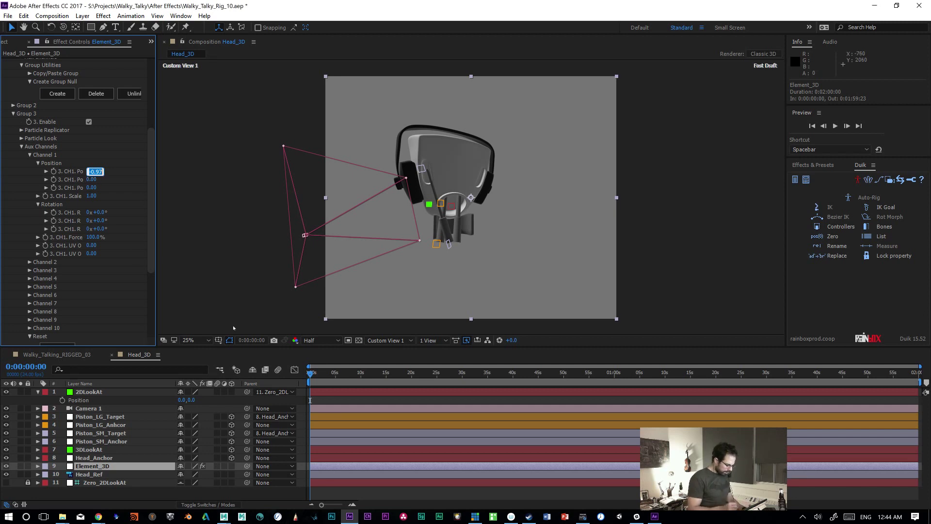
pyautogui.scroll(-1, 146, 214)
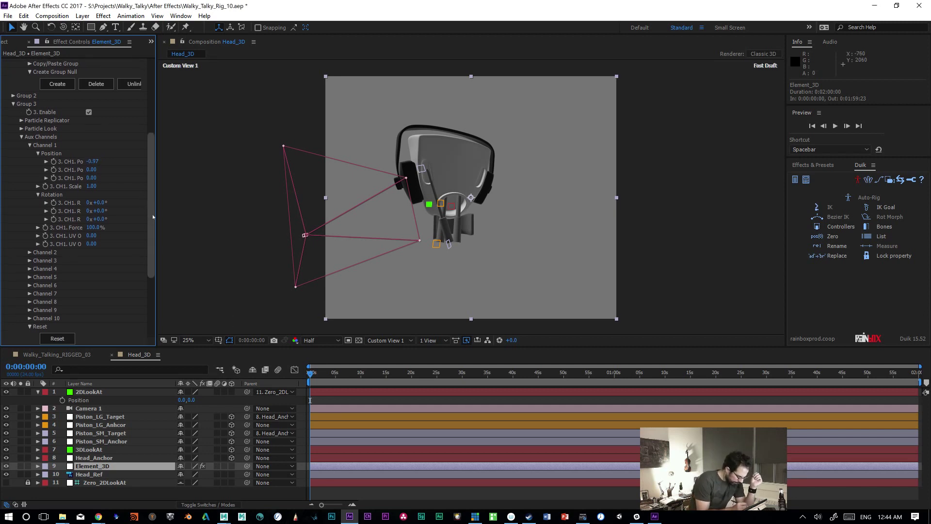
pyautogui.write('0')
pyautogui.press('Return')
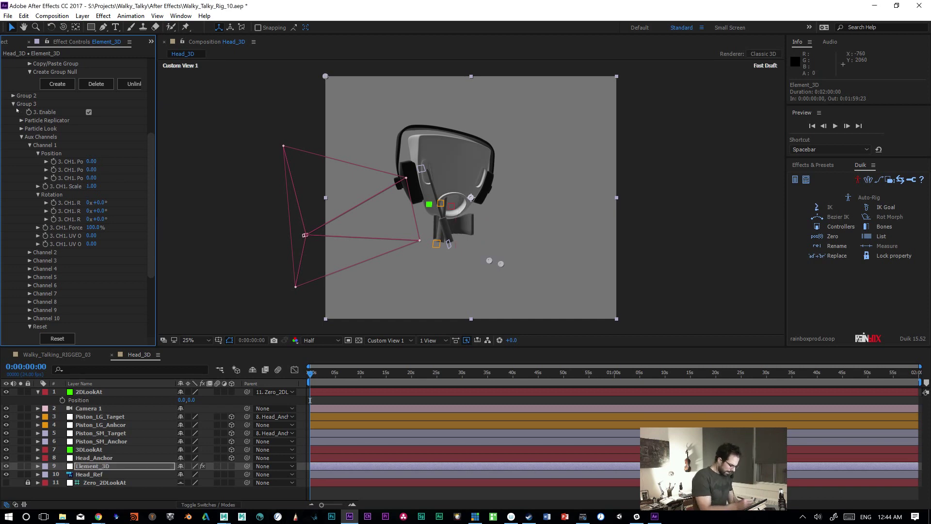
# Step: Delete the Neck_Piston_LG_B model from the Neck_Piston_LG group in Element_3D's Scene Setup and apply the change
pyautogui.scroll(4, 8, 198)
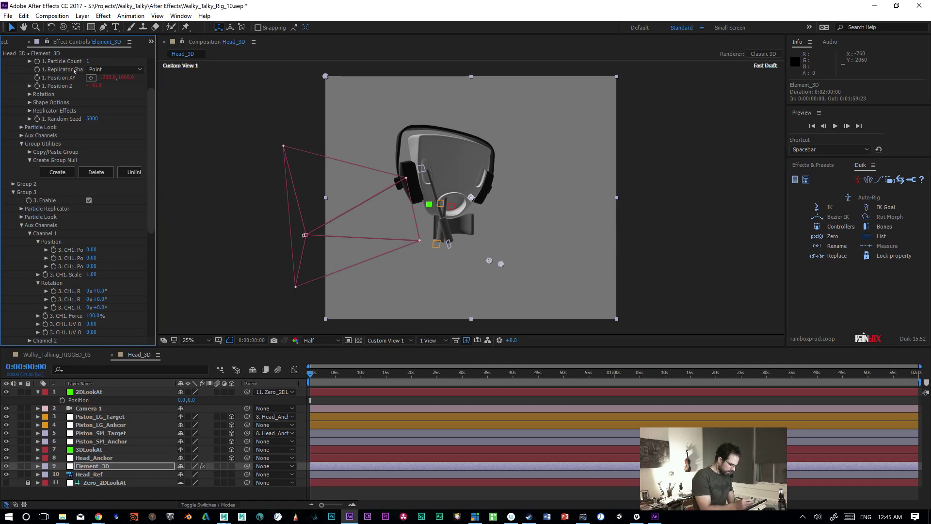
pyautogui.scroll(3, 54, 80)
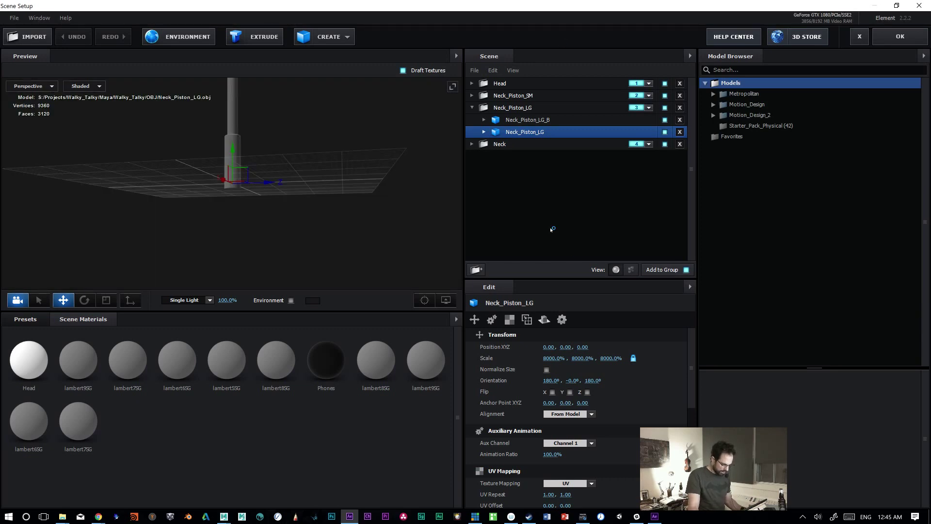
pyautogui.click(510, 122)
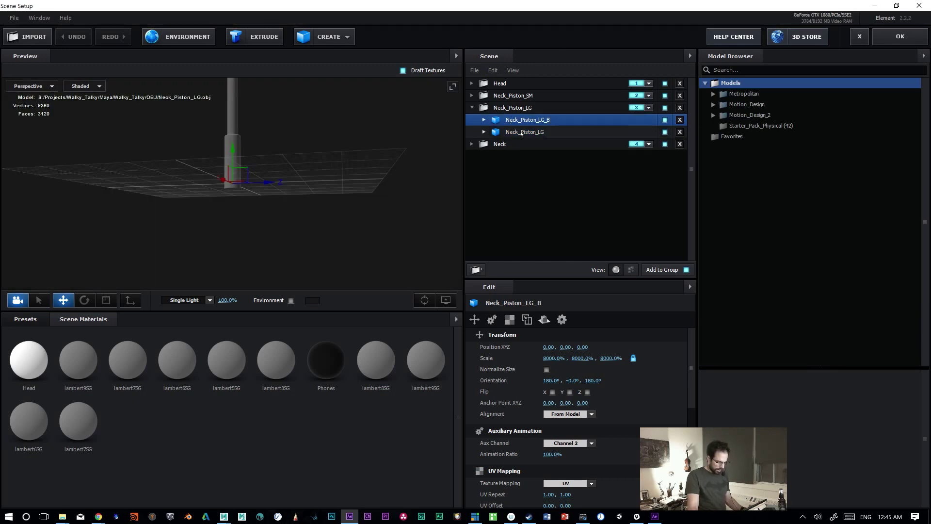
pyautogui.press('Delete')
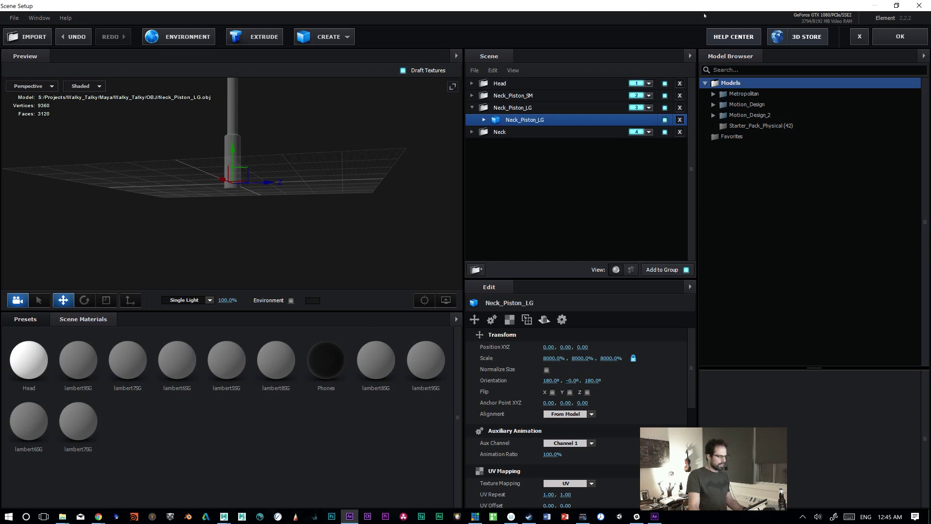
pyautogui.click(898, 38)
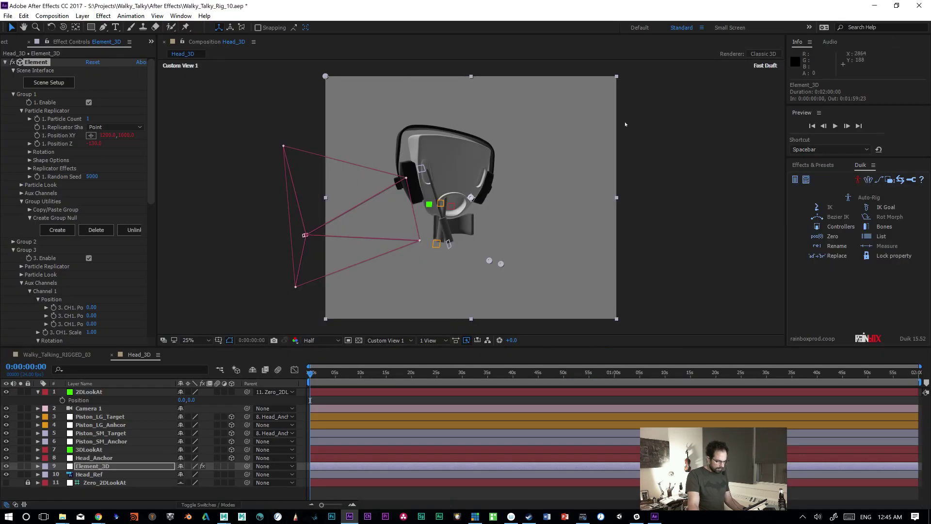
# Step: Check the head and single large piston by moving the 2DLookAt null around, and undo the moves
pyautogui.click(312, 376)
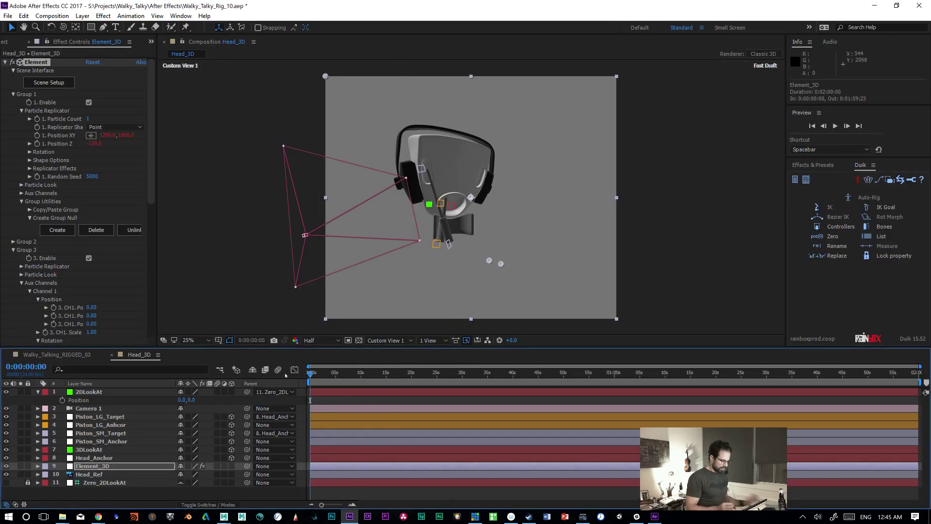
pyautogui.click(93, 392)
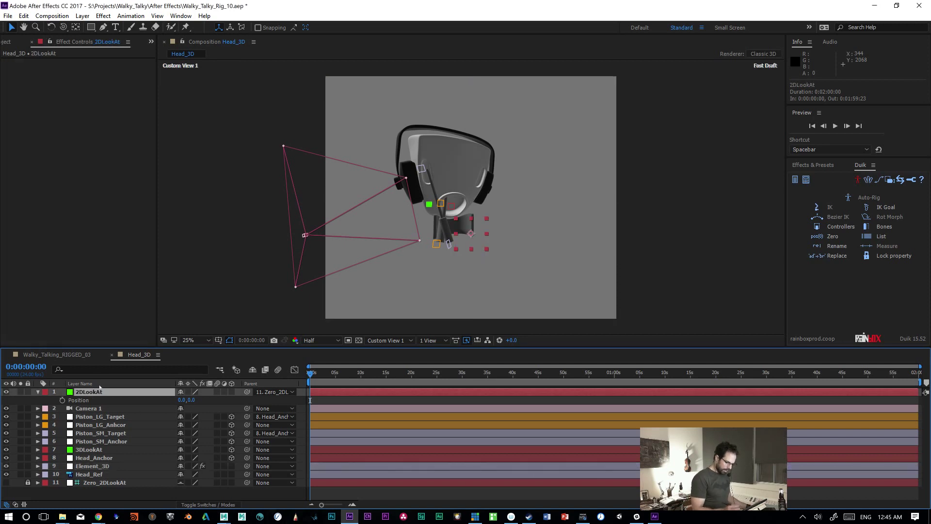
pyautogui.moveTo(479, 235); pyautogui.dragTo(393, 242)
pyautogui.moveTo(418, 189); pyautogui.dragTo(539, 196)
pyautogui.hotkey('ctrl', 'z')
pyautogui.hotkey('ctrl', 'z')
pyautogui.hotkey('ctrl', 'z')
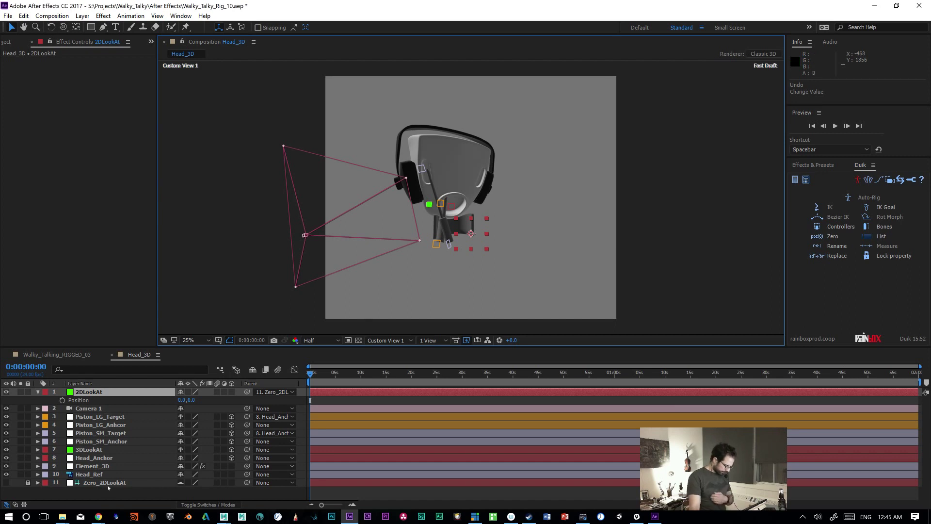
# Step: Duplicate the Element_3D layer and rename the copy Element_3D_Head
pyautogui.click(94, 466)
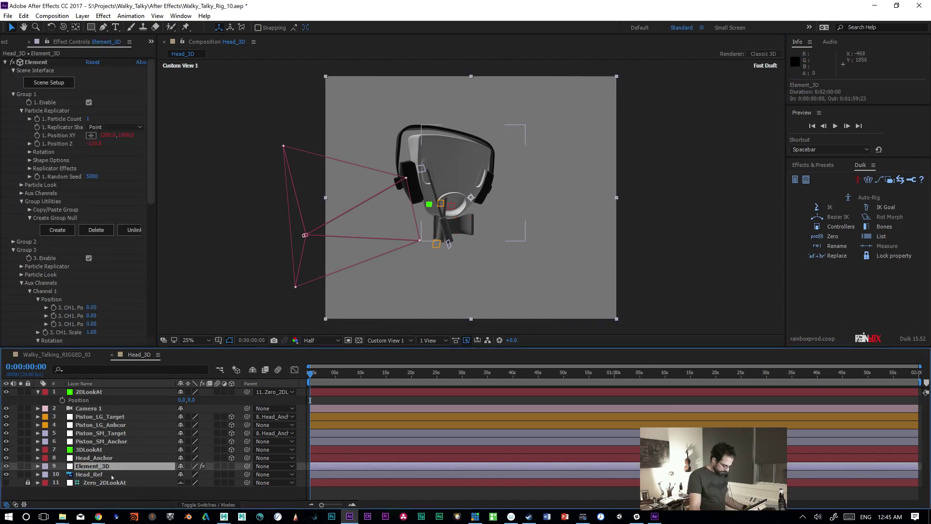
pyautogui.hotkey('ctrl', 'd')
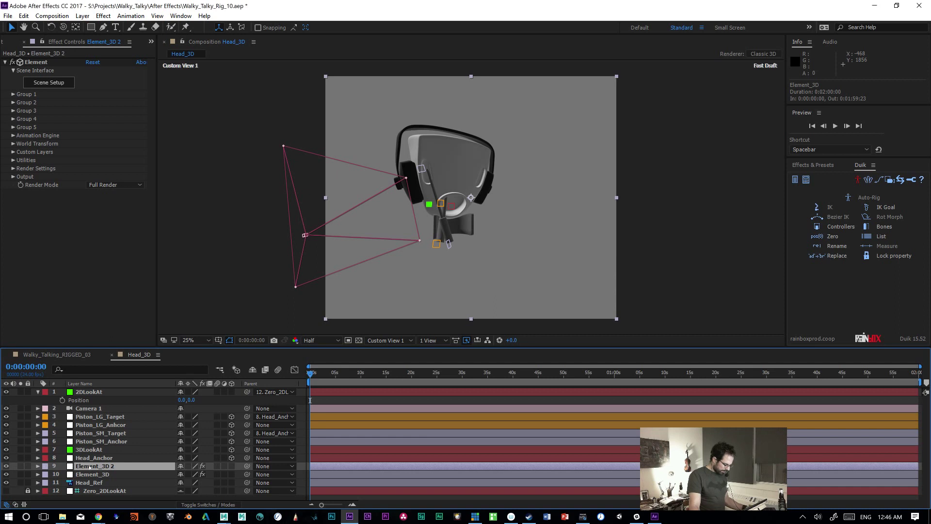
pyautogui.press('Return')
pyautogui.doubleClick(113, 465)
pyautogui.press('BackSpace')
pyautogui.press('BackSpace')
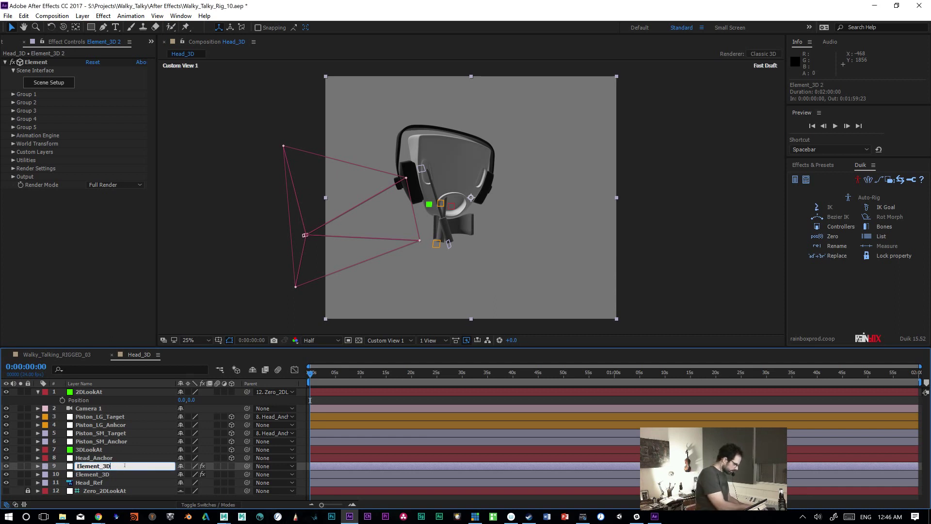
pyautogui.write('_Head')
pyautogui.press('Return')
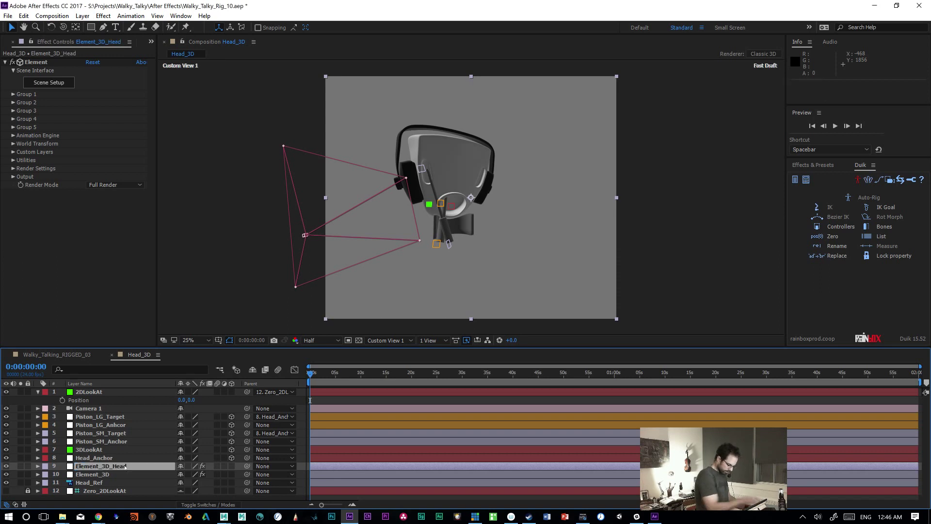
pyautogui.doubleClick(125, 466)
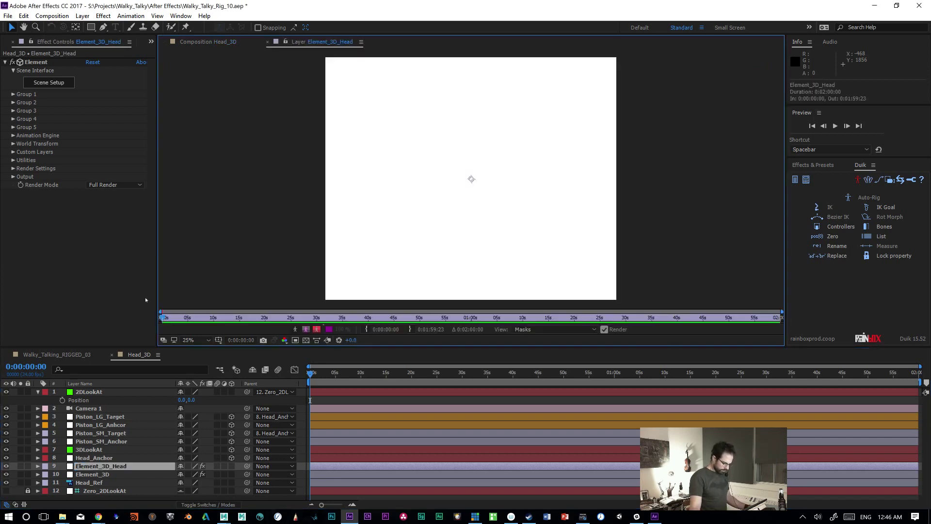
pyautogui.click(268, 42)
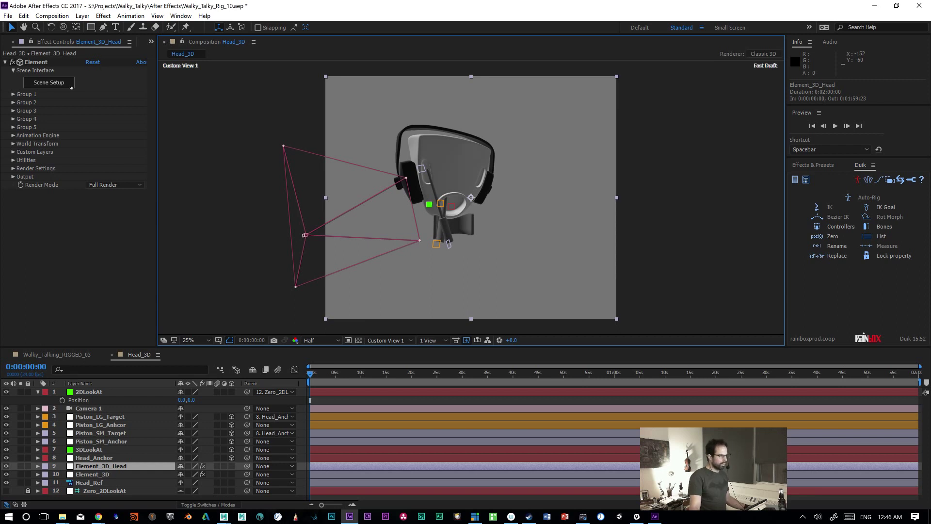
# Step: Remove the Neck_Piston_SM, Neck_Piston_LG and Neck groups from Element_3D_Head's Scene Setup, keeping only Head, and apply it
pyautogui.click(64, 254)
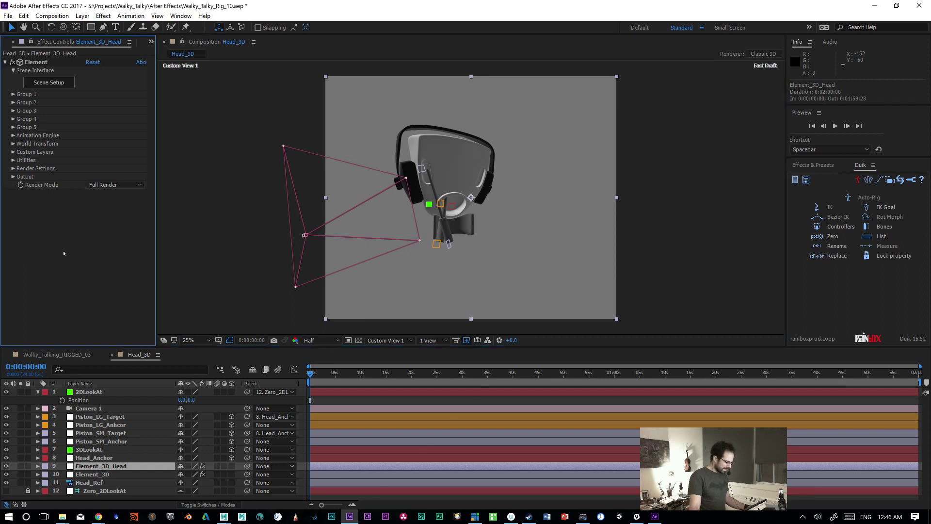
pyautogui.click(44, 83)
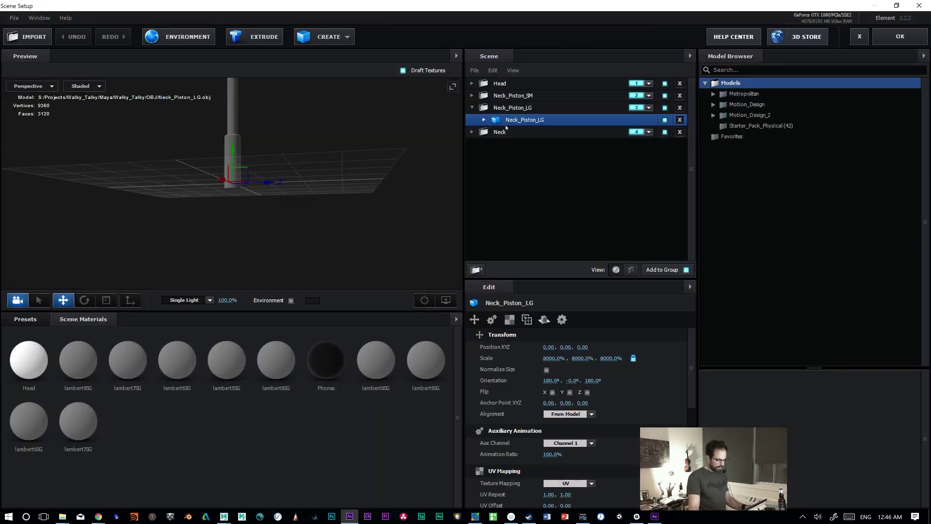
pyautogui.click(499, 97)
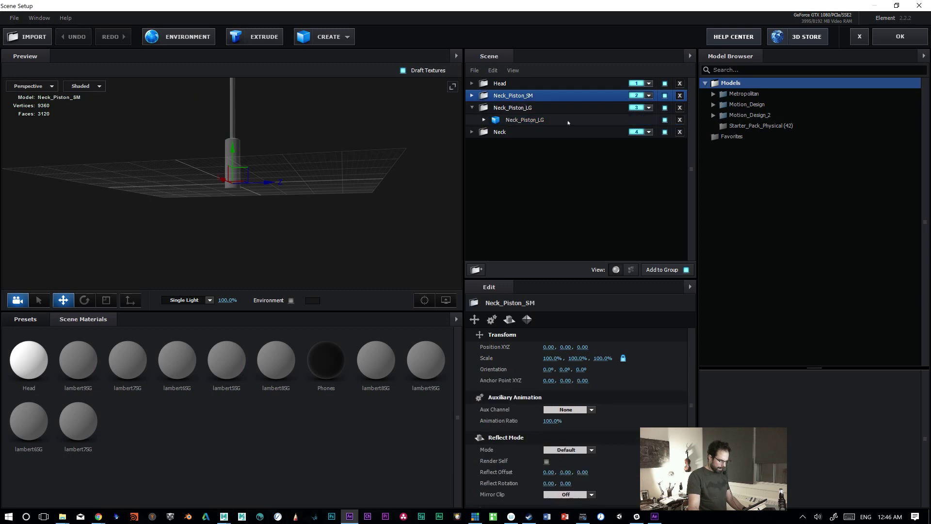
pyautogui.click(679, 95)
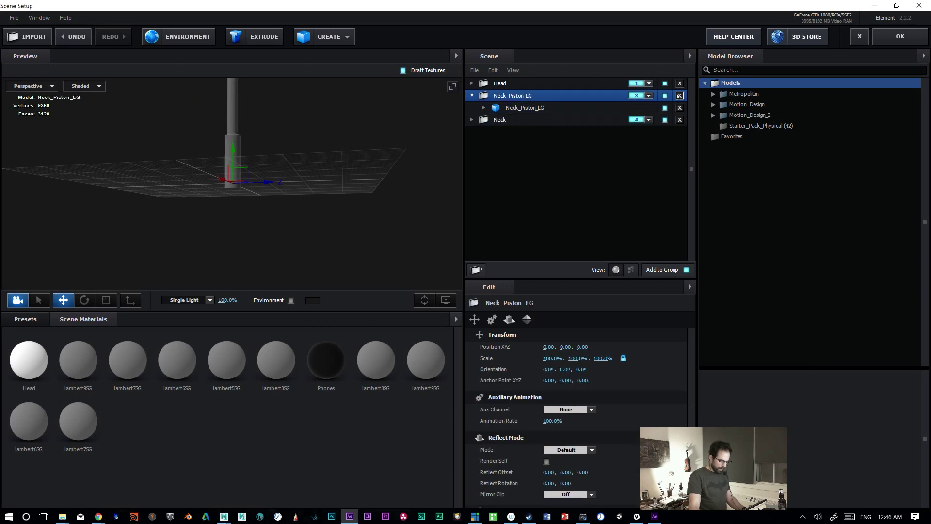
pyautogui.click(680, 95)
pyautogui.click(679, 96)
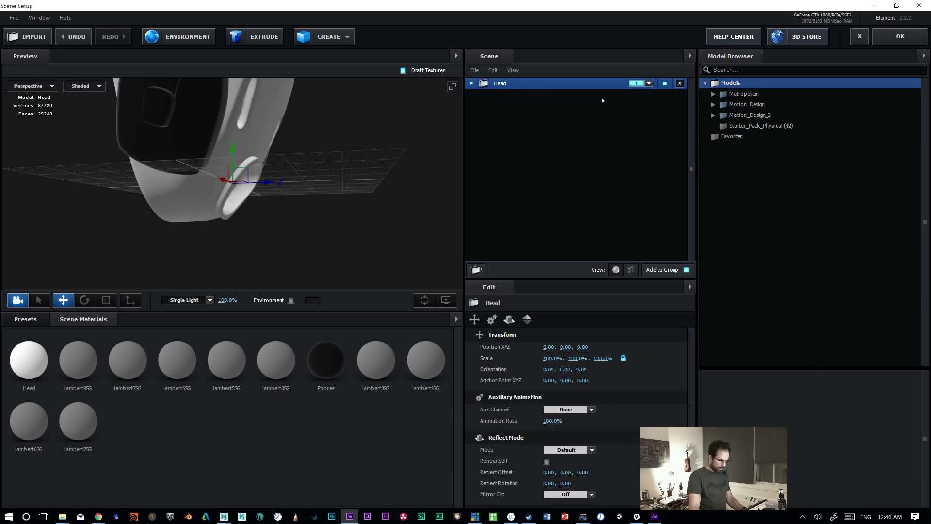
pyautogui.click(908, 35)
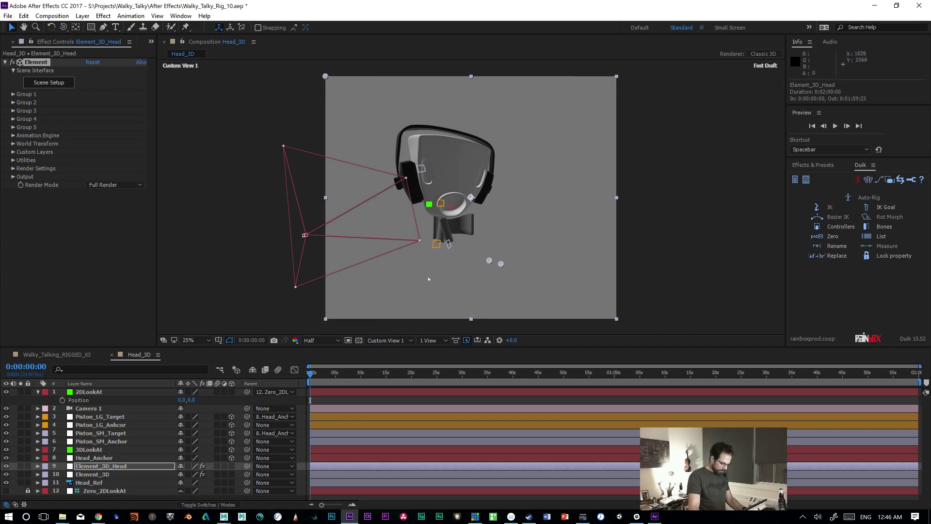
# Step: Check the head from Camera 1 by moving the 2DLookAt null up above the face, and undo the move
pyautogui.click(383, 341)
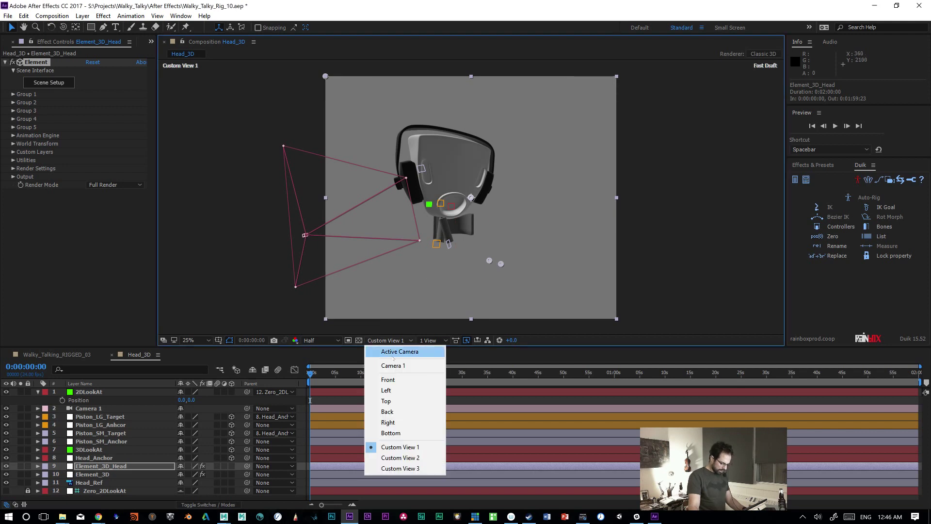
pyautogui.click(405, 367)
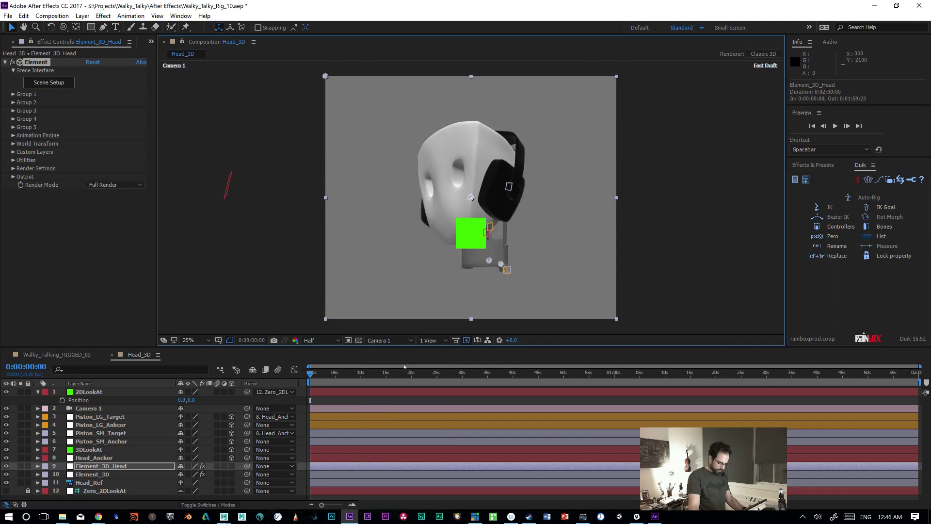
pyautogui.click(653, 223)
pyautogui.moveTo(467, 240); pyautogui.dragTo(418, 120)
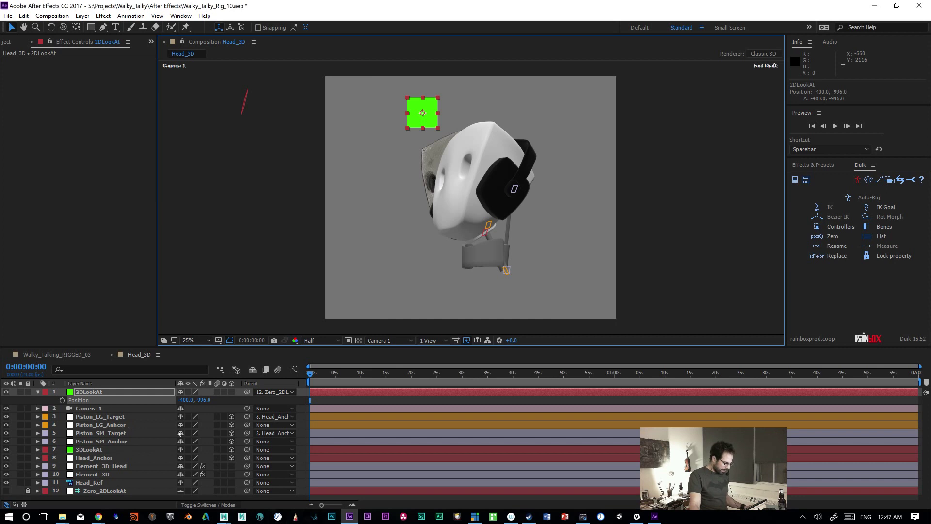
pyautogui.hotkey('ctrl', 'z')
# Step: Try to paste Element_3D_Head's Element effect onto the Element_3D layer, and undo the paste
pyautogui.click(113, 466)
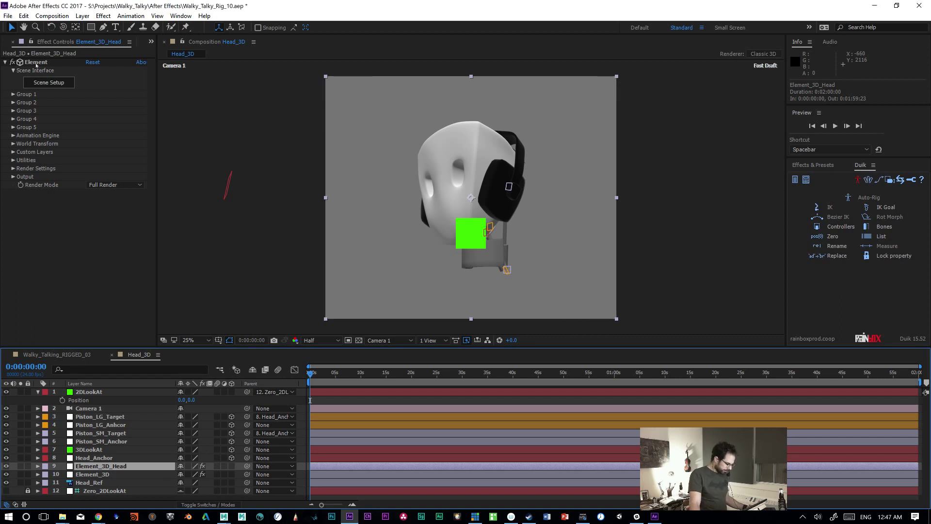
pyautogui.click(36, 63)
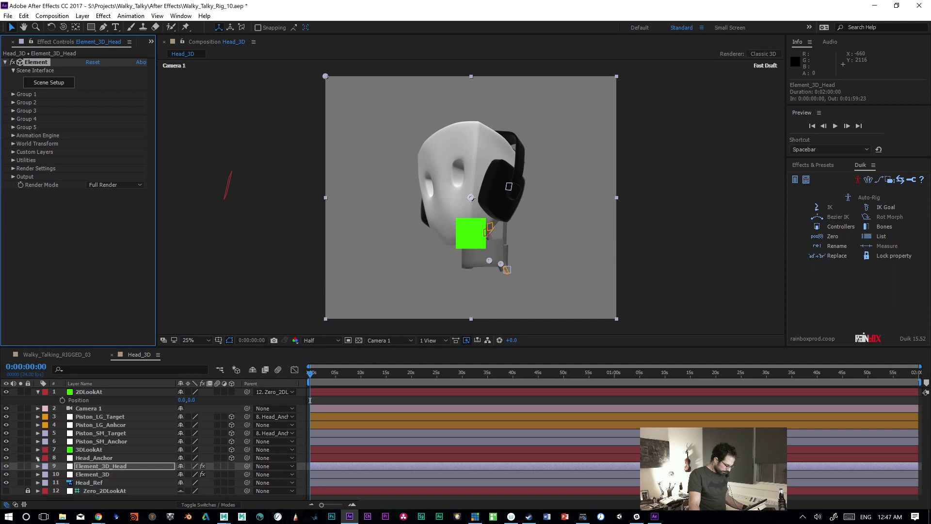
pyautogui.click(81, 475)
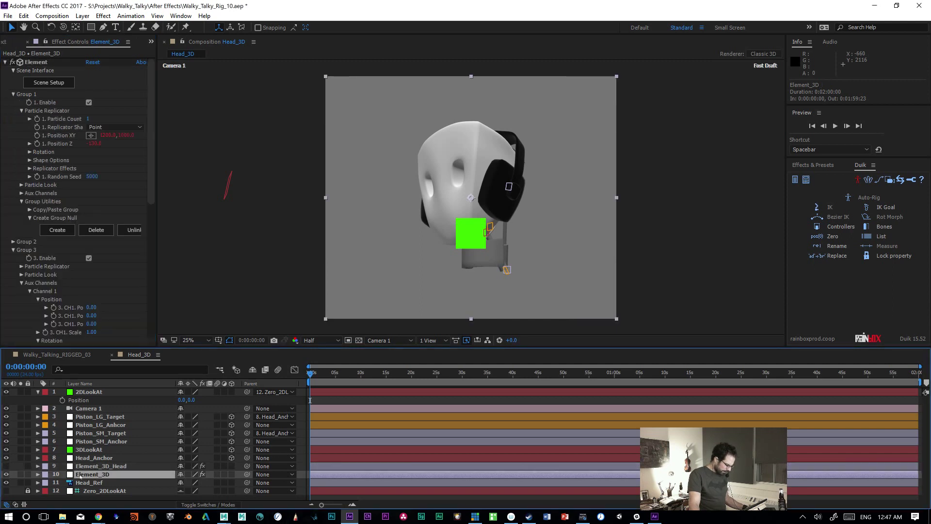
pyautogui.click(5, 62)
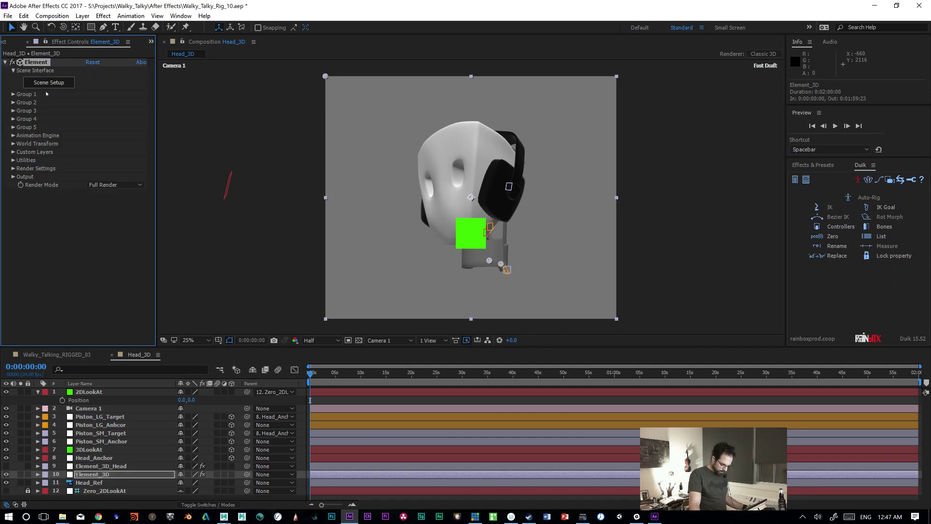
pyautogui.click(6, 62)
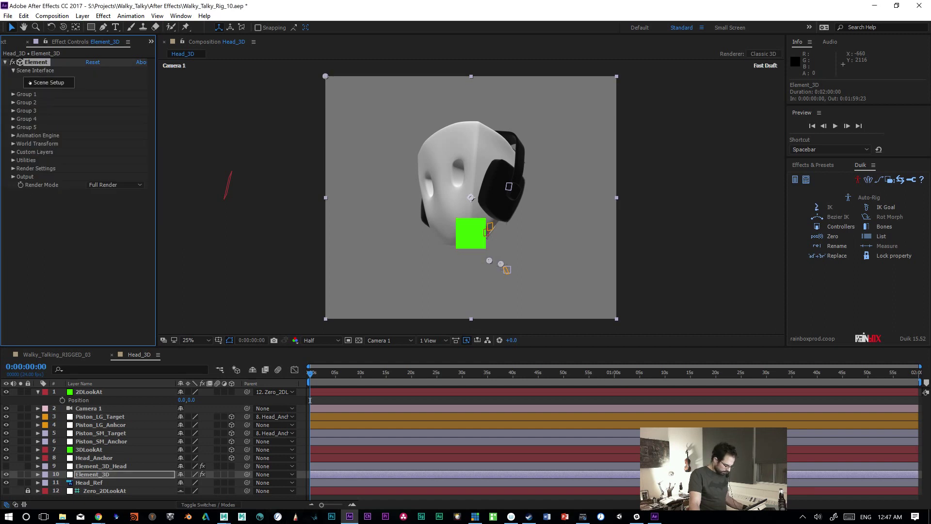
pyautogui.hotkey('ctrl', 'z')
# Step: Add a second Element effect to the Element_3D layer and paste the settings copied from Element_3D_Head into it
pyautogui.click(29, 62)
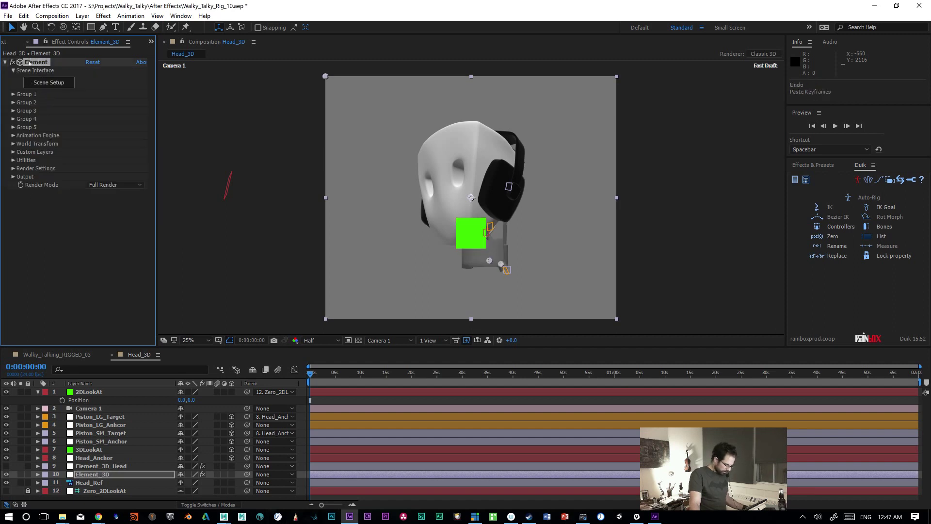
pyautogui.rightClick(57, 283)
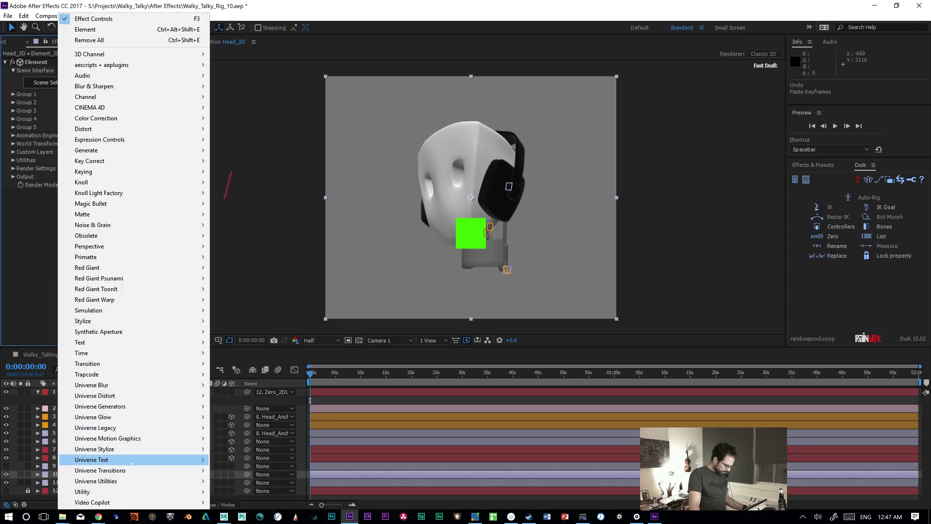
pyautogui.moveTo(136, 465)
pyautogui.click(21, 245)
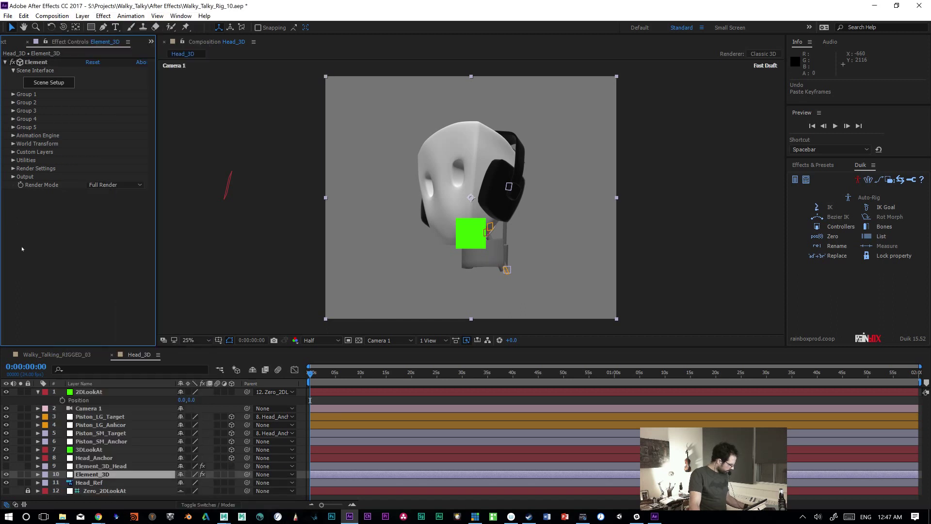
pyautogui.hotkey('alt', 'space')
pyautogui.press('Escape')
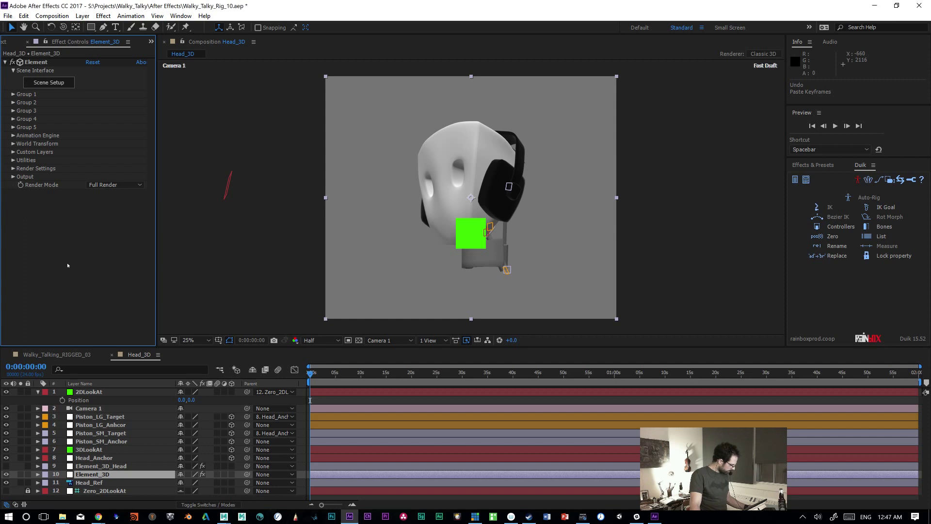
pyautogui.hotkey('ctrl', 'space')
pyautogui.write('el')
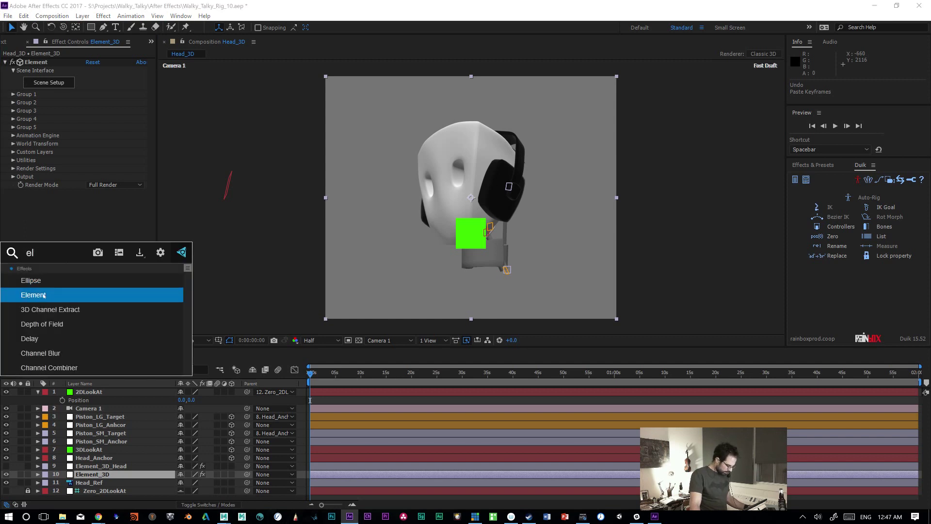
pyautogui.click(44, 295)
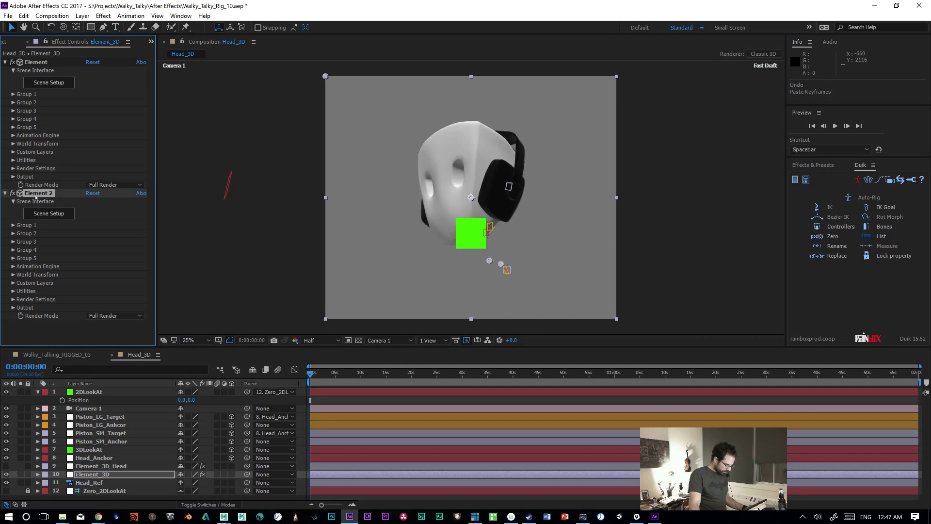
# Step: Move the Element 2 effect above Element on the Element_3D layer and switch Element 2 off
pyautogui.moveTo(31, 193); pyautogui.dragTo(29, 57)
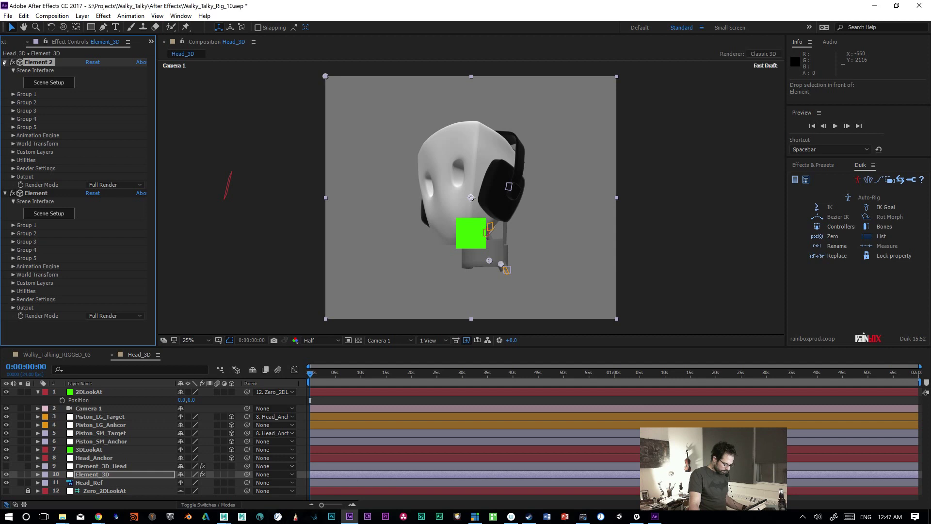
pyautogui.click(5, 62)
pyautogui.click(6, 70)
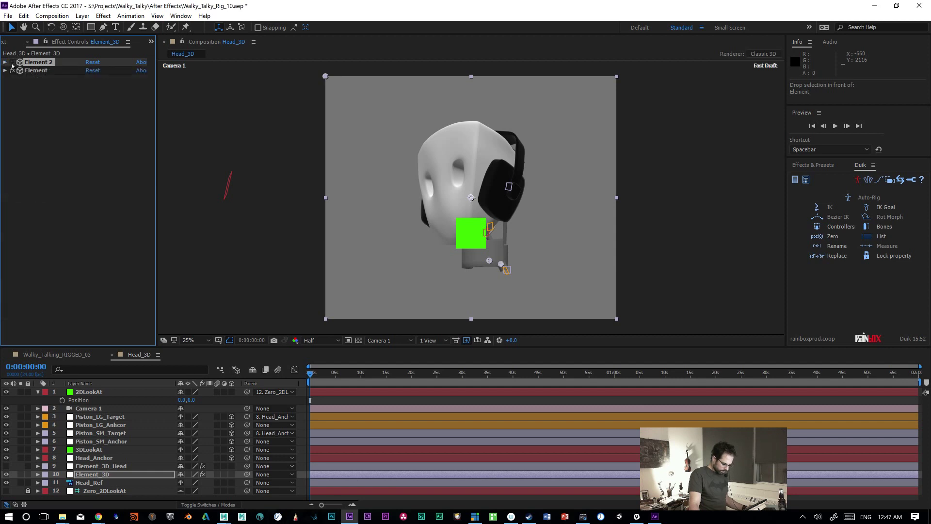
# Step: Disable the Head group in the original Element effect's Scene Setup and apply the change
pyautogui.click(37, 71)
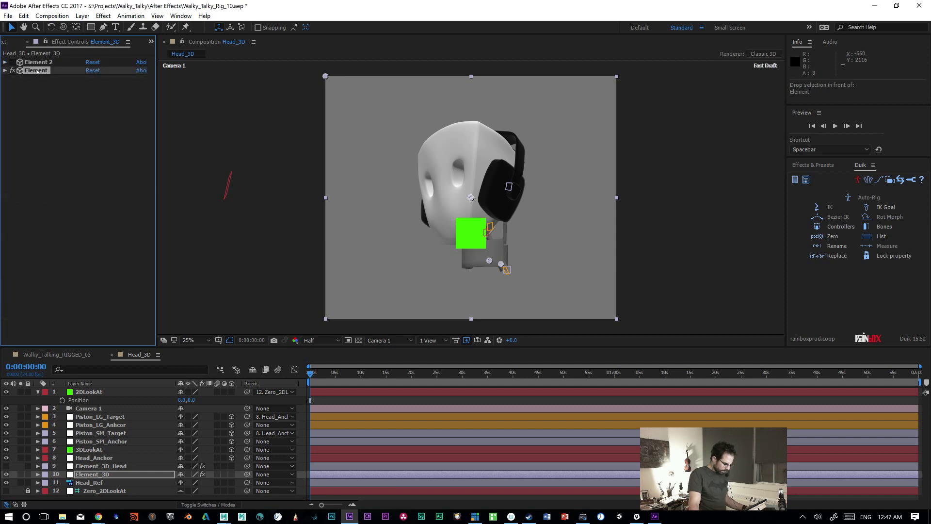
pyautogui.click(5, 71)
pyautogui.click(49, 90)
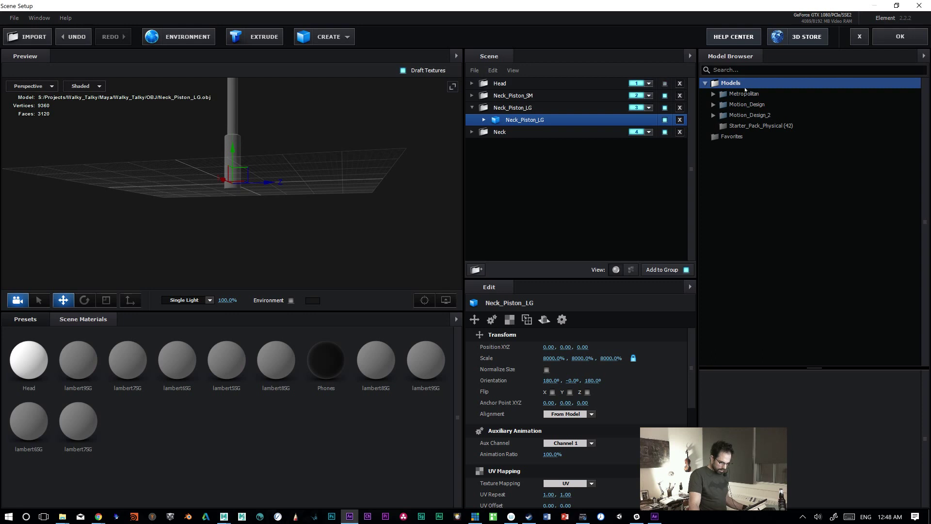
pyautogui.click(910, 37)
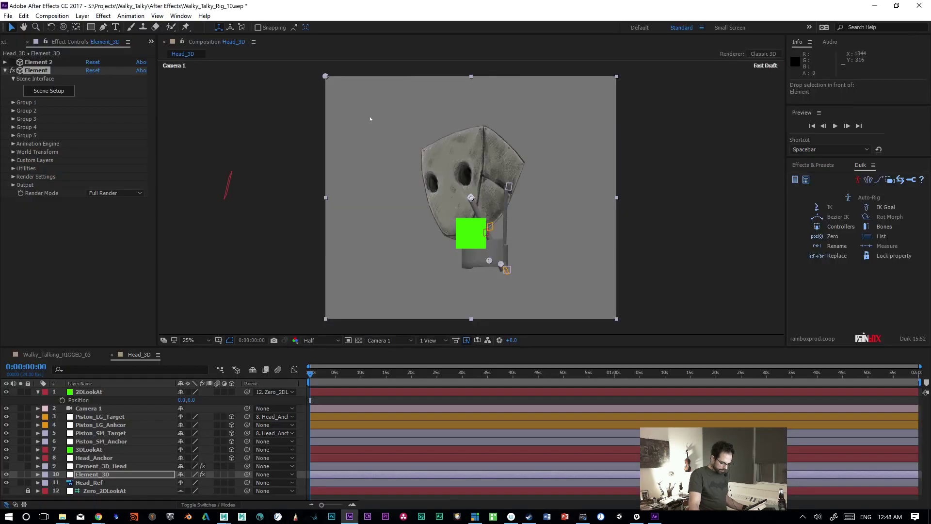
# Step: Switch the Element 2 effect back on and toggle the original Element effect off and on to compare the render
pyautogui.click(7, 73)
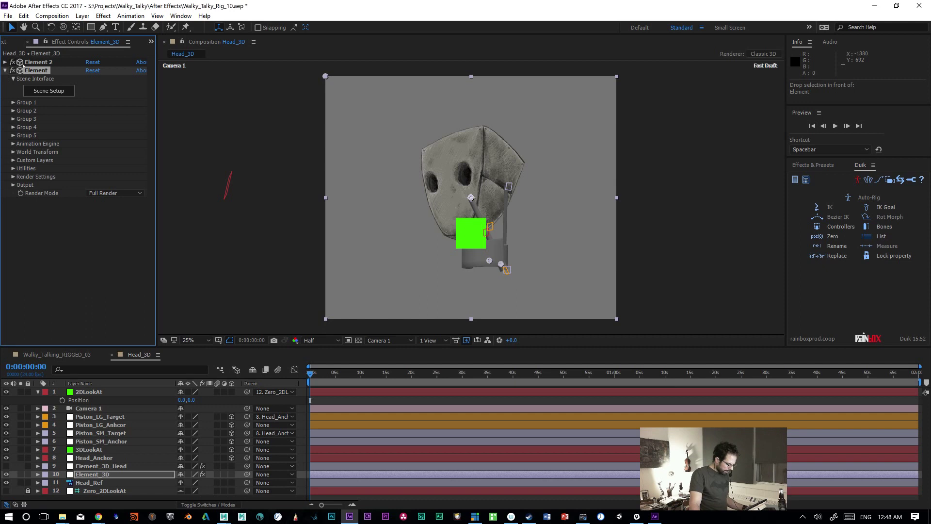
pyautogui.click(33, 62)
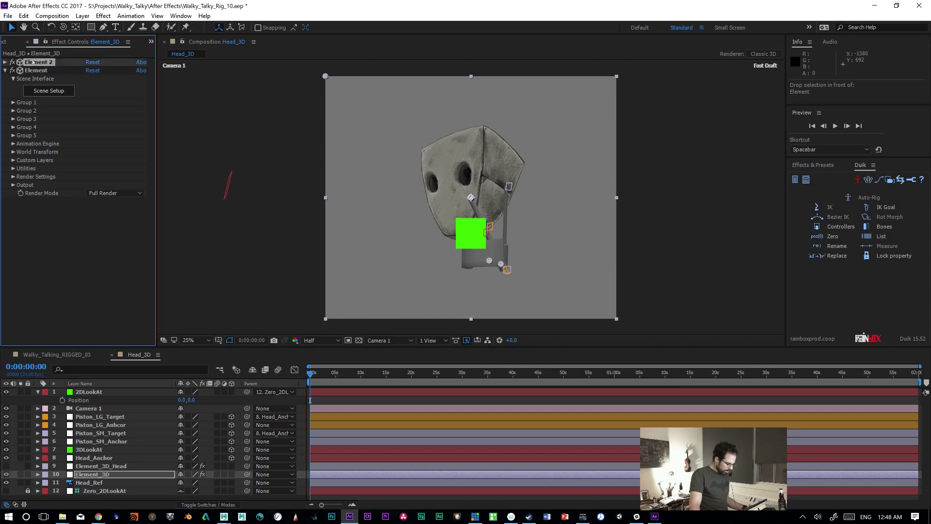
pyautogui.click(6, 71)
pyautogui.click(5, 62)
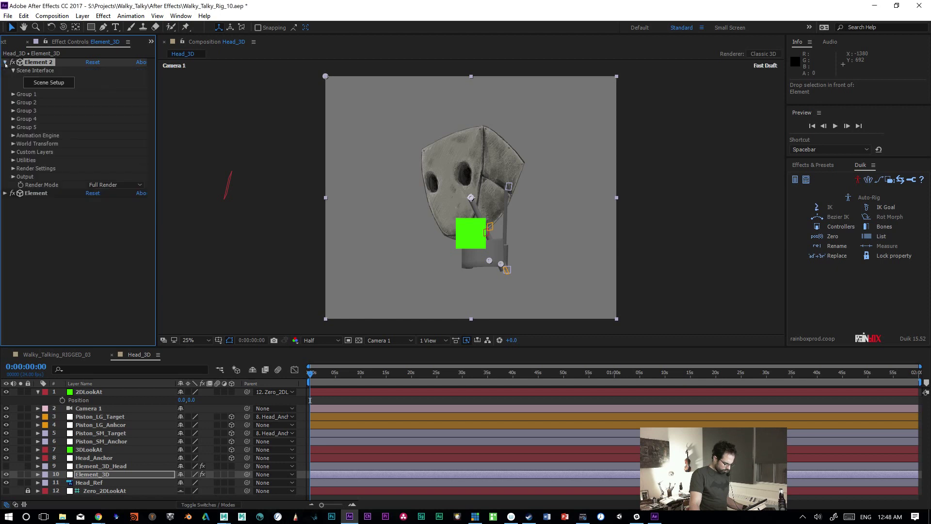
pyautogui.click(13, 193)
pyautogui.click(12, 193)
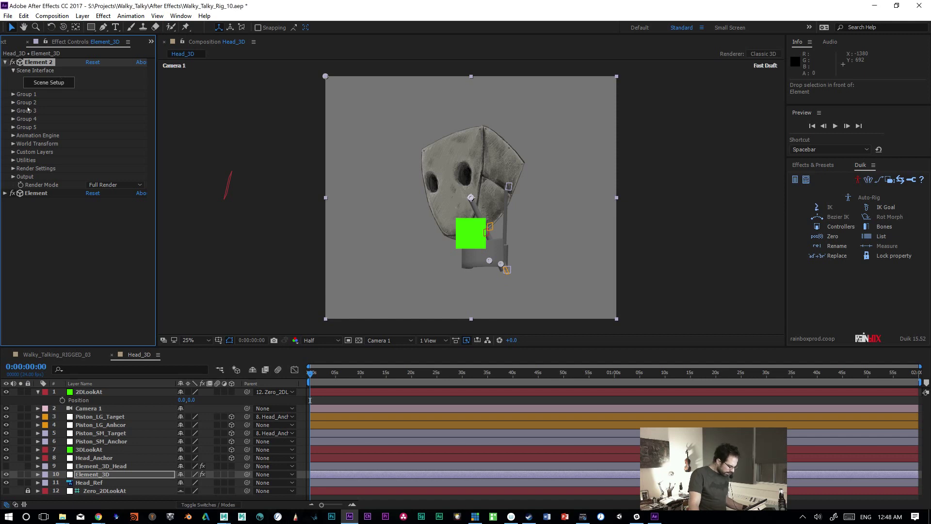
# Step: Examine Element 2's render settings, render modes and utilities for a way to composite it with the other Element effect
pyautogui.click(13, 169)
pyautogui.click(13, 168)
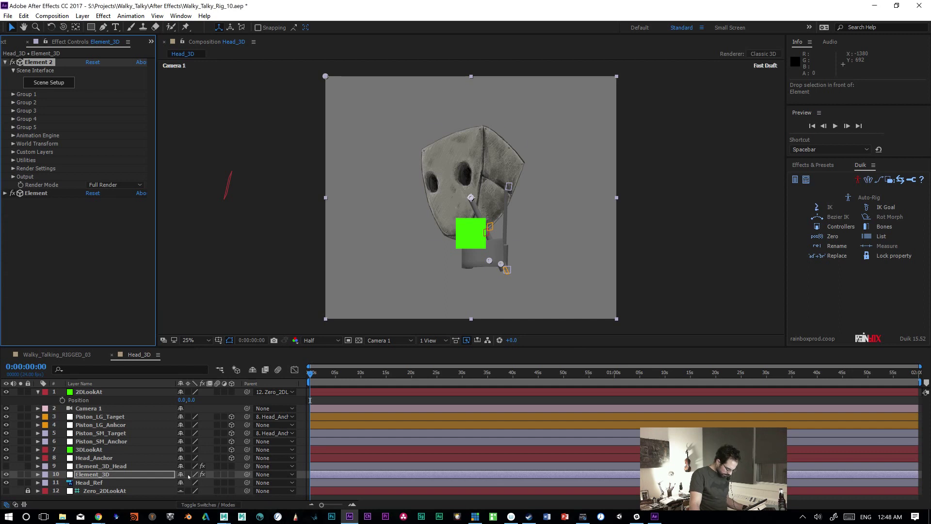
pyautogui.click(224, 476)
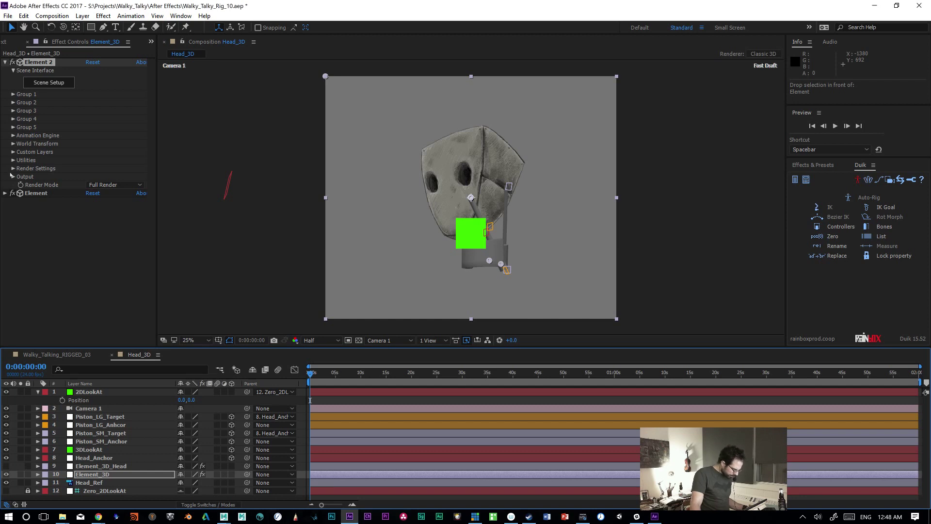
pyautogui.click(110, 185)
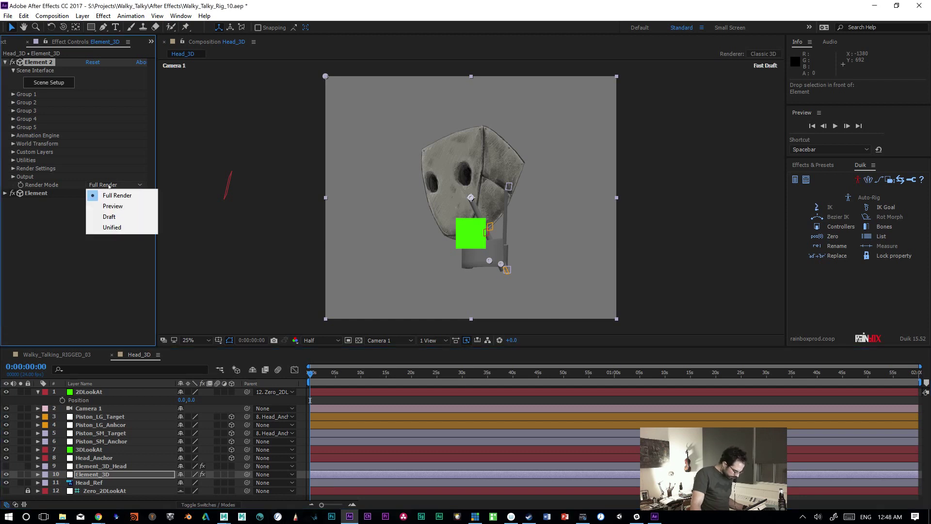
pyautogui.click(10, 181)
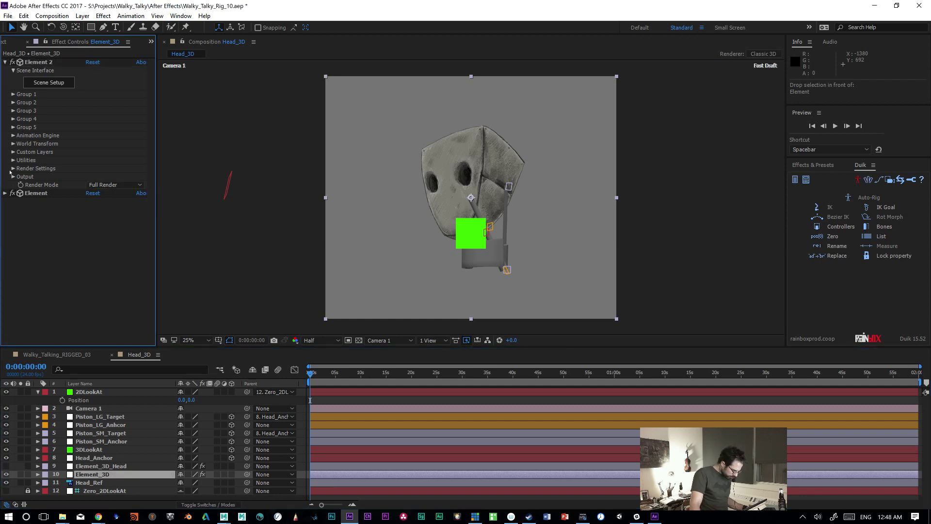
pyautogui.click(10, 170)
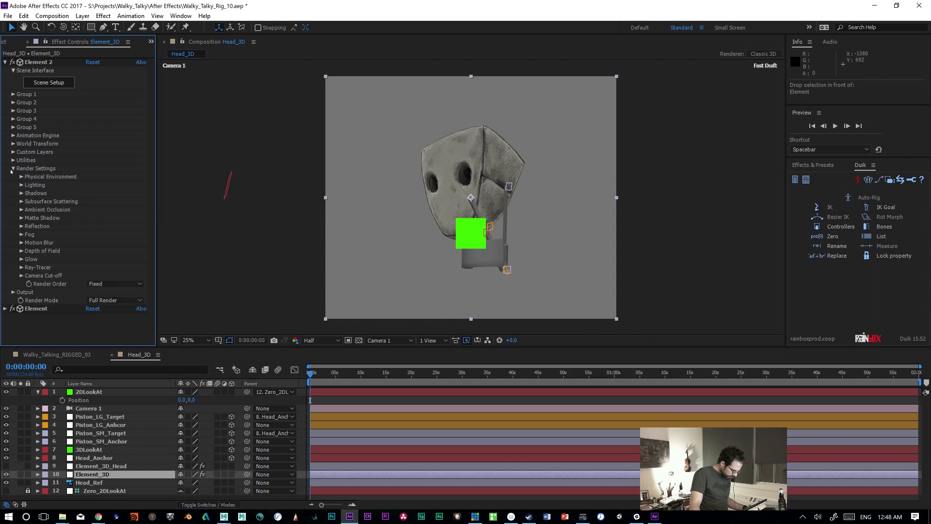
pyautogui.click(12, 169)
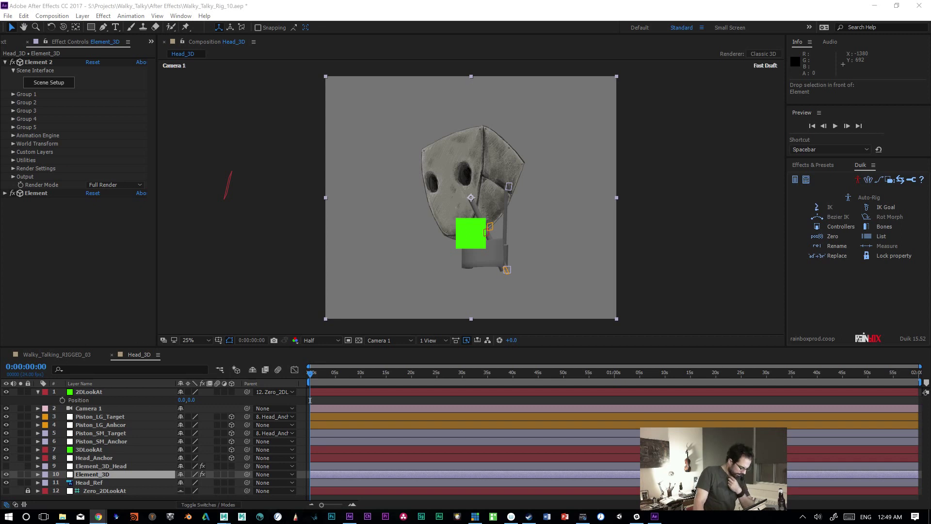
pyautogui.click(35, 63)
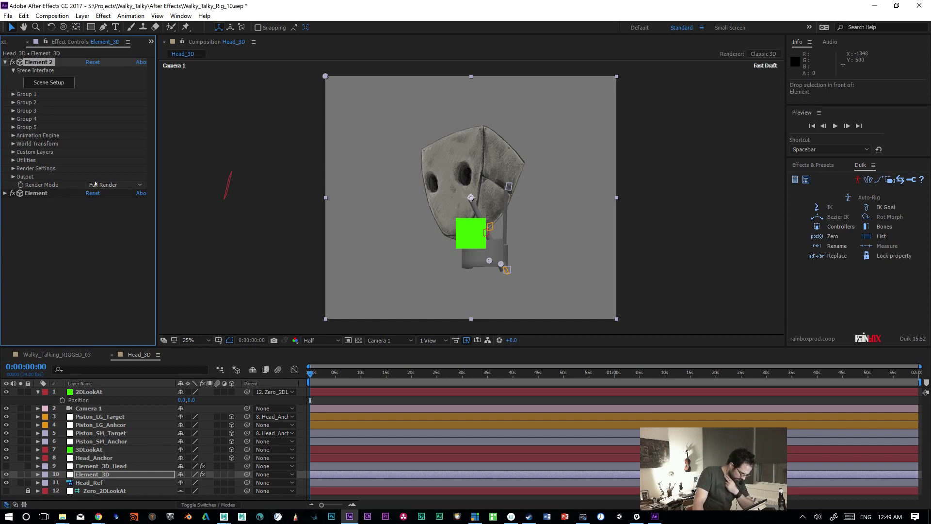
pyautogui.click(14, 160)
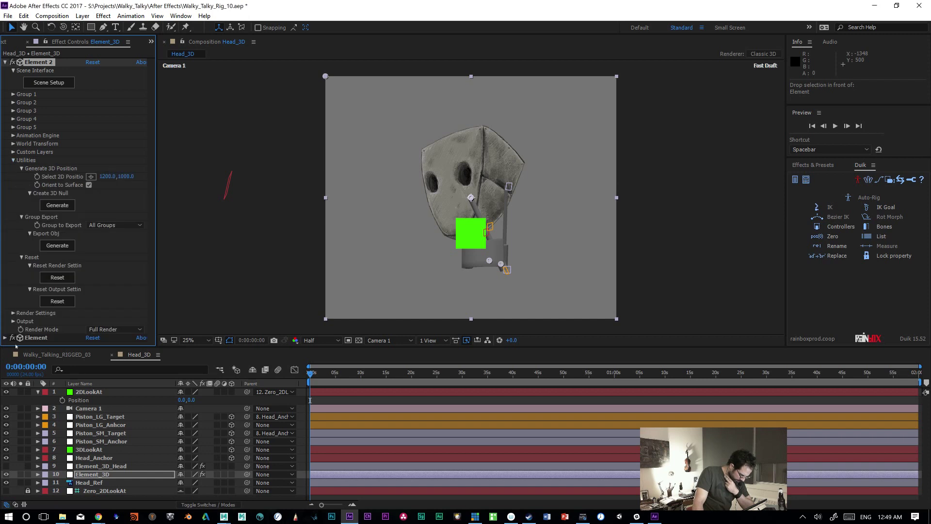
pyautogui.click(21, 169)
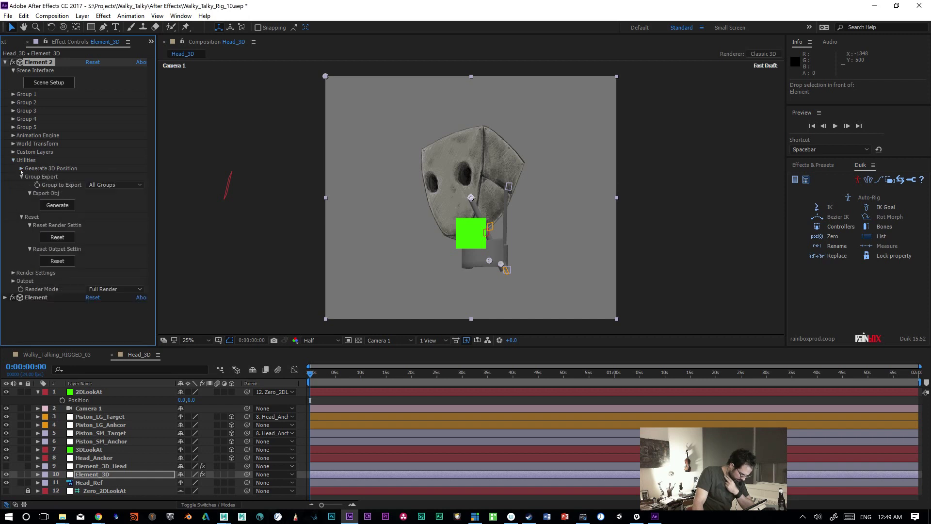
# Step: Collapse the open utility settings of the Element 2 effect and set its render mode to Unified
pyautogui.click(22, 177)
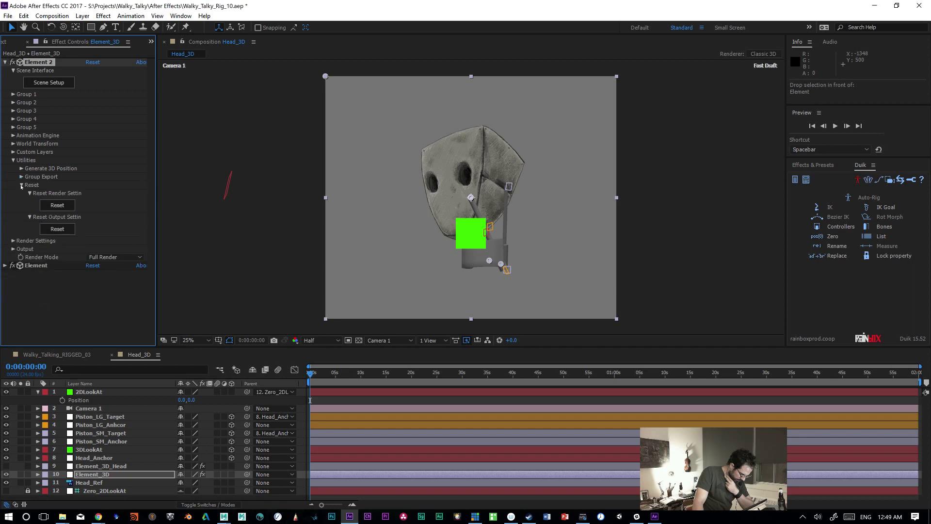
pyautogui.click(21, 185)
pyautogui.click(13, 193)
pyautogui.click(13, 193)
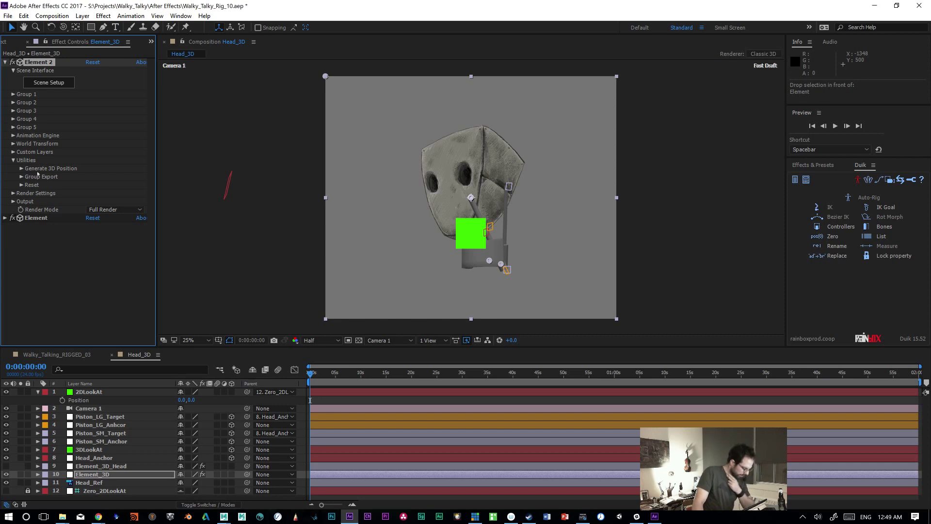
pyautogui.click(99, 209)
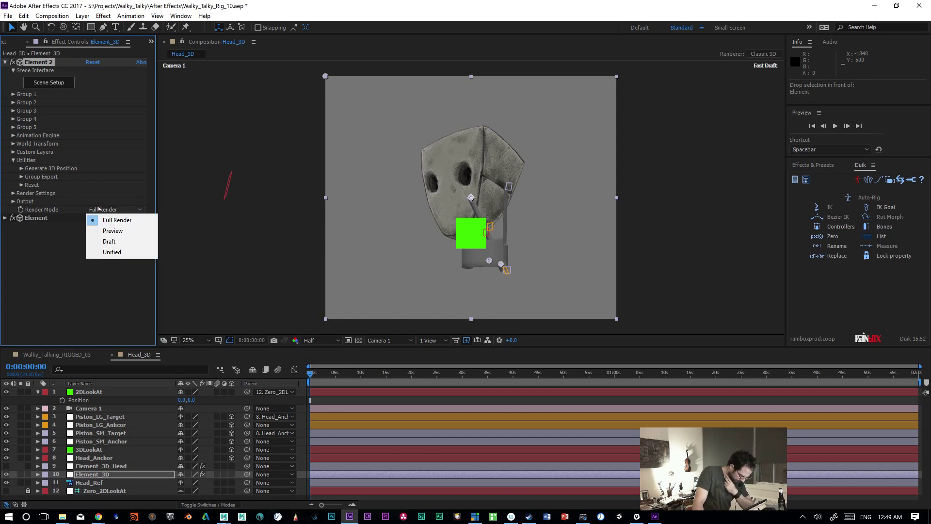
pyautogui.click(111, 252)
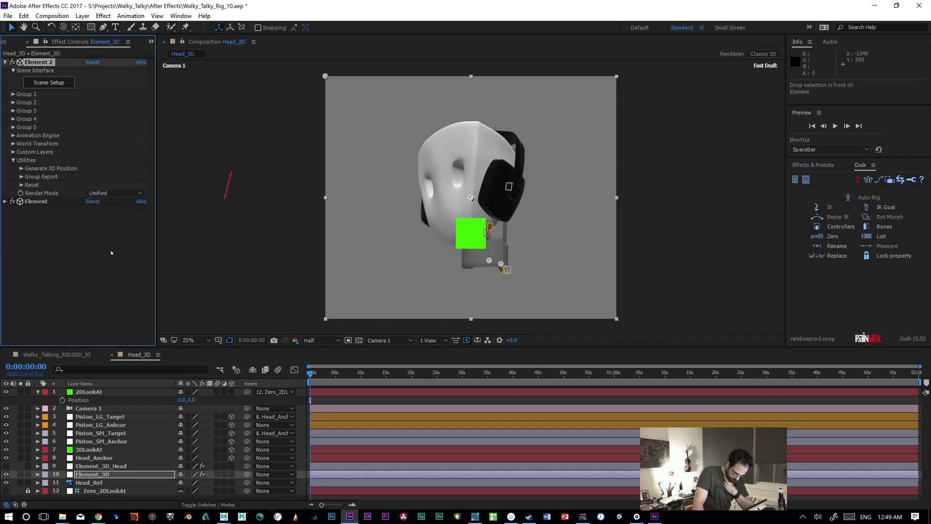
# Step: Try the Unified render mode on the second Element effect and return it to Full Render
pyautogui.click(5, 201)
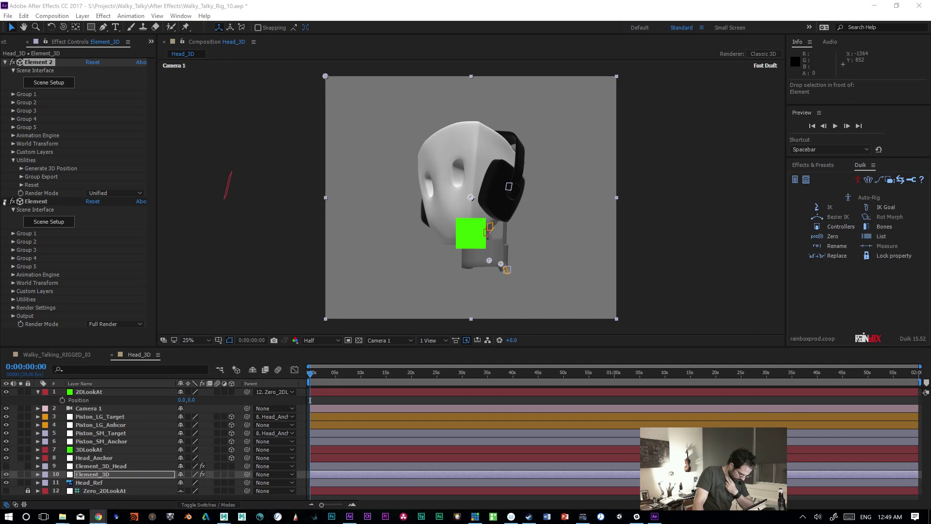
pyautogui.click(116, 324)
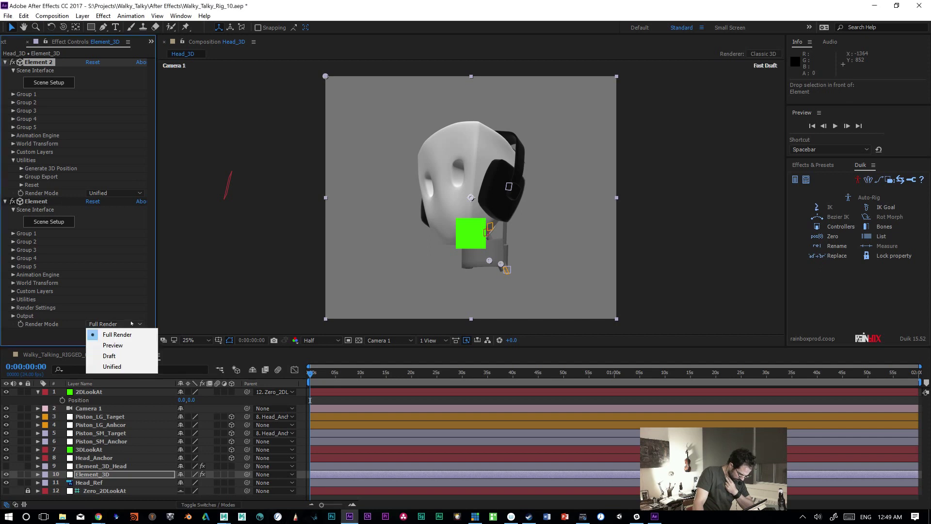
pyautogui.click(117, 366)
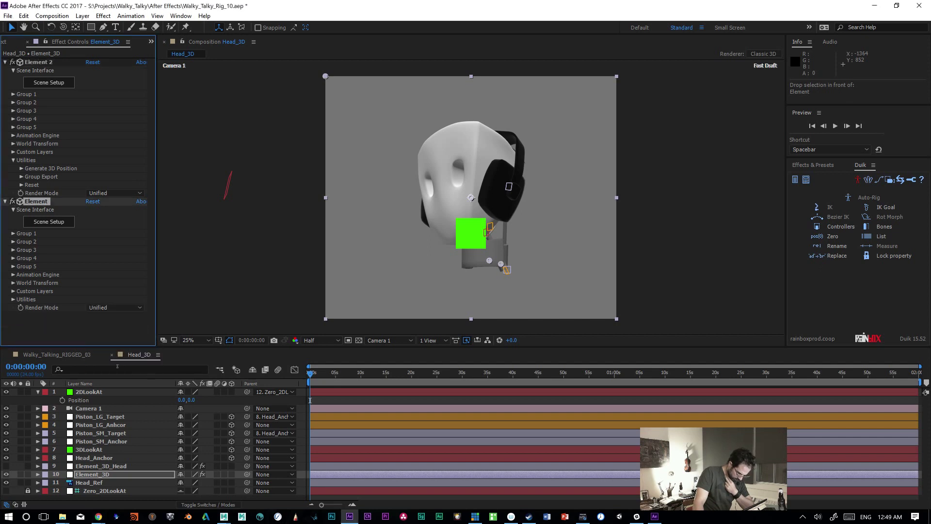
pyautogui.click(113, 308)
pyautogui.click(112, 315)
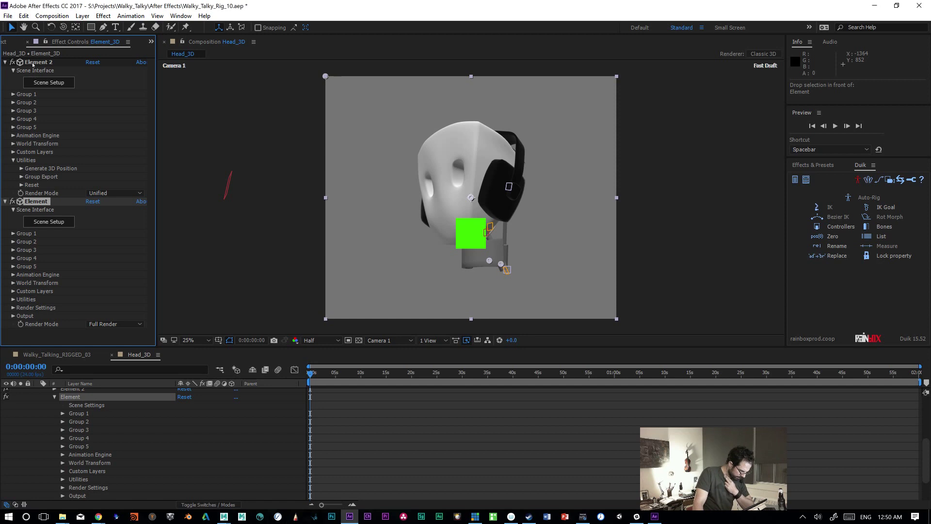
# Step: Rename the Element 2 effect on the Element_3D layer as Head_Neck
pyautogui.click(32, 63)
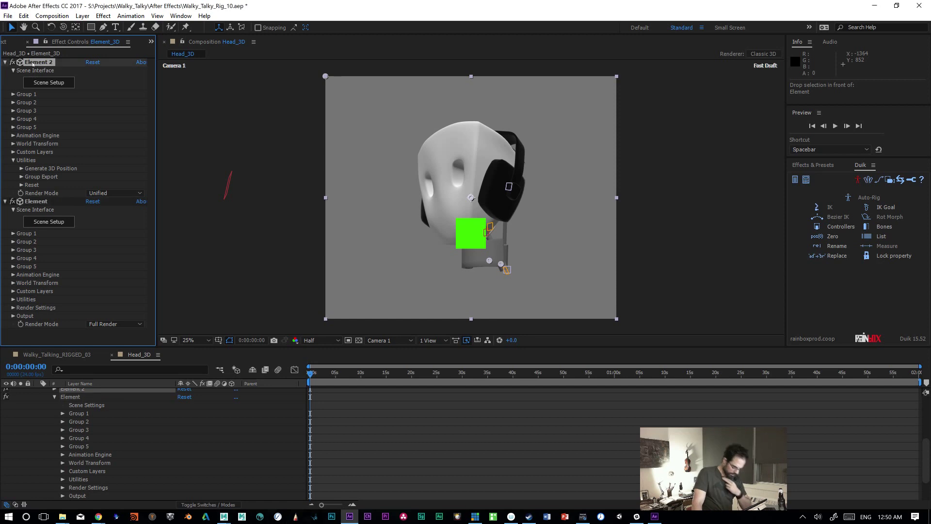
pyautogui.click(12, 62)
pyautogui.click(13, 62)
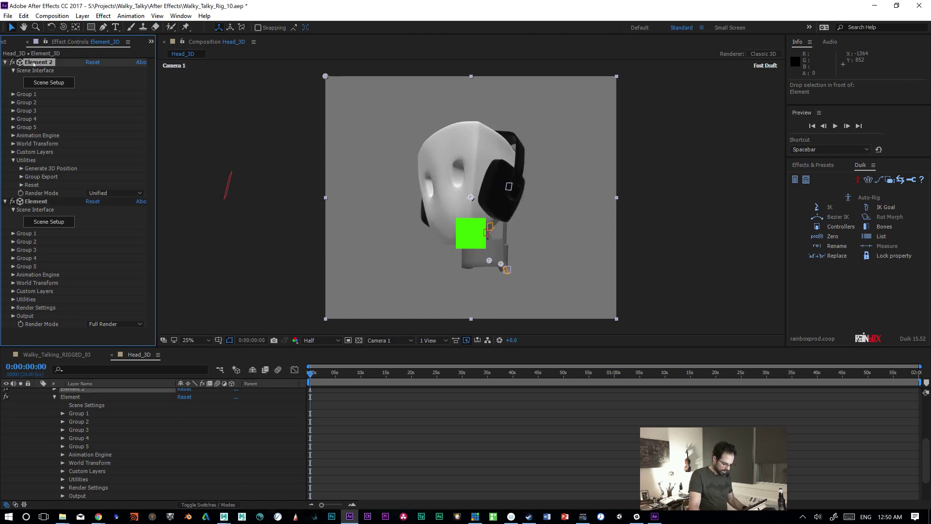
pyautogui.press('Return')
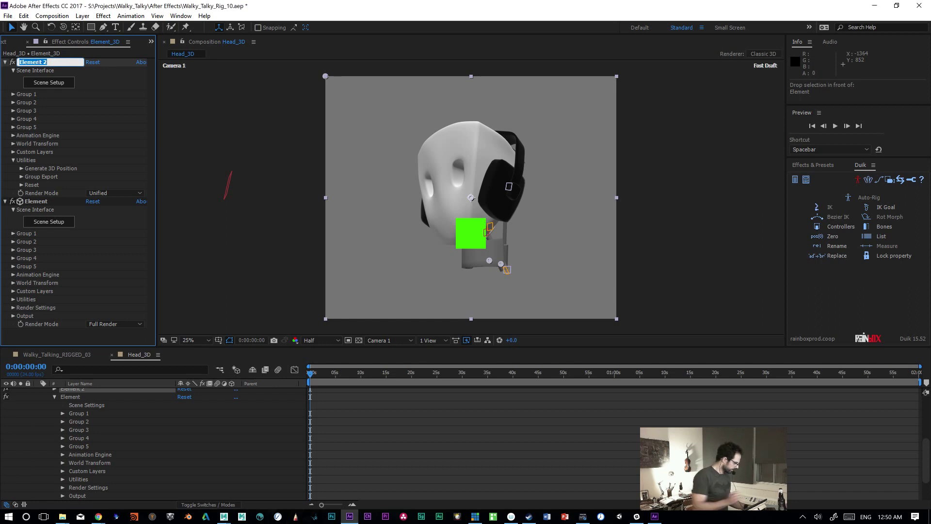
pyautogui.write('Head')
pyautogui.press('Return')
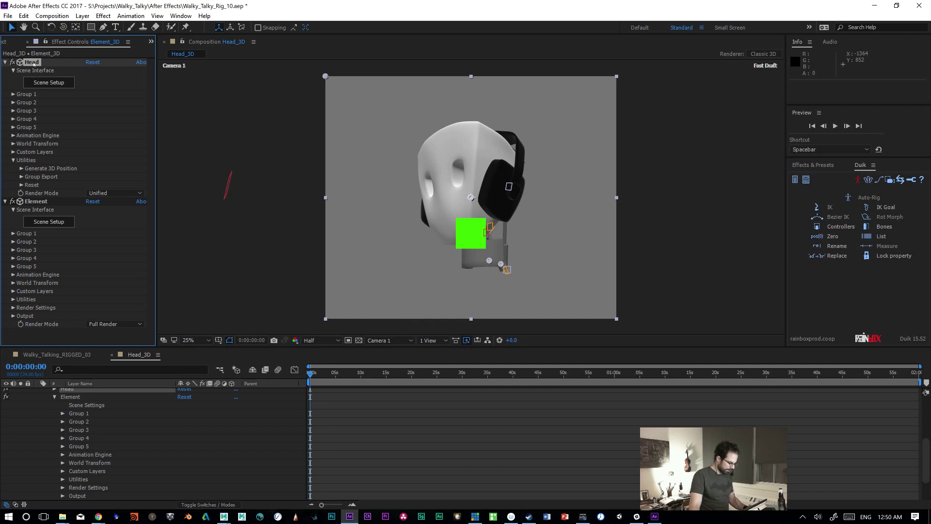
pyautogui.press('Return')
pyautogui.write('_Nec')
pyautogui.press('Return')
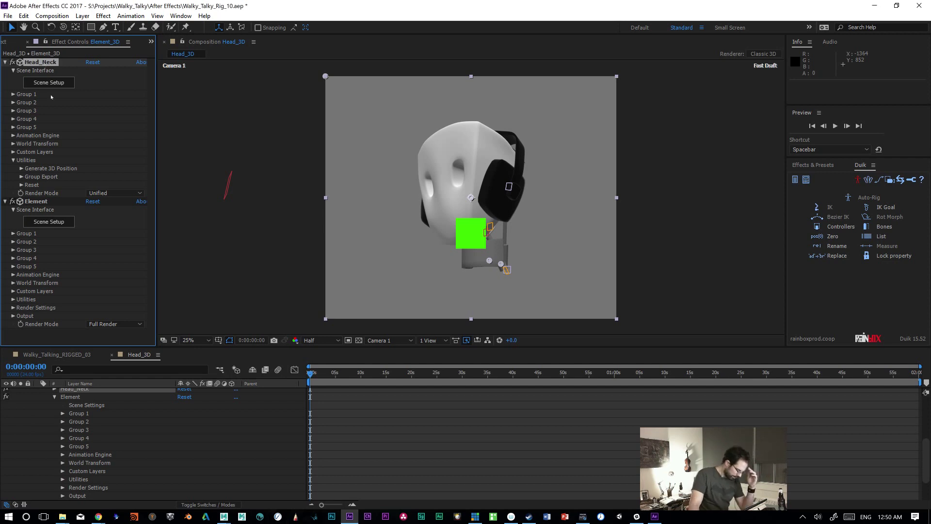
# Step: Rename the remaining Element effect on the Element_3D layer as Pistons
pyautogui.click(42, 202)
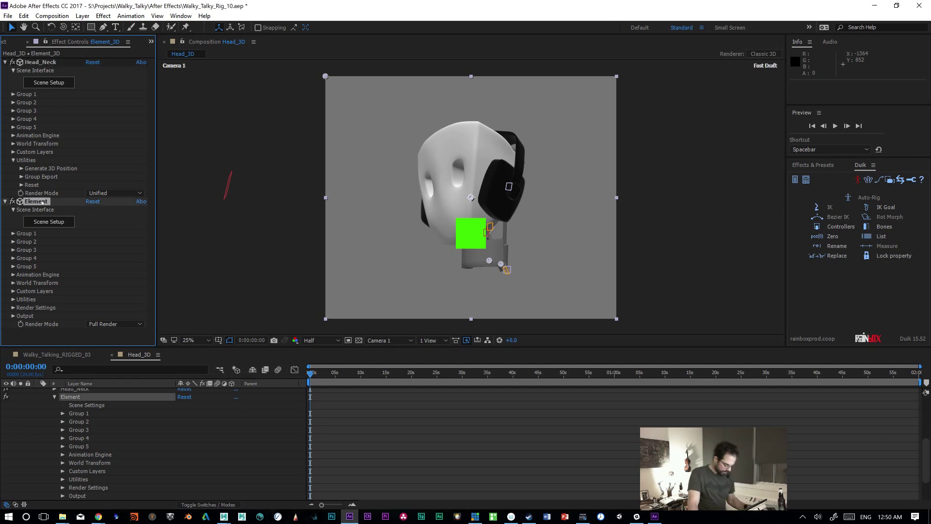
pyautogui.press('Return')
pyautogui.write('Pistons')
pyautogui.press('Return')
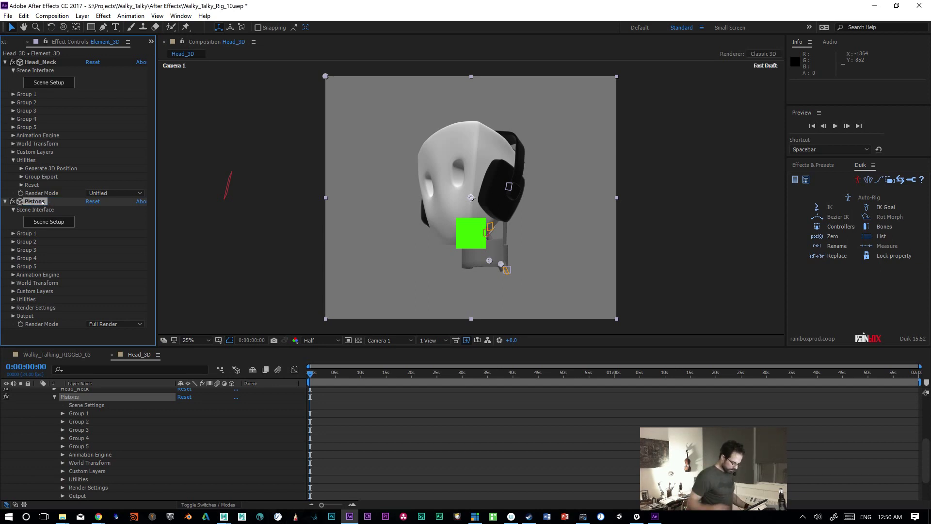
pyautogui.click(28, 240)
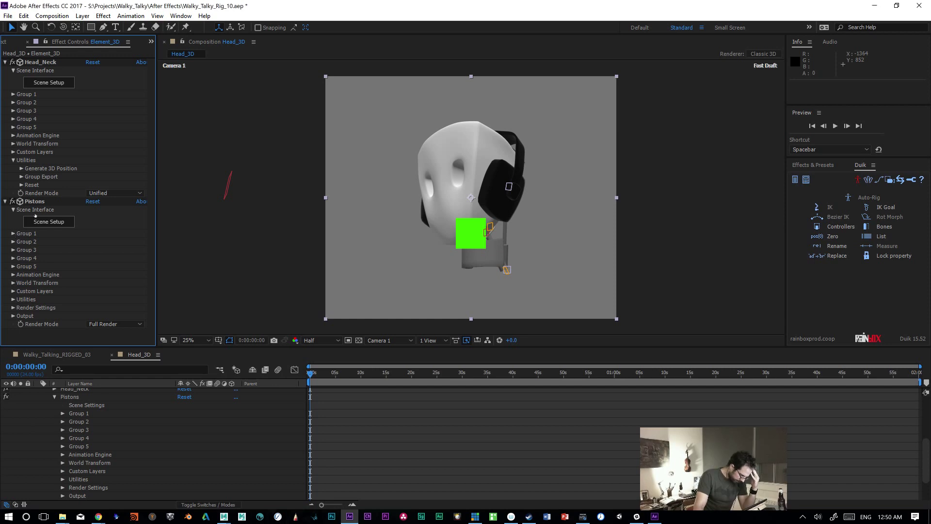
# Step: Check the Head_Neck scene, and delete the Head and Neck groups from the Pistons effect's scene
pyautogui.click(48, 85)
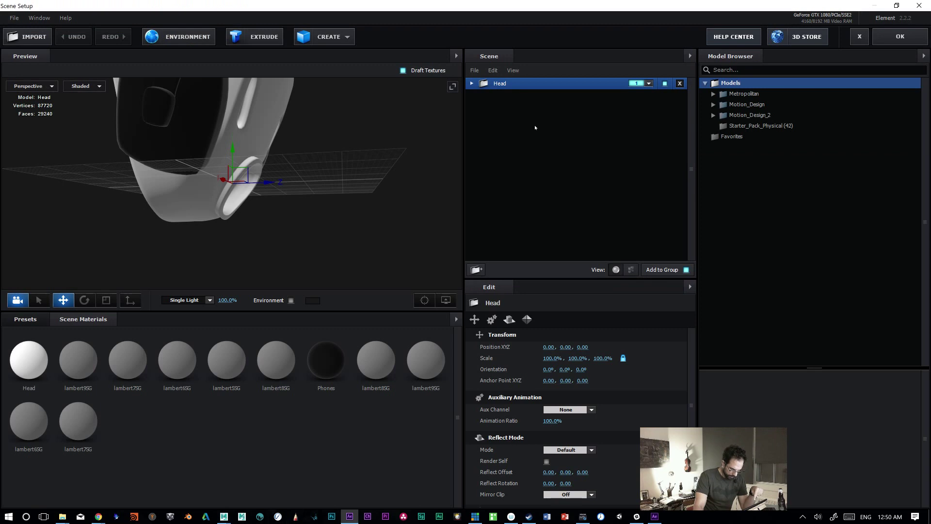
pyautogui.click(886, 42)
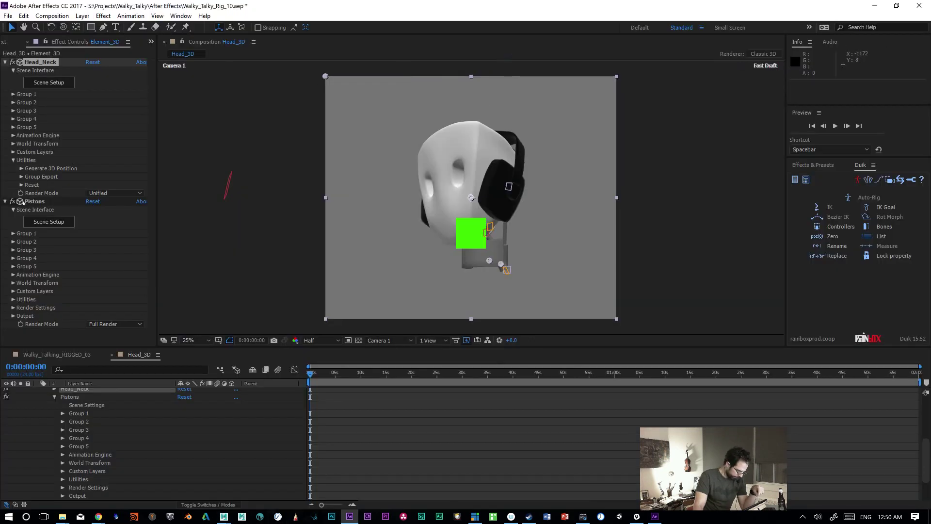
pyautogui.click(33, 202)
pyautogui.click(48, 221)
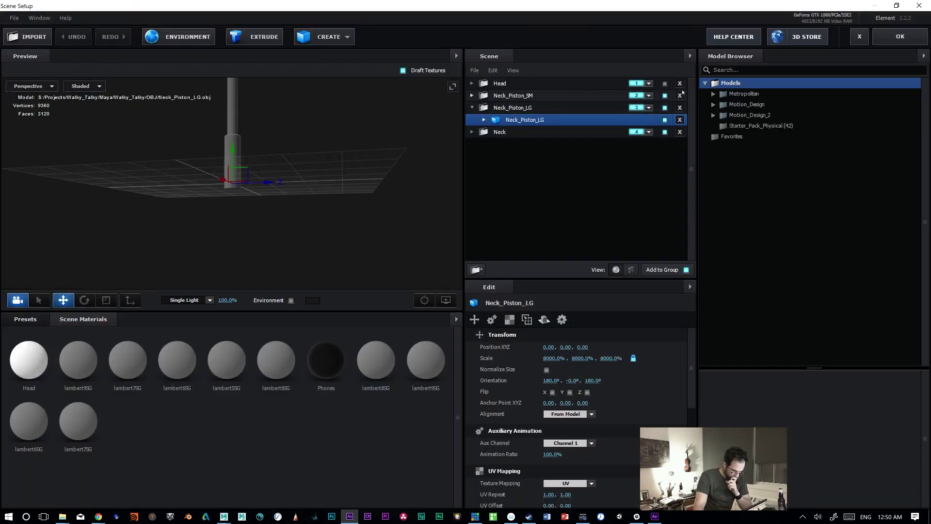
pyautogui.click(678, 83)
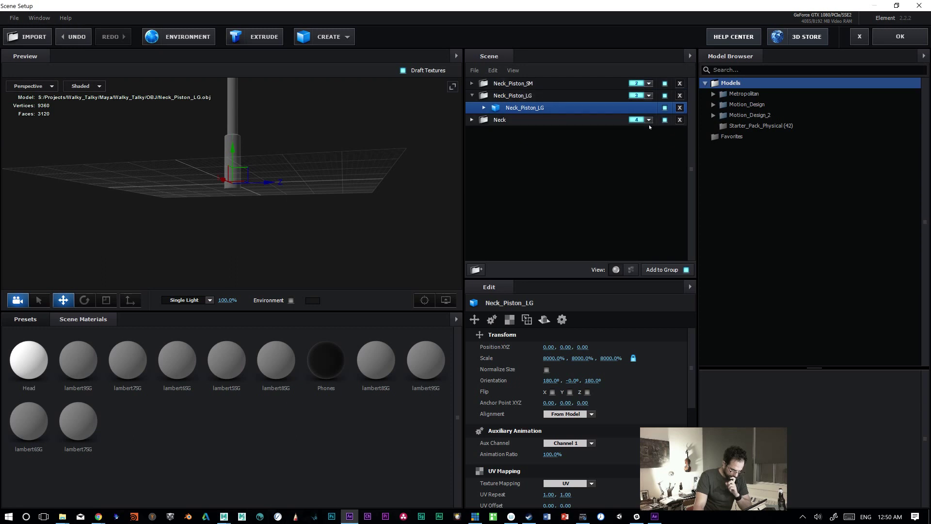
pyautogui.click(503, 120)
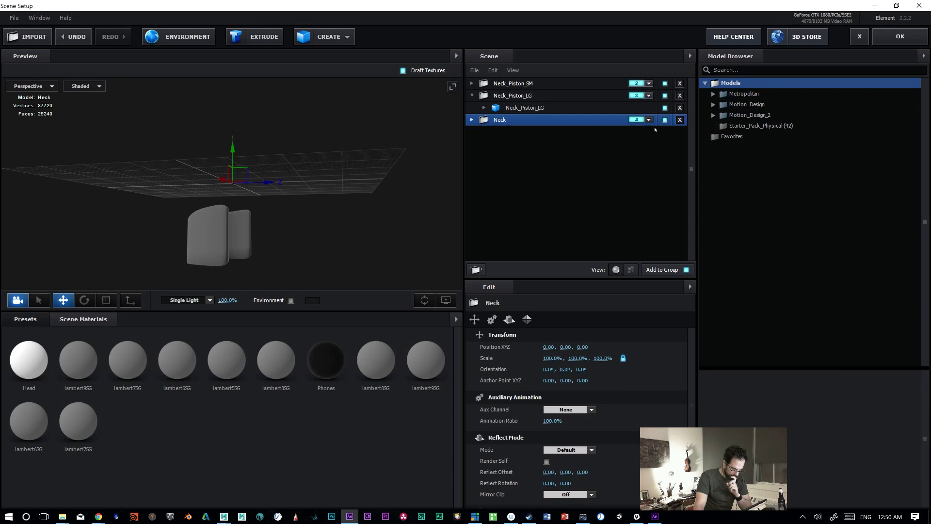
pyautogui.click(679, 120)
pyautogui.click(900, 34)
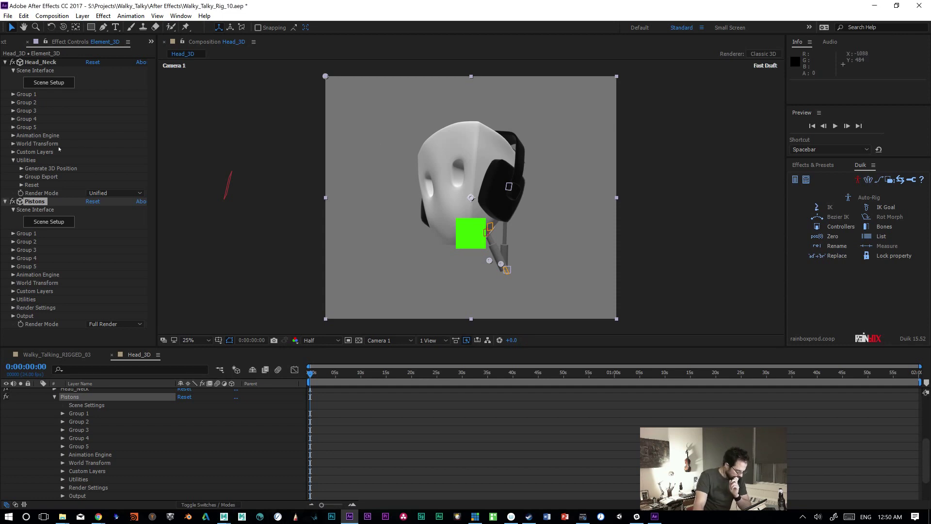
# Step: Duplicate the Neck_Piston_SM group in the Pistons scene and rename the copy Neck_Piston_SM_RT
pyautogui.click(35, 222)
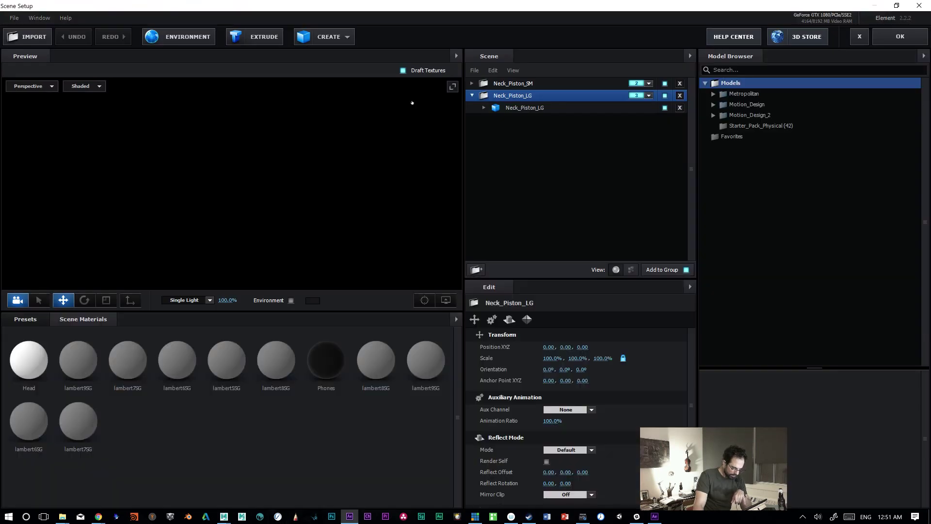
pyautogui.click(472, 95)
pyautogui.click(509, 84)
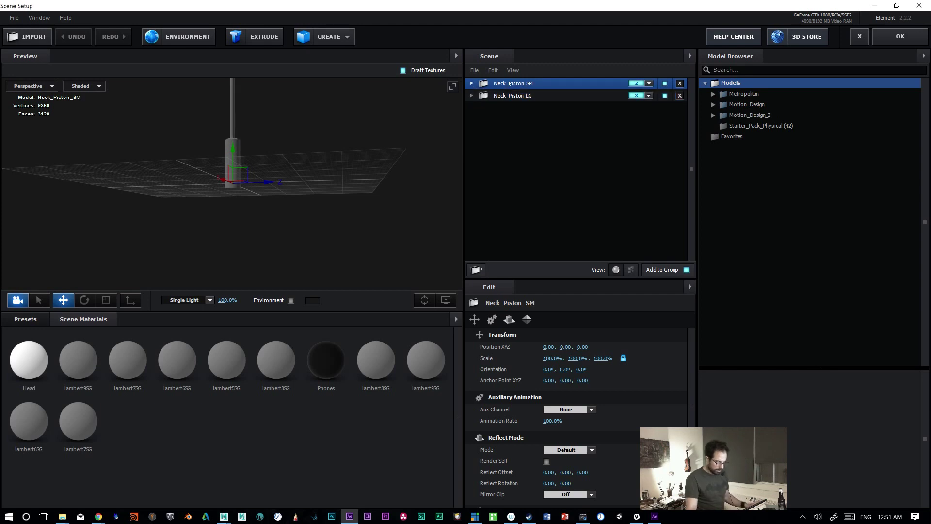
pyautogui.hotkey('ctrl', 'd')
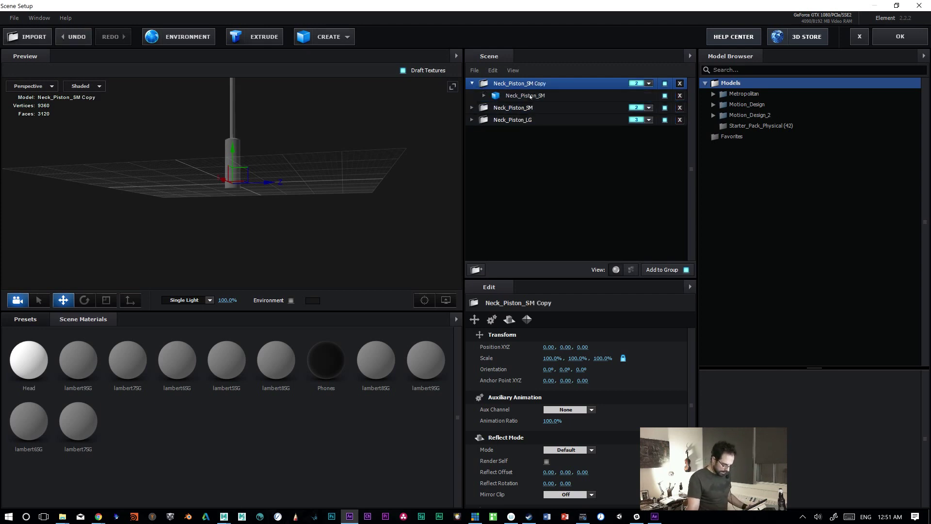
pyautogui.doubleClick(535, 83)
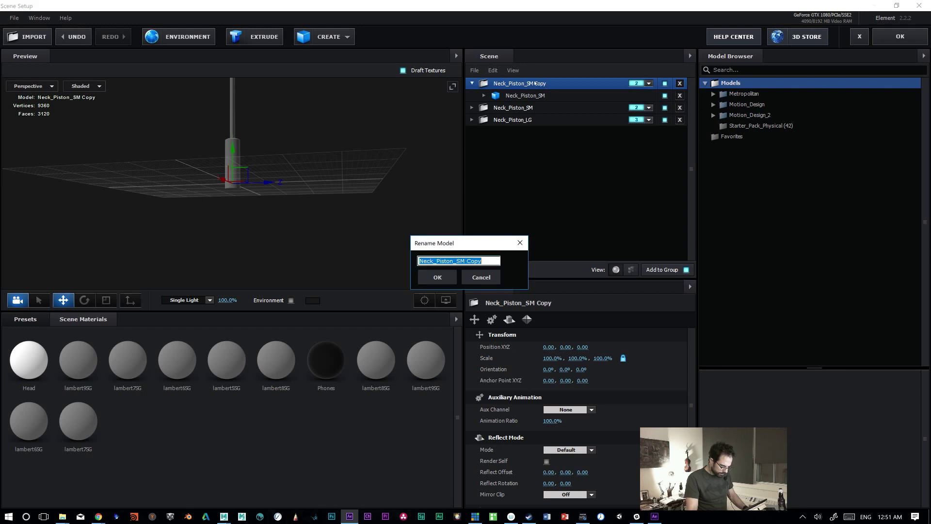
pyautogui.moveTo(465, 261); pyautogui.dragTo(509, 254)
pyautogui.write('_')
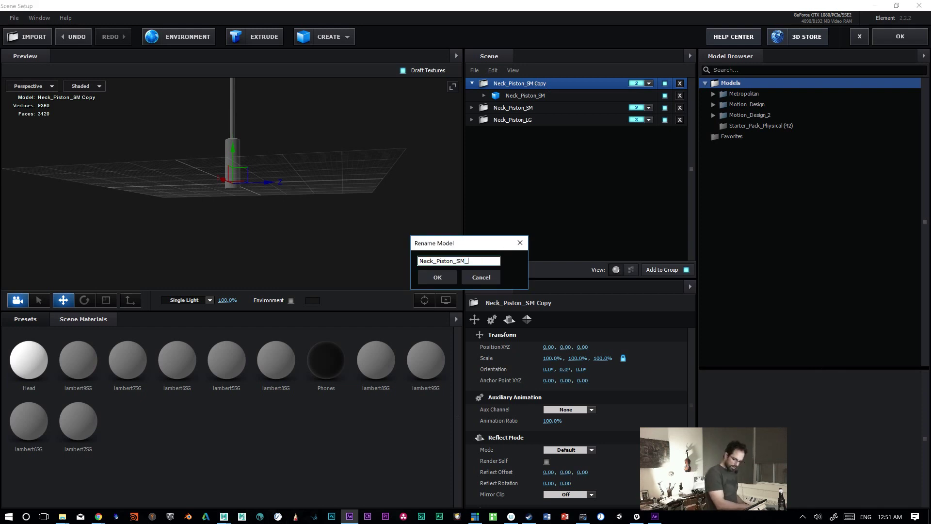
pyautogui.write('RT')
pyautogui.press('Return')
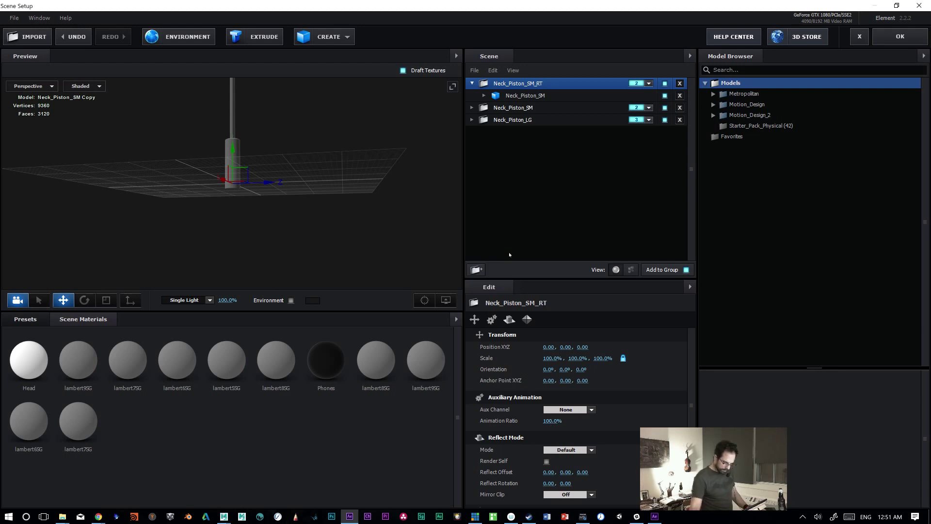
# Step: Duplicate the Neck_Piston_LG group and rename the copy Neck_Piston_LG_RT
pyautogui.click(502, 125)
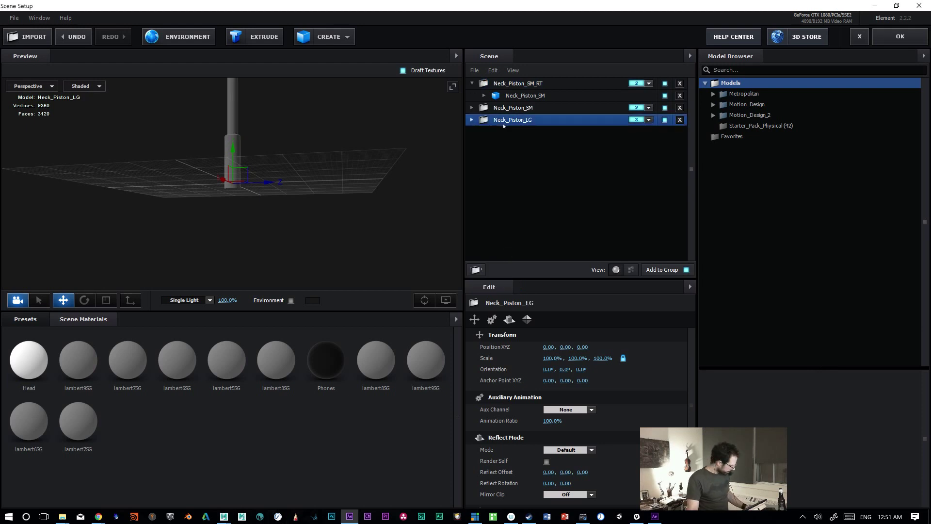
pyautogui.hotkey('ctrl', 'd')
pyautogui.doubleClick(531, 122)
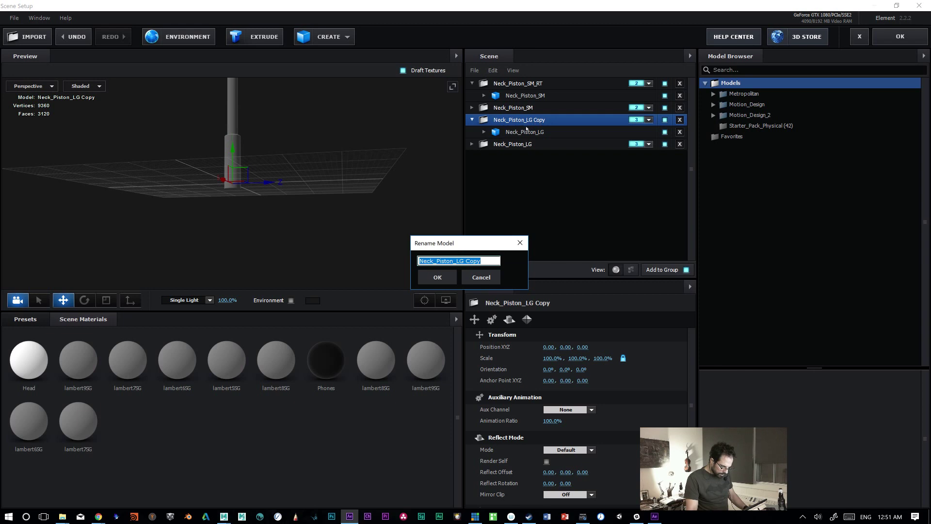
pyautogui.moveTo(465, 261); pyautogui.dragTo(503, 255)
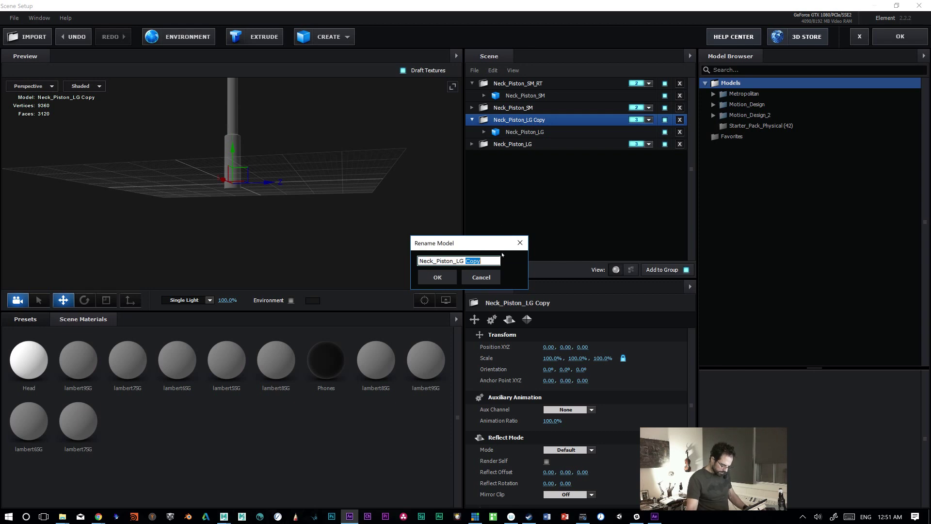
pyautogui.press('BackSpace')
pyautogui.write('_RT')
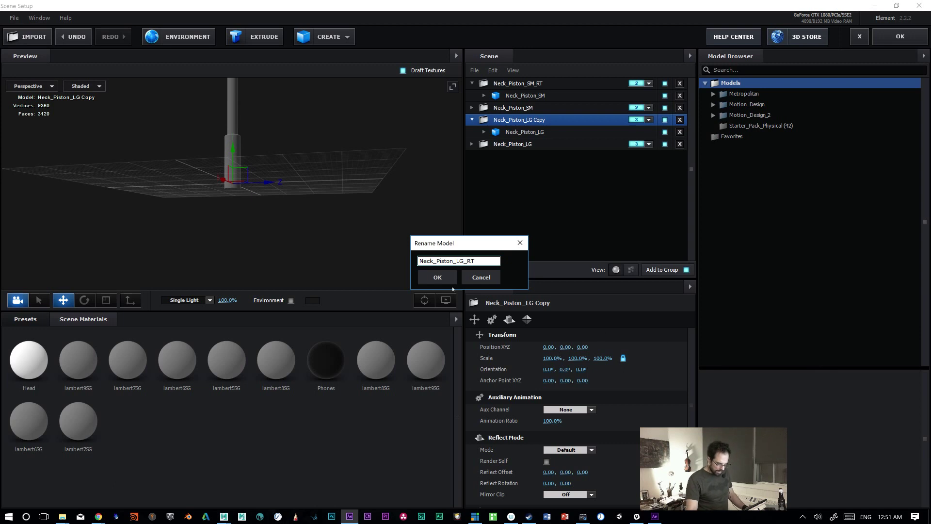
pyautogui.click(438, 277)
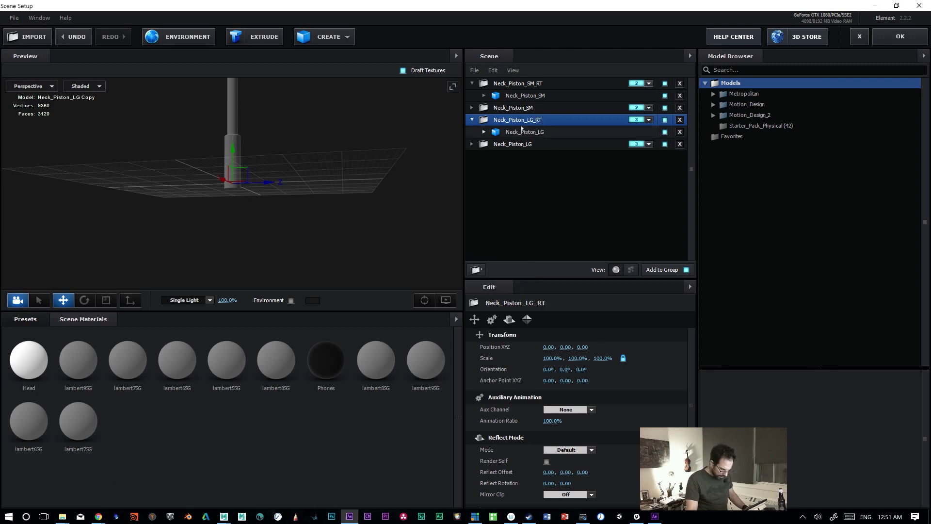
# Step: Move Neck_Piston_LG_RT below Neck_Piston_LG in the scene list and assign it to group 4
pyautogui.moveTo(518, 118); pyautogui.dragTo(648, 136)
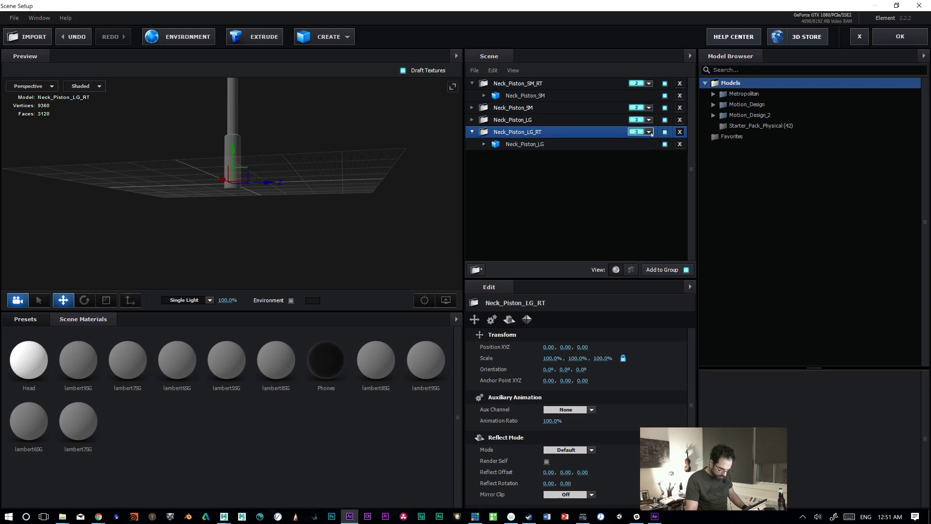
pyautogui.click(649, 131)
pyautogui.click(683, 146)
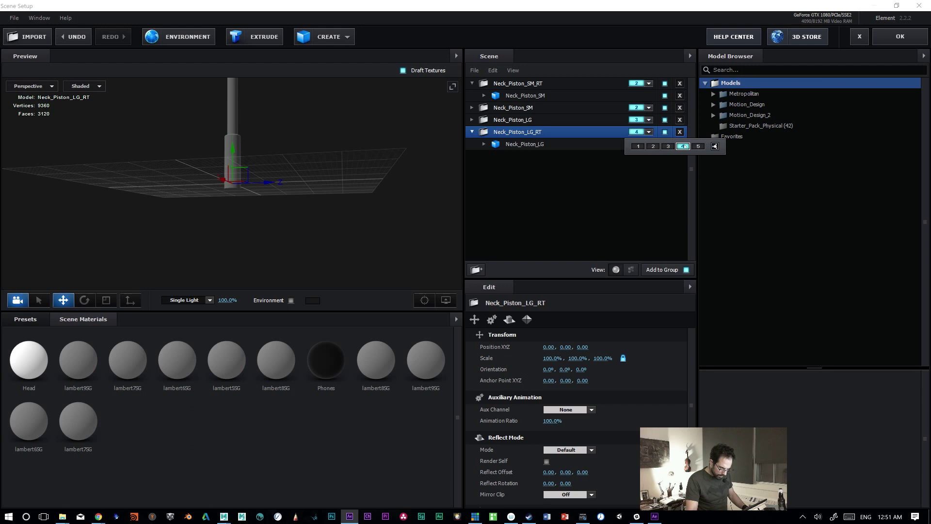
pyautogui.moveTo(526, 86); pyautogui.dragTo(531, 126)
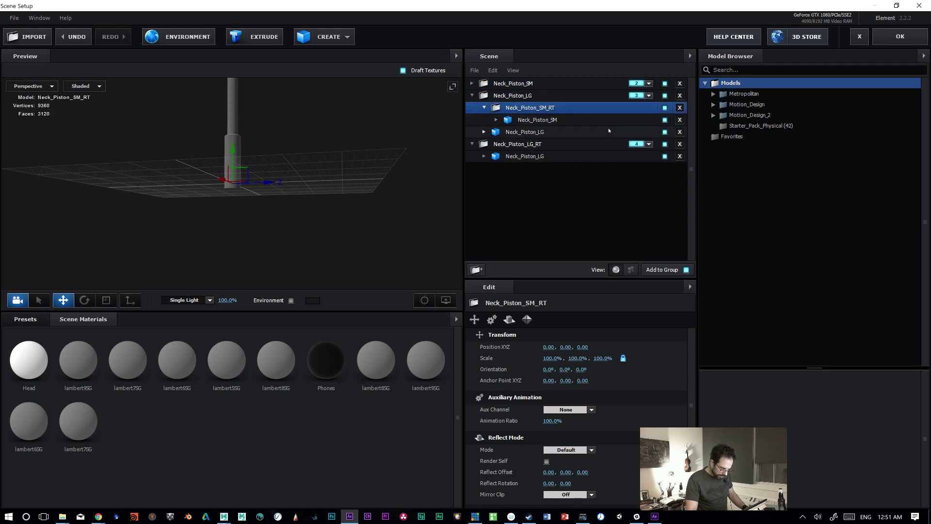
pyautogui.hotkey('ctrl', 'z')
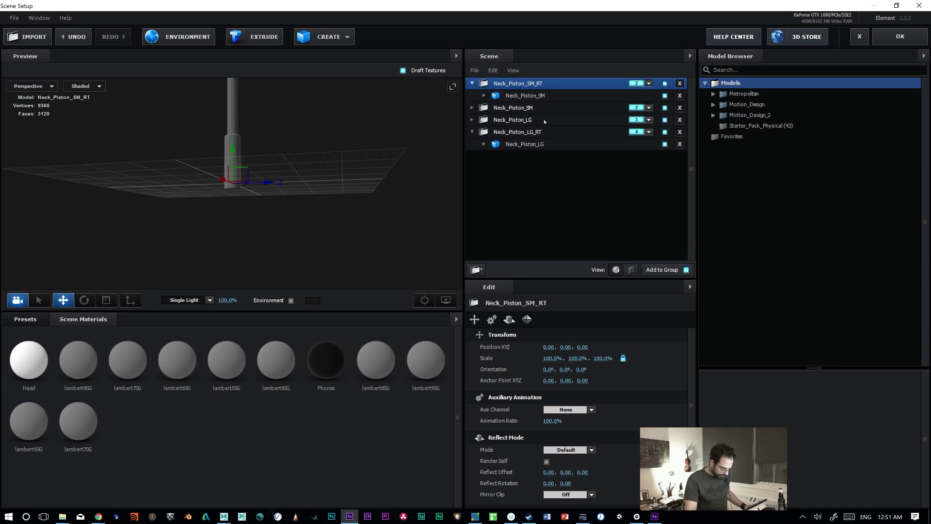
pyautogui.moveTo(515, 86); pyautogui.dragTo(516, 128)
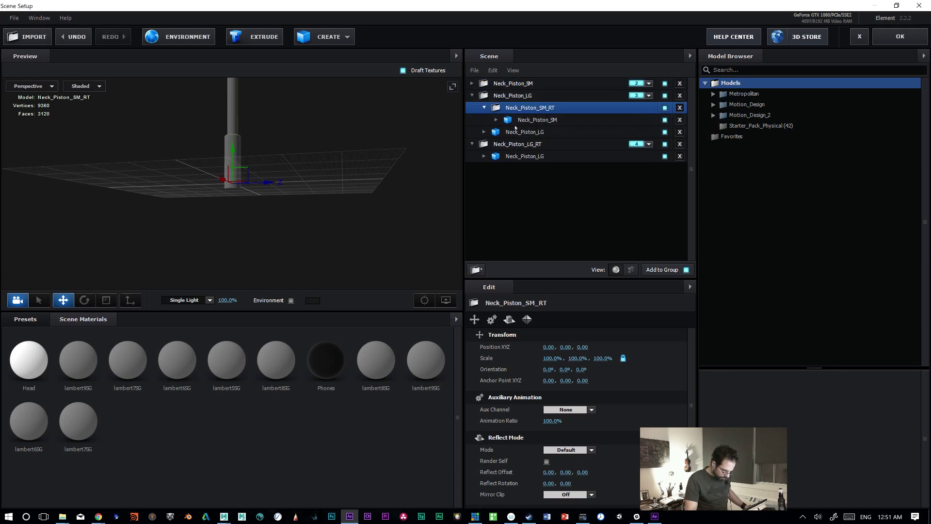
pyautogui.hotkey('ctrl', 'z')
# Step: Reorder the scene list so Neck_Piston_SM_RT sits below Neck_Piston_LG and Neck_Piston_LG_RT comes last, with Neck_Piston_LG_RT collapsed
pyautogui.moveTo(506, 86); pyautogui.dragTo(515, 152)
pyautogui.click(472, 108)
pyautogui.click(483, 109)
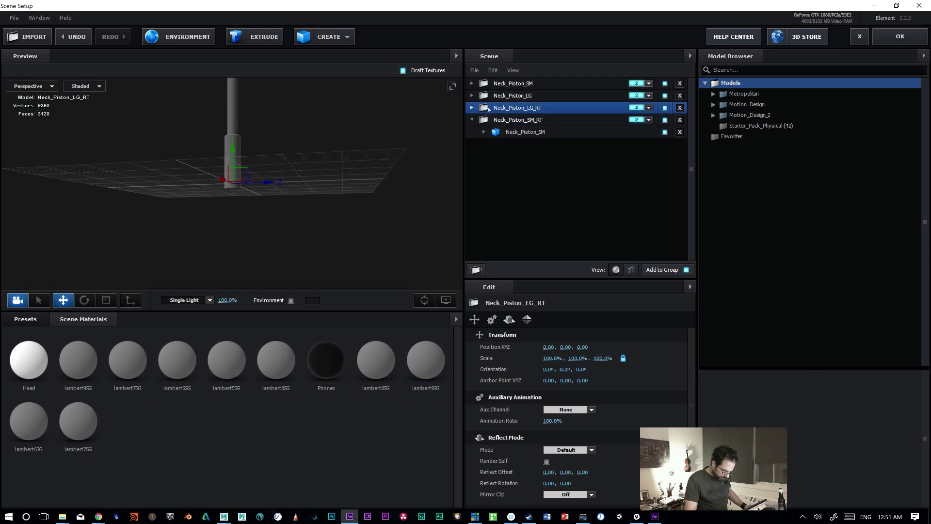
pyautogui.moveTo(506, 144)
pyautogui.mouseDown()
pyautogui.moveTo(521, 154)
pyautogui.moveTo(517, 146)
pyautogui.mouseUp()
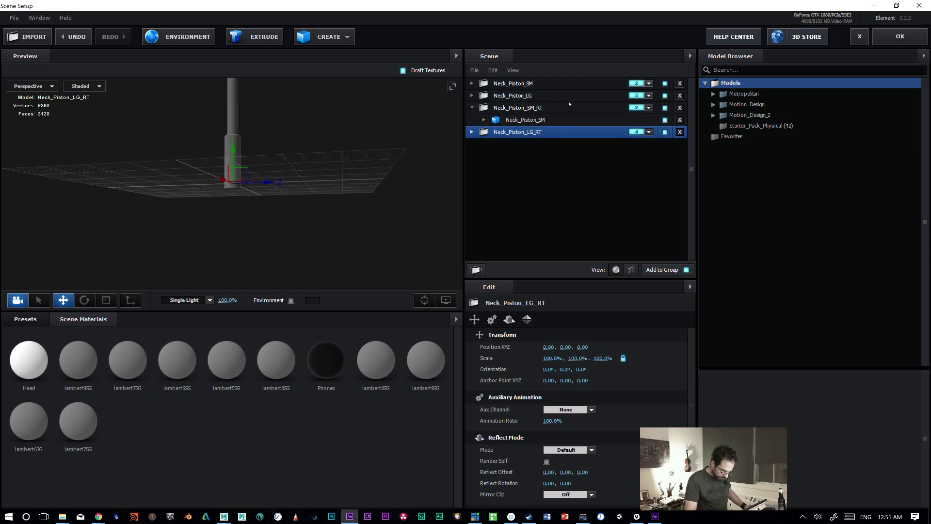
# Step: Assign Neck_Piston_SM_RT to group 1, collapse it, and accept the scene setup
pyautogui.click(648, 108)
pyautogui.click(635, 122)
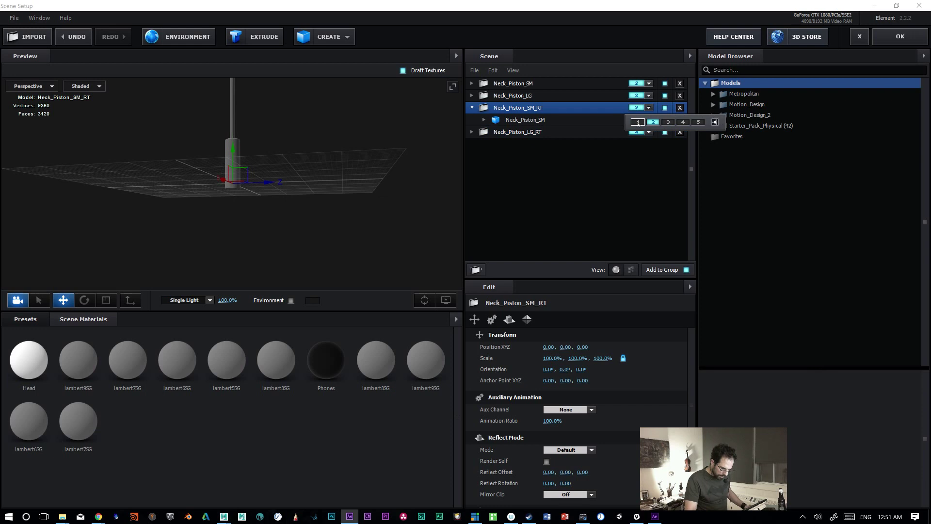
pyautogui.click(523, 108)
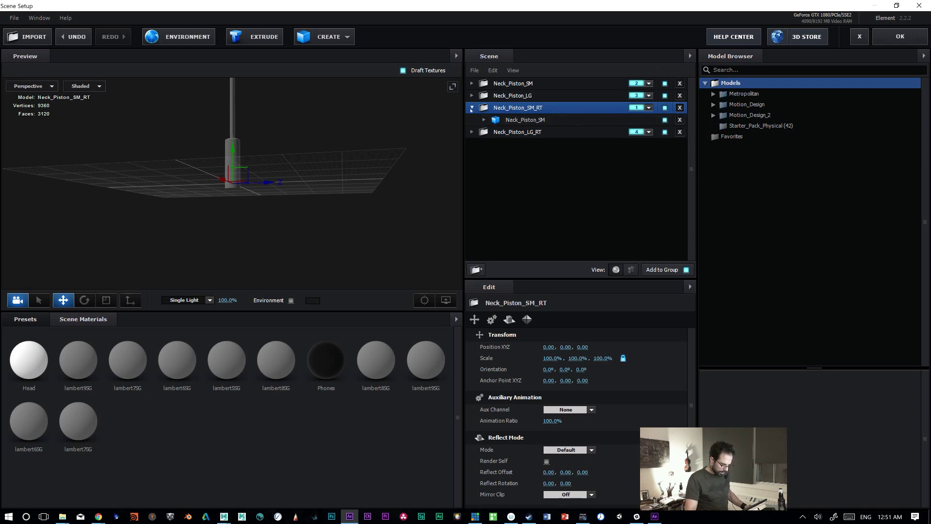
pyautogui.click(472, 108)
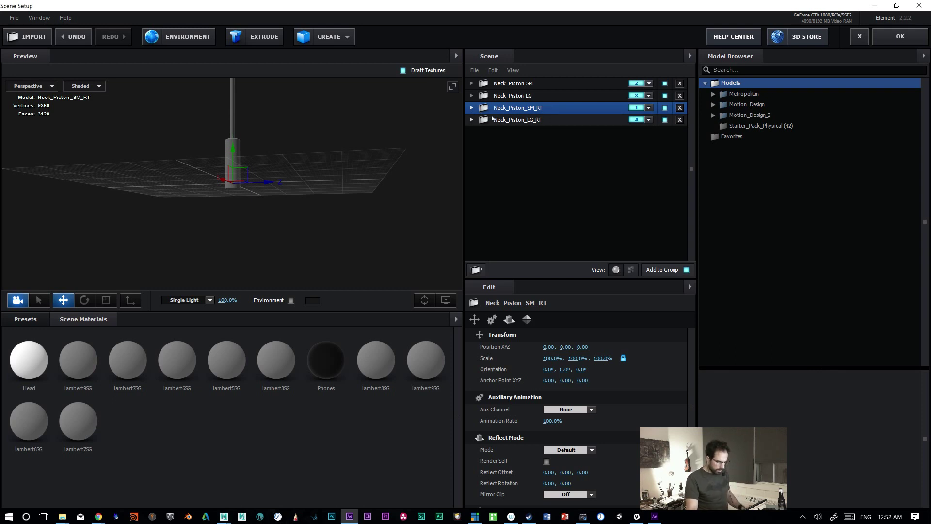
pyautogui.click(898, 37)
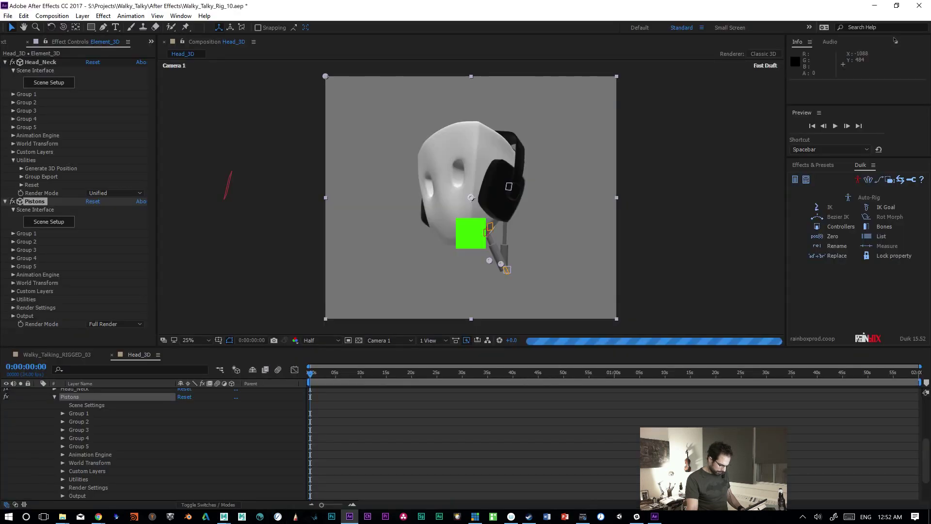
# Step: Expand Group 1 of the Pistons effect to reveal its Create Group Null options
pyautogui.click(14, 233)
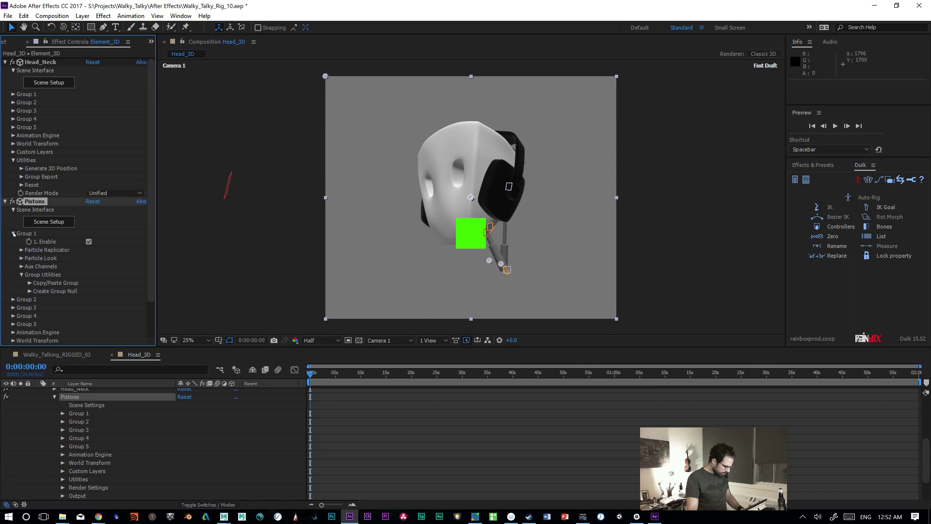
pyautogui.click(29, 291)
pyautogui.click(129, 304)
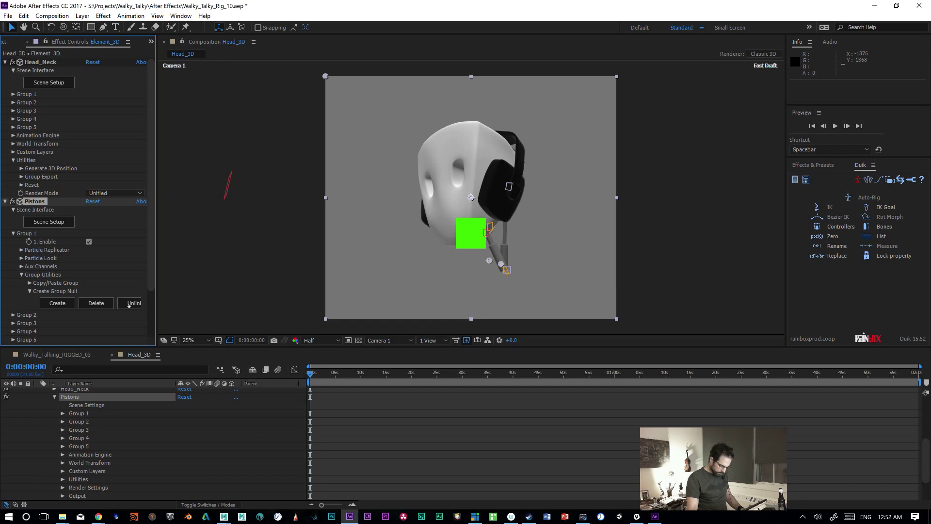
pyautogui.scroll(-3, 48, 269)
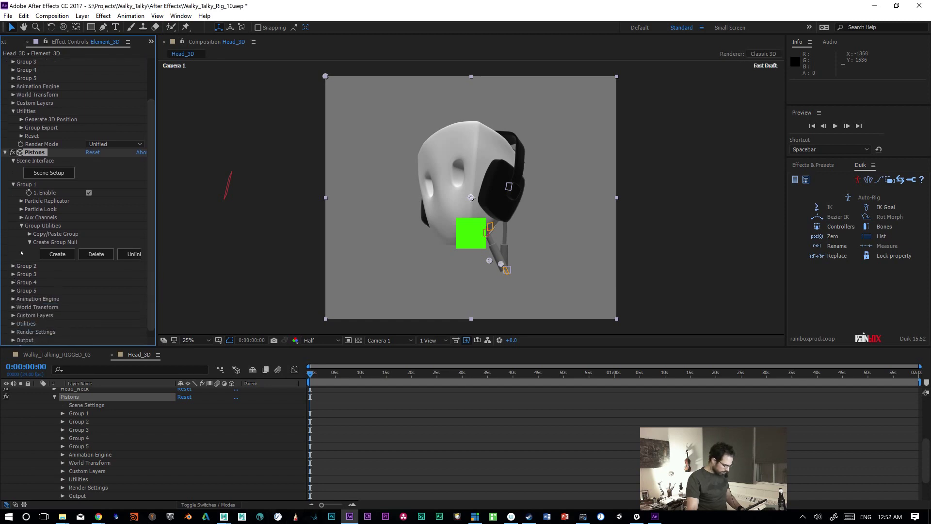
# Step: Check the piston group numbers in the Pistons scene and reveal the Create Group Null options for Group 4
pyautogui.click(48, 172)
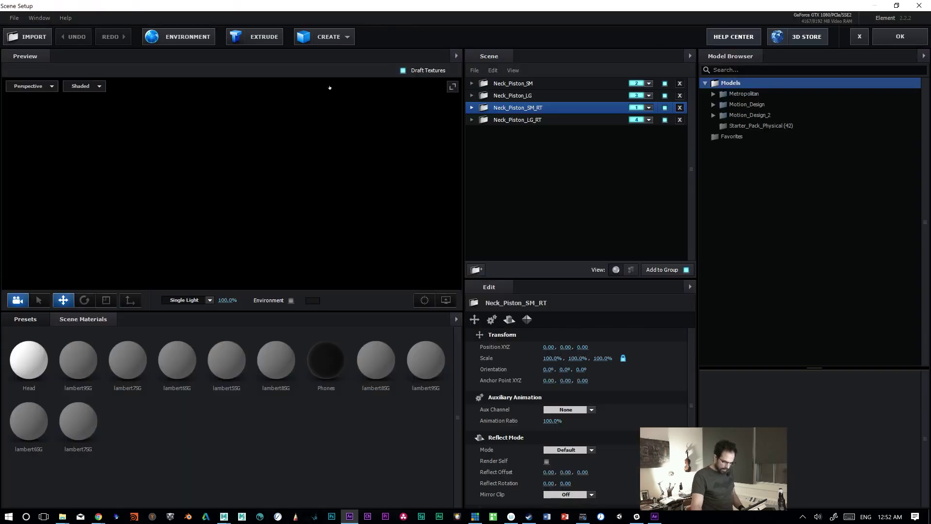
pyautogui.click(900, 37)
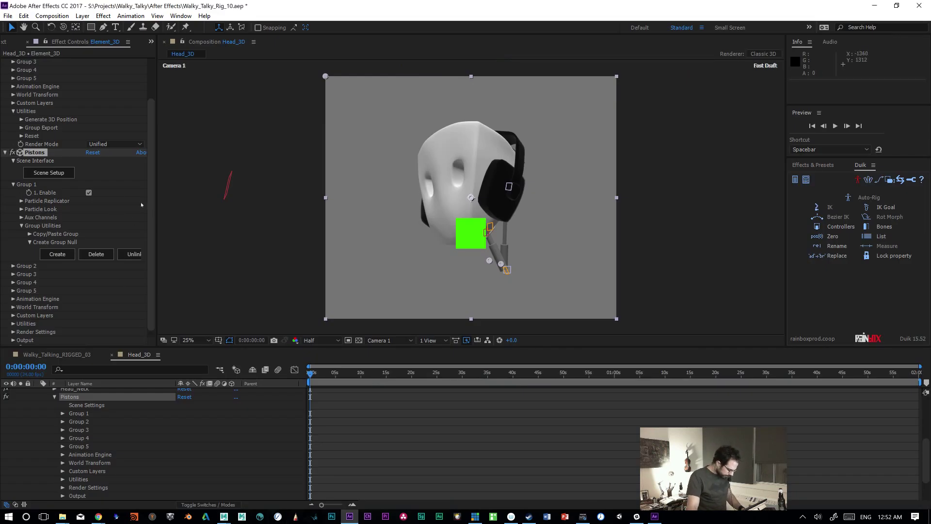
pyautogui.scroll(-1, 155, 233)
pyautogui.click(13, 275)
pyautogui.scroll(-2, 72, 291)
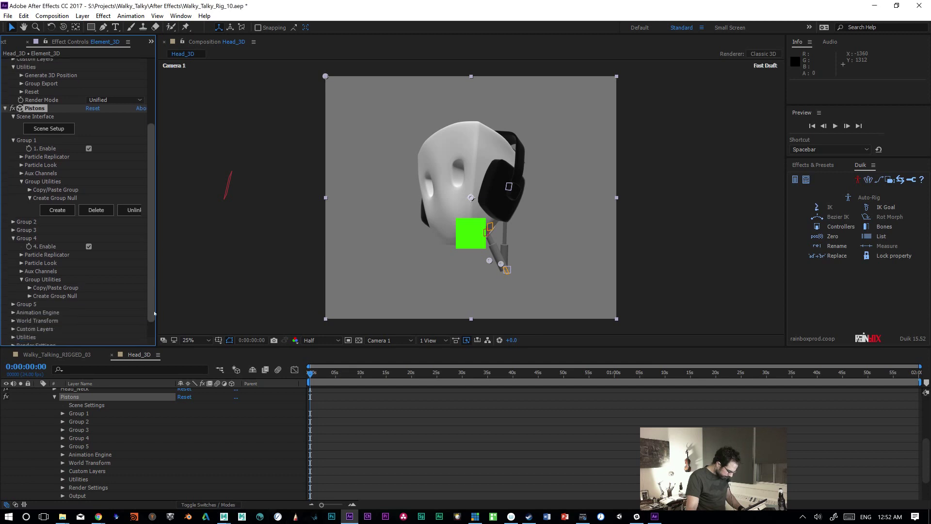
pyautogui.click(29, 282)
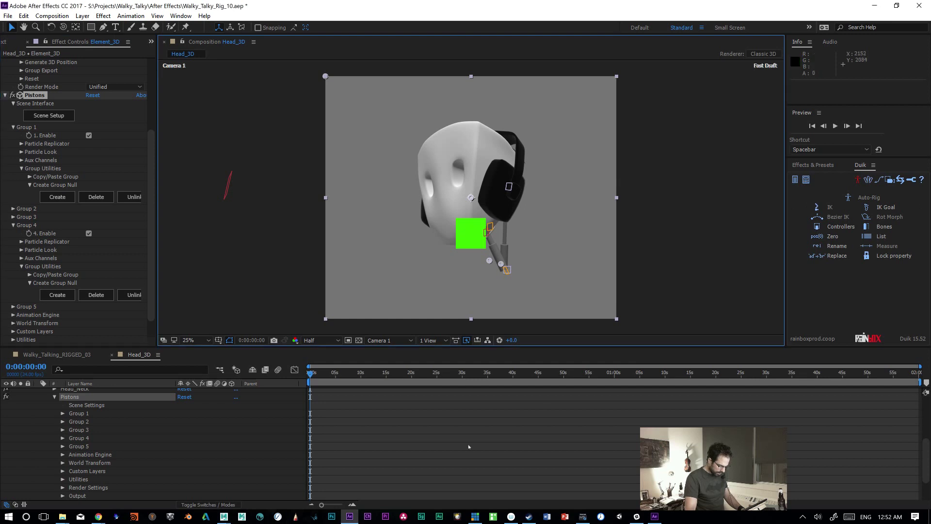
# Step: Test the head's rotation by moving the 2DLookAt control around the composition, and undo the moves
pyautogui.click(466, 267)
pyautogui.moveTo(468, 237); pyautogui.dragTo(587, 168)
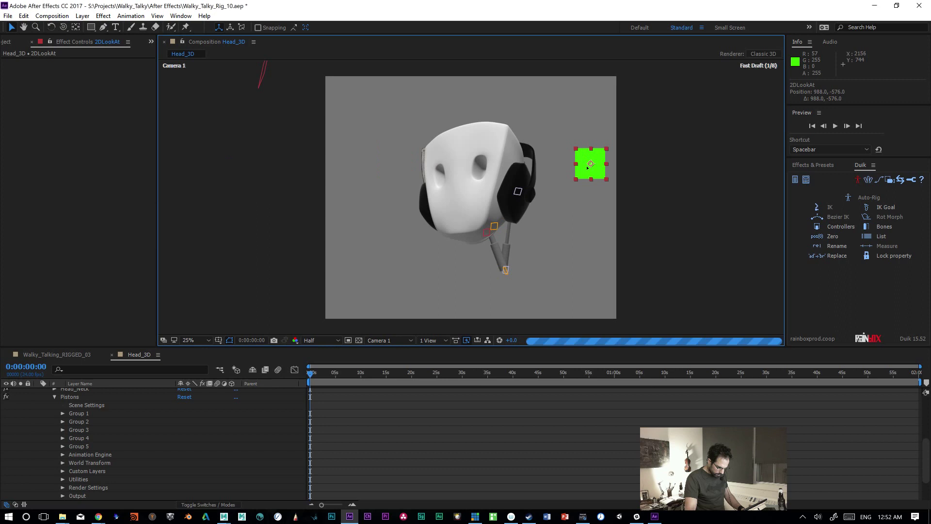
pyautogui.moveTo(437, 252); pyautogui.dragTo(431, 253)
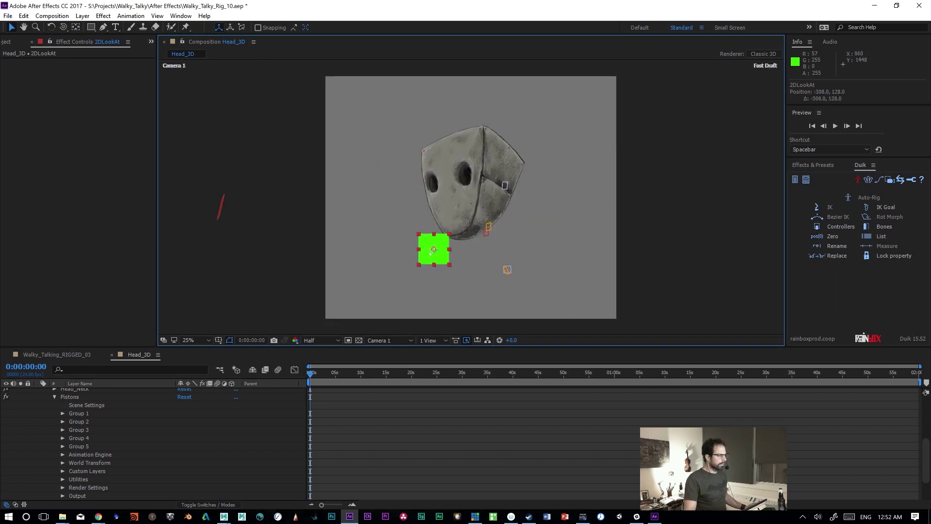
pyautogui.hotkey('ctrl', 'z')
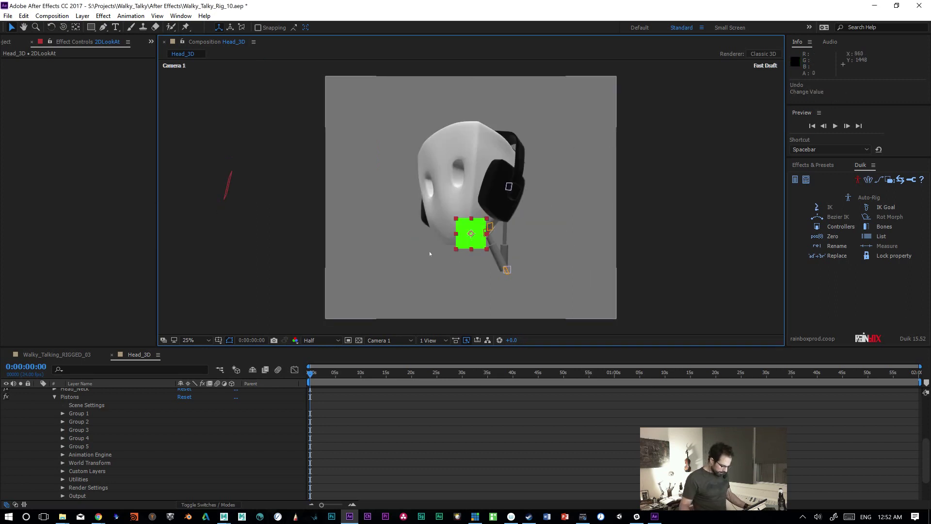
# Step: Reselect the Pistons effect and create group nulls for its Group 1 and Group 4
pyautogui.click(72, 397)
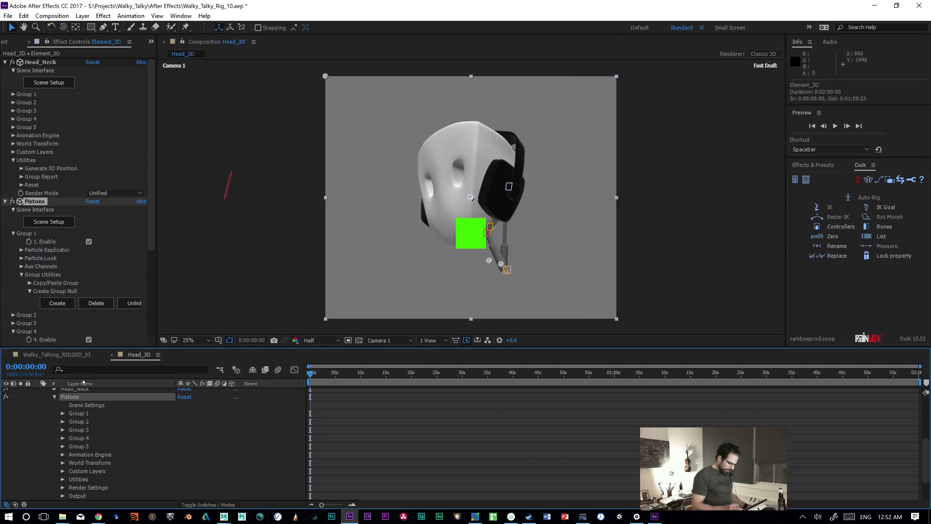
pyautogui.moveTo(151, 244); pyautogui.dragTo(148, 334)
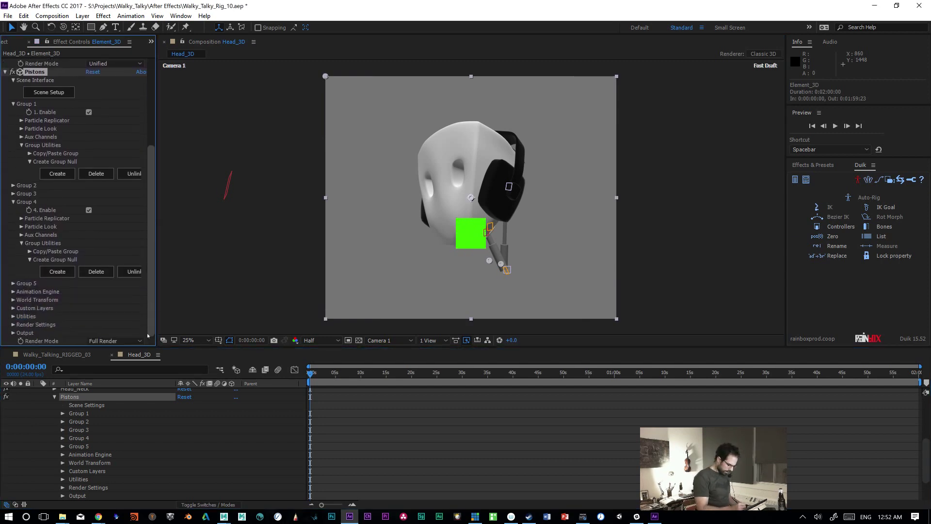
pyautogui.click(63, 438)
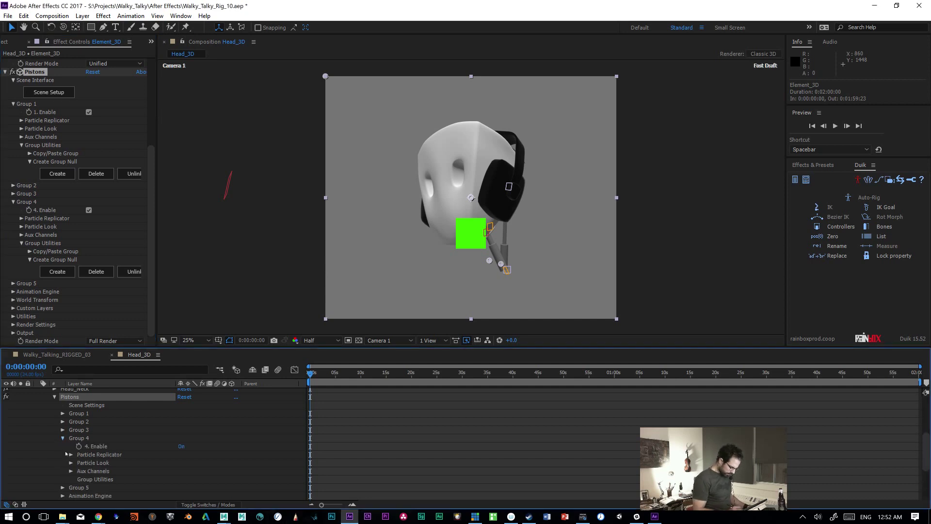
pyautogui.click(63, 414)
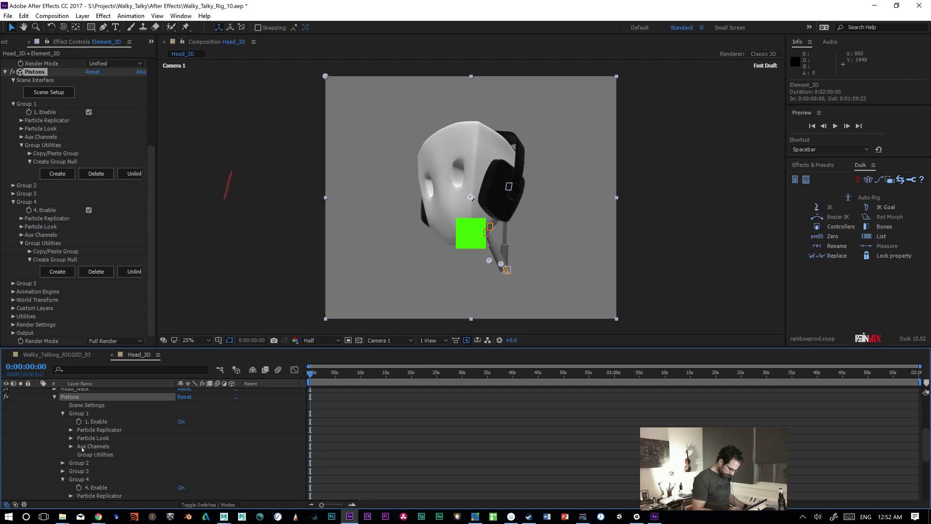
pyautogui.click(63, 413)
pyautogui.click(63, 438)
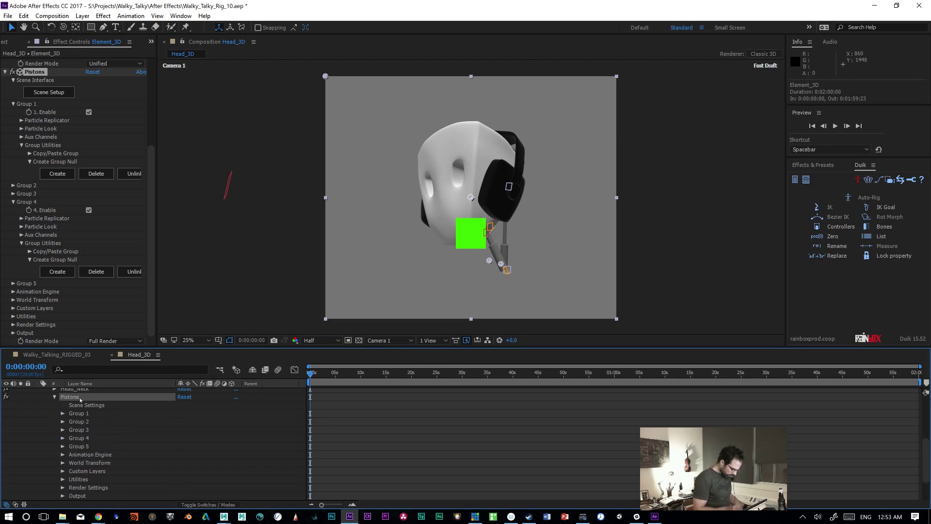
pyautogui.click(62, 175)
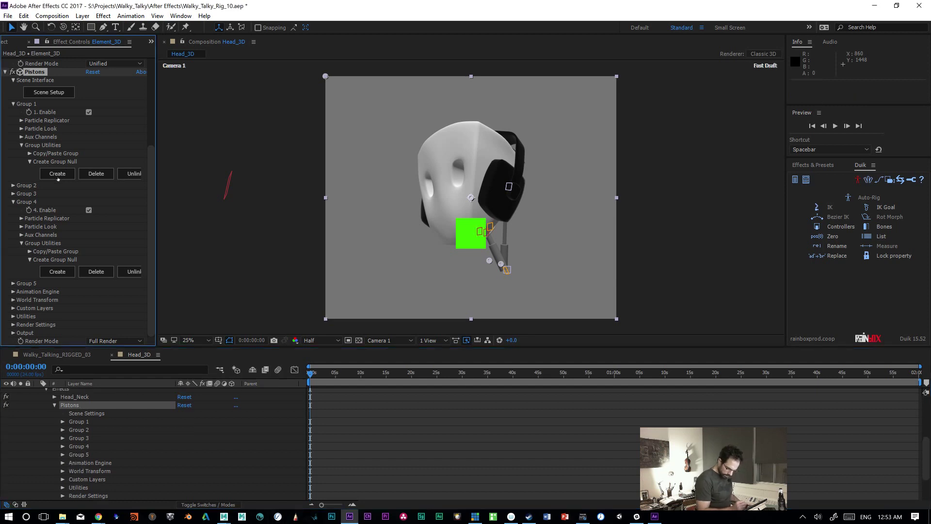
pyautogui.click(63, 272)
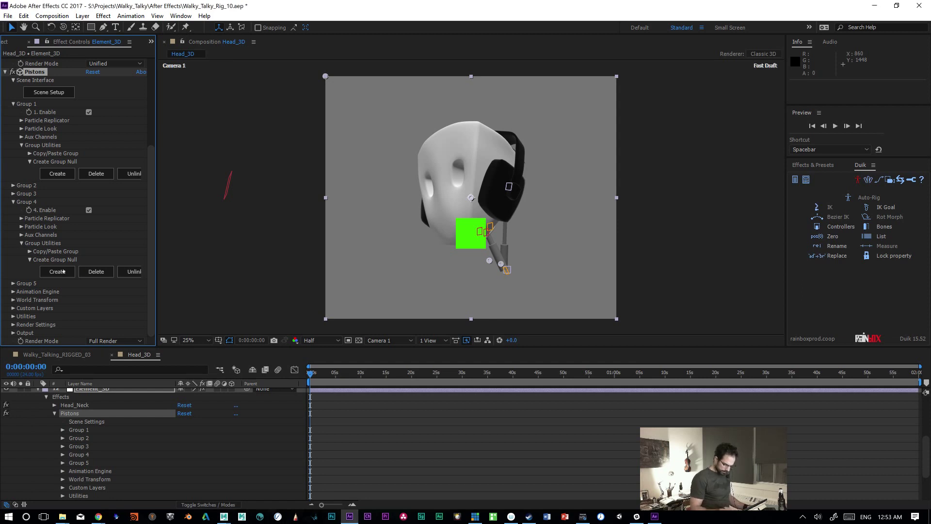
# Step: Switch the composition to Custom View 1 and set the Group 1 null's Y position to 1563
pyautogui.click(389, 340)
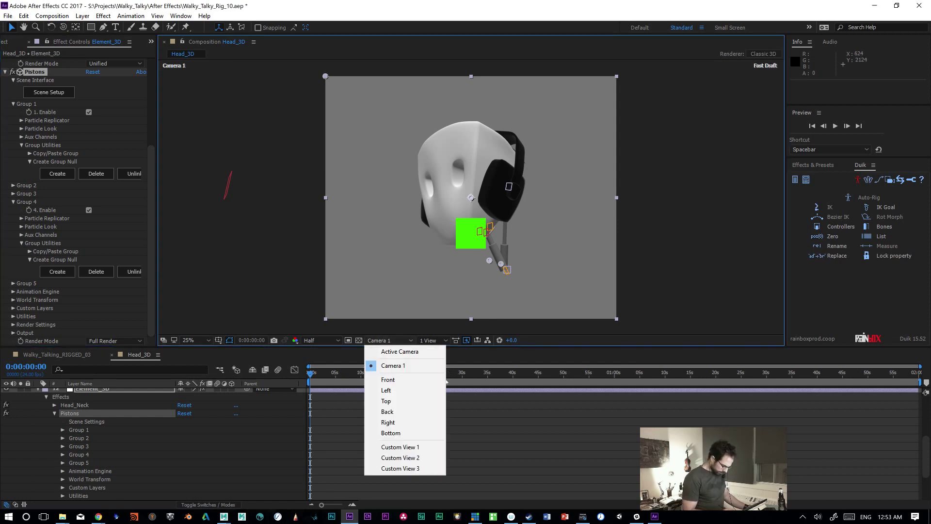
pyautogui.click(417, 447)
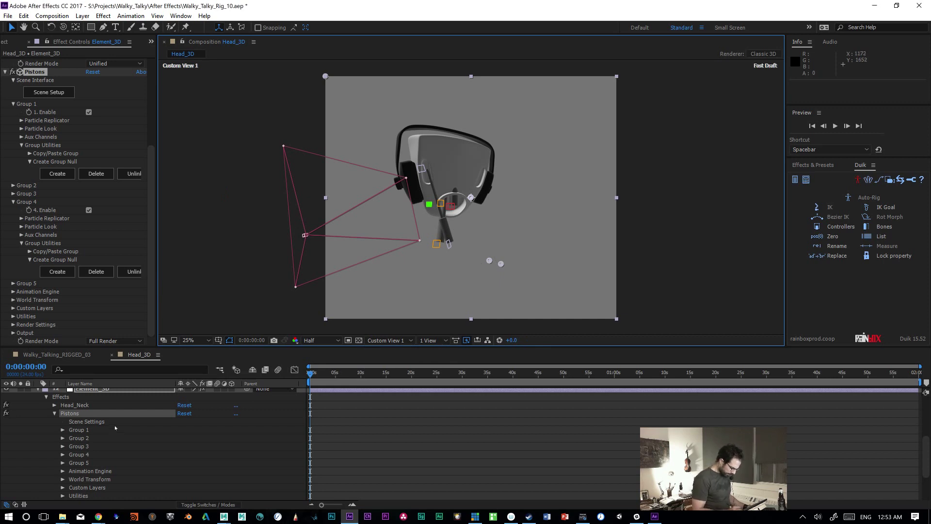
pyautogui.moveTo(925, 445); pyautogui.dragTo(924, 403)
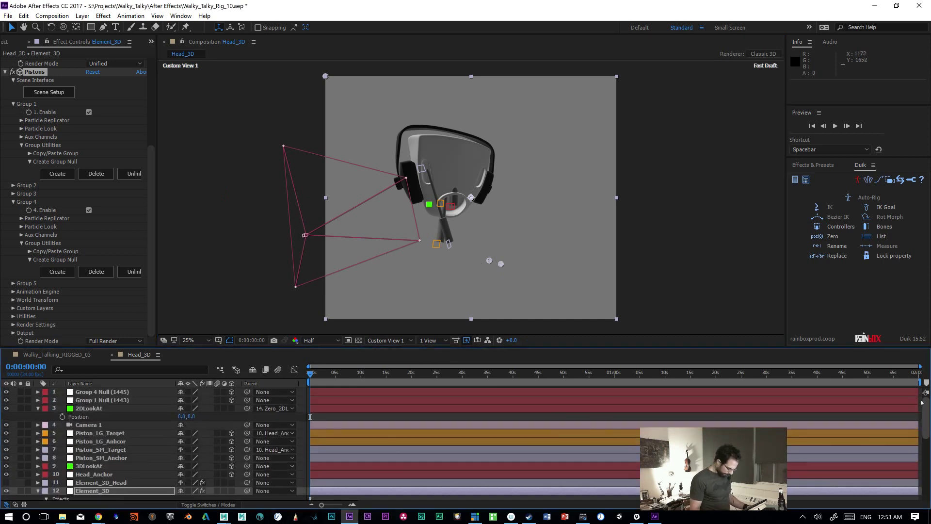
pyautogui.click(125, 401)
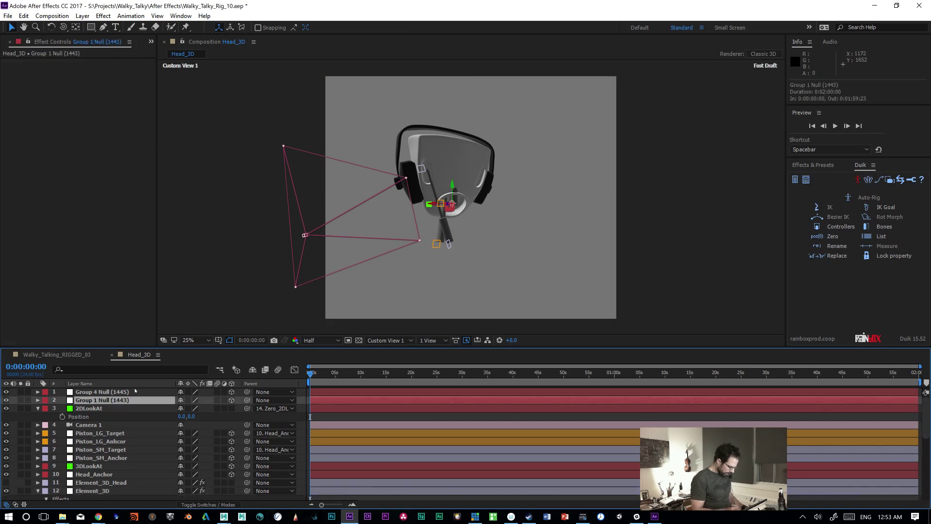
pyautogui.press('p')
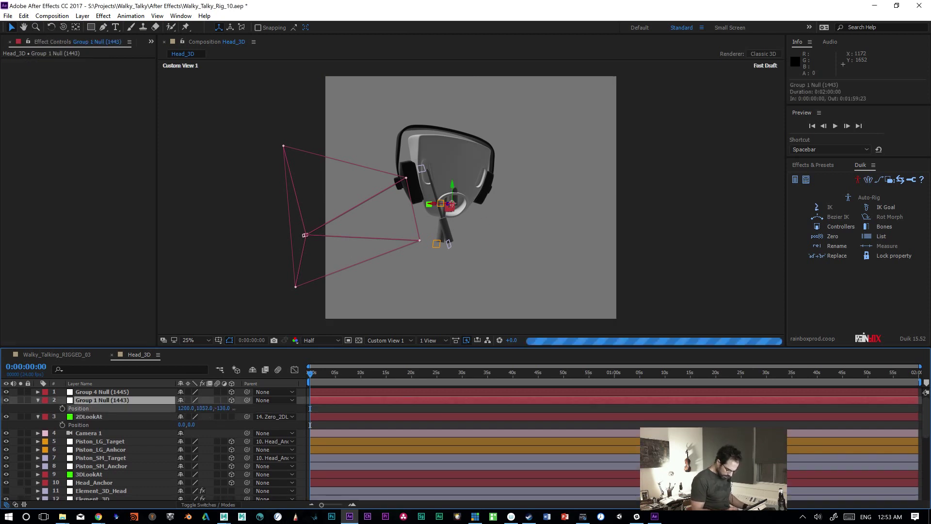
pyautogui.moveTo(292, 413); pyautogui.dragTo(472, 413)
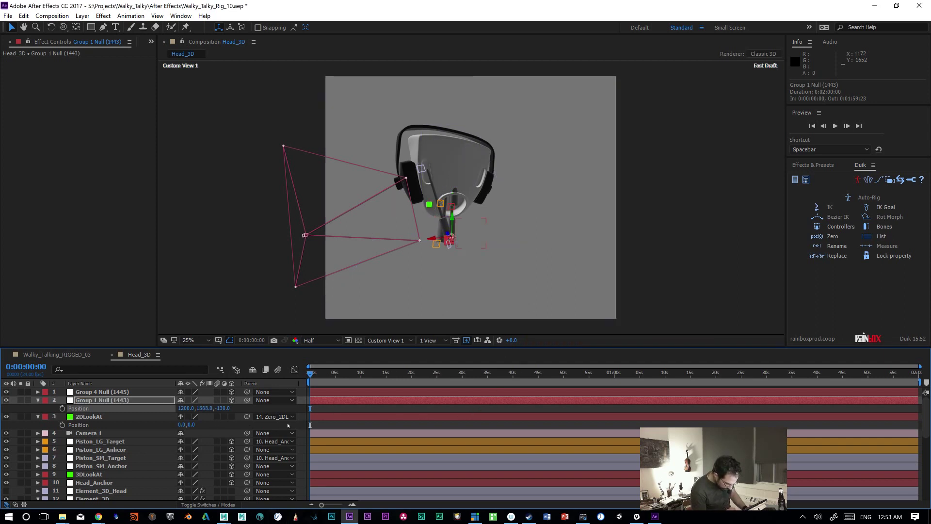
# Step: Rename the Group 1 null as Piston_SM_RT_Anchor
pyautogui.press('Return')
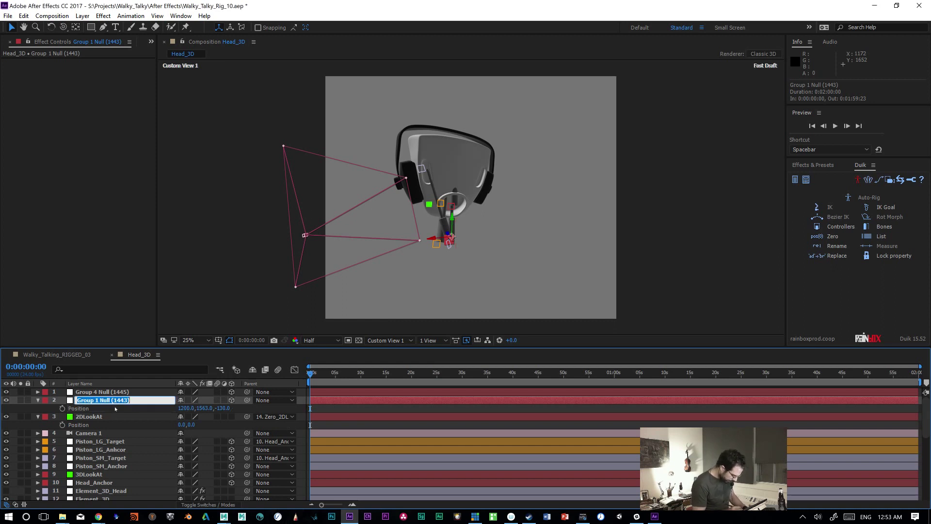
pyautogui.write('Piston_SM')
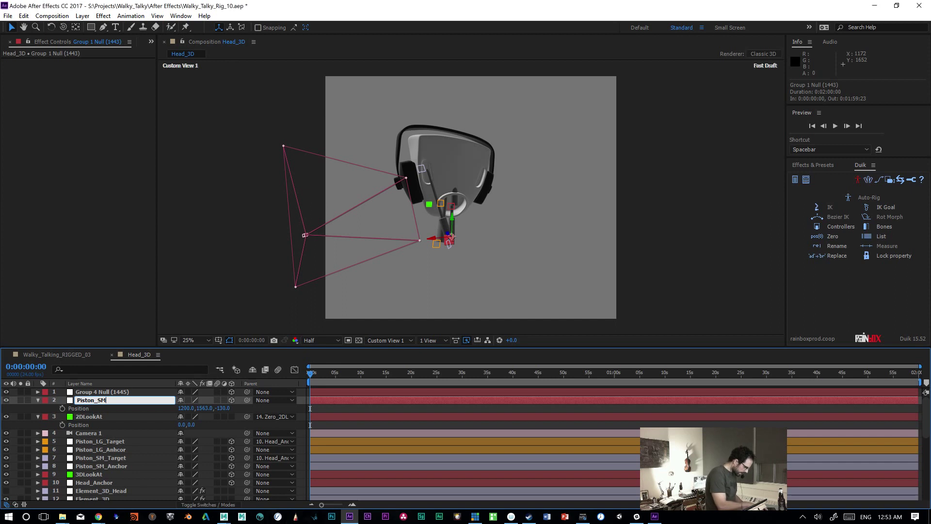
pyautogui.write('_RT_')
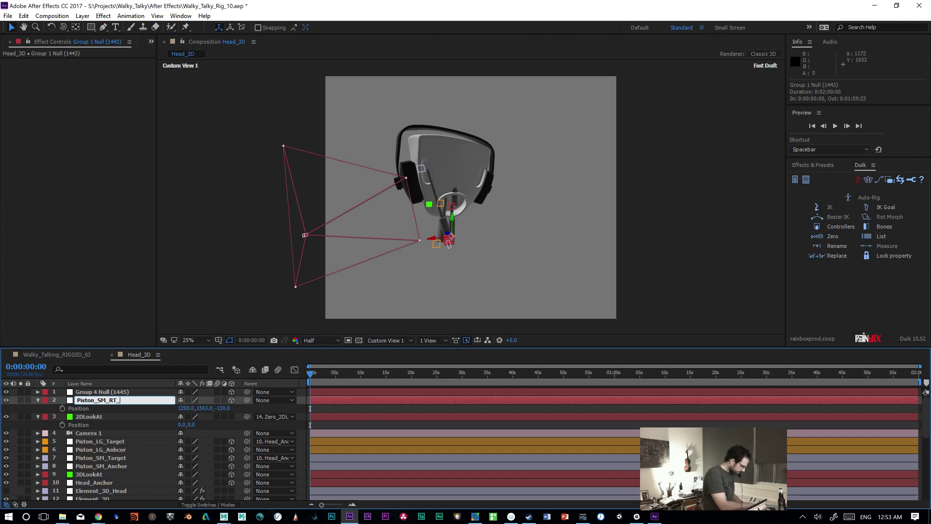
pyautogui.write('Anchor')
pyautogui.press('Return')
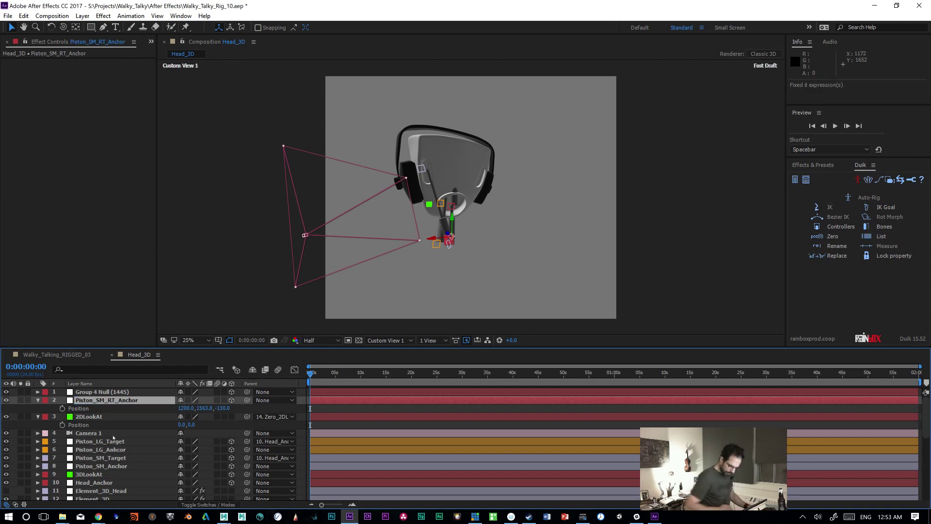
# Step: Rename the Group 4 null as Piston_LG_RT_Anchor
pyautogui.click(112, 392)
pyautogui.press('Return')
pyautogui.write('Pi')
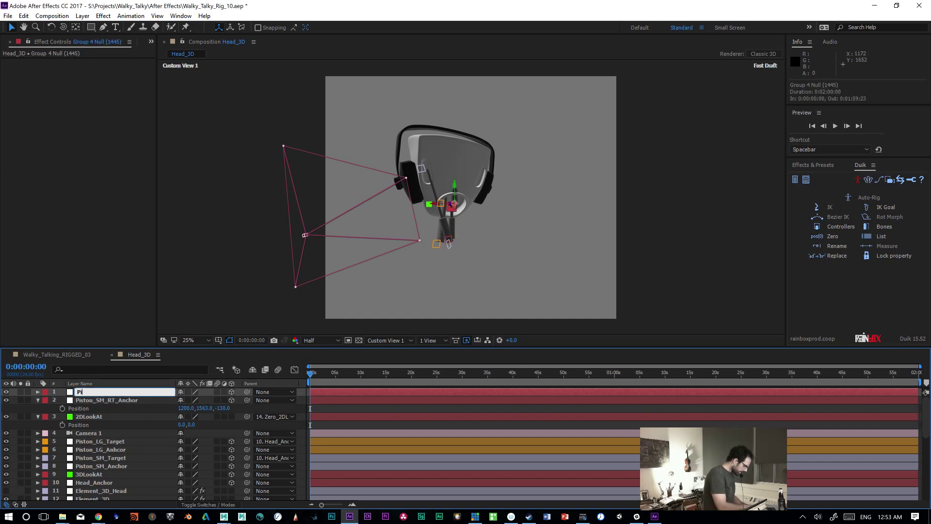
pyautogui.write('ston_LG_R')
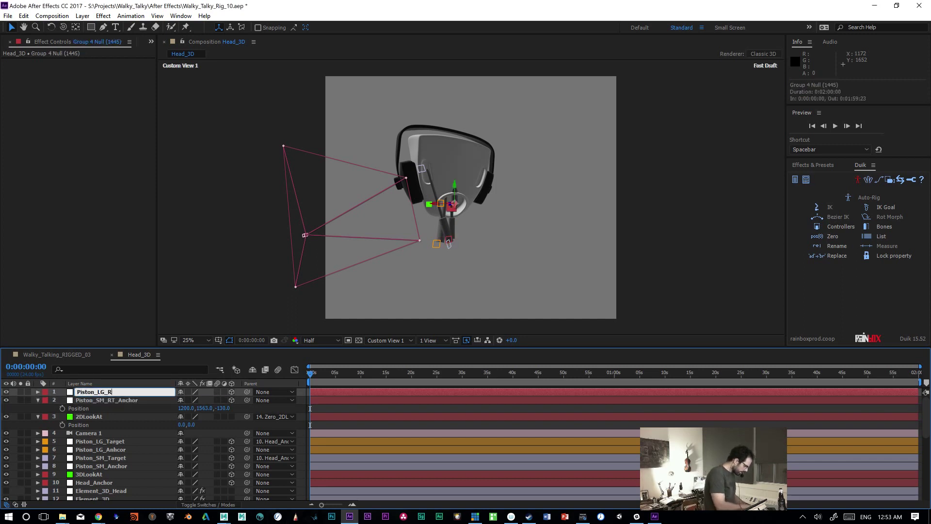
pyautogui.write('T_Anchor')
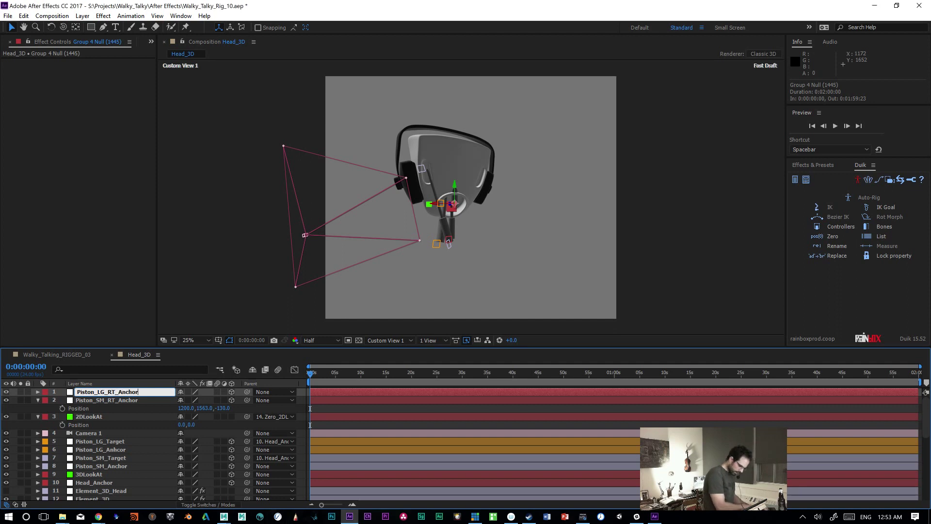
pyautogui.press('Return')
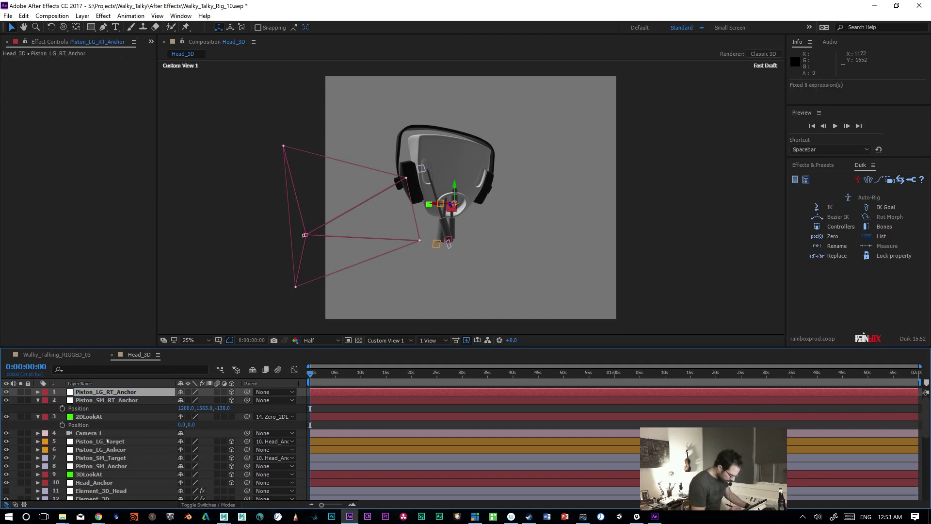
# Step: Reveal the Position values of the existing Piston_LG_Anhcor and Piston_SM_Anchor nulls for reference
pyautogui.click(107, 441)
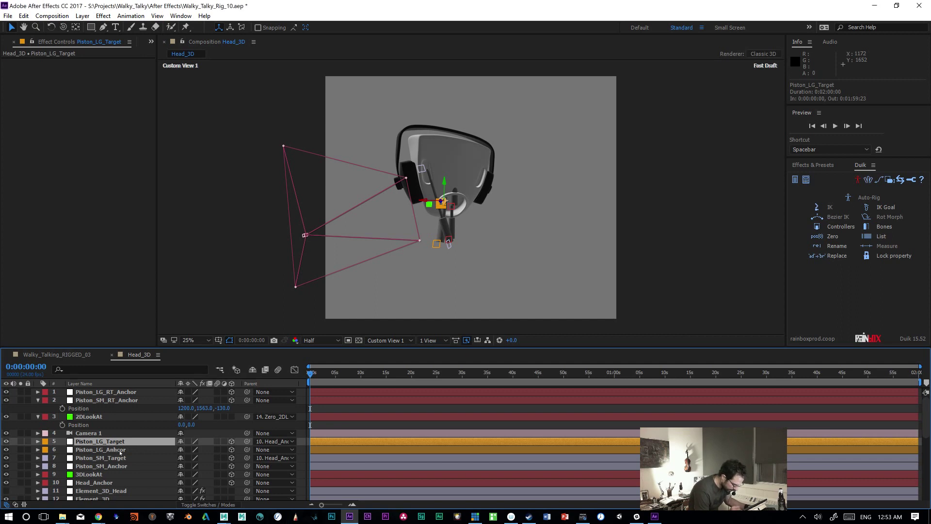
pyautogui.click(117, 449)
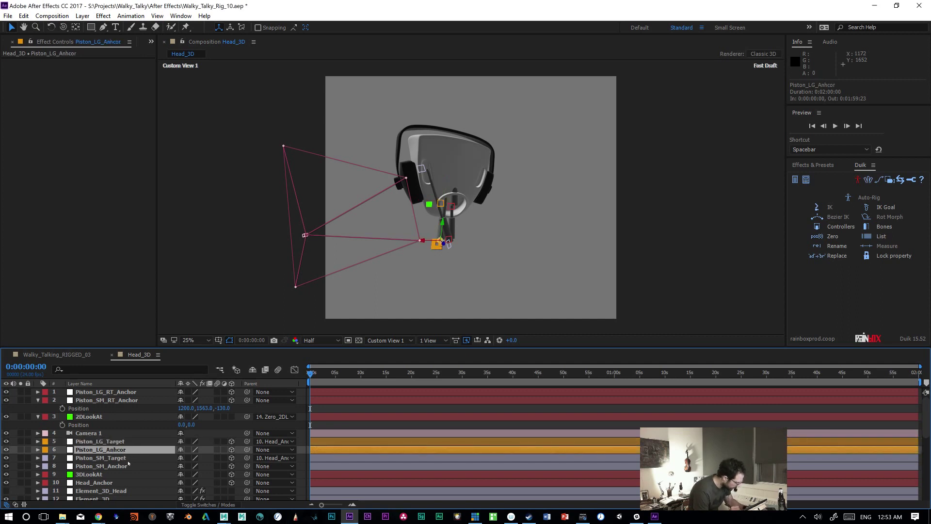
pyautogui.press('p')
pyautogui.click(124, 474)
pyautogui.press('p')
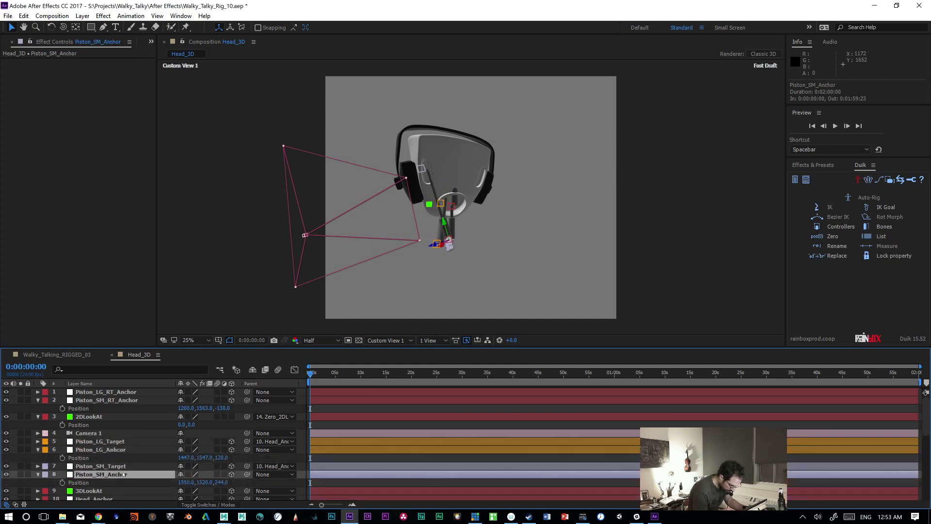
# Step: Set the Piston_LG_RT_Anchor null's Y position to 1547 and its Z position to 120
pyautogui.click(144, 392)
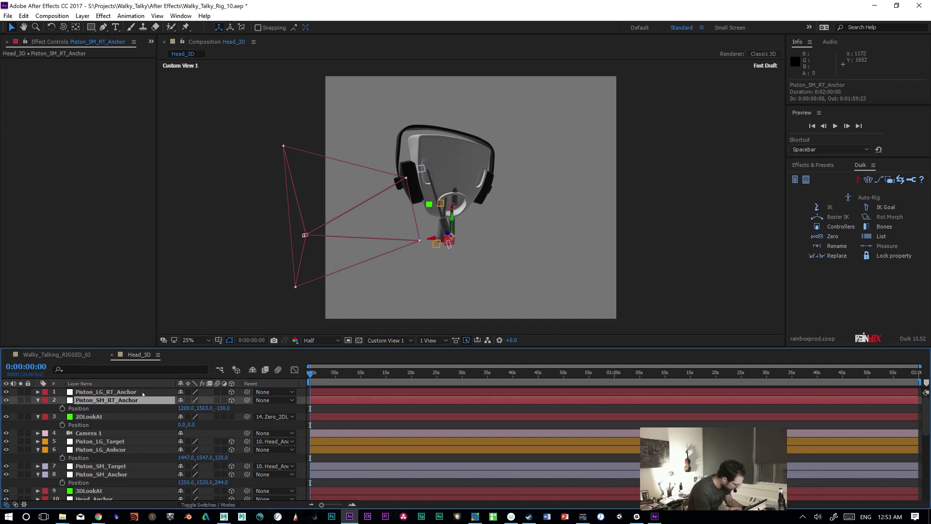
pyautogui.press('p')
pyautogui.click(205, 399)
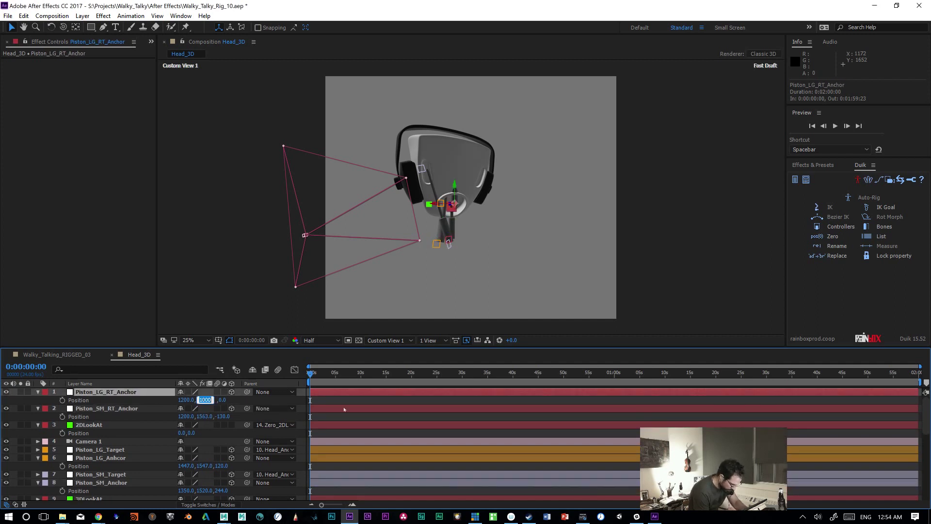
pyautogui.write('1547')
pyautogui.press('Tab')
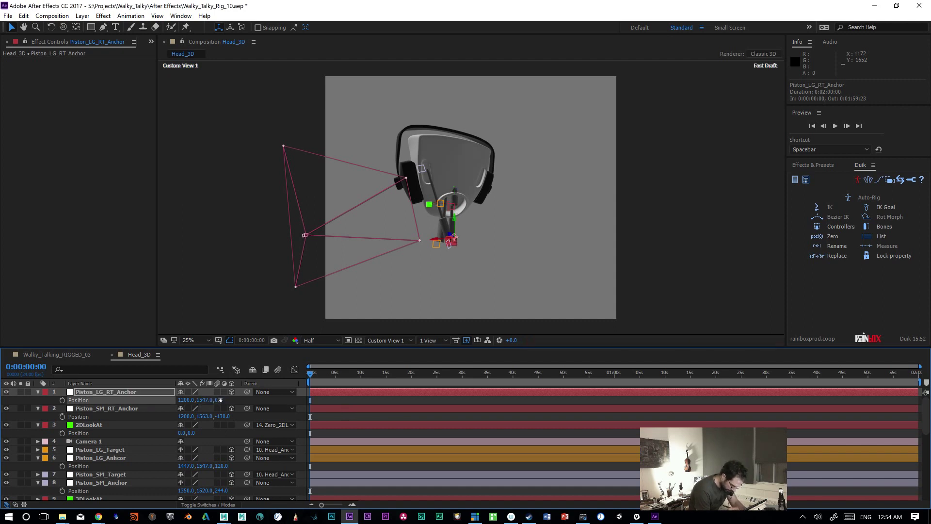
pyautogui.write('120')
pyautogui.press('Return')
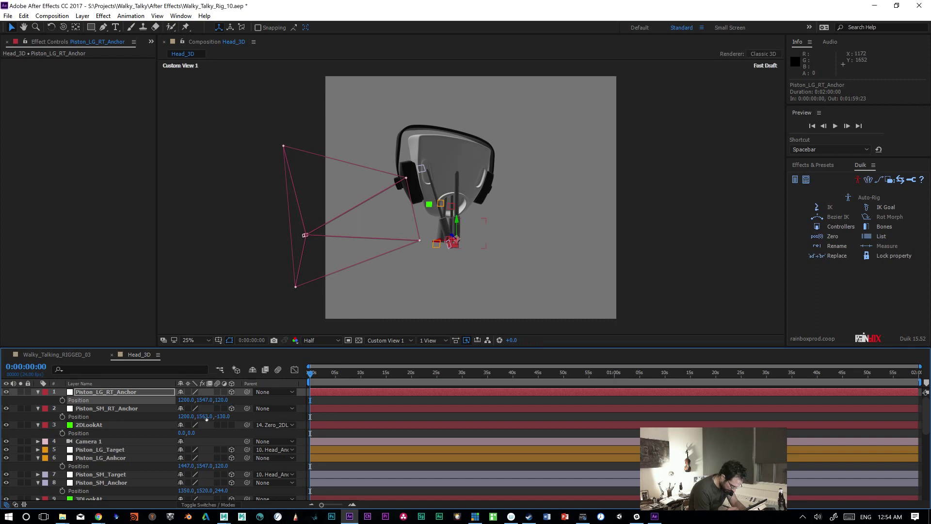
# Step: Set the Piston_SM_RT_Anchor null's Y position to 1520 and its Z position to 244
pyautogui.click(204, 416)
pyautogui.write('150')
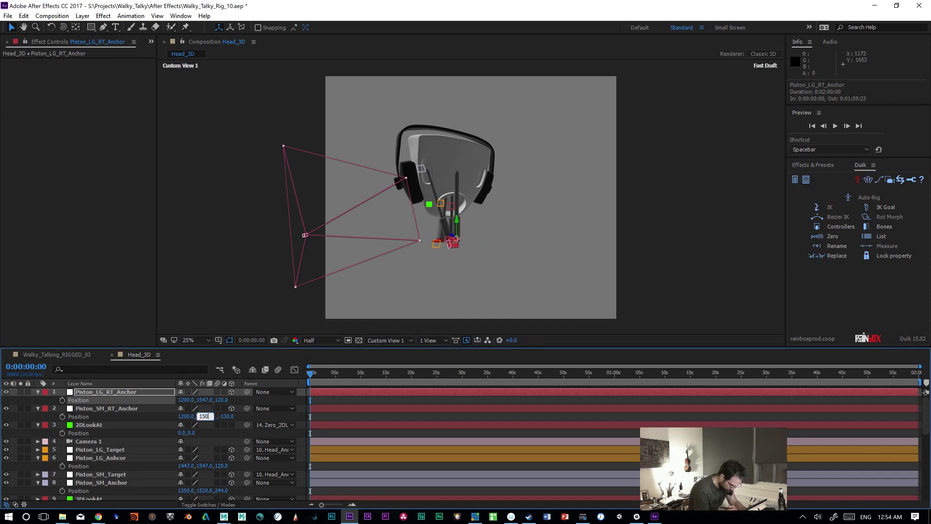
pyautogui.write('20')
pyautogui.press('Tab')
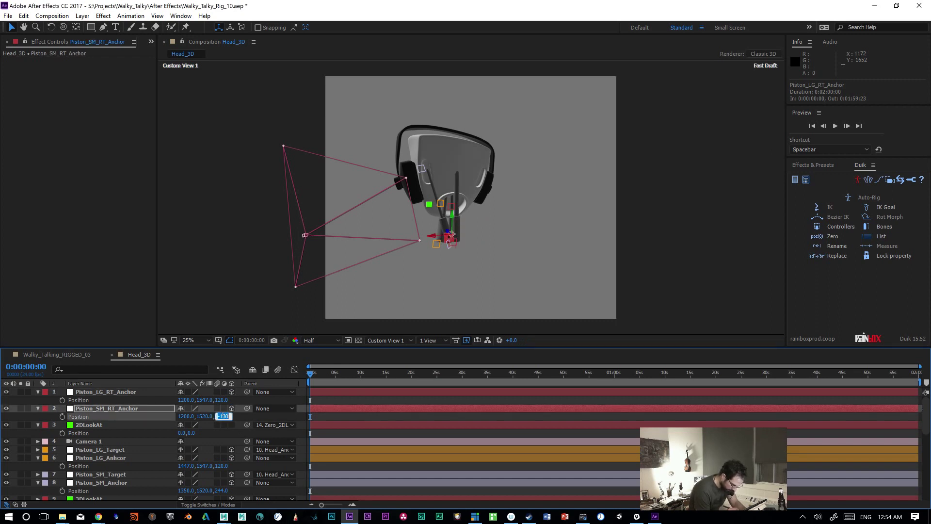
pyautogui.write('244')
pyautogui.press('Return')
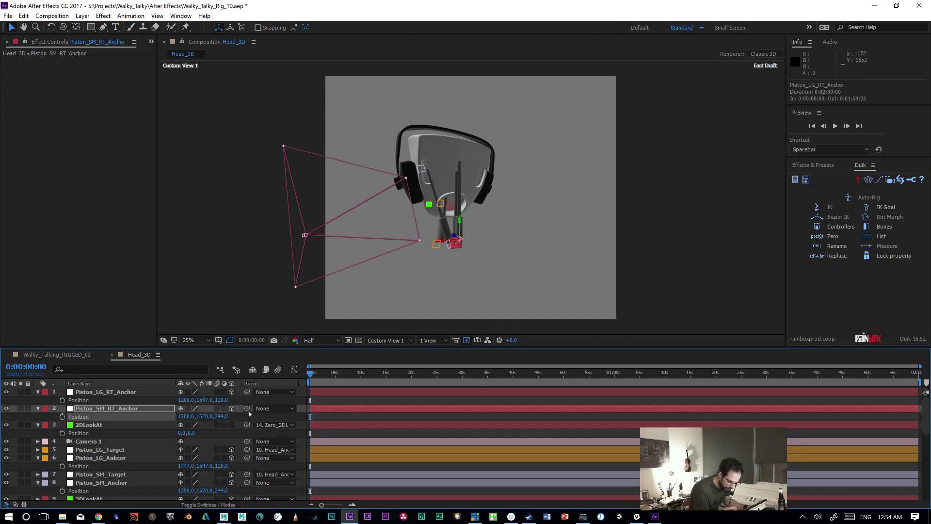
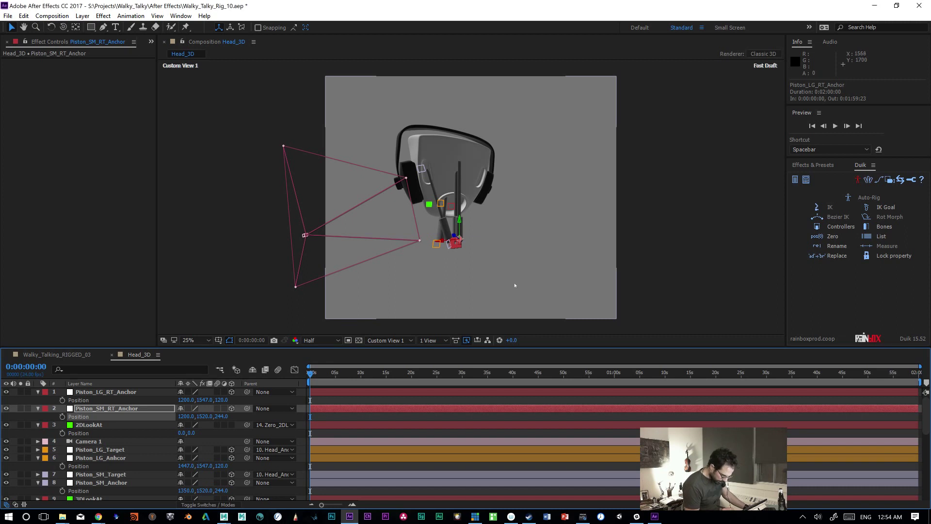
# Step: Switch the composition to the Front view
pyautogui.press('c')
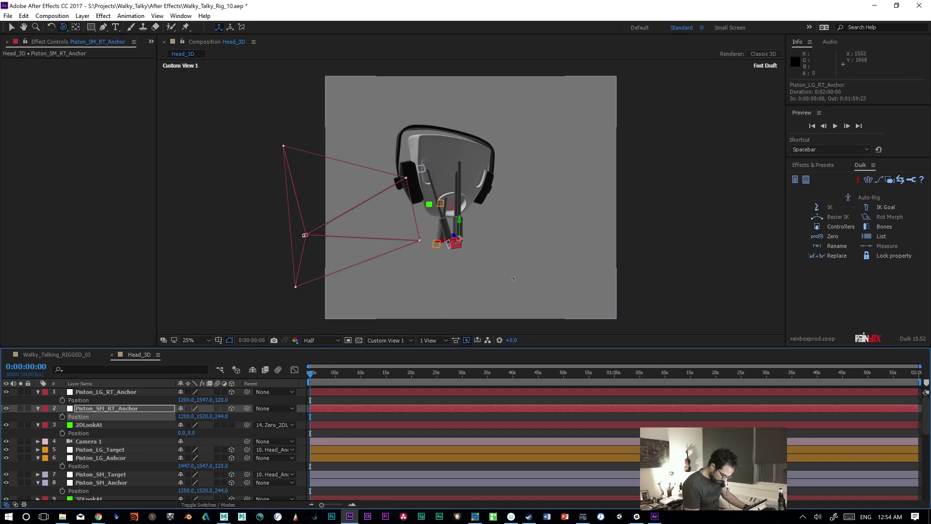
pyautogui.click(389, 341)
pyautogui.click(383, 379)
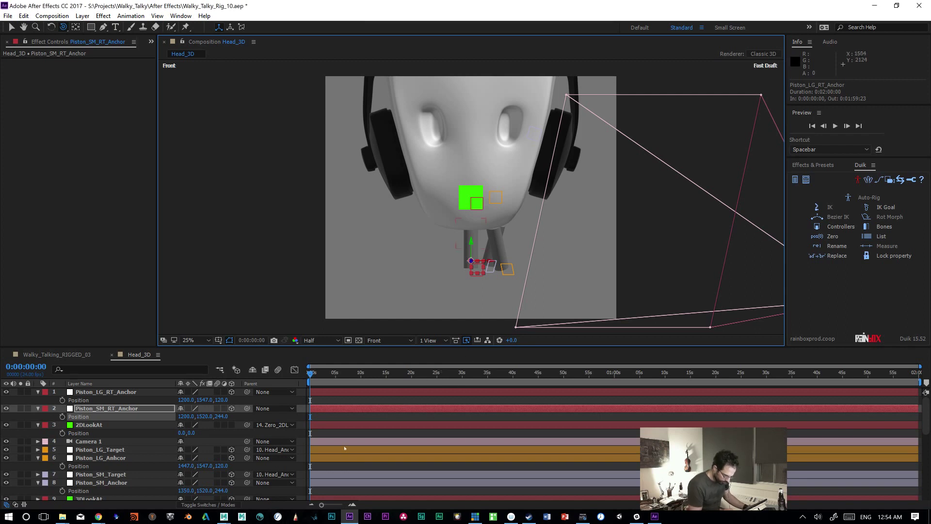
# Step: Try shifting the Piston_SM_RT_Anchor null along X, and undo the moves
pyautogui.click(112, 393)
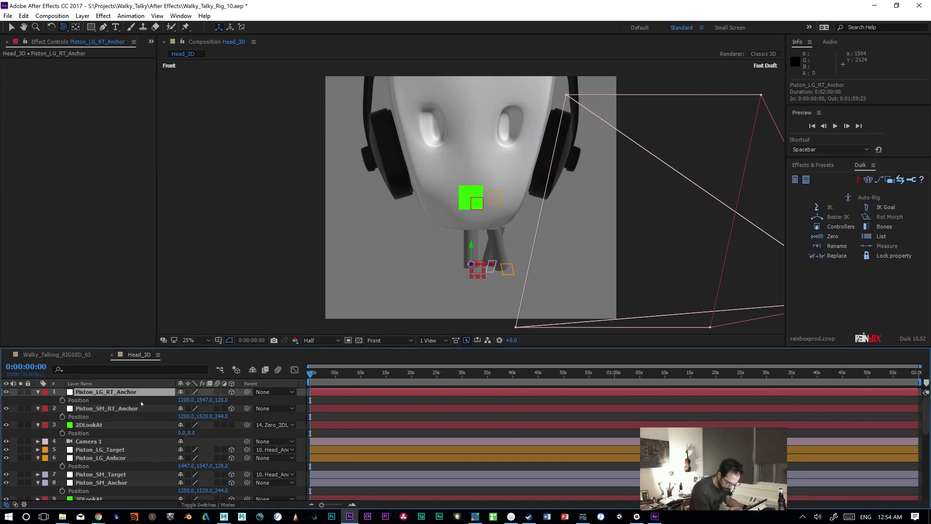
pyautogui.click(109, 410)
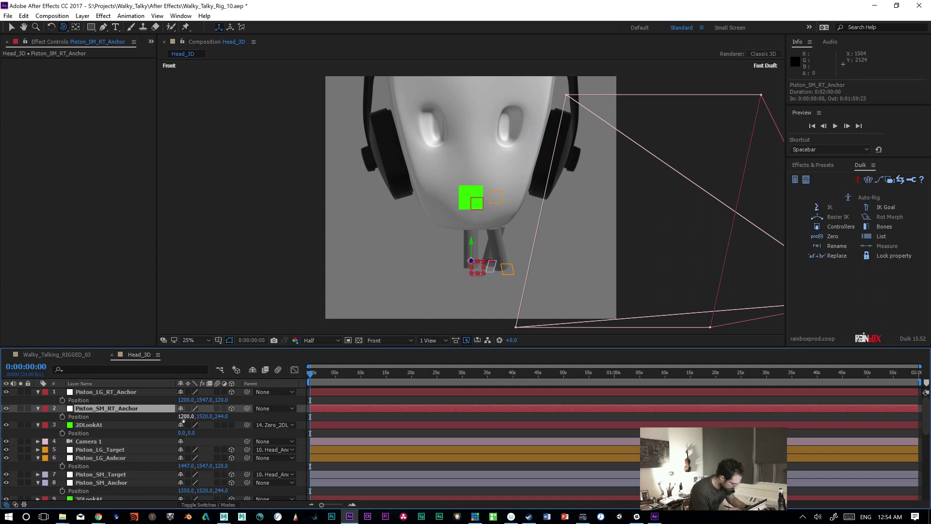
pyautogui.moveTo(184, 417); pyautogui.dragTo(132, 407)
pyautogui.hotkey('ctrl', 'z')
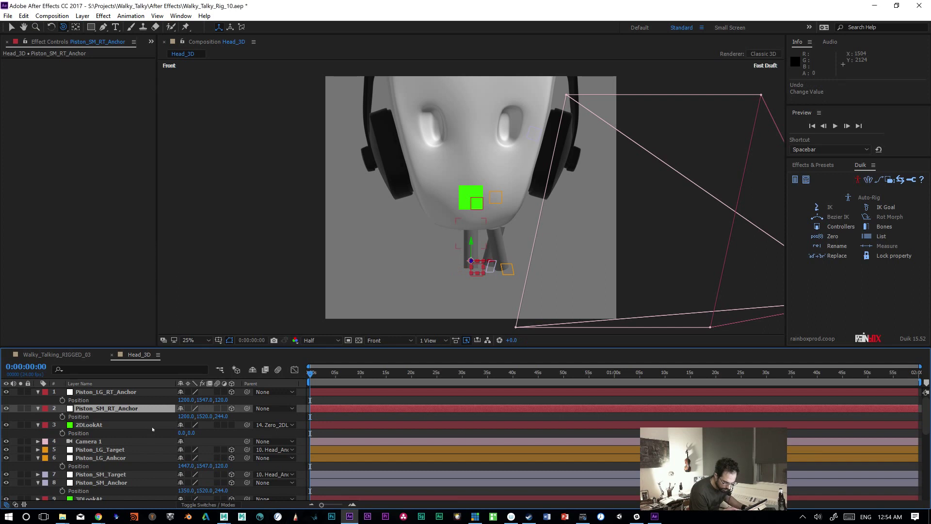
pyautogui.moveTo(184, 416); pyautogui.dragTo(166, 426)
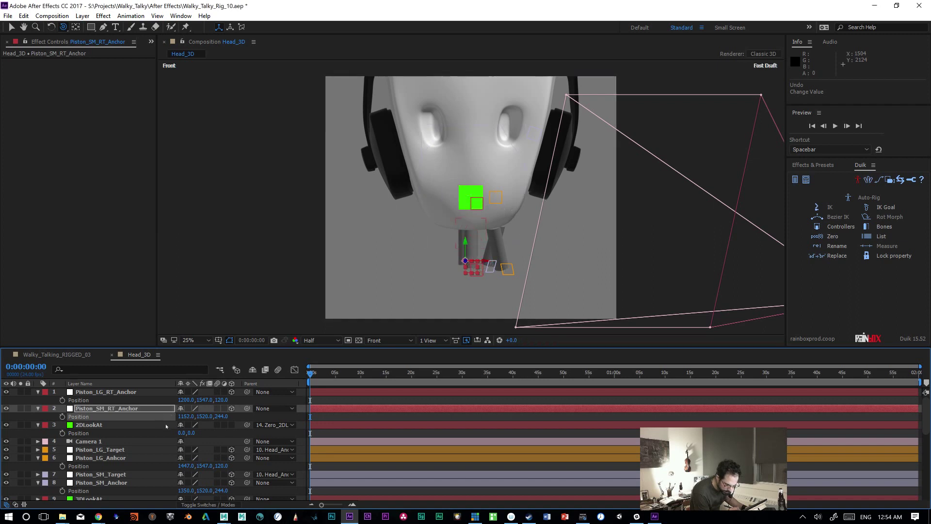
pyautogui.hotkey('ctrl', 'z')
pyautogui.hotkey('ctrl', 'z')
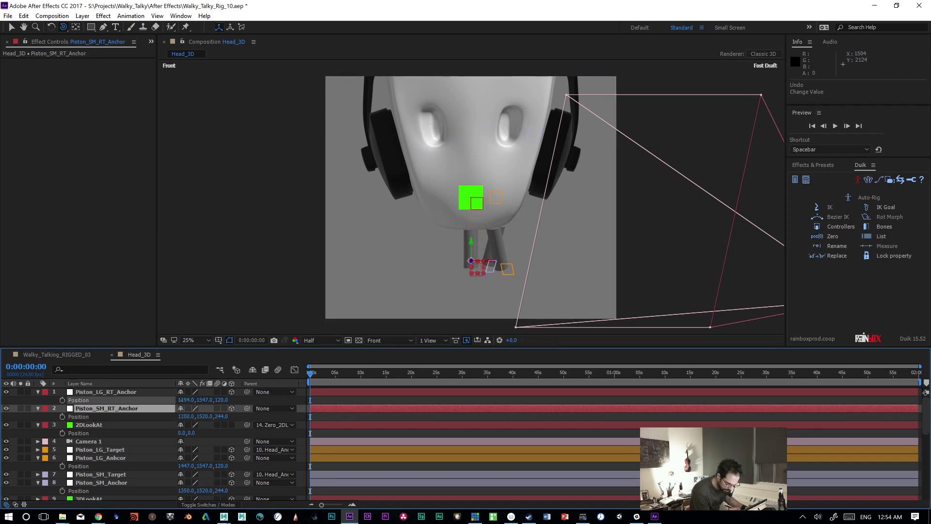
pyautogui.hotkey('ctrl', 'z')
pyautogui.hotkey('ctrl', 'z')
pyautogui.hotkey('ctrl', 'z')
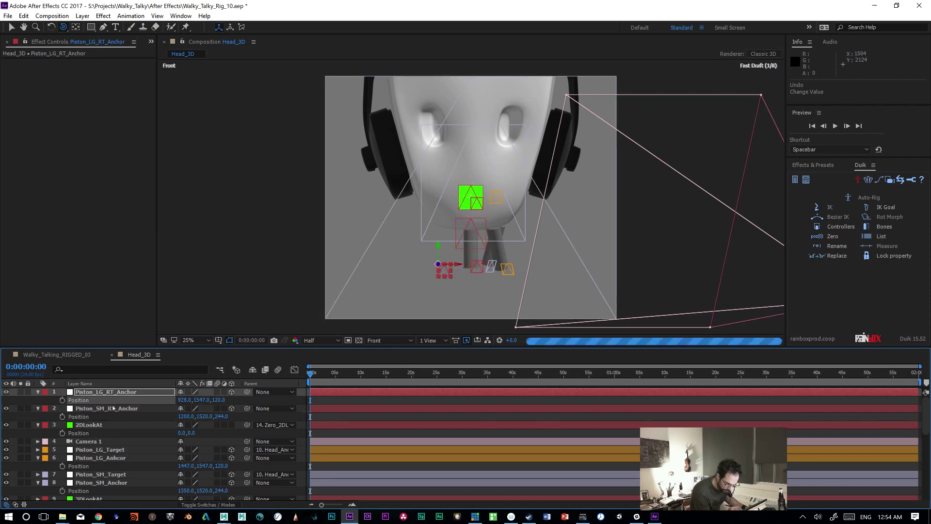
# Step: Move Piston_LG_RT_Anchor to an X position of 982 and Piston_SM_RT_Anchor to an X position of 1115
pyautogui.moveTo(184, 400); pyautogui.dragTo(201, 399)
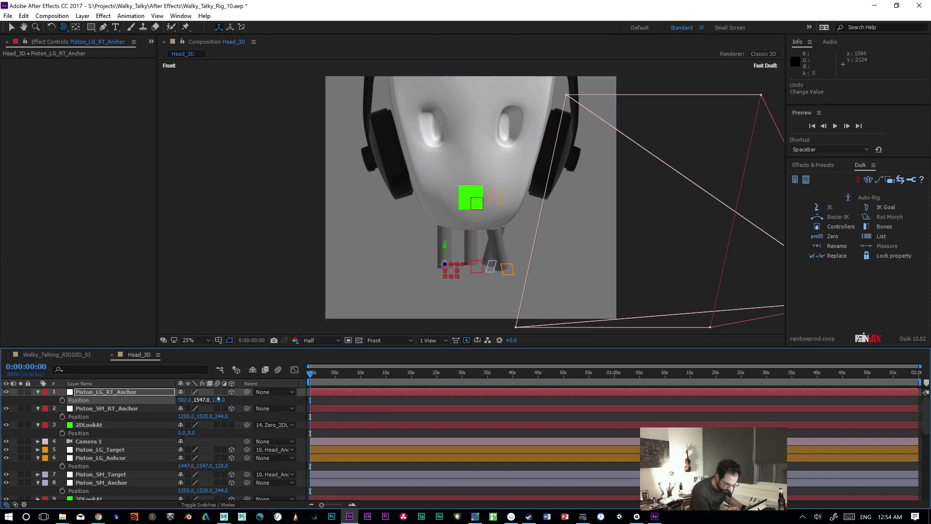
pyautogui.moveTo(198, 412); pyautogui.dragTo(146, 423)
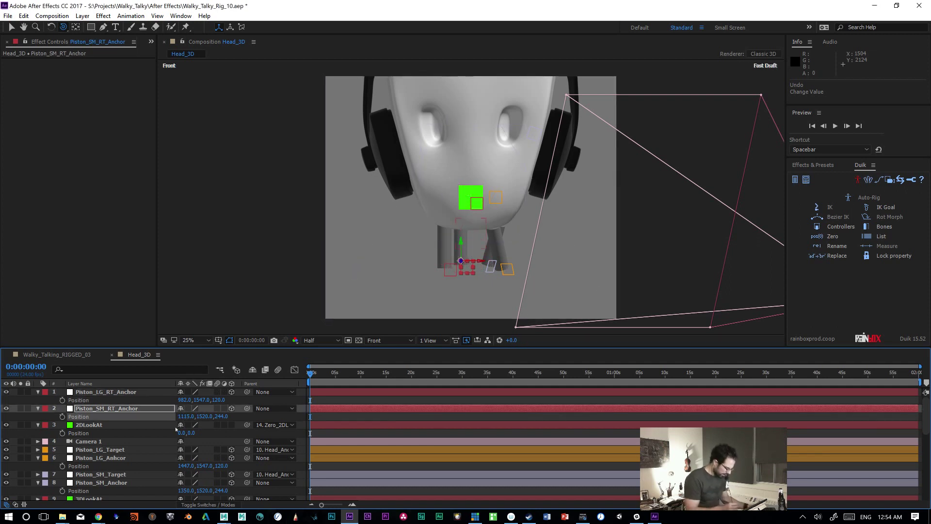
# Step: Reveal the rotation properties of Piston_LG_RT_Anchor and Piston_SM_RT_Anchor
pyautogui.click(92, 394)
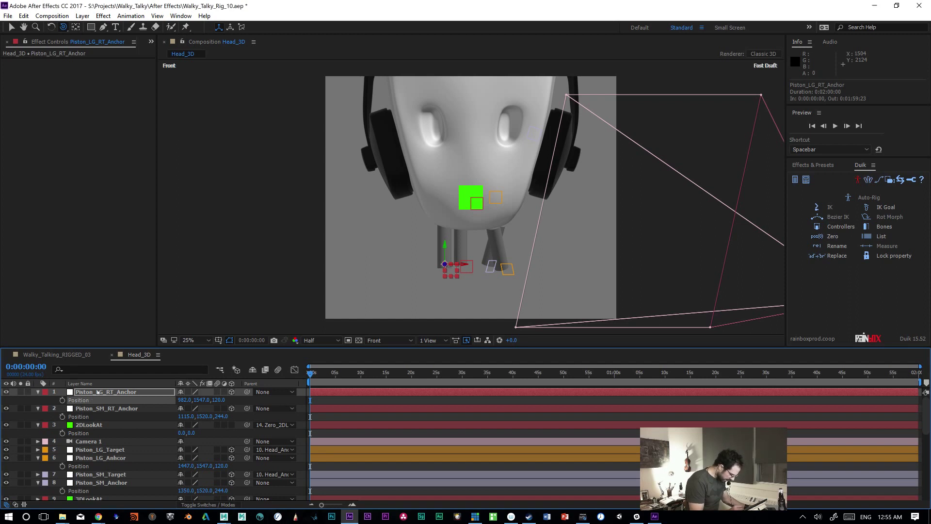
pyautogui.press('r')
pyautogui.click(96, 433)
pyautogui.press('r')
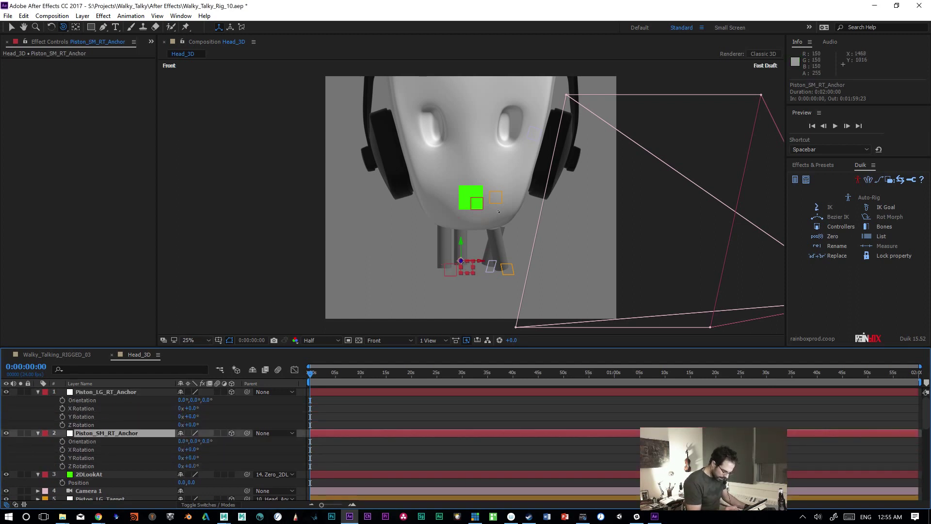
# Step: Duplicate the Piston_LG_Target null and move the copy to an X position of -150
pyautogui.moveTo(926, 420); pyautogui.dragTo(811, 441)
pyautogui.click(113, 415)
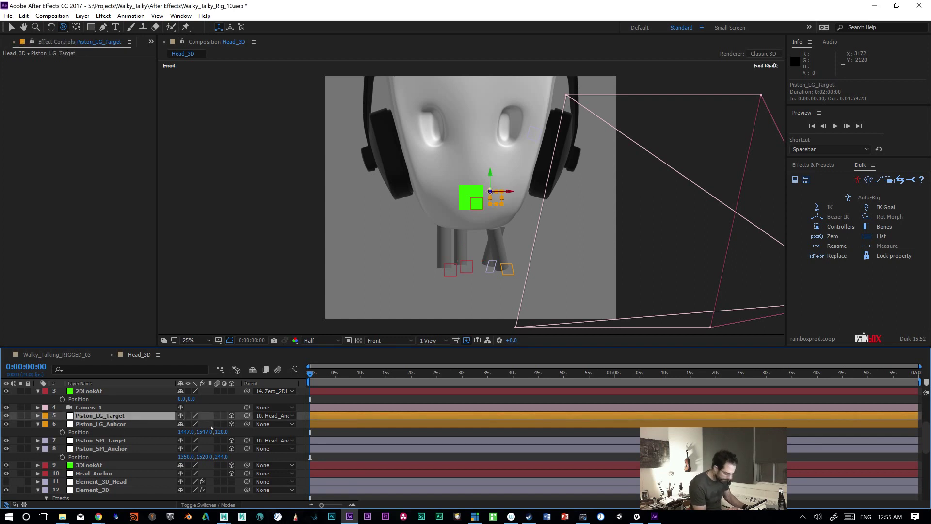
pyautogui.press('p')
pyautogui.click(166, 424)
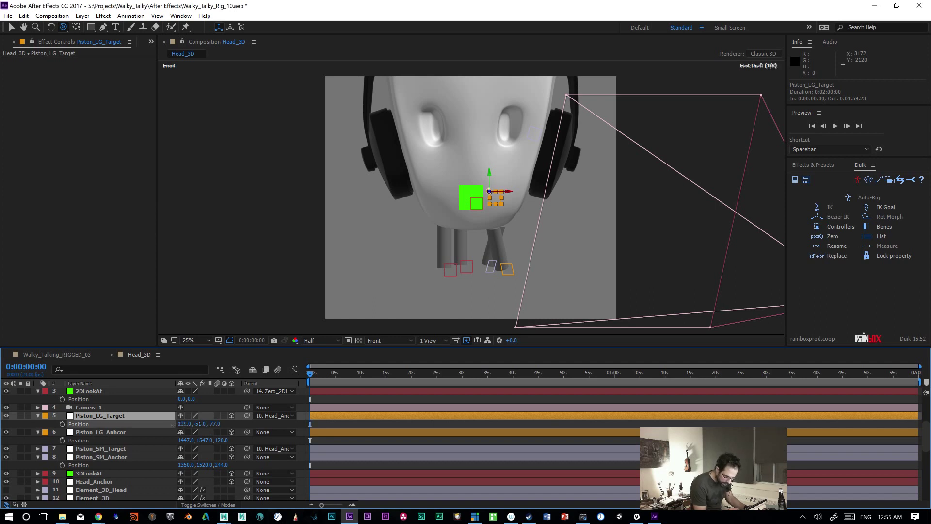
pyautogui.press('Right')
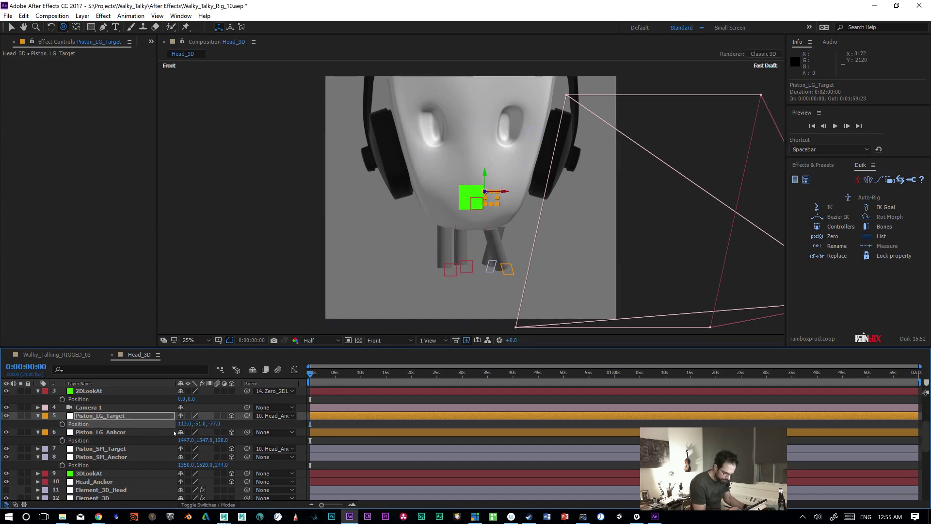
pyautogui.hotkey('ctrl', 'd')
pyautogui.moveTo(178, 432); pyautogui.dragTo(45, 426)
pyautogui.press('p')
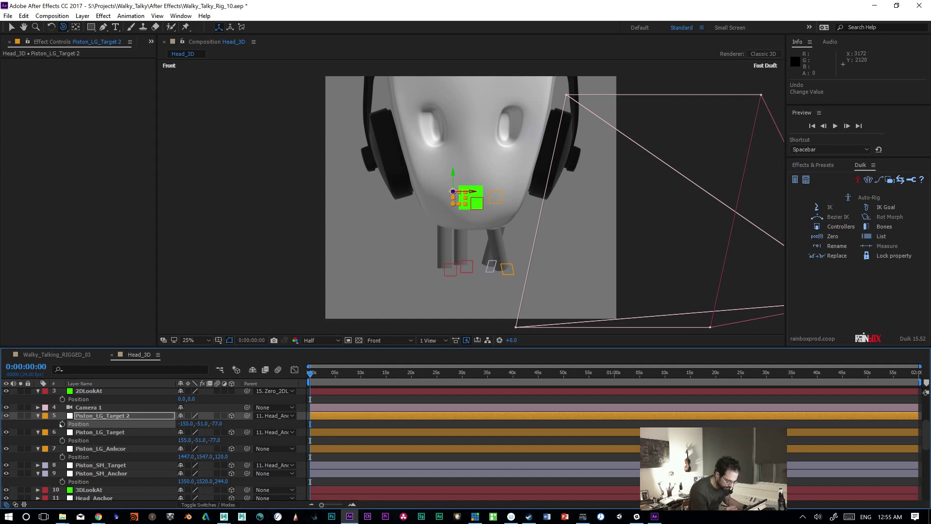
# Step: Rename the duplicated large piston target null as Piston_LG_RT_Target
pyautogui.moveTo(132, 415); pyautogui.dragTo(108, 415)
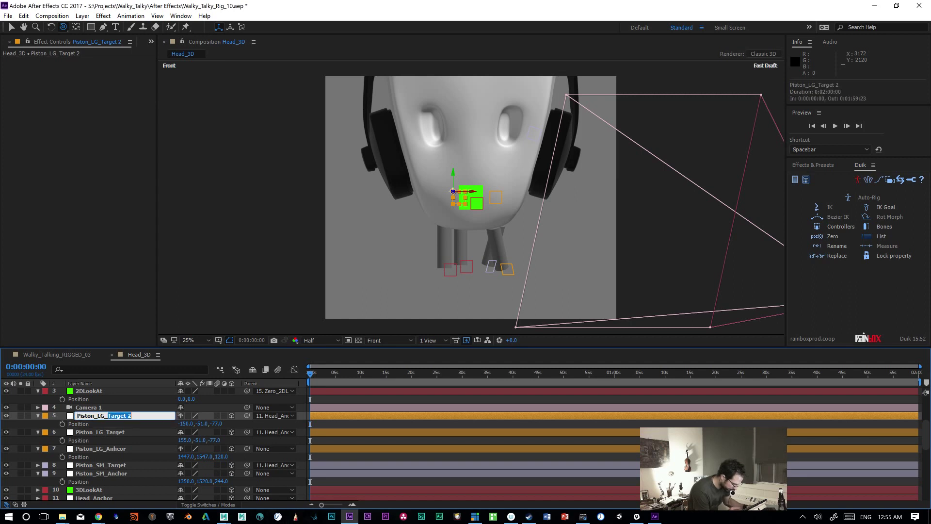
pyautogui.write('Target')
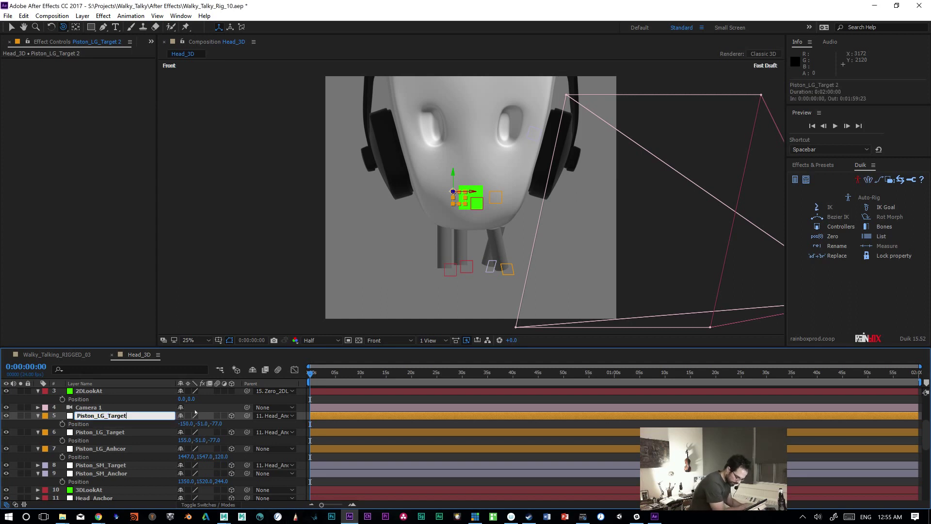
pyautogui.press('Left')
pyautogui.press('Left')
pyautogui.press('Left')
pyautogui.press('Left')
pyautogui.press('Left')
pyautogui.press('Left')
pyautogui.write('RT_')
pyautogui.press('Return')
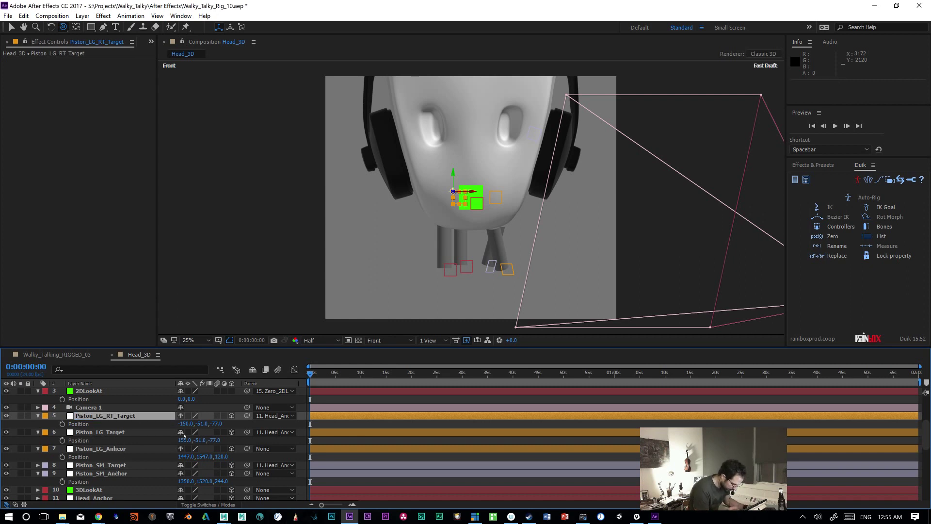
# Step: Duplicate the Piston_SM_Target null and name the copy Piston_SM_RT_Target
pyautogui.click(108, 464)
pyautogui.hotkey('ctrl', 'd')
pyautogui.press('Return')
pyautogui.doubleClick(152, 466)
pyautogui.press('BackSpace')
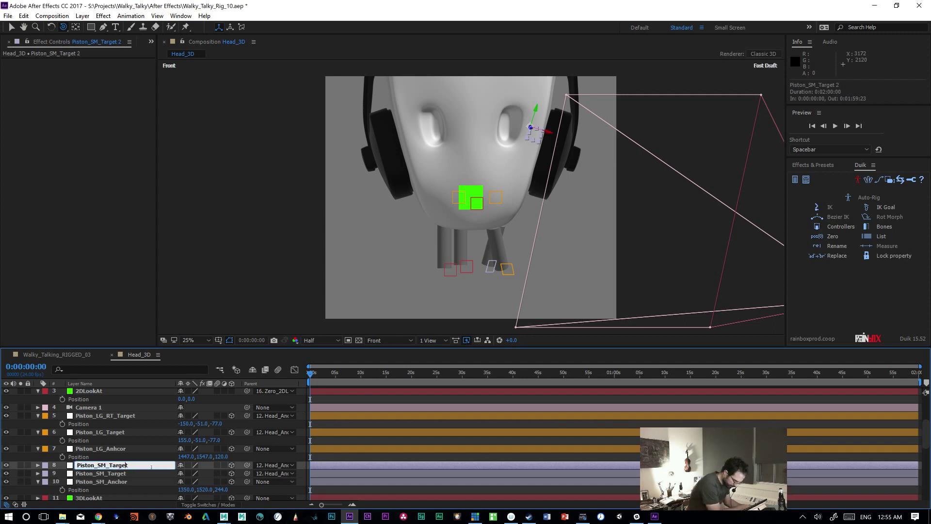
pyautogui.write('RT_')
pyautogui.press('Return')
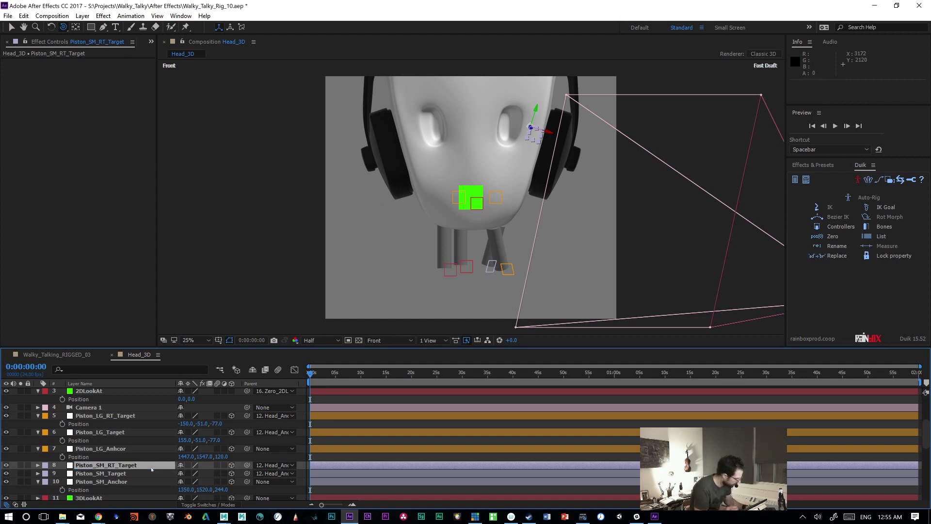
# Step: Move Piston_SM_RT_Target across the head to an X position of about -511.8
pyautogui.press('p')
pyautogui.moveTo(185, 472); pyautogui.dragTo(5, 473)
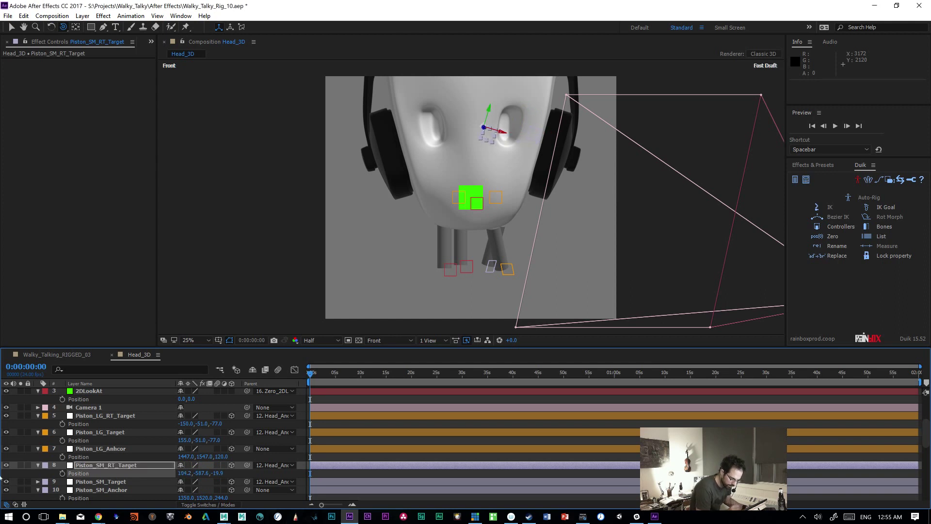
pyautogui.moveTo(186, 473); pyautogui.dragTo(213, 473)
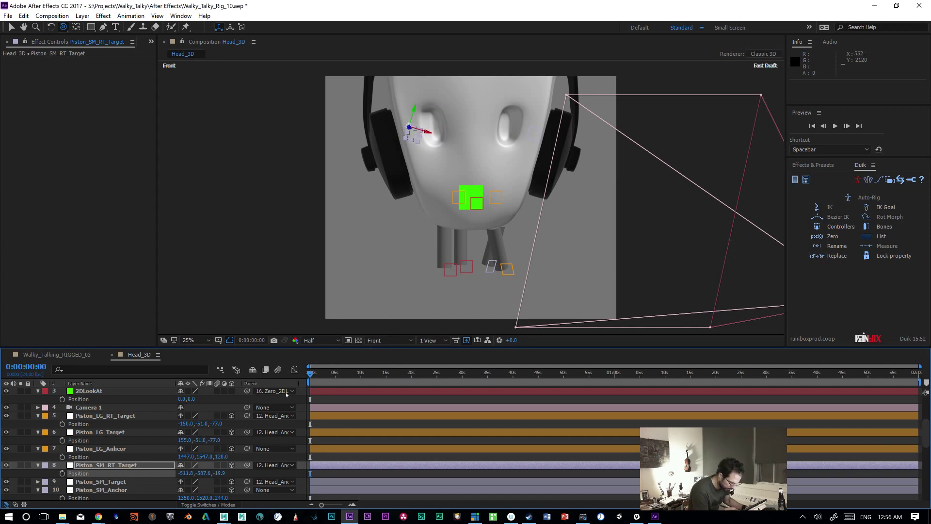
# Step: Reset the orientation of Piston_SM_RT_Target to 0° on all axes and collapse its properties
pyautogui.press('r')
pyautogui.click(183, 473)
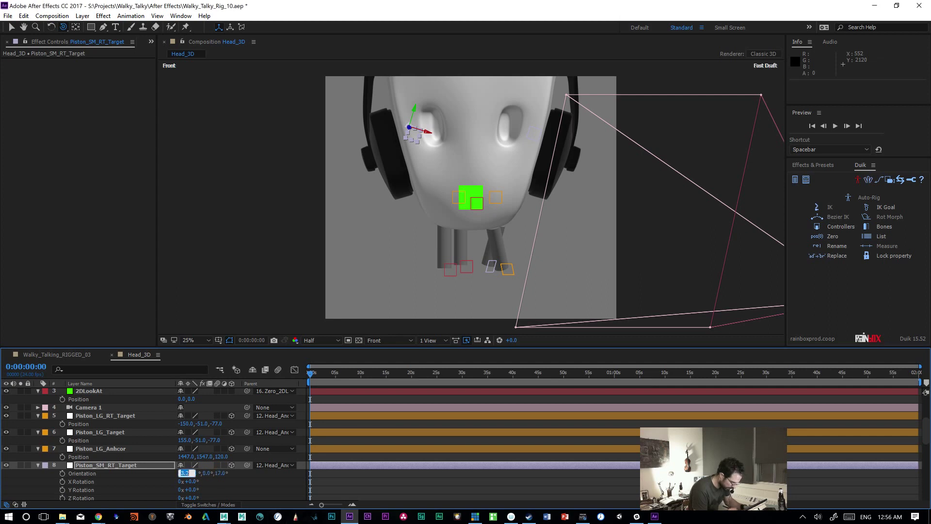
pyautogui.press('Return')
pyautogui.click(209, 473)
pyautogui.write('0')
pyautogui.press('Return')
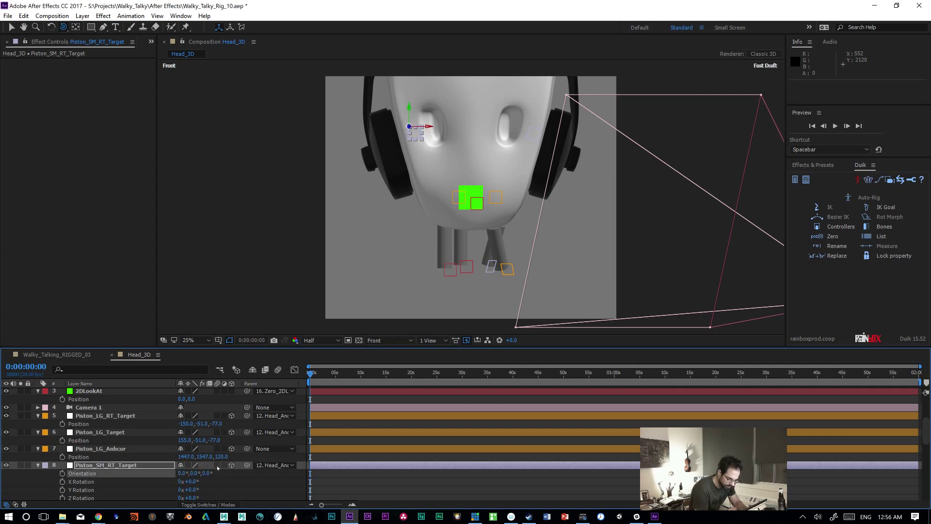
pyautogui.click(38, 465)
# Step: Reset the orientation of Piston_SM_Target to 0° on all axes
pyautogui.click(108, 474)
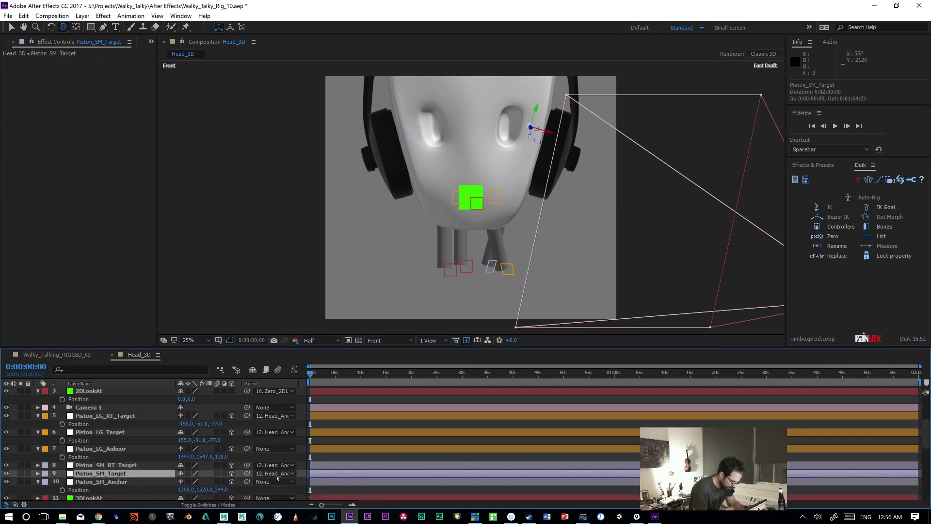
pyautogui.press('r')
pyautogui.click(209, 481)
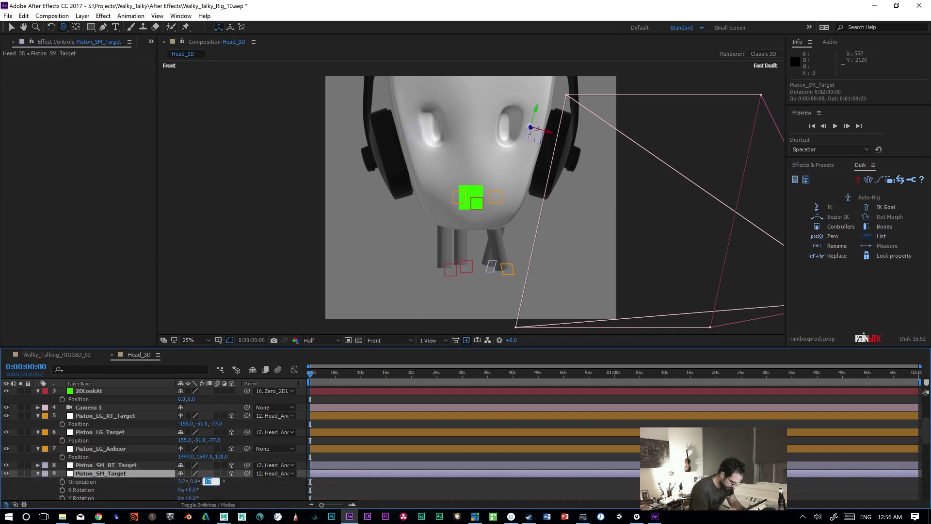
pyautogui.write('0')
pyautogui.press('Return')
pyautogui.click(182, 481)
pyautogui.write('0')
pyautogui.press('Return')
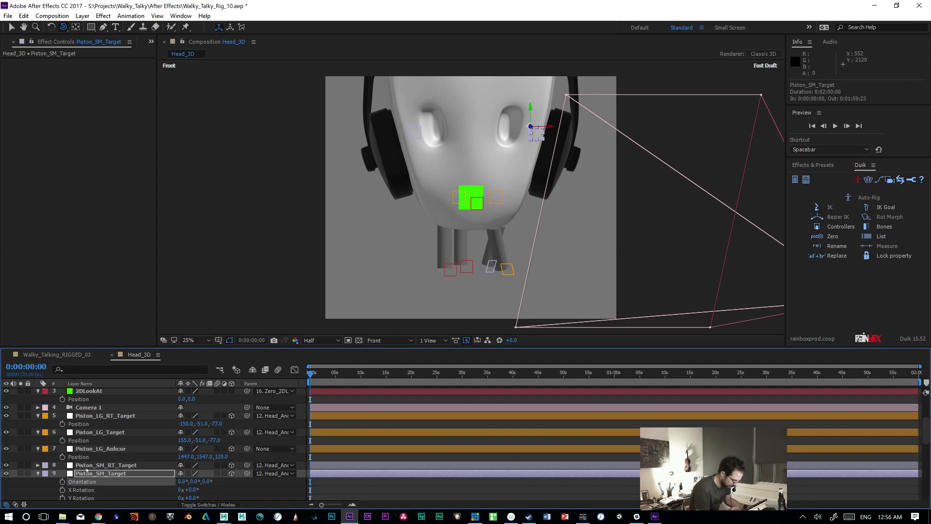
# Step: Examine both small piston targets from behind the head in Custom View 1
pyautogui.click(102, 465)
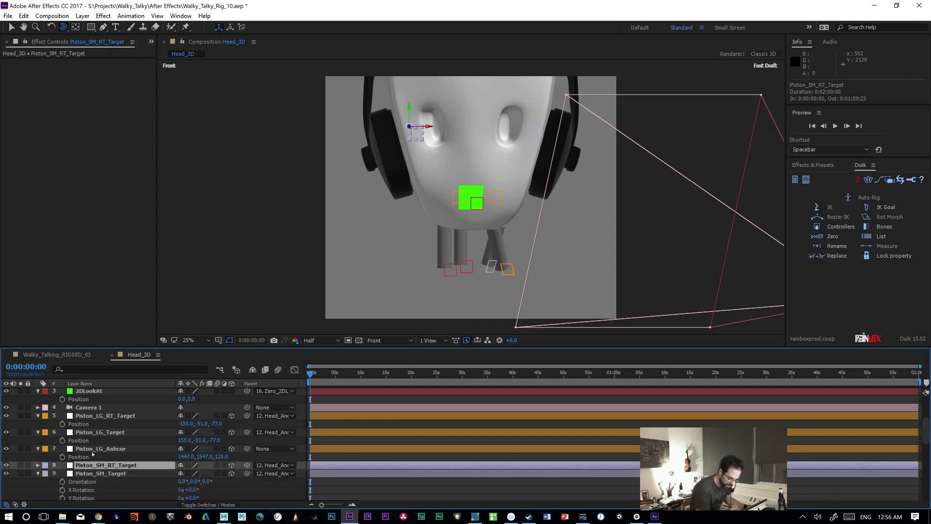
pyautogui.click(388, 340)
pyautogui.click(407, 443)
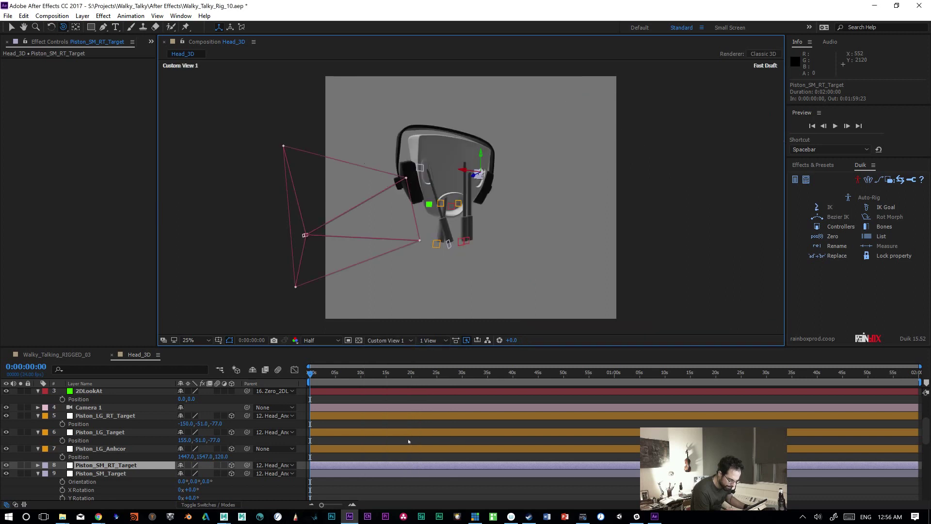
pyautogui.moveTo(502, 242); pyautogui.dragTo(492, 258)
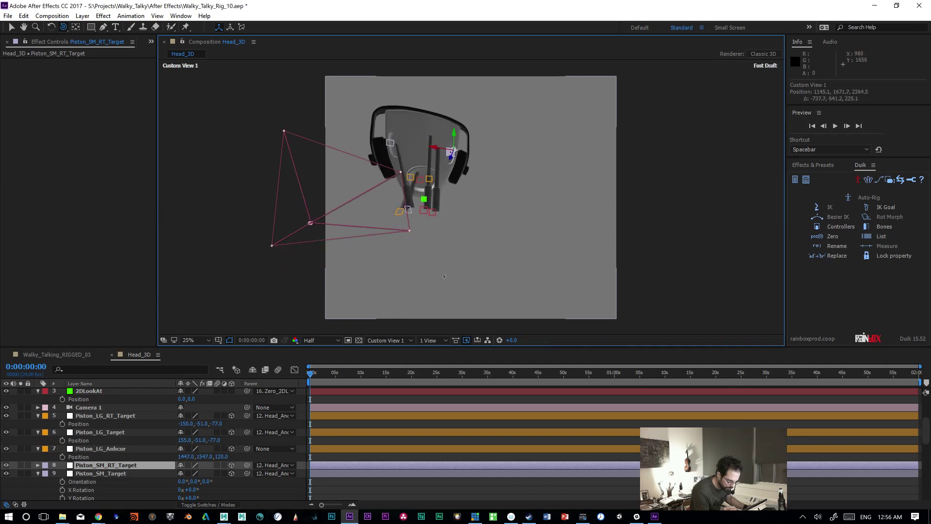
pyautogui.click(103, 474)
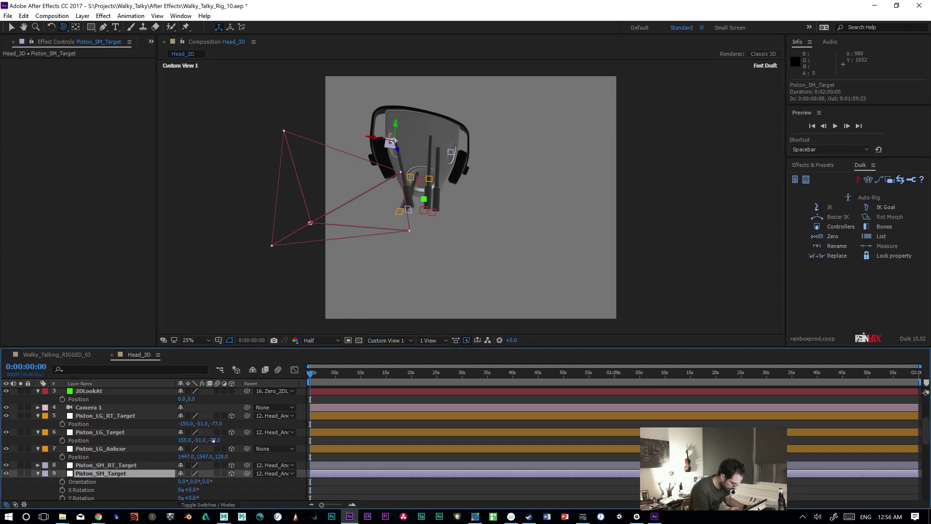
# Step: Copy the look-at expression from the Orientation property of Piston_SM_Anchor
pyautogui.scroll(-3, 919, 452)
pyautogui.scroll(-1, 919, 451)
pyautogui.click(99, 445)
pyautogui.press('r')
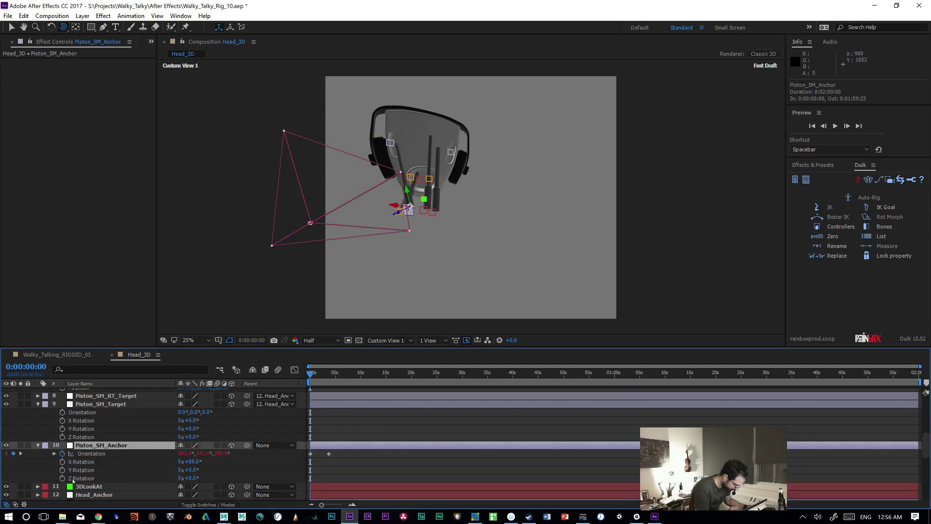
pyautogui.click(54, 454)
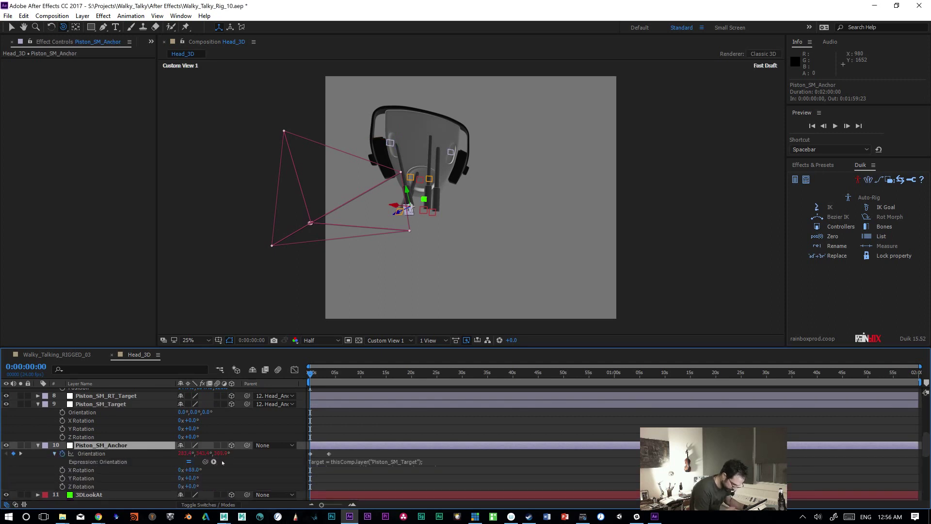
pyautogui.click(345, 466)
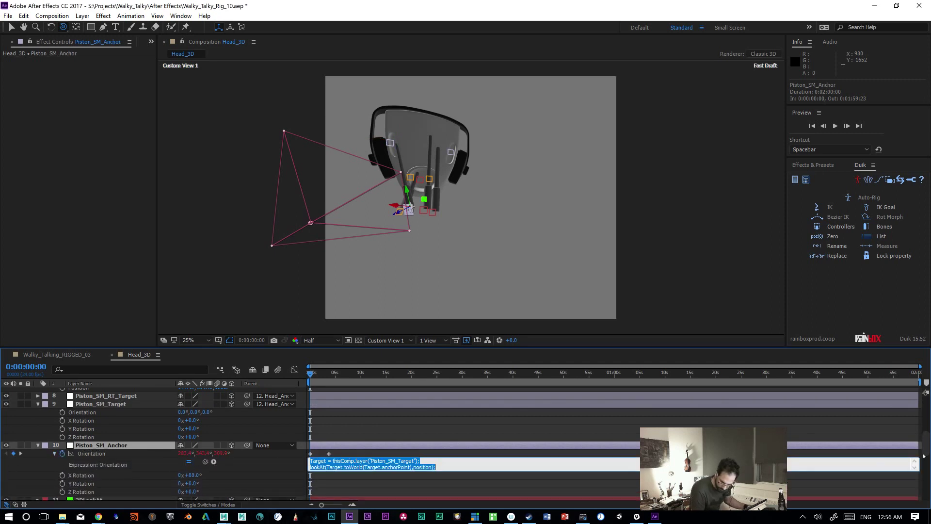
# Step: Add the copied look-at expression, aimed at Piston_SM_Target, to the Orientation of Piston_SM_RT_Anchor
pyautogui.scroll(3, 925, 435)
pyautogui.scroll(2, 926, 435)
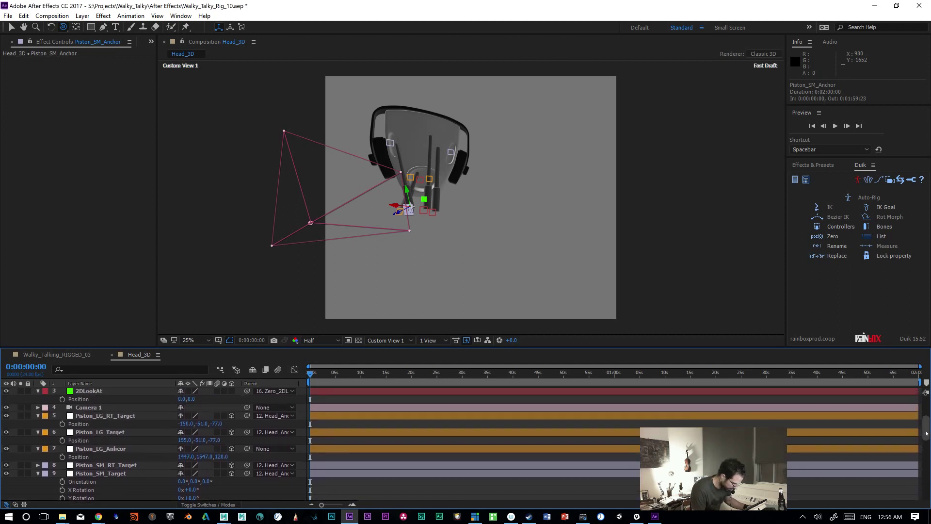
pyautogui.scroll(2, 926, 426)
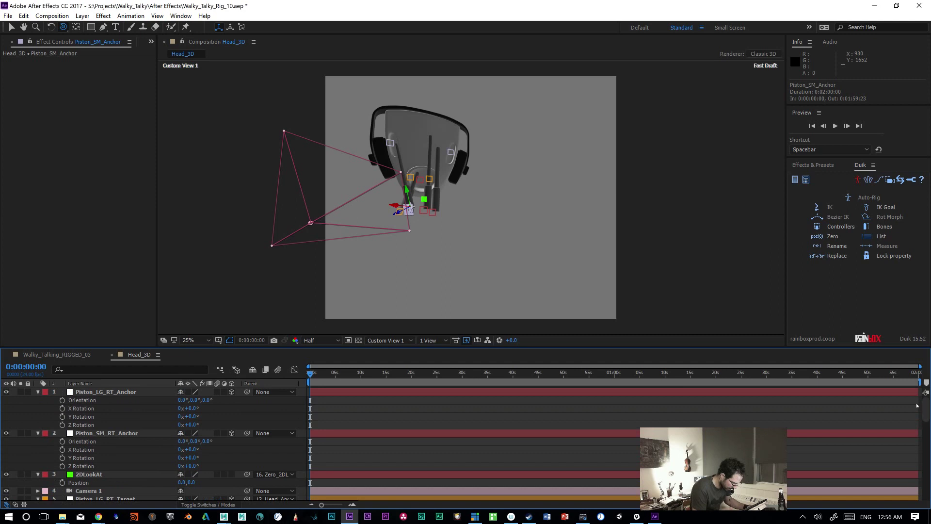
pyautogui.click(114, 433)
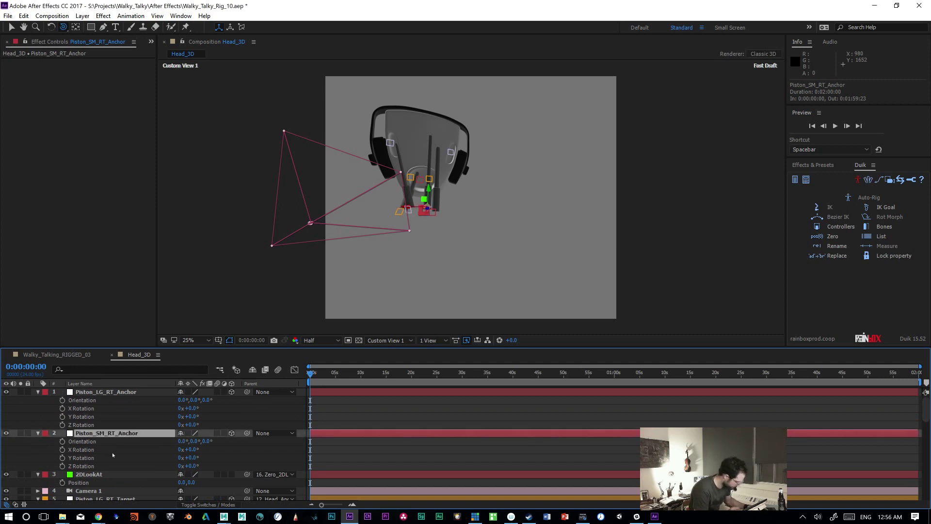
pyautogui.press('r')
pyautogui.press('r')
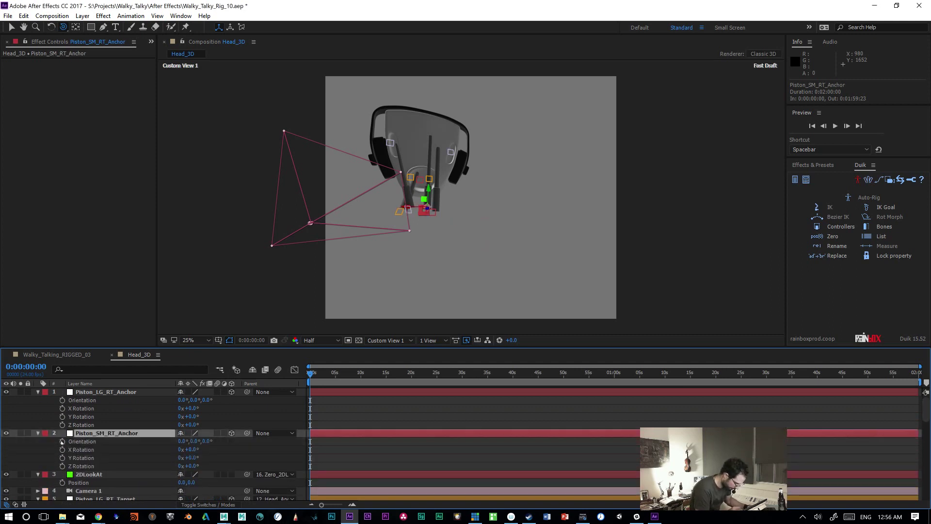
pyautogui.keyDown('alt'); pyautogui.click(62, 442); pyautogui.keyUp('alt')
pyautogui.write('lookAt(Target.toWorld(Target.anchorPoint),position);')
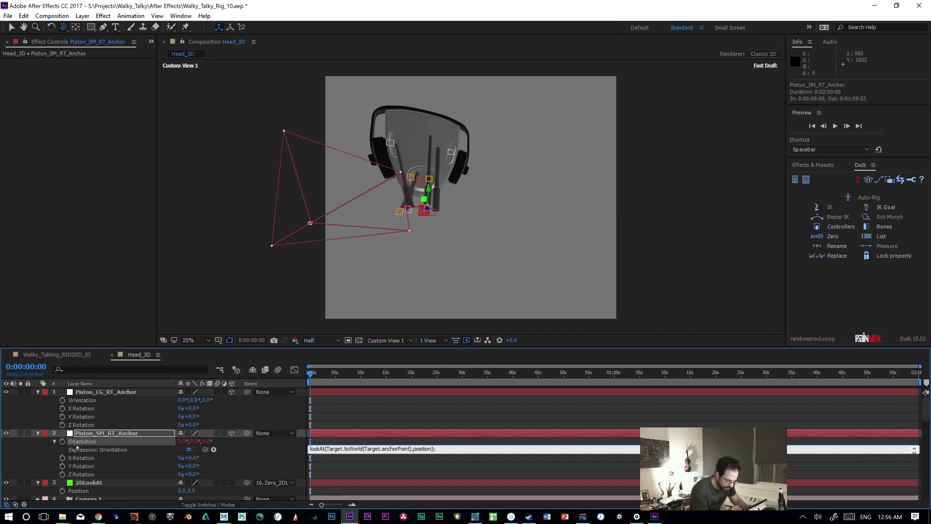
pyautogui.click(72, 452)
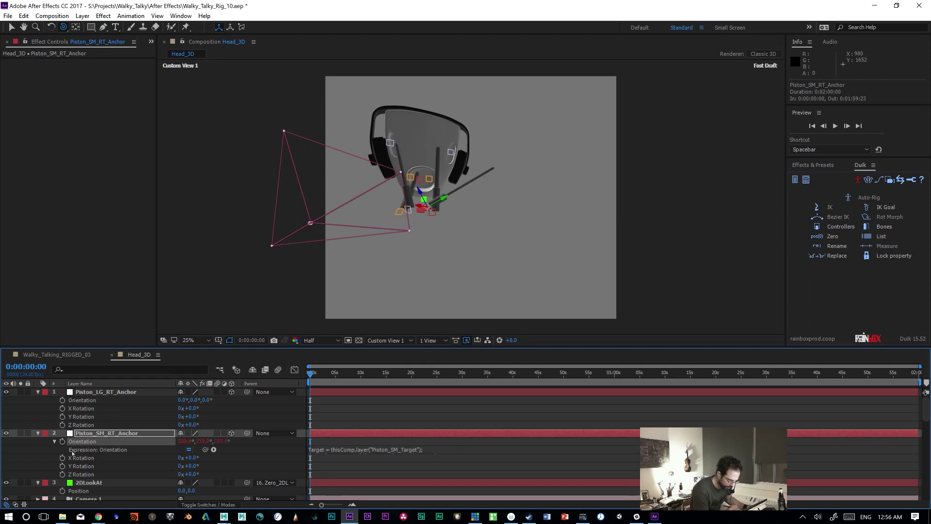
# Step: Set the X rotation of Piston_SM_RT_Anchor to -88°, and readjust it to a positive angle
pyautogui.moveTo(924, 417); pyautogui.dragTo(924, 444)
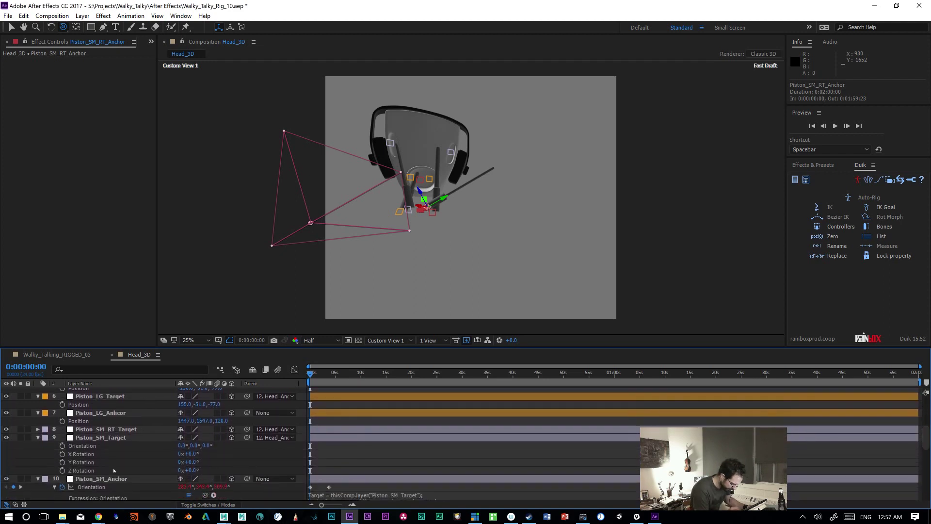
pyautogui.click(114, 438)
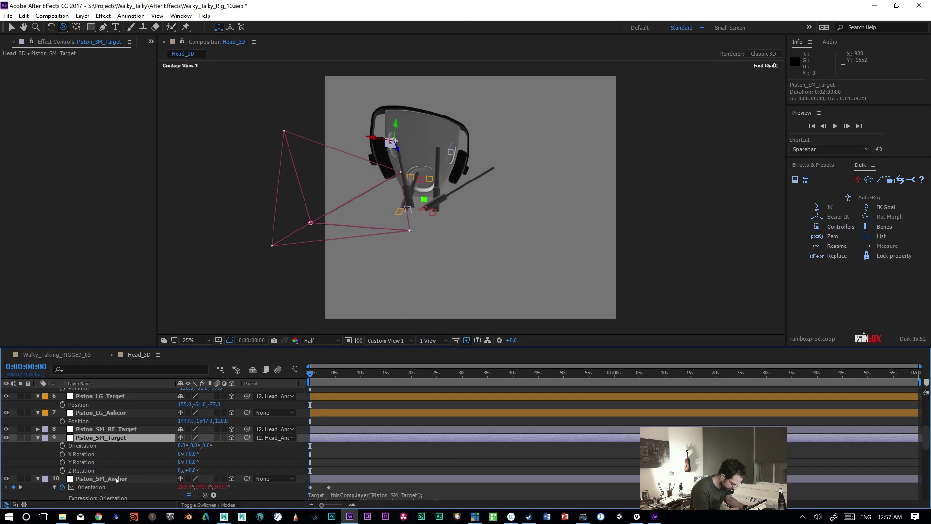
pyautogui.click(117, 479)
pyautogui.moveTo(924, 443); pyautogui.dragTo(926, 413)
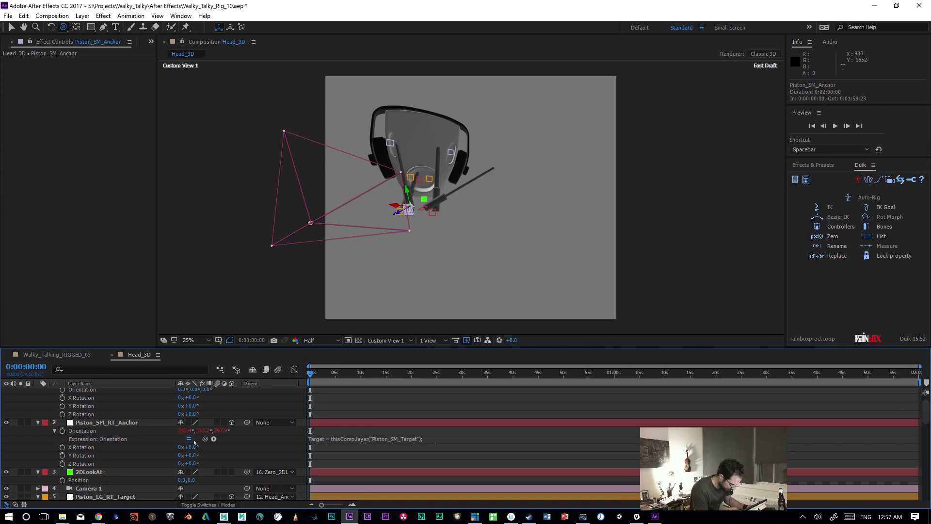
pyautogui.click(191, 447)
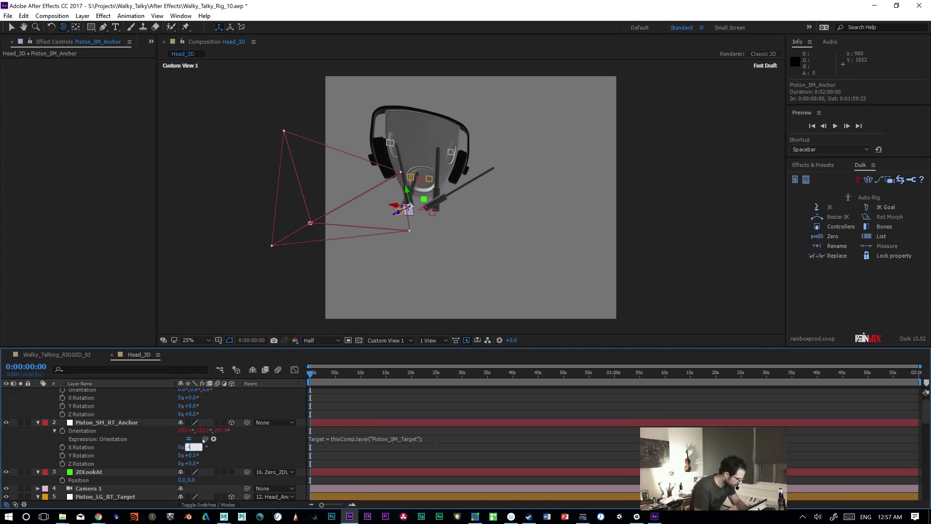
pyautogui.write('-88')
pyautogui.press('Return')
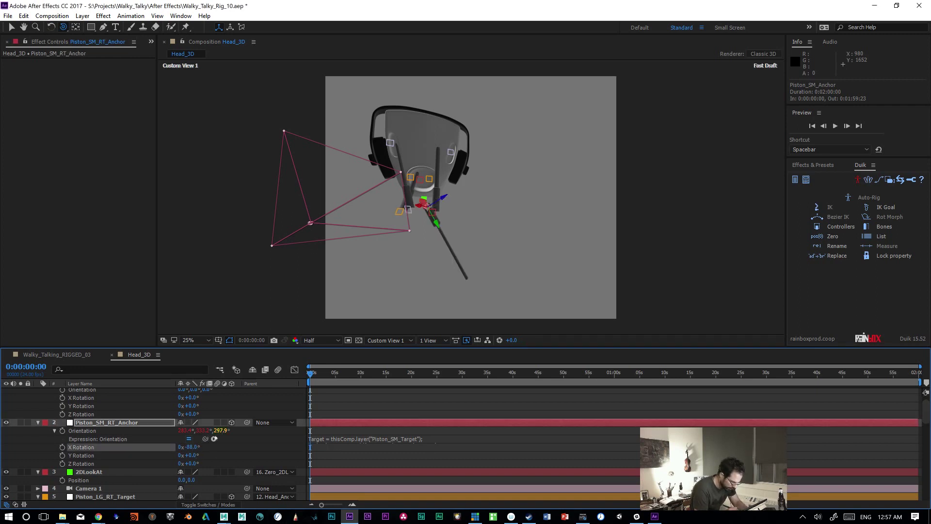
pyautogui.moveTo(192, 447)
pyautogui.mouseDown()
pyautogui.moveTo(220, 441)
pyautogui.moveTo(202, 446)
pyautogui.mouseUp()
# Step: Orbit and reframe the custom view to examine how the right small piston is aimed beneath the head
pyautogui.moveTo(467, 269); pyautogui.dragTo(503, 260)
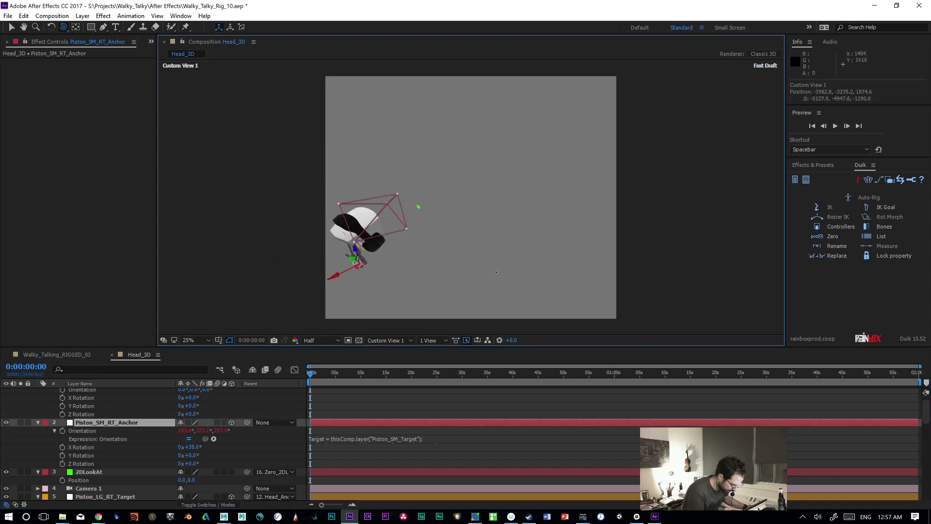
pyautogui.hotkey('ctrl', 'alt', 'shift', '\\')
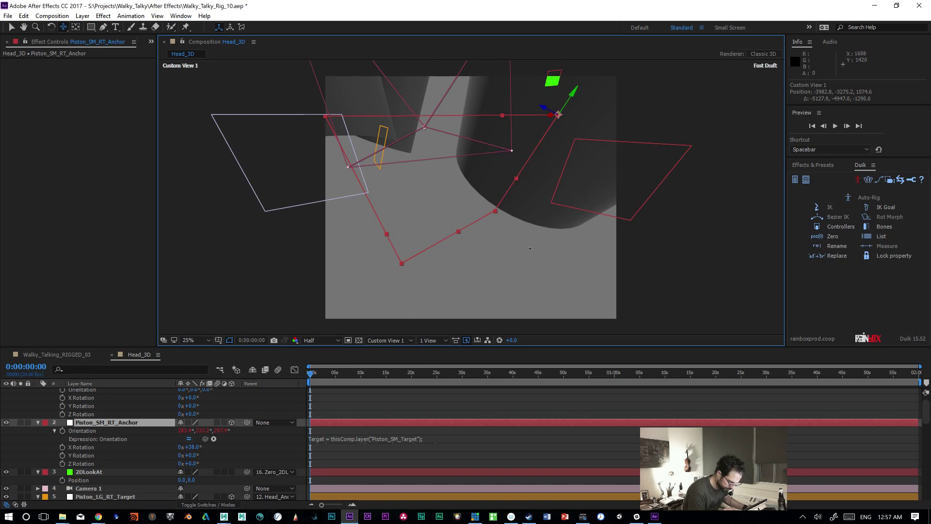
pyautogui.moveTo(535, 239); pyautogui.dragTo(464, 256)
pyautogui.moveTo(540, 239); pyautogui.dragTo(423, 264)
pyautogui.moveTo(563, 184); pyautogui.dragTo(519, 259)
pyautogui.press('c')
pyautogui.press('c')
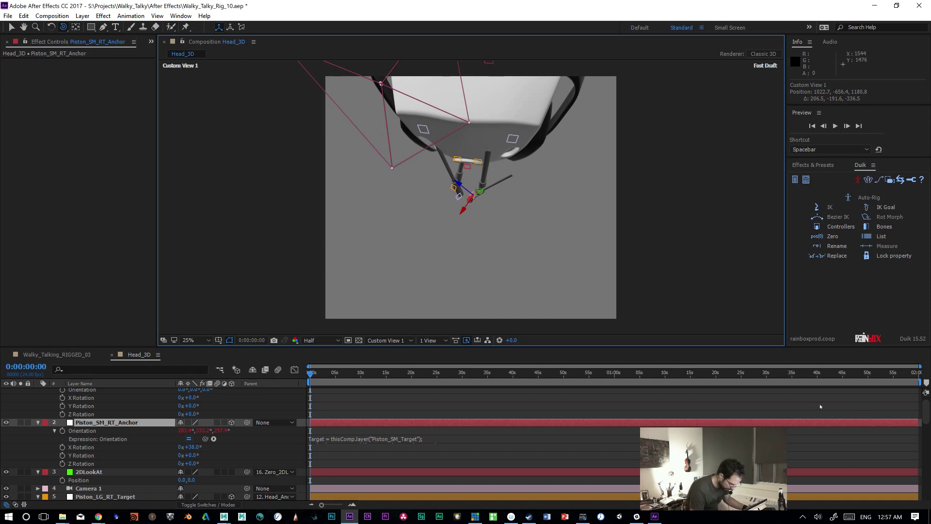
# Step: Change the look-at expression in Piston_SM_RT_Anchor's Orientation so that it targets Piston_SM_RT_Target, comparing it with Piston_SM_Anchor
pyautogui.scroll(-2, 923, 424)
pyautogui.moveTo(924, 424); pyautogui.dragTo(923, 452)
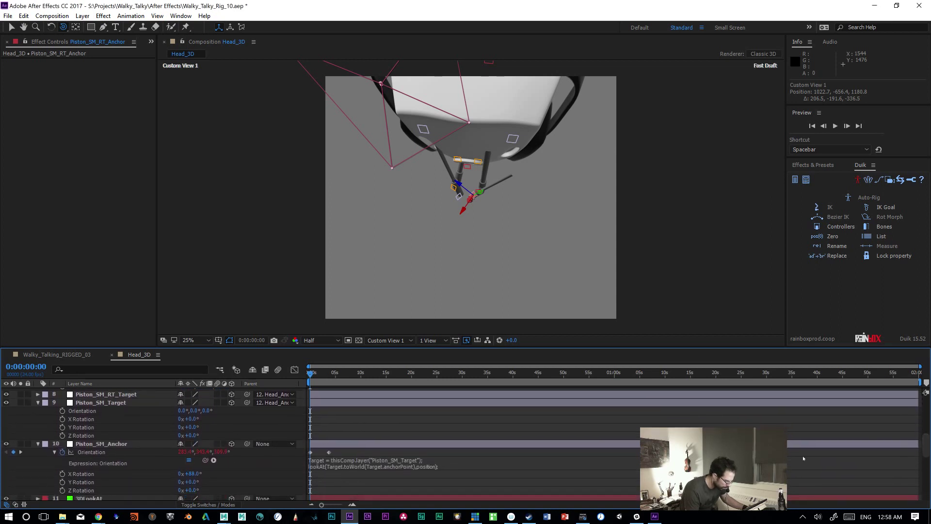
pyautogui.click(95, 444)
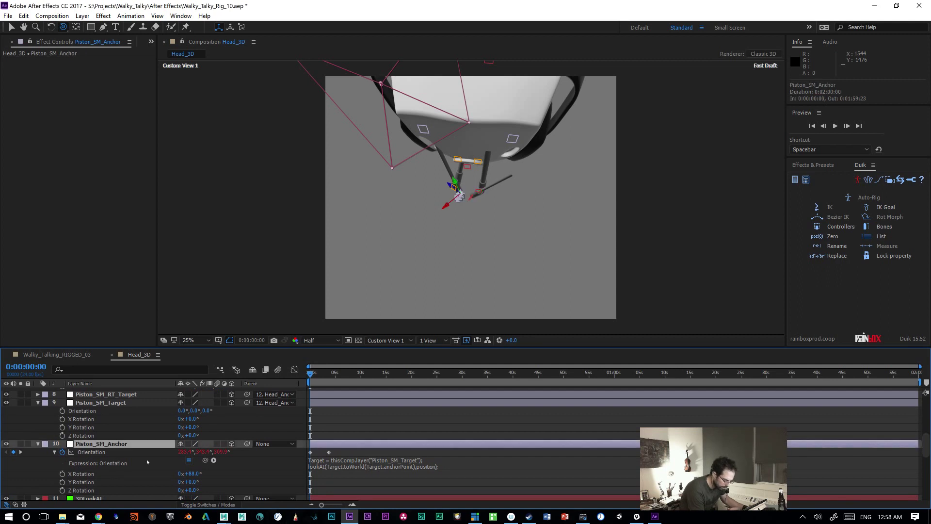
pyautogui.hotkey('ctrl', 'z')
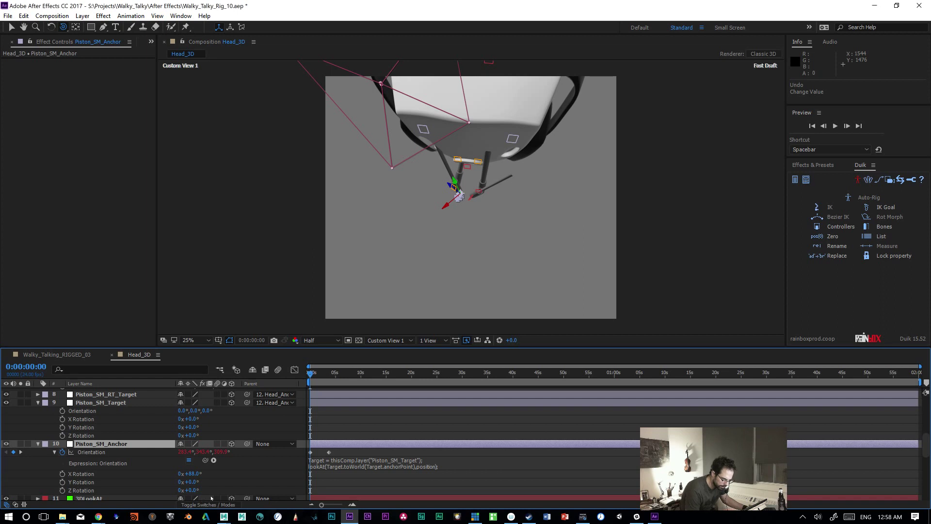
pyautogui.moveTo(924, 445); pyautogui.dragTo(925, 413)
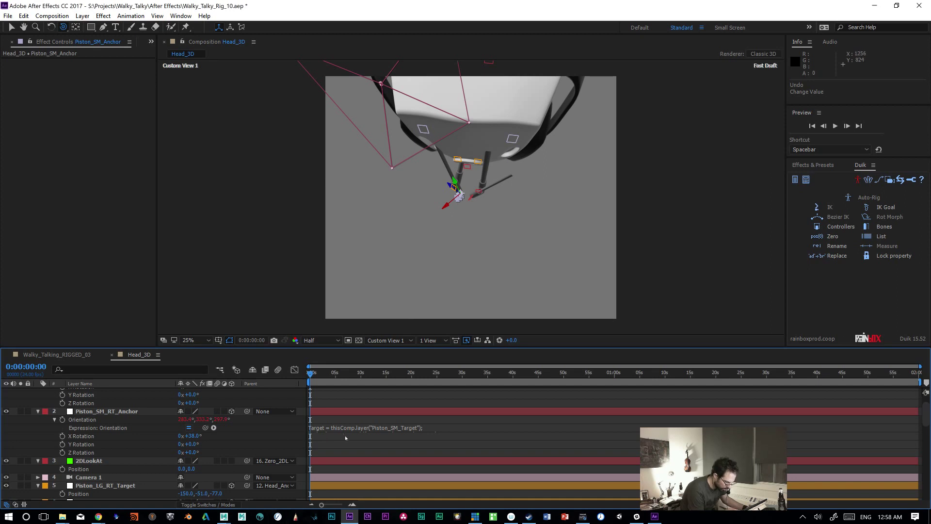
pyautogui.click(394, 428)
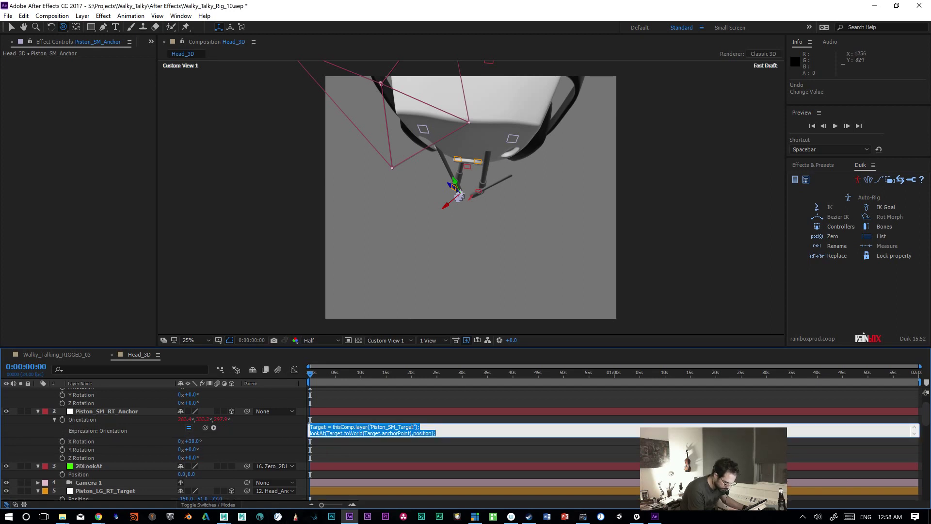
pyautogui.click(412, 427)
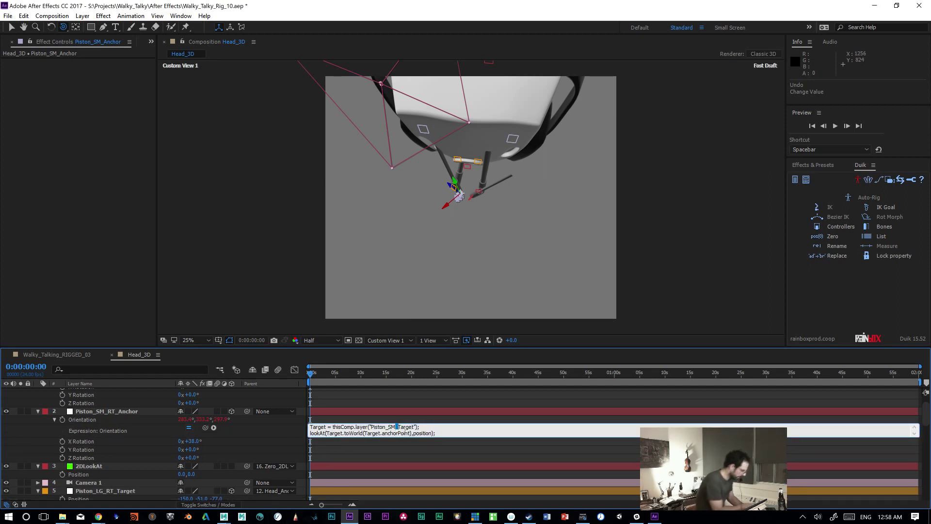
pyautogui.write('_RT_')
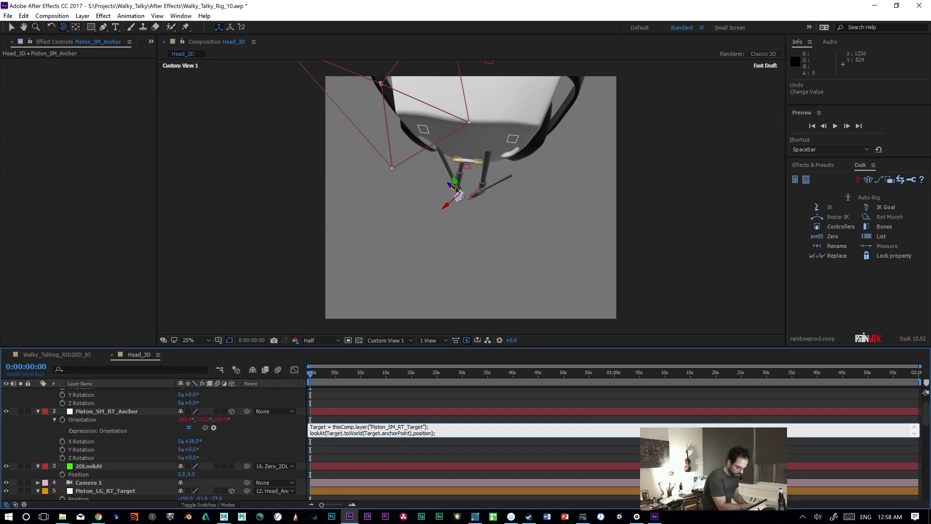
pyautogui.press('KP_Enter')
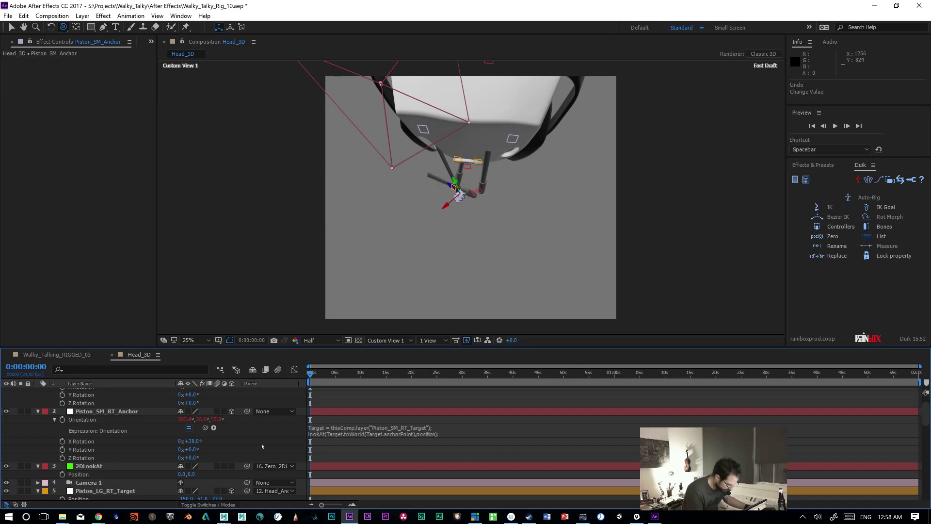
# Step: Try an X rotation of -88° on Piston_SM_RT_Anchor and replace it with 88°
pyautogui.click(193, 441)
pyautogui.write('-88')
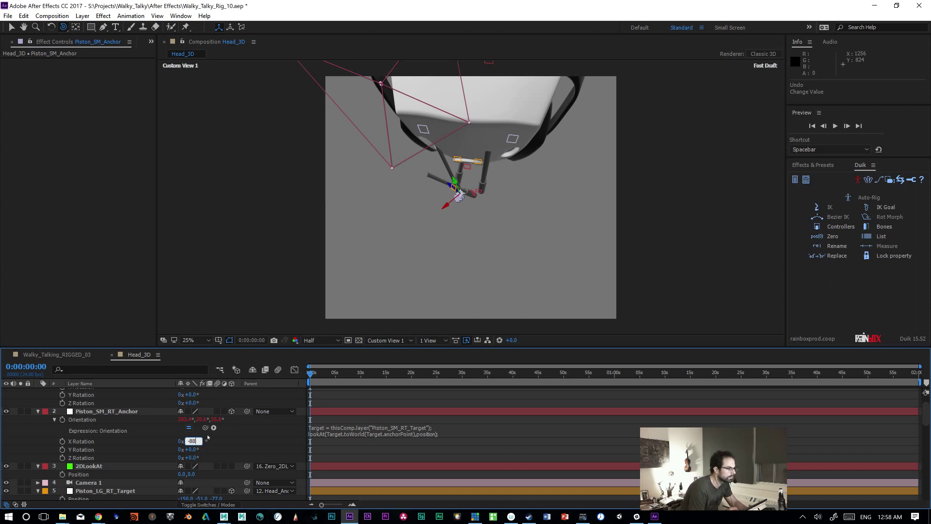
pyautogui.press('KP_Enter')
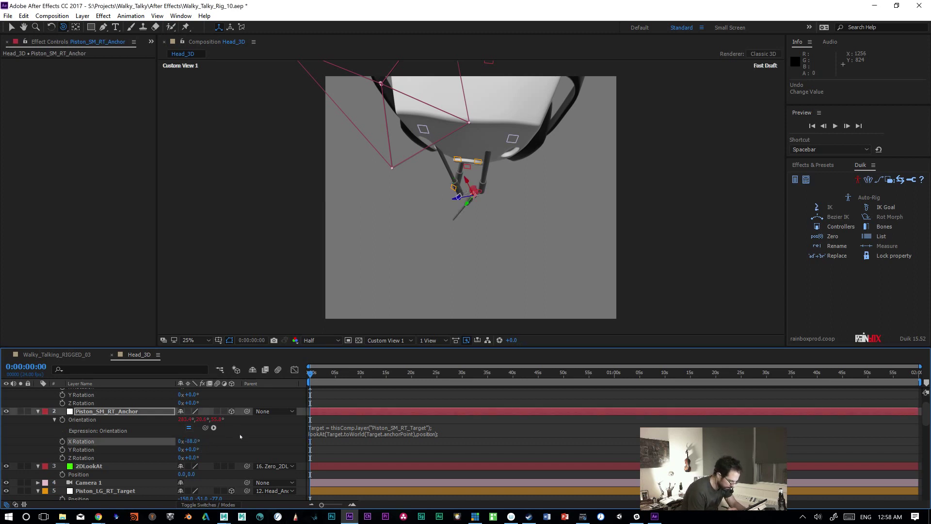
pyautogui.click(186, 441)
pyautogui.write('88')
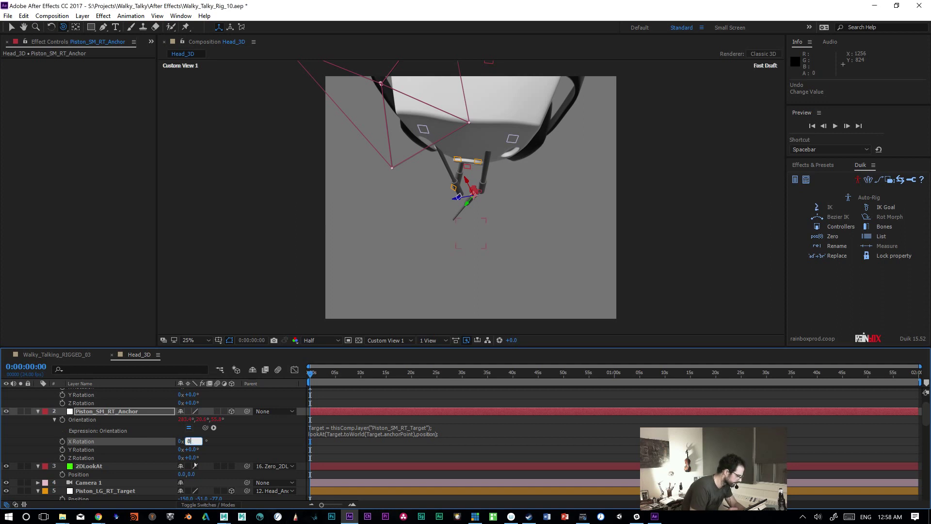
pyautogui.press('KP_Enter')
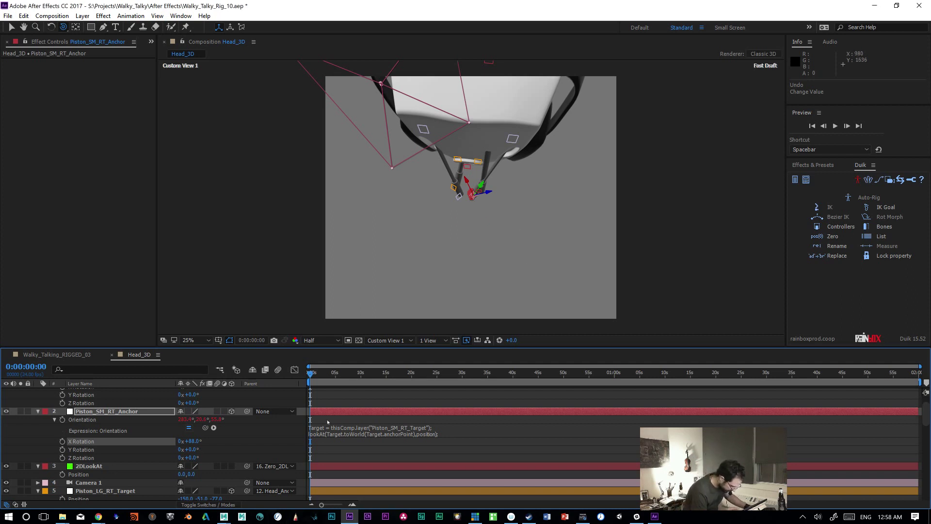
# Step: Copy the look-at expression from the Orientation property of Piston_SM_RT_Anchor
pyautogui.scroll(2, 149, 412)
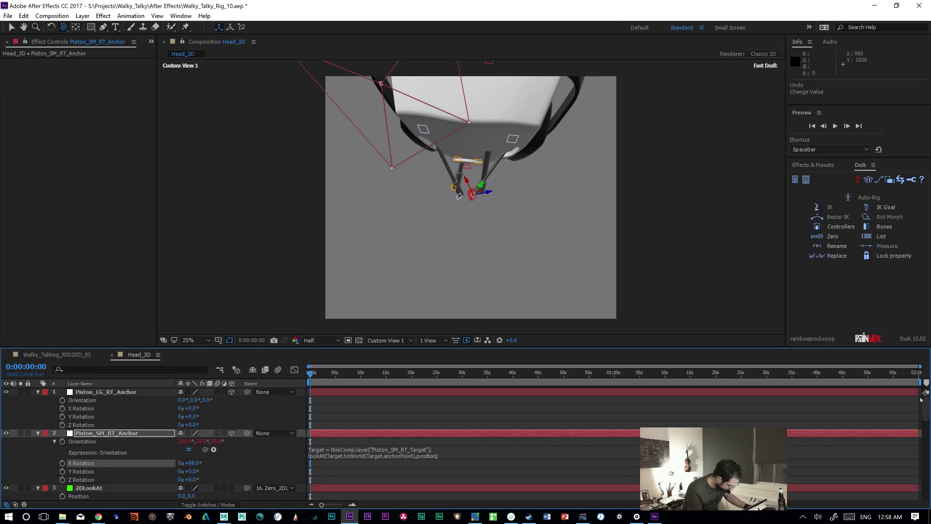
pyautogui.click(149, 391)
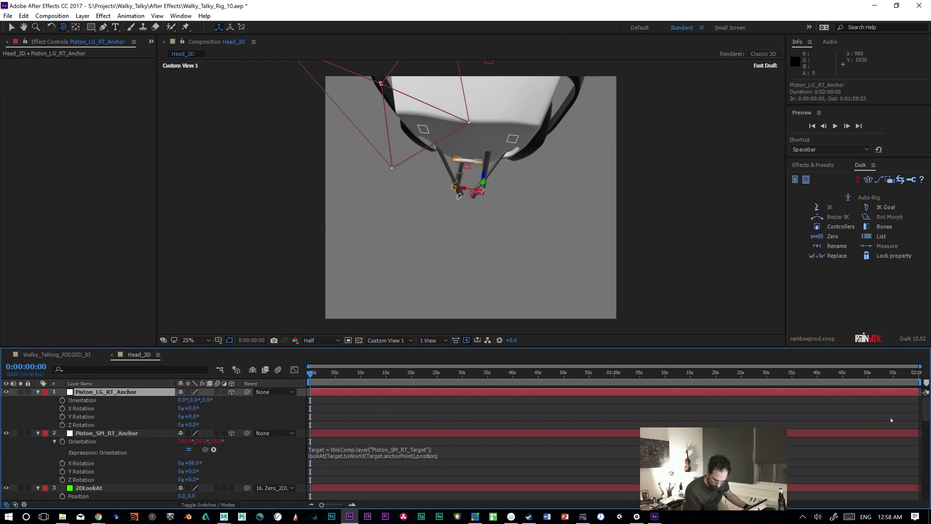
pyautogui.scroll(-2, 892, 420)
pyautogui.click(373, 422)
pyautogui.hotkey('ctrl', 'c')
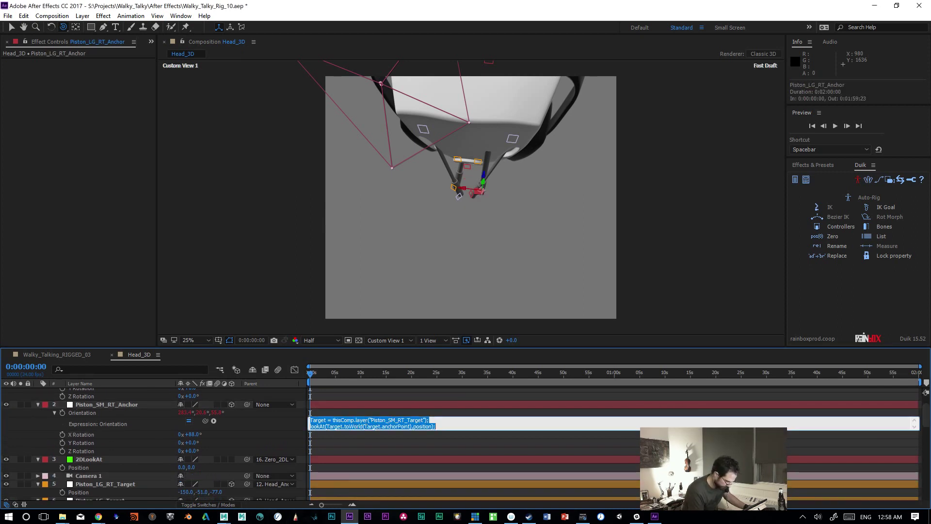
# Step: Add the copied look-at expression to the Orientation of Piston_LG_RT_Anchor, changing its target layer to Piston_LG_RT_Target
pyautogui.scroll(2, 773, 373)
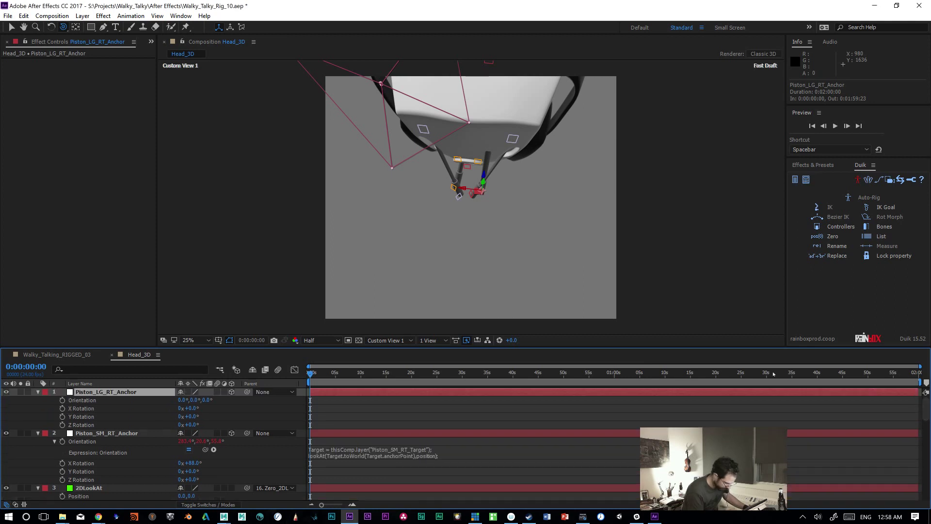
pyautogui.keyDown('alt'); pyautogui.click(62, 400); pyautogui.keyUp('alt')
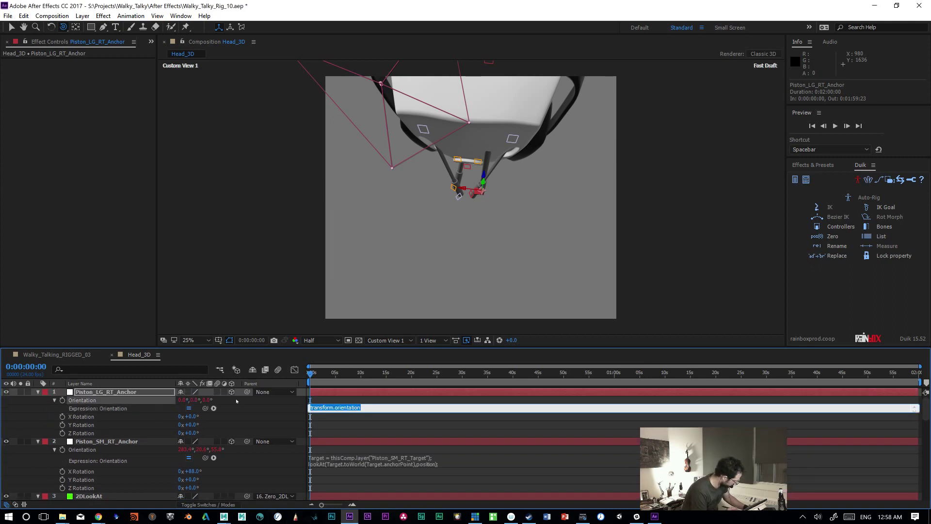
pyautogui.hotkey('ctrl', 'v')
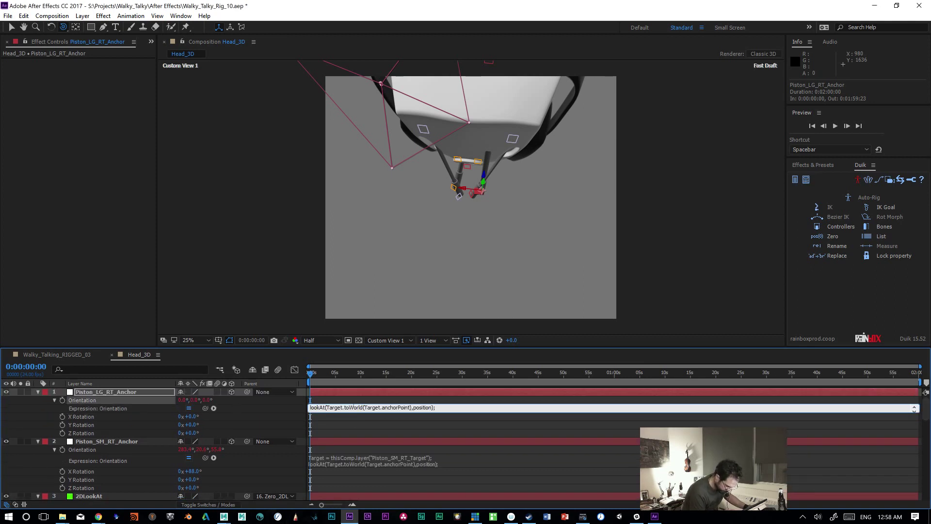
pyautogui.press('Up')
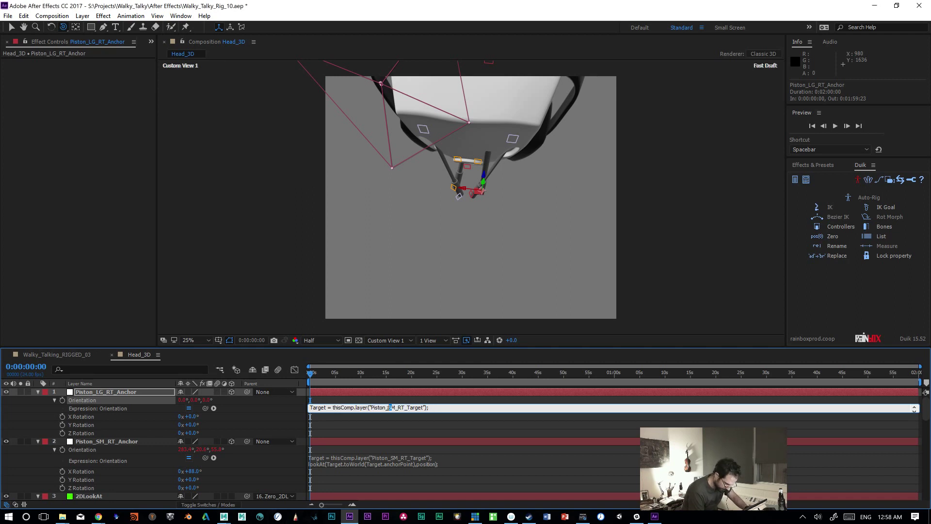
pyautogui.press('Delete')
pyautogui.press('Delete')
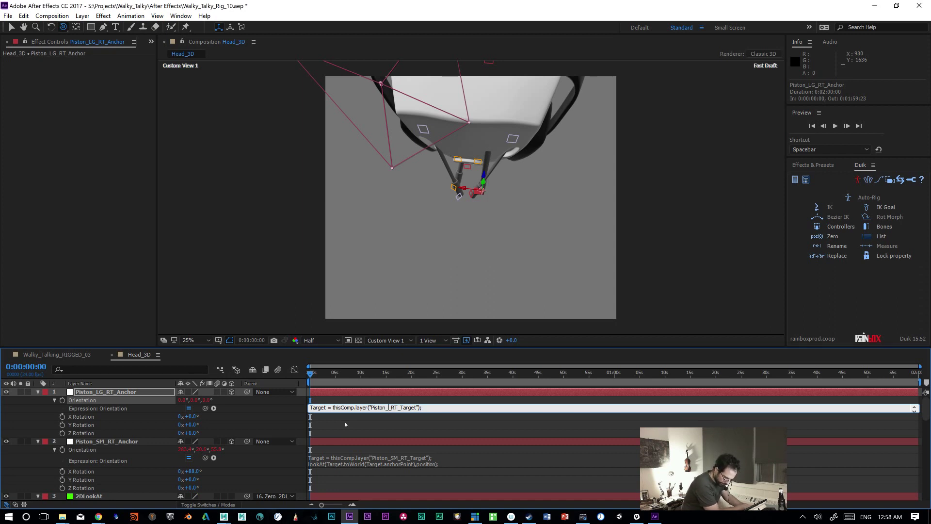
pyautogui.write('LG')
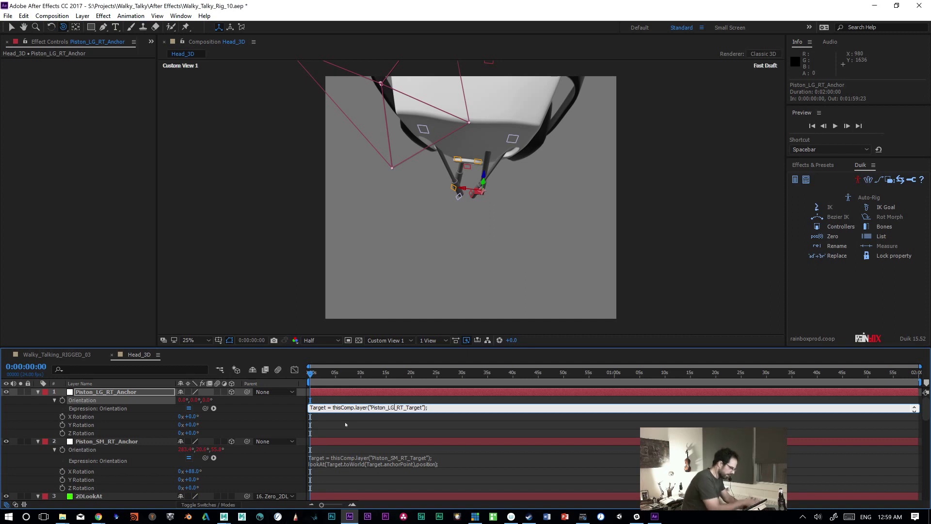
pyautogui.press('KP_Enter')
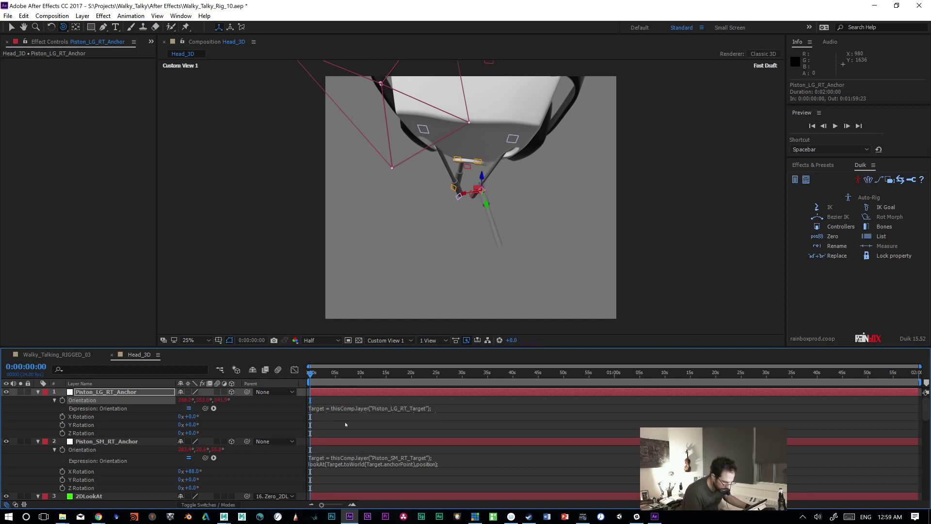
# Step: Reveal Piston_LG_Anhcor's rotation values for reference, and set the X rotation of Piston_LG_RT_Anchor to 96.2° after trying -96.2°
pyautogui.moveTo(925, 417); pyautogui.dragTo(924, 444)
pyautogui.click(121, 416)
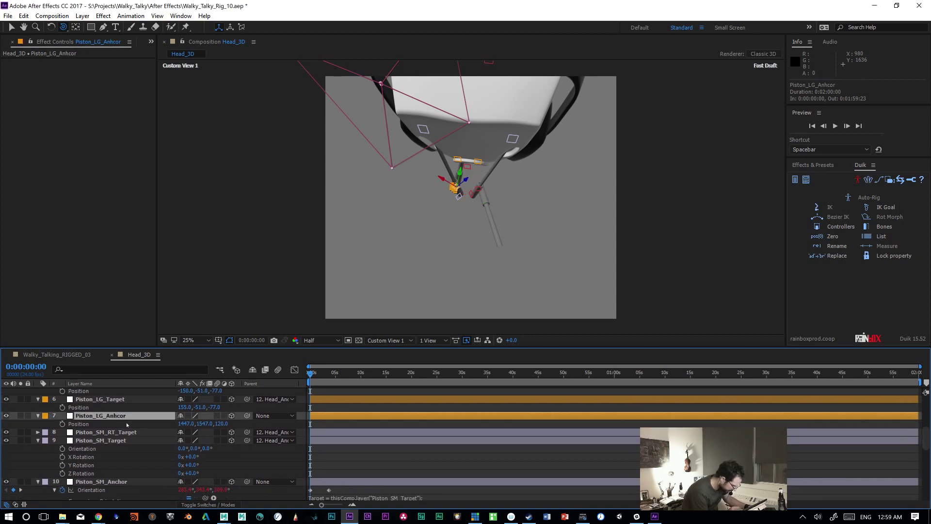
pyautogui.press('r')
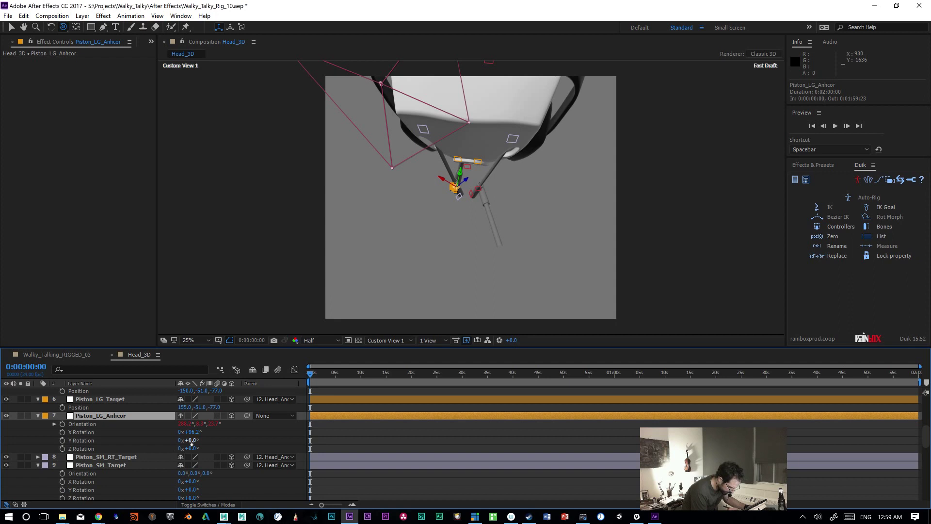
pyautogui.moveTo(924, 436); pyautogui.dragTo(923, 408)
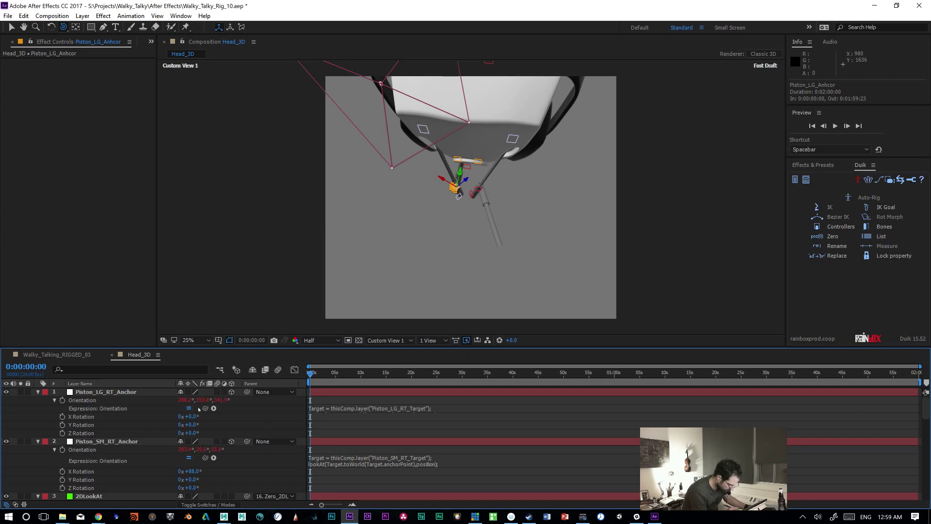
pyautogui.click(191, 416)
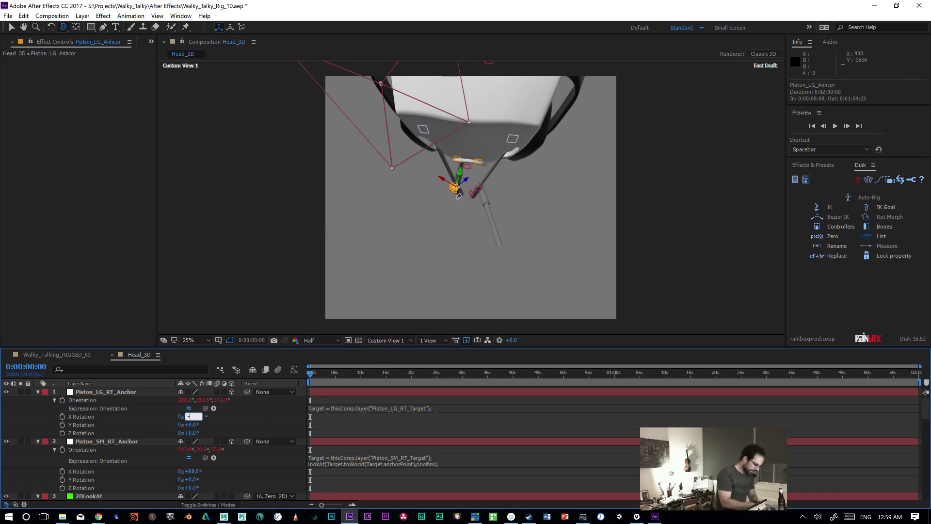
pyautogui.write('-90')
pyautogui.press('Return')
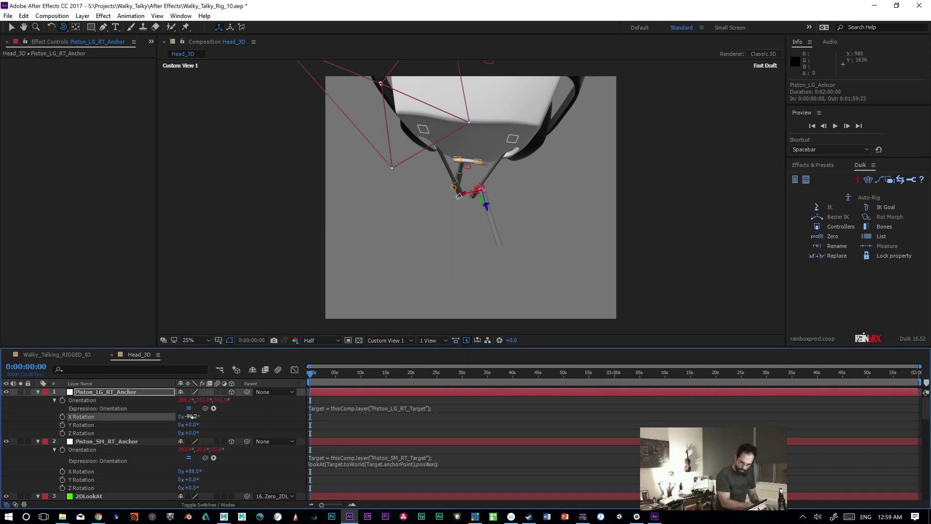
pyautogui.click(191, 417)
pyautogui.write('9')
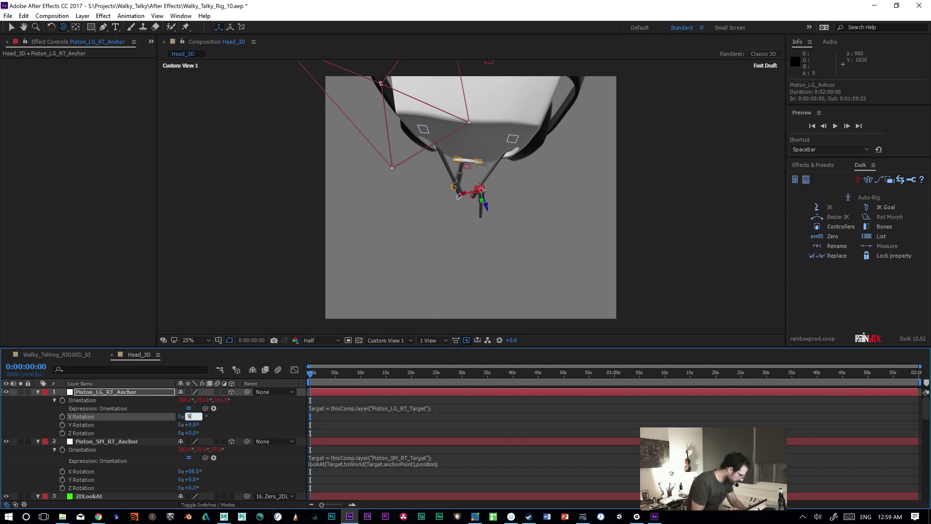
pyautogui.write('6.2')
pyautogui.press('Return')
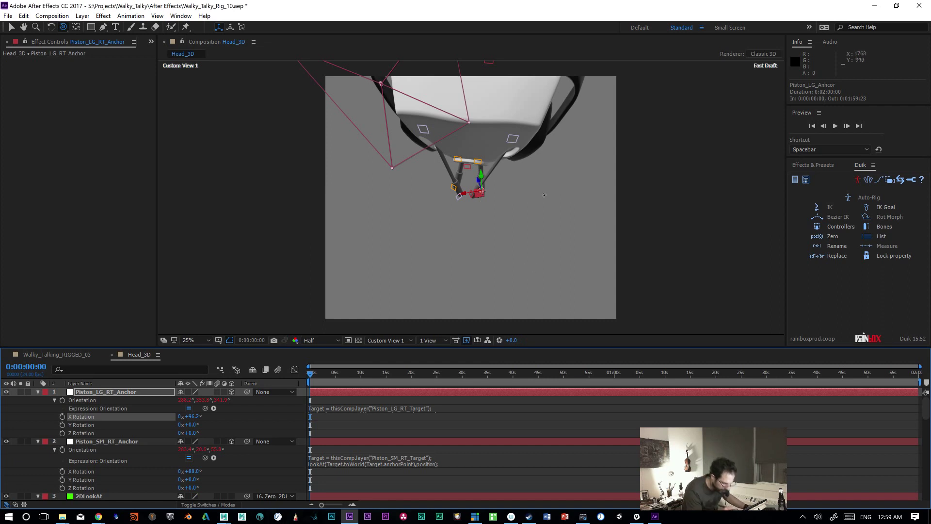
pyautogui.moveTo(527, 217)
pyautogui.mouseDown()
pyautogui.moveTo(537, 206)
pyautogui.moveTo(499, 239)
pyautogui.moveTo(516, 267)
pyautogui.mouseUp()
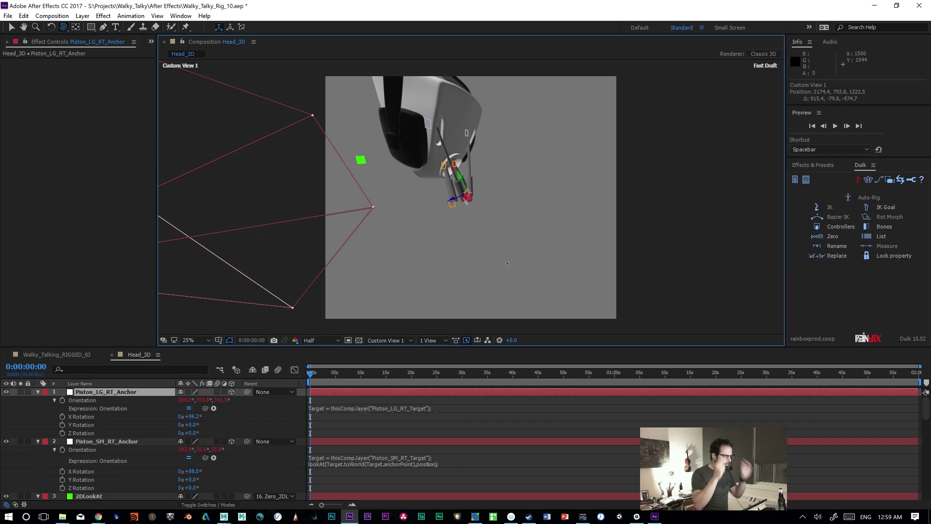
# Step: Switch to the Camera 1 view and move the 2DLookAt control around to test the pistons with the head turned, undoing the last move
pyautogui.click(390, 340)
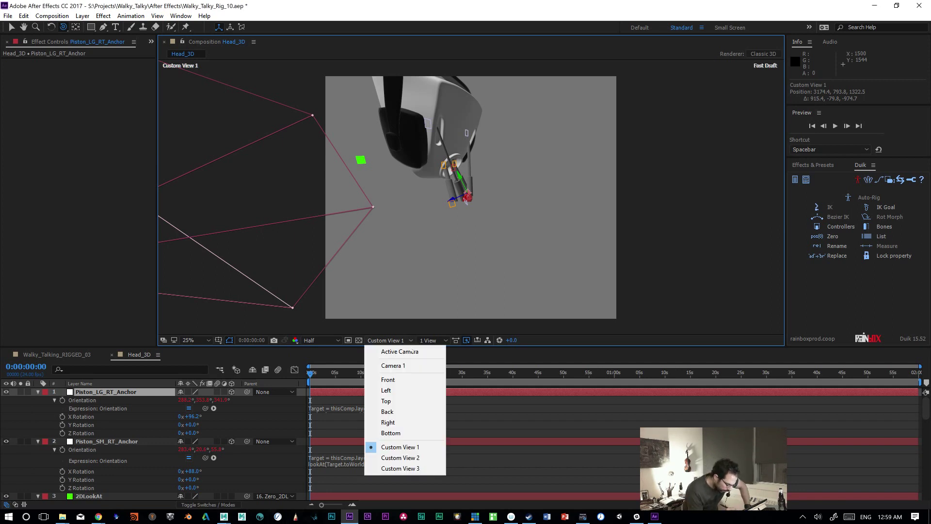
pyautogui.click(423, 367)
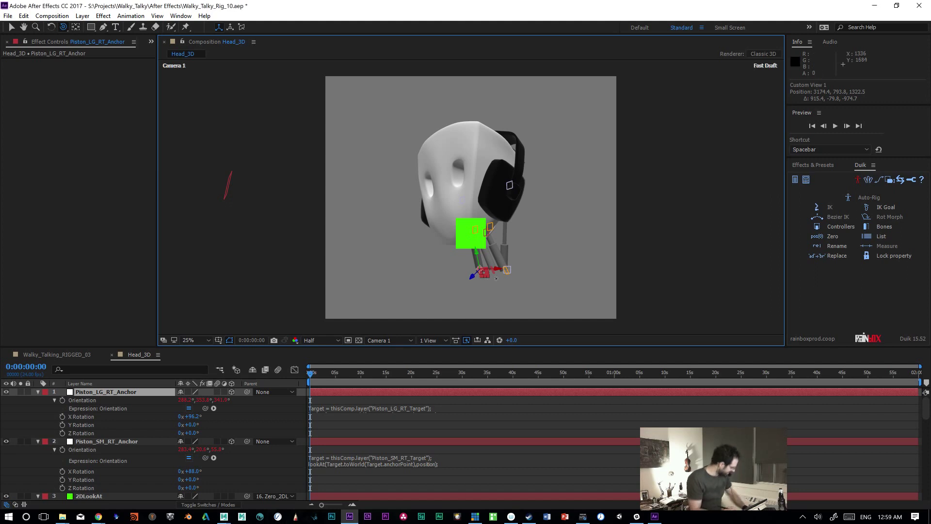
pyautogui.press('v')
pyautogui.click(462, 227)
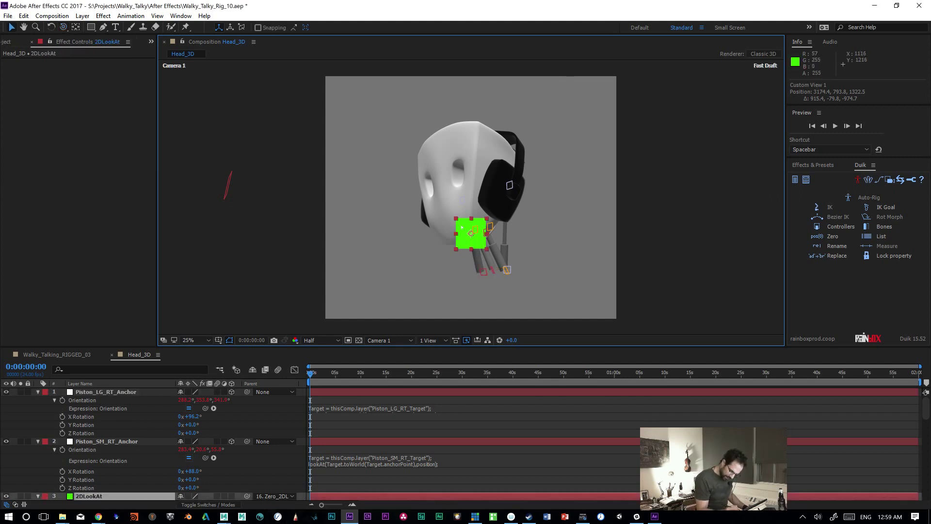
pyautogui.moveTo(464, 241); pyautogui.dragTo(587, 193)
pyautogui.moveTo(434, 227); pyautogui.dragTo(625, 134)
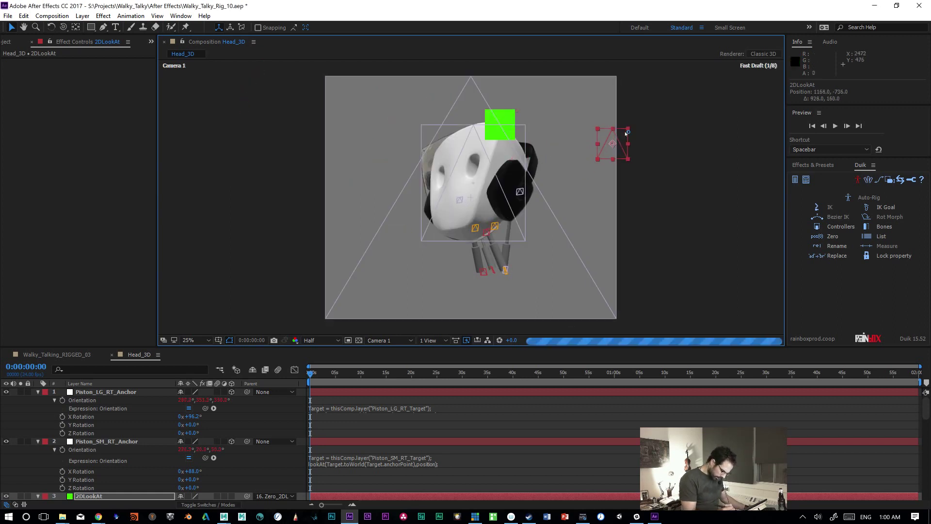
pyautogui.hotkey('ctrl', 'z')
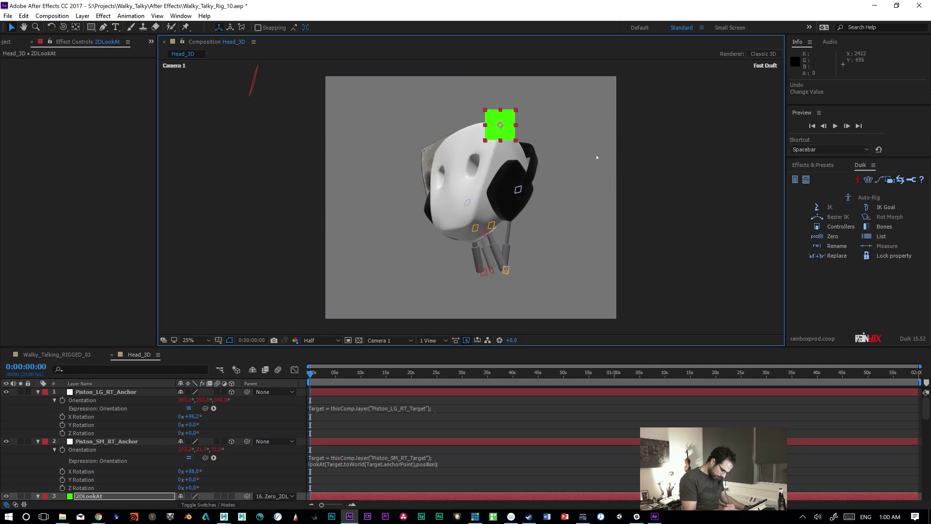
# Step: Undo the 2DLookAt moves back to its rest position, test one more sideways move, undo it and save the project
pyautogui.hotkey('ctrl', 'z')
pyautogui.hotkey('ctrl', 'z')
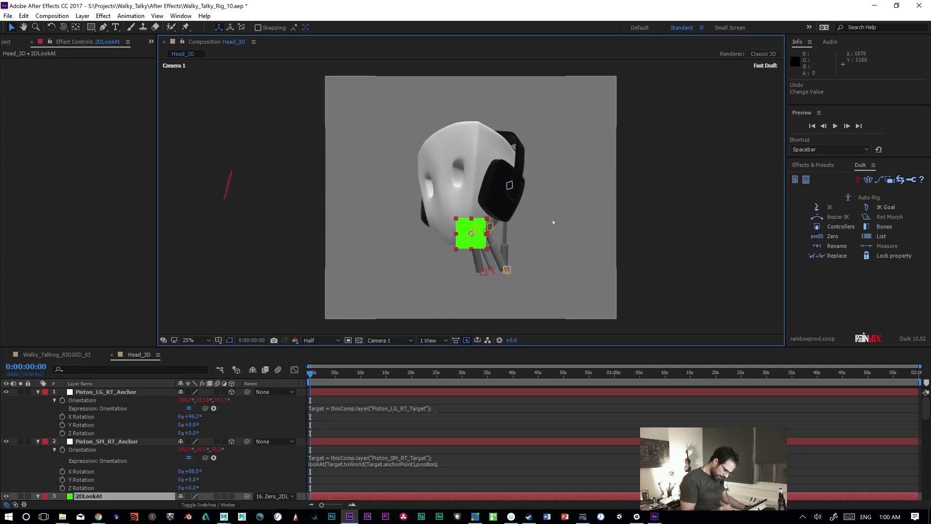
pyautogui.moveTo(478, 229); pyautogui.dragTo(423, 194)
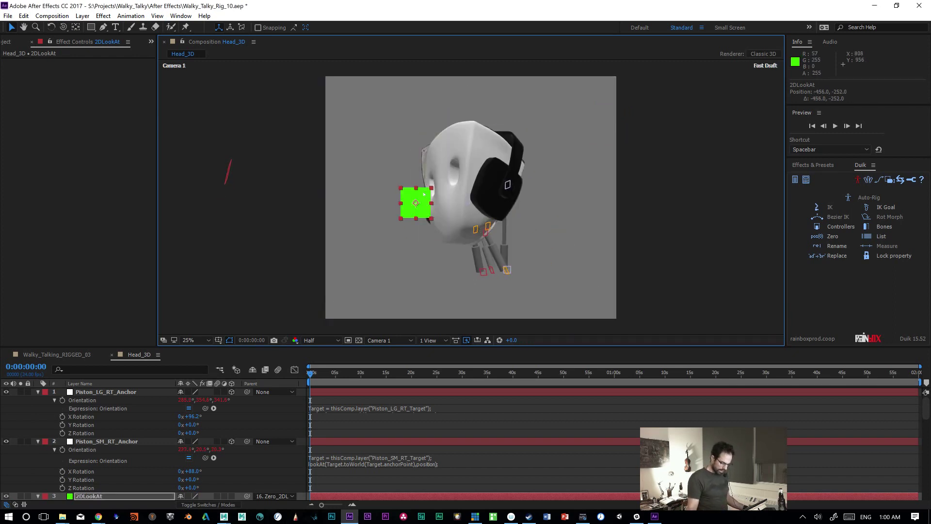
pyautogui.hotkey('ctrl', 'z')
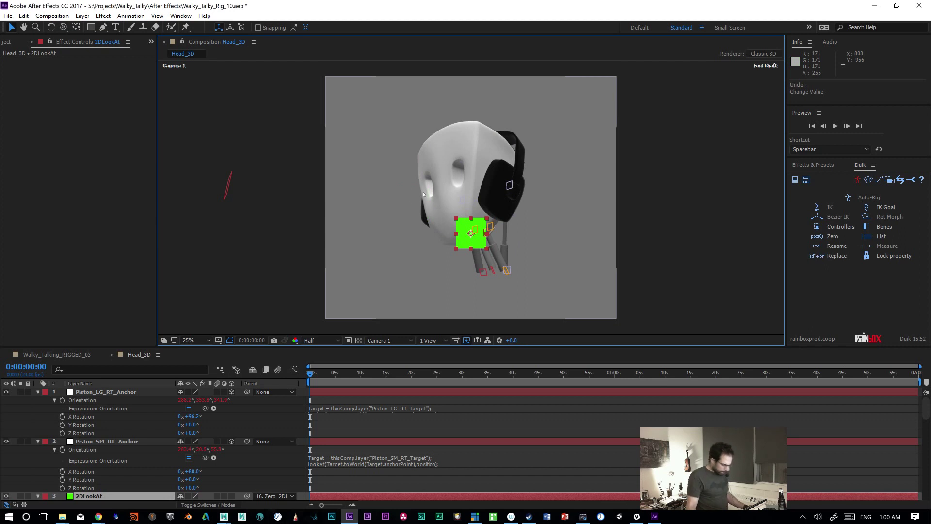
pyautogui.hotkey('ctrl', 's')
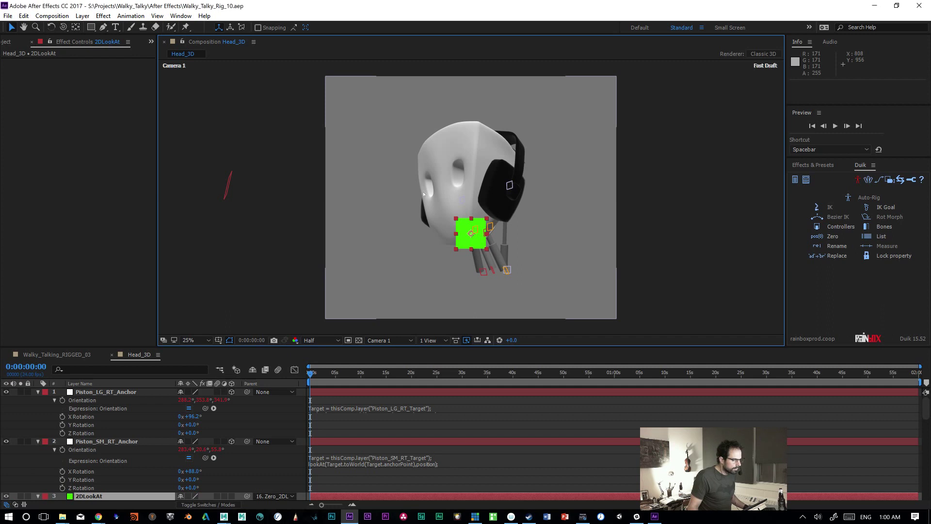
# Step: Test the pistons by moving the 2DLookAt control to extreme positions all around the head, undoing every move, and save the project
pyautogui.moveTo(463, 217); pyautogui.dragTo(422, 116)
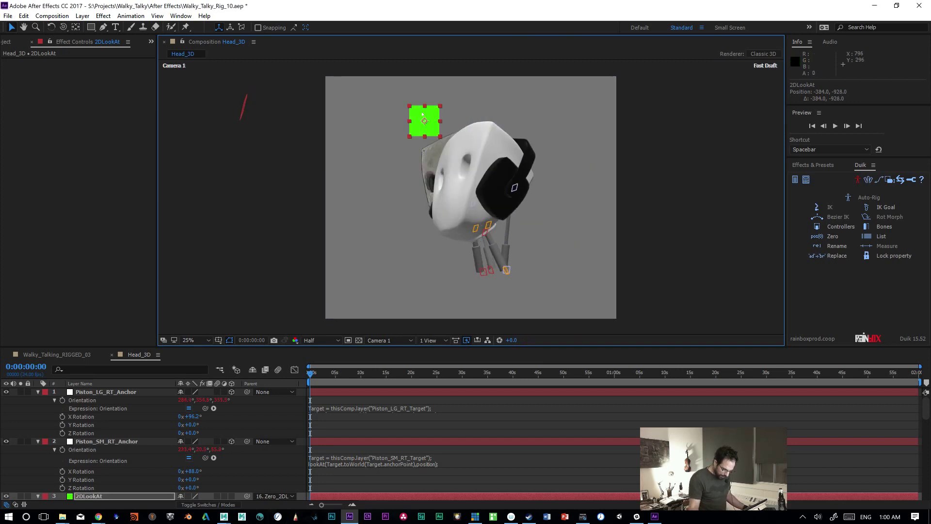
pyautogui.hotkey('ctrl', 'z')
pyautogui.moveTo(463, 237); pyautogui.dragTo(352, 283)
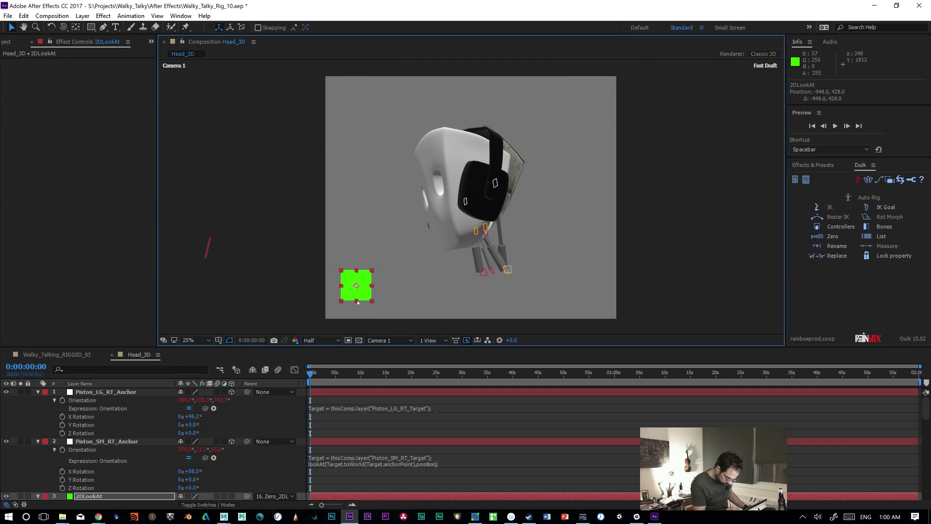
pyautogui.hotkey('ctrl', 'z')
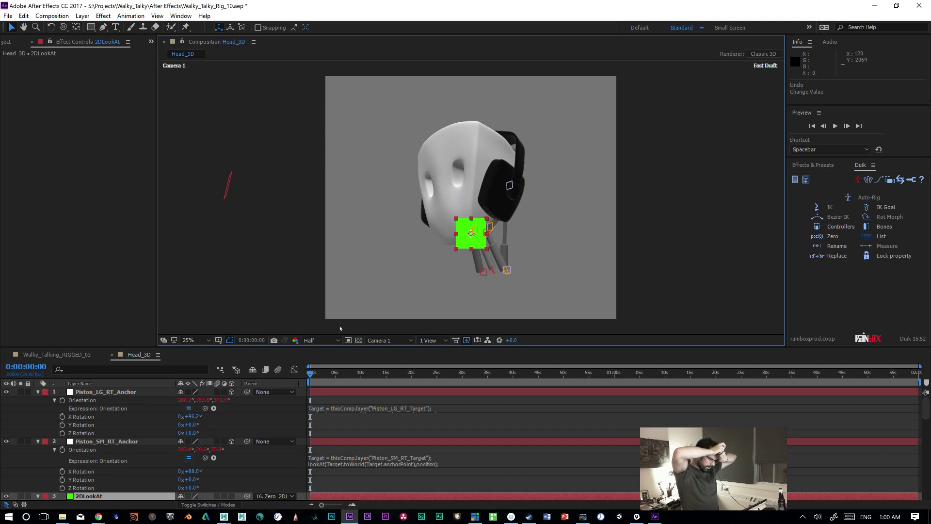
pyautogui.moveTo(482, 230); pyautogui.dragTo(552, 171)
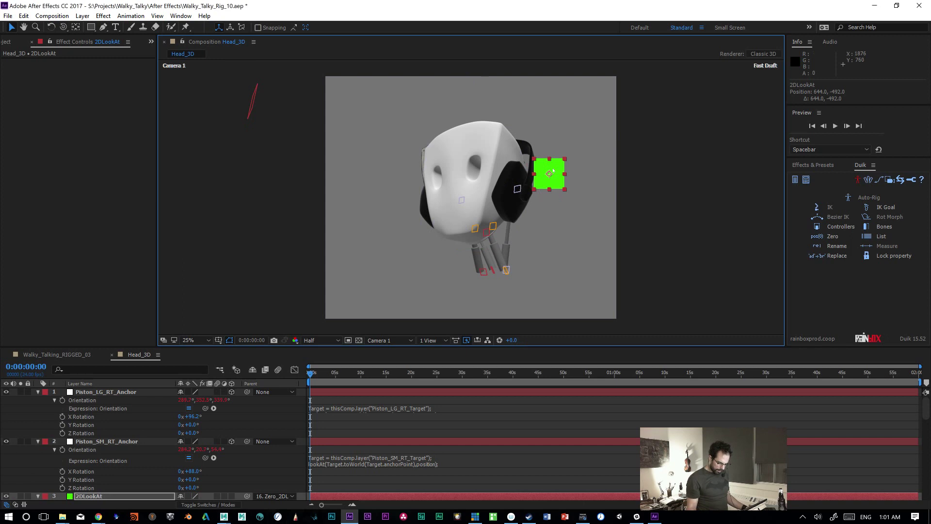
pyautogui.hotkey('ctrl', 'z')
pyautogui.moveTo(479, 227); pyautogui.dragTo(656, 306)
pyautogui.moveTo(686, 254); pyautogui.dragTo(694, 239)
pyautogui.hotkey('ctrl', 'z')
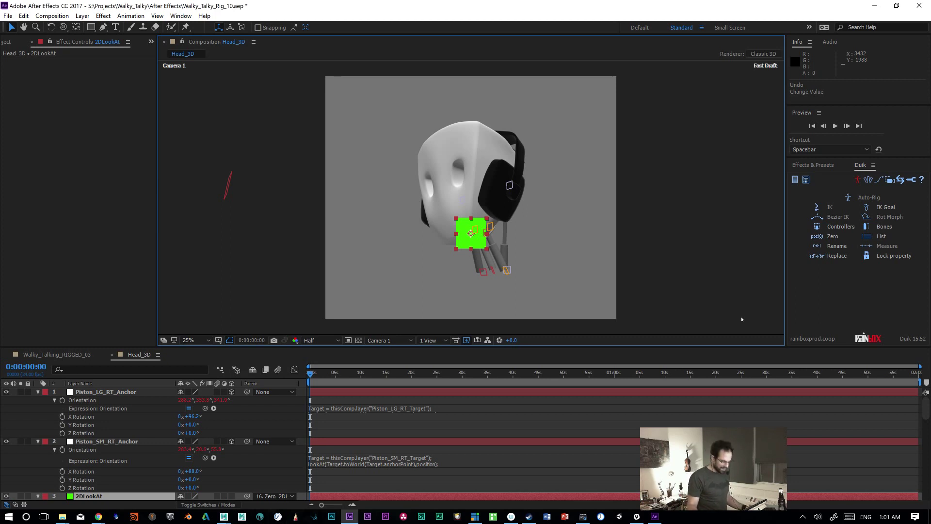
pyautogui.moveTo(480, 240); pyautogui.dragTo(376, 279)
pyautogui.moveTo(328, 220); pyautogui.dragTo(336, 95)
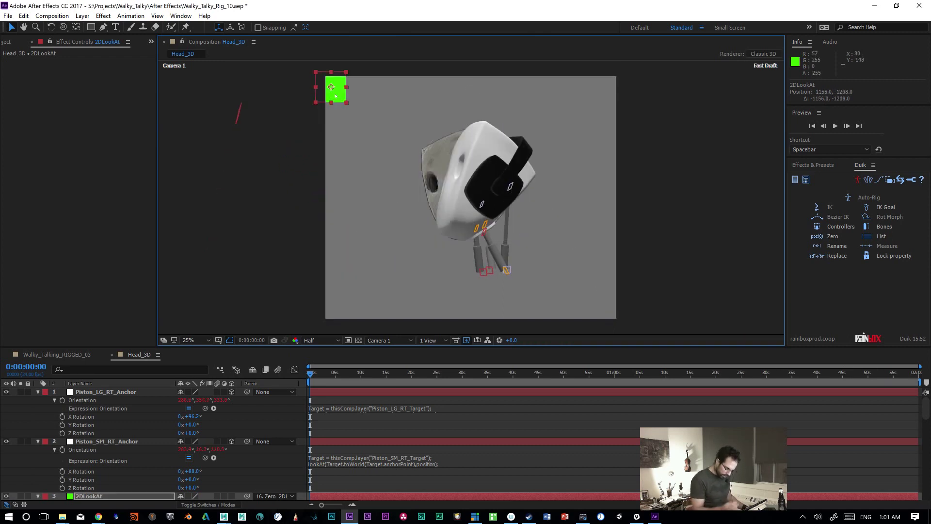
pyautogui.hotkey('ctrl', 'z')
pyautogui.moveTo(370, 182); pyautogui.dragTo(379, 44)
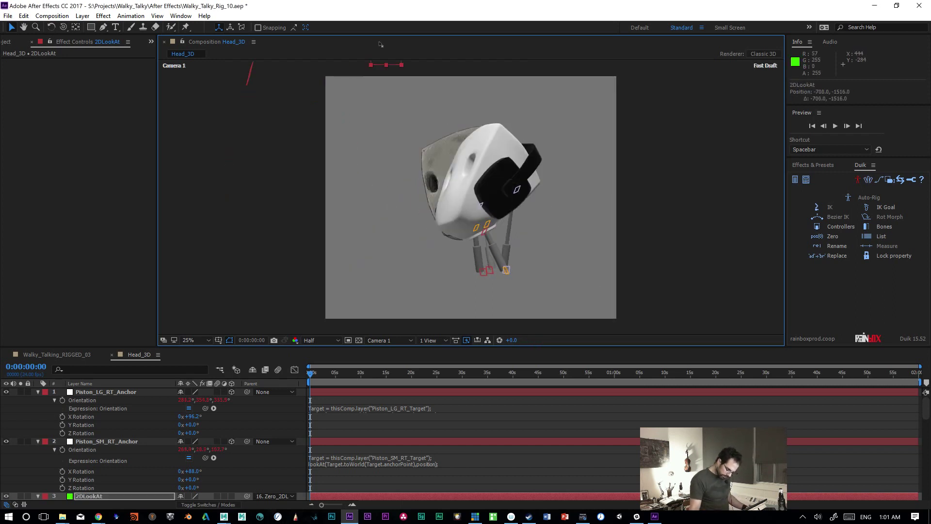
pyautogui.hotkey('ctrl', 'z')
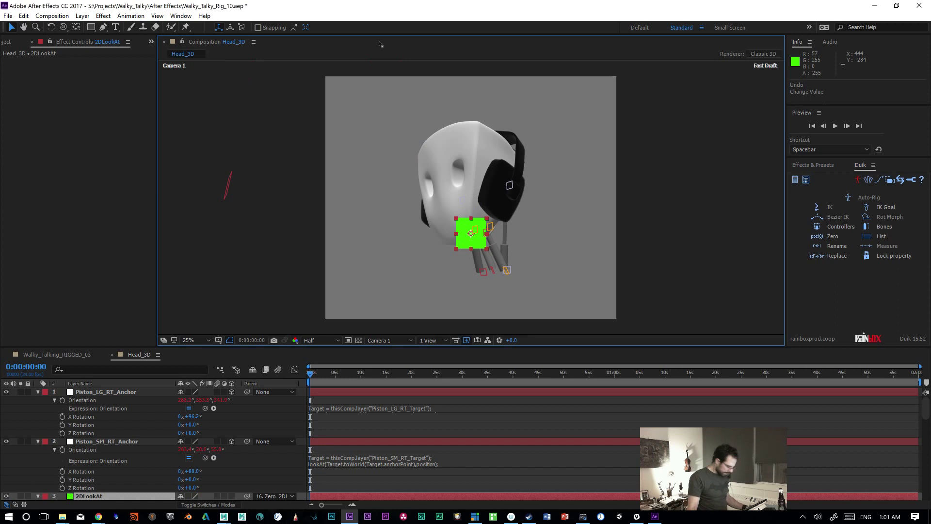
pyautogui.hotkey('ctrl', 'z')
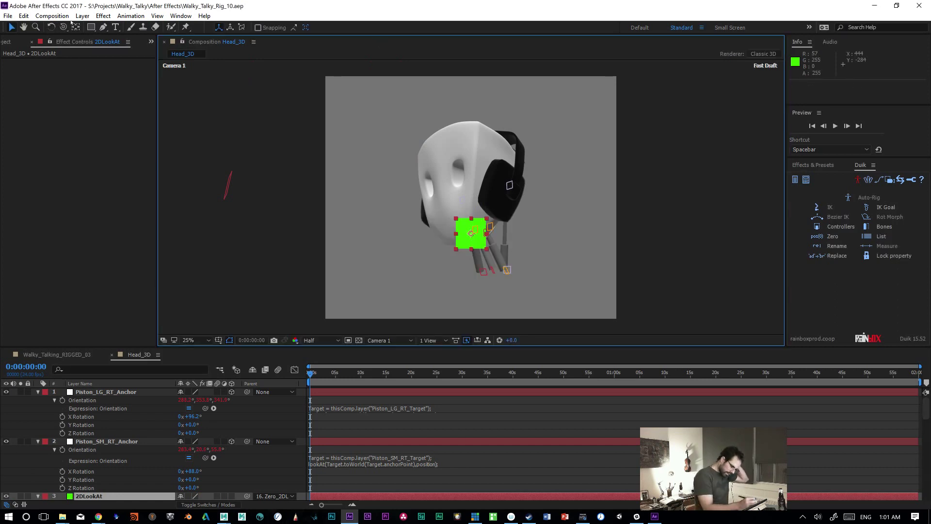
# Step: Add a shadow-casting point light with smooth falloff and place it in front of the head at about 718, -72, -1915
pyautogui.click(82, 16)
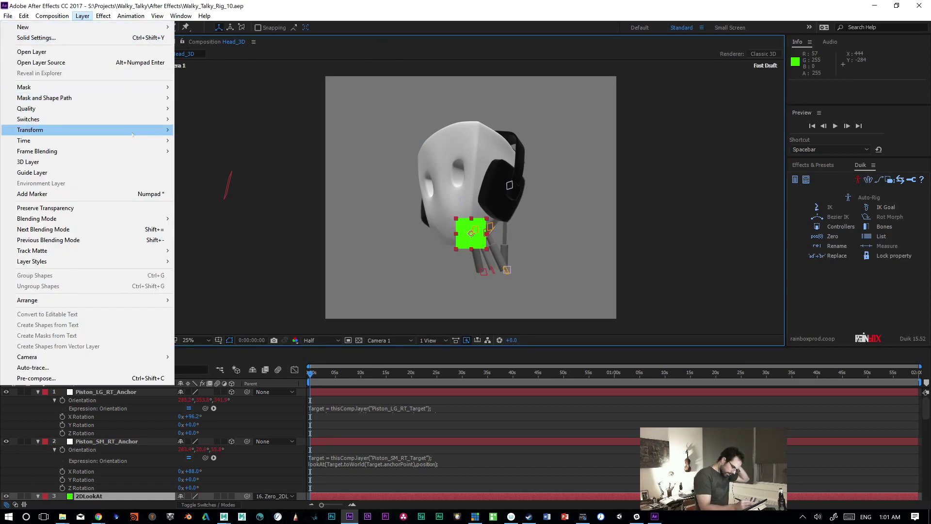
pyautogui.moveTo(97, 27)
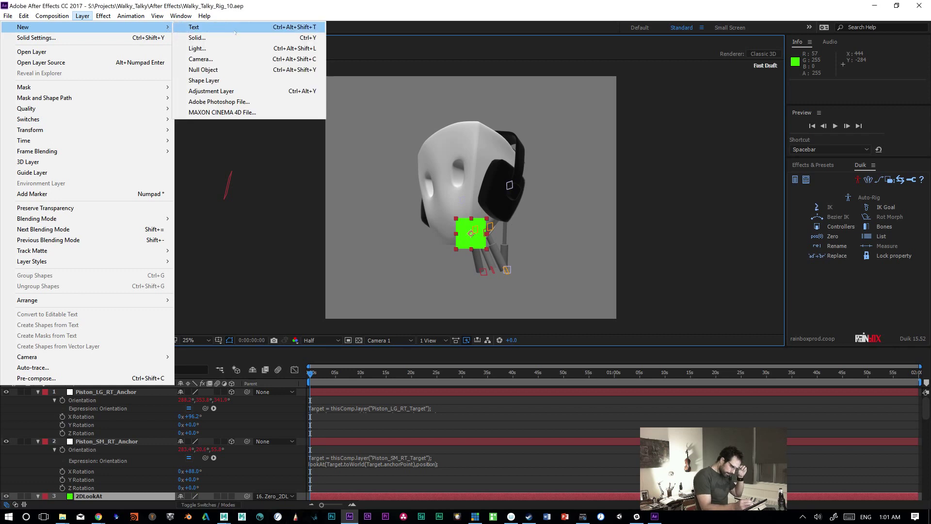
pyautogui.click(238, 48)
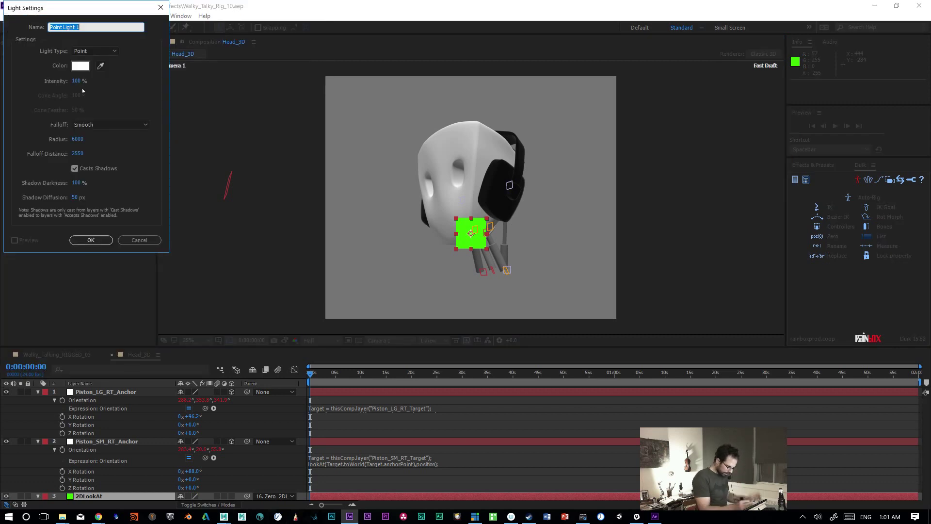
pyautogui.click(90, 263)
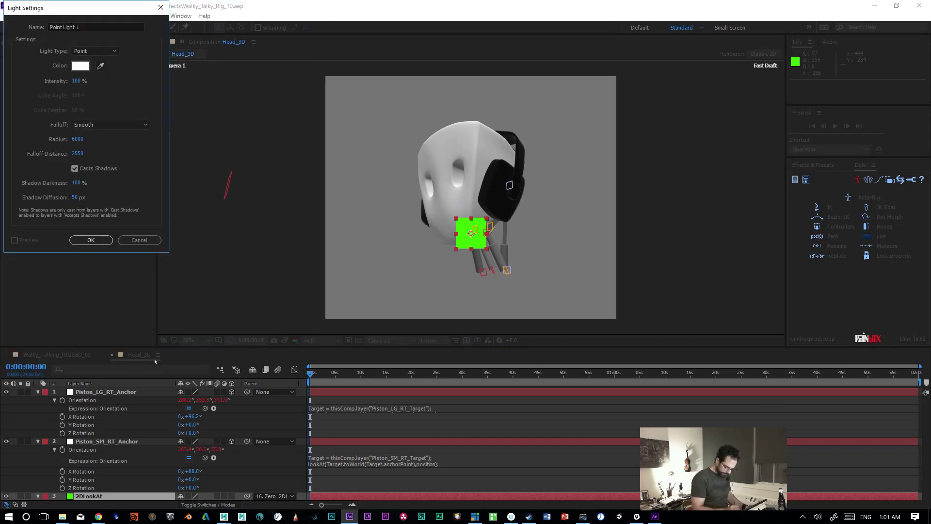
pyautogui.click(91, 240)
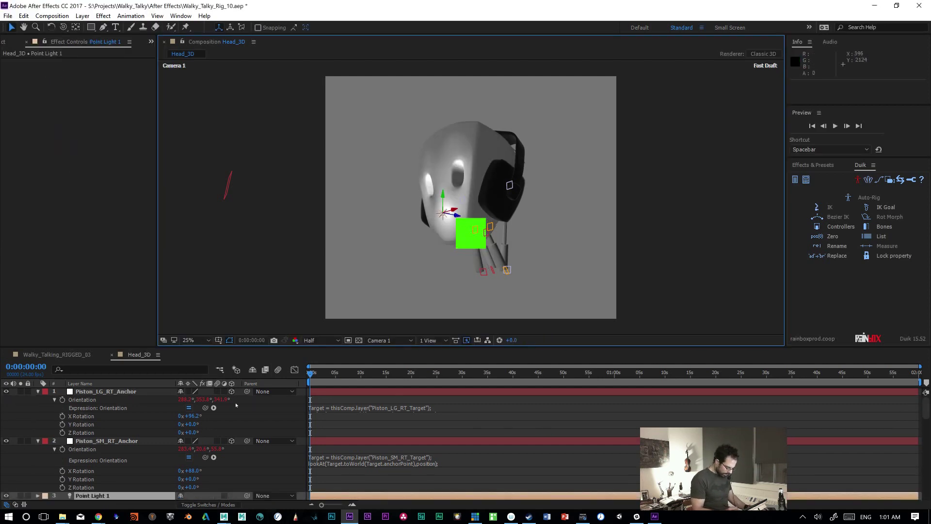
pyautogui.scroll(-1, 529, 462)
pyautogui.moveTo(204, 495); pyautogui.dragTo(1, 478)
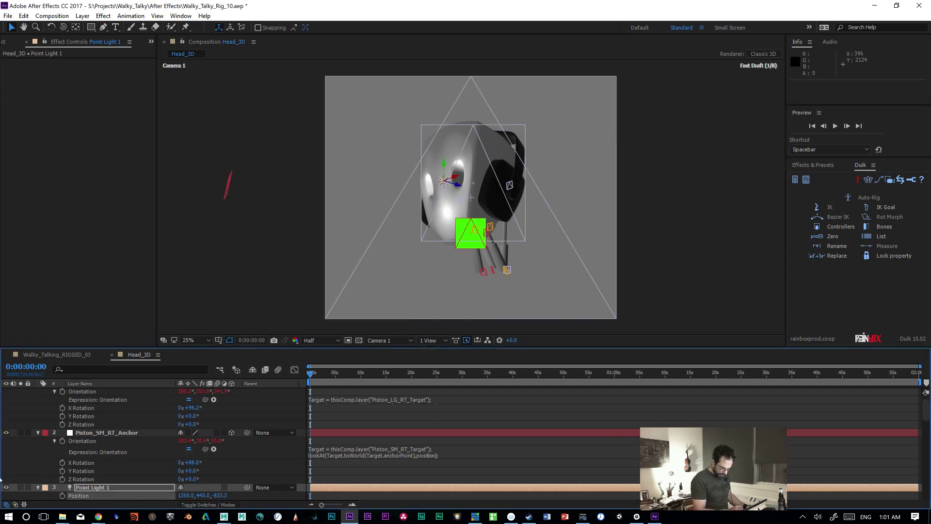
pyautogui.moveTo(185, 495); pyautogui.dragTo(256, 497)
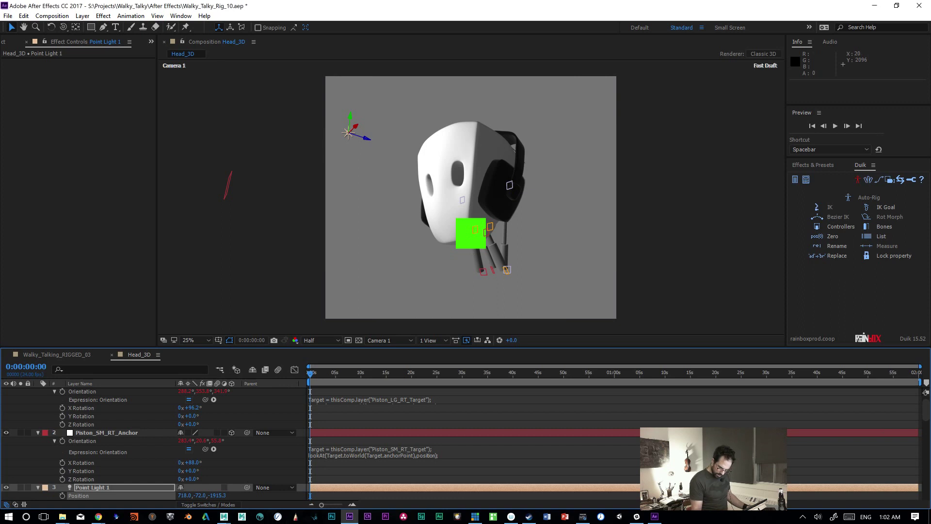
# Step: Lower the 2DLookAt control's opacity to 1% and move the point light above the head, to about 1806, -645, -958
pyautogui.scroll(-3, 924, 424)
pyautogui.scroll(-2, 924, 423)
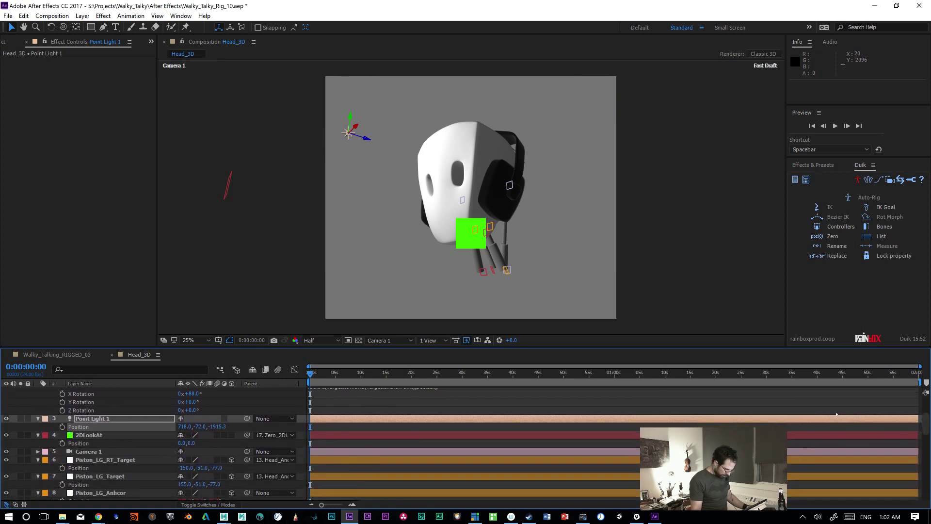
pyautogui.click(96, 435)
pyautogui.moveTo(183, 444); pyautogui.dragTo(144, 450)
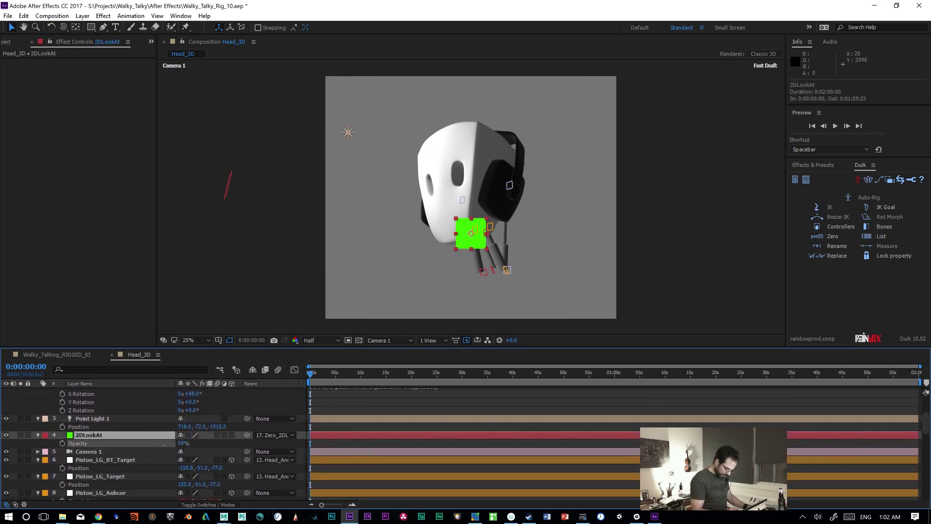
pyautogui.press('Return')
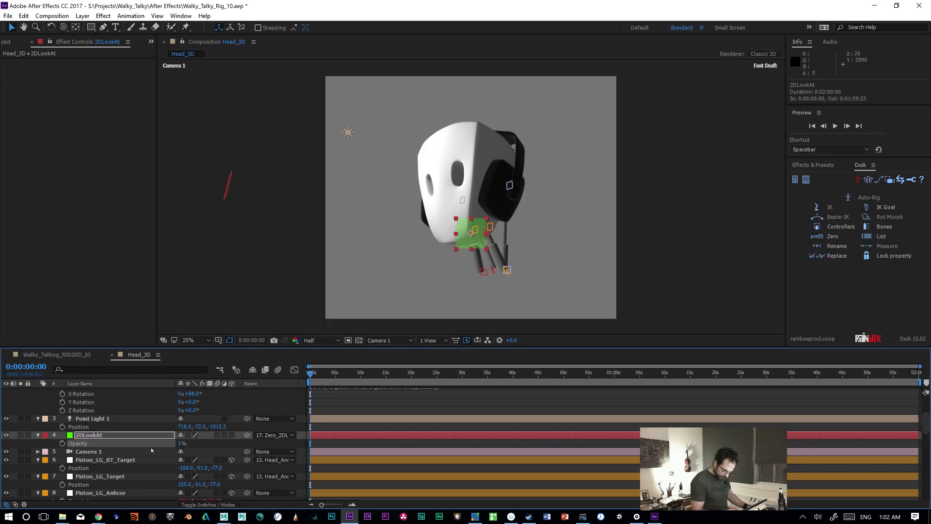
pyautogui.moveTo(348, 132)
pyautogui.mouseDown()
pyautogui.moveTo(420, 125)
pyautogui.moveTo(470, 104)
pyautogui.moveTo(468, 74)
pyautogui.moveTo(474, 80)
pyautogui.moveTo(462, 86)
pyautogui.mouseUp()
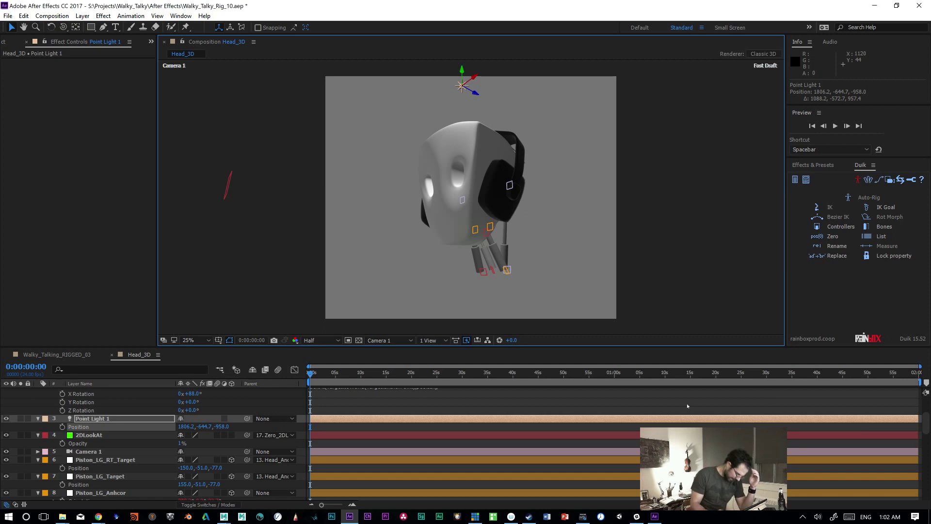
# Step: Enable shadows in the Element render settings of the Element_3D_Head layer
pyautogui.moveTo(922, 425); pyautogui.dragTo(914, 472)
pyautogui.click(101, 400)
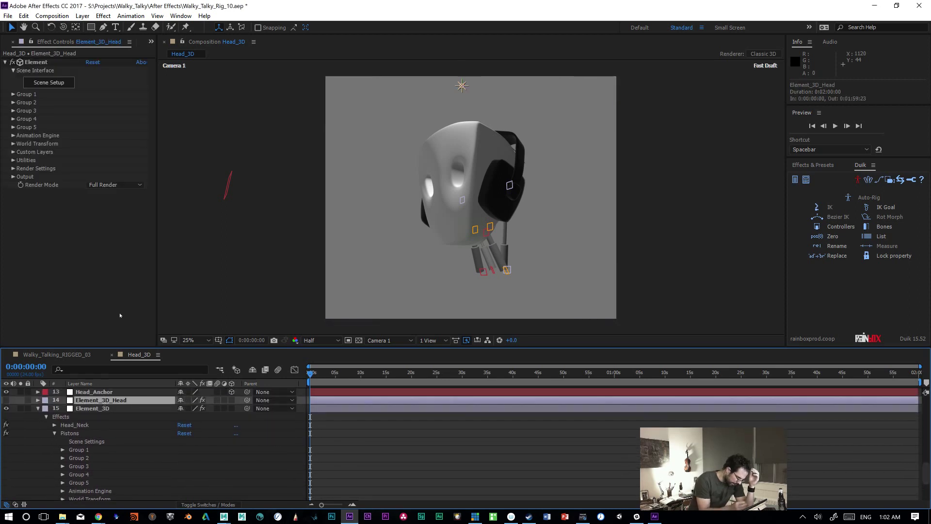
pyautogui.click(13, 169)
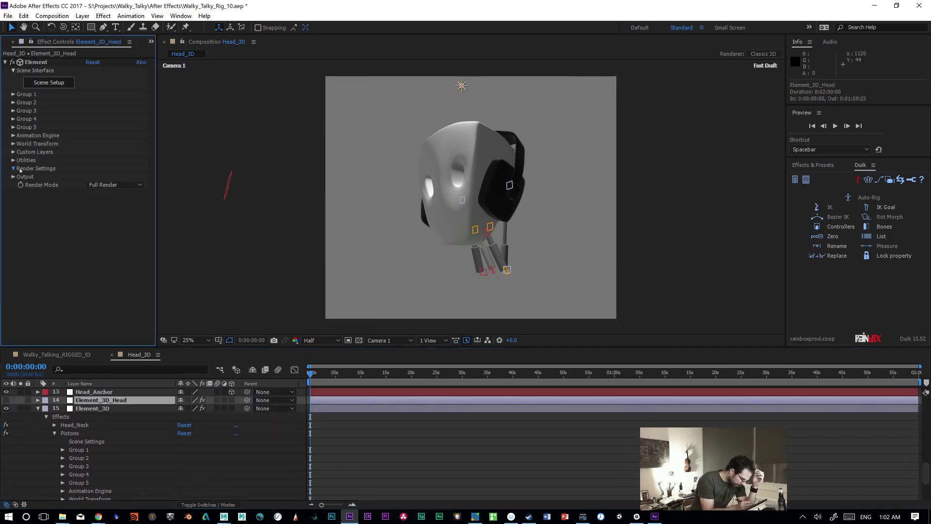
pyautogui.click(22, 185)
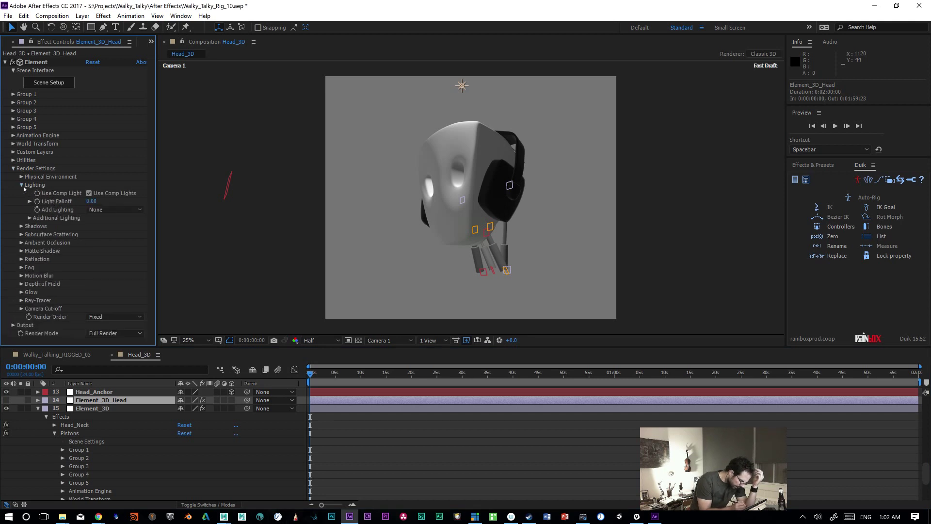
pyautogui.click(21, 184)
pyautogui.click(21, 193)
pyautogui.click(89, 202)
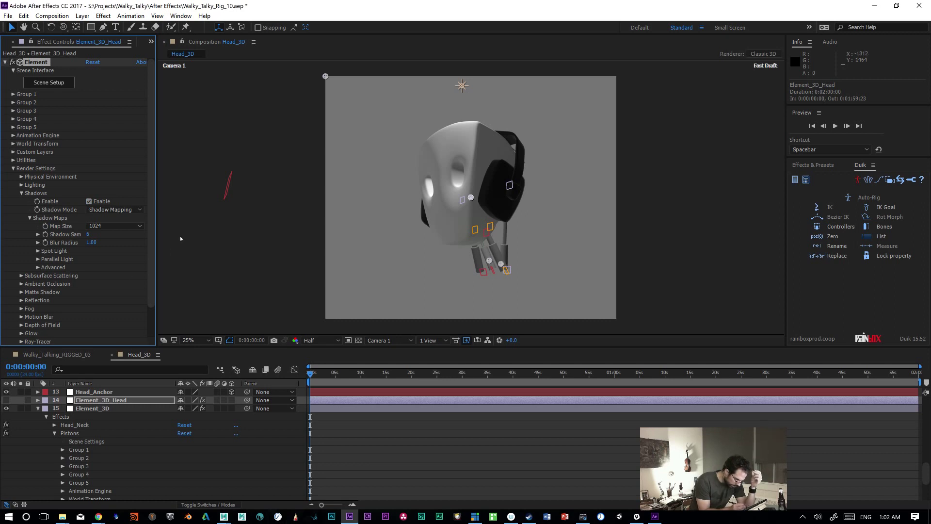
# Step: Delete the hidden Element_3D_Head layer from the Head_3D composition
pyautogui.scroll(-2, 97, 290)
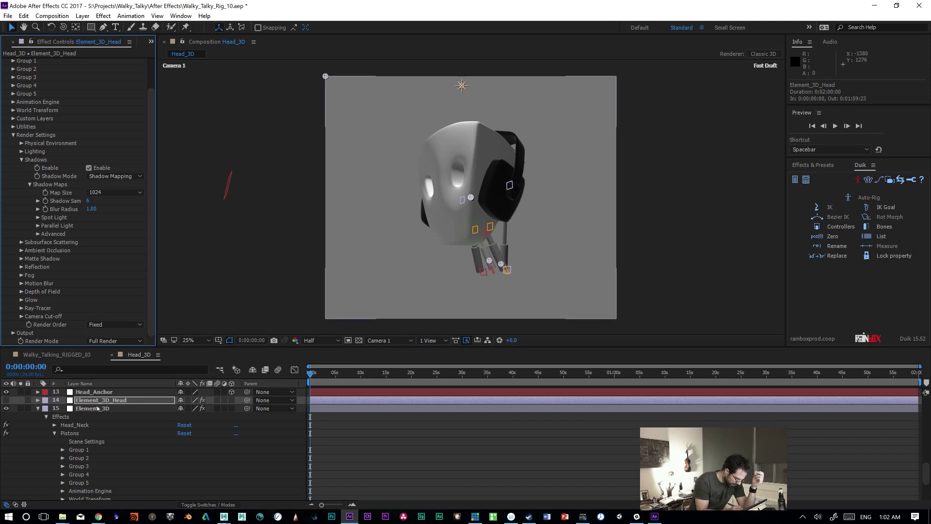
pyautogui.click(92, 403)
pyautogui.press('Delete')
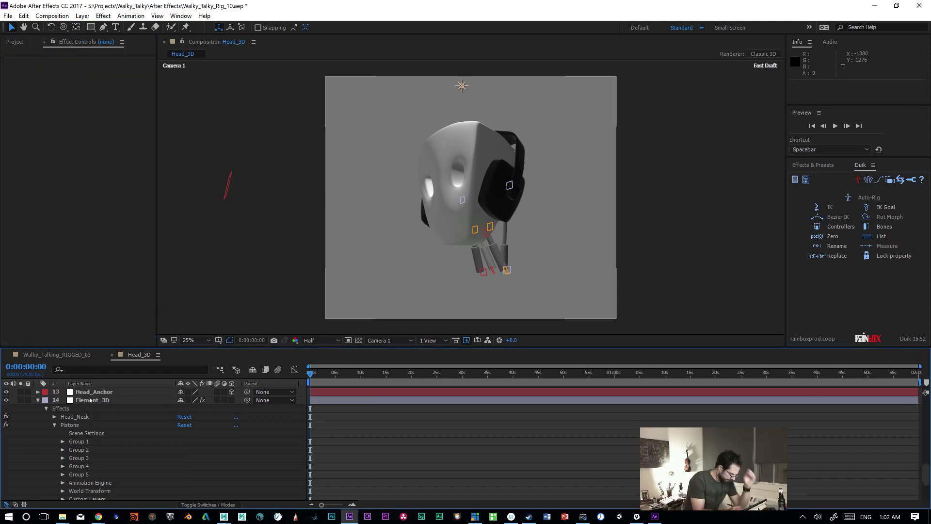
# Step: Set the light falloff to 0.2 in the Pistons effect's lighting render settings on the Element_3D layer
pyautogui.click(93, 400)
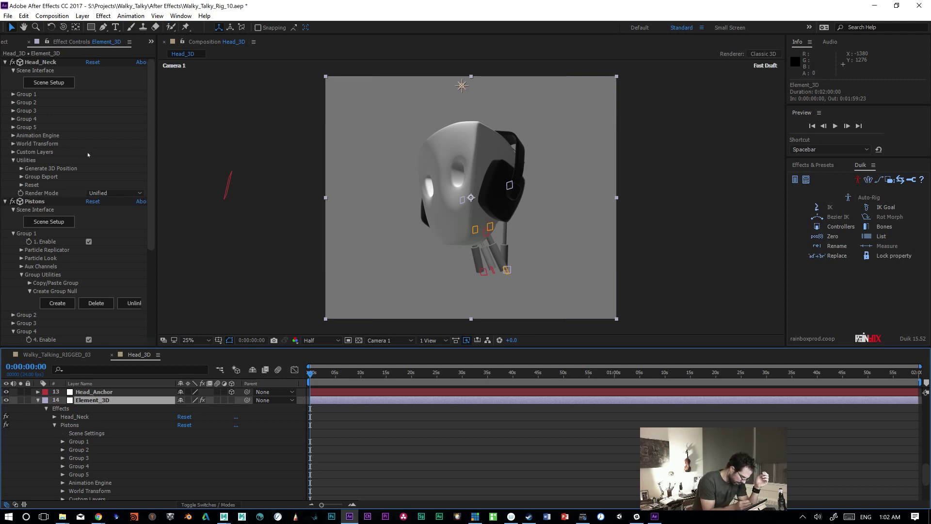
pyautogui.click(14, 161)
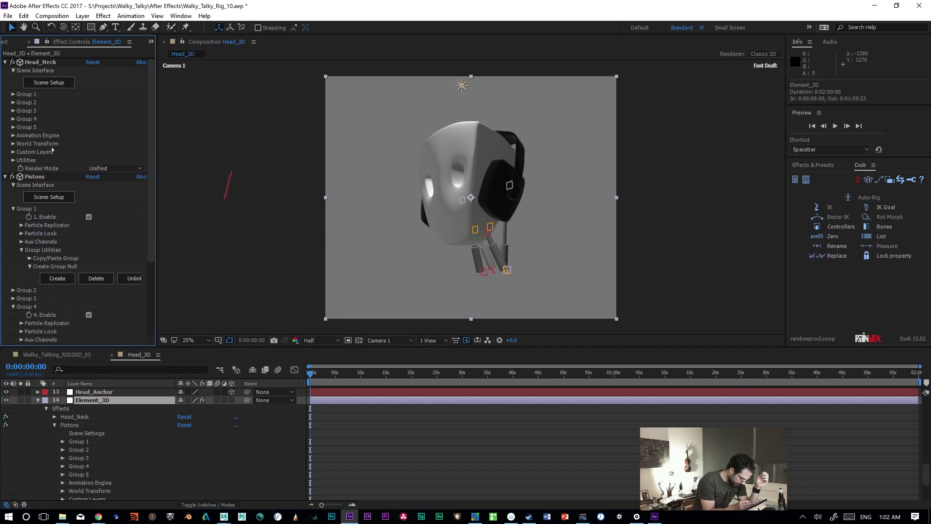
pyautogui.moveTo(152, 196); pyautogui.dragTo(151, 272)
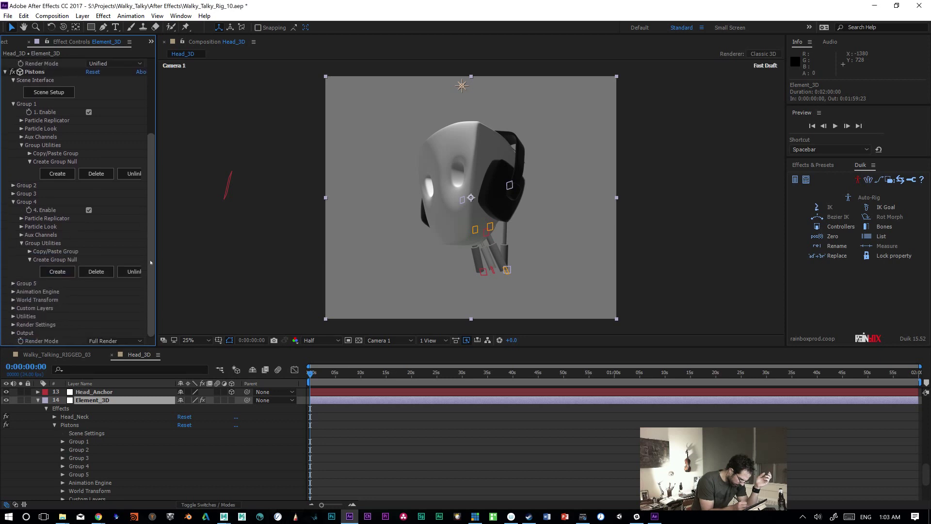
pyautogui.click(13, 324)
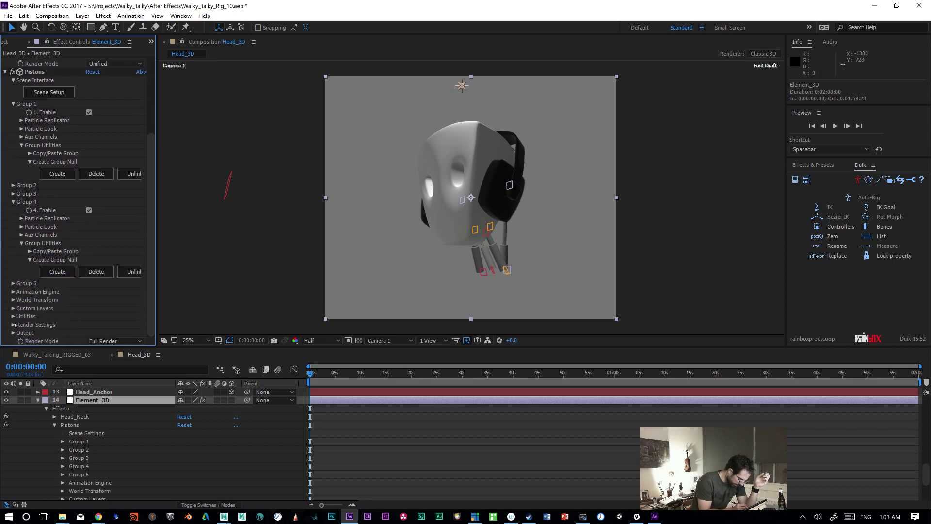
pyautogui.scroll(-3, 62, 228)
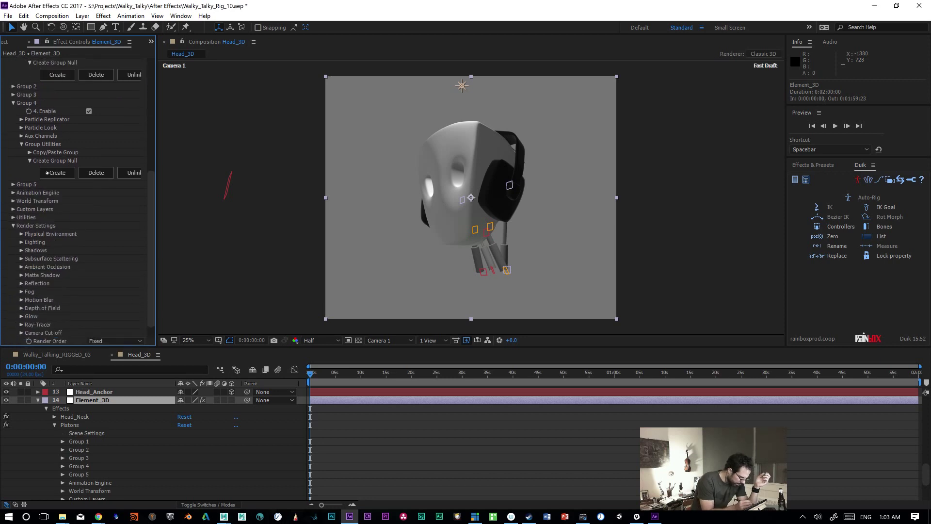
pyautogui.click(13, 103)
pyautogui.moveTo(148, 195); pyautogui.dragTo(149, 92)
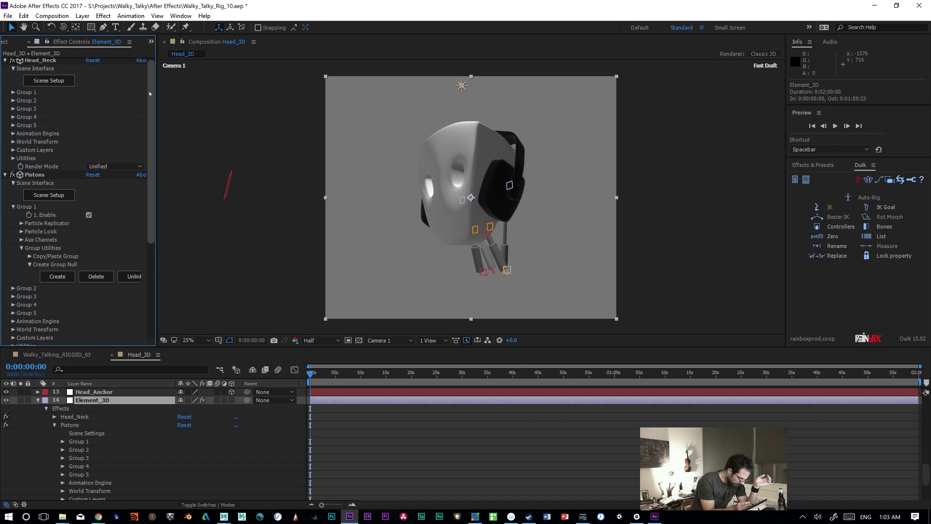
pyautogui.moveTo(150, 94); pyautogui.dragTo(152, 214)
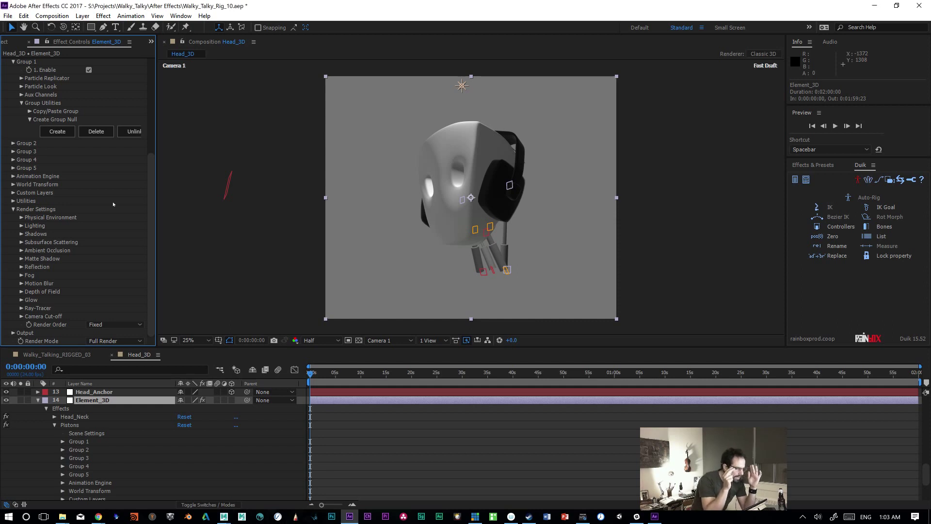
pyautogui.click(24, 226)
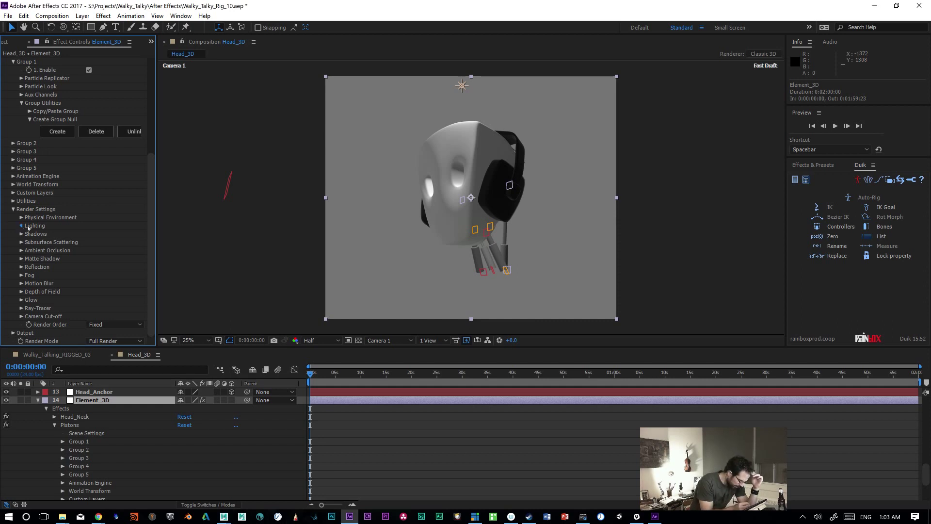
pyautogui.click(91, 242)
pyautogui.write('.2')
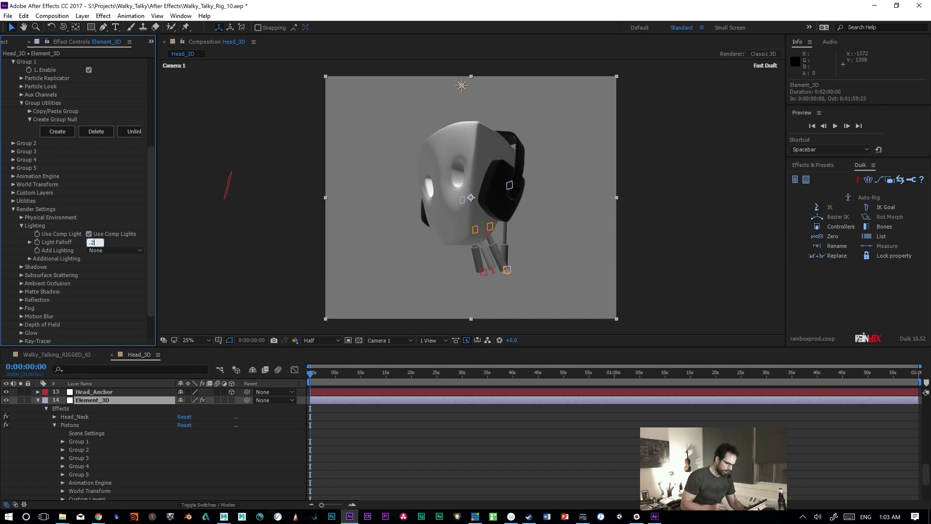
pyautogui.press('Return')
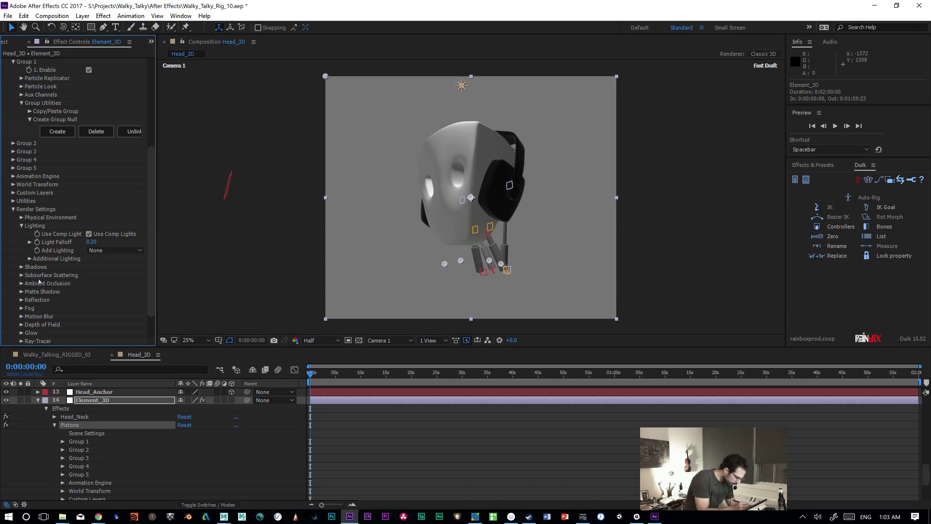
# Step: Compare Shadow Mapping with Ray-Traced shadows for the Pistons effect and set its shadow mode to Ray-Traced
pyautogui.click(21, 268)
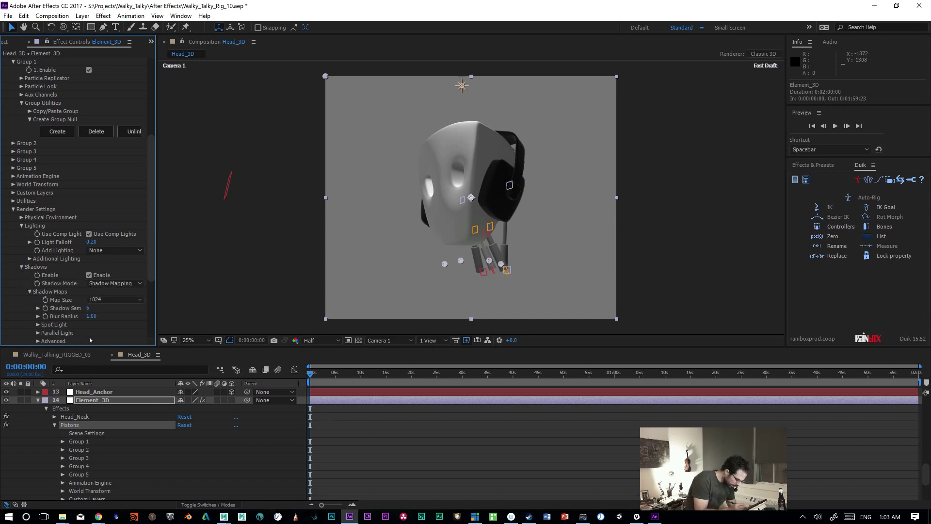
pyautogui.click(106, 284)
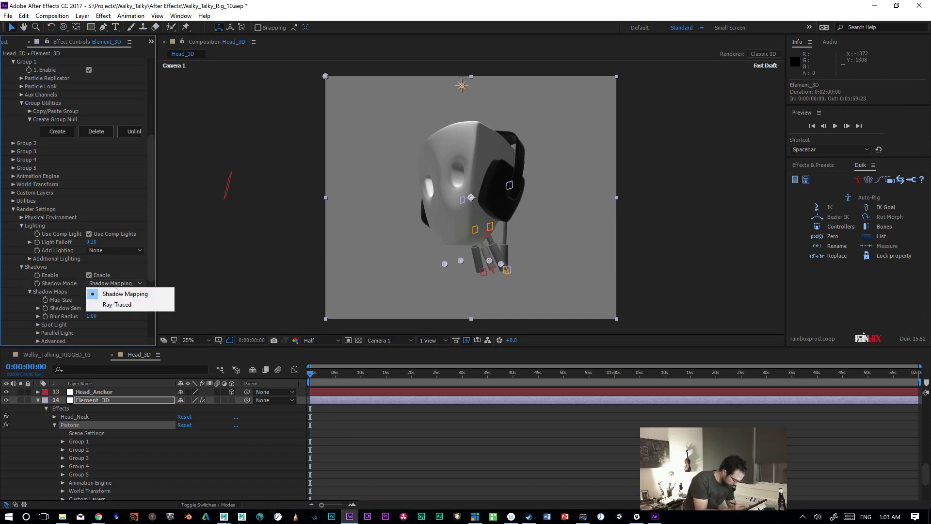
pyautogui.click(120, 307)
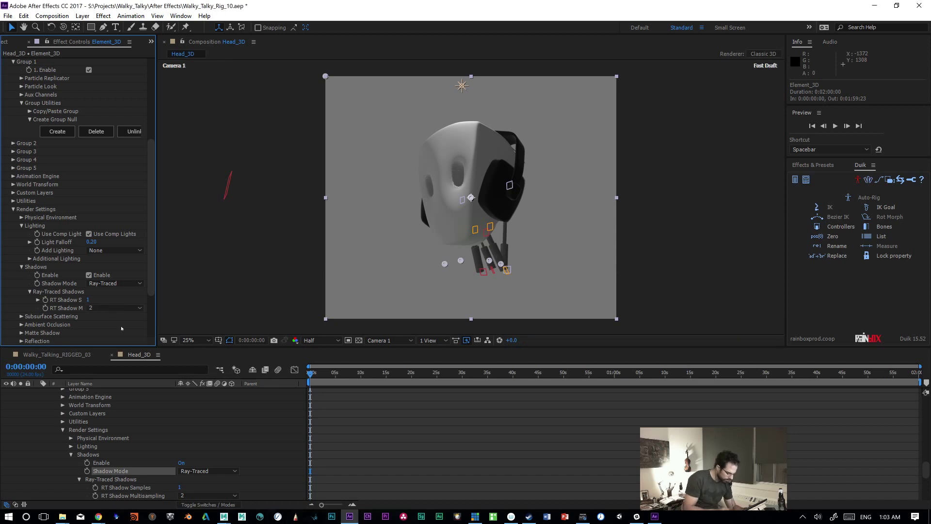
pyautogui.click(107, 284)
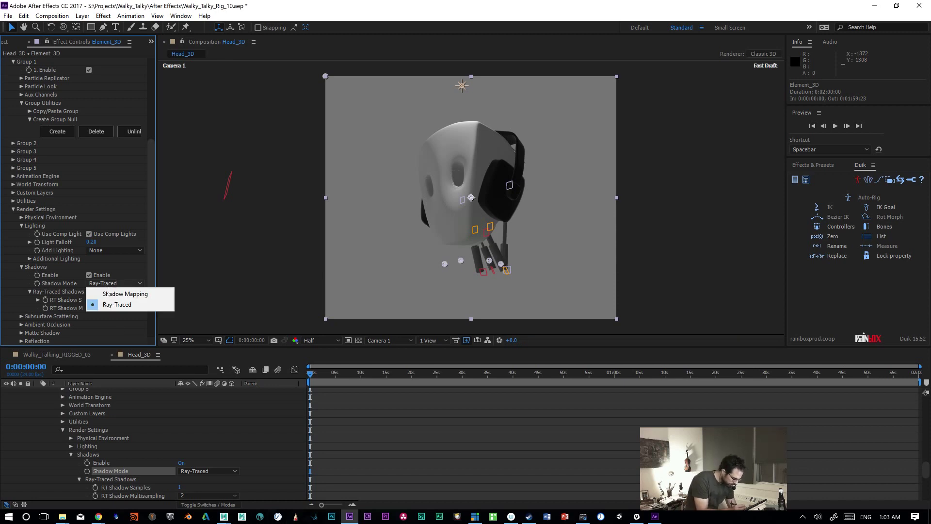
pyautogui.click(116, 305)
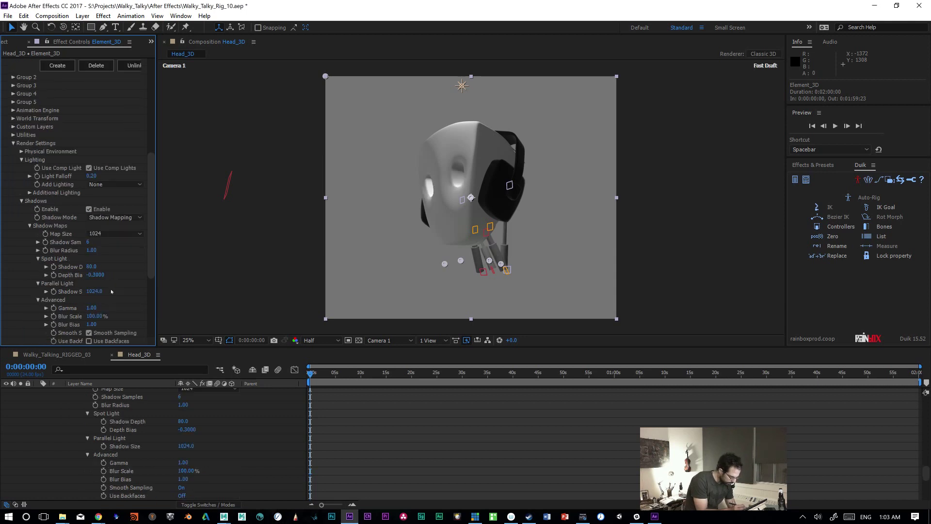
pyautogui.click(115, 217)
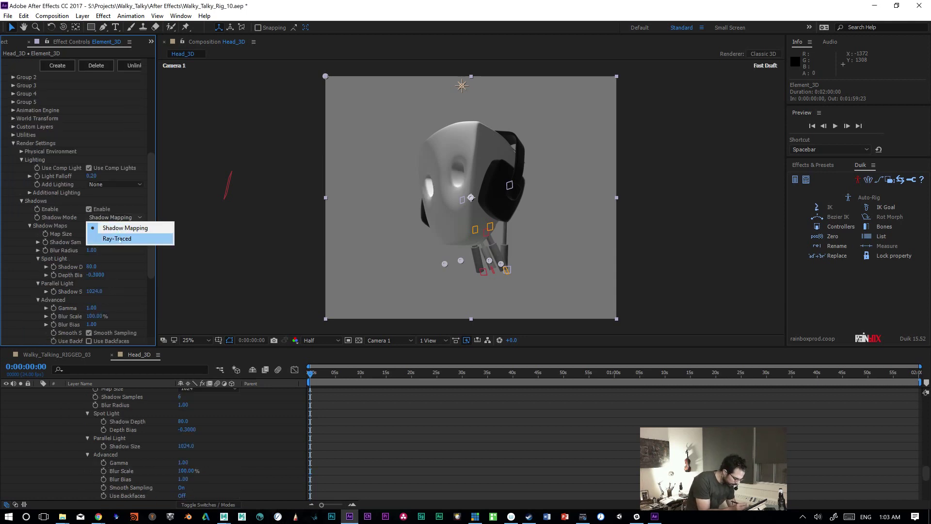
pyautogui.click(97, 241)
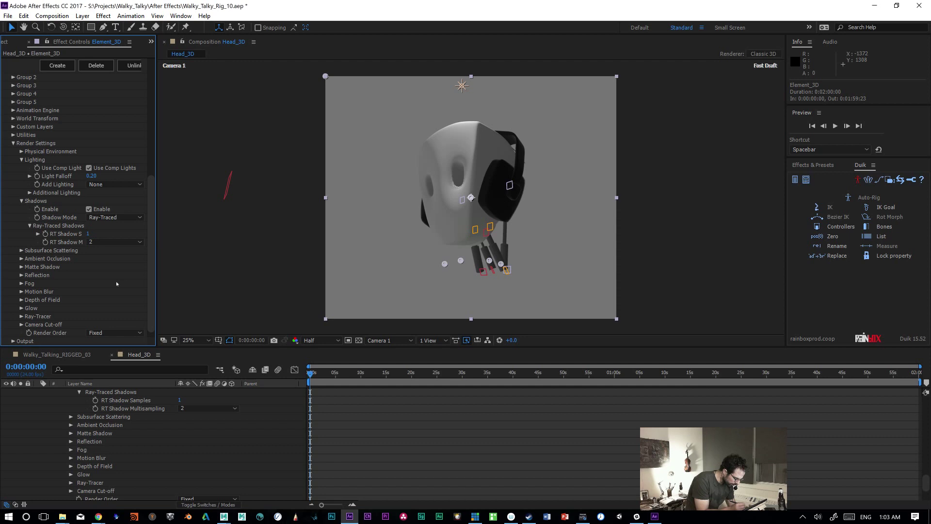
# Step: Move the point light far out in front of the head, to about 1498, 431, -3612, and save the project
pyautogui.click(461, 85)
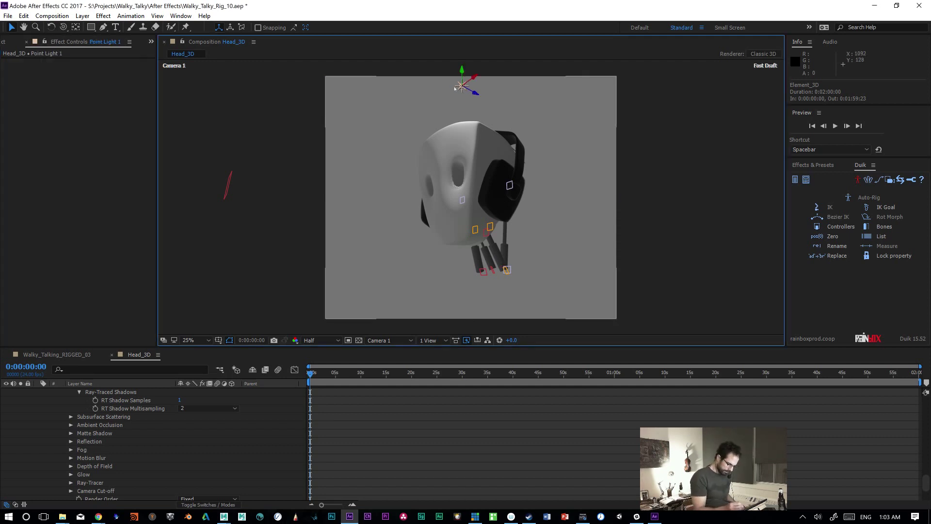
pyautogui.moveTo(461, 84); pyautogui.dragTo(356, 165)
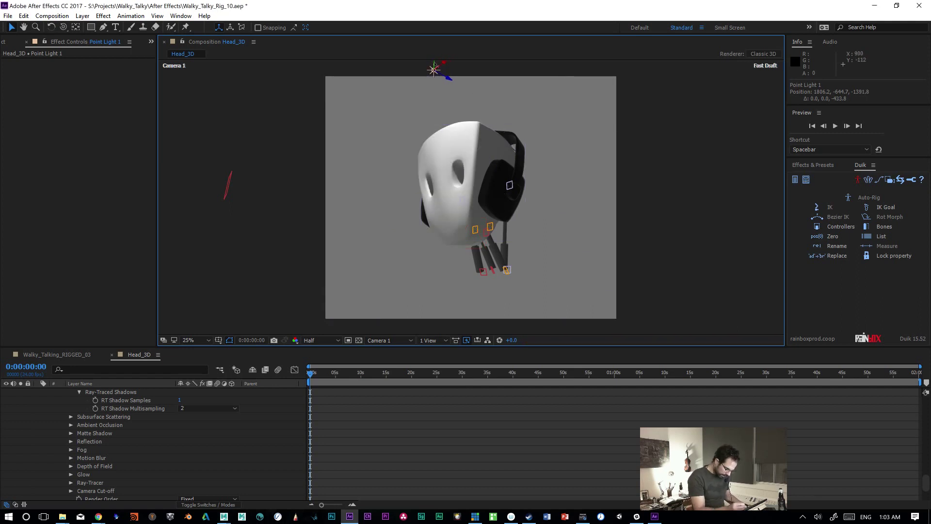
pyautogui.rightClick(433, 74)
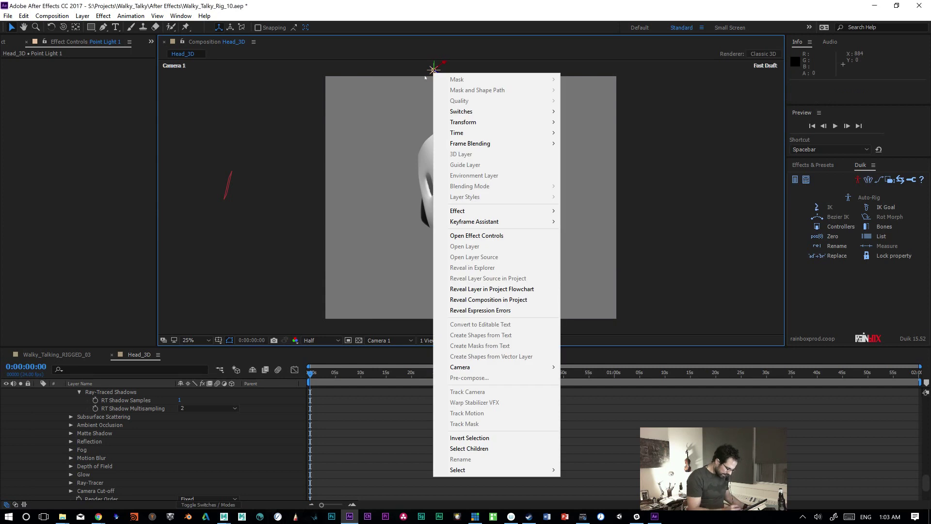
pyautogui.moveTo(925, 475); pyautogui.dragTo(918, 423)
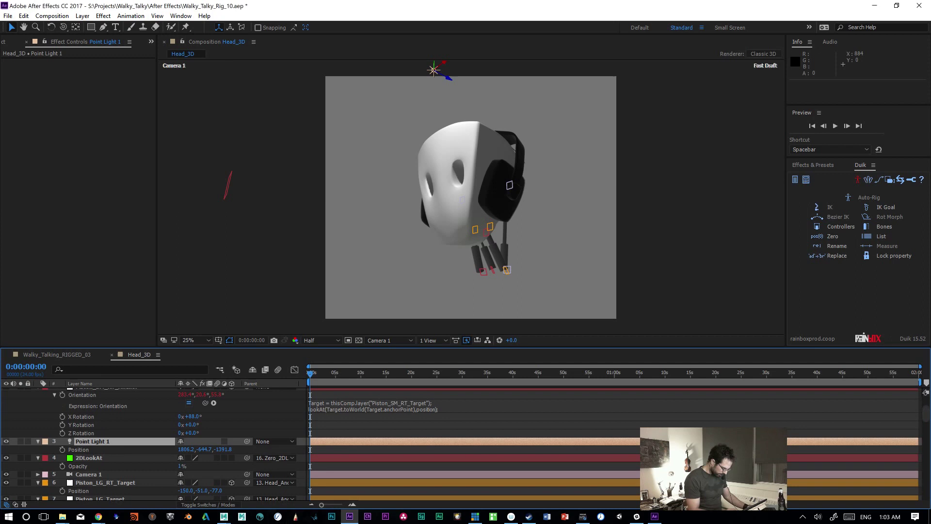
pyautogui.moveTo(204, 450); pyautogui.dragTo(453, 449)
pyautogui.moveTo(201, 449); pyautogui.dragTo(518, 440)
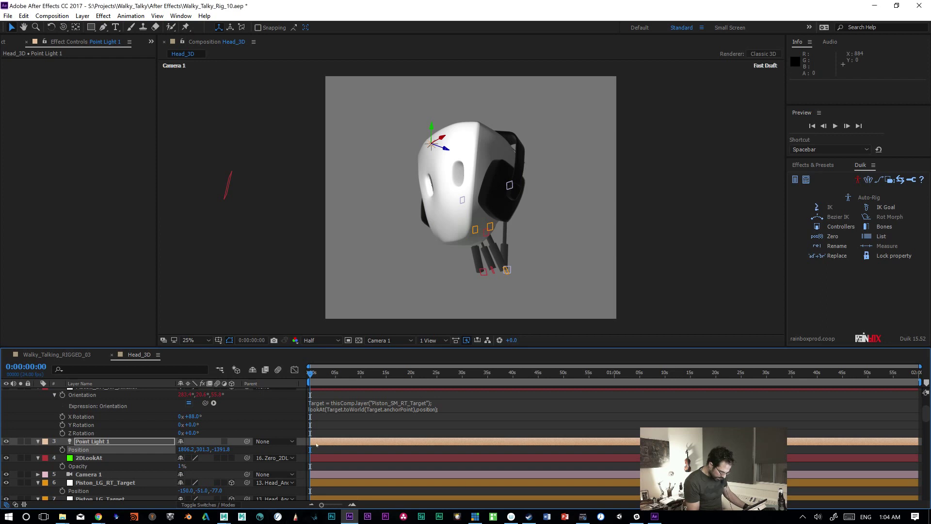
pyautogui.moveTo(203, 450); pyautogui.dragTo(482, 418)
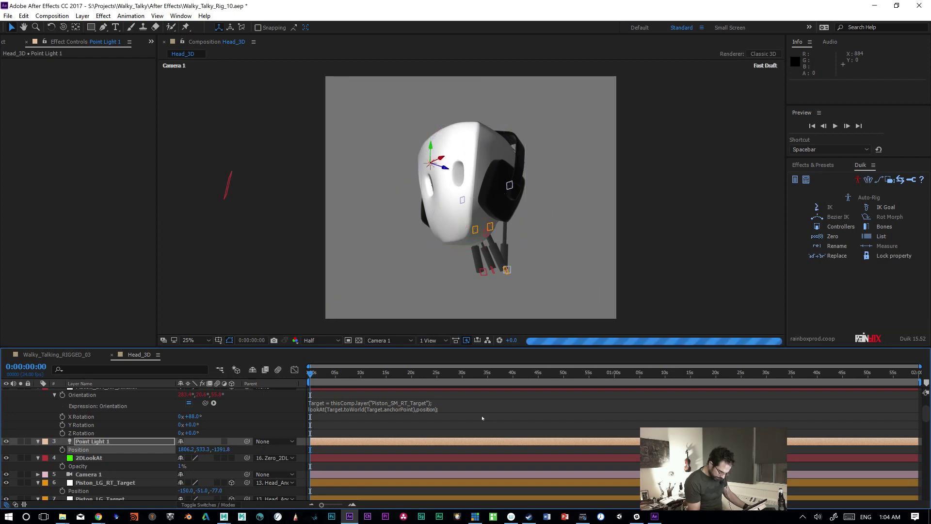
pyautogui.moveTo(204, 449); pyautogui.dragTo(37, 457)
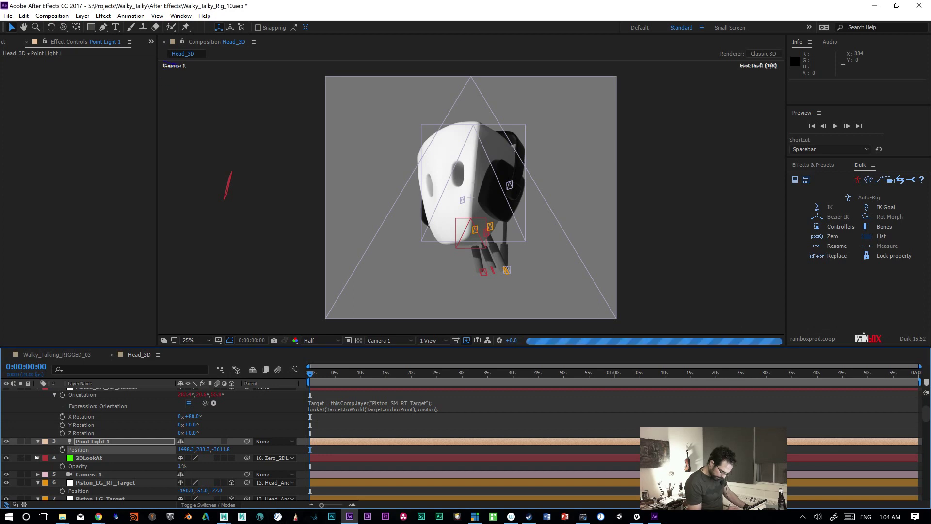
pyautogui.moveTo(202, 449); pyautogui.dragTo(295, 449)
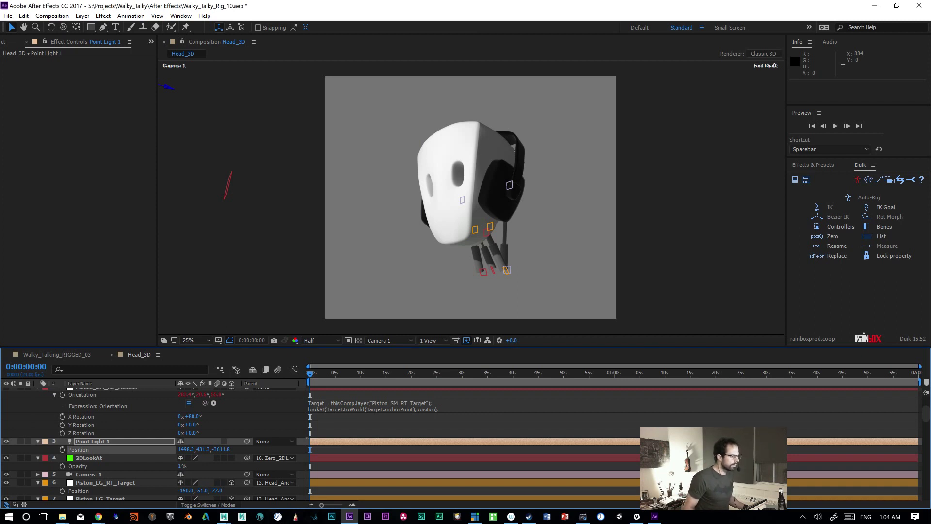
pyautogui.hotkey('ctrl', 's')
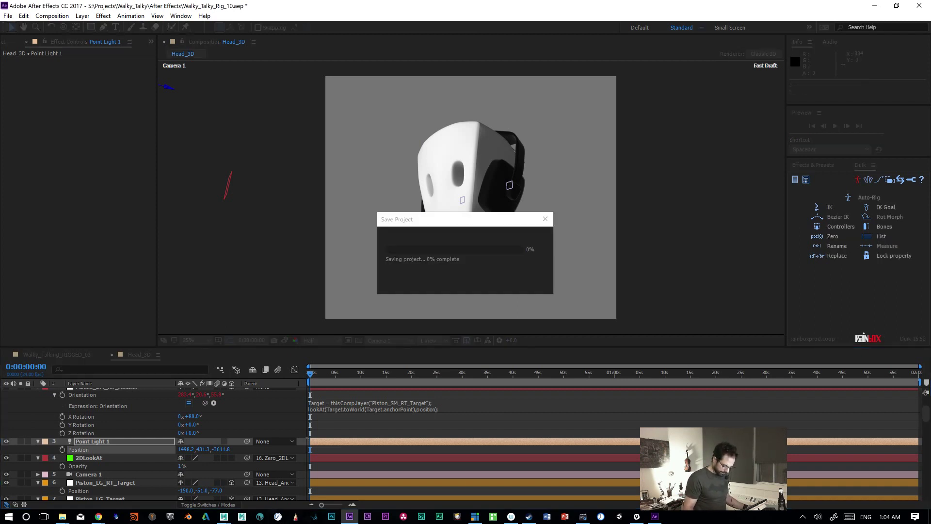
# Step: Try moving the 2DLookAt control up and away from the chin to test the head, and undo the move
pyautogui.click(114, 459)
pyautogui.moveTo(466, 251); pyautogui.dragTo(353, 106)
pyautogui.hotkey('ctrl', 'z')
pyautogui.hotkey('ctrl', 'z')
# Step: Save the project and add a position keyframe to the 2DLookAt control at the first frame
pyautogui.hotkey('ctrl', 's')
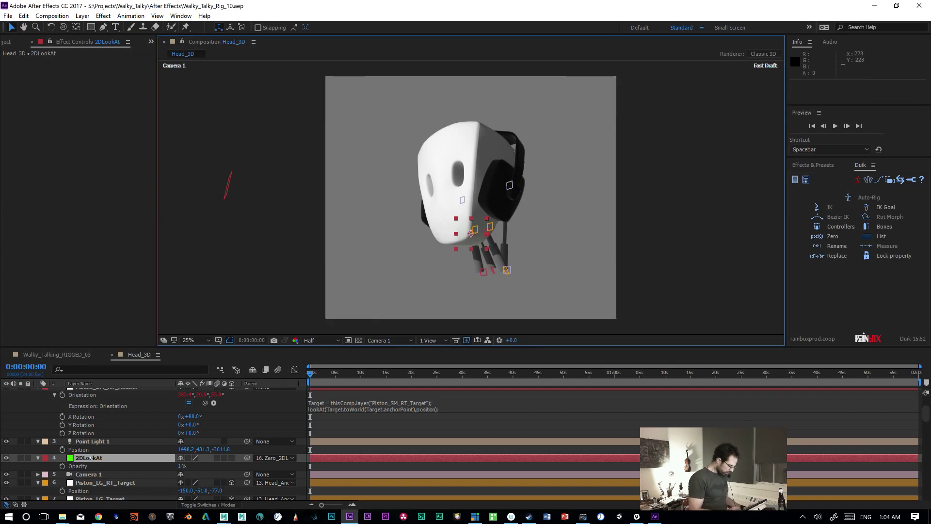
pyautogui.press('p')
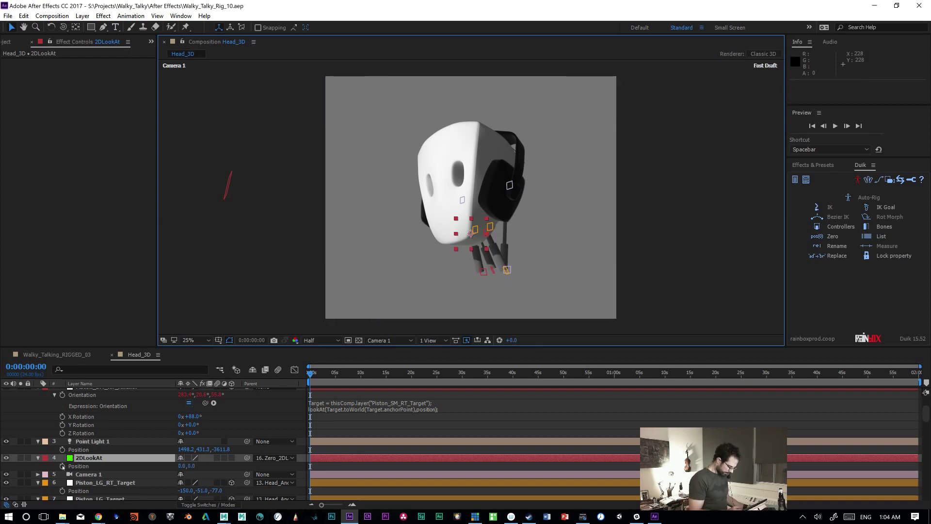
pyautogui.click(62, 465)
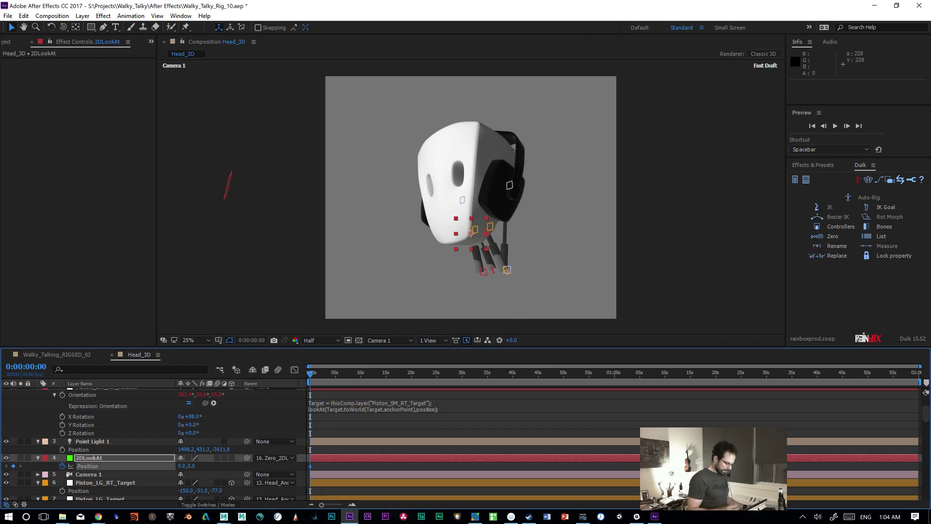
# Step: Inspect the piston models in the scene setup of the Element_3D layer's Pistons effect
pyautogui.moveTo(924, 416); pyautogui.dragTo(924, 456)
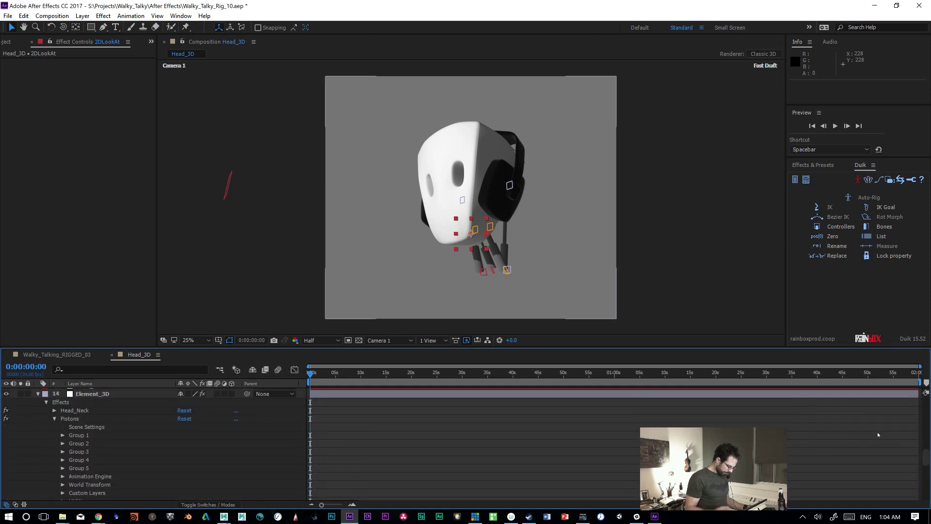
pyautogui.click(104, 395)
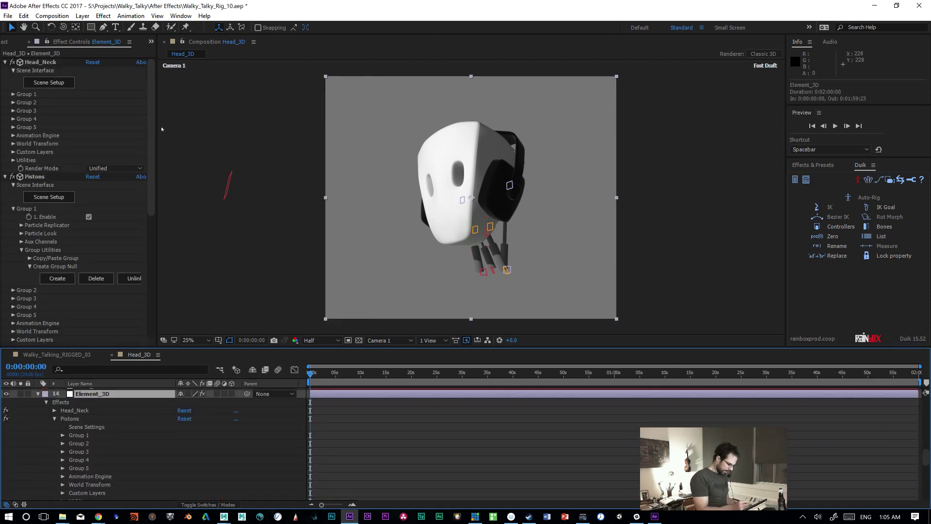
pyautogui.click(40, 62)
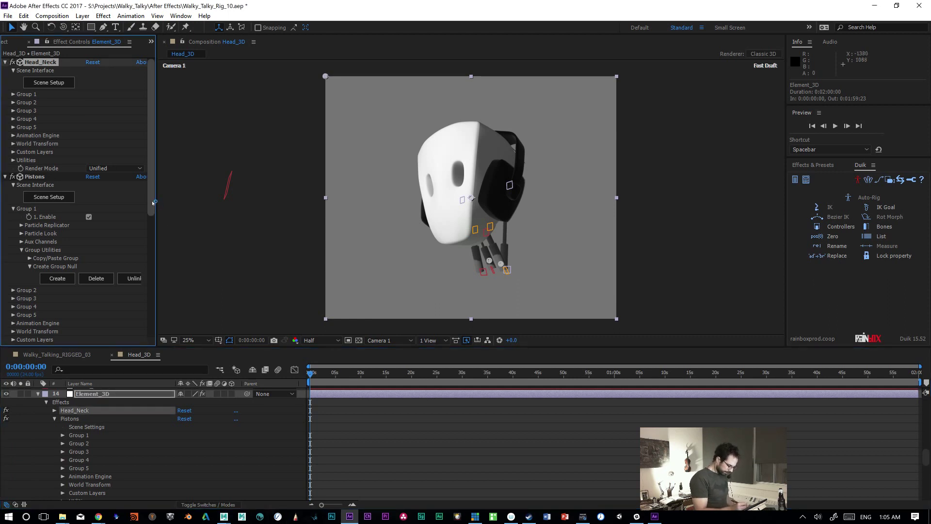
pyautogui.click(51, 197)
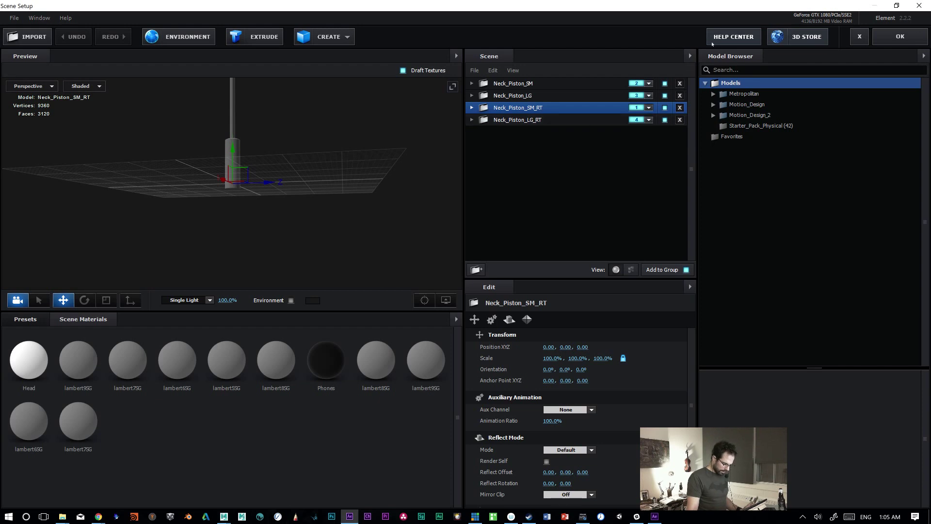
pyautogui.click(900, 37)
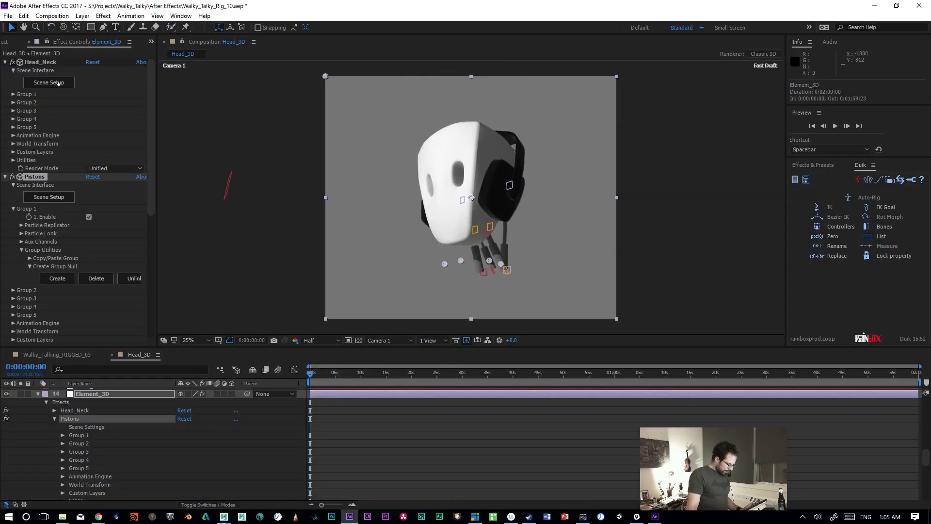
# Step: Duplicate the Head_PHones model inside the Head folder of the Head_Neck effect's scene setup
pyautogui.click(58, 83)
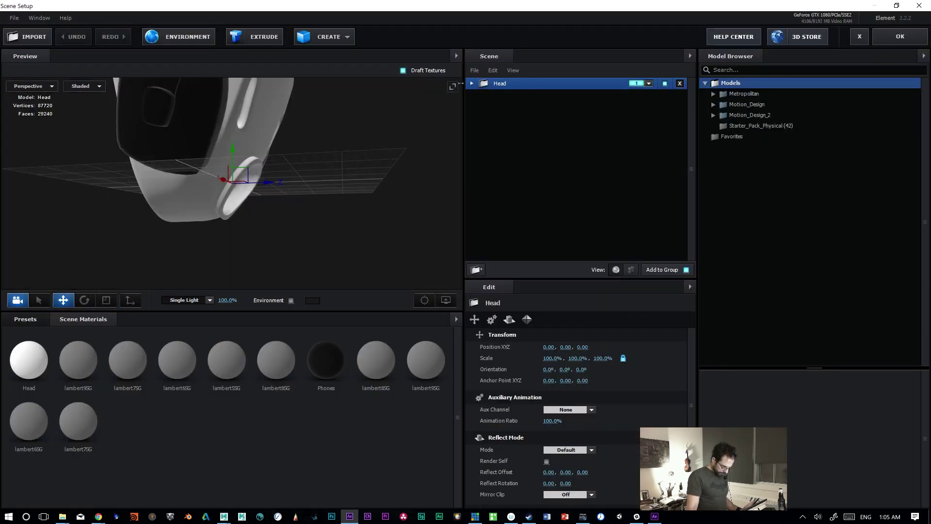
pyautogui.click(471, 83)
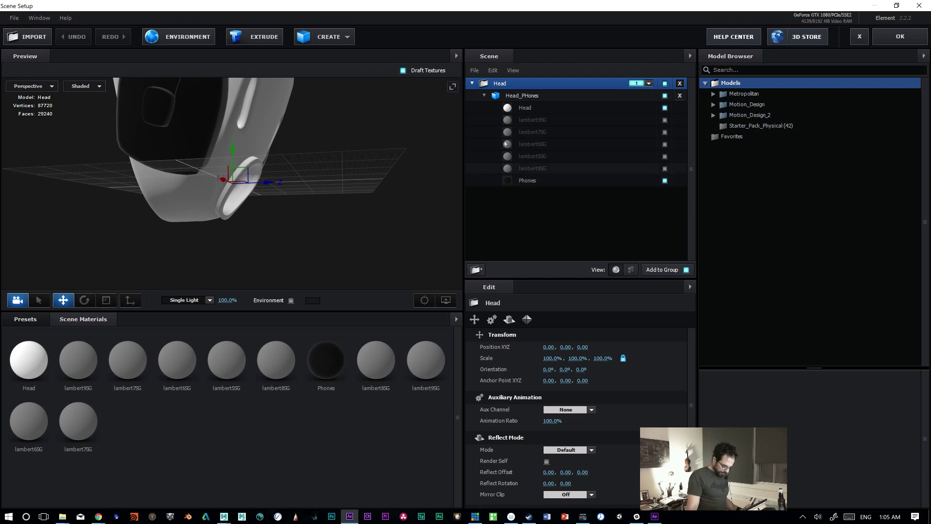
pyautogui.click(513, 96)
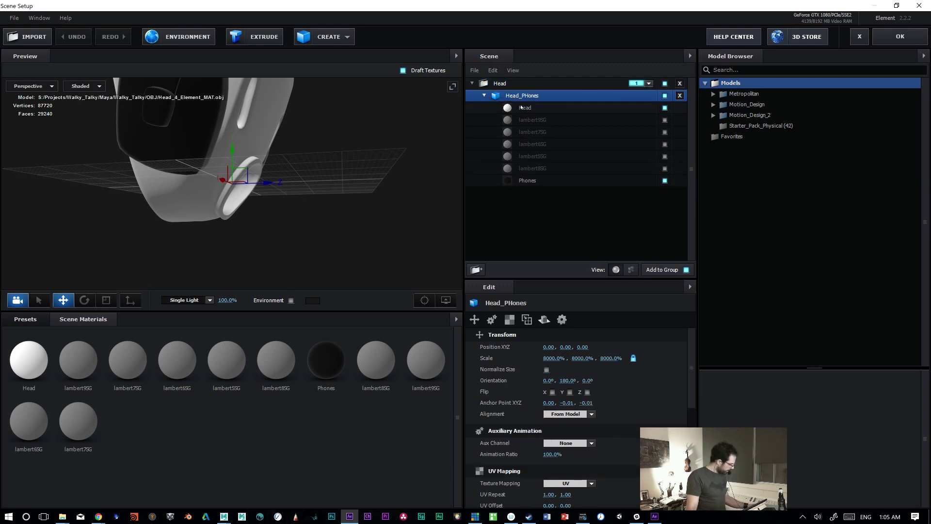
pyautogui.click(517, 88)
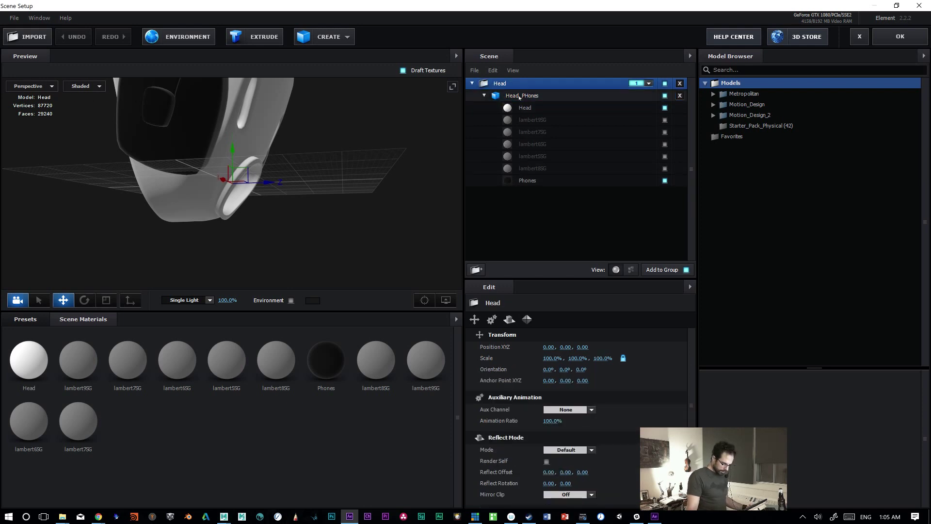
pyautogui.click(517, 91)
pyautogui.hotkey('ctrl', 'd')
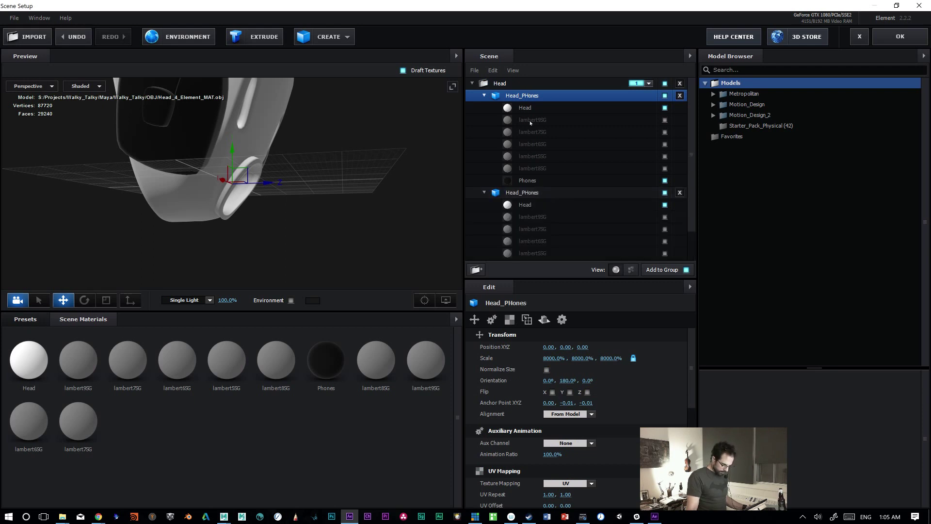
pyautogui.click(484, 193)
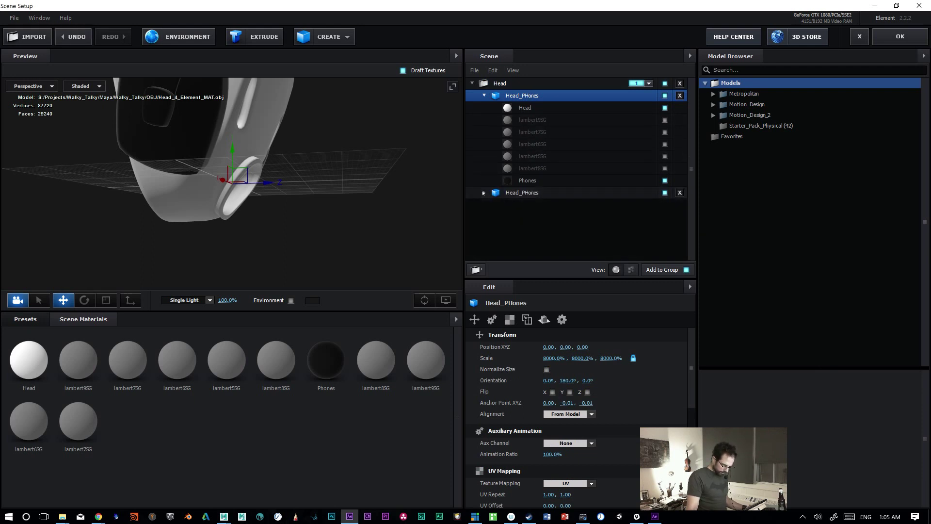
pyautogui.click(520, 196)
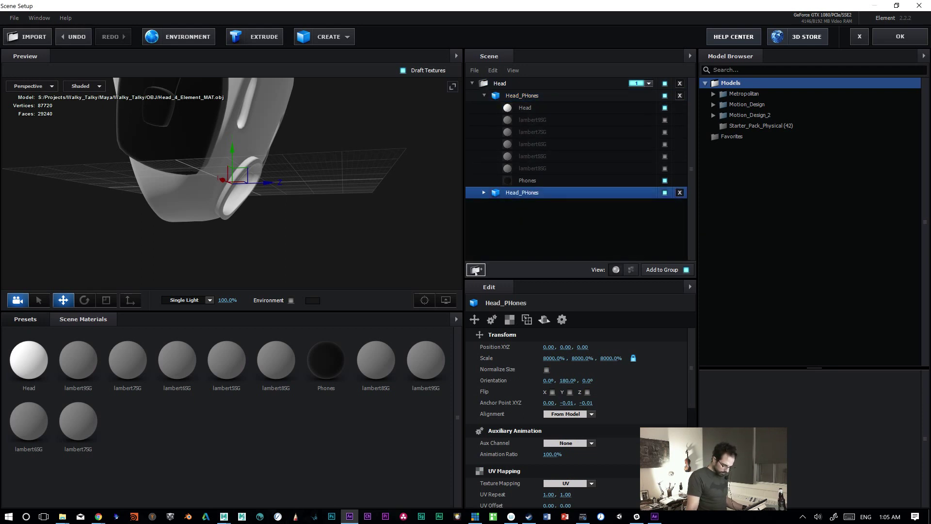
# Step: Add a new group folder to the scene and name it Neck
pyautogui.click(477, 269)
pyautogui.moveTo(505, 95); pyautogui.dragTo(498, 257)
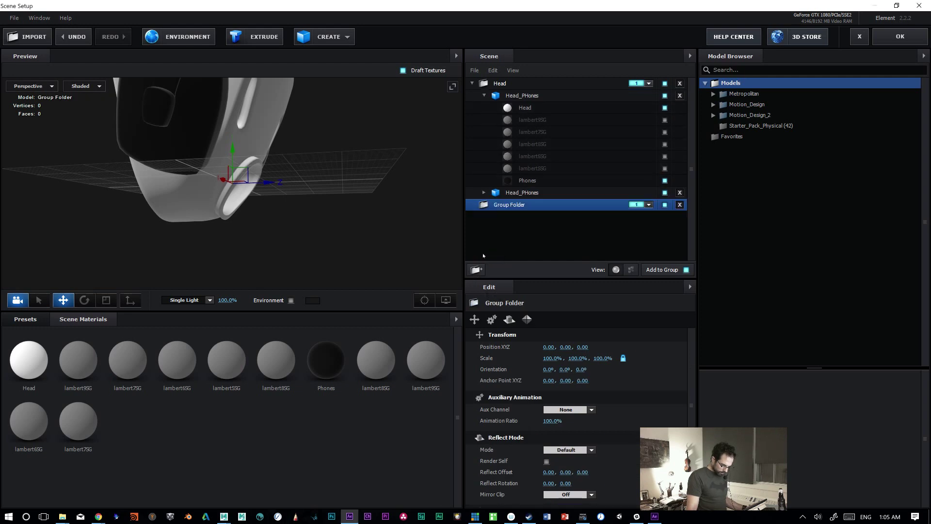
pyautogui.doubleClick(509, 205)
pyautogui.write('Neck')
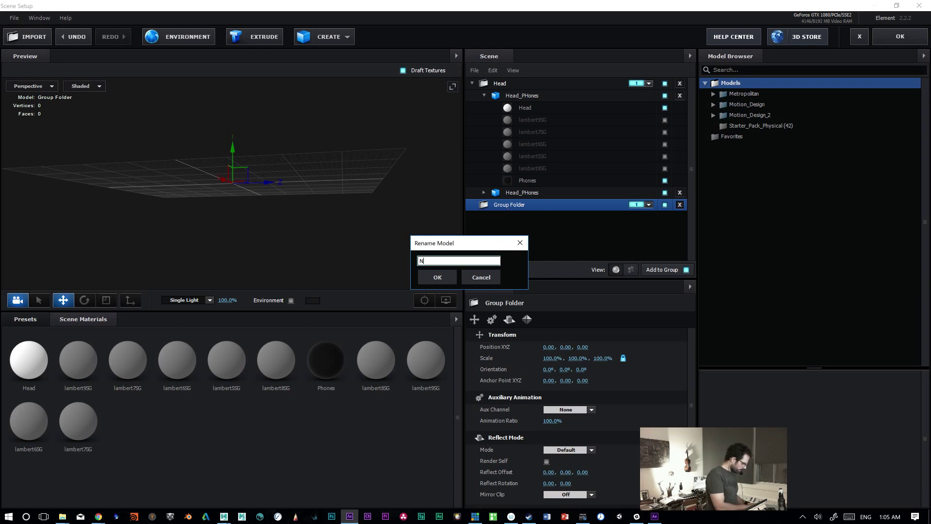
pyautogui.press('Return')
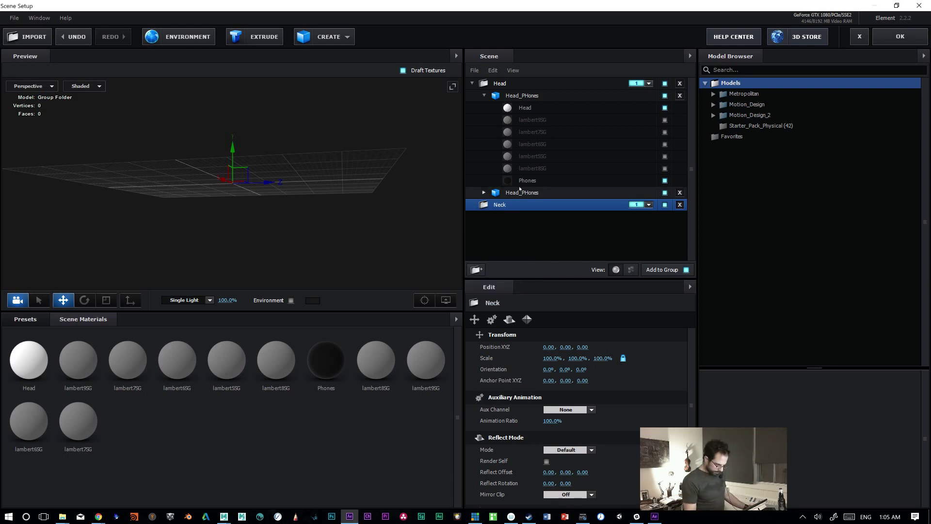
# Step: Move the duplicated Head_PHones model into the Neck folder and assign that folder to group 2
pyautogui.click(505, 193)
pyautogui.moveTo(504, 193); pyautogui.dragTo(504, 208)
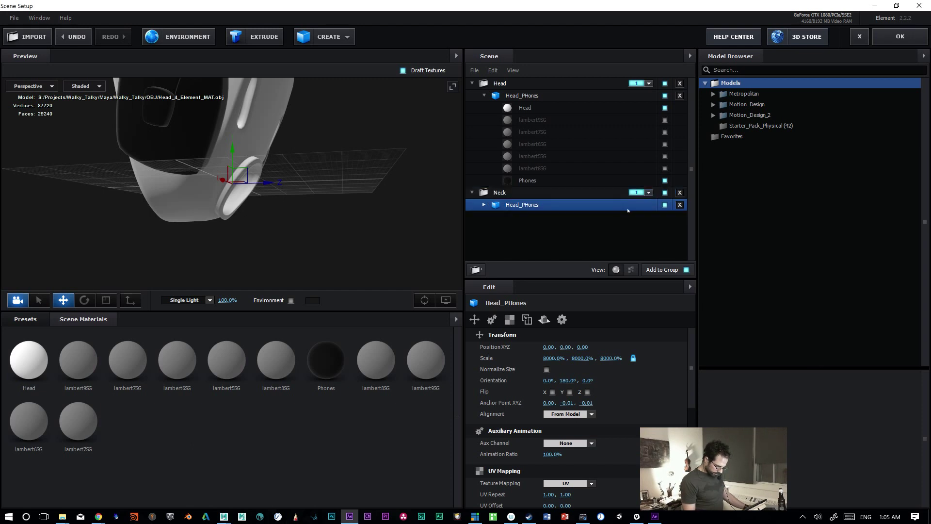
pyautogui.click(649, 192)
pyautogui.click(652, 208)
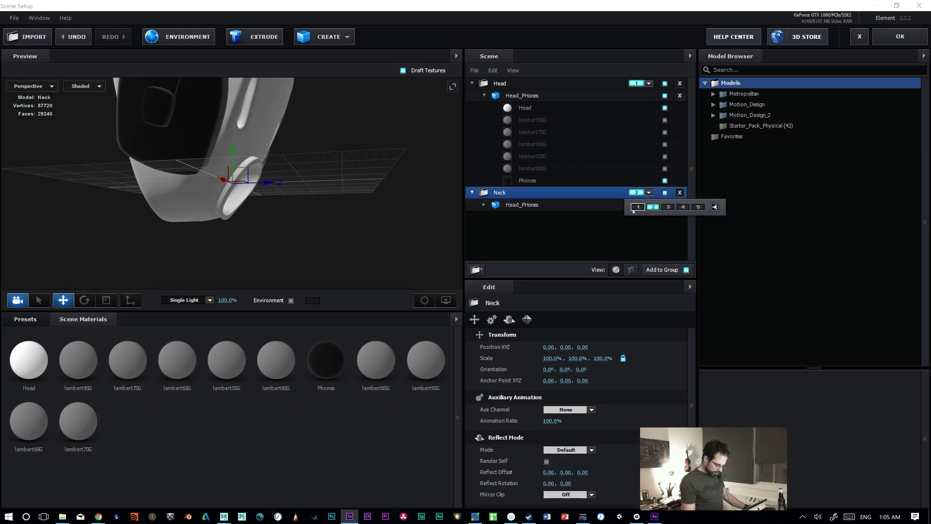
# Step: Enable lambert5SG and disable the Head and Phones materials on the Neck folder's model, and apply the scene setup
pyautogui.click(484, 205)
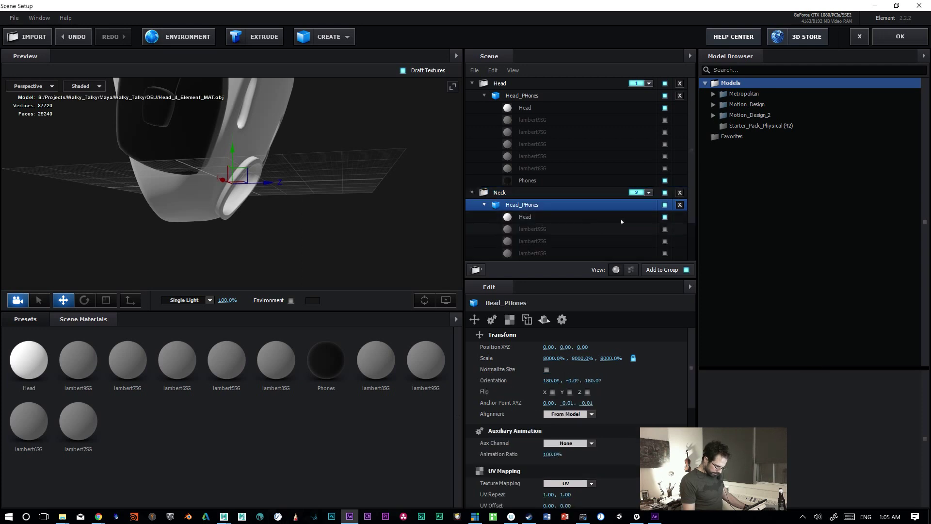
pyautogui.moveTo(693, 219); pyautogui.dragTo(690, 218)
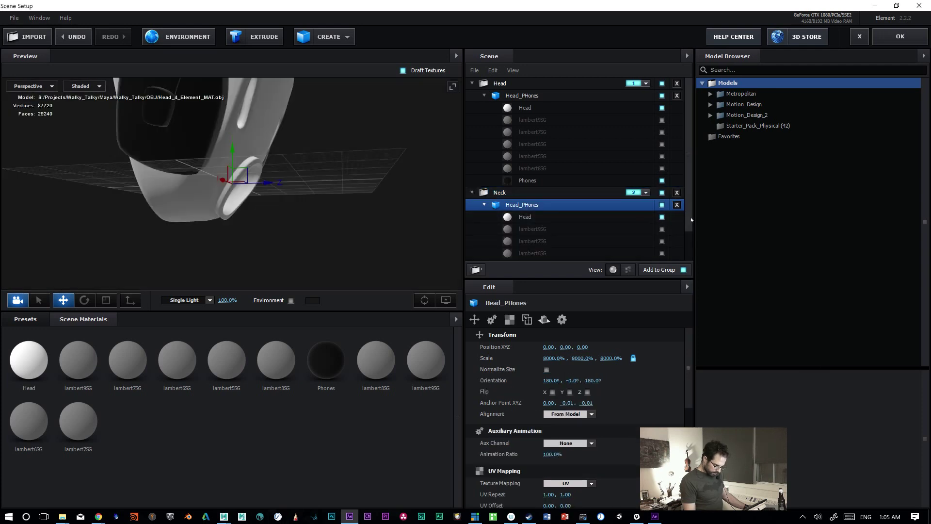
pyautogui.scroll(-3, 670, 245)
pyautogui.click(662, 231)
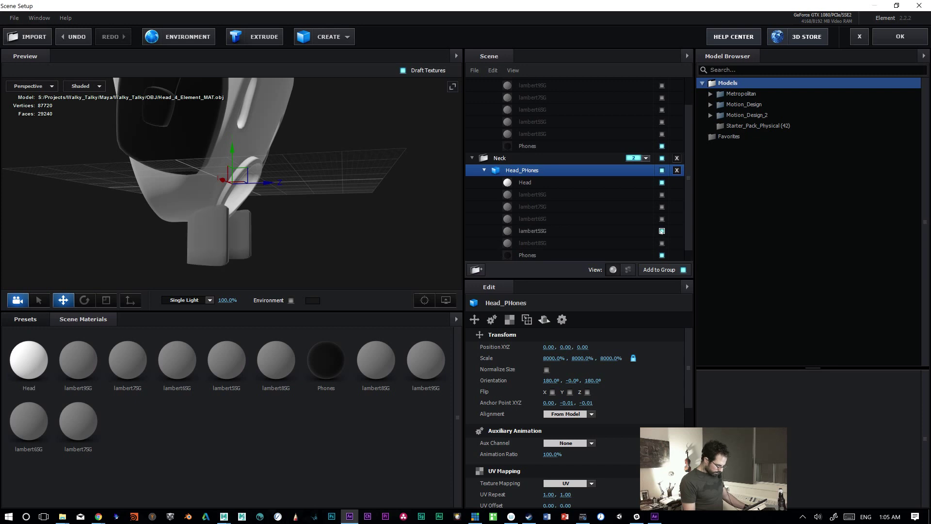
pyautogui.click(662, 182)
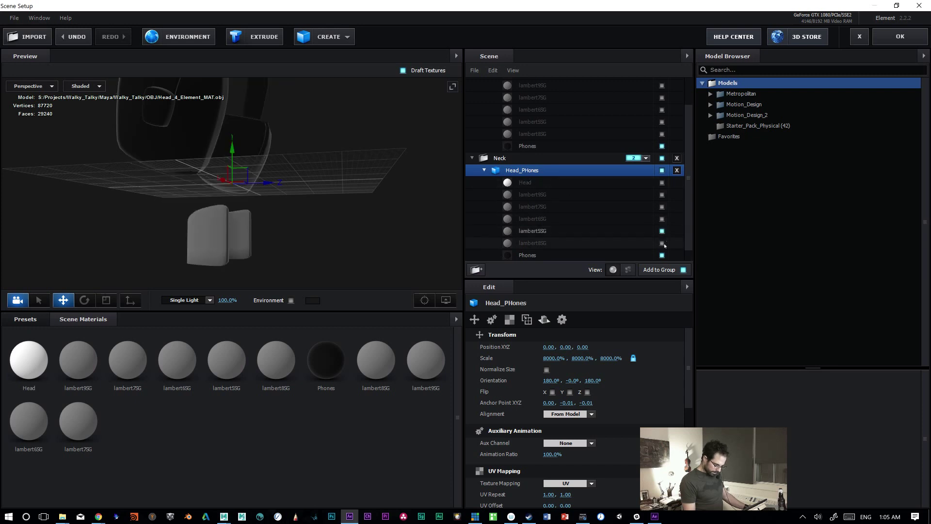
pyautogui.click(662, 255)
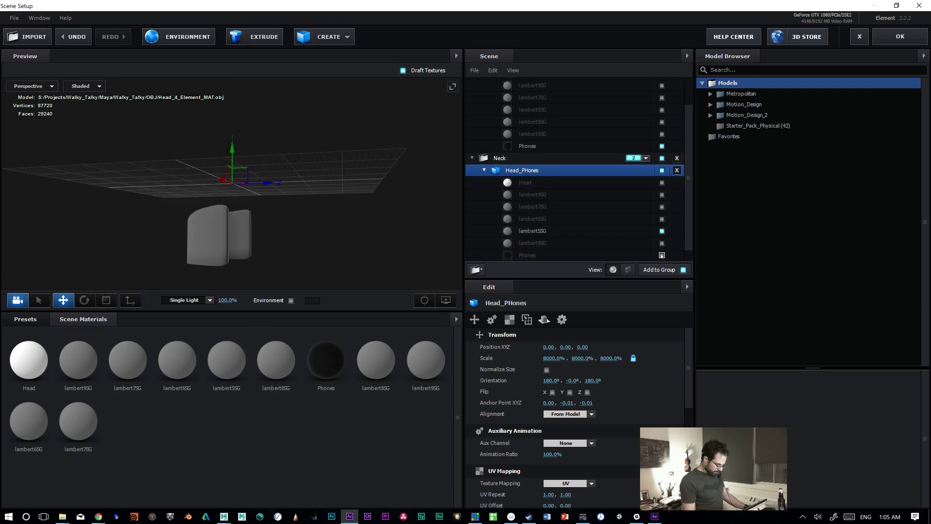
pyautogui.click(892, 42)
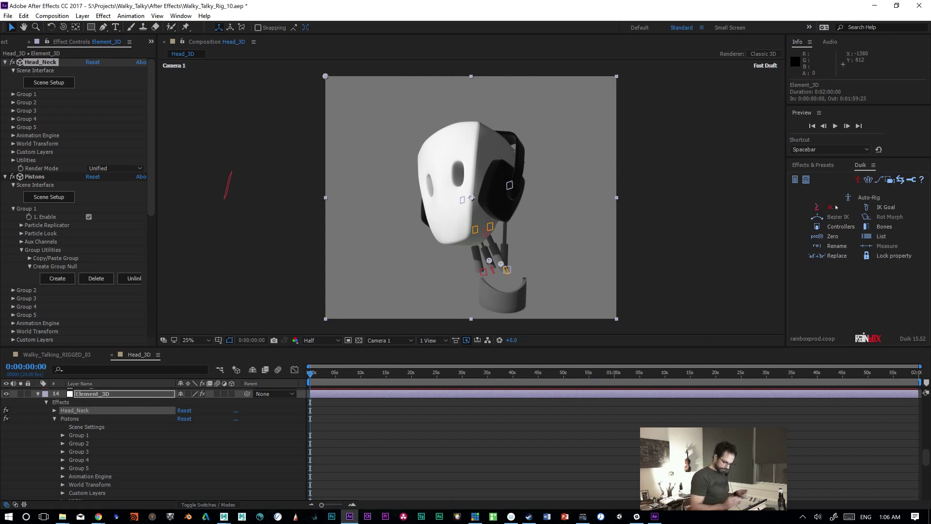
# Step: Examine the neck piece against the head and pistons from Custom View 1 and the Left view
pyautogui.moveTo(152, 201)
pyautogui.mouseDown()
pyautogui.moveTo(153, 227)
pyautogui.moveTo(155, 194)
pyautogui.mouseUp()
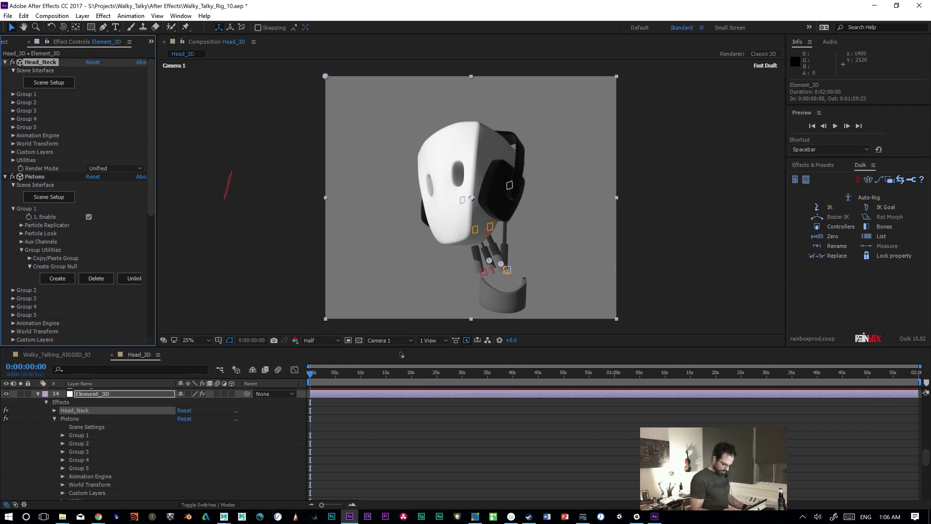
pyautogui.click(389, 340)
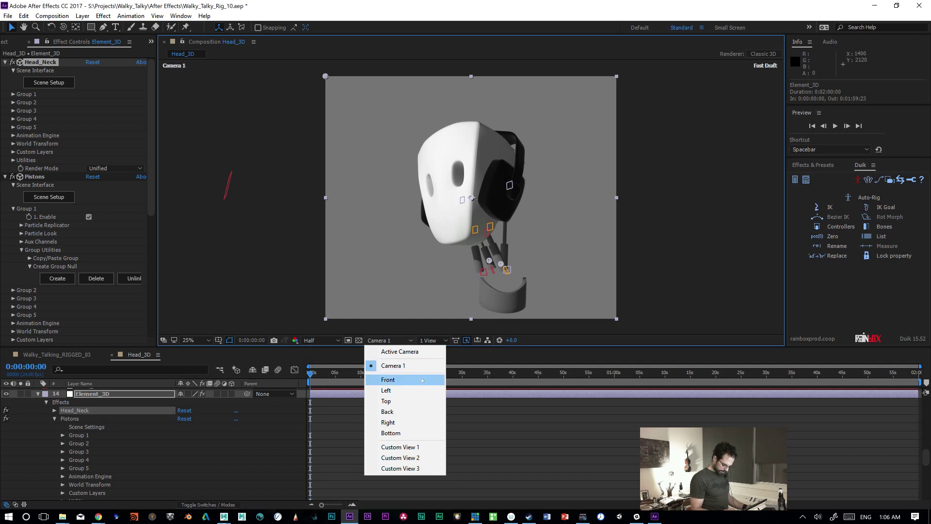
pyautogui.click(412, 447)
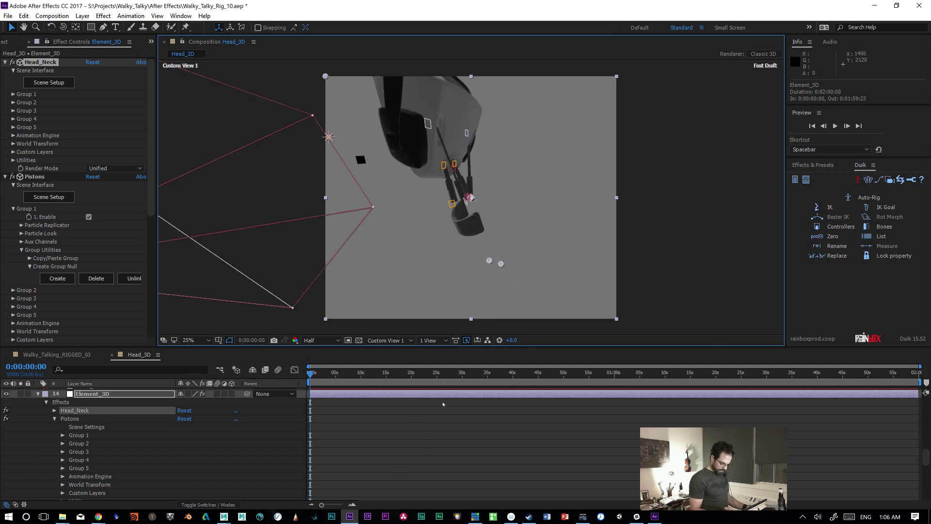
pyautogui.press('c')
pyautogui.moveTo(521, 256); pyautogui.dragTo(421, 341)
pyautogui.click(396, 341)
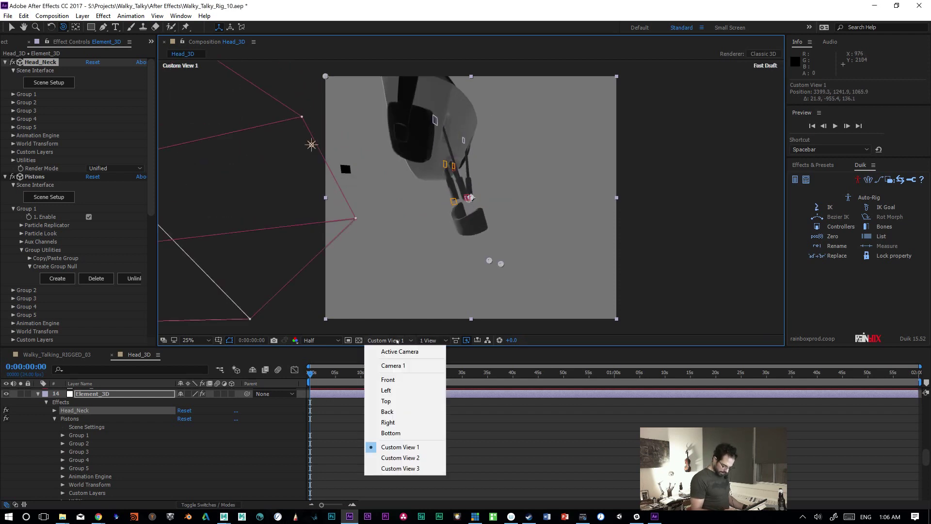
pyautogui.click(421, 391)
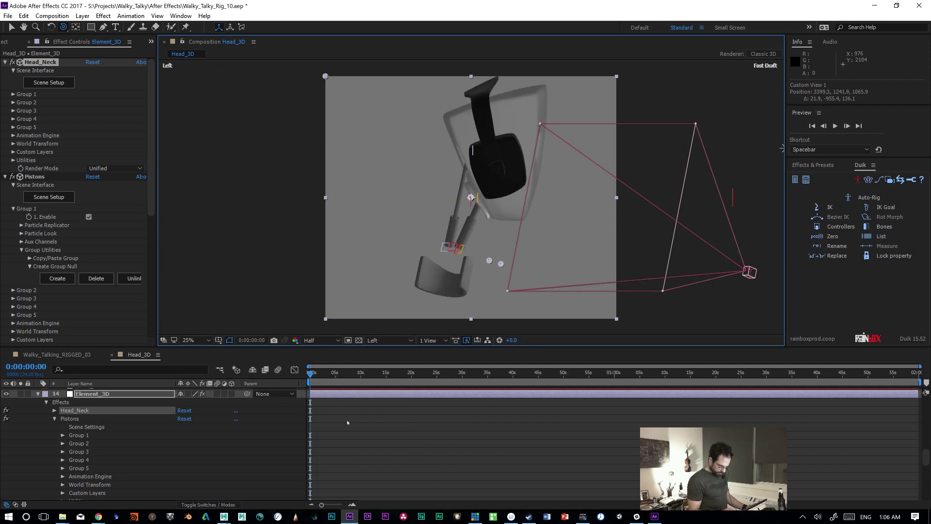
# Step: Unlink Group 2 of the Head_Neck effect from its group null
pyautogui.scroll(-2, 153, 211)
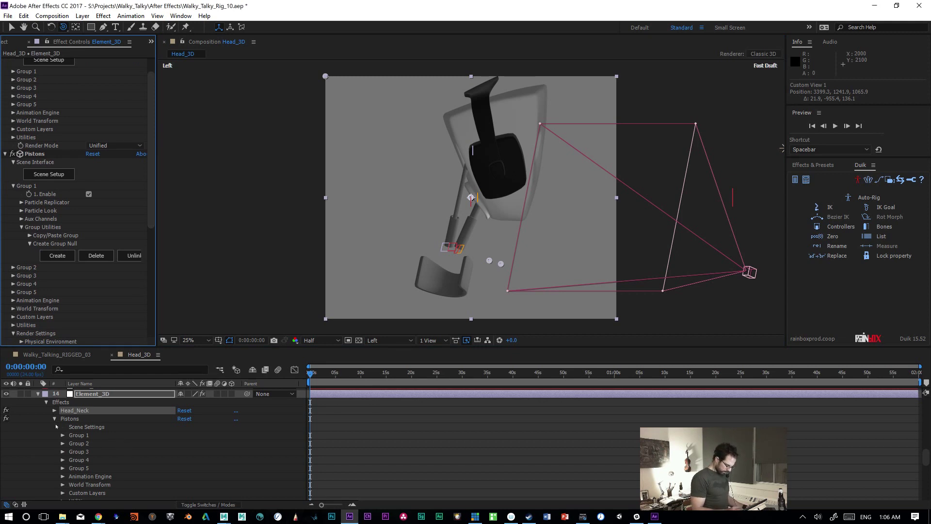
pyautogui.scroll(2, 17, 103)
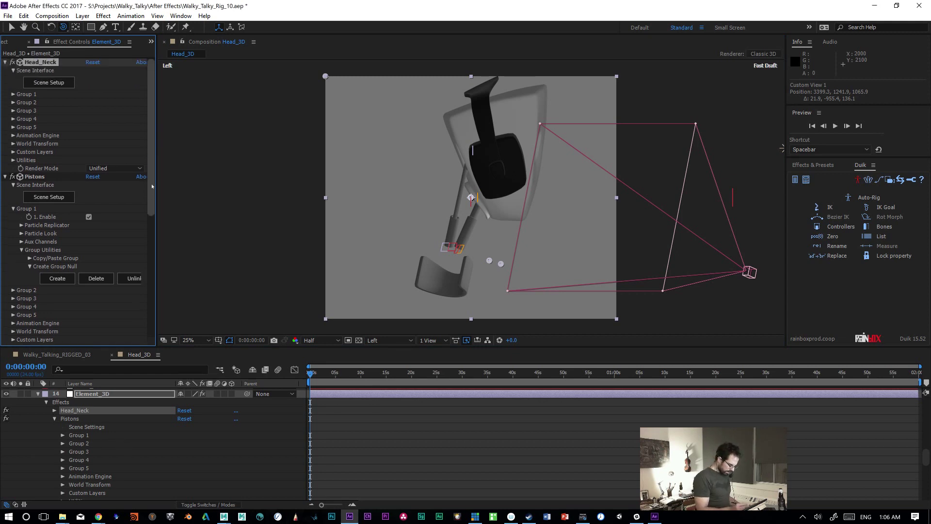
pyautogui.click(13, 103)
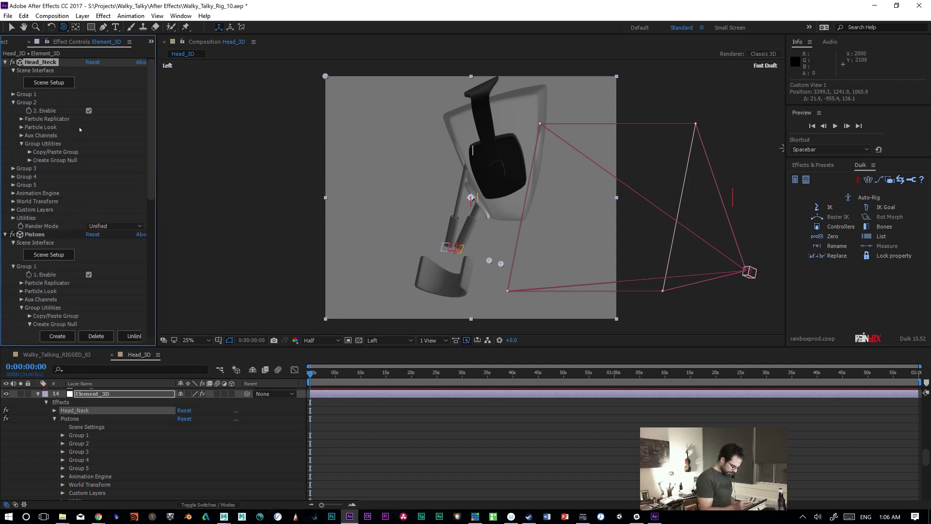
pyautogui.click(30, 160)
pyautogui.click(136, 172)
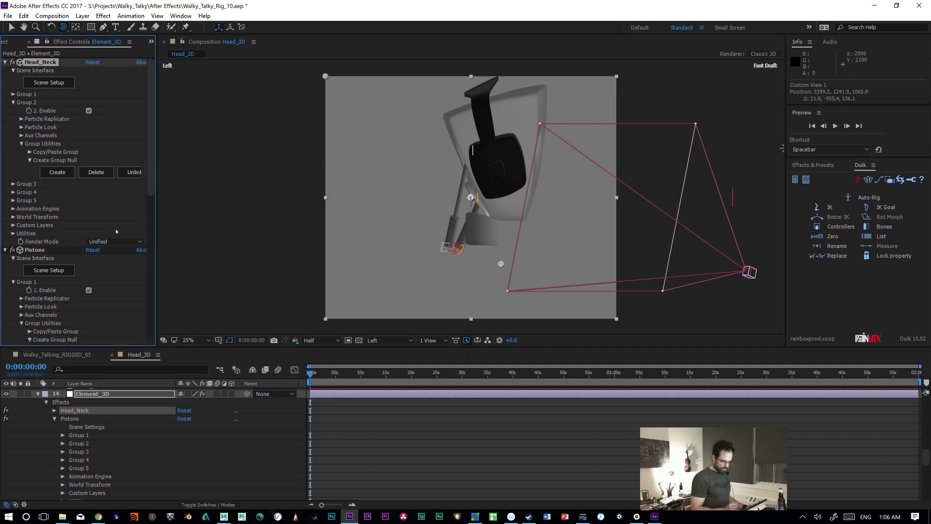
# Step: Return to the Camera 1 view and examine the neck piece's placement below the head
pyautogui.moveTo(925, 457)
pyautogui.mouseDown()
pyautogui.moveTo(921, 400)
pyautogui.moveTo(919, 440)
pyautogui.mouseUp()
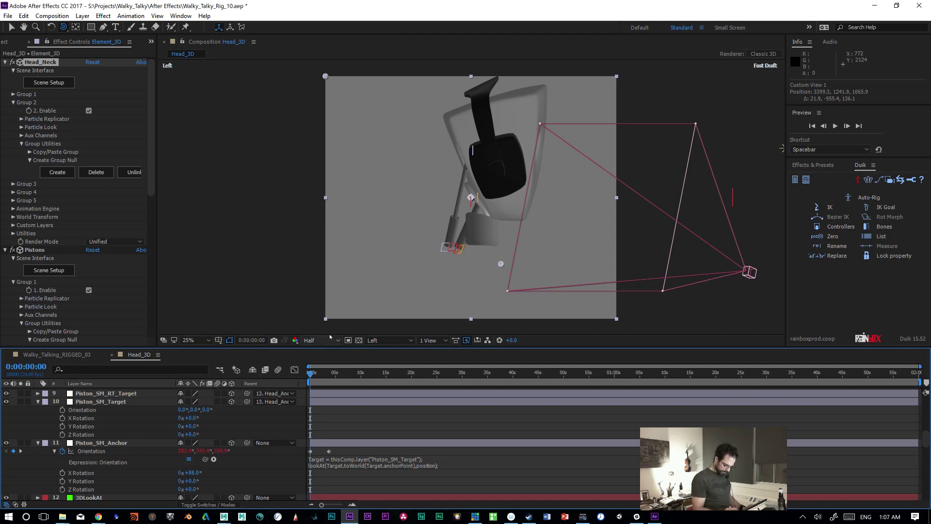
pyautogui.click(385, 341)
pyautogui.click(402, 365)
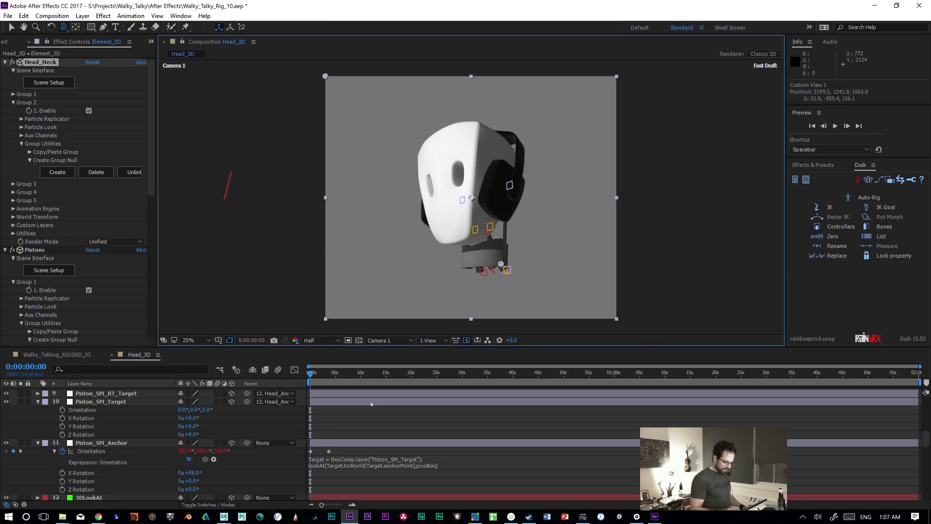
pyautogui.scroll(-5, 154, 267)
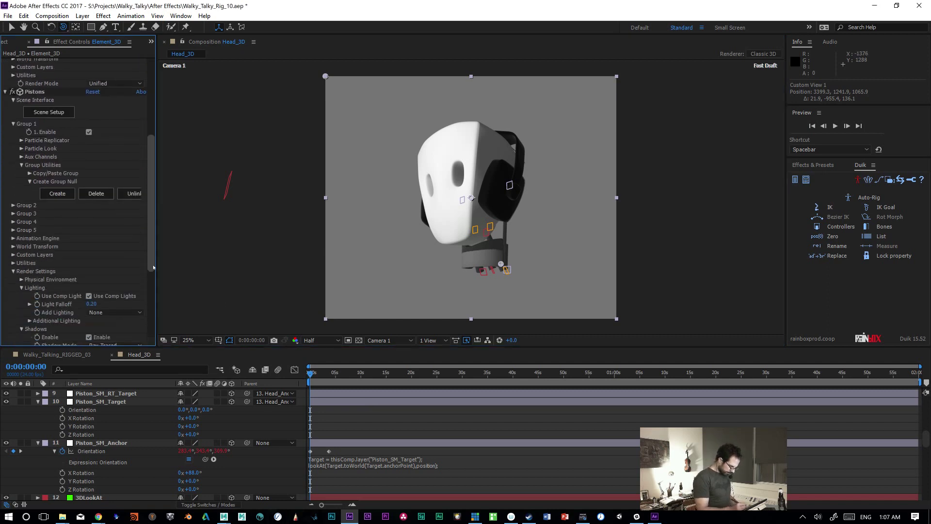
# Step: Enable ambient occlusion for the Pistons effect and set its SSAO intensity to 5
pyautogui.scroll(-3, 153, 267)
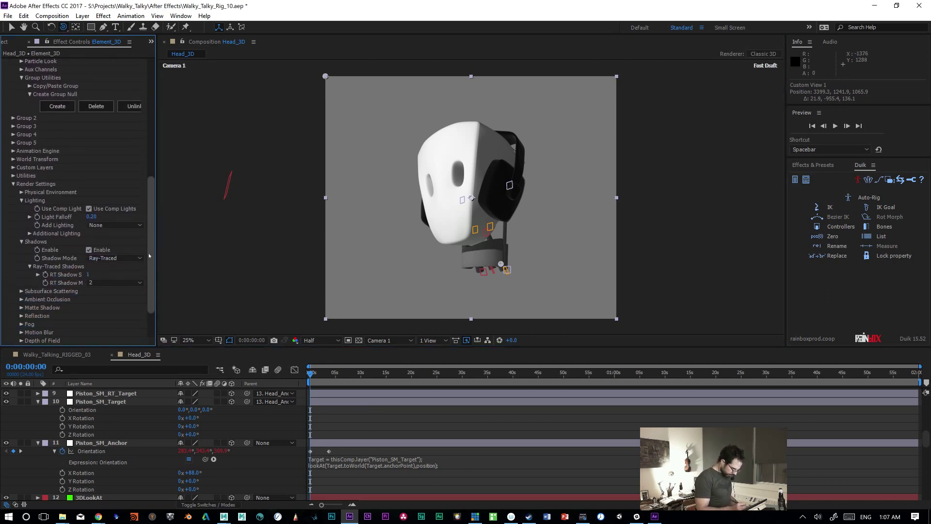
pyautogui.click(21, 299)
pyautogui.scroll(-3, 49, 290)
pyautogui.click(88, 226)
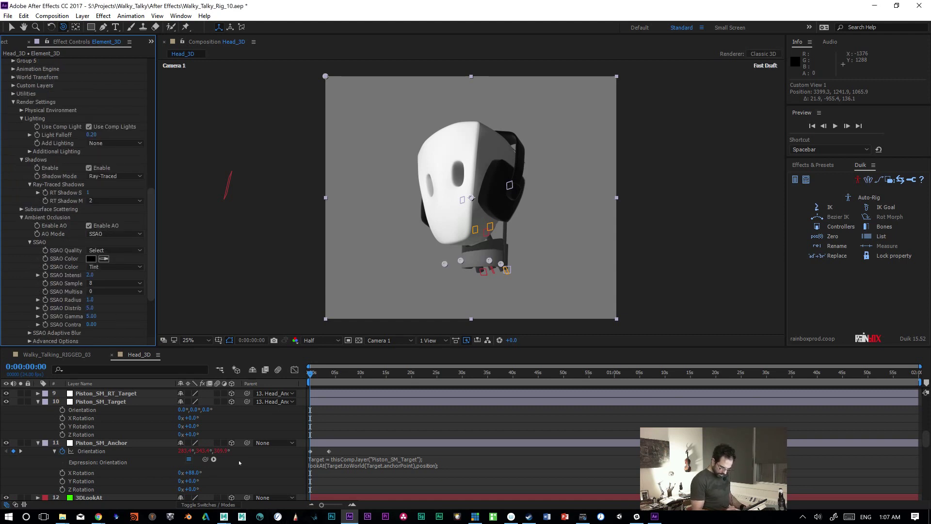
pyautogui.click(89, 275)
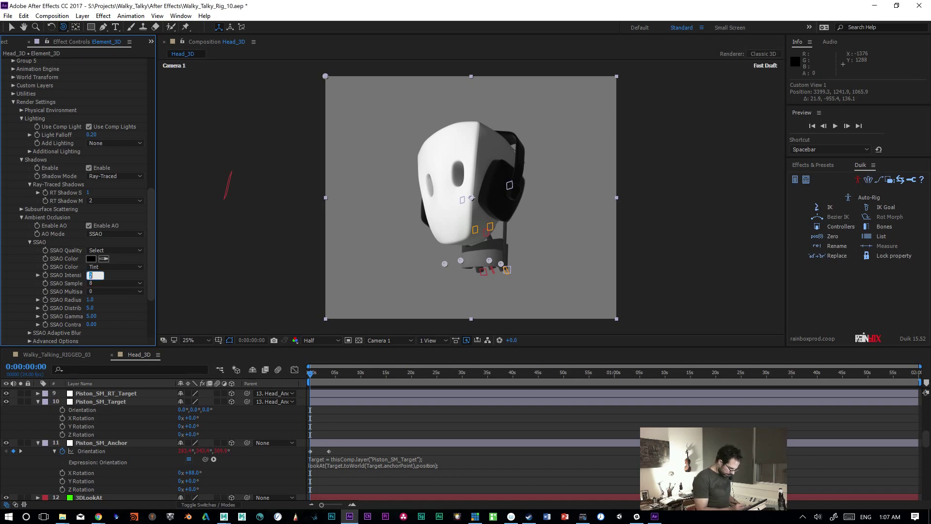
pyautogui.write('5')
pyautogui.press('Return')
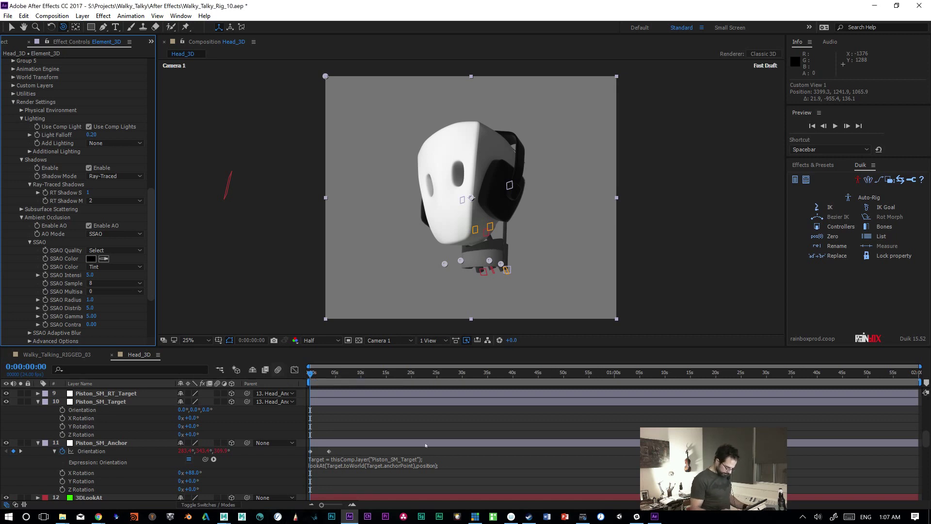
# Step: Try changing the Position XY of the Pistons effect's Group 2 particle replicator, and undo the change
pyautogui.moveTo(917, 426); pyautogui.dragTo(920, 453)
pyautogui.scroll(-5, 706, 413)
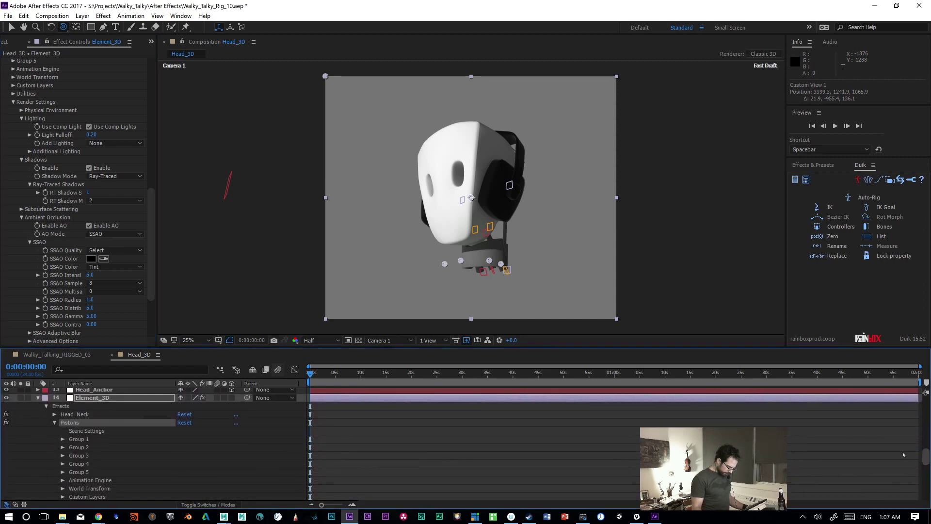
pyautogui.click(76, 453)
pyautogui.click(62, 449)
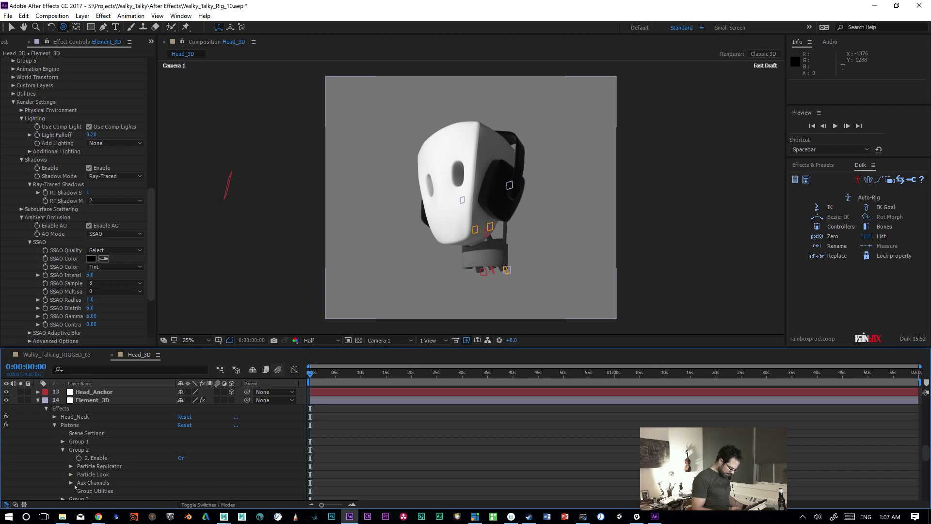
pyautogui.click(71, 466)
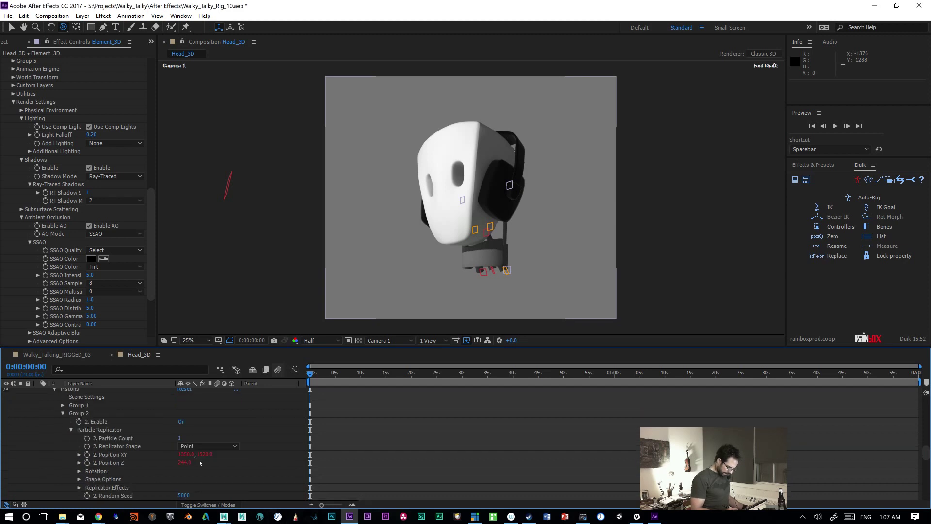
pyautogui.moveTo(204, 455); pyautogui.dragTo(262, 462)
pyautogui.hotkey('ctrl', 'z')
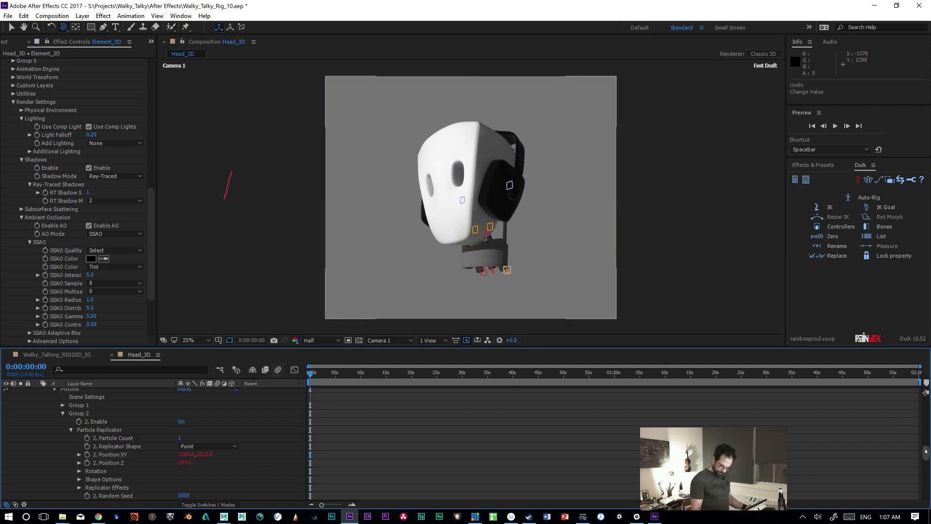
pyautogui.scroll(5, 758, 395)
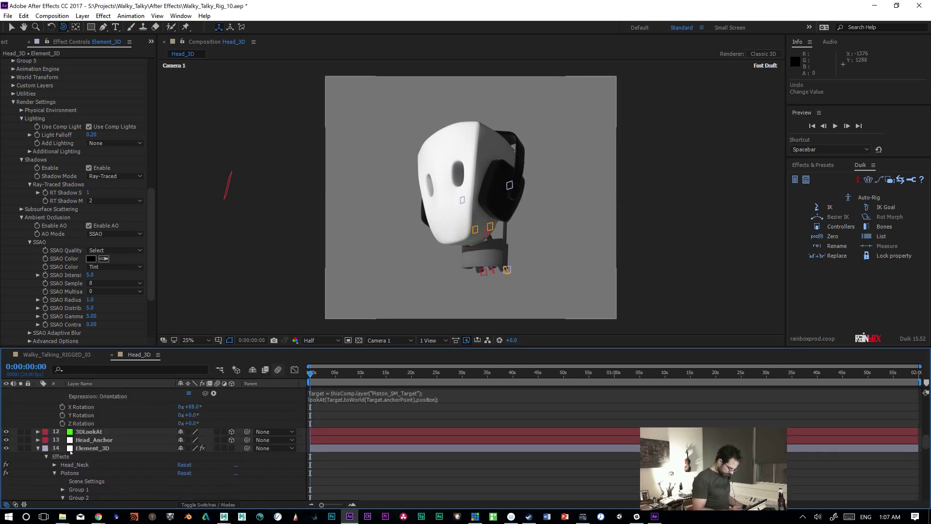
# Step: Lower the neck piece by setting Position Y of the Head_Neck effect's Group 2 to 1108, and check it along the timeline
pyautogui.click(92, 448)
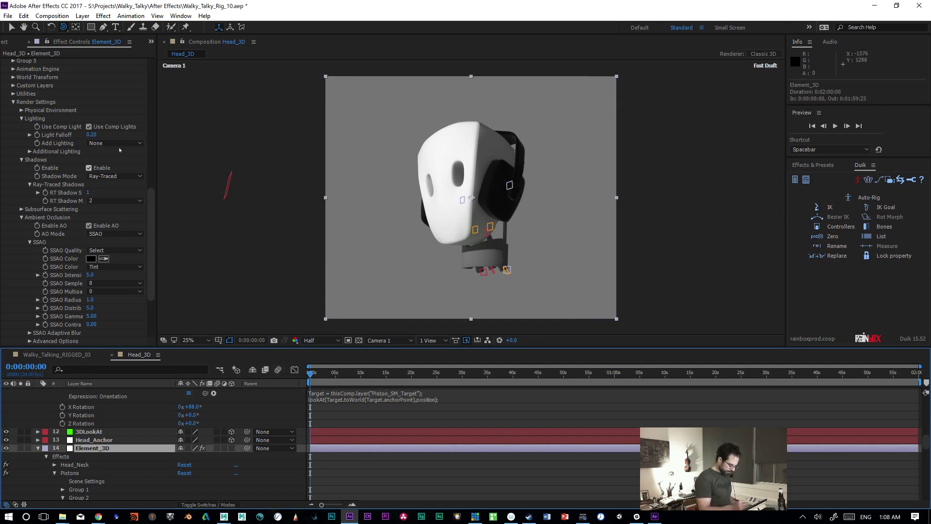
pyautogui.moveTo(151, 184); pyautogui.dragTo(153, 54)
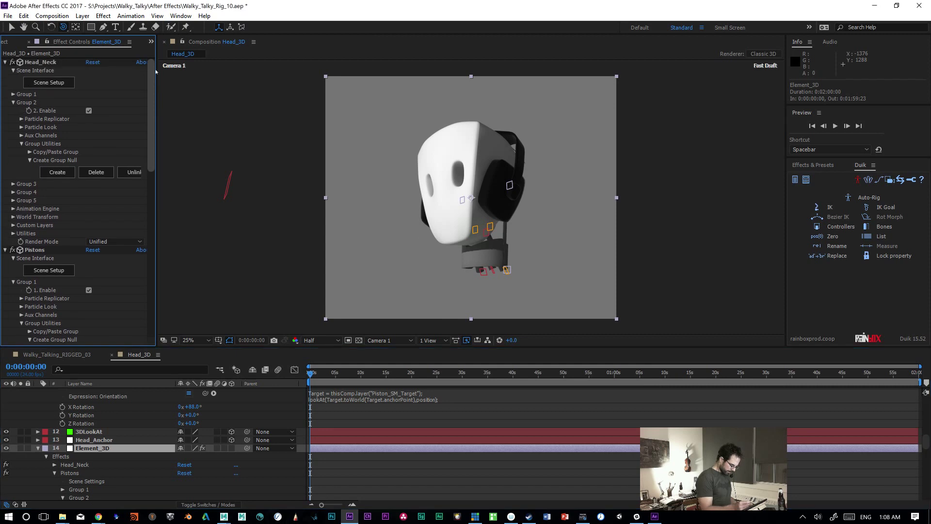
pyautogui.click(39, 63)
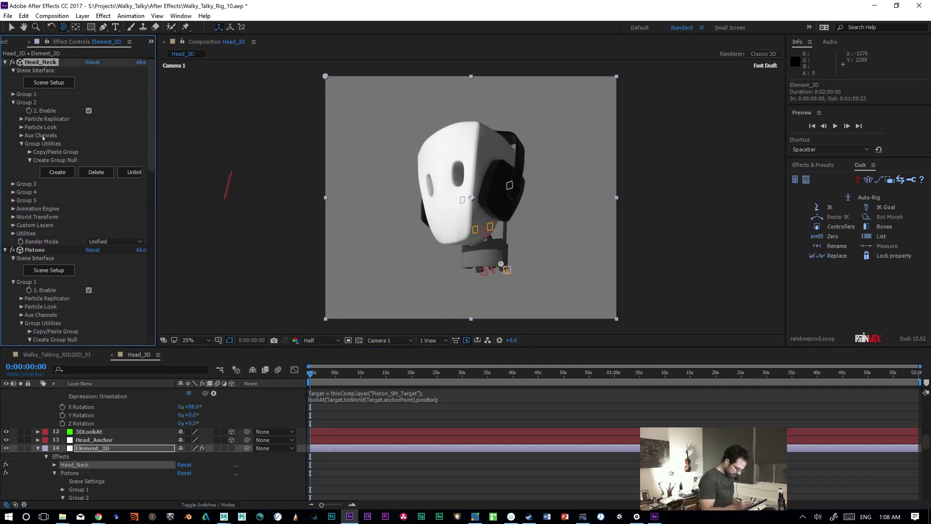
pyautogui.click(21, 119)
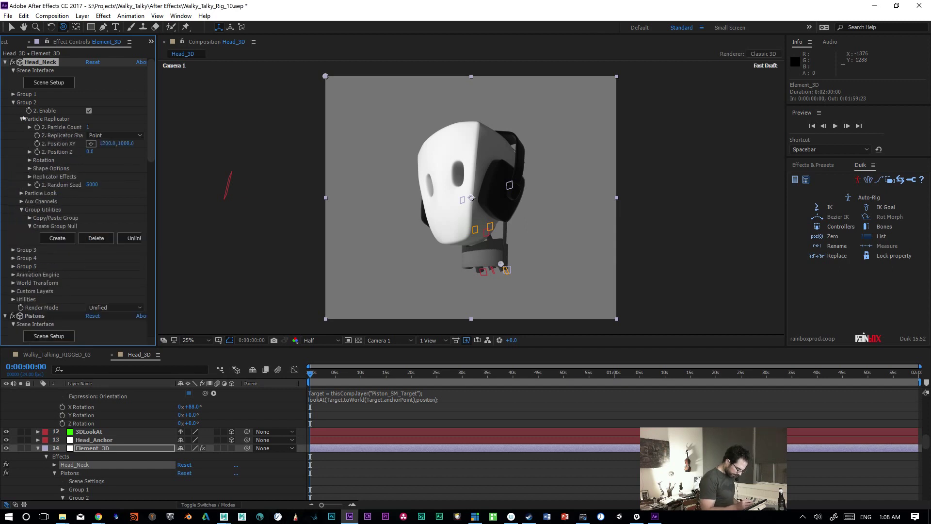
pyautogui.click(21, 119)
pyautogui.click(22, 127)
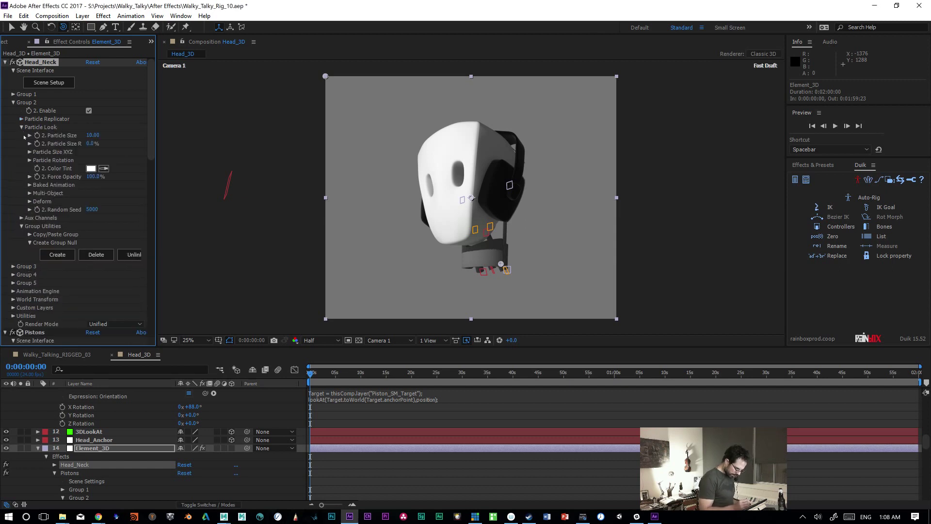
pyautogui.click(21, 127)
pyautogui.click(21, 119)
pyautogui.click(126, 143)
pyautogui.write('1049')
pyautogui.press('Return')
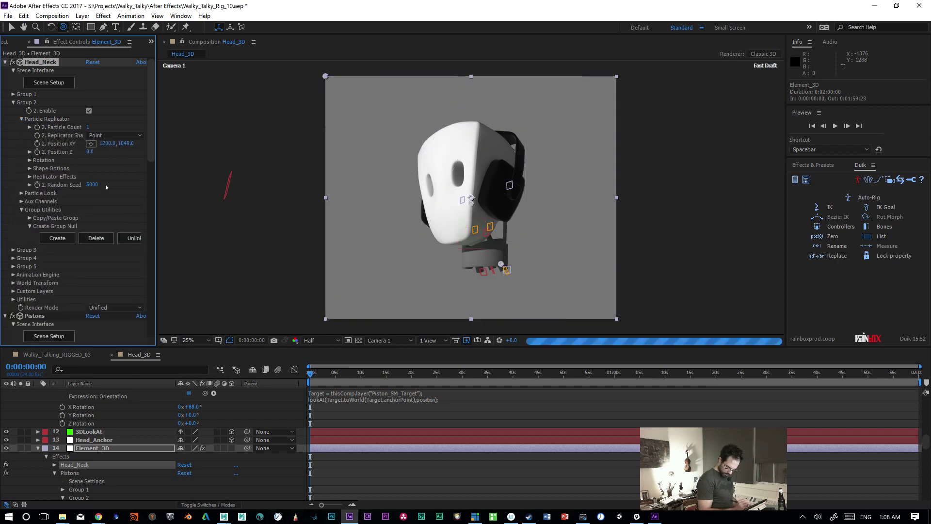
pyautogui.click(126, 143)
pyautogui.write('1108')
pyautogui.press('Return')
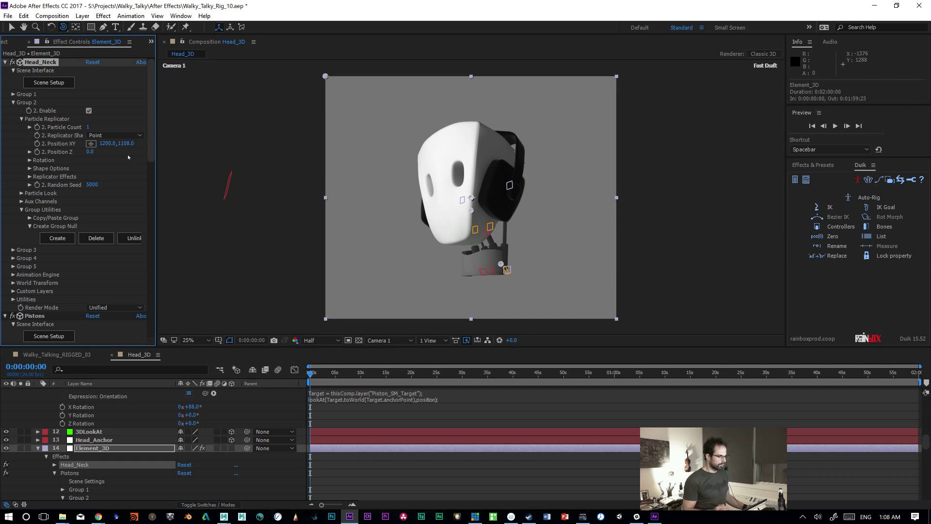
pyautogui.click(366, 375)
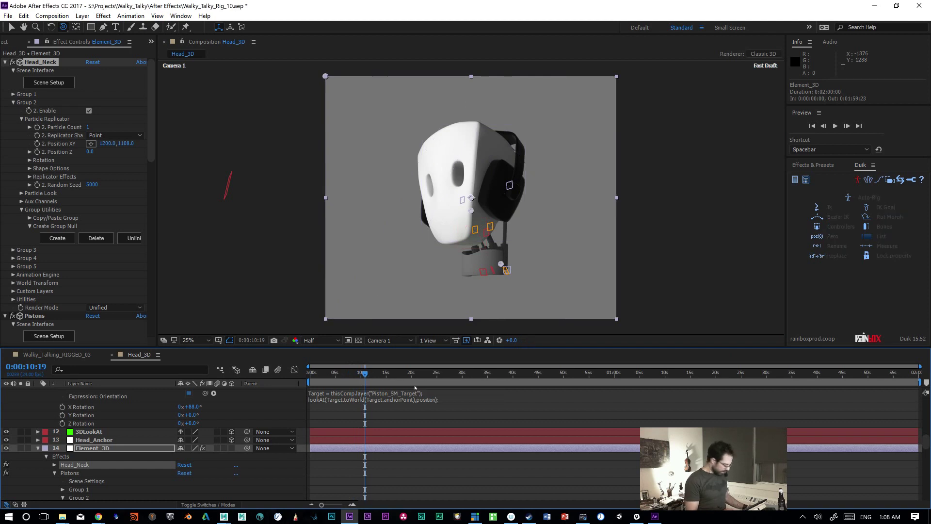
pyautogui.click(311, 373)
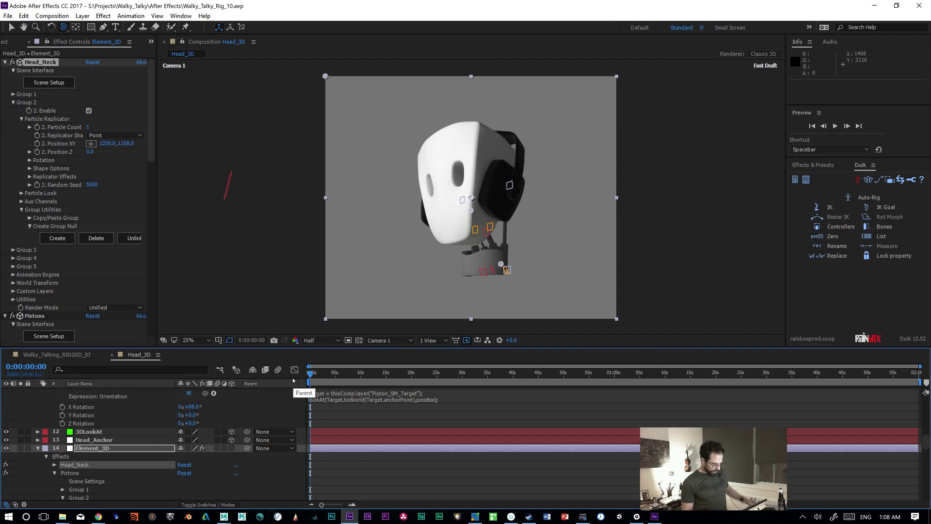
# Step: Create a group null for Group 2 of the Head_Neck effect
pyautogui.click(152, 143)
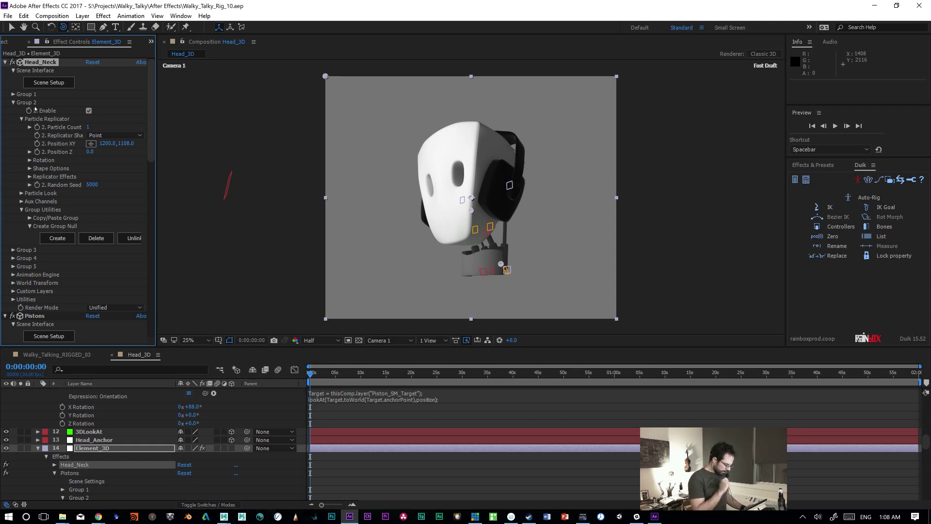
pyautogui.scroll(-3, 153, 150)
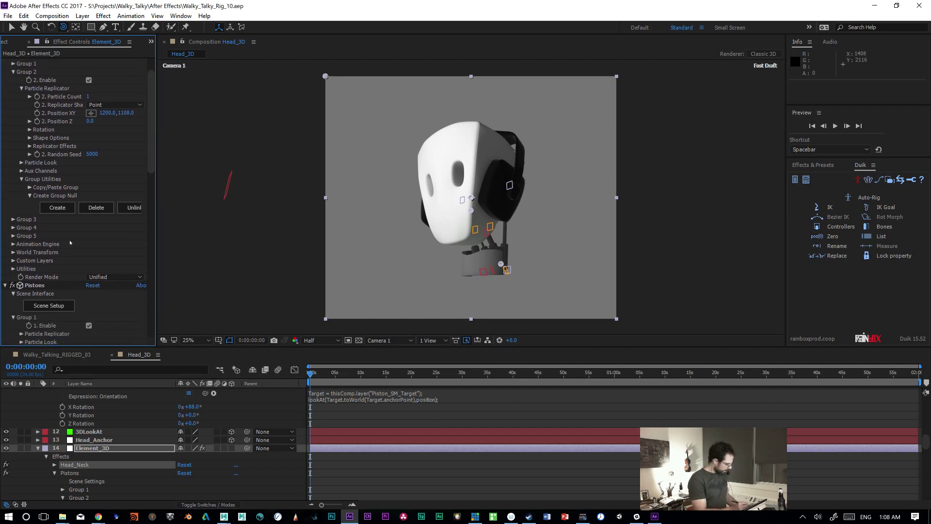
pyautogui.click(57, 208)
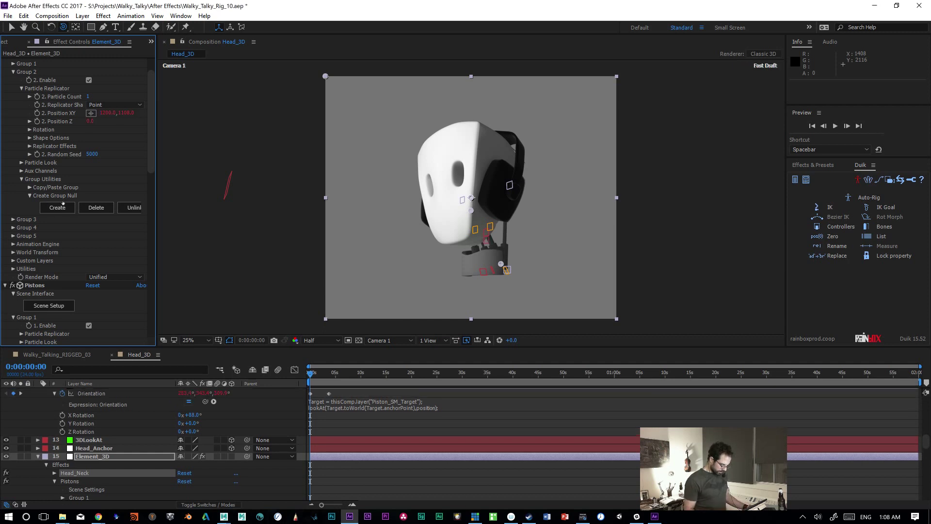
pyautogui.scroll(10, 920, 472)
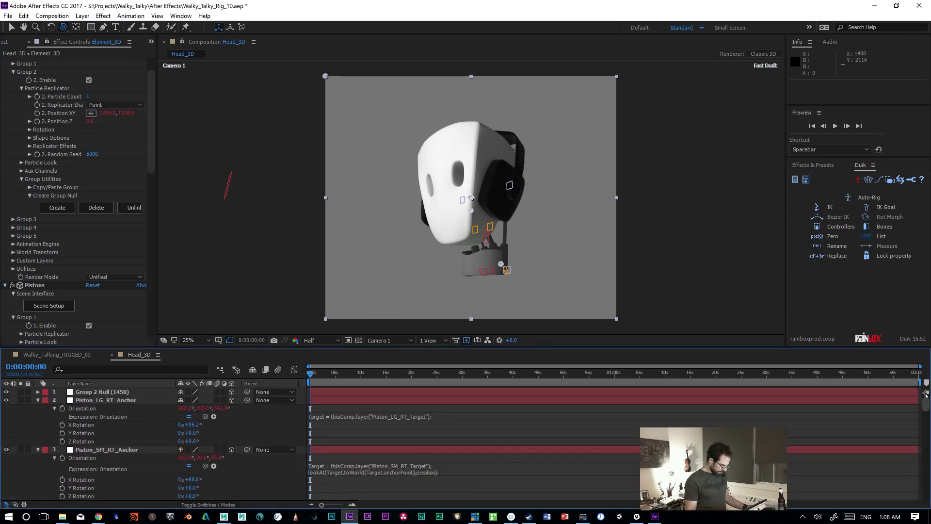
# Step: Rename the new Group 2 null layer as Neck_Base
pyautogui.click(122, 392)
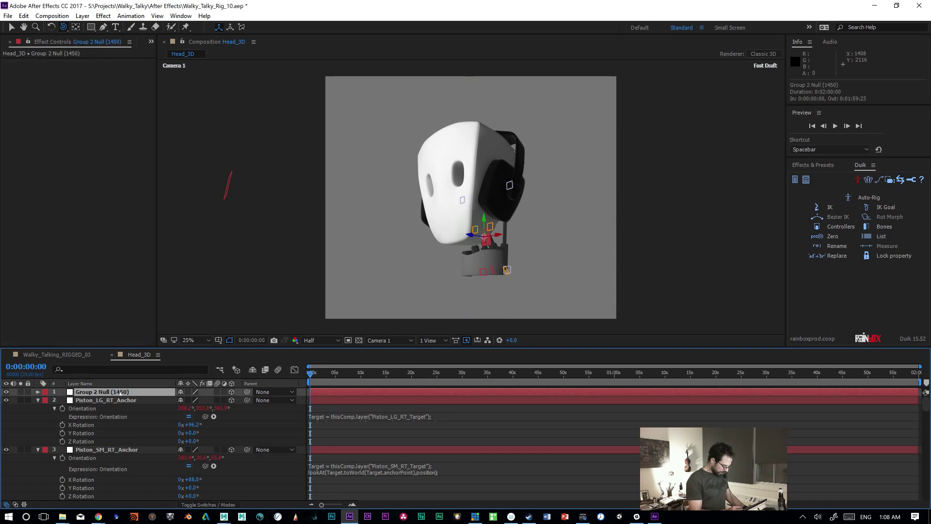
pyautogui.doubleClick(121, 392)
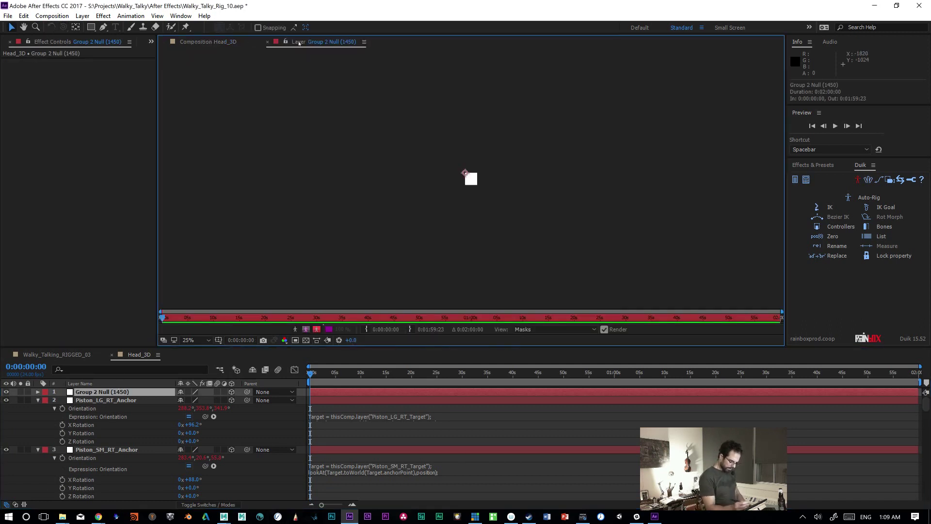
pyautogui.click(267, 42)
pyautogui.click(111, 392)
pyautogui.press('Return')
pyautogui.write('Ne')
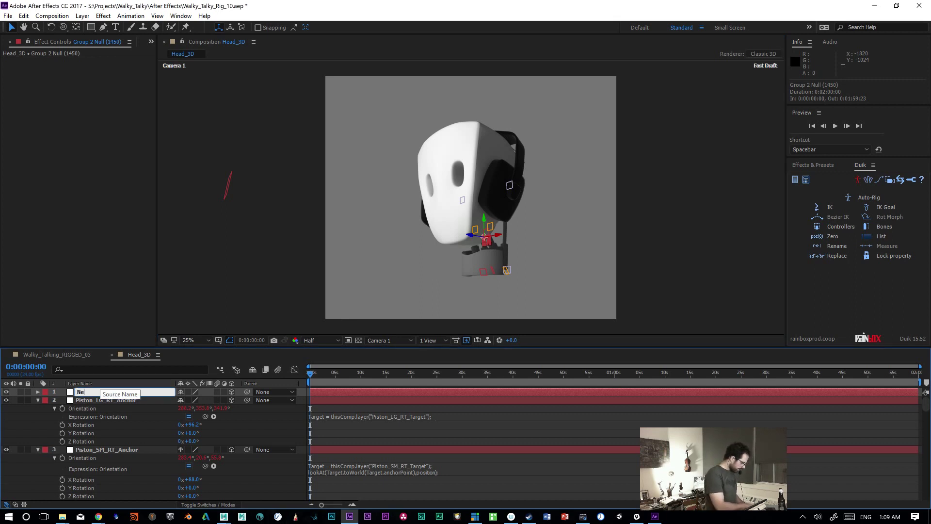
pyautogui.write('ck_Base')
pyautogui.press('Return')
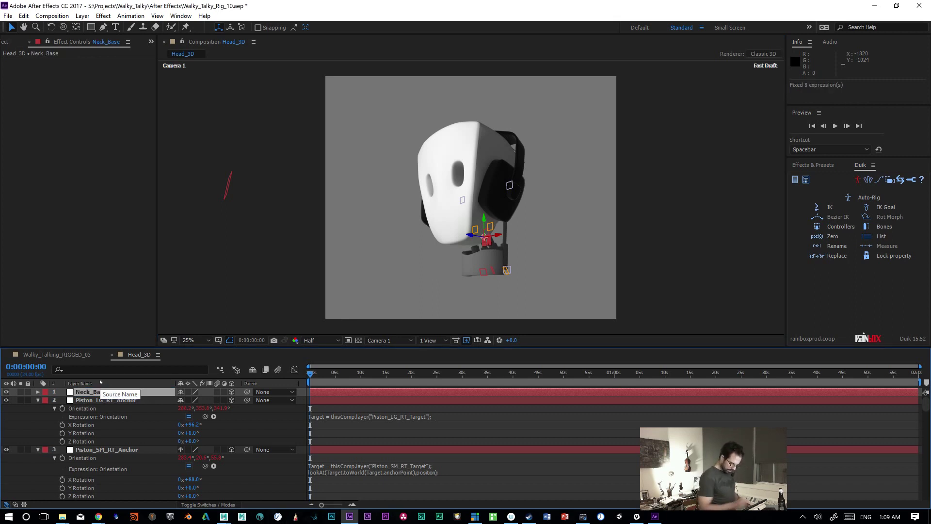
# Step: Try moving the Neck_Base null to a Y position of about 1176, and undo the move
pyautogui.press('p')
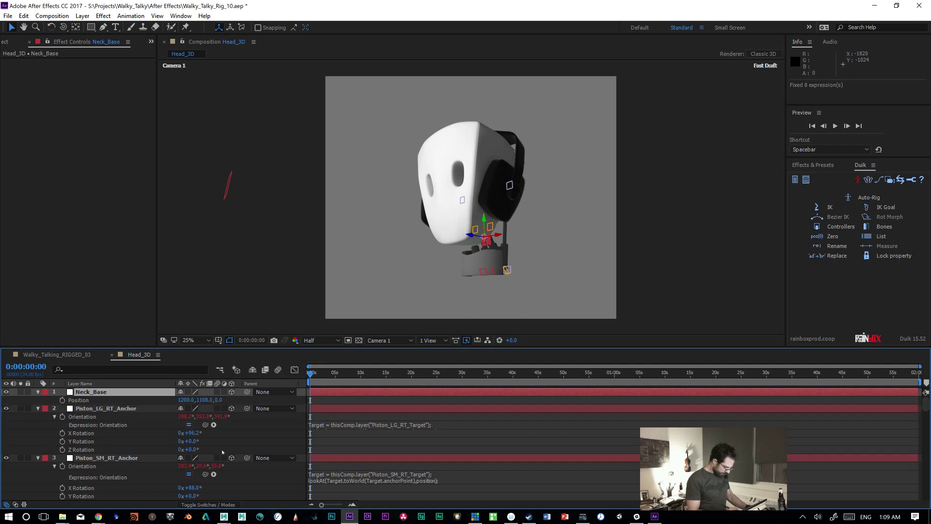
pyautogui.click(233, 401)
pyautogui.moveTo(238, 406); pyautogui.dragTo(237, 407)
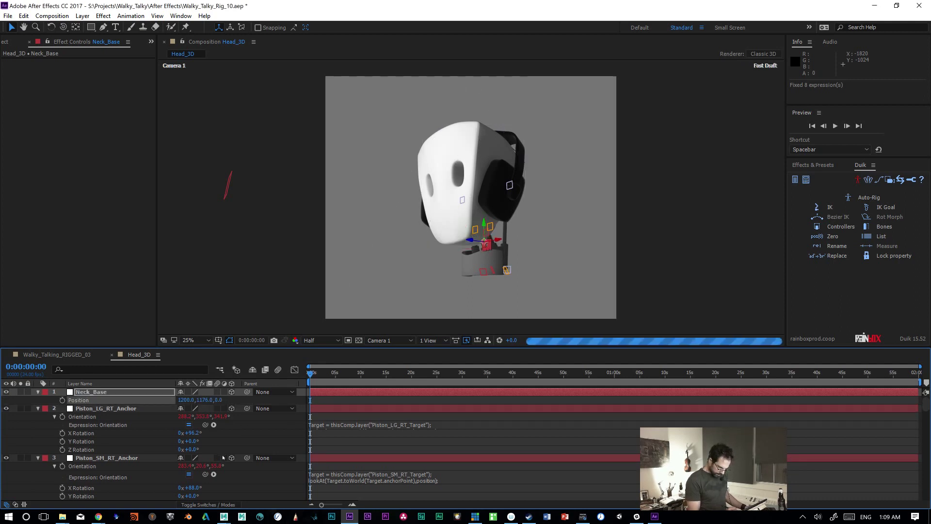
pyautogui.hotkey('ctrl', 'z')
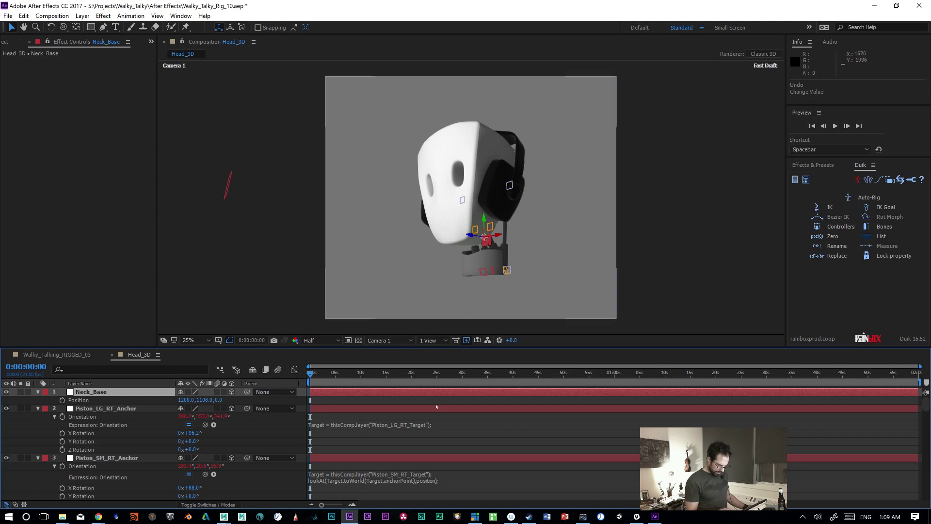
# Step: Check the neck along the timeline and lower the Neck_Base null to a Y position of about 1625
pyautogui.click(368, 375)
pyautogui.moveTo(367, 375); pyautogui.dragTo(310, 374)
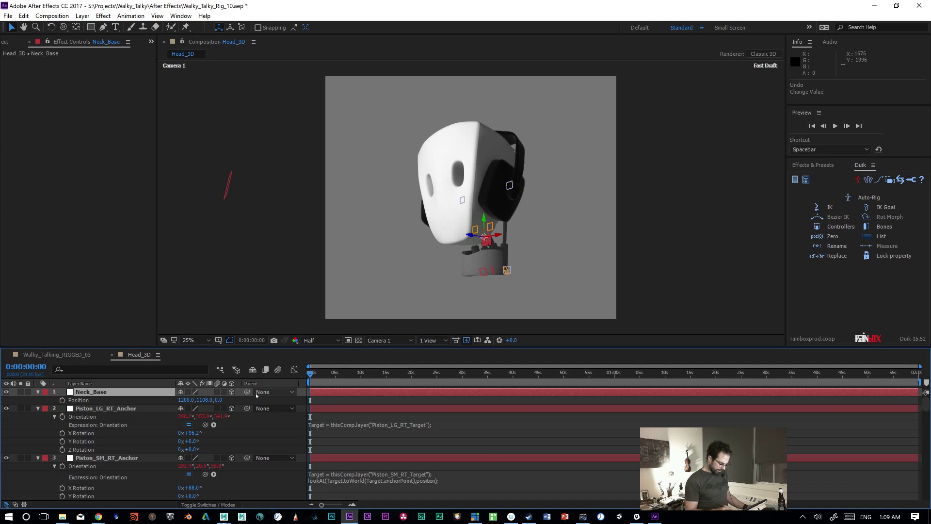
pyautogui.moveTo(204, 400); pyautogui.dragTo(411, 426)
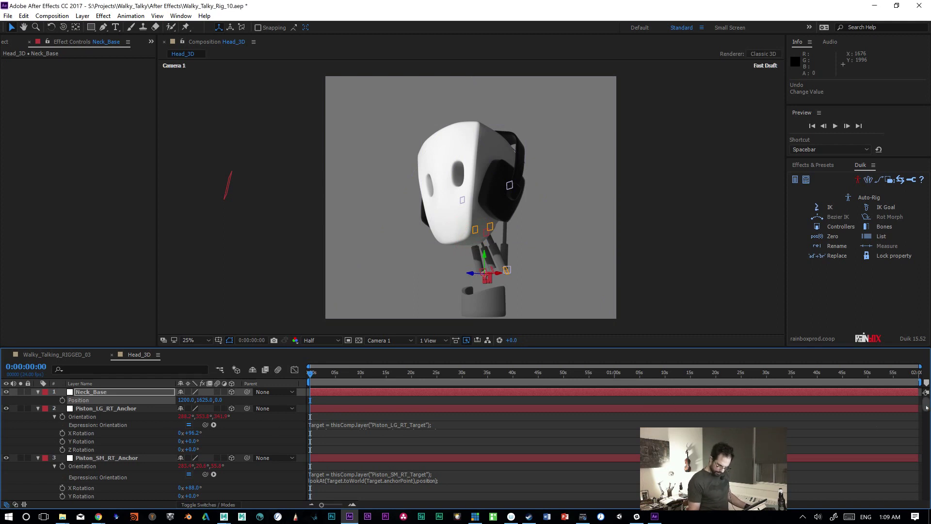
# Step: Raise the neck piece by adjusting the Head_Neck effect's Group 2 Position Y to about 1231
pyautogui.scroll(-15, 915, 446)
pyautogui.scroll(10, 914, 461)
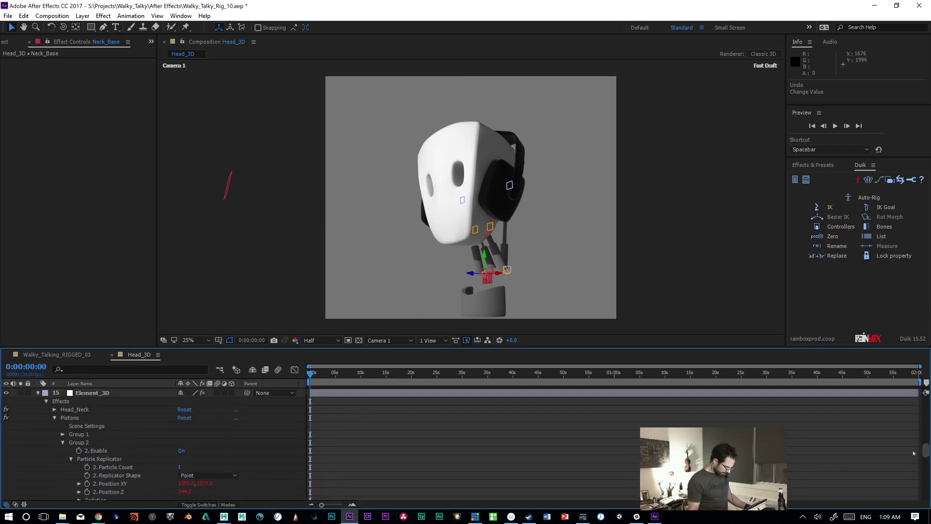
pyautogui.click(98, 438)
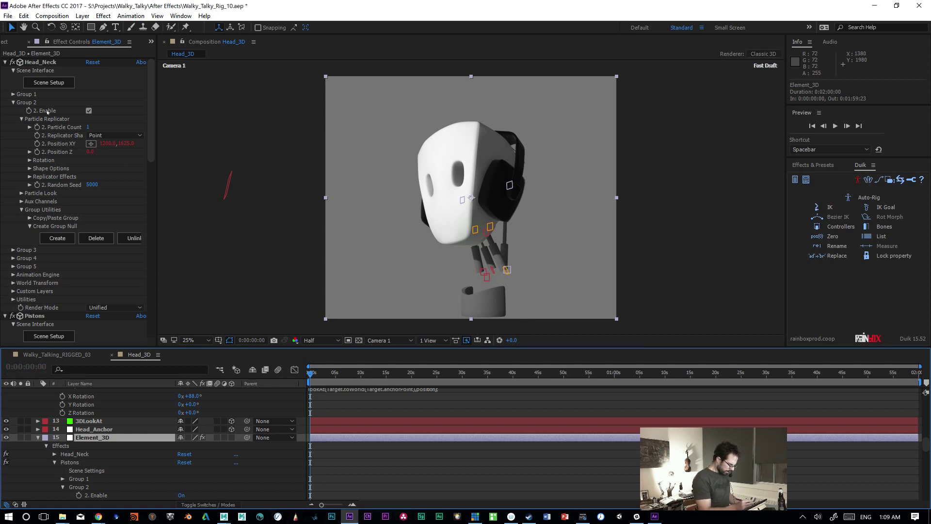
pyautogui.moveTo(125, 144); pyautogui.dragTo(77, 153)
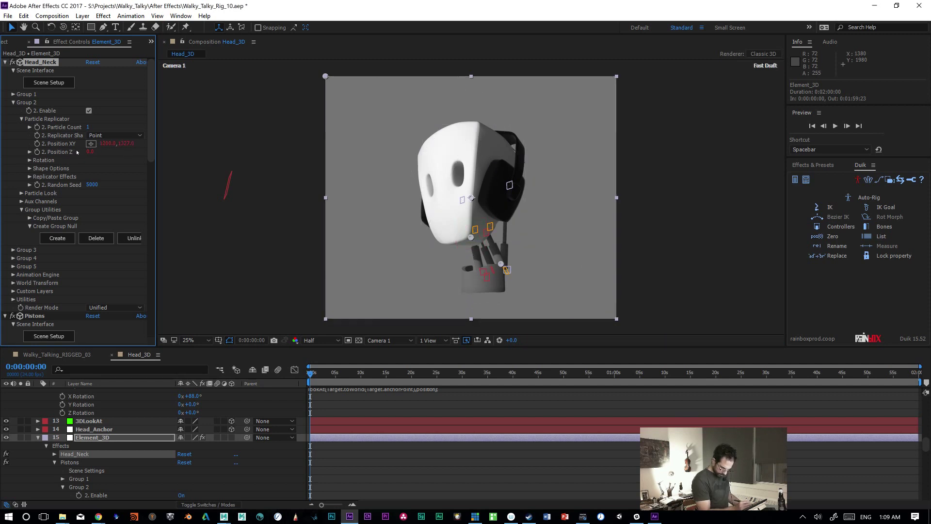
pyautogui.moveTo(126, 144)
pyautogui.mouseDown()
pyautogui.moveTo(101, 145)
pyautogui.moveTo(127, 143)
pyautogui.mouseUp()
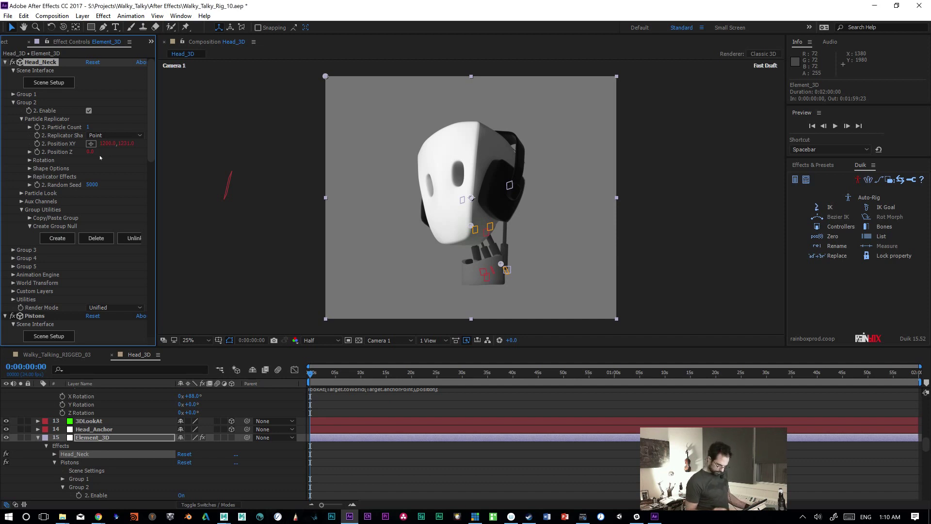
# Step: From the Left view, try shifting the neck piece in depth with the Head_Neck effect's Group 2 Position Z, and undo the change
pyautogui.click(390, 340)
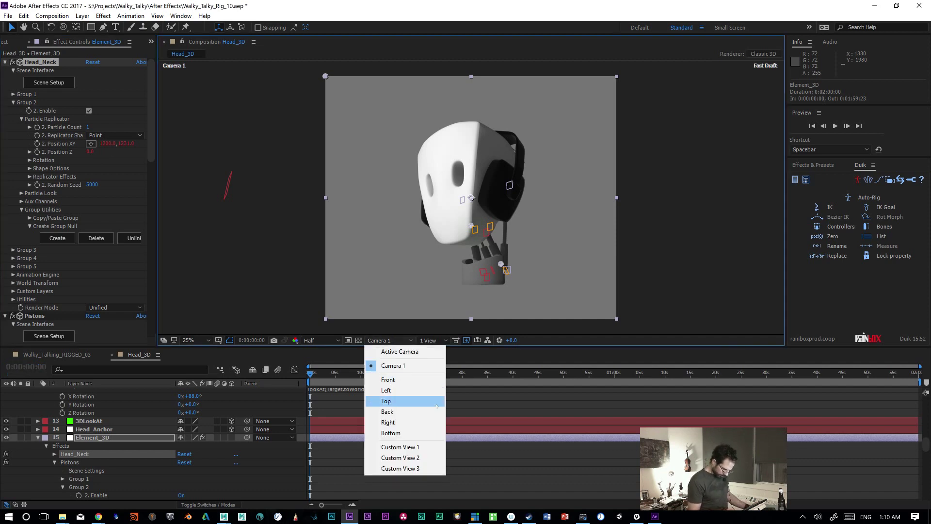
pyautogui.click(426, 390)
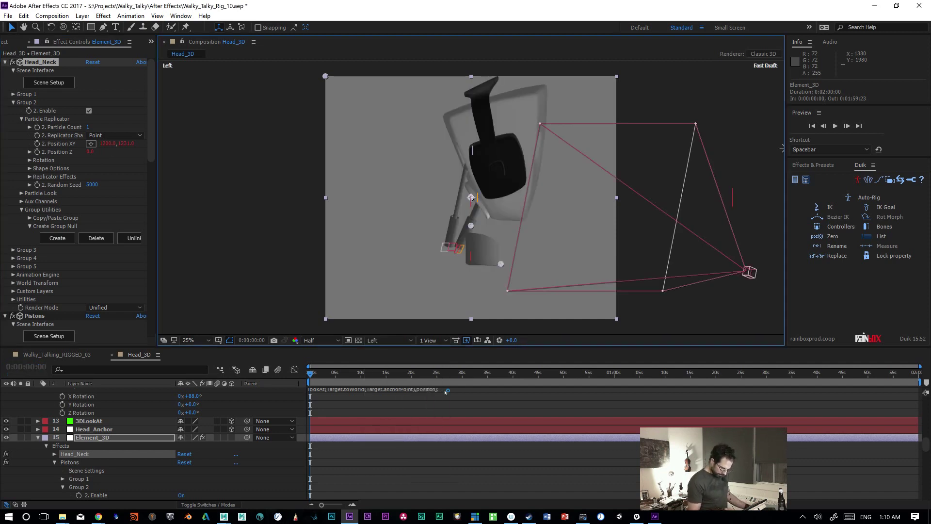
pyautogui.moveTo(91, 152); pyautogui.dragTo(114, 154)
pyautogui.hotkey('ctrl', 'z')
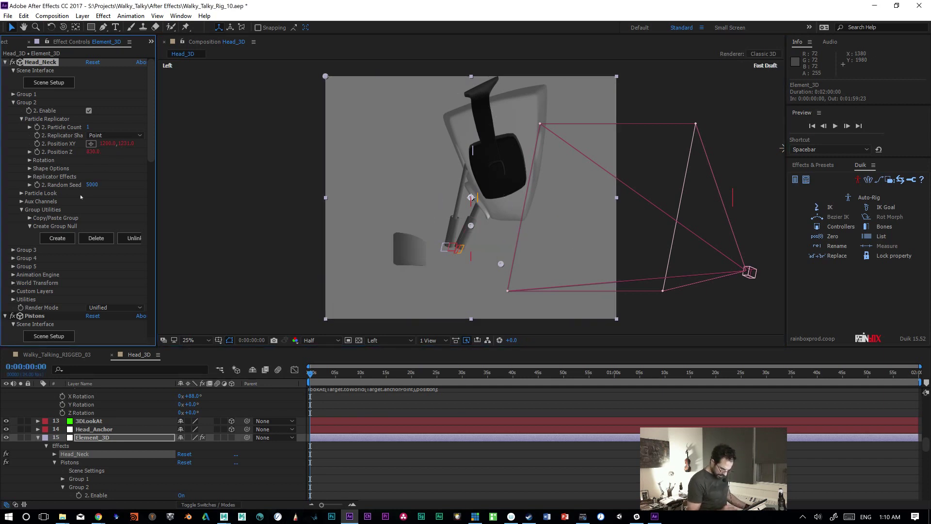
# Step: Move the Neck_Base null in depth to a Z position of about 142
pyautogui.moveTo(923, 445); pyautogui.dragTo(774, 360)
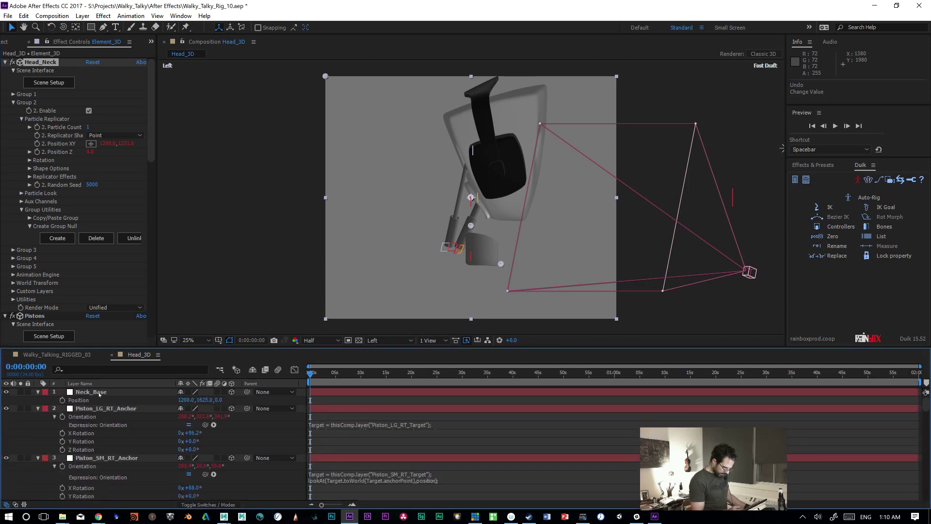
pyautogui.click(117, 392)
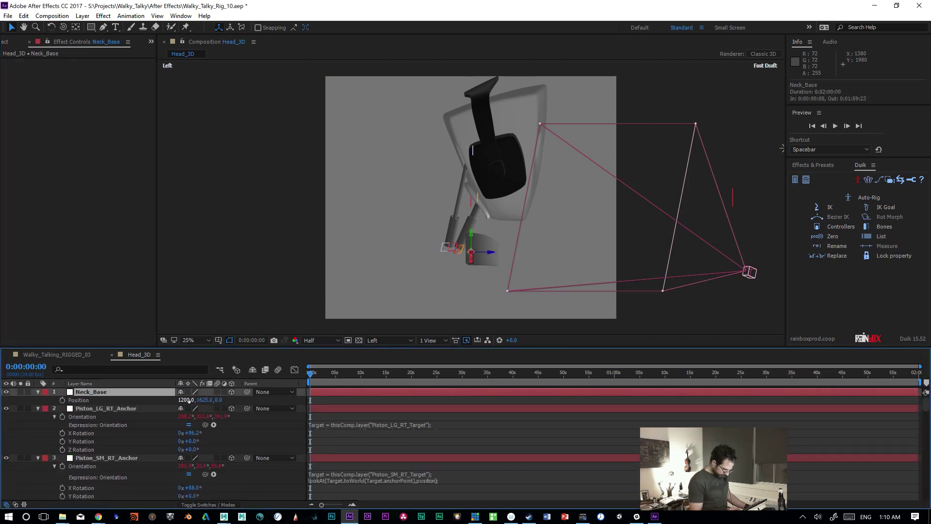
pyautogui.moveTo(218, 399); pyautogui.dragTo(250, 399)
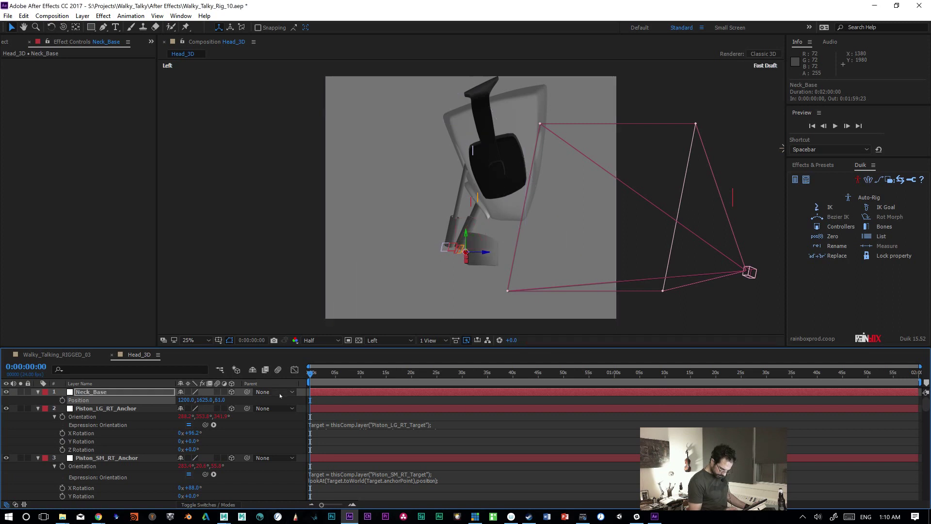
pyautogui.moveTo(220, 401); pyautogui.dragTo(262, 405)
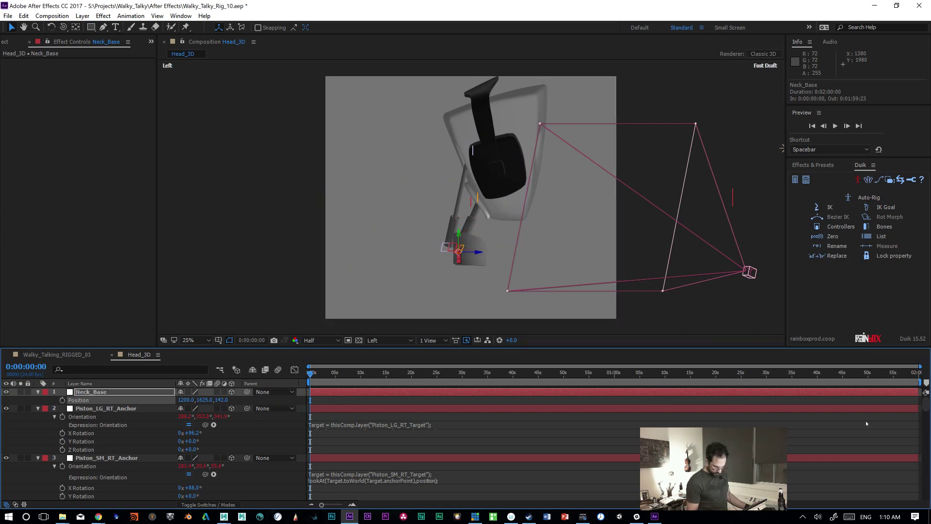
# Step: Try changing the Pistons effect's Group 2 Position XY on the Element_3D layer, and undo the change
pyautogui.moveTo(925, 406); pyautogui.dragTo(925, 444)
pyautogui.scroll(-5, 833, 423)
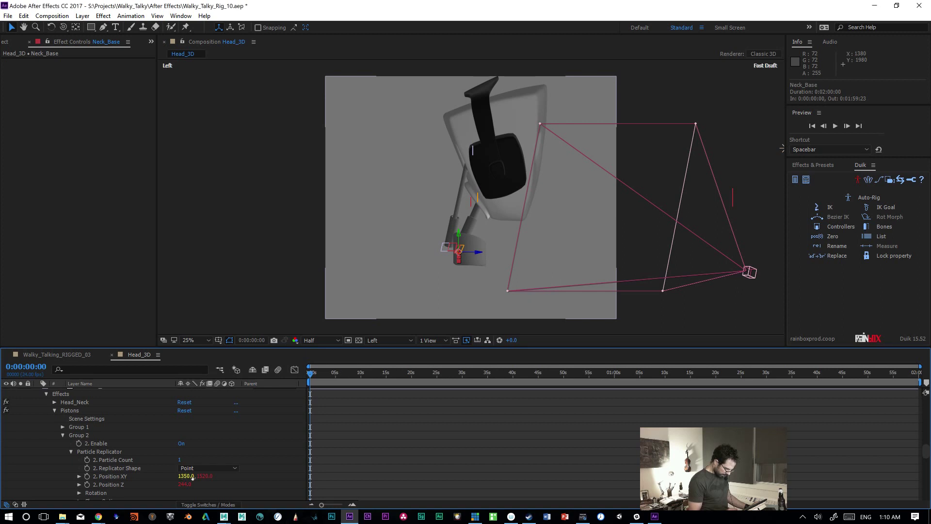
pyautogui.moveTo(204, 476); pyautogui.dragTo(173, 476)
pyautogui.hotkey('ctrl', 'z')
# Step: Raise the neck piece by adjusting the Head_Neck effect's Group 2 Position Y to about 1157, and view it through the Active Camera
pyautogui.moveTo(925, 453); pyautogui.dragTo(926, 448)
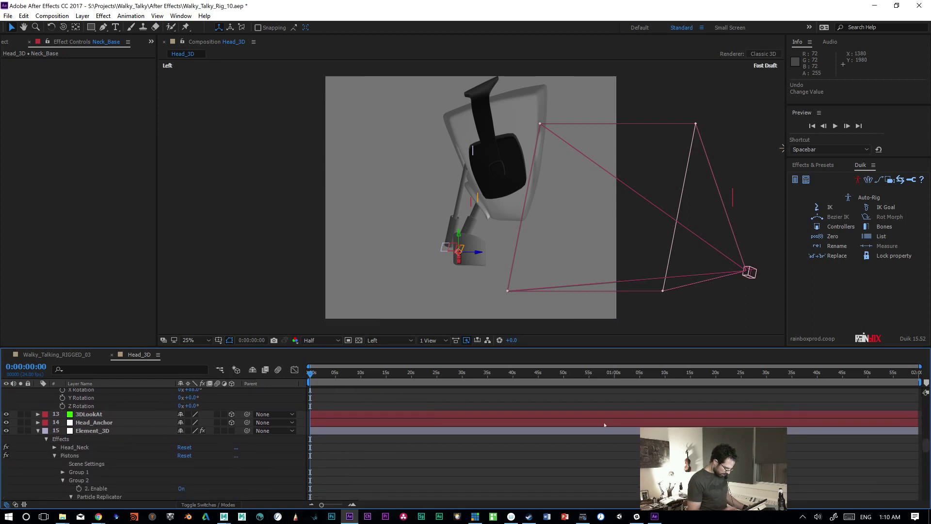
pyautogui.click(56, 455)
pyautogui.click(55, 463)
pyautogui.click(63, 422)
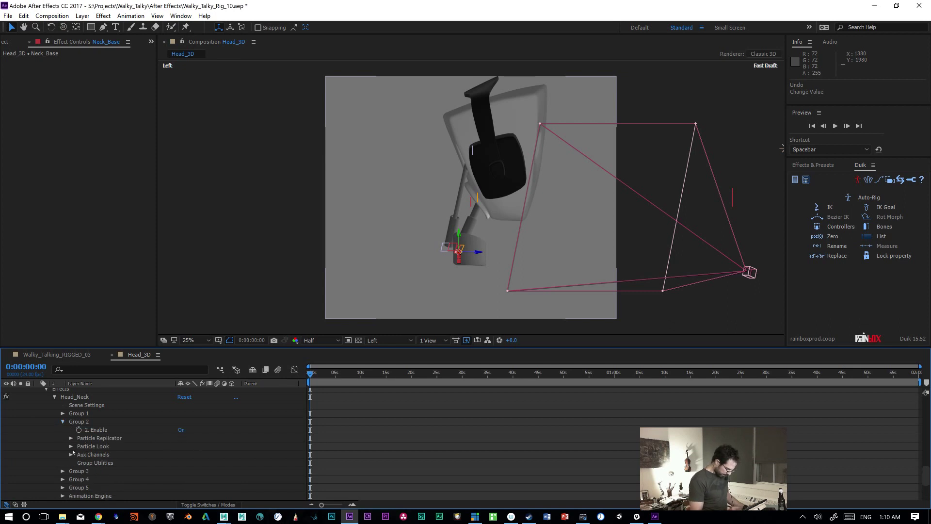
pyautogui.click(72, 438)
pyautogui.scroll(-1, 97, 446)
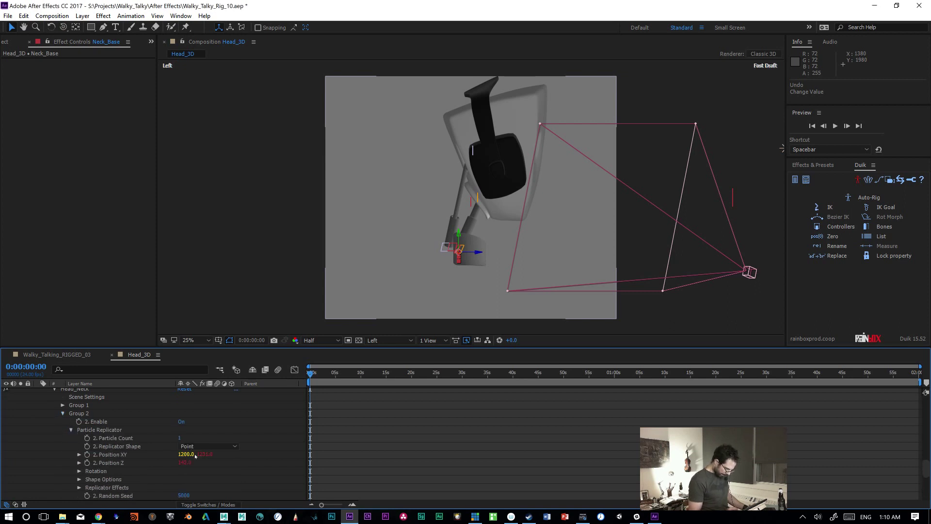
pyautogui.click(165, 455)
pyautogui.hotkey('ctrl', 'v')
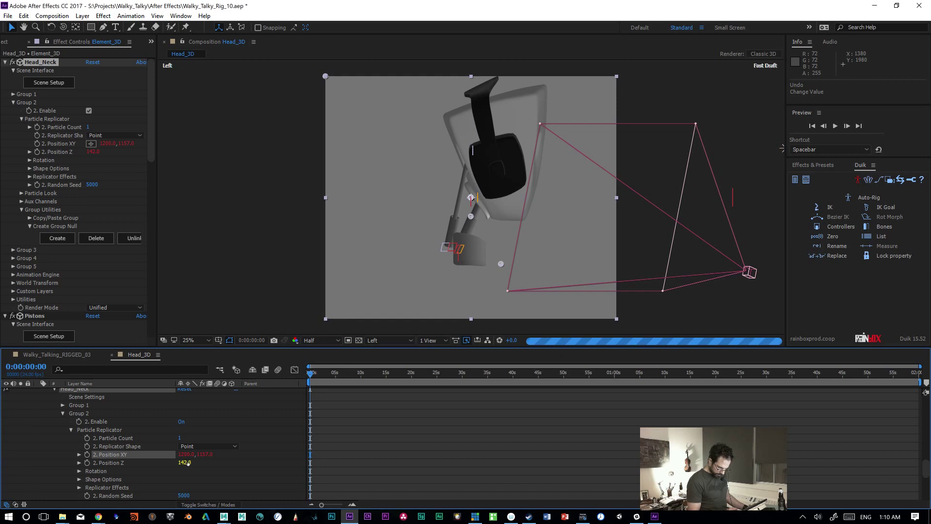
pyautogui.click(380, 340)
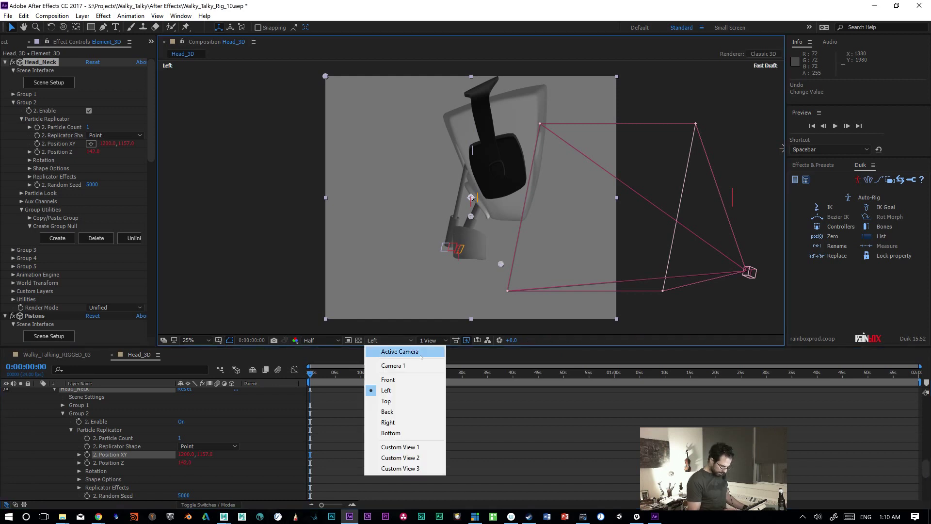
pyautogui.click(354, 293)
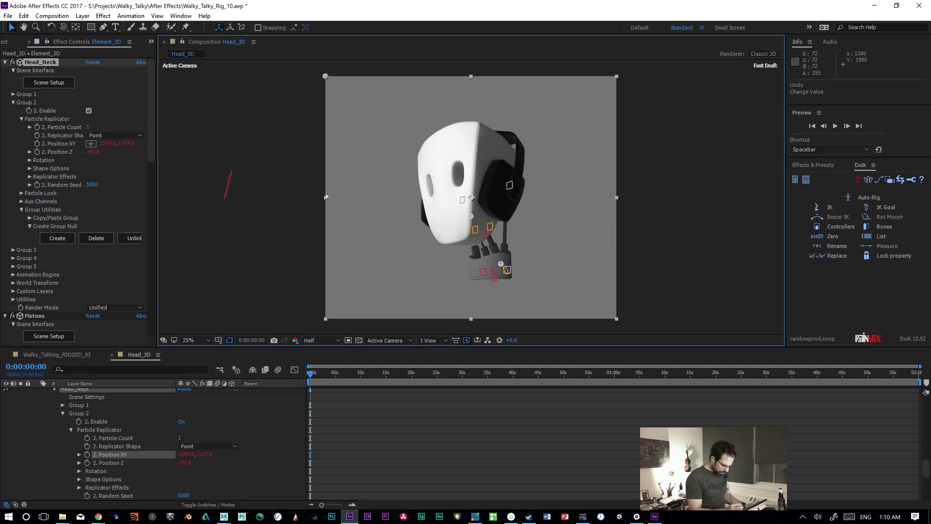
# Step: Collapse the Piston_LG_RT_Anchor and Piston_SM_RT_Anchor layers and bring Point Light 1 to the top of the layer stack
pyautogui.moveTo(926, 469); pyautogui.dragTo(926, 400)
pyautogui.click(104, 392)
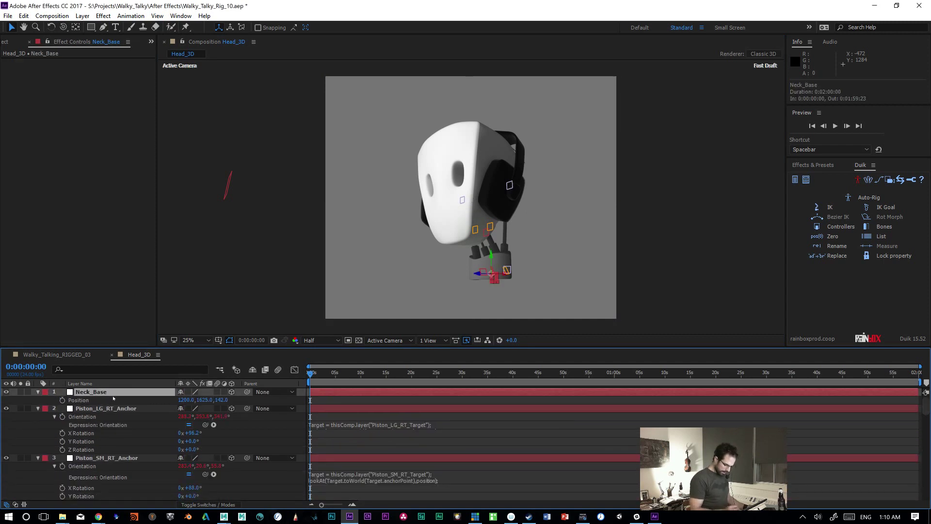
pyautogui.click(38, 408)
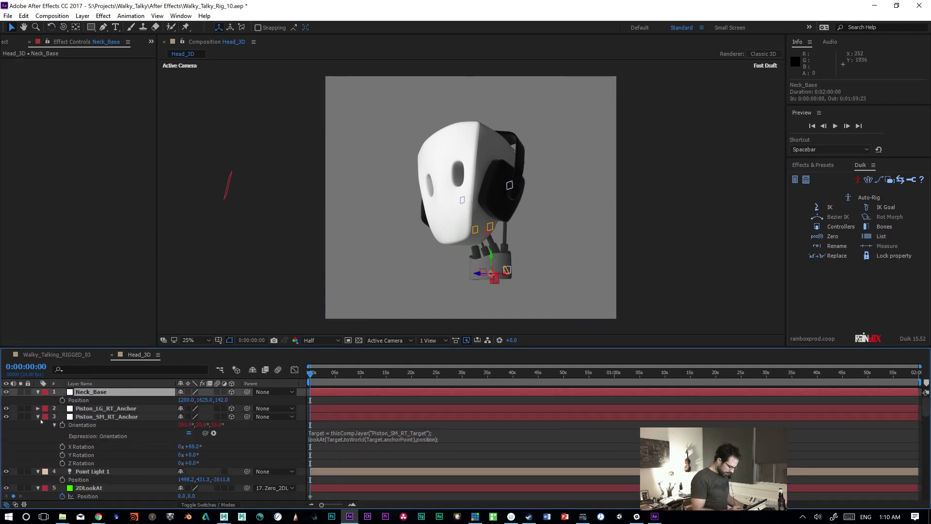
pyautogui.click(38, 417)
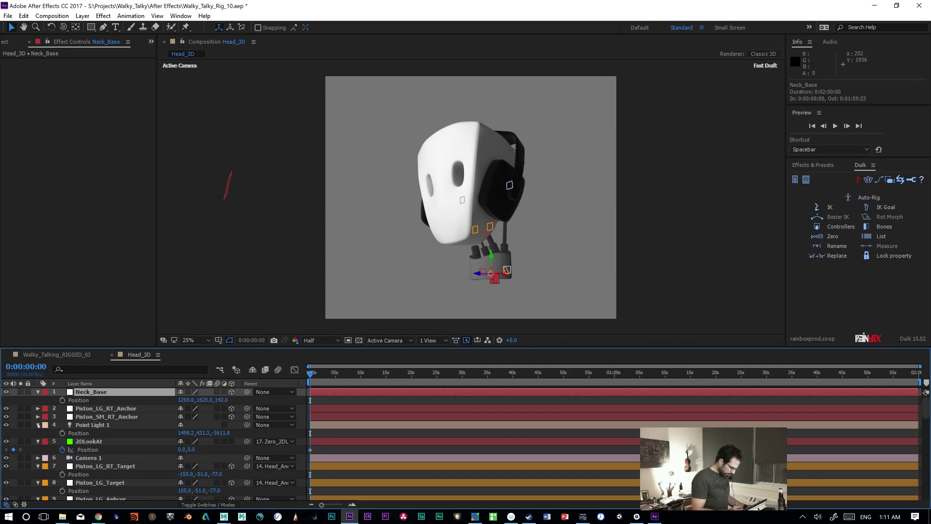
pyautogui.click(92, 425)
pyautogui.hotkey('ctrl', 'shift', ']')
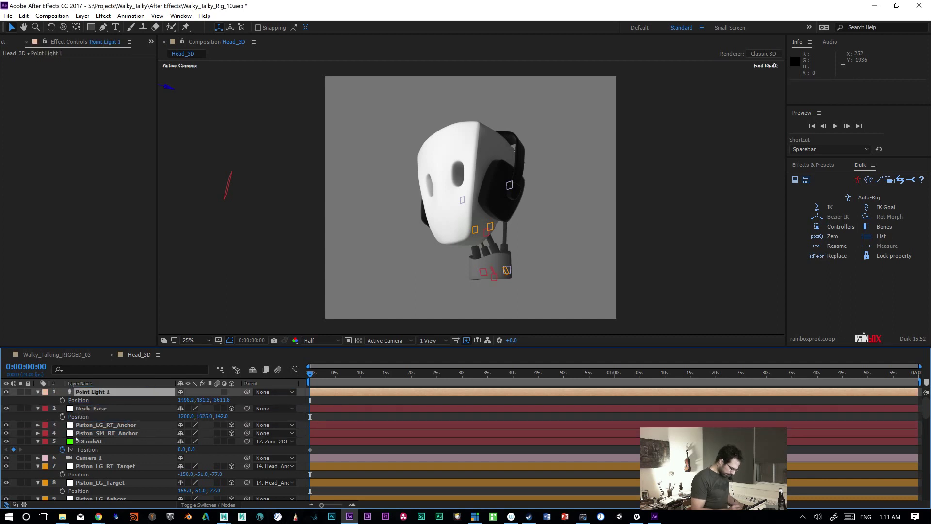
# Step: Collapse the properties of the 2DLookAt, Piston_LG_RT_Target, Piston_LG_Target and Piston_LG_Anhcor layers
pyautogui.click(38, 441)
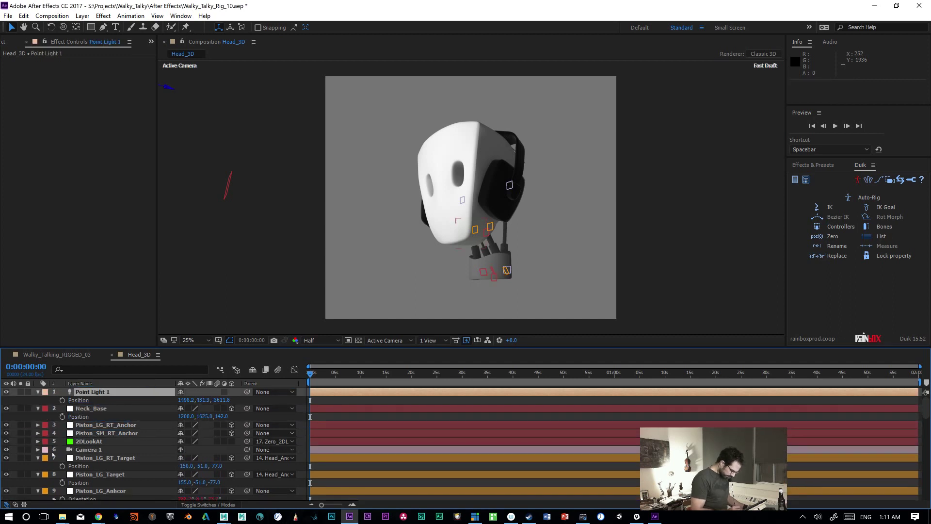
pyautogui.click(38, 457)
pyautogui.click(38, 466)
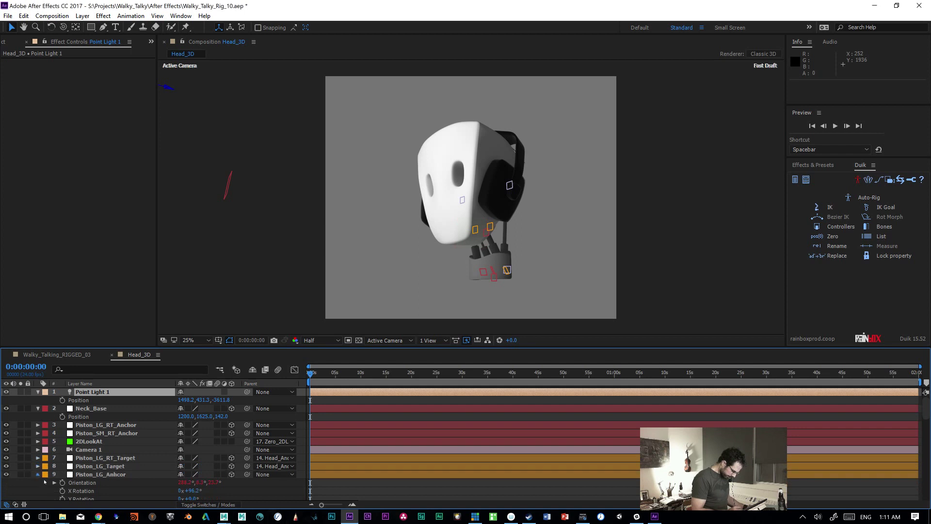
pyautogui.click(38, 474)
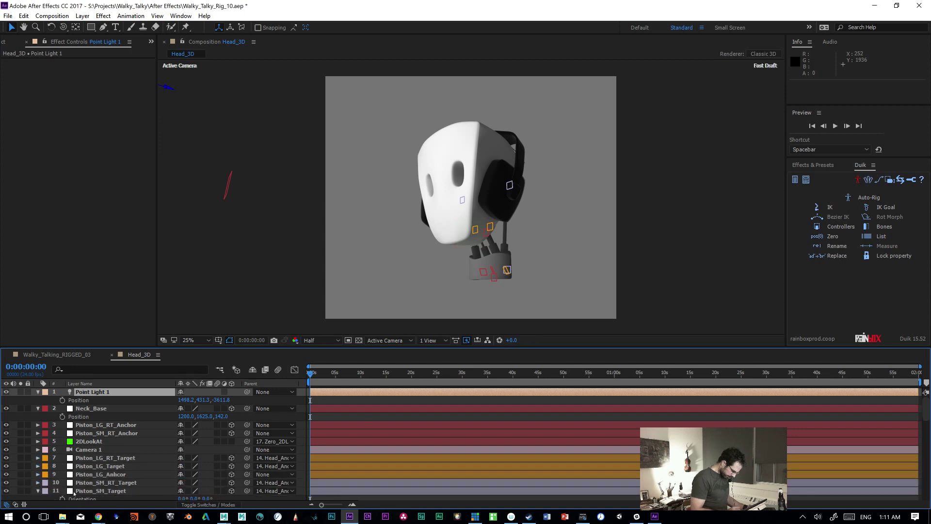
# Step: Move the Piston_LG_RT_Anchor and Piston_SM_RT_Anchor layers down the stack to just below Camera 1
pyautogui.click(108, 408)
pyautogui.click(116, 425)
pyautogui.keyDown('shift'); pyautogui.click(119, 433); pyautogui.keyUp('shift')
pyautogui.moveTo(119, 425); pyautogui.dragTo(153, 454)
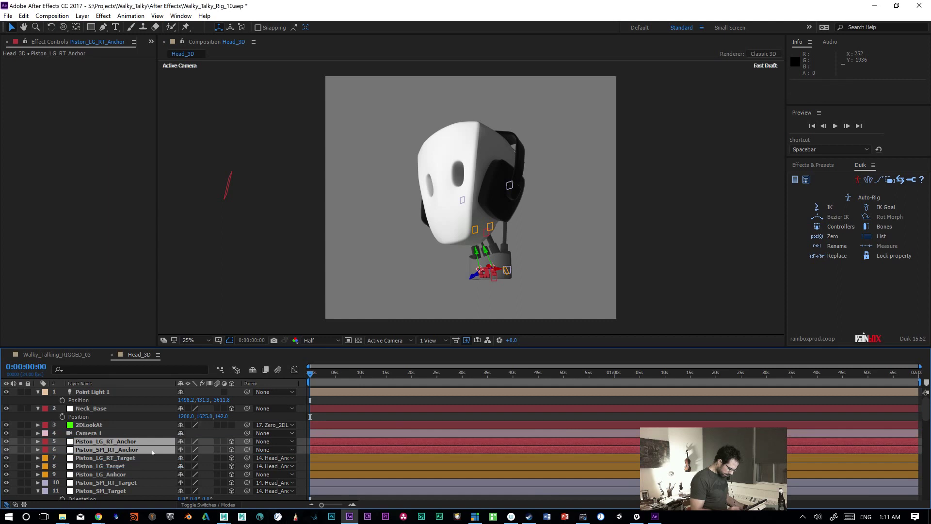
# Step: Collapse the properties of the Piston_SM_Target and Piston_SM_Anchor layers
pyautogui.scroll(-1, 923, 418)
pyautogui.scroll(-1, 923, 418)
pyautogui.click(38, 467)
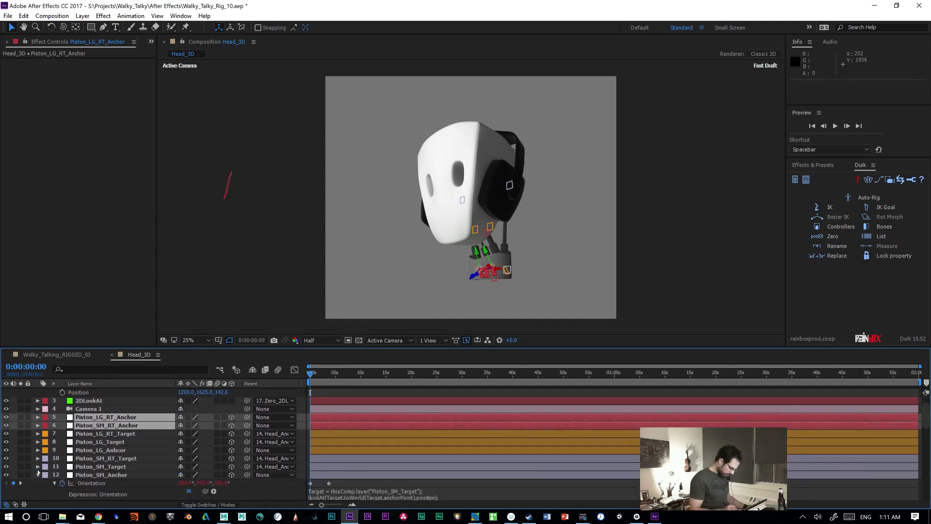
pyautogui.click(38, 475)
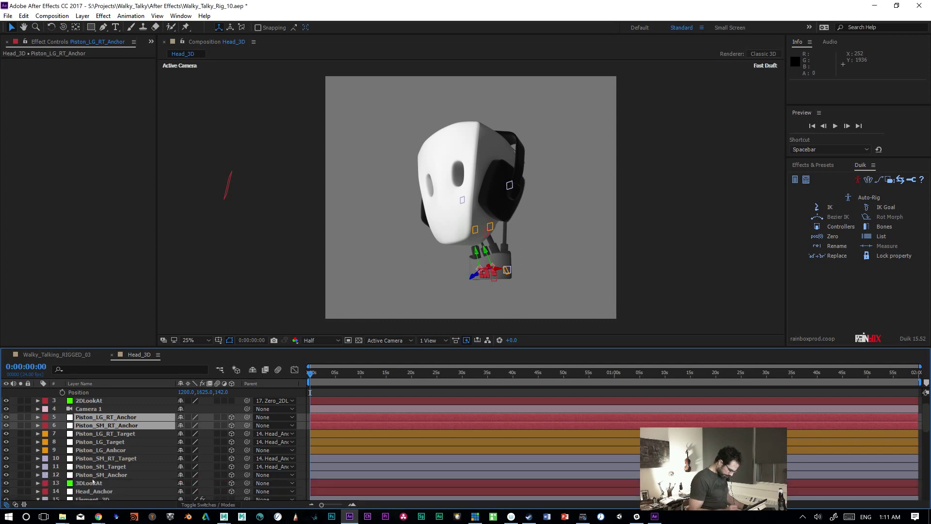
# Step: Reorder the right piston layers so Piston_SM_RT_Anchor sits below Piston_SM_RT_Target and Piston_LG_RT_Anchor sits below Piston_LG_RT_Target
pyautogui.click(127, 459)
pyautogui.click(125, 425)
pyautogui.moveTo(124, 425); pyautogui.dragTo(134, 459)
pyautogui.click(131, 416)
pyautogui.moveTo(130, 417); pyautogui.dragTo(125, 430)
# Step: Give the Piston_LG_RT_Target and Piston_LG_RT_Anchor layers the Purple label colour
pyautogui.click(122, 417)
pyautogui.keyDown('ctrl'); pyautogui.click(48, 422); pyautogui.keyUp('ctrl')
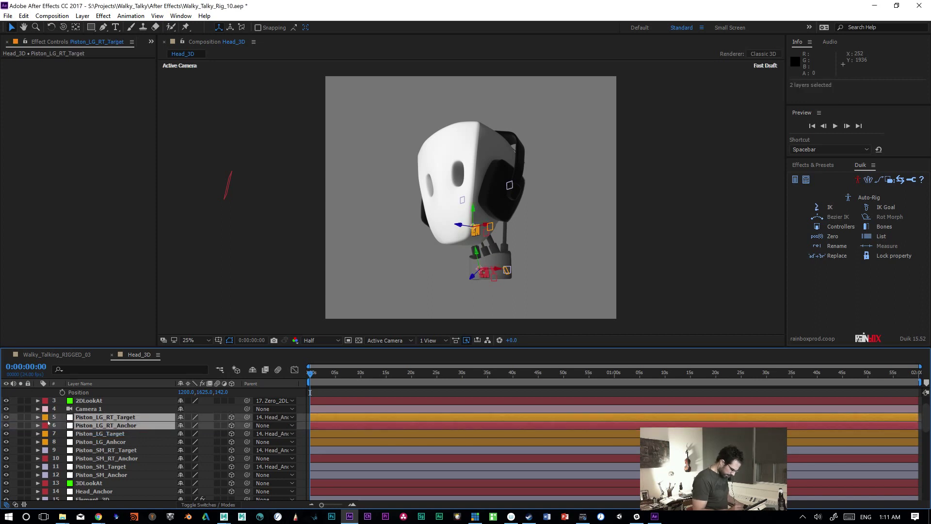
pyautogui.click(46, 424)
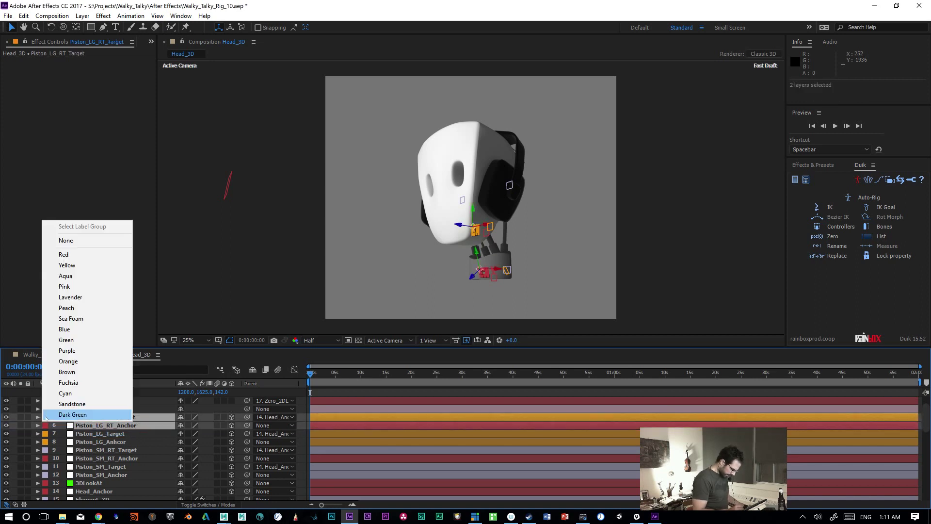
pyautogui.click(70, 350)
# Step: Give the Piston_SM_RT_Target and Piston_SM_RT_Anchor layers the Aqua label colour
pyautogui.press('KP_1')
pyautogui.press('KP_0')
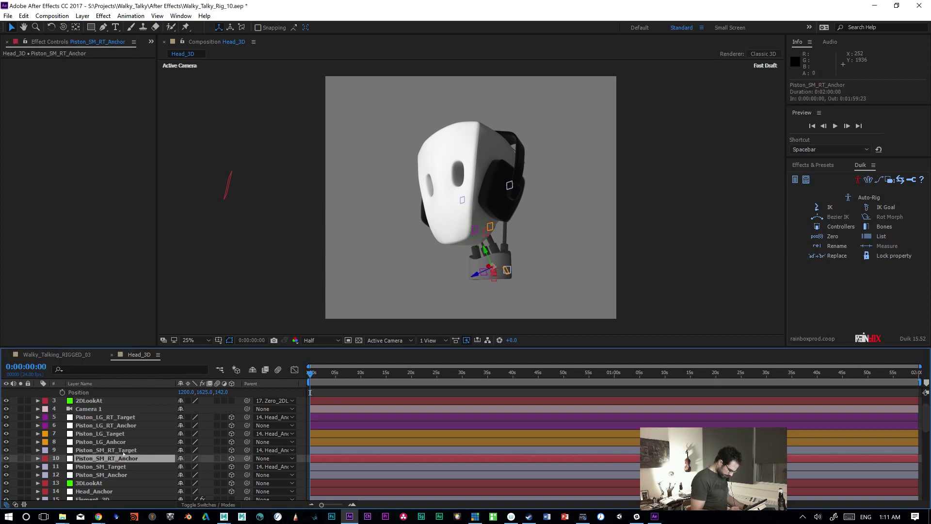
pyautogui.keyDown('ctrl'); pyautogui.click(124, 451); pyautogui.keyUp('ctrl')
pyautogui.click(44, 453)
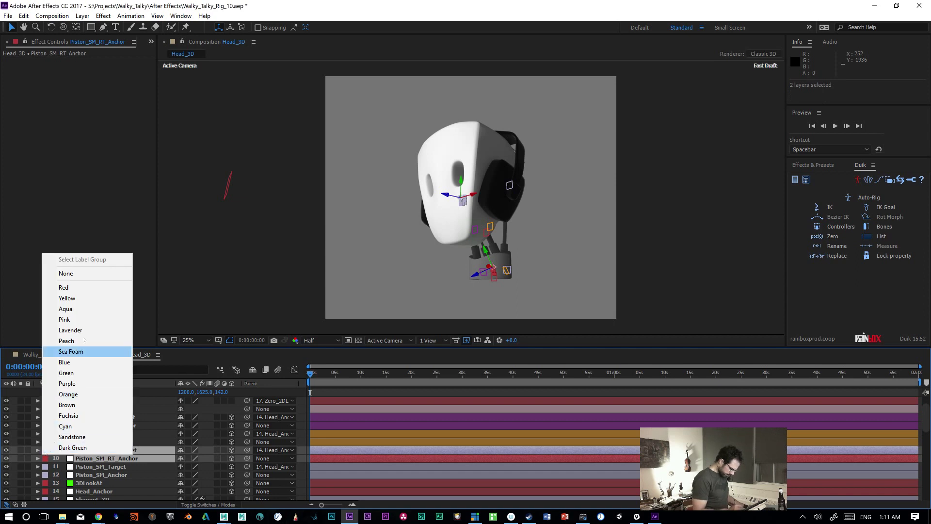
pyautogui.click(88, 306)
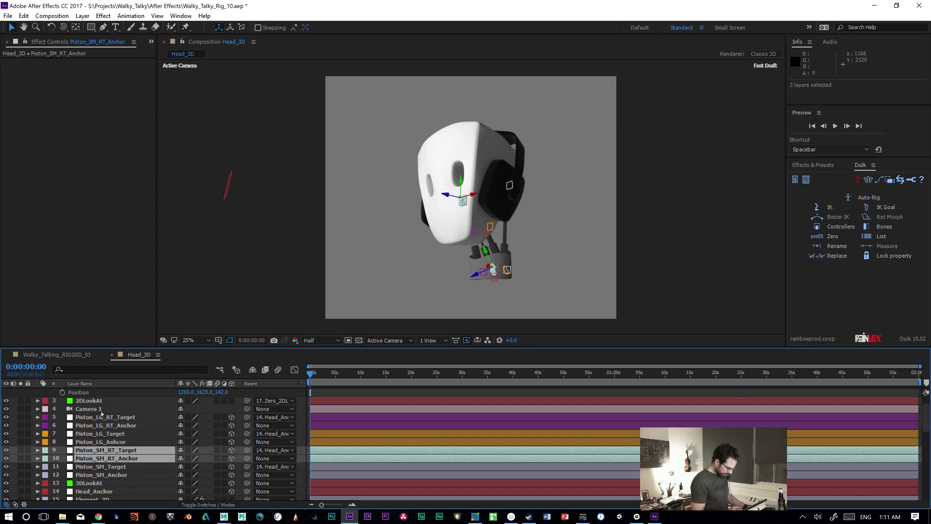
# Step: Try parenting the four large and small piston anchor layers to Neck_Base with Parental Guidance, and undo the parenting
pyautogui.click(101, 442)
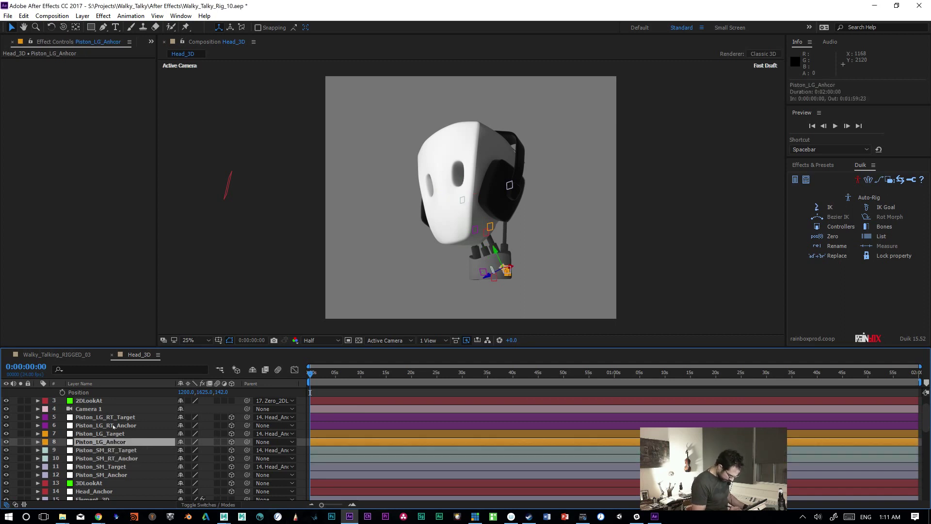
pyautogui.keyDown('ctrl'); pyautogui.click(113, 426); pyautogui.keyUp('ctrl')
pyautogui.keyDown('ctrl'); pyautogui.click(125, 459); pyautogui.keyUp('ctrl')
pyautogui.keyDown('ctrl'); pyautogui.click(121, 475); pyautogui.keyUp('ctrl')
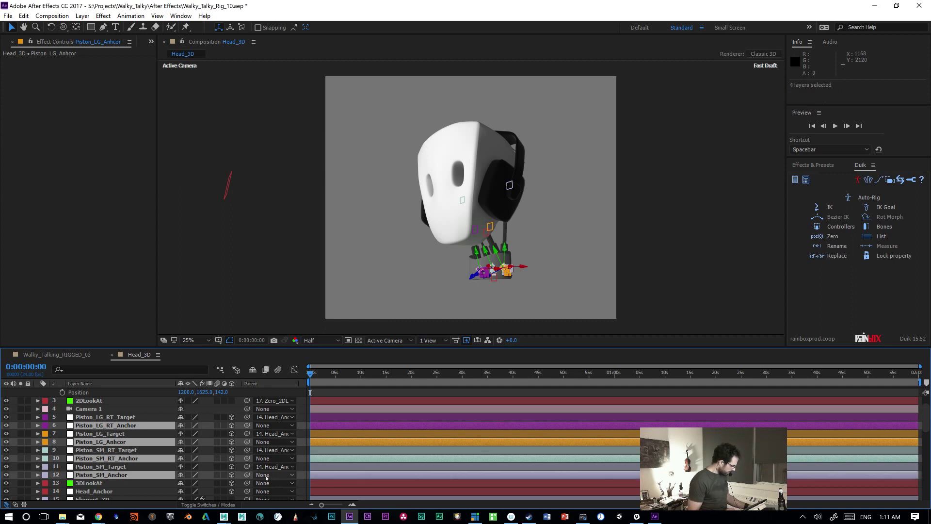
pyautogui.hotkey('ctrl', 'p')
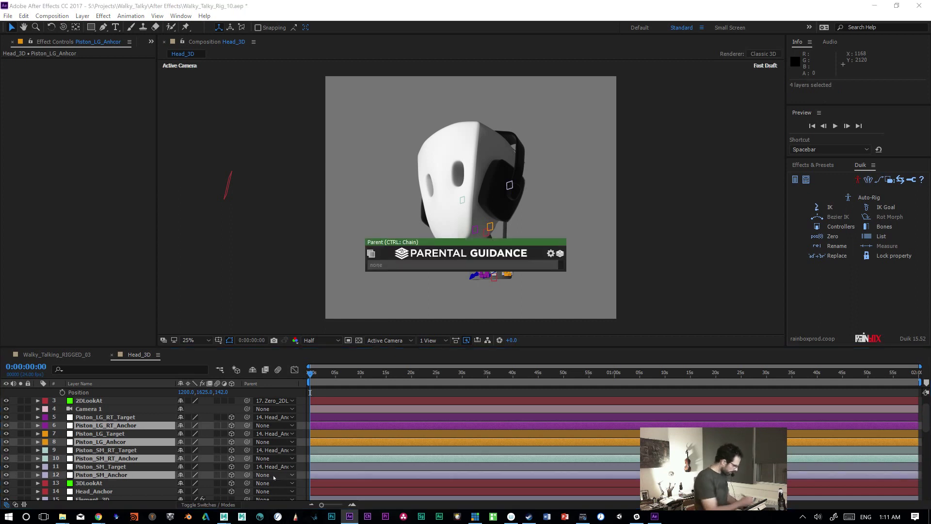
pyautogui.write('ne')
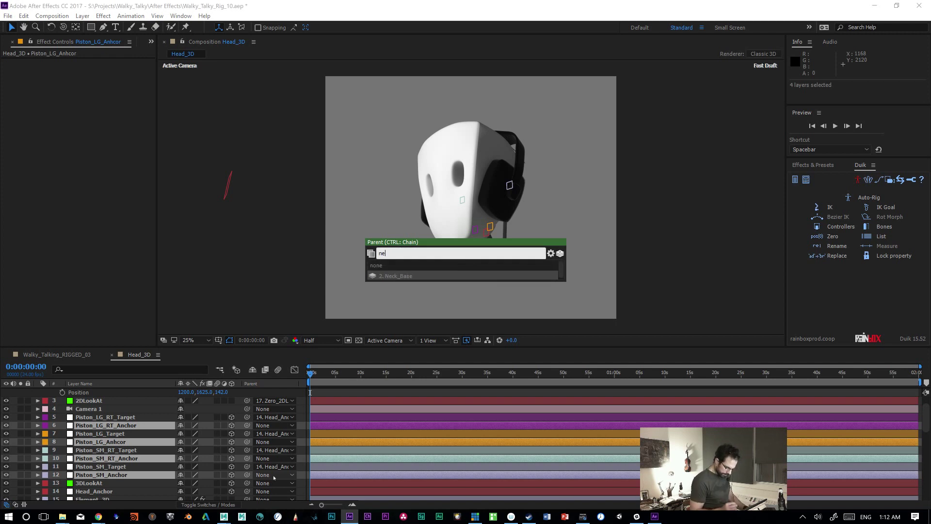
pyautogui.press('Return')
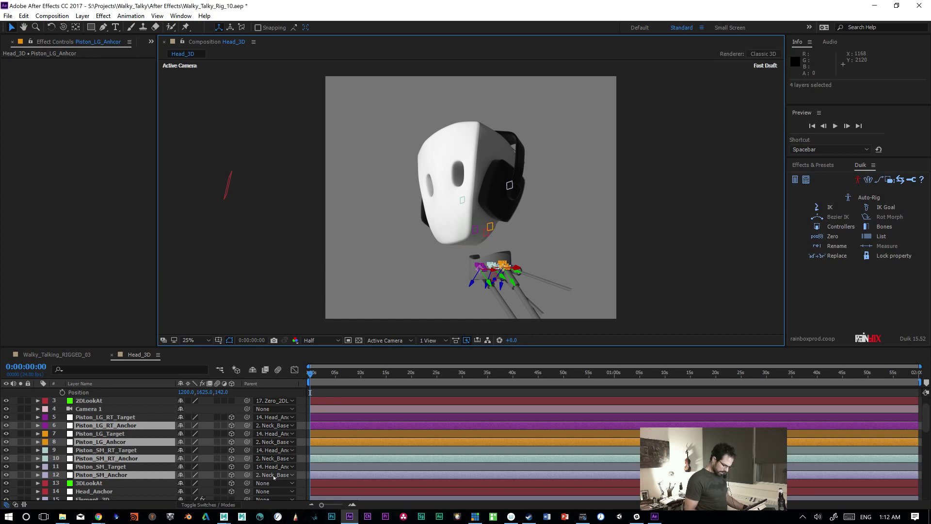
pyautogui.hotkey('ctrl', 'z')
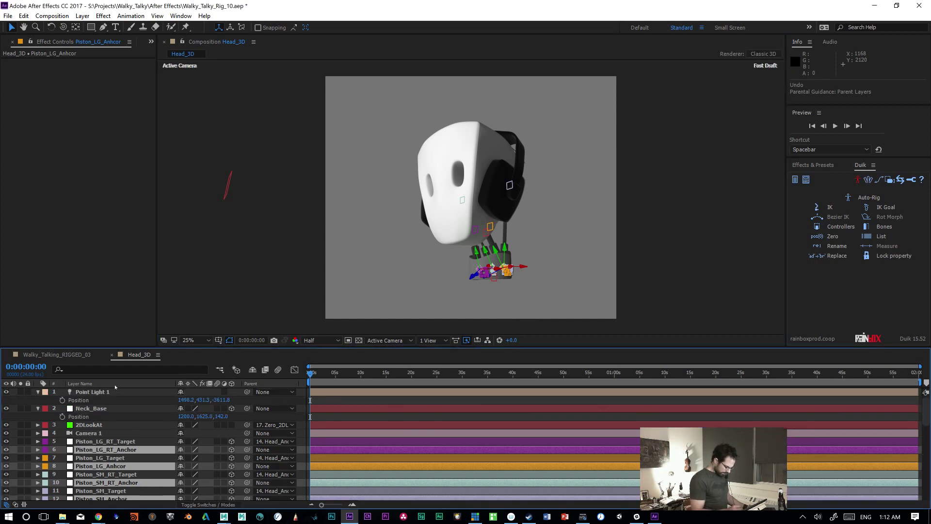
# Step: Reveal the rotation properties of the Neck_Base and Piston_LG_RT_Anchor layers to compare their orientation
pyautogui.click(115, 409)
pyautogui.press('r')
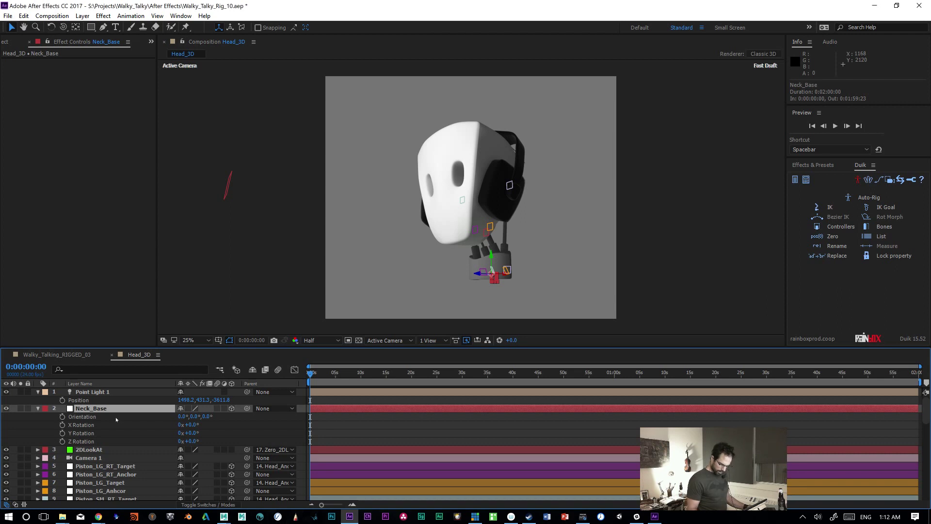
pyautogui.scroll(-2, 923, 416)
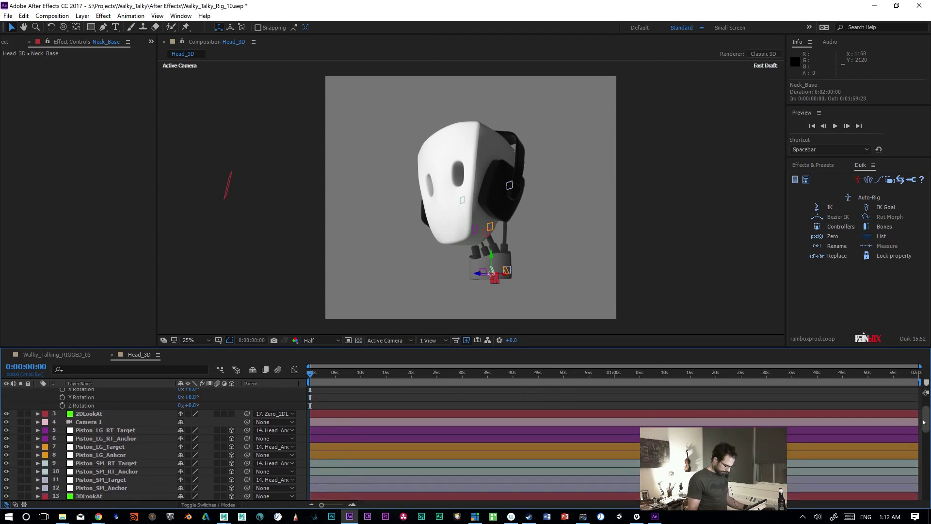
pyautogui.scroll(2, 925, 413)
pyautogui.moveTo(926, 413); pyautogui.dragTo(923, 417)
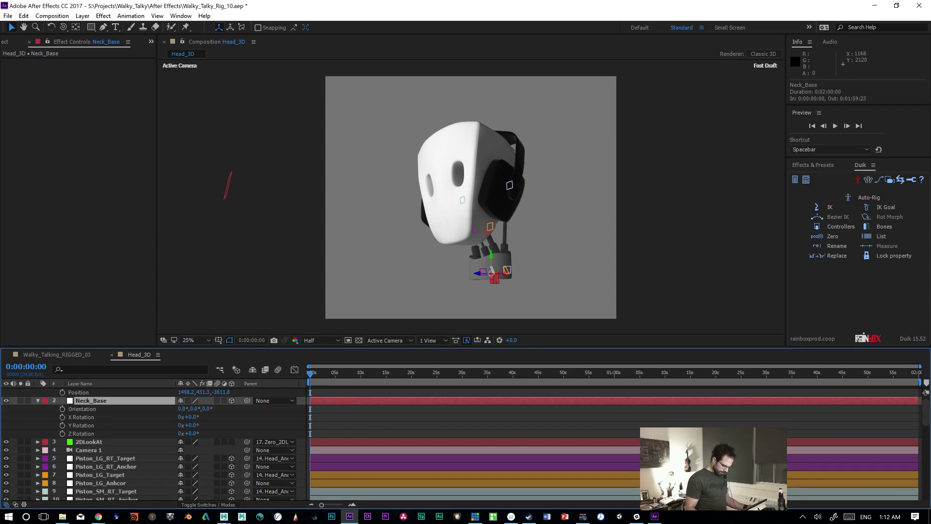
pyautogui.moveTo(924, 412); pyautogui.dragTo(924, 416)
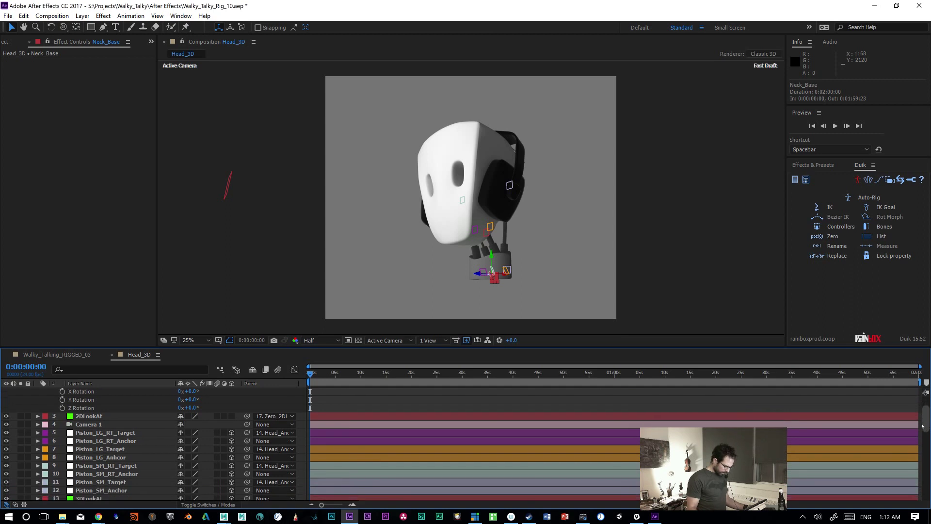
pyautogui.click(135, 442)
pyautogui.press('r')
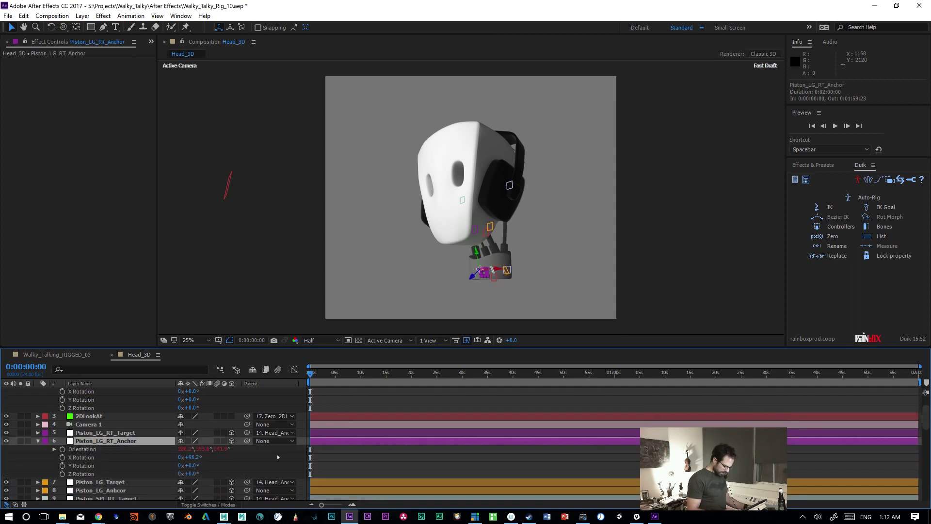
# Step: Try parenting Piston_LG_RT_Anchor directly to Neck_Base, undo the parenting, and reselect the Neck_Base layer
pyautogui.moveTo(247, 440); pyautogui.dragTo(105, 410)
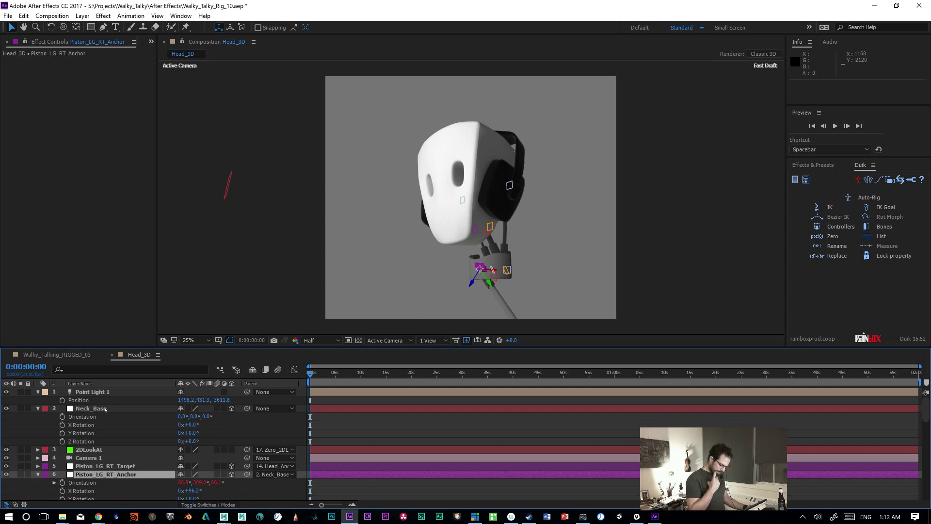
pyautogui.hotkey('ctrl', 'z')
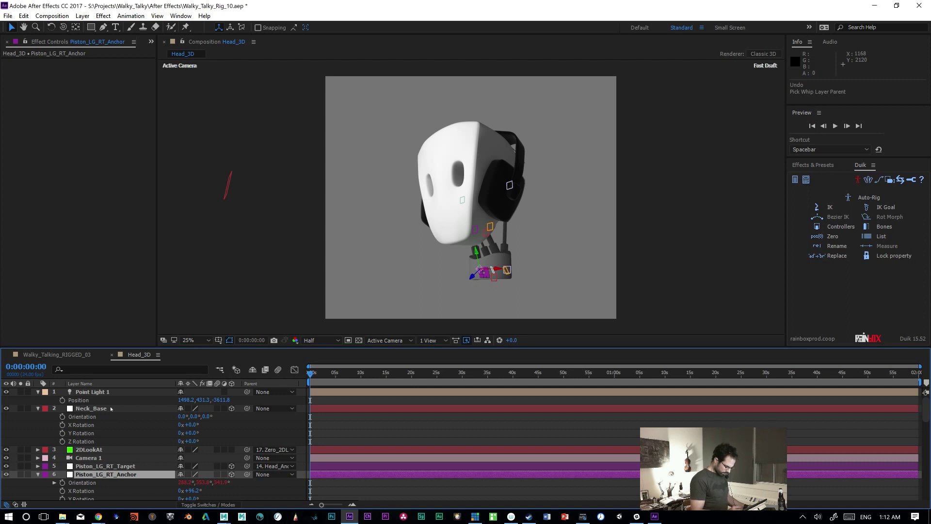
pyautogui.click(92, 408)
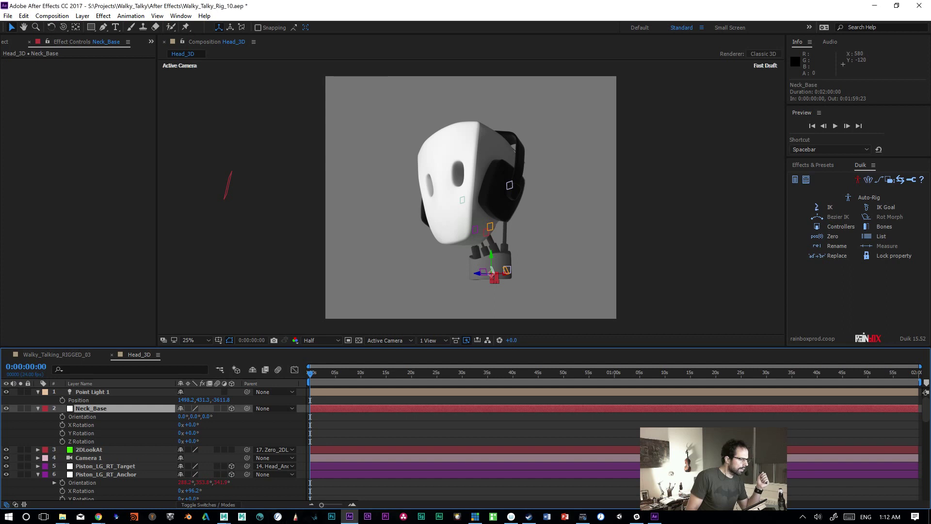
pyautogui.hotkey('alt', 'Tab')
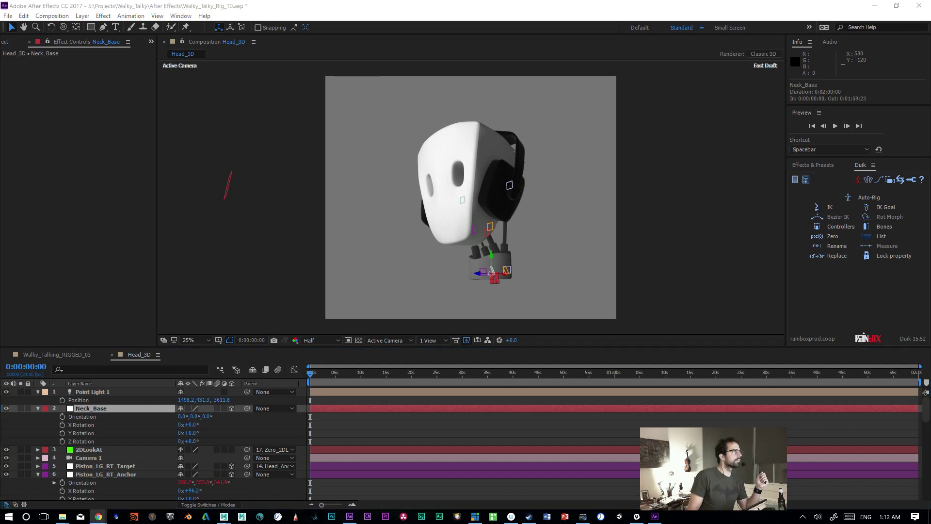